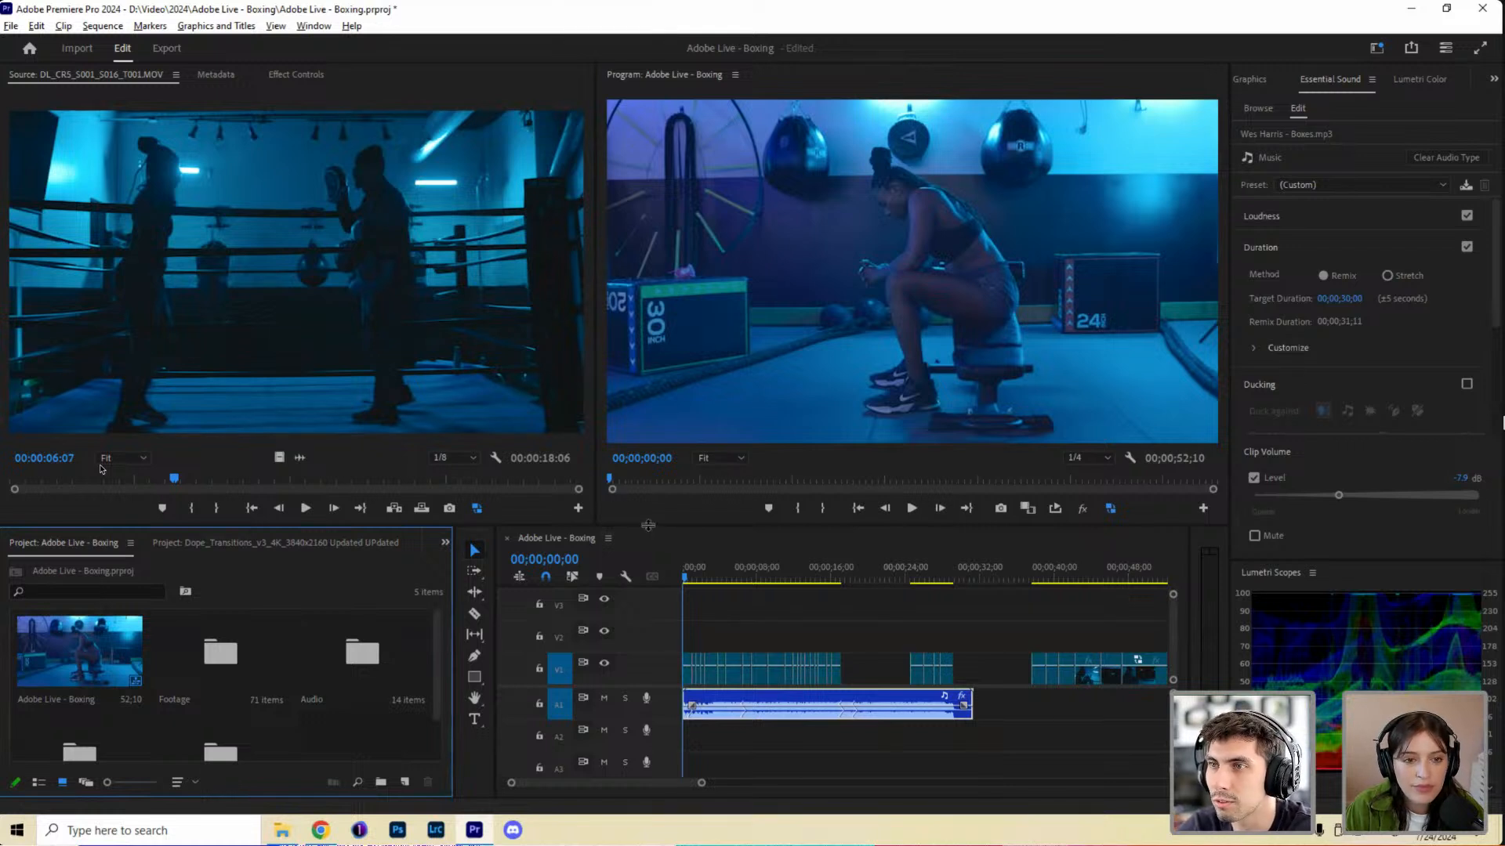
Make the project and timeline area taller and widen the Essential Sound panel group slightly.
{"action": "left_click_drag", "start_coordinate": [648, 525], "coordinate": [655, 489]}
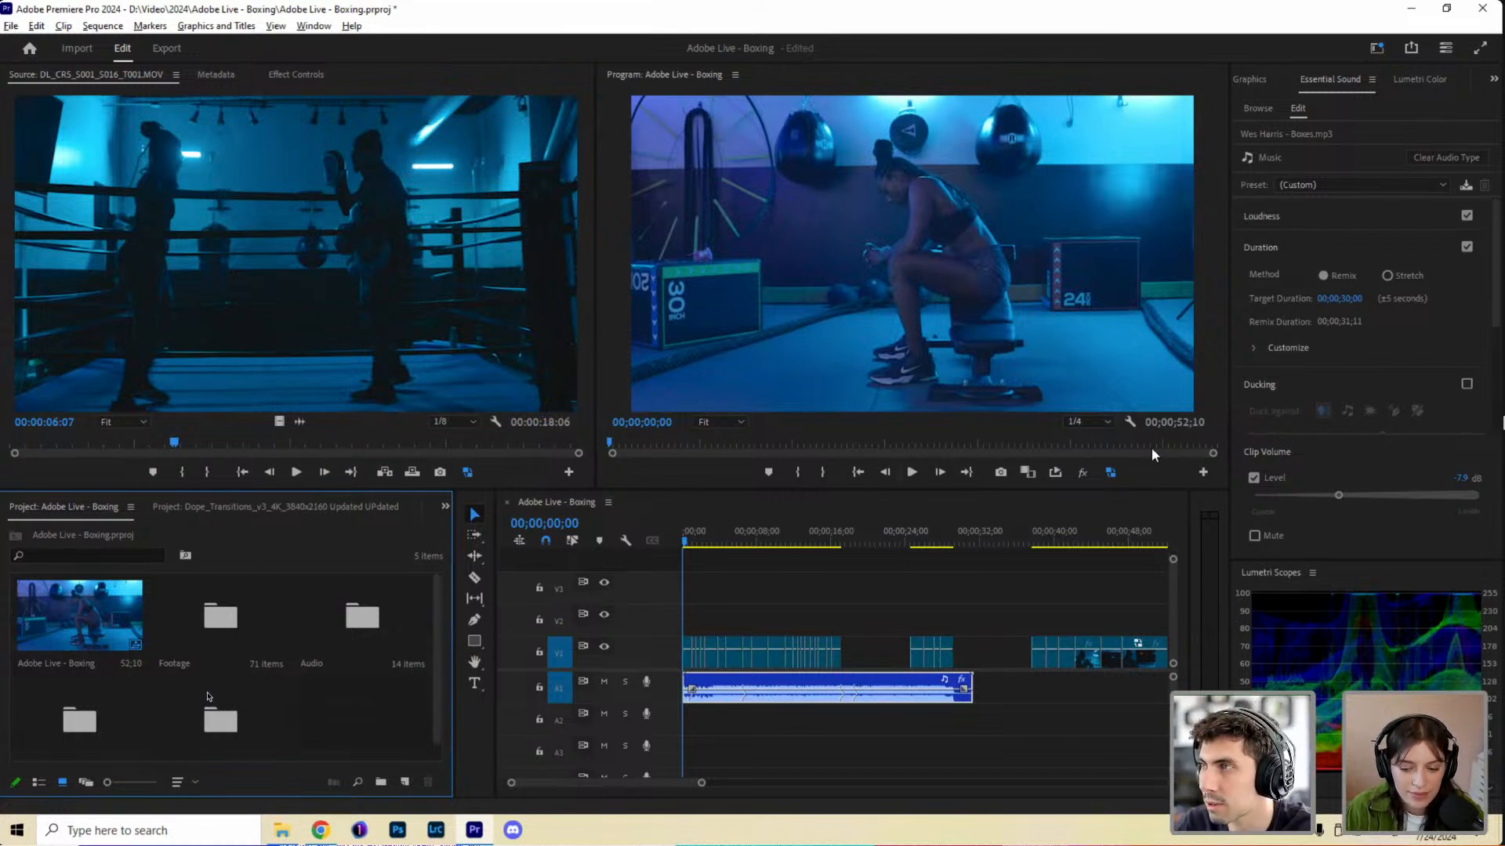
{"action": "left_click_drag", "start_coordinate": [1230, 462], "coordinate": [1215, 464]}
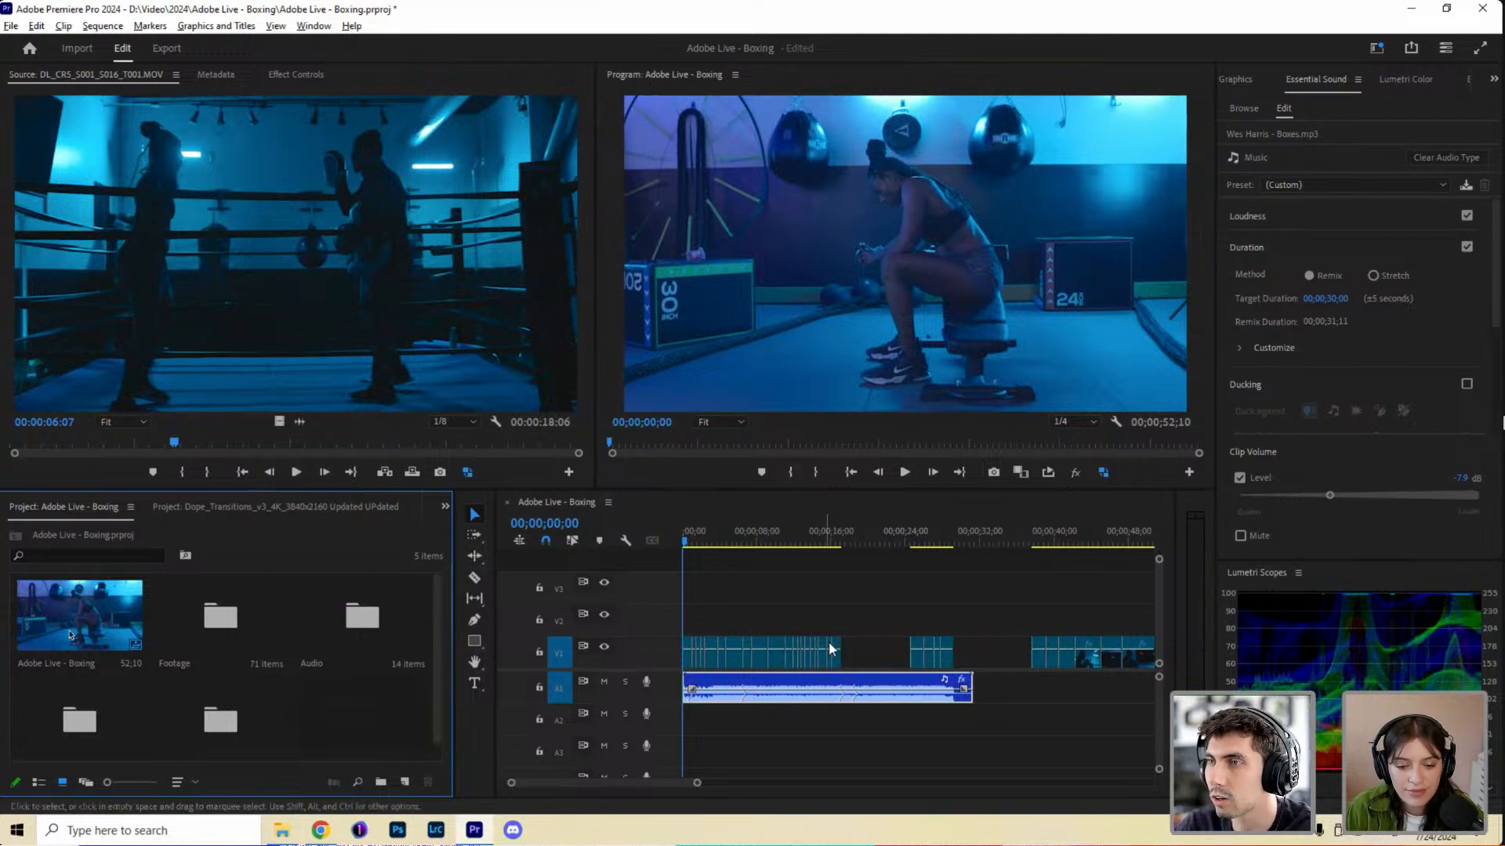
Move the sequence playhead to 00;00;08;05 and load DL_CRS_S001_S009_T003.MOV from the Footage bin into the Source Monitor.
{"action": "left_click", "coordinate": [757, 540]}
{"action": "left_click_drag", "start_coordinate": [760, 540], "coordinate": [761, 541]}
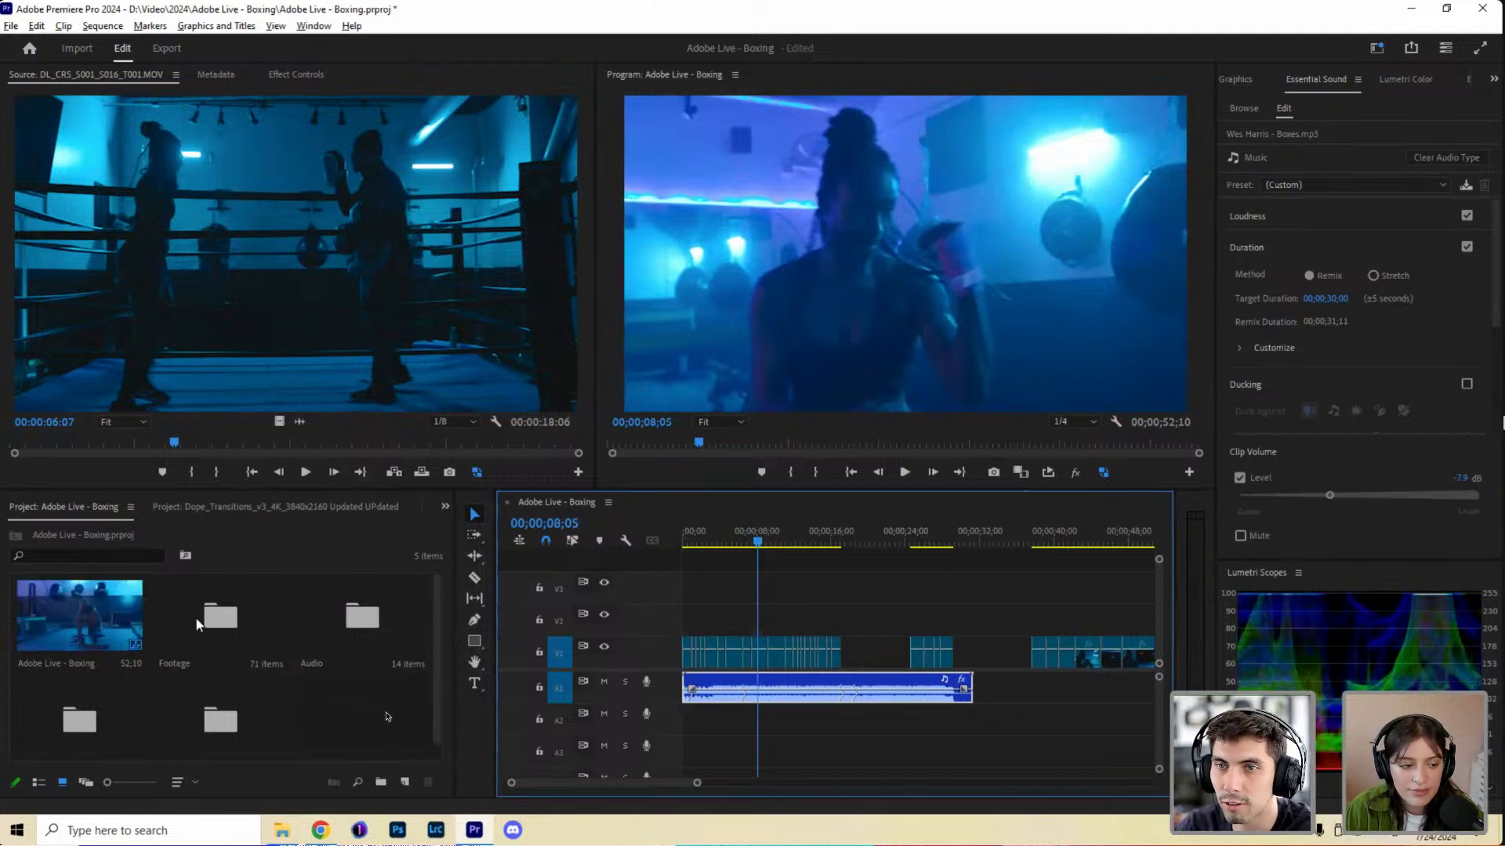
{"action": "double_click", "coordinate": [218, 616]}
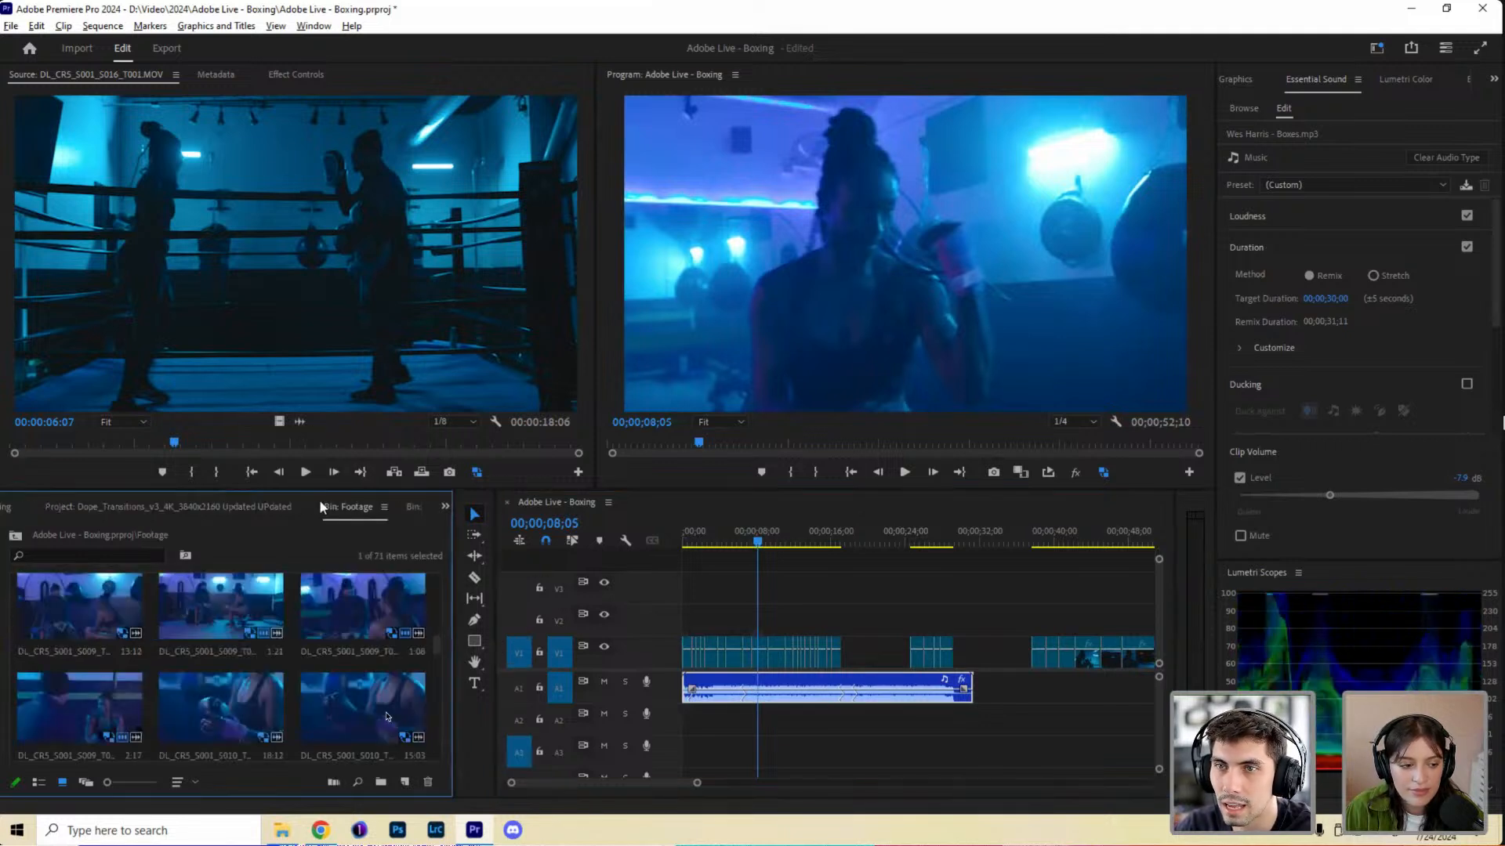
{"action": "double_click", "coordinate": [360, 615]}
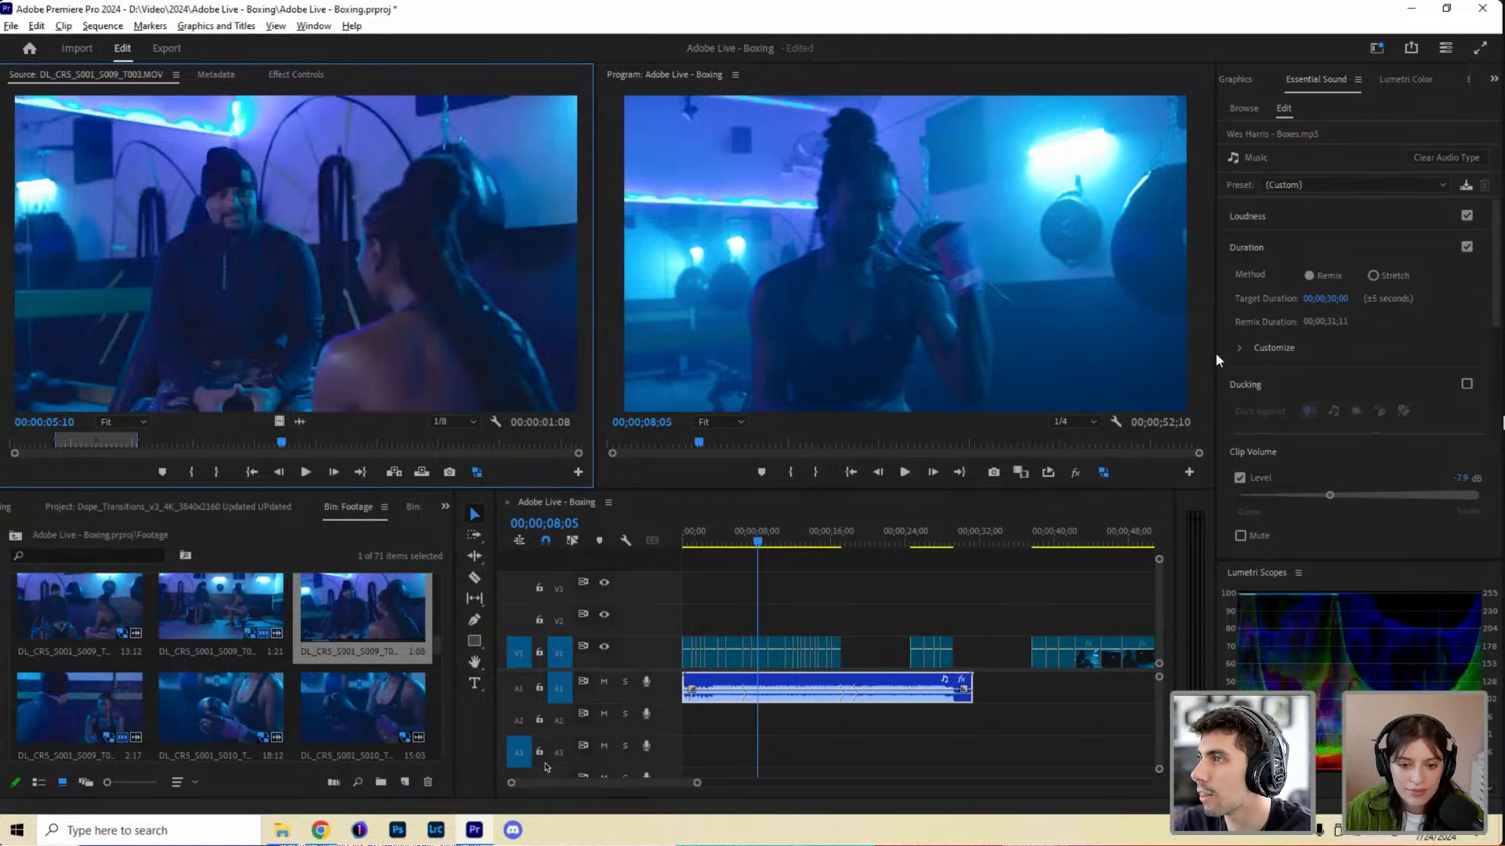
Widen the Essential Sound panel group slightly and look through its Essential Graphics, Essential Sound, Effects and Text panels.
{"action": "left_click_drag", "start_coordinate": [1214, 351], "coordinate": [1206, 351]}
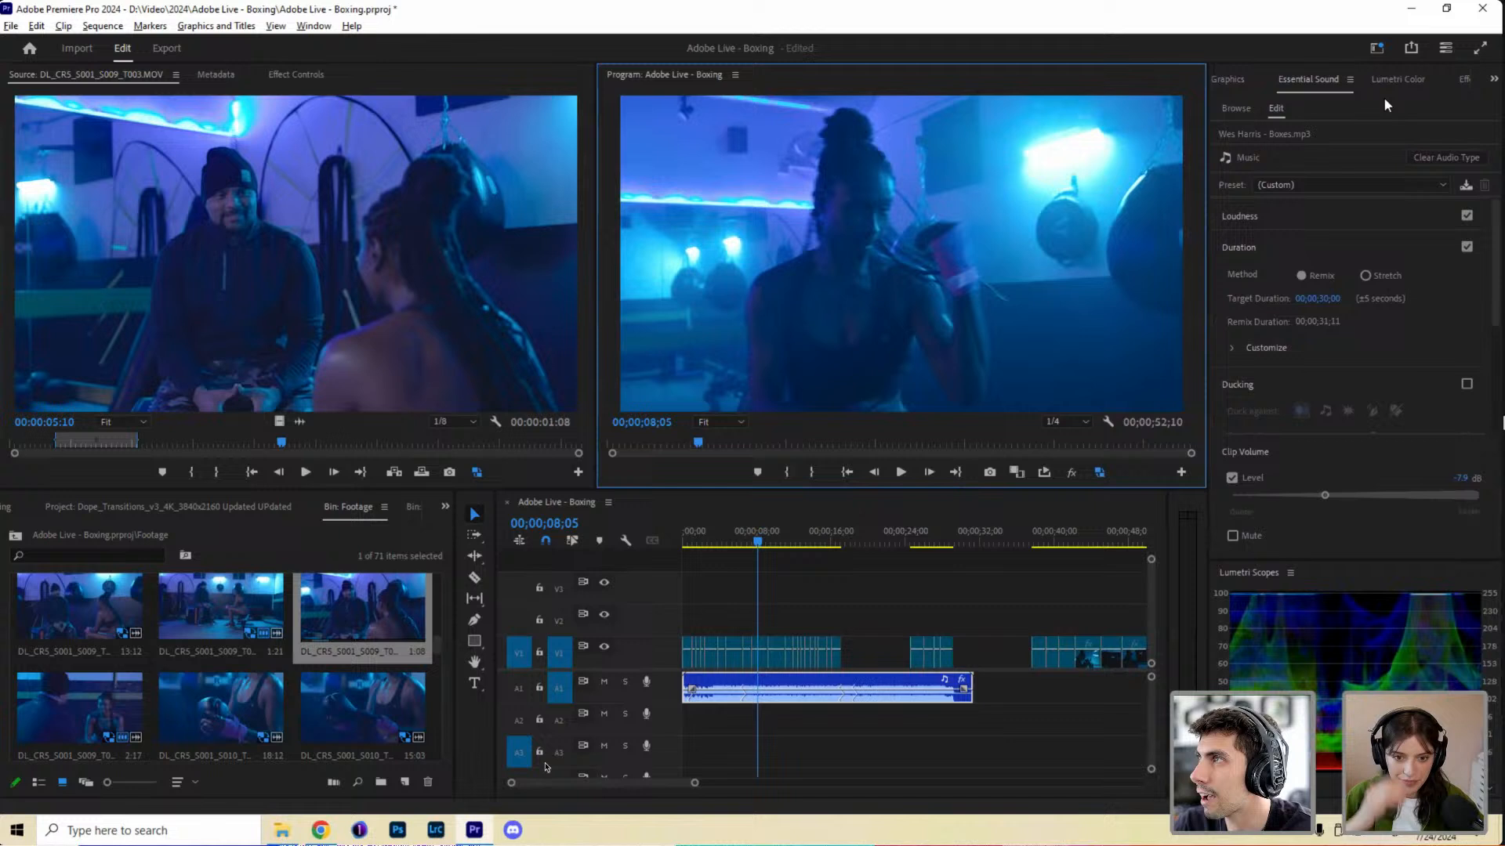
{"action": "left_click", "coordinate": [1489, 79]}
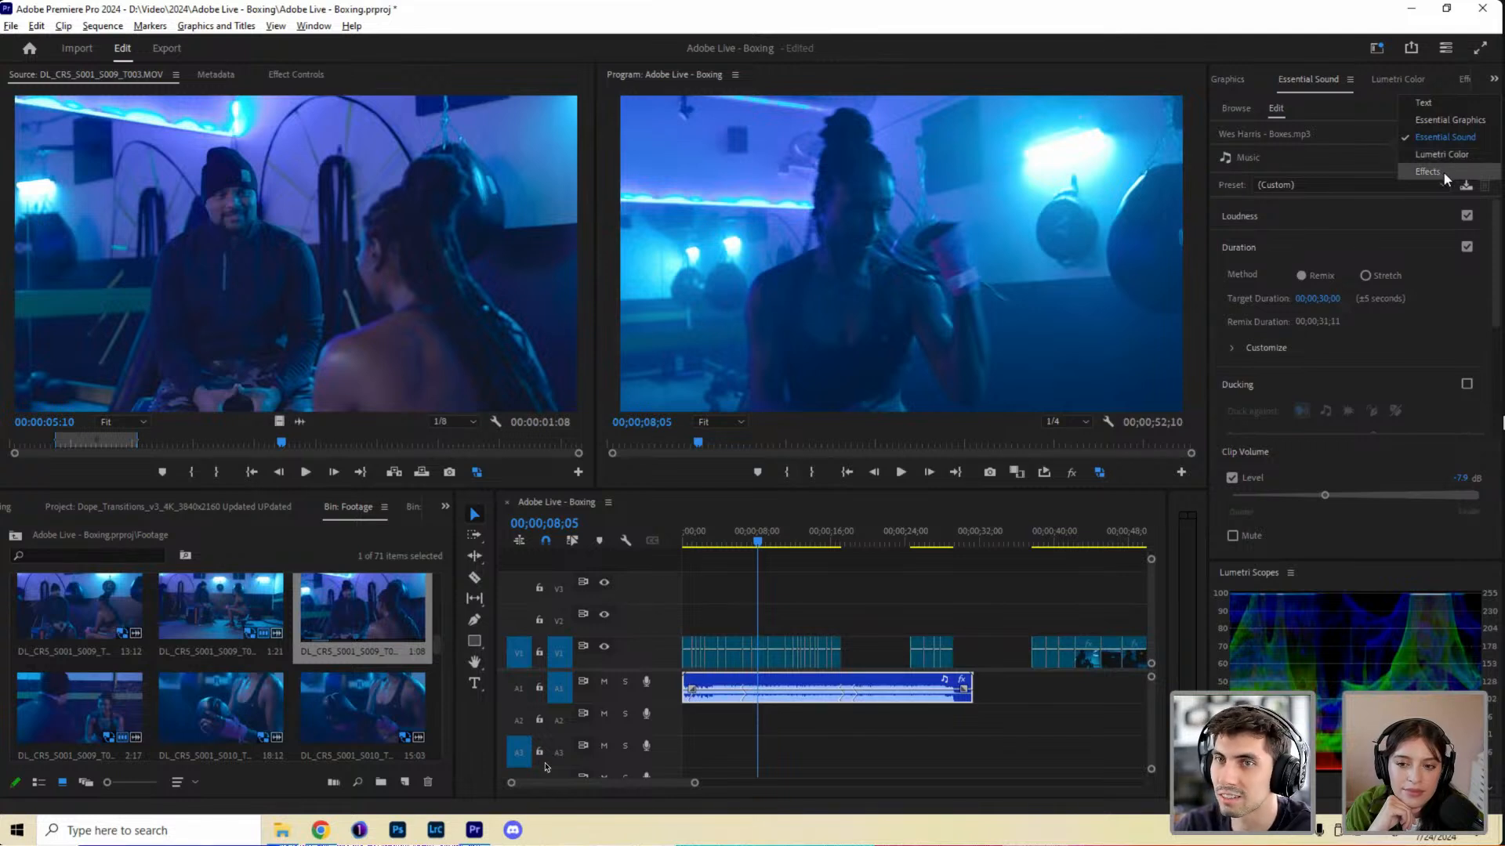
{"action": "left_click", "coordinate": [1493, 79]}
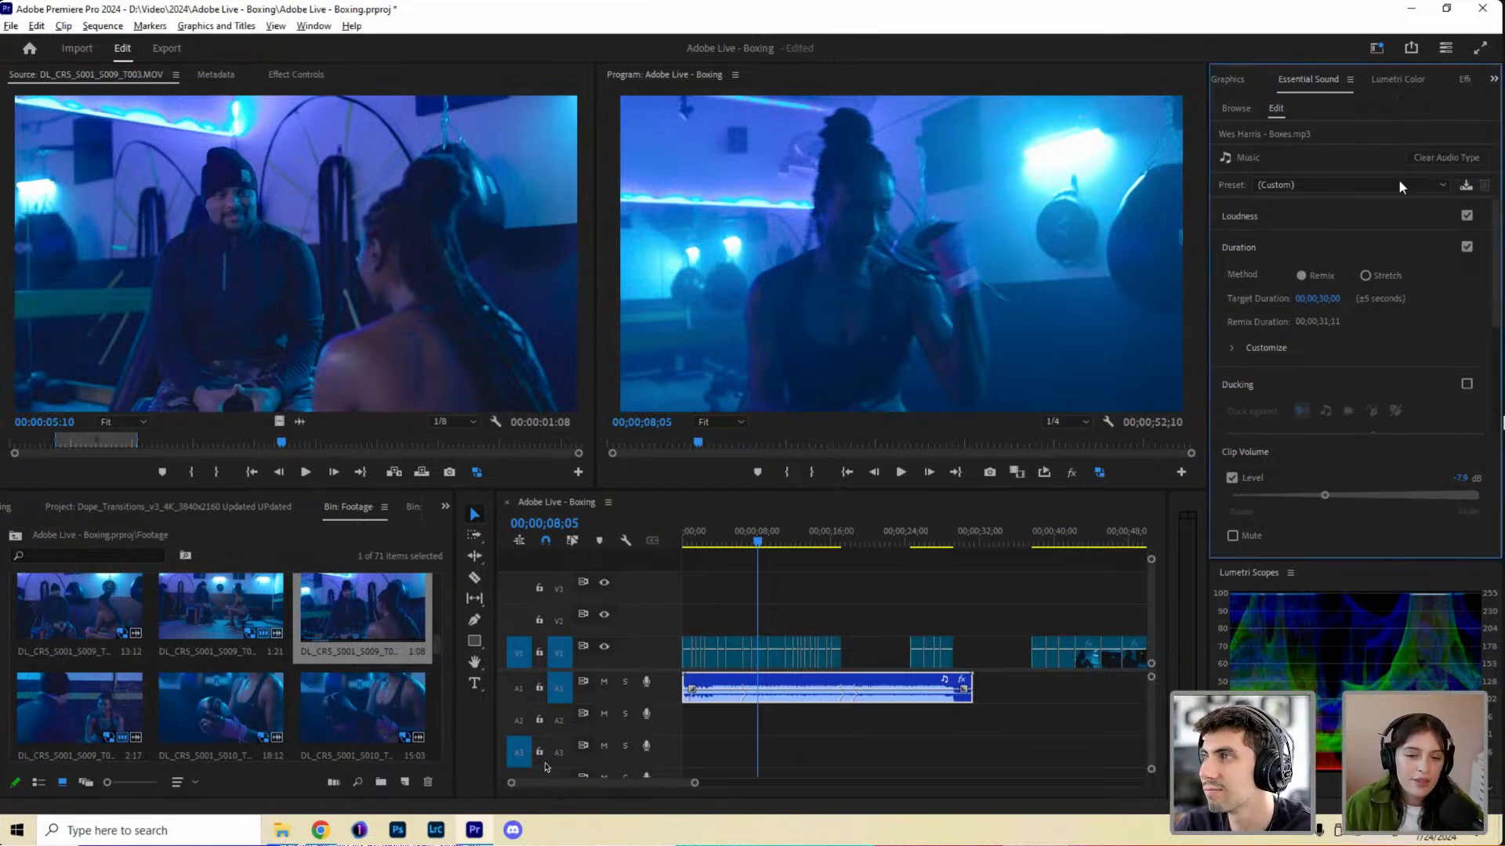
{"action": "left_click", "coordinate": [1223, 78]}
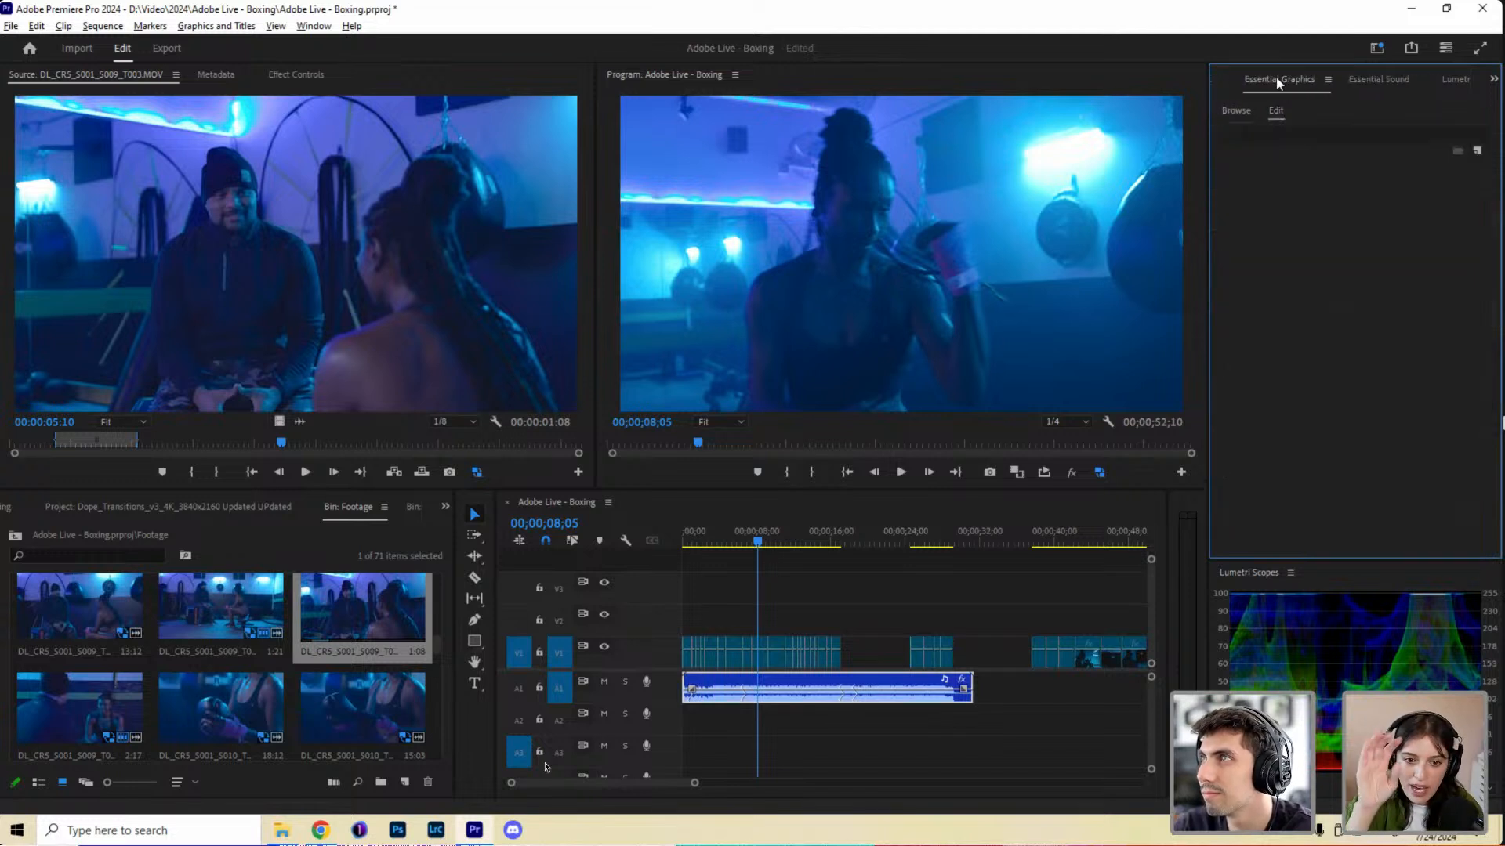
{"action": "left_click", "coordinate": [1227, 78]}
{"action": "left_click", "coordinate": [1383, 79]}
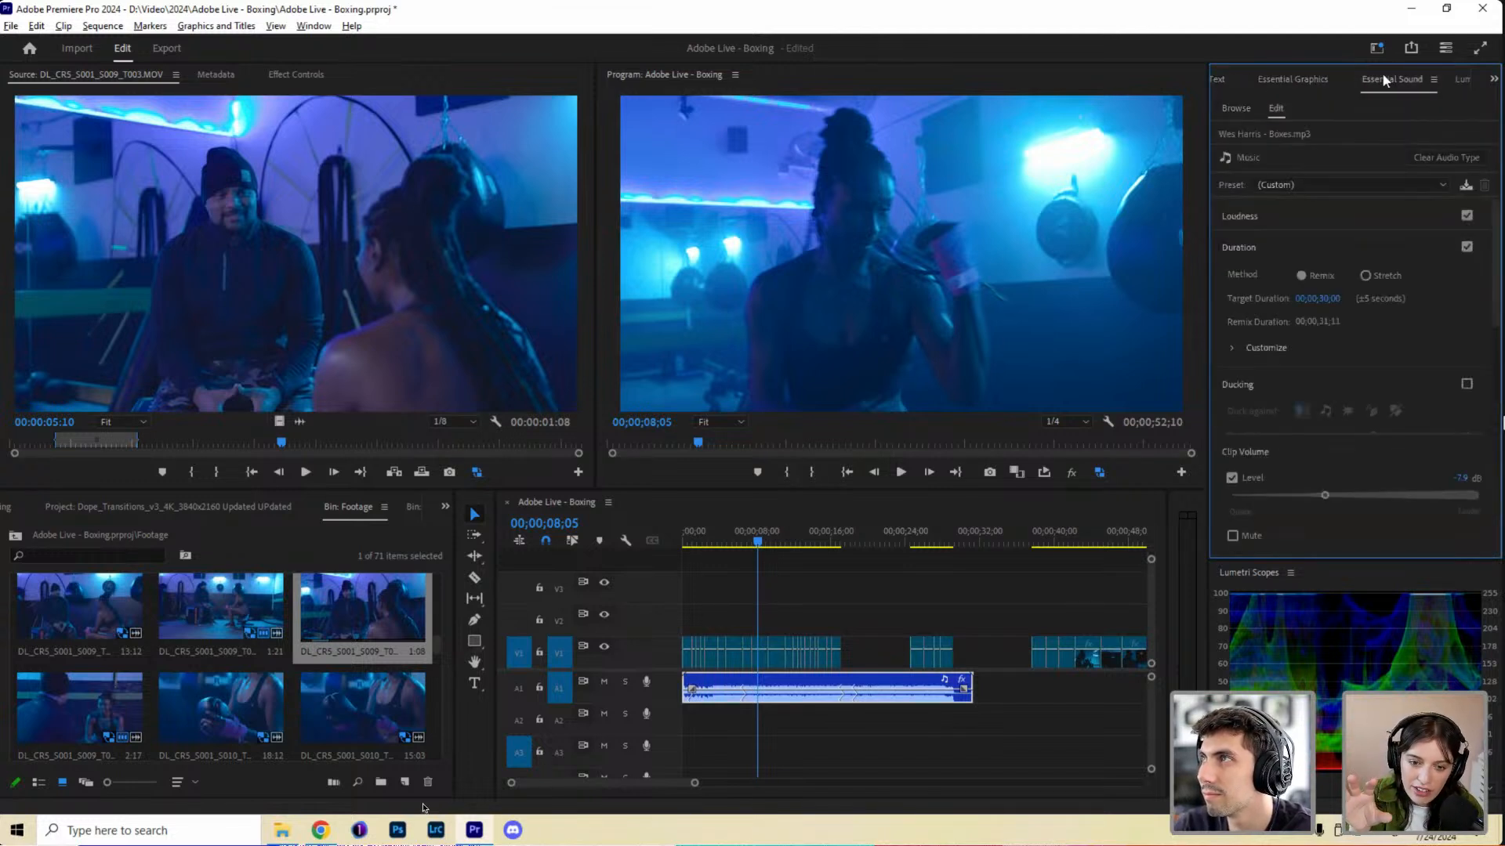
{"action": "left_click", "coordinate": [1462, 81]}
{"action": "left_click", "coordinate": [1442, 79]}
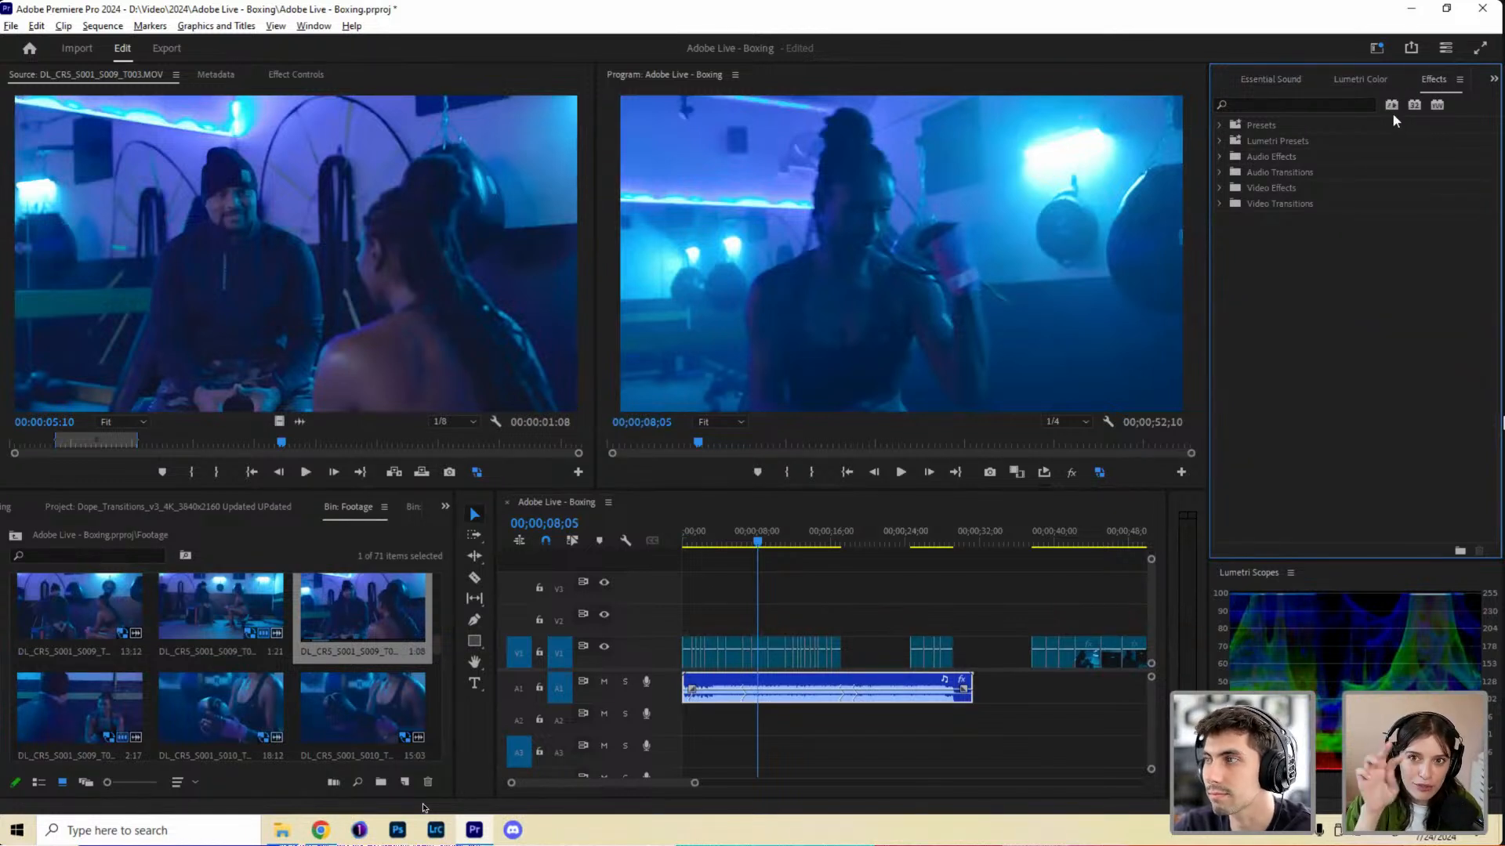
{"action": "scroll", "coordinate": [1283, 77], "scroll_direction": "up", "scroll_amount": 4}
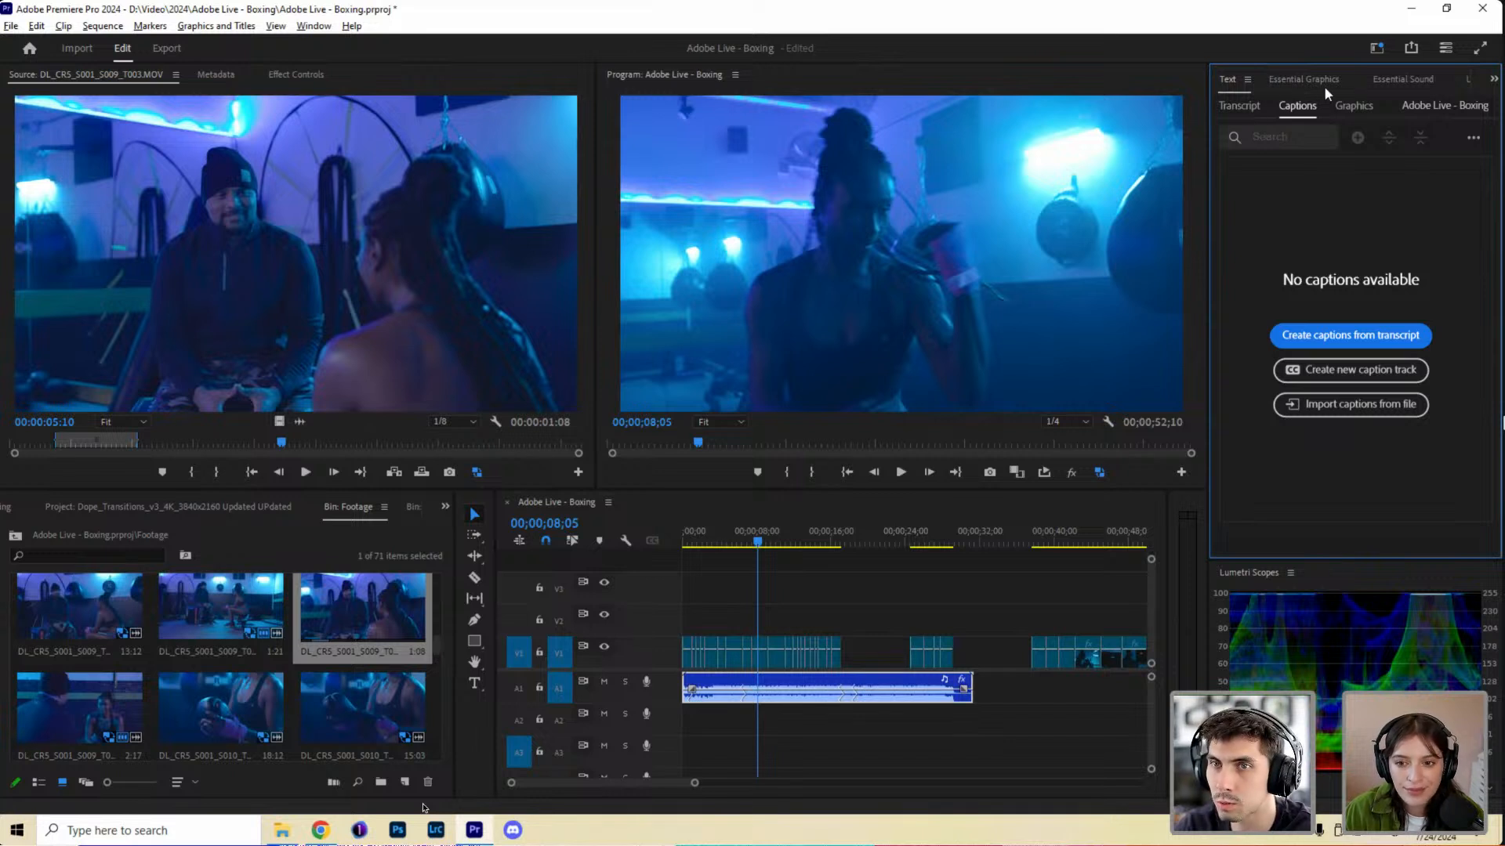
Change the panel group containing Text and Essential Graphics to a stacked panel group and collapse the Text panel.
{"action": "right_click", "coordinate": [1232, 84]}
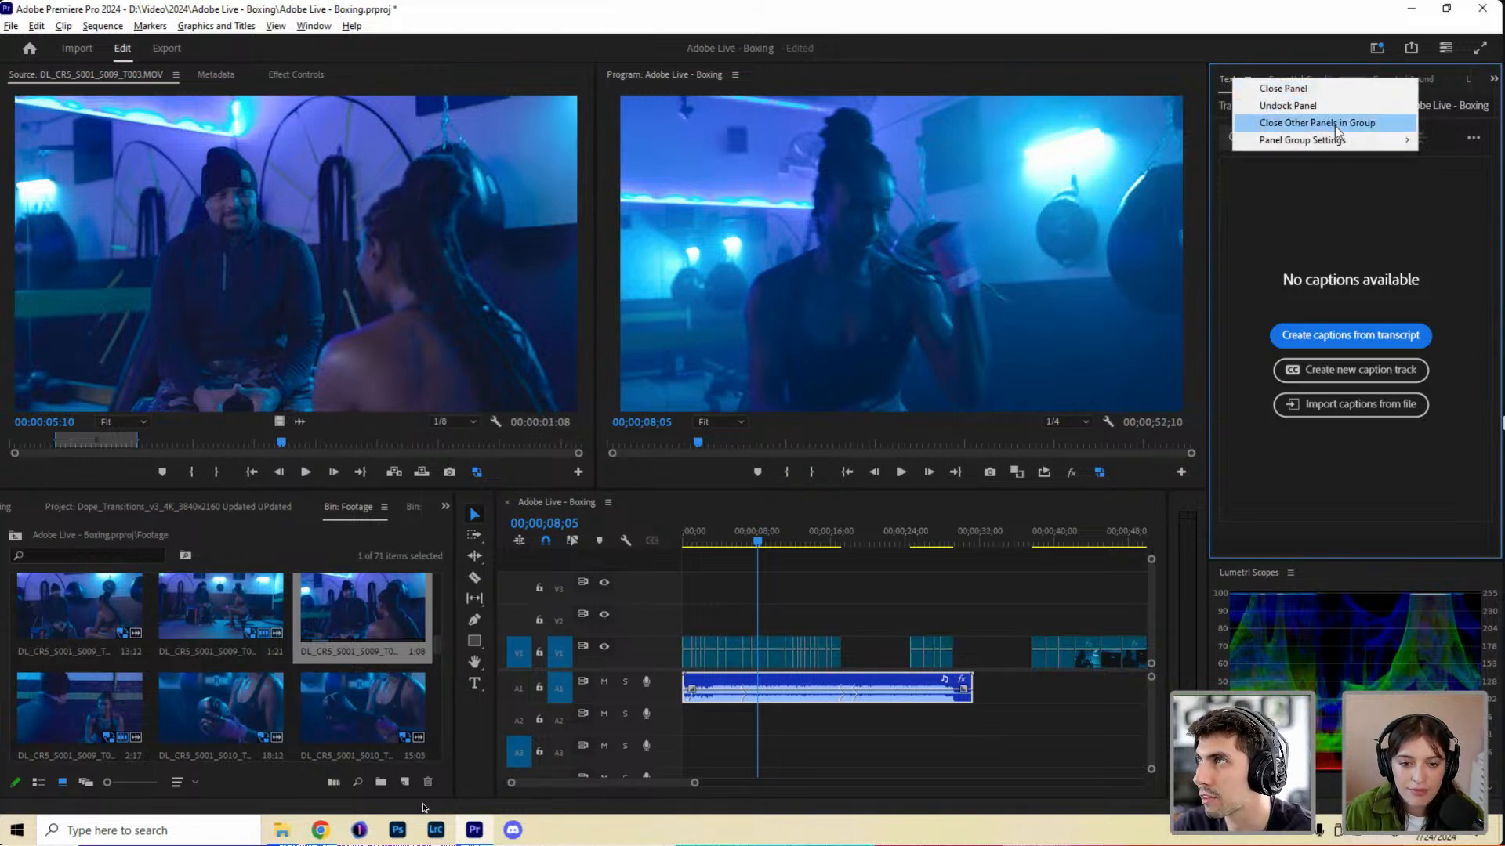
{"action": "mouse_move", "coordinate": [1324, 145]}
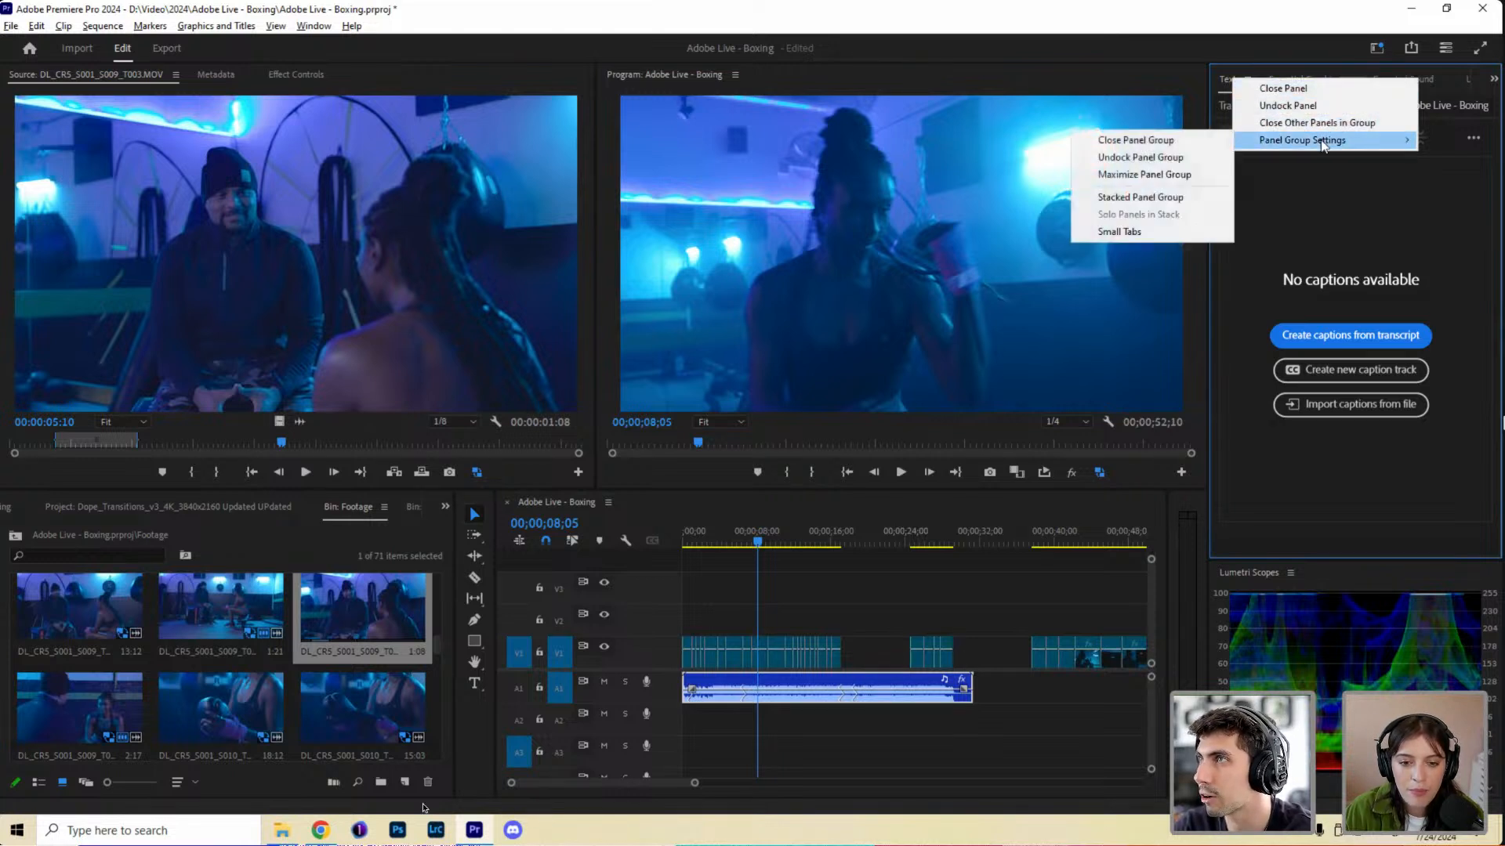
{"action": "left_click", "coordinate": [1184, 199]}
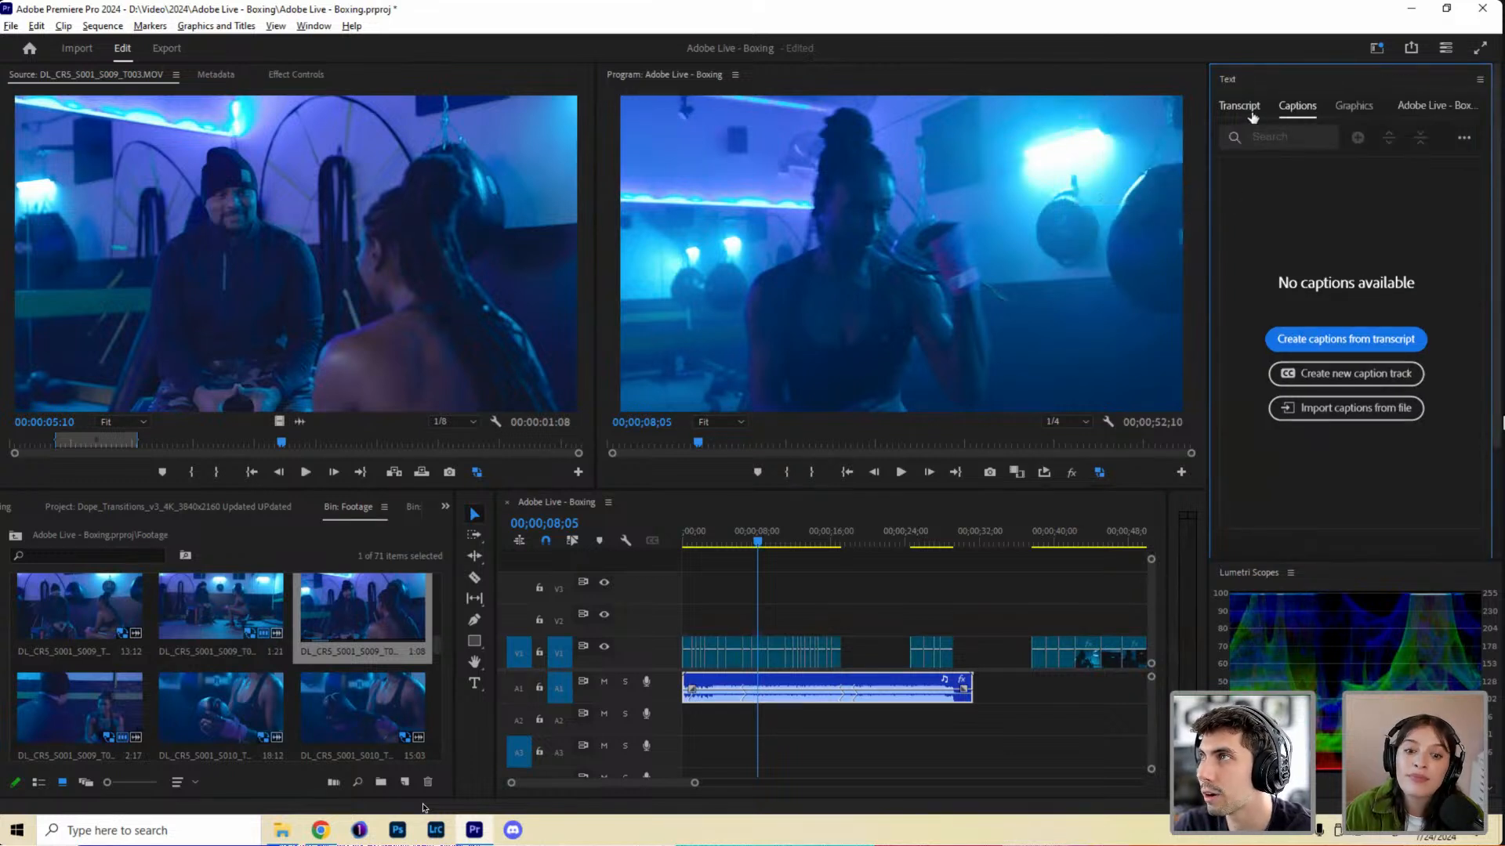
{"action": "left_click", "coordinate": [1251, 80]}
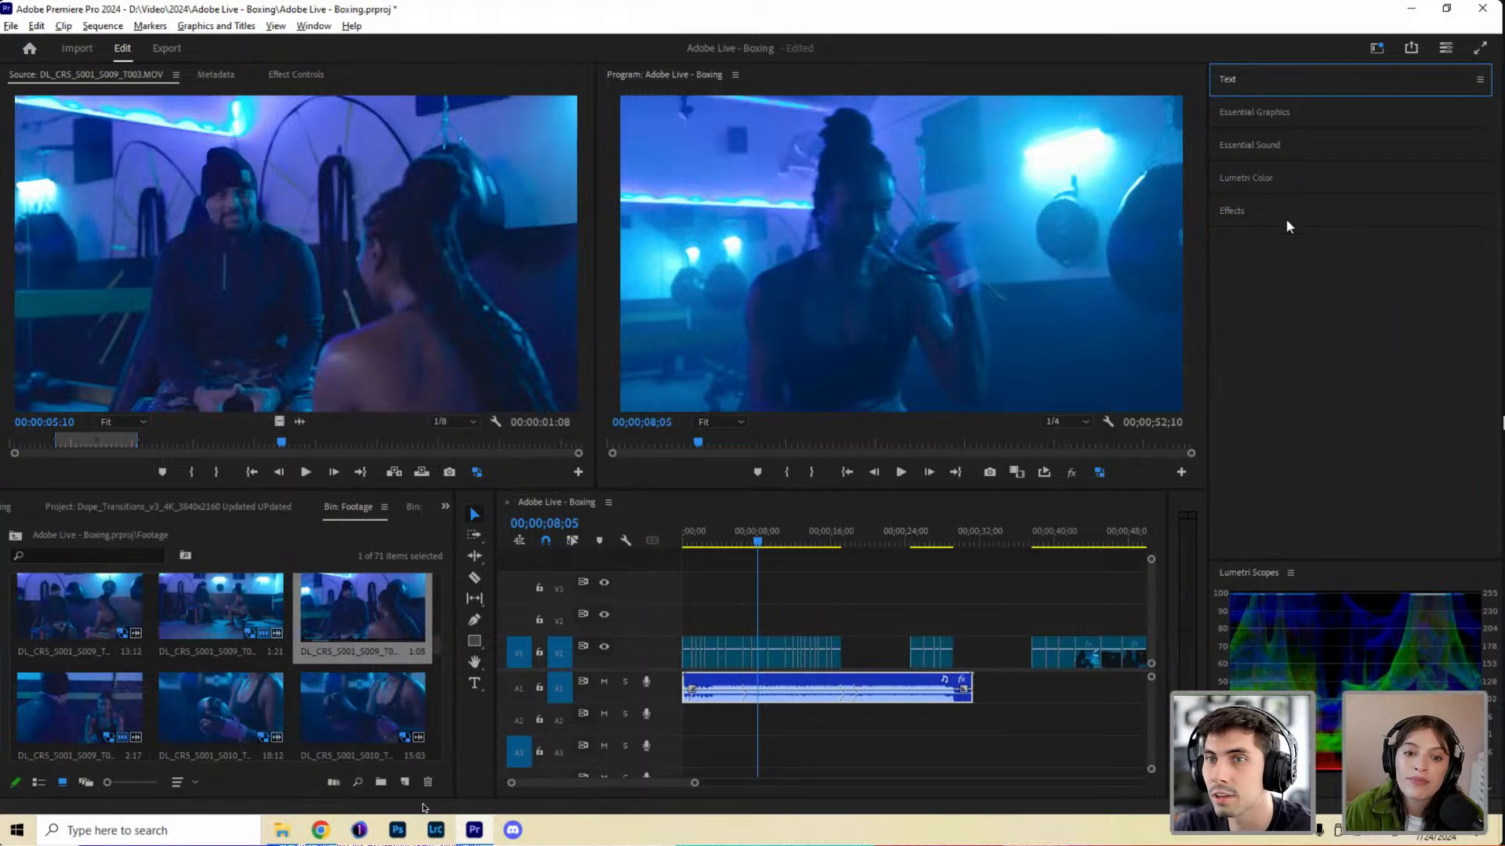
Expand the stacked Essential Graphics, Lumetri Color and Effects panels one after another, leaving all of them collapsed.
{"action": "left_click", "coordinate": [1294, 124]}
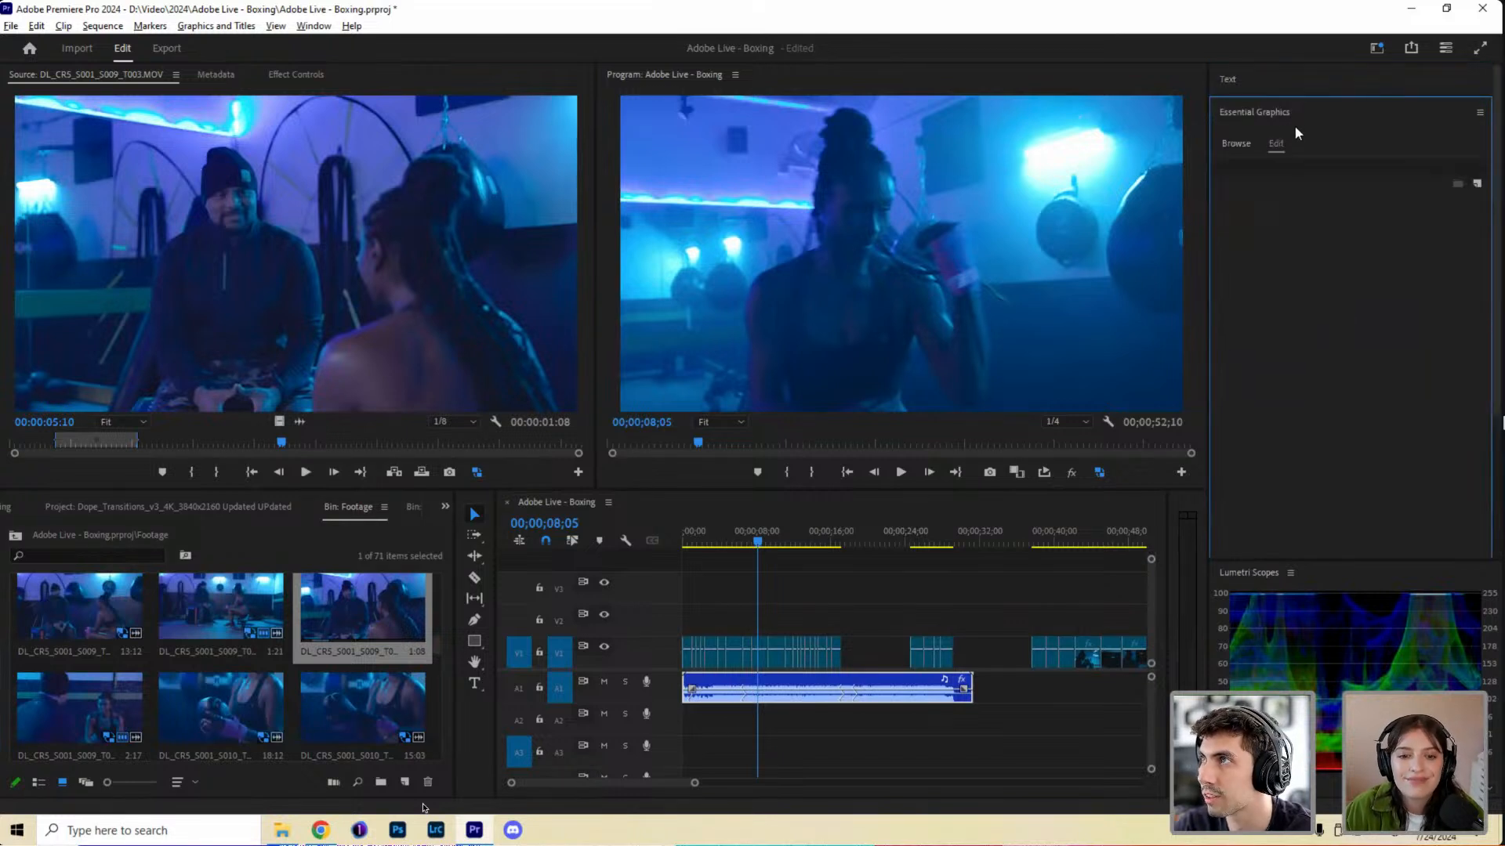
{"action": "left_click", "coordinate": [1299, 179]}
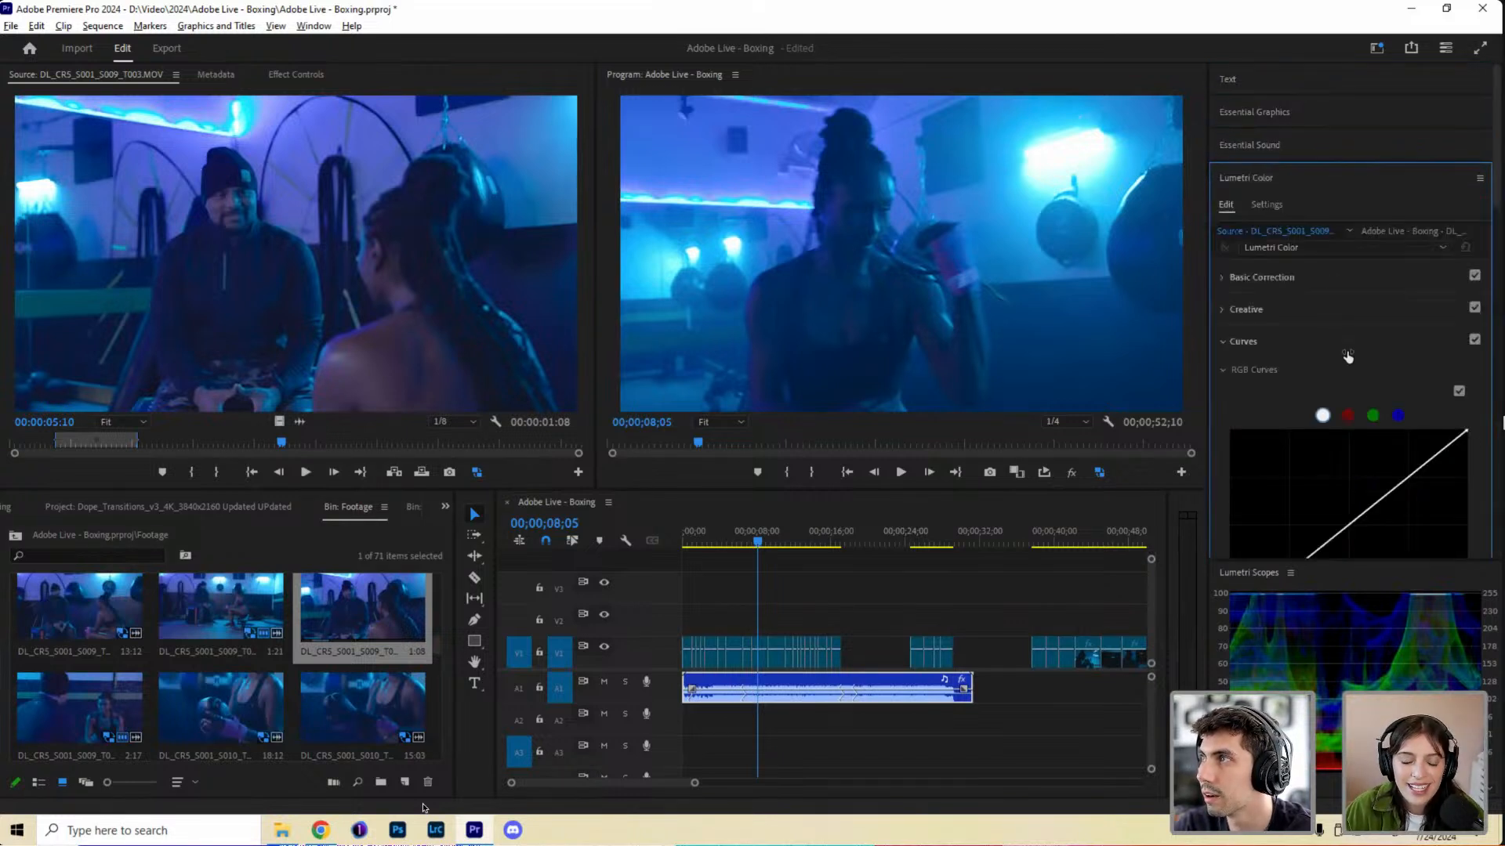
{"action": "left_click", "coordinate": [1318, 186]}
{"action": "left_click", "coordinate": [1300, 214]}
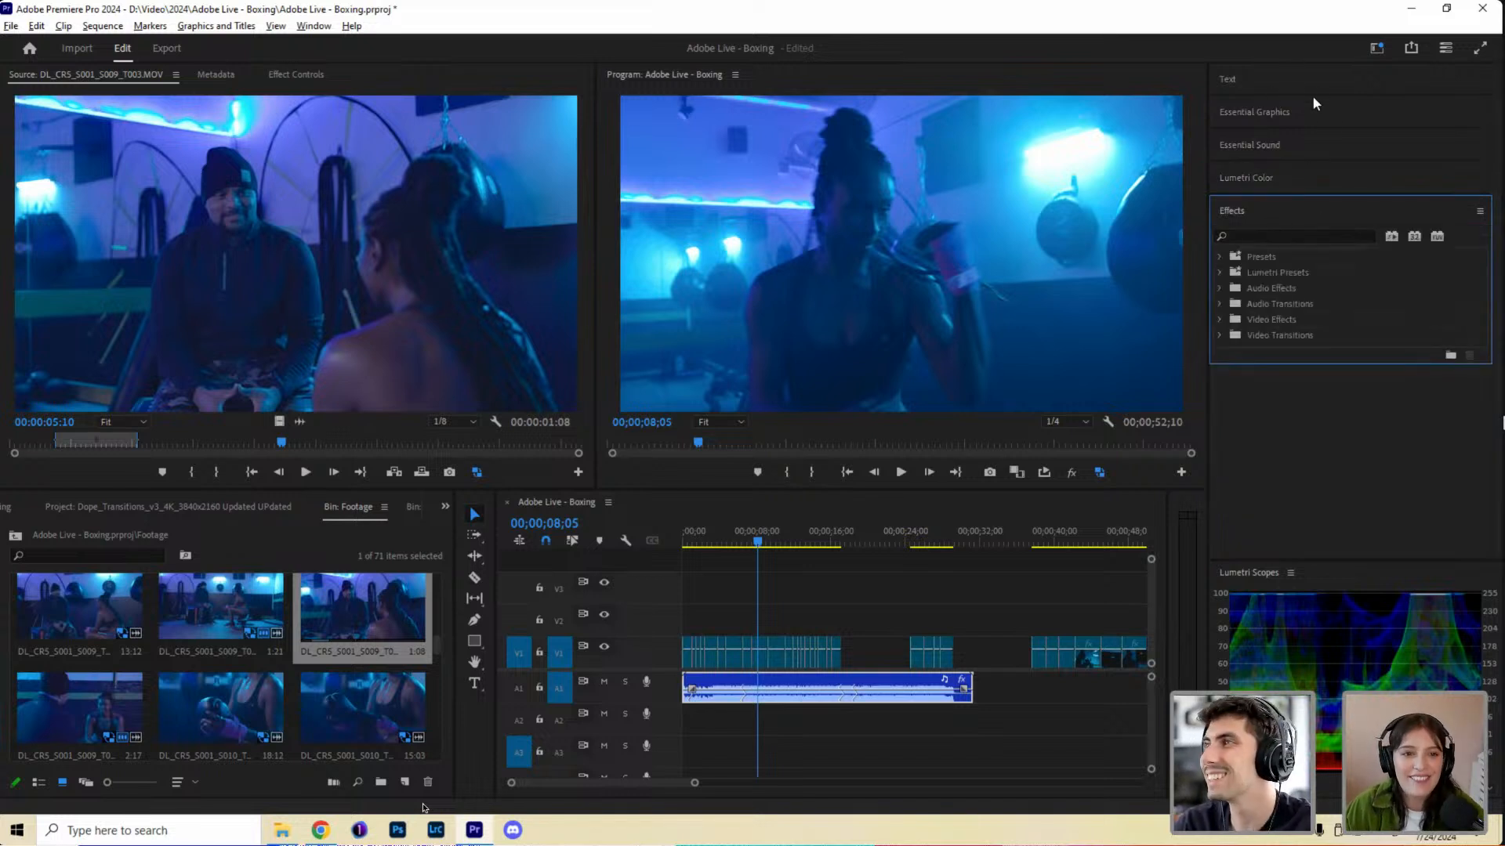
{"action": "left_click", "coordinate": [1320, 213]}
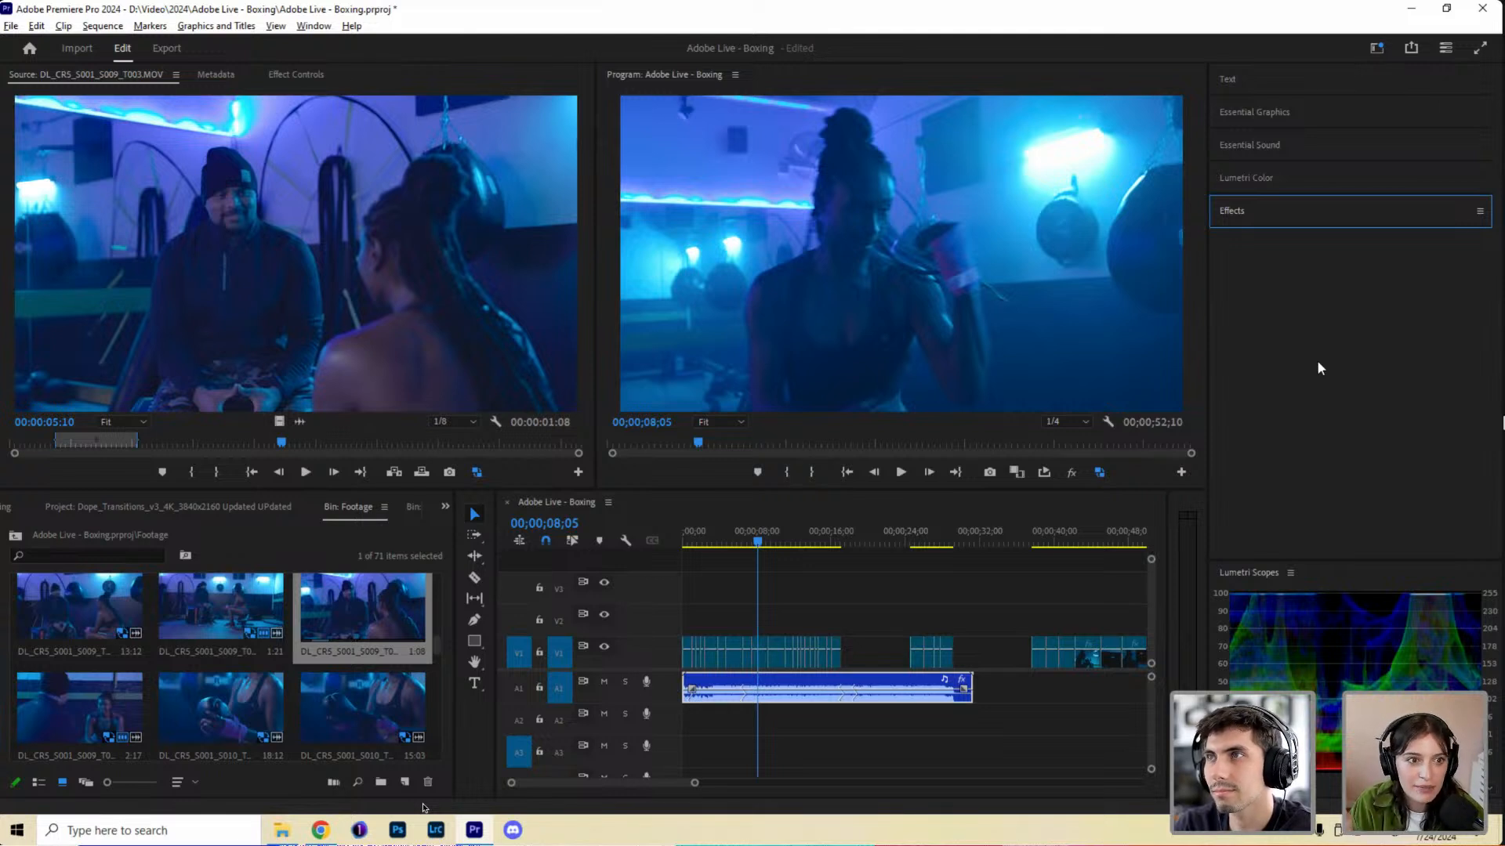
Return the sequence playhead to the start and reopen the Footage bin from the Adobe Live - Boxing project.
{"action": "left_click", "coordinate": [682, 542]}
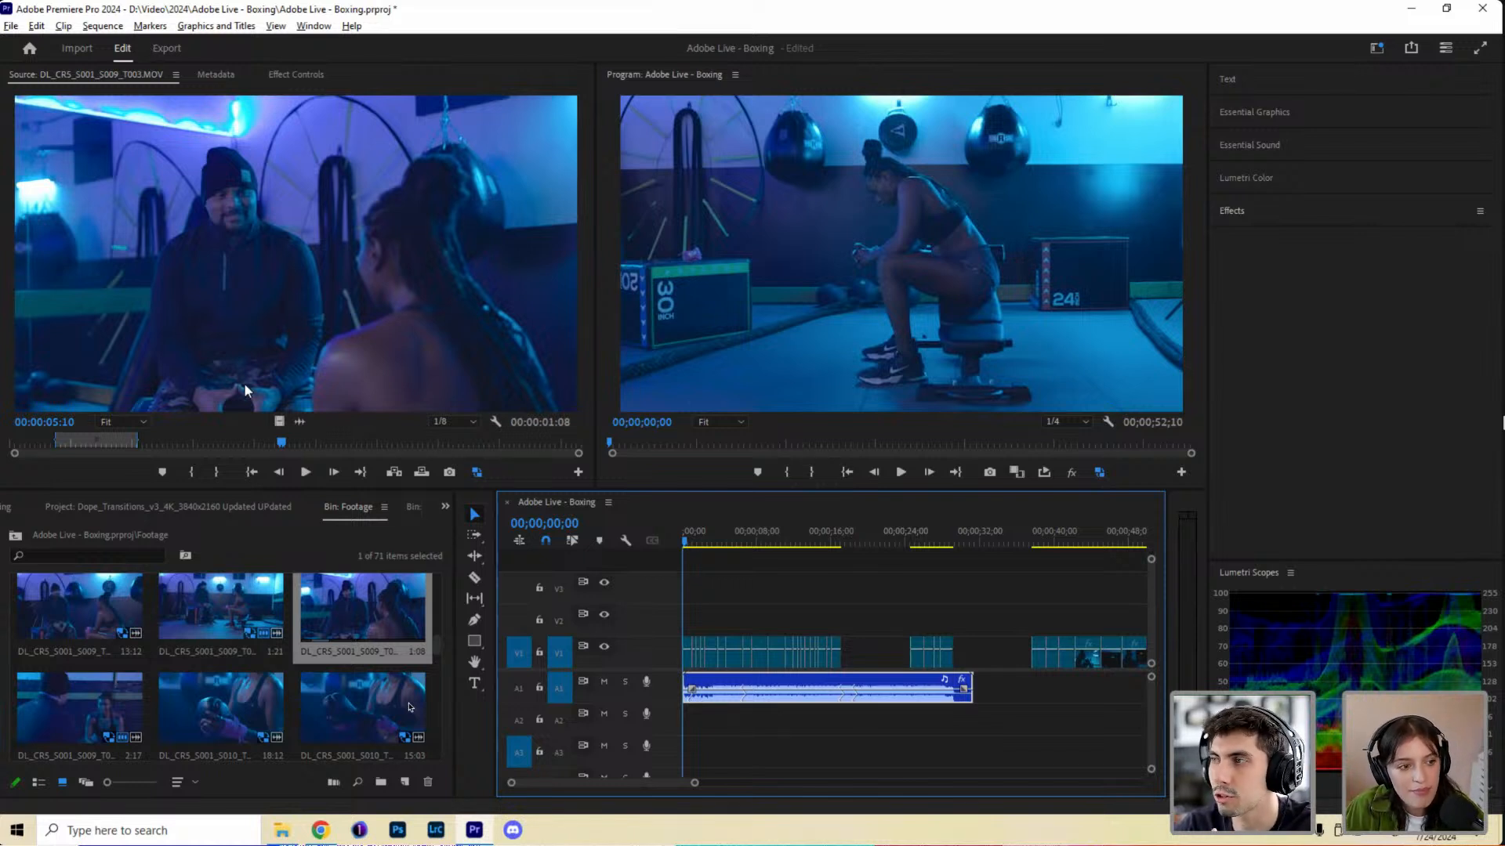
{"action": "left_click", "coordinate": [11, 509]}
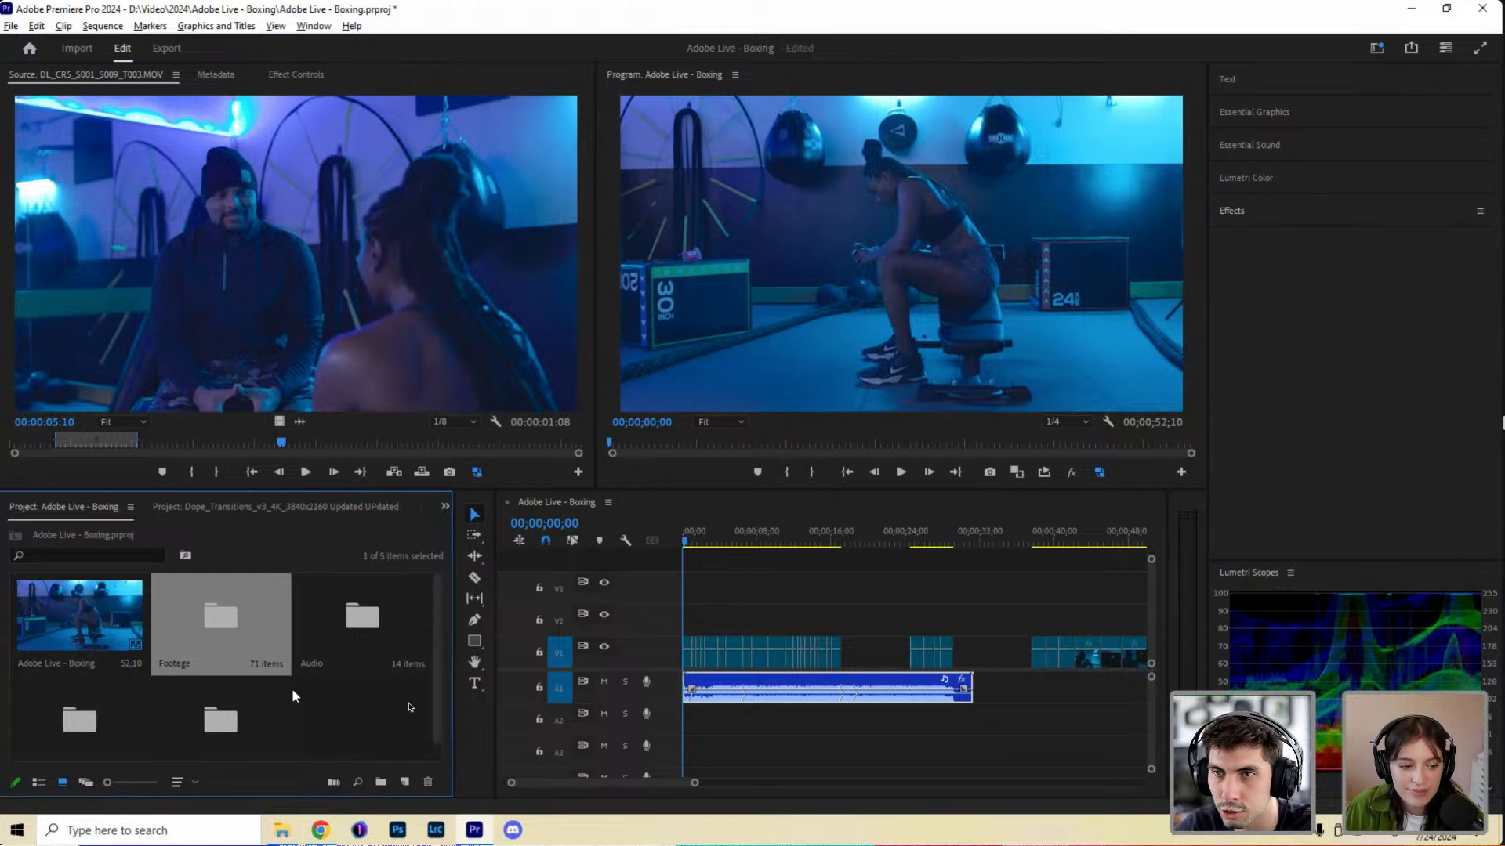
{"action": "double_click", "coordinate": [222, 613]}
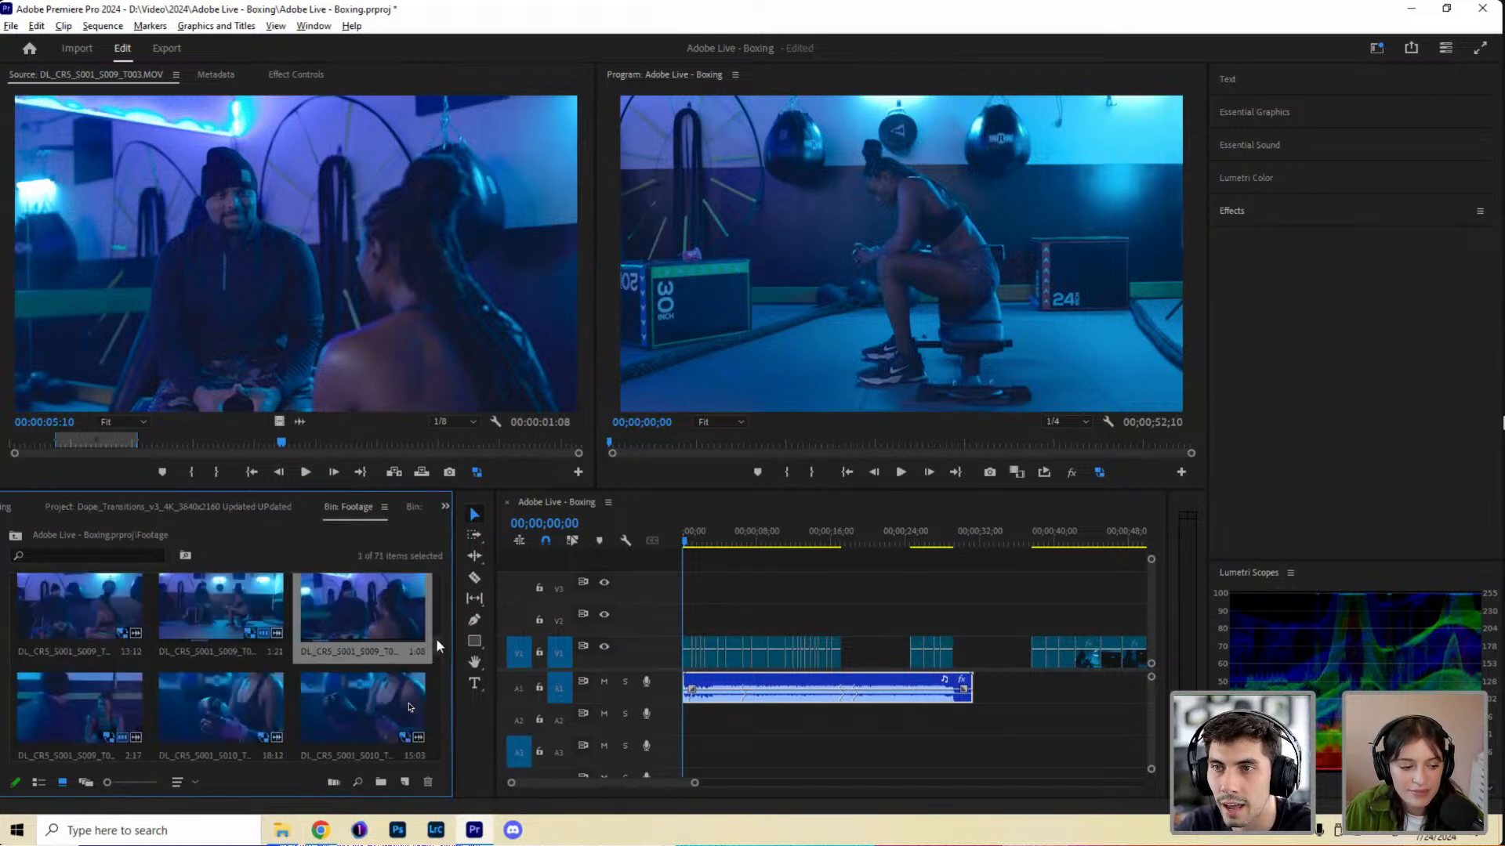
Make the Footage bin panel taller and wider so that four clip thumbnails fit per row.
{"action": "scroll", "coordinate": [436, 594], "scroll_direction": "down", "scroll_amount": 5}
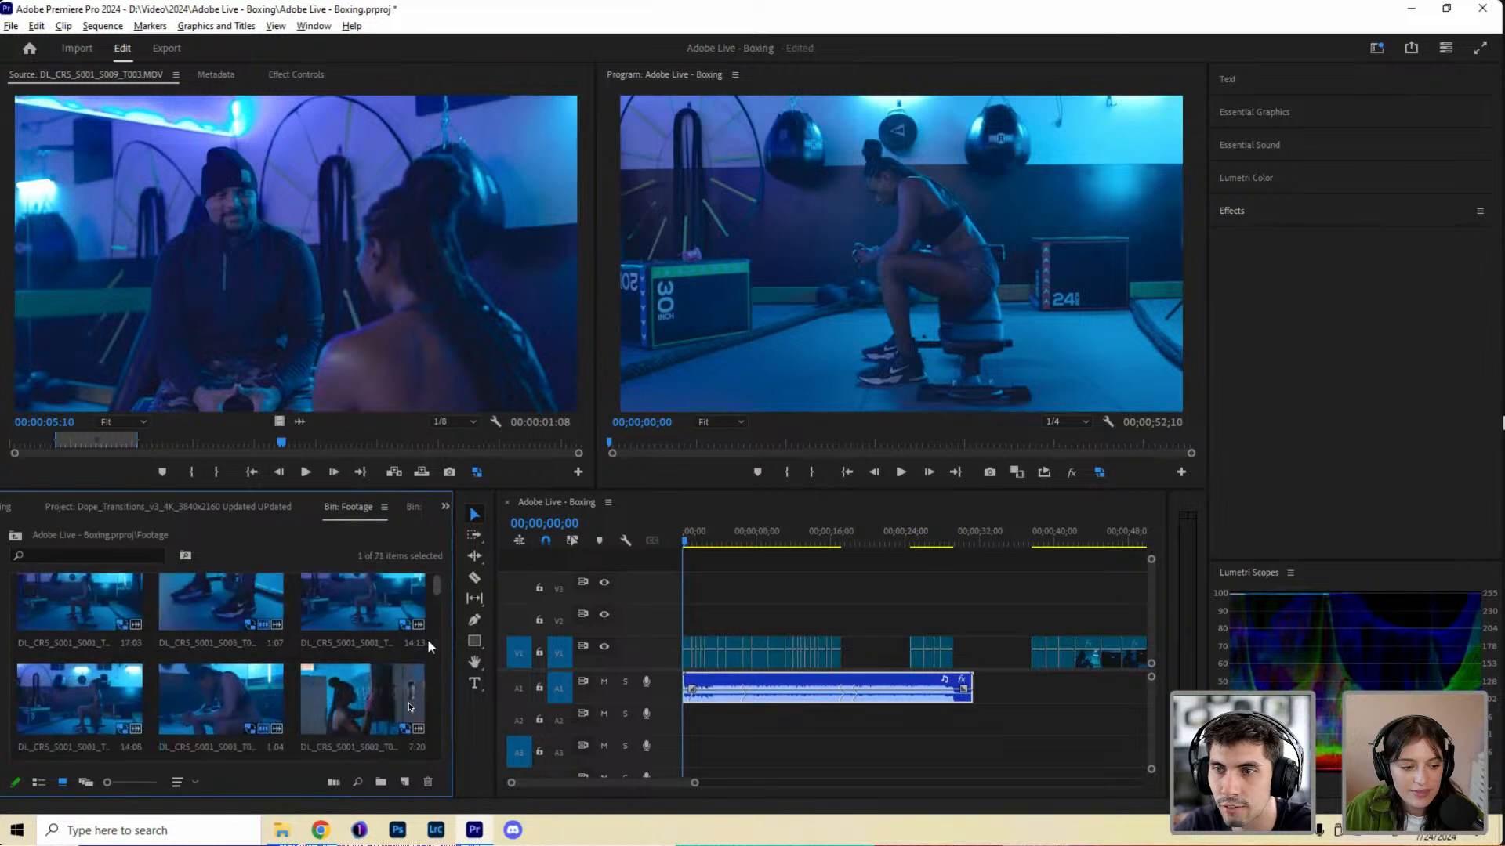
{"action": "left_click_drag", "start_coordinate": [391, 483], "coordinate": [401, 369]}
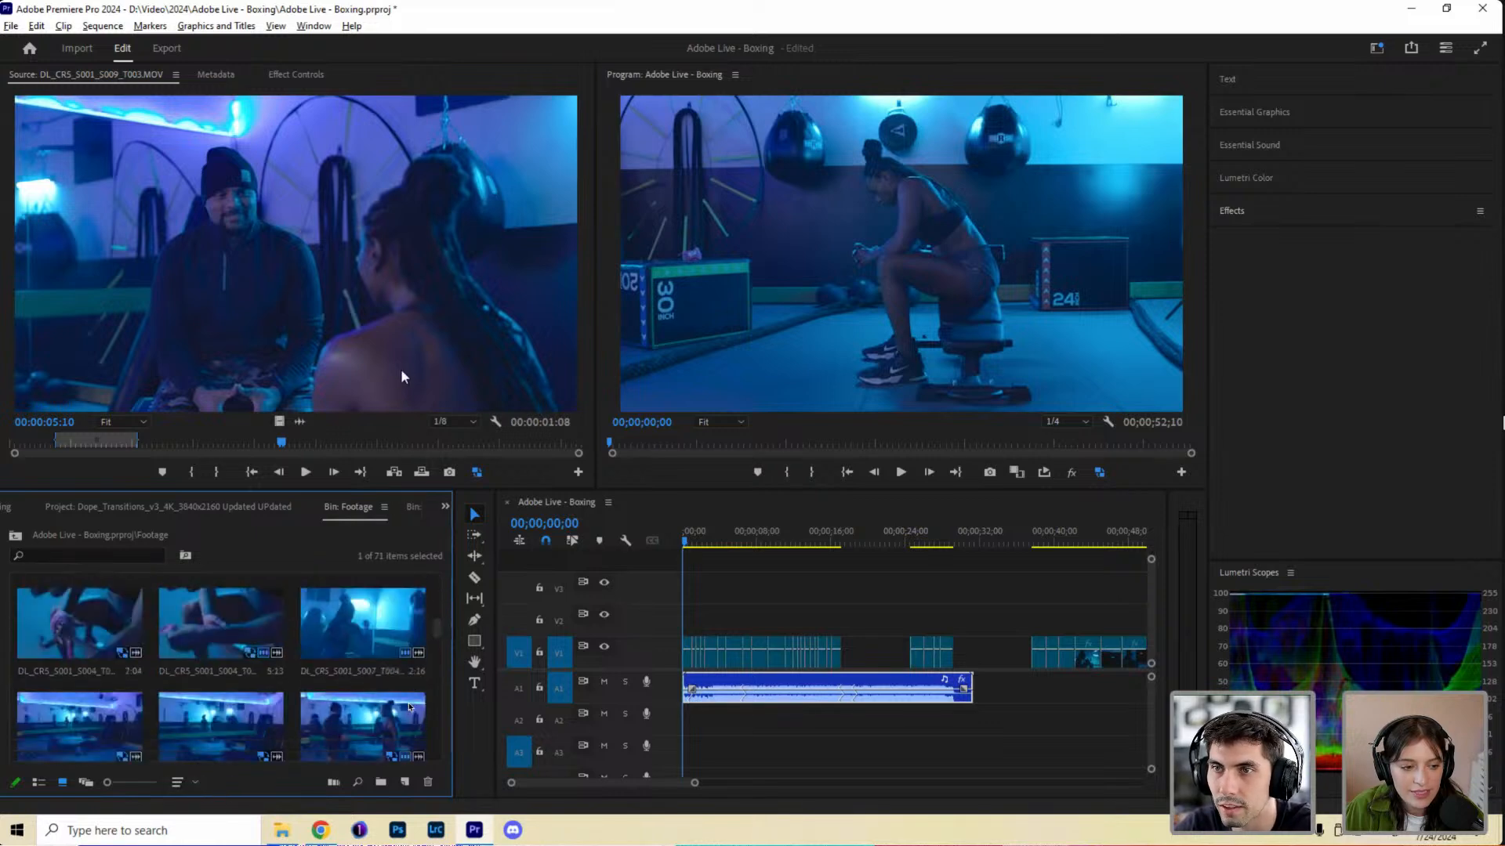
{"action": "left_click_drag", "start_coordinate": [451, 561], "coordinate": [563, 454]}
{"action": "scroll", "coordinate": [554, 497], "scroll_direction": "up", "scroll_amount": 5}
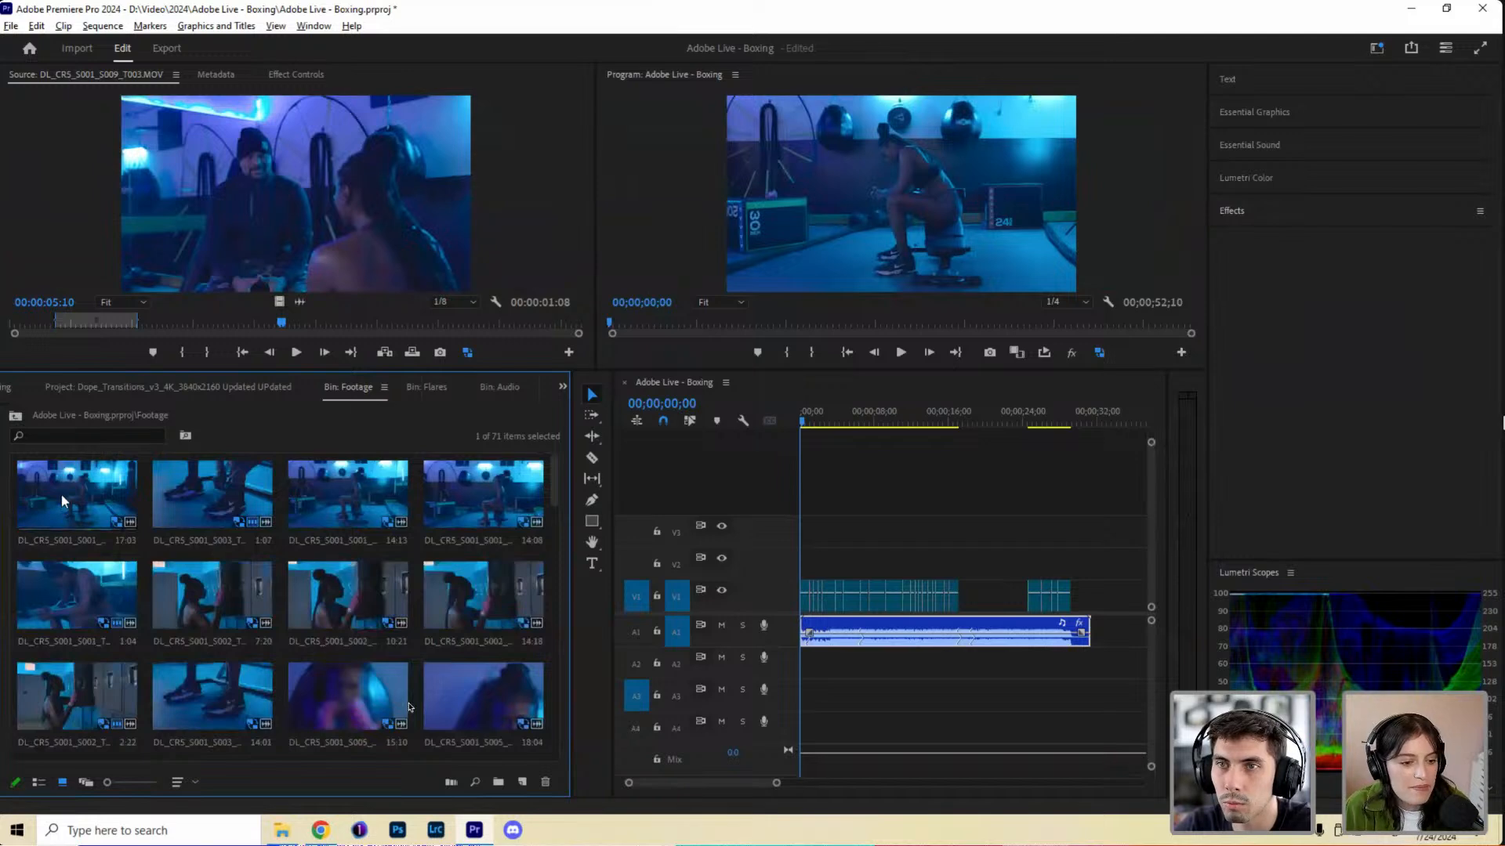
Load DL_CRS_S001_S001_T001.MOV into the Source Monitor, make the monitors taller, and scrub through the clip, ending at 00:00:07:11.
{"action": "double_click", "coordinate": [61, 495]}
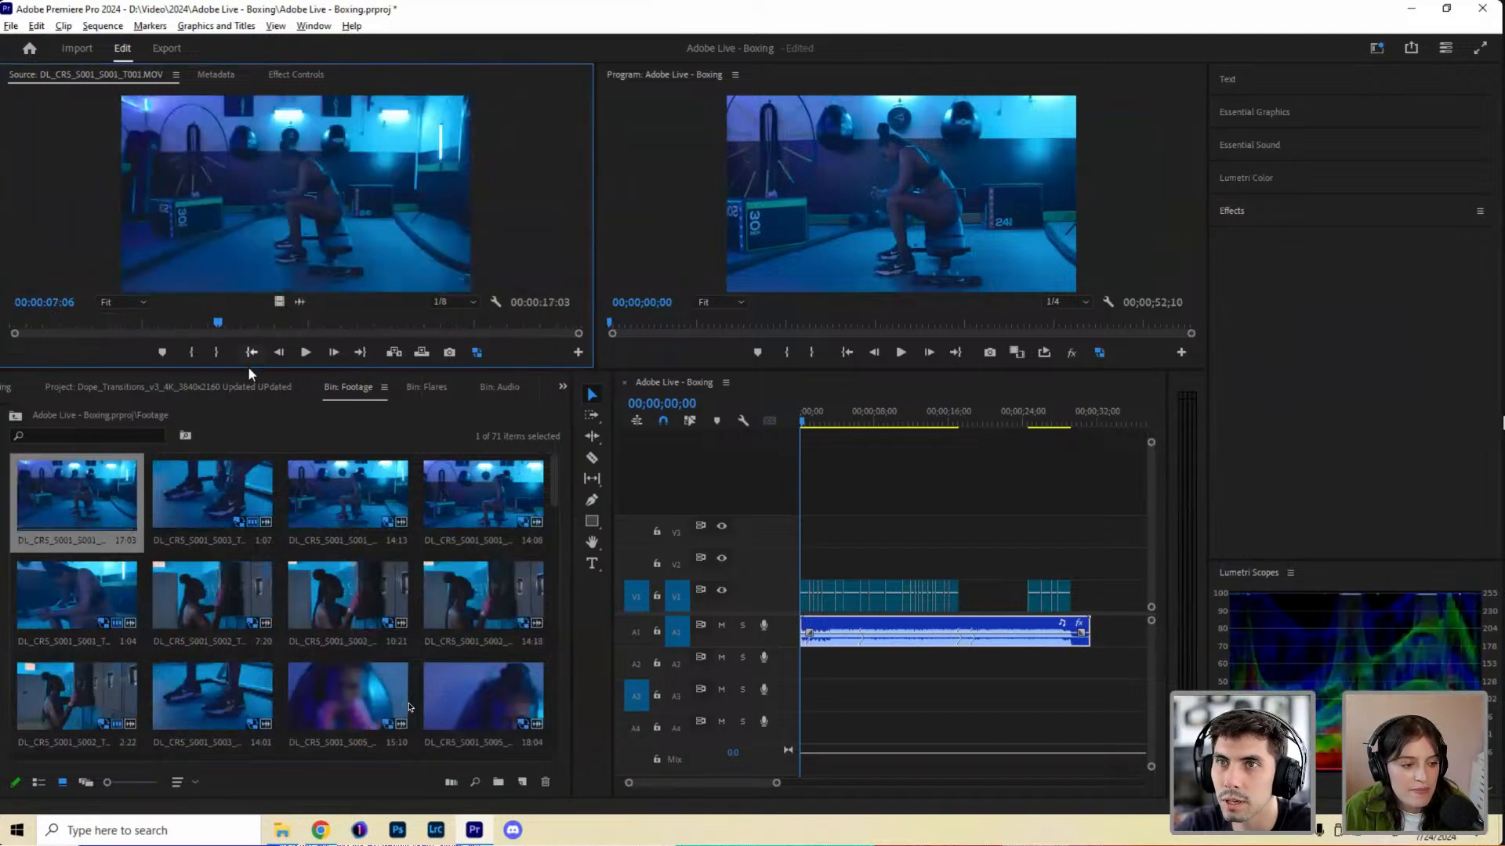
{"action": "left_click_drag", "start_coordinate": [247, 370], "coordinate": [247, 486]}
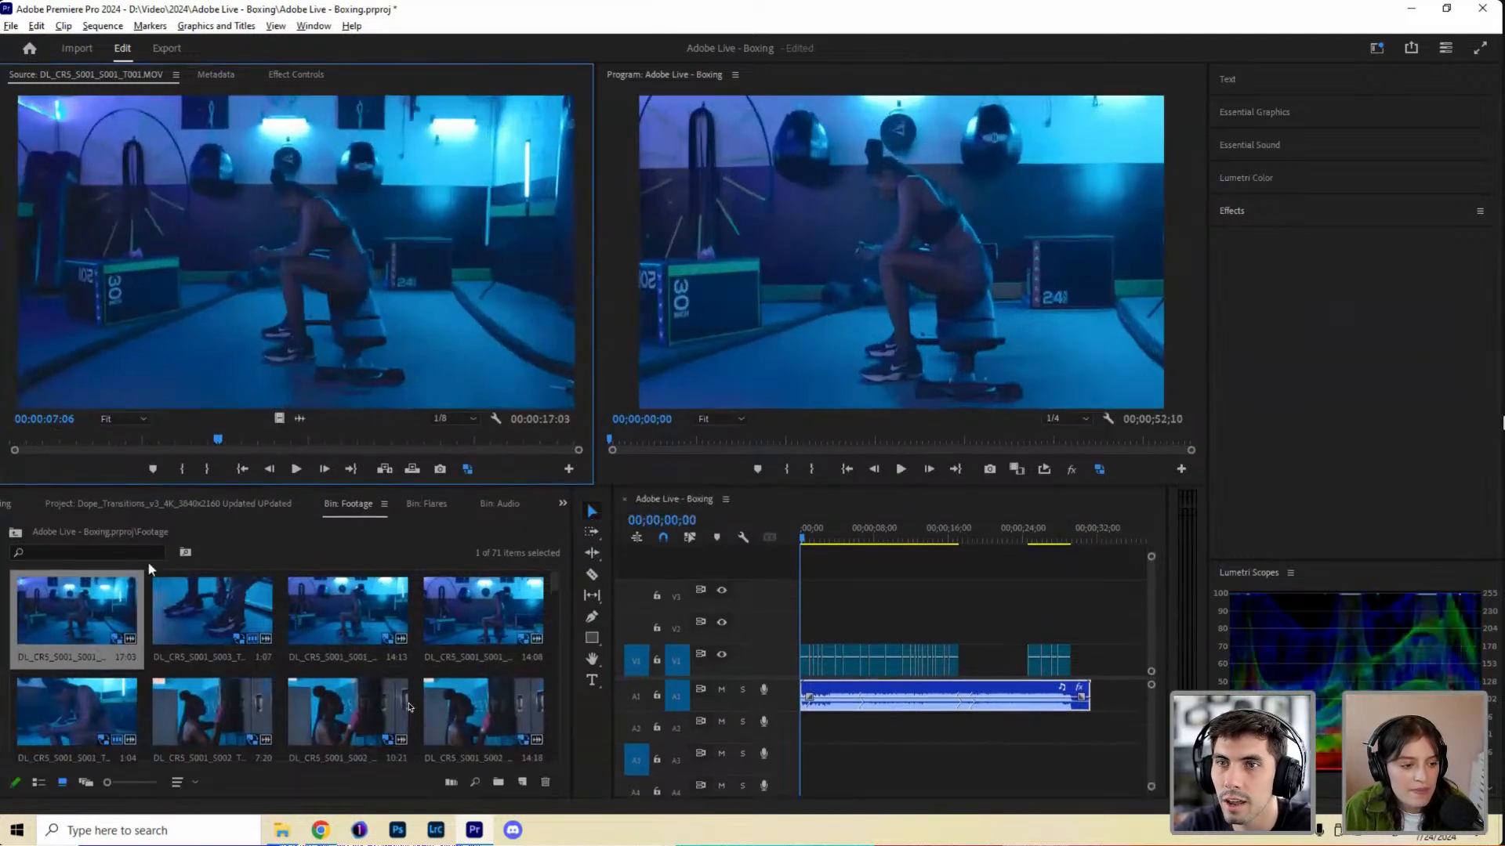
{"action": "left_click_drag", "start_coordinate": [30, 445], "coordinate": [452, 443]}
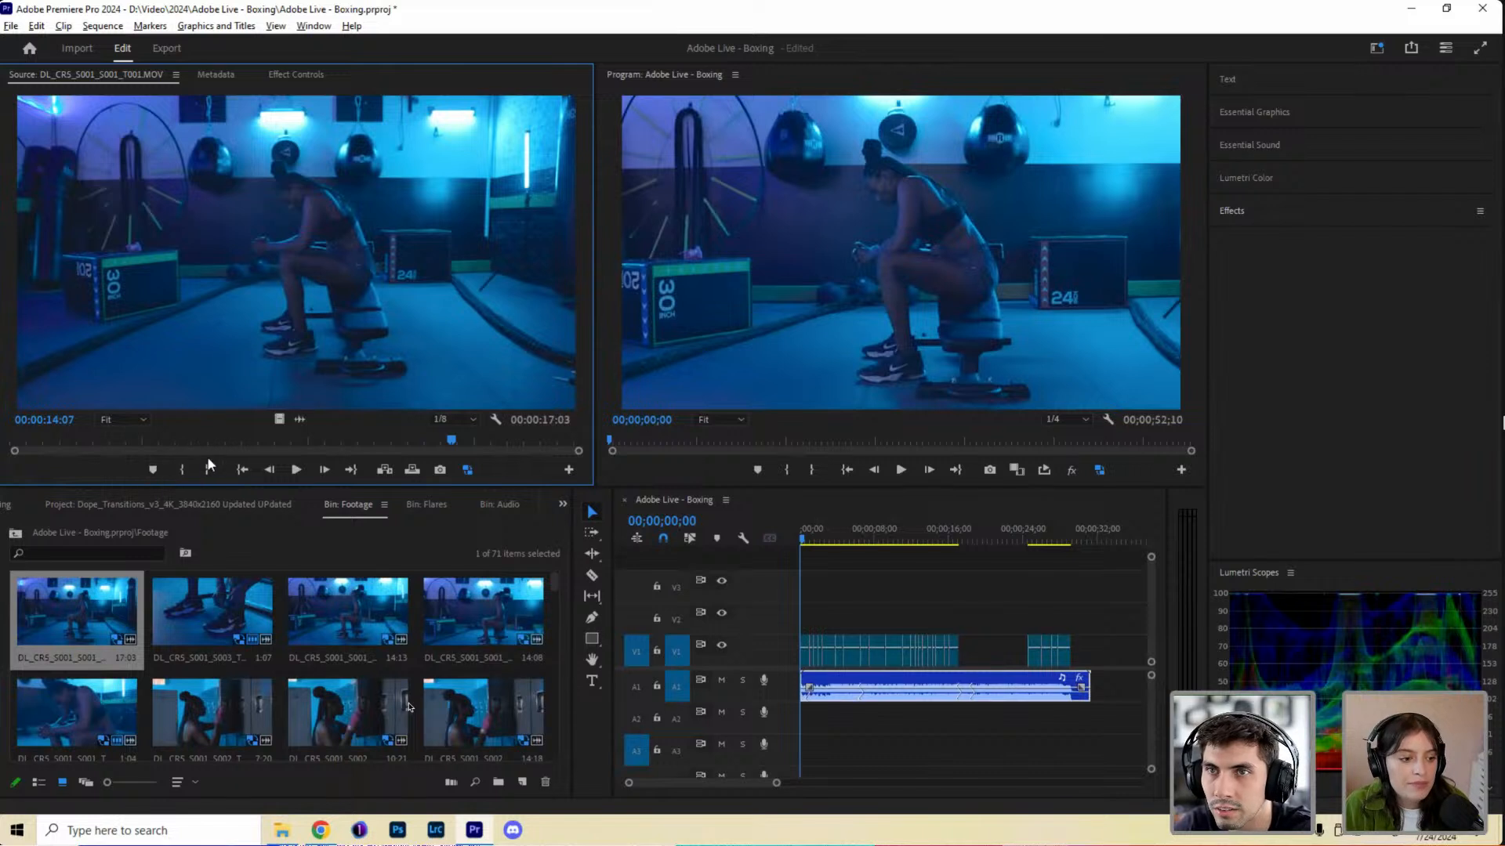
{"action": "left_click", "coordinate": [224, 444]}
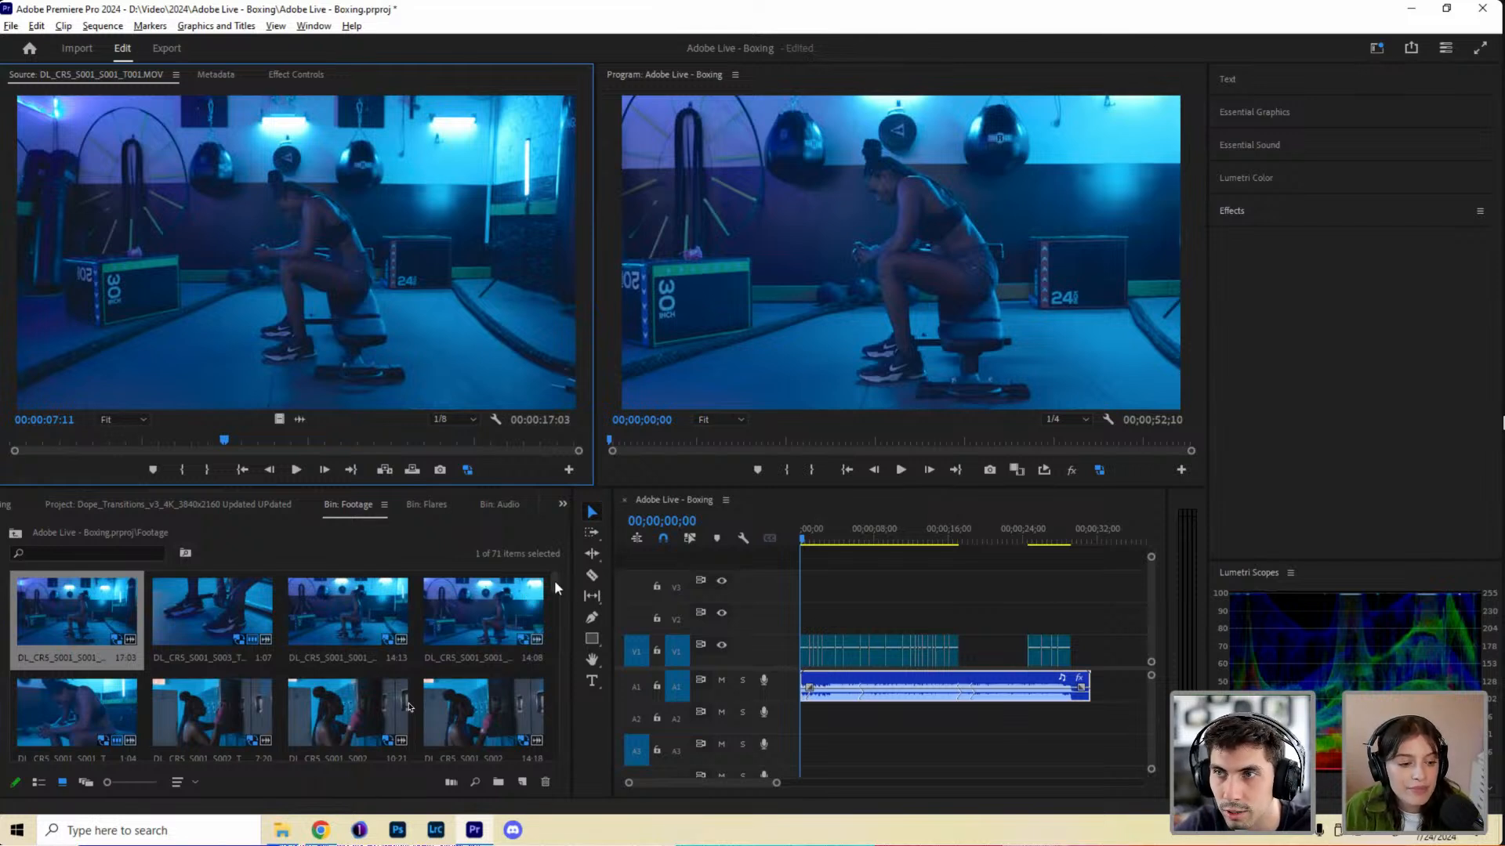
Preview DL_CRS_S001_S005_T002.MOV in the Source Monitor up to 00:00:13:15 and look over the remaining footage and sequence clips.
{"action": "scroll", "coordinate": [553, 589], "scroll_direction": "down", "scroll_amount": 4}
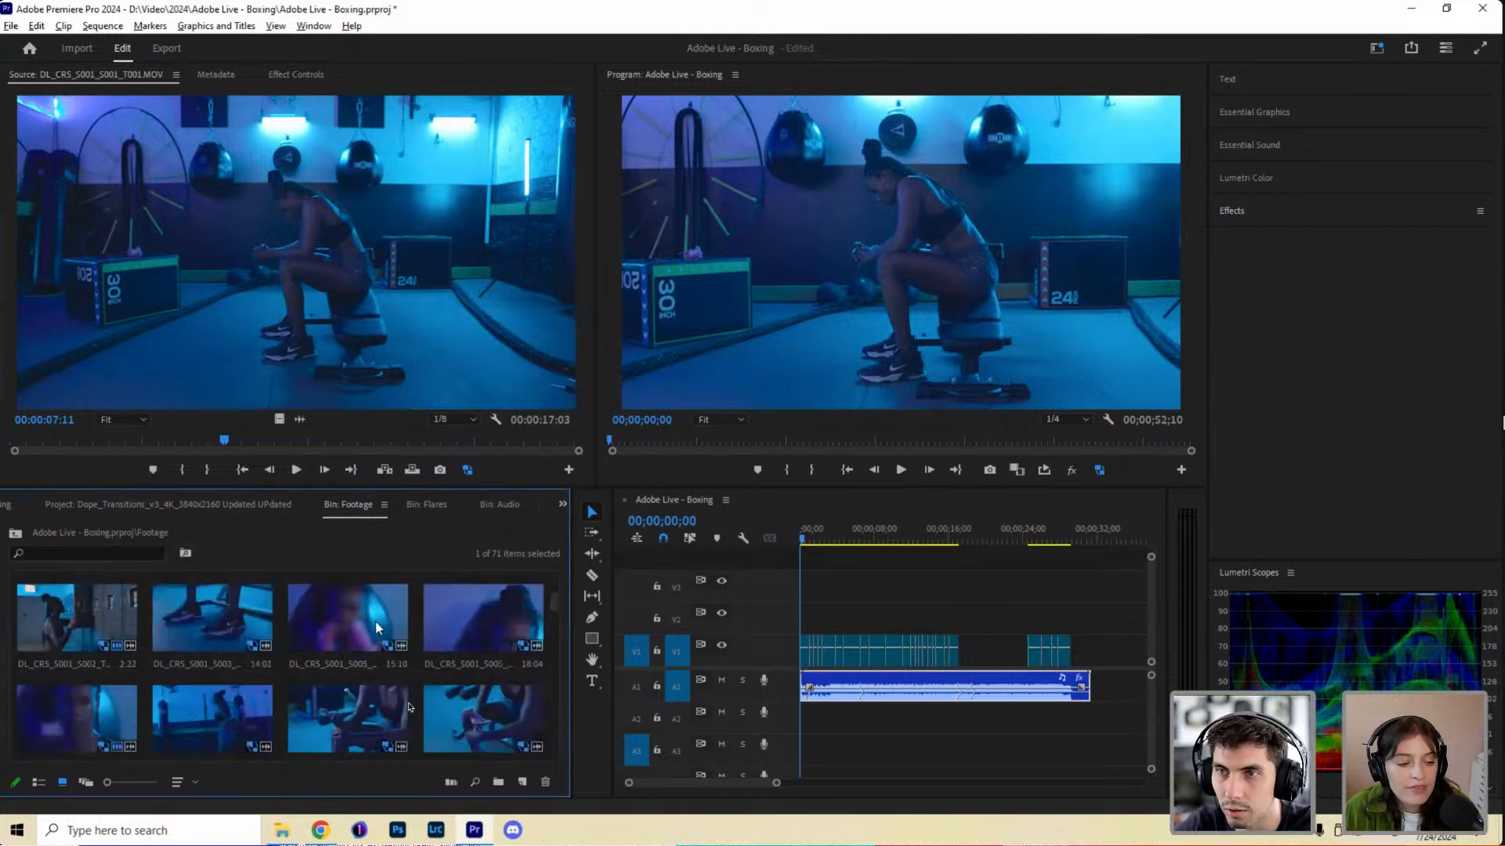
{"action": "double_click", "coordinate": [437, 626]}
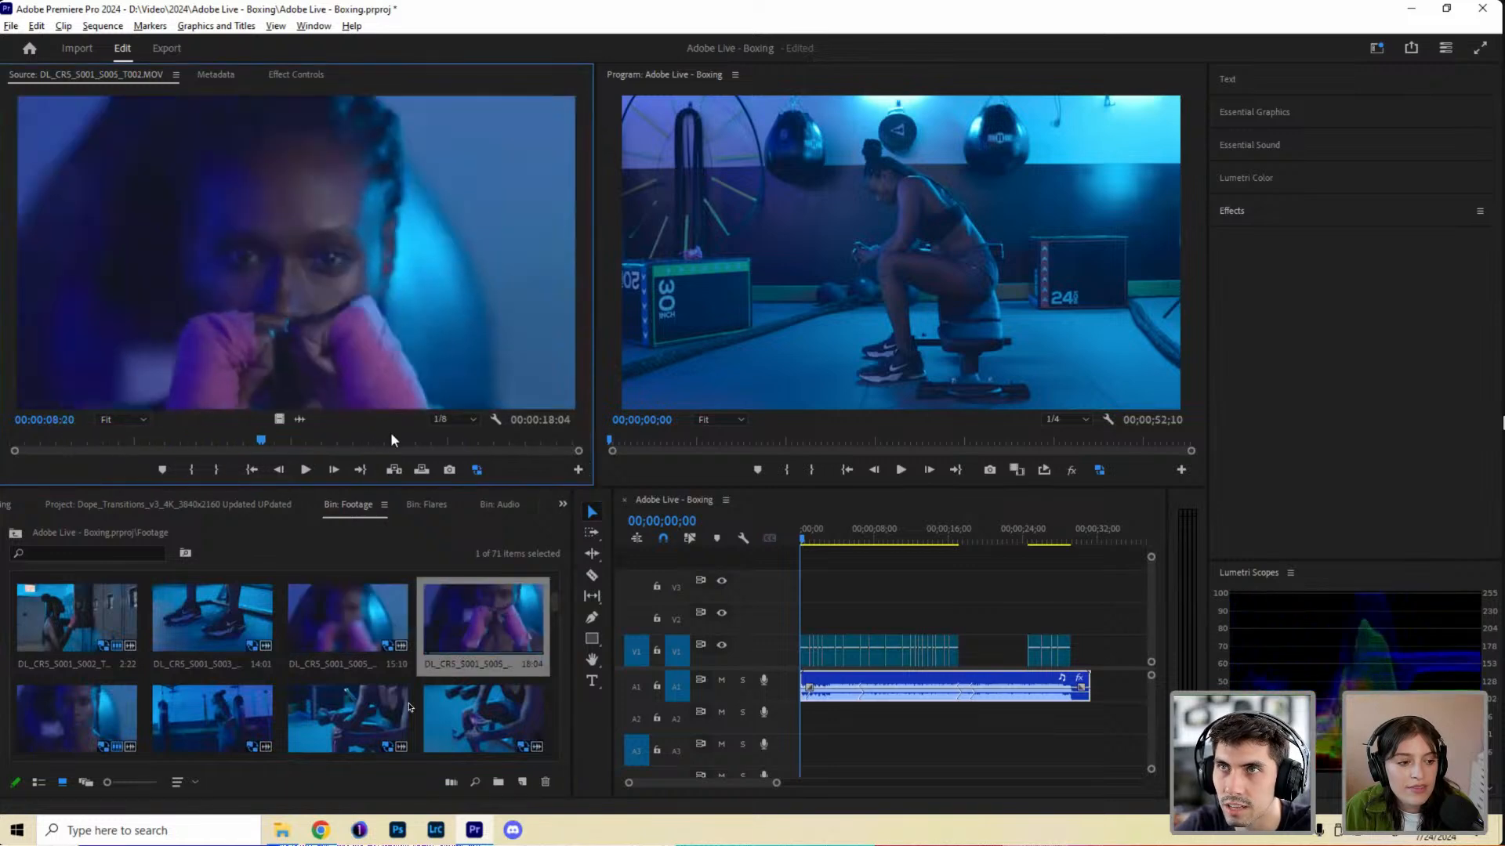
{"action": "left_click_drag", "start_coordinate": [552, 599], "coordinate": [555, 641]}
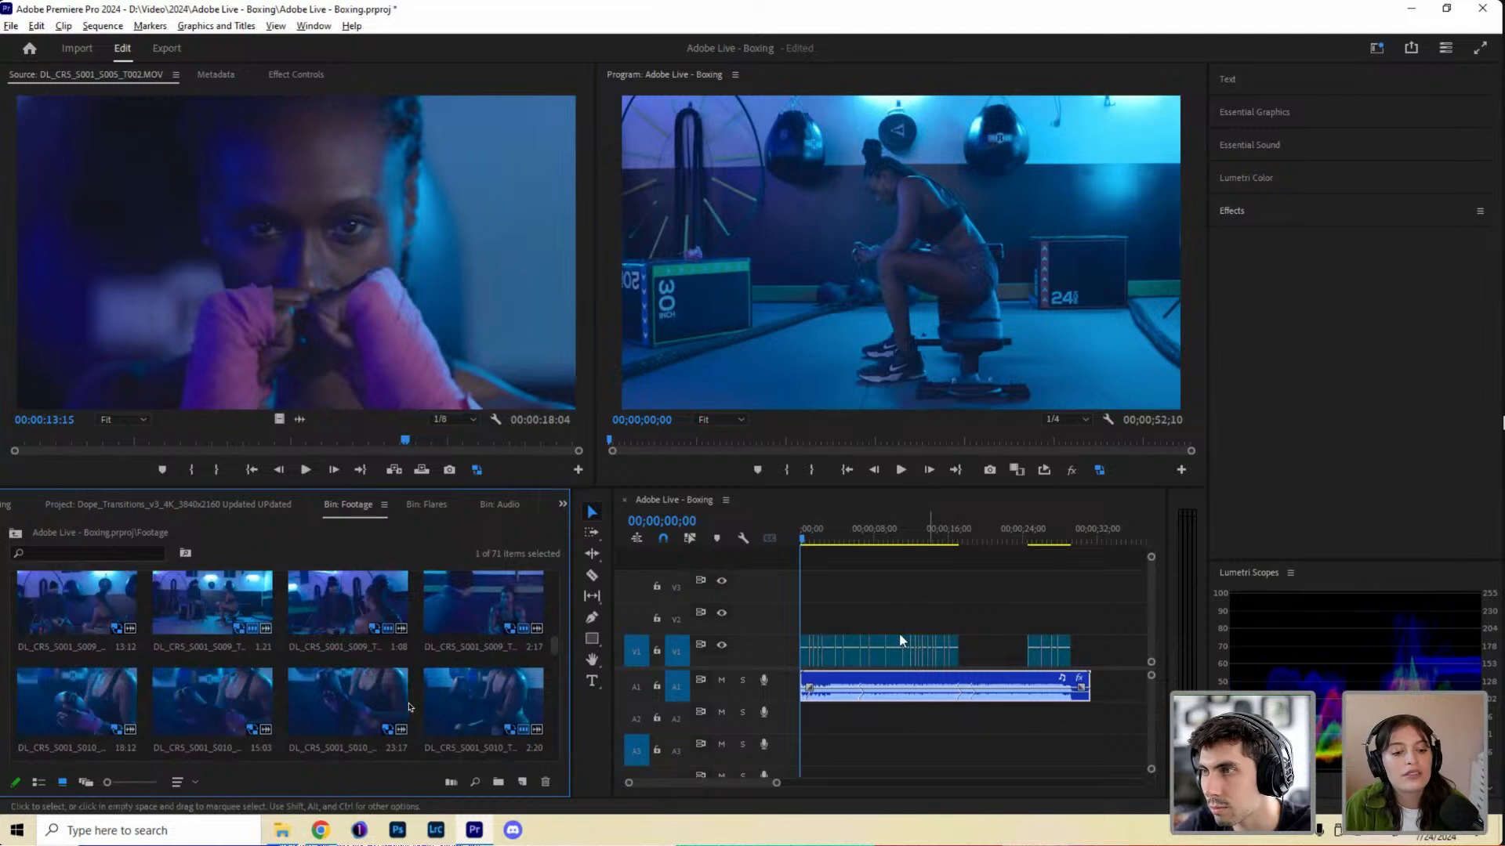
{"action": "scroll", "coordinate": [928, 623], "scroll_direction": "down", "scroll_amount": 2}
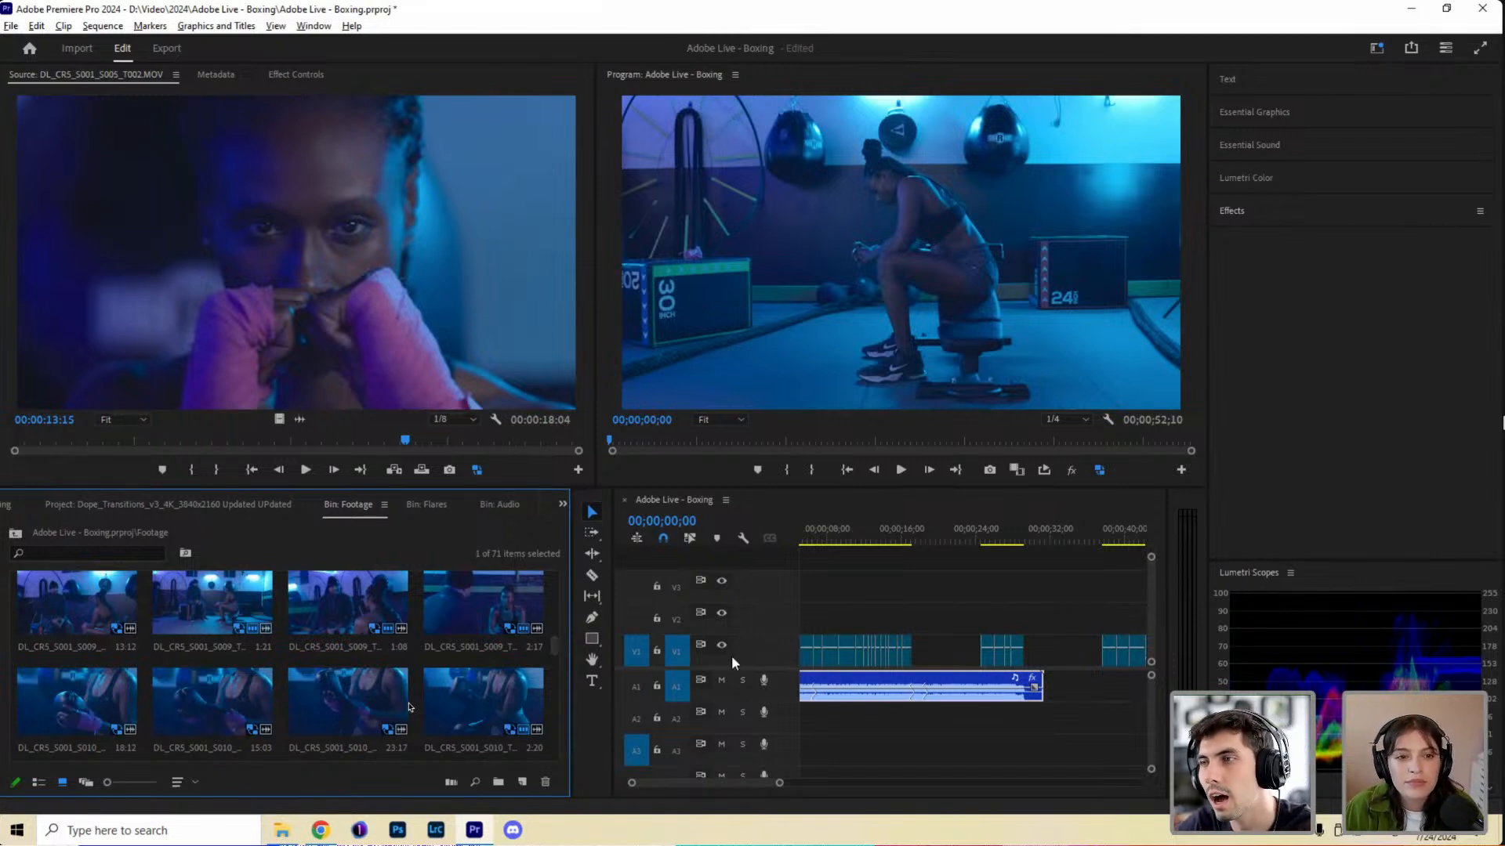
{"action": "scroll", "coordinate": [1011, 586], "scroll_direction": "down", "scroll_amount": 2}
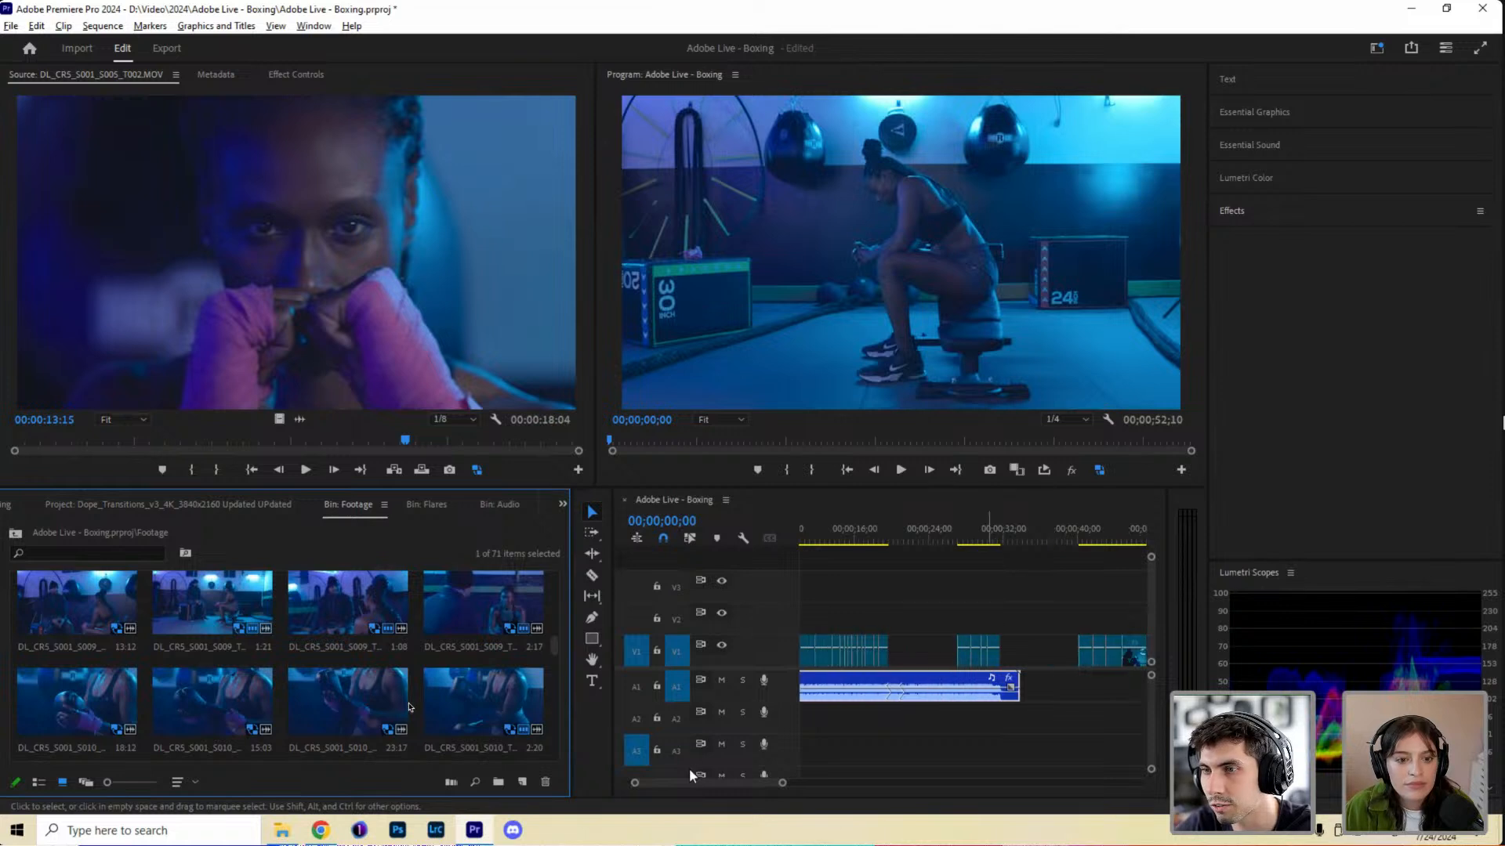
Scrub the last group of sequence clips, ending at 00;00;38;19, and look over further boxing clips in the Footage bin.
{"action": "left_click_drag", "start_coordinate": [782, 783], "coordinate": [817, 783]}
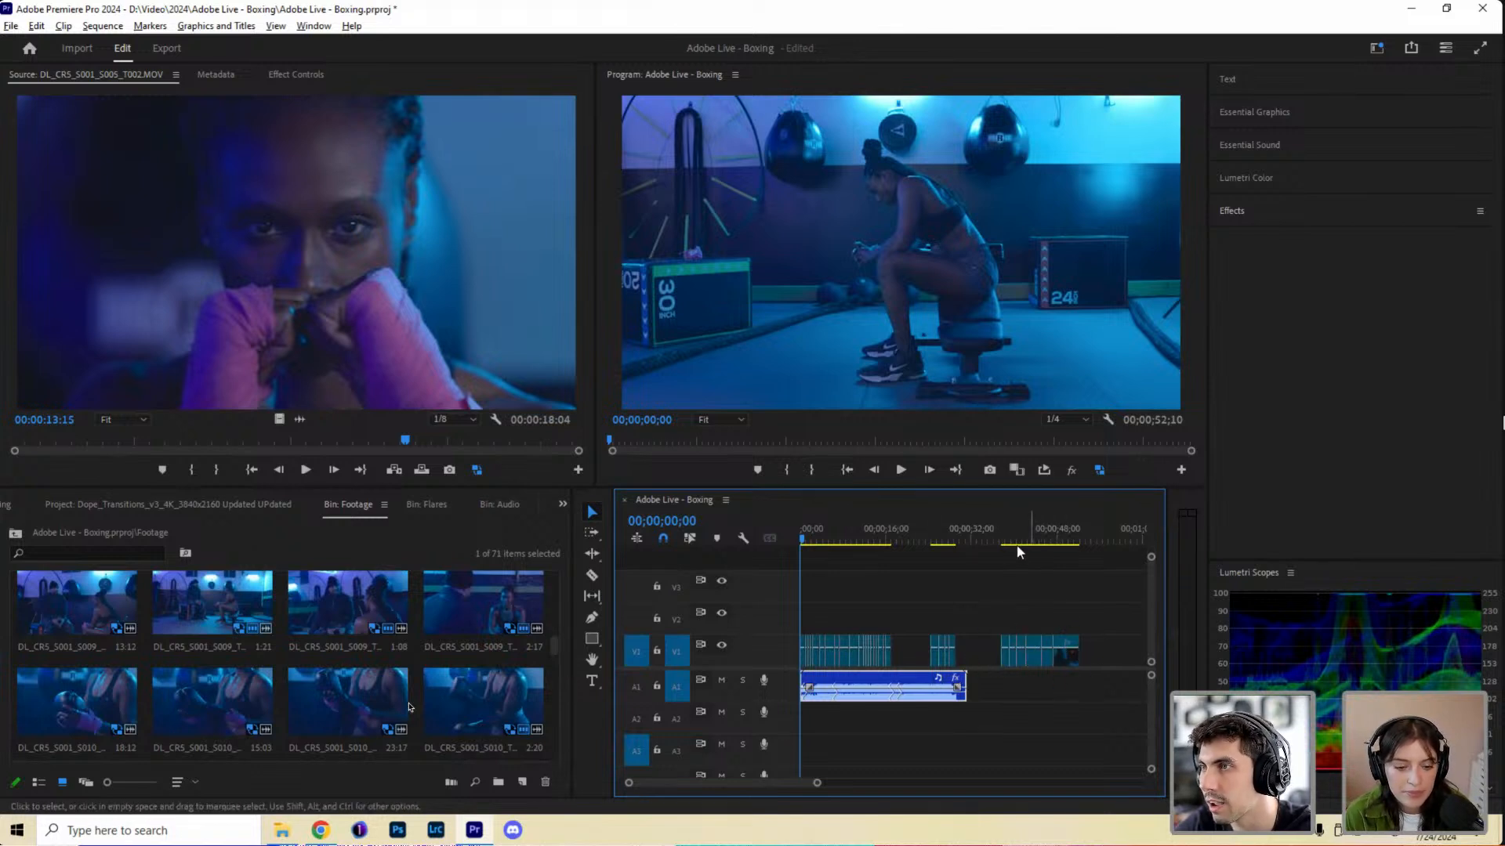
{"action": "left_click_drag", "start_coordinate": [1008, 543], "coordinate": [1039, 545]}
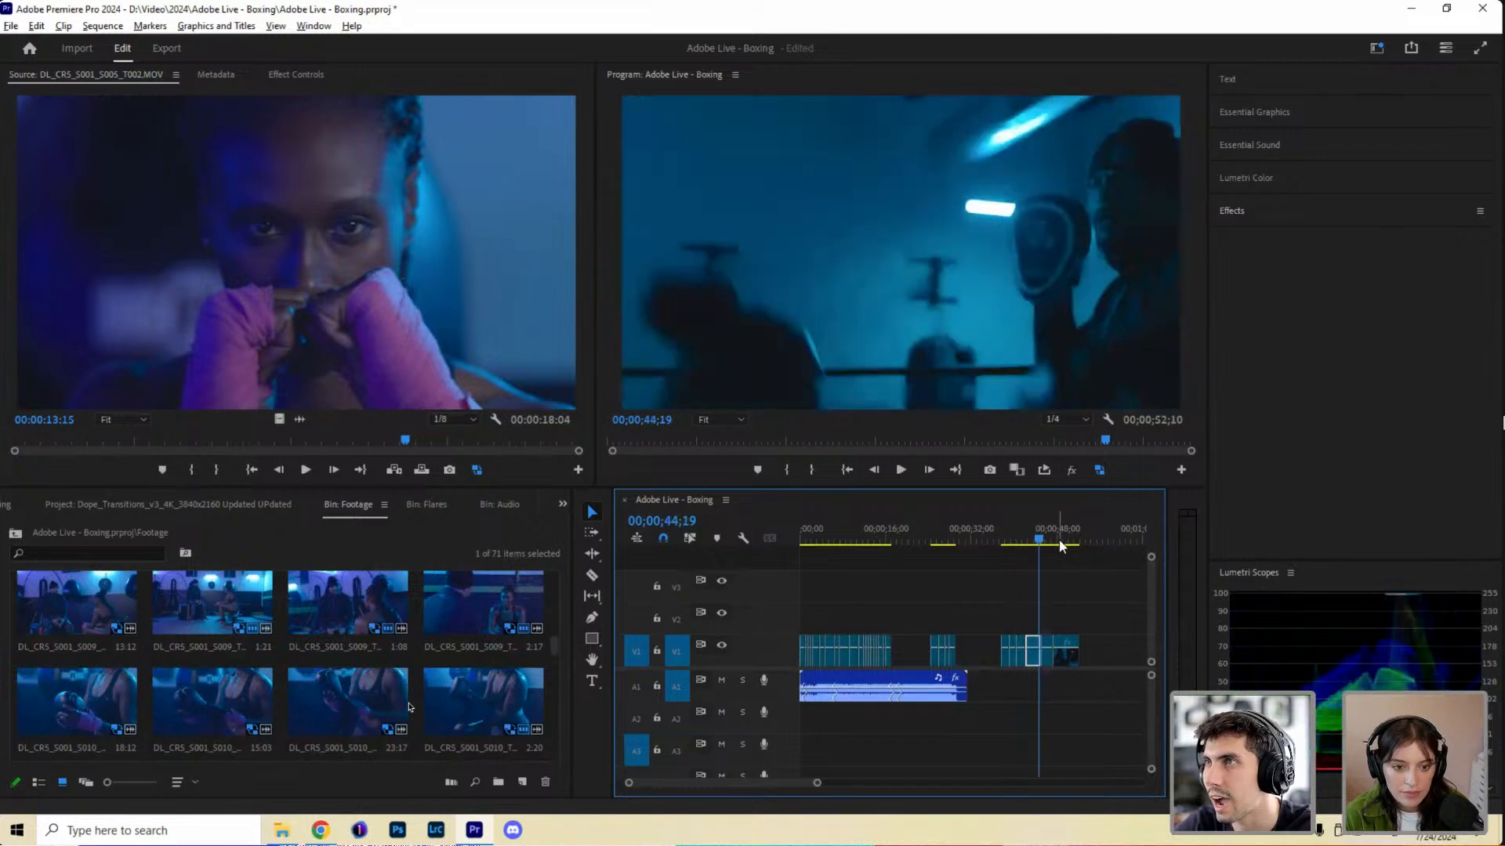
{"action": "left_click", "coordinate": [1035, 542]}
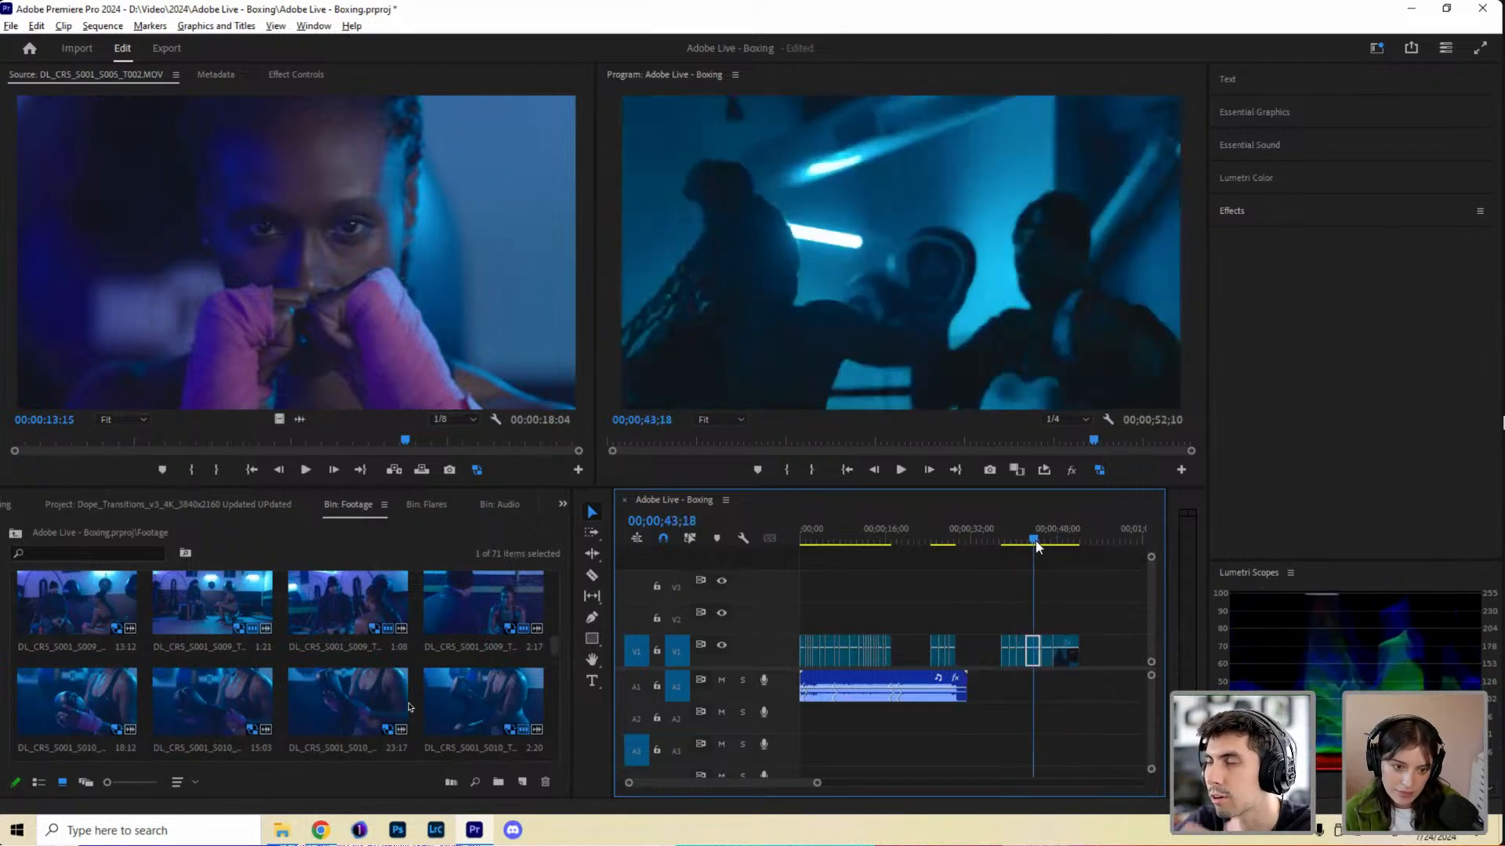
{"action": "left_click_drag", "start_coordinate": [1036, 546], "coordinate": [1006, 546]}
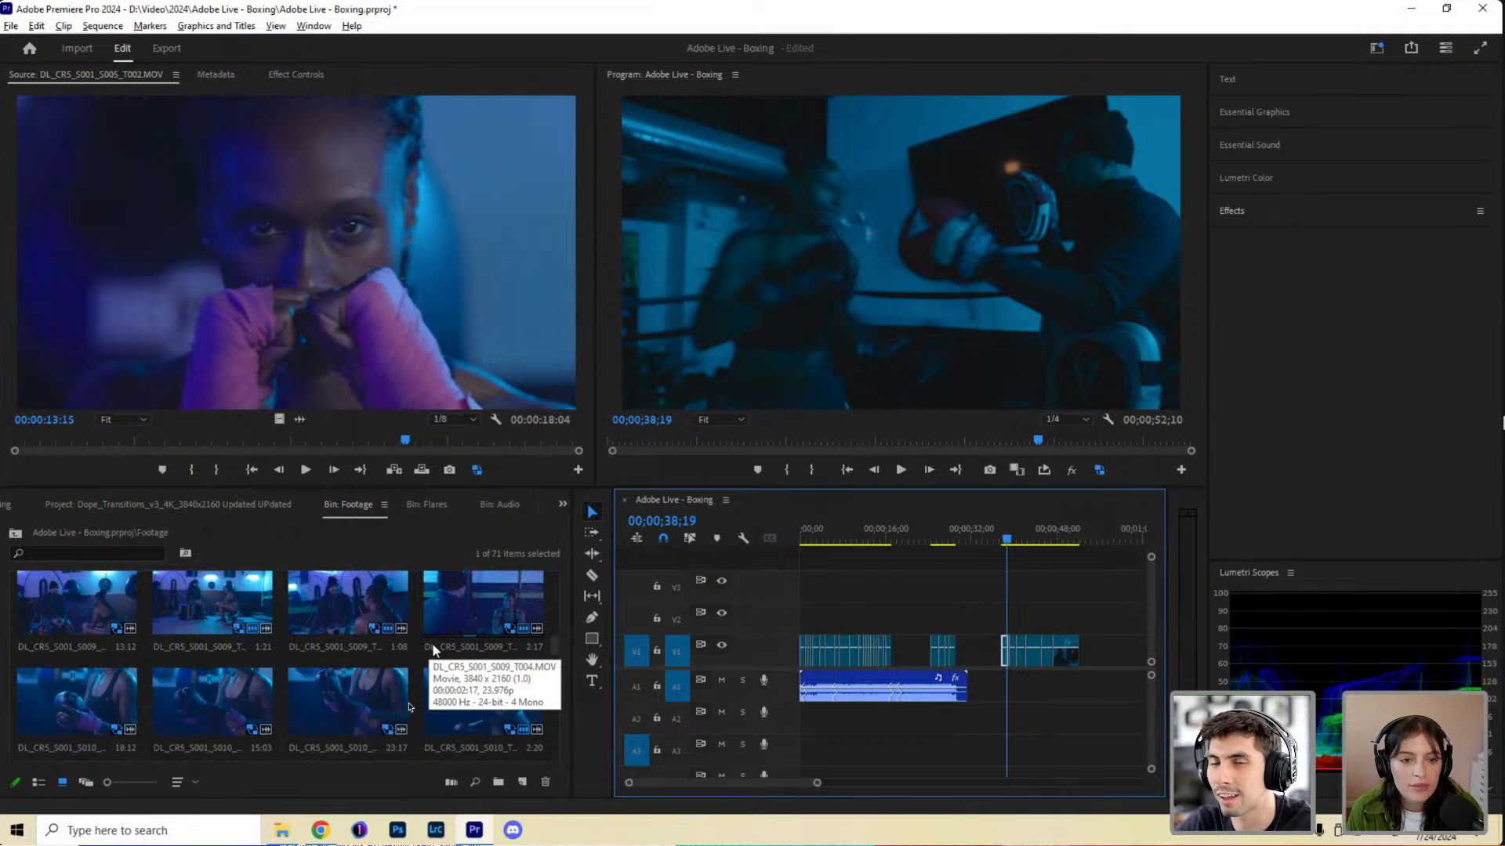
{"action": "scroll", "coordinate": [434, 650], "scroll_direction": "down", "scroll_amount": 5}
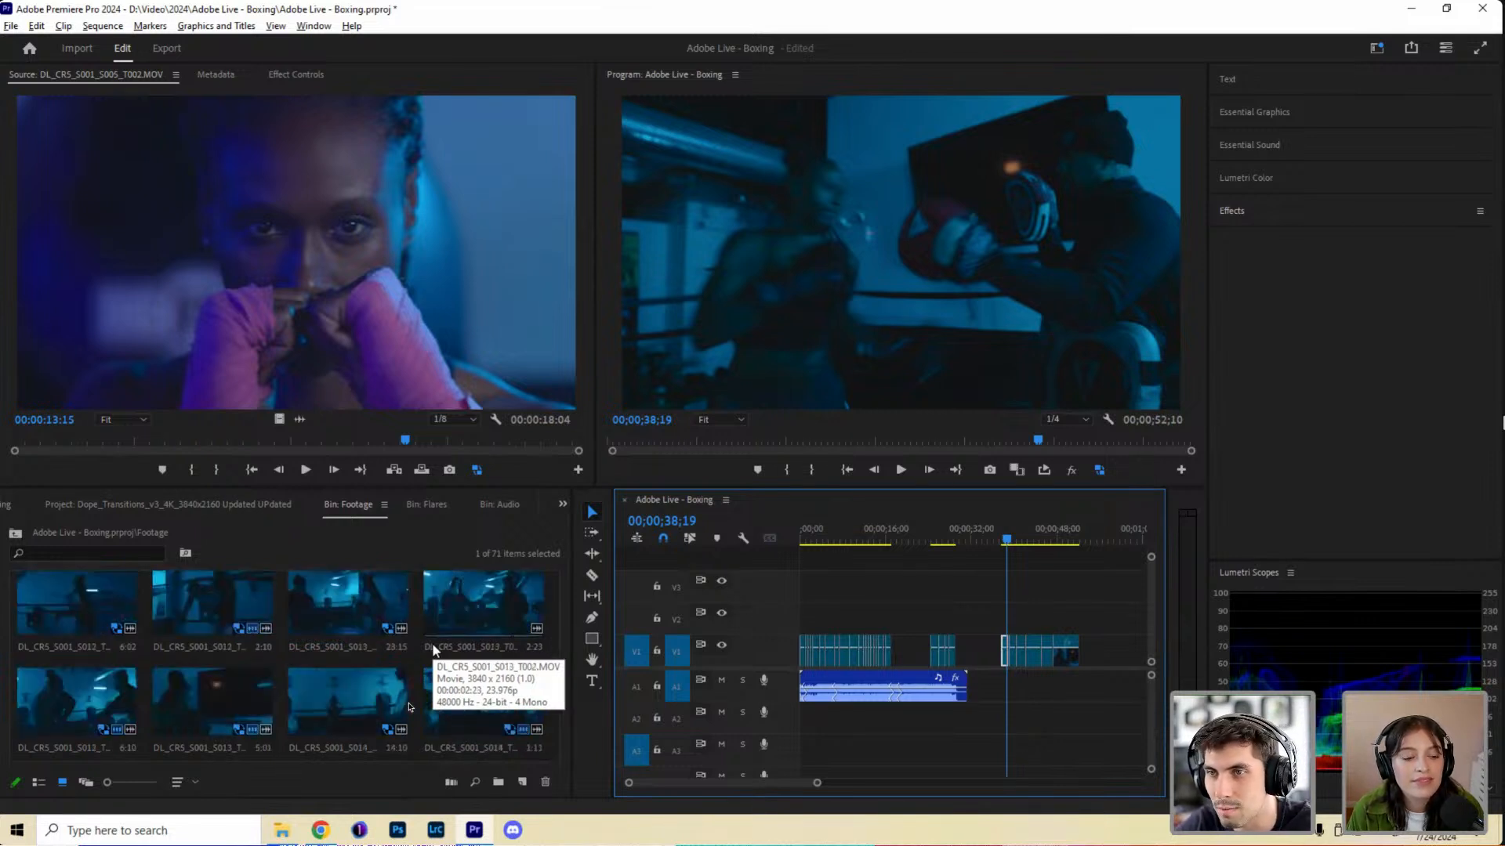
{"action": "scroll", "coordinate": [435, 650], "scroll_direction": "down", "scroll_amount": 2}
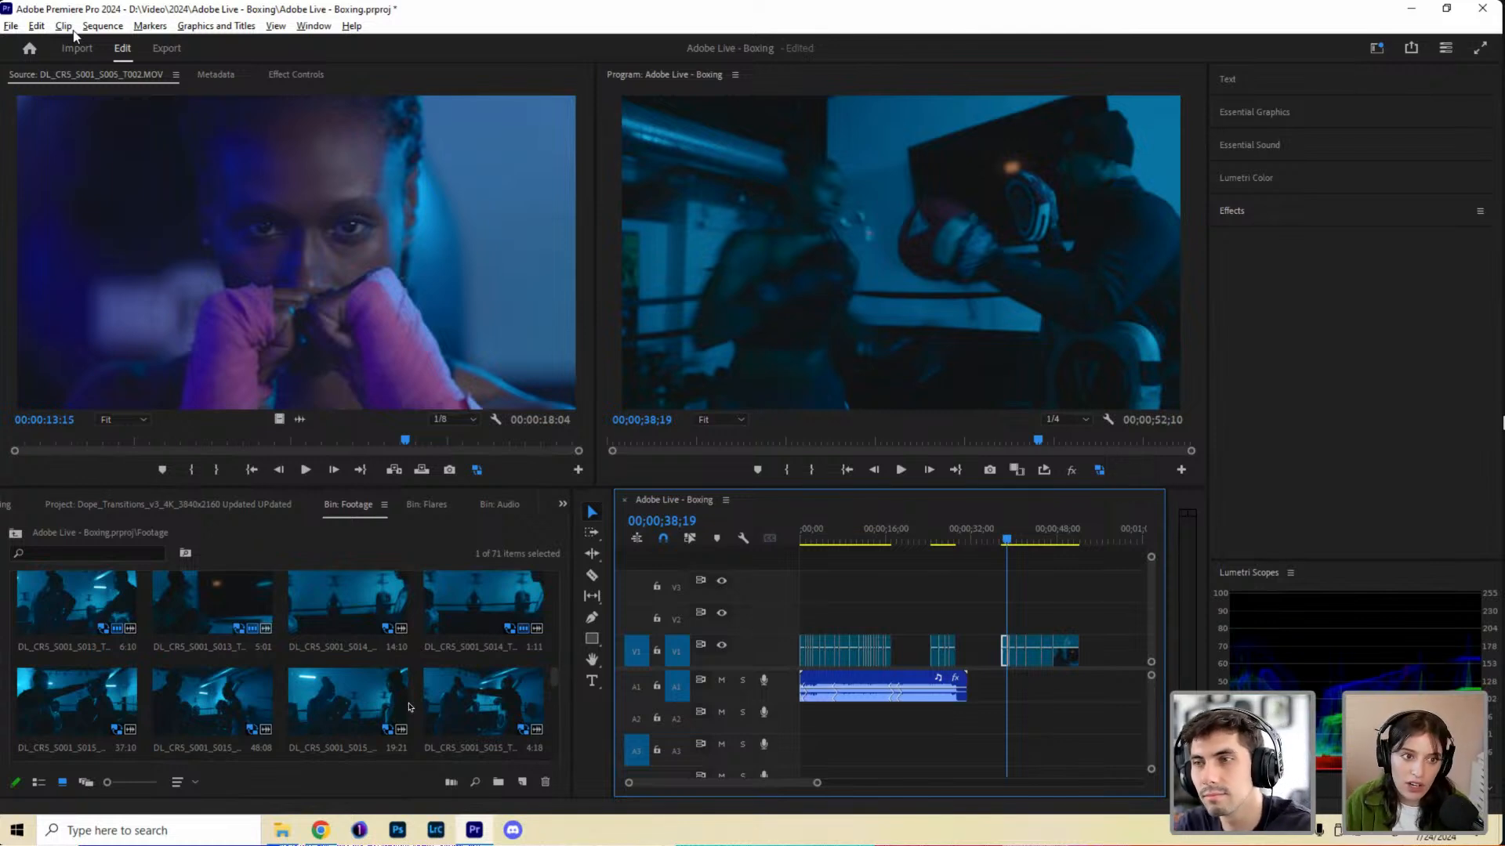
Switch to File Explorer and open the D:\Work\Projects\2024\Adobe Live - Boxing folder, selecting the production book PDF.
{"action": "left_click", "coordinate": [283, 831]}
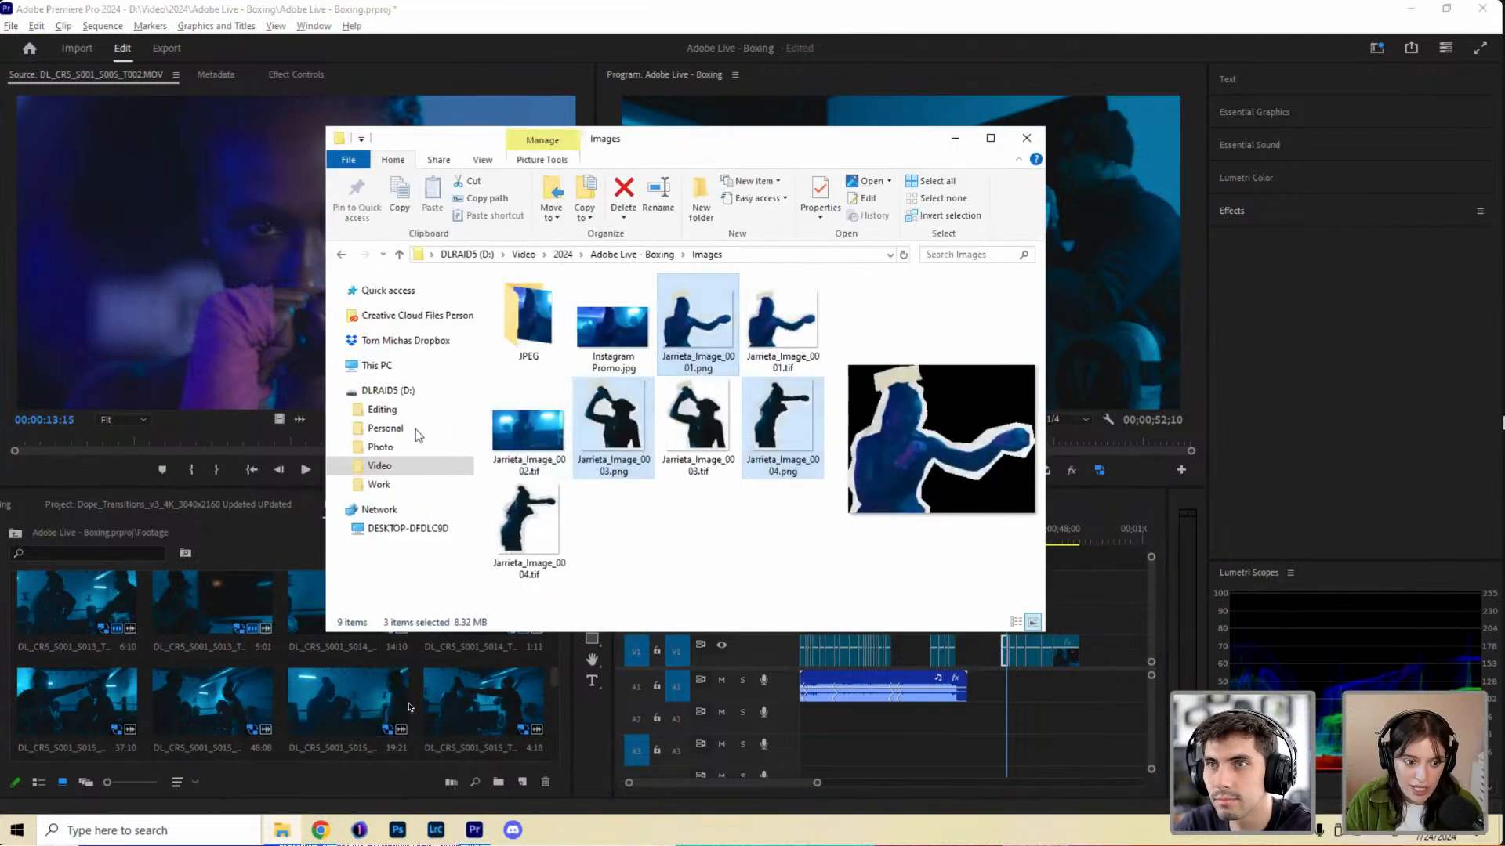
{"action": "left_click", "coordinate": [420, 483]}
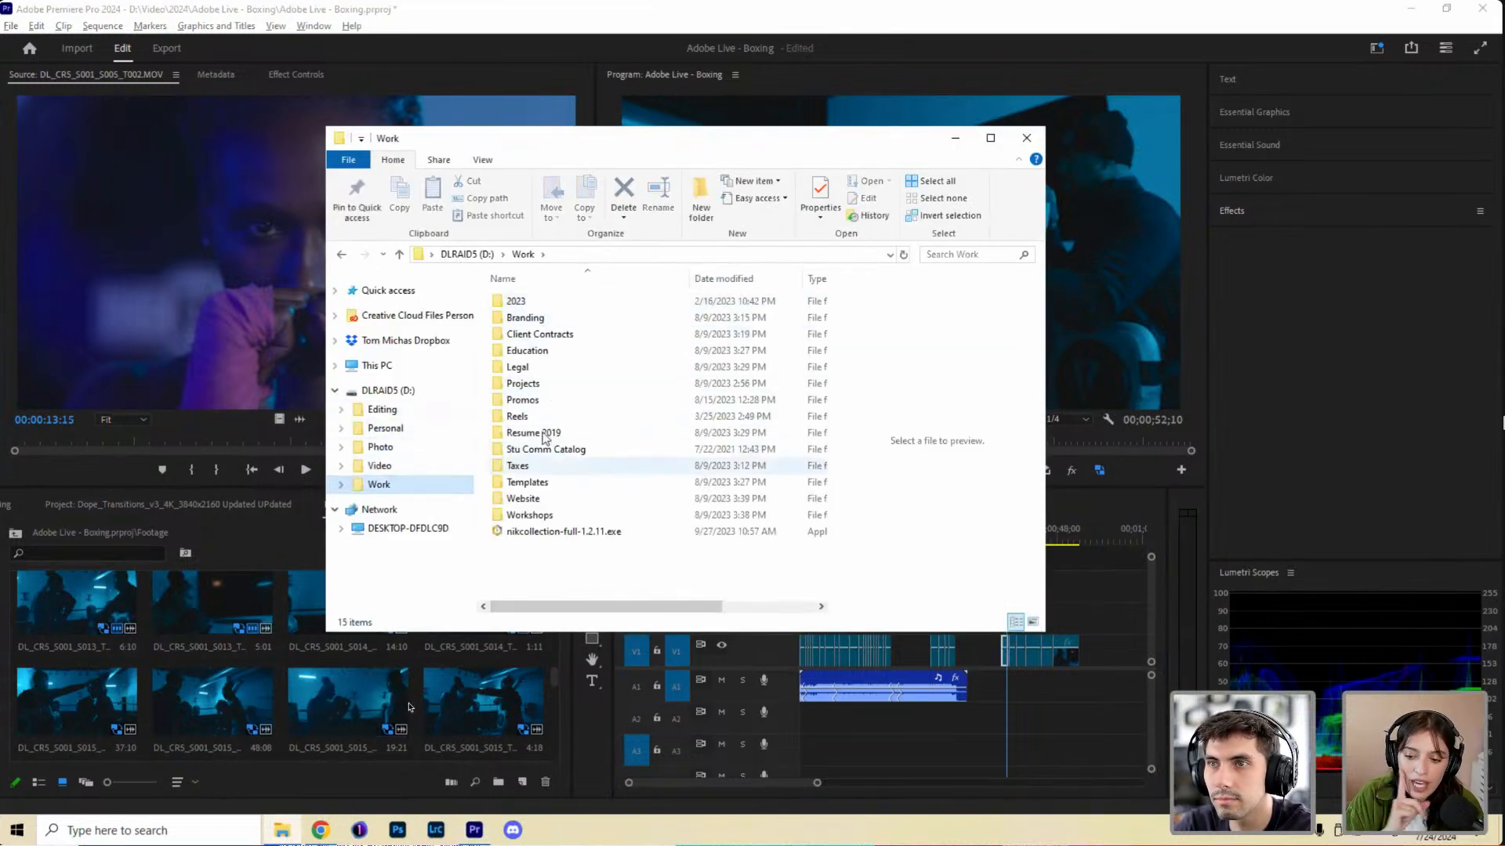
{"action": "double_click", "coordinate": [532, 383]}
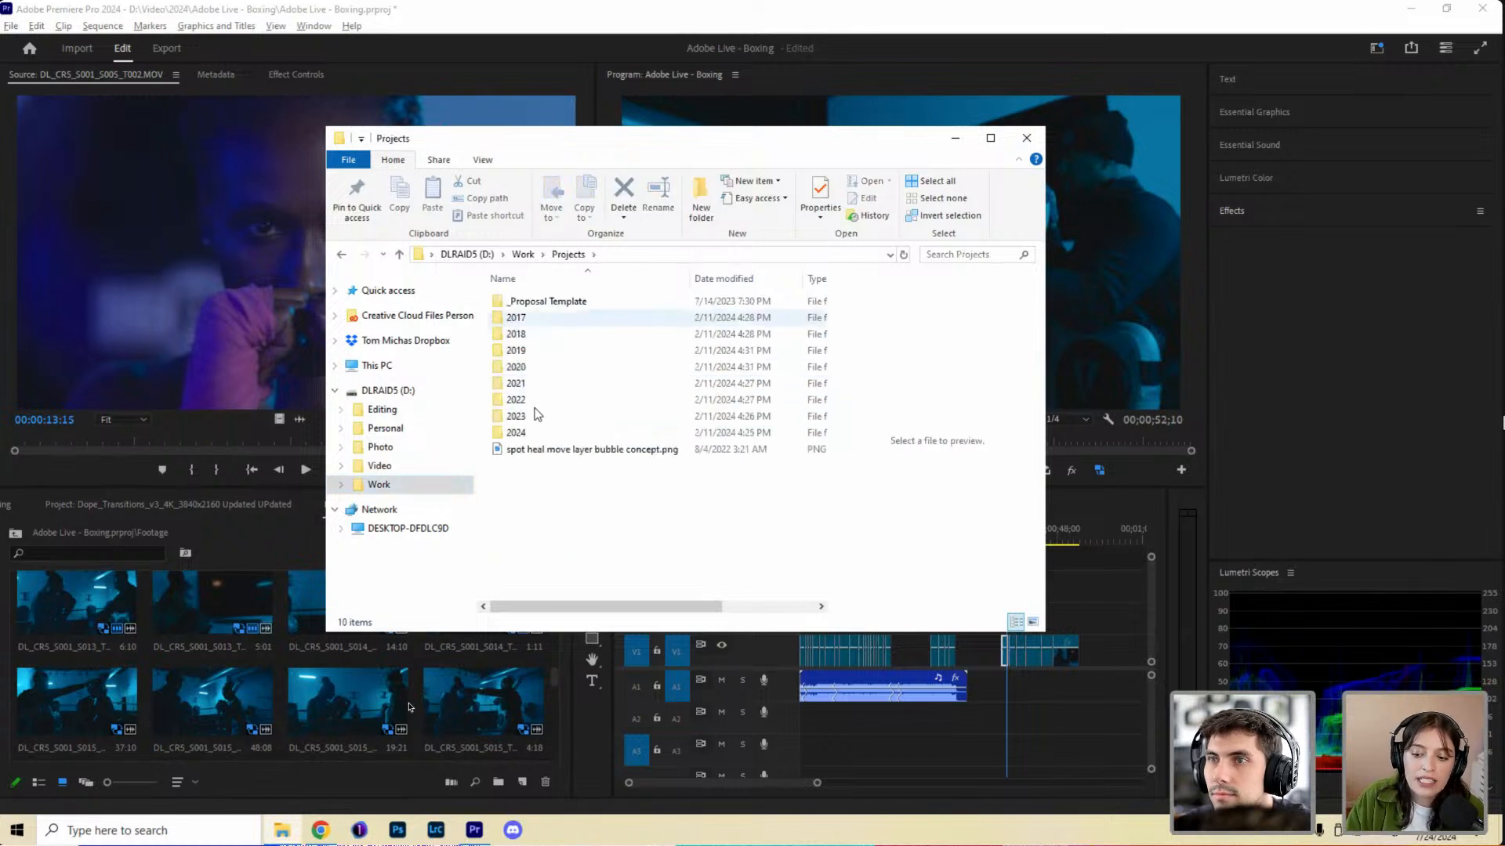
{"action": "double_click", "coordinate": [538, 433]}
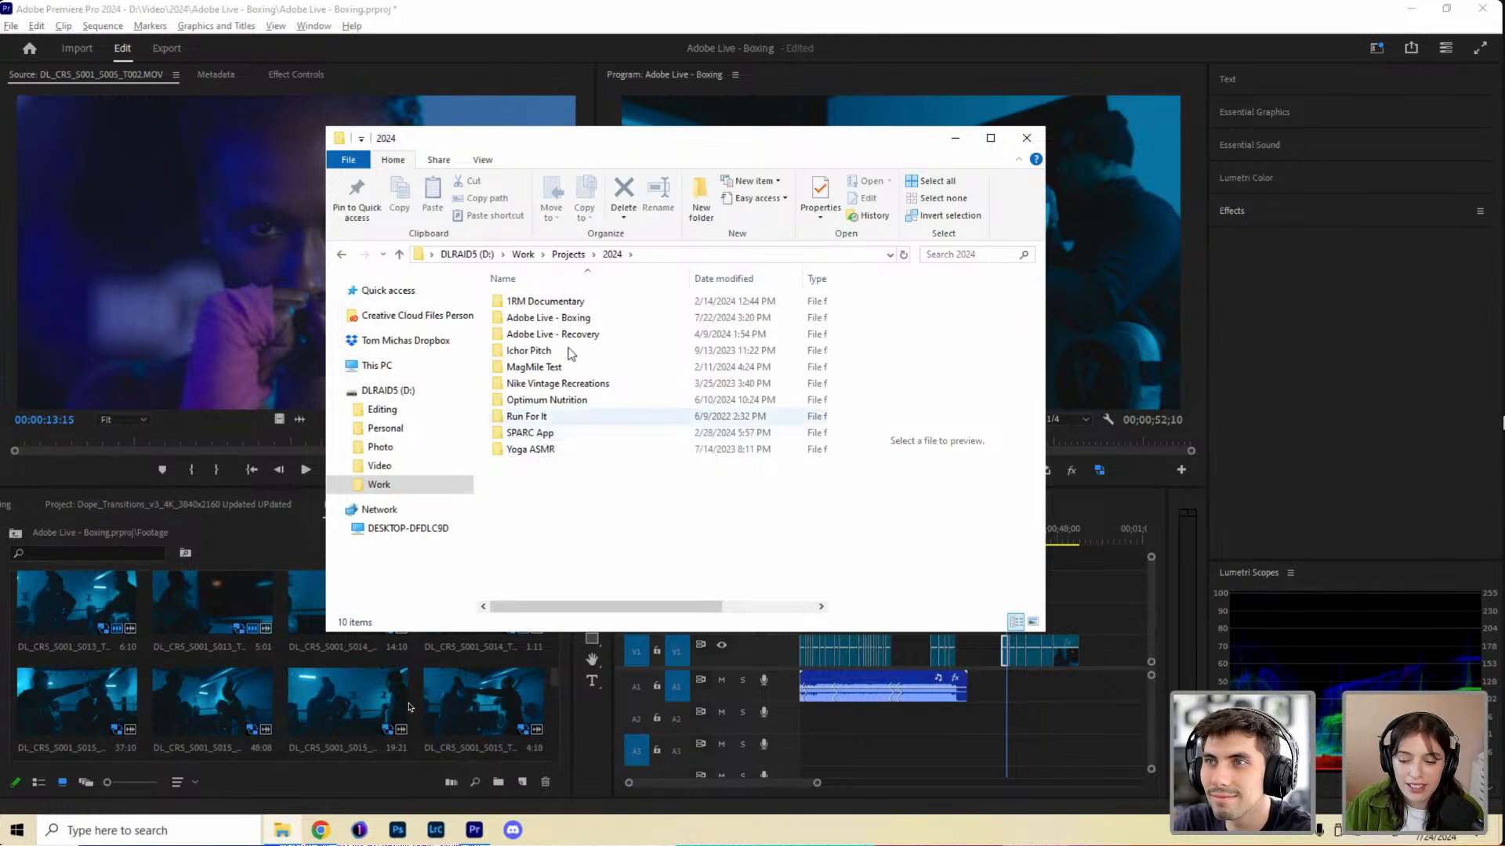
{"action": "left_click", "coordinate": [553, 321]}
{"action": "double_click", "coordinate": [552, 321]}
{"action": "left_click", "coordinate": [552, 319]}
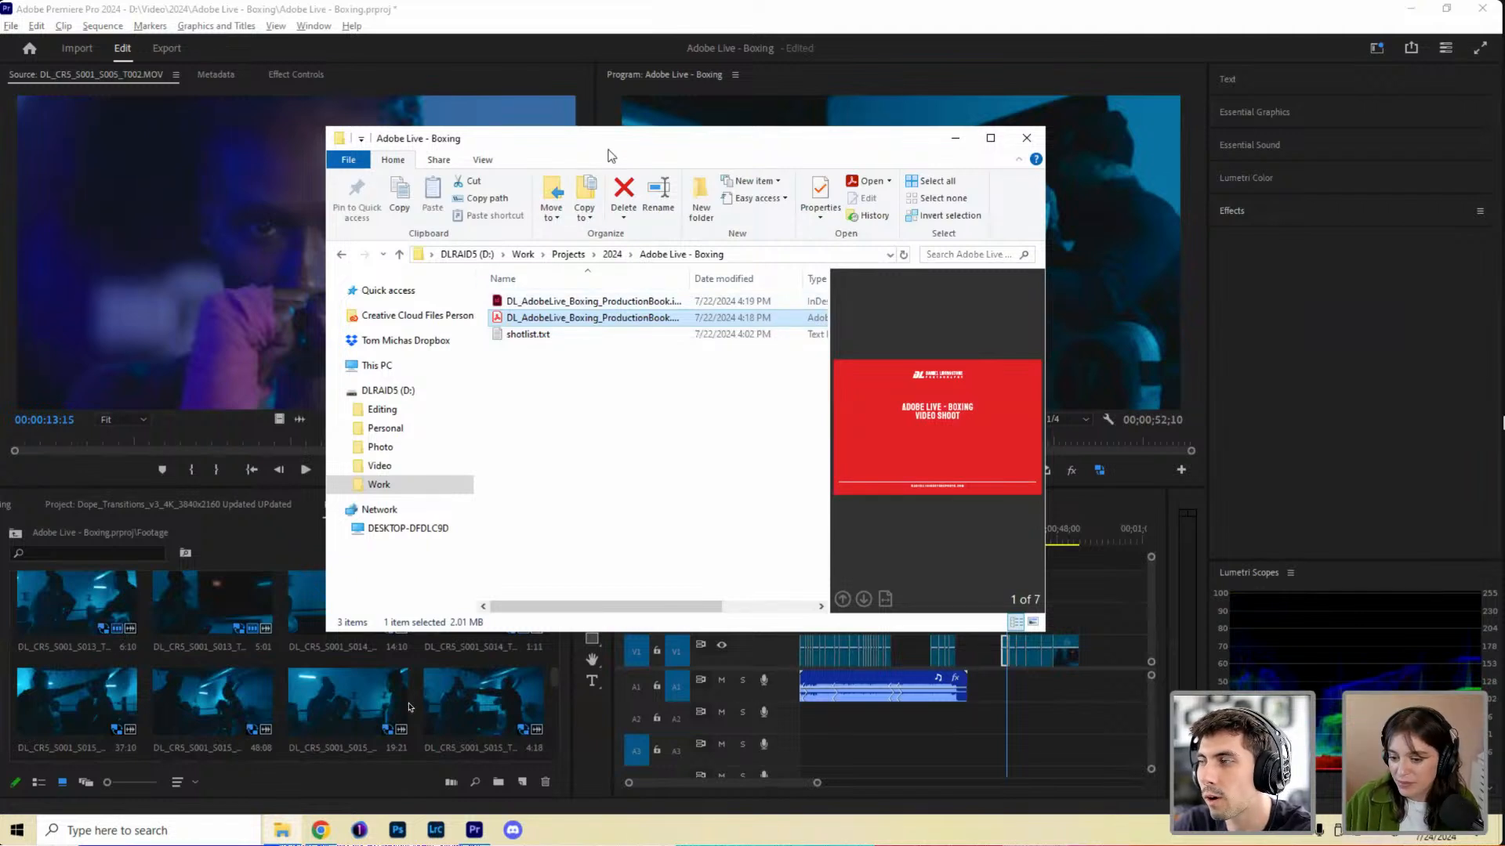
Reposition the Adobe Live - Boxing folder window and open the DL_AdobeLive_Boxing_ProductionBook PDF in Acrobat.
{"action": "left_click_drag", "start_coordinate": [957, 796], "coordinate": [935, 784]}
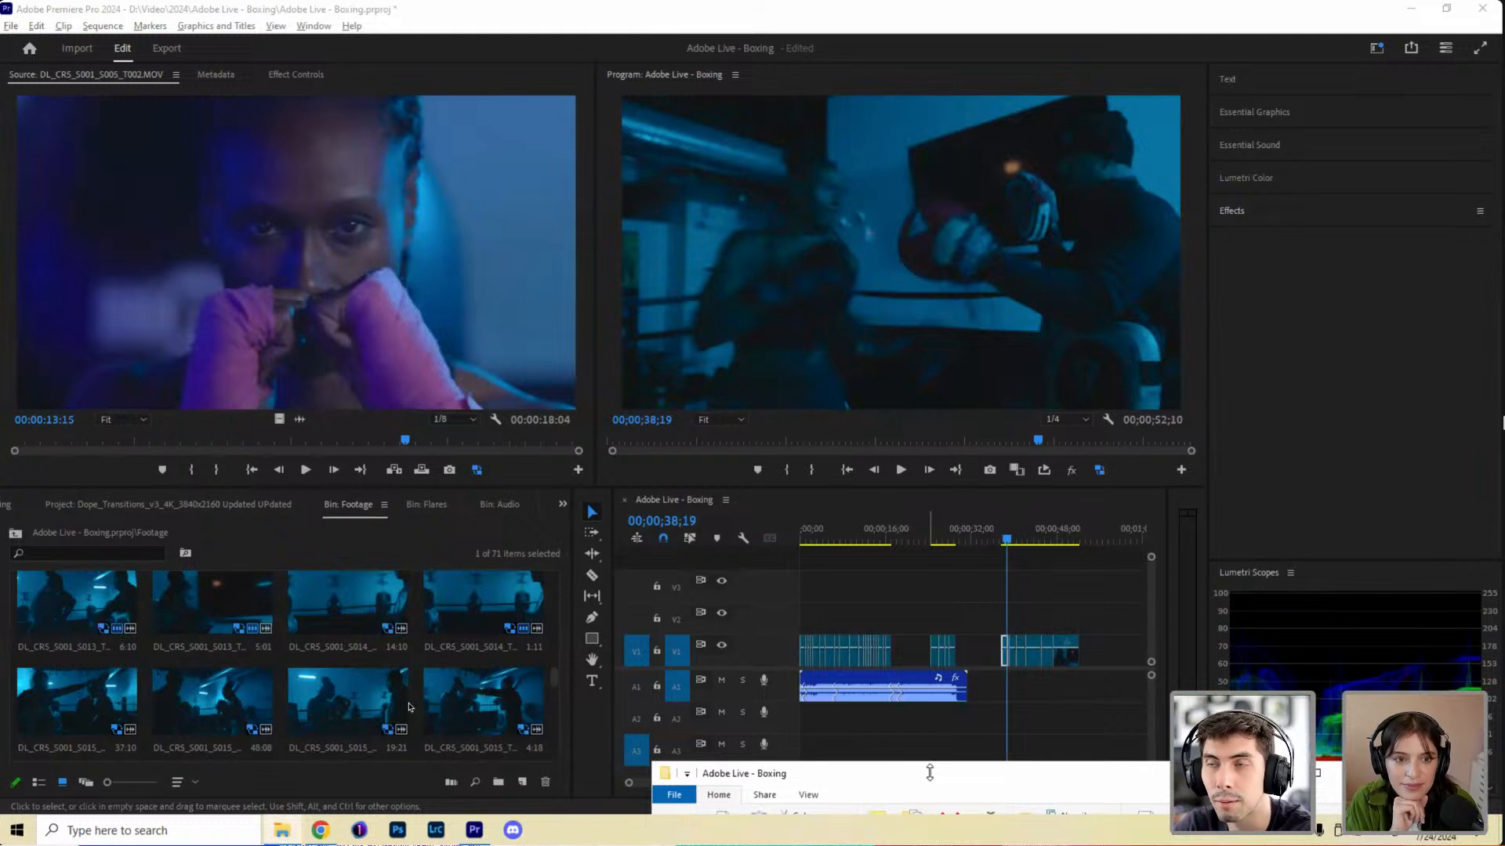
{"action": "left_click_drag", "start_coordinate": [932, 778], "coordinate": [921, 769]}
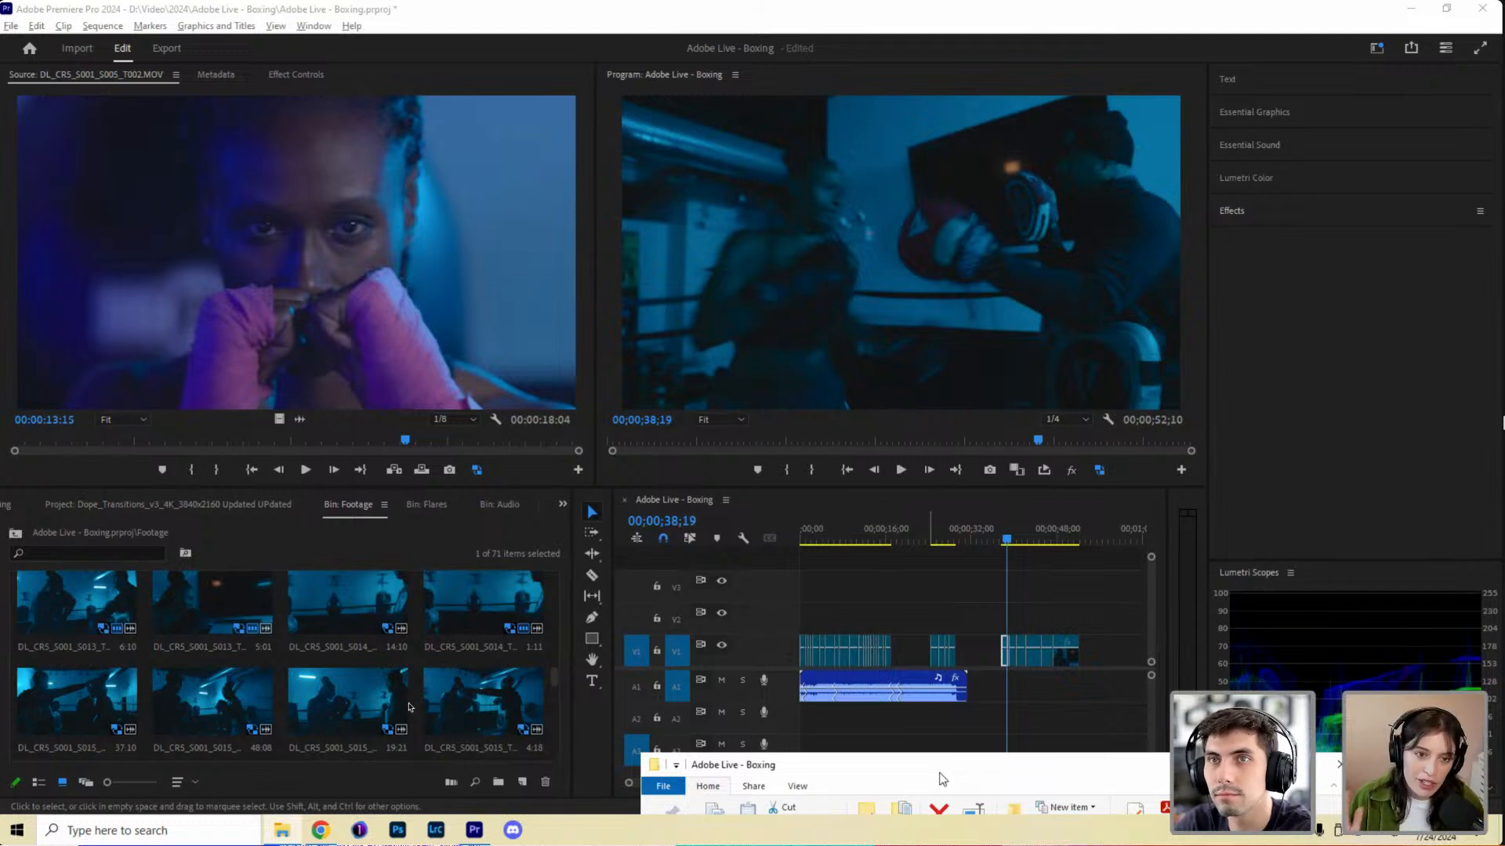
{"action": "left_click_drag", "start_coordinate": [940, 778], "coordinate": [934, 278]}
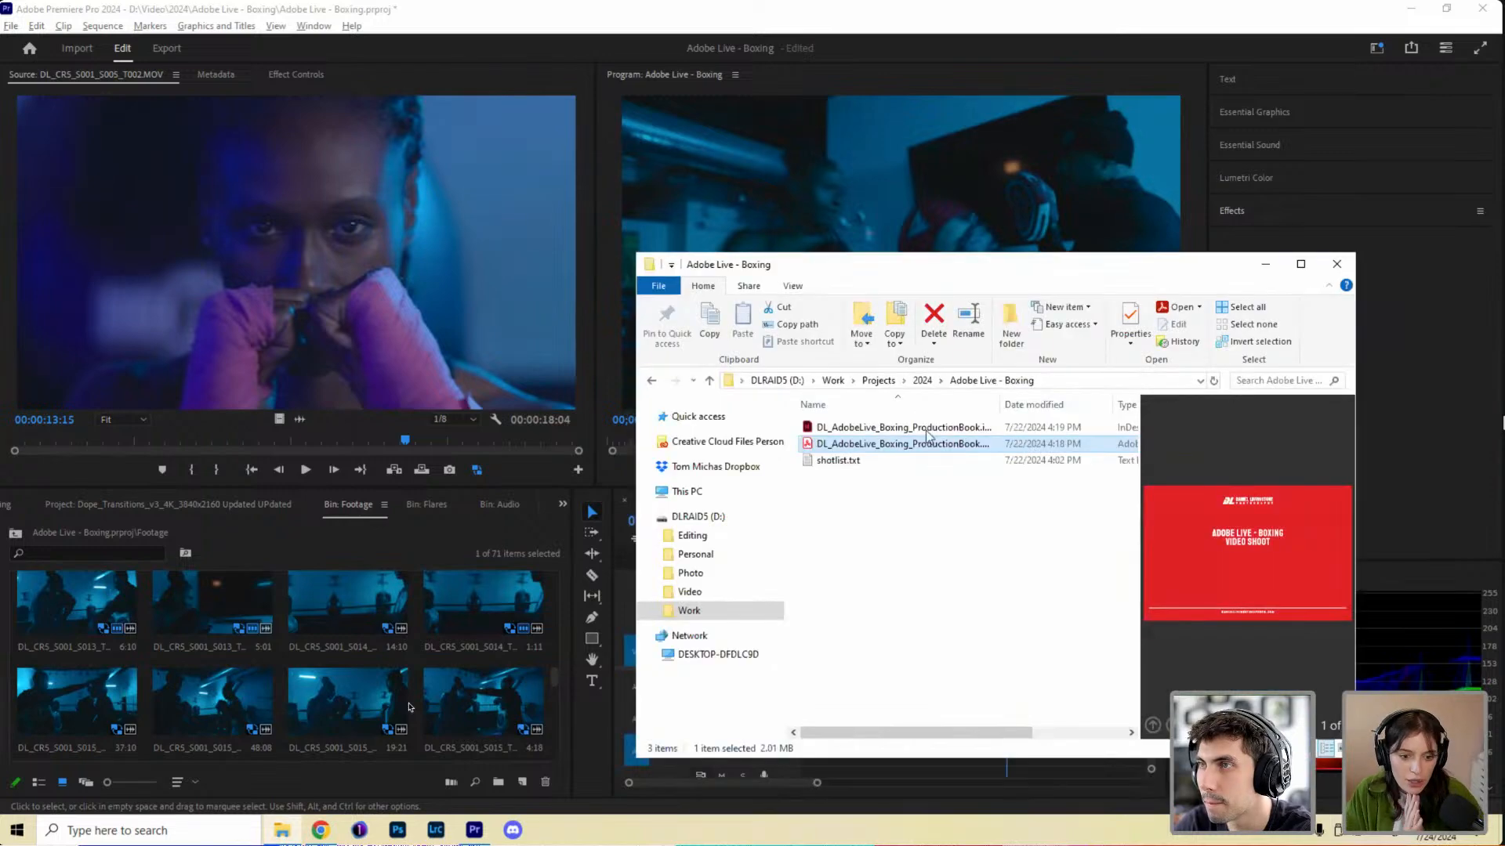
{"action": "double_click", "coordinate": [927, 450]}
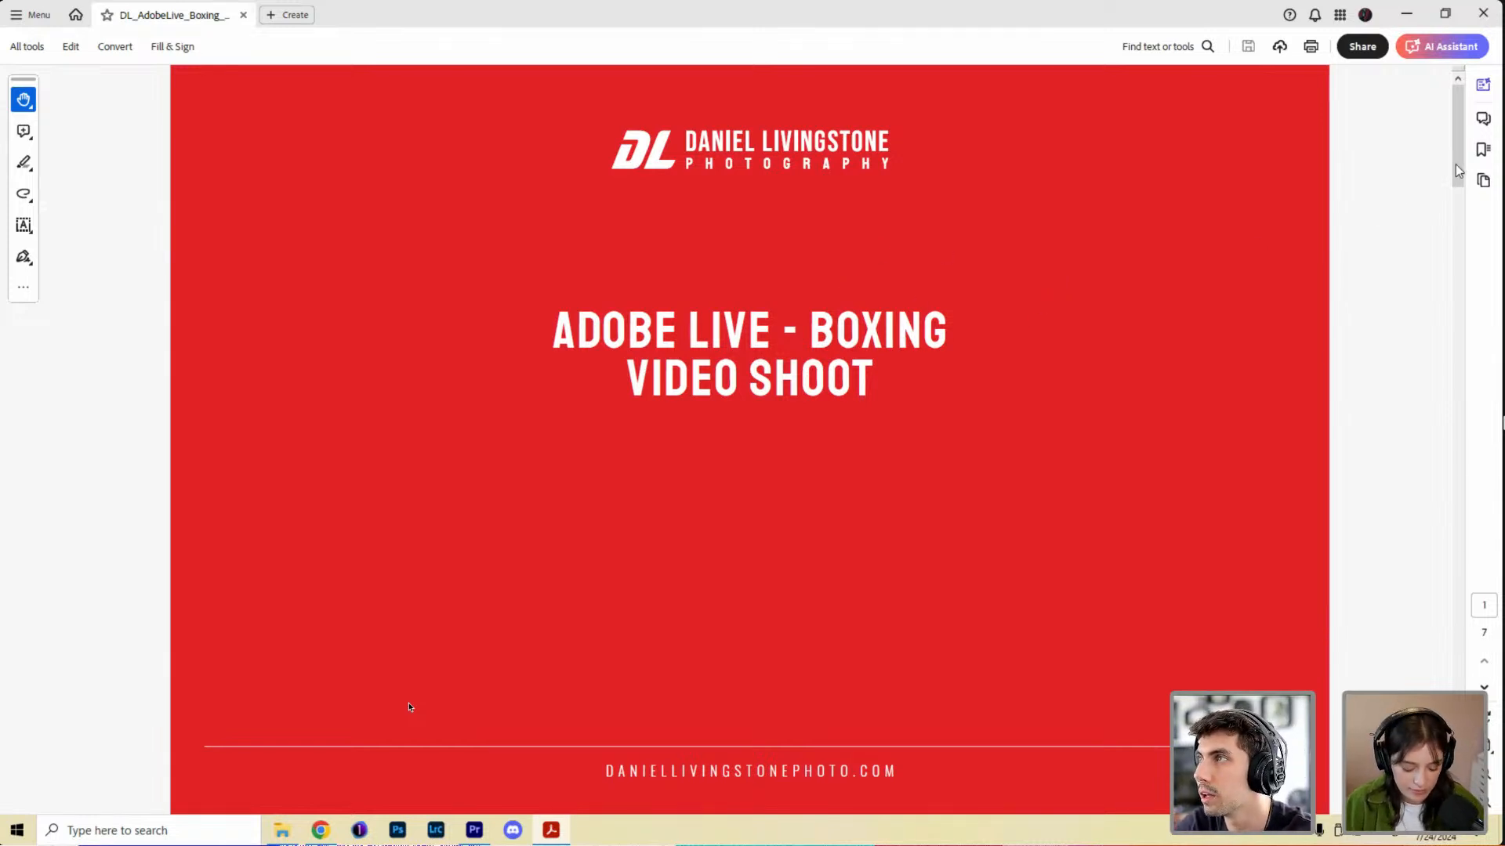
Review the production book's mission, mood references, and intro and fighting shotlists, and close the PDF and its folder window.
{"action": "left_click_drag", "start_coordinate": [1455, 163], "coordinate": [1450, 262]}
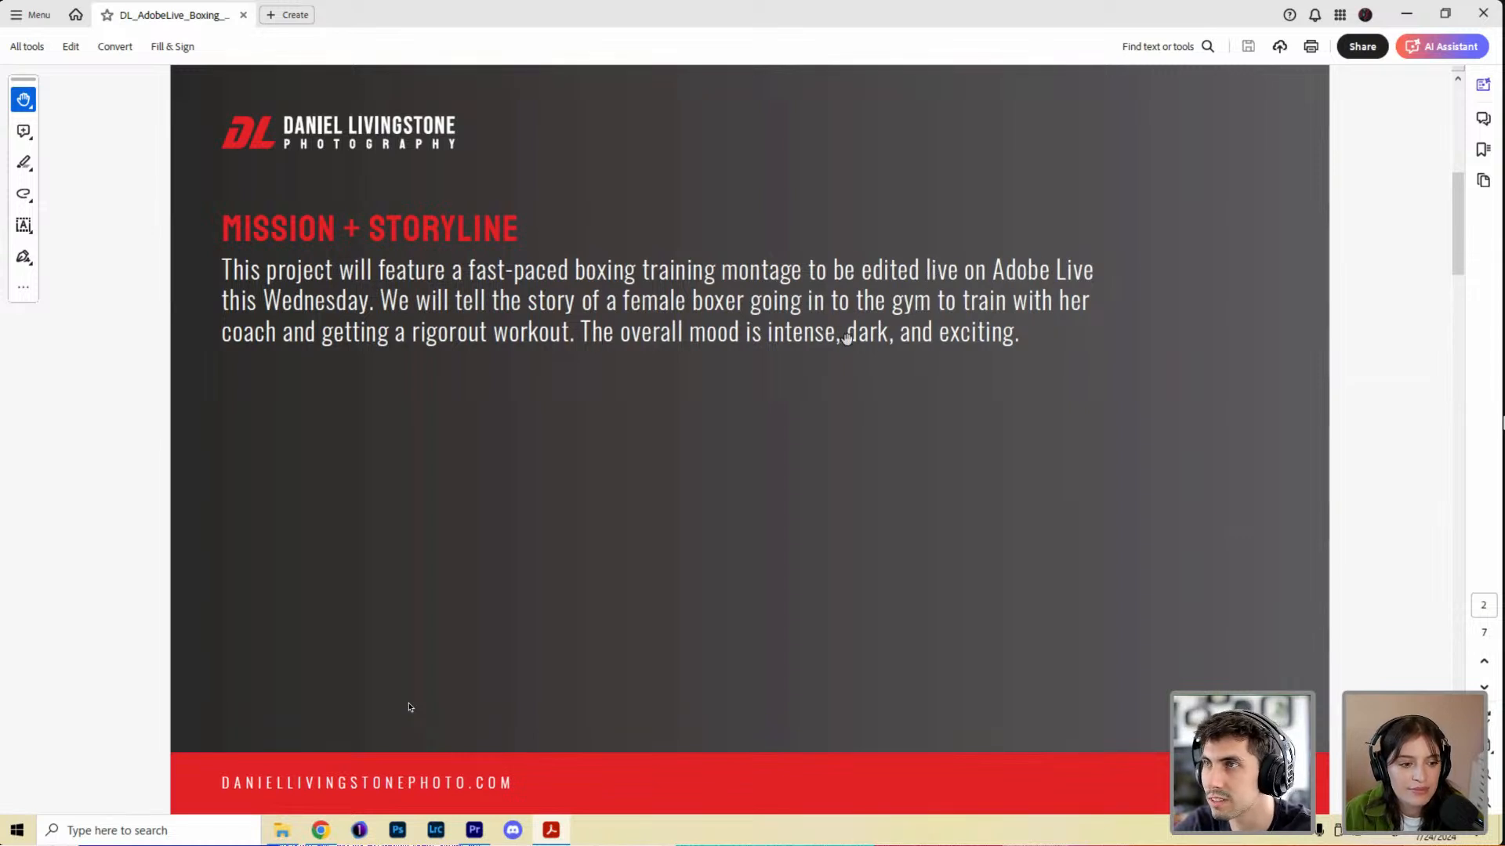
{"action": "left_click_drag", "start_coordinate": [1459, 230], "coordinate": [1461, 408]}
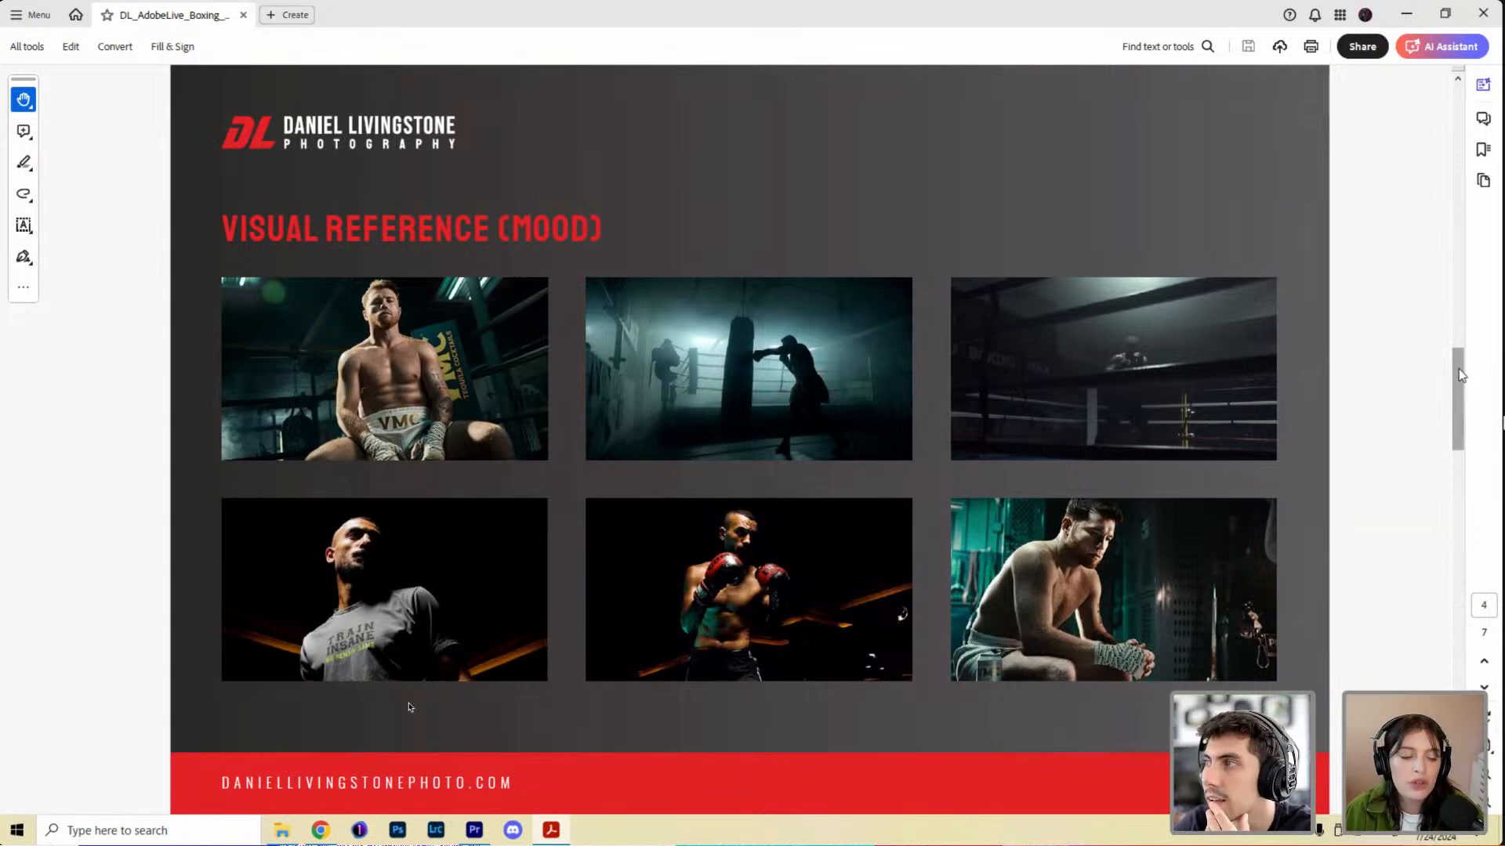
{"action": "left_click_drag", "start_coordinate": [1459, 370], "coordinate": [1454, 468]}
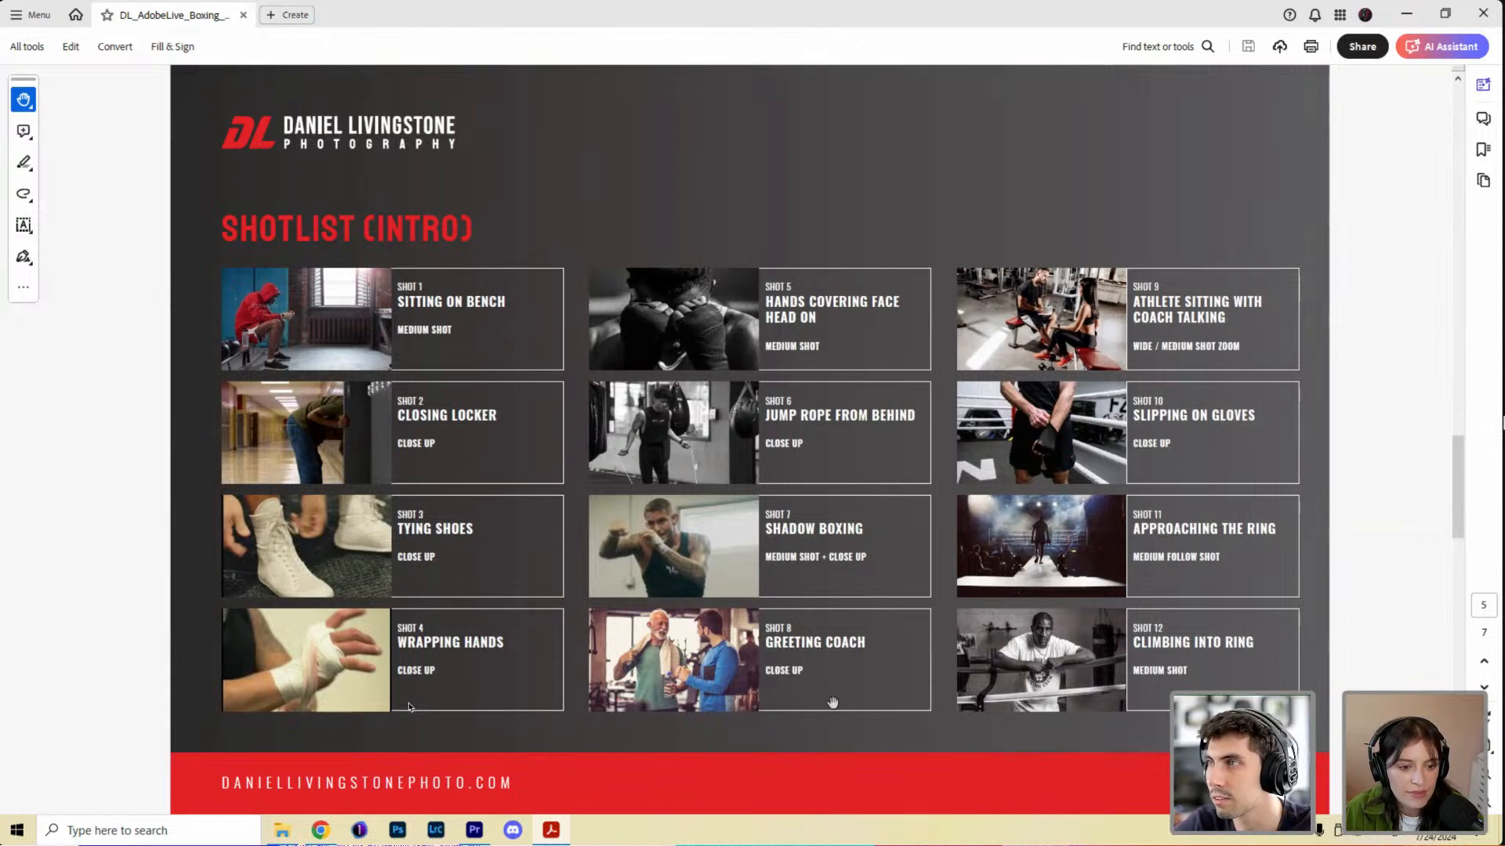
{"action": "left_click_drag", "start_coordinate": [1460, 478], "coordinate": [1450, 592]}
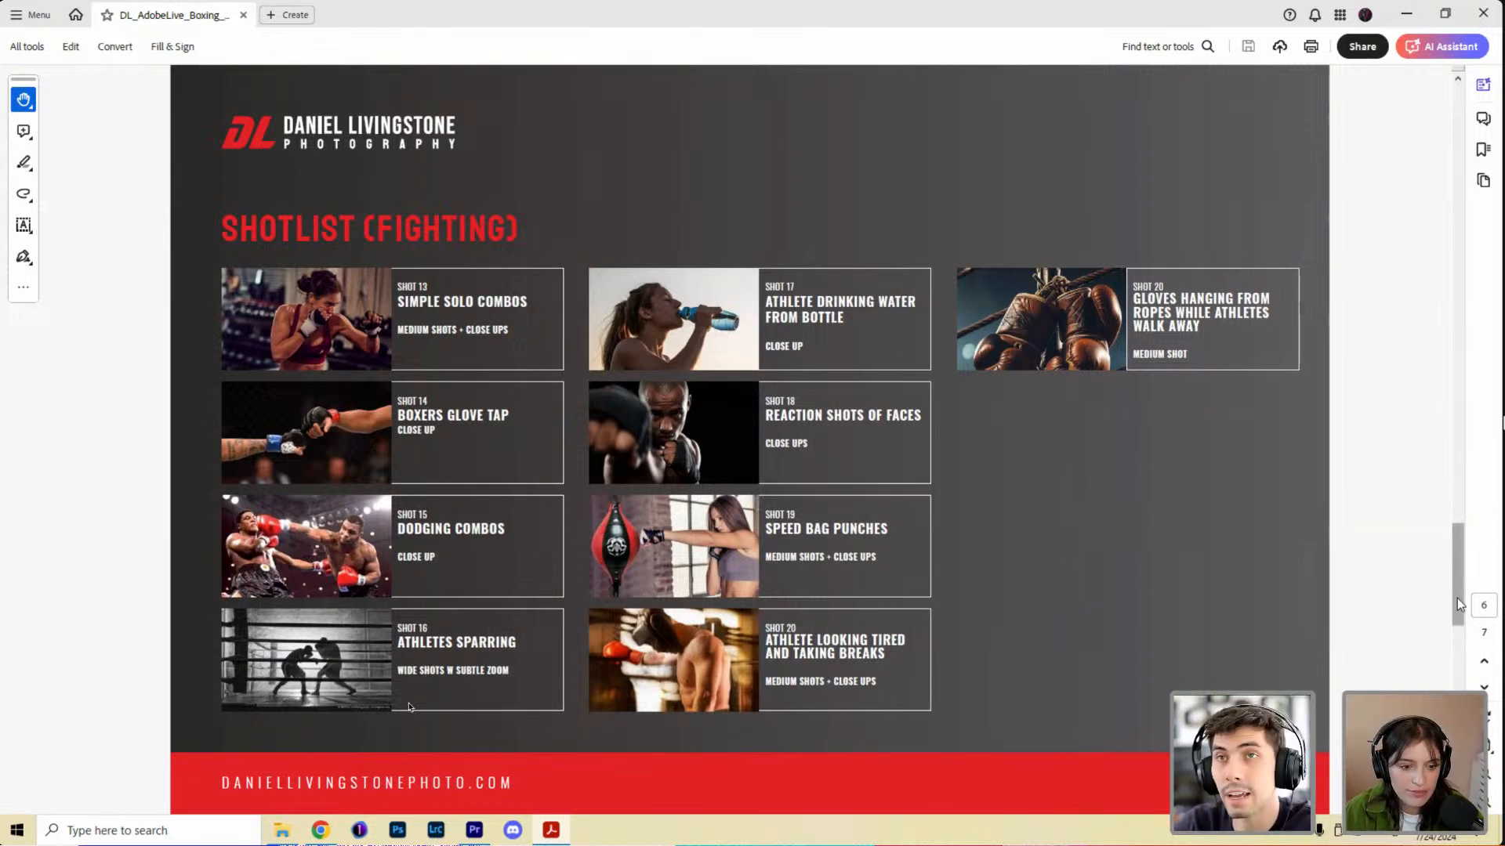
{"action": "left_click_drag", "start_coordinate": [1456, 599], "coordinate": [1456, 510]}
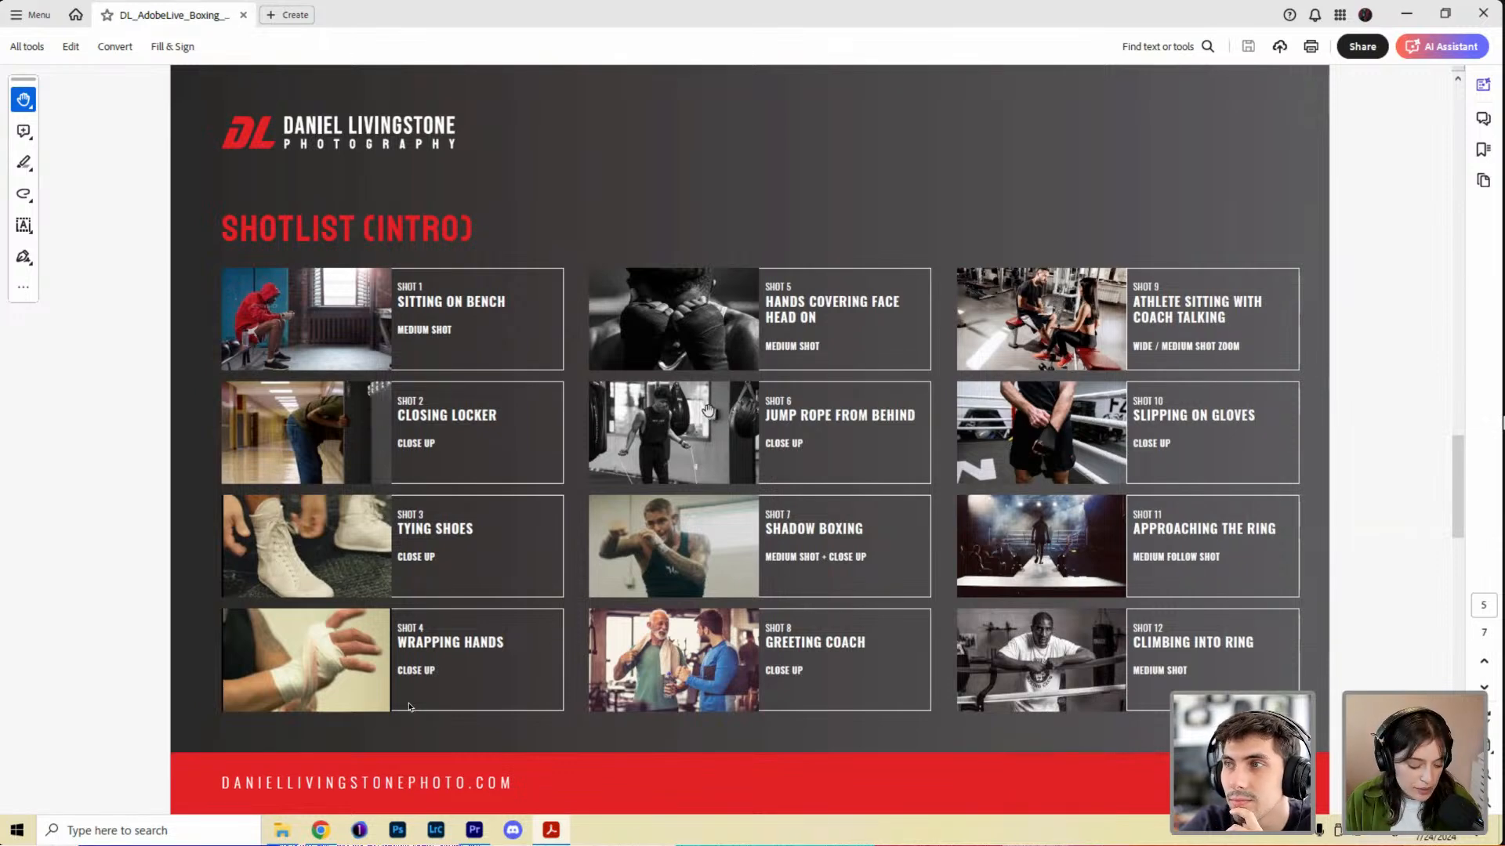
{"action": "scroll", "coordinate": [707, 409], "scroll_direction": "up", "scroll_amount": 1}
{"action": "scroll", "coordinate": [708, 409], "scroll_direction": "down", "scroll_amount": 1}
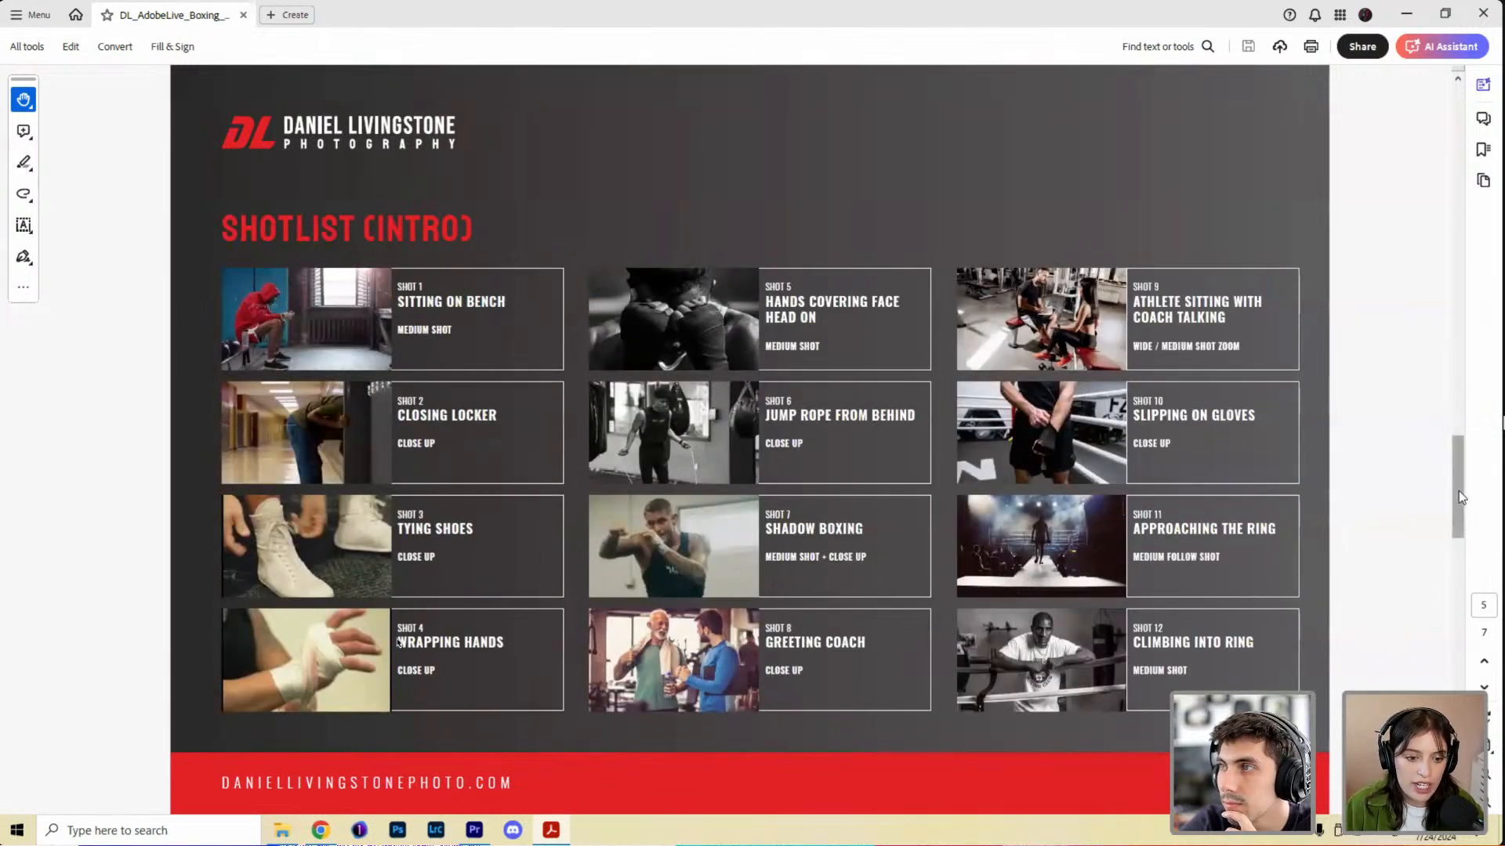
{"action": "left_click_drag", "start_coordinate": [1459, 494], "coordinate": [1459, 581]}
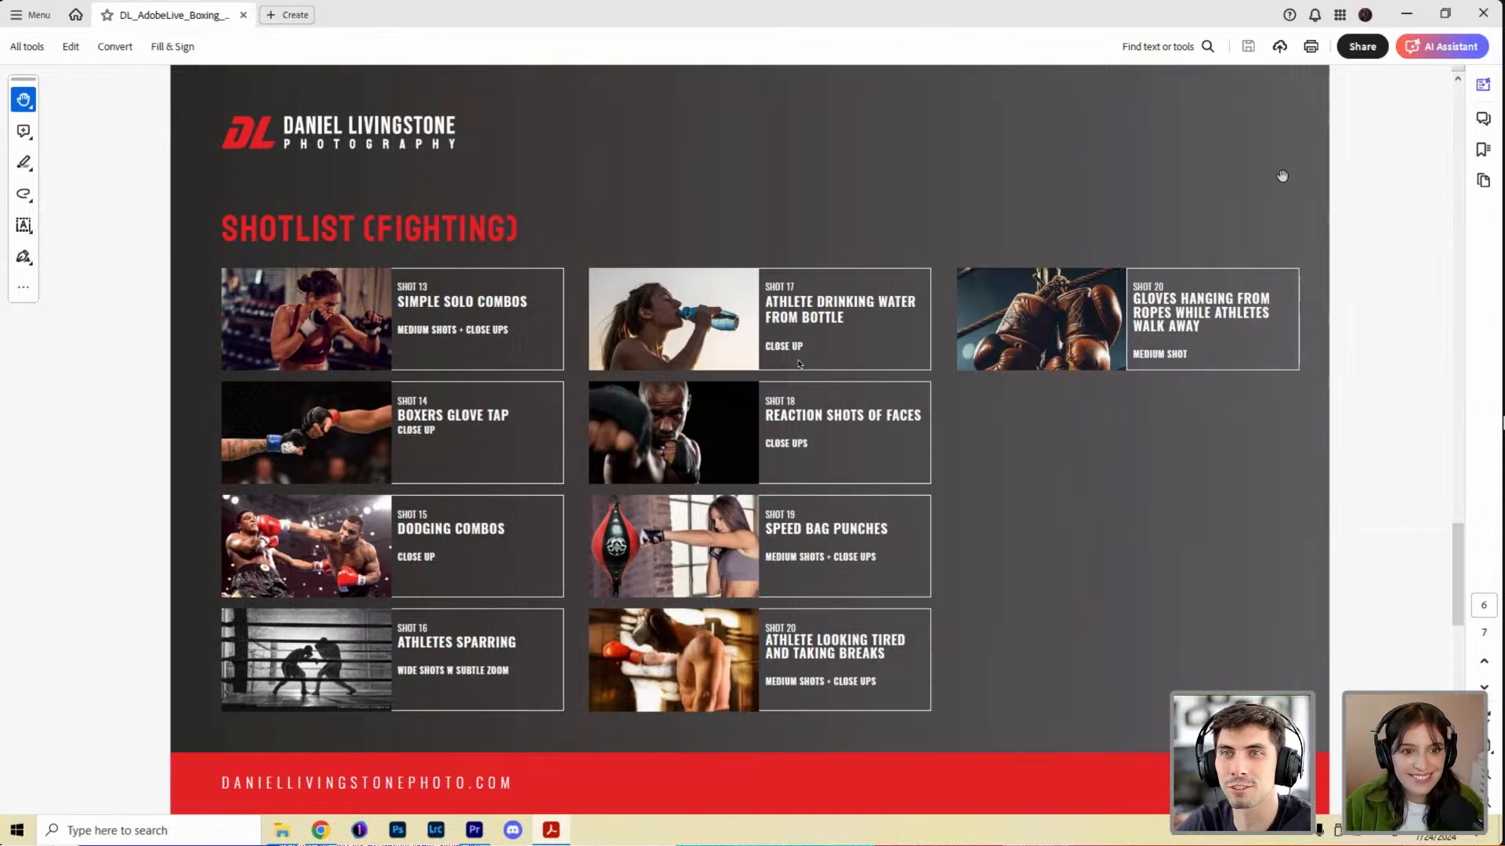
{"action": "left_click", "coordinate": [1486, 14]}
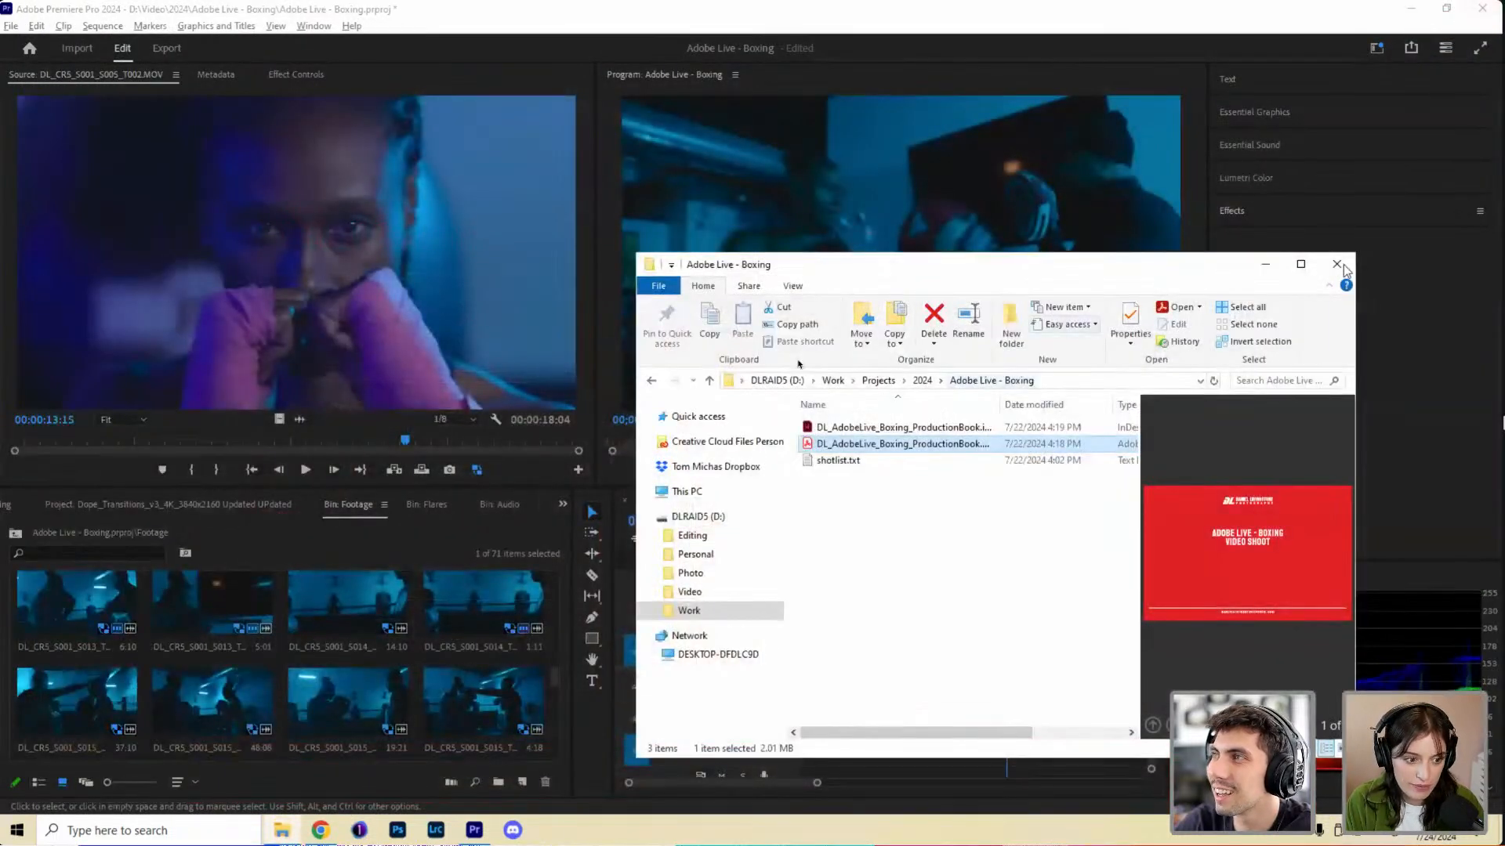
{"action": "left_click", "coordinate": [810, 45]}
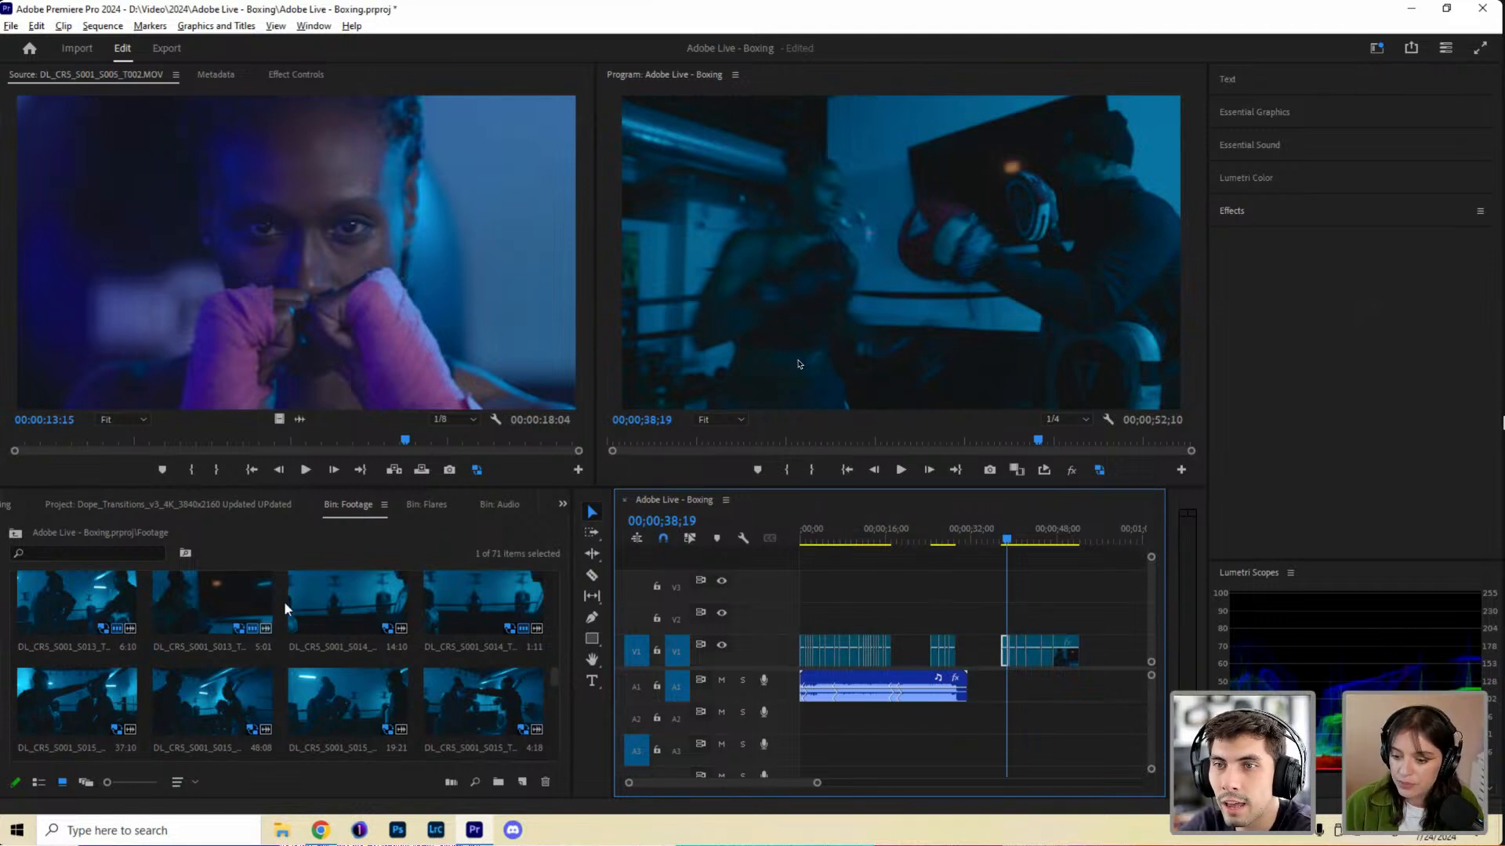
Load DL_CRS_S001_S001_T001.MOV and DL_CRS_S001_S003_T002.MOV into the Source Monitor, and preview the shoe-tying clip up to 00:00:06:13.
{"action": "scroll", "coordinate": [253, 619], "scroll_direction": "up", "scroll_amount": 10}
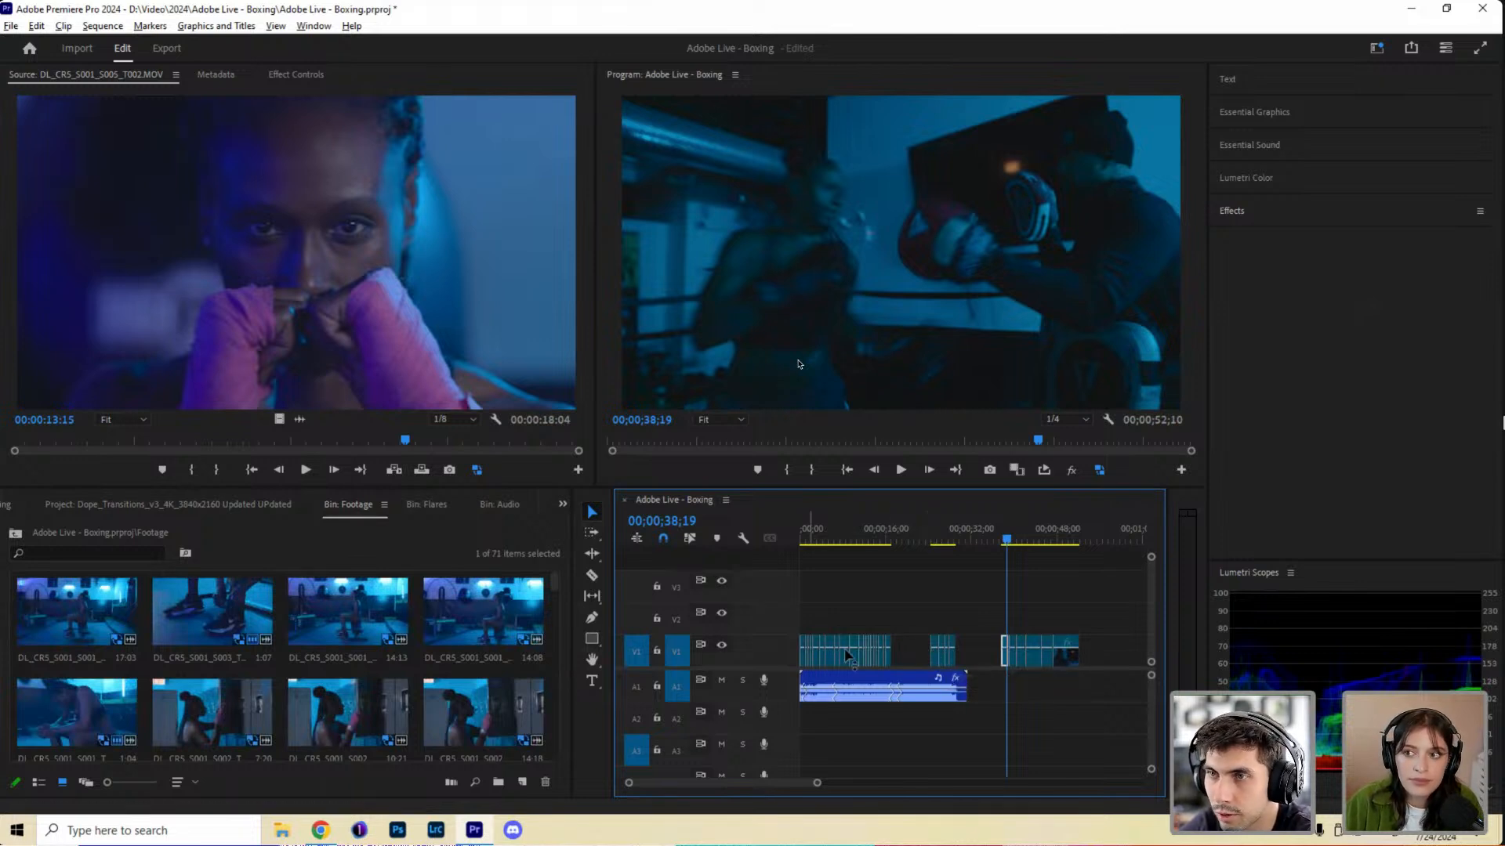
{"action": "double_click", "coordinate": [73, 603]}
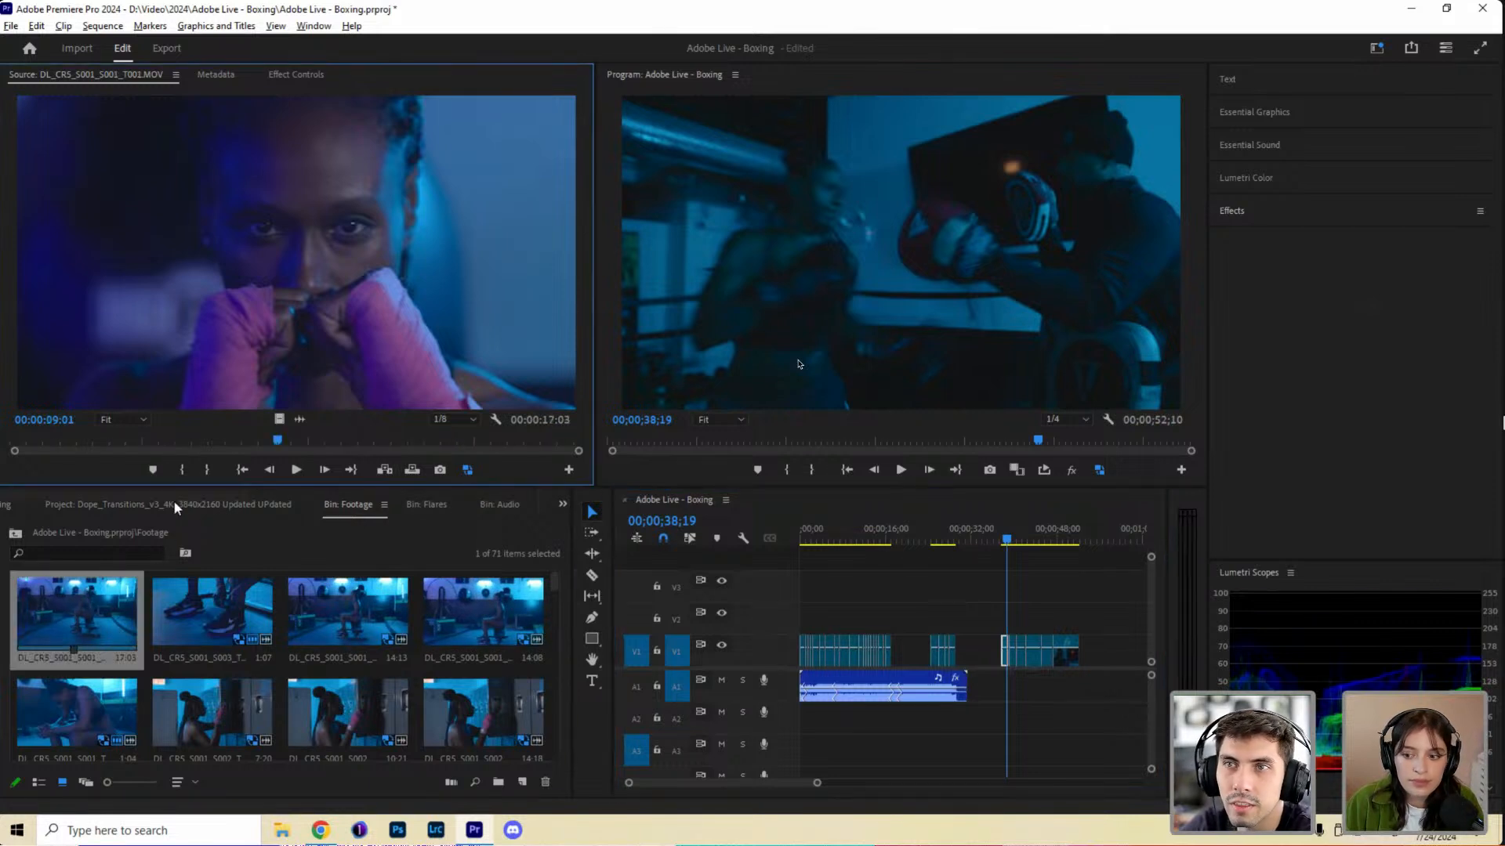
{"action": "double_click", "coordinate": [210, 597]}
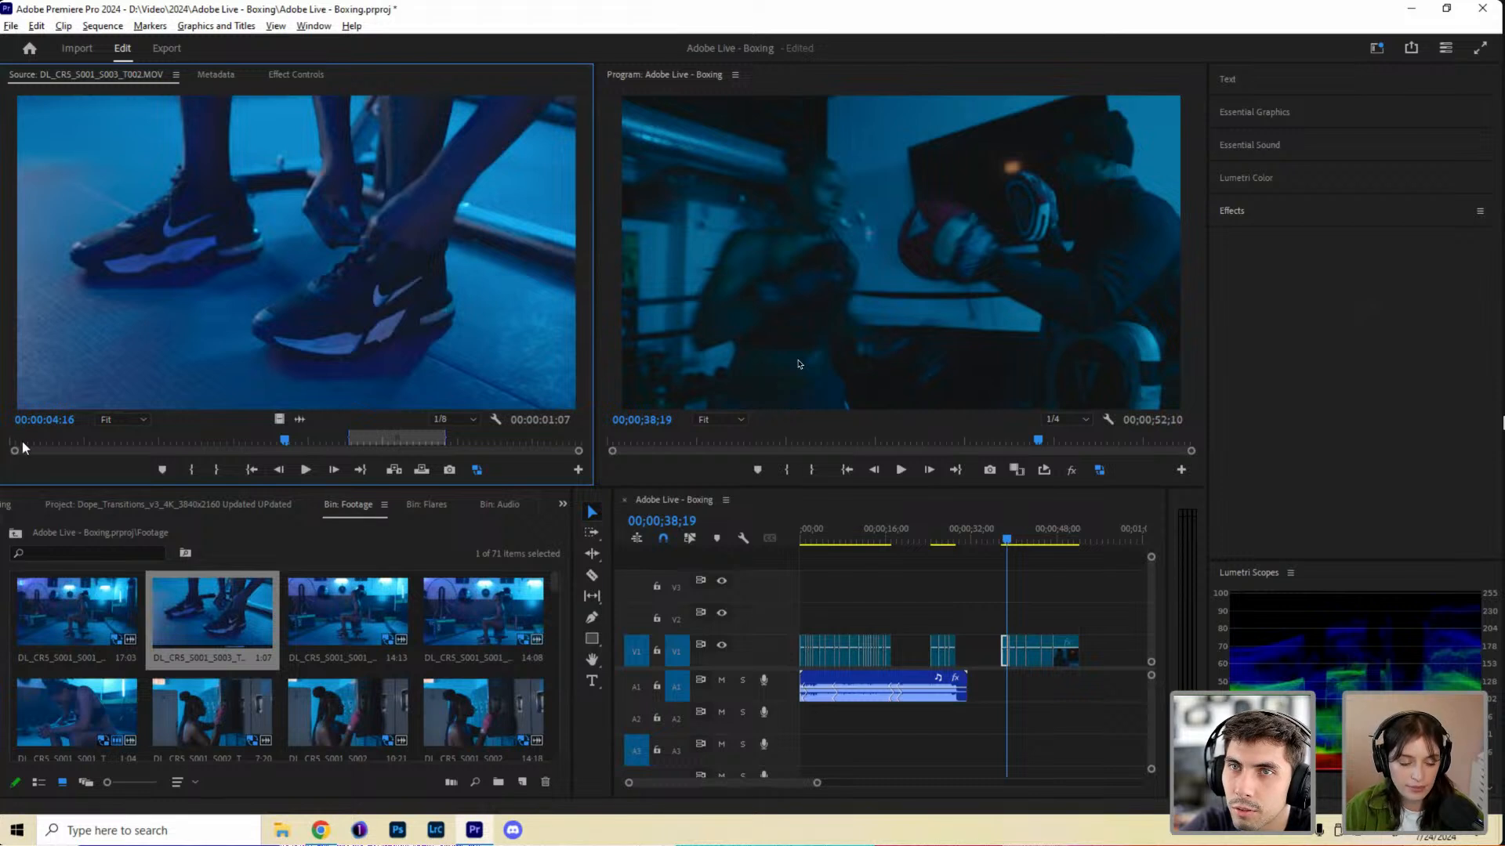
{"action": "left_click_drag", "start_coordinate": [94, 440], "coordinate": [248, 440]}
{"action": "key", "text": "space"}
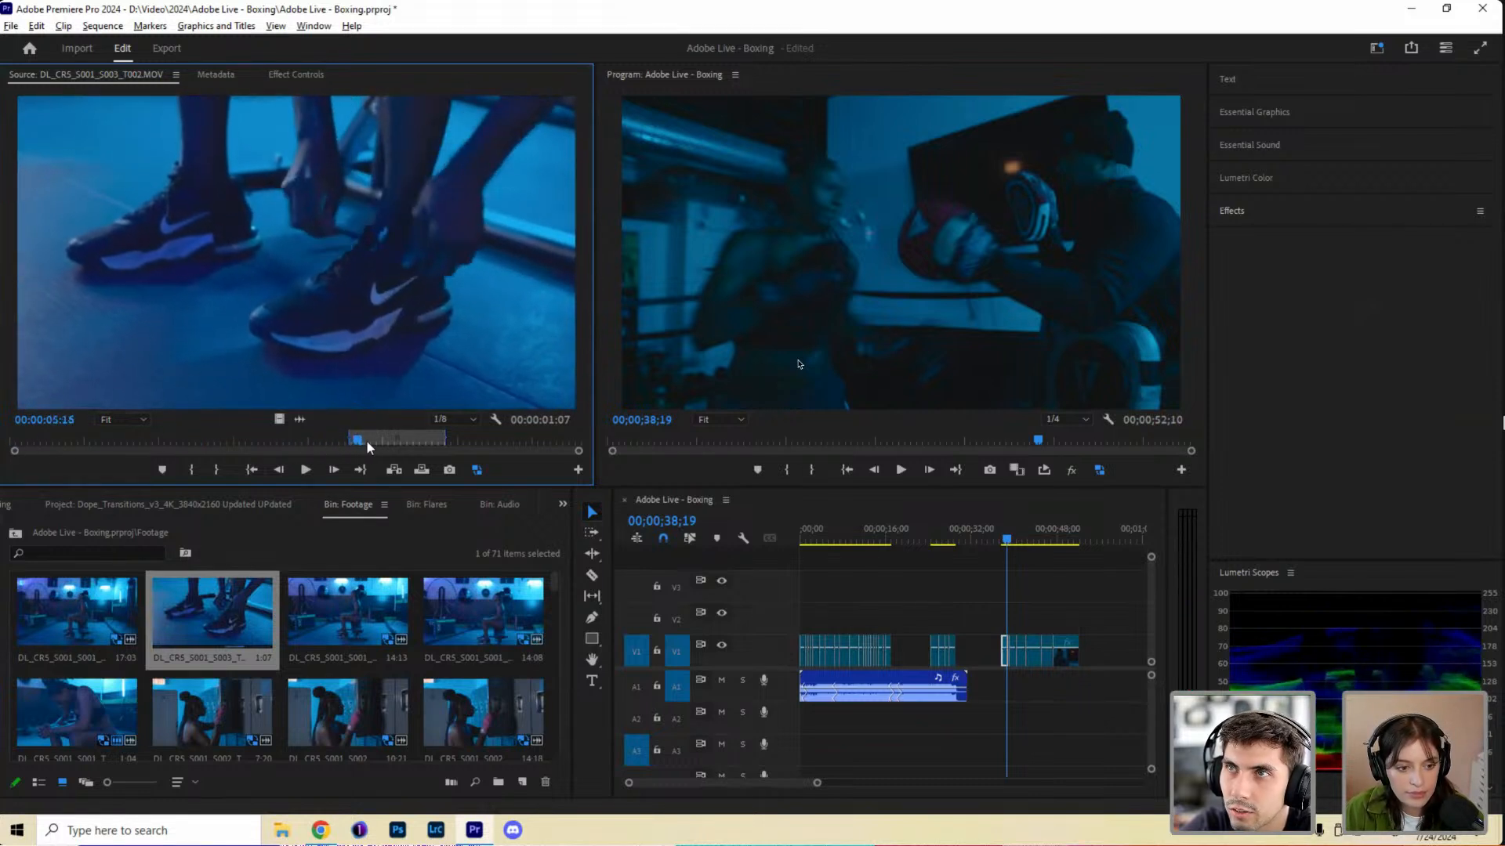
{"action": "mouse_move", "coordinate": [424, 440]}
{"action": "left_mouse_down"}
{"action": "mouse_move", "coordinate": [383, 440]}
{"action": "mouse_move", "coordinate": [423, 441]}
{"action": "left_mouse_up"}
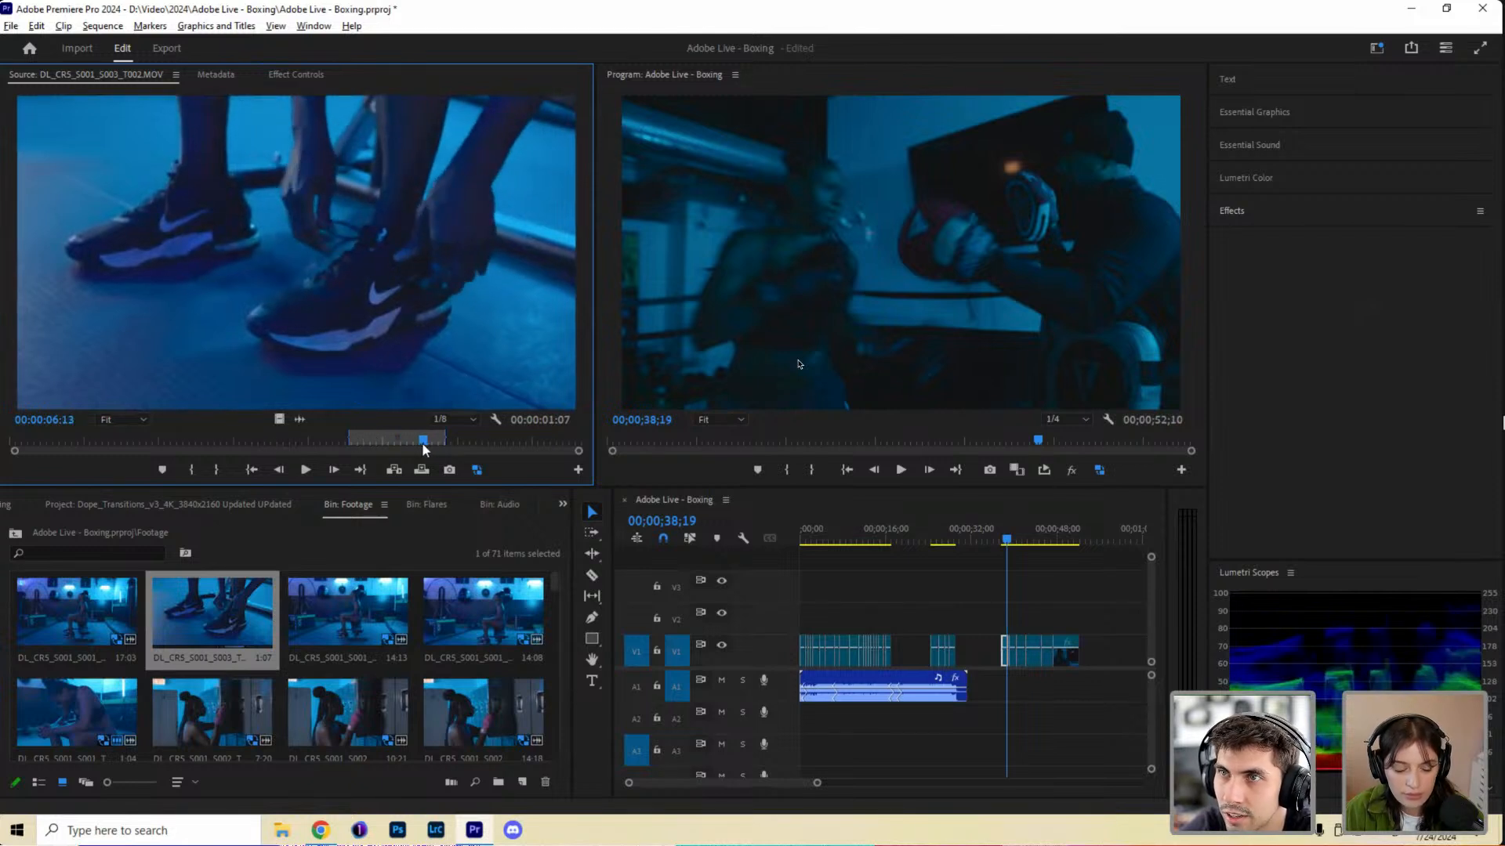
Try placing the marked section of DL_CRS_S001_S003_T002.MOV after the last clips in the sequence, and undo the placement.
{"action": "left_click_drag", "start_coordinate": [216, 623], "coordinate": [1110, 667]}
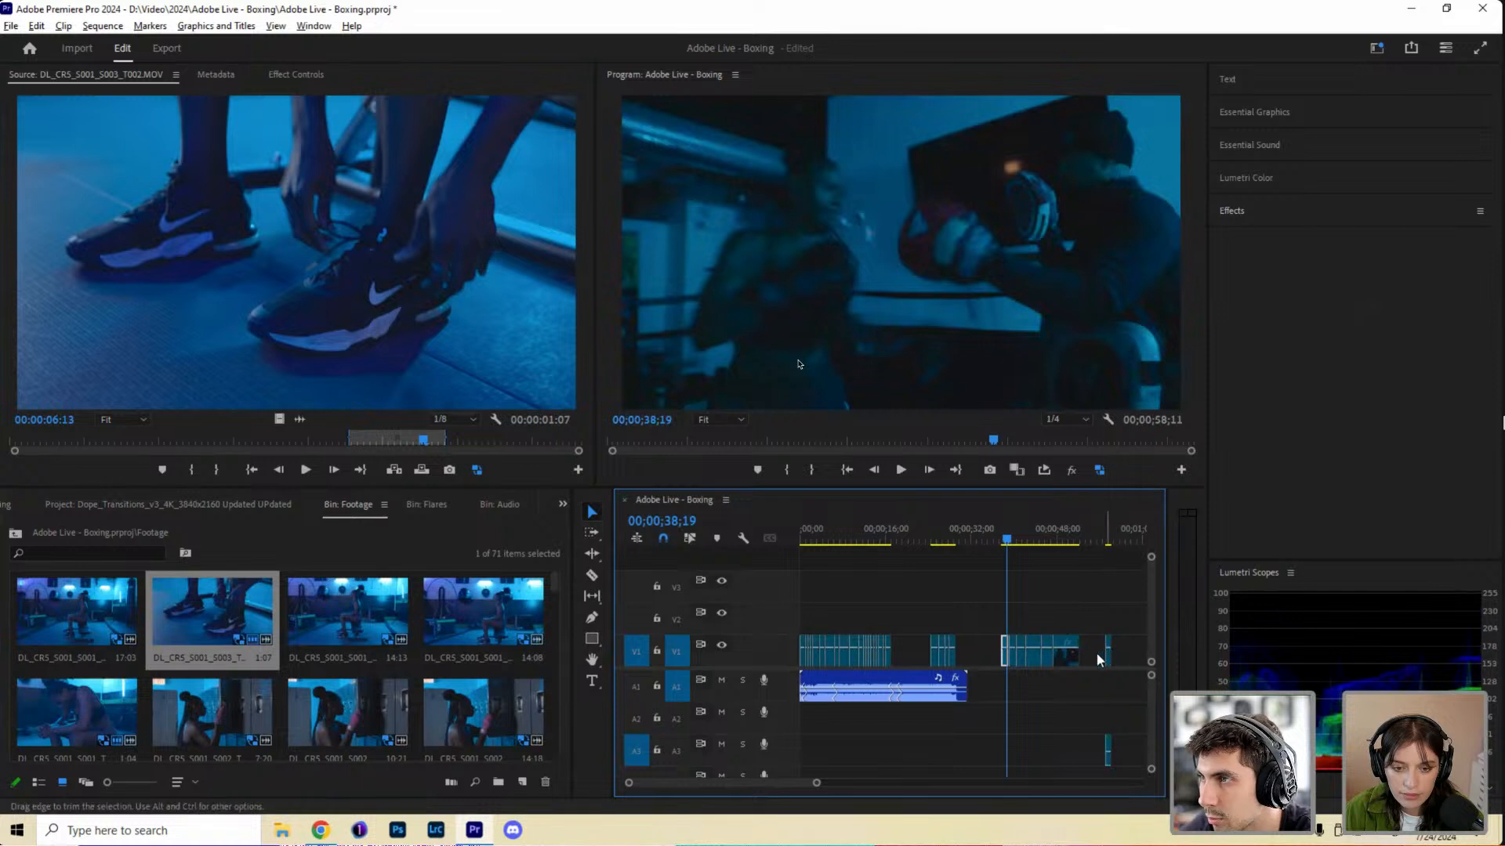
{"action": "key", "text": "ctrl+z"}
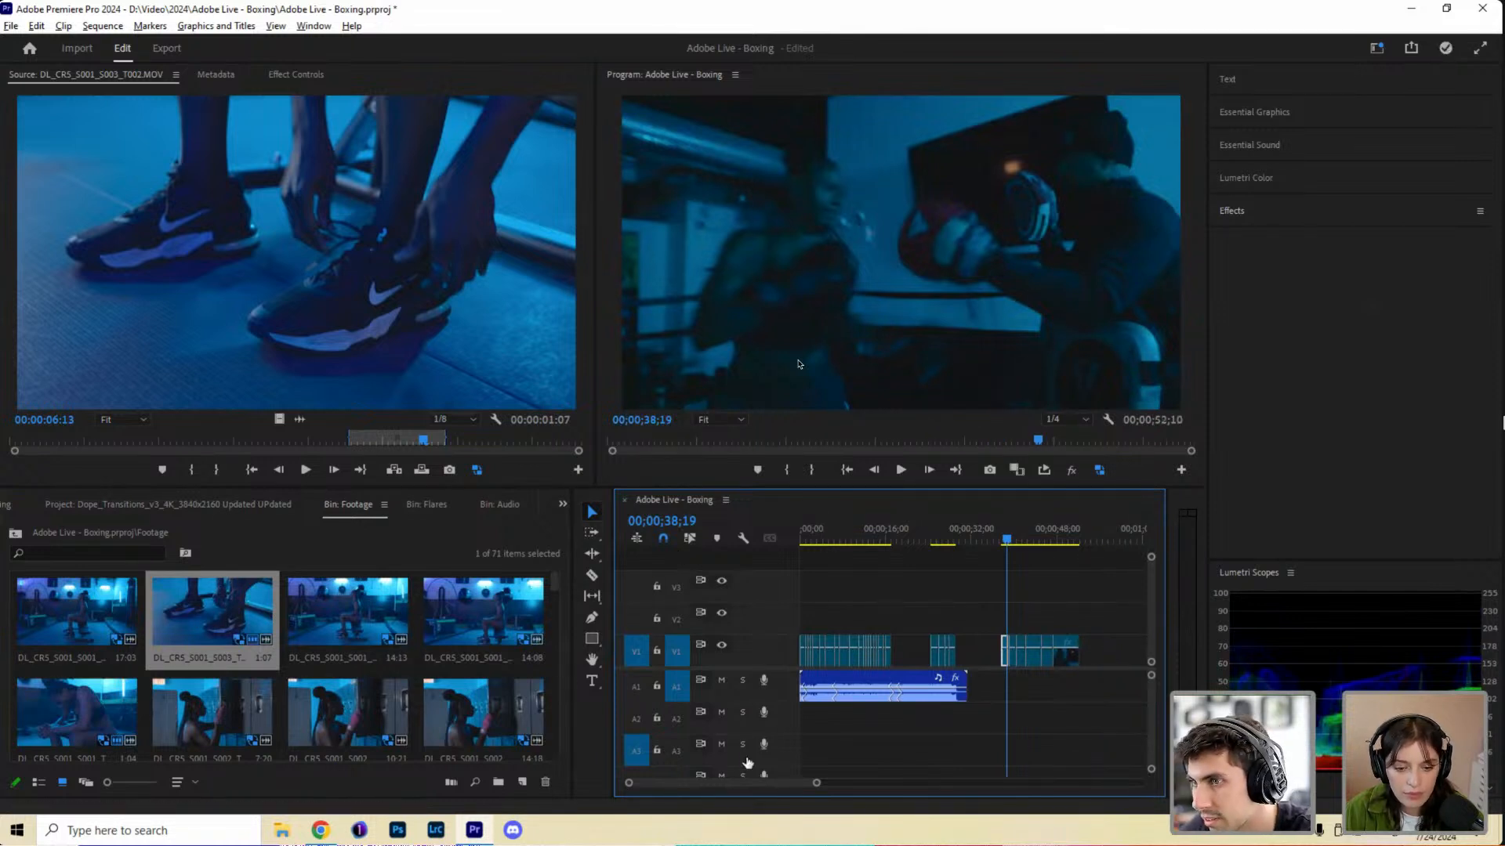
Preview the fighting clips in the last group of the sequence, from about 00;00;37;22 to 00;00;42;09.
{"action": "left_click_drag", "start_coordinate": [862, 784], "coordinate": [914, 783]}
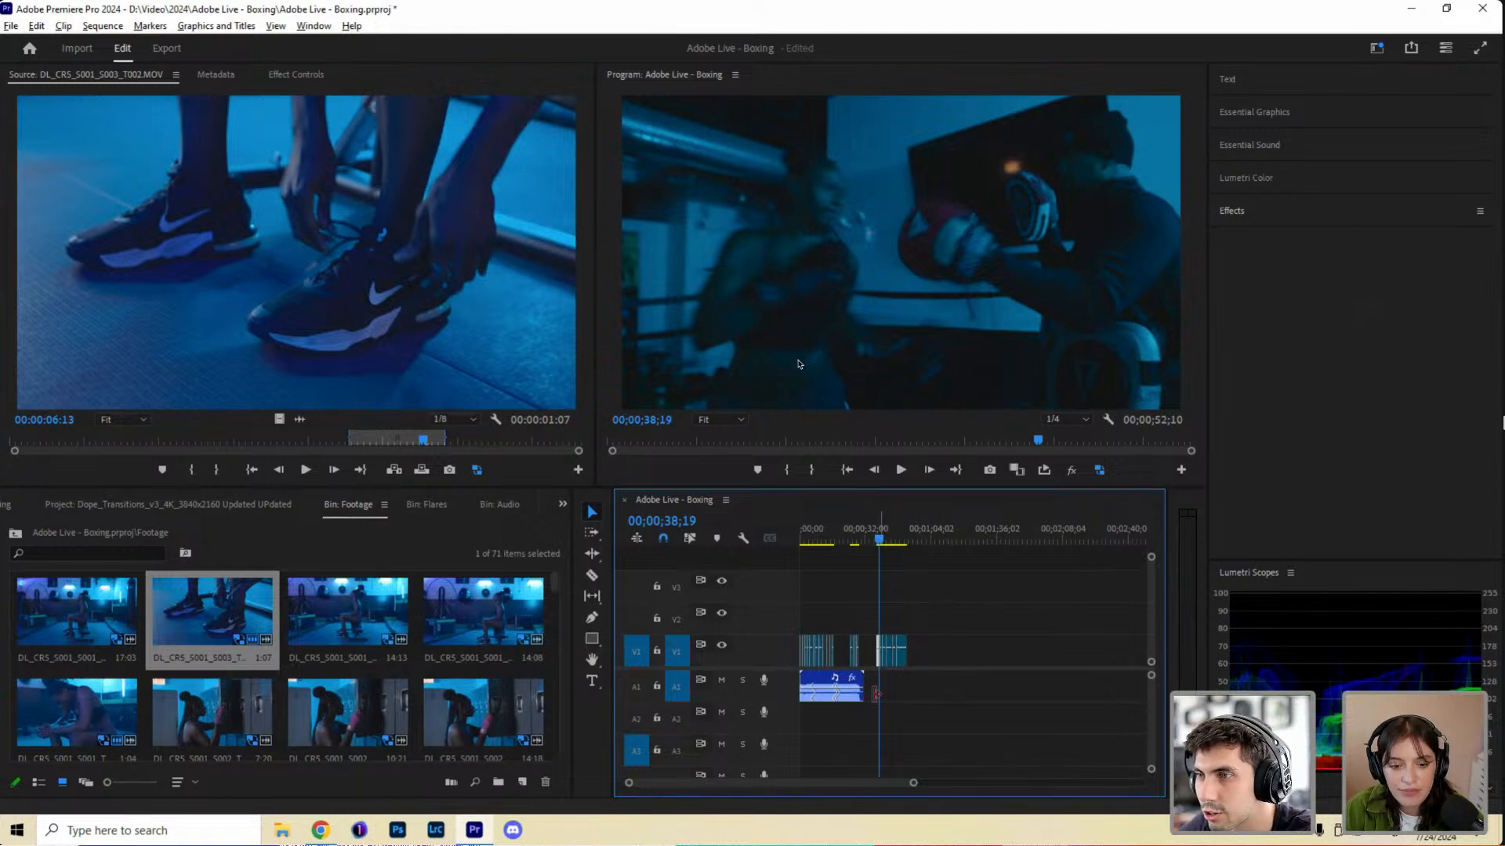
{"action": "left_click_drag", "start_coordinate": [911, 783], "coordinate": [815, 782]}
{"action": "key", "text": "="}
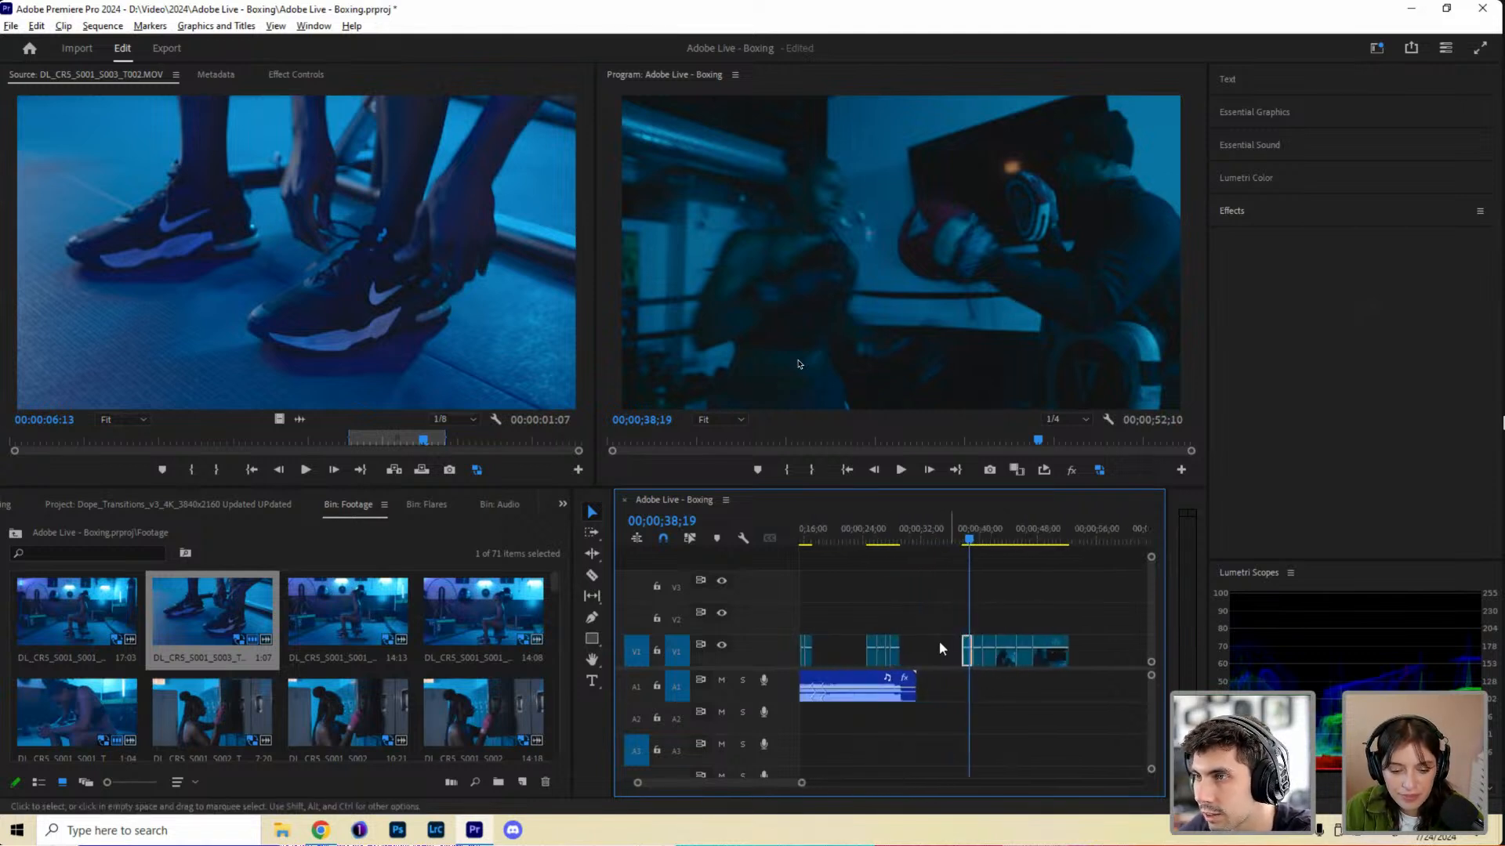
{"action": "scroll", "coordinate": [939, 641], "scroll_direction": "right", "scroll_amount": 2}
{"action": "left_click", "coordinate": [893, 536]}
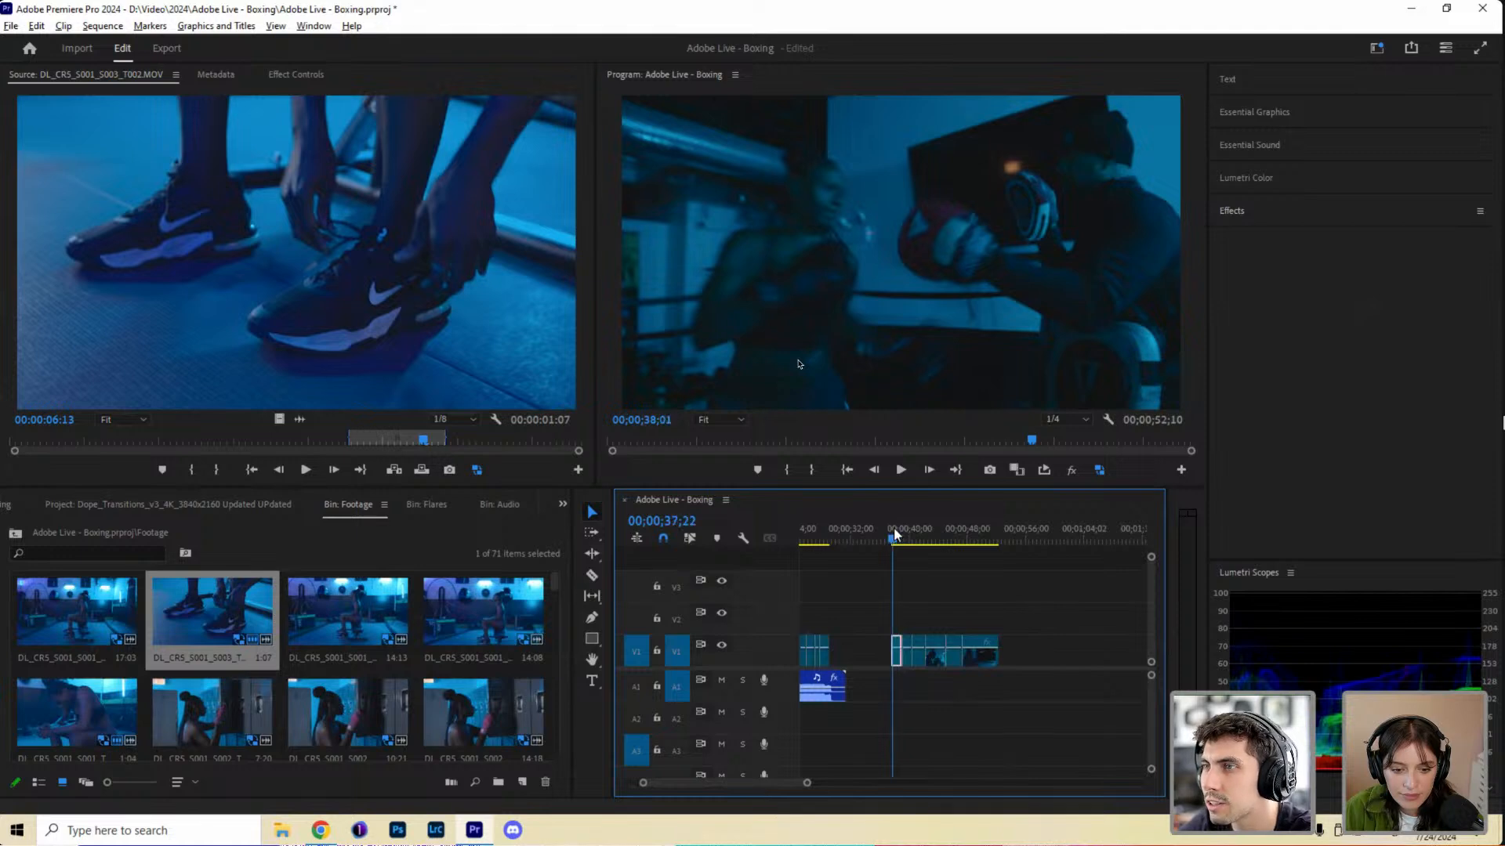
{"action": "key", "text": "space"}
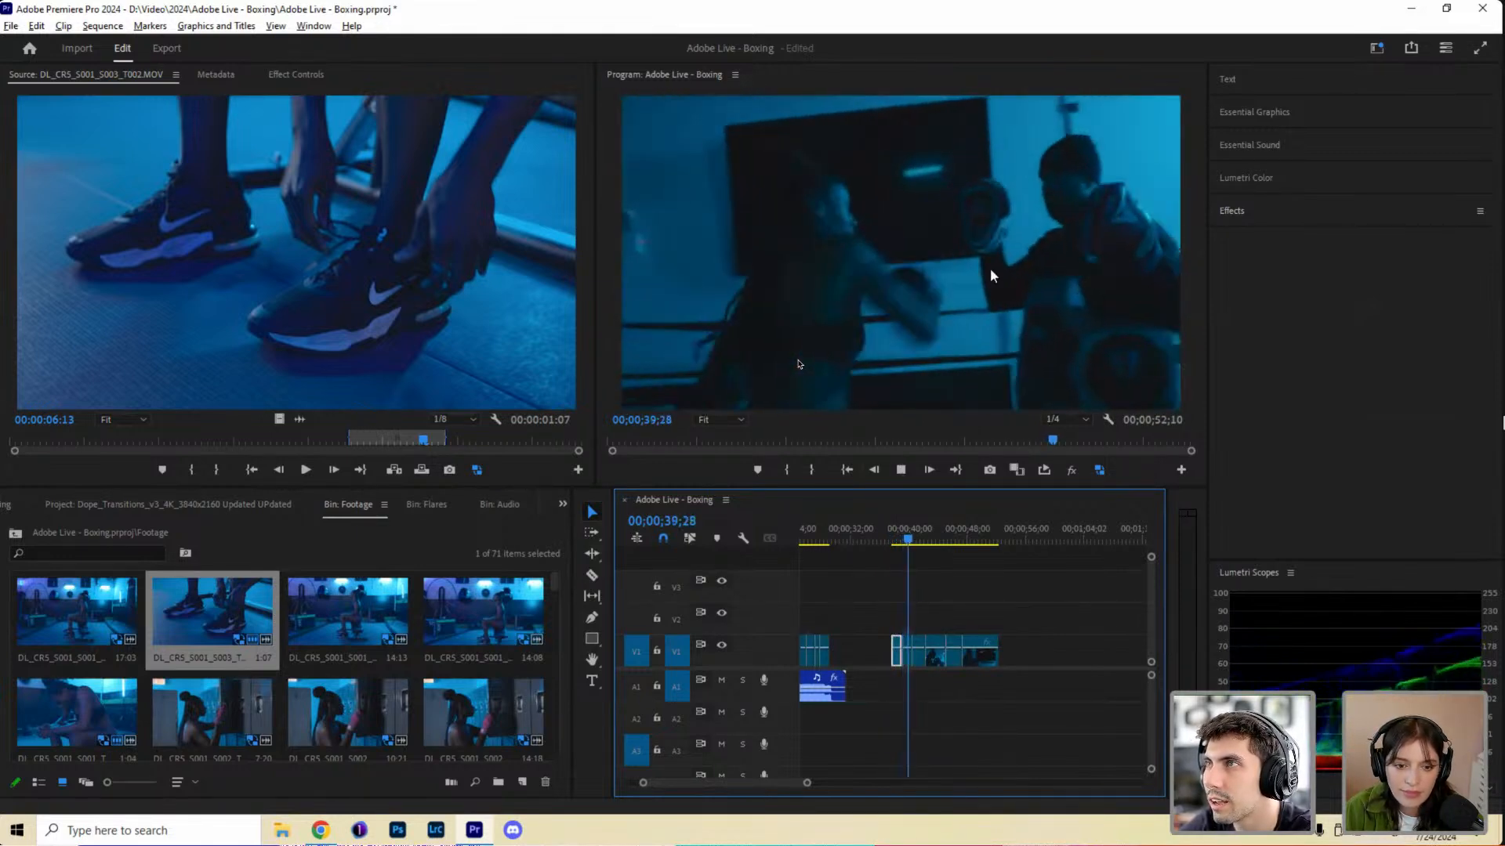
{"action": "key", "text": "space"}
{"action": "left_click", "coordinate": [898, 536]}
{"action": "key", "text": "space"}
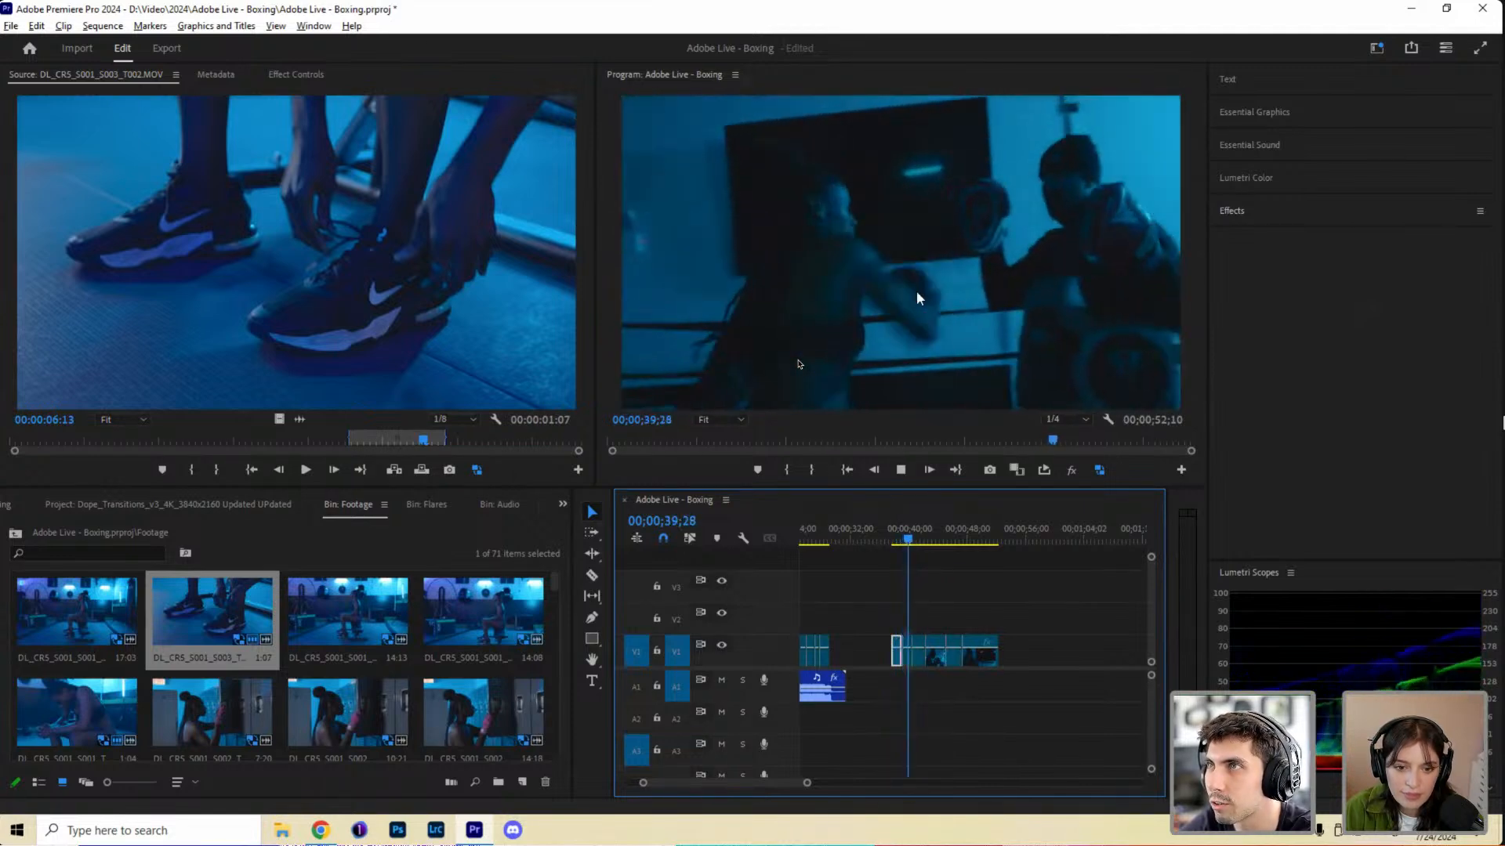
{"action": "key", "text": "space"}
{"action": "key", "text": "space"}
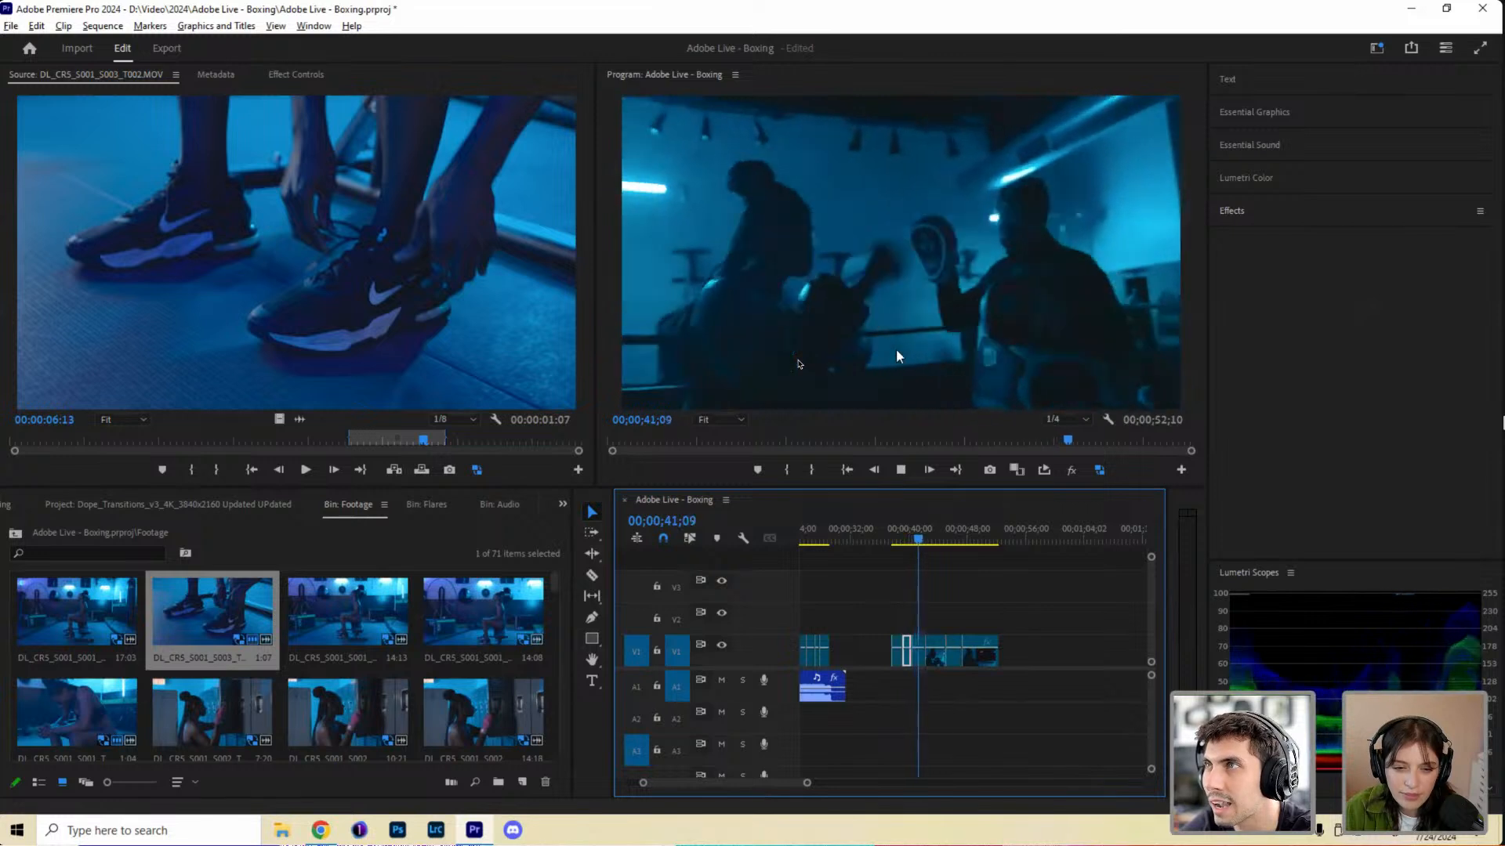
{"action": "key", "text": "space"}
Try moving a clip from the last group onto track V2 in the first gap, and return it to the group's start.
{"action": "key", "text": "minus"}
{"action": "key", "text": "minus"}
{"action": "key", "text": "minus"}
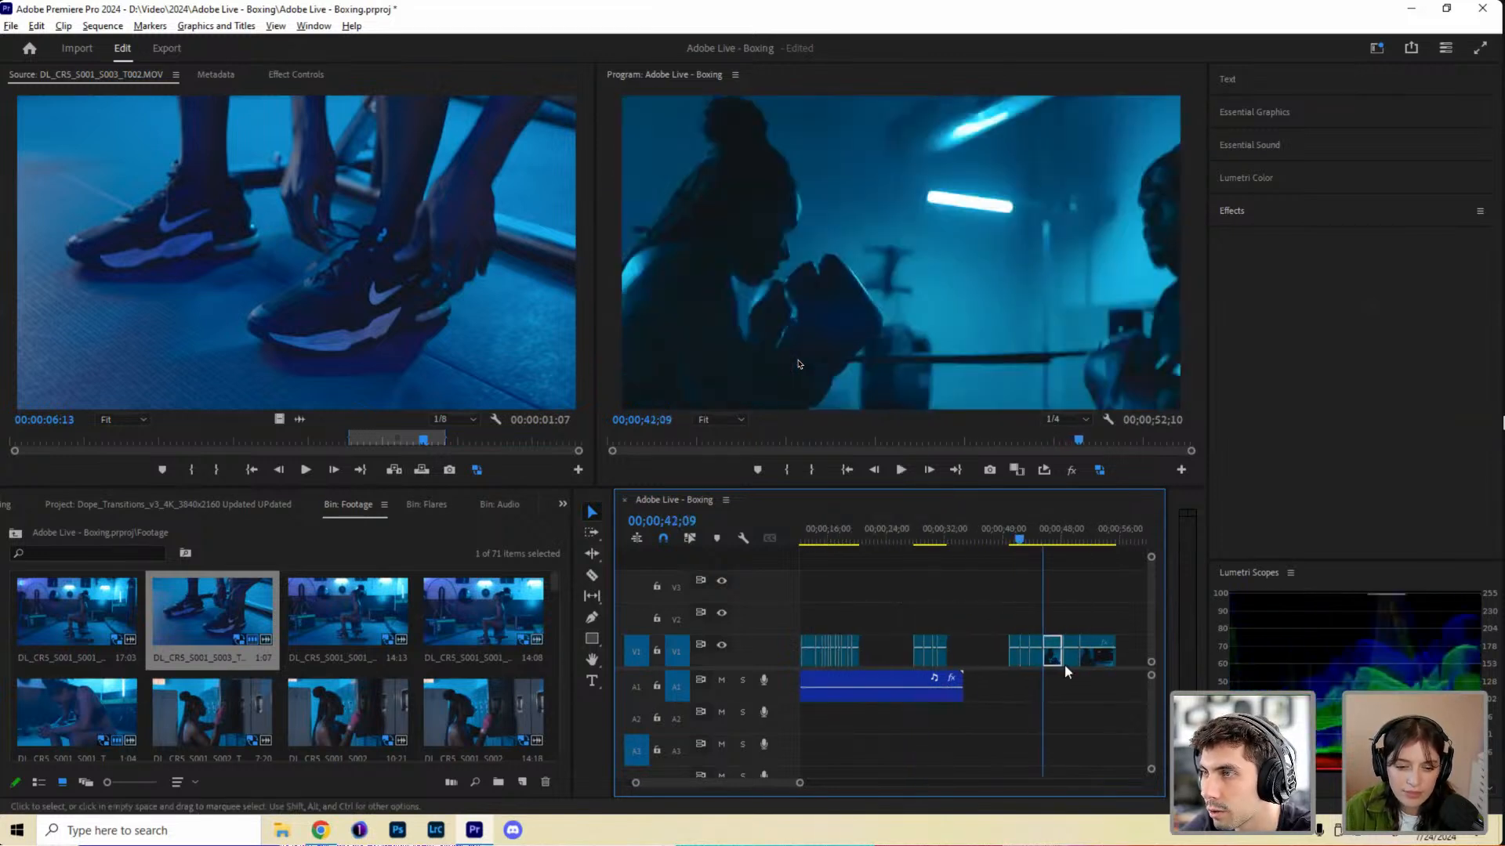
{"action": "left_click_drag", "start_coordinate": [1027, 652], "coordinate": [966, 623]}
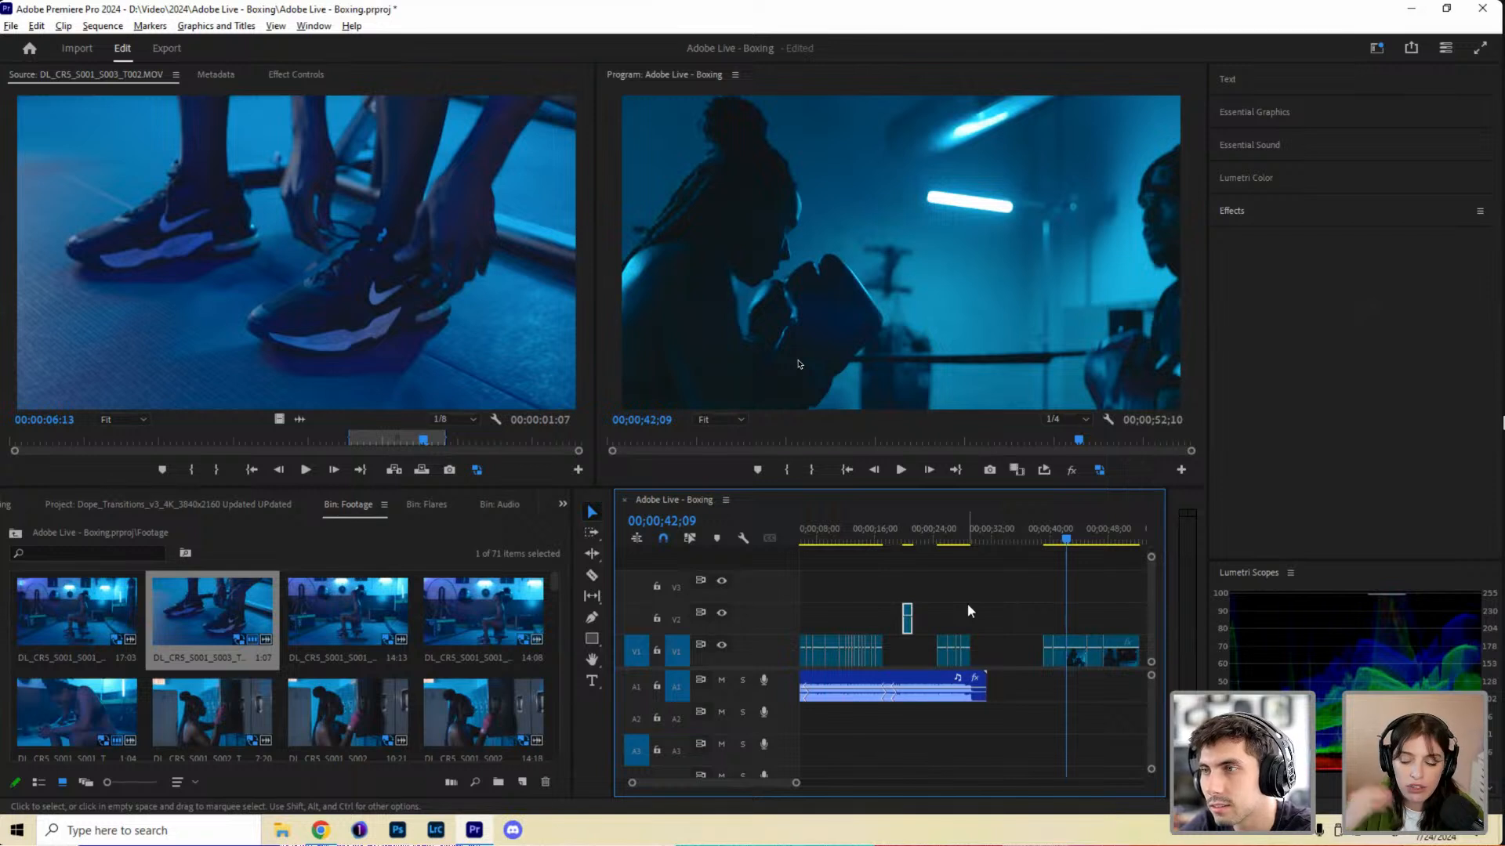
{"action": "left_click_drag", "start_coordinate": [908, 619], "coordinate": [1026, 644]}
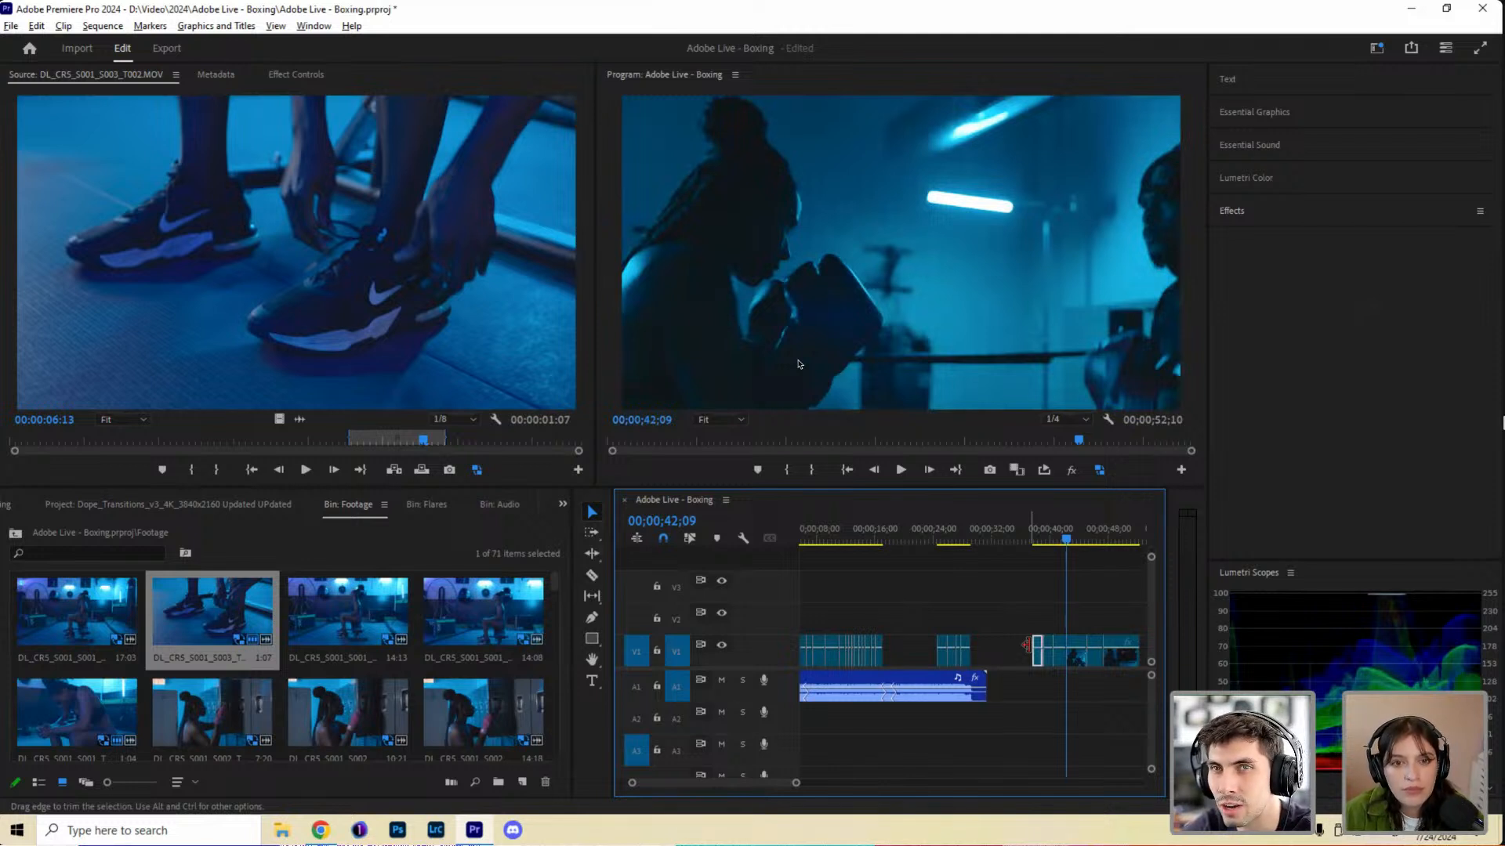
Skim the opening clips of the sequence up to 00;00;06;18.
{"action": "left_click", "coordinate": [900, 689]}
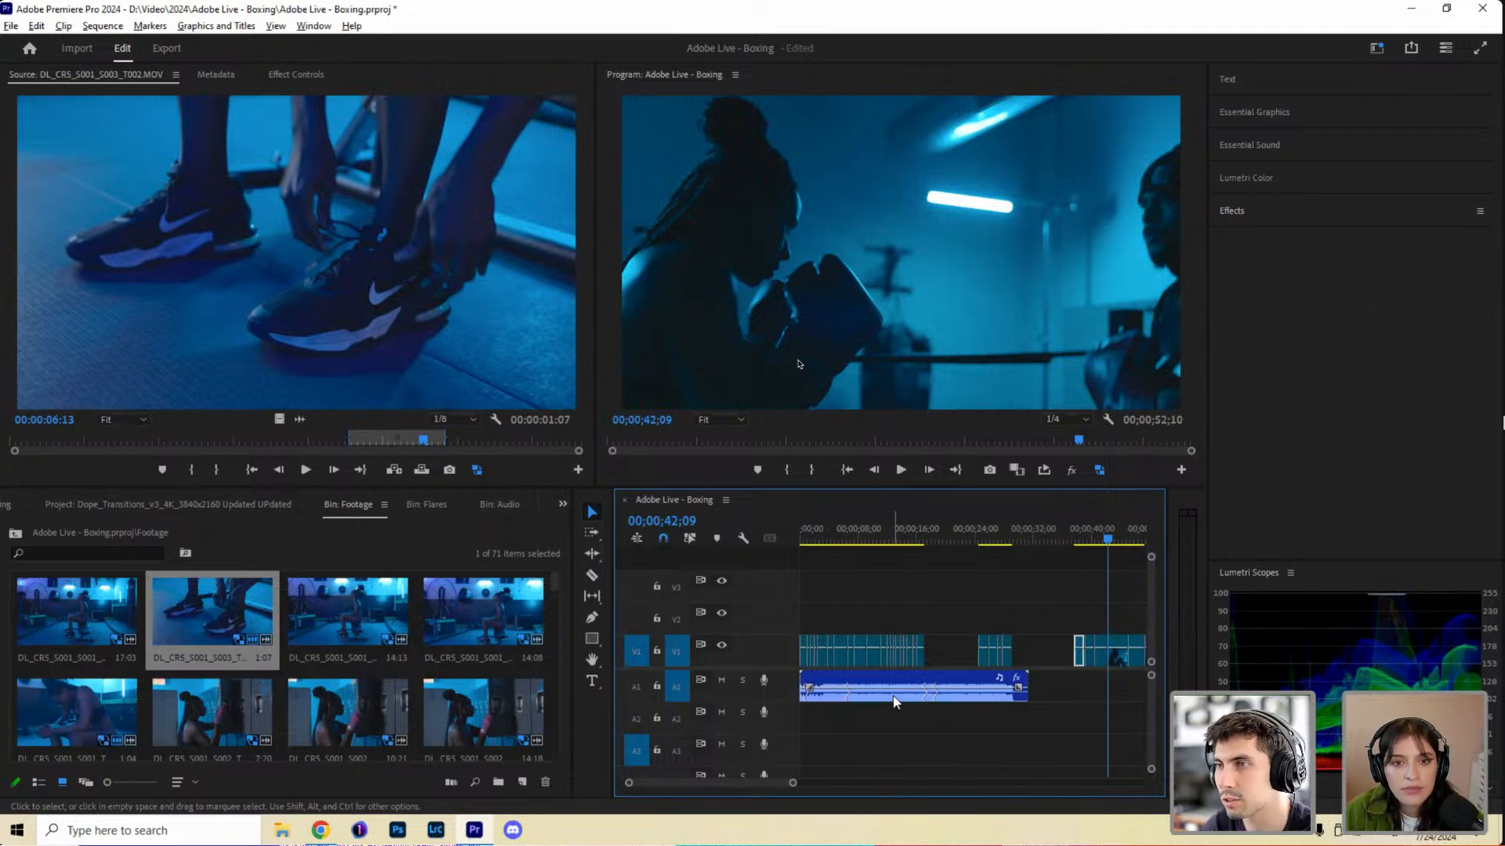
{"action": "left_click", "coordinate": [813, 543]}
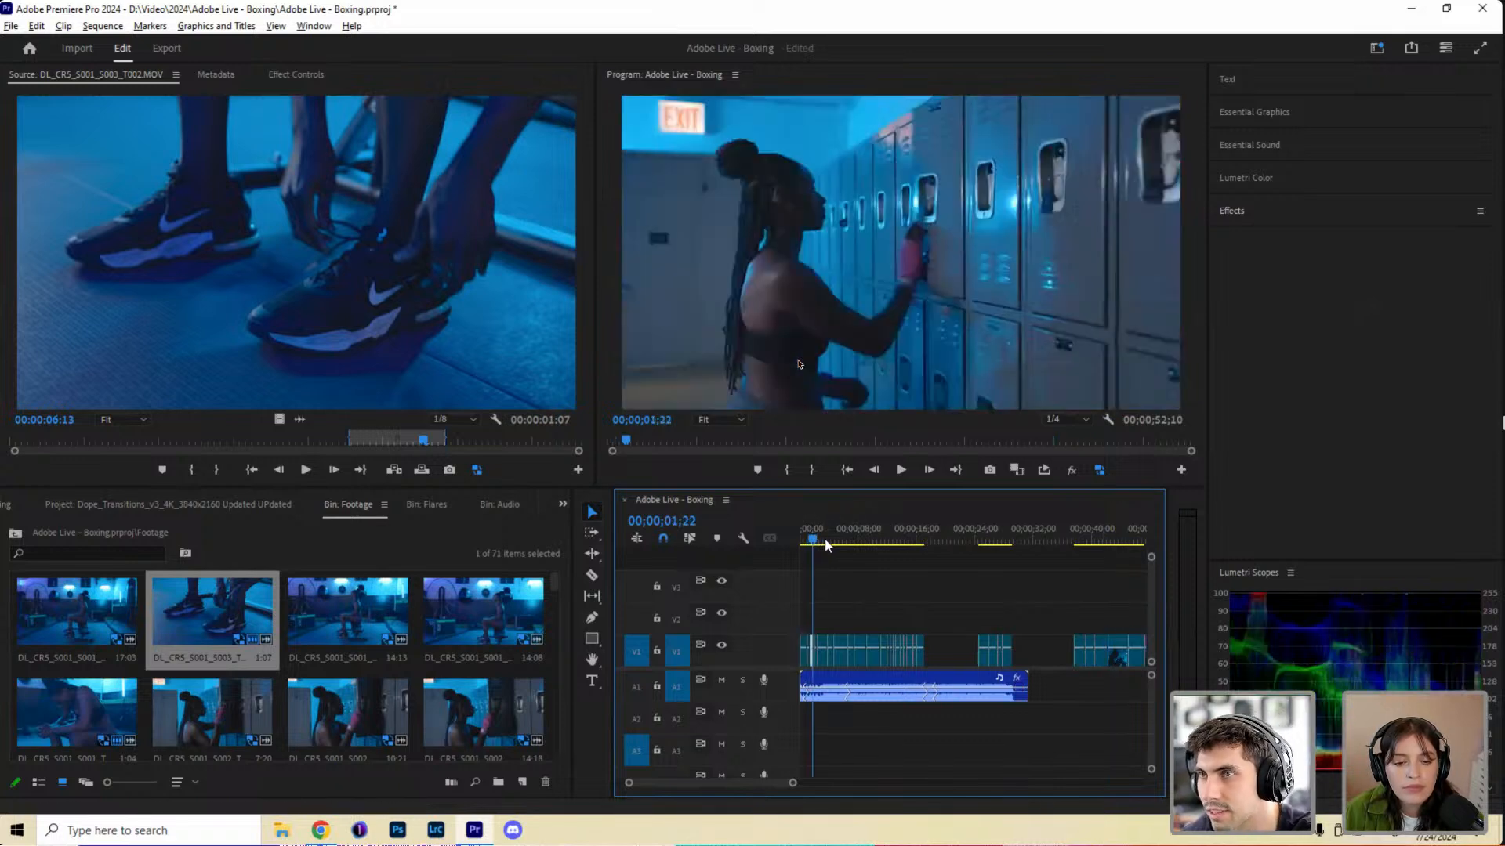
{"action": "left_click", "coordinate": [837, 541]}
{"action": "left_click", "coordinate": [861, 542]}
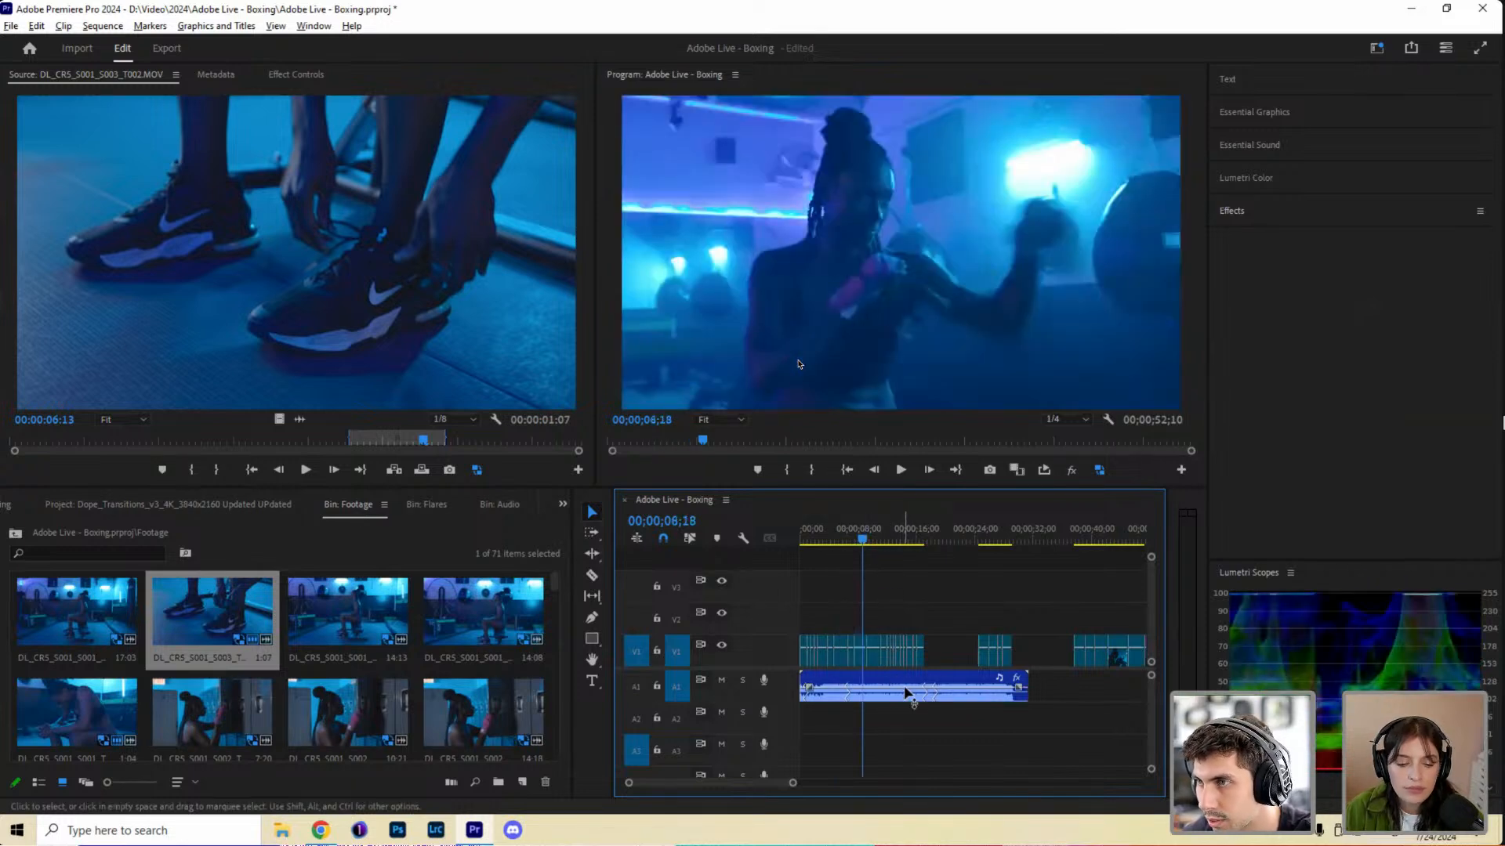
Enlarge the Source and Program monitors and play the opening section from the sequence start to 00;00;18;25.
{"action": "key", "text": "Home"}
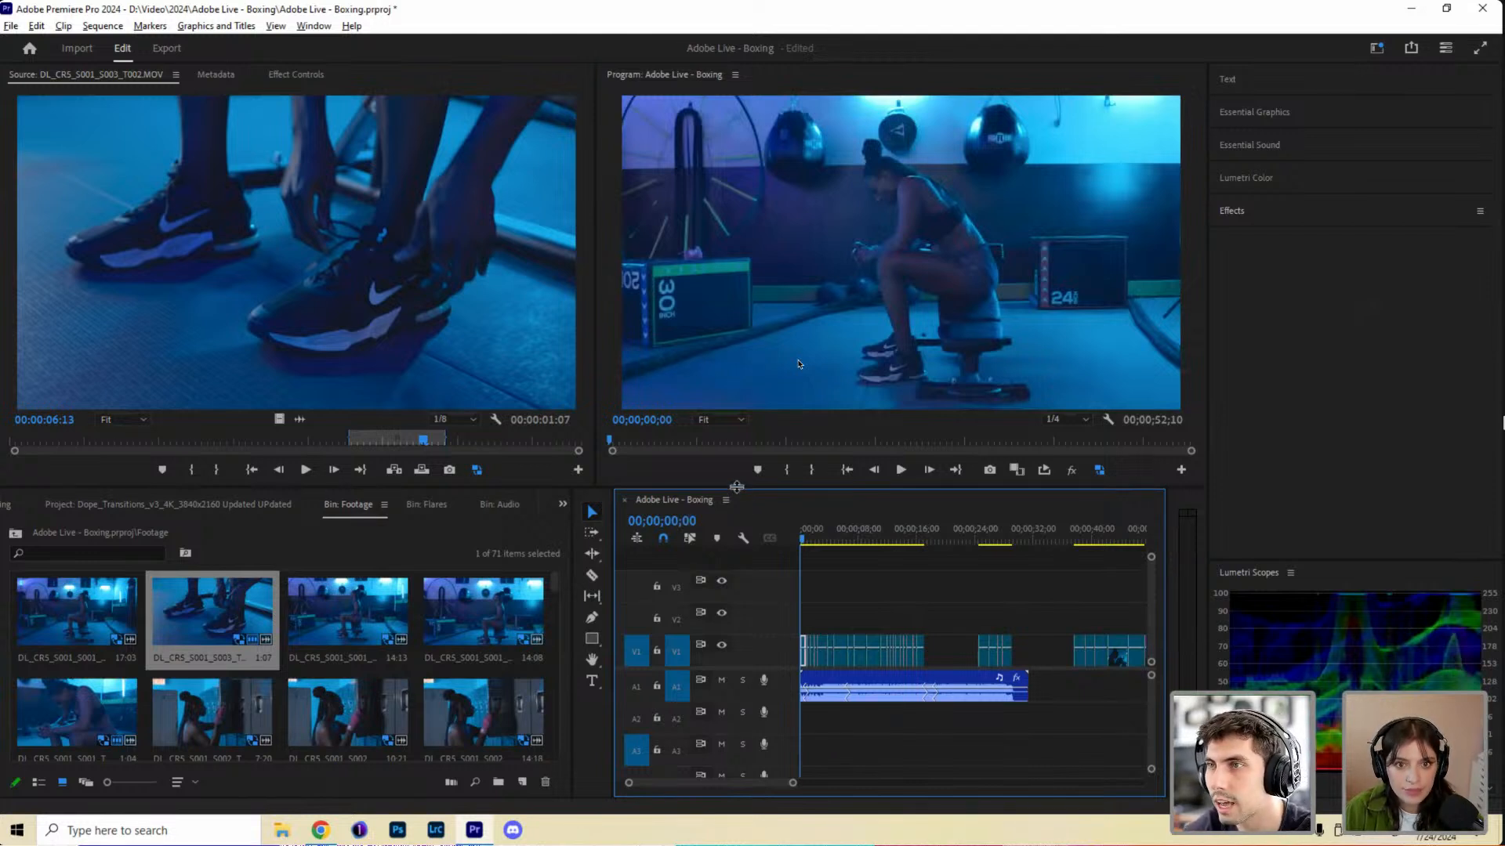
{"action": "left_click_drag", "start_coordinate": [737, 488], "coordinate": [737, 543]}
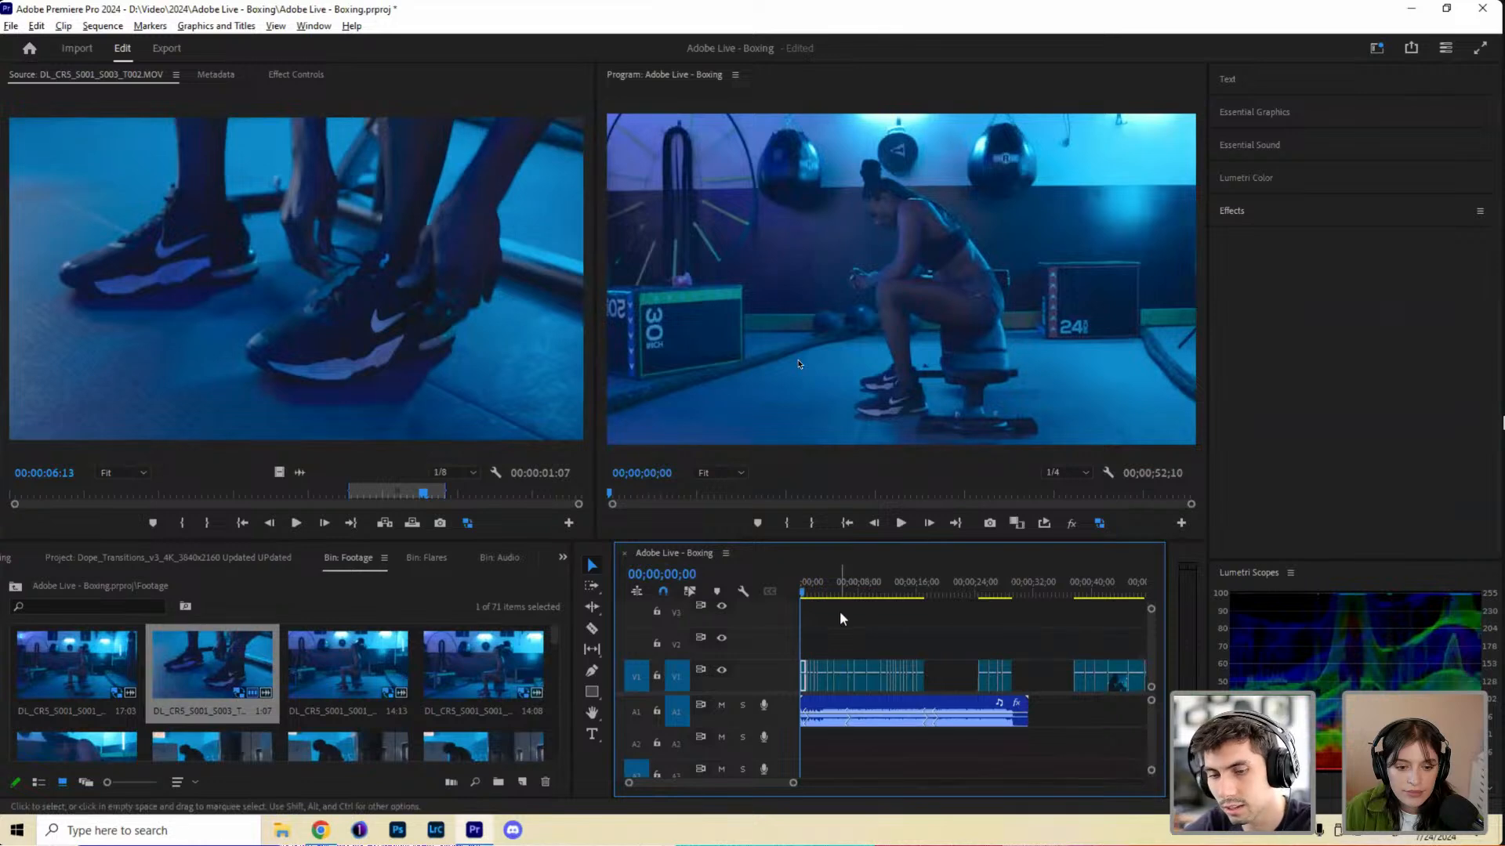
{"action": "key", "text": "space"}
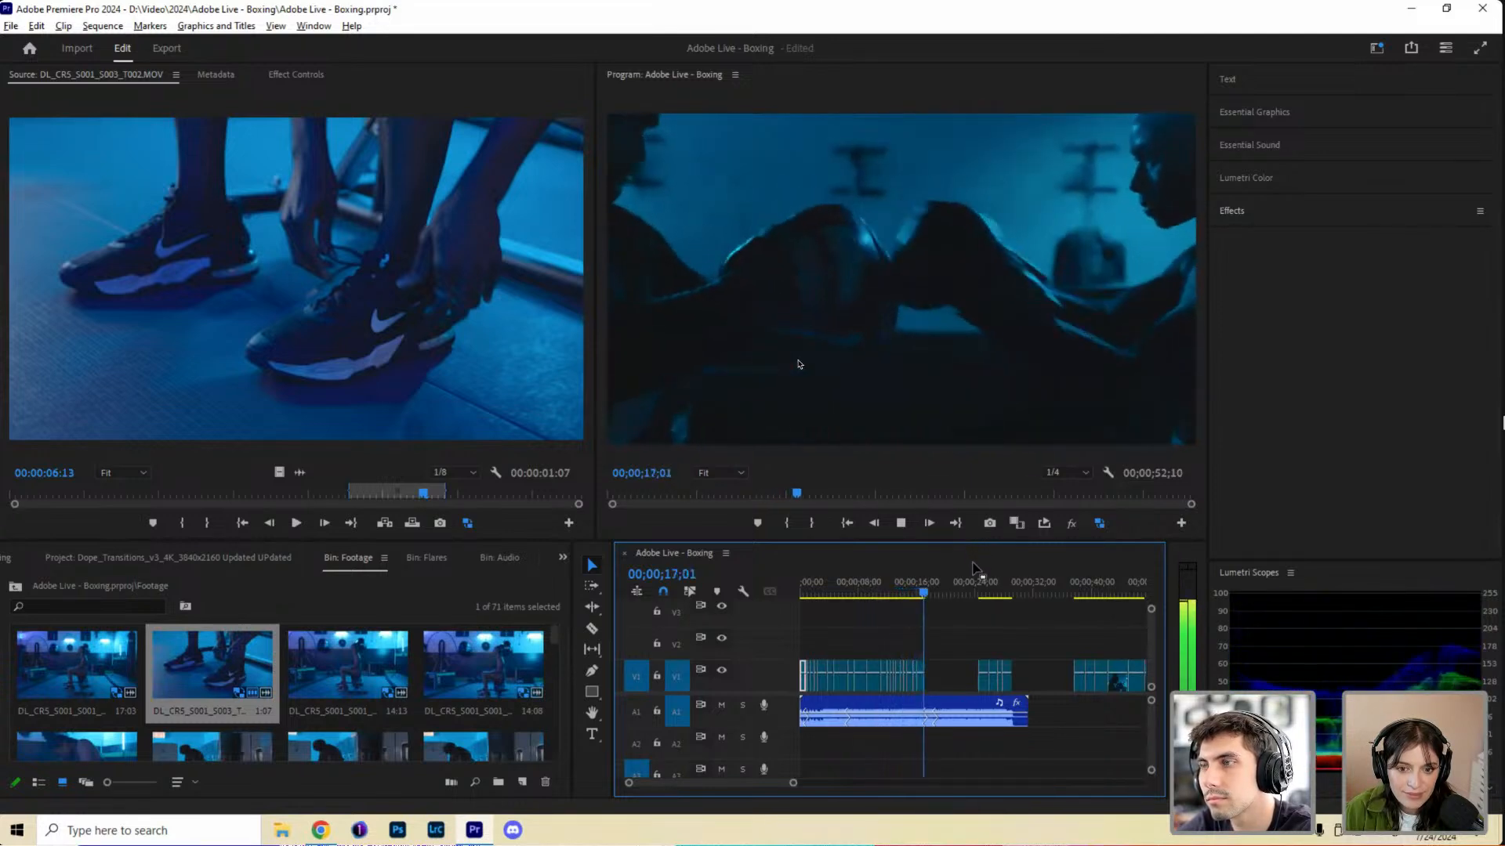
{"action": "key", "text": "space"}
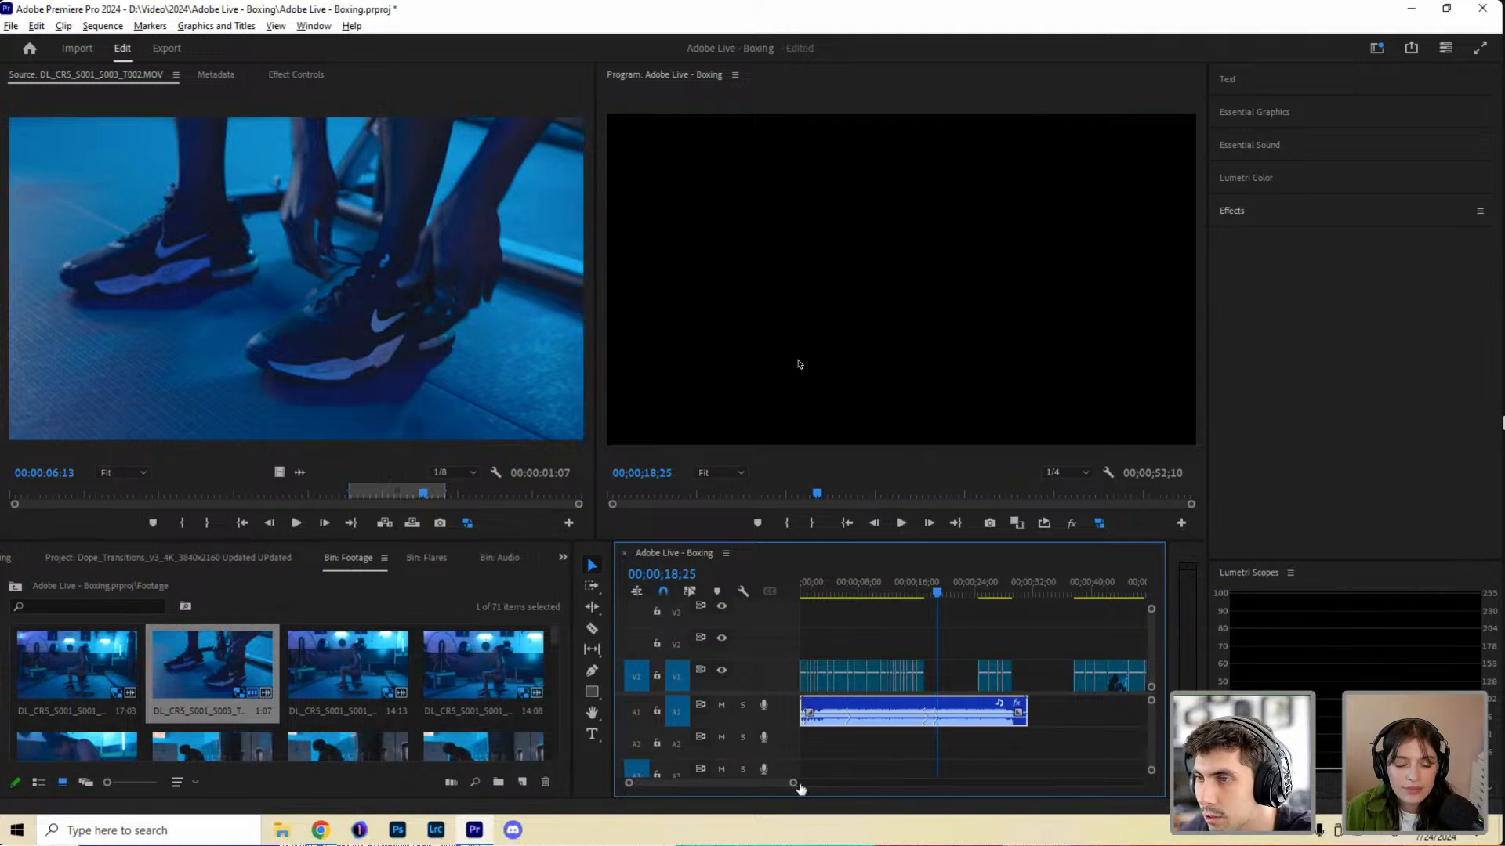
Replay the first intro shots up to the shoe-tying clip at 00;00;02;12, and return the playhead to the sequence start.
{"action": "left_click_drag", "start_coordinate": [797, 785], "coordinate": [642, 784]}
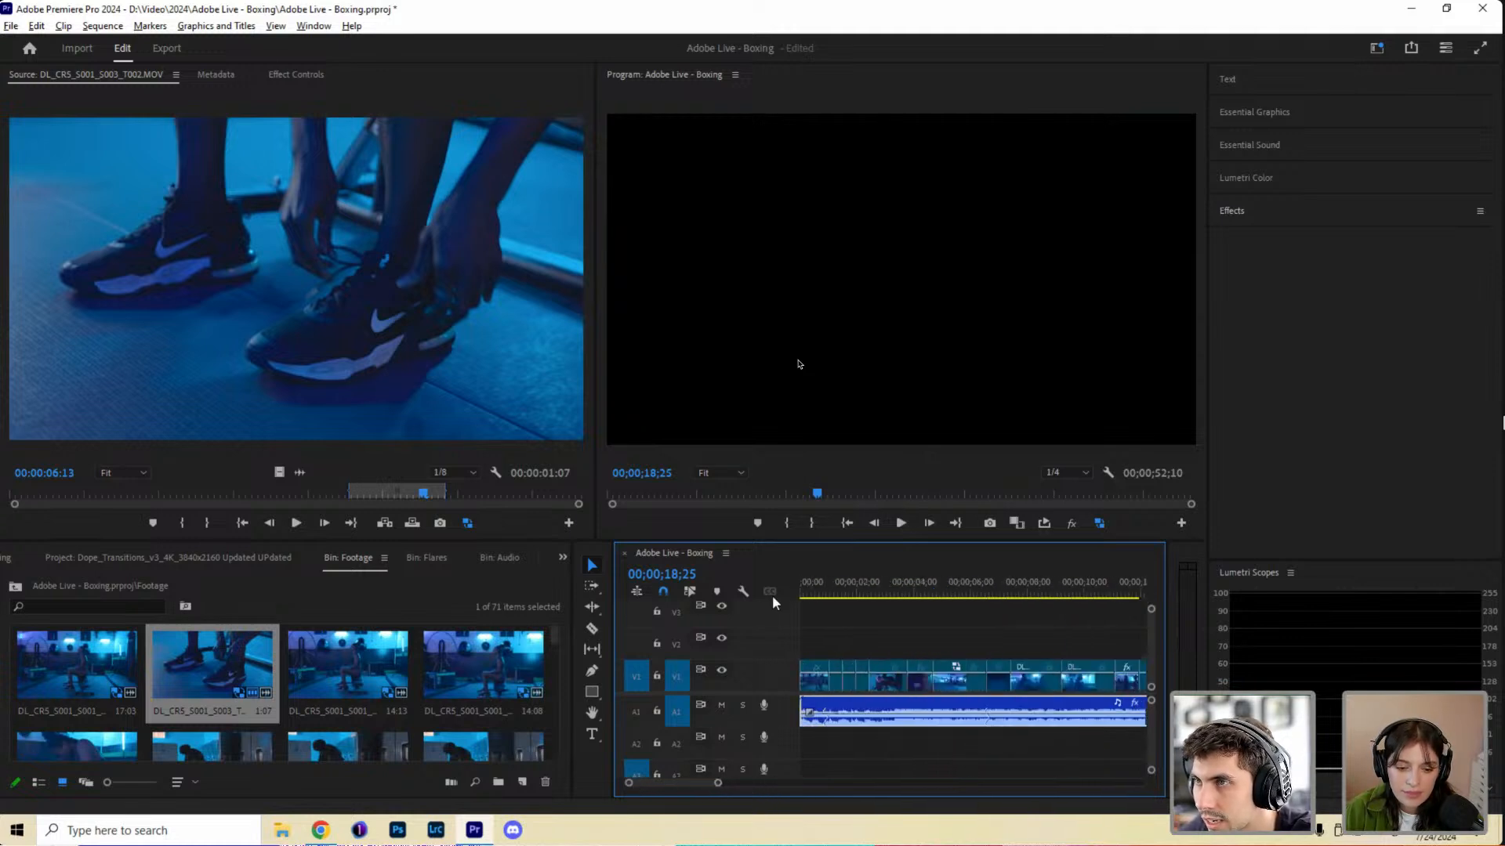
{"action": "key", "text": "Home"}
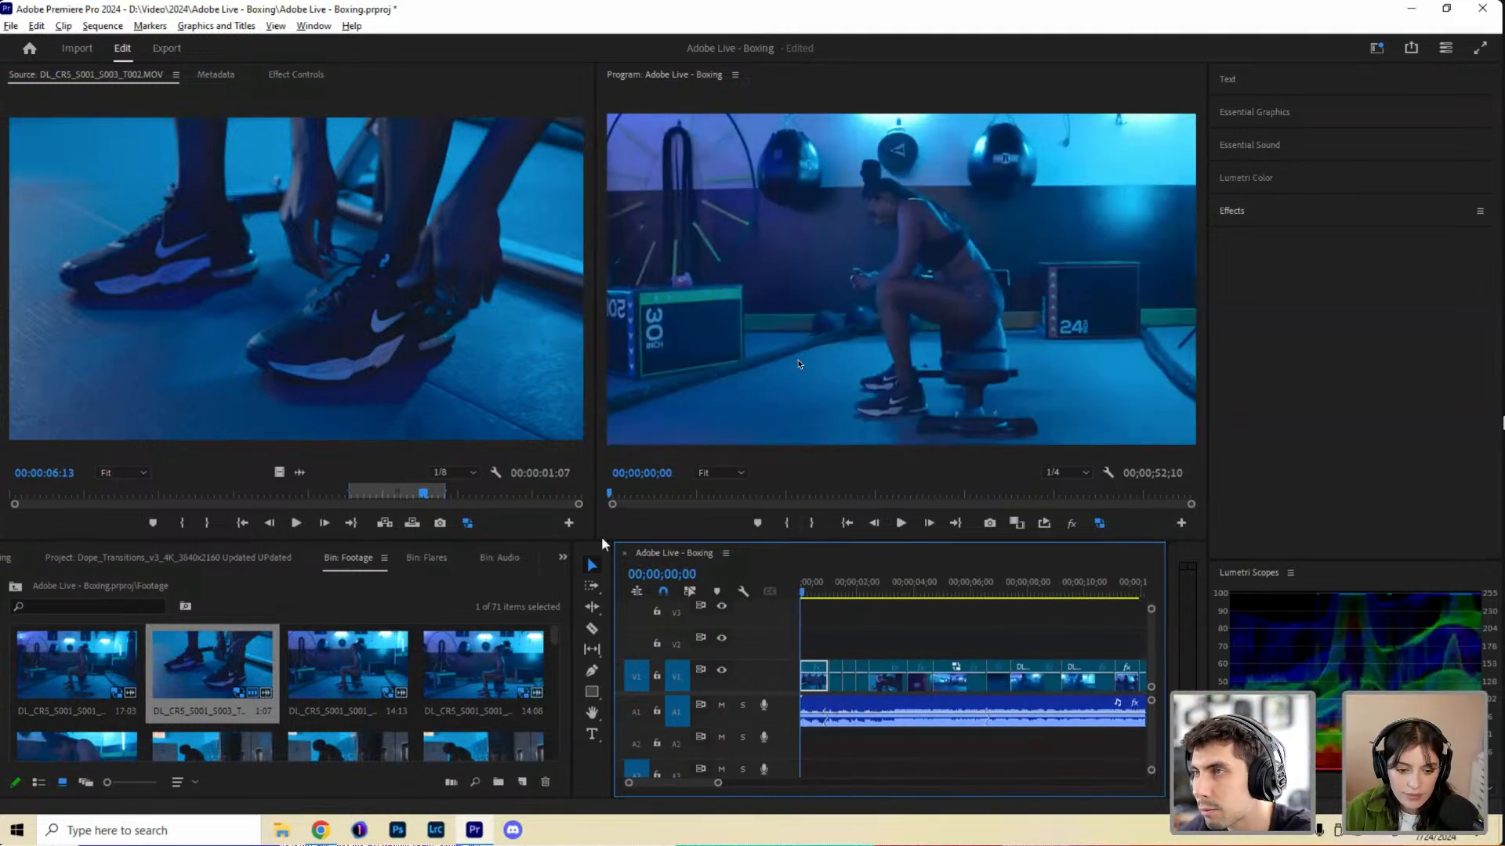
{"action": "key", "text": "space"}
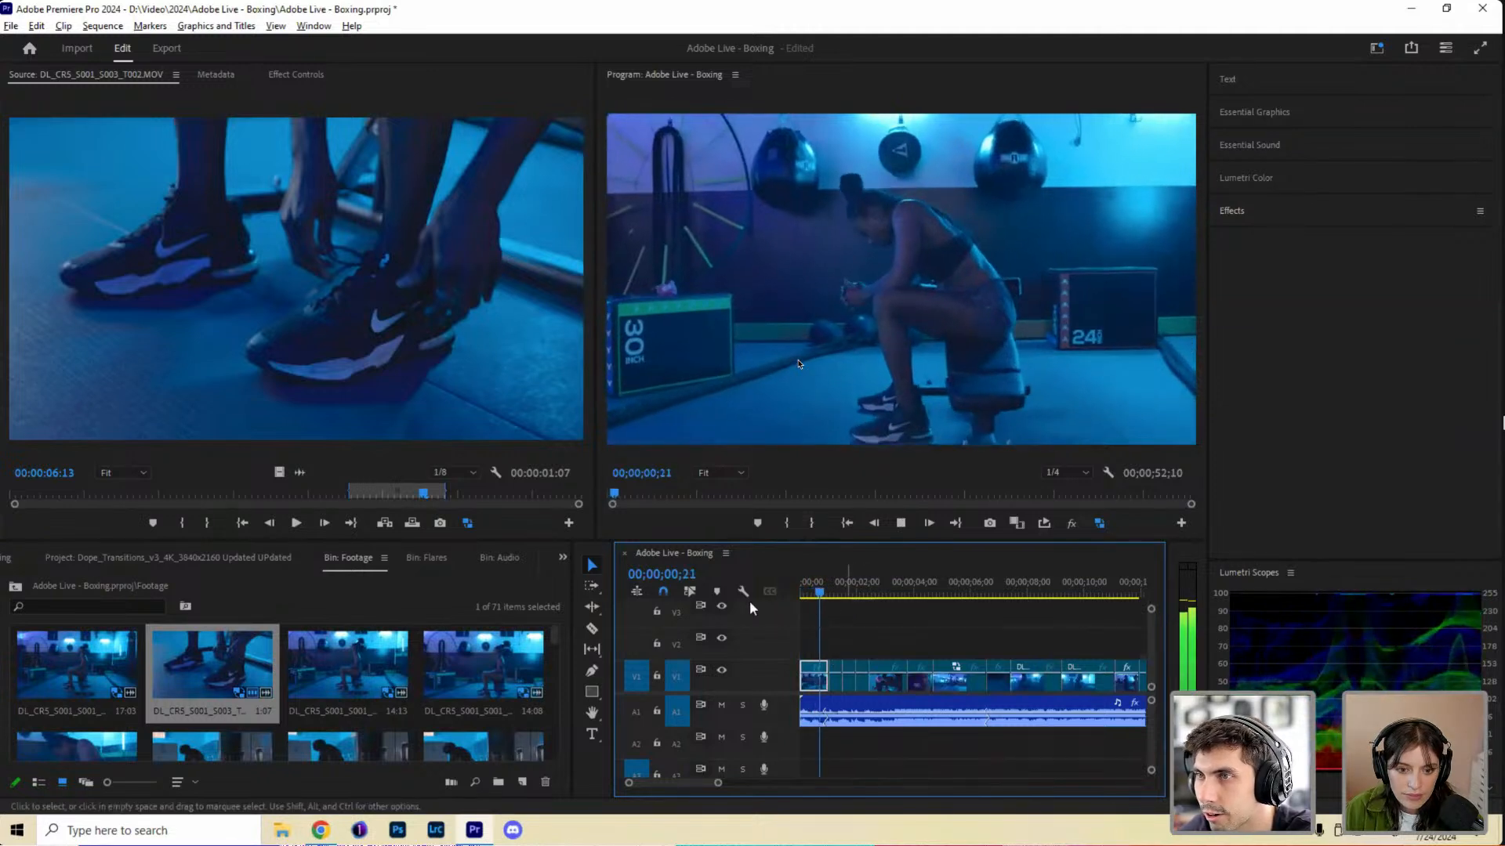
{"action": "left_click", "coordinate": [829, 591]}
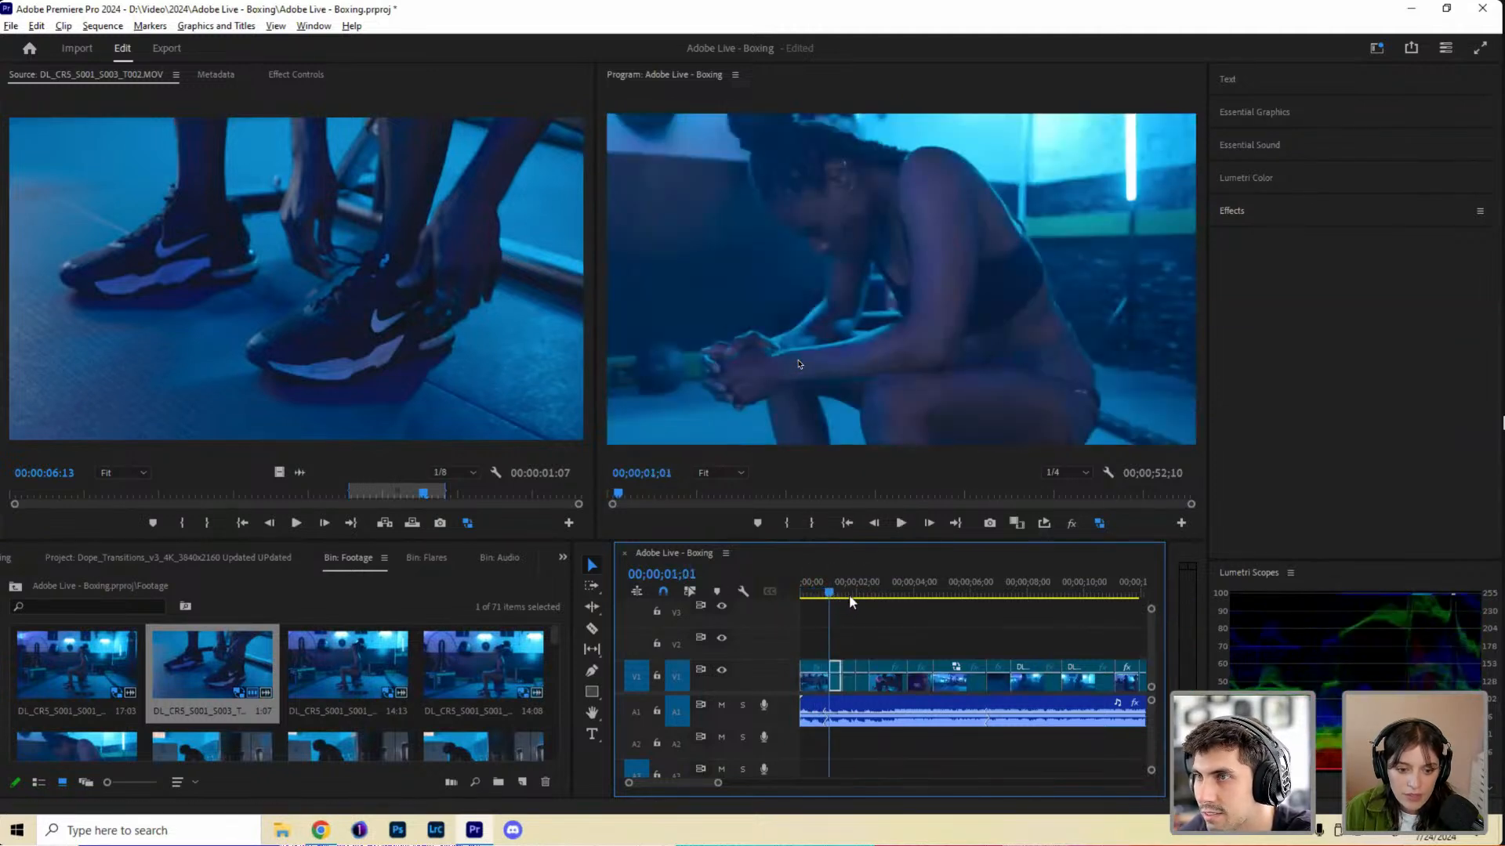
{"action": "key", "text": "Home"}
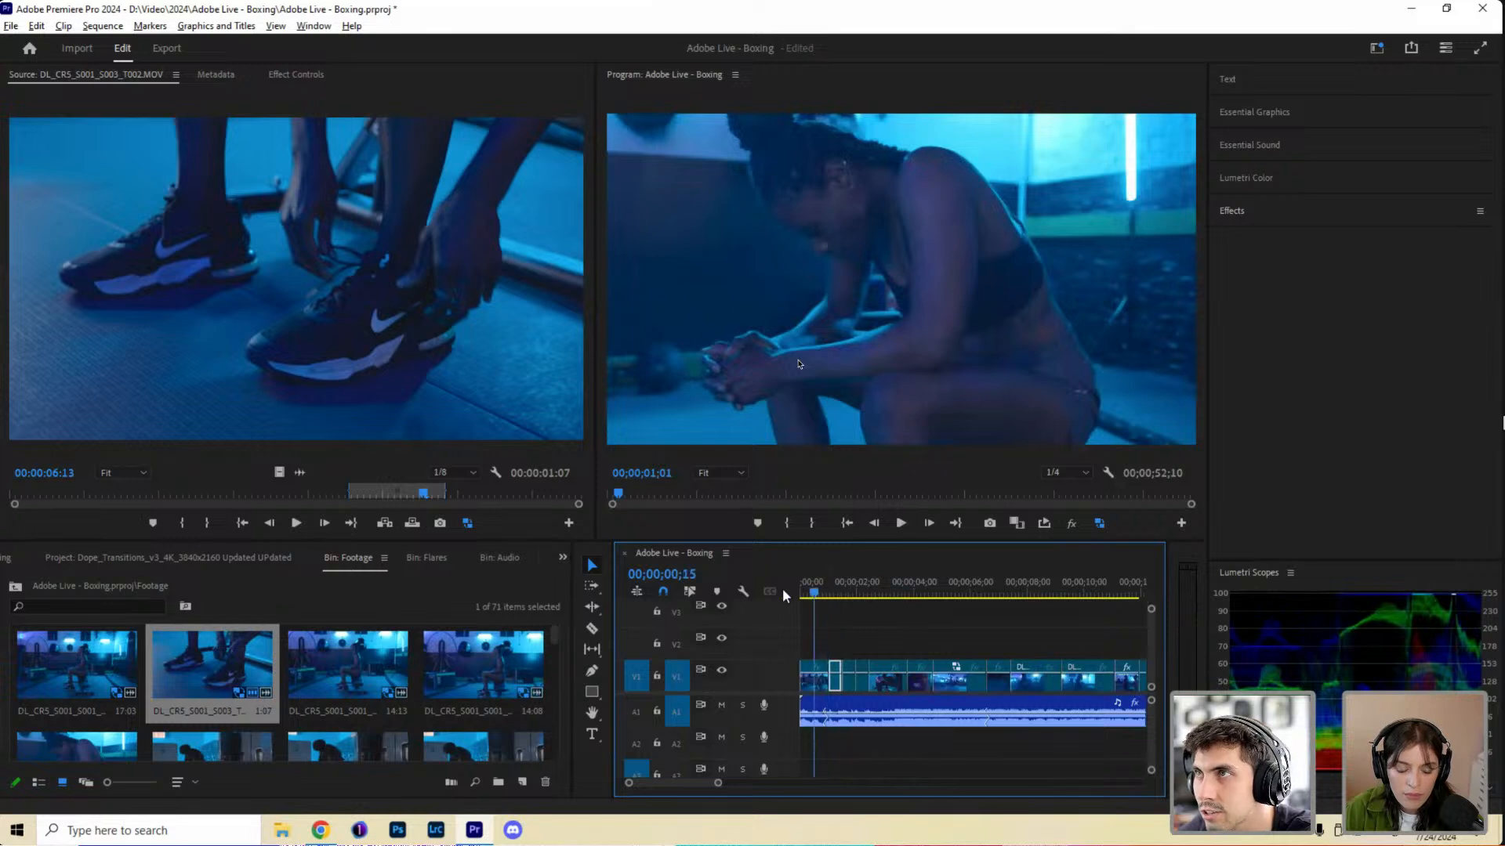
{"action": "key", "text": "space"}
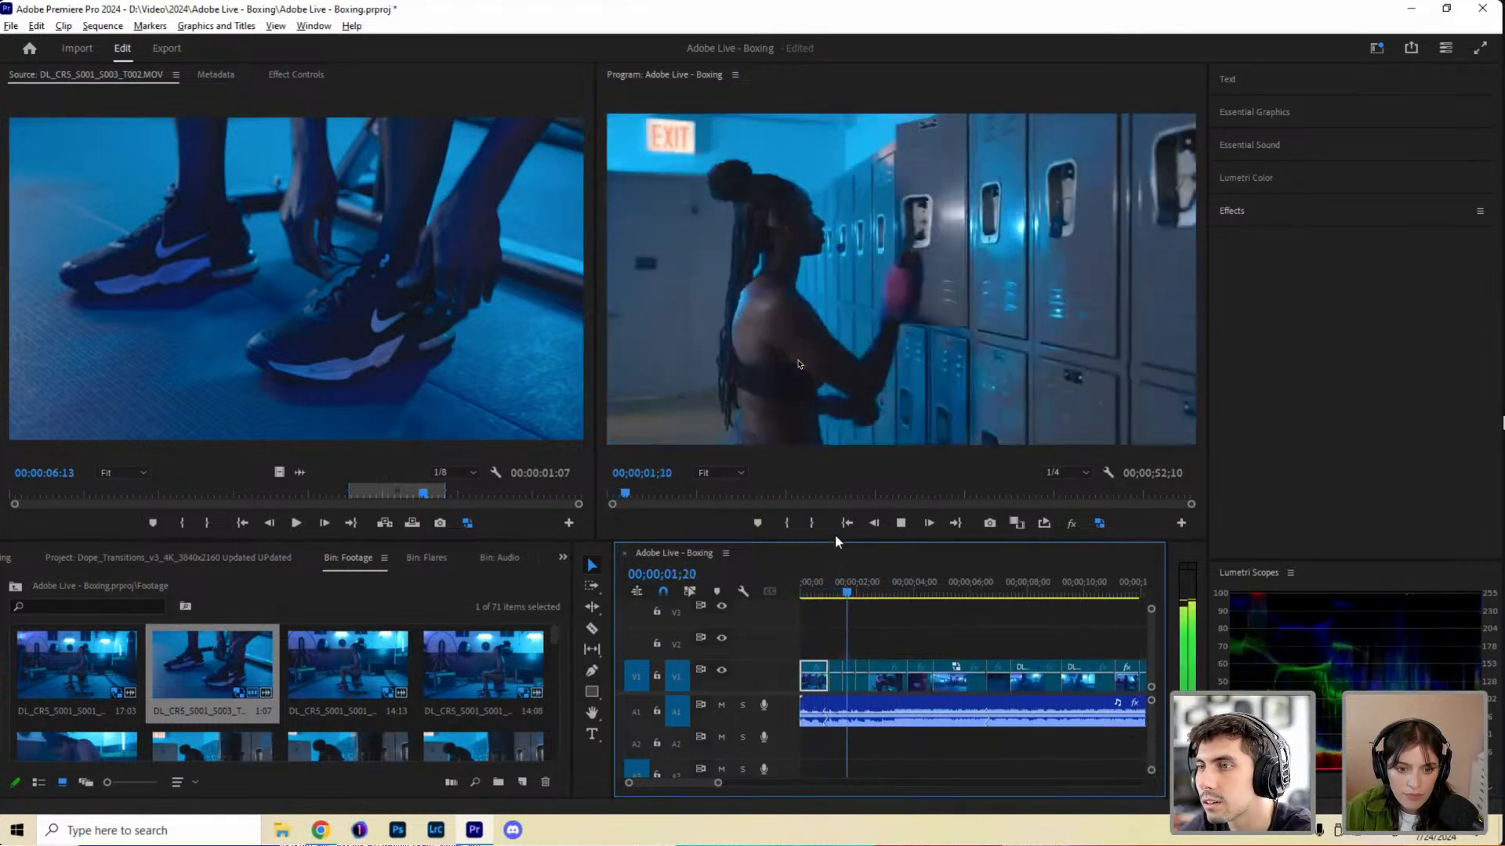
{"action": "key", "text": "space"}
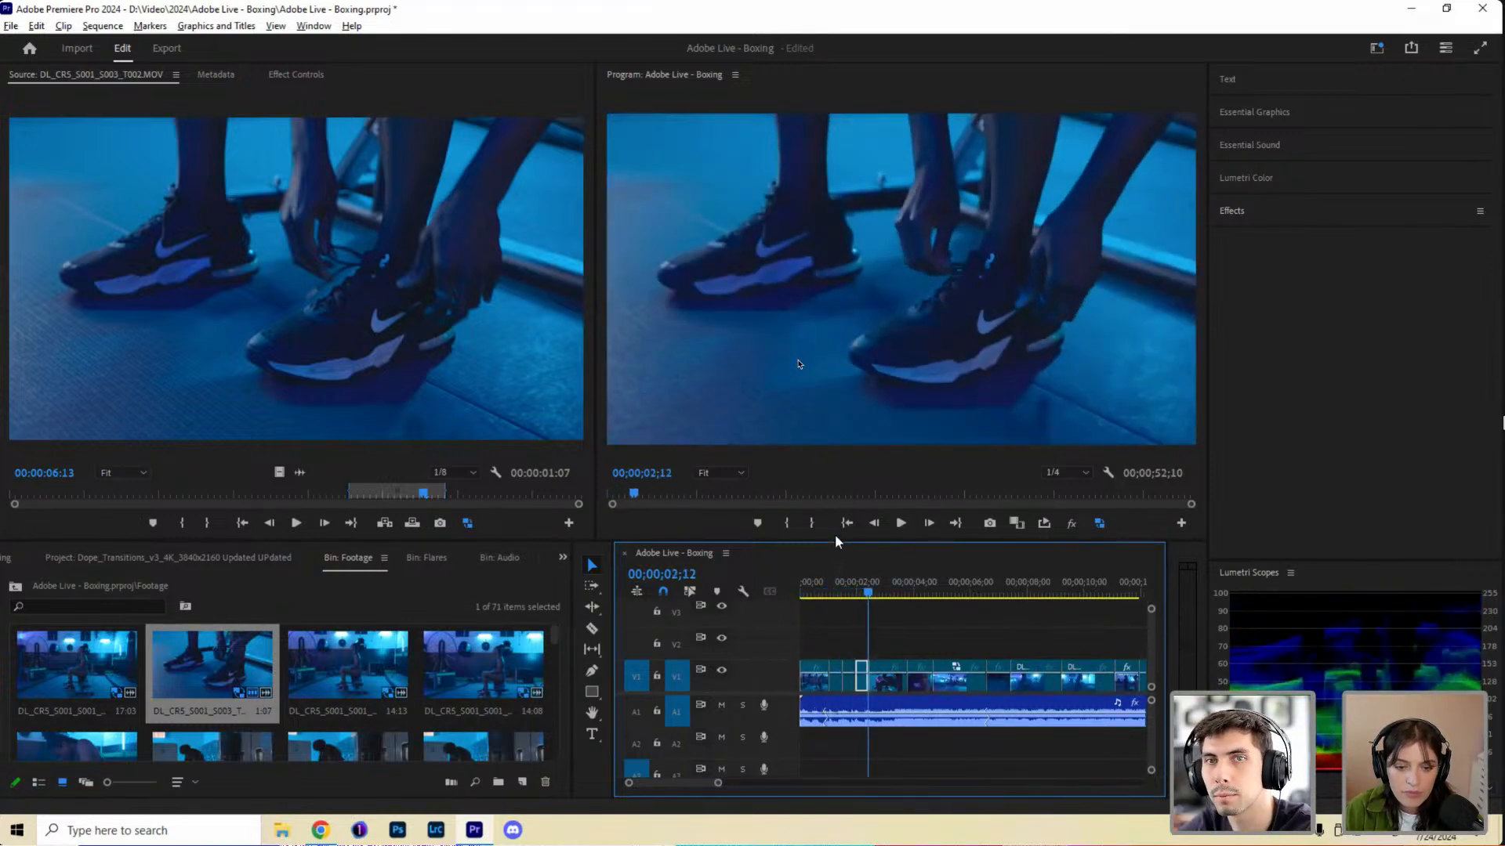
{"action": "left_click_drag", "start_coordinate": [851, 584], "coordinate": [784, 587]}
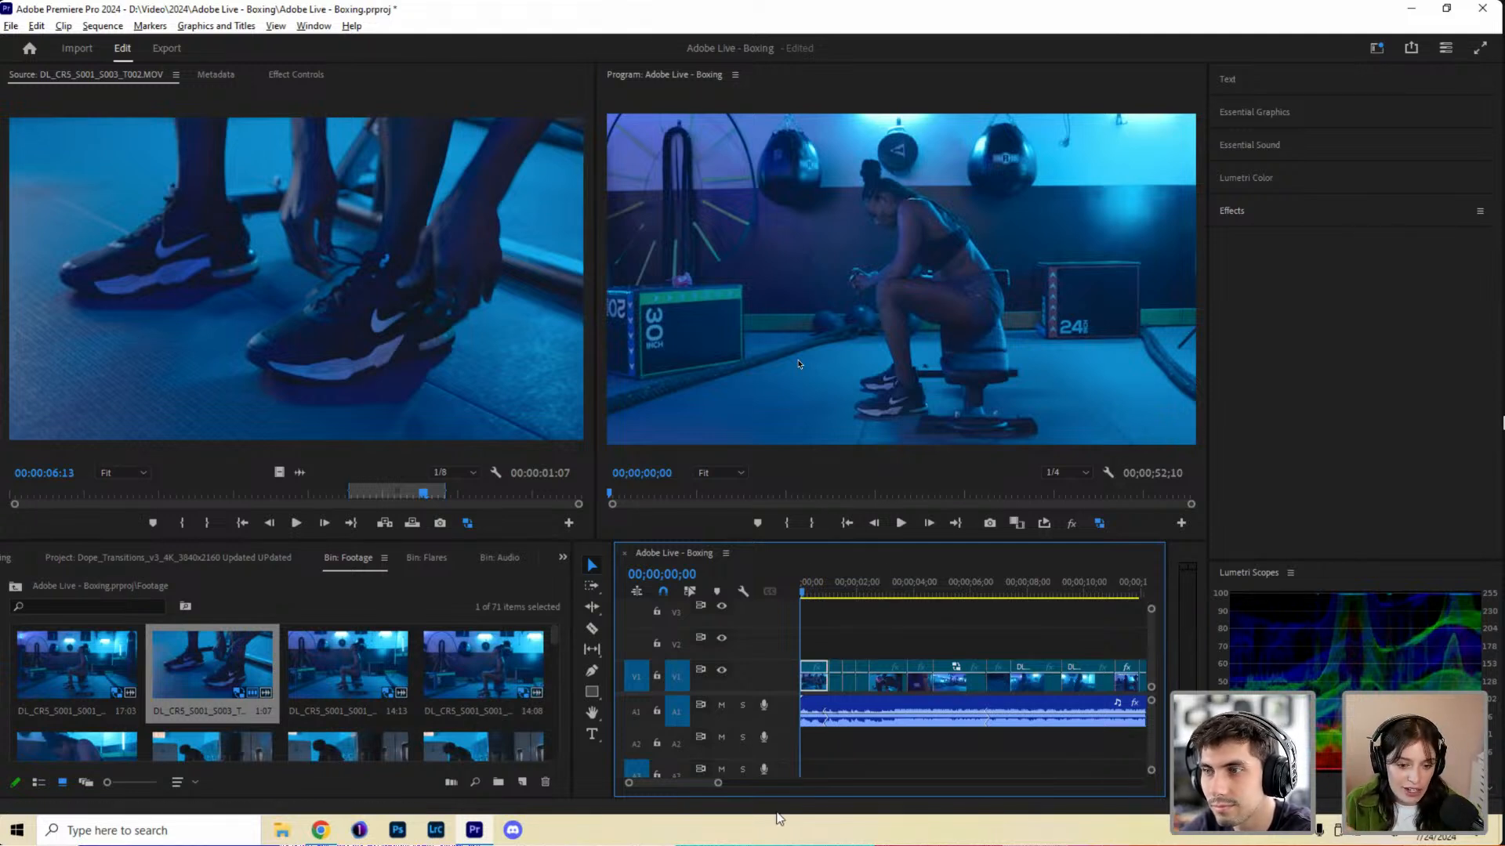
Open the Audio bin and load the Boxes music track into the Source Monitor.
{"action": "left_click_drag", "start_coordinate": [718, 783], "coordinate": [778, 781]}
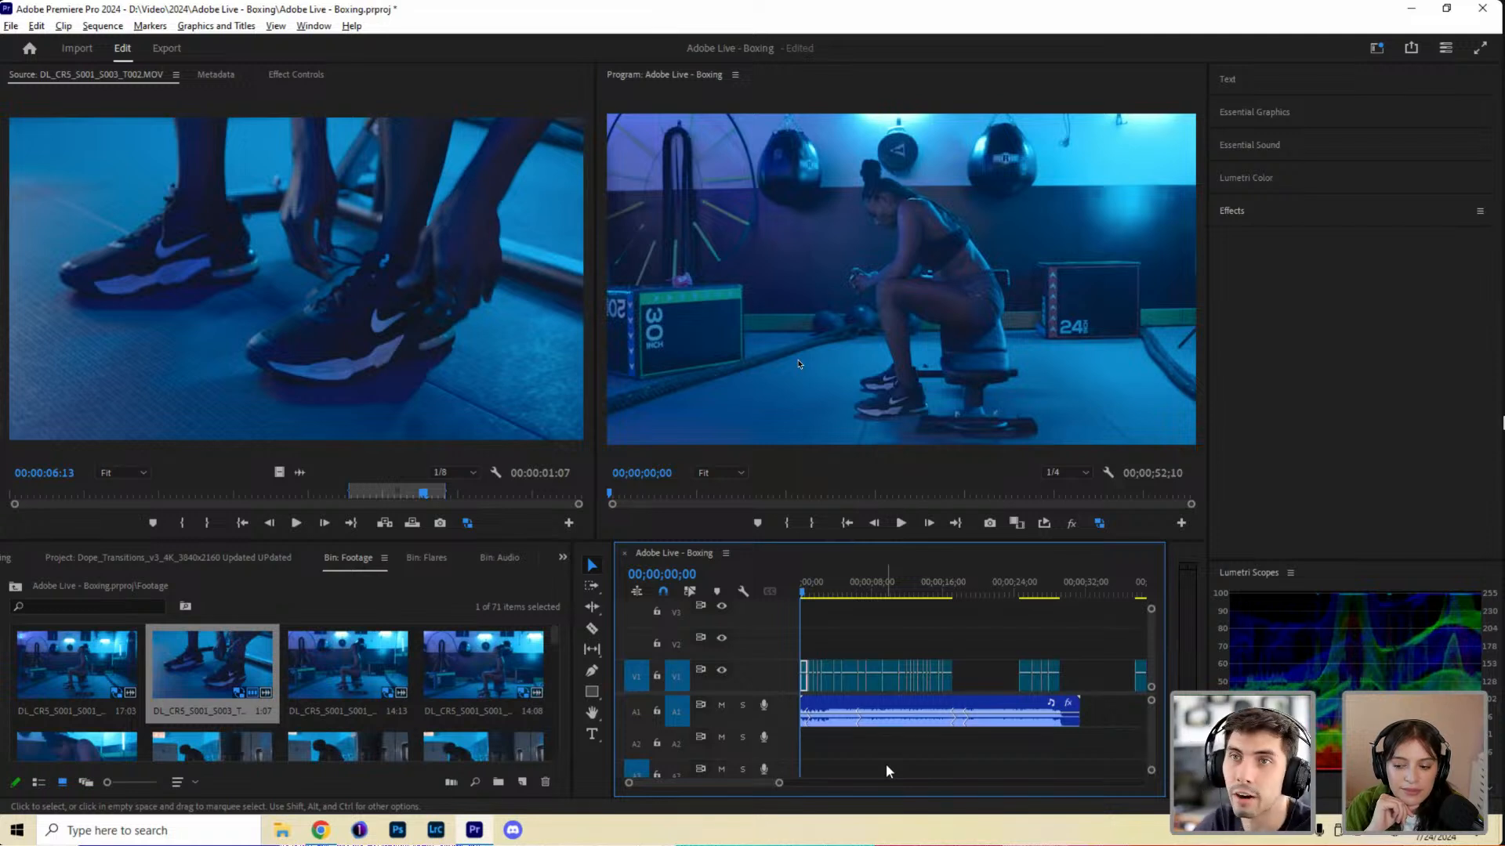
{"action": "left_click", "coordinate": [920, 628]}
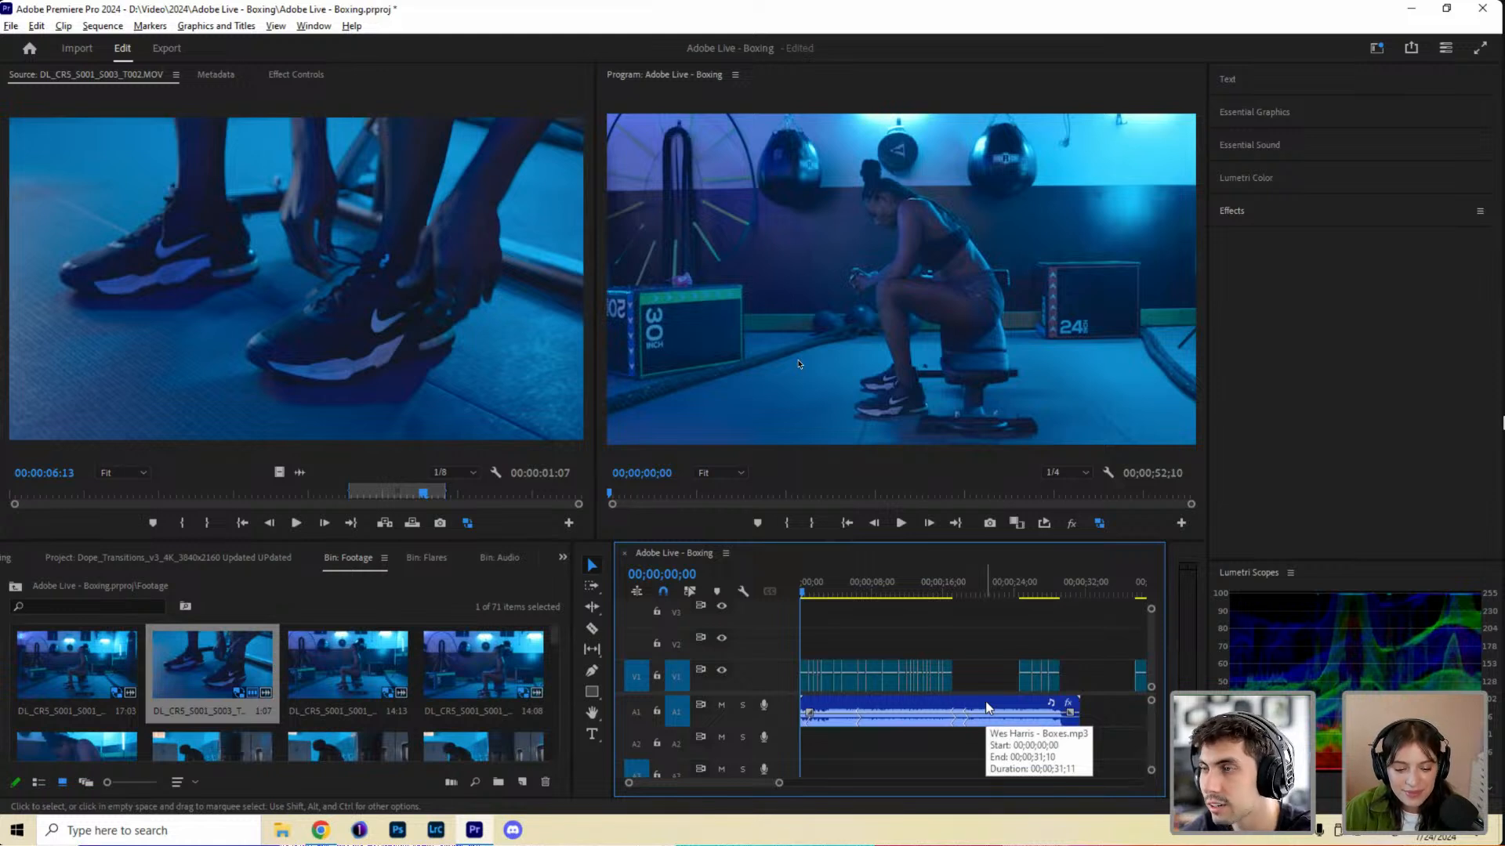
{"action": "left_click", "coordinate": [9, 558]}
{"action": "double_click", "coordinate": [347, 667]}
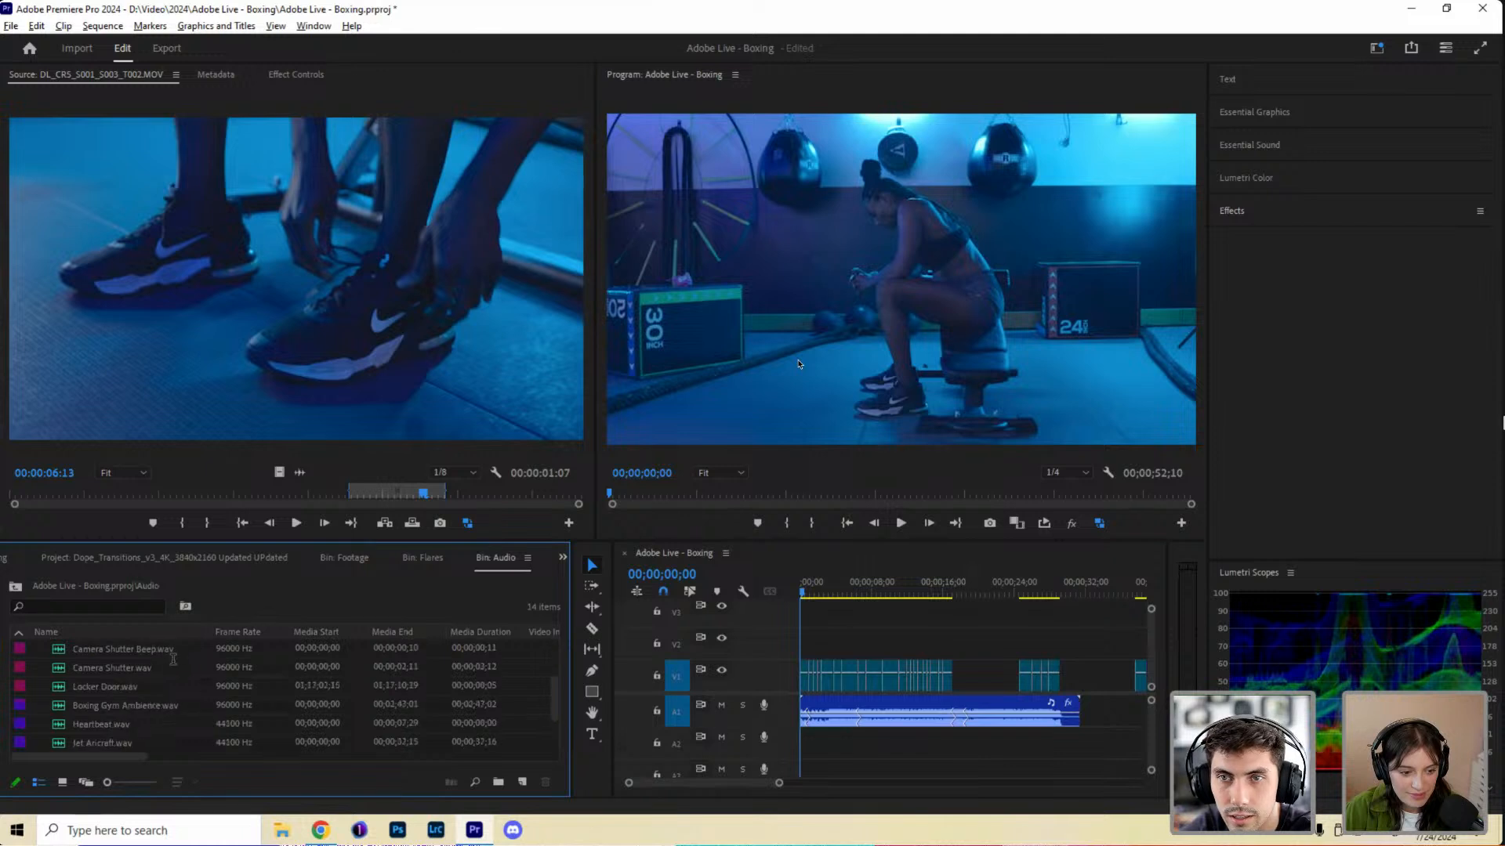
{"action": "double_click", "coordinate": [179, 649]}
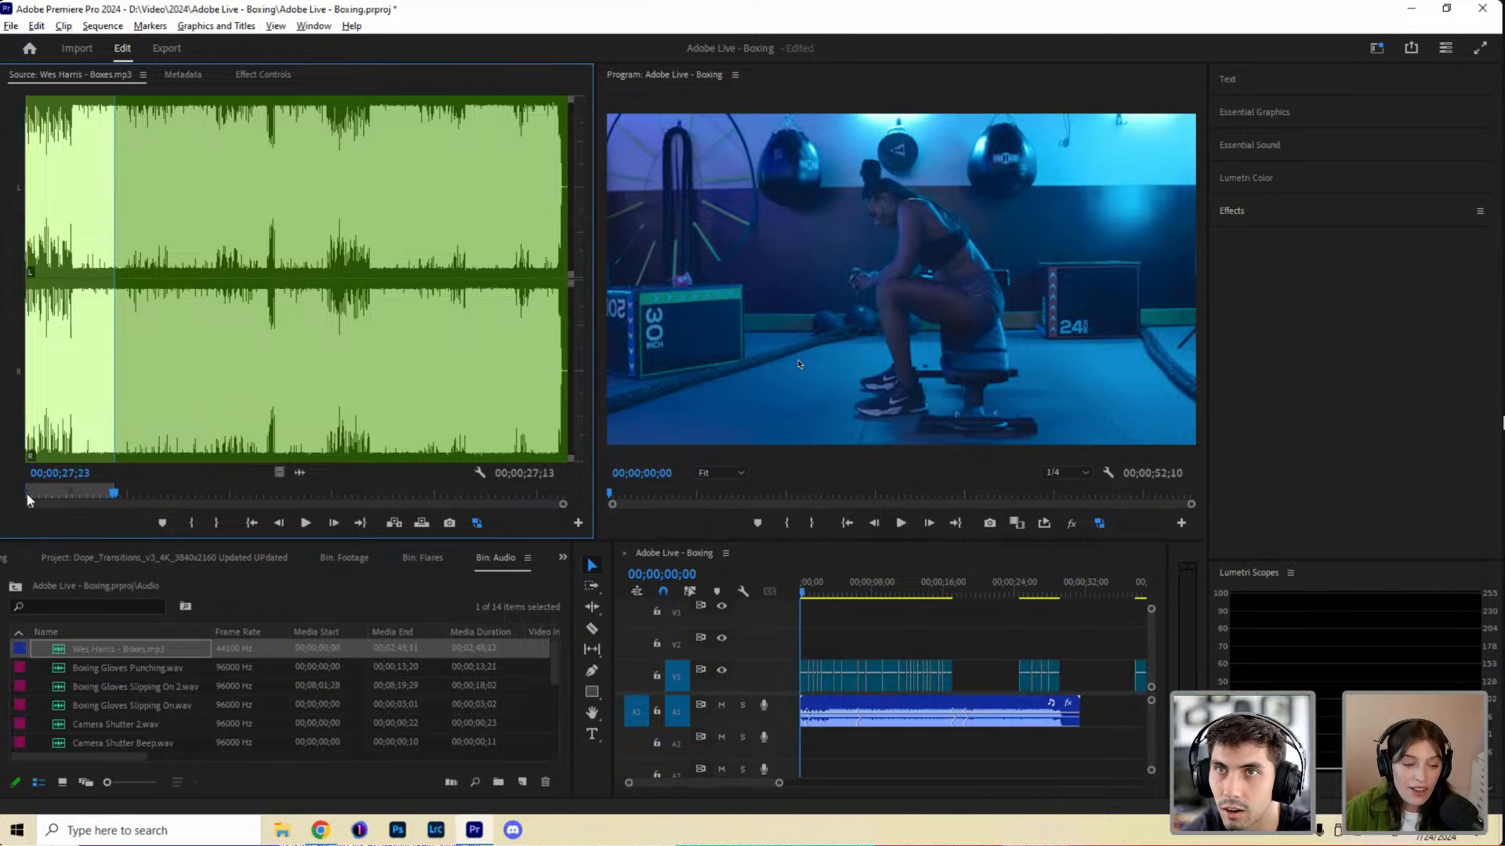
Listen to the music track from its beginning and again from just past the marked section, near 00;00;30;14.
{"action": "left_click_drag", "start_coordinate": [27, 493], "coordinate": [420, 492]}
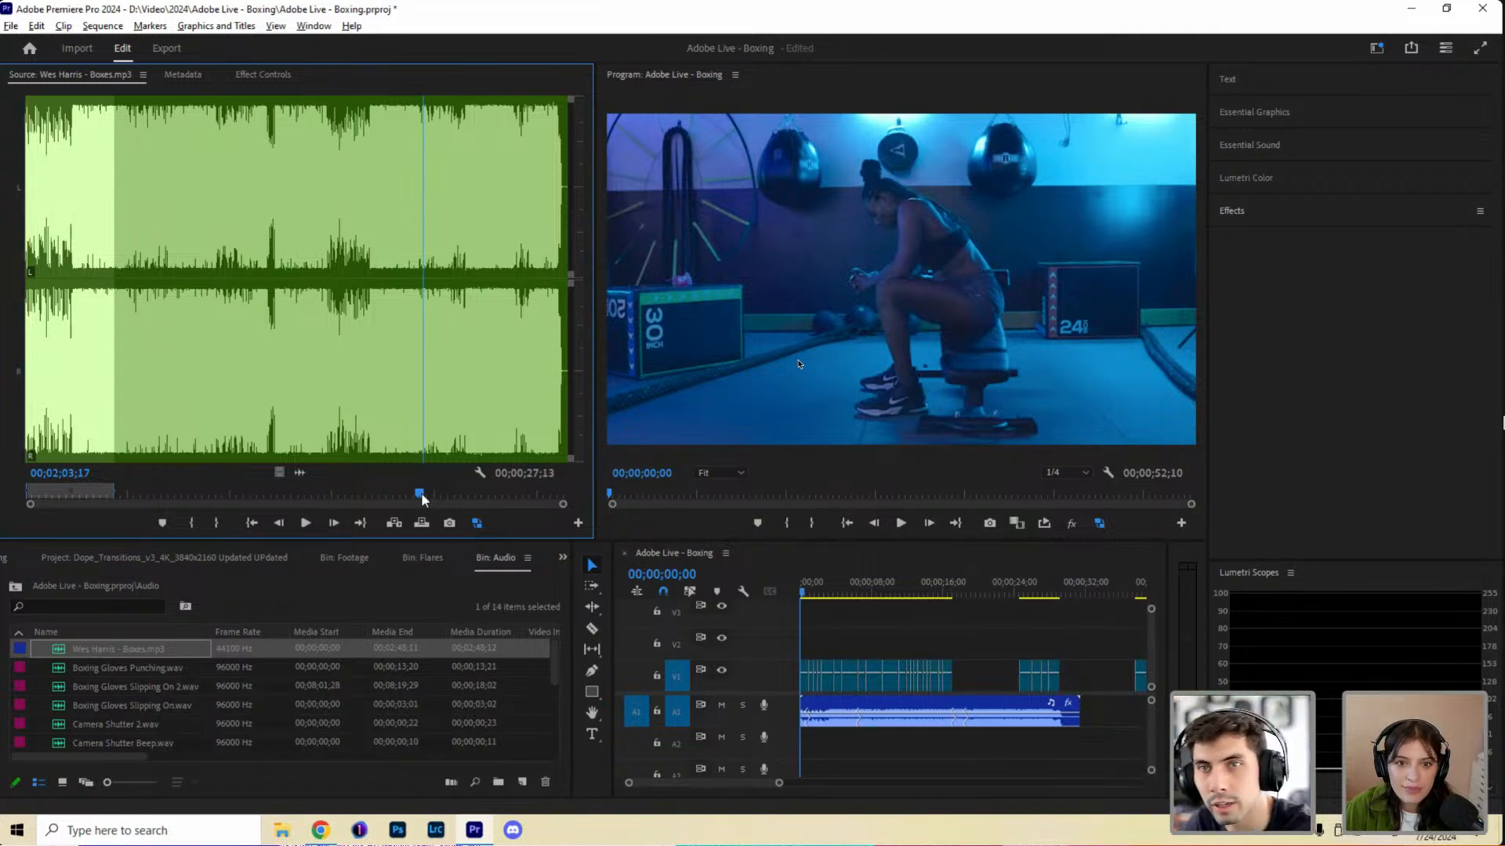
{"action": "left_click", "coordinate": [23, 494]}
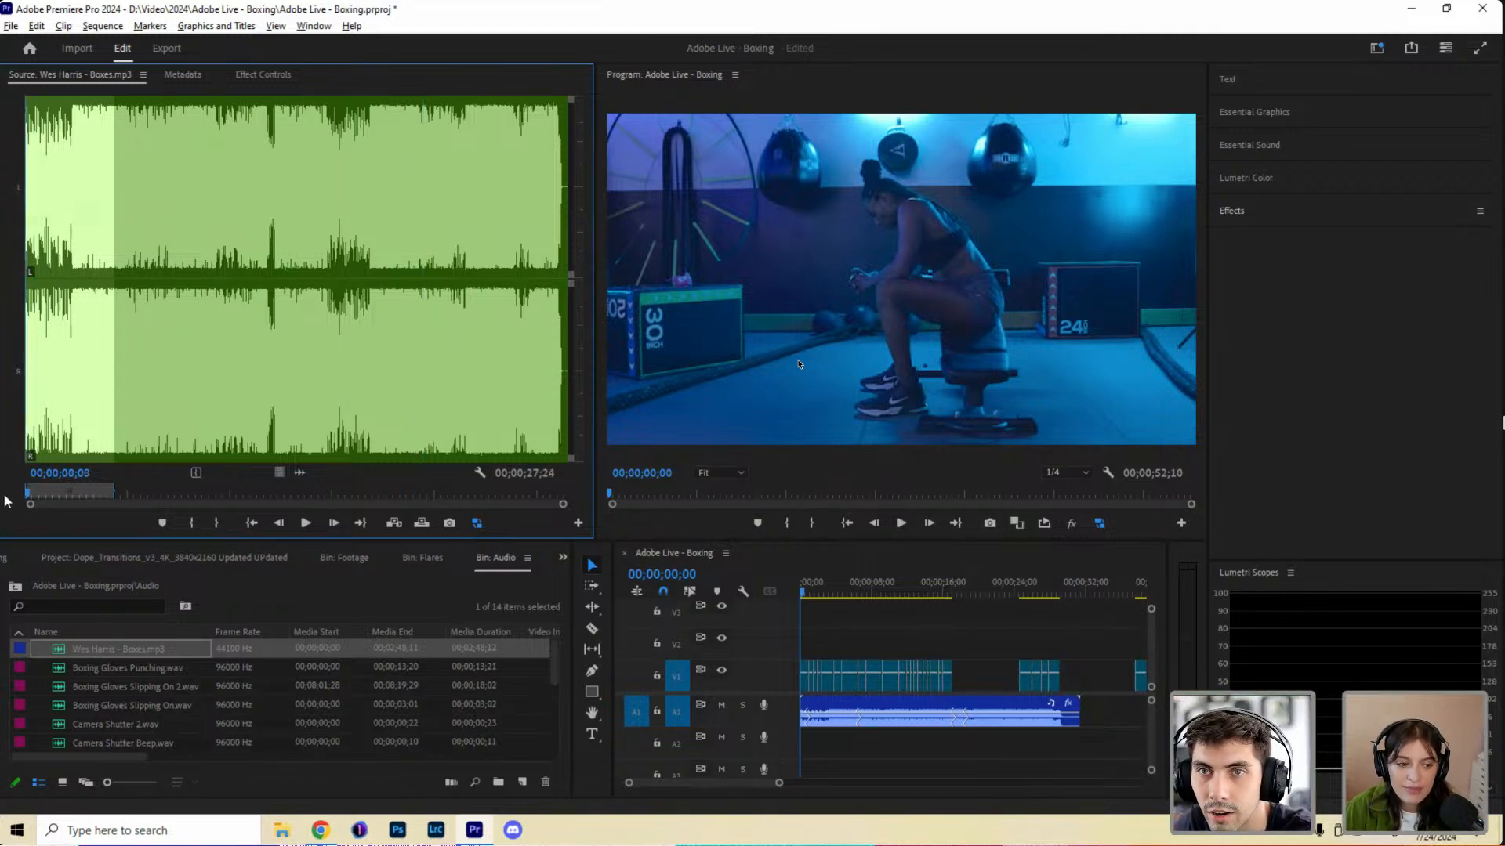
{"action": "key", "text": "space"}
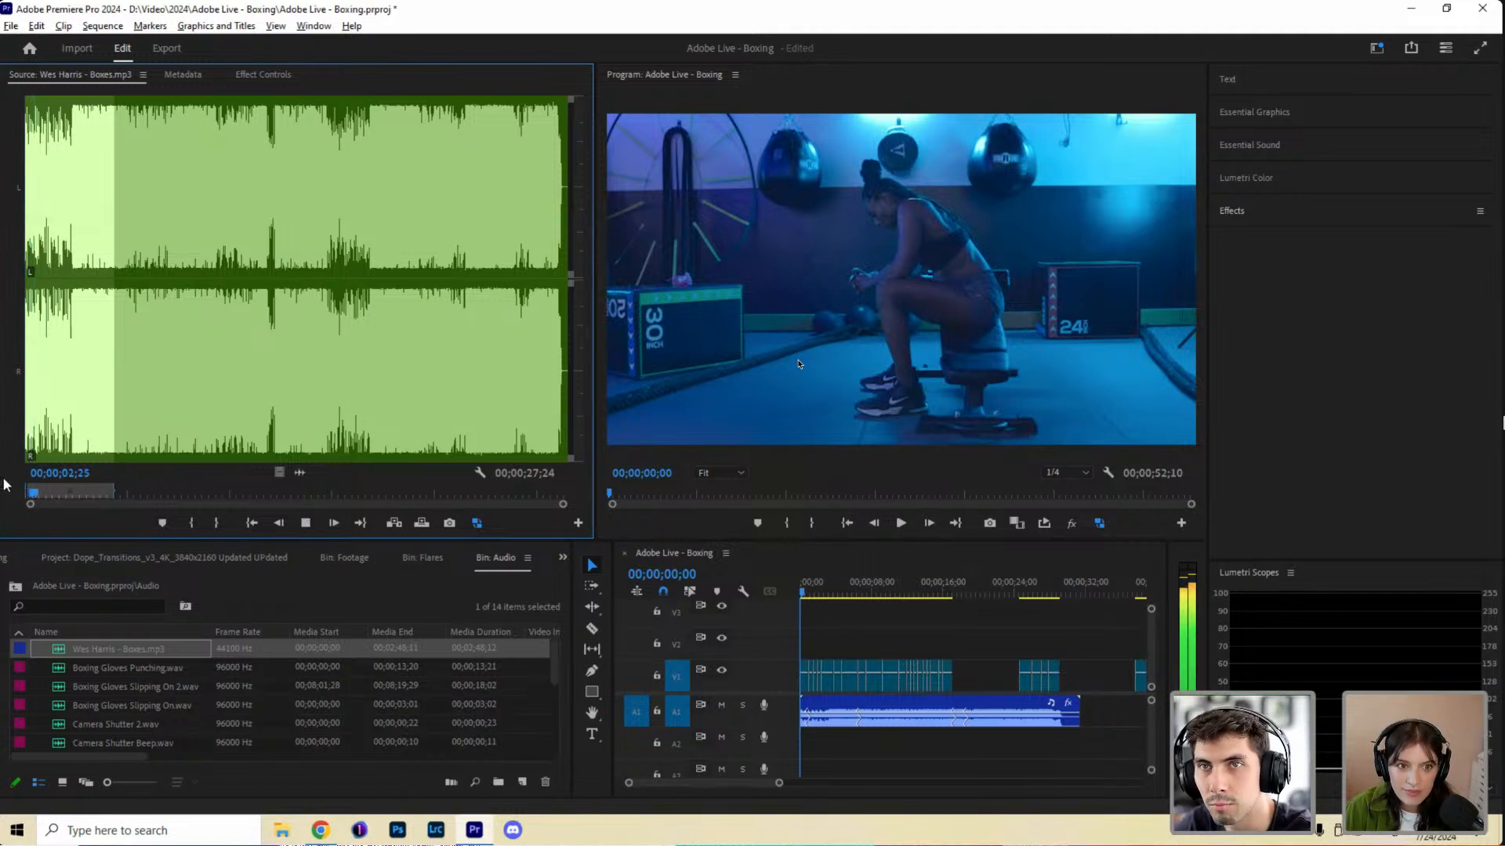
{"action": "key", "text": "space"}
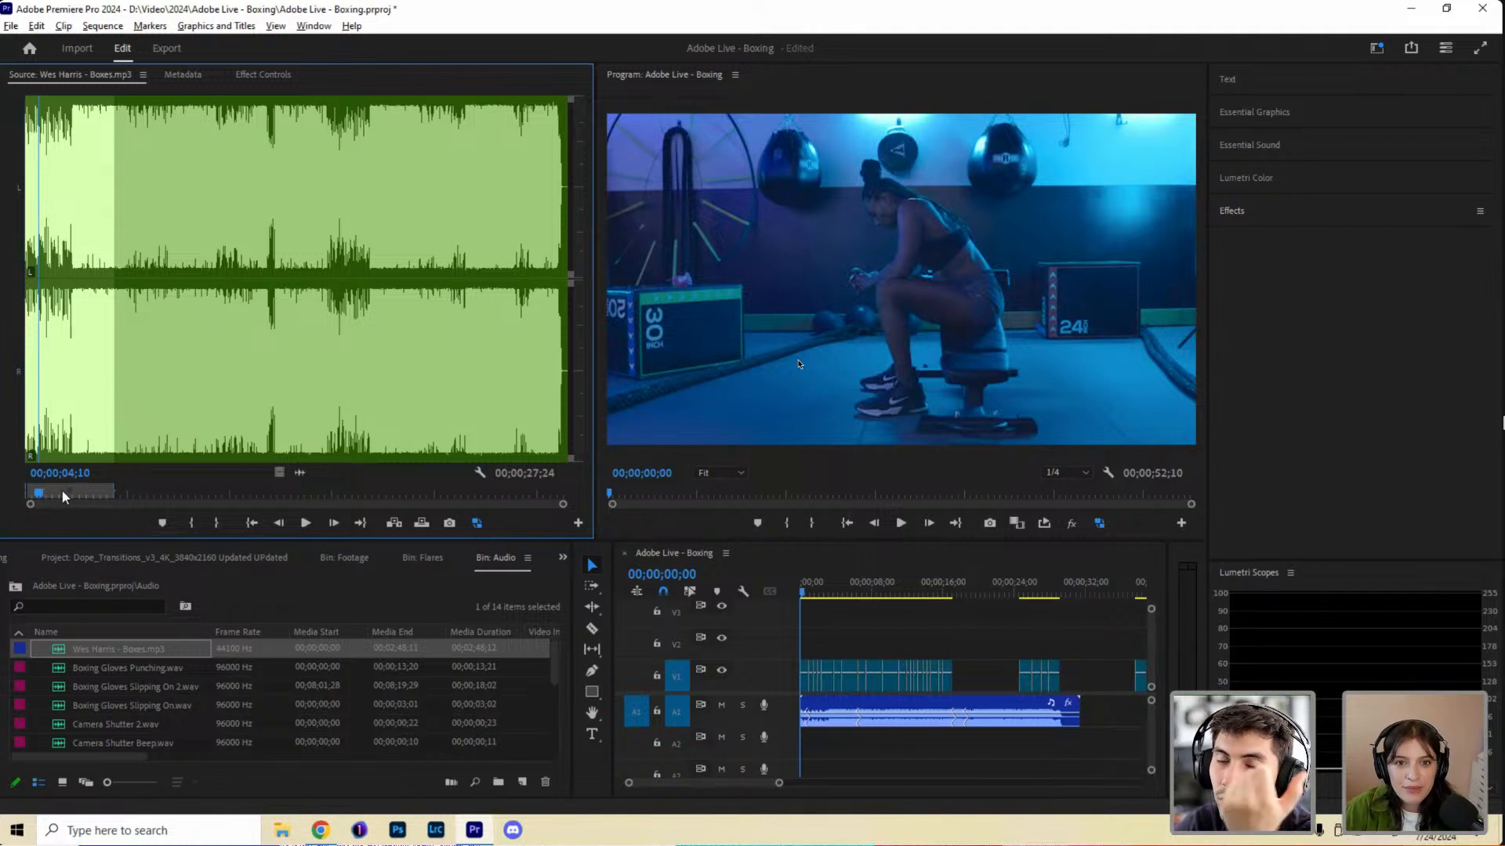
{"action": "left_click_drag", "start_coordinate": [62, 490], "coordinate": [122, 501]}
{"action": "key", "text": "space"}
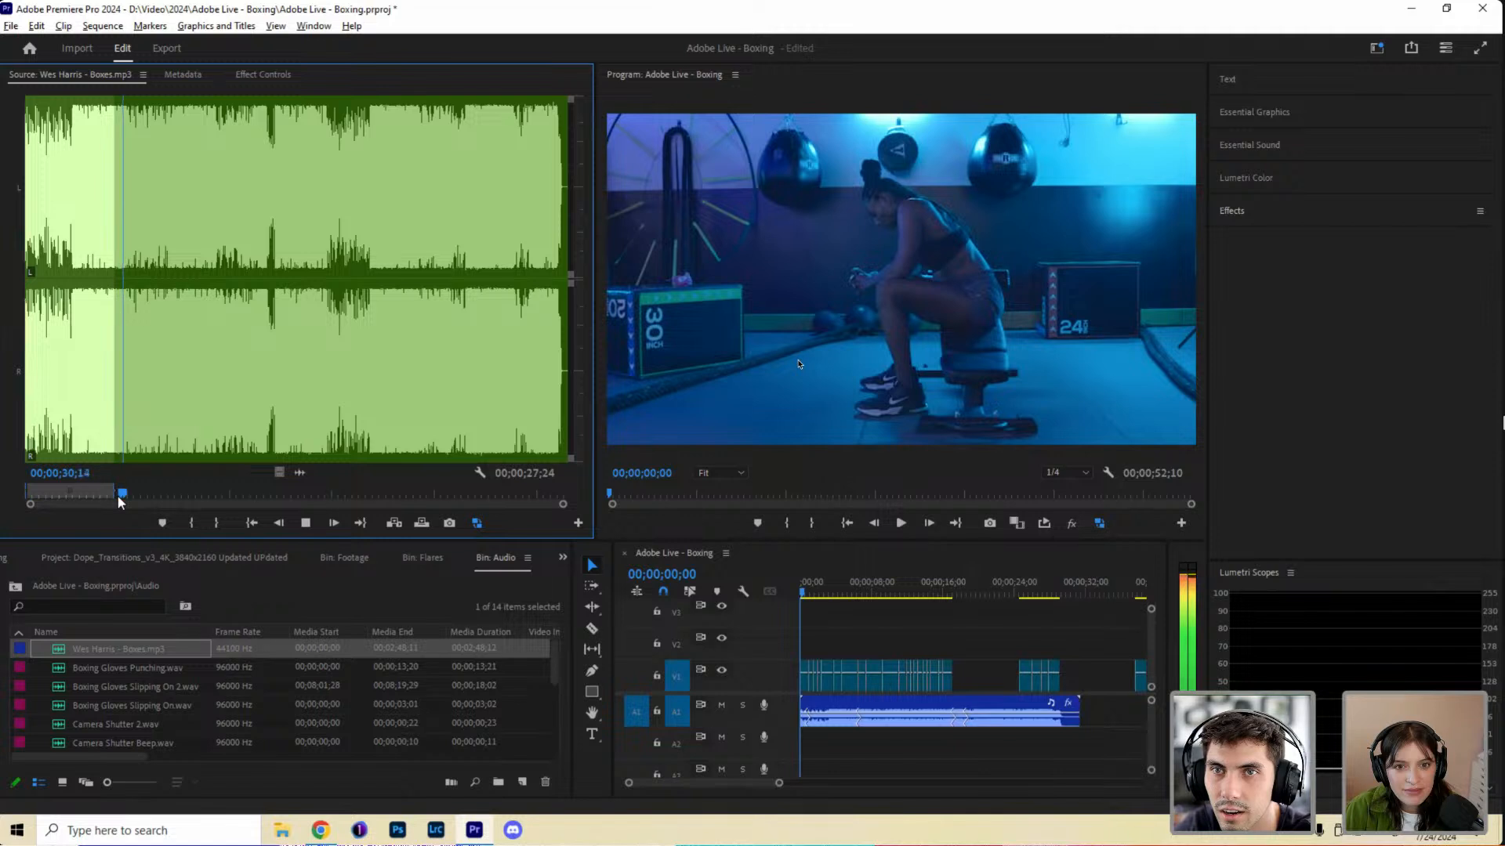
{"action": "key", "text": "space"}
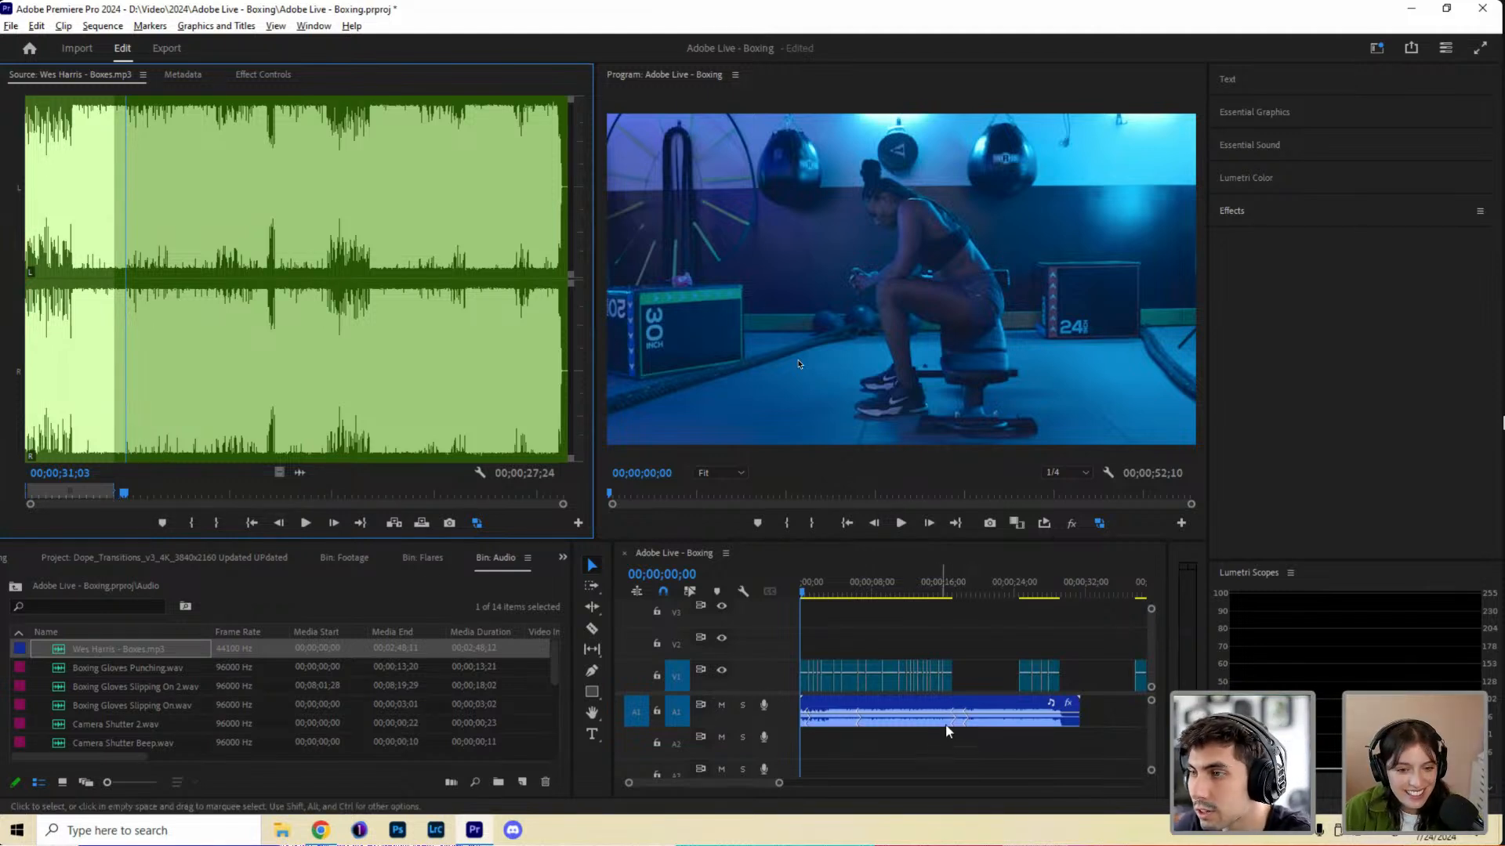
Select the Boxes music clip on the timeline and show its Essential Sound settings.
{"action": "left_click", "coordinate": [942, 699]}
{"action": "left_click", "coordinate": [942, 697]}
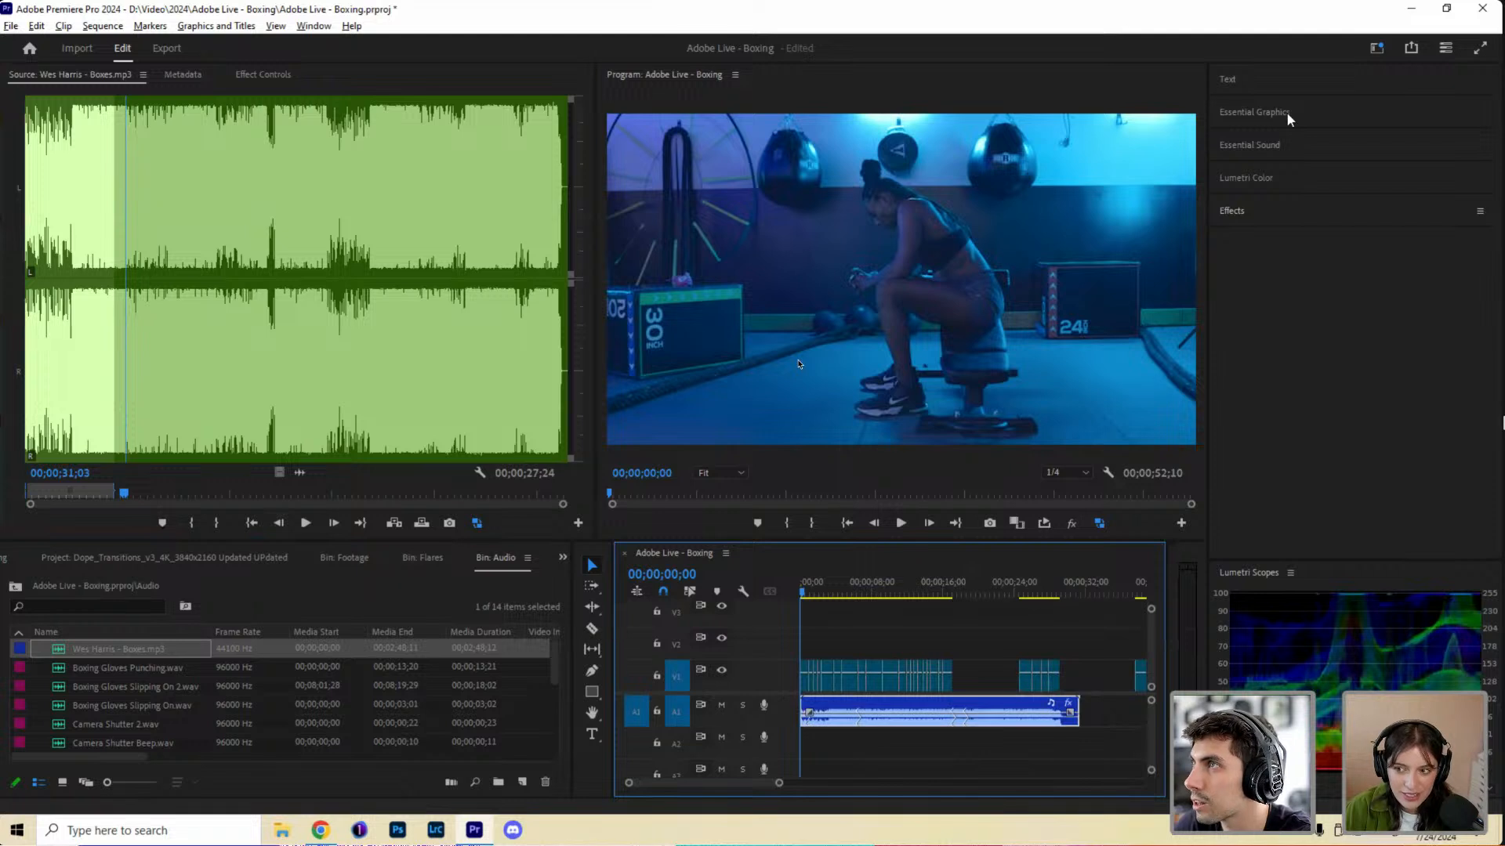
{"action": "left_click", "coordinate": [1291, 142]}
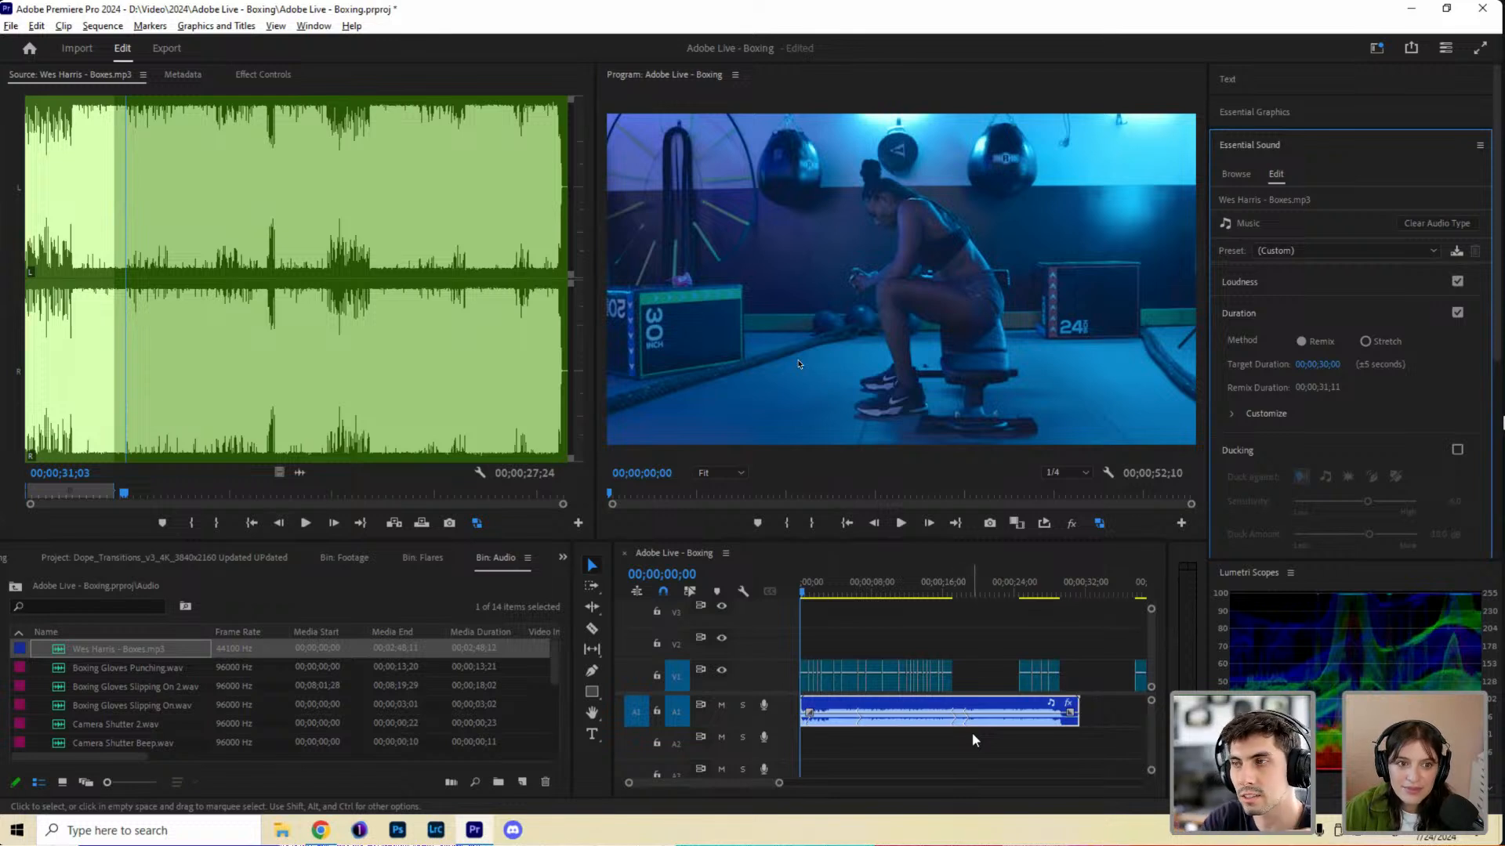
Play the sequence from its start, and again from 00;00;28;20 to hear the remixed music's ending.
{"action": "left_click", "coordinate": [795, 595]}
{"action": "key", "text": "space"}
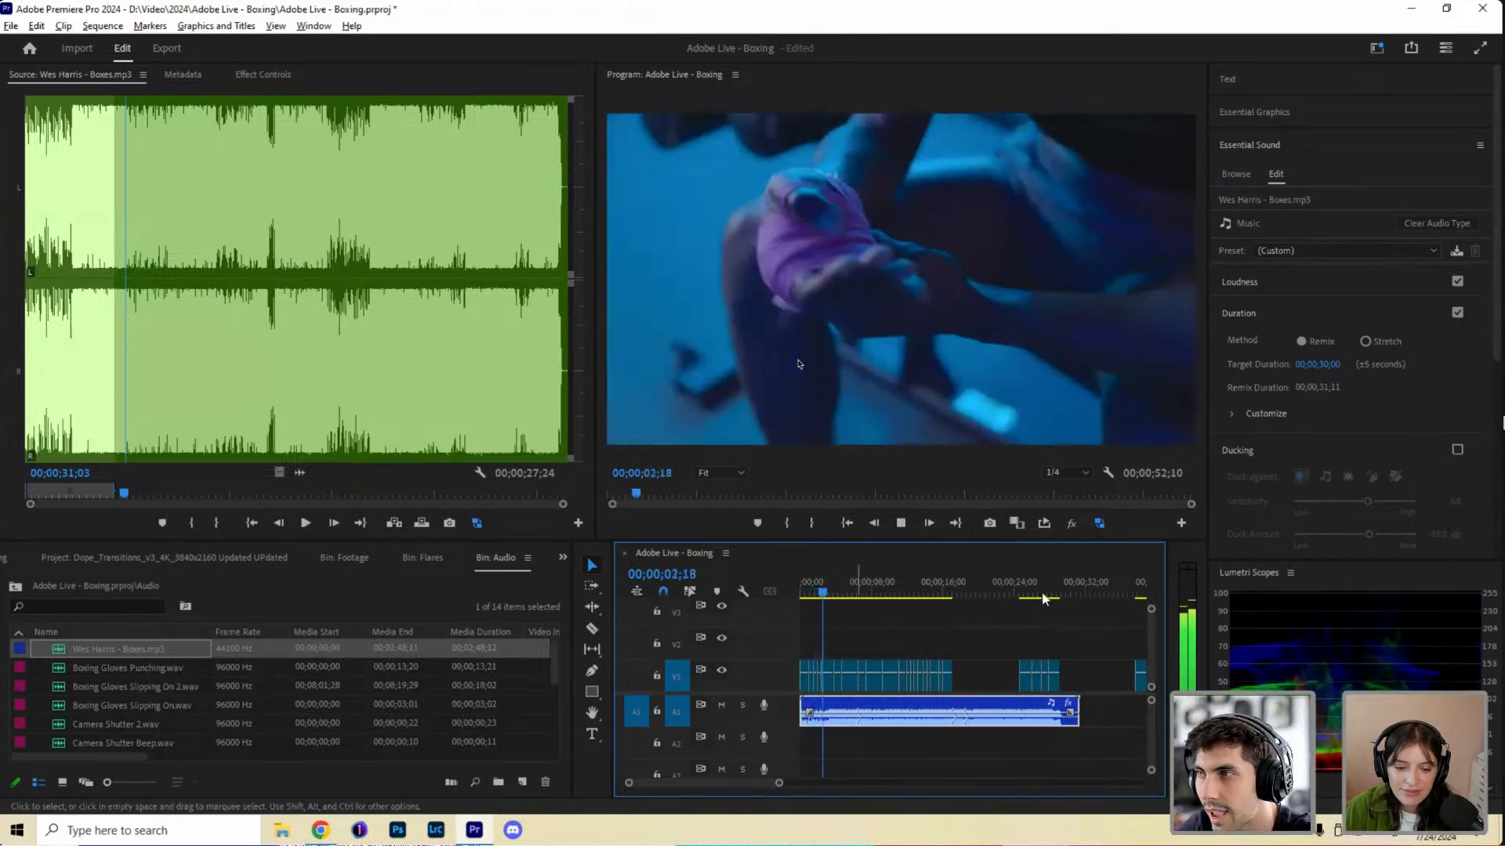
{"action": "key", "text": "space"}
{"action": "left_click", "coordinate": [1053, 592]}
{"action": "key", "text": "space"}
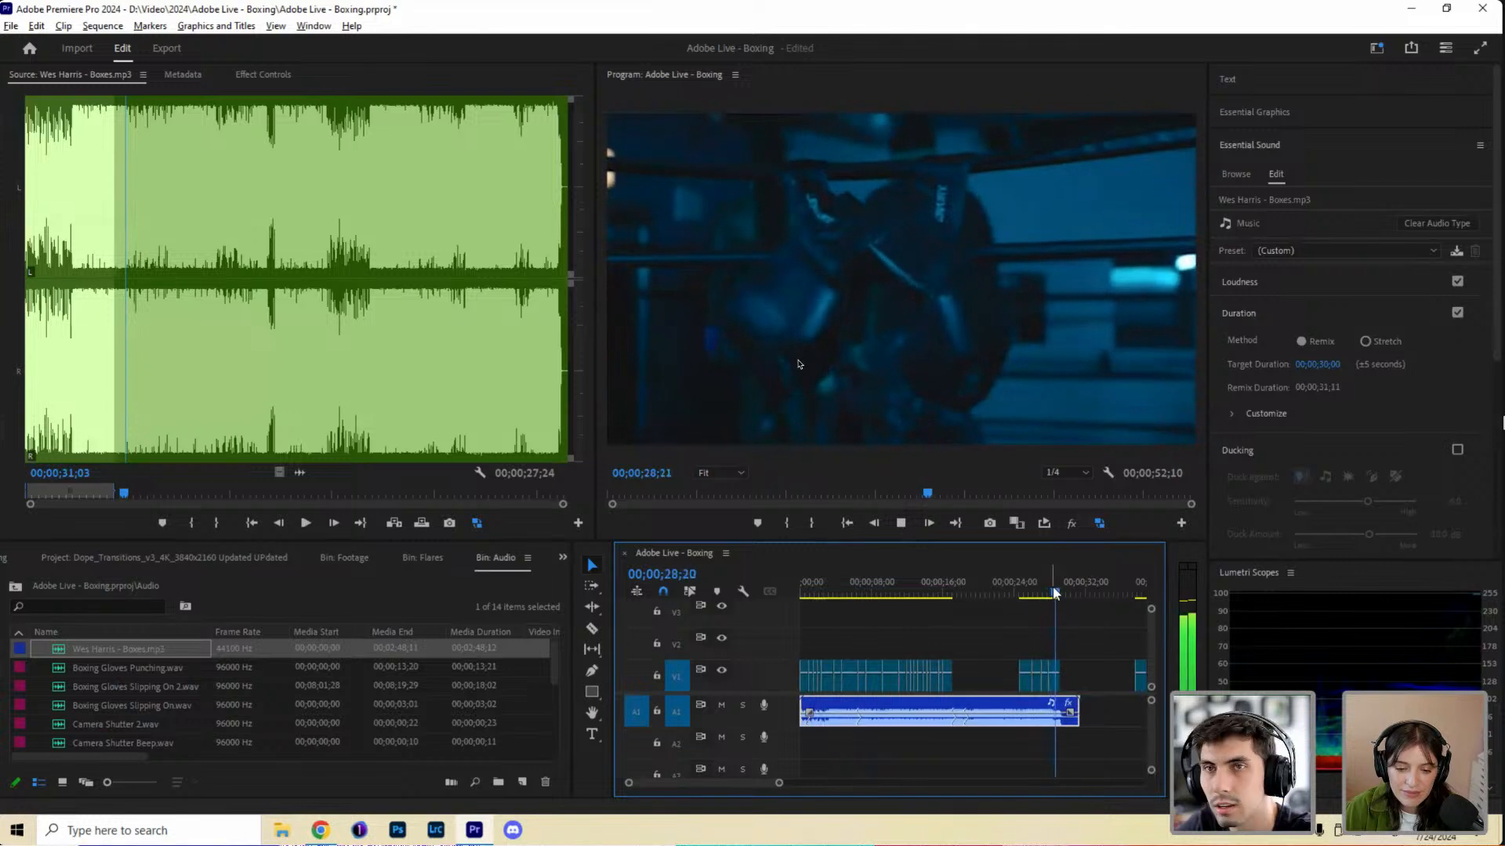
{"action": "key", "text": "space"}
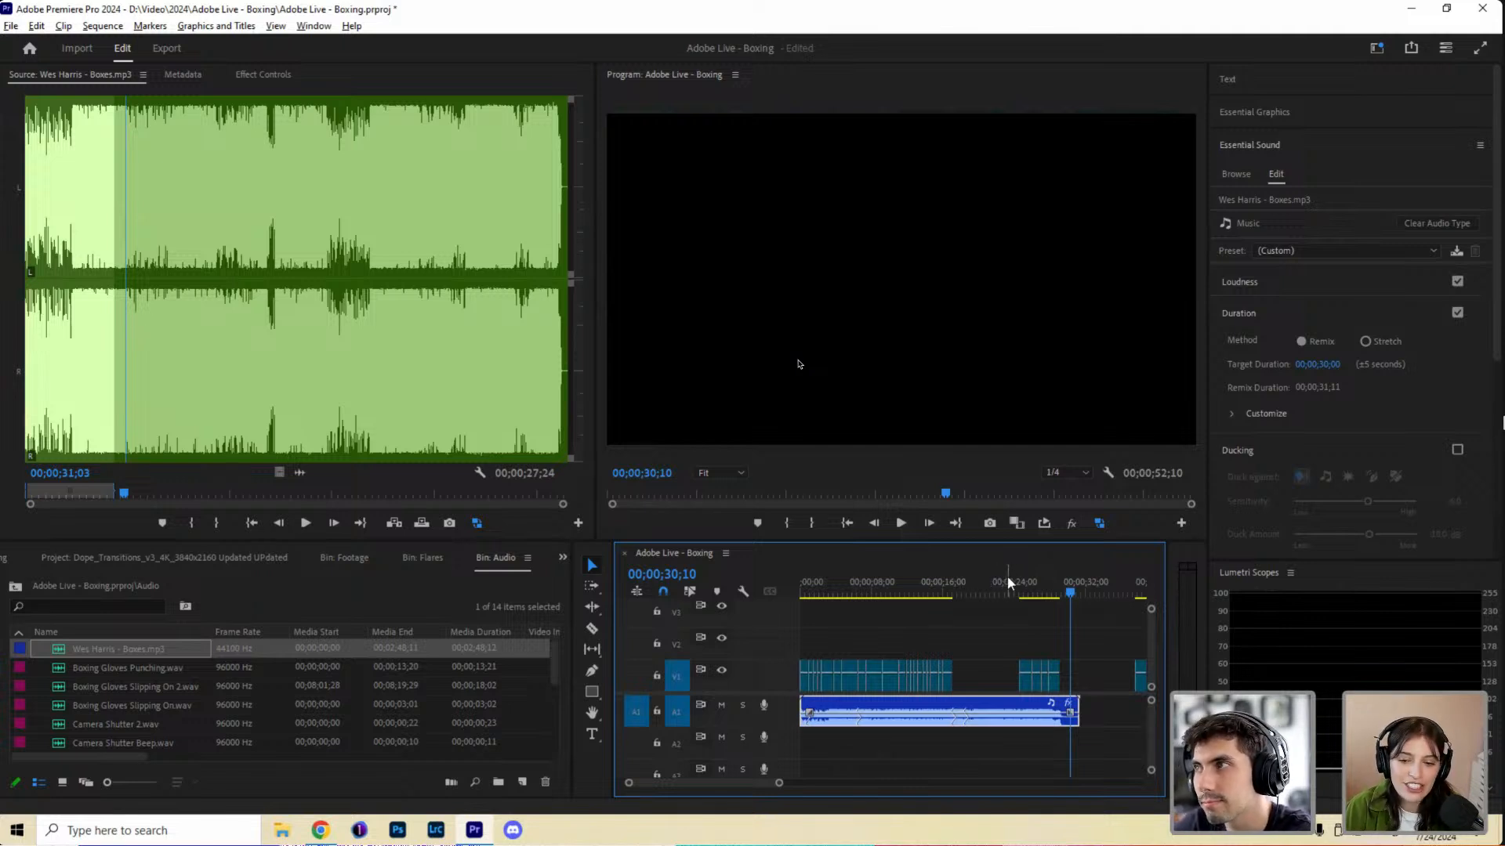
Show the music clip's Duration settings with the Customize options for the Remix method.
{"action": "left_click", "coordinate": [1291, 452]}
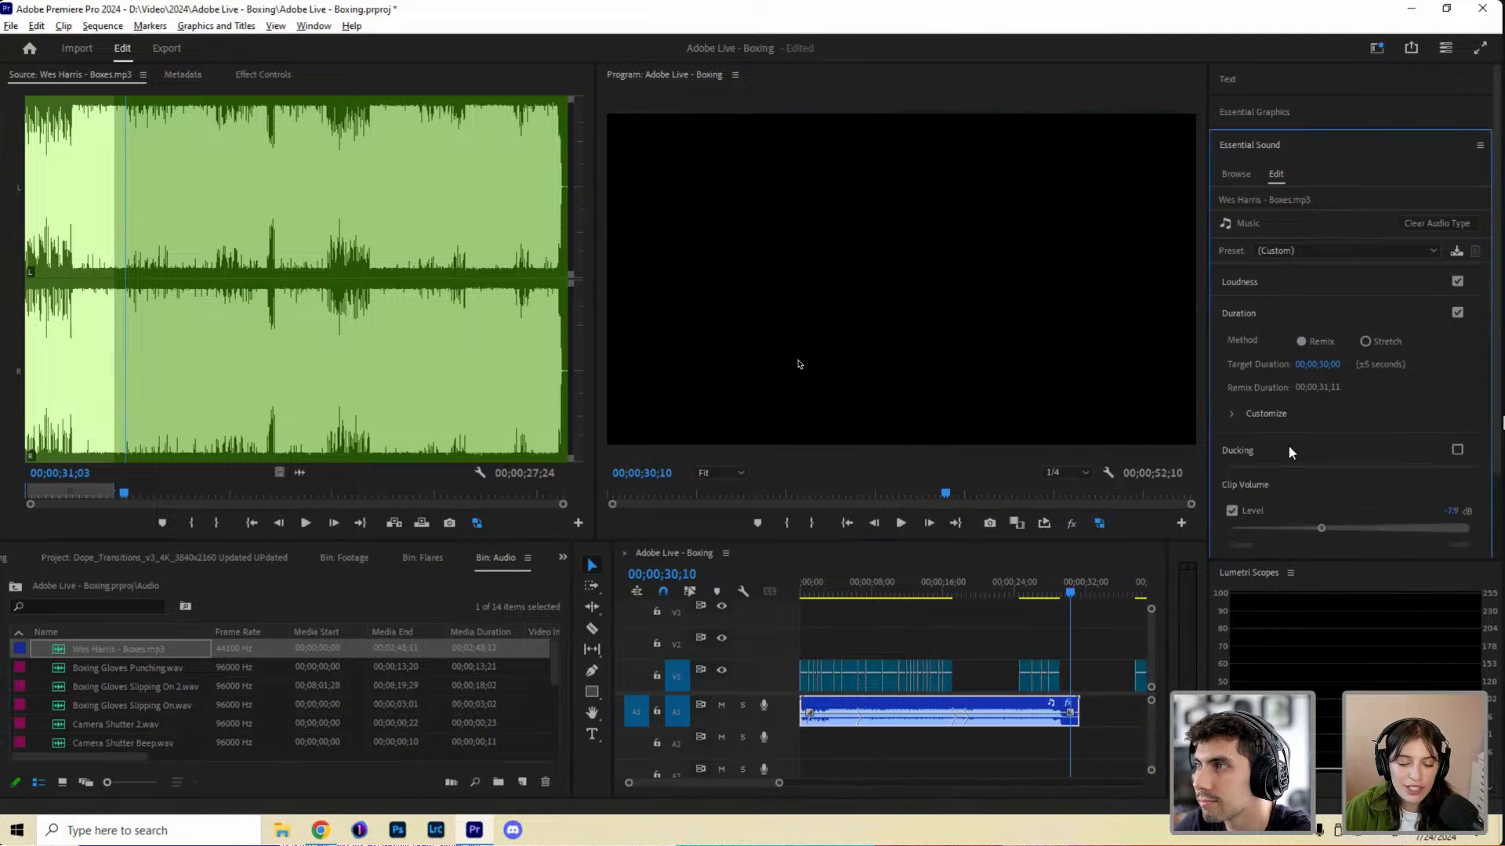
{"action": "left_click", "coordinate": [1314, 317]}
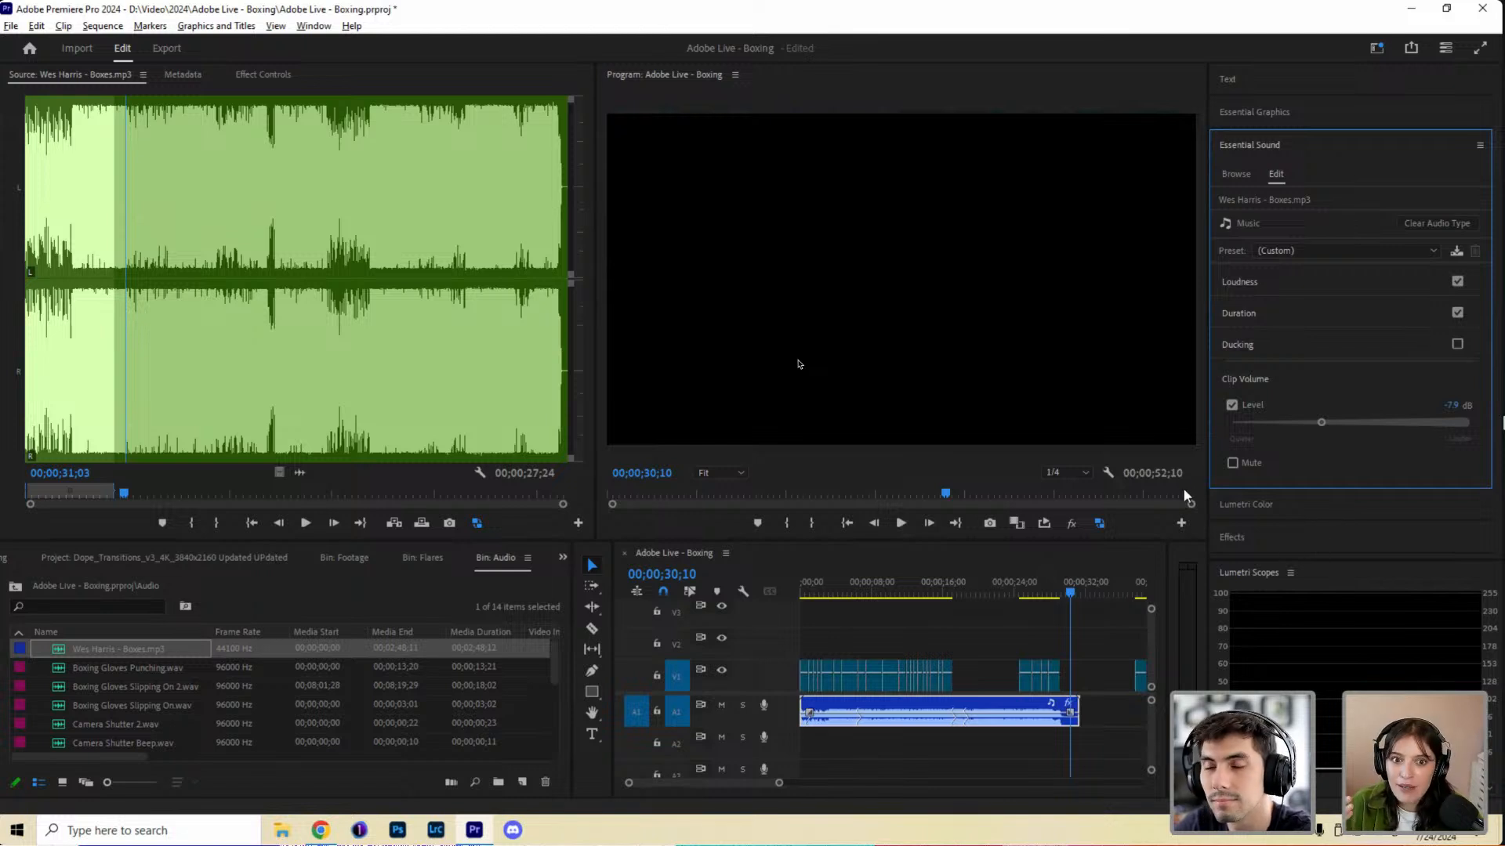
{"action": "left_click", "coordinate": [1316, 314]}
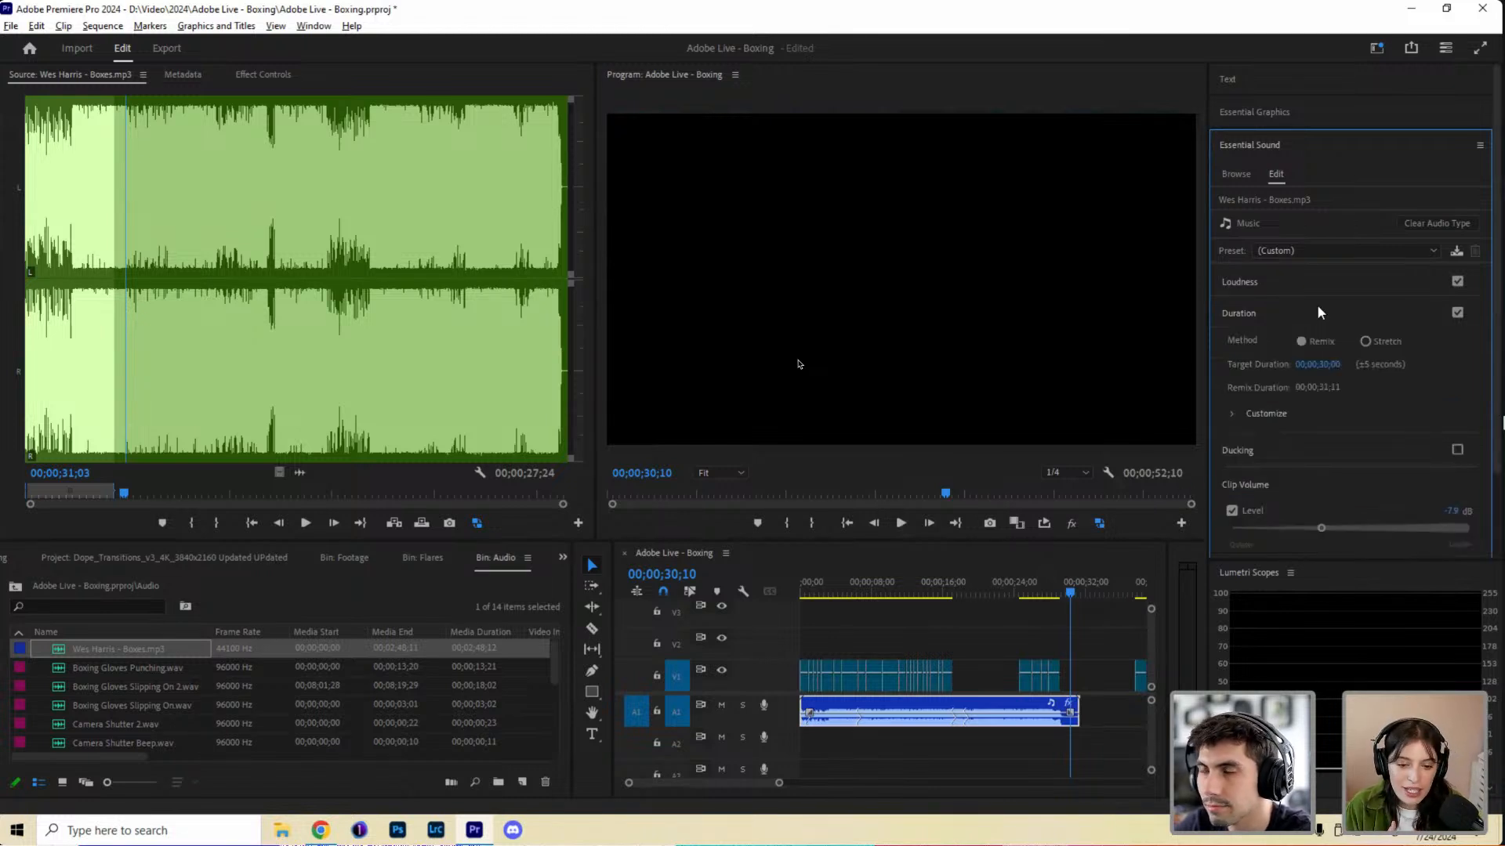
{"action": "left_click", "coordinate": [1234, 413]}
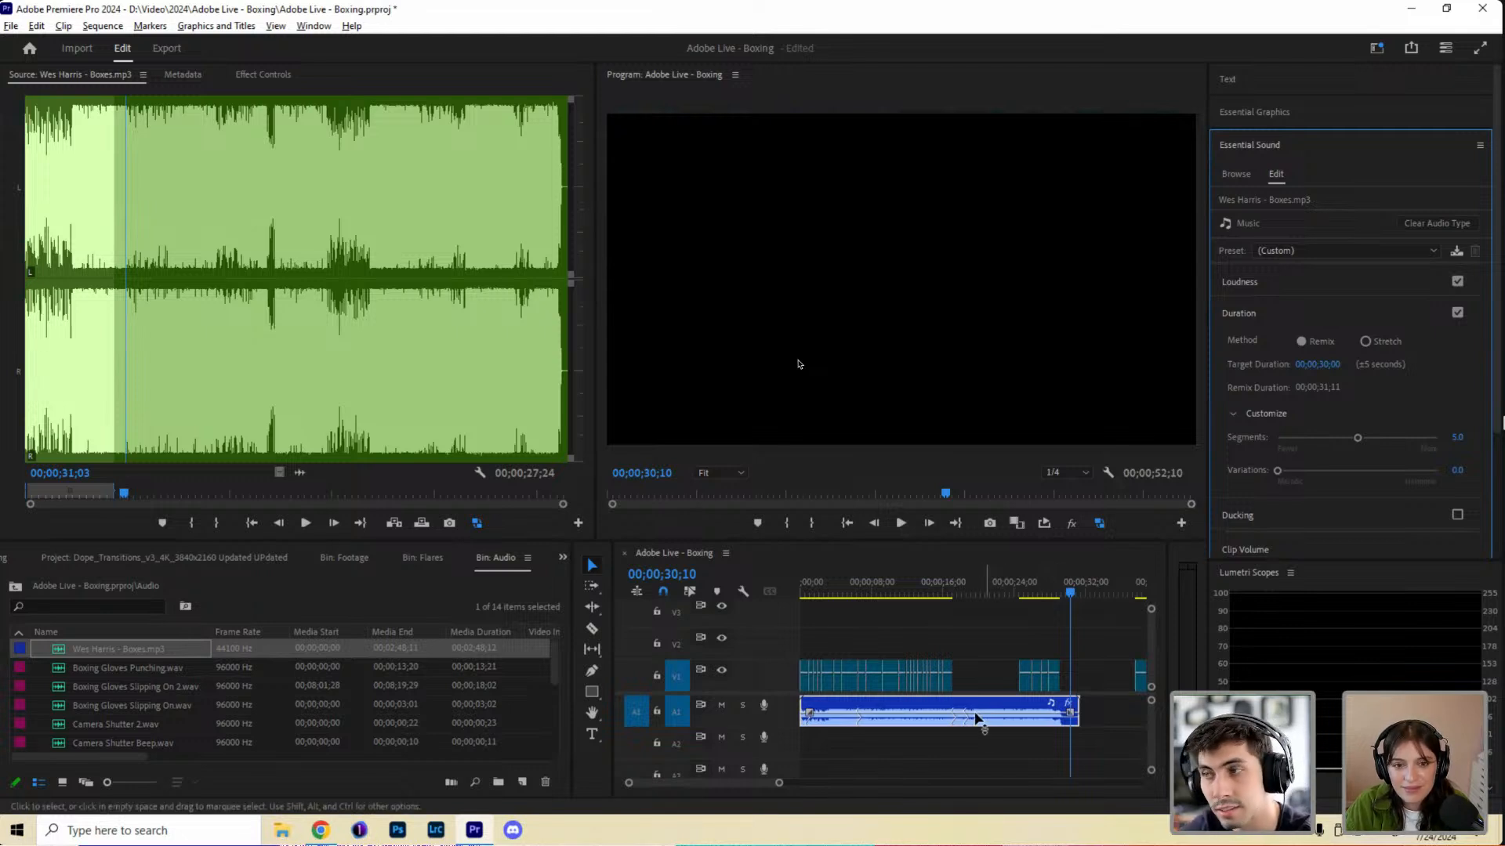
Place the playhead at 00;00;10;02, reselect the music clip, and view the Remix commands available for it.
{"action": "left_click", "coordinate": [911, 615]}
{"action": "left_click", "coordinate": [892, 593]}
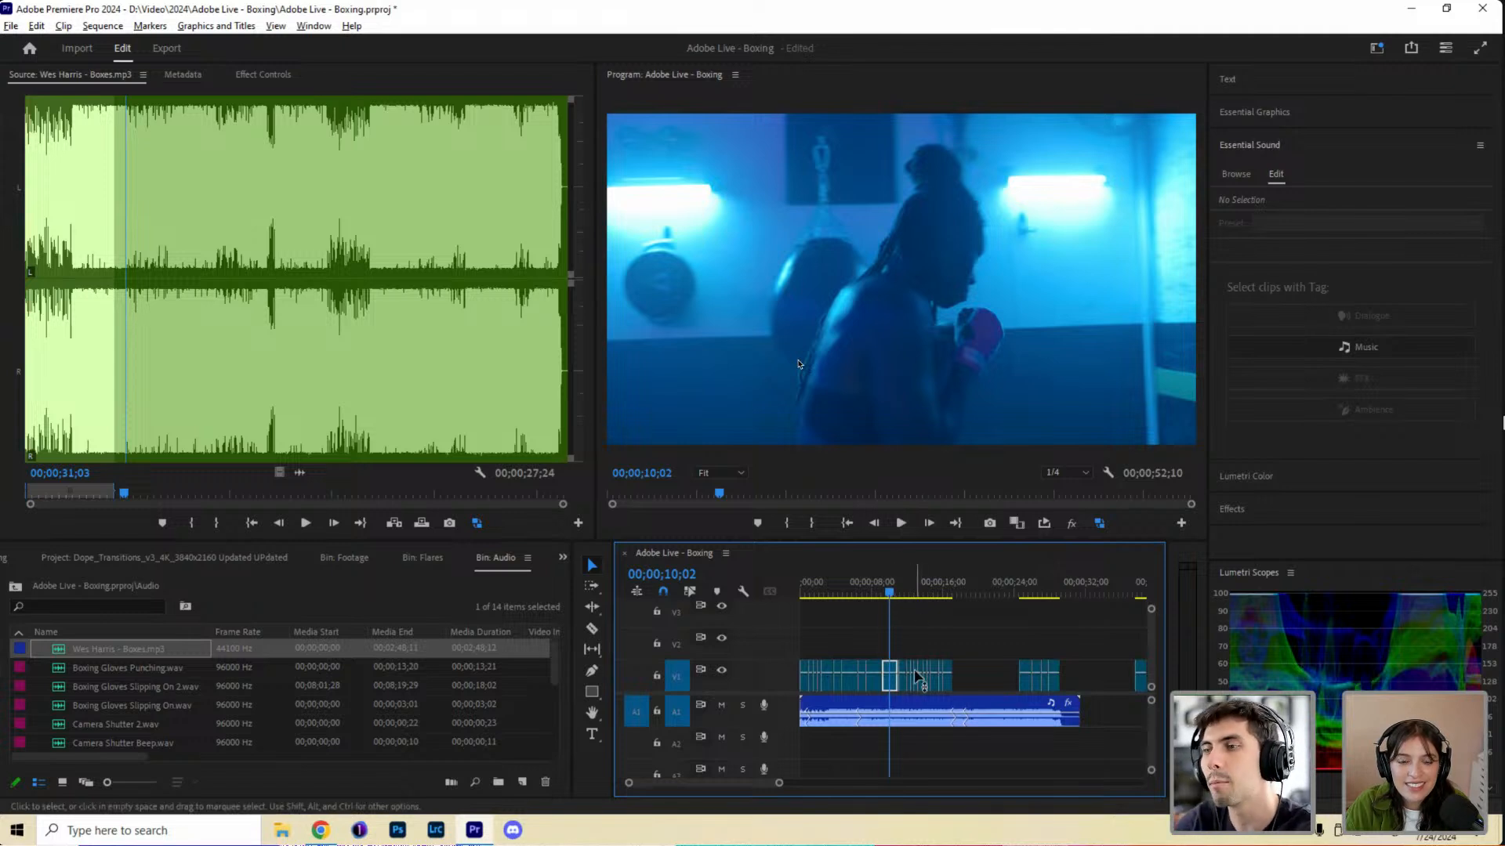
{"action": "left_click", "coordinate": [911, 708]}
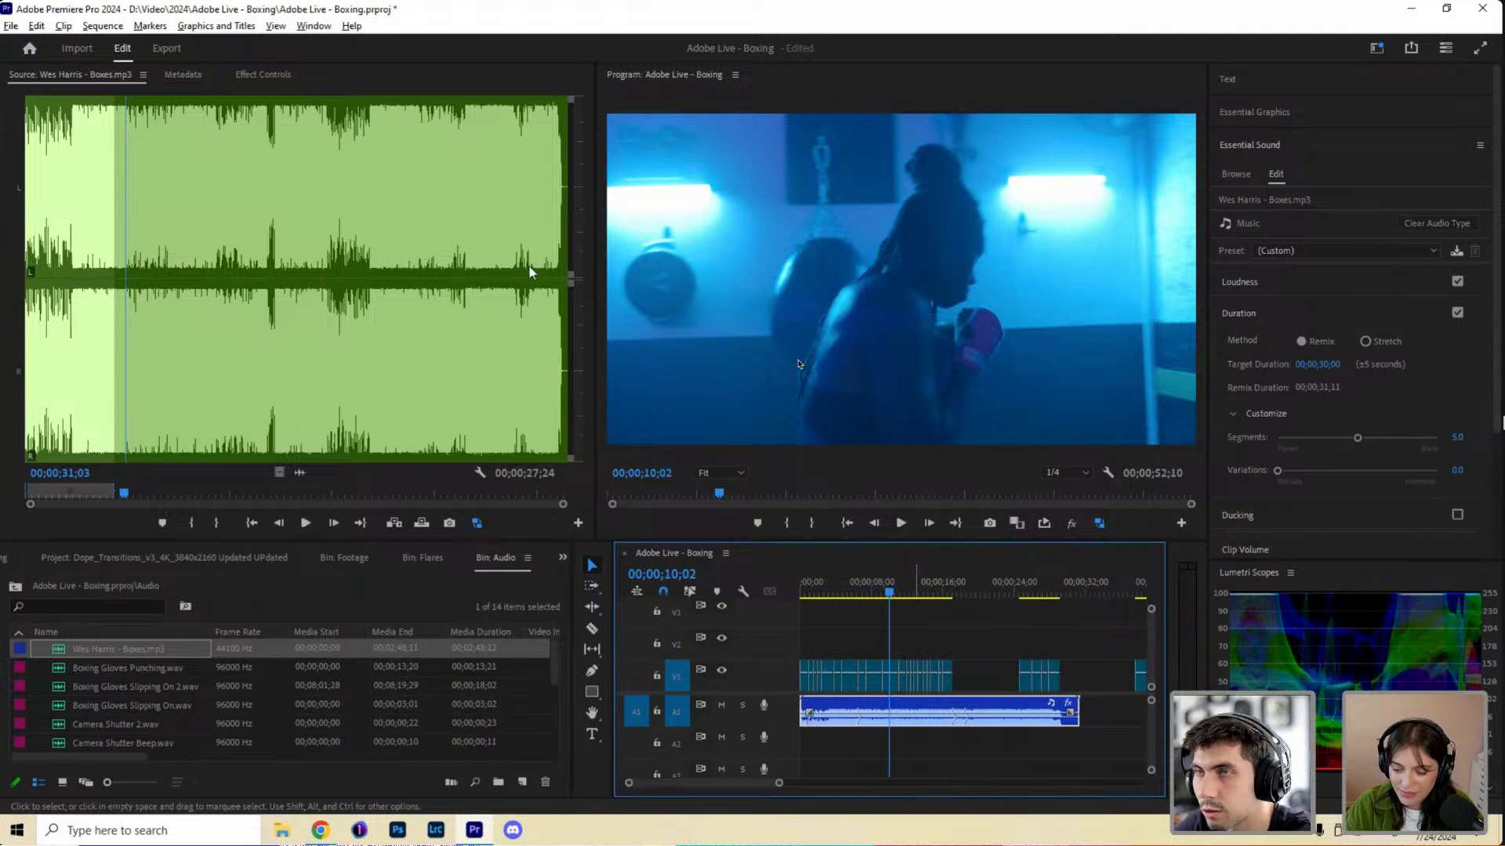
{"action": "left_click", "coordinate": [37, 25]}
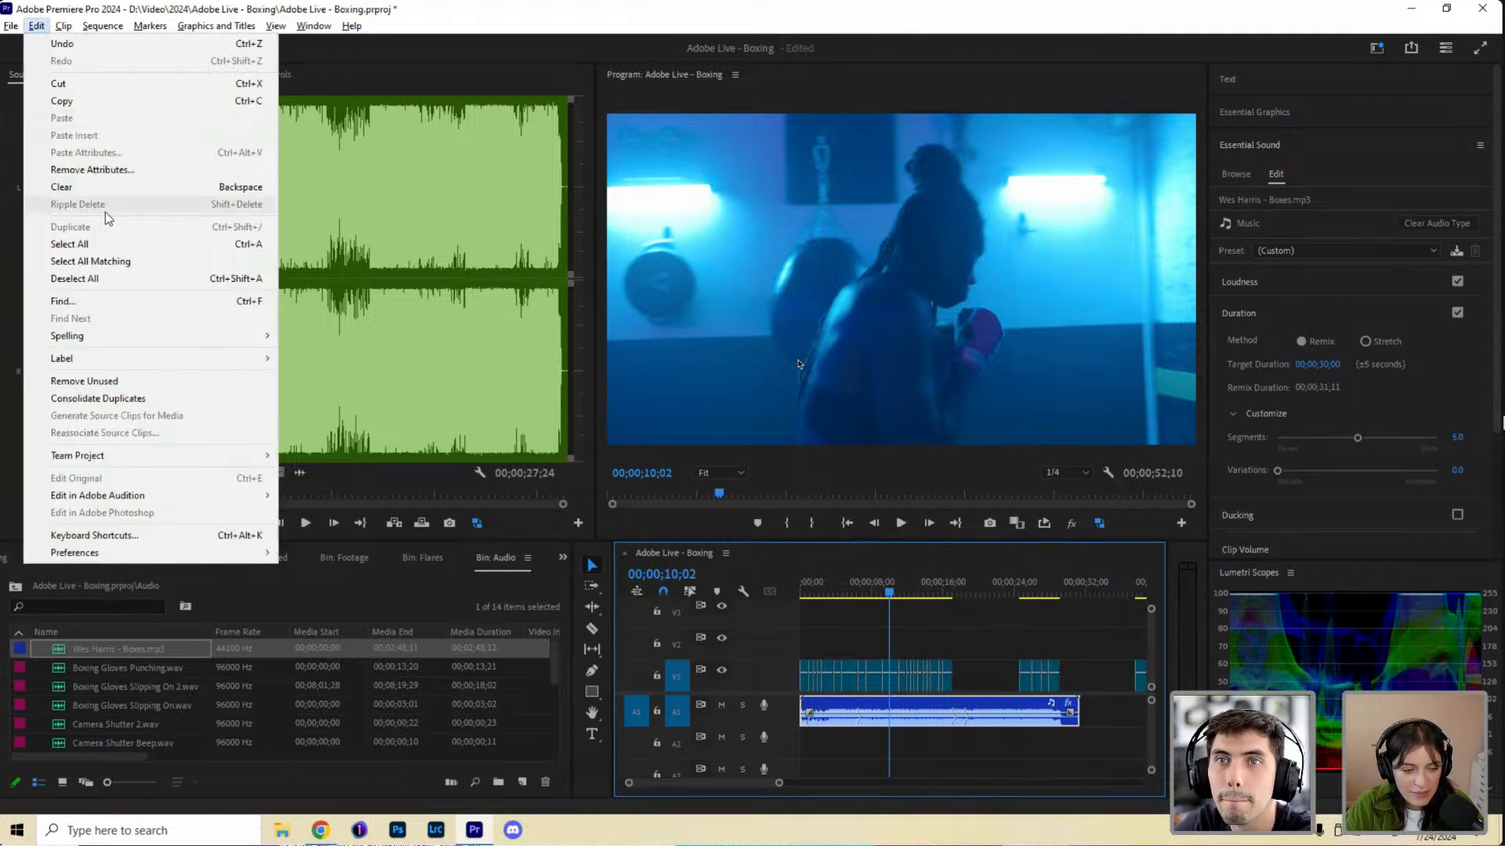
{"action": "mouse_move", "coordinate": [69, 28]}
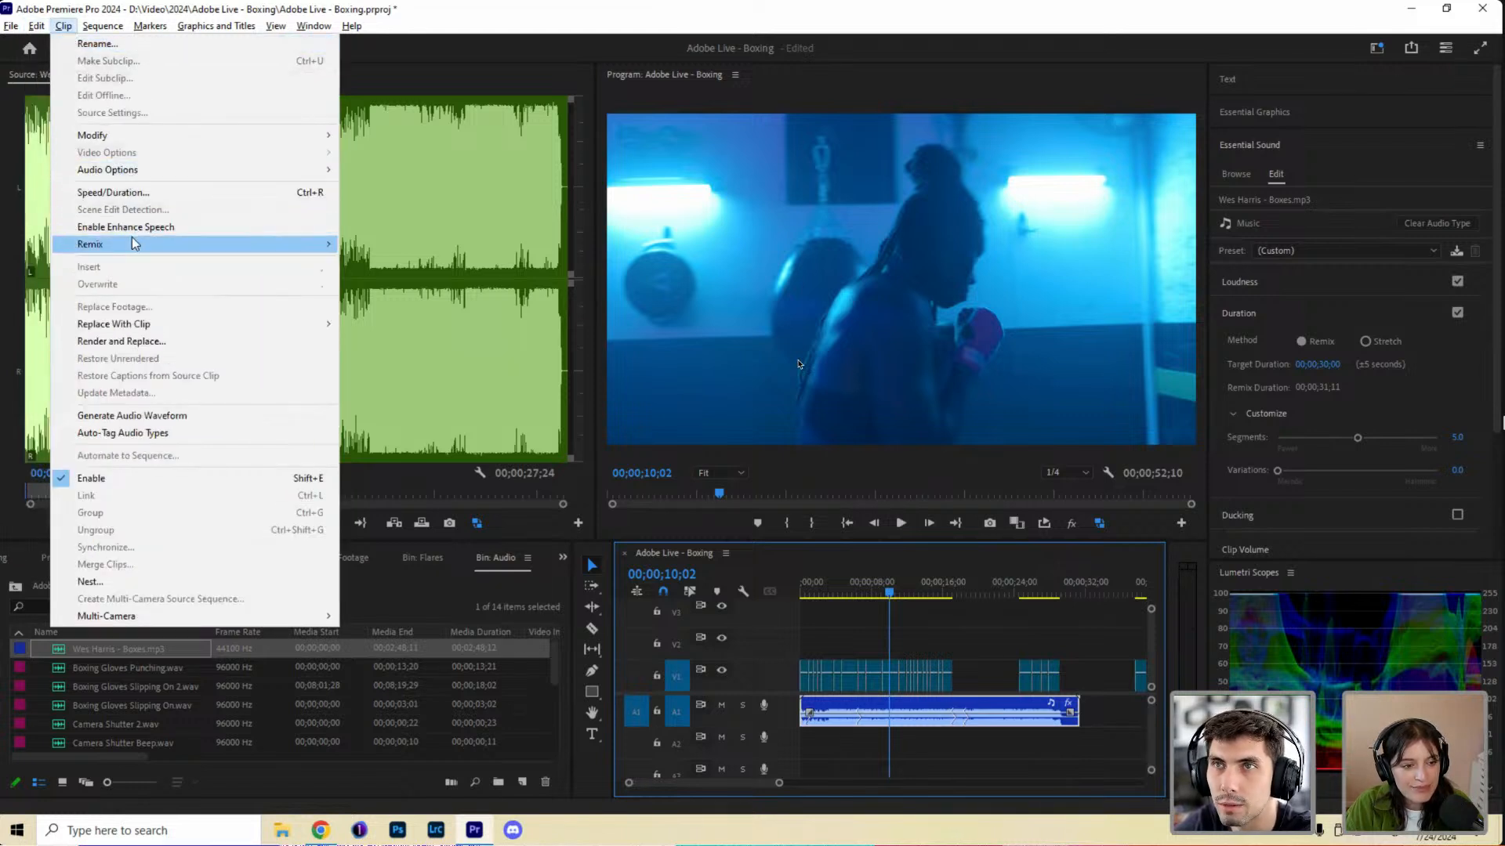
{"action": "mouse_move", "coordinate": [131, 244]}
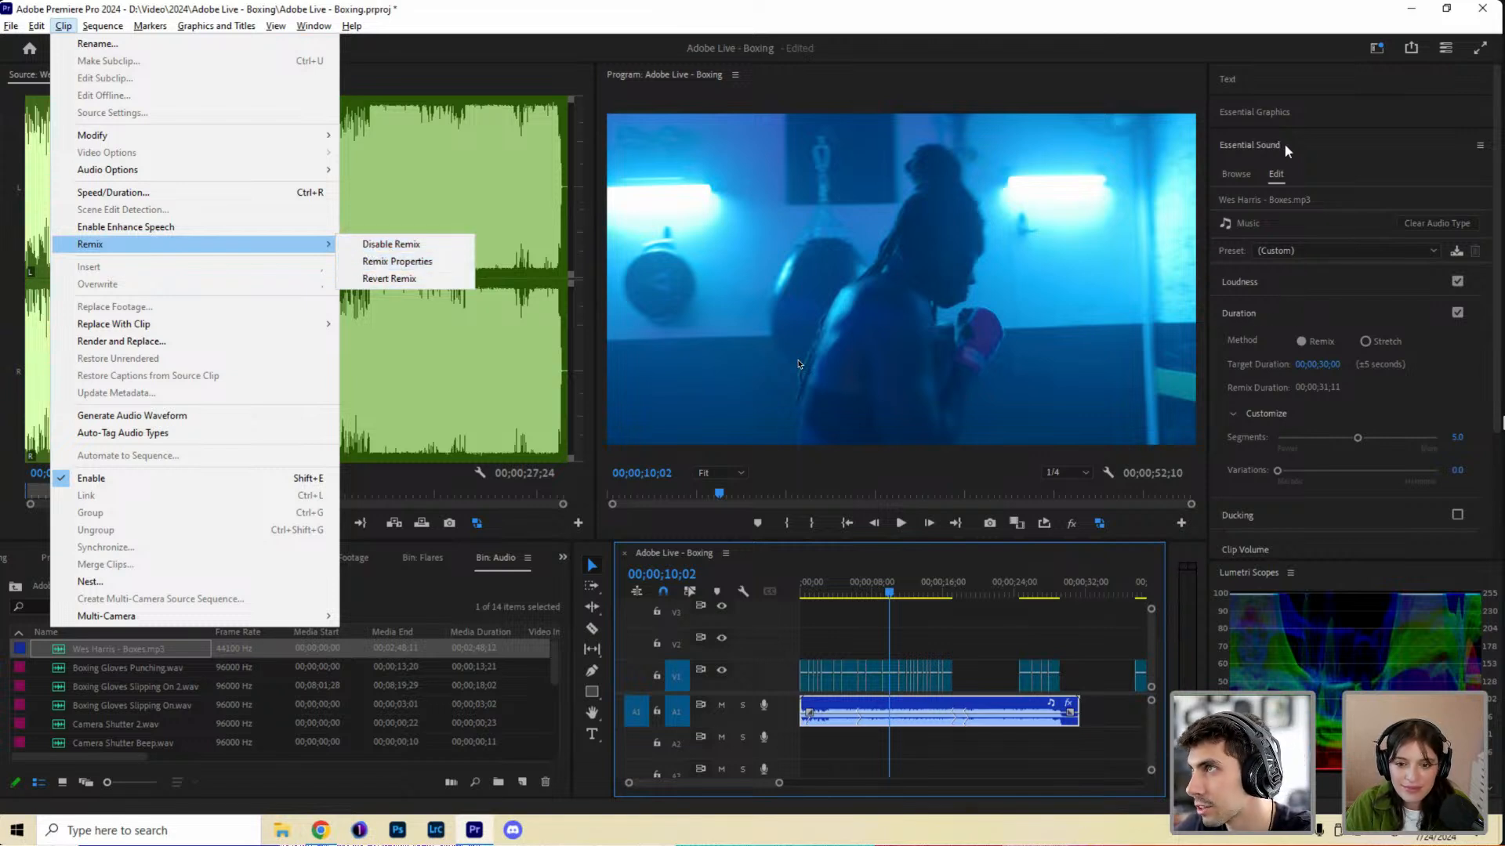
{"action": "left_click", "coordinate": [1320, 316]}
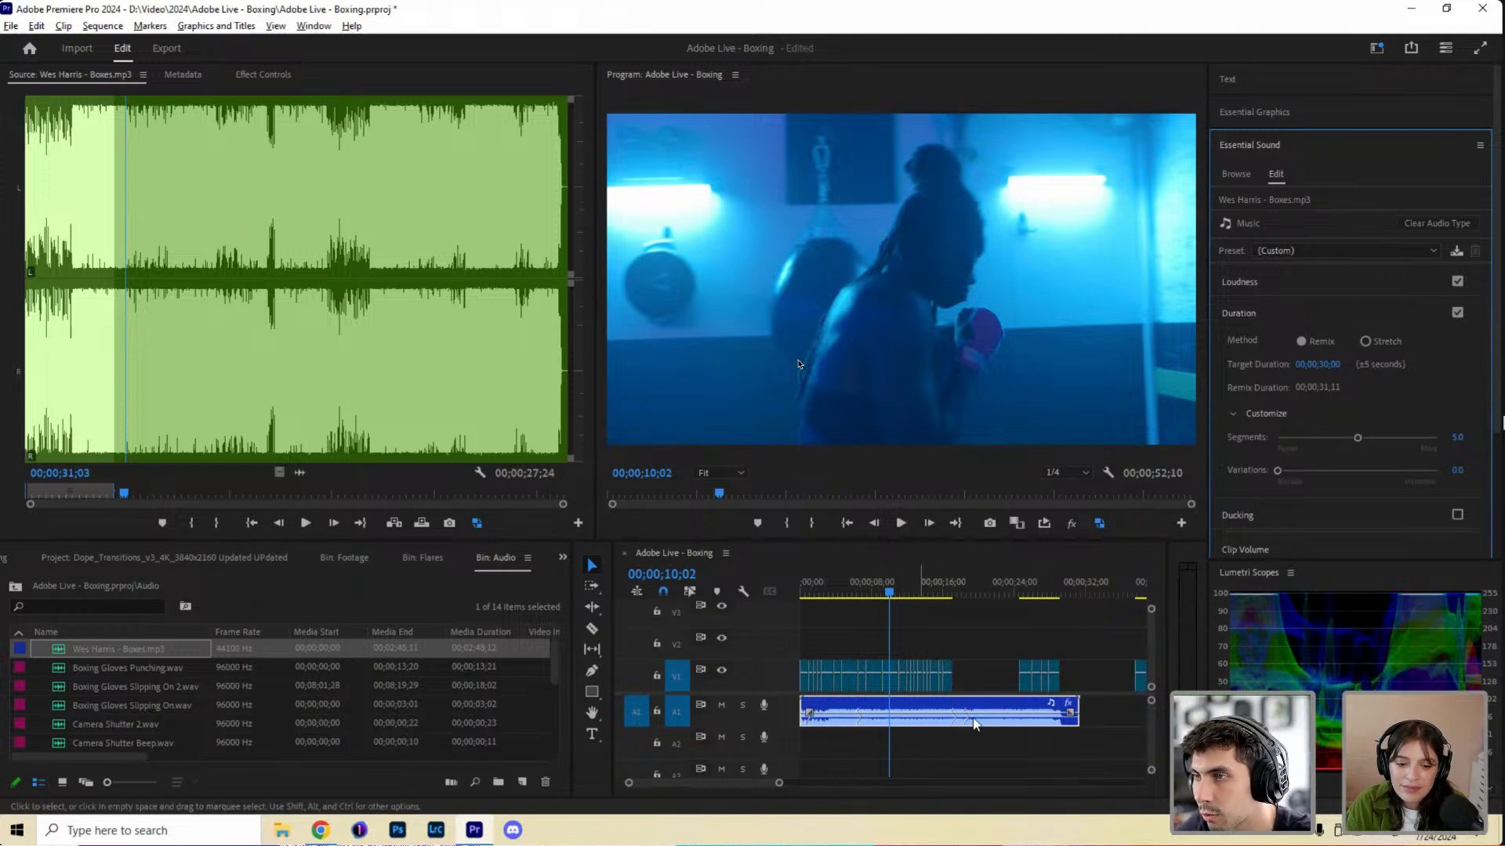
Play the jump-rope shots from 00;00;05;18 and the boxing ring shots from 00;00;15;16 to the end of the opening section.
{"action": "left_click", "coordinate": [851, 593]}
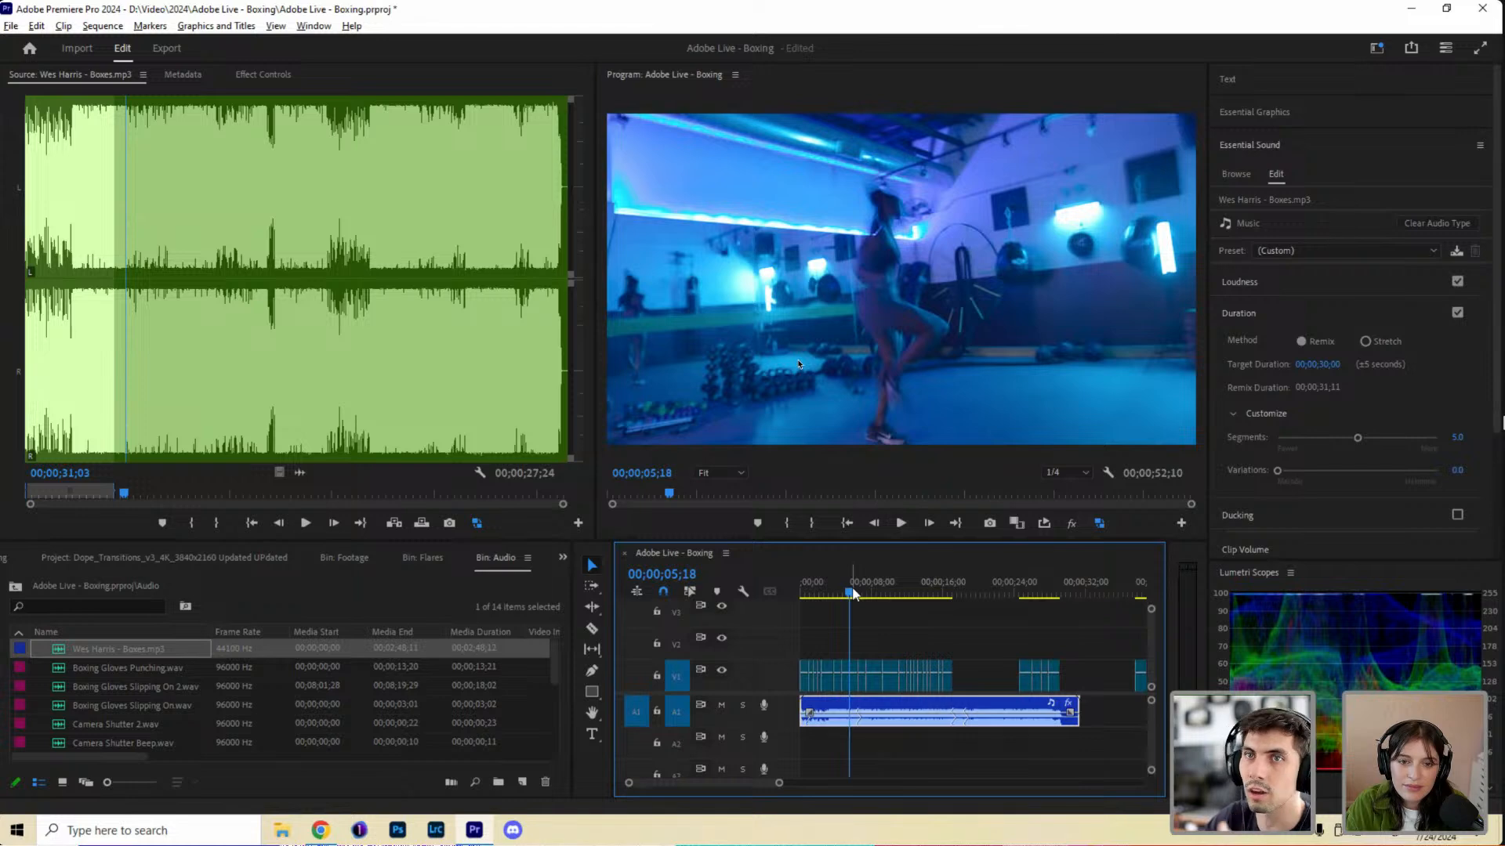
{"action": "key", "text": "space"}
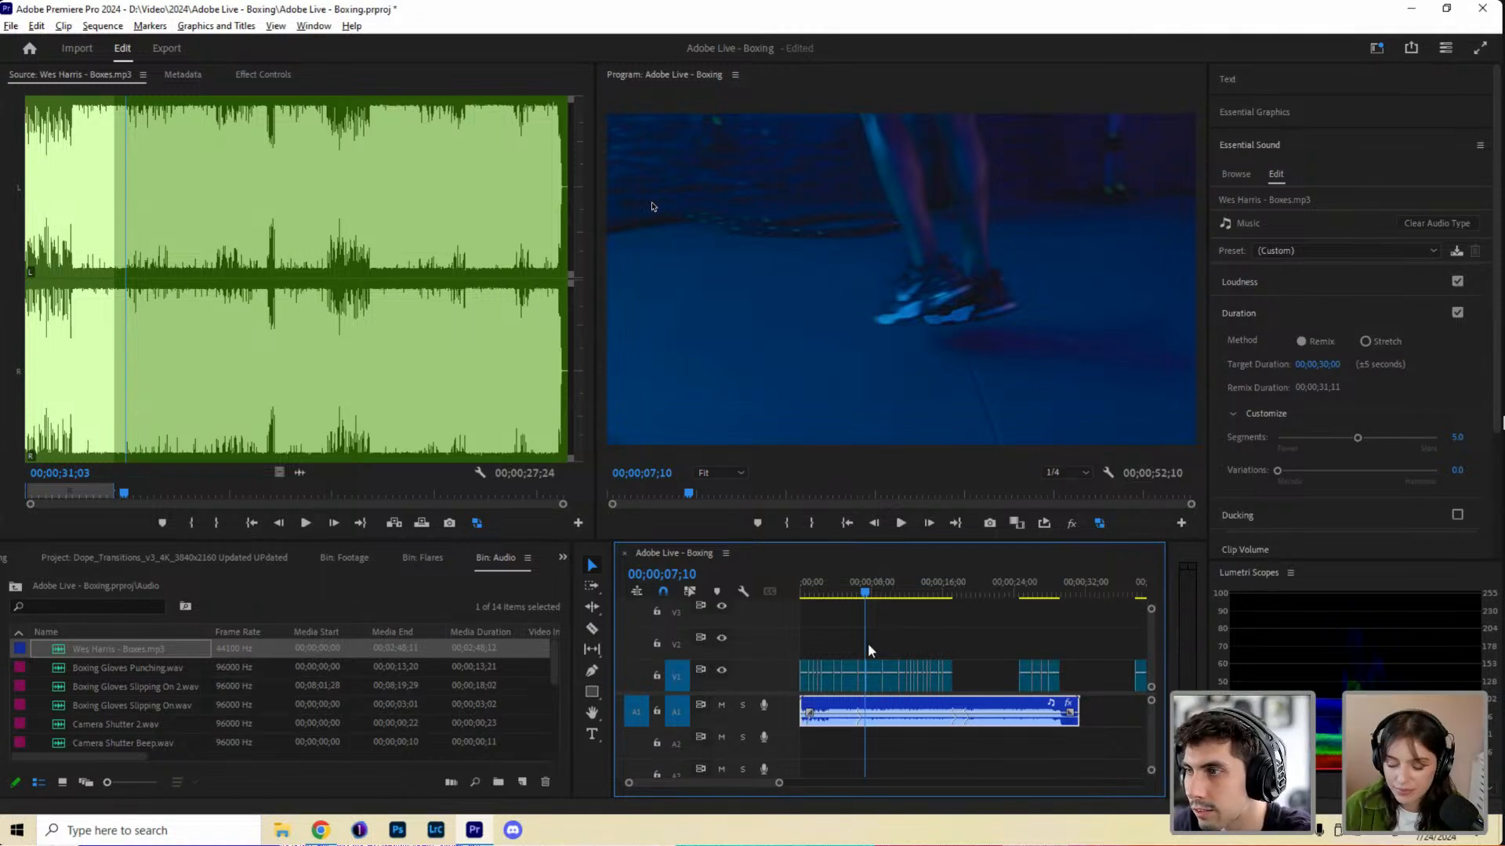
{"action": "scroll", "coordinate": [913, 646], "scroll_direction": "right", "scroll_amount": 2}
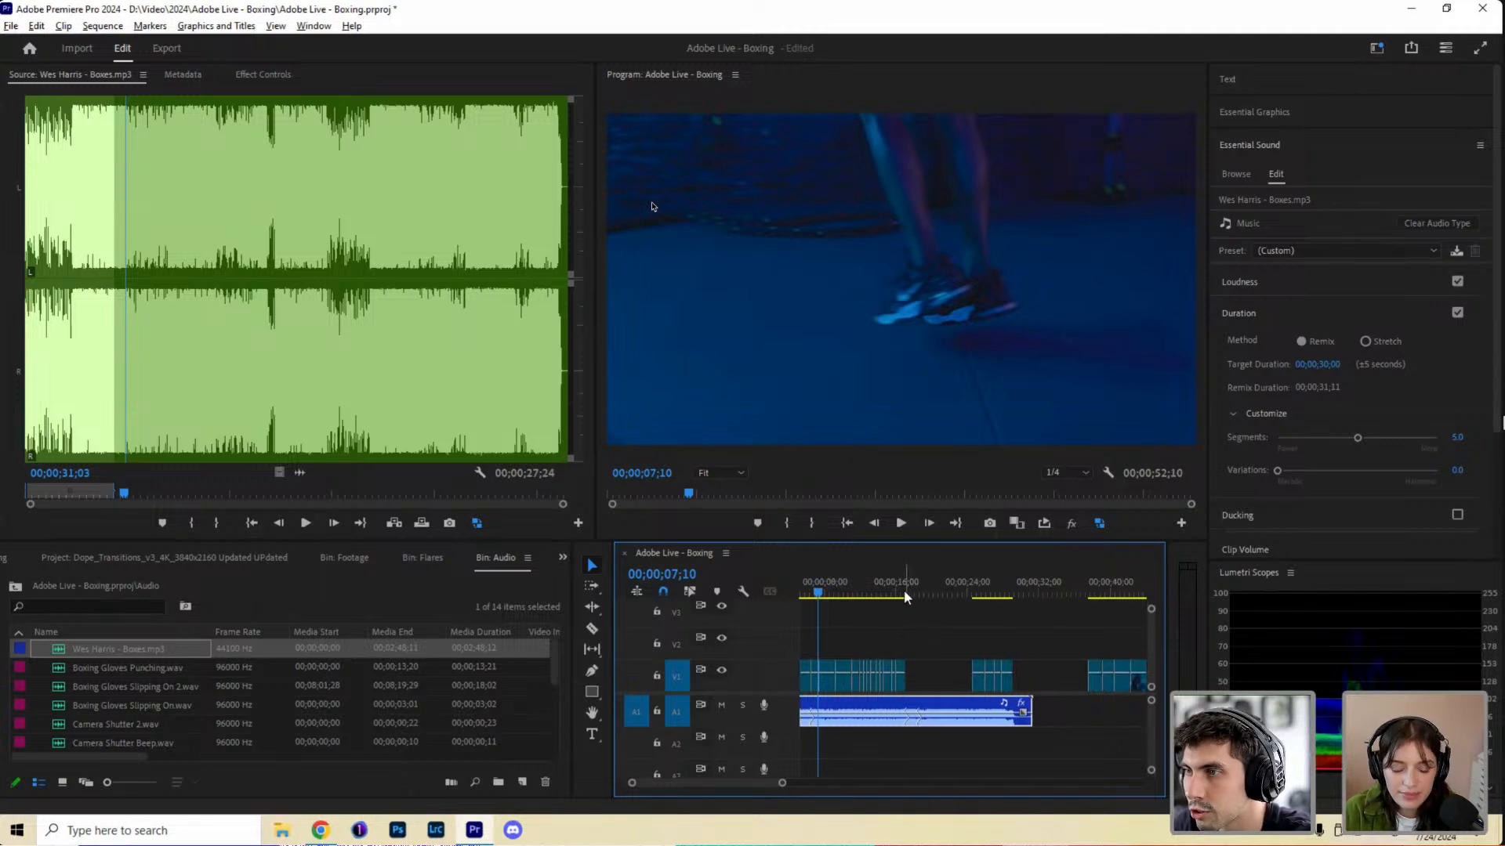
{"action": "left_click_drag", "start_coordinate": [905, 589], "coordinate": [889, 595]}
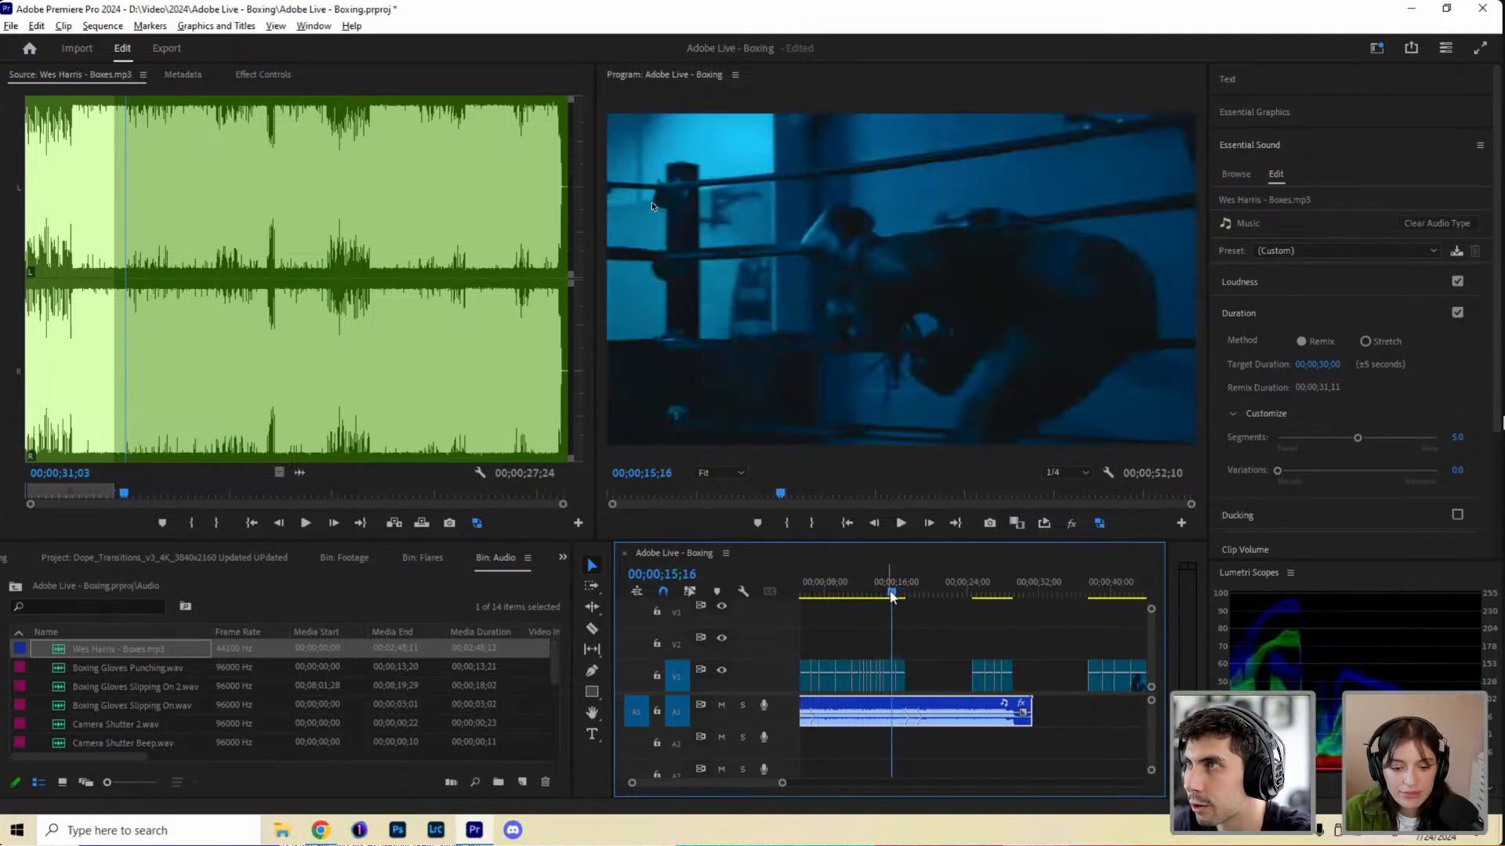
{"action": "key", "text": "space"}
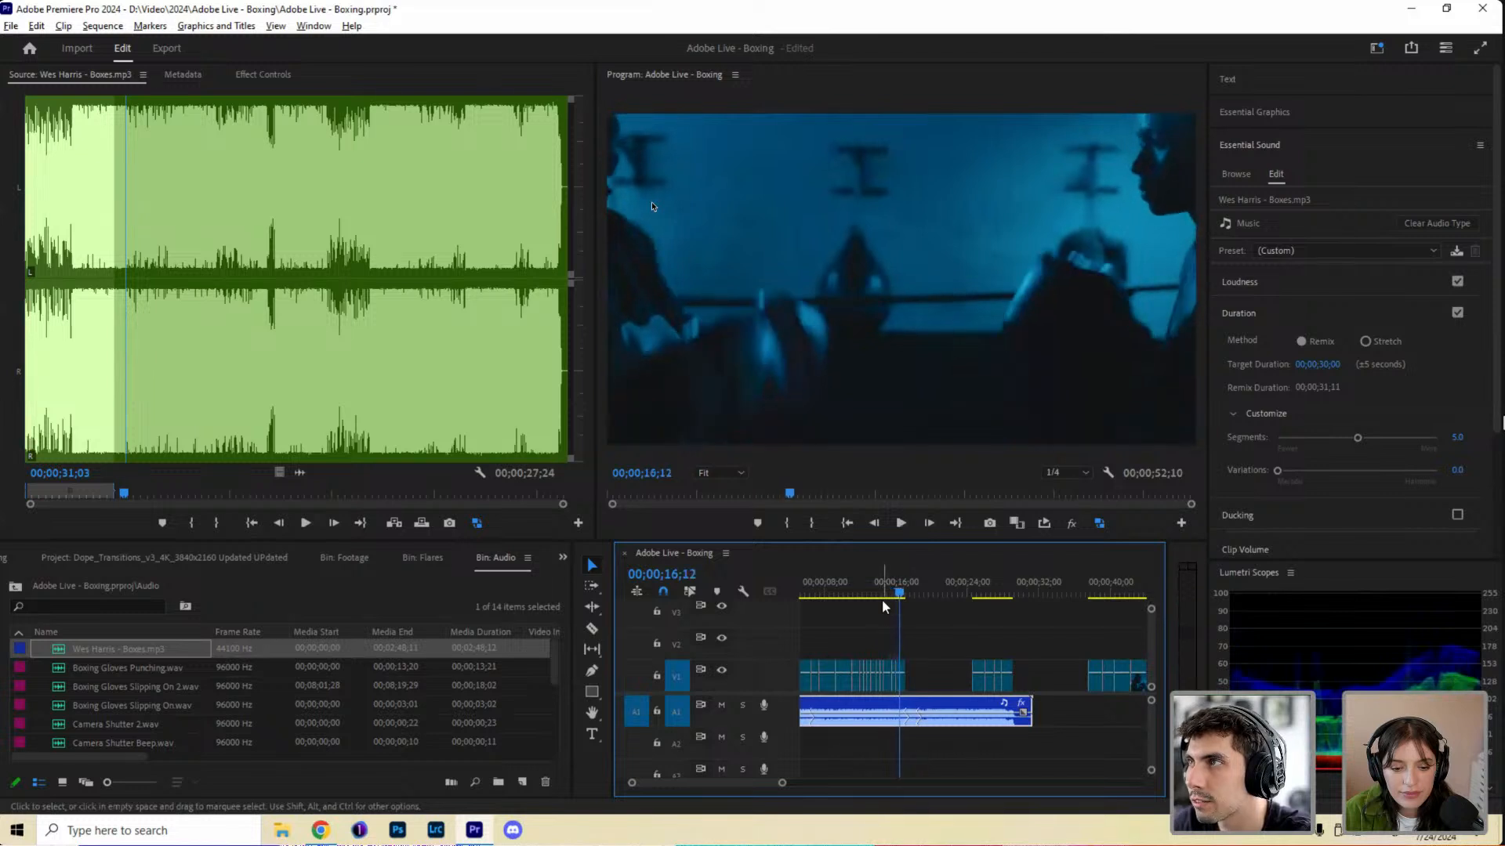
{"action": "key", "text": "space"}
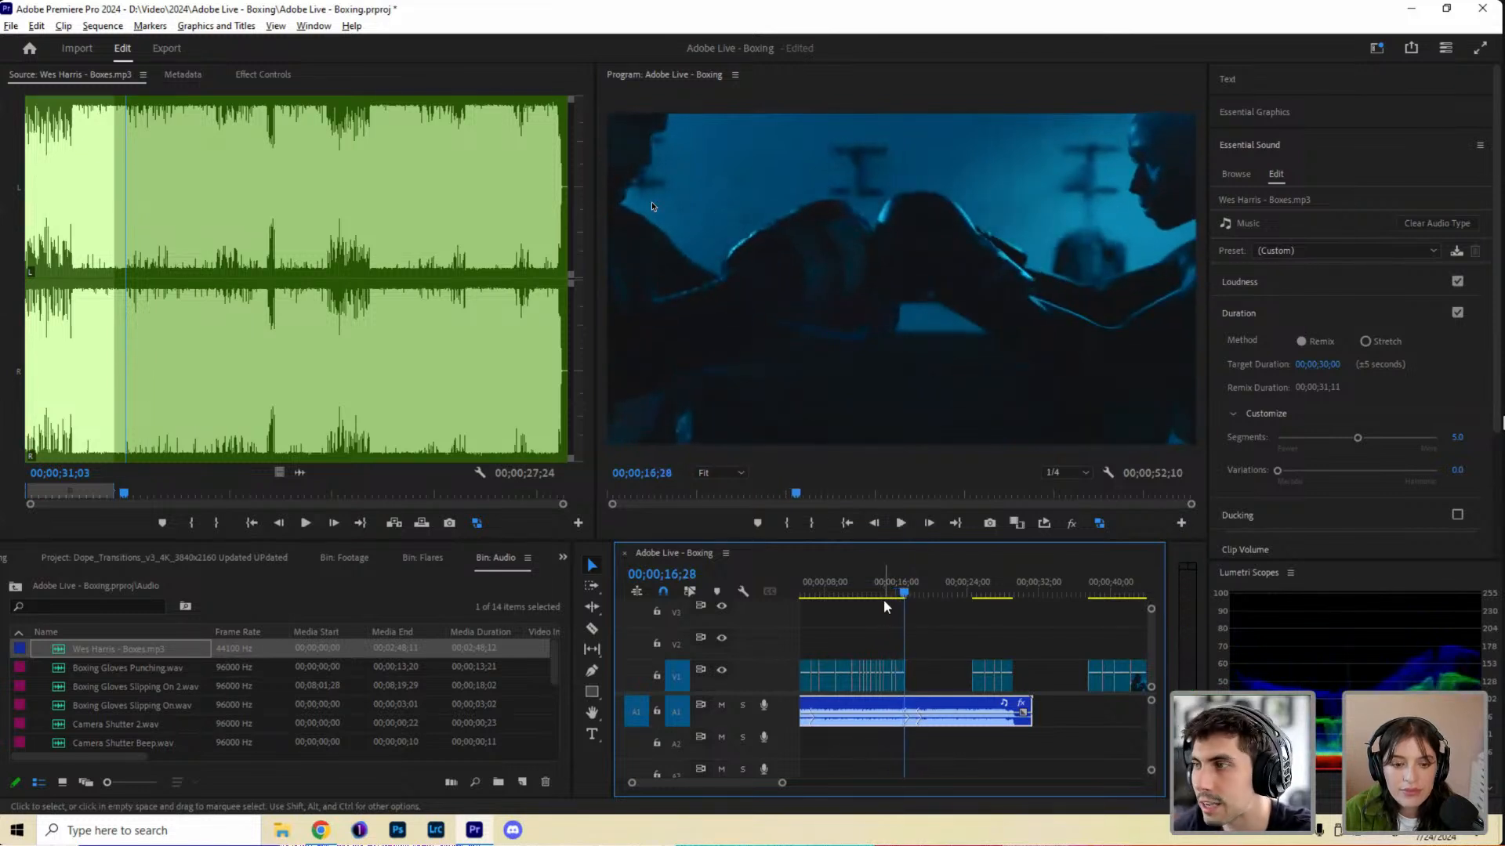
Play the separate group of fighting clips from its beginning at 00;00;37;21 to 00;00;41;05.
{"action": "left_click", "coordinate": [785, 788]}
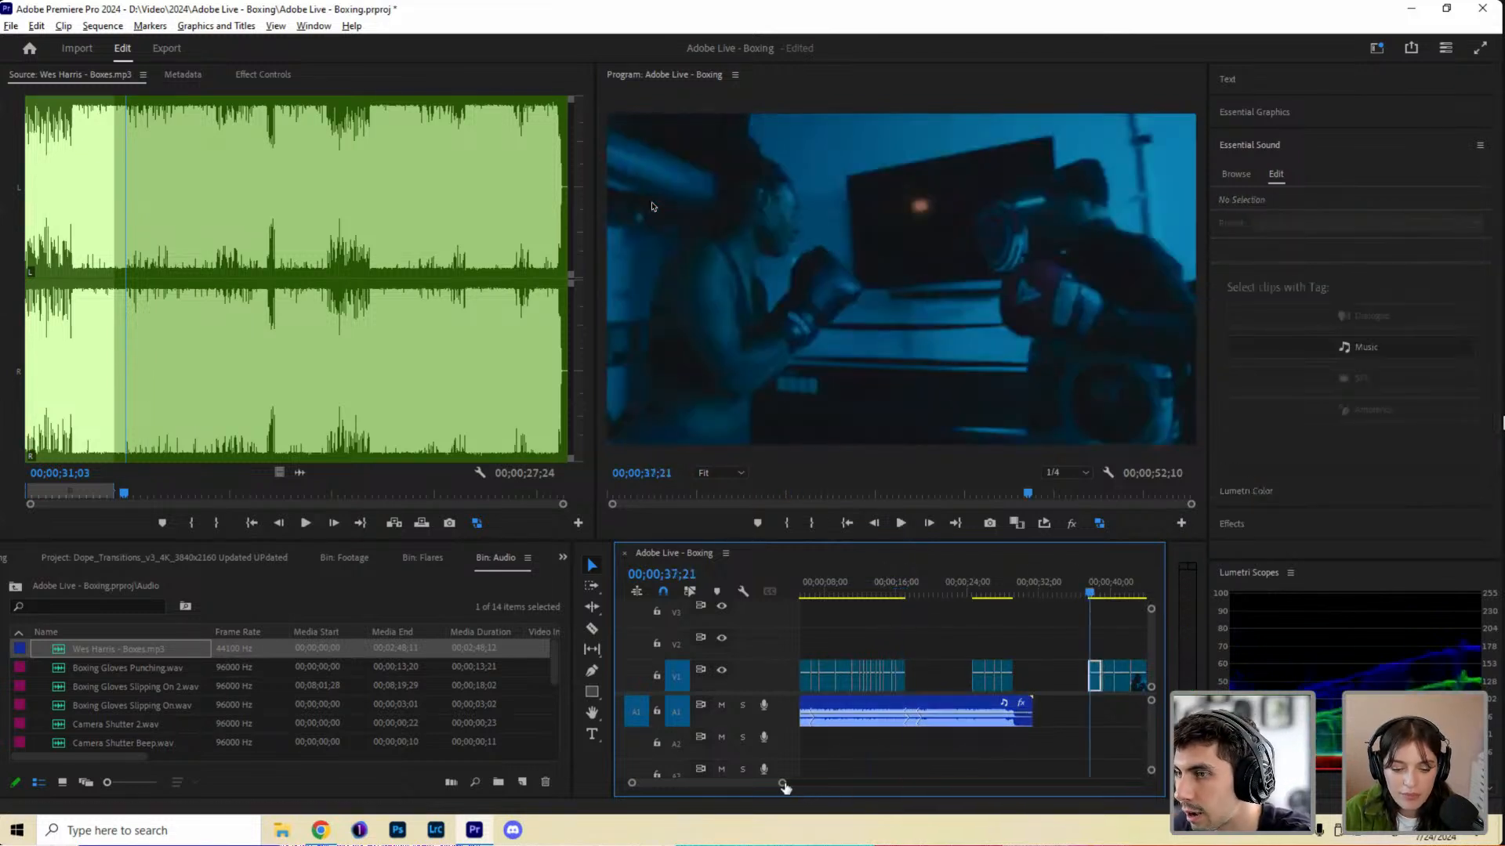
{"action": "key", "text": "="}
{"action": "key", "text": "="}
{"action": "key", "text": "="}
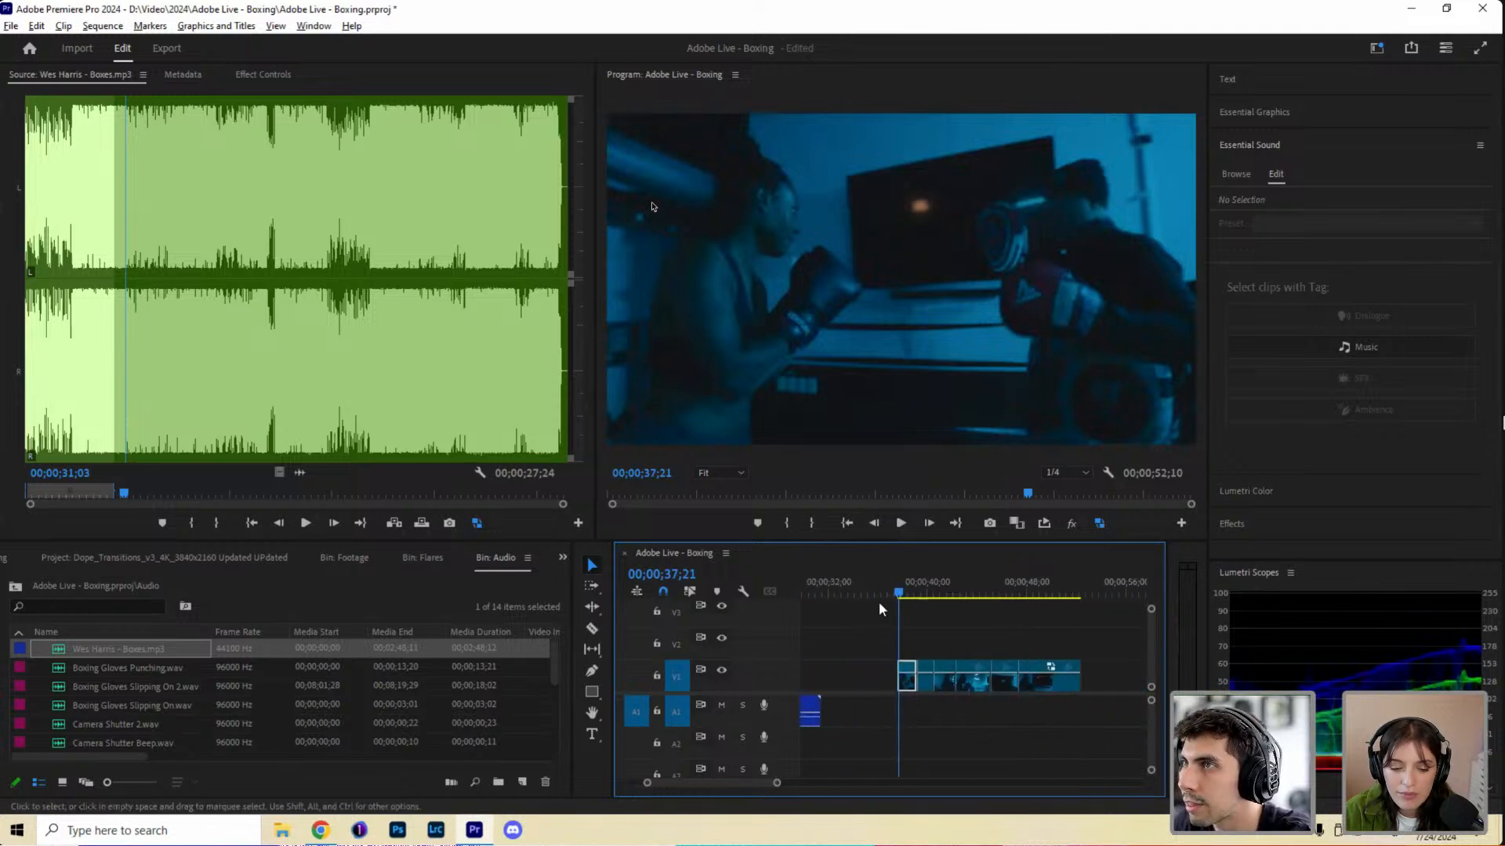
{"action": "key", "text": "space"}
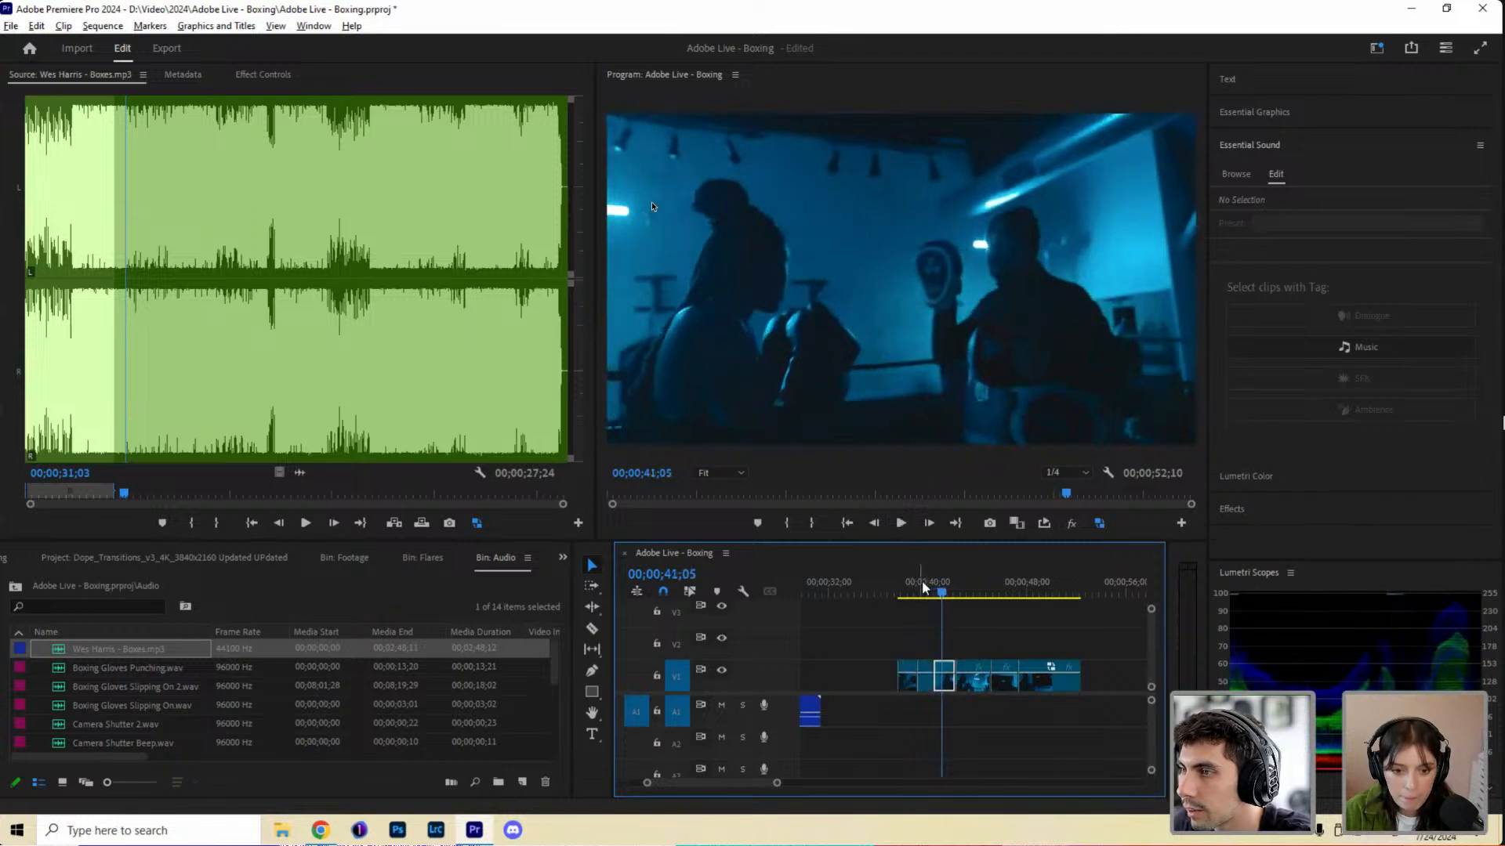
Move the sparring clip at 00;00;40;06 onto V2, directly after the end of the opening section.
{"action": "left_click", "coordinate": [921, 588]}
{"action": "left_click_drag", "start_coordinate": [927, 588], "coordinate": [934, 590]}
{"action": "scroll", "coordinate": [930, 686], "scroll_direction": "up", "scroll_amount": 2}
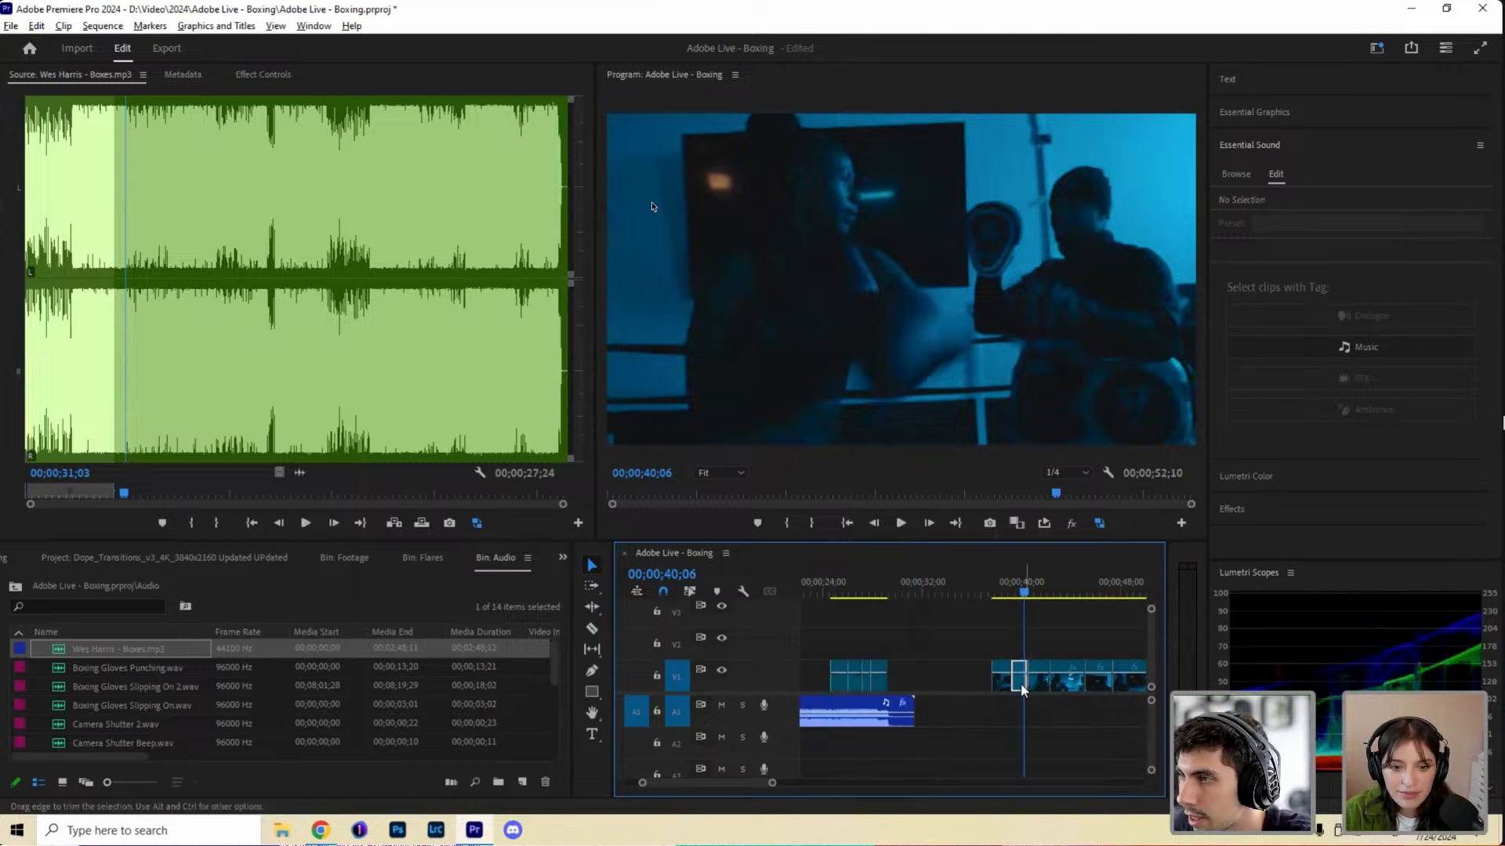
{"action": "scroll", "coordinate": [971, 673], "scroll_direction": "up", "scroll_amount": 2}
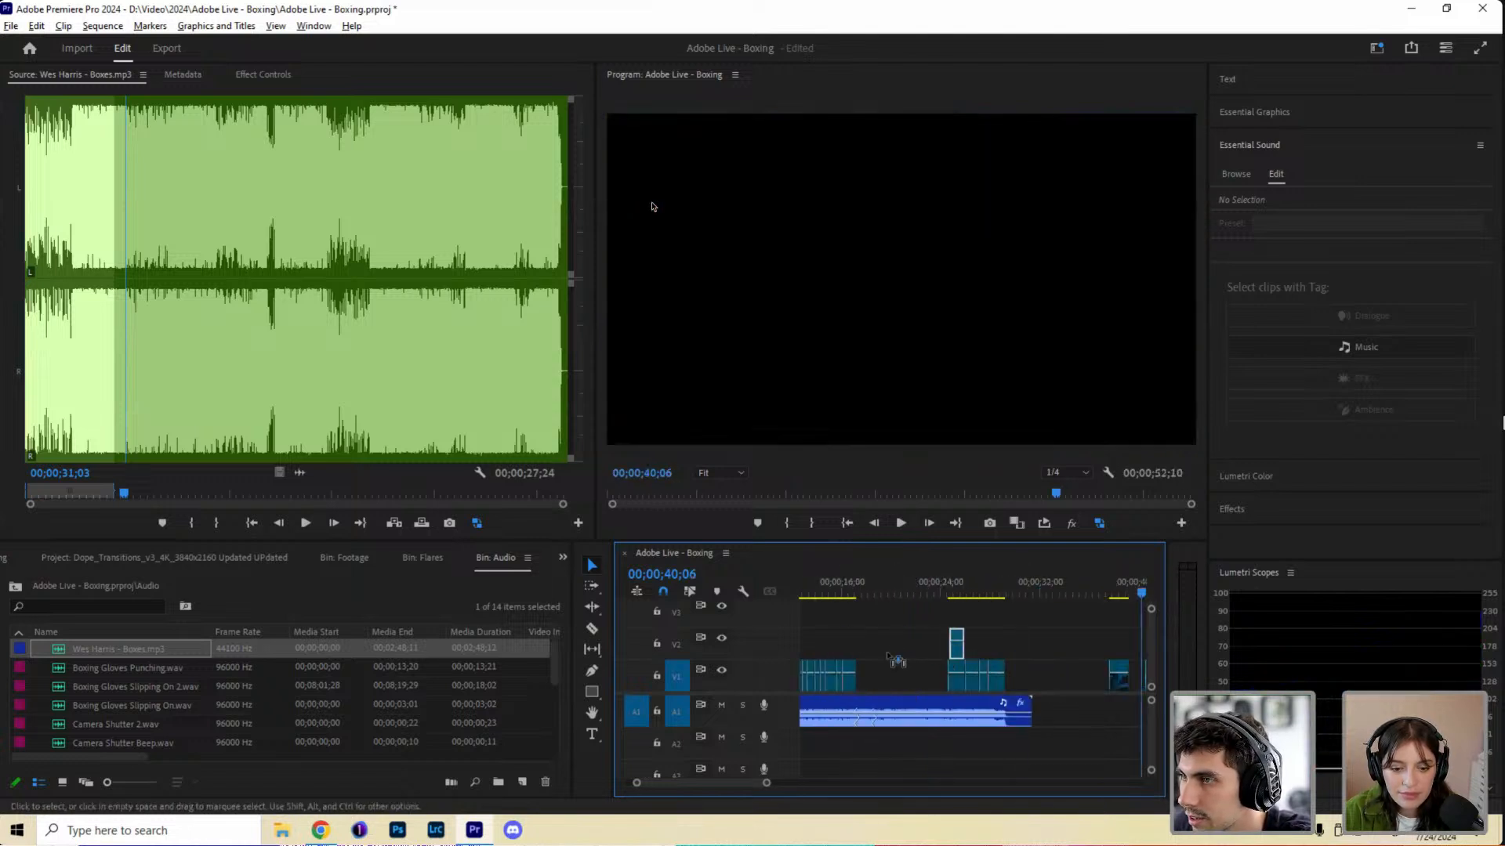
Trim the last fighting clip to a short piece near 00;00;49;06 and place it on V2 right behind the moved sparring clip.
{"action": "scroll", "coordinate": [948, 651], "scroll_direction": "down", "scroll_amount": 4}
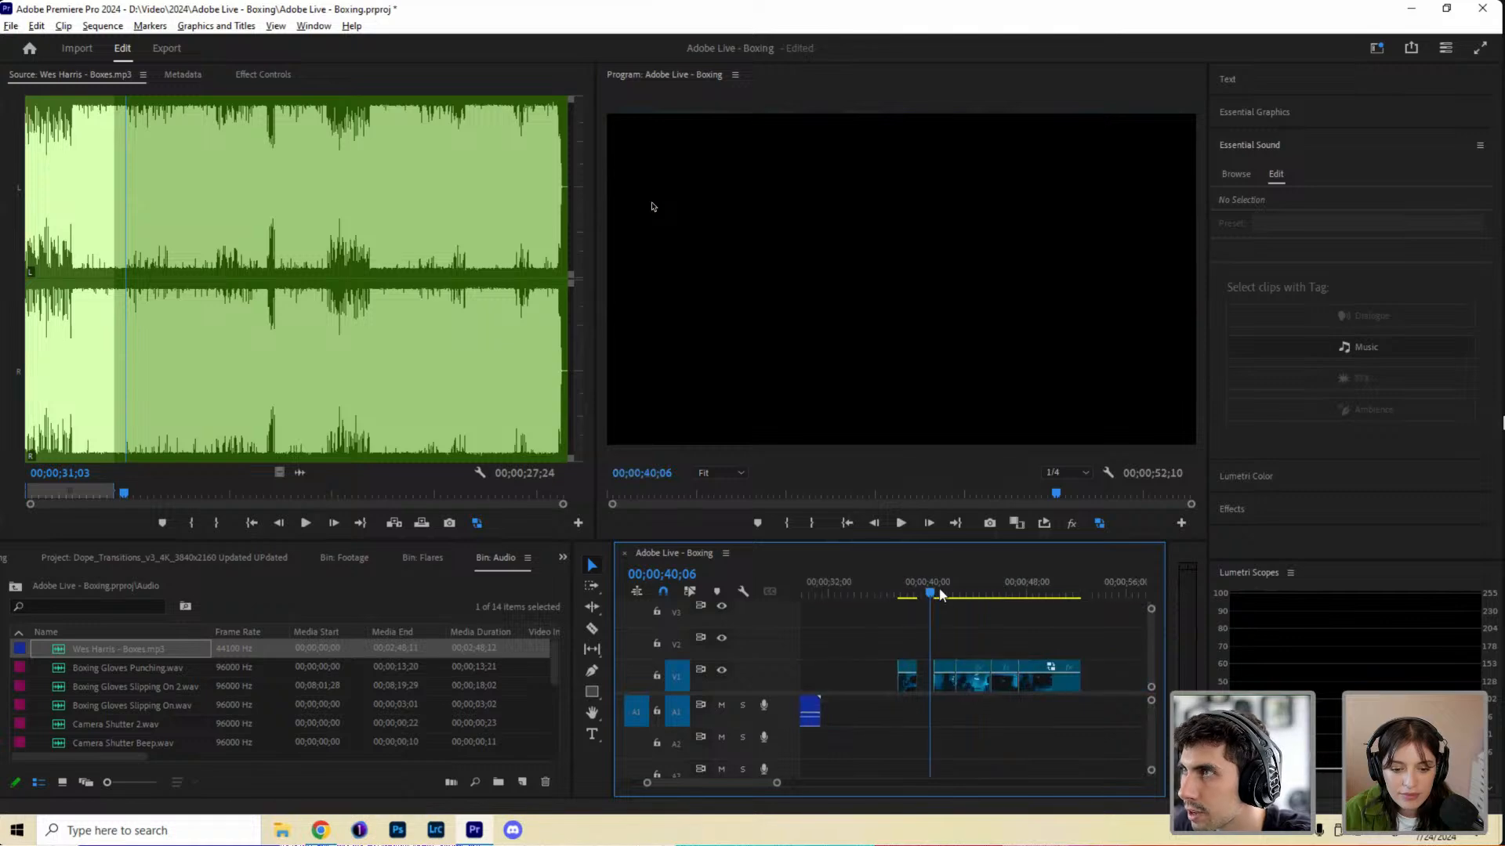
{"action": "left_click_drag", "start_coordinate": [936, 593], "coordinate": [1021, 618]}
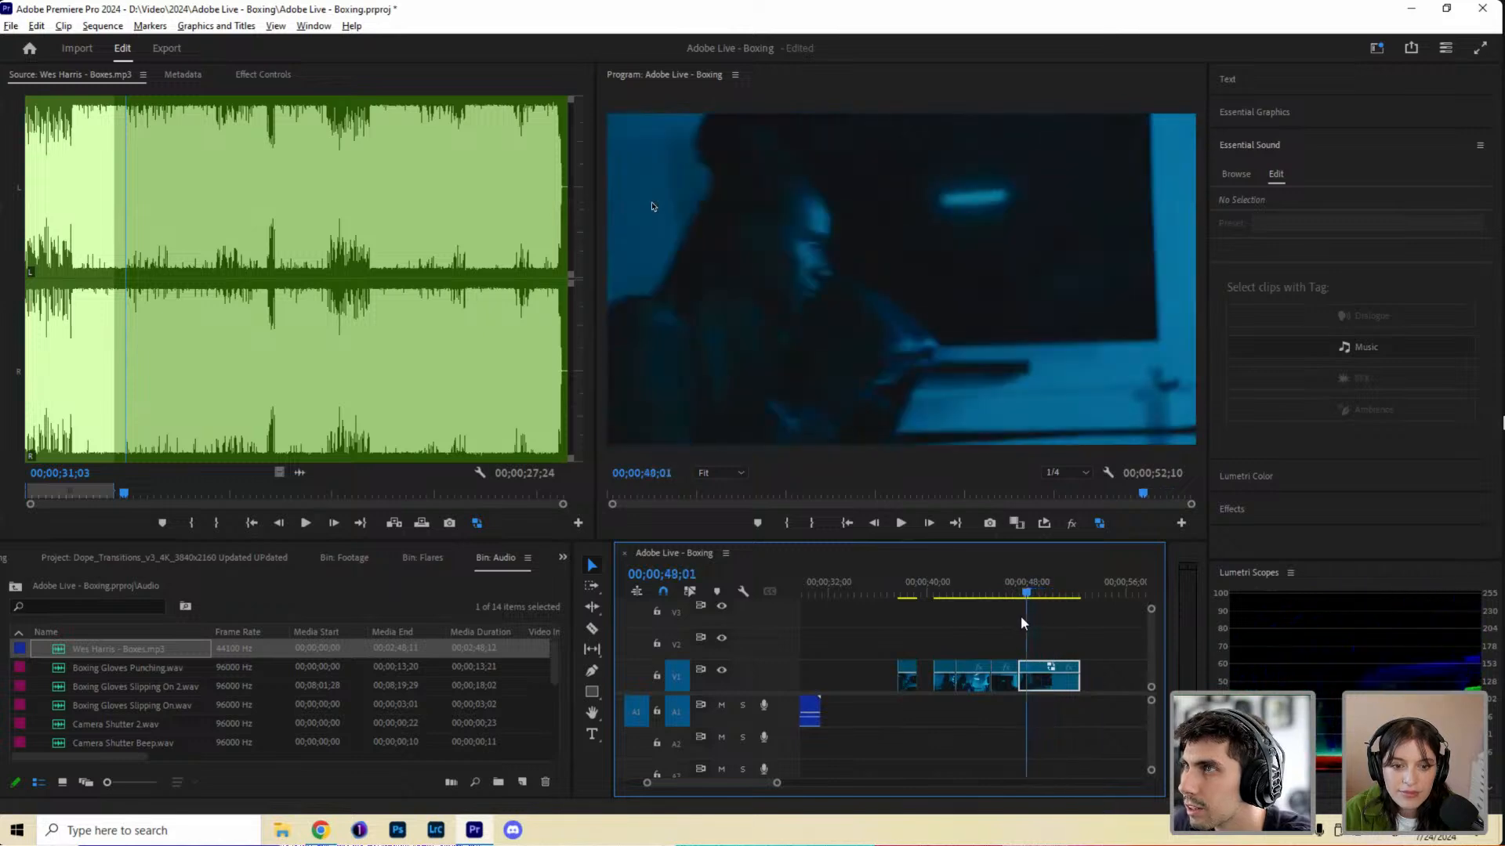
{"action": "key", "text": "space"}
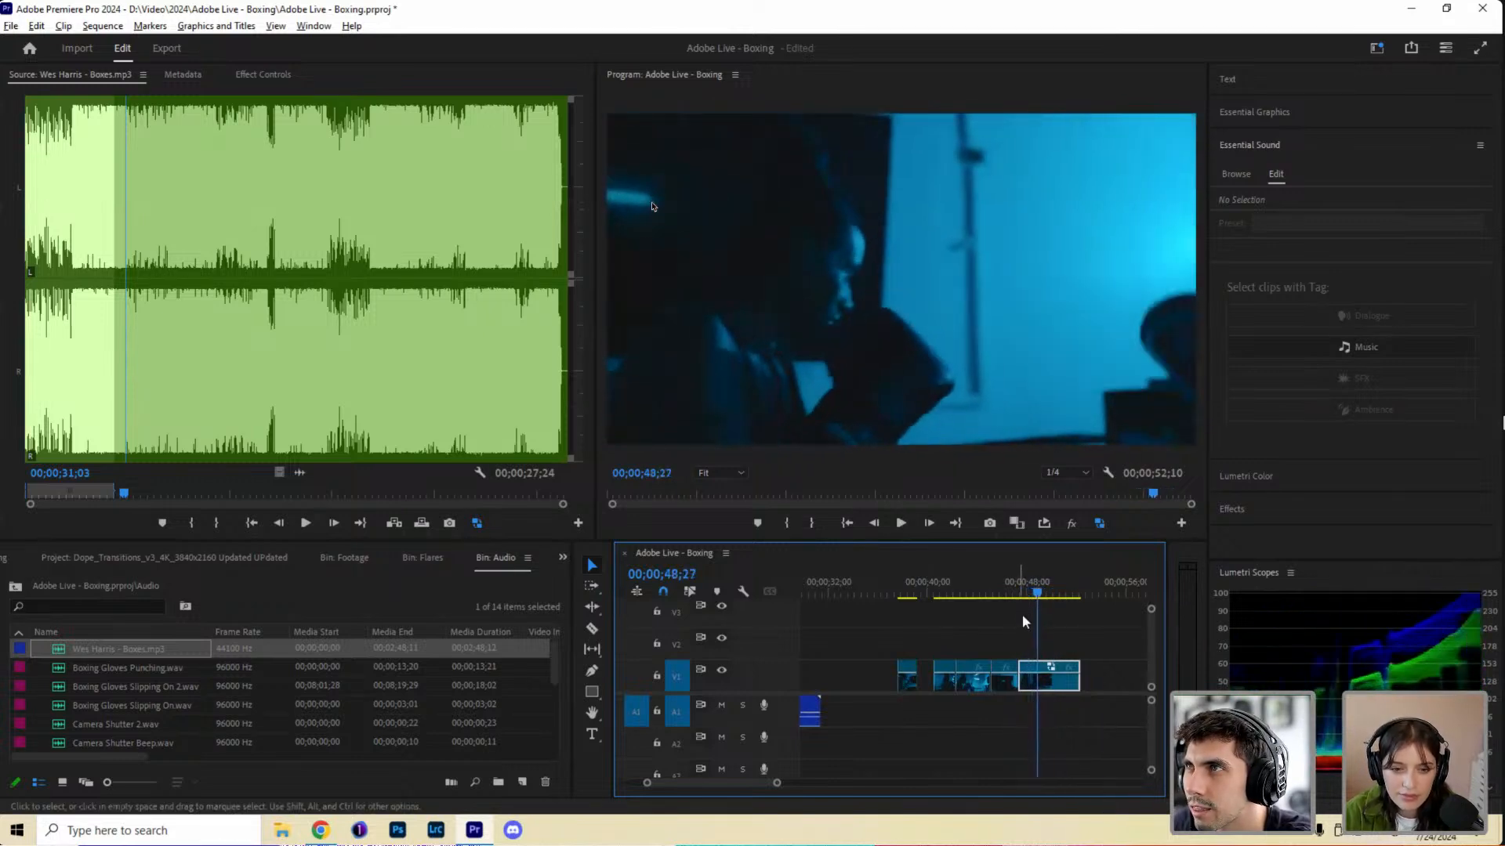
{"action": "key", "text": "space"}
{"action": "left_click_drag", "start_coordinate": [1079, 682], "coordinate": [1018, 682]}
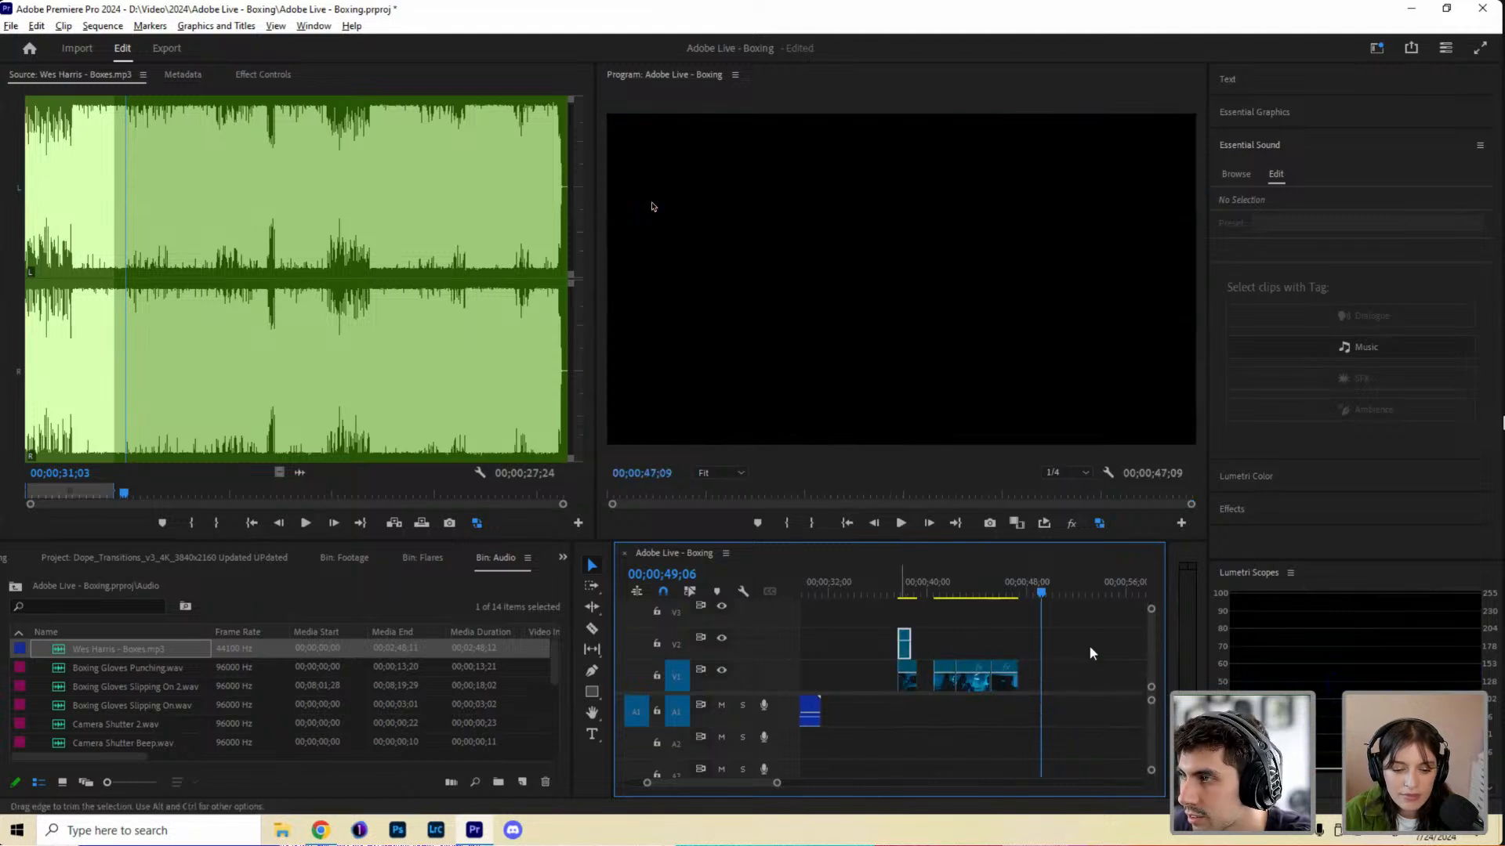
{"action": "scroll", "coordinate": [1091, 653], "scroll_direction": "up", "scroll_amount": 3}
{"action": "left_click_drag", "start_coordinate": [1139, 644], "coordinate": [901, 644]}
Load the wide ring sparring clip DL_CR5_S001_S016_T003.MOV from the Footage bin into the Source Monitor.
{"action": "left_click", "coordinate": [345, 557]}
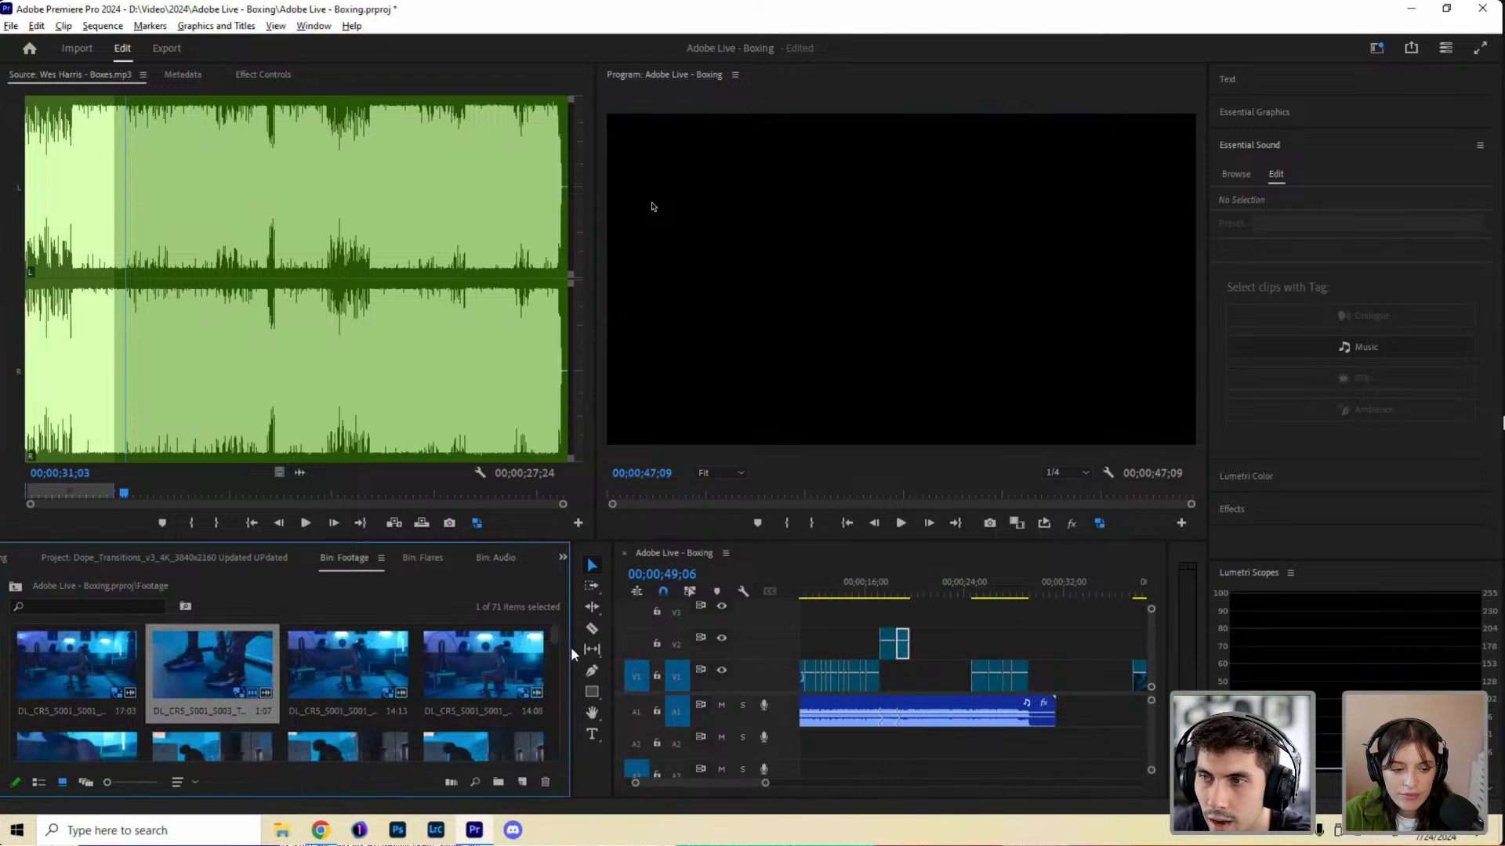
{"action": "left_click_drag", "start_coordinate": [557, 646], "coordinate": [549, 713]}
{"action": "double_click", "coordinate": [235, 712]}
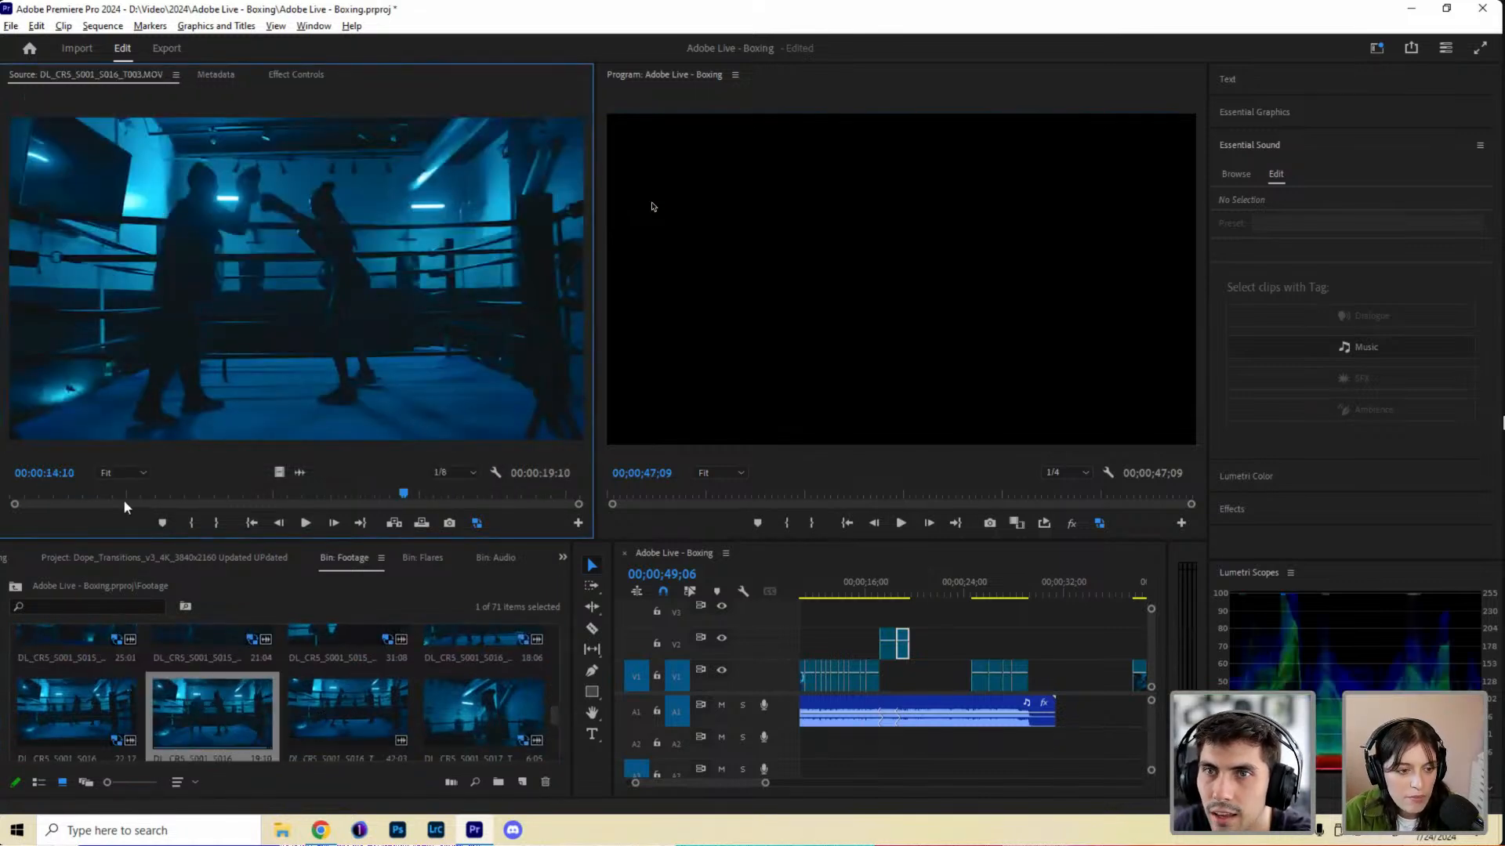
Mark an 18-frame punch in the wide ring sparring clip, with the Out point at 00:00:15:01.
{"action": "left_click_drag", "start_coordinate": [19, 498], "coordinate": [111, 492]}
{"action": "left_click_drag", "start_coordinate": [223, 497], "coordinate": [369, 502]}
{"action": "key", "text": "i"}
{"action": "key", "text": "space"}
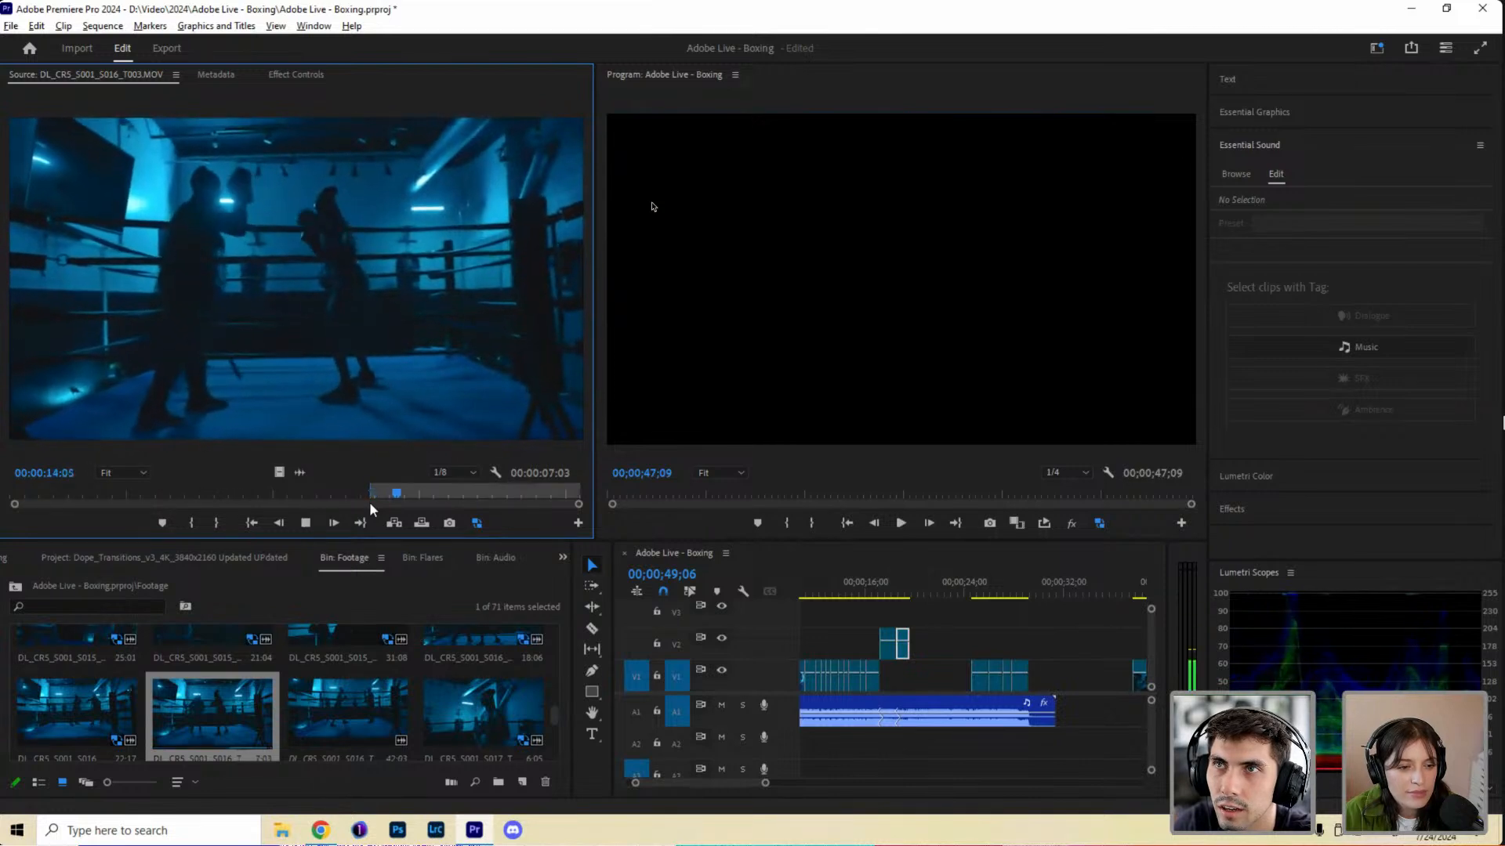
{"action": "left_click_drag", "start_coordinate": [373, 501], "coordinate": [399, 499]}
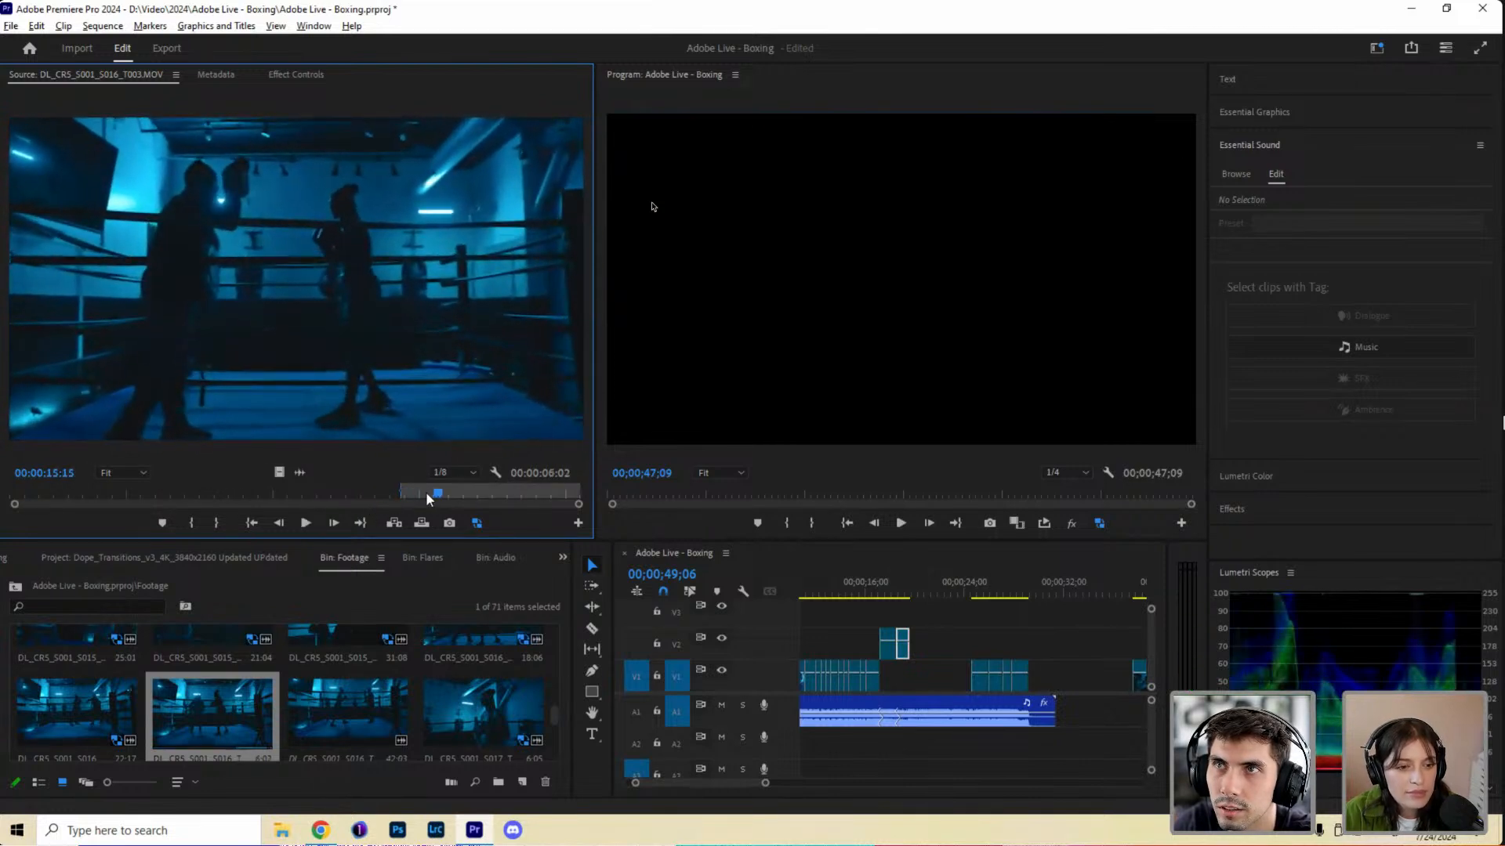
{"action": "left_click", "coordinate": [422, 492]}
{"action": "key", "text": "o"}
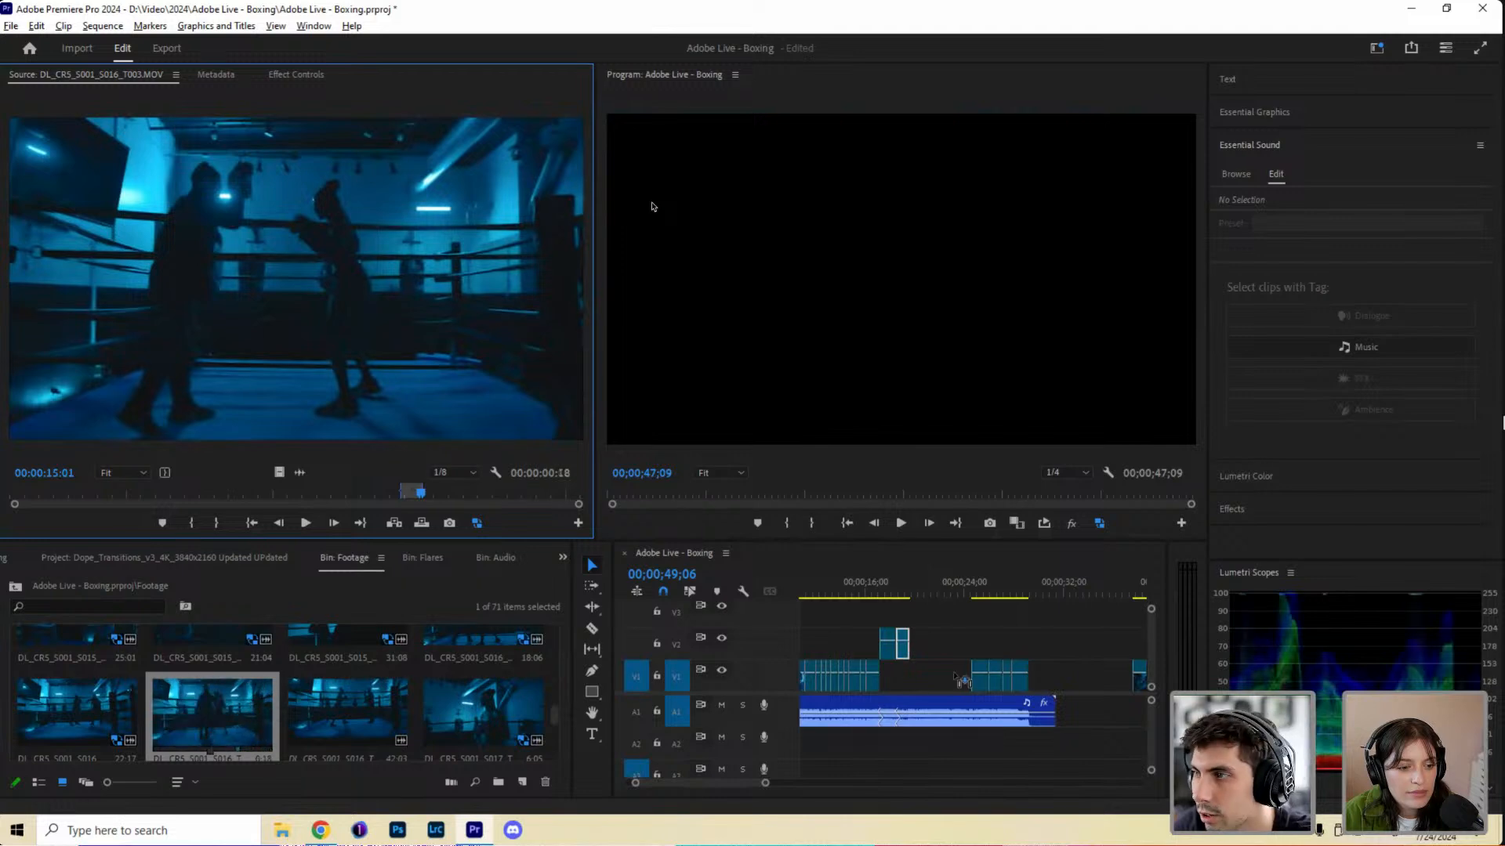
Place the marked wide ring punch on V2 near 00;00;36, past the music's end, and skim DL_CR5_S001_S016_T002.MOV in the Source Monitor.
{"action": "left_click_drag", "start_coordinate": [960, 679], "coordinate": [1116, 642]}
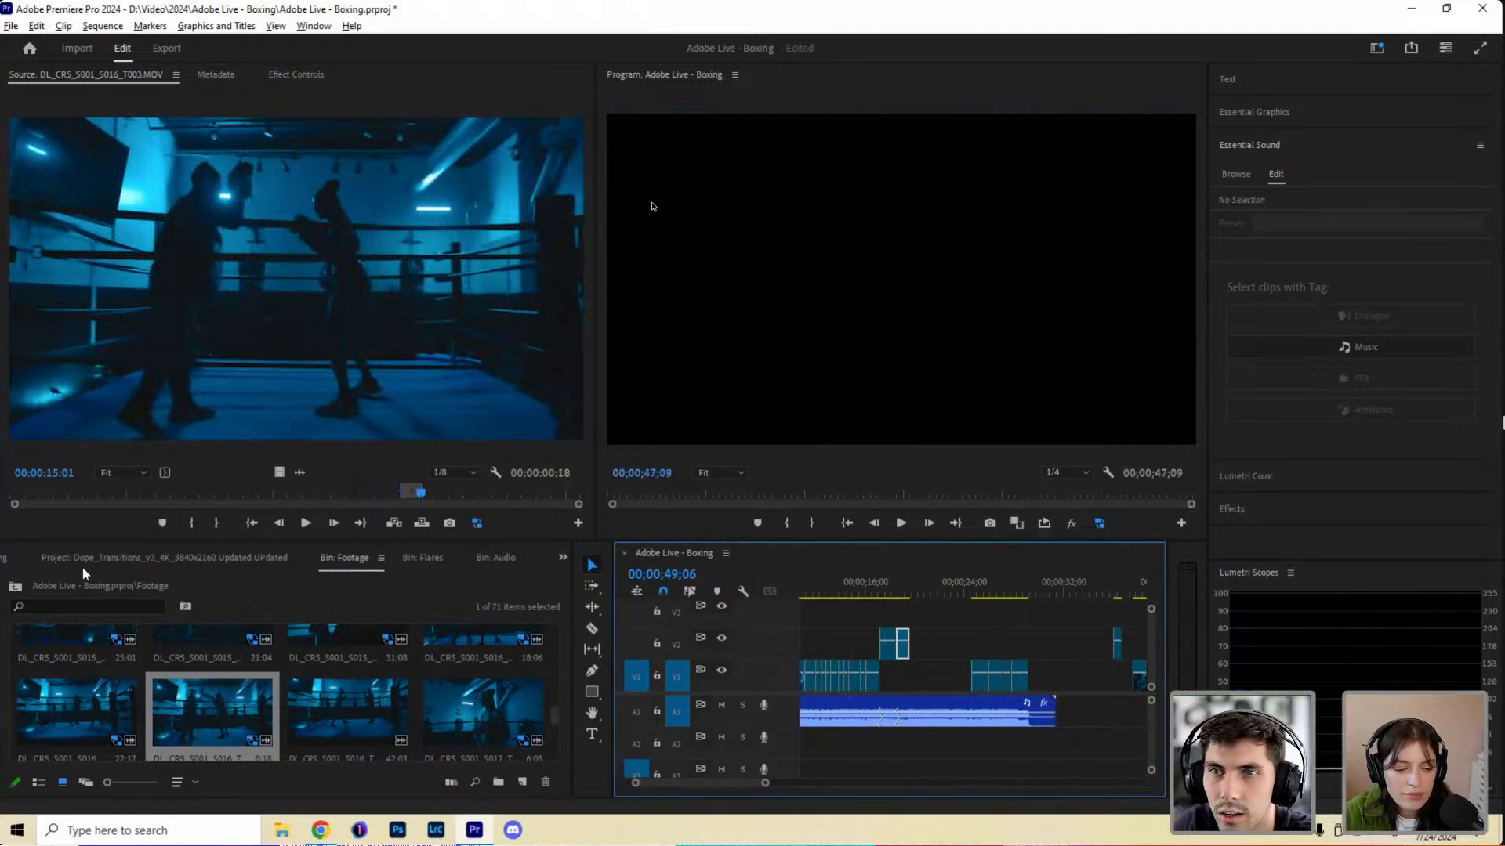
{"action": "double_click", "coordinate": [76, 709]}
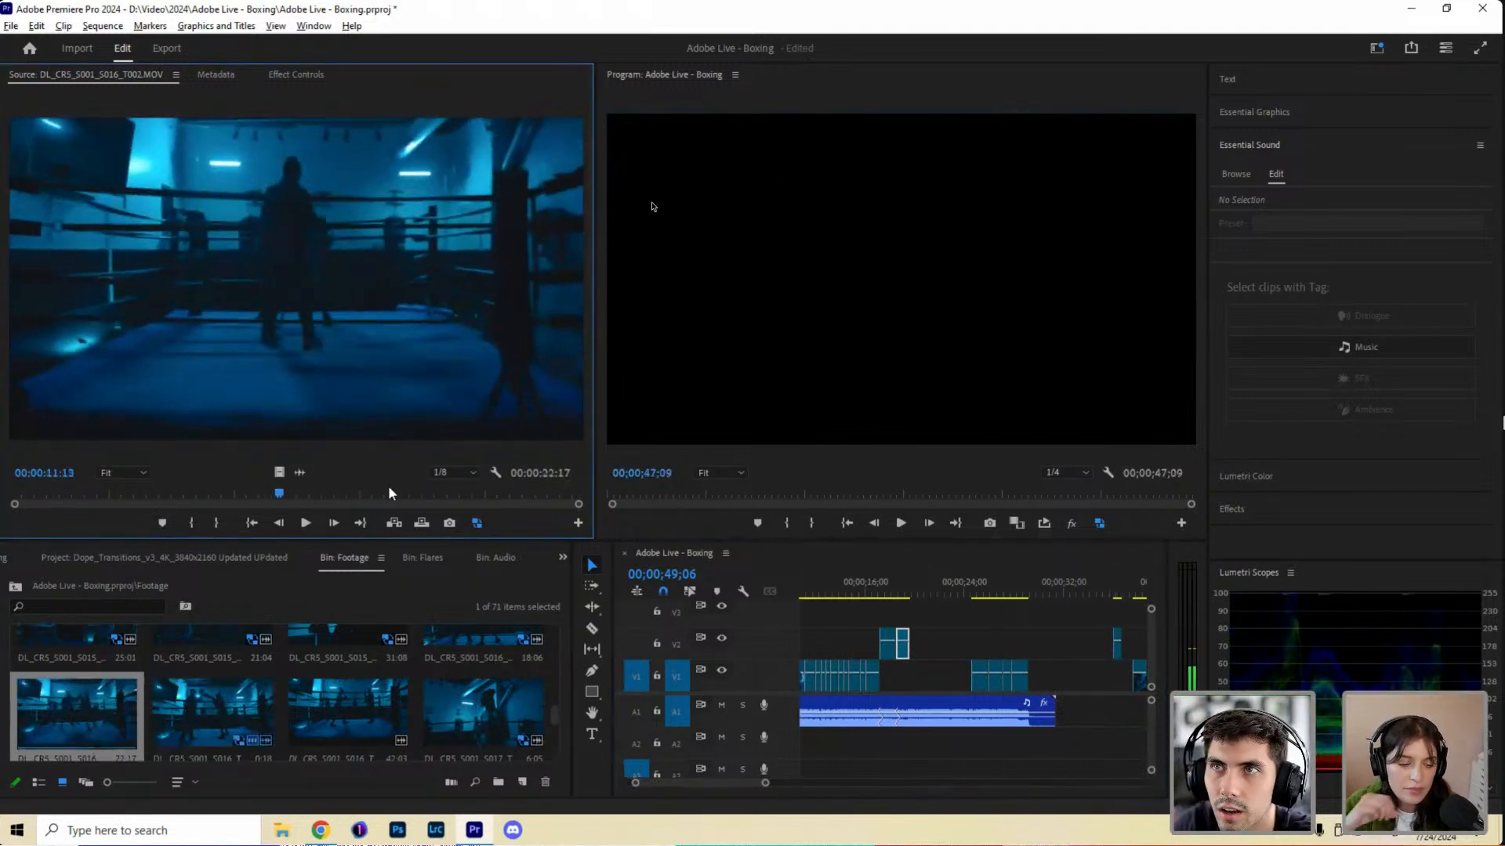
{"action": "left_click_drag", "start_coordinate": [390, 490], "coordinate": [499, 492]}
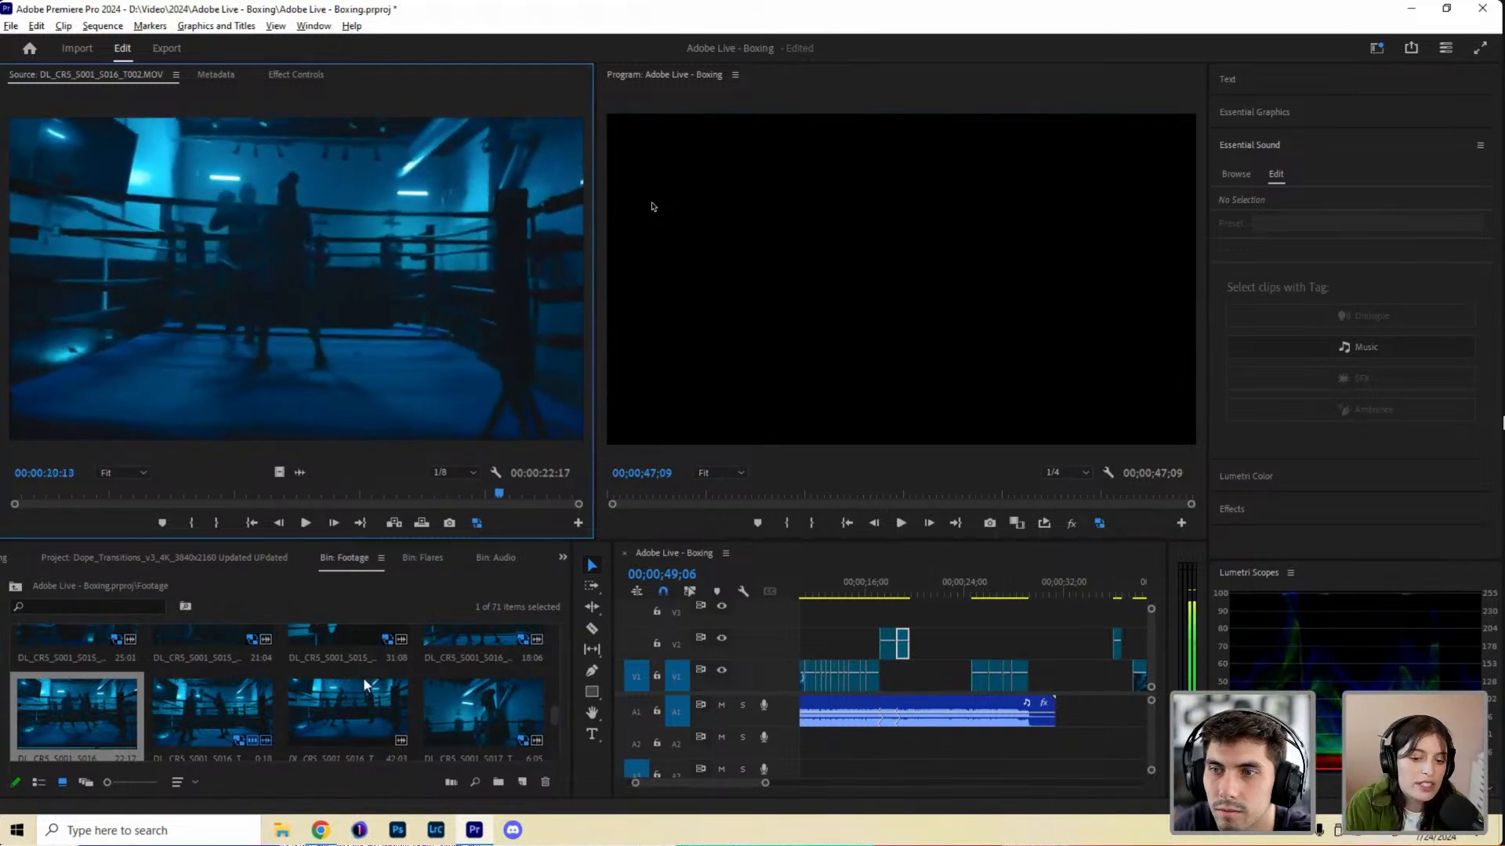
Load DL_CR5_S001_S016_T004.MOV in the Source Monitor and mark a 00:00:01:05 sparring exchange with the Out point at 00:00:36:03.
{"action": "double_click", "coordinate": [344, 710]}
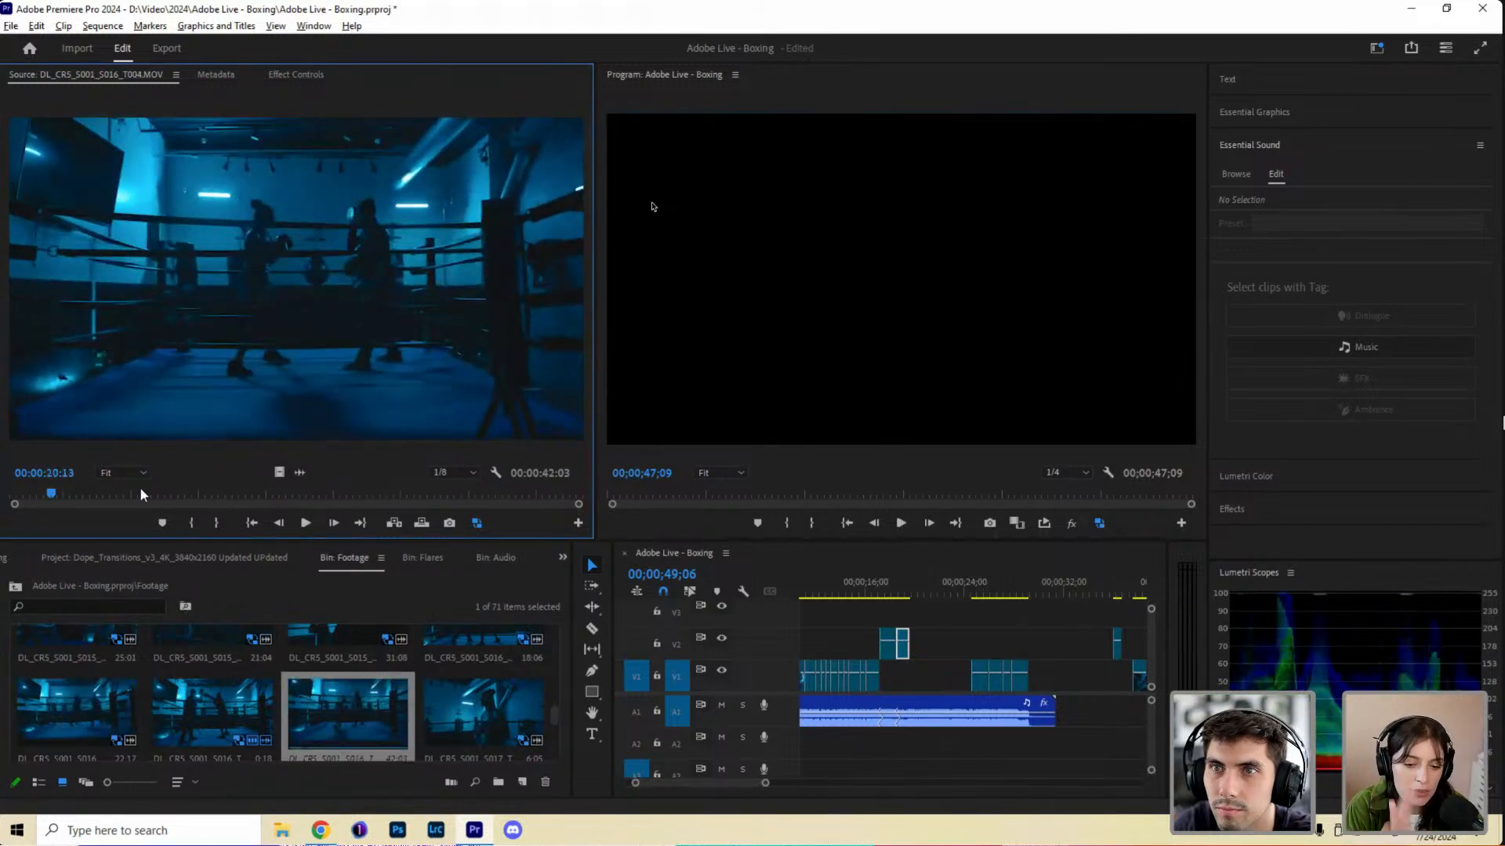
{"action": "left_click", "coordinate": [46, 493]}
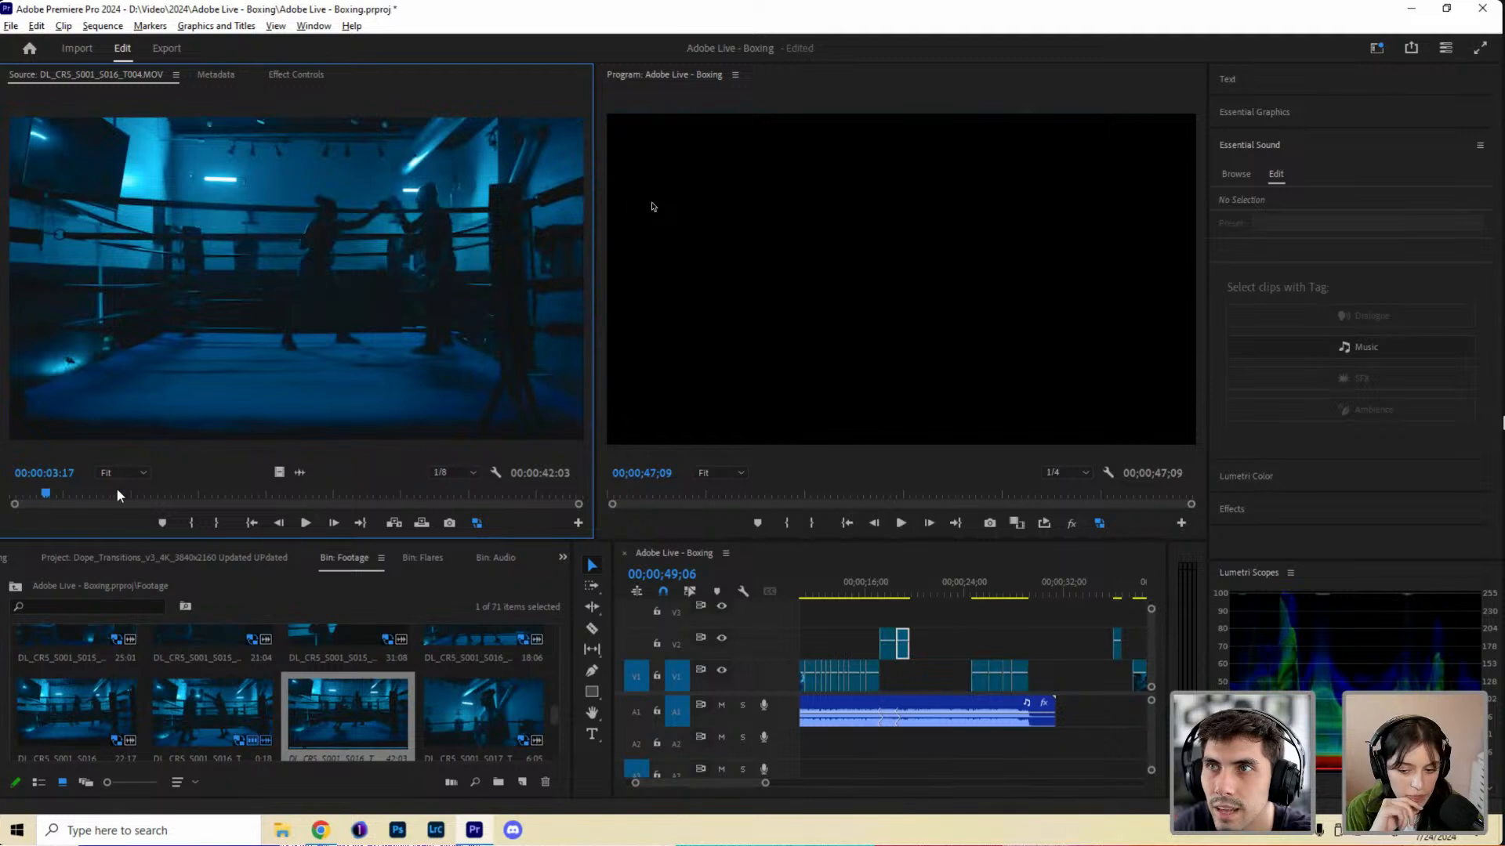
{"action": "left_click_drag", "start_coordinate": [118, 492], "coordinate": [449, 496]}
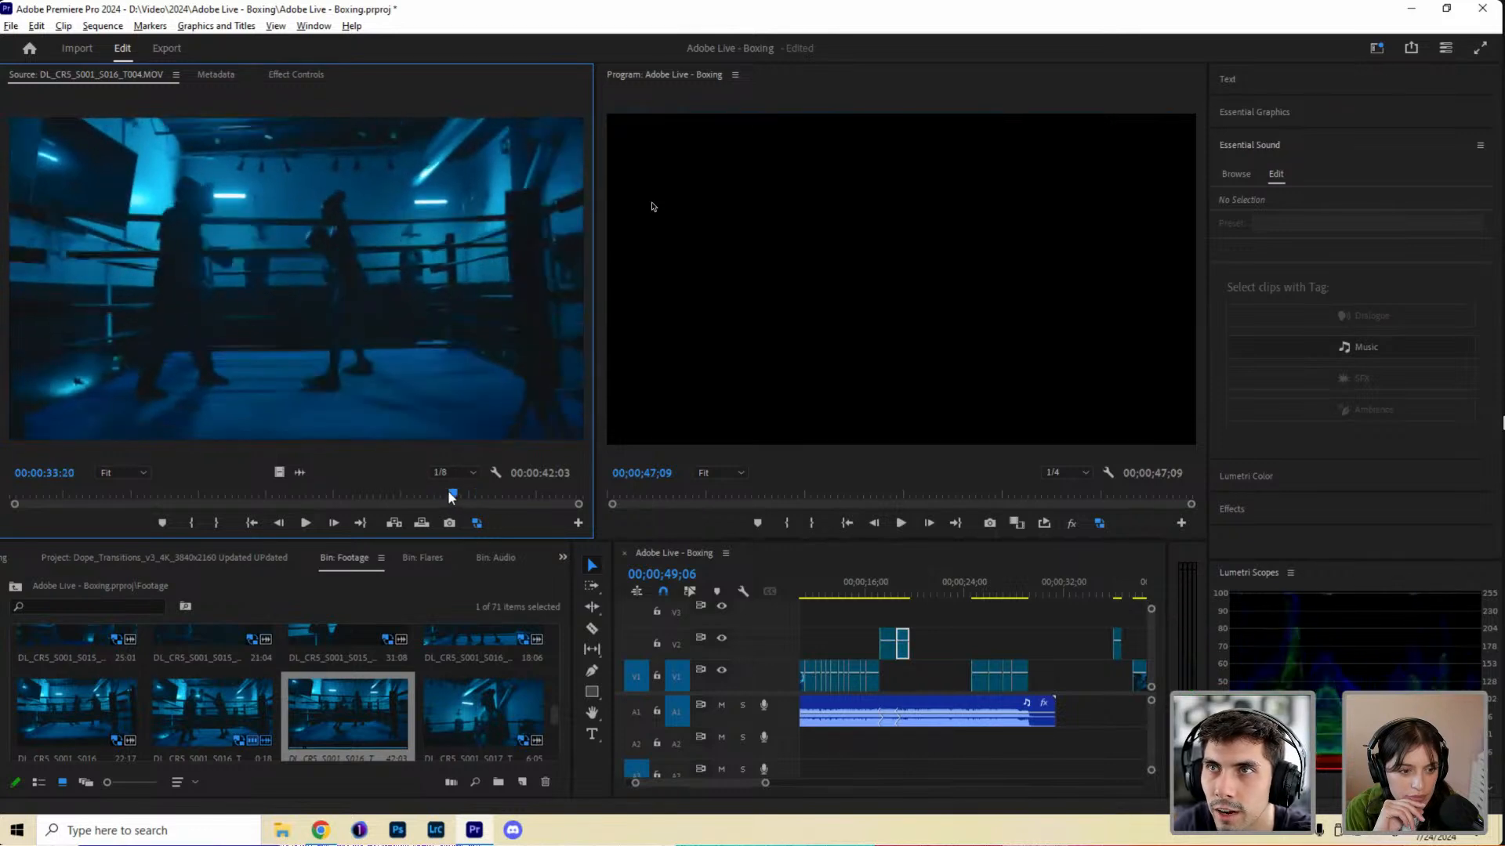
{"action": "key", "text": "i"}
{"action": "key", "text": "space"}
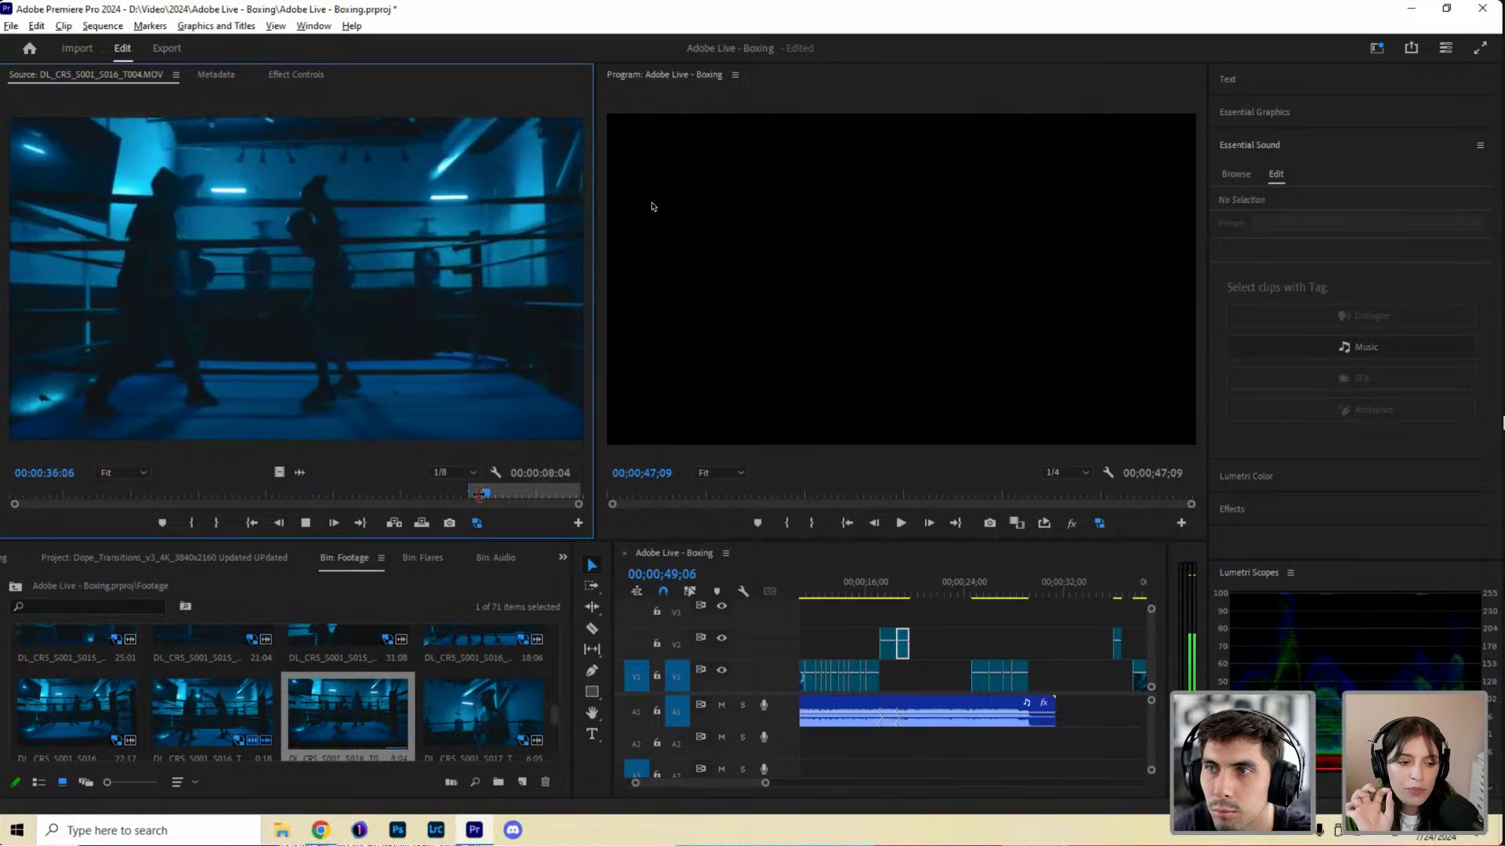
{"action": "left_click", "coordinate": [486, 493]}
{"action": "key", "text": "o"}
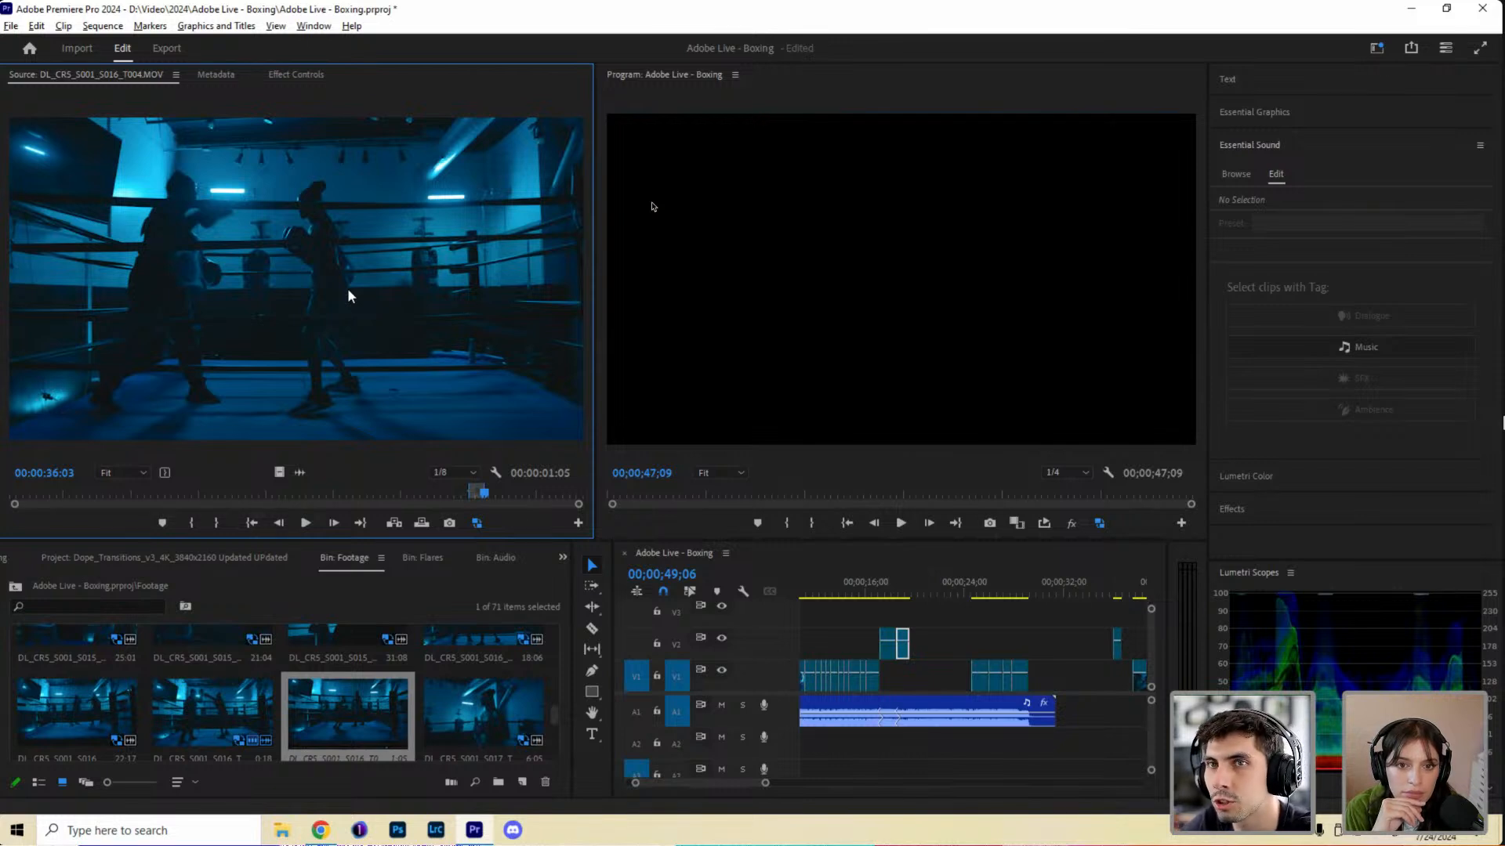
Review the marked sparring exchange and place it on V2 directly in front of the 18-frame wide ring punch.
{"action": "left_click", "coordinate": [464, 496]}
{"action": "key", "text": "space"}
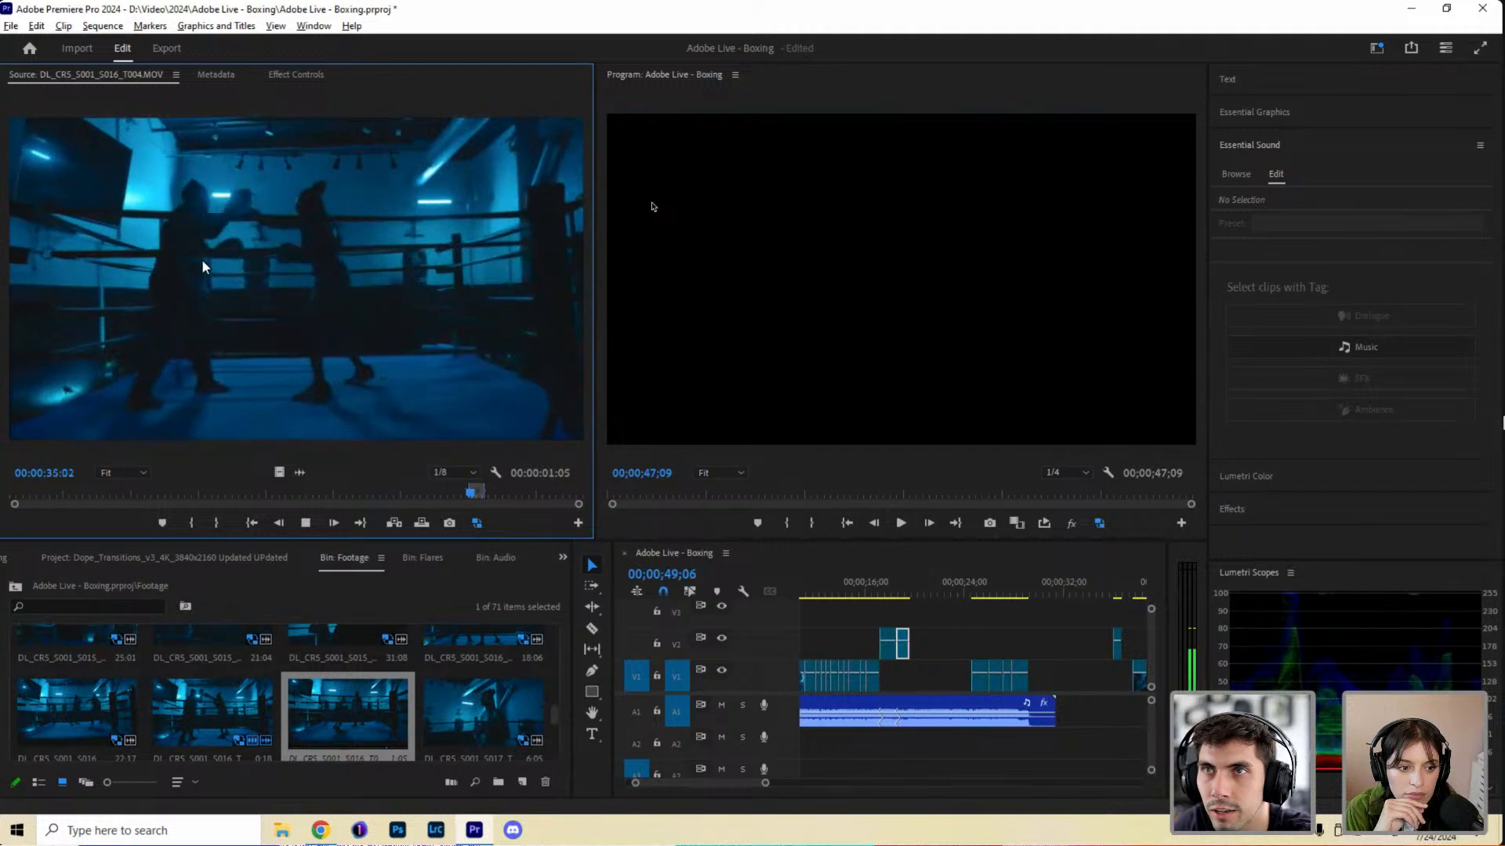
{"action": "key", "text": "space"}
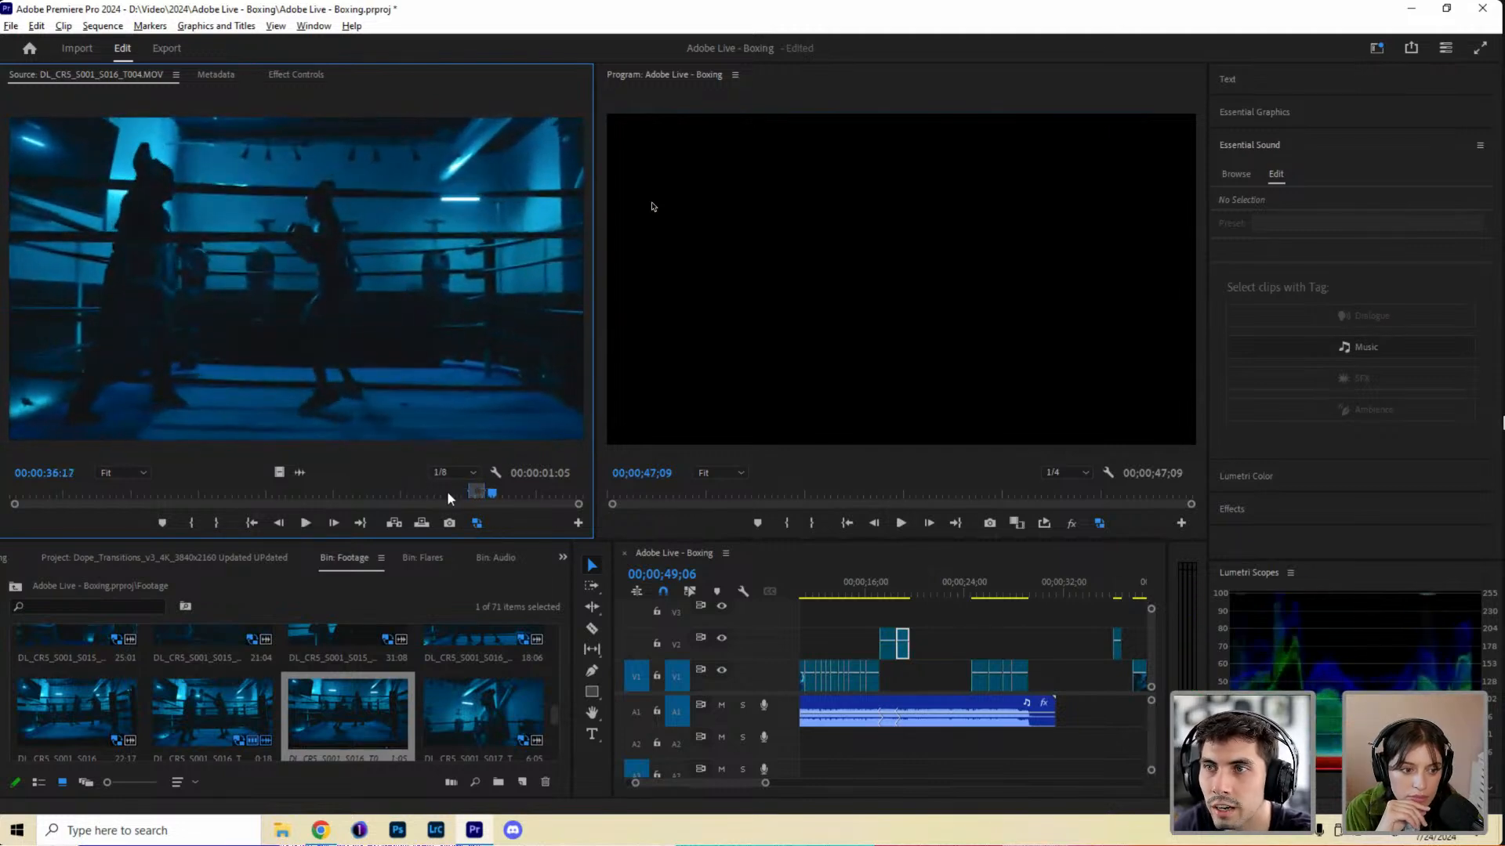
{"action": "left_click", "coordinate": [458, 492]}
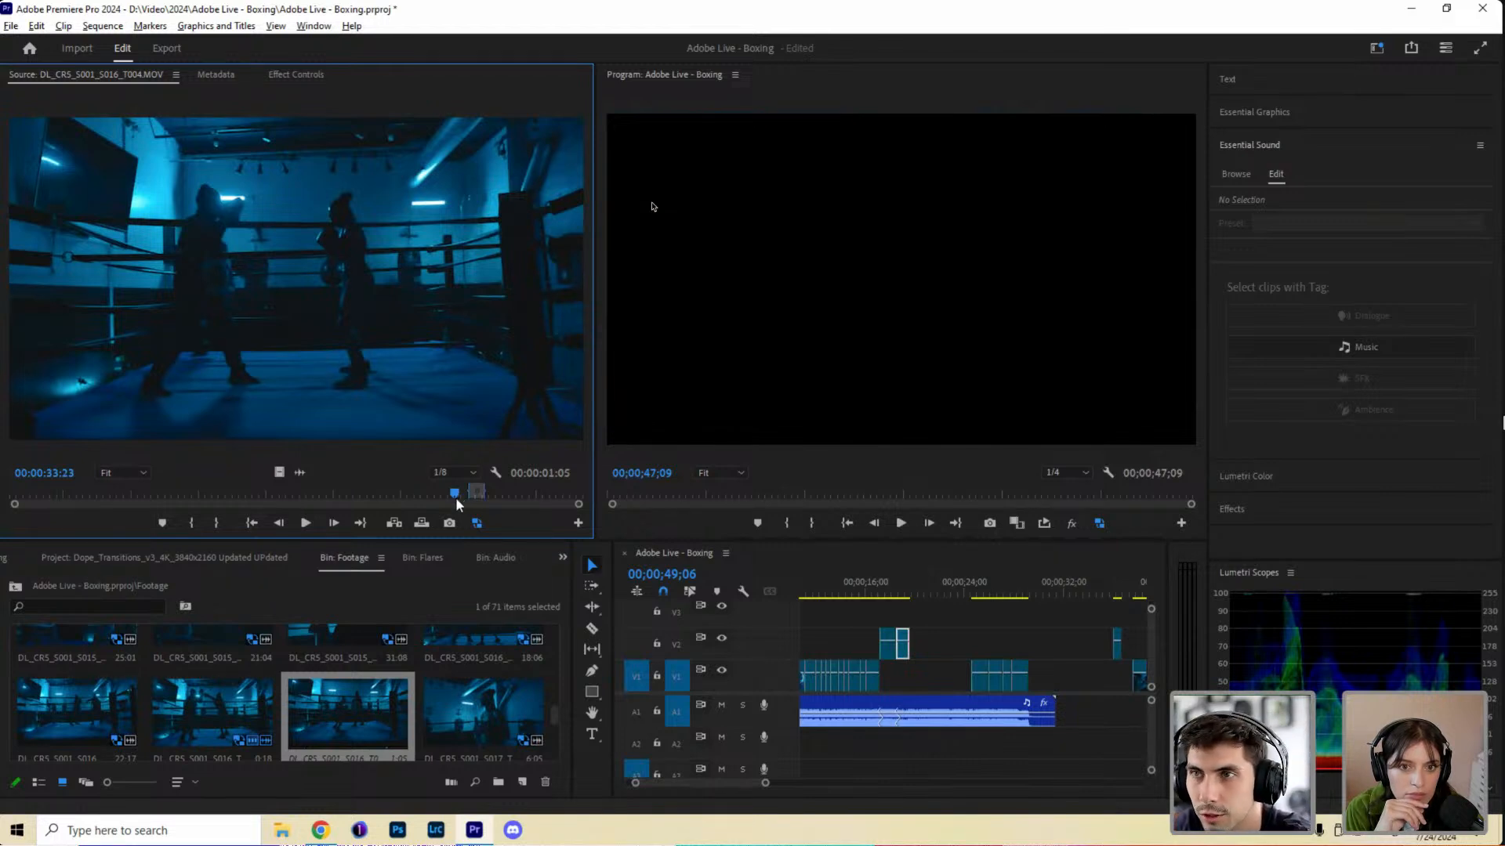
{"action": "left_click_drag", "start_coordinate": [454, 497], "coordinate": [479, 508]}
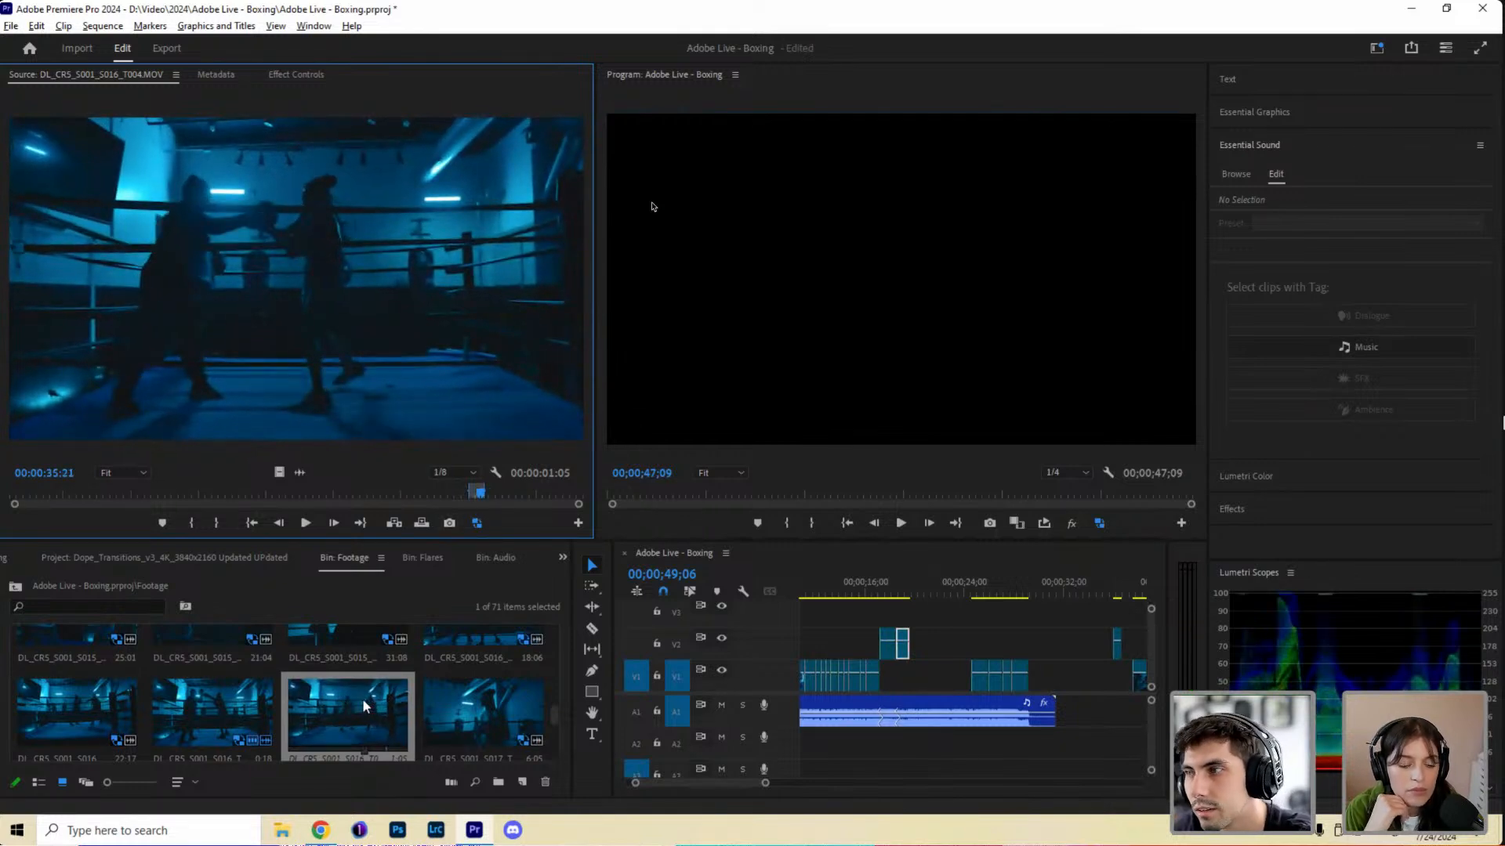
{"action": "left_click_drag", "start_coordinate": [362, 698], "coordinate": [1097, 649]}
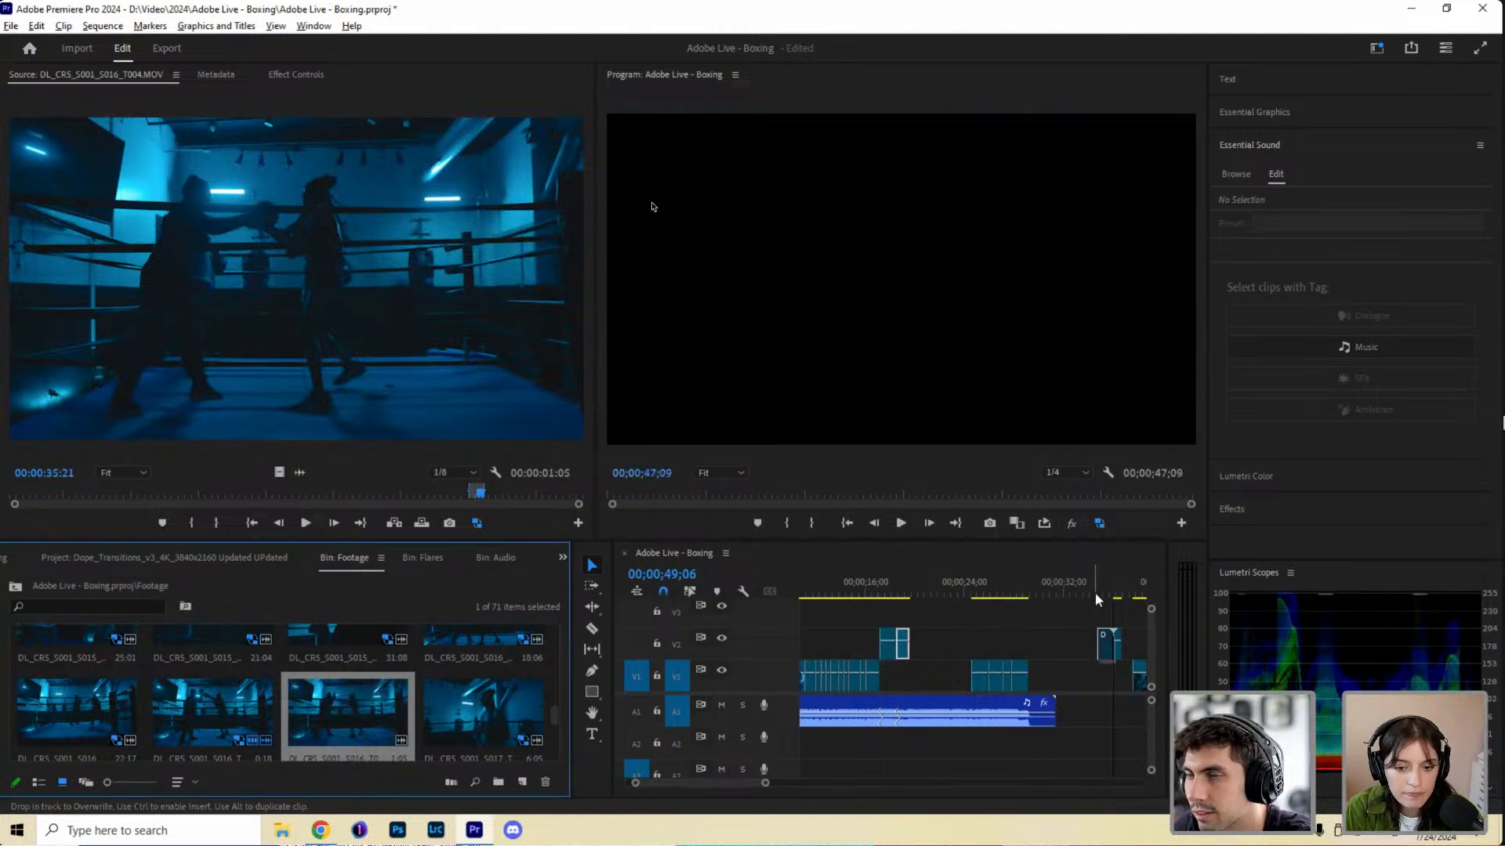
Enlarge the bin and timeline area, and load the close-up fighter clip DL_CR5_S001_S018_T001.MOV into the Source Monitor.
{"action": "scroll", "coordinate": [316, 691], "scroll_direction": "up", "scroll_amount": 1}
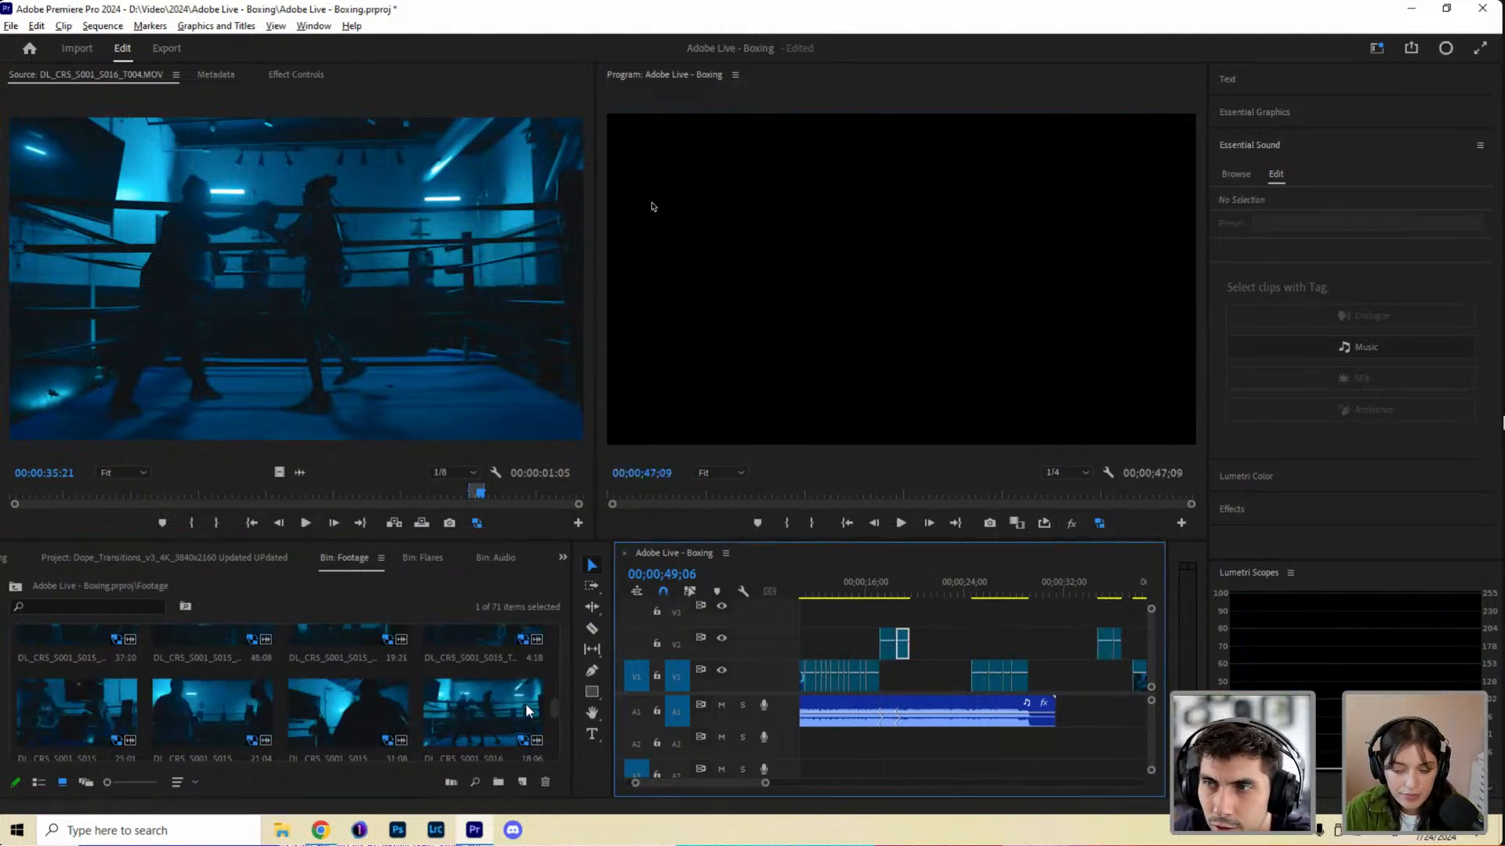
{"action": "left_click_drag", "start_coordinate": [554, 539], "coordinate": [554, 453]}
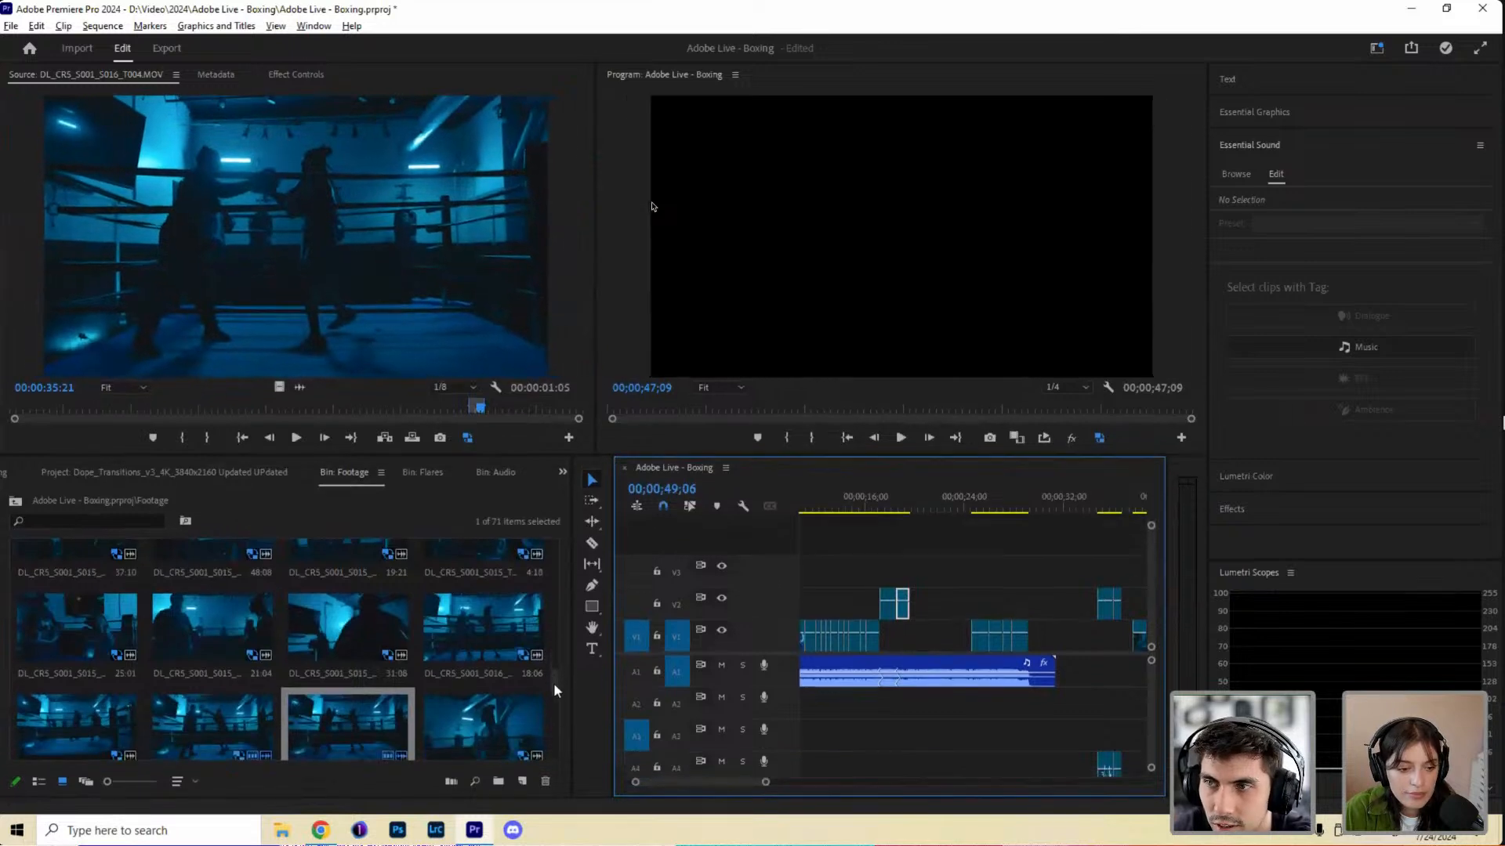
{"action": "scroll", "coordinate": [557, 693], "scroll_direction": "down", "scroll_amount": 1}
{"action": "scroll", "coordinate": [558, 699], "scroll_direction": "down", "scroll_amount": 1}
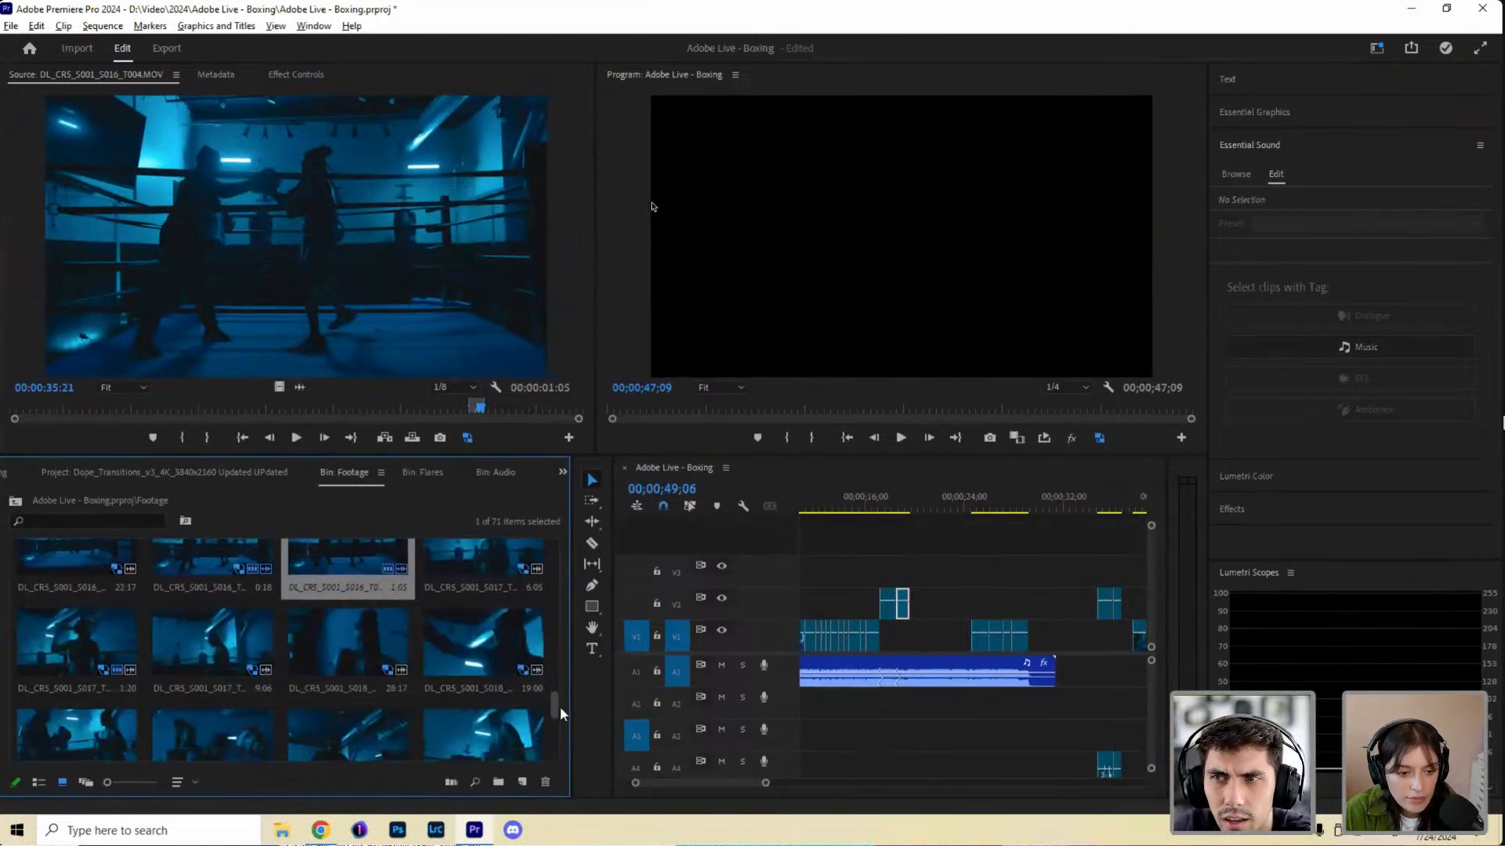
{"action": "double_click", "coordinate": [352, 639]}
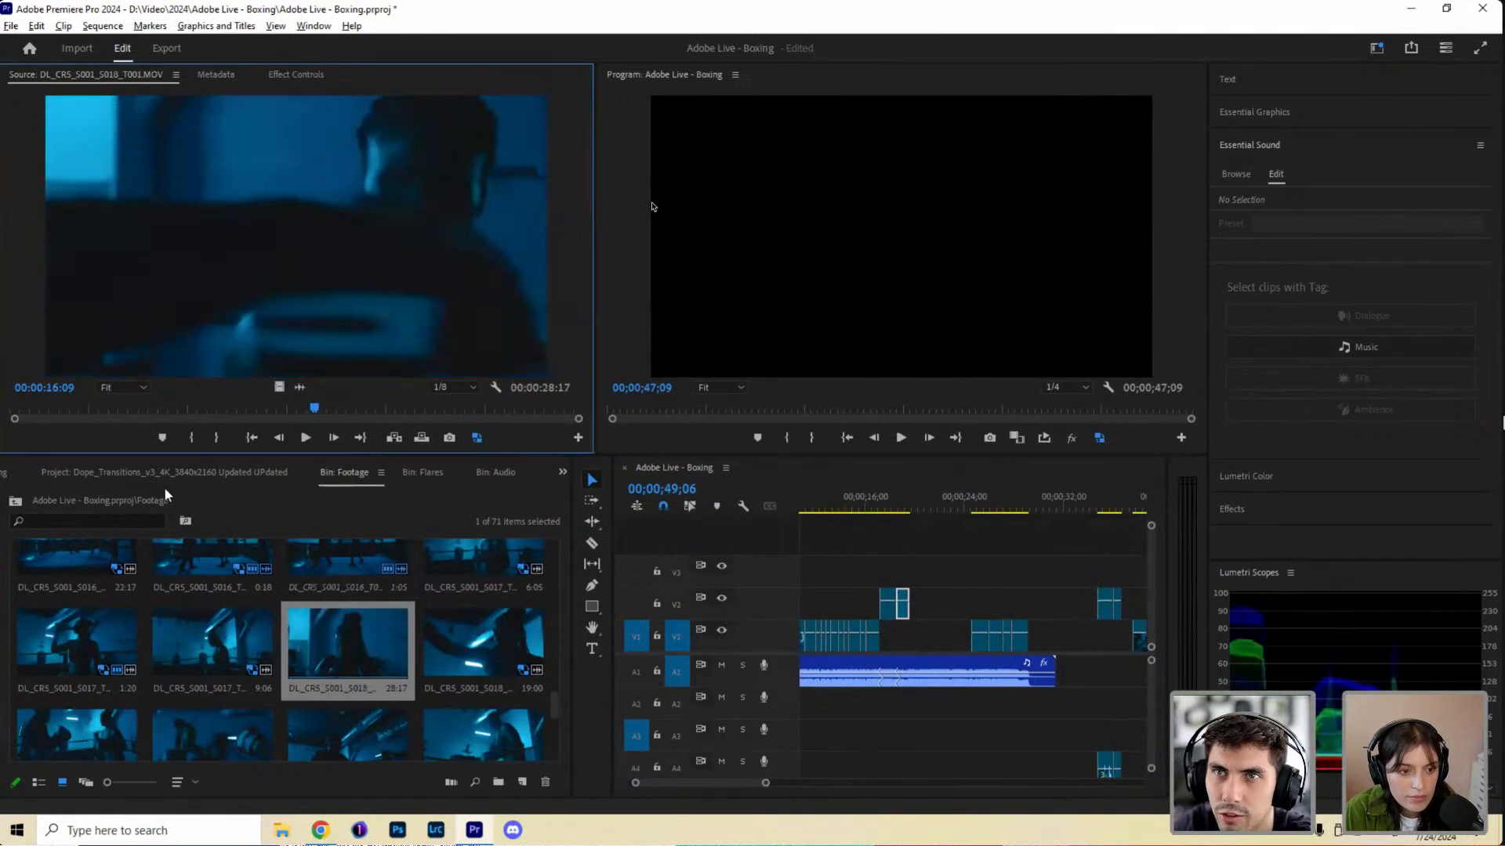
Mark a 00:00:01:01 piece of the close-up with the Out point at 00:00:20:08, and place it on V2 directly before the two ring clips.
{"action": "left_click", "coordinate": [65, 407]}
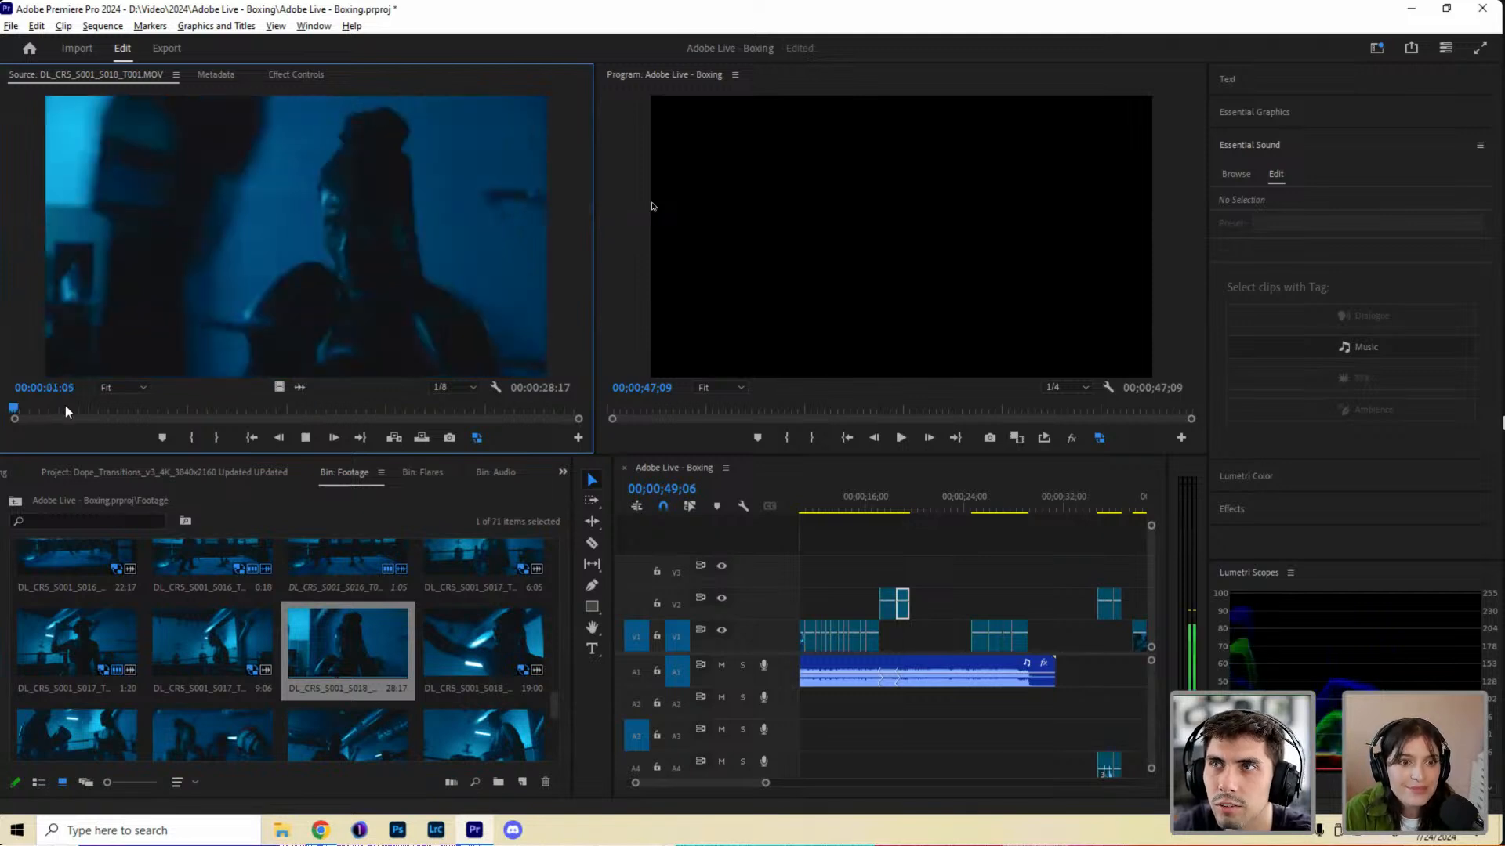
{"action": "key", "text": "space"}
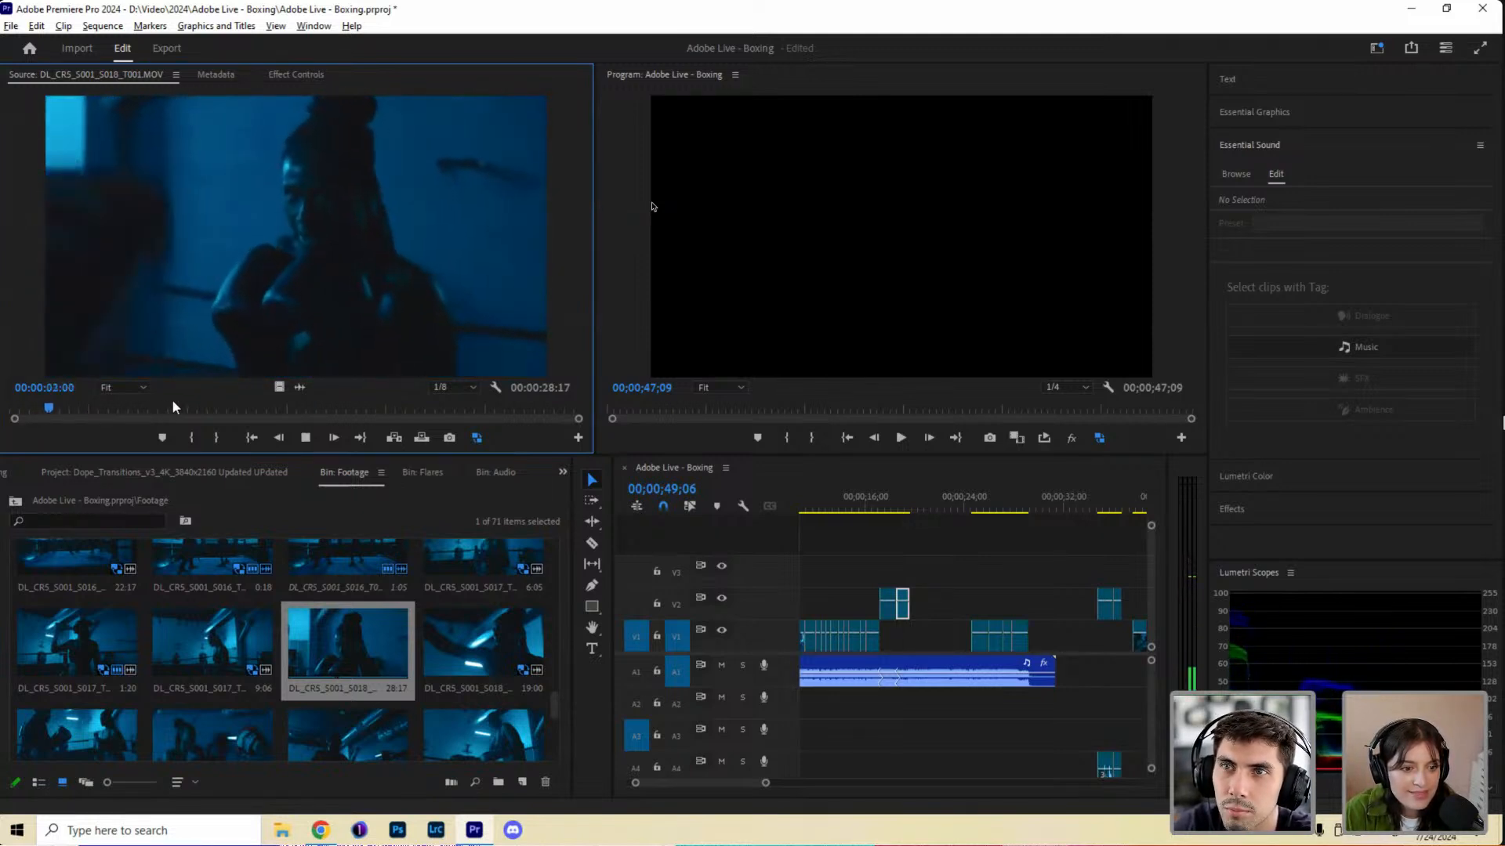
{"action": "left_click_drag", "start_coordinate": [172, 400], "coordinate": [350, 401]}
{"action": "key", "text": "space"}
{"action": "key", "text": "i"}
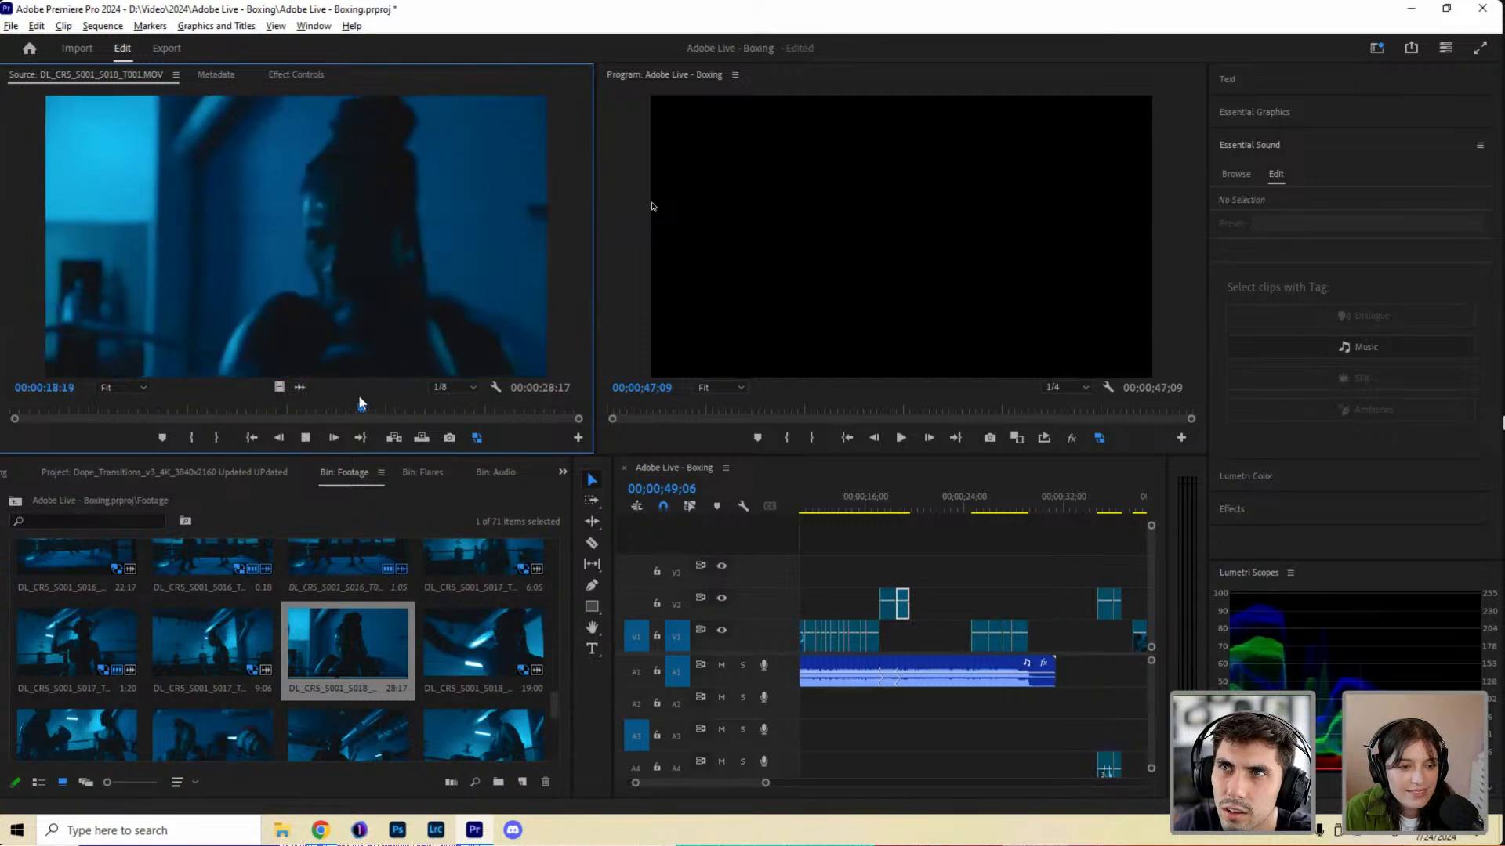
{"action": "key", "text": "space"}
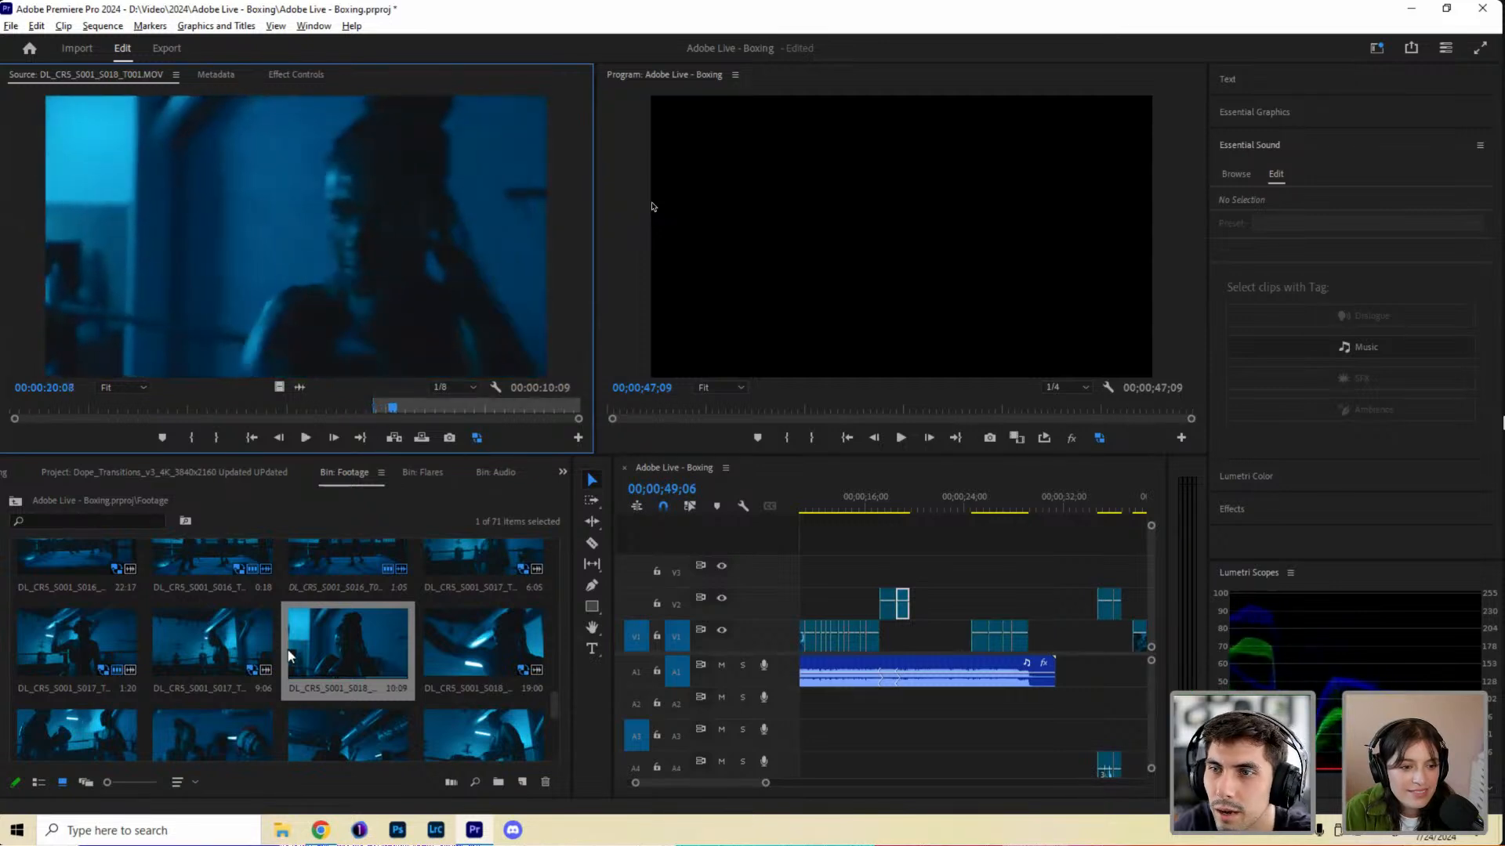
{"action": "key", "text": "o"}
{"action": "left_click_drag", "start_coordinate": [348, 643], "coordinate": [1078, 609]}
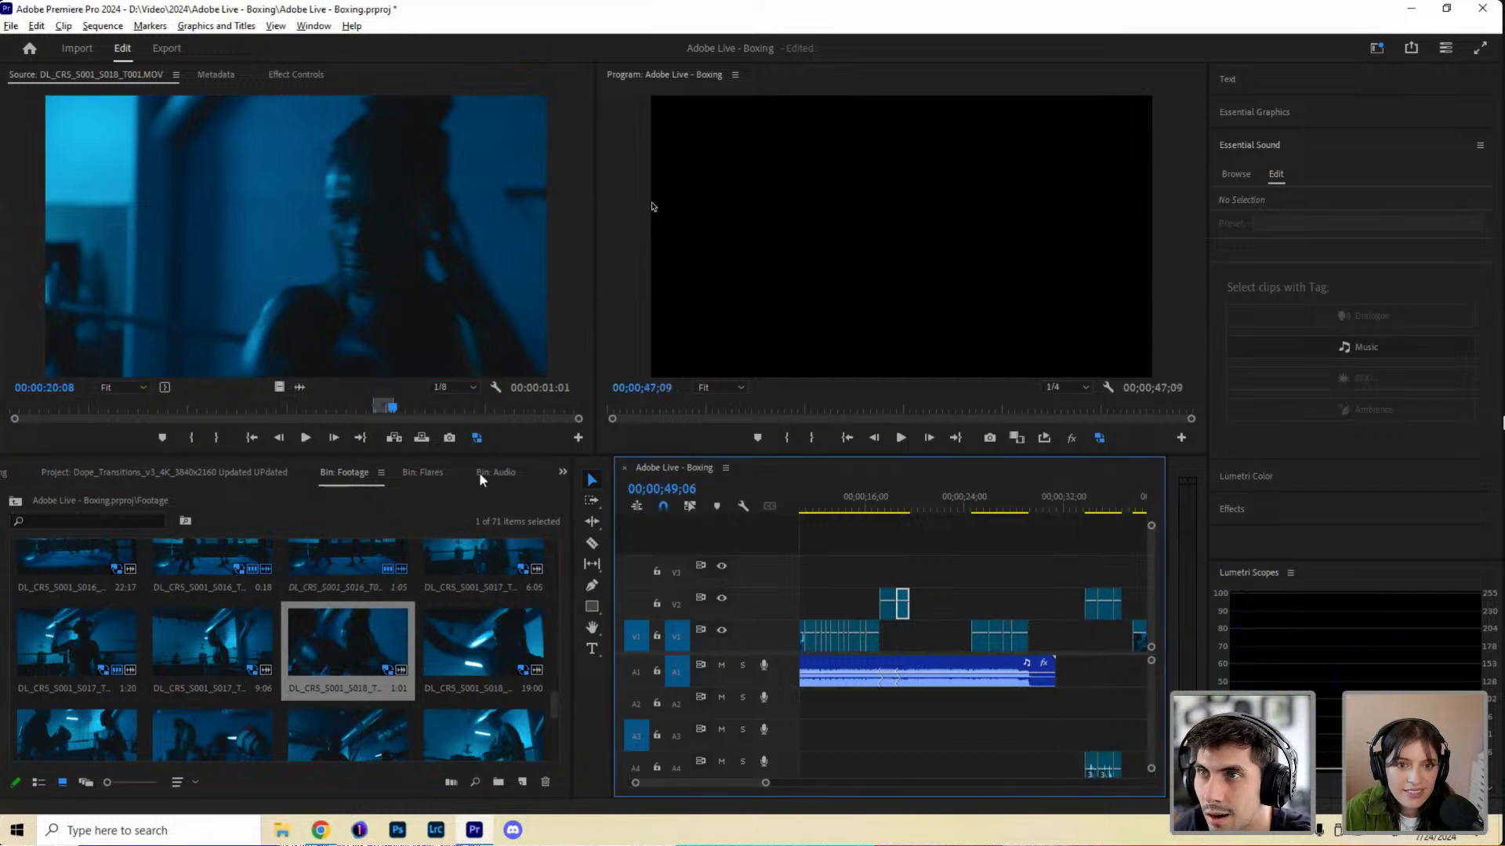
Skim the rest of the close-up clip and DL_CR5_S001_S017_T003.MOV for further usable punches.
{"action": "left_click", "coordinate": [405, 405]}
{"action": "key", "text": "space"}
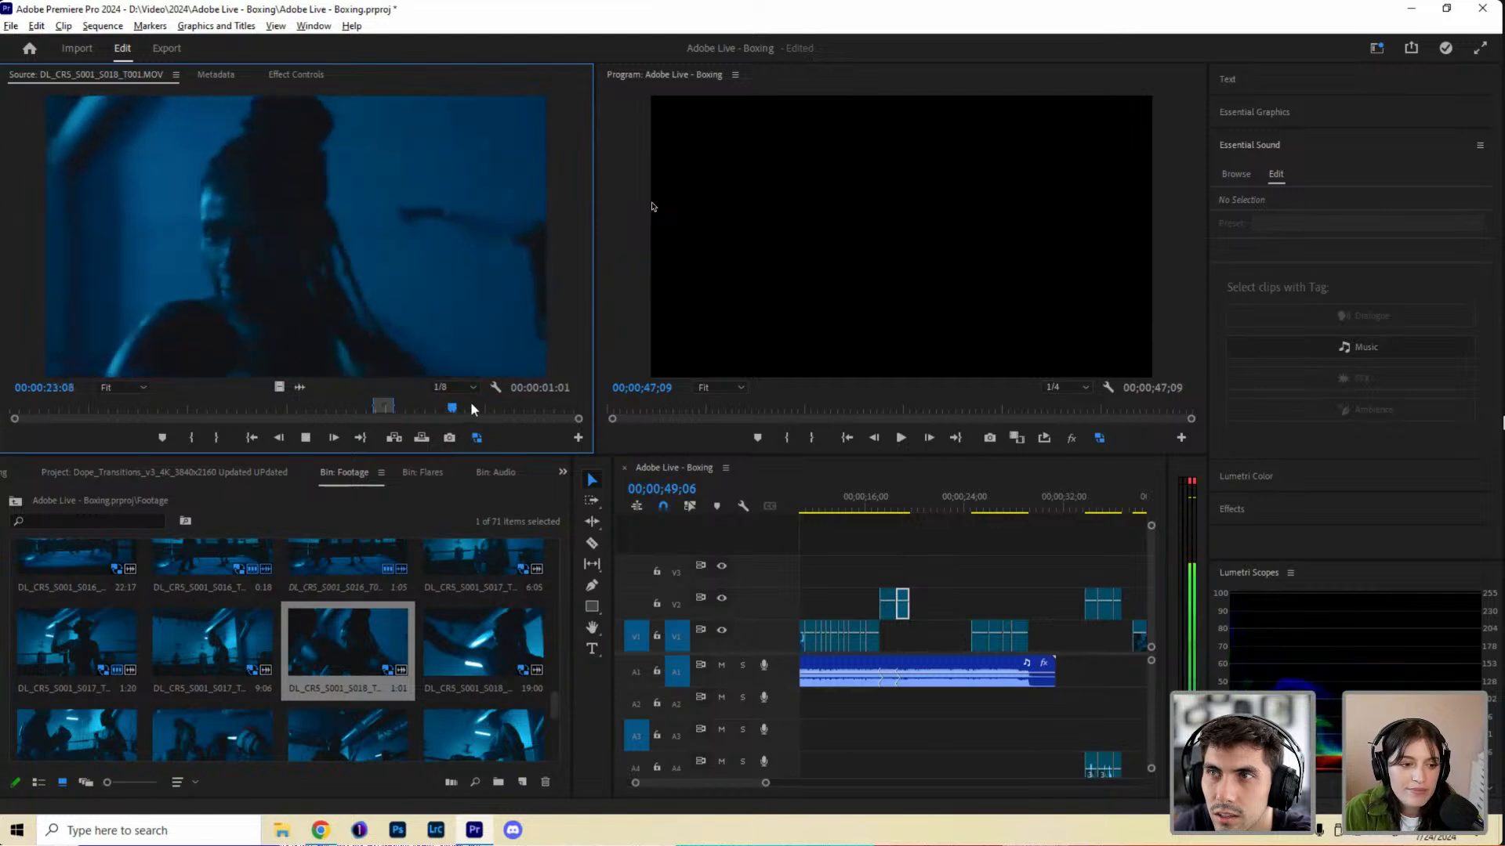
{"action": "left_click_drag", "start_coordinate": [471, 403], "coordinate": [532, 403]}
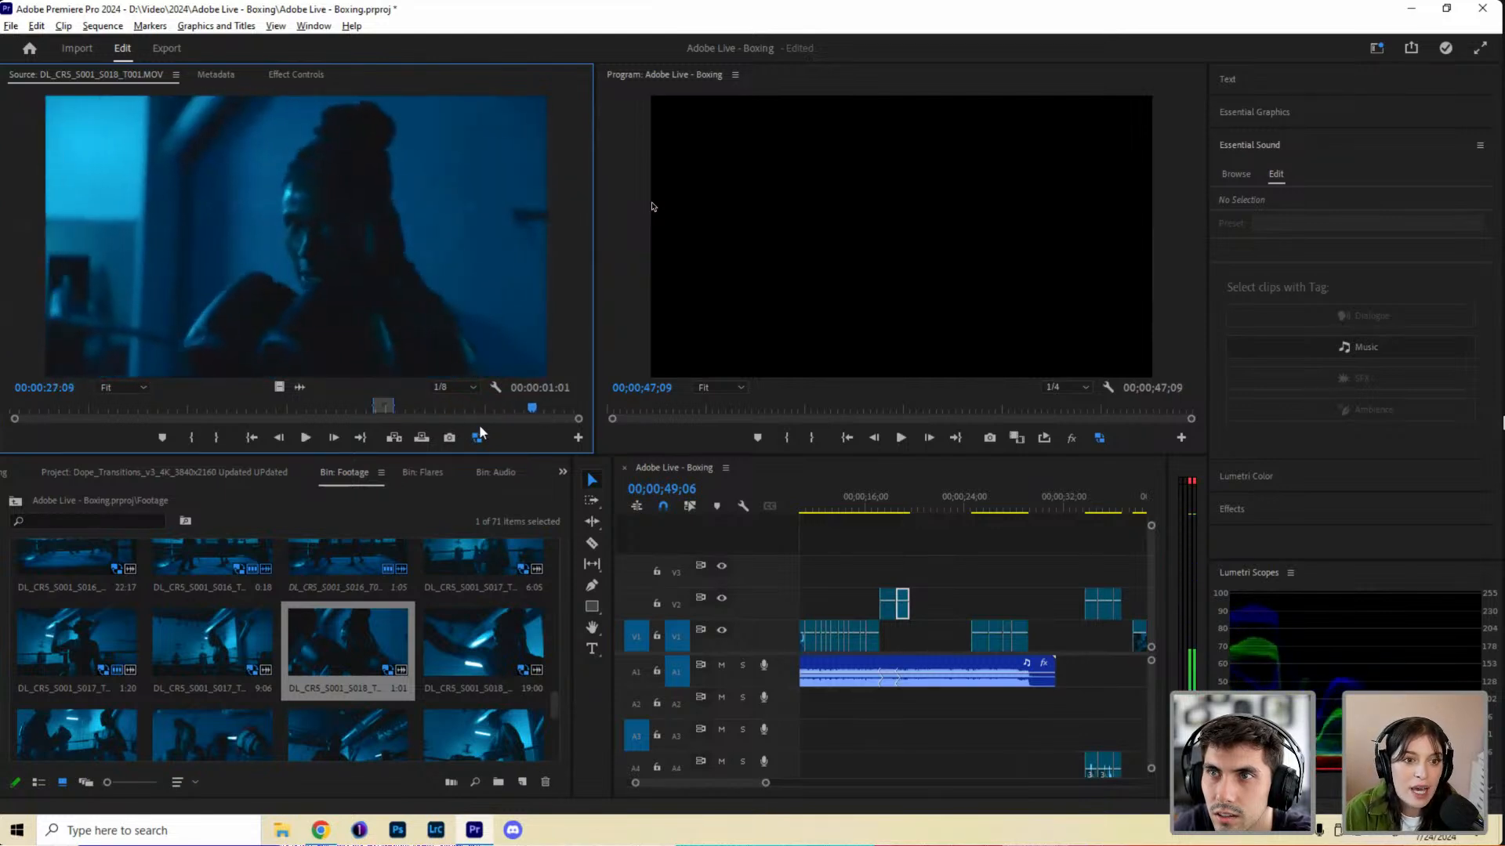
{"action": "left_click_drag", "start_coordinate": [162, 403], "coordinate": [293, 406]}
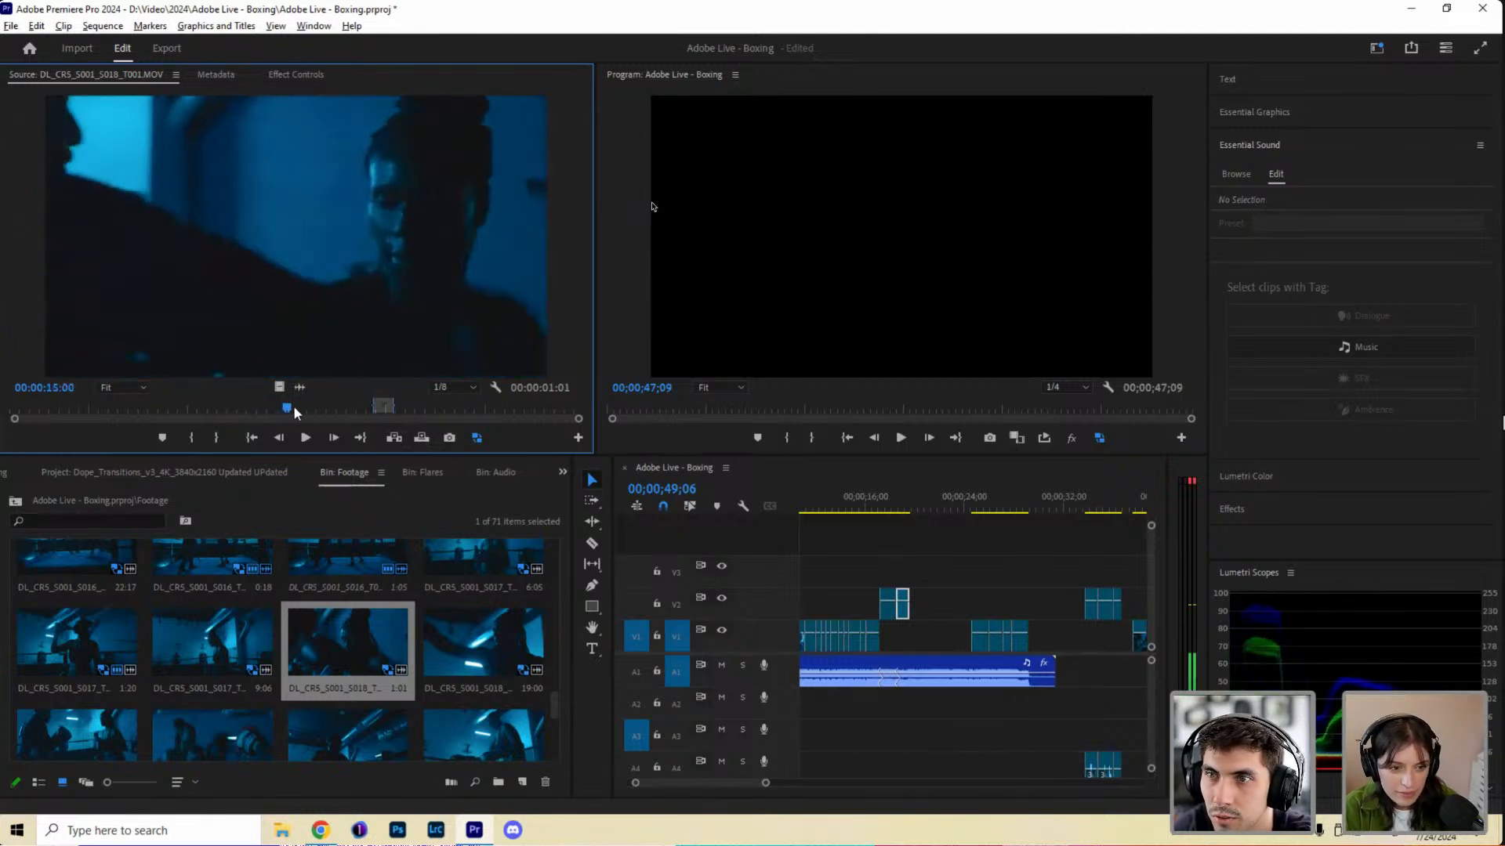
{"action": "double_click", "coordinate": [223, 624]}
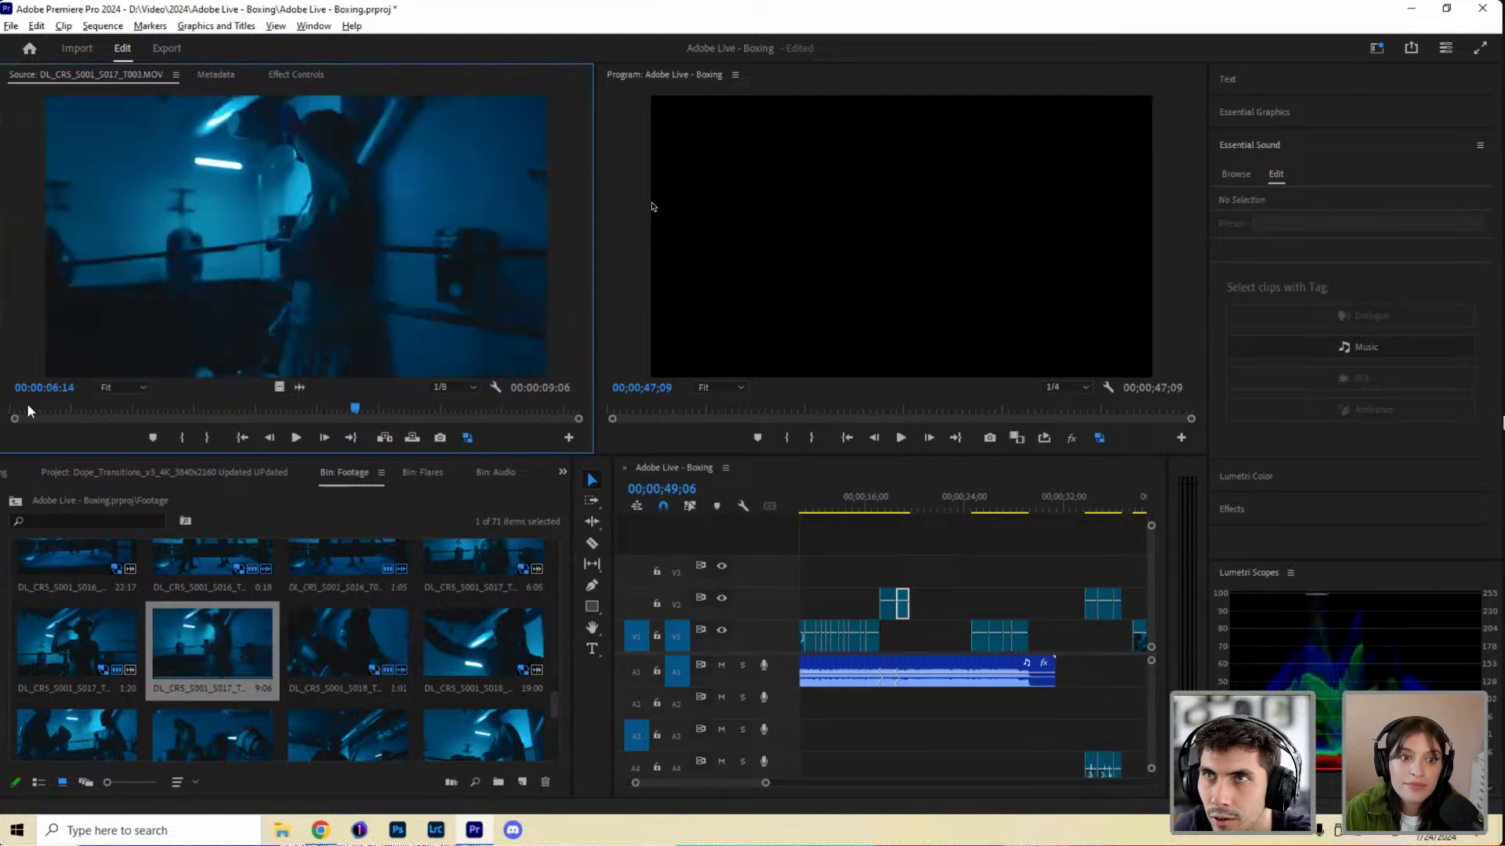
{"action": "left_click_drag", "start_coordinate": [28, 407], "coordinate": [286, 406]}
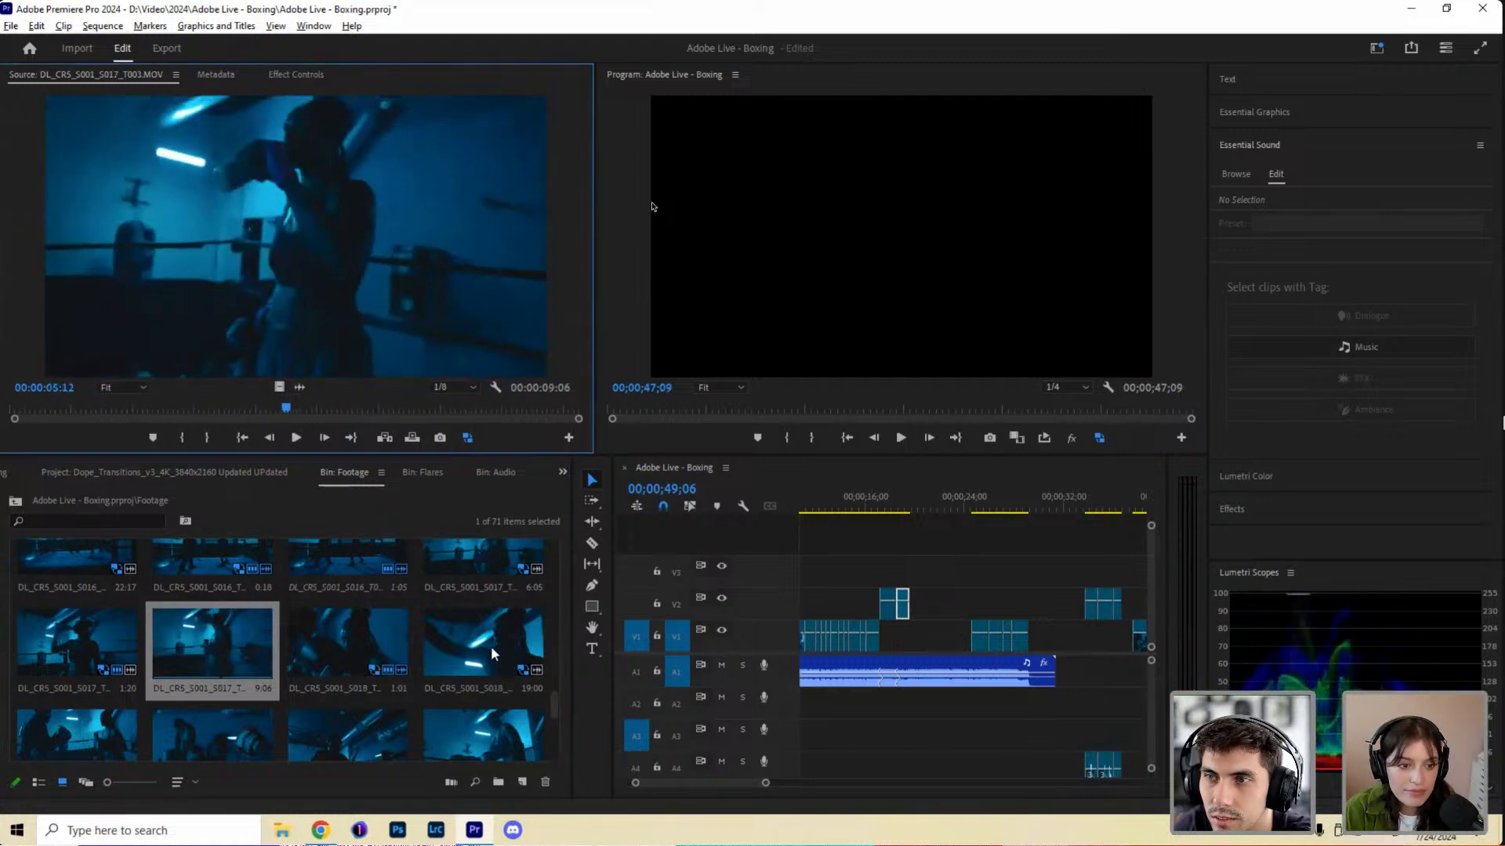
Load DL_CR5_S001_S018_T002.MOV in the Source Monitor and mark a 22-frame punch with the Out point at 00:00:09:17.
{"action": "double_click", "coordinate": [452, 656]}
{"action": "left_click_drag", "start_coordinate": [23, 409], "coordinate": [241, 406]}
{"action": "key", "text": "space"}
{"action": "key", "text": "i"}
{"action": "key", "text": "o"}
{"action": "key", "text": "space"}
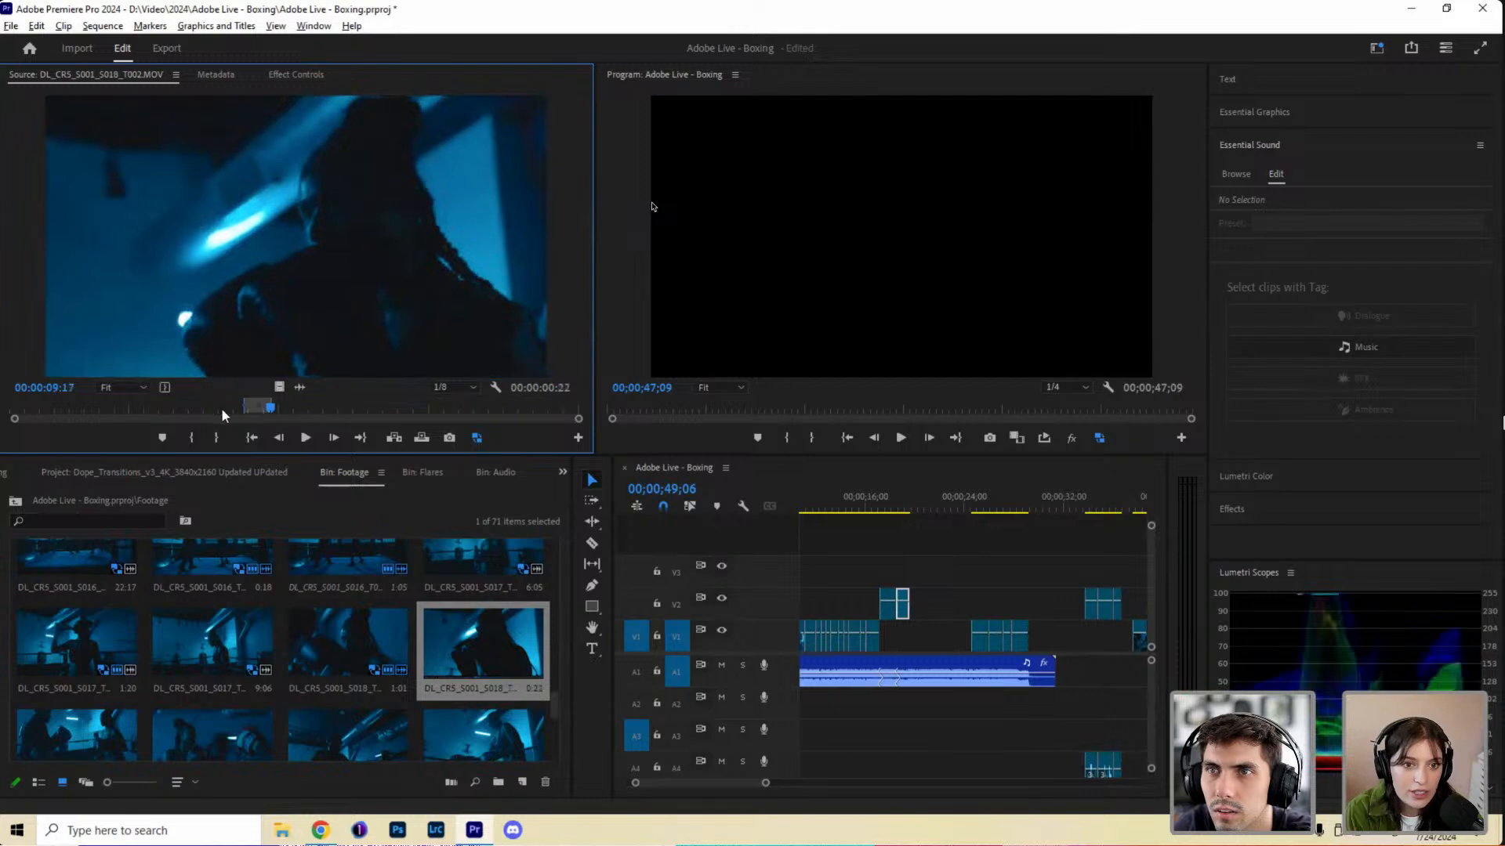
Re-mark the close-up punch as 22 frames with the Out point at 00:00:09:12, and place it on V2 ahead of the three collected clips.
{"action": "key", "text": "j"}
{"action": "key", "text": "i"}
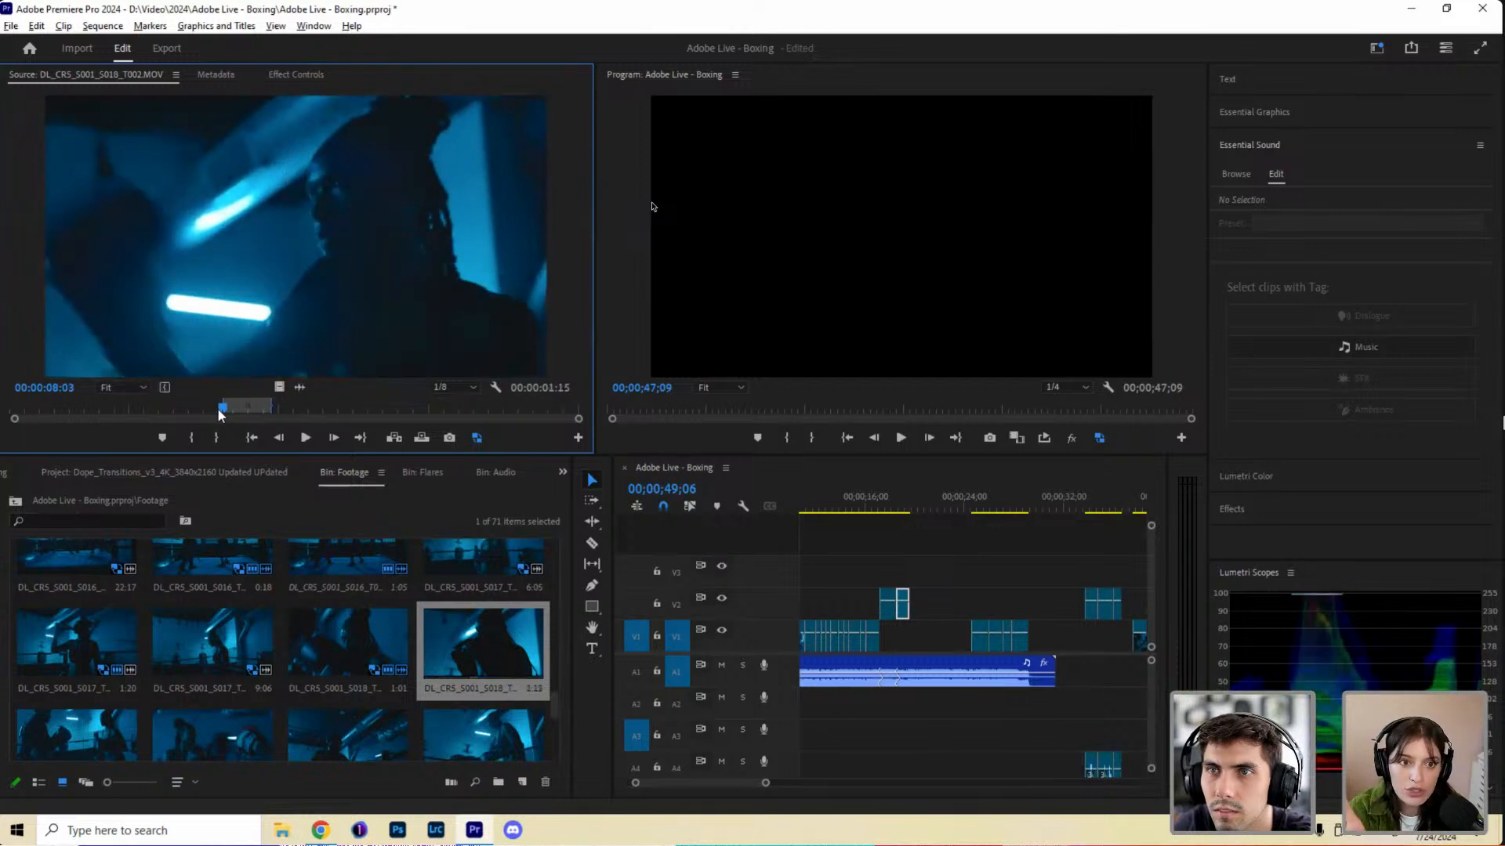
{"action": "left_click_drag", "start_coordinate": [218, 407], "coordinate": [265, 407]}
{"action": "key", "text": "i"}
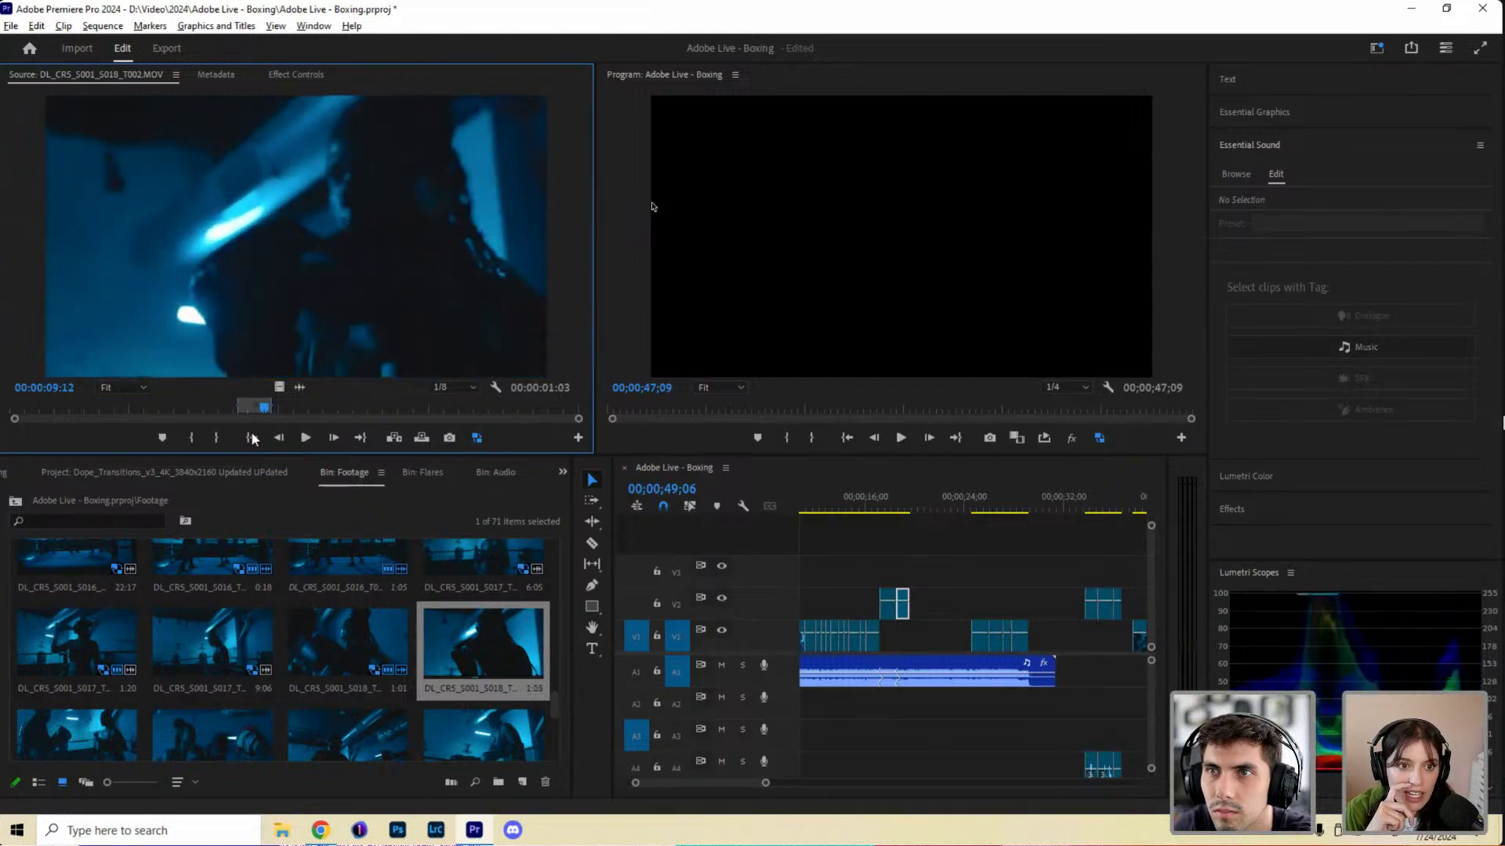
{"action": "left_click_drag", "start_coordinate": [485, 659], "coordinate": [1072, 605]}
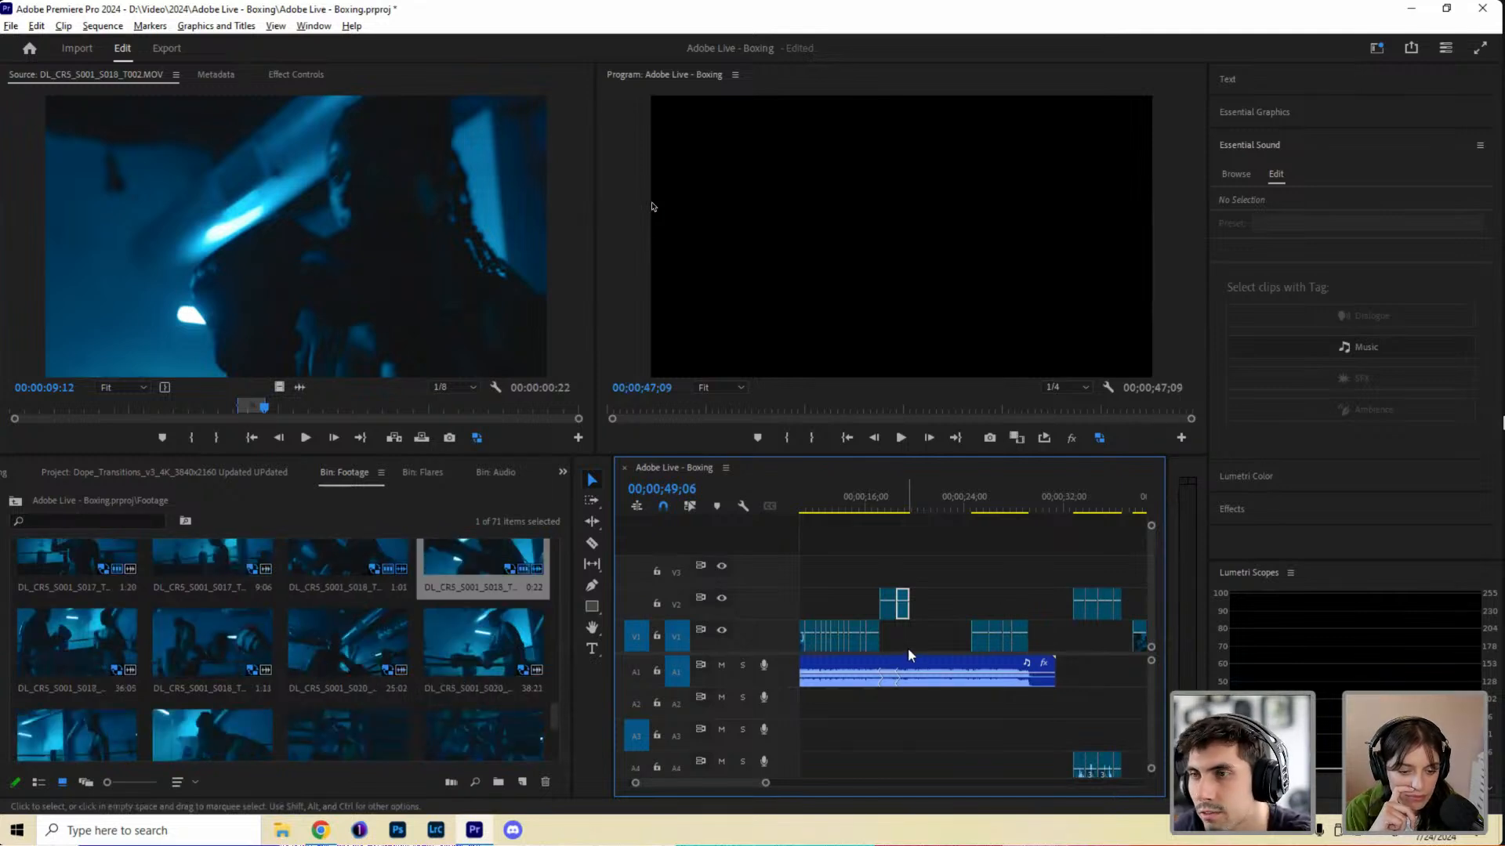
Play back the collected sparring clips on V2 up to 00;00;36;10 and select the ring exchange just before the last clip.
{"action": "scroll", "coordinate": [553, 713], "scroll_direction": "down", "scroll_amount": 3}
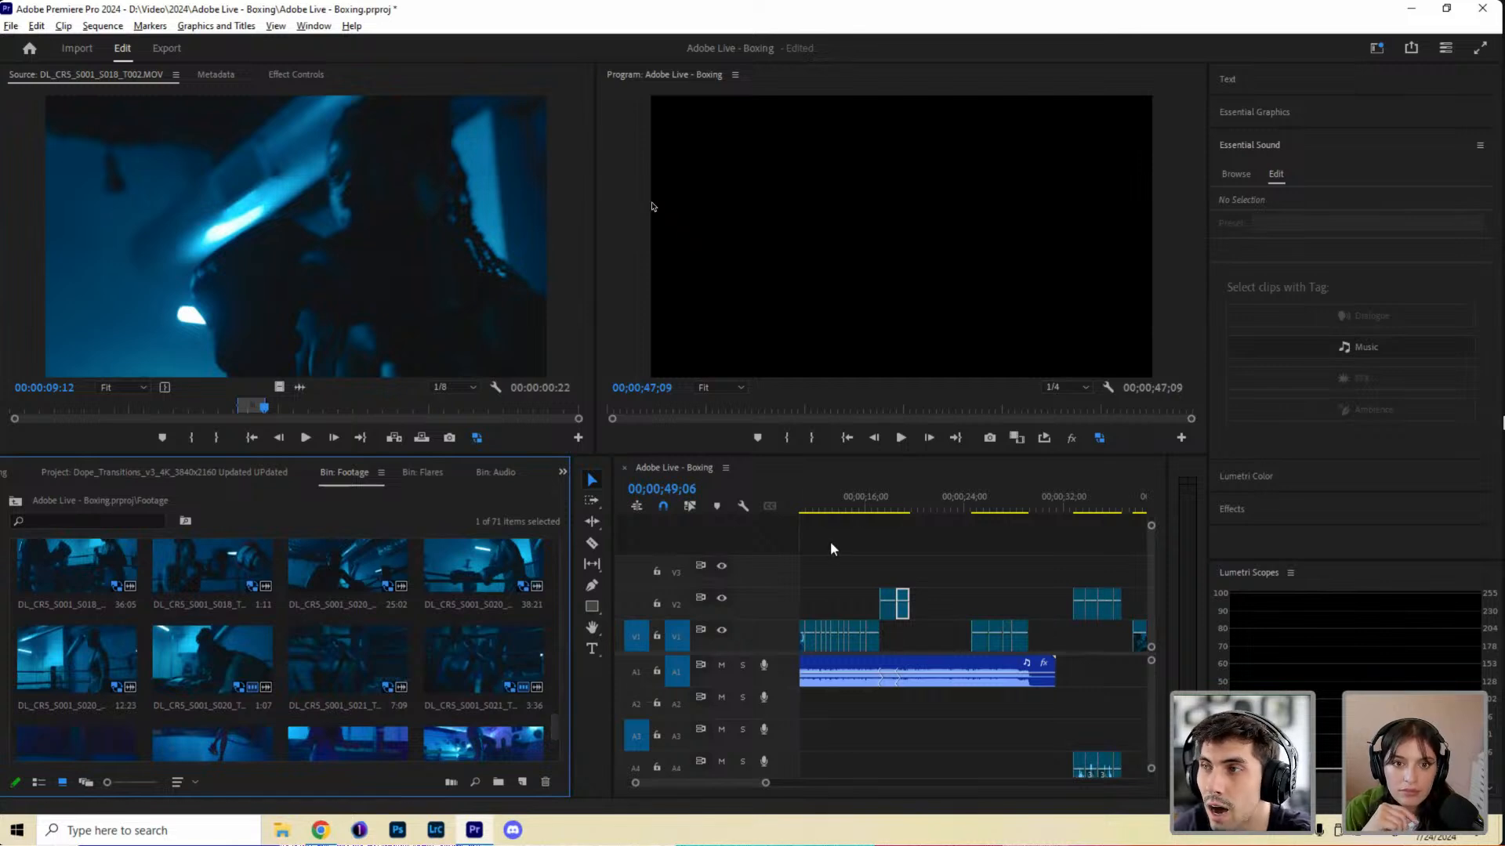
{"action": "left_click", "coordinate": [888, 508]}
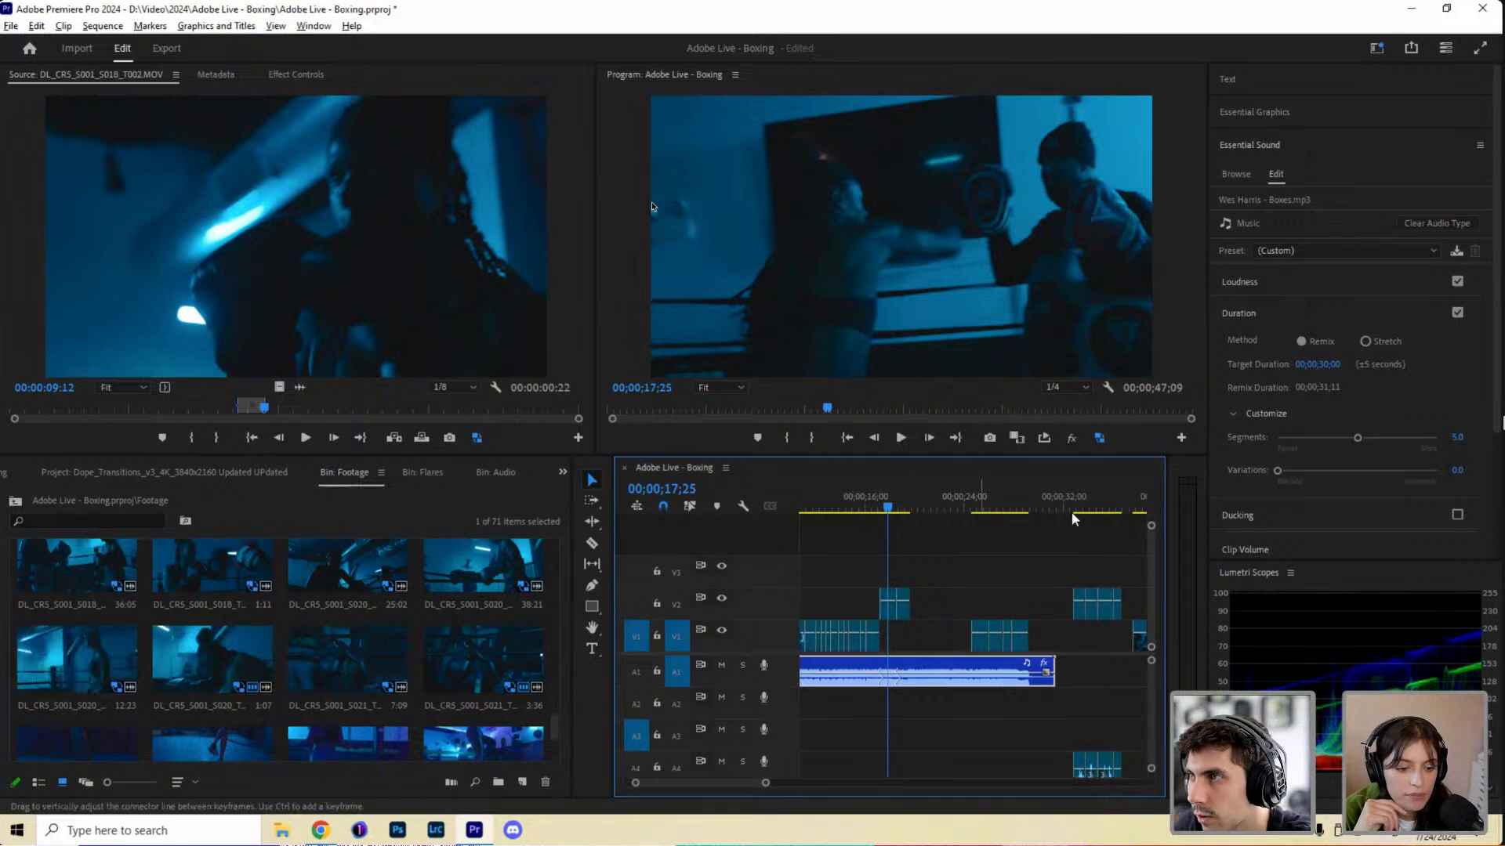
{"action": "left_click", "coordinate": [1080, 509]}
{"action": "key", "text": "space"}
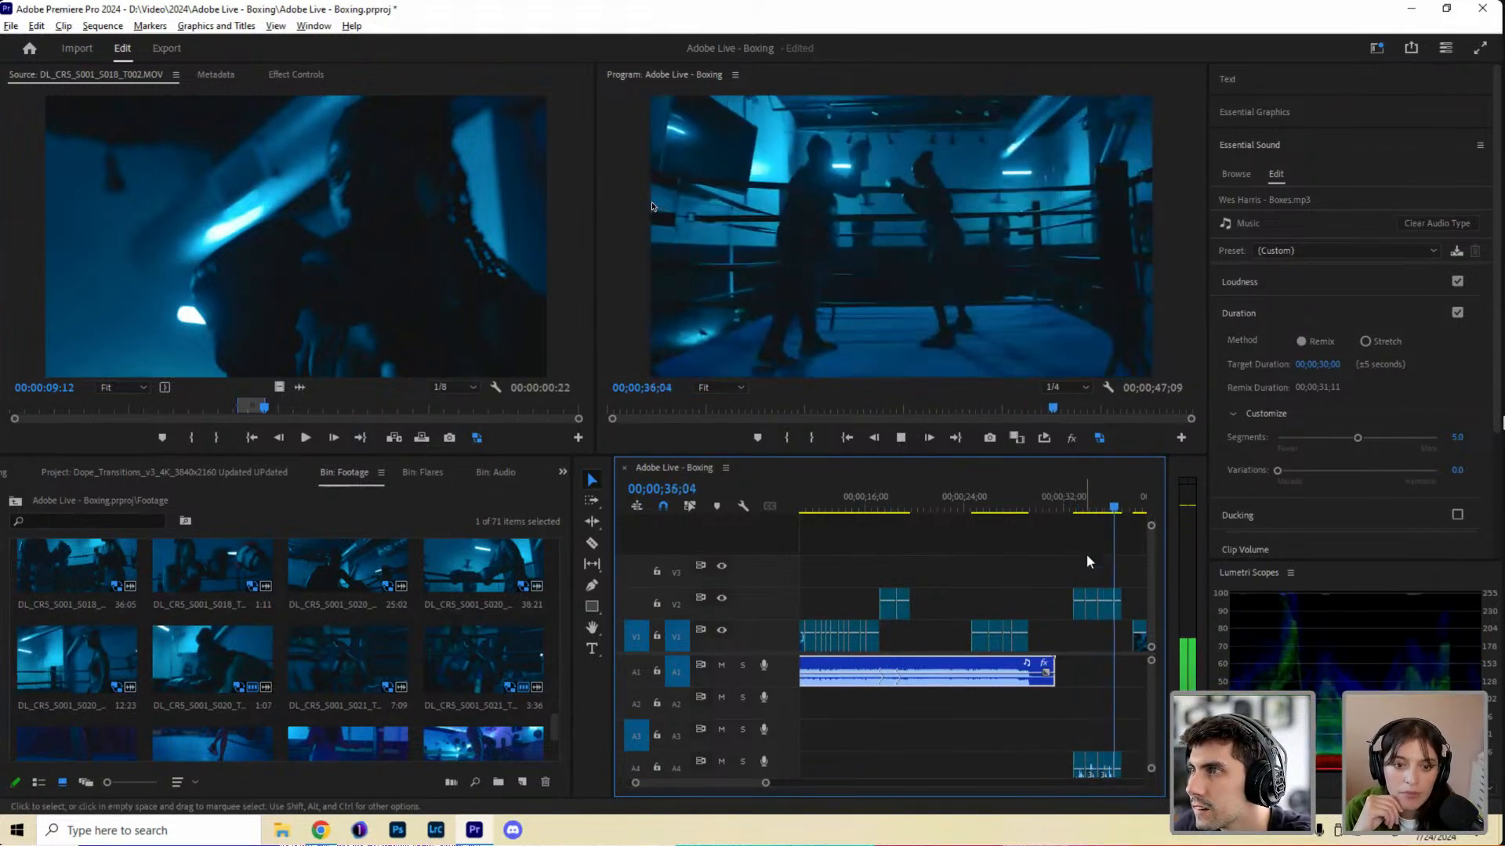
{"action": "key", "text": "space"}
{"action": "left_click", "coordinate": [1108, 617]}
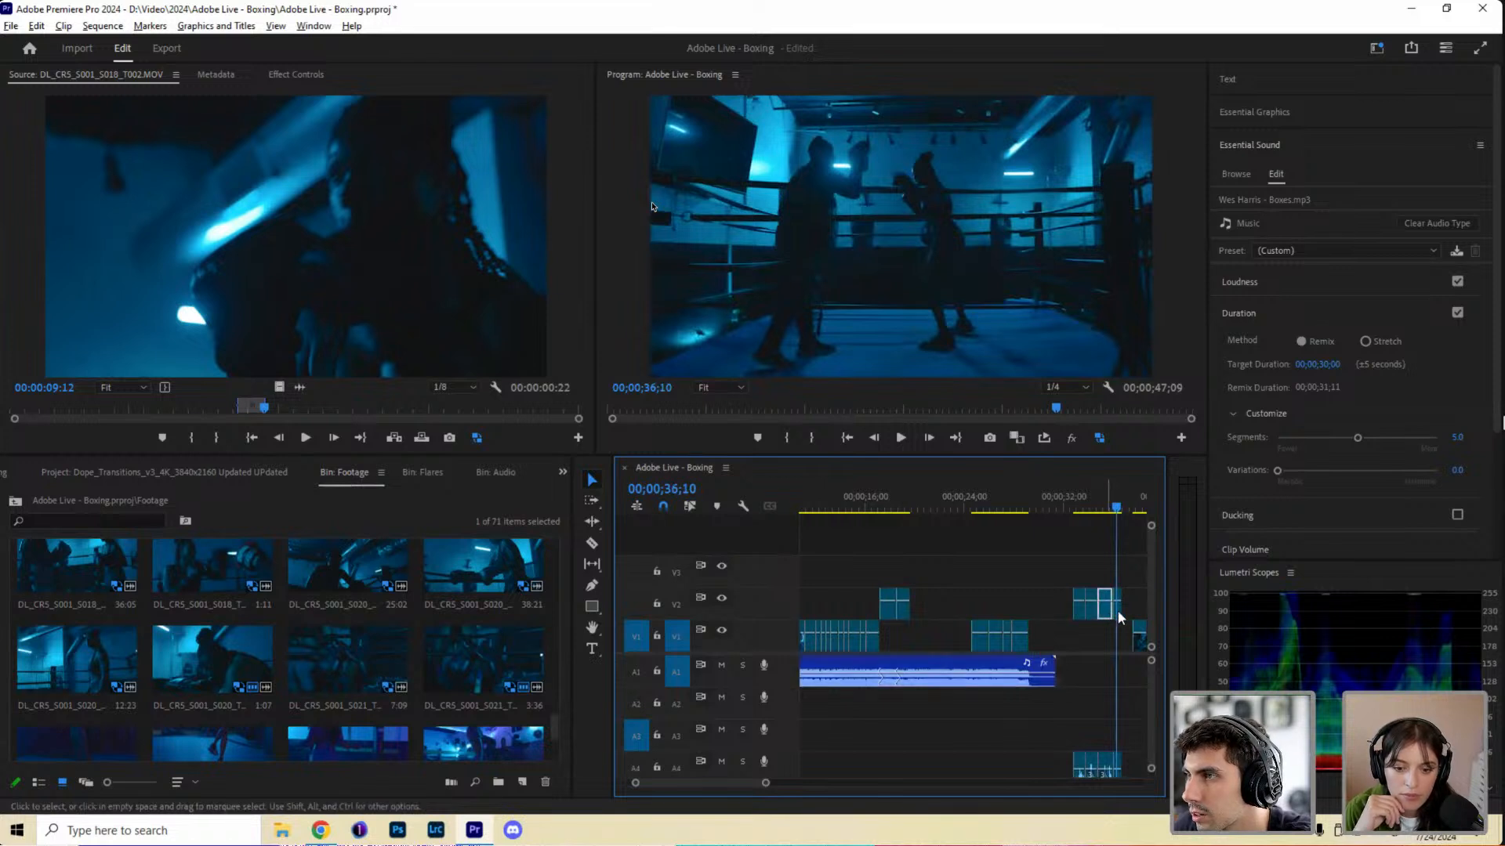
Move the last collected ring sparring clip to the end of the V1 edit, followed by the second of the two spare V2 clips.
{"action": "left_click", "coordinate": [1118, 615]}
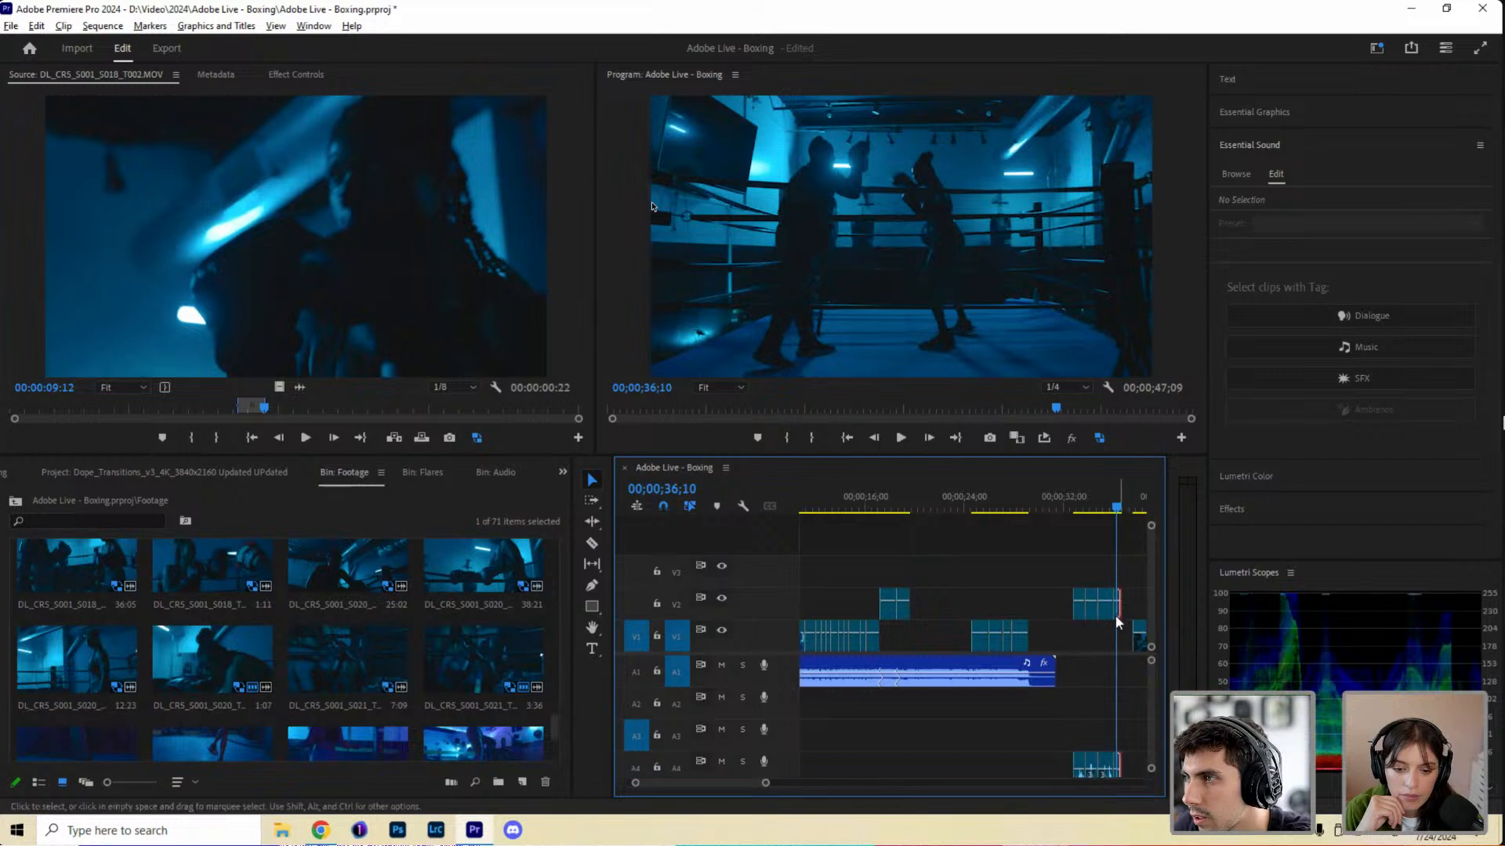
{"action": "left_click_drag", "start_coordinate": [1115, 614], "coordinate": [892, 652]}
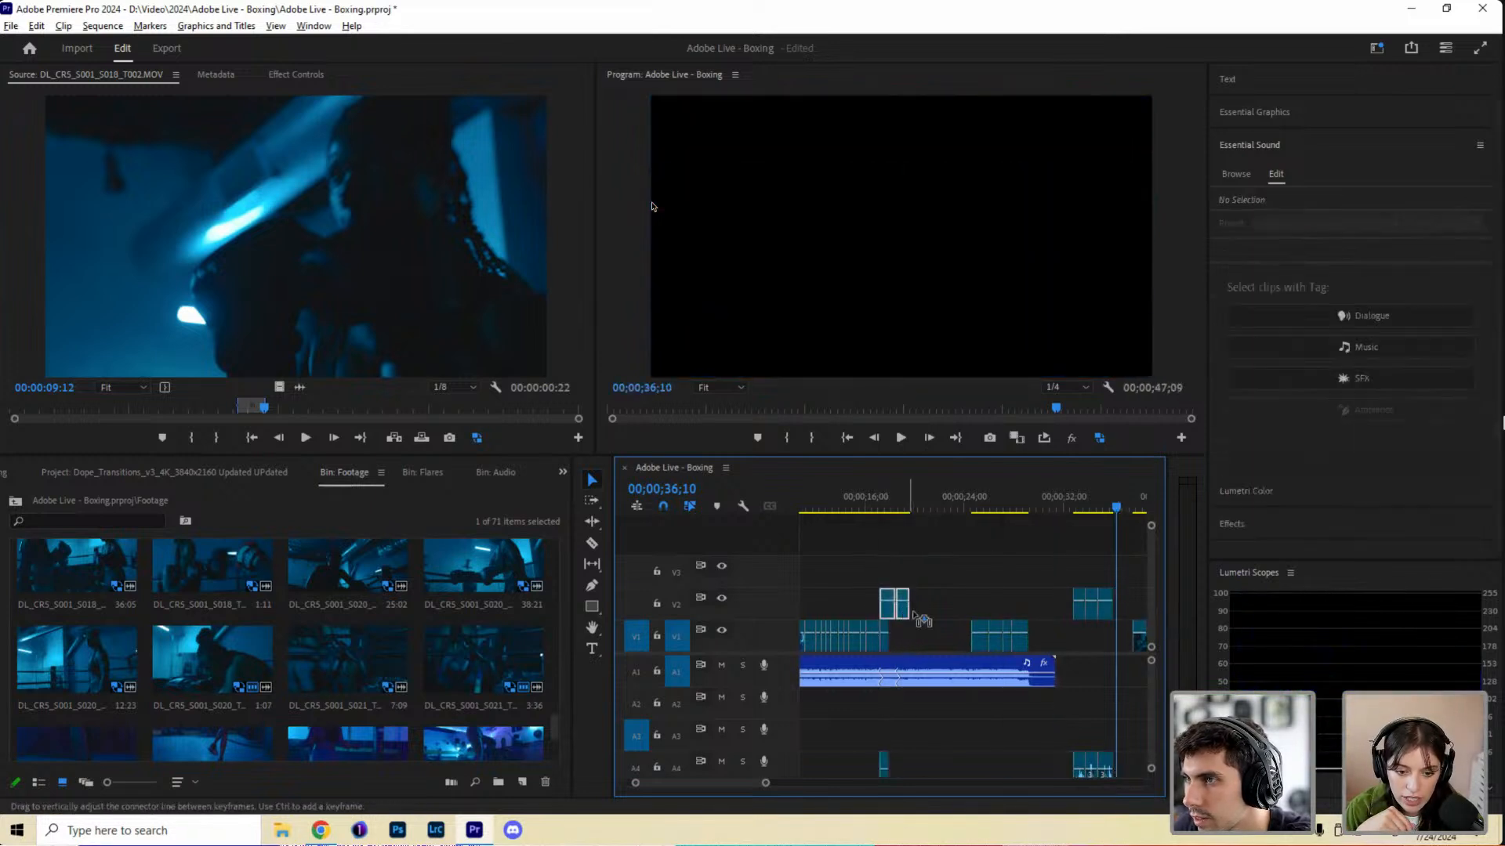
{"action": "left_click_drag", "start_coordinate": [881, 508], "coordinate": [962, 514]}
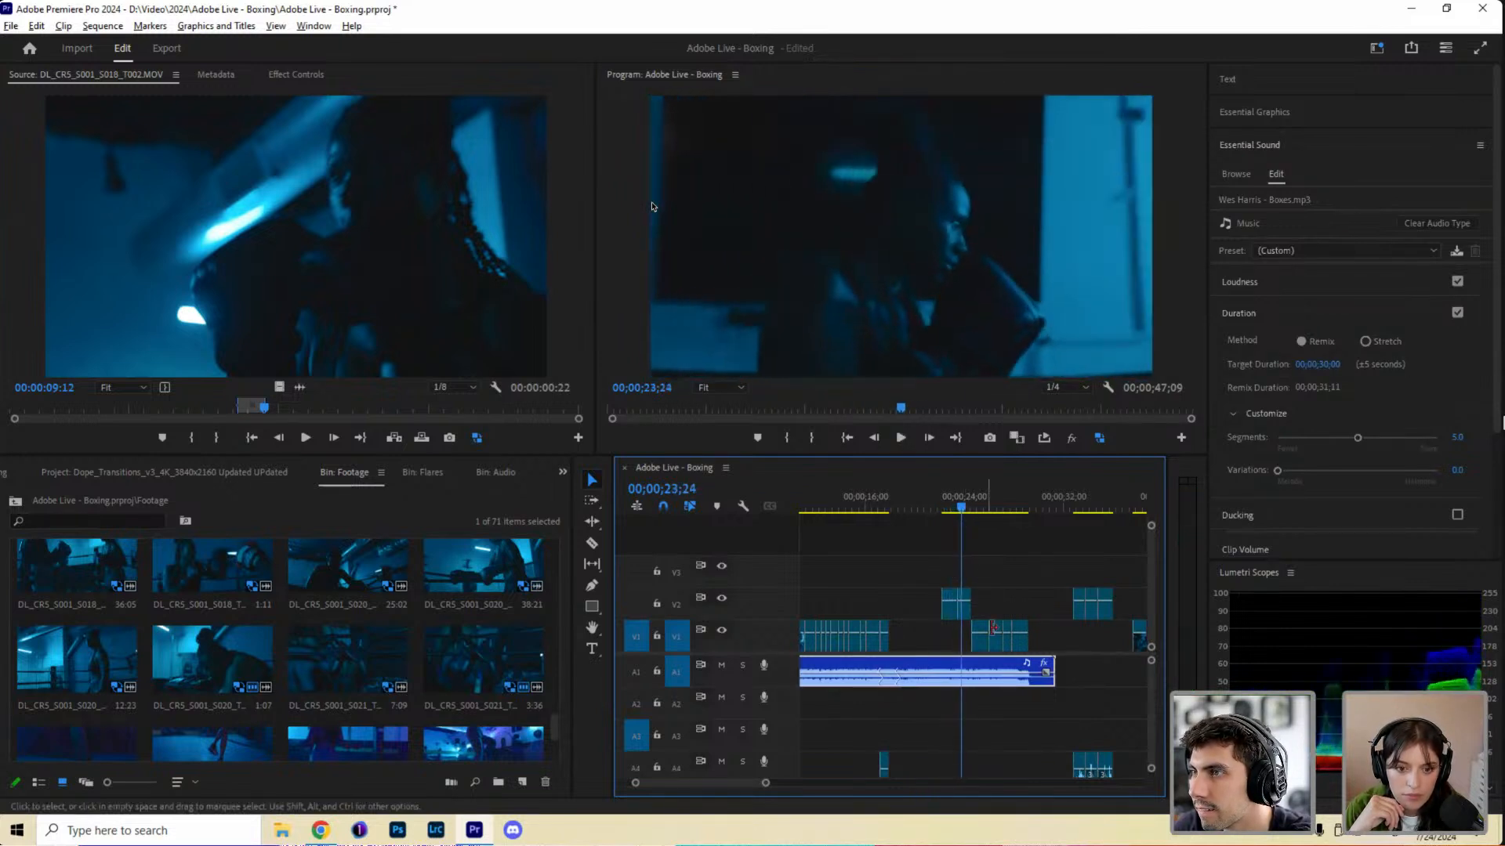
{"action": "left_click_drag", "start_coordinate": [977, 616], "coordinate": [893, 645]}
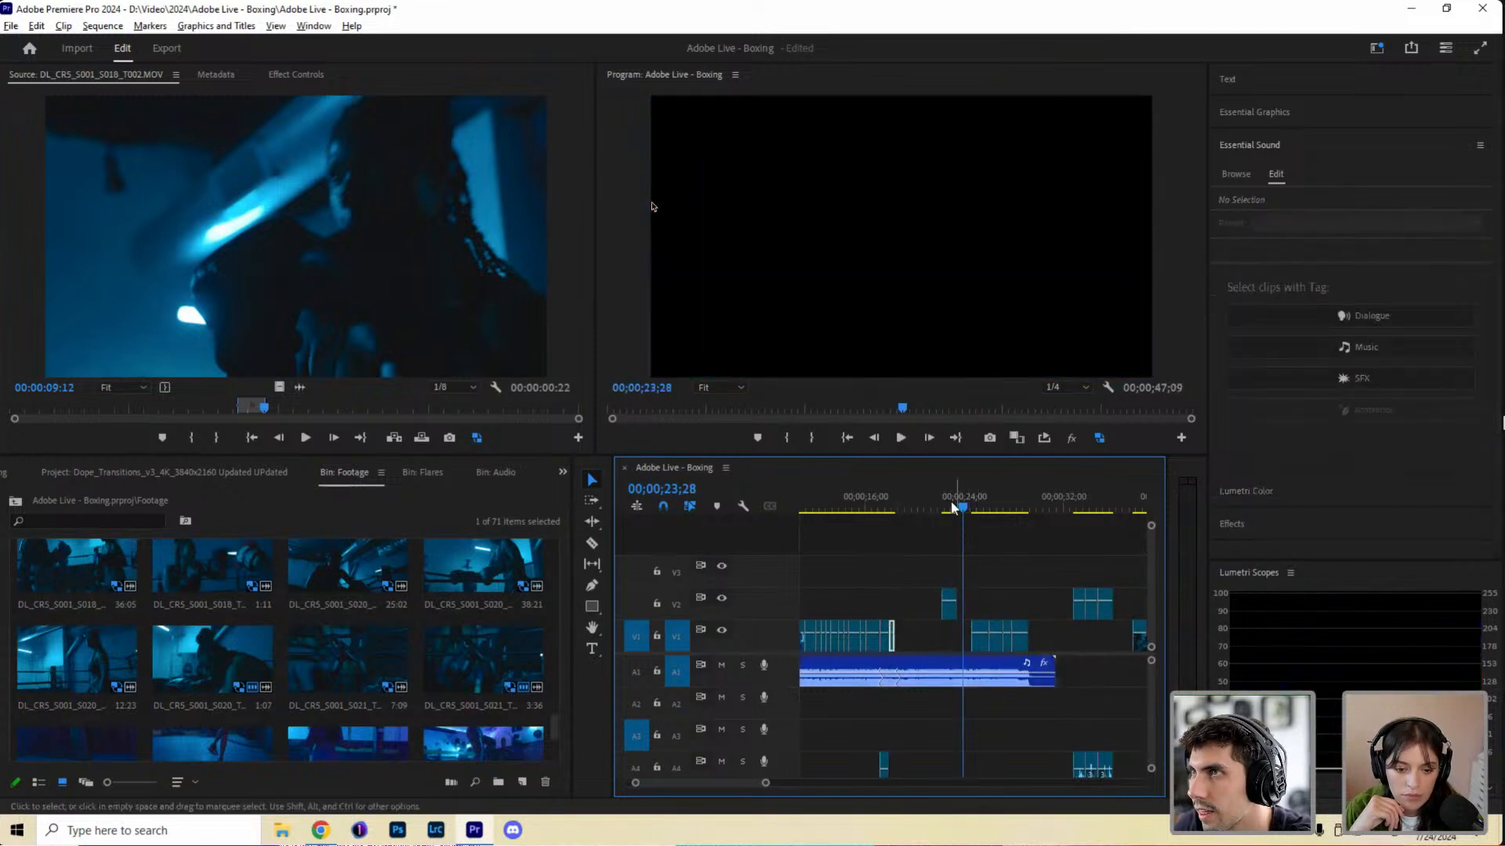
Review the remaining spare clips between 00;00;35;21 and 00;00;41;11 for the next shot in the fighting section.
{"action": "left_click_drag", "start_coordinate": [1056, 508], "coordinate": [1108, 534]}
{"action": "scroll", "coordinate": [1036, 516], "scroll_direction": "down", "scroll_amount": 3}
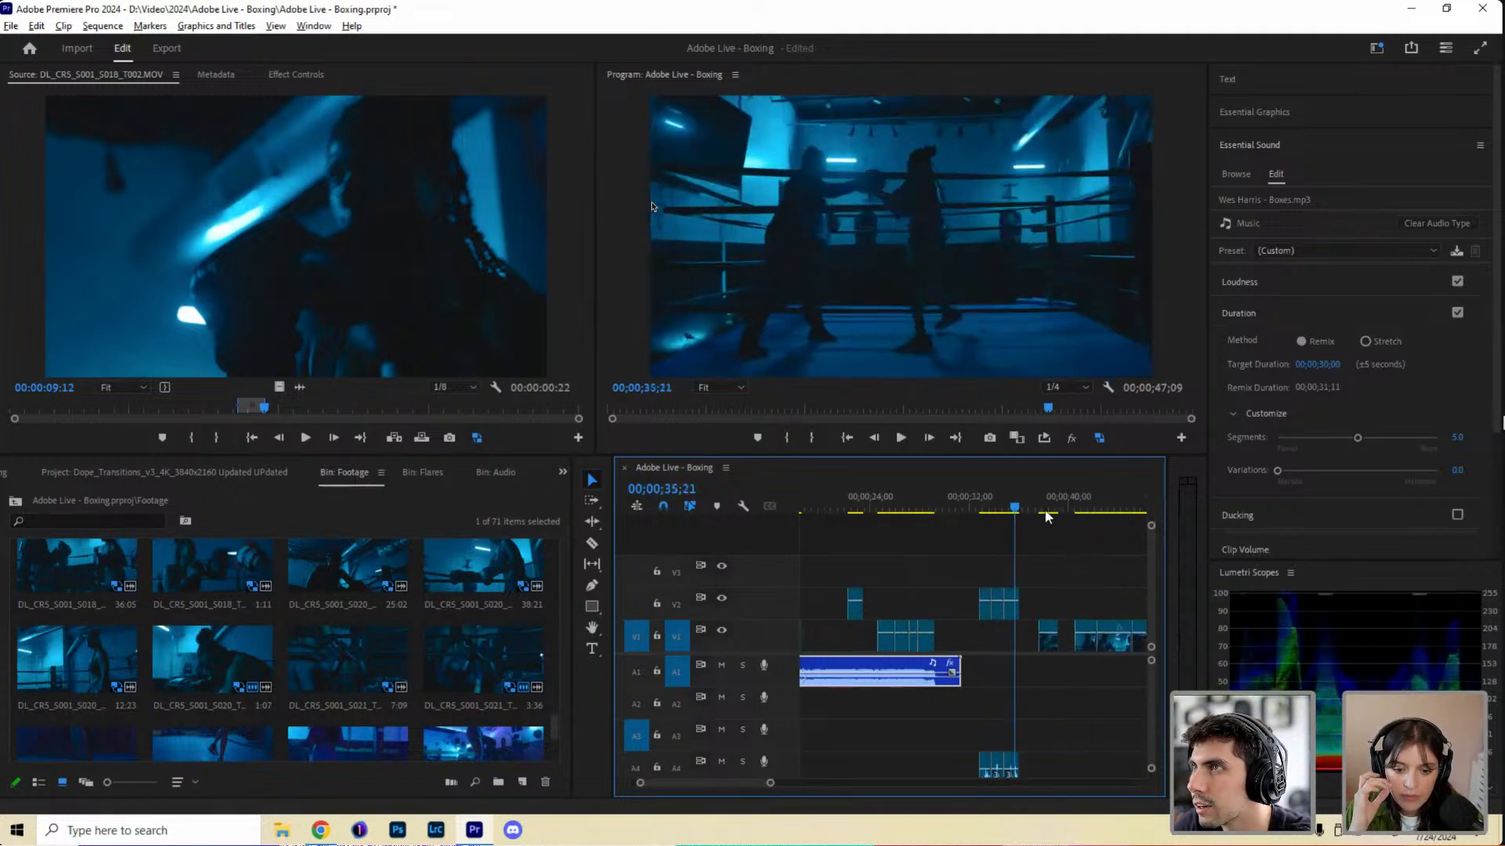
{"action": "left_click", "coordinate": [1045, 511]}
{"action": "left_click", "coordinate": [1052, 511]}
{"action": "scroll", "coordinate": [996, 514], "scroll_direction": "down", "scroll_amount": 3}
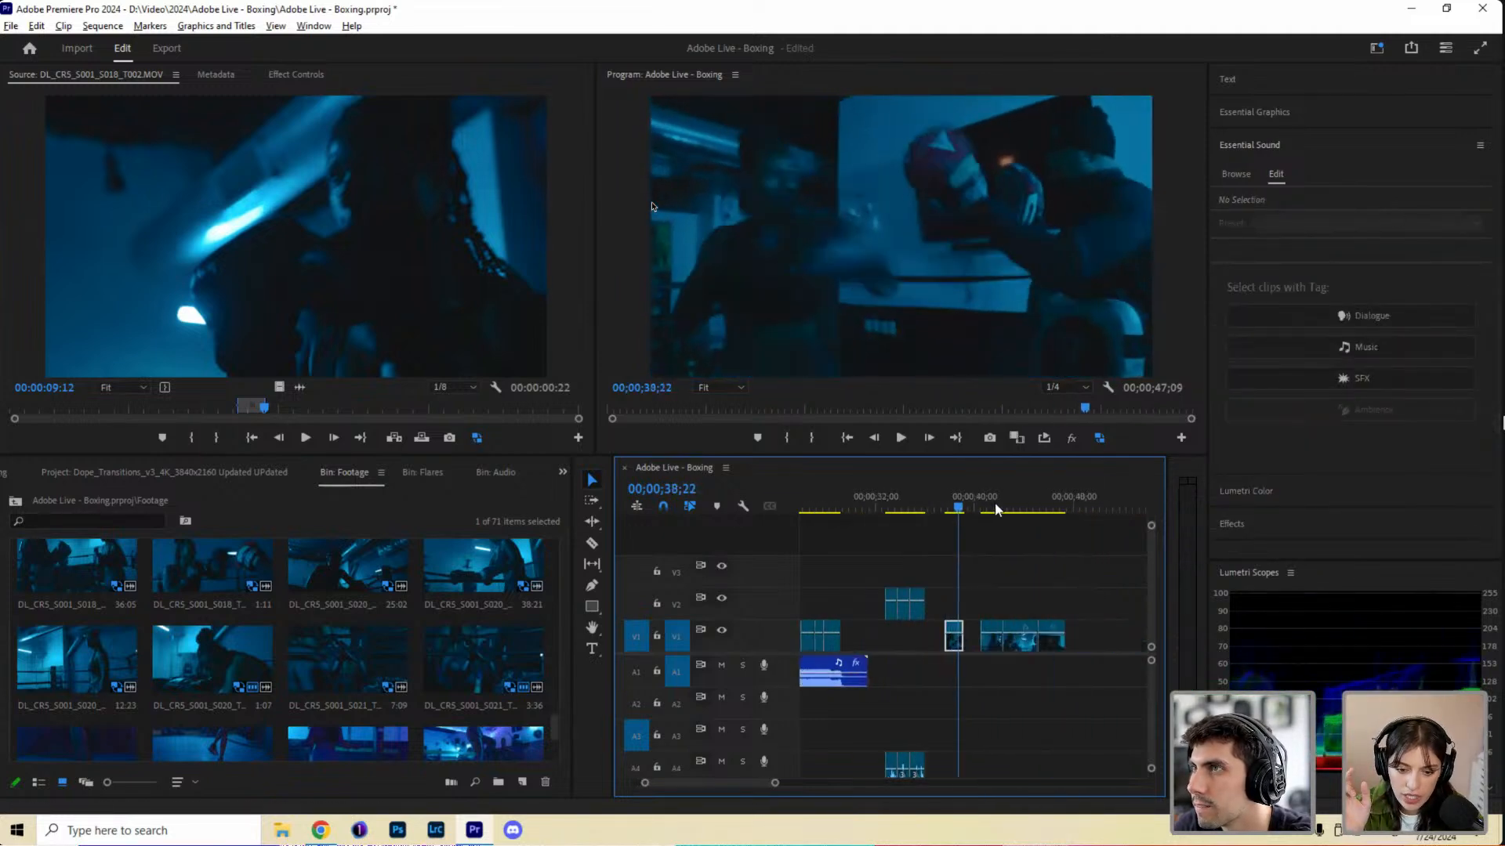
{"action": "left_click", "coordinate": [988, 510]}
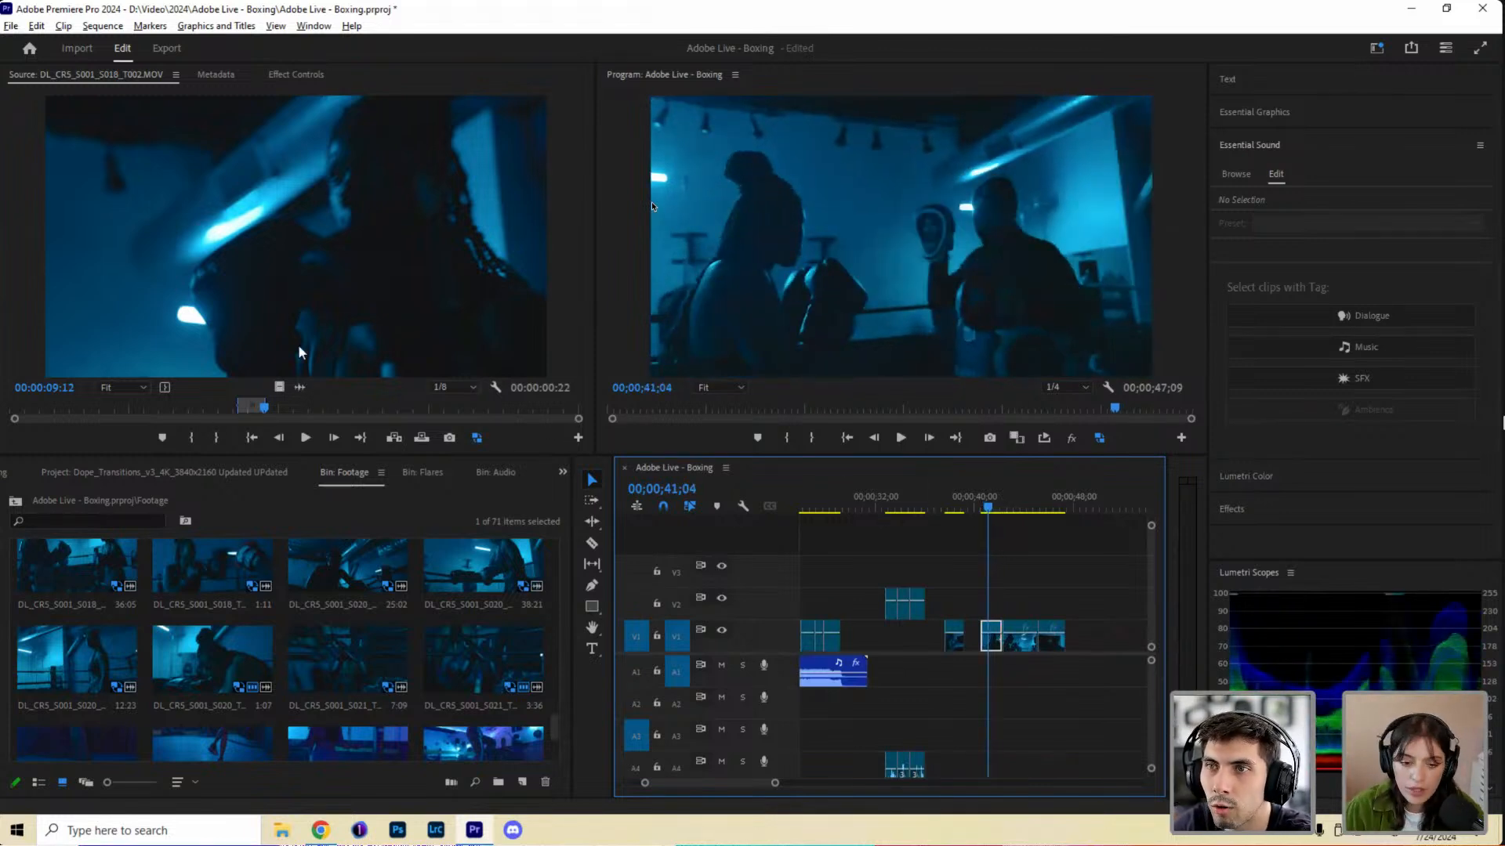
{"action": "left_click", "coordinate": [325, 359]}
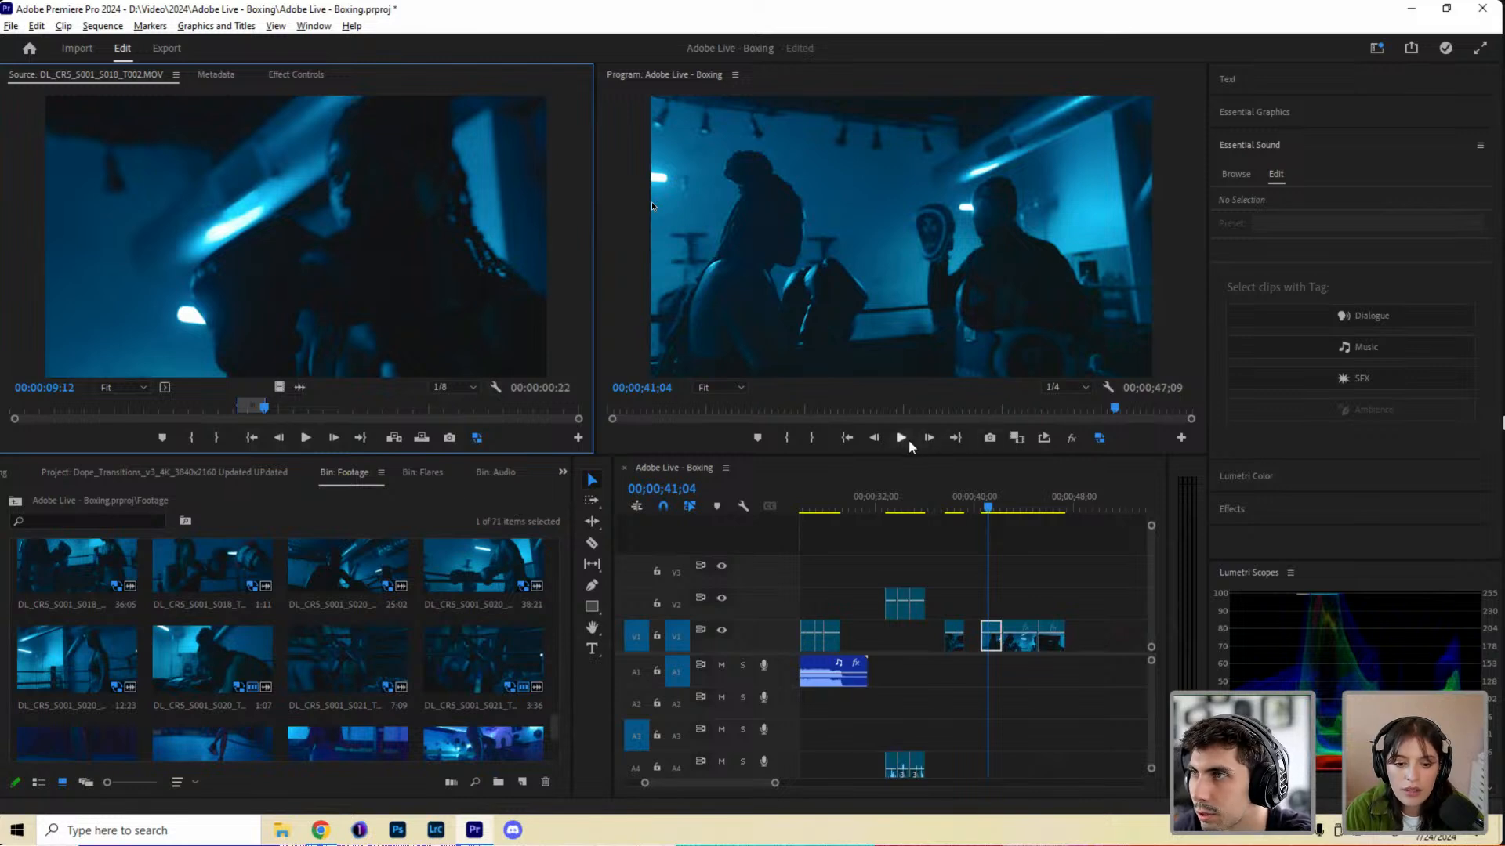
{"action": "left_click", "coordinate": [989, 505]}
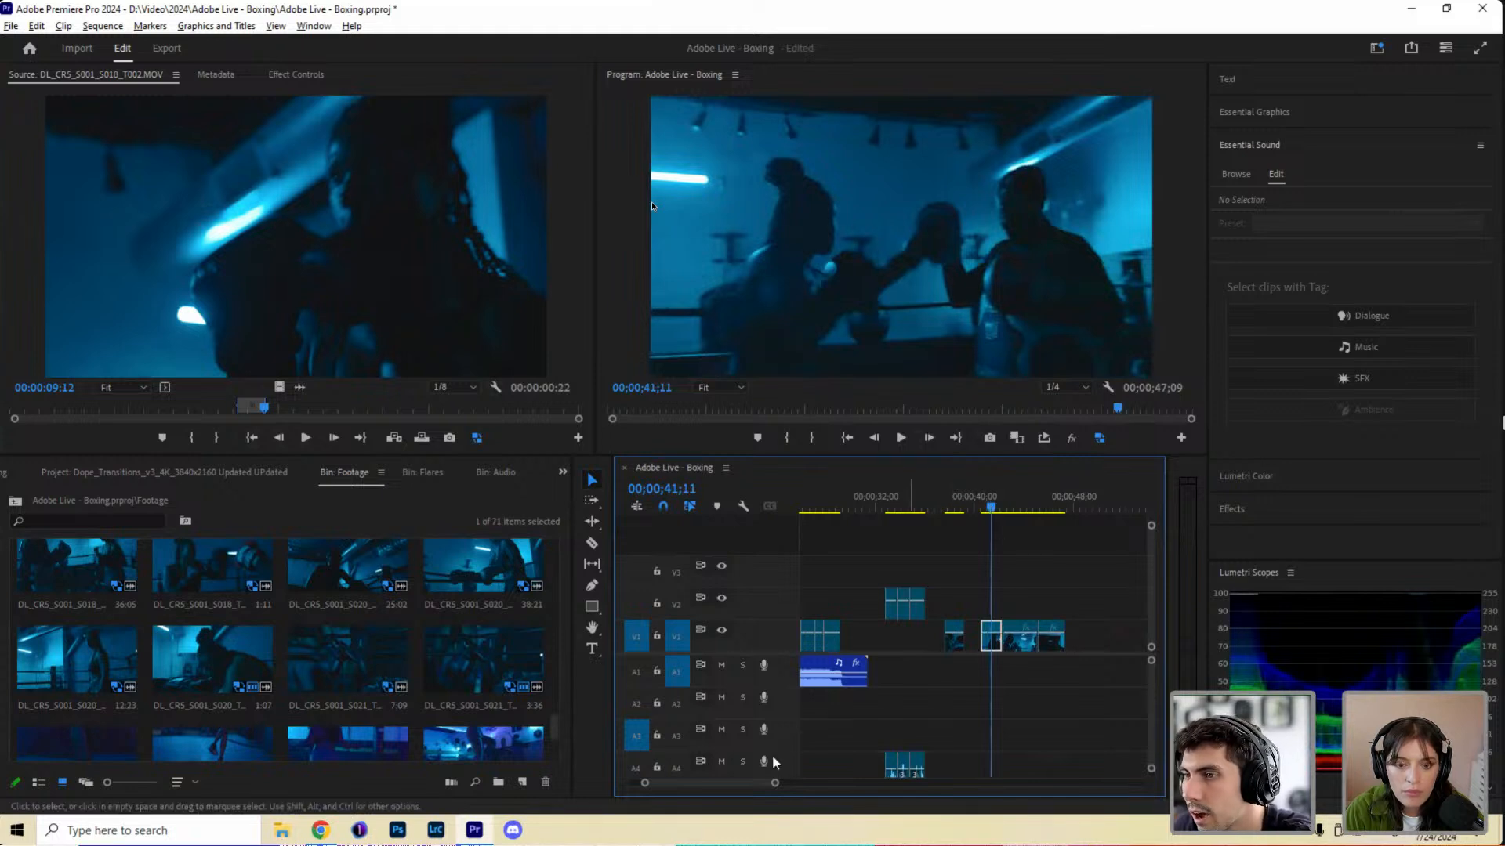
{"action": "scroll", "coordinate": [832, 786], "scroll_direction": "up", "scroll_amount": 3}
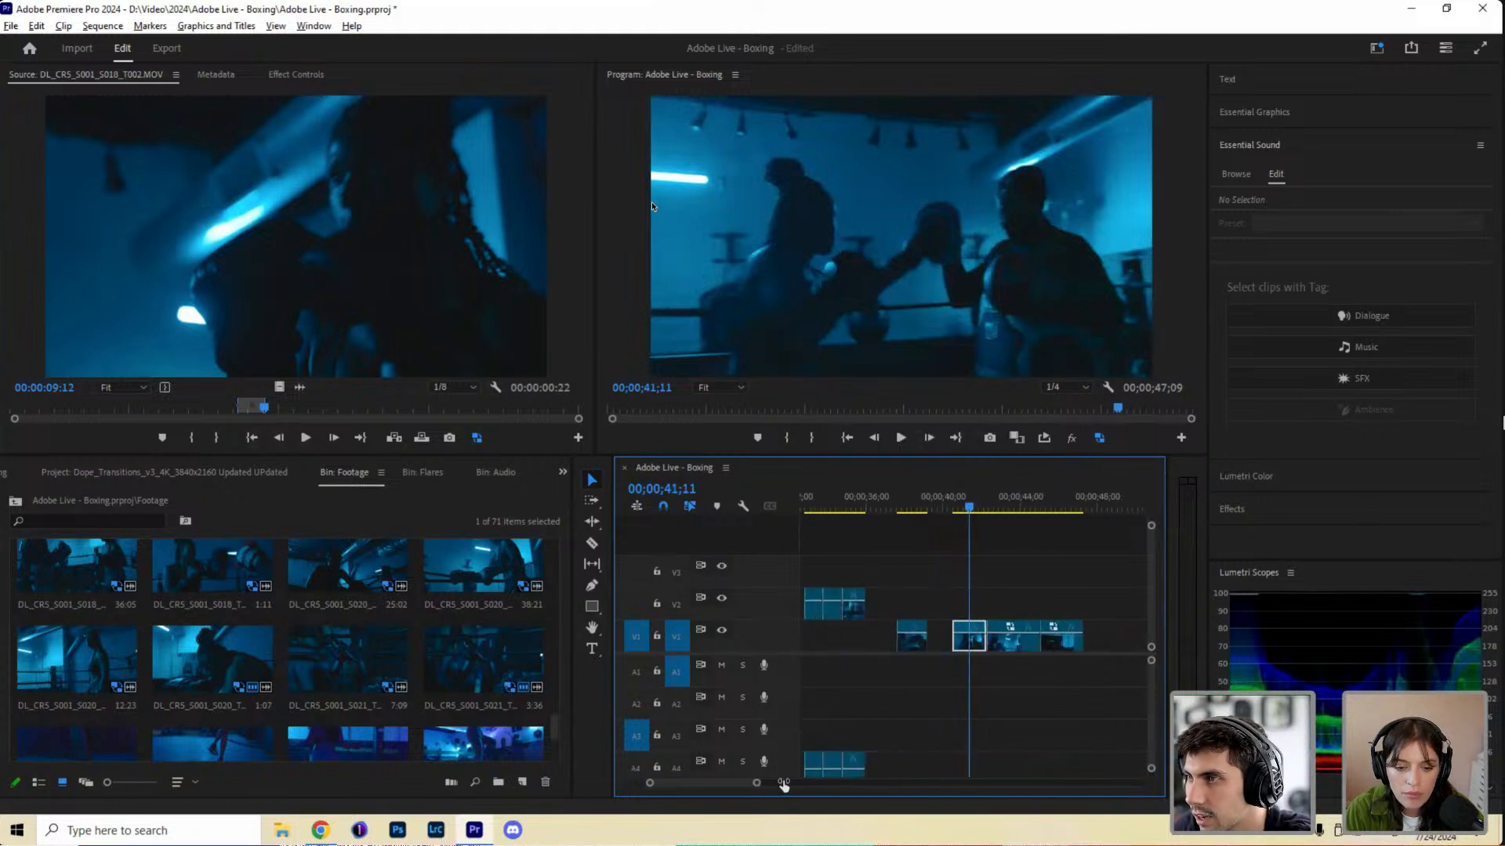
{"action": "scroll", "coordinate": [881, 566], "scroll_direction": "up", "scroll_amount": 5}
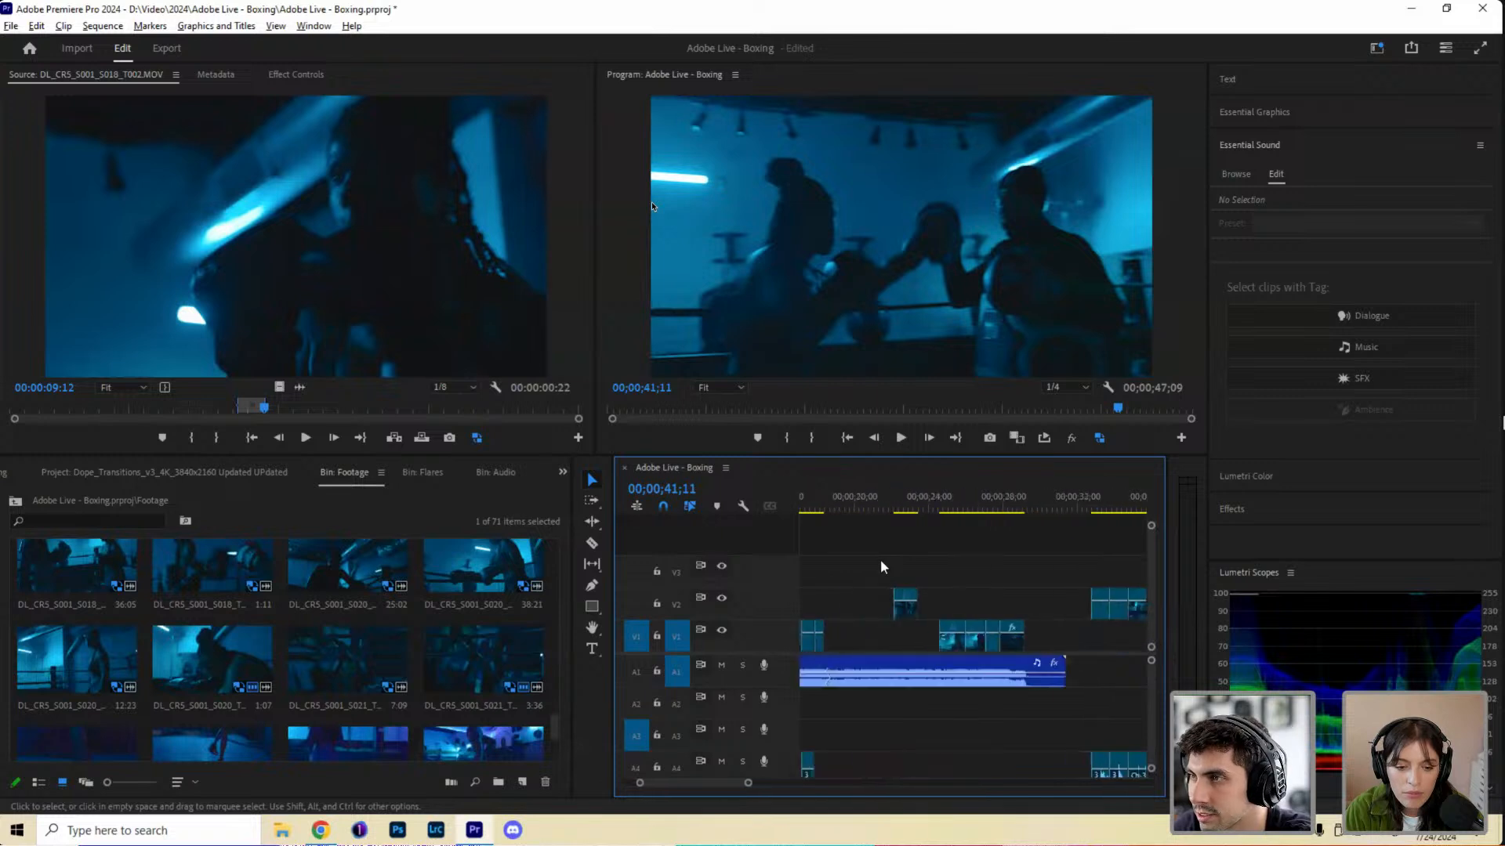
{"action": "scroll", "coordinate": [881, 565], "scroll_direction": "down", "scroll_amount": 6}
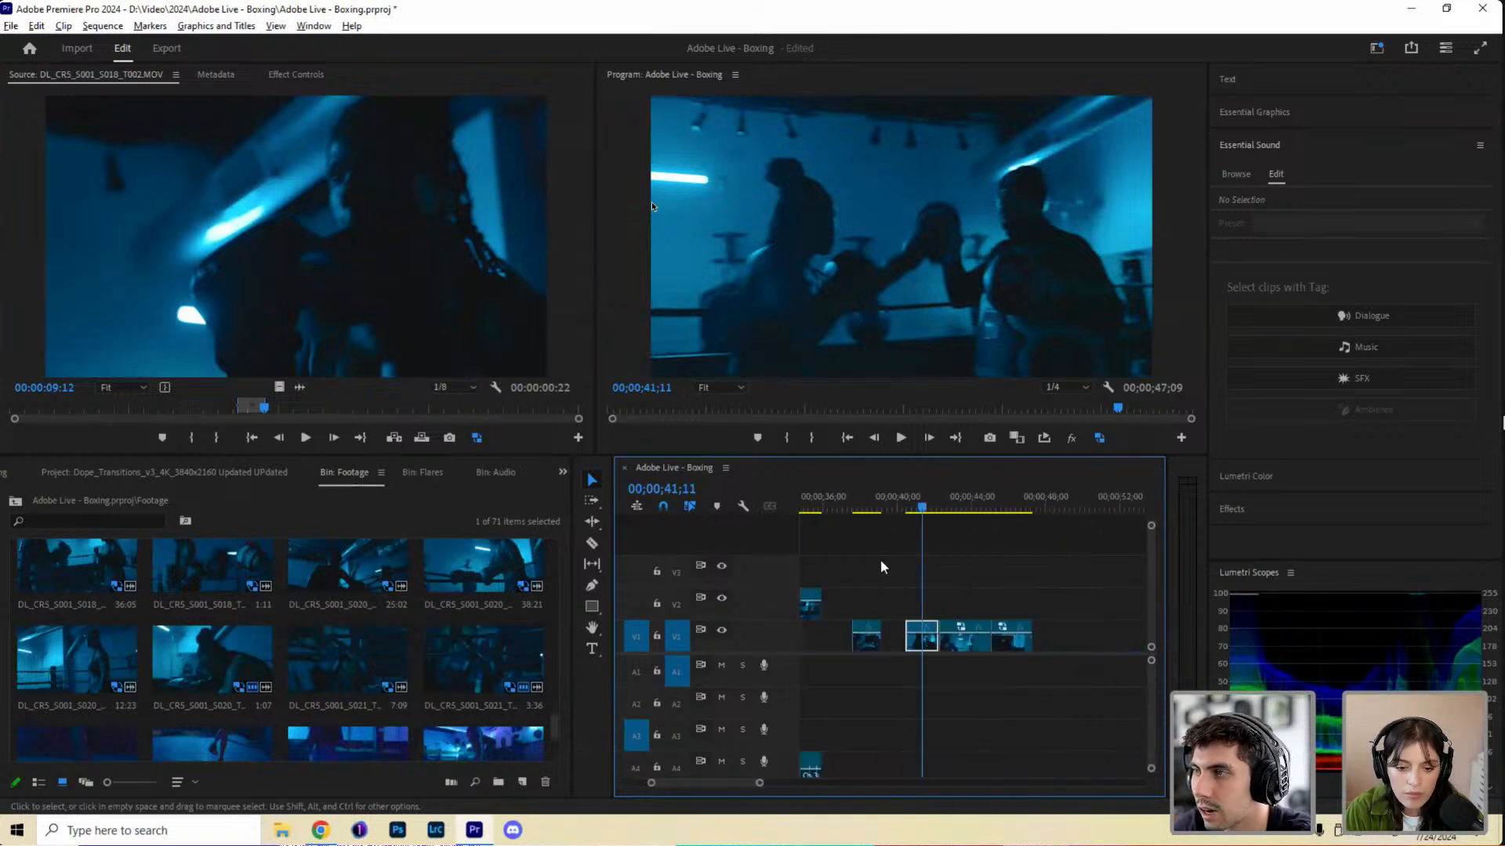
Scrub the mitt-work clip starting near 00;00;40;18 and trim its end to 00;00;41;29.
{"action": "left_click", "coordinate": [911, 507]}
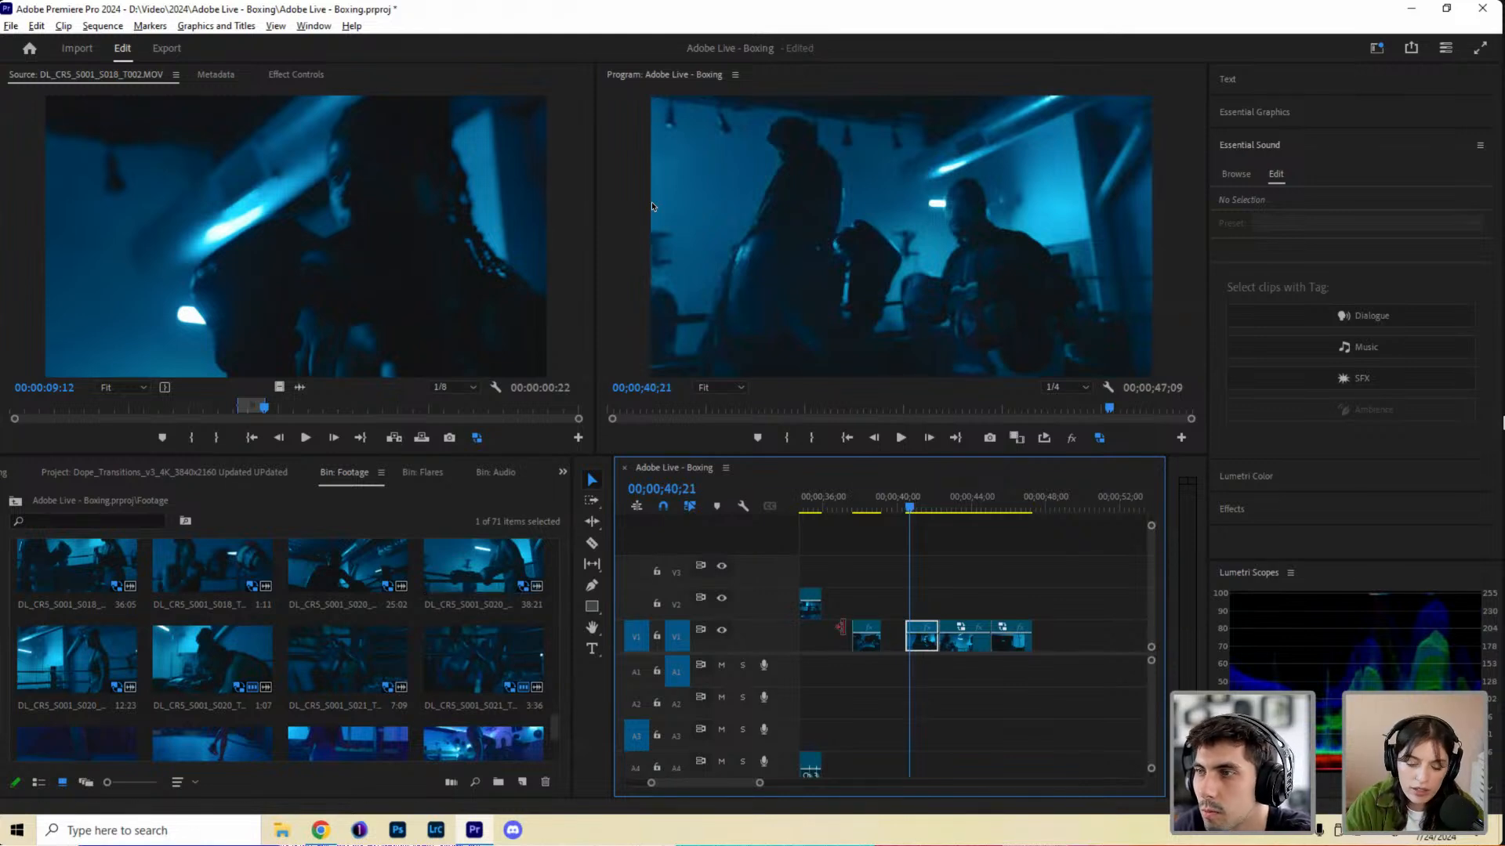
{"action": "scroll", "coordinate": [883, 615], "scroll_direction": "up", "scroll_amount": 2}
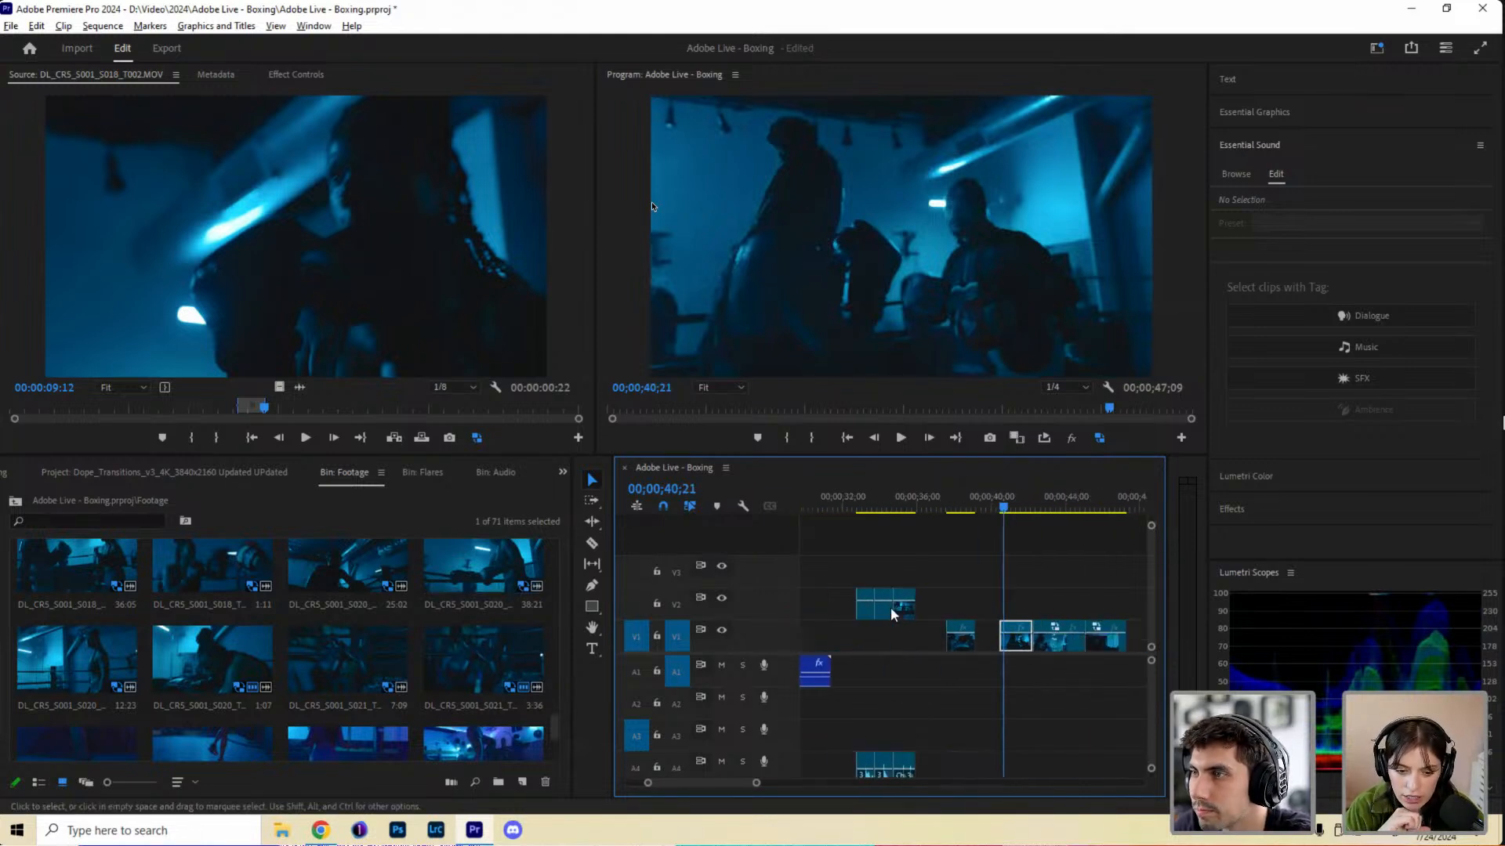
{"action": "left_click", "coordinate": [1010, 509]}
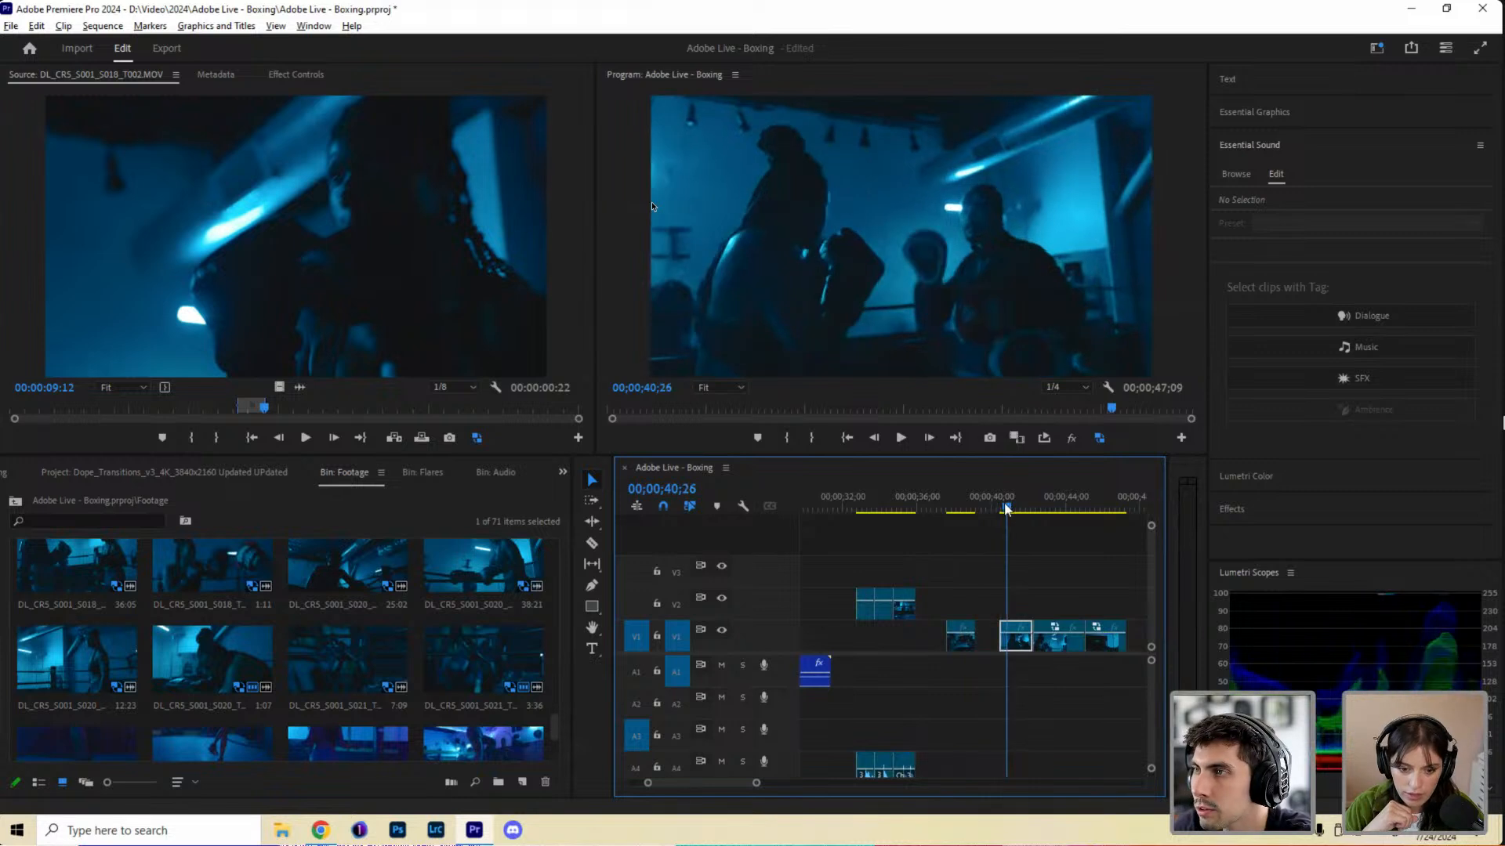
{"action": "scroll", "coordinate": [965, 618], "scroll_direction": "up", "scroll_amount": 5}
{"action": "scroll", "coordinate": [963, 618], "scroll_direction": "down", "scroll_amount": 5}
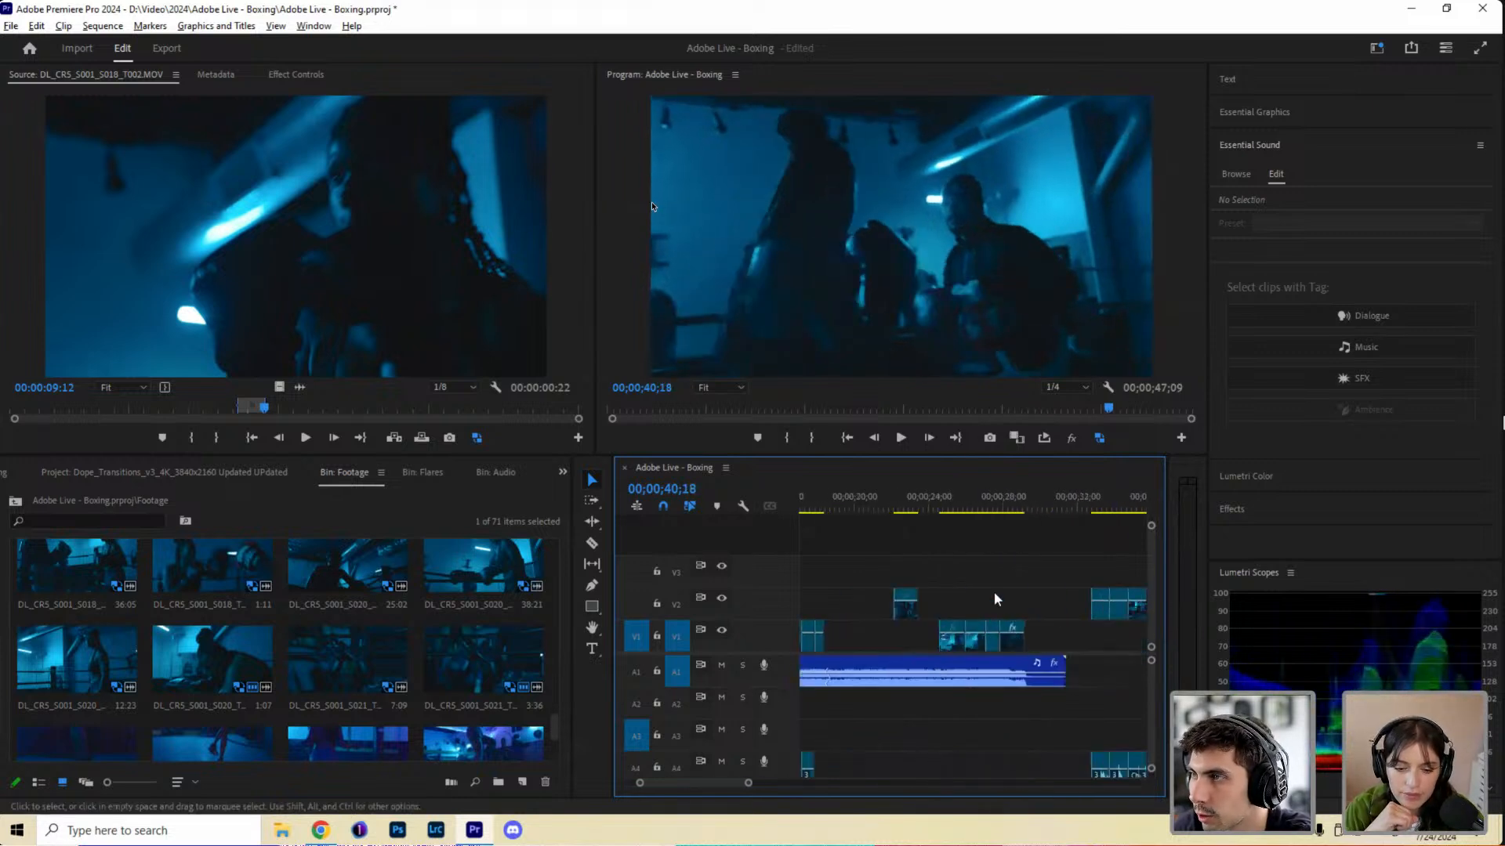
{"action": "left_click", "coordinate": [1001, 507]}
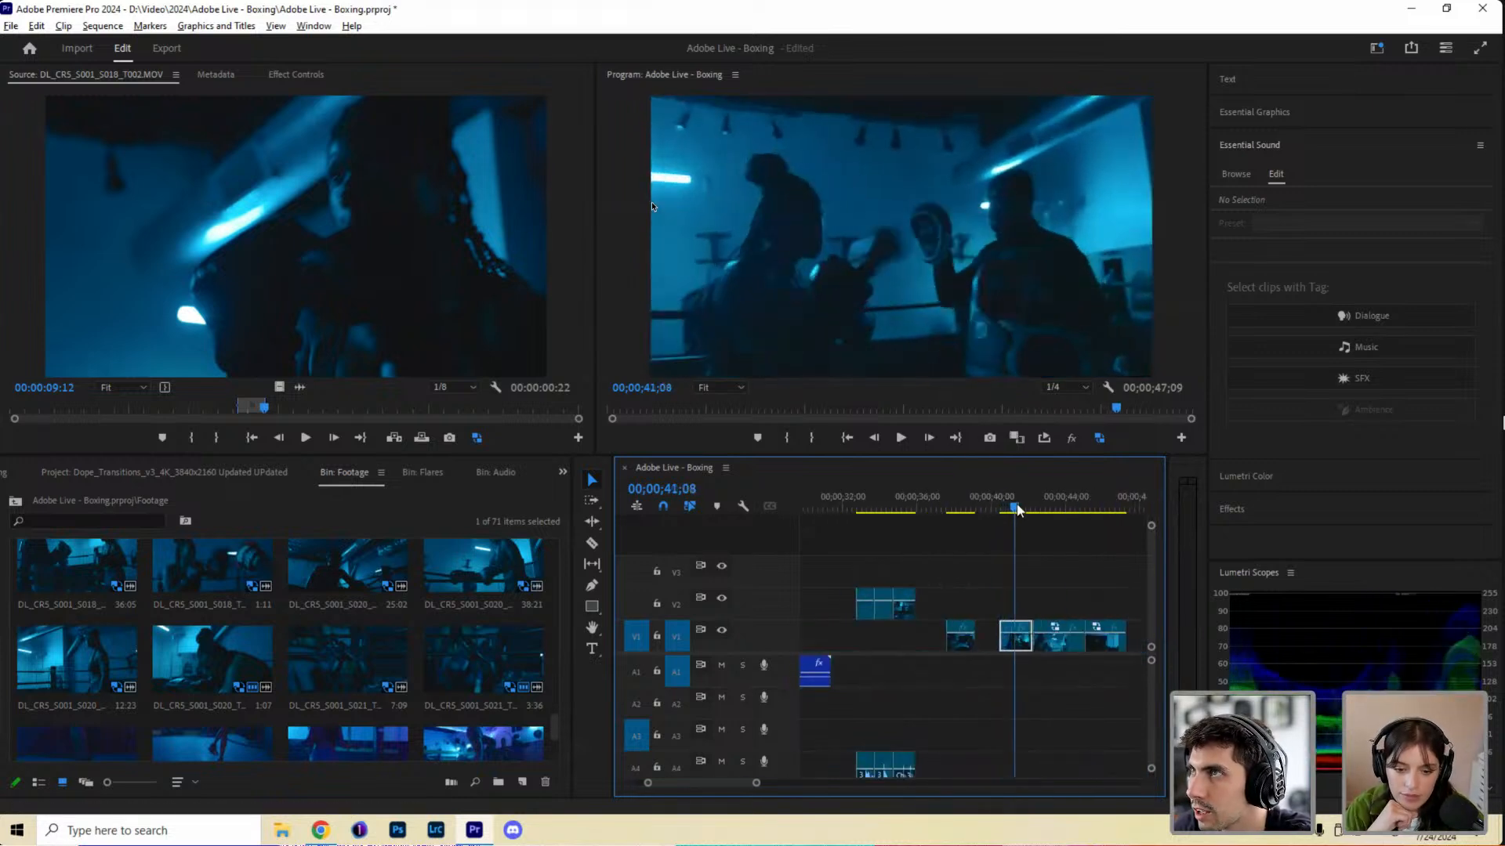
{"action": "left_click_drag", "start_coordinate": [1011, 507], "coordinate": [1028, 515]}
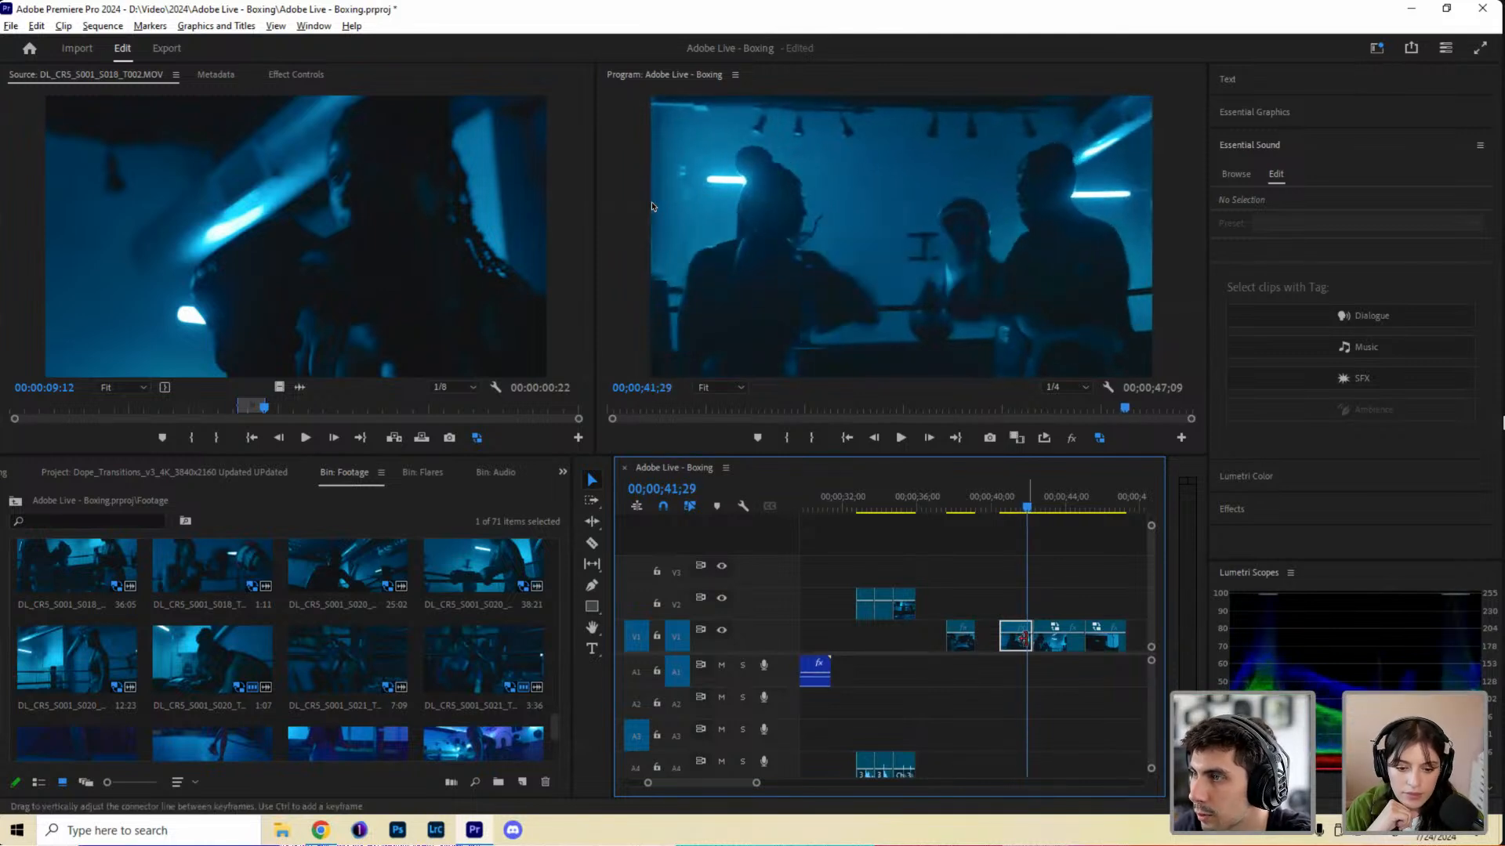
{"action": "left_click_drag", "start_coordinate": [1028, 639], "coordinate": [1025, 639]}
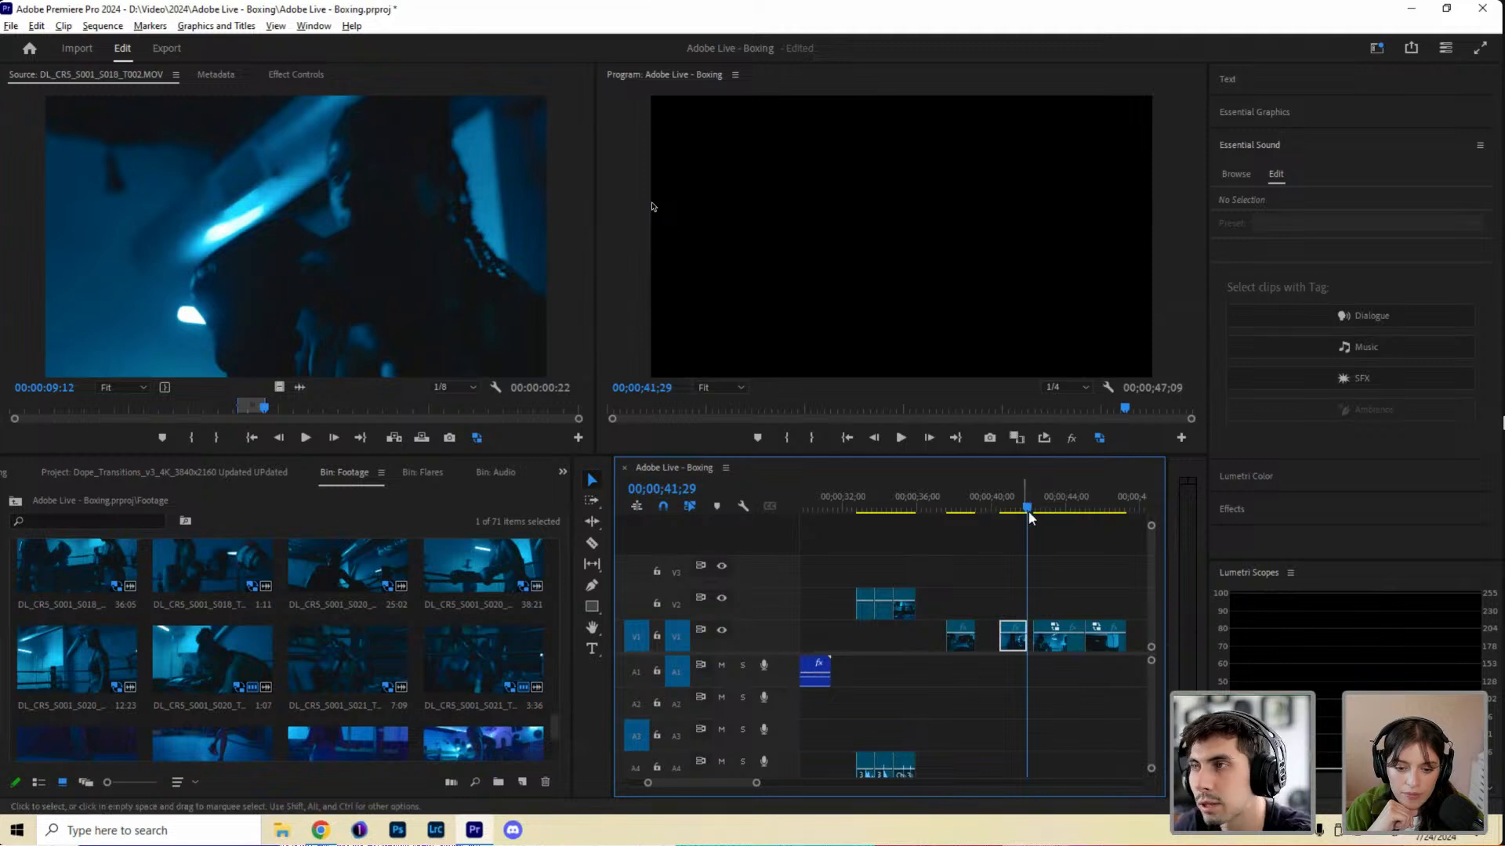
Place the trimmed mitt-work clip at the end of the V1 edit, followed by the spare clip from V2 near 00;00;23;04.
{"action": "scroll", "coordinate": [1018, 641], "scroll_direction": "up", "scroll_amount": 4}
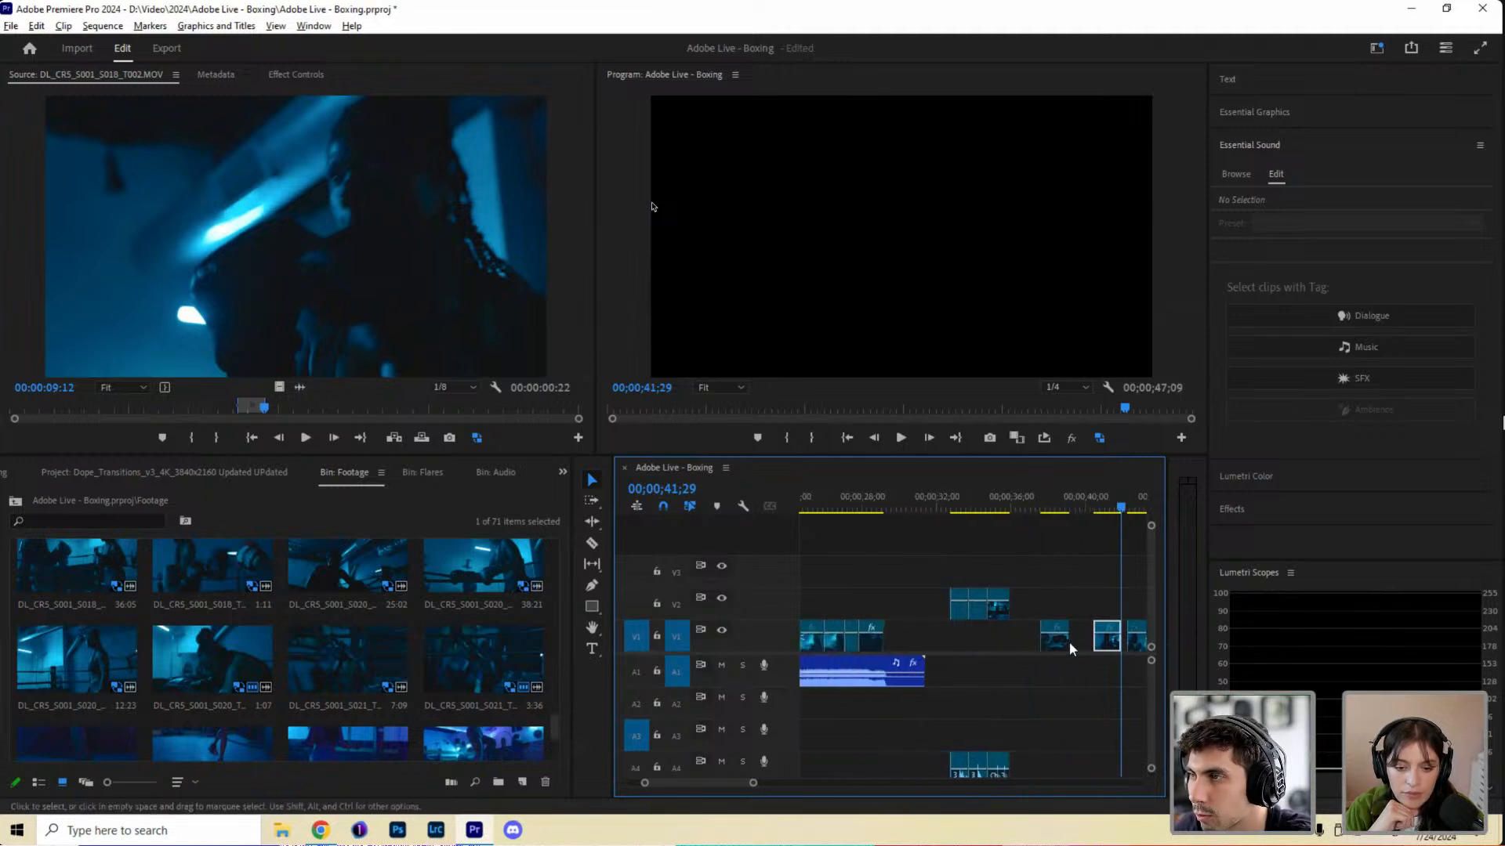
{"action": "left_click_drag", "start_coordinate": [1107, 635], "coordinate": [891, 639]}
{"action": "scroll", "coordinate": [947, 601], "scroll_direction": "up", "scroll_amount": 4}
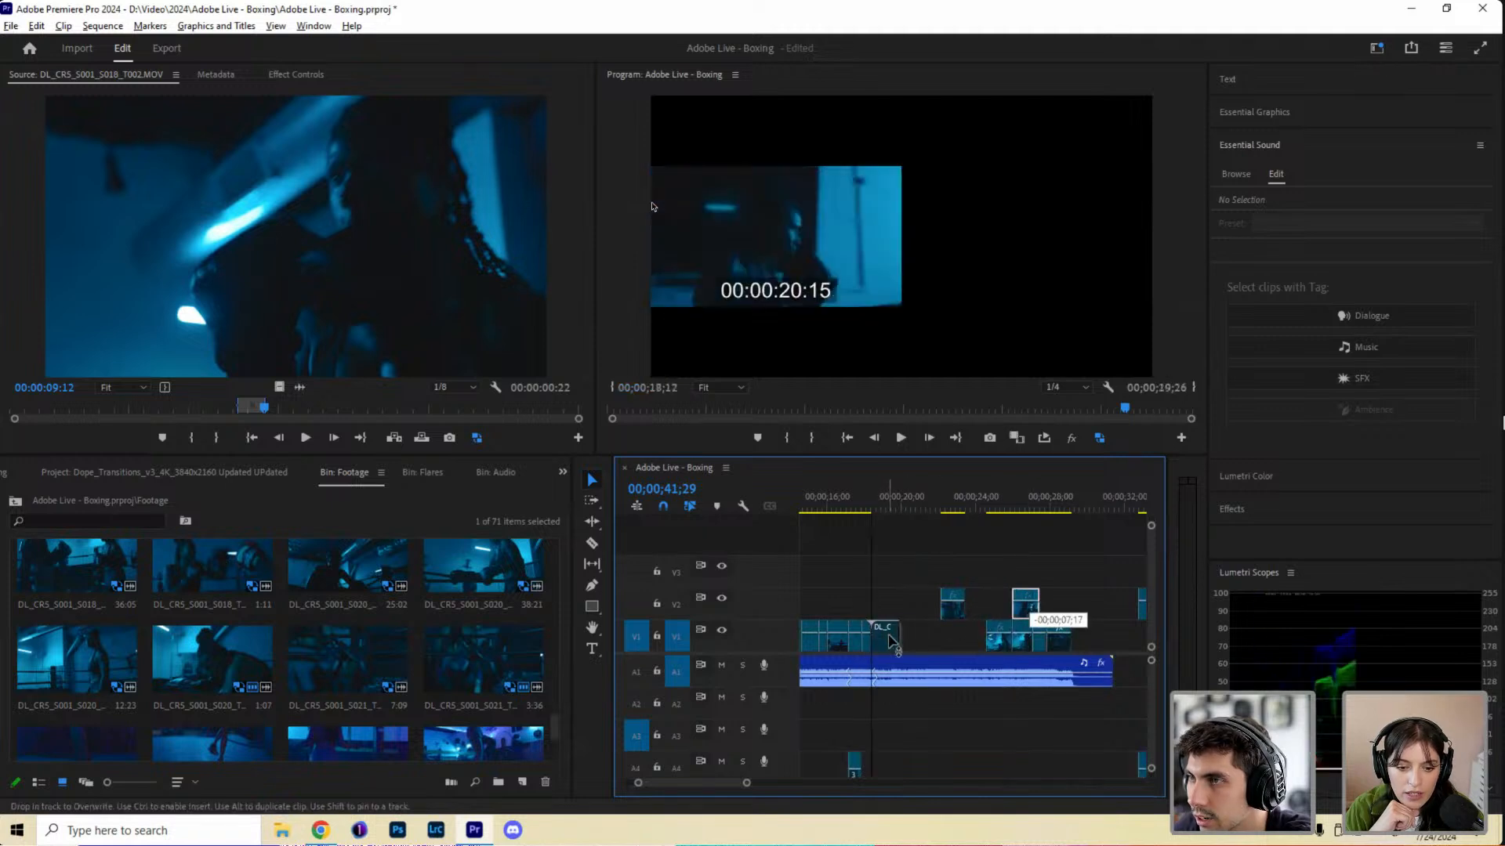
{"action": "left_click_drag", "start_coordinate": [953, 516], "coordinate": [953, 515]}
{"action": "left_click", "coordinate": [958, 509]}
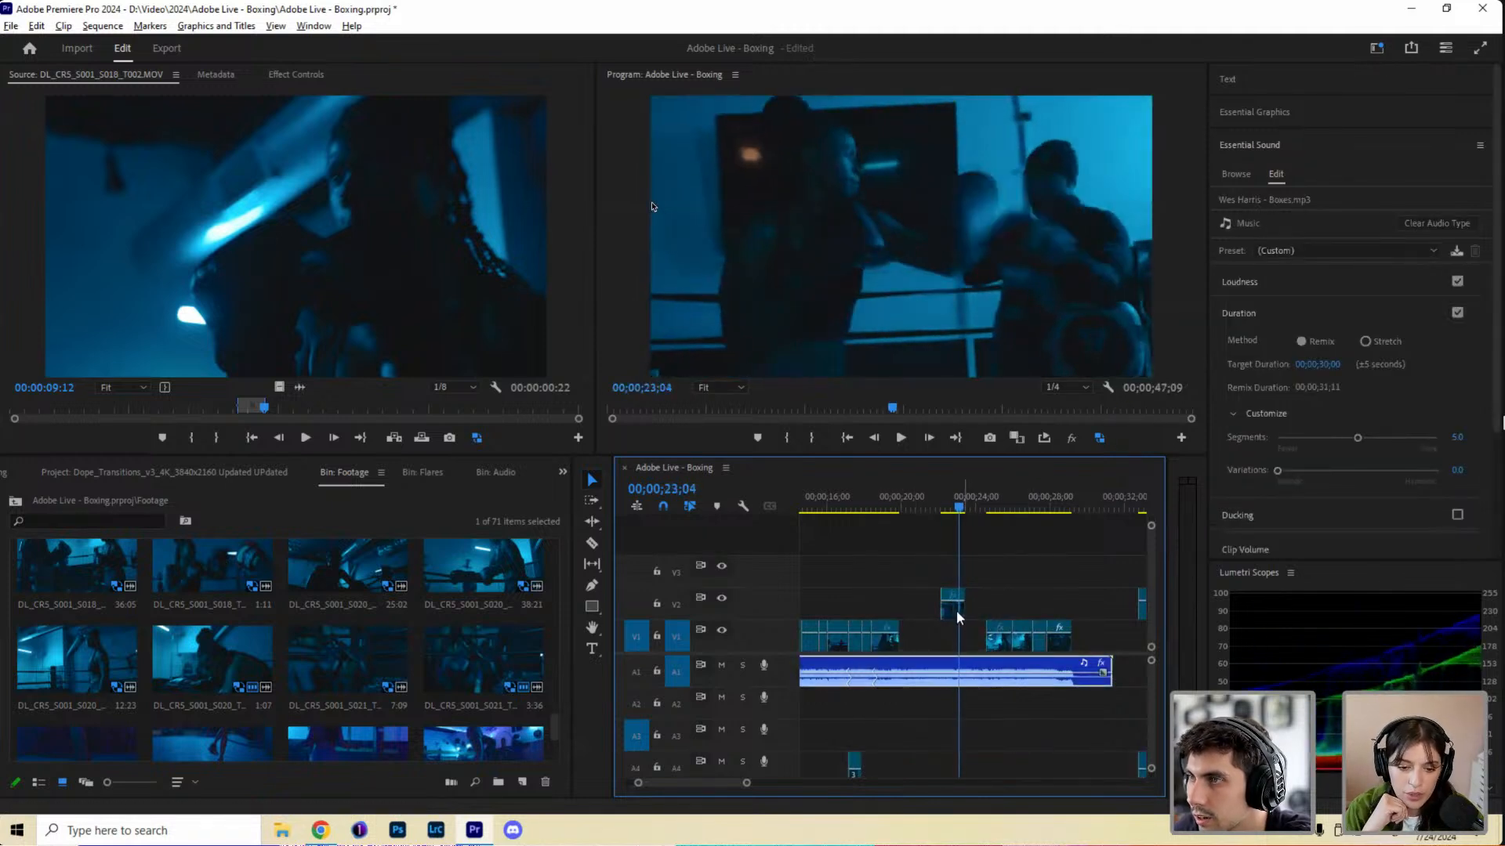
{"action": "left_click_drag", "start_coordinate": [937, 647], "coordinate": [913, 639]}
Play back the new V1 cuts from 00;00;17;08, and shift the last clip later on V1 to leave a gap before it.
{"action": "left_click", "coordinate": [851, 507]}
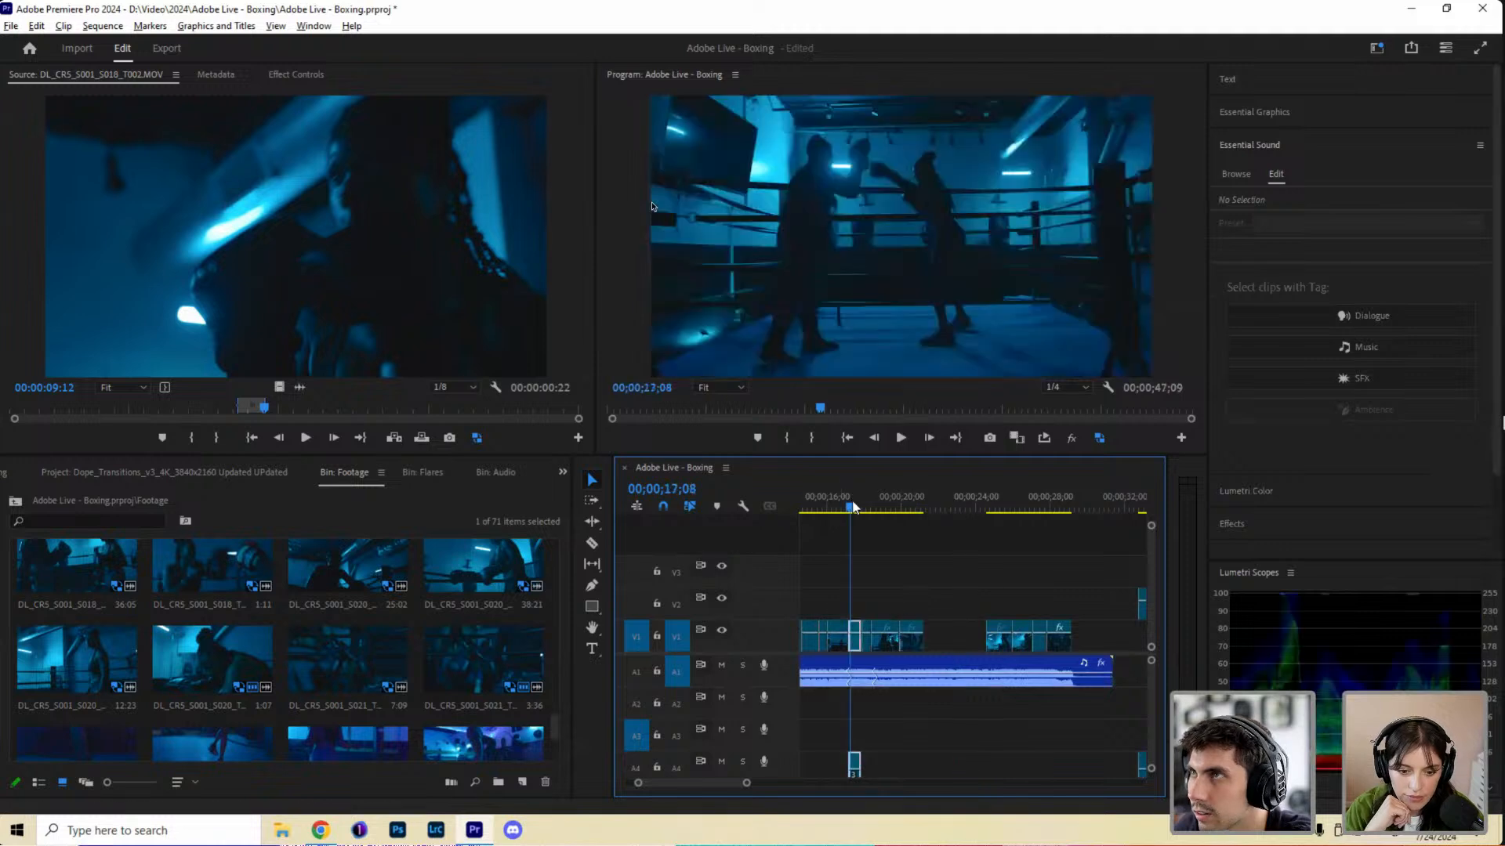
{"action": "key", "text": "space"}
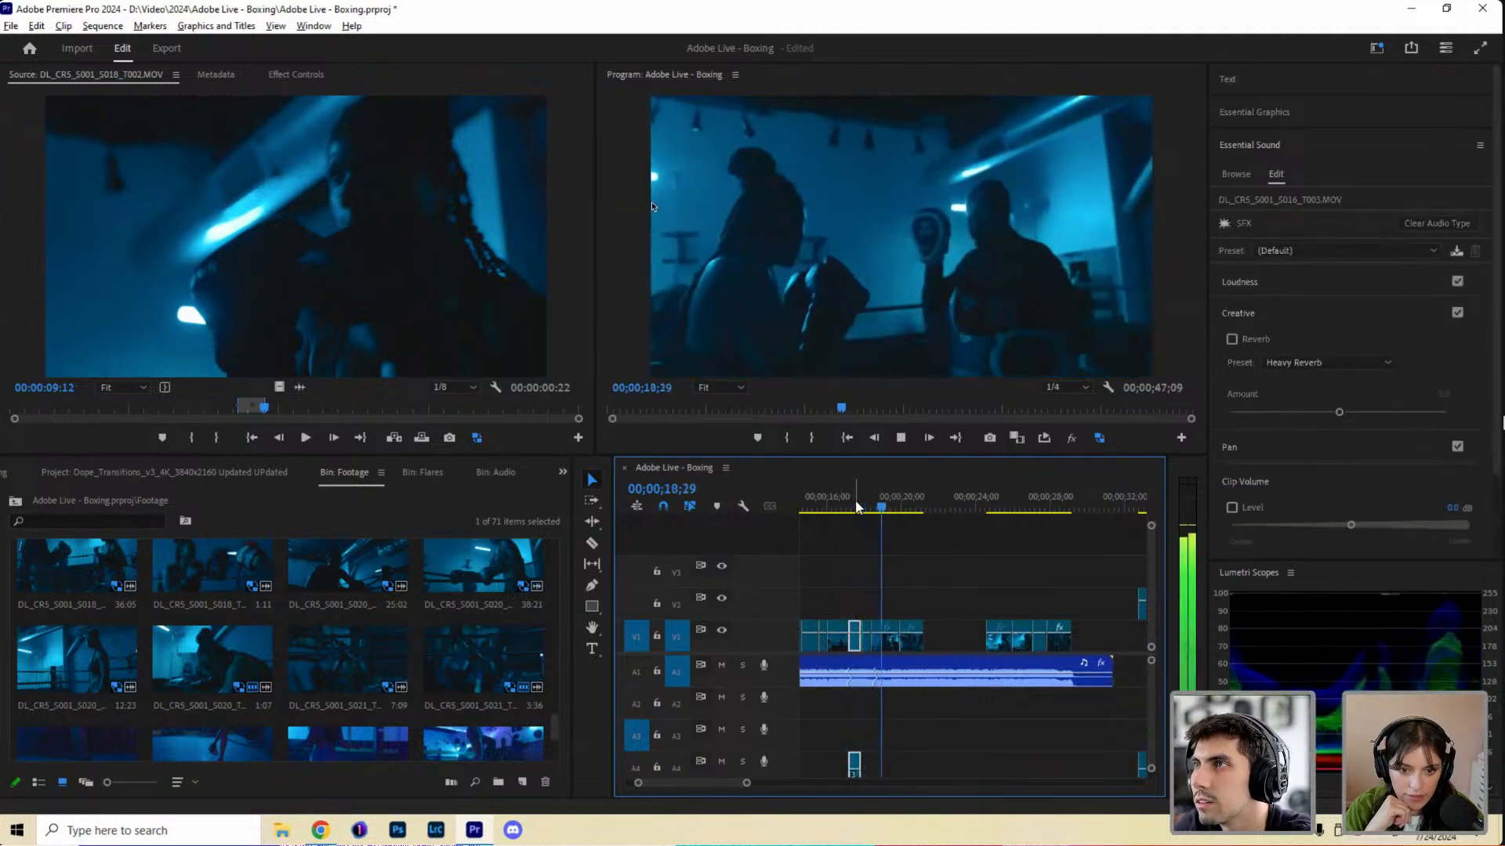
{"action": "left_click", "coordinate": [862, 541]}
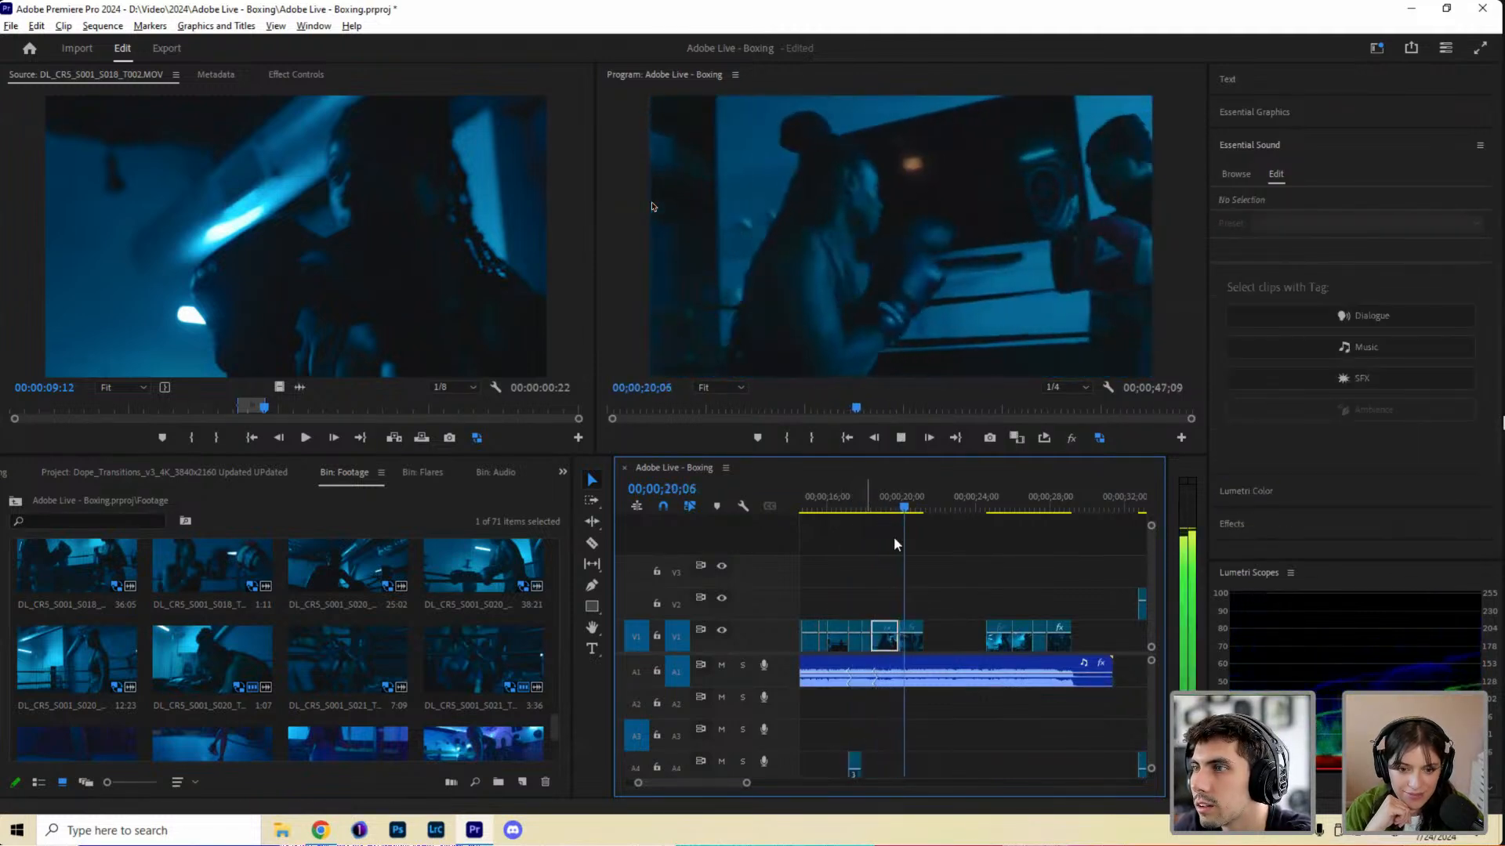
{"action": "left_click_drag", "start_coordinate": [913, 641], "coordinate": [997, 611]}
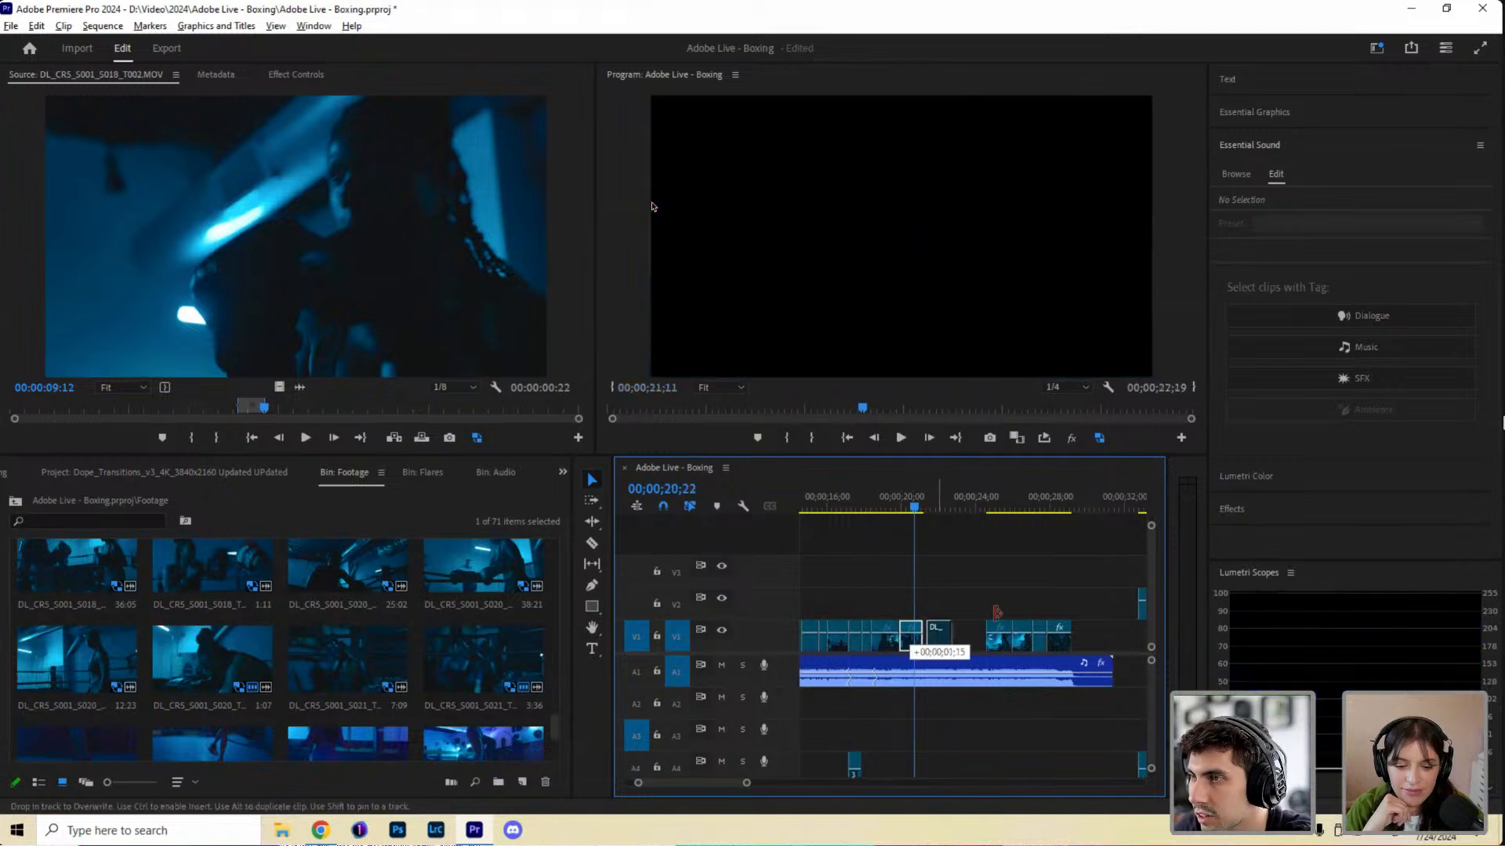
Move the close-up punch at 00;00;33;08 from V2 to V1, directly after the mitt-work clip.
{"action": "scroll", "coordinate": [1027, 513], "scroll_direction": "down", "scroll_amount": 3}
{"action": "left_click", "coordinate": [1009, 511]}
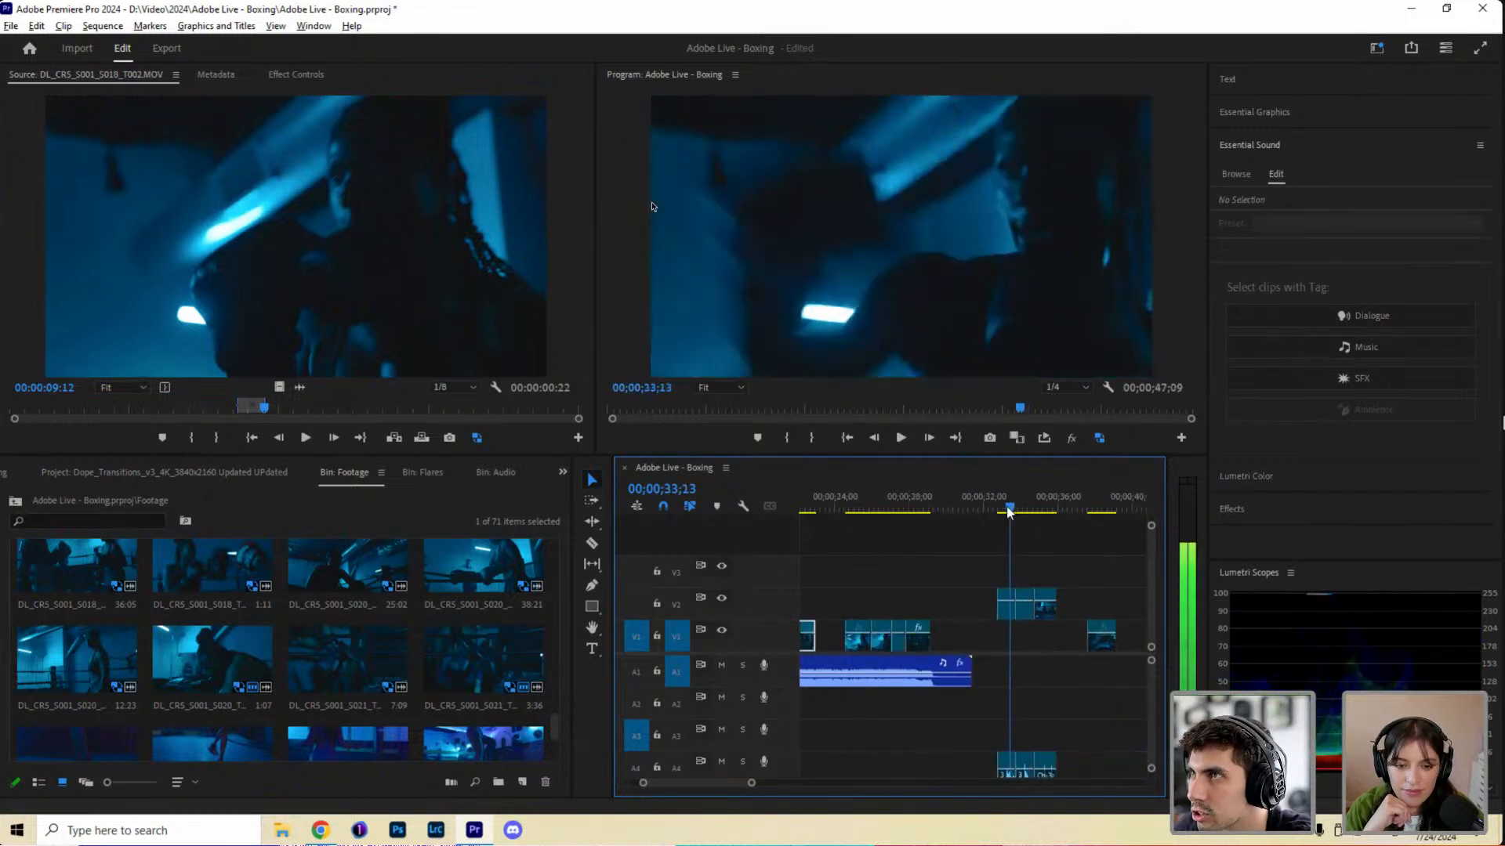
{"action": "left_click_drag", "start_coordinate": [1009, 511], "coordinate": [1006, 510]}
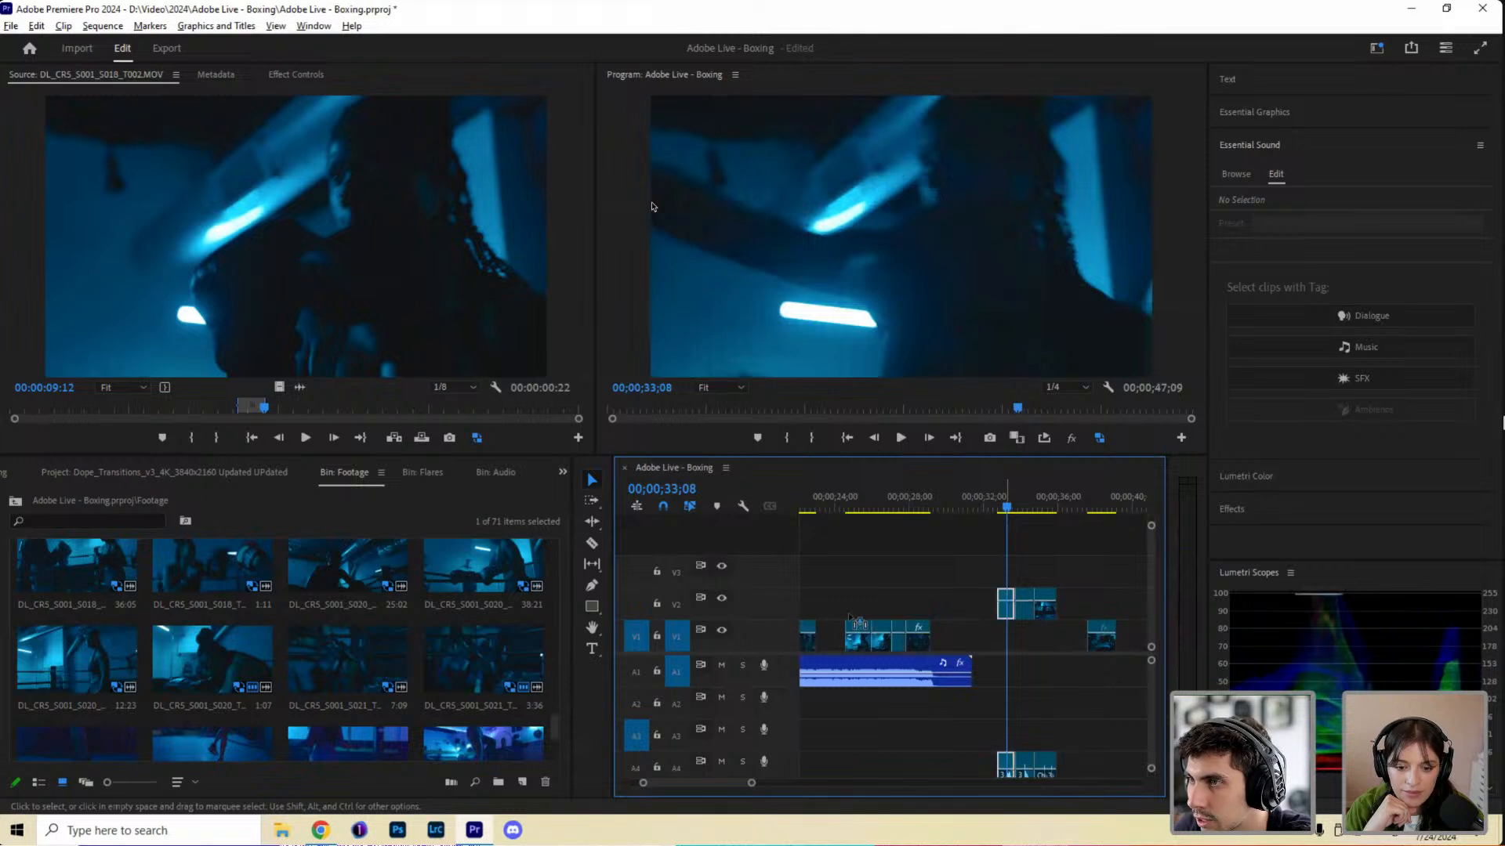
{"action": "left_click_drag", "start_coordinate": [1005, 605], "coordinate": [933, 635]}
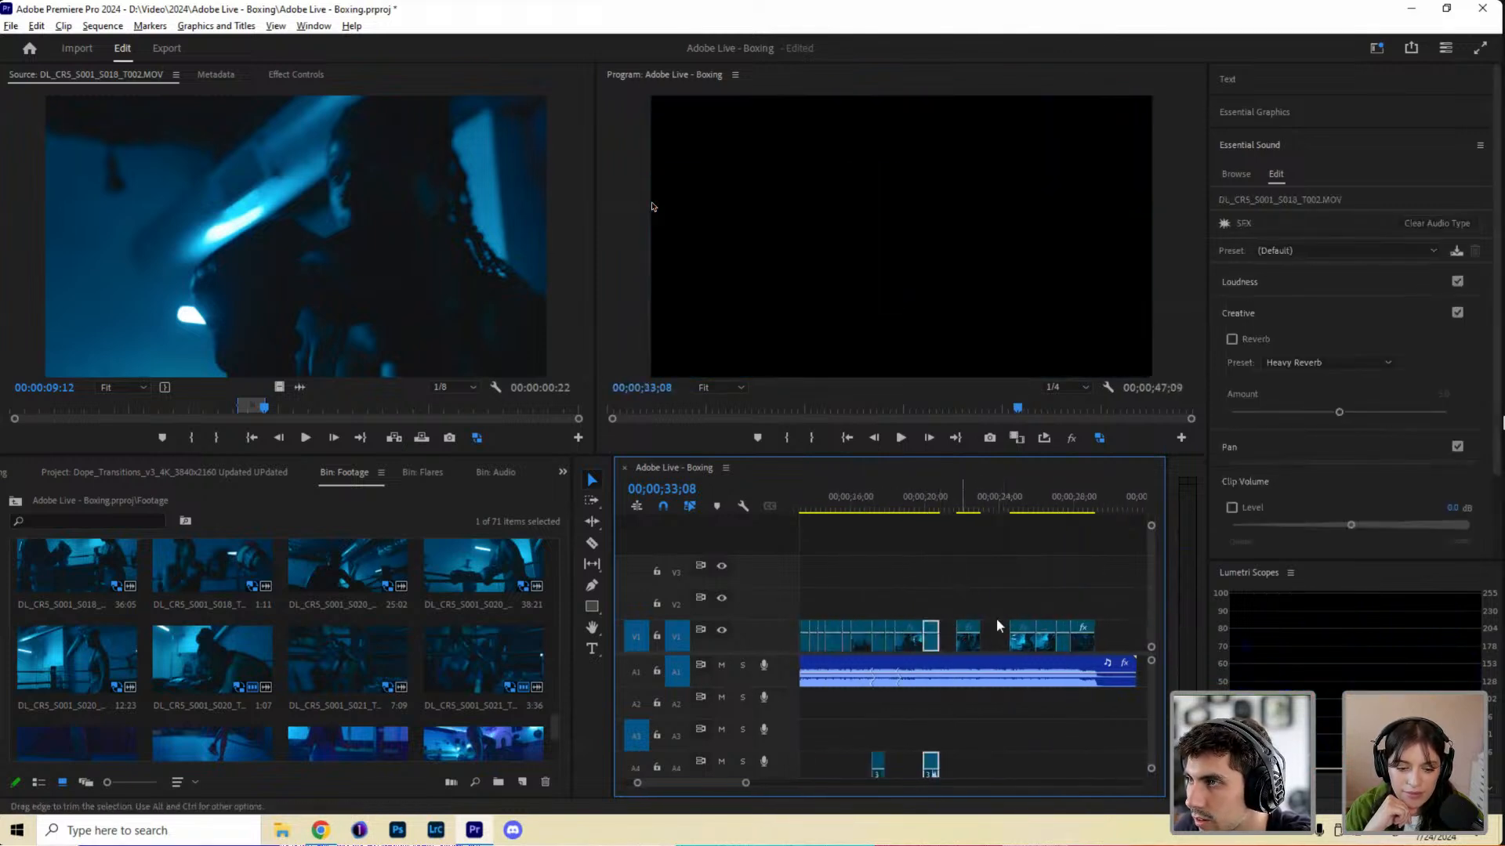
Find the spare sparring clip at 00;00;45;12 and place it on V2 just past the close-up punch that ends the V1 edit.
{"action": "scroll", "coordinate": [1011, 605], "scroll_direction": "down", "scroll_amount": 5}
{"action": "left_click", "coordinate": [1052, 510]}
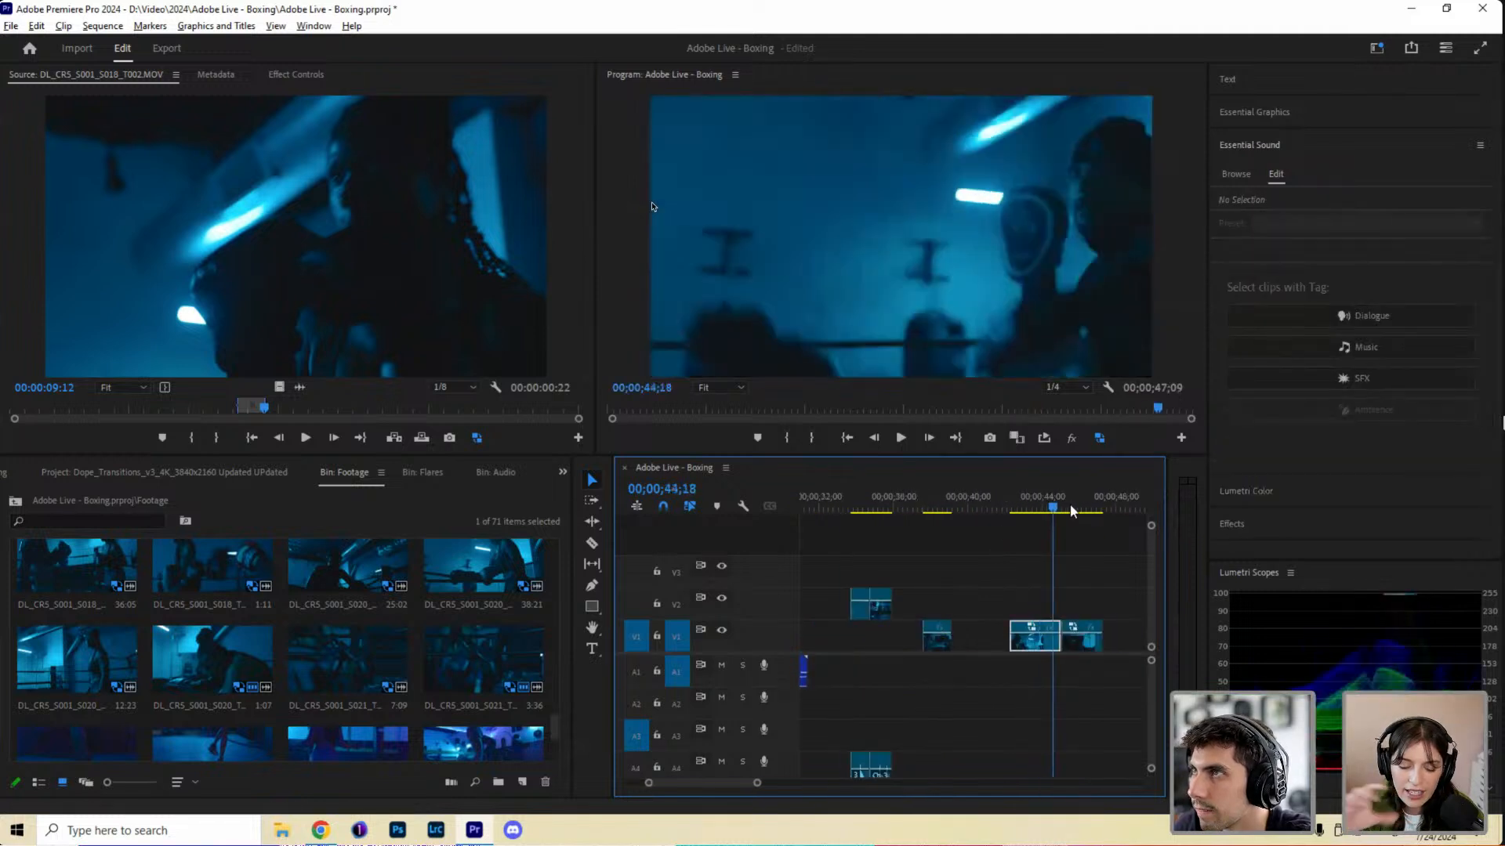
{"action": "left_click_drag", "start_coordinate": [1072, 510], "coordinate": [1067, 511]}
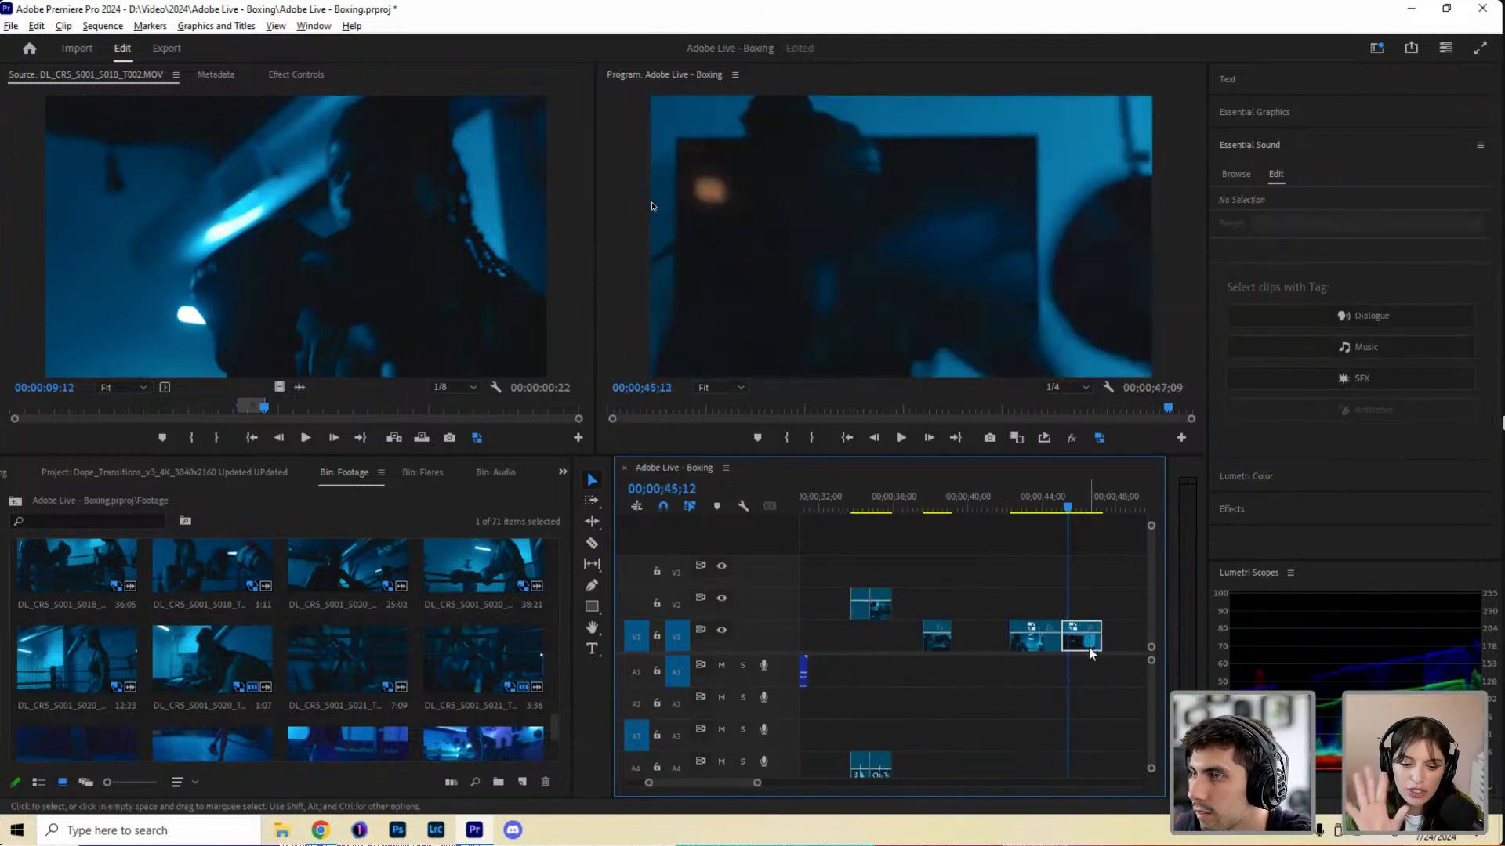
{"action": "left_click_drag", "start_coordinate": [1091, 653], "coordinate": [1003, 604]}
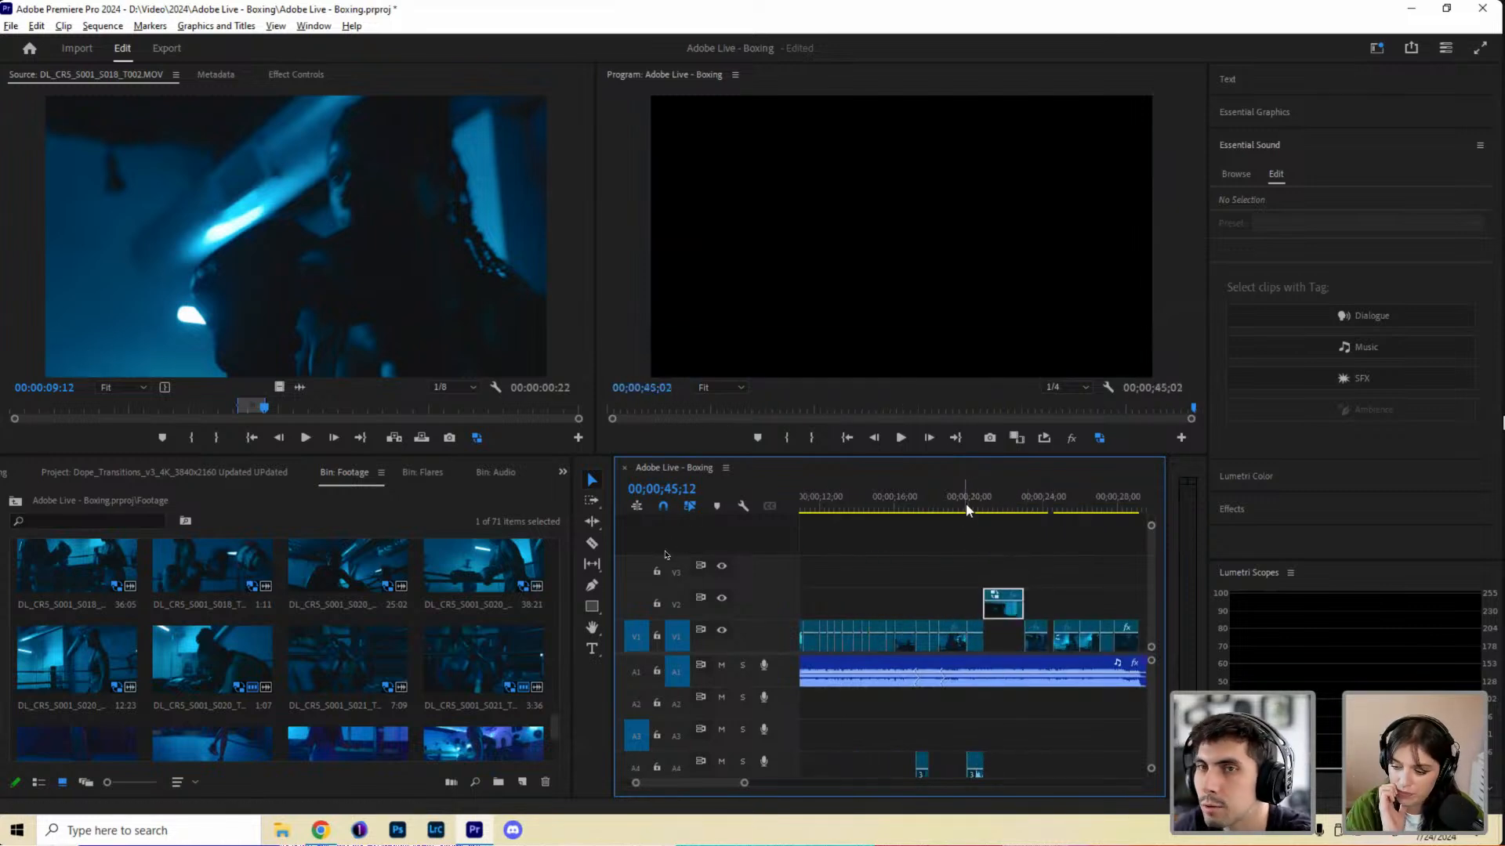
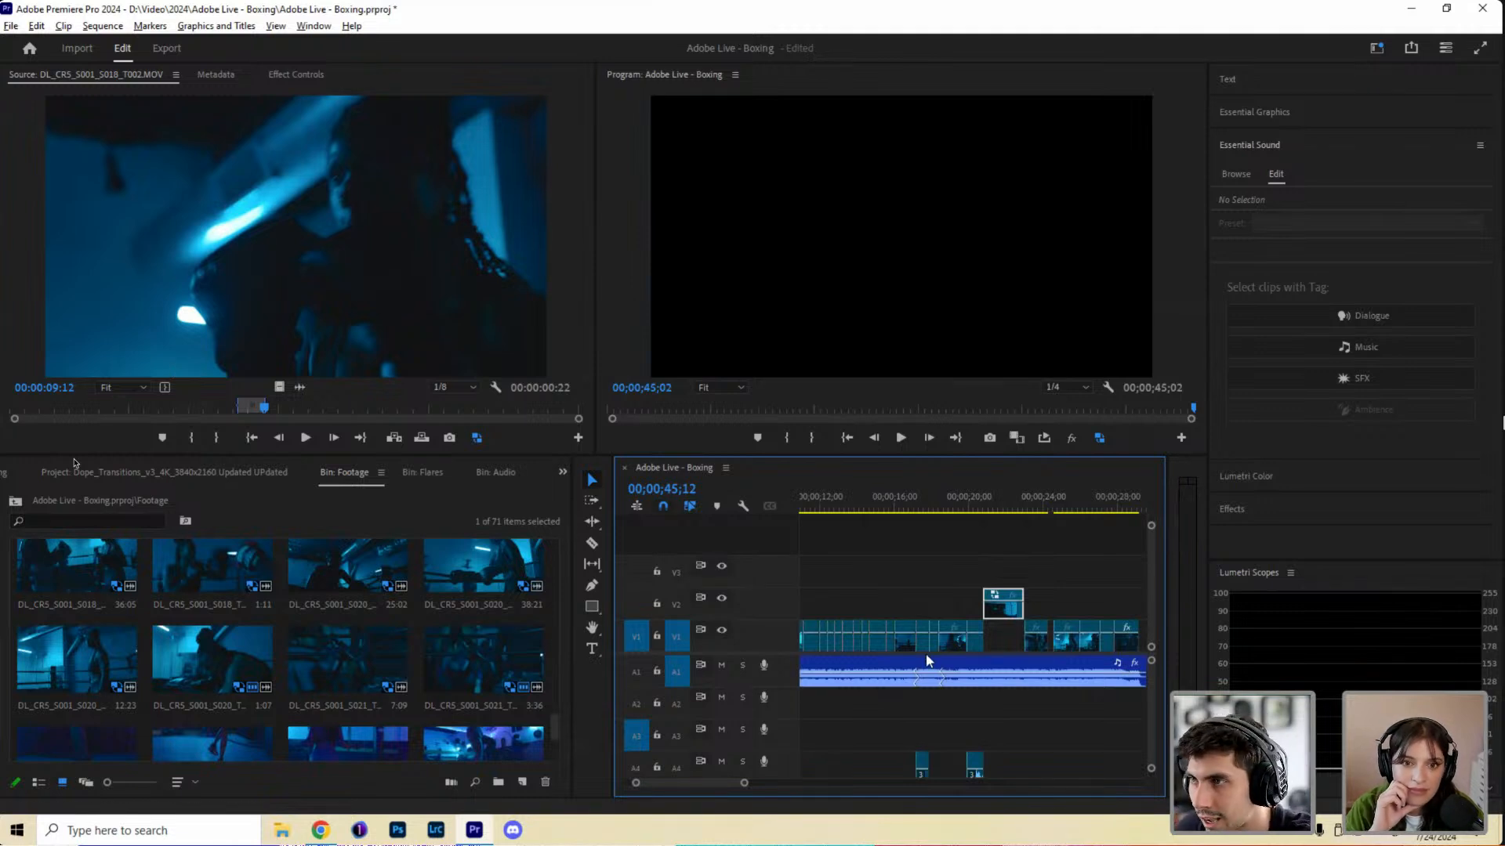
Move the last sparring clip at 00;00;43;17 earlier on V1 so it starts right where the spare V2 clip ends.
{"action": "left_click_drag", "start_coordinate": [732, 792], "coordinate": [796, 783]}
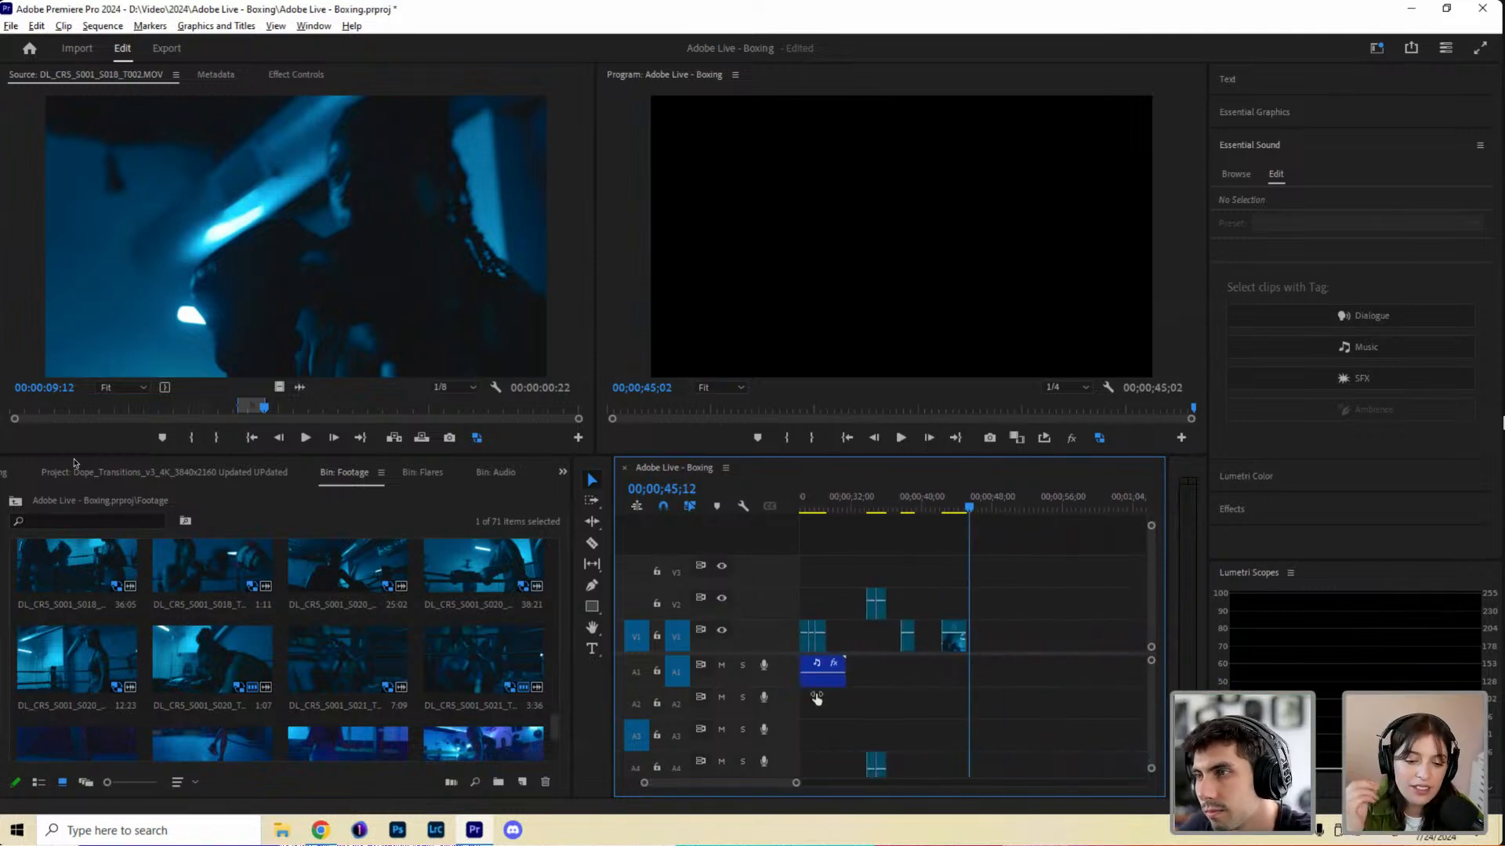
{"action": "key", "text": "="}
{"action": "left_click", "coordinate": [955, 508]}
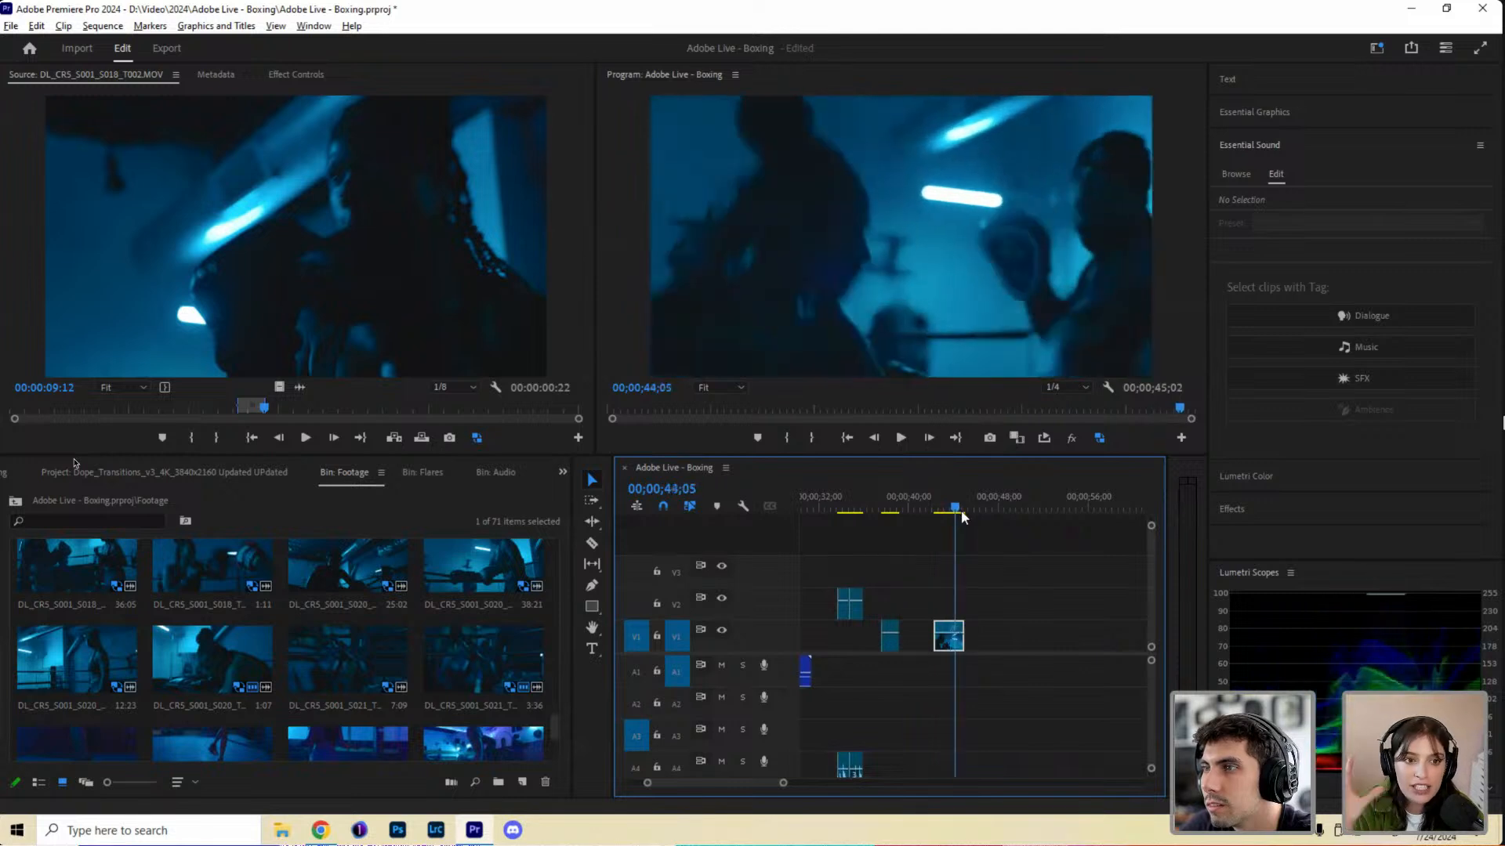
{"action": "left_click_drag", "start_coordinate": [960, 509], "coordinate": [950, 514]}
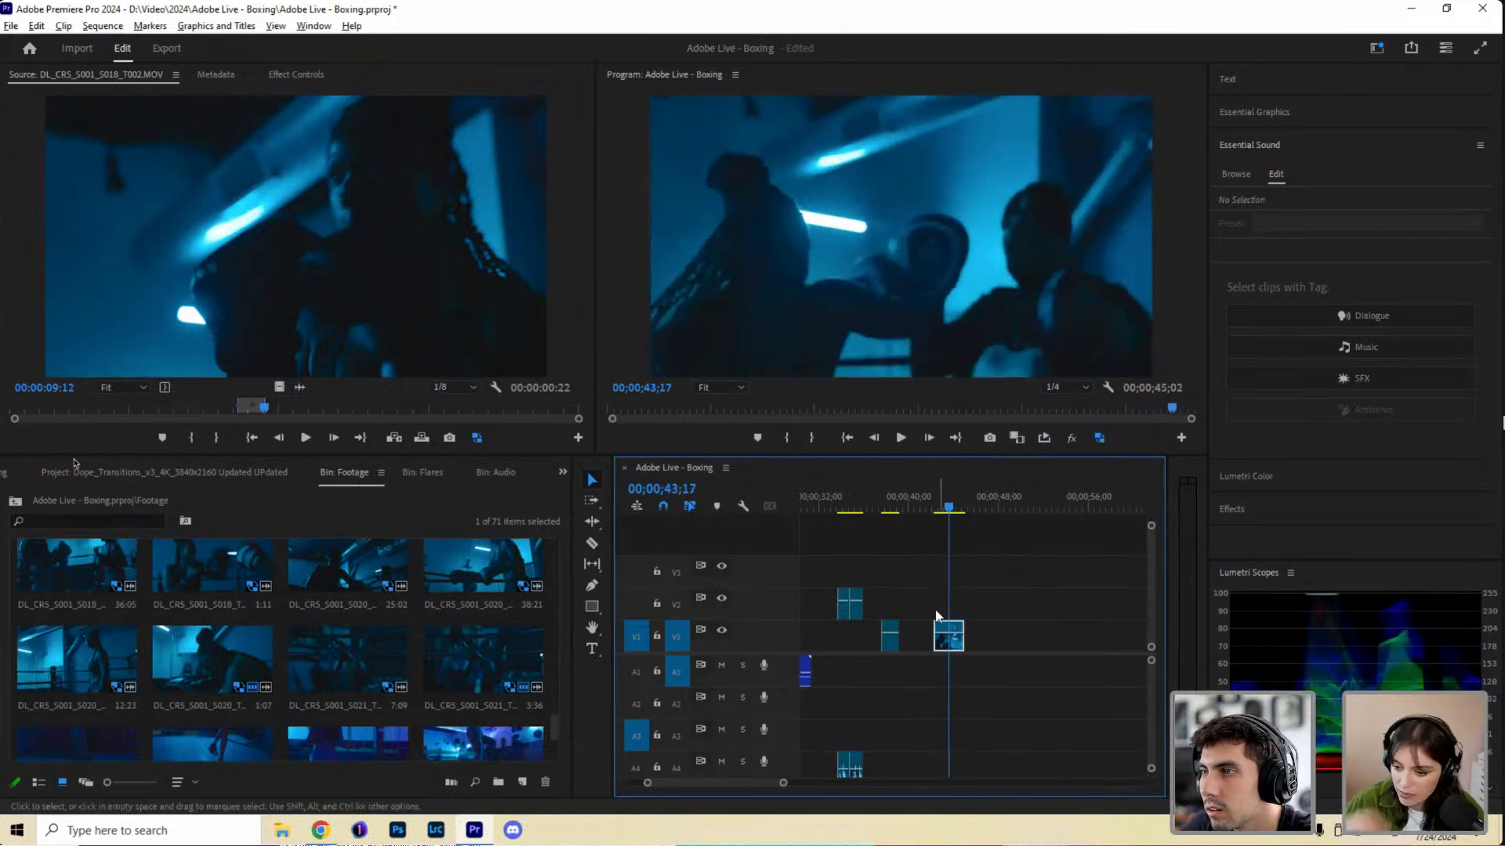
{"action": "left_click_drag", "start_coordinate": [935, 636], "coordinate": [873, 638]}
{"action": "scroll", "coordinate": [873, 638], "scroll_direction": "up", "scroll_amount": 5}
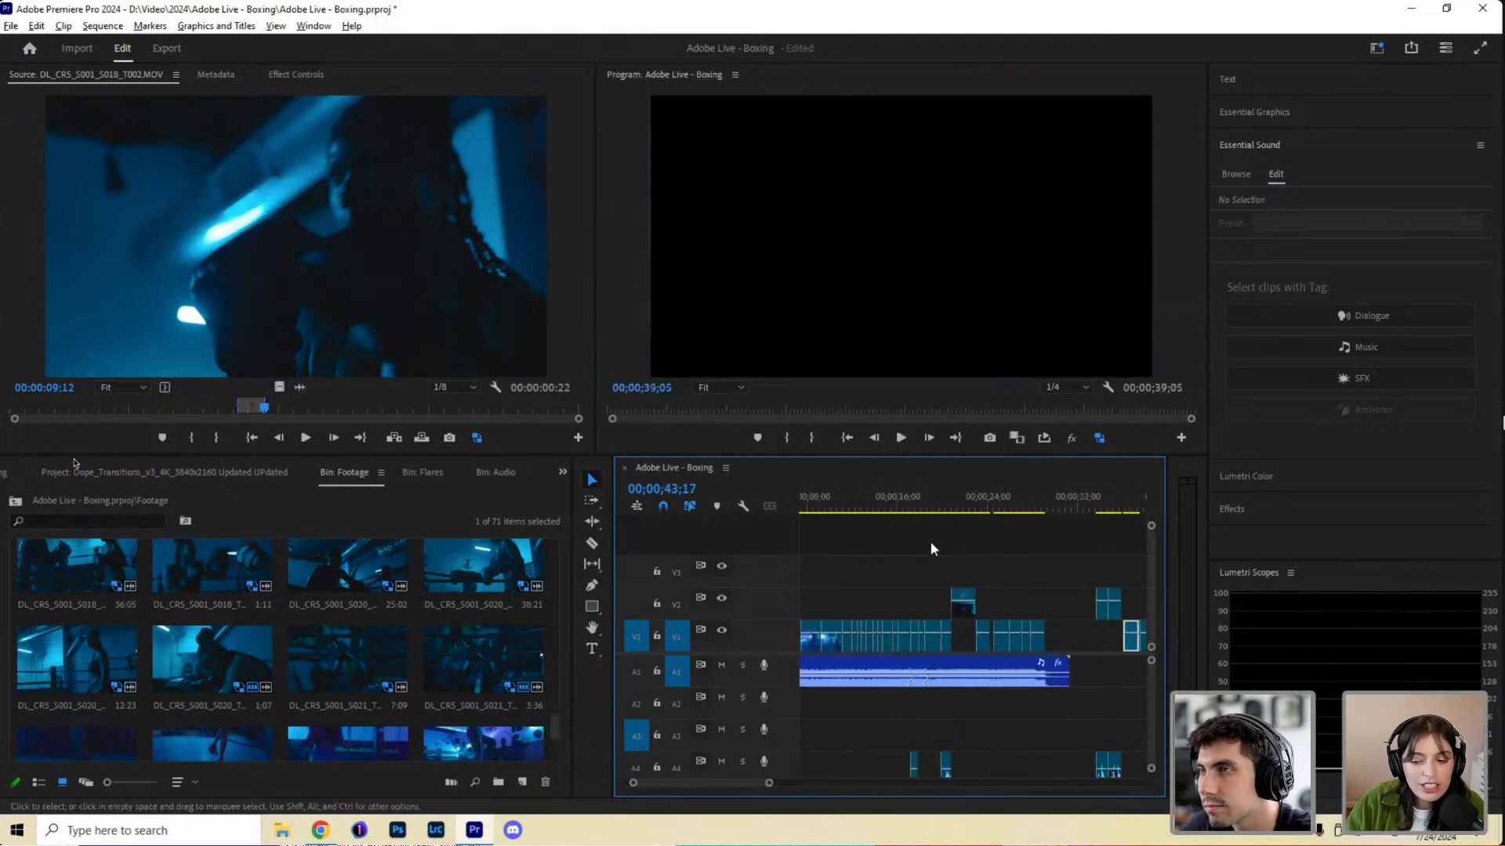
Mute the music track on A1 and scrub through the V2 clip around 00;00;21;18.
{"action": "left_click", "coordinate": [951, 493]}
{"action": "left_click", "coordinate": [959, 501]}
{"action": "left_click", "coordinate": [972, 672]}
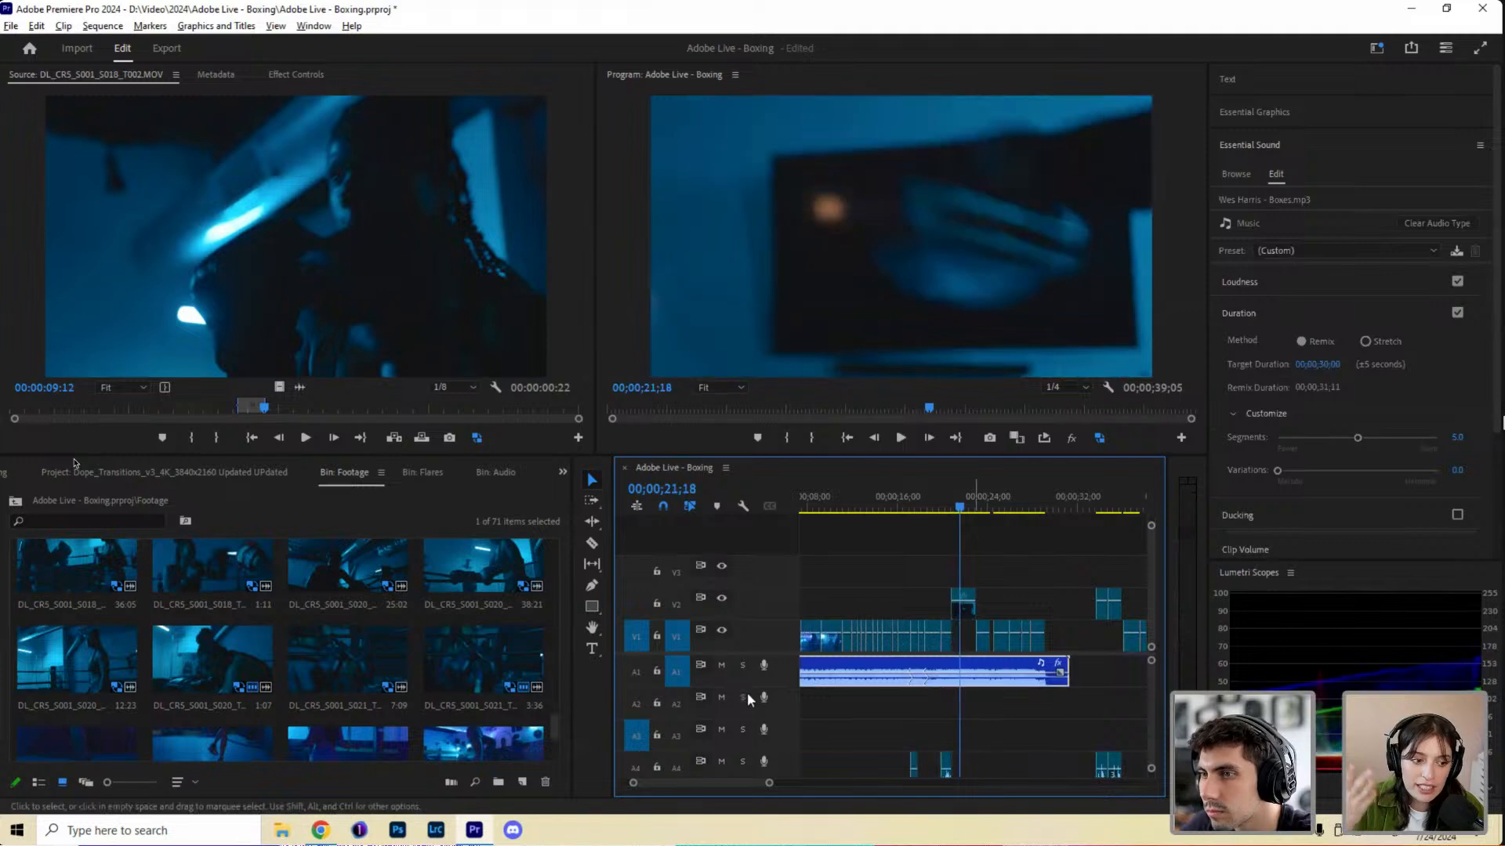
{"action": "left_click", "coordinate": [721, 664]}
{"action": "left_click_drag", "start_coordinate": [940, 508], "coordinate": [966, 506]}
{"action": "left_click", "coordinate": [957, 508]}
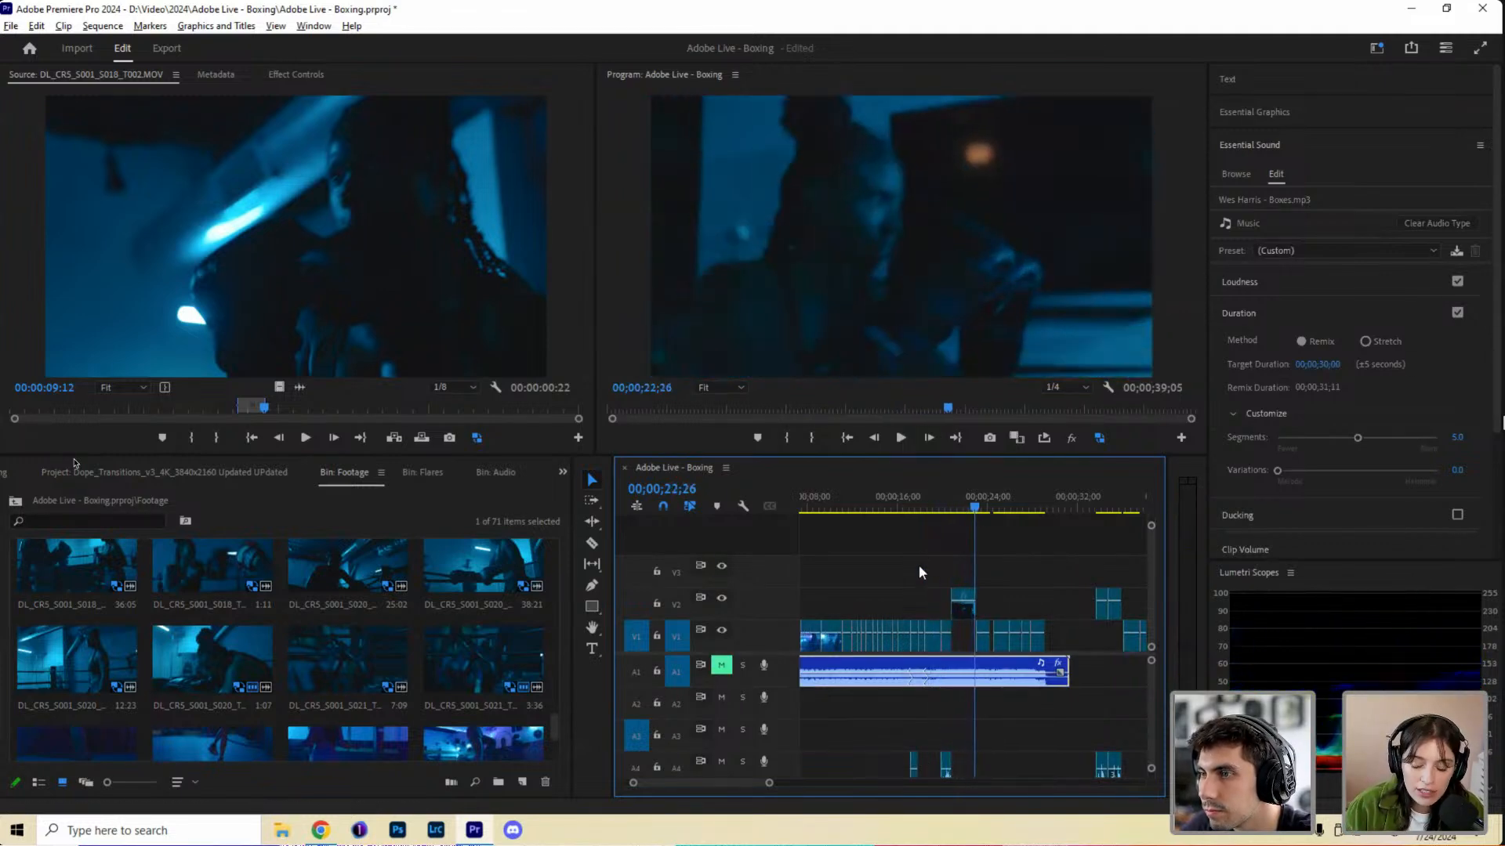
Play the cut into the V2 clip, trim the clip to end at 00;00;21;20, and move it down to V1.
{"action": "left_click_drag", "start_coordinate": [764, 783], "coordinate": [736, 783]}
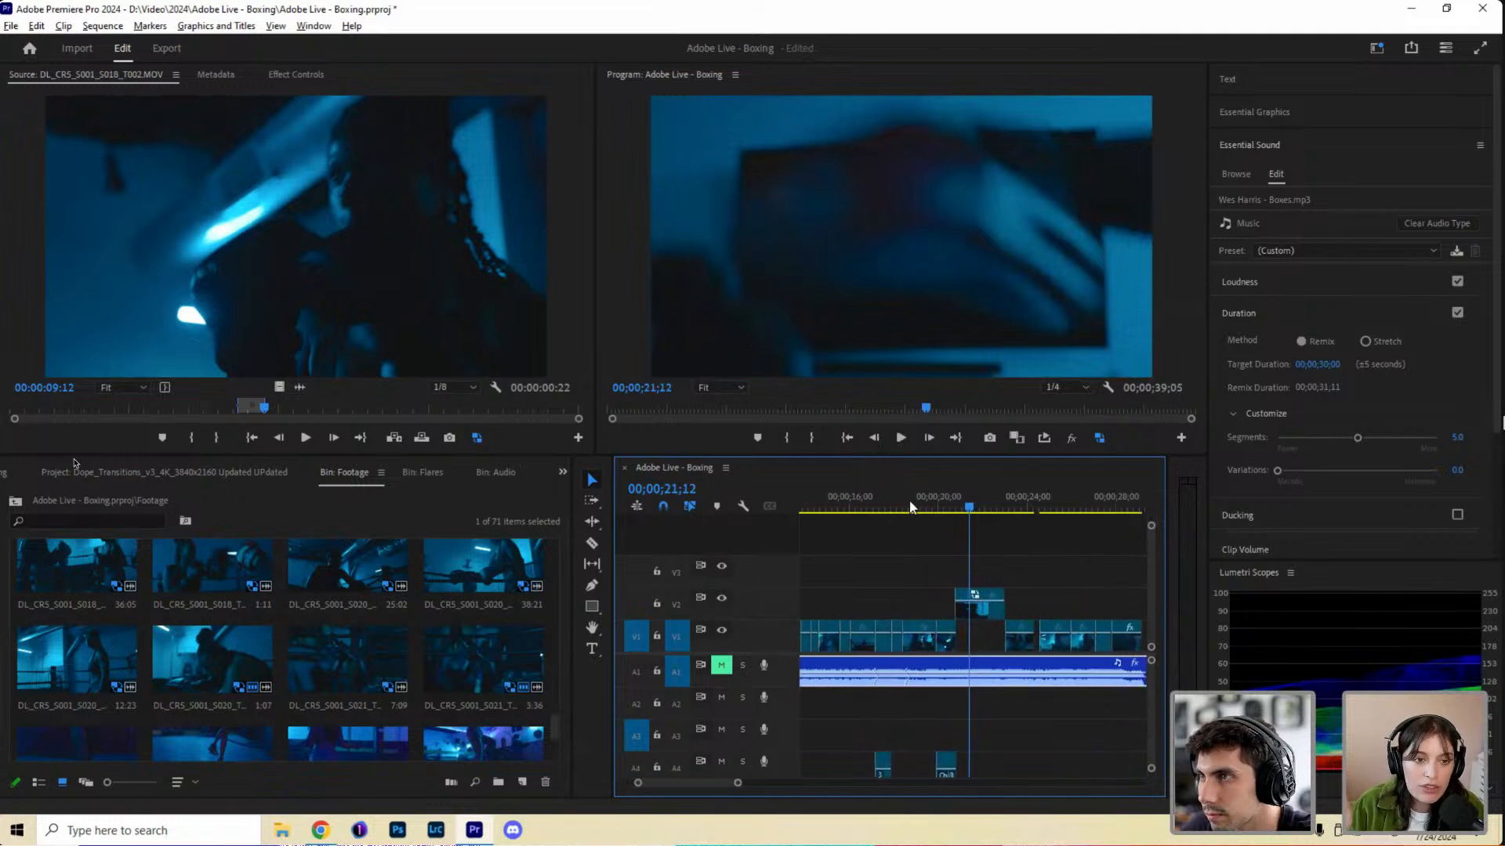
{"action": "left_click", "coordinate": [913, 507]}
{"action": "key", "text": "space"}
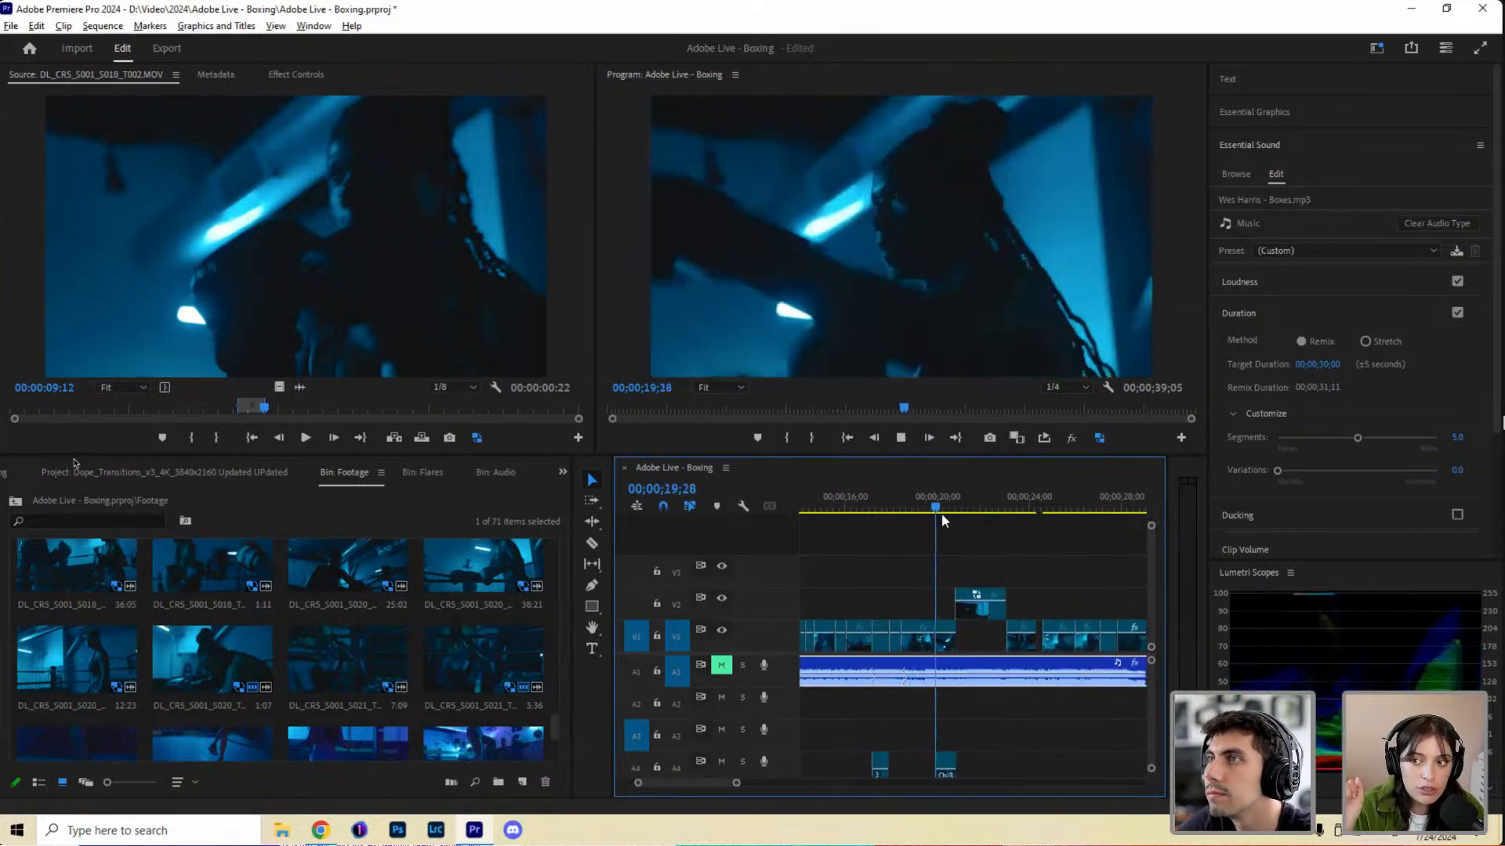
{"action": "key", "text": "space"}
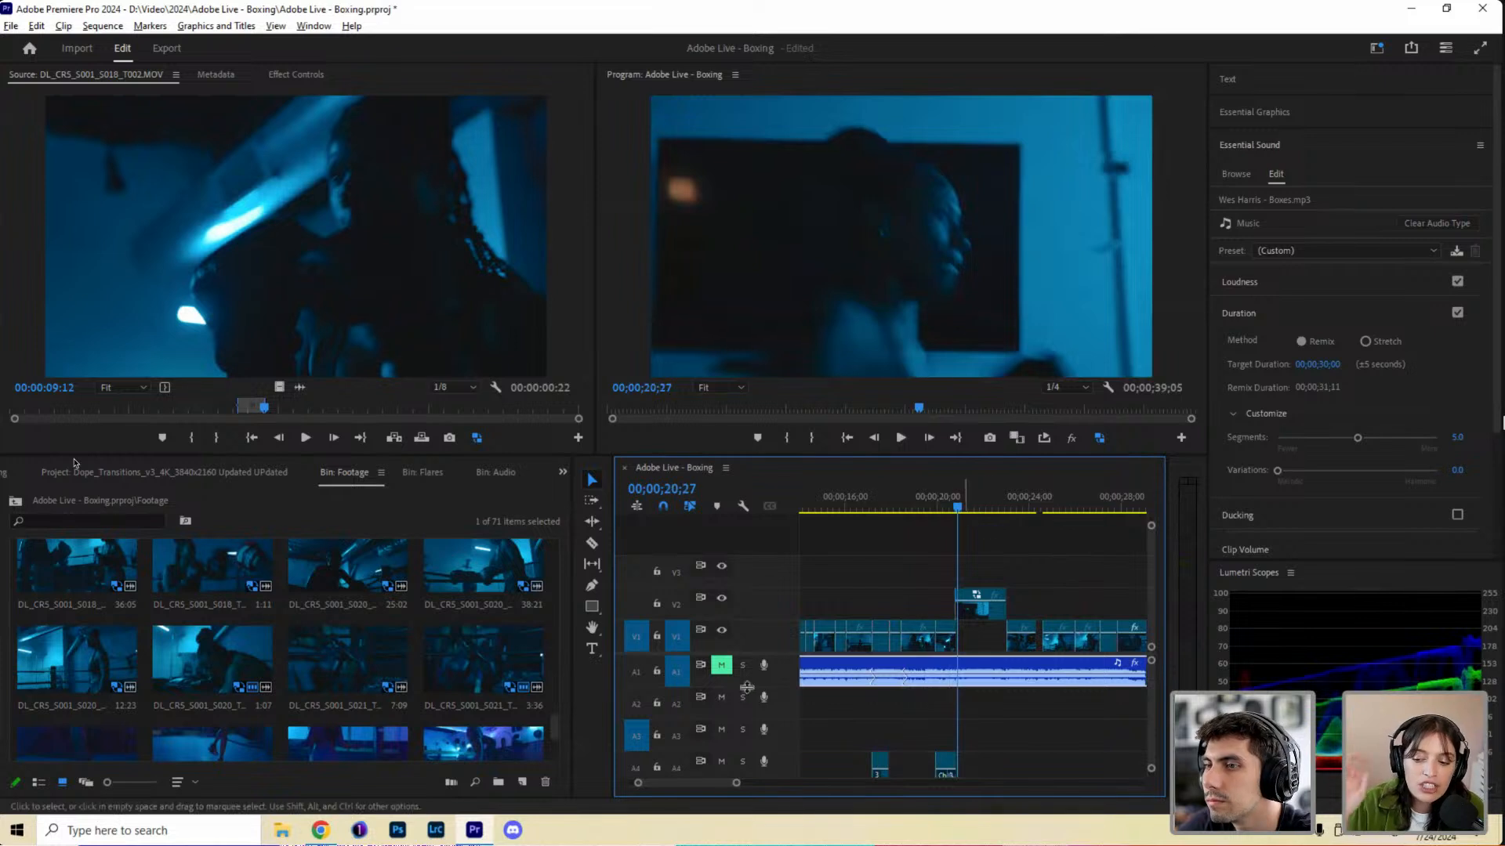
{"action": "key", "text": "space"}
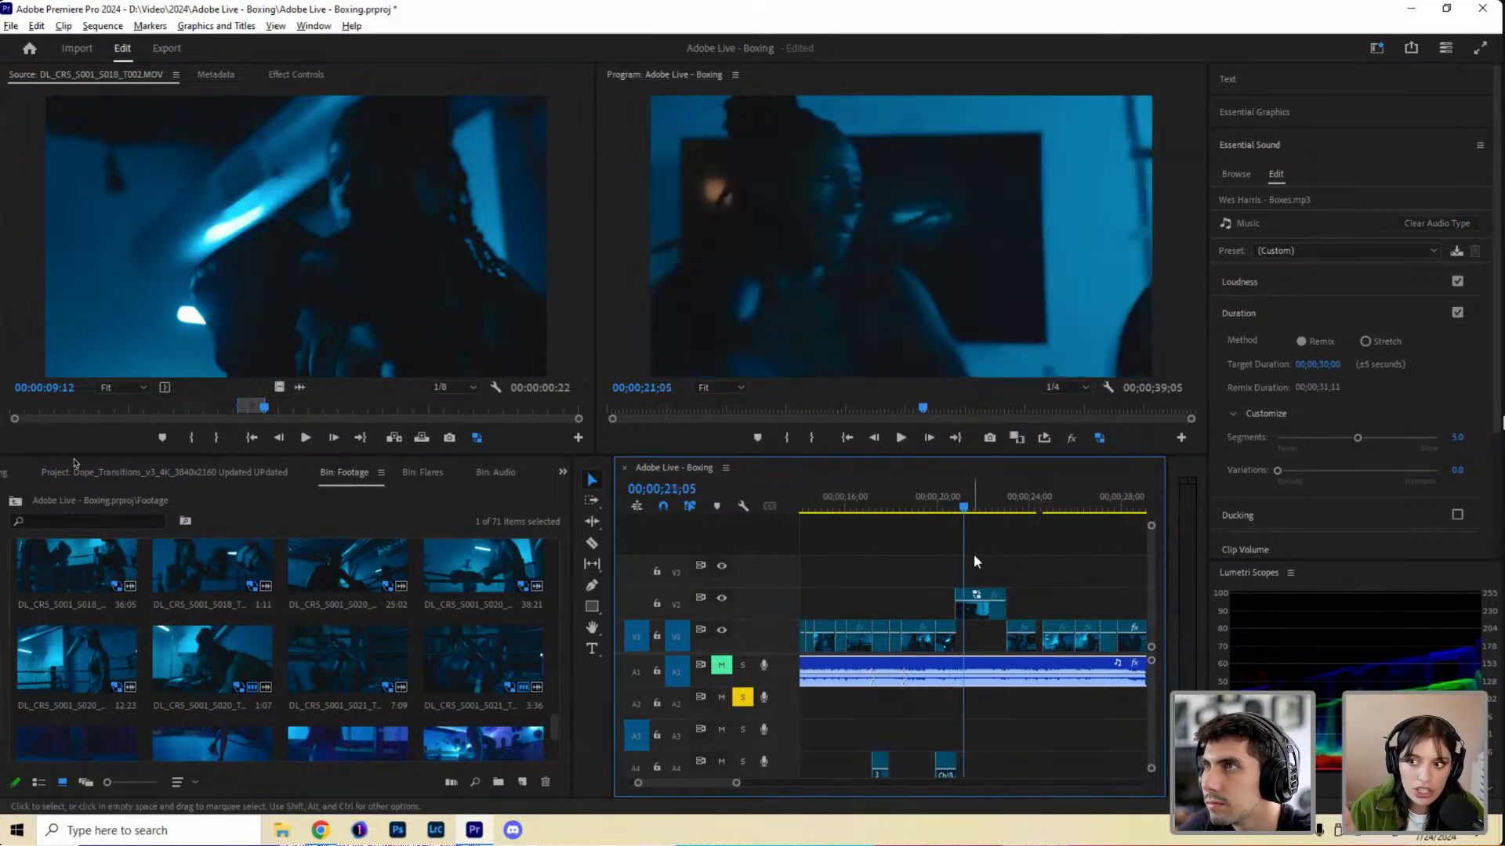
{"action": "key", "text": "space"}
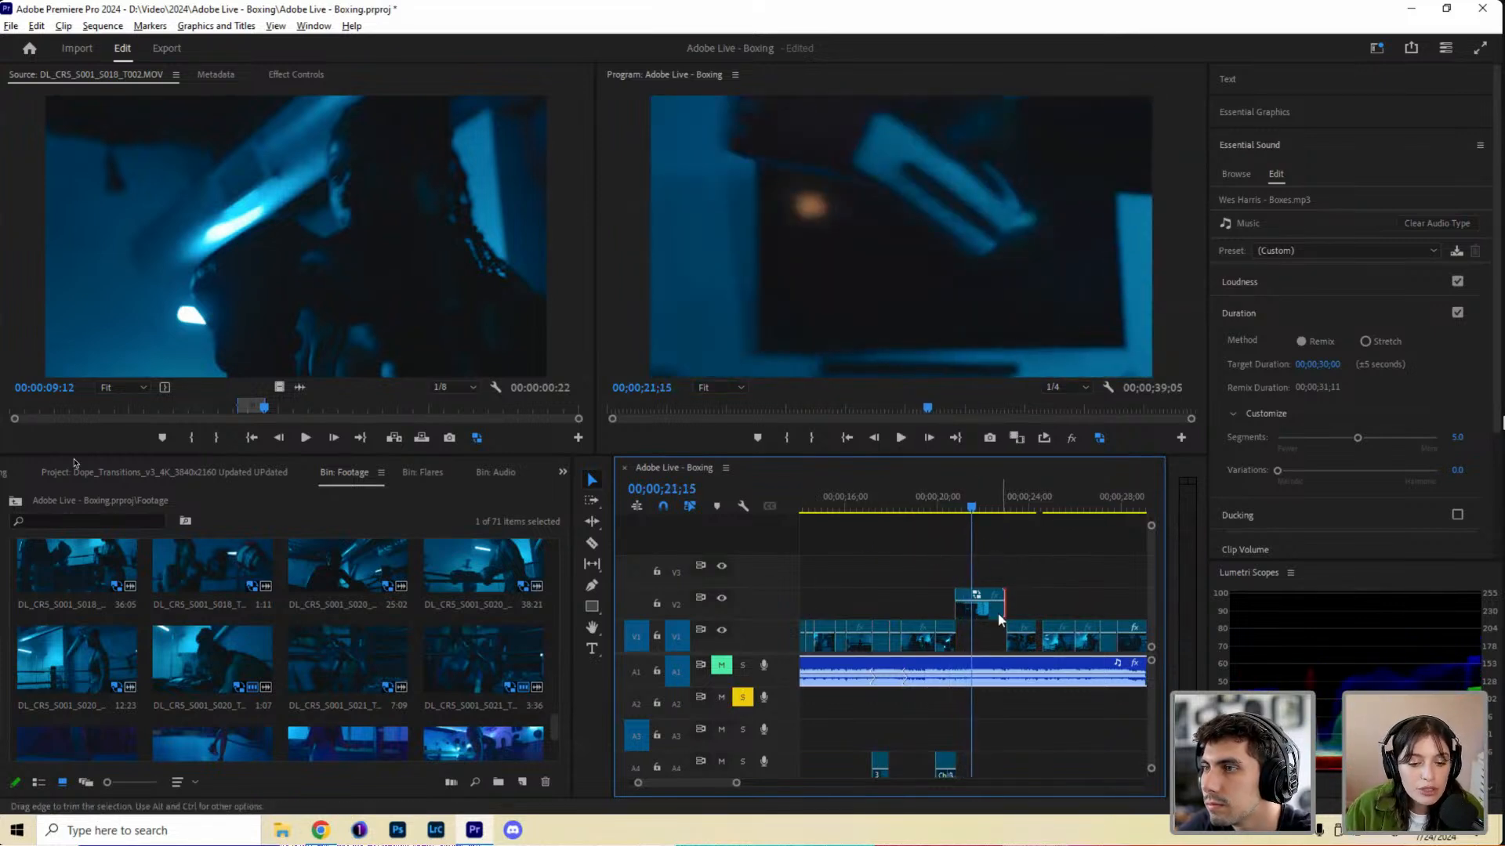
{"action": "key", "text": "shift+Right"}
{"action": "left_click_drag", "start_coordinate": [975, 609], "coordinate": [970, 636]}
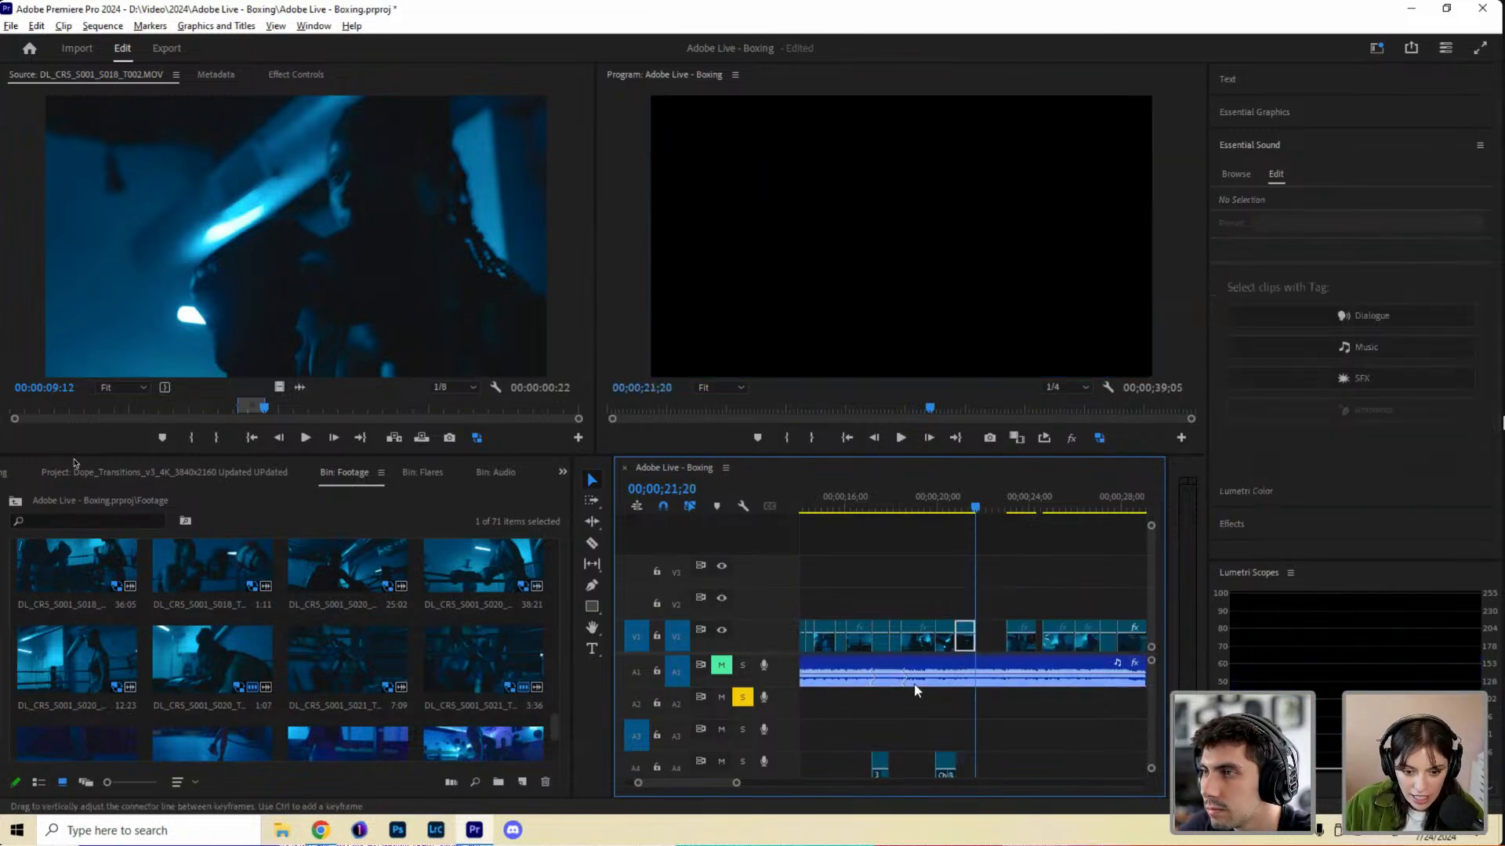
Check the spare V2 clip at 00;00;34;17, and skim the S020 and S018 clips in the Footage bin for more fighting shots.
{"action": "left_click_drag", "start_coordinate": [737, 783], "coordinate": [774, 783]}
{"action": "left_click_drag", "start_coordinate": [995, 510], "coordinate": [1012, 515]}
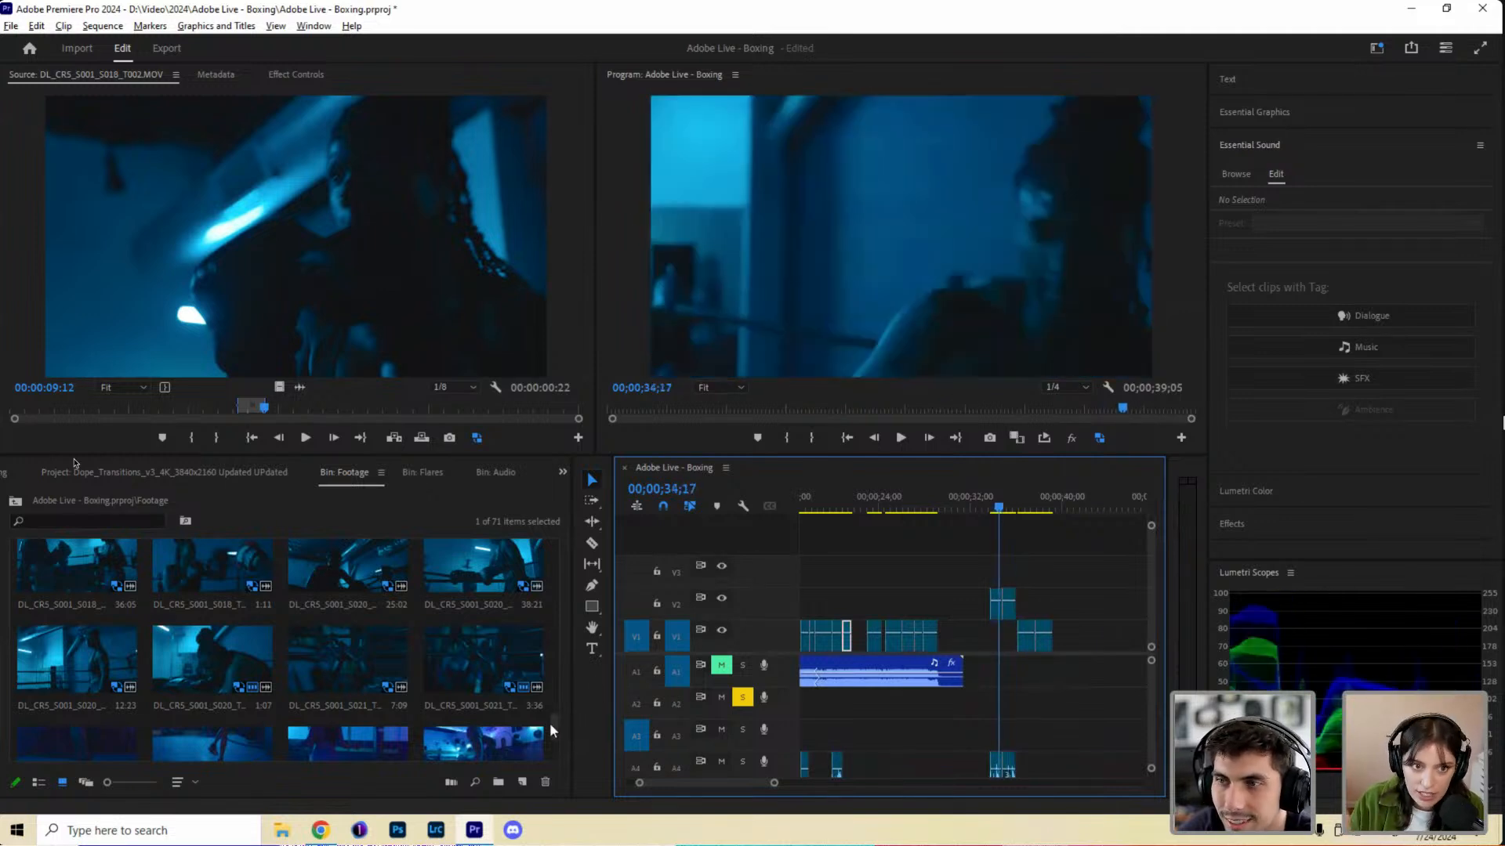
{"action": "scroll", "coordinate": [556, 732], "scroll_direction": "down", "scroll_amount": 3}
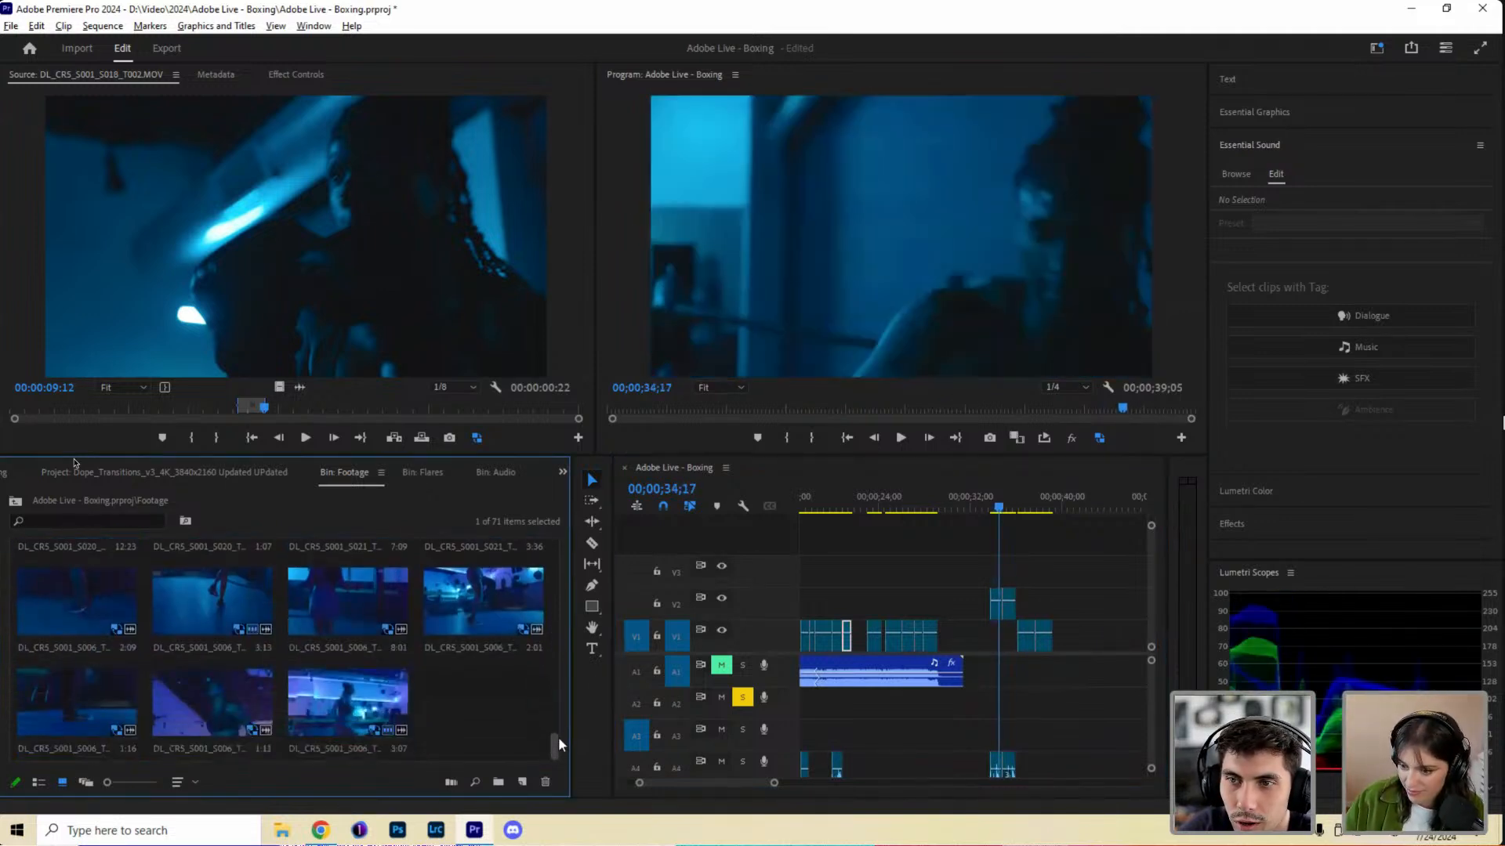
{"action": "left_click_drag", "start_coordinate": [558, 737], "coordinate": [499, 711]}
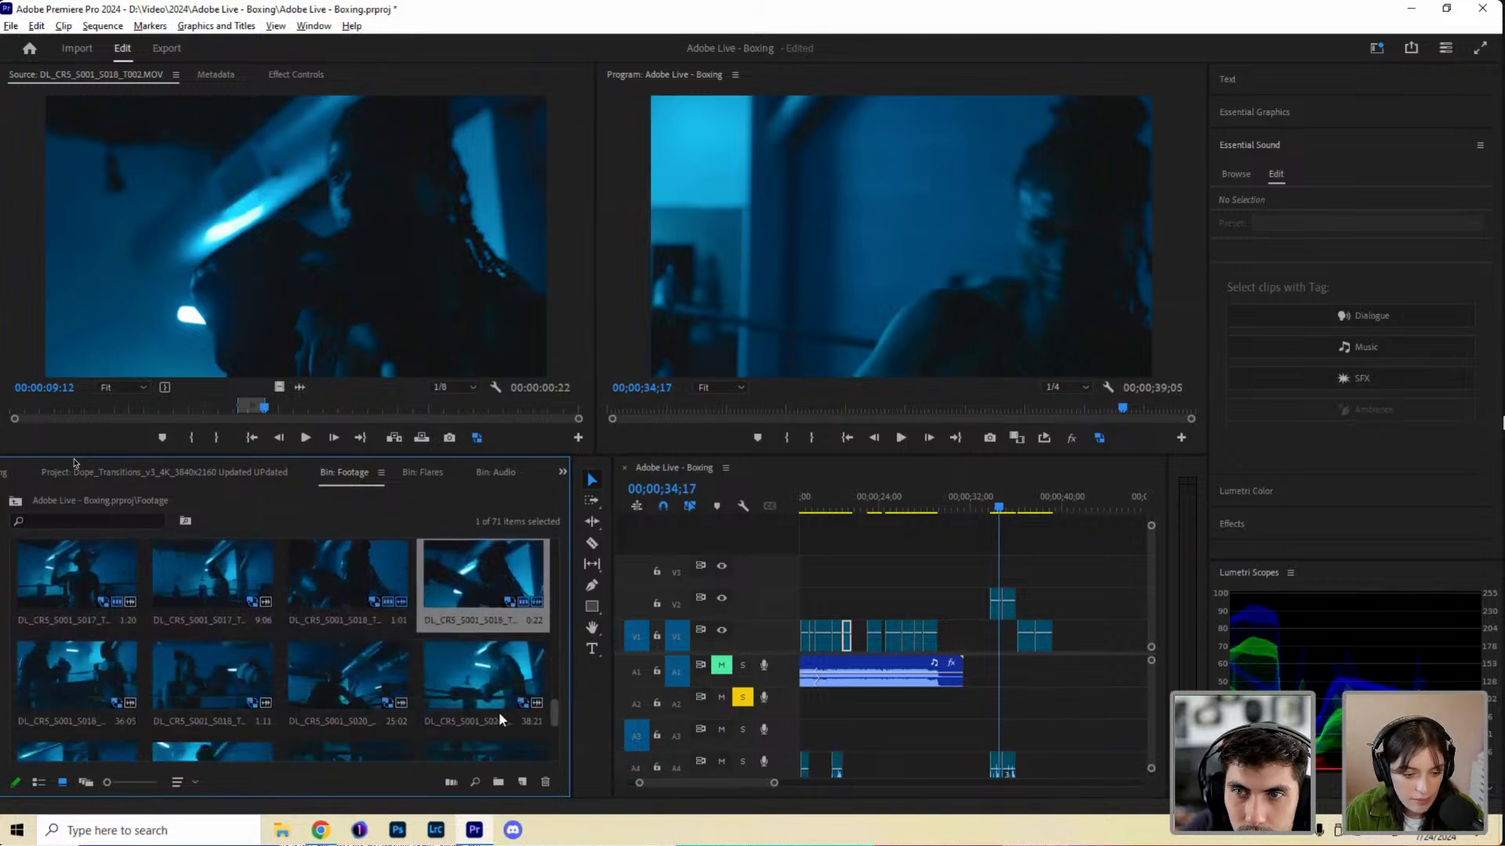
{"action": "left_click", "coordinate": [350, 667]}
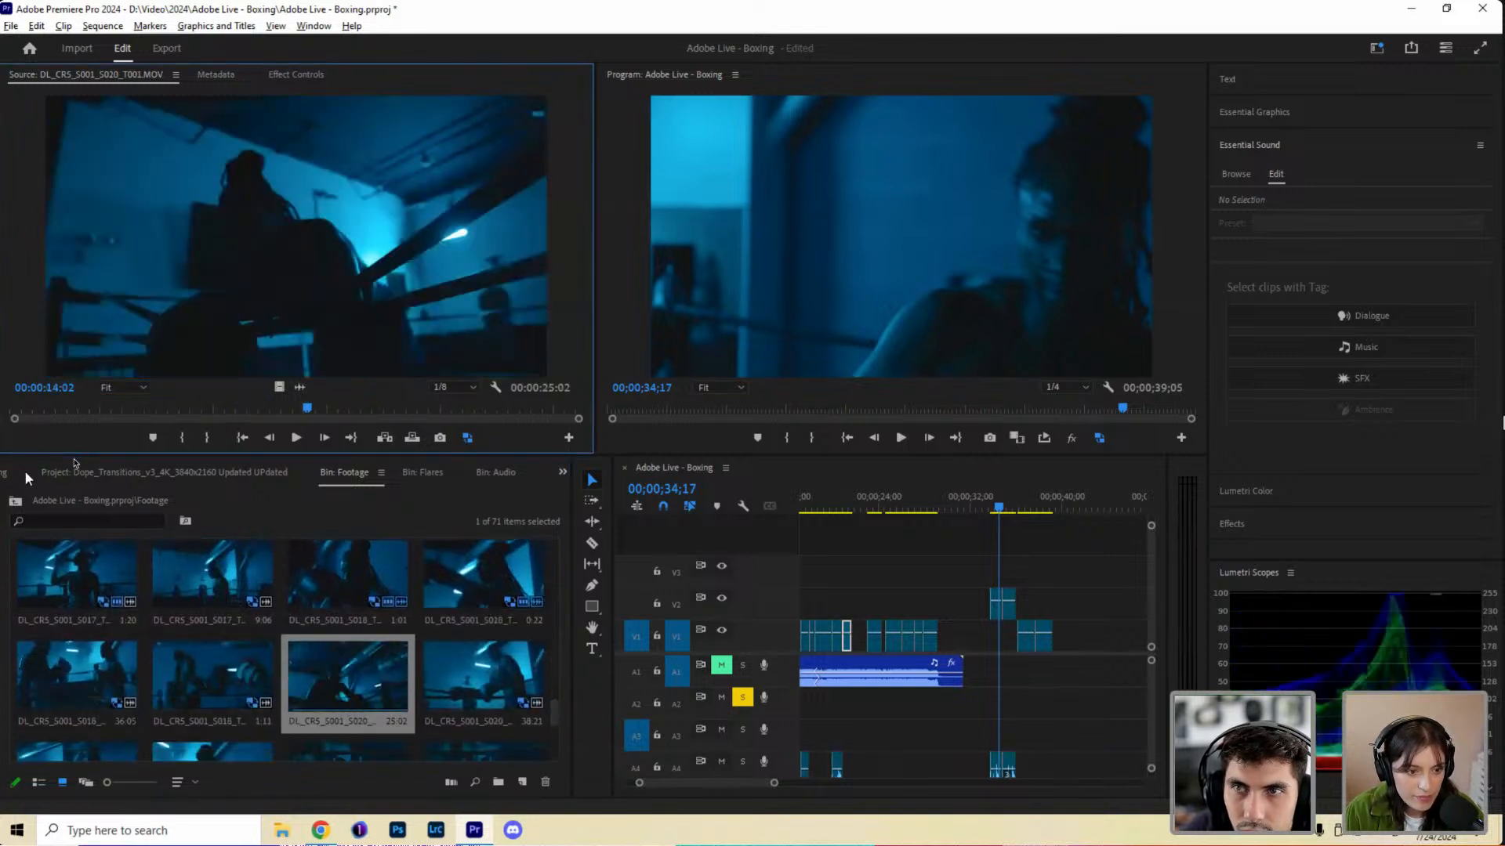
{"action": "left_click", "coordinate": [224, 670]}
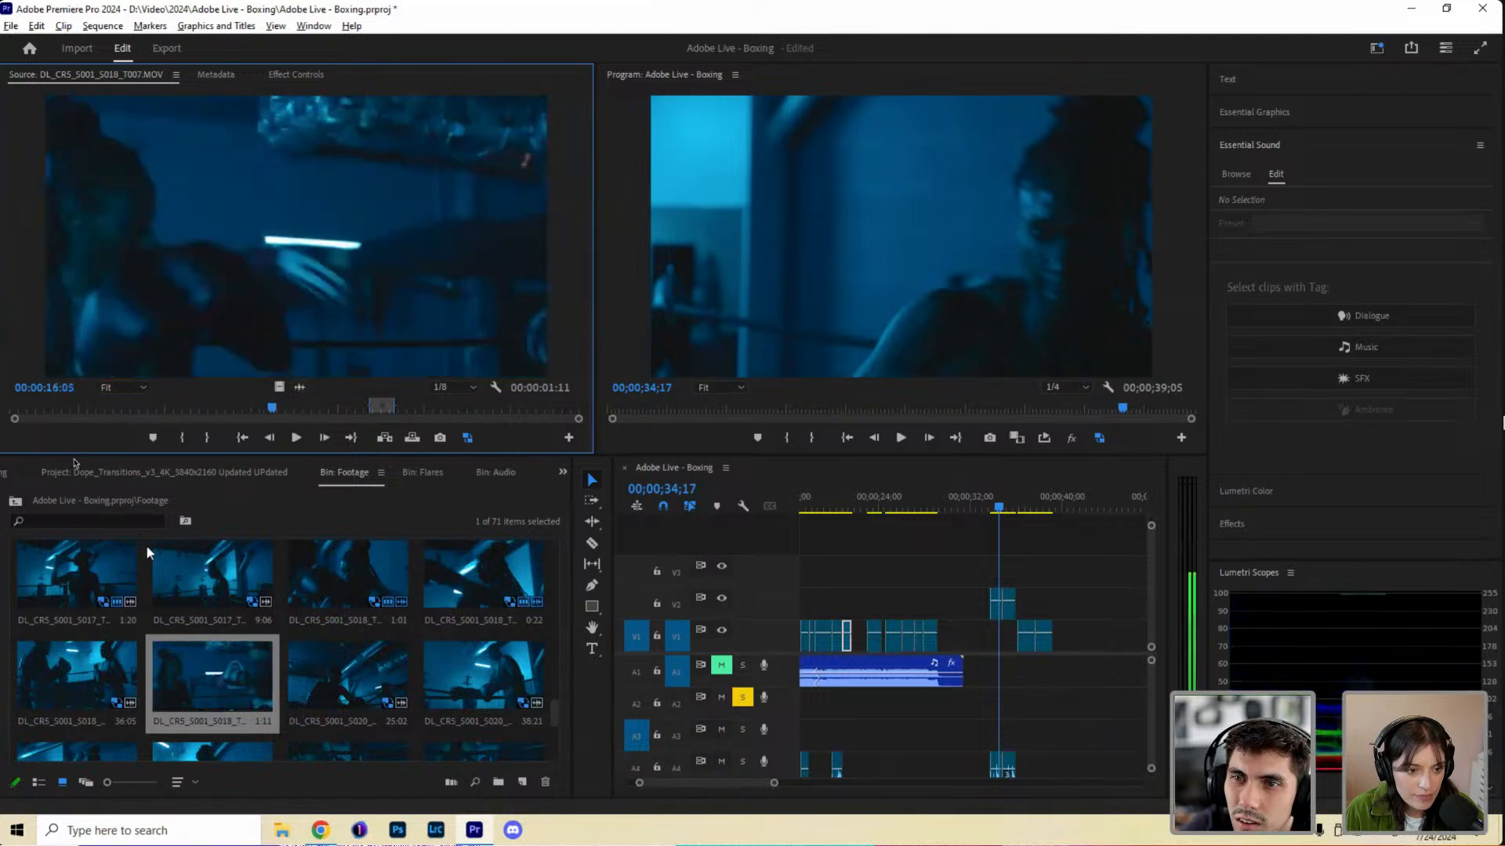
{"action": "left_click", "coordinate": [337, 572]}
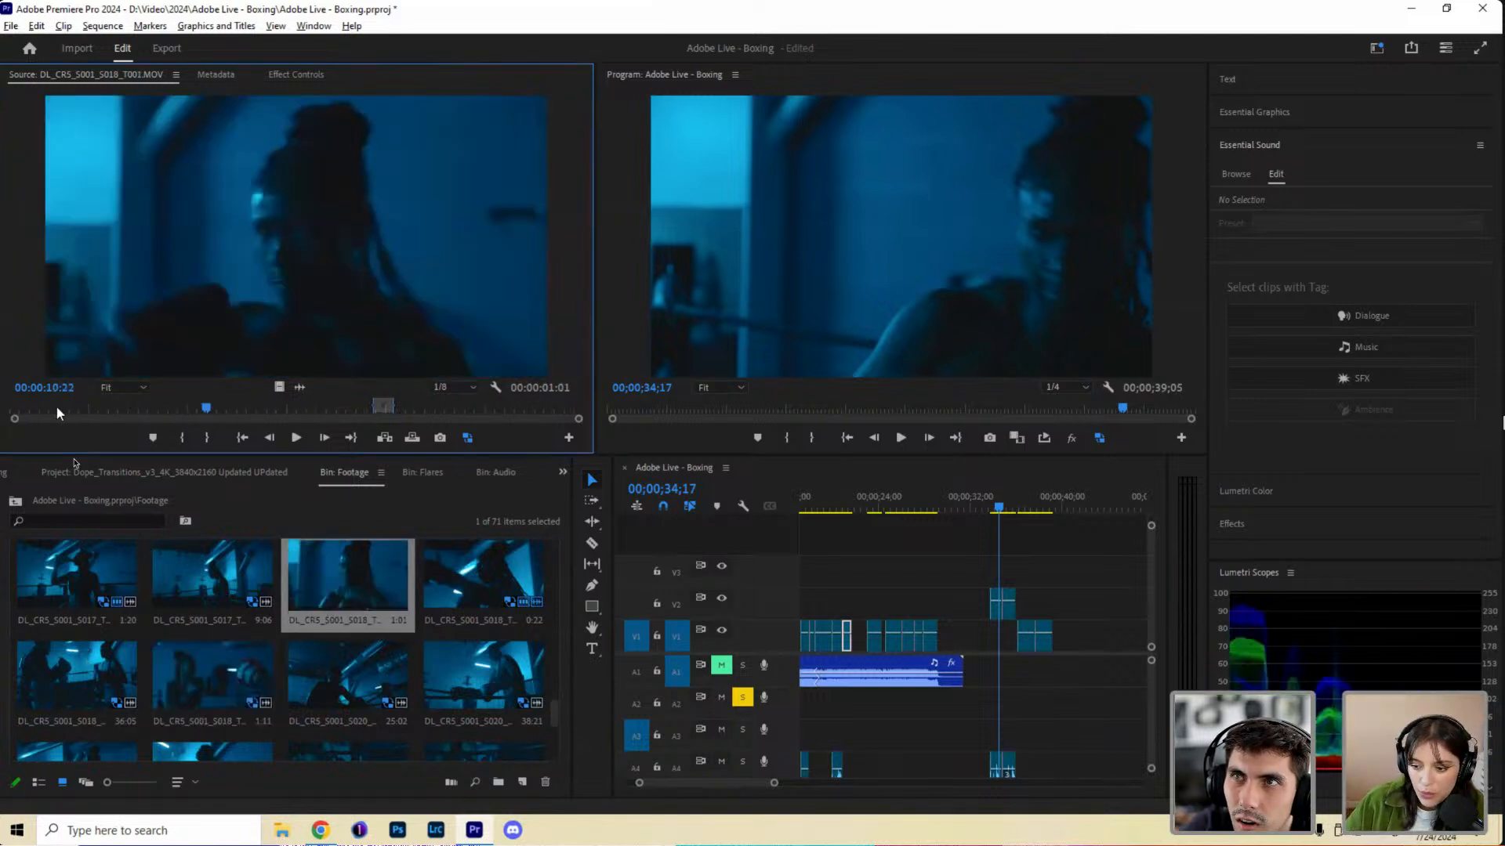
{"action": "left_click_drag", "start_coordinate": [184, 404], "coordinate": [237, 411]}
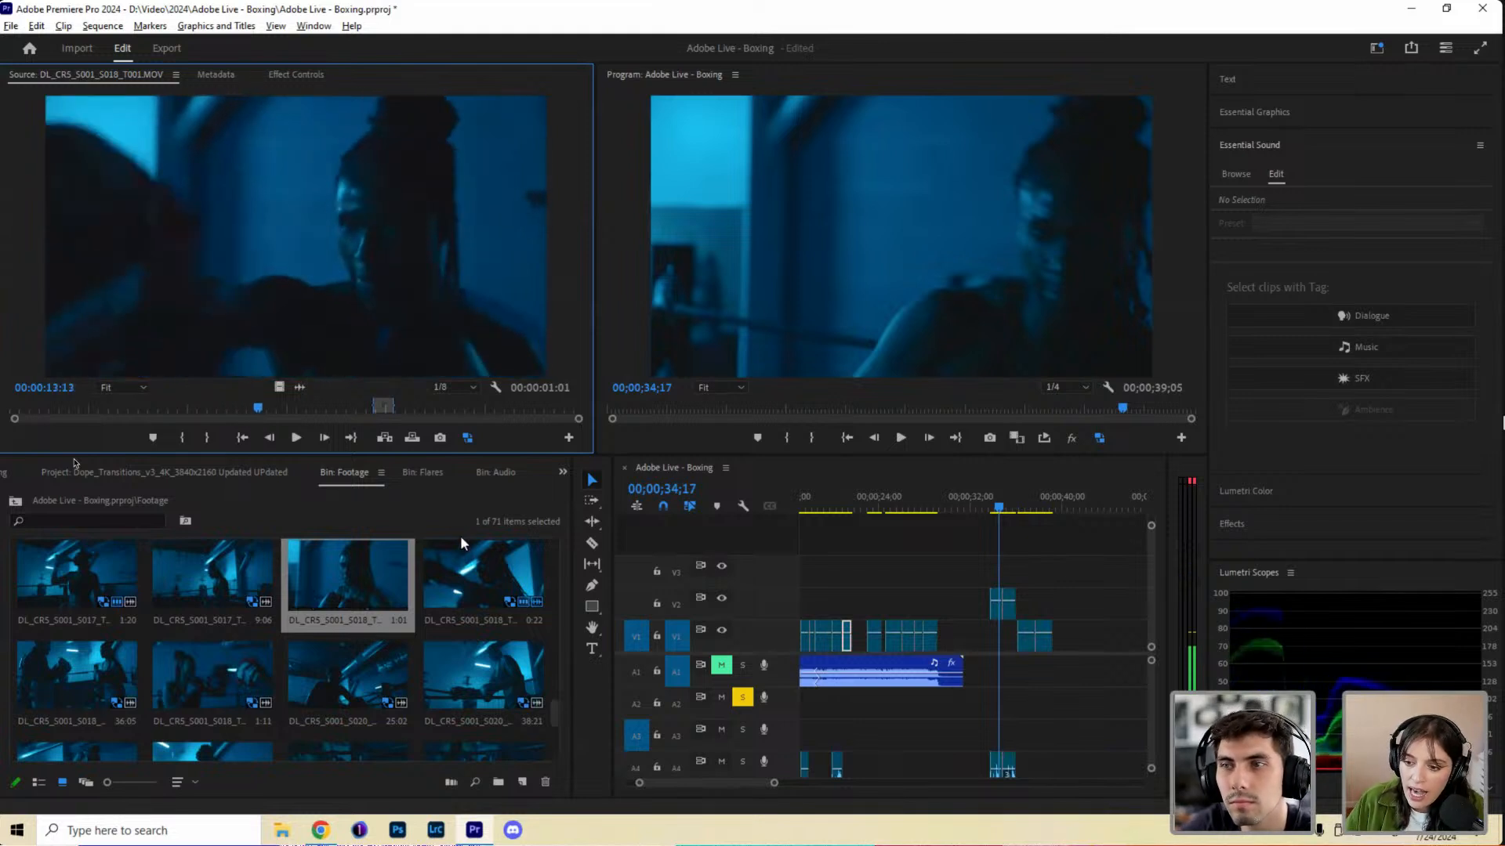
Preview the S018 sparring clips and the S020 clips of the boxer leaning on the ring ropes in the Source Monitor.
{"action": "left_click", "coordinate": [471, 572]}
{"action": "left_click_drag", "start_coordinate": [54, 406], "coordinate": [473, 398]}
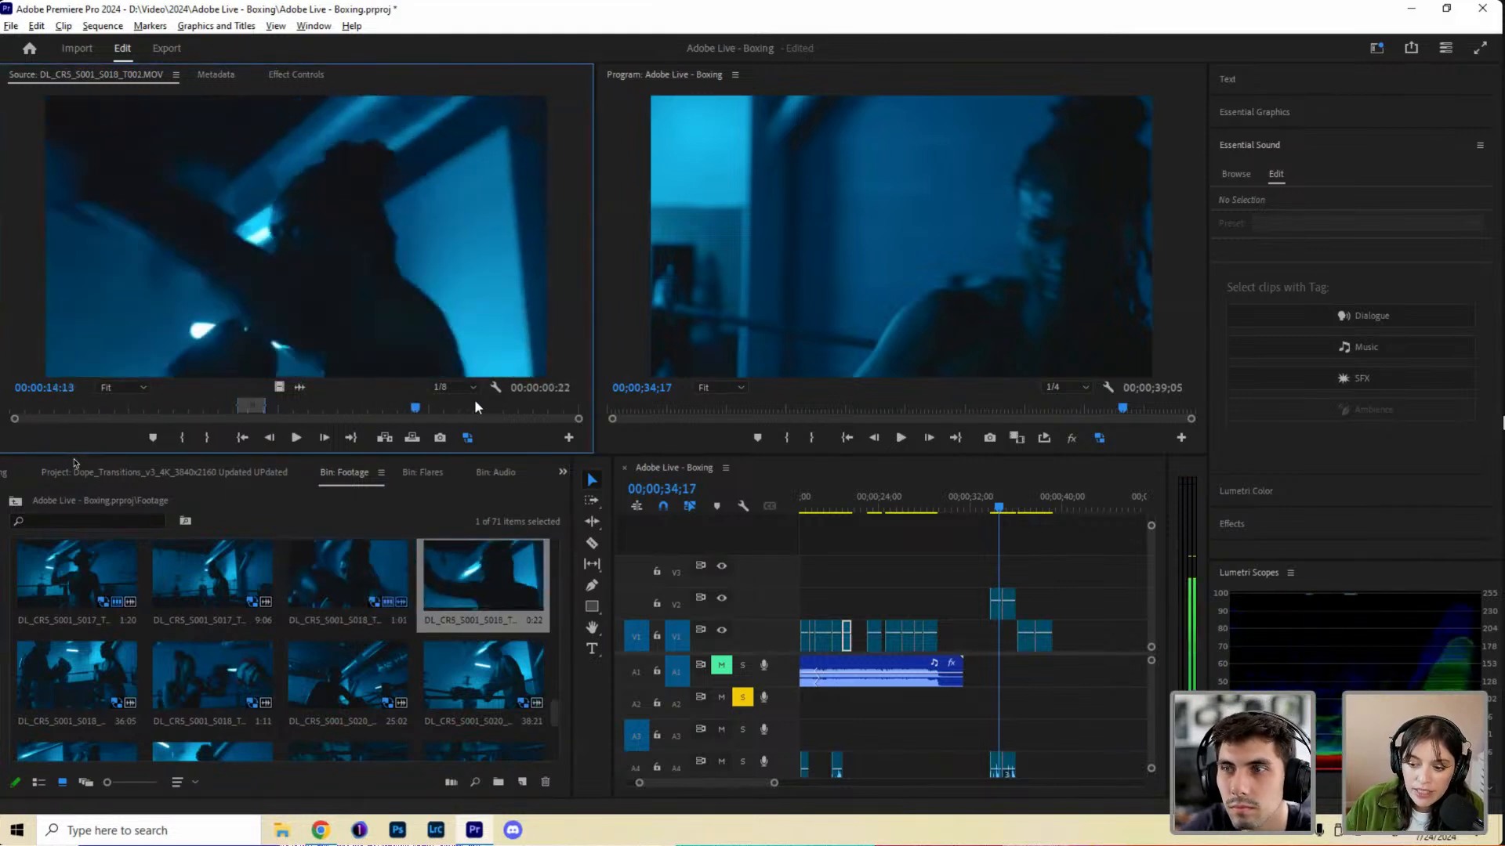
{"action": "left_click_drag", "start_coordinate": [31, 407], "coordinate": [408, 401]}
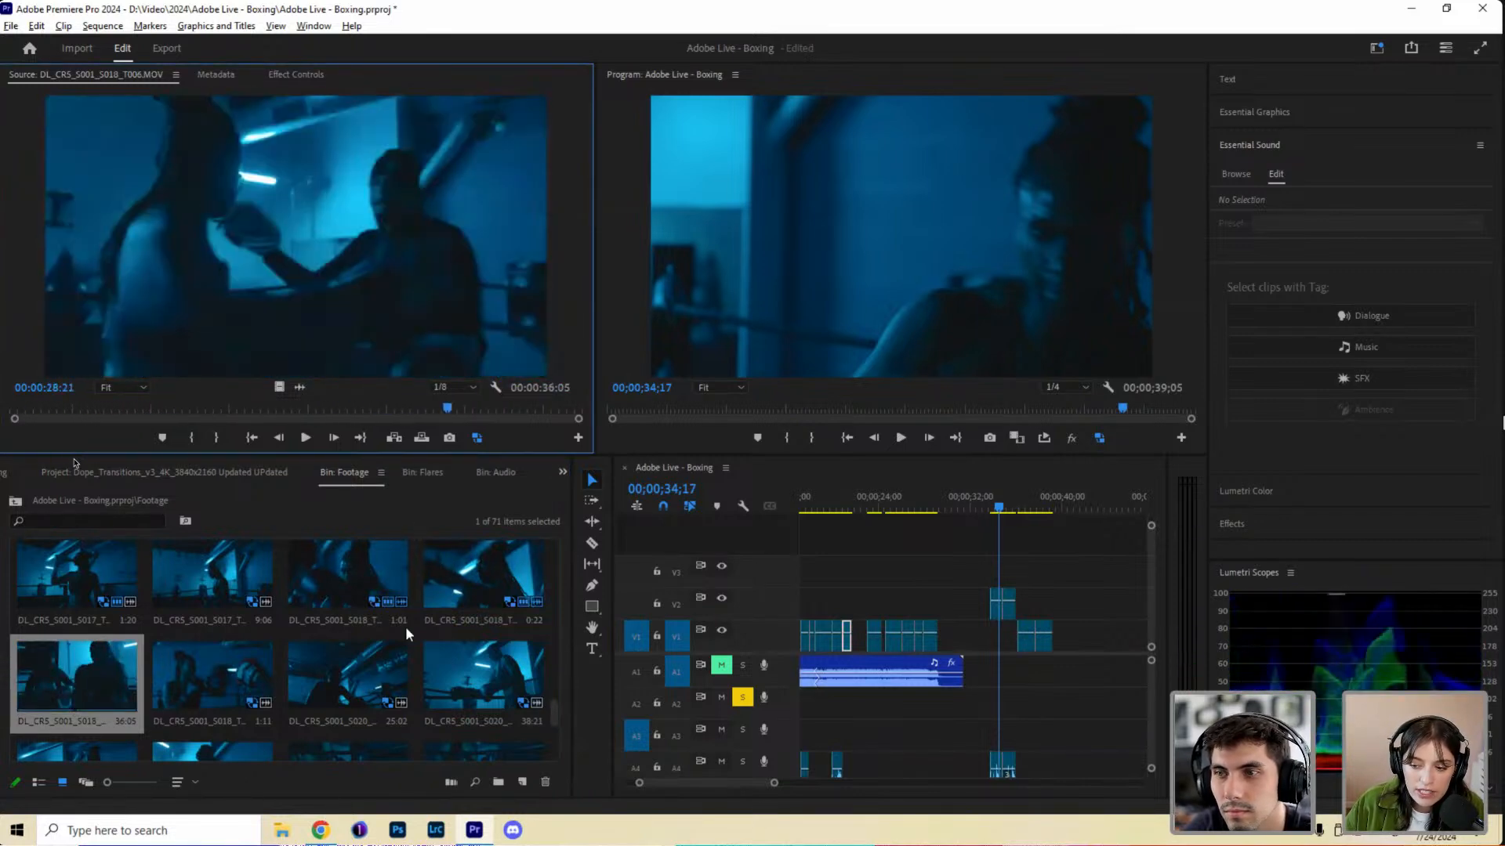
{"action": "double_click", "coordinate": [483, 670]}
{"action": "double_click", "coordinate": [356, 643]}
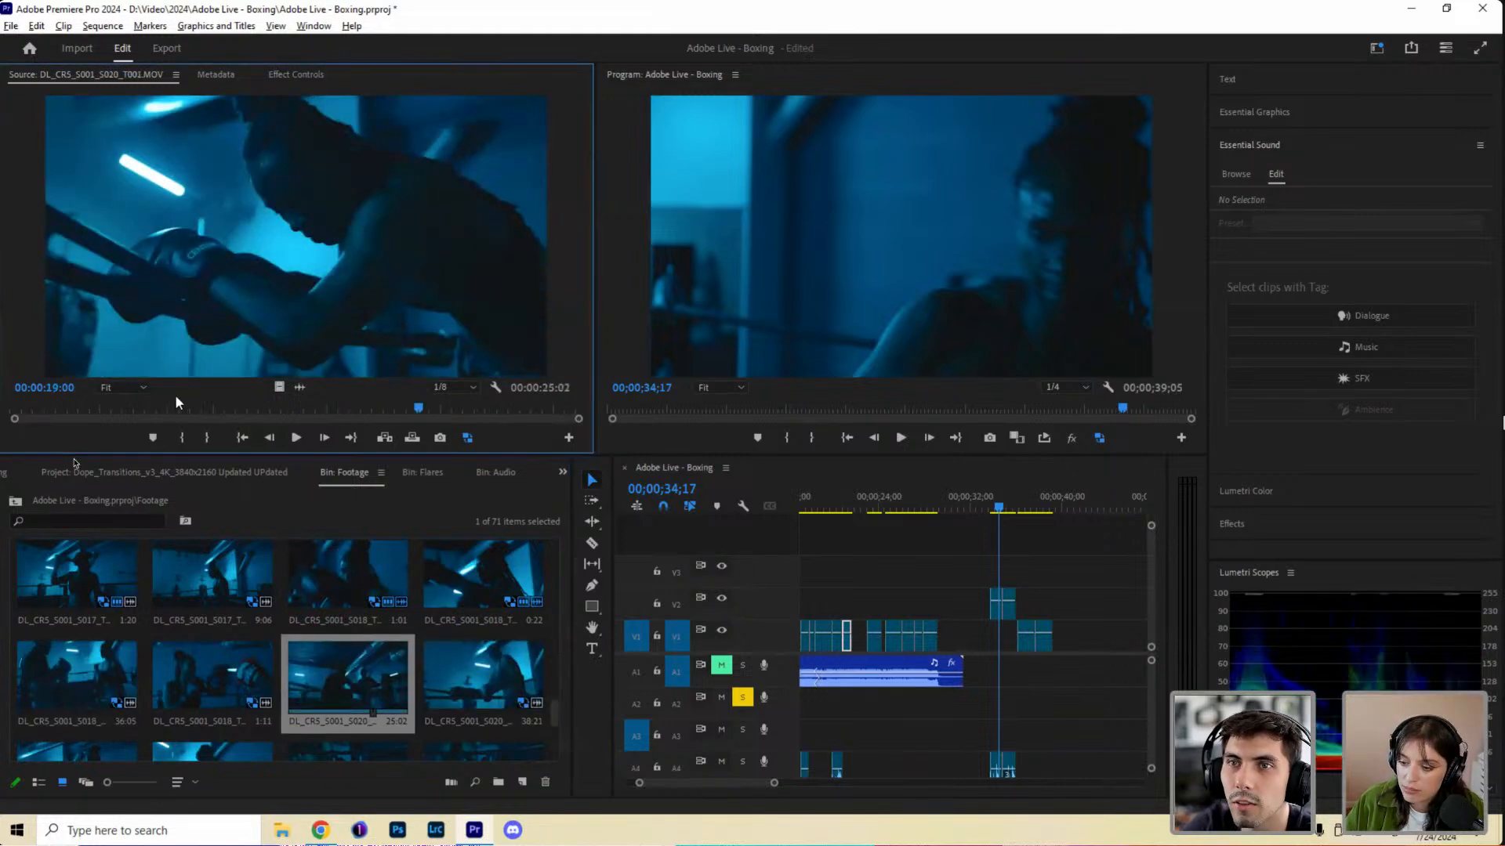
{"action": "left_click", "coordinate": [18, 406]}
{"action": "left_click_drag", "start_coordinate": [43, 387], "coordinate": [47, 385]}
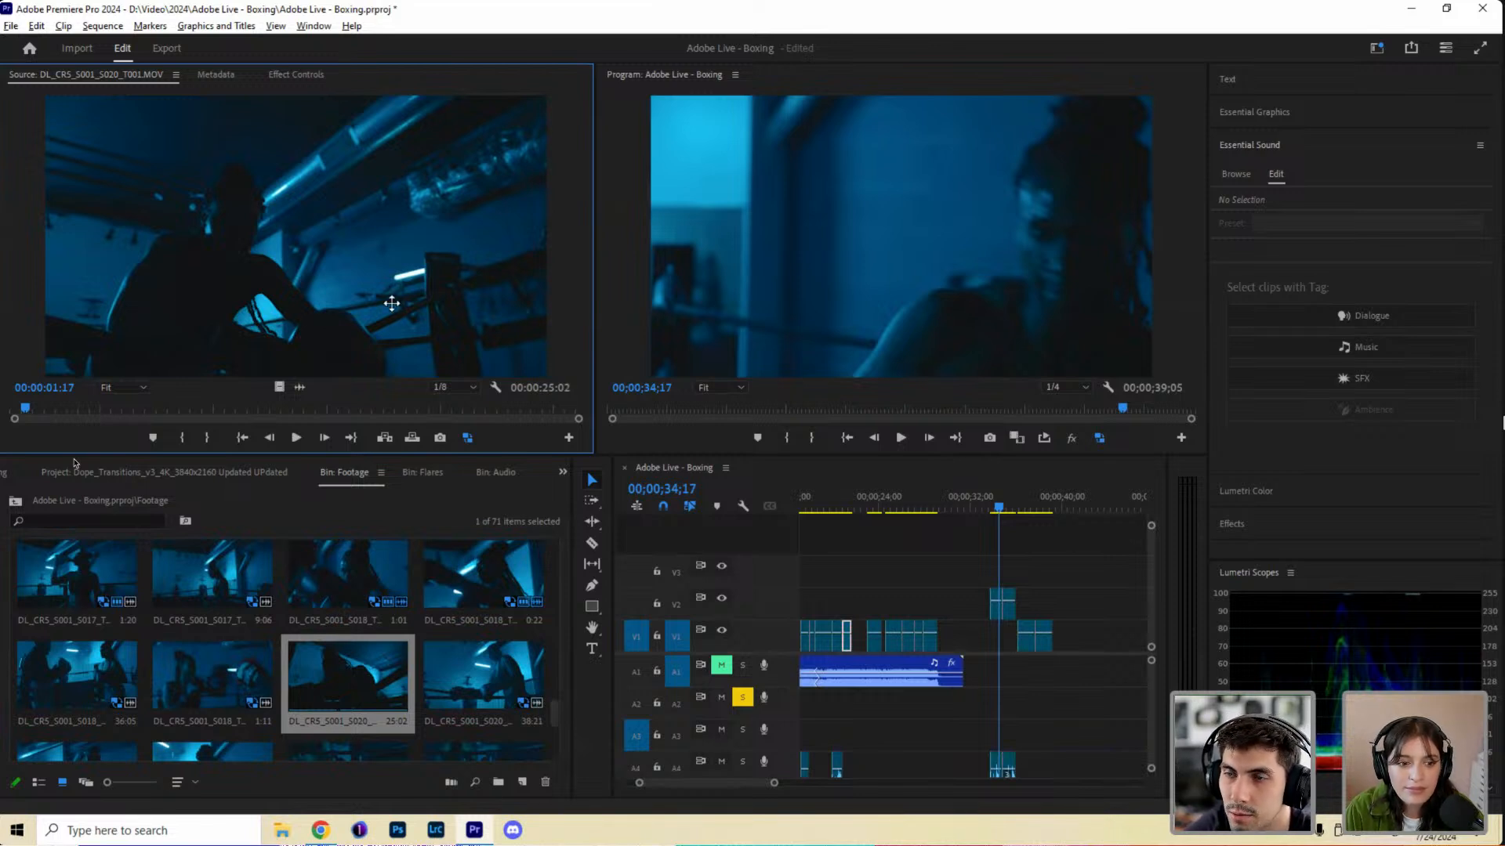
{"action": "double_click", "coordinate": [491, 580]}
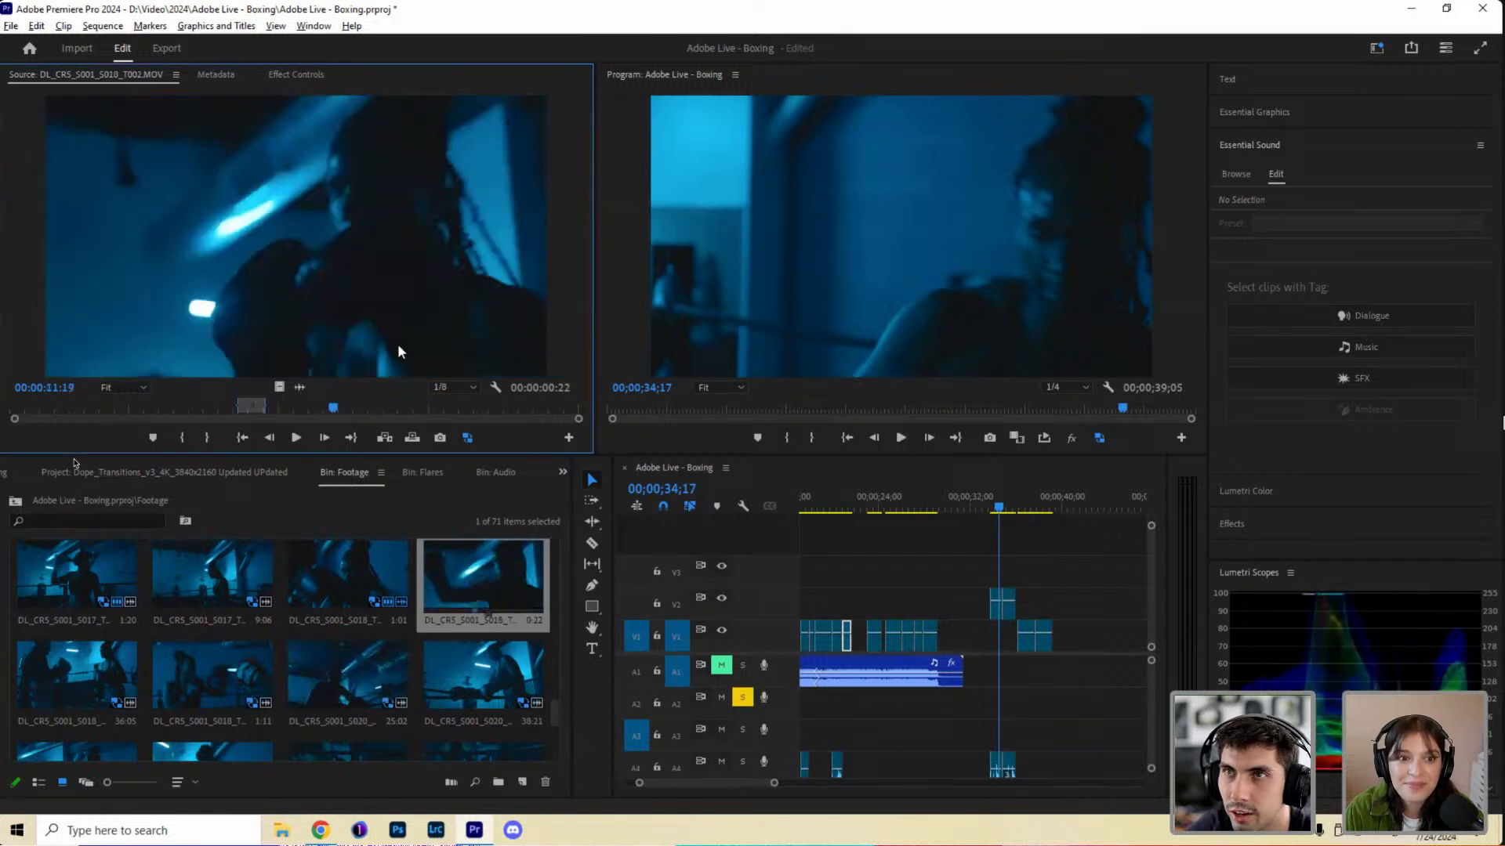
{"action": "double_click", "coordinate": [520, 664]}
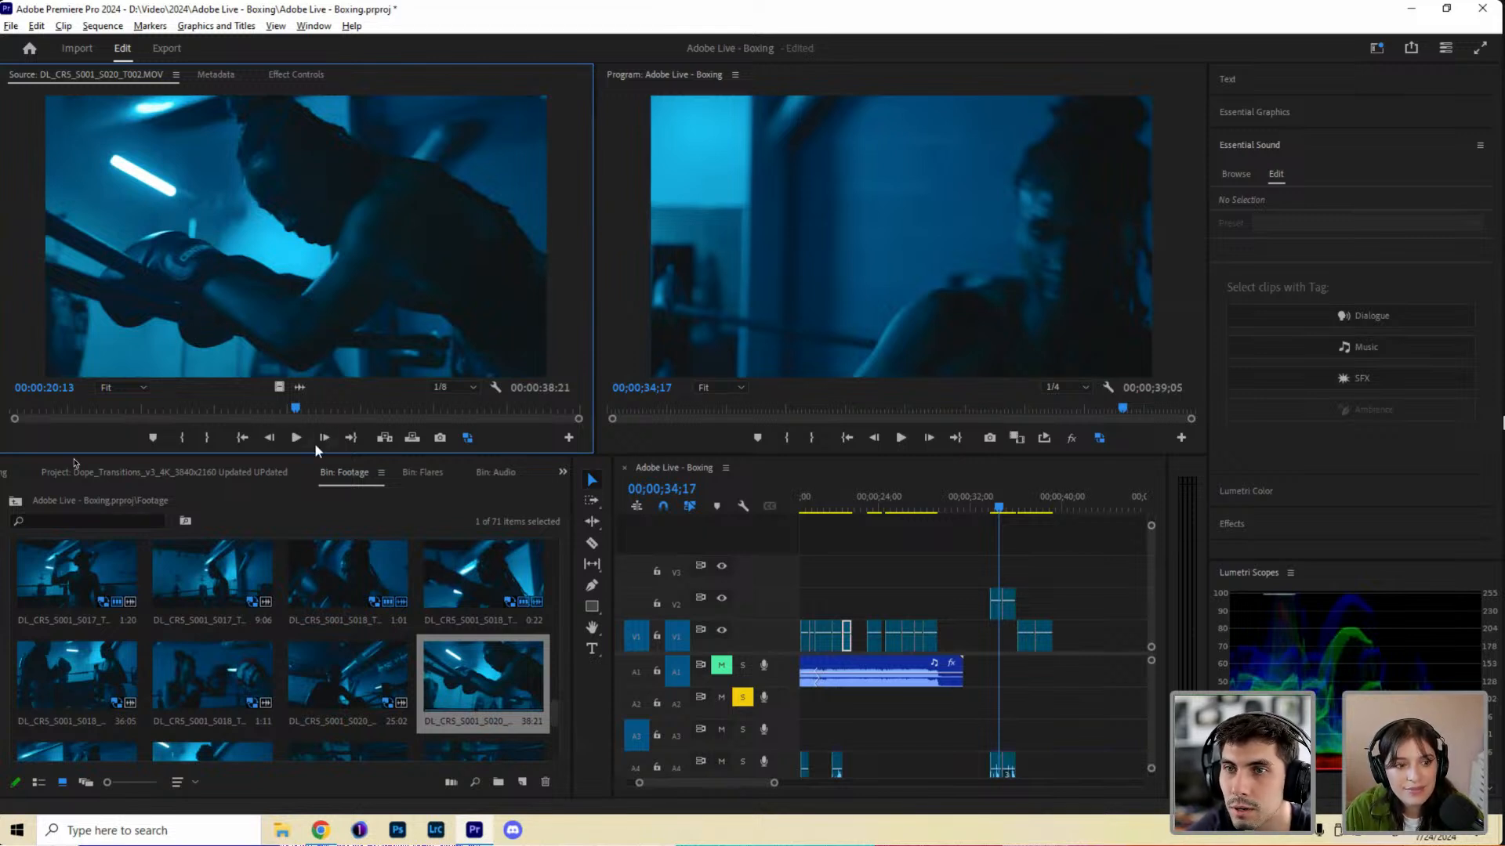
Preview the wide S016 ring shots and the S015, S014 and S013 clips for usable sparring moments.
{"action": "scroll", "coordinate": [351, 585], "scroll_direction": "up", "scroll_amount": 1}
{"action": "double_click", "coordinate": [347, 580]}
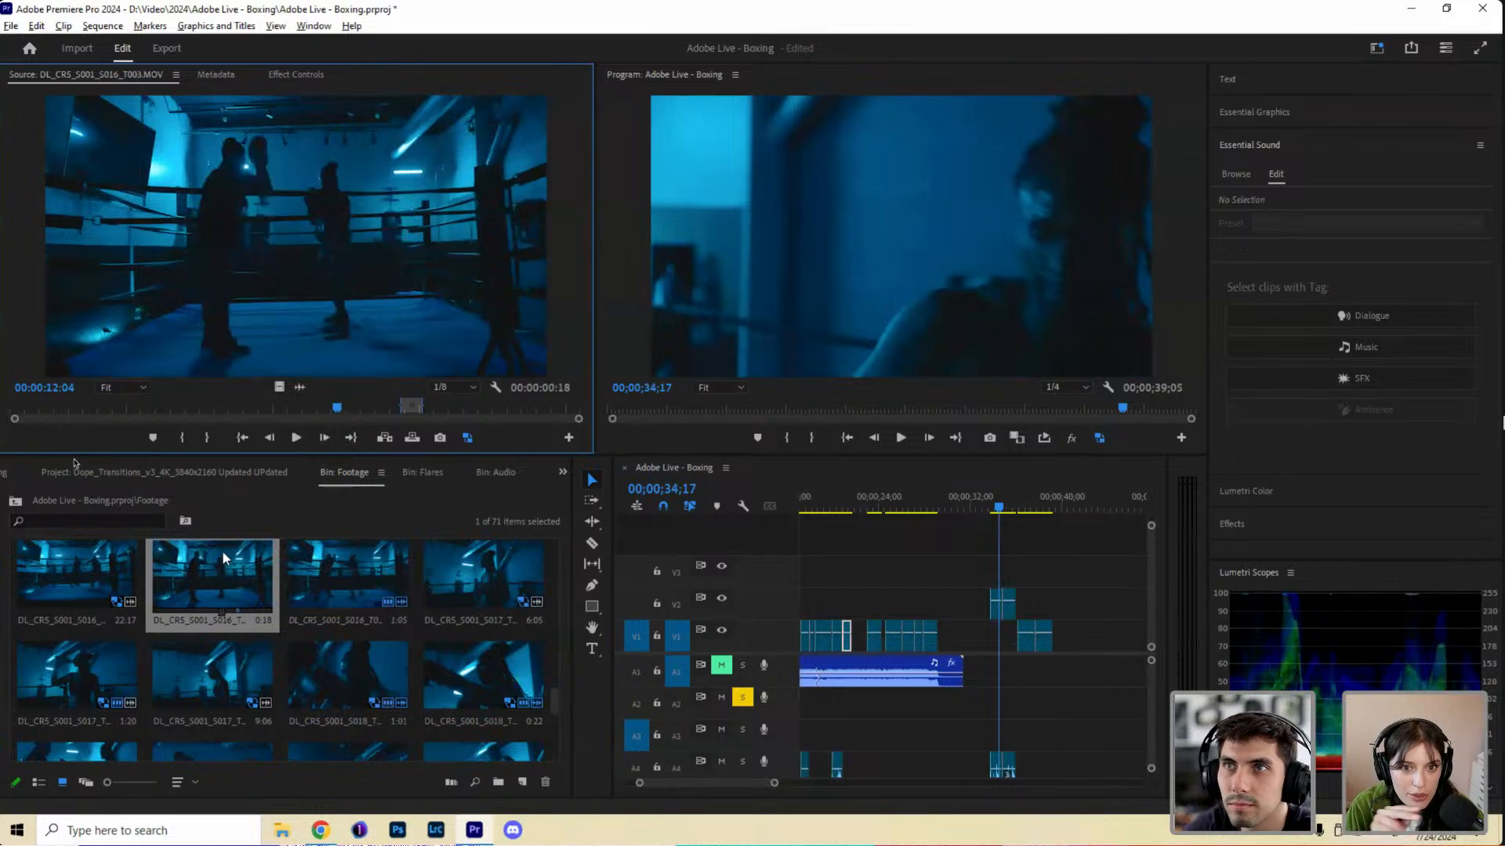
{"action": "double_click", "coordinate": [76, 579]}
{"action": "scroll", "coordinate": [292, 629], "scroll_direction": "up", "scroll_amount": 1}
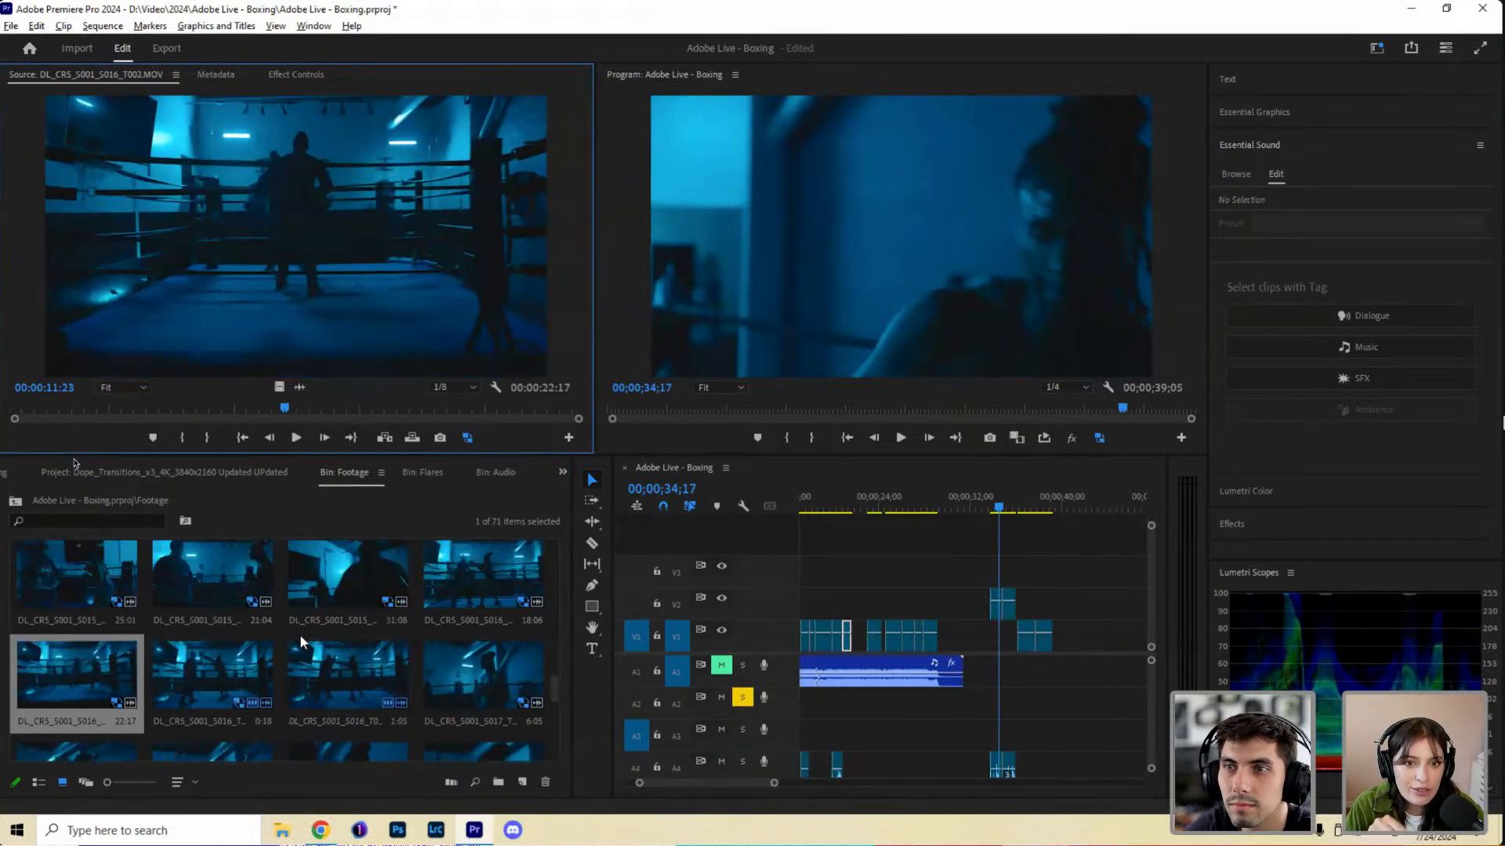
{"action": "double_click", "coordinate": [221, 549]}
{"action": "scroll", "coordinate": [349, 580], "scroll_direction": "up", "scroll_amount": 2}
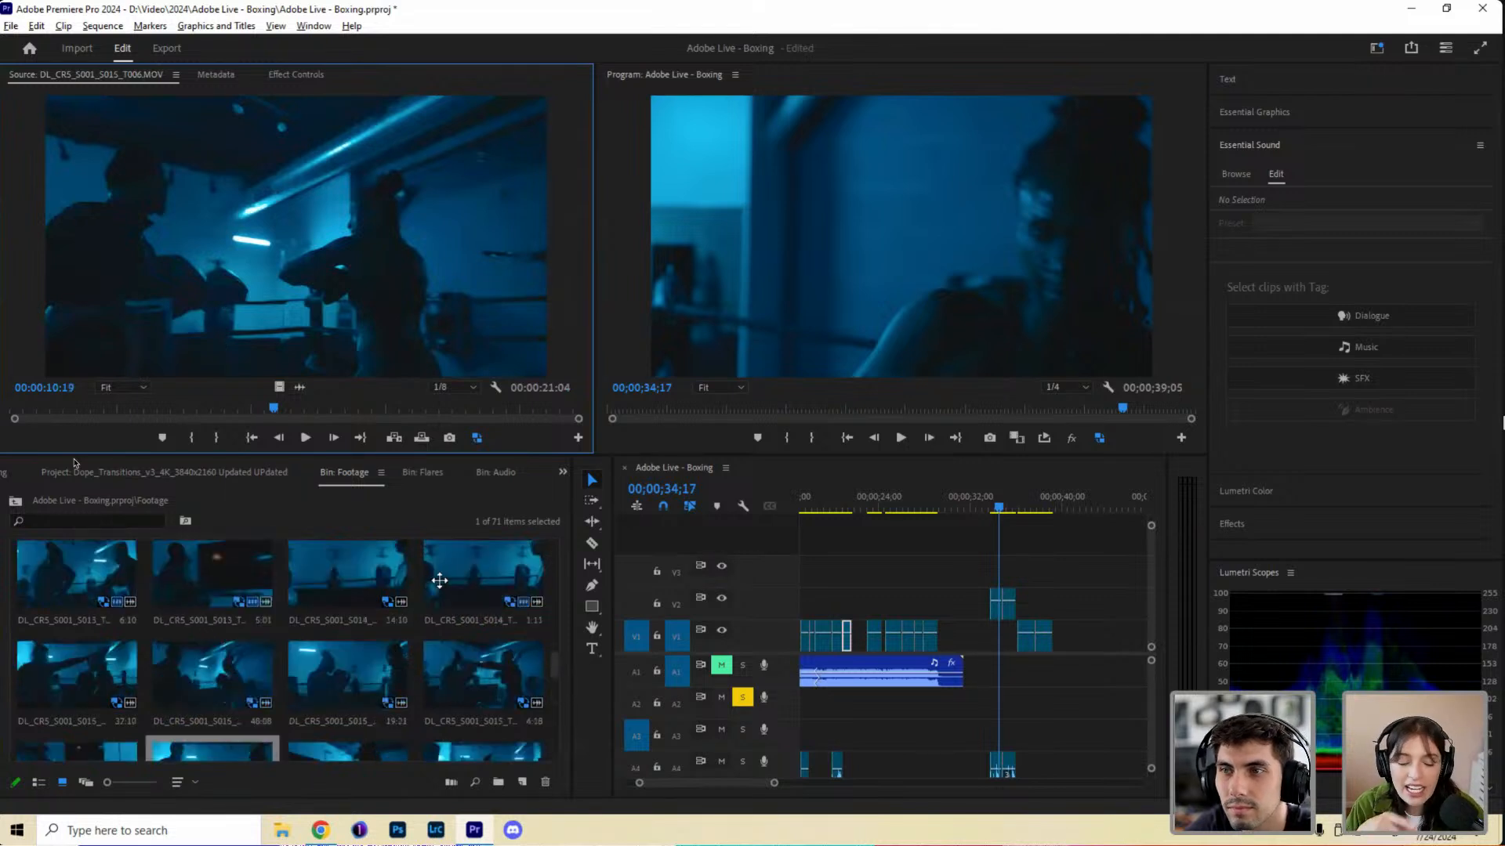
{"action": "double_click", "coordinate": [349, 580]}
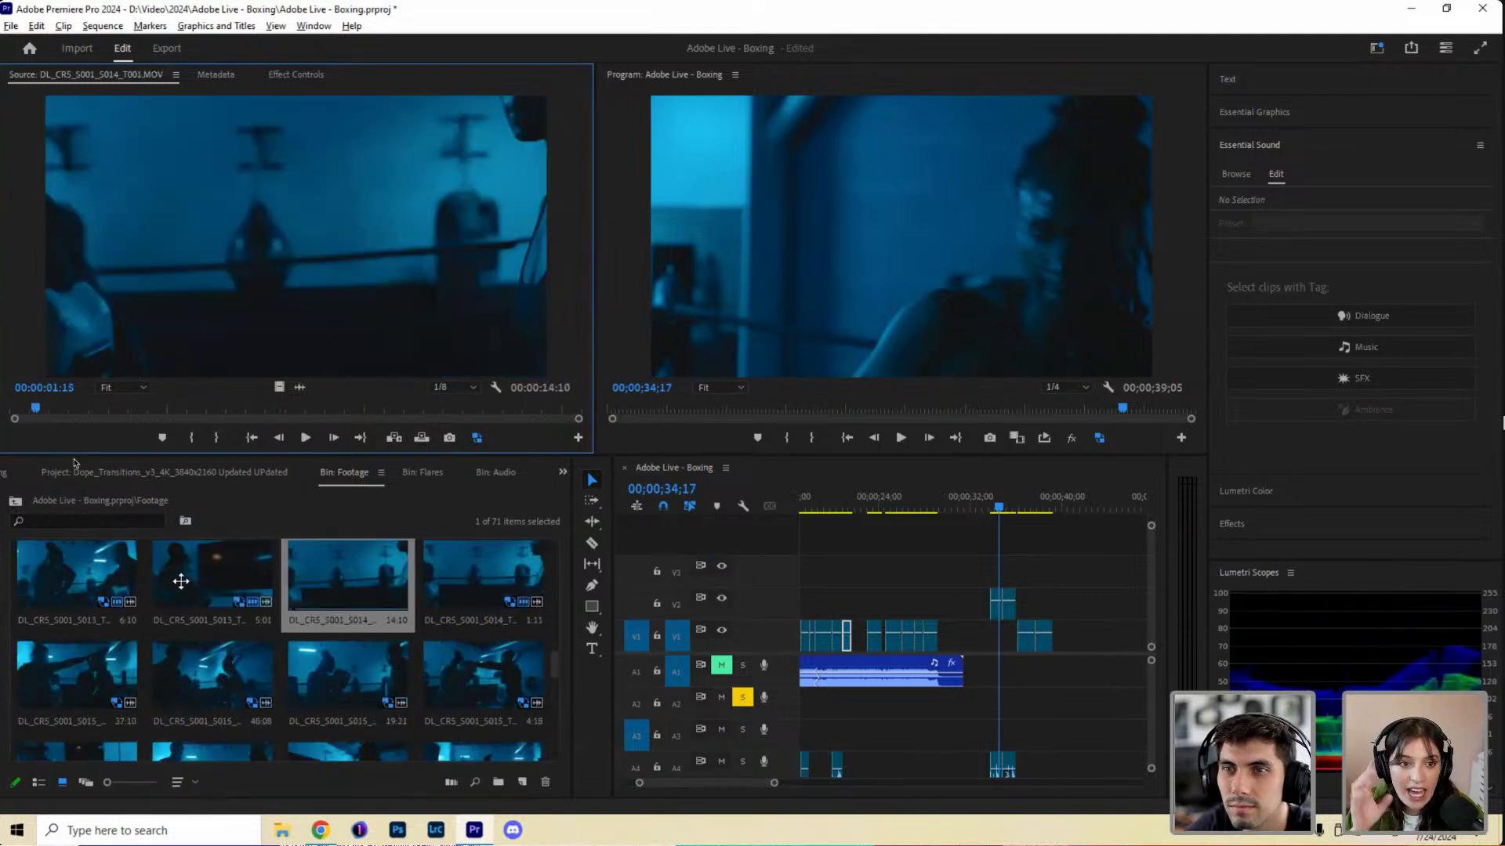
{"action": "double_click", "coordinate": [212, 576]}
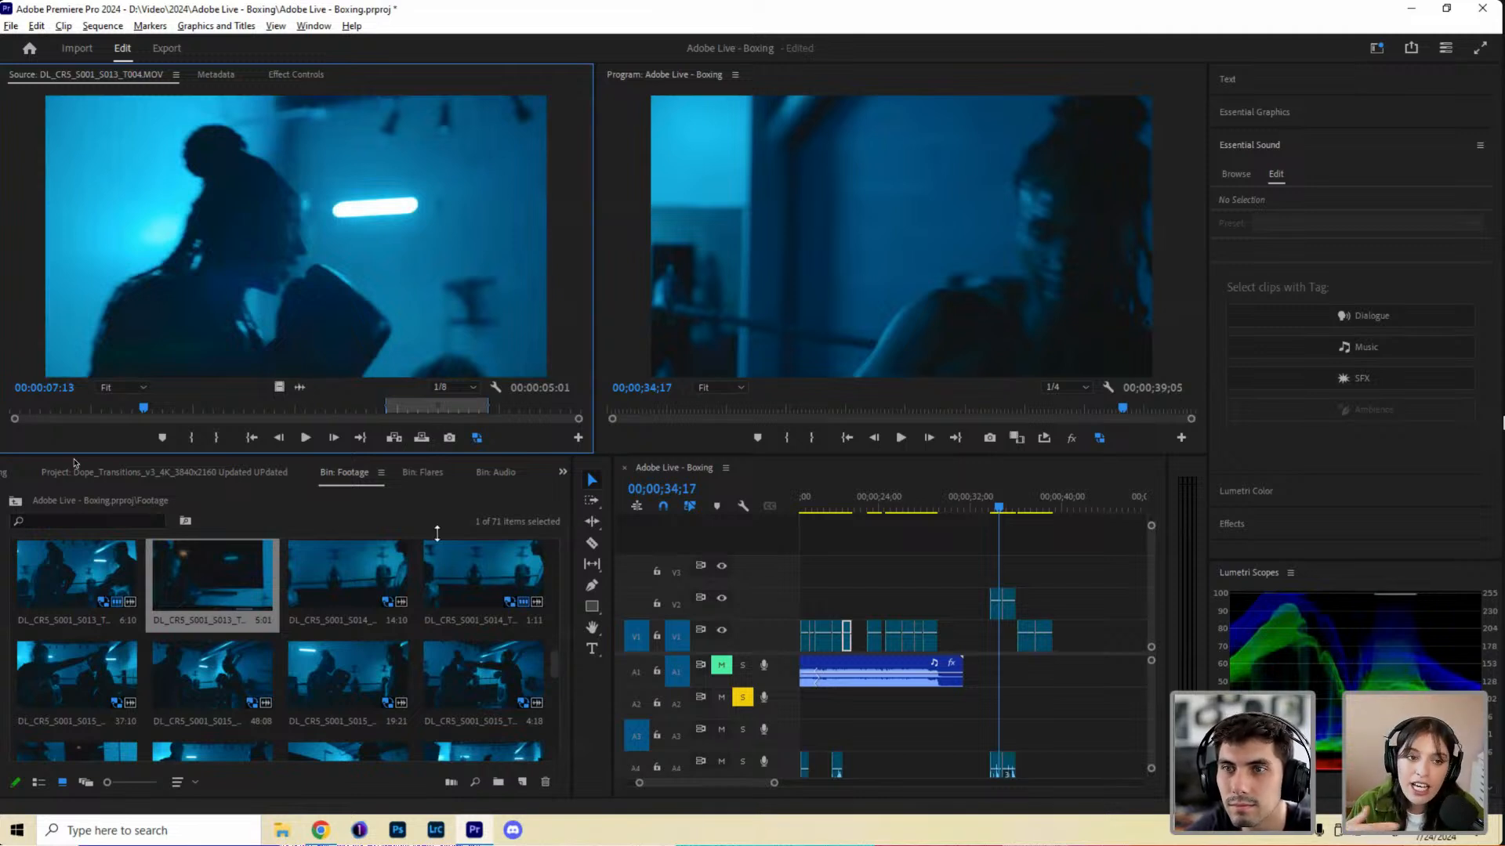
{"action": "left_click_drag", "start_coordinate": [416, 407], "coordinate": [298, 403]}
{"action": "scroll", "coordinate": [376, 639], "scroll_direction": "up", "scroll_amount": 1}
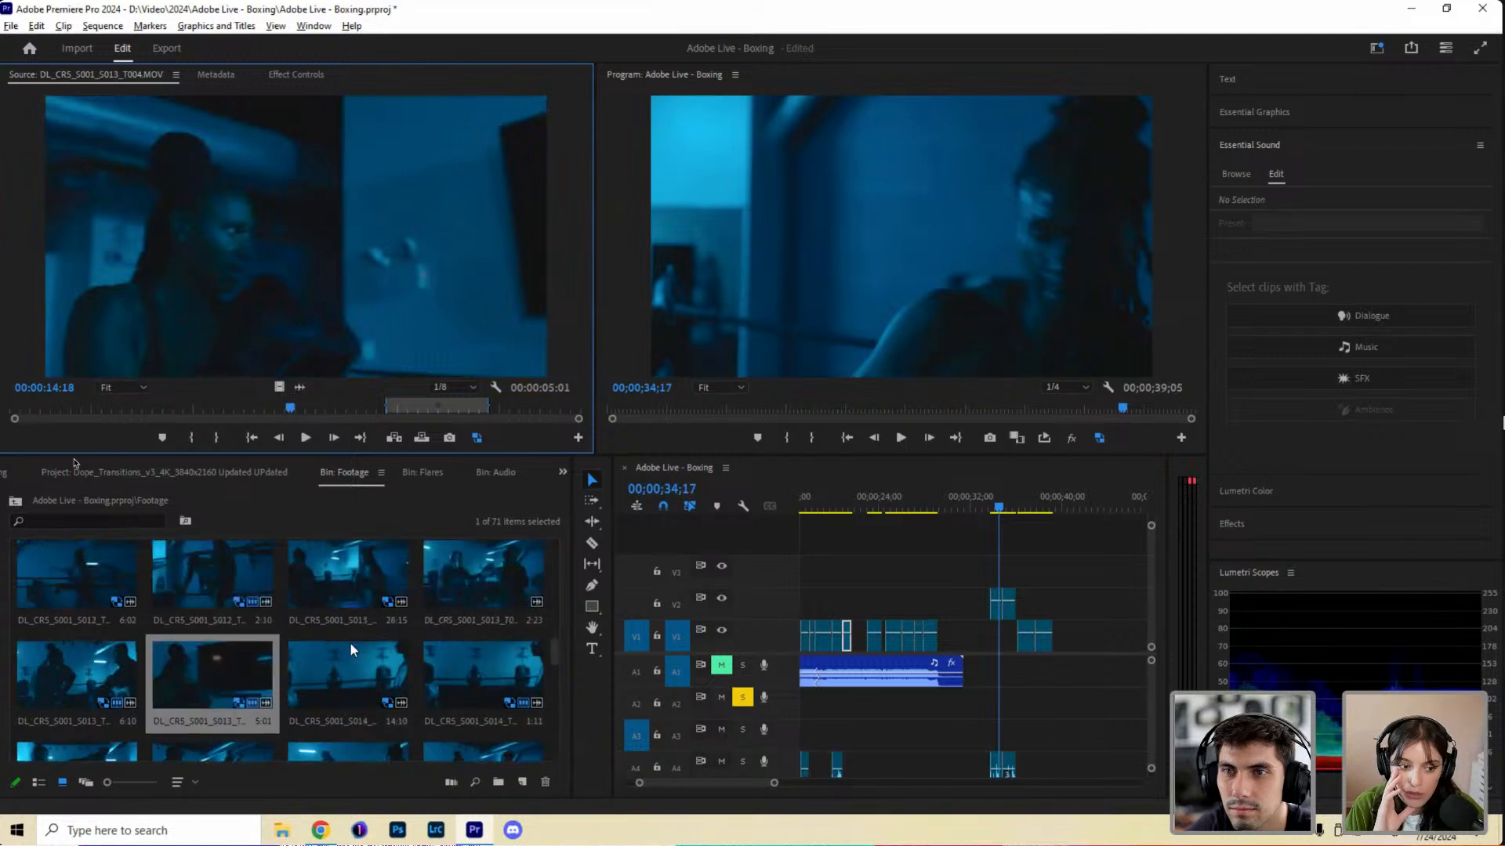
Preview the S009 clips T002, T003 and T001 of the boxer and coach sitting together in the gym.
{"action": "scroll", "coordinate": [268, 633], "scroll_direction": "up", "scroll_amount": 3}
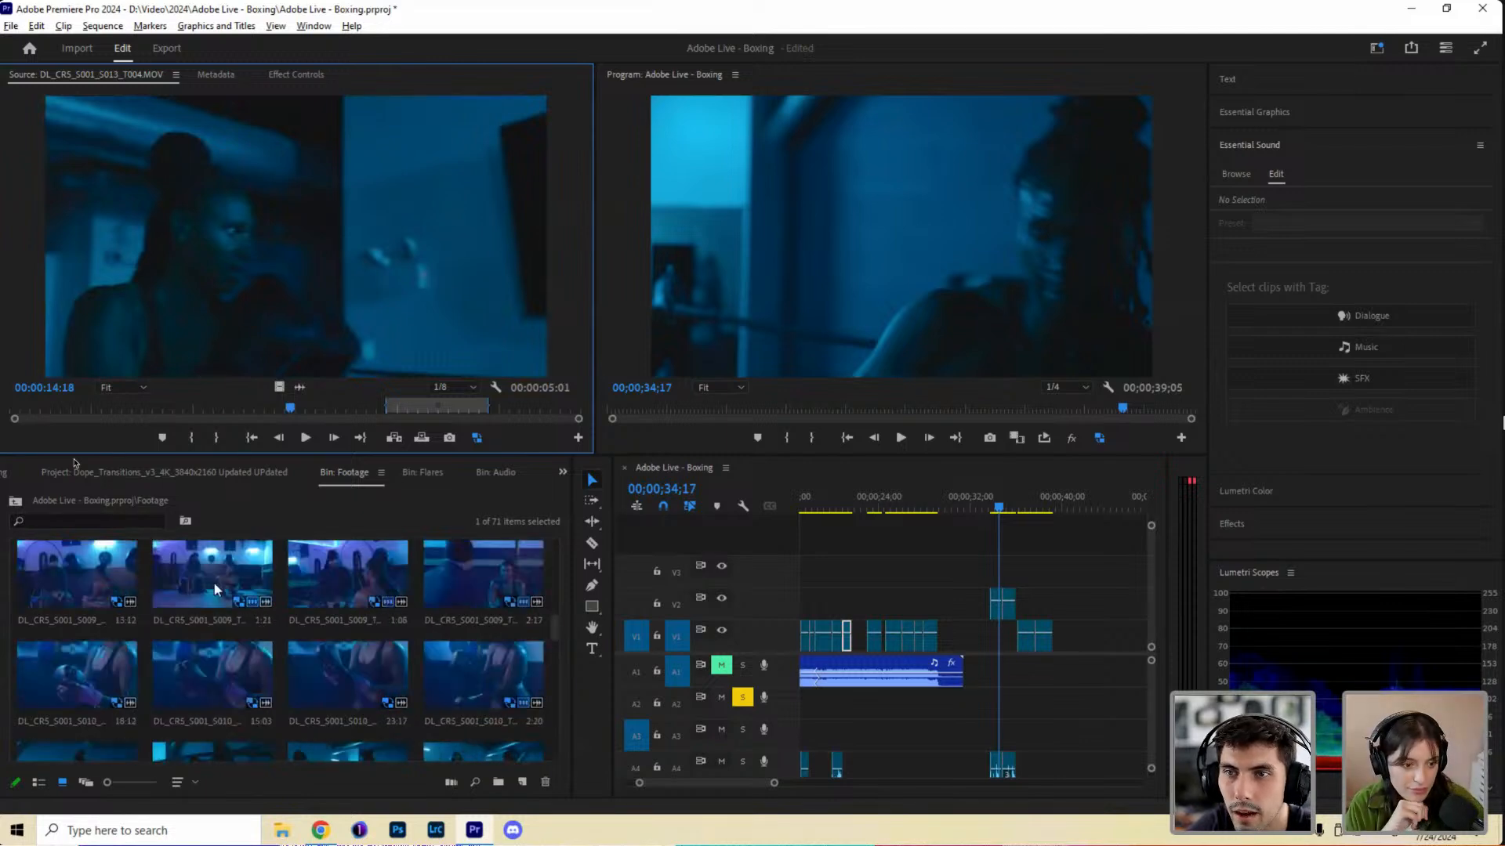
{"action": "double_click", "coordinate": [210, 576]}
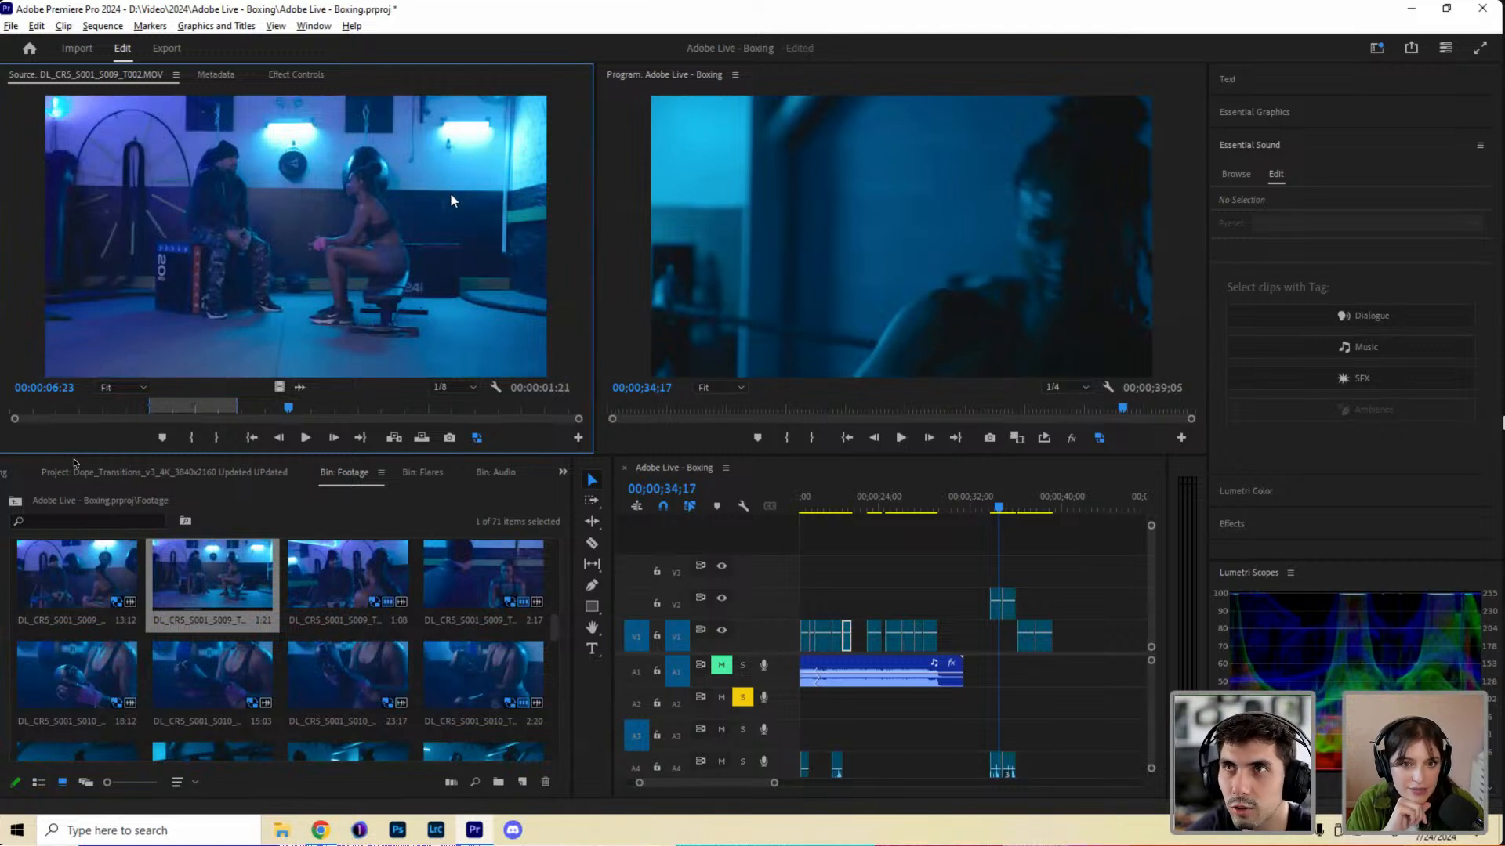
{"action": "double_click", "coordinate": [347, 583]}
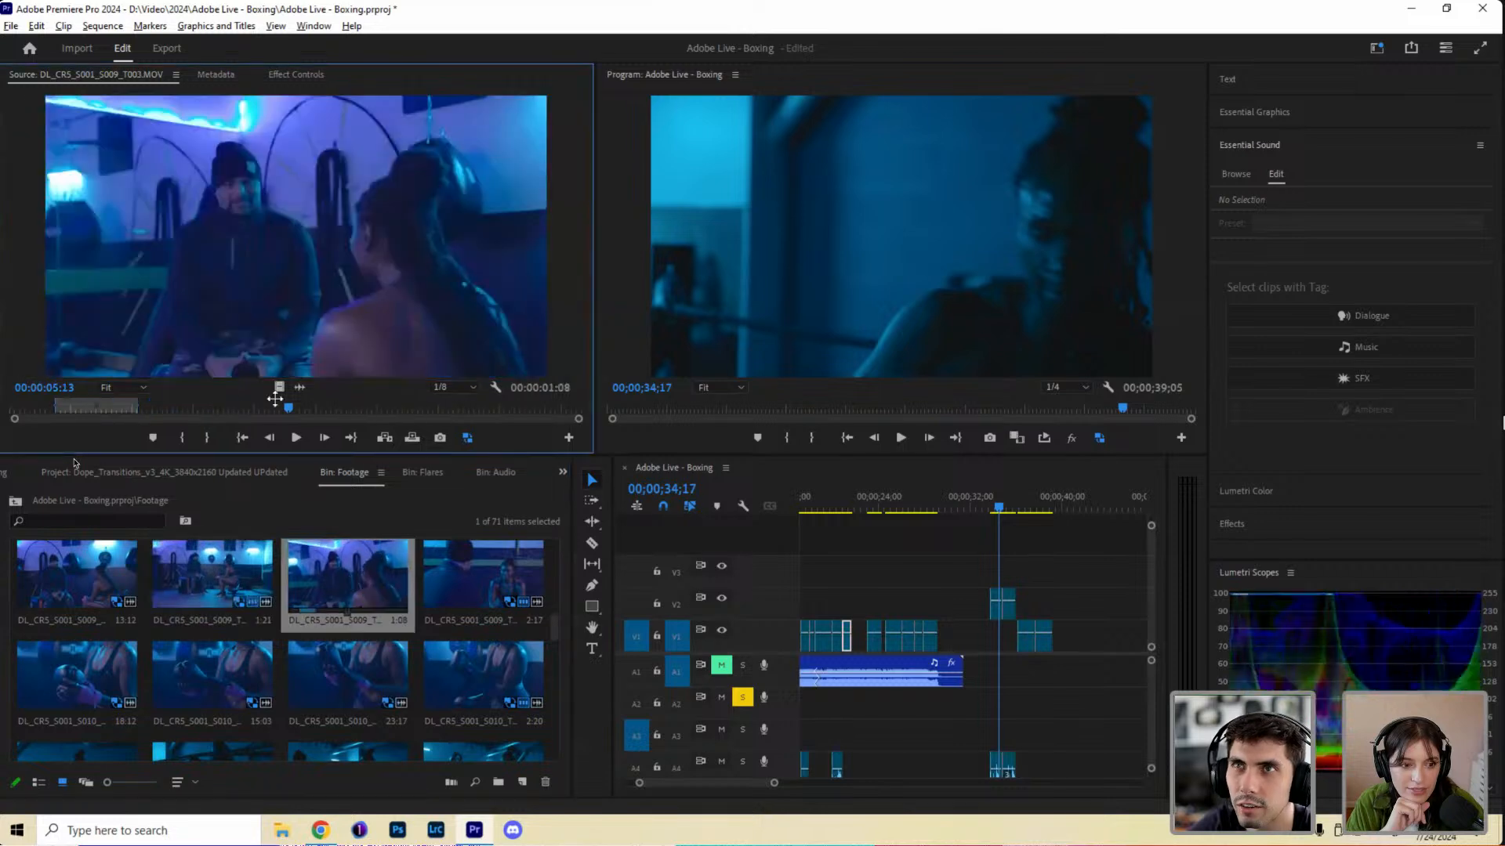
{"action": "left_click", "coordinate": [80, 579]}
{"action": "double_click", "coordinate": [80, 579]}
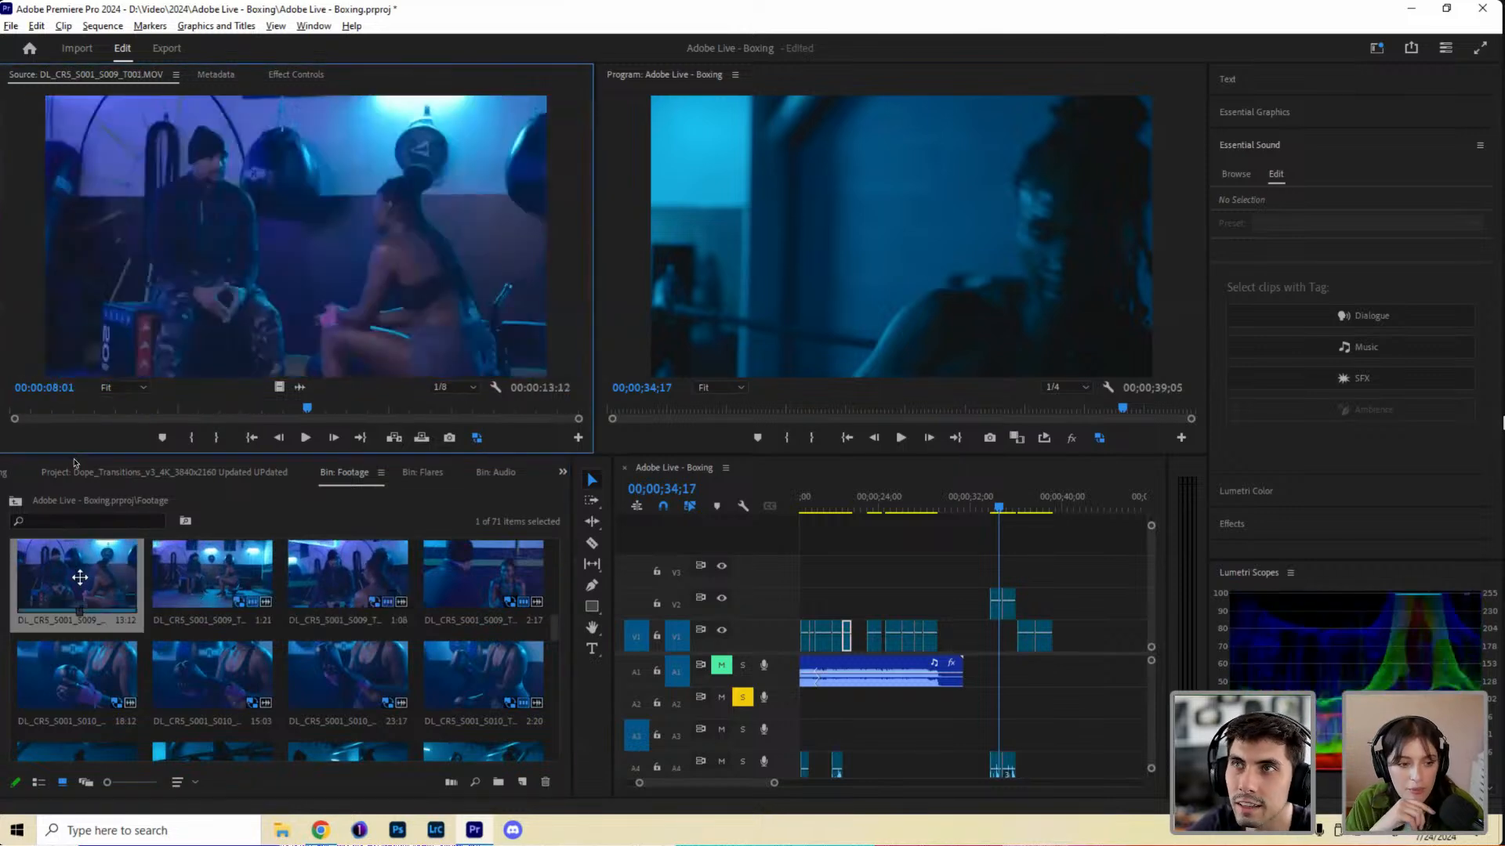
Preview the two S008 gym clips, and scrub through the S007 T004 shadow-boxing clip in the Source Monitor.
{"action": "scroll", "coordinate": [320, 589], "scroll_direction": "up", "scroll_amount": 1}
{"action": "left_click", "coordinate": [342, 570]}
{"action": "double_click", "coordinate": [343, 571]}
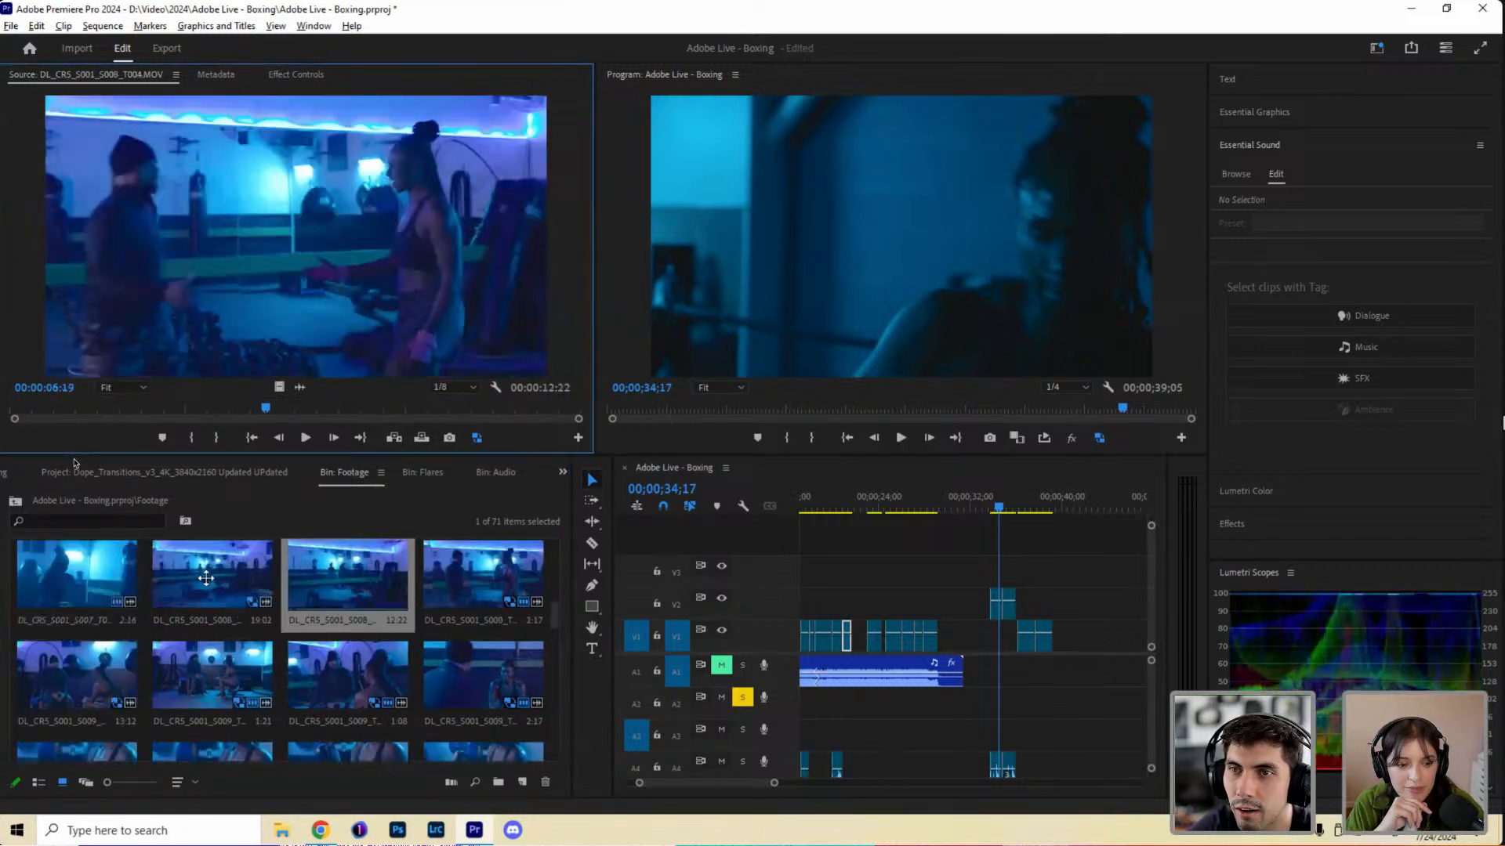
{"action": "double_click", "coordinate": [205, 578]}
{"action": "double_click", "coordinate": [90, 578]}
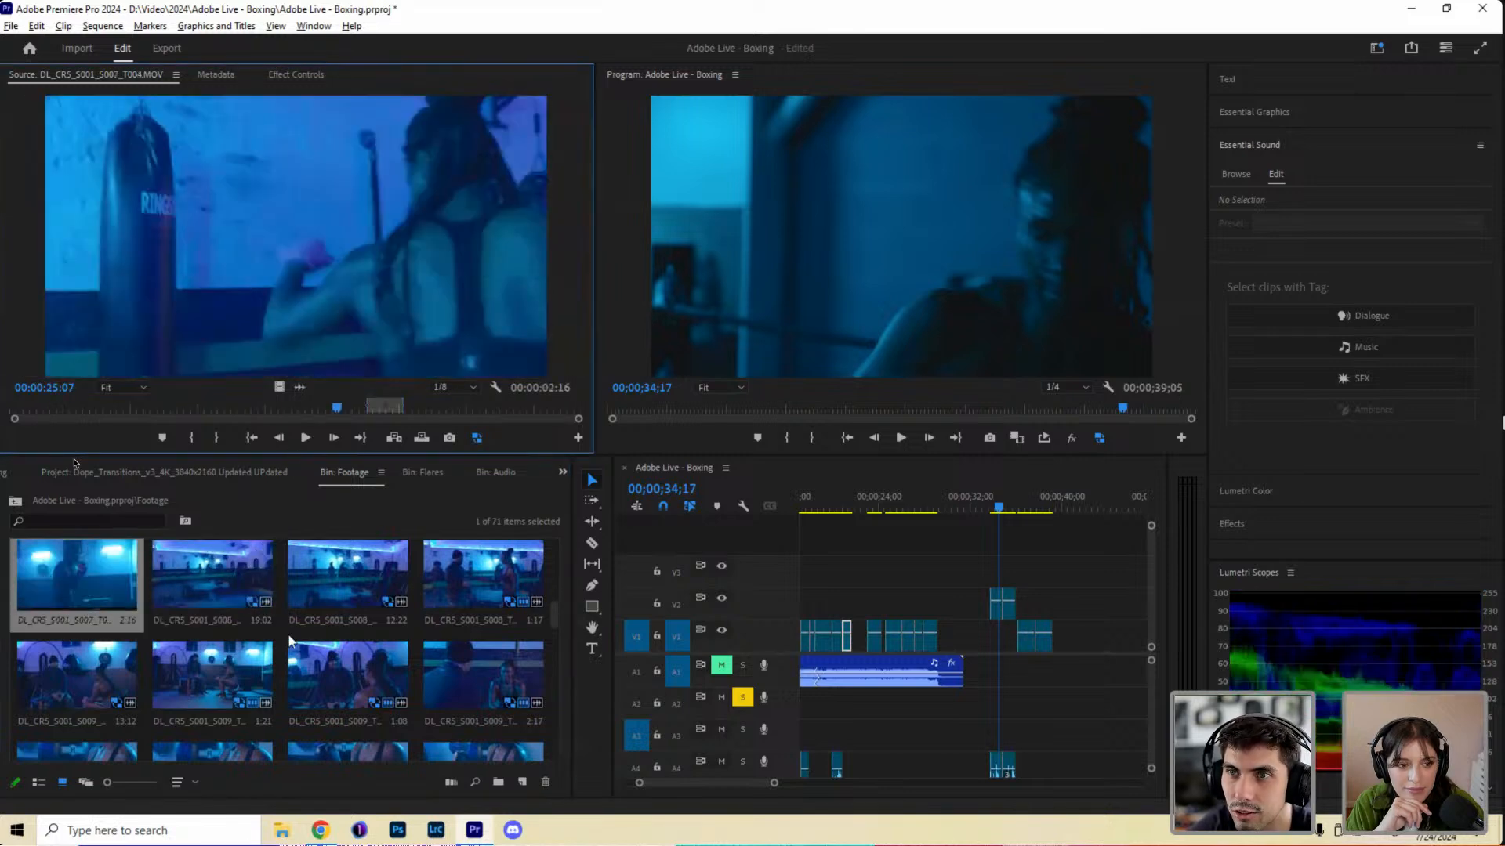
{"action": "left_click_drag", "start_coordinate": [60, 412], "coordinate": [371, 407]}
{"action": "left_click_drag", "start_coordinate": [247, 407], "coordinate": [170, 407]}
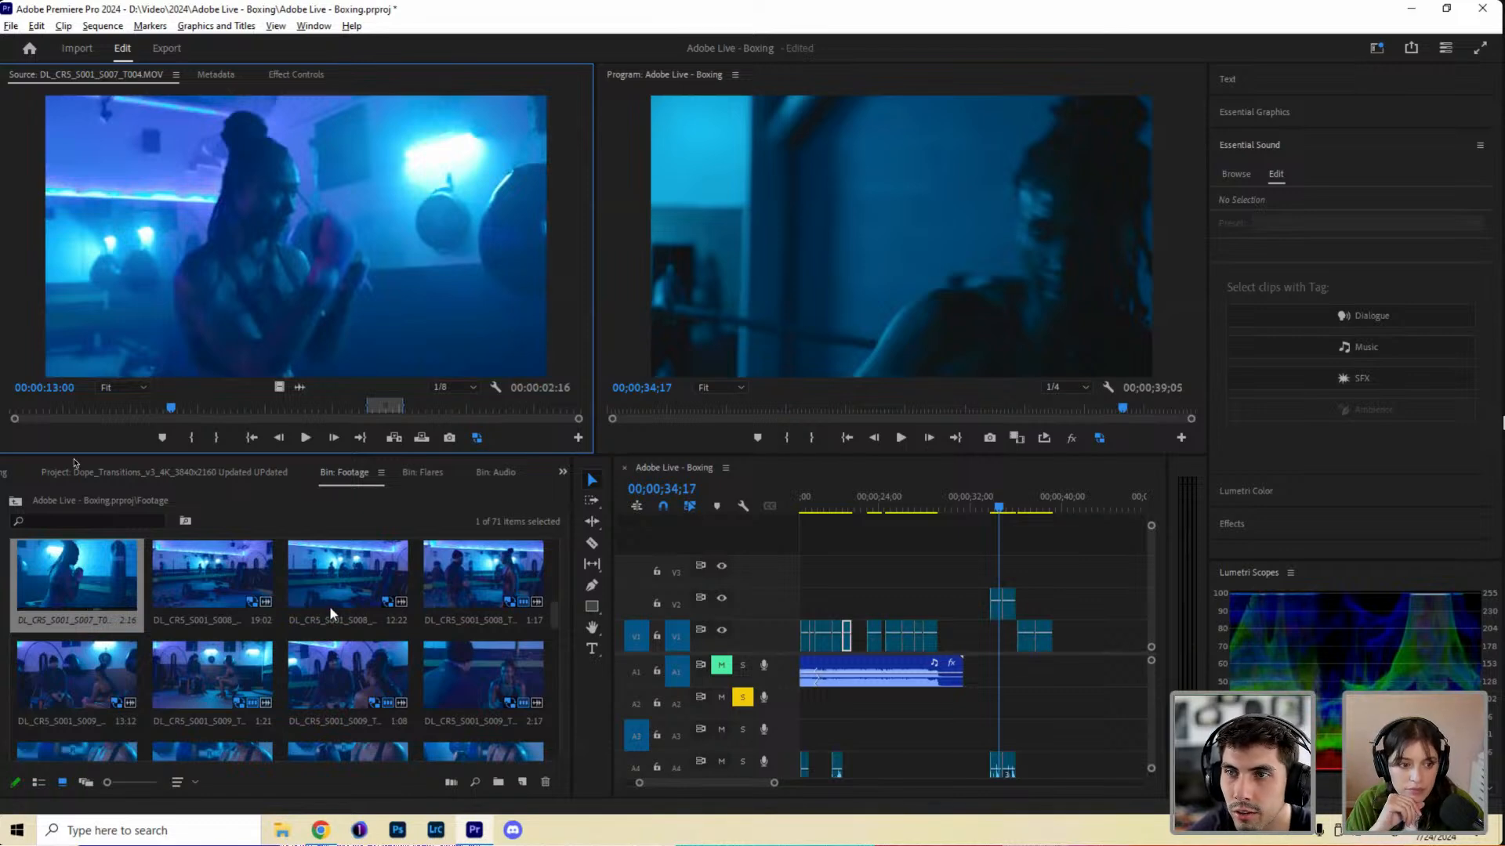
Preview the S004 hand-wrapping clips T001 and T002, and skim the S006 jump-rope clip for usable moments.
{"action": "scroll", "coordinate": [329, 605], "scroll_direction": "up", "scroll_amount": 3}
{"action": "double_click", "coordinate": [373, 577]}
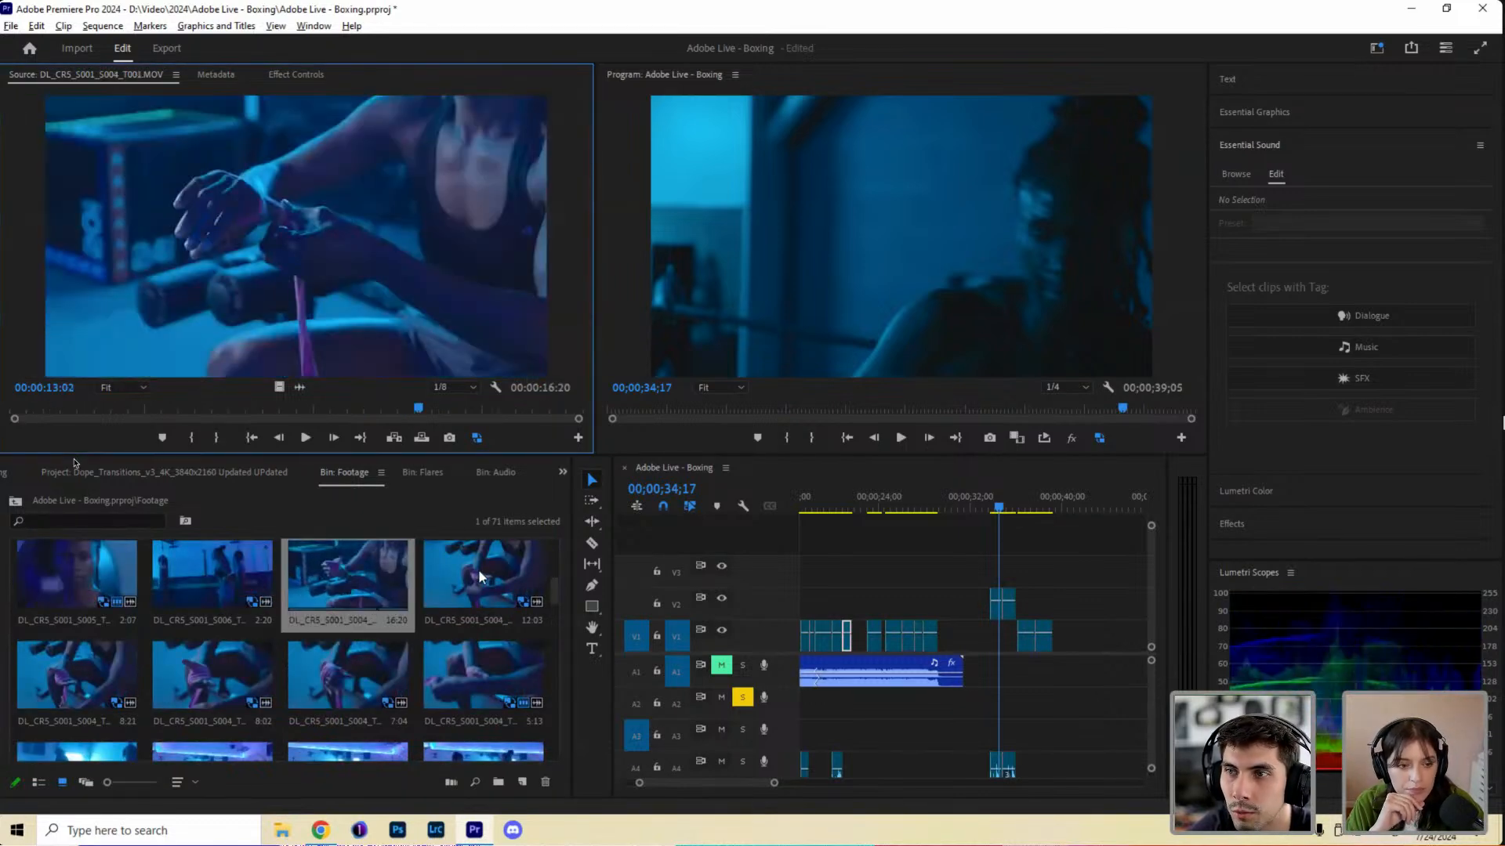
{"action": "double_click", "coordinate": [483, 573]}
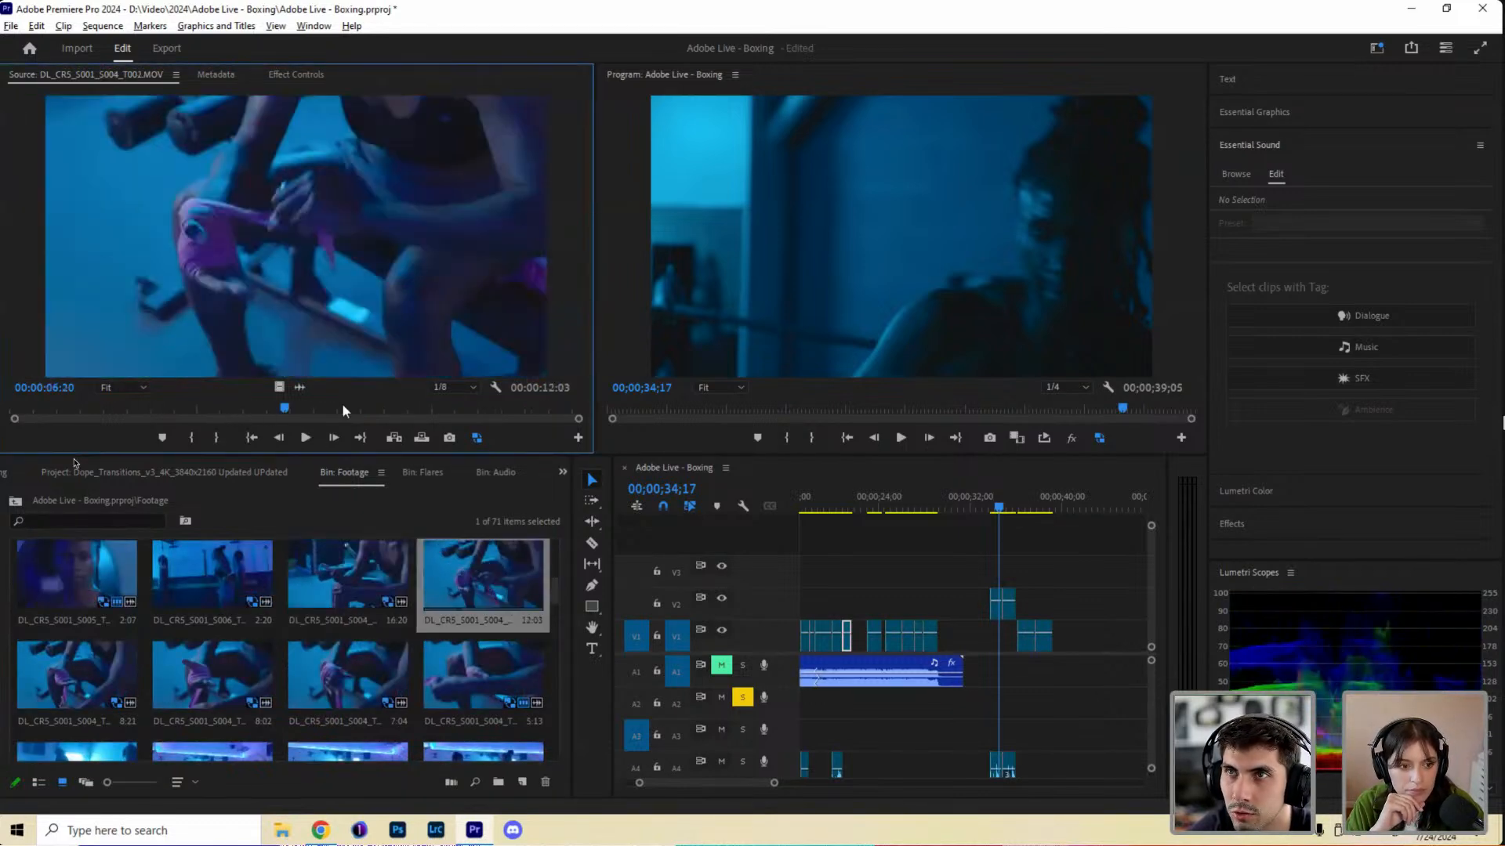
{"action": "left_click", "coordinate": [189, 566]}
{"action": "key", "text": "space"}
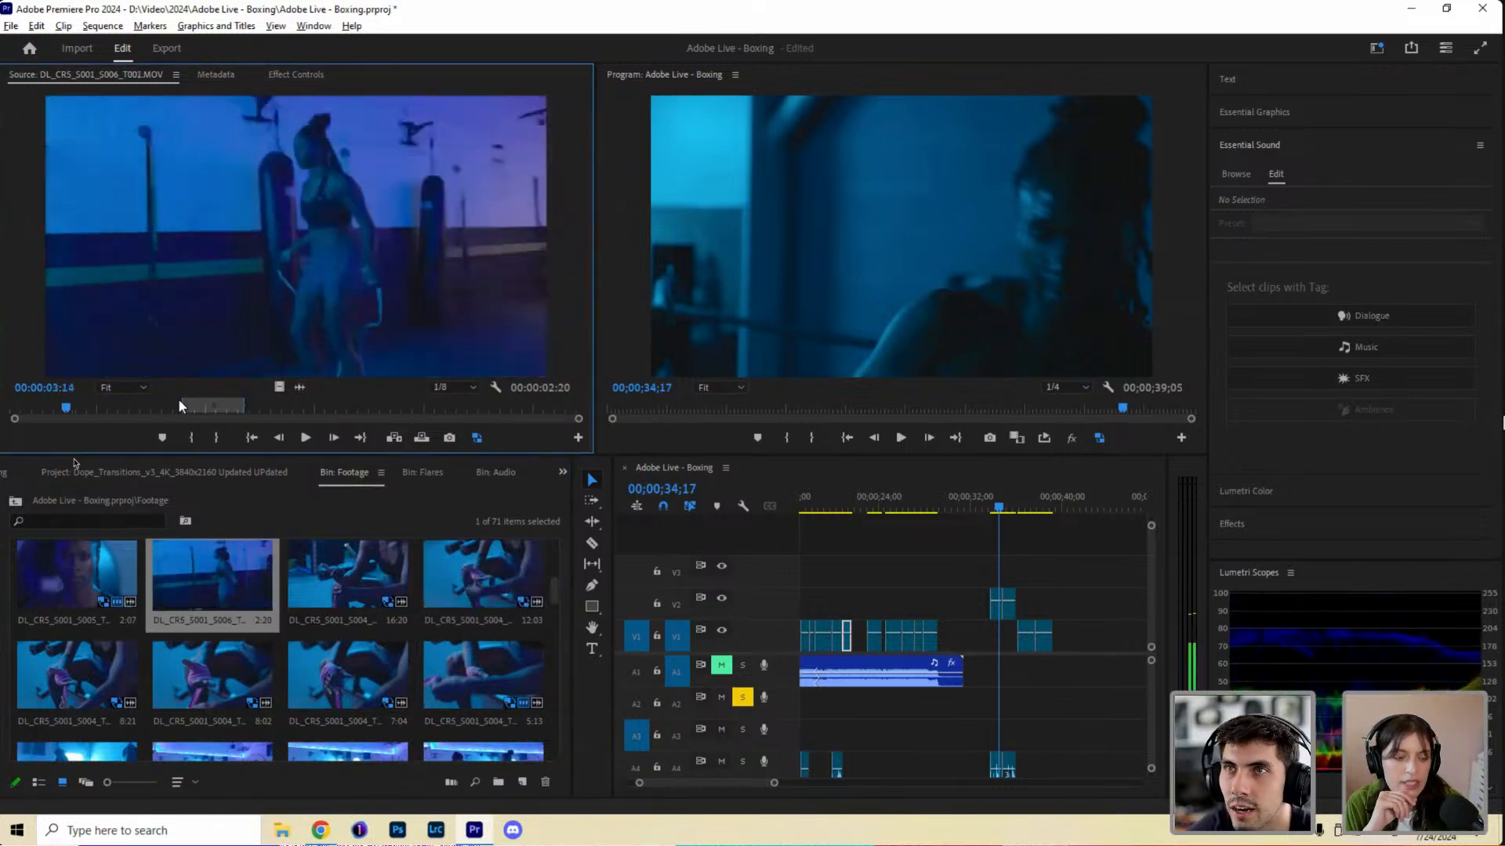
{"action": "left_click", "coordinate": [288, 404]}
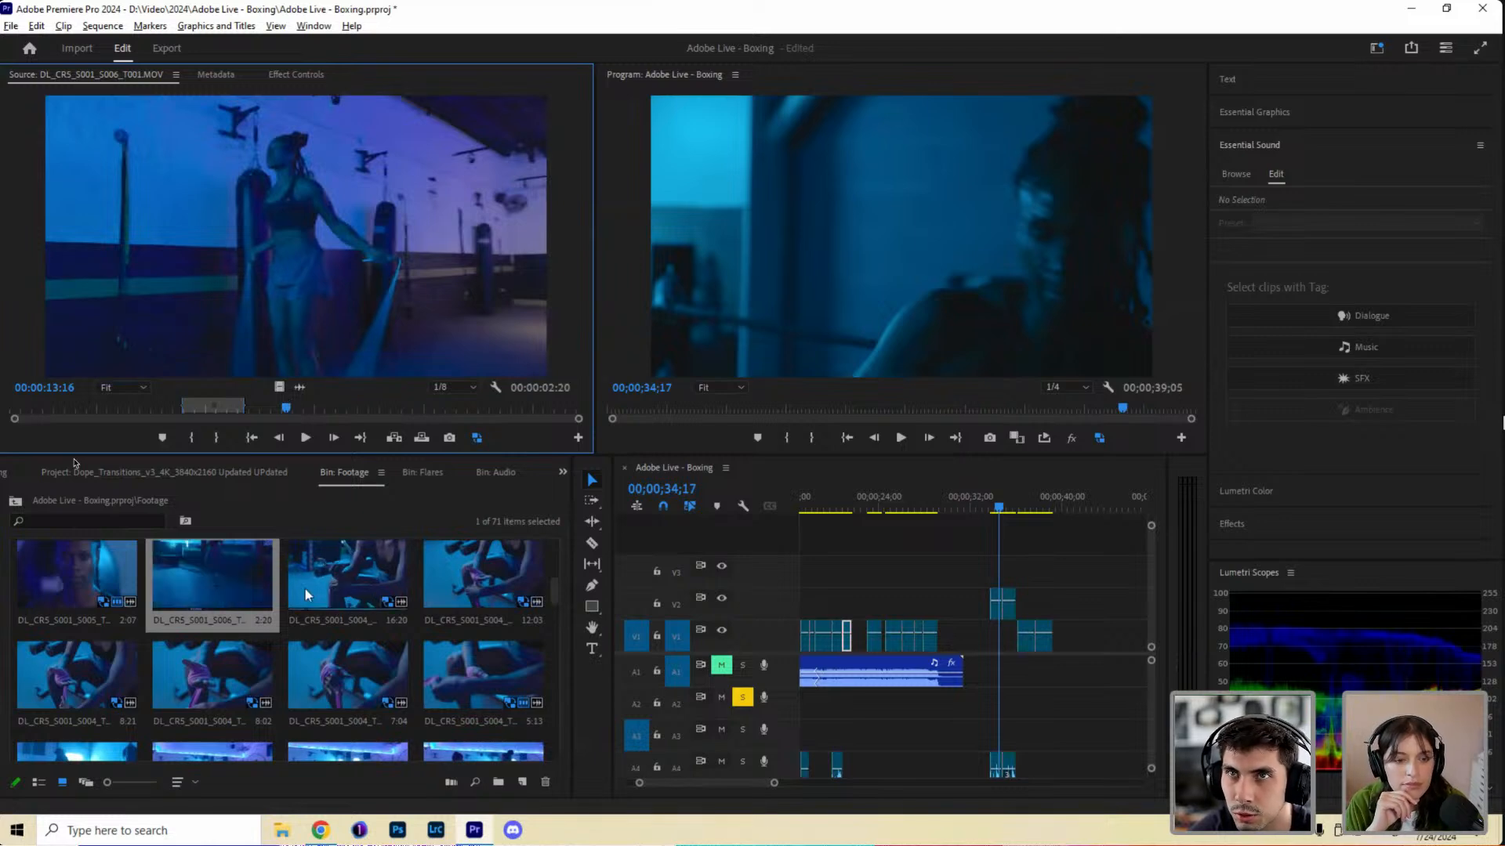
Preview the S003 shoe-lacing clip and the S002 locker clips T002 and T003 in the Footage bin.
{"action": "scroll", "coordinate": [304, 589], "scroll_direction": "up", "scroll_amount": 2}
{"action": "double_click", "coordinate": [239, 662]}
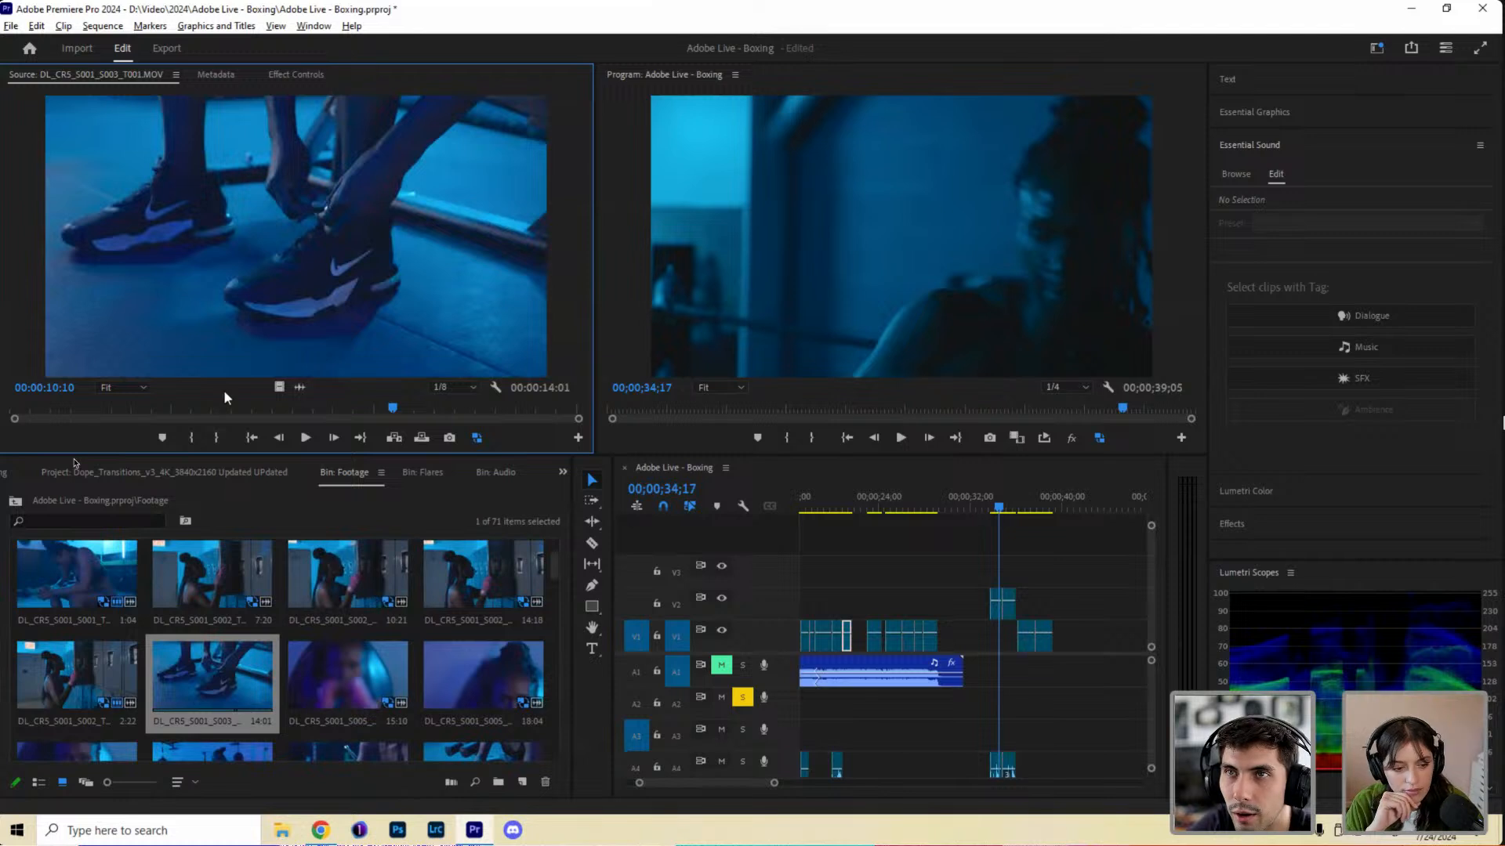
{"action": "key", "text": "Left"}
{"action": "key", "text": "Left"}
{"action": "key", "text": "Left"}
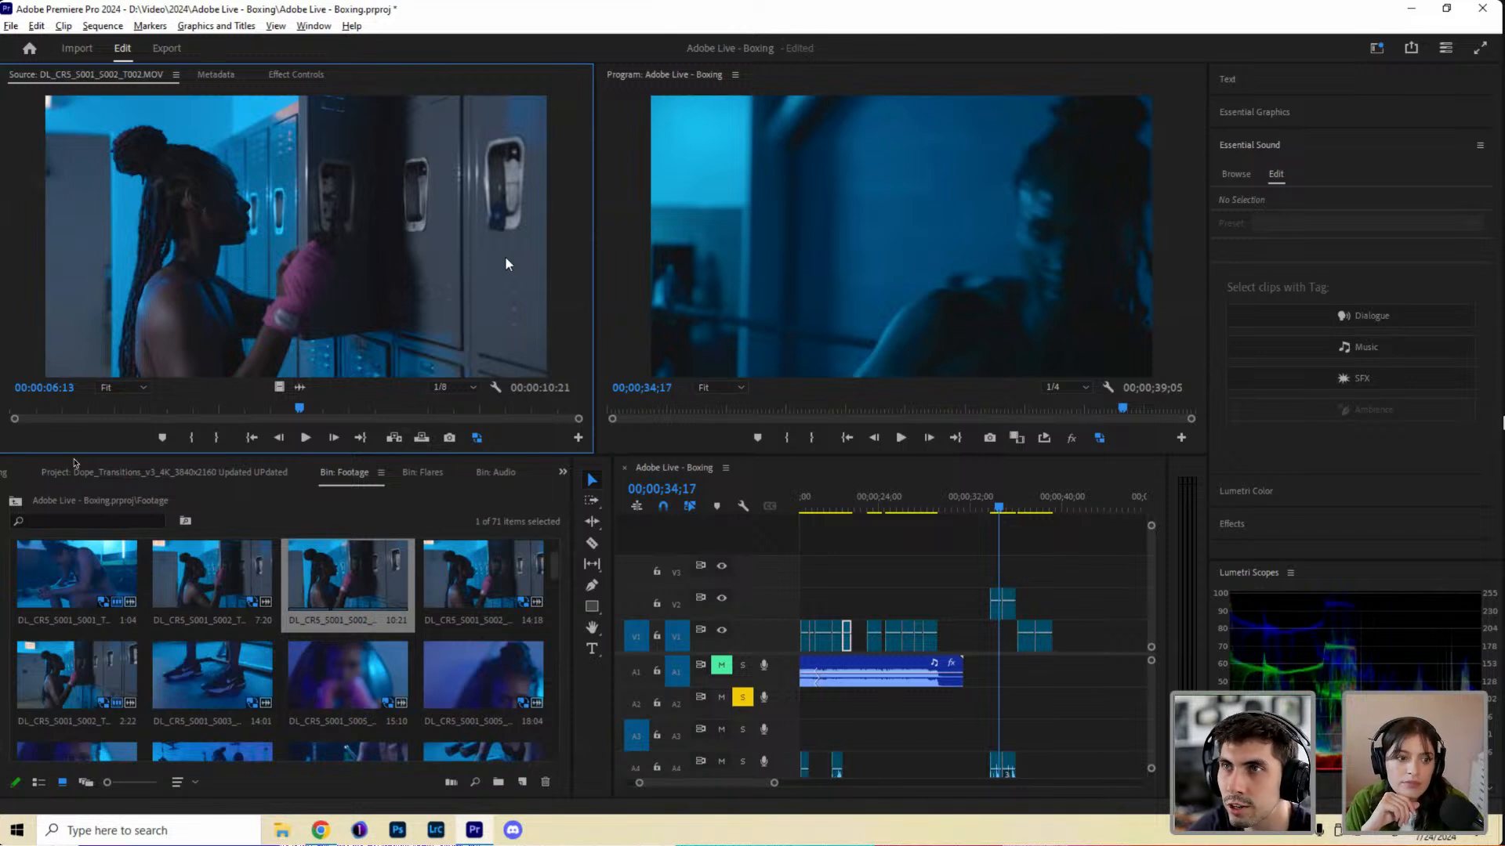
{"action": "left_click", "coordinate": [69, 575]}
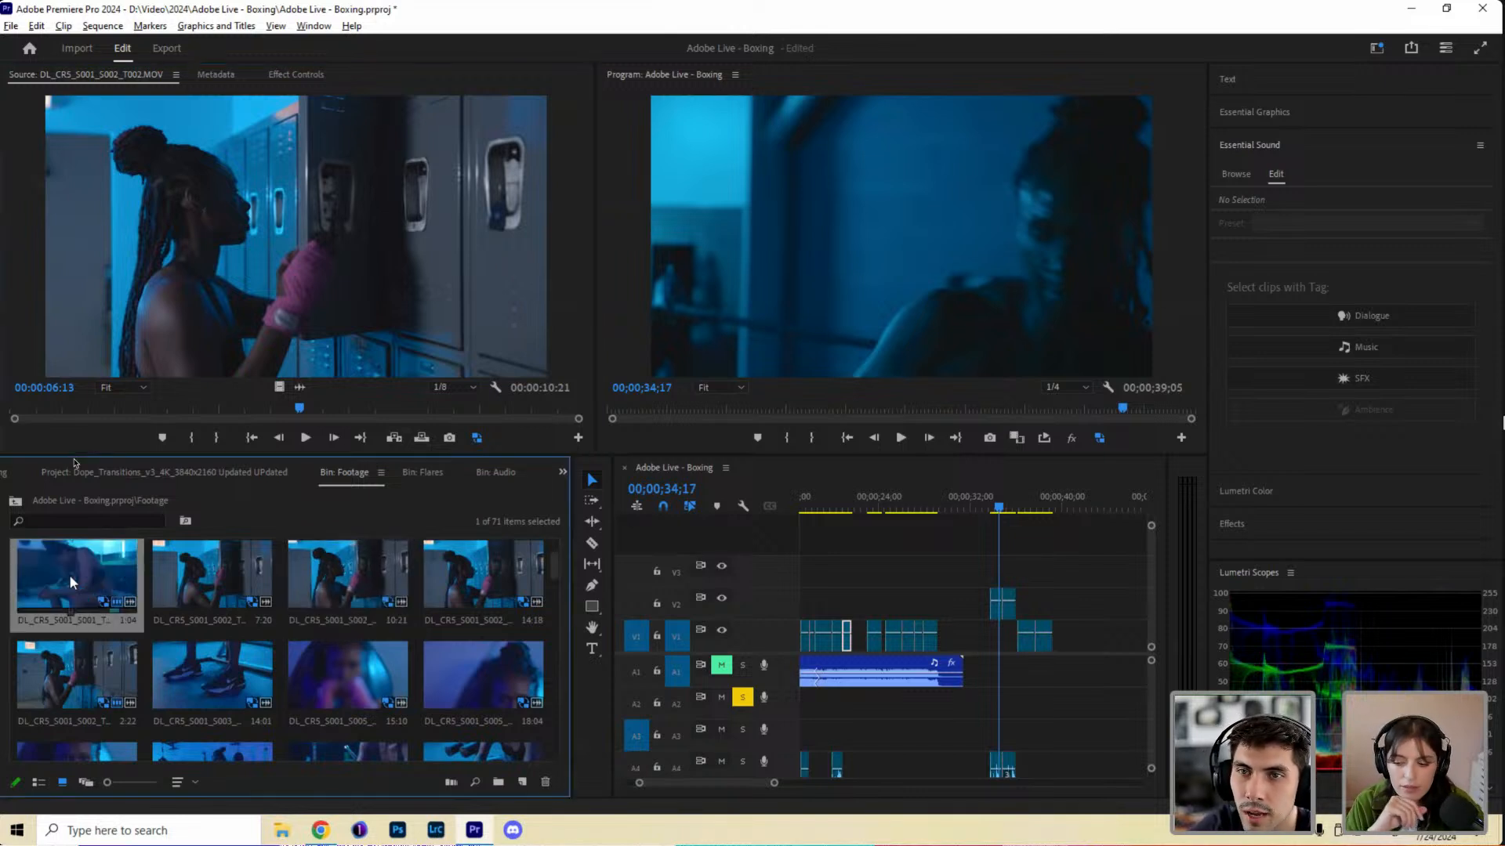
{"action": "left_click", "coordinate": [482, 576]}
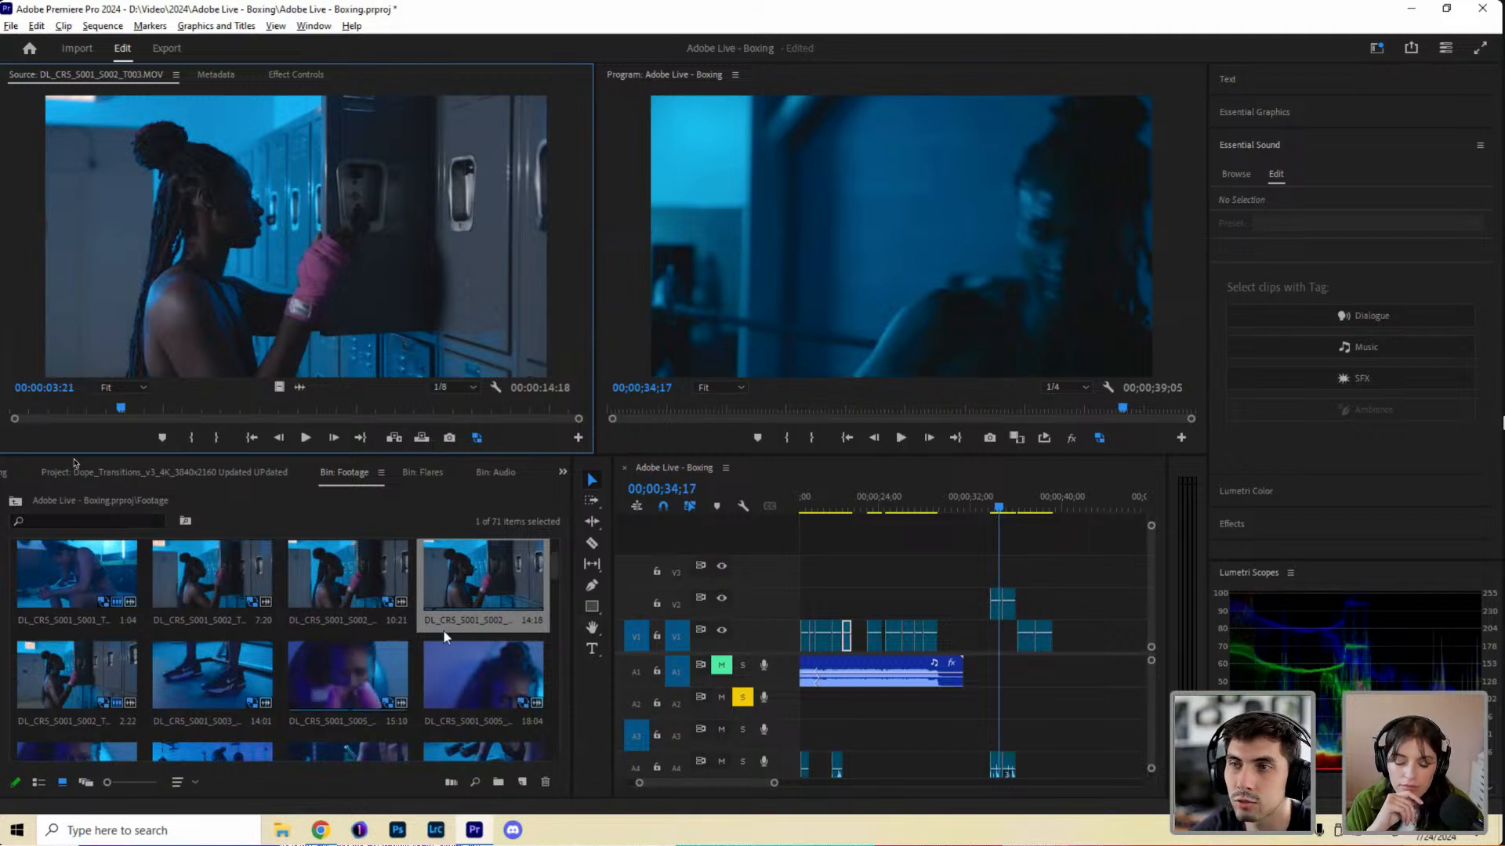
Preview the S017 drinking shot, the wide S016 T004 ring shot and the S018 T002 sparring clip from start to end.
{"action": "left_click_drag", "start_coordinate": [556, 572], "coordinate": [551, 691]}
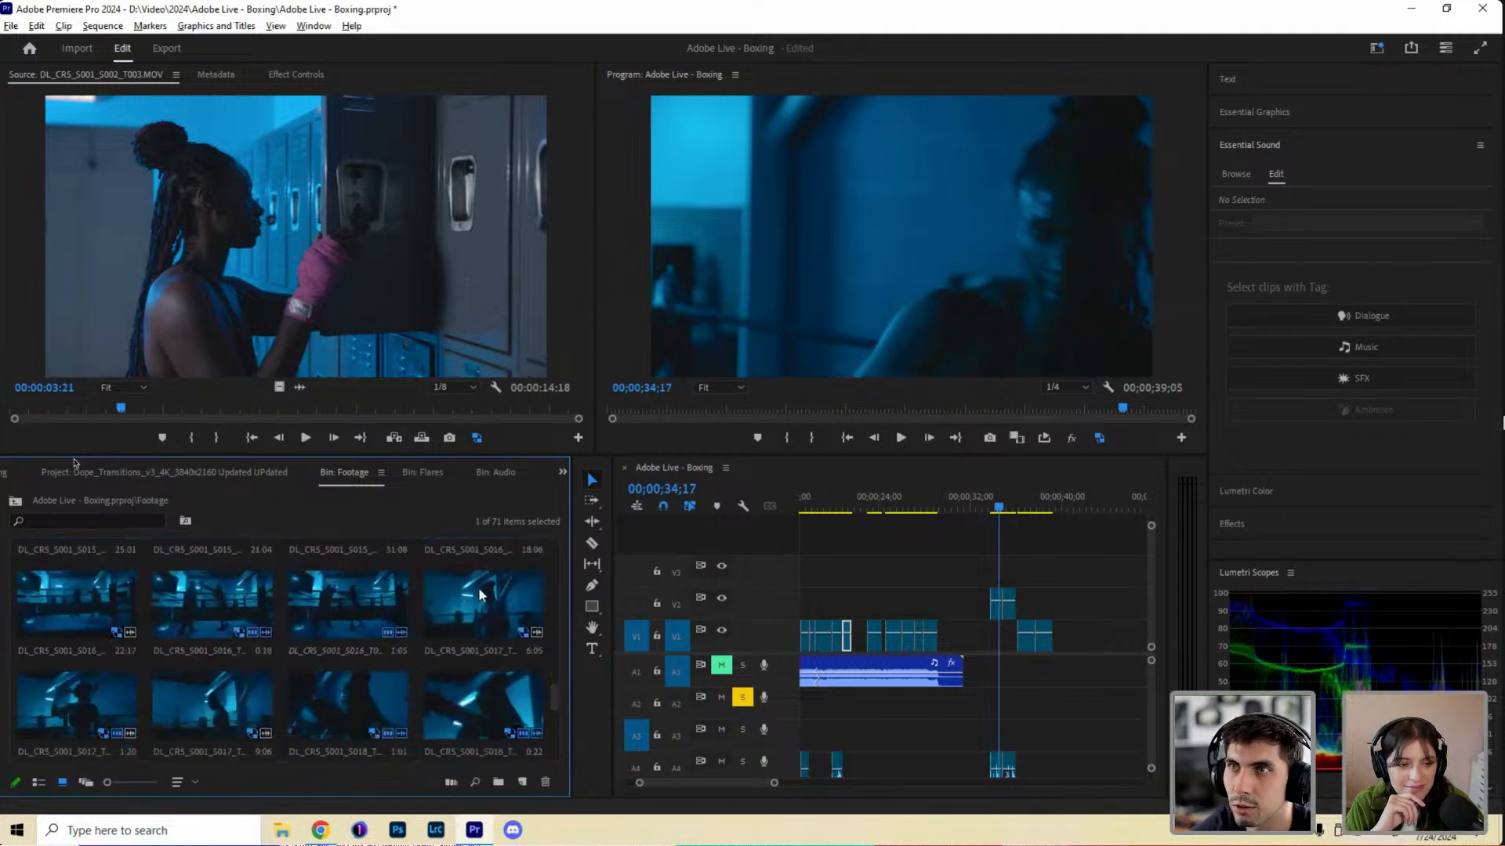
{"action": "left_click_drag", "start_coordinate": [478, 589], "coordinate": [322, 110]}
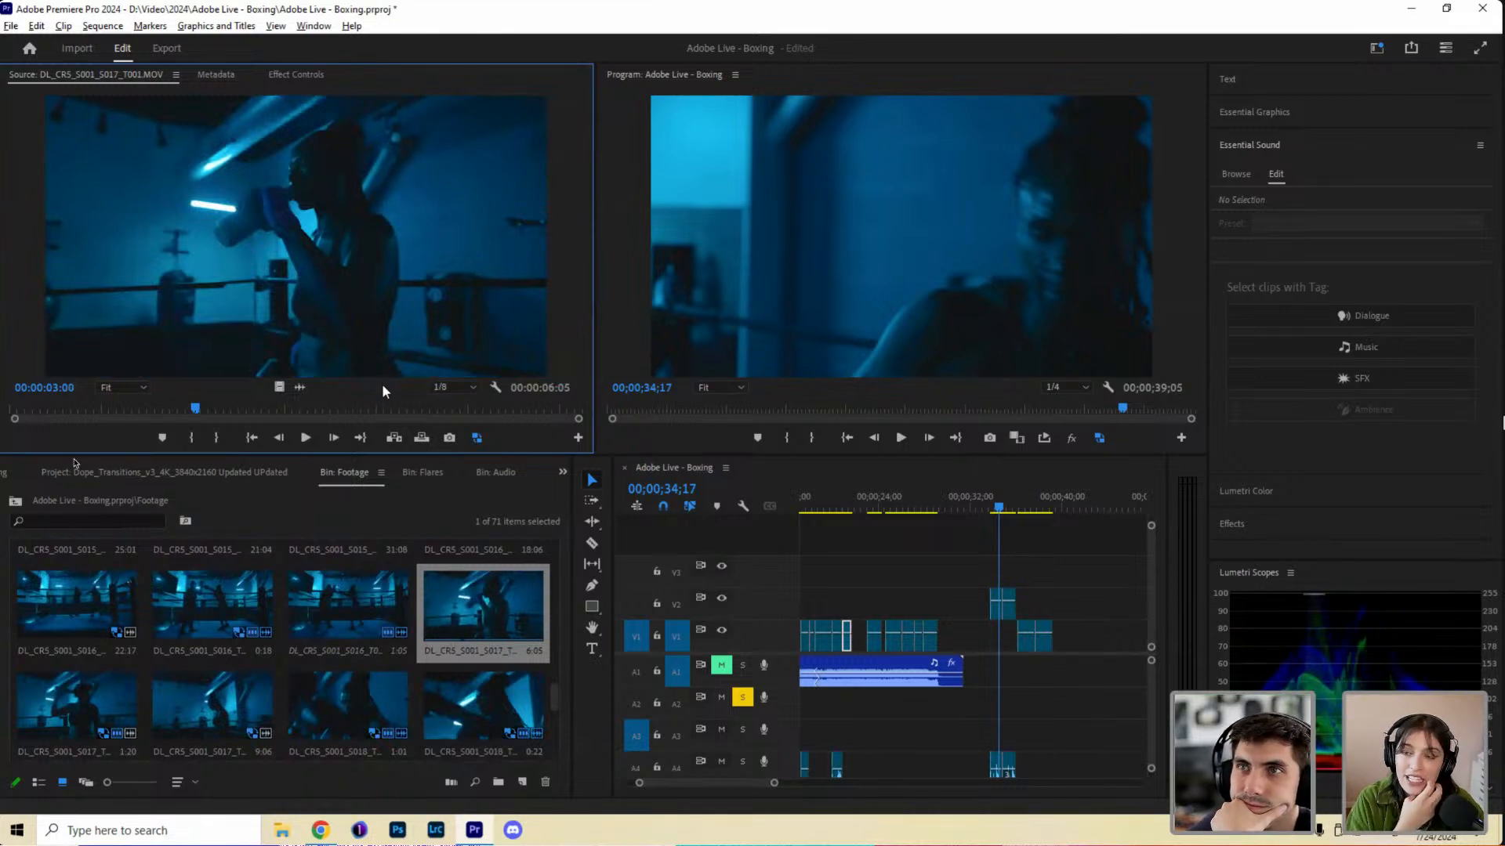
{"action": "double_click", "coordinate": [341, 613]}
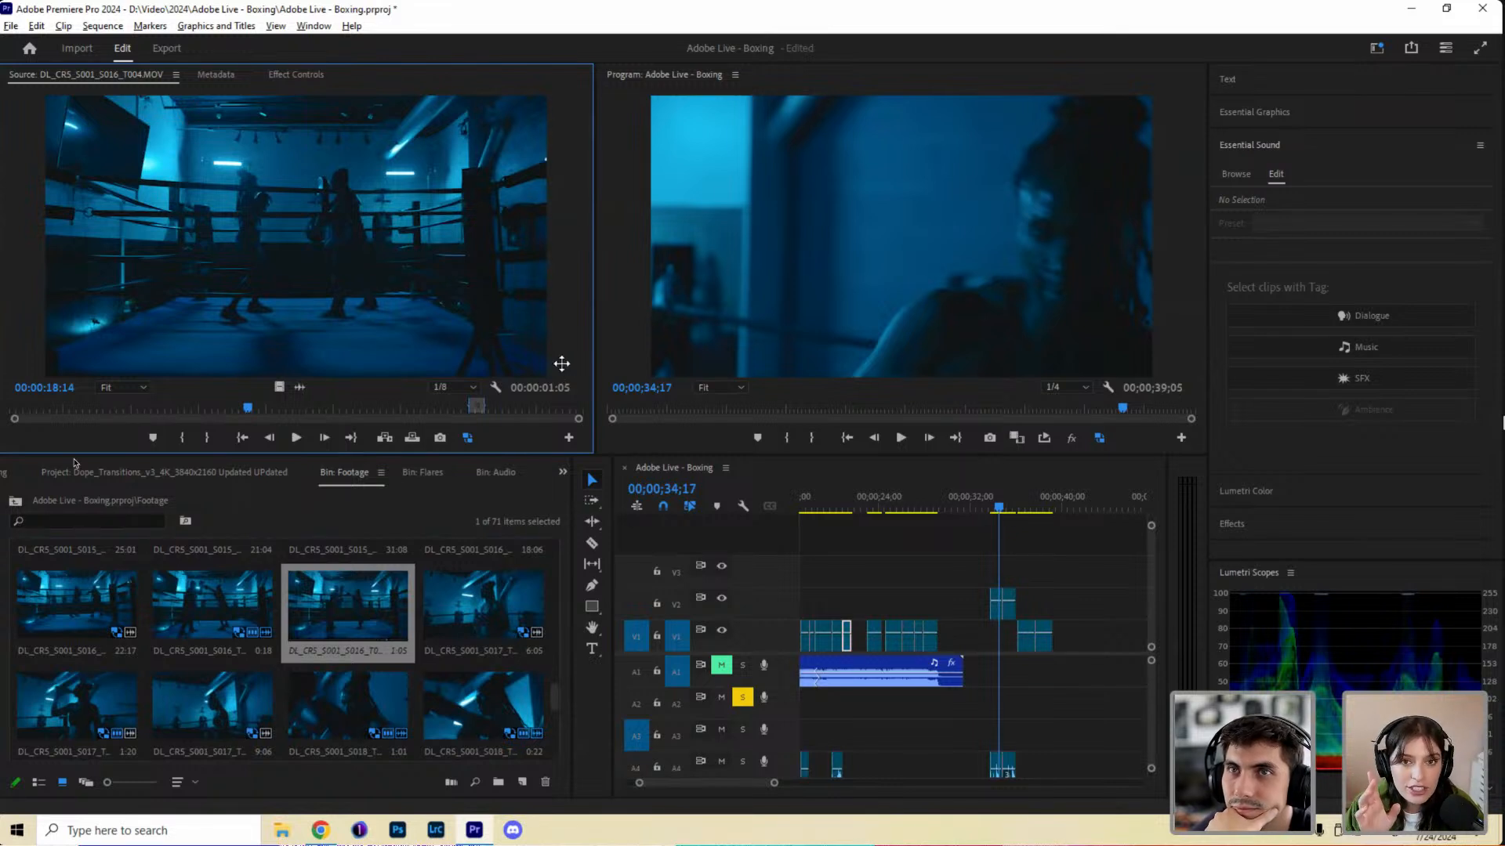
{"action": "double_click", "coordinate": [460, 631]}
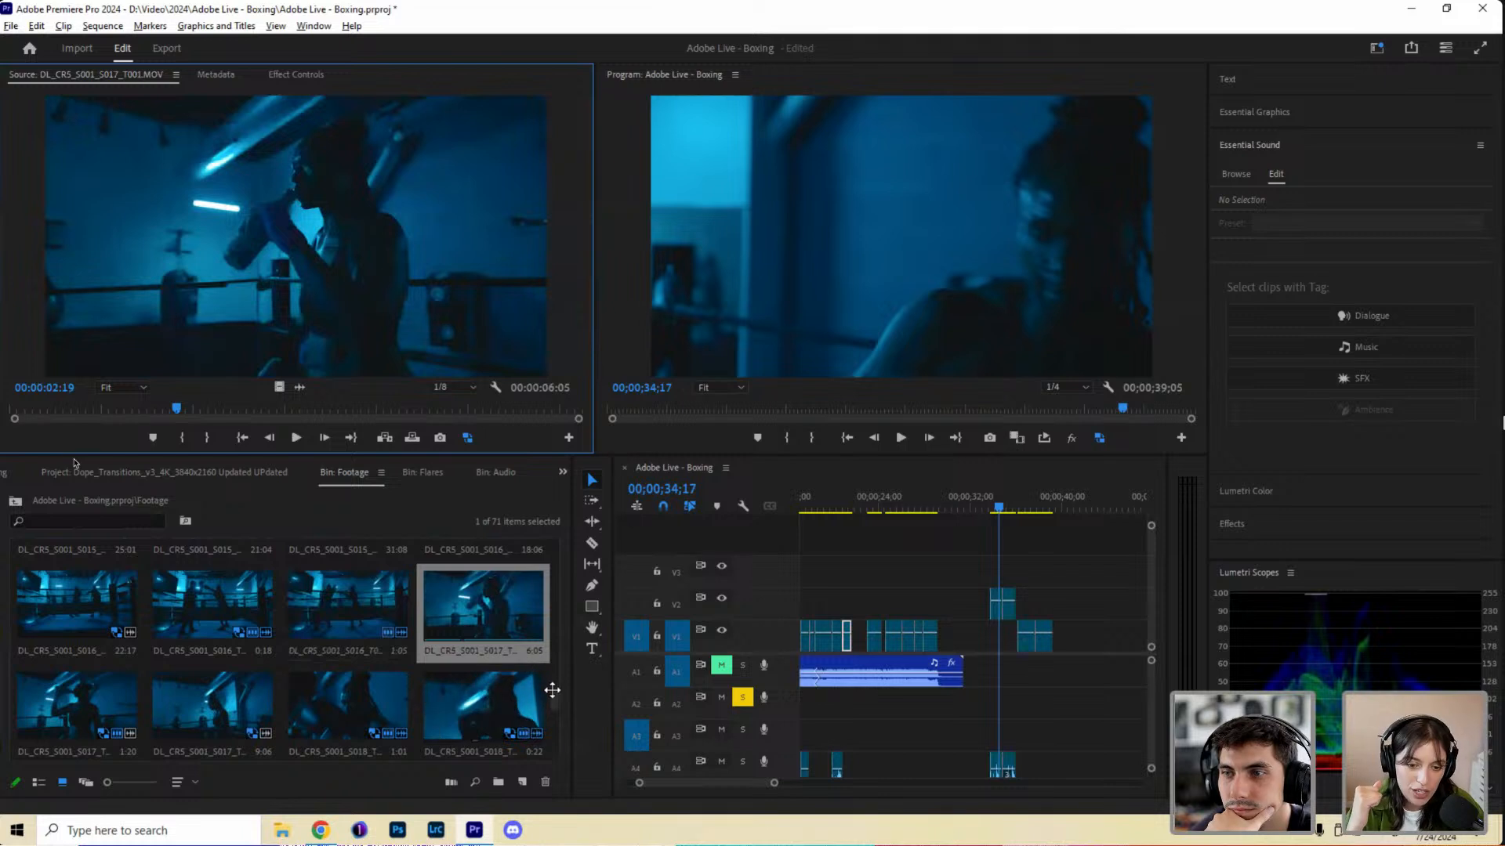
{"action": "scroll", "coordinate": [487, 624], "scroll_direction": "down", "scroll_amount": 2}
{"action": "double_click", "coordinate": [486, 625]}
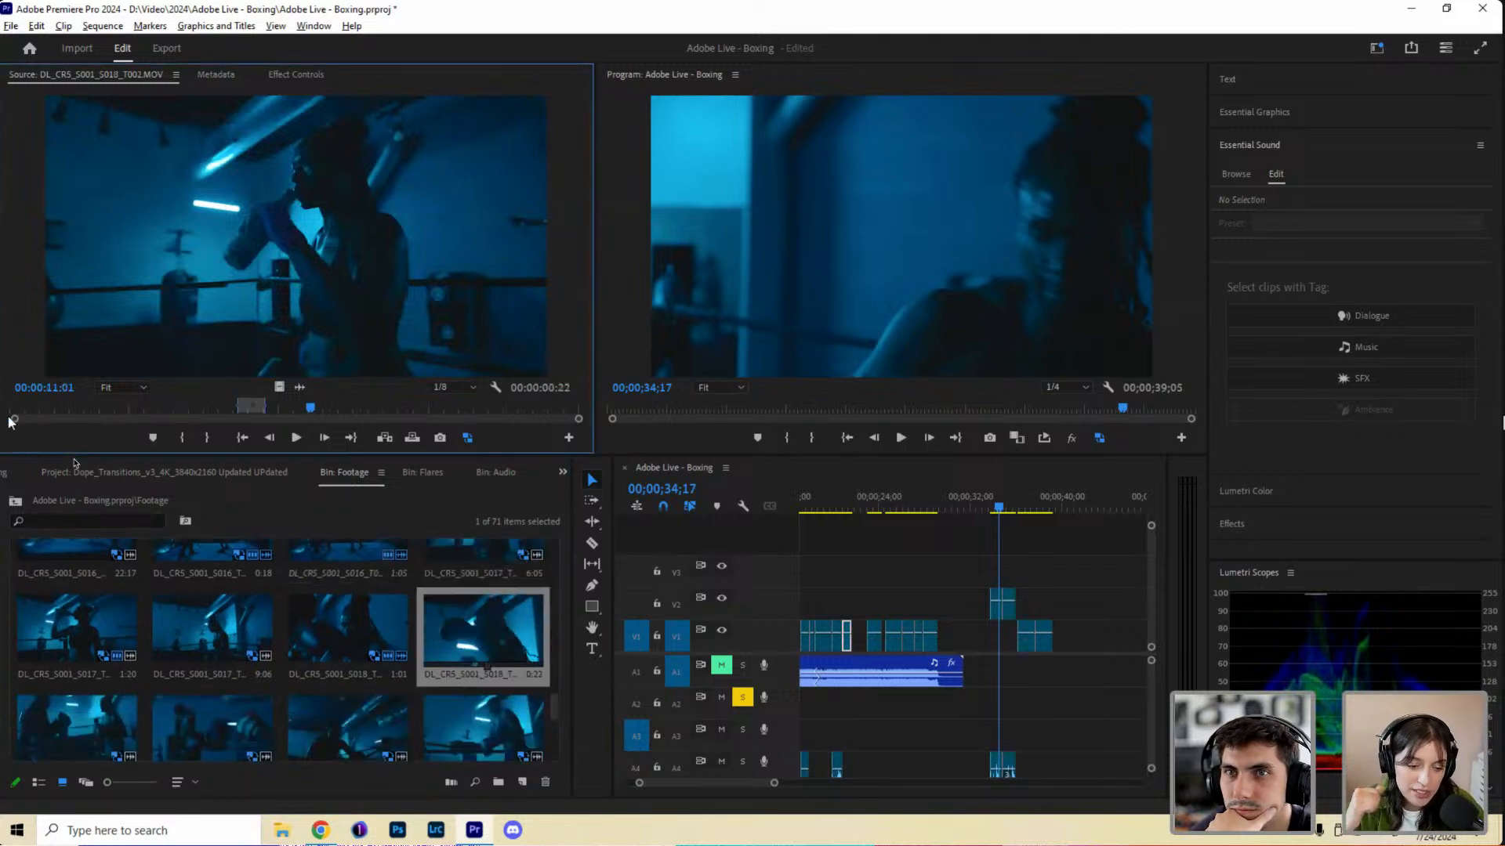
{"action": "left_click_drag", "start_coordinate": [380, 407], "coordinate": [555, 410]}
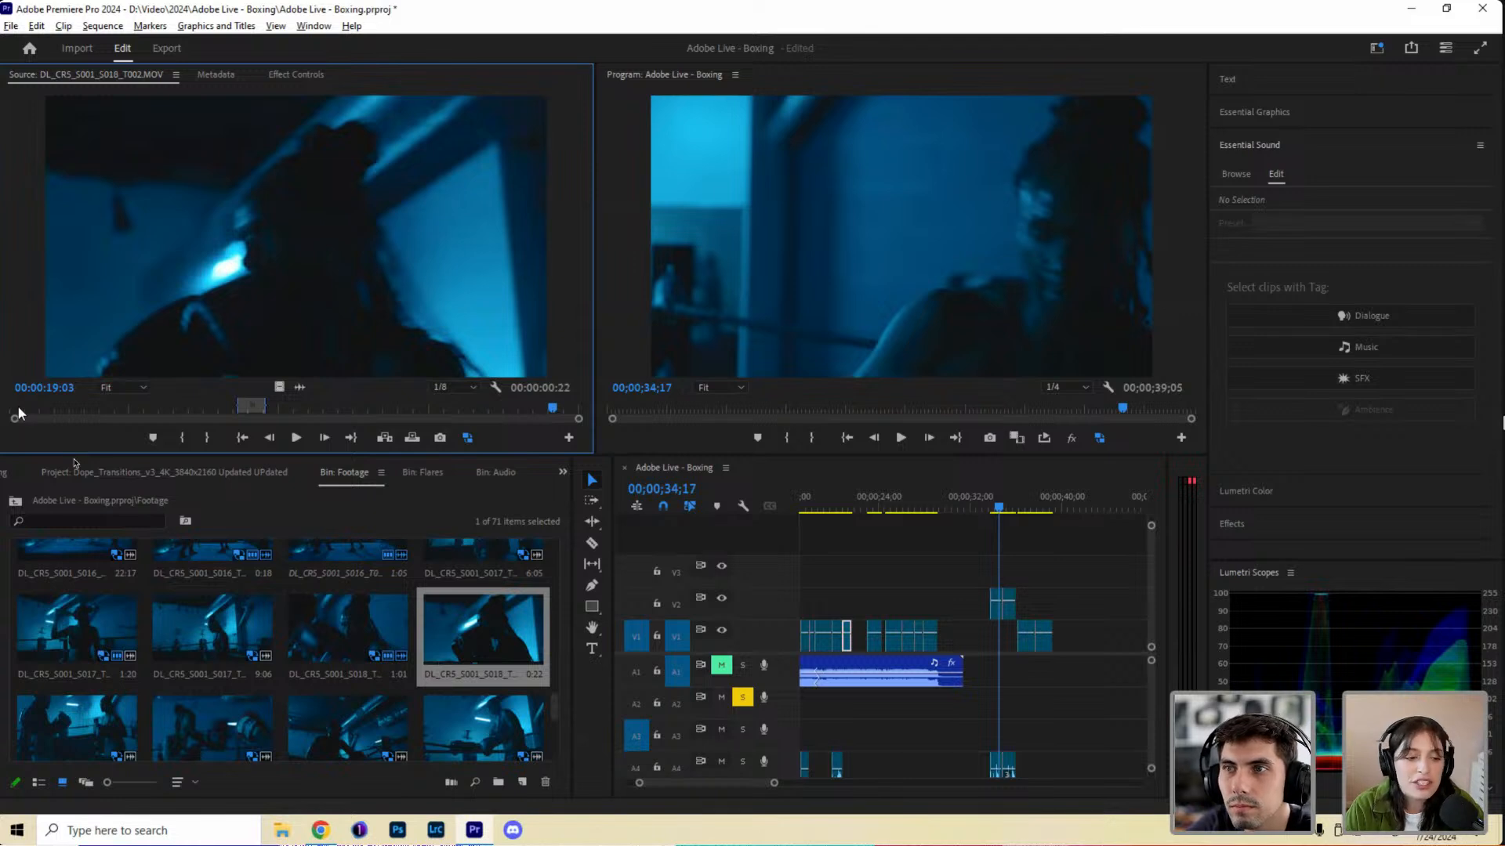
{"action": "left_click_drag", "start_coordinate": [19, 407], "coordinate": [241, 408]}
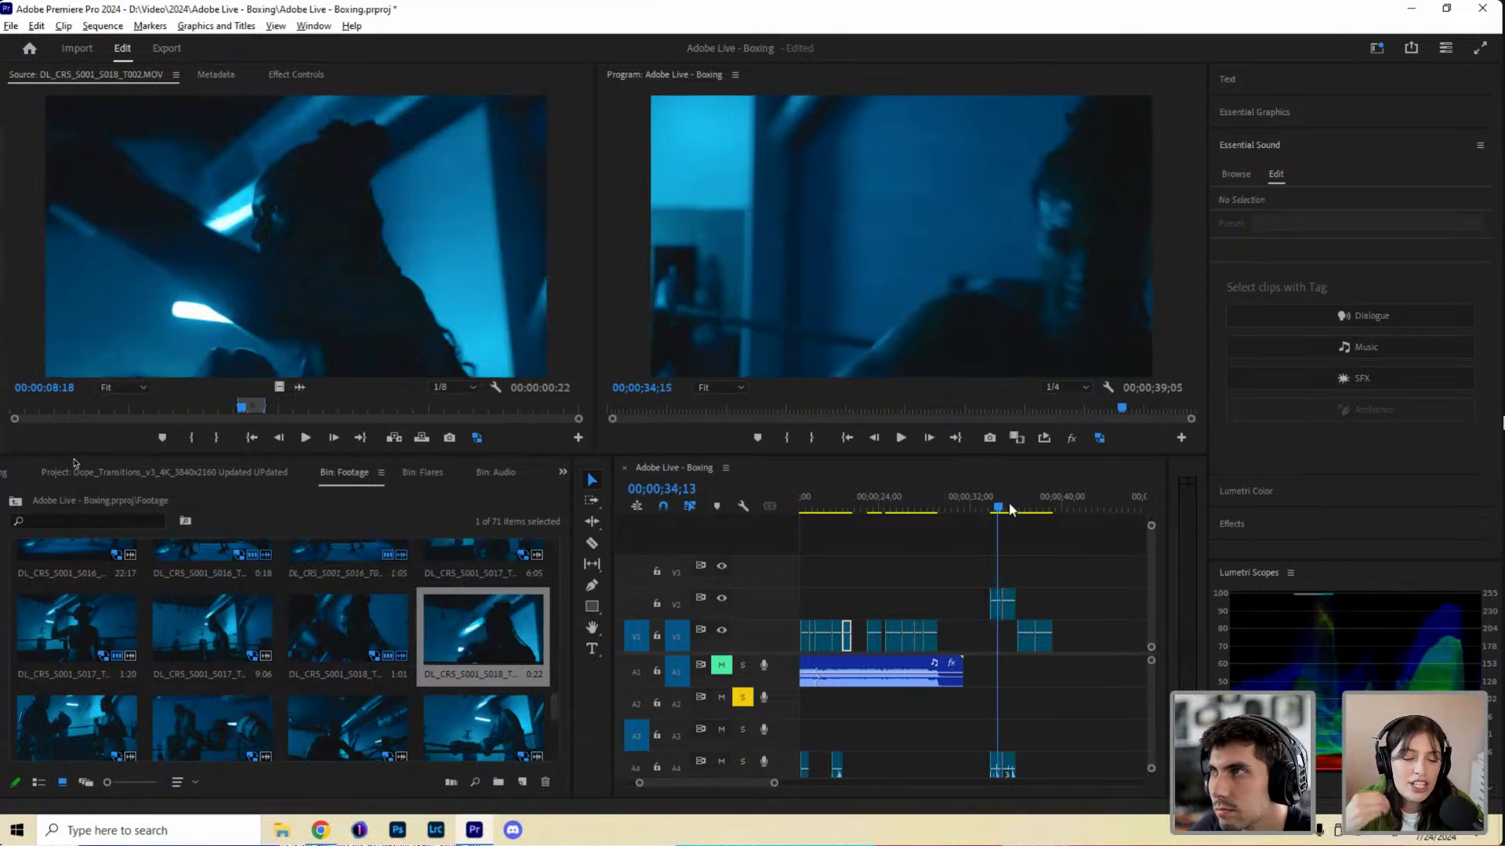
Review the spare sparring clips after the music and move the V1 clip before 00;00;37;11 onto V2 above the gap near 00;00;21.
{"action": "left_click_drag", "start_coordinate": [1000, 506], "coordinate": [996, 509]}
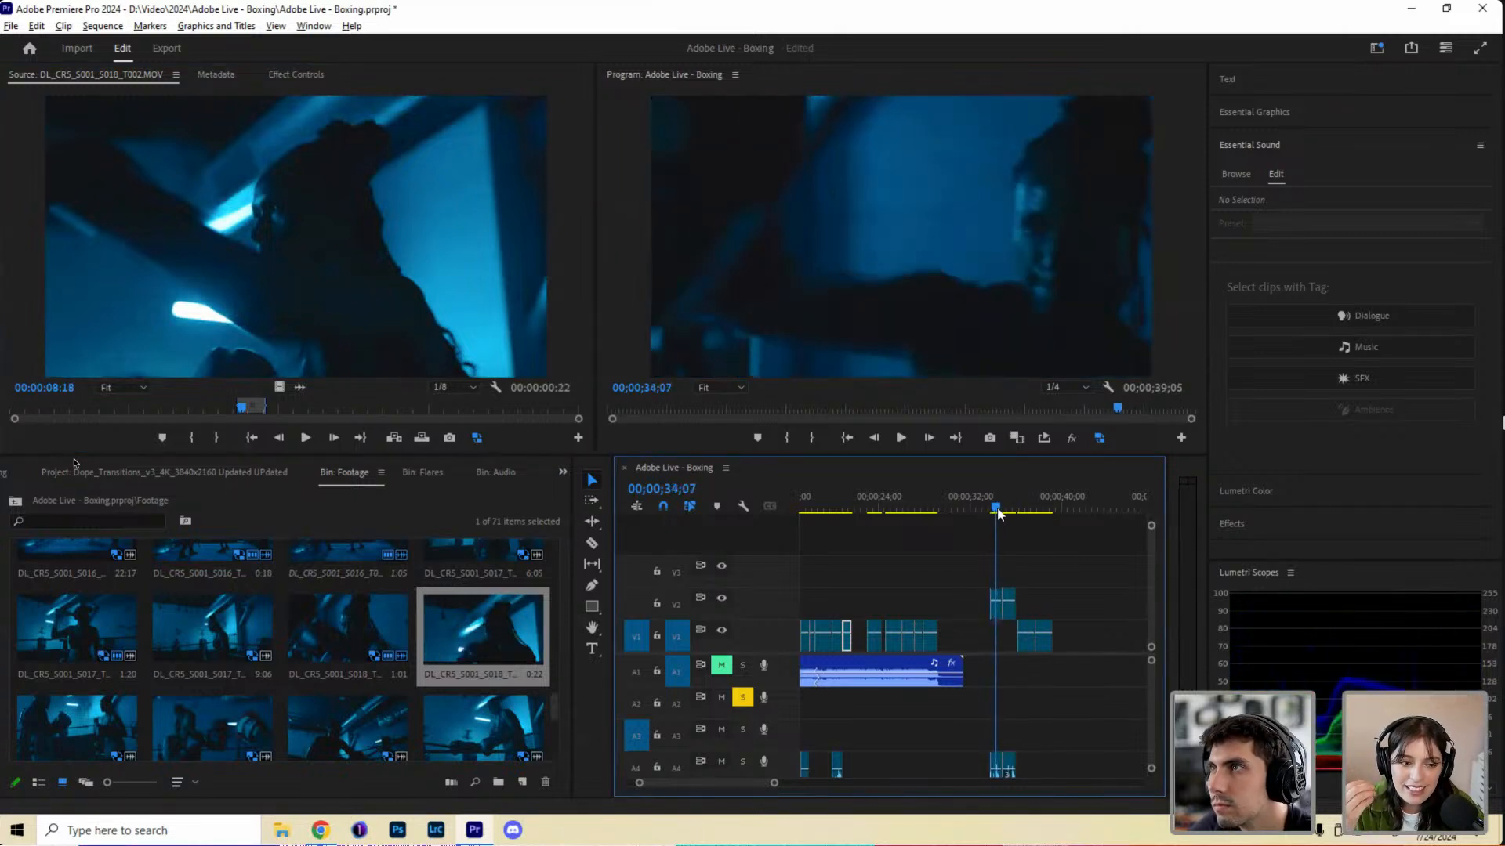
{"action": "left_click_drag", "start_coordinate": [846, 508], "coordinate": [902, 515]}
{"action": "left_click_drag", "start_coordinate": [1050, 529], "coordinate": [1078, 543]}
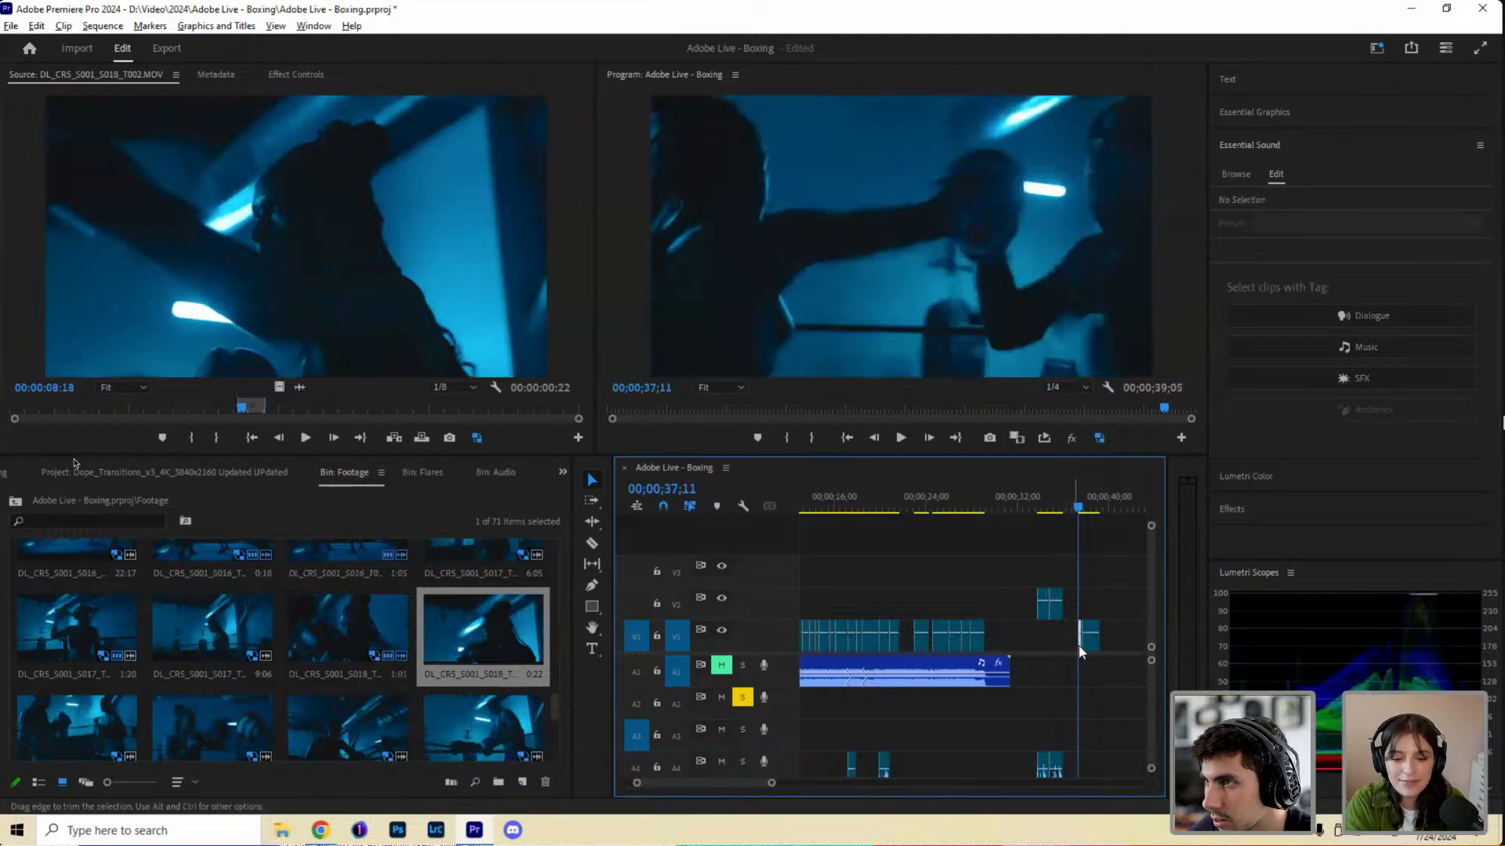
{"action": "left_click_drag", "start_coordinate": [1071, 643], "coordinate": [909, 602]}
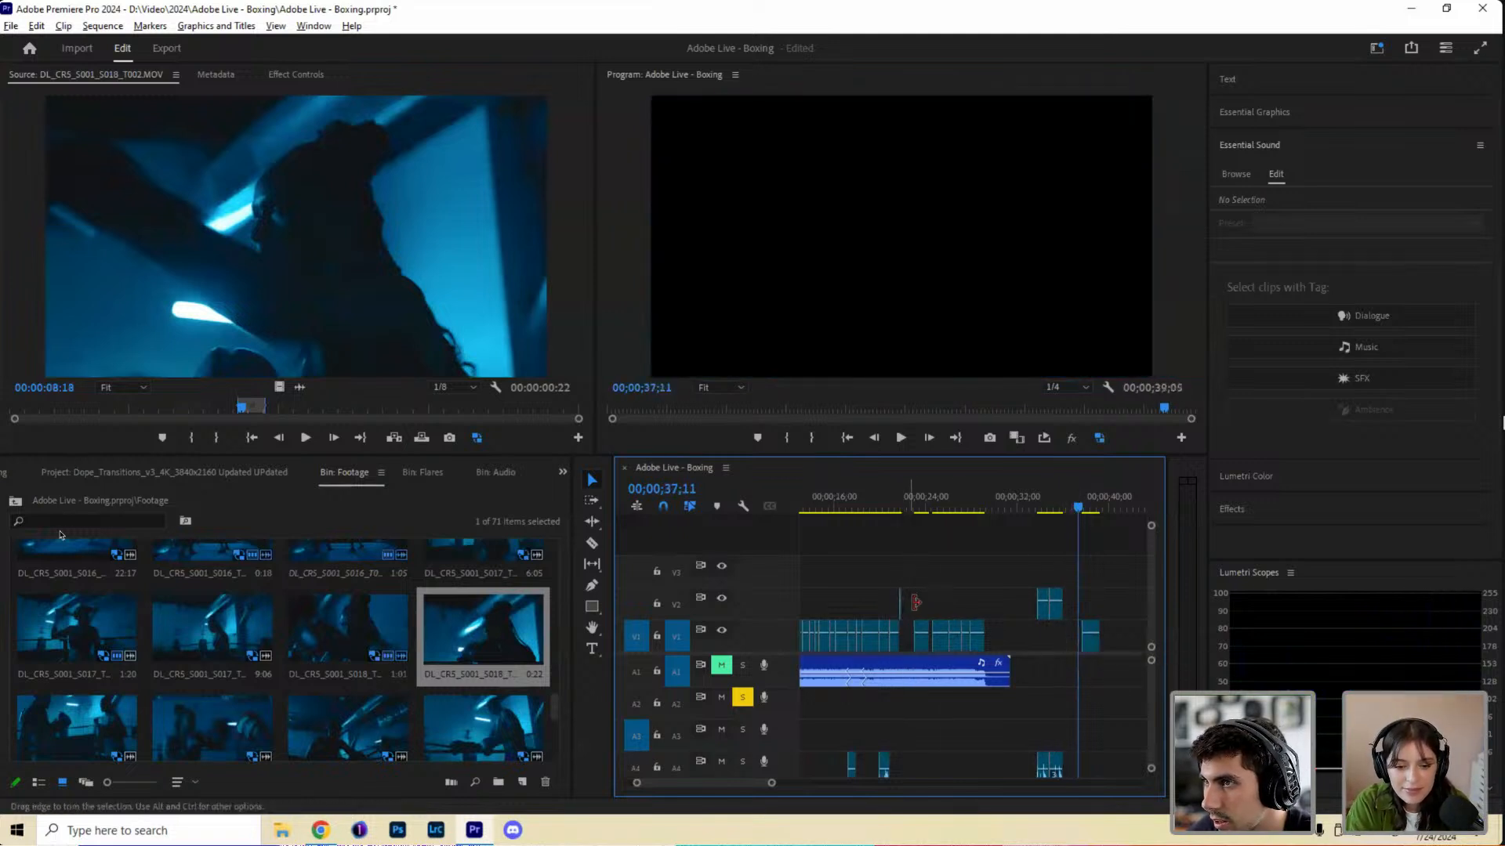
{"action": "left_click", "coordinate": [891, 509]}
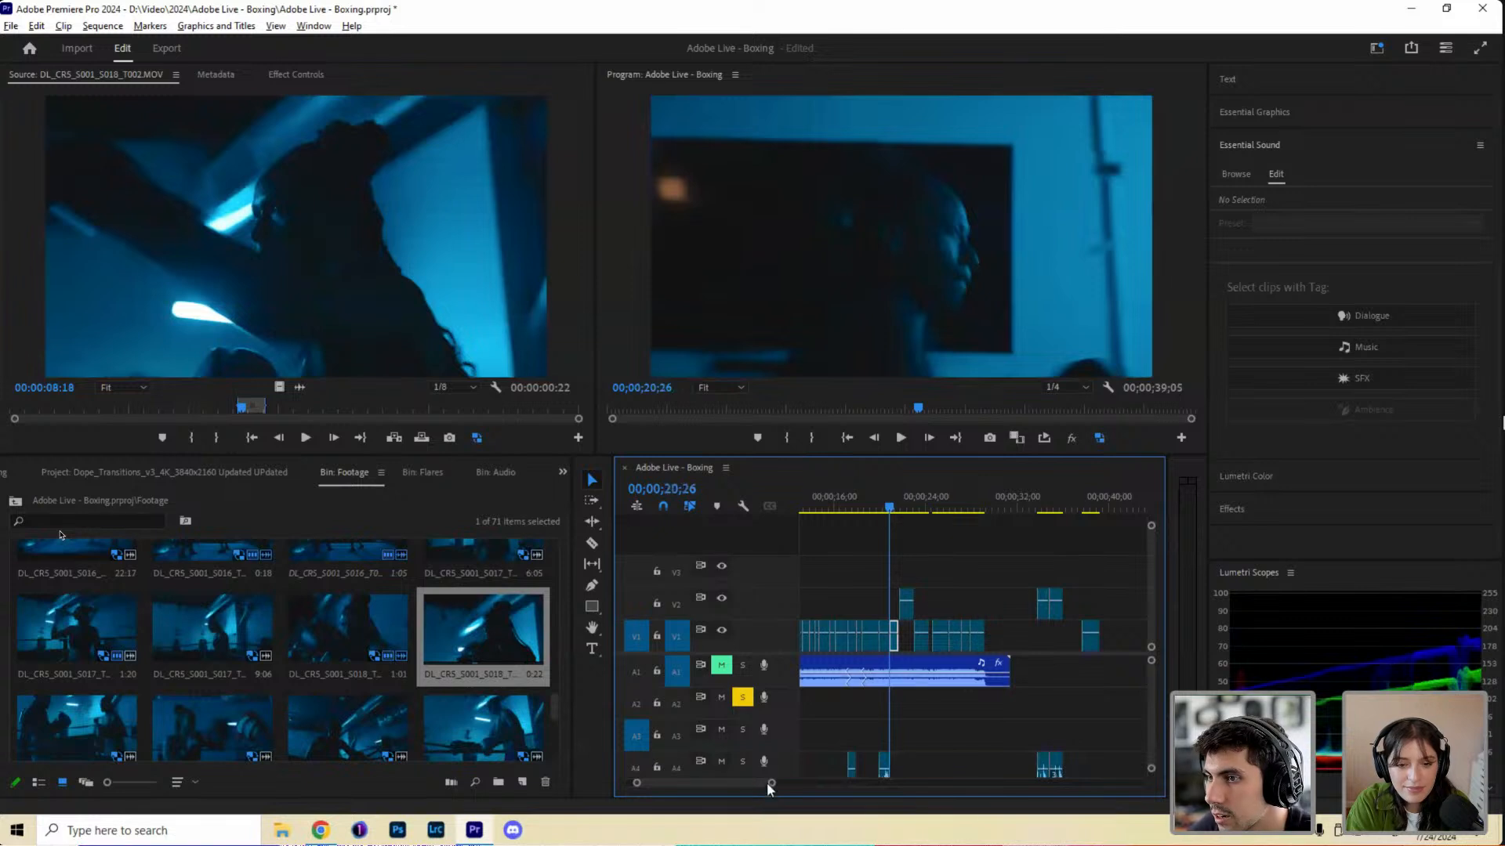
Fit the relocated V2 sparring clip to the V1 gap by aligning its start and trimming its end to the neighbouring clips.
{"action": "left_click_drag", "start_coordinate": [767, 783], "coordinate": [716, 783]}
{"action": "left_click_drag", "start_coordinate": [957, 507], "coordinate": [1030, 514]}
{"action": "left_click_drag", "start_coordinate": [1002, 589], "coordinate": [981, 592]}
{"action": "left_click_drag", "start_coordinate": [977, 506], "coordinate": [994, 510]}
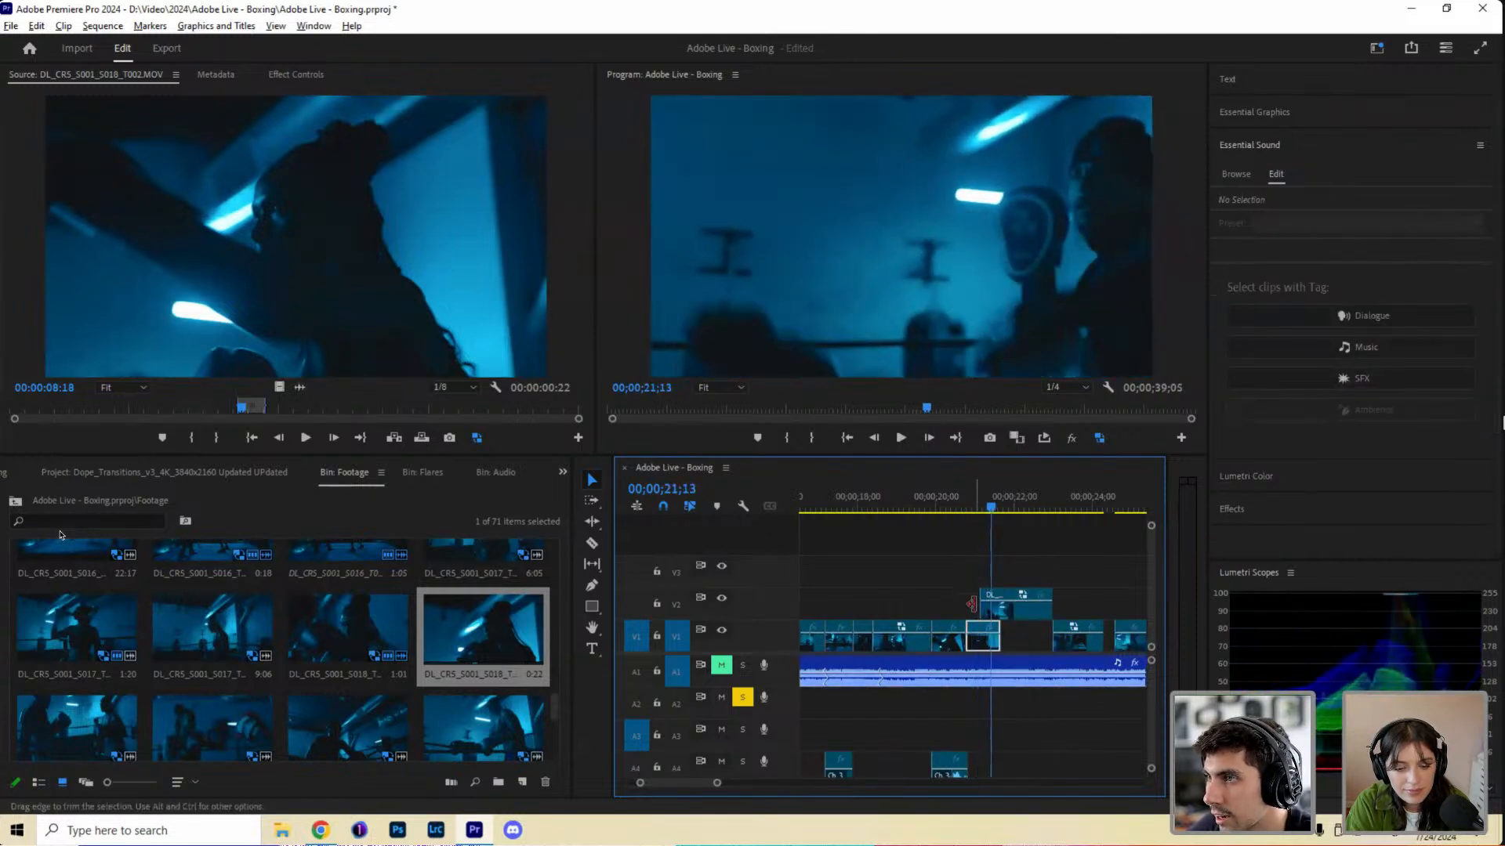
{"action": "left_click_drag", "start_coordinate": [979, 605], "coordinate": [1001, 605]}
{"action": "key", "text": "space"}
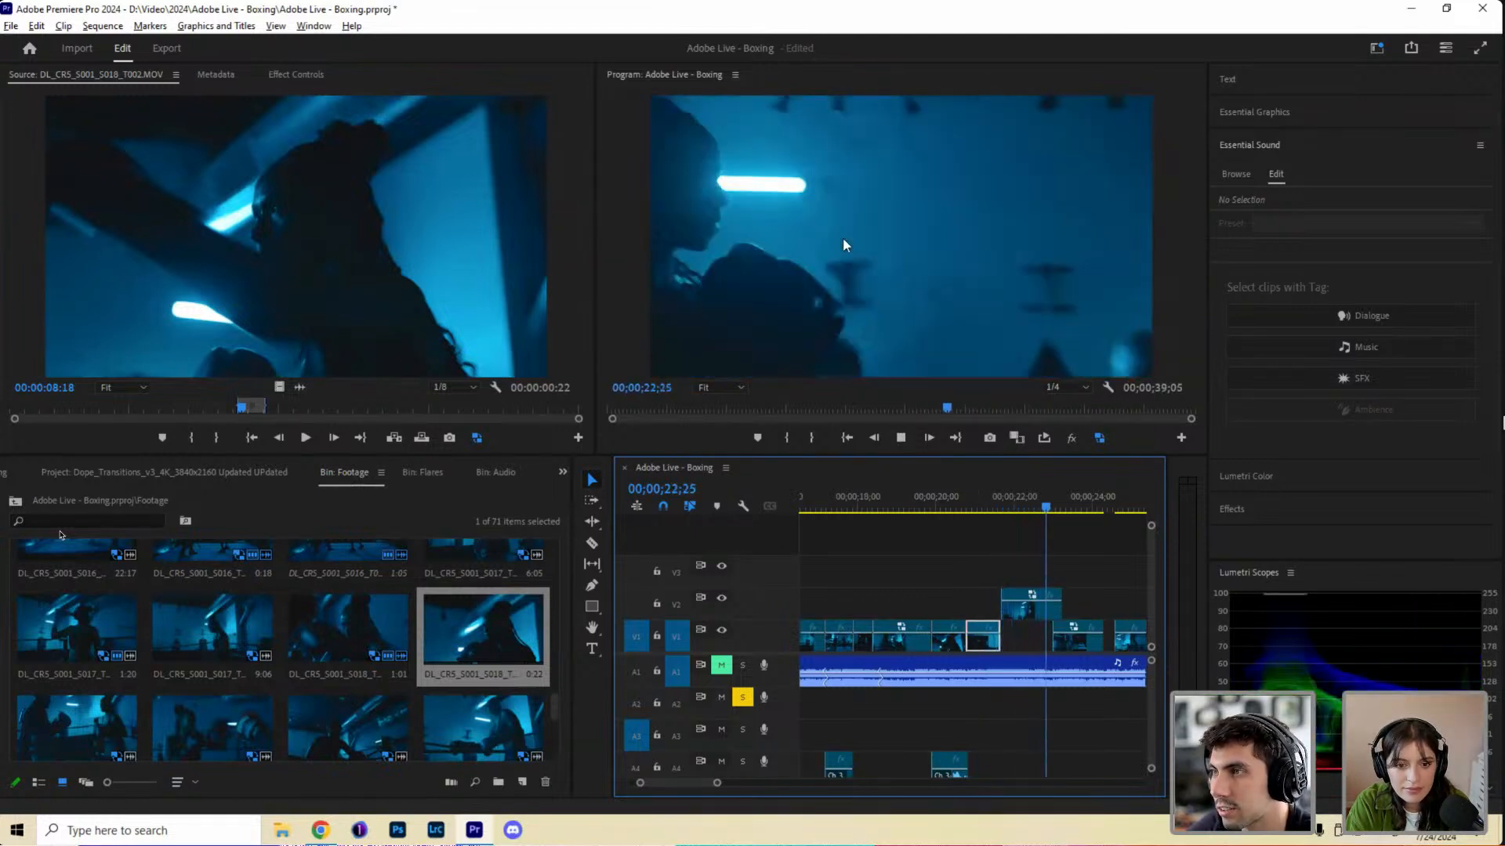
{"action": "key", "text": "space"}
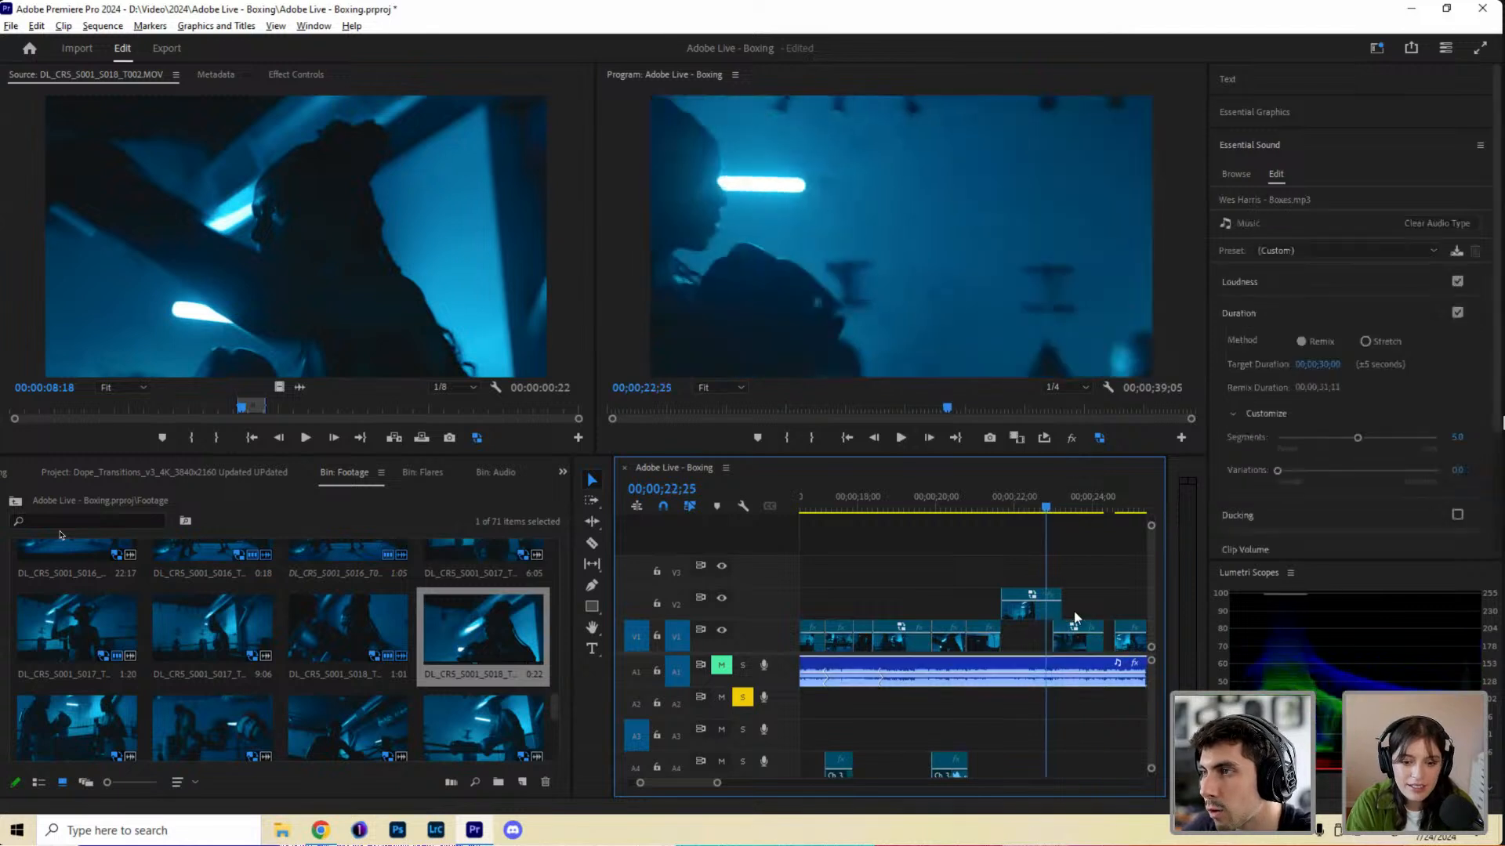
{"action": "left_click_drag", "start_coordinate": [1064, 607], "coordinate": [1052, 608]}
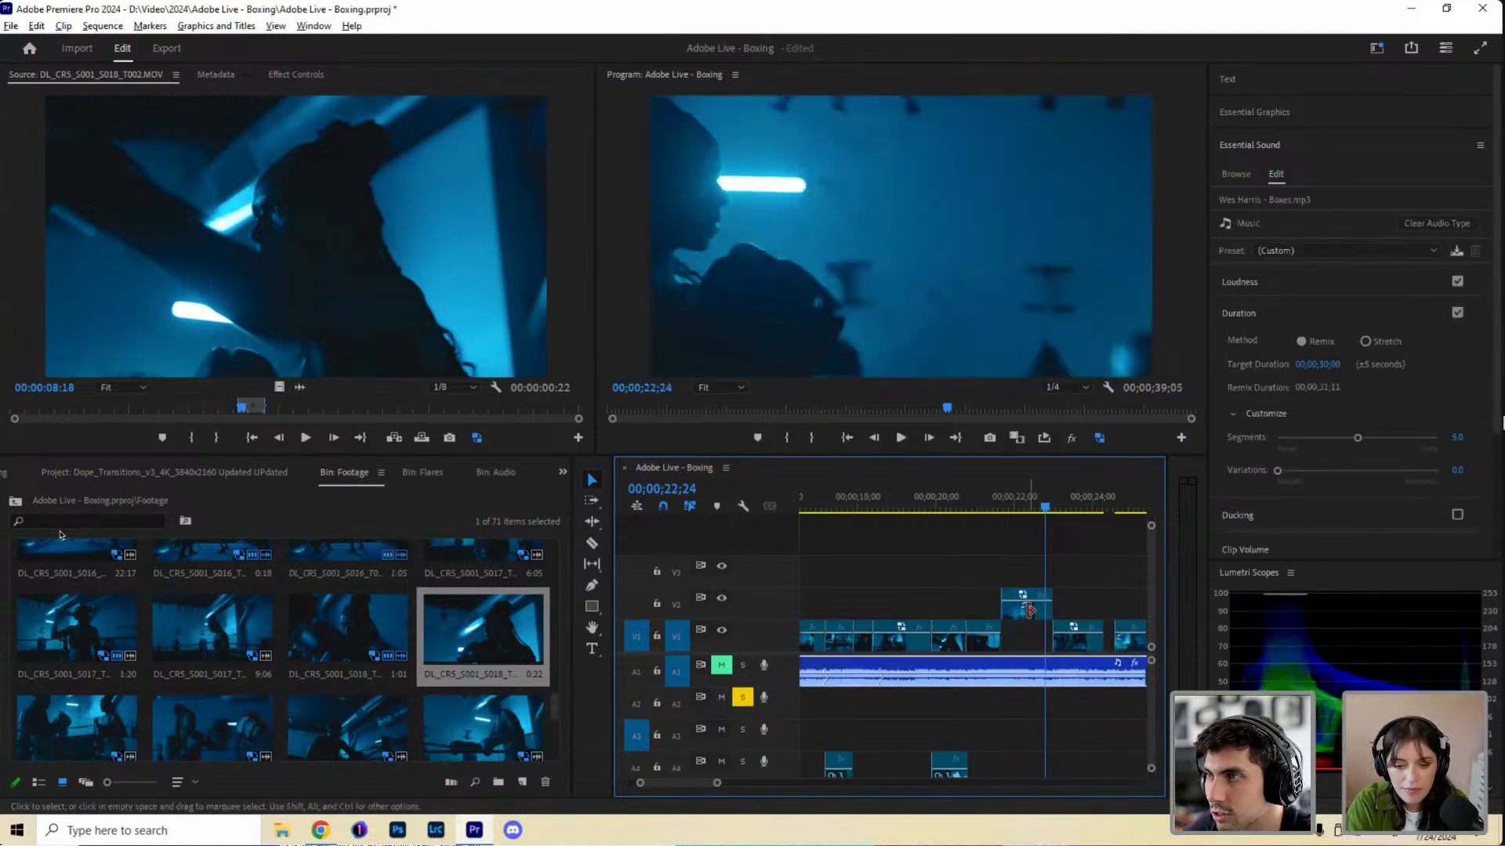
Play the montage from about 00;00;20;28 to check the cut into the V2 sparring clip.
{"action": "left_click", "coordinate": [976, 502]}
{"action": "key", "text": "space"}
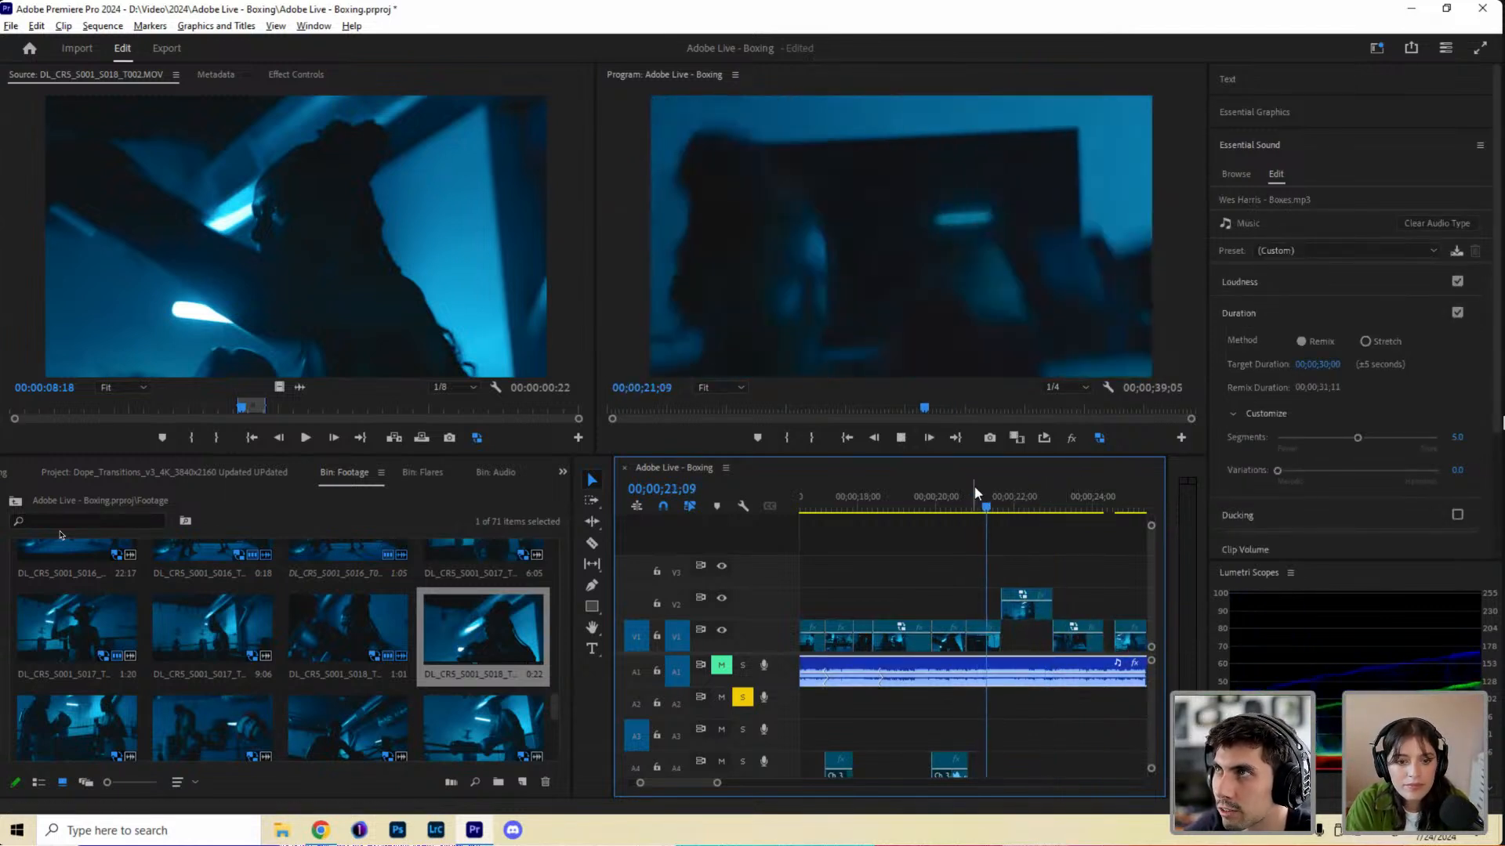
{"action": "key", "text": "space"}
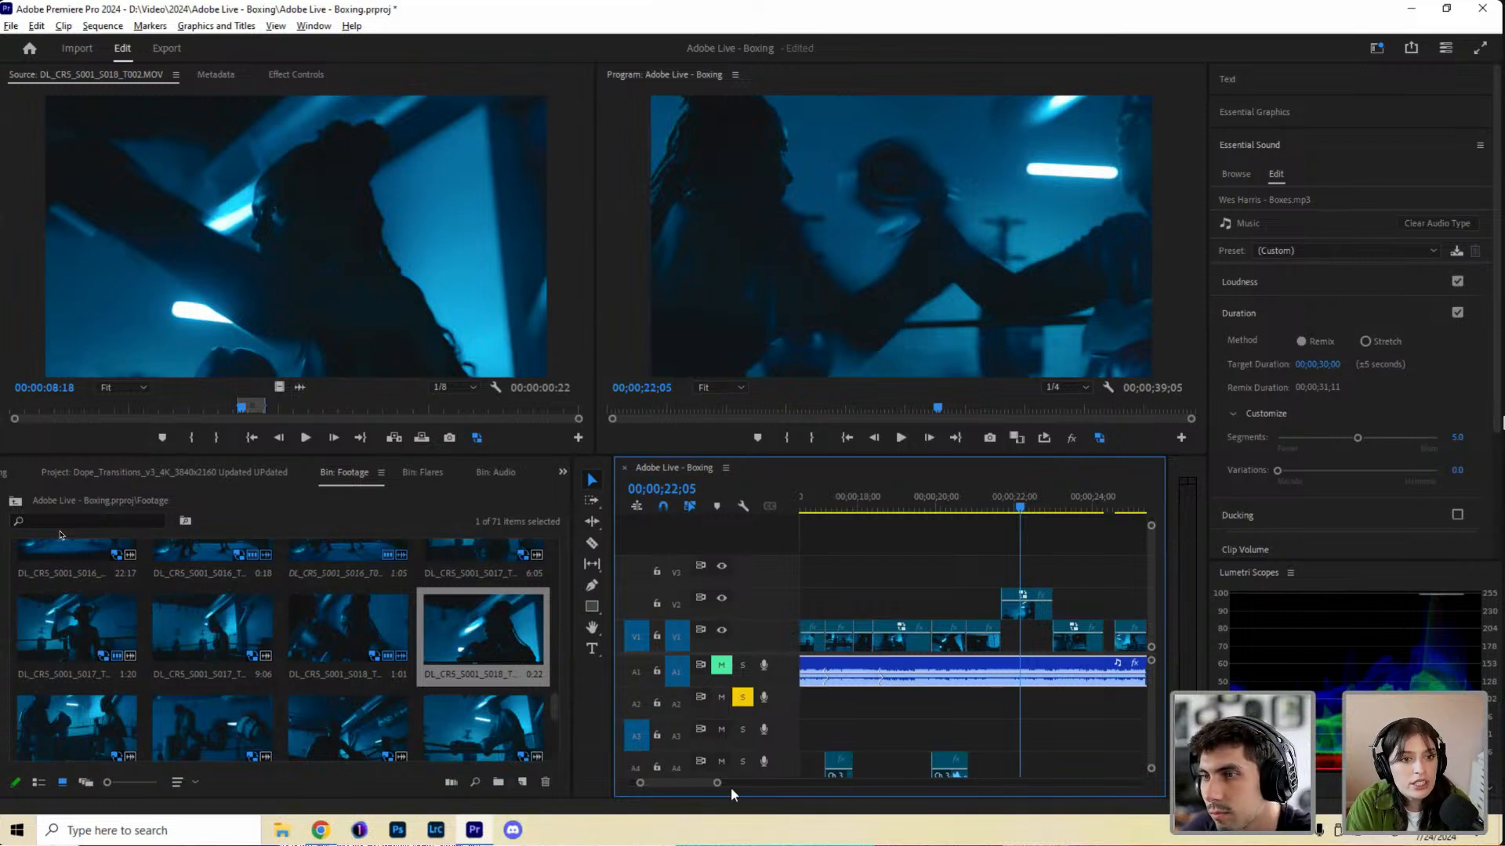
{"action": "left_click_drag", "start_coordinate": [716, 788], "coordinate": [727, 758]}
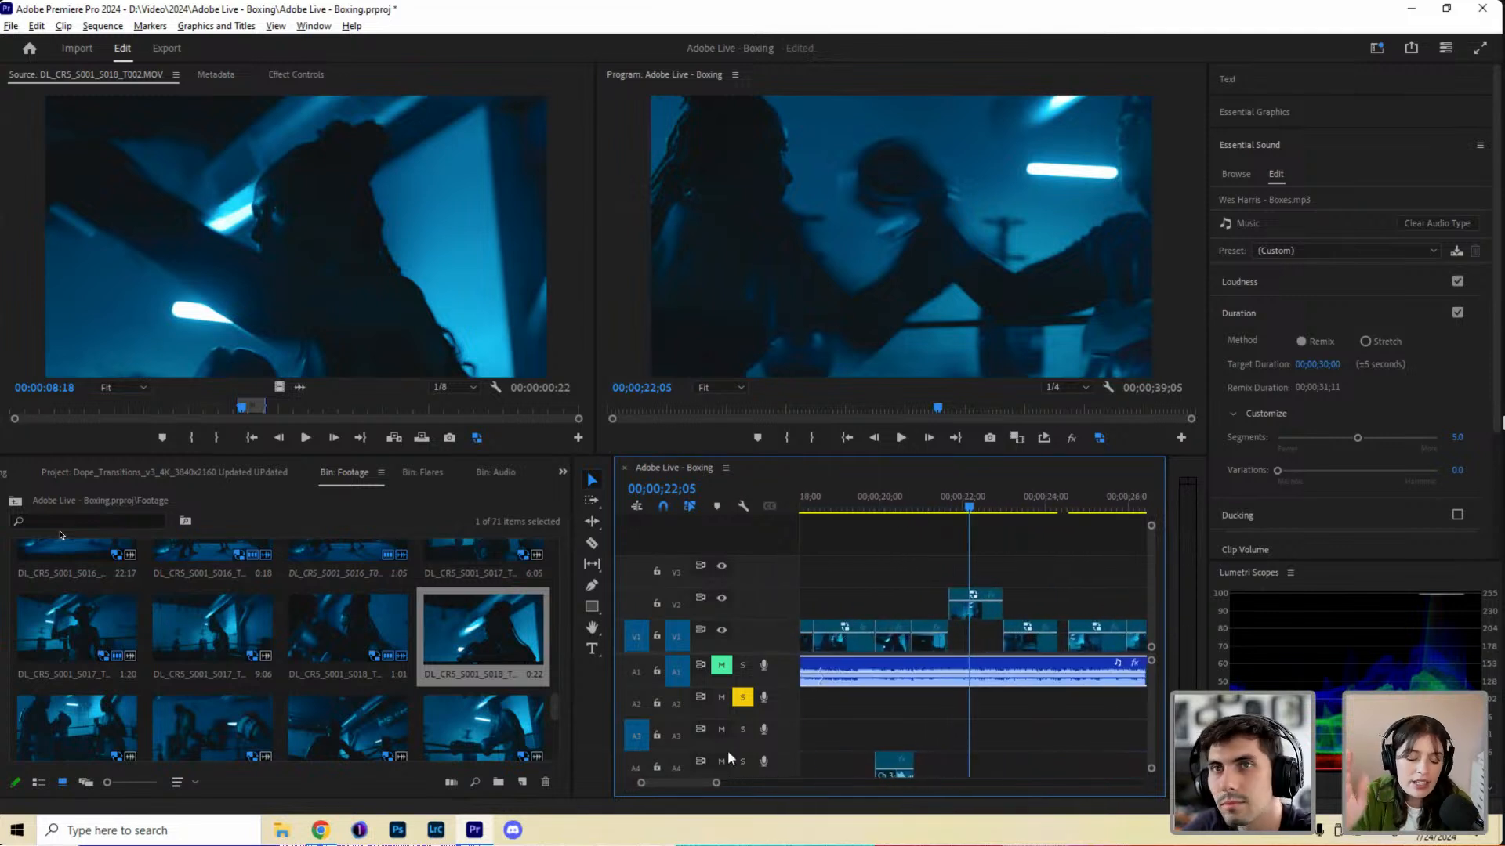
{"action": "left_click", "coordinate": [919, 506]}
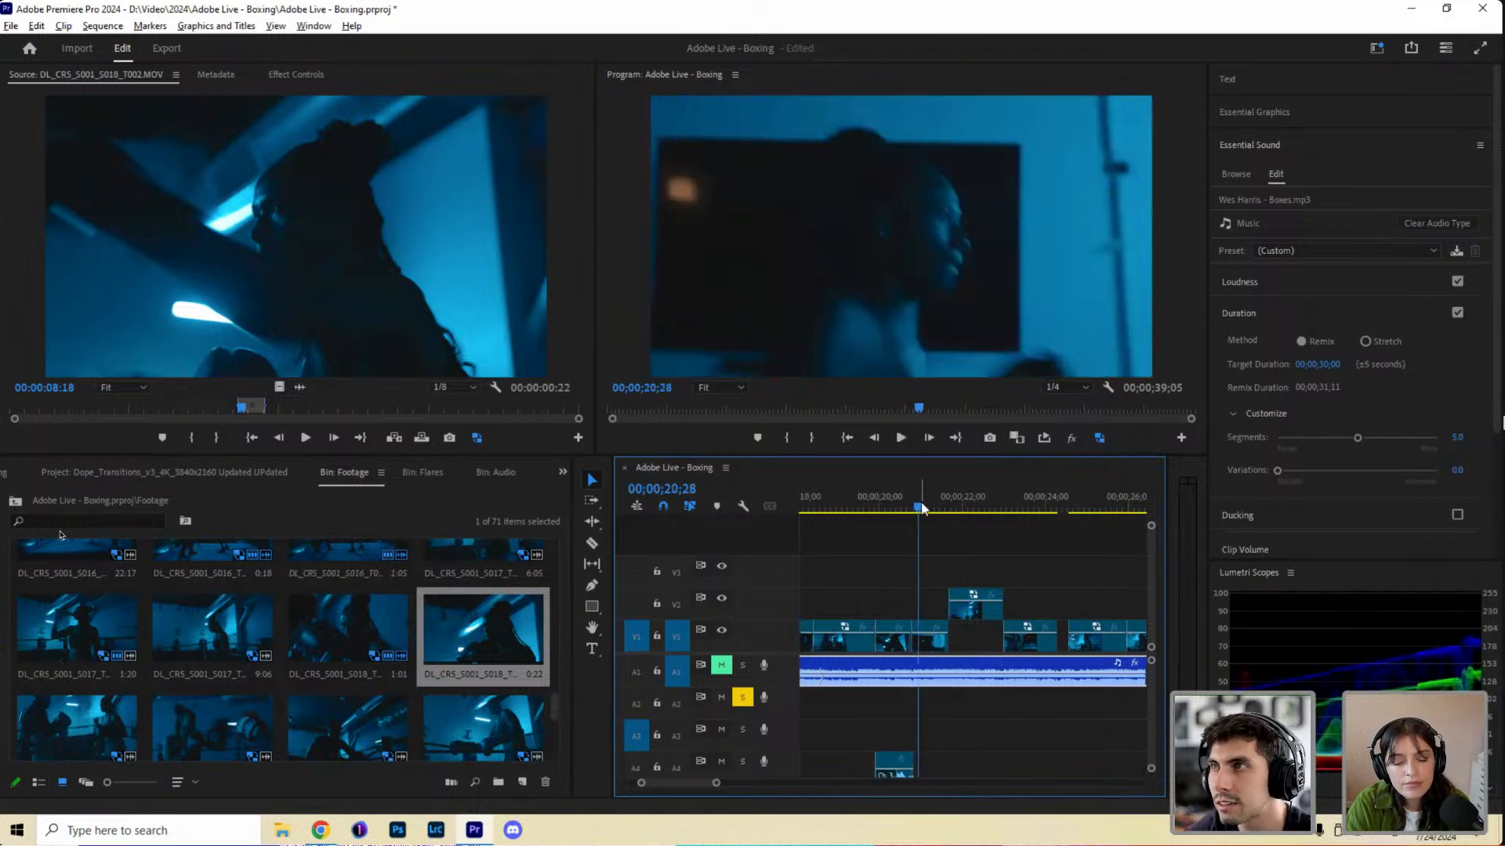
{"action": "key", "text": "space"}
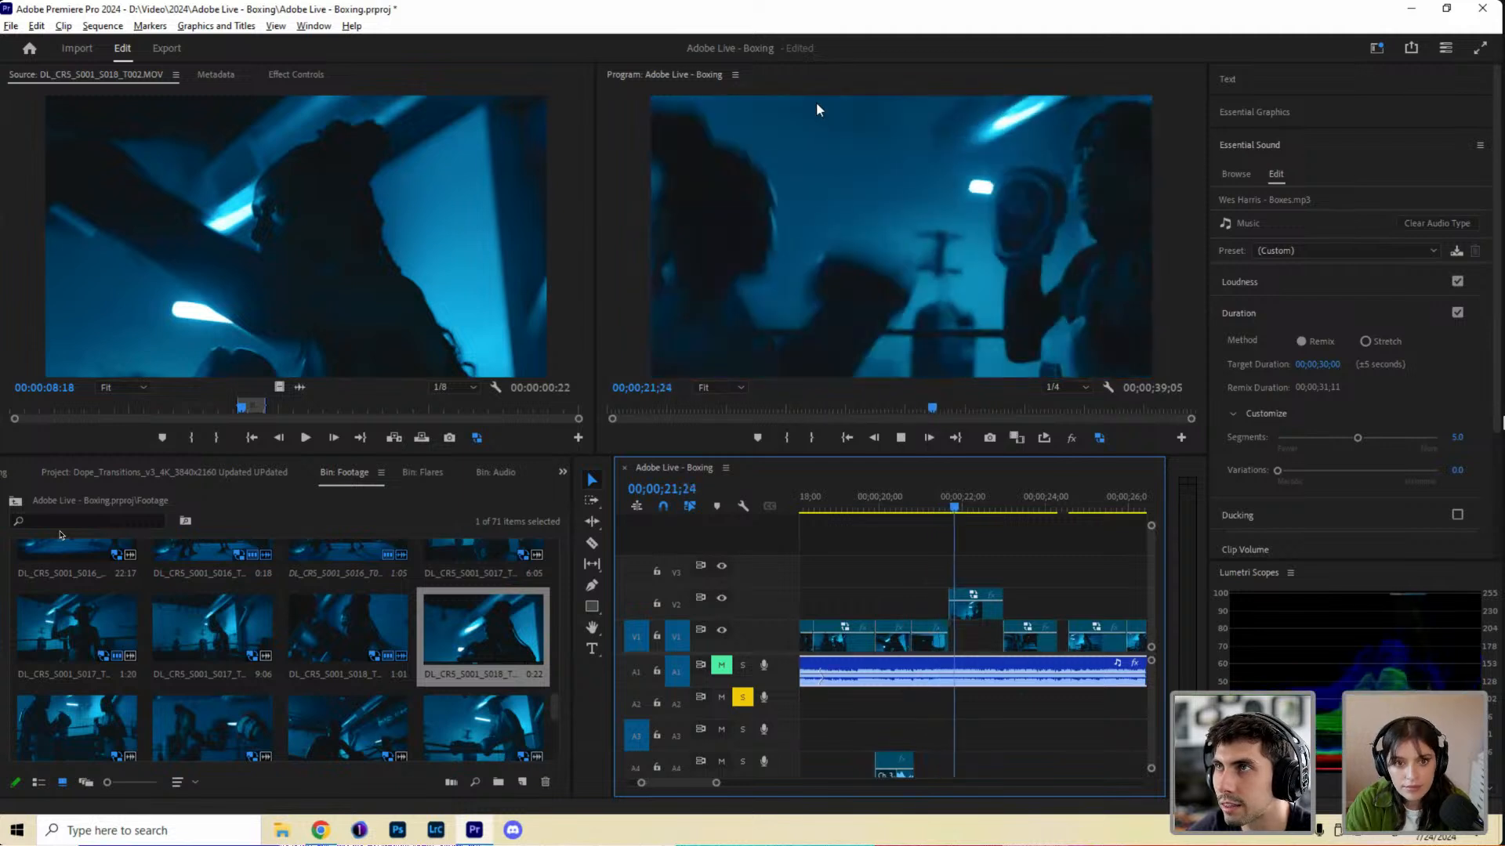
{"action": "key", "text": "space"}
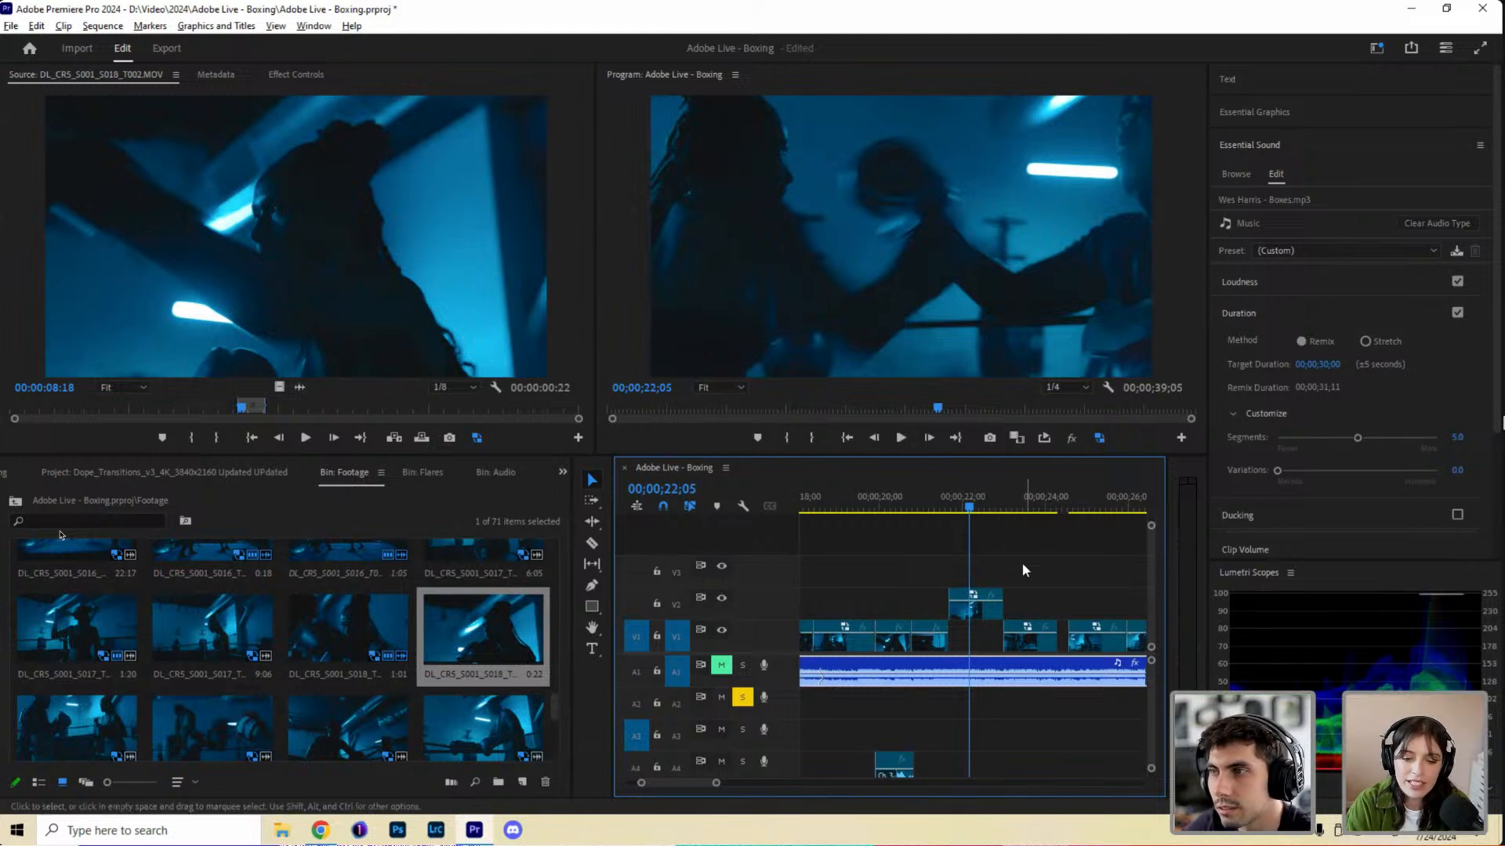
Extend the end of the V1 clip after the V2 sparring shot to close the gap before 00;00;24;22.
{"action": "key", "text": "space"}
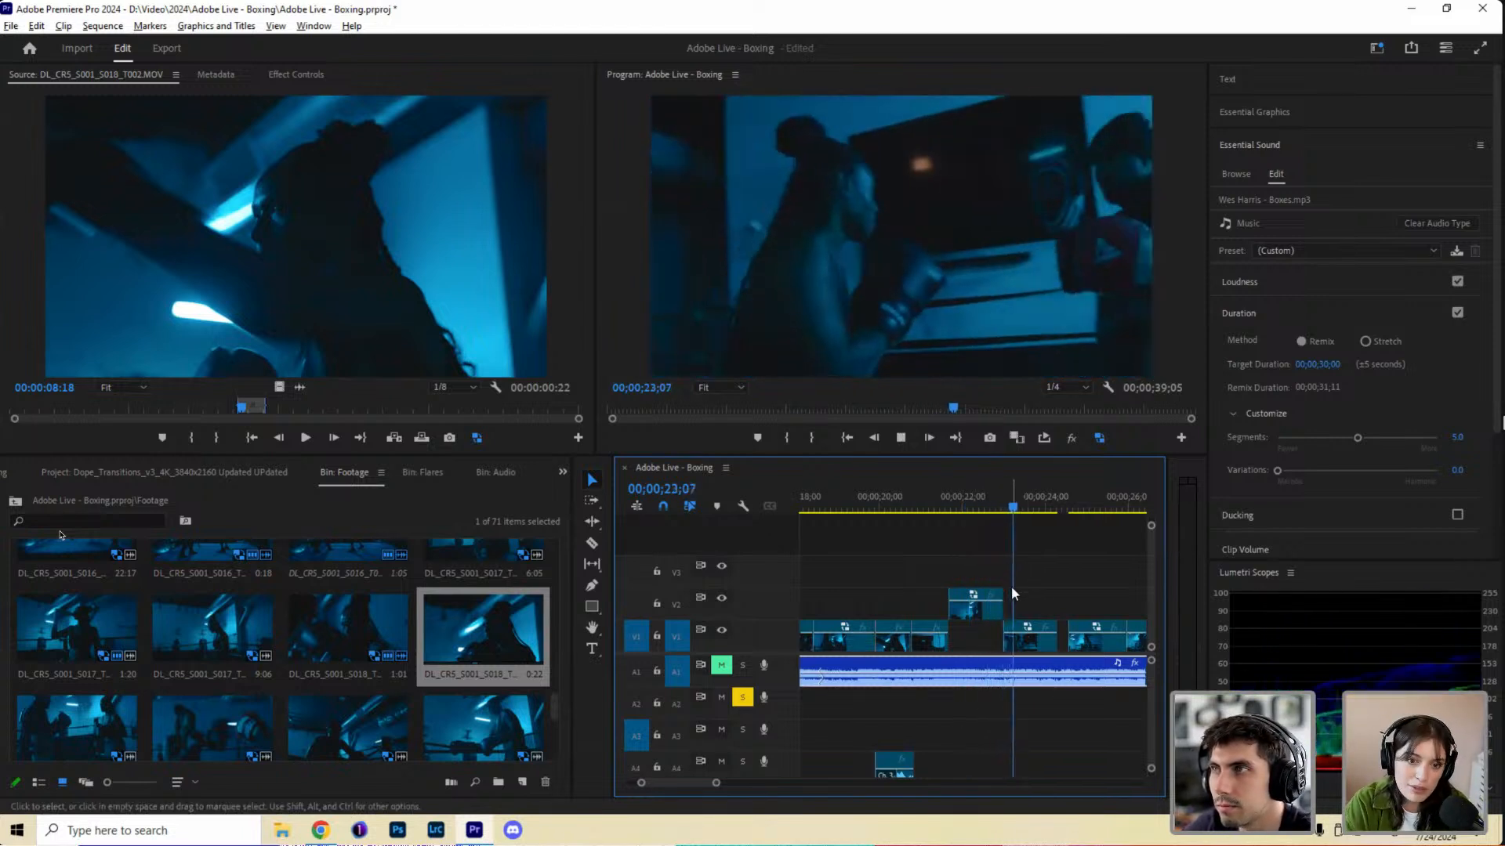
{"action": "key", "text": "space"}
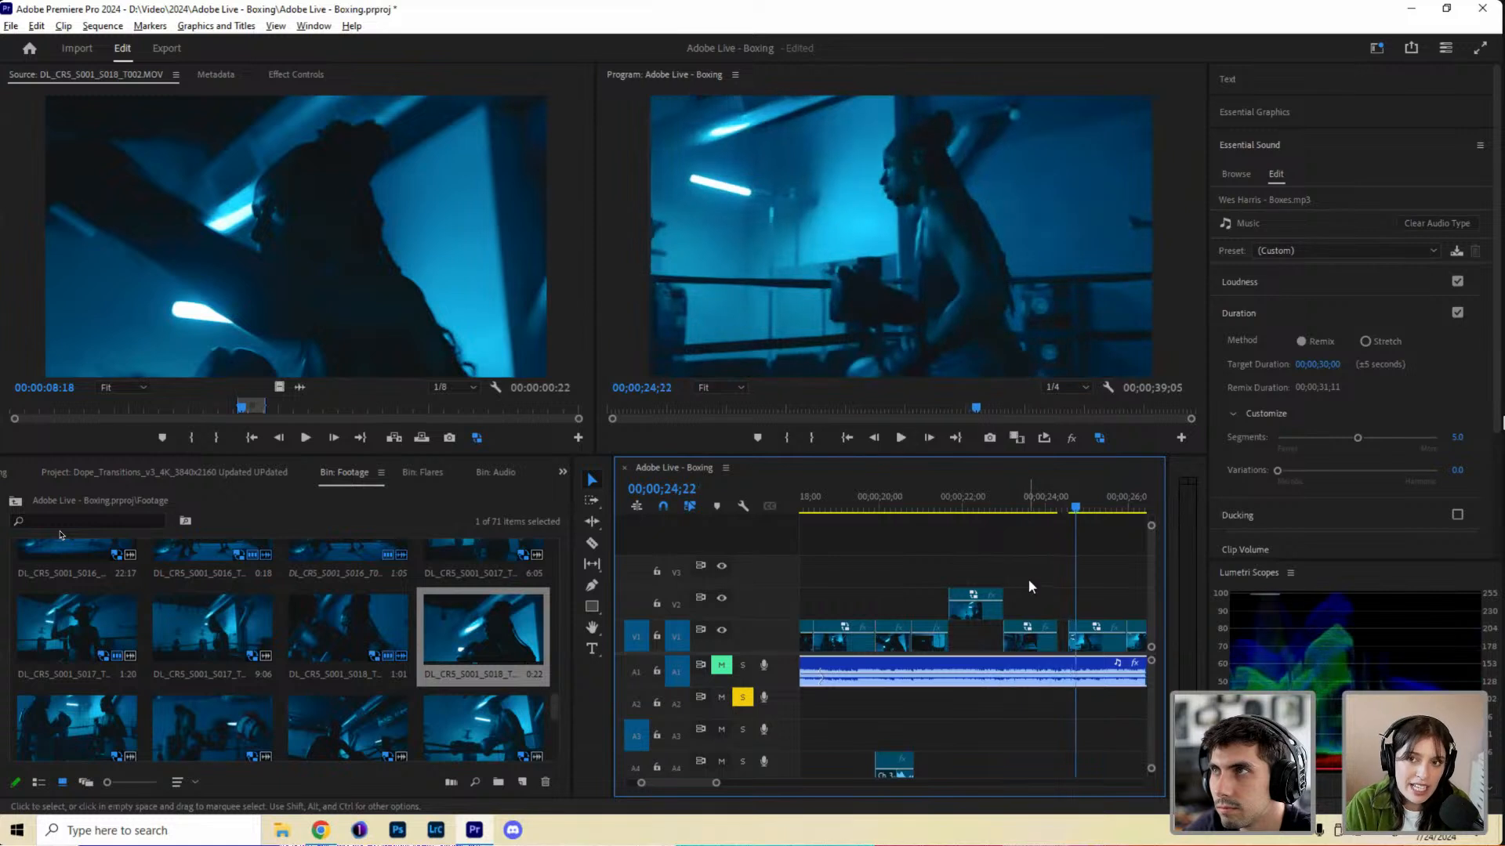
{"action": "scroll", "coordinate": [1028, 580], "scroll_direction": "down", "scroll_amount": 1}
{"action": "left_click_drag", "start_coordinate": [1011, 639], "coordinate": [1021, 638]}
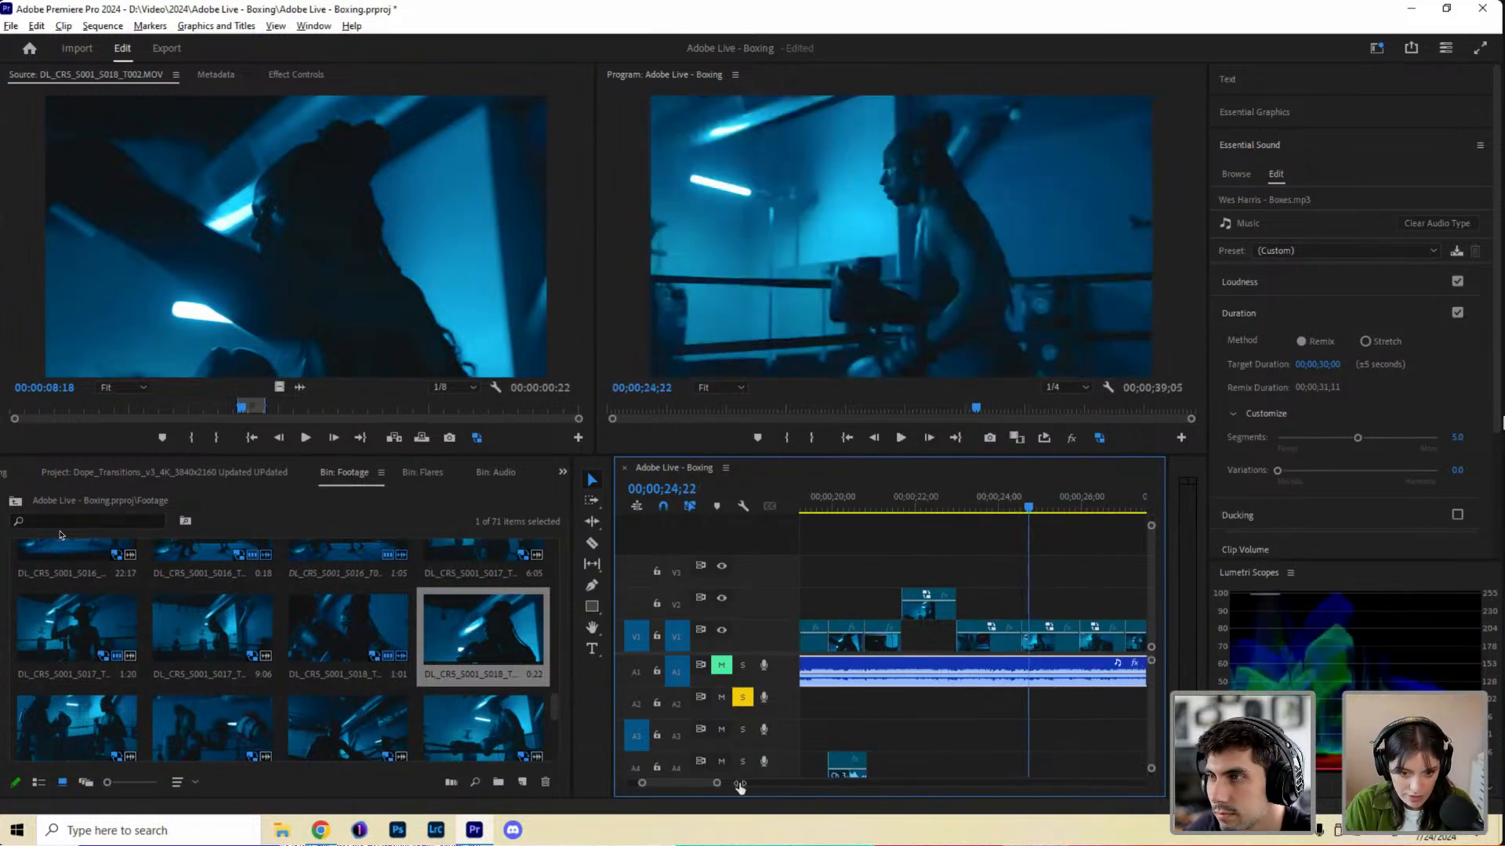
Move the V2 sparring clip straight down into the V1 gap near 00;00;21.
{"action": "scroll", "coordinate": [740, 784], "scroll_direction": "down", "scroll_amount": 5}
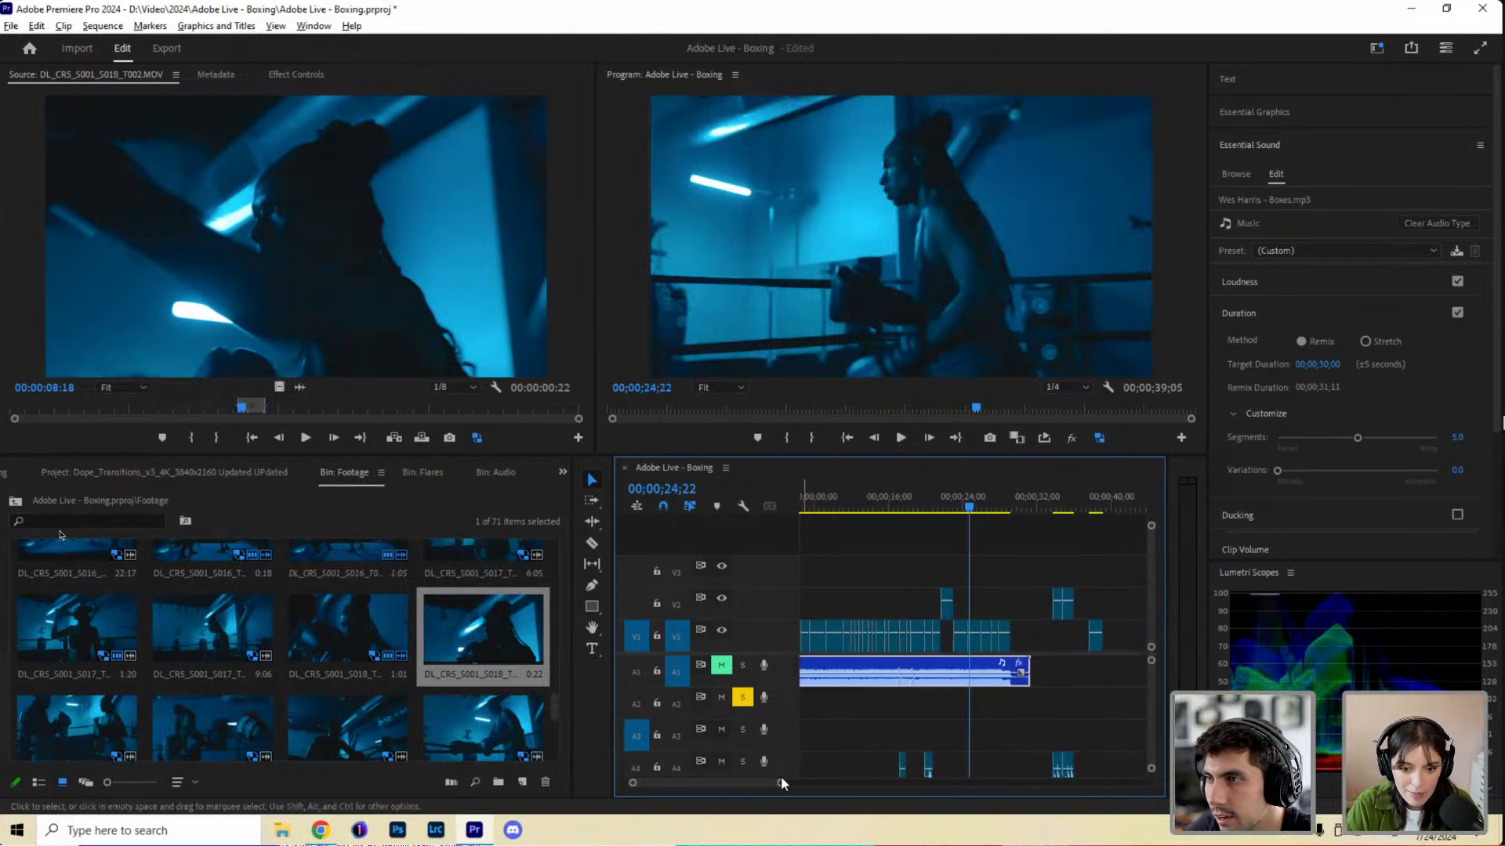
{"action": "key", "text": "="}
{"action": "key", "text": "="}
{"action": "key", "text": "="}
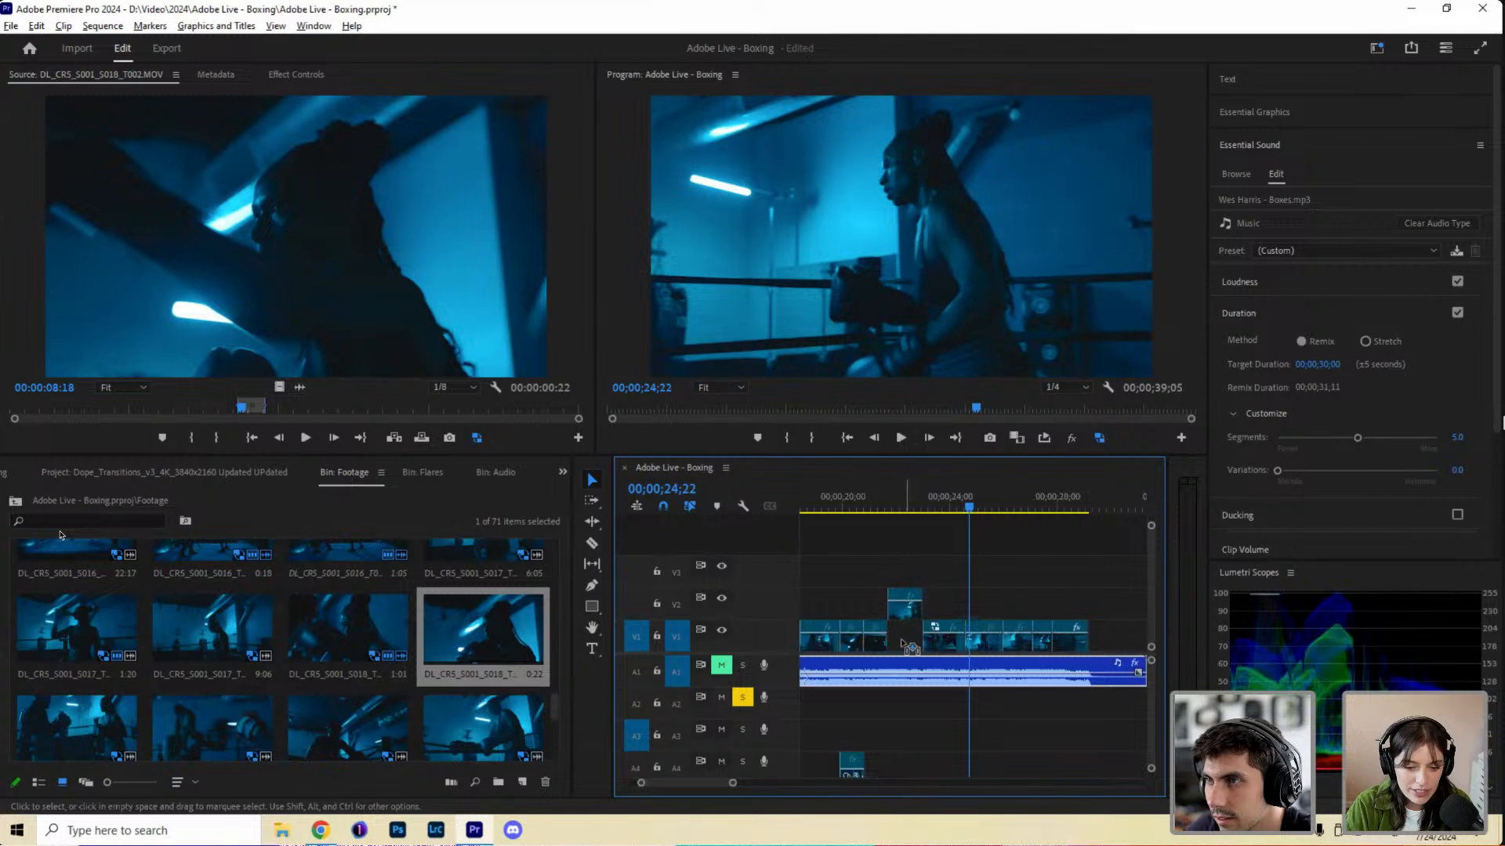
{"action": "left_click_drag", "start_coordinate": [905, 605], "coordinate": [905, 637]}
{"action": "scroll", "coordinate": [769, 755], "scroll_direction": "up", "scroll_amount": 2}
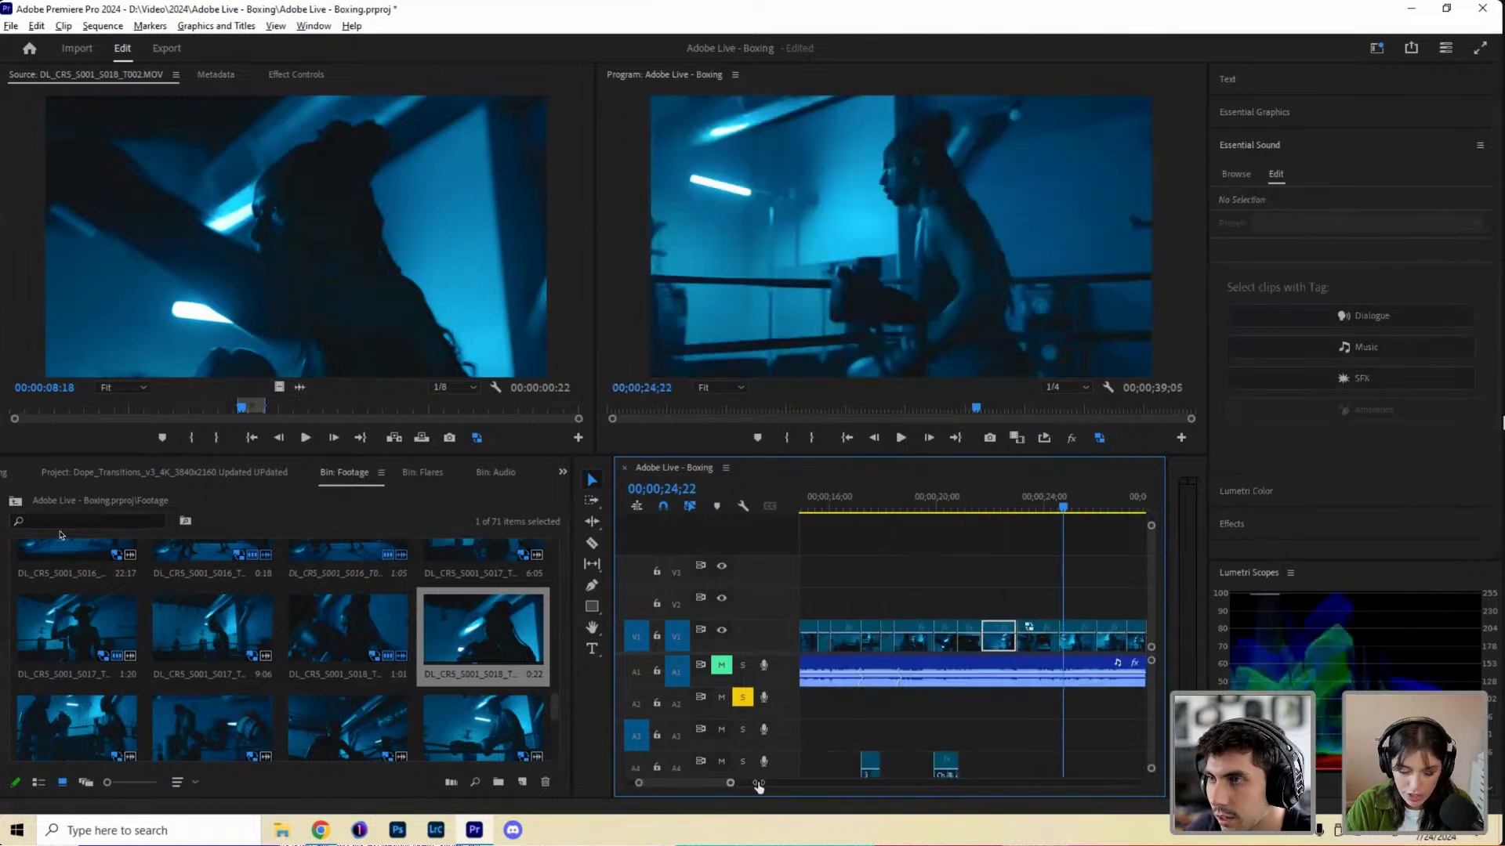
{"action": "key", "text": "backslash"}
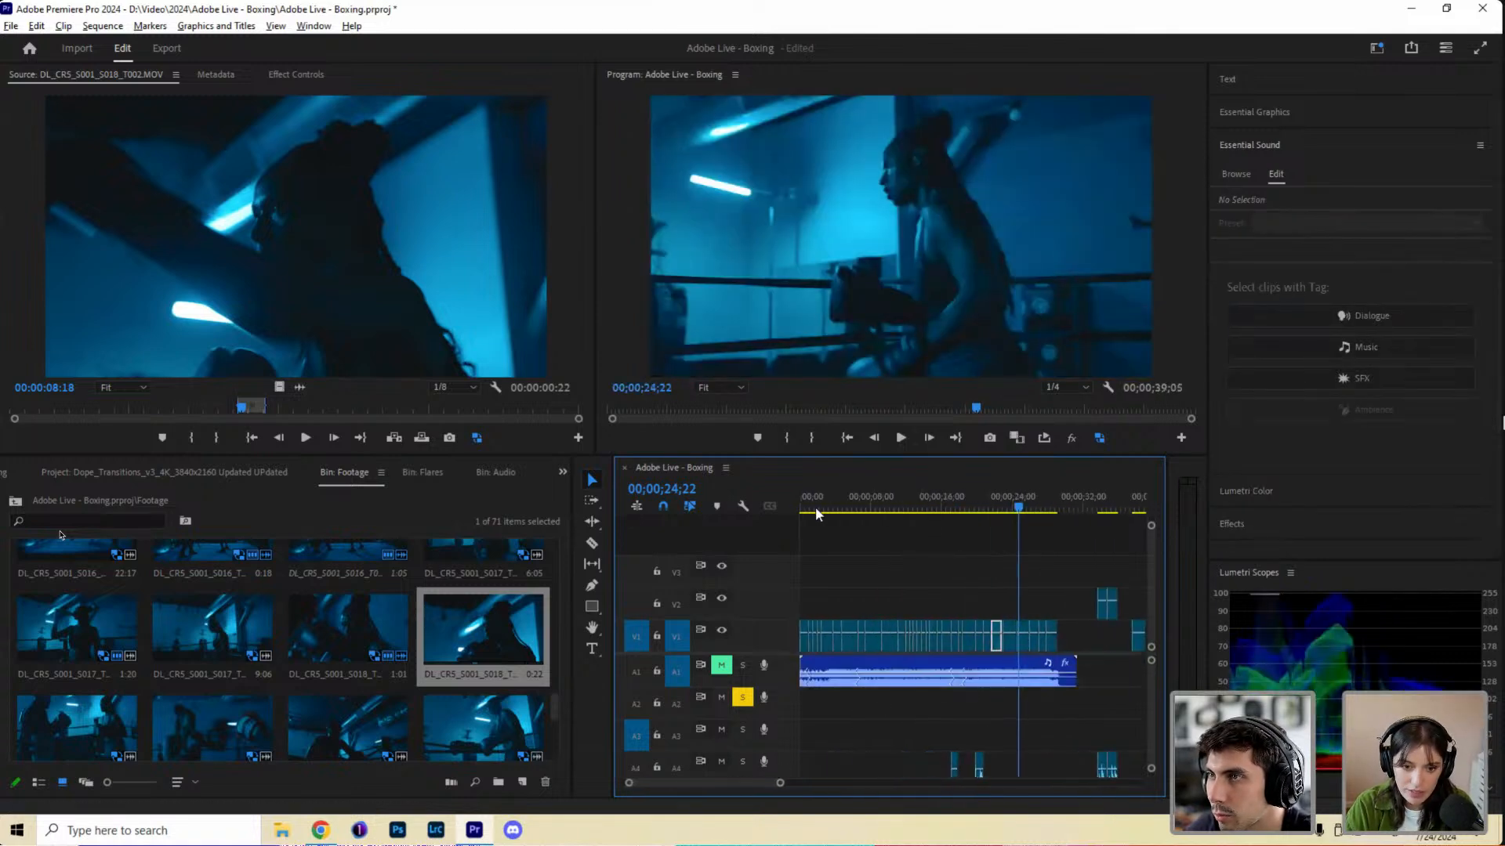
{"action": "left_click_drag", "start_coordinate": [815, 506], "coordinate": [749, 505]}
{"action": "left_click", "coordinate": [645, 329]}
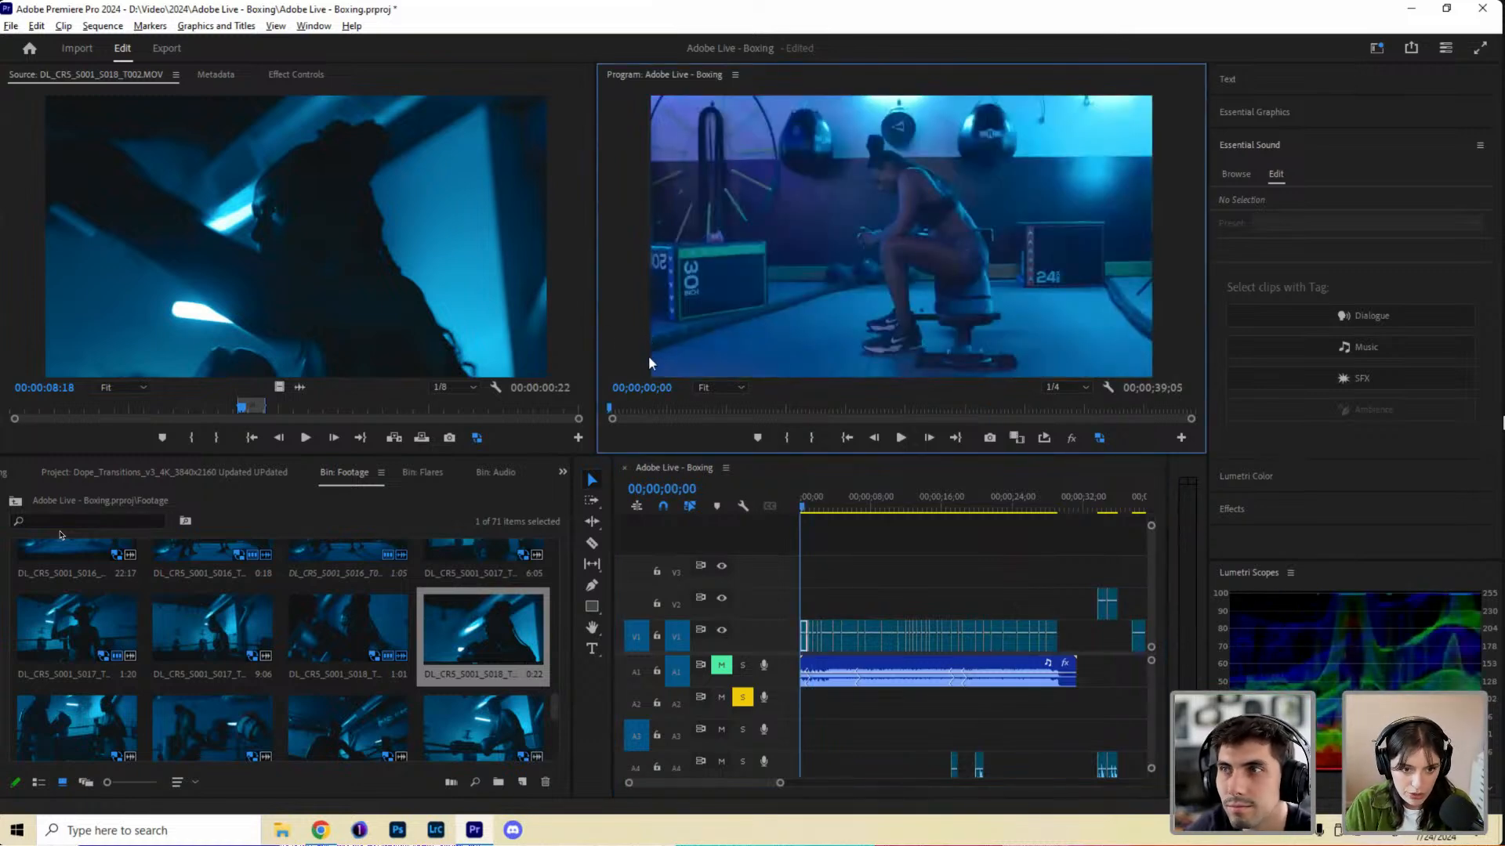
{"action": "key", "text": "grave"}
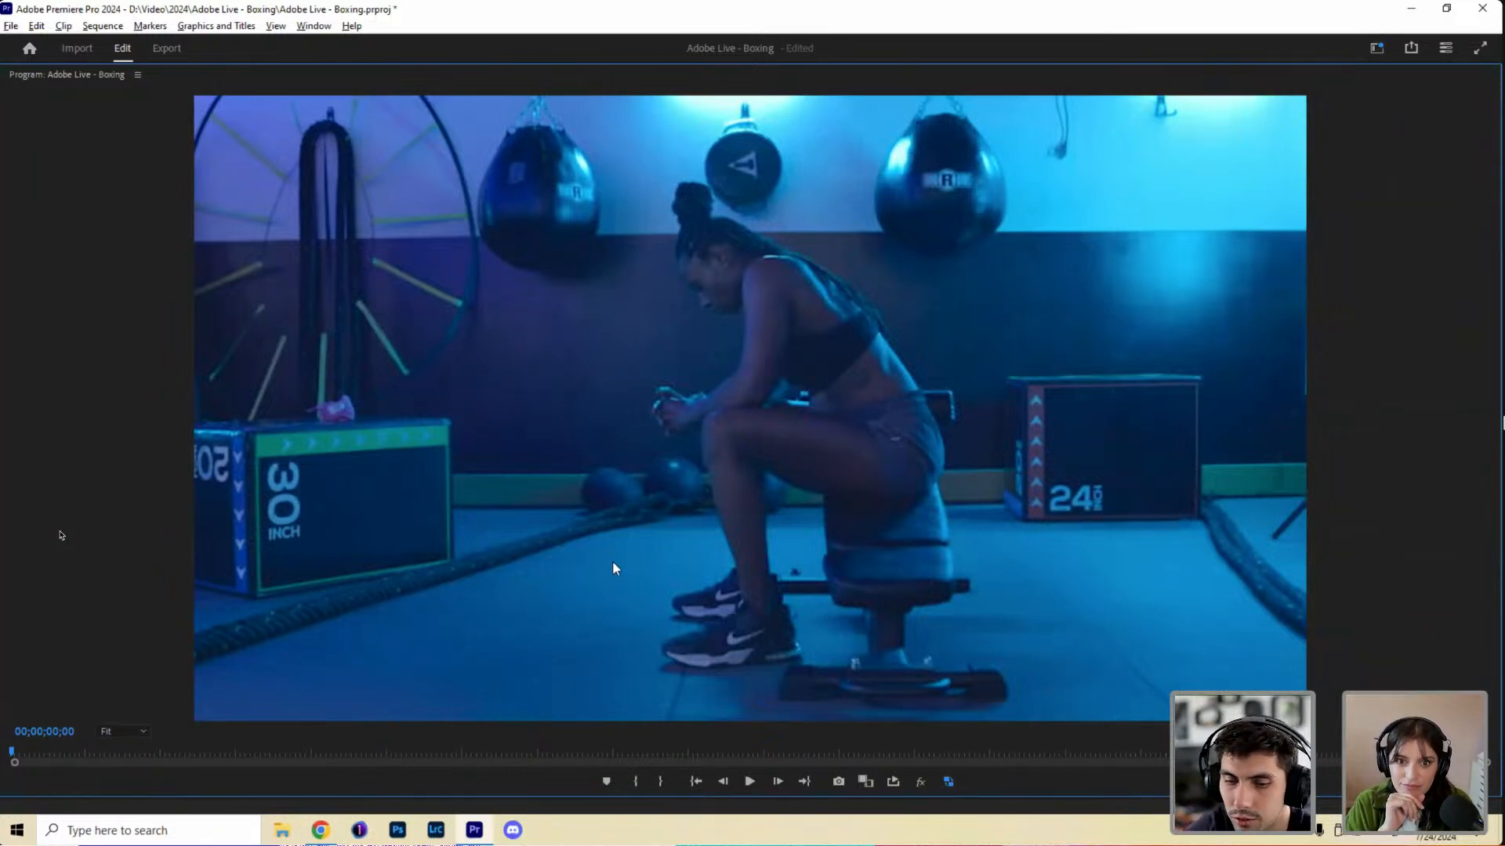
{"action": "key", "text": "grave"}
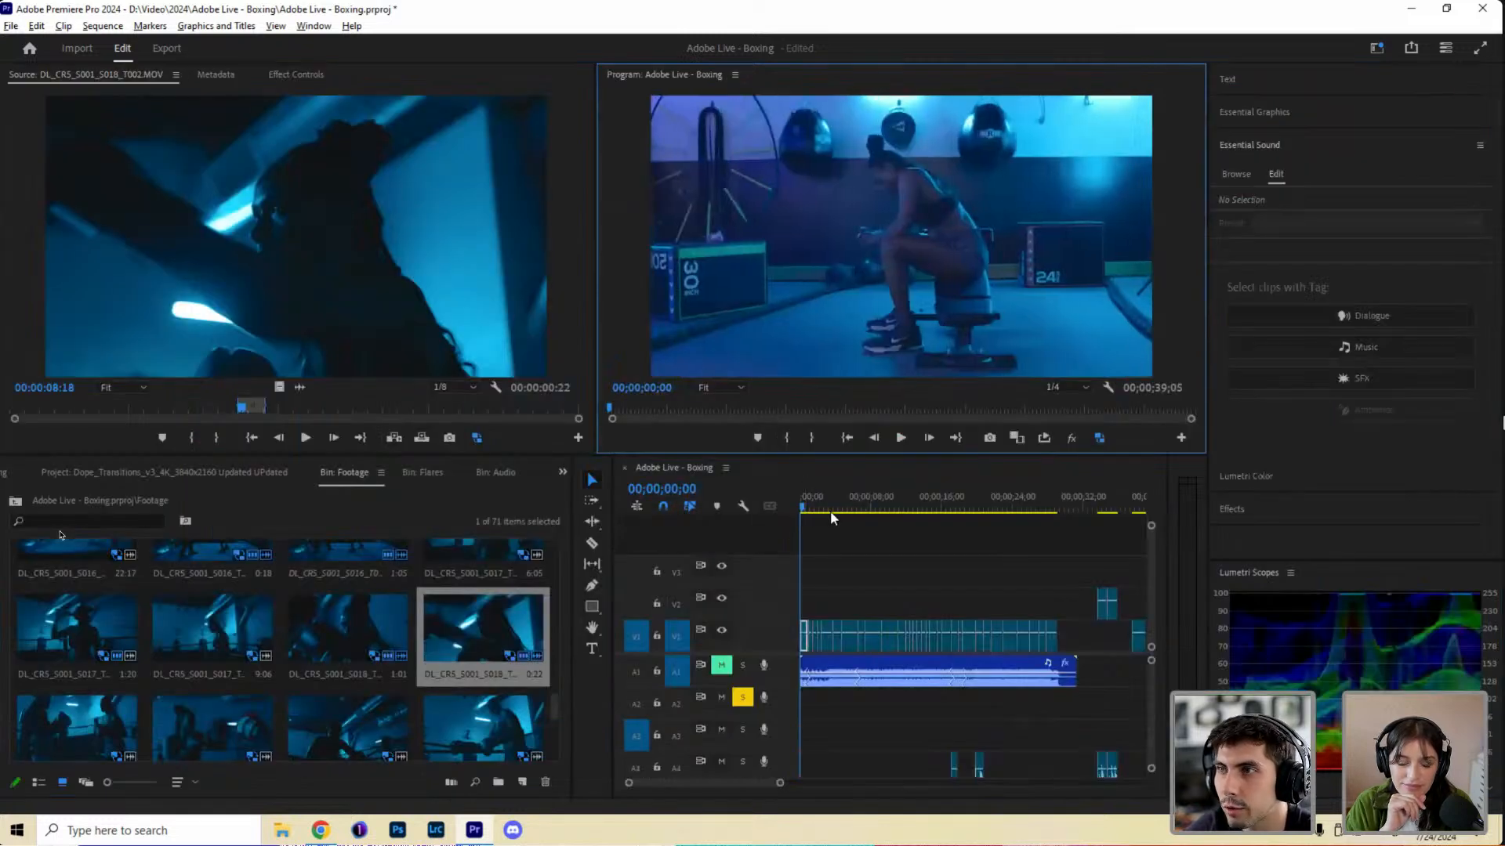
{"action": "left_click", "coordinate": [840, 497]}
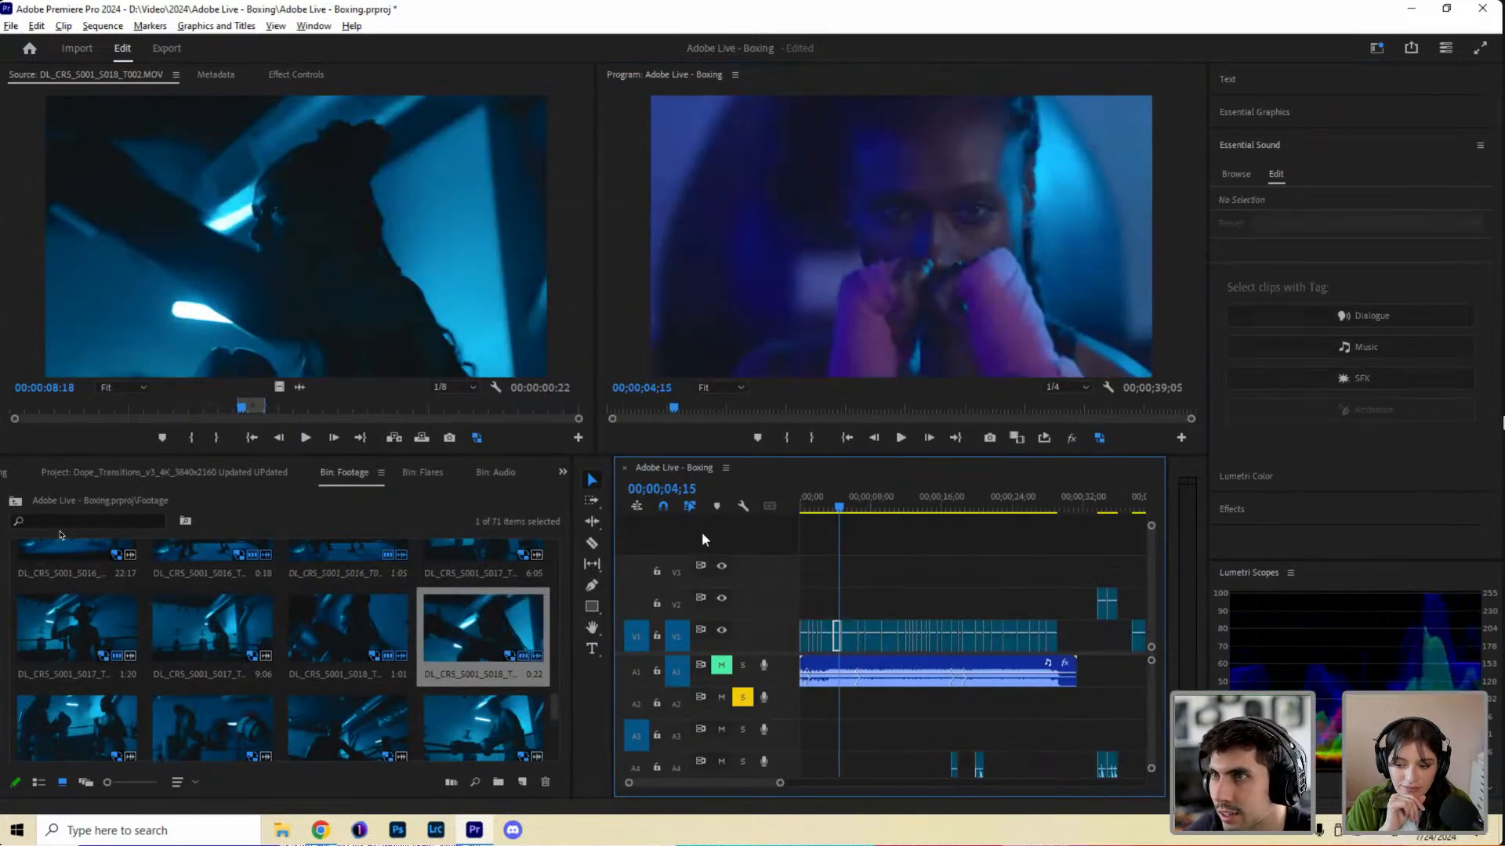
{"action": "key", "text": "grave"}
{"action": "key", "text": "grave"}
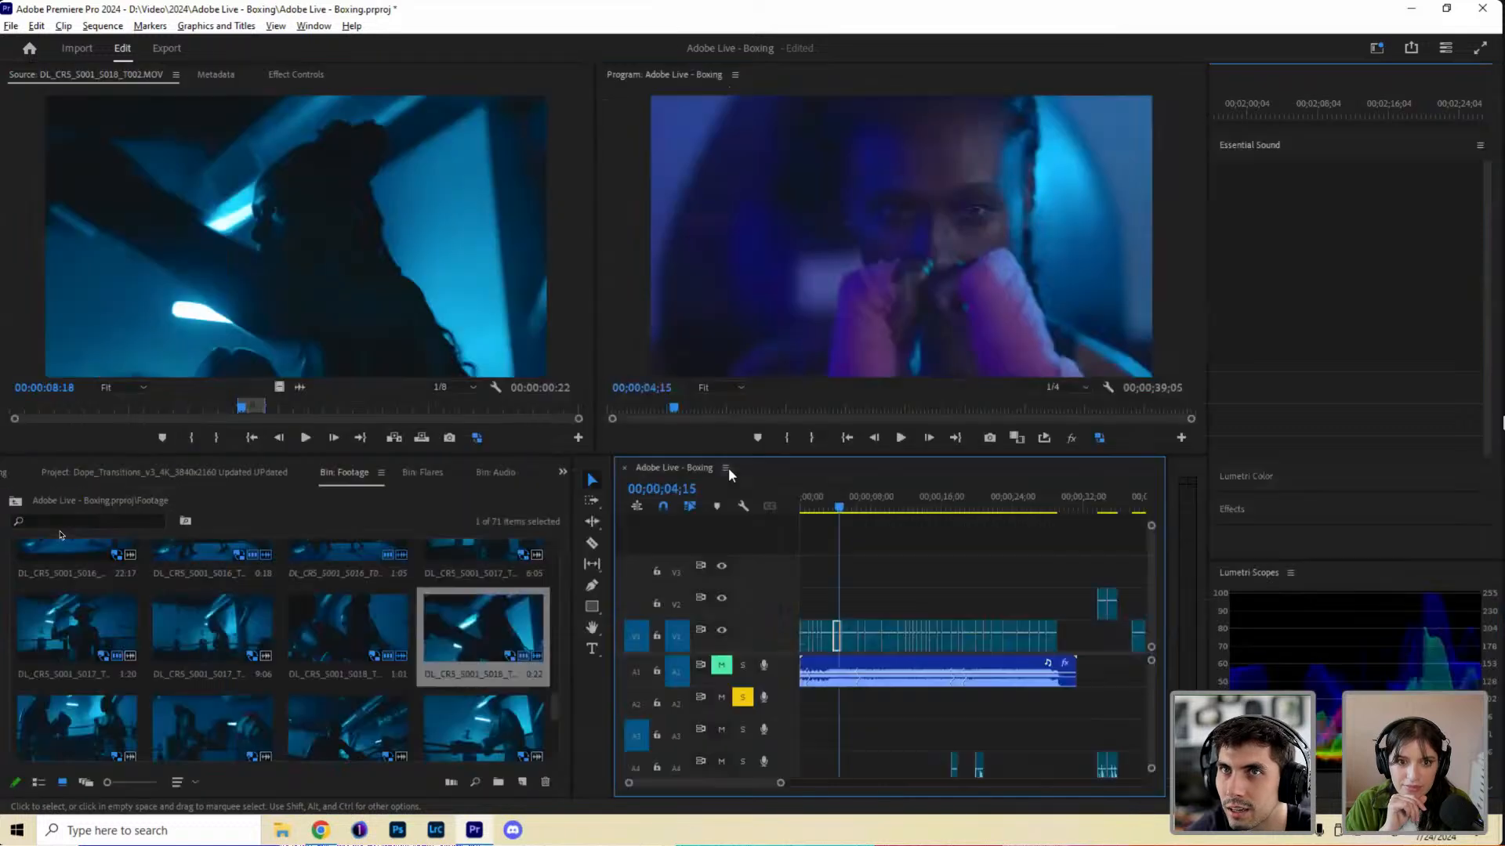
{"action": "left_click", "coordinate": [524, 472]}
{"action": "key", "text": "grave"}
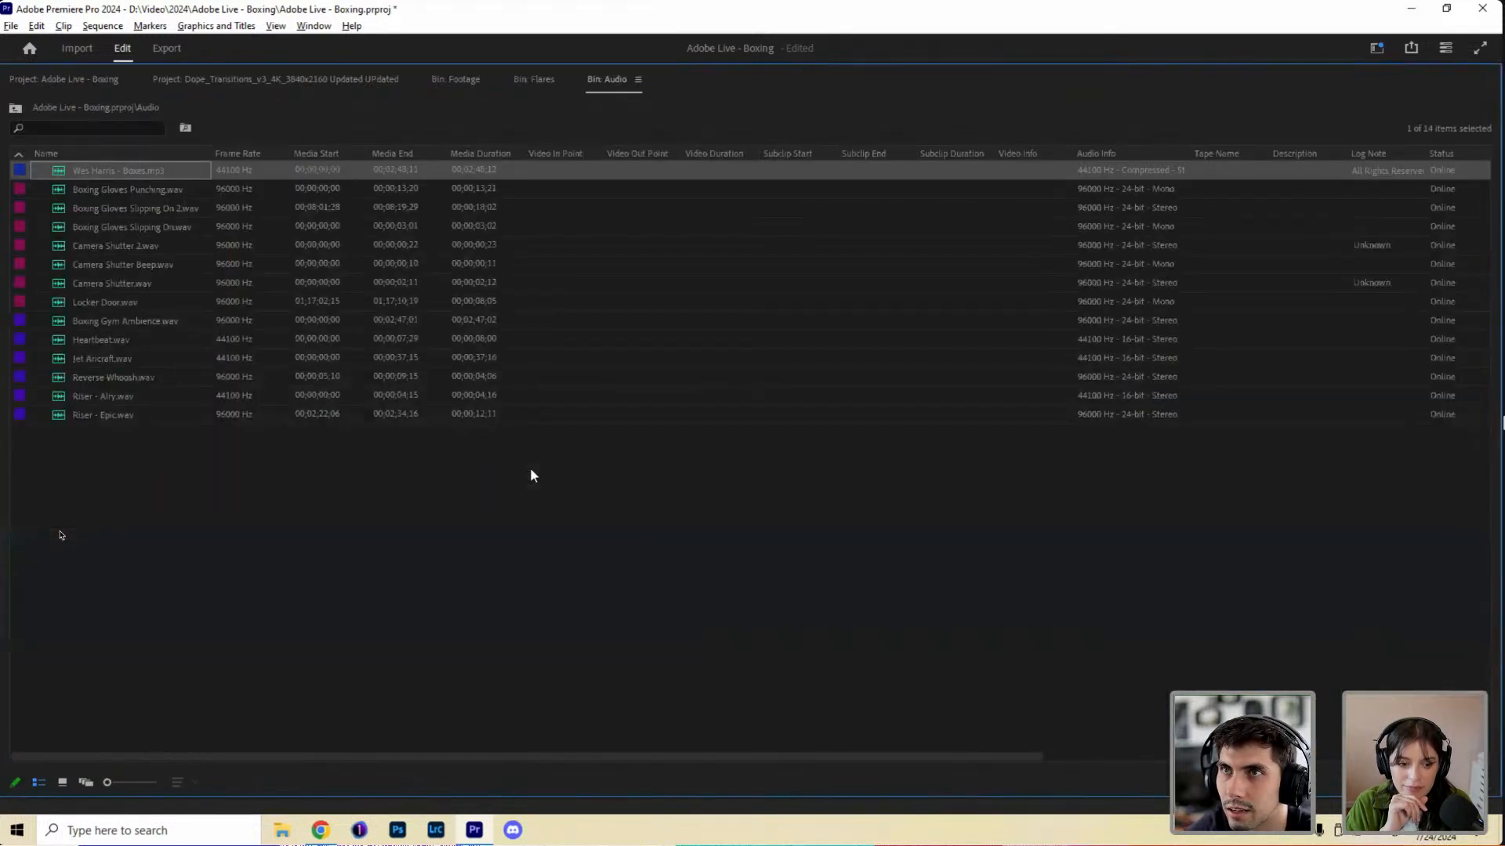
{"action": "key", "text": "grave"}
{"action": "left_click", "coordinate": [716, 255]}
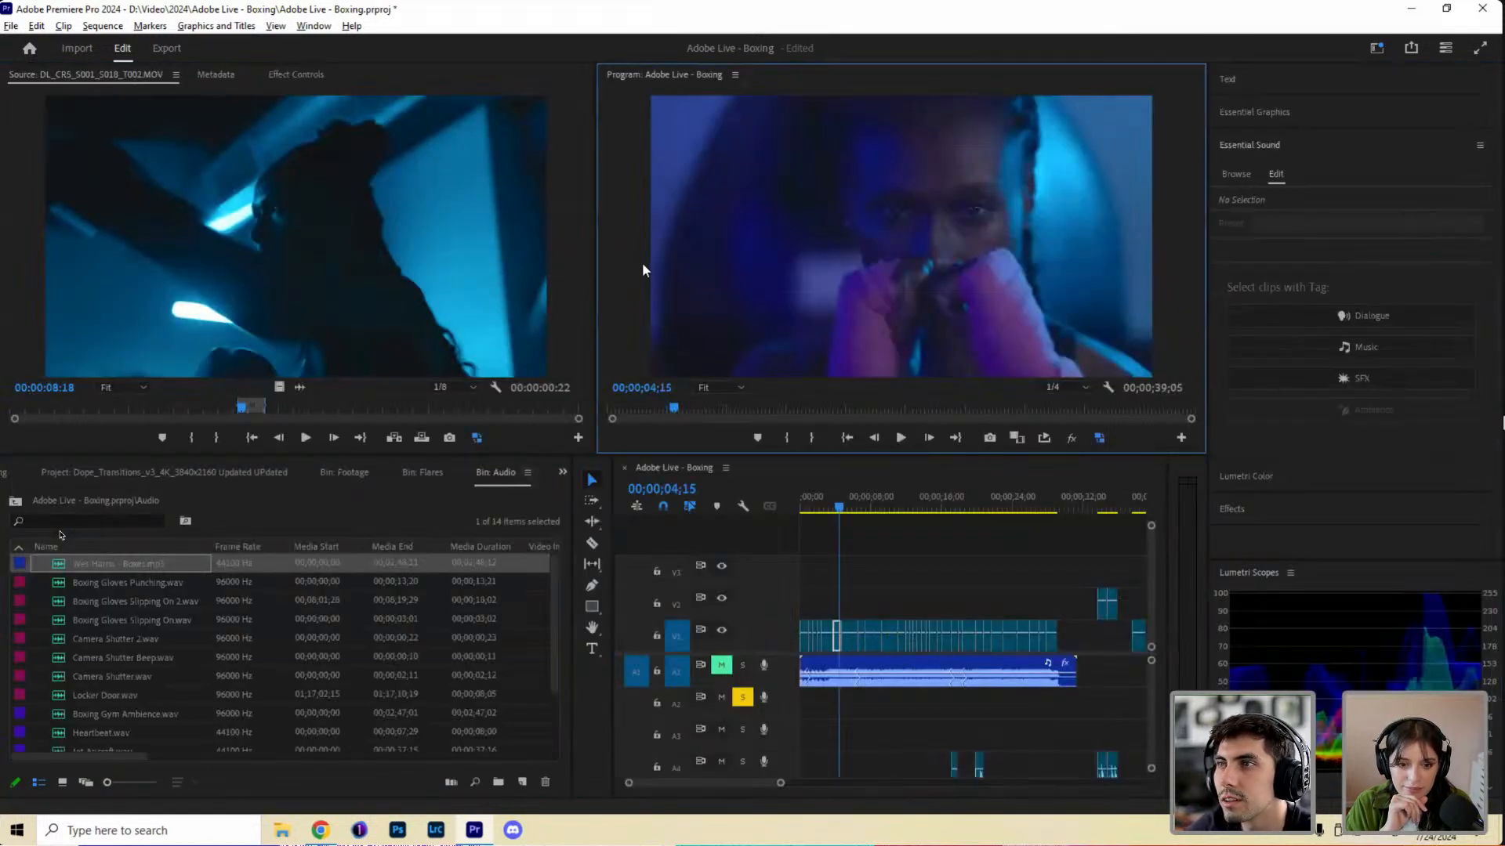
Return the playhead to the start, unmute the A1 music track and turn off solo on A2.
{"action": "key", "text": "grave"}
{"action": "key", "text": "Home"}
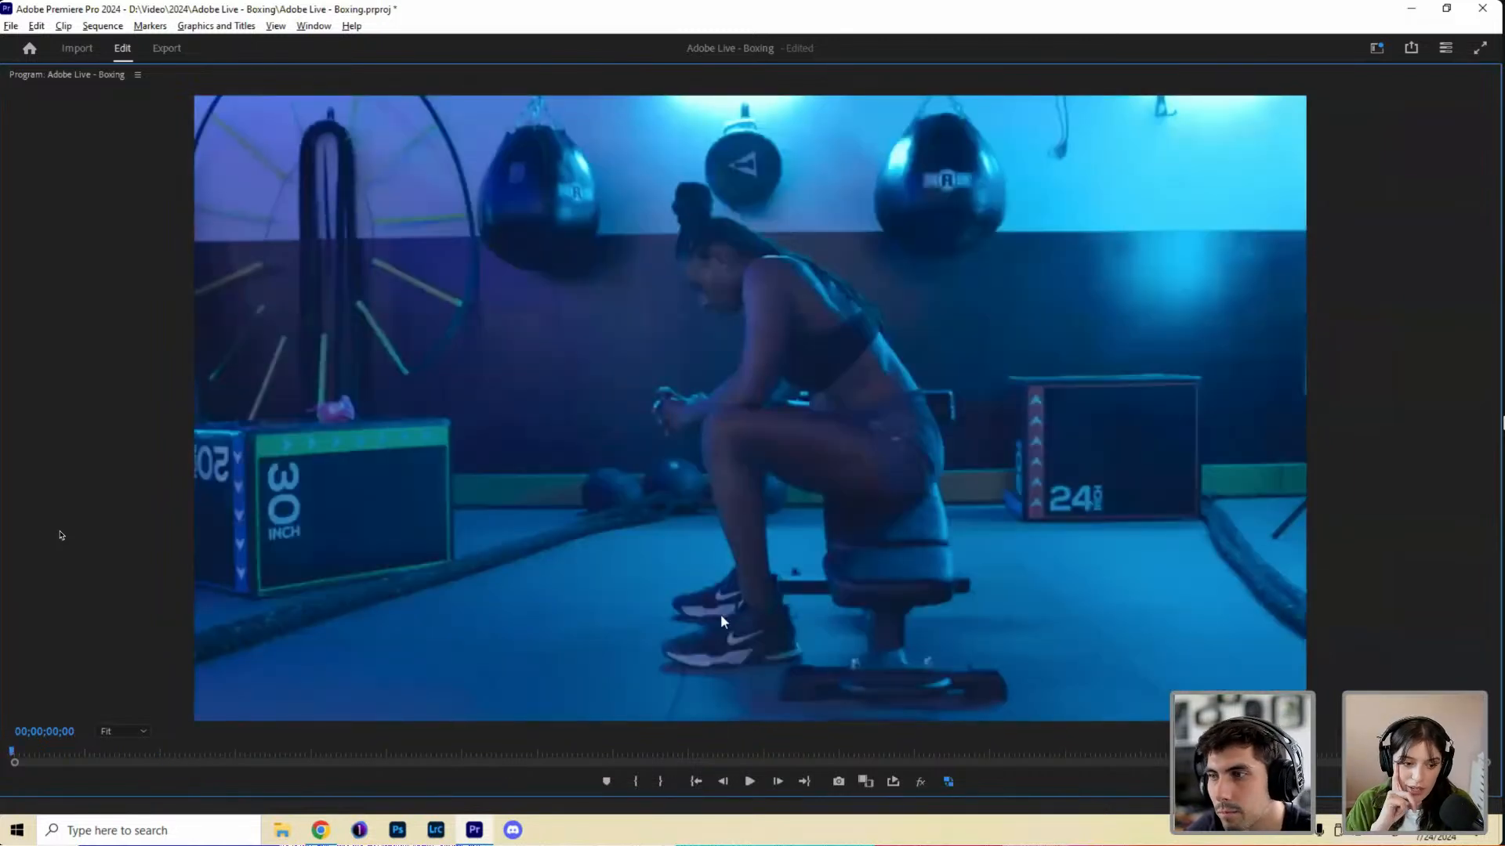
{"action": "key", "text": "grave"}
{"action": "left_click", "coordinate": [586, 471]}
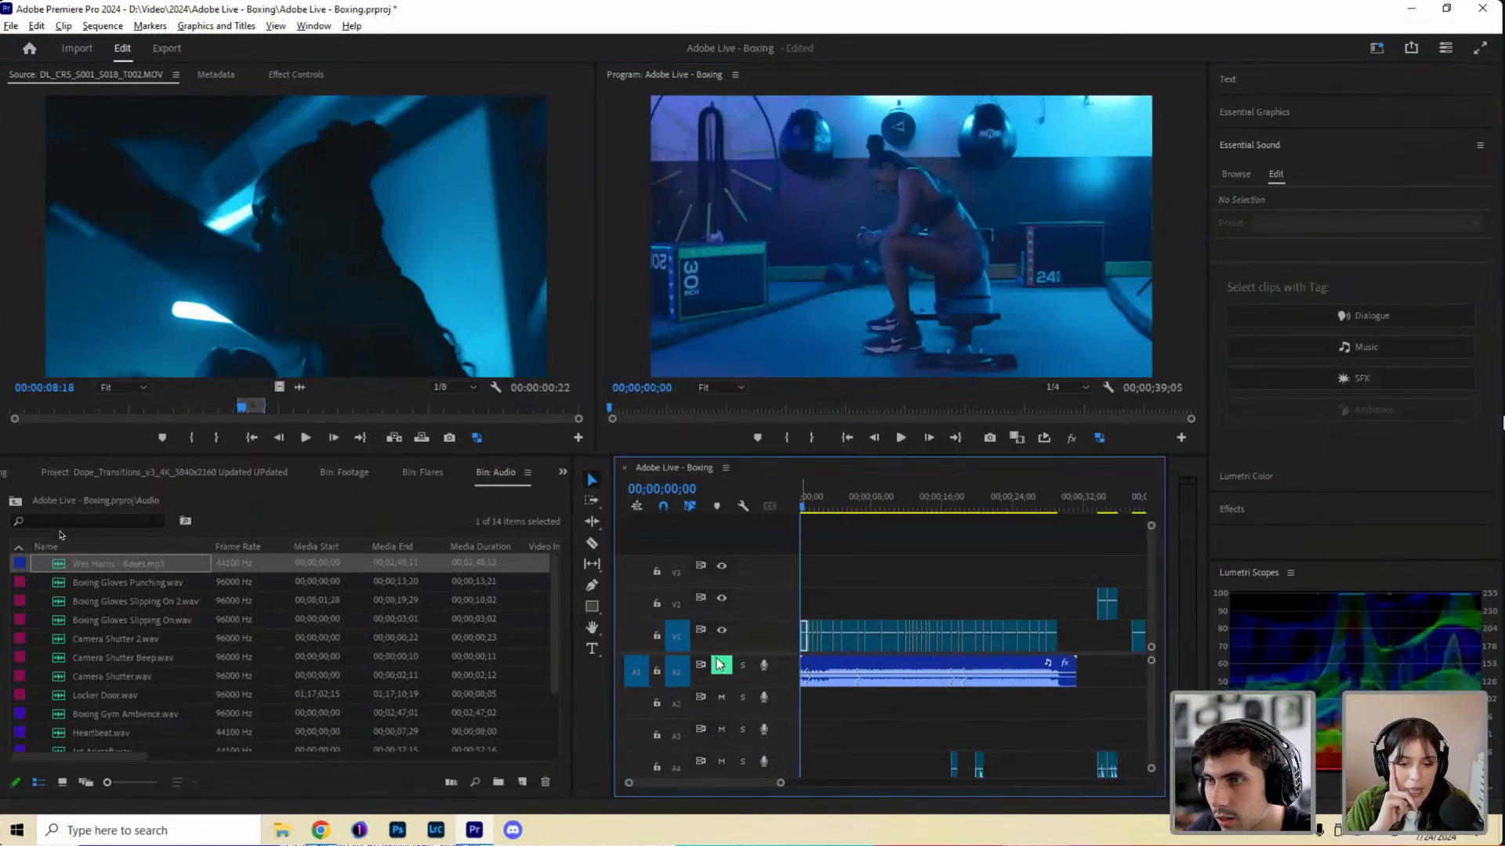
{"action": "left_click", "coordinate": [739, 310]}
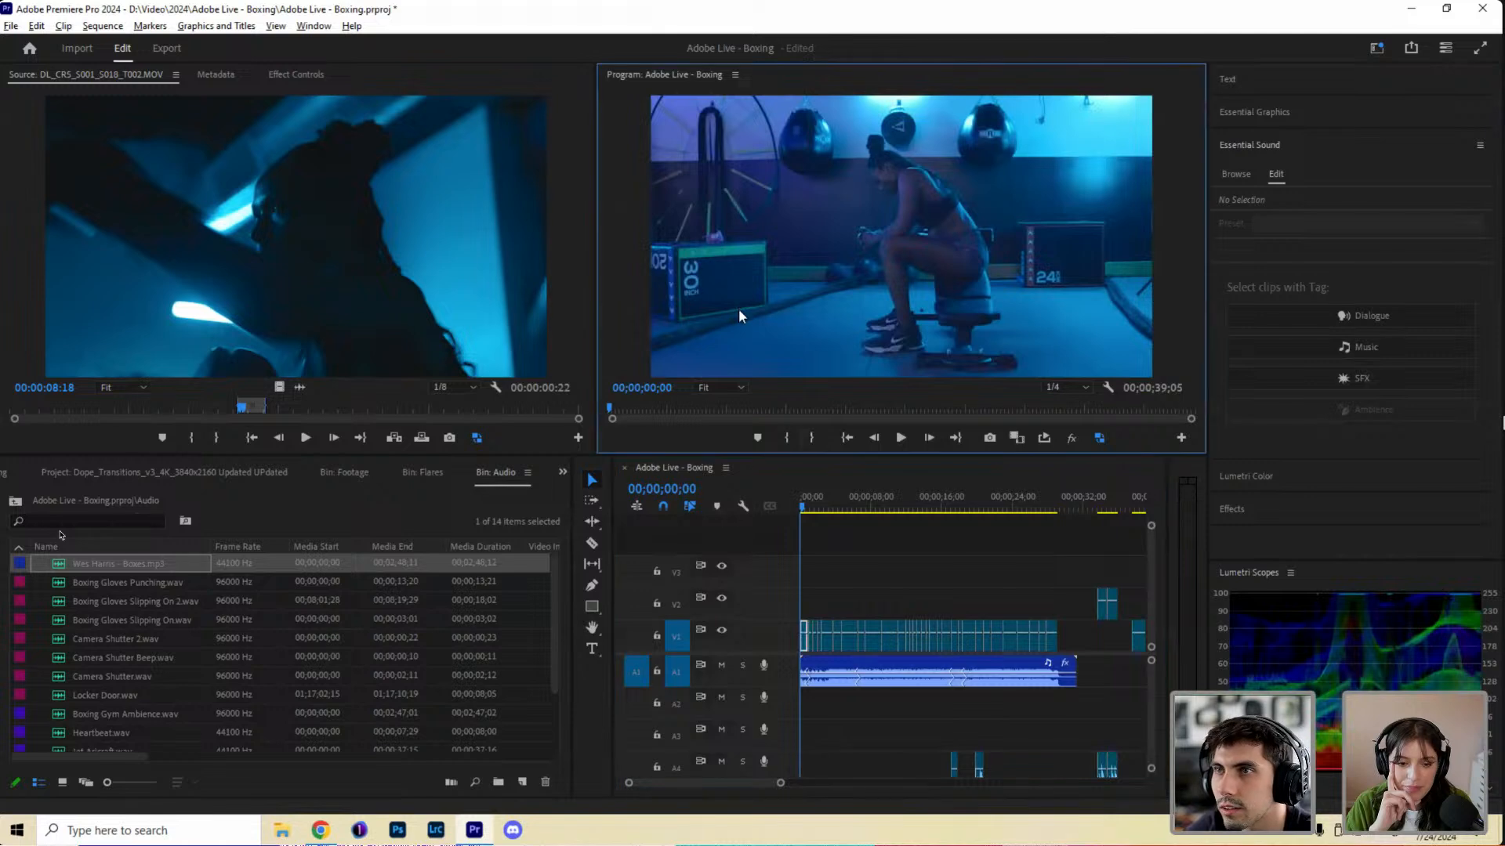
Play the whole montage from the start to about 00;00;30;09 in an enlarged program view.
{"action": "key", "text": "grave"}
{"action": "key", "text": "space"}
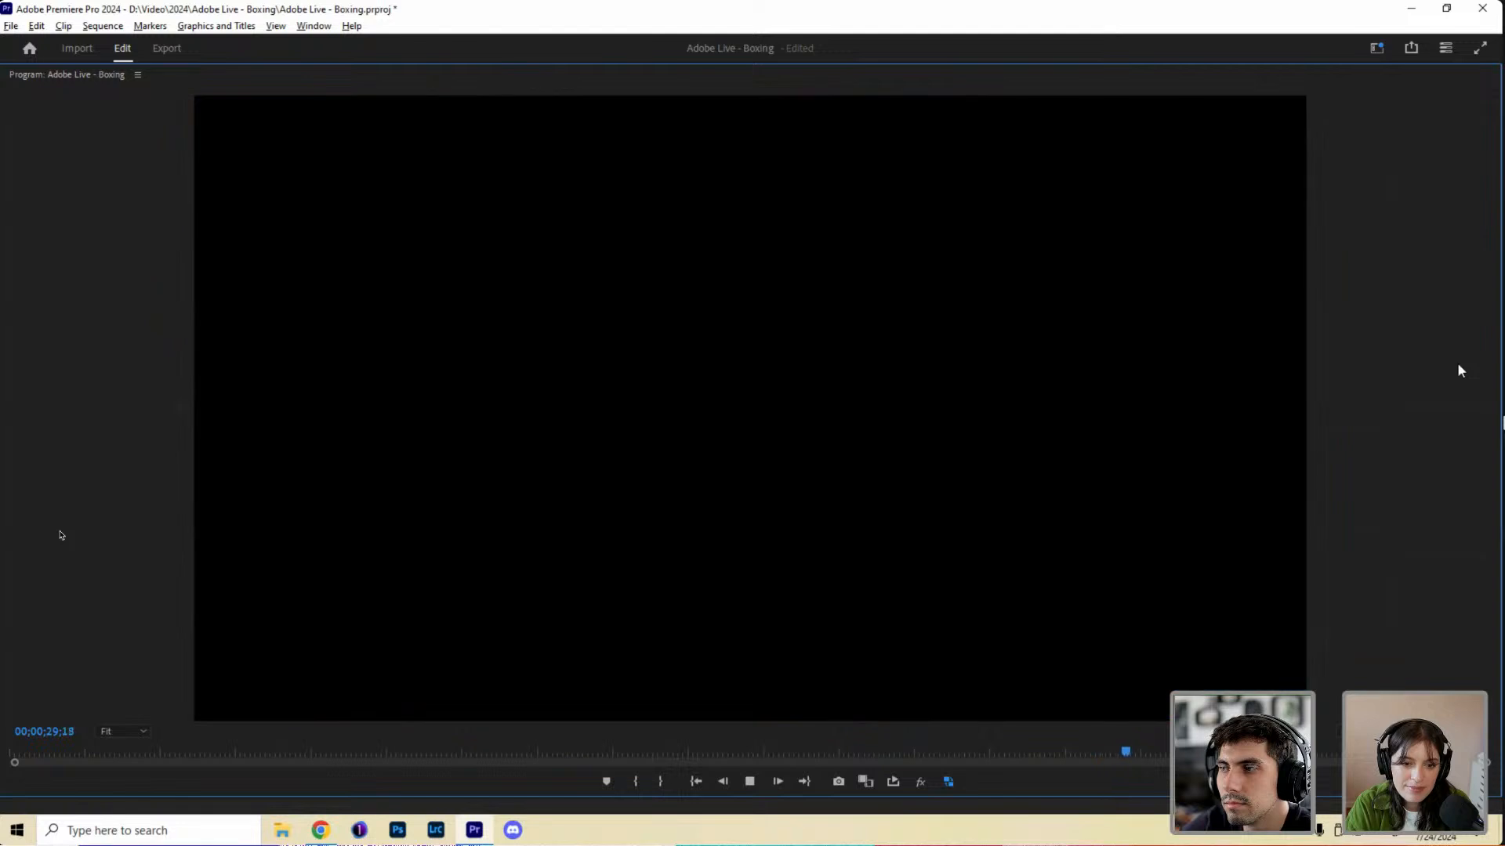
{"action": "key", "text": "grave"}
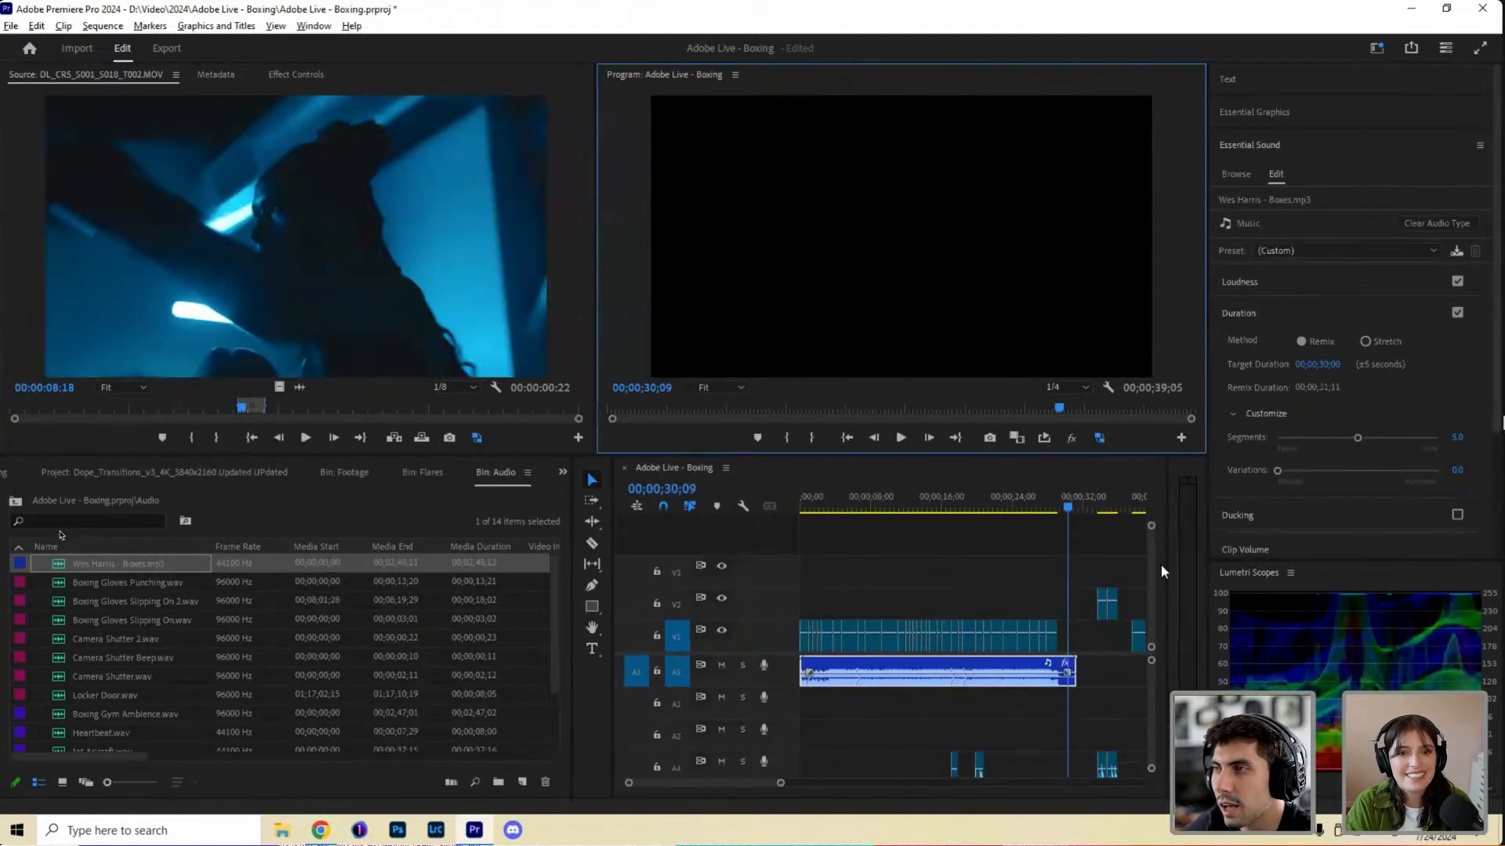
Move the leftover V2 clips after the music down onto V1, directly behind the spare V1 clip.
{"action": "scroll", "coordinate": [987, 611], "scroll_direction": "down", "scroll_amount": 3}
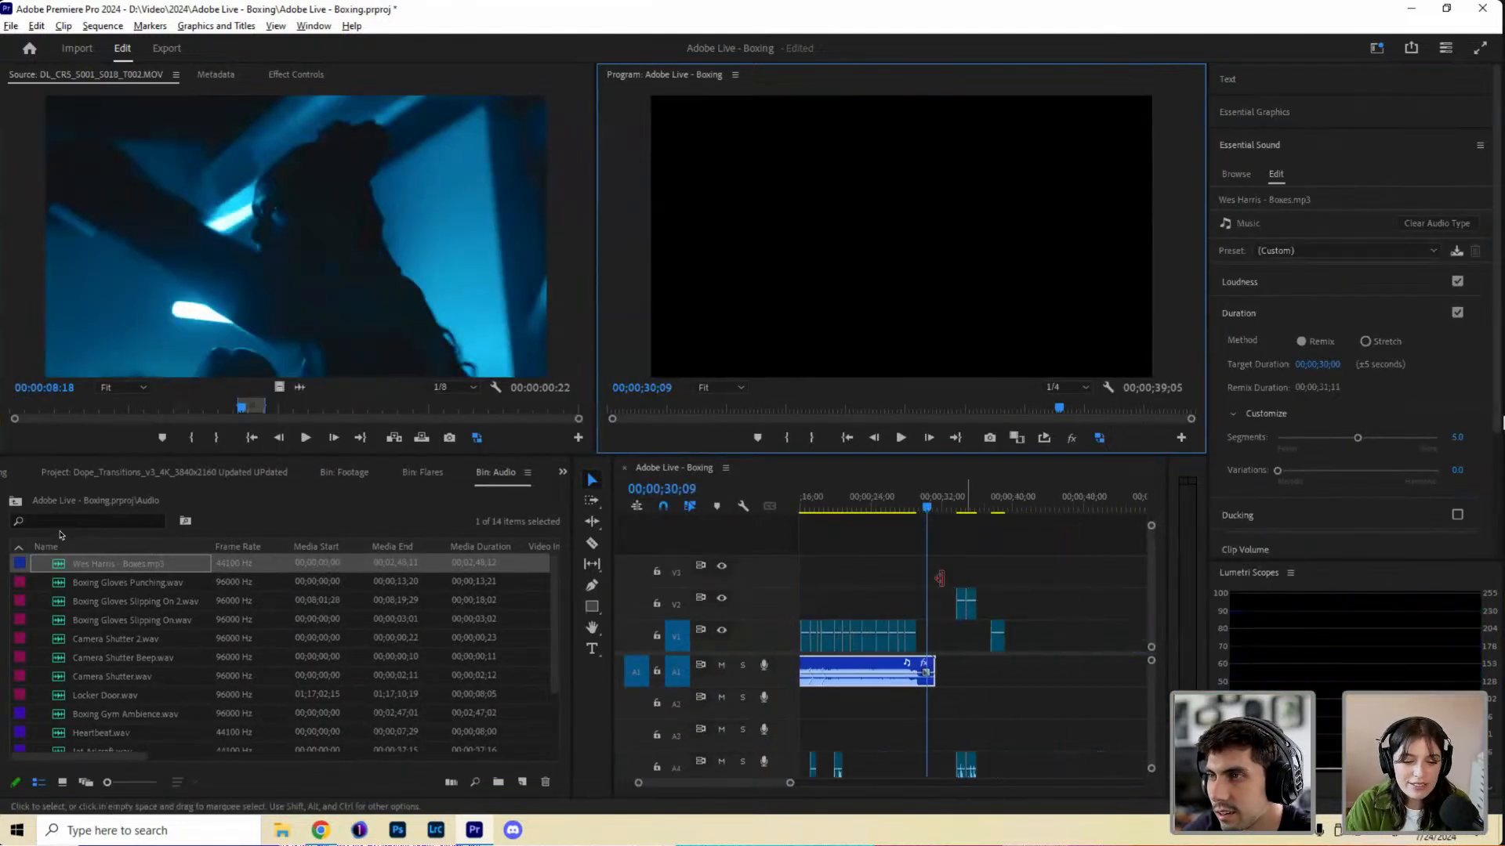
{"action": "left_click_drag", "start_coordinate": [962, 603], "coordinate": [1019, 659]}
{"action": "left_click", "coordinate": [973, 679]}
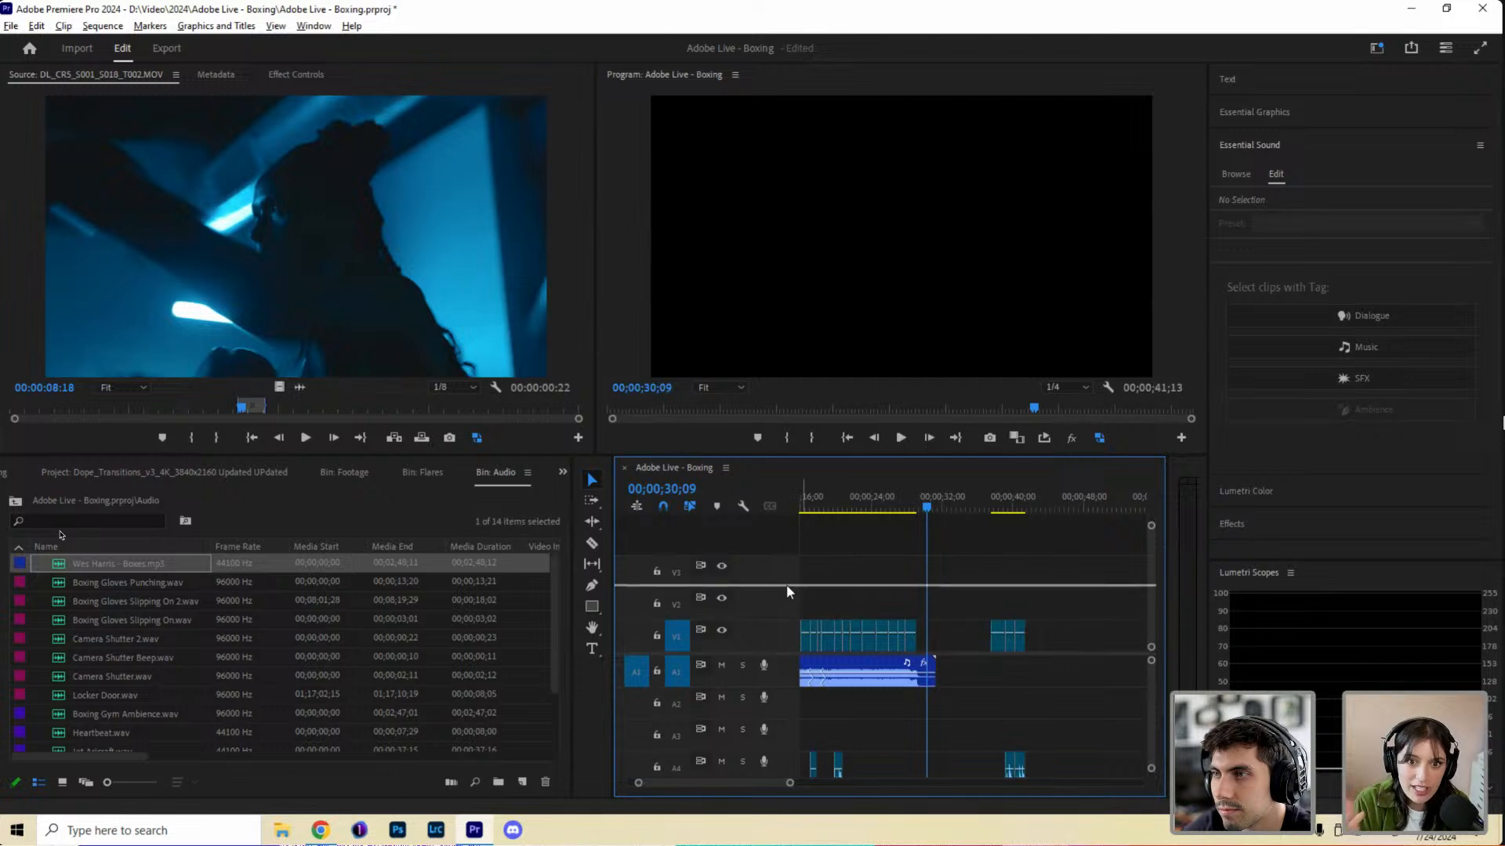
Set the playhead to 00;00;00;00 and frame the opening clips of the montage in the timeline.
{"action": "scroll", "coordinate": [844, 676], "scroll_direction": "down", "scroll_amount": 2}
{"action": "scroll", "coordinate": [854, 674], "scroll_direction": "left", "scroll_amount": 3}
{"action": "scroll", "coordinate": [877, 670], "scroll_direction": "left", "scroll_amount": 2}
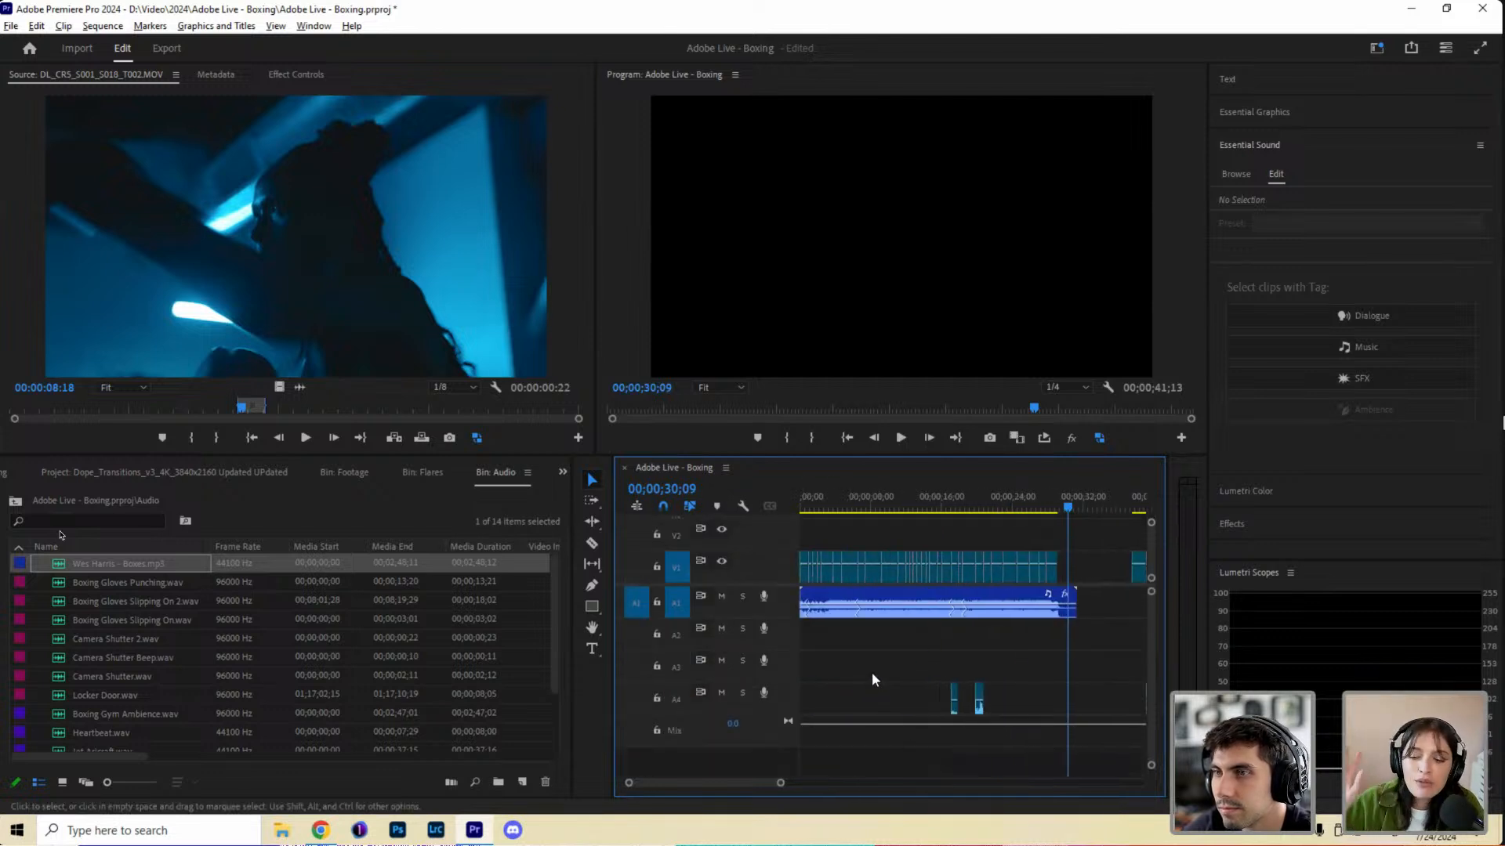
{"action": "left_click", "coordinate": [930, 510]}
{"action": "left_click_drag", "start_coordinate": [899, 507], "coordinate": [768, 518]}
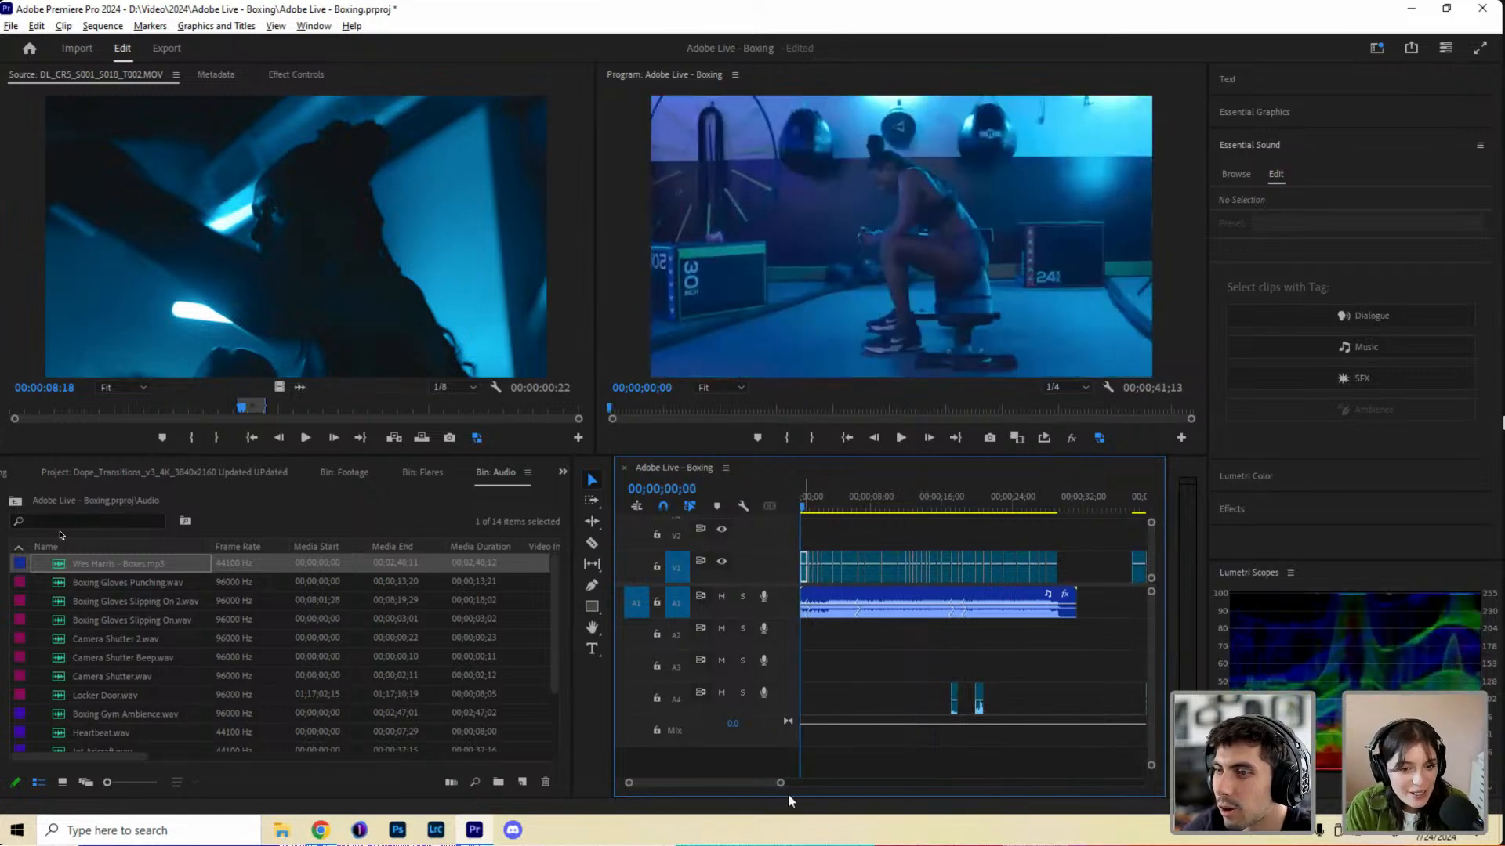
{"action": "left_click_drag", "start_coordinate": [765, 783], "coordinate": [704, 784]}
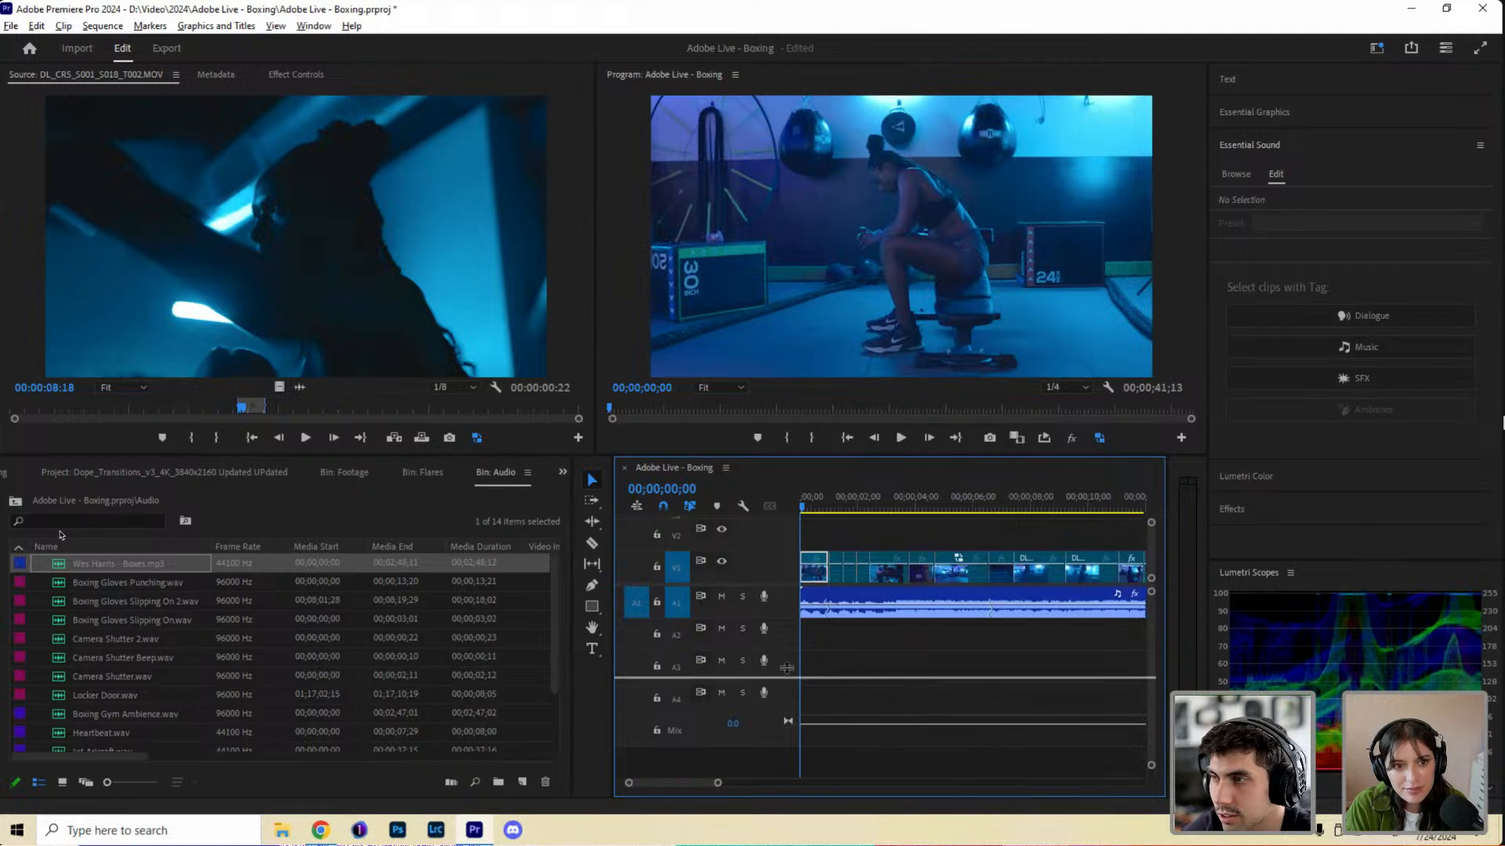
{"action": "scroll", "coordinate": [816, 522], "scroll_direction": "up", "scroll_amount": 2}
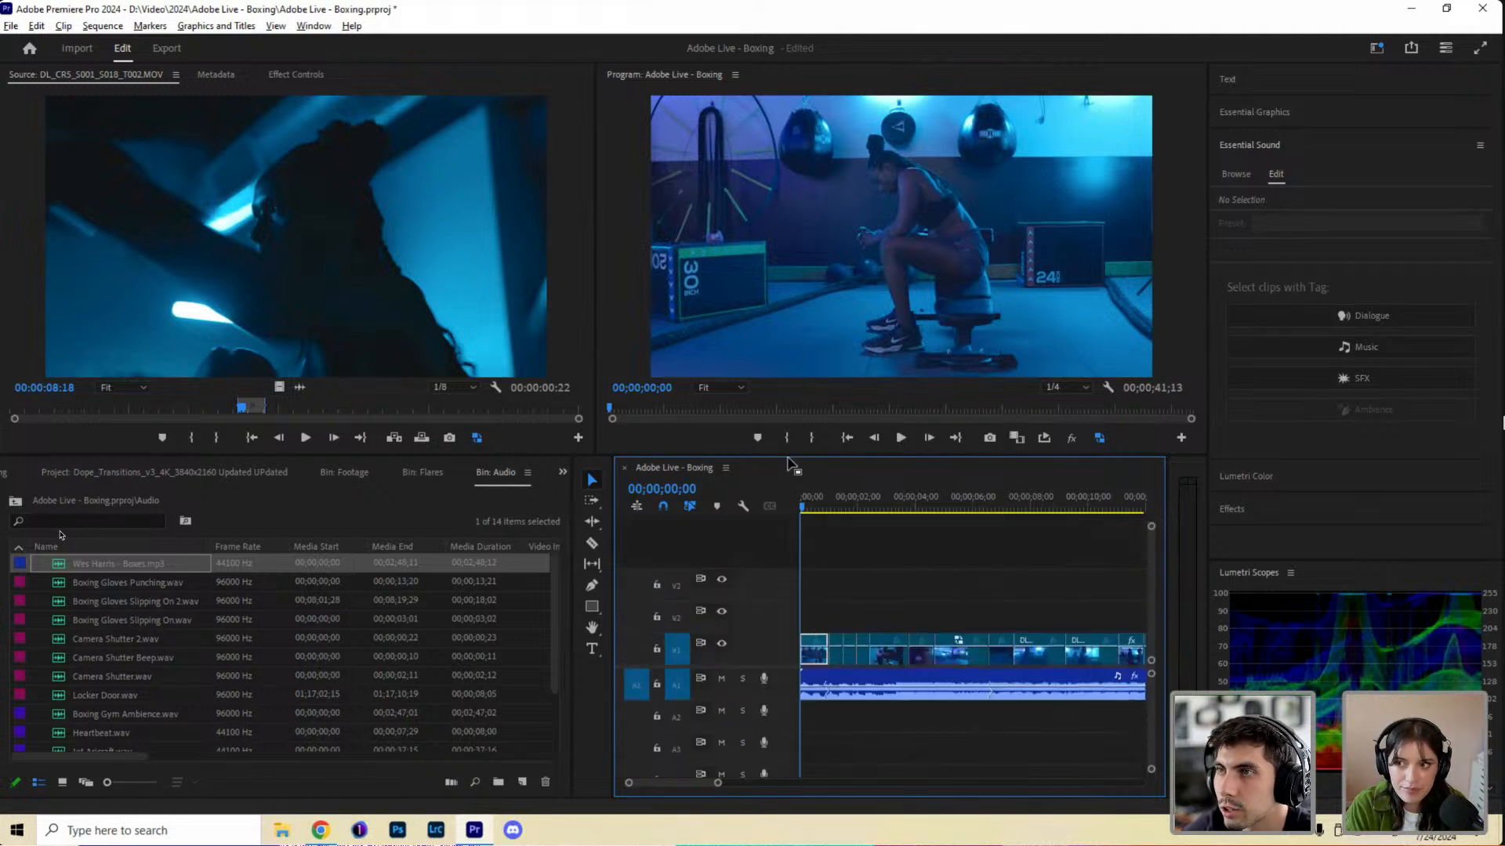
Enlarge the source and program previews and bring up the library of effects and transitions.
{"action": "left_click_drag", "start_coordinate": [785, 454], "coordinate": [779, 492]}
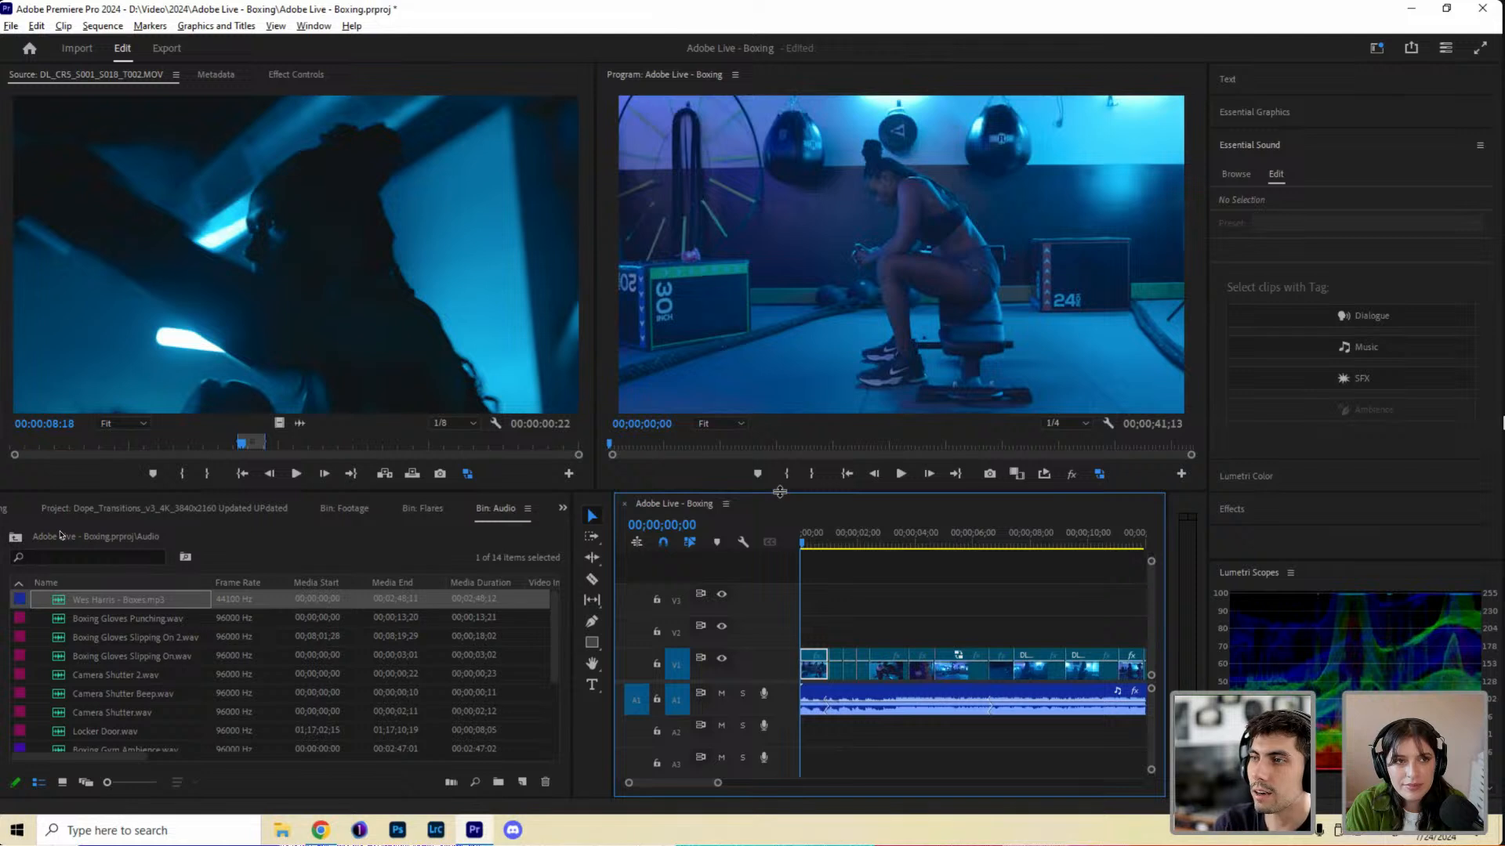
{"action": "left_click", "coordinate": [1304, 83]}
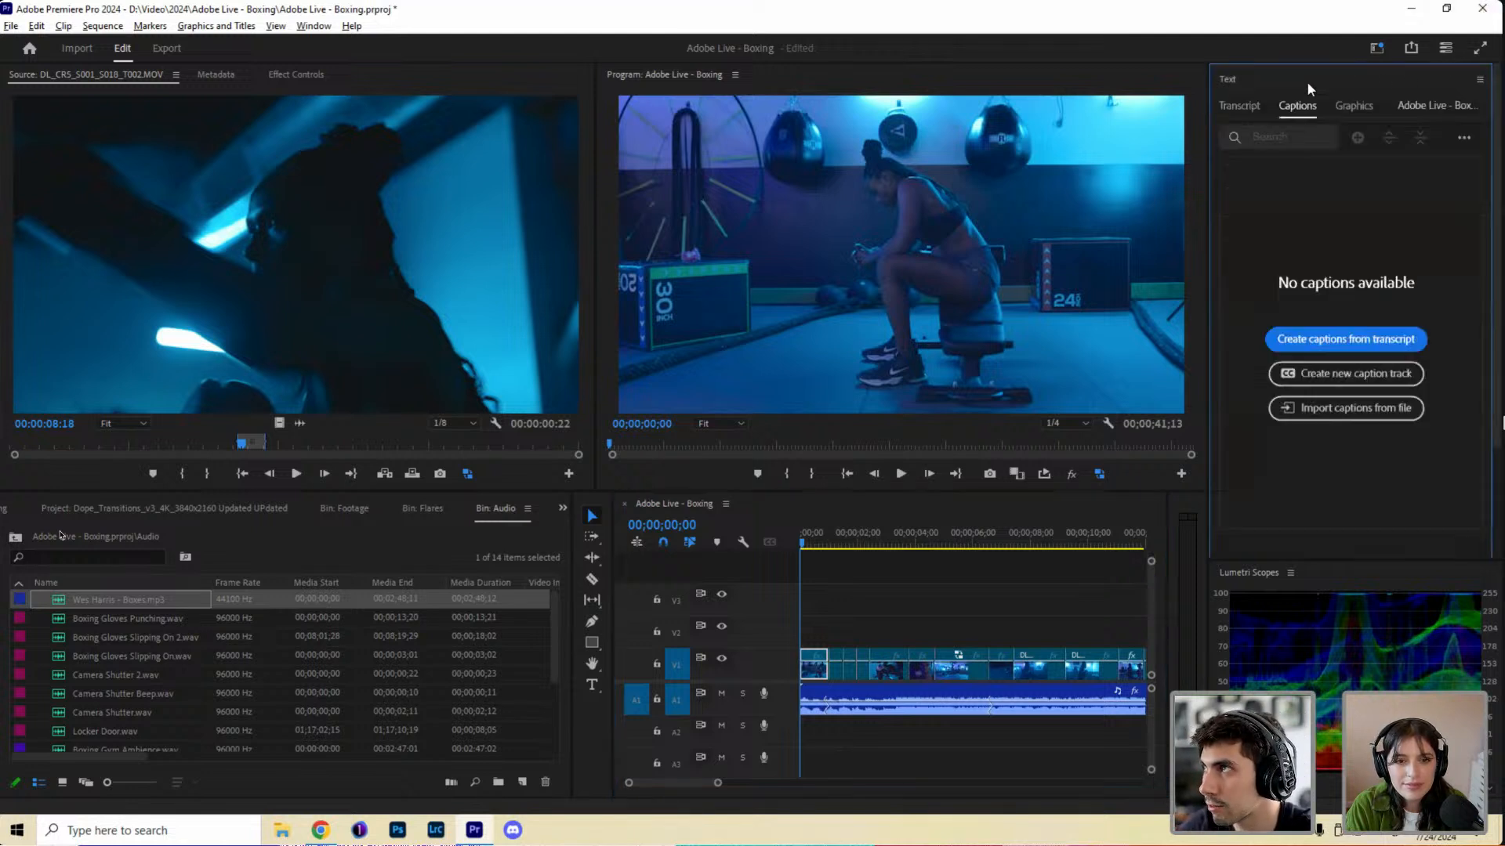
{"action": "left_click", "coordinate": [1306, 82]}
{"action": "left_click", "coordinate": [1271, 213]}
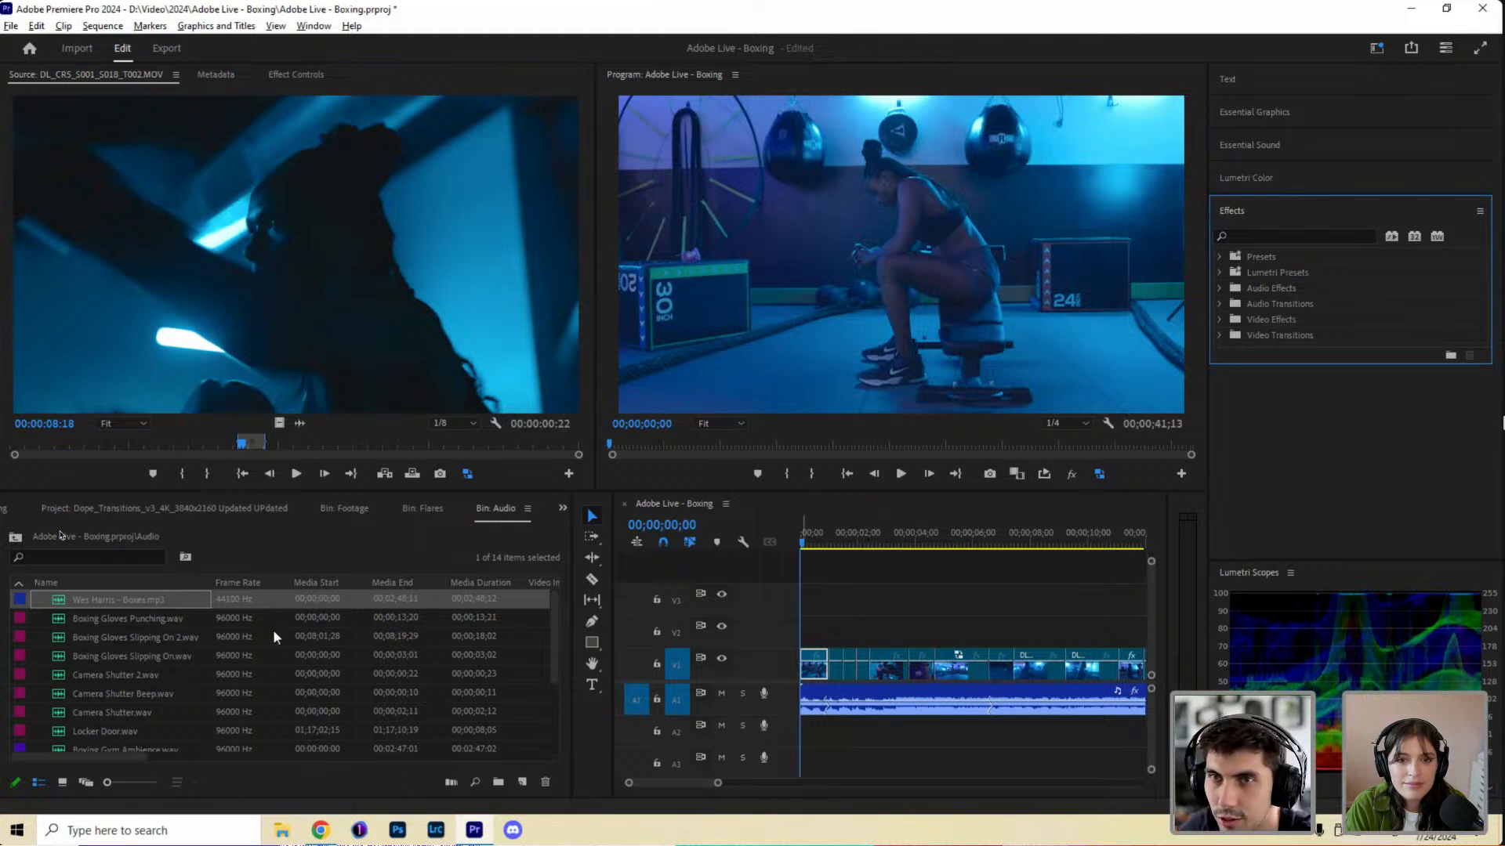
Create a new adjustment layer with the default settings in the root of the Adobe Live - Boxing project.
{"action": "left_click", "coordinate": [57, 518]}
{"action": "left_click", "coordinate": [14, 514]}
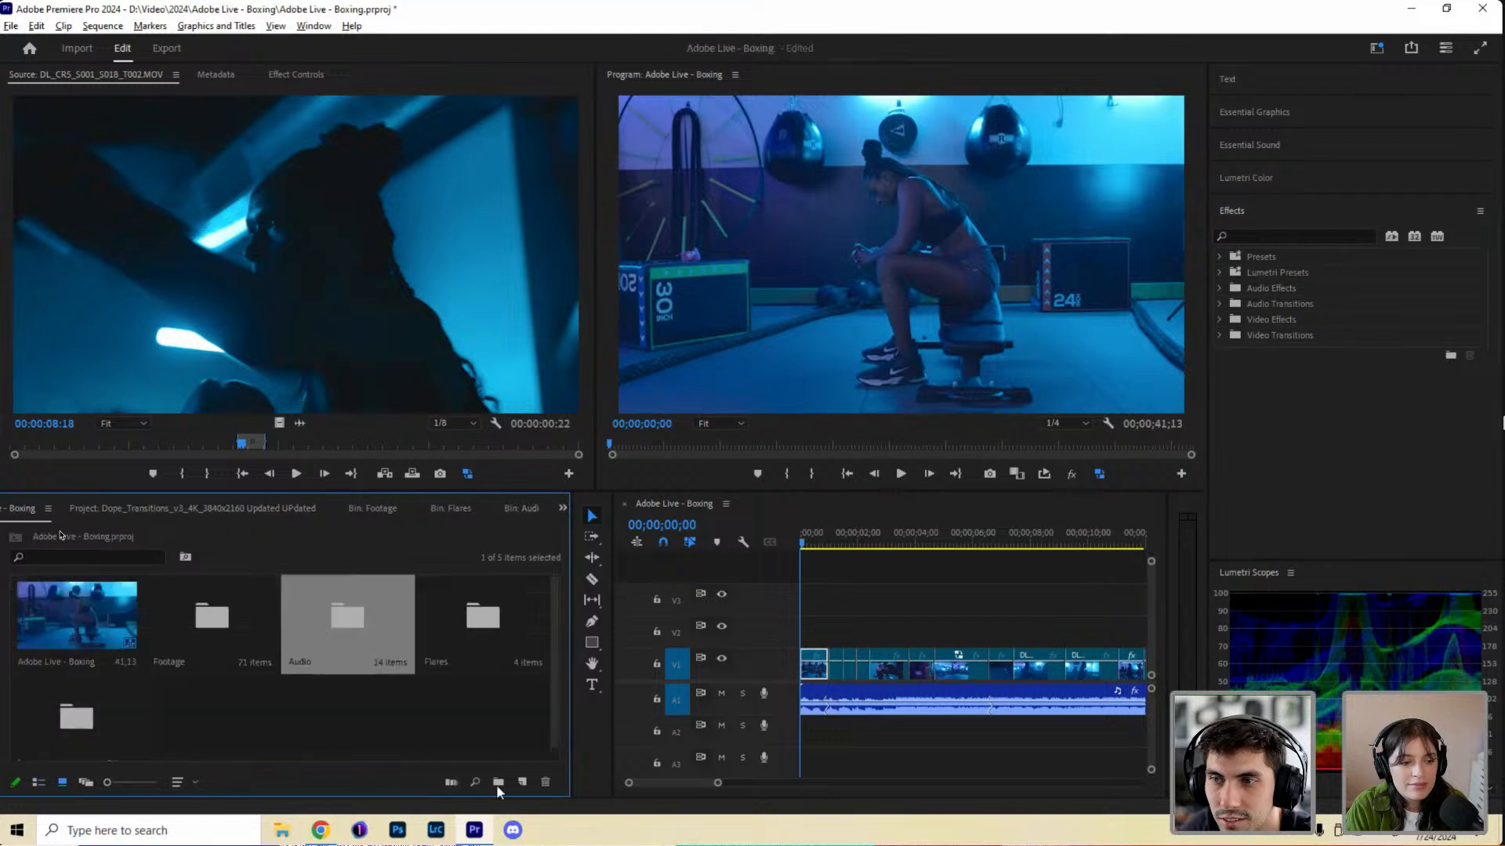
{"action": "left_click", "coordinate": [523, 783]}
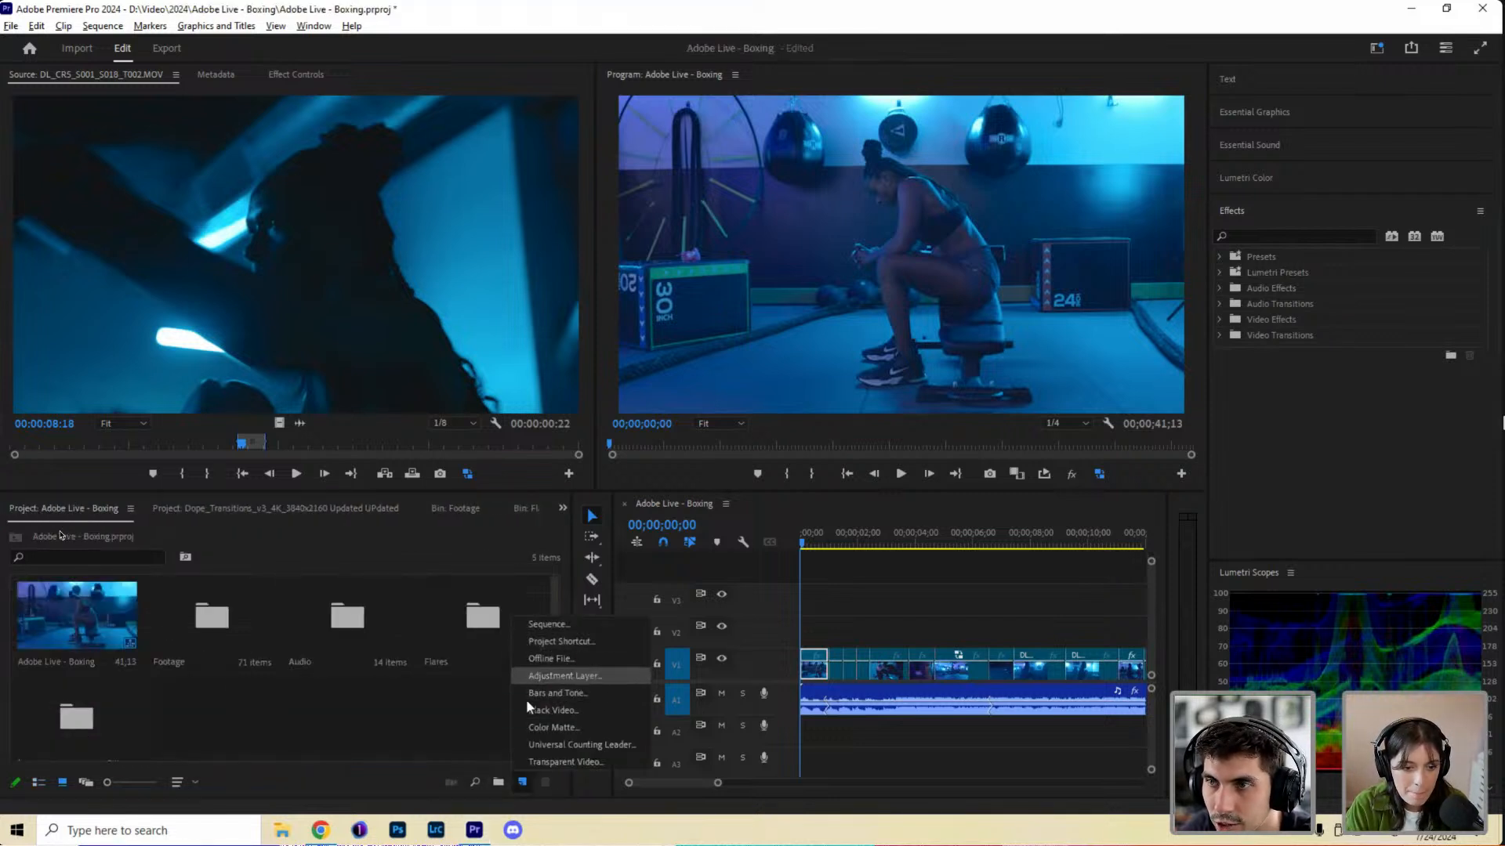
{"action": "left_click", "coordinate": [565, 675]}
{"action": "key", "text": "Return"}
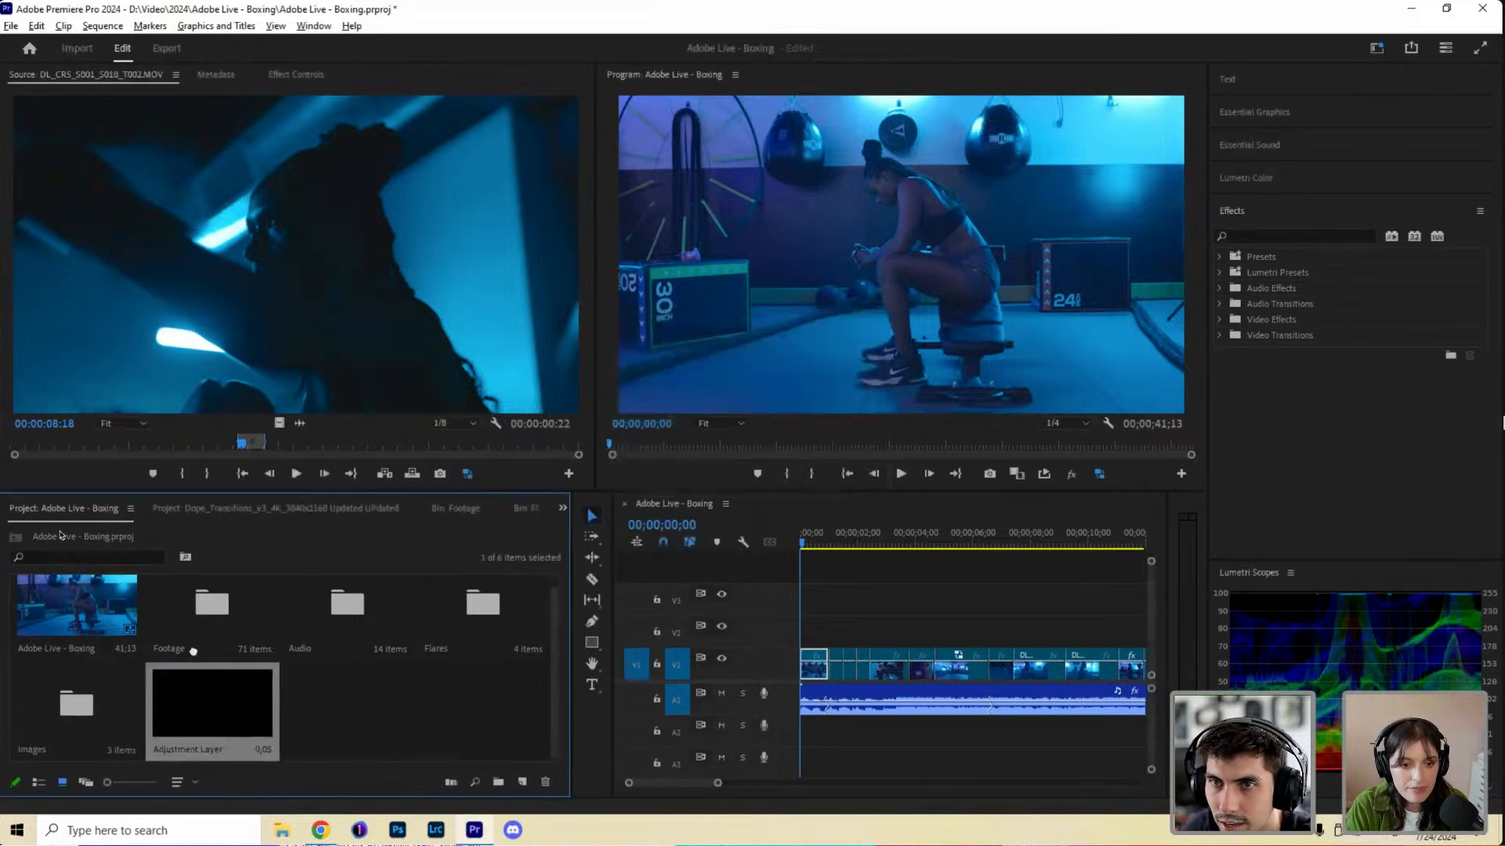
Place the Adjustment Layer on track V2 over the cut between DL_CRS_S001_S005_T003.MOV and DL_CRS_S001_S006_T010.MOV.
{"action": "left_click_drag", "start_coordinate": [192, 623], "coordinate": [872, 632]}
{"action": "left_click", "coordinate": [862, 540]}
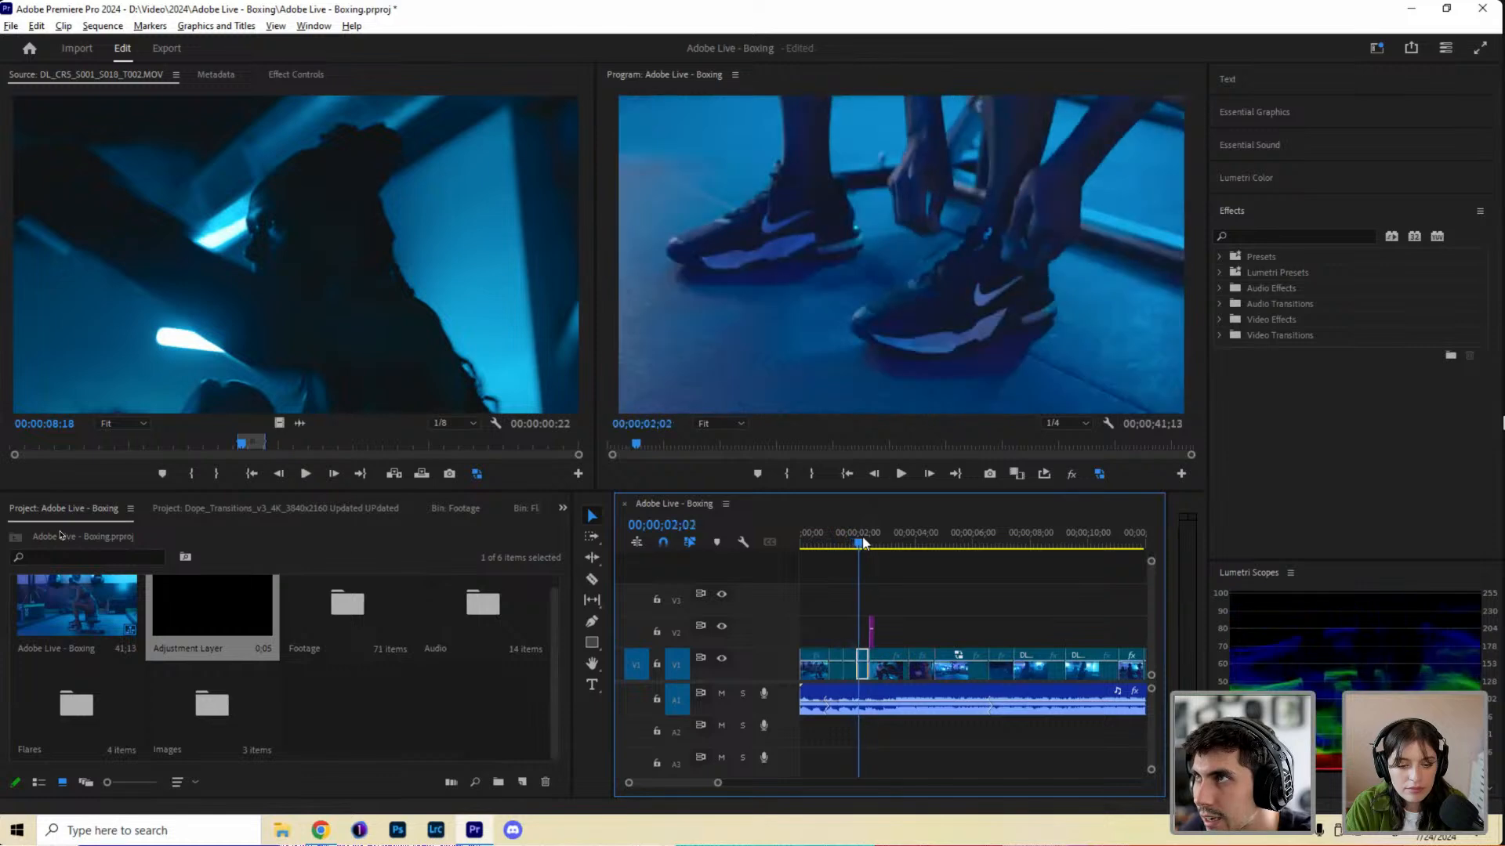
{"action": "left_click_drag", "start_coordinate": [877, 546], "coordinate": [945, 548]}
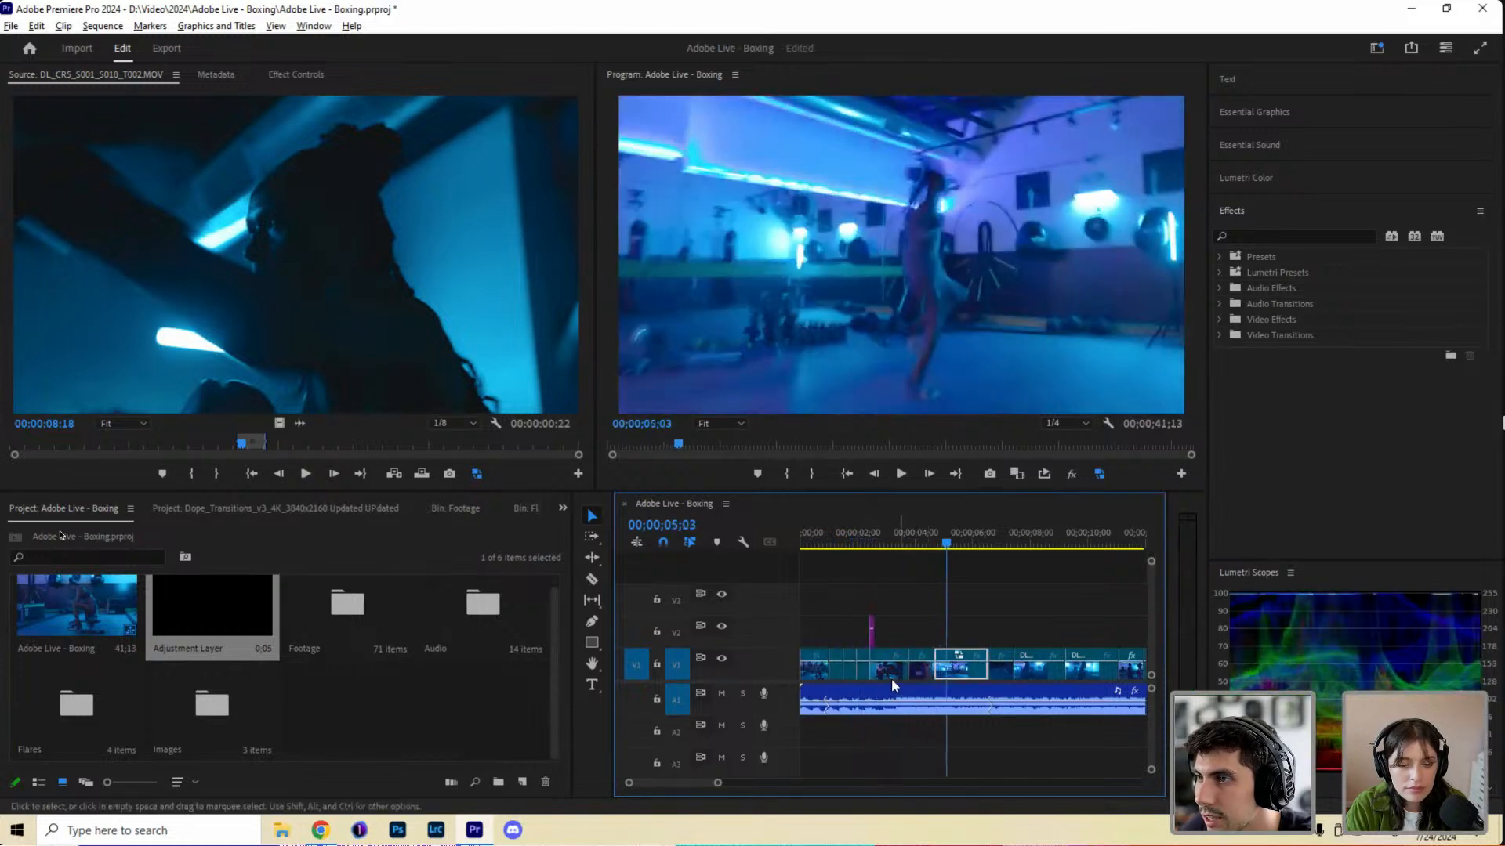
{"action": "left_click", "coordinate": [894, 670]}
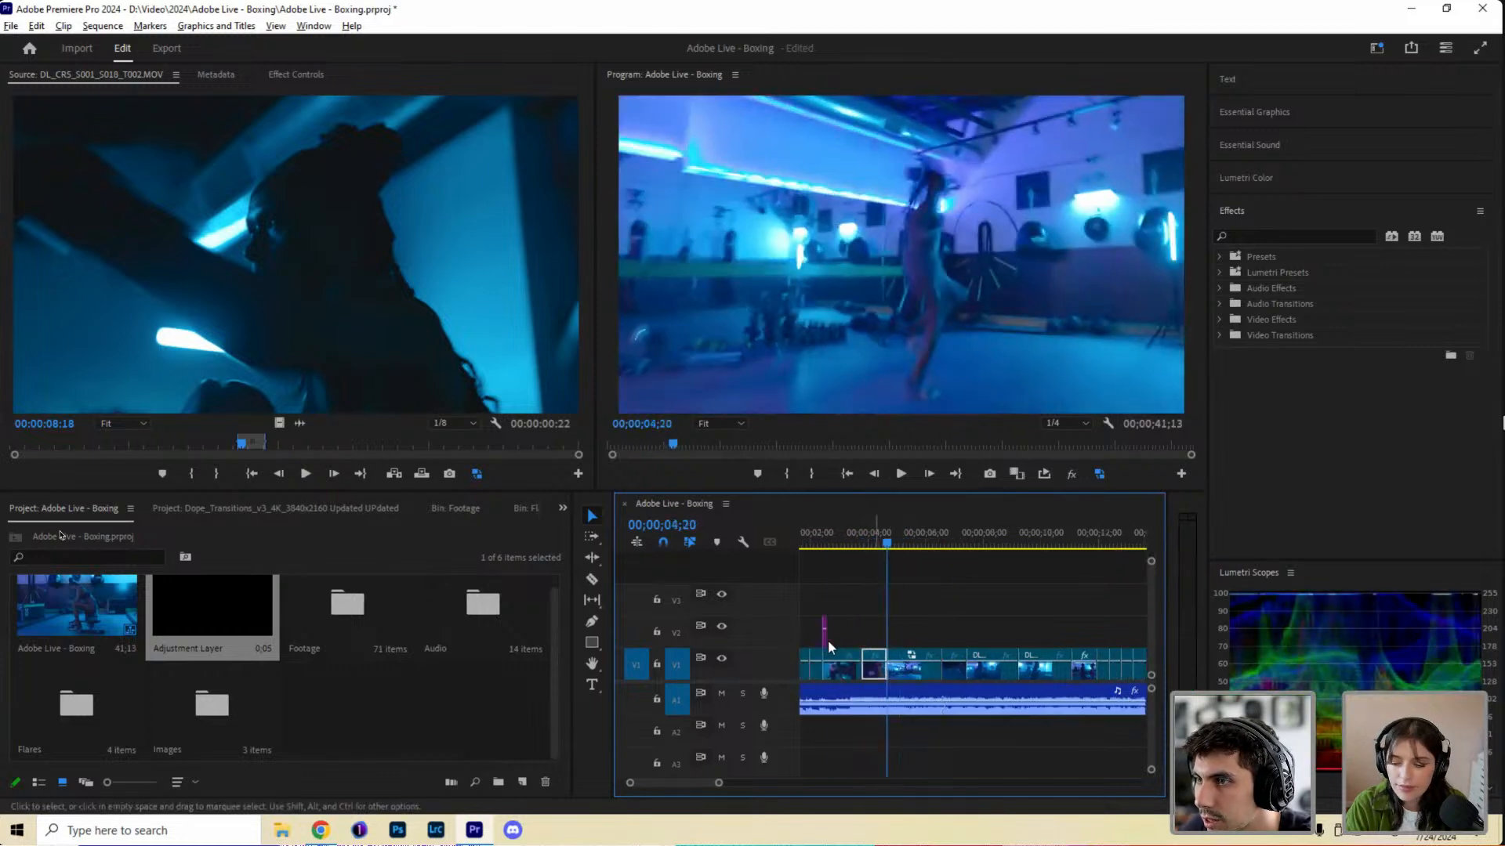
{"action": "left_click_drag", "start_coordinate": [827, 634], "coordinate": [883, 623]}
{"action": "left_click", "coordinate": [870, 540]}
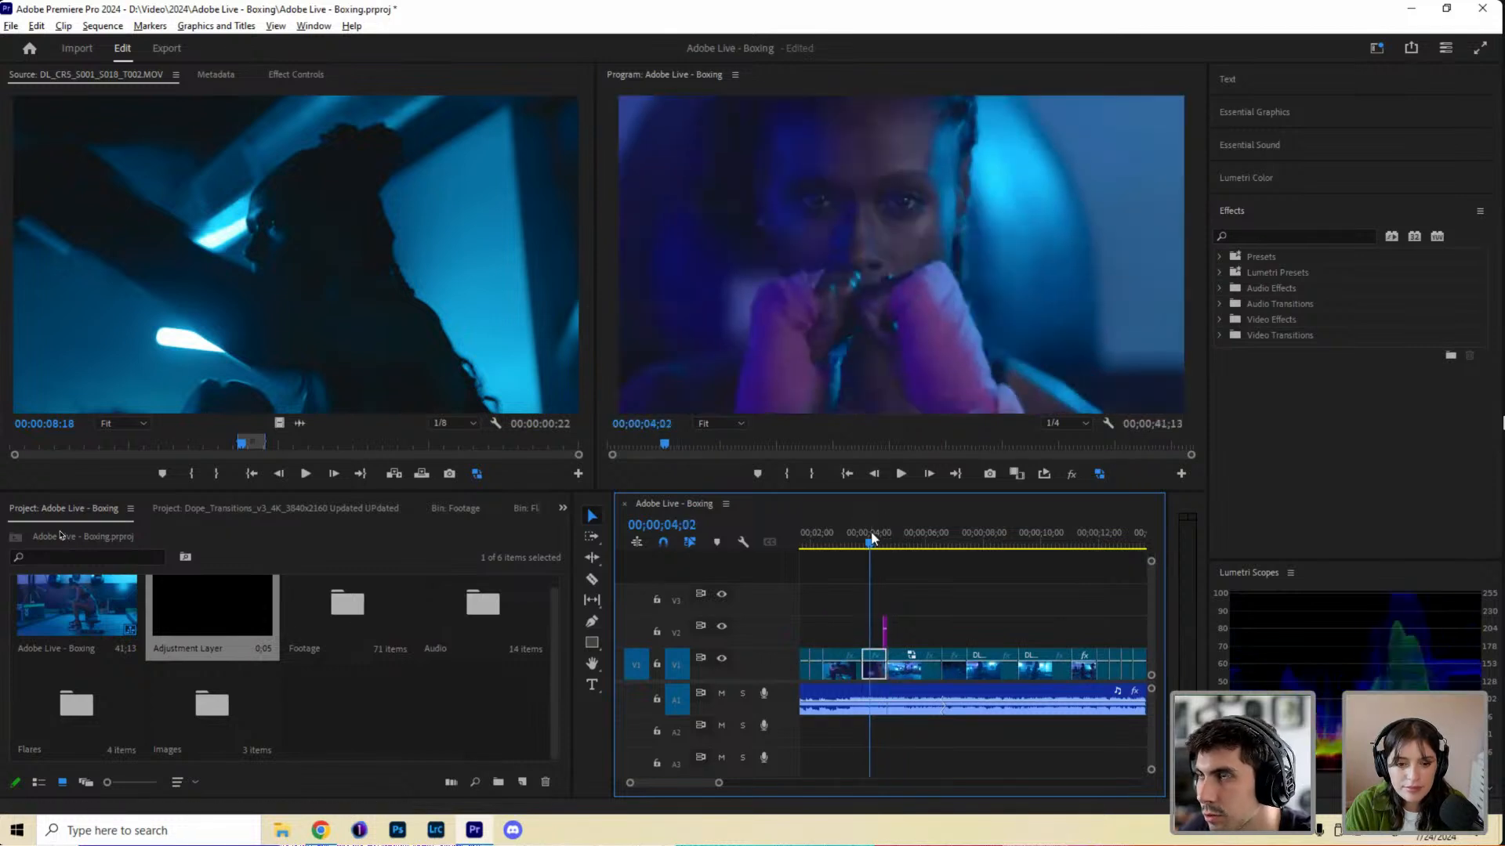
{"action": "left_click", "coordinate": [903, 542]}
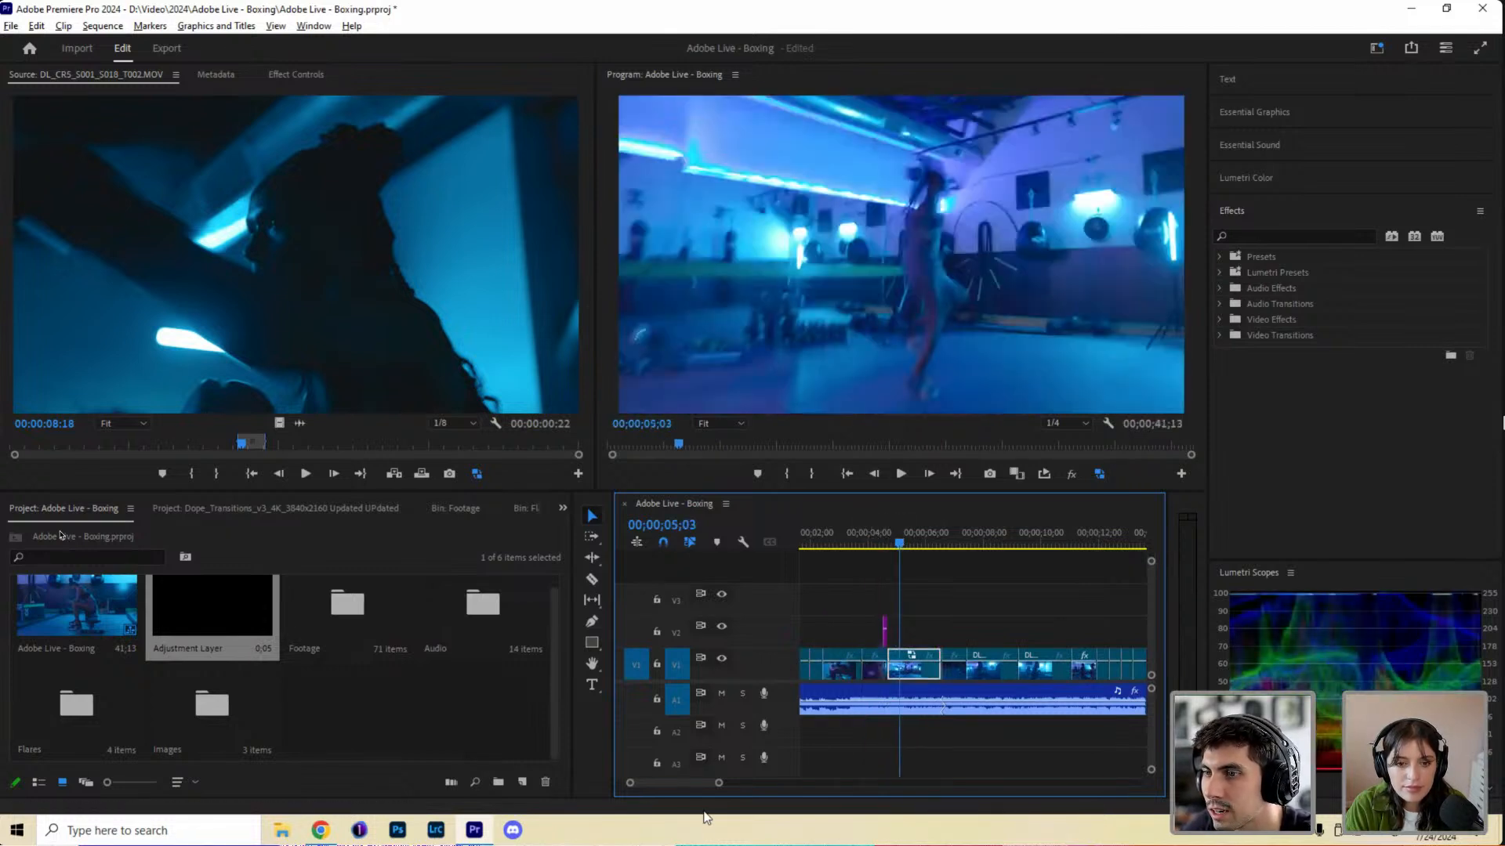
{"action": "left_click_drag", "start_coordinate": [725, 790], "coordinate": [660, 783]}
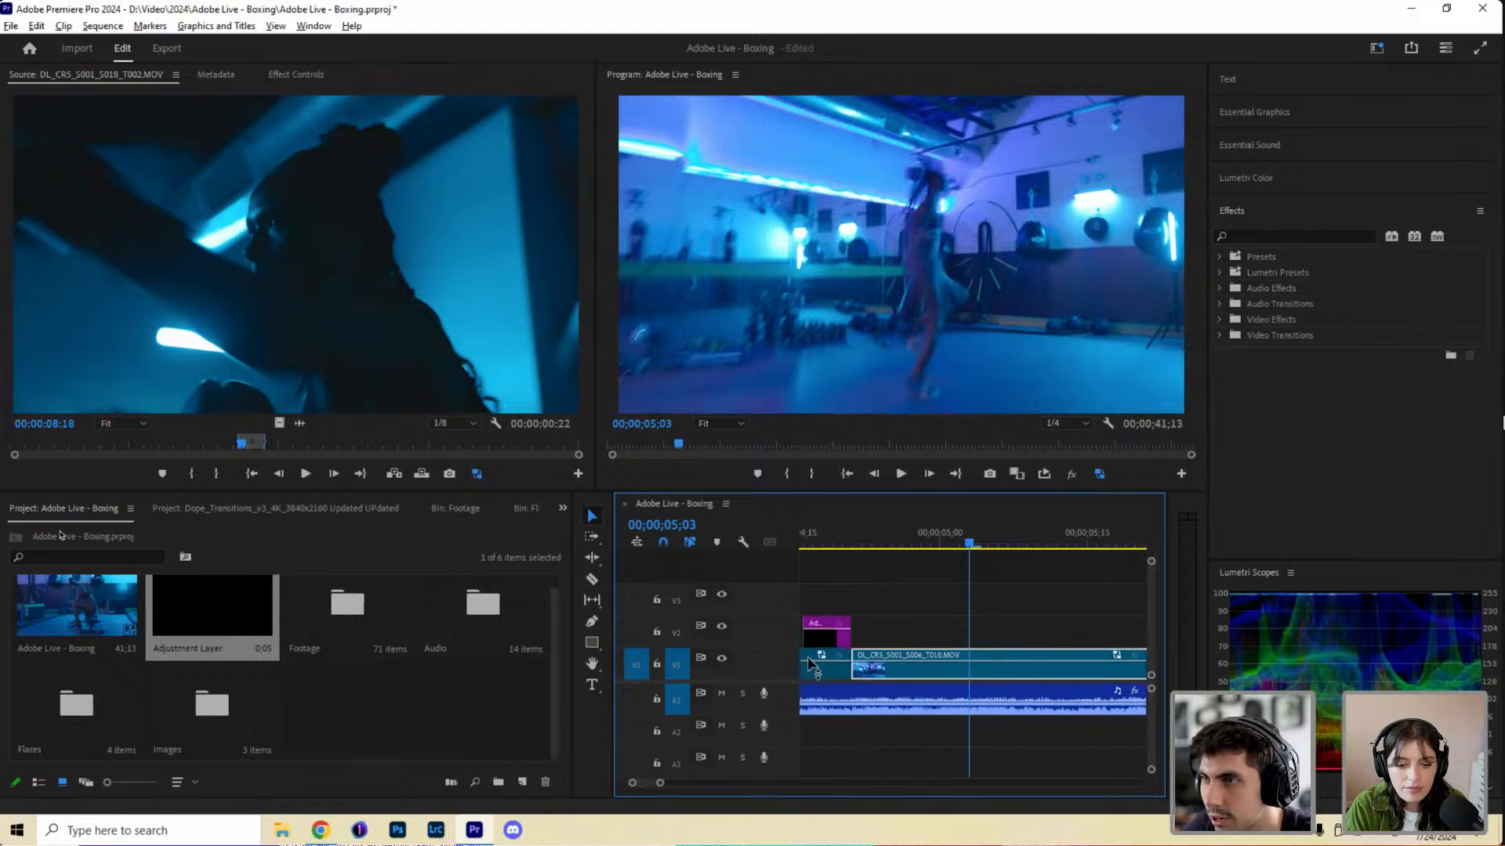
{"action": "left_click_drag", "start_coordinate": [829, 644], "coordinate": [867, 649]}
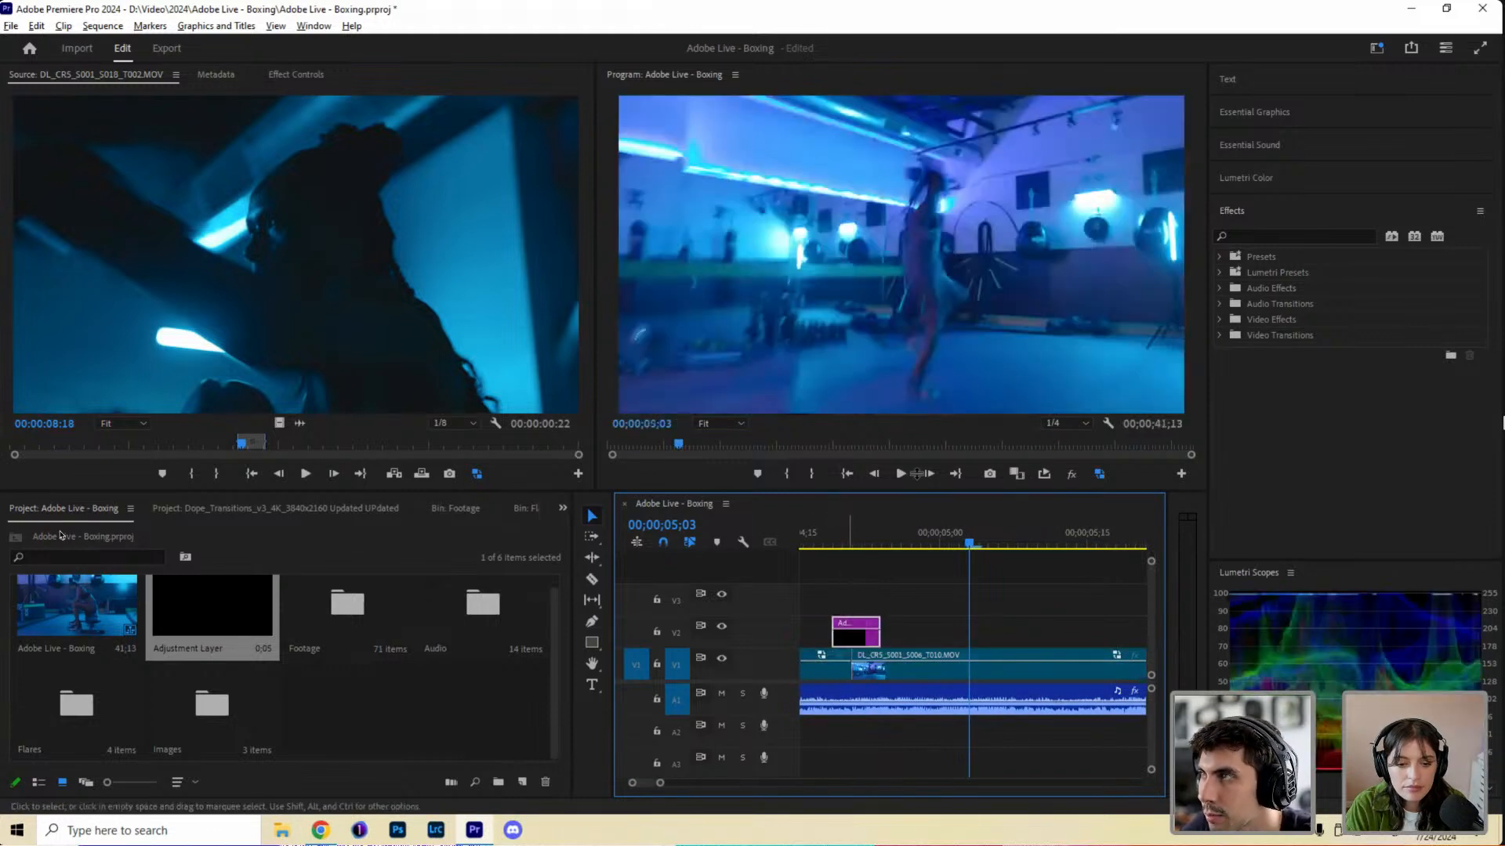
Try the A - GENTLE SHAKE preset from ULTIMATE EARTHQUAKE on the adjustment layer and play across the cut.
{"action": "left_click", "coordinate": [1220, 257]}
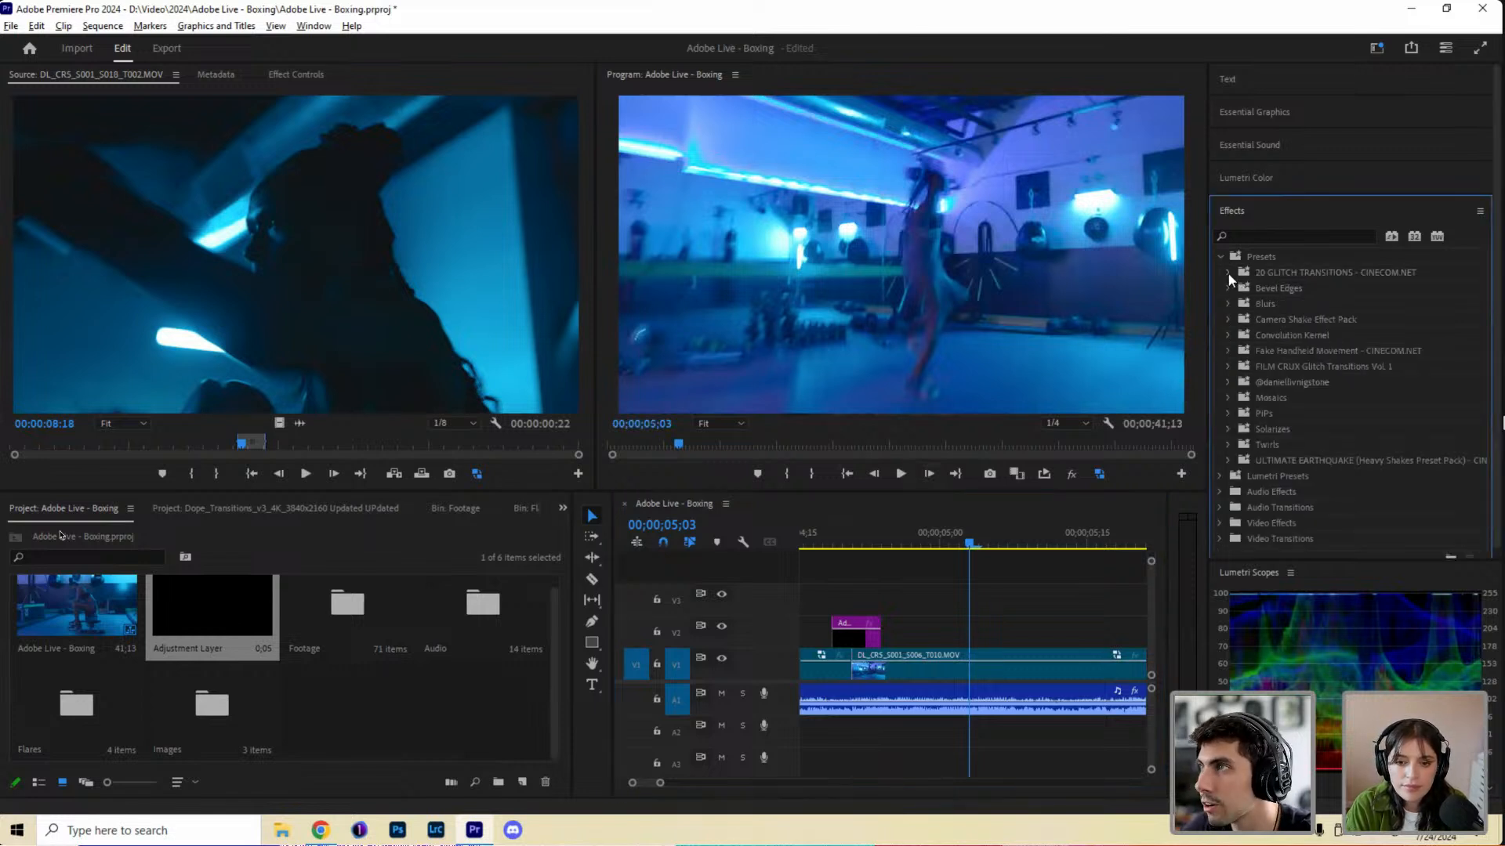
{"action": "left_click", "coordinate": [1228, 461]}
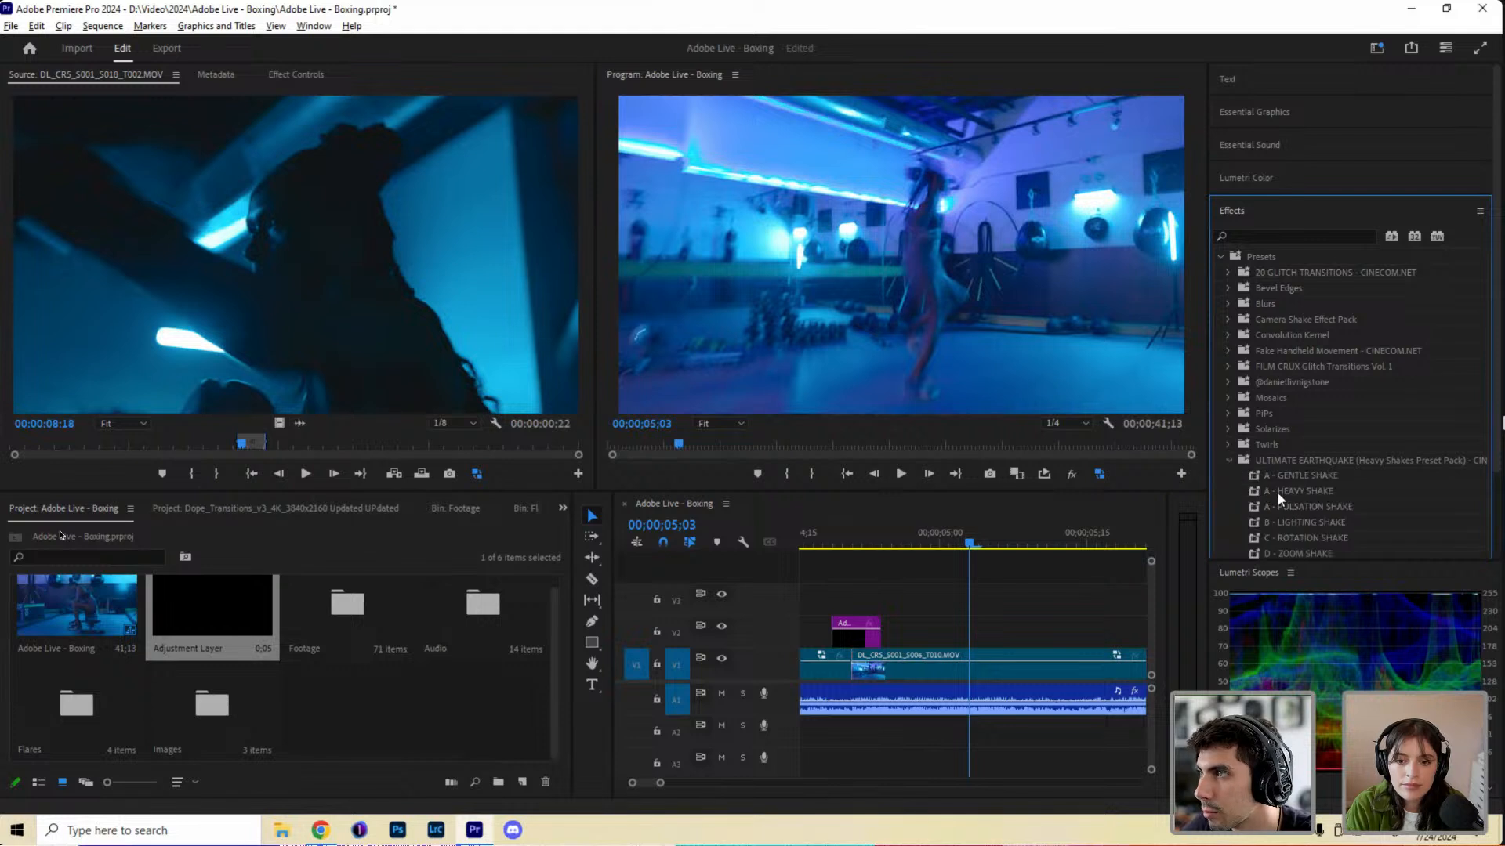
{"action": "left_click_drag", "start_coordinate": [1301, 477], "coordinate": [867, 643]}
{"action": "scroll", "coordinate": [933, 548], "scroll_direction": "up", "scroll_amount": 3}
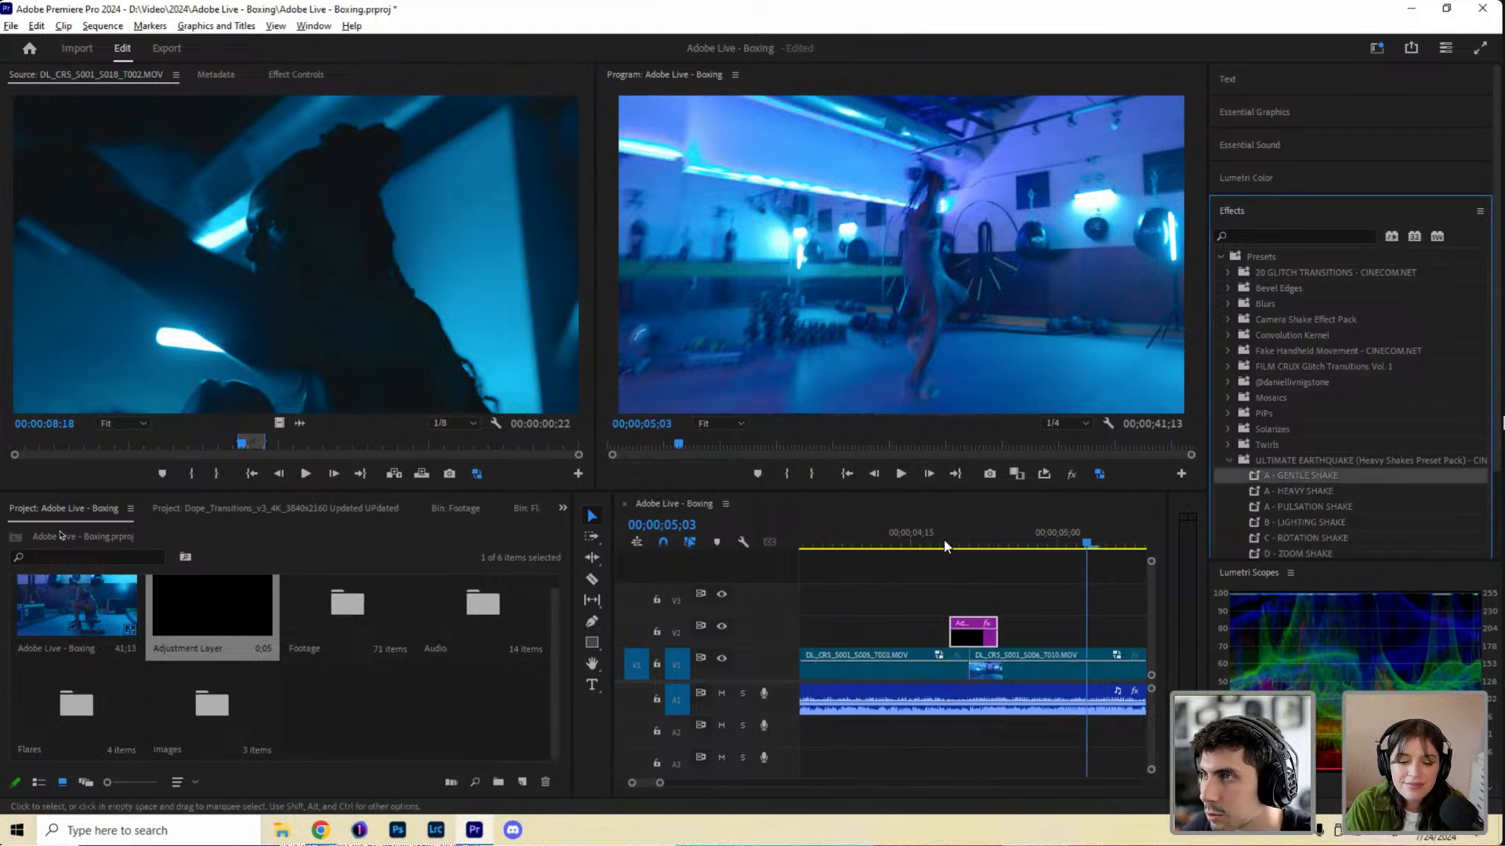
{"action": "left_click", "coordinate": [943, 541]}
{"action": "key", "text": "space"}
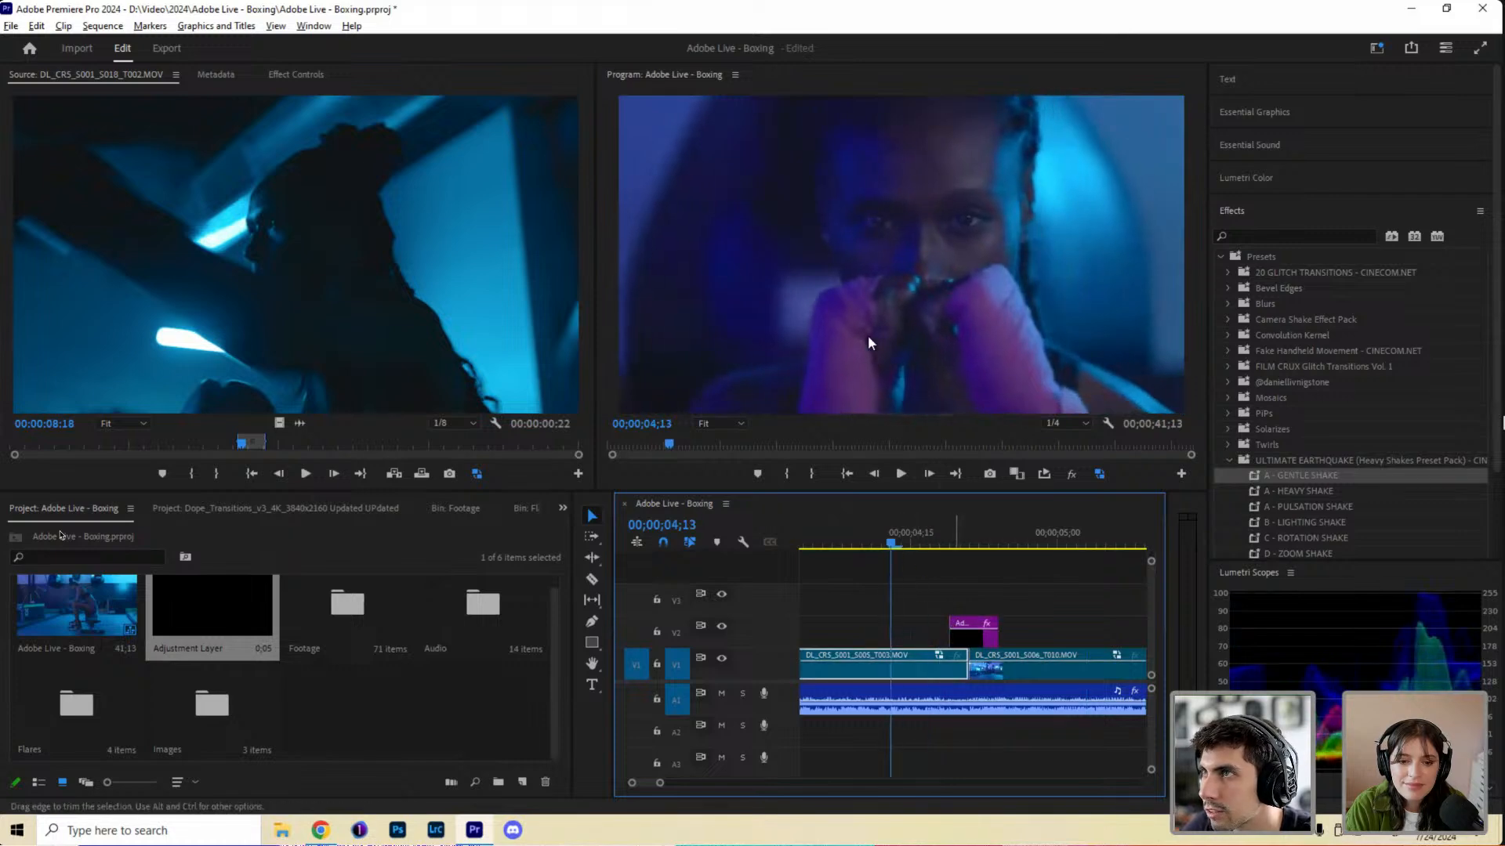
{"action": "left_click_drag", "start_coordinate": [924, 542], "coordinate": [1037, 560]}
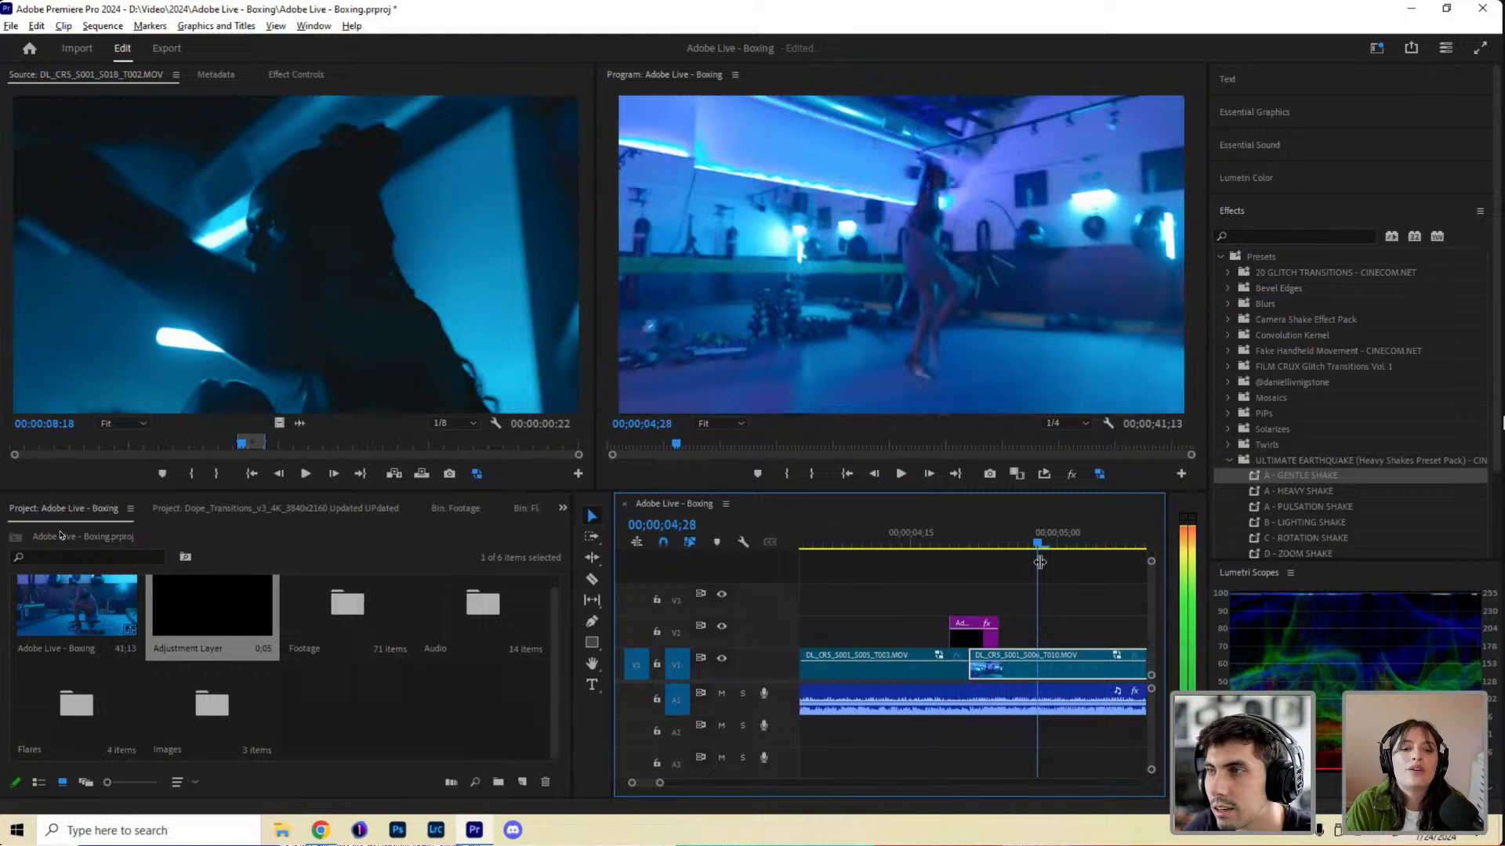
Lengthen the adjustment layer at both ends around the cut and clear its Transform (A - GENTLE SHAKE) effect.
{"action": "left_click", "coordinate": [956, 641]}
{"action": "left_click_drag", "start_coordinate": [956, 641], "coordinate": [911, 639]}
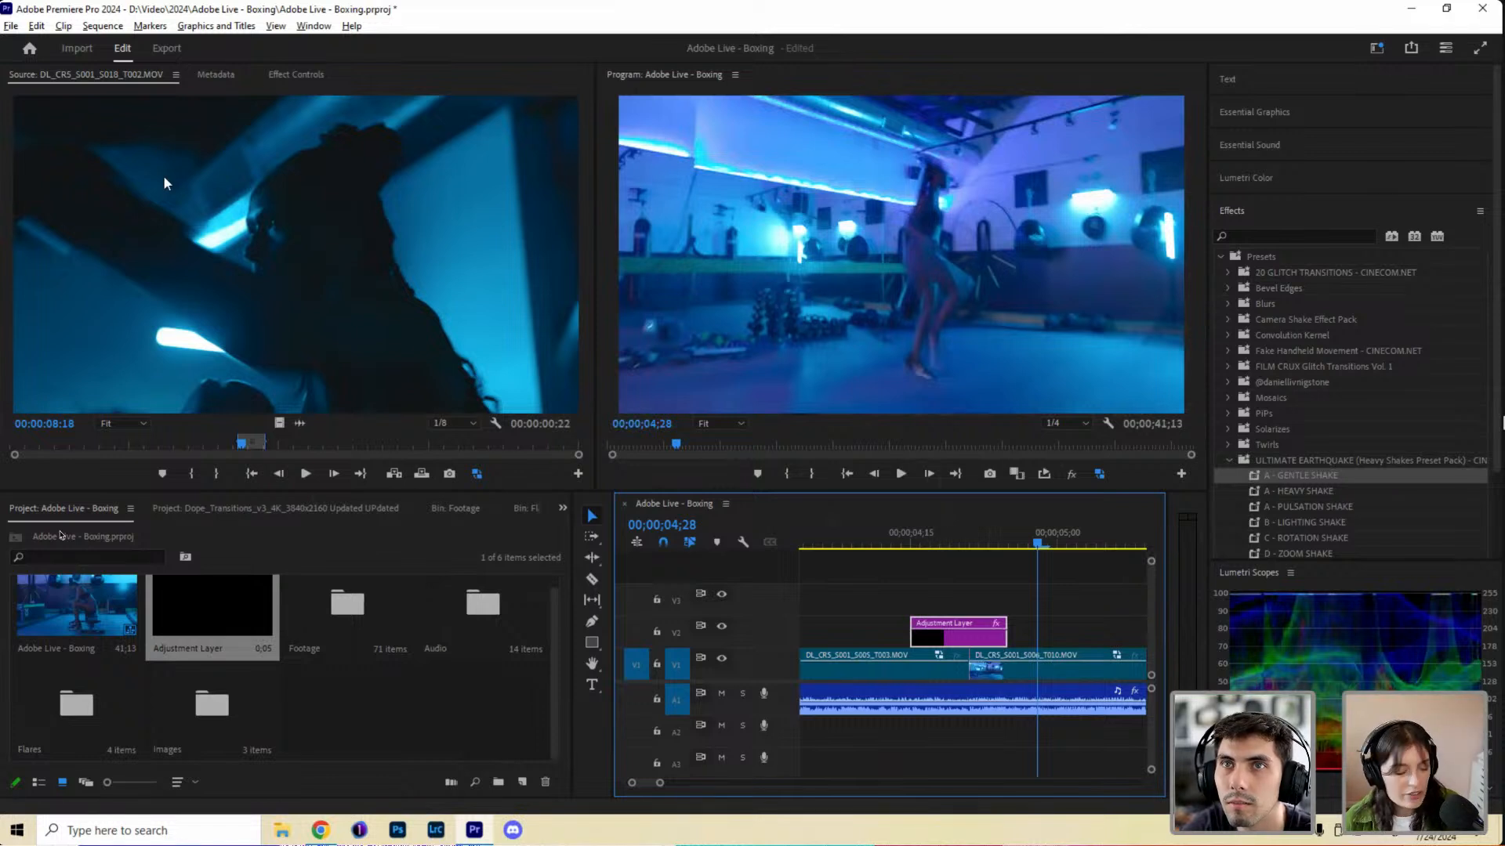
{"action": "key", "text": "shift+5"}
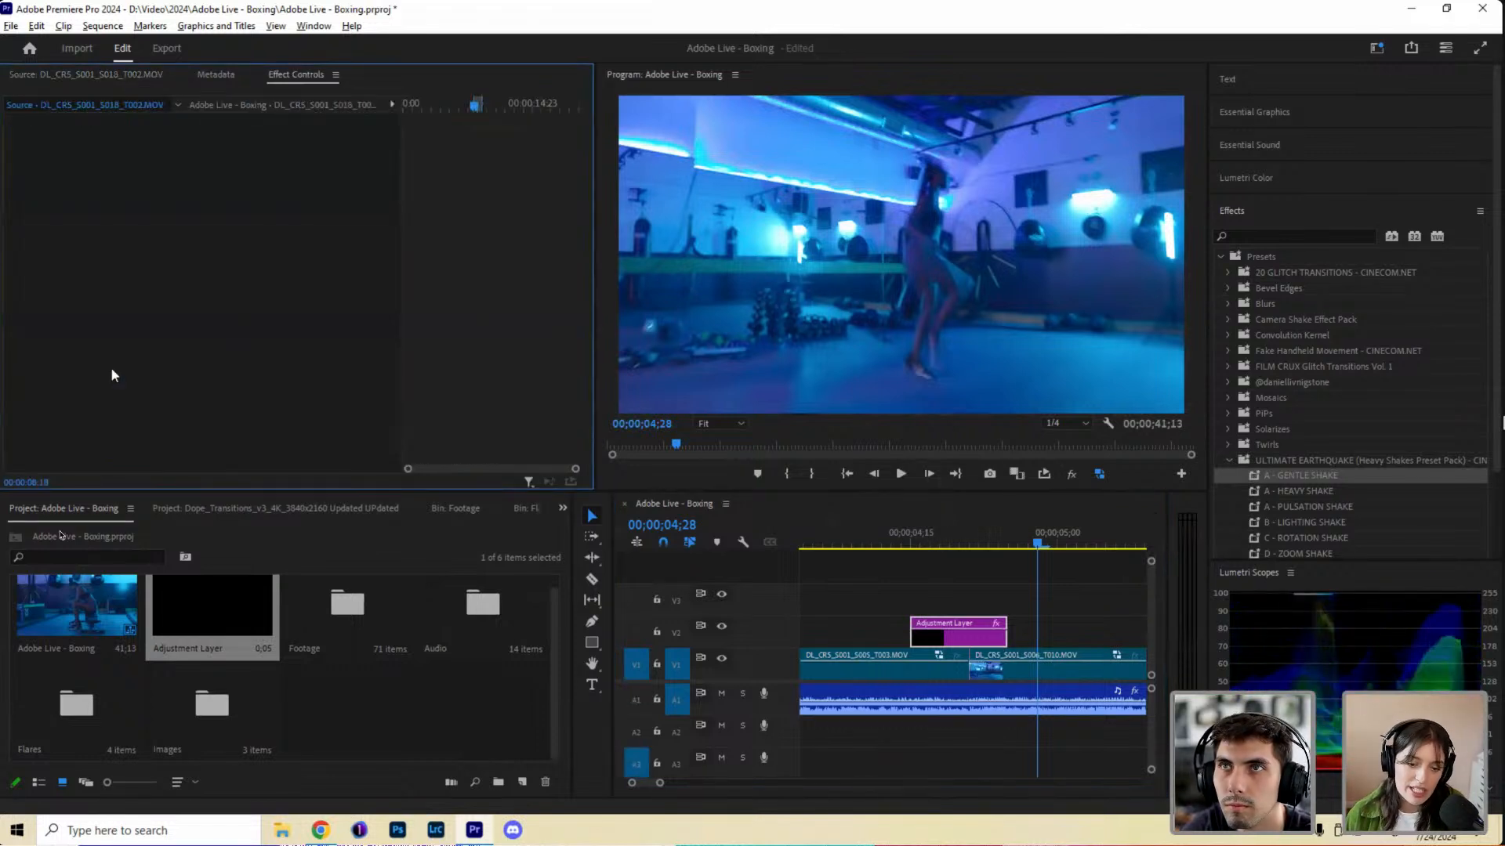
{"action": "key", "text": "shift+3"}
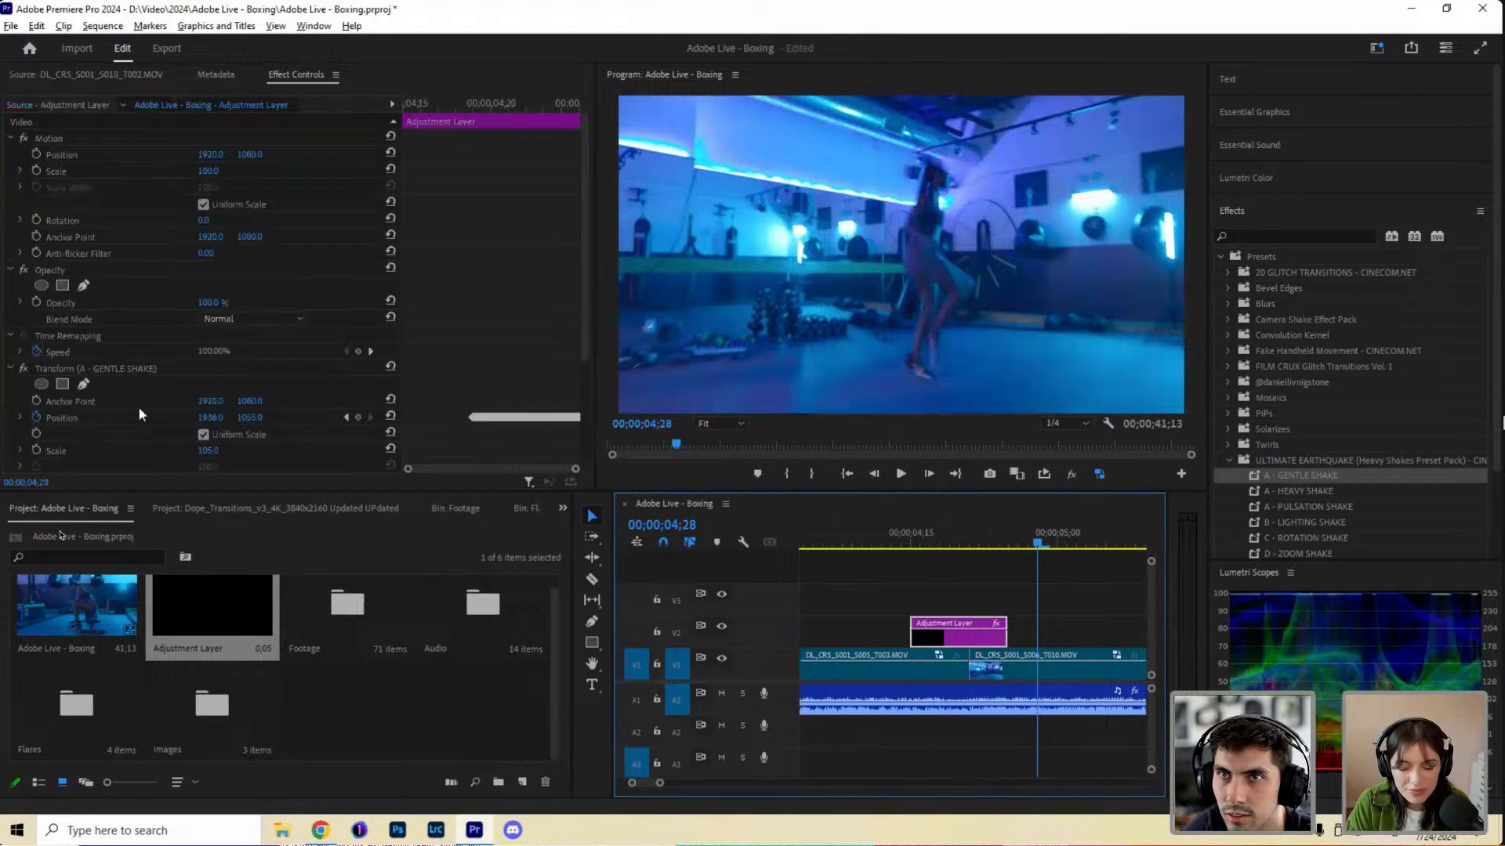
{"action": "right_click", "coordinate": [167, 369]}
{"action": "left_click", "coordinate": [239, 496]}
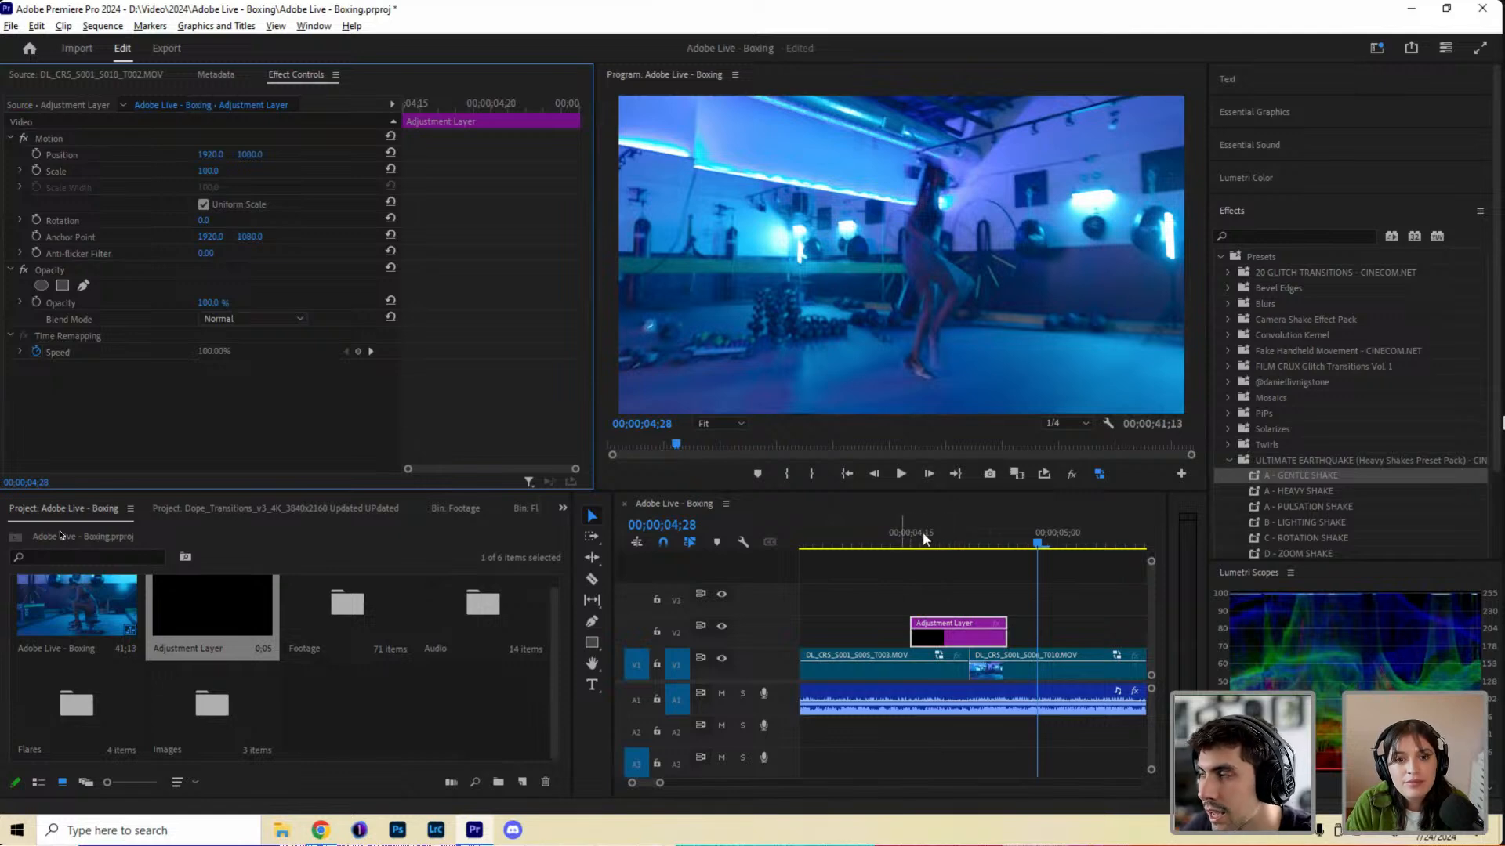
Reapply the A - GENTLE SHAKE preset to the lengthened adjustment layer and play back the cut.
{"action": "left_click", "coordinate": [852, 542]}
{"action": "left_click_drag", "start_coordinate": [877, 533], "coordinate": [851, 531]}
{"action": "key", "text": "space"}
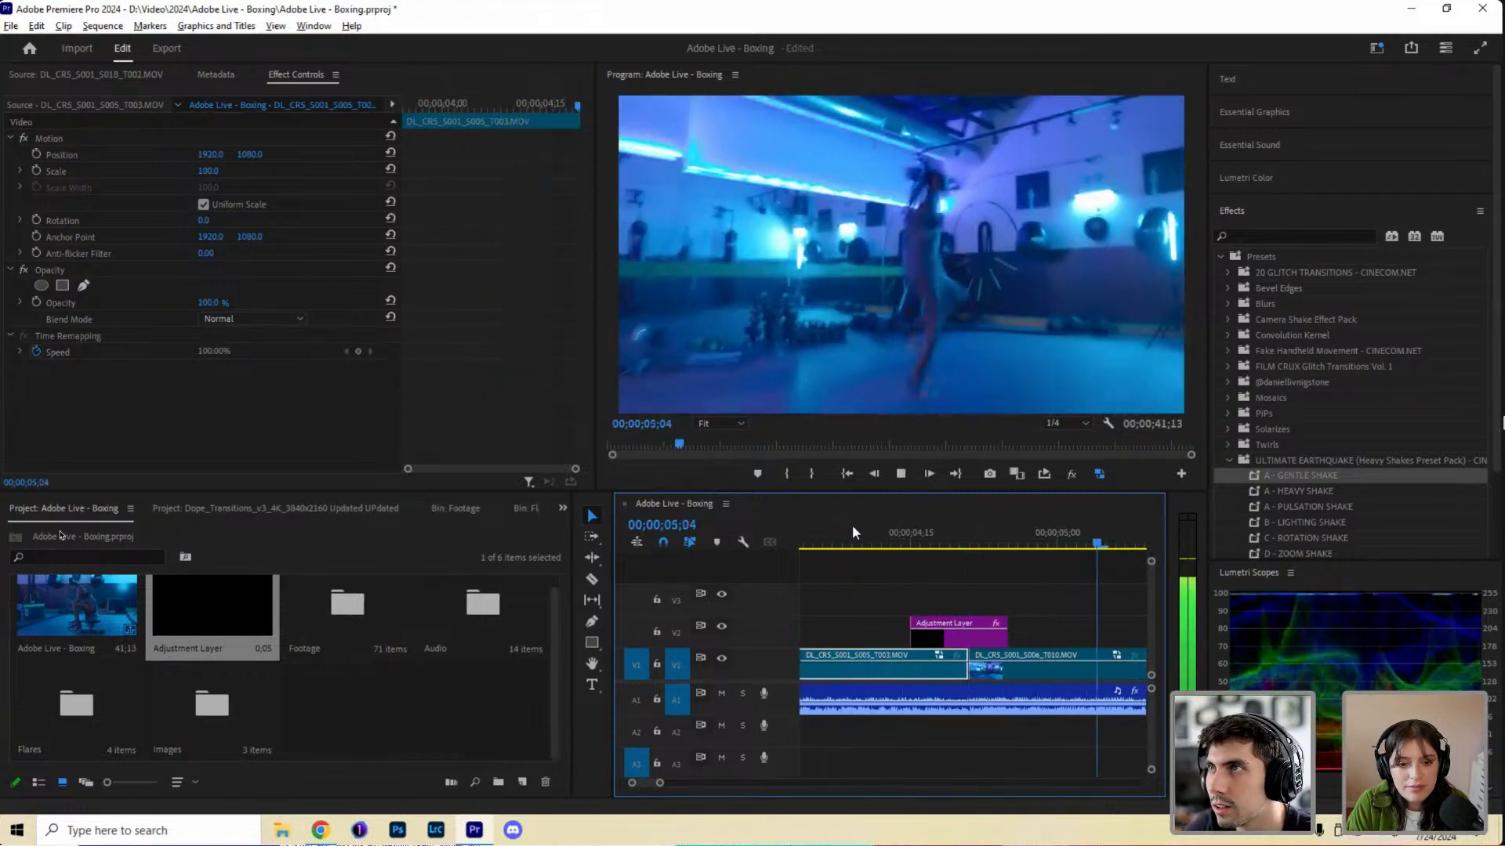
{"action": "left_click", "coordinate": [845, 542]}
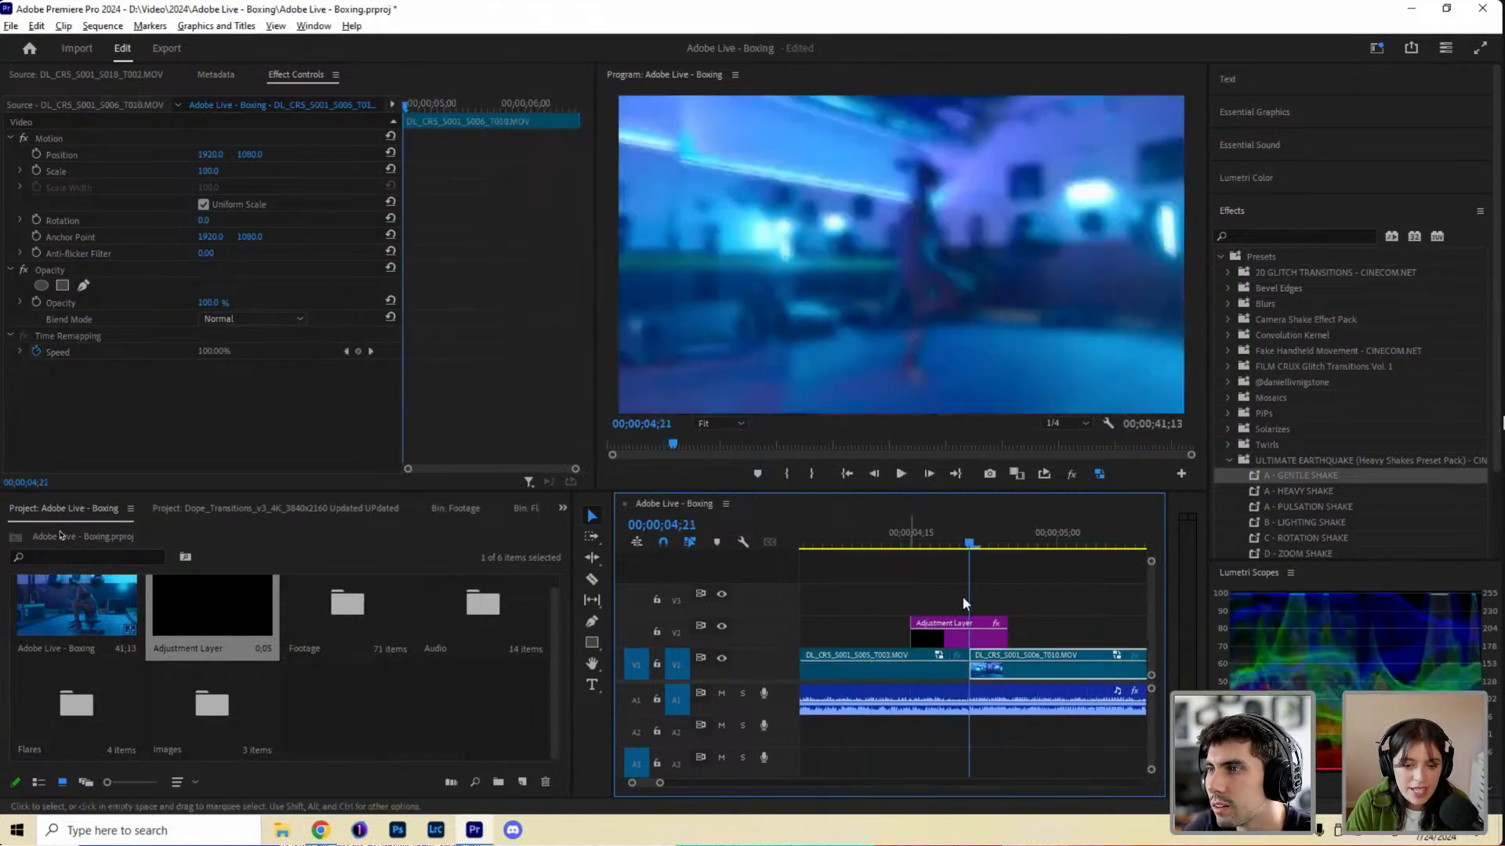
{"action": "key", "text": "space"}
{"action": "left_click", "coordinate": [937, 641]}
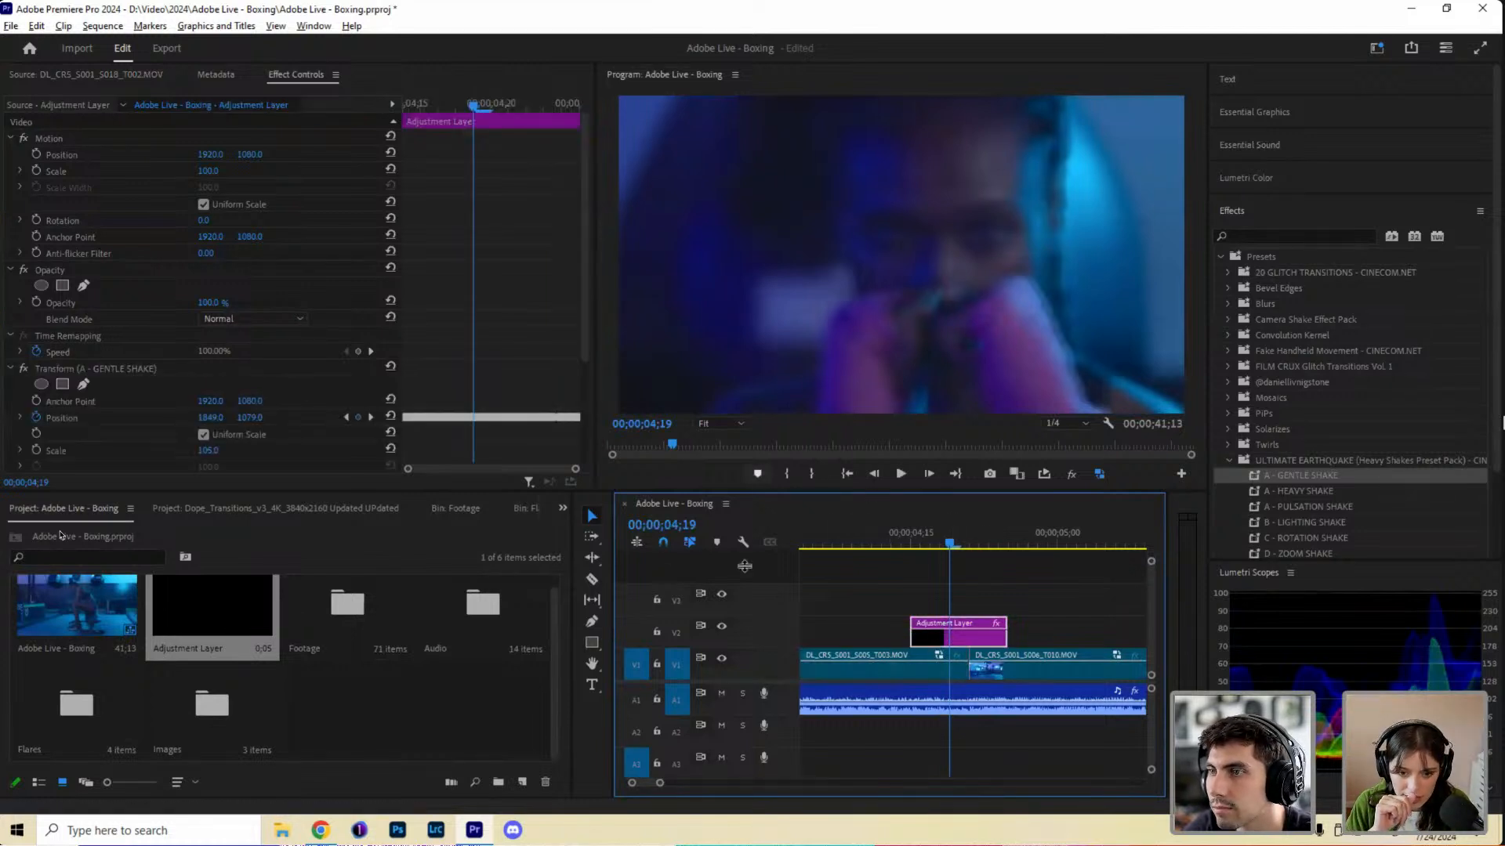
Hide video track V2, play across the cut without the shake for comparison, and show the track again.
{"action": "left_click", "coordinate": [721, 626]}
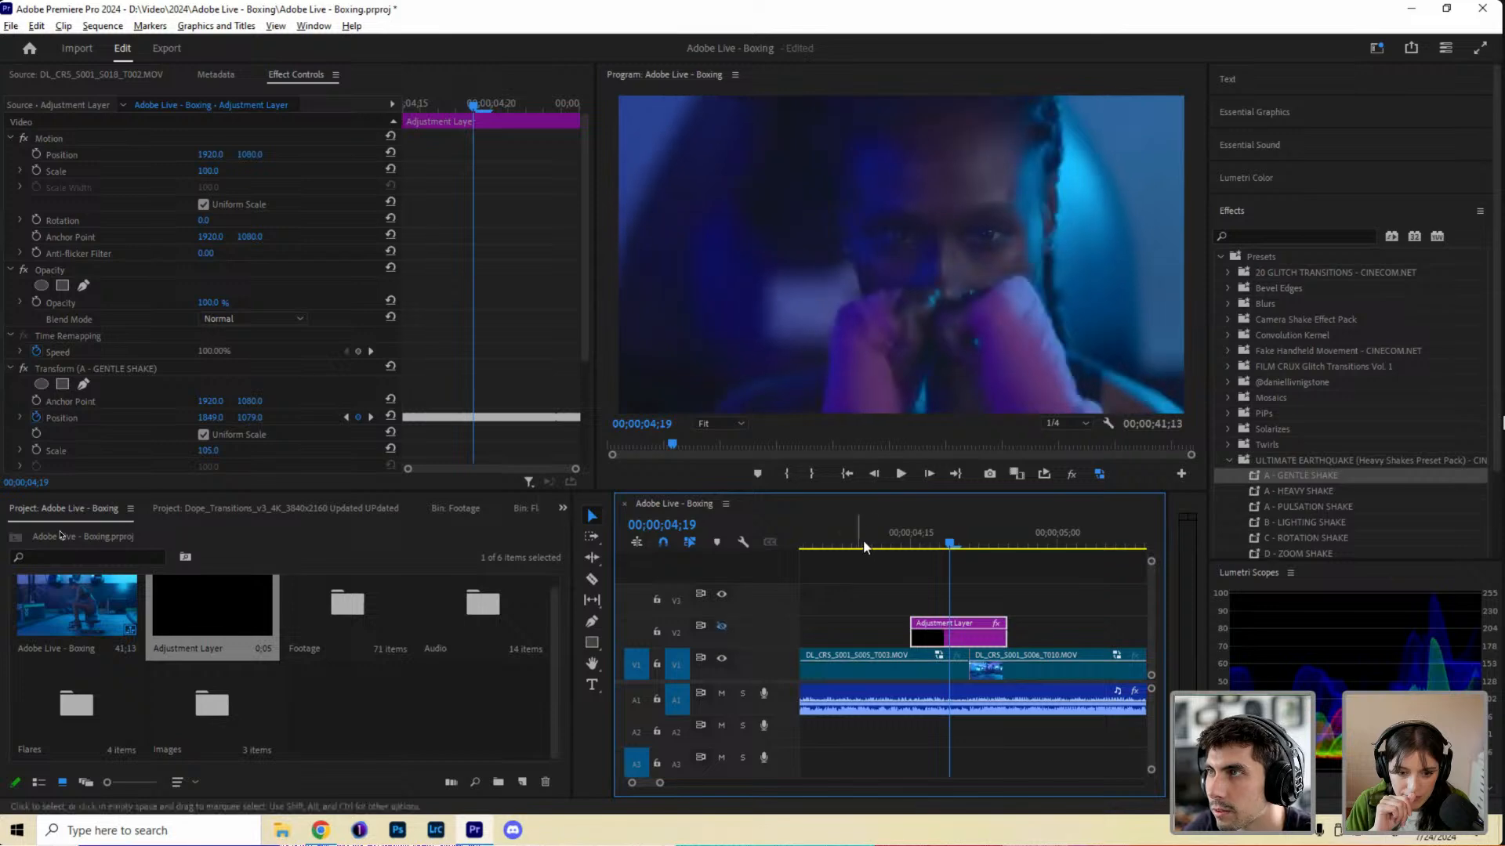
{"action": "key", "text": "space"}
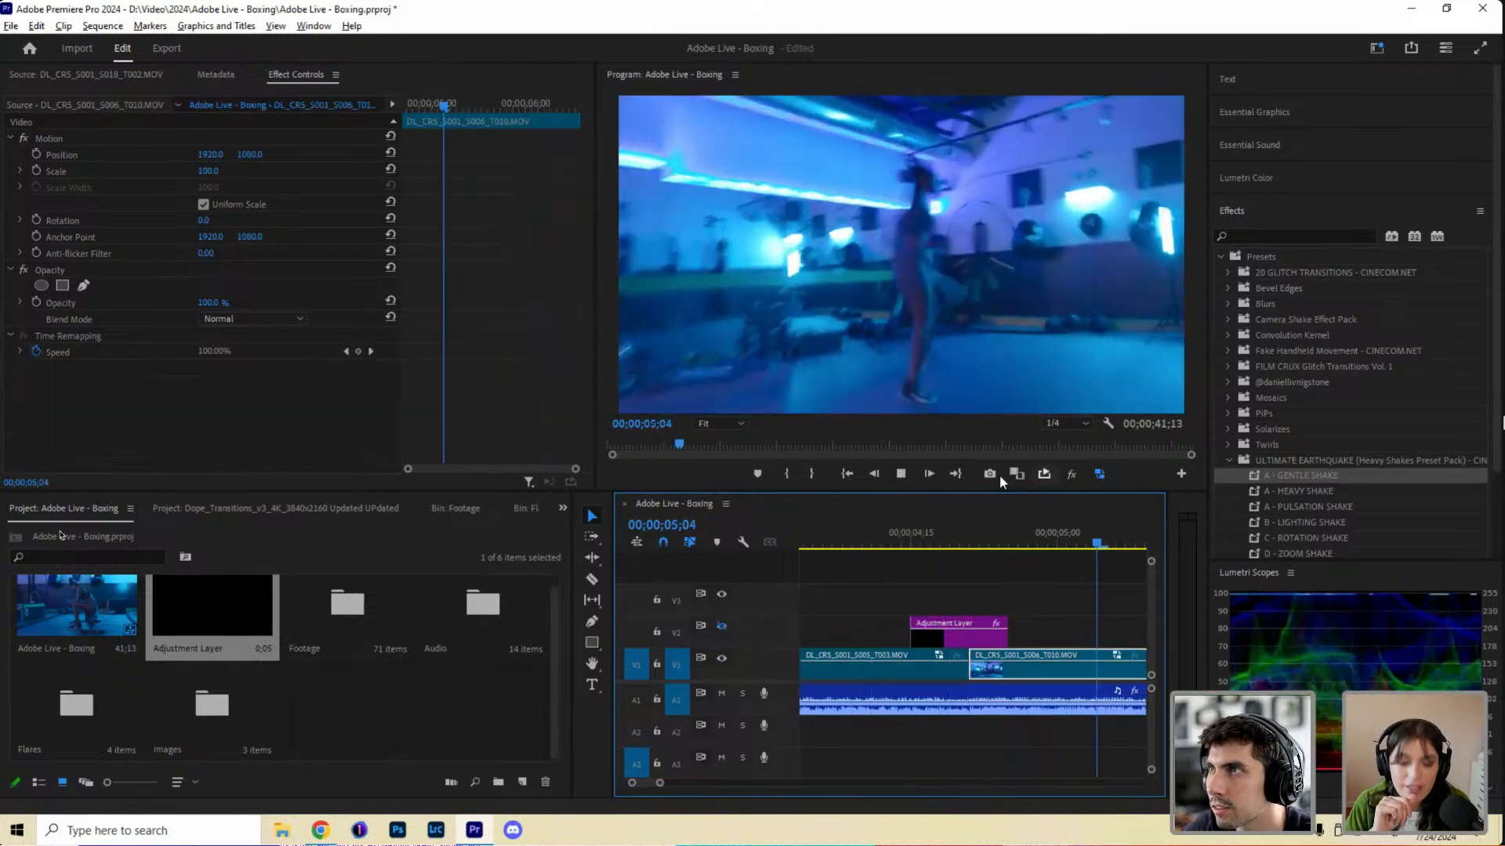
{"action": "key", "text": "space"}
{"action": "left_click", "coordinate": [956, 540]}
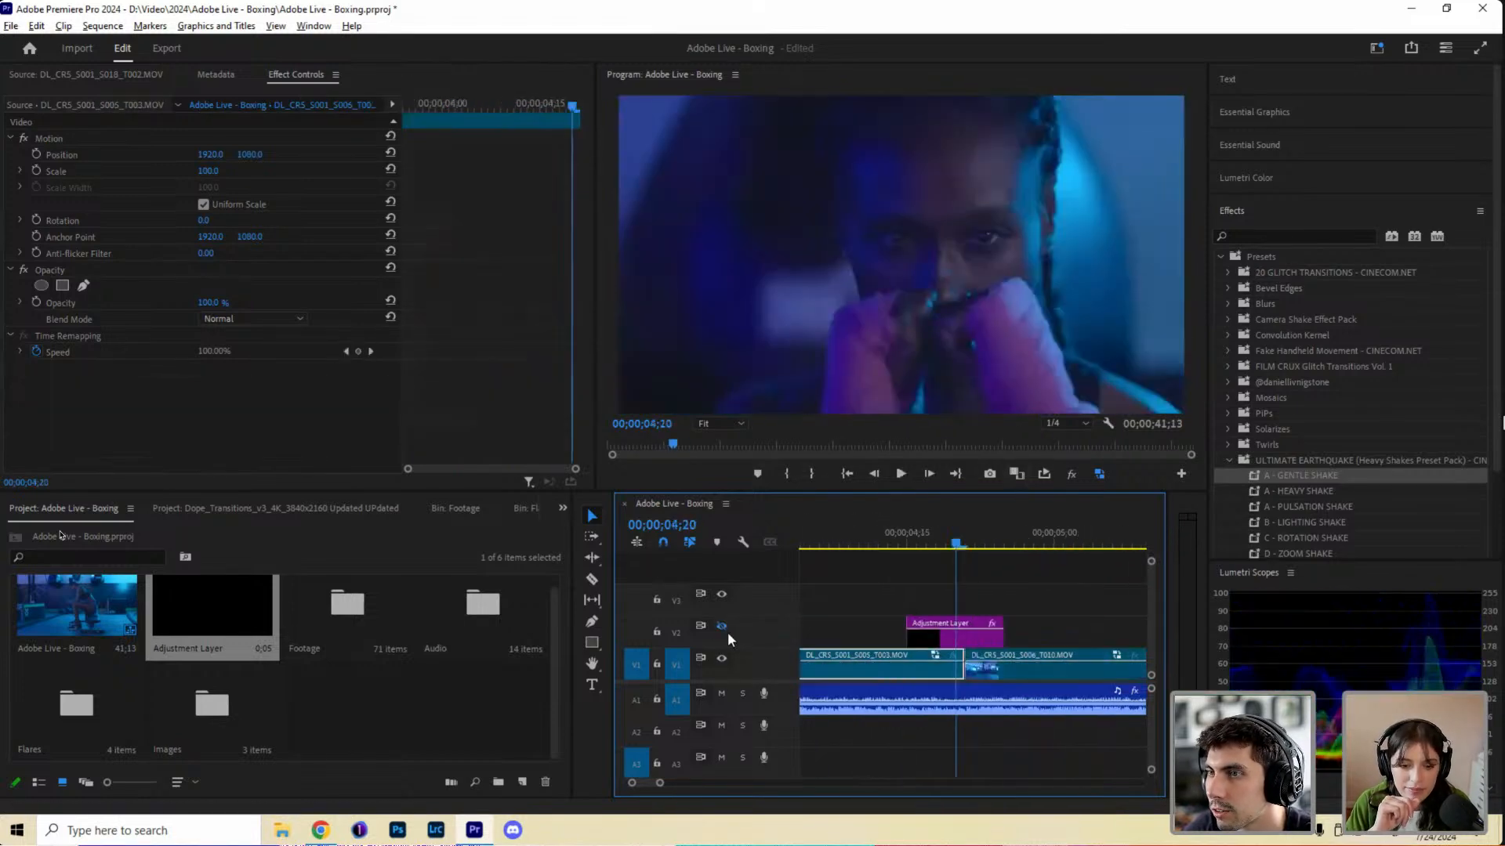
{"action": "left_click", "coordinate": [721, 626]}
Clear the gentle shake Transform effect from the adjustment layer and extend the layer's start slightly earlier.
{"action": "left_click", "coordinate": [952, 643]}
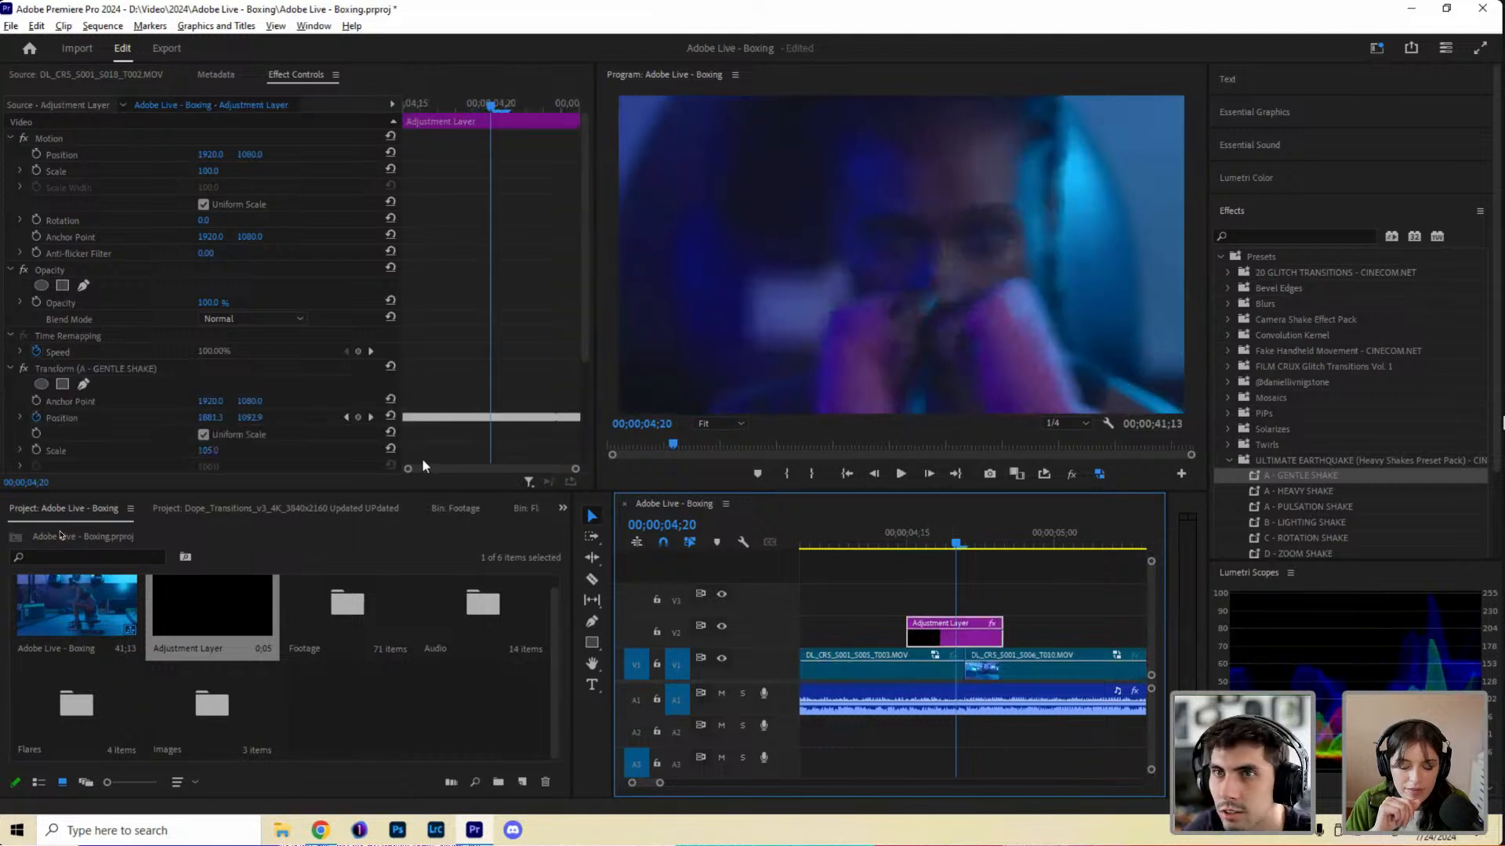
{"action": "right_click", "coordinate": [210, 368]}
{"action": "left_click", "coordinate": [276, 495]}
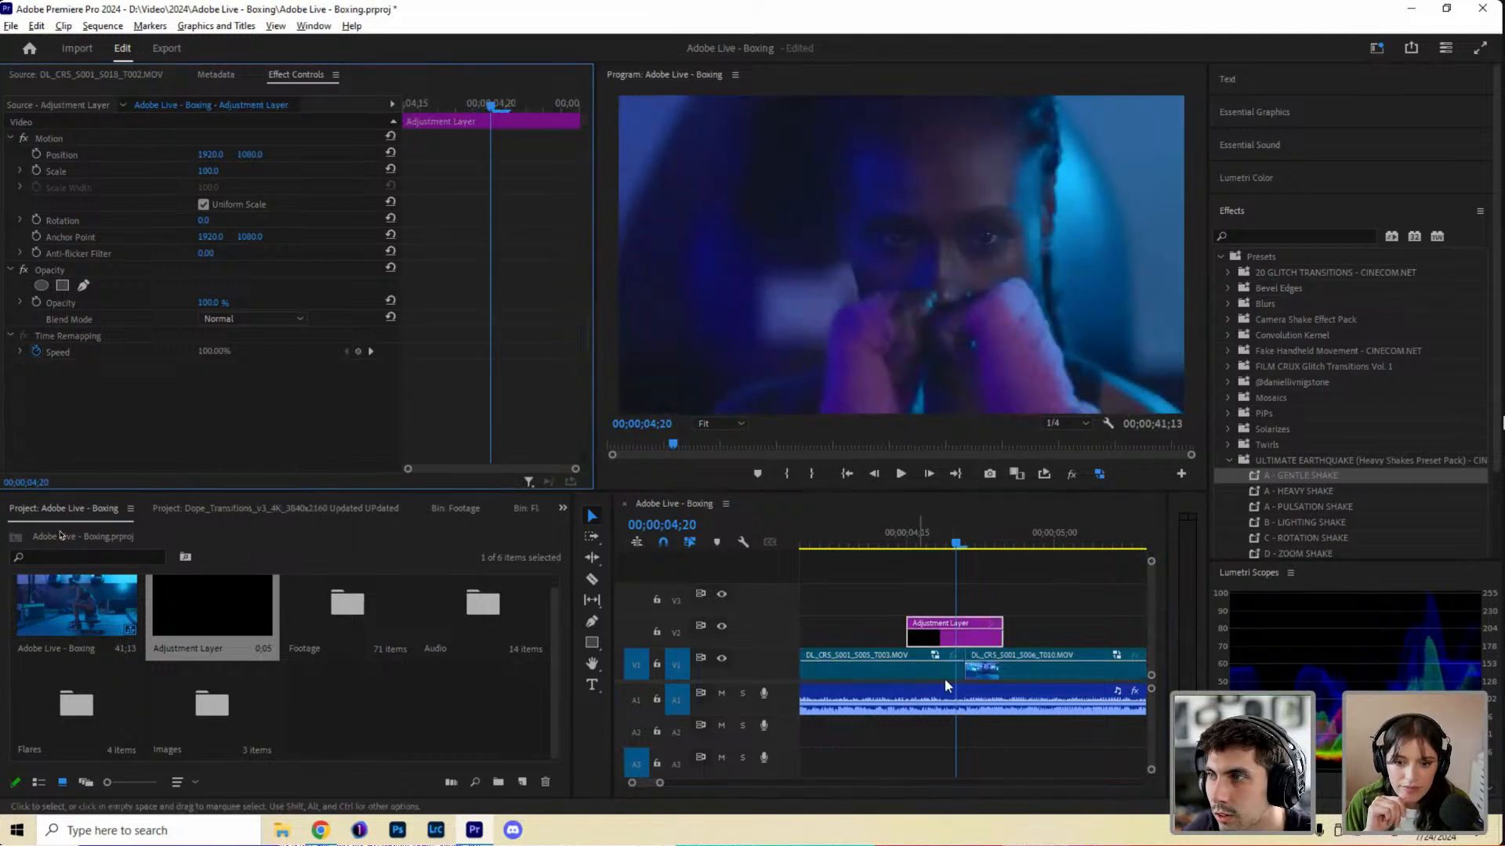
{"action": "left_click_drag", "start_coordinate": [907, 635], "coordinate": [887, 634]}
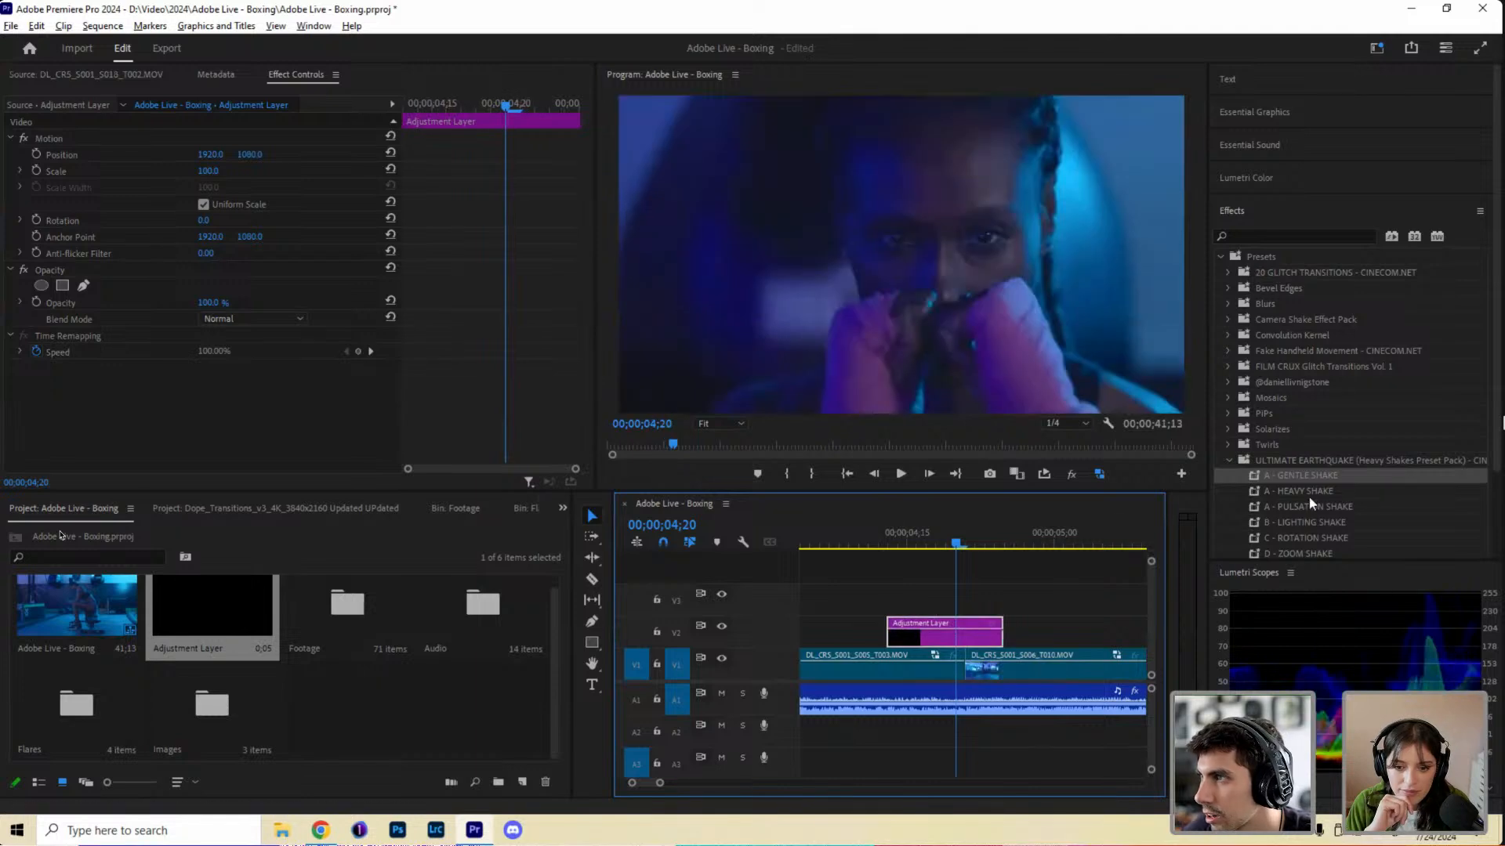
Apply the A - HEAVY SHAKE preset to the adjustment layer and play across the cut.
{"action": "left_click_drag", "start_coordinate": [1301, 491], "coordinate": [945, 631]}
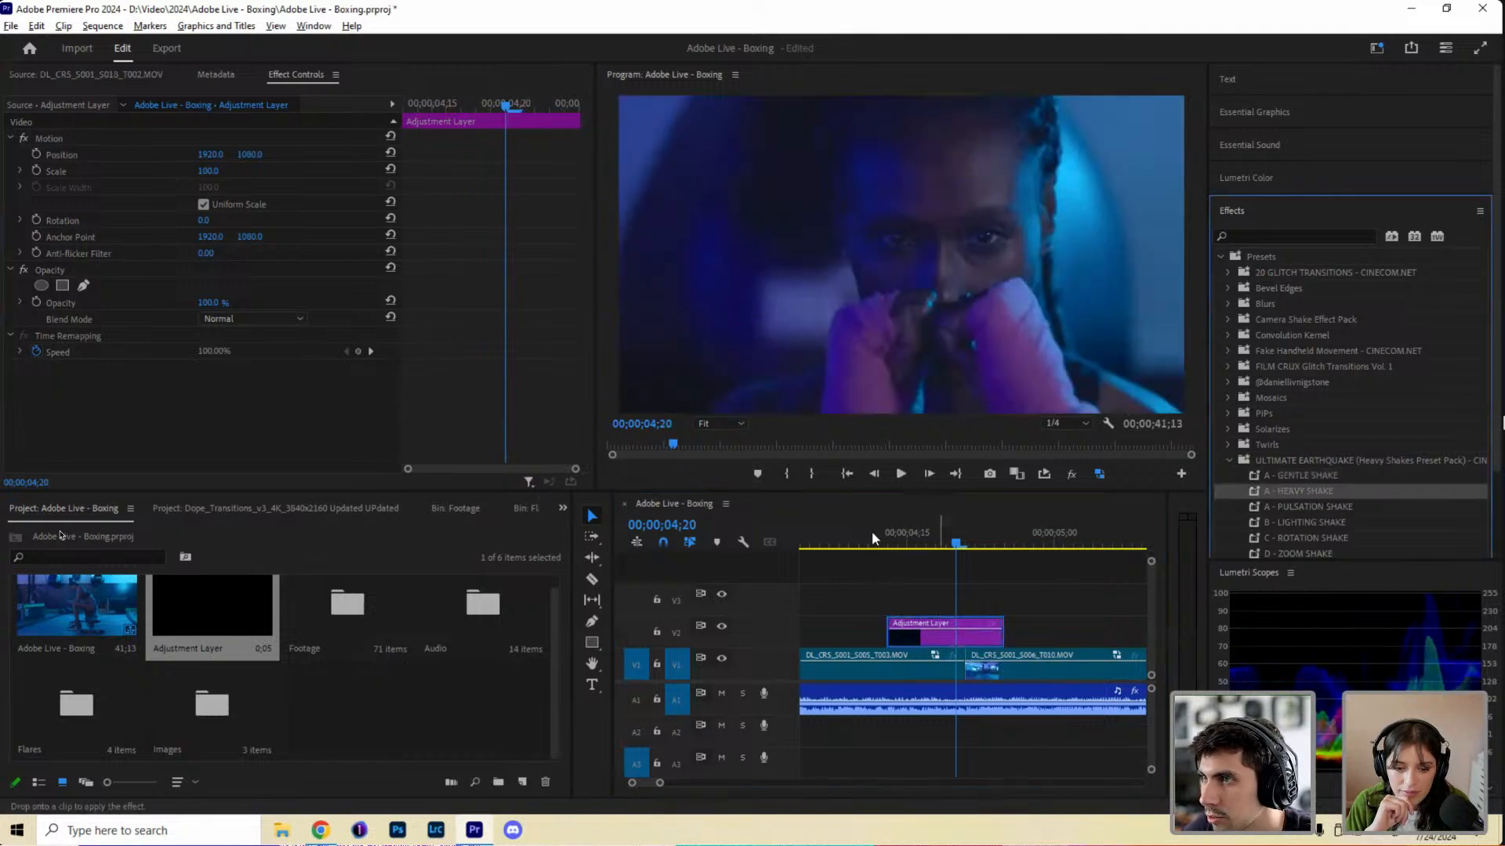
{"action": "left_click", "coordinate": [816, 533]}
{"action": "key", "text": "space"}
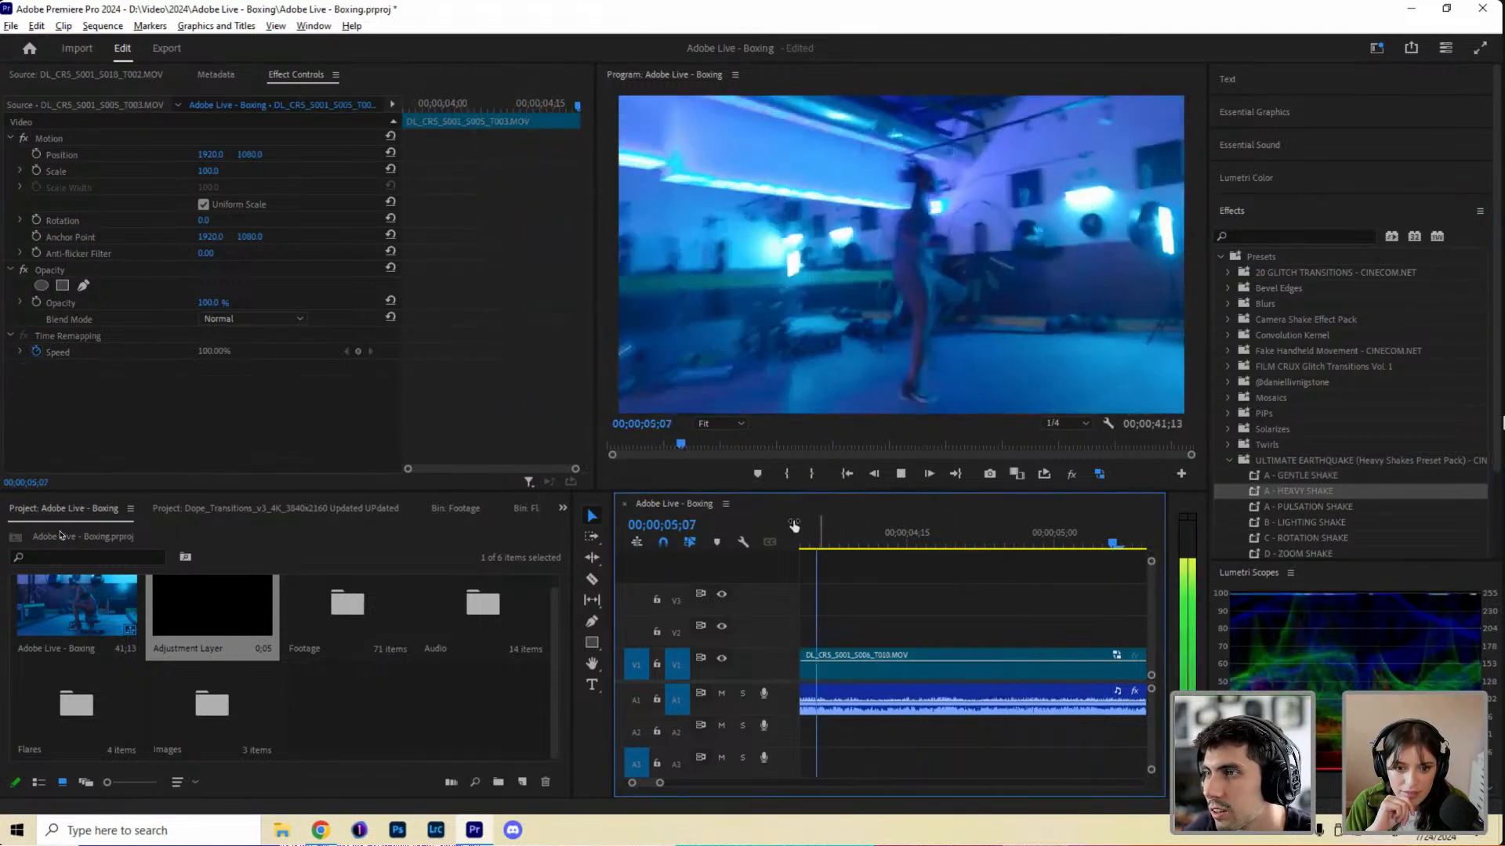
Scrub and step frame by frame through the heavy shake around the cut at 00;00;04;21.
{"action": "left_click", "coordinate": [909, 680]}
{"action": "scroll", "coordinate": [951, 641], "scroll_direction": "up", "scroll_amount": 3}
{"action": "left_click_drag", "start_coordinate": [897, 541], "coordinate": [1012, 545]}
{"action": "key", "text": "Left"}
{"action": "key", "text": "Left"}
{"action": "key", "text": "Left"}
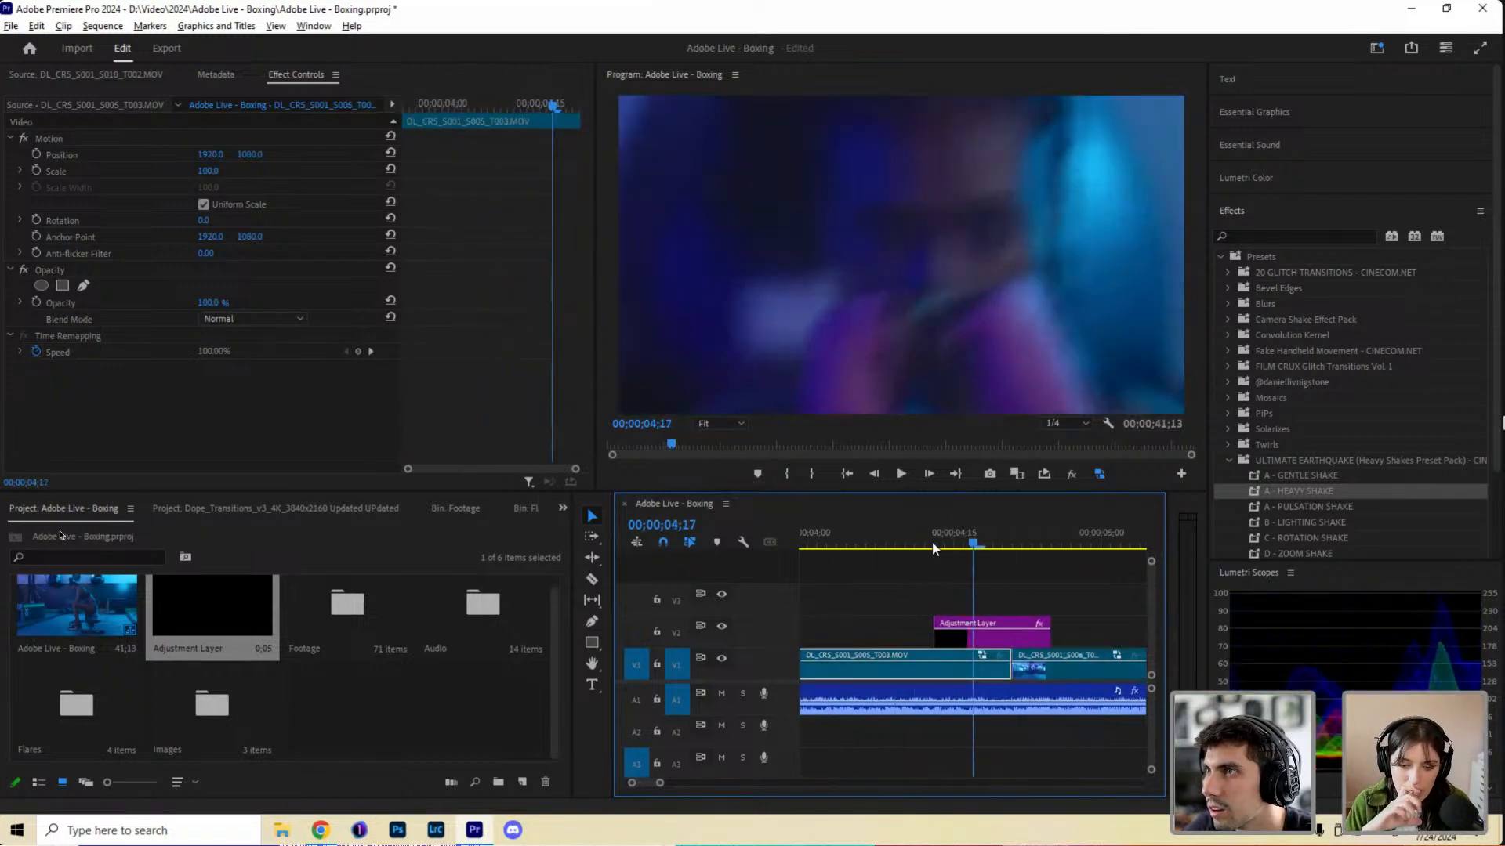
{"action": "left_click_drag", "start_coordinate": [1047, 549], "coordinate": [1011, 545]}
Search the effects for "Cross" and add a Cross Dissolve to the start of the adjustment layer.
{"action": "left_click", "coordinate": [1288, 215]}
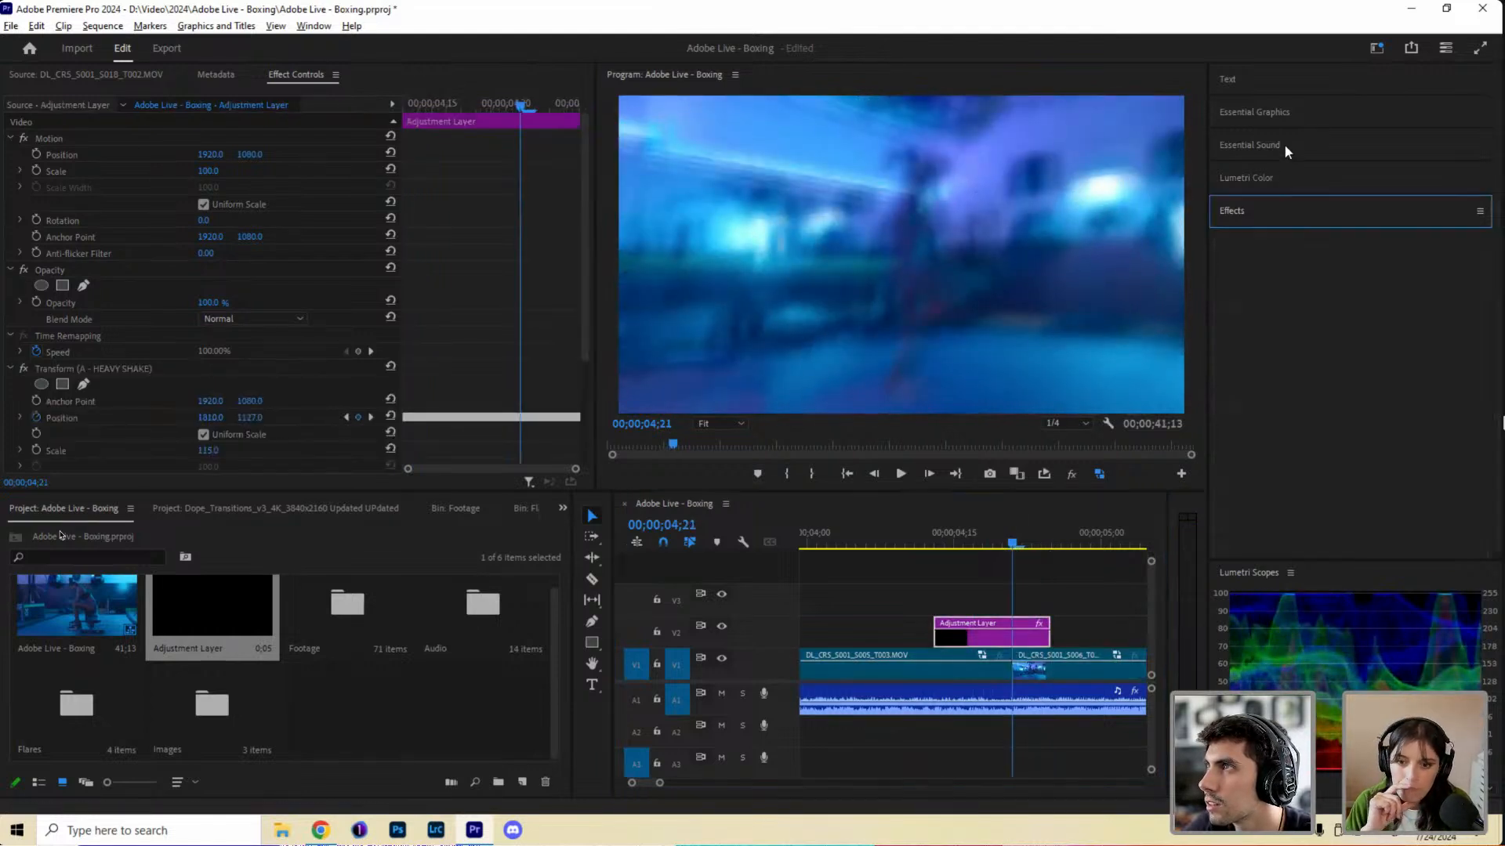
{"action": "left_click", "coordinate": [1280, 92]}
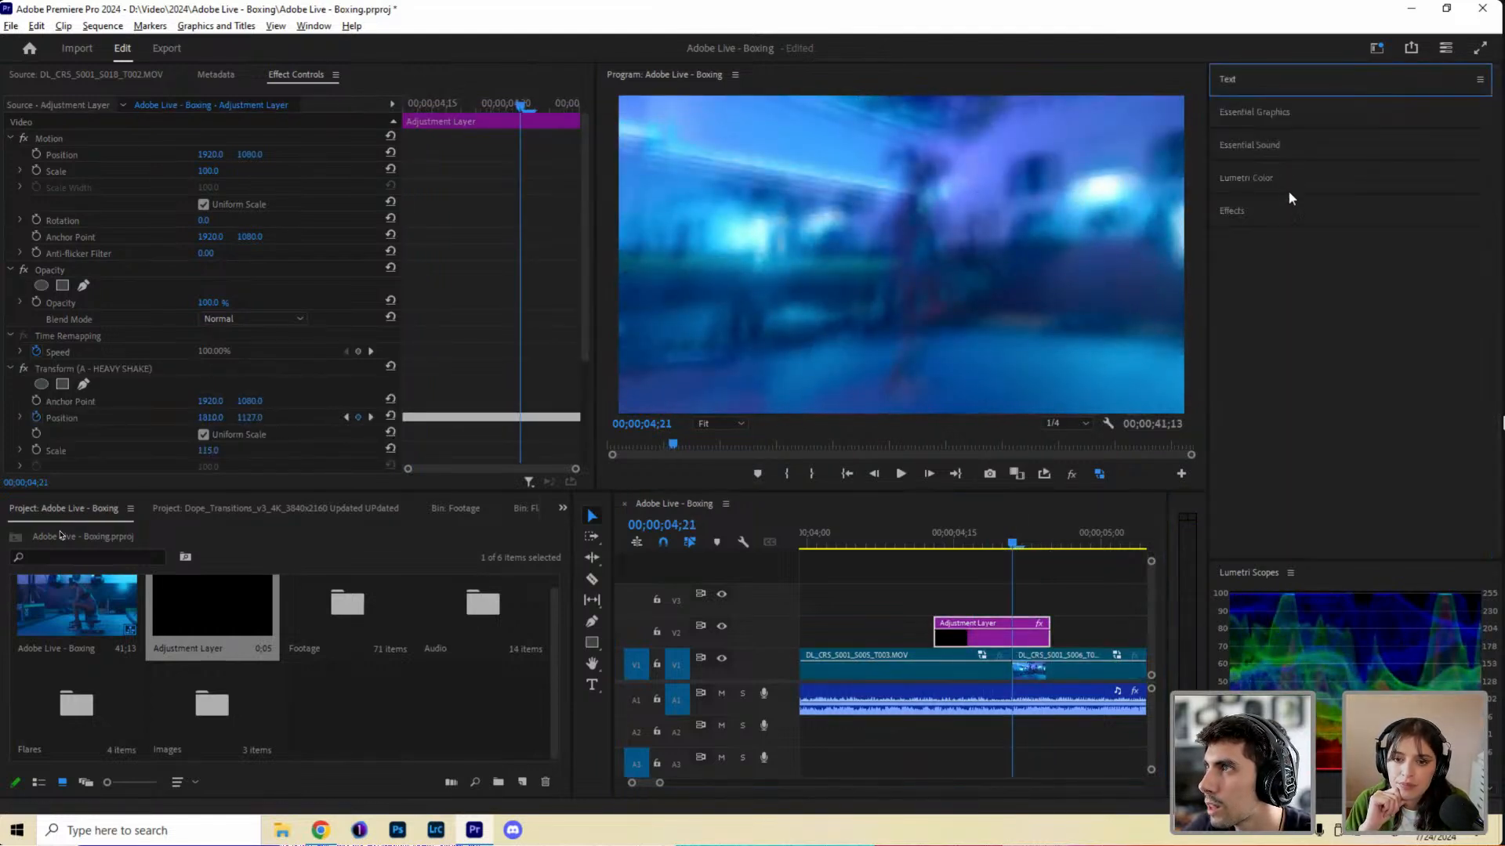
{"action": "left_click", "coordinate": [1289, 202]}
{"action": "type", "text": "Cross"}
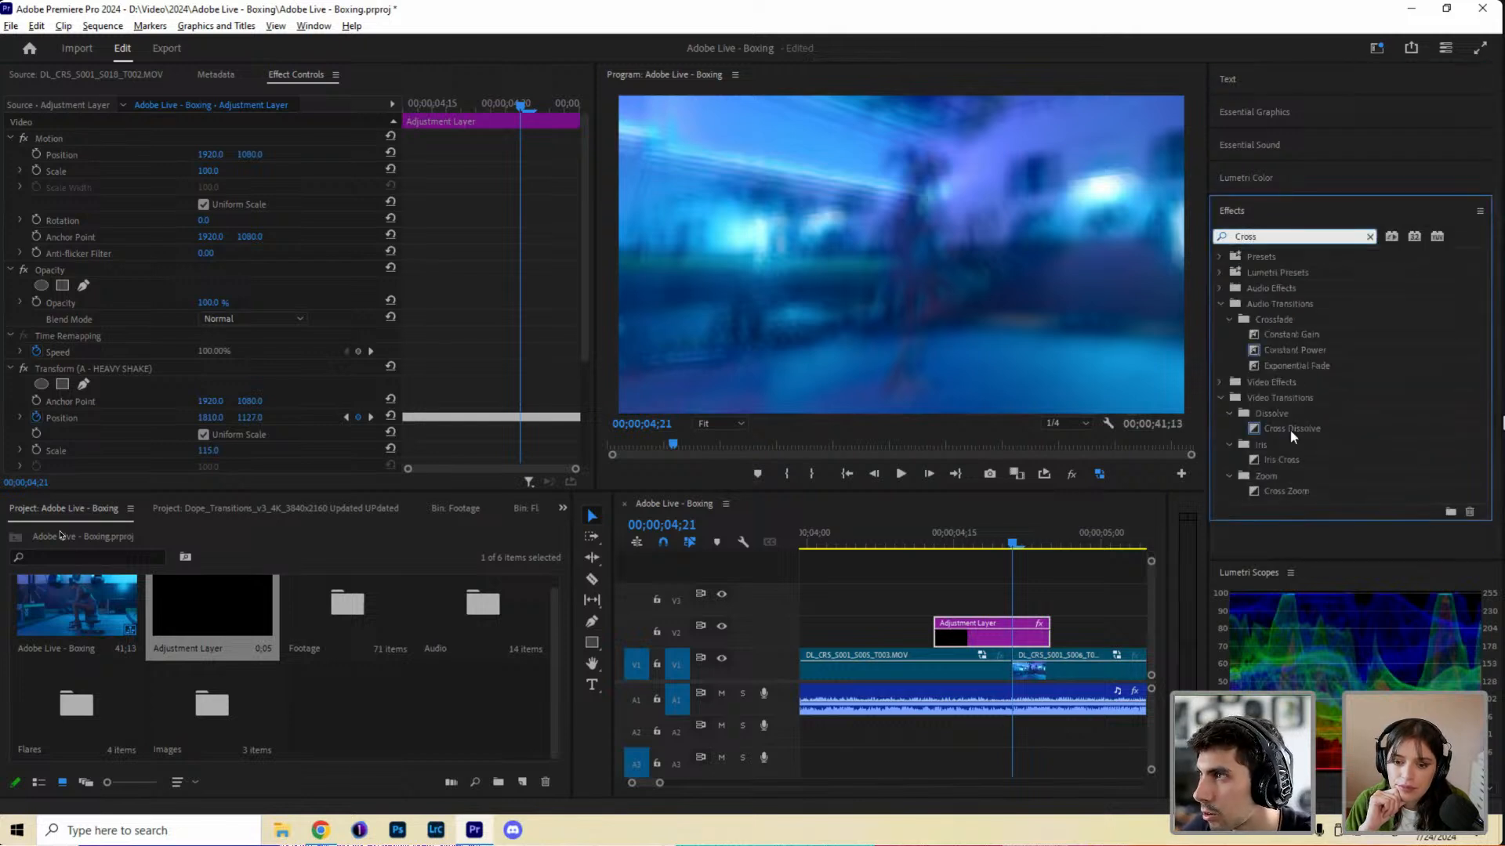
{"action": "left_click_drag", "start_coordinate": [1290, 431], "coordinate": [1046, 644]}
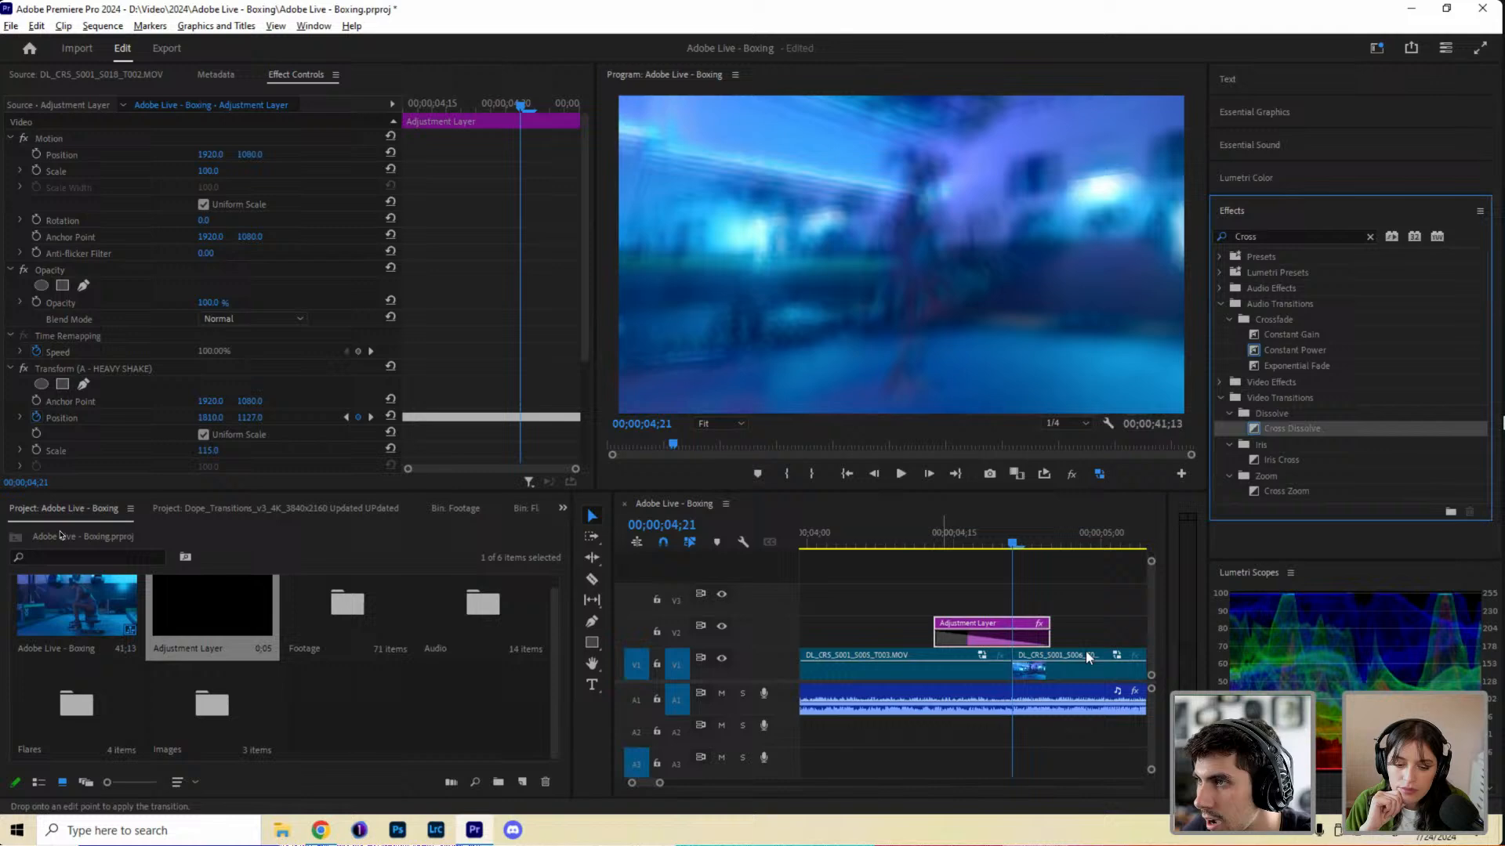
Undo the accidental trim of the adjustment layer, shorten the Cross Dissolve at its start, and play back the result.
{"action": "left_click_drag", "start_coordinate": [1047, 644], "coordinate": [957, 635]}
{"action": "left_click_drag", "start_coordinate": [1293, 429], "coordinate": [1011, 642]}
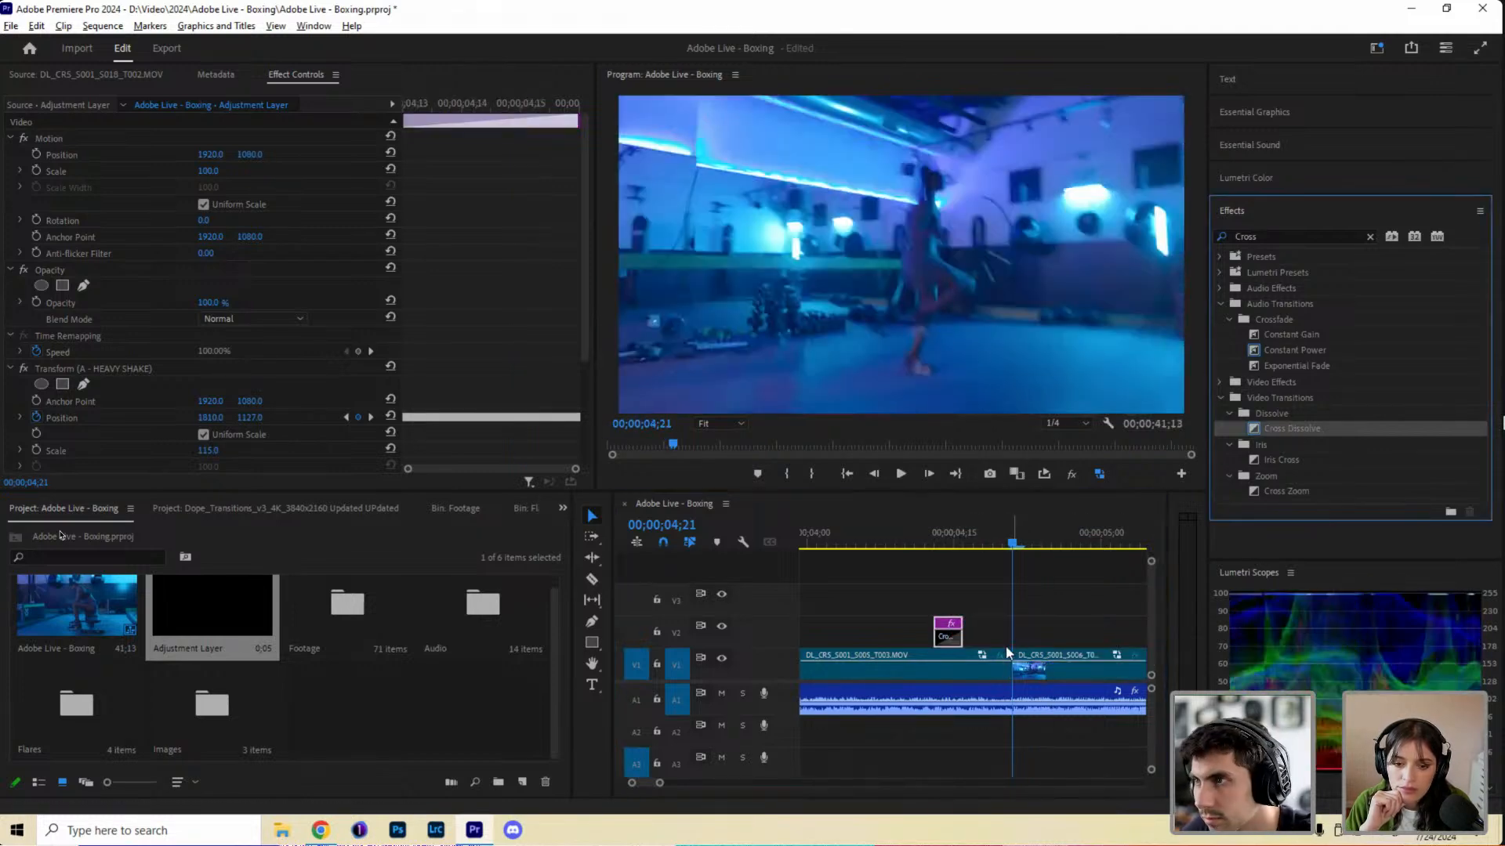
{"action": "key", "text": "ctrl+z"}
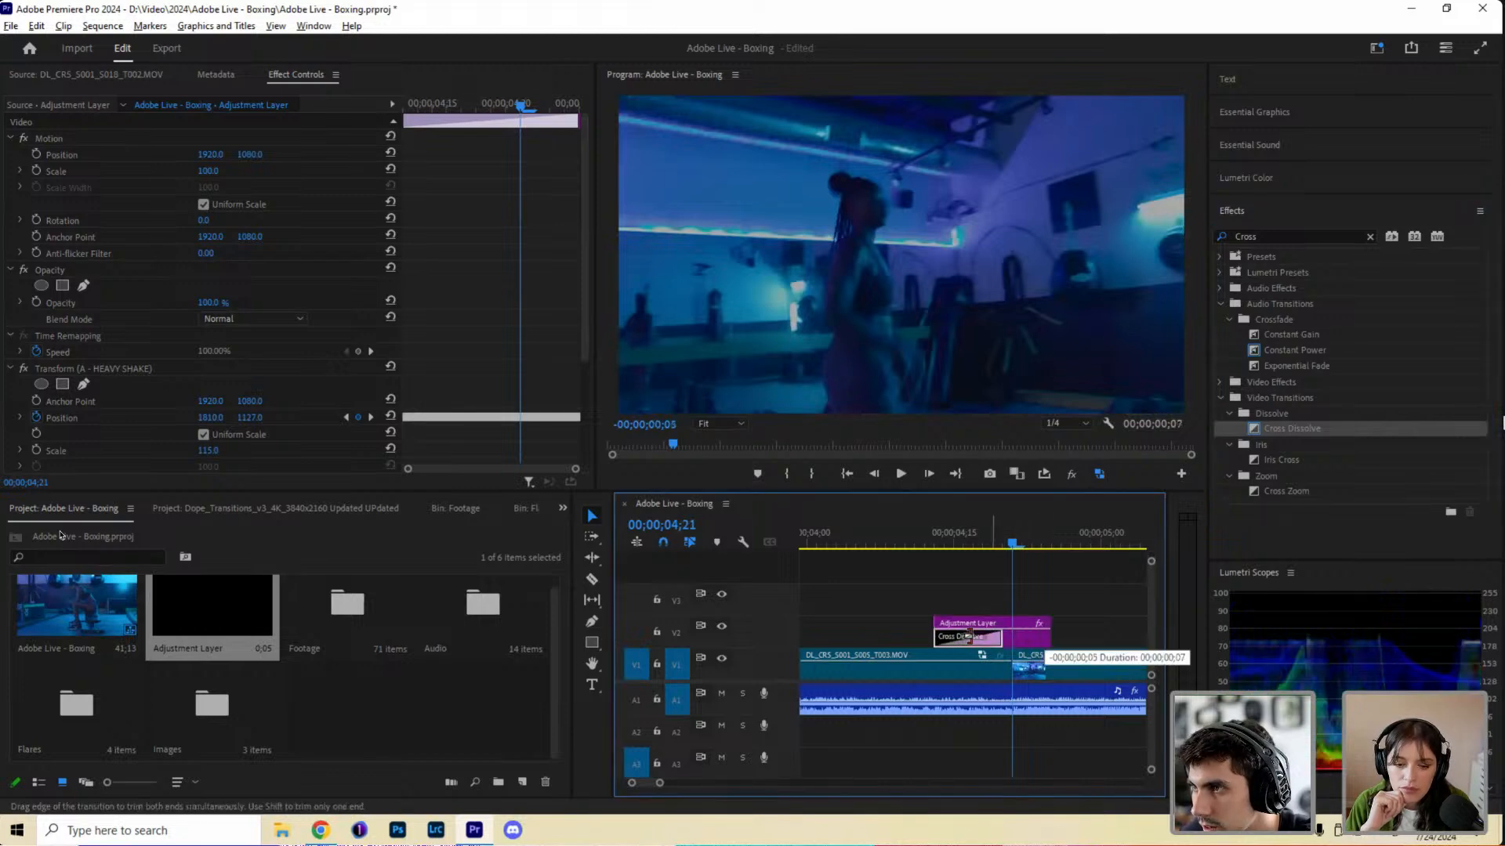
{"action": "left_click_drag", "start_coordinate": [908, 544], "coordinate": [890, 555]}
{"action": "key", "text": "space"}
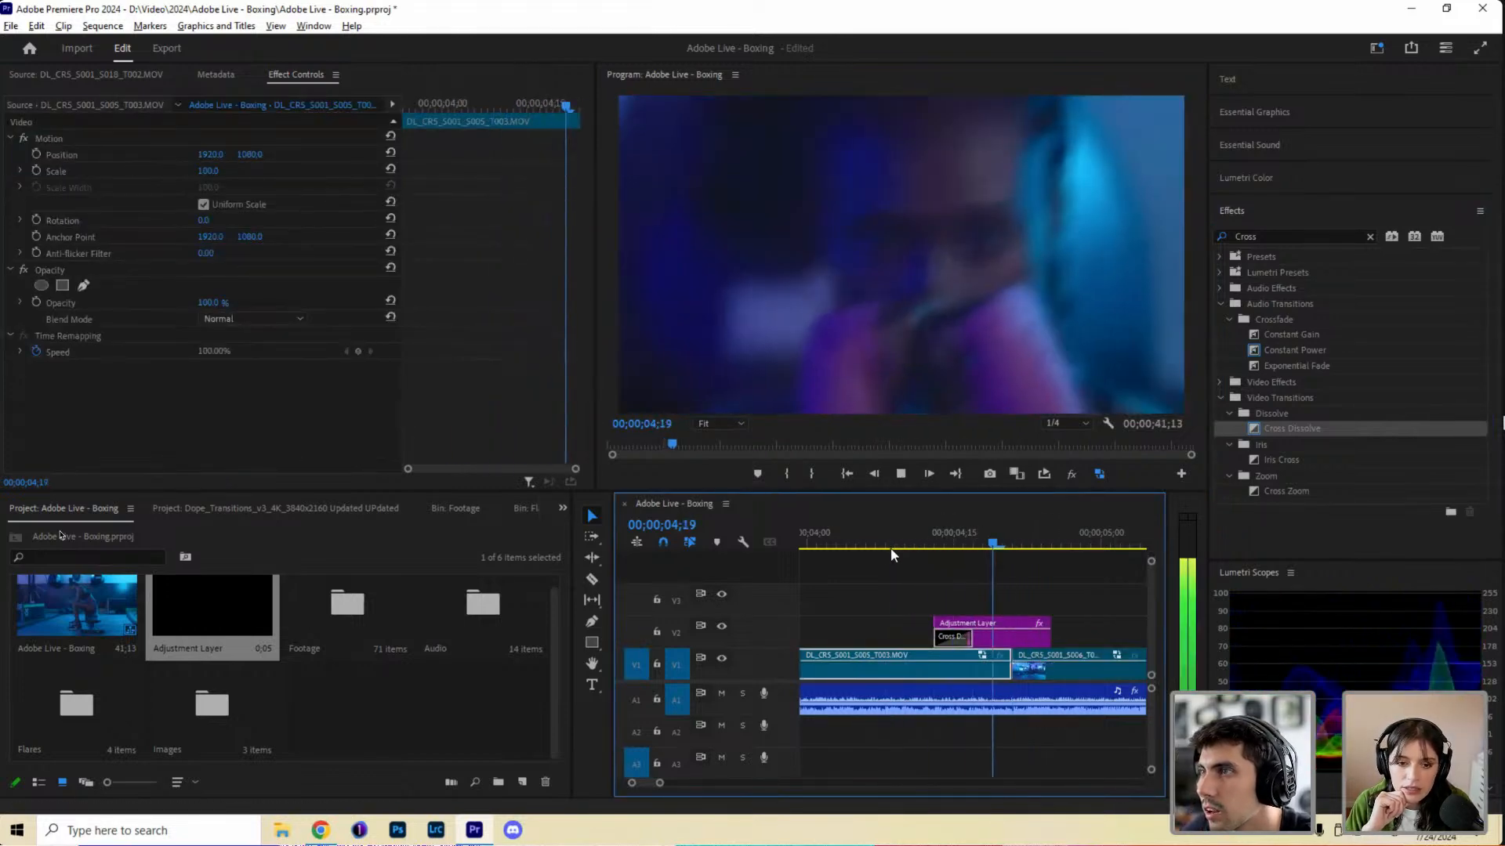
Stop playback and delete the adjustment layer with its Cross Dissolve from V2 above the cut.
{"action": "key", "text": "space"}
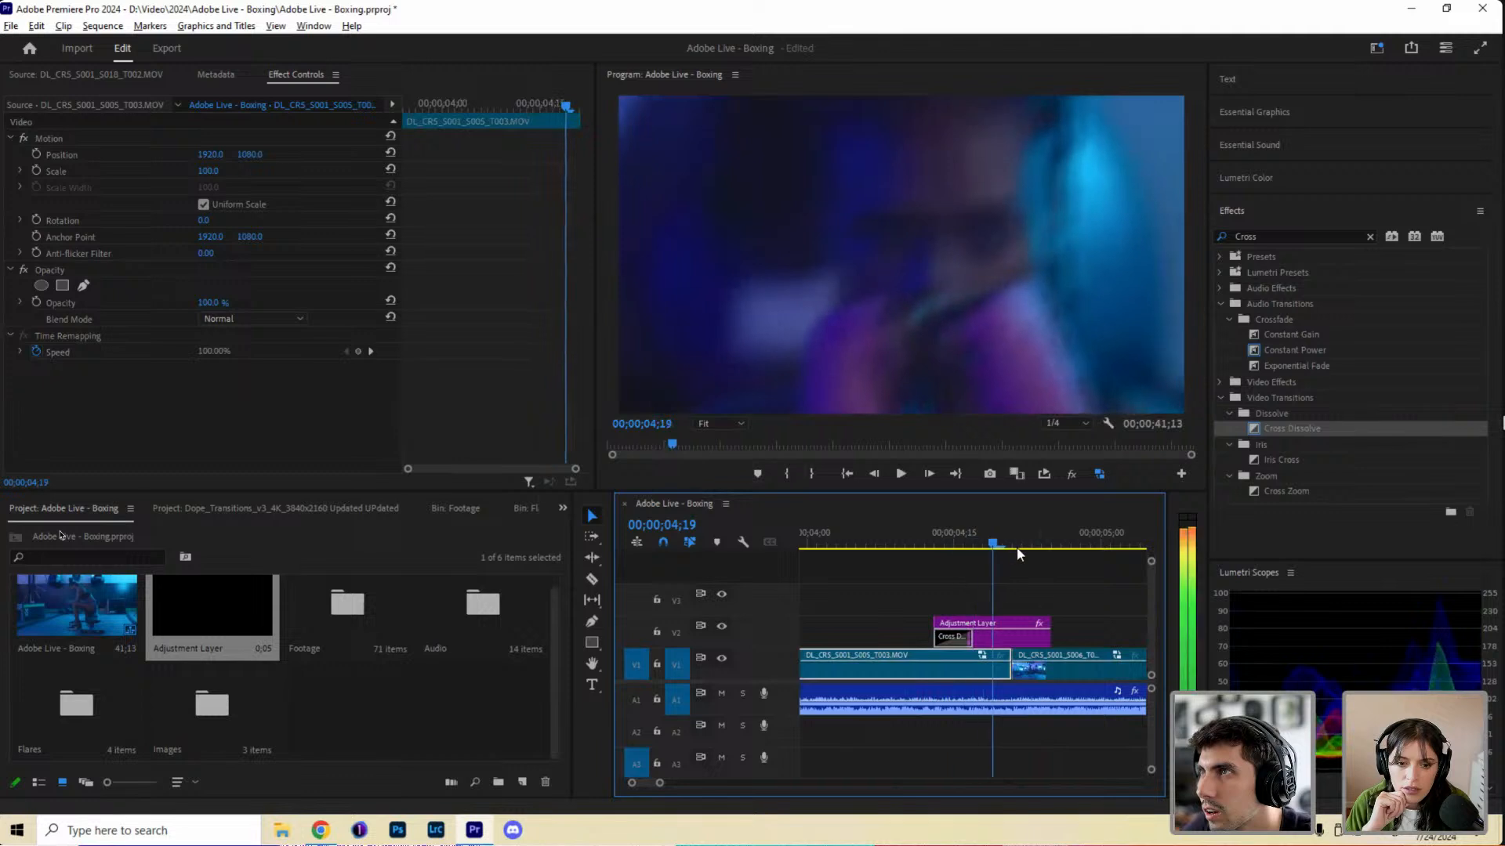
{"action": "left_click", "coordinate": [1004, 553]}
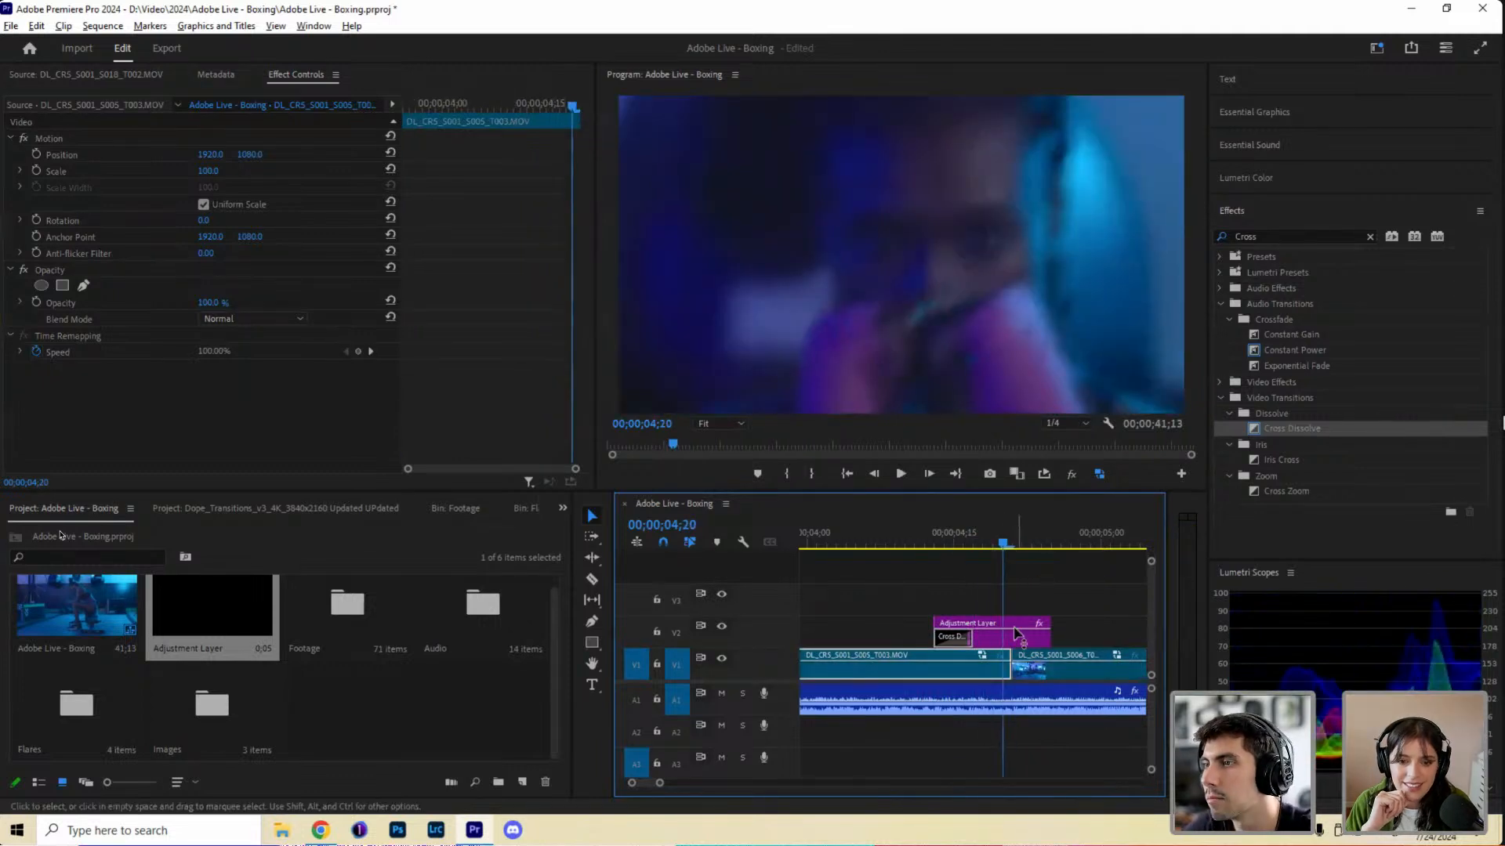
{"action": "left_click", "coordinate": [960, 641]}
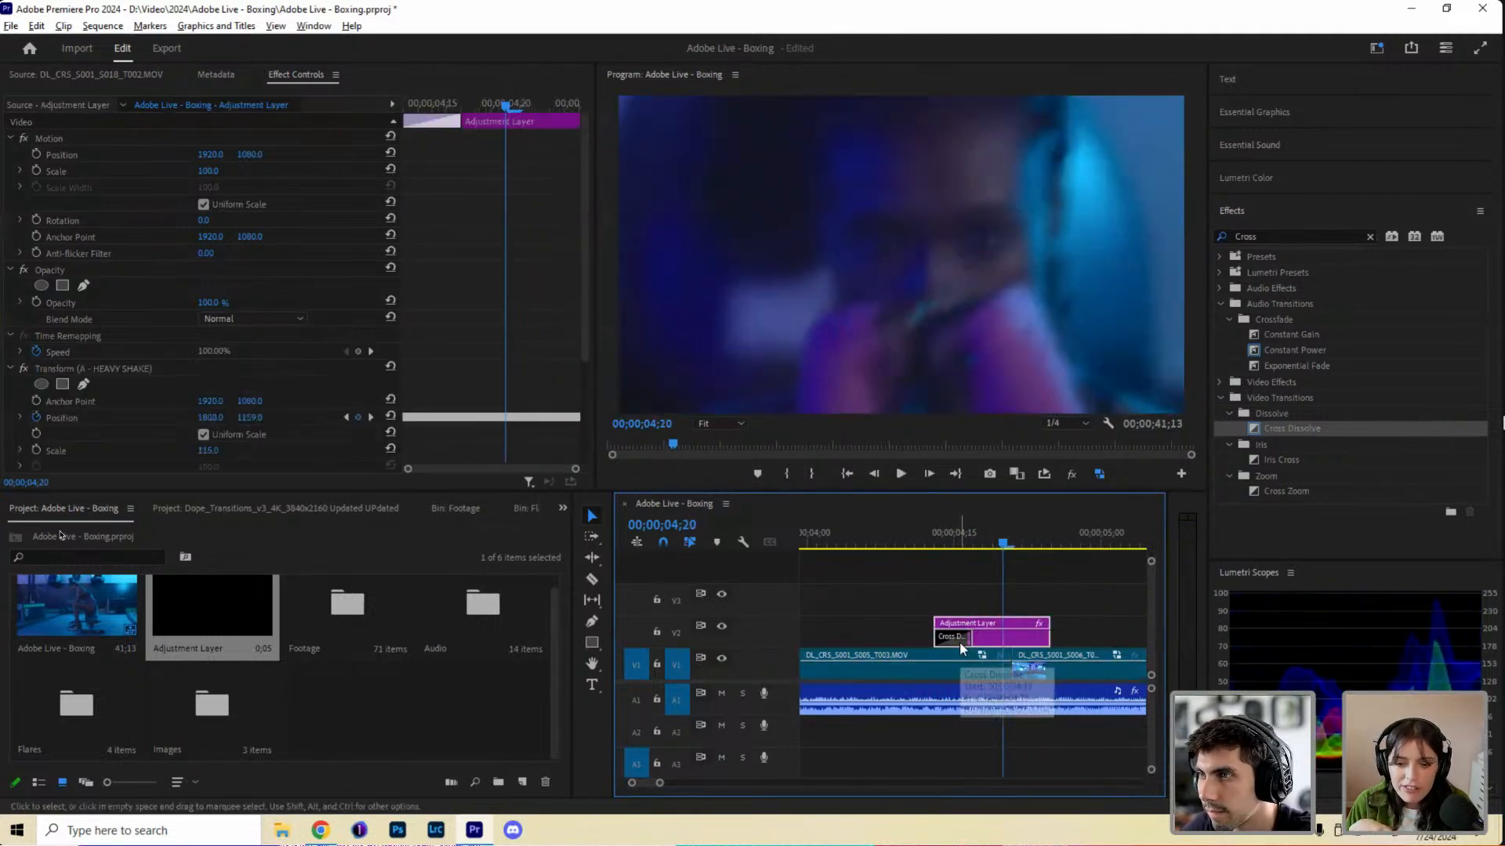
{"action": "key", "text": "Delete"}
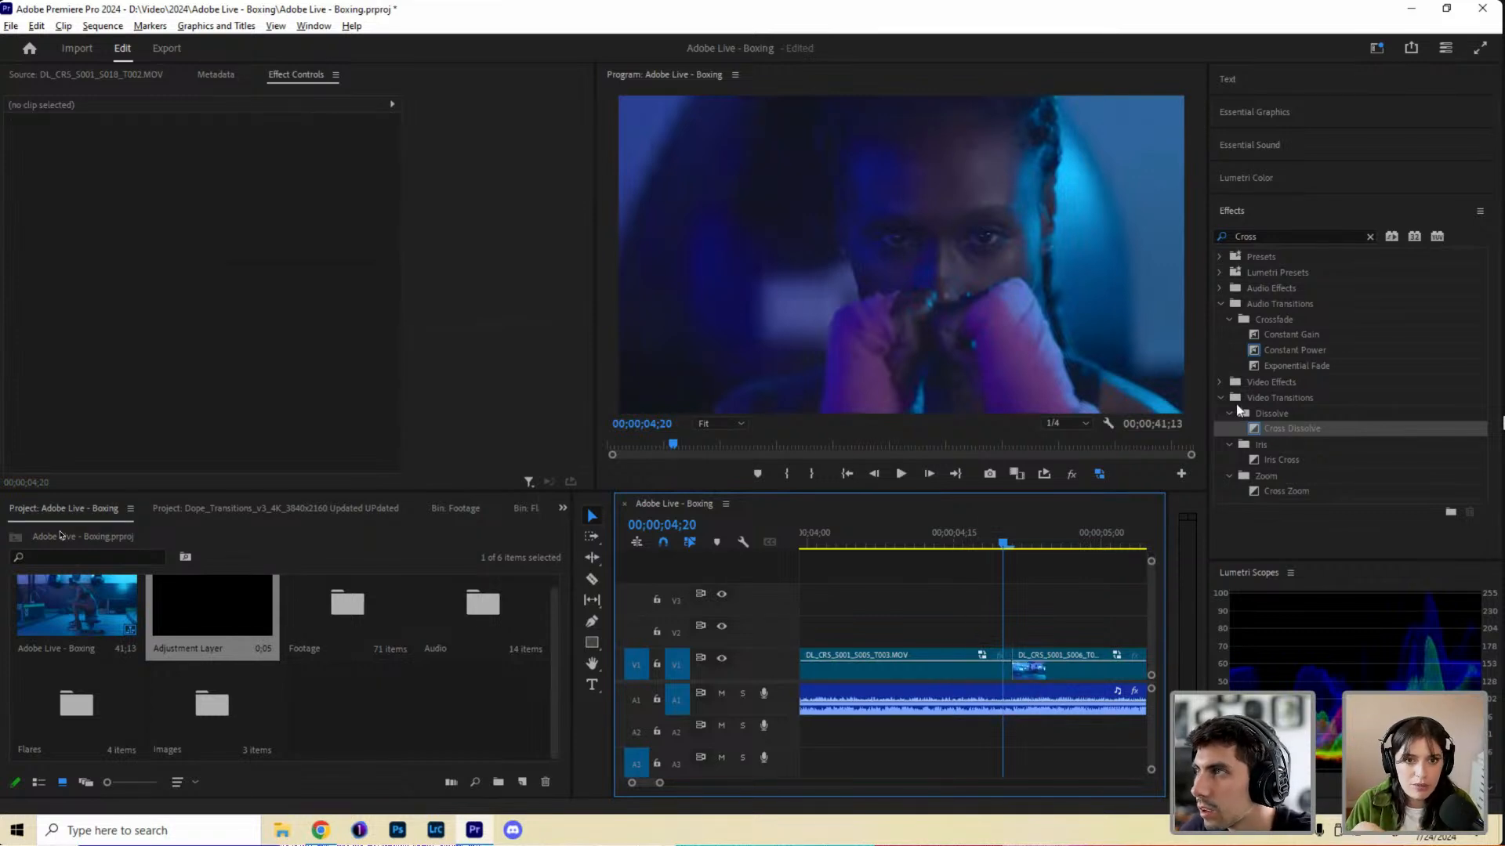
Clear the effects search and look through the presets in the creator's personal preset folder.
{"action": "left_click", "coordinate": [1369, 237]}
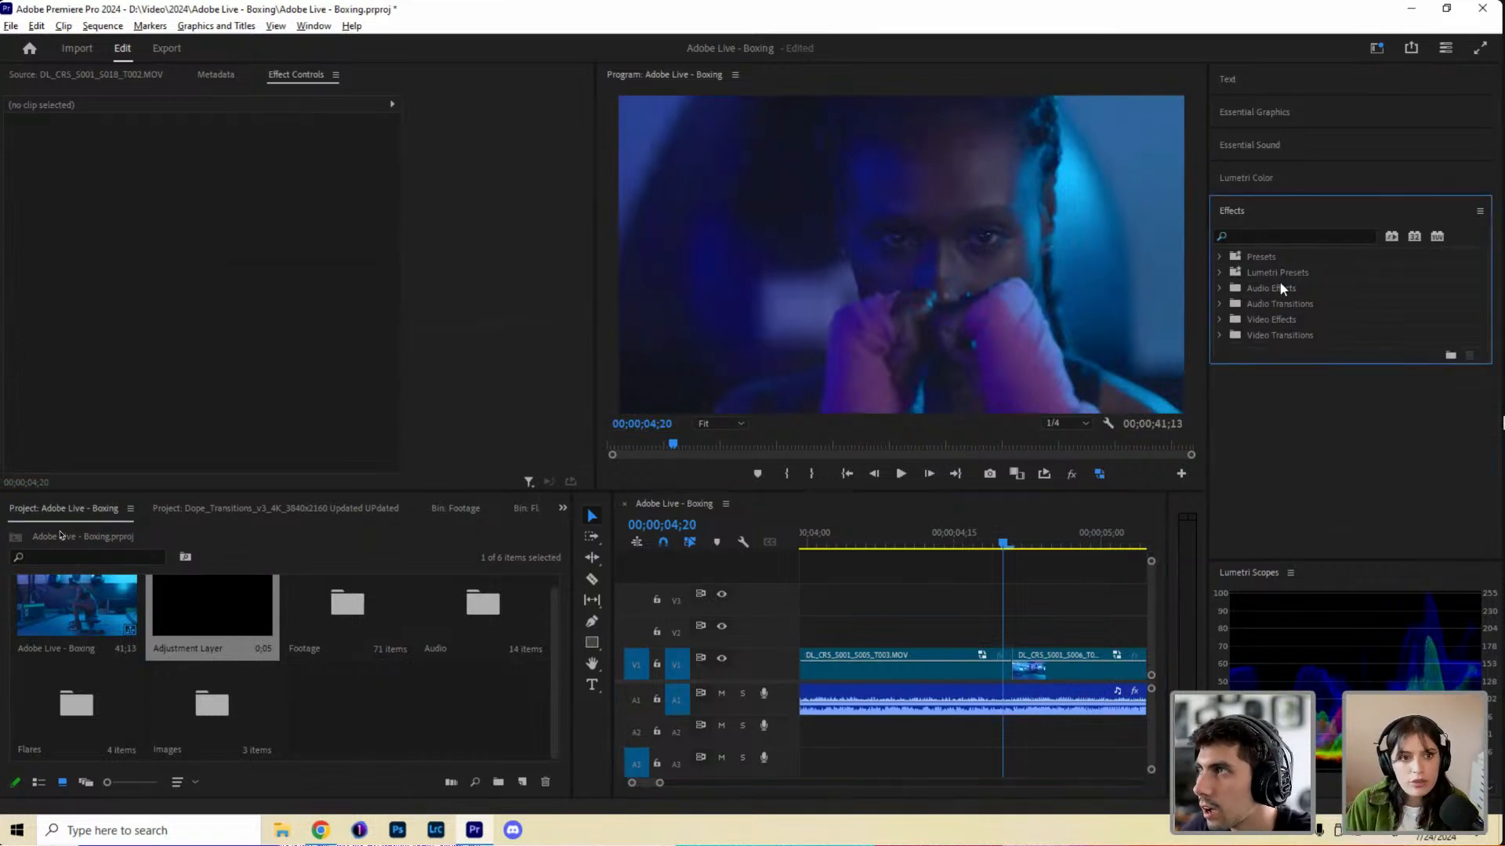
{"action": "left_click", "coordinate": [1219, 257]}
{"action": "left_click", "coordinate": [1220, 257]}
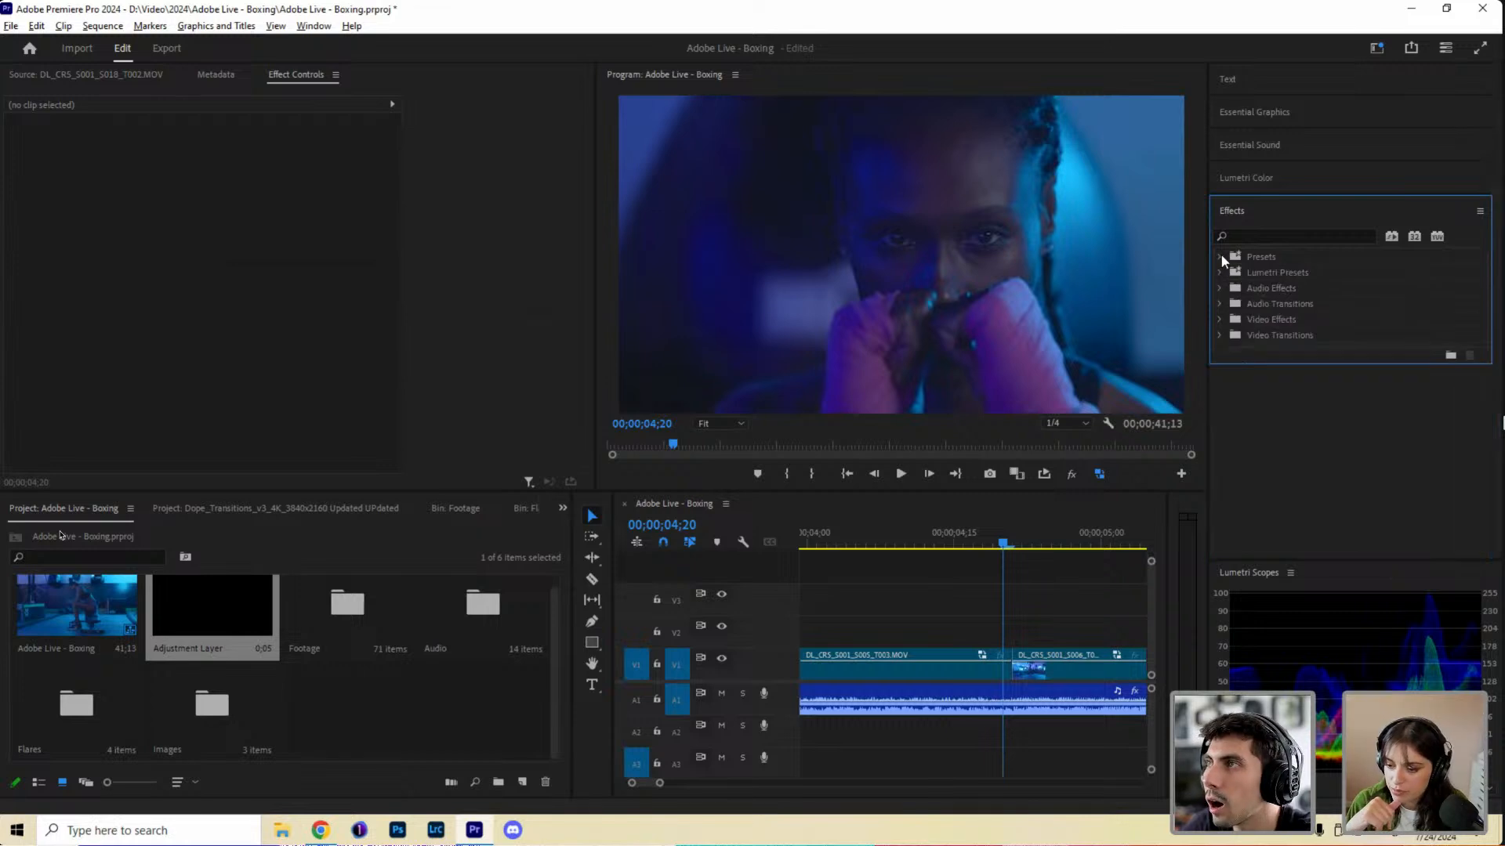
{"action": "left_click", "coordinate": [1221, 256]}
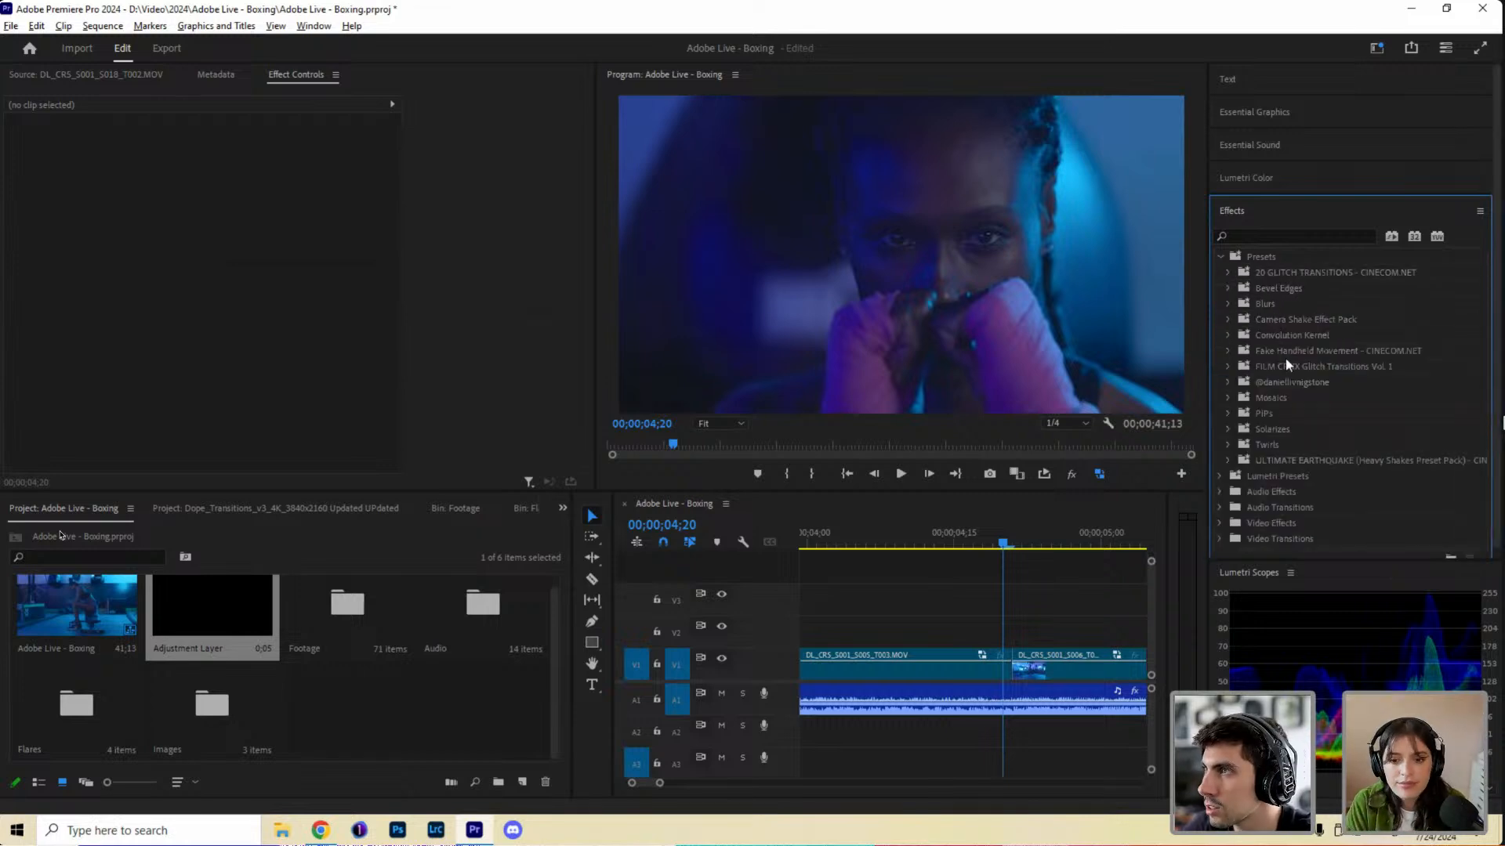
{"action": "left_click", "coordinate": [1270, 384]}
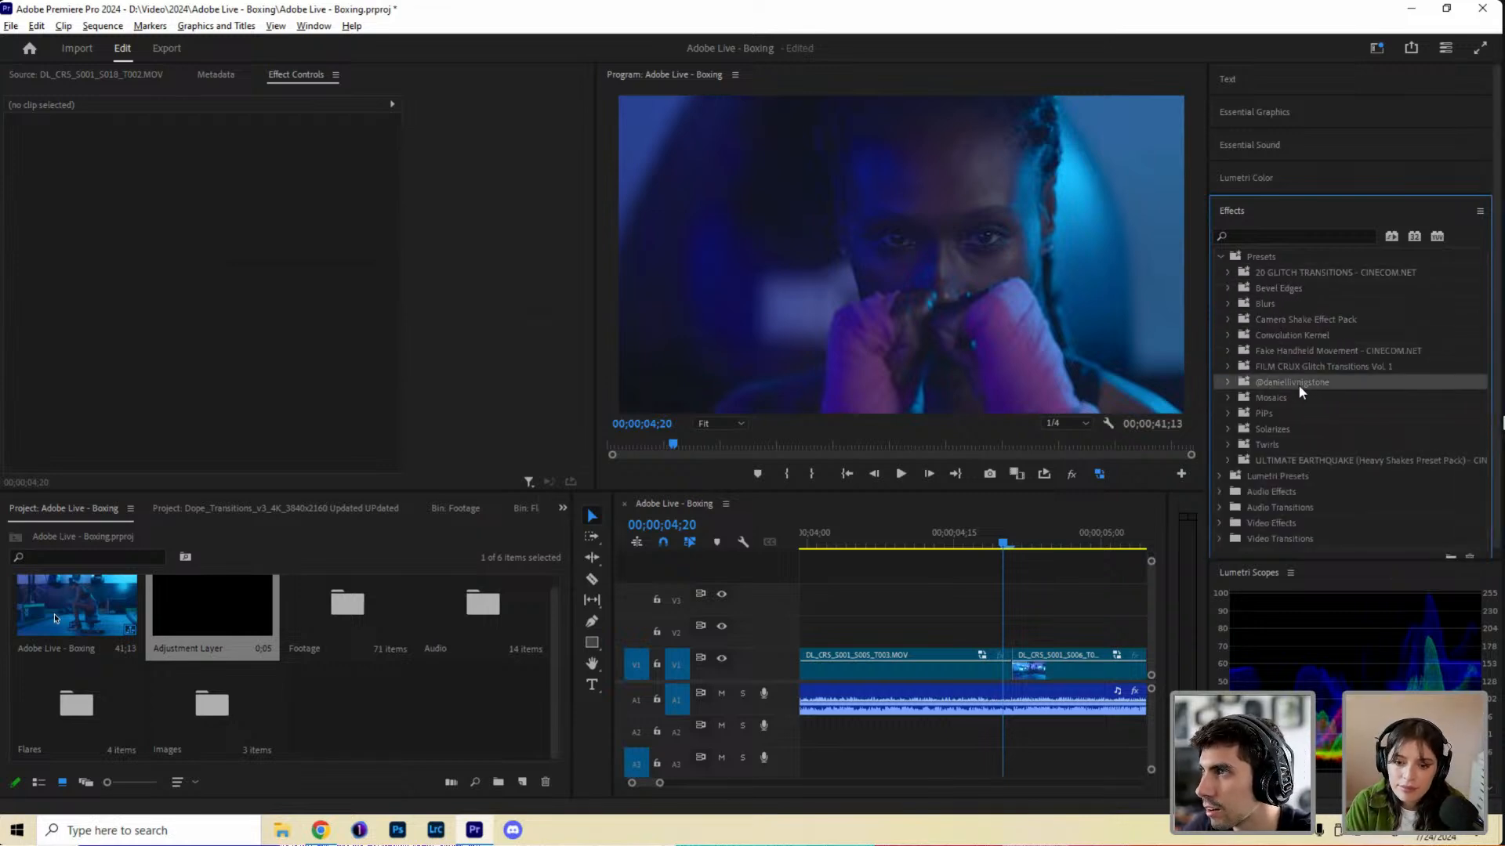
{"action": "left_click", "coordinate": [1227, 383]}
{"action": "scroll", "coordinate": [1326, 523], "scroll_direction": "down", "scroll_amount": 1}
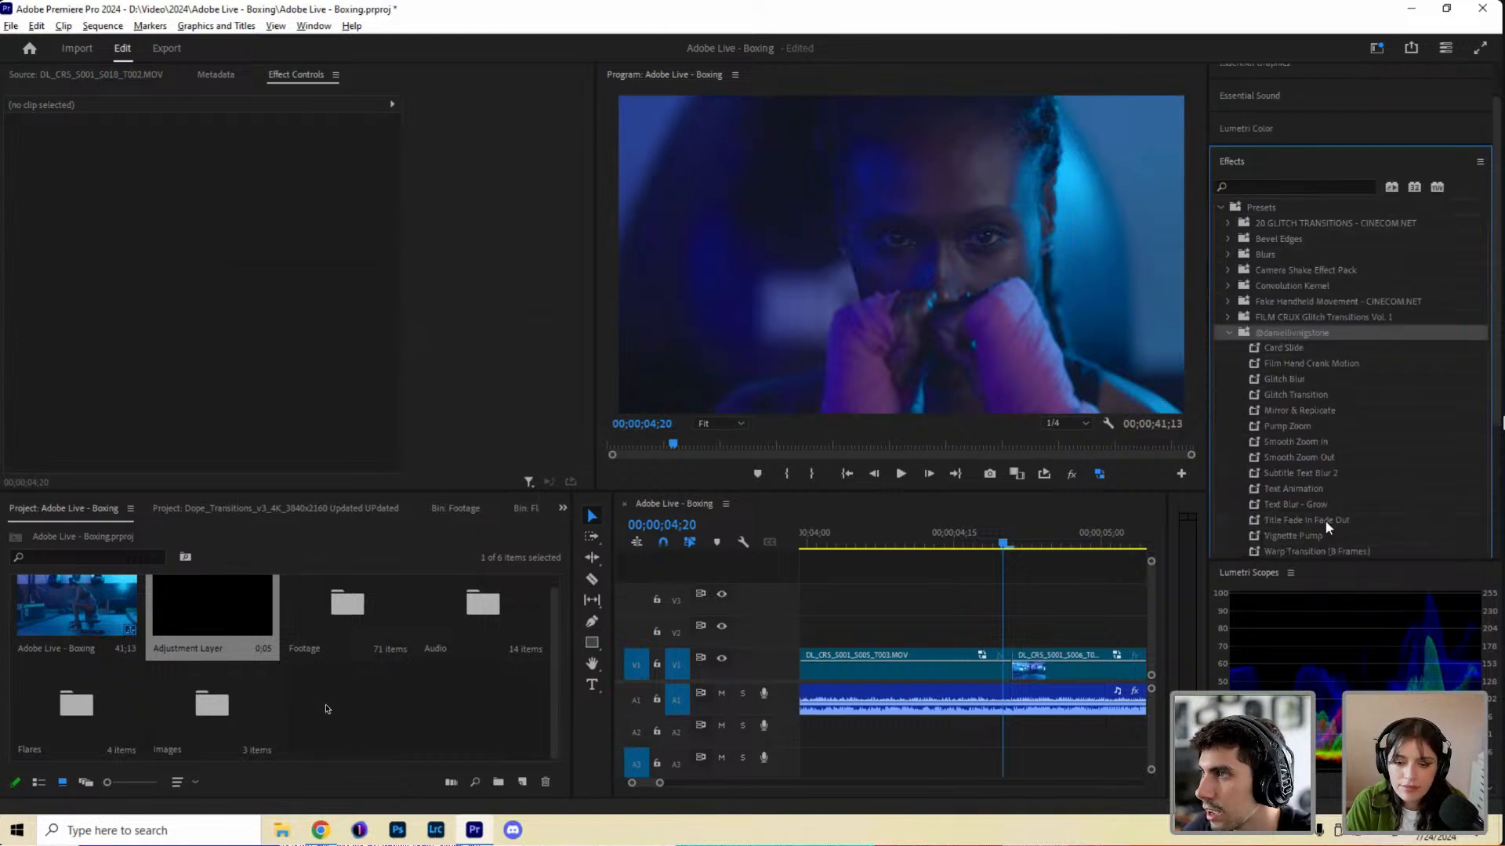
{"action": "scroll", "coordinate": [1325, 520], "scroll_direction": "up", "scroll_amount": 1}
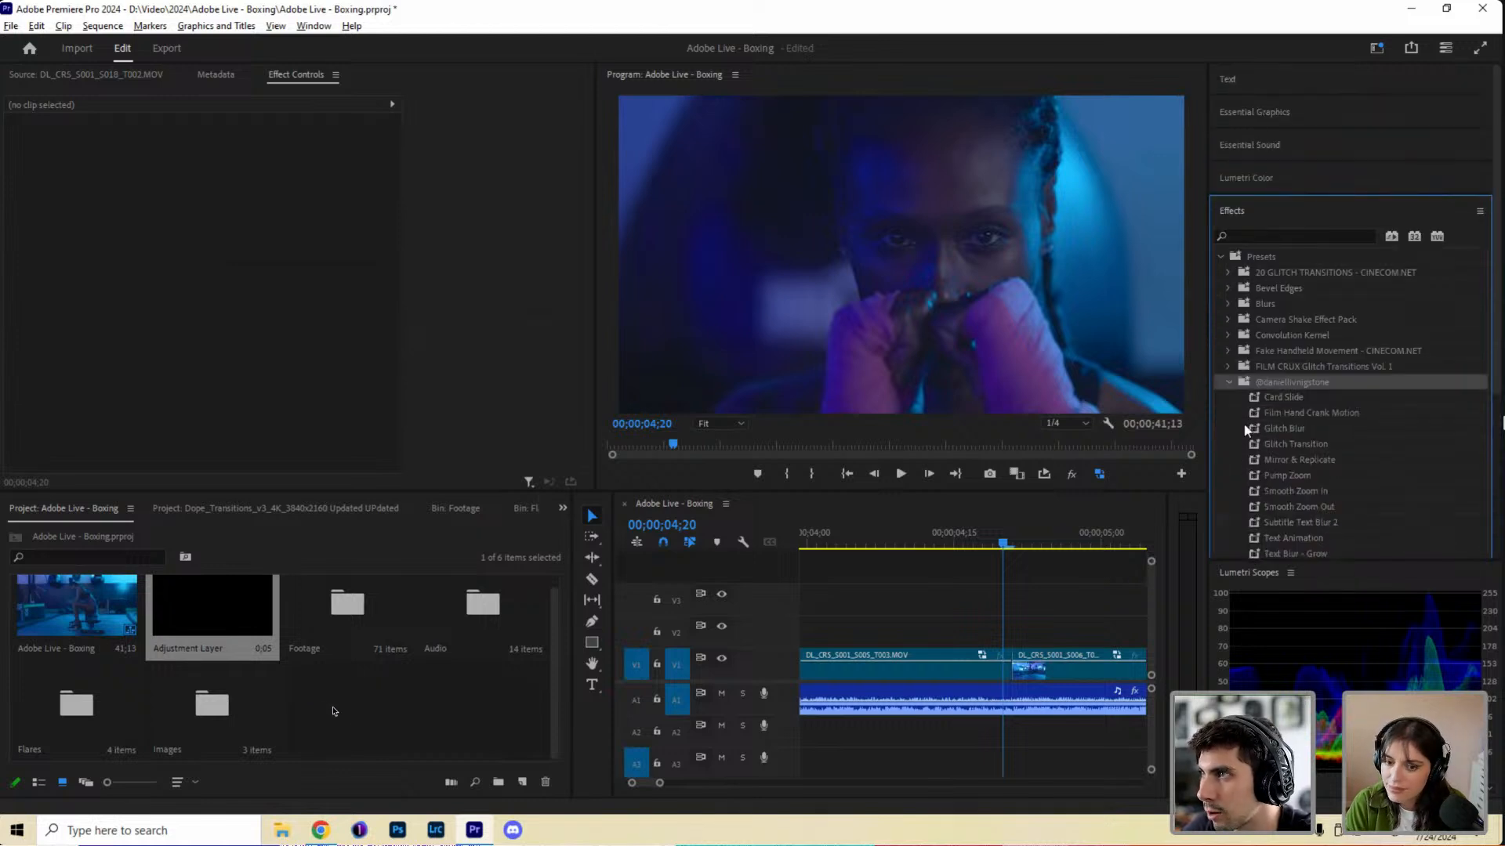
{"action": "left_click", "coordinate": [1228, 382]}
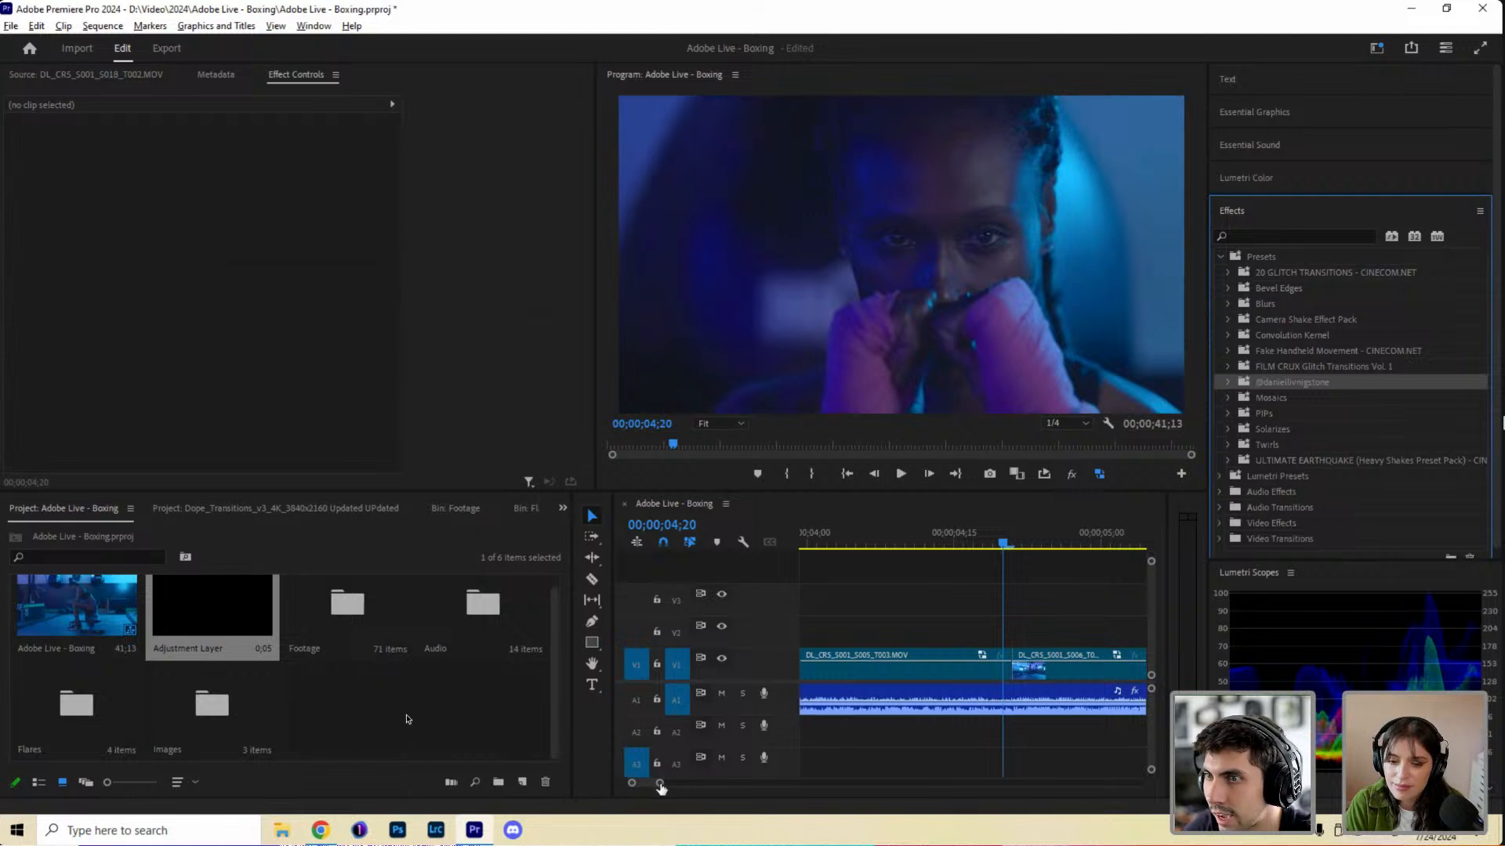
Place an adjustment layer on V3 and apply the A - GENTLE SHAKE preset to it.
{"action": "left_click_drag", "start_coordinate": [715, 790], "coordinate": [742, 783]}
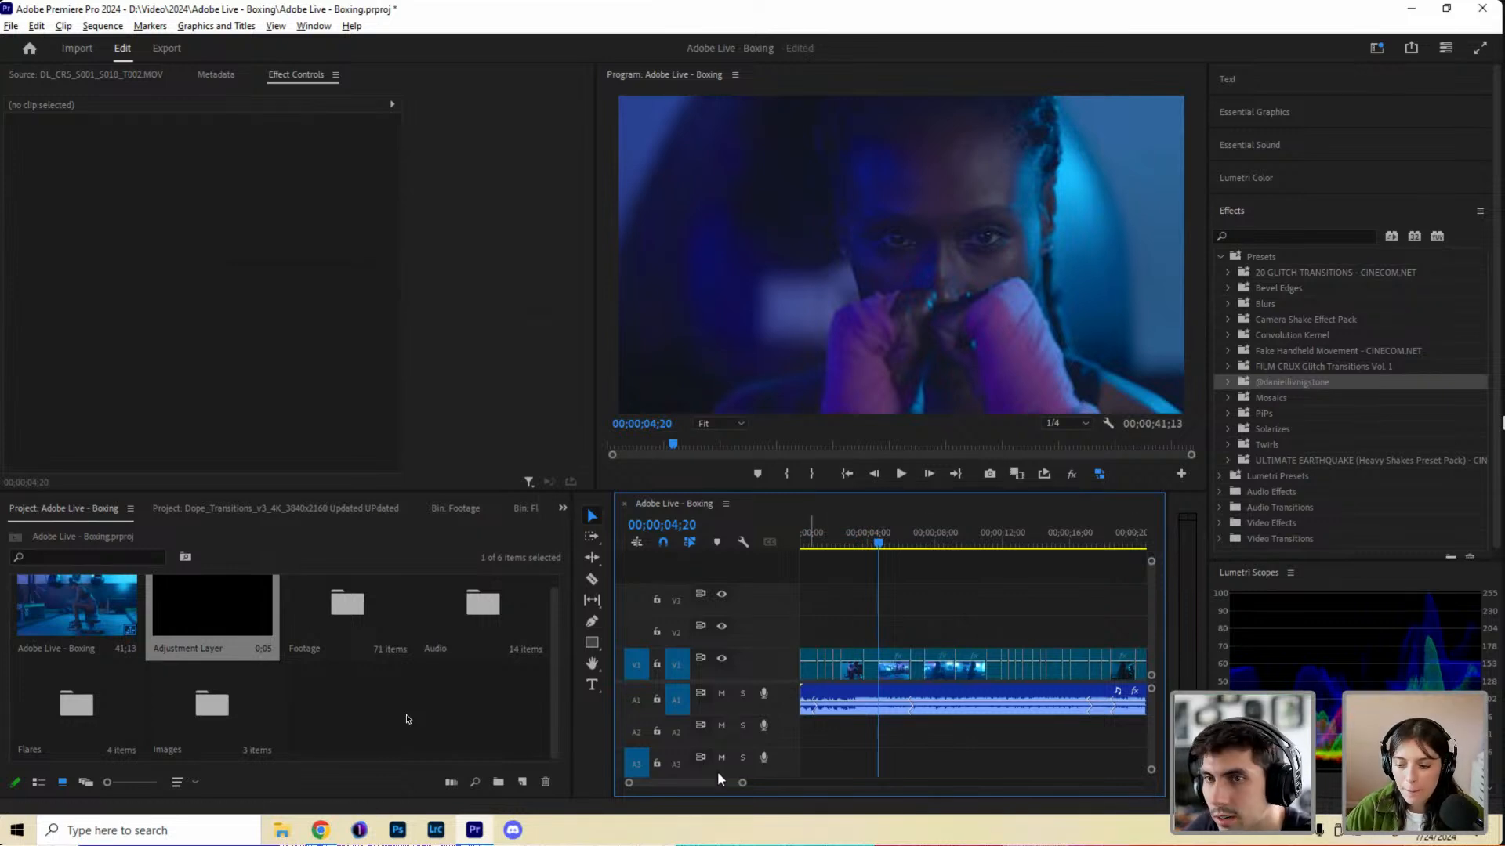
{"action": "left_click_drag", "start_coordinate": [162, 652], "coordinate": [936, 599]}
{"action": "left_click", "coordinate": [939, 664]}
{"action": "key", "text": "Down"}
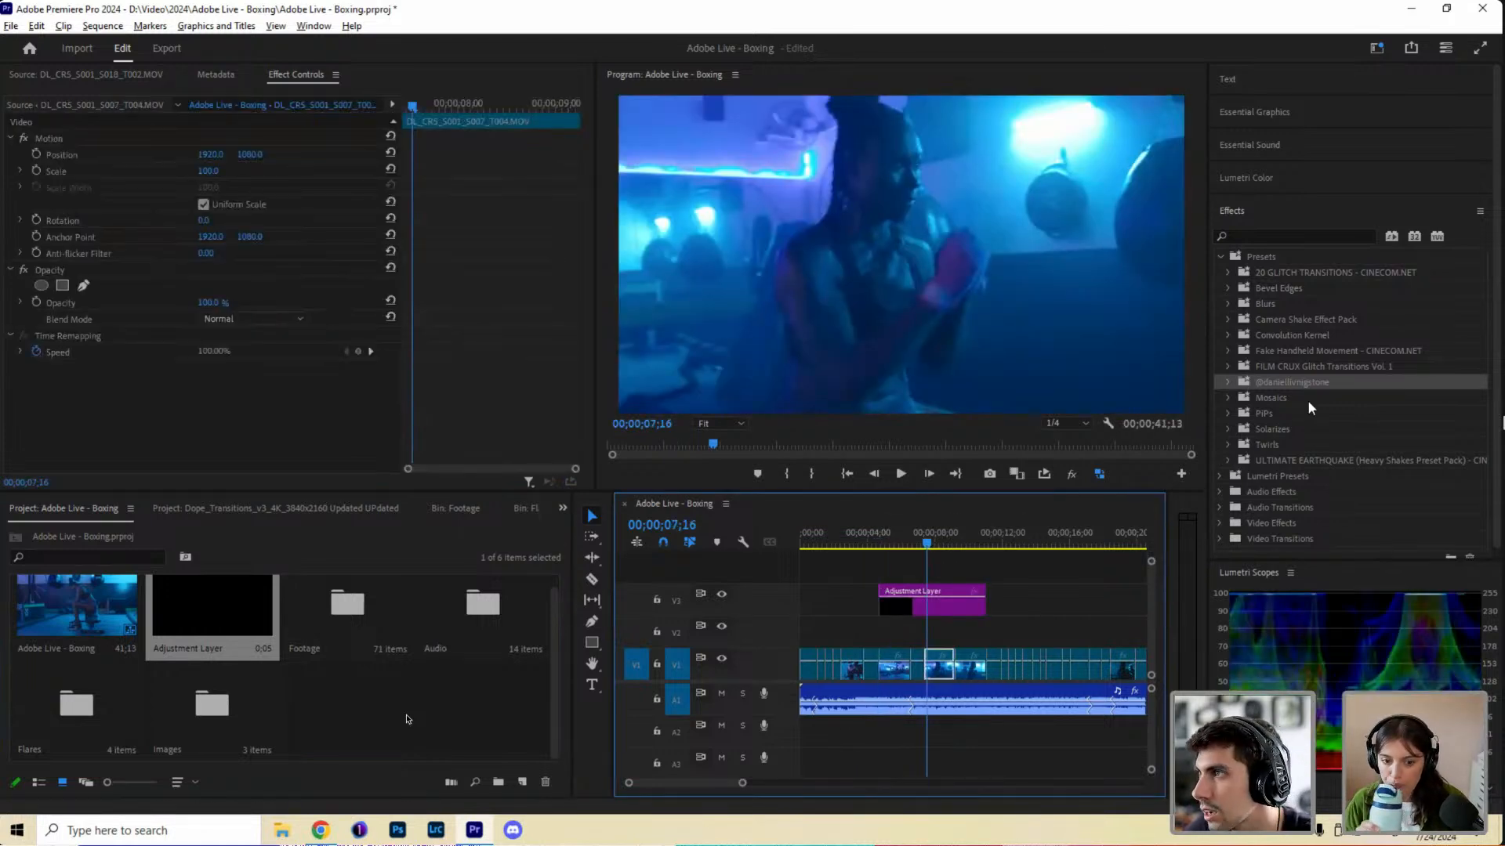
{"action": "left_click", "coordinate": [1228, 460]}
{"action": "left_click_drag", "start_coordinate": [1293, 478], "coordinate": [933, 600]}
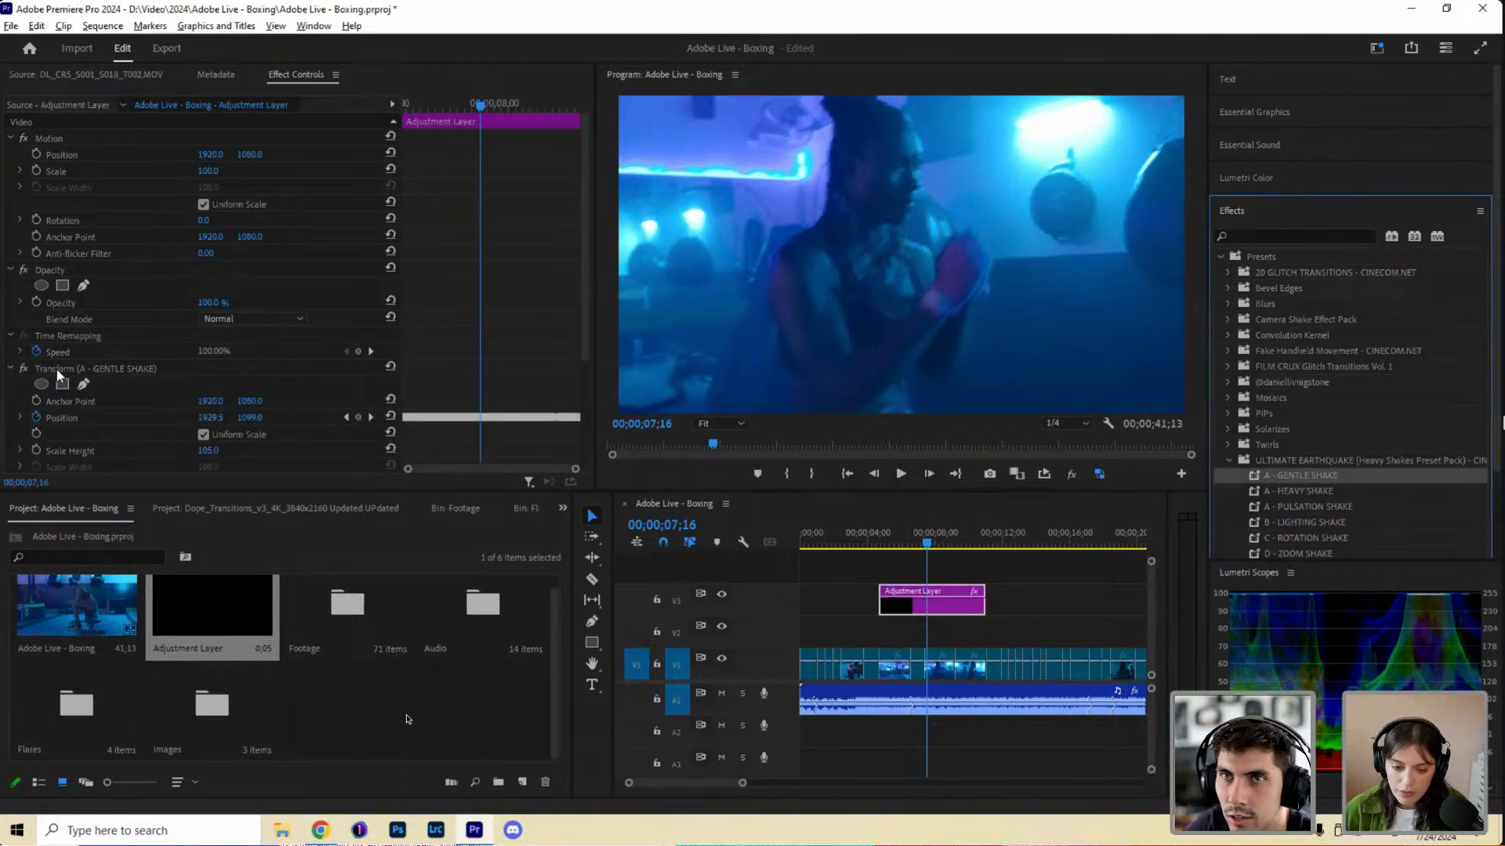
Examine how the gentle shake's Position keyframes change along the start of the adjustment layer.
{"action": "left_click", "coordinate": [56, 369]}
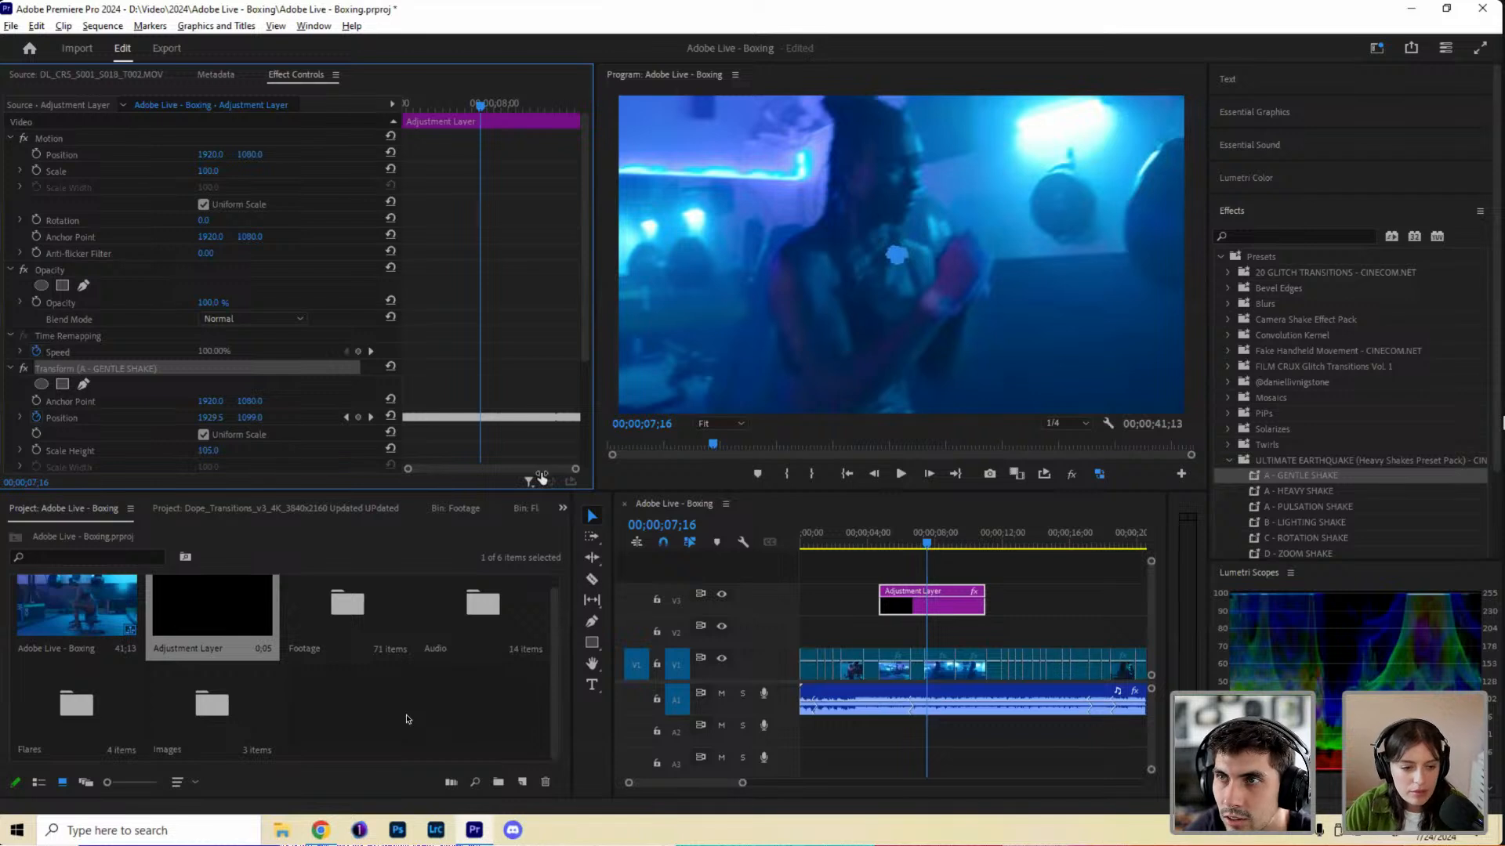
{"action": "left_click_drag", "start_coordinate": [540, 476], "coordinate": [406, 467]}
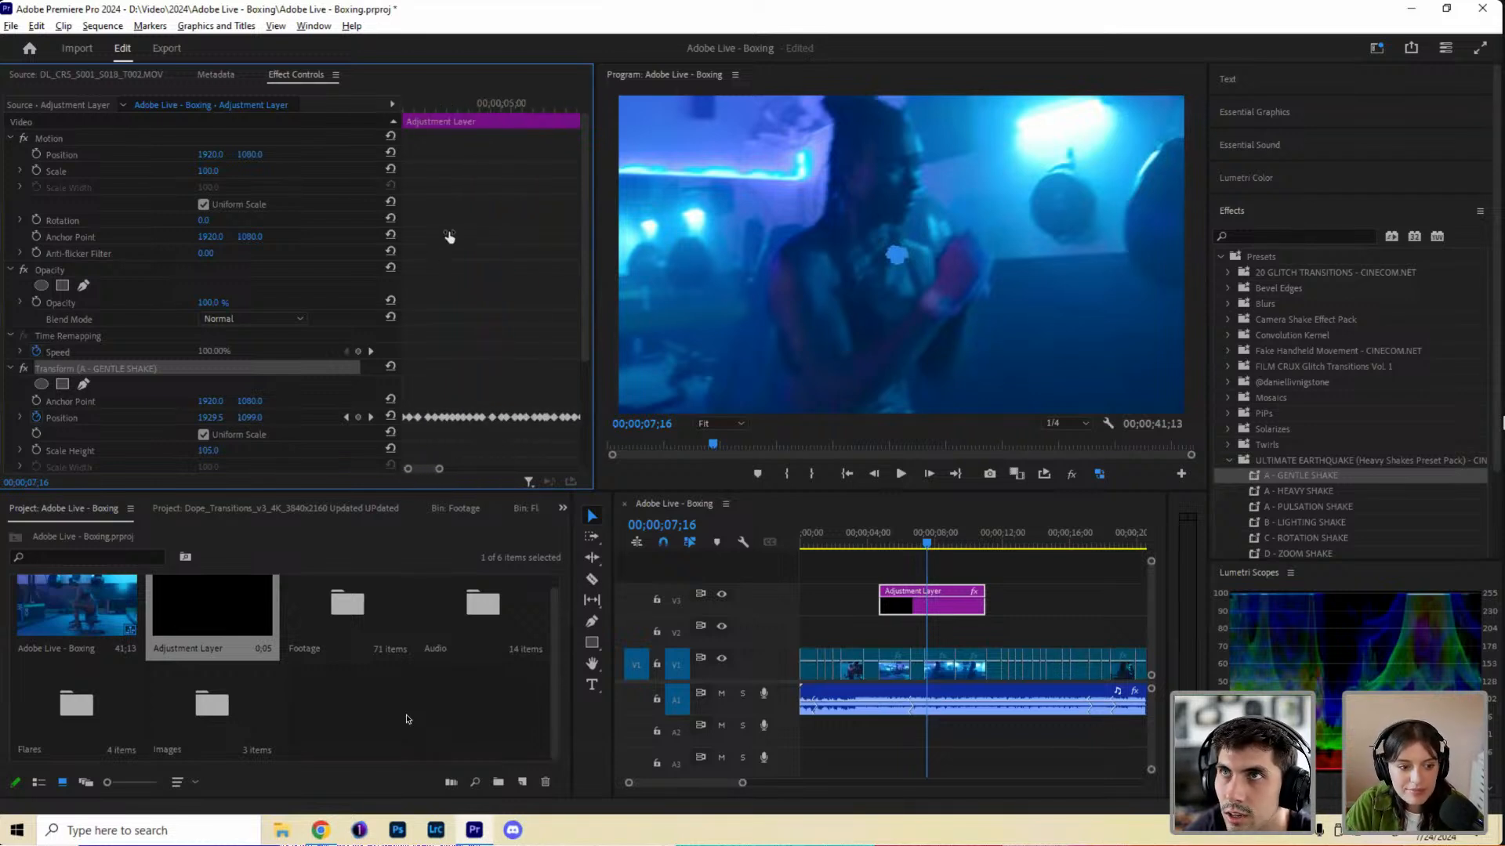
{"action": "left_click", "coordinate": [467, 107]}
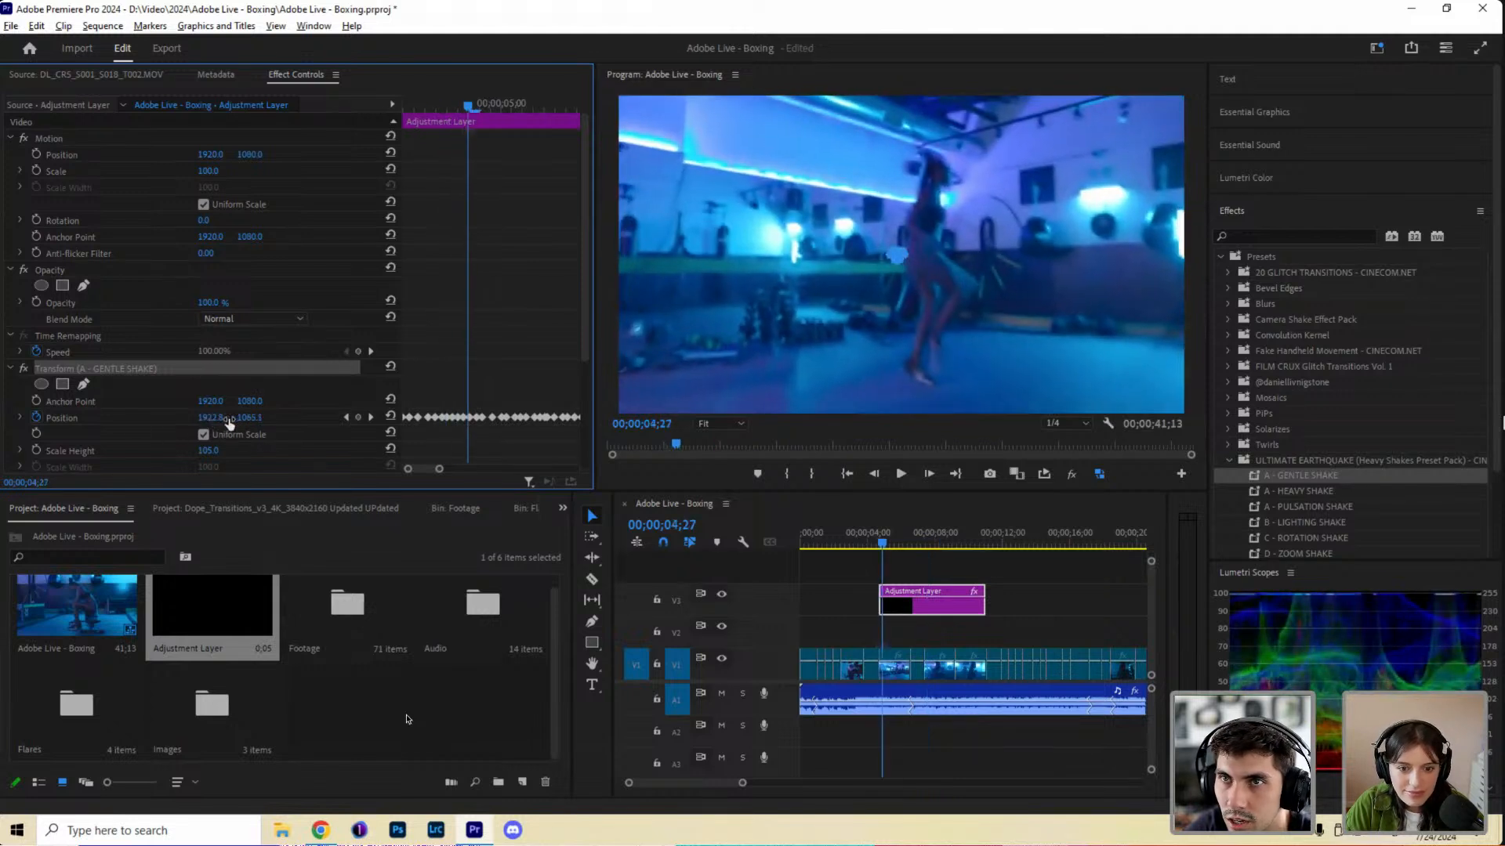
{"action": "left_click", "coordinate": [512, 106]}
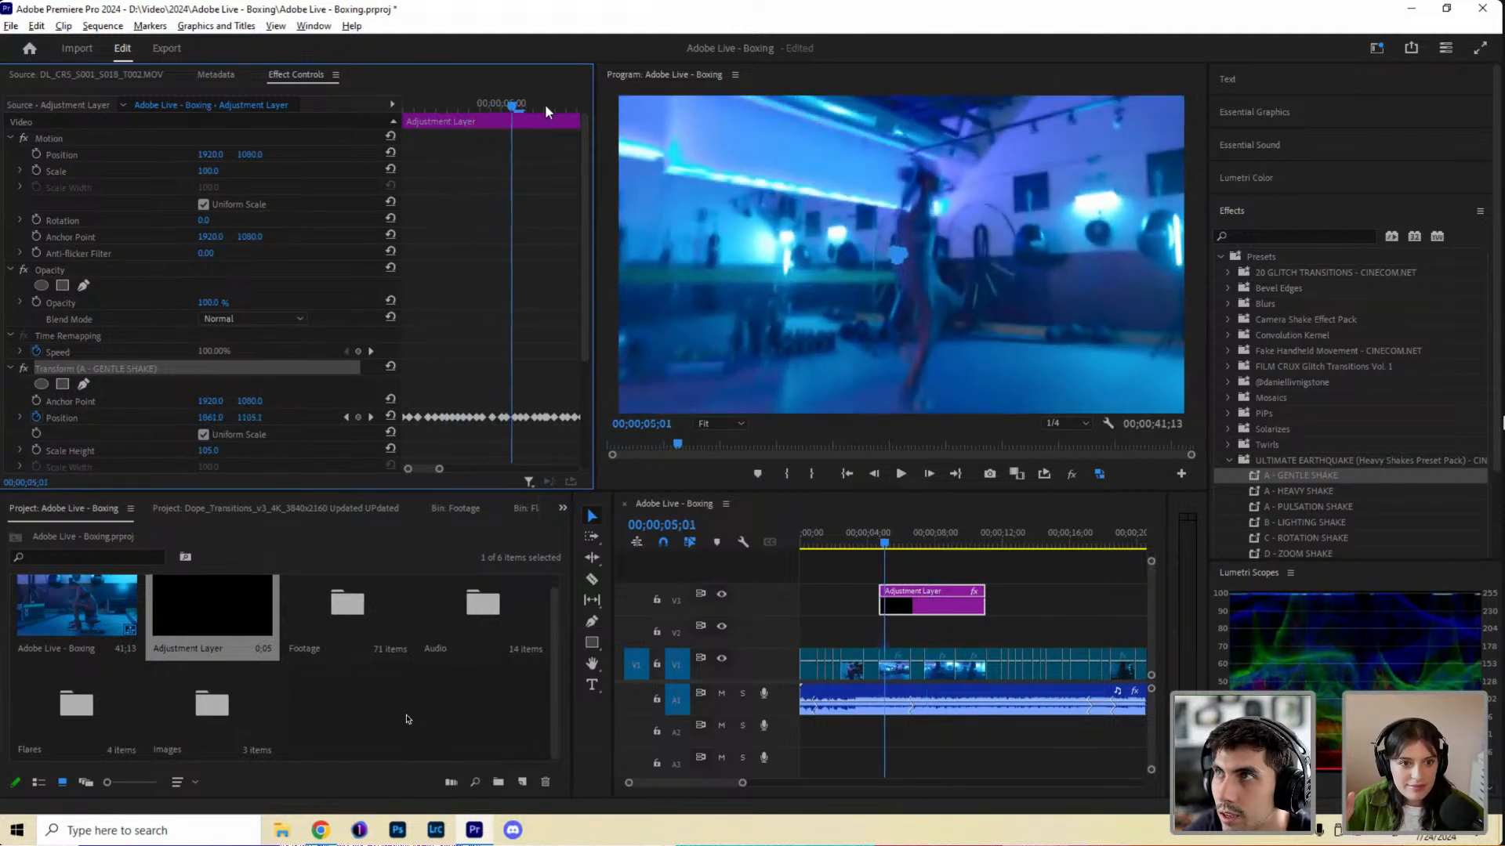
{"action": "left_click", "coordinate": [546, 110]}
{"action": "scroll", "coordinate": [584, 341], "scroll_direction": "down", "scroll_amount": 4}
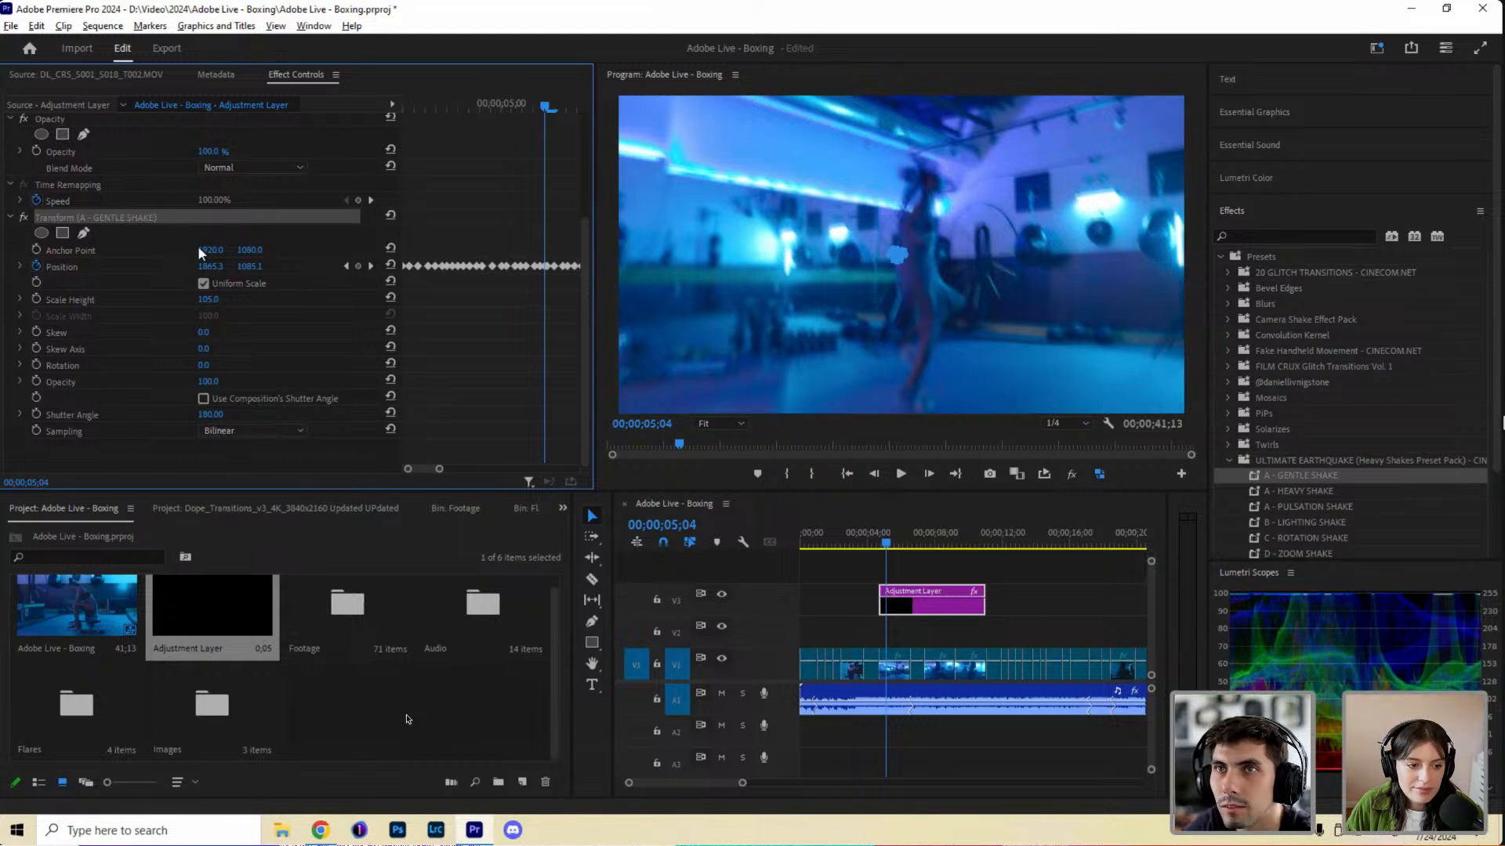
Remove the gentle shake Transform effect and delete the adjustment layer from V3.
{"action": "right_click", "coordinate": [171, 217]}
{"action": "left_click", "coordinate": [420, 263]}
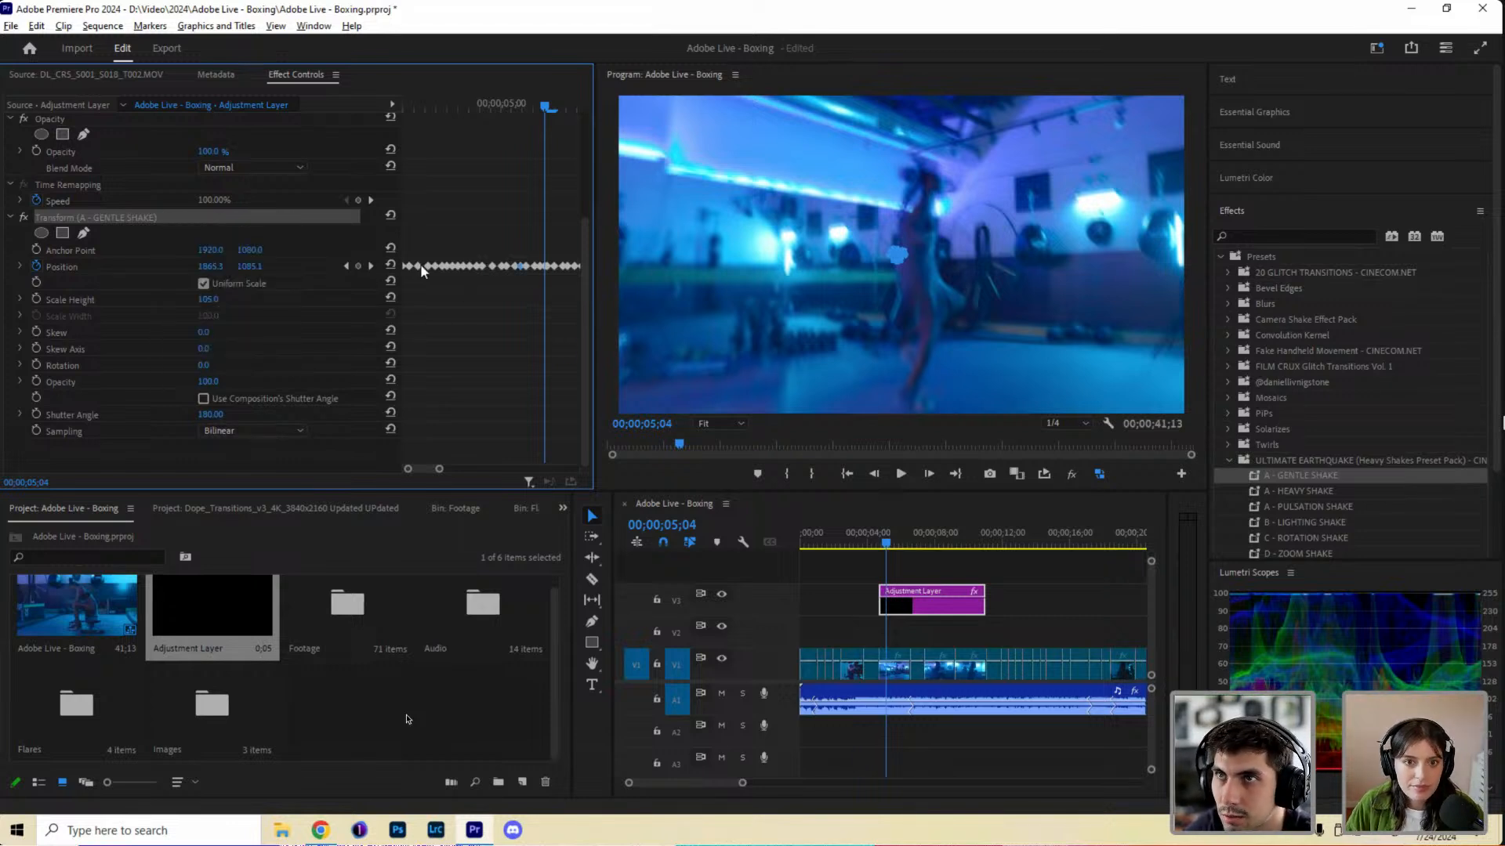
{"action": "right_click", "coordinate": [210, 227]}
{"action": "left_click", "coordinate": [290, 350]}
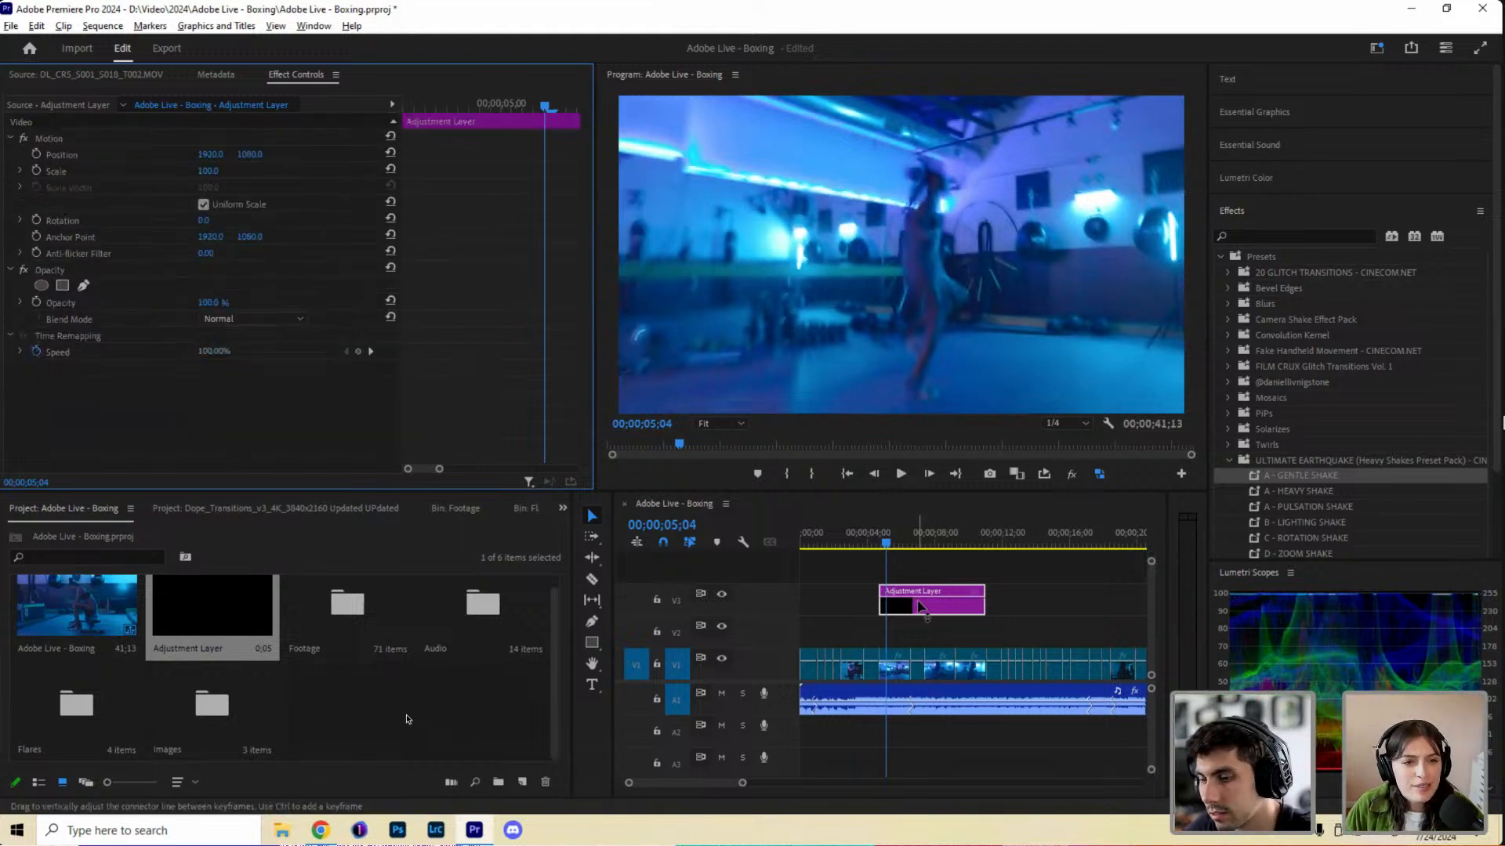
{"action": "left_click", "coordinate": [921, 606]}
{"action": "key", "text": "Delete"}
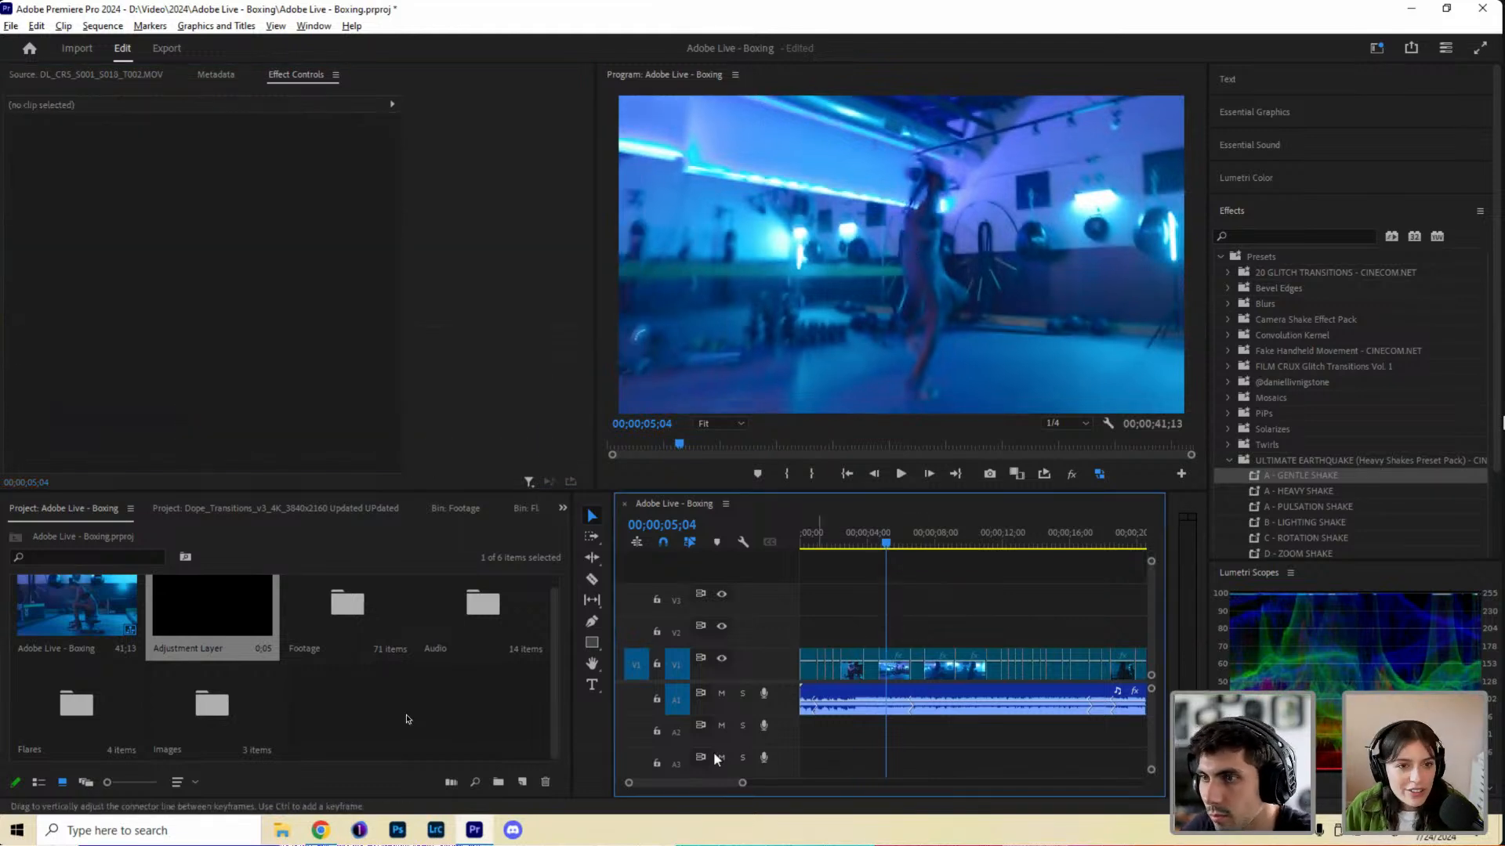
Collapse the ULTIMATE EARTHQUAKE preset folder and place the playhead at 00;00;00;09 in the sequence's first clip.
{"action": "left_click_drag", "start_coordinate": [742, 783], "coordinate": [779, 779]}
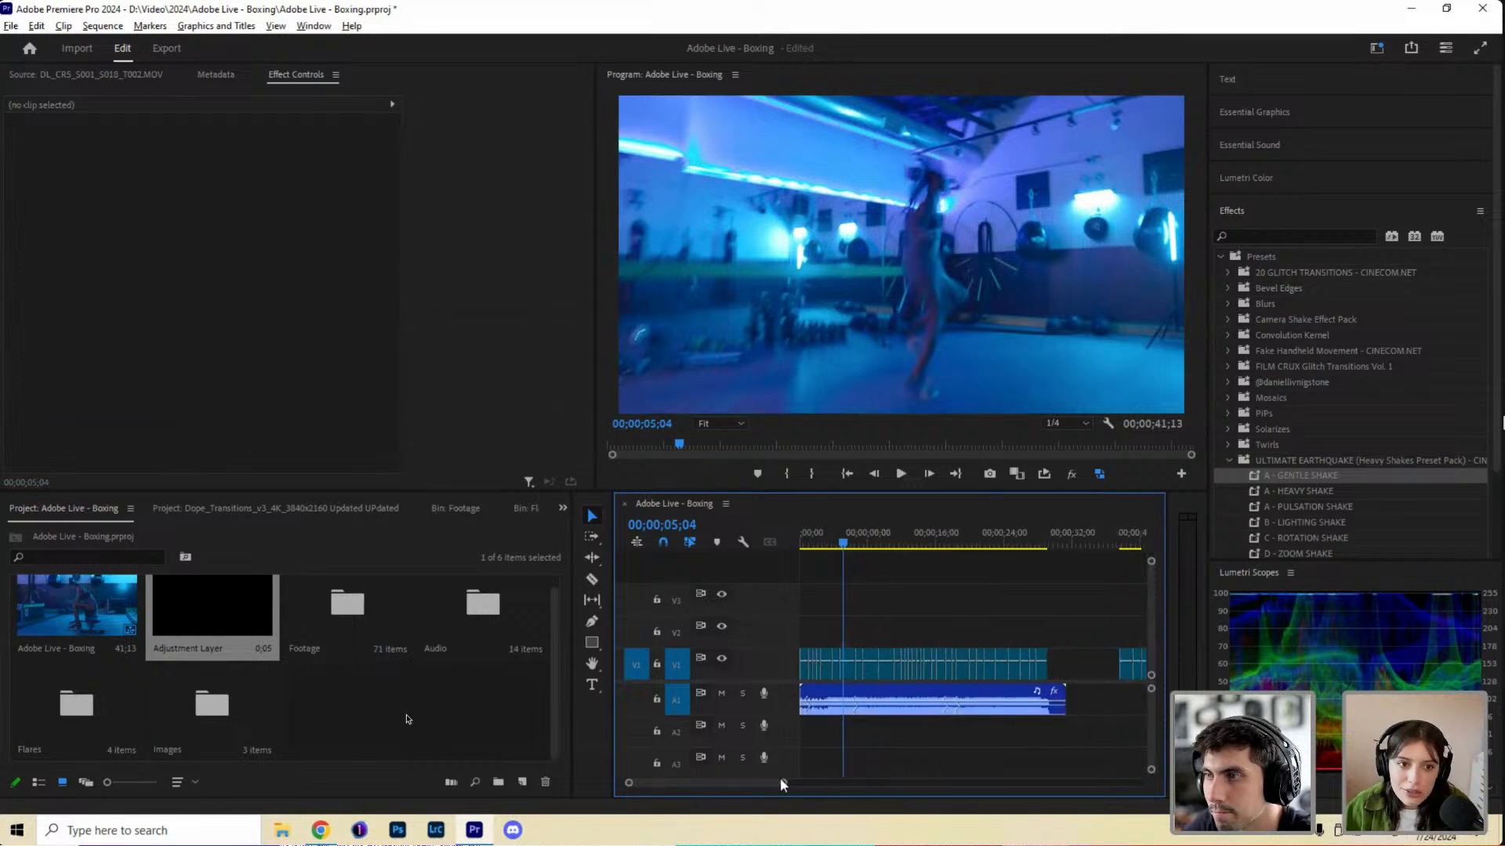
{"action": "left_click", "coordinate": [803, 542]}
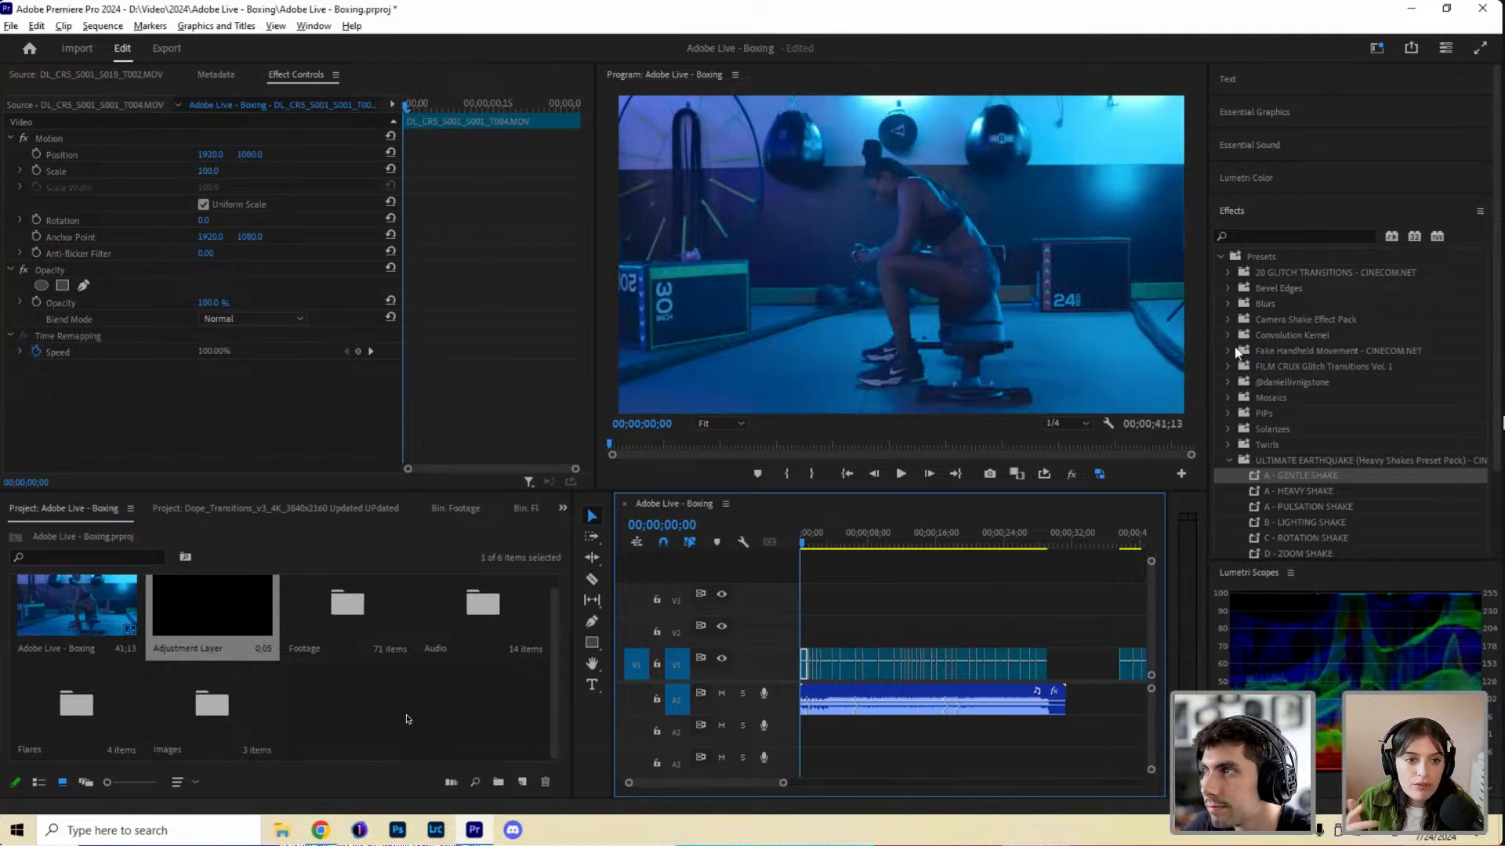
{"action": "left_click", "coordinate": [1228, 461]}
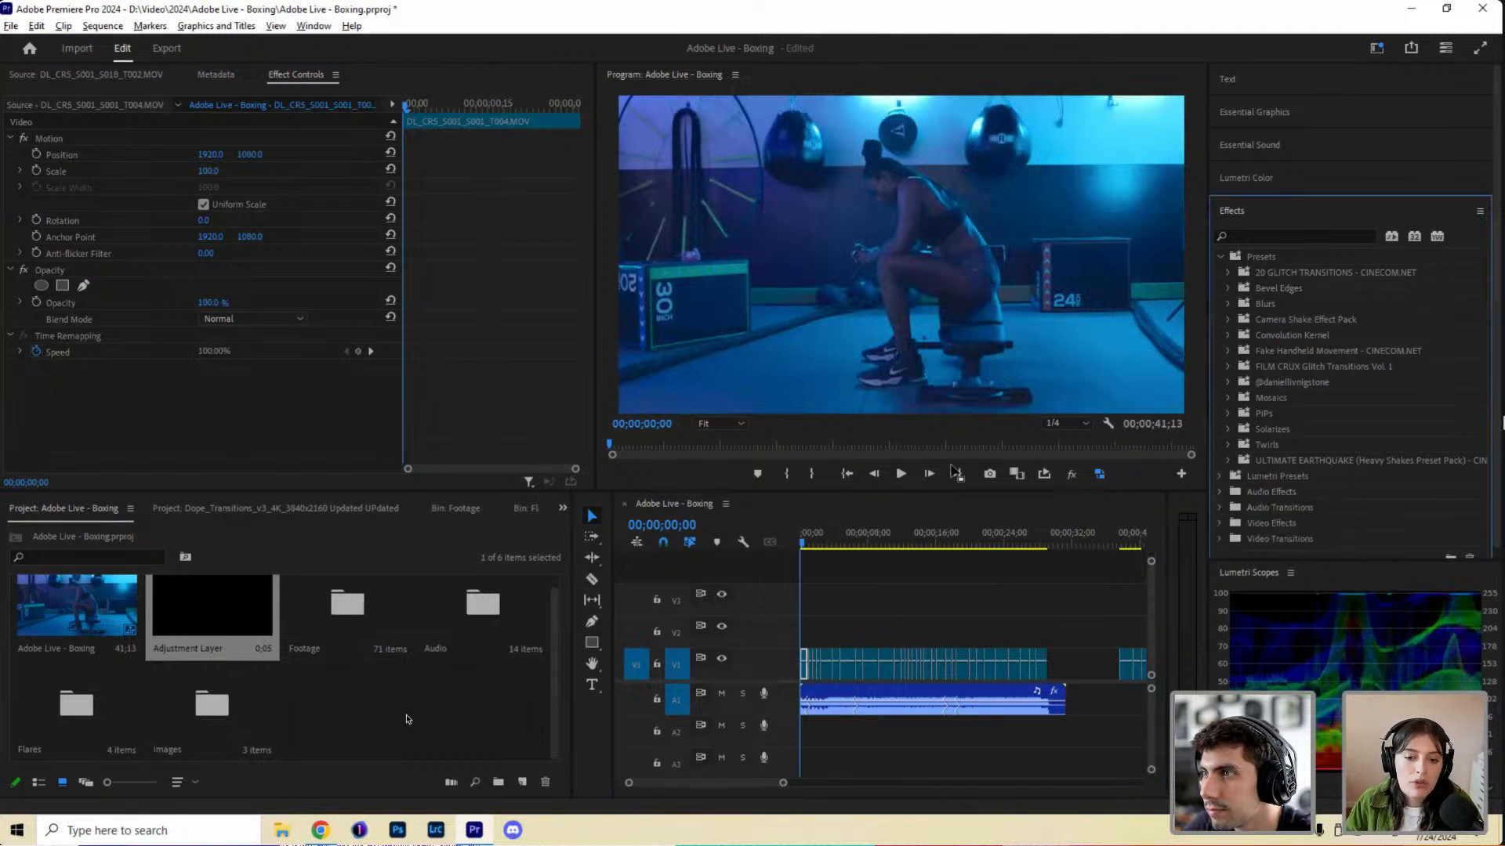
{"action": "left_click", "coordinate": [821, 541]}
{"action": "left_click_drag", "start_coordinate": [761, 788], "coordinate": [689, 785]}
{"action": "left_click", "coordinate": [821, 535]}
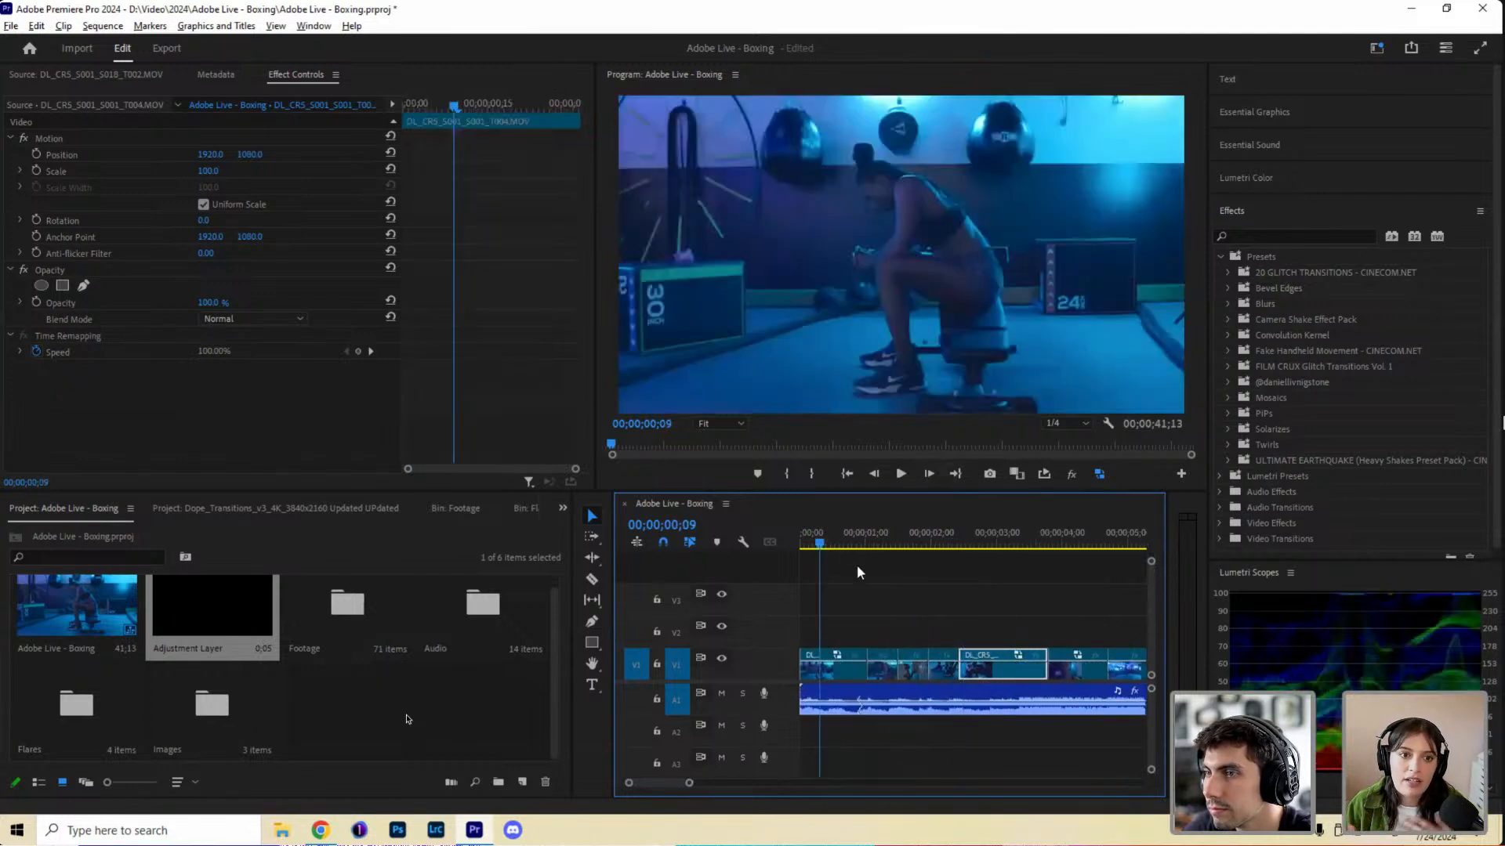
Mute track A1, solo track A2, and preview the opening clips, returning the playhead to 00;00;00;13.
{"action": "left_click", "coordinate": [721, 693]}
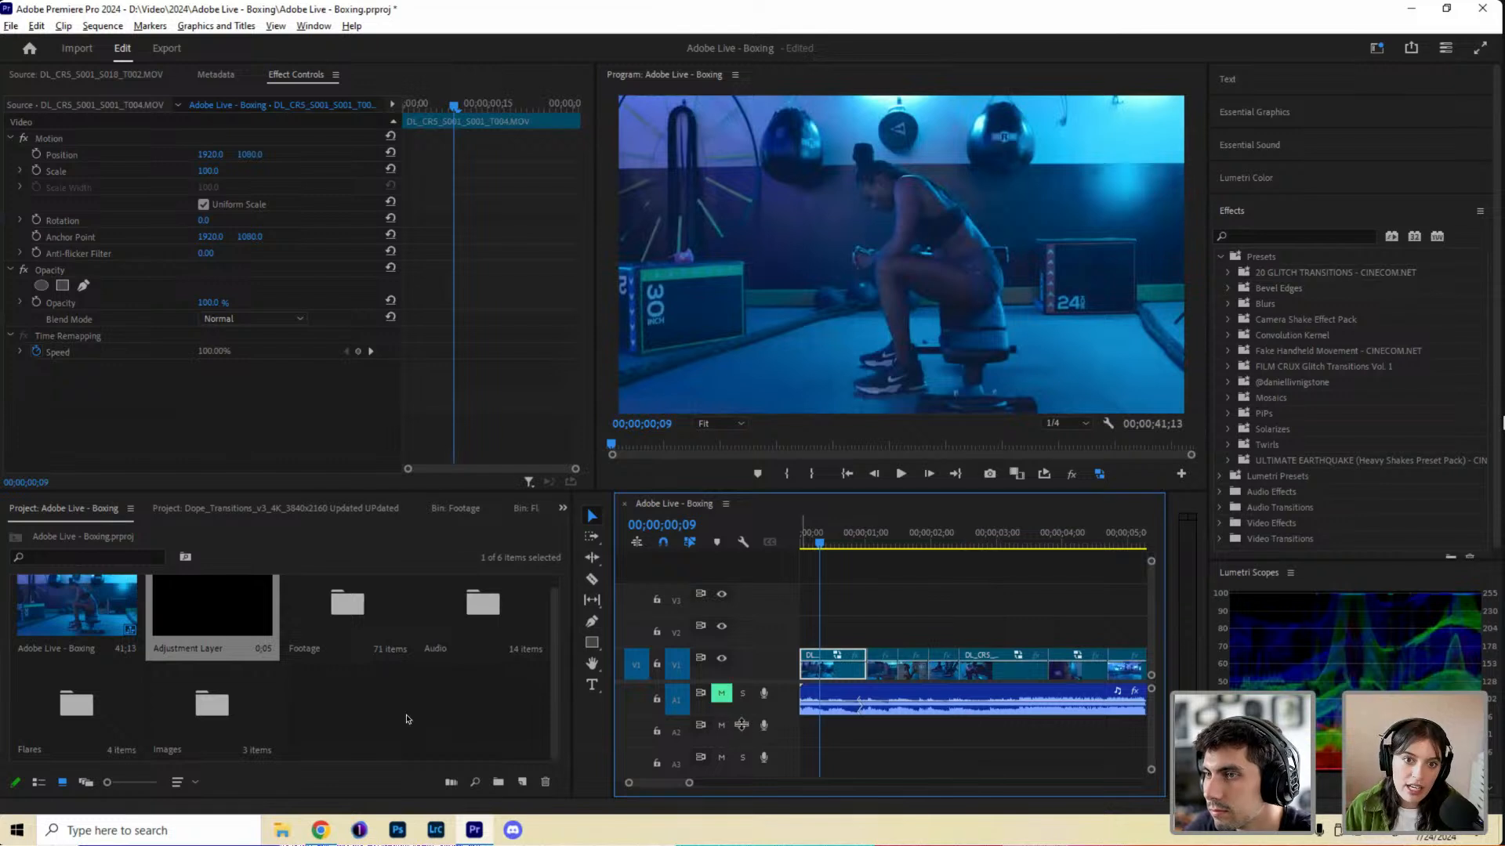
{"action": "left_click", "coordinate": [742, 724]}
{"action": "left_click", "coordinate": [855, 539]}
{"action": "key", "text": "space"}
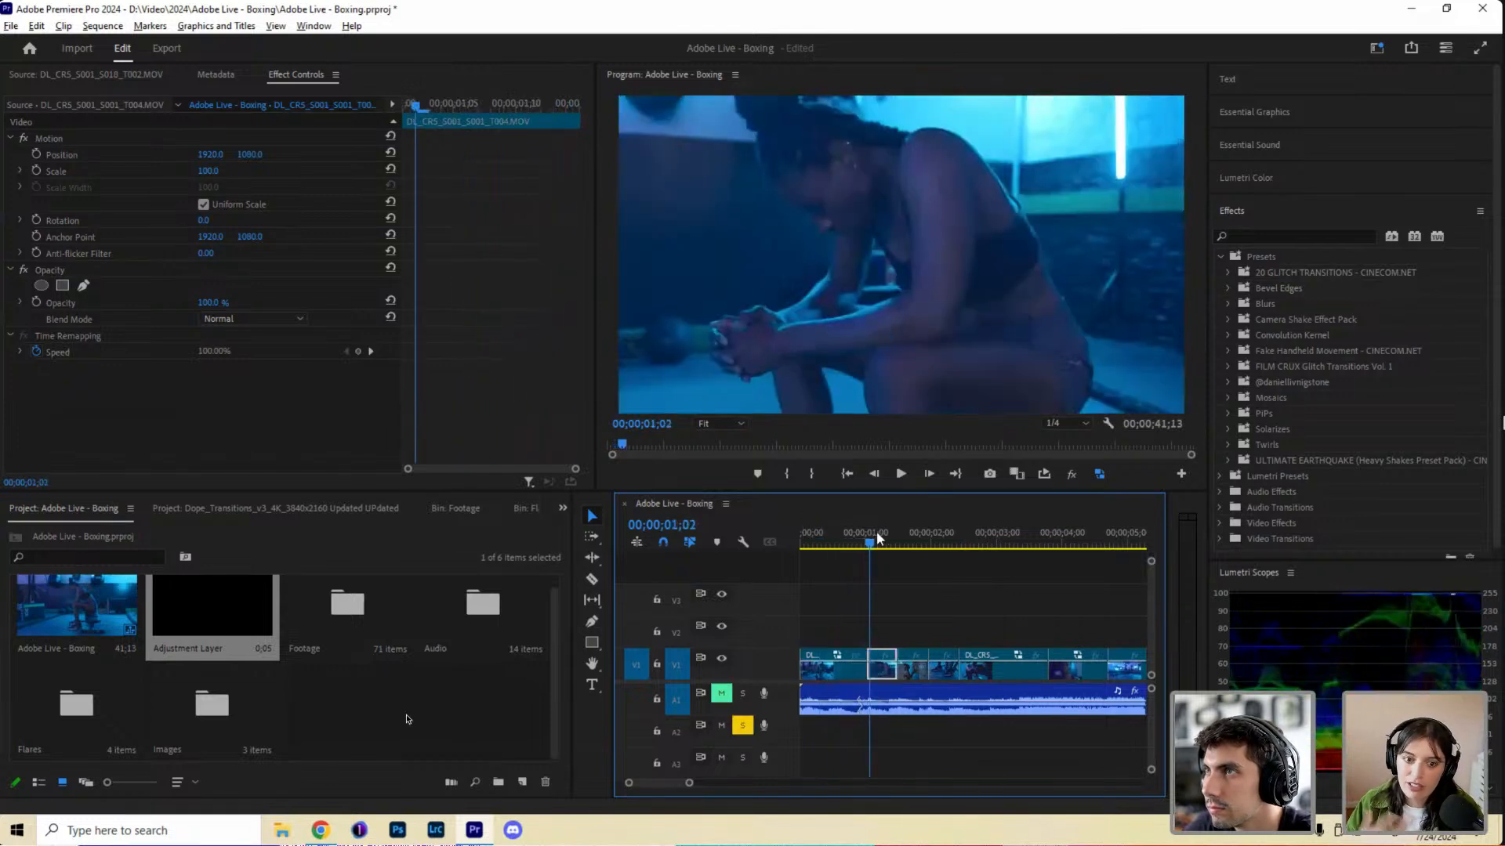
{"action": "left_click", "coordinate": [829, 543]}
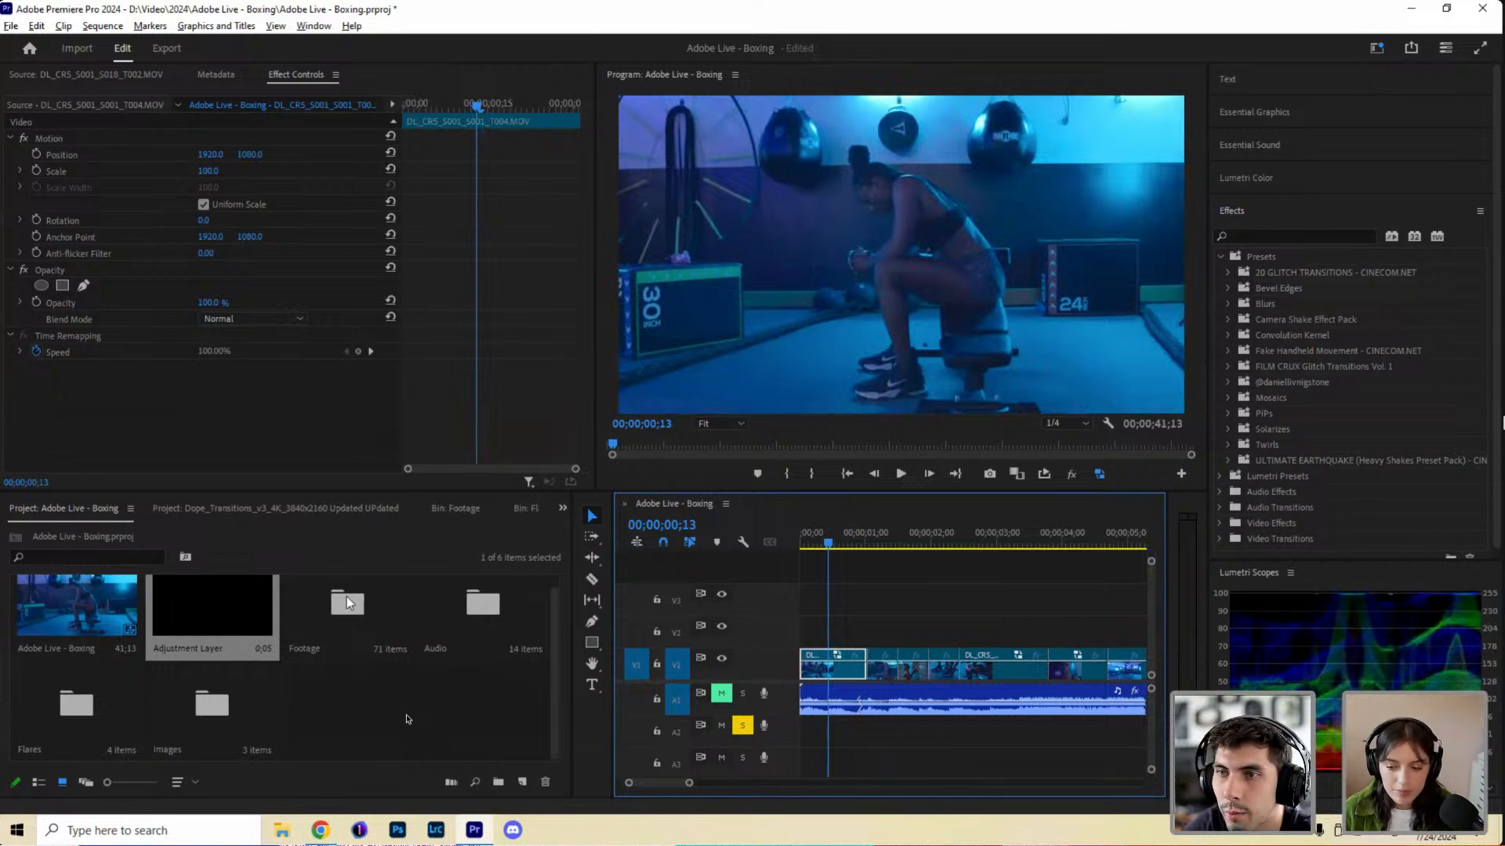
Open the Flares bin and preview the 308501 Flare Lens Flare Light Leaks clip in the Source monitor.
{"action": "double_click", "coordinate": [105, 717]}
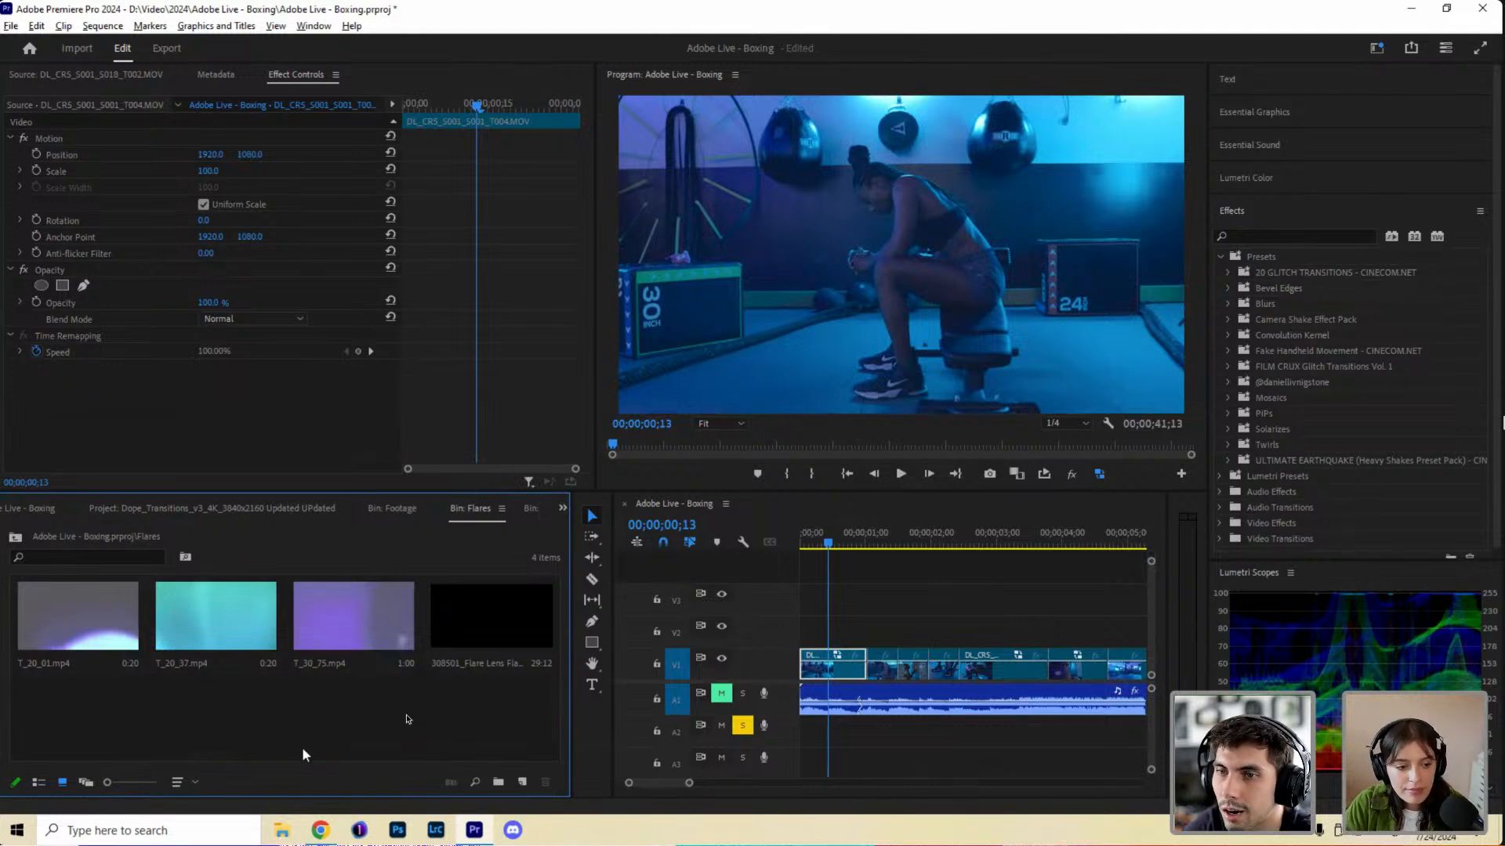
{"action": "left_click", "coordinate": [321, 830]}
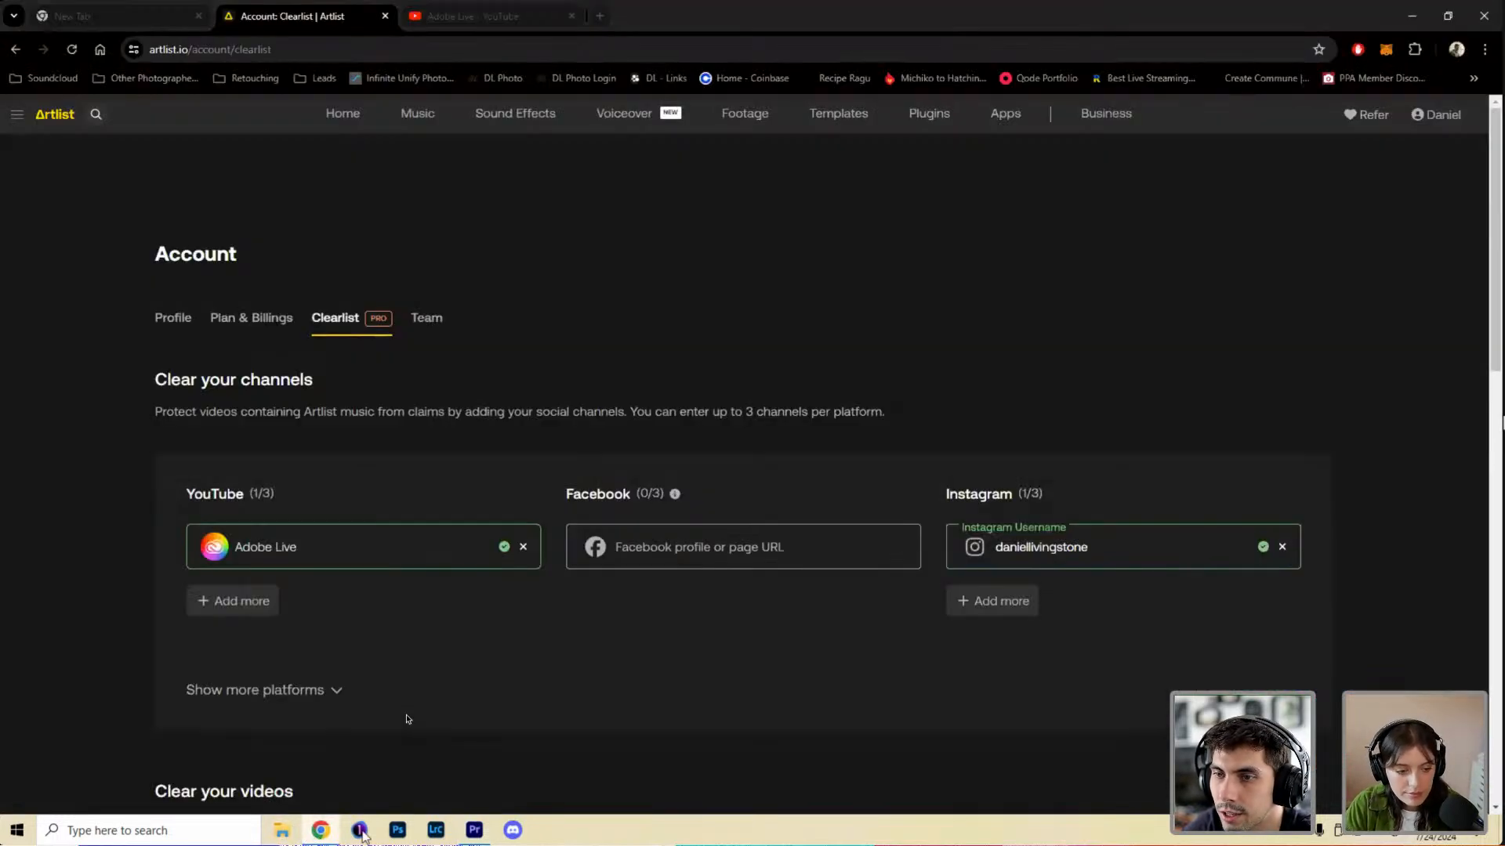
{"action": "left_click", "coordinate": [471, 831]}
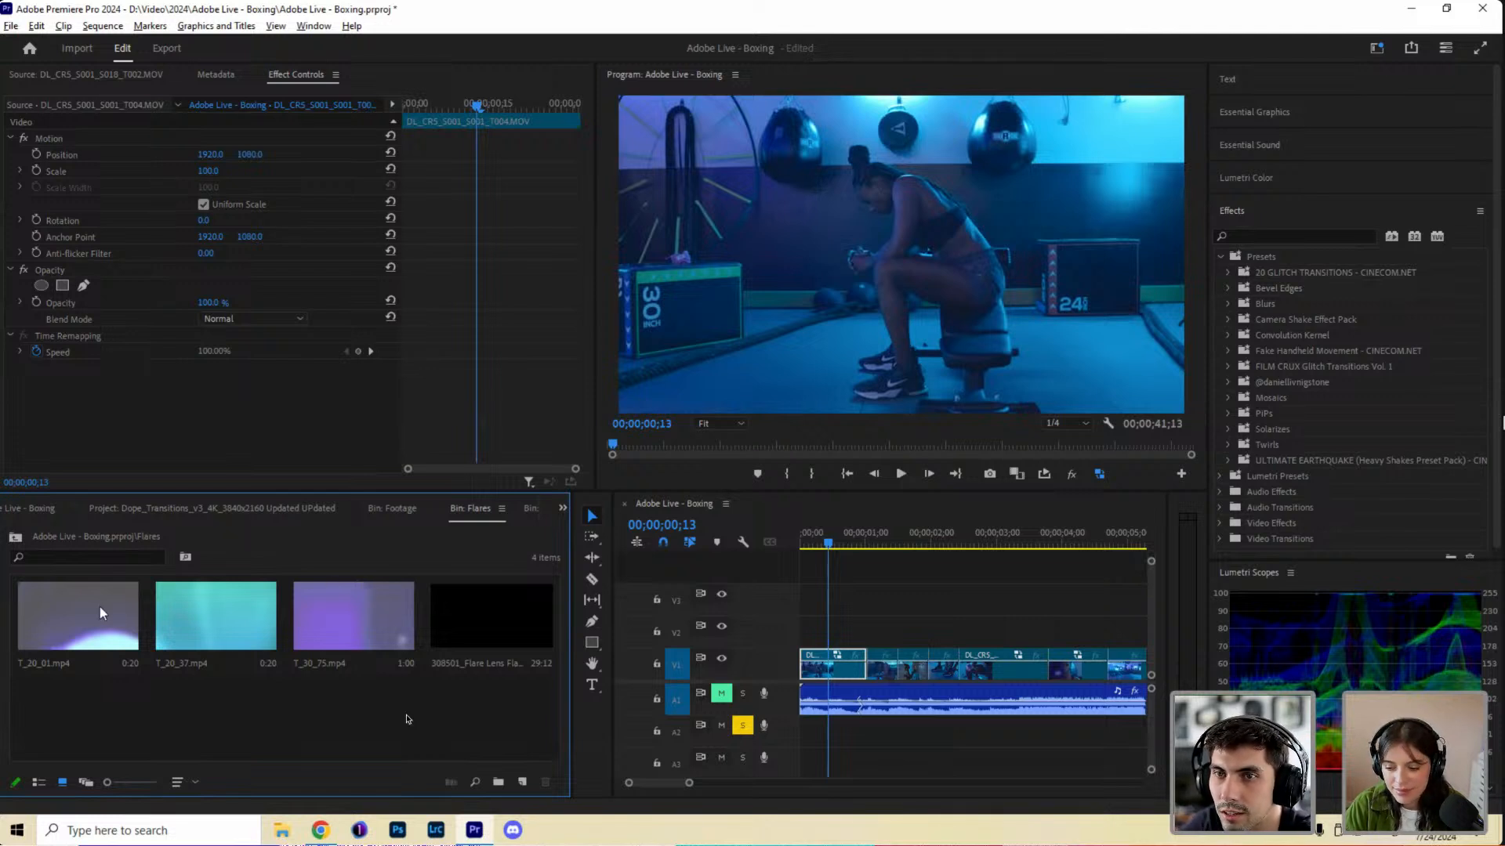
{"action": "double_click", "coordinate": [474, 618]}
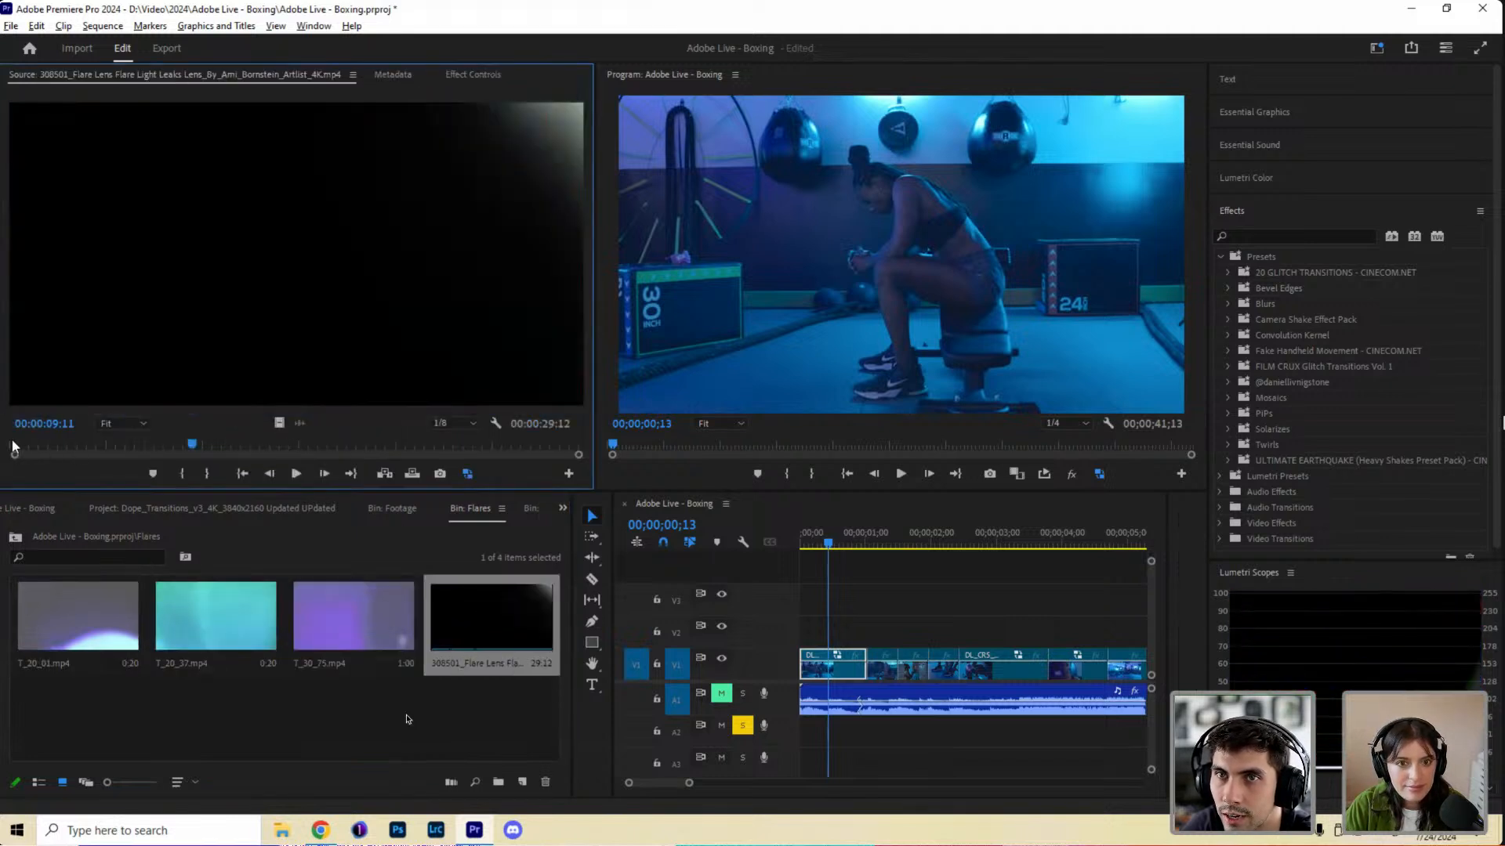
{"action": "left_click_drag", "start_coordinate": [243, 448], "coordinate": [465, 447]}
Place the 308501 lens flare clip on V3 starting at 00;00;00;13 and scrub through it to 00;00;10;09.
{"action": "left_click_drag", "start_coordinate": [465, 353], "coordinate": [833, 609]}
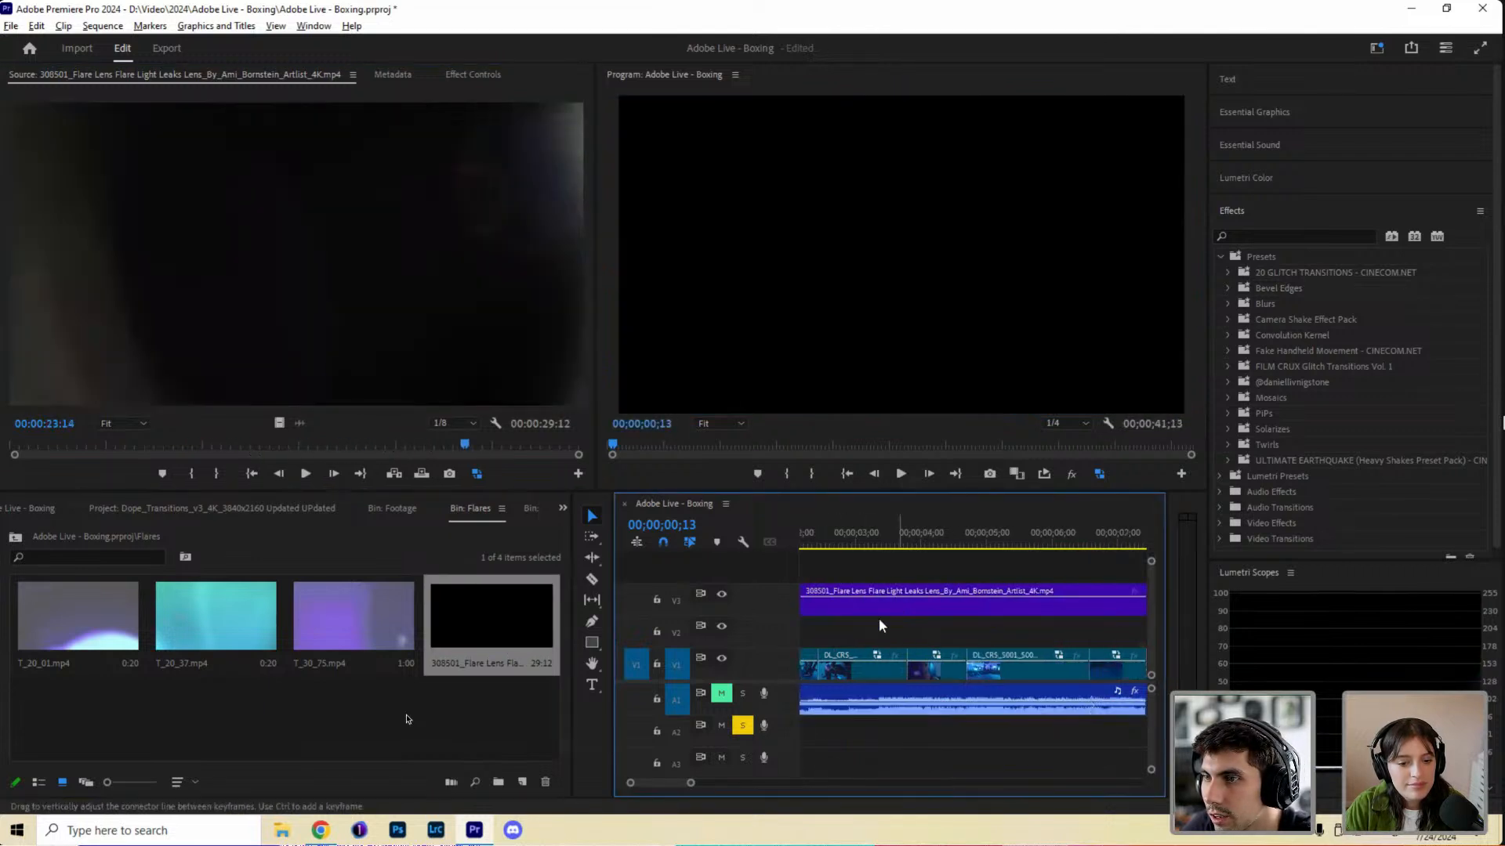
{"action": "left_click_drag", "start_coordinate": [690, 783], "coordinate": [786, 783]}
{"action": "left_click_drag", "start_coordinate": [821, 533], "coordinate": [916, 549]}
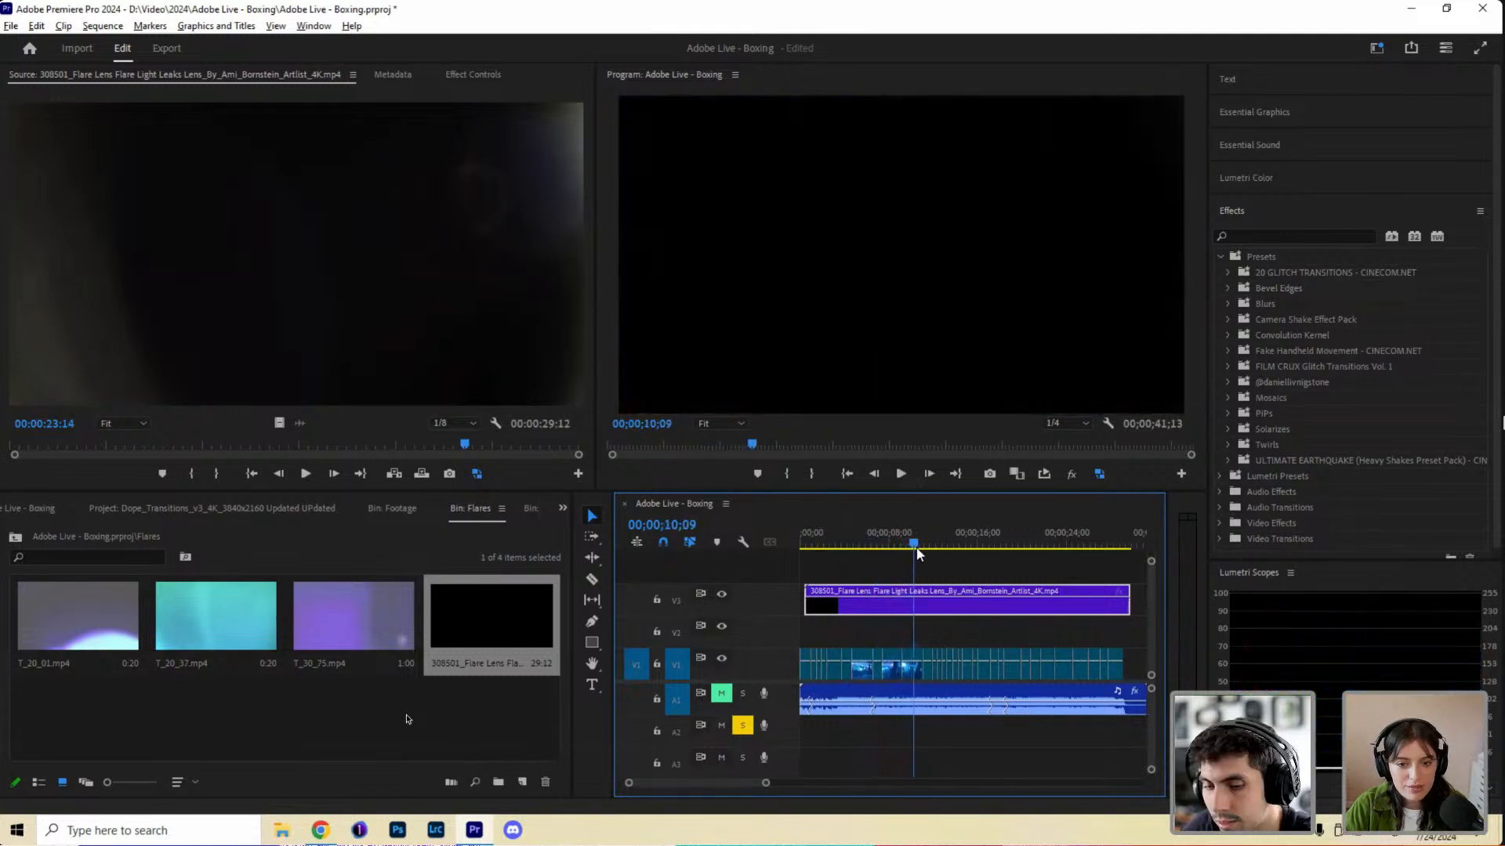
Split the lens flare clip on V3 at 00;00;10;09 and delete the part after the cut.
{"action": "left_click", "coordinate": [916, 591]}
{"action": "left_click", "coordinate": [971, 603]}
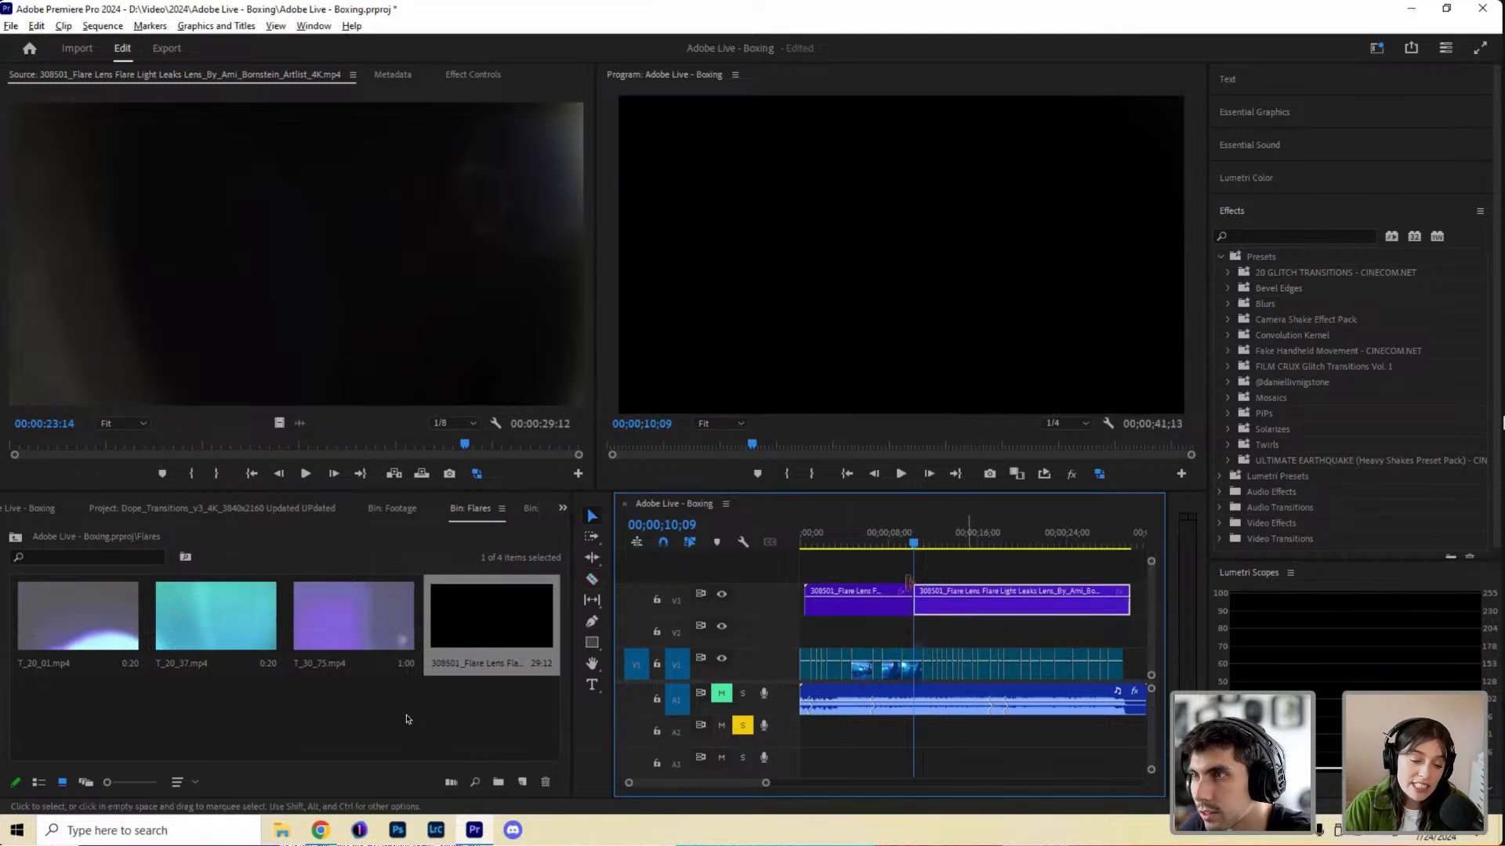
{"action": "key", "text": "Delete"}
Move the shortened lens flare clip on V3 to the start of the sequence at 00;00;00;00.
{"action": "left_click", "coordinate": [821, 535]}
{"action": "key", "text": "equal"}
{"action": "key", "text": "equal"}
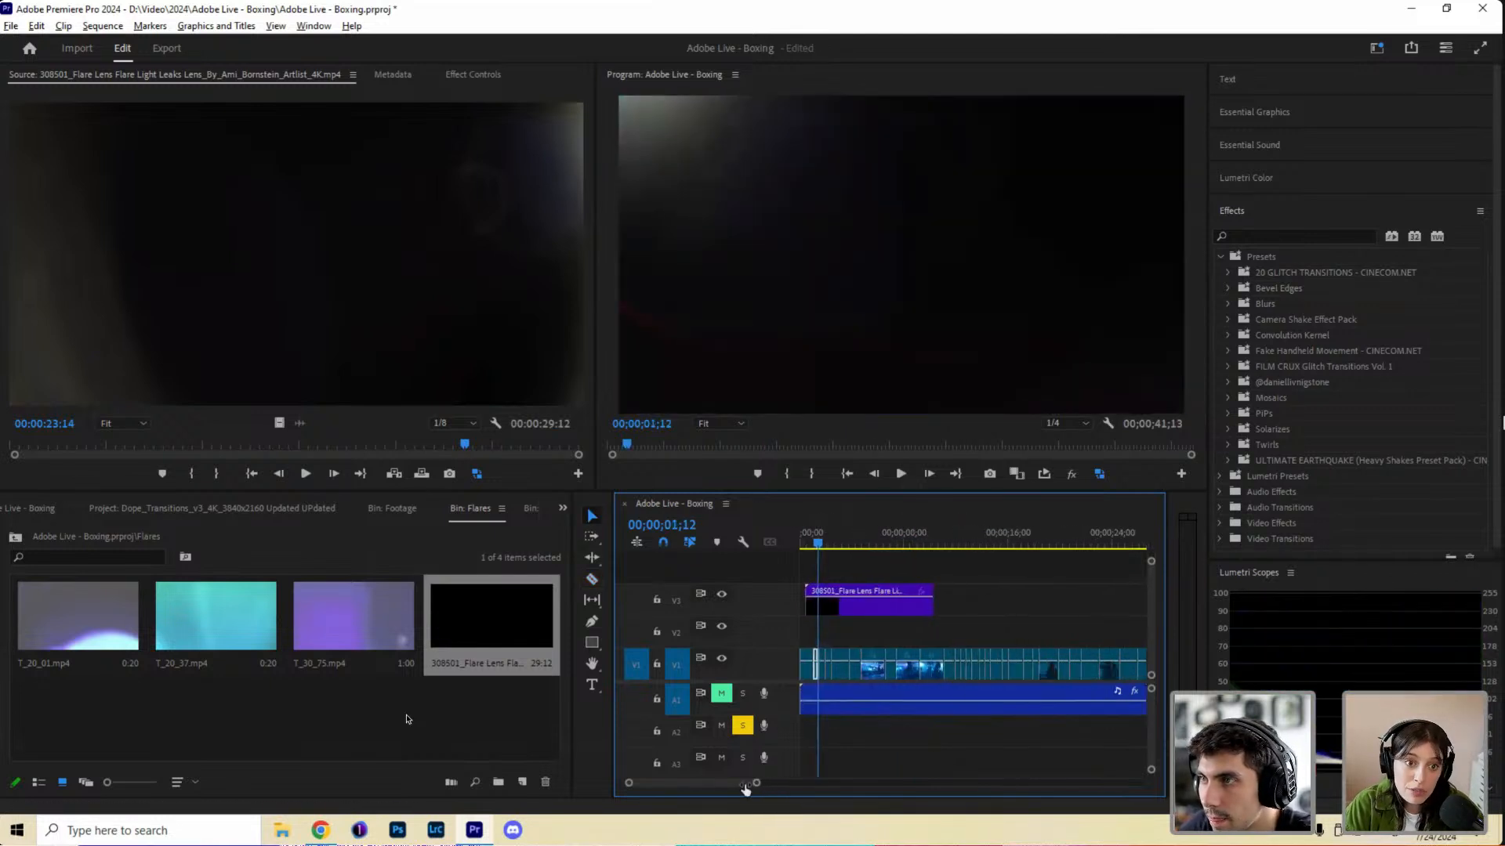
{"action": "mouse_move", "coordinate": [873, 611]}
{"action": "left_mouse_down"}
{"action": "mouse_move", "coordinate": [847, 614]}
{"action": "mouse_move", "coordinate": [867, 620]}
{"action": "left_mouse_up"}
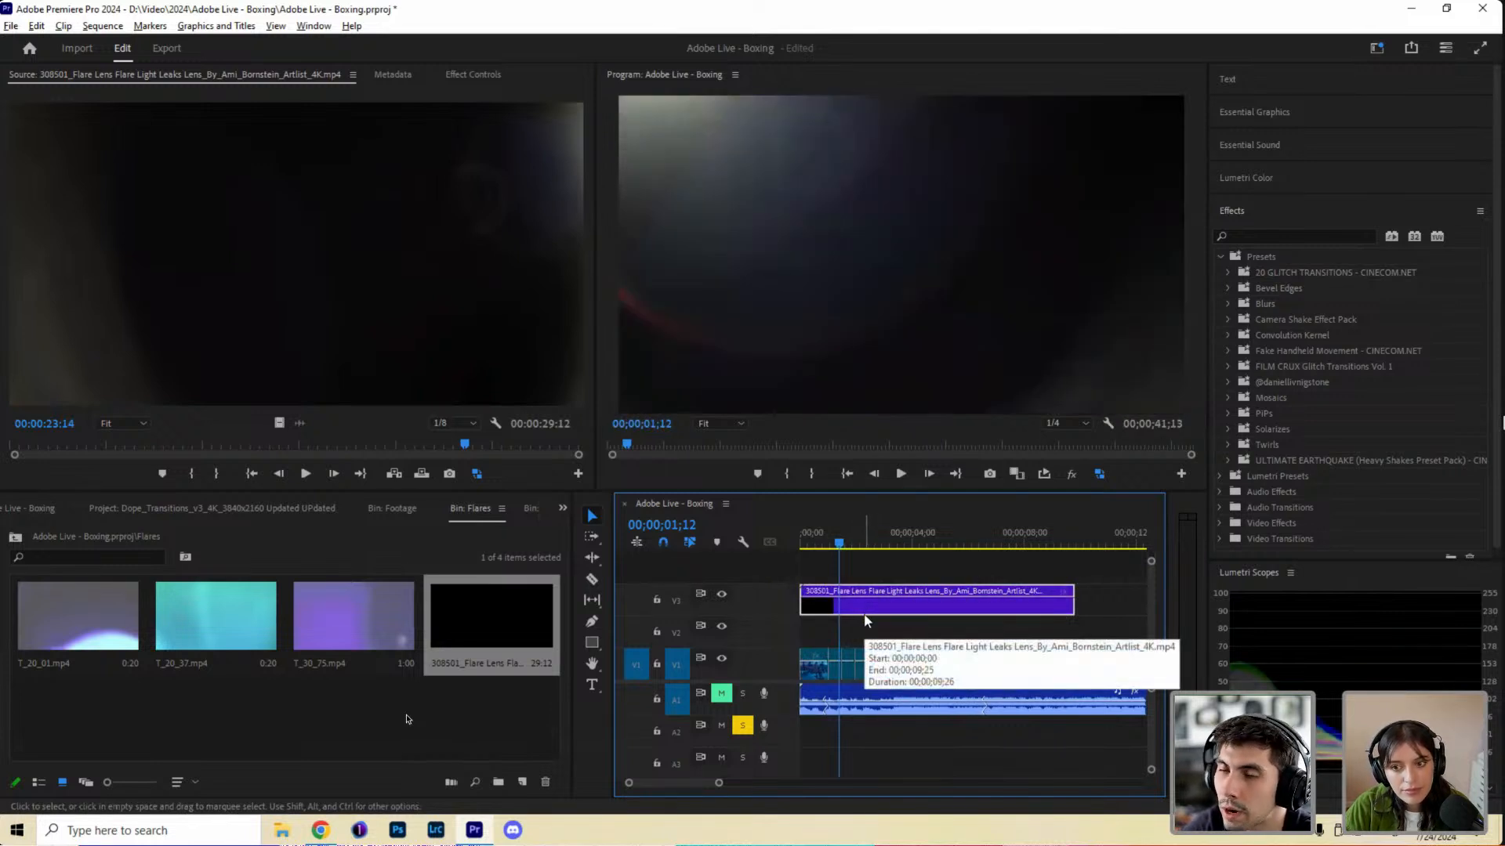
Hide track V3 and preview the cuts between the opening clips, stopping at 00;00;02;02.
{"action": "left_click", "coordinate": [819, 542]}
{"action": "mouse_move", "coordinate": [819, 542]}
{"action": "left_mouse_down"}
{"action": "mouse_move", "coordinate": [1074, 541]}
{"action": "mouse_move", "coordinate": [1075, 554]}
{"action": "mouse_move", "coordinate": [798, 619]}
{"action": "mouse_move", "coordinate": [792, 569]}
{"action": "mouse_move", "coordinate": [815, 548]}
{"action": "left_mouse_up"}
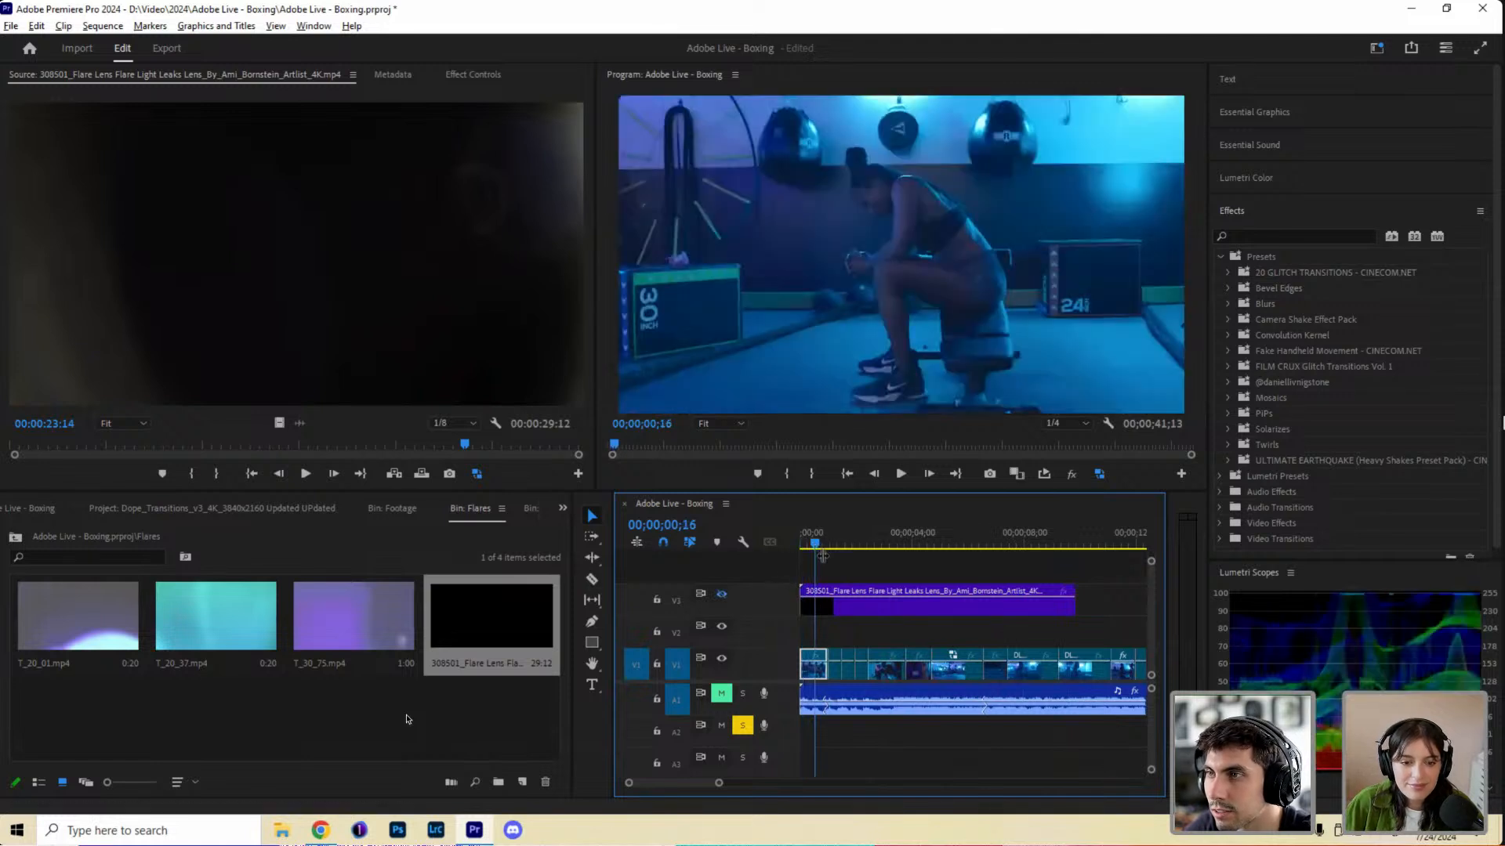
{"action": "key", "text": "space"}
{"action": "key", "text": "space"}
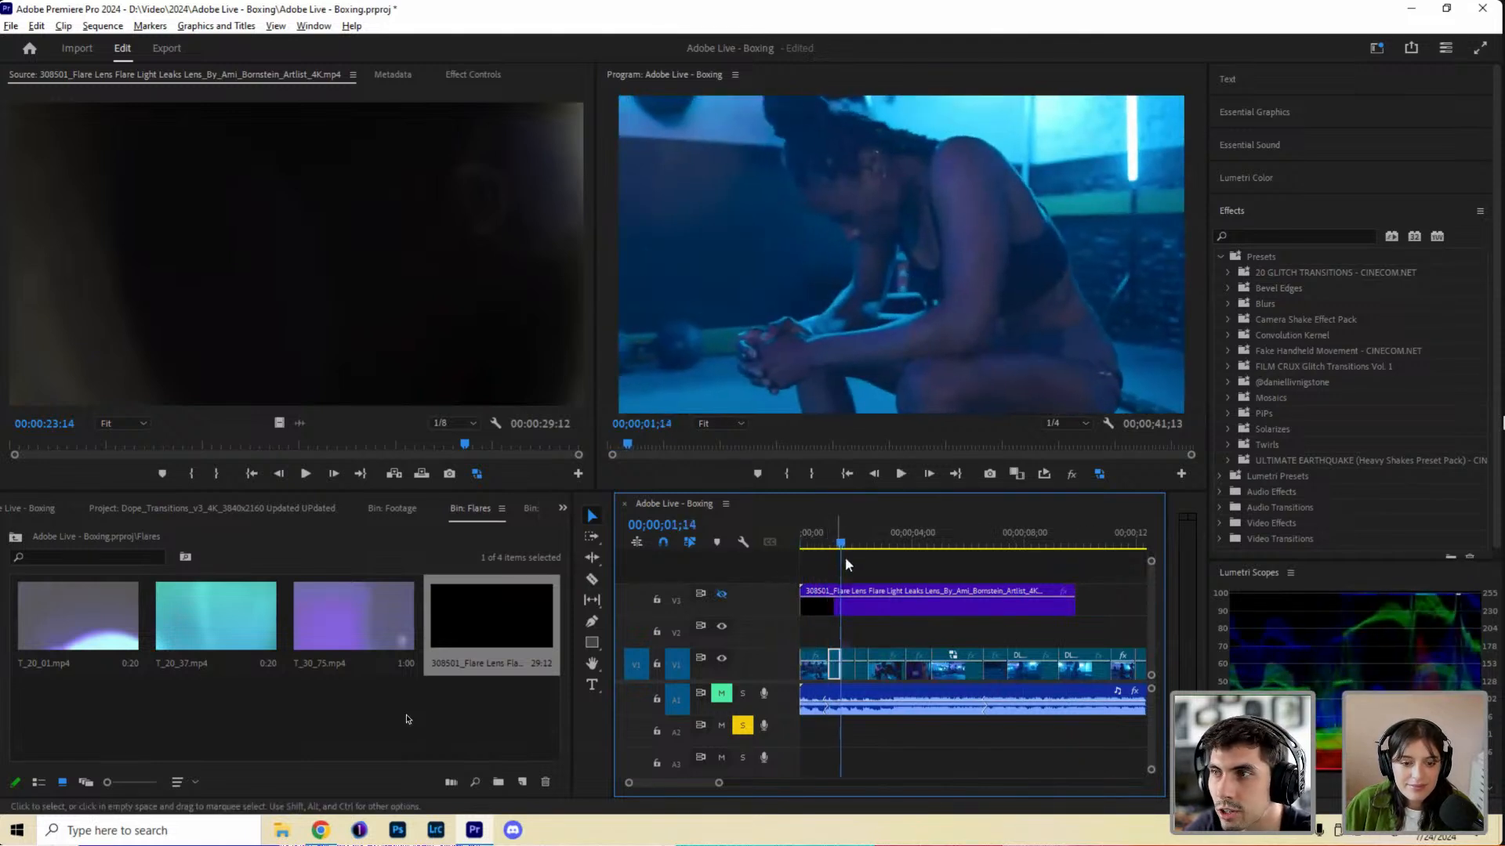
{"action": "key", "text": "Down"}
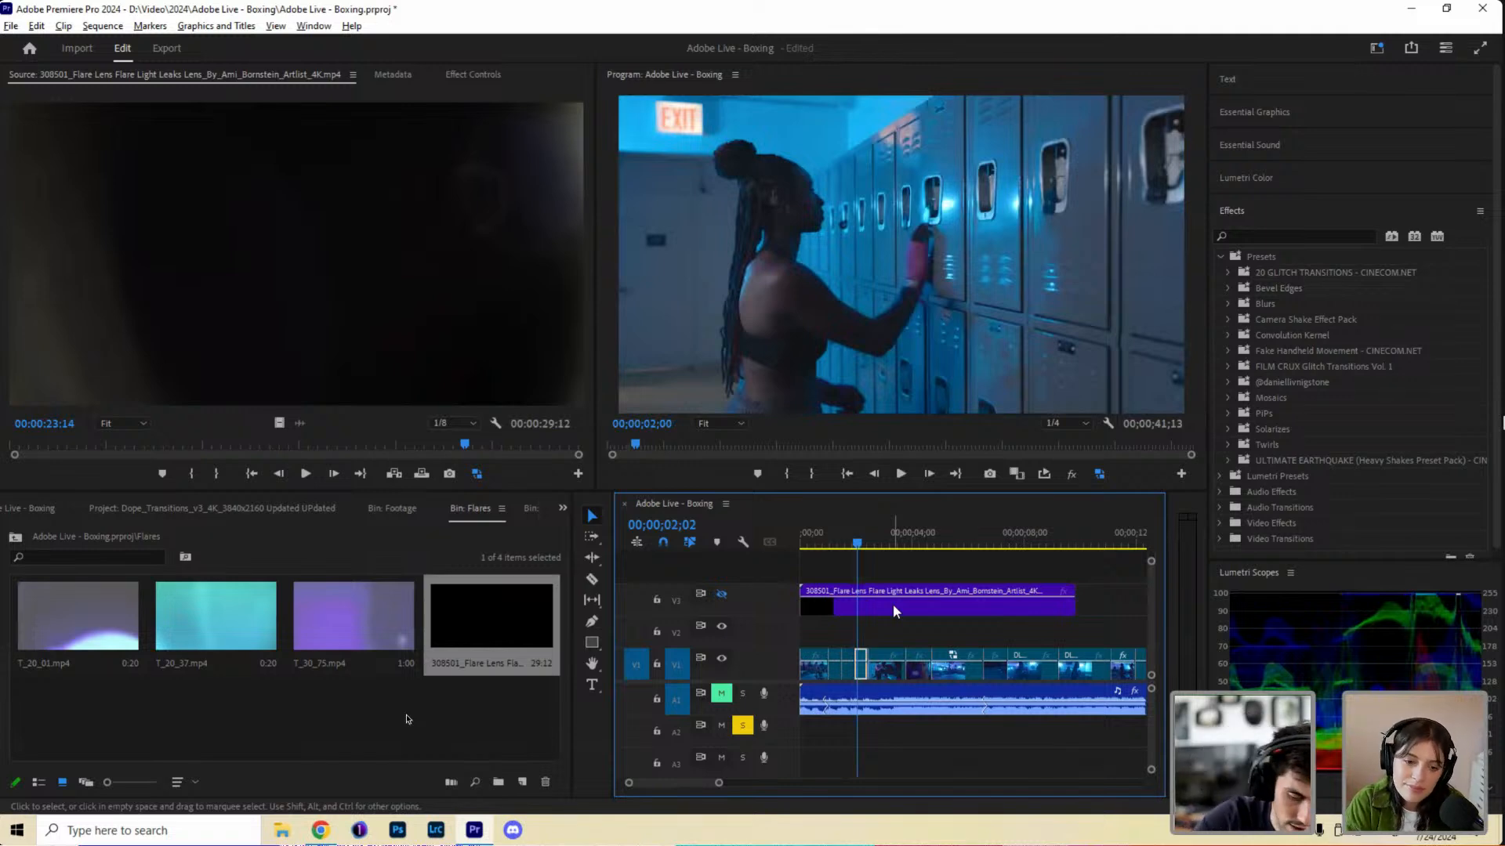
Set the lens flare clip's speed to 400% in its Speed/Duration settings.
{"action": "right_click", "coordinate": [895, 610]}
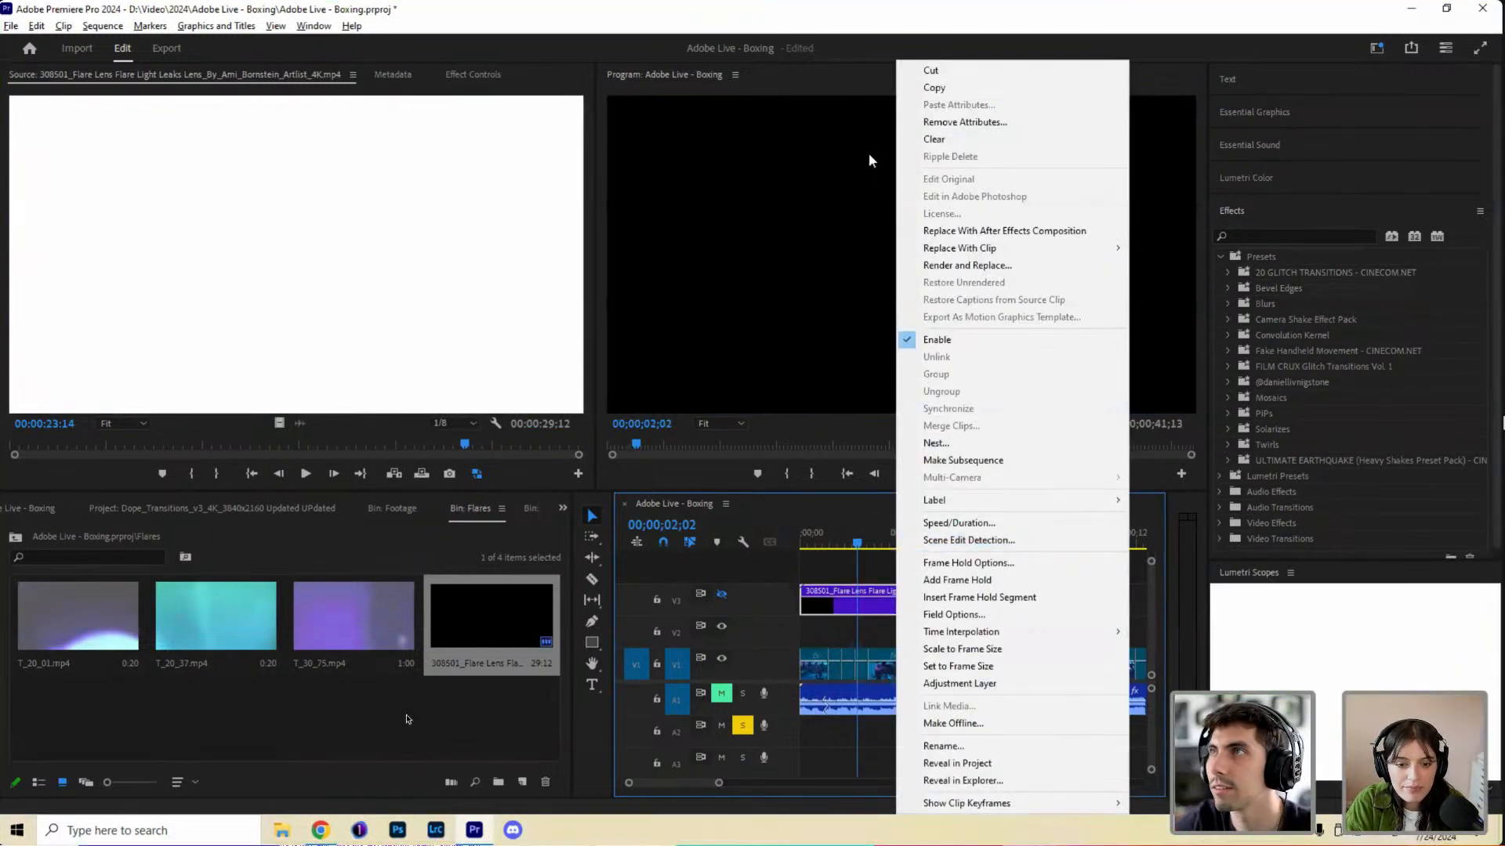
{"action": "key", "text": "Escape"}
{"action": "left_click", "coordinate": [895, 621]}
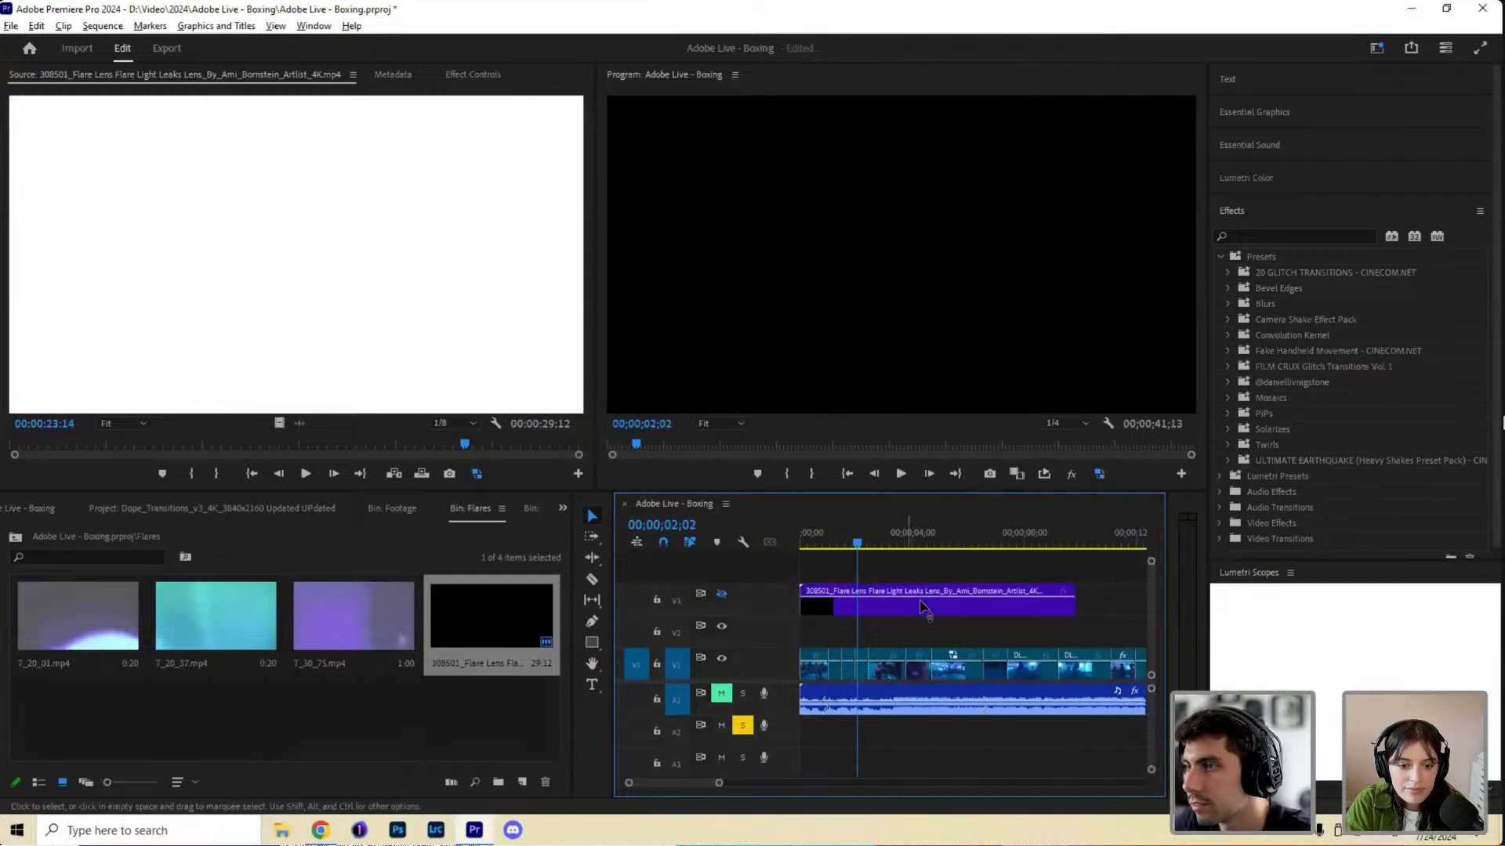
{"action": "left_click", "coordinate": [929, 594]}
{"action": "right_click", "coordinate": [930, 594]}
{"action": "left_click", "coordinate": [967, 530]}
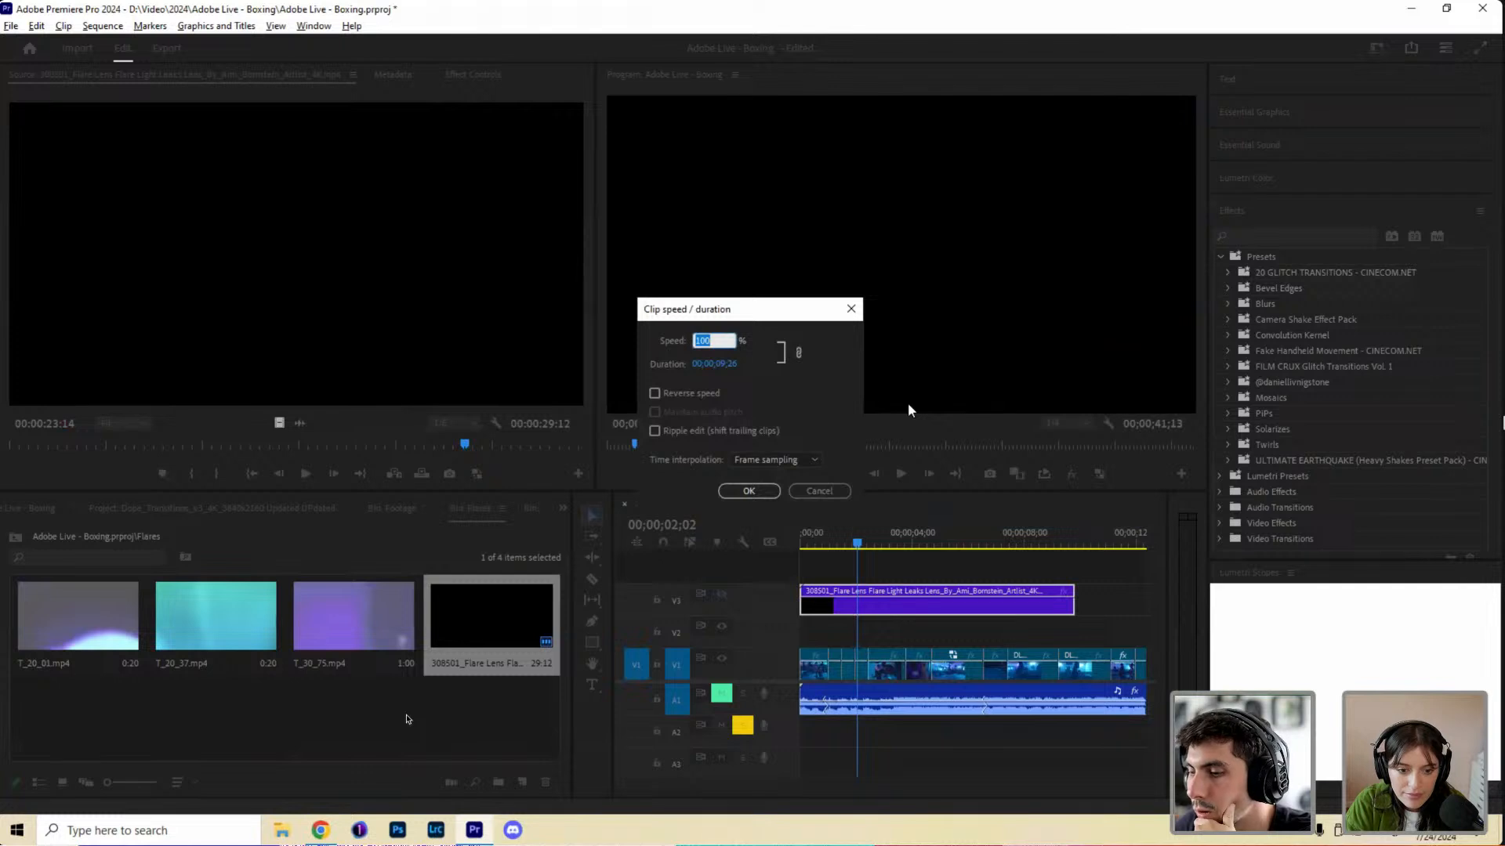
{"action": "key", "text": "Left"}
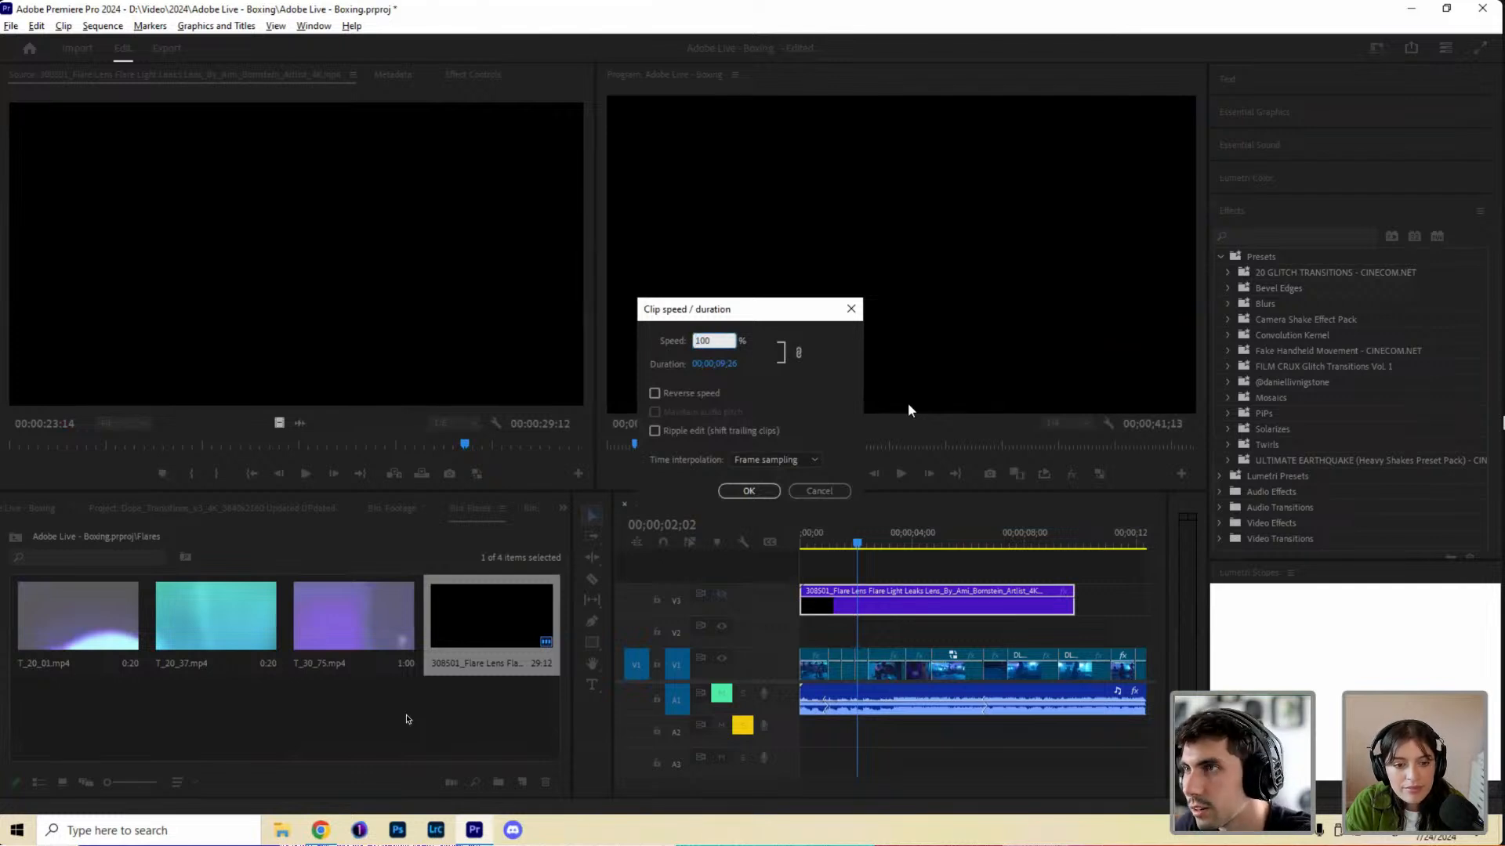
{"action": "type", "text": "400"}
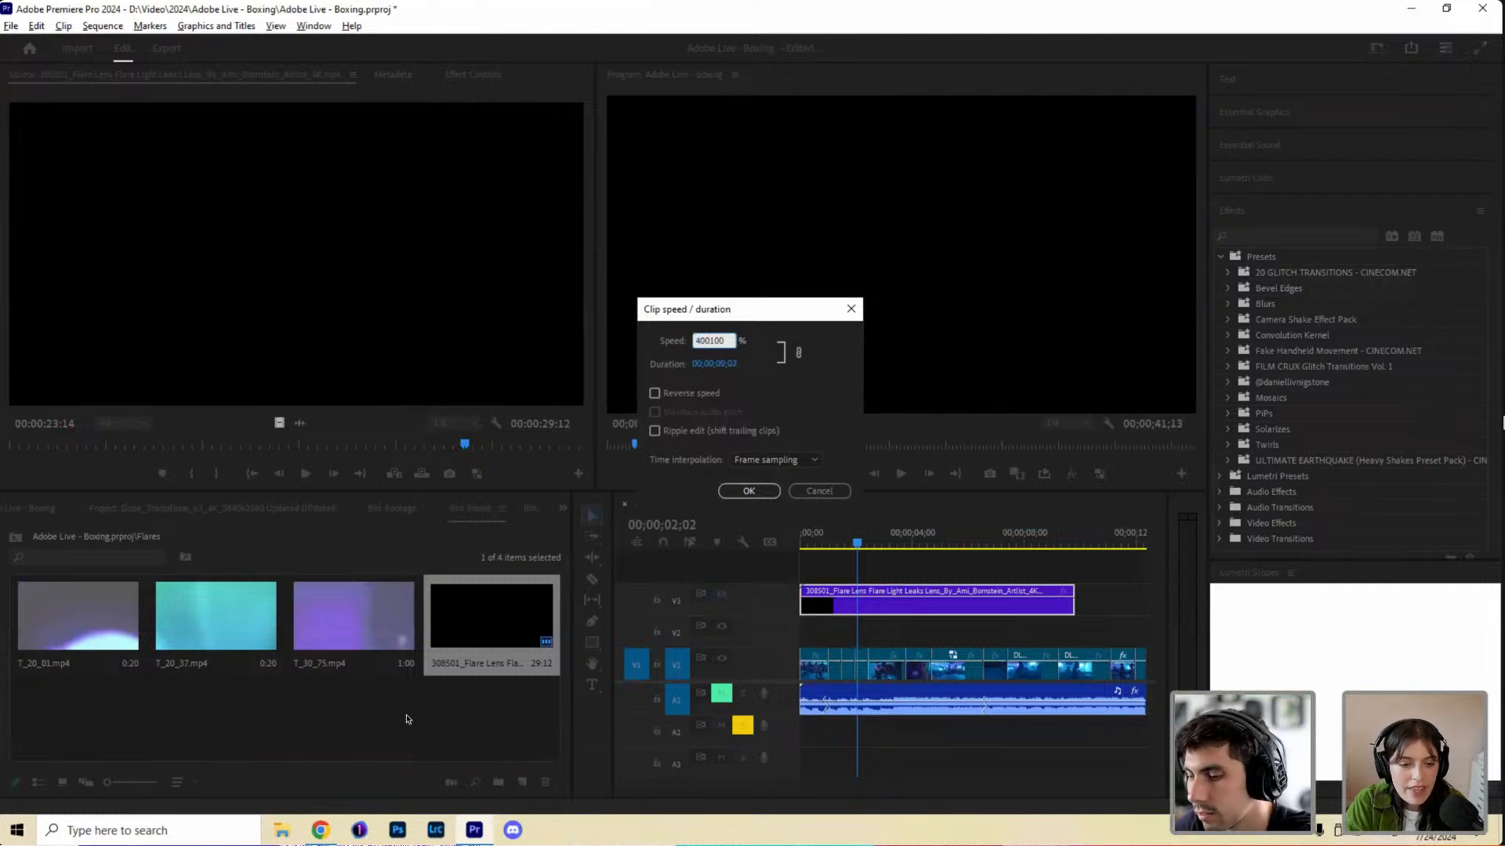
{"action": "key", "text": "Return"}
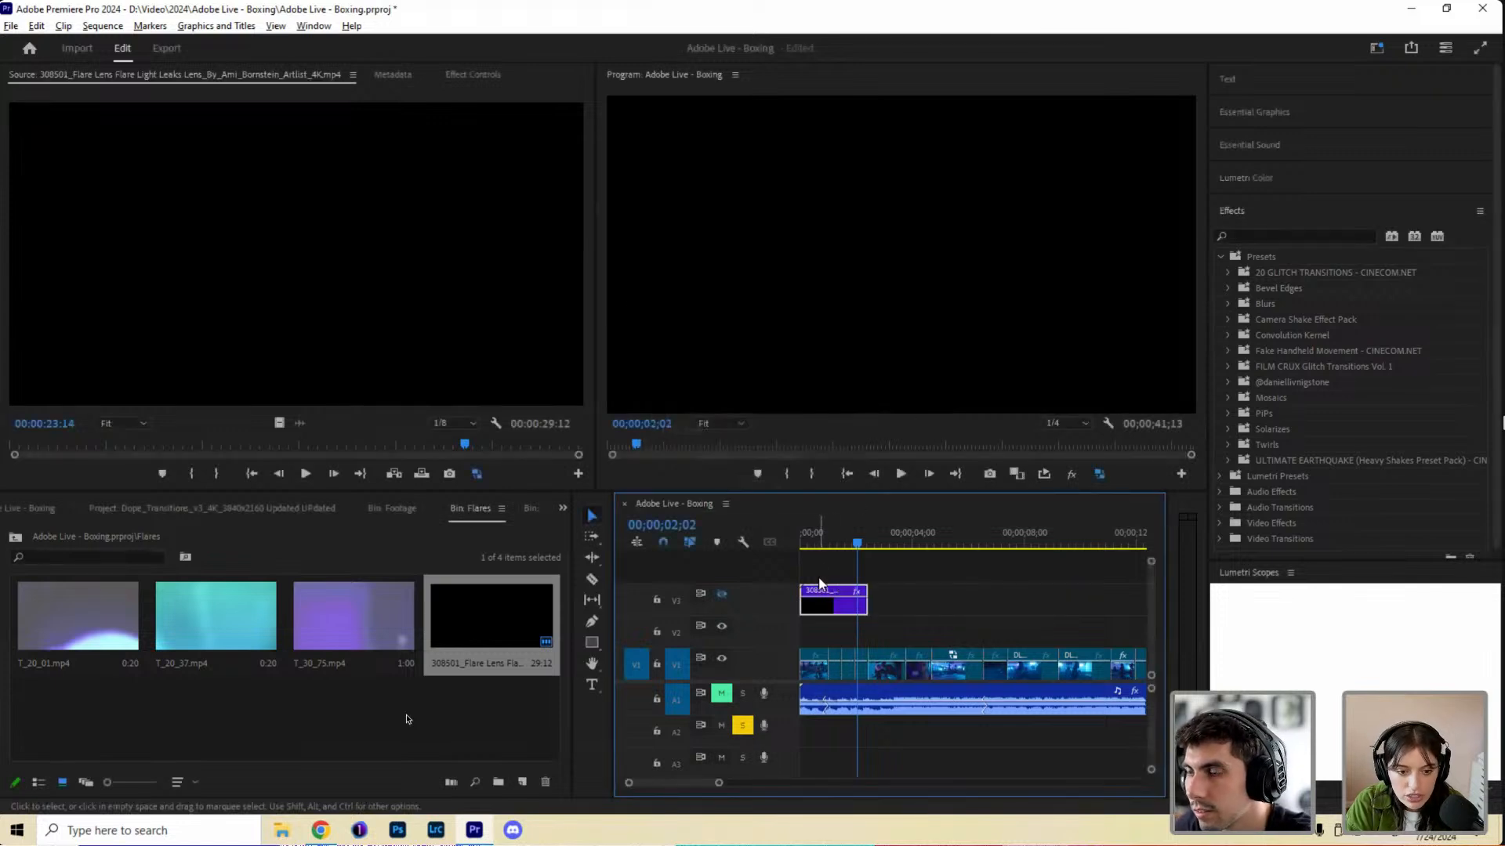
Make track V3 visible again with the playhead at 00;00;00;11 and save the project.
{"action": "left_click", "coordinate": [804, 539]}
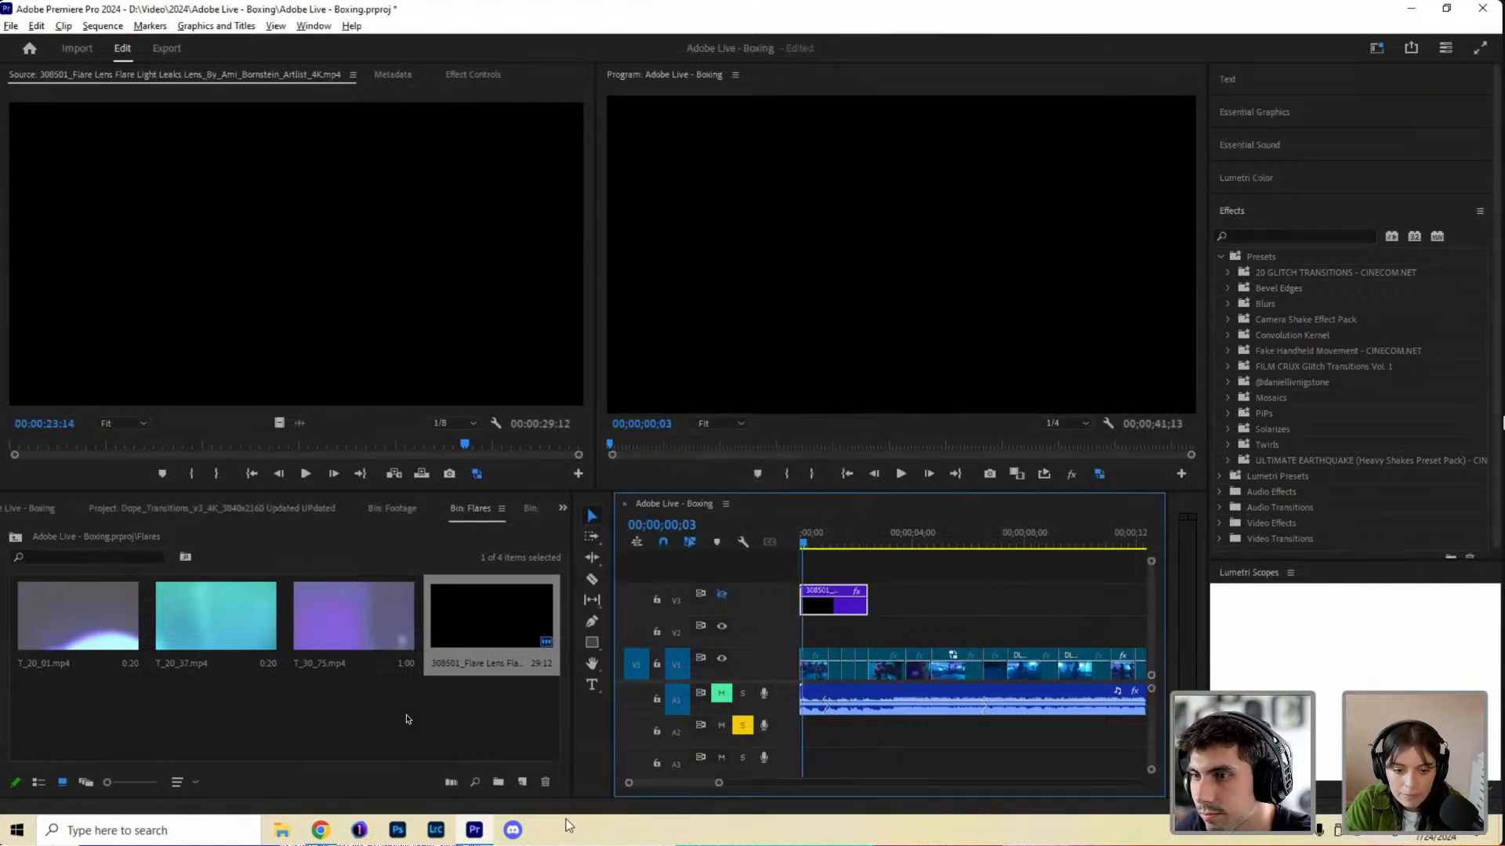
{"action": "left_click_drag", "start_coordinate": [722, 787], "coordinate": [673, 784]}
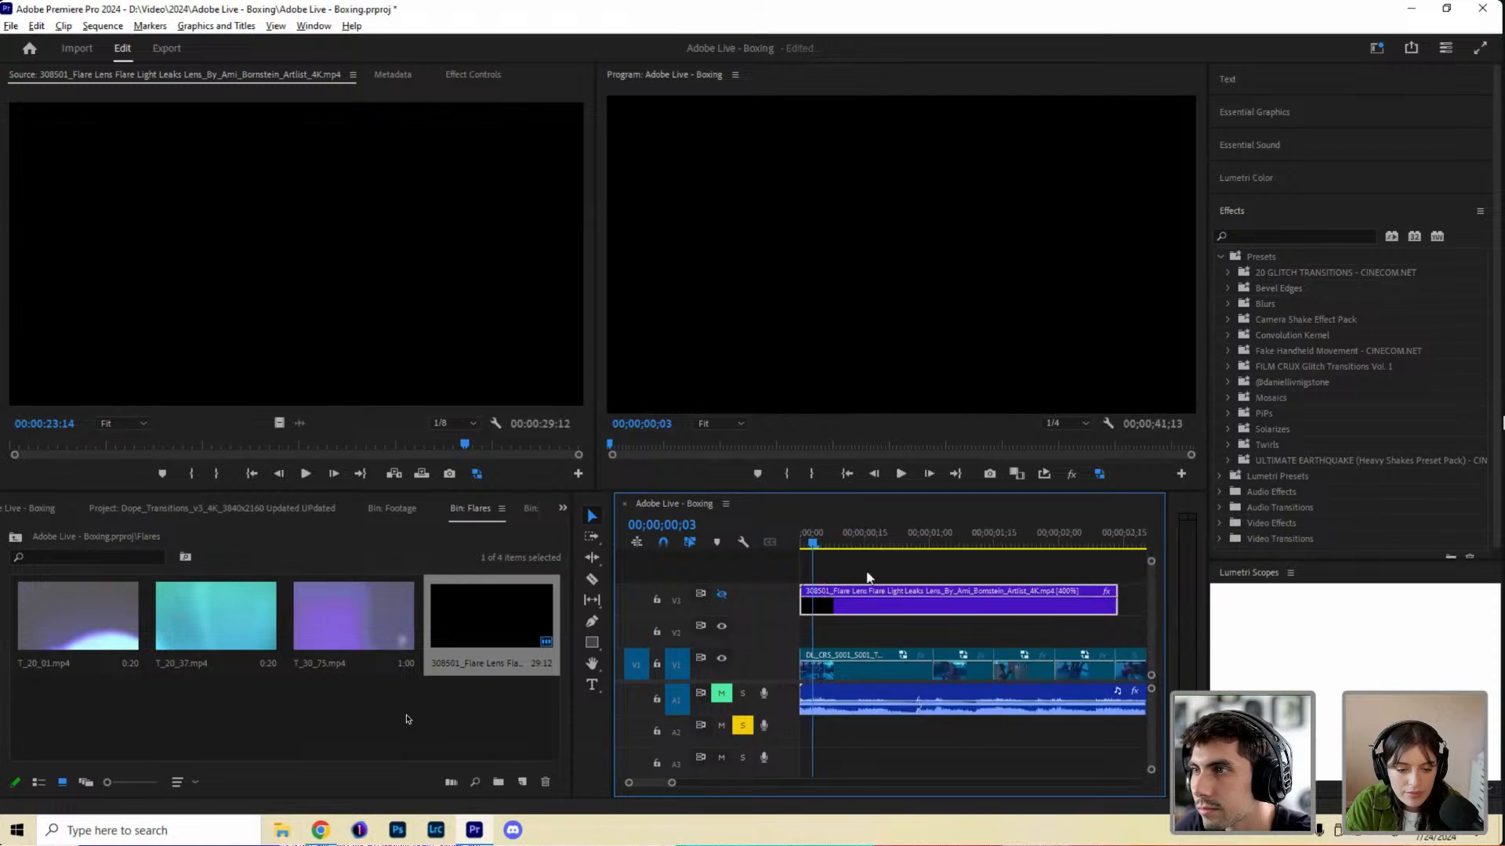
{"action": "left_click_drag", "start_coordinate": [898, 543], "coordinate": [847, 542]}
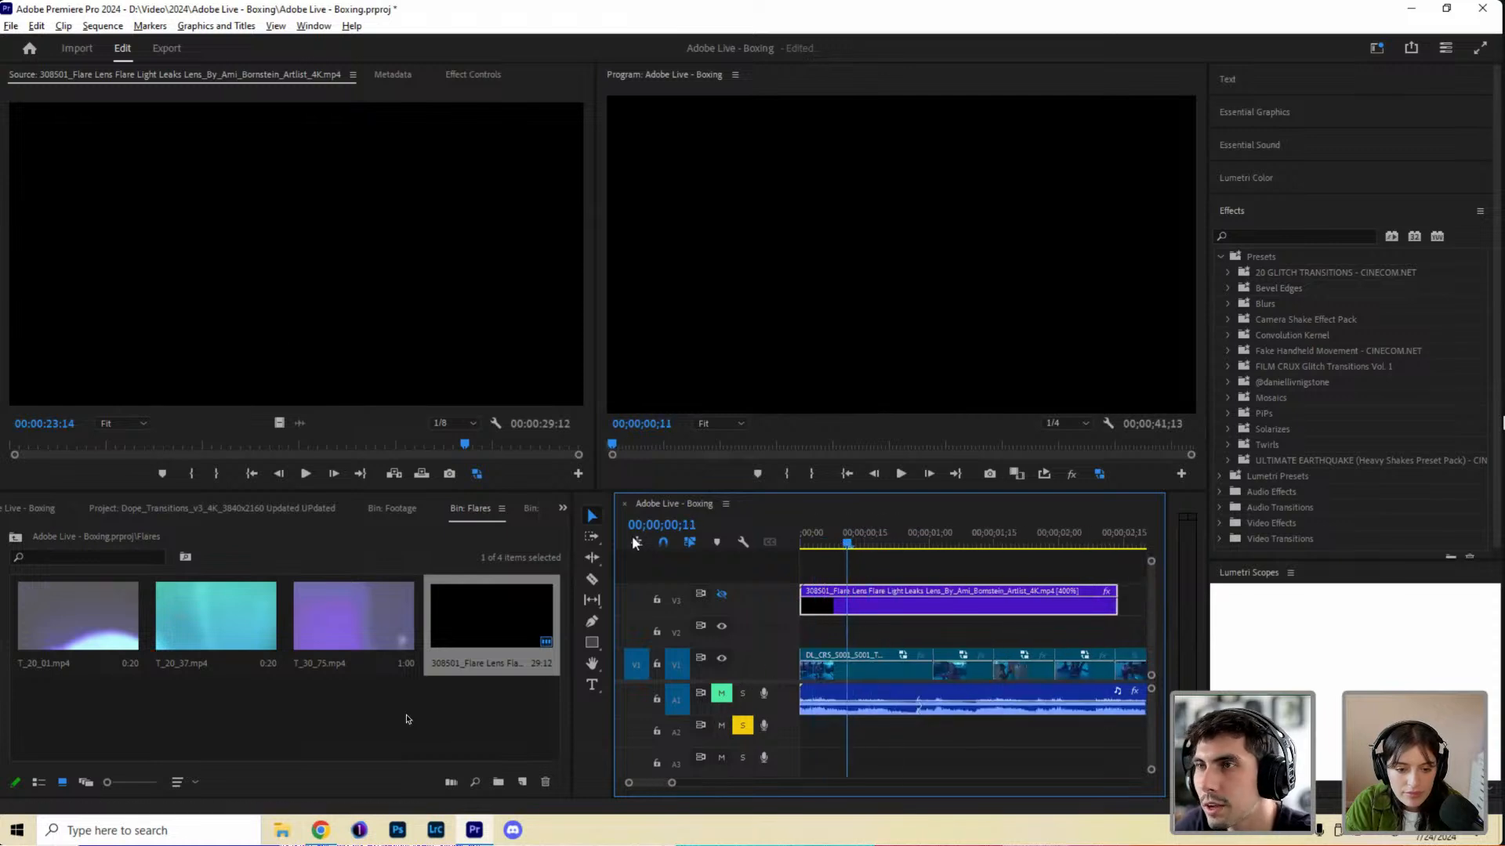
{"action": "left_click", "coordinate": [470, 268]}
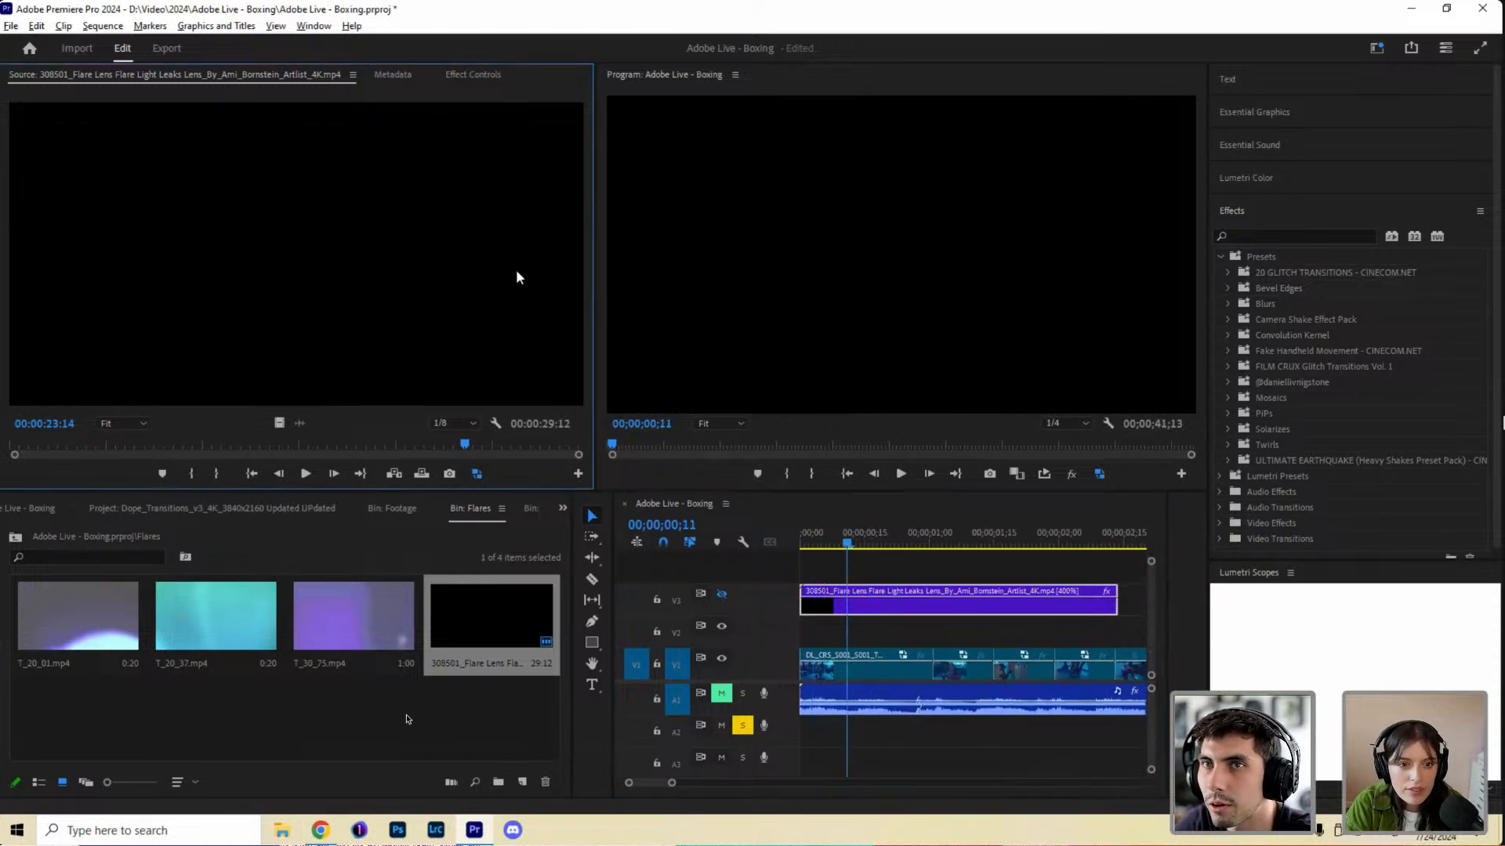
{"action": "left_click", "coordinate": [784, 329]}
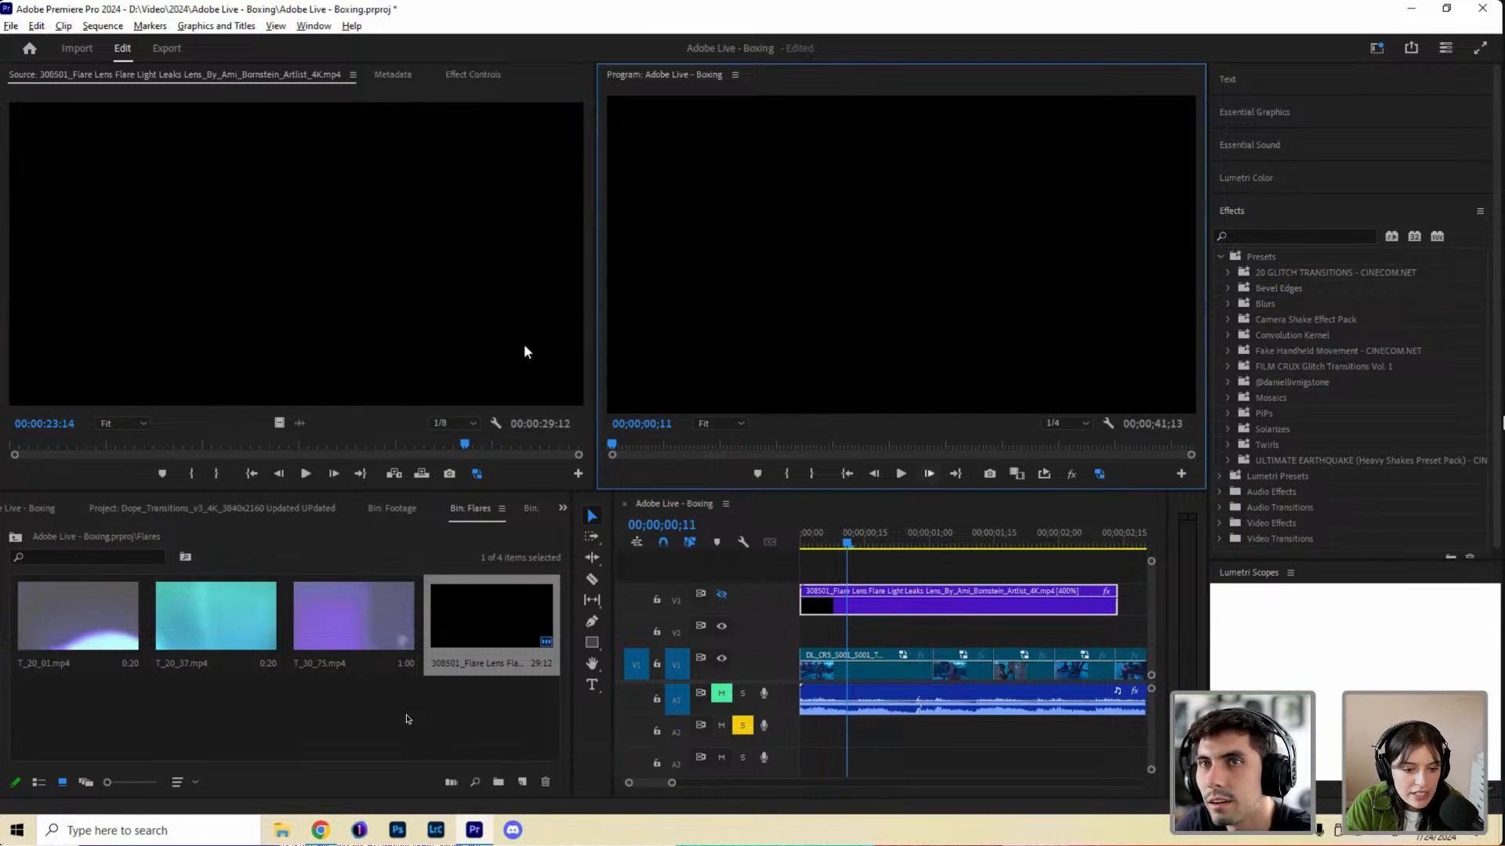
{"action": "left_click", "coordinate": [722, 594]}
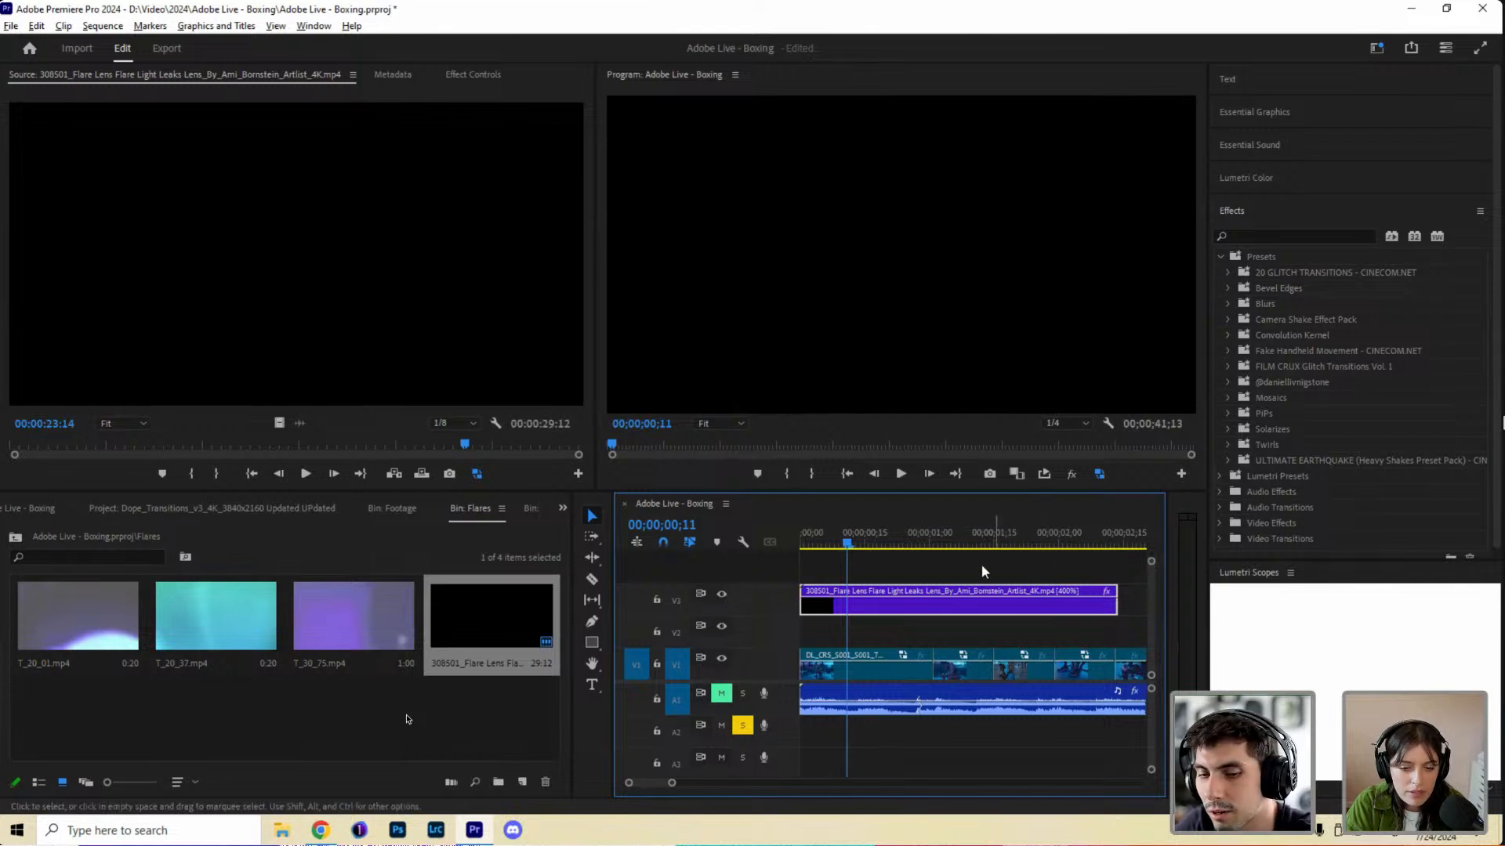
{"action": "key", "text": "ctrl+s"}
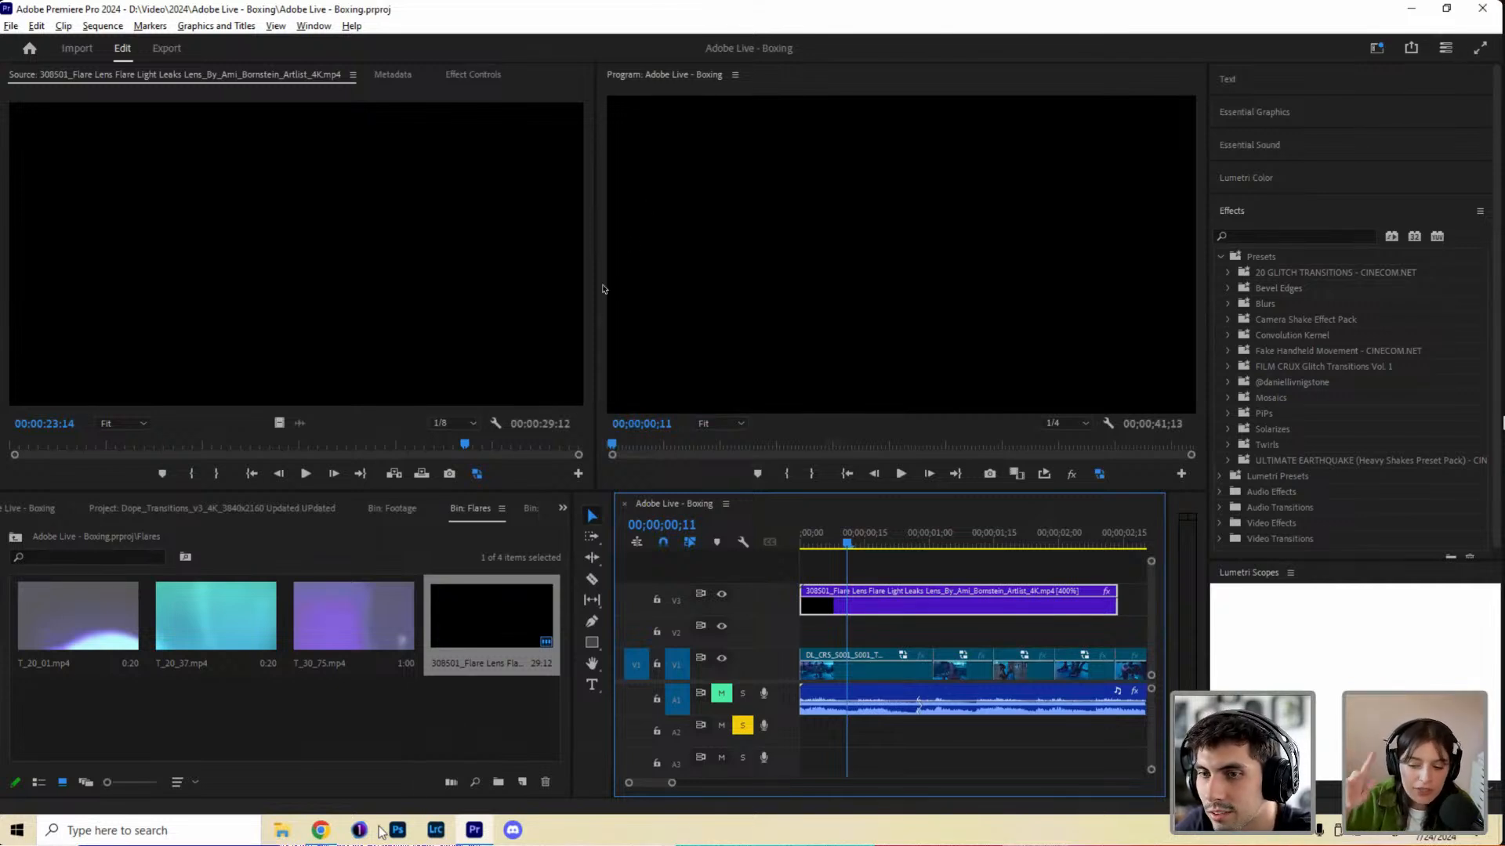
{"action": "left_click", "coordinate": [320, 831]}
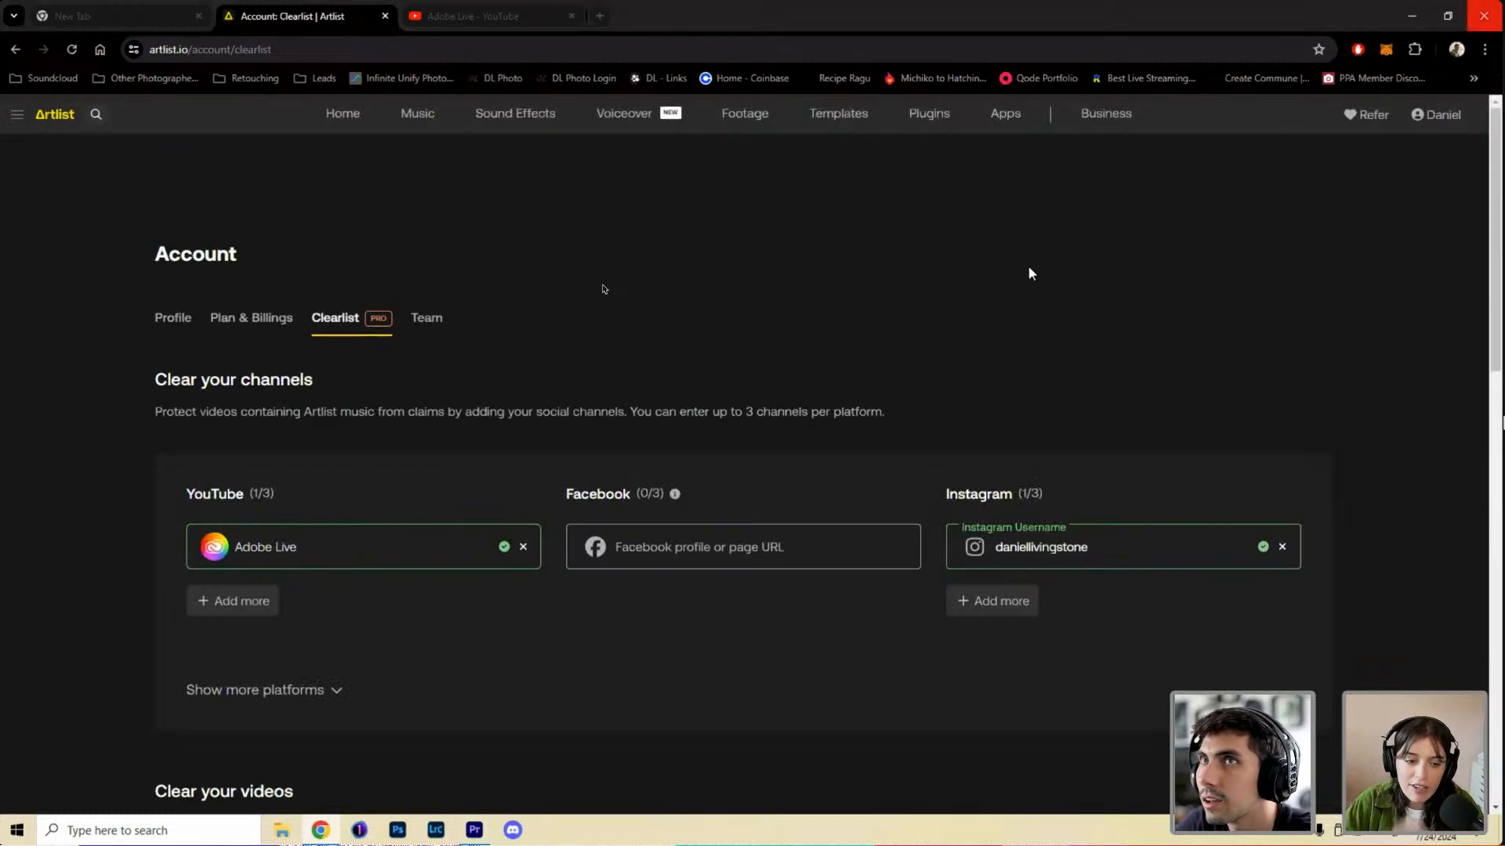
{"action": "key", "text": "alt+Tab"}
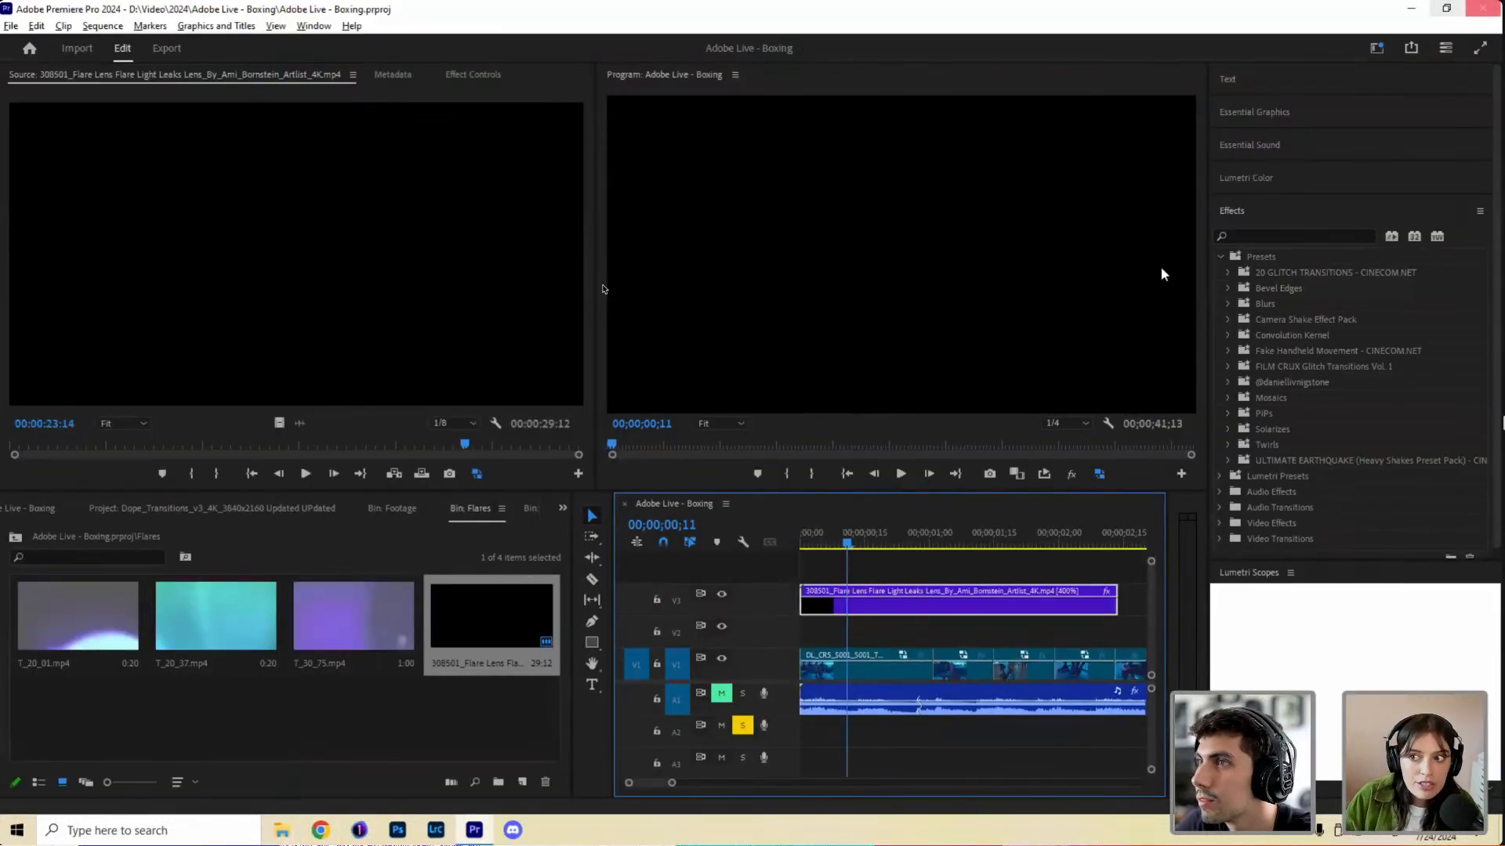
{"action": "left_click", "coordinate": [474, 827]}
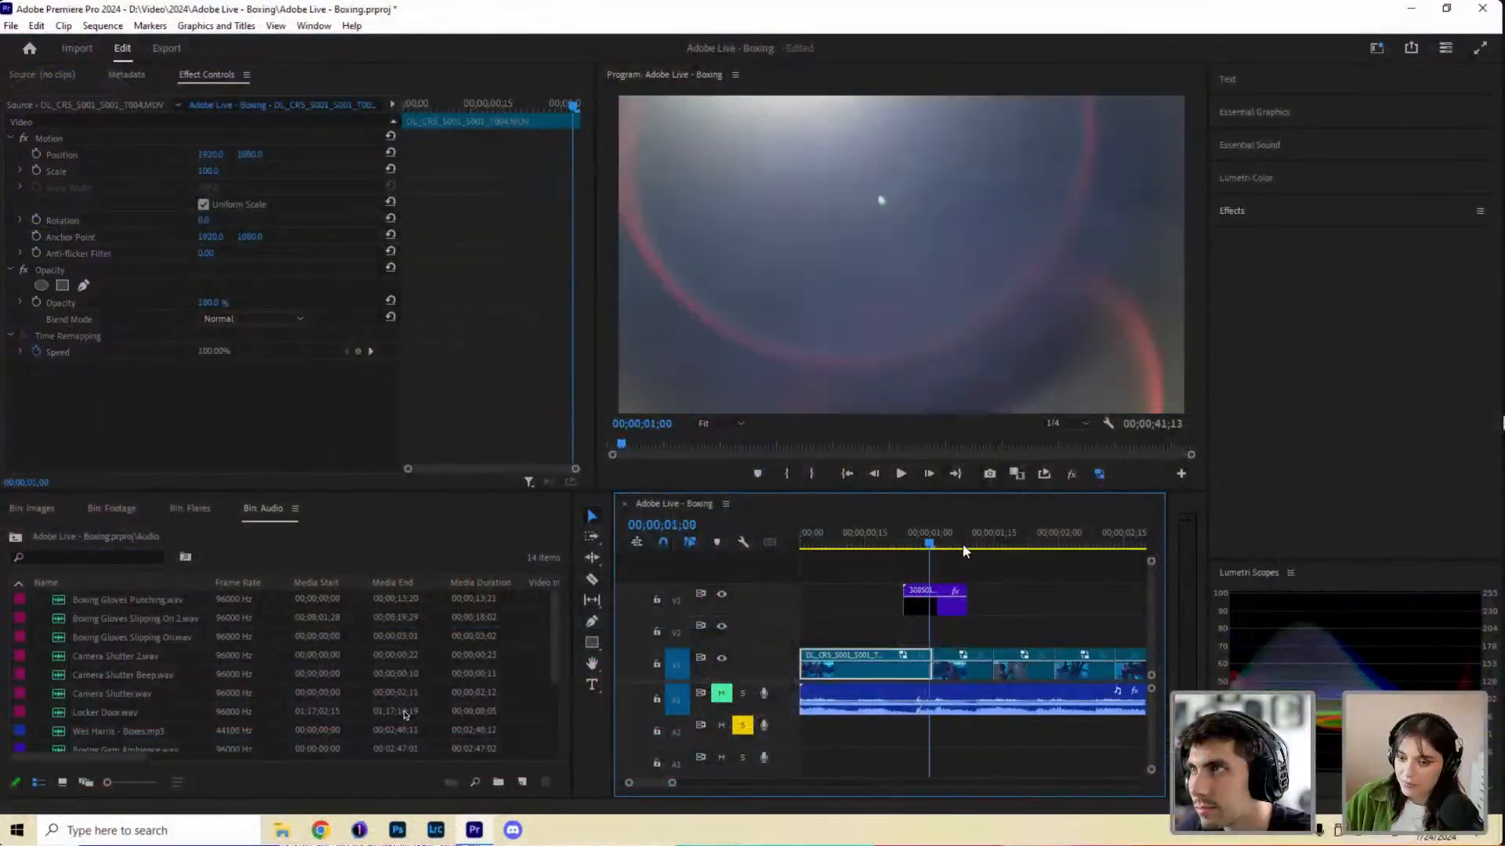
Scrub across the trimmed flare clip over the first cut, leaving the playhead at 00;00;00;27.
{"action": "left_click", "coordinate": [964, 551]}
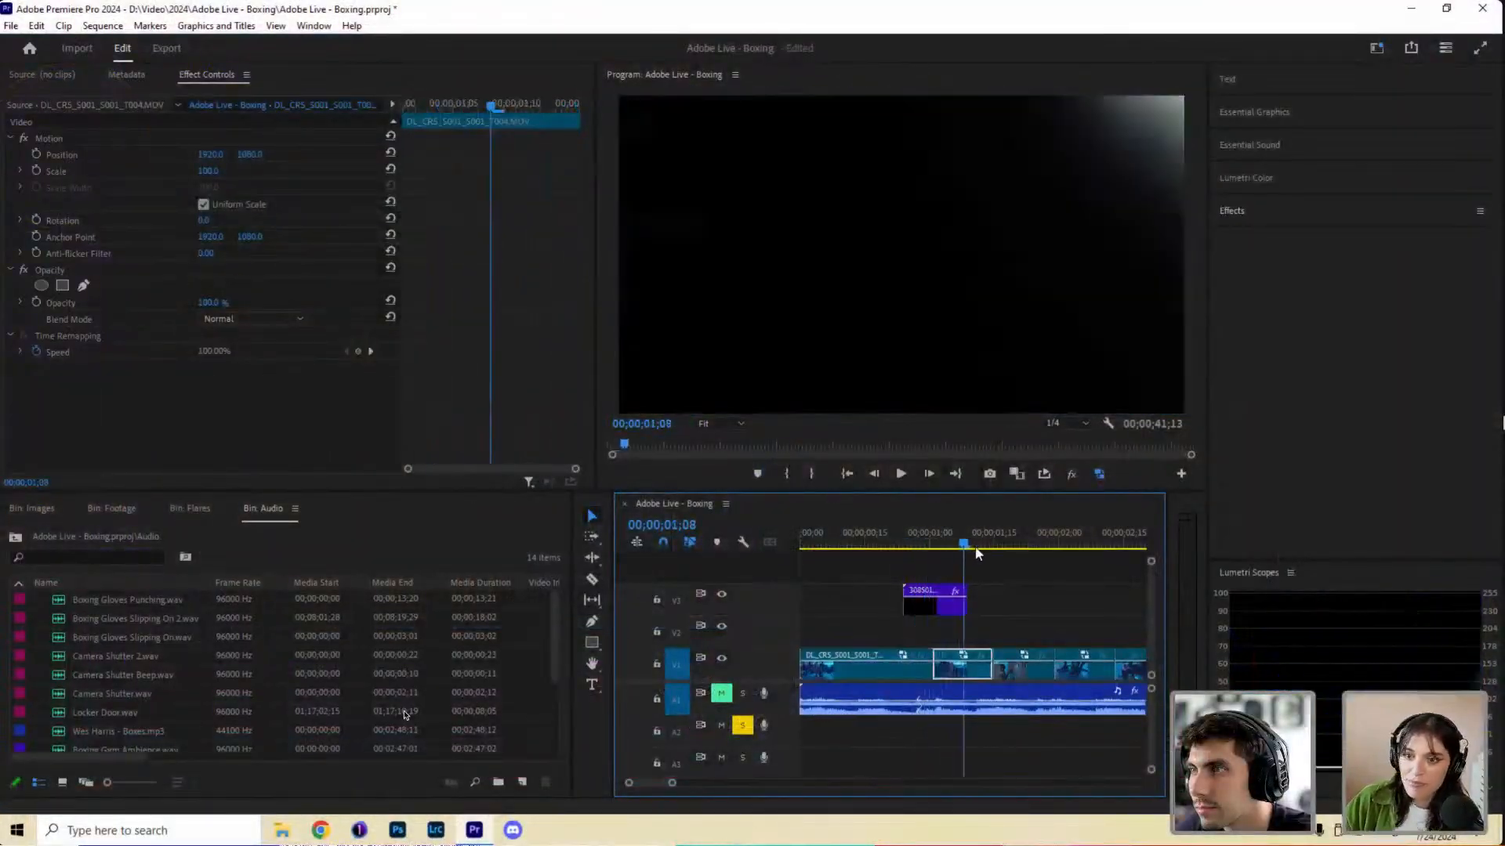
{"action": "right_click", "coordinate": [942, 609]}
{"action": "left_click", "coordinate": [910, 544]}
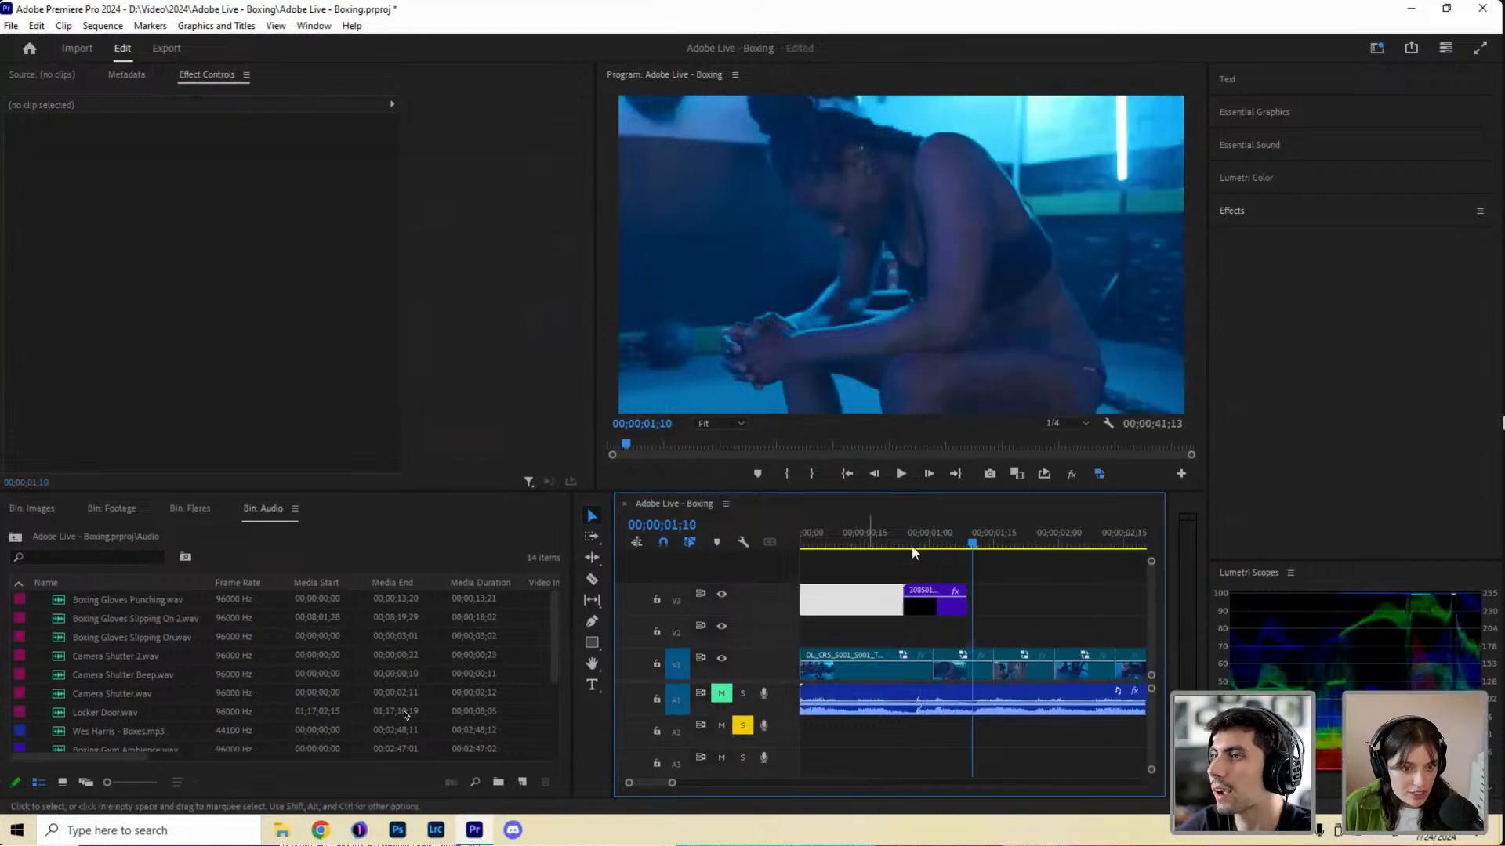
{"action": "left_click", "coordinate": [910, 543]}
{"action": "left_click", "coordinate": [916, 544]}
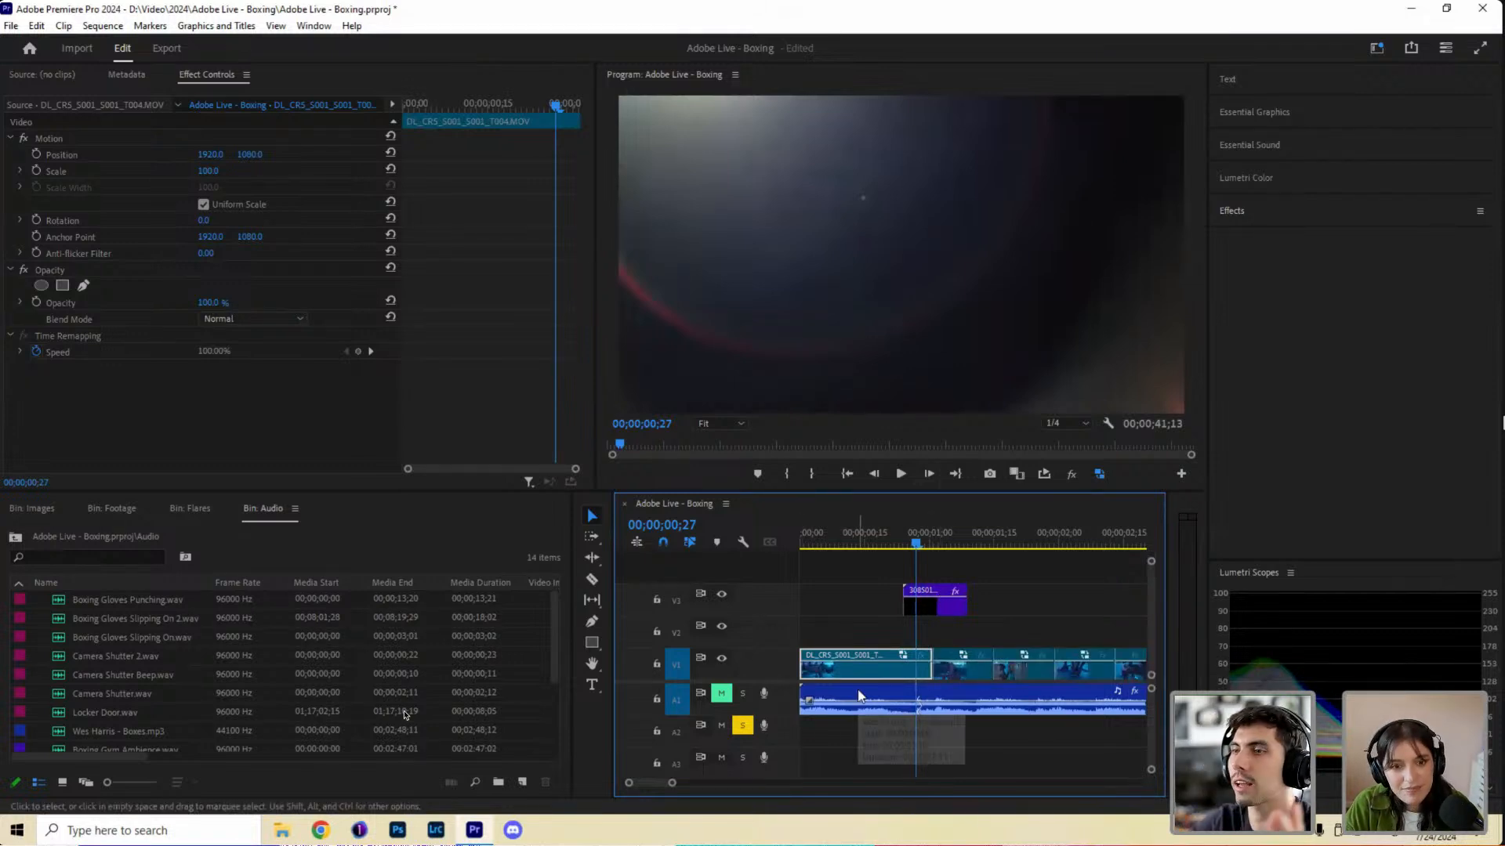
Open the Footage bin, enlarge its view and load DL_CRS_S001_S001_T001.MOV in the Source monitor.
{"action": "left_click", "coordinate": [108, 509]}
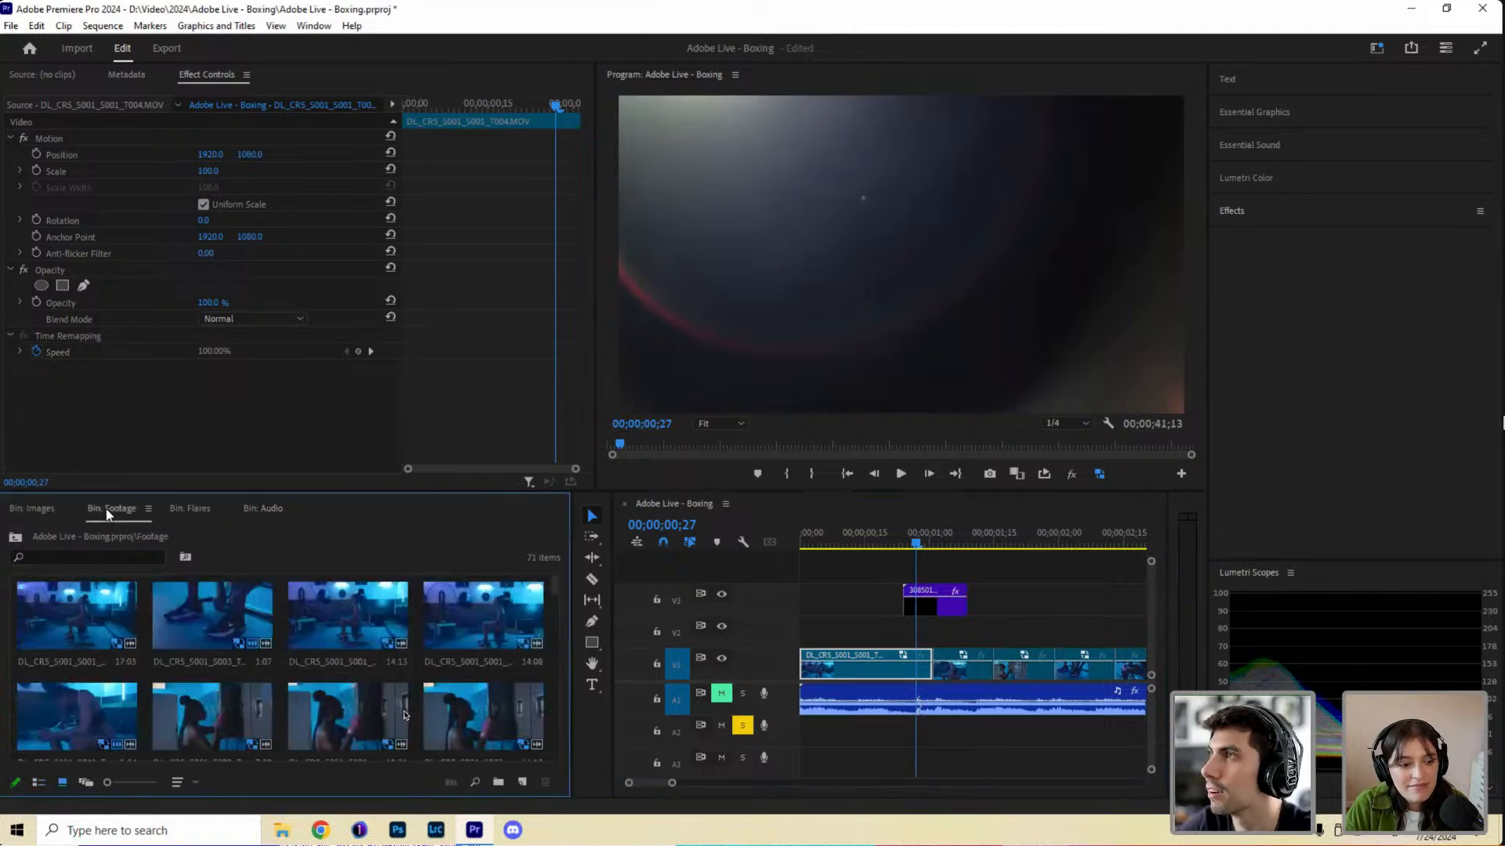
{"action": "left_click_drag", "start_coordinate": [352, 487], "coordinate": [352, 436]}
{"action": "double_click", "coordinate": [98, 542]}
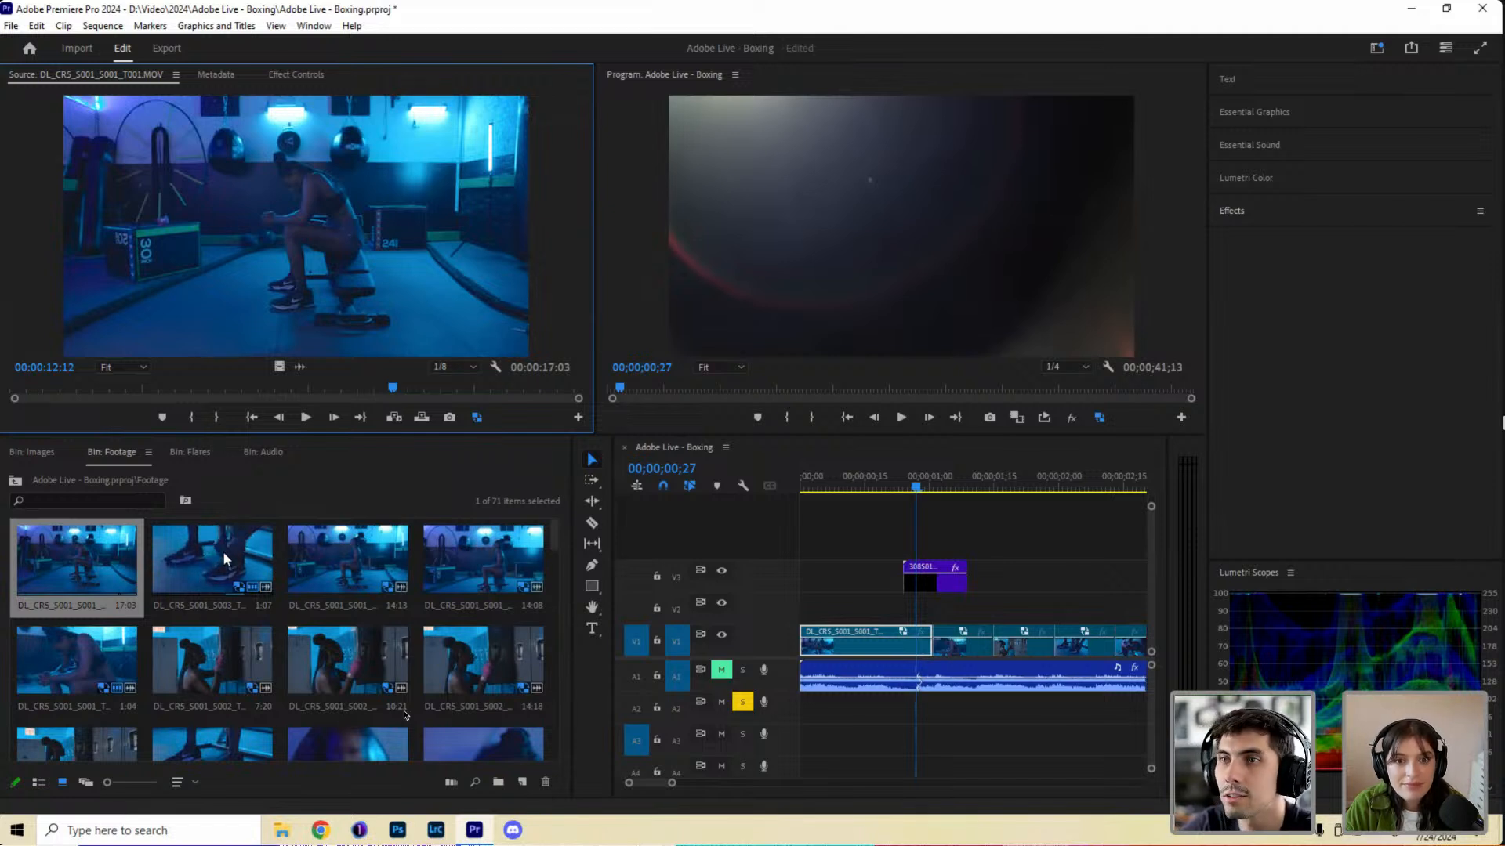
{"action": "left_click_drag", "start_coordinate": [554, 530], "coordinate": [555, 534]}
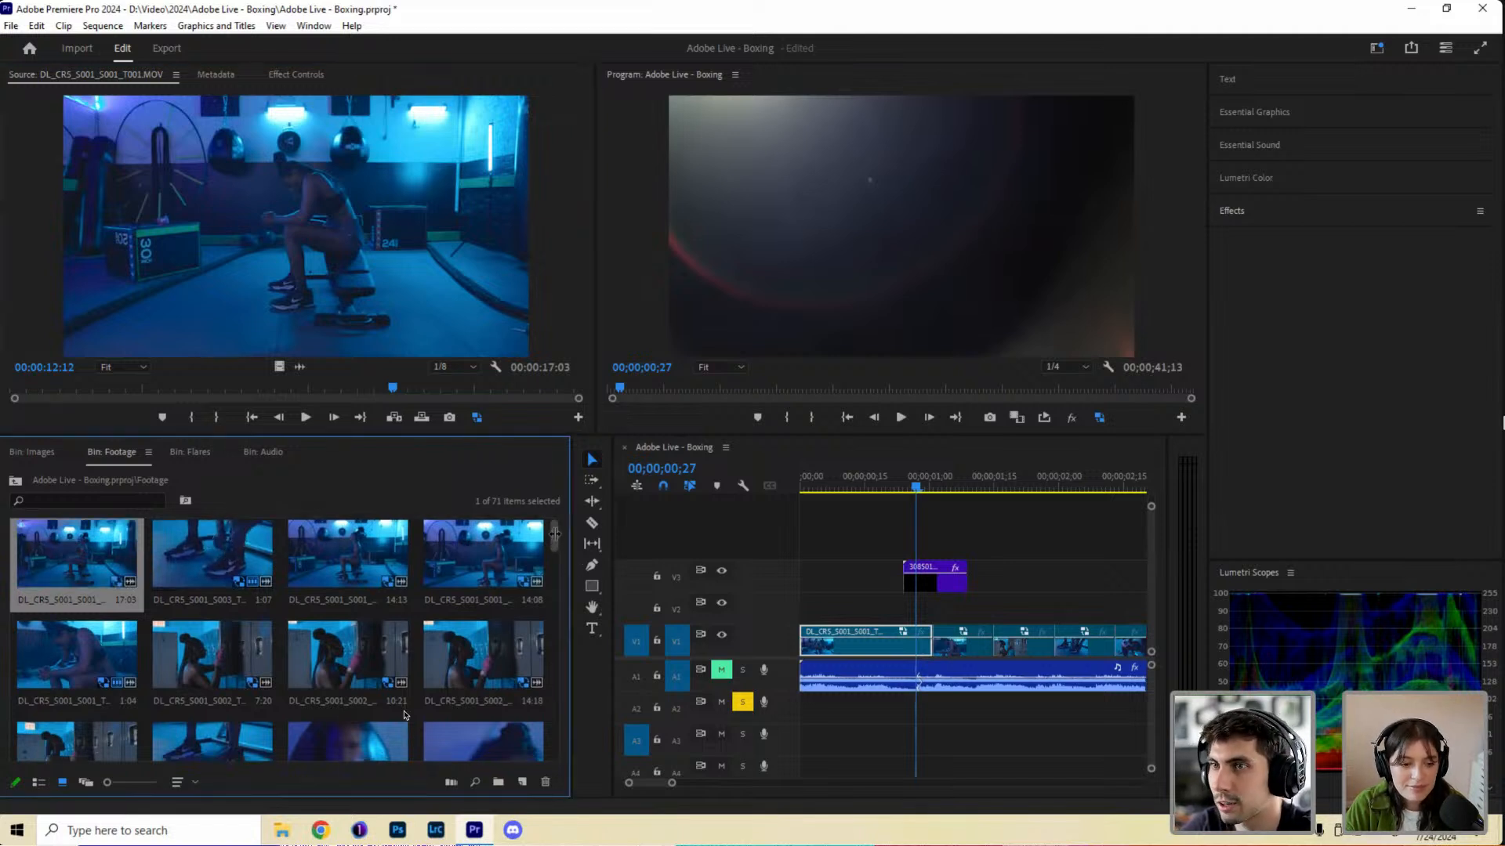
{"action": "scroll", "coordinate": [405, 715], "scroll_direction": "up", "scroll_amount": 1}
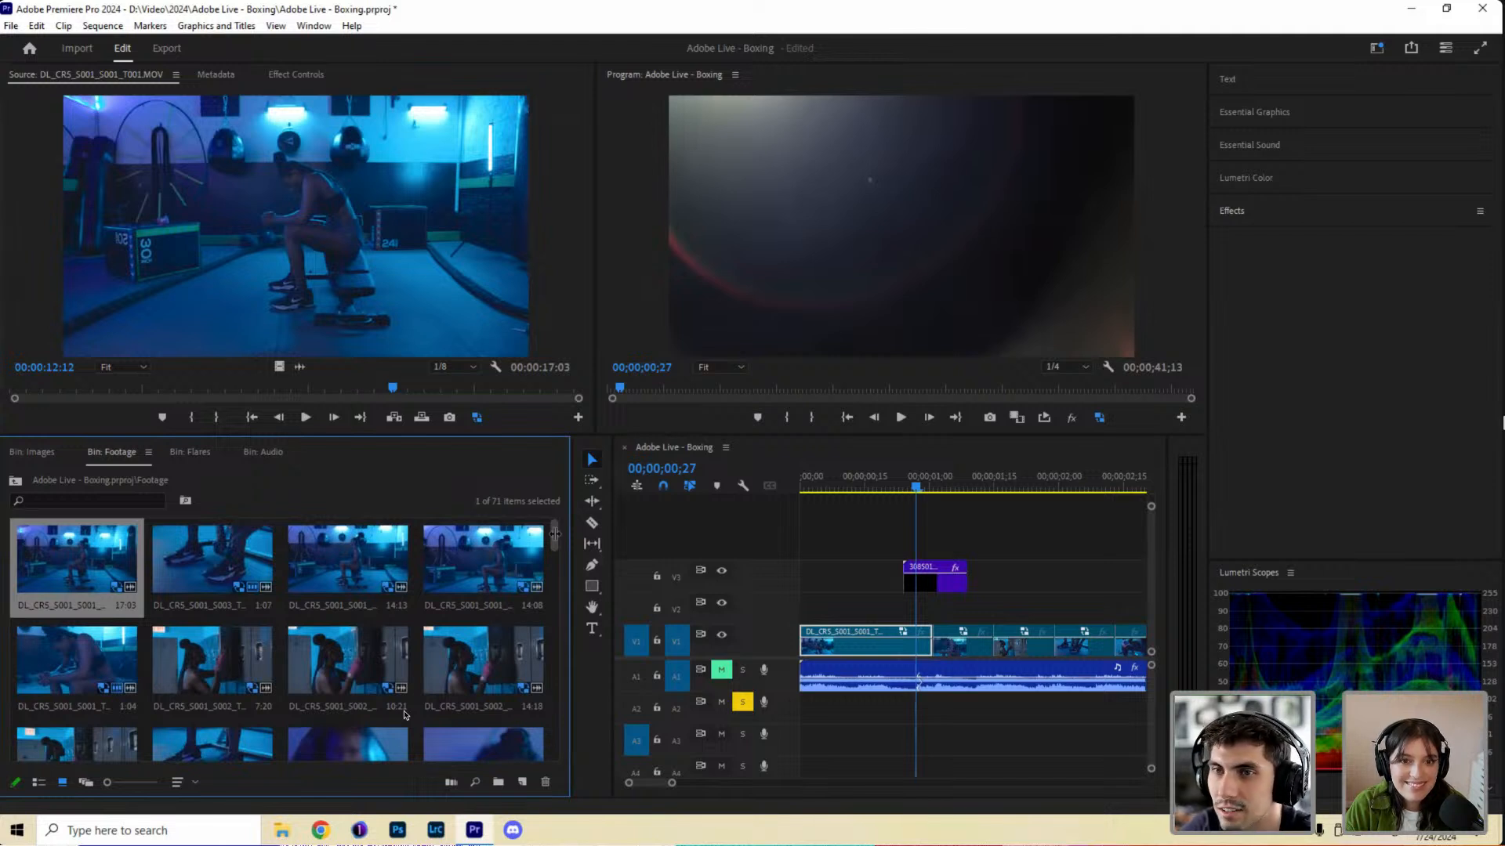
{"action": "scroll", "coordinate": [405, 715], "scroll_direction": "down", "scroll_amount": 15}
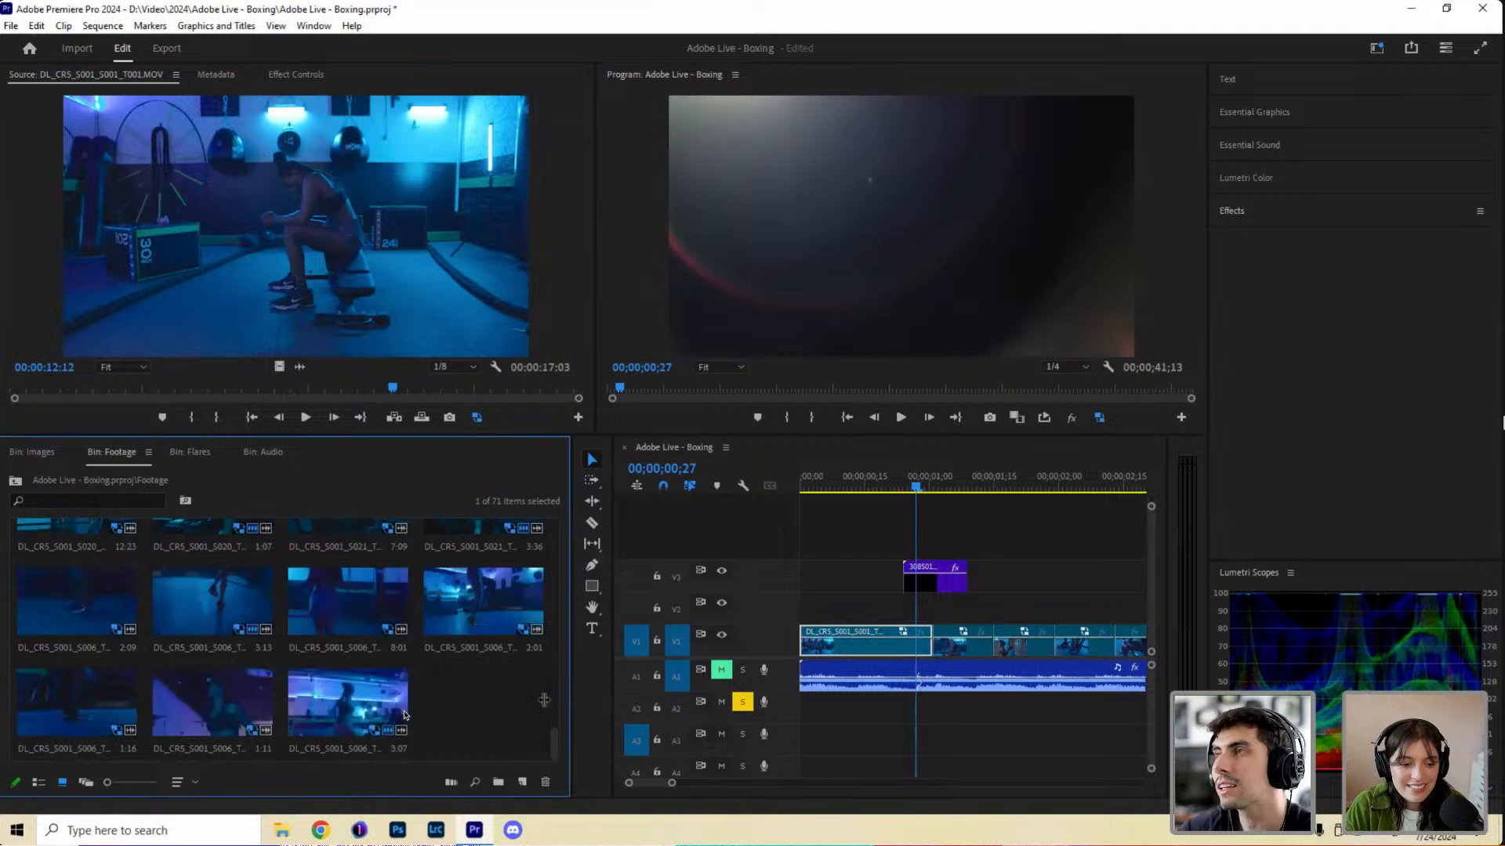
Select all clips in the Footage bin and view the available proxy options without applying any.
{"action": "key", "text": "ctrl+a"}
{"action": "right_click", "coordinate": [350, 709]}
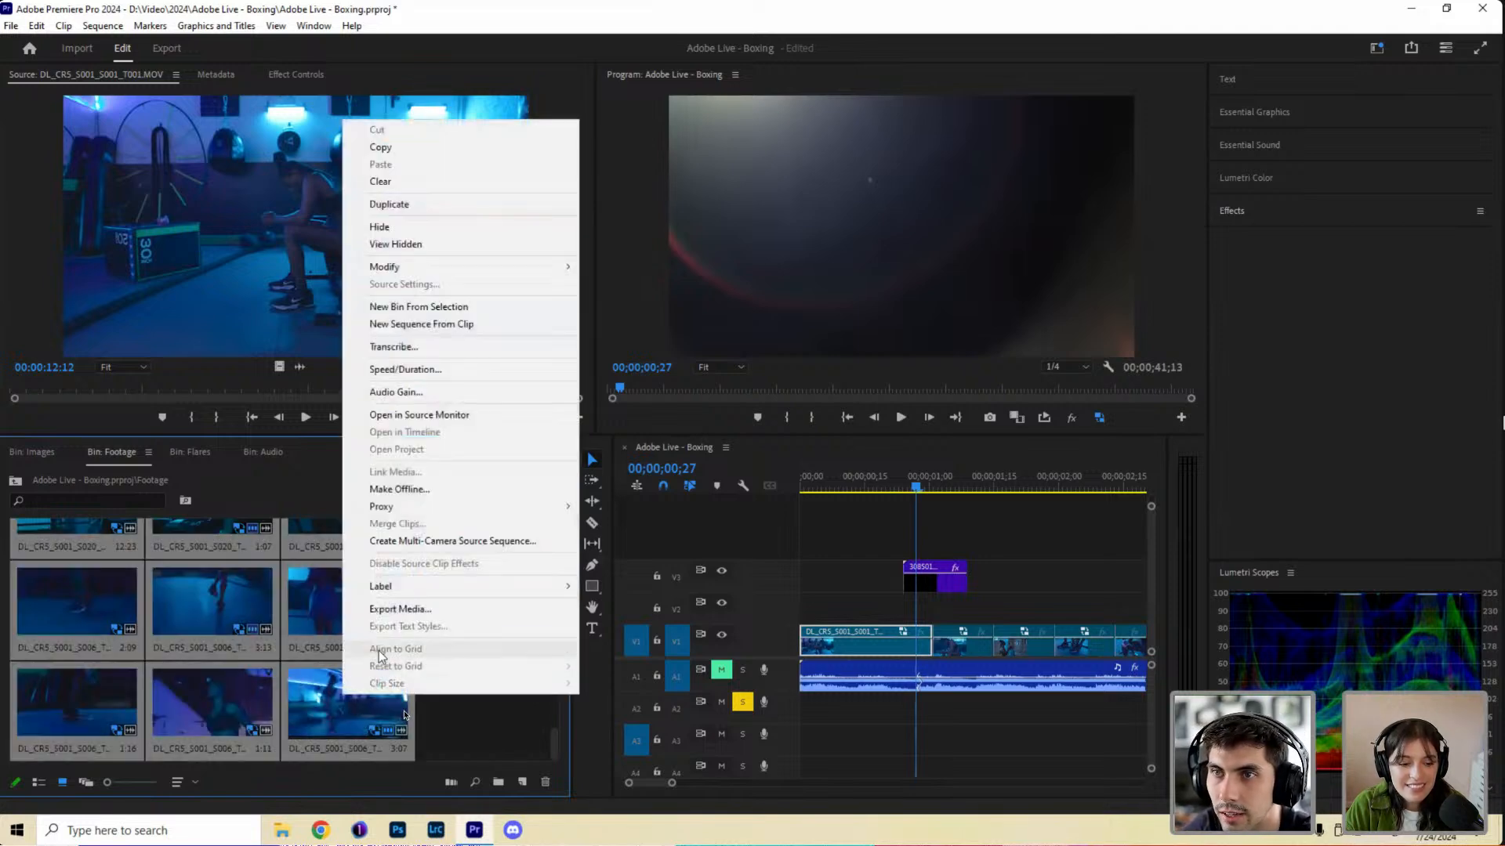
{"action": "mouse_move", "coordinate": [479, 516]}
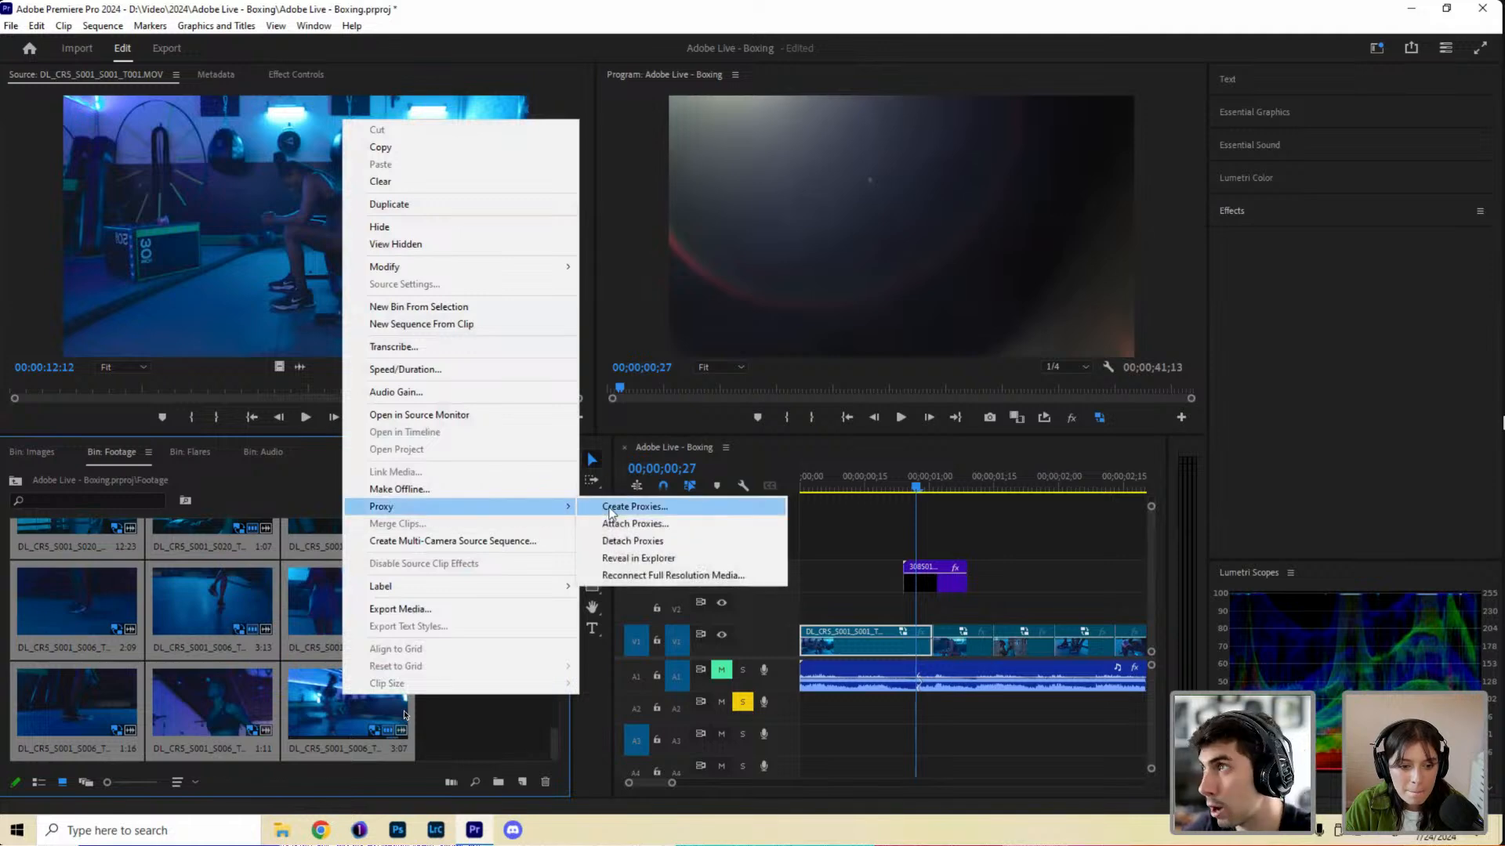
{"action": "left_click", "coordinate": [515, 730]}
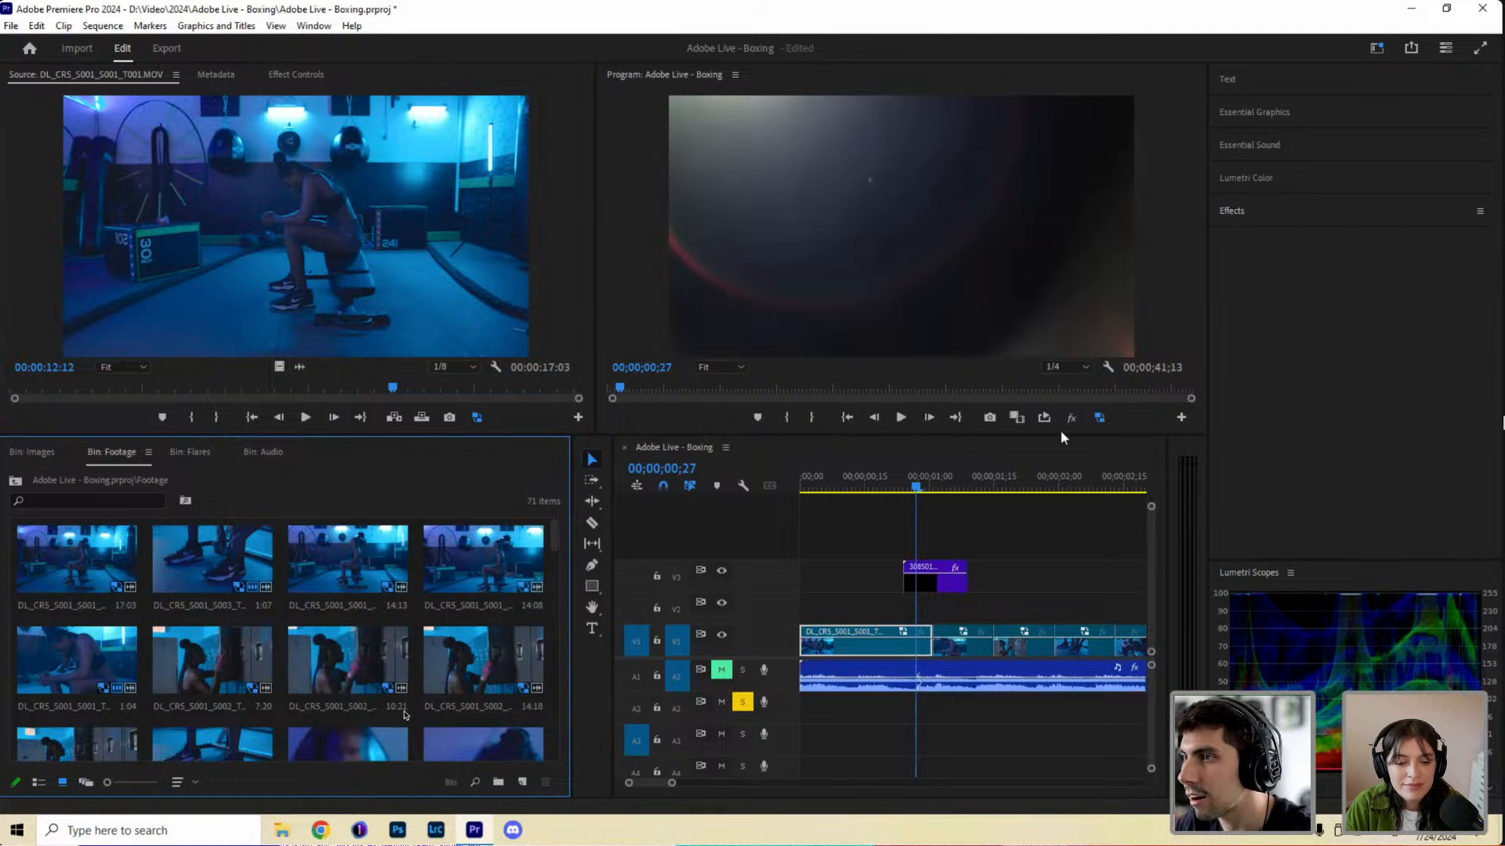
Place the playhead at 00;00;00;15 and enlarge the Source and Program monitors.
{"action": "left_click", "coordinate": [865, 484]}
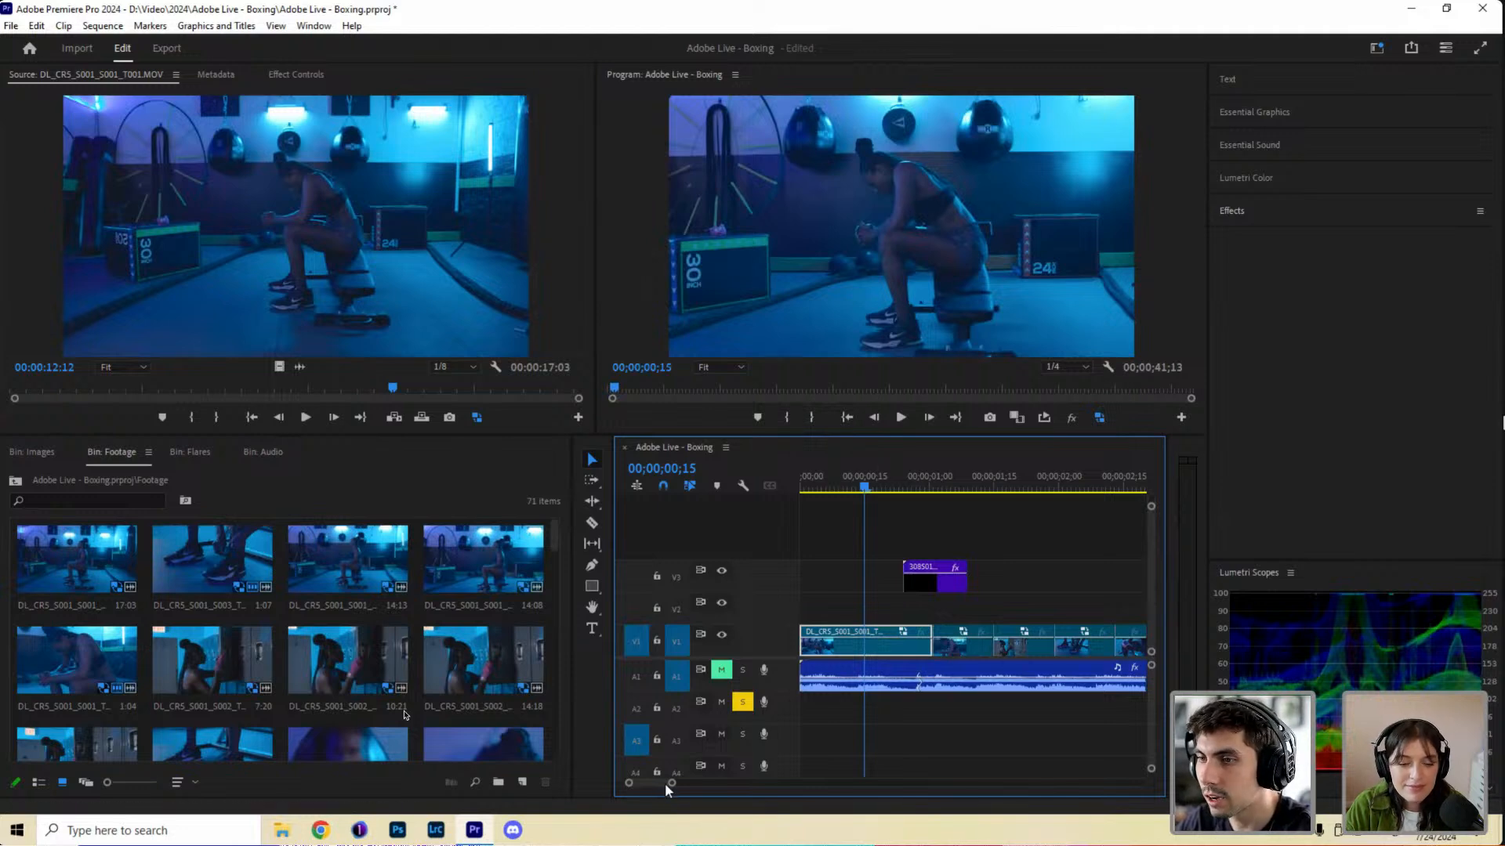
{"action": "left_click_drag", "start_coordinate": [686, 787], "coordinate": [690, 785]}
{"action": "left_click_drag", "start_coordinate": [680, 437], "coordinate": [673, 654]}
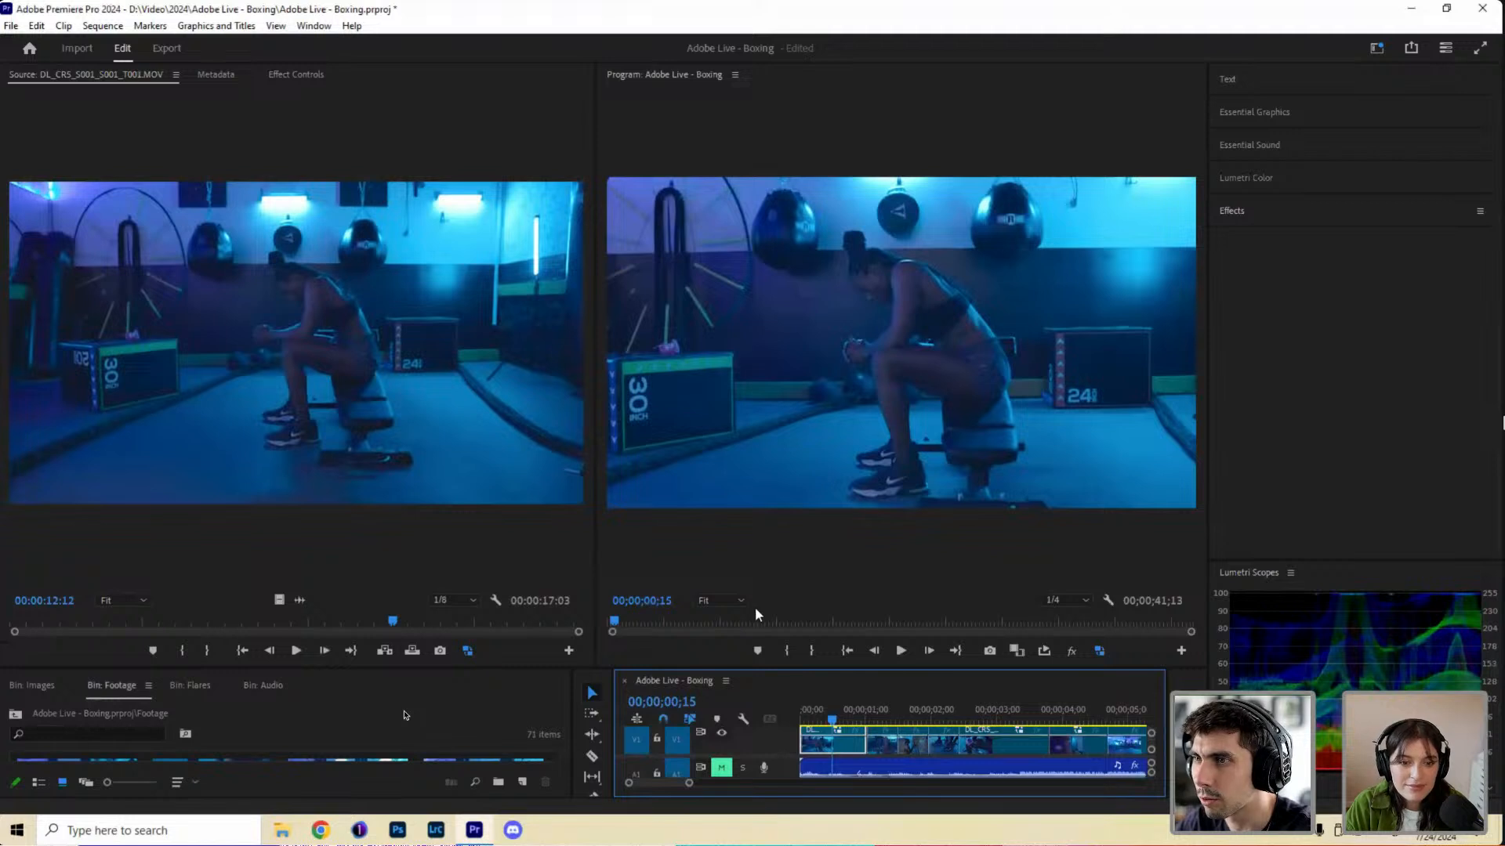
Inspect the Program monitor image at 100% zoom and return it to Fit.
{"action": "left_click", "coordinate": [740, 601]}
{"action": "left_click", "coordinate": [728, 704]}
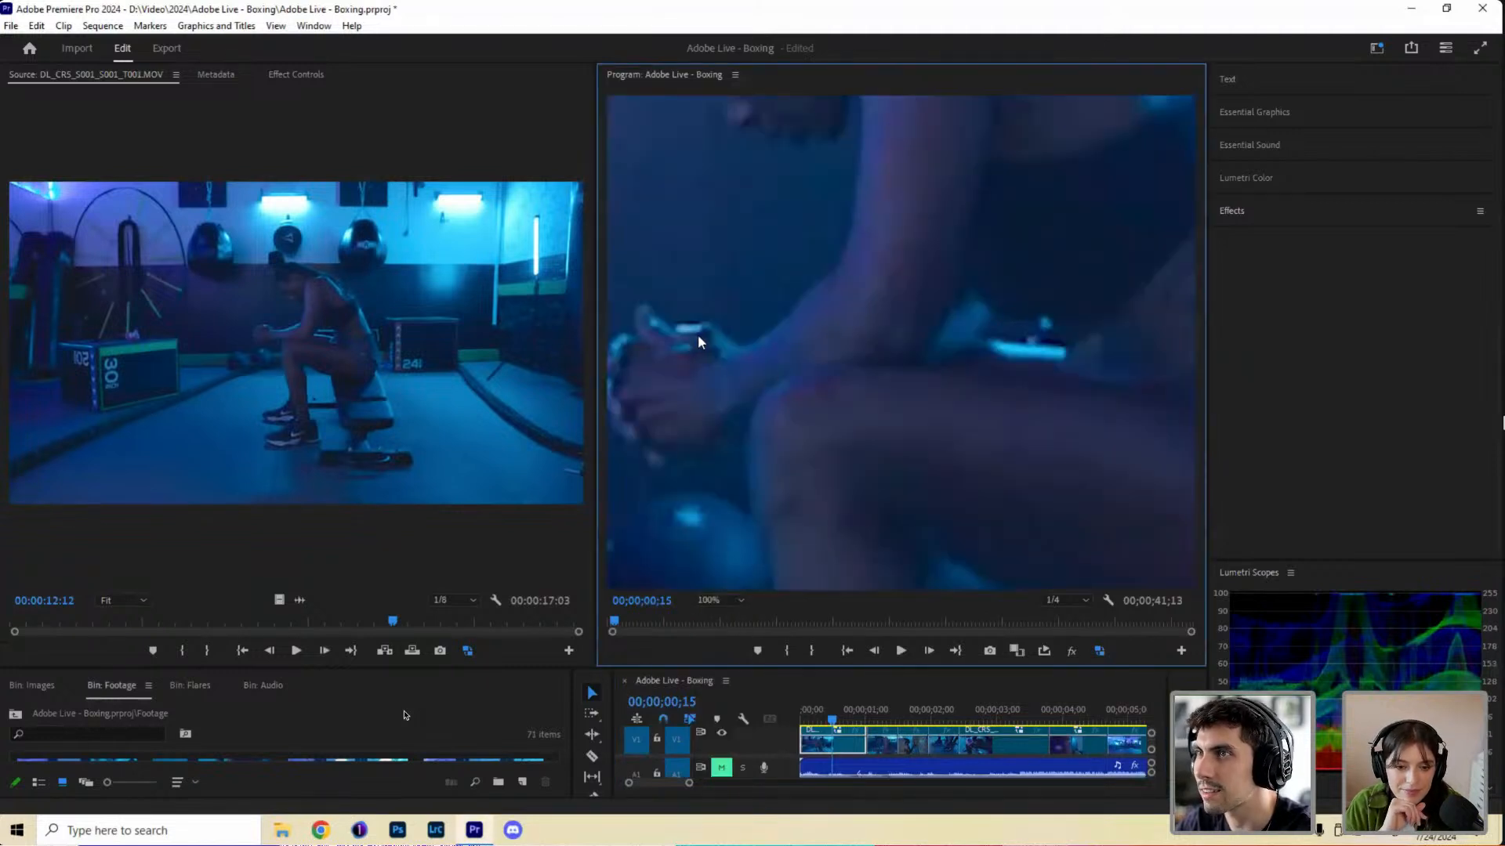
{"action": "left_click", "coordinate": [711, 599]}
{"action": "left_click", "coordinate": [718, 612]}
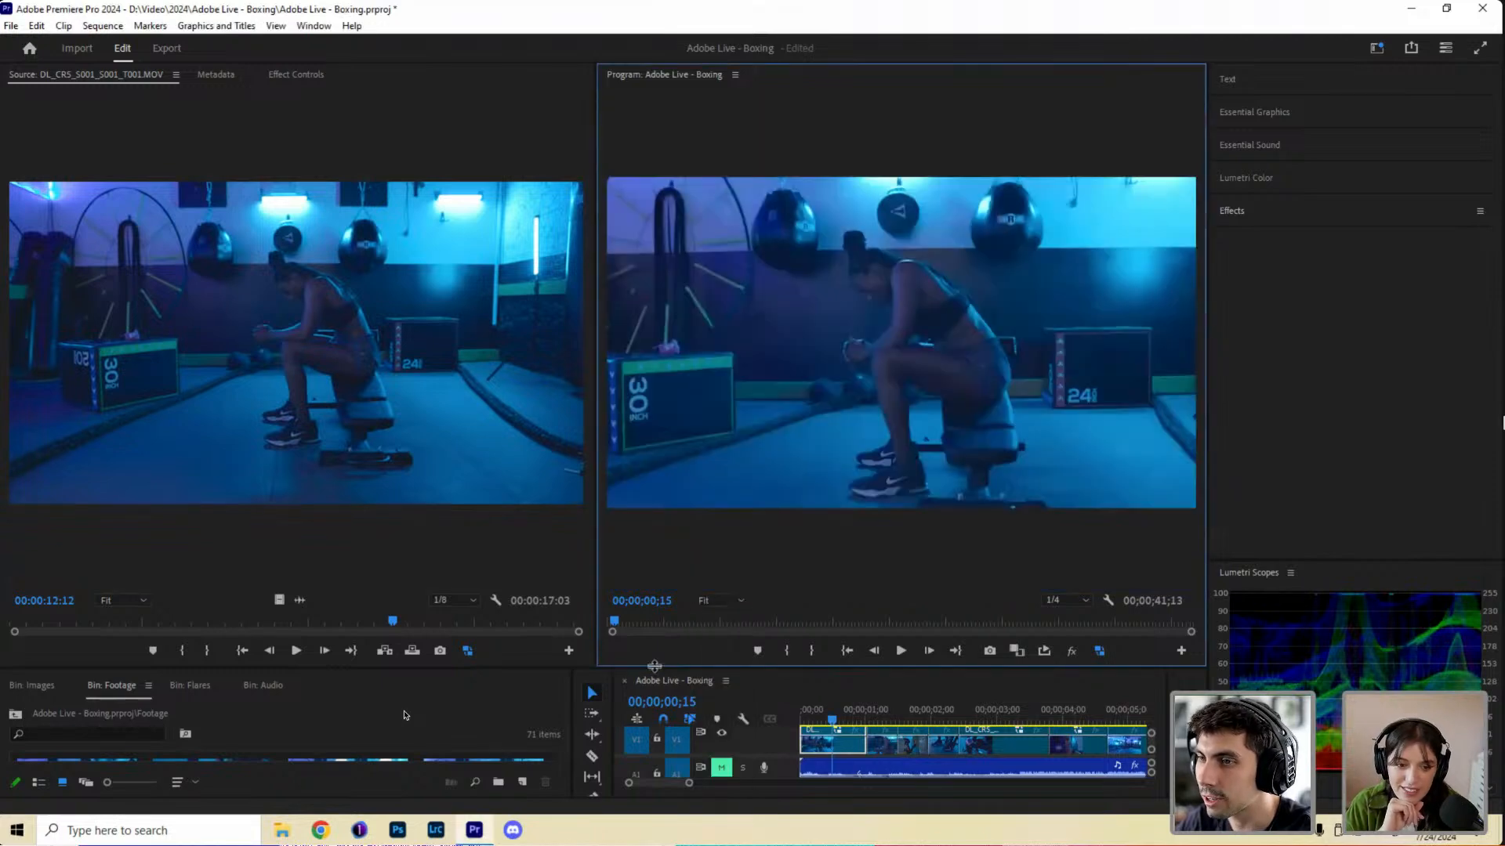
Enlarge the timeline and bin area and zoom the sequence in on the opening clips around the first cut.
{"action": "left_click_drag", "start_coordinate": [653, 664], "coordinate": [654, 430]}
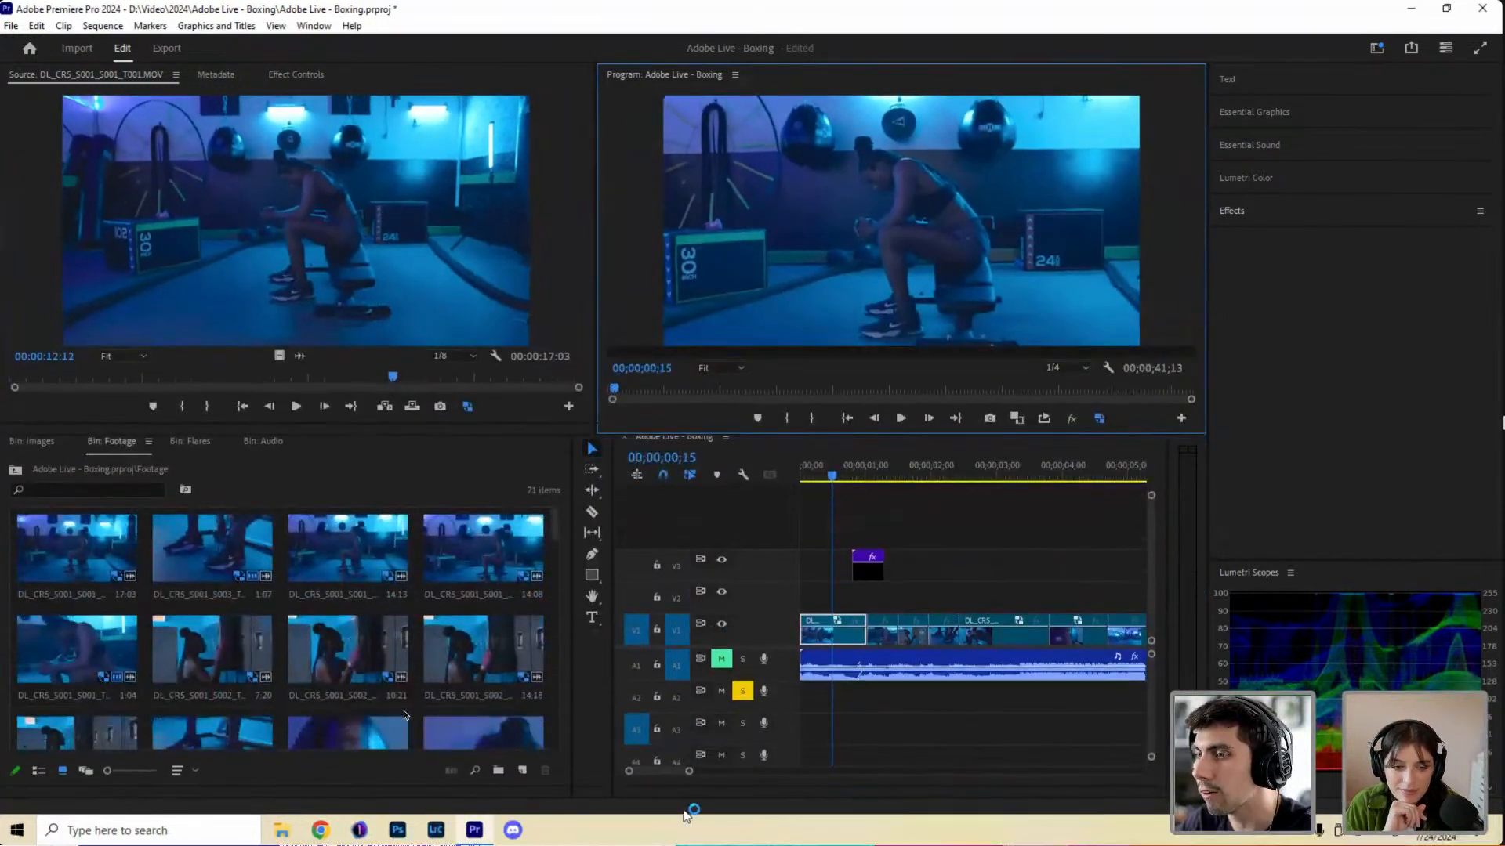
{"action": "left_click", "coordinate": [778, 469]}
{"action": "key", "text": "backslash"}
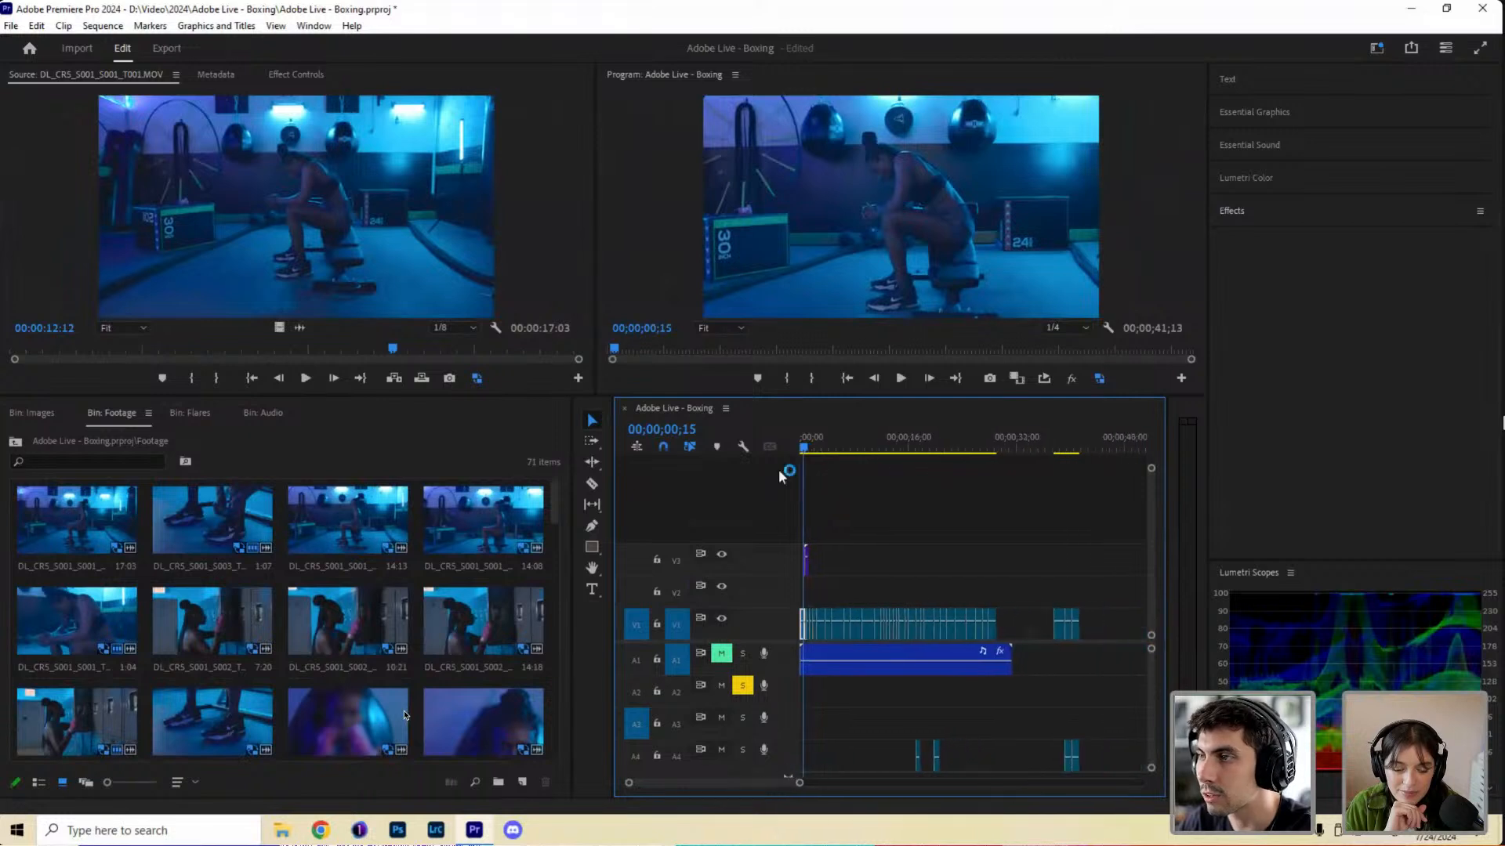
{"action": "key", "text": "equal"}
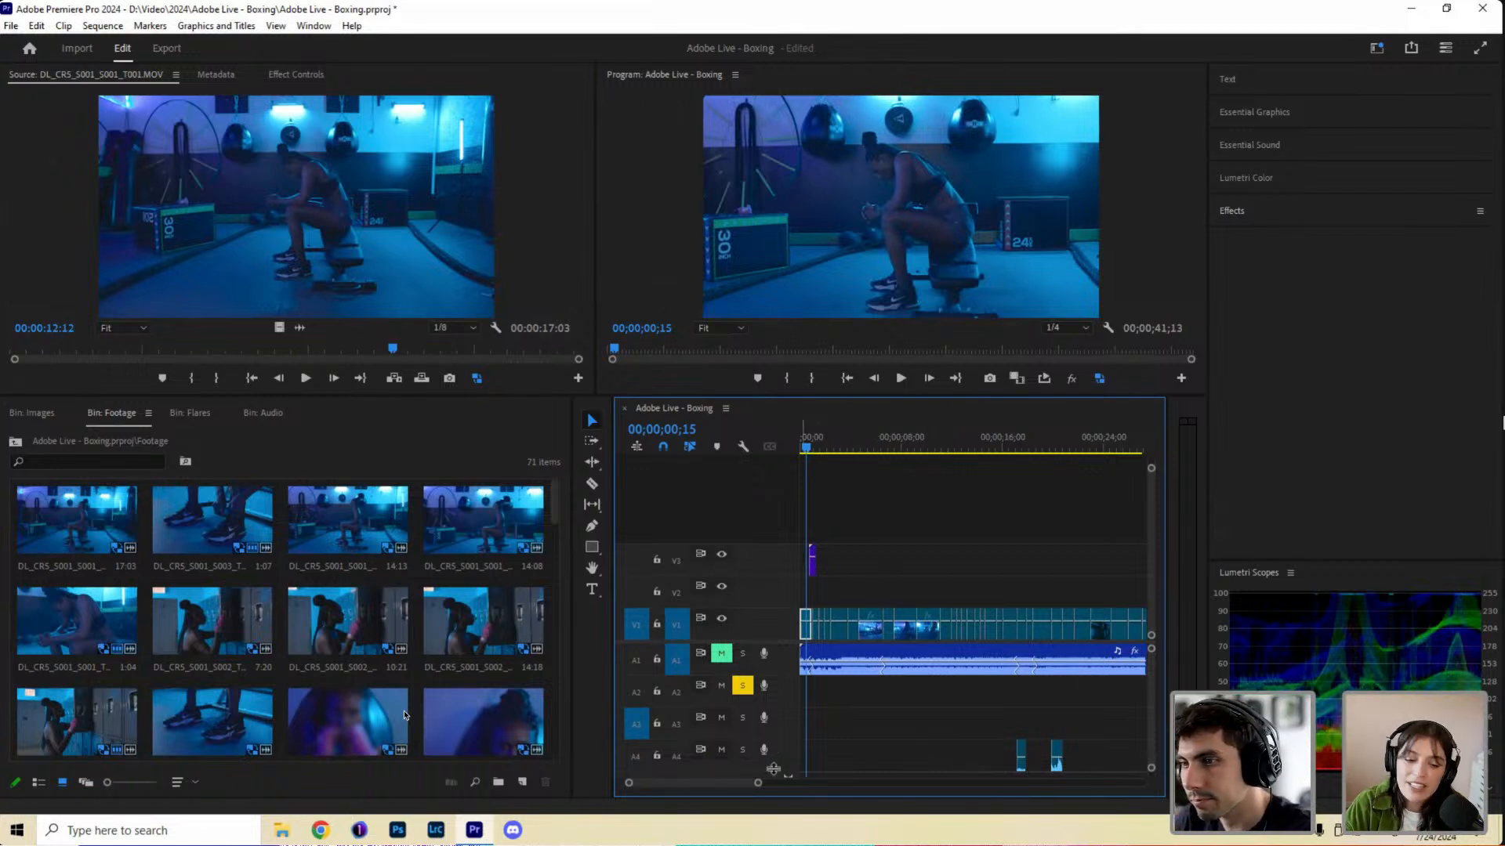
{"action": "left_click_drag", "start_coordinate": [760, 786], "coordinate": [669, 784]}
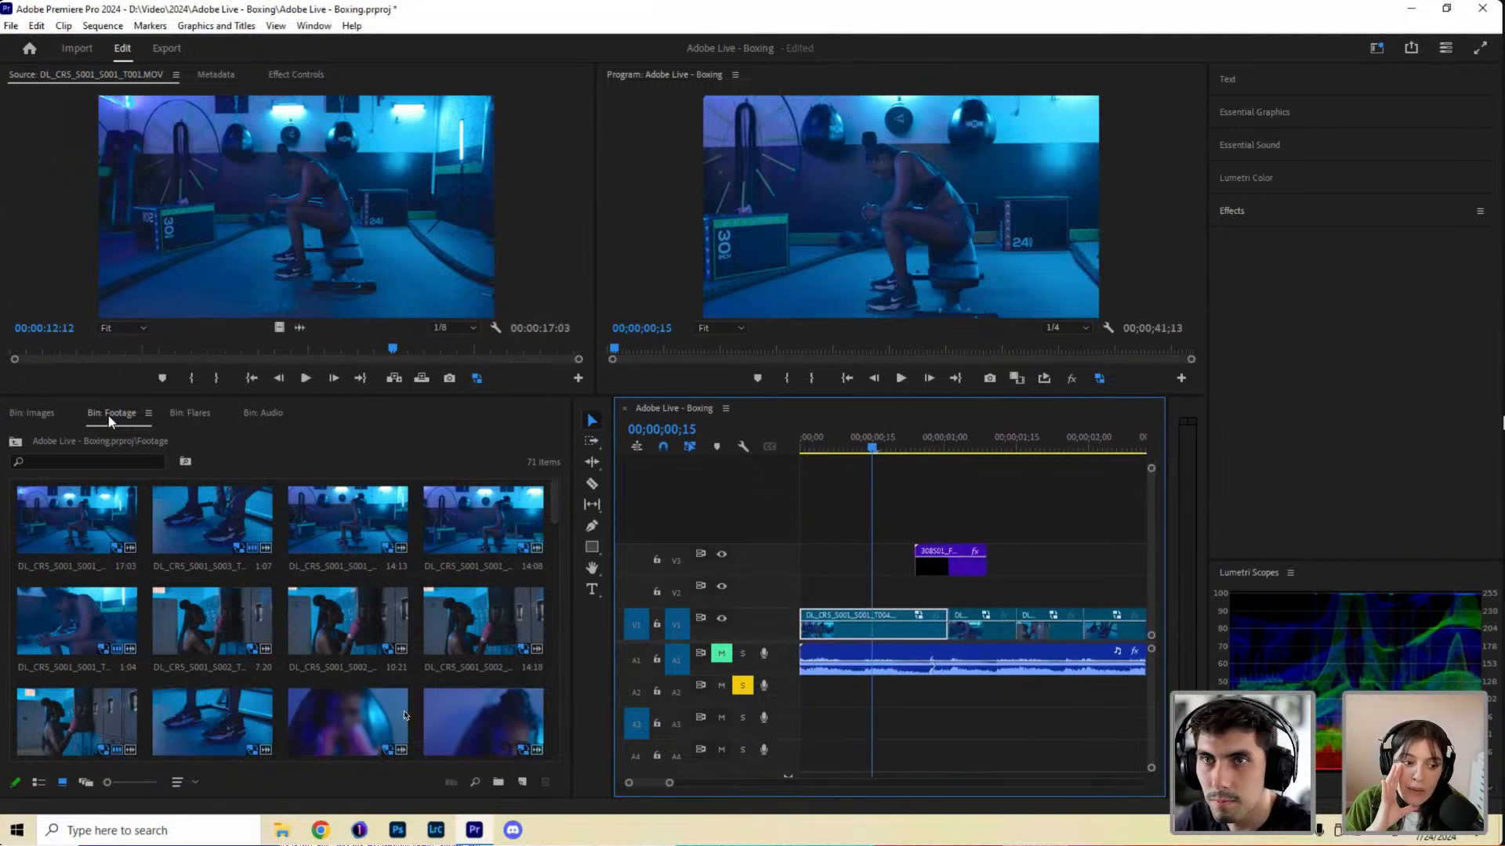
Open the Flares bin and view the Create Proxies settings for the lens flare clip without creating any.
{"action": "scroll", "coordinate": [181, 531], "scroll_direction": "down", "scroll_amount": 10}
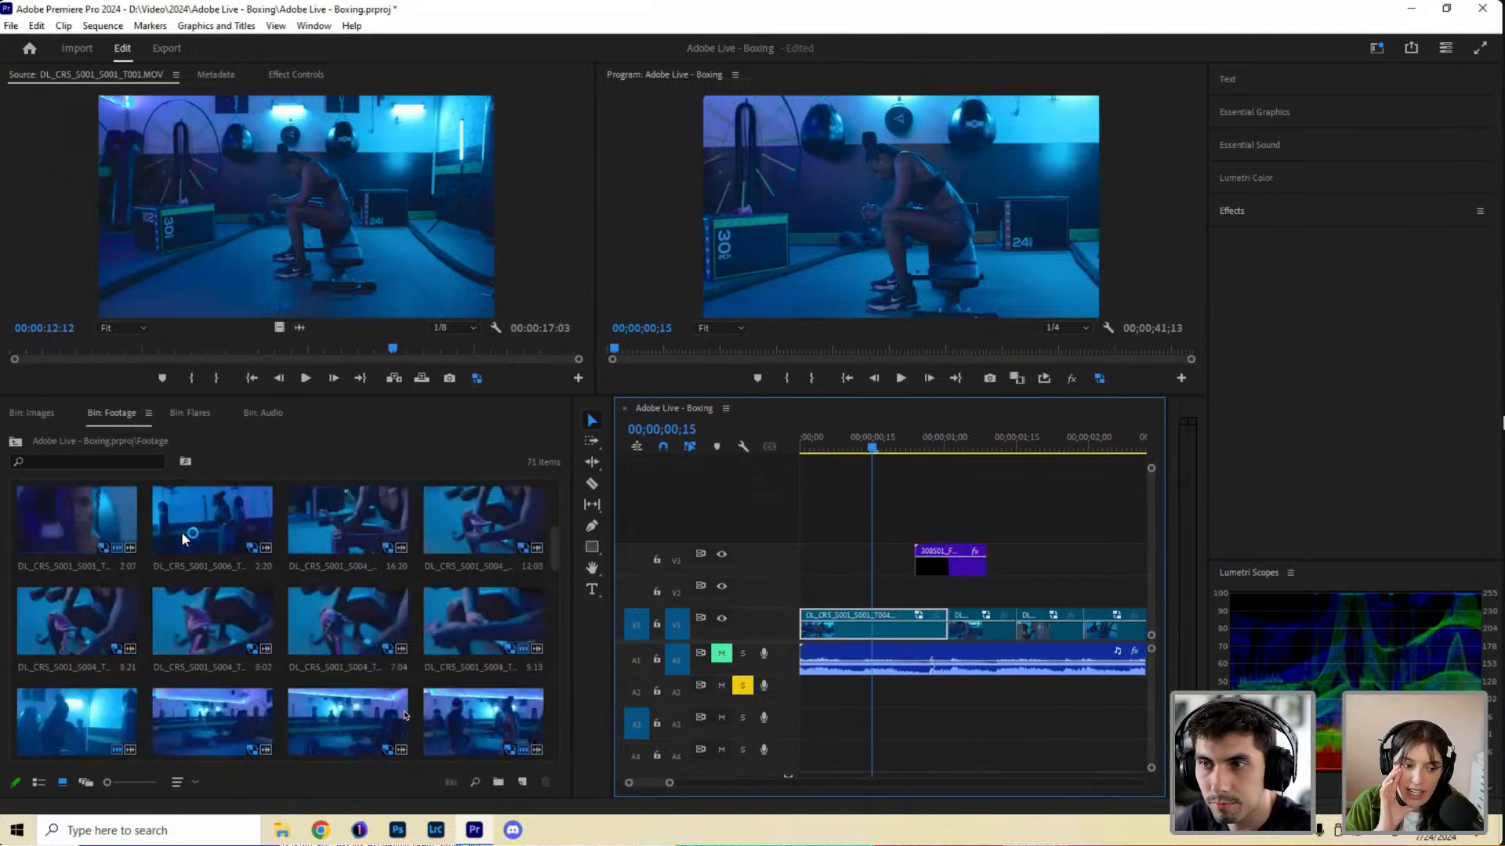
{"action": "left_click", "coordinate": [200, 414]}
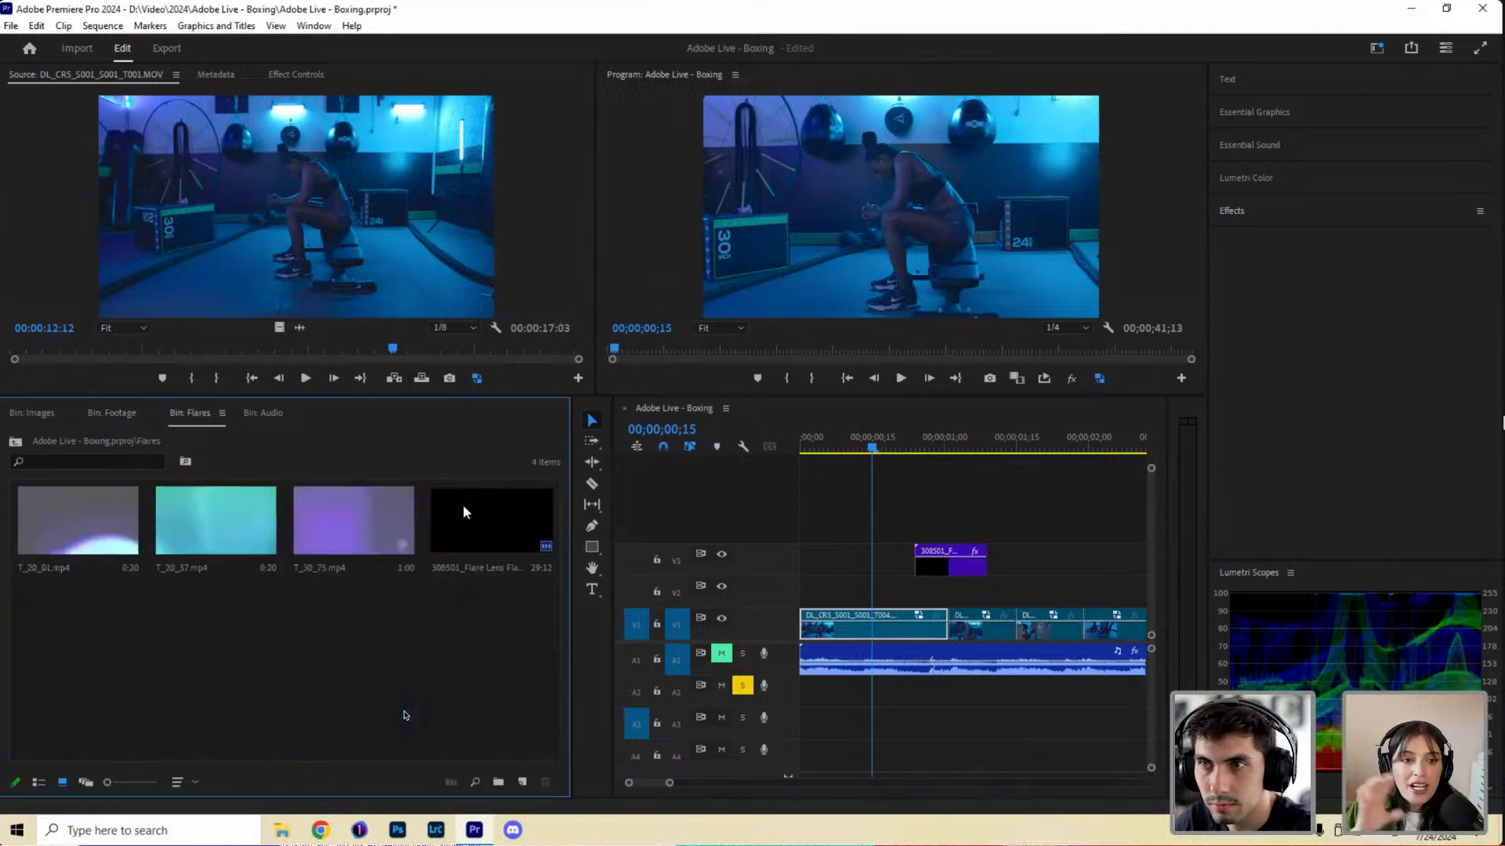
{"action": "left_click", "coordinate": [472, 508]}
{"action": "right_click", "coordinate": [476, 514]}
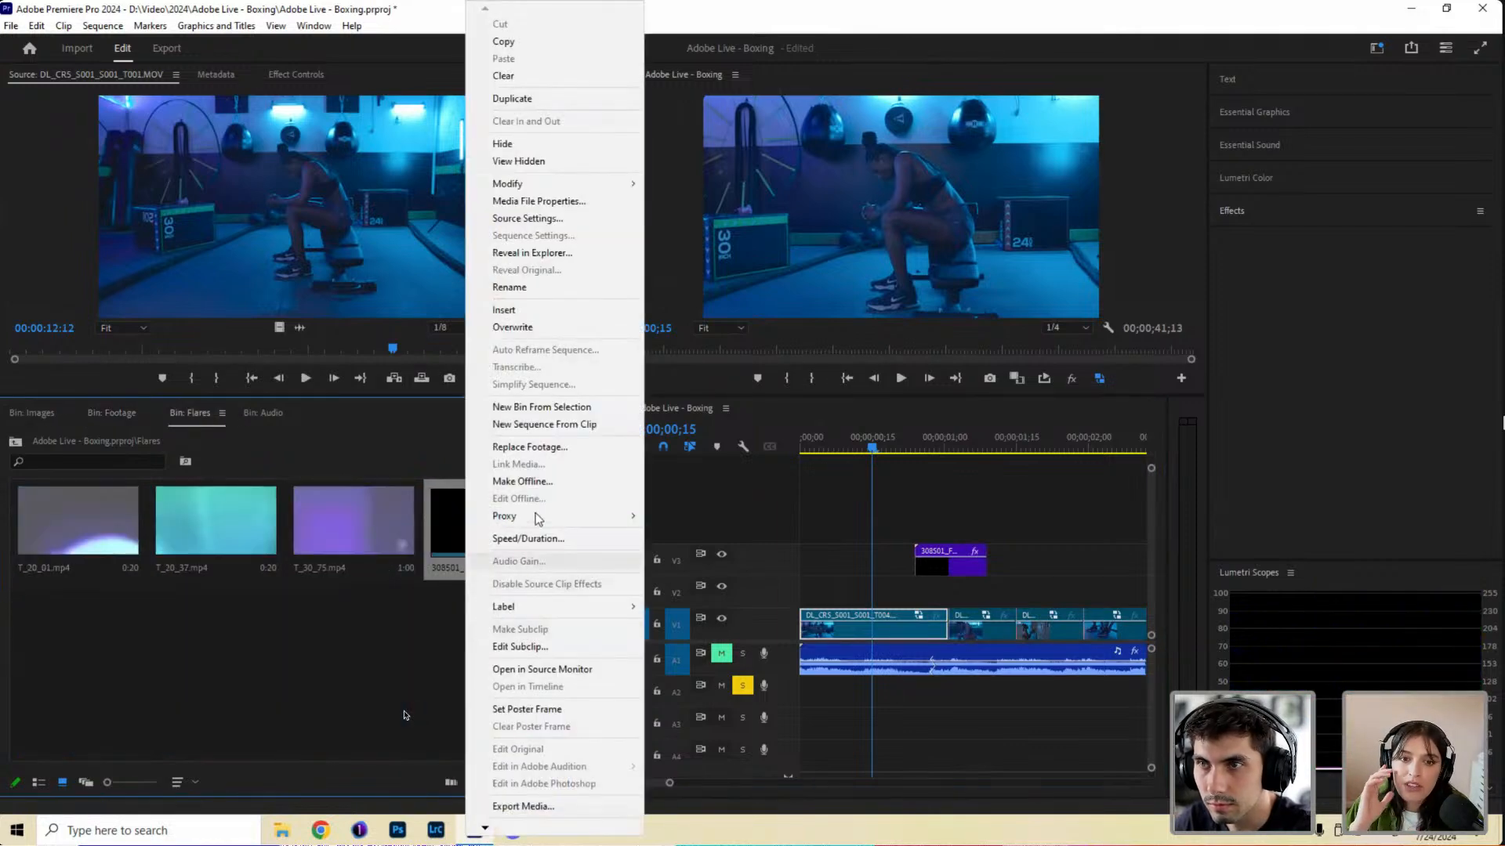
{"action": "mouse_move", "coordinate": [627, 516]}
{"action": "left_click", "coordinate": [694, 516]}
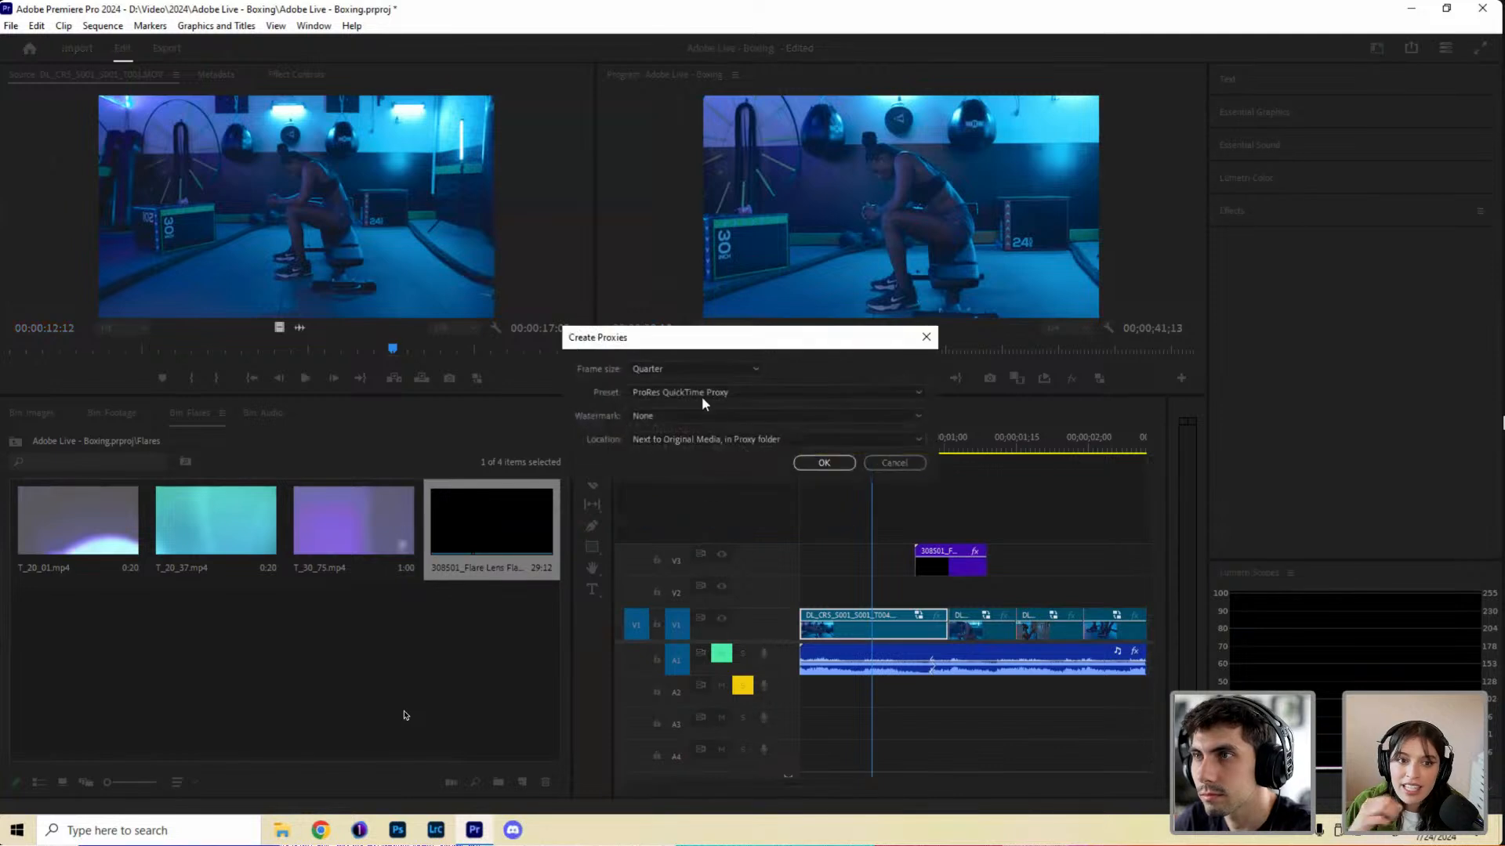
{"action": "left_click", "coordinate": [870, 465]}
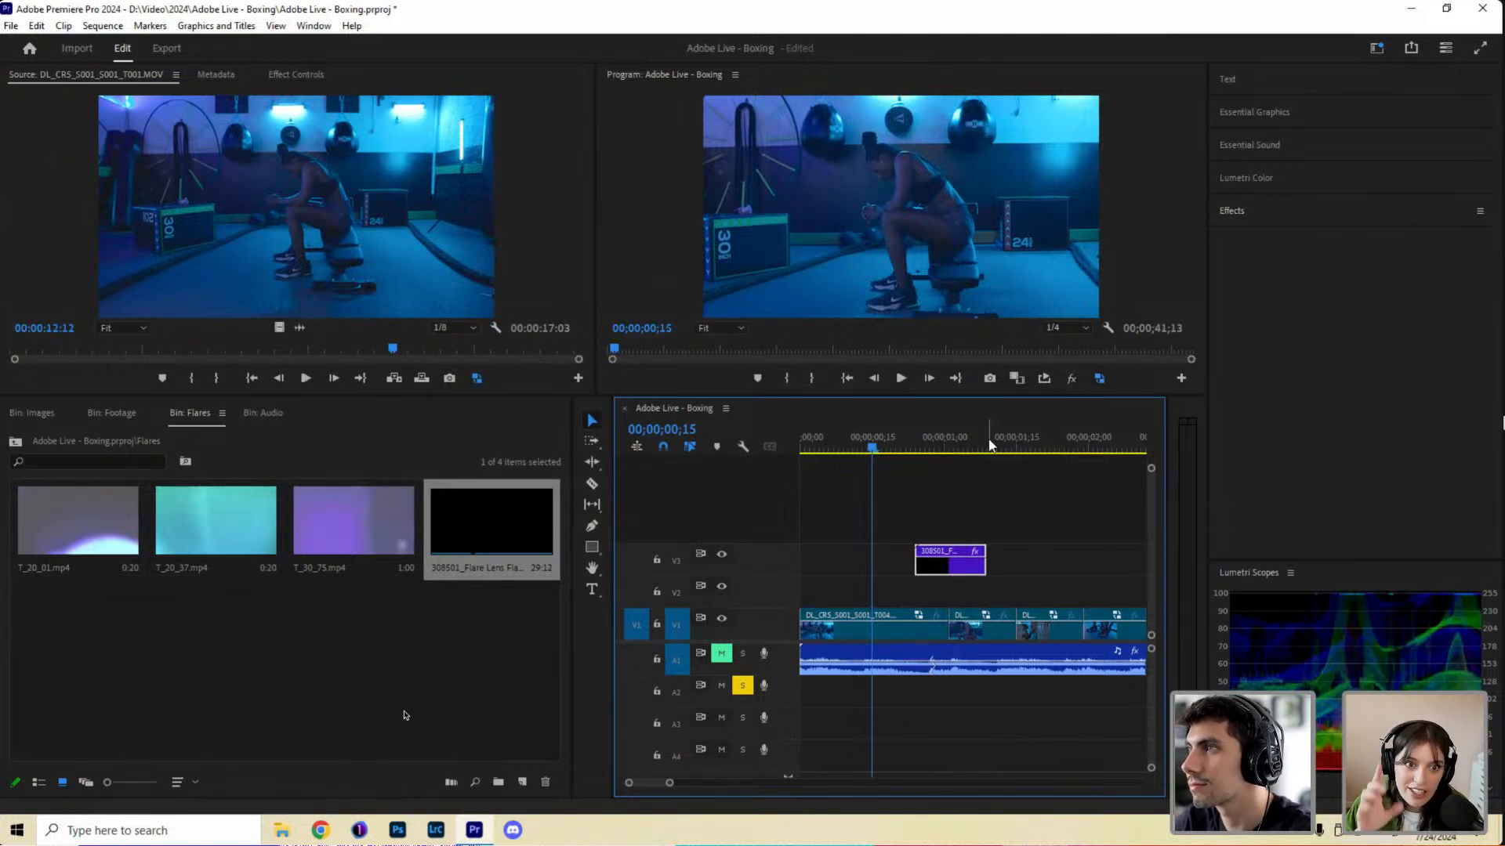
Enlarge the Source and Program monitors and select the lens flare clip in the Flares bin.
{"action": "left_click", "coordinate": [901, 537]}
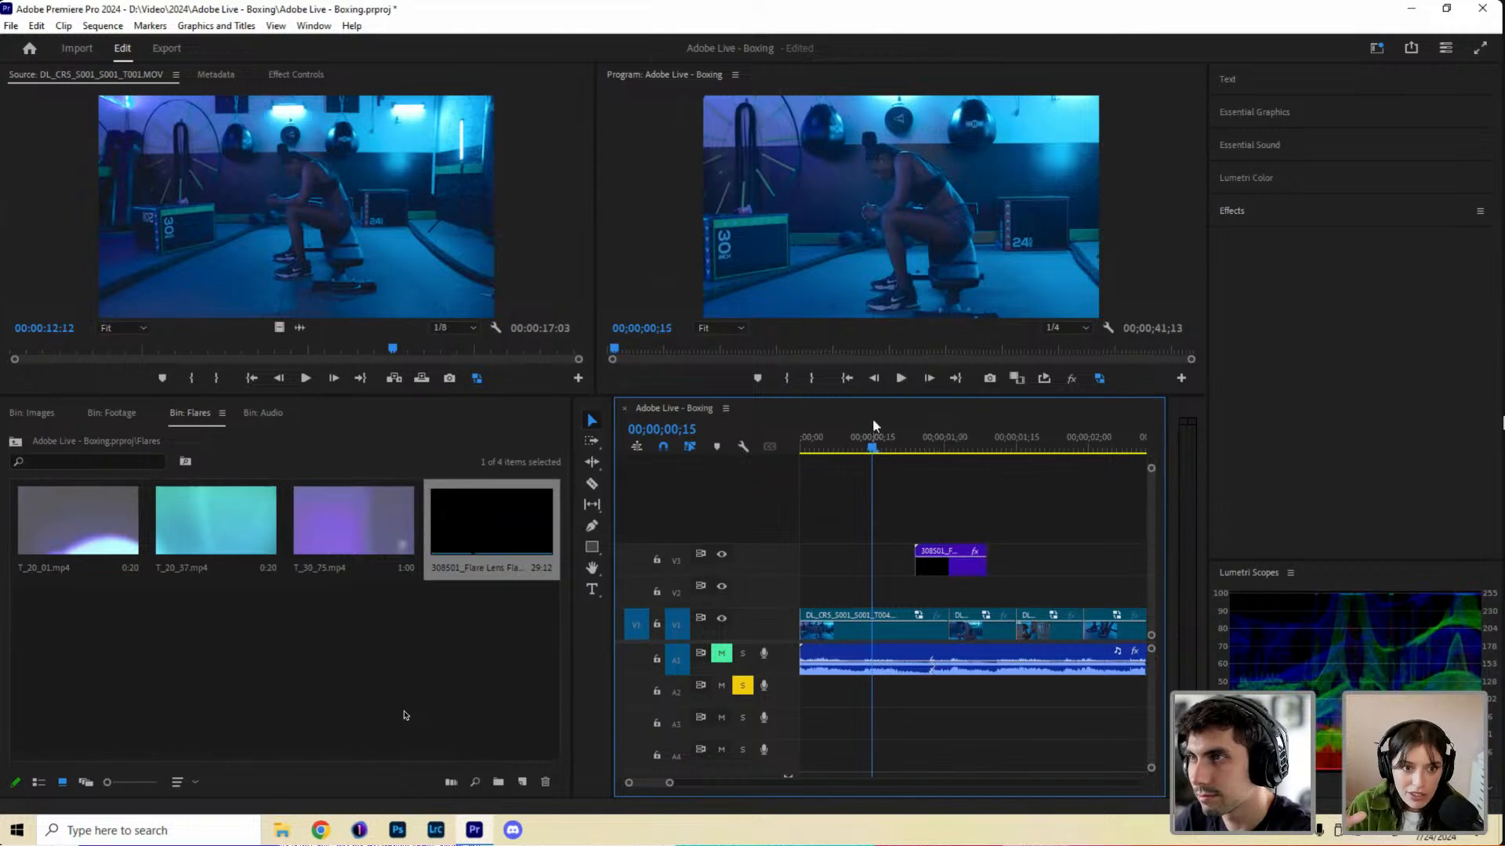
{"action": "left_click_drag", "start_coordinate": [853, 398], "coordinate": [862, 491]}
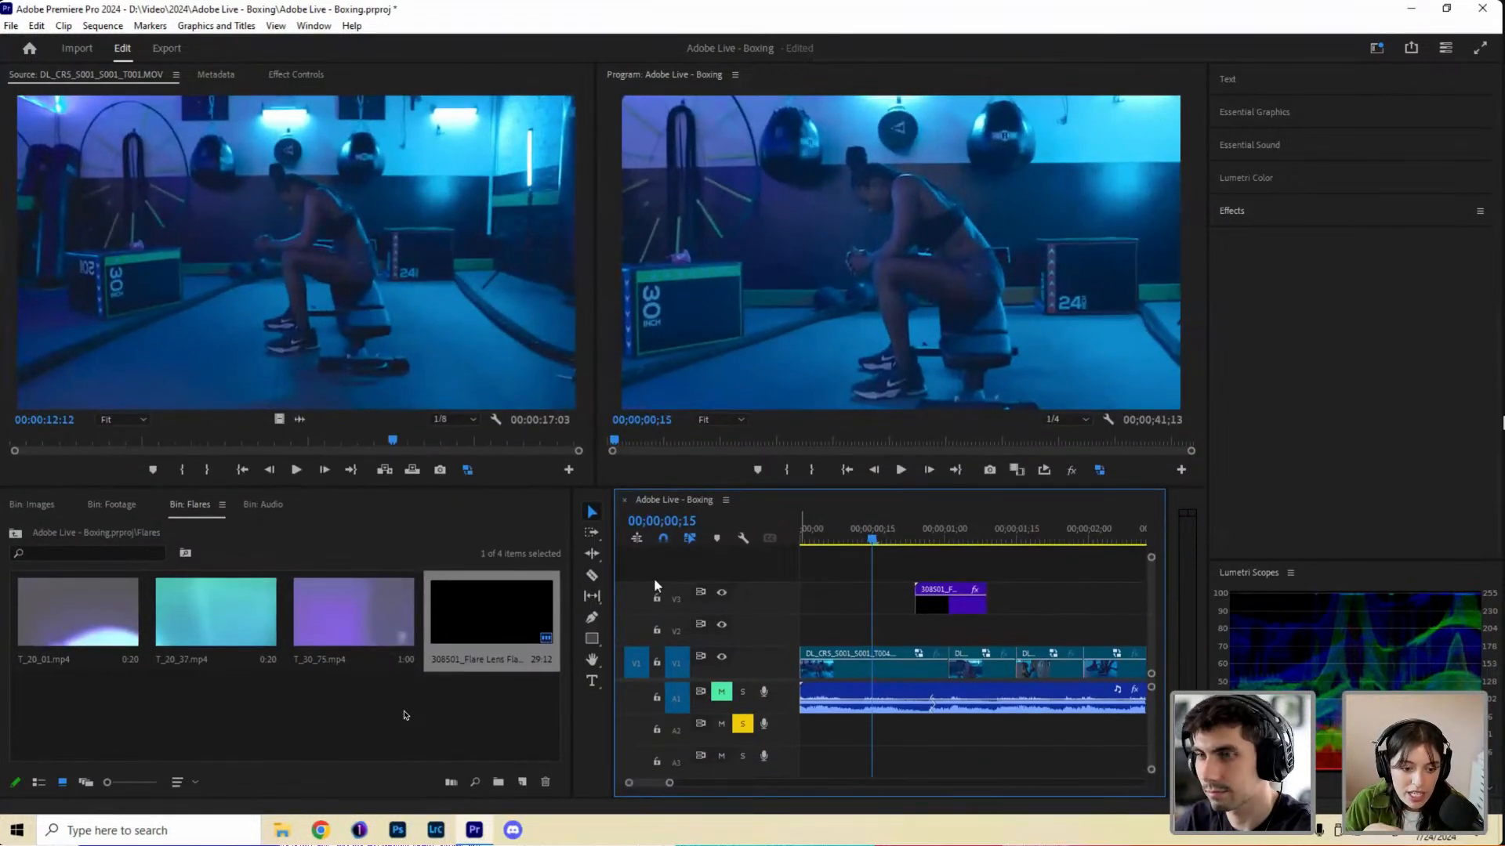
{"action": "left_click", "coordinate": [489, 702]}
{"action": "left_click", "coordinate": [499, 631]}
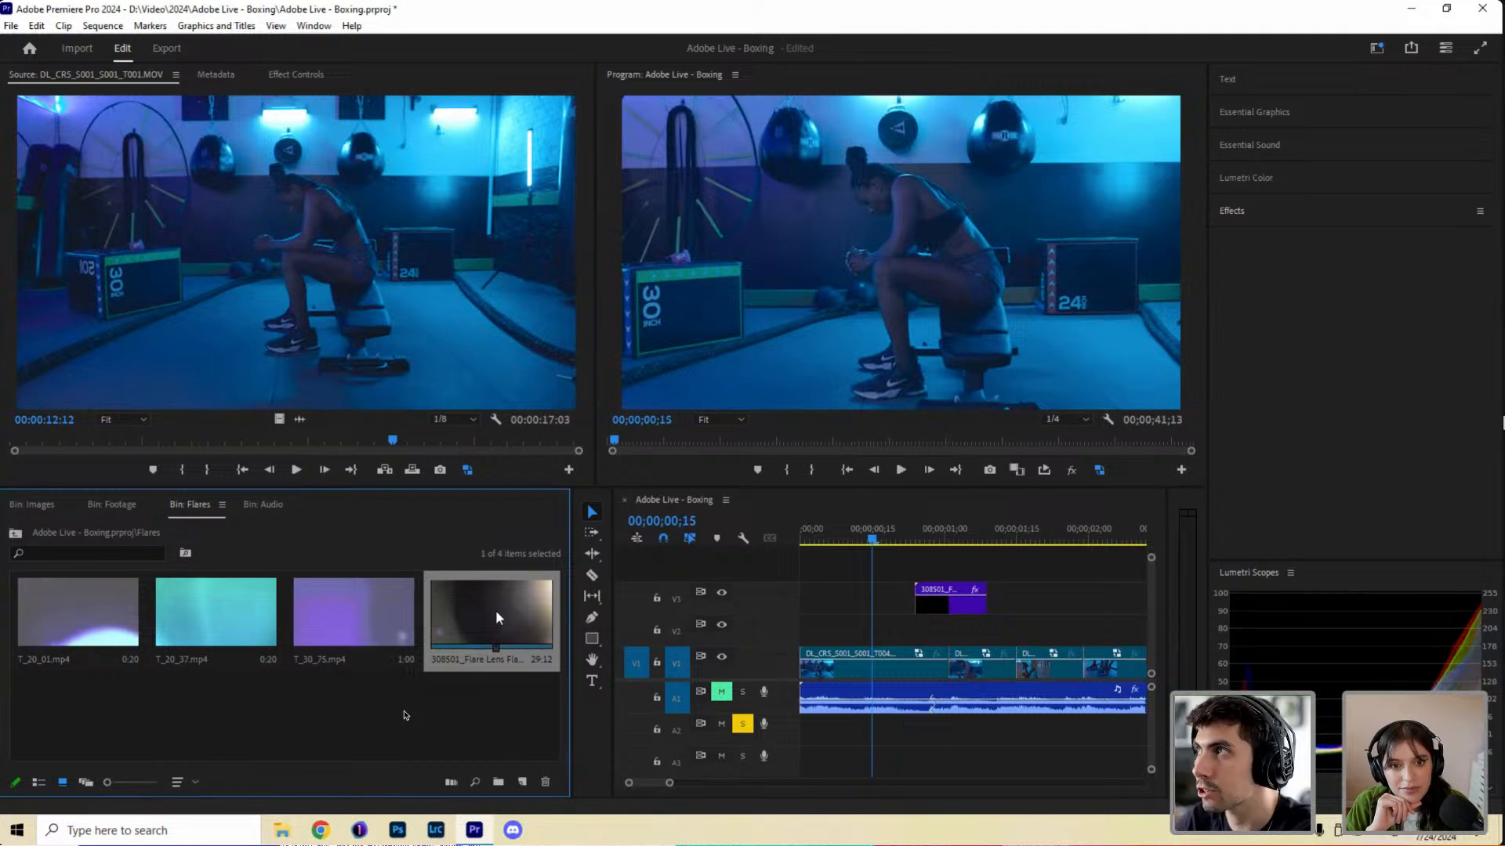
Examine the proxy frame size options for the lens flare clip and the Program monitor's playback resolution options without changing them.
{"action": "right_click", "coordinate": [497, 614]}
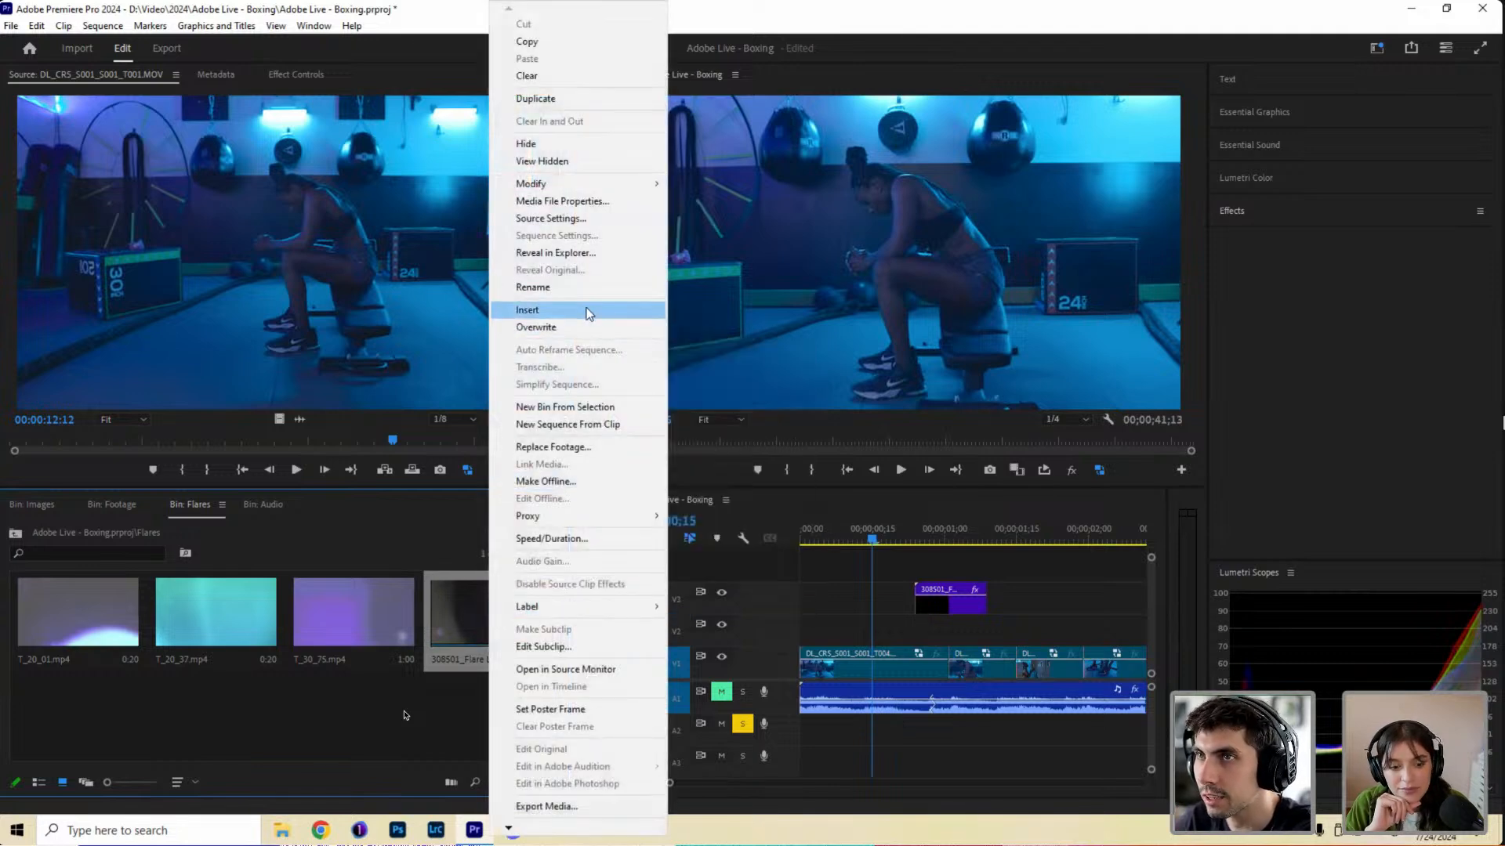
{"action": "mouse_move", "coordinate": [580, 520]}
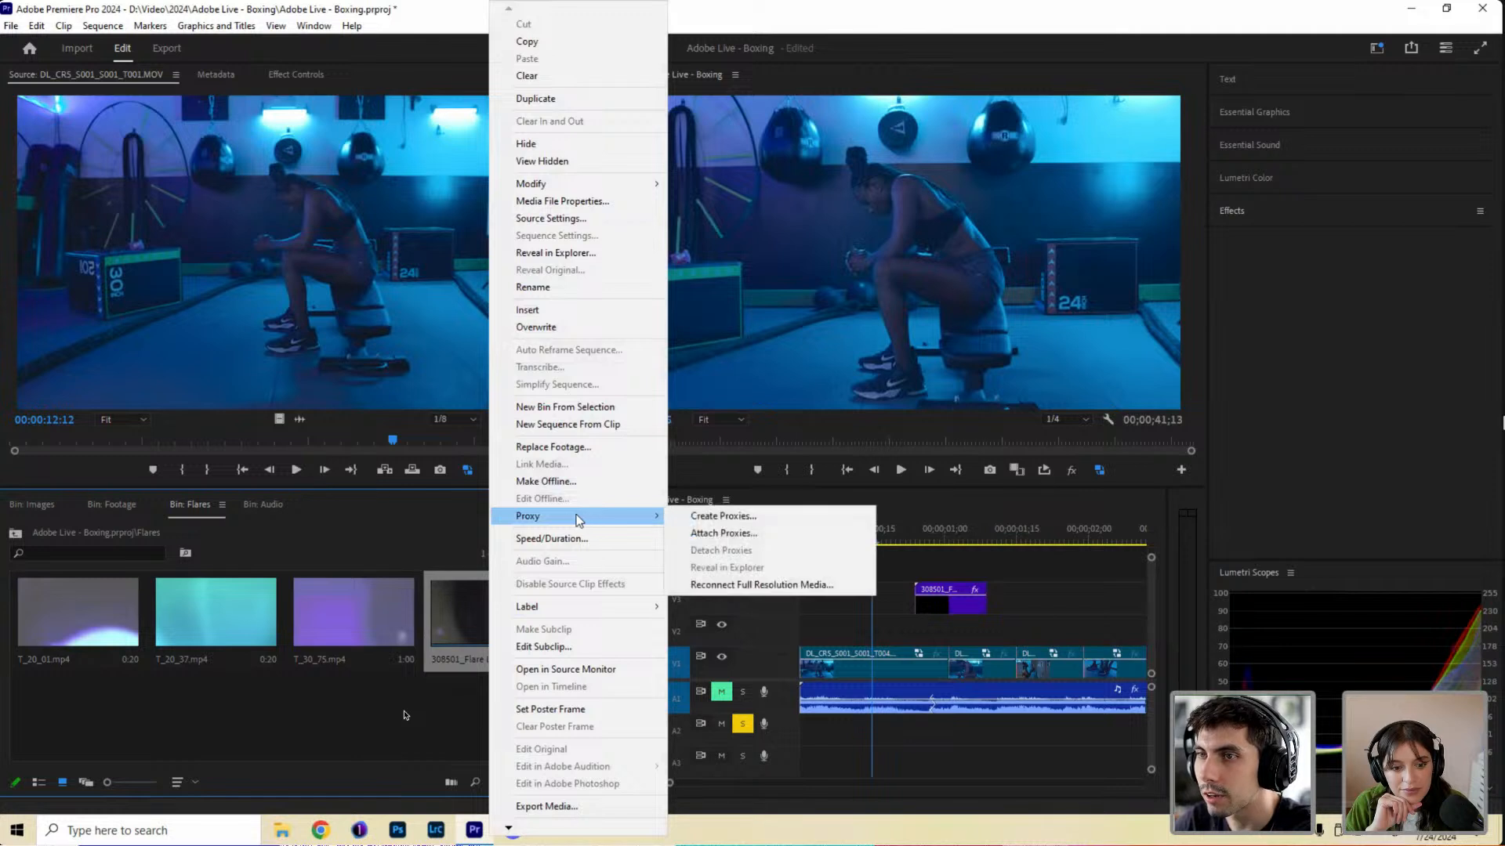
{"action": "left_click", "coordinate": [687, 524]}
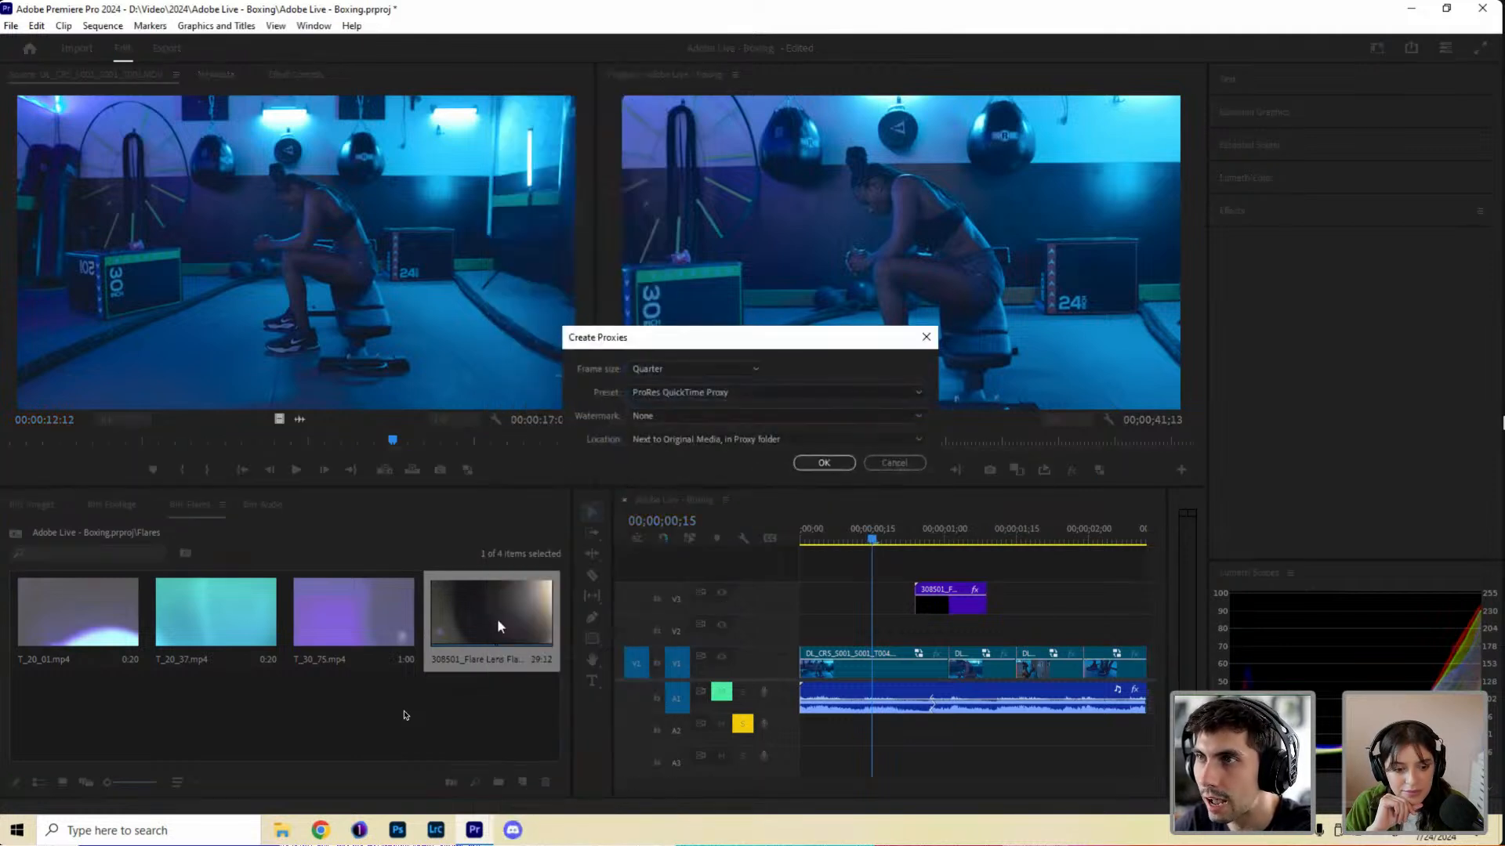
{"action": "left_click", "coordinate": [683, 365]}
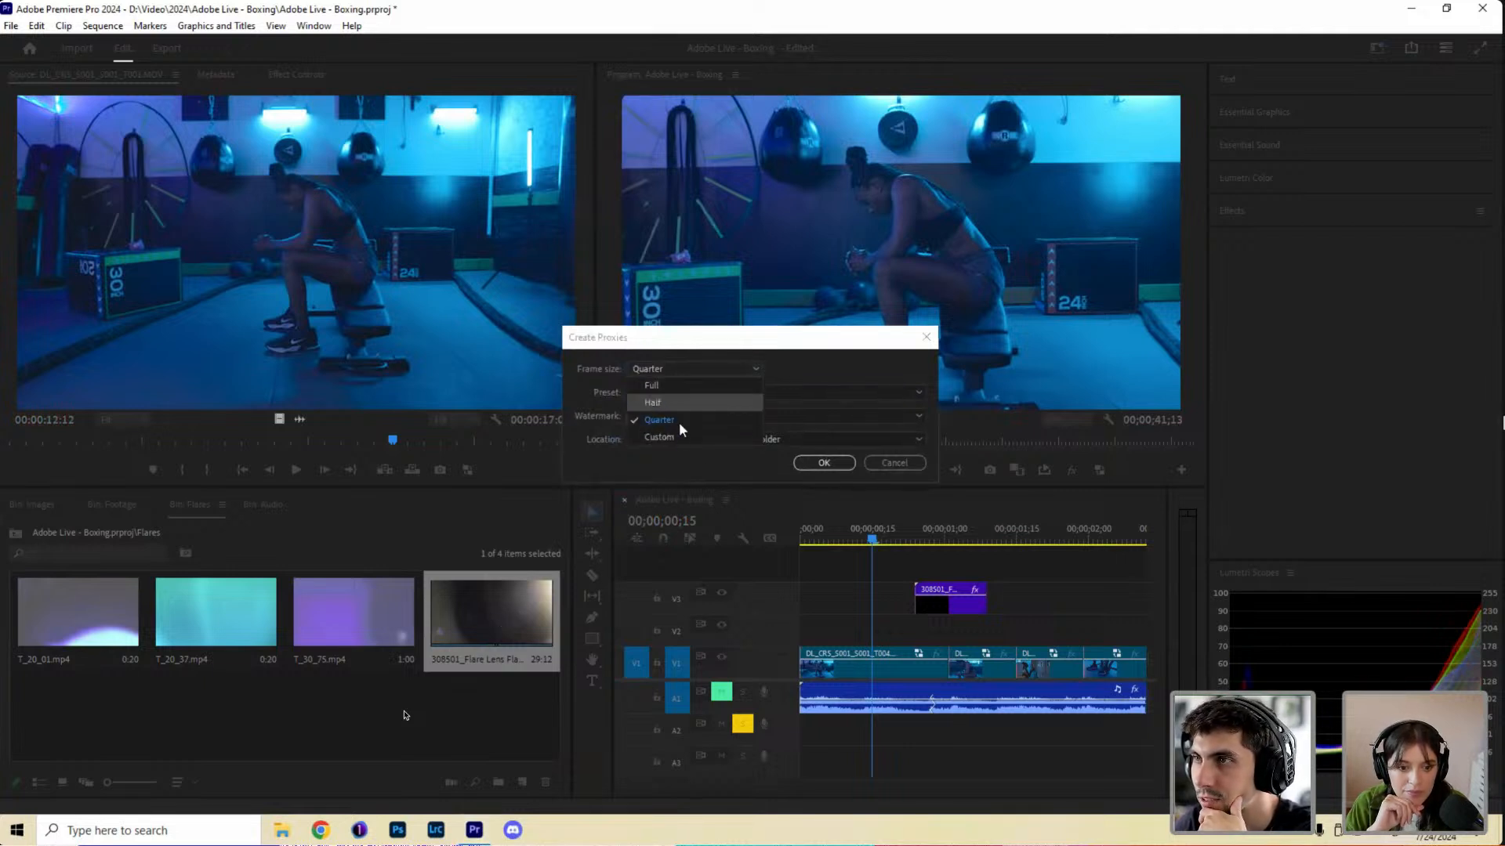
{"action": "left_click", "coordinate": [789, 373]}
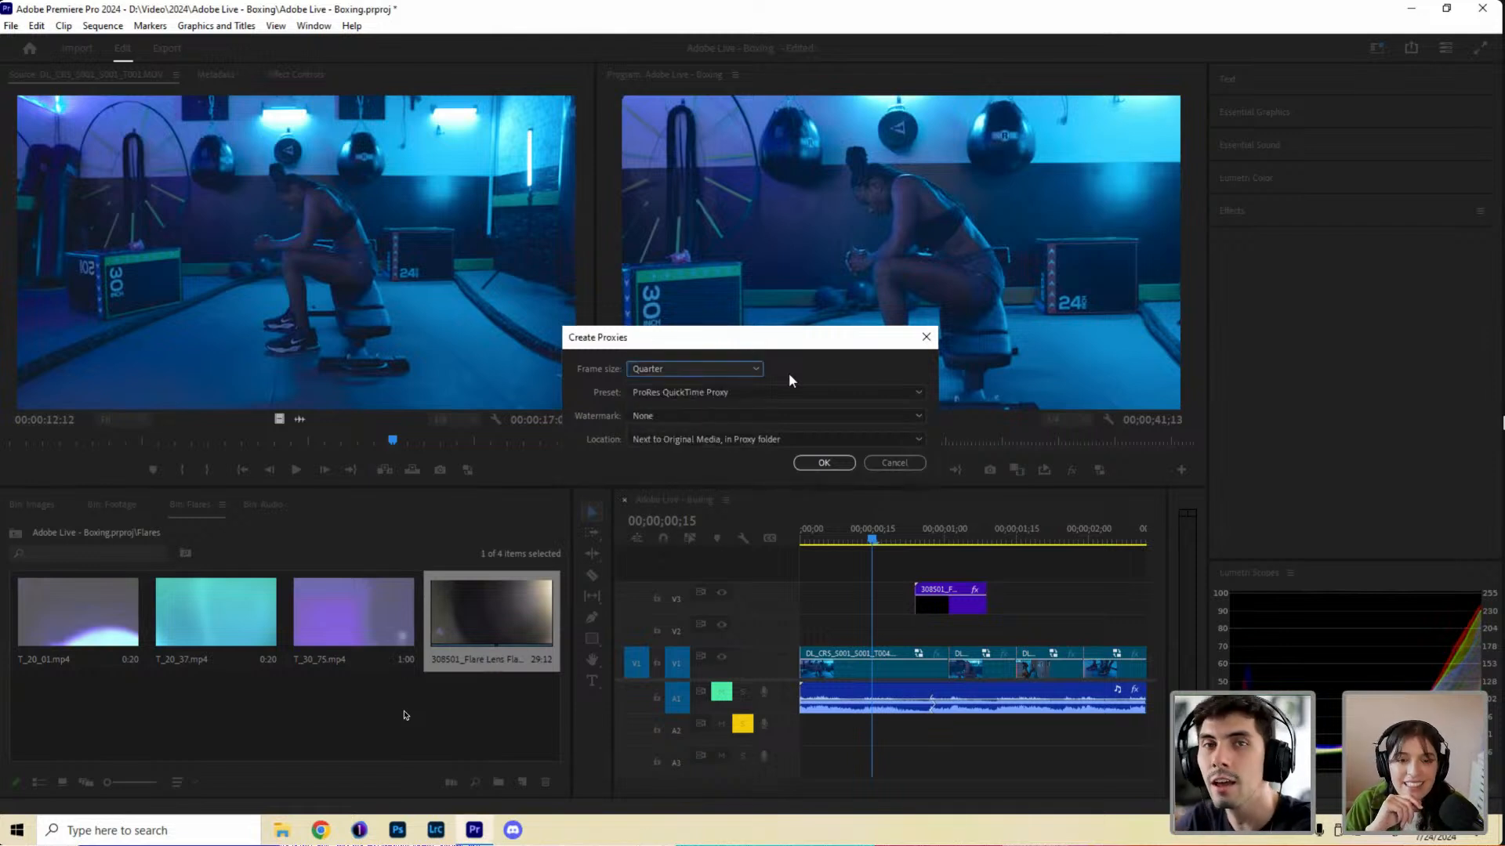
{"action": "left_click", "coordinate": [712, 370]}
{"action": "left_click", "coordinate": [705, 414]}
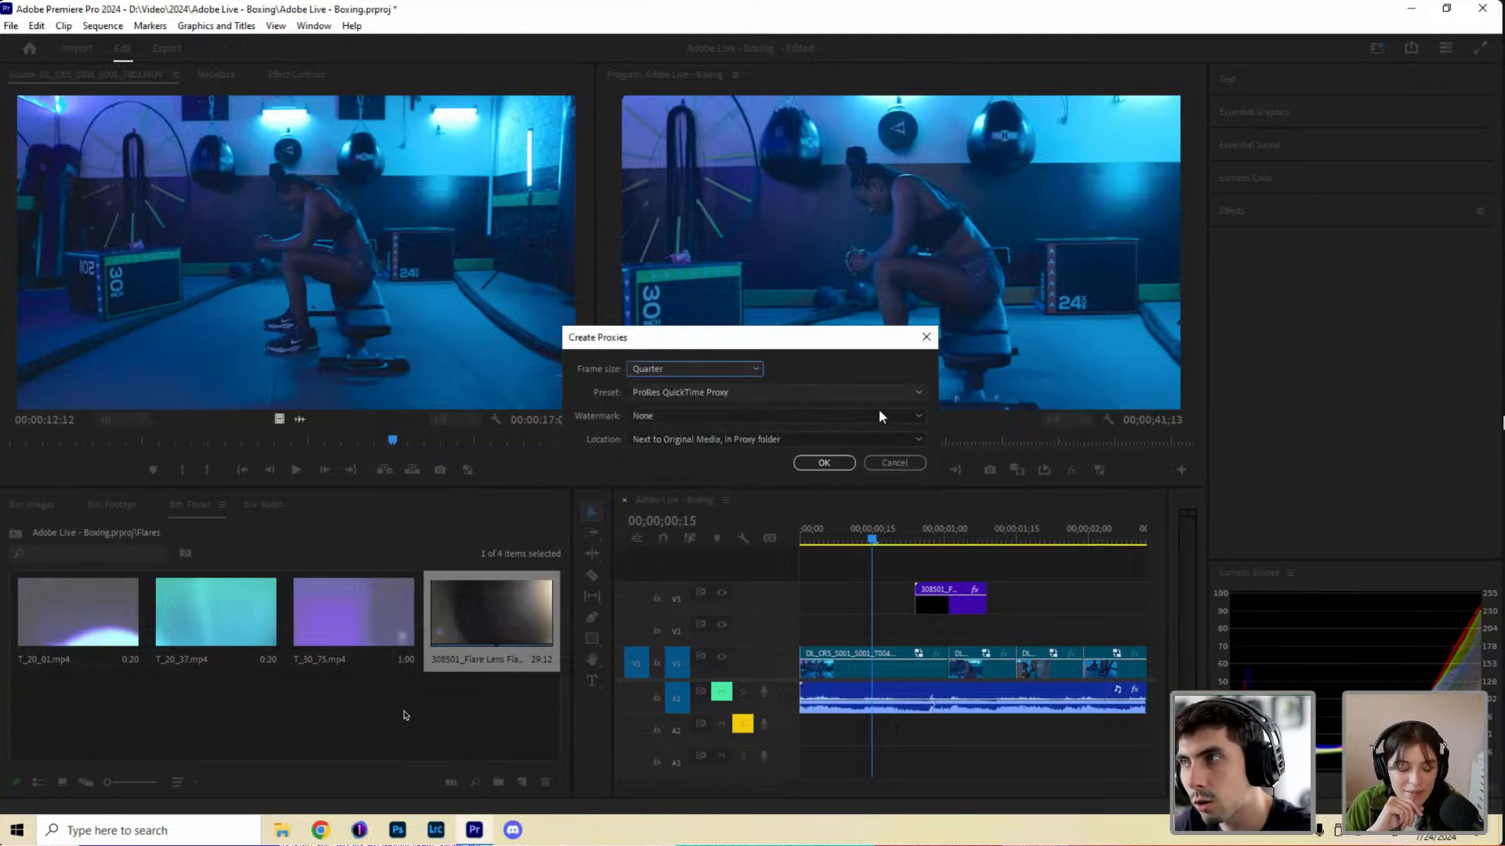
{"action": "left_click", "coordinate": [888, 458]}
{"action": "left_click", "coordinate": [1058, 420]}
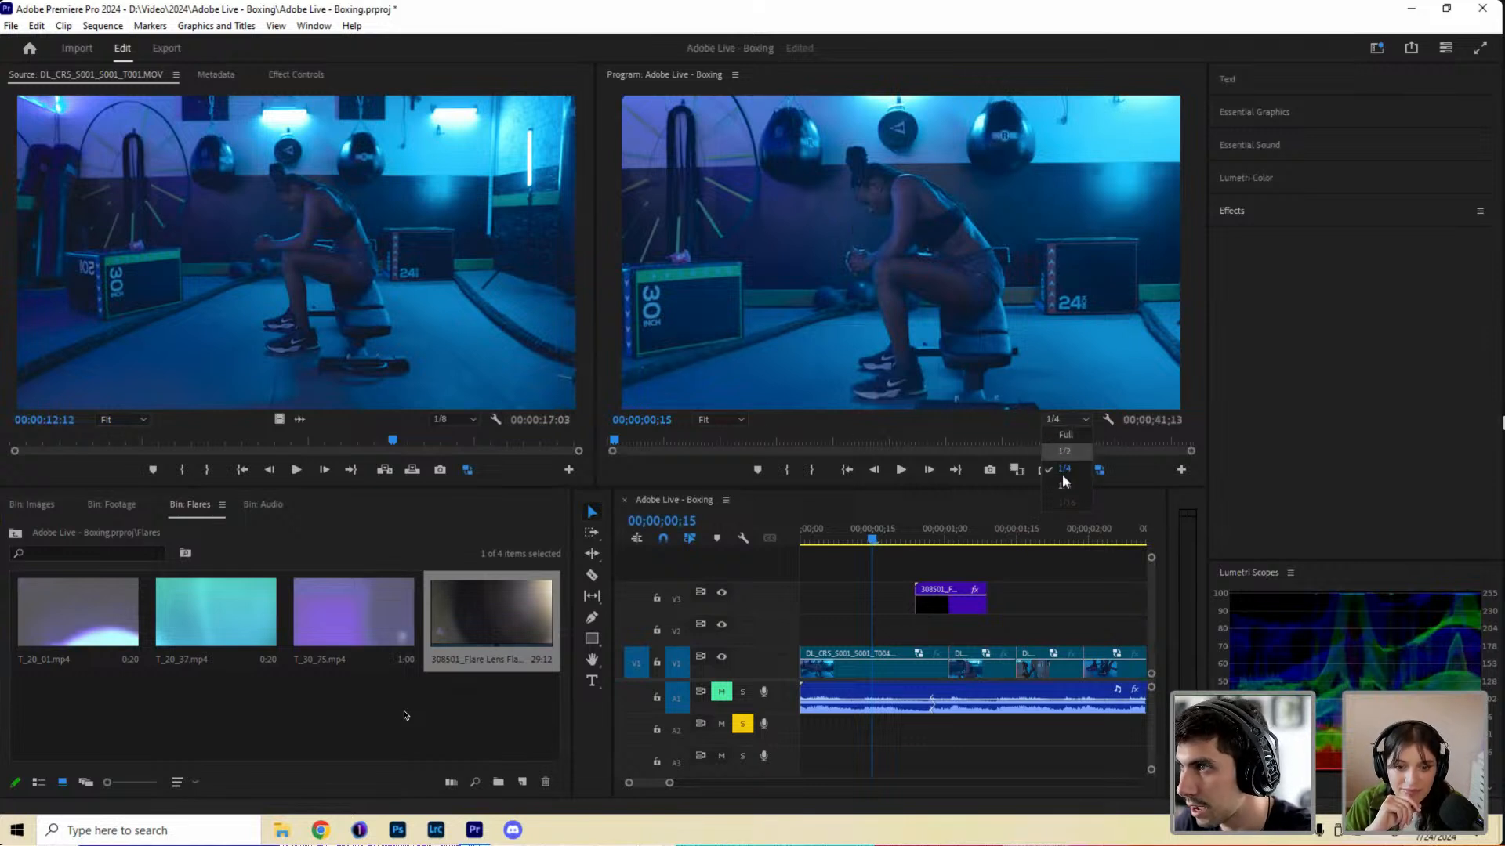
Set up a proxy for the lens flare clip with Quarter frame size and the ProRes QuickTime Proxy preset.
{"action": "right_click", "coordinate": [522, 595]}
{"action": "mouse_move", "coordinate": [673, 516]}
{"action": "left_click", "coordinate": [745, 515]}
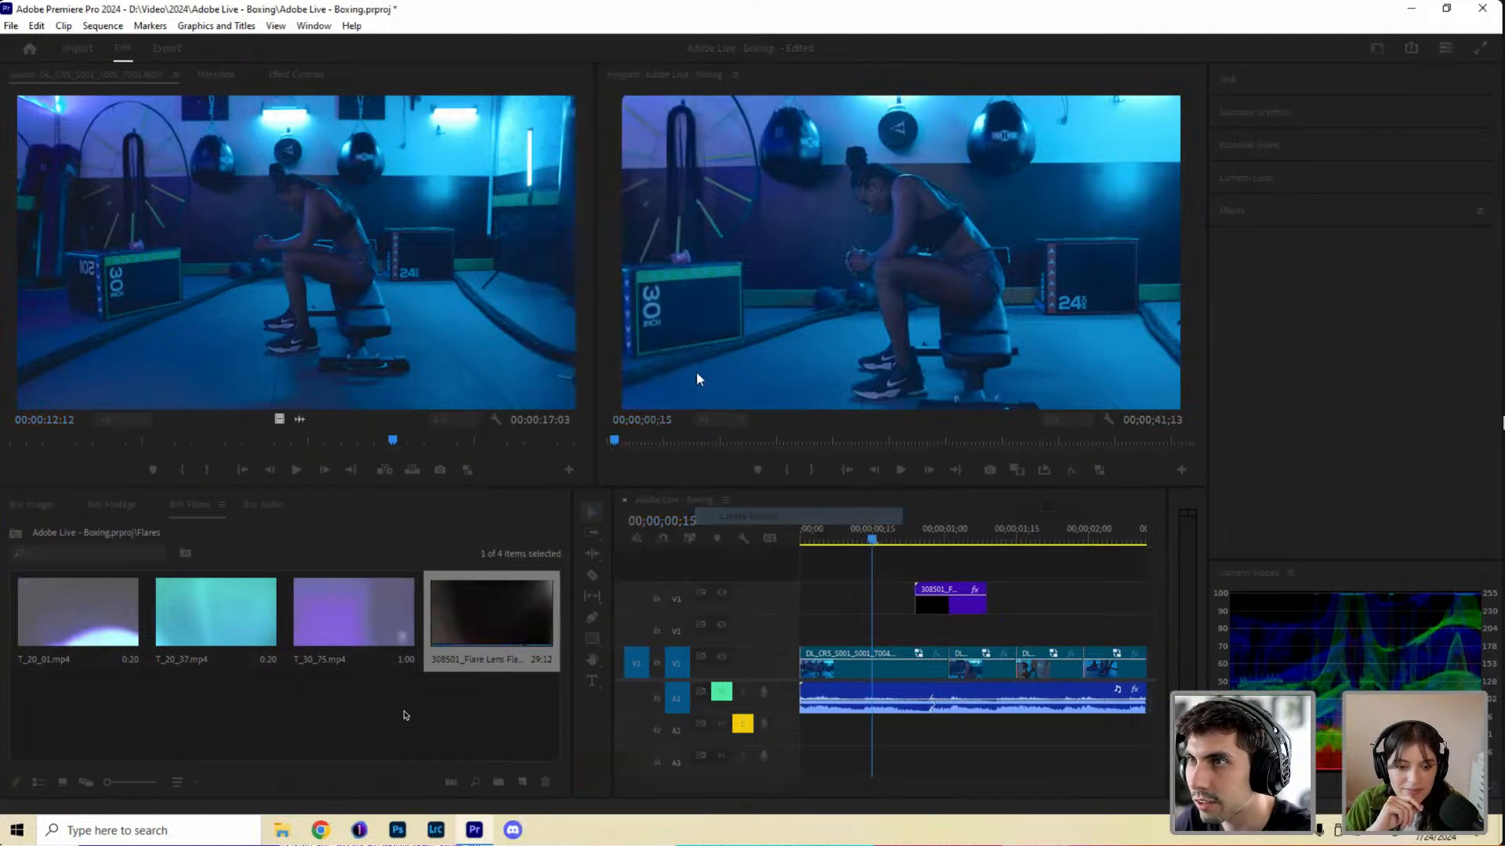
{"action": "left_click", "coordinate": [689, 368]}
{"action": "left_click", "coordinate": [806, 374]}
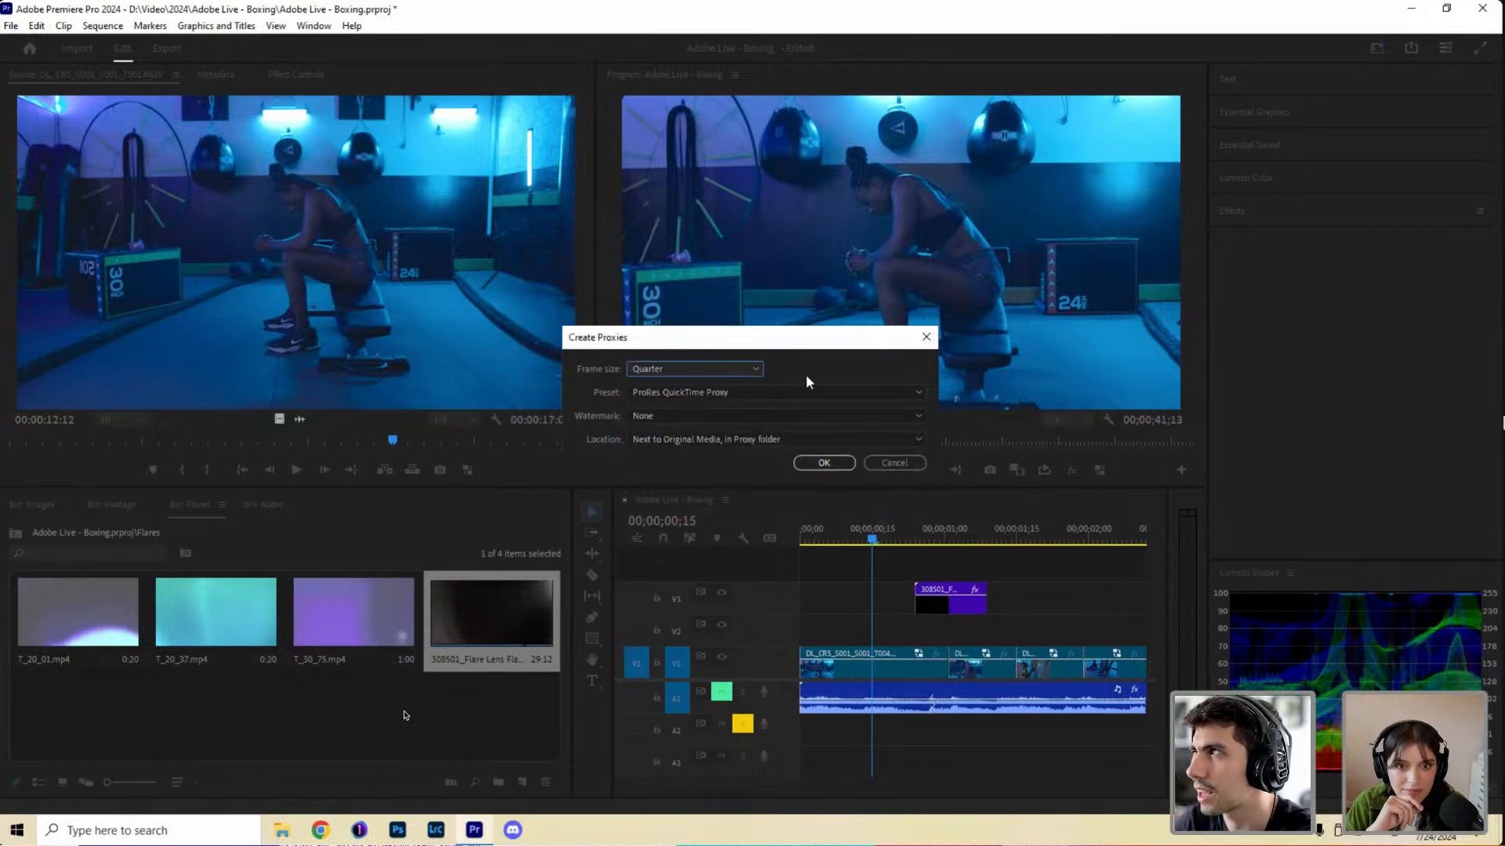
{"action": "left_click", "coordinate": [734, 392]}
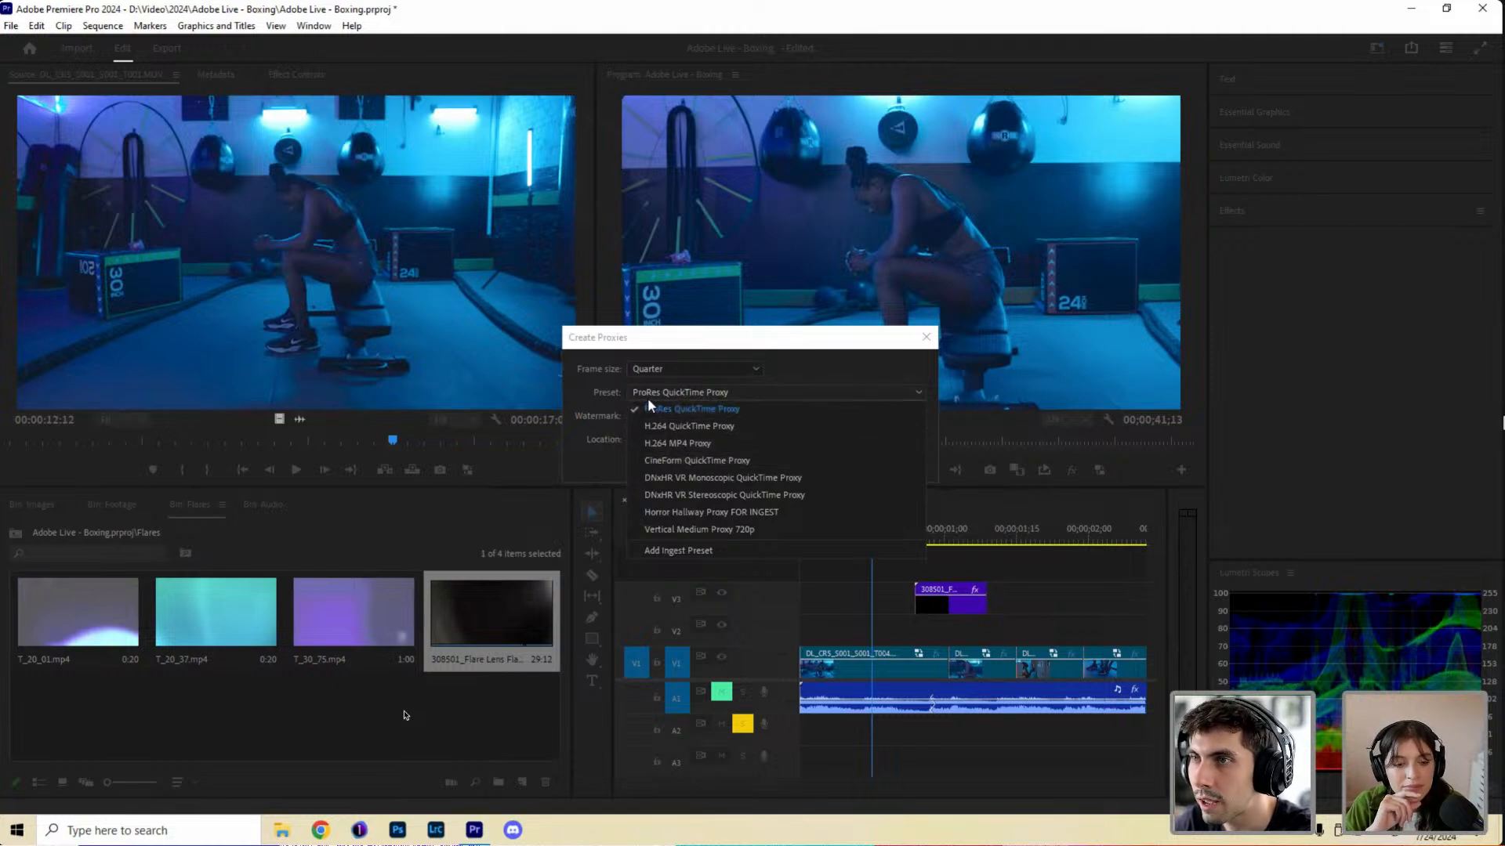
{"action": "left_click", "coordinate": [789, 368]}
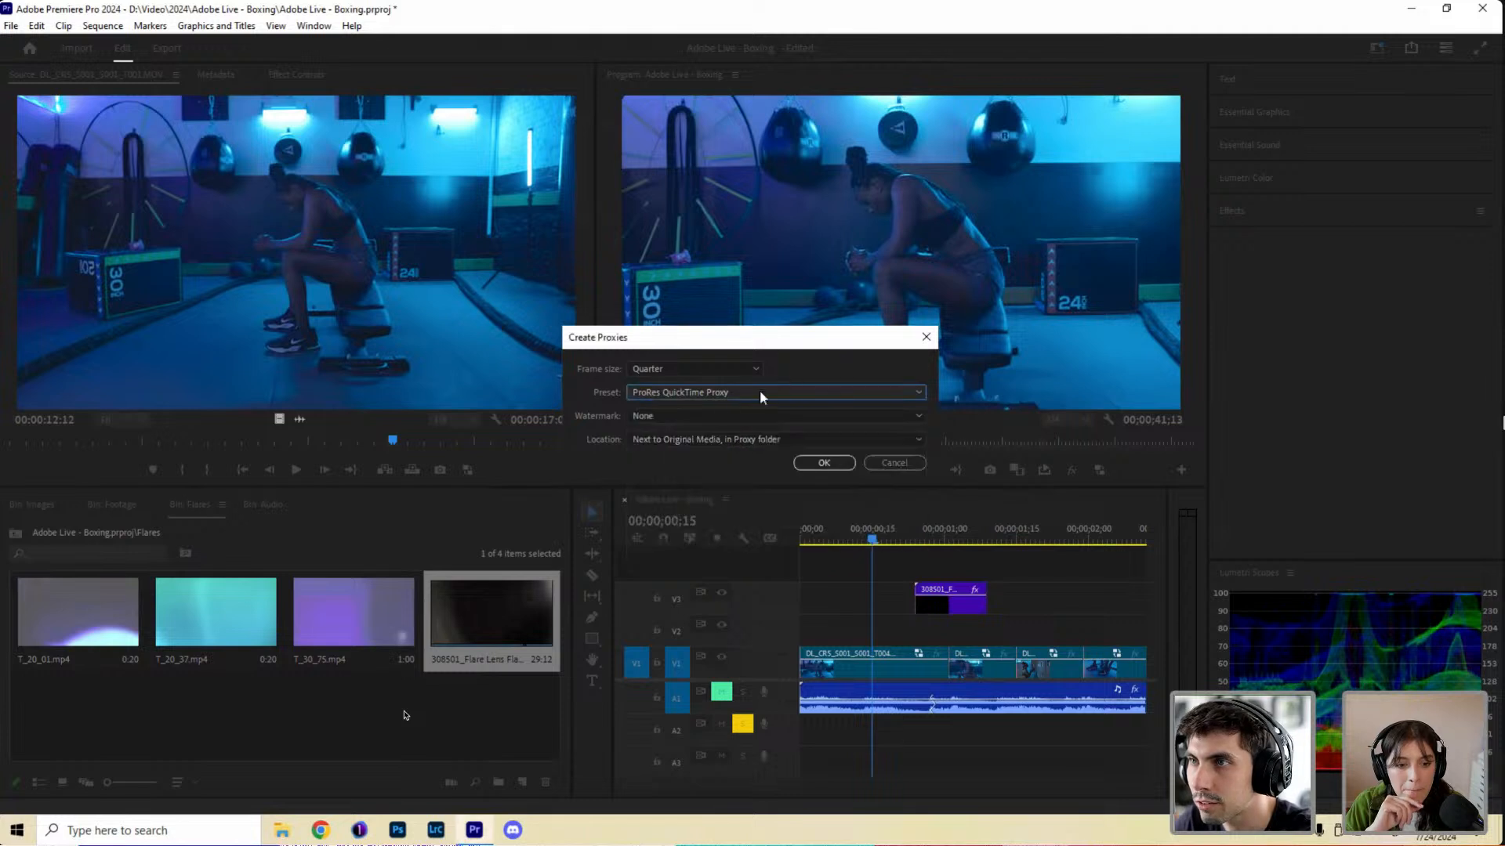
Create the flare clip's proxy with no watermark, stored next to the original media in the Proxy folder.
{"action": "left_click", "coordinate": [699, 415]}
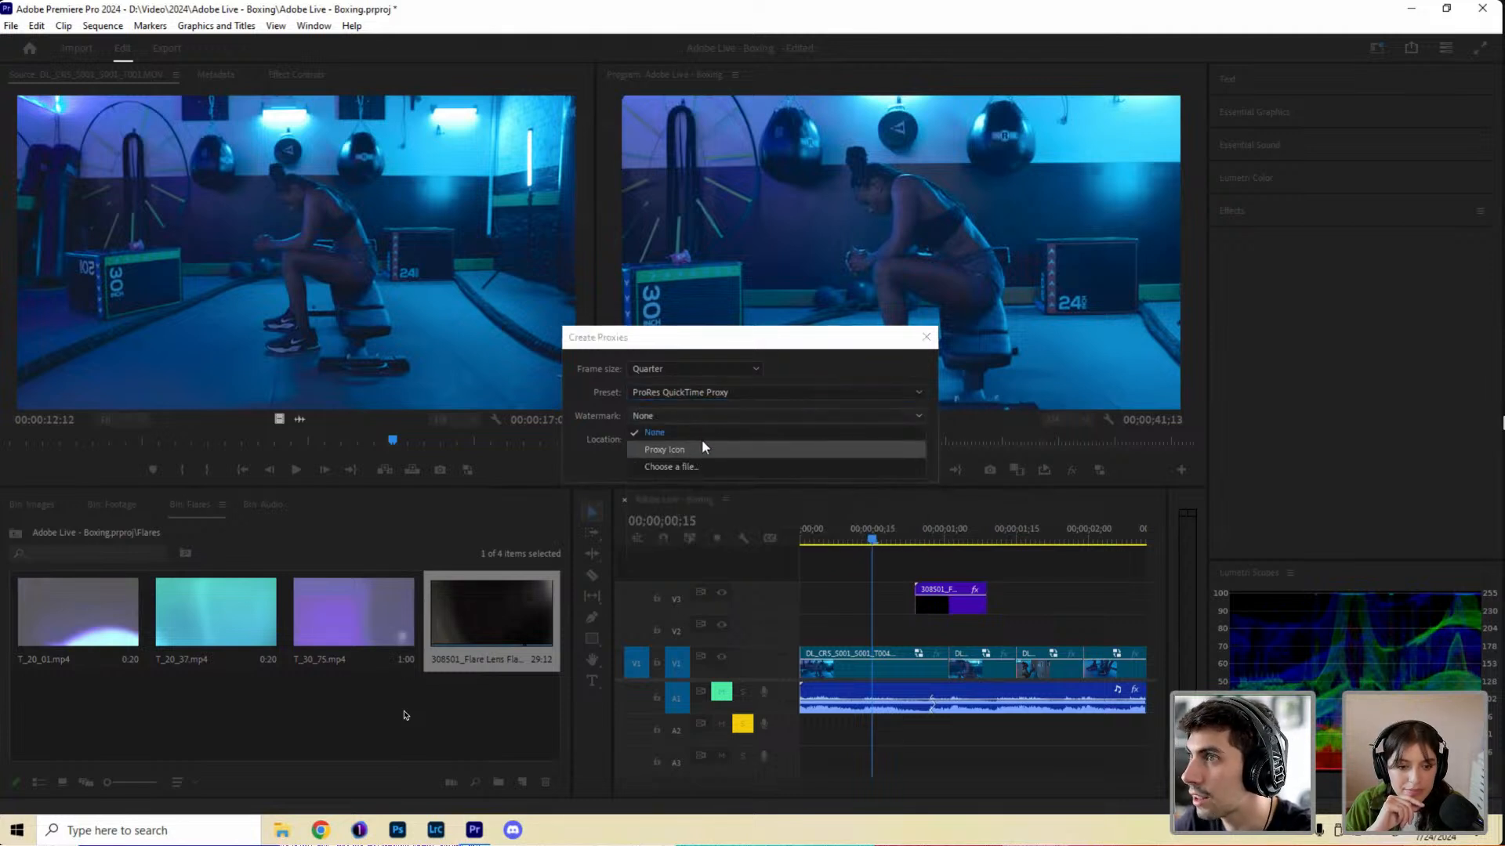
{"action": "left_click", "coordinate": [702, 436]}
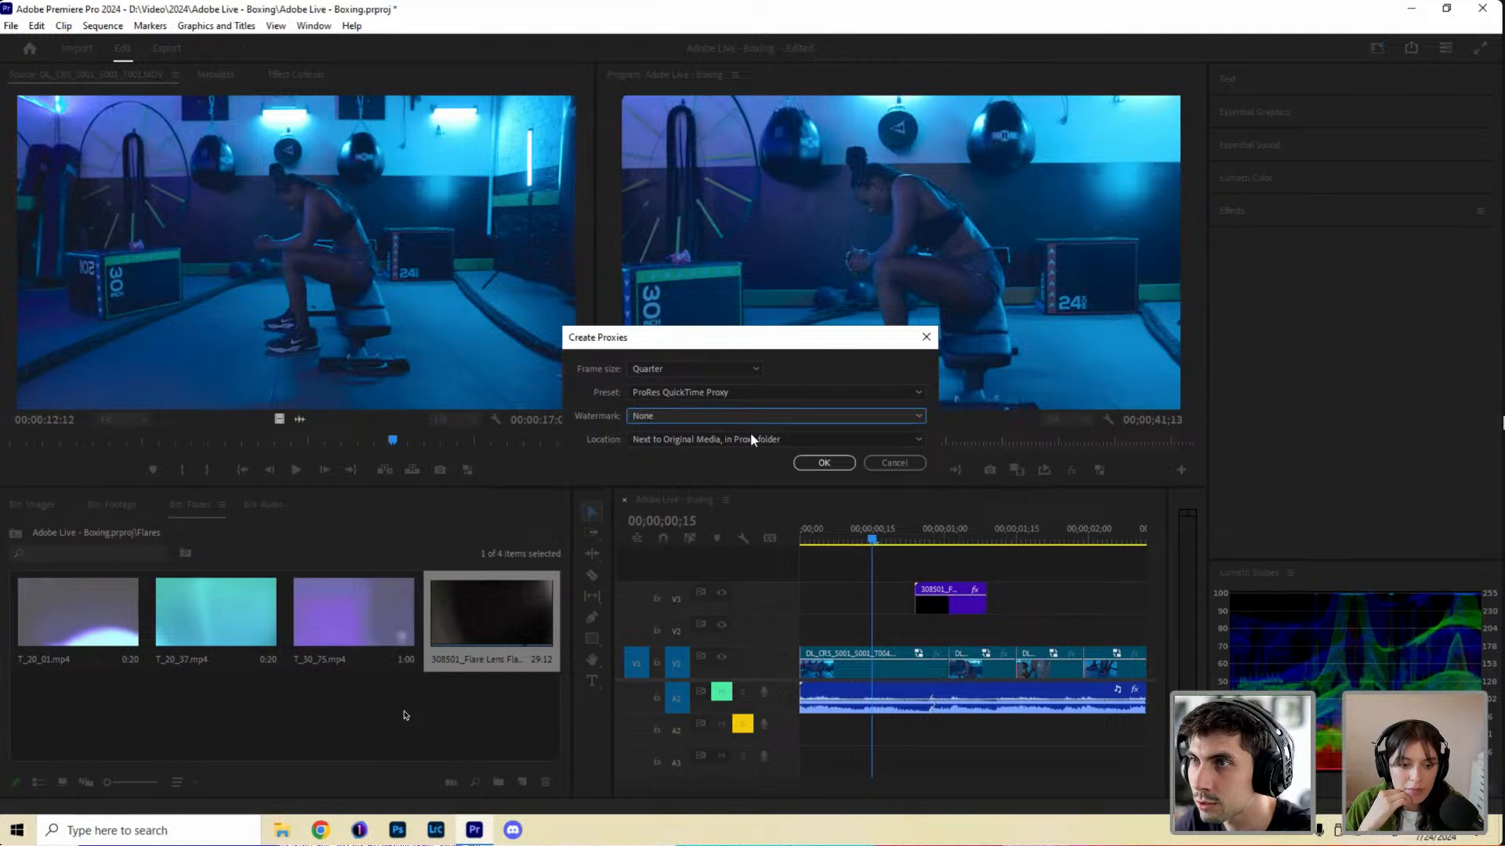
{"action": "left_click", "coordinate": [688, 439]}
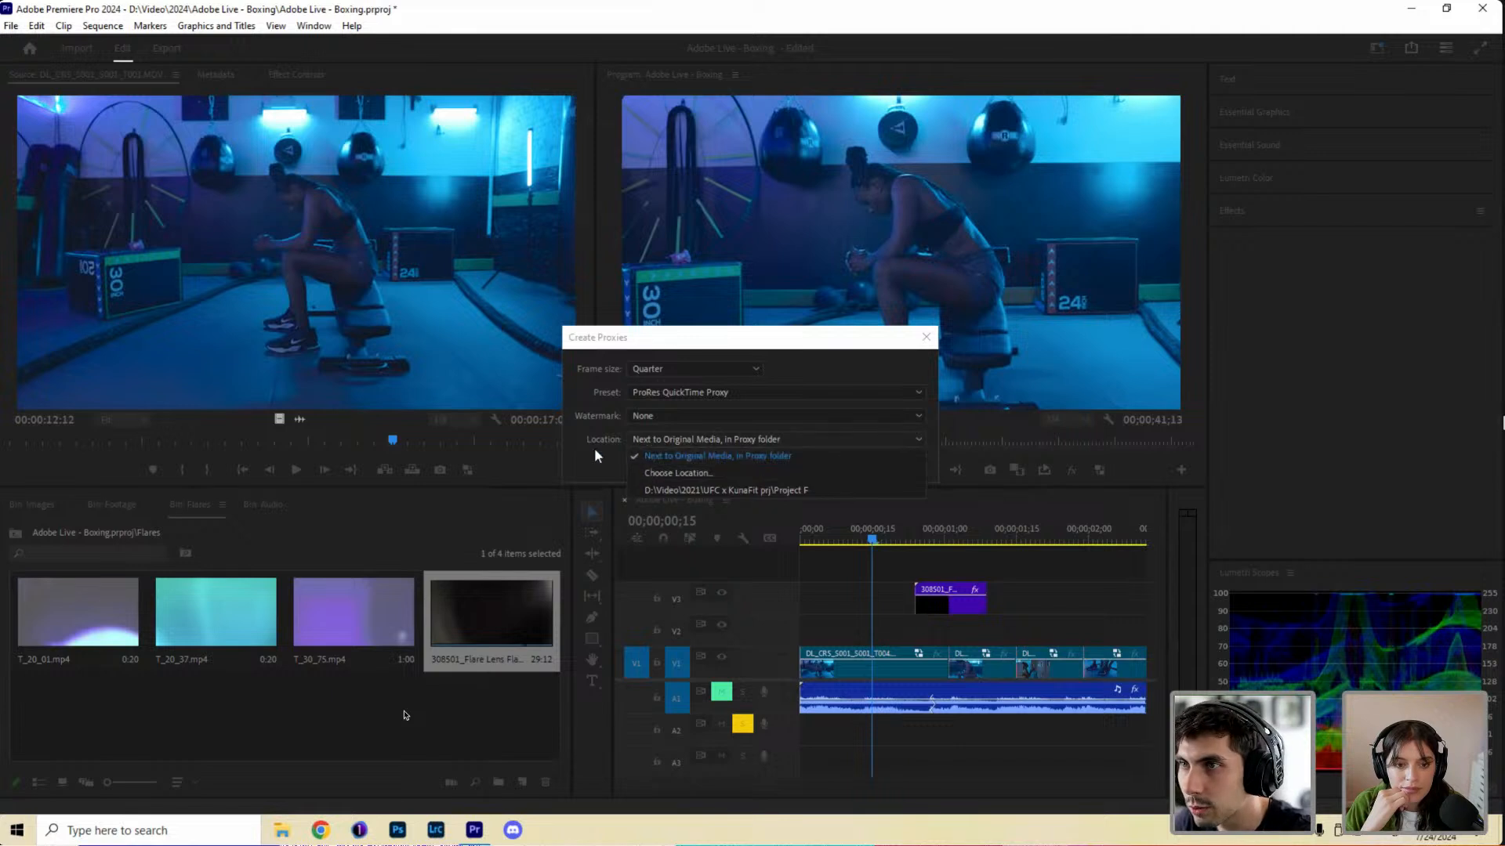
{"action": "left_click", "coordinate": [647, 457]}
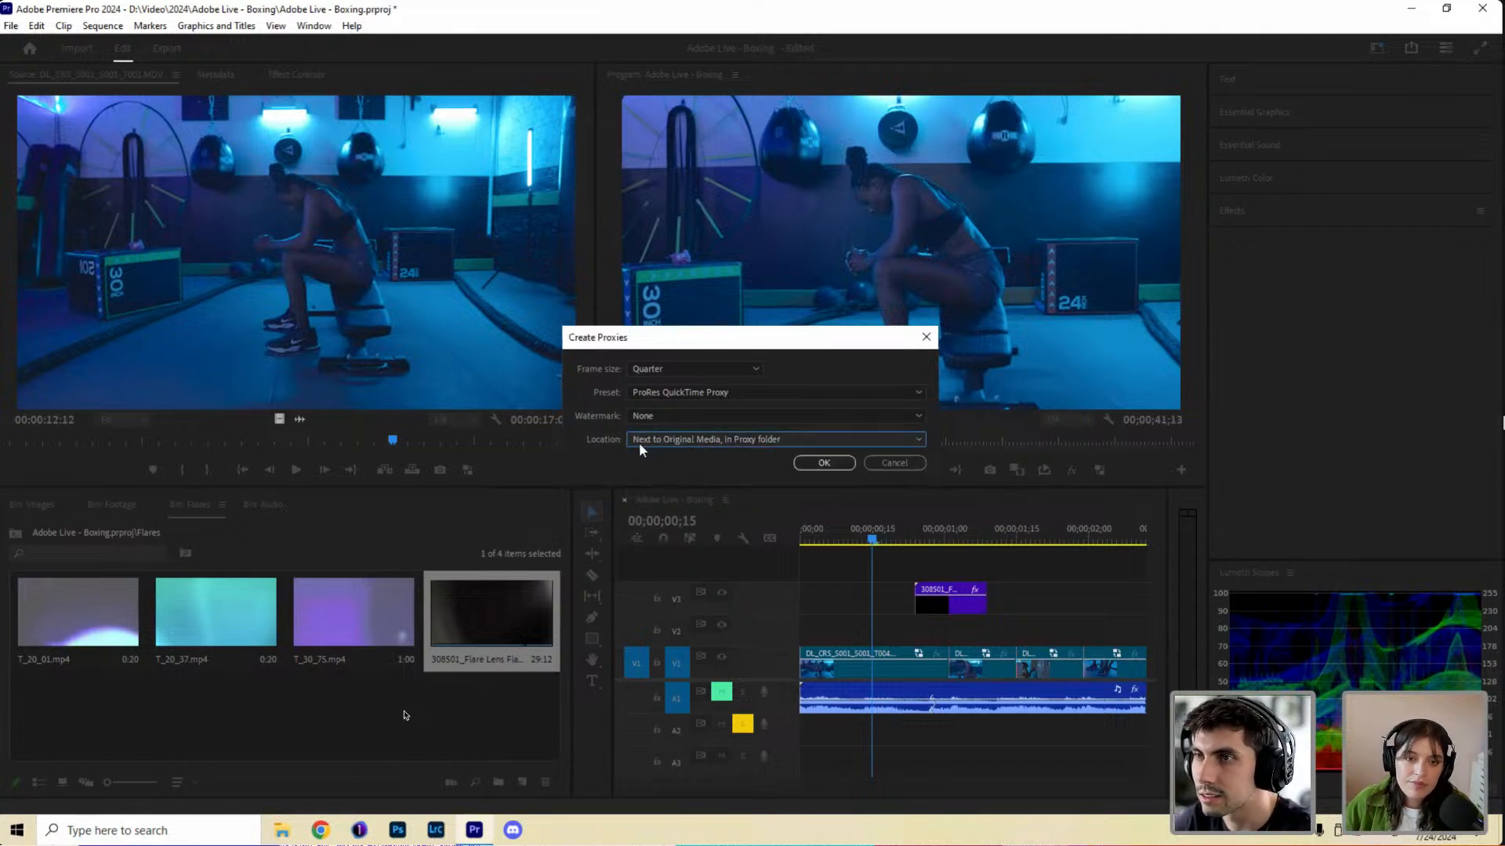
{"action": "left_click", "coordinate": [823, 463]}
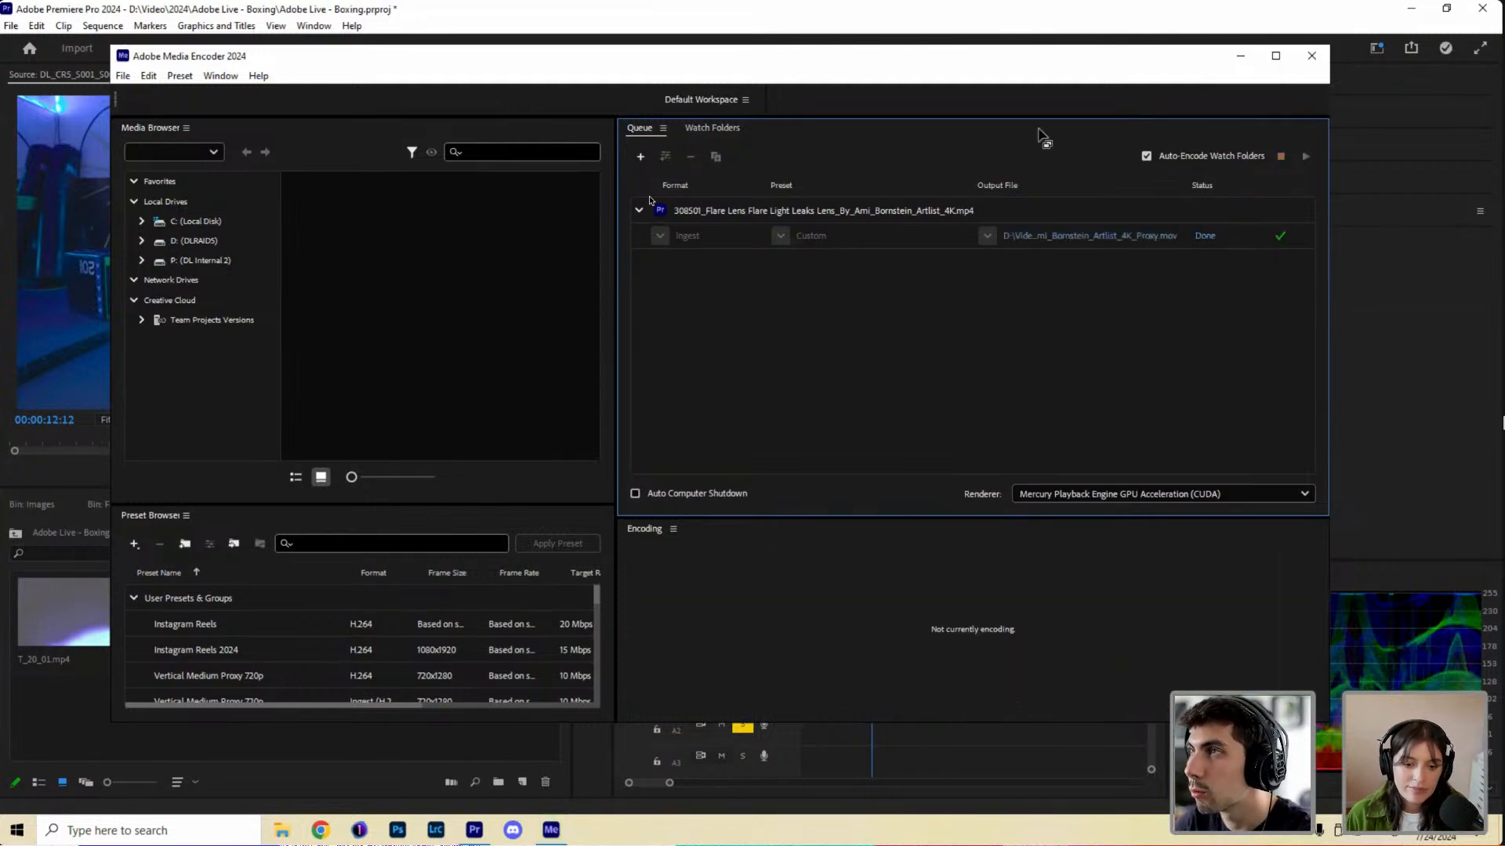
Close Media Encoder, load the lens flare clip in the Source monitor and try the Program monitor's proxy toggle.
{"action": "left_click_drag", "start_coordinate": [975, 69], "coordinate": [912, 73]}
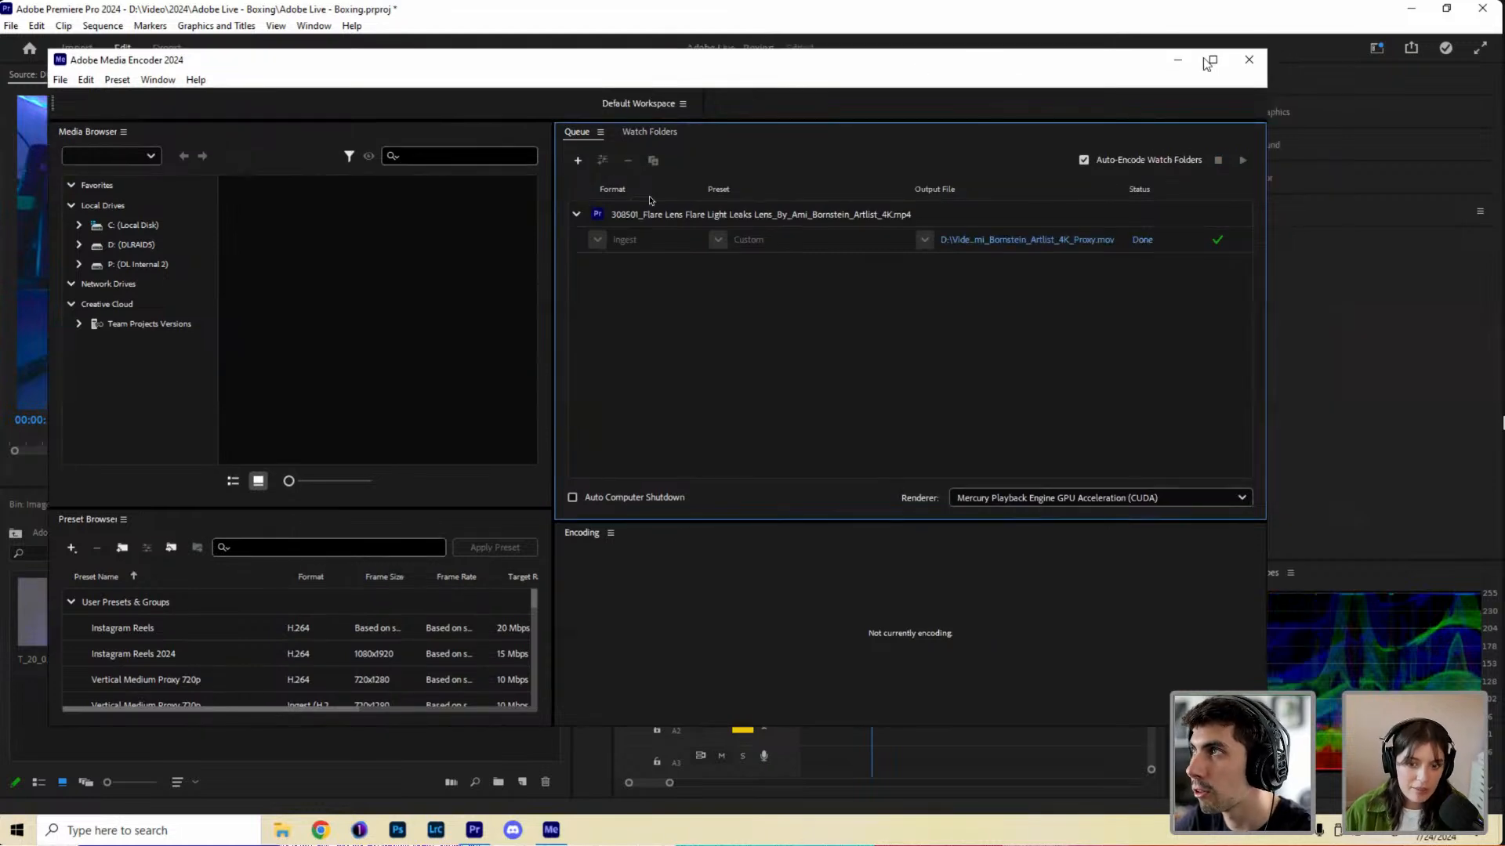
{"action": "left_click", "coordinate": [1249, 65]}
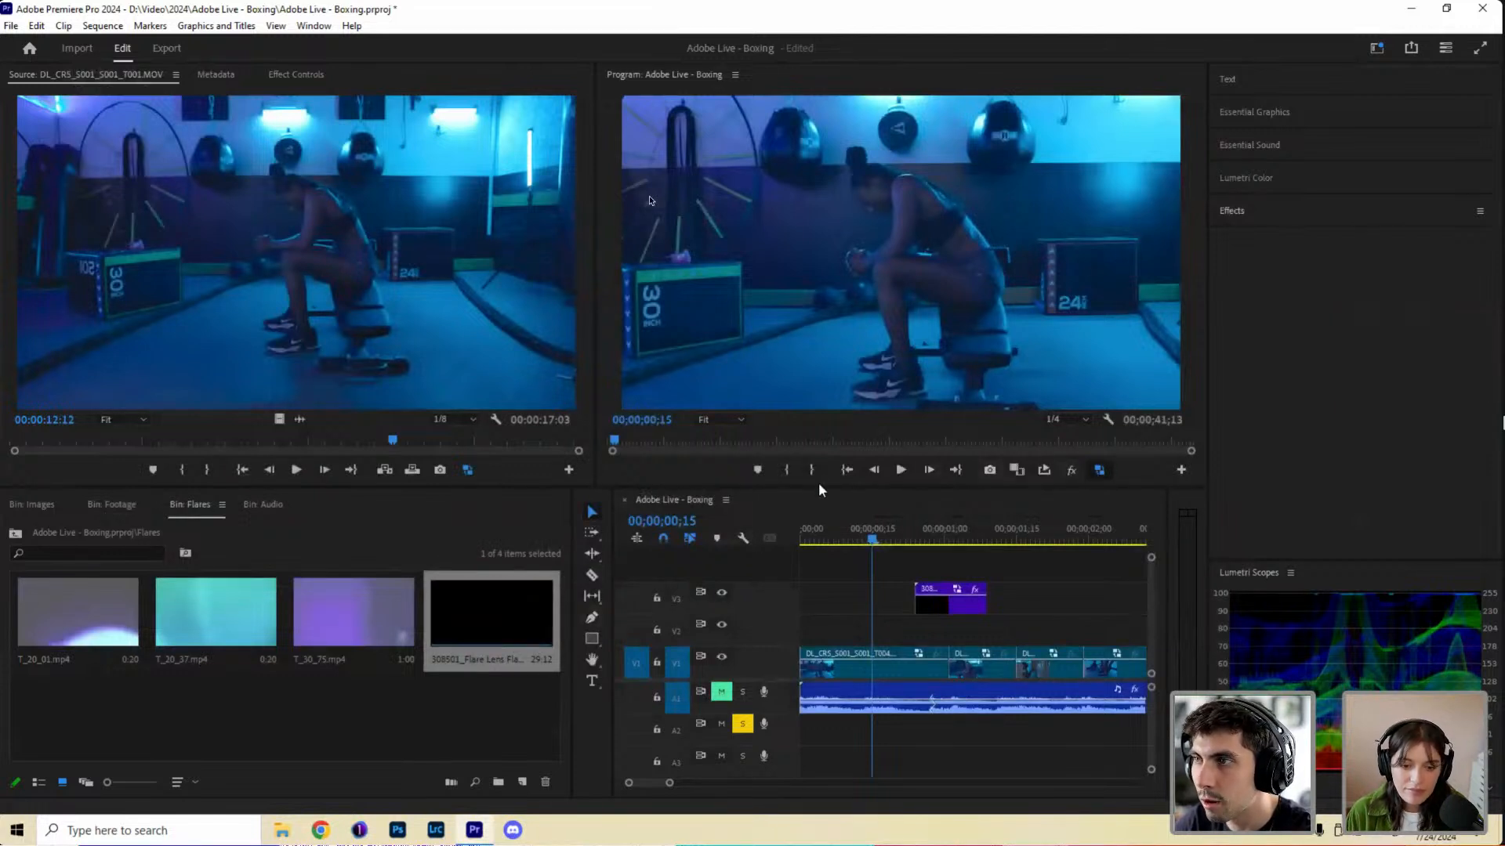
{"action": "double_click", "coordinate": [492, 608]}
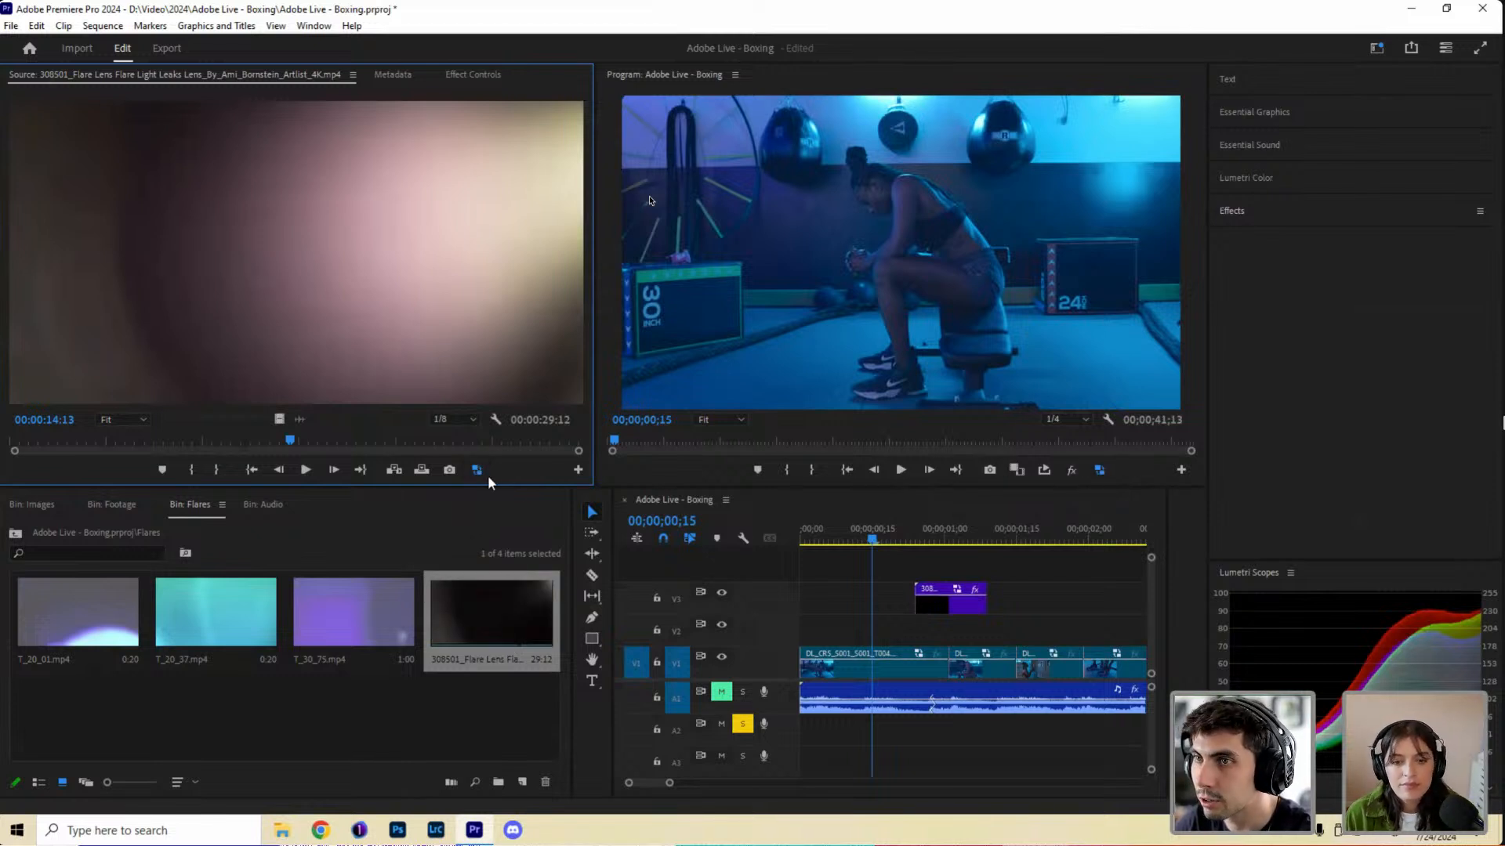
{"action": "left_click", "coordinate": [1099, 471]}
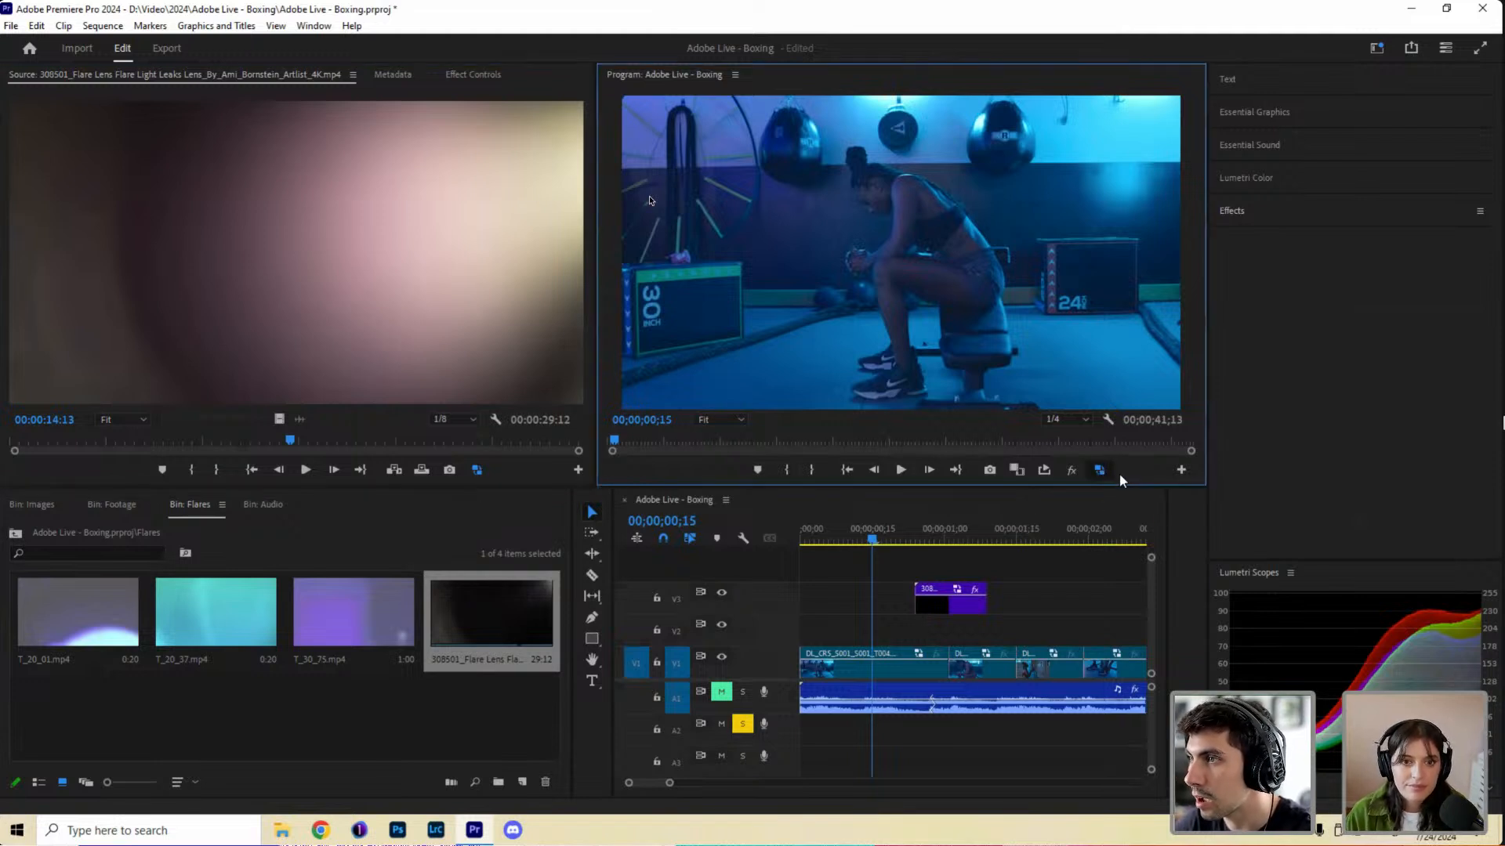
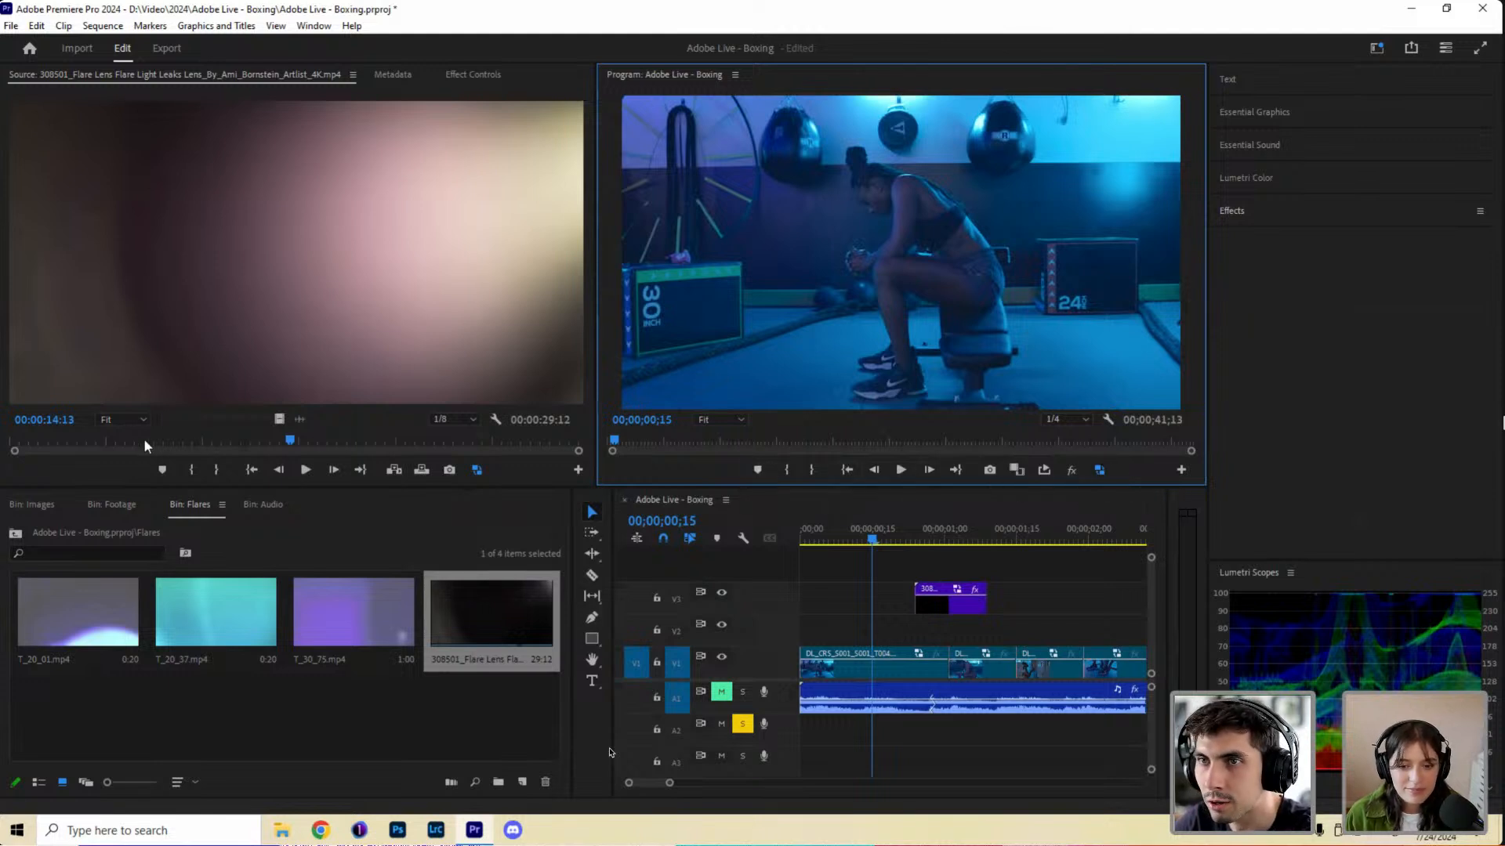
Examine the Toggle Proxies control in the Program monitor's Button Editor, keeping the current layout.
{"action": "left_click", "coordinate": [1181, 469]}
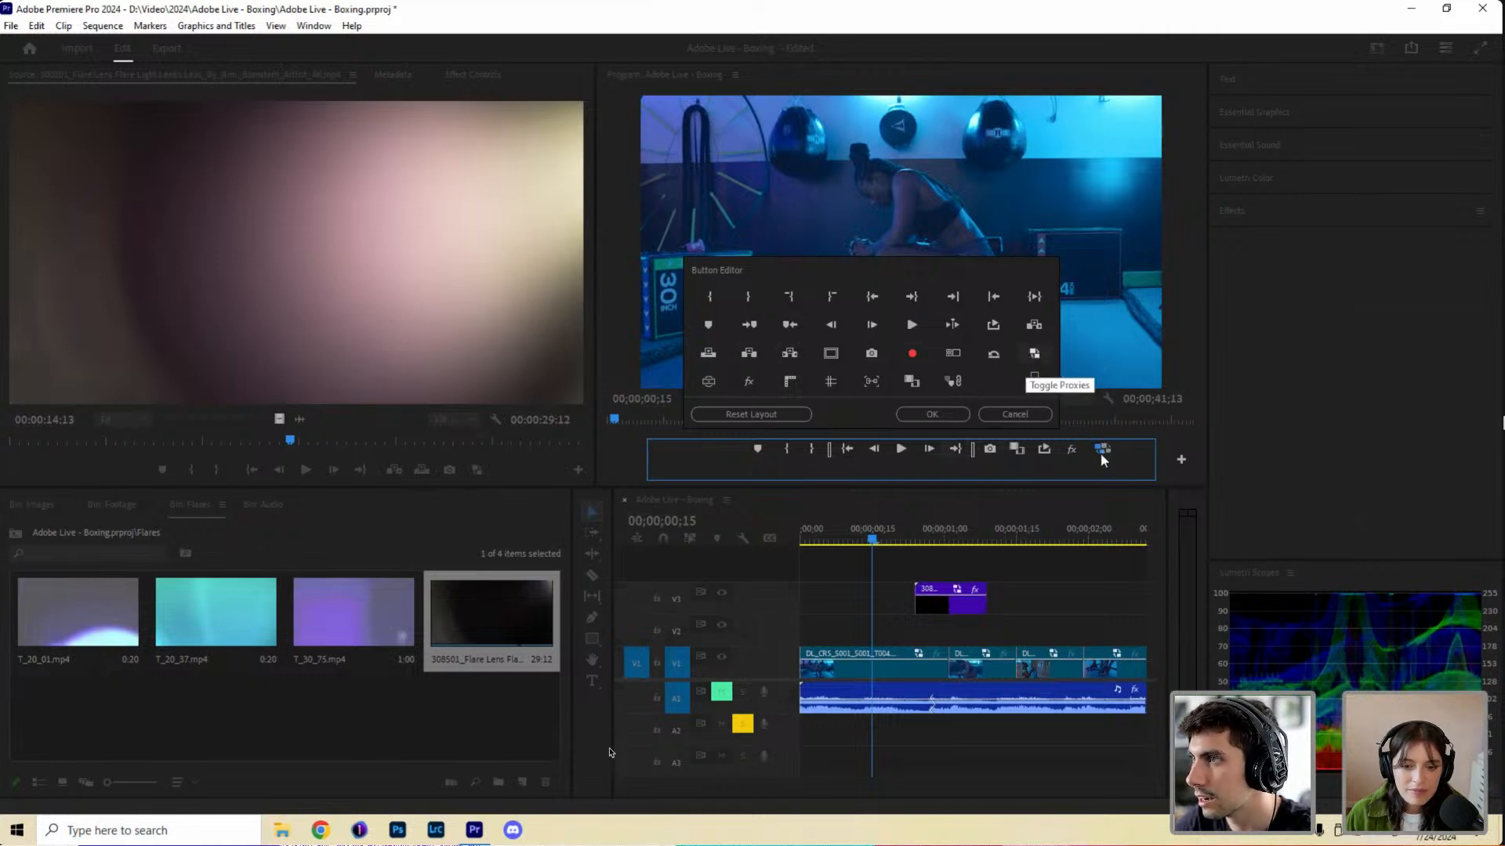
{"action": "left_click", "coordinate": [962, 417]}
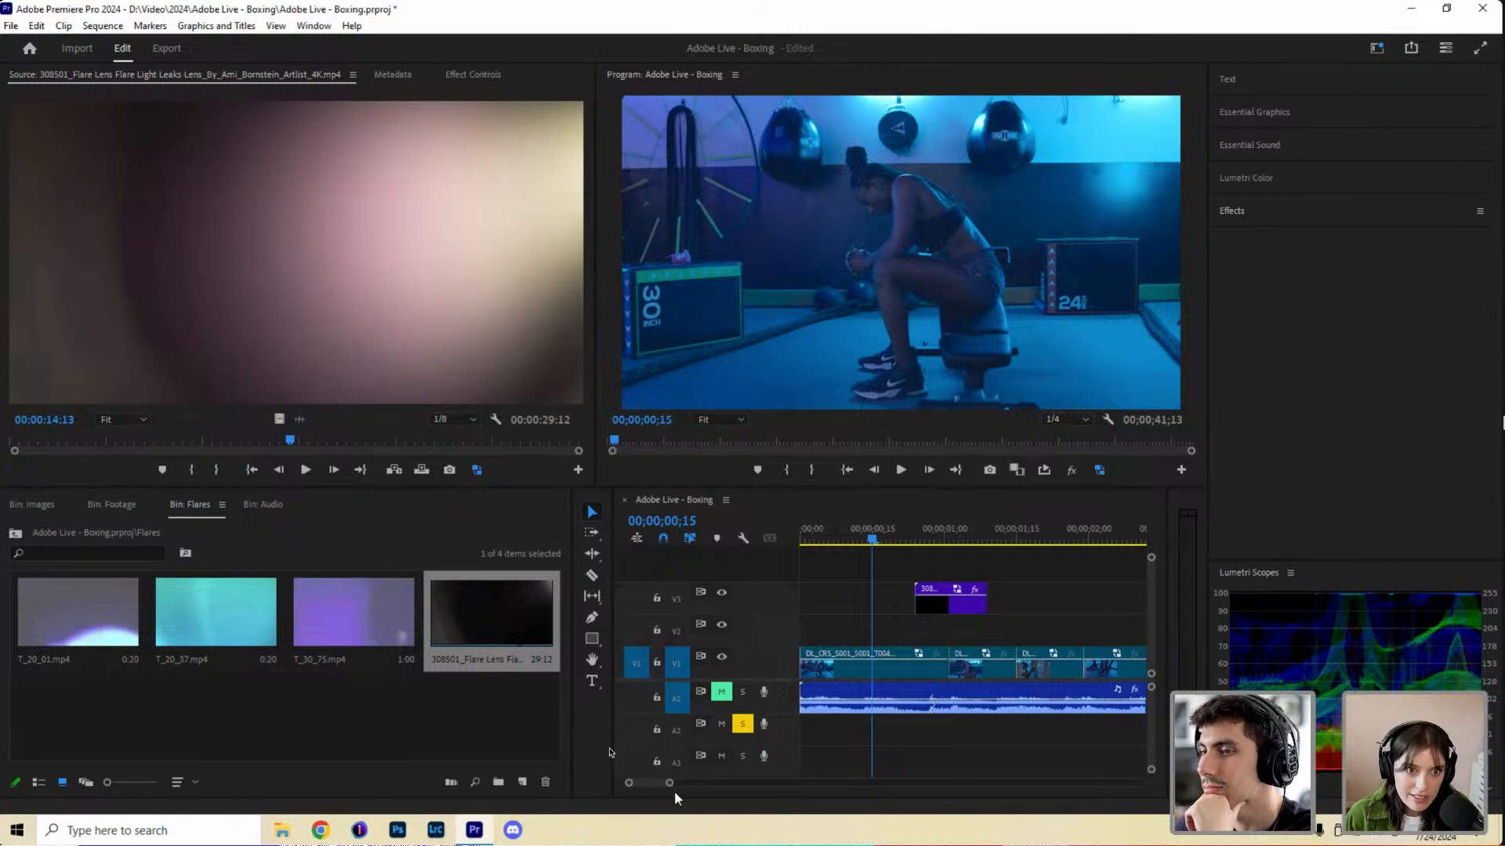
Move the lens flare clip down from track V3 to V2, keeping it over the opening cut.
{"action": "left_click_drag", "start_coordinate": [679, 787], "coordinate": [679, 791]}
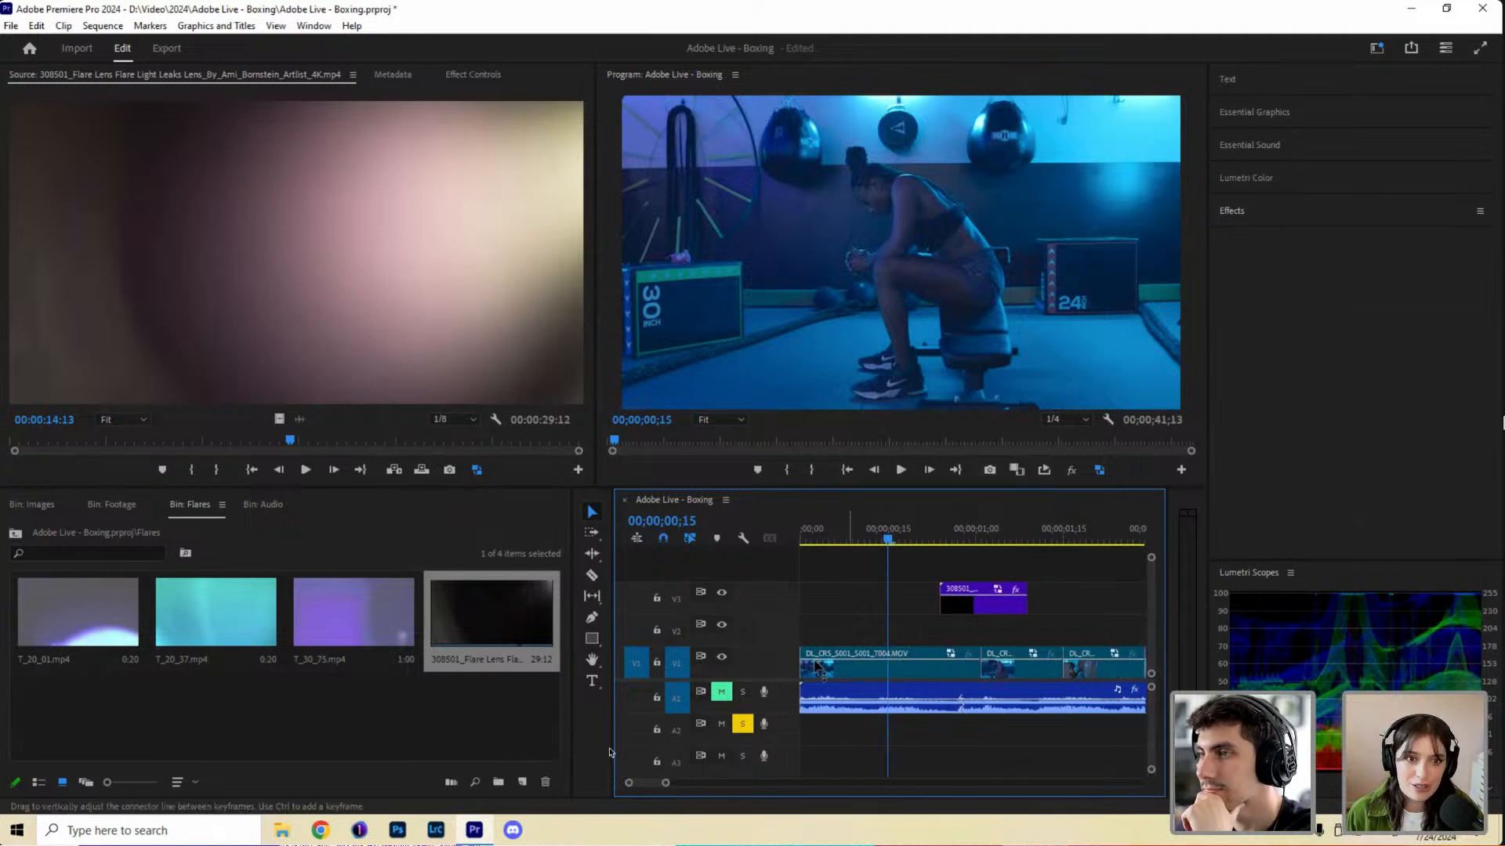
{"action": "left_click_drag", "start_coordinate": [1003, 610], "coordinate": [994, 633]}
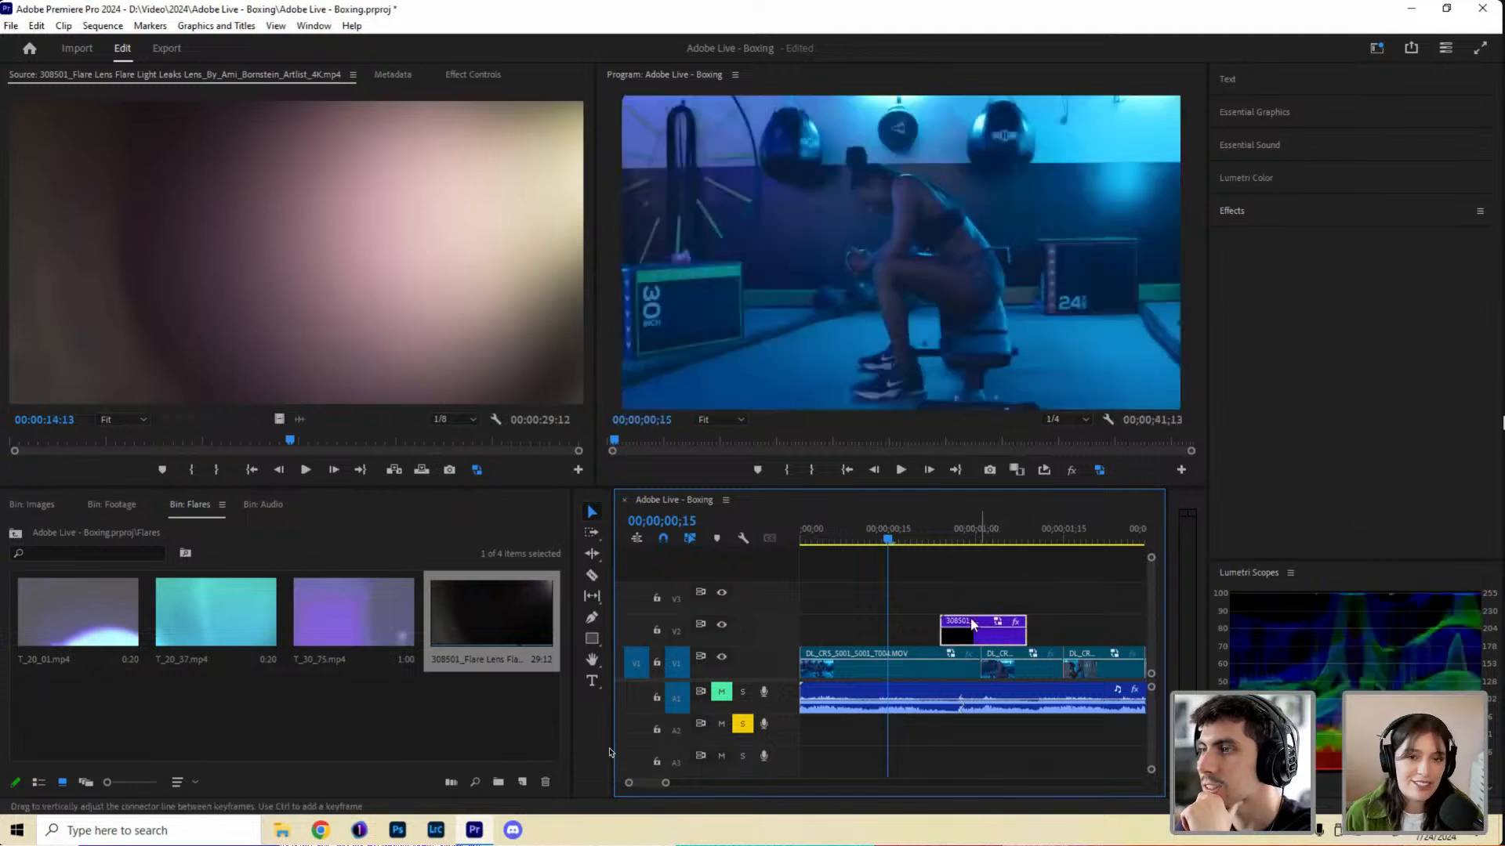
{"action": "left_click", "coordinate": [960, 537]}
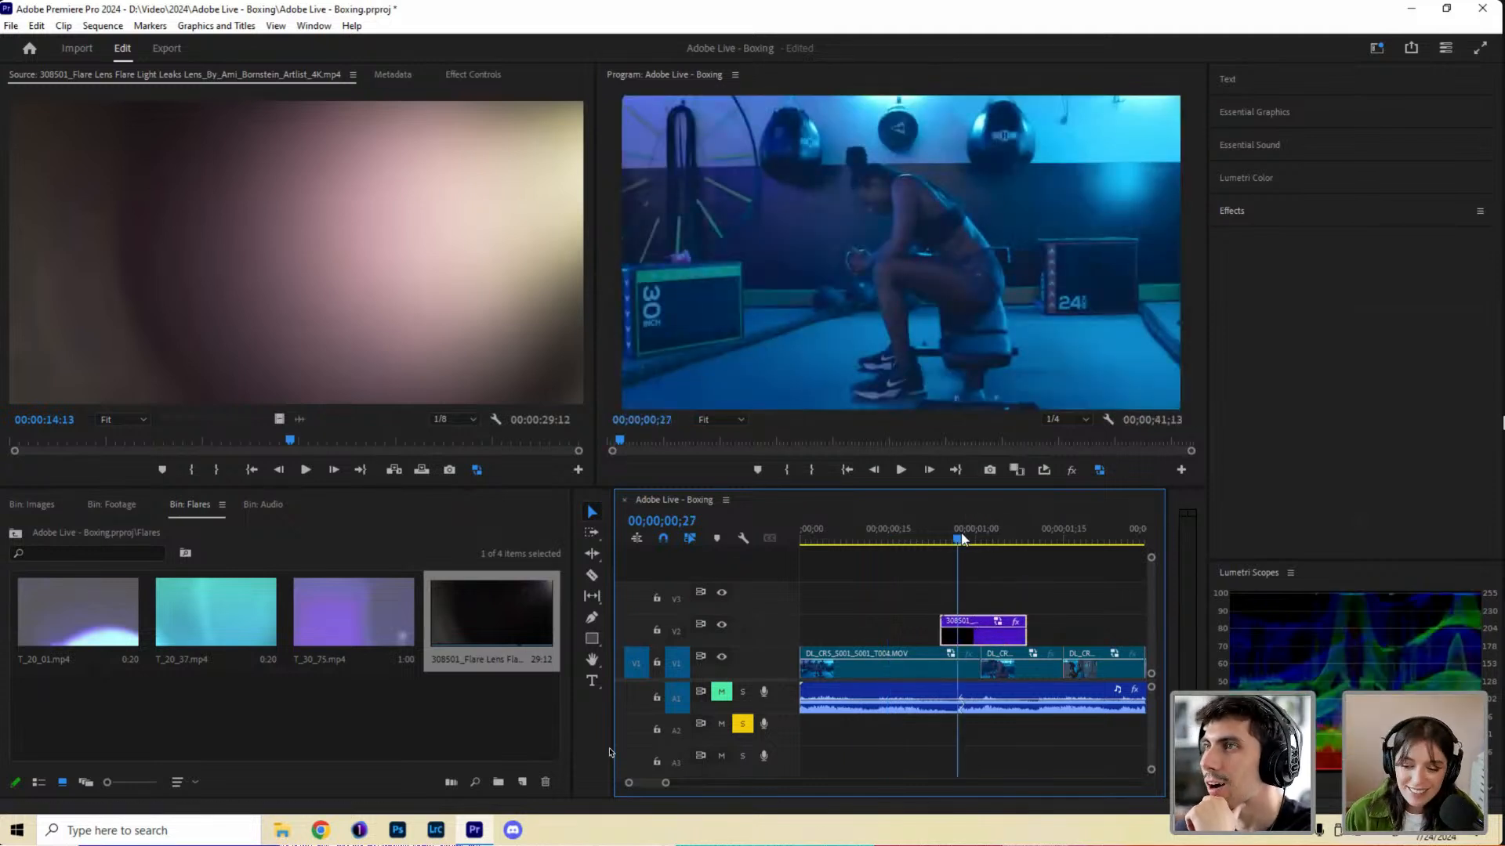
{"action": "left_click", "coordinate": [943, 538]}
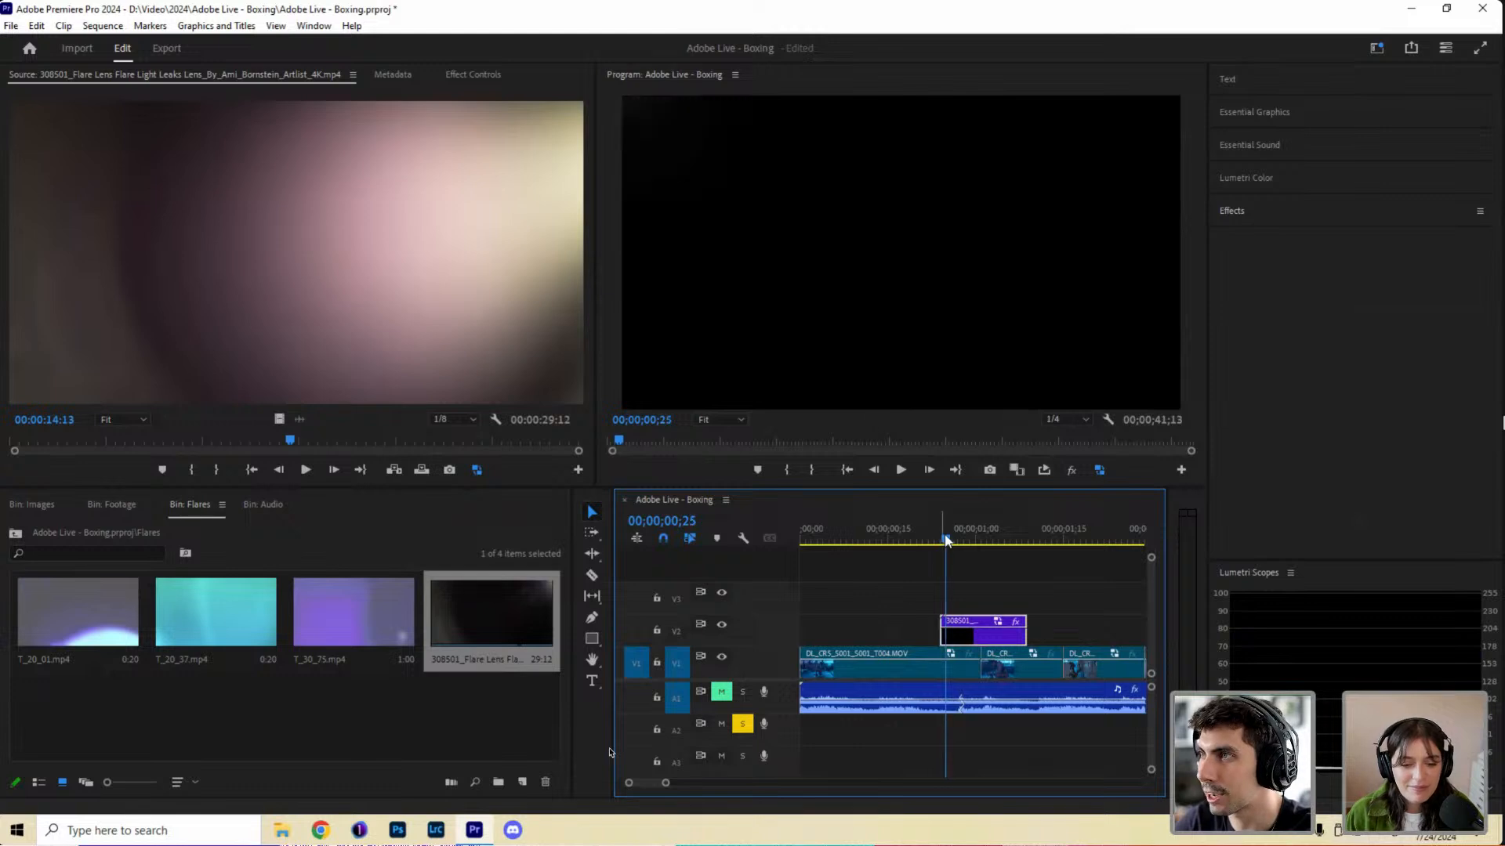
Play and step through the lens flare clip frame by frame over the opening cut.
{"action": "key", "text": "space"}
{"action": "left_click", "coordinate": [938, 537]}
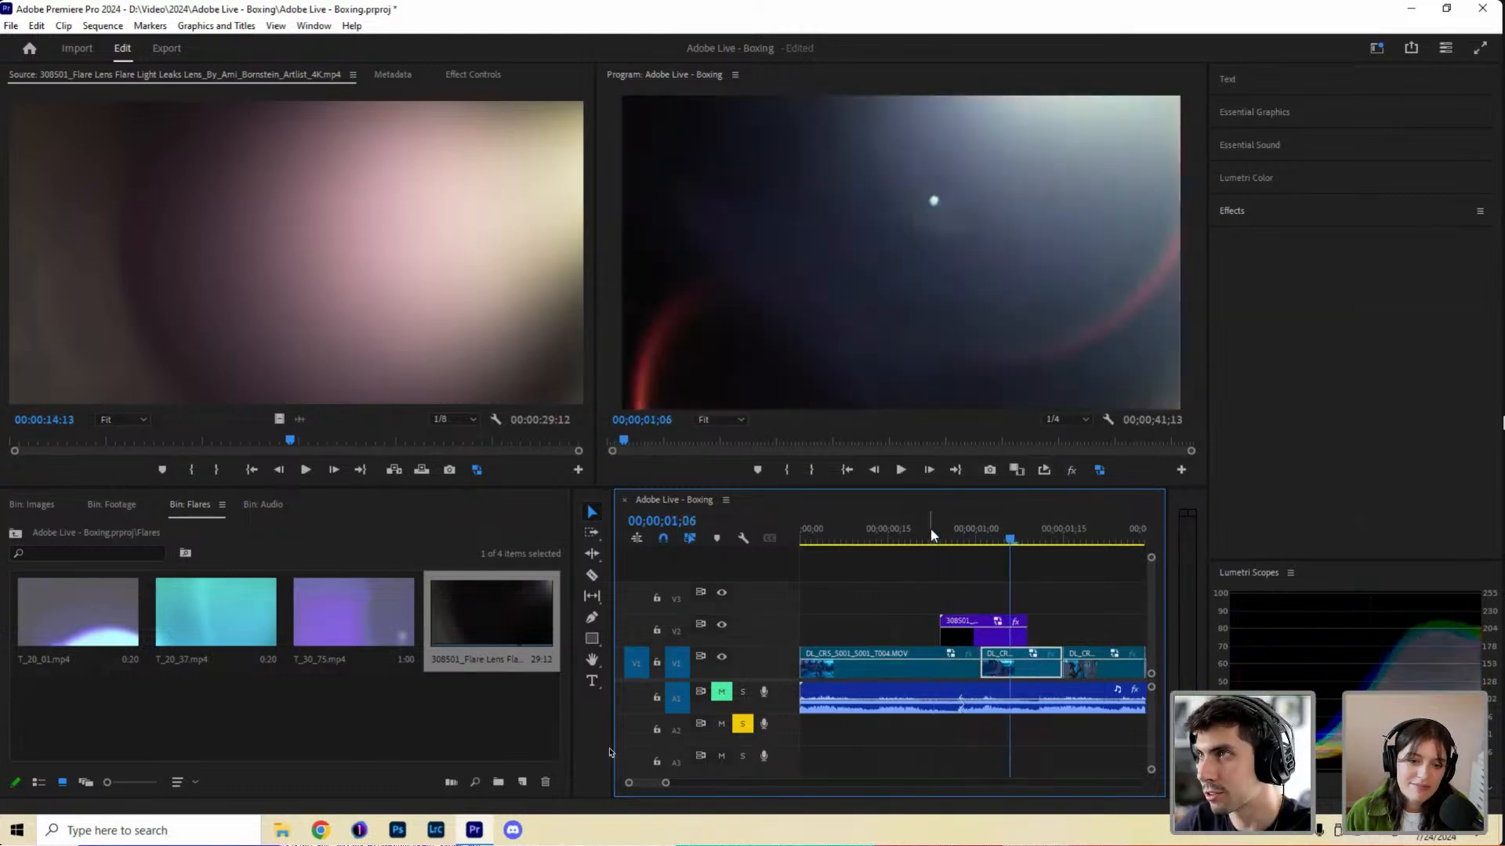
{"action": "key", "text": "space"}
{"action": "left_click", "coordinate": [929, 537]}
{"action": "left_click_drag", "start_coordinate": [931, 537], "coordinate": [945, 538]}
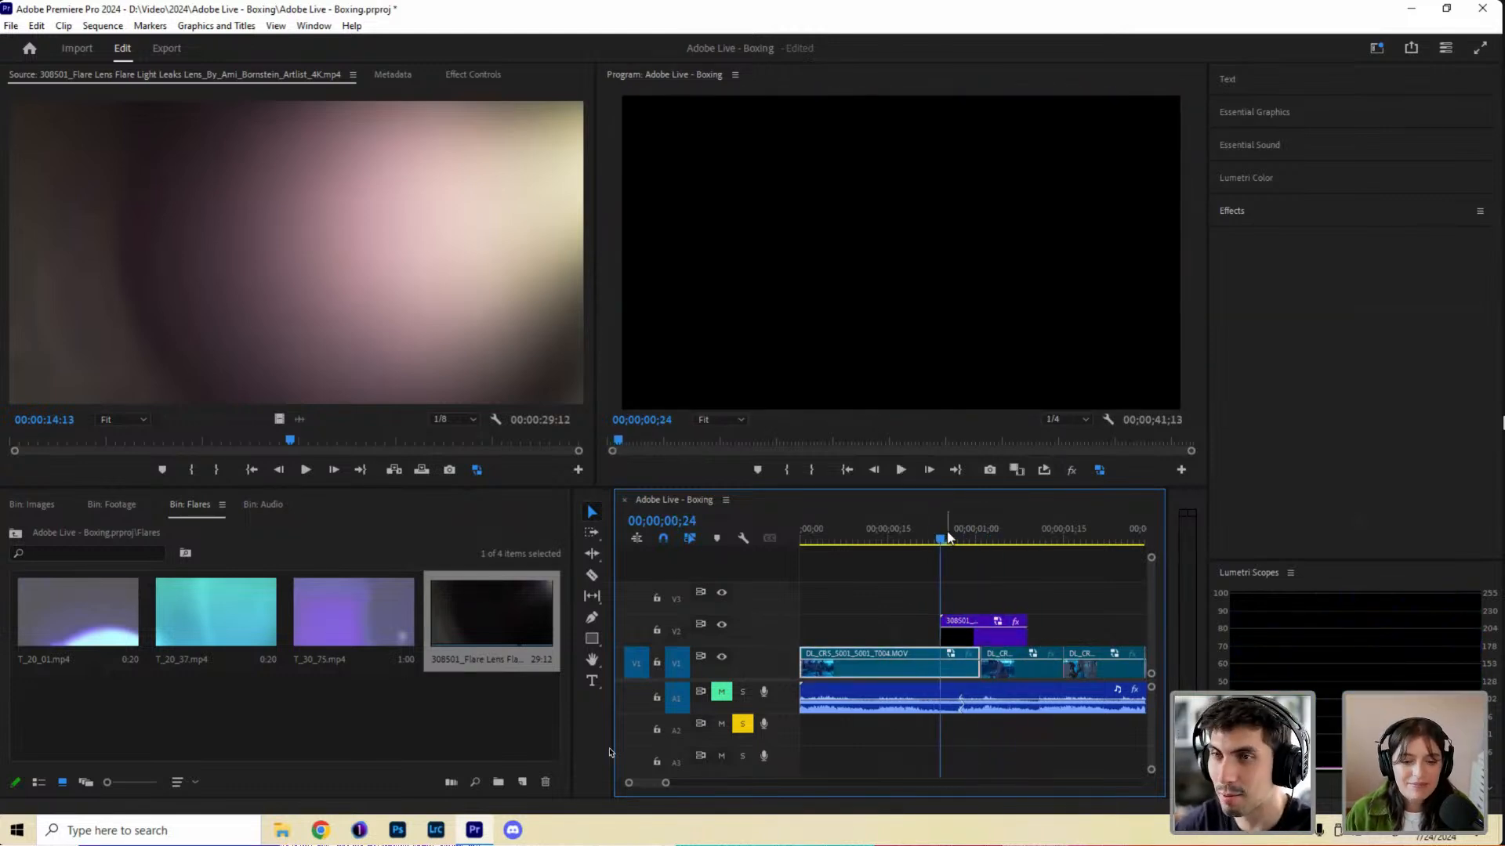
{"action": "left_click", "coordinate": [929, 470]}
{"action": "left_click", "coordinate": [929, 469]}
{"action": "left_click", "coordinate": [929, 469]}
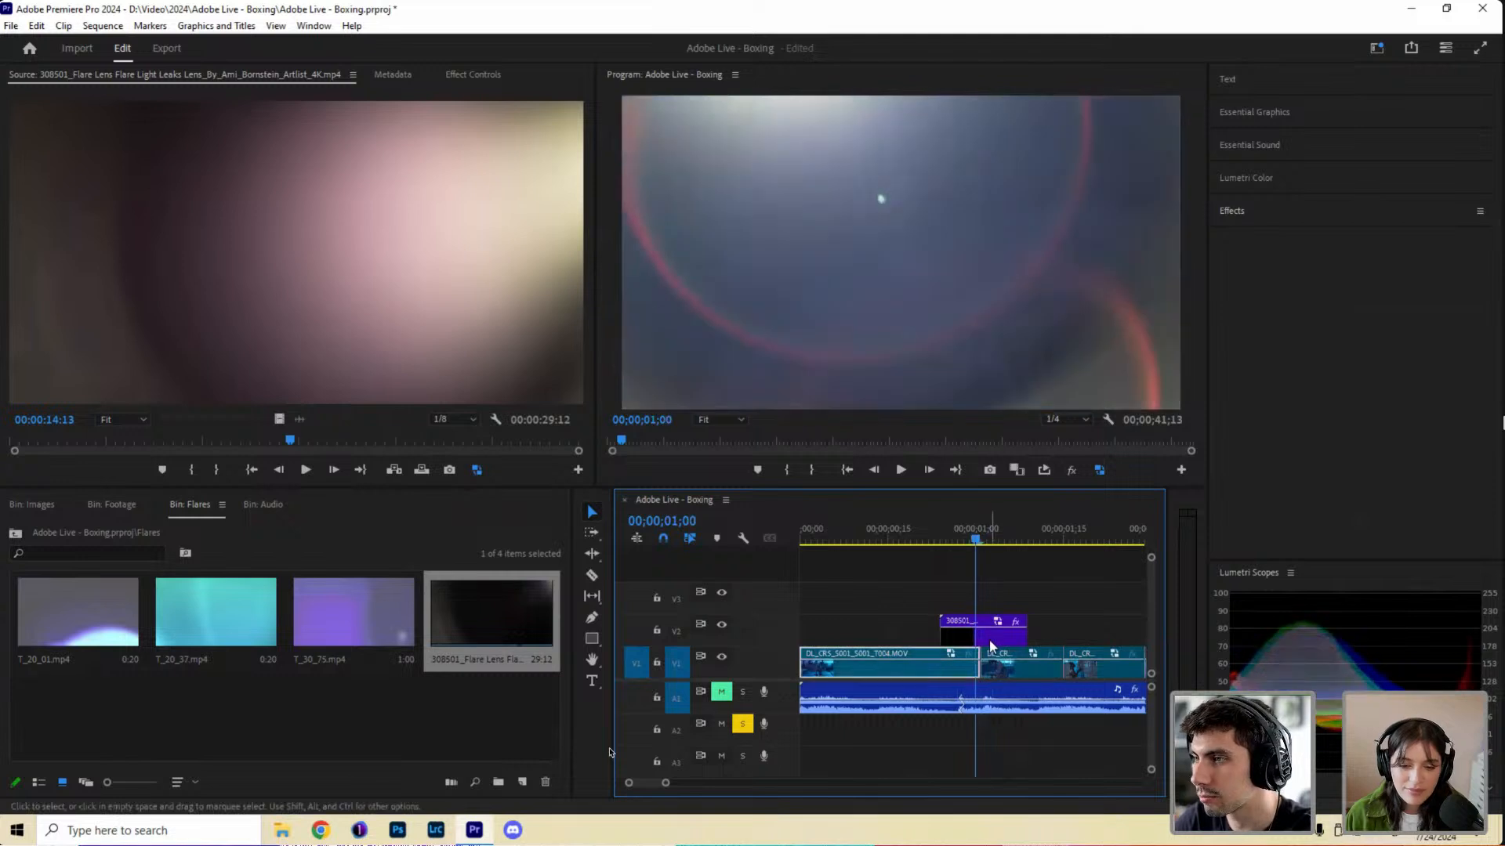
Check the lens flare clip's speed and duration settings without changing them.
{"action": "right_click", "coordinate": [989, 635]}
{"action": "left_click", "coordinate": [1051, 522]}
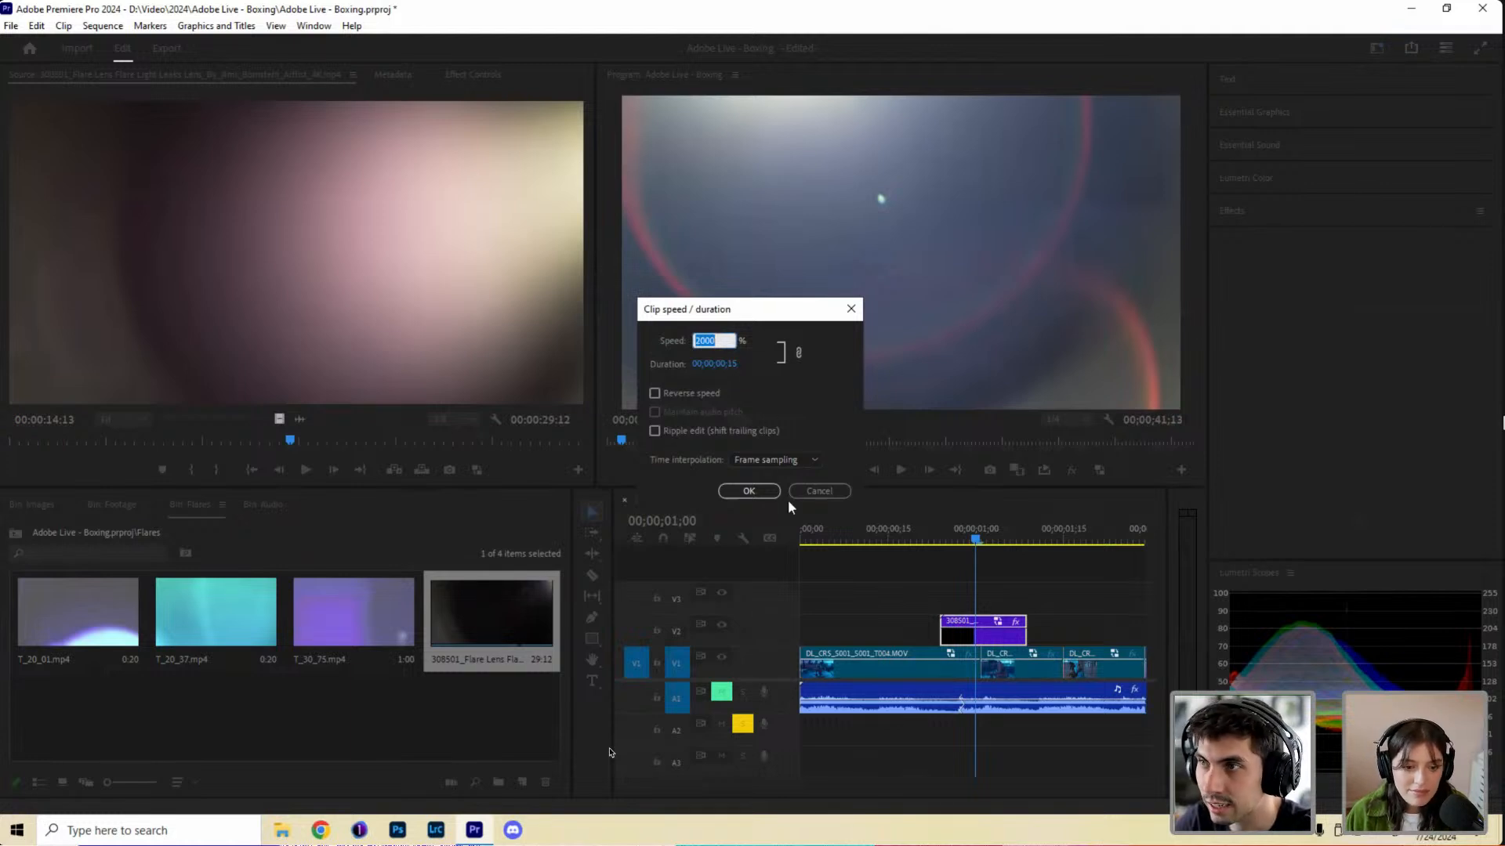
{"action": "left_click", "coordinate": [748, 491]}
Set the lens flare clip's opacity blend mode to Screen.
{"action": "left_click_drag", "start_coordinate": [947, 536], "coordinate": [983, 551]}
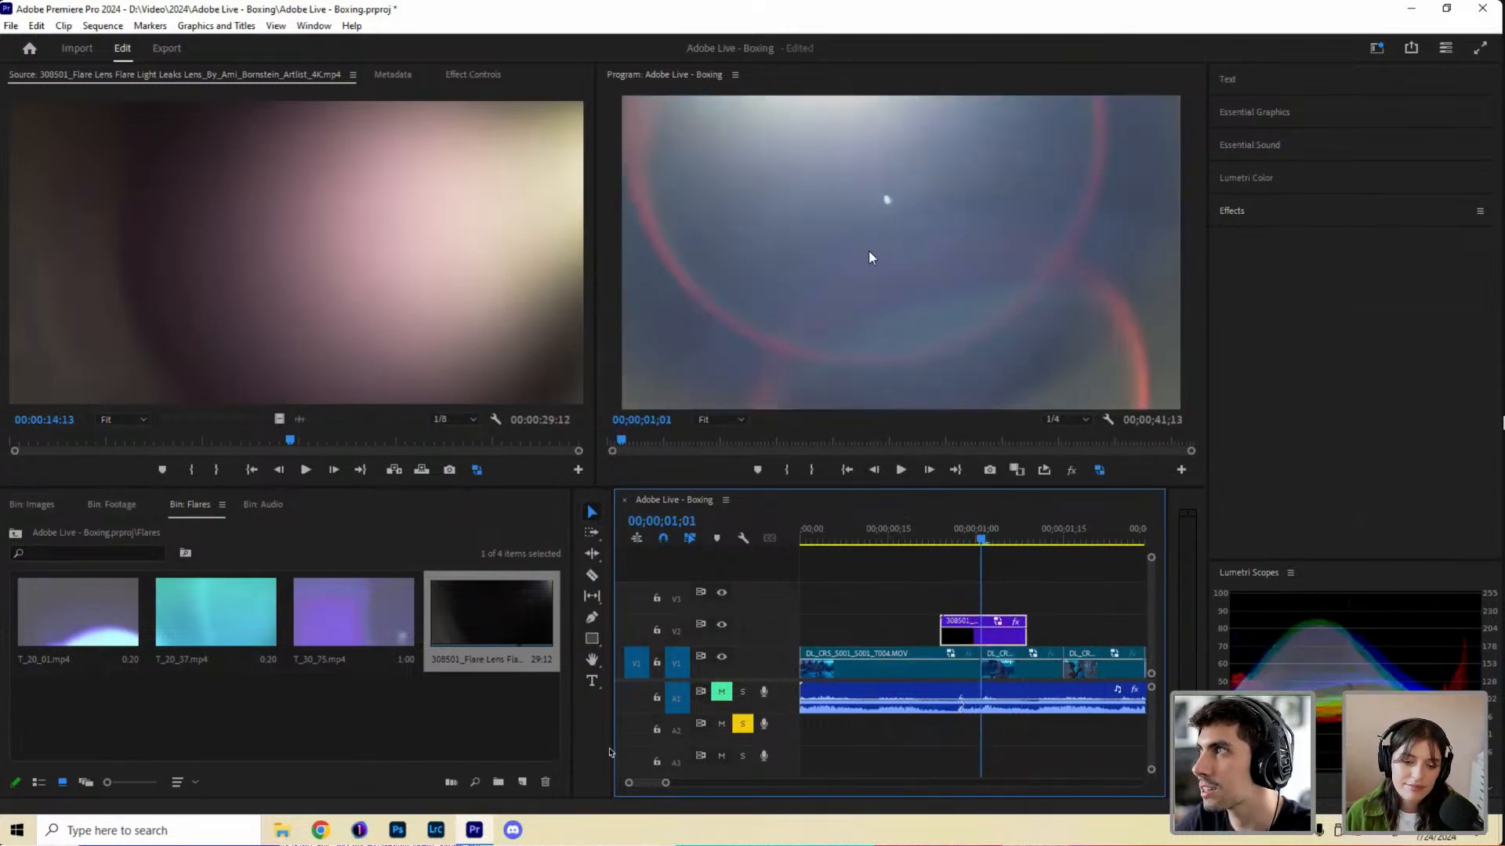
{"action": "left_click_drag", "start_coordinate": [980, 549], "coordinate": [1010, 549]}
{"action": "left_click", "coordinate": [994, 629]}
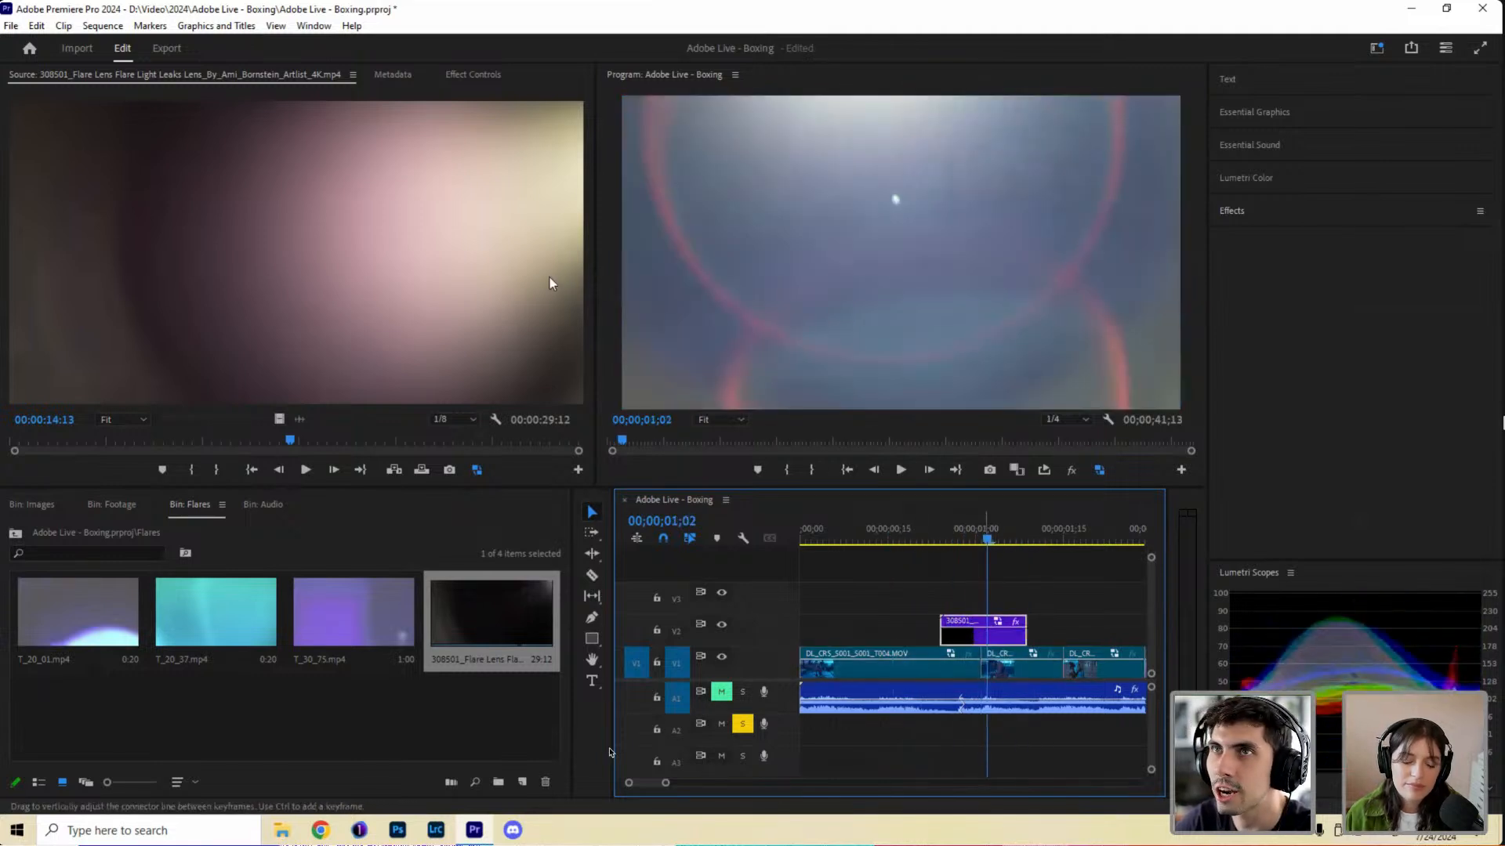
{"action": "left_click", "coordinate": [470, 74]}
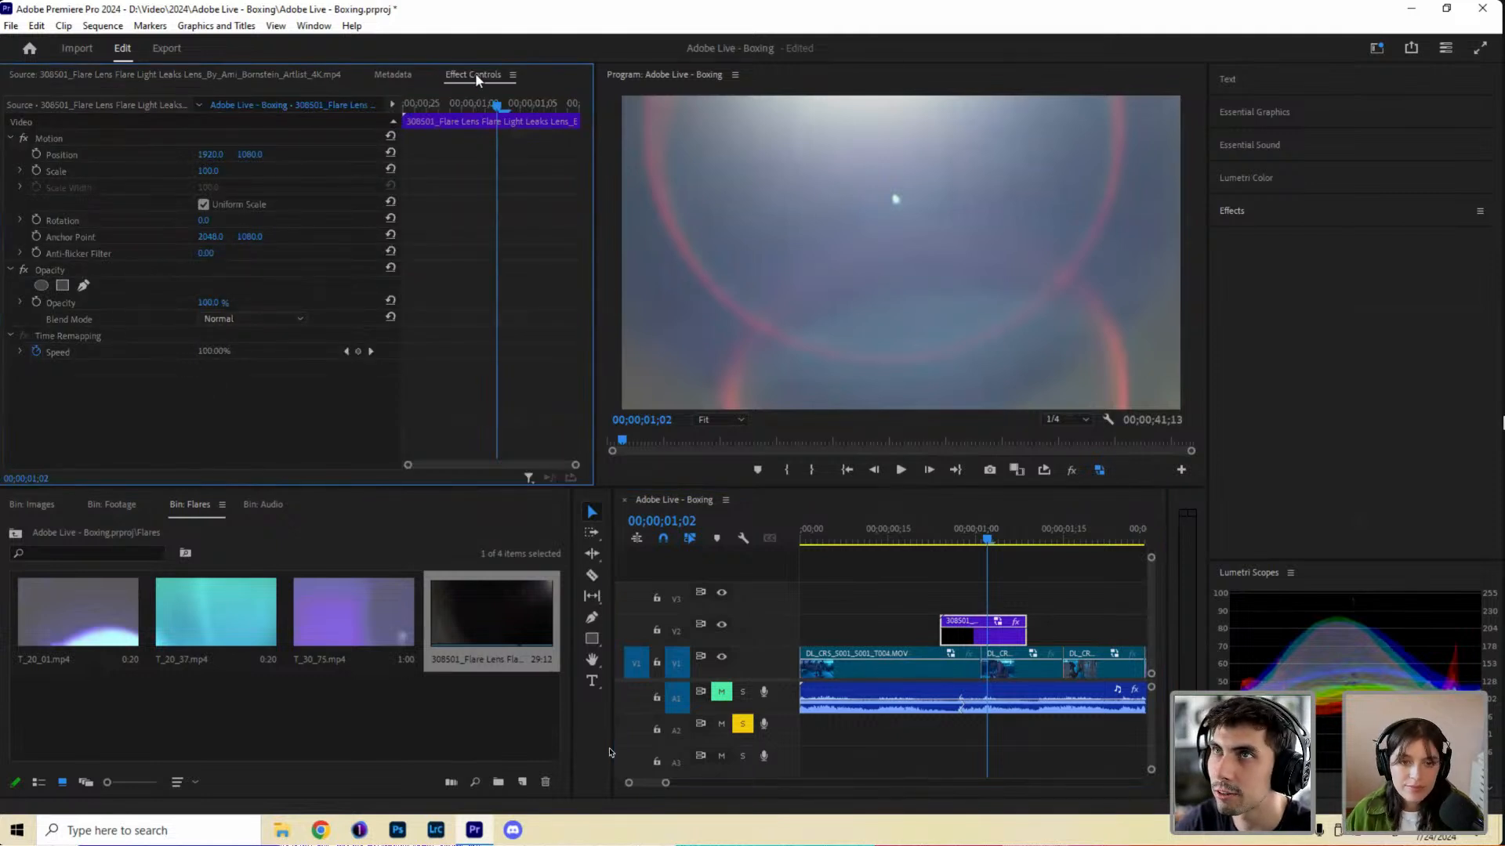
{"action": "left_click", "coordinate": [217, 321]}
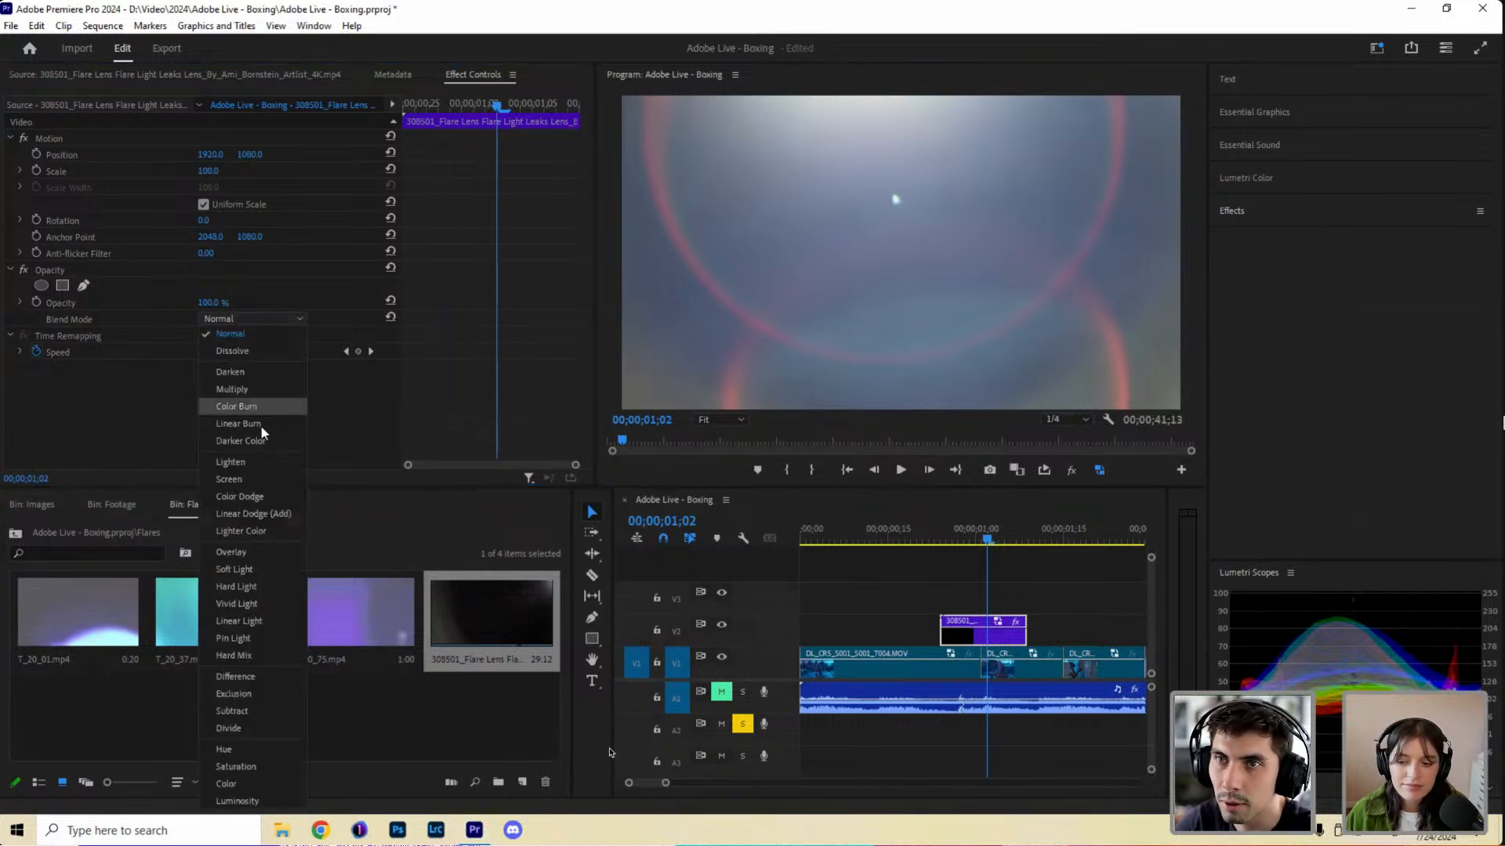
{"action": "left_click", "coordinate": [252, 480]}
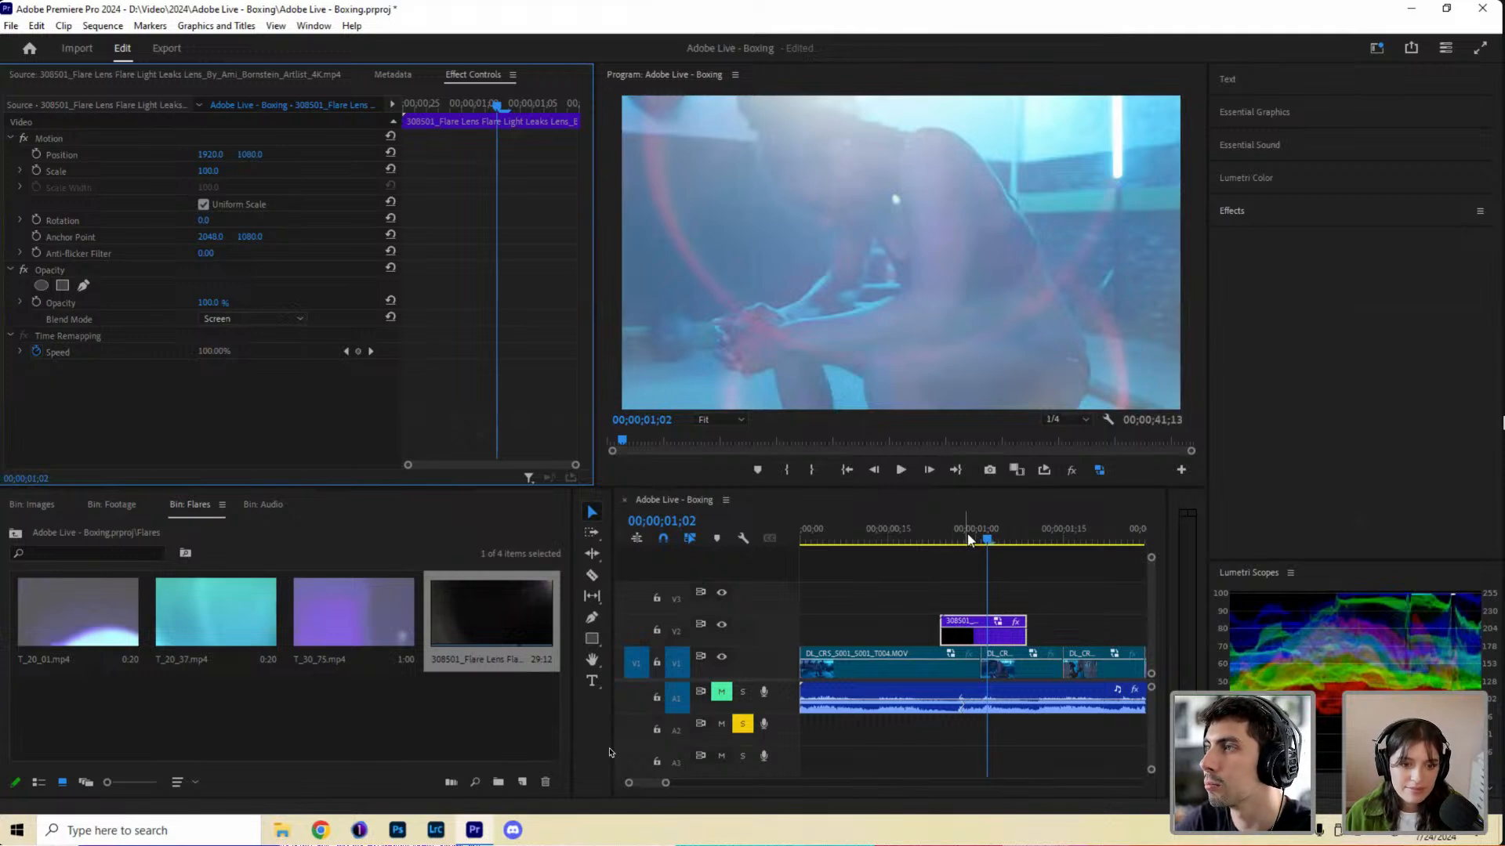
Scrub across the opening cut to review the blended flare over both boxing shots.
{"action": "mouse_move", "coordinate": [968, 540]}
{"action": "left_mouse_down"}
{"action": "mouse_move", "coordinate": [1017, 548]}
{"action": "mouse_move", "coordinate": [944, 547]}
{"action": "mouse_move", "coordinate": [1017, 561]}
{"action": "mouse_move", "coordinate": [957, 552]}
{"action": "mouse_move", "coordinate": [1008, 563]}
{"action": "mouse_move", "coordinate": [986, 563]}
{"action": "left_mouse_up"}
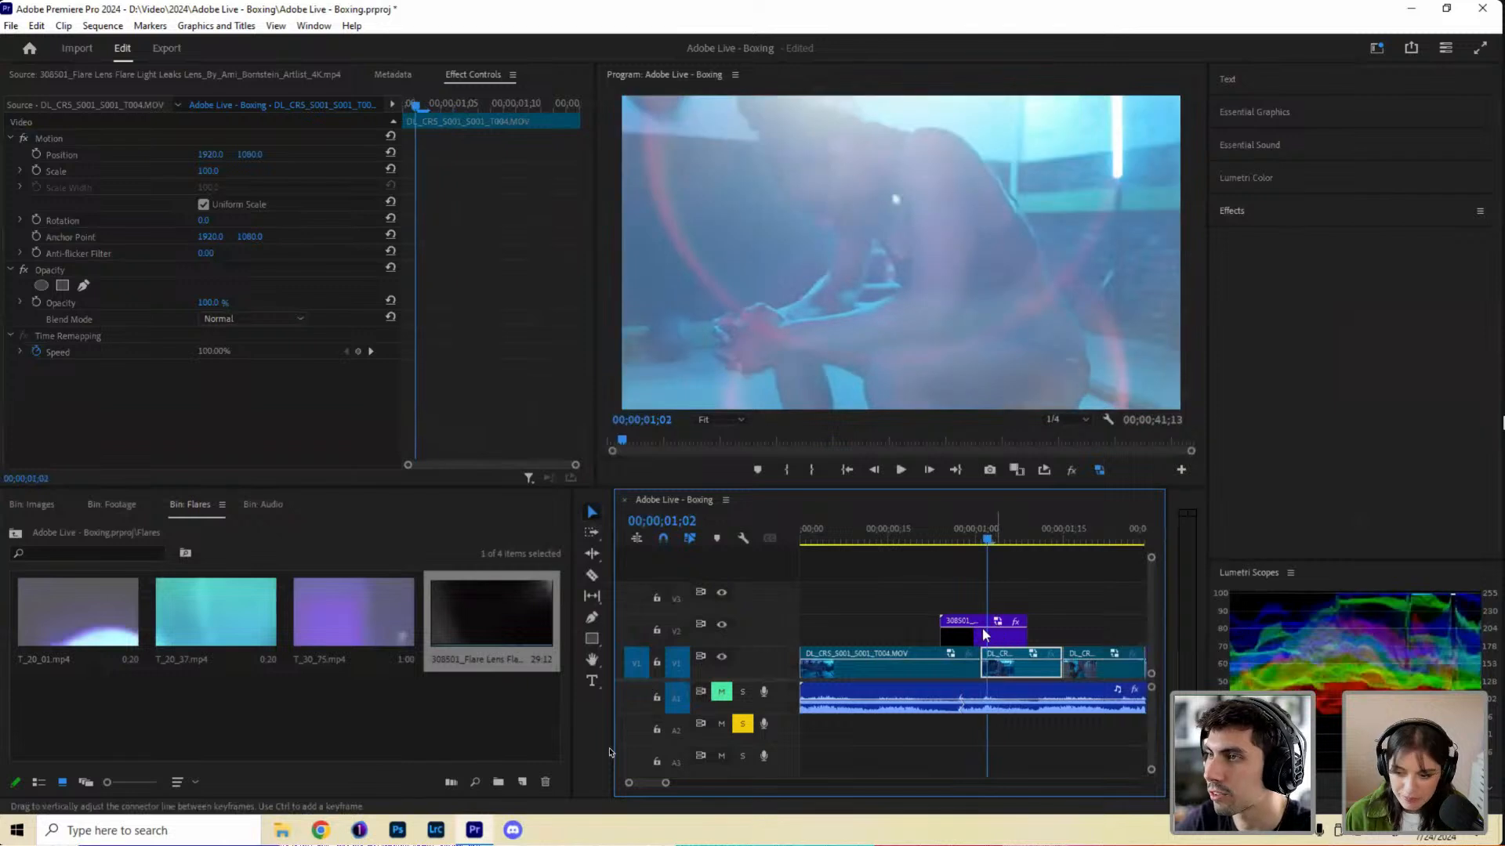
{"action": "left_click", "coordinate": [980, 631]}
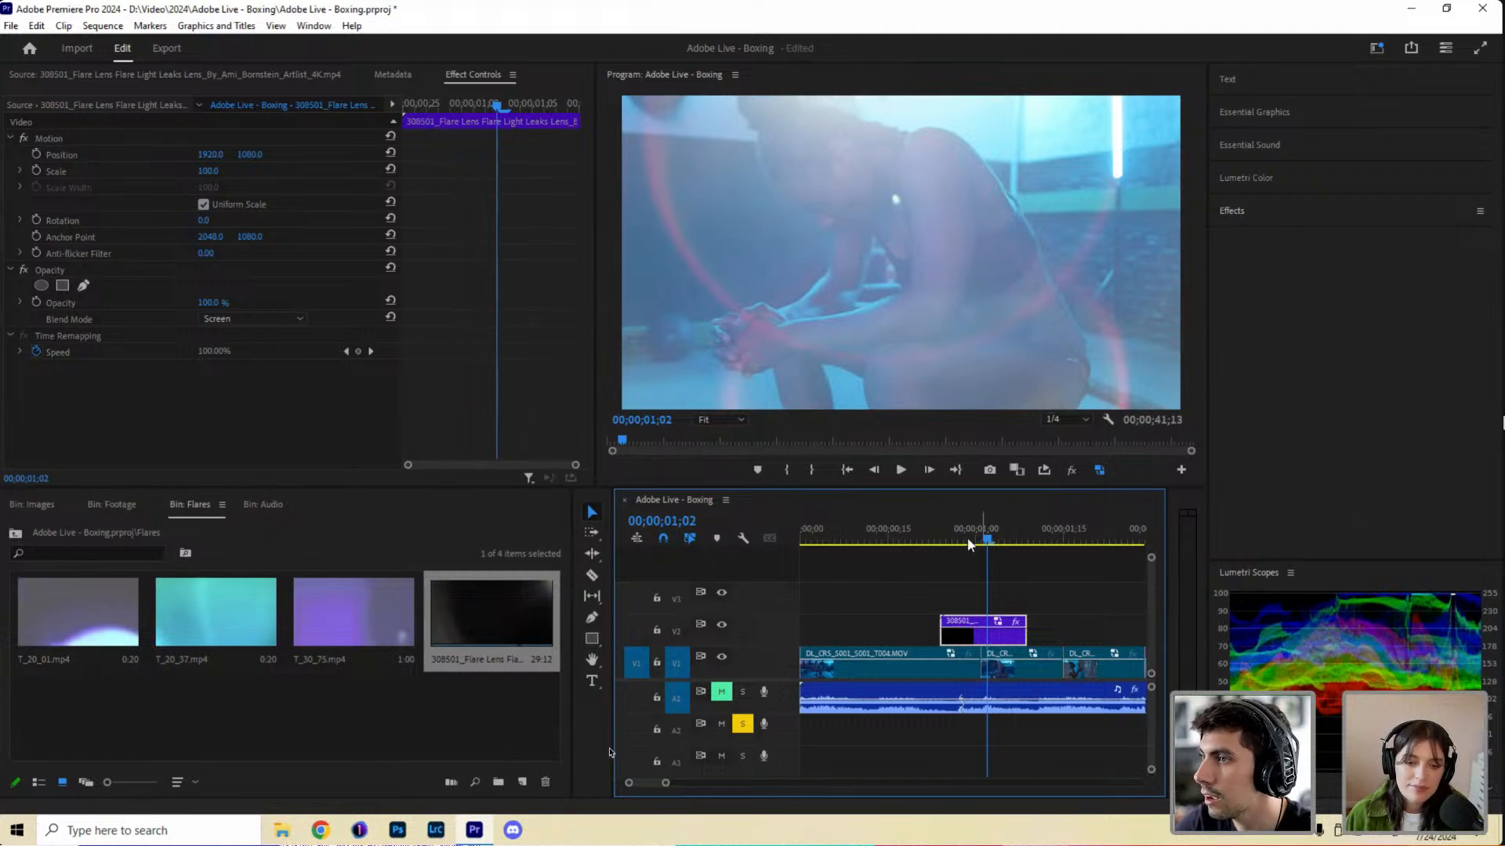
{"action": "mouse_move", "coordinate": [970, 544]}
{"action": "left_mouse_down"}
{"action": "mouse_move", "coordinate": [945, 538]}
{"action": "mouse_move", "coordinate": [970, 538]}
{"action": "left_mouse_up"}
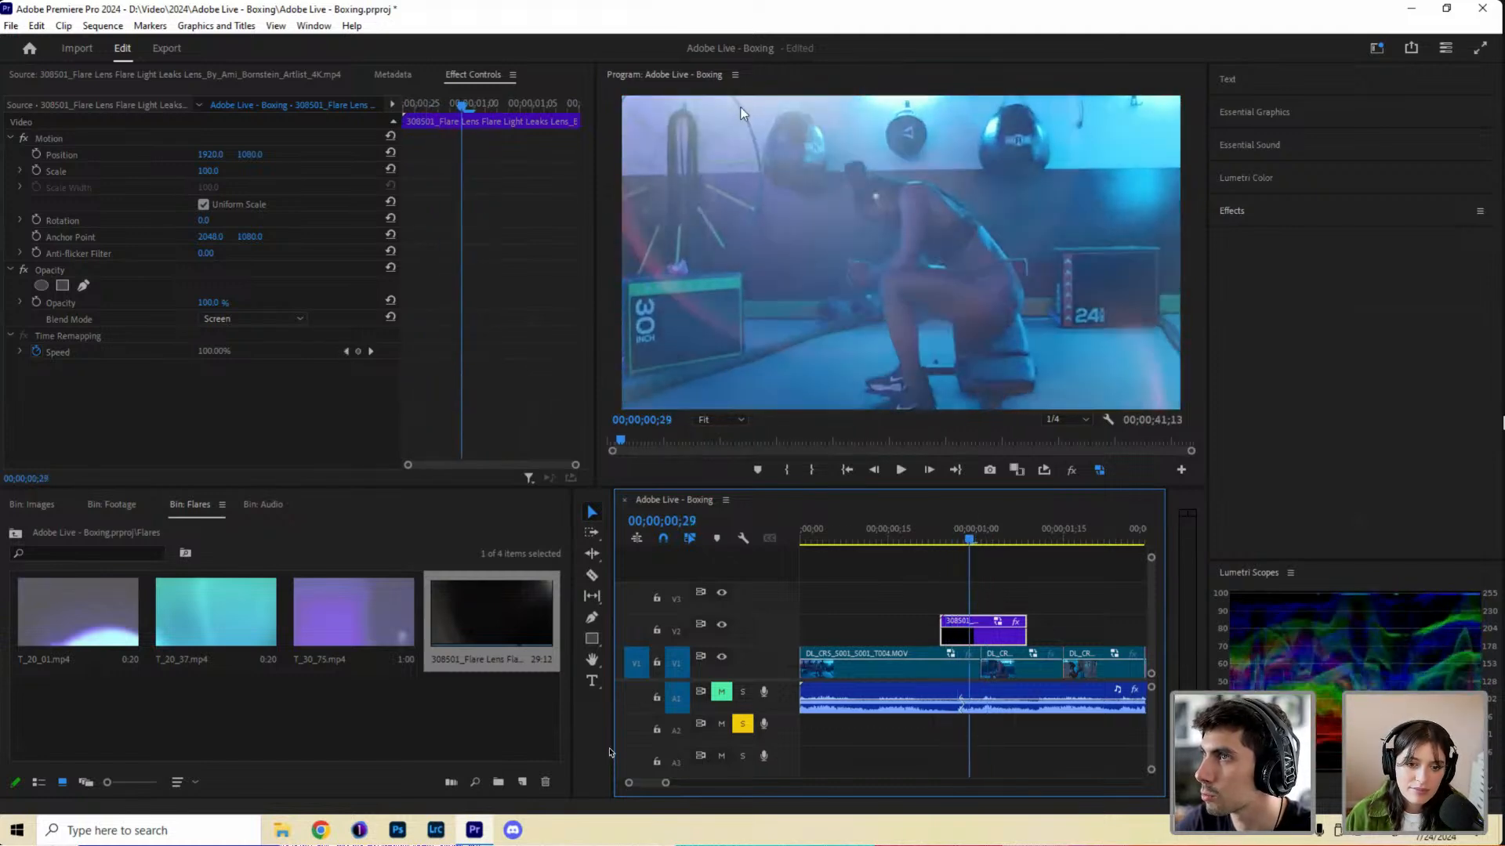
{"action": "left_click_drag", "start_coordinate": [979, 538], "coordinate": [969, 539]}
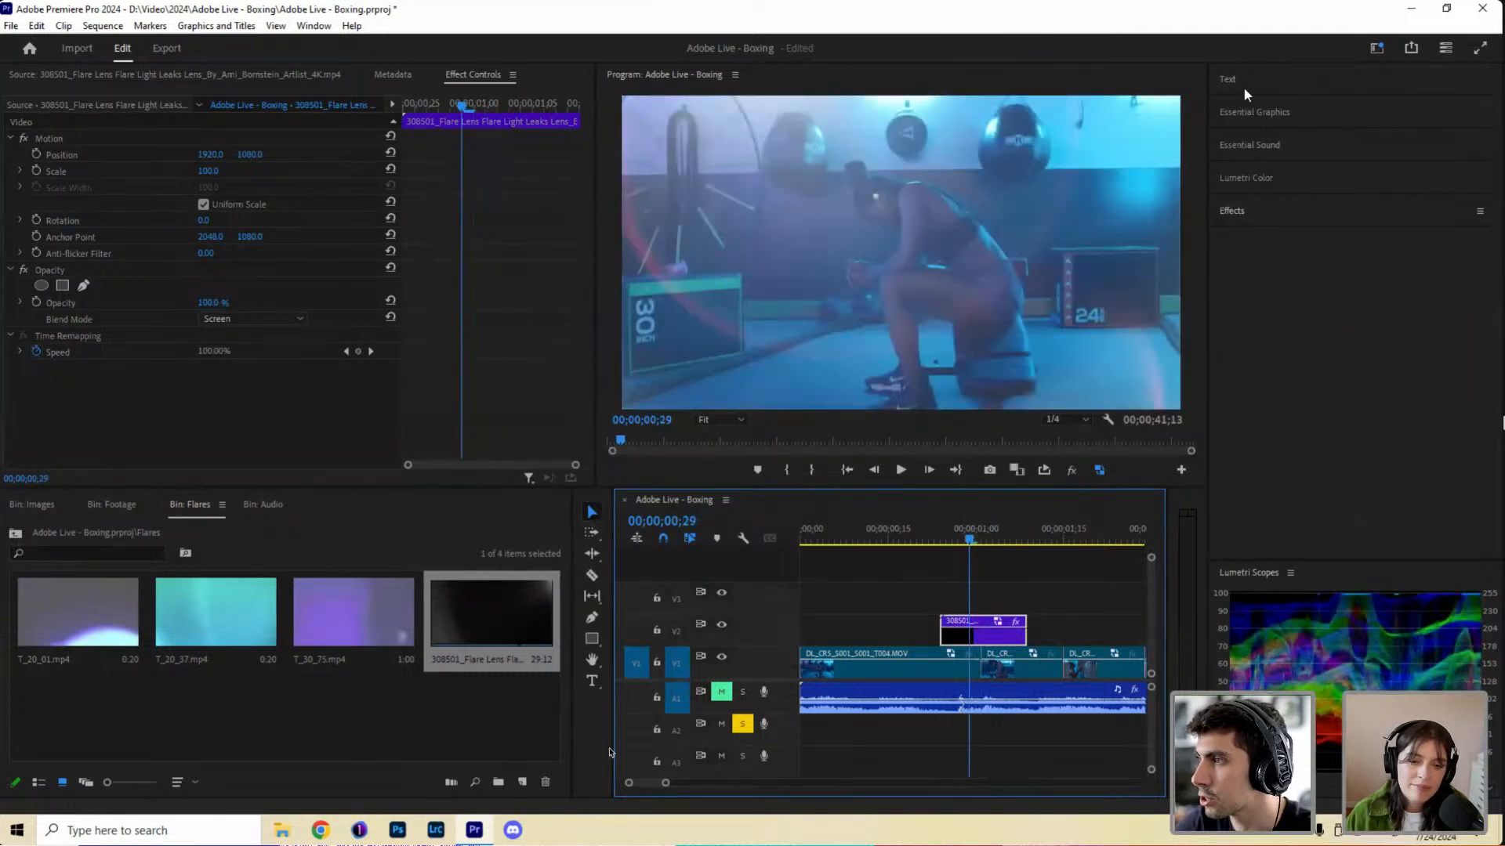
Search the effects for Flip and apply Horizontal Flip to the lens flare clip on V2.
{"action": "left_click", "coordinate": [1313, 218]}
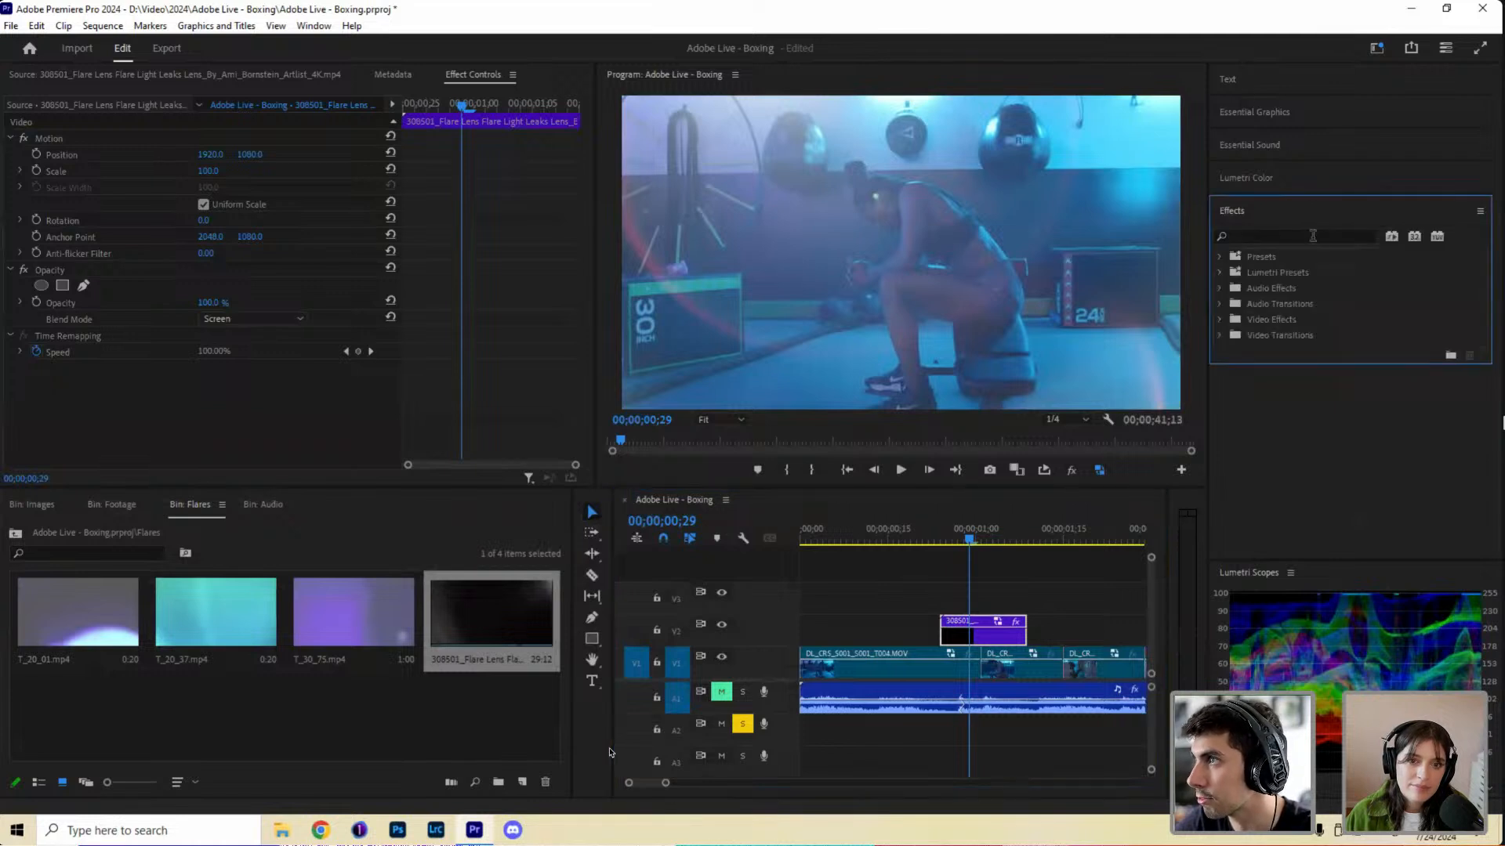
{"action": "left_click", "coordinate": [1310, 233]}
{"action": "type", "text": "Flip"}
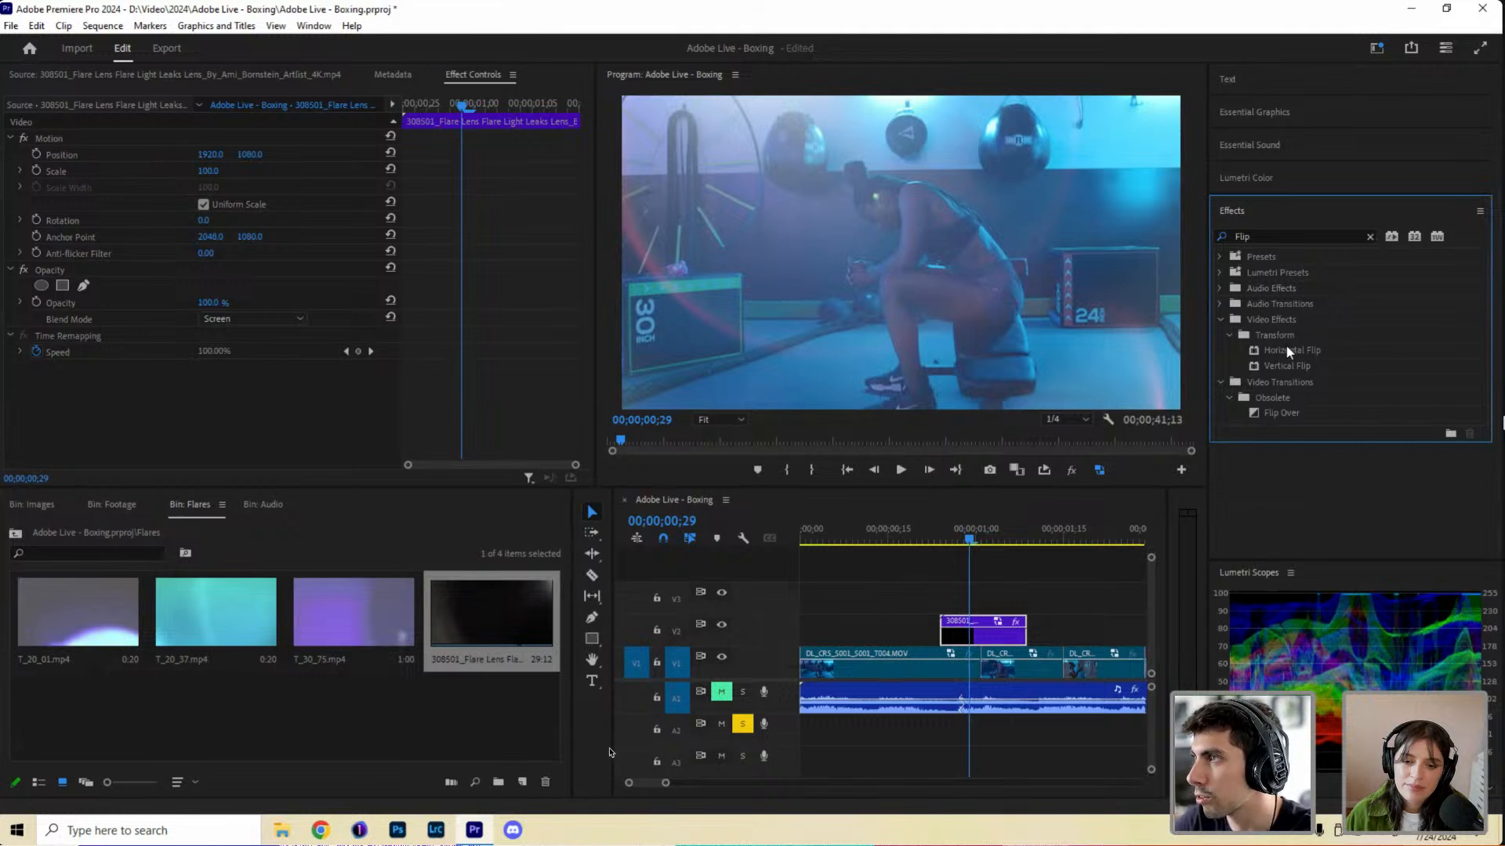
{"action": "left_click", "coordinate": [1285, 350]}
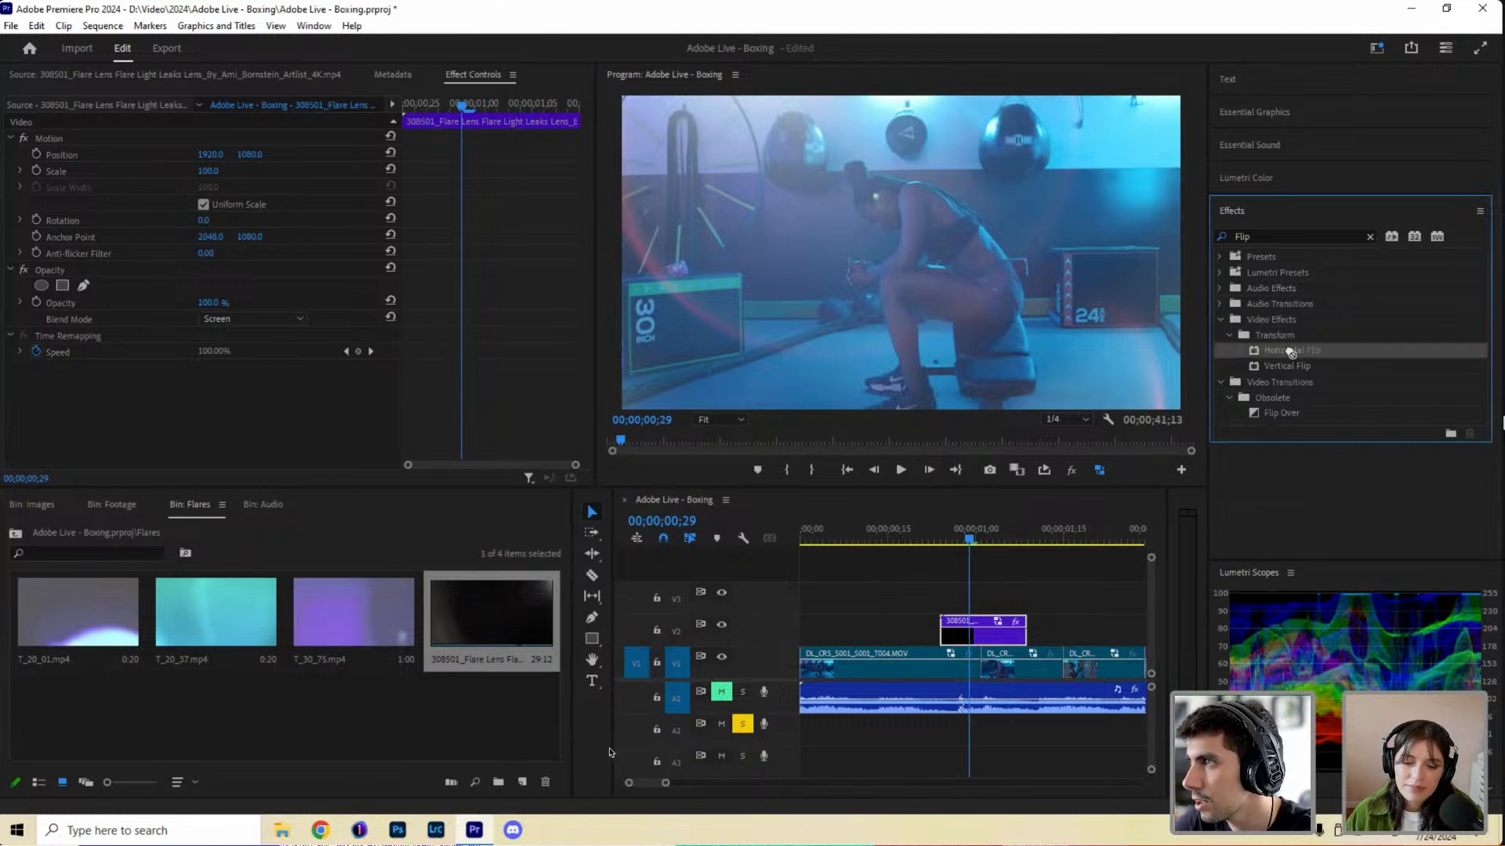
{"action": "left_click_drag", "start_coordinate": [1291, 359], "coordinate": [983, 635]}
Play the opening cut repeatedly to check the horizontally flipped flare's movement.
{"action": "left_click", "coordinate": [1010, 540]}
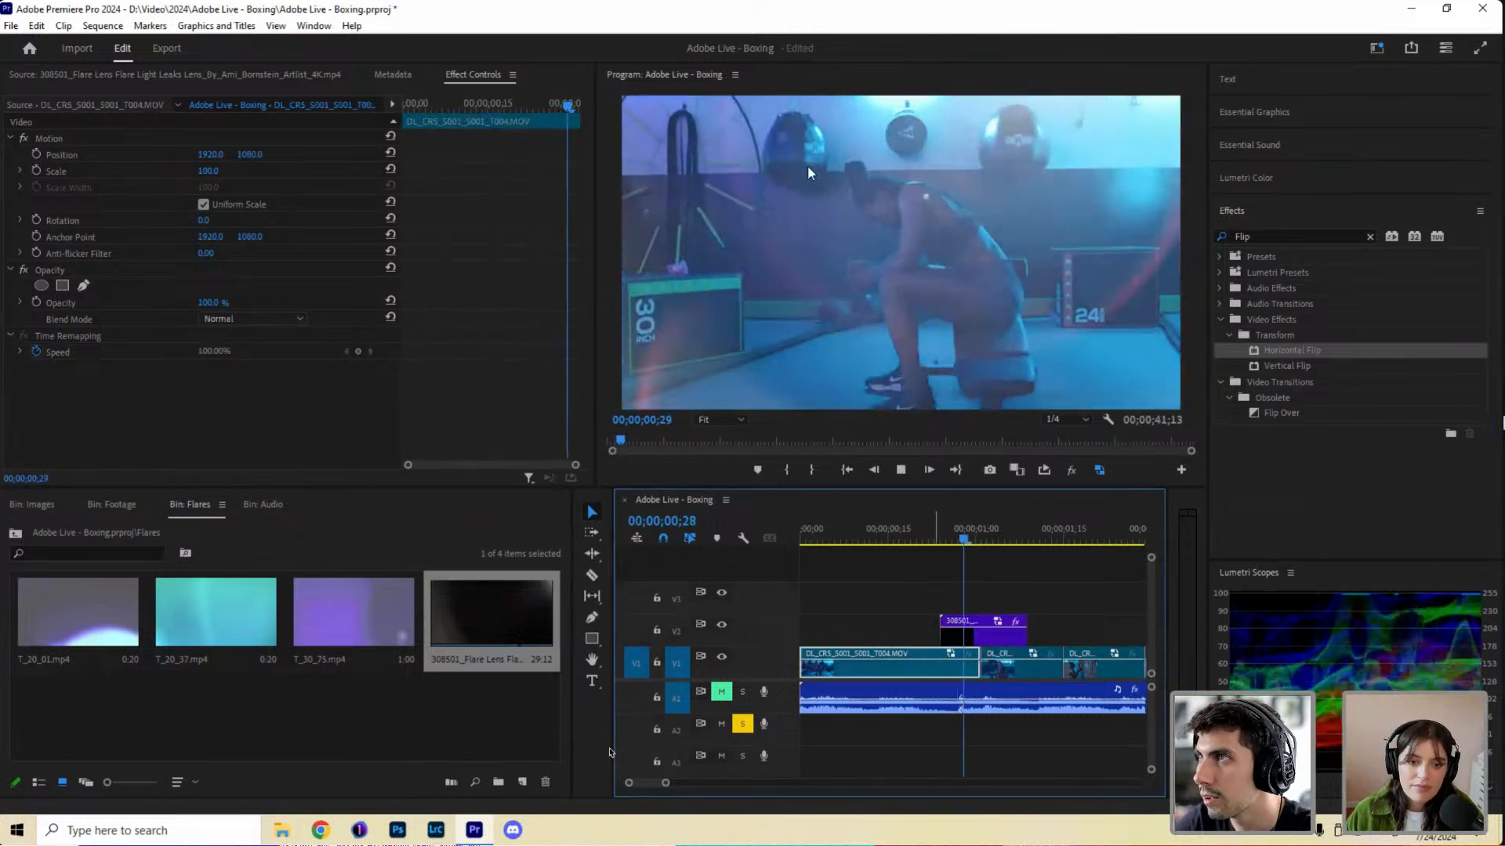
{"action": "key", "text": "space"}
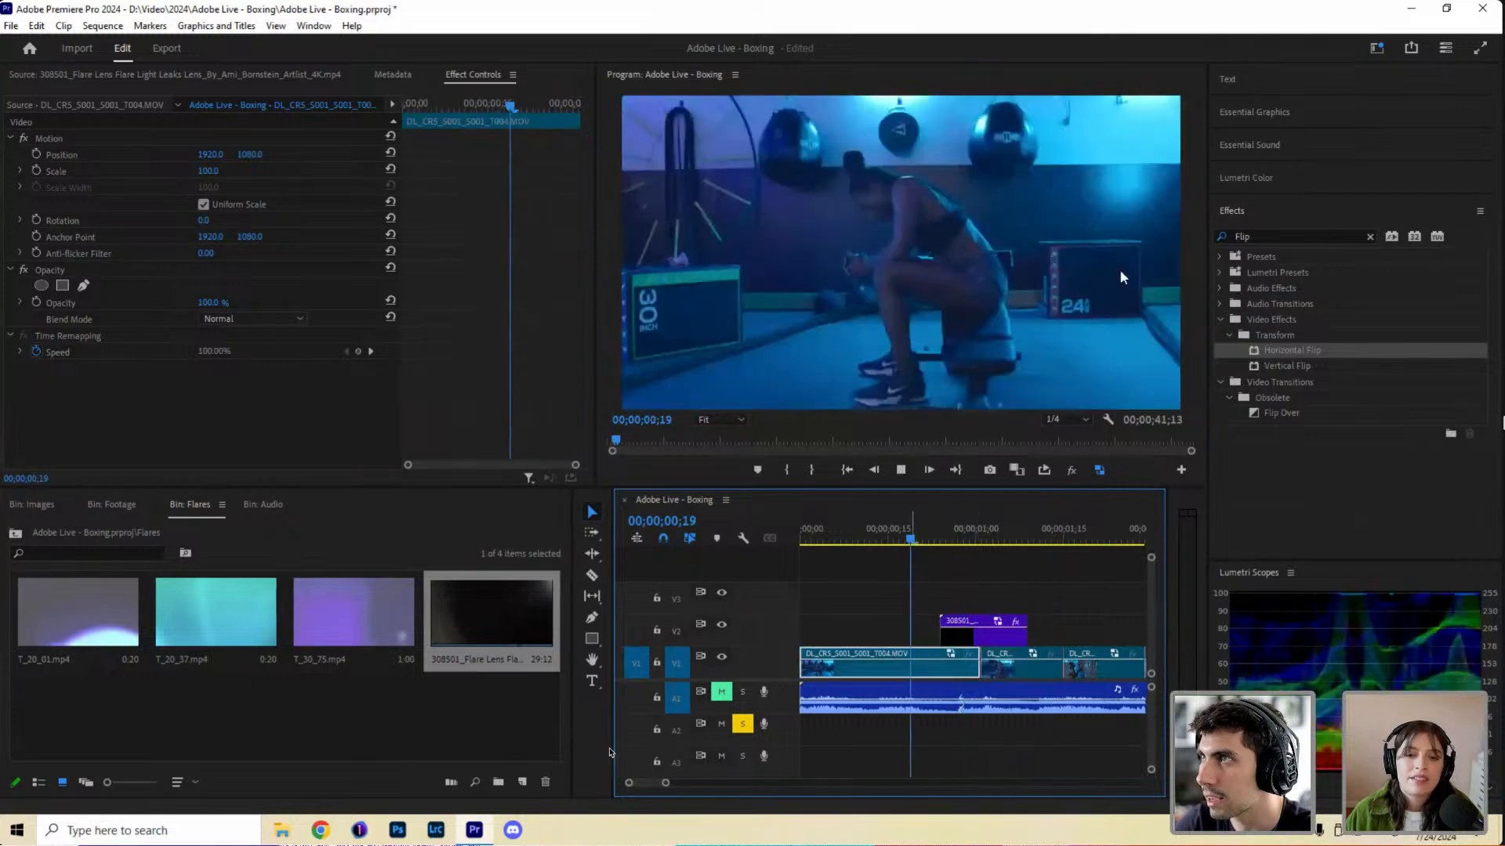
{"action": "left_click", "coordinate": [929, 541]}
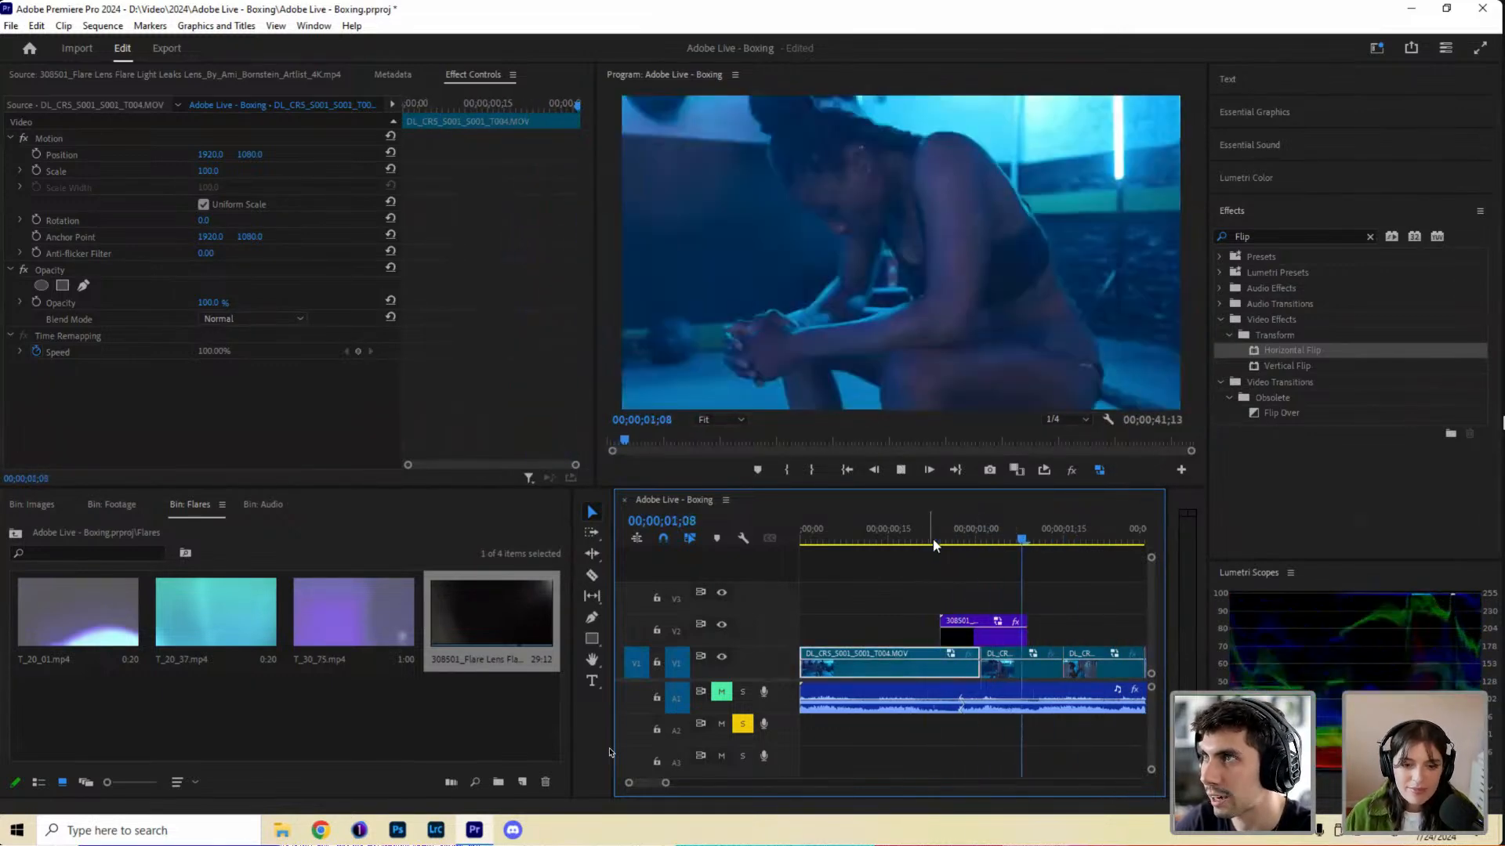
{"action": "left_click", "coordinate": [988, 540]}
{"action": "key", "text": "Left"}
{"action": "key", "text": "Left"}
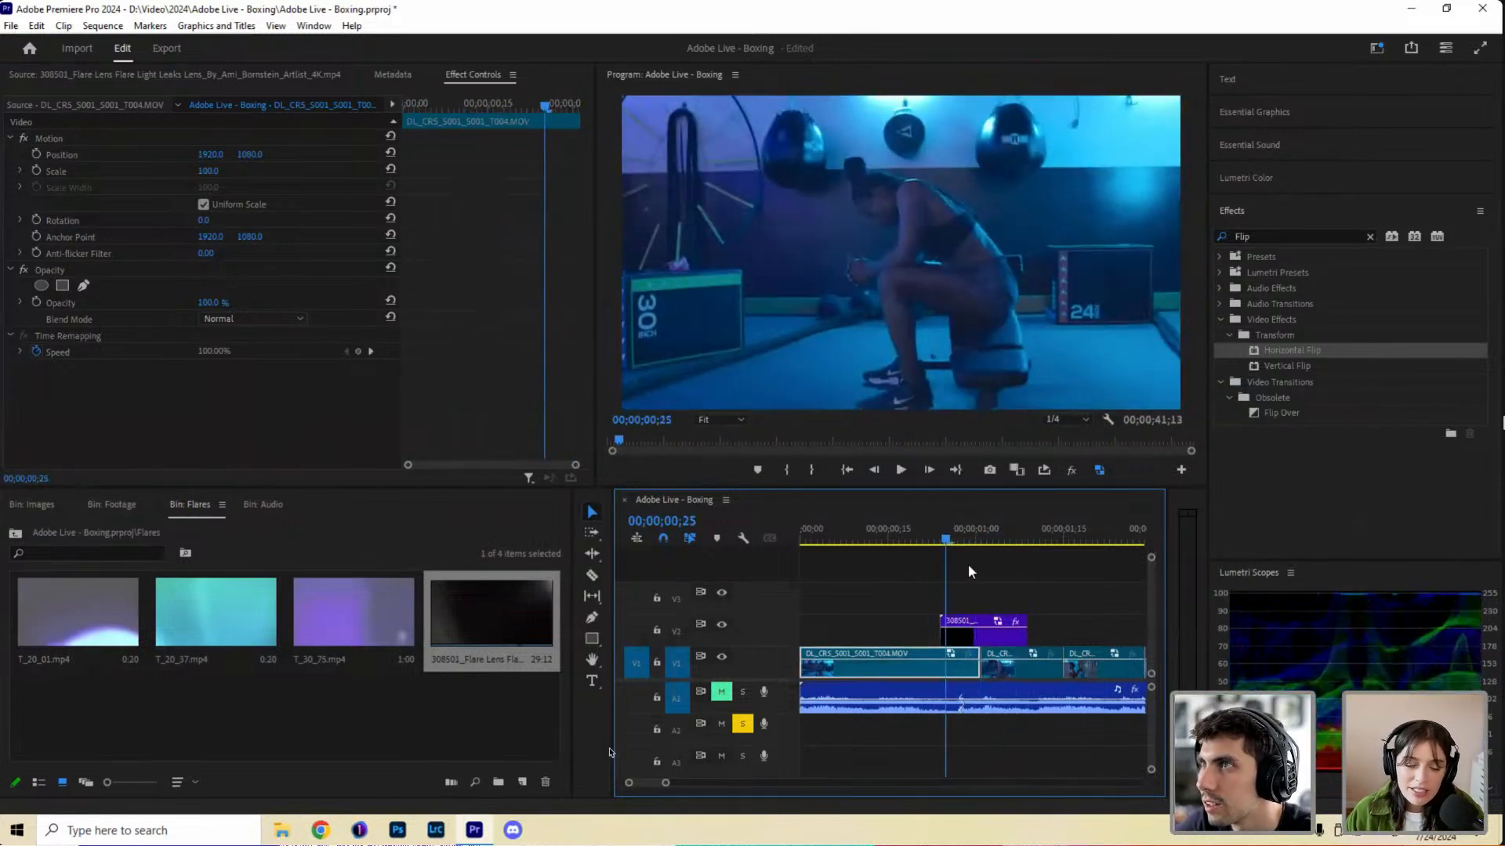
{"action": "key", "text": "space"}
Try strongly brightening the flare clip by pulling the white point of its Lumetri RGB curve far inward.
{"action": "left_click_drag", "start_coordinate": [916, 541], "coordinate": [969, 565]}
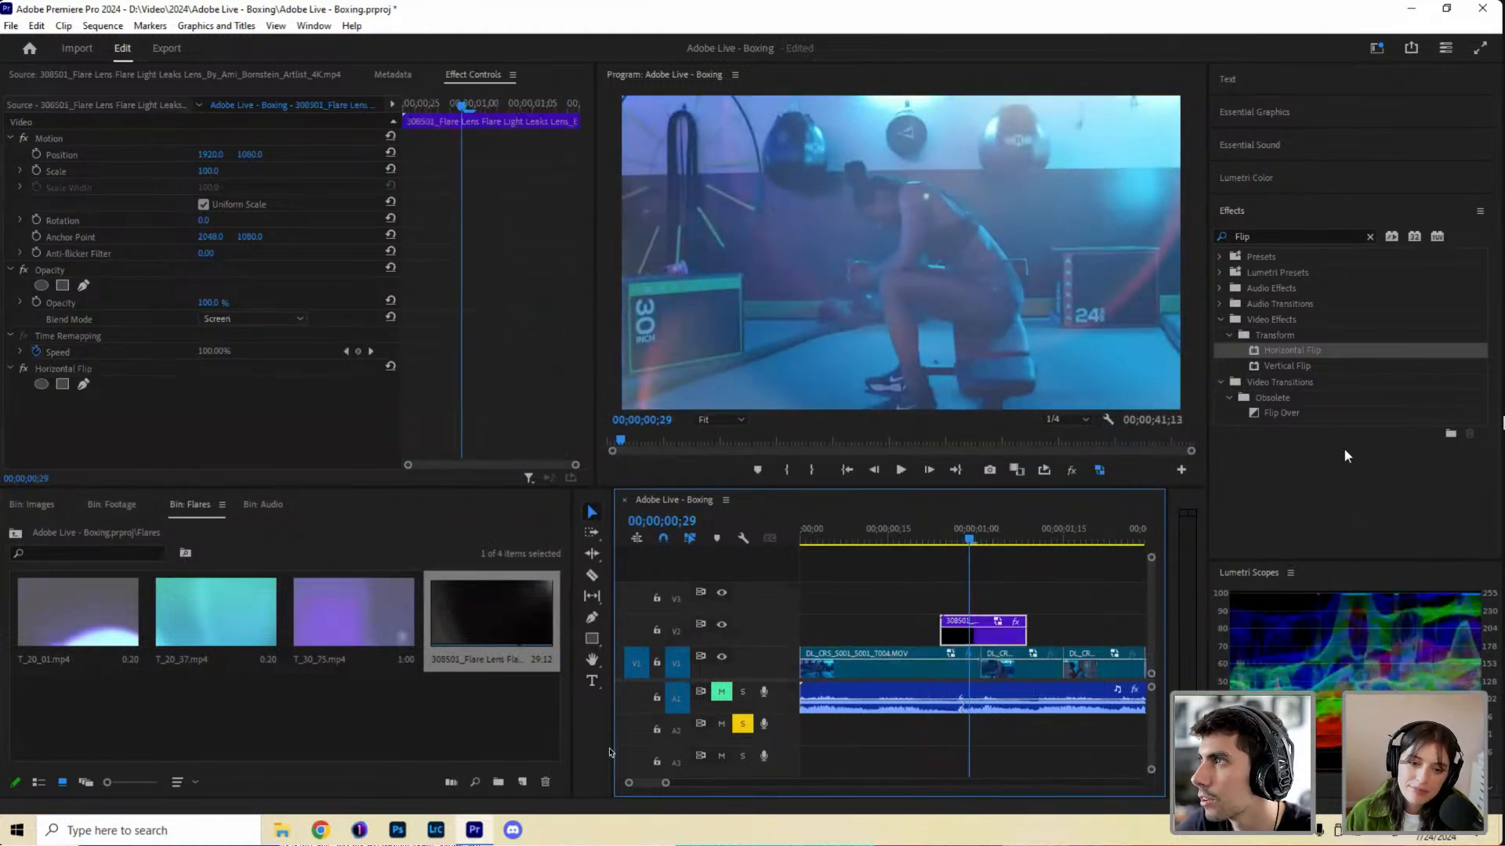
{"action": "left_click", "coordinate": [1307, 210]}
{"action": "left_click", "coordinate": [1304, 186]}
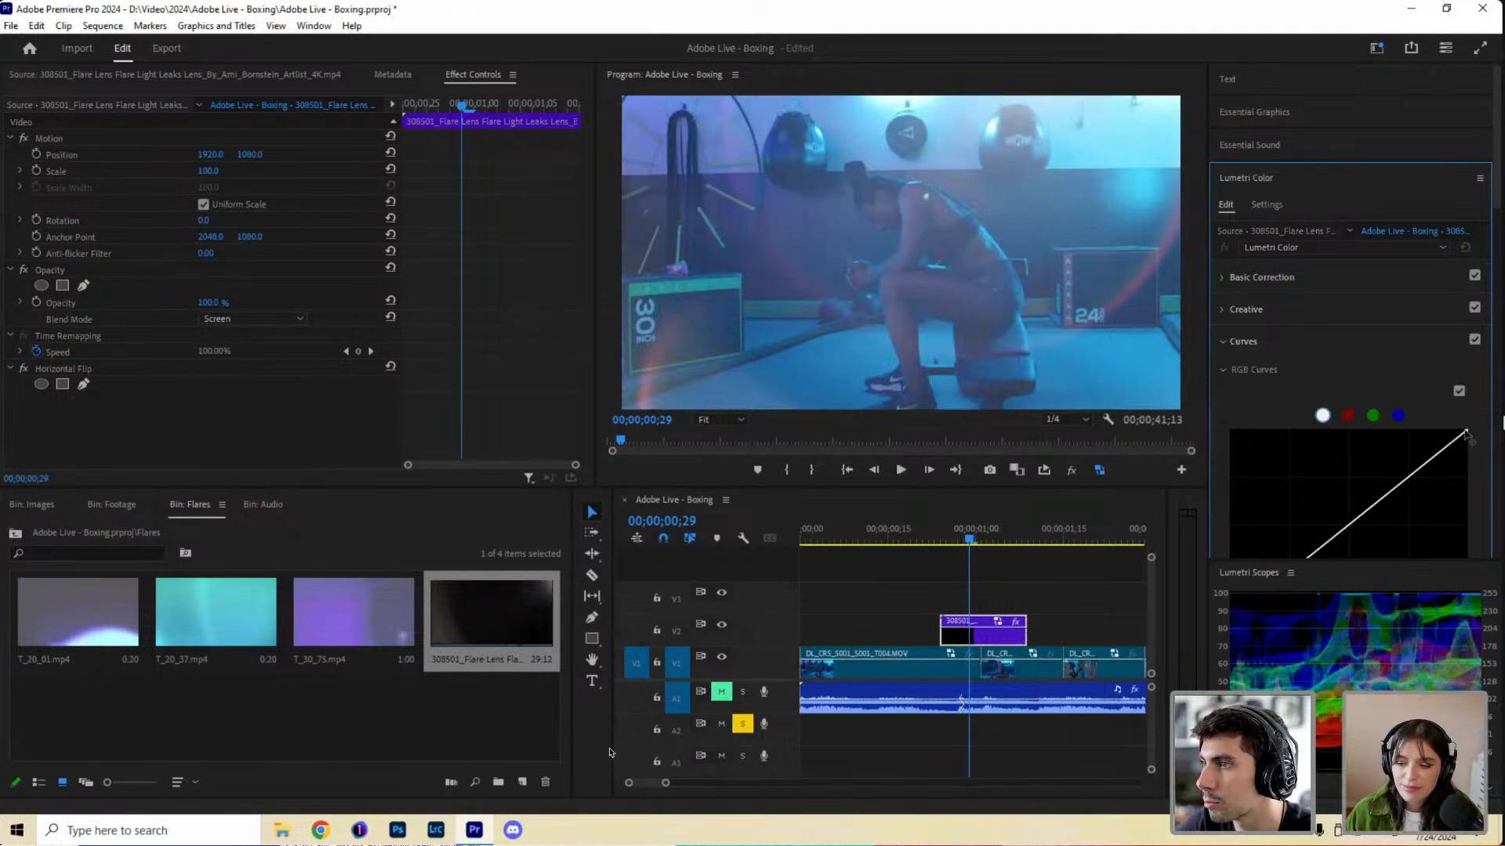
{"action": "left_click_drag", "start_coordinate": [1461, 433], "coordinate": [1318, 419]}
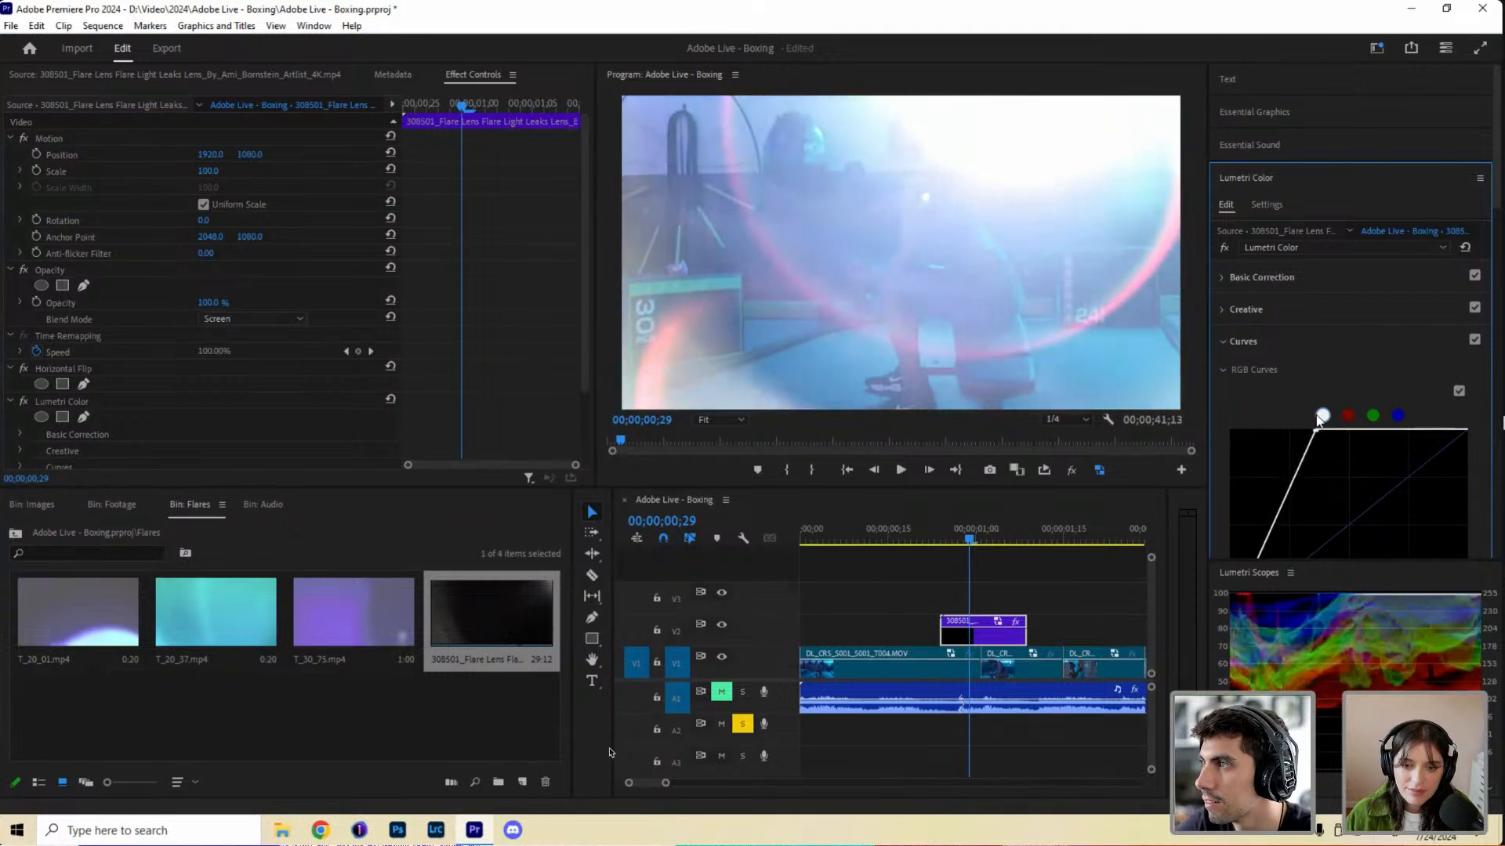
Play and scrub through the opening cut to judge how the brightened flare covers the transition.
{"action": "left_click", "coordinate": [930, 533]}
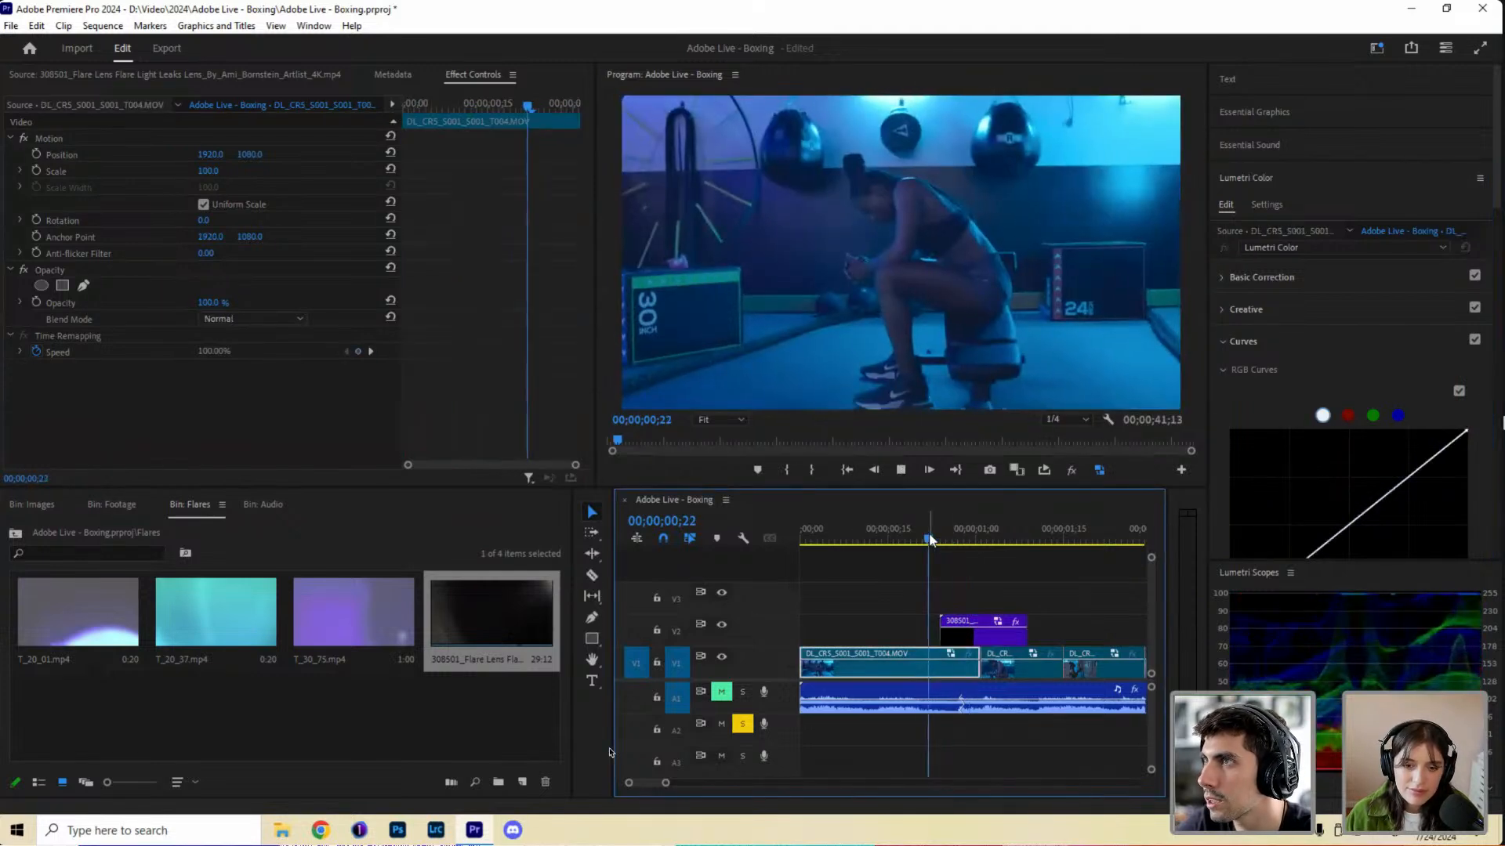
{"action": "key", "text": "space"}
{"action": "left_click_drag", "start_coordinate": [940, 537], "coordinate": [1007, 541]}
{"action": "key", "text": "Left"}
{"action": "key", "text": "Left"}
{"action": "key", "text": "Left"}
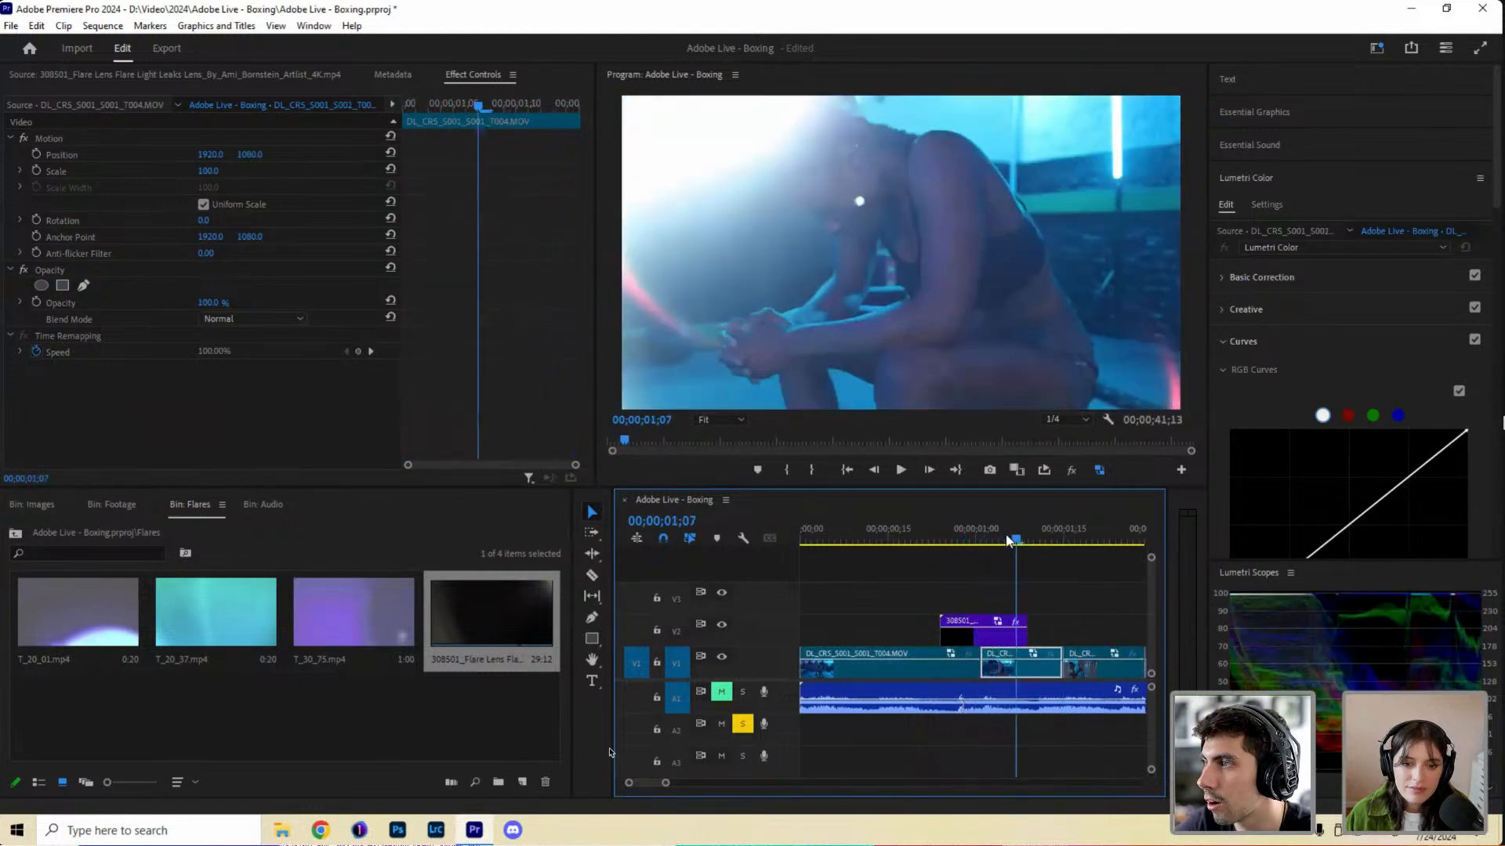
{"action": "left_click", "coordinate": [1006, 633]}
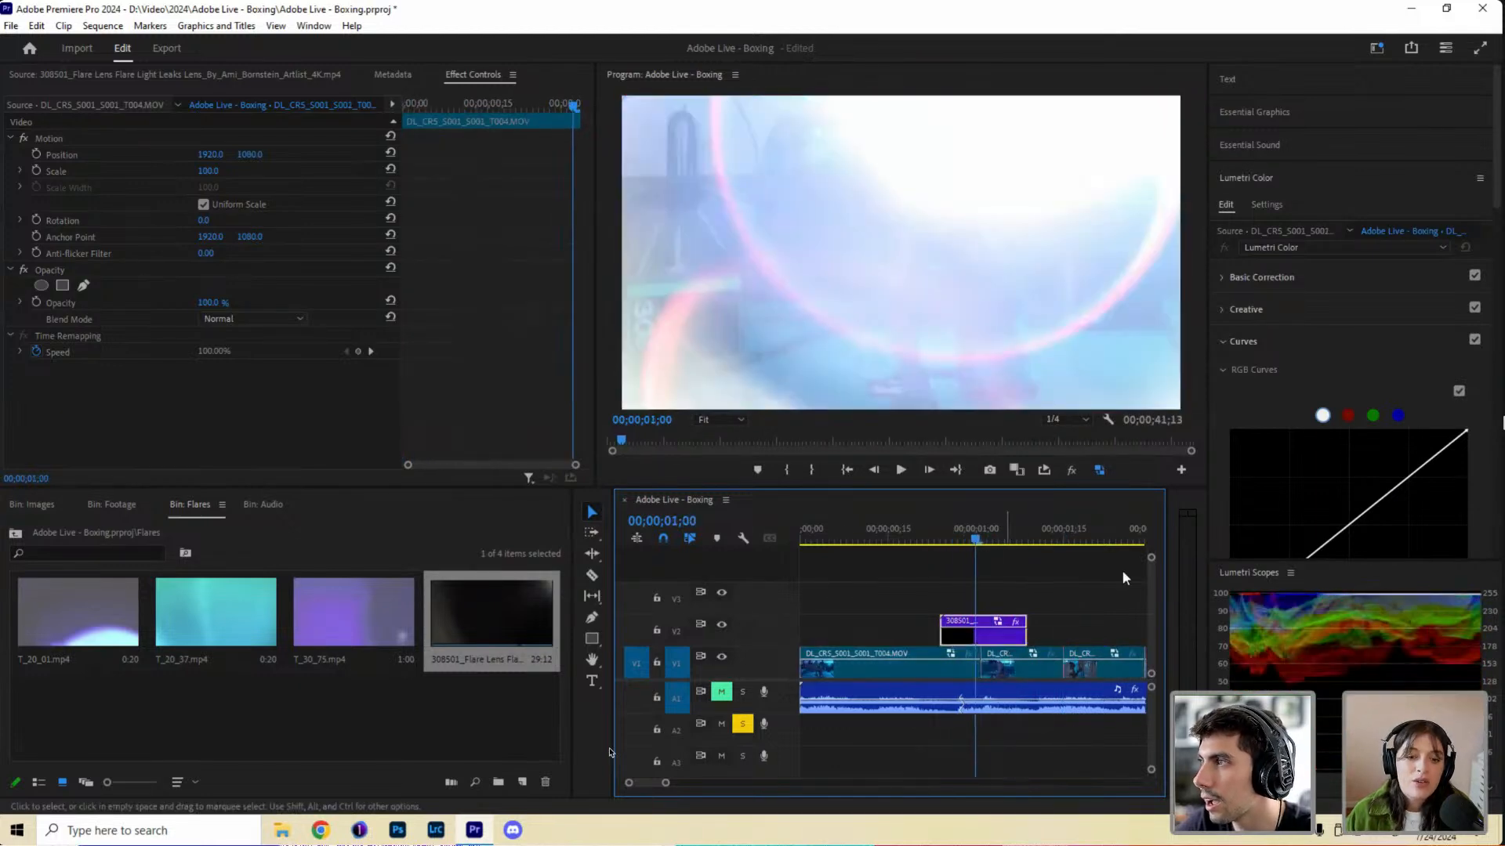
{"action": "left_click_drag", "start_coordinate": [980, 542], "coordinate": [989, 546]}
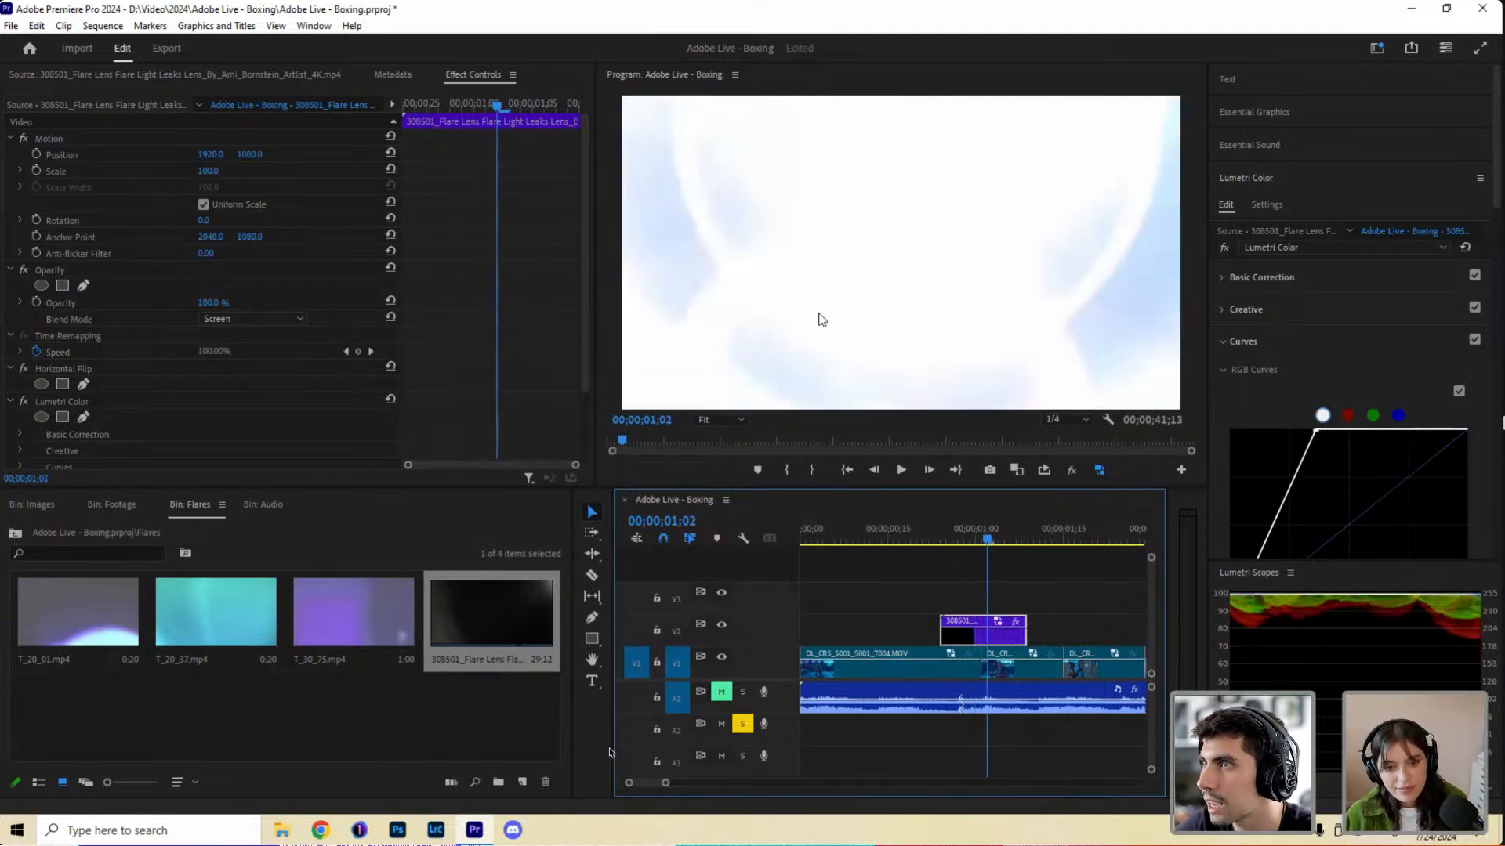
{"action": "left_click", "coordinate": [992, 541]}
{"action": "mouse_move", "coordinate": [1007, 545]}
{"action": "left_mouse_down"}
{"action": "mouse_move", "coordinate": [1025, 543]}
{"action": "mouse_move", "coordinate": [998, 542]}
{"action": "left_mouse_up"}
{"action": "left_click_drag", "start_coordinate": [896, 551], "coordinate": [1045, 564]}
{"action": "left_click", "coordinate": [987, 541]}
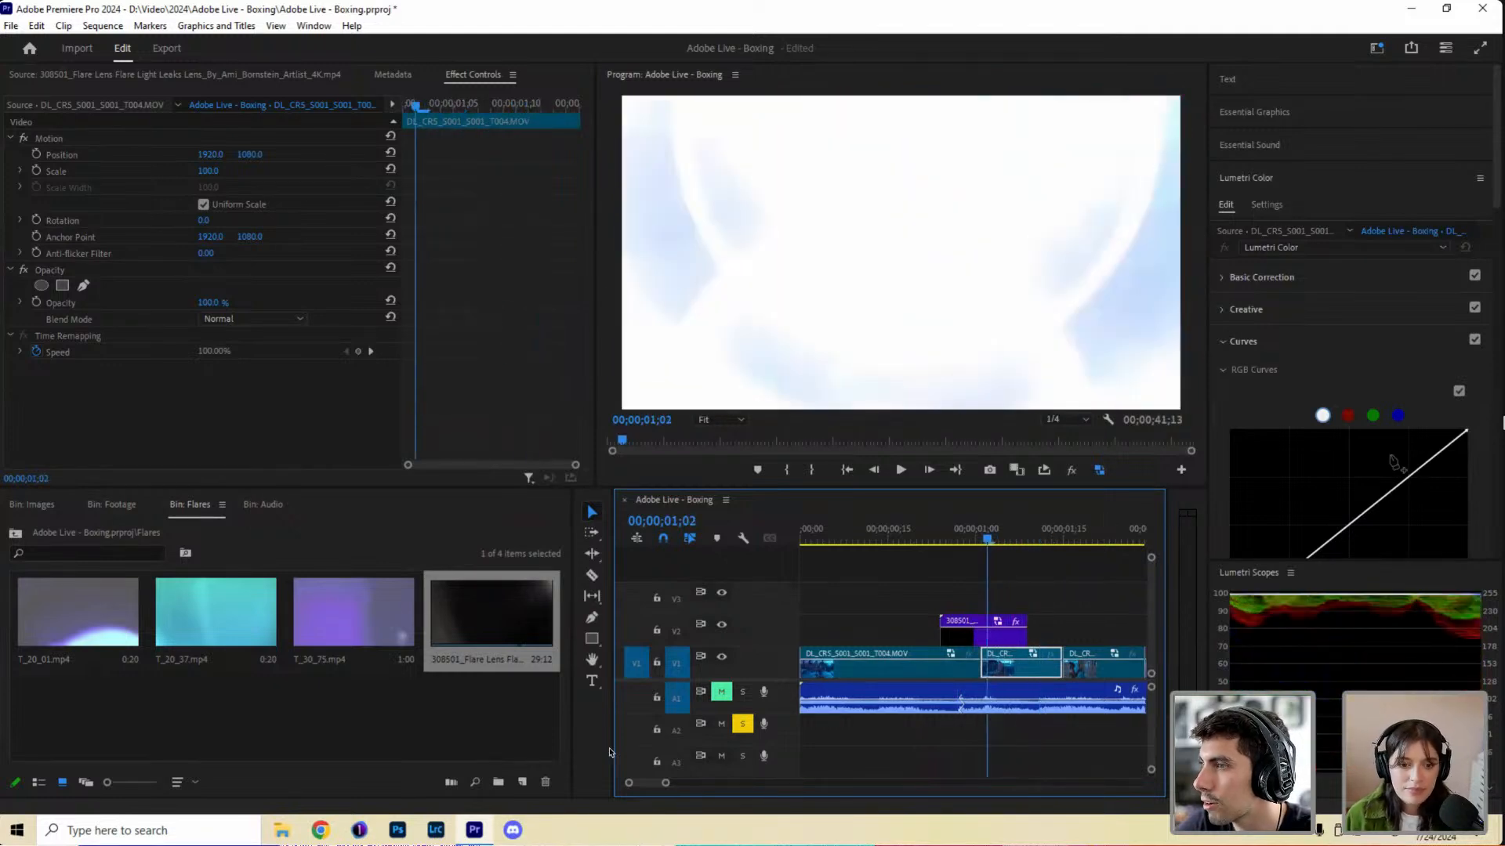
Replace the flare clip's steep RGB curve with a gentle upward bow lifted from a single midtone point.
{"action": "left_click_drag", "start_coordinate": [1293, 553], "coordinate": [1441, 436]}
{"action": "left_click", "coordinate": [1362, 481]}
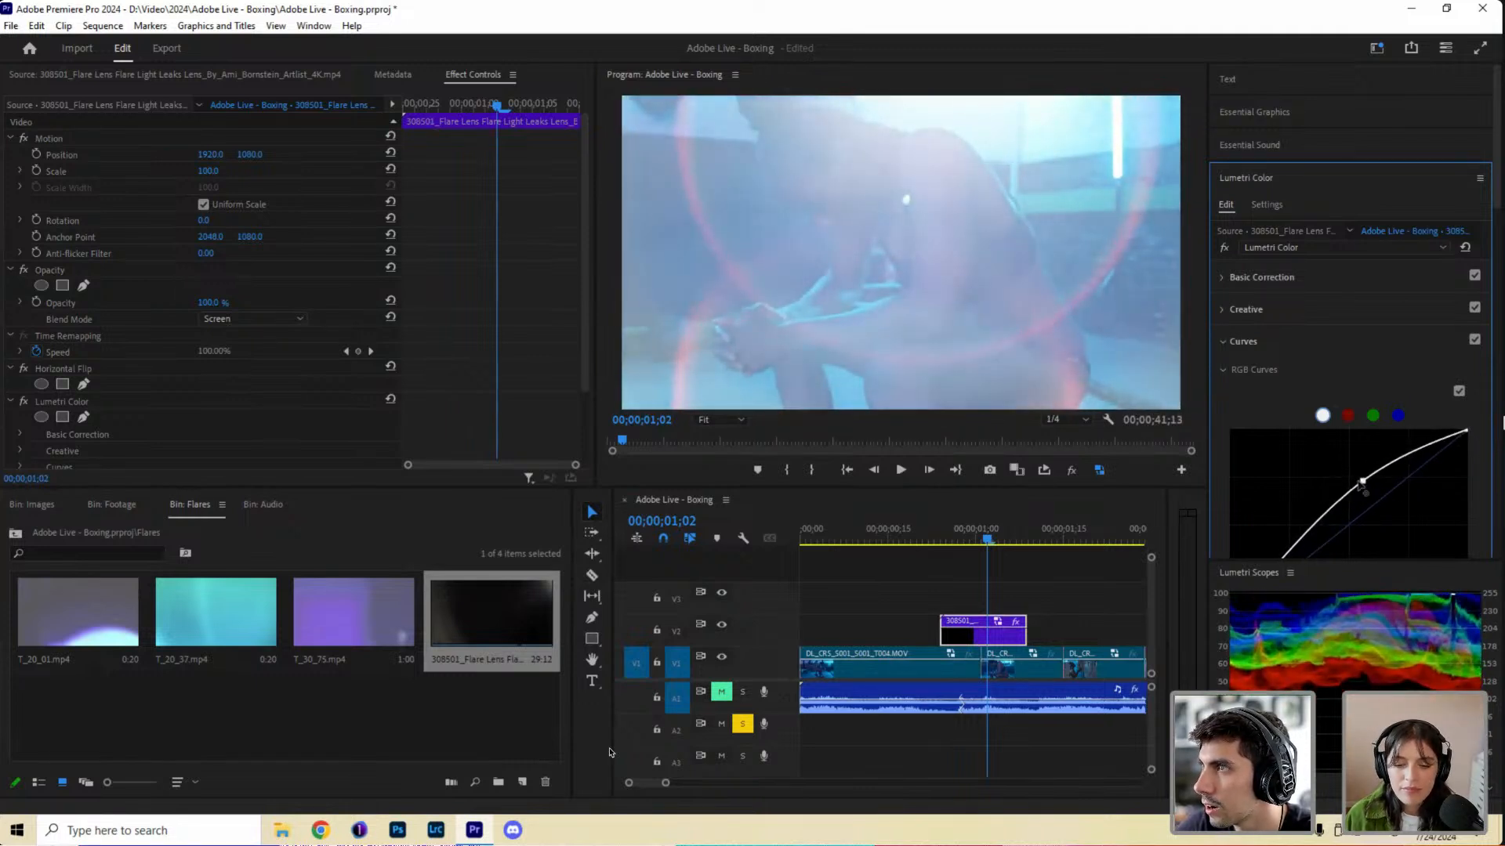
Lower the midtone point of the flare clip's RGB curve slightly for a gentler brightening, and check the frames at the cut.
{"action": "left_click_drag", "start_coordinate": [1361, 487], "coordinate": [1364, 496]}
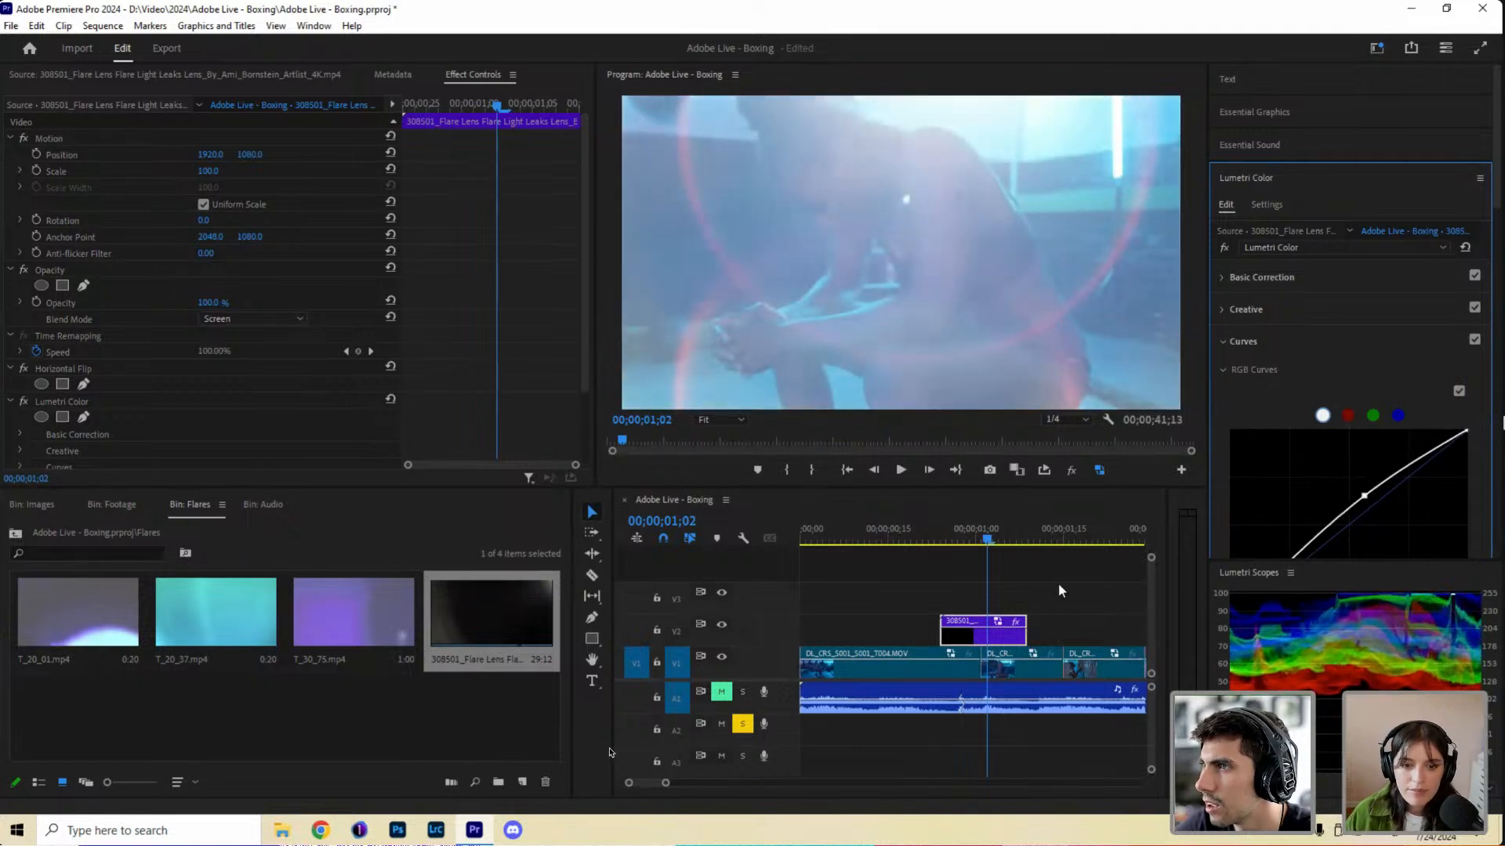
{"action": "mouse_move", "coordinate": [987, 541]}
{"action": "left_mouse_down"}
{"action": "mouse_move", "coordinate": [957, 539]}
{"action": "mouse_move", "coordinate": [995, 539]}
{"action": "mouse_move", "coordinate": [981, 541]}
{"action": "left_mouse_up"}
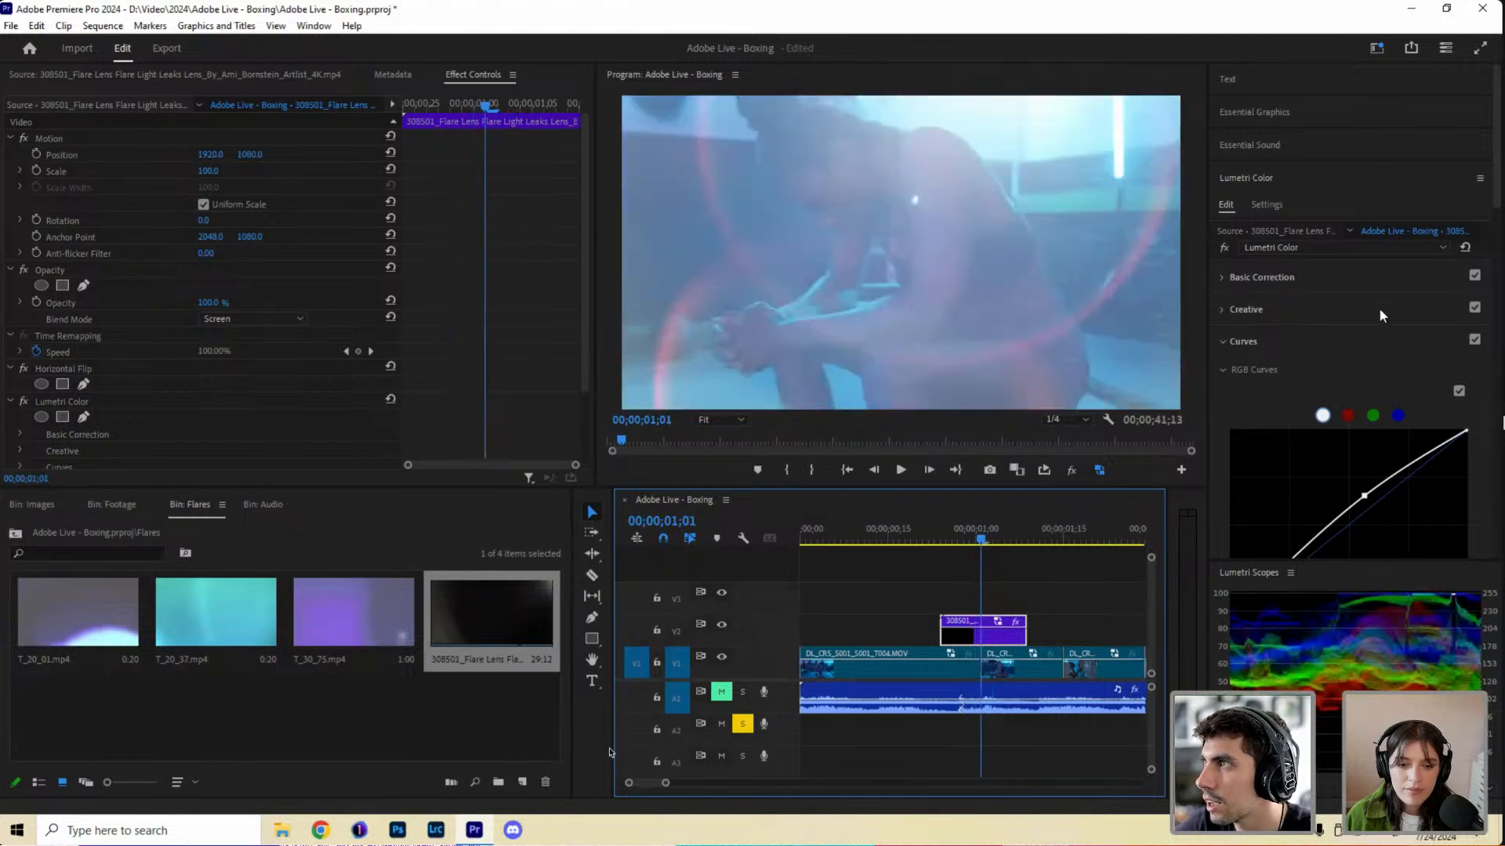
Find the Cross Dissolve transition in the effects and apply it to the opening cut between the first two clips.
{"action": "key", "text": "shift+7"}
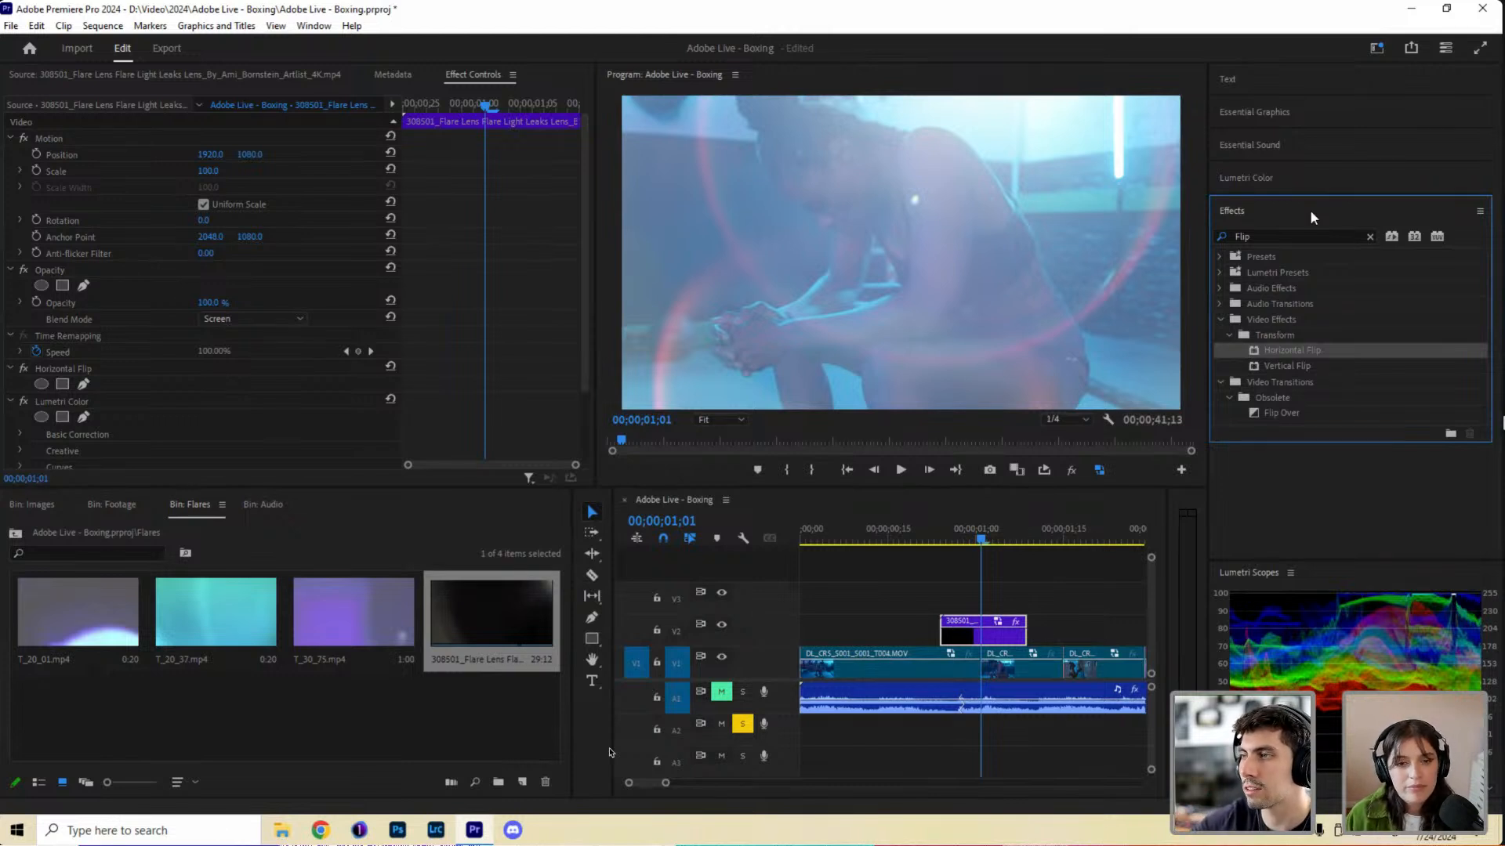
{"action": "left_click", "coordinate": [1370, 237]}
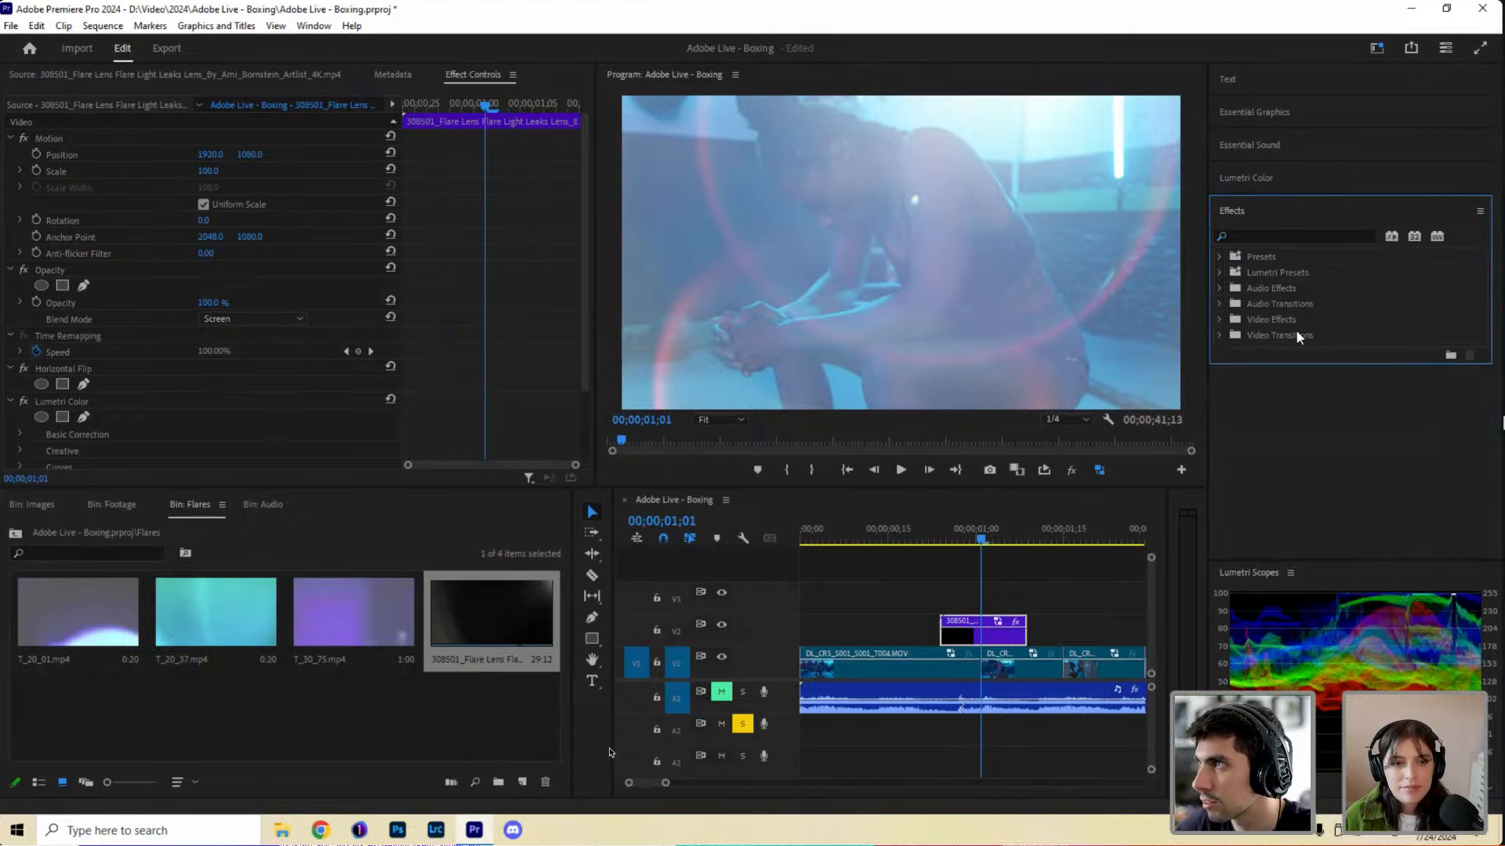
{"action": "left_click", "coordinate": [1258, 238]}
{"action": "type", "text": "Cross"}
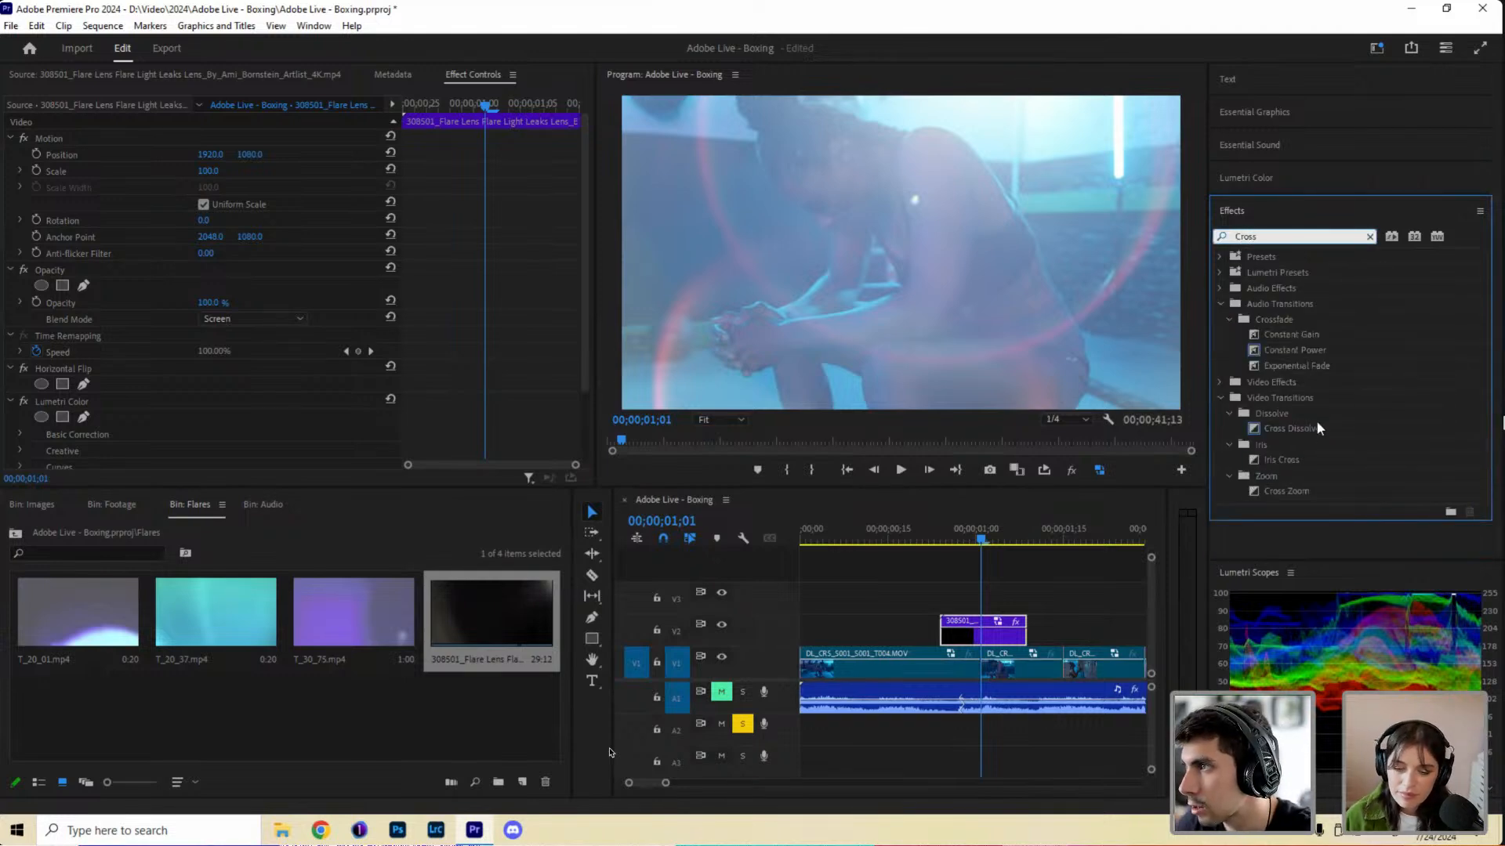
{"action": "left_click_drag", "start_coordinate": [1315, 428], "coordinate": [978, 666]}
Trim the start of the opening cut's Cross Dissolve inward by one frame.
{"action": "left_click", "coordinate": [940, 540]}
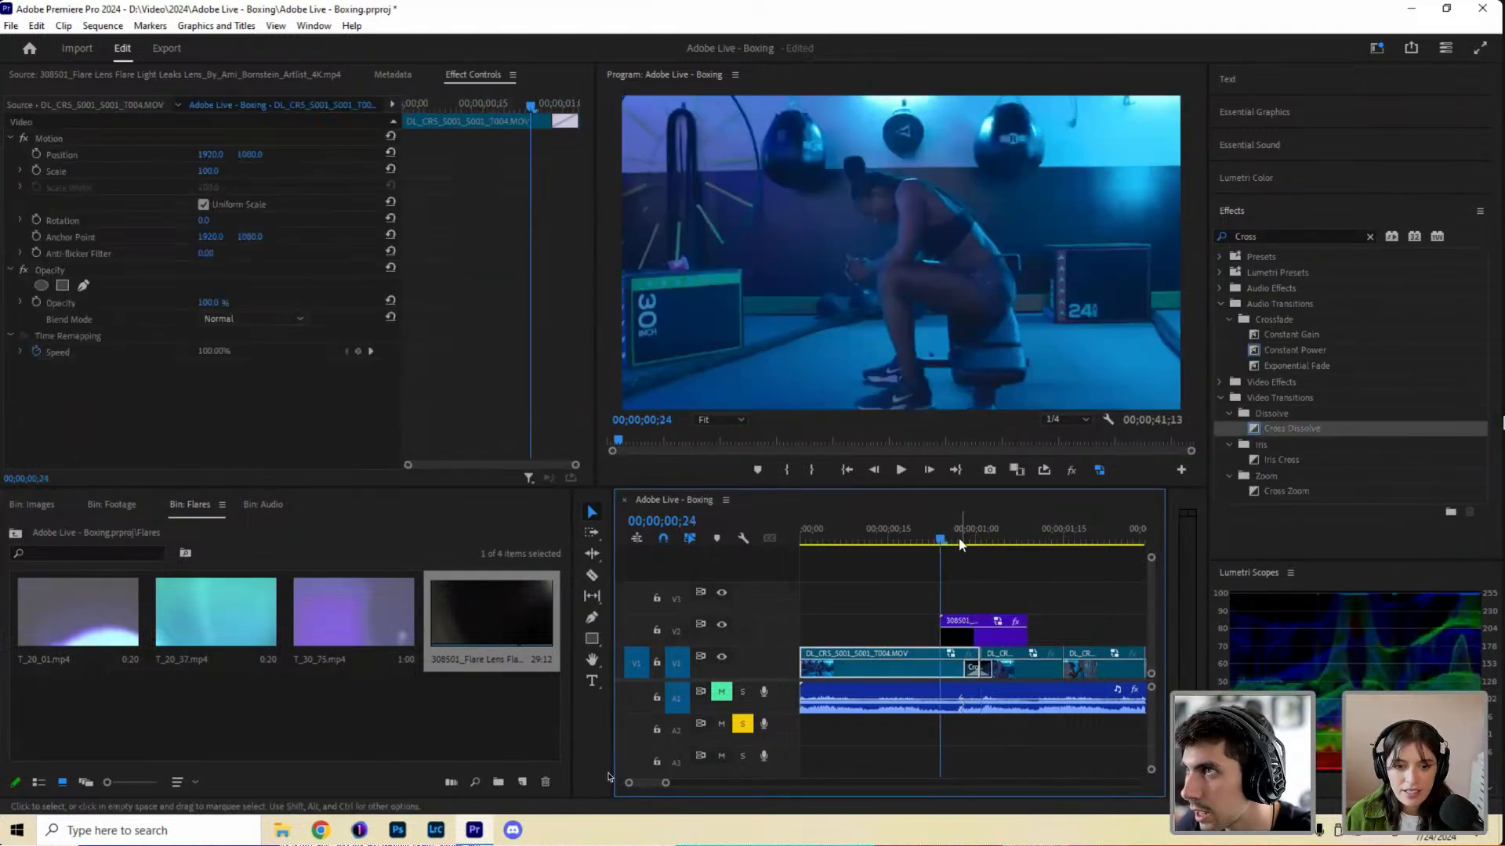
{"action": "left_click_drag", "start_coordinate": [962, 545], "coordinate": [998, 553]}
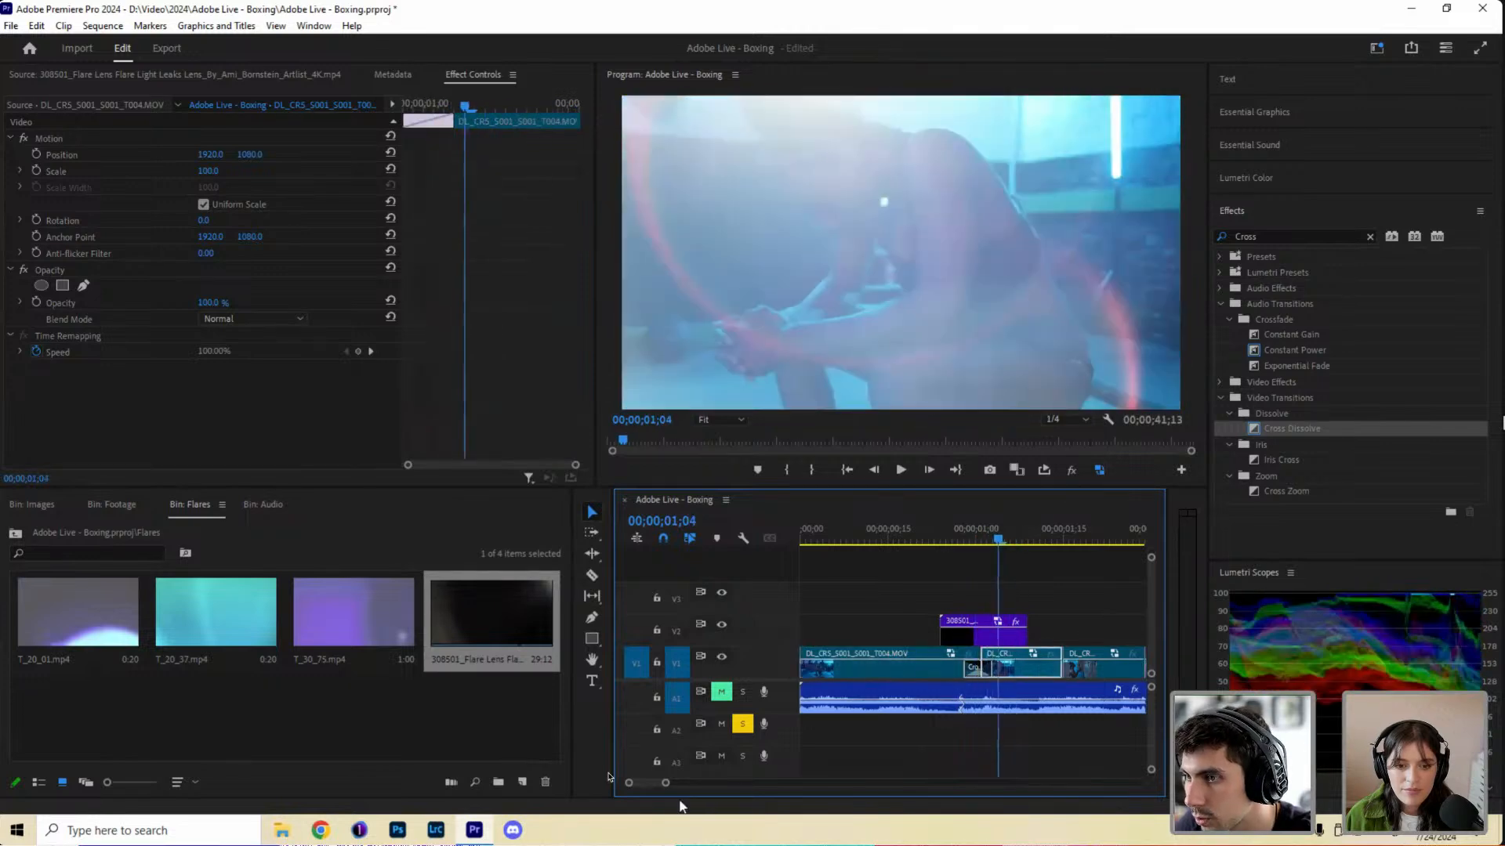
{"action": "left_click_drag", "start_coordinate": [665, 782], "coordinate": [646, 782]}
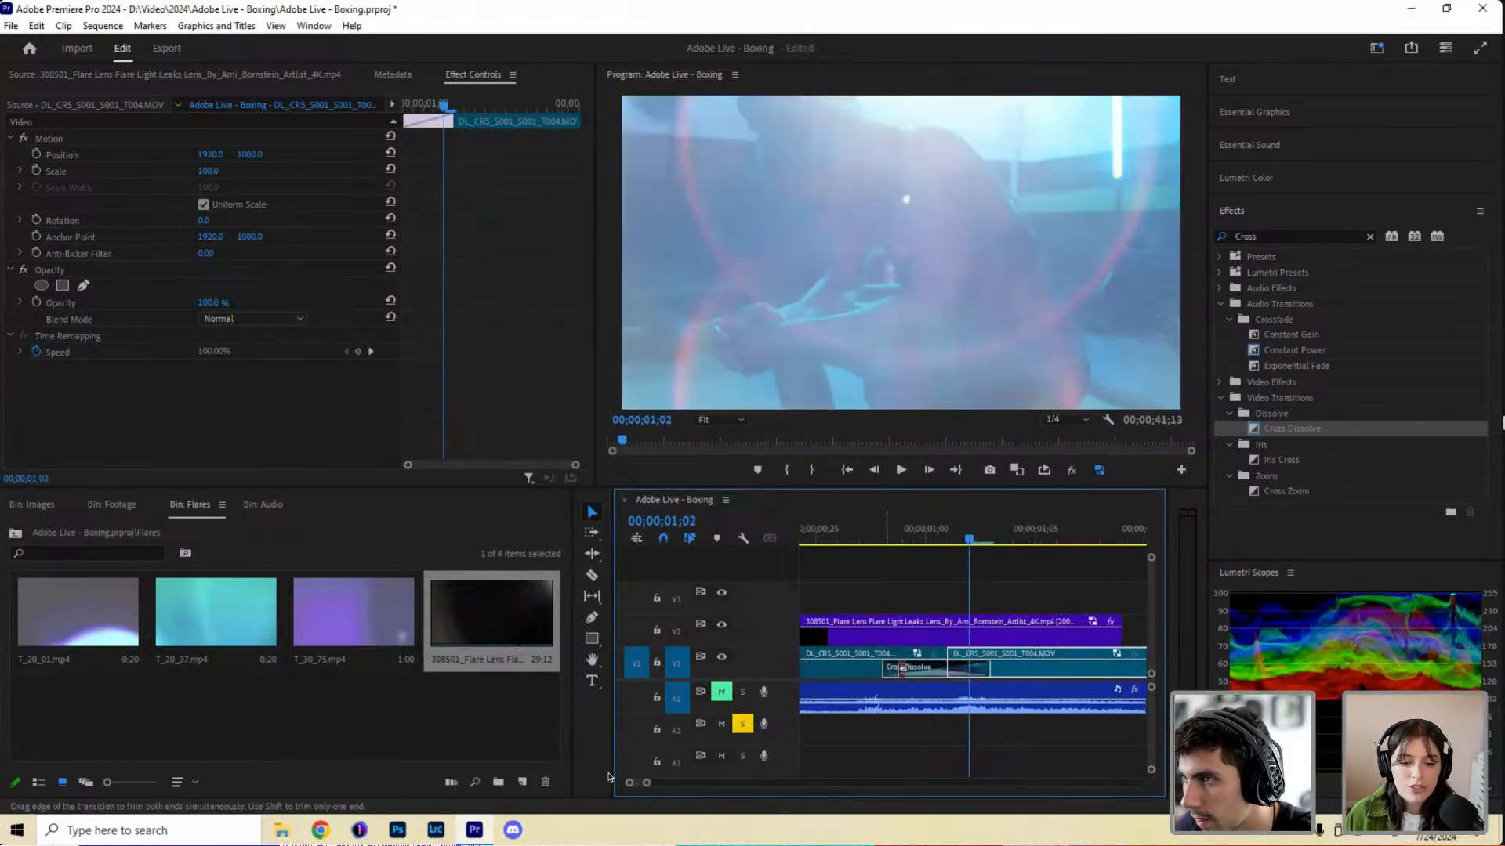
{"action": "left_click", "coordinate": [924, 539]}
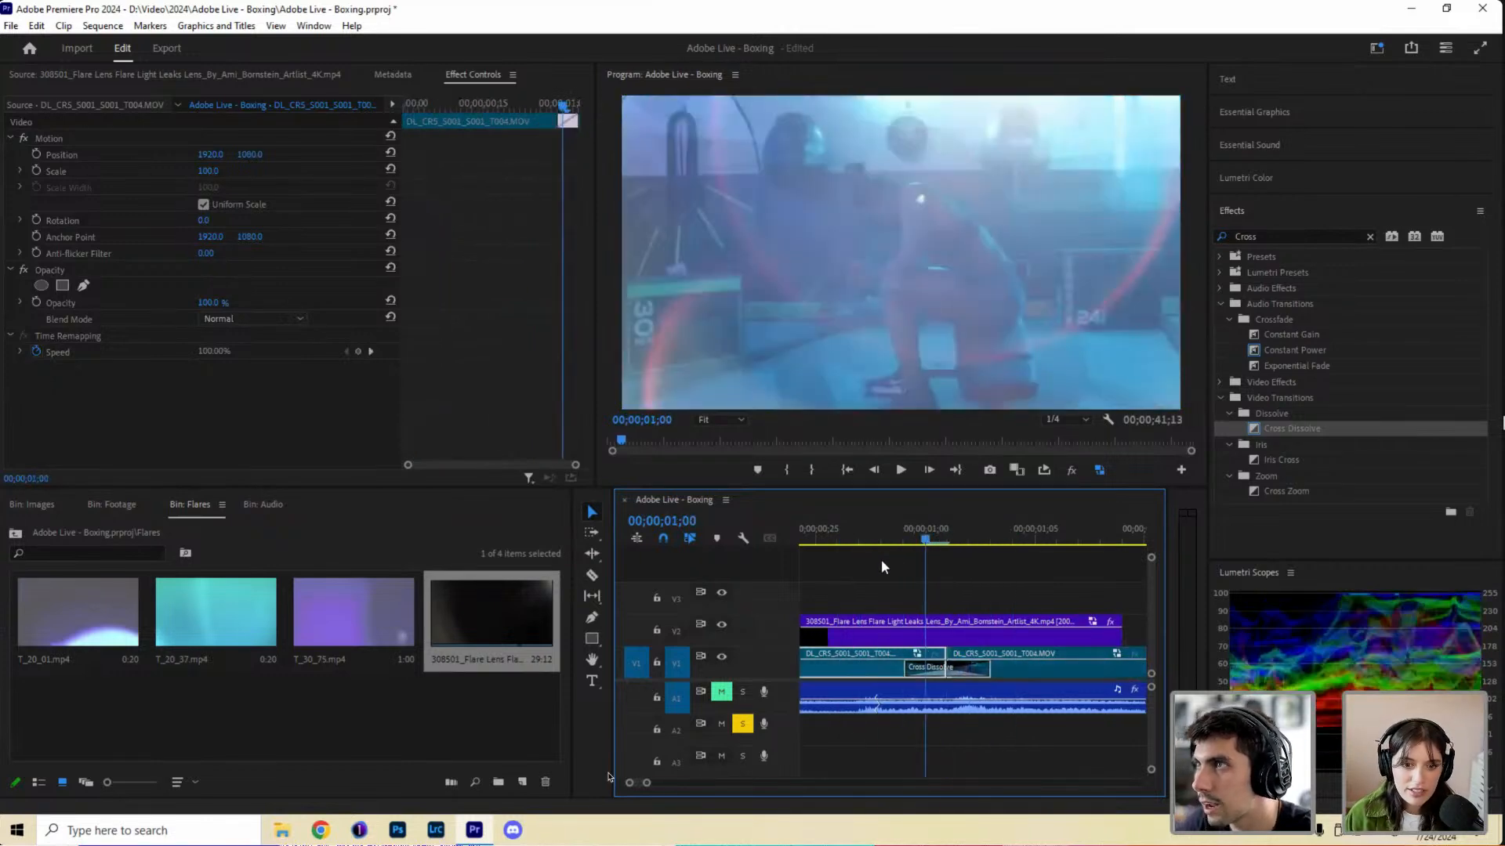
Scrub and play through the opening cut to check how the shortened dissolve blends beneath the flare.
{"action": "left_click", "coordinate": [969, 554]}
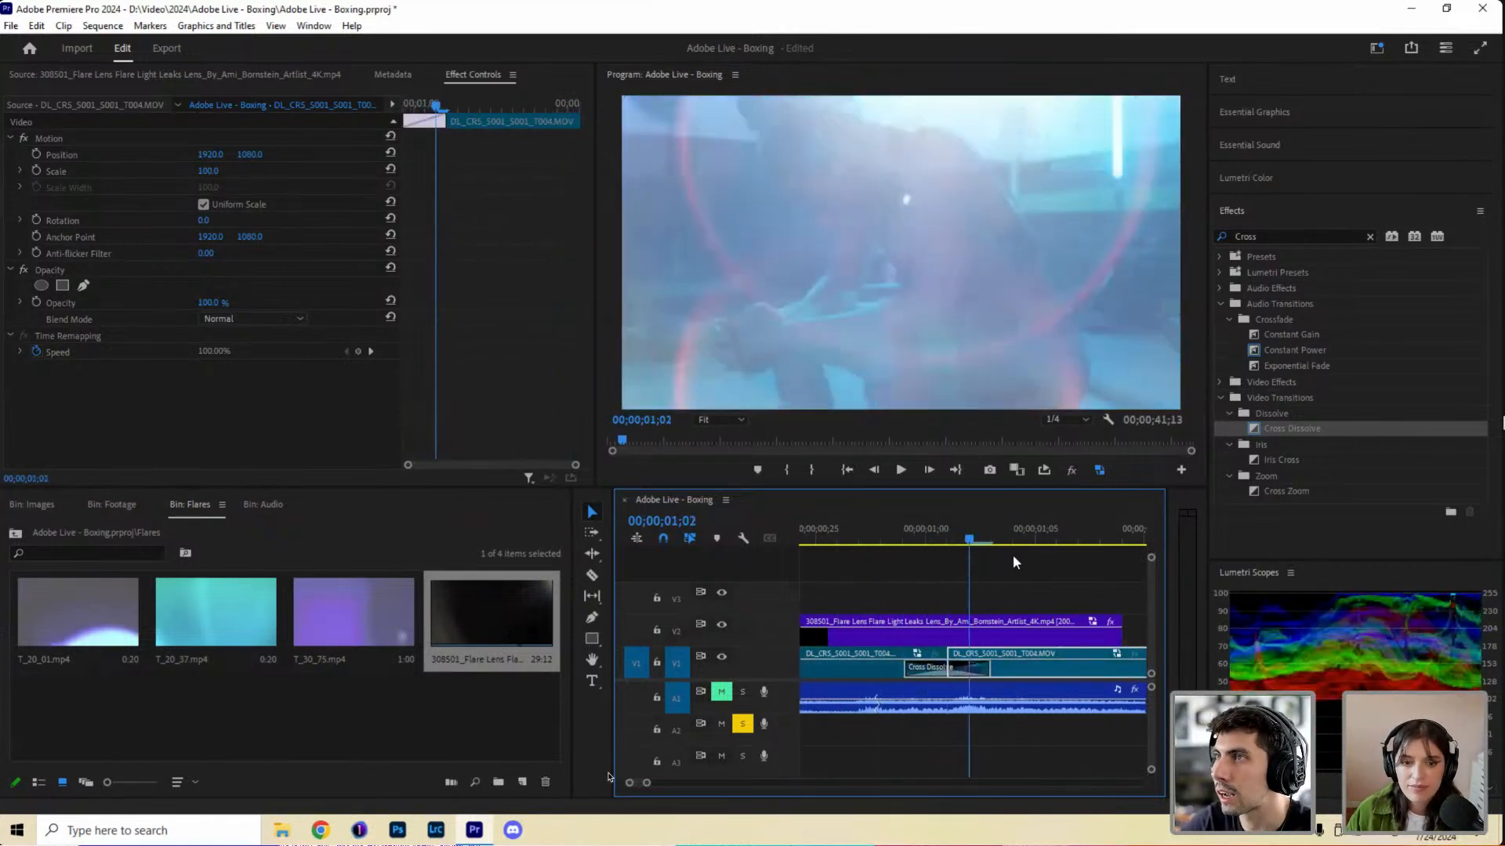
{"action": "left_click", "coordinate": [907, 561]}
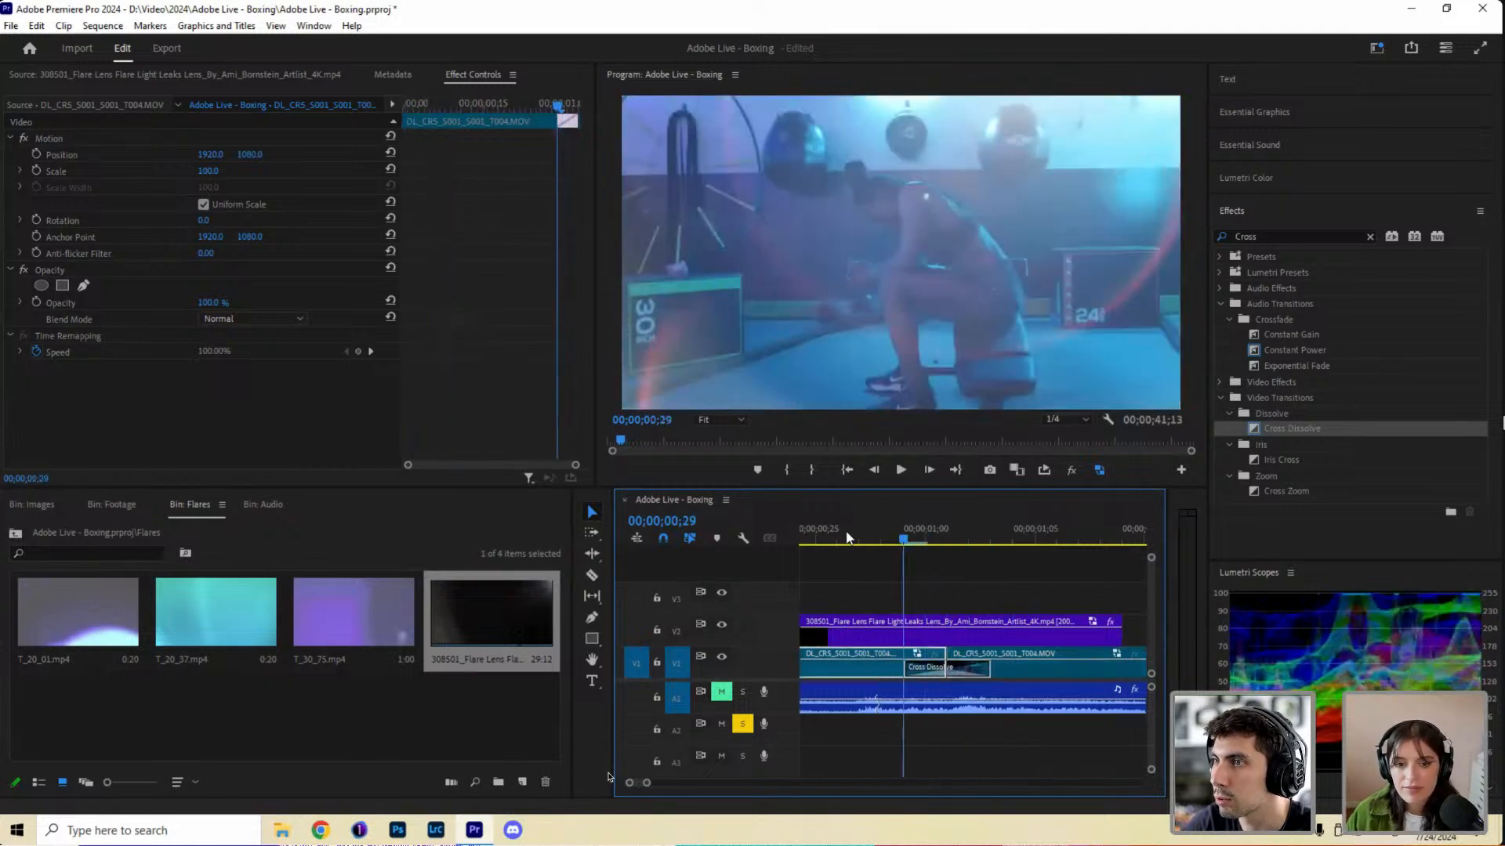
{"action": "left_click_drag", "start_coordinate": [909, 537], "coordinate": [1057, 544]}
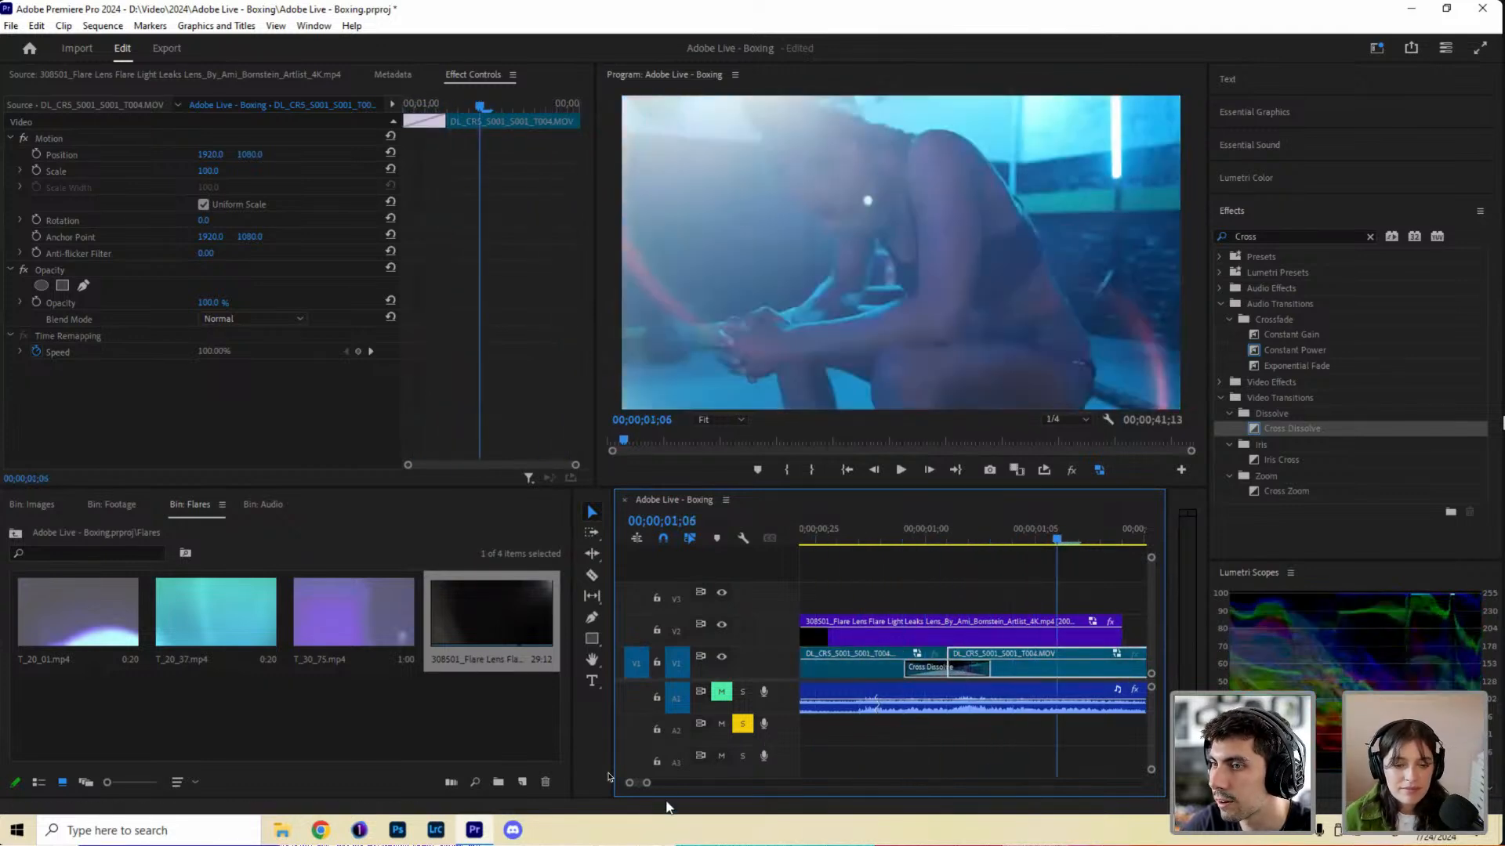
{"action": "scroll", "coordinate": [684, 789], "scroll_direction": "down", "scroll_amount": 2}
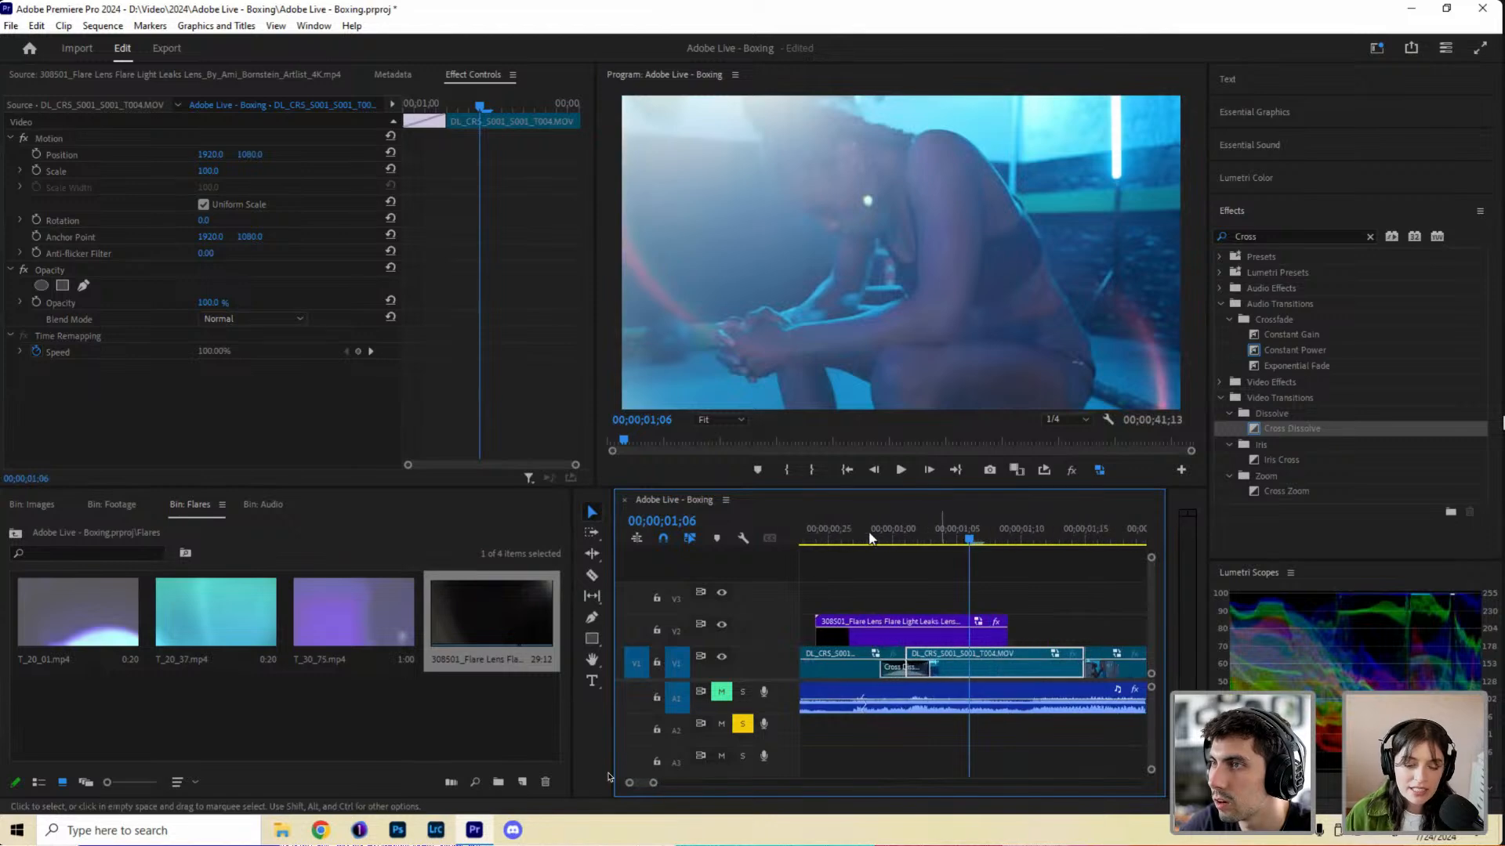
{"action": "left_click", "coordinate": [920, 542]}
{"action": "key", "text": "space"}
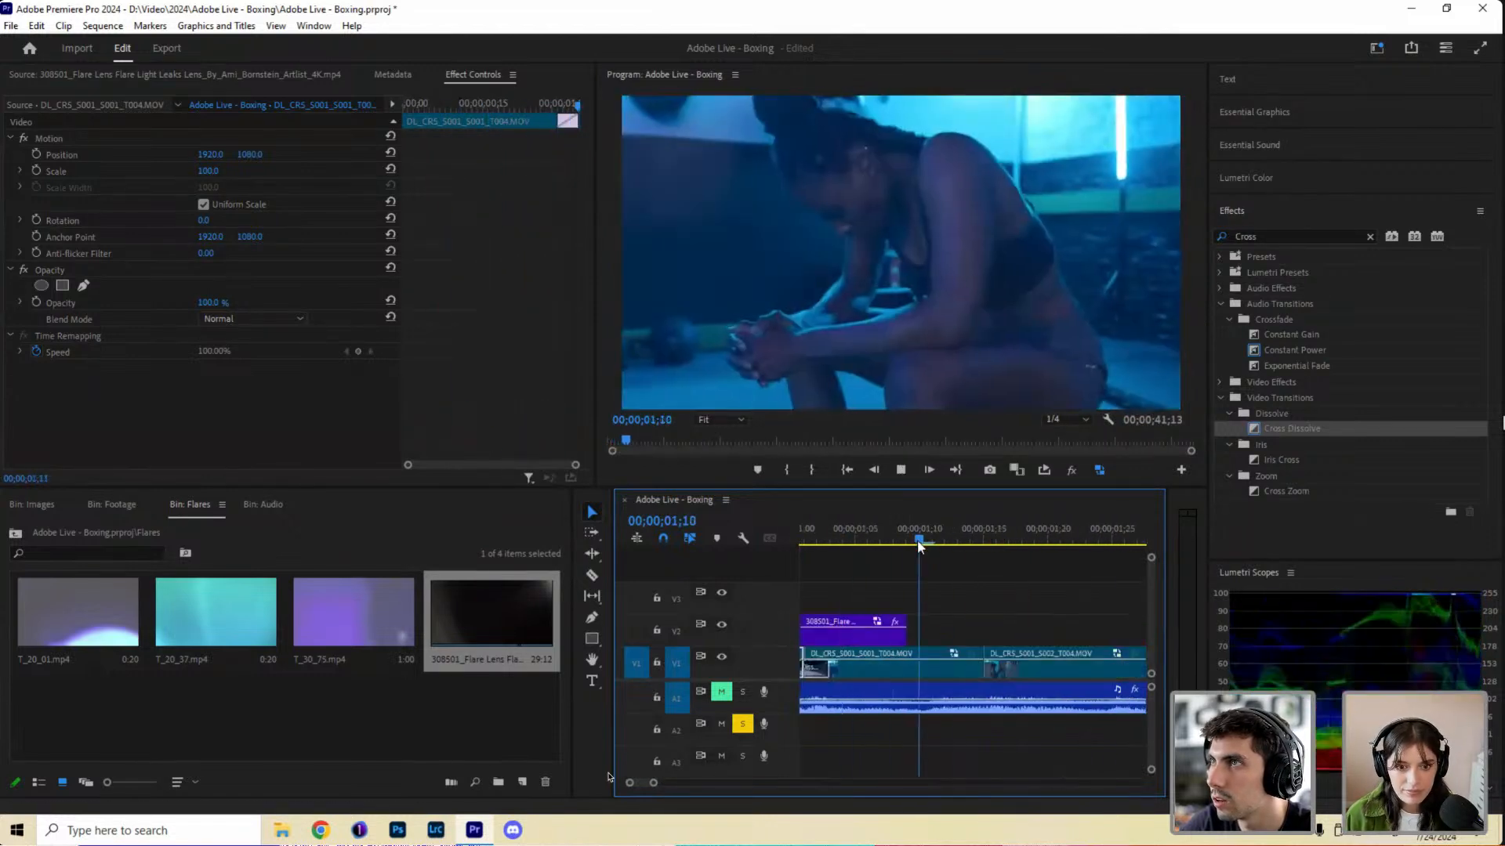
{"action": "key", "text": "space"}
{"action": "scroll", "coordinate": [927, 538], "scroll_direction": "up", "scroll_amount": 3}
{"action": "left_click", "coordinate": [1064, 538]}
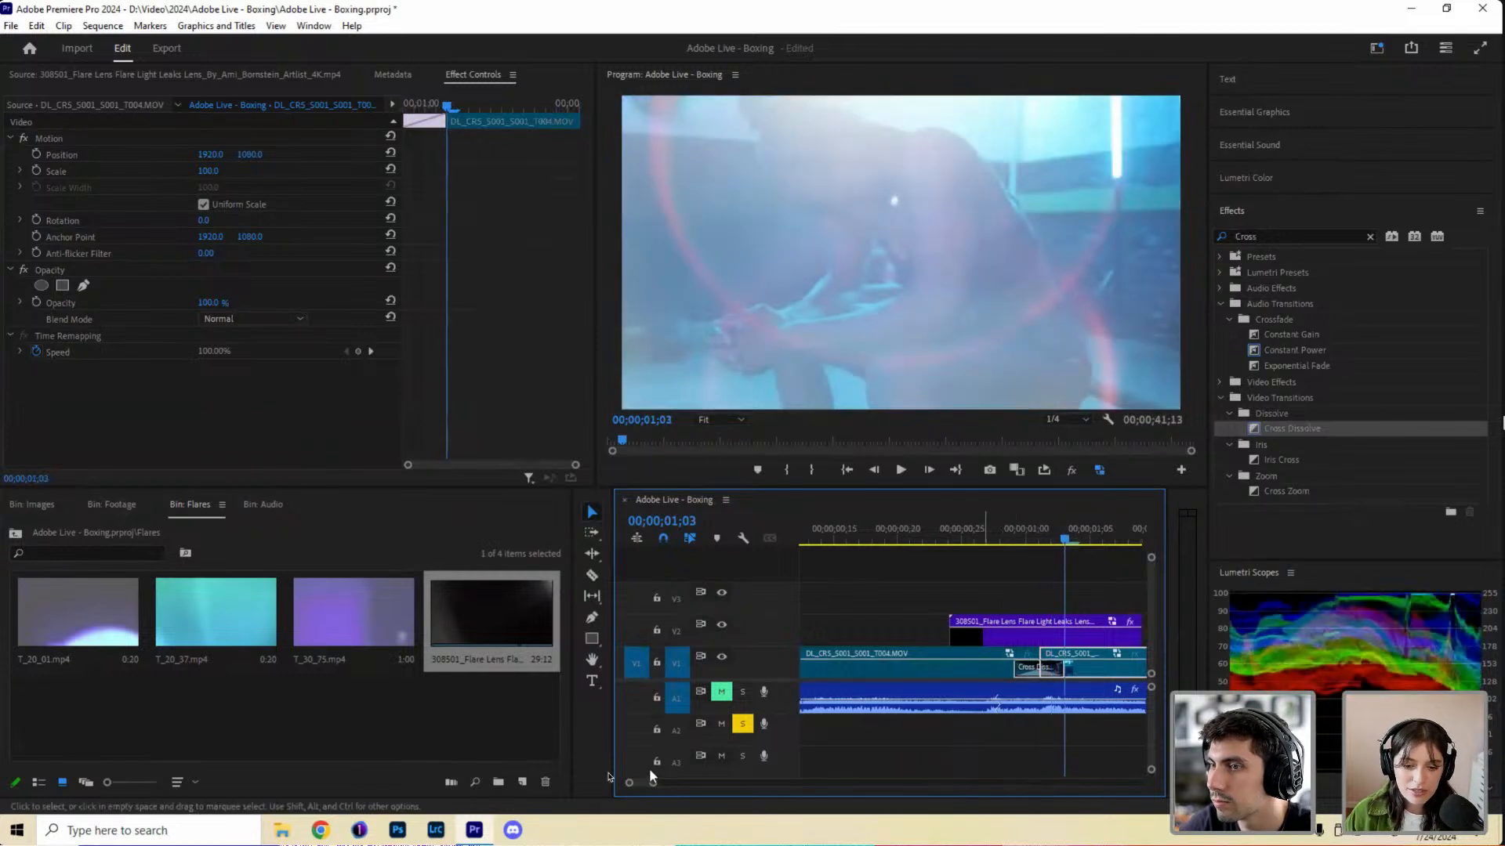
Play the opening cut with the V2 flare track hidden to see the dissolve alone, and make the track visible again.
{"action": "left_click_drag", "start_coordinate": [652, 783], "coordinate": [693, 766]}
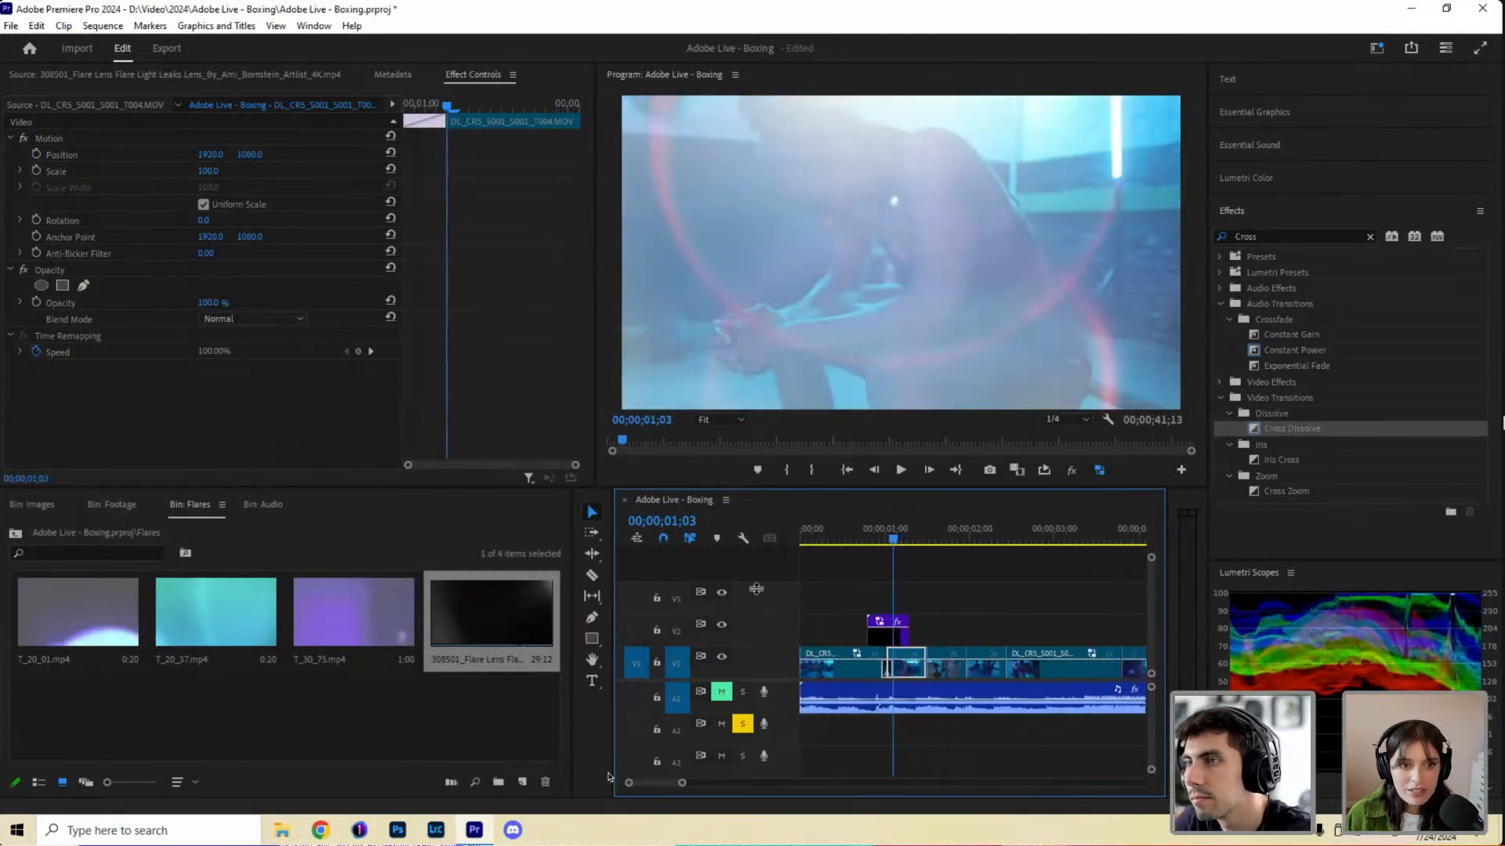
{"action": "left_click", "coordinate": [870, 537]}
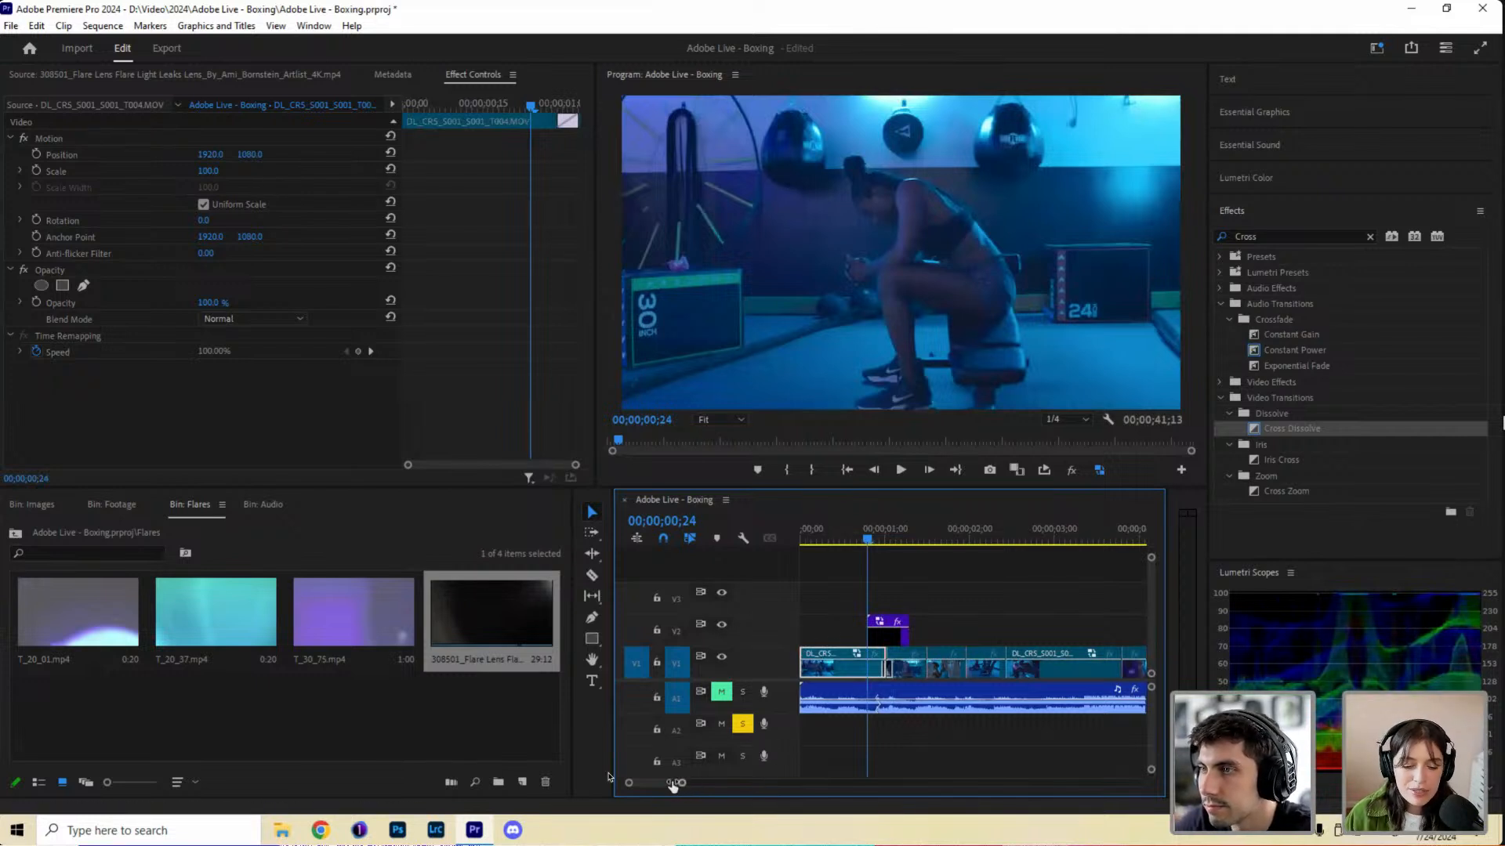
{"action": "left_click_drag", "start_coordinate": [673, 783], "coordinate": [661, 784]}
{"action": "scroll", "coordinate": [842, 623], "scroll_direction": "down", "scroll_amount": 1}
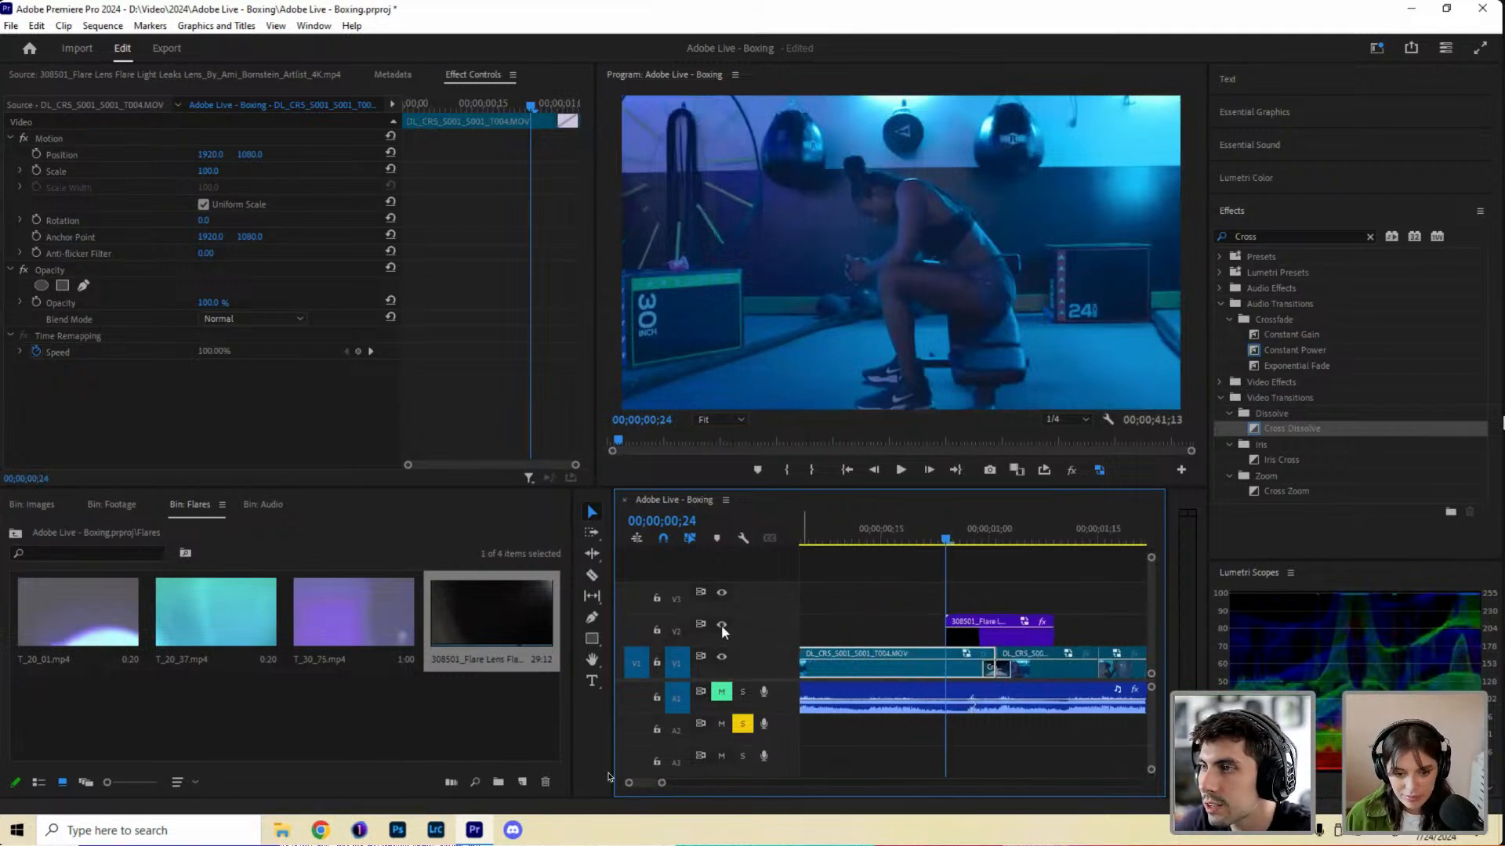
{"action": "key", "text": "Down"}
{"action": "key", "text": "Down"}
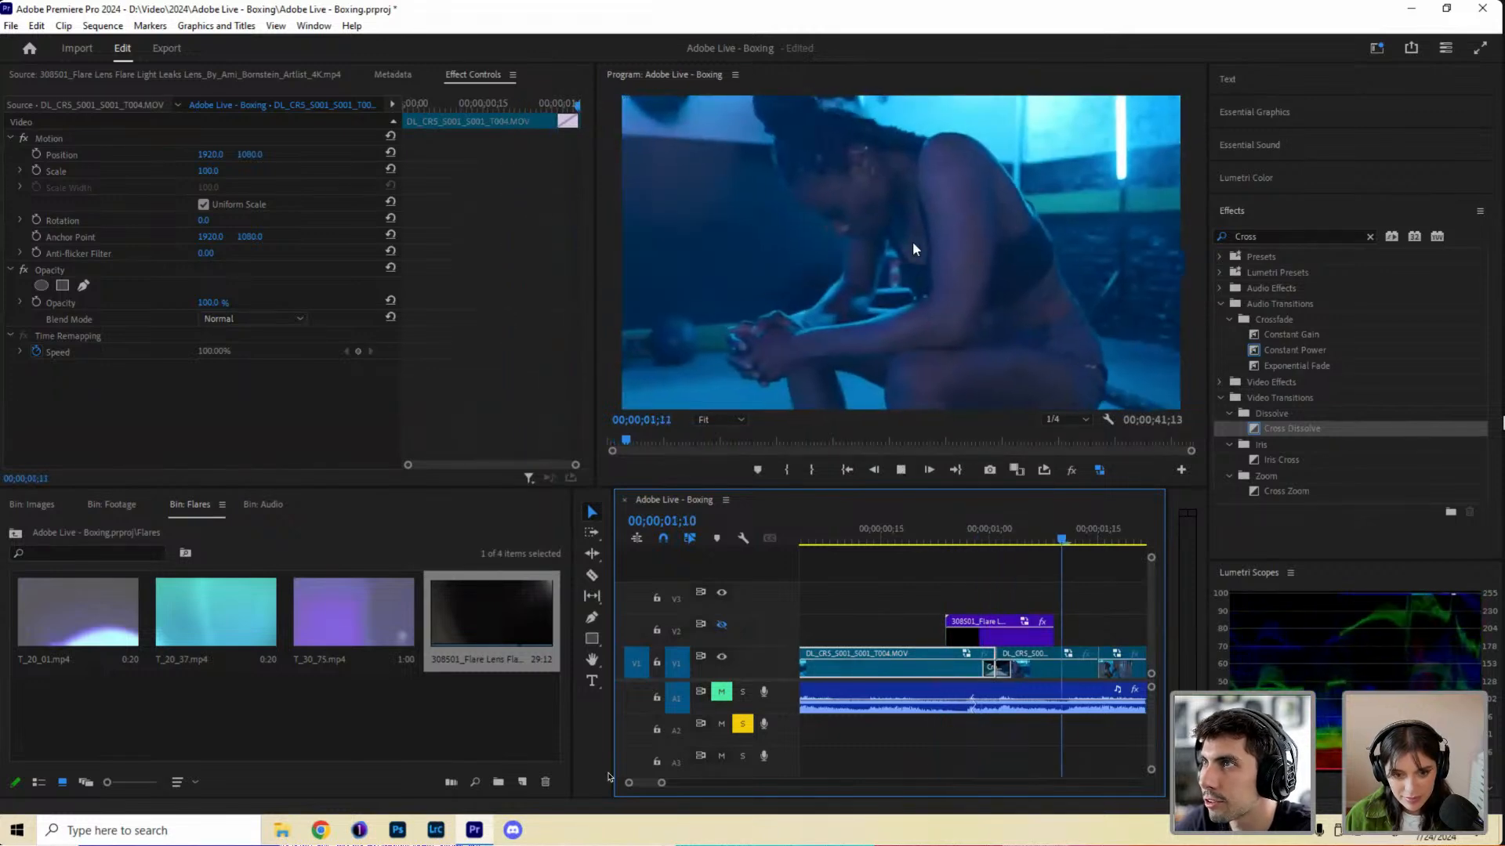
{"action": "left_click", "coordinate": [1010, 662]}
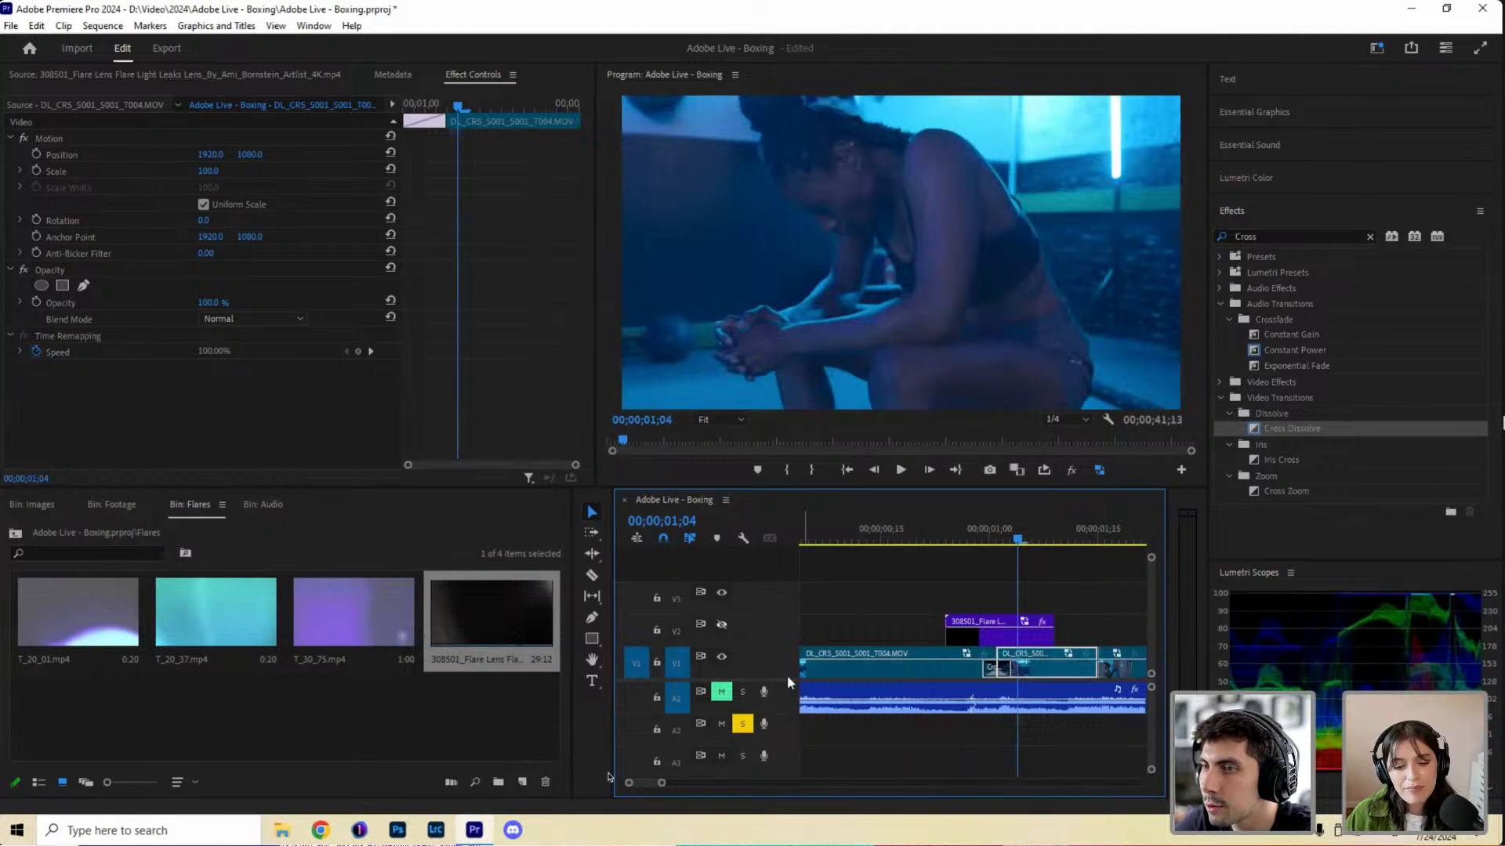
{"action": "left_click", "coordinate": [722, 625]}
Remove the Cross Dissolve from the opening cut and play the flare over the plain hard cut for comparison.
{"action": "left_click_drag", "start_coordinate": [993, 670], "coordinate": [1005, 671]}
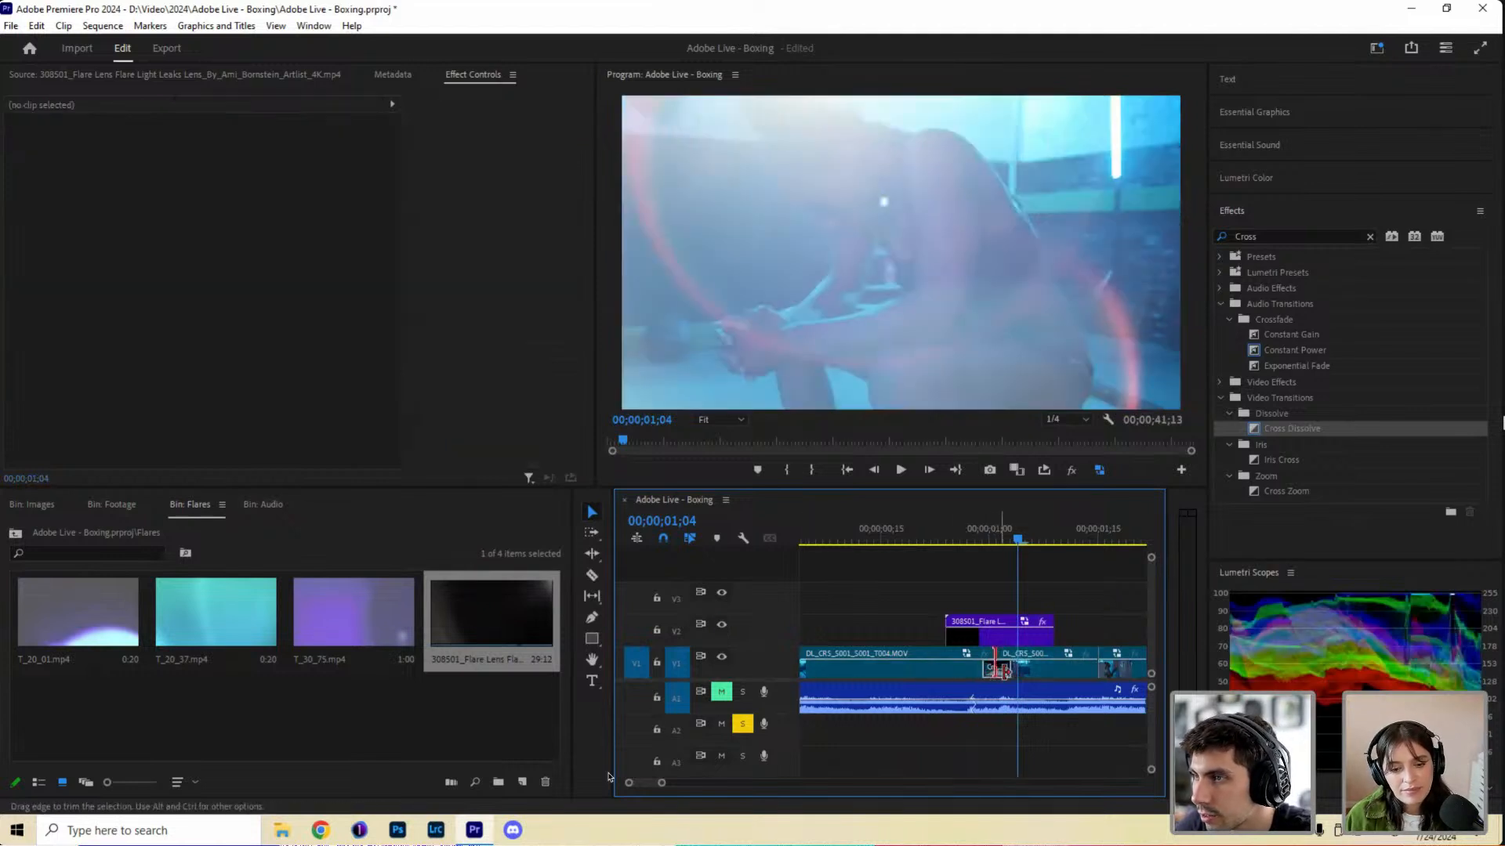
{"action": "left_click", "coordinate": [999, 670]}
{"action": "key", "text": "Delete"}
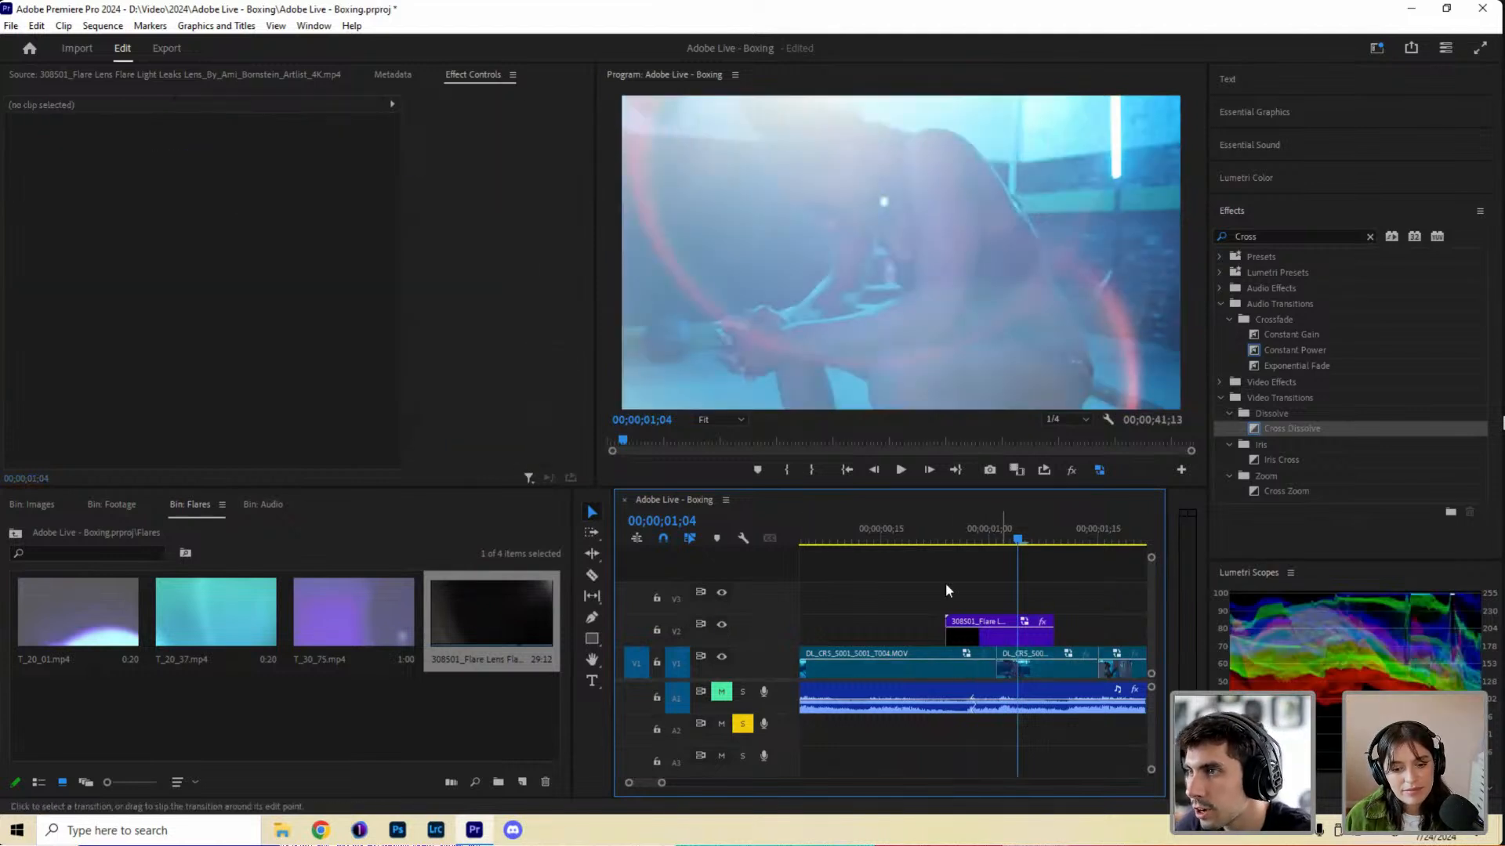
{"action": "left_click", "coordinate": [903, 530]}
{"action": "key", "text": "space"}
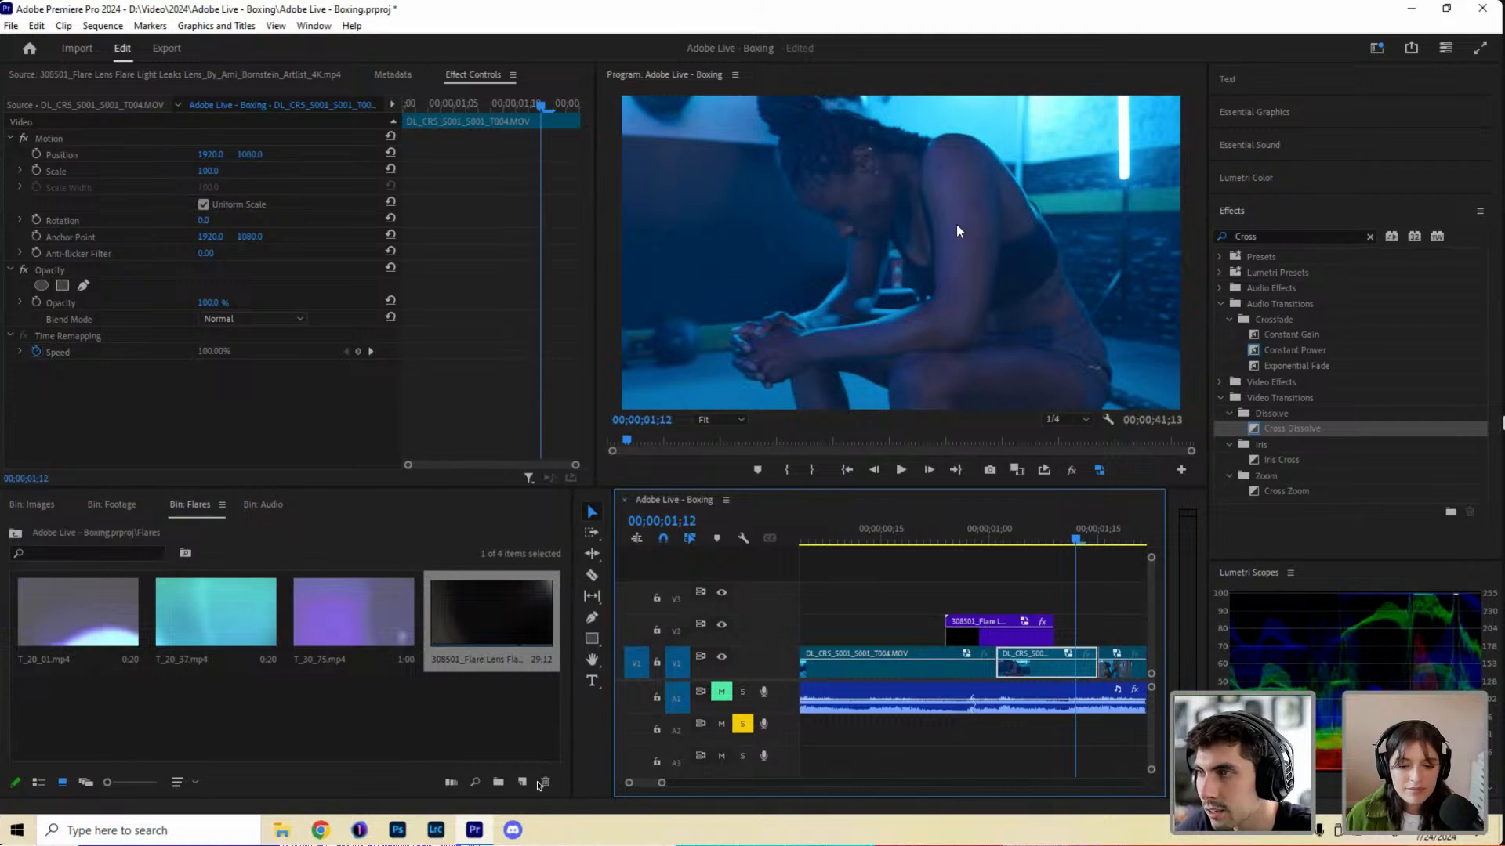
Reapply the default Cross Dissolve to the opening cut and play the transition with the flare on top.
{"action": "key", "text": "ctrl+d"}
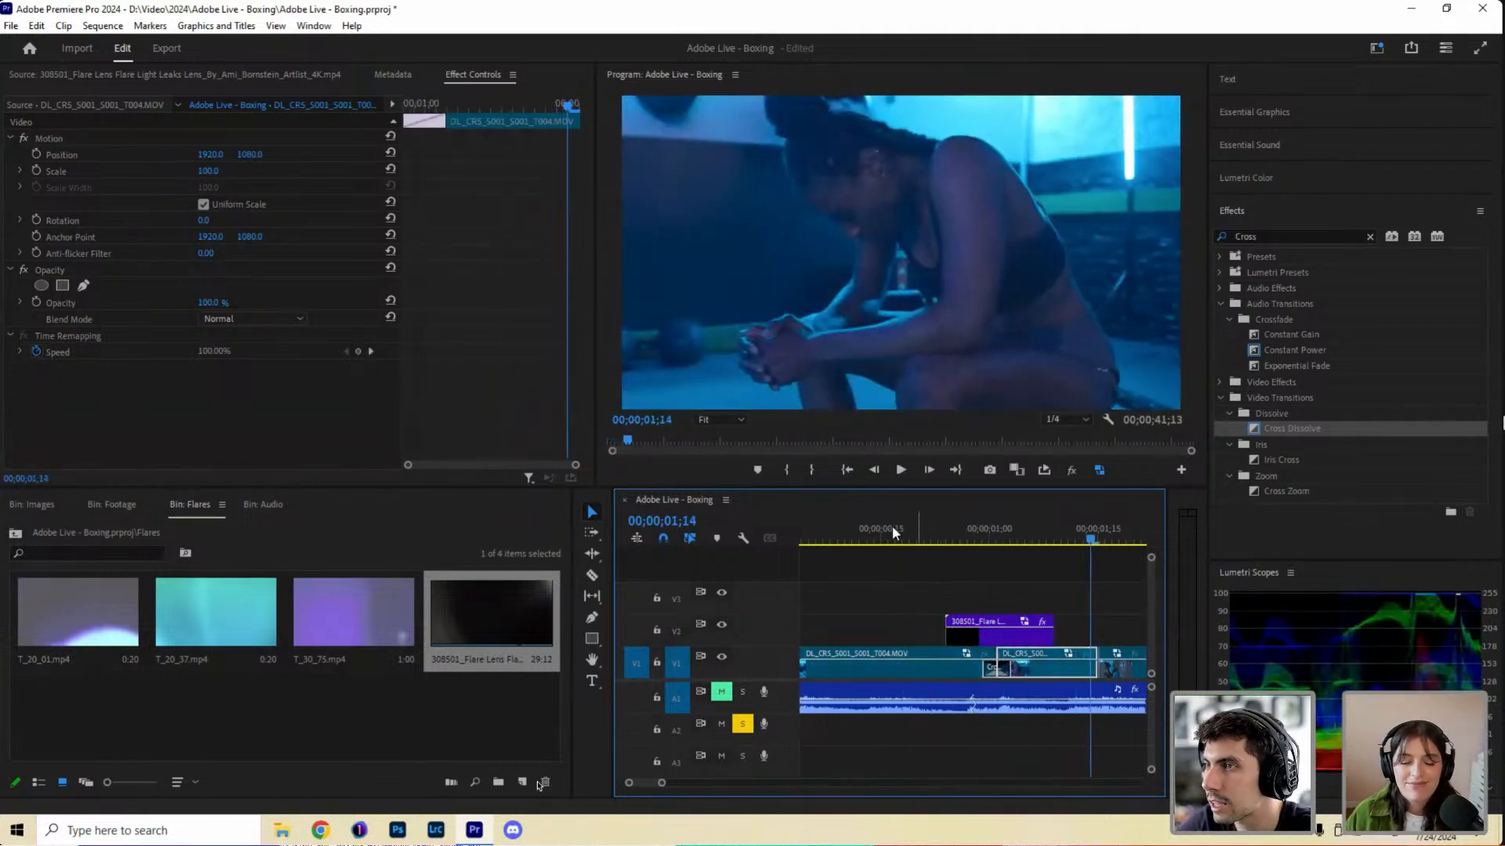
{"action": "left_click", "coordinate": [890, 530]}
{"action": "left_click_drag", "start_coordinate": [690, 786], "coordinate": [712, 786]}
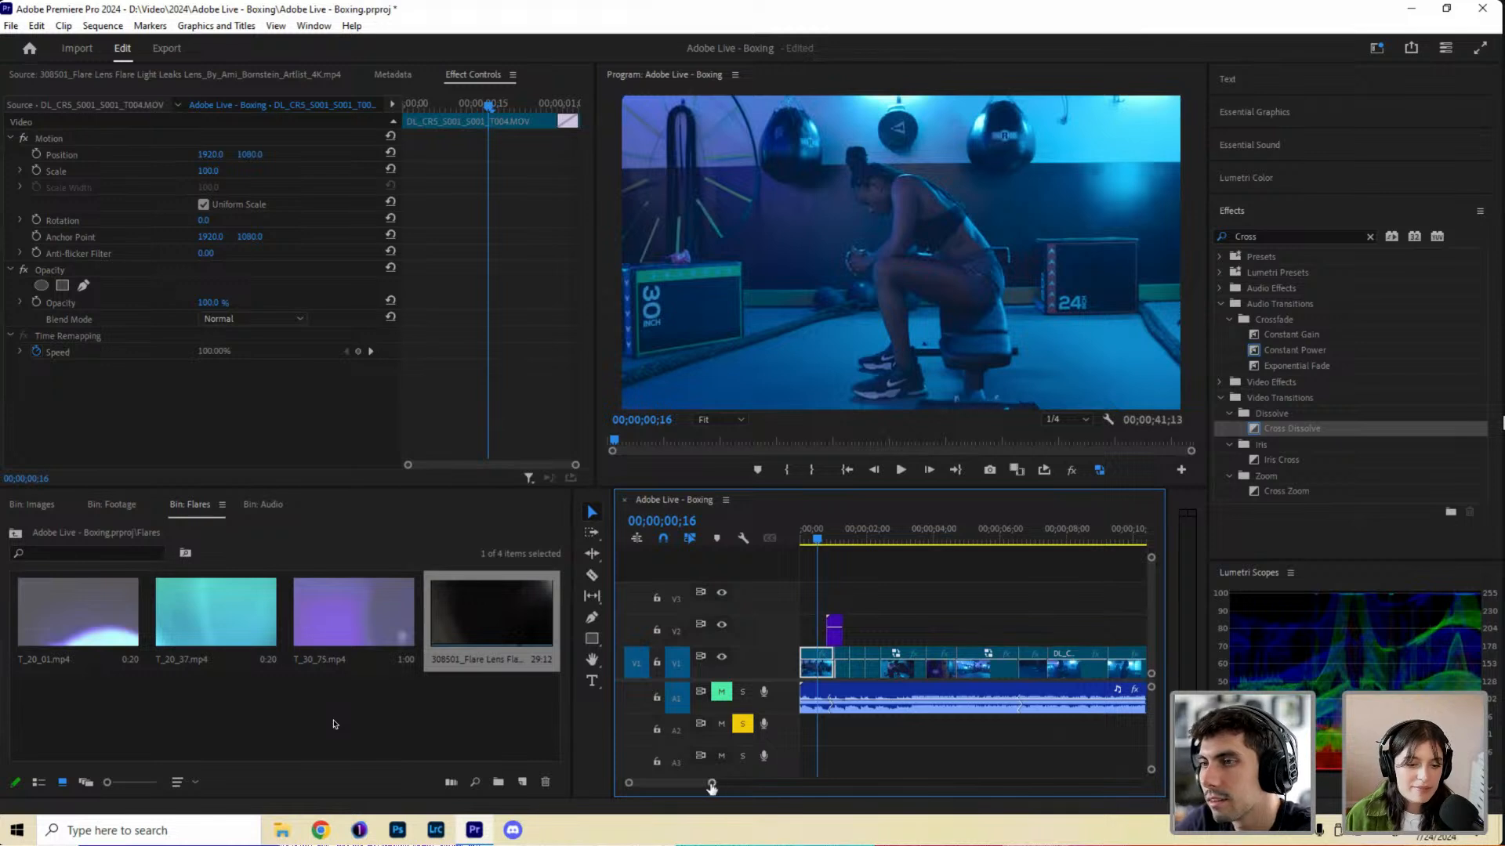
{"action": "scroll", "coordinate": [829, 632], "scroll_direction": "up", "scroll_amount": 5}
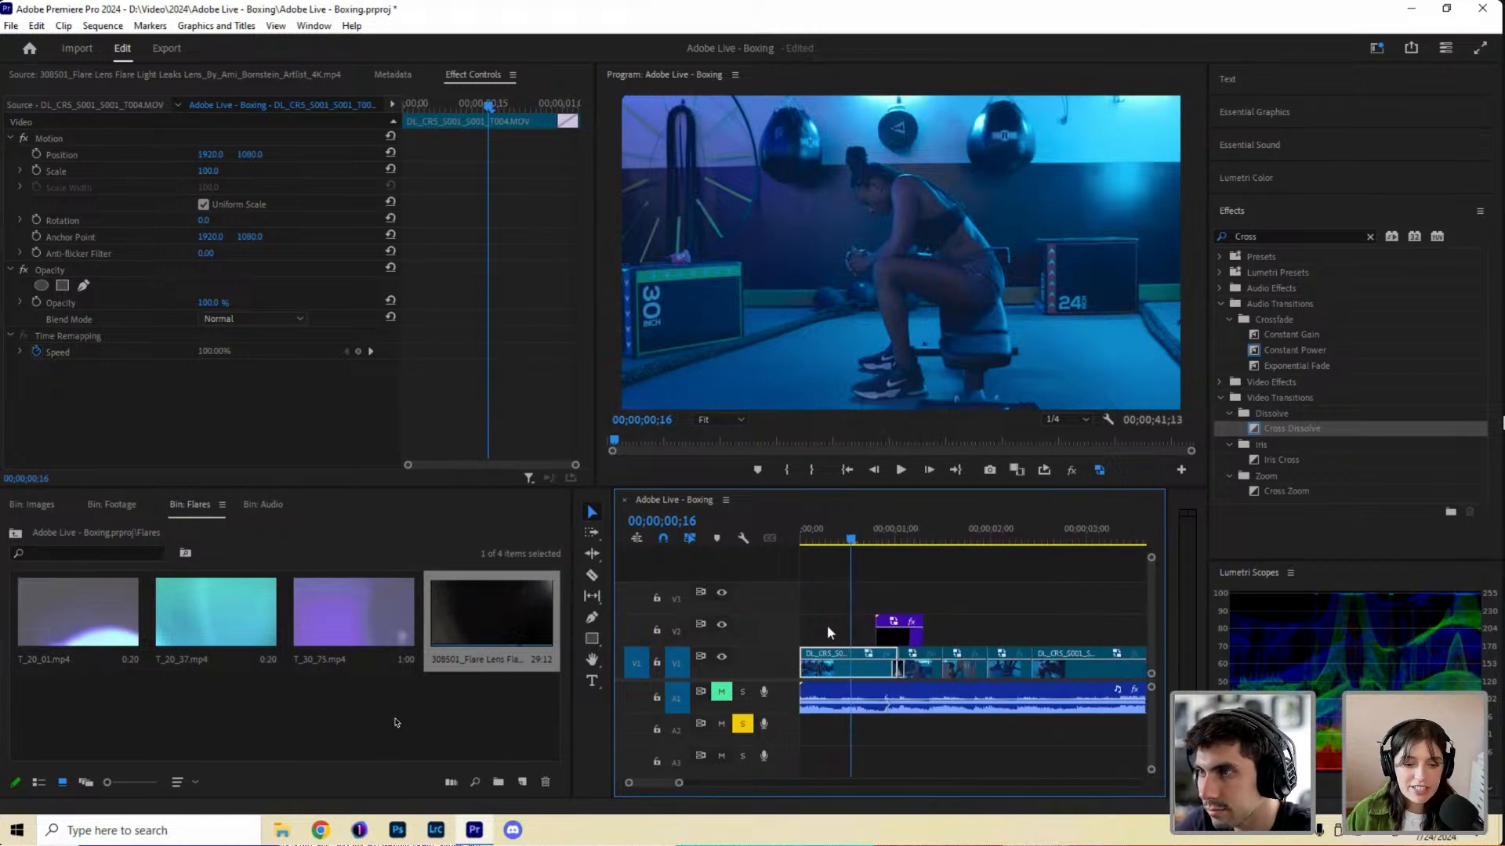
{"action": "scroll", "coordinate": [703, 775], "scroll_direction": "down", "scroll_amount": 5}
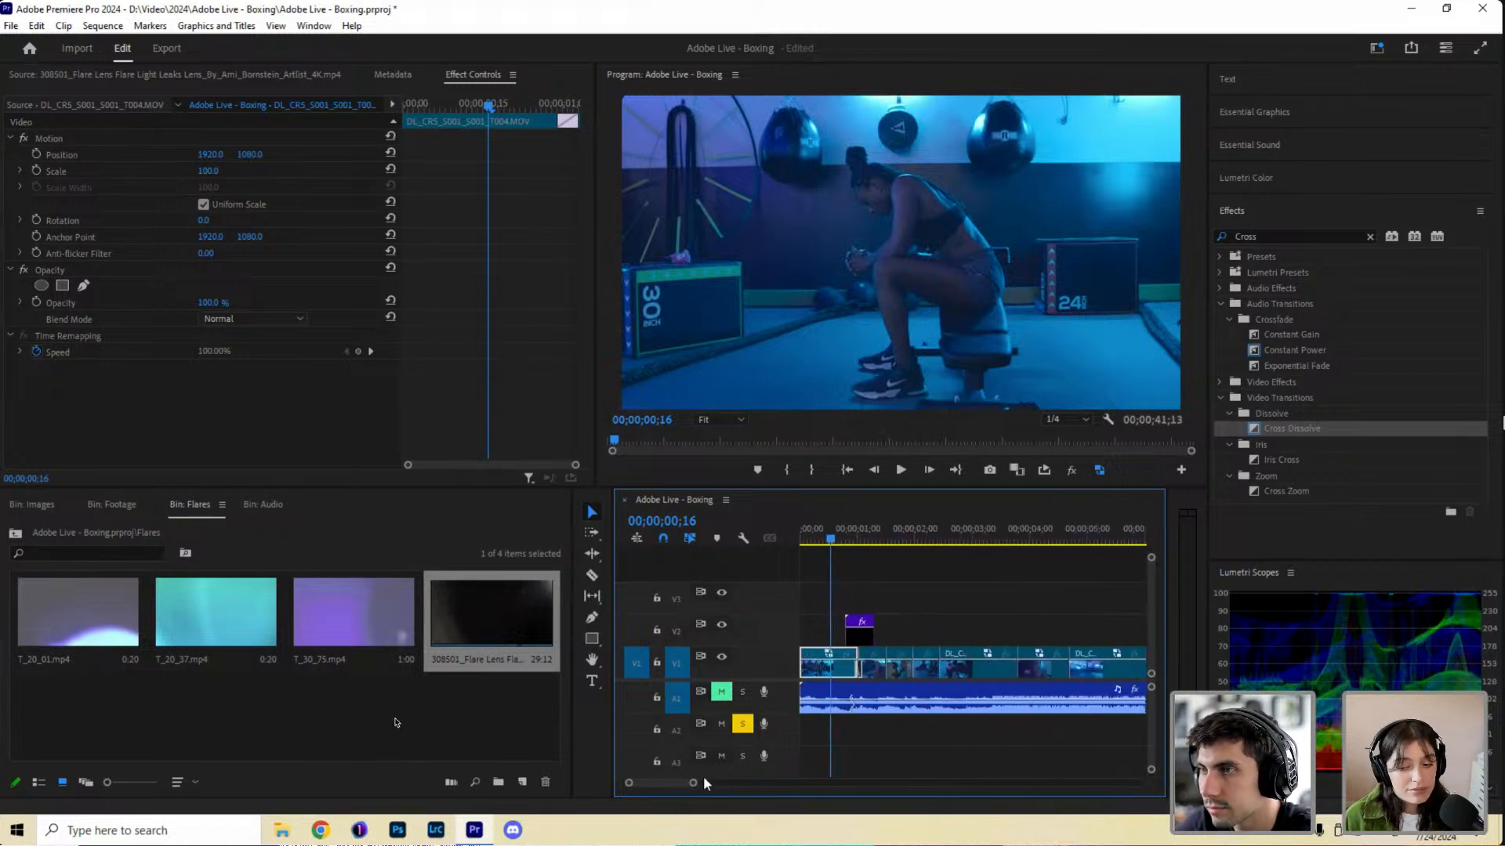
{"action": "key", "text": "space"}
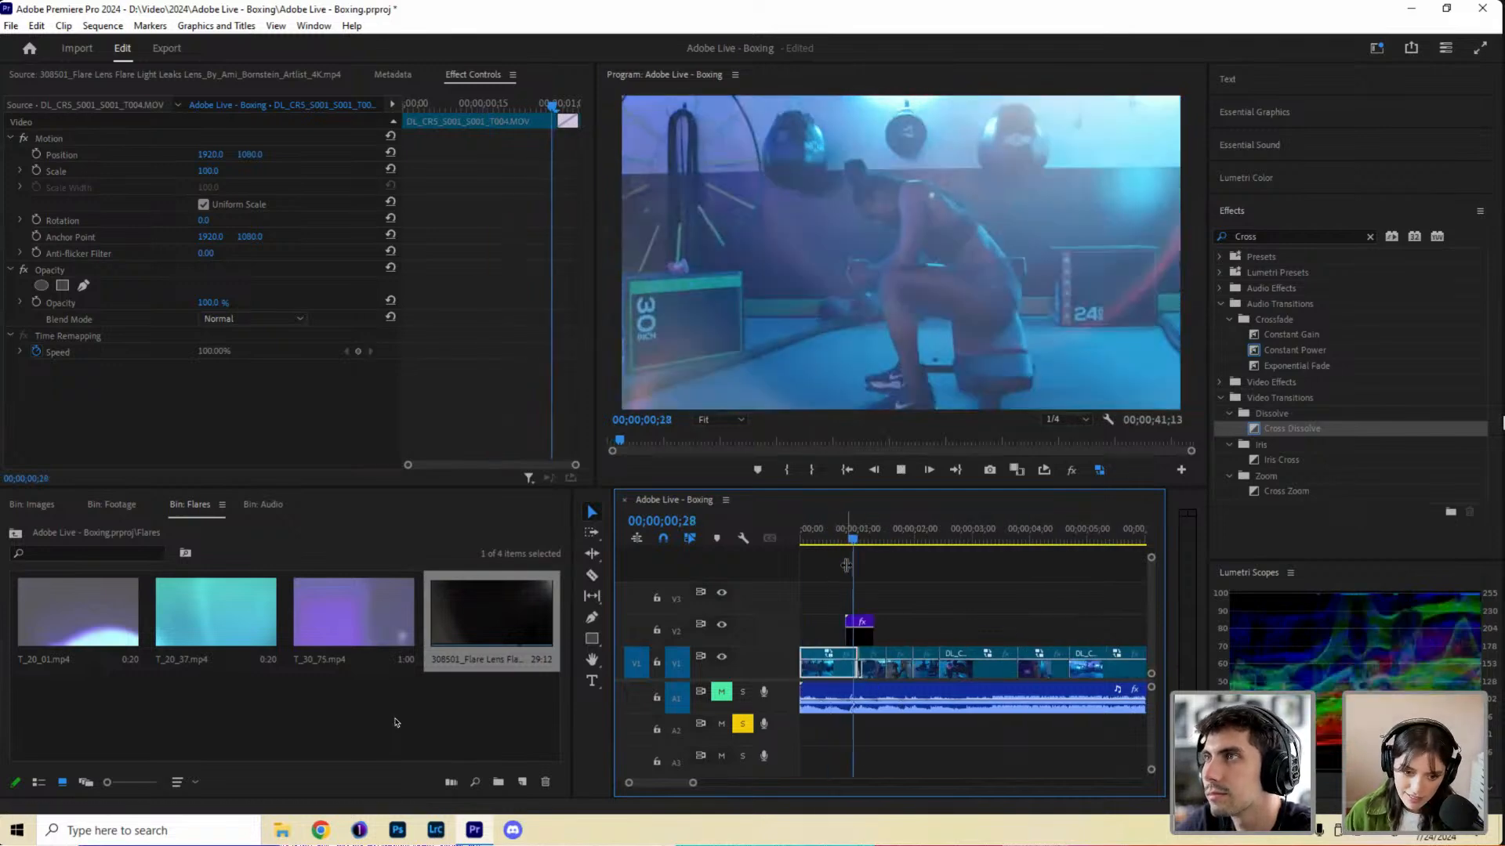
{"action": "key", "text": "space"}
Scrub and play through the remaining shots of the sequence to examine other cuts and the light sources in them.
{"action": "scroll", "coordinate": [895, 541], "scroll_direction": "down", "scroll_amount": 2}
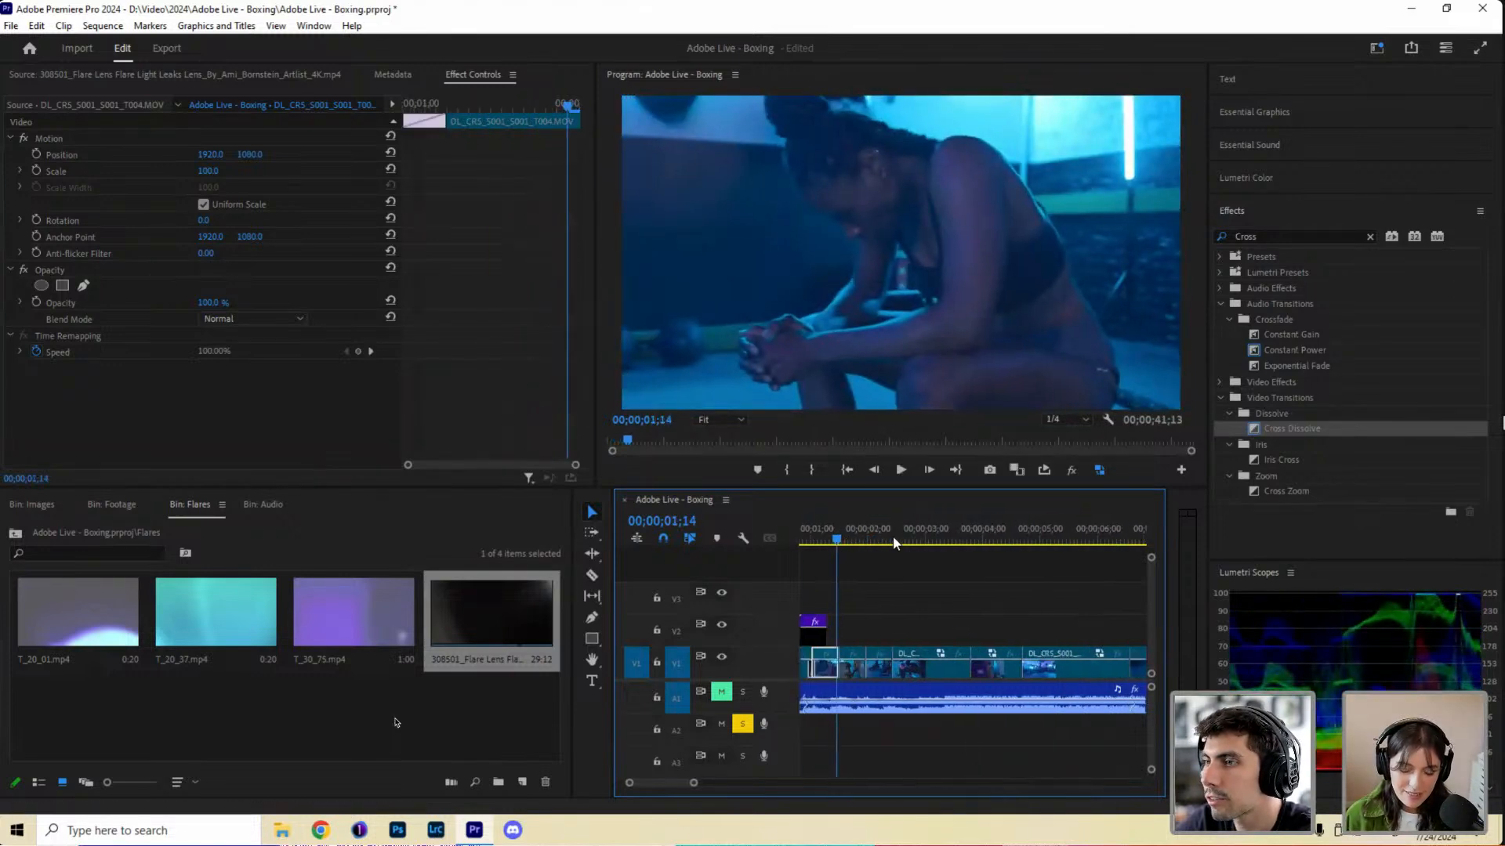
{"action": "key", "text": "Down"}
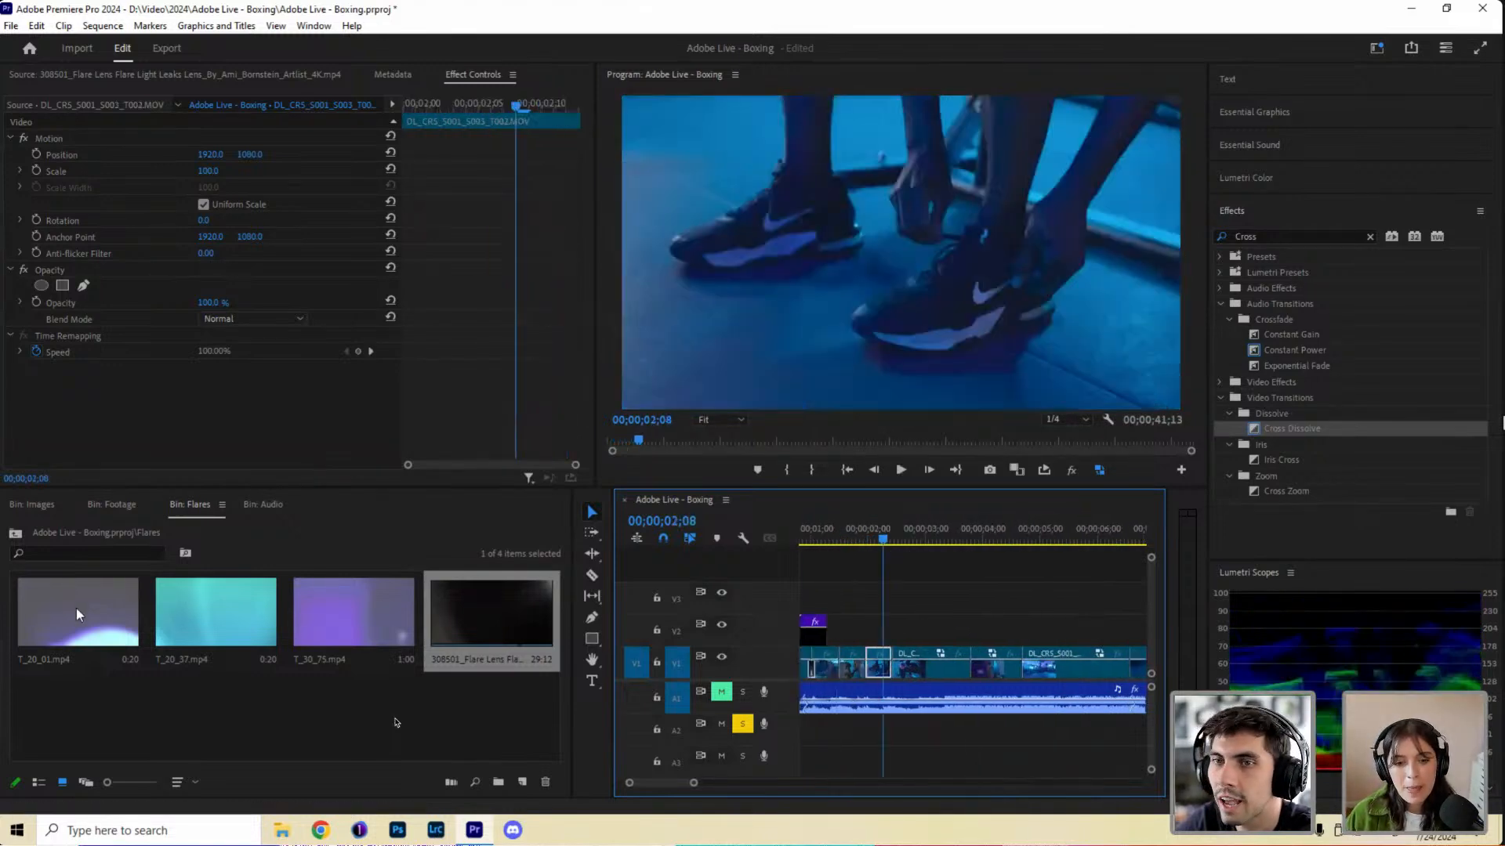
{"action": "left_click", "coordinate": [923, 537]}
{"action": "left_click_drag", "start_coordinate": [952, 540], "coordinate": [1046, 547]}
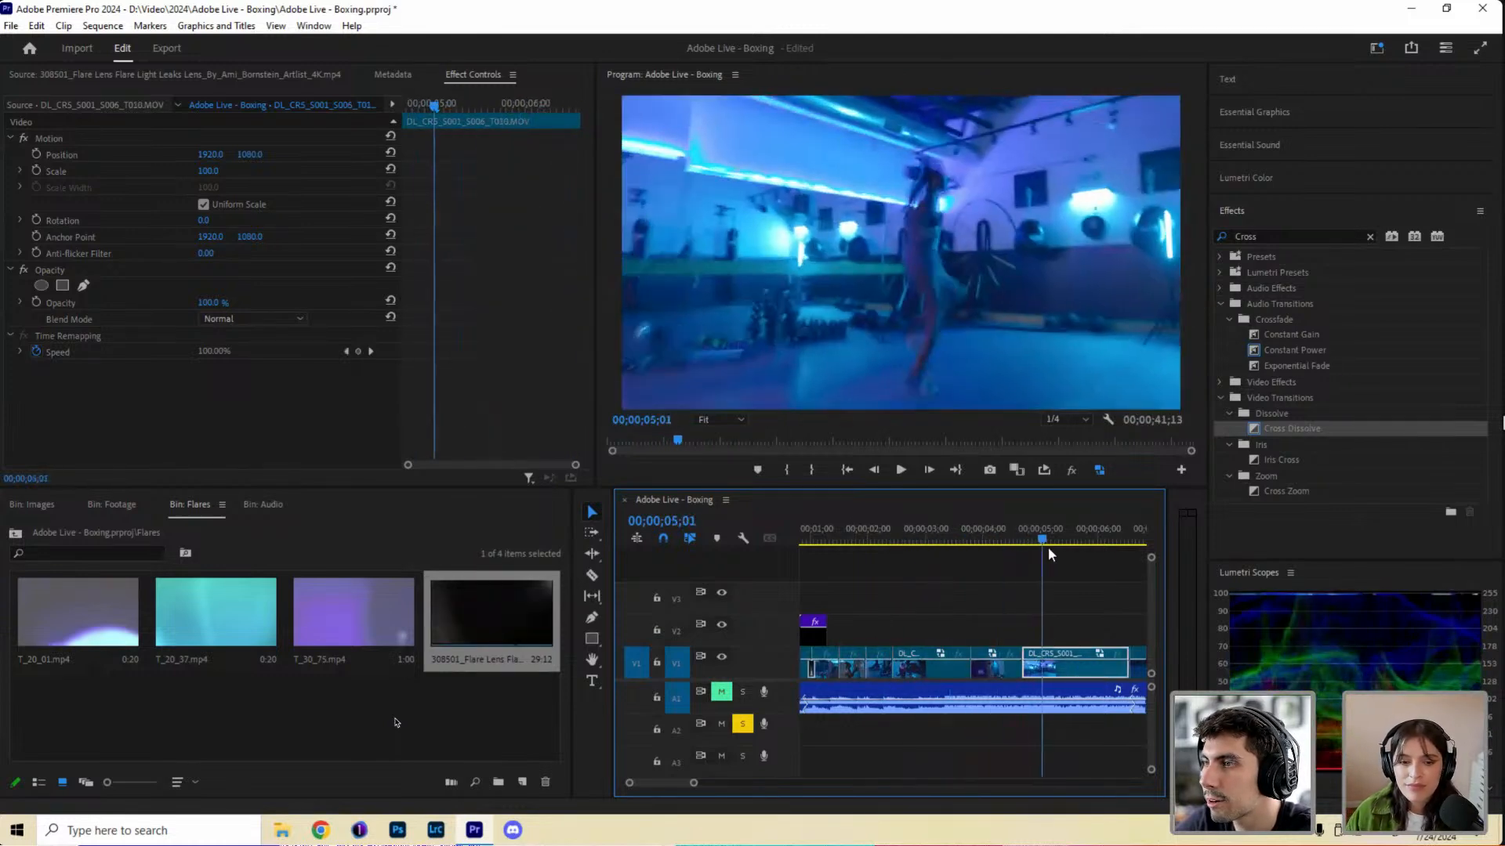
{"action": "scroll", "coordinate": [714, 784], "scroll_direction": "down", "scroll_amount": 5}
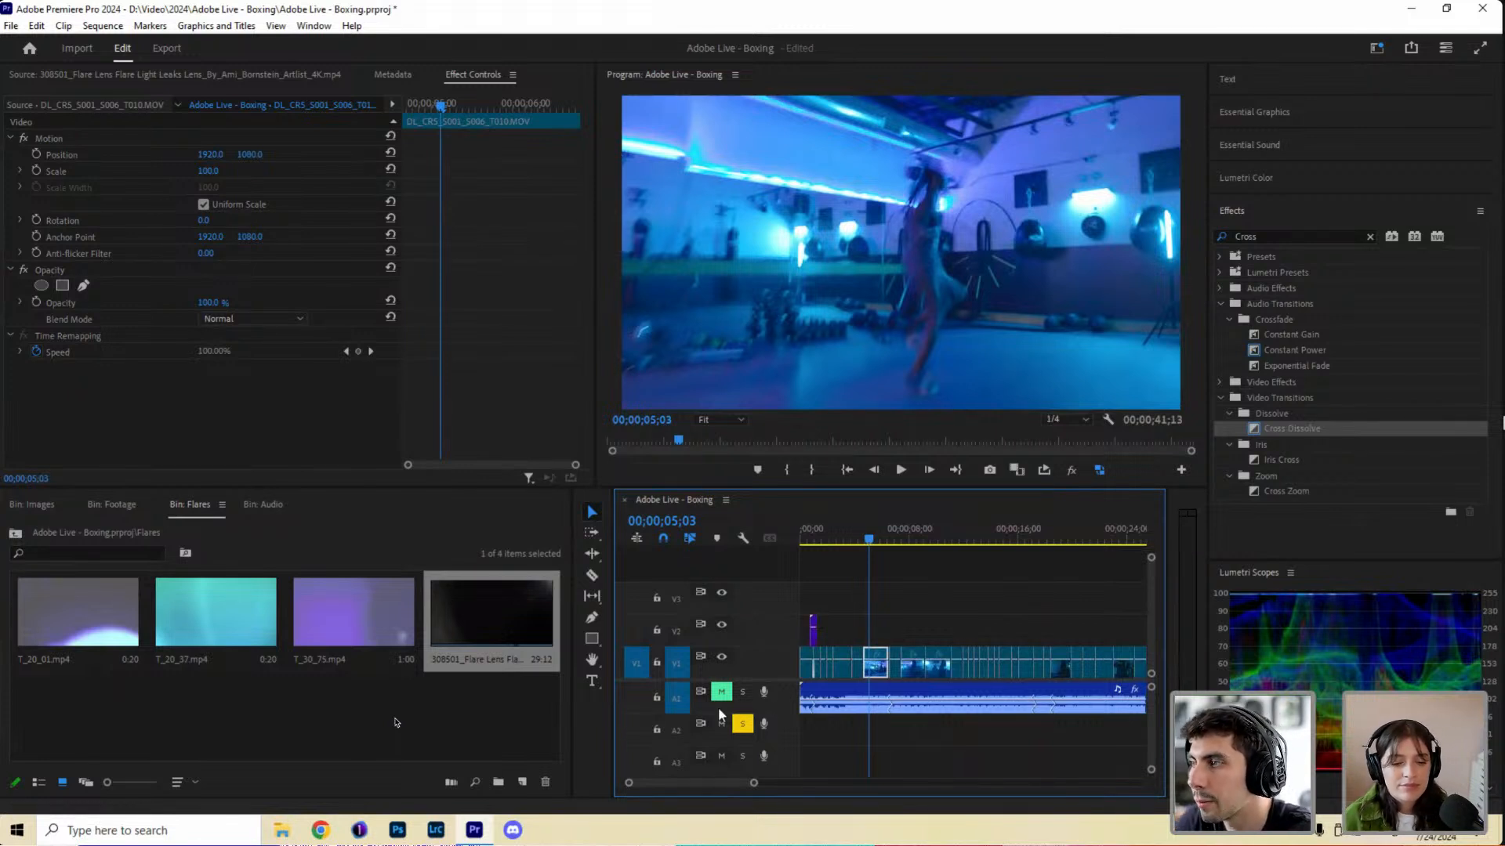
{"action": "left_click", "coordinate": [876, 539]}
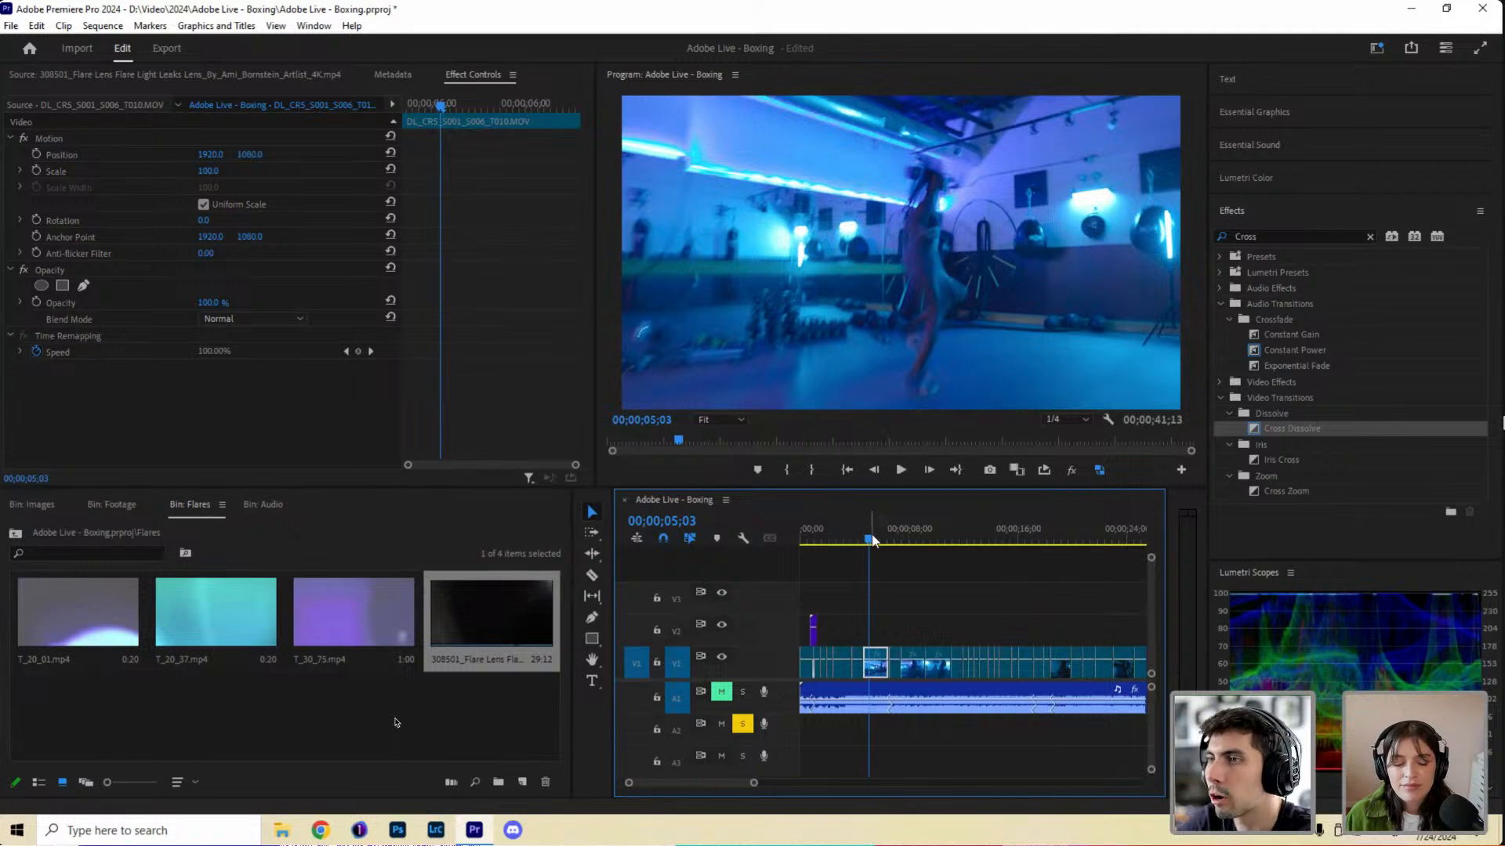
{"action": "left_click_drag", "start_coordinate": [860, 540], "coordinate": [1094, 563]}
{"action": "key", "text": "space"}
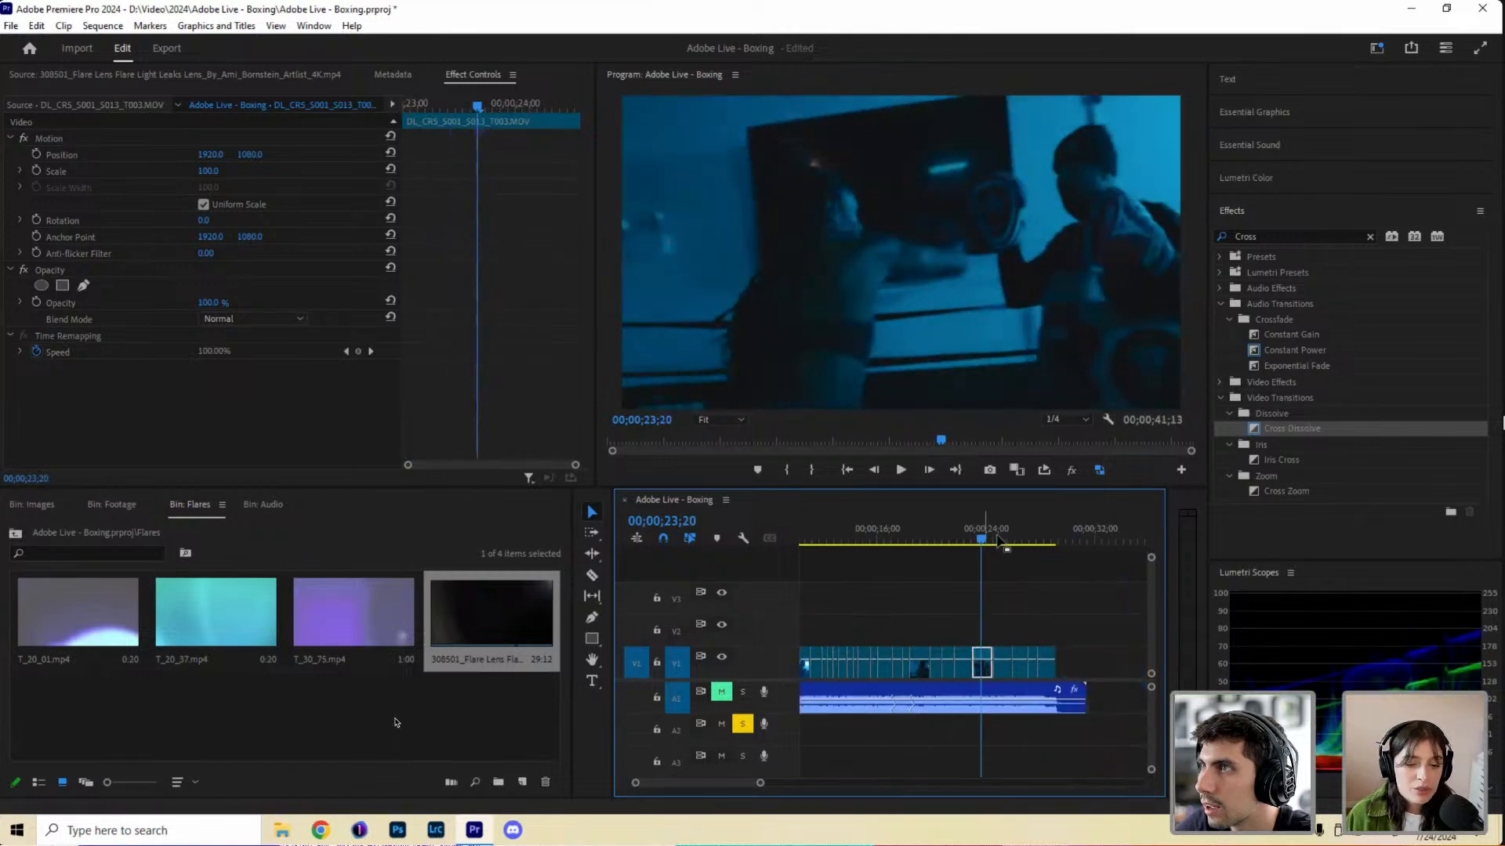
{"action": "left_click_drag", "start_coordinate": [1034, 540], "coordinate": [937, 545]}
{"action": "key", "text": "space"}
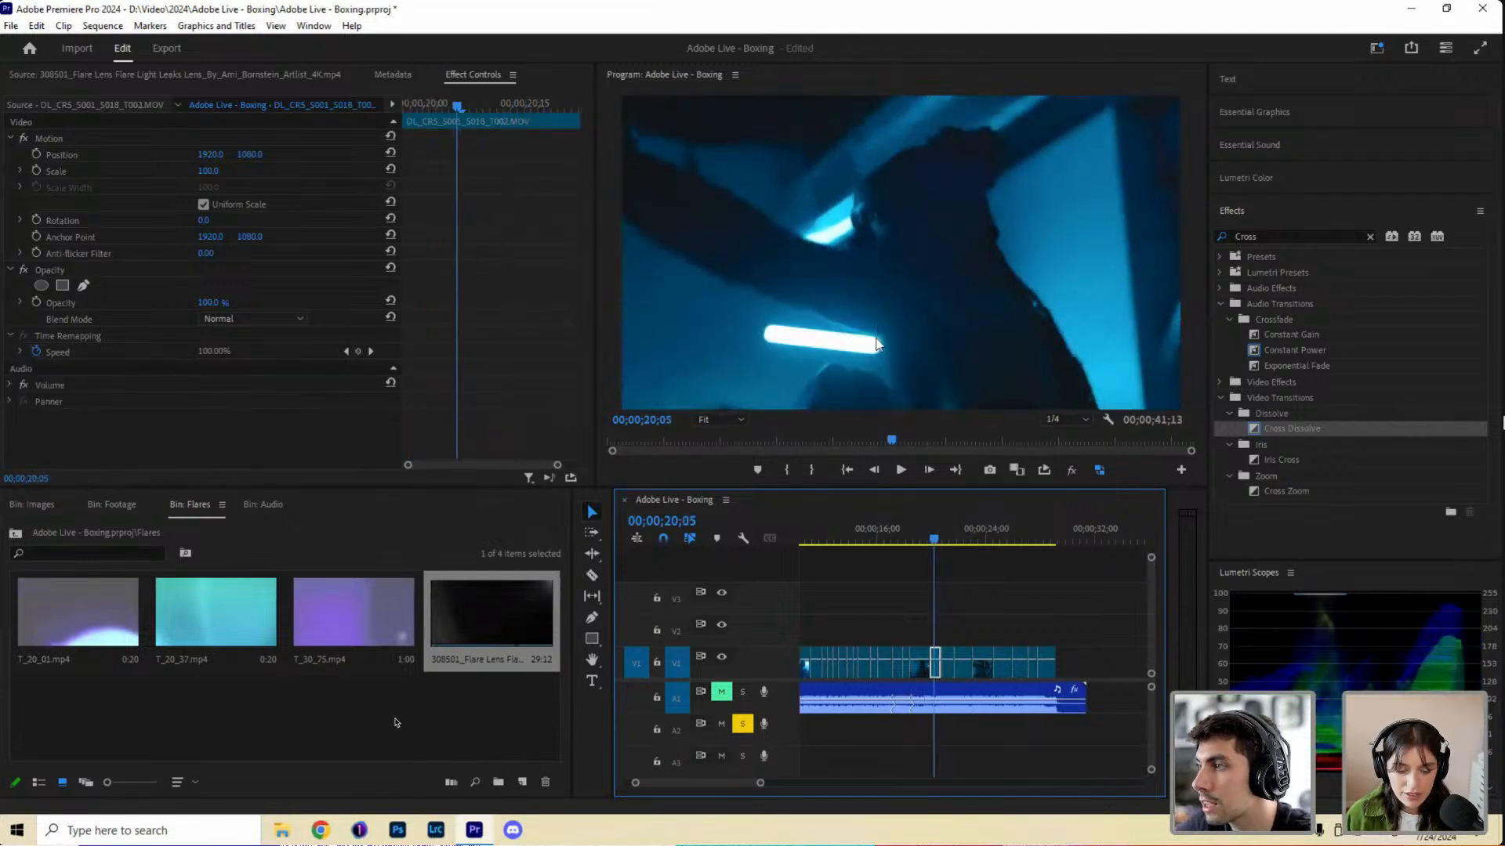
Preview the flare clips T_20_01.mp4, T_20_37.mp4 and T_30_75.mp4 to compare their colour and movement.
{"action": "left_click_drag", "start_coordinate": [759, 788], "coordinate": [699, 783]}
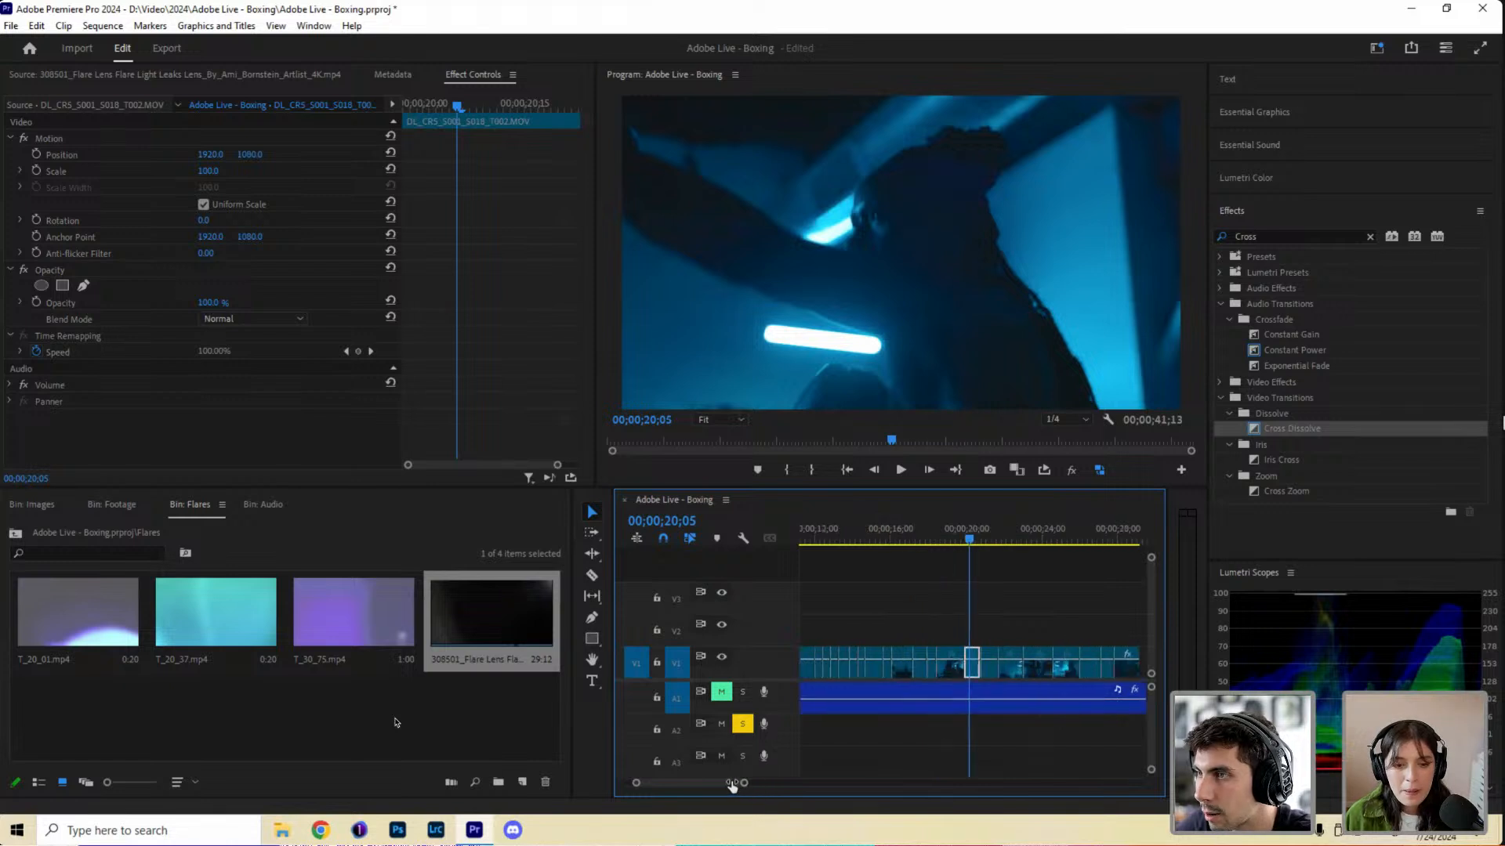
{"action": "double_click", "coordinate": [108, 596]}
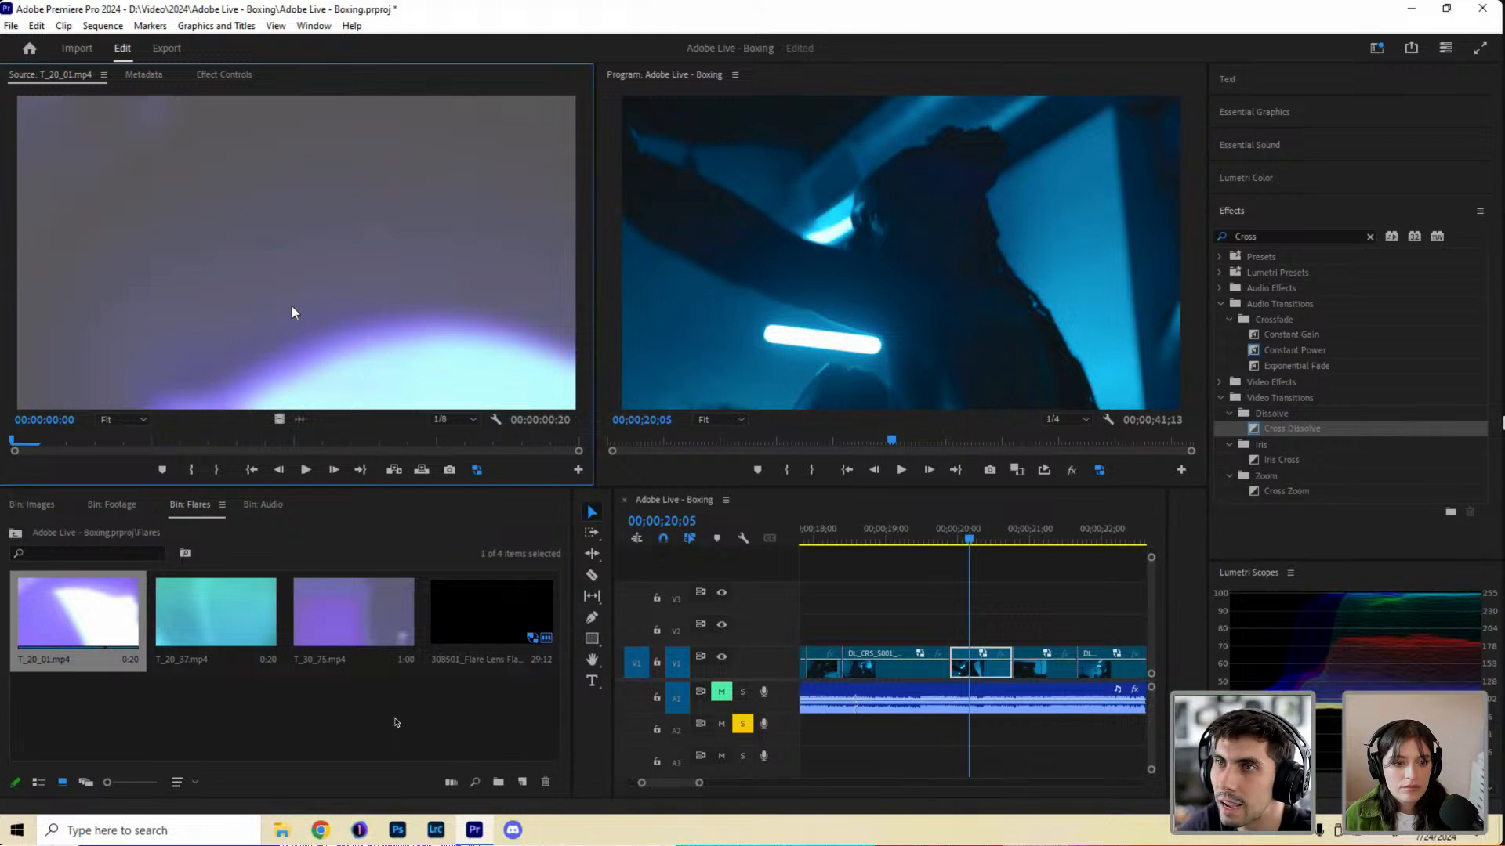
{"action": "key", "text": "space"}
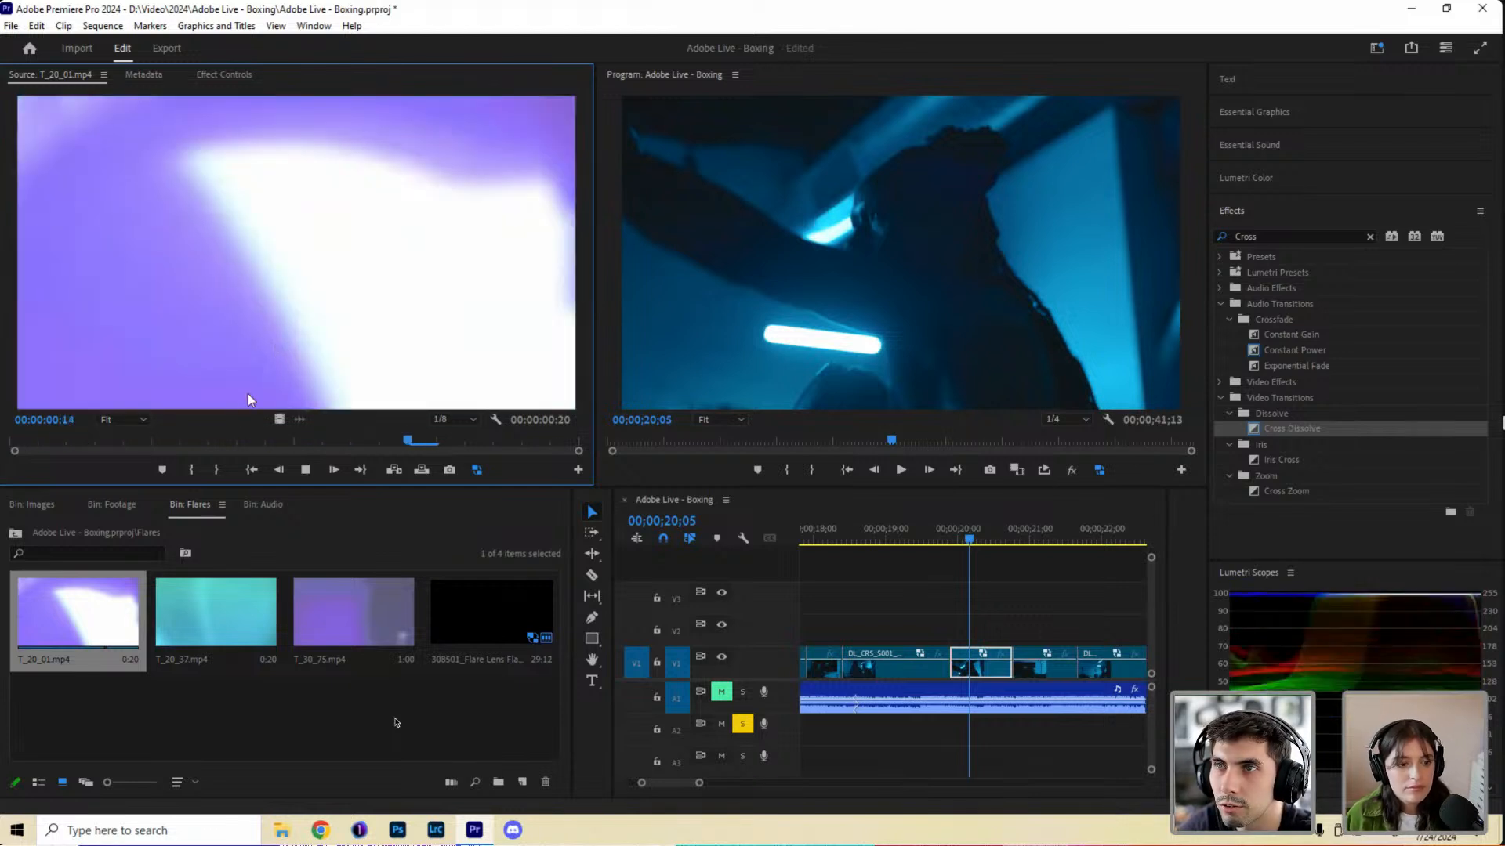
{"action": "double_click", "coordinate": [213, 627]}
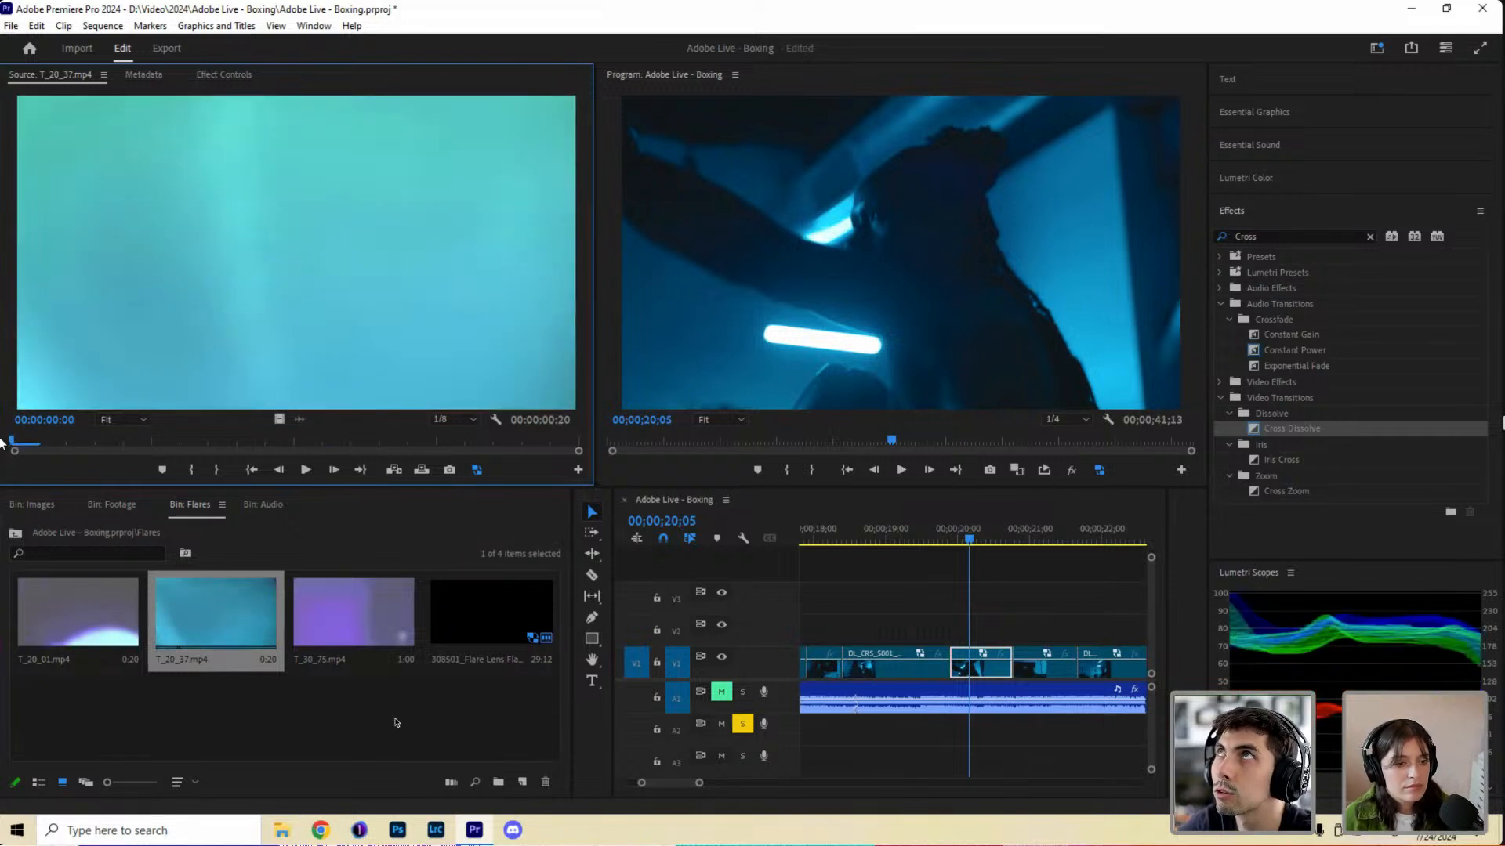
{"action": "key", "text": "space"}
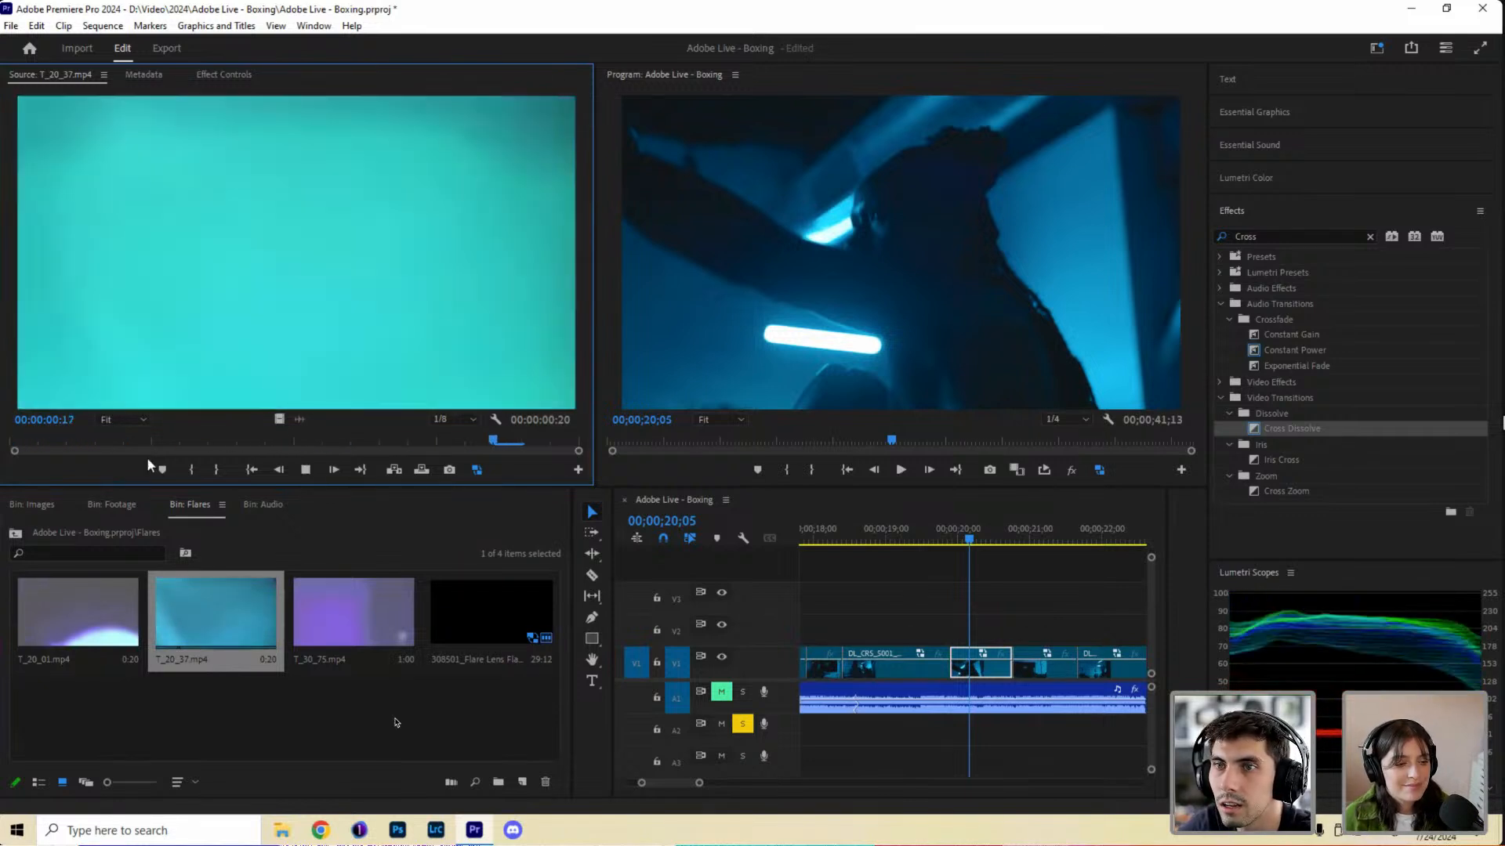
{"action": "double_click", "coordinate": [326, 620]}
{"action": "key", "text": "space"}
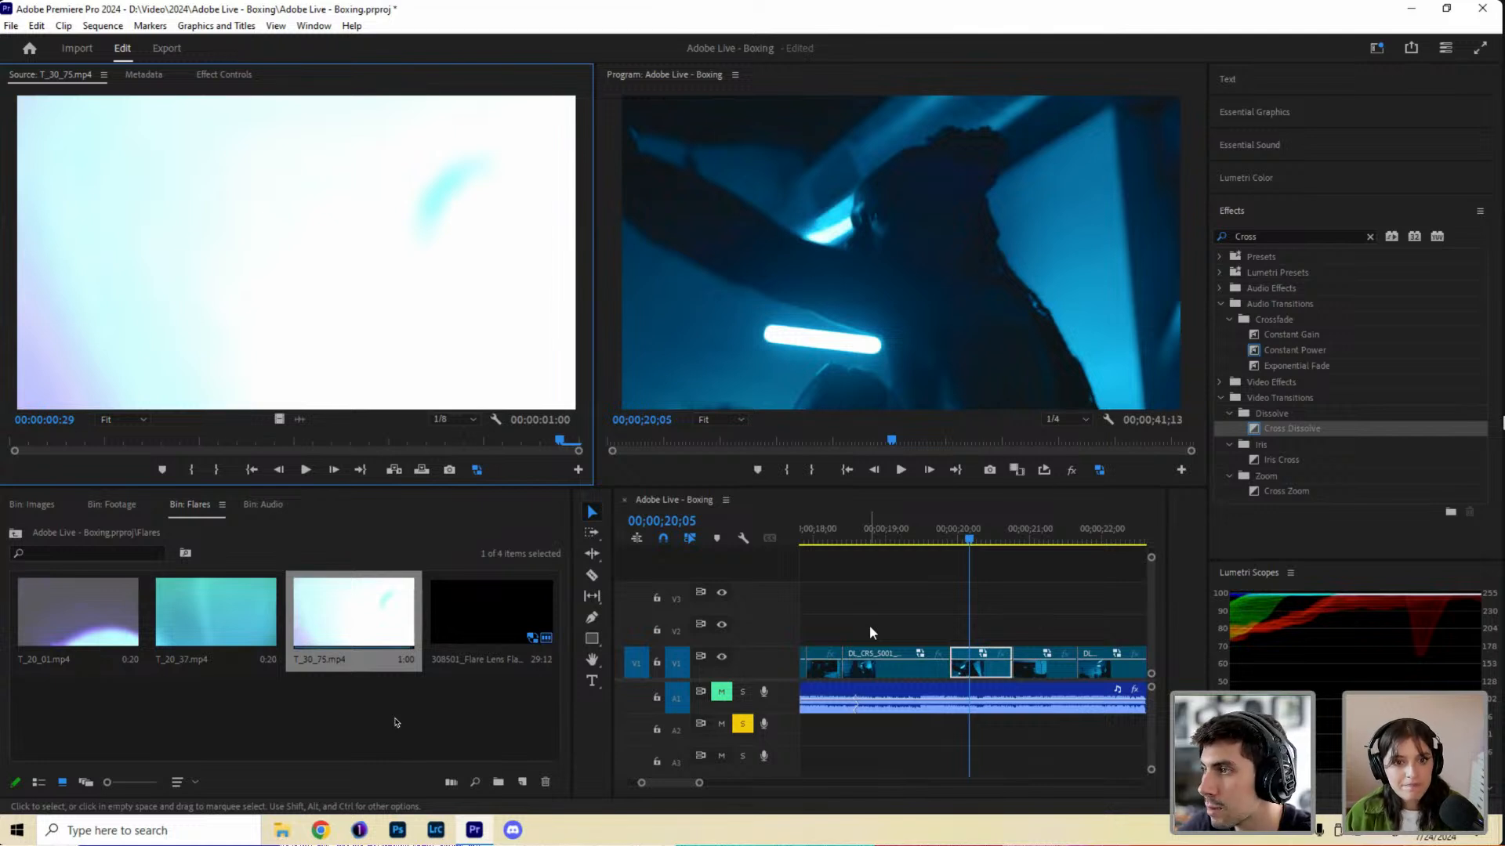
Place T_30_75.mp4 on V2 over the cut near 00;00;19;27 and apply the Vertical Flip effect to it.
{"action": "left_click", "coordinate": [376, 614]}
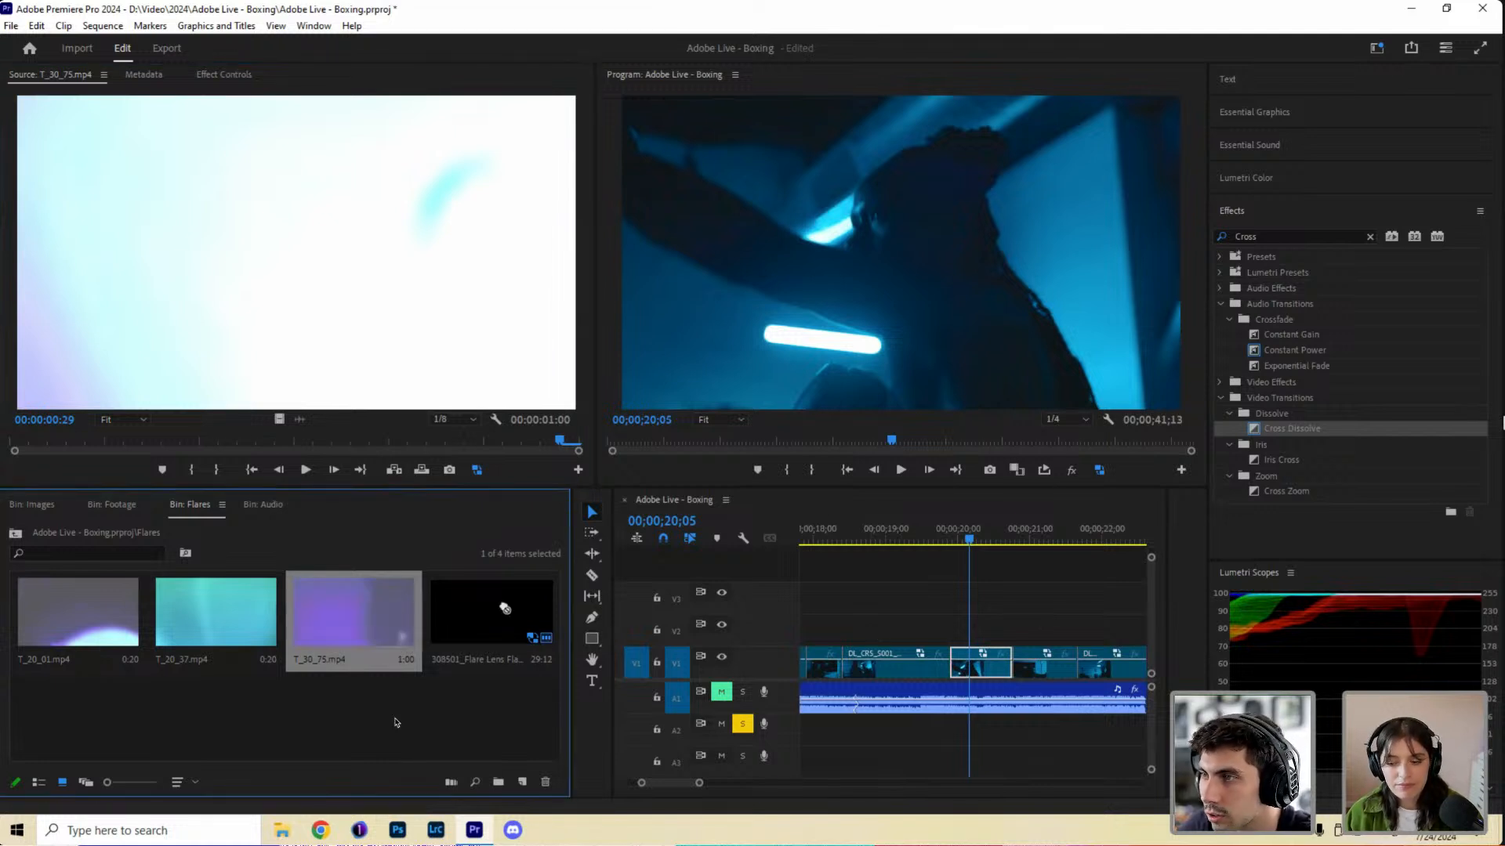
{"action": "left_click_drag", "start_coordinate": [376, 614], "coordinate": [953, 568]}
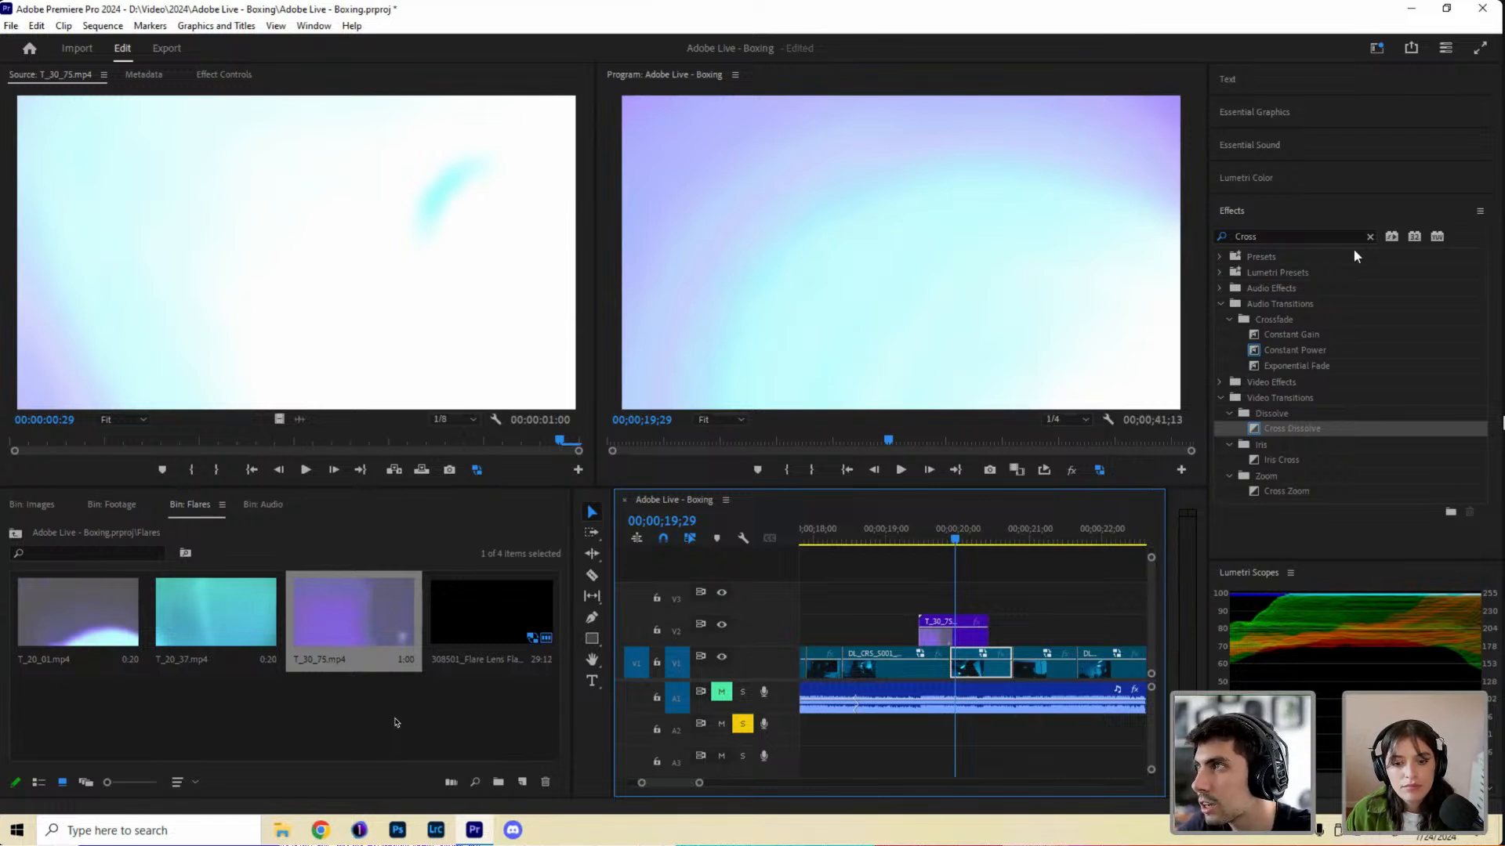
{"action": "left_click", "coordinate": [1370, 237]}
{"action": "type", "text": "Flip"}
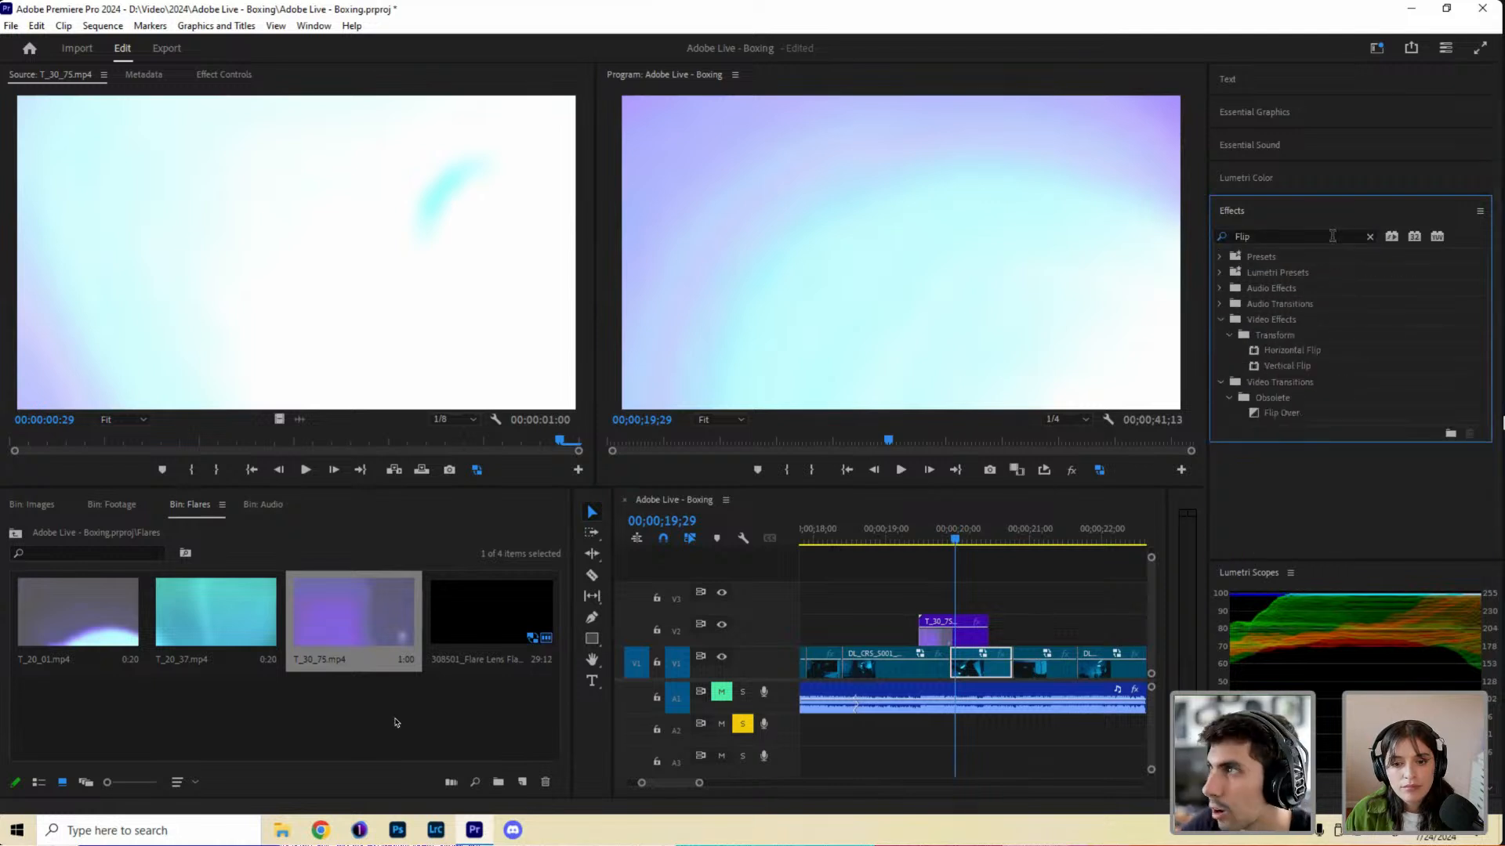
{"action": "left_click_drag", "start_coordinate": [1287, 366], "coordinate": [954, 633]}
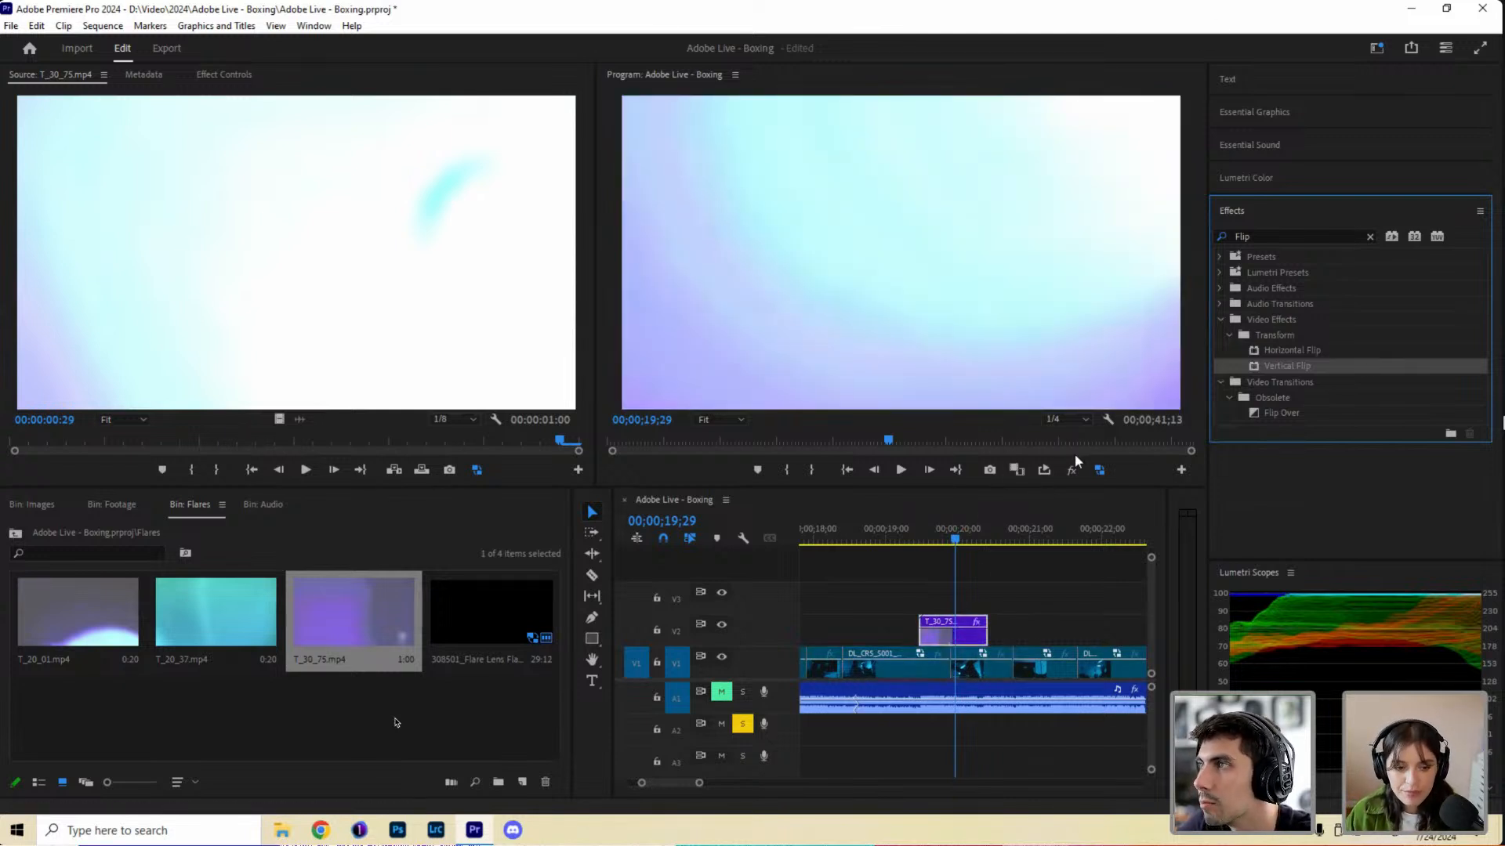
{"action": "left_click_drag", "start_coordinate": [929, 541], "coordinate": [945, 584]}
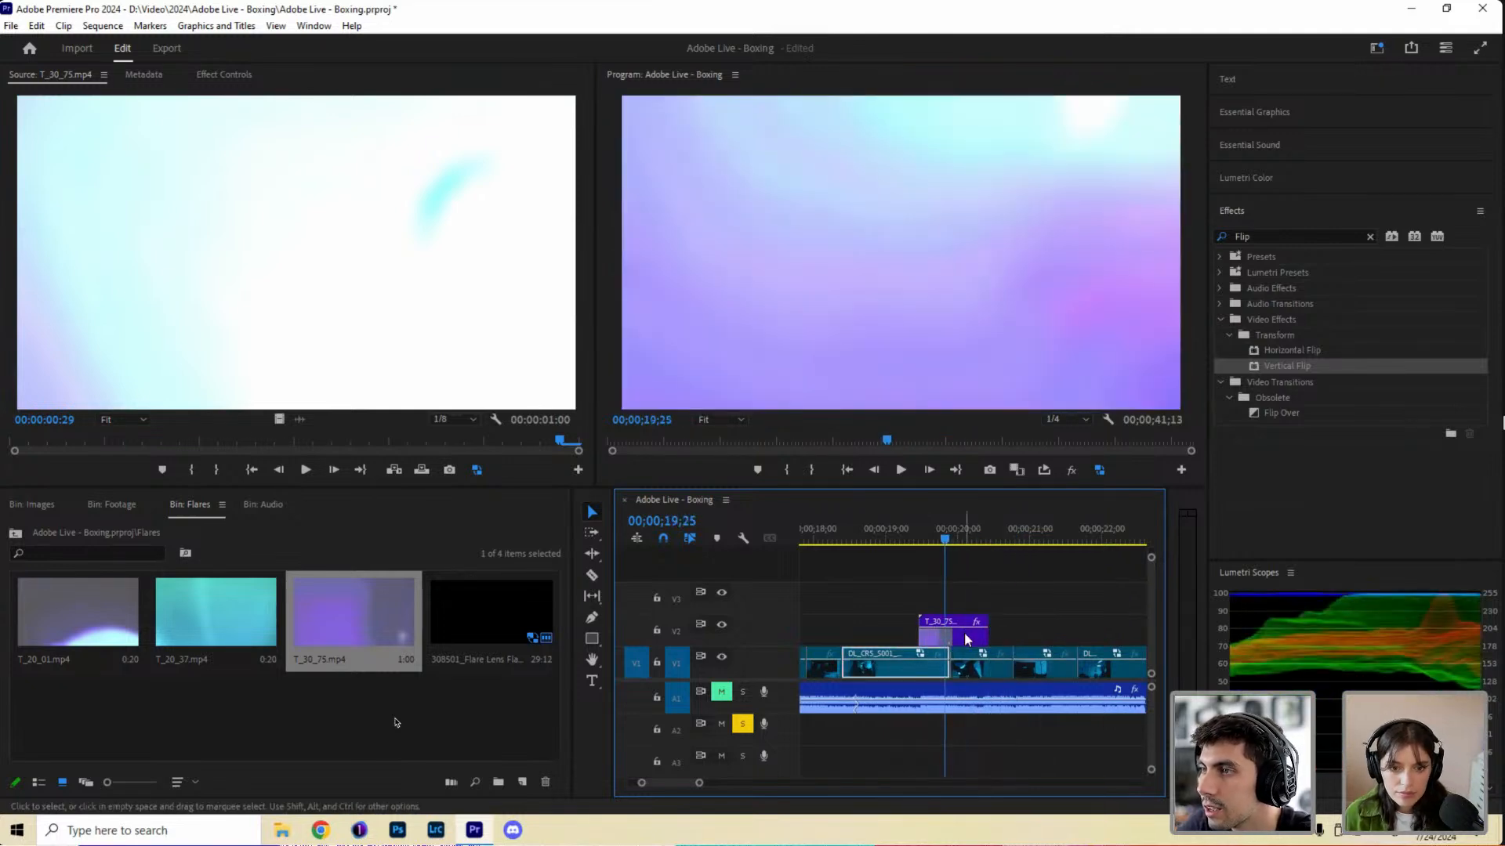
Speed up the T_30_75.mp4 flare clip on V2 by setting its duration to 00;00;00;08.
{"action": "left_click", "coordinate": [964, 632]}
{"action": "right_click", "coordinate": [960, 644]}
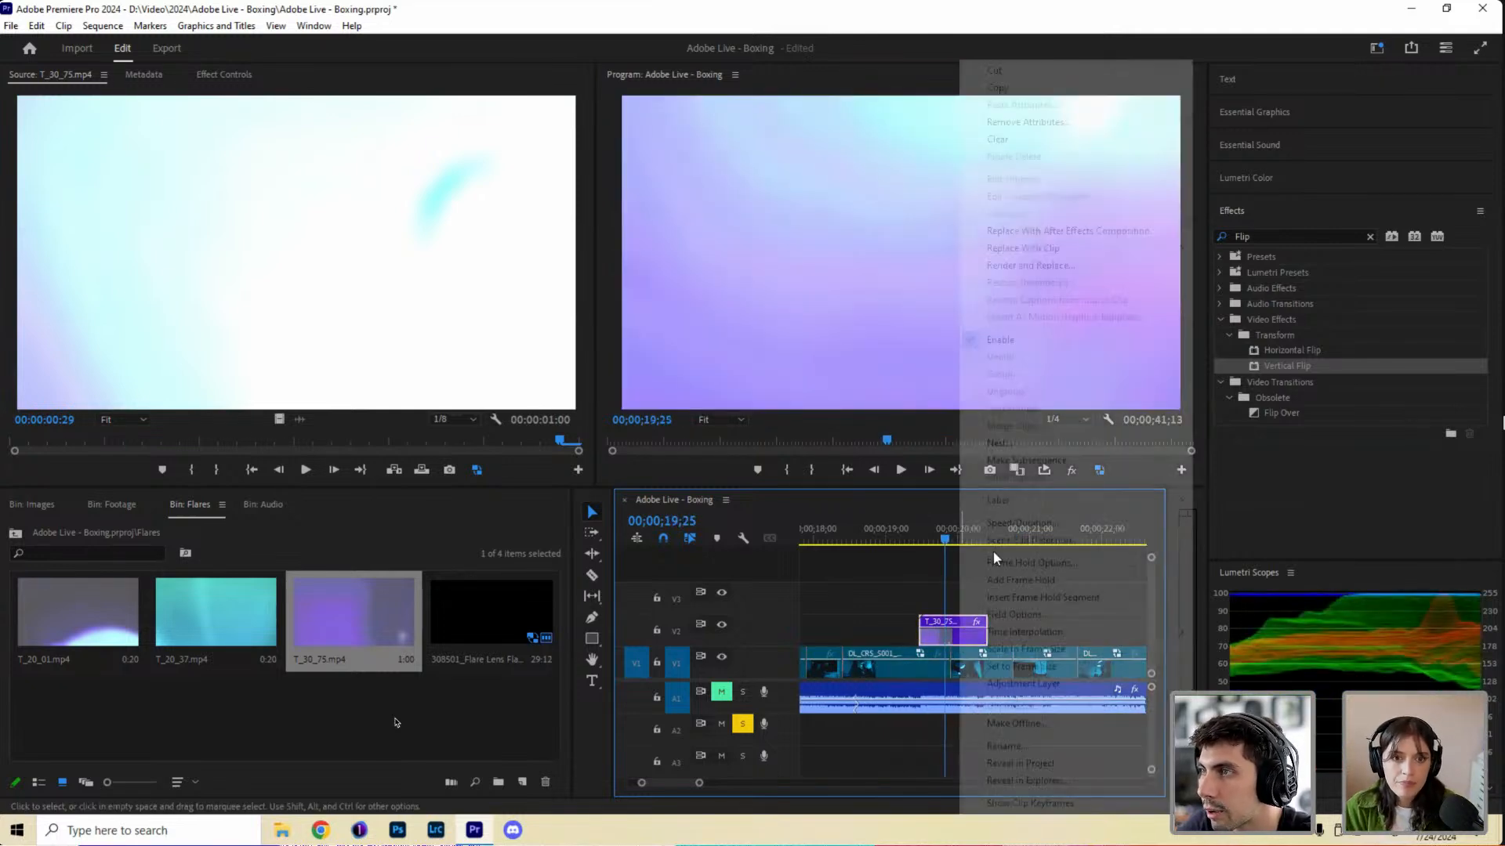
{"action": "left_click", "coordinate": [1004, 522]}
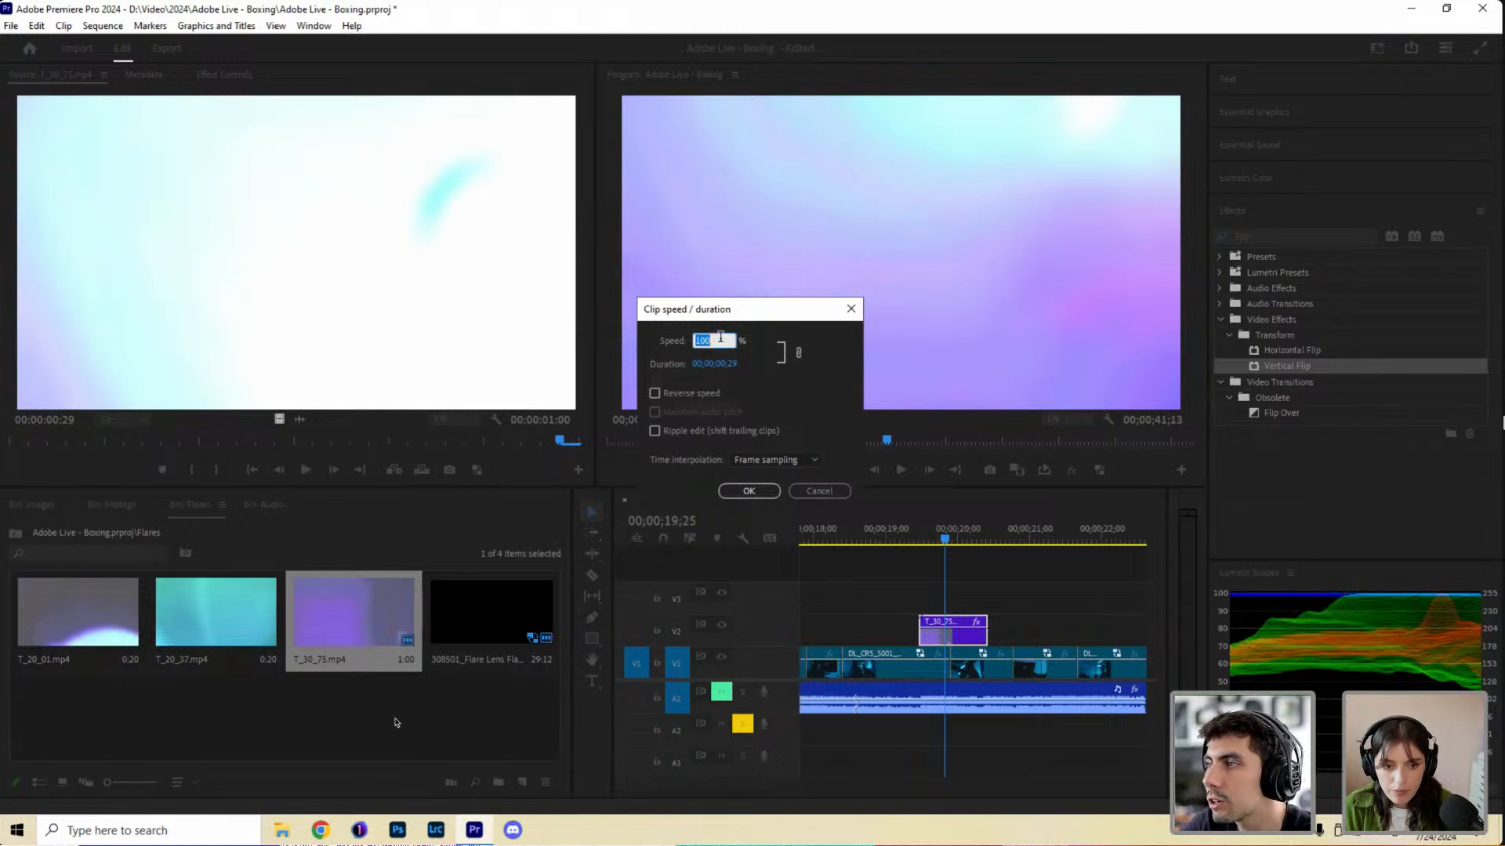
{"action": "left_click_drag", "start_coordinate": [745, 316], "coordinate": [787, 312]}
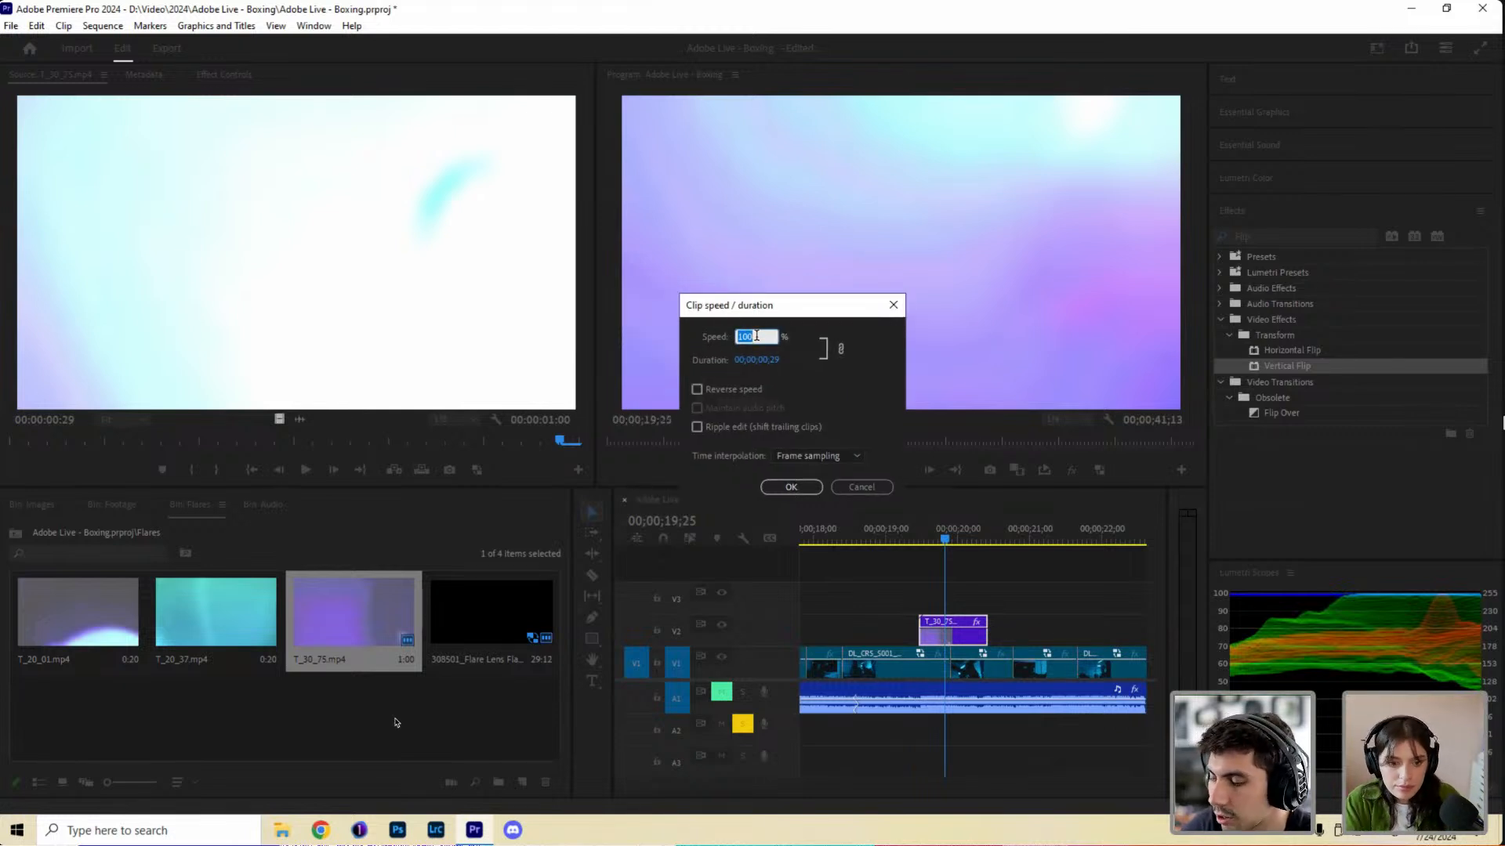
{"action": "type", "text": "500"}
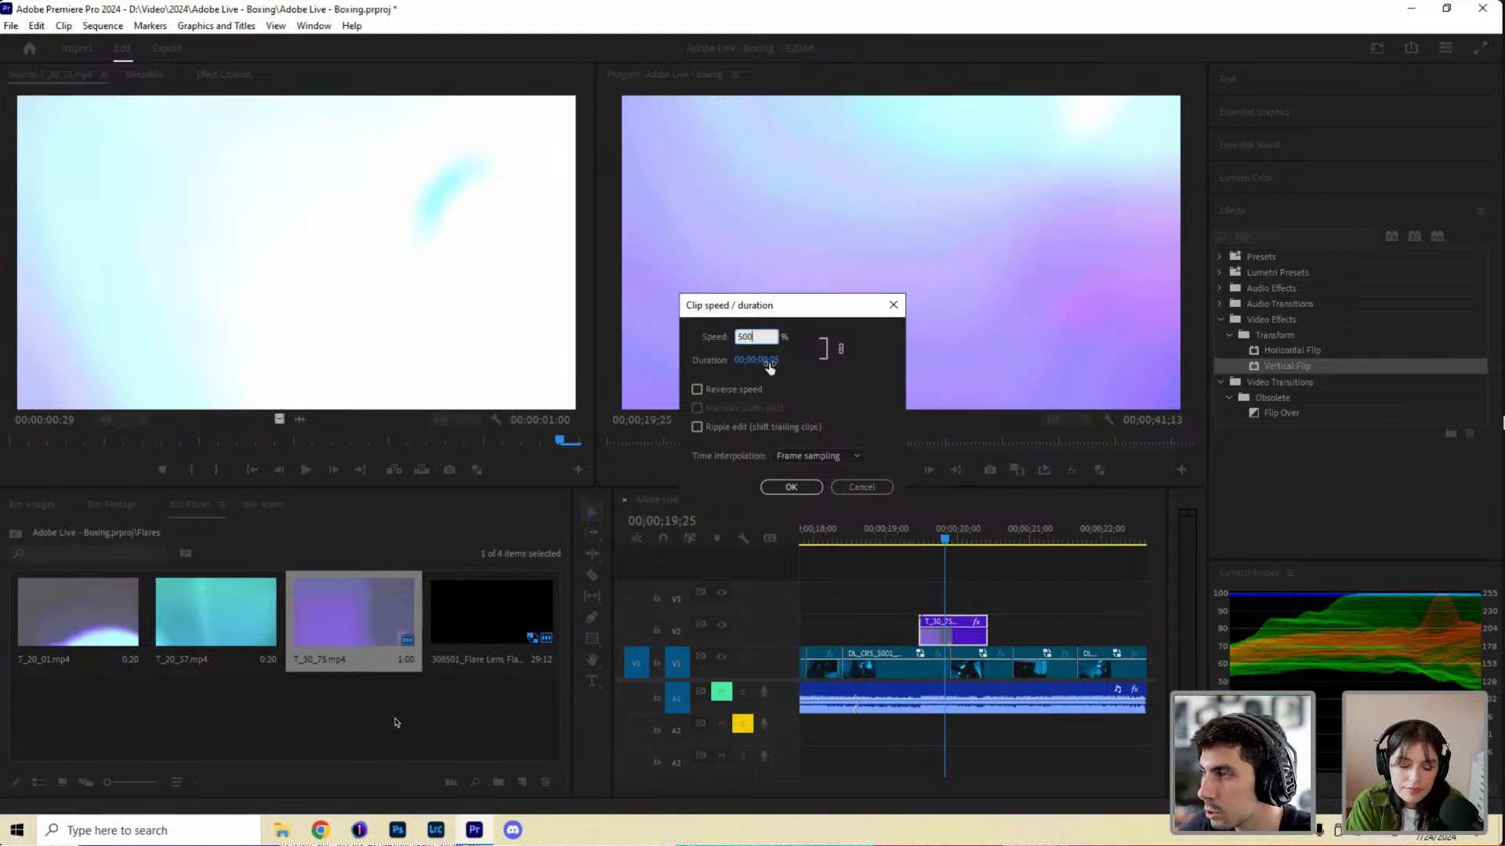
{"action": "left_click", "coordinate": [768, 361]}
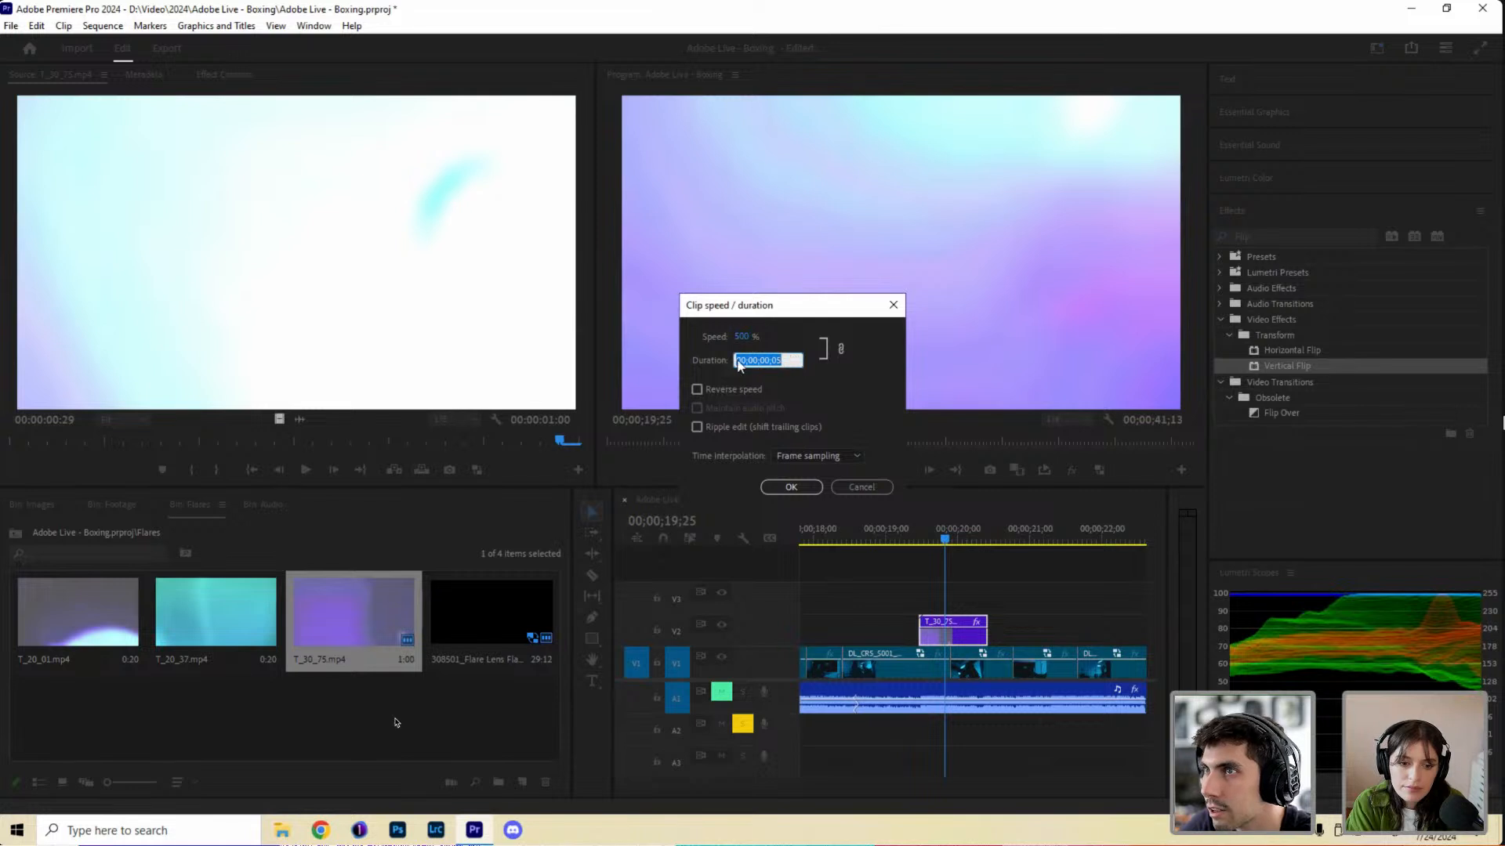
{"action": "left_click", "coordinate": [793, 359]}
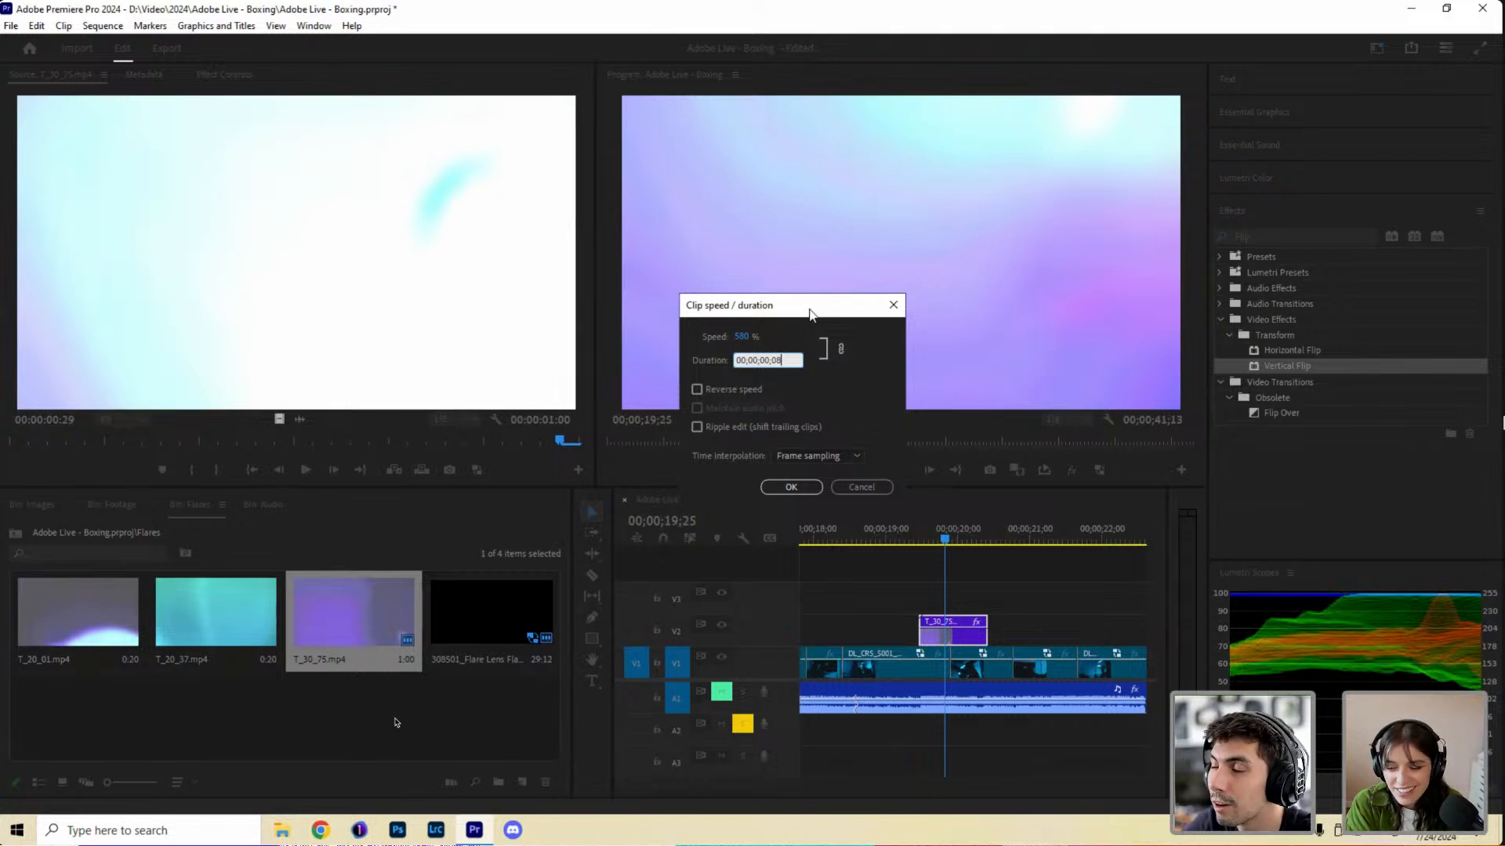
{"action": "left_click", "coordinate": [788, 488]}
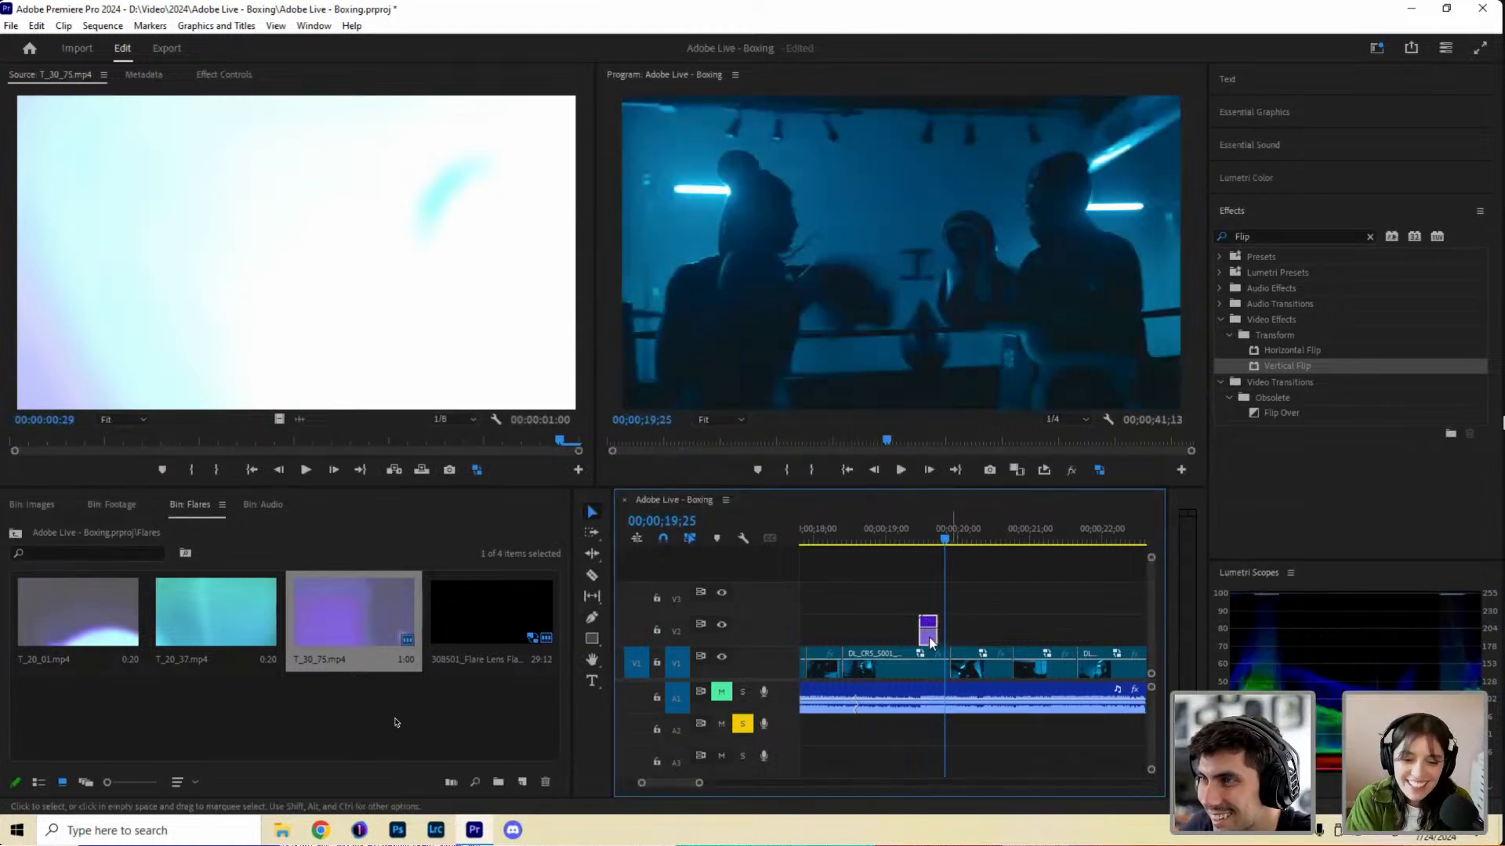
Move the shortened flare on V2 so it is centred over the cut at 00;00;19;27.
{"action": "left_click_drag", "start_coordinate": [930, 642], "coordinate": [955, 601]}
{"action": "left_click_drag", "start_coordinate": [699, 782], "coordinate": [672, 782]}
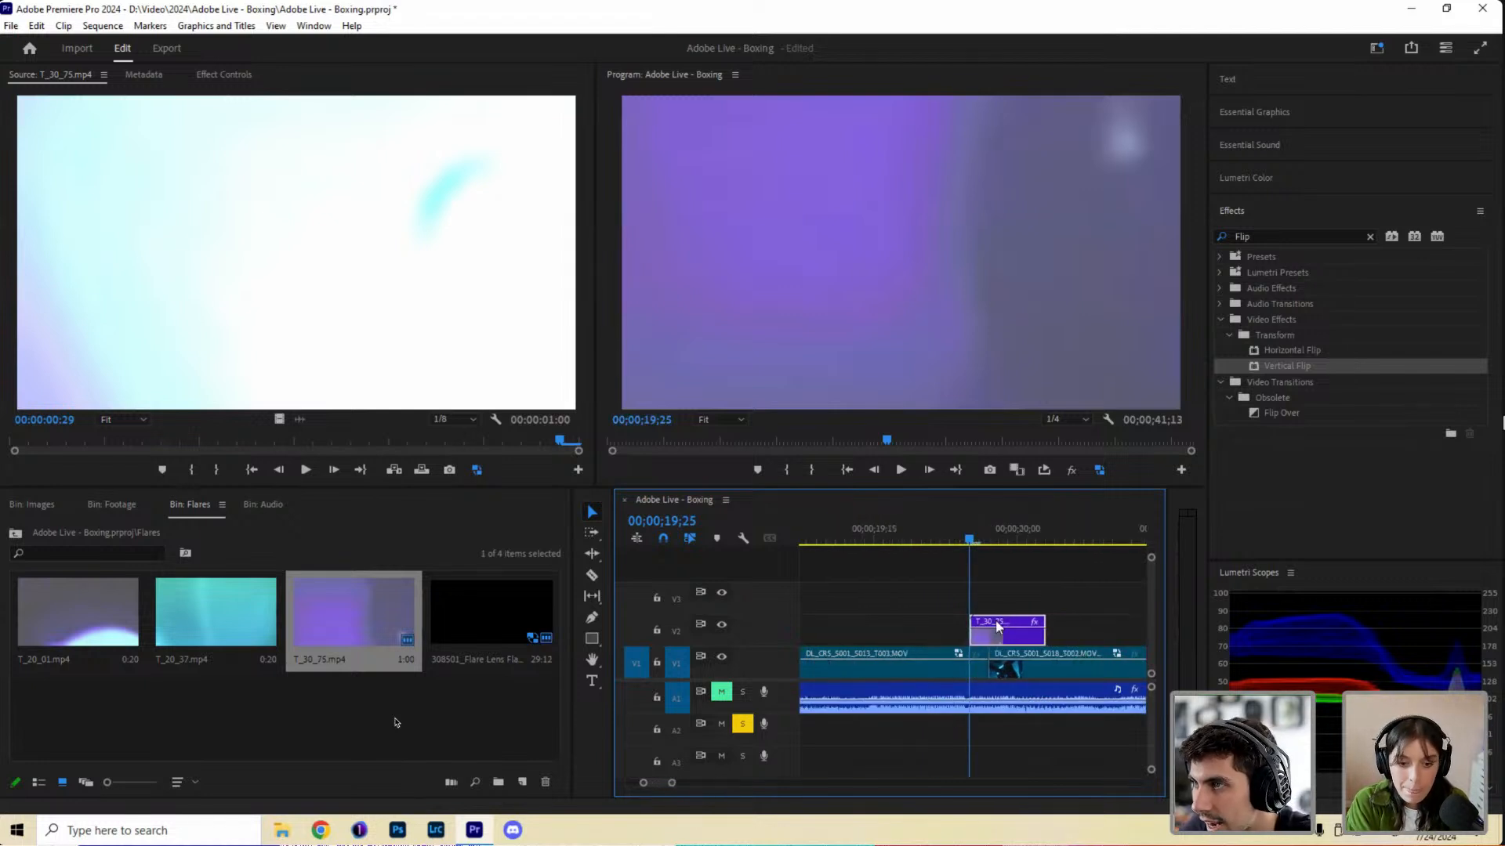
{"action": "left_click", "coordinate": [999, 541]}
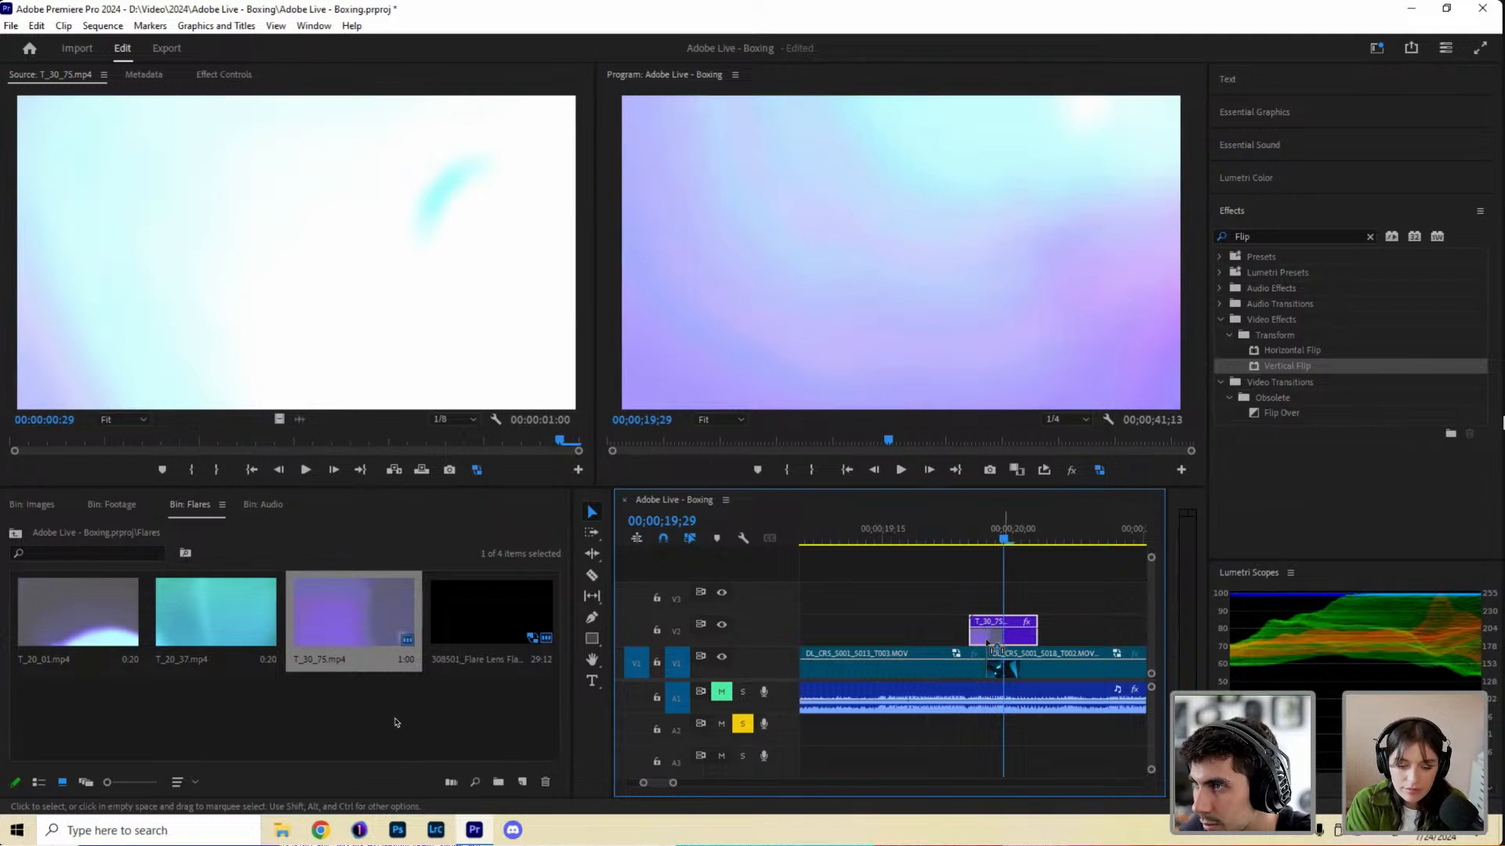
{"action": "left_click_drag", "start_coordinate": [987, 642], "coordinate": [970, 644]}
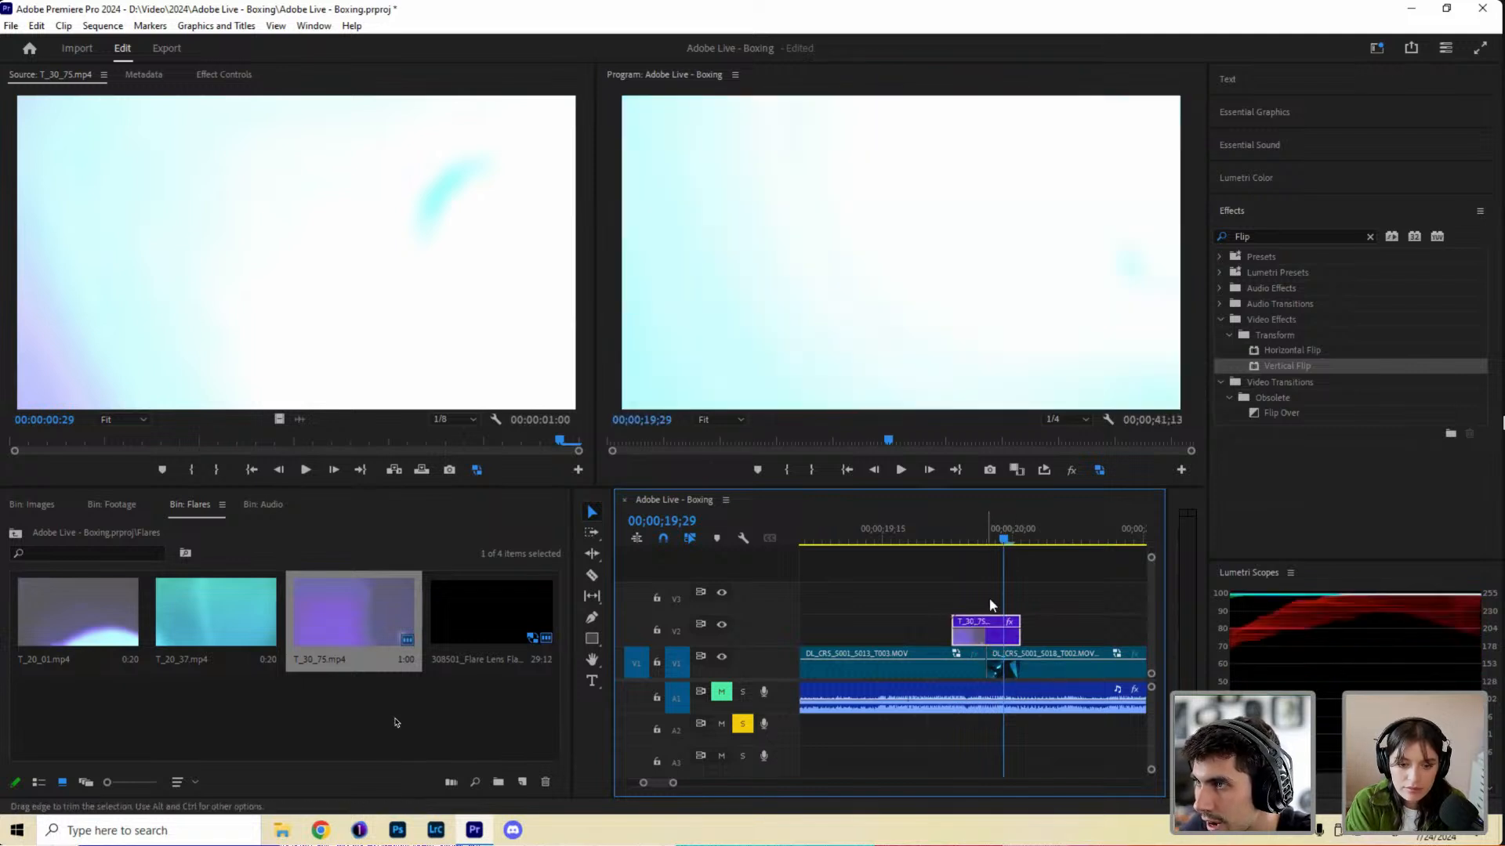
{"action": "left_click_drag", "start_coordinate": [966, 533], "coordinate": [992, 644]}
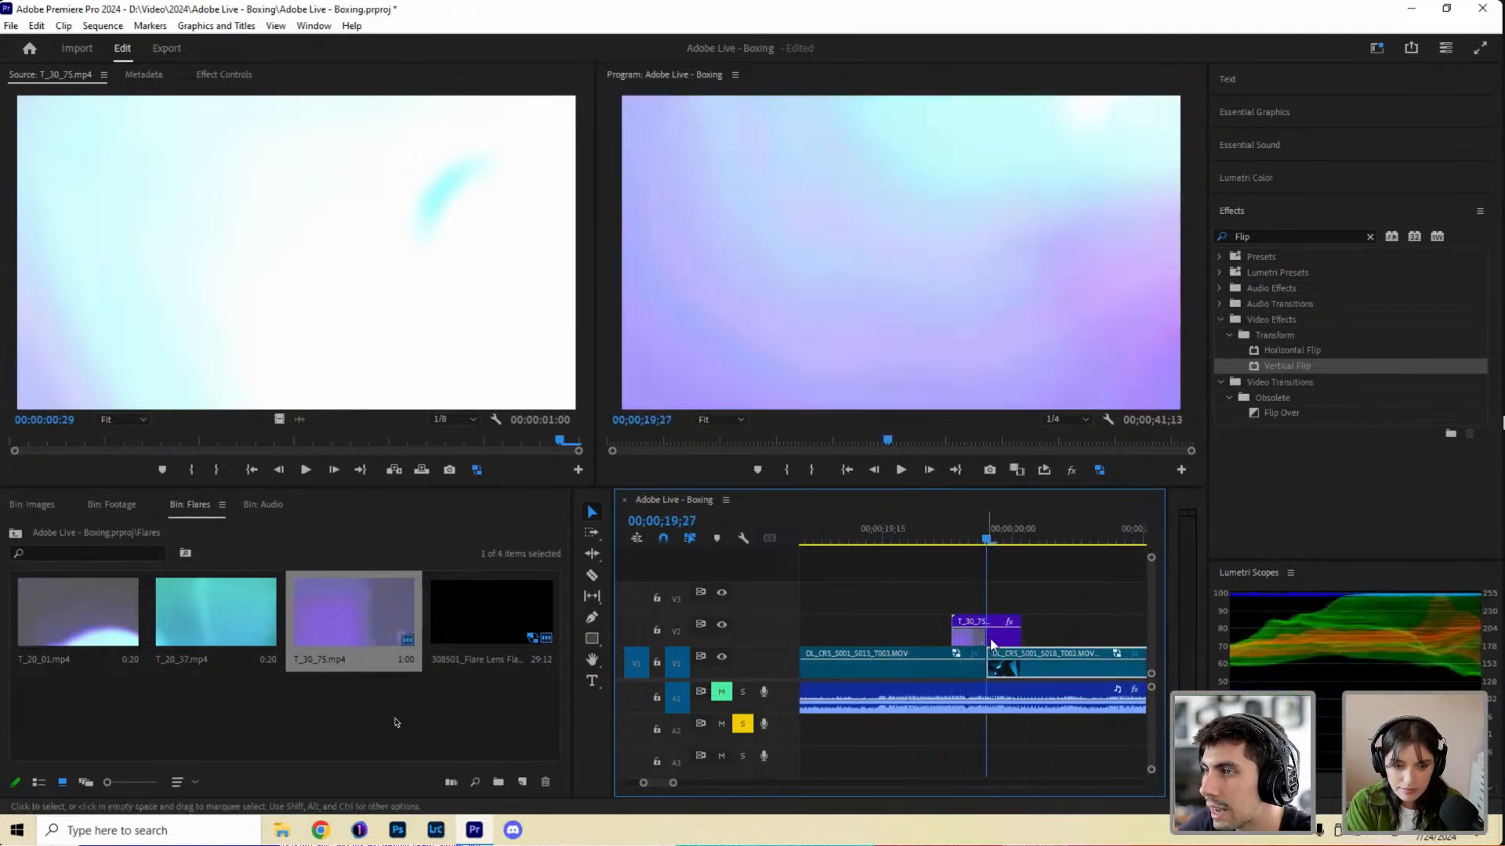
Set the flare clip's blend mode to Screen and scrub across the cut to check the blend.
{"action": "left_click", "coordinate": [991, 645]}
{"action": "left_click", "coordinate": [250, 74]}
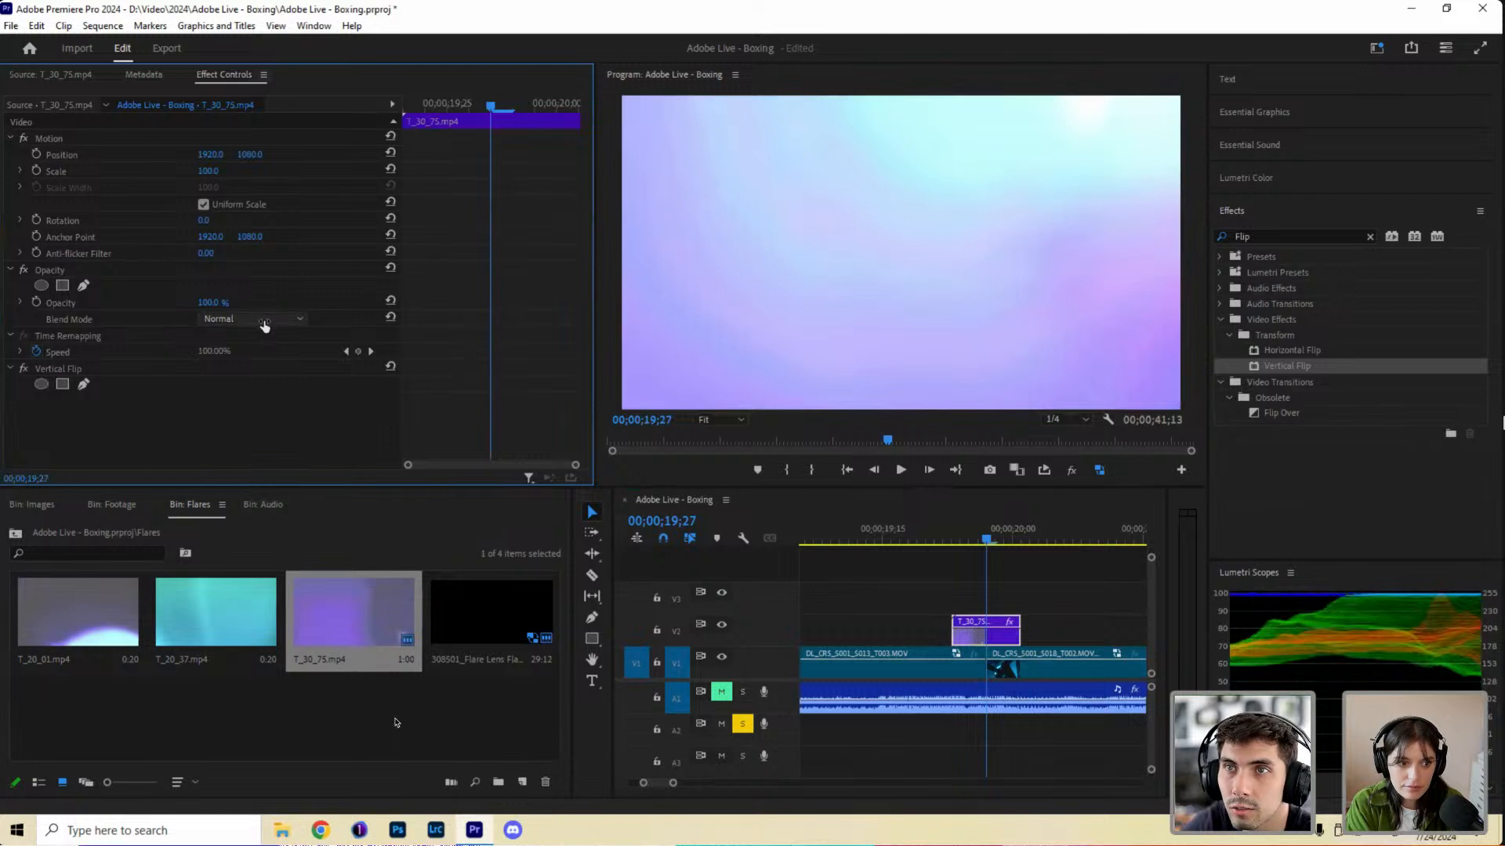
{"action": "left_click", "coordinate": [265, 325]}
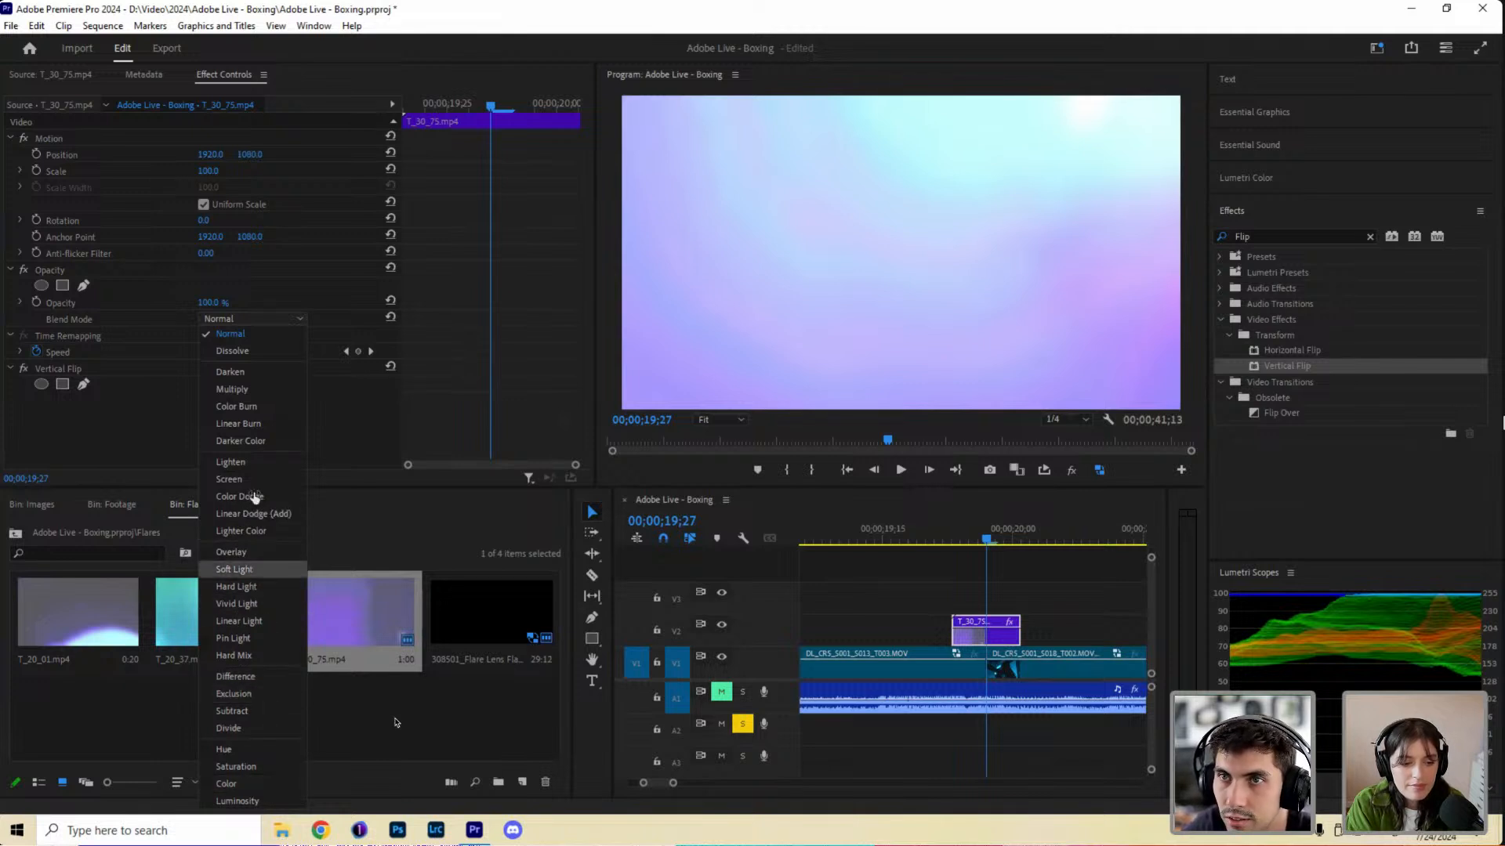
{"action": "left_click", "coordinate": [228, 479]}
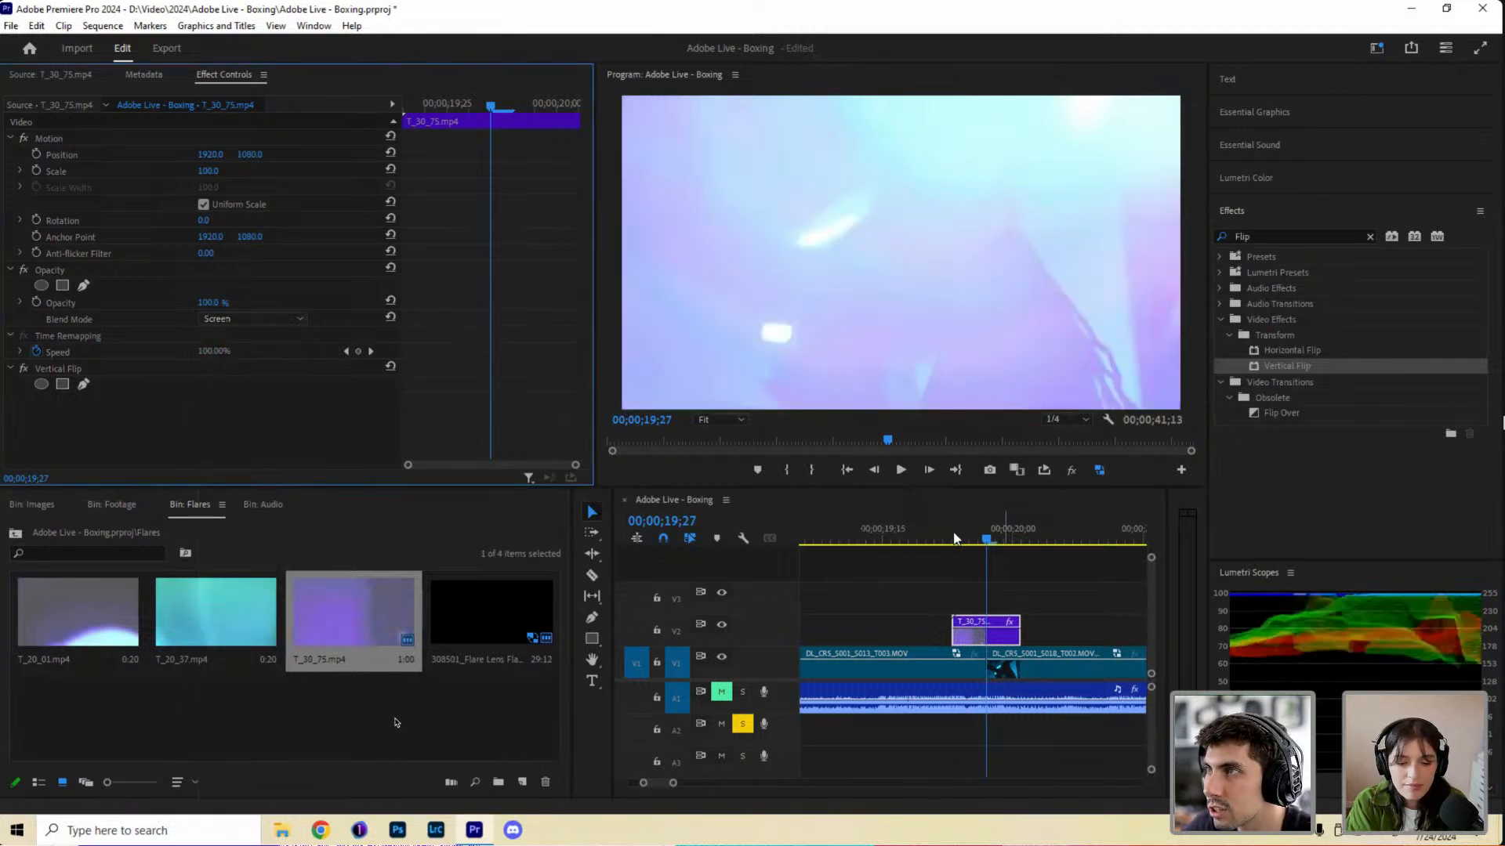
{"action": "left_click_drag", "start_coordinate": [955, 538], "coordinate": [987, 553]}
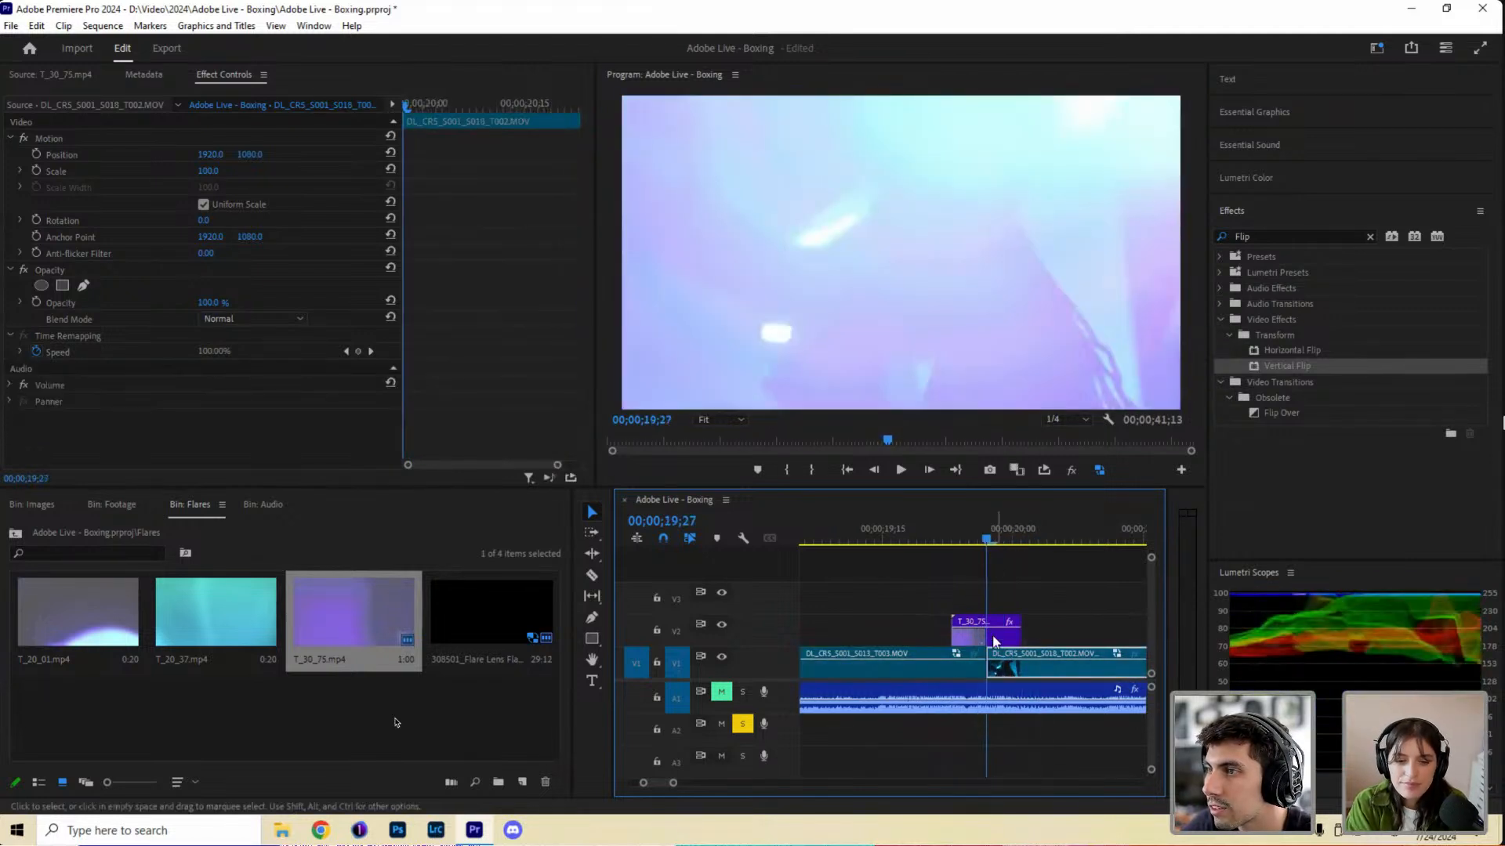
Lower the flare clip's opacity to 77% and scrub across the cut to check it.
{"action": "left_click", "coordinate": [992, 634]}
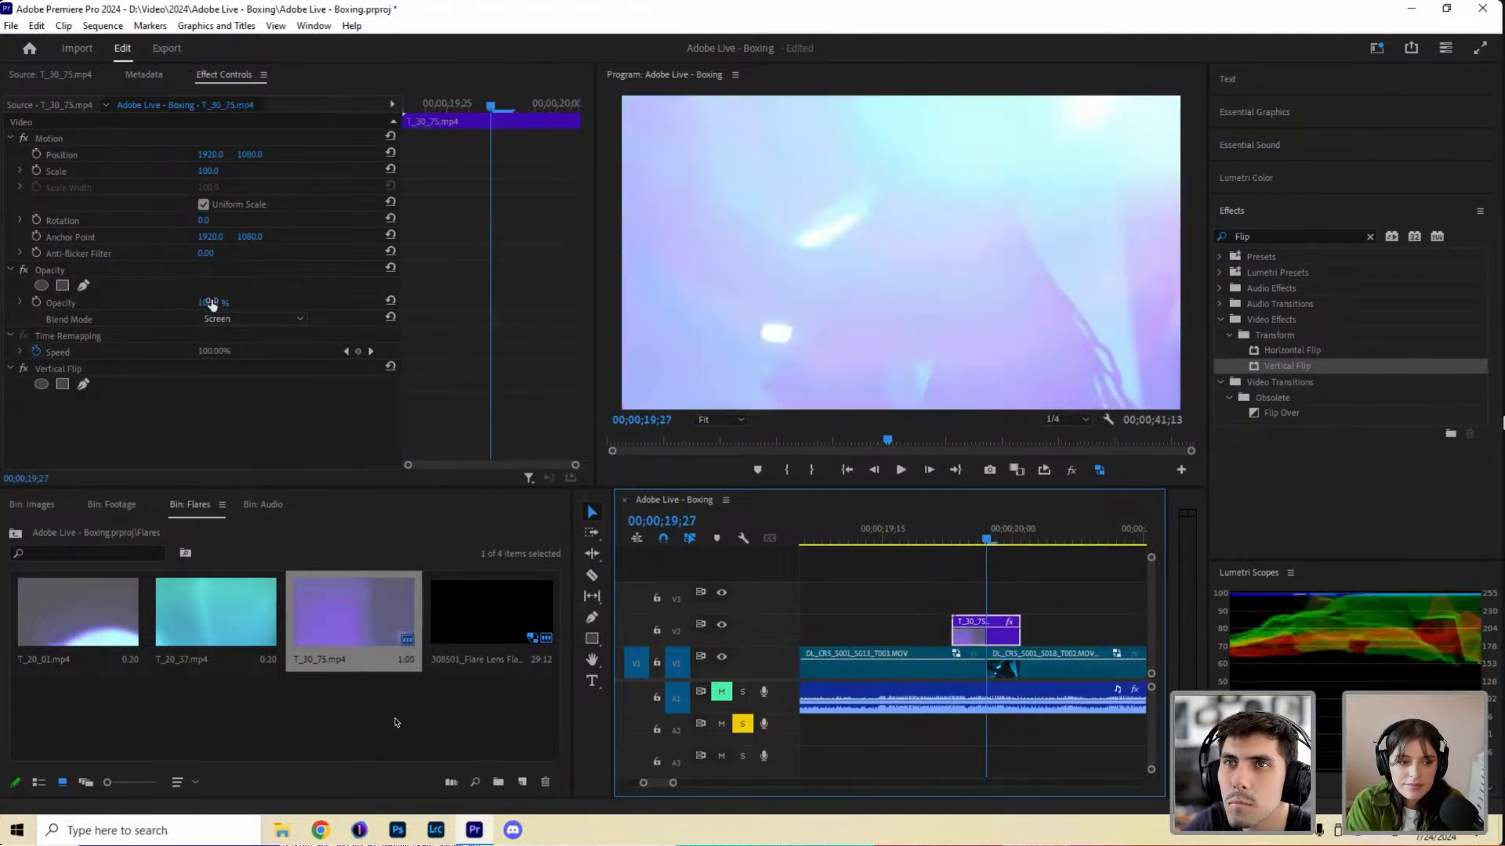
{"action": "left_click_drag", "start_coordinate": [205, 302], "coordinate": [188, 303]}
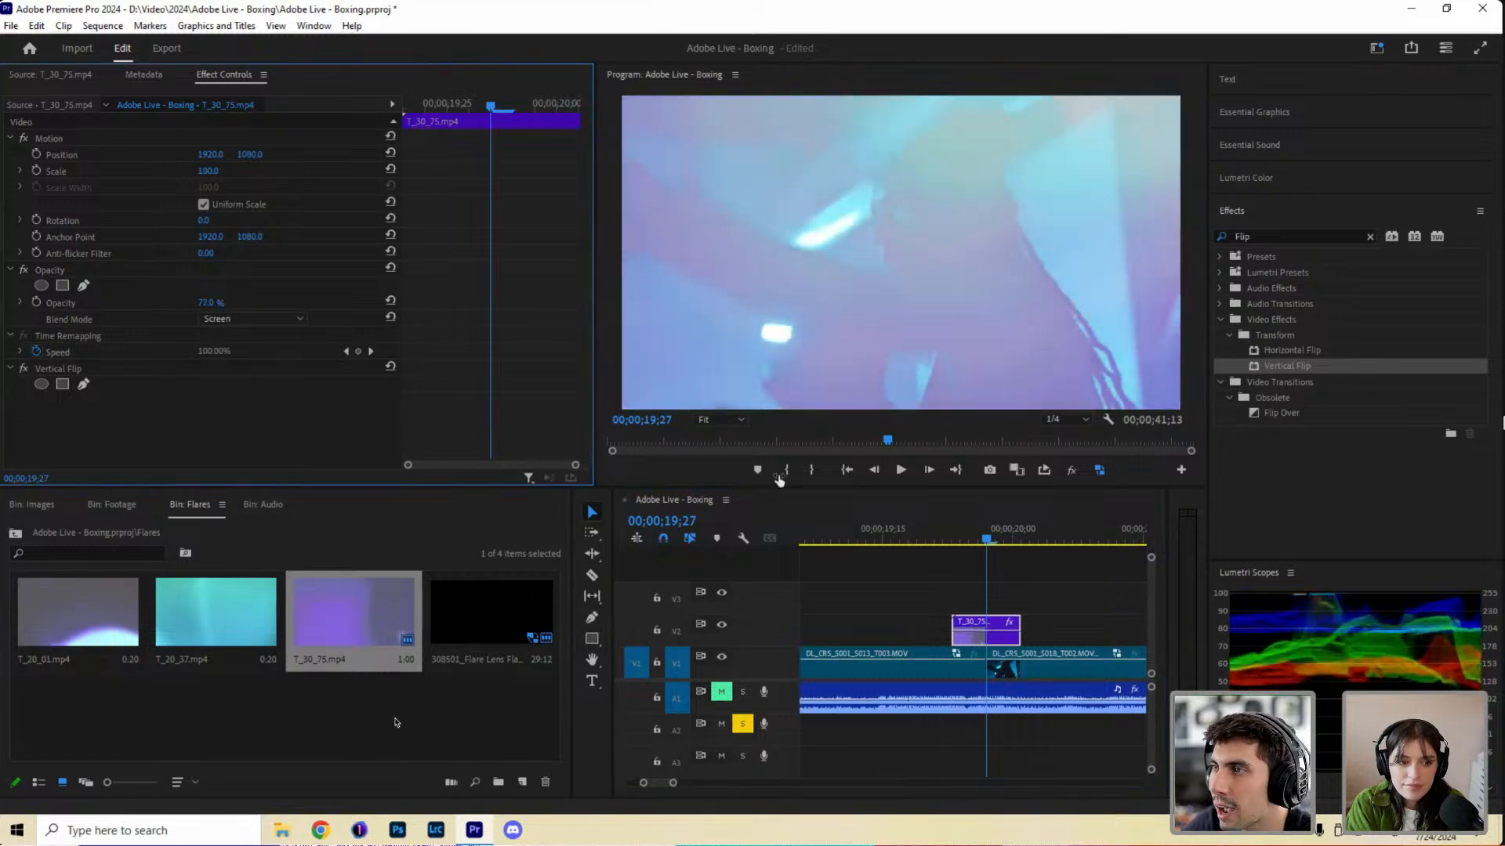
{"action": "left_click_drag", "start_coordinate": [957, 533], "coordinate": [1064, 533]}
{"action": "left_click", "coordinate": [985, 533]}
Pull down the white end of the flare clip's Lumetri RGB curve and set its opacity to 99%.
{"action": "left_click", "coordinate": [999, 626]}
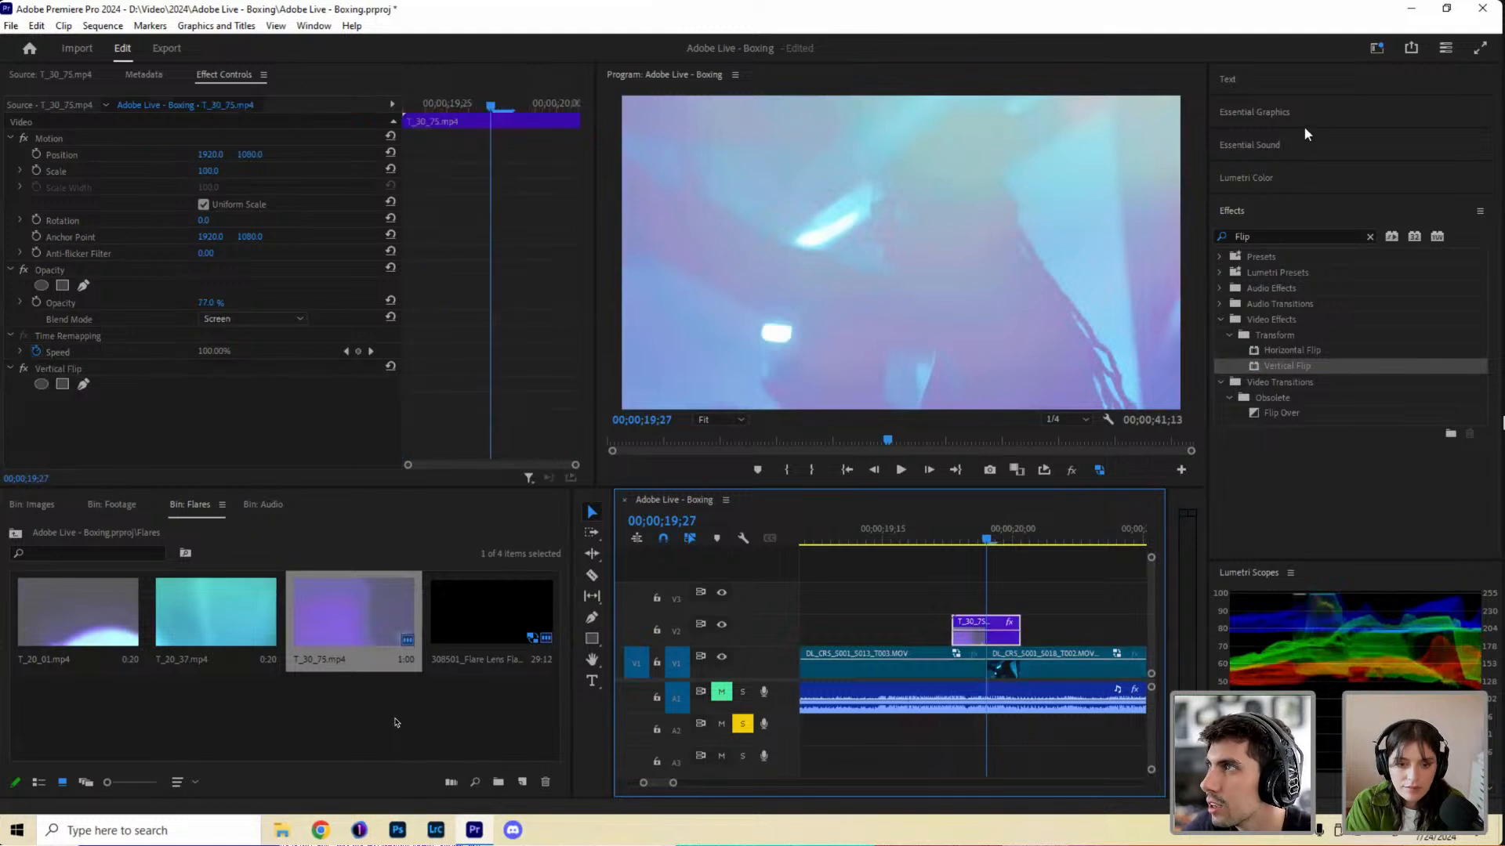
{"action": "left_click", "coordinate": [1314, 181]}
{"action": "left_click_drag", "start_coordinate": [1466, 433], "coordinate": [1465, 475]}
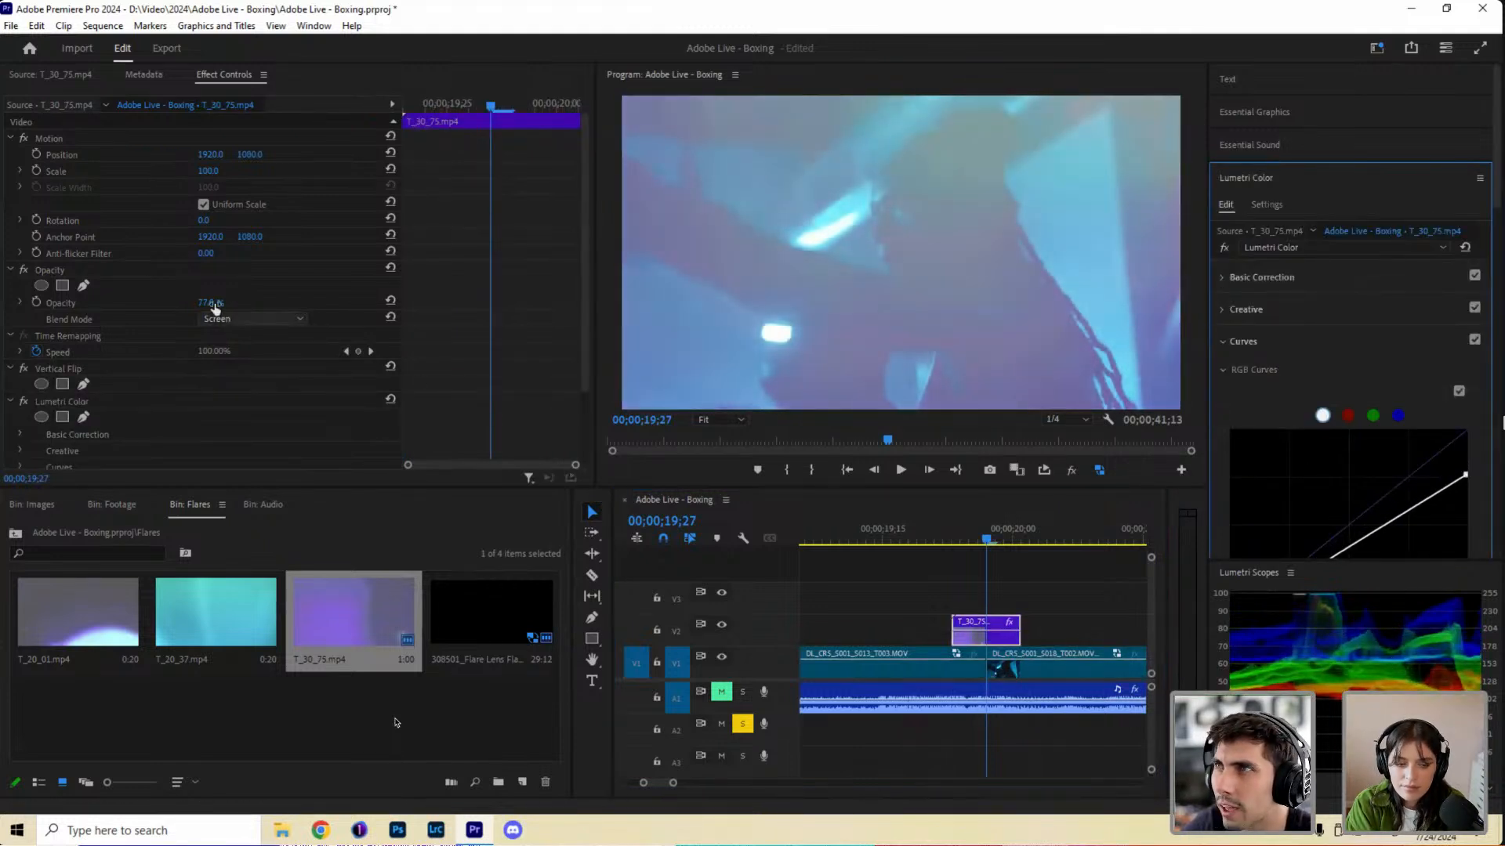
{"action": "left_click_drag", "start_coordinate": [210, 302], "coordinate": [1267, 478]}
Scrub and play across the 00;00;19;27 cut to review the dimmed flare transition.
{"action": "left_click_drag", "start_coordinate": [924, 540], "coordinate": [1003, 547]}
{"action": "left_click_drag", "start_coordinate": [1013, 554], "coordinate": [994, 552]}
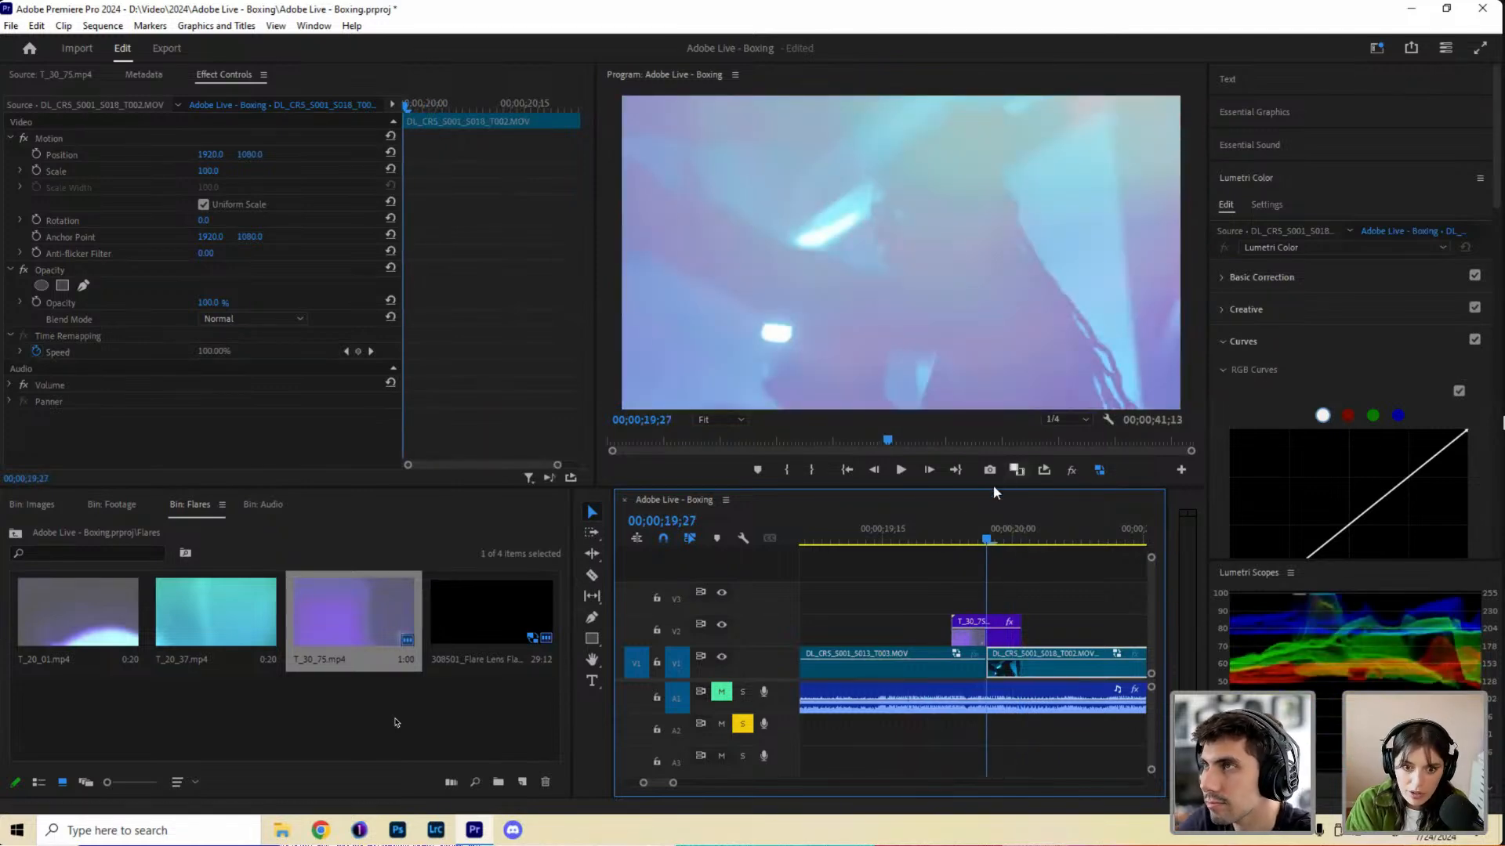
{"action": "left_click_drag", "start_coordinate": [969, 544], "coordinate": [986, 541]}
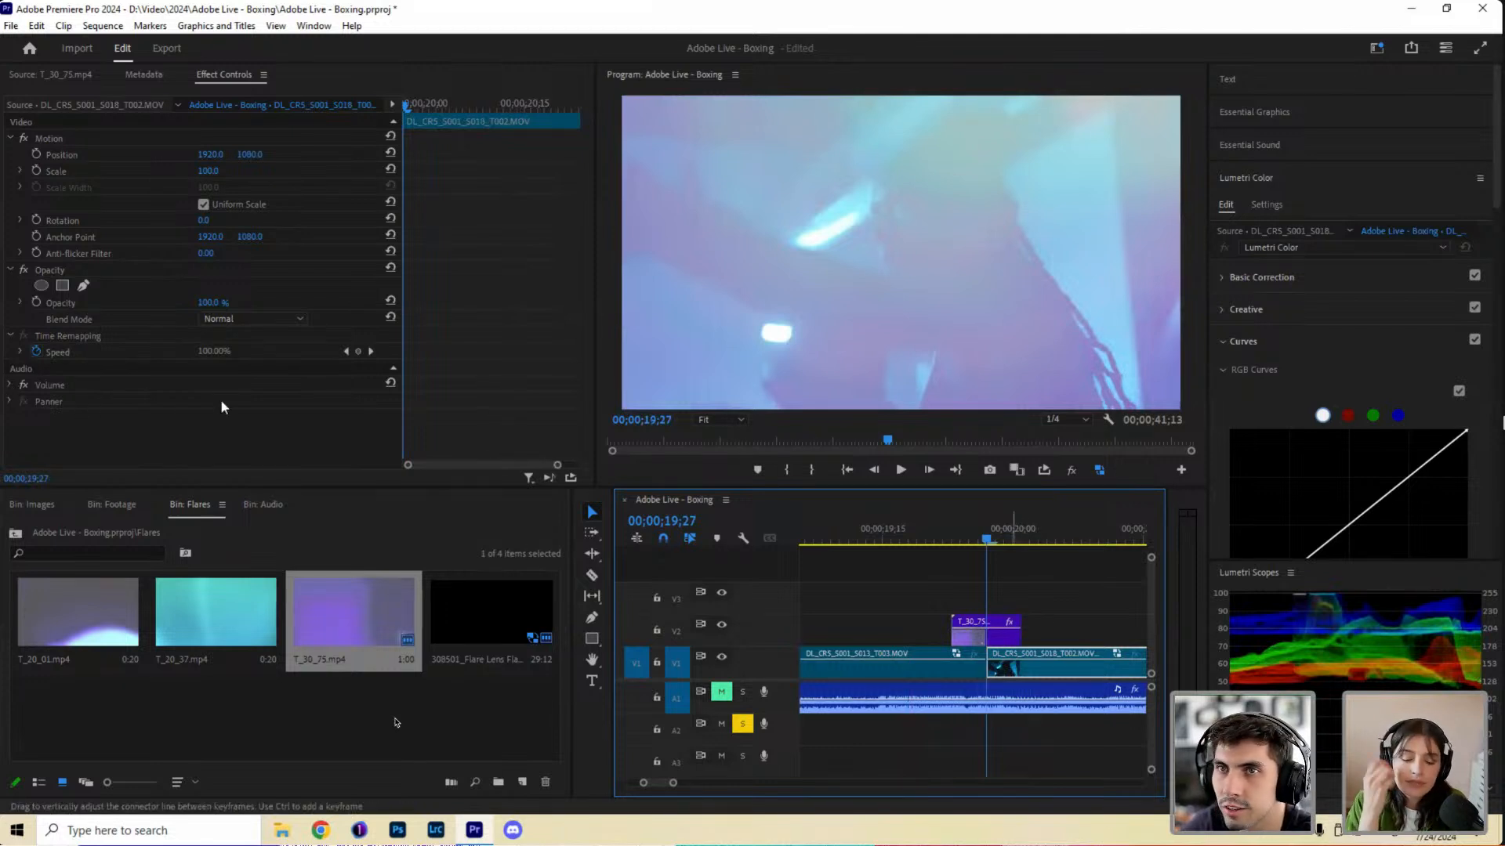
{"action": "left_click", "coordinate": [980, 631]}
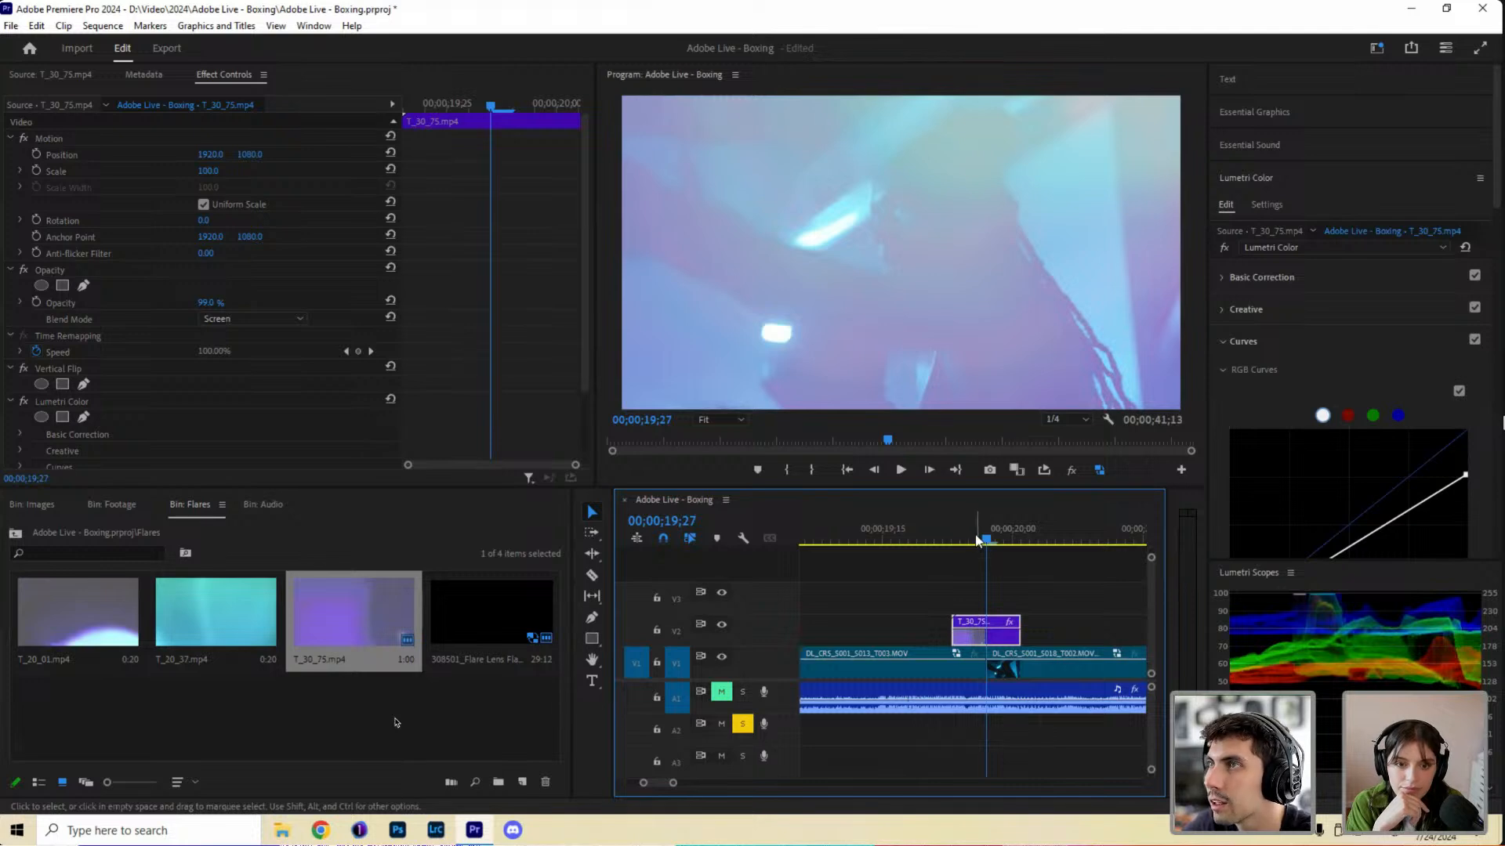
{"action": "left_click", "coordinate": [954, 540]}
{"action": "mouse_move", "coordinate": [968, 538]}
{"action": "left_mouse_down"}
{"action": "mouse_move", "coordinate": [1025, 541]}
{"action": "mouse_move", "coordinate": [986, 542]}
{"action": "left_mouse_up"}
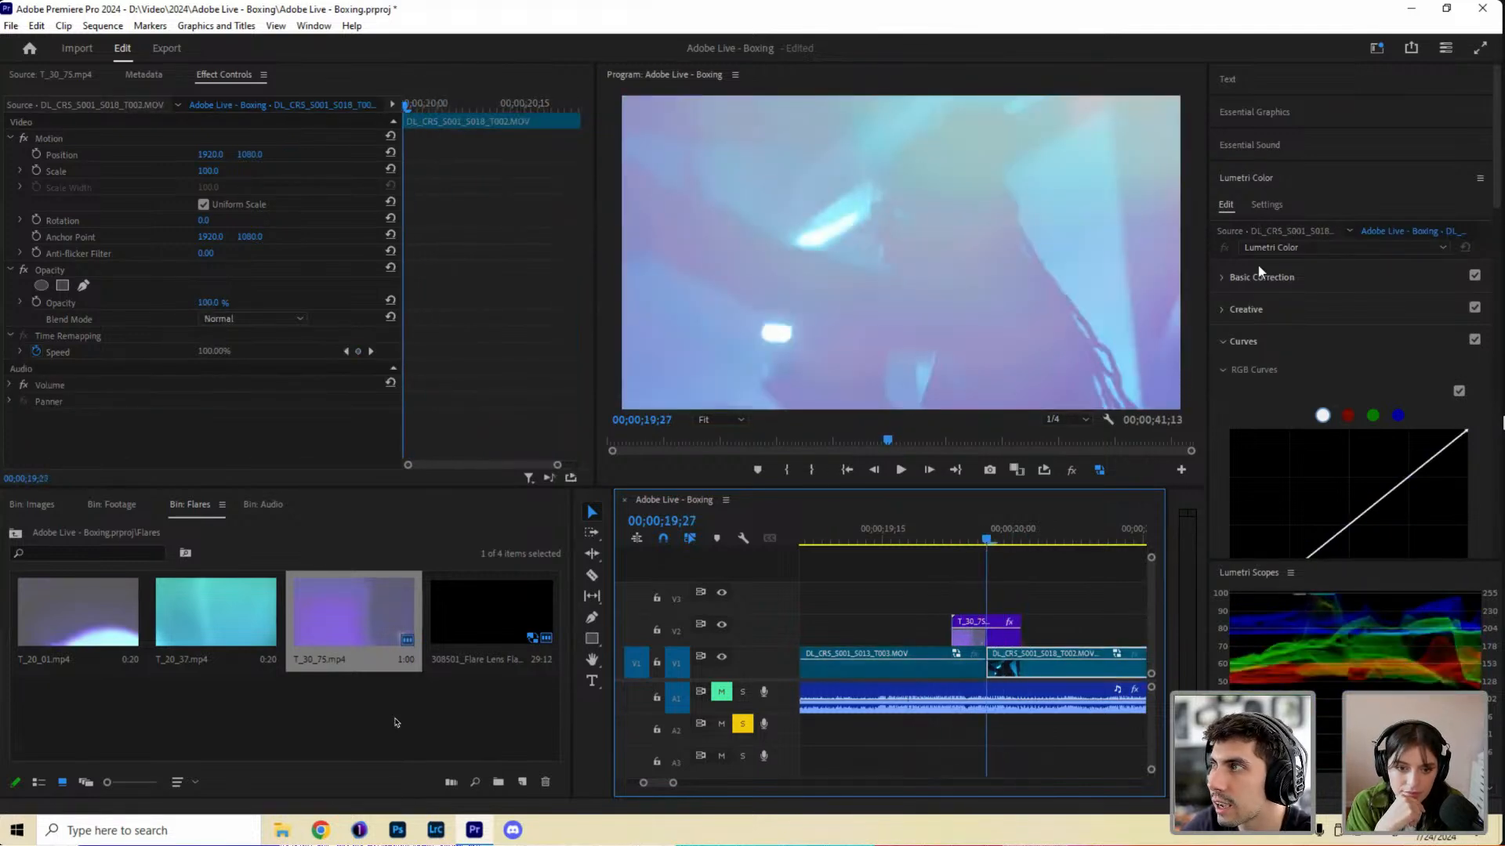
{"action": "left_click", "coordinate": [916, 533]}
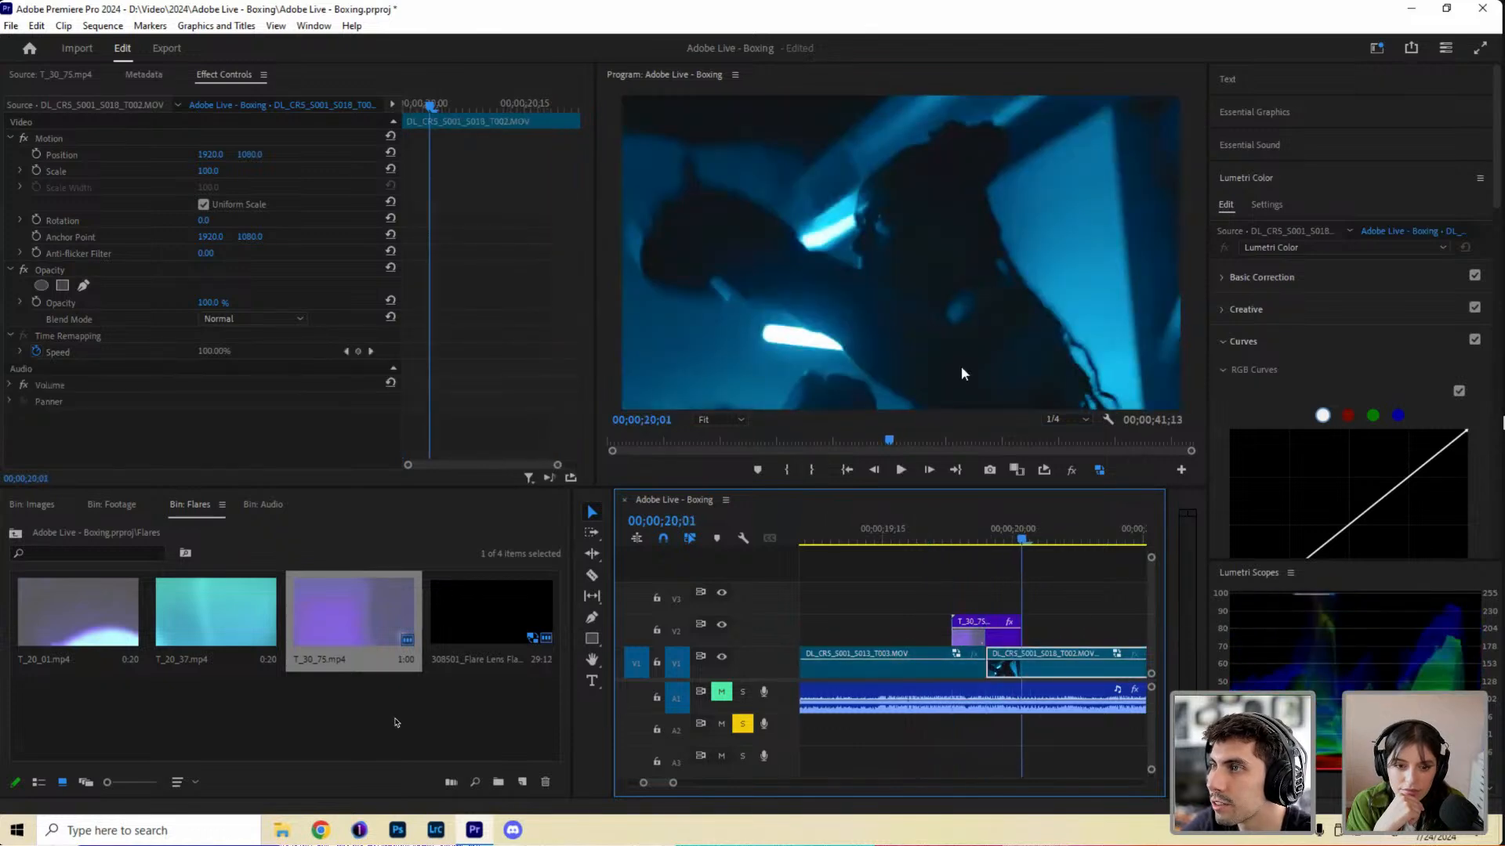
Shorten the flare clip over the 00;00;19;27 cut with Speed/Duration, bringing its speed to 483.33%.
{"action": "left_click_drag", "start_coordinate": [973, 552], "coordinate": [985, 544]}
{"action": "right_click", "coordinate": [999, 629]}
{"action": "left_click", "coordinate": [1030, 521]}
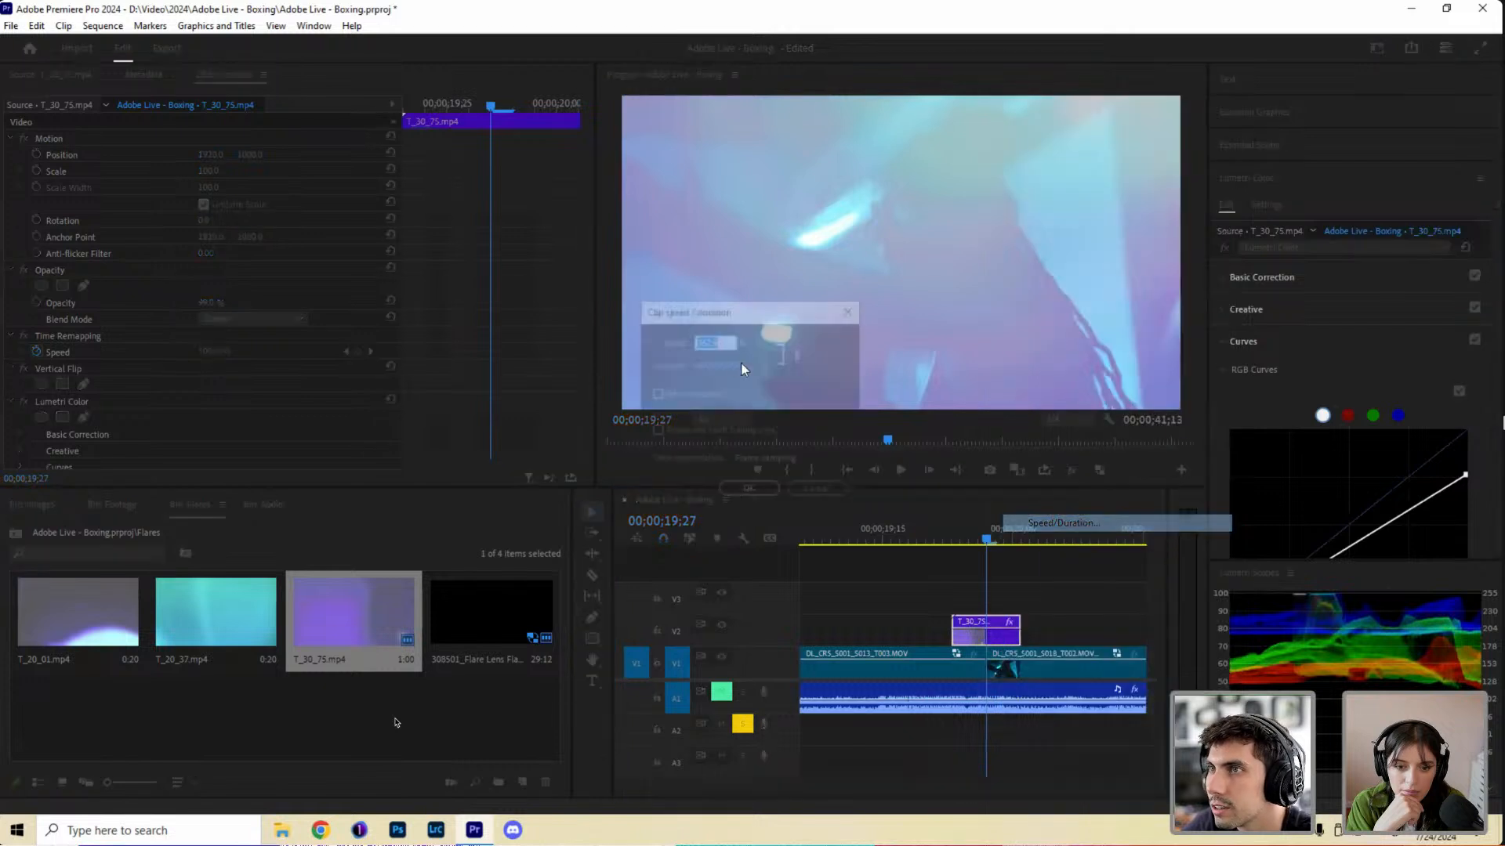
{"action": "left_click", "coordinate": [742, 363]}
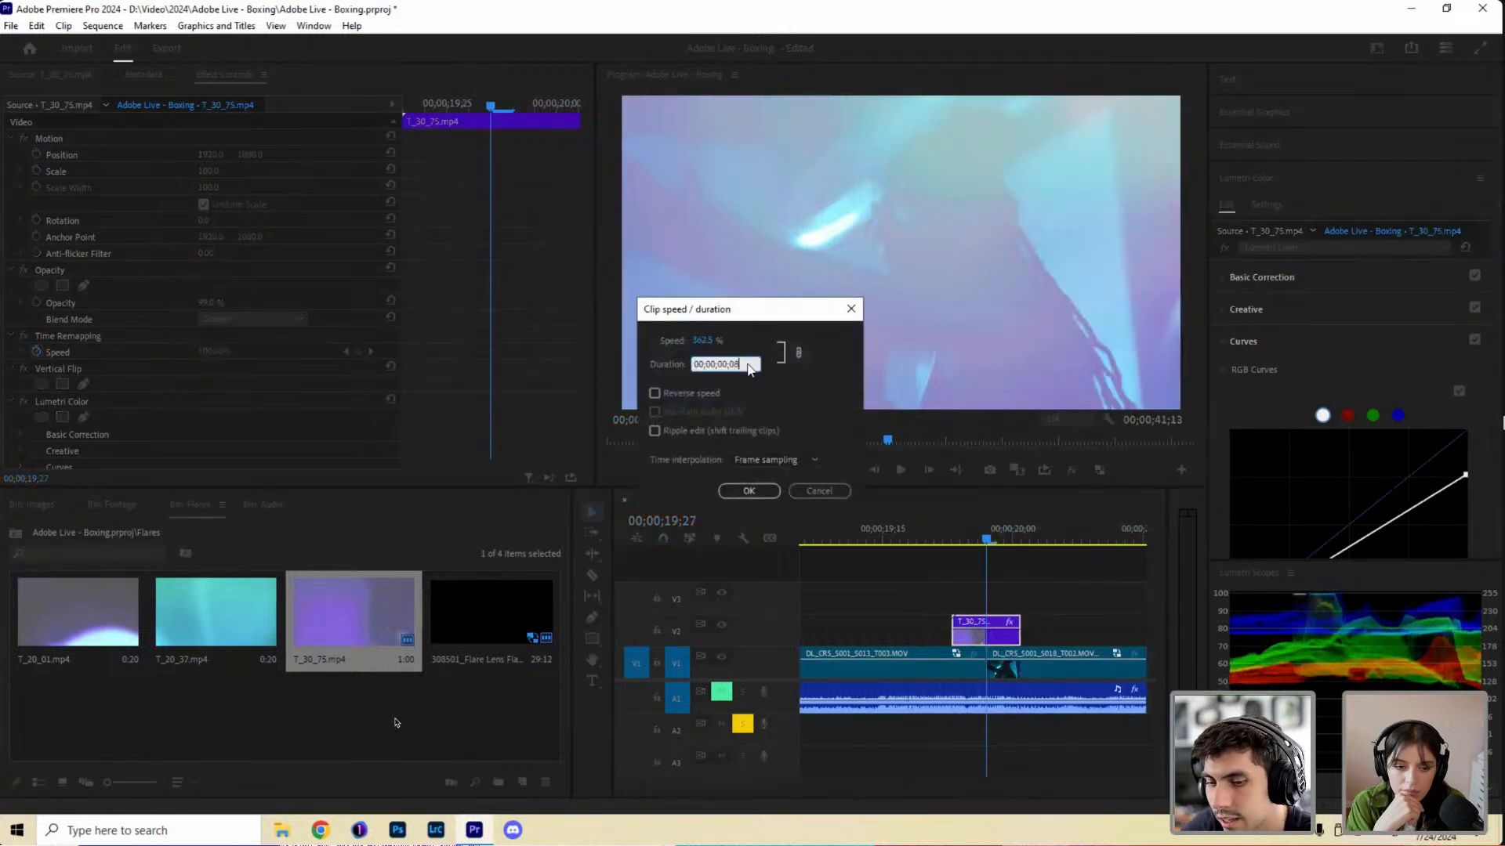
{"action": "key", "text": "Return"}
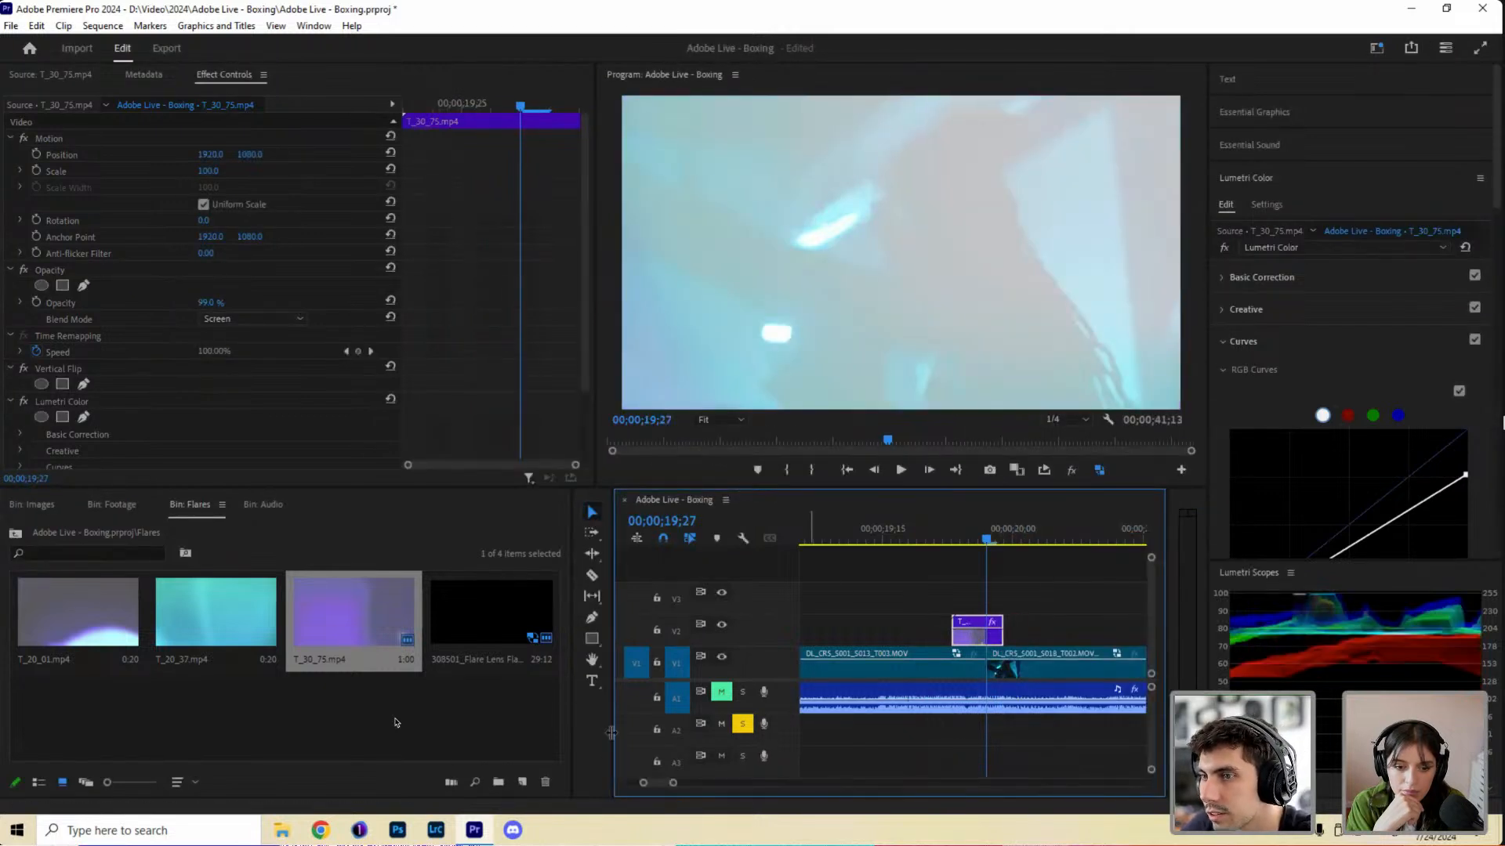
Shift the flare clip one frame later so it is centred over the cut, and play across the transition.
{"action": "left_click_drag", "start_coordinate": [672, 784], "coordinate": [661, 784]}
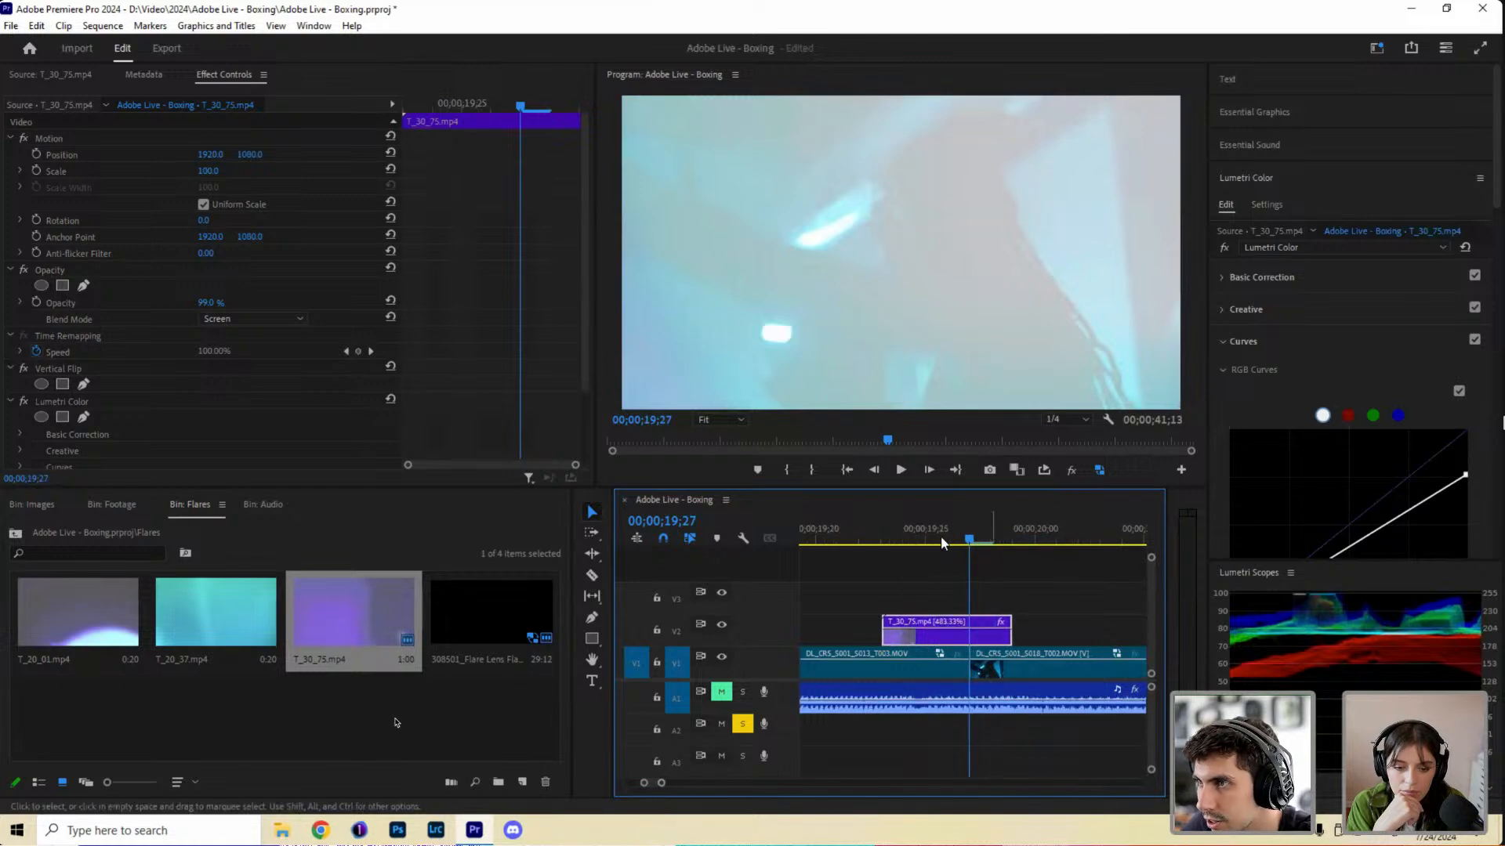
{"action": "left_click", "coordinate": [940, 536]}
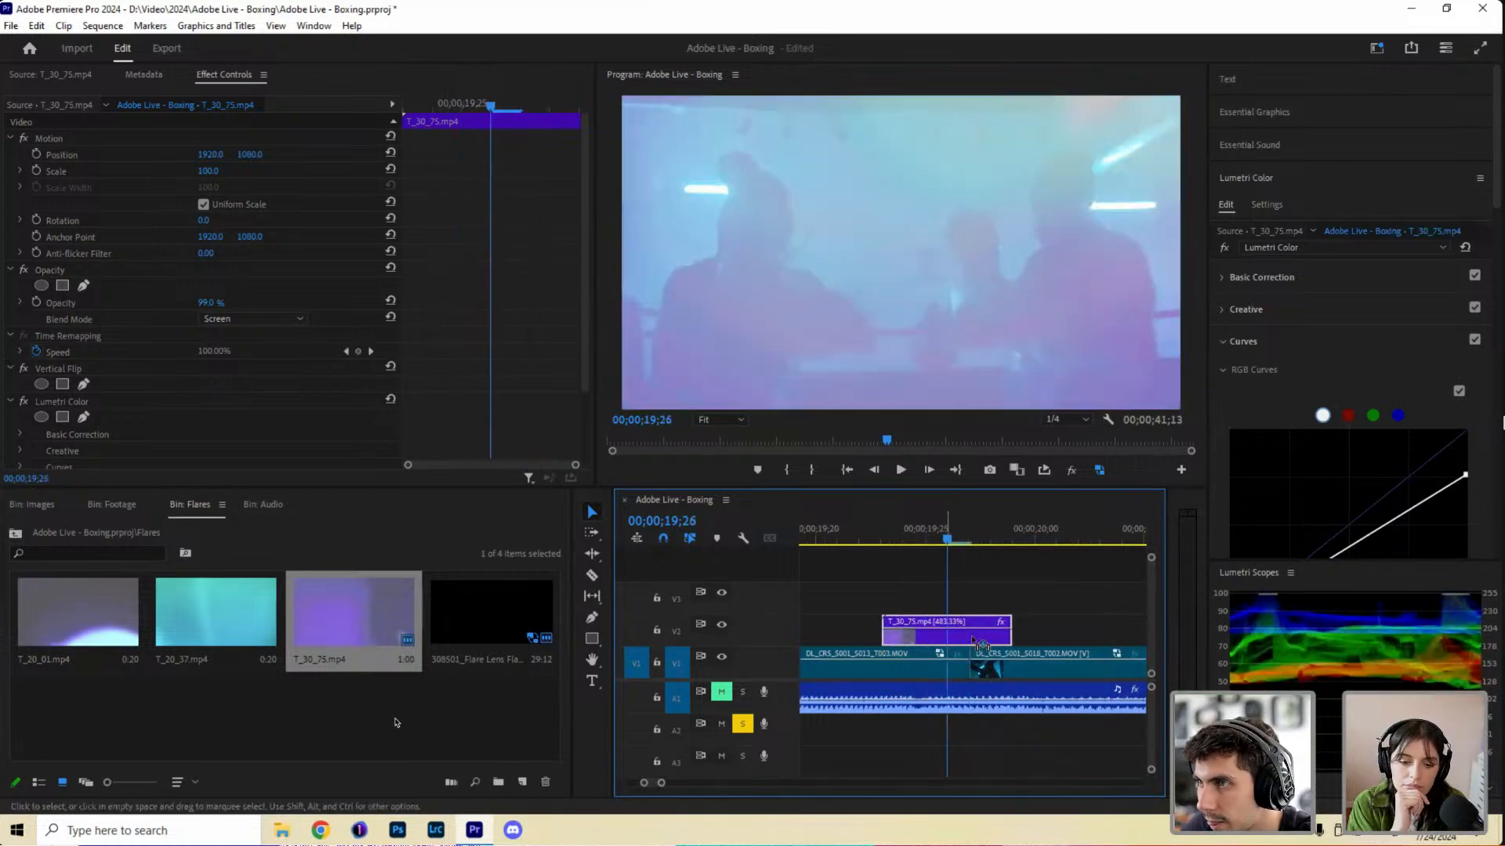
{"action": "left_click_drag", "start_coordinate": [974, 641], "coordinate": [965, 635]}
{"action": "left_click_drag", "start_coordinate": [876, 535], "coordinate": [875, 535]}
{"action": "key", "text": "space"}
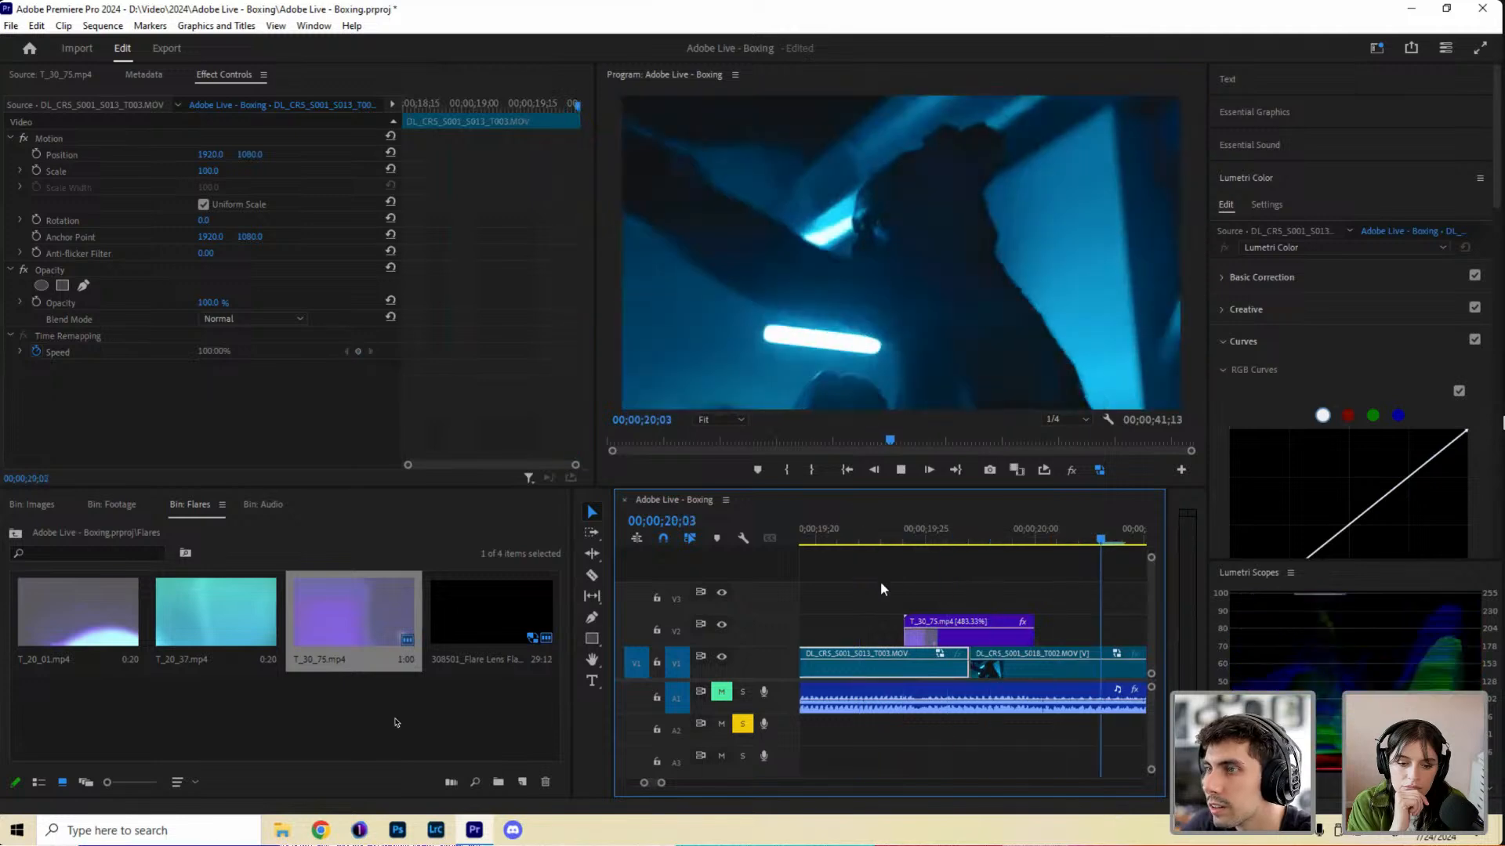
{"action": "key", "text": "space"}
Replay the surrounding shots to judge the timing of the shortened flare.
{"action": "left_click_drag", "start_coordinate": [663, 785], "coordinate": [716, 782]}
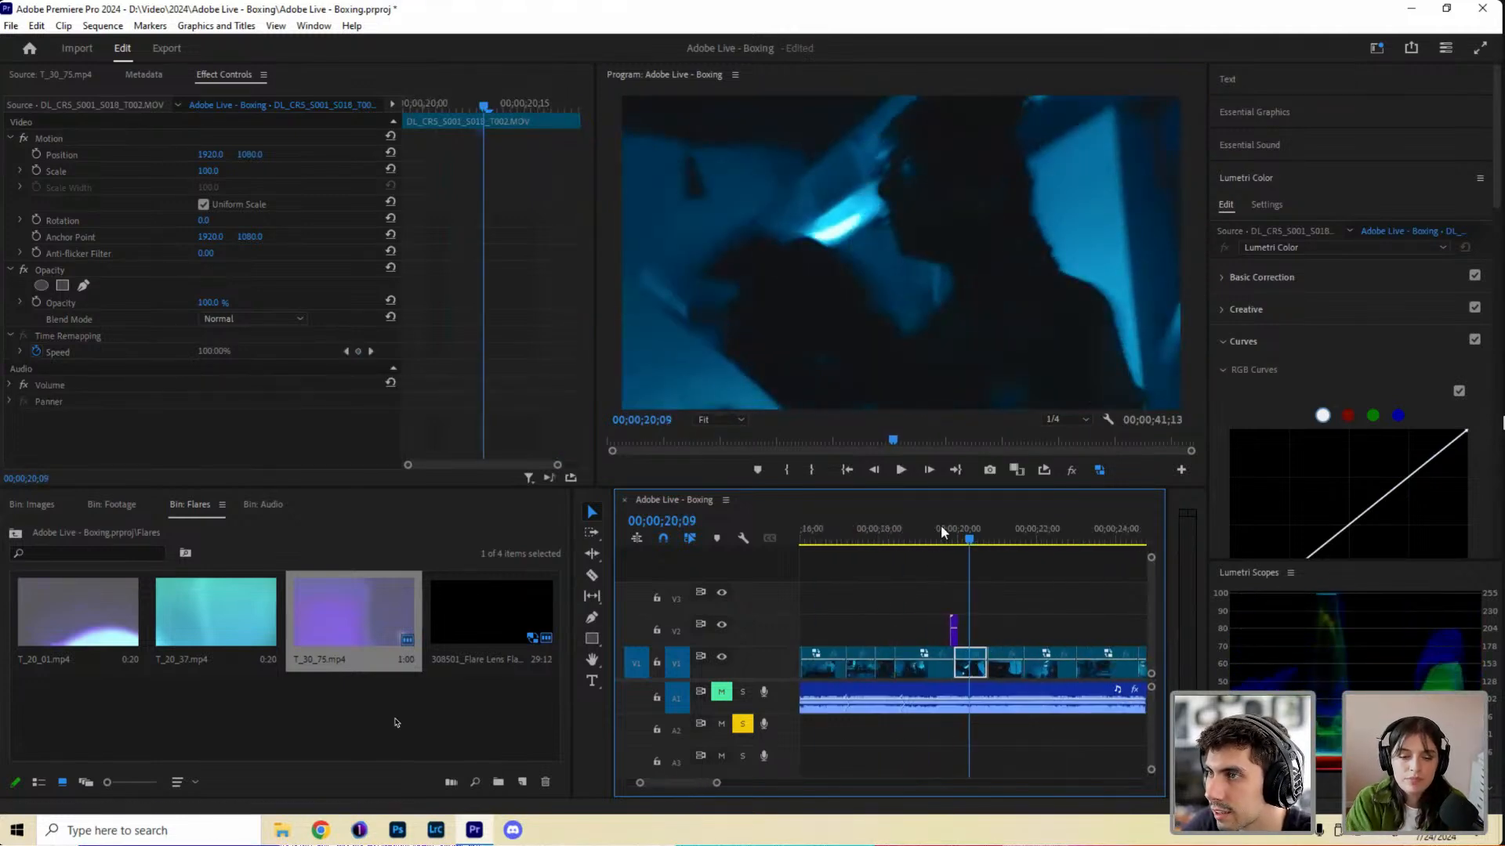
{"action": "left_click", "coordinate": [940, 525]}
{"action": "key", "text": "space"}
{"action": "key", "text": "space"}
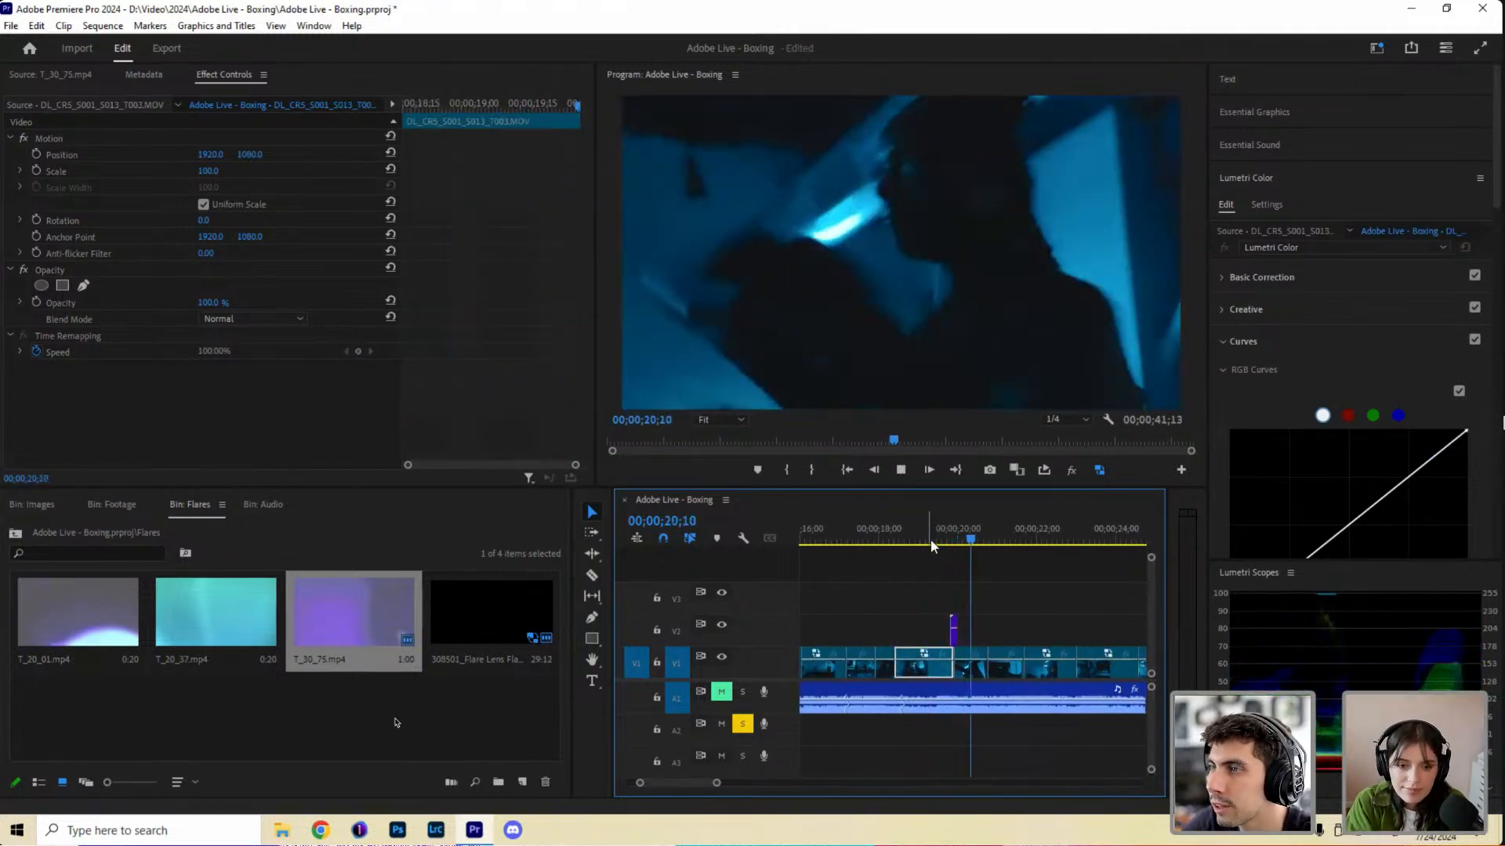
{"action": "left_click_drag", "start_coordinate": [715, 784], "coordinate": [675, 784]}
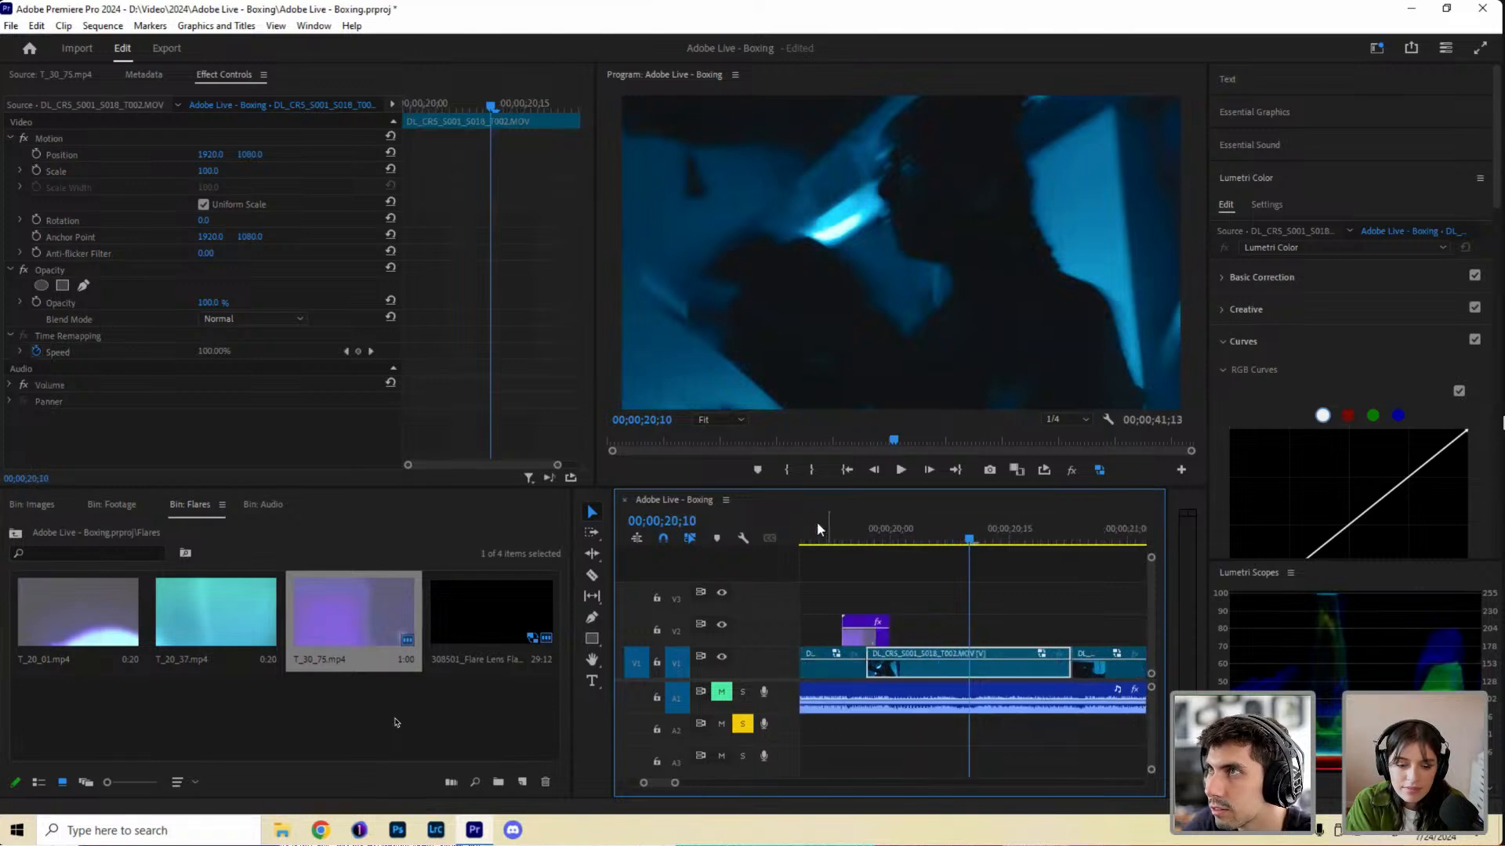
{"action": "key", "text": "space"}
Lengthen the flare clip slightly with Speed/Duration, bringing its speed to 414.29%.
{"action": "scroll", "coordinate": [862, 596], "scroll_direction": "up", "scroll_amount": 2}
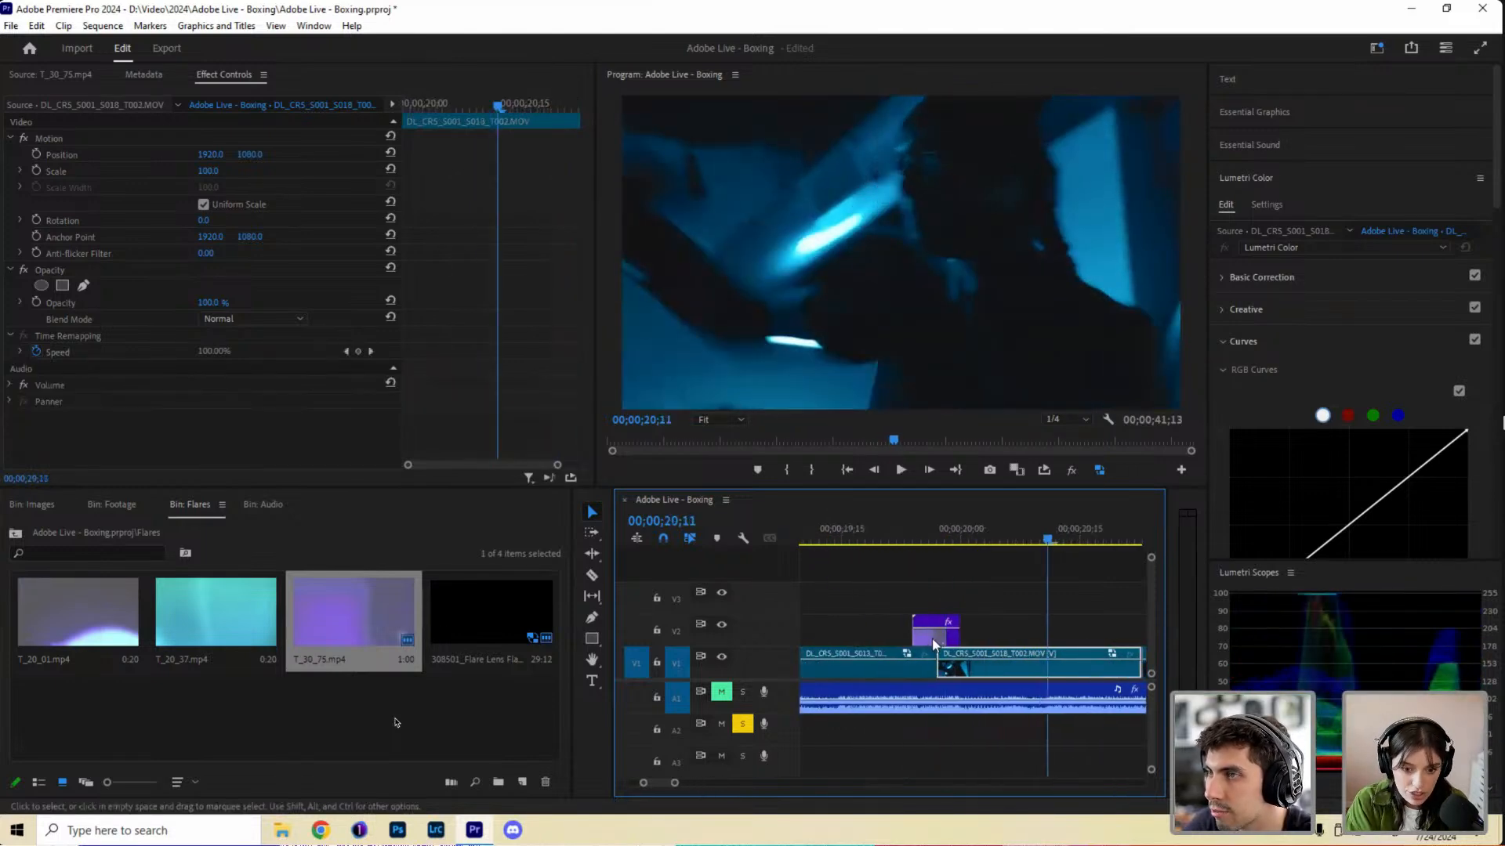
{"action": "right_click", "coordinate": [929, 629]}
{"action": "left_click", "coordinate": [989, 522]}
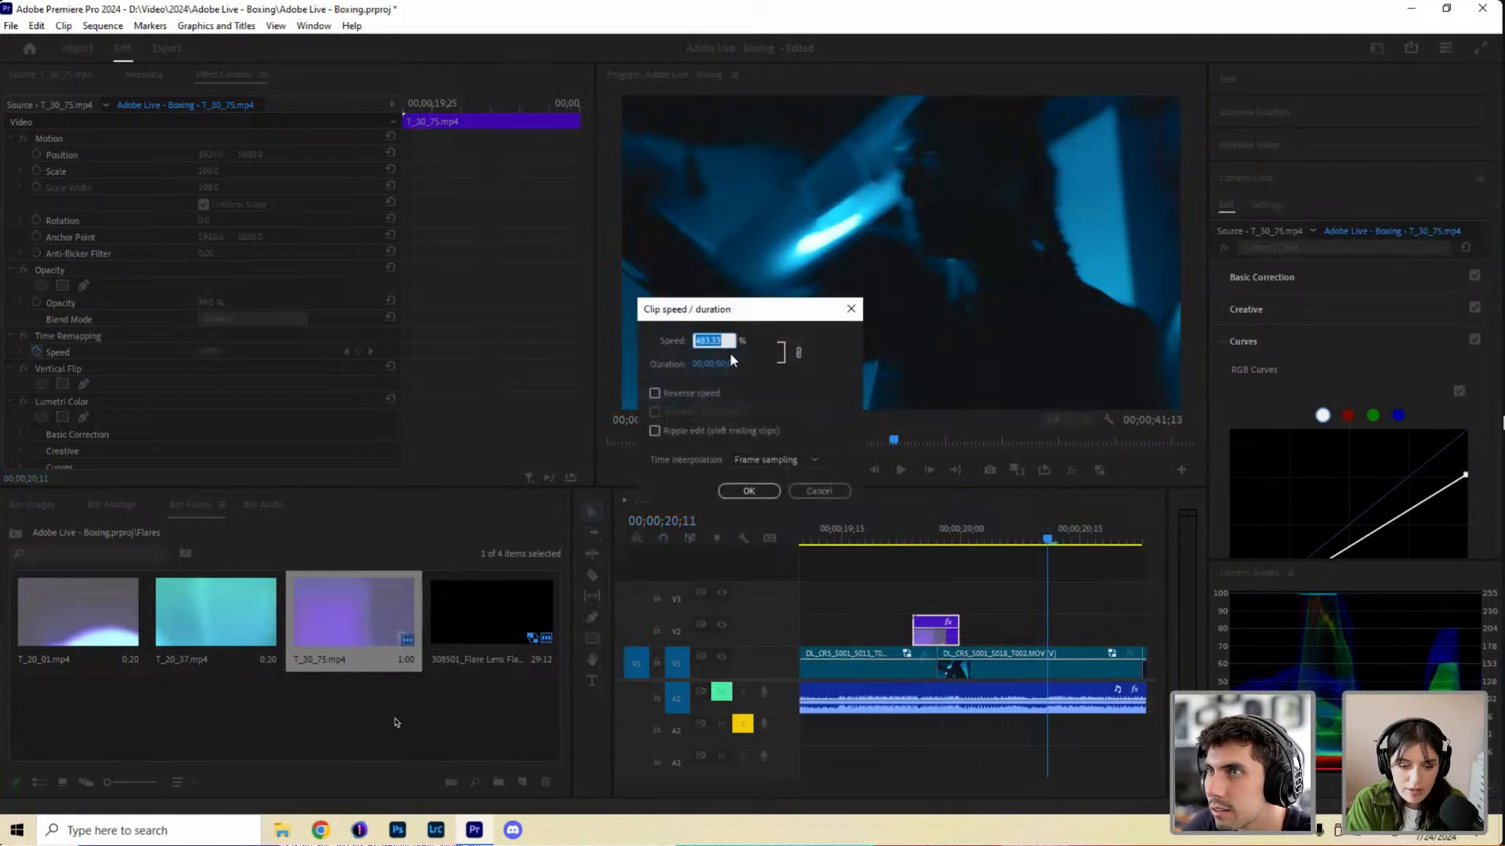
{"action": "left_click", "coordinate": [740, 364]}
{"action": "key", "text": "Return"}
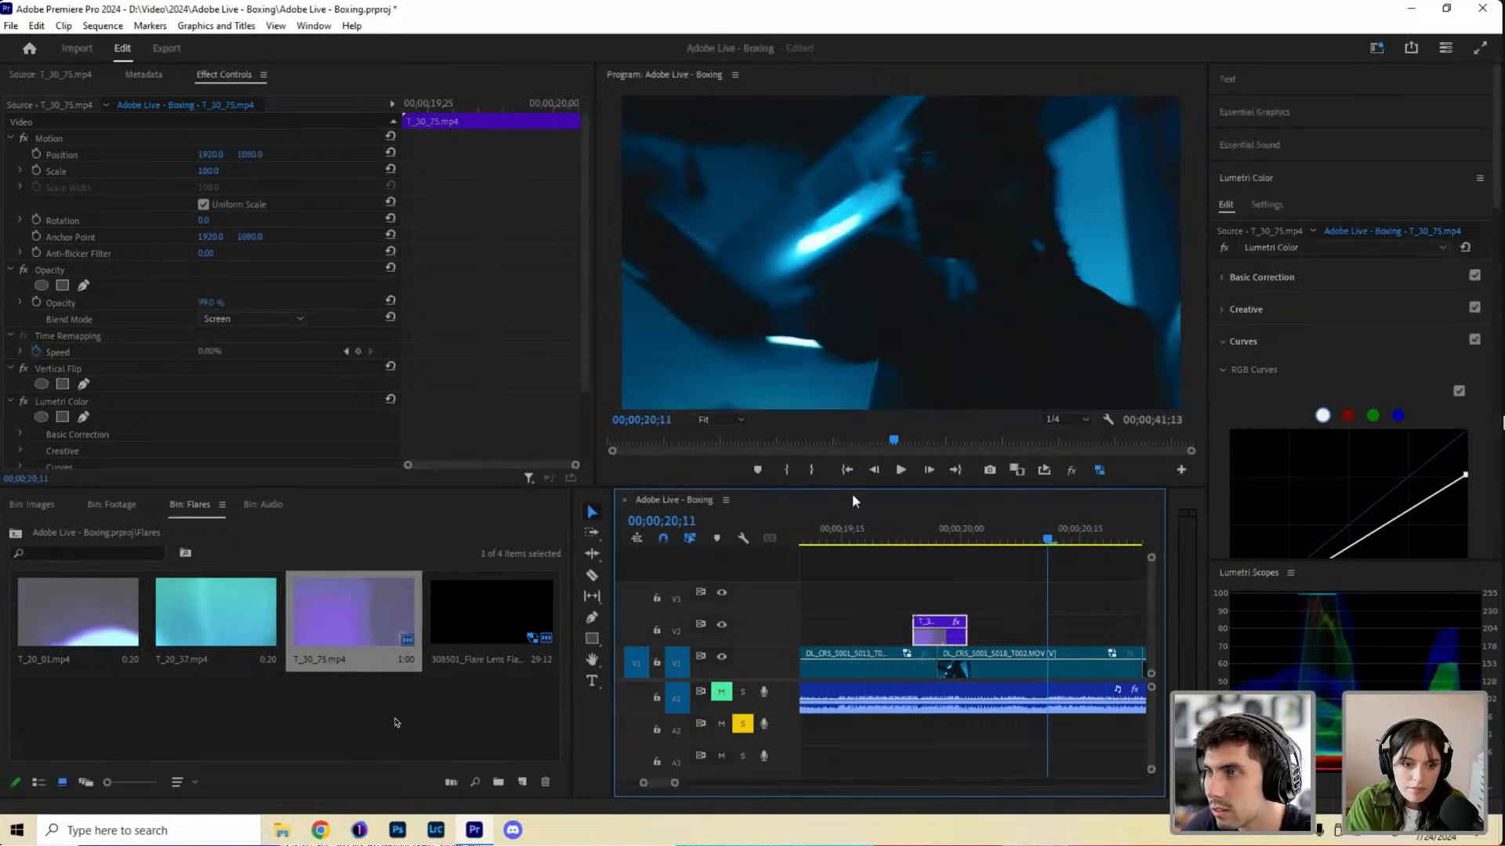
Play across the 00;00;19;27 cut to review the retimed flare transition.
{"action": "left_click", "coordinate": [867, 540]}
{"action": "key", "text": "space"}
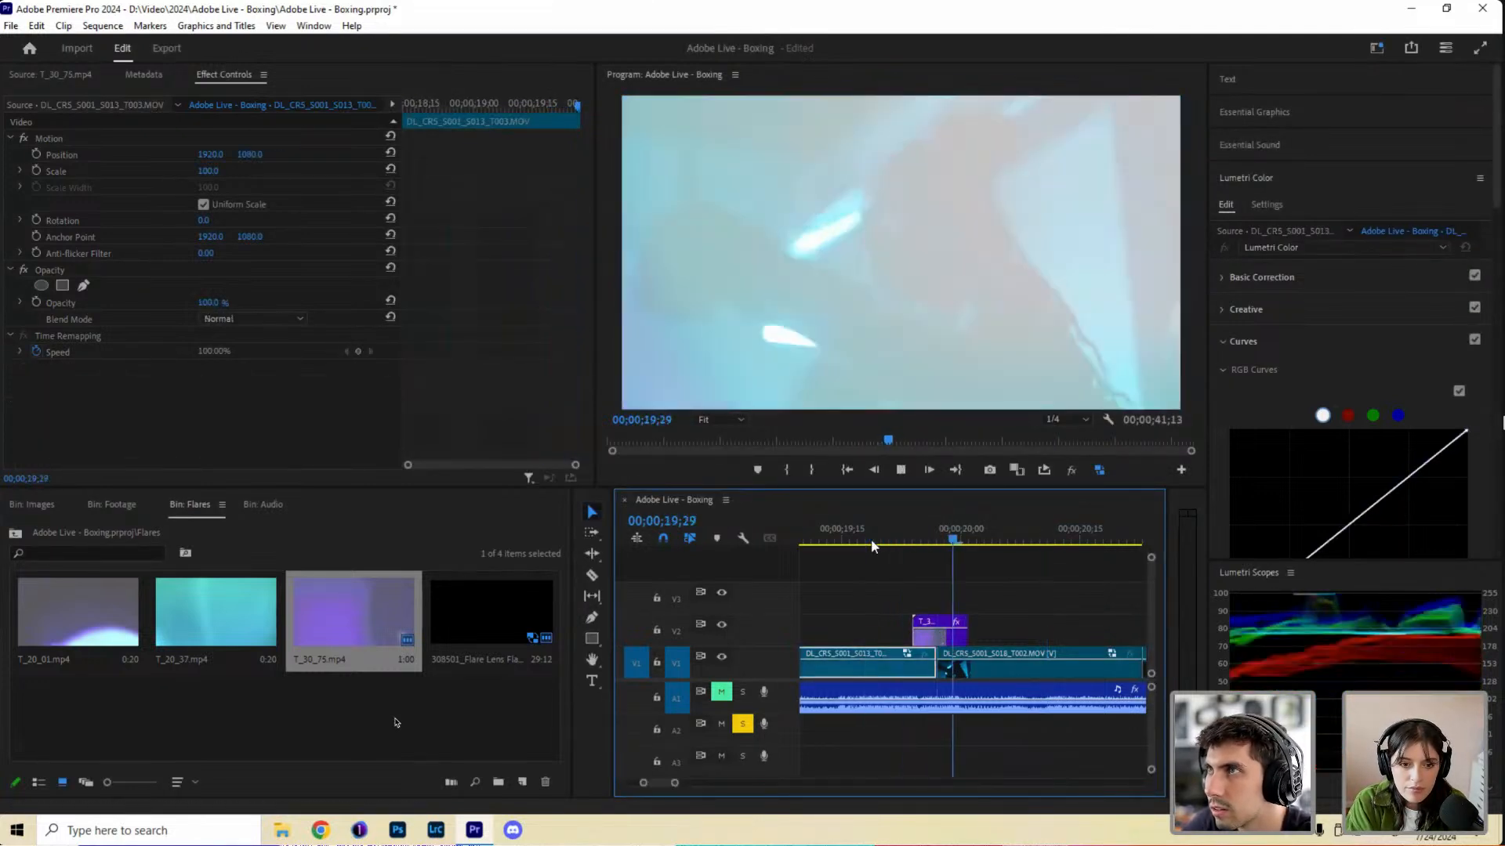
{"action": "key", "text": "space"}
{"action": "left_click_drag", "start_coordinate": [684, 784], "coordinate": [700, 784]}
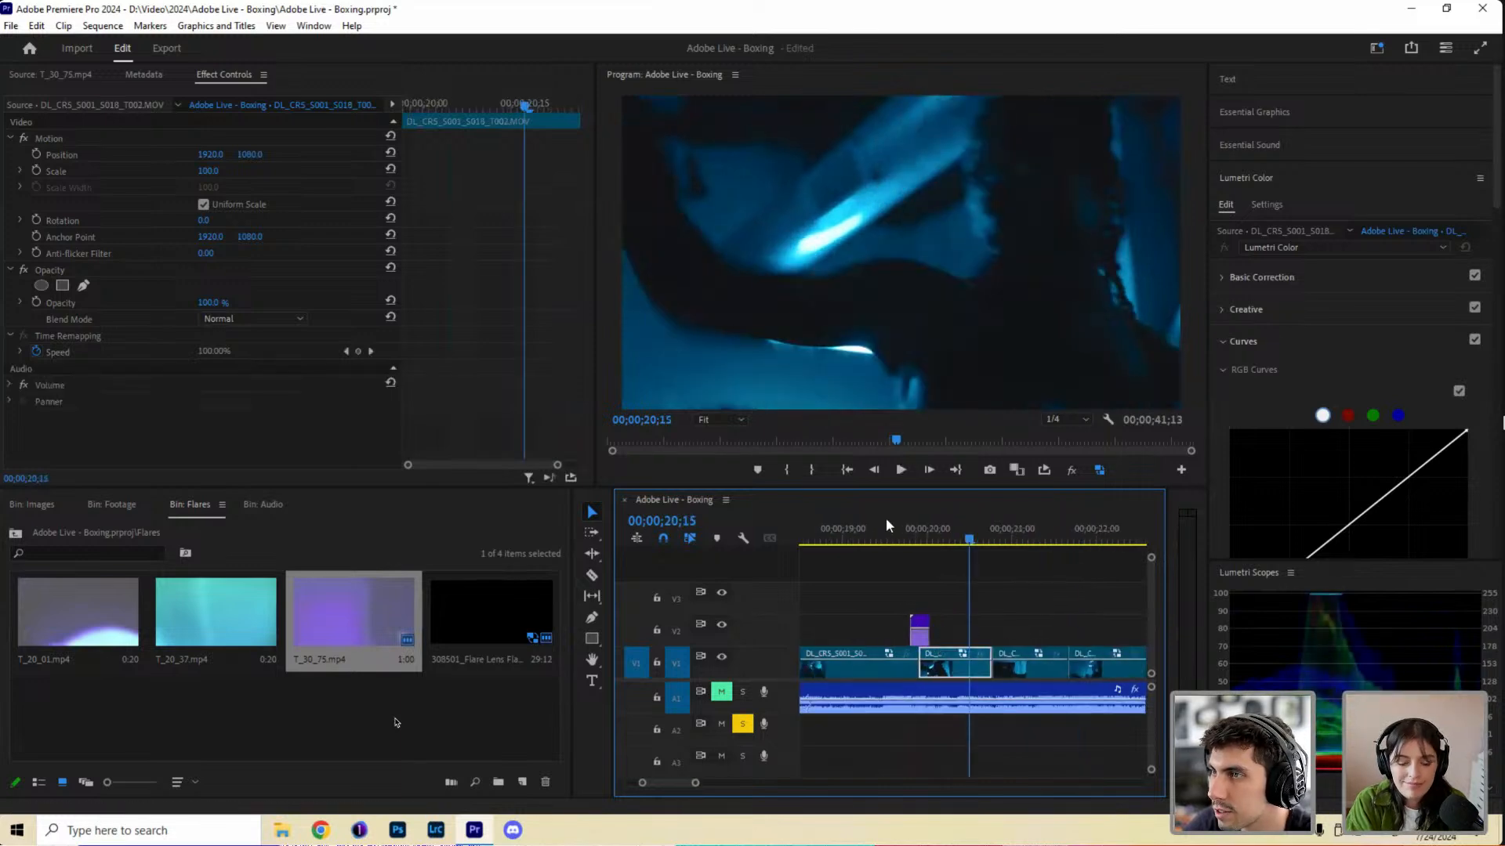
{"action": "left_click", "coordinate": [898, 519]}
{"action": "key", "text": "space"}
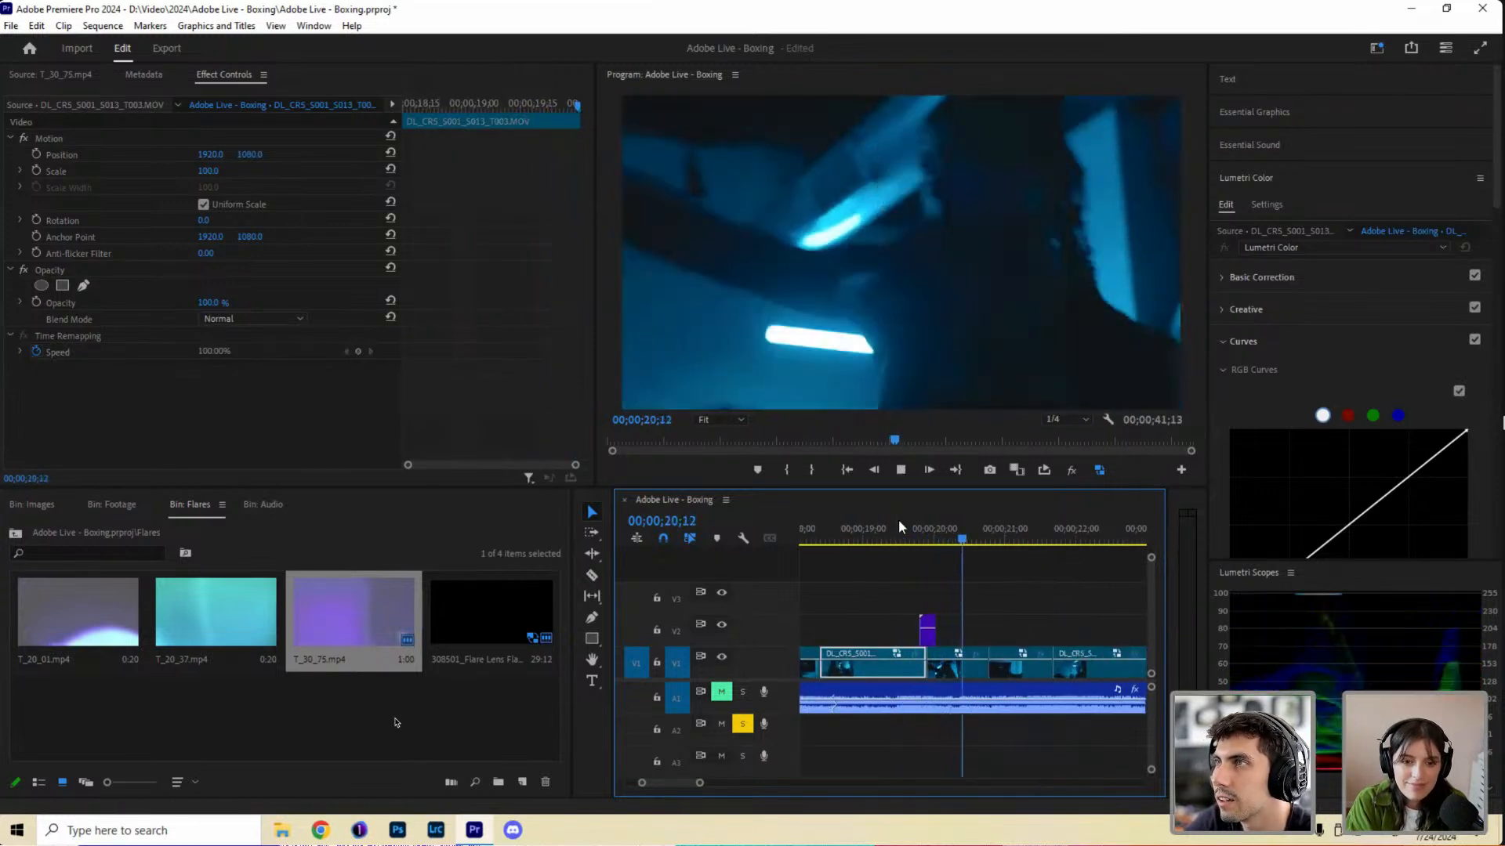
{"action": "key", "text": "space"}
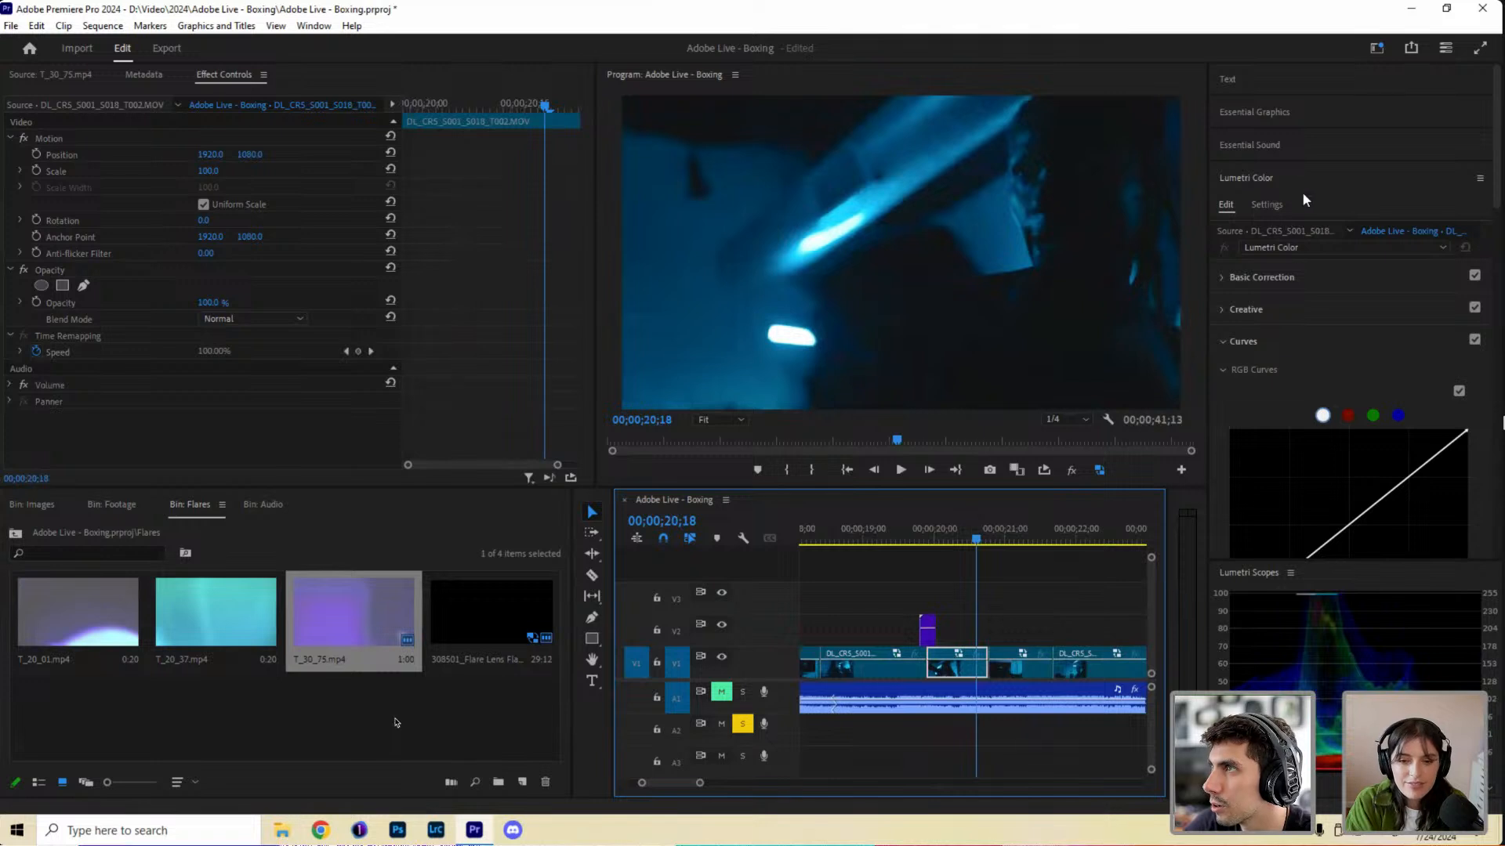
Search the effects for "Cross" and apply Cross Dissolve to the video cut beneath the flare clip.
{"action": "key", "text": "shift+7"}
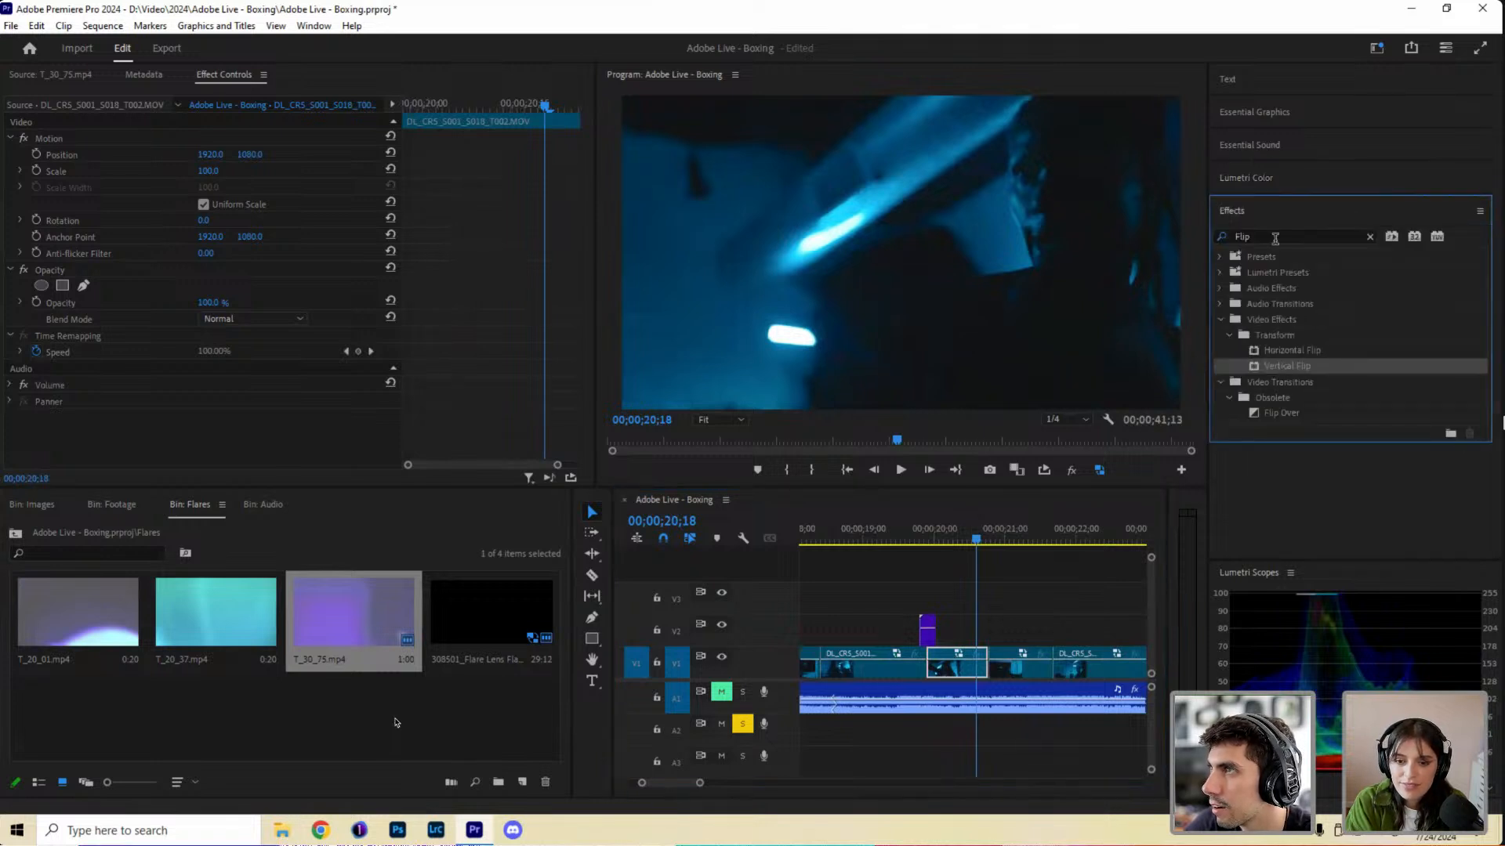
{"action": "left_click", "coordinate": [1275, 238]}
{"action": "type", "text": "Cross"}
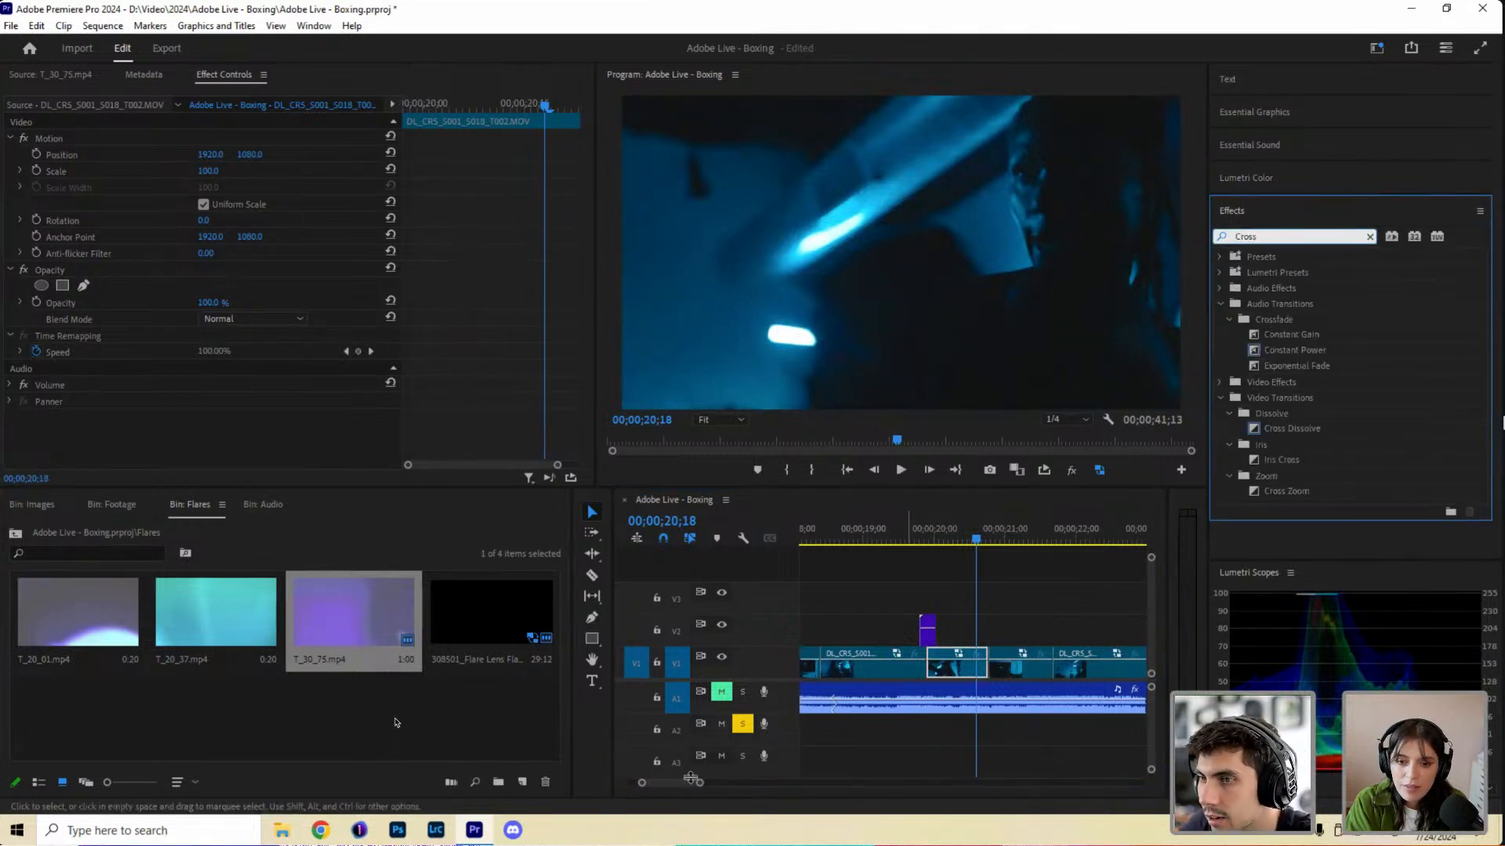
{"action": "left_click", "coordinate": [689, 778]}
{"action": "key", "text": "equal"}
{"action": "key", "text": "equal"}
{"action": "key", "text": "equal"}
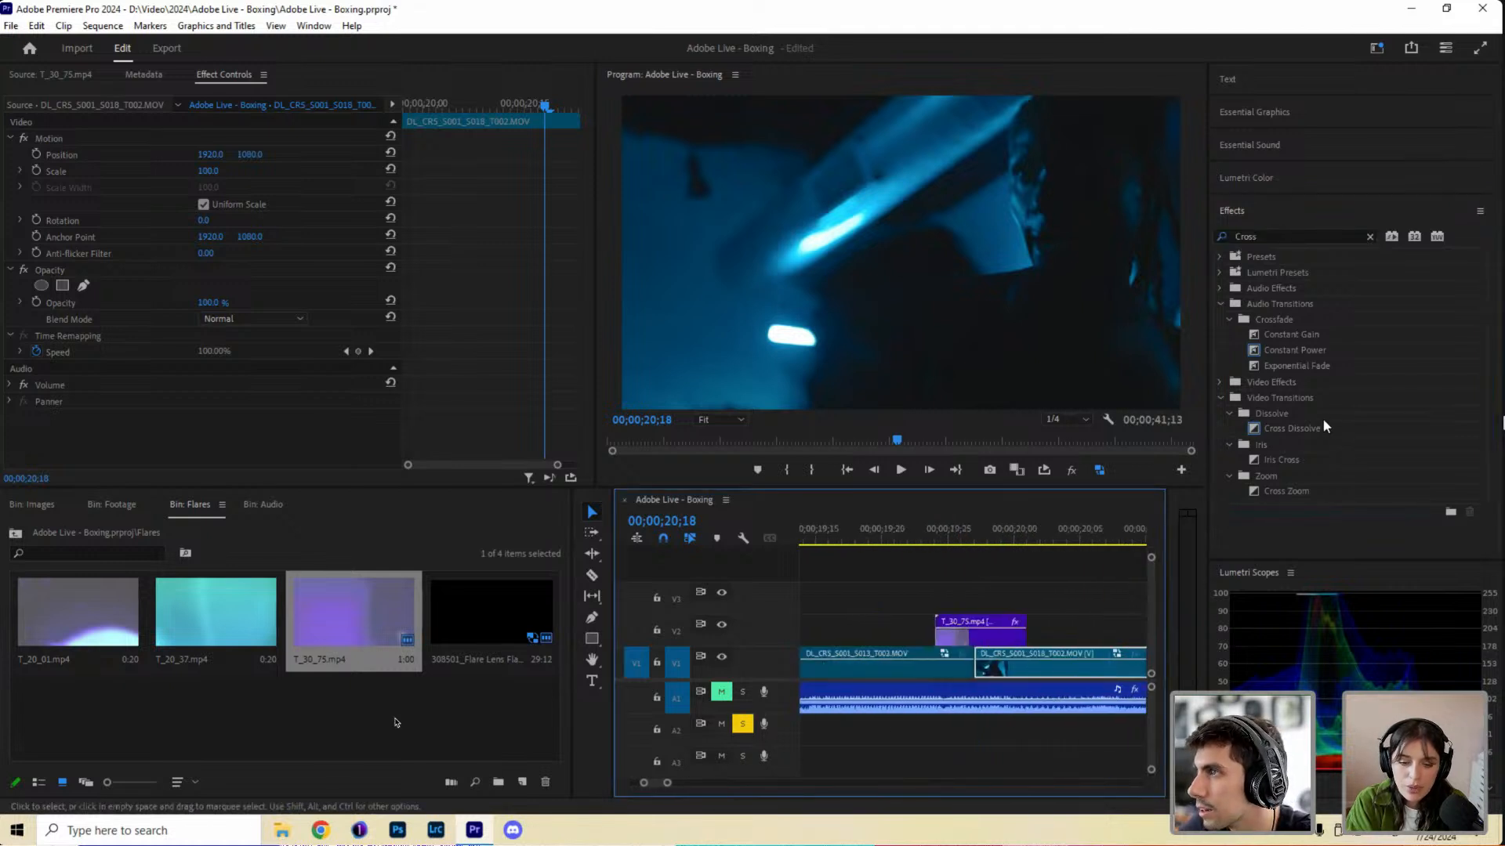
{"action": "left_click_drag", "start_coordinate": [1321, 426], "coordinate": [972, 671]}
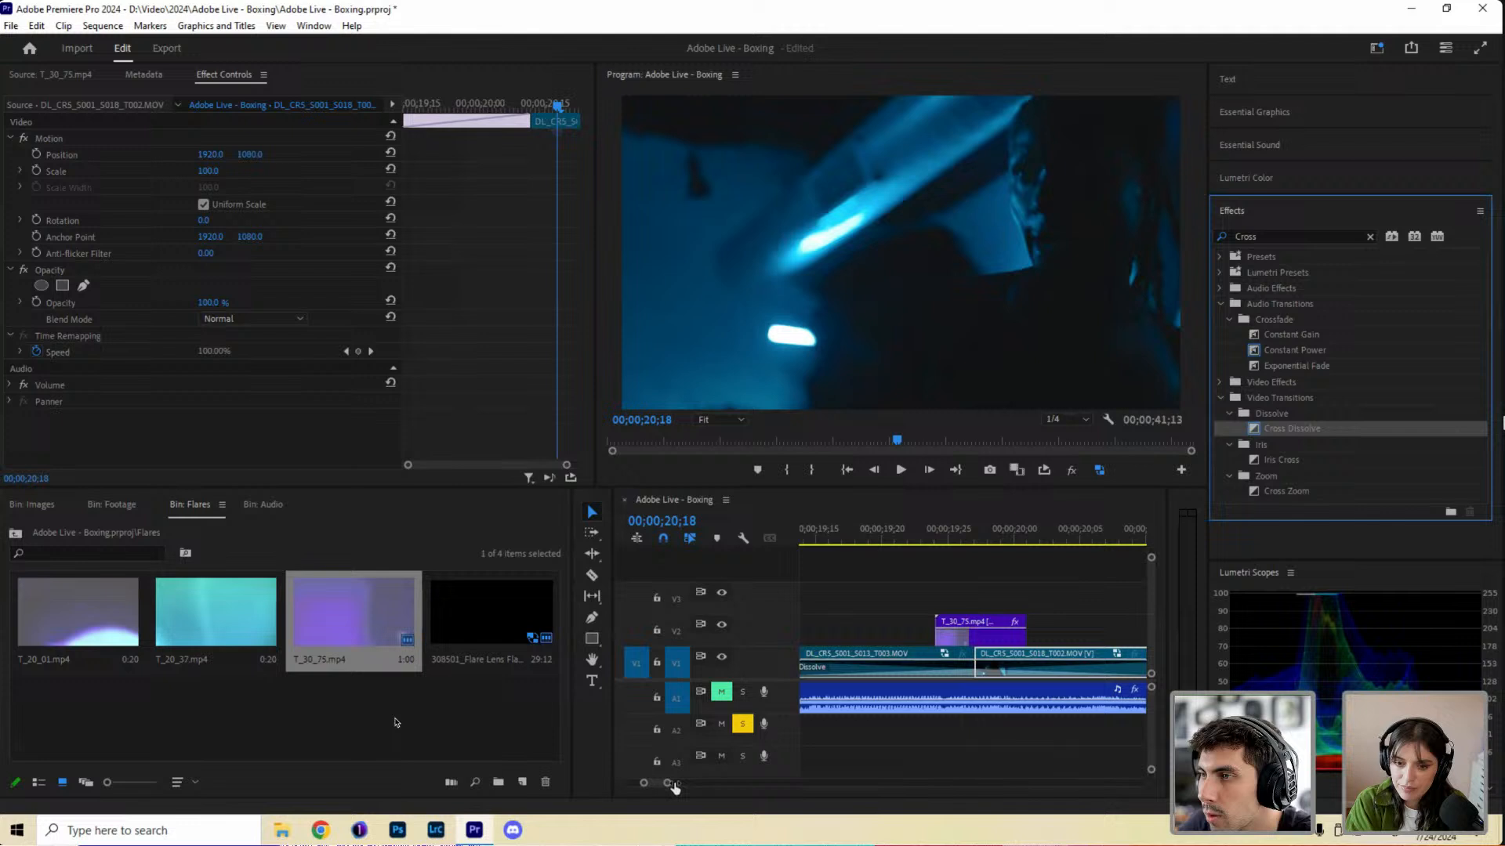
Shorten the Cross Dissolve beneath the flare clip to 6 frames, centred at the cut.
{"action": "scroll", "coordinate": [674, 787], "scroll_direction": "up", "scroll_amount": 5}
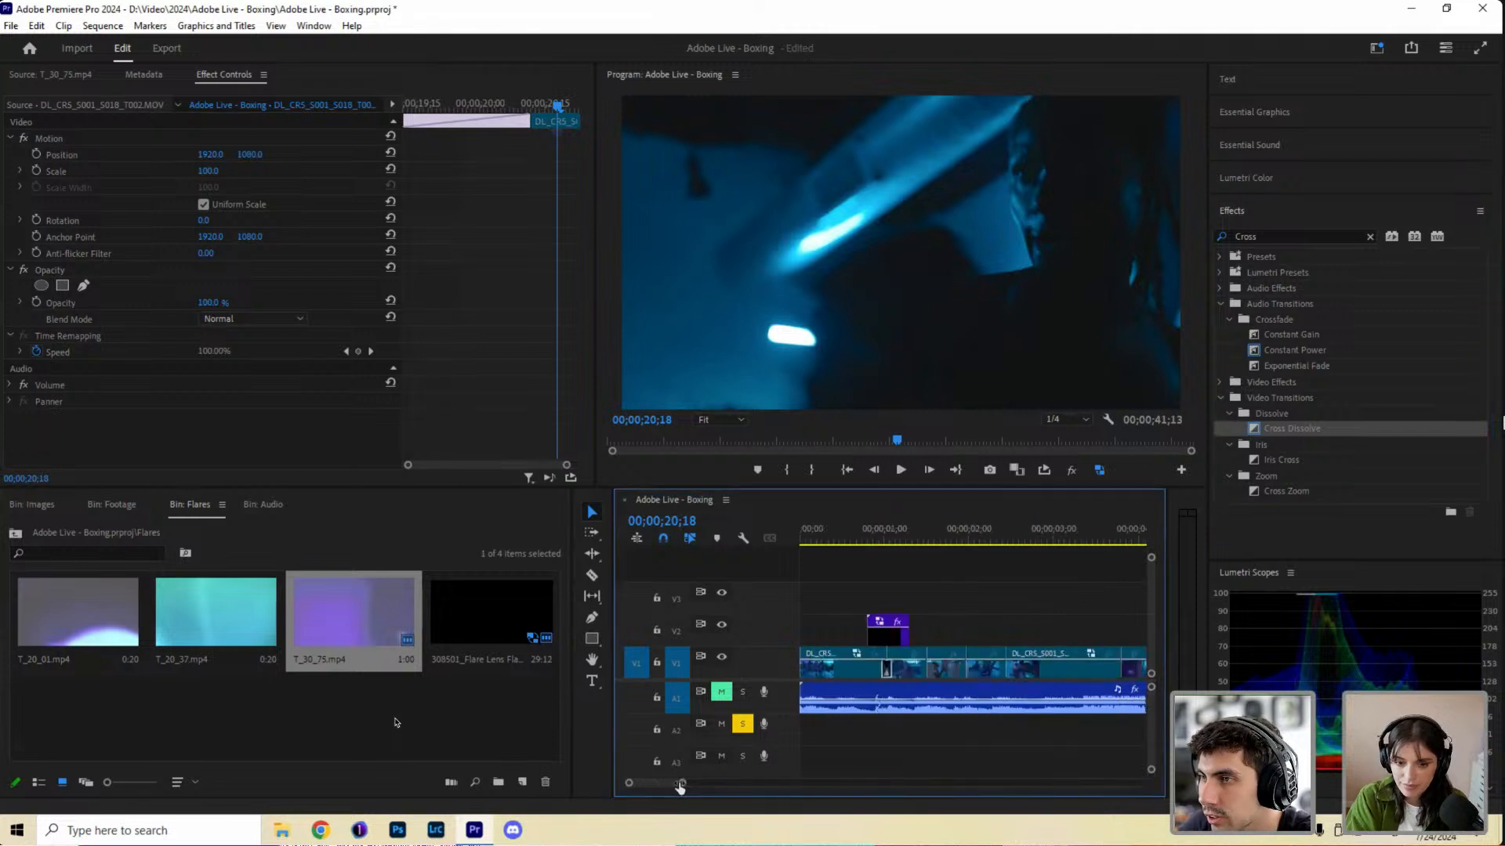
{"action": "scroll", "coordinate": [857, 703], "scroll_direction": "up", "scroll_amount": 5}
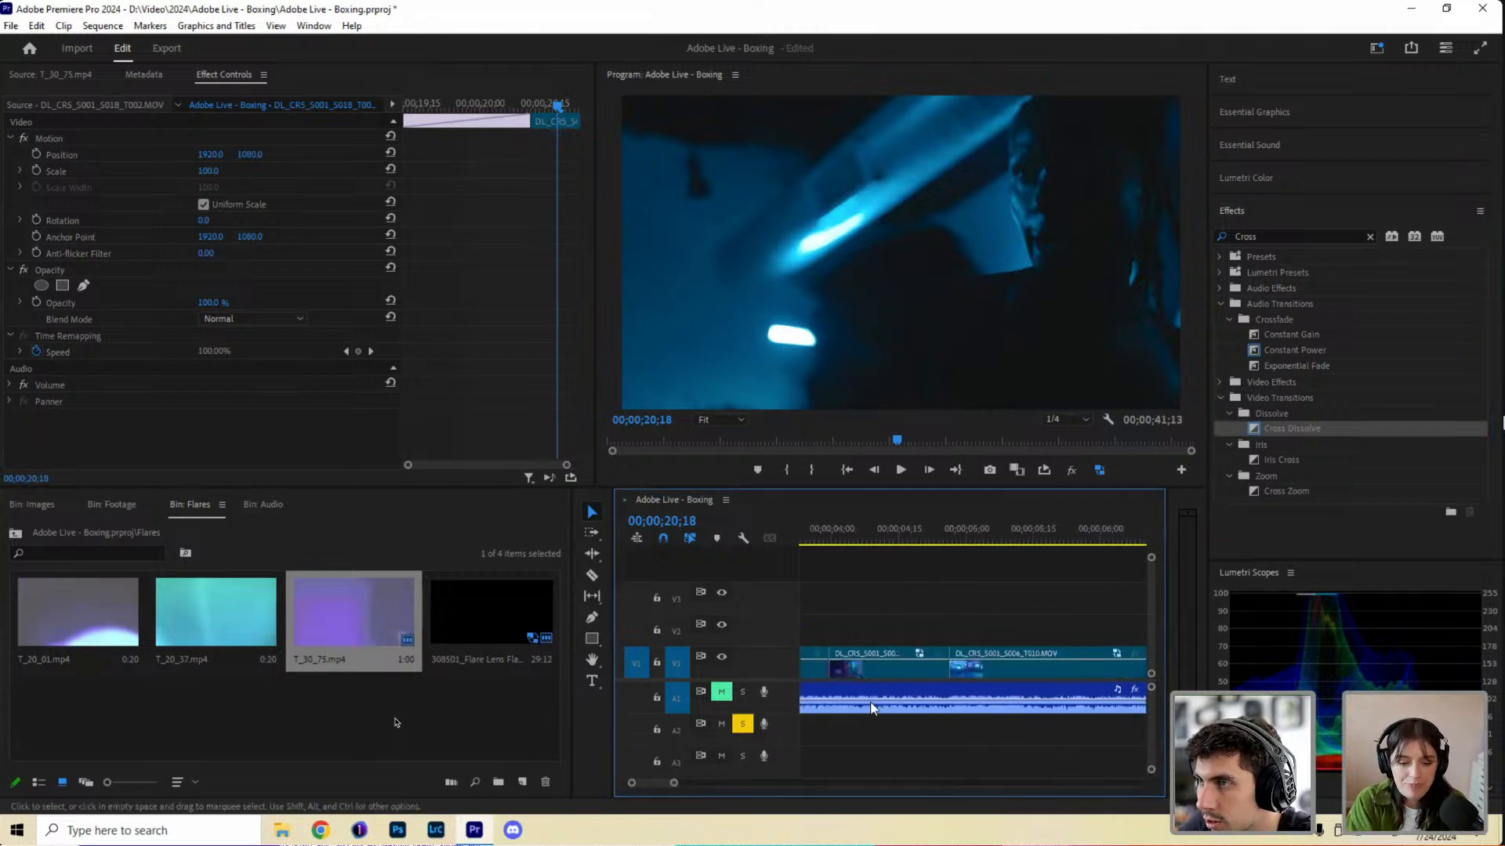
{"action": "left_click_drag", "start_coordinate": [719, 784], "coordinate": [763, 782]}
{"action": "key", "text": "shift+Left"}
{"action": "key", "text": "Left"}
{"action": "key", "text": "Left"}
{"action": "key", "text": "Left"}
{"action": "key", "text": "Left"}
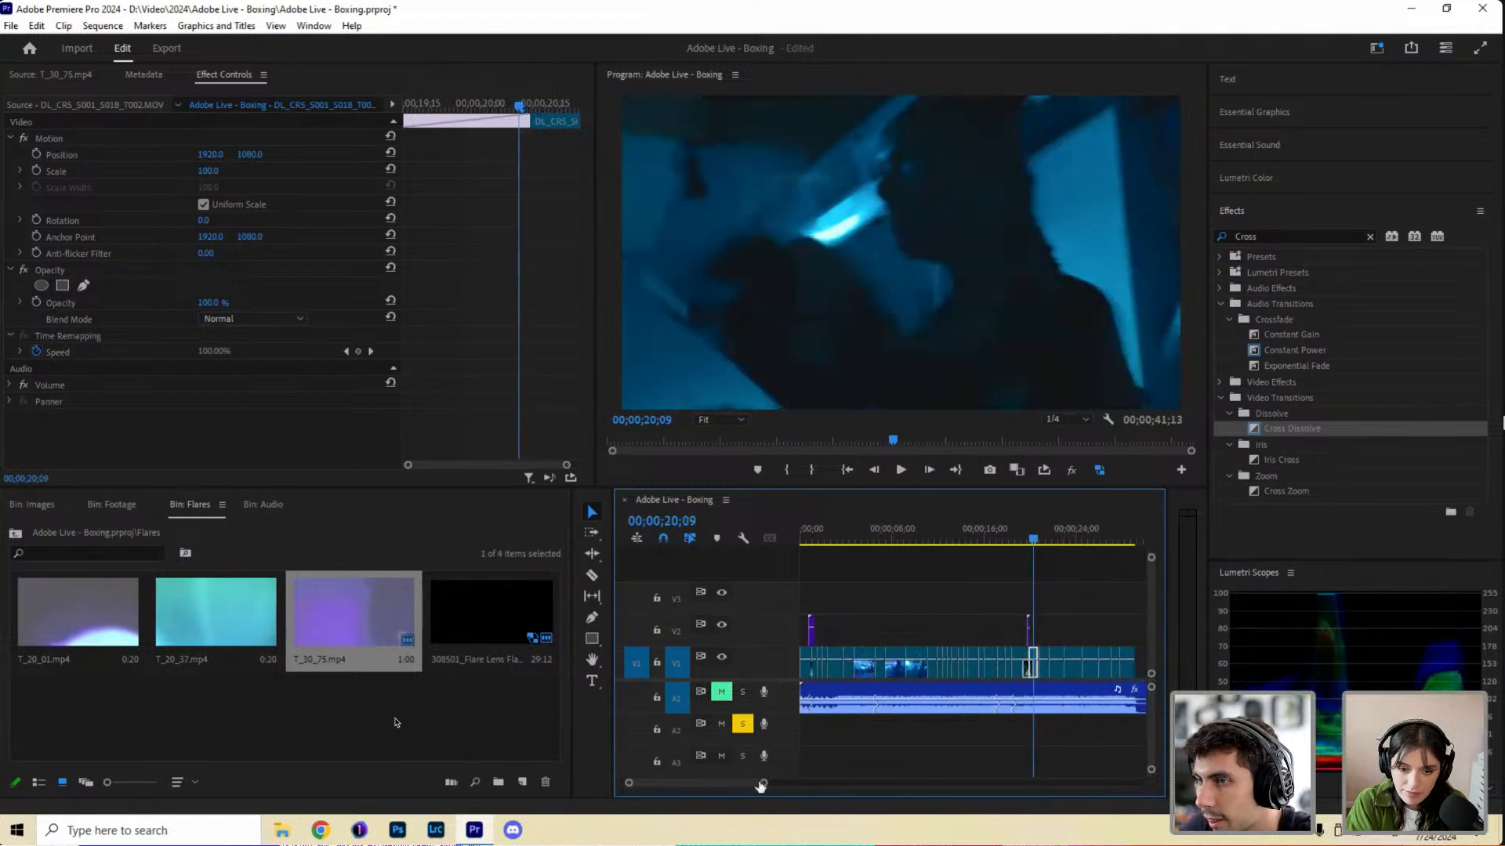
{"action": "scroll", "coordinate": [717, 785], "scroll_direction": "down", "scroll_amount": 5}
{"action": "scroll", "coordinate": [715, 786], "scroll_direction": "down", "scroll_amount": 2}
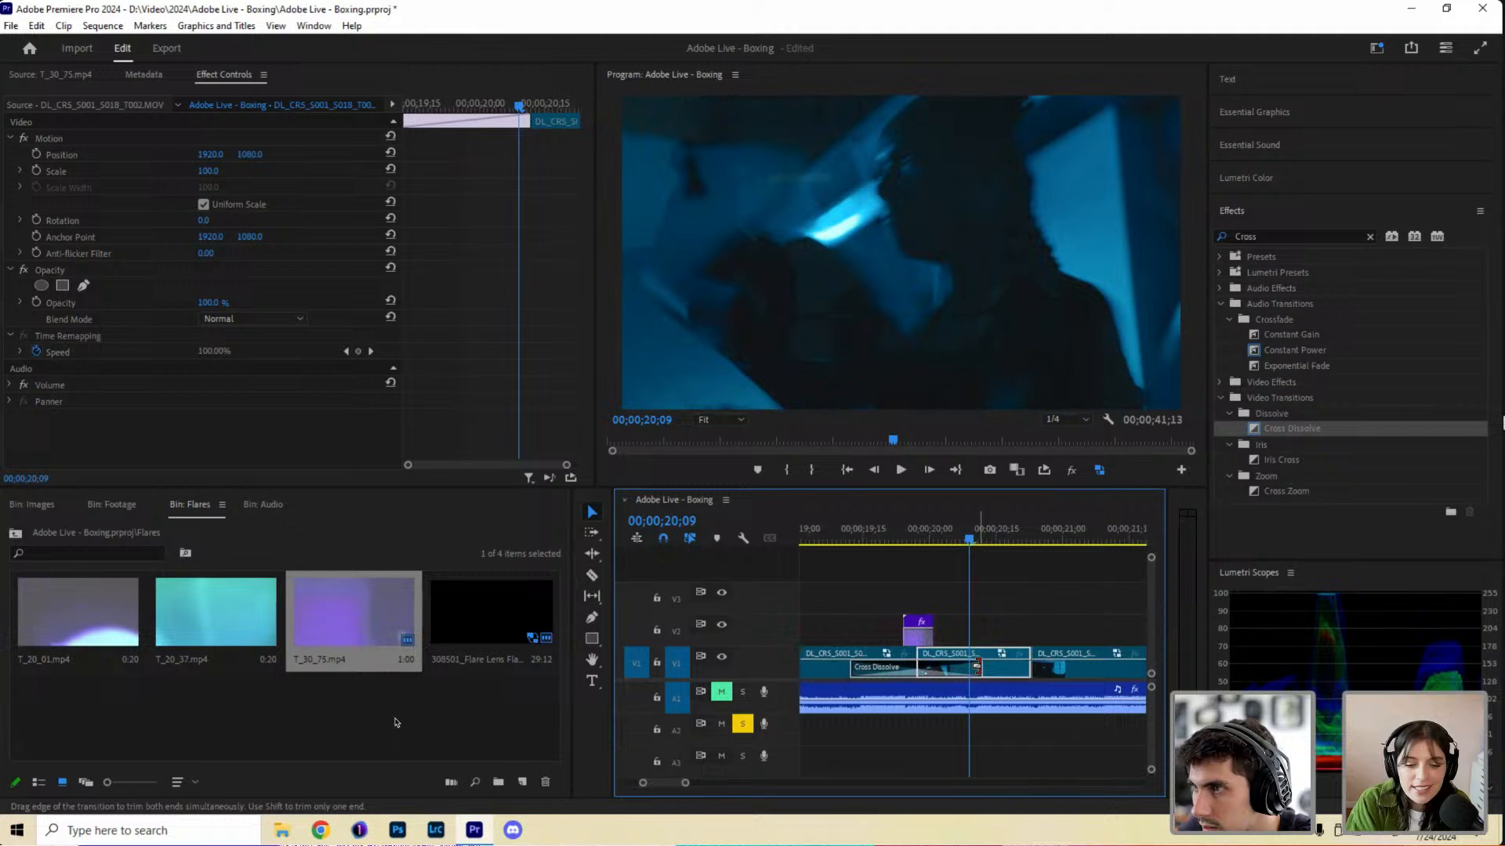
{"action": "left_click_drag", "start_coordinate": [977, 667], "coordinate": [926, 667]}
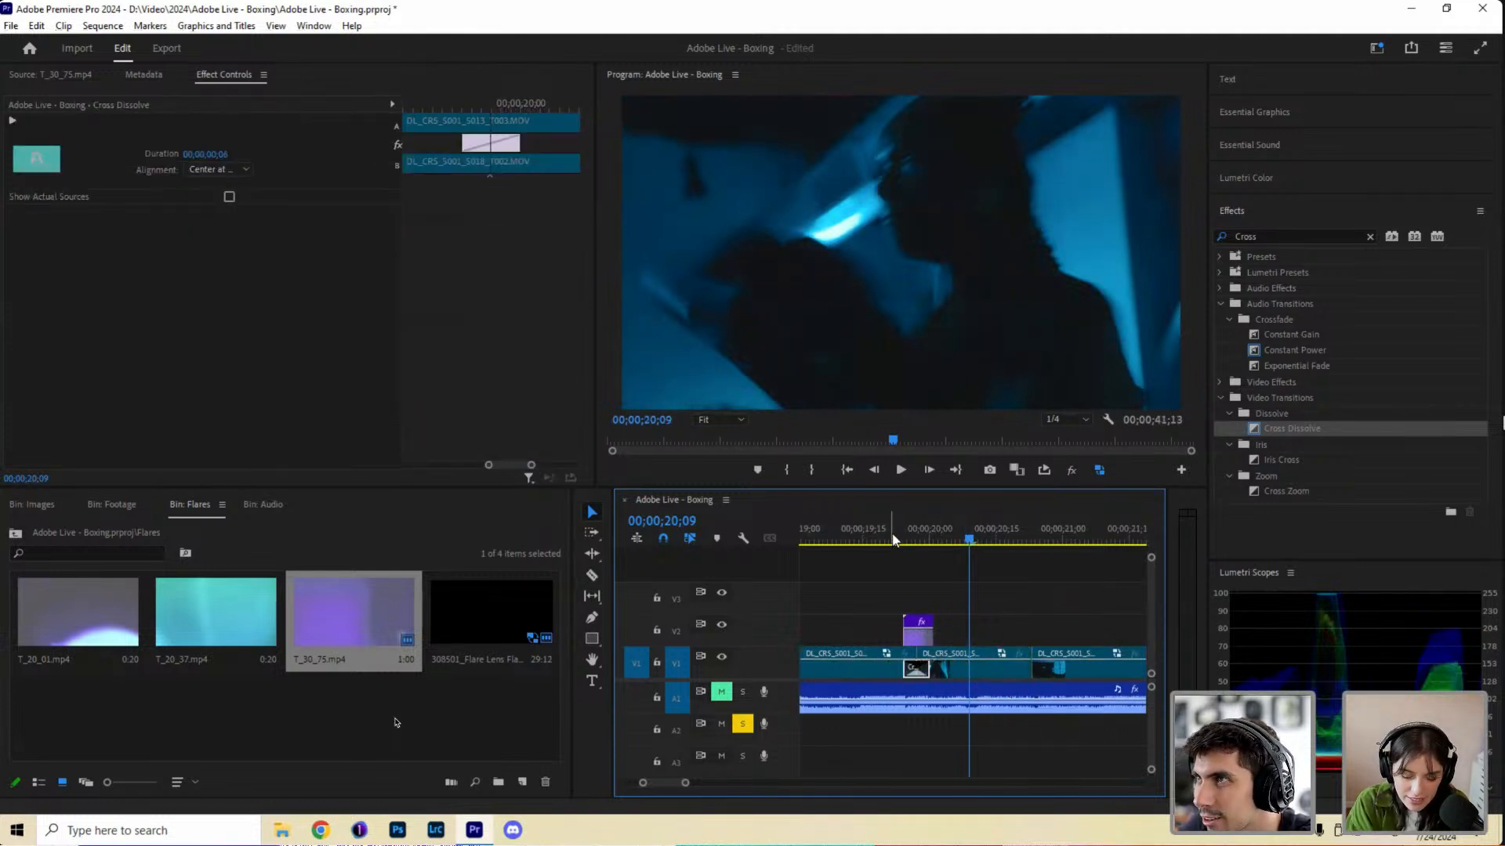
Play and step through the frames around the cut to examine the combined dissolve and flare.
{"action": "key", "text": "Up"}
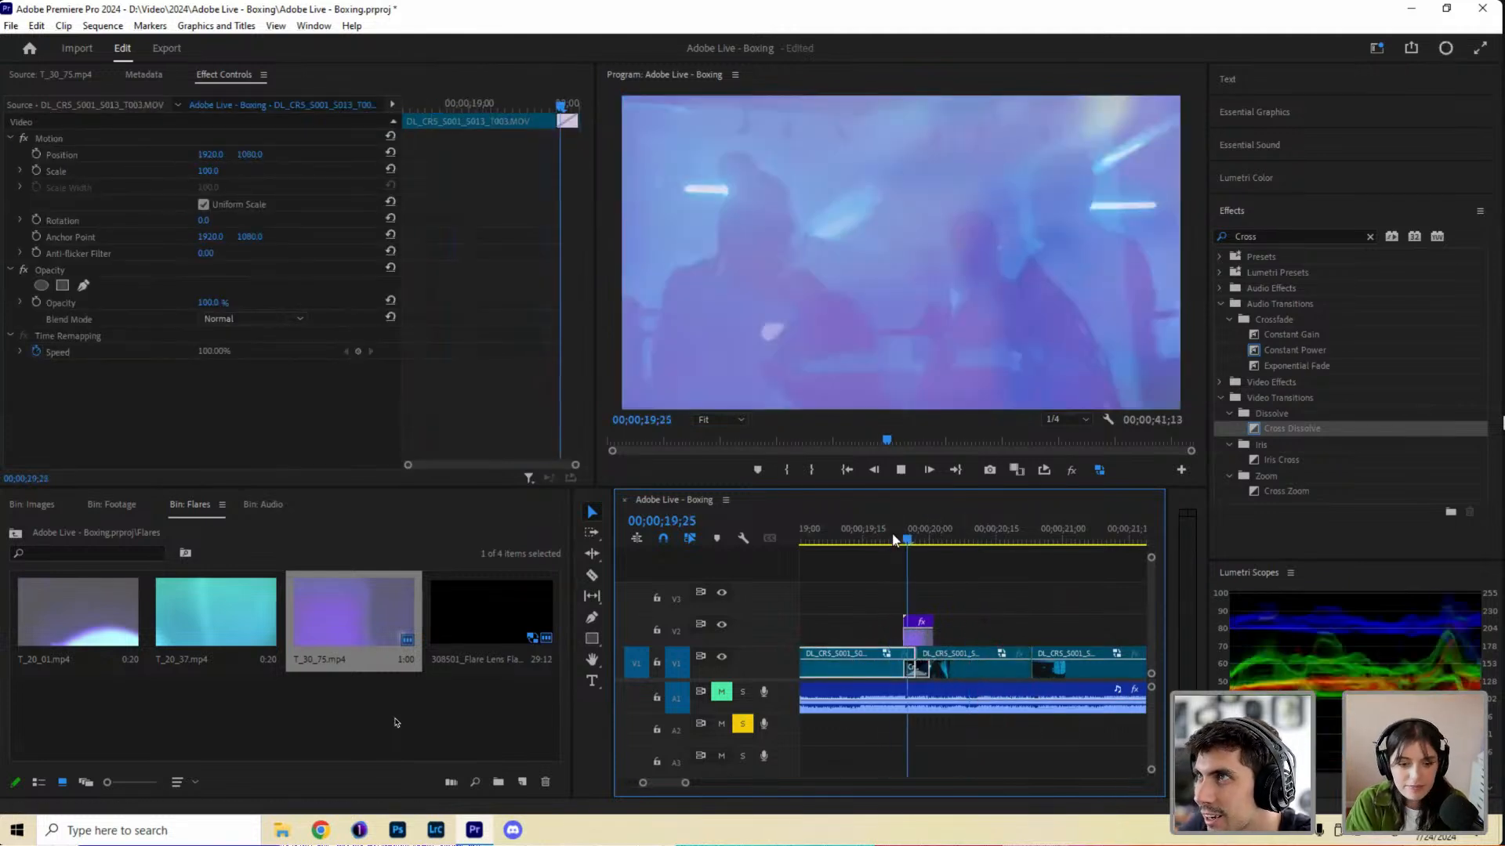
{"action": "key", "text": "Left"}
{"action": "key", "text": "Left"}
{"action": "key", "text": "Left"}
{"action": "key", "text": "Left"}
{"action": "key", "text": "Left"}
{"action": "key", "text": "Left"}
{"action": "key", "text": "Left"}
{"action": "key", "text": "Left"}
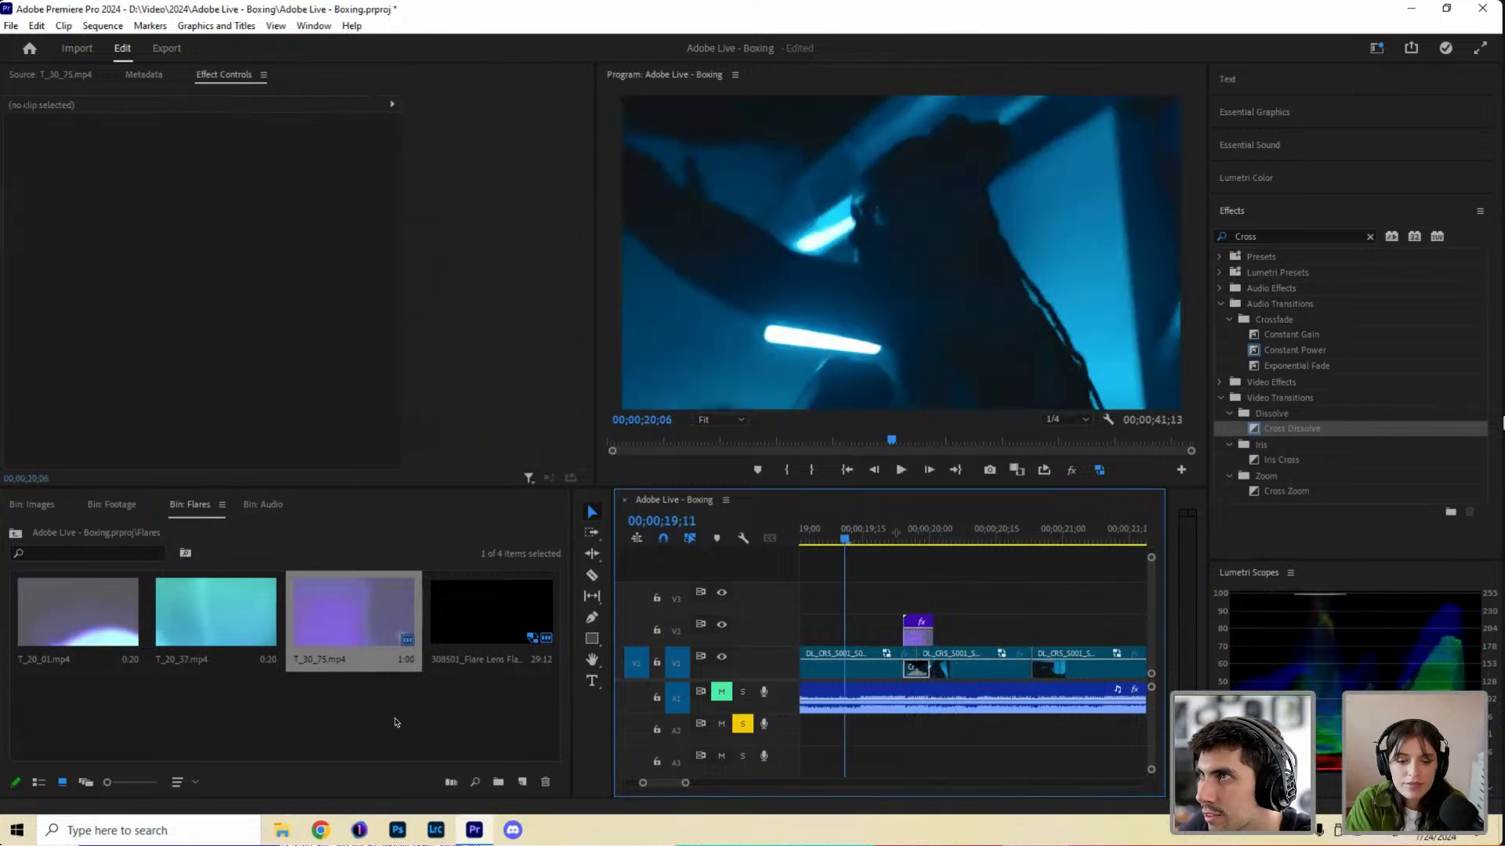
{"action": "key", "text": "Right"}
{"action": "key", "text": "Right"}
{"action": "key", "text": "Right"}
{"action": "key", "text": "Right"}
{"action": "key", "text": "Right"}
{"action": "key", "text": "Right"}
{"action": "key", "text": "Right"}
{"action": "key", "text": "Right"}
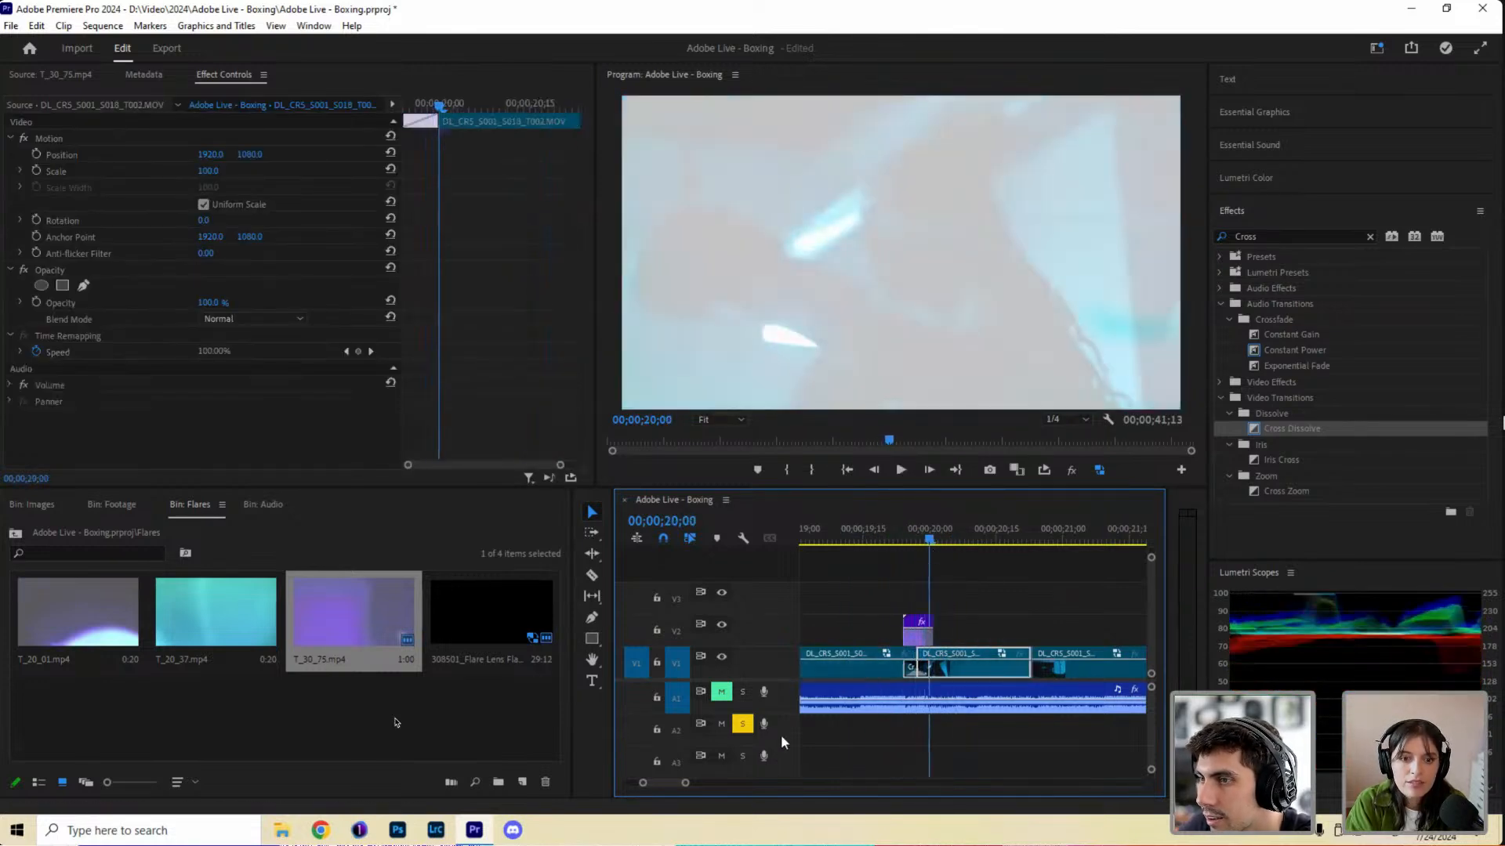
Shorten the Cross Dissolve beneath the flare clip to 4 frames and scrub across the cut.
{"action": "left_click_drag", "start_coordinate": [680, 784], "coordinate": [660, 784]}
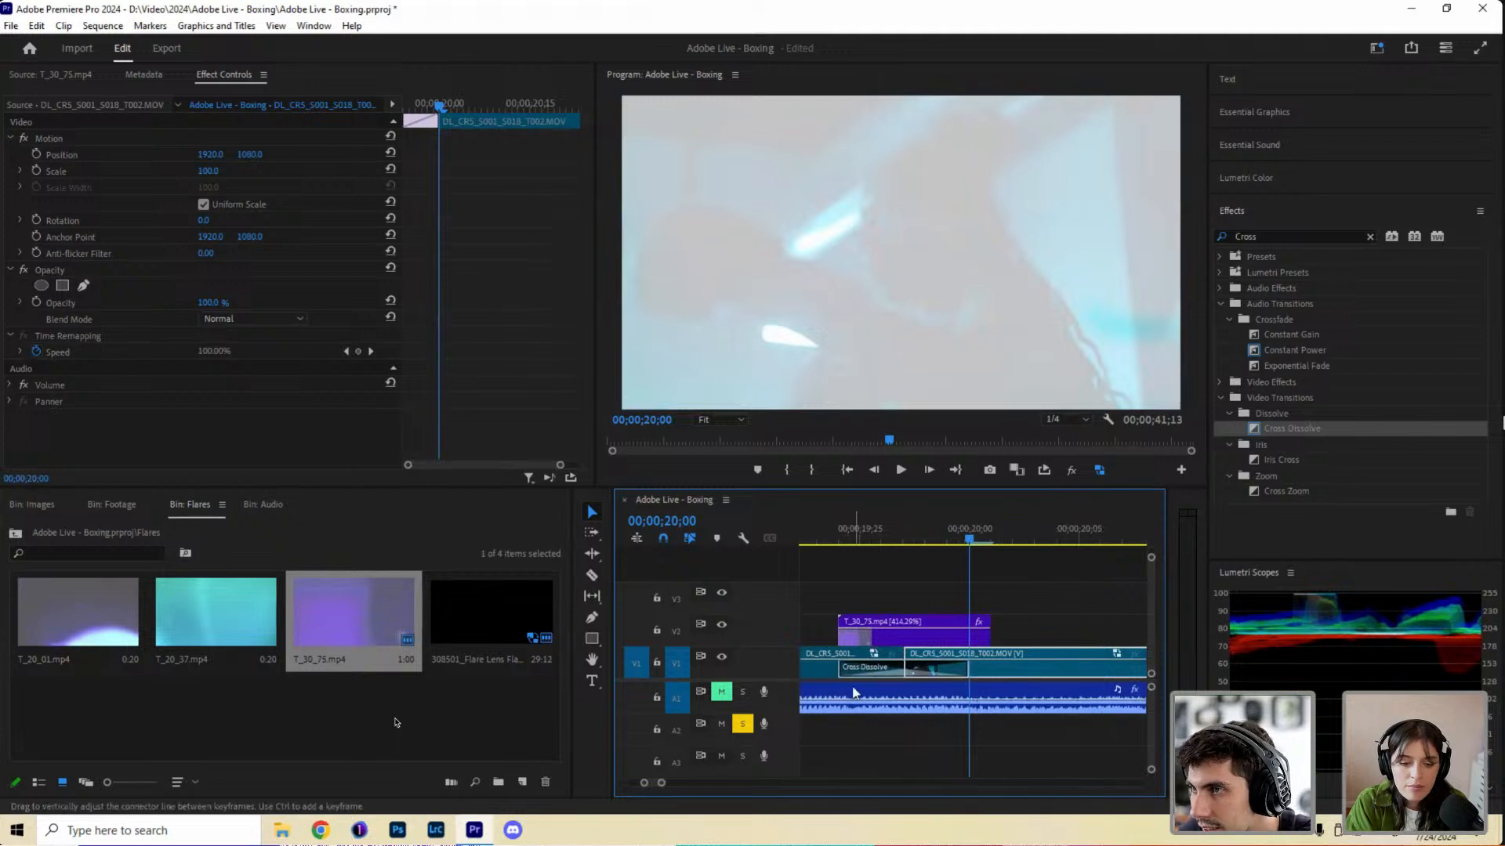
{"action": "left_click_drag", "start_coordinate": [840, 667], "coordinate": [862, 668]}
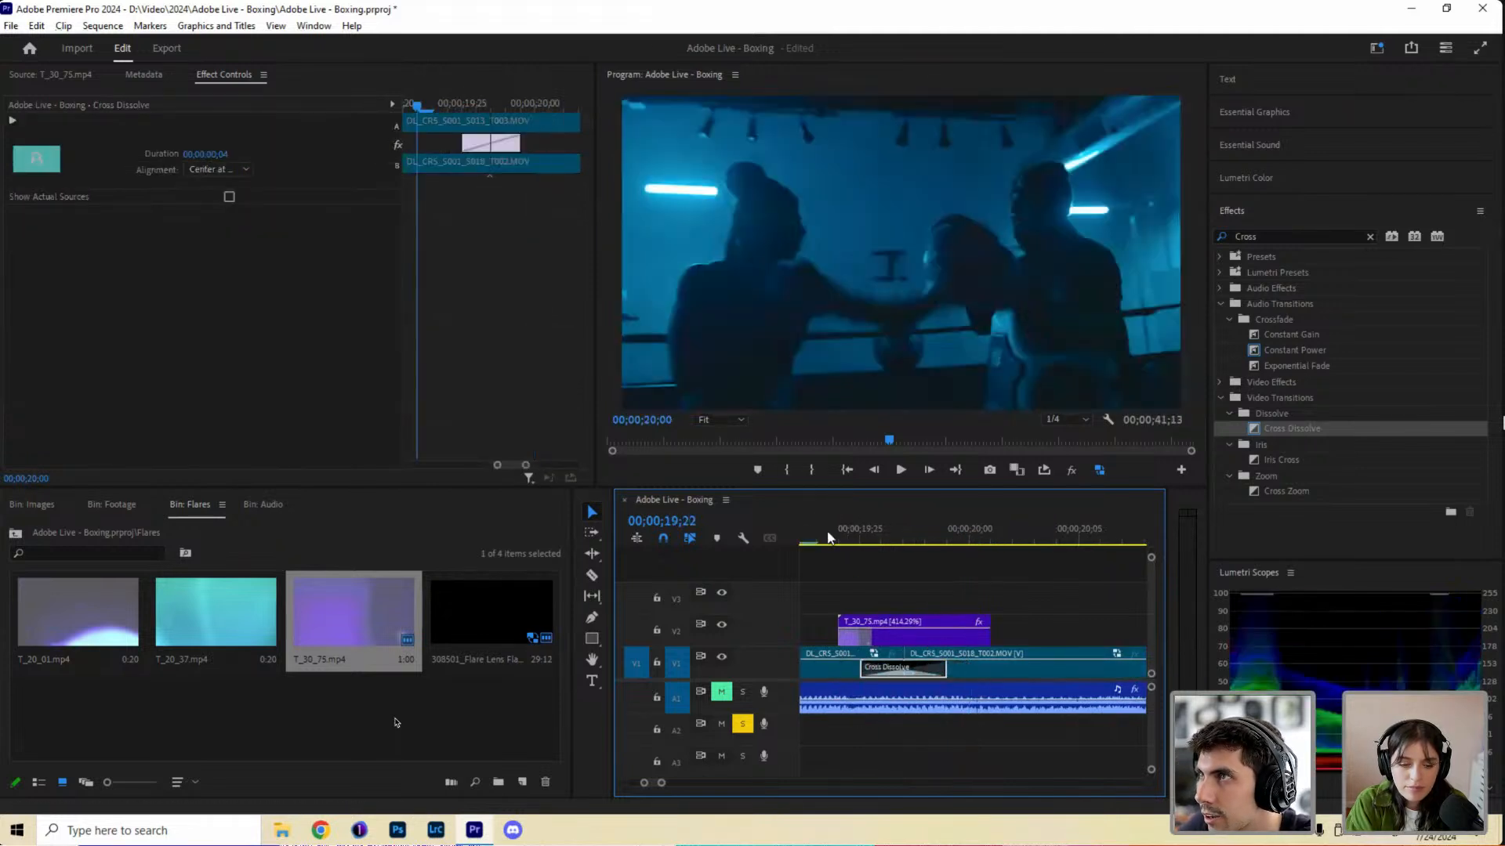
{"action": "left_click_drag", "start_coordinate": [828, 538], "coordinate": [995, 562]}
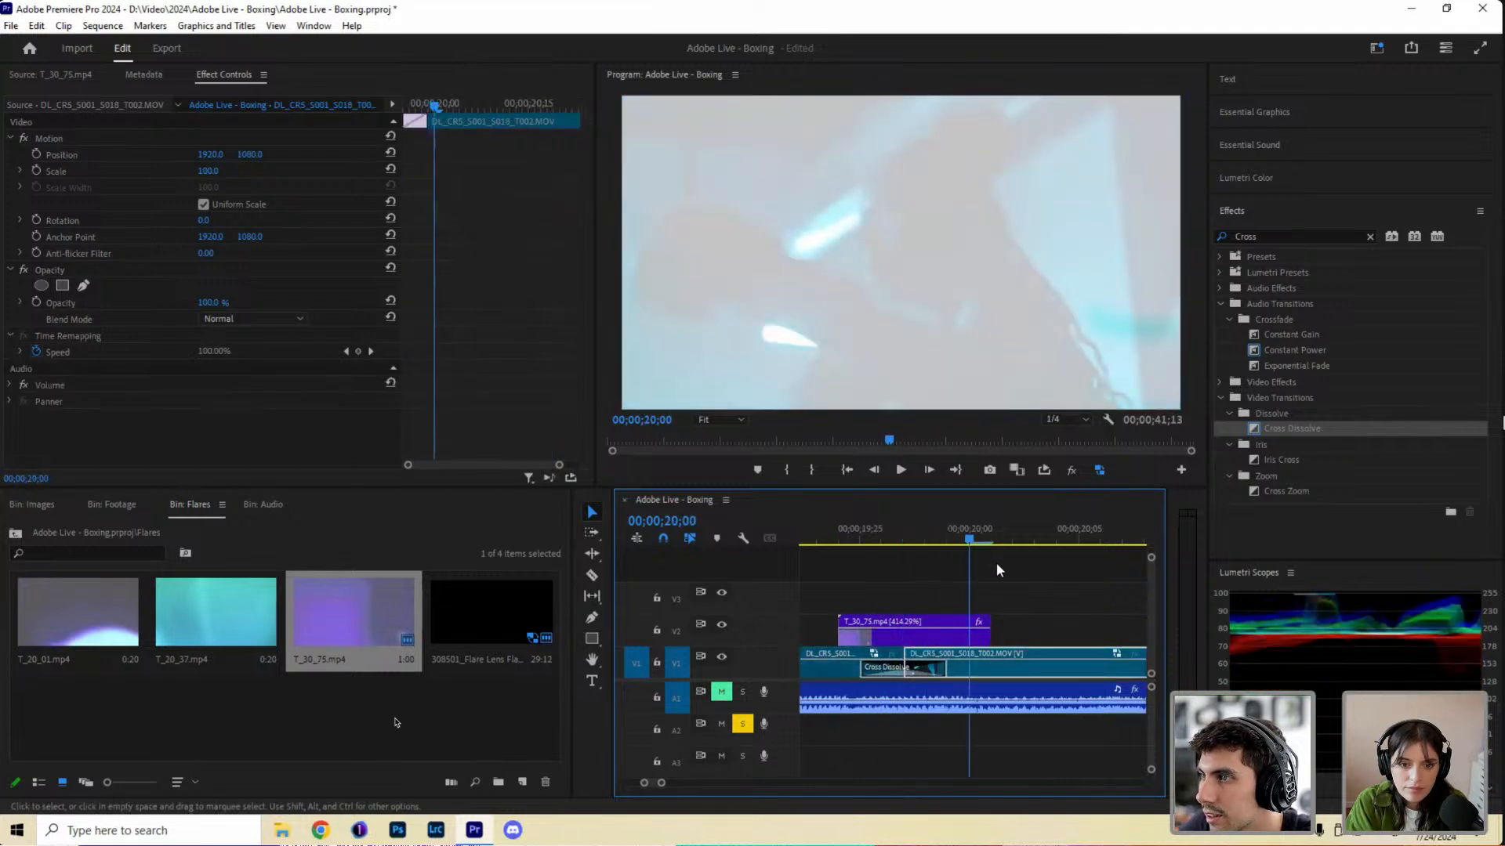
Play and scrub across the cut to examine the flare with its shortened dissolve, especially near the flare's end.
{"action": "left_click_drag", "start_coordinate": [662, 783], "coordinate": [706, 783]}
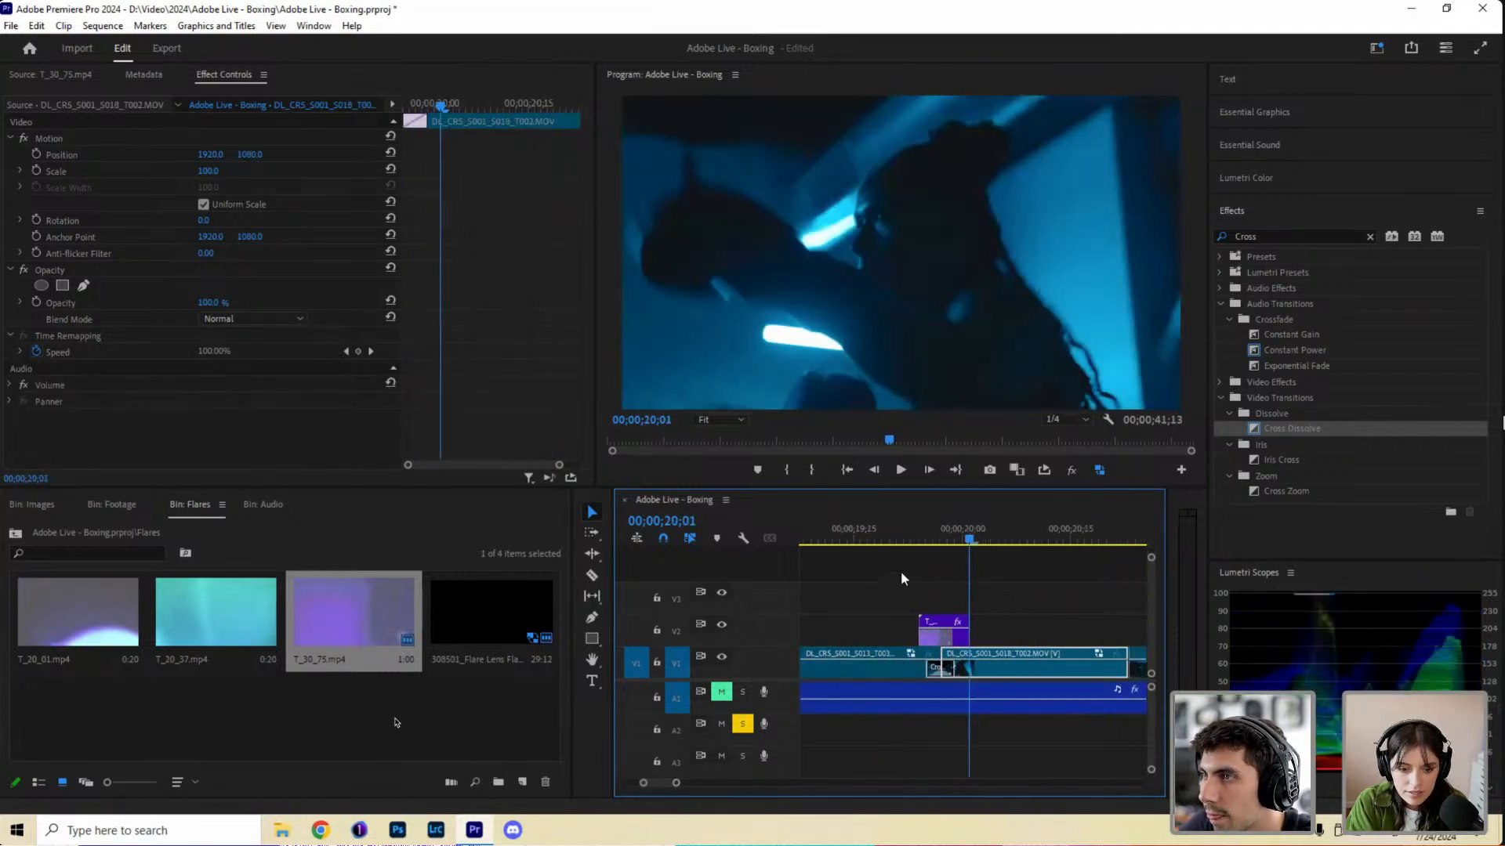
{"action": "left_click", "coordinate": [928, 525]}
{"action": "key", "text": "space"}
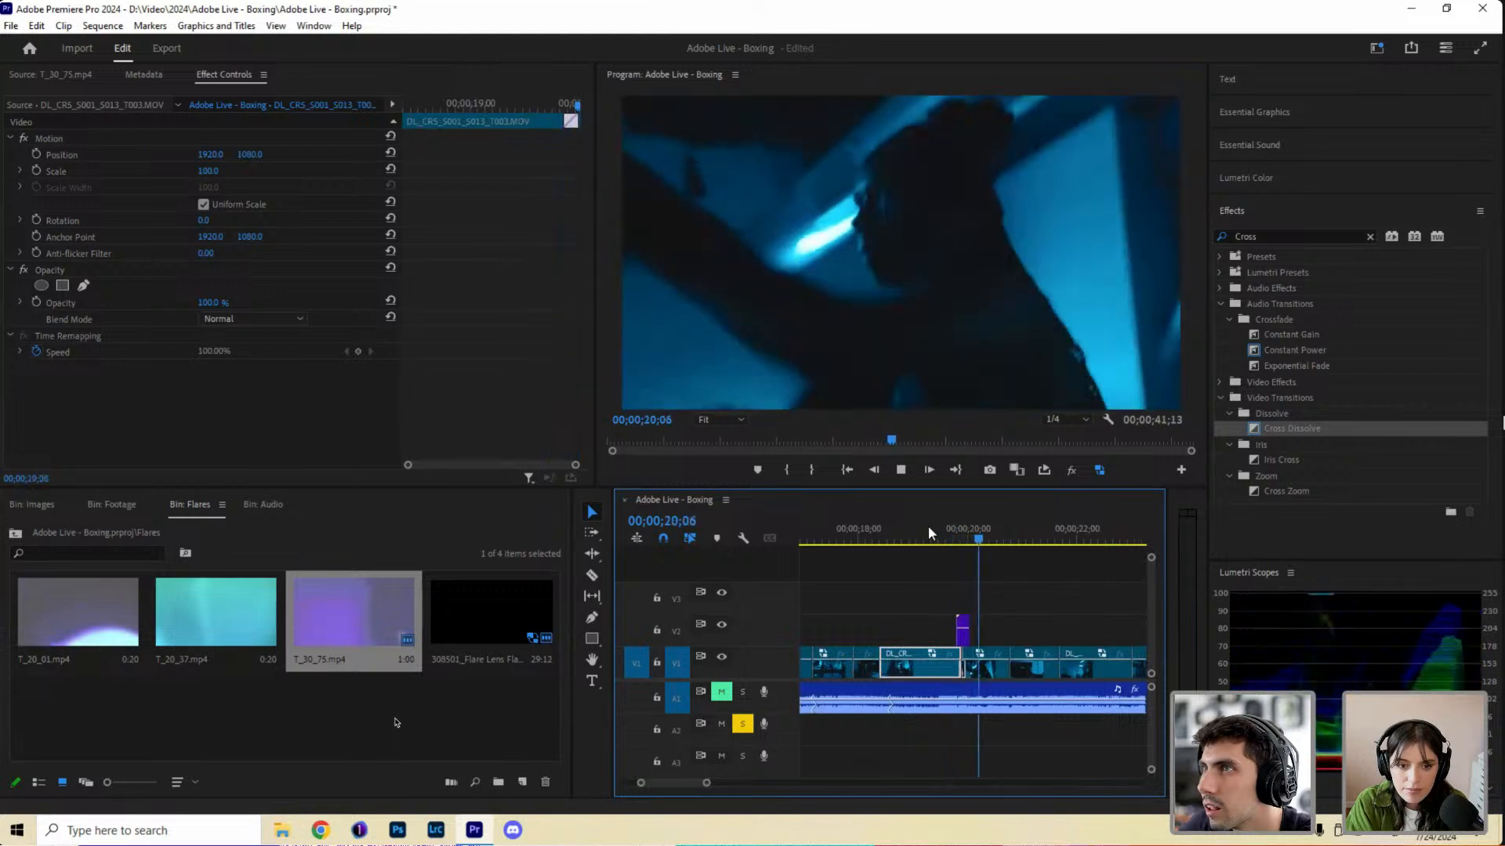
{"action": "left_click", "coordinate": [966, 539]}
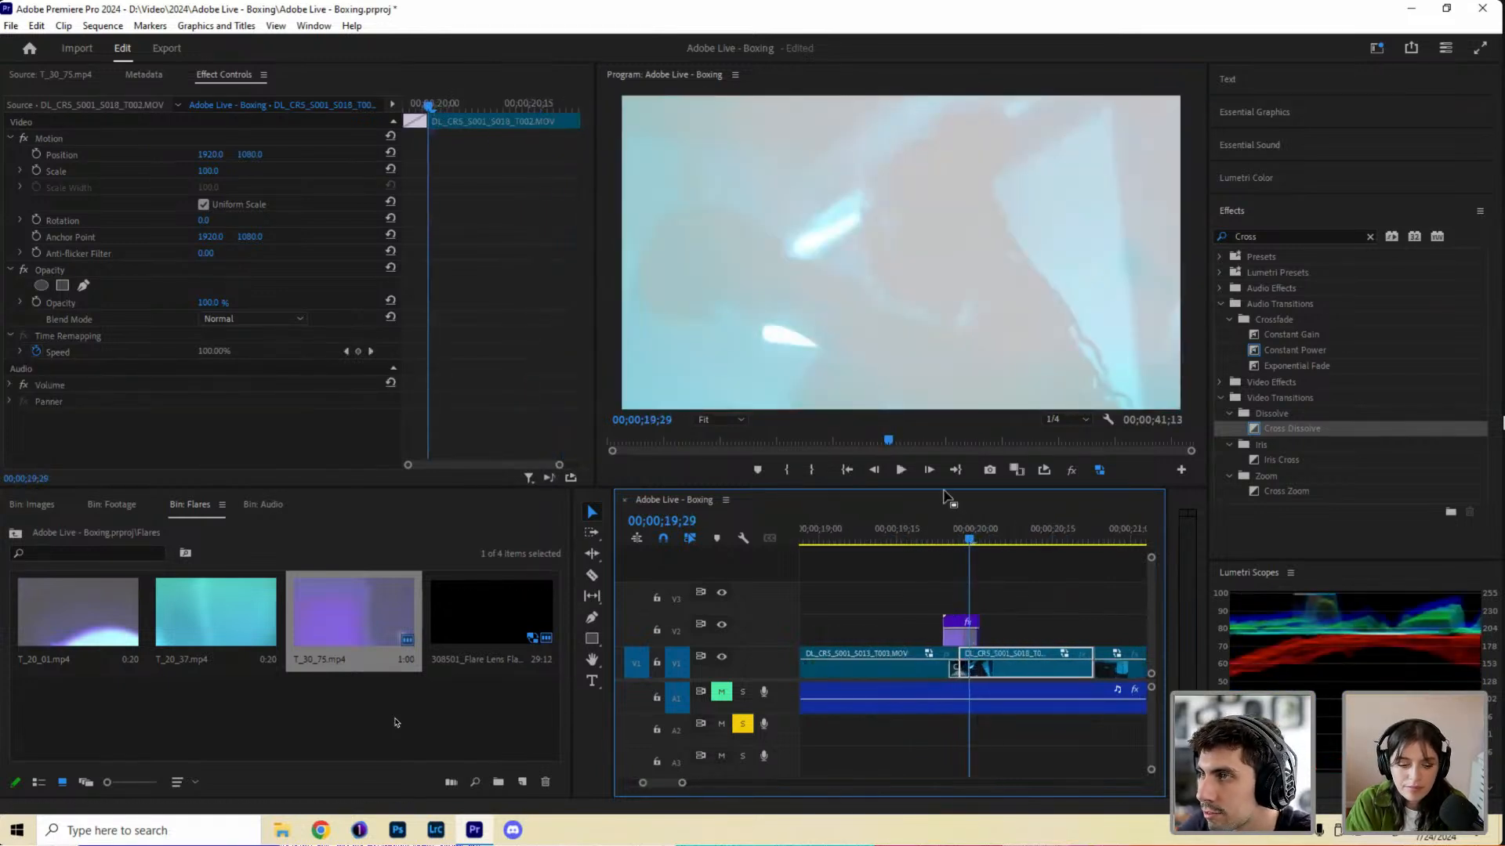
{"action": "scroll", "coordinate": [975, 549], "scroll_direction": "up", "scroll_amount": 4}
{"action": "left_click_drag", "start_coordinate": [1003, 544], "coordinate": [1022, 546]}
{"action": "left_click", "coordinate": [977, 539]}
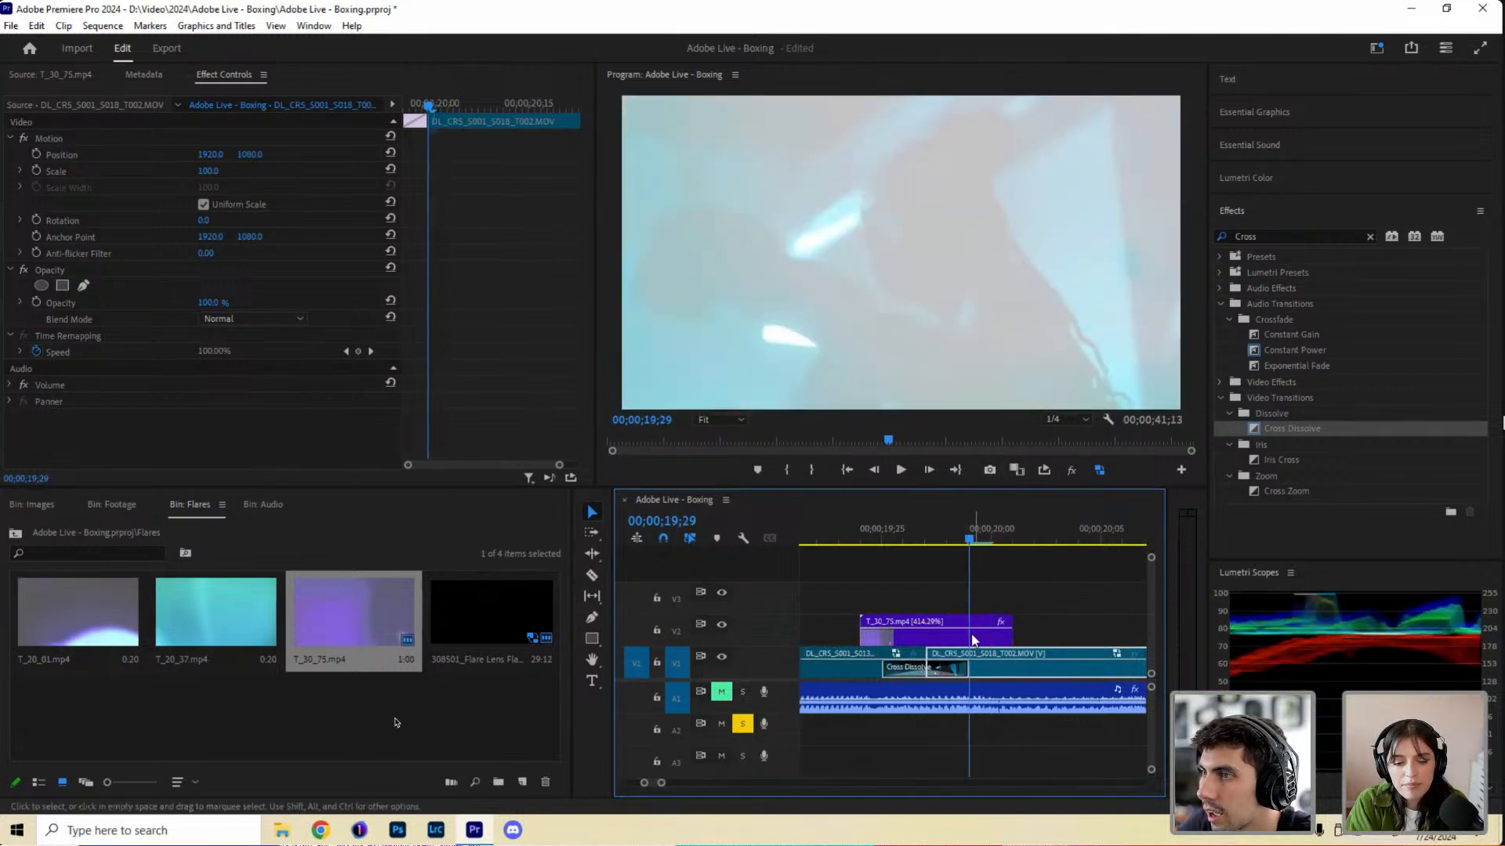
Add a Cross Dissolve to the end of the T_30_75.mp4 flare clip and scrub across the transition.
{"action": "left_click", "coordinate": [979, 641]}
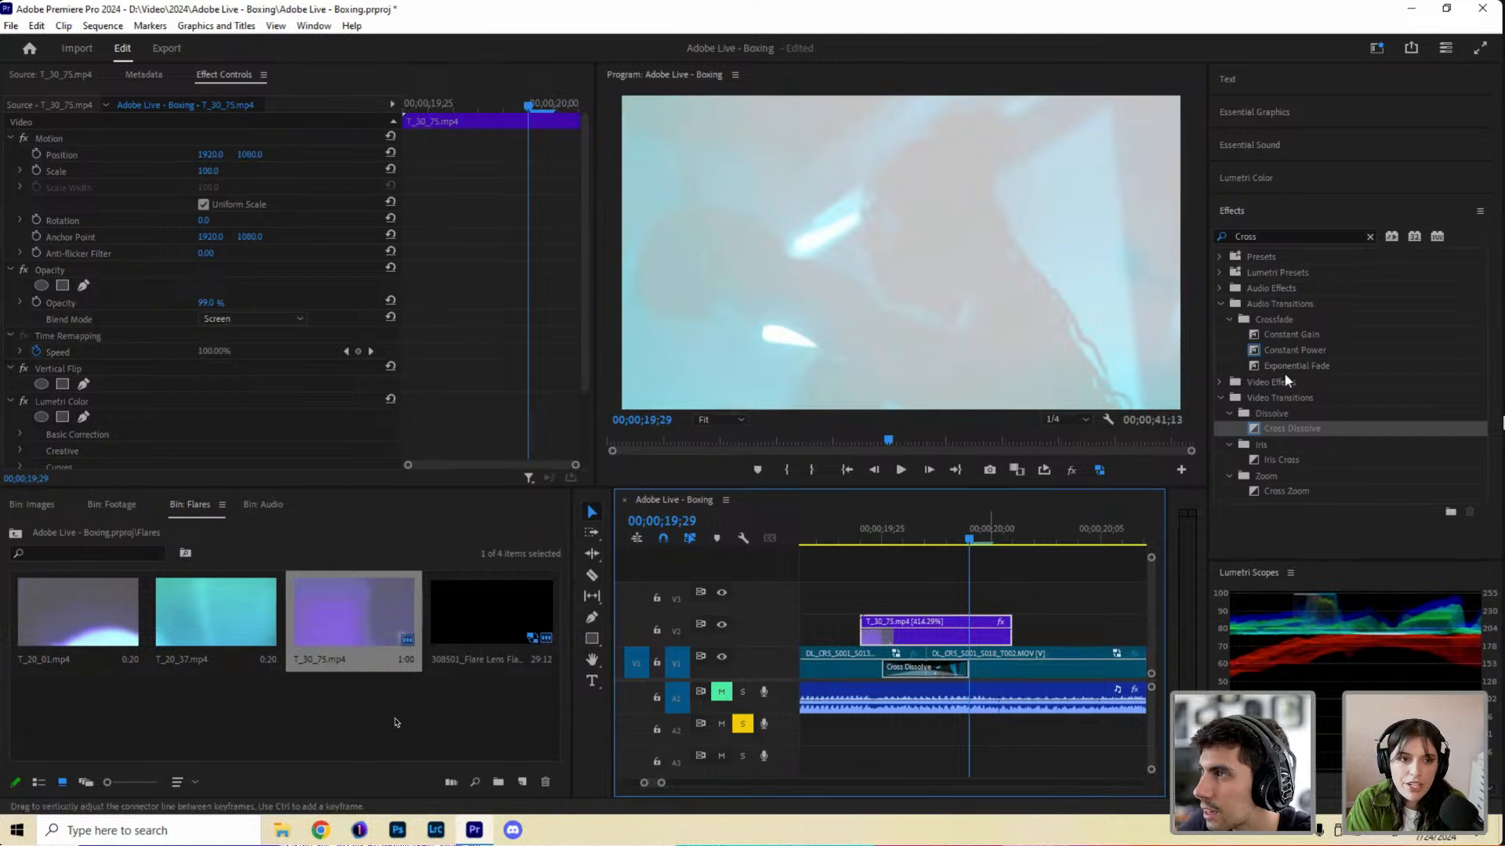
{"action": "left_click_drag", "start_coordinate": [1289, 428], "coordinate": [981, 648]}
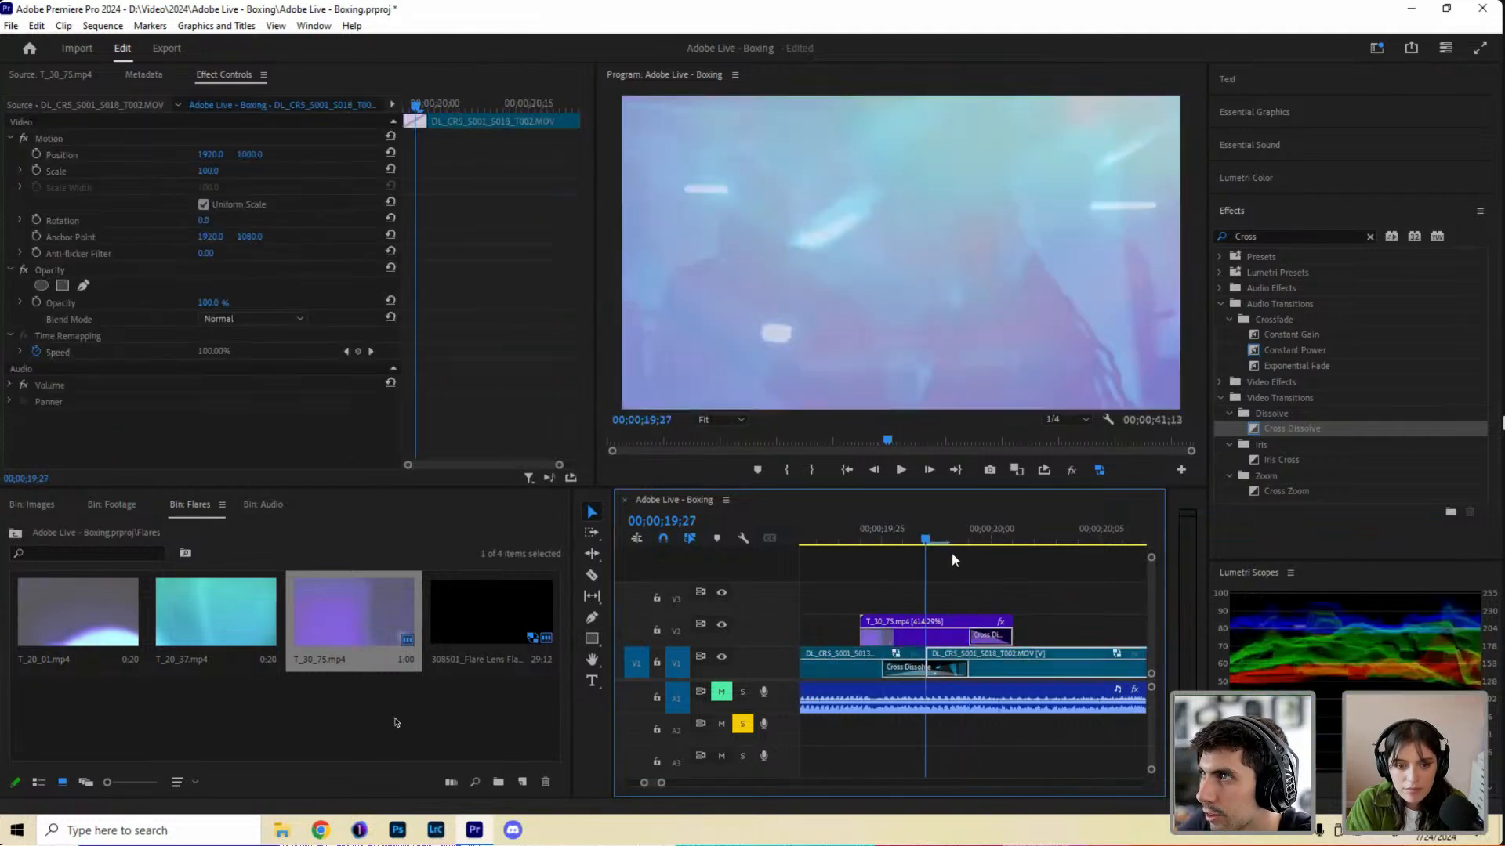
{"action": "left_click_drag", "start_coordinate": [971, 567], "coordinate": [1056, 580]}
{"action": "left_click", "coordinate": [990, 584]}
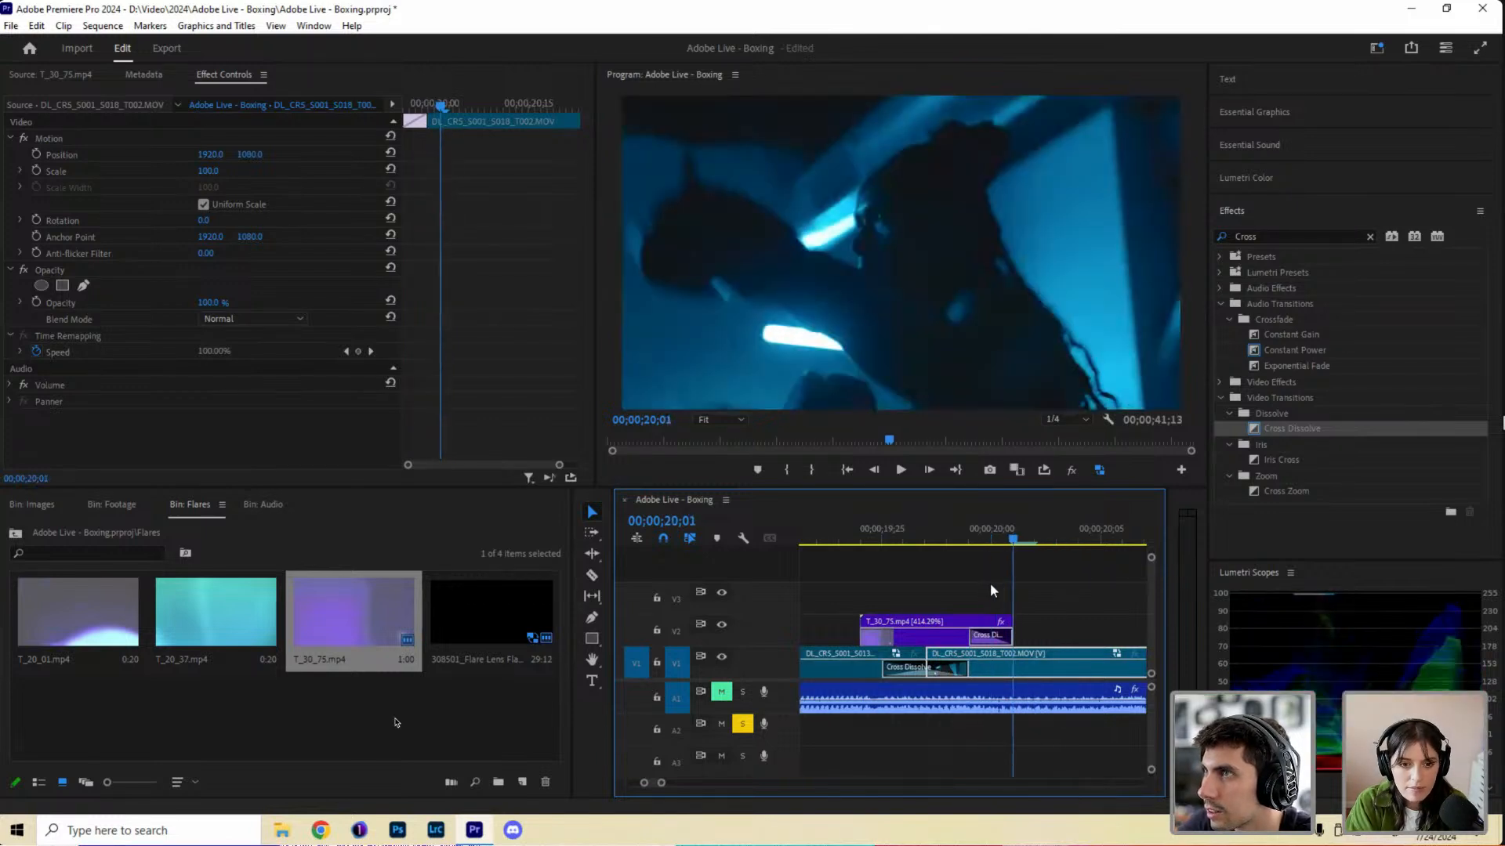
Step frame by frame and play through the cut to examine how the flare fades out over the next shot.
{"action": "key", "text": "Right"}
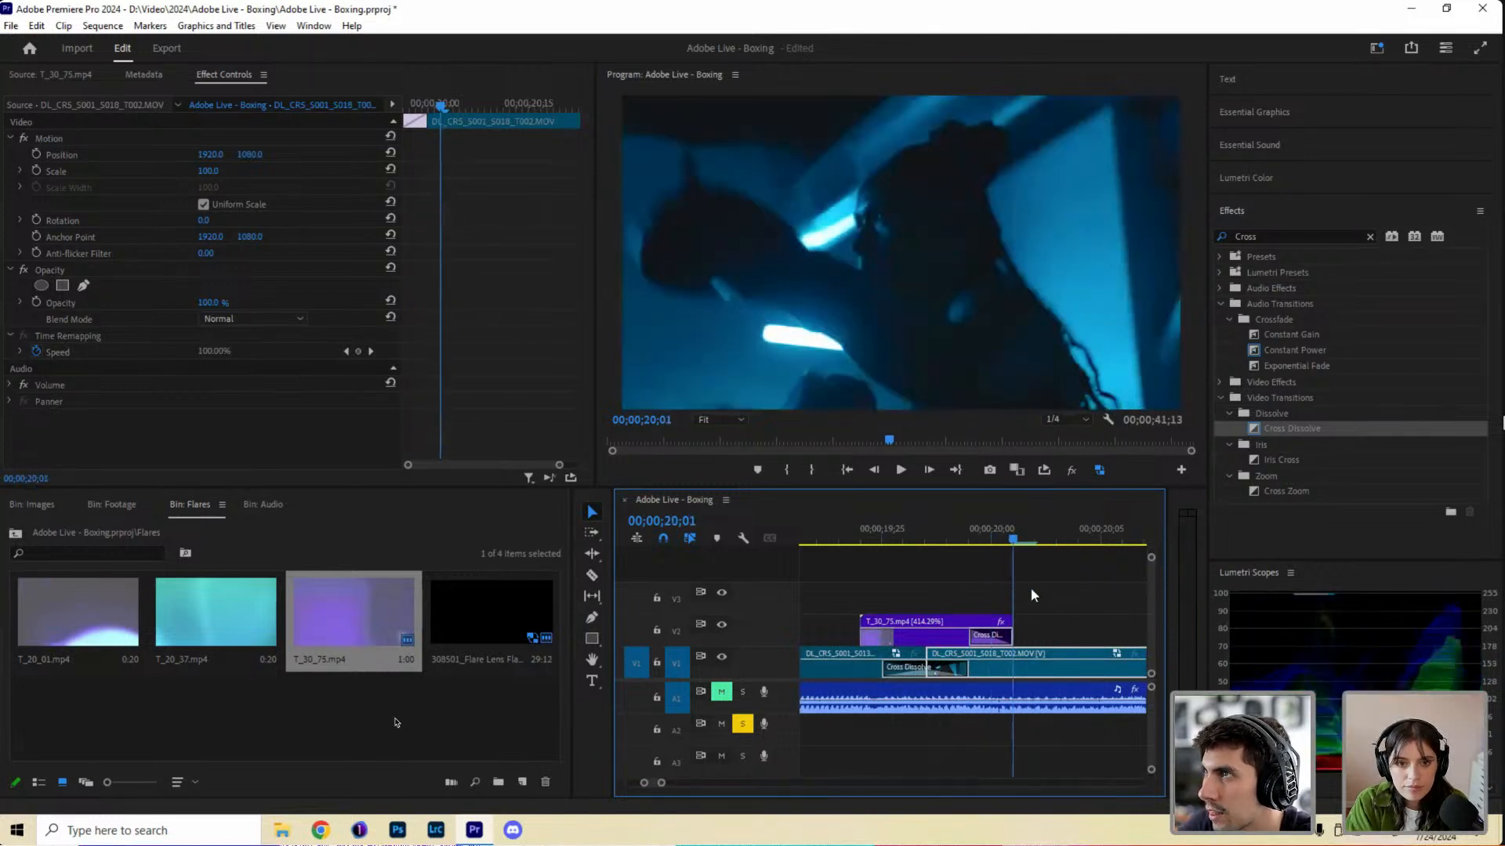
{"action": "left_click", "coordinate": [903, 597]}
{"action": "key", "text": "Right"}
{"action": "key", "text": "Right"}
{"action": "key", "text": "Right"}
{"action": "key", "text": "Right"}
{"action": "key", "text": "Right"}
{"action": "key", "text": "Right"}
{"action": "key", "text": "Right"}
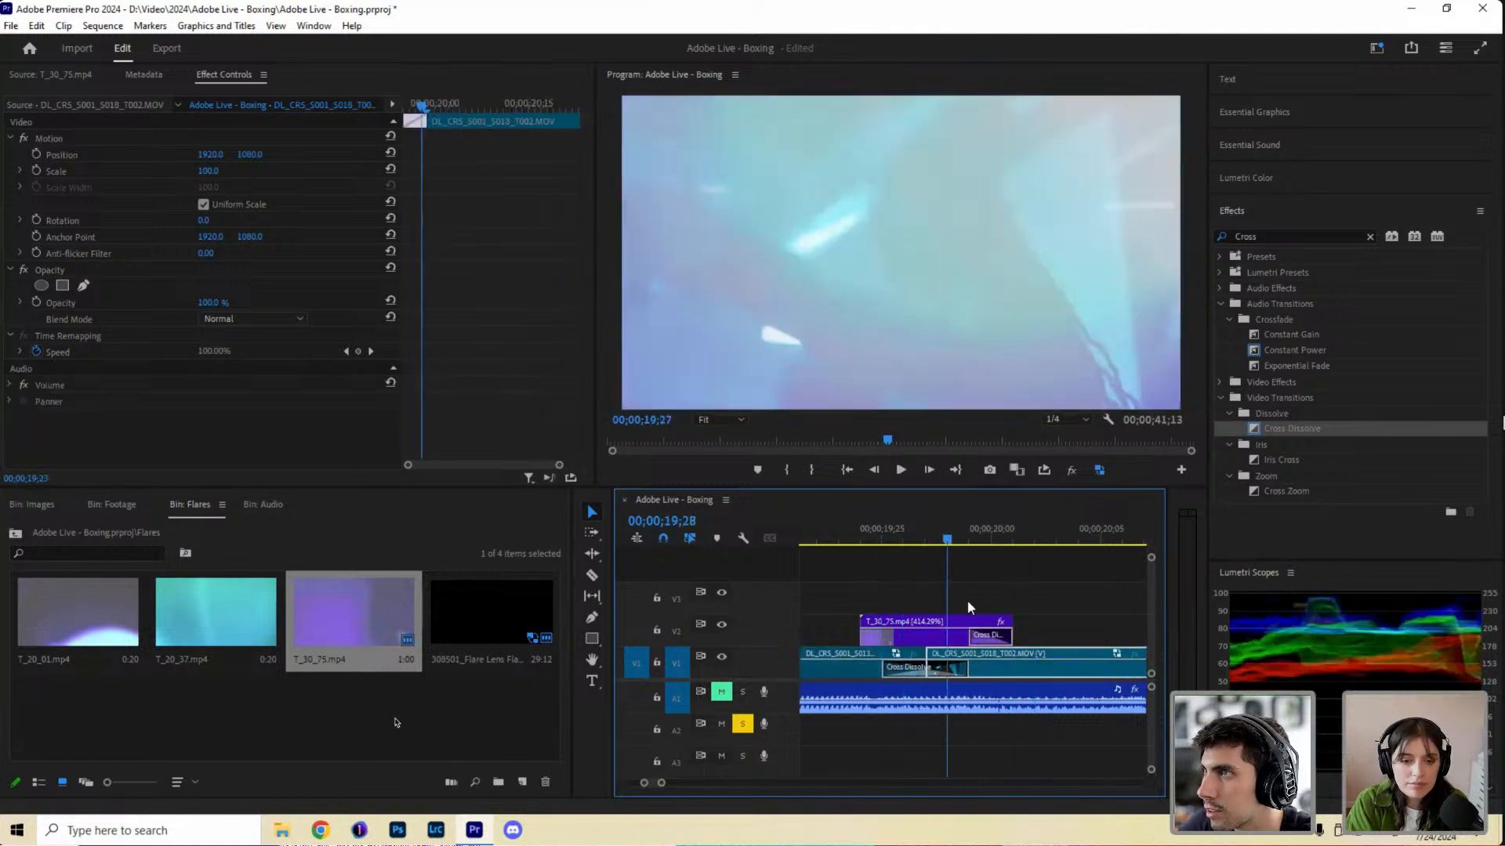
{"action": "key", "text": "Left"}
{"action": "key", "text": "Left"}
{"action": "key", "text": "Left"}
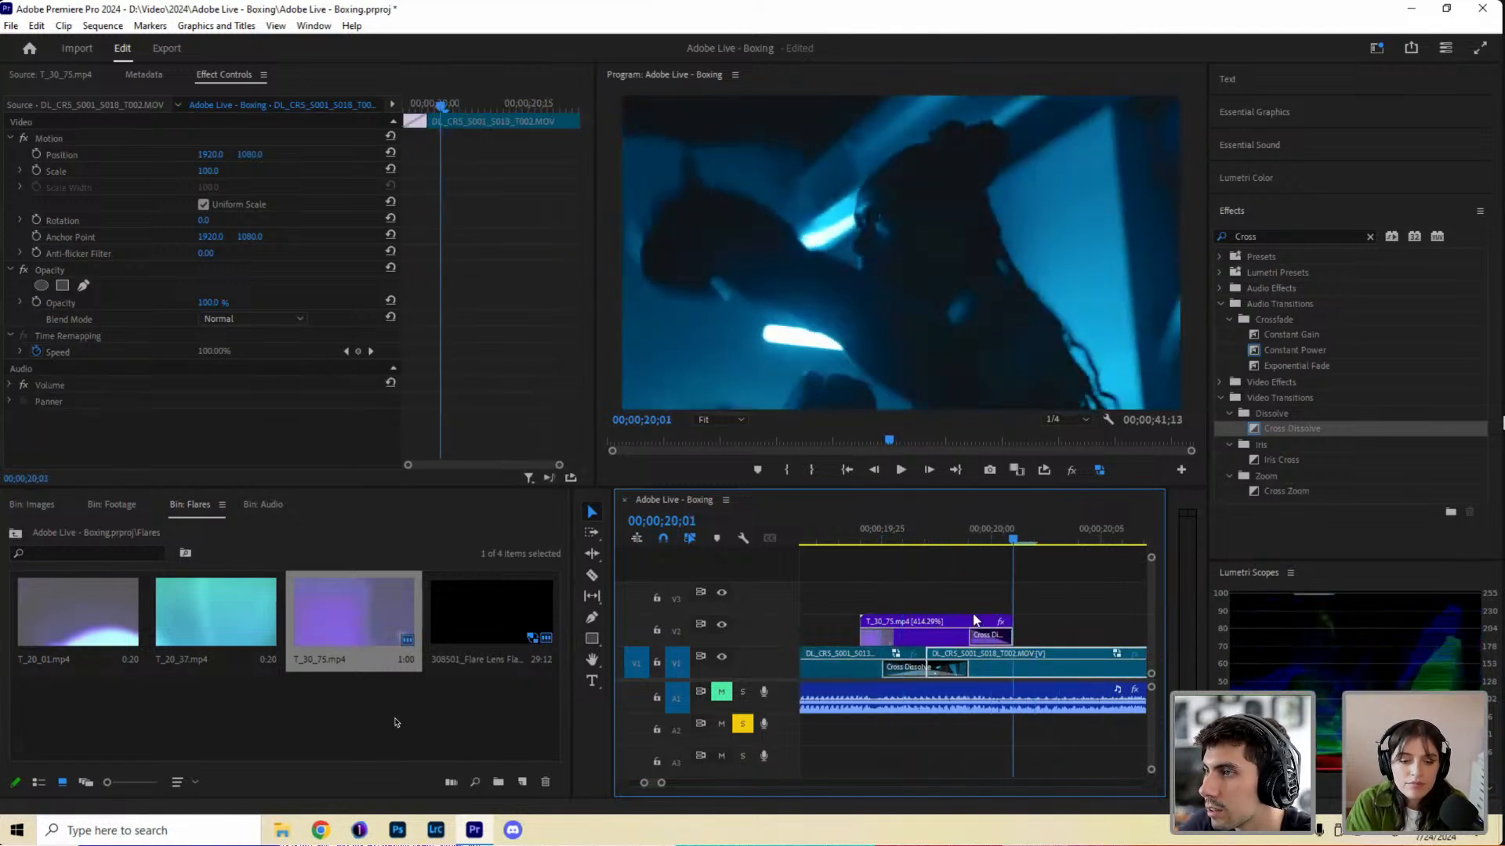
{"action": "key", "text": "Right"}
{"action": "key", "text": "Right"}
{"action": "key", "text": "Right"}
{"action": "key", "text": "Right"}
{"action": "key", "text": "Right"}
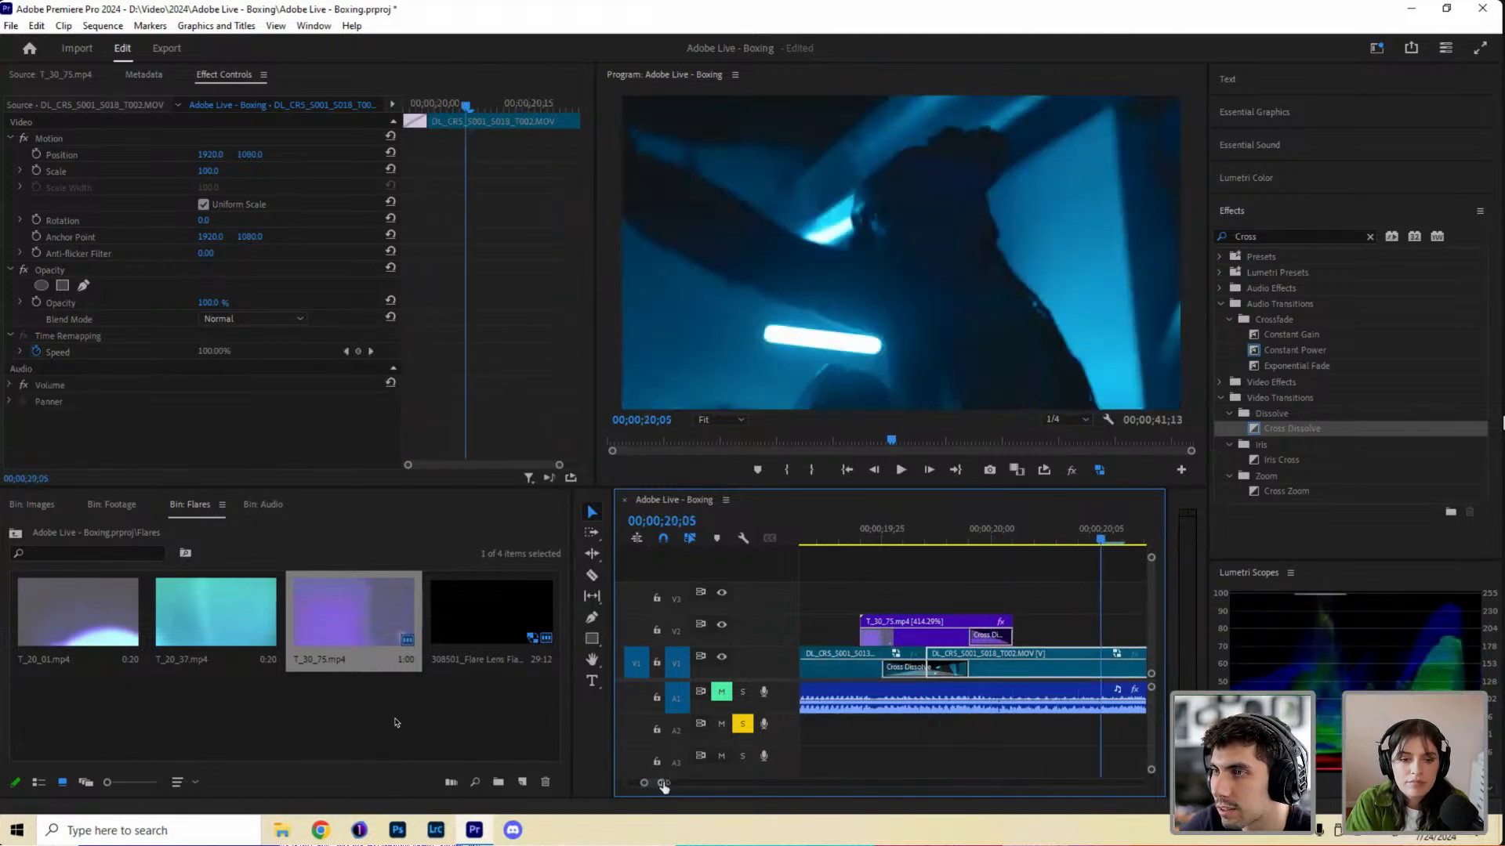
{"action": "left_click_drag", "start_coordinate": [663, 785], "coordinate": [683, 784]}
{"action": "left_click", "coordinate": [833, 528]}
{"action": "key", "text": "space"}
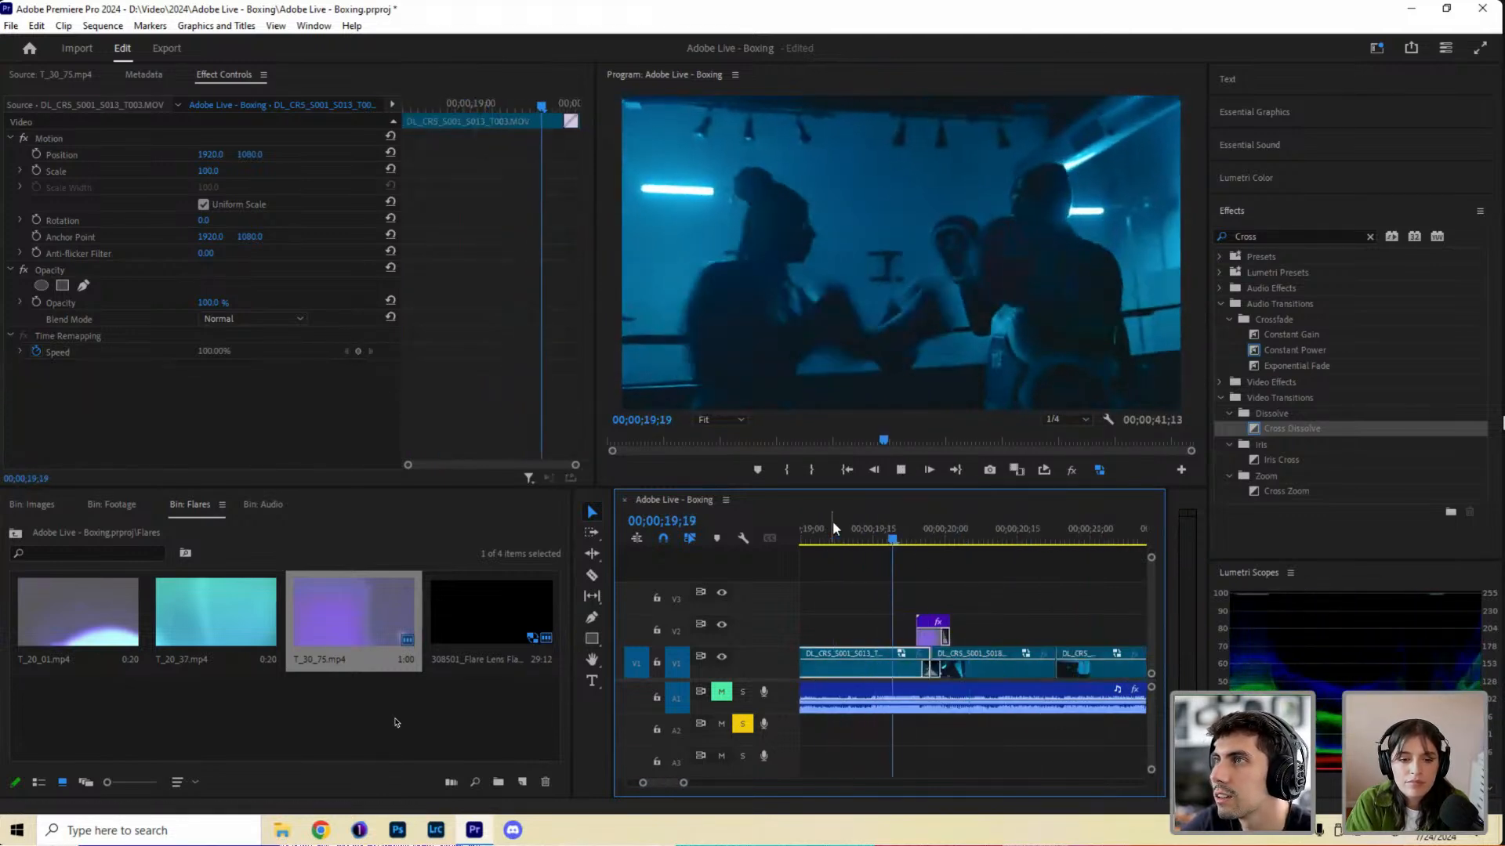
{"action": "key", "text": "space"}
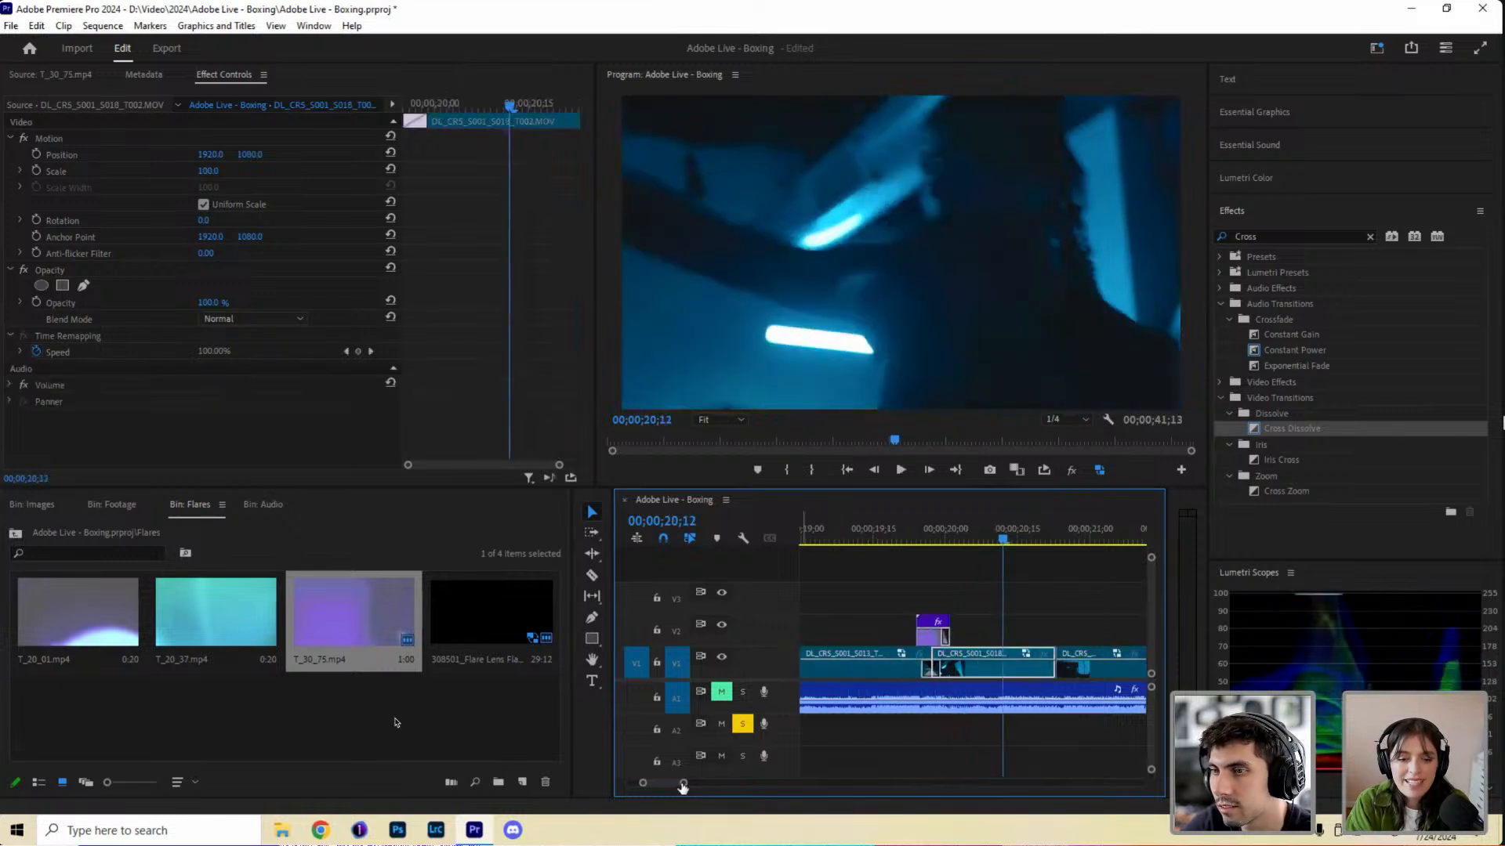
Clear the effects search and scrub through the shots before the flare, stopping on the wide boxing-ring shot at 00;00;17;14.
{"action": "mouse_move", "coordinate": [683, 786]}
{"action": "left_mouse_down"}
{"action": "mouse_move", "coordinate": [782, 783]}
{"action": "mouse_move", "coordinate": [685, 783]}
{"action": "mouse_move", "coordinate": [735, 786]}
{"action": "mouse_move", "coordinate": [707, 786]}
{"action": "left_mouse_up"}
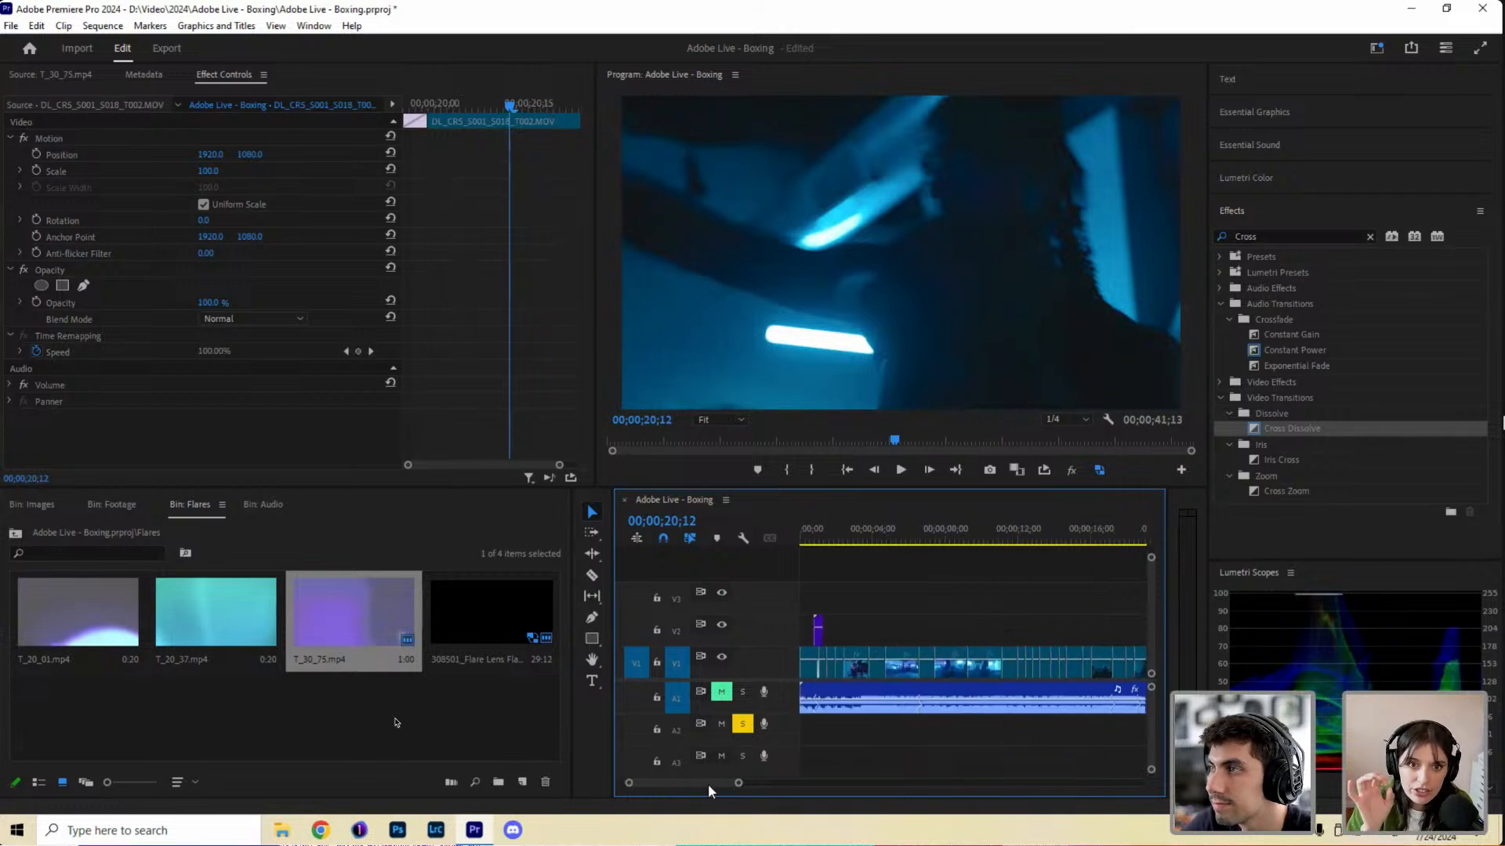
{"action": "left_click", "coordinate": [1368, 236]}
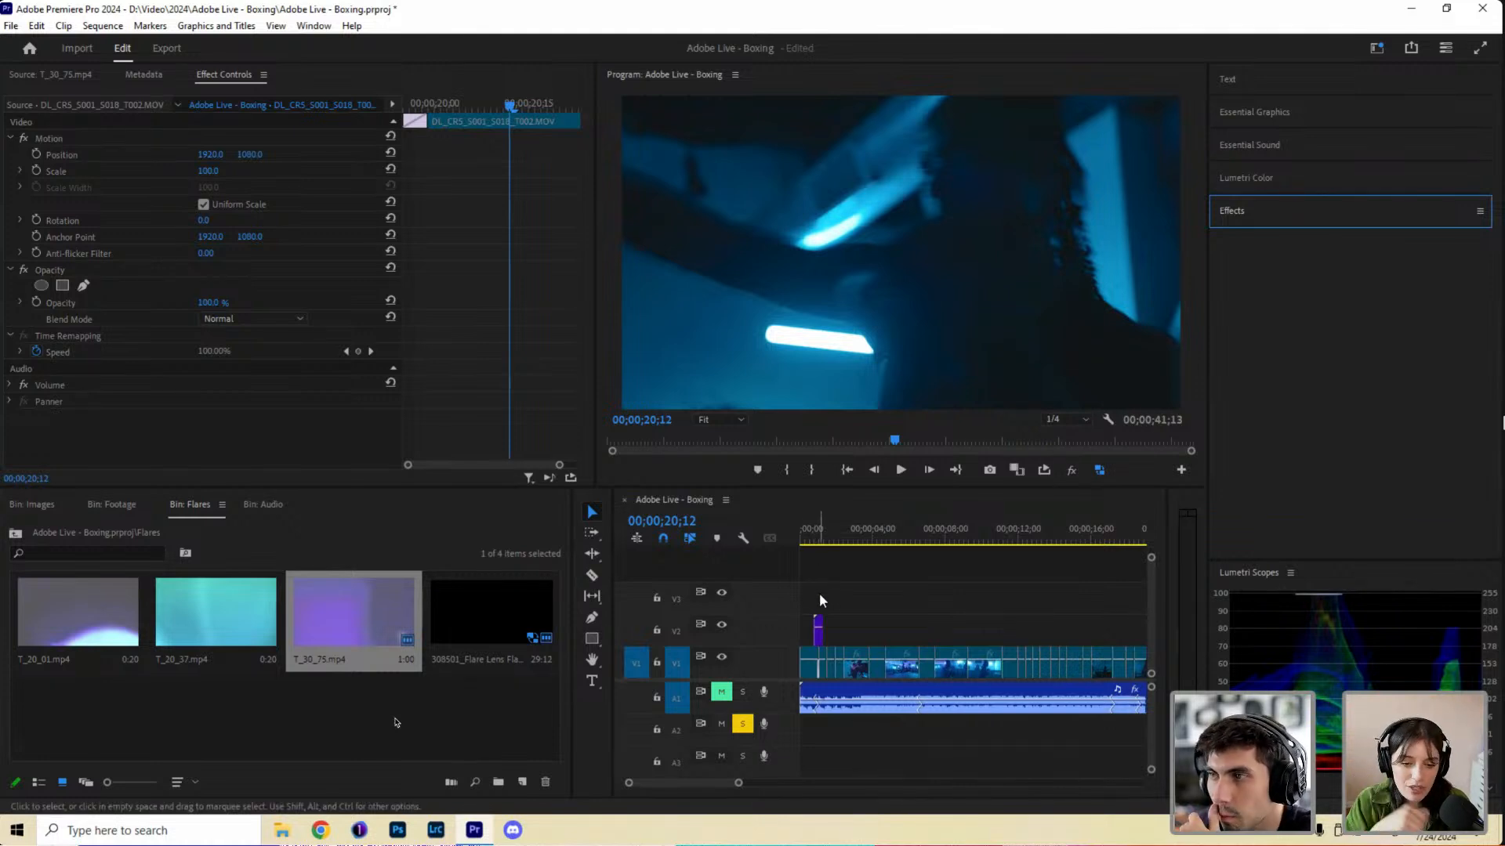
{"action": "left_click", "coordinate": [965, 537]}
{"action": "left_click_drag", "start_coordinate": [956, 536], "coordinate": [1042, 547]}
{"action": "key", "text": "space"}
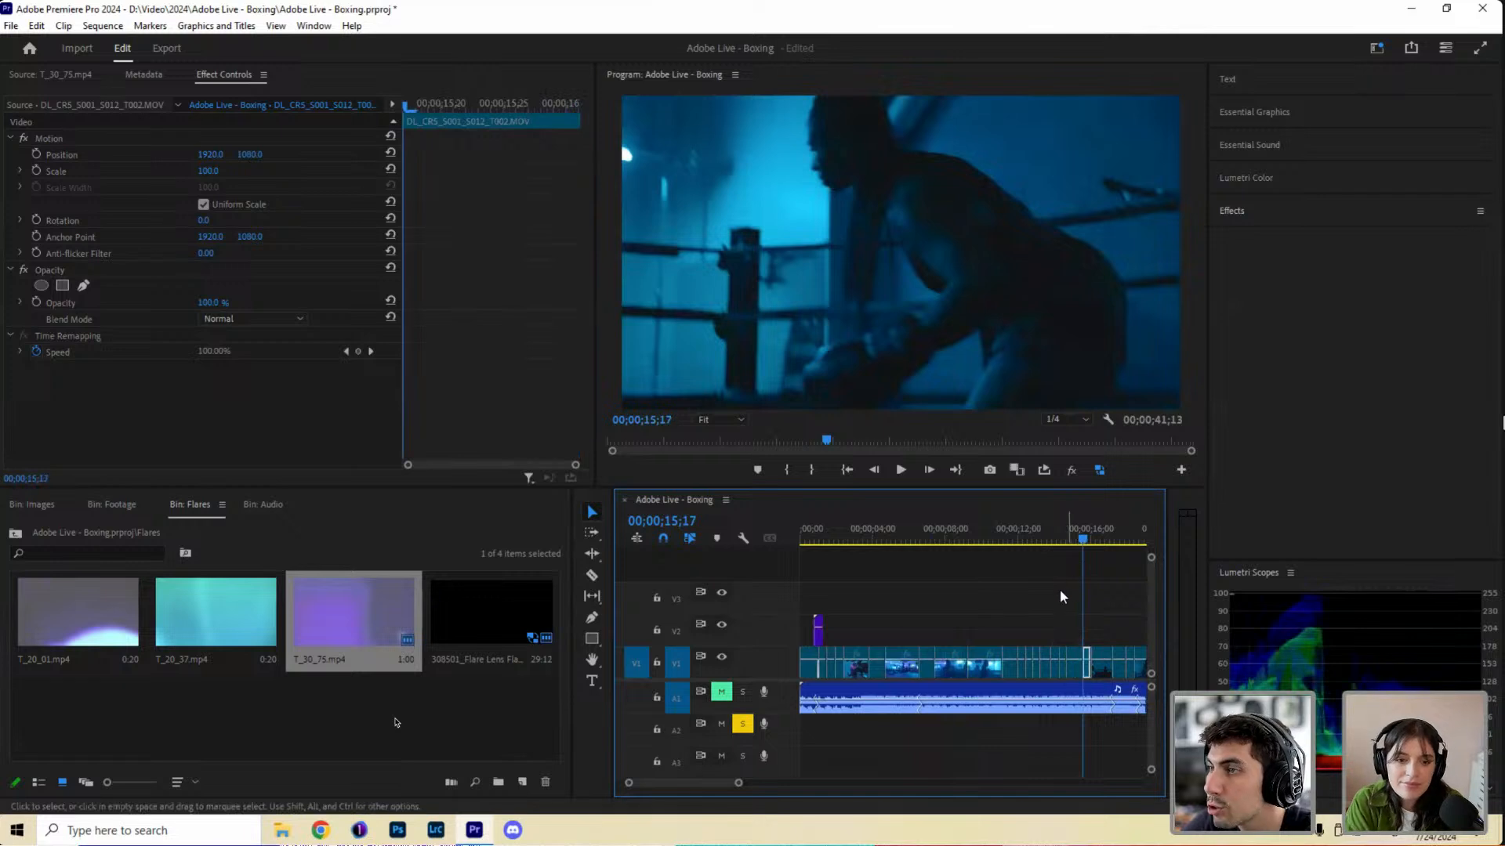
{"action": "scroll", "coordinate": [1060, 589], "scroll_direction": "down", "scroll_amount": 2}
{"action": "left_click", "coordinate": [1032, 541]}
{"action": "left_click_drag", "start_coordinate": [1032, 542], "coordinate": [1034, 543]}
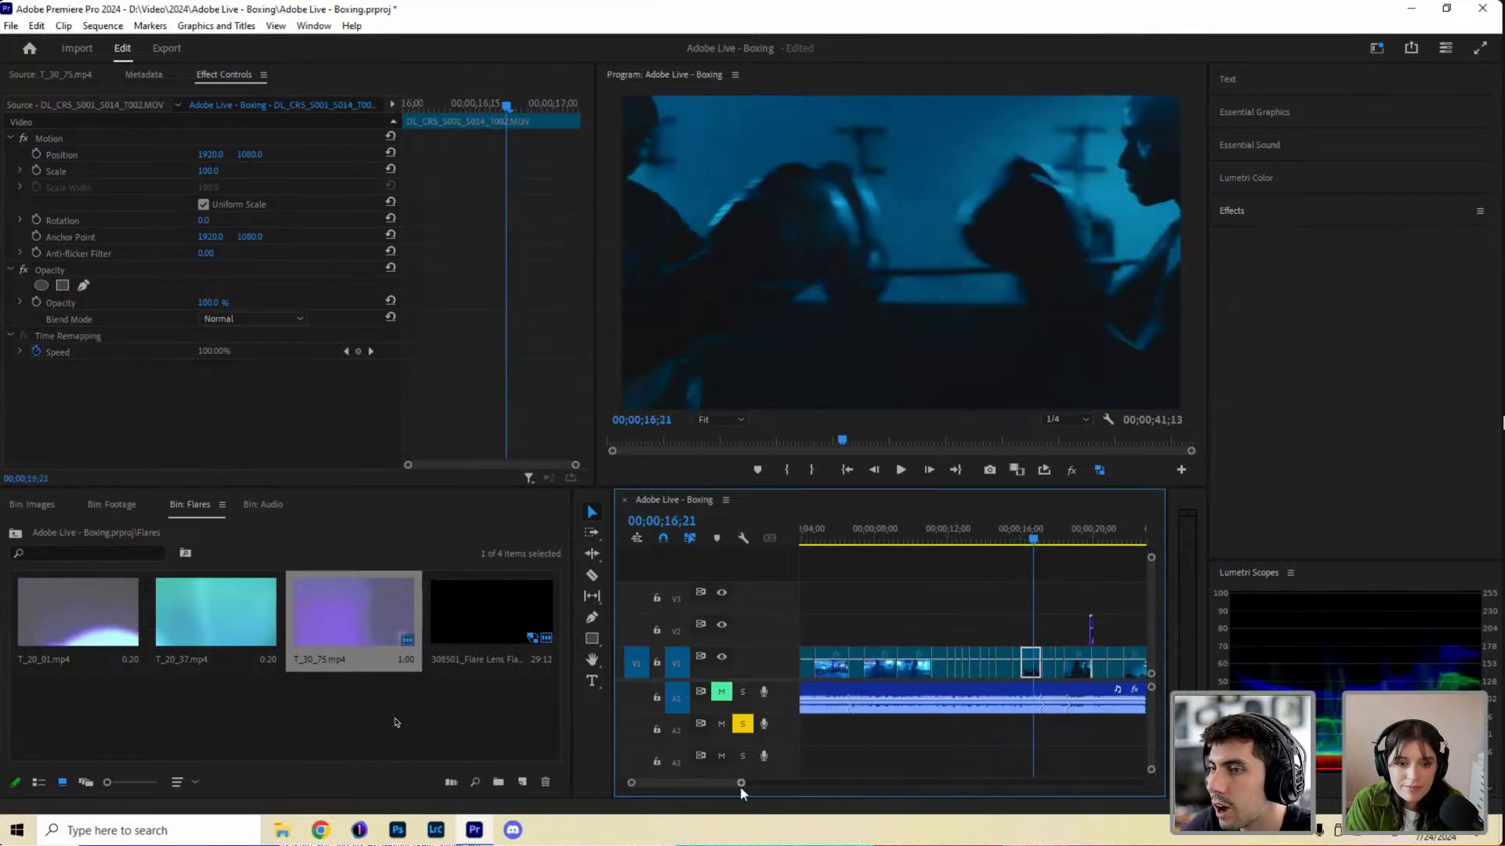
{"action": "left_click_drag", "start_coordinate": [734, 788], "coordinate": [734, 780]}
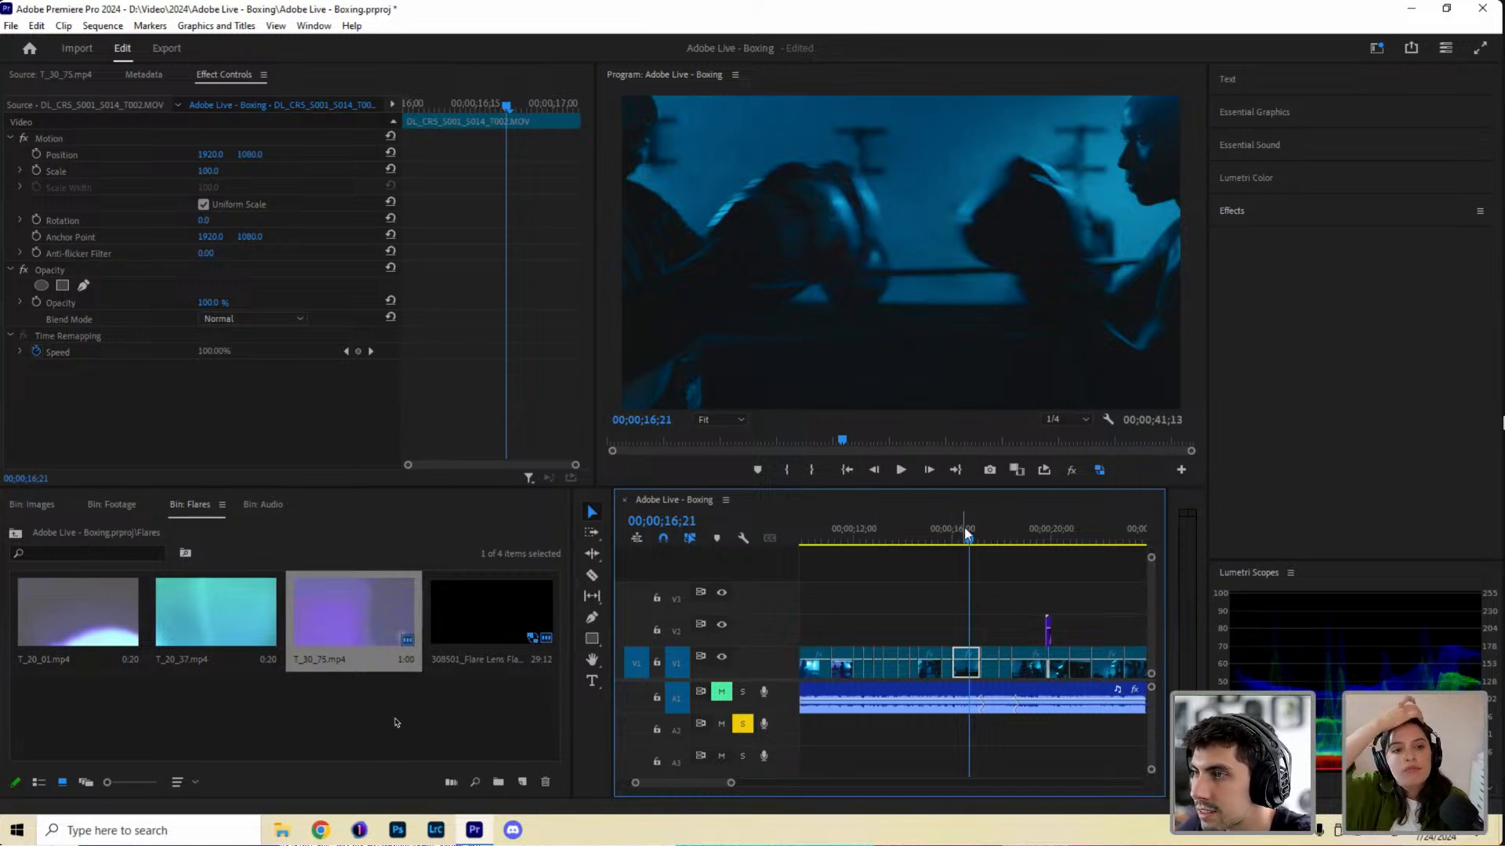
{"action": "left_click_drag", "start_coordinate": [964, 529], "coordinate": [973, 530]}
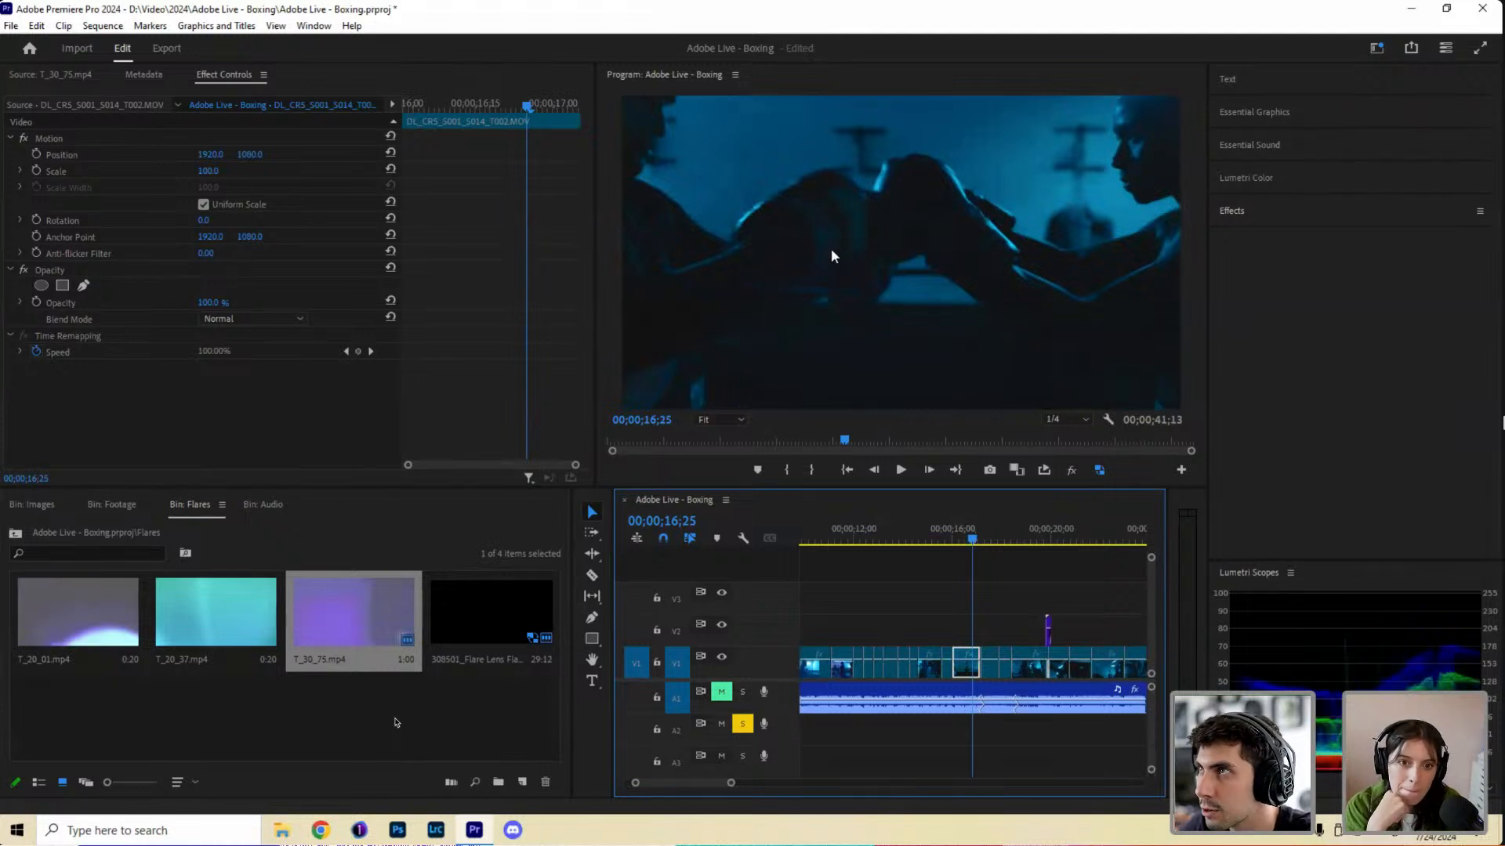
{"action": "left_click_drag", "start_coordinate": [975, 541], "coordinate": [989, 548]}
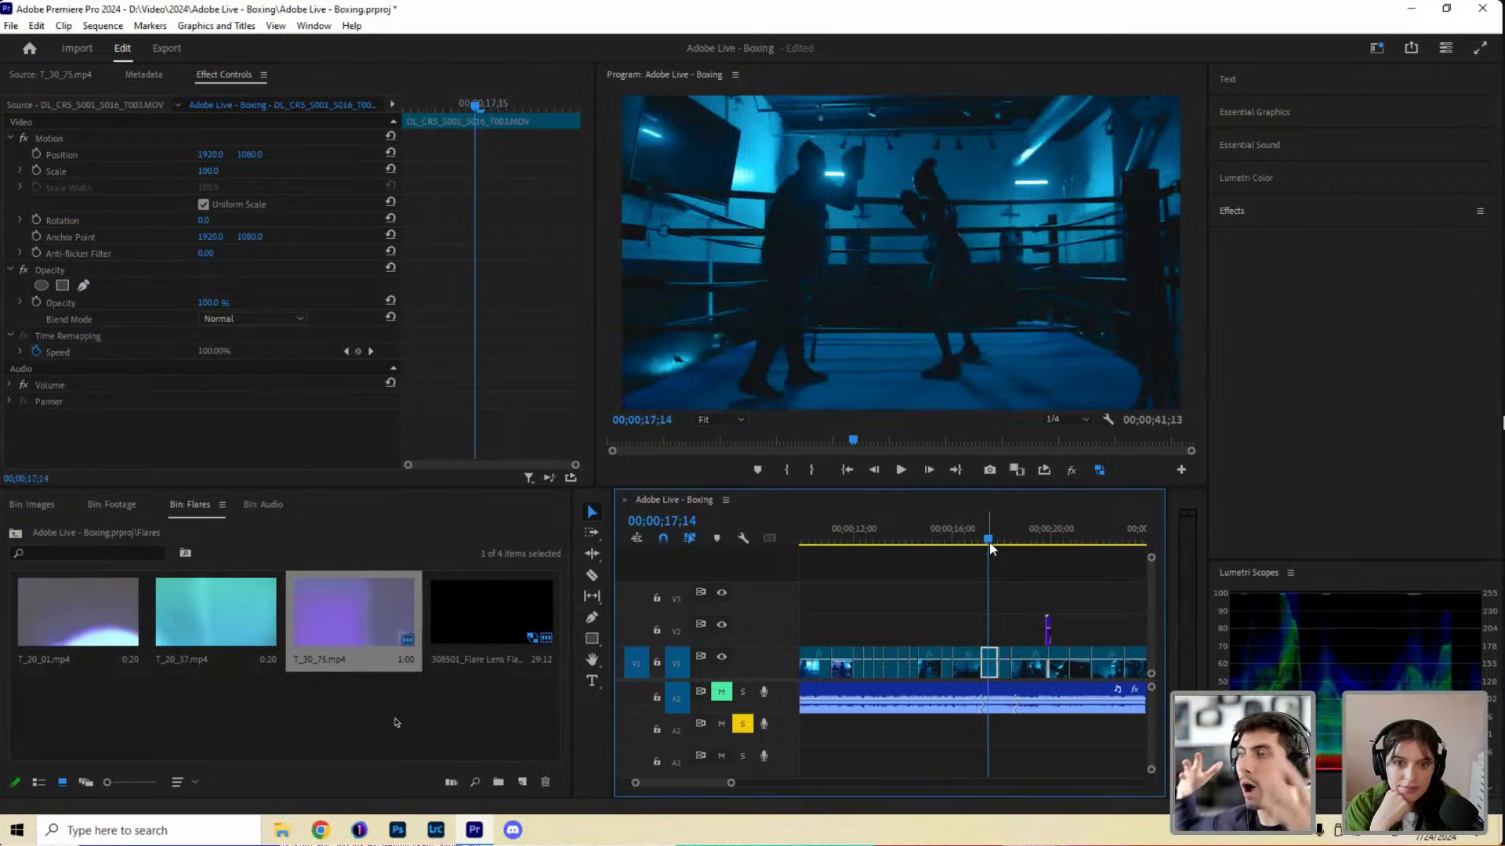
Check the Images and Footage bins, and open the D:\Video\_Assets folder in File Explorer.
{"action": "left_click", "coordinate": [57, 506]}
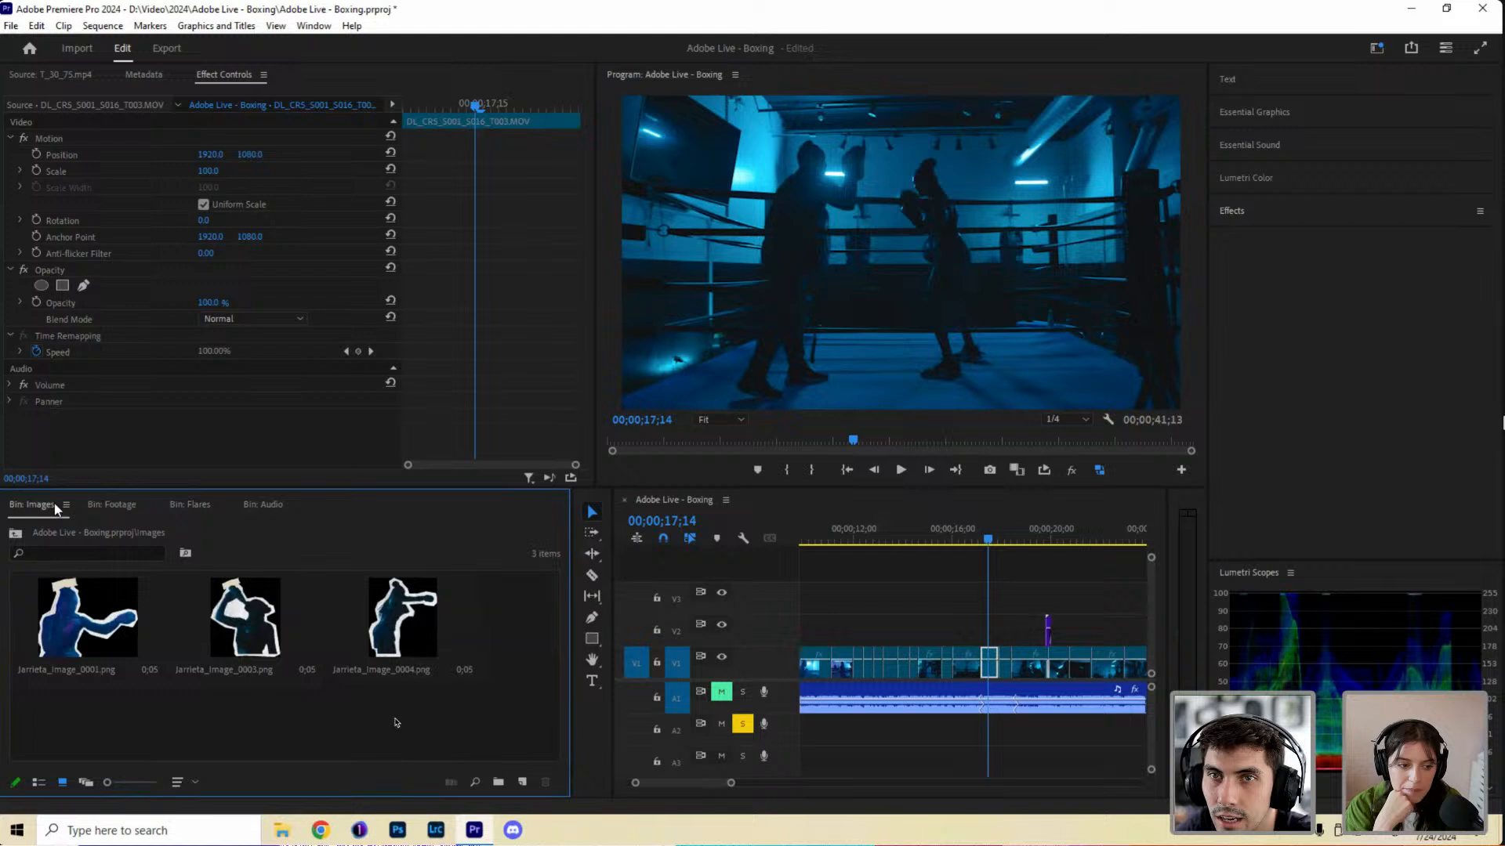
{"action": "left_click", "coordinate": [122, 508]}
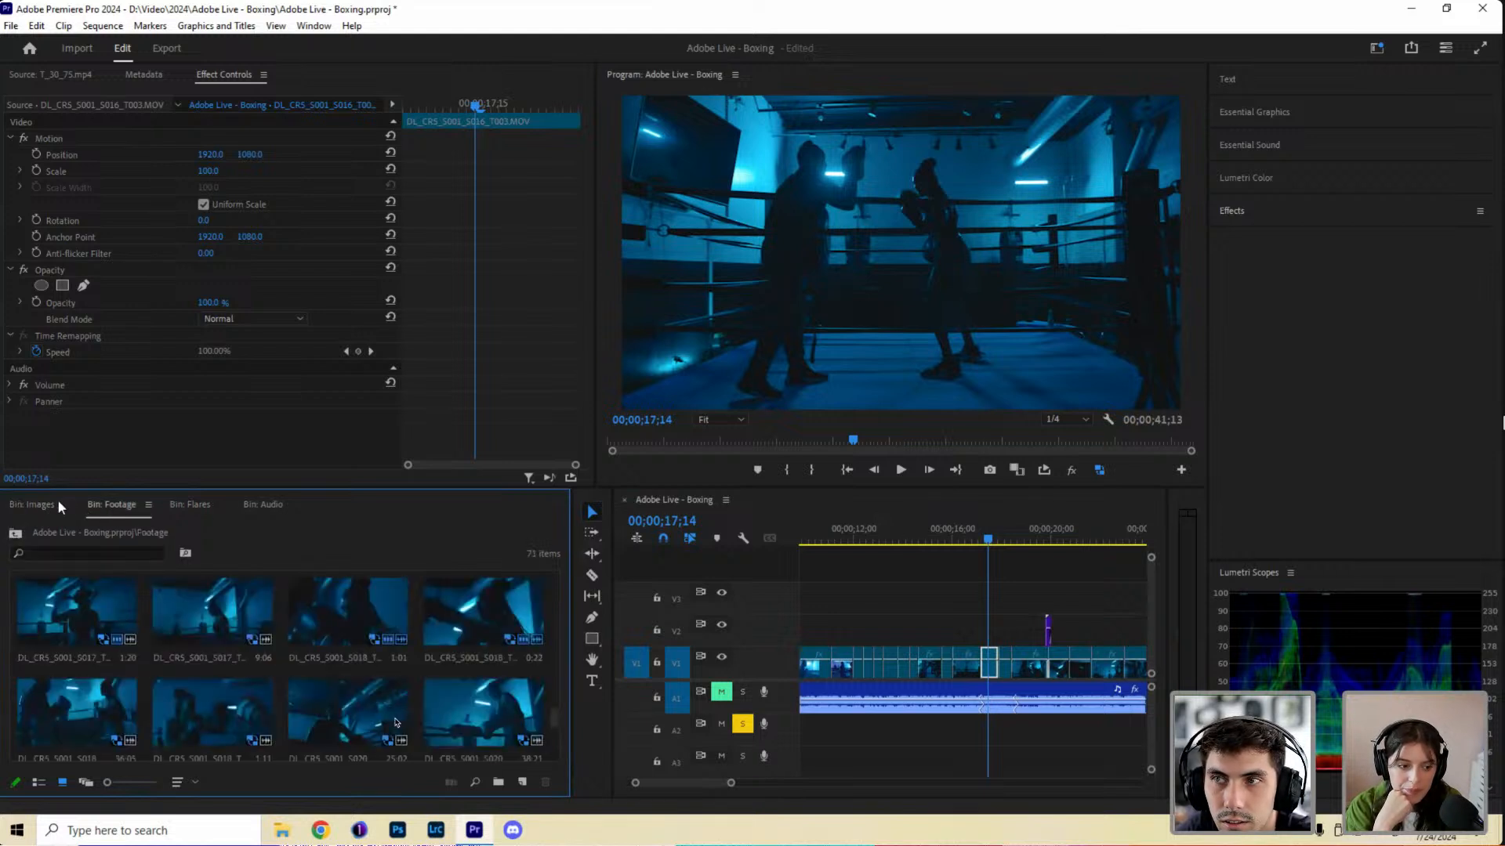
{"action": "left_click", "coordinate": [284, 830]}
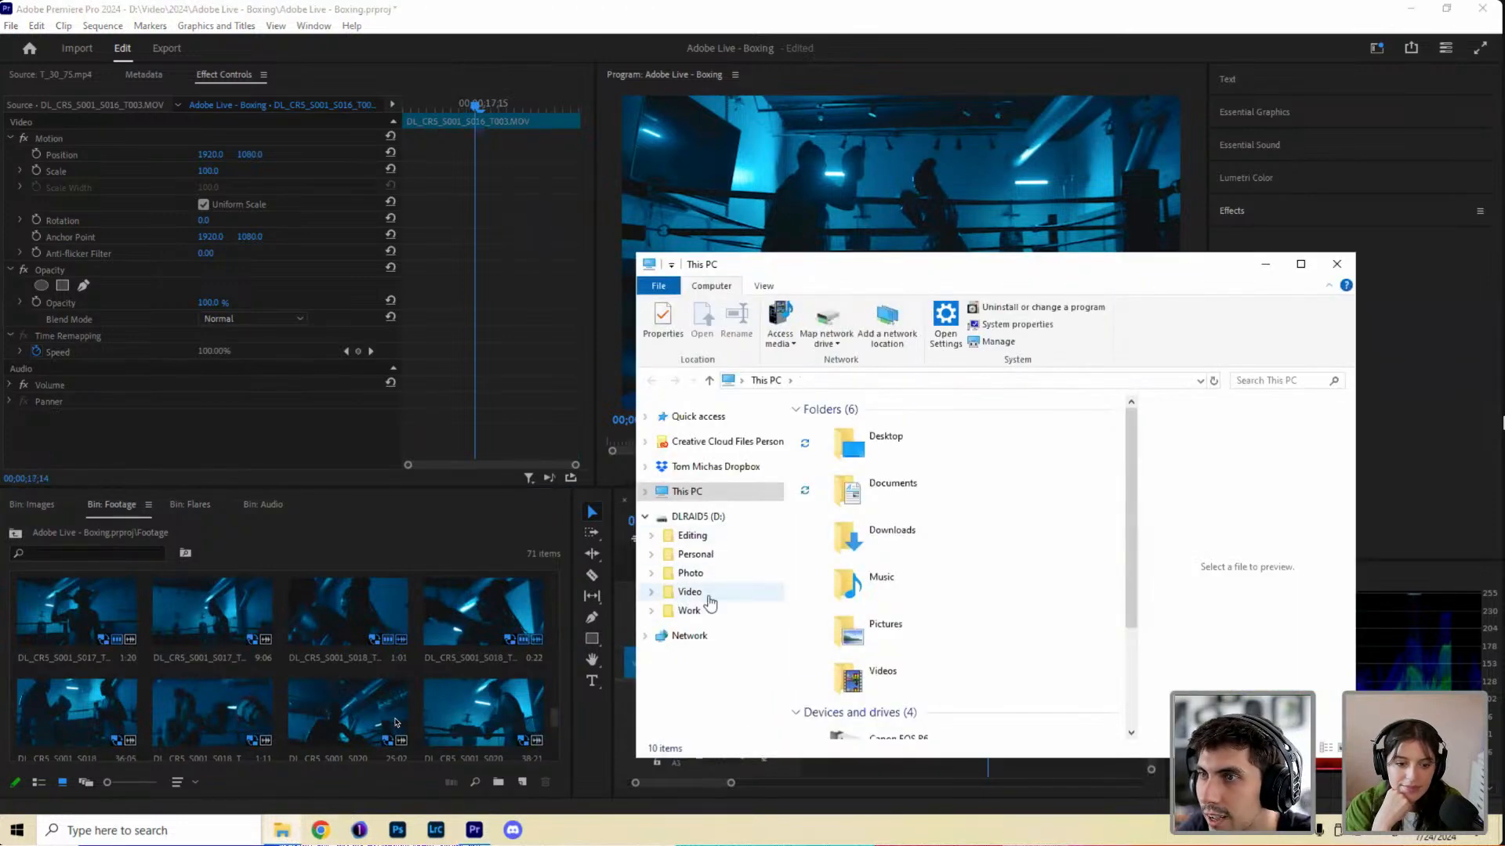
{"action": "left_click", "coordinate": [707, 597]}
{"action": "double_click", "coordinate": [862, 444]}
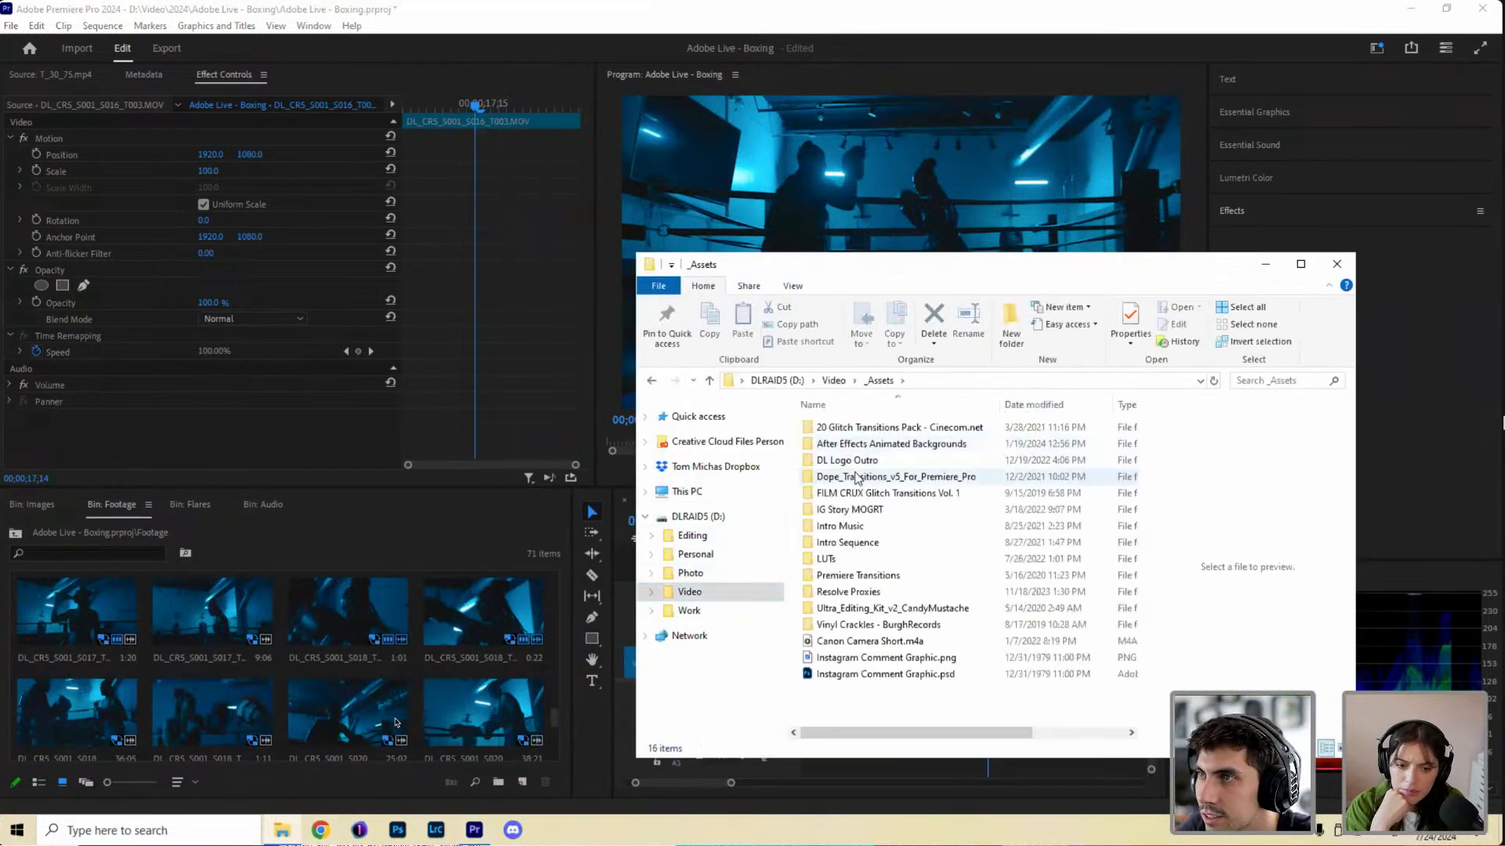
Open the Dope_Transitions_v3_4K_3840x2160 Updated UPdated project from the 02_Transitions folder of Dope_Transitions_v5_For_Premiere_Pro.
{"action": "double_click", "coordinate": [858, 478]}
{"action": "double_click", "coordinate": [859, 464]}
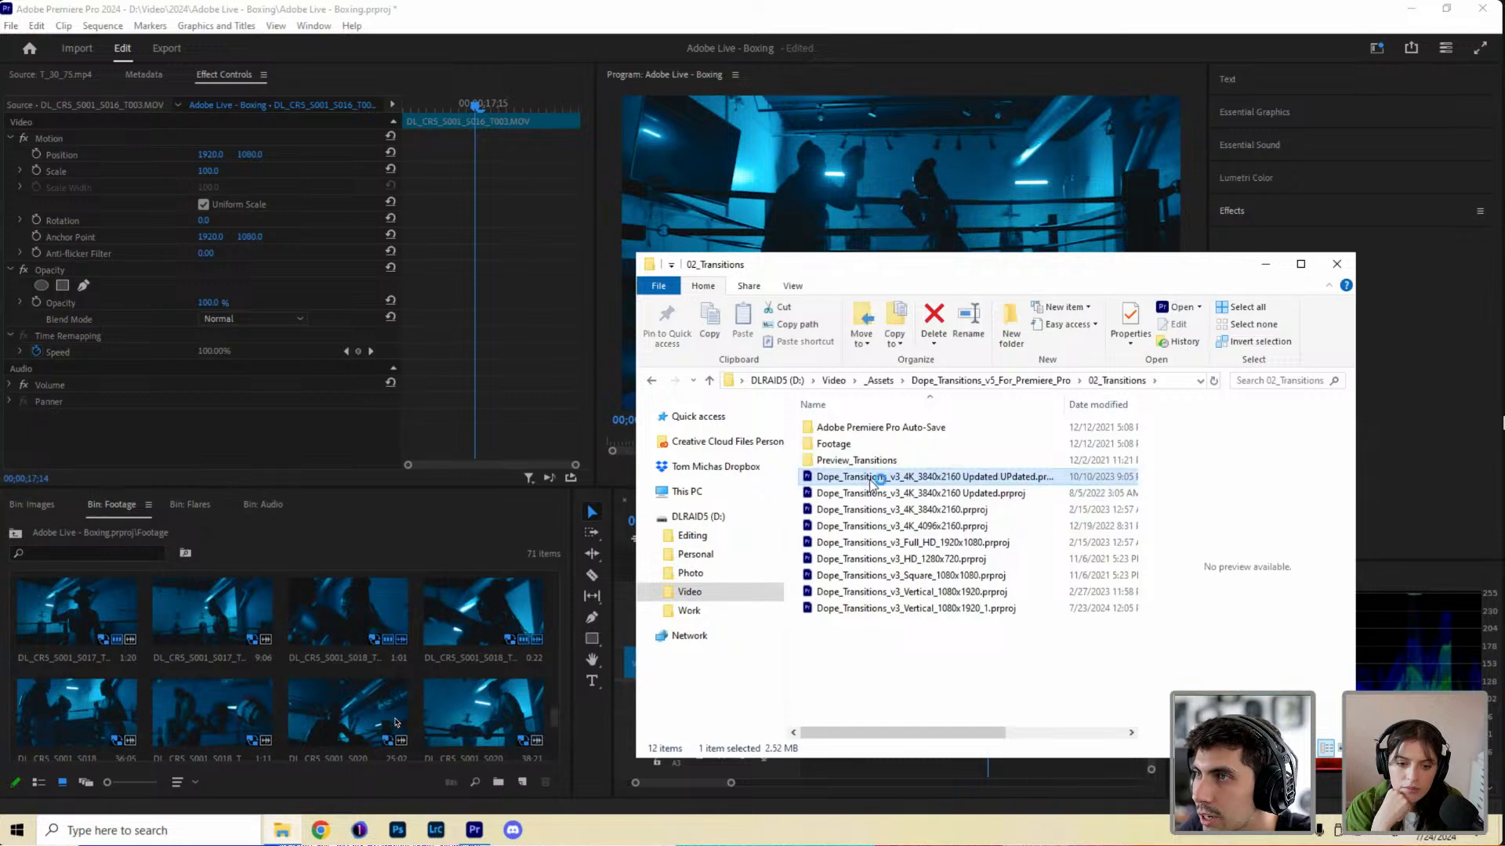
{"action": "double_click", "coordinate": [873, 479]}
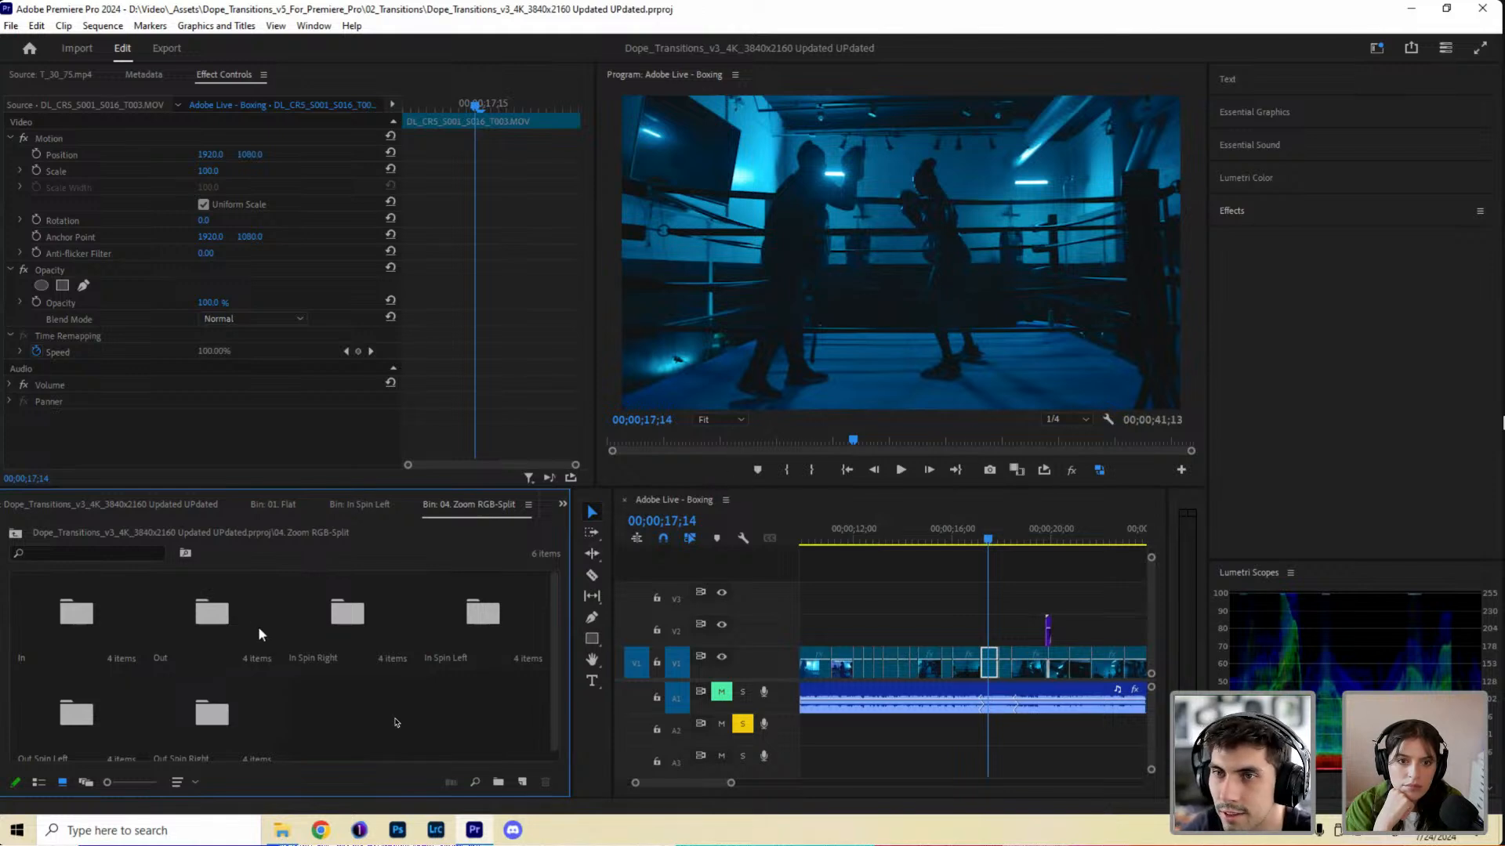
Close the 04. Zoom RGB-Split, In Spin Left and 01. Flat bins and move the transitions project ahead of the other bins.
{"action": "right_click", "coordinate": [451, 505]}
{"action": "left_click", "coordinate": [478, 205]}
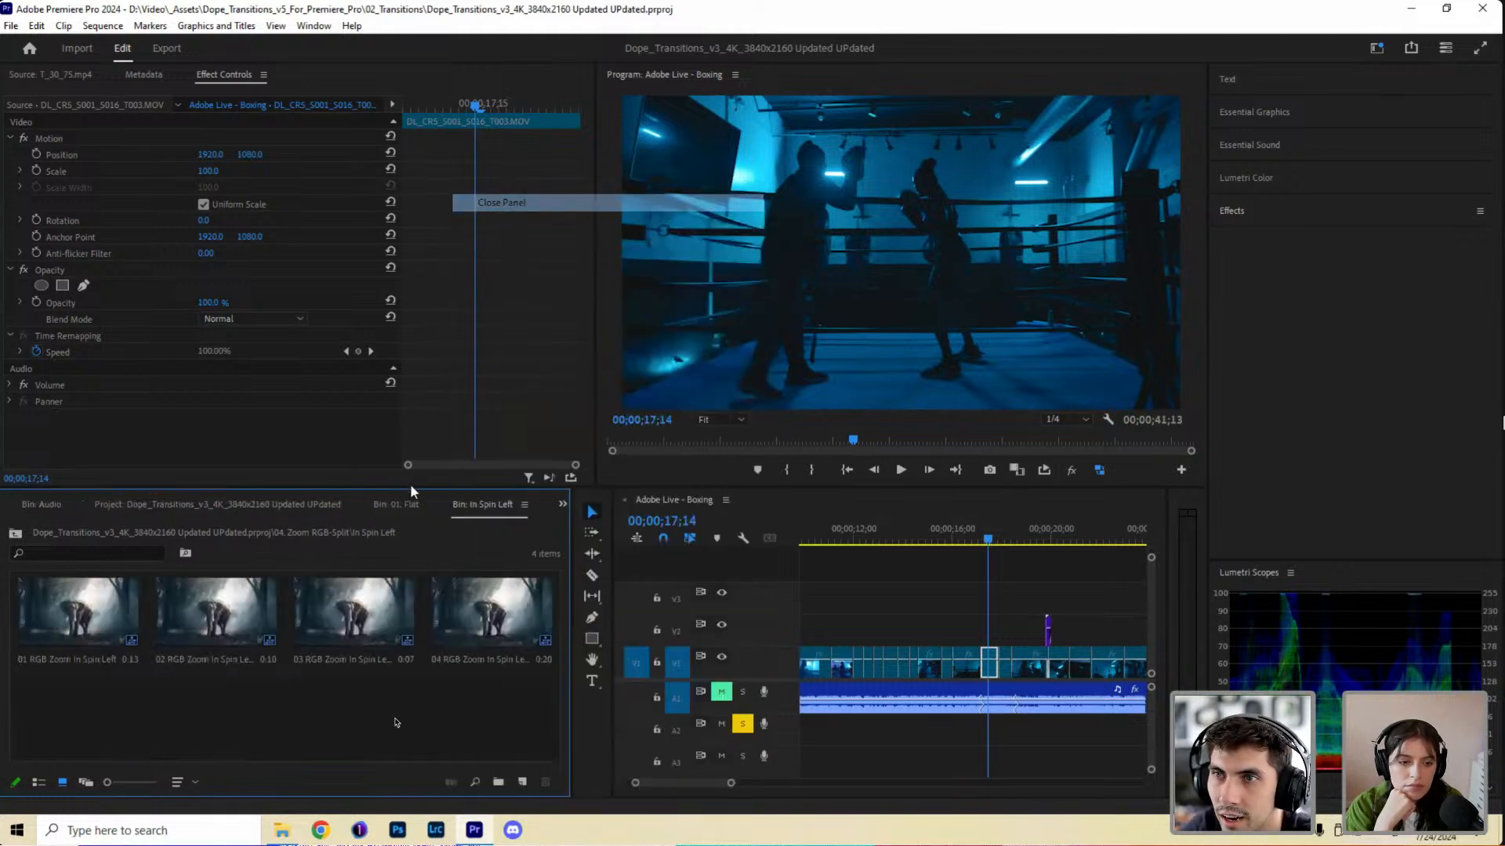
{"action": "right_click", "coordinate": [453, 502]}
{"action": "left_click", "coordinate": [518, 203]}
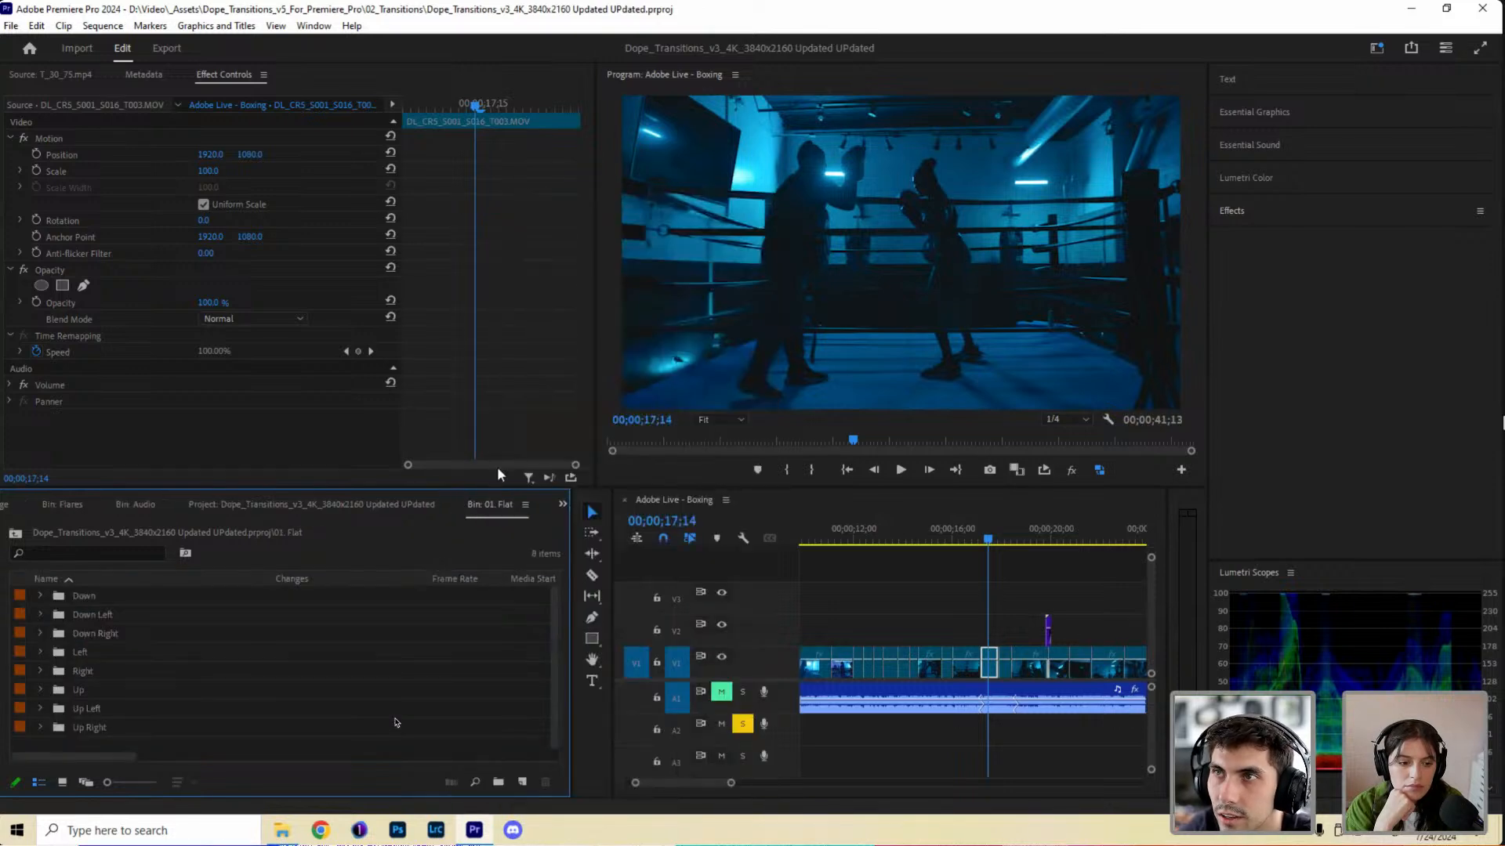
{"action": "right_click", "coordinate": [474, 504]}
{"action": "left_click", "coordinate": [531, 202]}
{"action": "left_click_drag", "start_coordinate": [209, 505], "coordinate": [80, 508]}
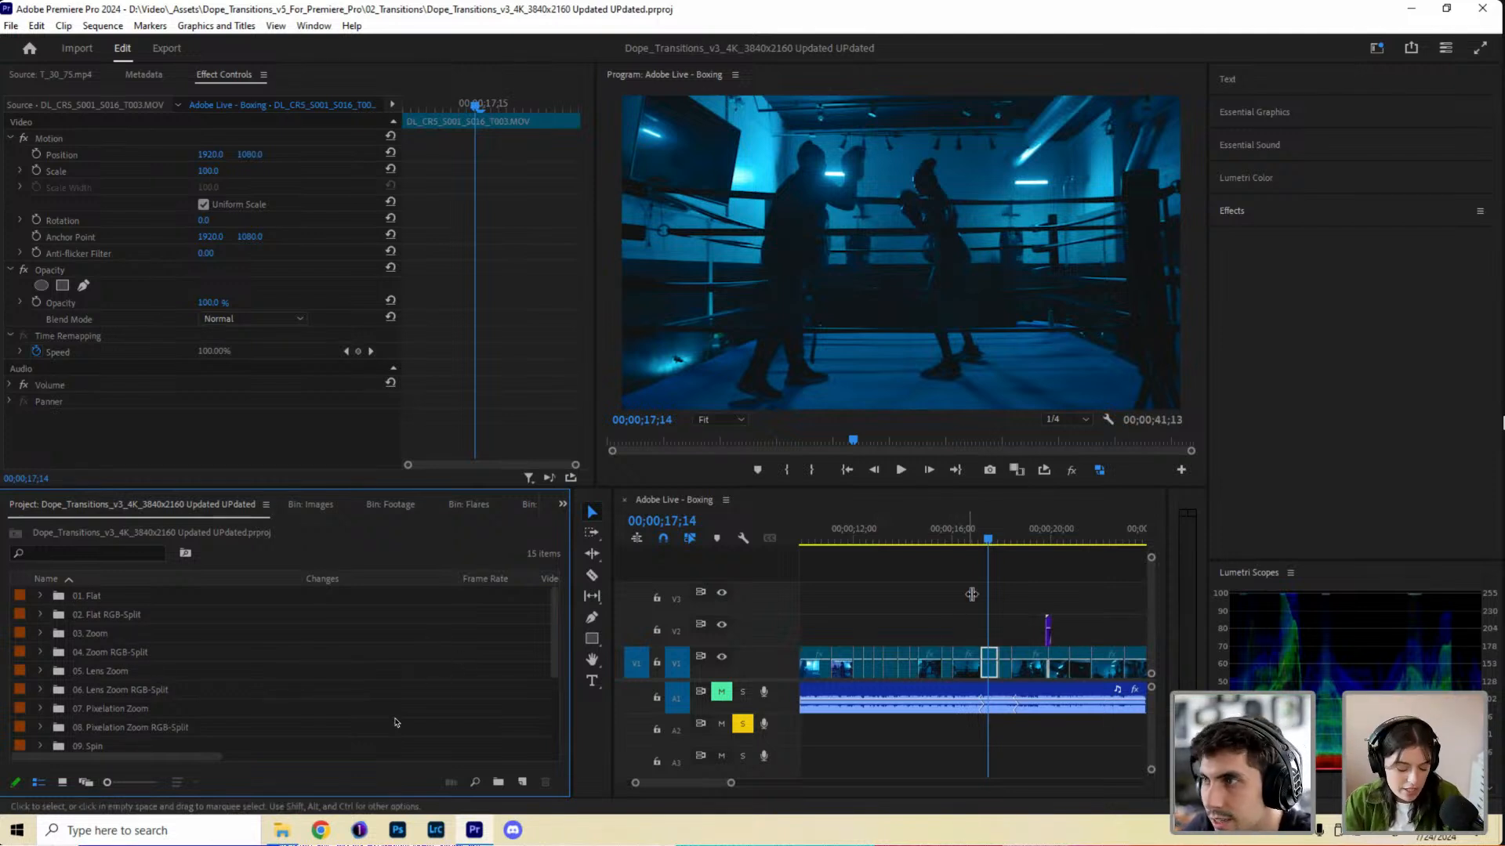
Play the boxing sequence across the cut from the glove close-up to the wide ring shot.
{"action": "left_click", "coordinate": [972, 541]}
{"action": "left_click_drag", "start_coordinate": [973, 541], "coordinate": [968, 542]}
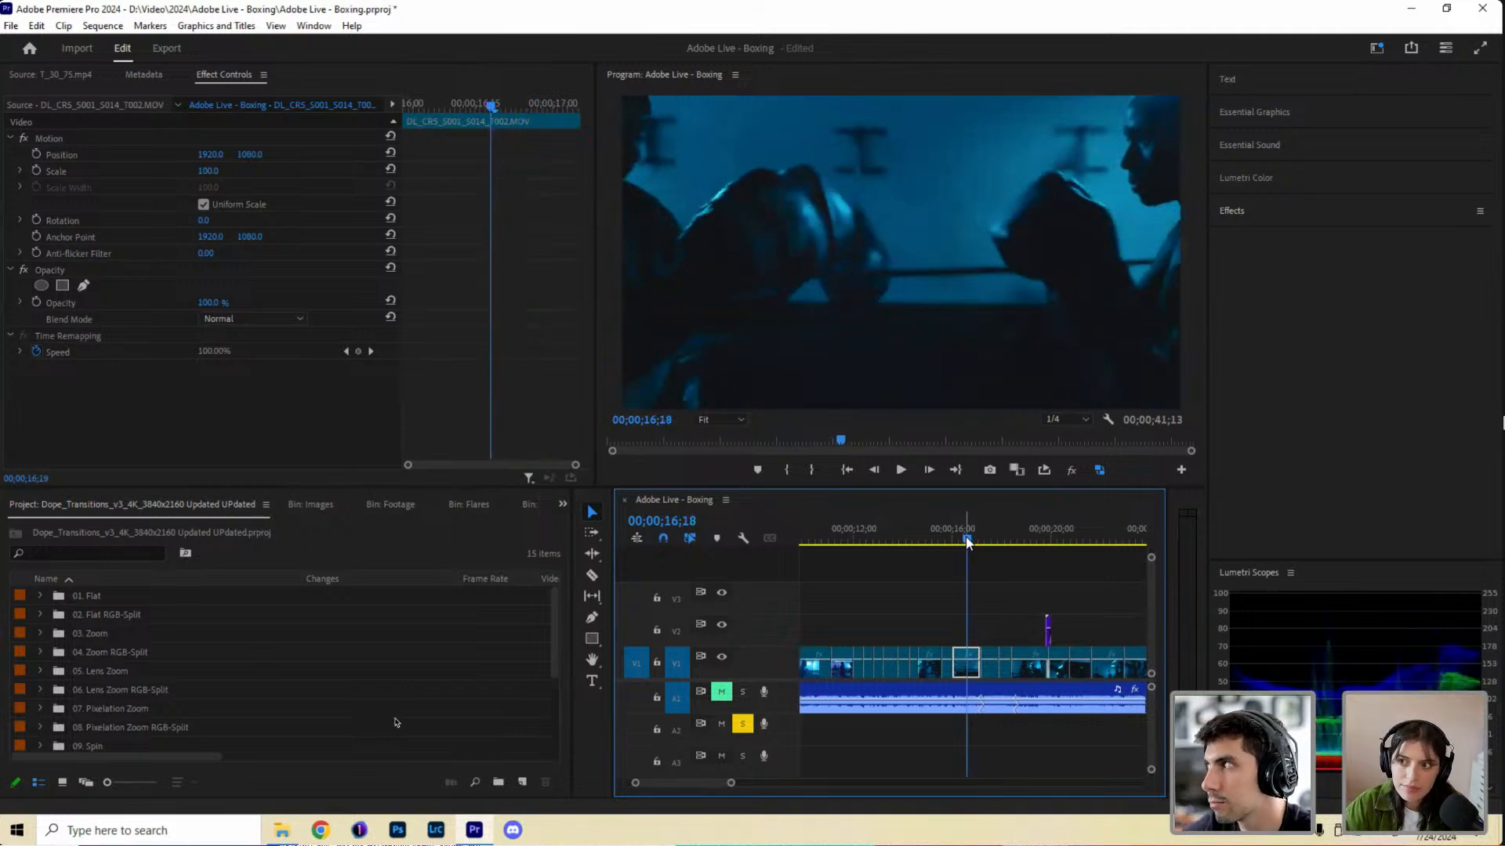
{"action": "key", "text": "space"}
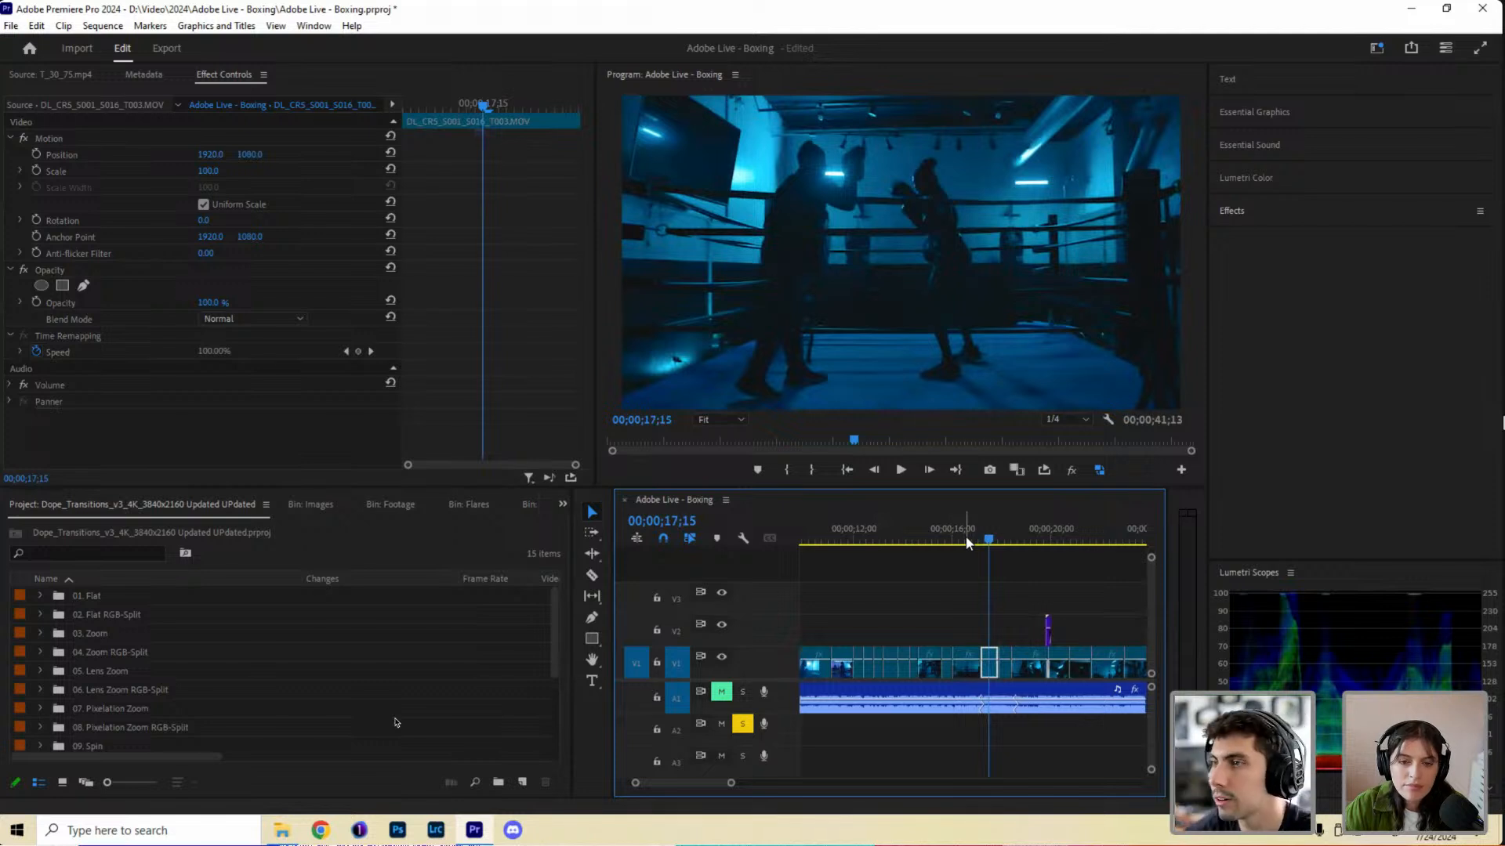
Place the 03 Zoom Out x4 transition from the 03. Zoom Out bin above the cut into the wide ring shot, starting on V3.
{"action": "left_click_drag", "start_coordinate": [733, 784], "coordinate": [698, 784]}
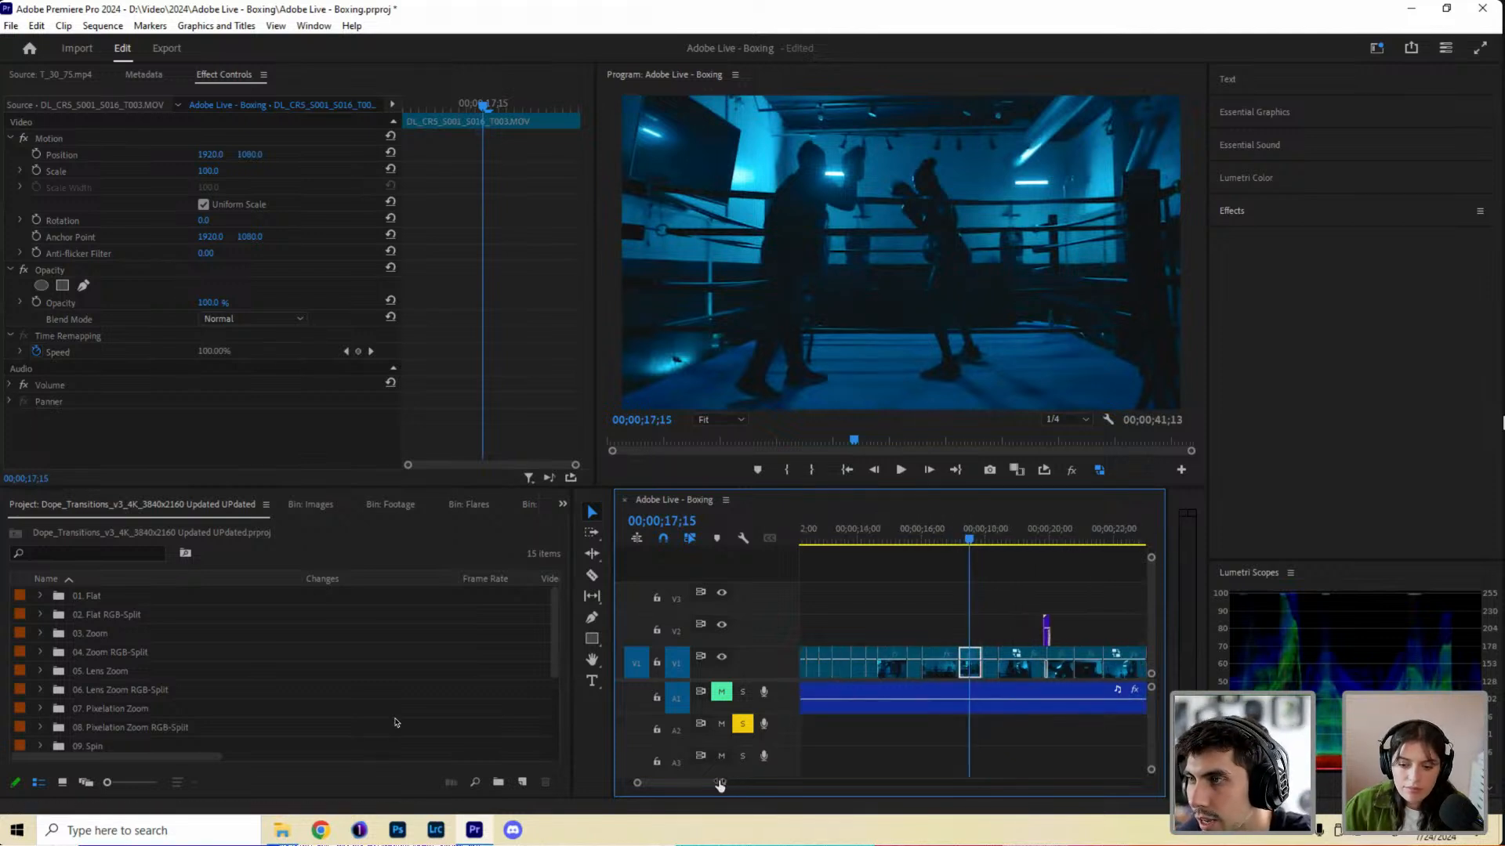
{"action": "left_click", "coordinate": [40, 634]}
{"action": "scroll", "coordinate": [57, 668], "scroll_direction": "down", "scroll_amount": 1}
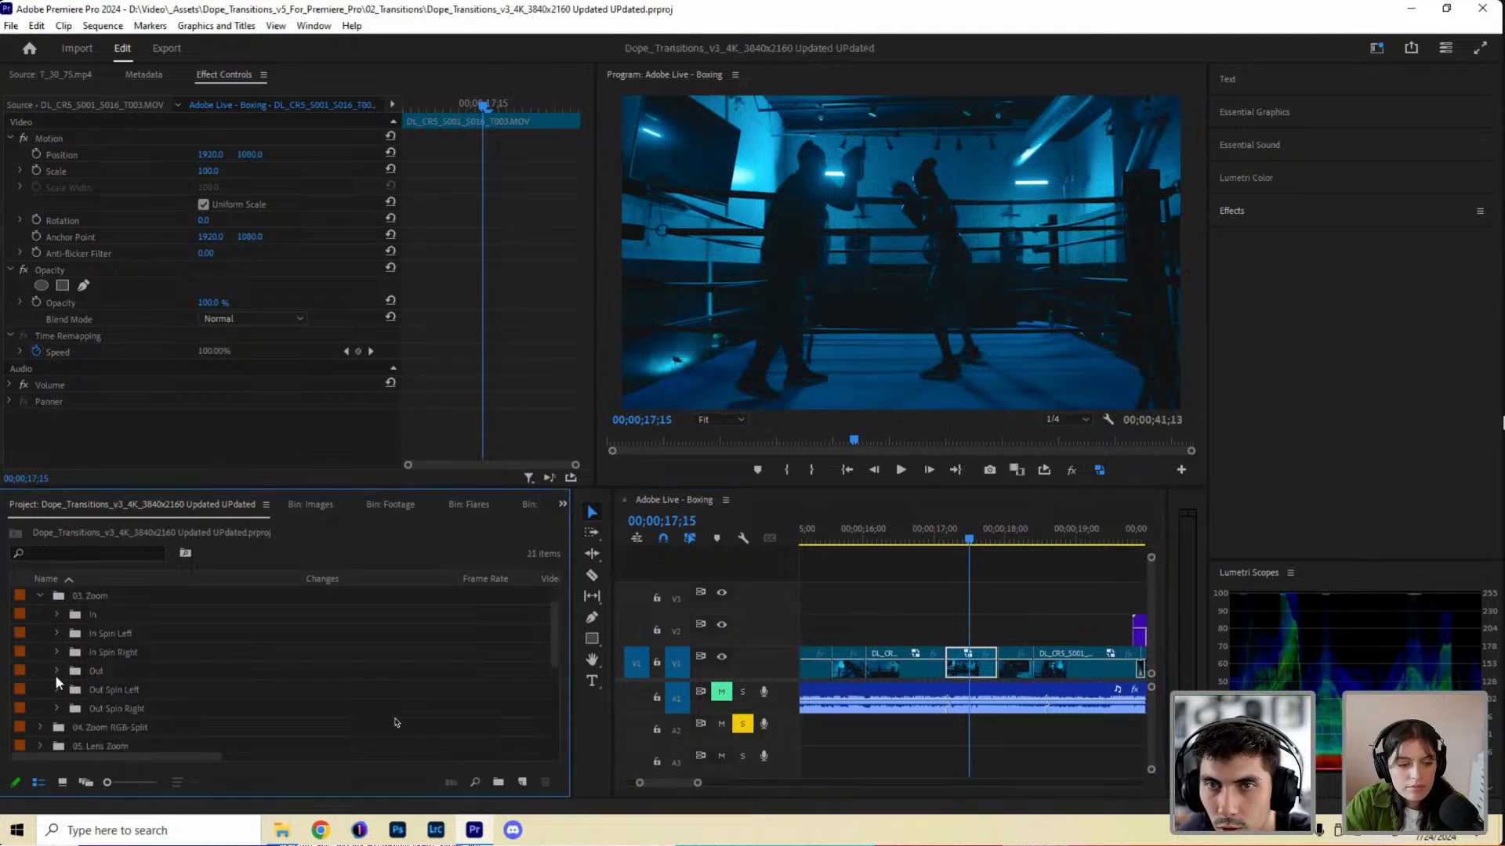
{"action": "left_click", "coordinate": [56, 671]}
{"action": "scroll", "coordinate": [81, 671], "scroll_direction": "down", "scroll_amount": 1}
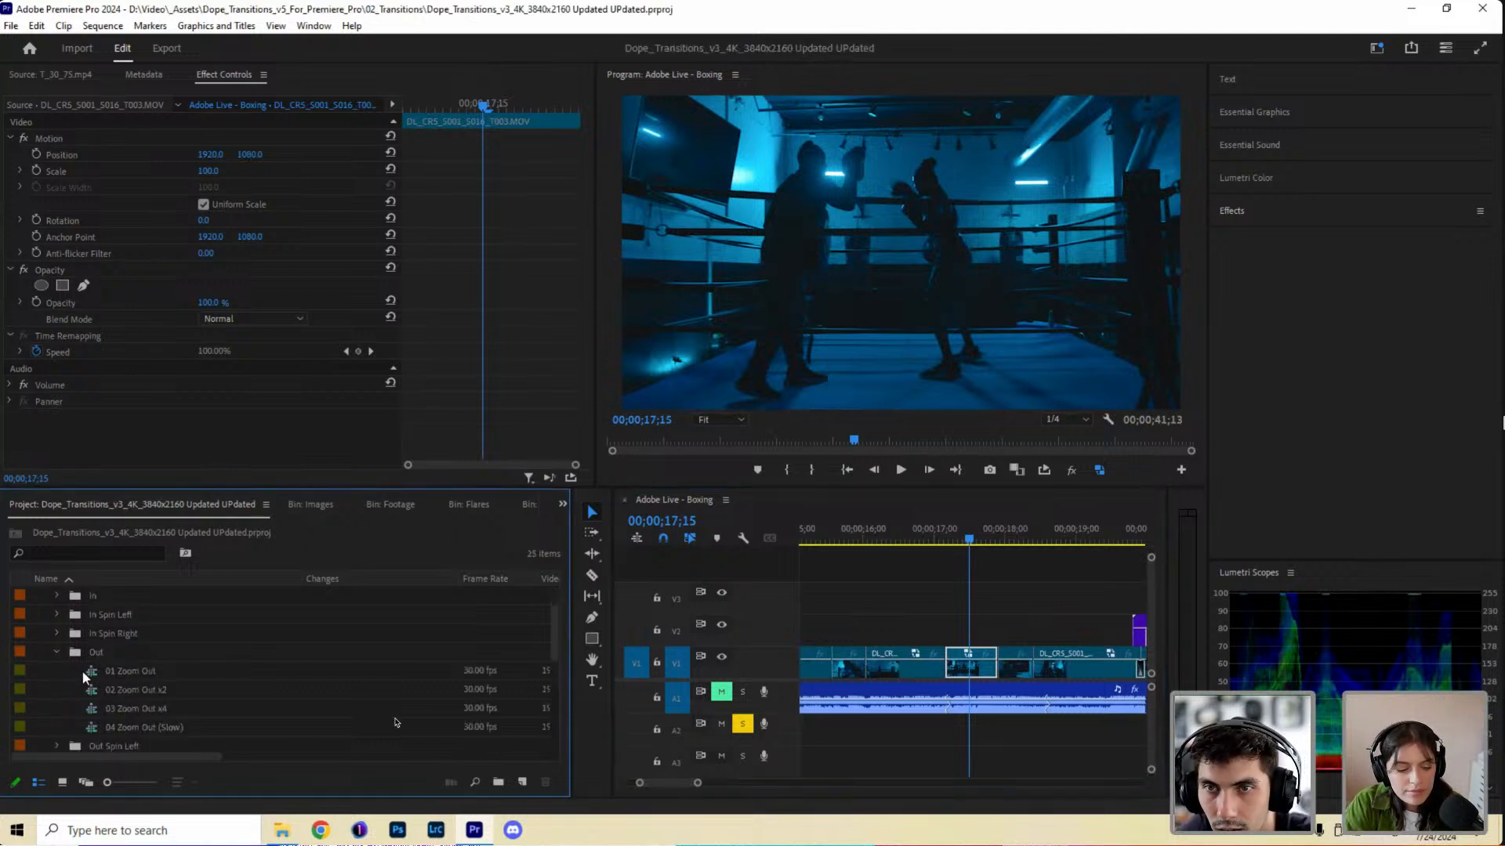
{"action": "left_click", "coordinate": [175, 708]}
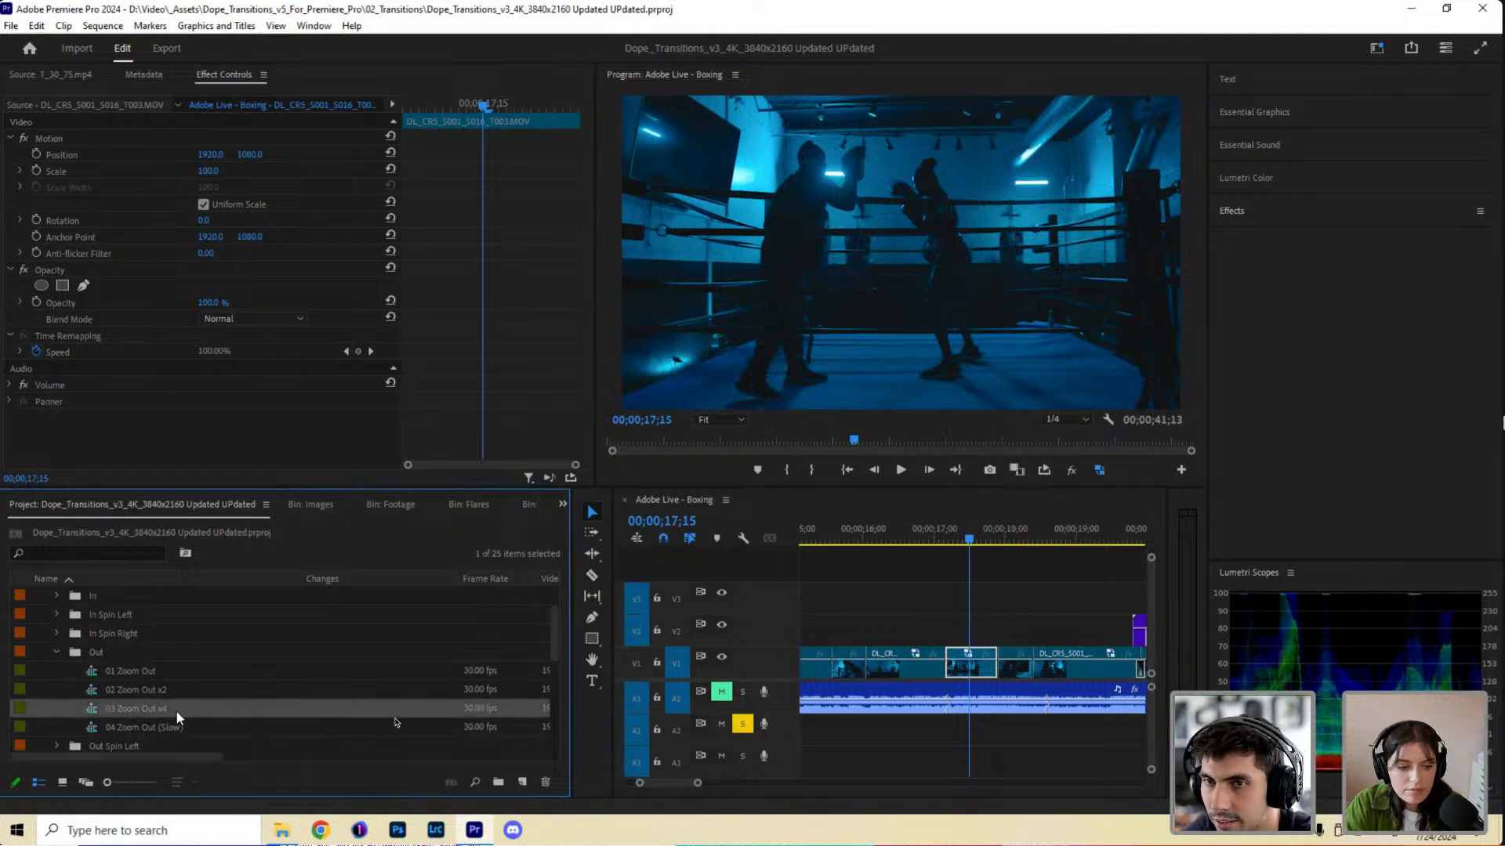
{"action": "left_click_drag", "start_coordinate": [175, 710], "coordinate": [953, 613]}
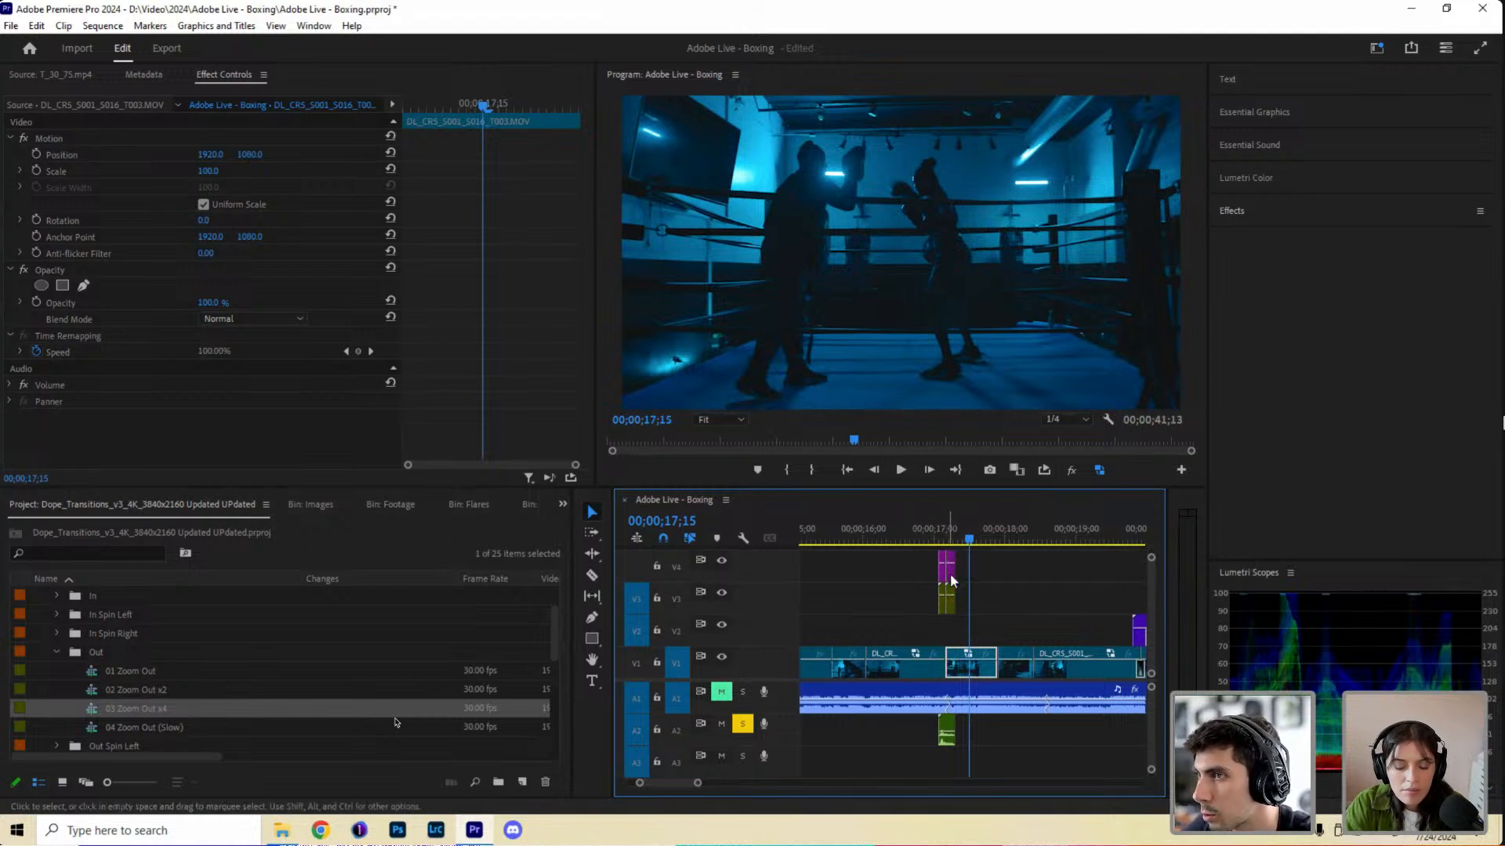
Examine the Lens Distortion settings of the Zoom layer and the Transform settings of the Transitions layer placed over the cut.
{"action": "left_click", "coordinate": [942, 543]}
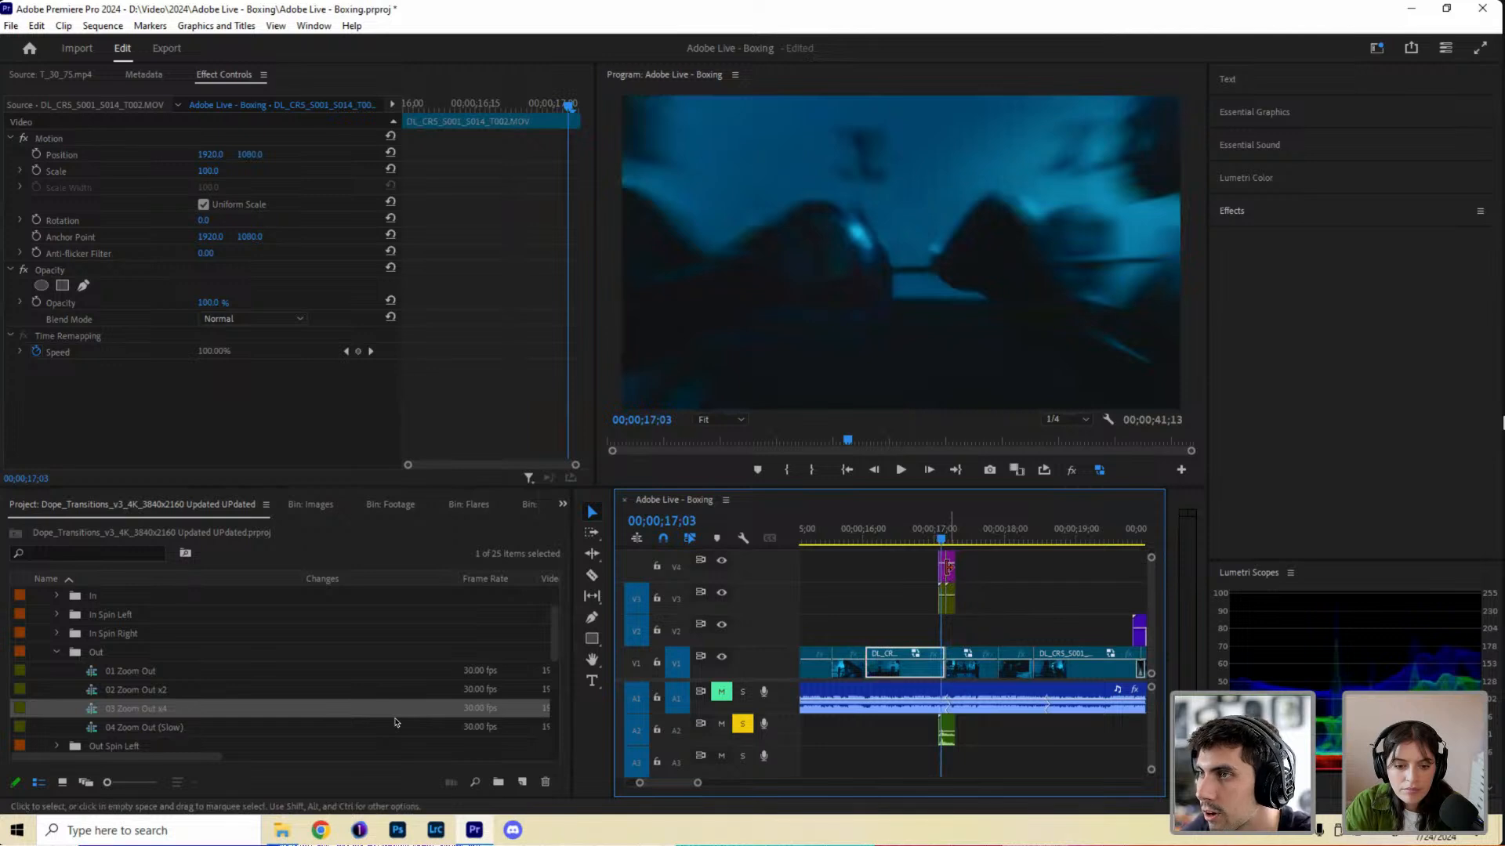
{"action": "left_click", "coordinate": [945, 578]}
{"action": "left_click_drag", "start_coordinate": [203, 401], "coordinate": [252, 402]}
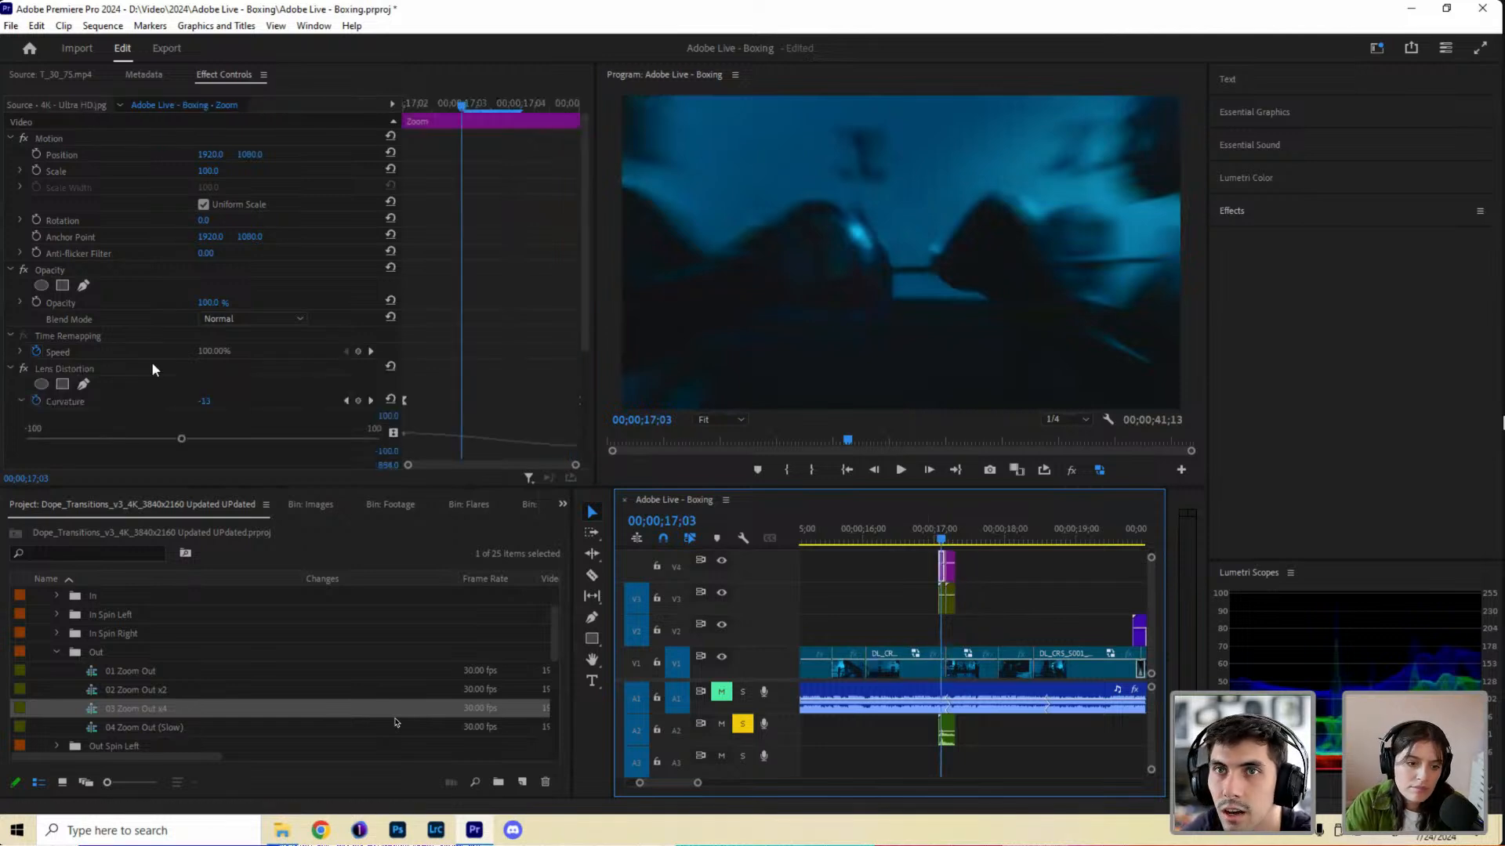
{"action": "left_click", "coordinate": [121, 365]}
{"action": "scroll", "coordinate": [121, 363], "scroll_direction": "down", "scroll_amount": 4}
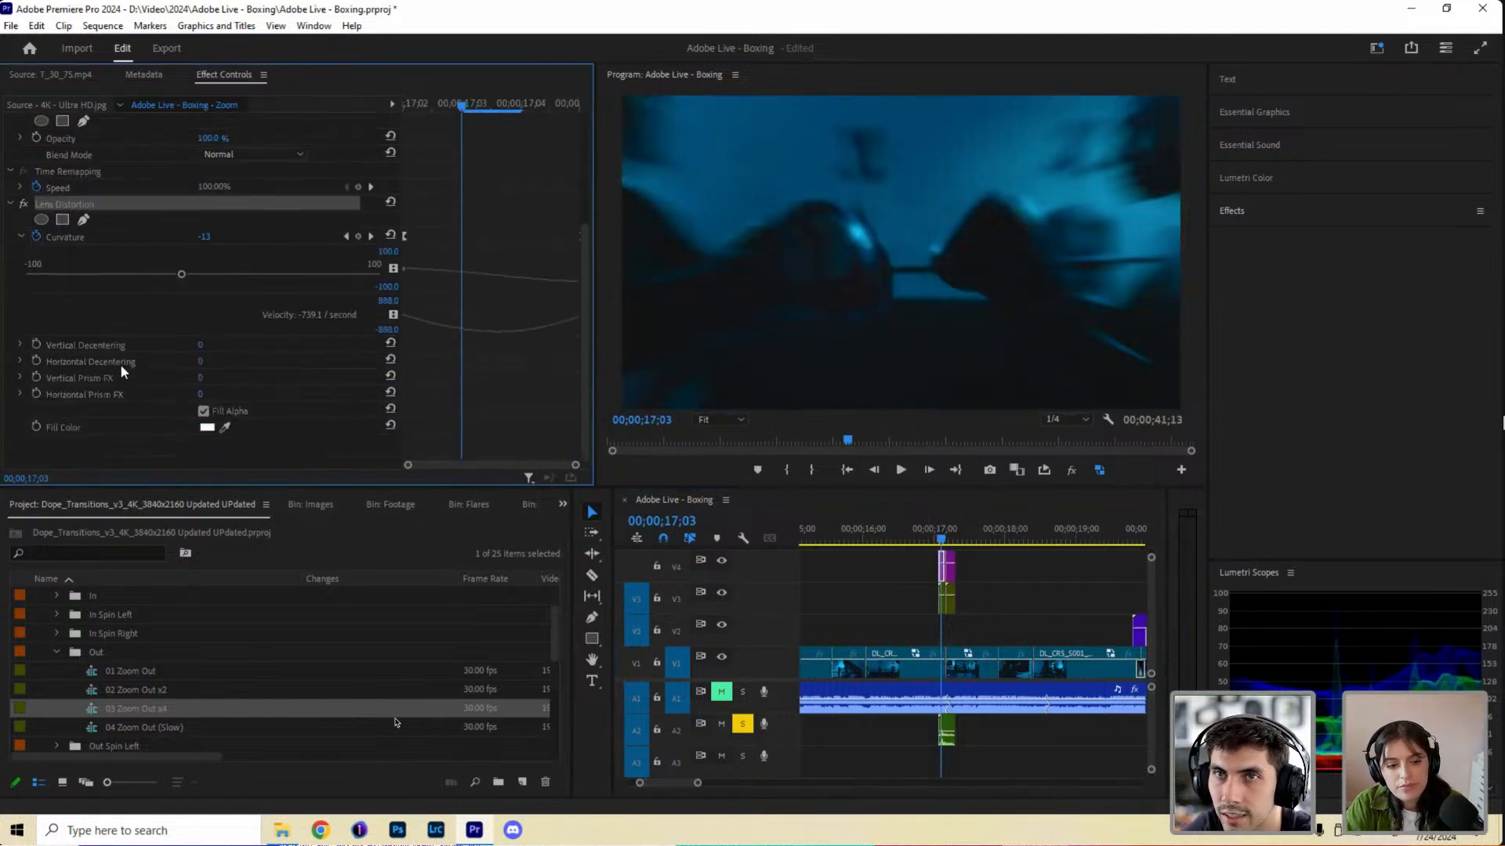
{"action": "left_click", "coordinate": [946, 598]}
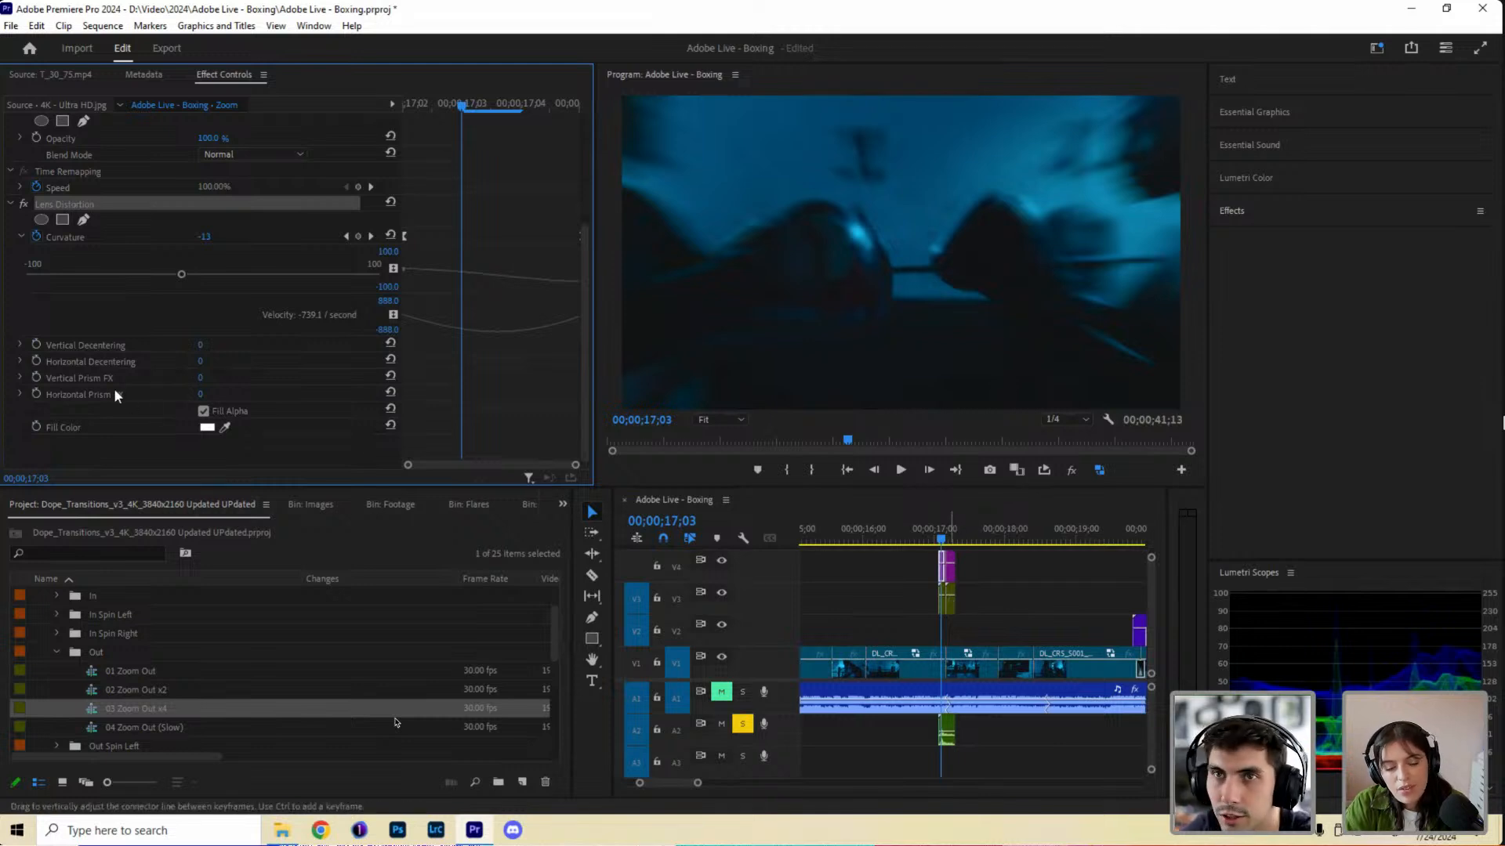
{"action": "scroll", "coordinate": [110, 356], "scroll_direction": "down", "scroll_amount": 2}
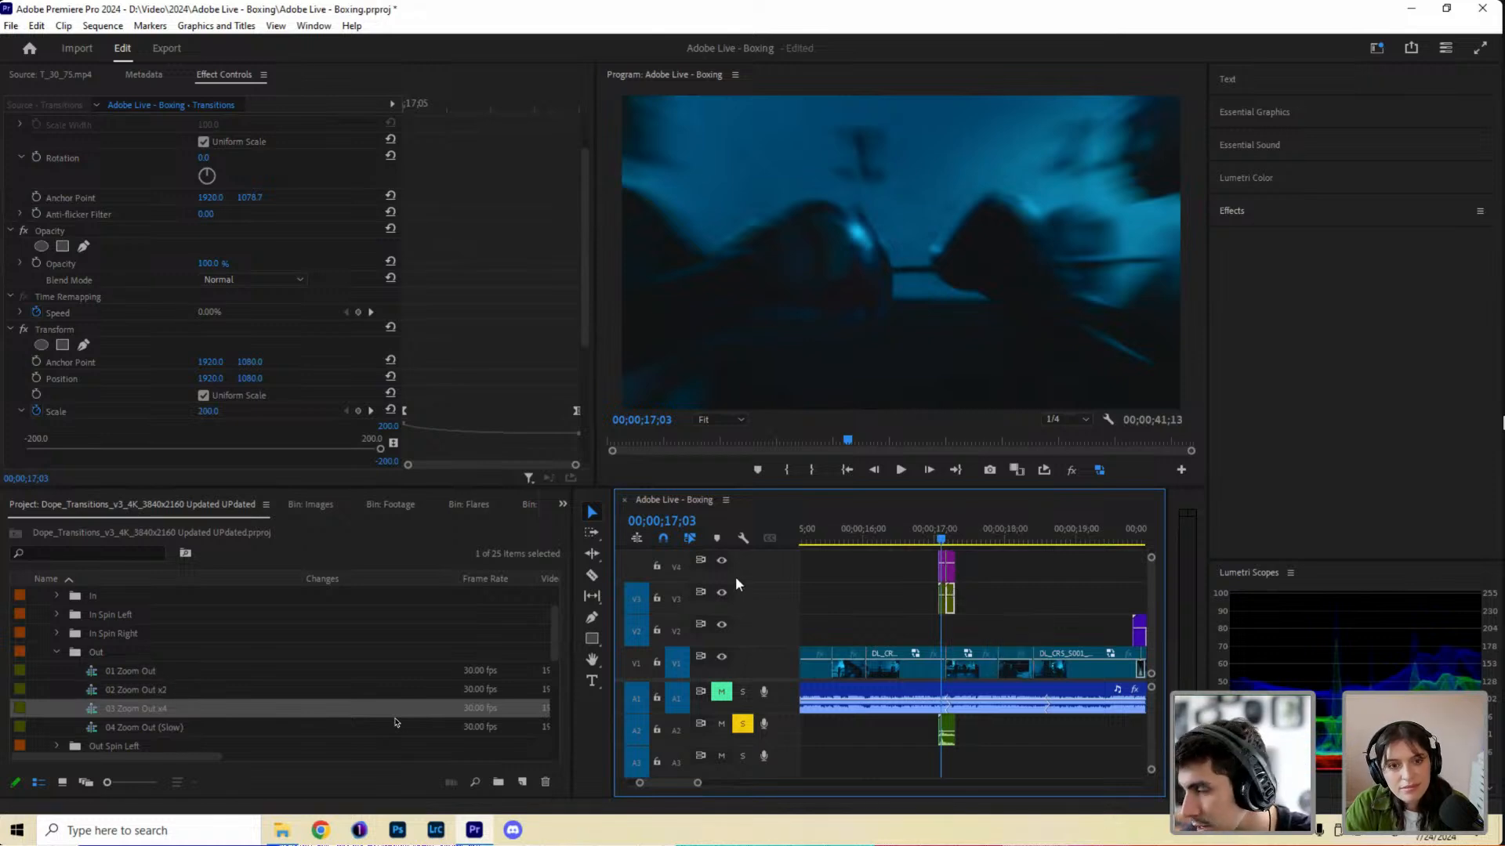
{"action": "left_click", "coordinate": [829, 581]}
{"action": "left_click", "coordinate": [931, 534]}
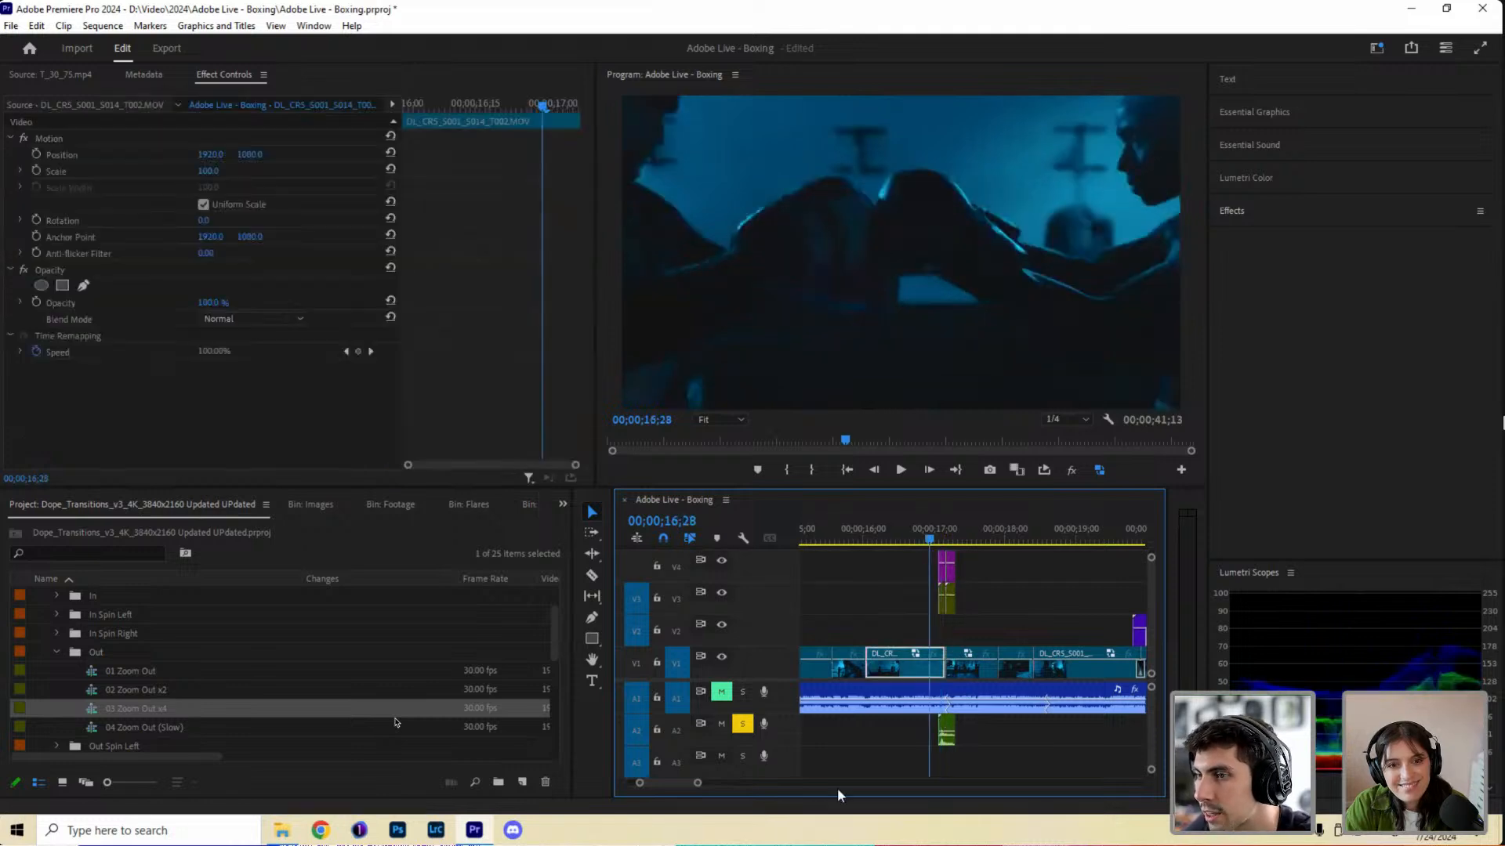
{"action": "scroll", "coordinate": [688, 781], "scroll_direction": "up", "scroll_amount": 5}
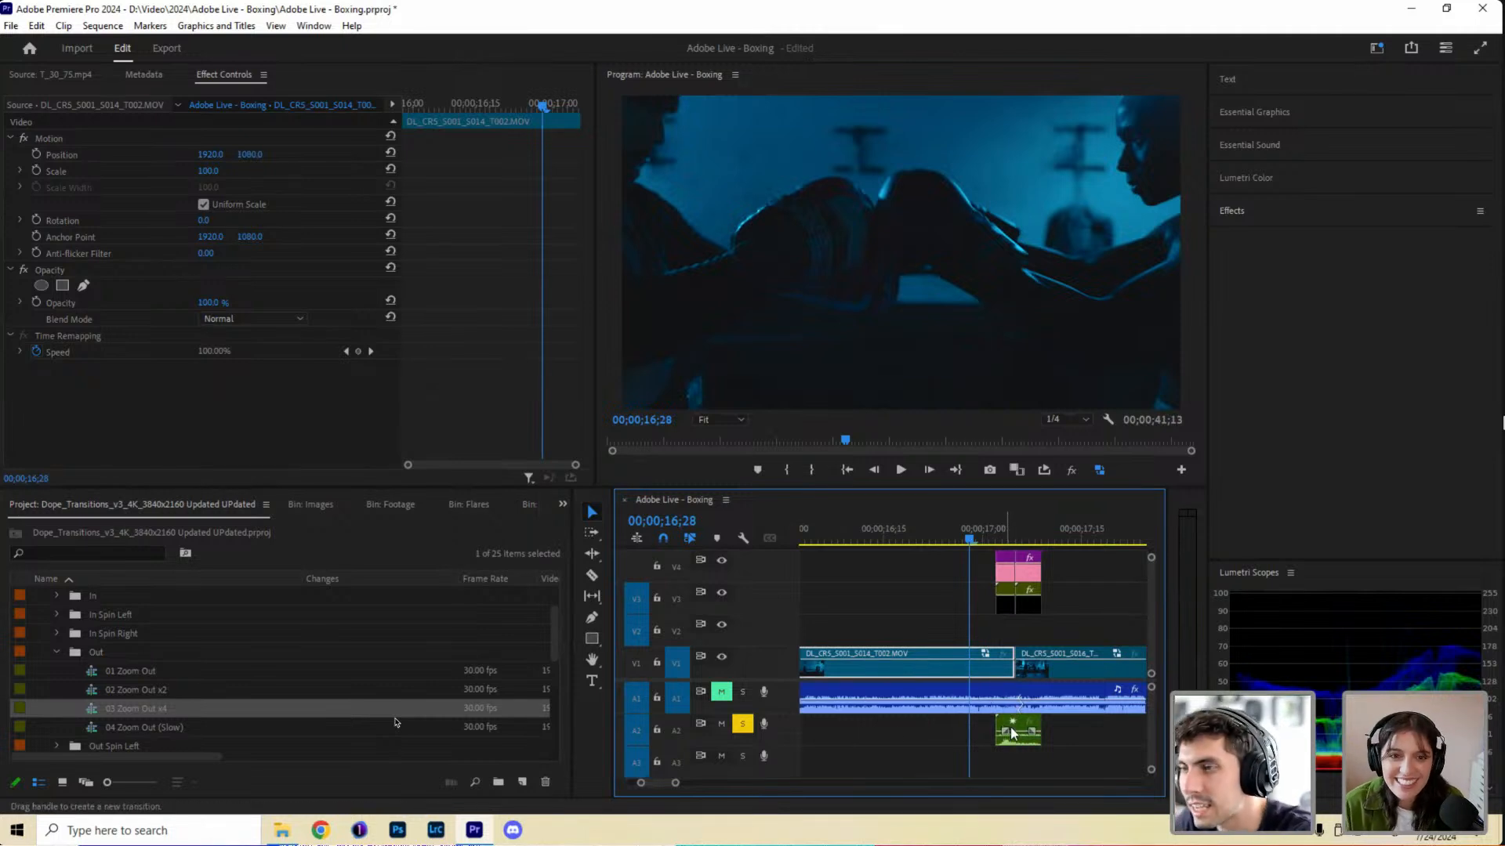
Open the 03 Zoom Out x4 source sequence and scrub through its sample preview.
{"action": "left_click", "coordinate": [124, 708]}
{"action": "double_click", "coordinate": [340, 709]}
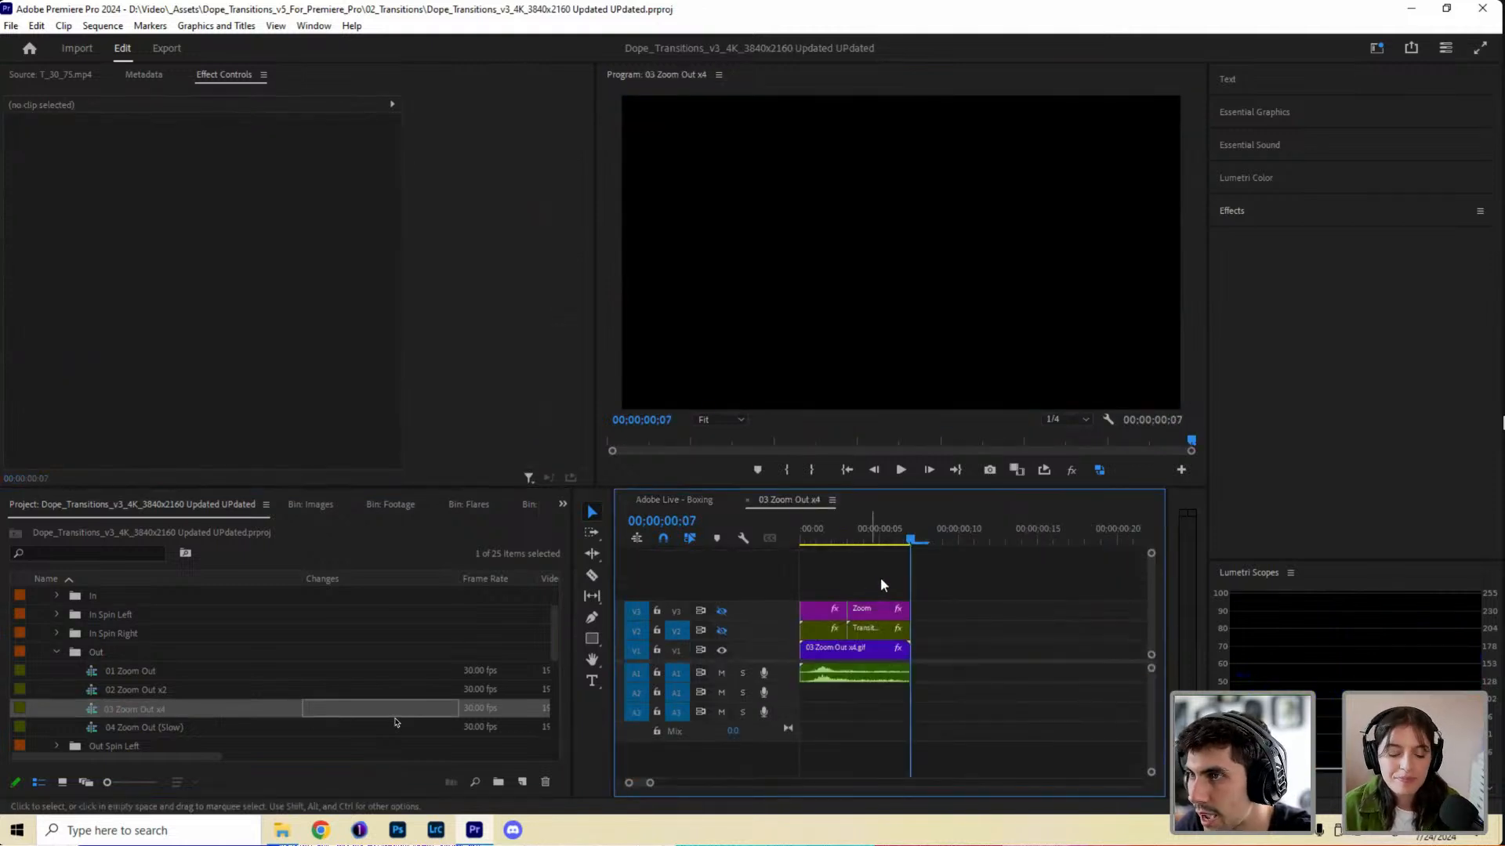
{"action": "left_click_drag", "start_coordinate": [883, 643], "coordinate": [895, 539]}
{"action": "left_click_drag", "start_coordinate": [789, 541], "coordinate": [889, 539]}
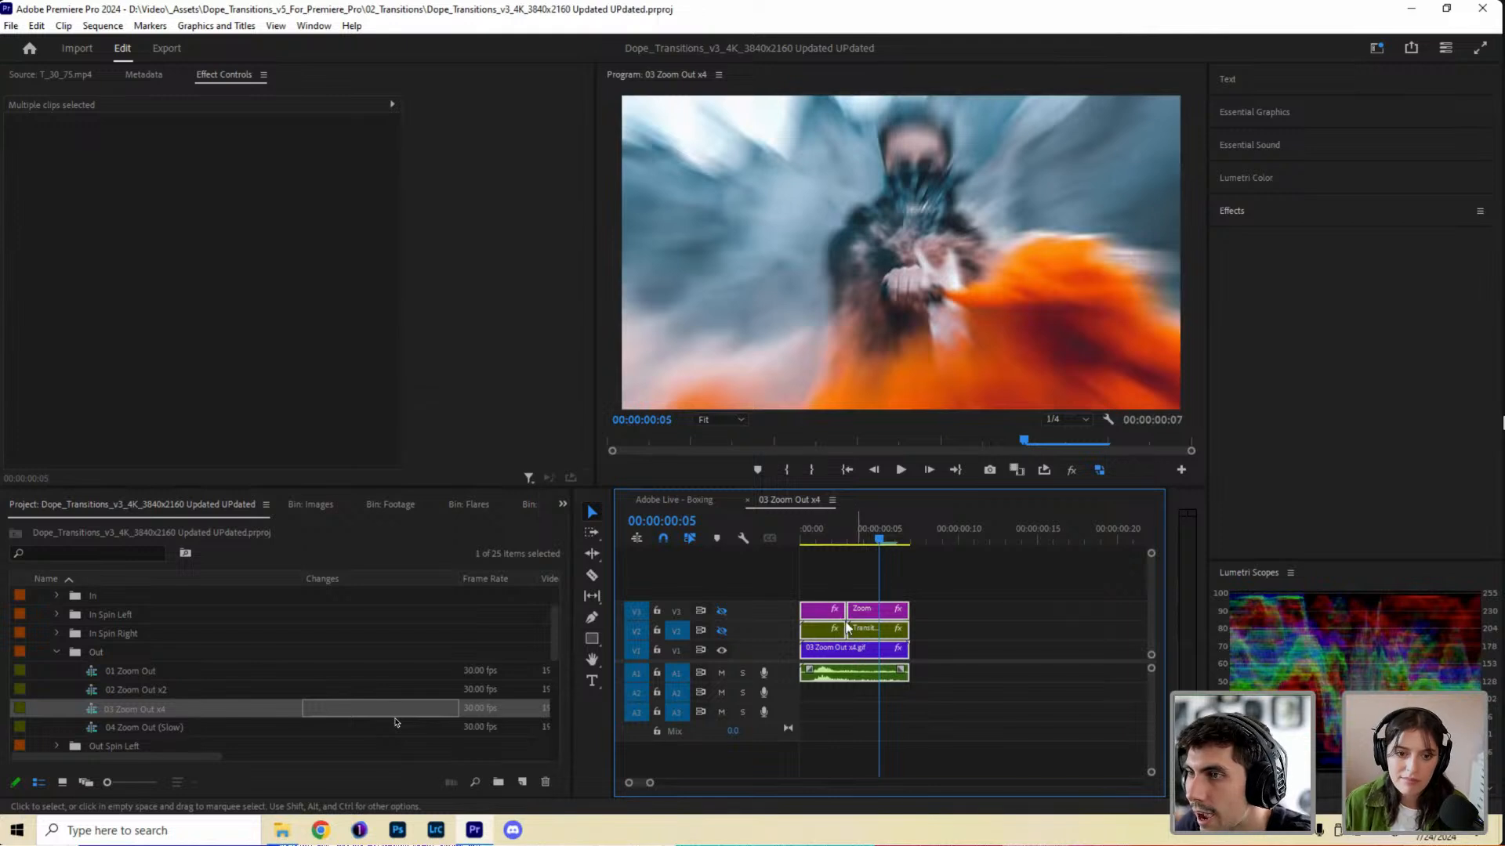
Return to the Adobe Live - Boxing sequence and play the zoom-out transition over the cut several times.
{"action": "left_click", "coordinate": [688, 499]}
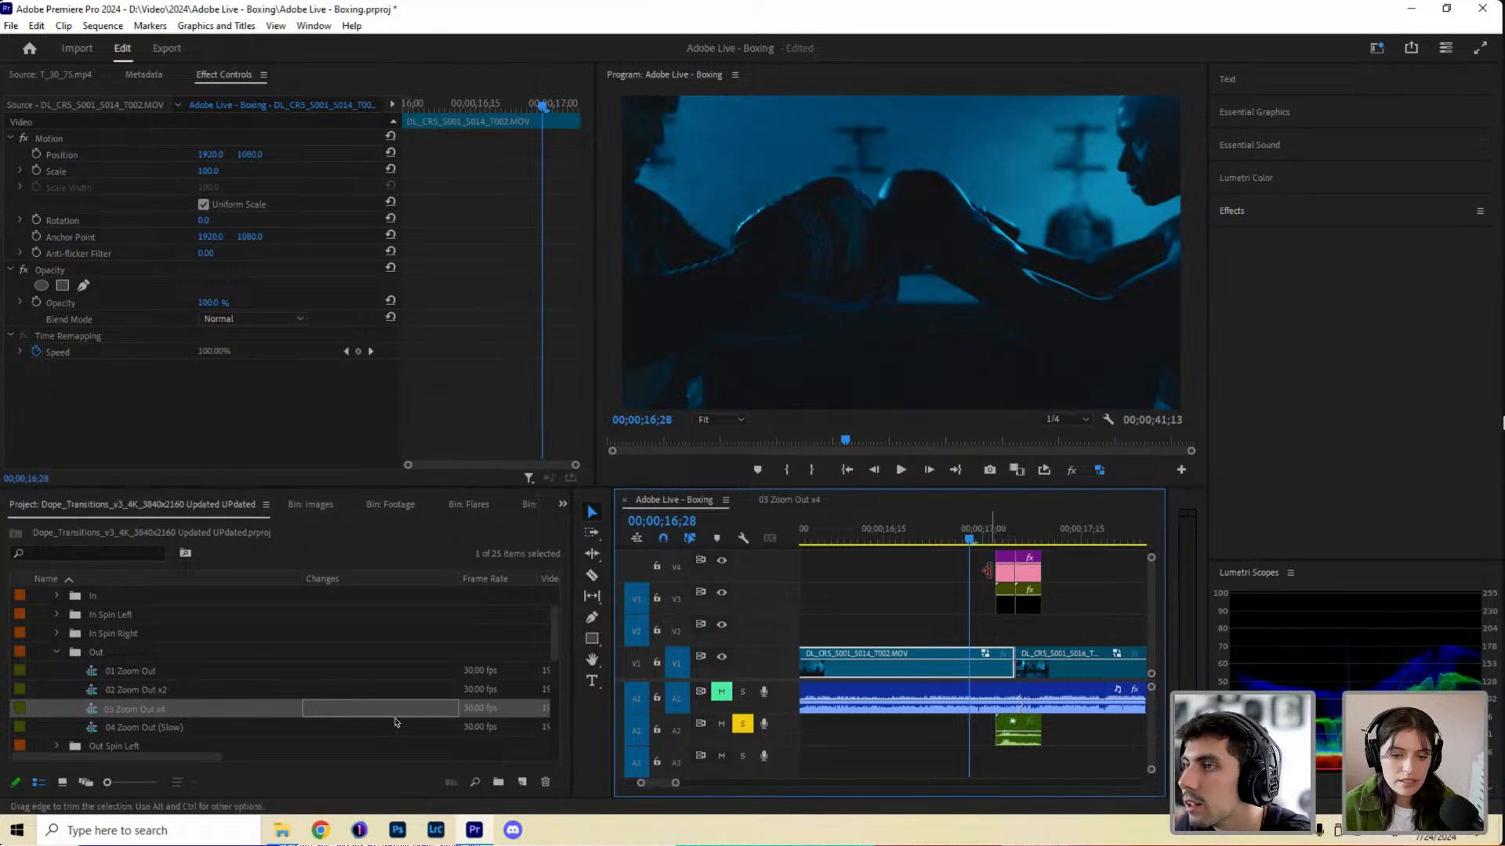
{"action": "left_click_drag", "start_coordinate": [978, 541], "coordinate": [1026, 545]}
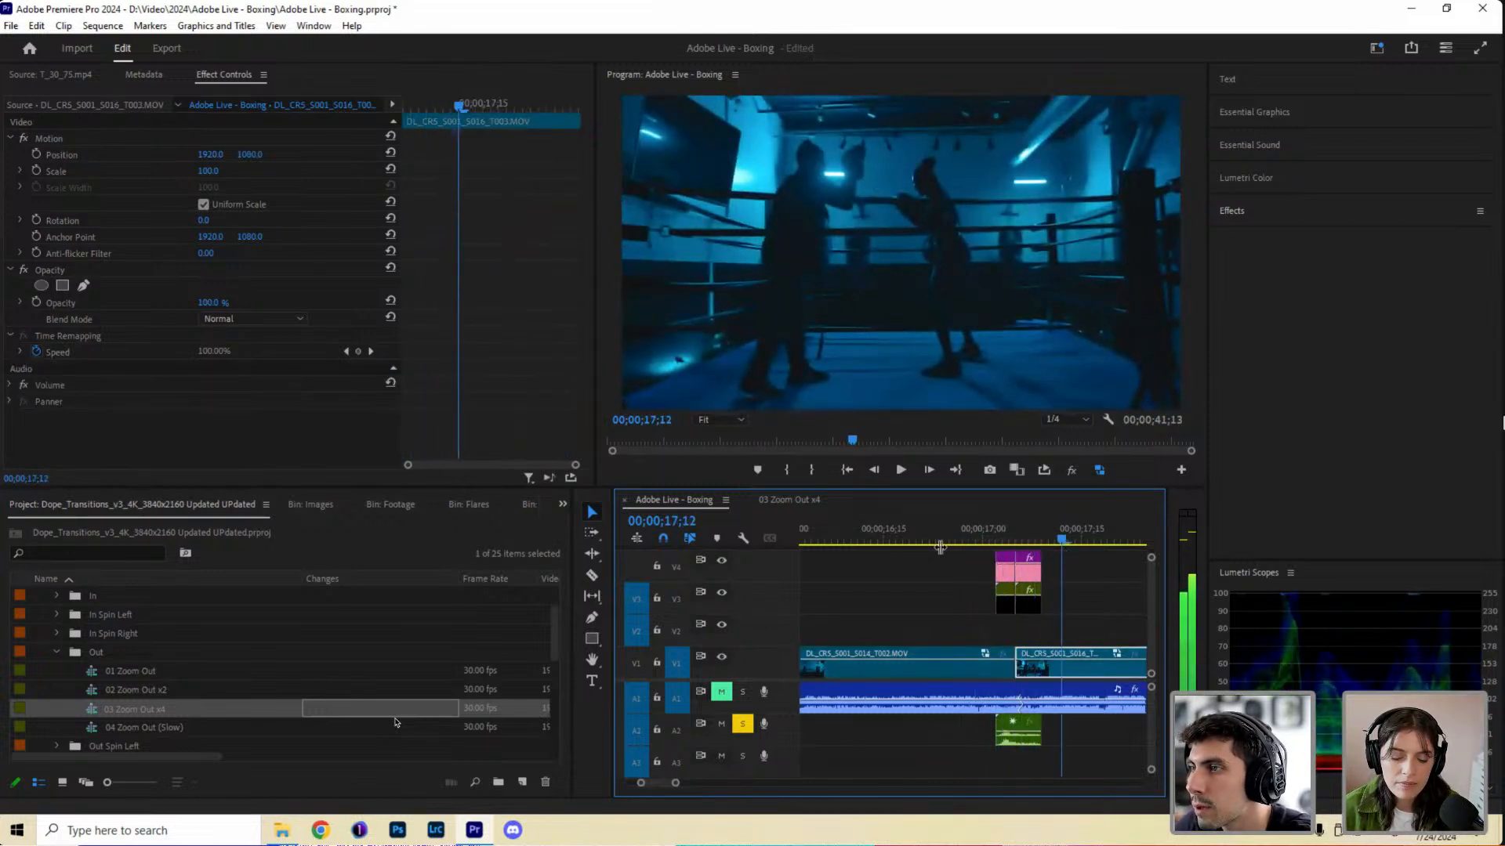
{"action": "left_click", "coordinate": [942, 540]}
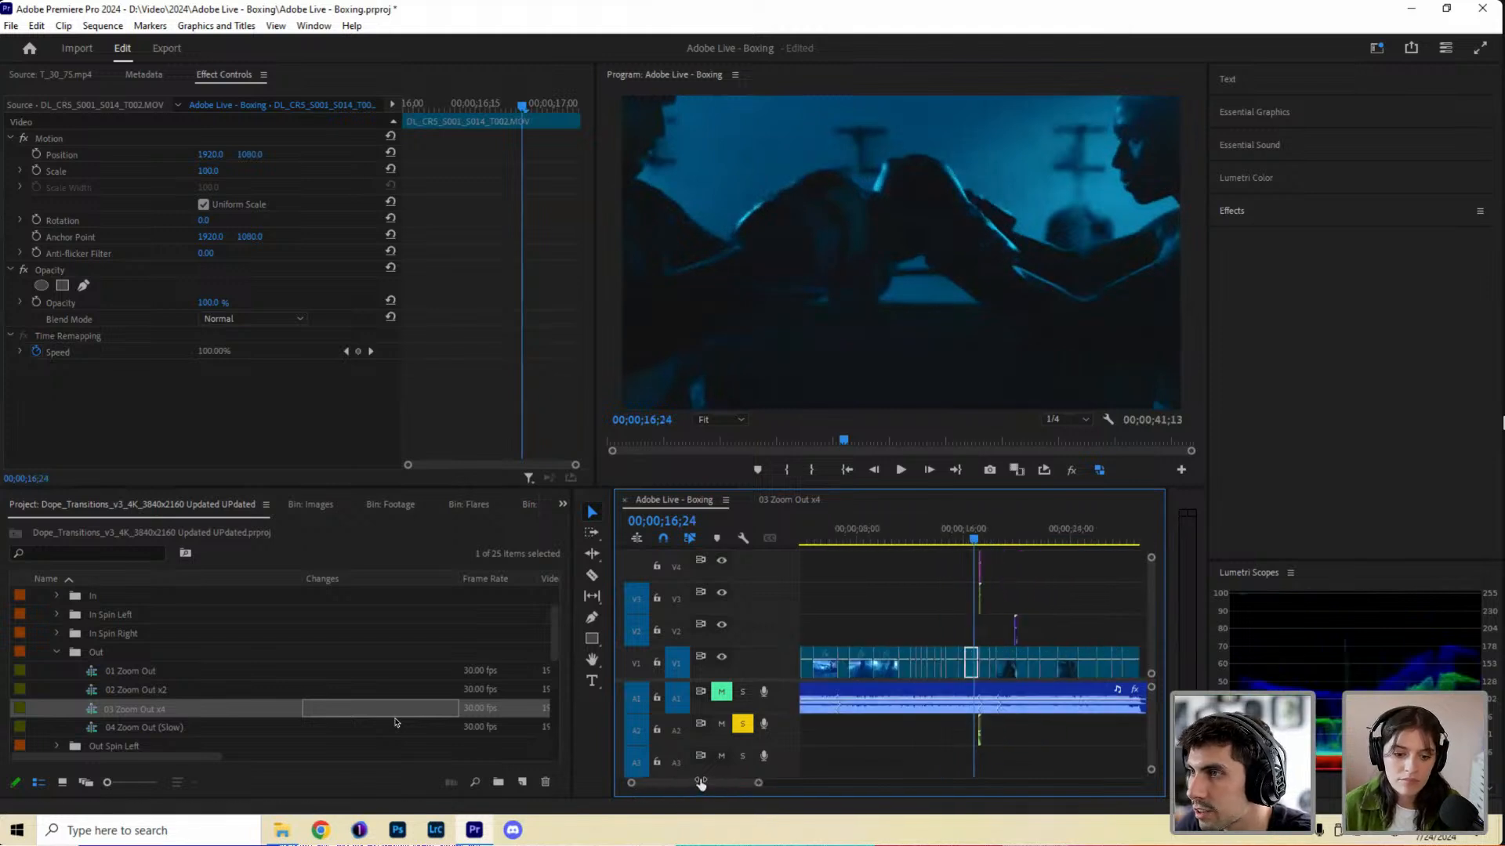
{"action": "scroll", "coordinate": [964, 665], "scroll_direction": "up", "scroll_amount": 2}
{"action": "scroll", "coordinate": [862, 611], "scroll_direction": "down", "scroll_amount": 2}
{"action": "key", "text": "space"}
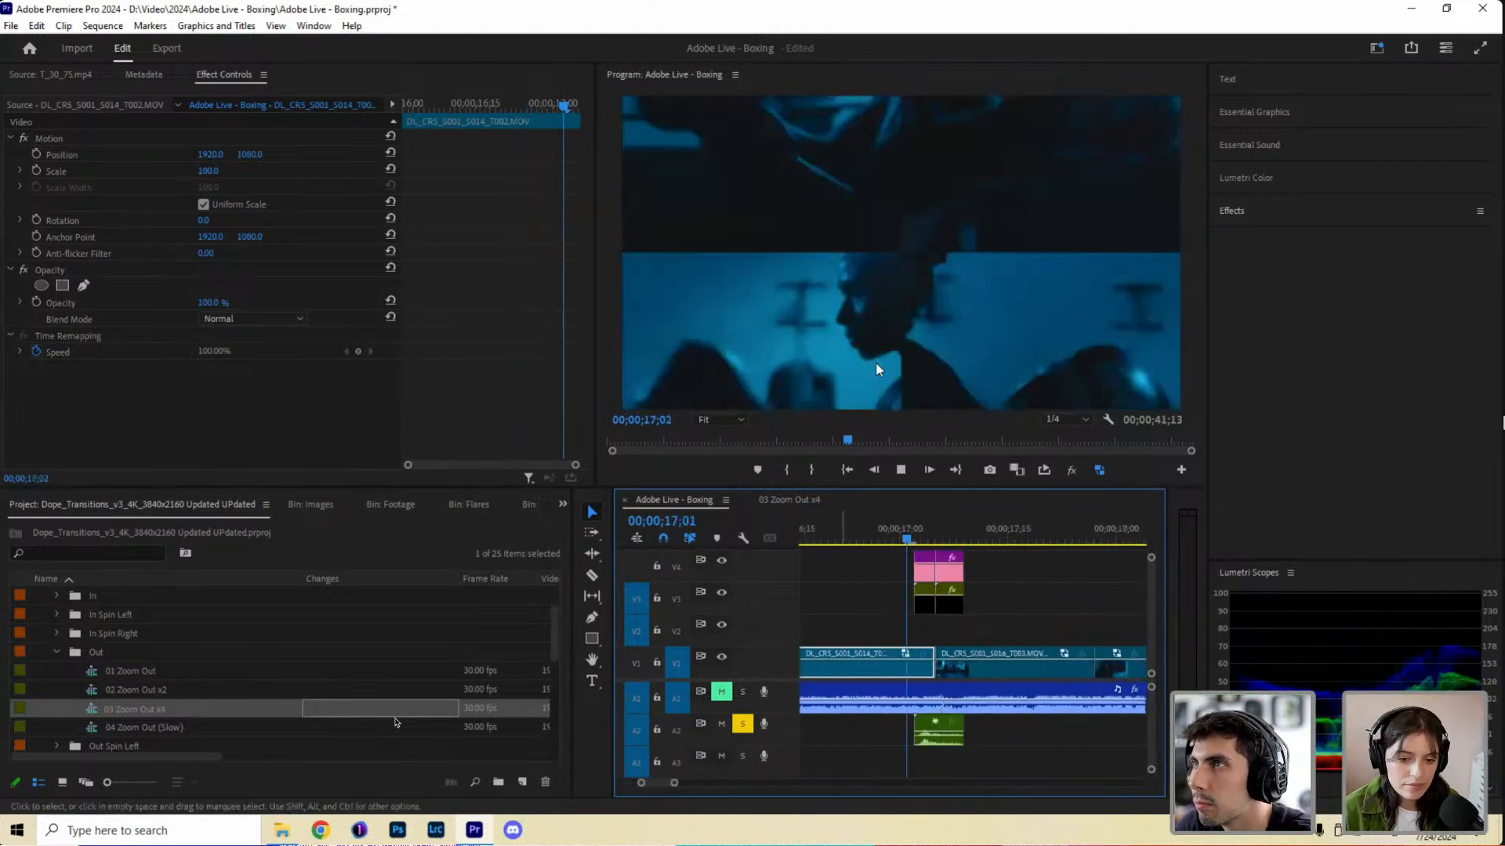
{"action": "key", "text": "space"}
{"action": "left_click", "coordinate": [882, 533]}
{"action": "key", "text": "space"}
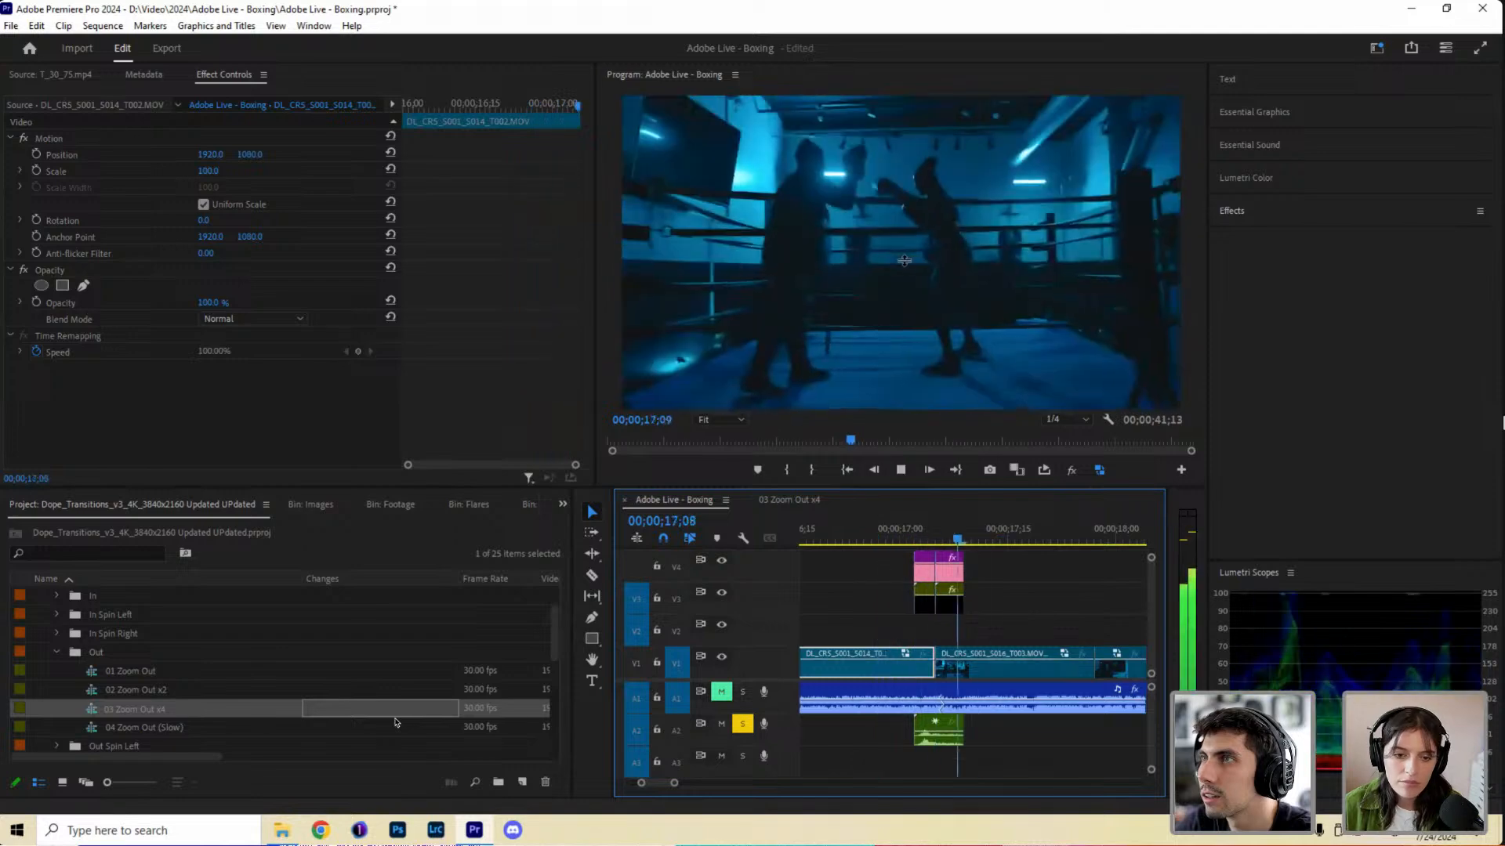
{"action": "left_click", "coordinate": [858, 533]}
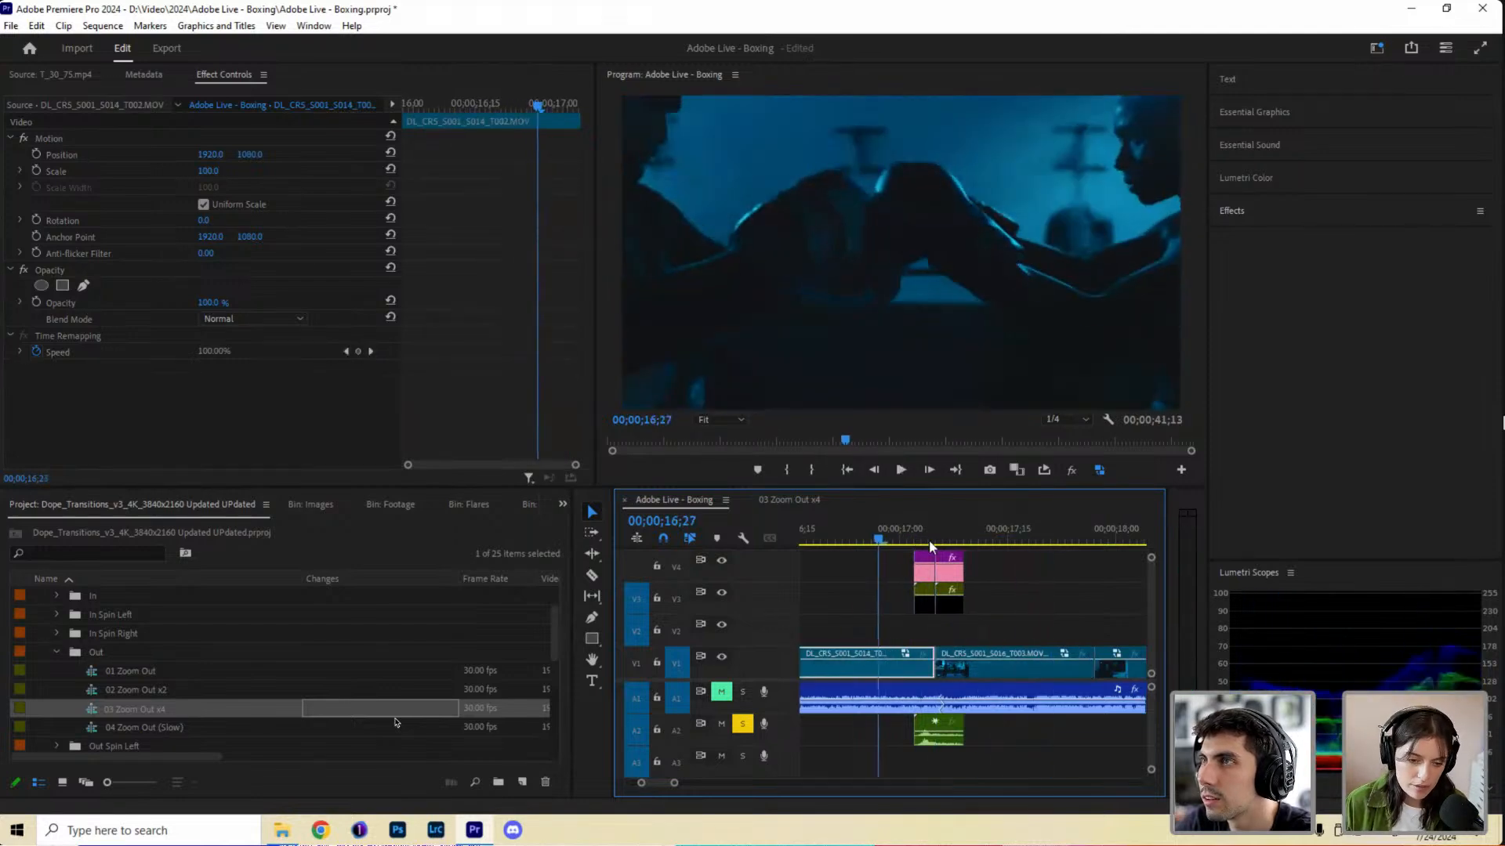
Set the program playback resolution to Full and replay the zoom-out transition from just before the cut.
{"action": "left_click", "coordinate": [1061, 422]}
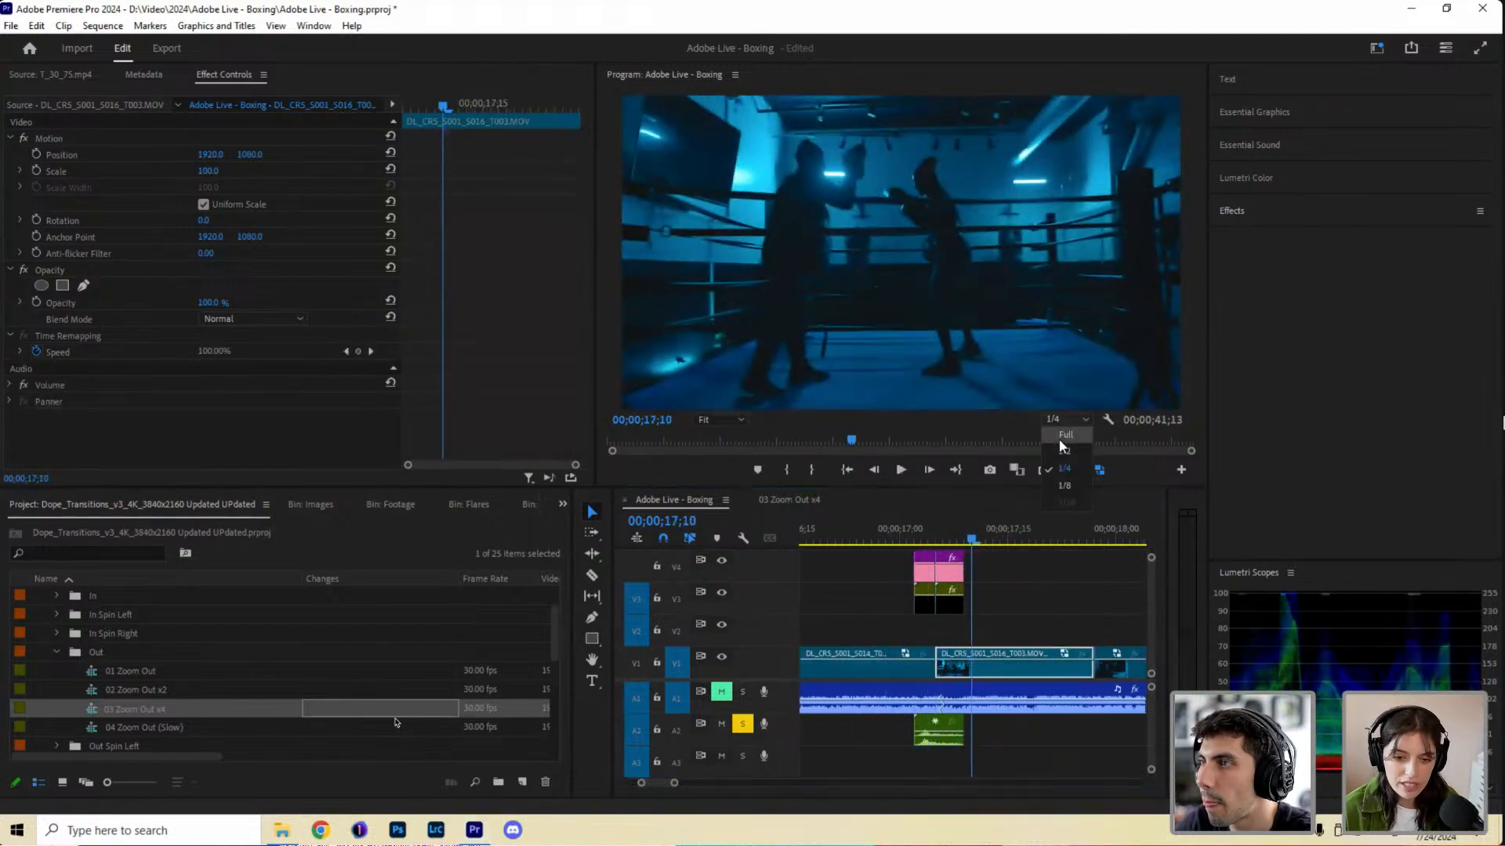
{"action": "left_click", "coordinate": [1065, 434]}
{"action": "left_click", "coordinate": [858, 537]}
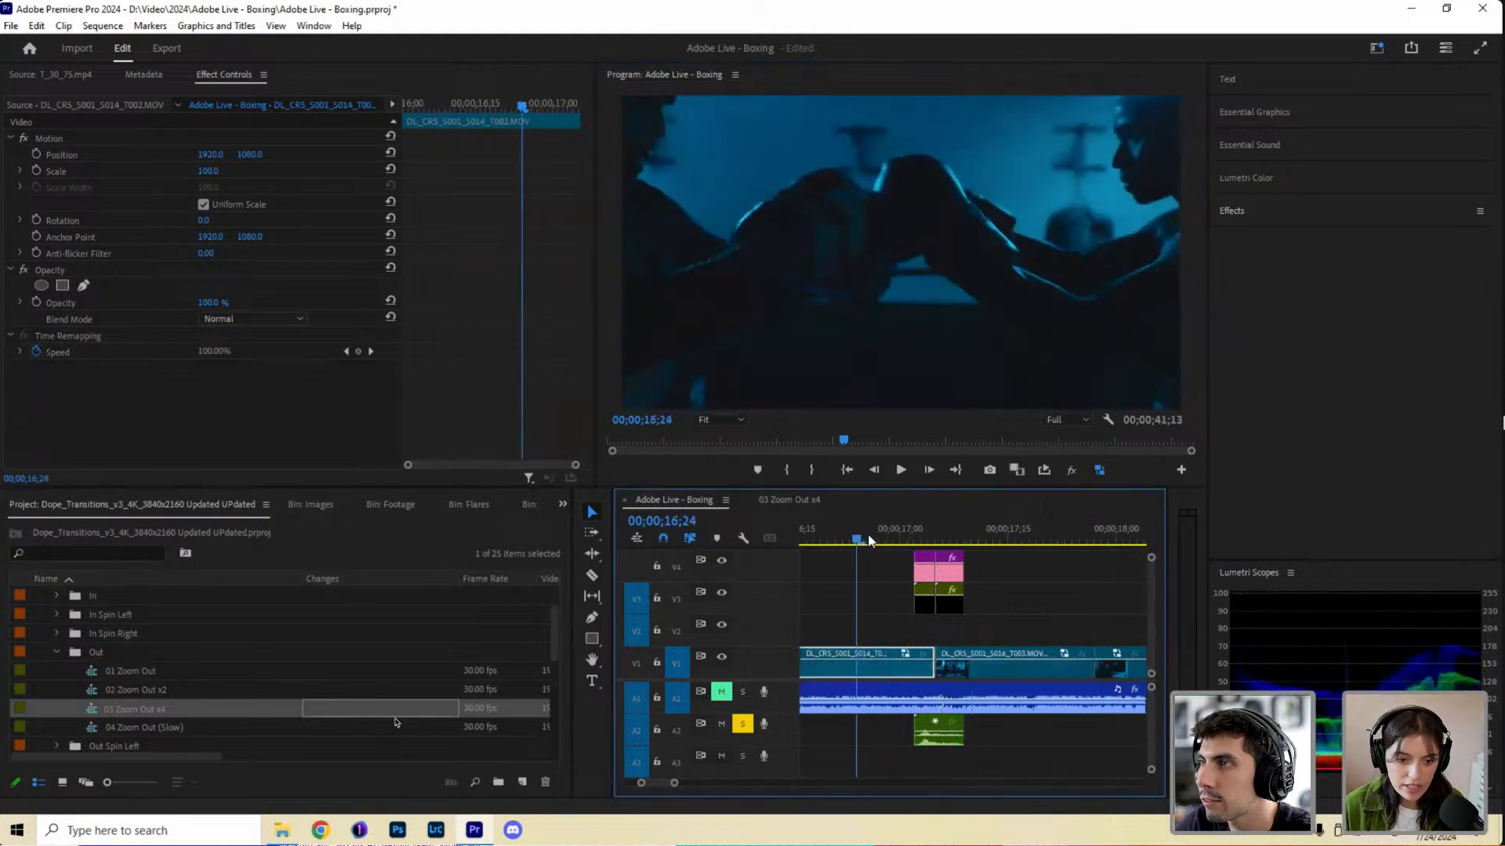
{"action": "key", "text": "space"}
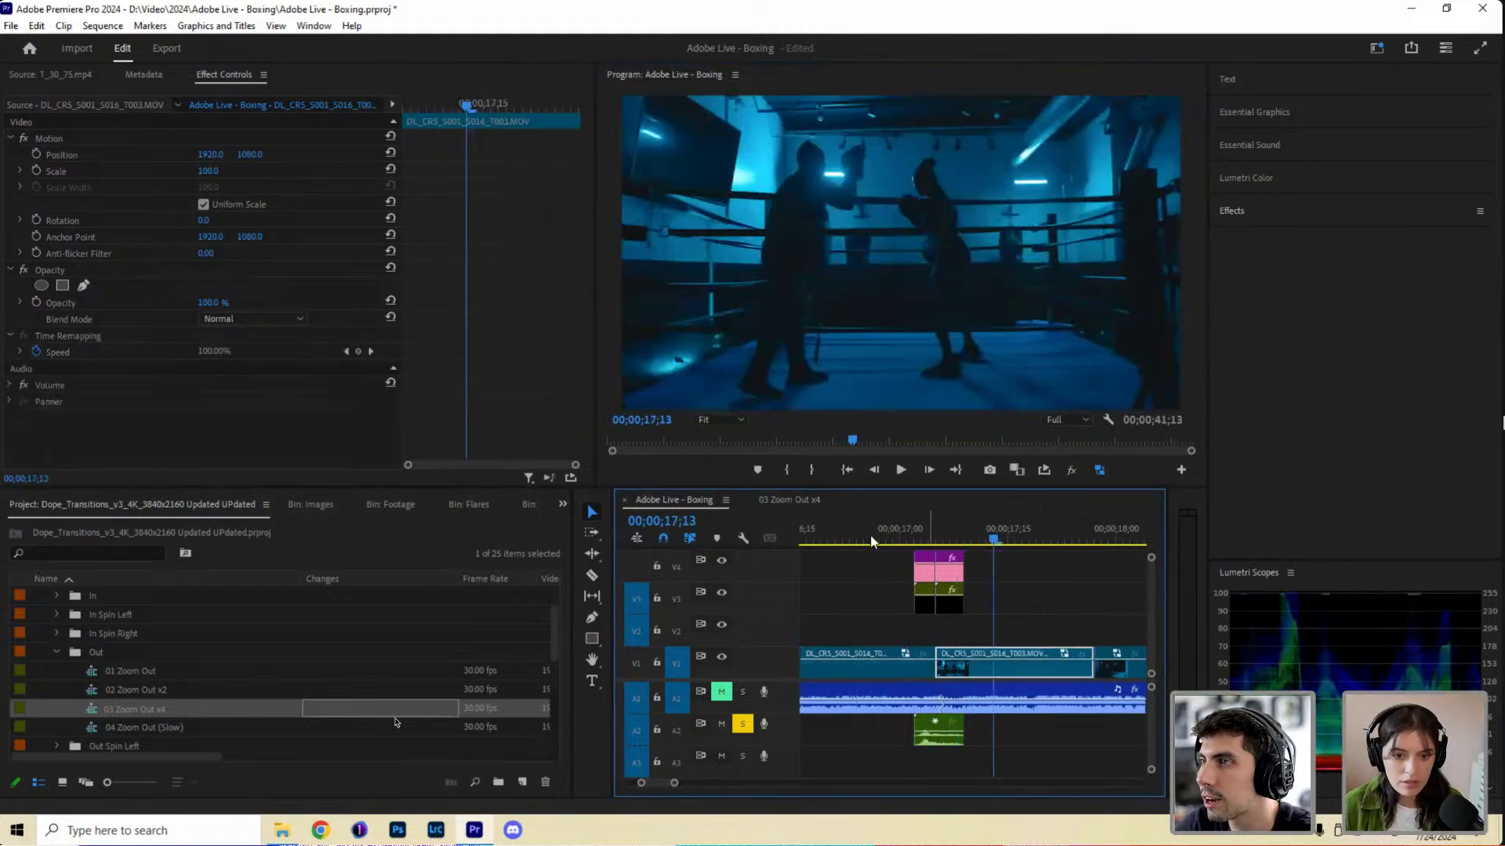
{"action": "key", "text": "space"}
Inspect the Transform effect on the second Transitions layer above the cut.
{"action": "left_click", "coordinate": [1065, 420]}
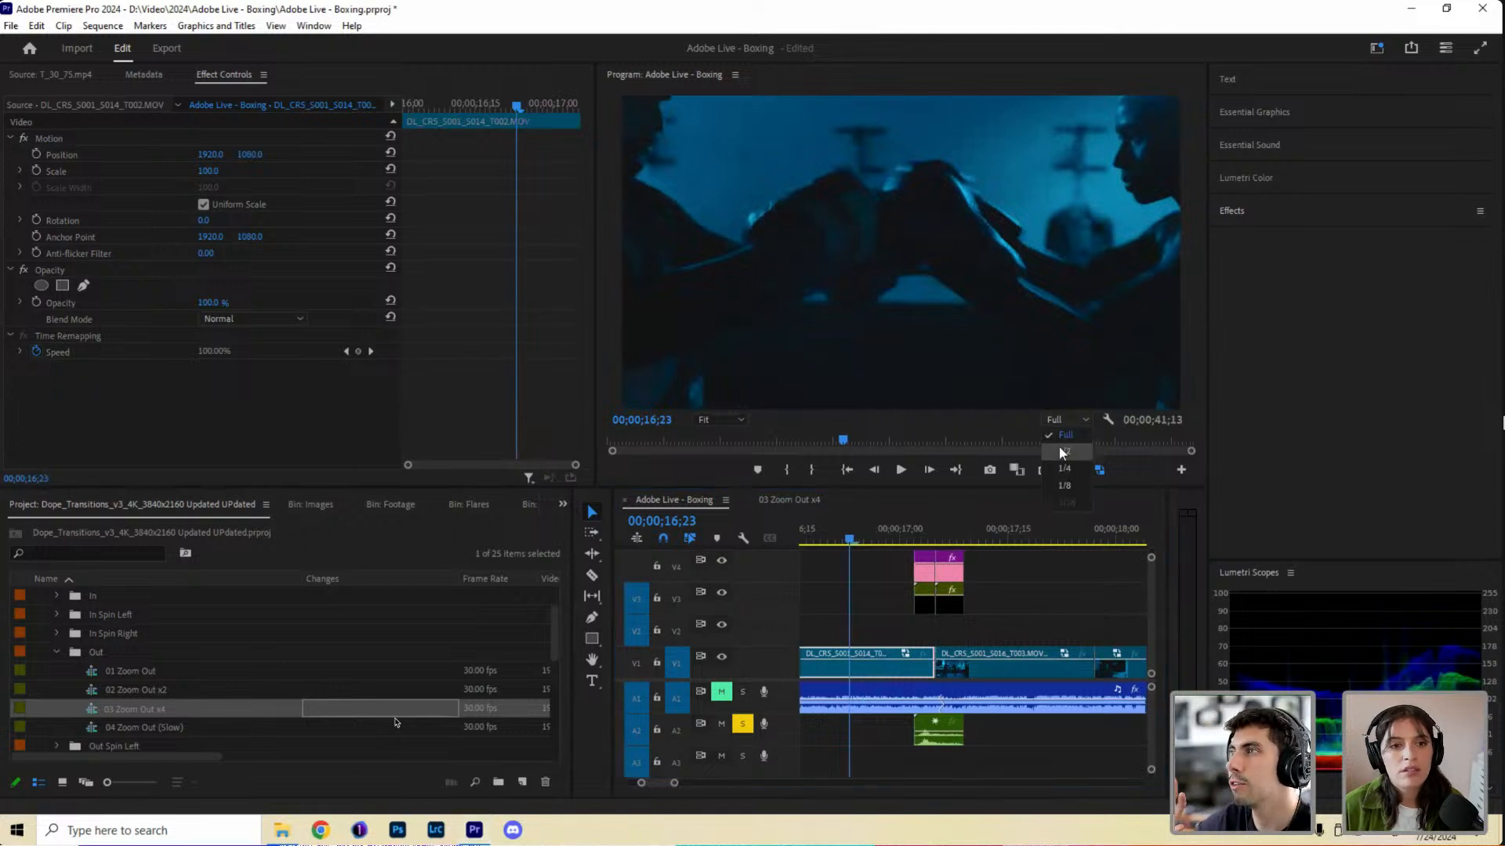
{"action": "left_click_drag", "start_coordinate": [889, 567], "coordinate": [956, 608]}
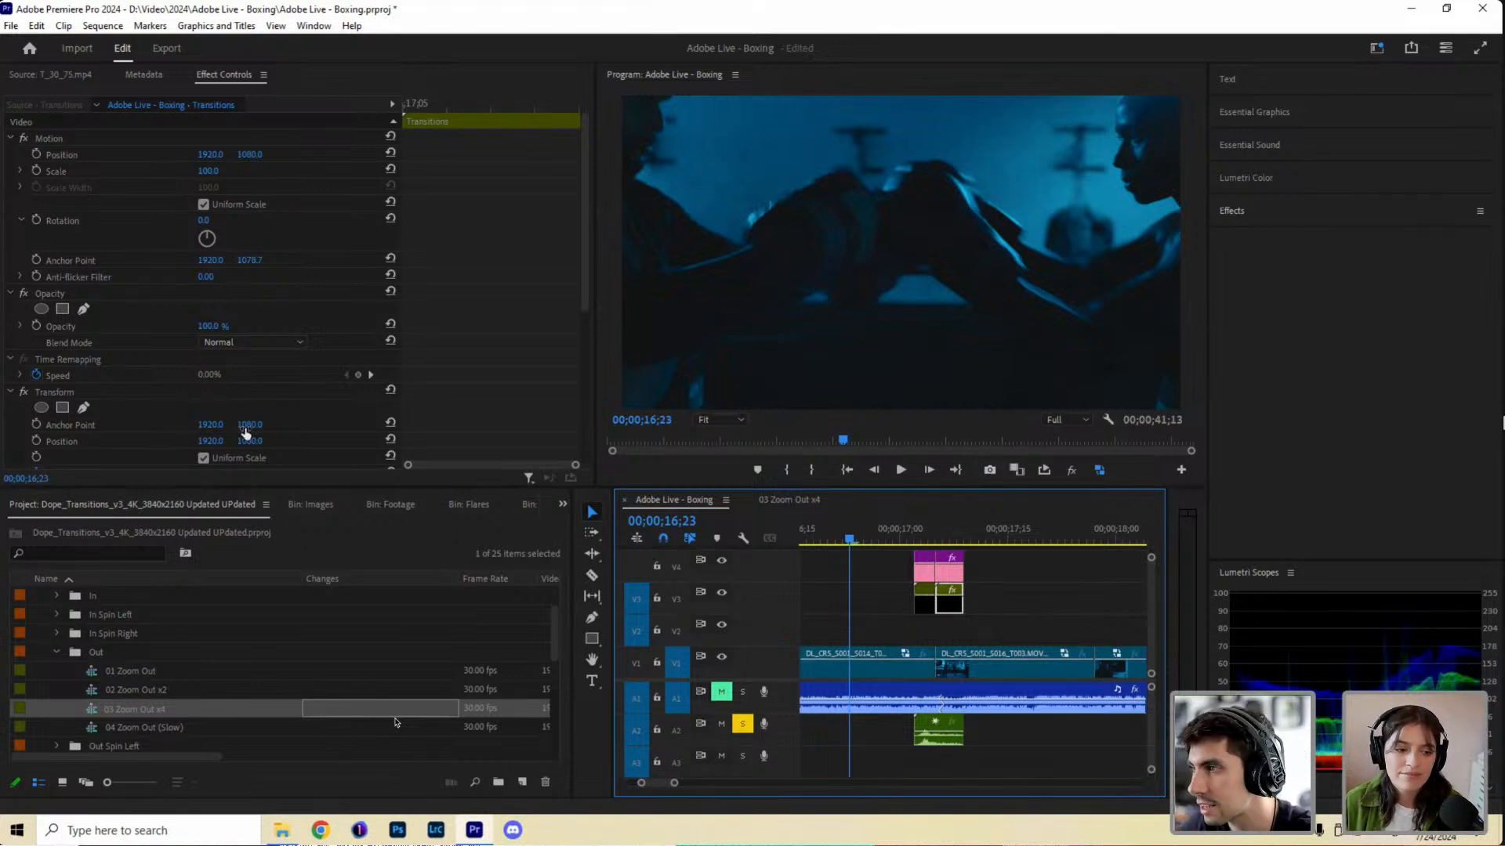
{"action": "mouse_move", "coordinate": [900, 539]}
{"action": "left_mouse_down"}
{"action": "mouse_move", "coordinate": [865, 519]}
{"action": "mouse_move", "coordinate": [891, 541]}
{"action": "left_mouse_up"}
Scrub into the zoom-out transition at Full playback resolution and examine the blurred frame just before the cut.
{"action": "left_click", "coordinate": [1054, 421]}
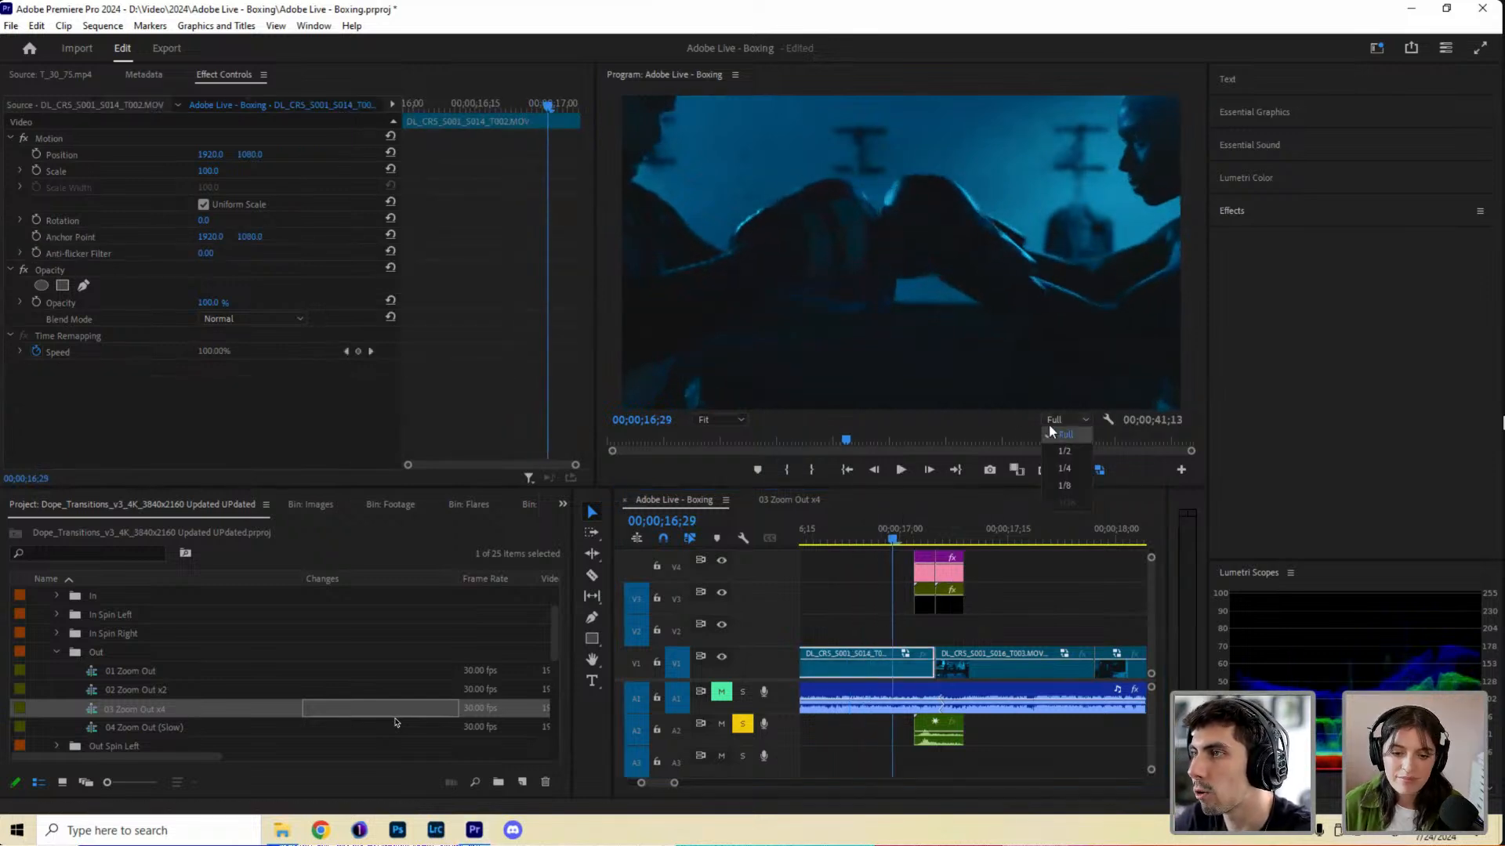
{"action": "left_click", "coordinate": [1060, 431]}
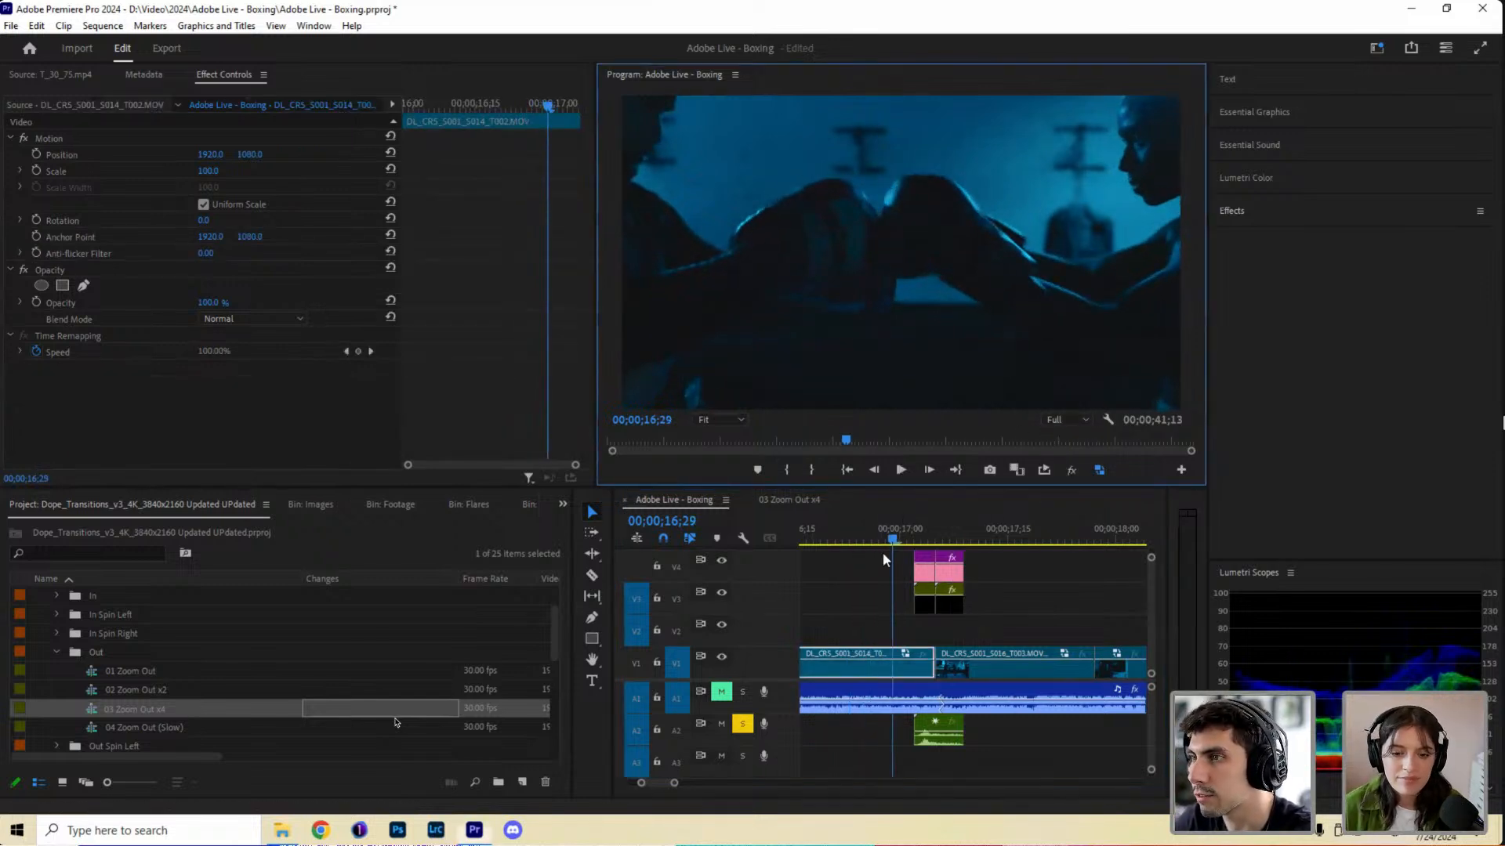
{"action": "left_click_drag", "start_coordinate": [890, 541], "coordinate": [928, 539]}
{"action": "key", "text": "space"}
{"action": "key", "text": "space"}
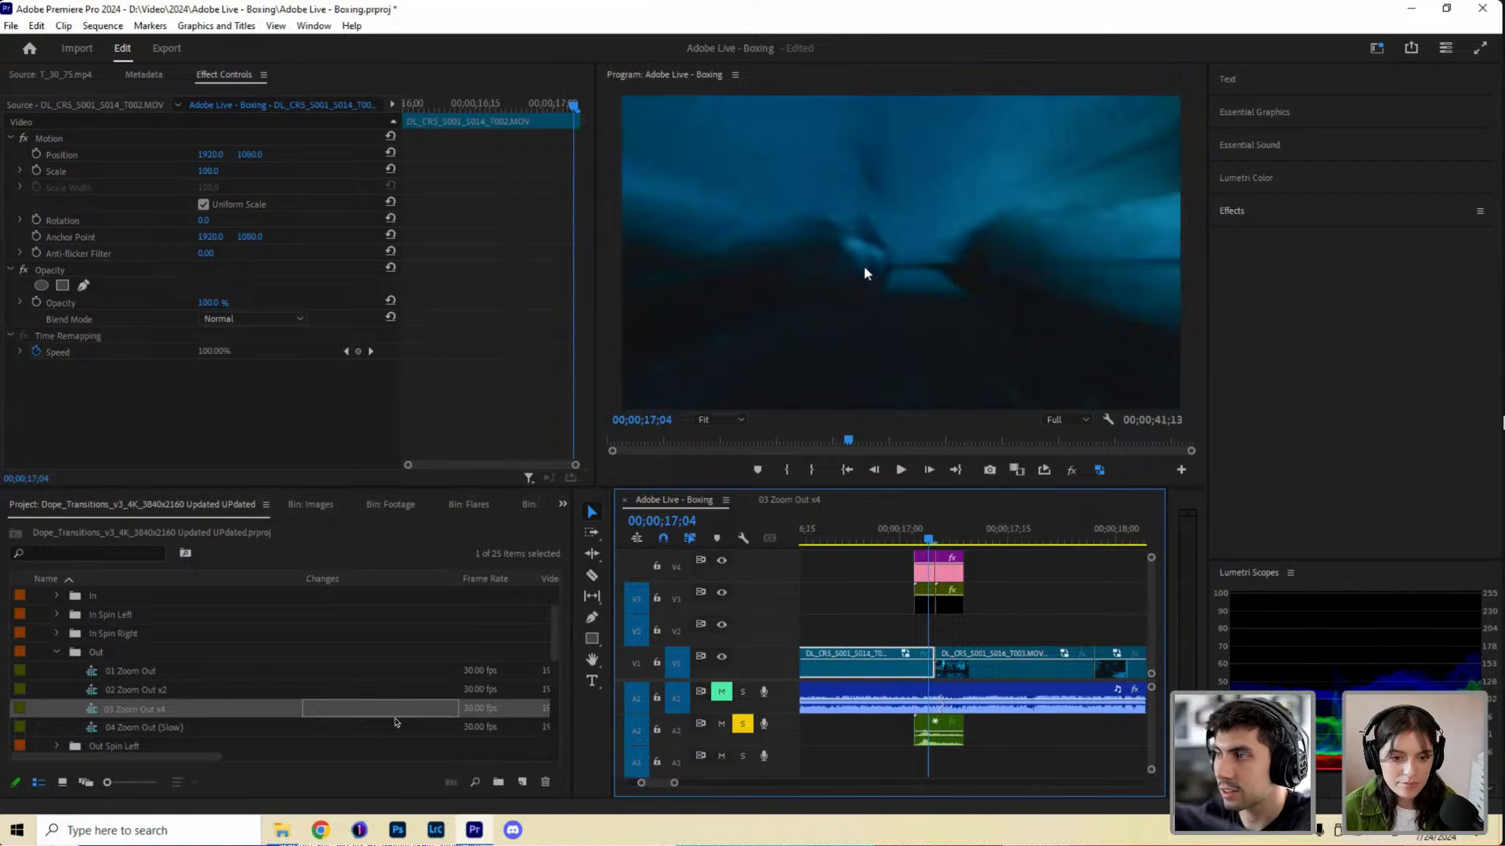
Scrub past the cut at the zoom-out transition and replay it from shortly before the cut.
{"action": "left_click", "coordinate": [941, 533]}
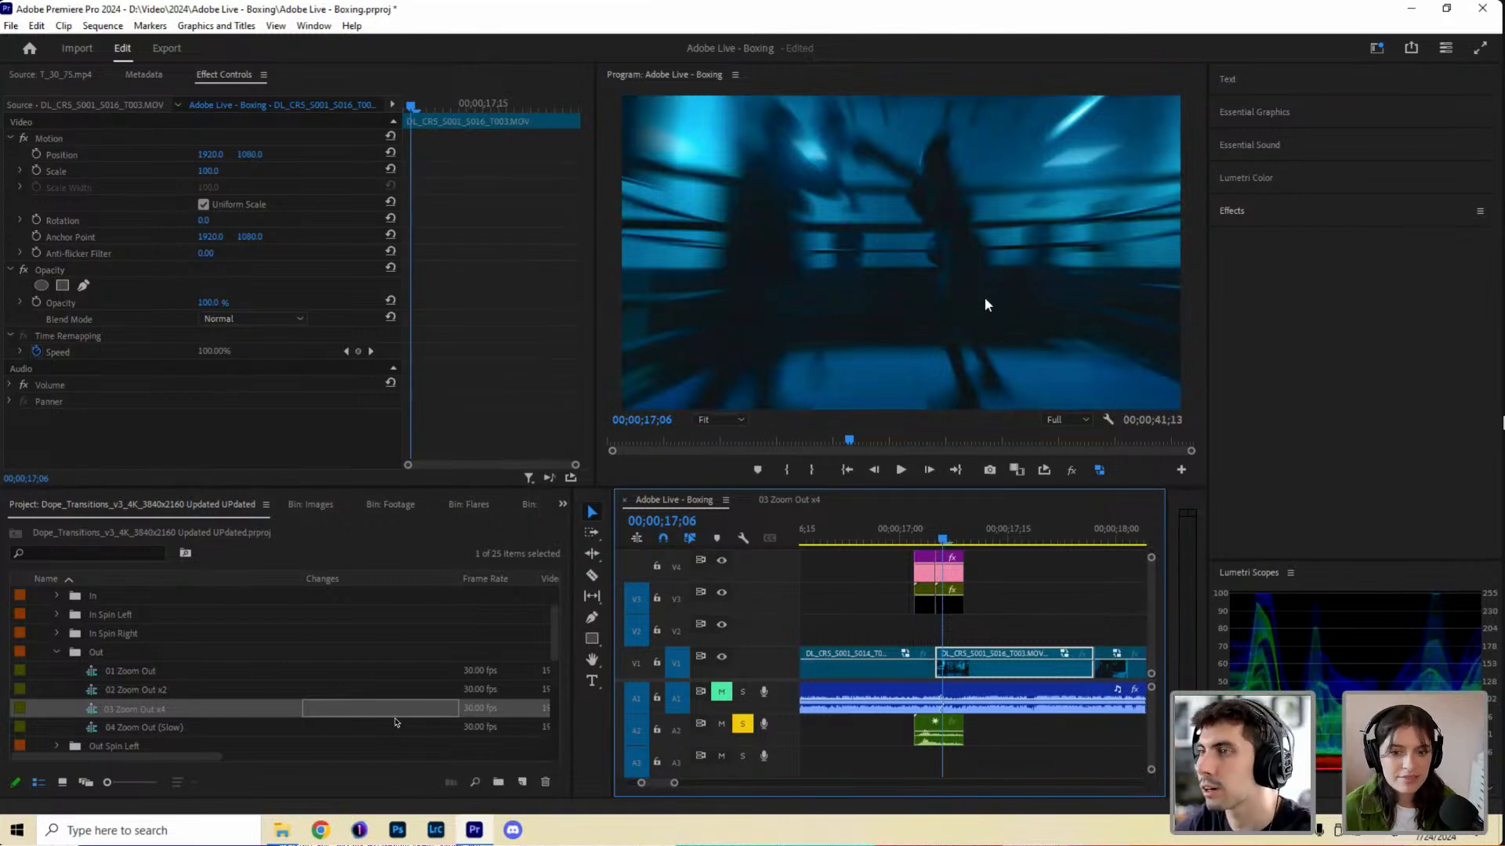
{"action": "left_click_drag", "start_coordinate": [948, 540], "coordinate": [976, 541]}
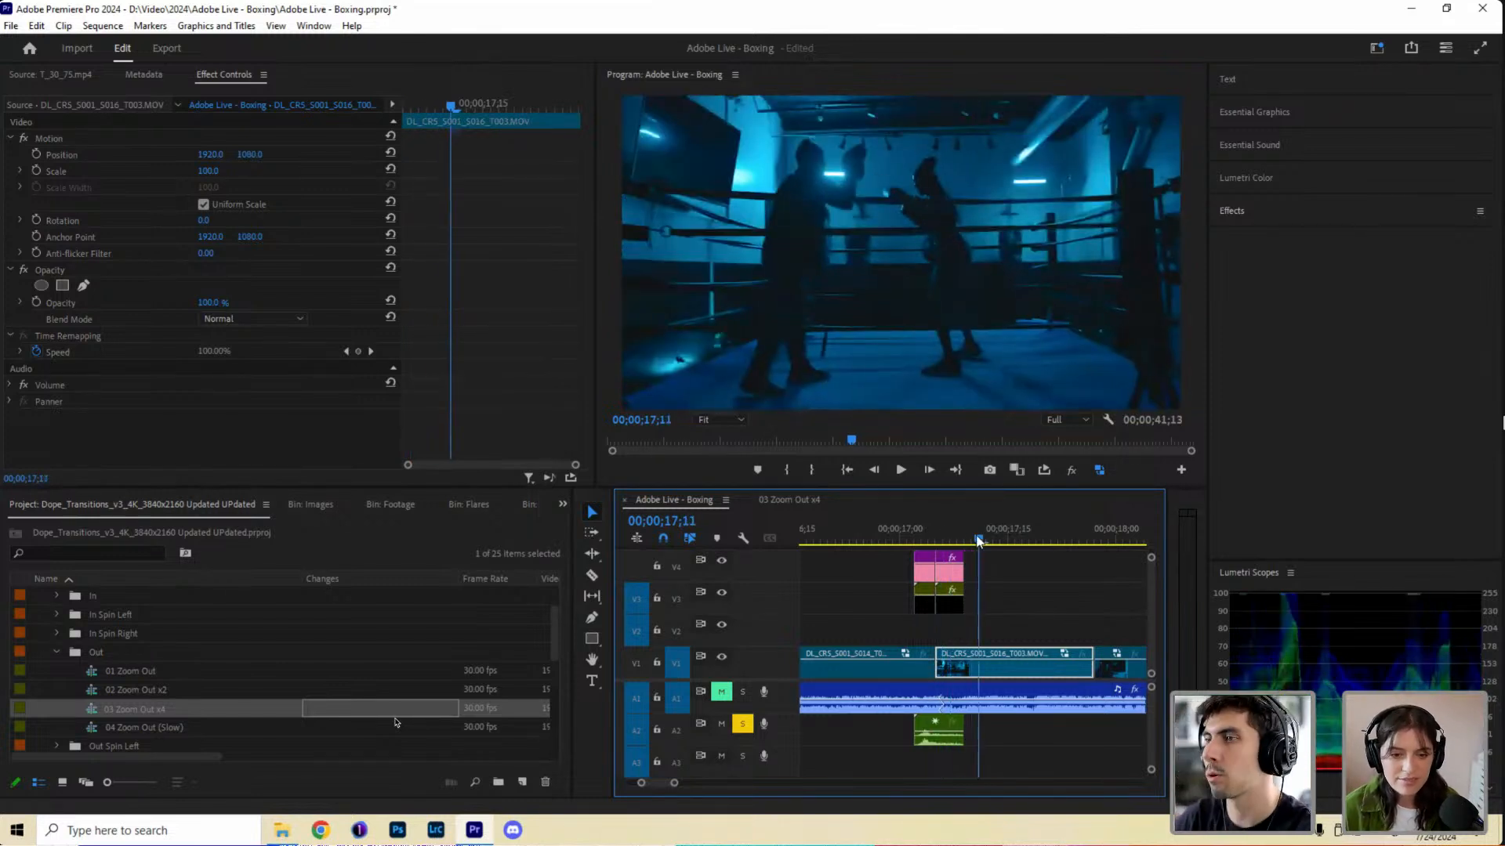
{"action": "left_click", "coordinate": [837, 546]}
{"action": "key", "text": "space"}
{"action": "key", "text": "space"}
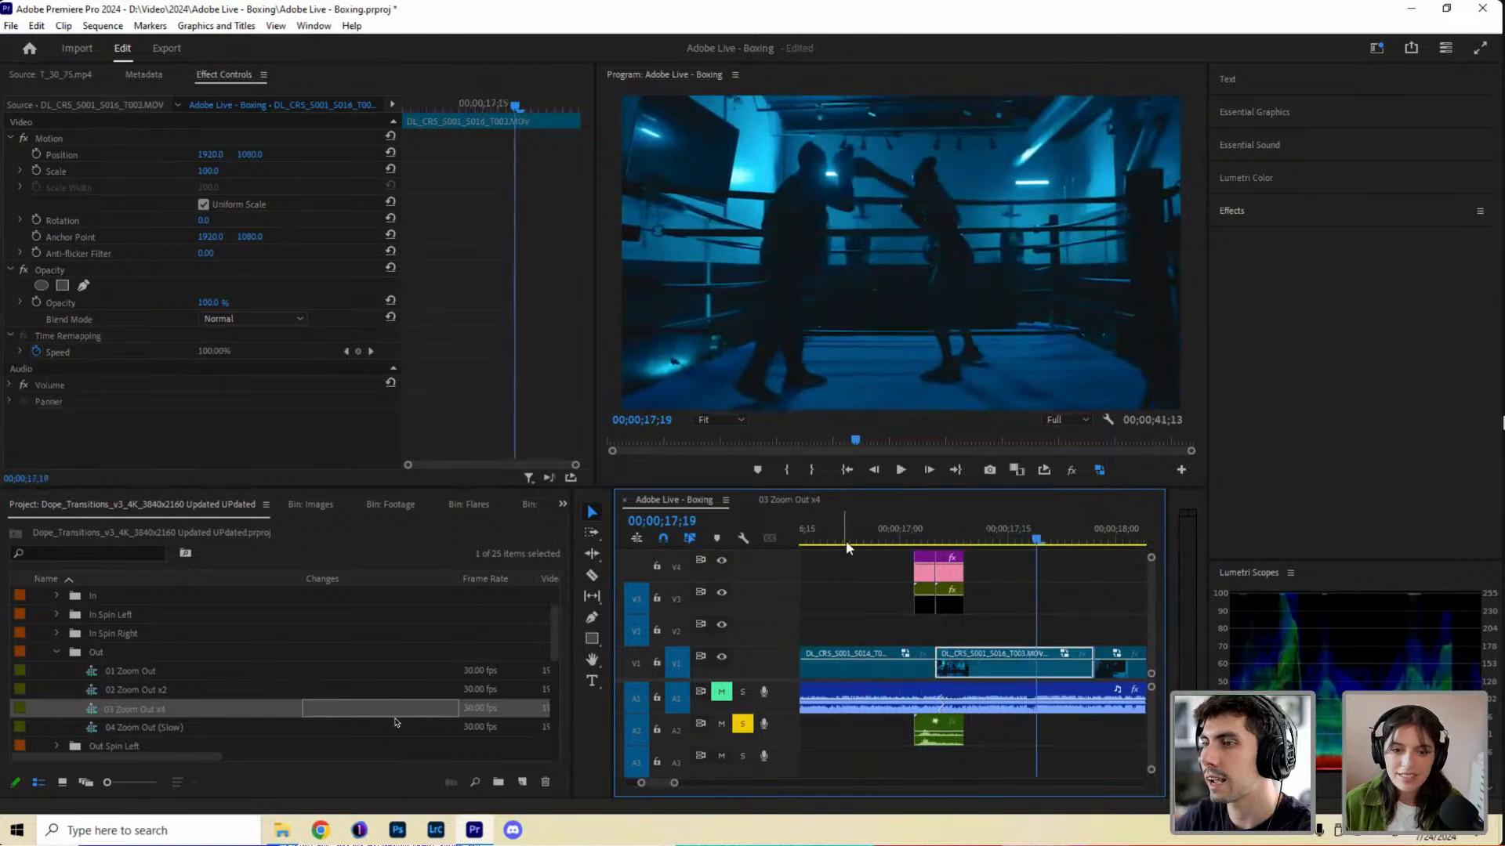
{"action": "left_click", "coordinate": [879, 539]}
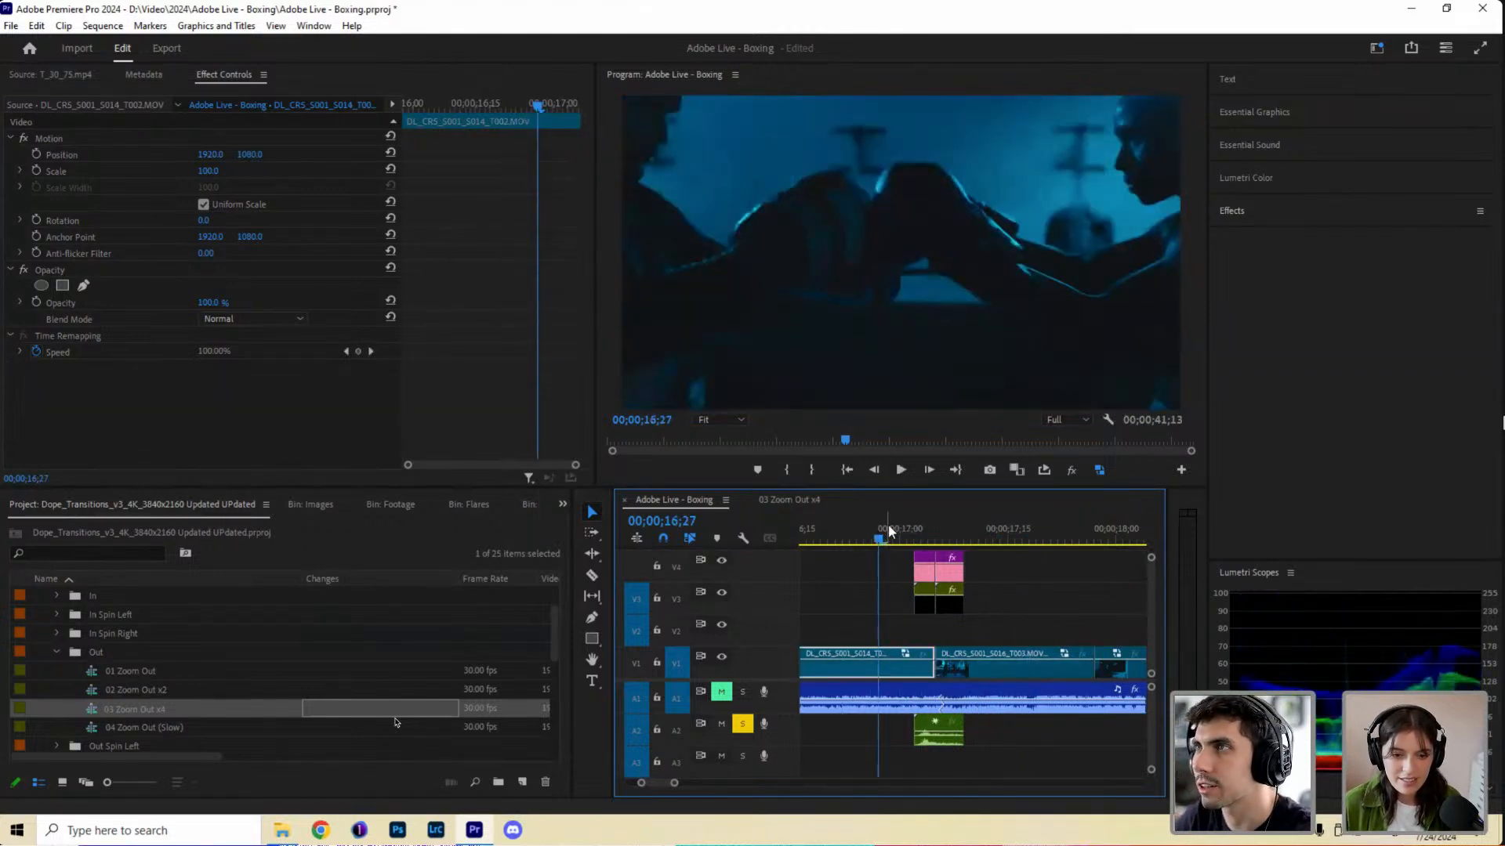
{"action": "key", "text": "space"}
{"action": "key", "text": "space"}
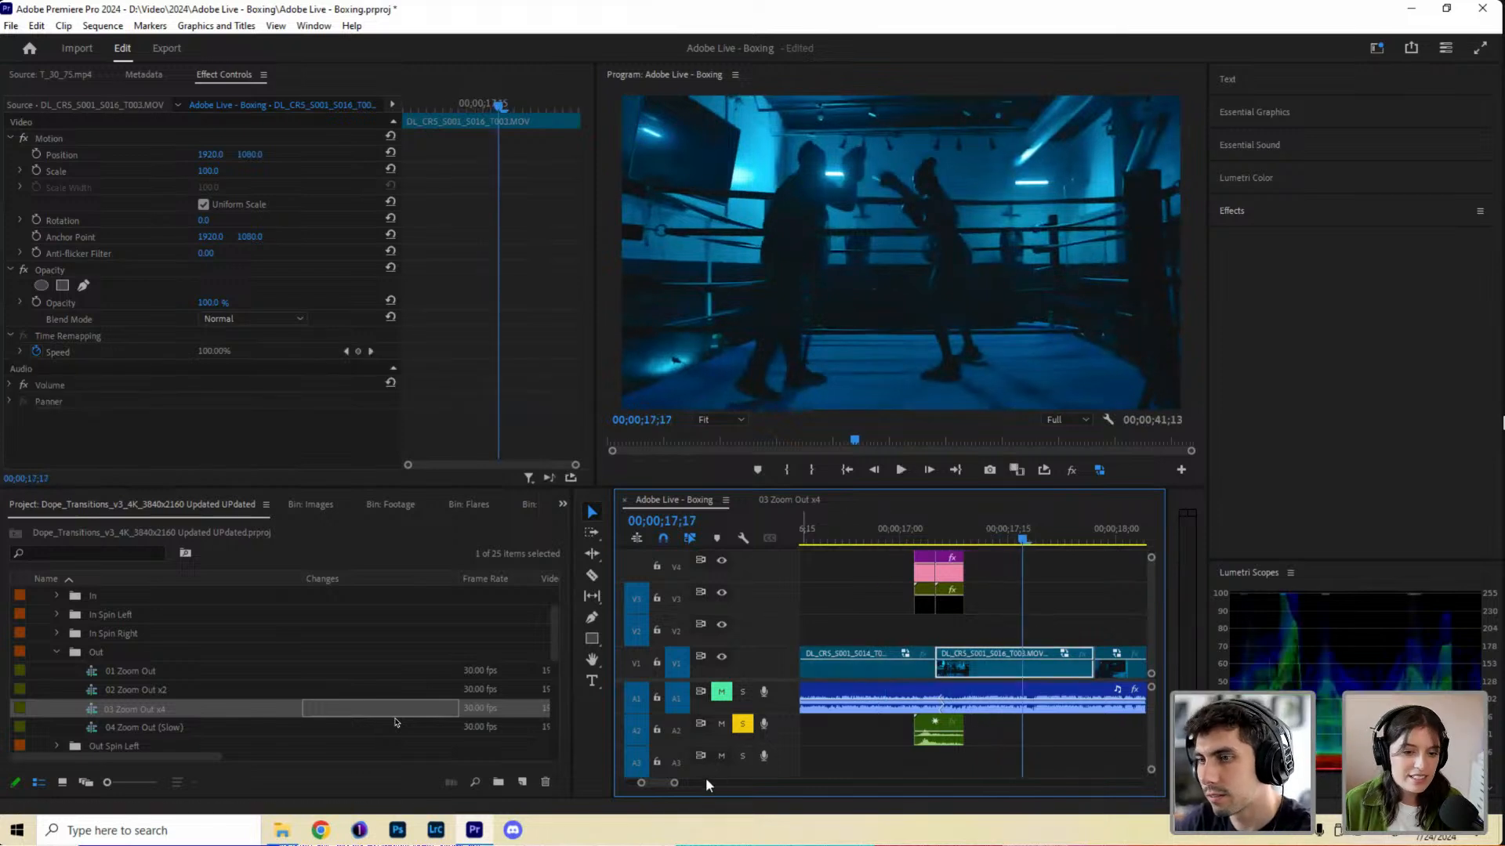
Find the earlier cut near 00;00;12;00 in the boxing sequence and play across it.
{"action": "scroll", "coordinate": [693, 788], "scroll_direction": "down", "scroll_amount": 3}
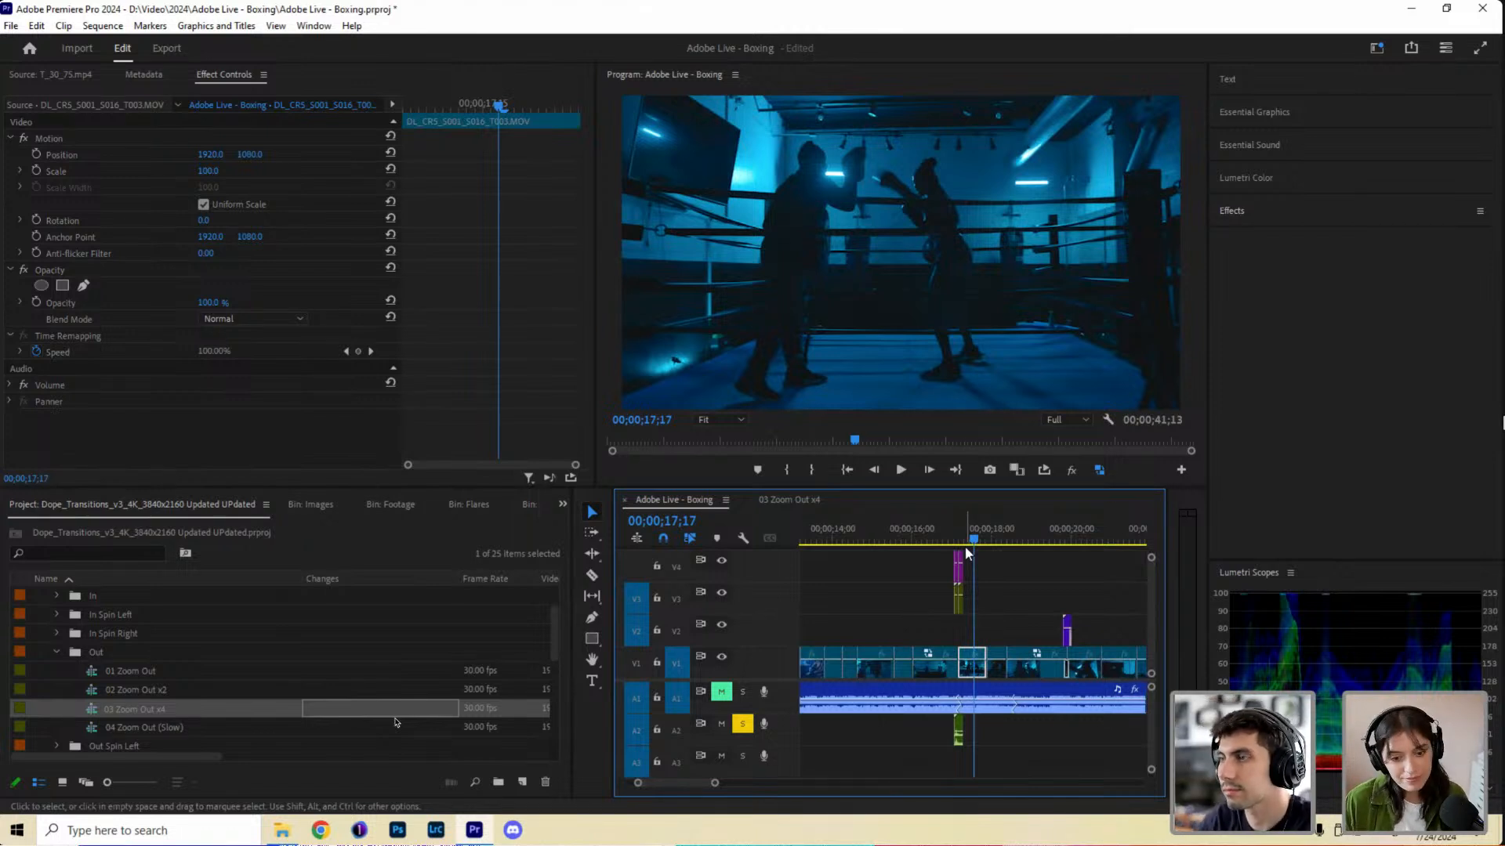
{"action": "left_click_drag", "start_coordinate": [975, 538], "coordinate": [943, 538]}
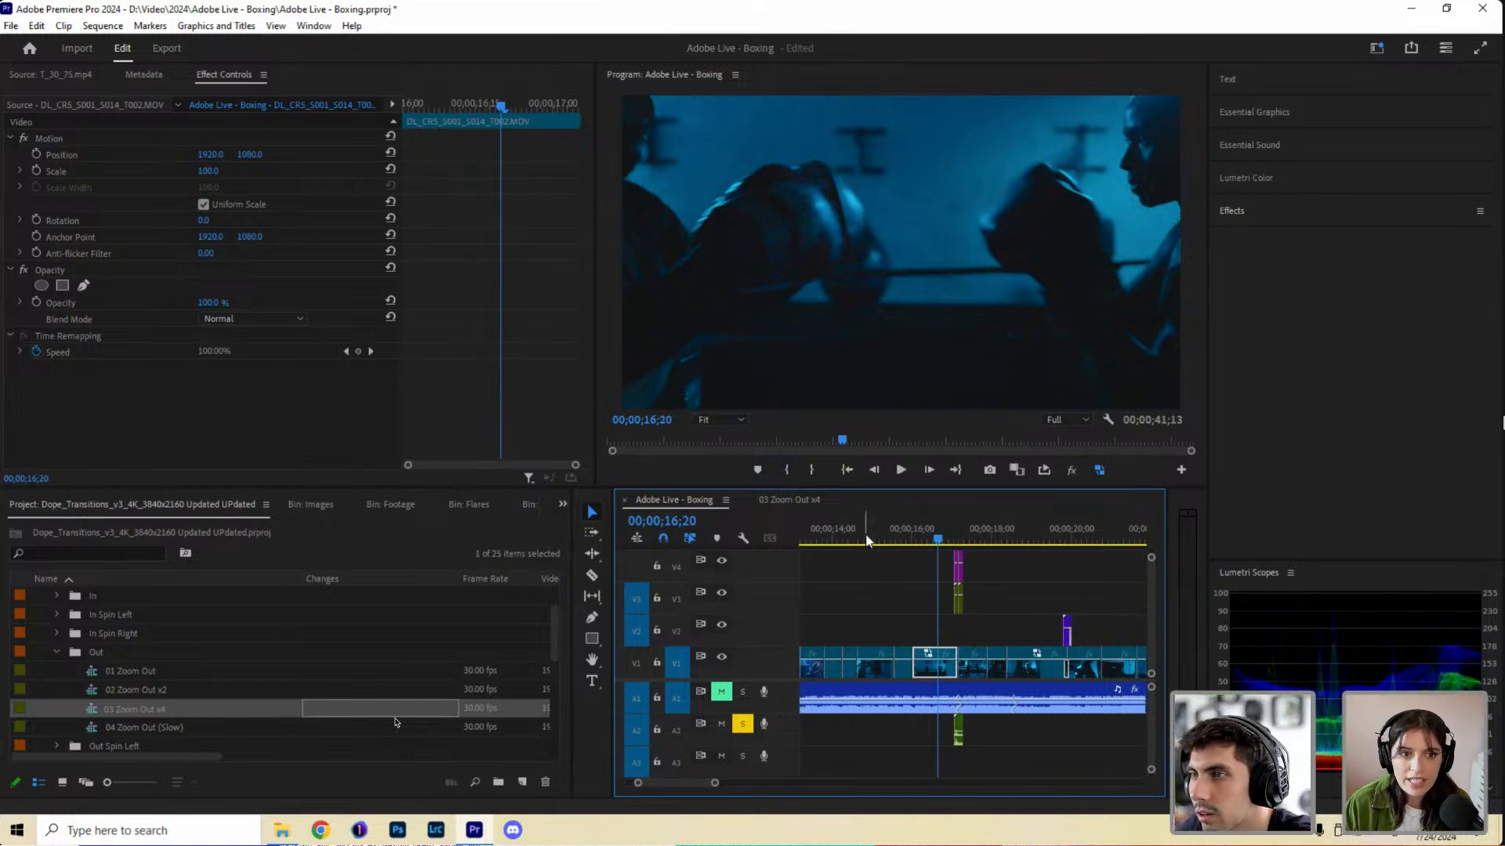
{"action": "scroll", "coordinate": [924, 553], "scroll_direction": "up", "scroll_amount": 5}
{"action": "scroll", "coordinate": [940, 549], "scroll_direction": "up", "scroll_amount": 3}
{"action": "mouse_move", "coordinate": [1002, 537]}
{"action": "left_mouse_down"}
{"action": "mouse_move", "coordinate": [1061, 539]}
{"action": "mouse_move", "coordinate": [991, 538]}
{"action": "left_mouse_up"}
{"action": "scroll", "coordinate": [983, 536], "scroll_direction": "down", "scroll_amount": 1}
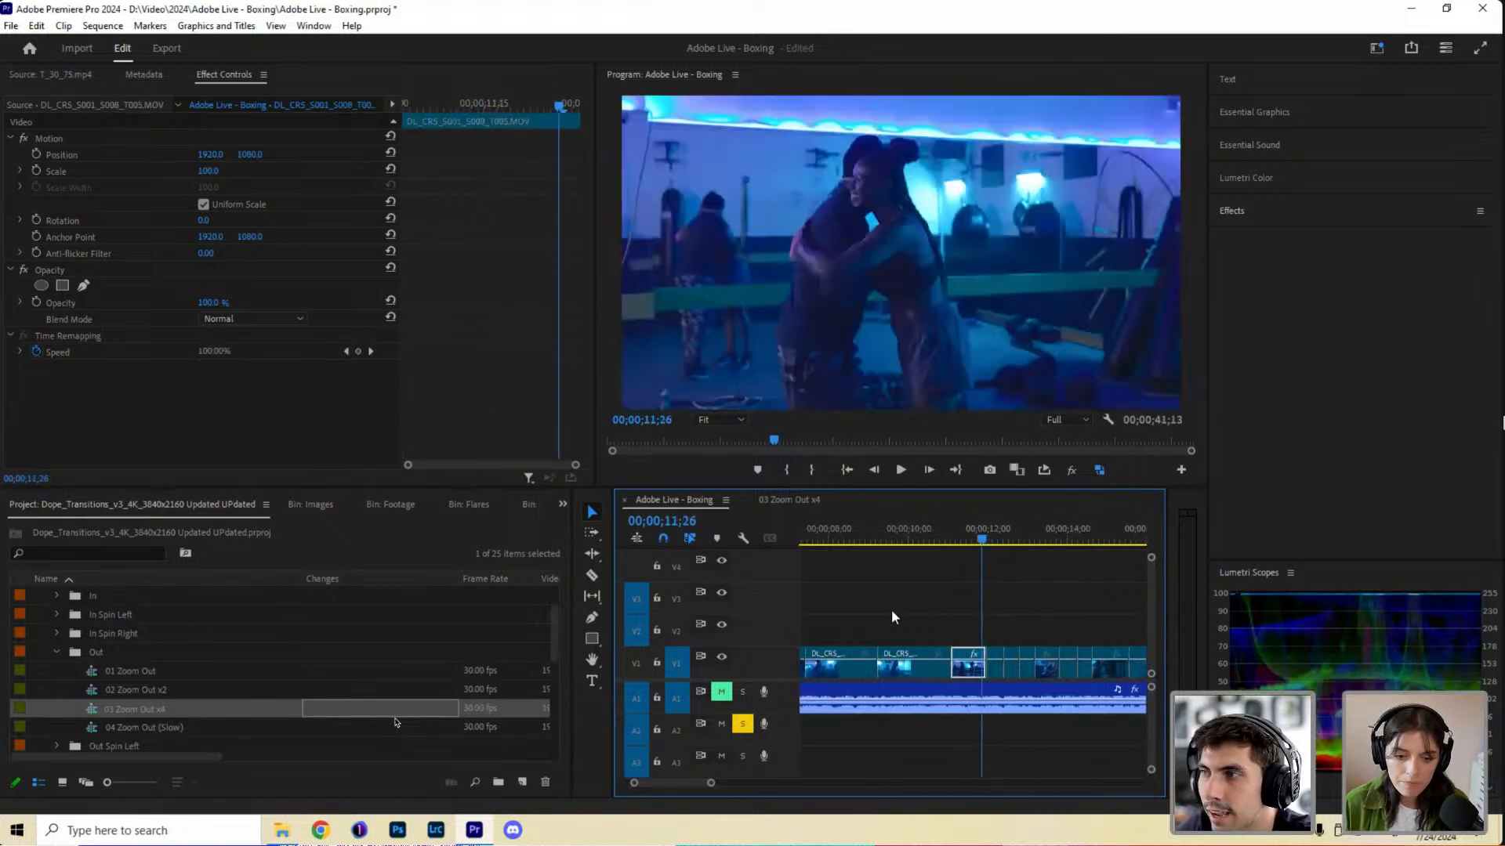
{"action": "left_click", "coordinate": [975, 538]}
{"action": "key", "text": "space"}
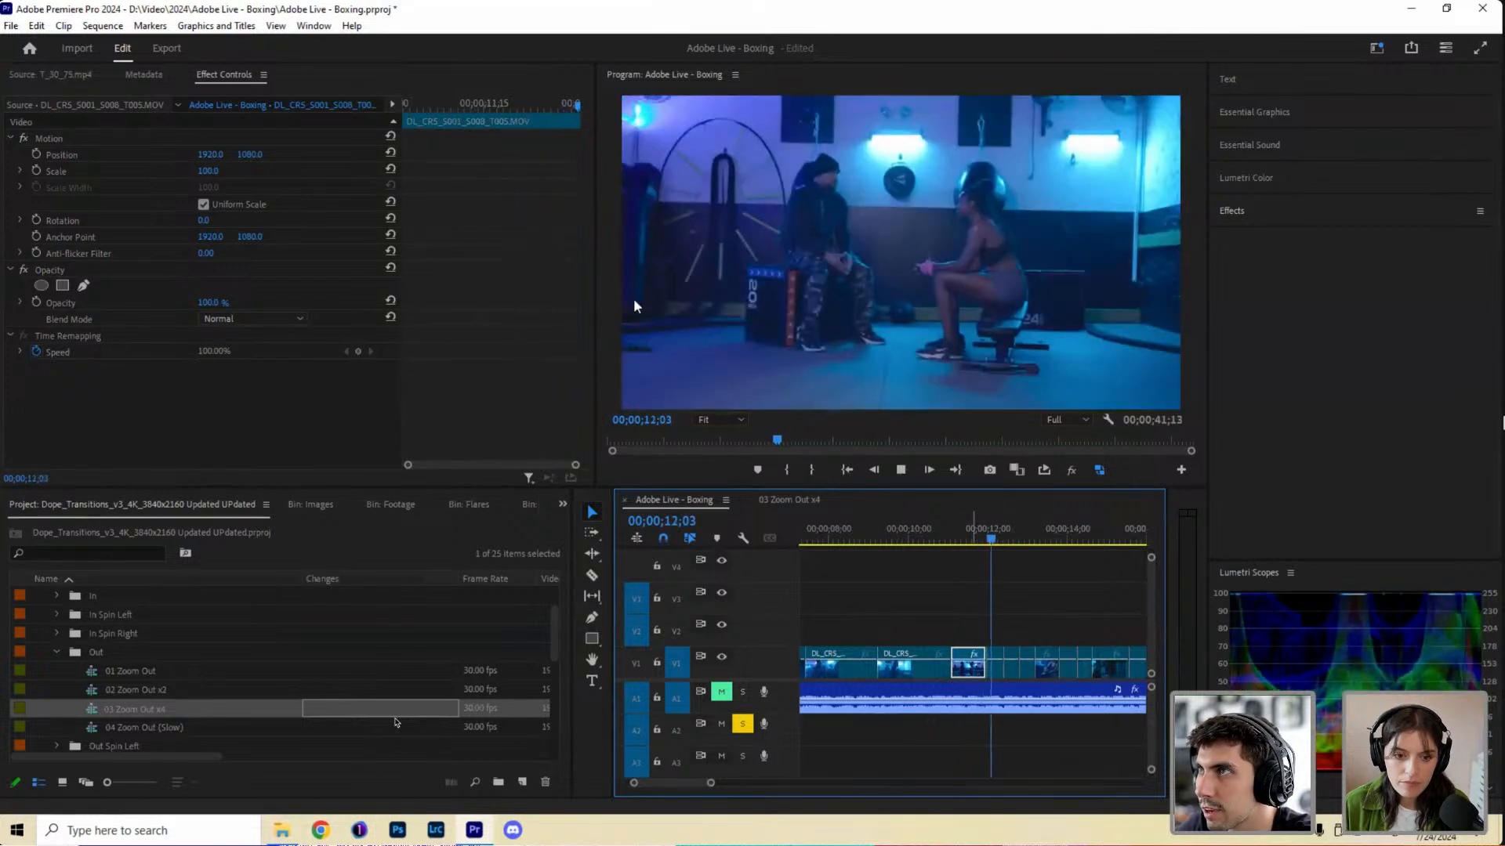
{"action": "key", "text": "space"}
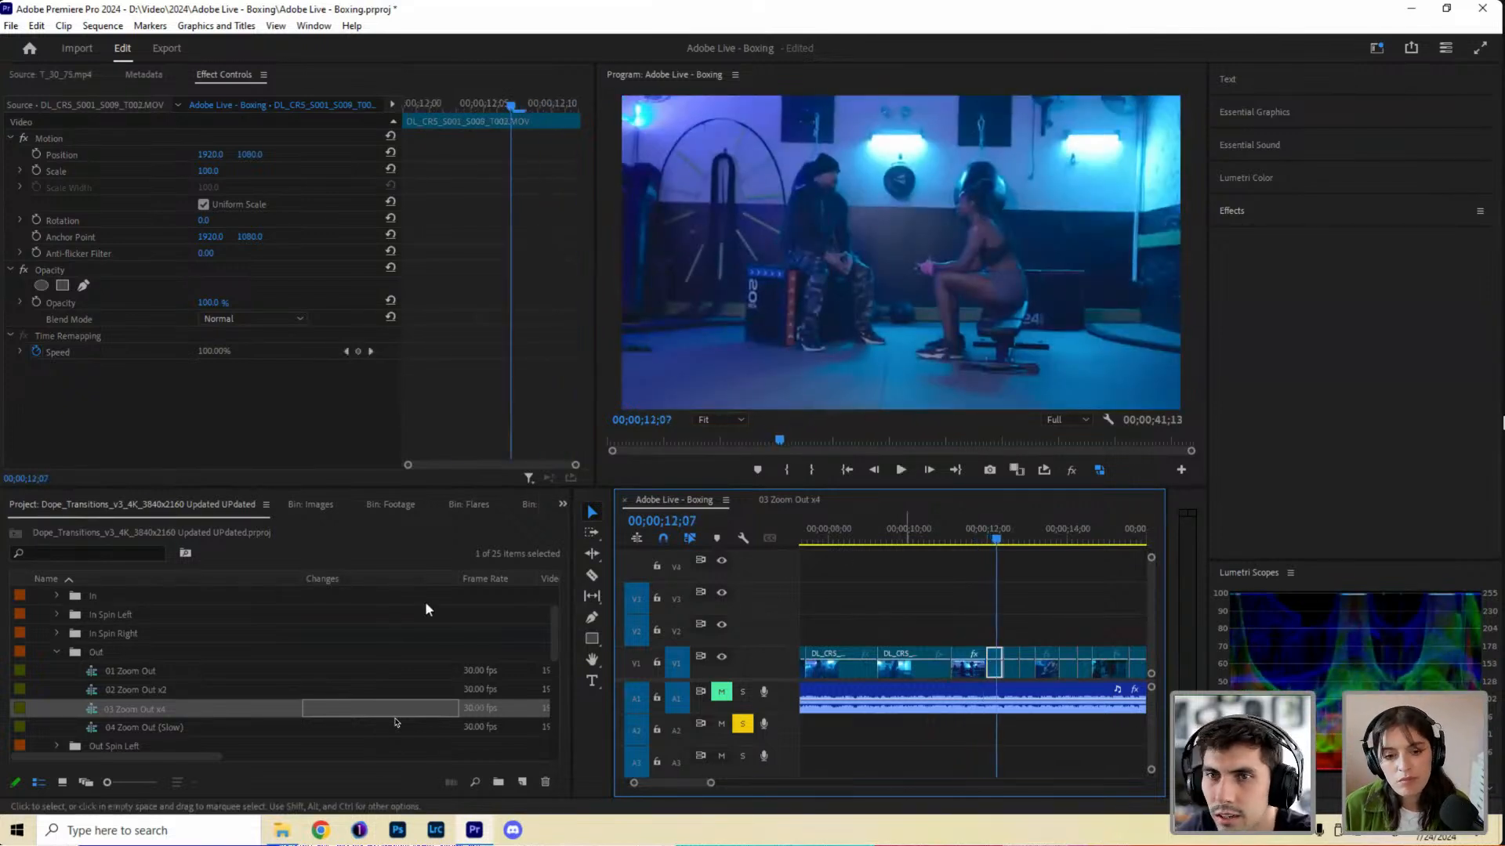
Place the 03 Simple Flat Right x4 transition from the Right folder of the Flat group on V3 over the cut near 00;00;12;00.
{"action": "left_click", "coordinate": [57, 652]}
{"action": "scroll", "coordinate": [36, 633], "scroll_direction": "up", "scroll_amount": 3}
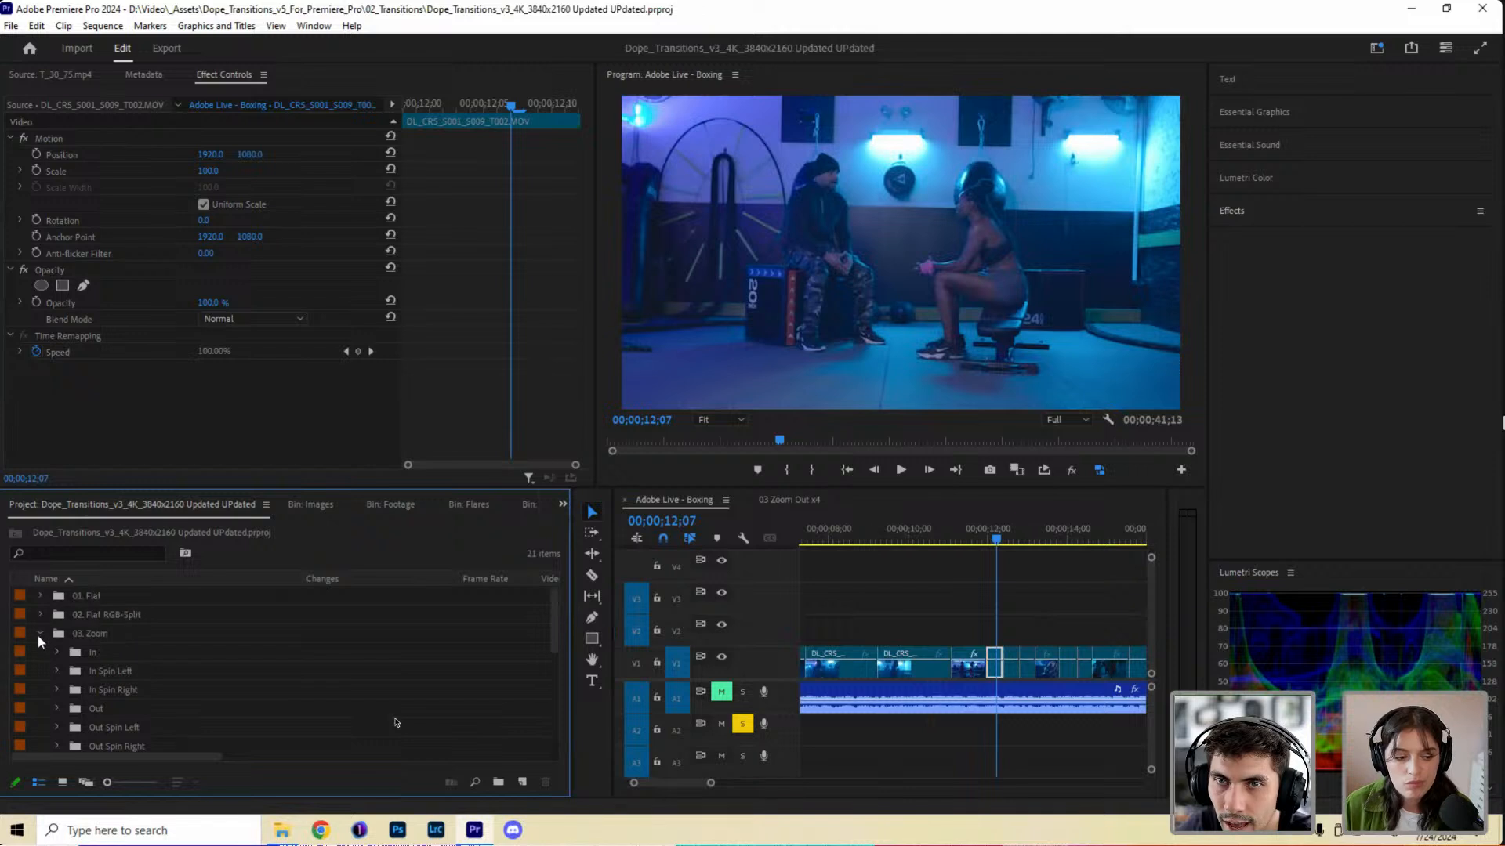
{"action": "left_click", "coordinate": [36, 595]}
{"action": "left_click", "coordinate": [38, 596]}
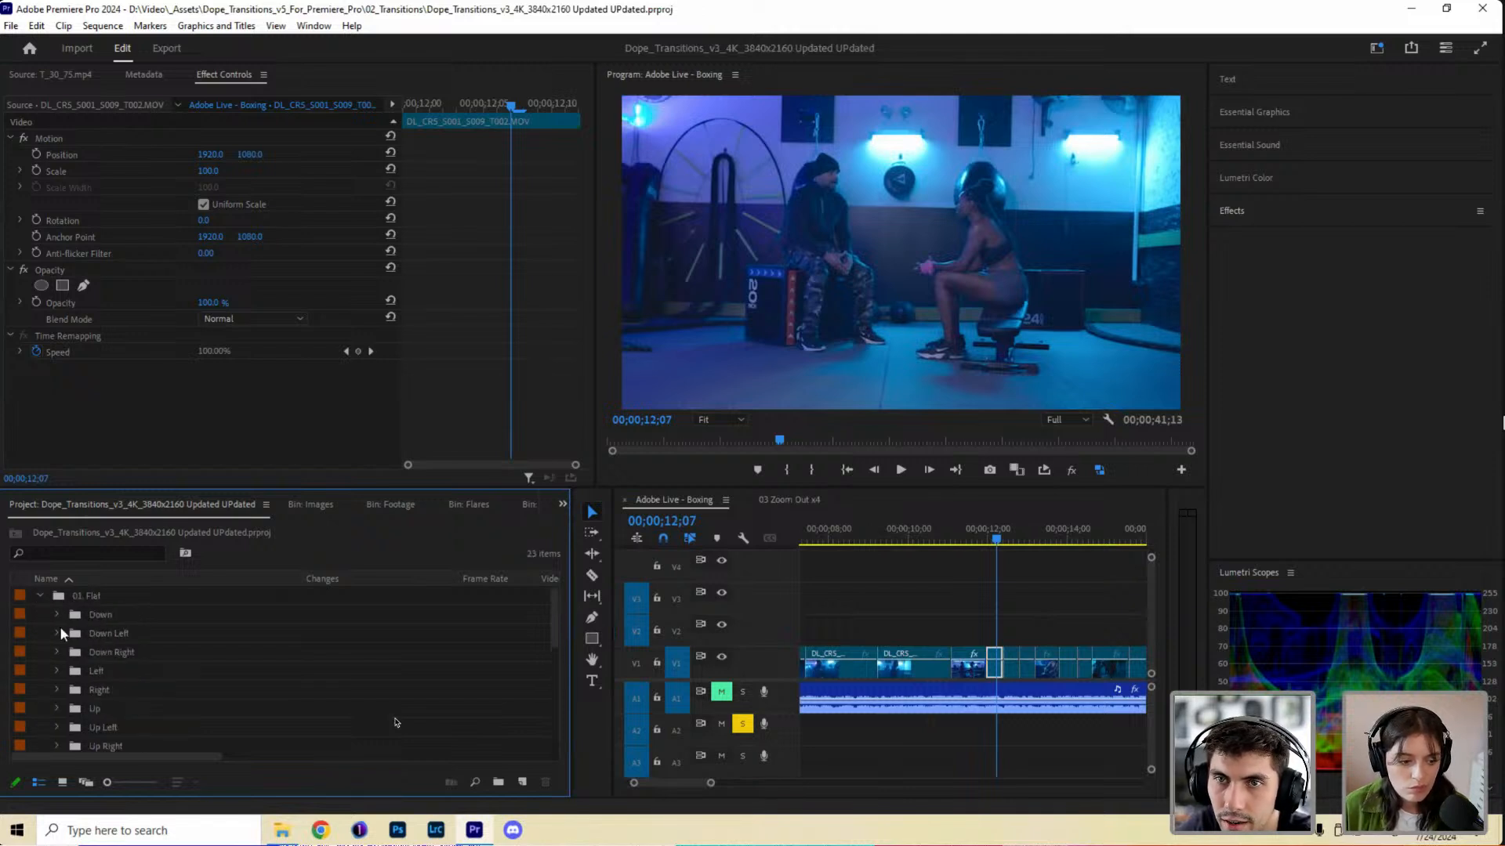
{"action": "left_click", "coordinate": [58, 690]}
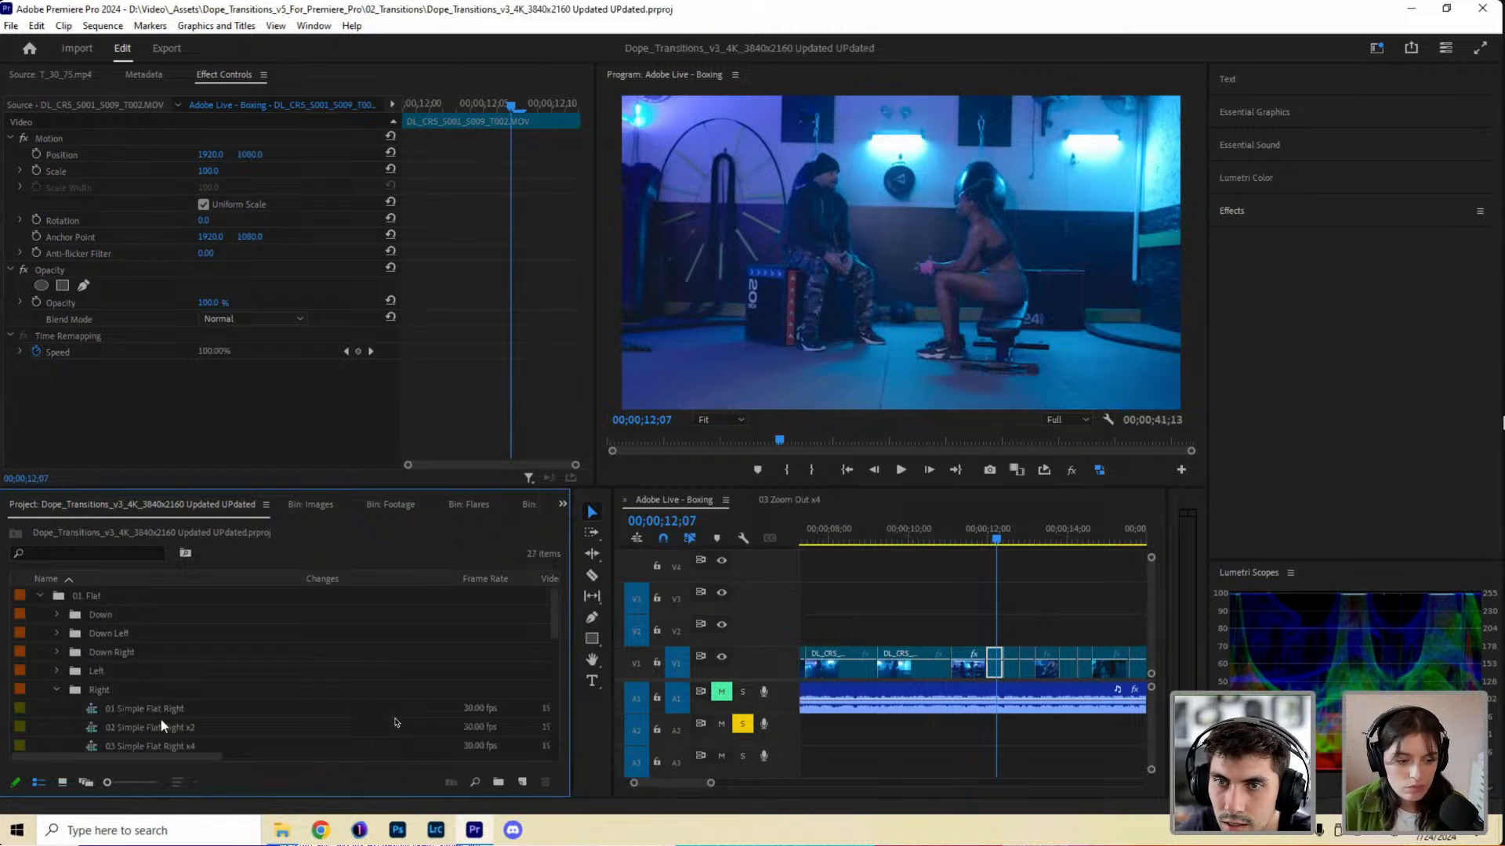
{"action": "scroll", "coordinate": [160, 718], "scroll_direction": "down", "scroll_amount": 1}
{"action": "left_click", "coordinate": [134, 726]}
{"action": "left_click_drag", "start_coordinate": [134, 726], "coordinate": [987, 600]}
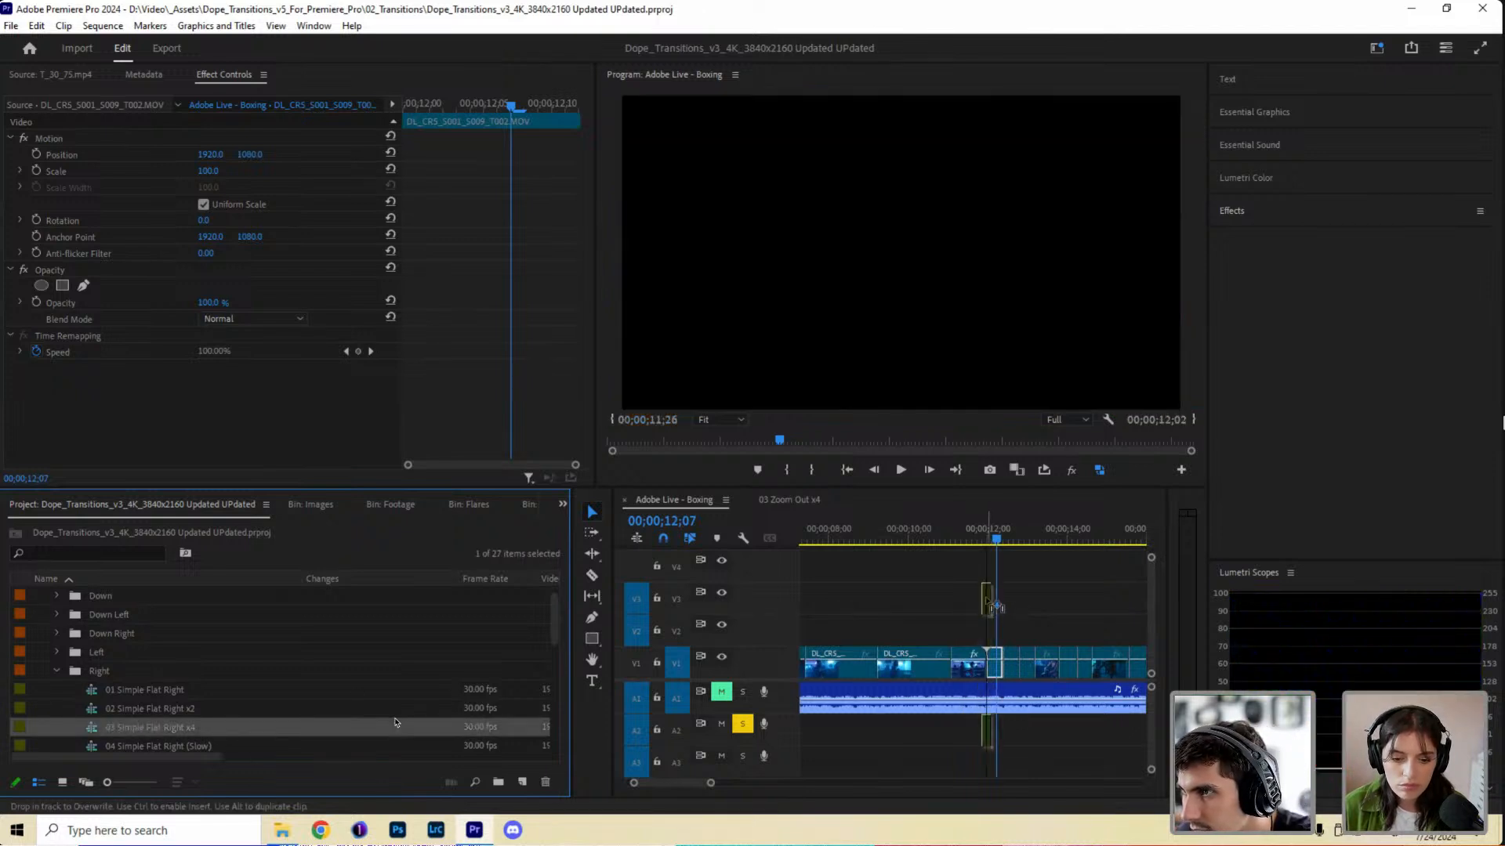
Play the flat right transition over the cut and check how its two layers line up with the clips.
{"action": "left_click", "coordinate": [958, 540]}
{"action": "key", "text": "space"}
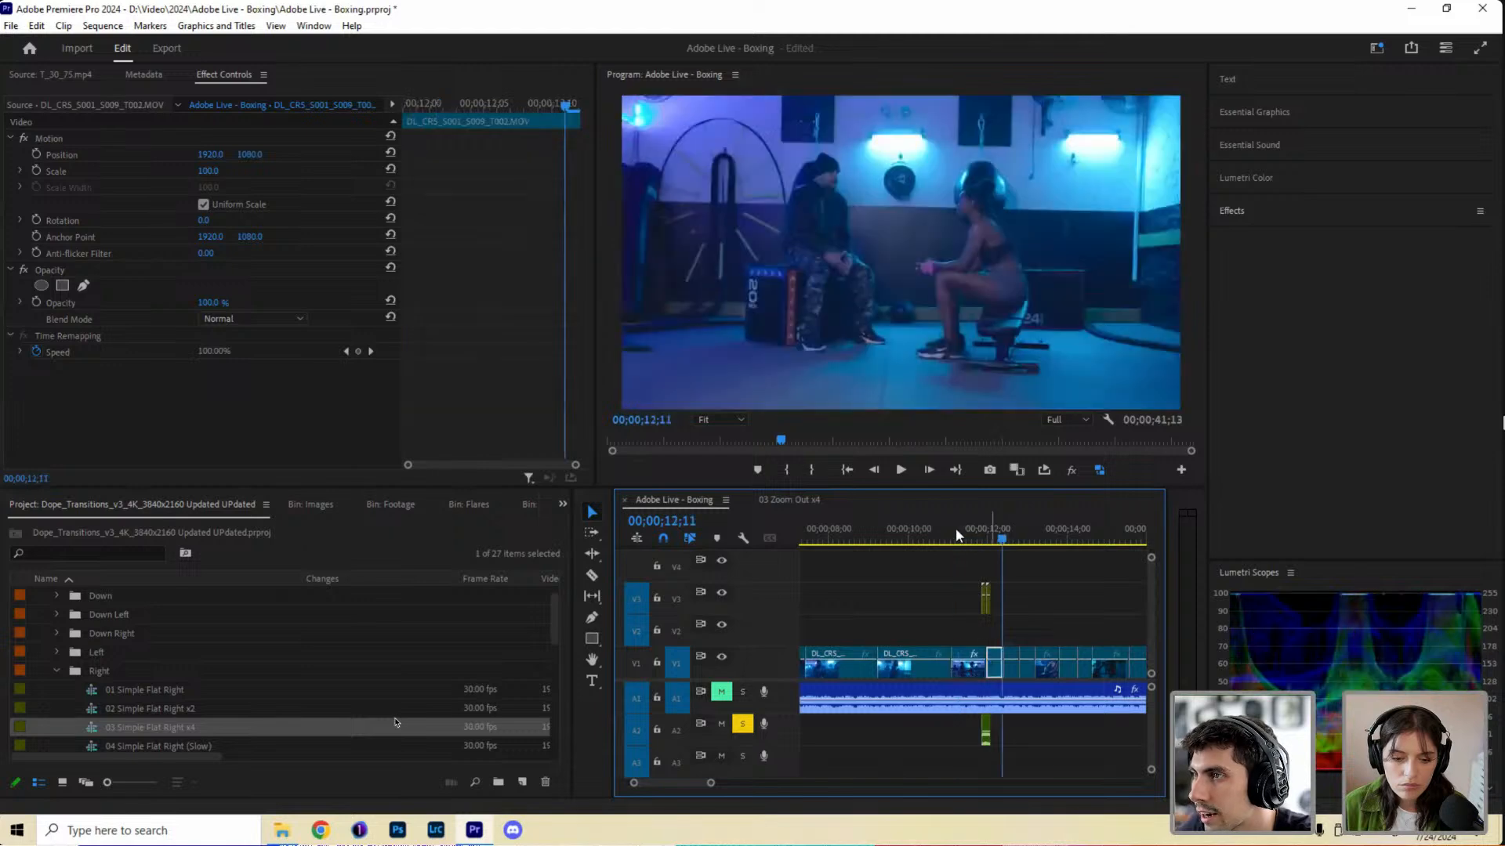
{"action": "key", "text": "space"}
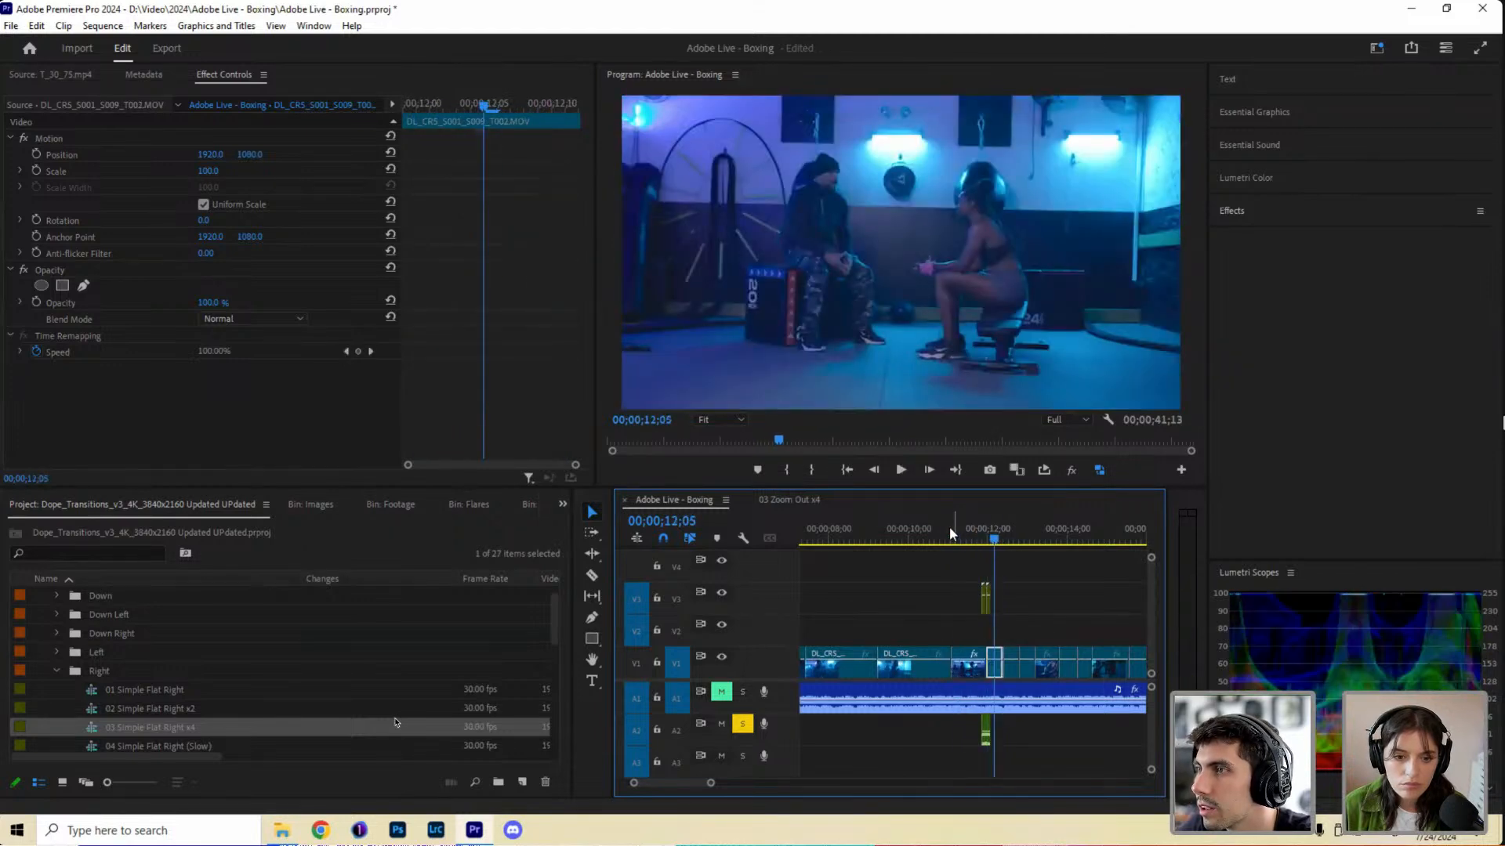
{"action": "scroll", "coordinate": [901, 578], "scroll_direction": "up", "scroll_amount": 5}
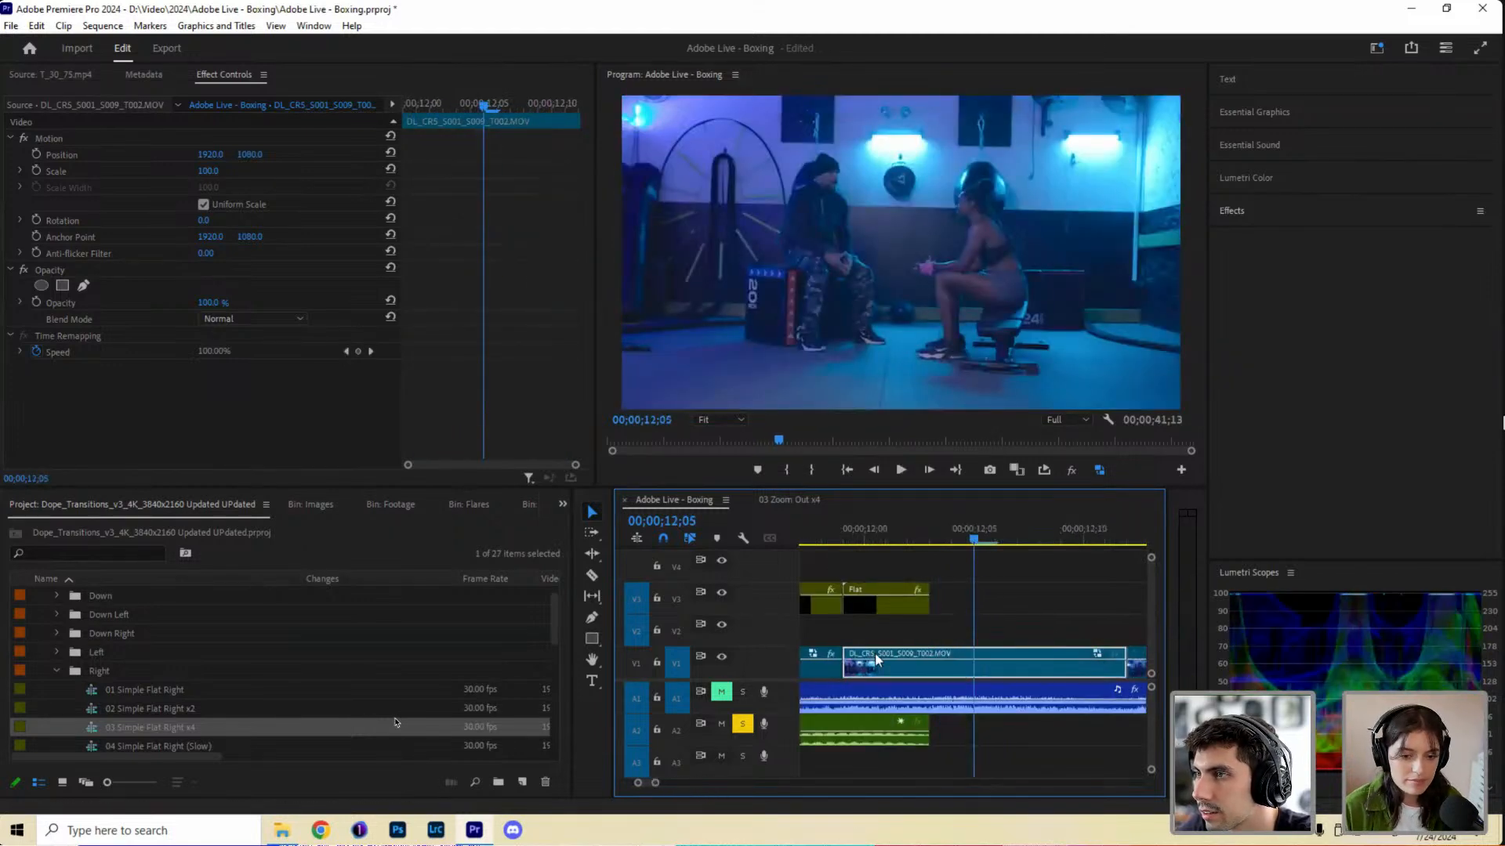
{"action": "left_click_drag", "start_coordinate": [862, 528], "coordinate": [1137, 533]}
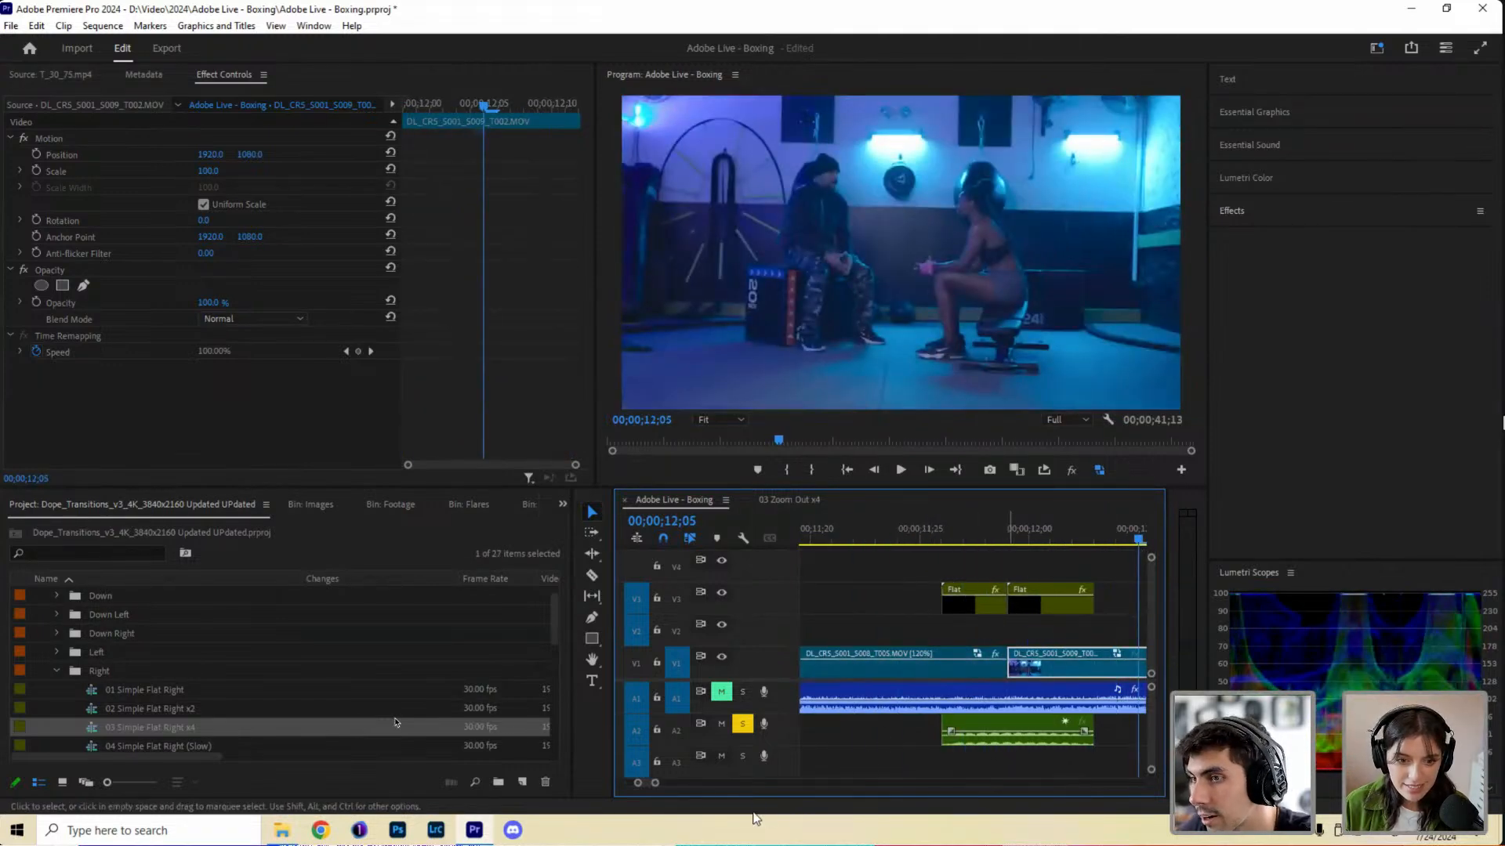
Delete the sound-effect clips of both the flat right and zoom-out transitions from audio track A2.
{"action": "scroll", "coordinate": [763, 737], "scroll_direction": "down", "scroll_amount": 5}
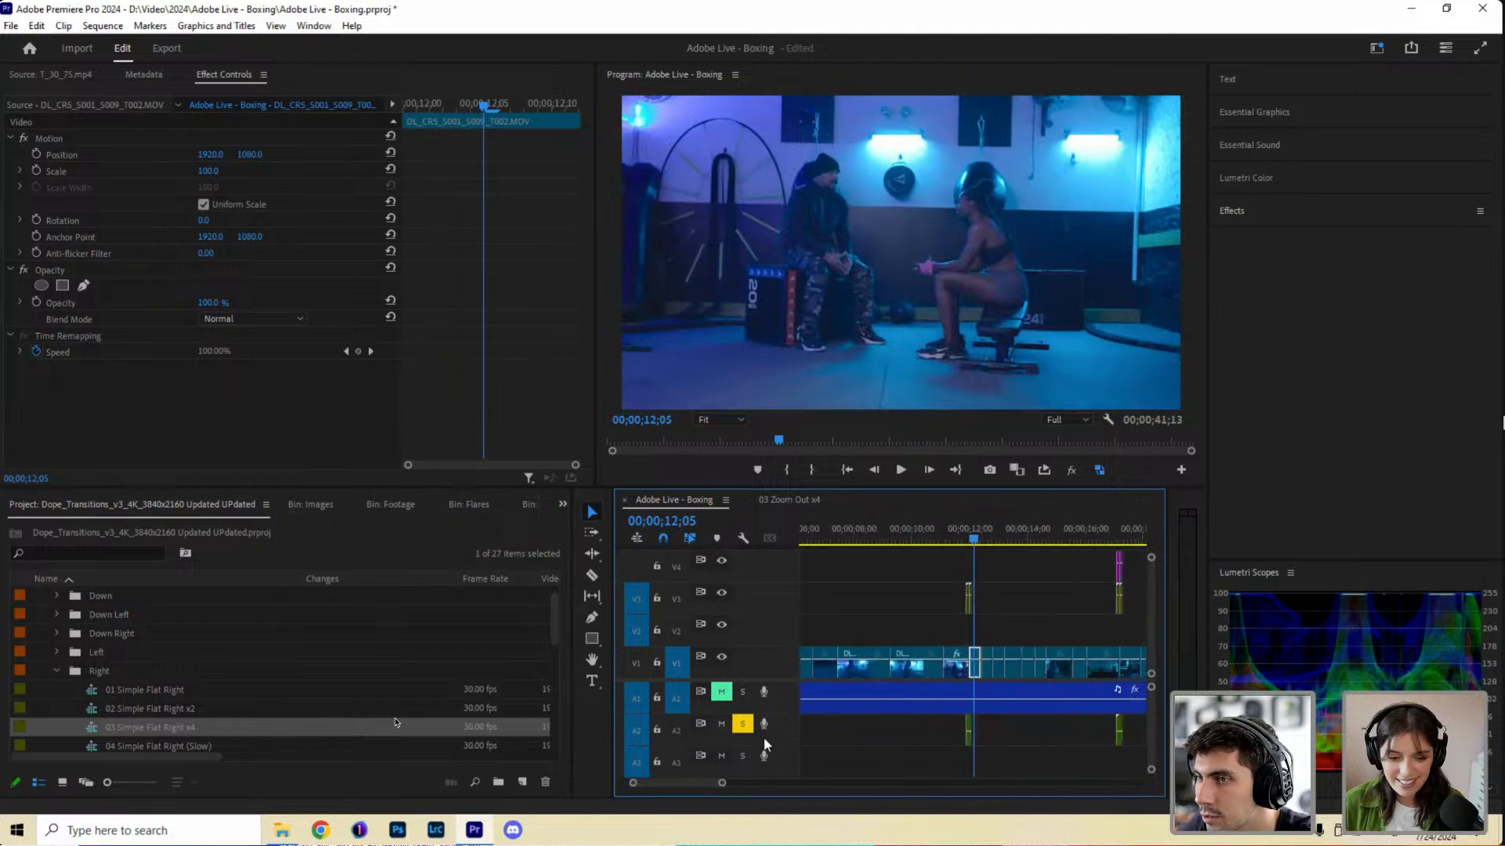
{"action": "left_click", "coordinate": [871, 738]}
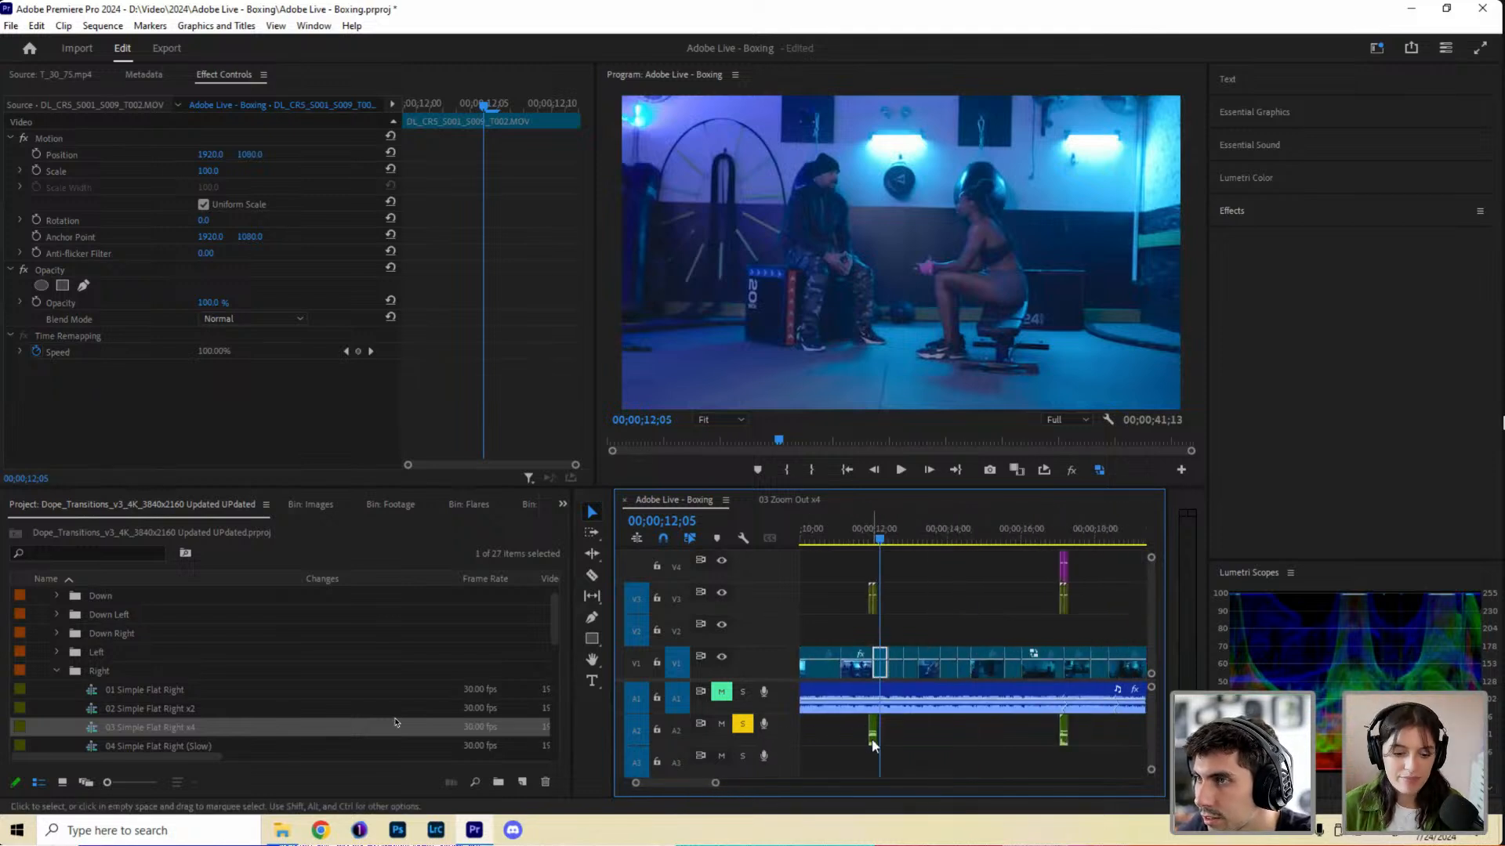
{"action": "key", "text": "Delete"}
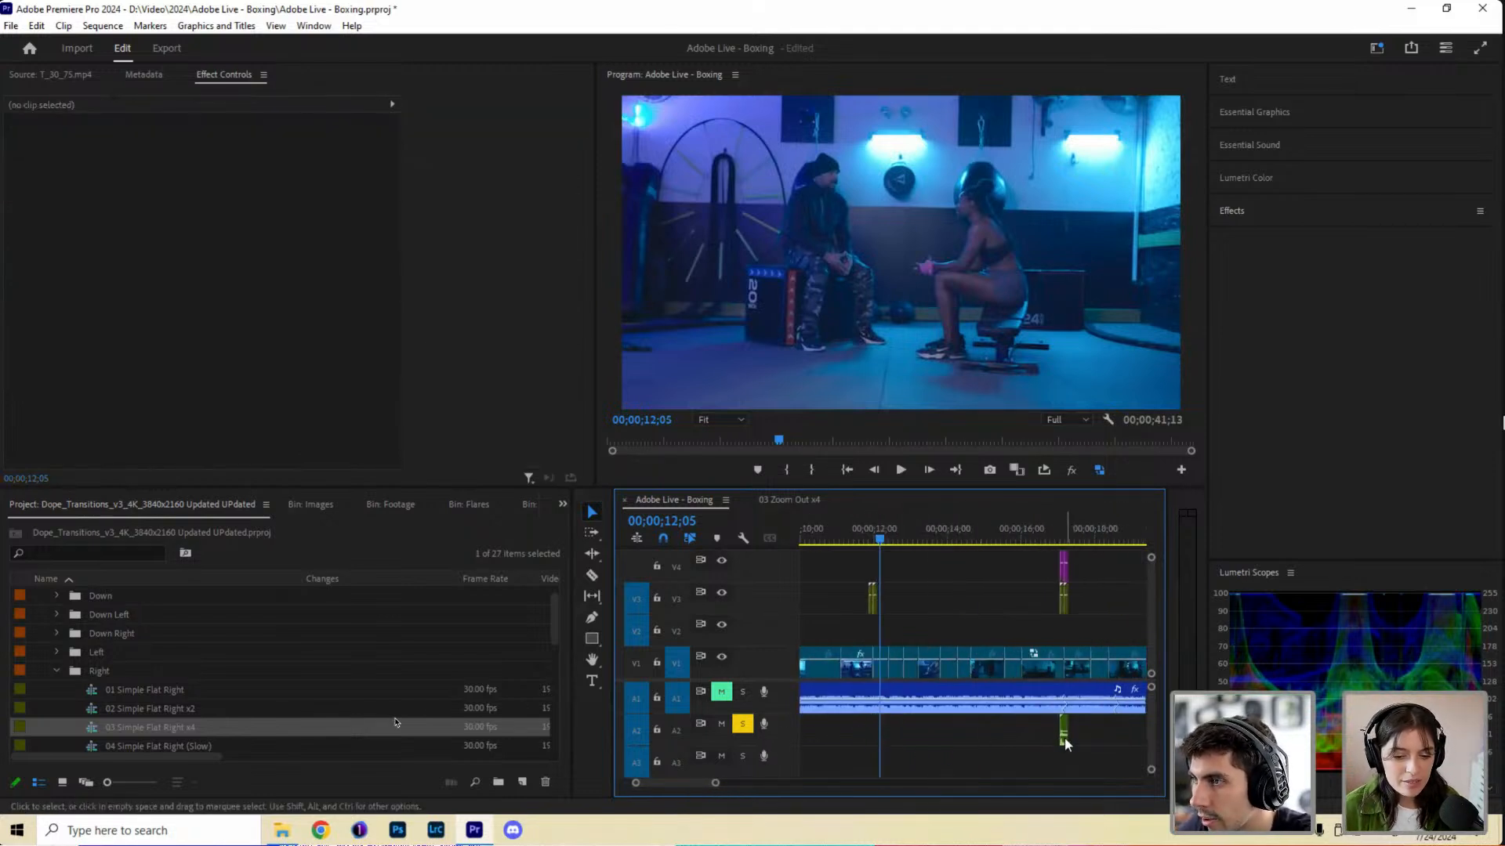
{"action": "left_click", "coordinate": [1064, 737]}
{"action": "key", "text": "Delete"}
Return the playhead to the beginning of the sequence and show the whole main edit in the timeline.
{"action": "scroll", "coordinate": [717, 784], "scroll_direction": "down", "scroll_amount": 3}
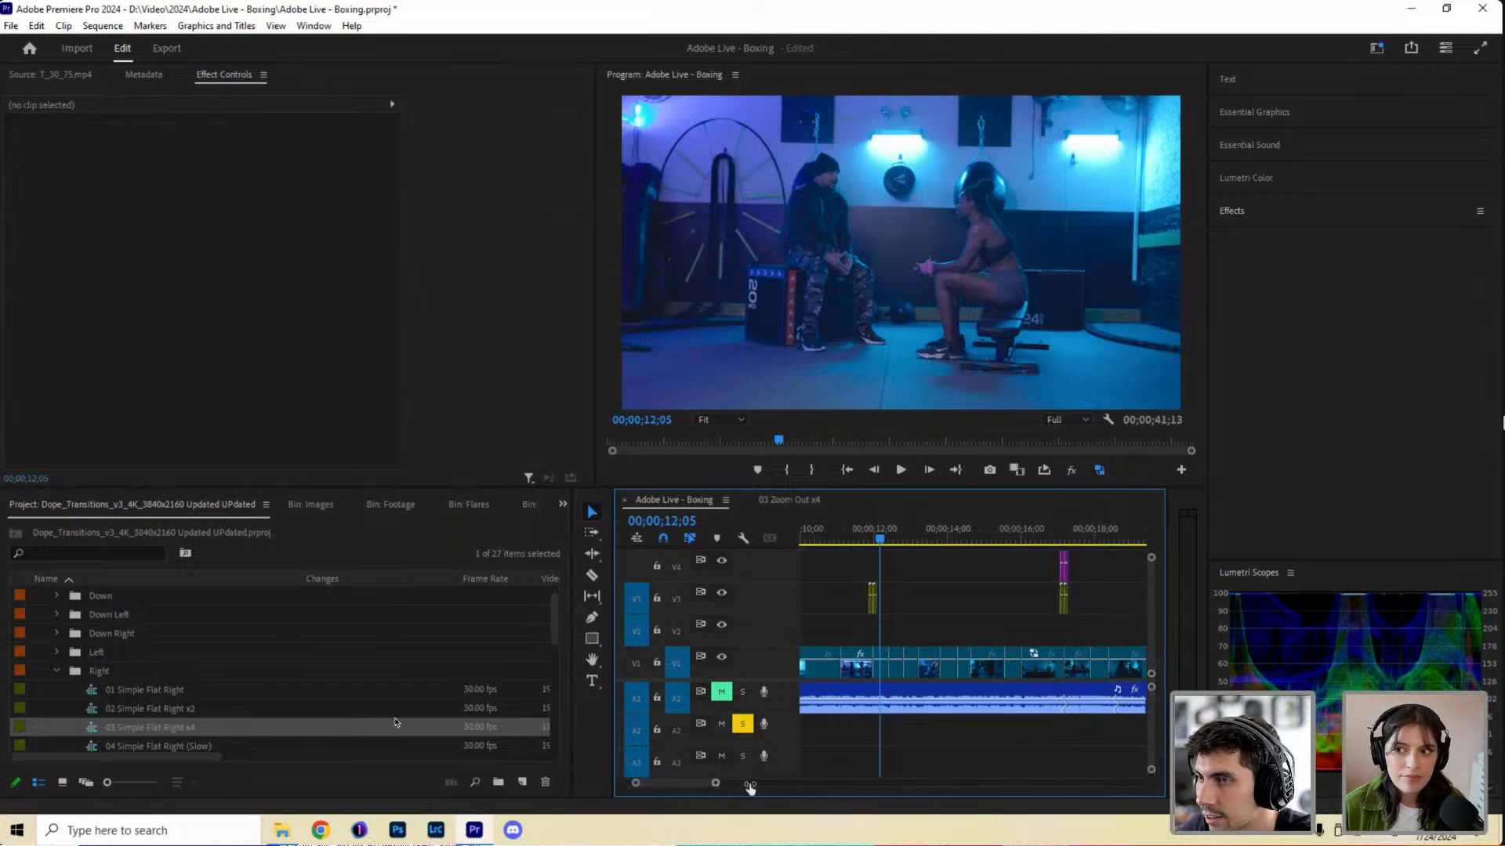
{"action": "scroll", "coordinate": [753, 786], "scroll_direction": "down", "scroll_amount": 3}
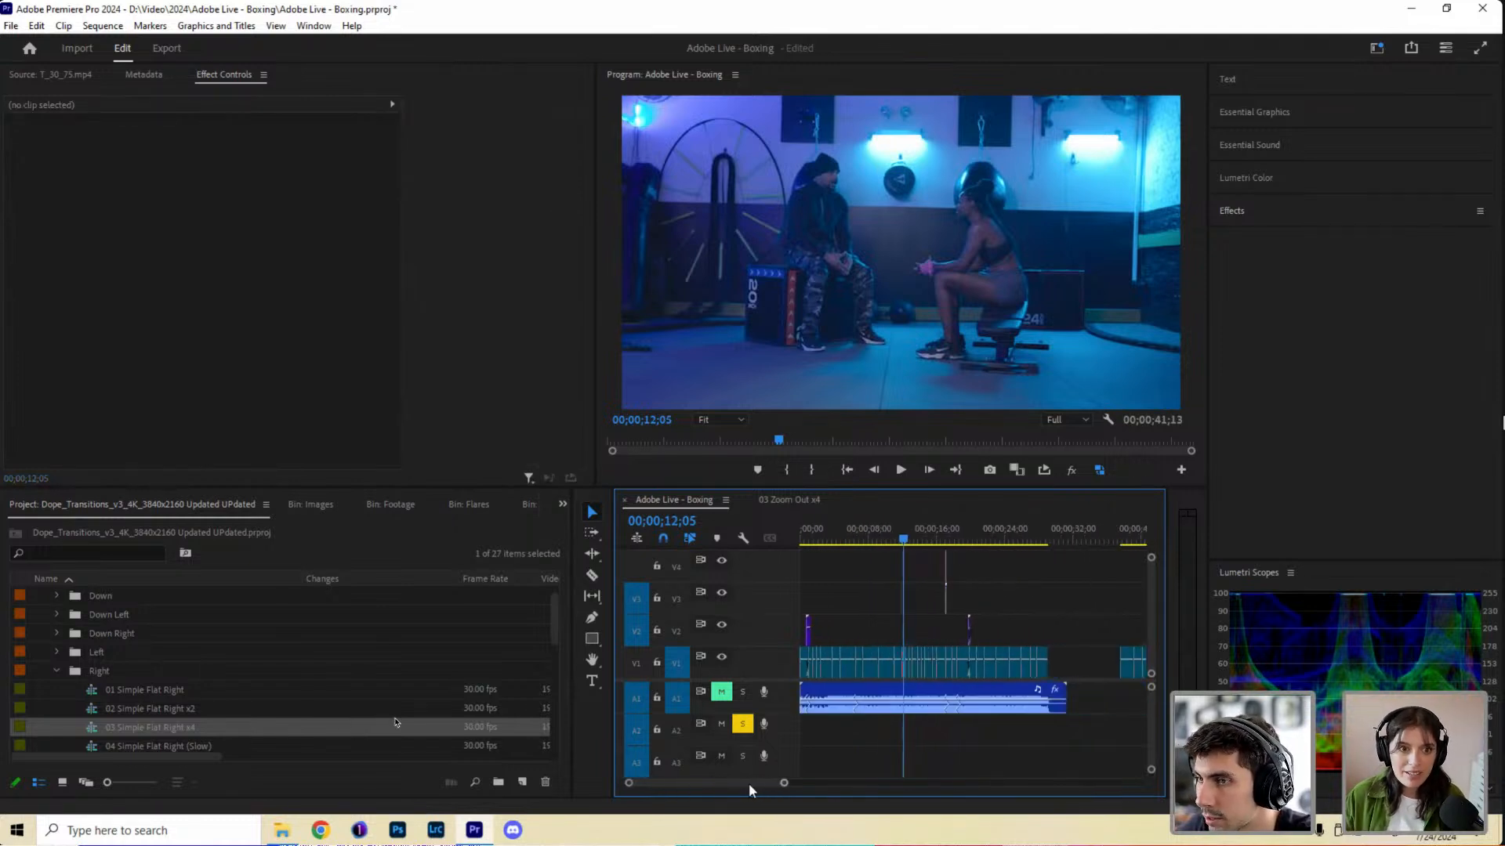
{"action": "left_click_drag", "start_coordinate": [785, 786], "coordinate": [799, 786]}
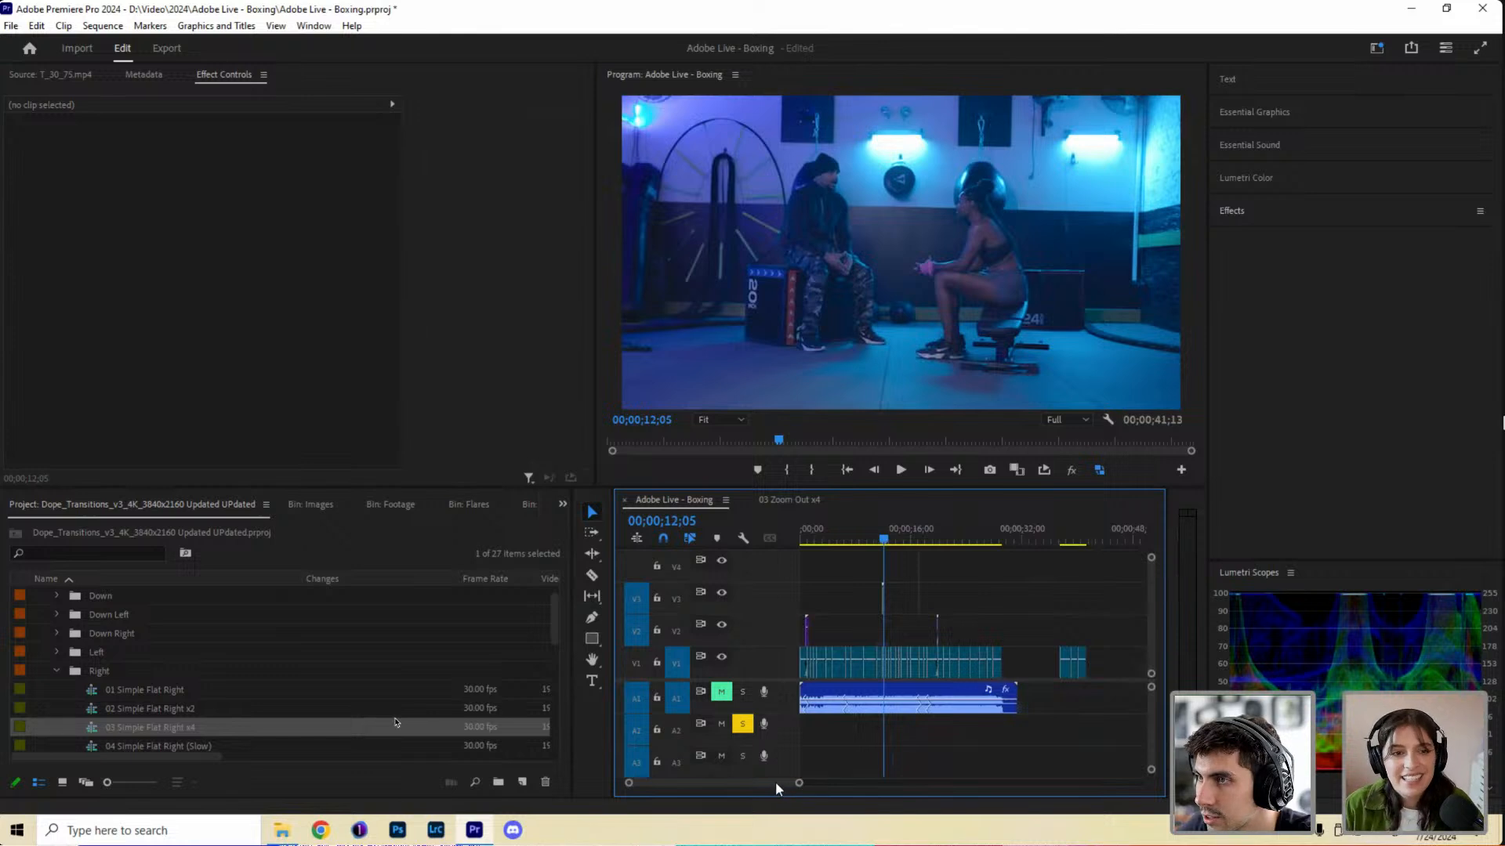
{"action": "left_click", "coordinate": [790, 530]}
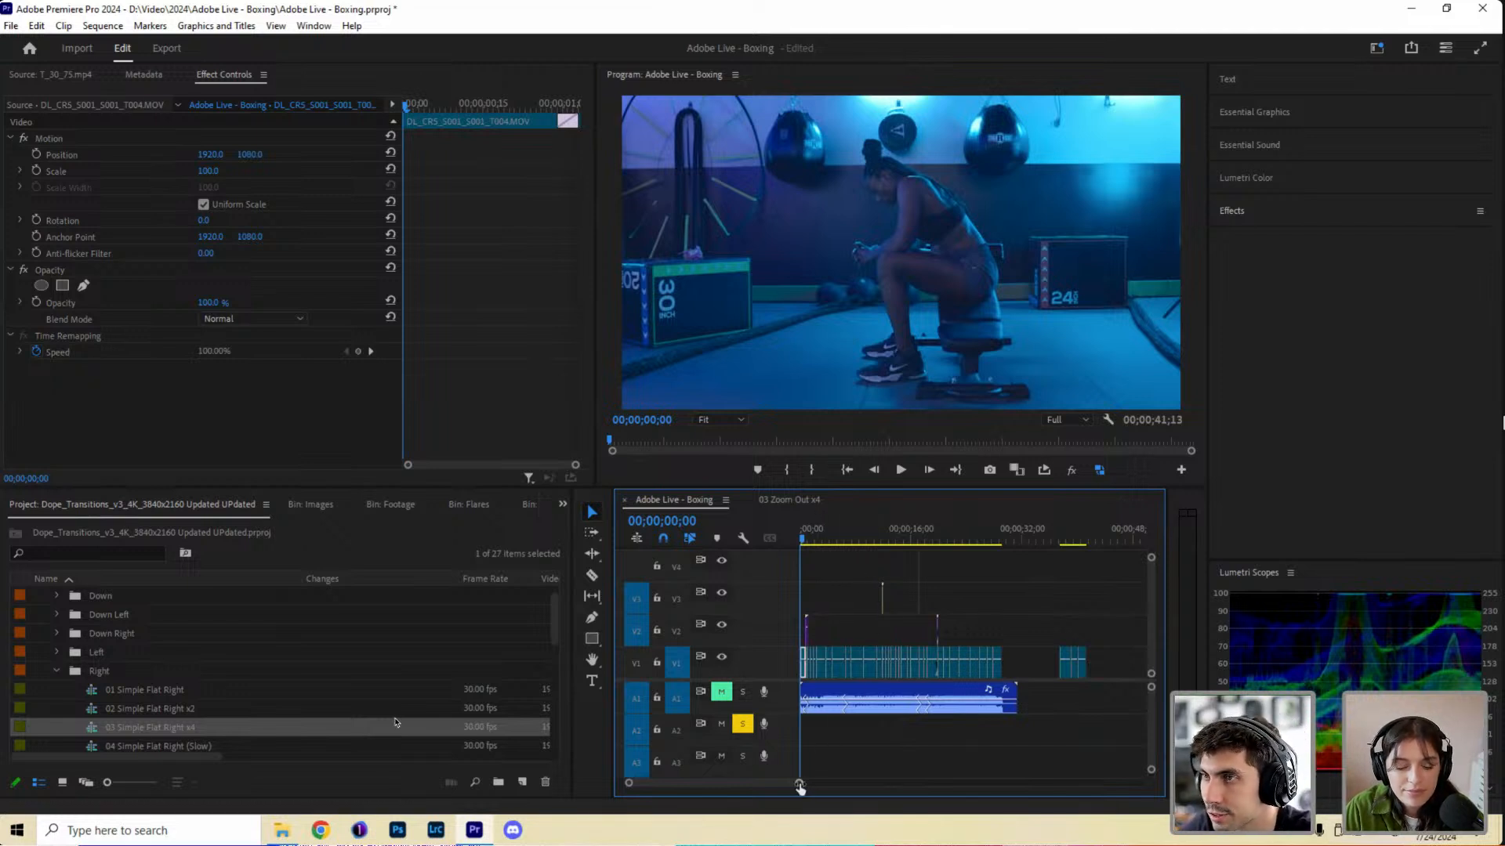
{"action": "left_click_drag", "start_coordinate": [799, 783], "coordinate": [788, 787]}
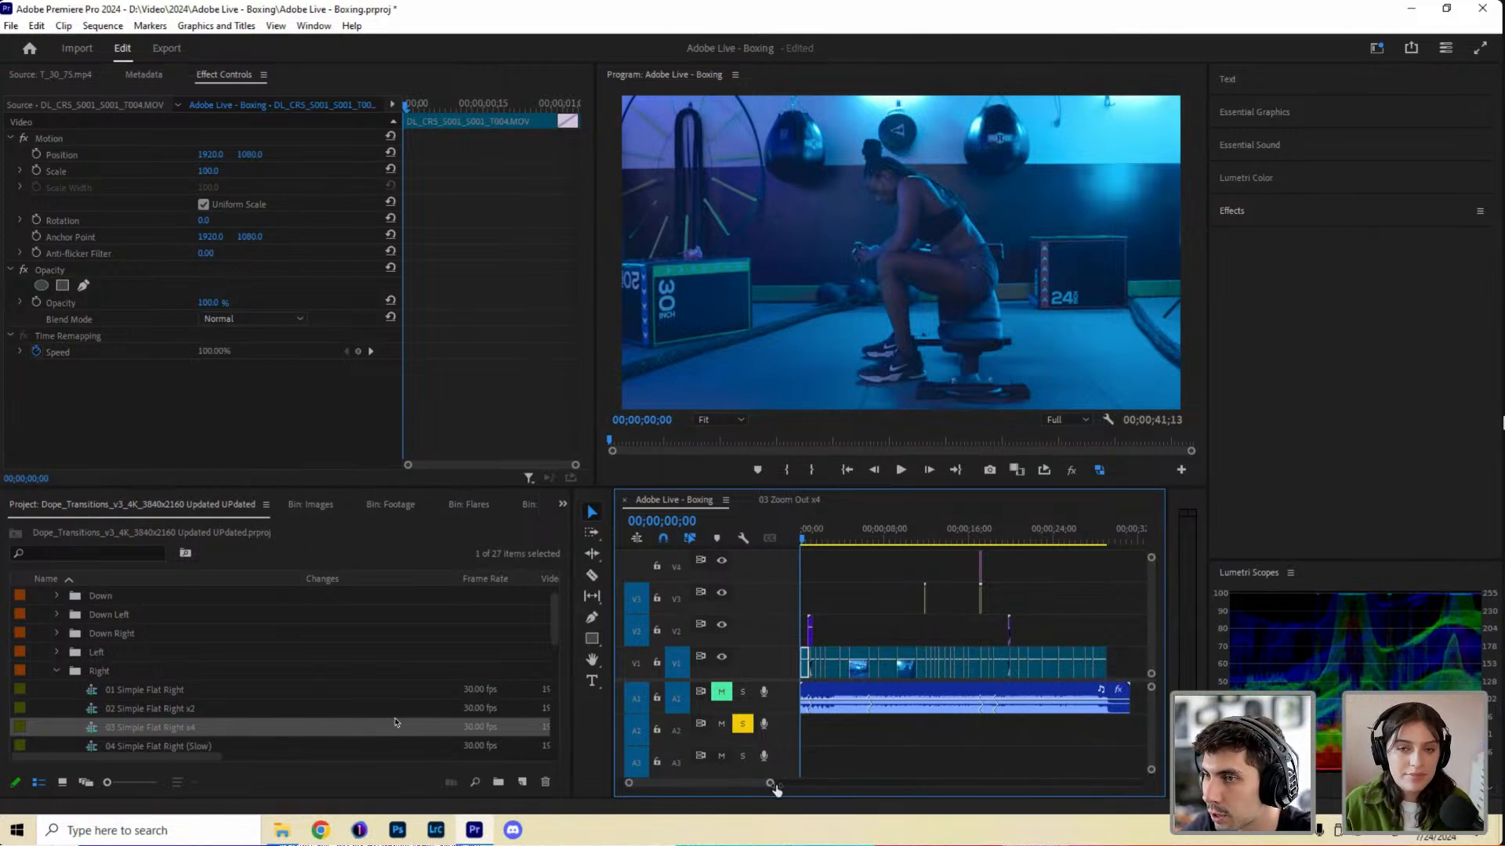
{"action": "left_click_drag", "start_coordinate": [773, 787], "coordinate": [780, 789]}
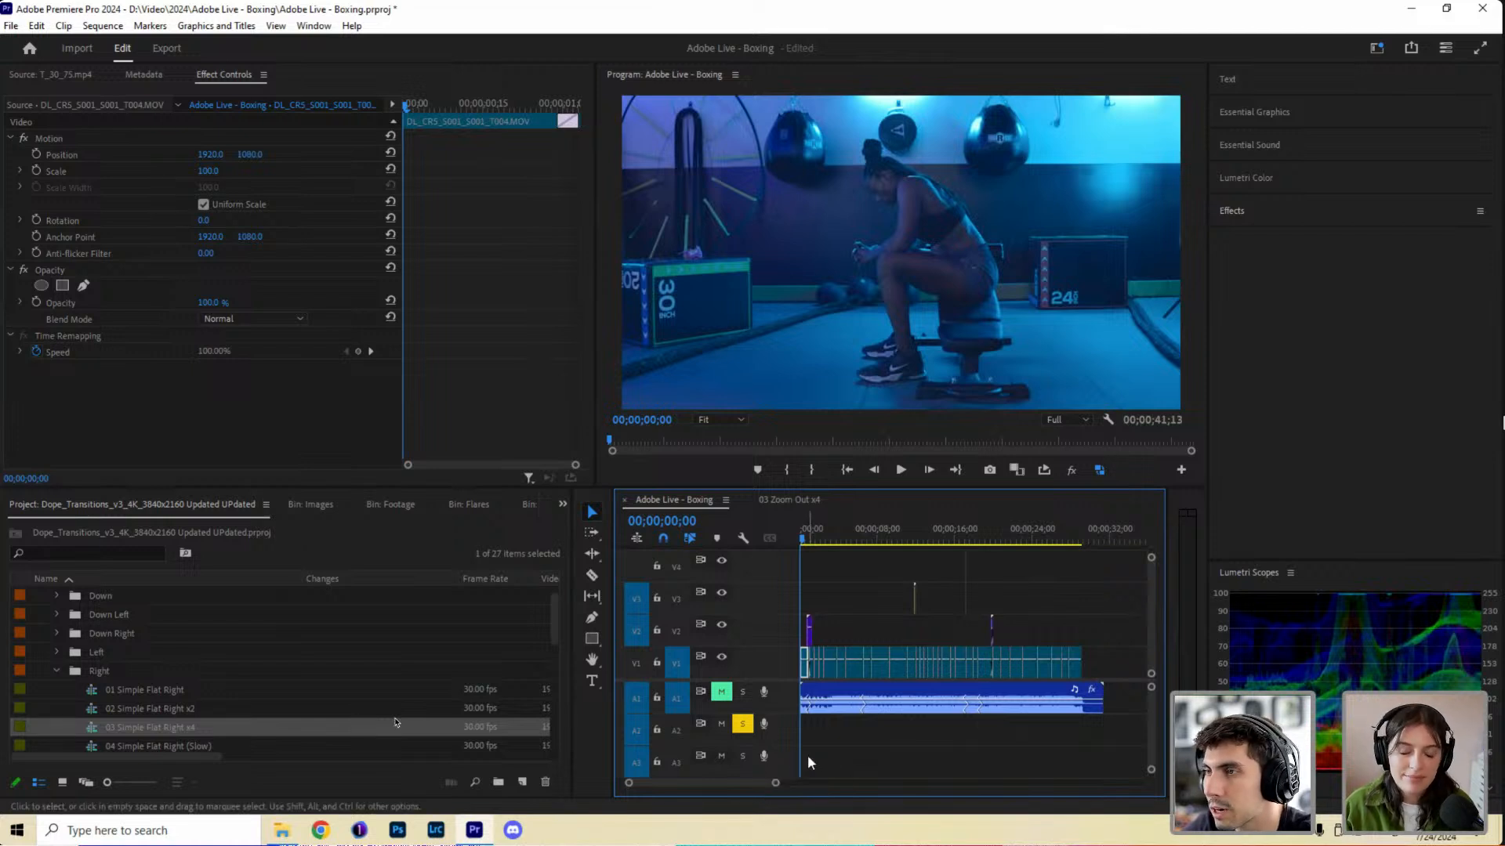
{"action": "left_click_drag", "start_coordinate": [775, 784], "coordinate": [767, 784]}
Close the Dope_Transitions project panel, then select Boxing Gloves Punching.wav in the boxing project's Audio bin.
{"action": "right_click", "coordinate": [211, 495]}
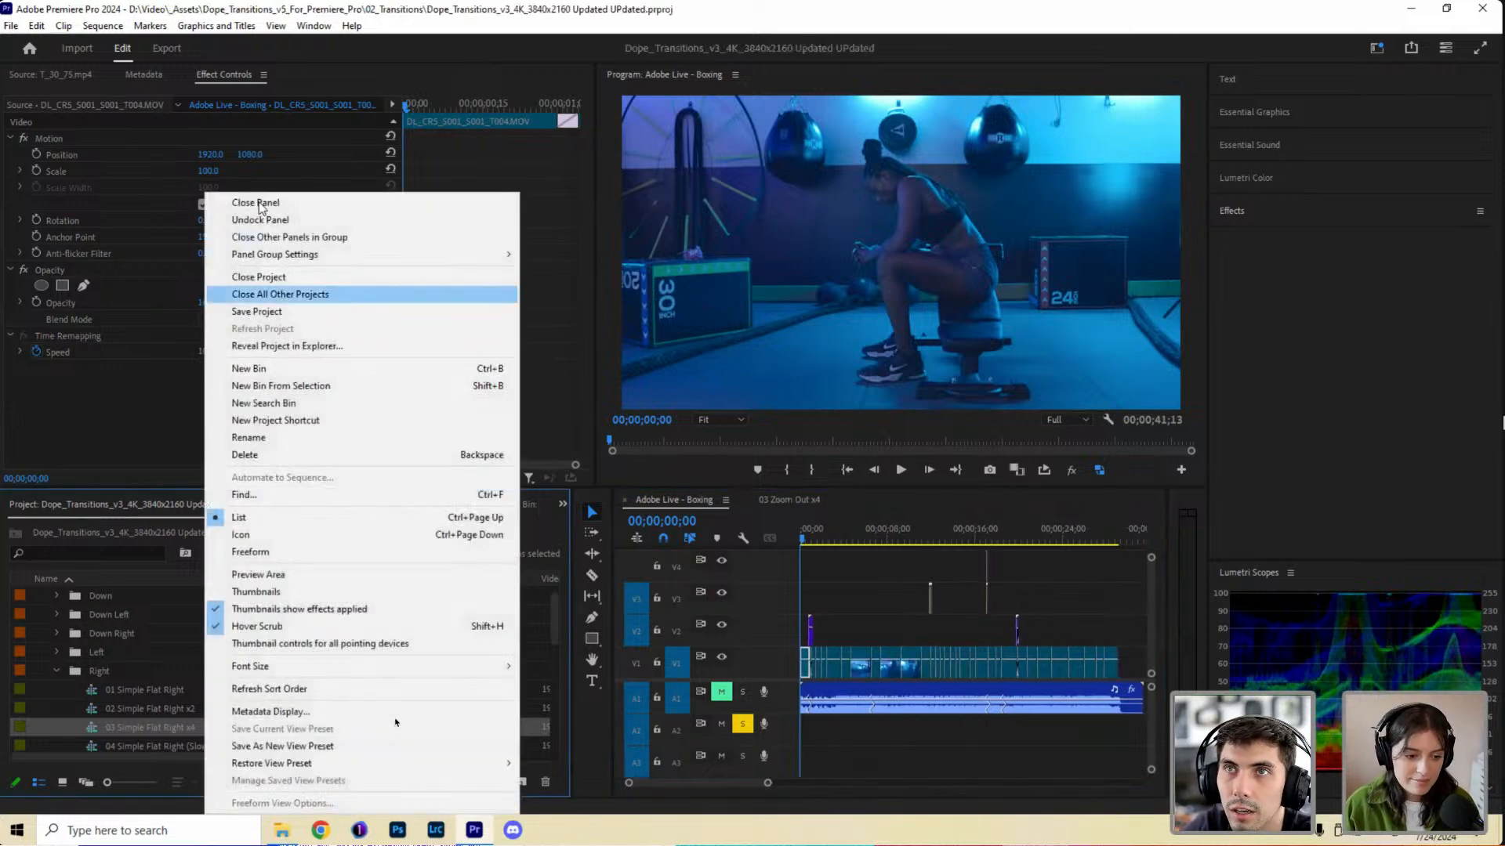
{"action": "left_click", "coordinate": [267, 294]}
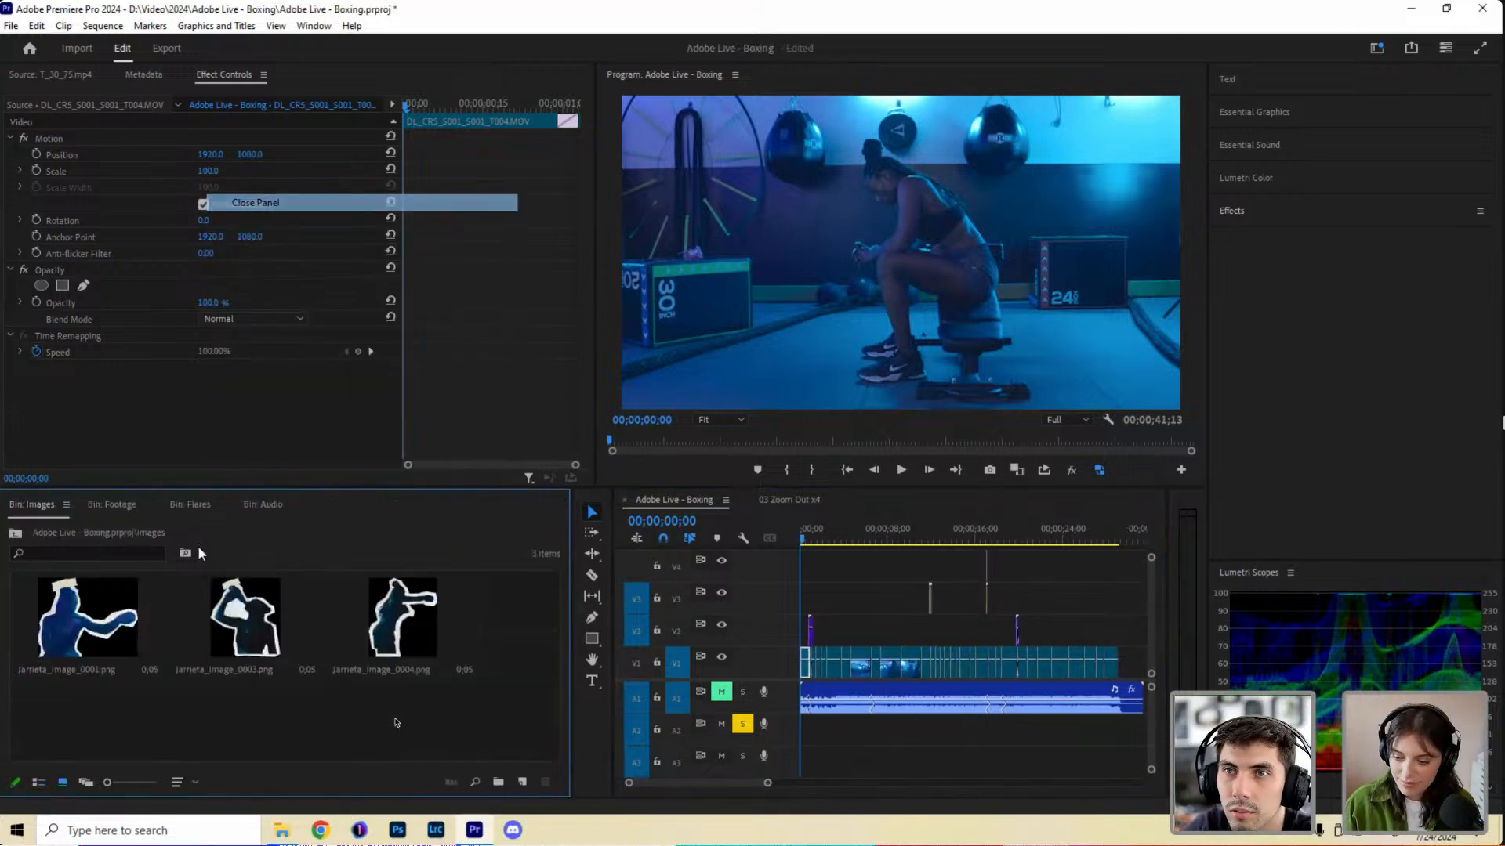
{"action": "left_click", "coordinate": [262, 504]}
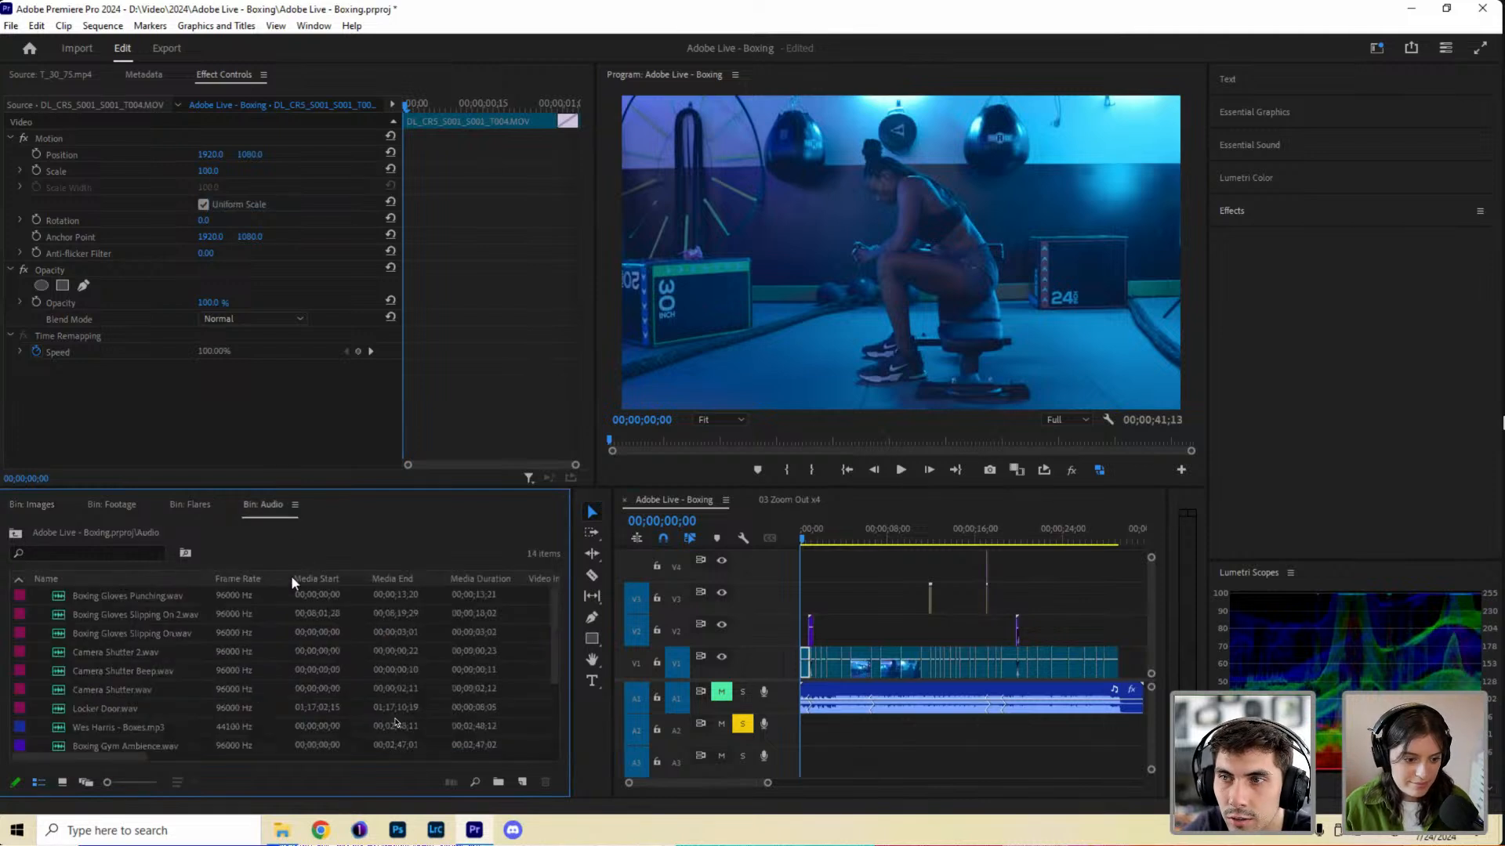
{"action": "left_click", "coordinate": [166, 600]}
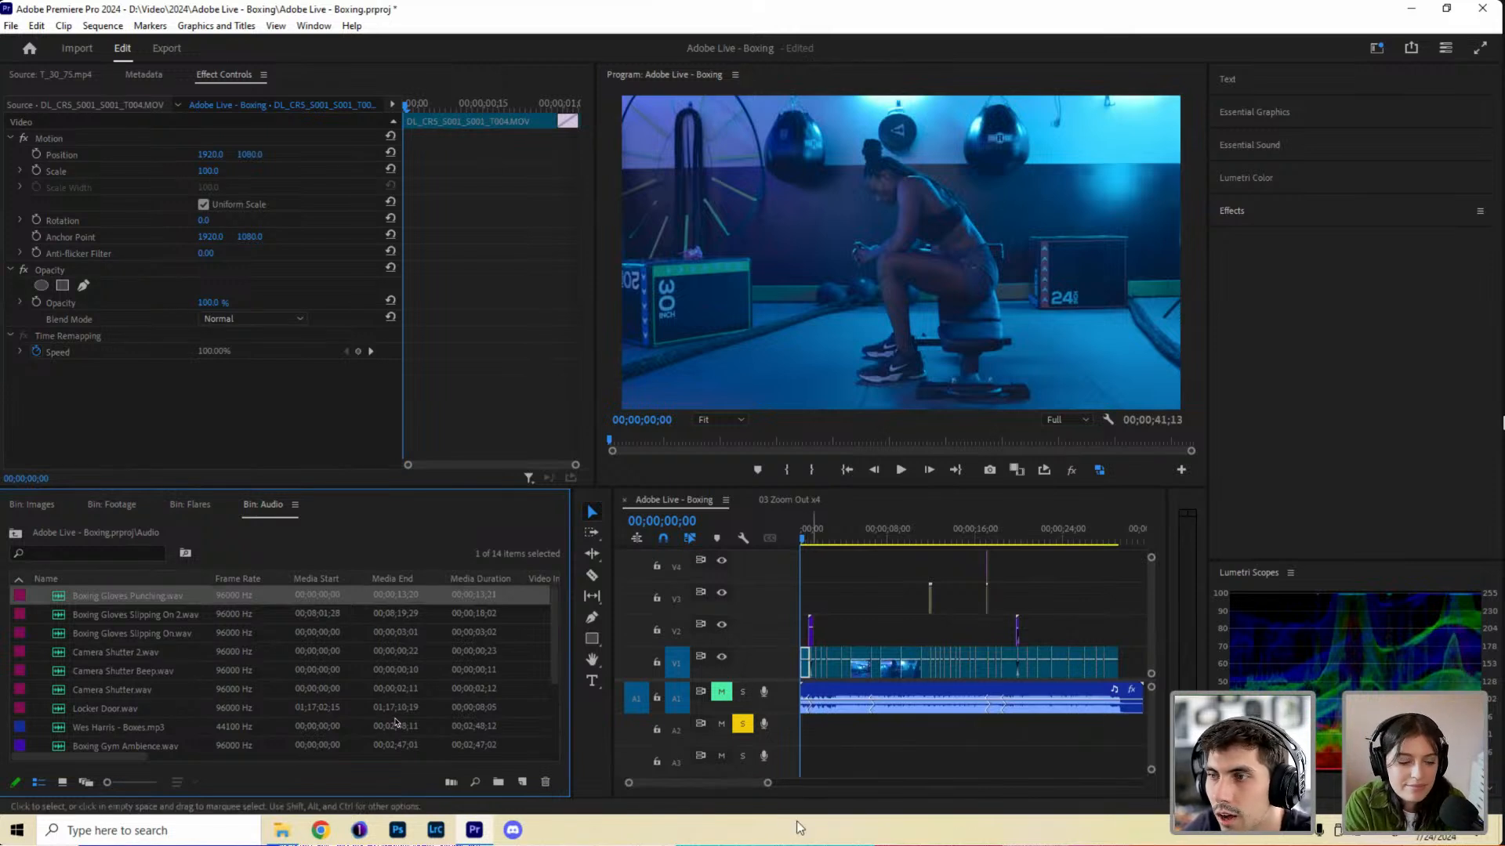
Load Boxing Gym Ambience.wav from the Audio bin into the Source monitor and listen to it.
{"action": "left_click_drag", "start_coordinate": [766, 783], "coordinate": [729, 786]}
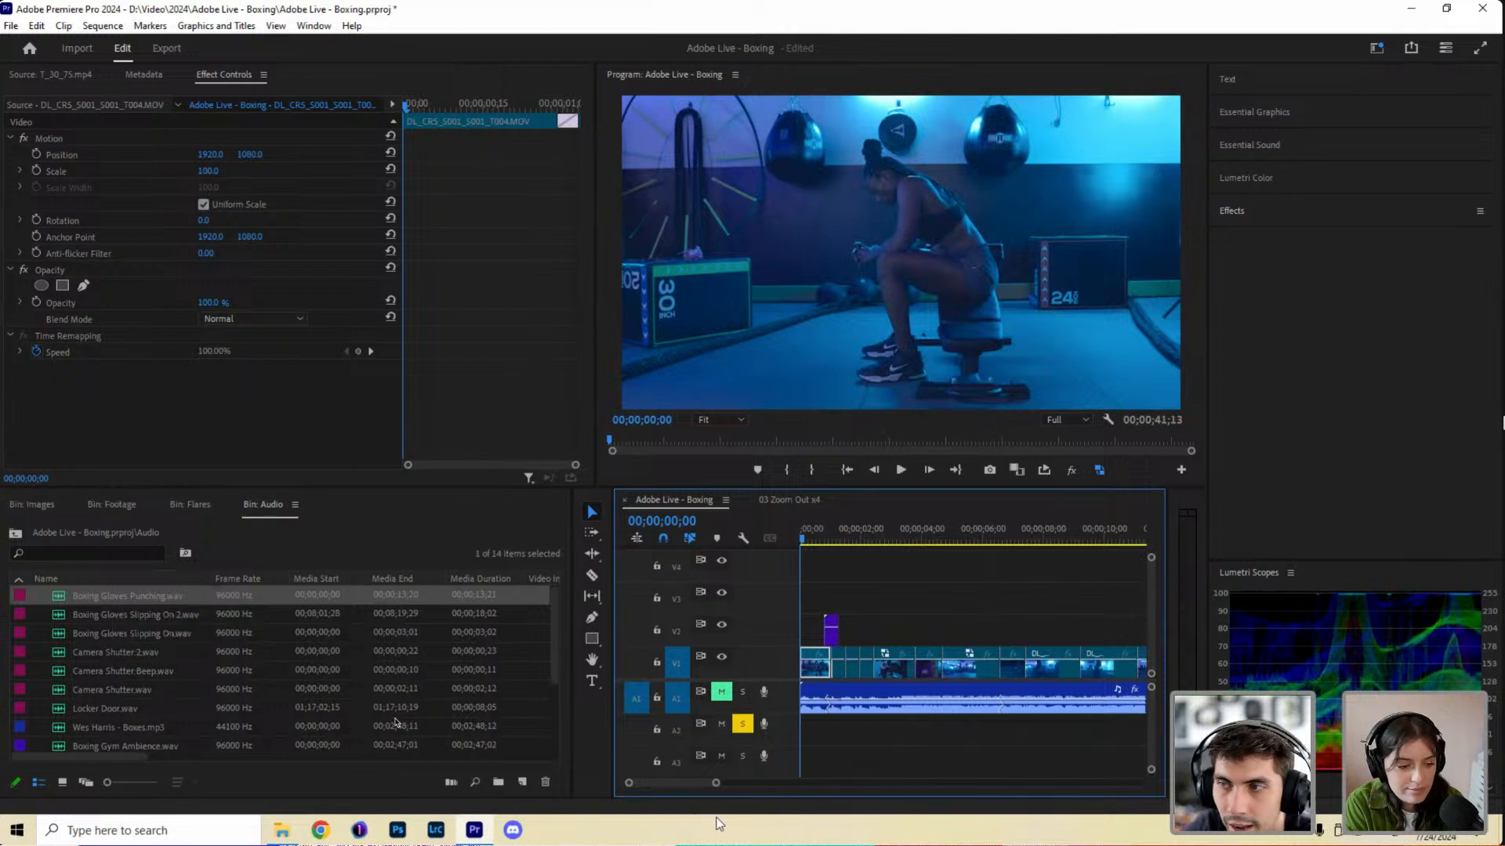
{"action": "left_click_drag", "start_coordinate": [715, 790], "coordinate": [700, 783]}
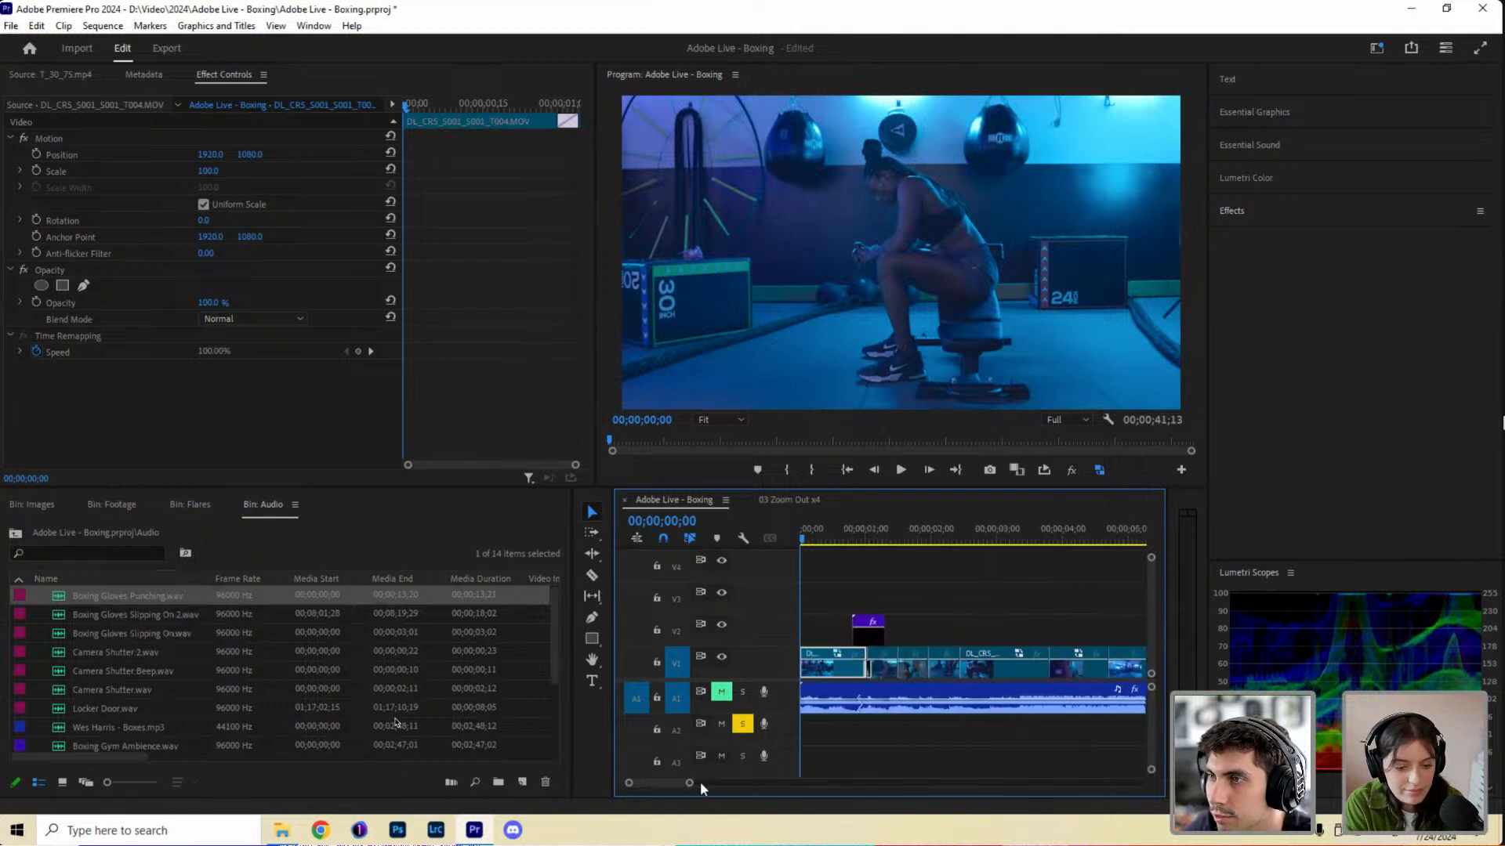
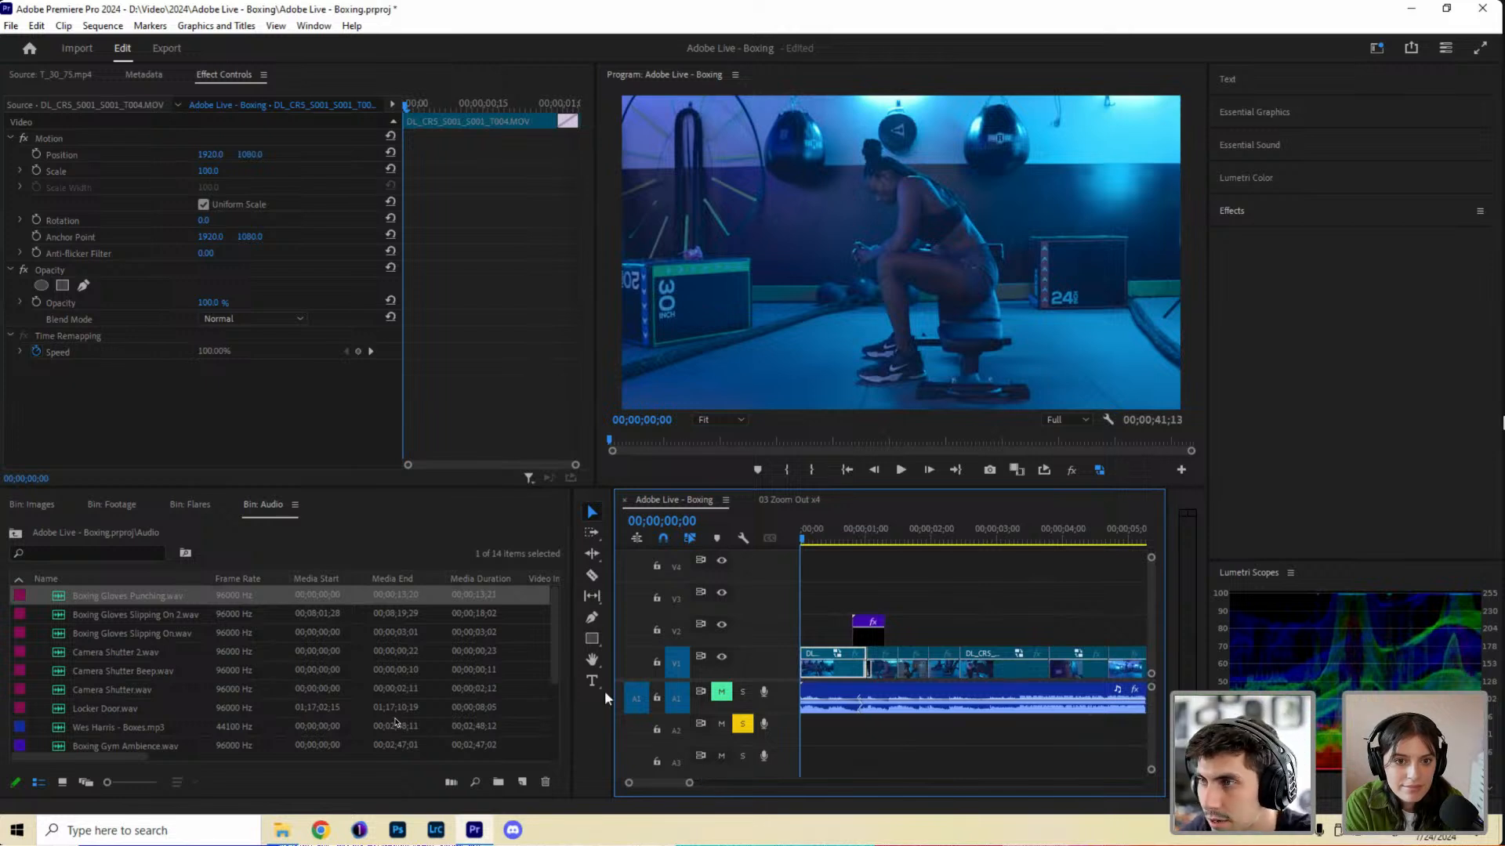
{"action": "left_click_drag", "start_coordinate": [689, 782], "coordinate": [693, 782]}
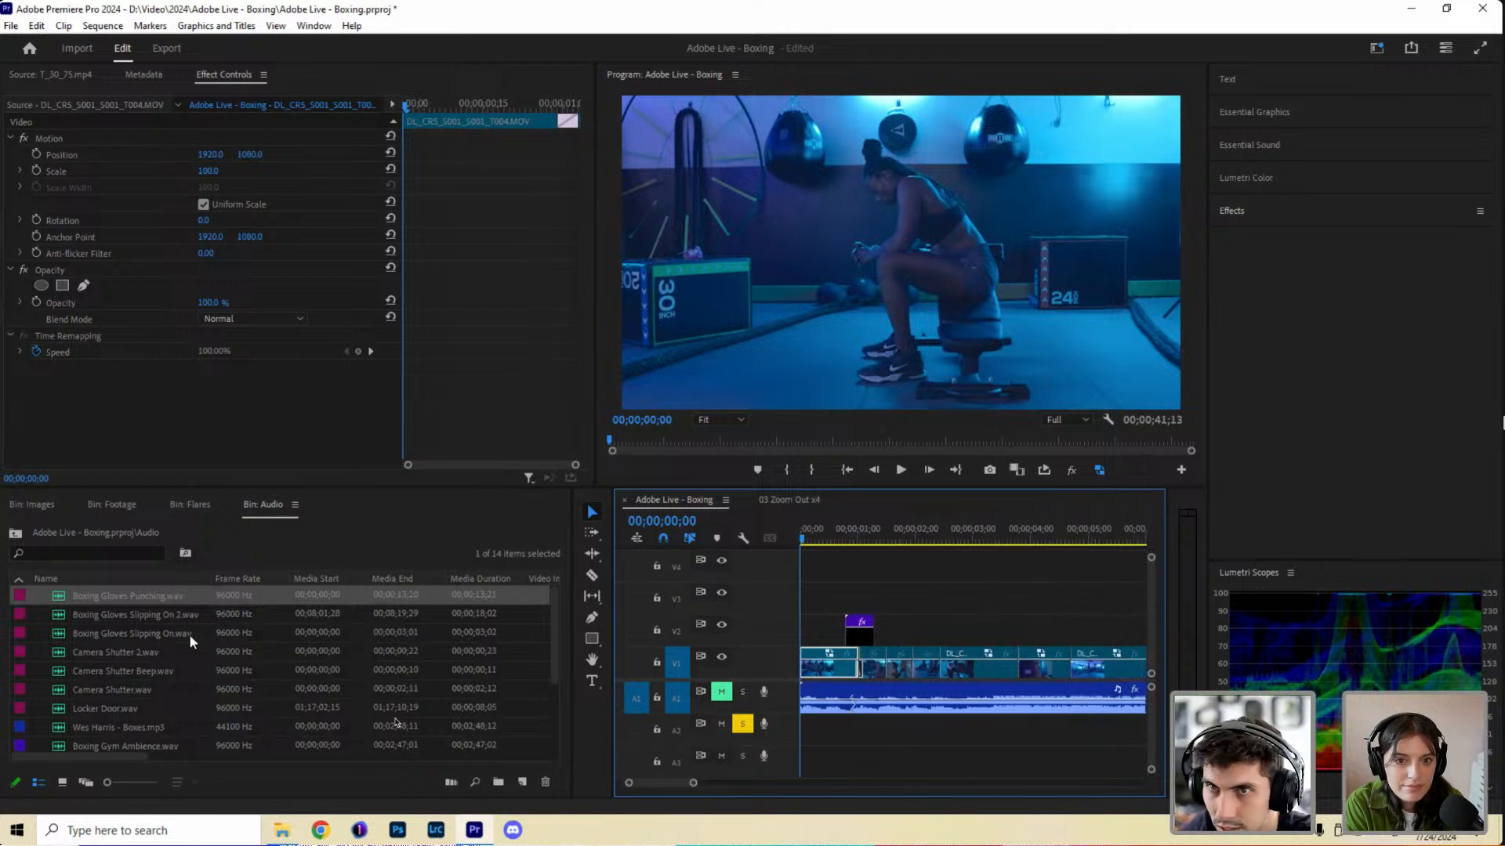
{"action": "scroll", "coordinate": [144, 669], "scroll_direction": "down", "scroll_amount": 2}
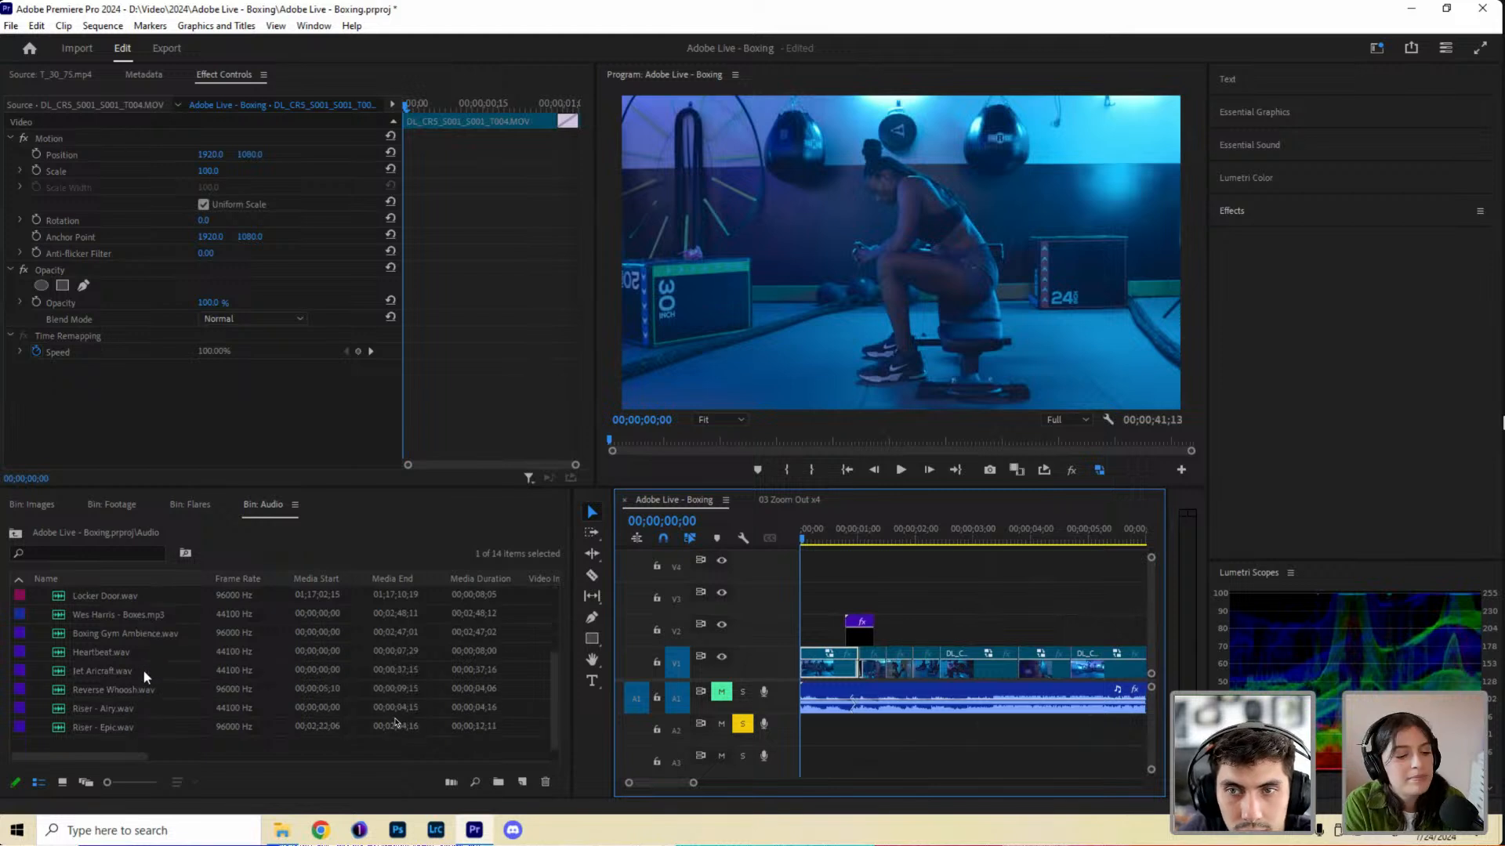
{"action": "scroll", "coordinate": [143, 669], "scroll_direction": "up", "scroll_amount": 2}
{"action": "scroll", "coordinate": [144, 655], "scroll_direction": "down", "scroll_amount": 3}
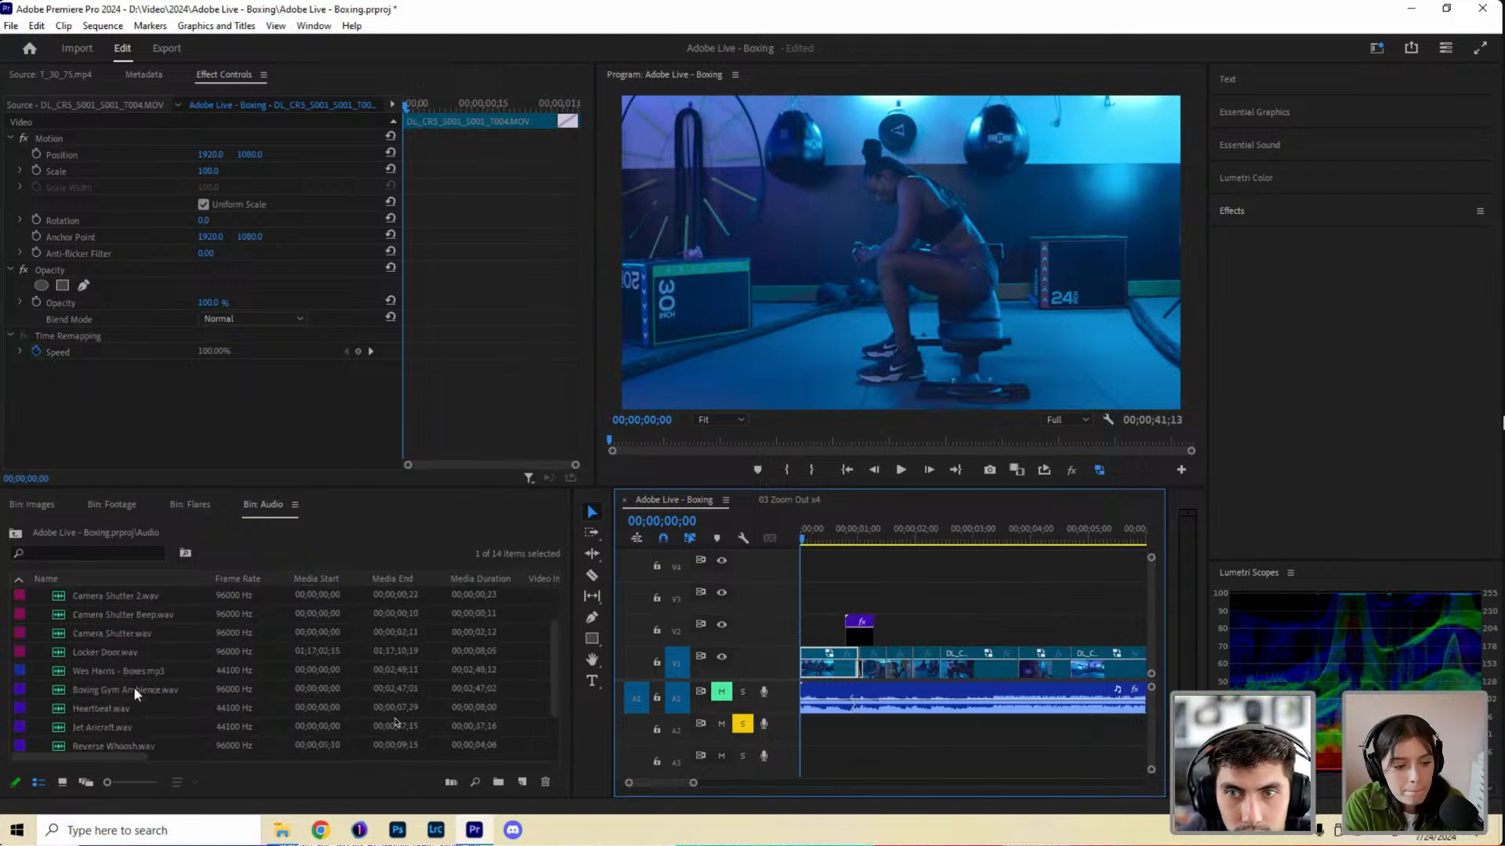
{"action": "left_click", "coordinate": [108, 693]}
{"action": "left_click", "coordinate": [106, 691]}
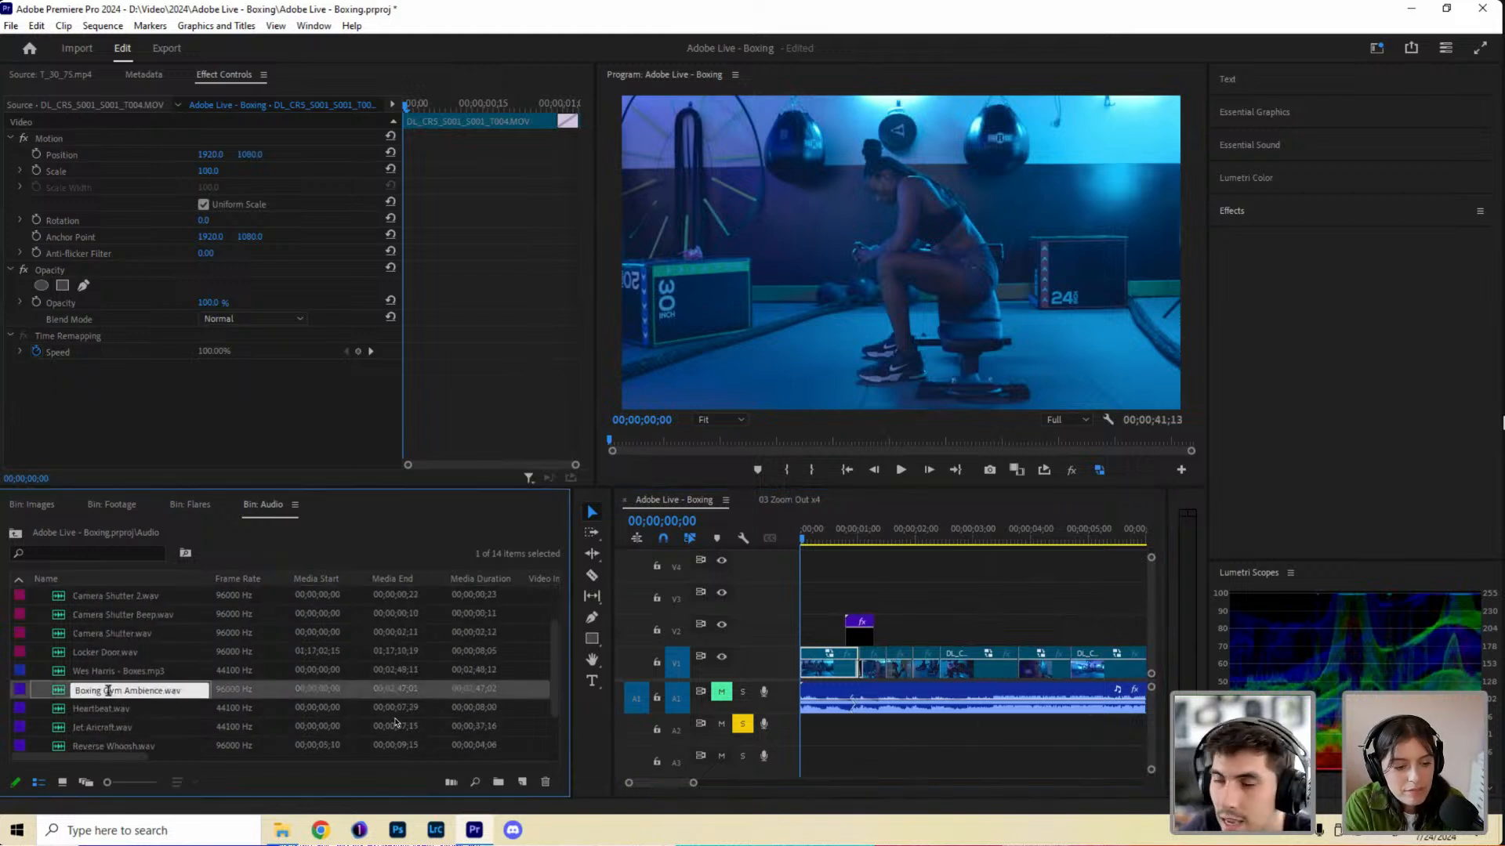
{"action": "double_click", "coordinate": [213, 688]}
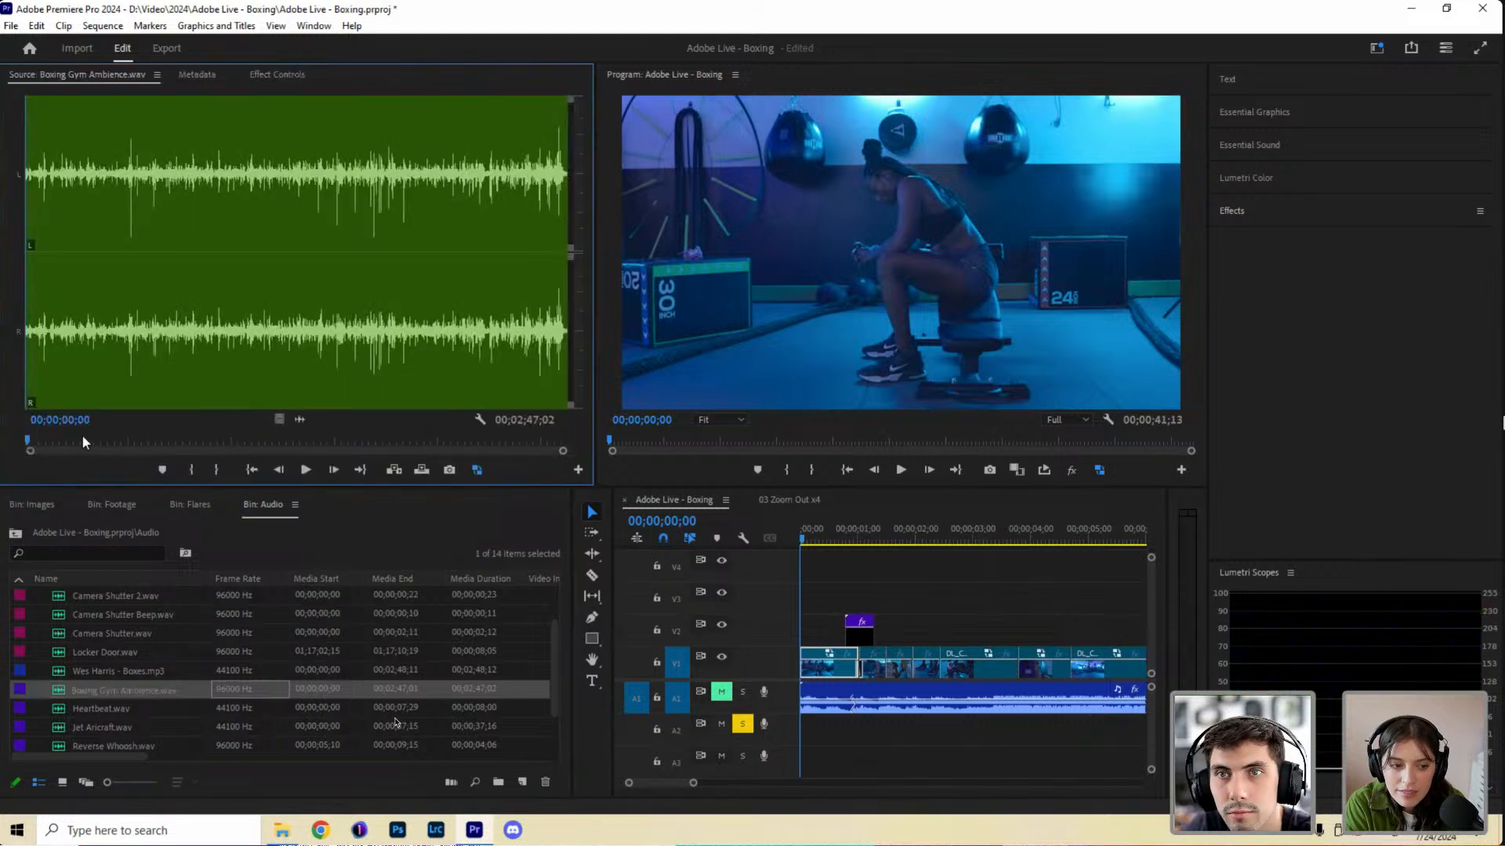
{"action": "key", "text": "space"}
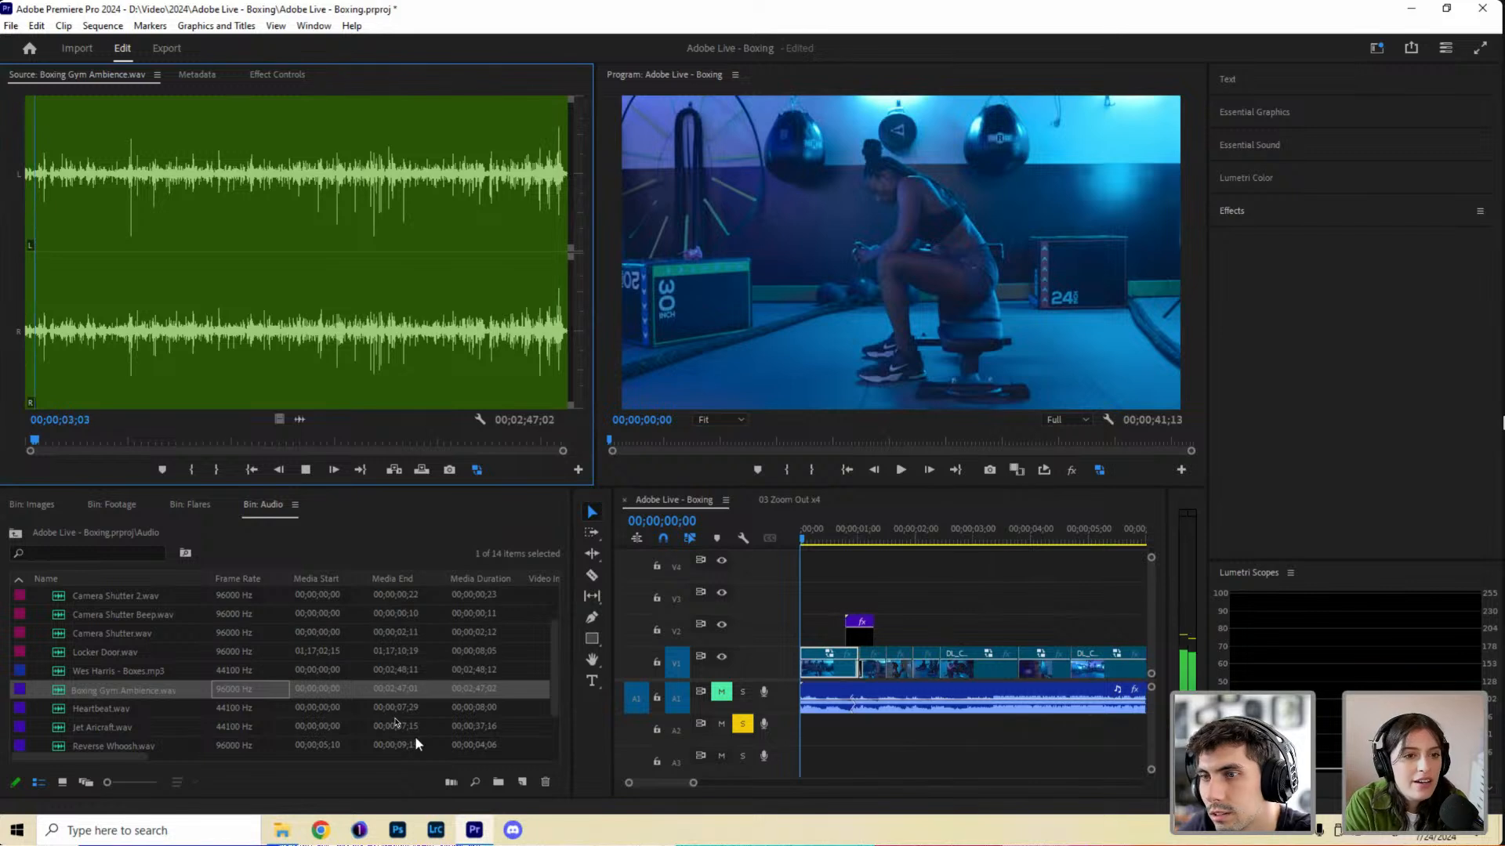
Stop the ambience preview, check the opening shot, and return the playhead to the start of the sequence.
{"action": "left_click", "coordinate": [843, 585]}
{"action": "key", "text": "minus"}
{"action": "key", "text": "space"}
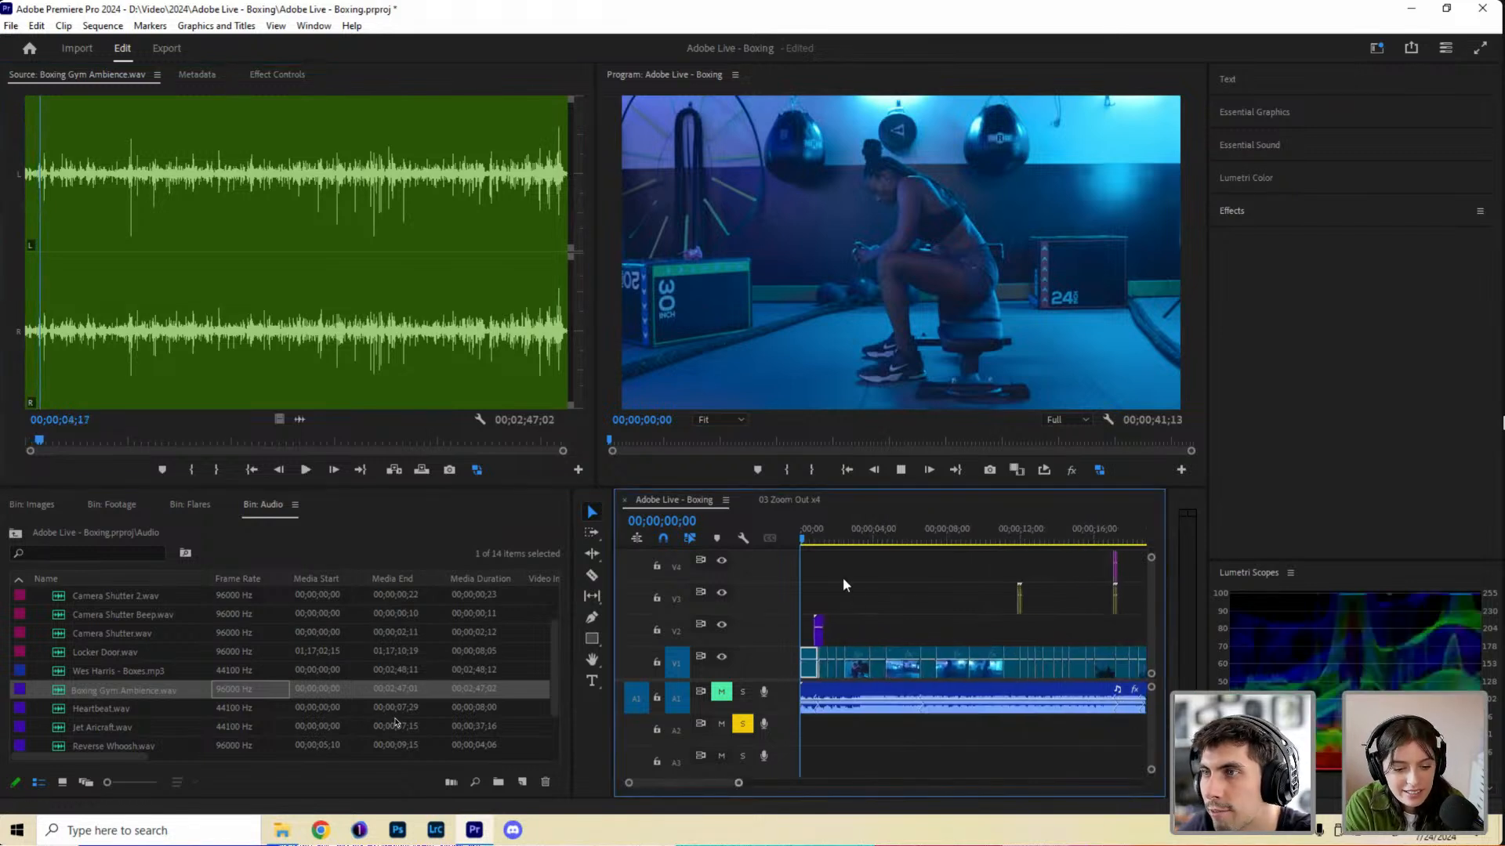
{"action": "left_click", "coordinate": [815, 538]}
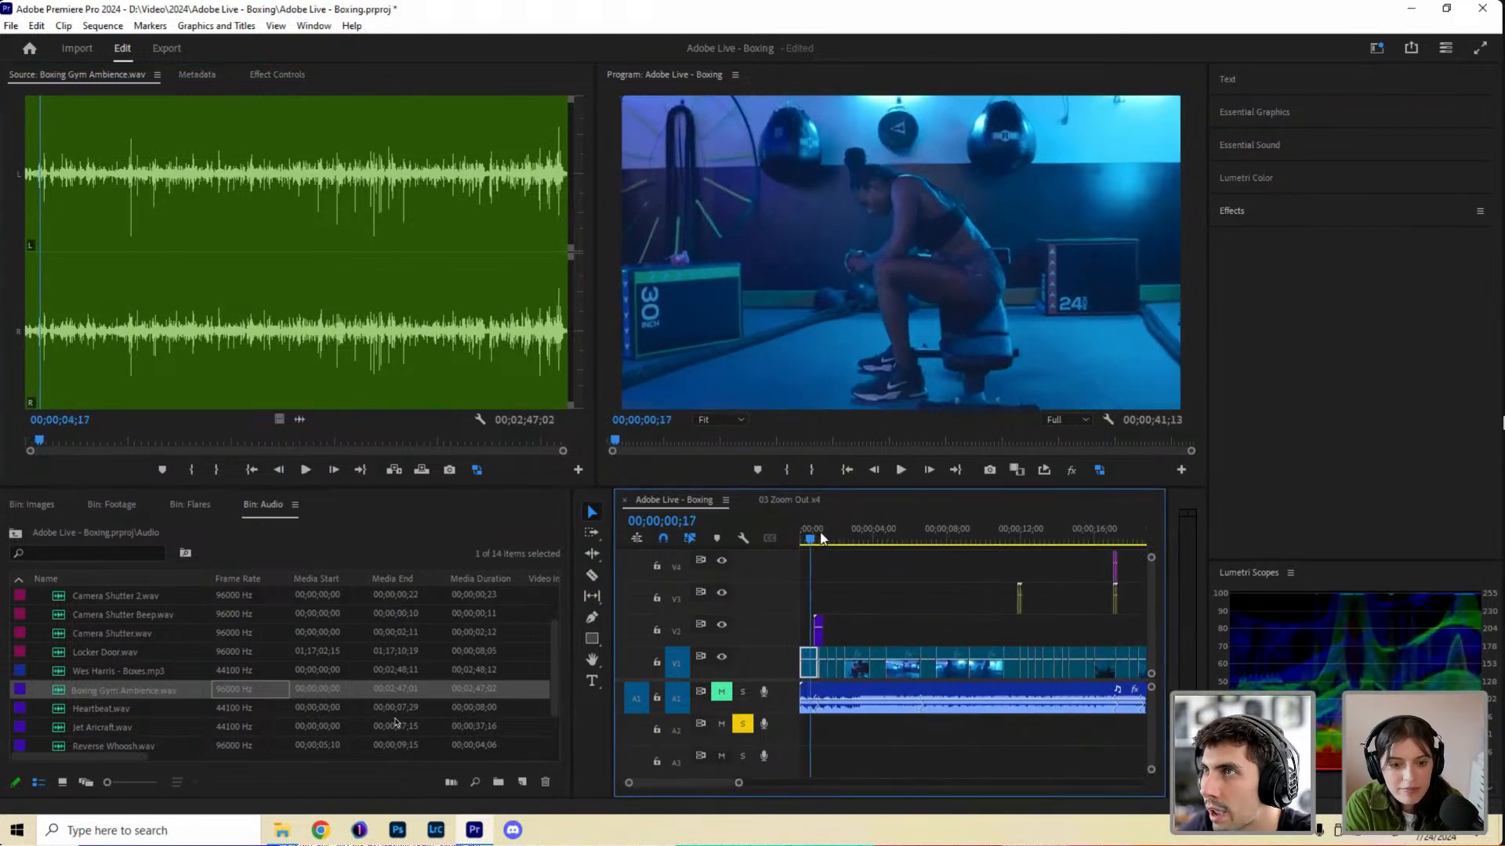
{"action": "left_click_drag", "start_coordinate": [822, 538], "coordinate": [775, 544]}
Mark an out point at 00;00;16;23 in Boxing Gym Ambience.wav and place the shortened clip at the sequence start on audio track A2.
{"action": "left_click", "coordinate": [132, 689]}
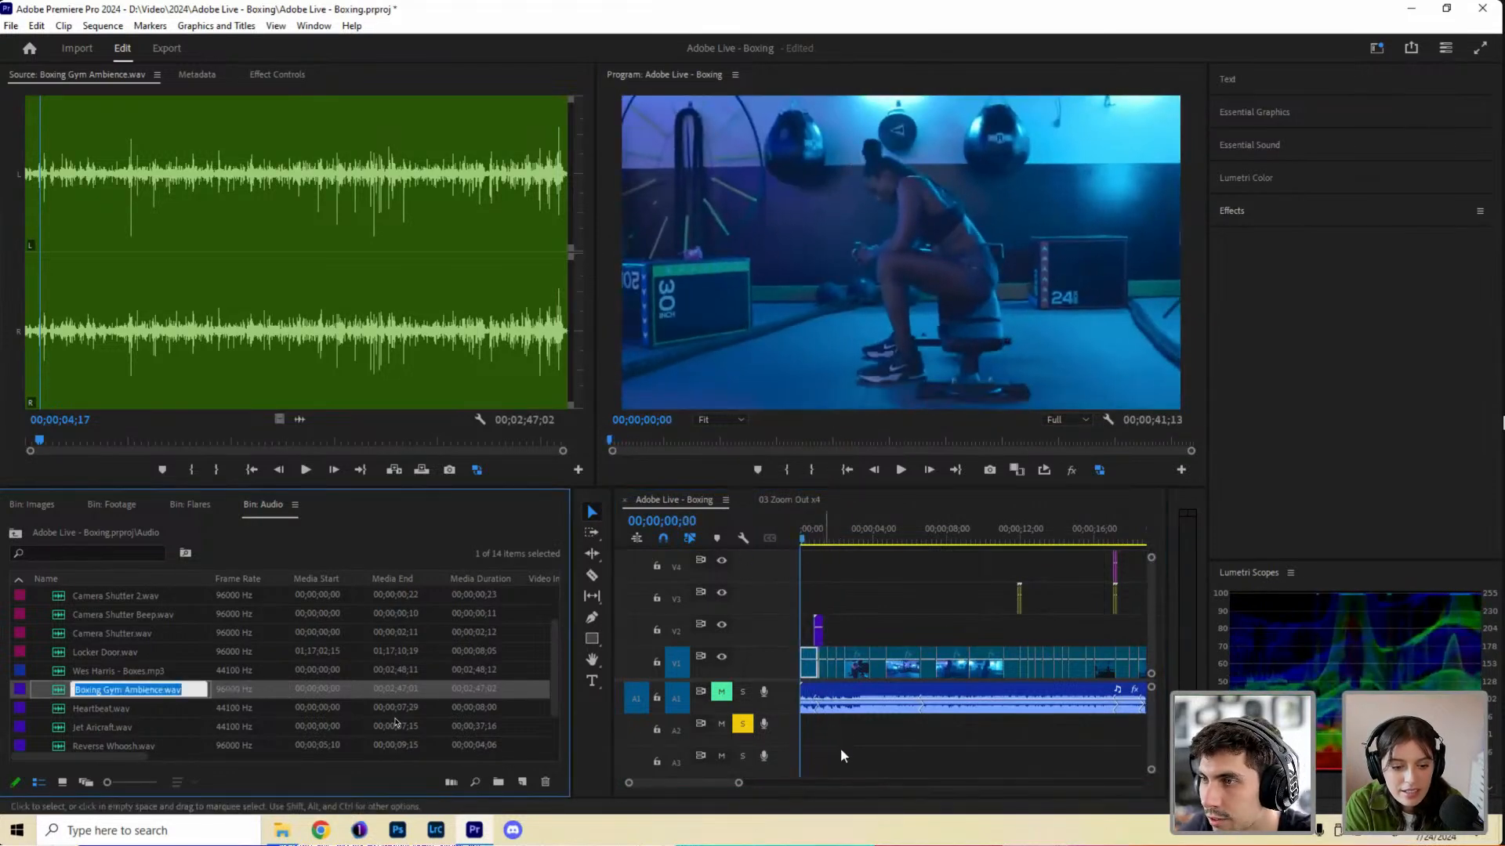
{"action": "left_click", "coordinate": [253, 689]}
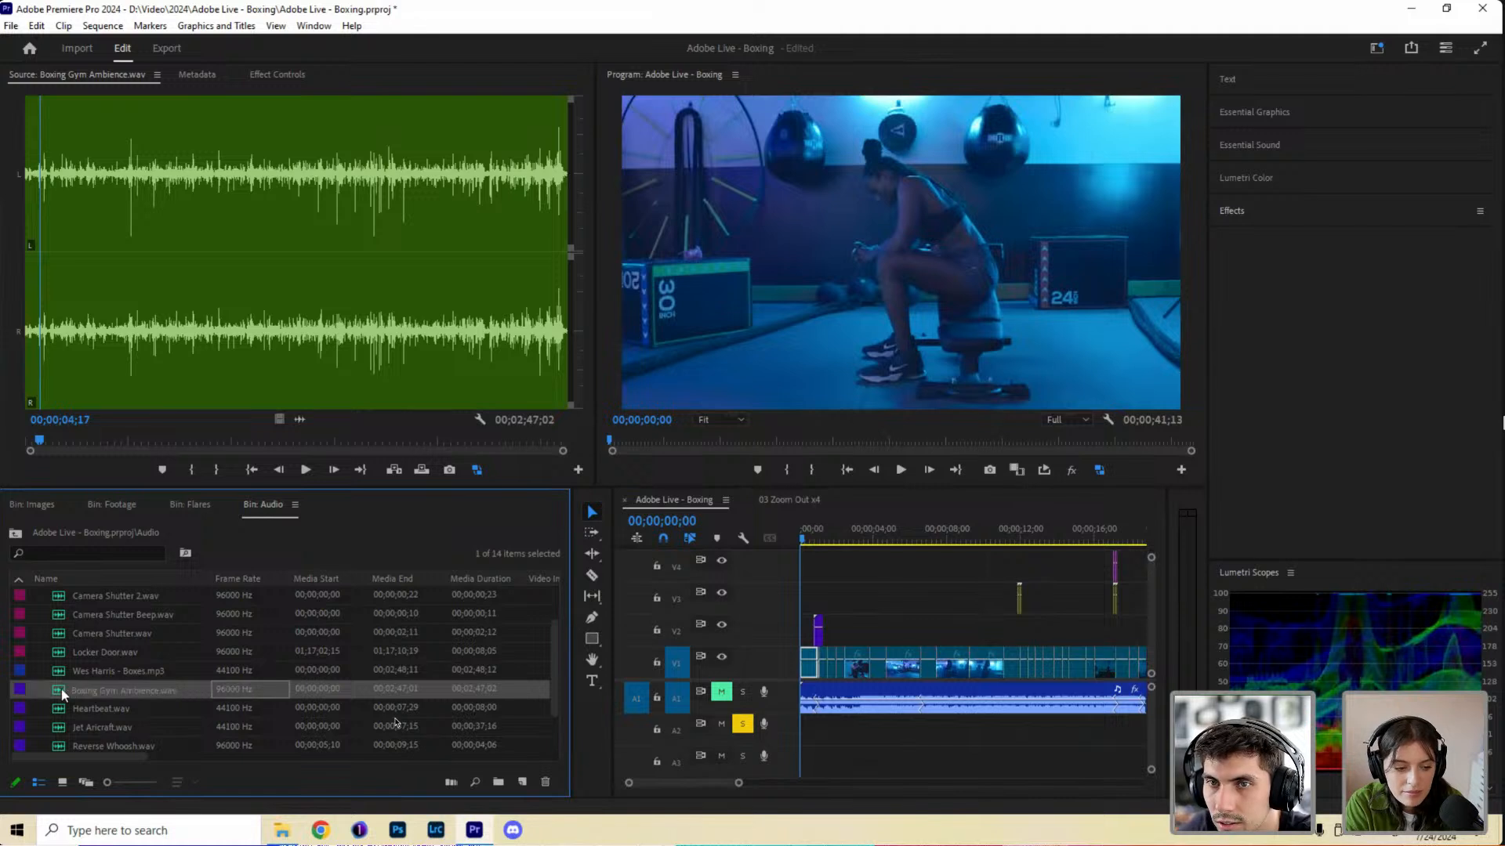
{"action": "left_click_drag", "start_coordinate": [61, 689], "coordinate": [345, 699]}
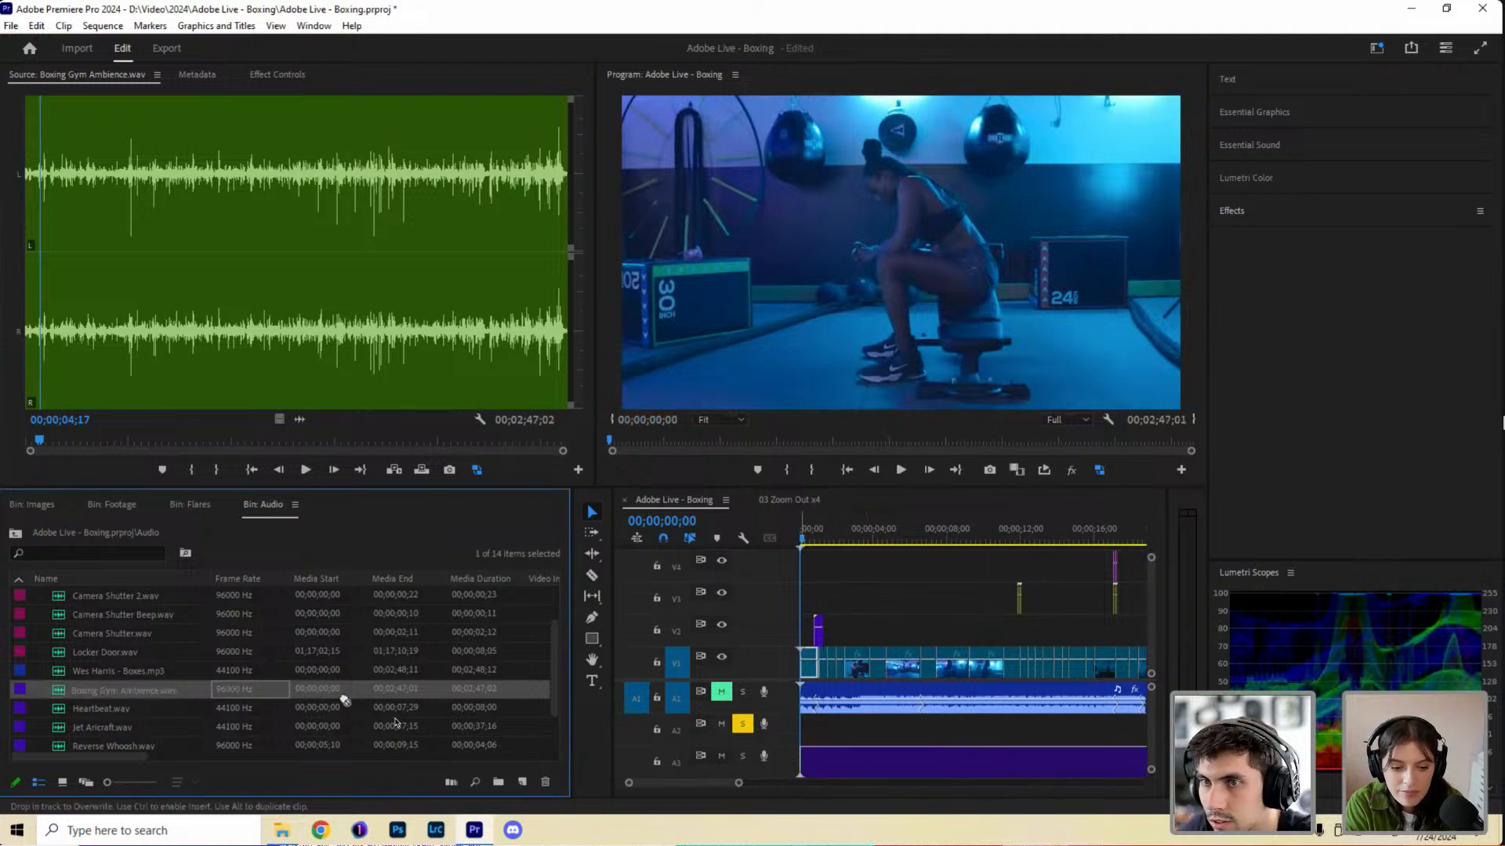
{"action": "left_click", "coordinate": [79, 444]}
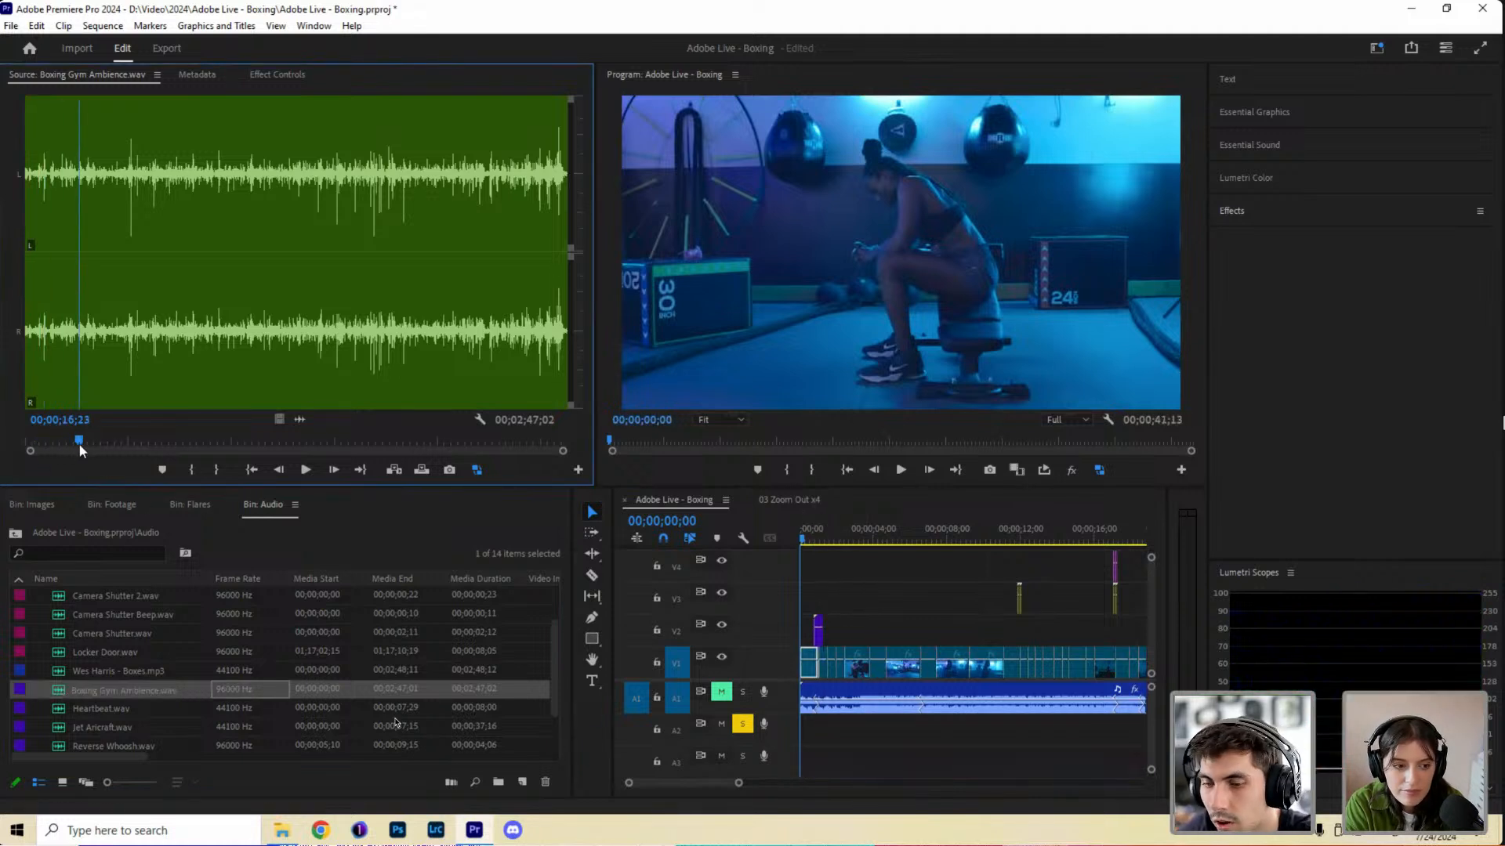
{"action": "key", "text": "o"}
{"action": "left_click_drag", "start_coordinate": [58, 691], "coordinate": [742, 735]}
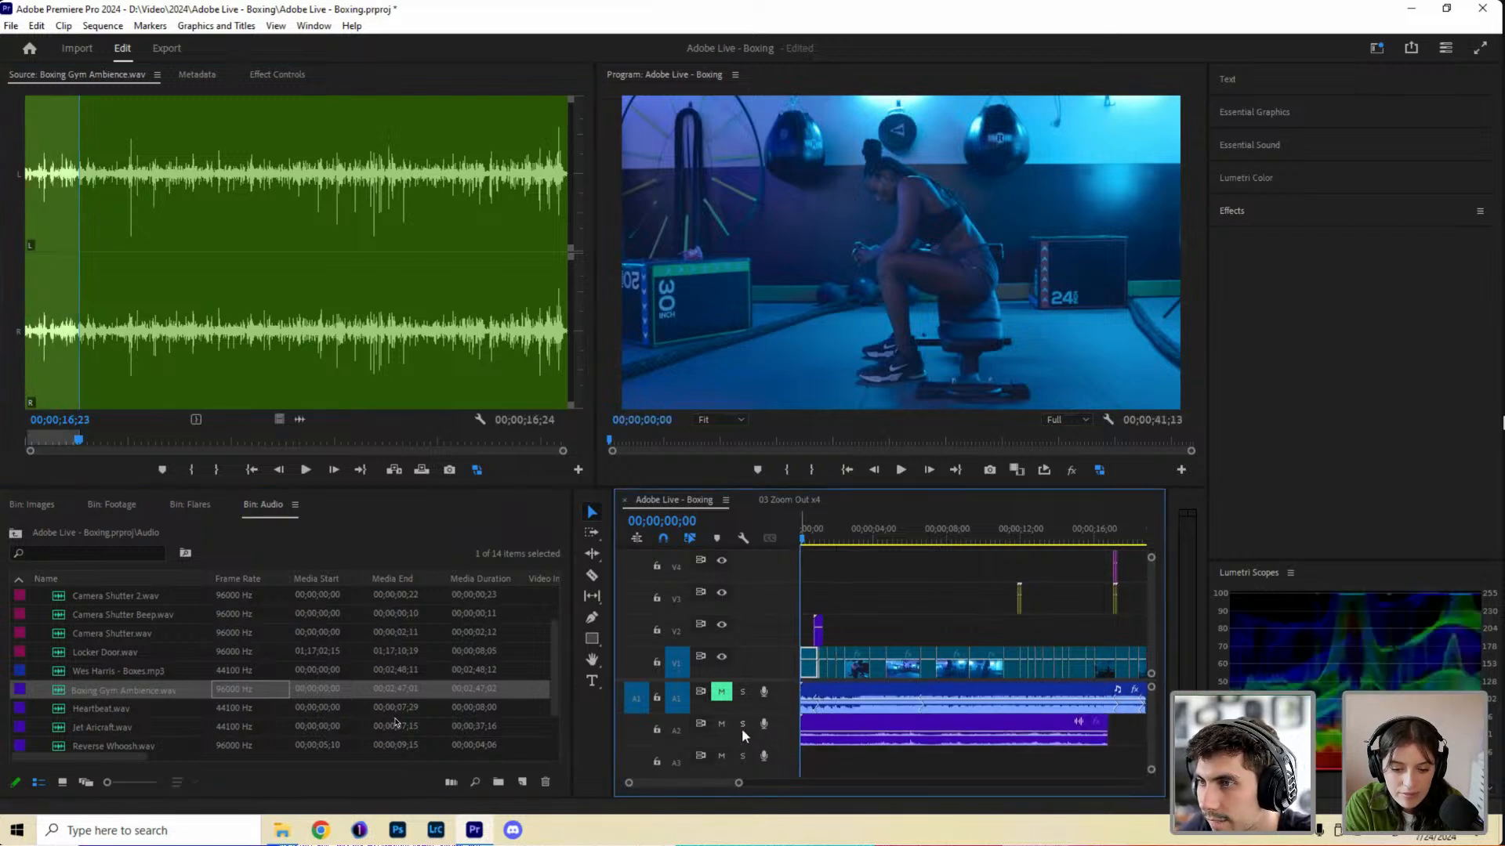
Turn off solo on audio track A2 and play the opening shots with the gym ambience.
{"action": "left_click", "coordinate": [742, 724]}
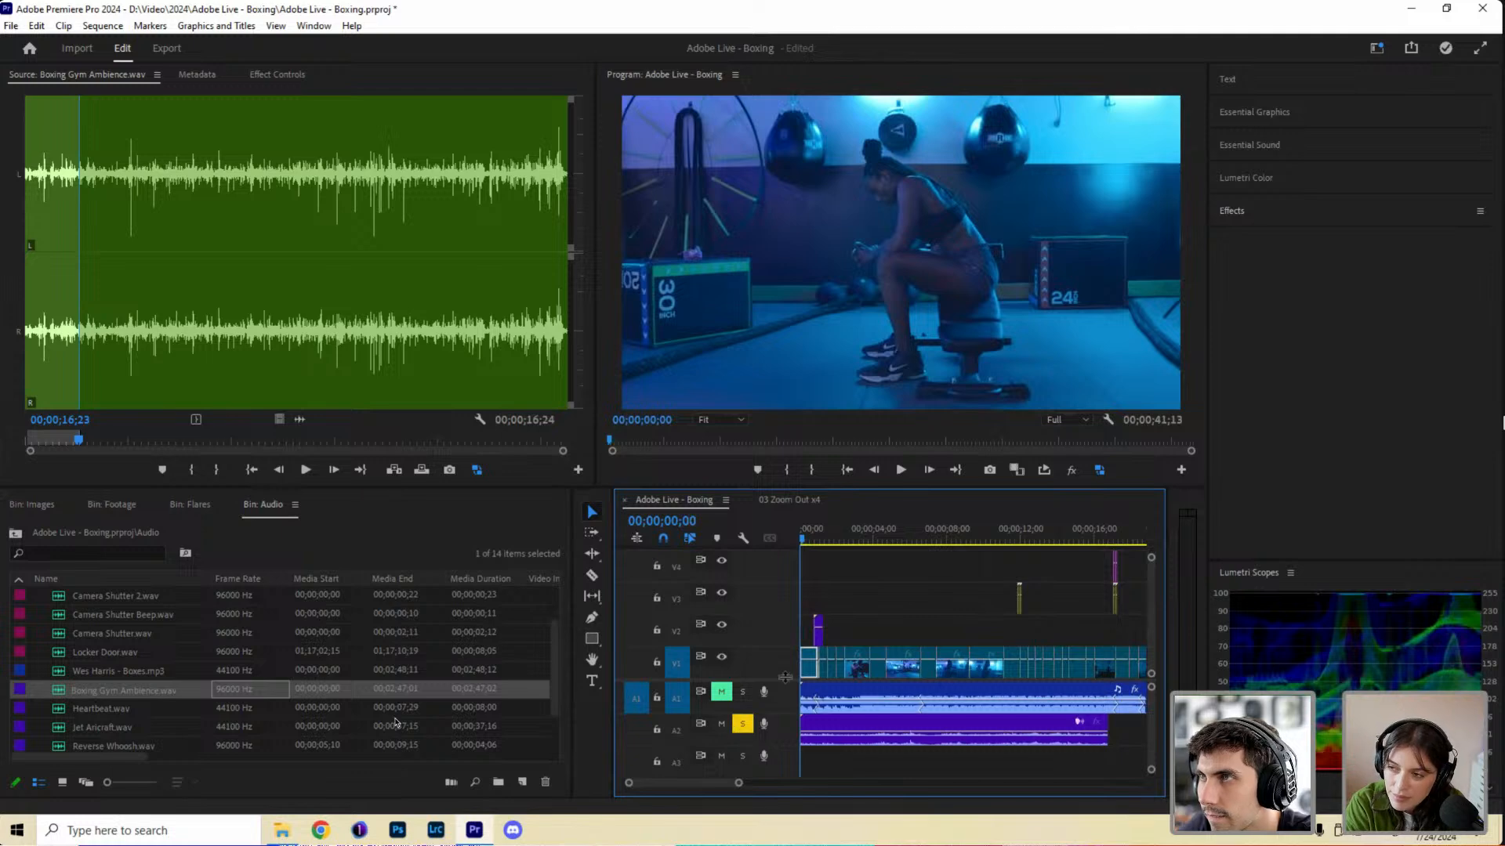
{"action": "left_click", "coordinate": [742, 725]}
{"action": "key", "text": "space"}
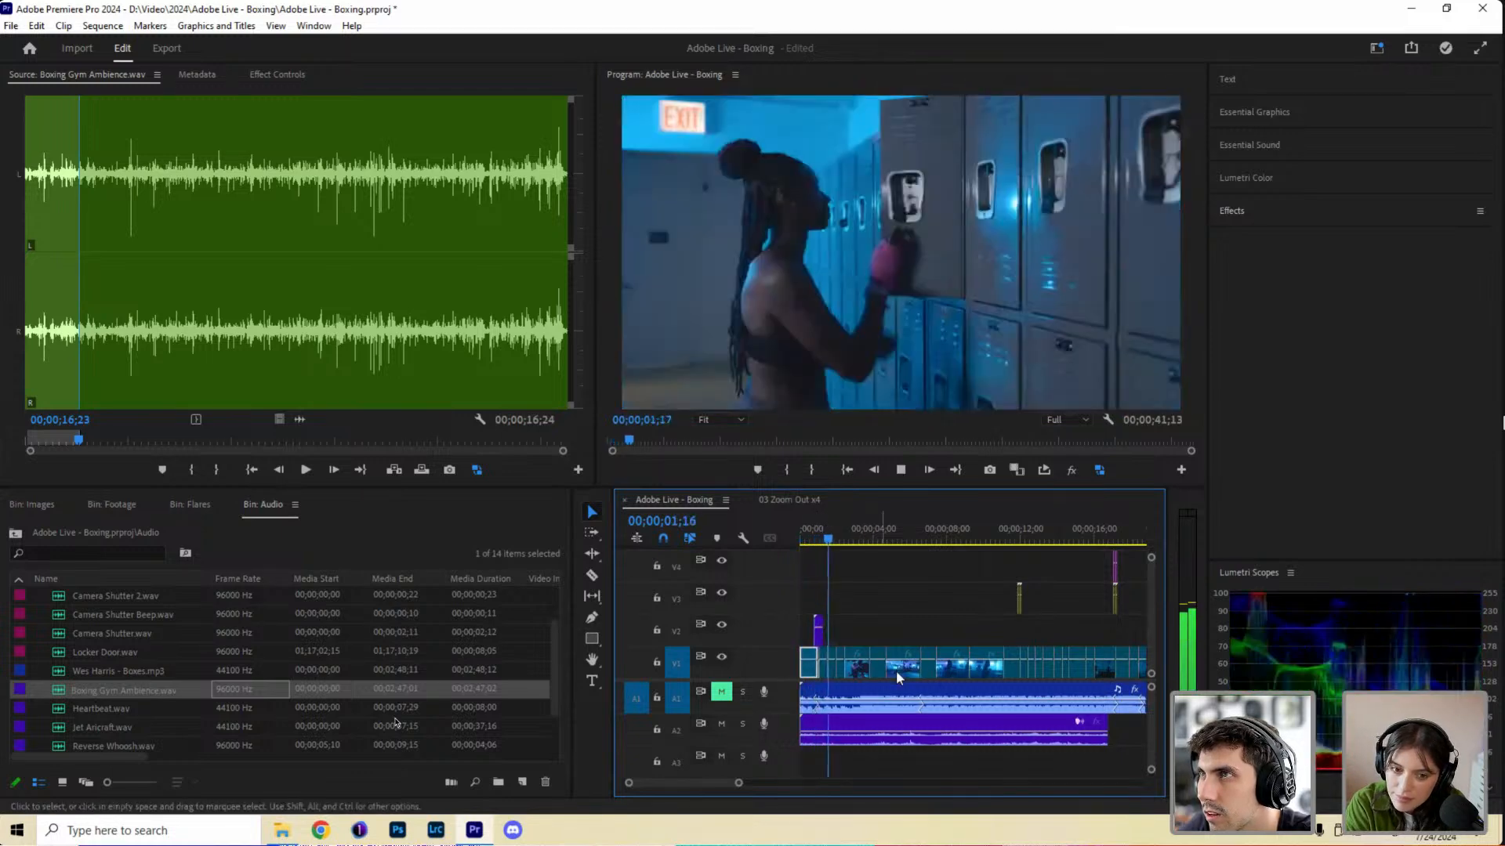
{"action": "key", "text": "space"}
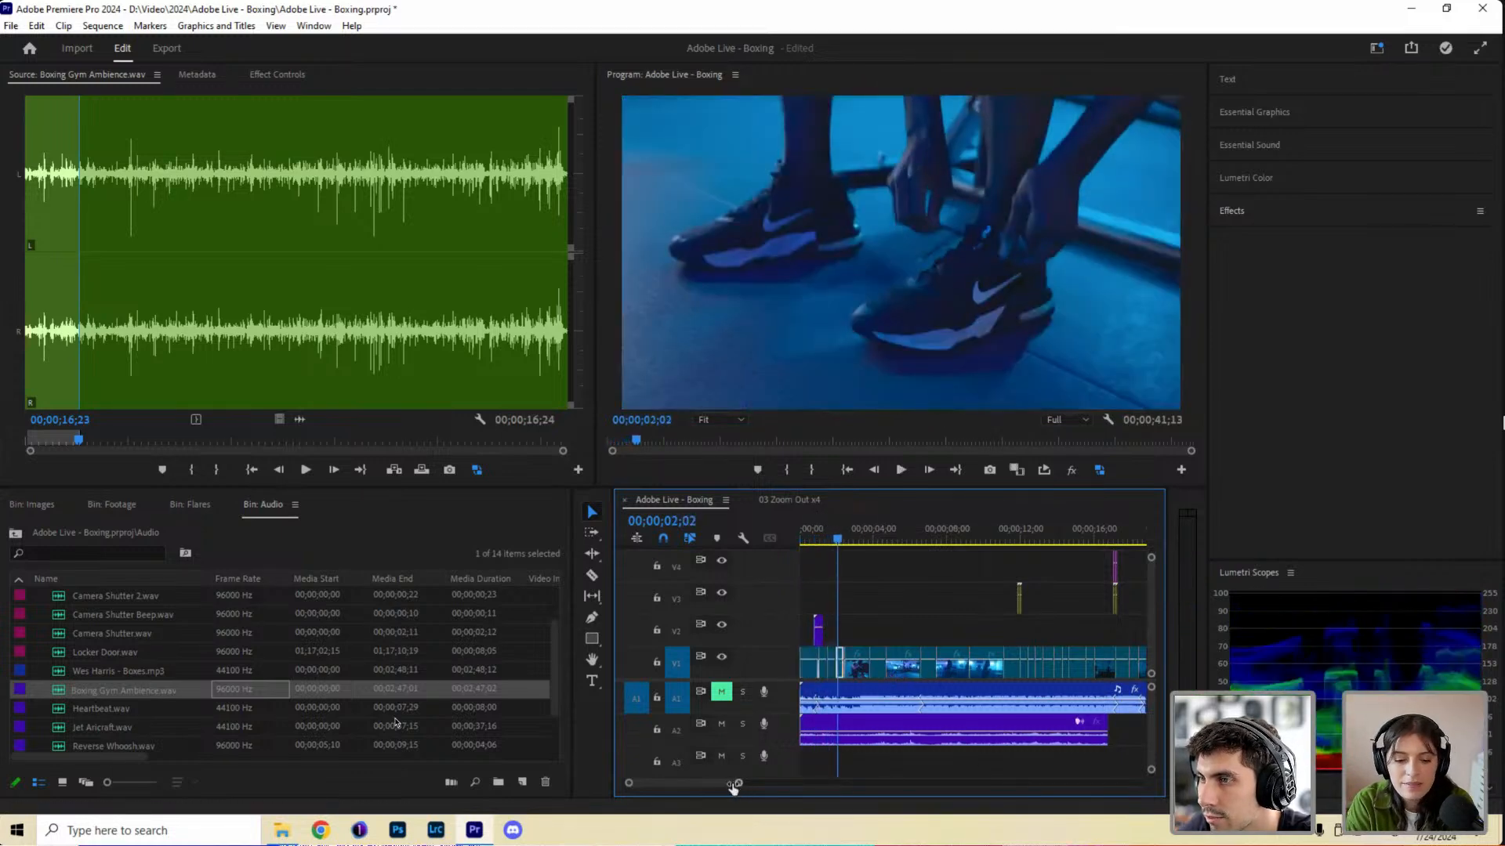
Clear the Dialogue audio type from the gym ambience clip in Essential Sound and tag it as Ambience.
{"action": "left_click_drag", "start_coordinate": [737, 782], "coordinate": [721, 782]}
{"action": "left_click", "coordinate": [1280, 142]}
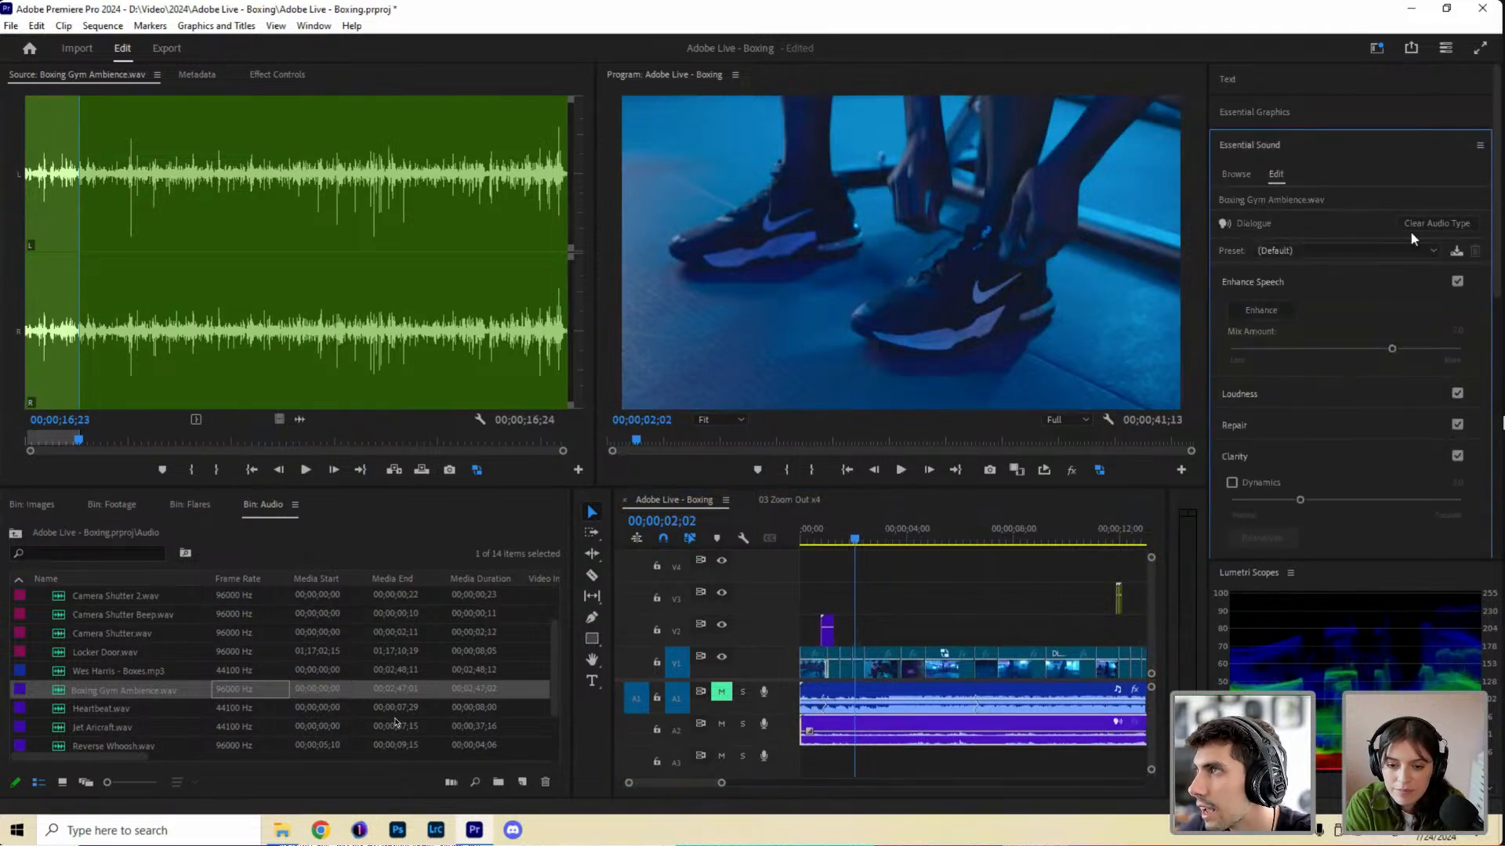
{"action": "left_click", "coordinate": [1029, 767]}
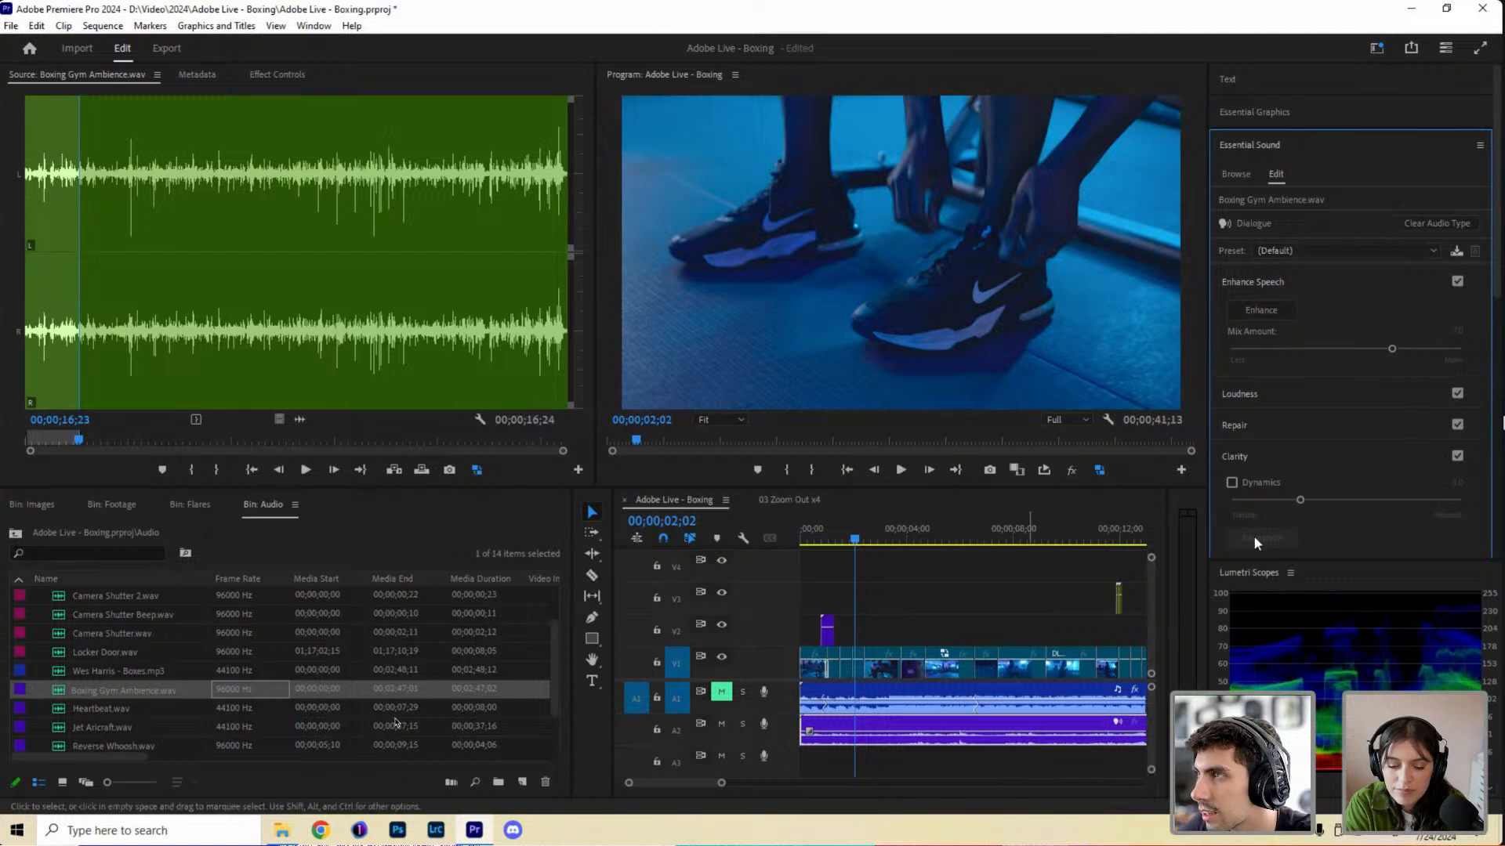
{"action": "left_click", "coordinate": [1432, 223]}
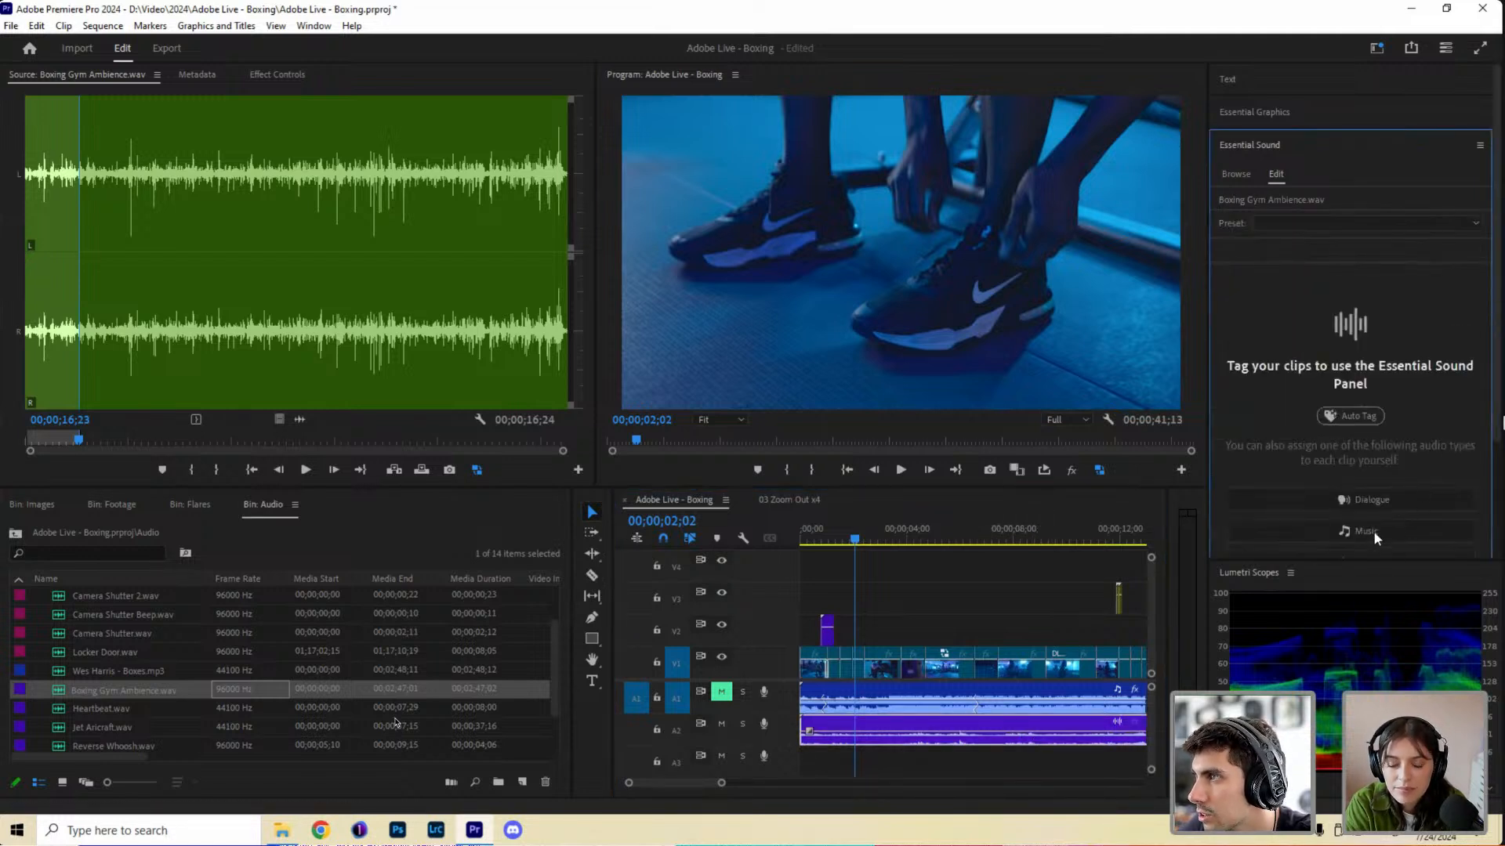
{"action": "scroll", "coordinate": [1362, 515], "scroll_direction": "down", "scroll_amount": 1}
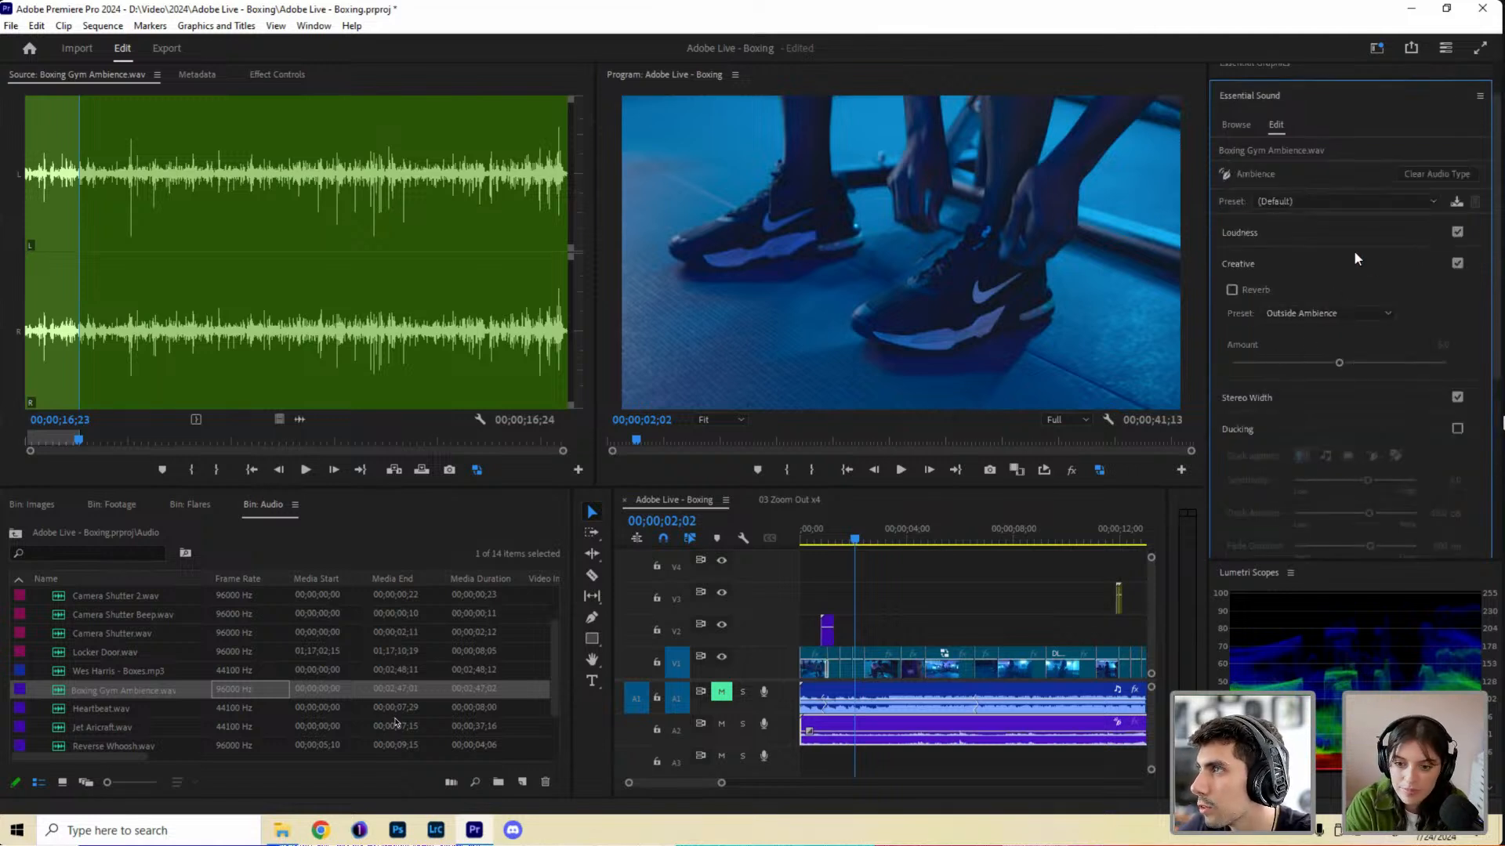
Look through the clip's Creative, Loudness and Stereo Width sections, and collapse them along with Ducking to reach Clip Volume.
{"action": "left_click", "coordinate": [1339, 266]}
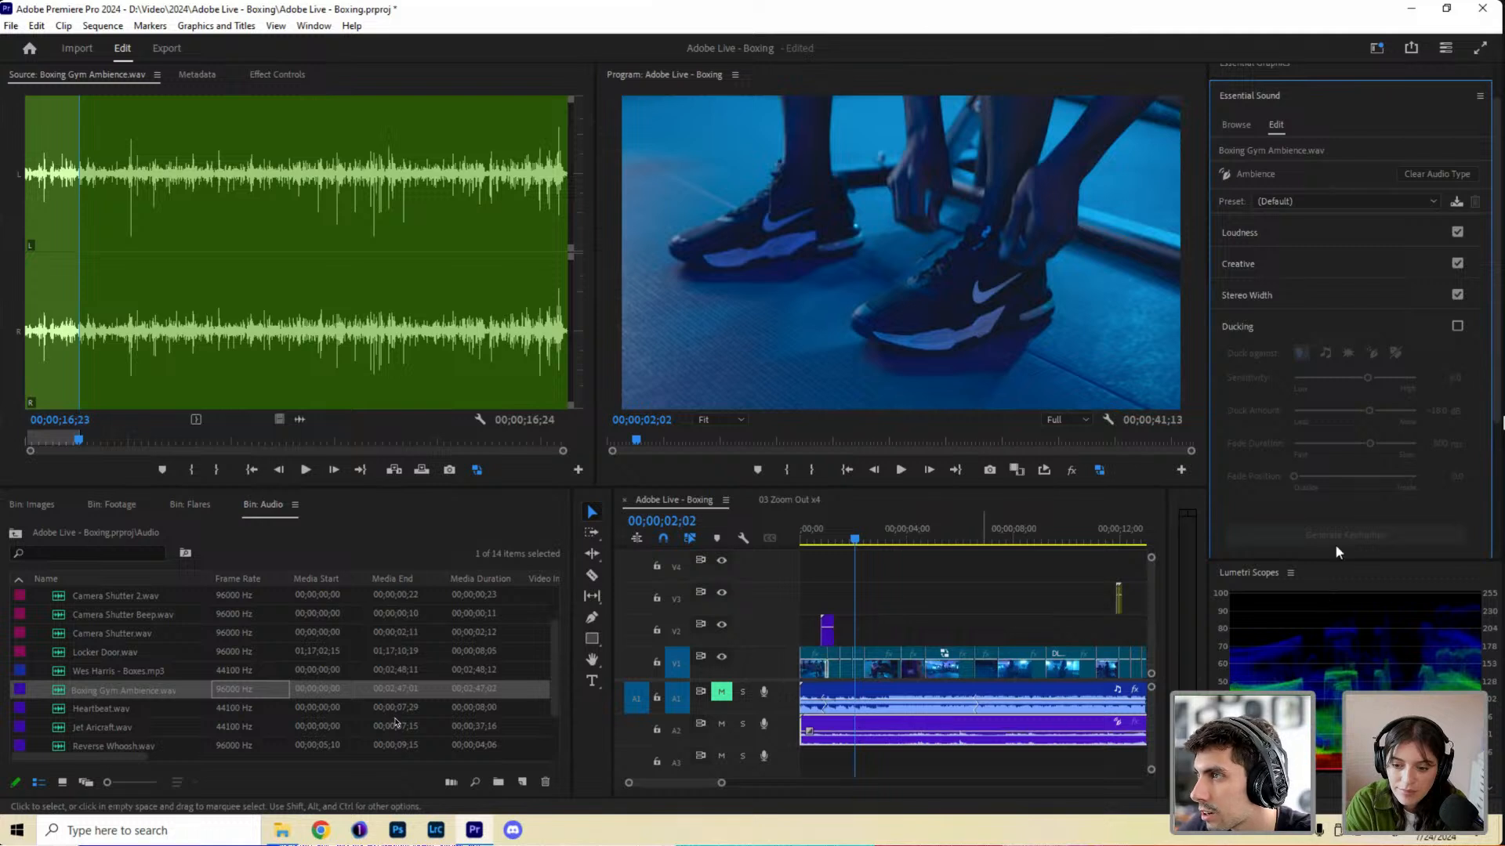
{"action": "left_click", "coordinate": [1306, 255]}
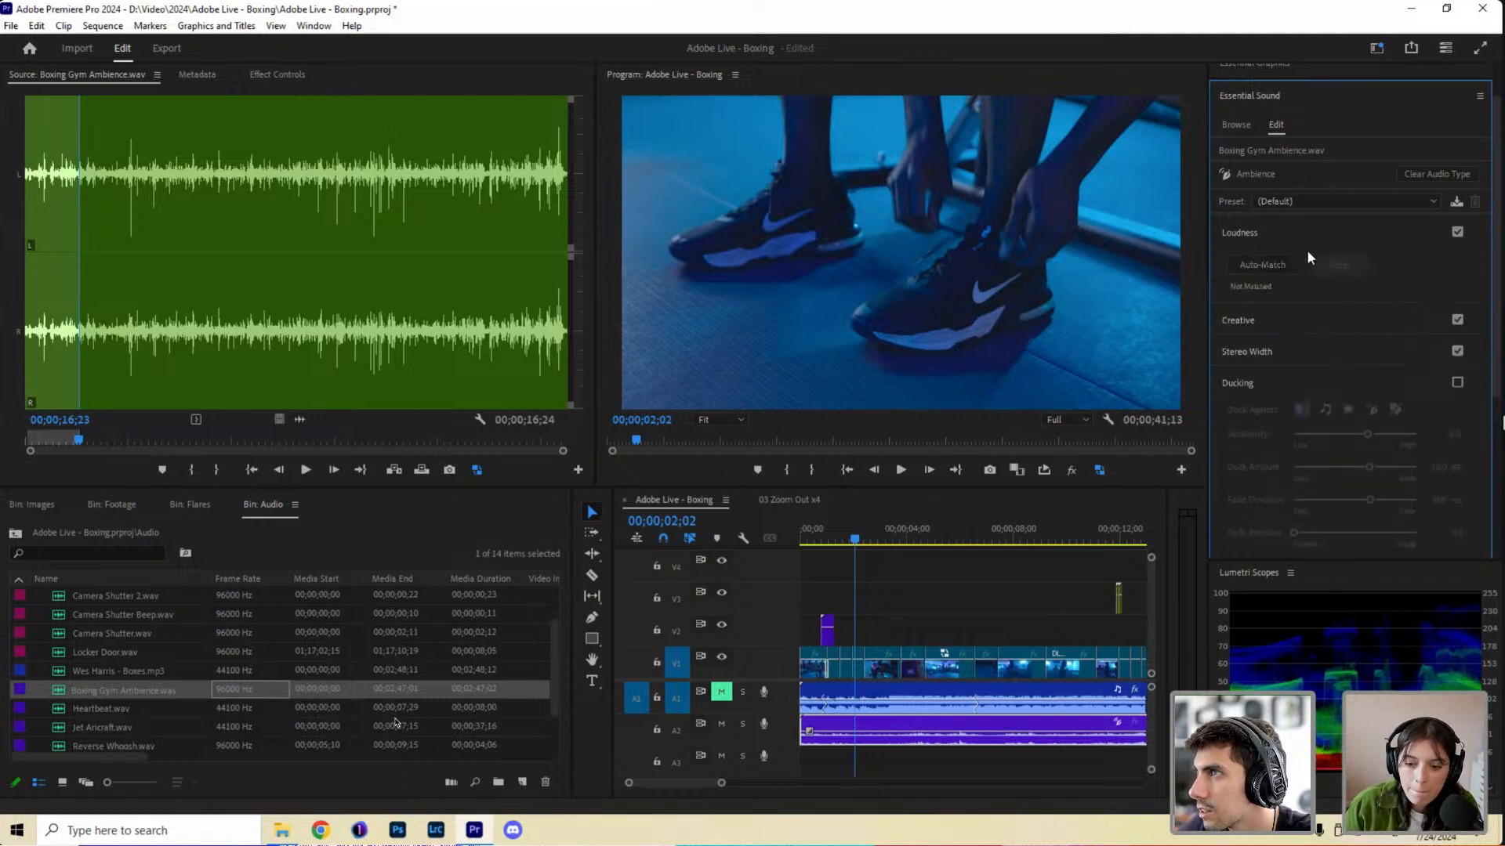
{"action": "left_click", "coordinate": [1325, 272]}
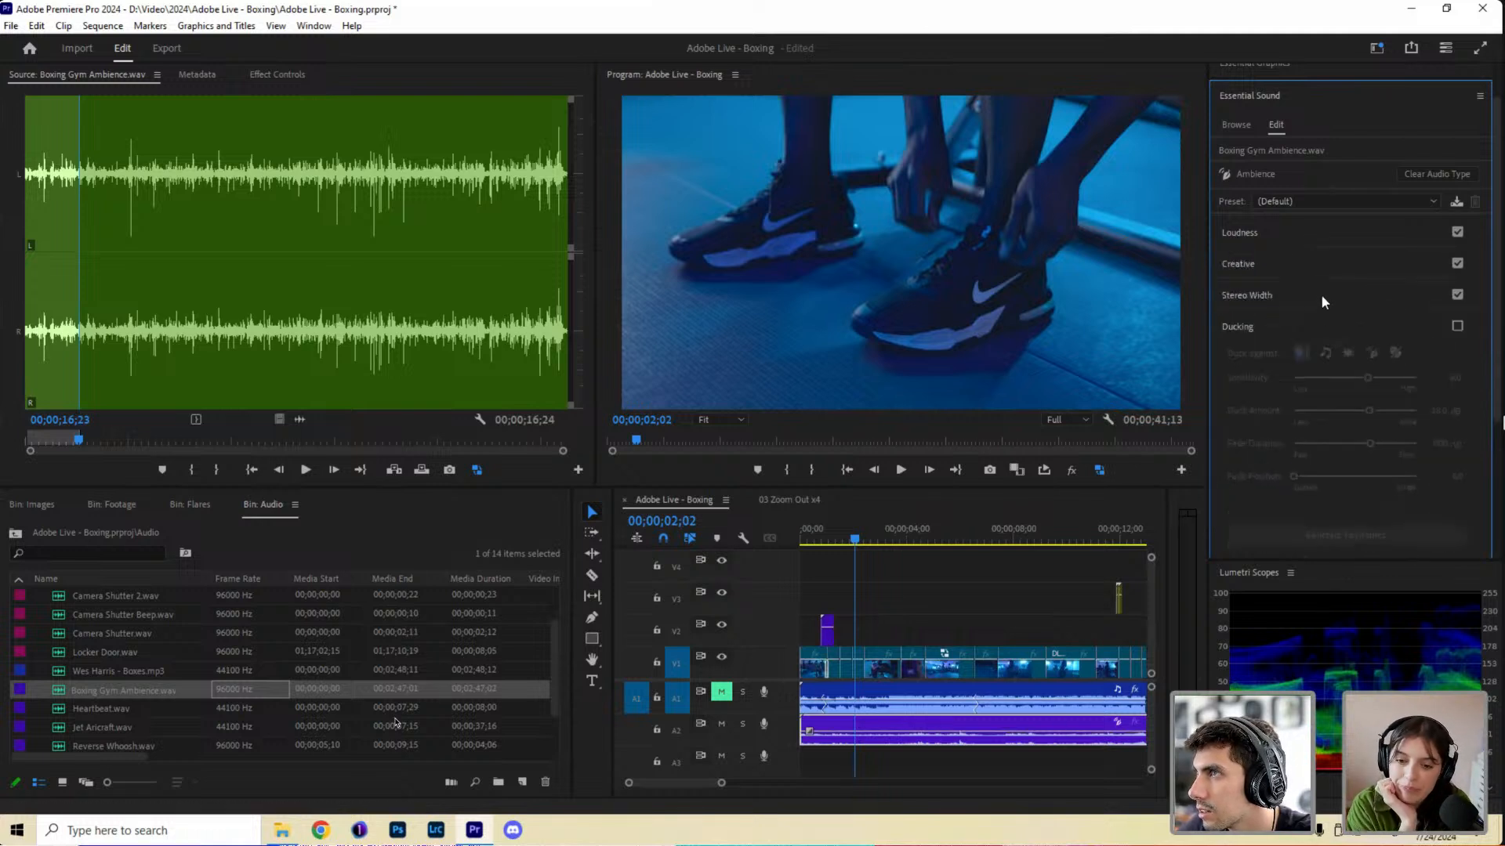
{"action": "left_click", "coordinate": [1320, 294]}
{"action": "left_click", "coordinate": [1326, 364]}
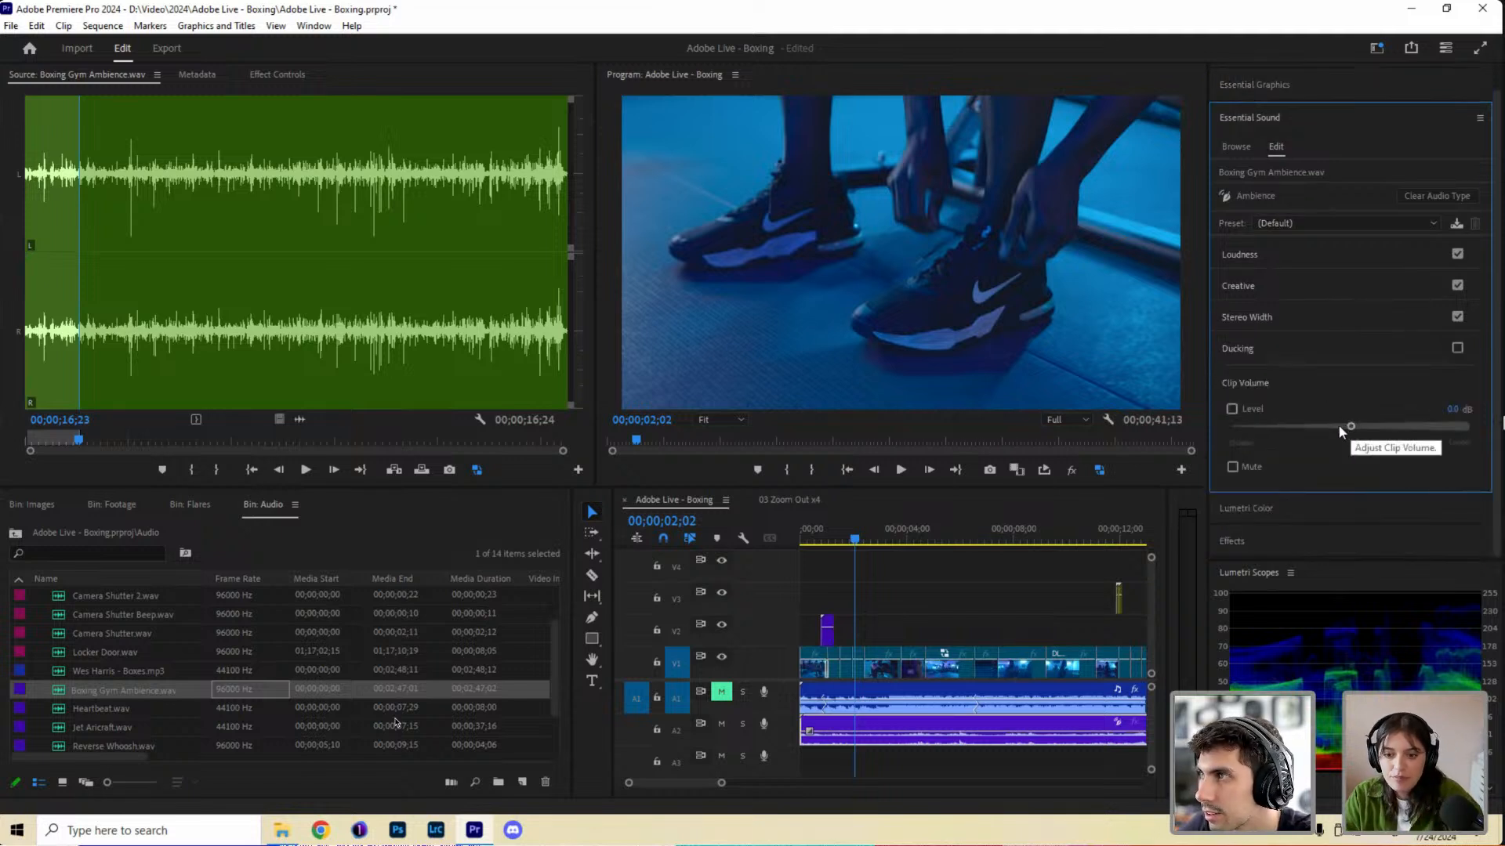
Lower the gym ambience clip's volume to about -10.8 dB and play the opening from the start.
{"action": "left_click_drag", "start_coordinate": [801, 531], "coordinate": [831, 557]}
{"action": "left_click_drag", "start_coordinate": [1325, 427], "coordinate": [1311, 427]}
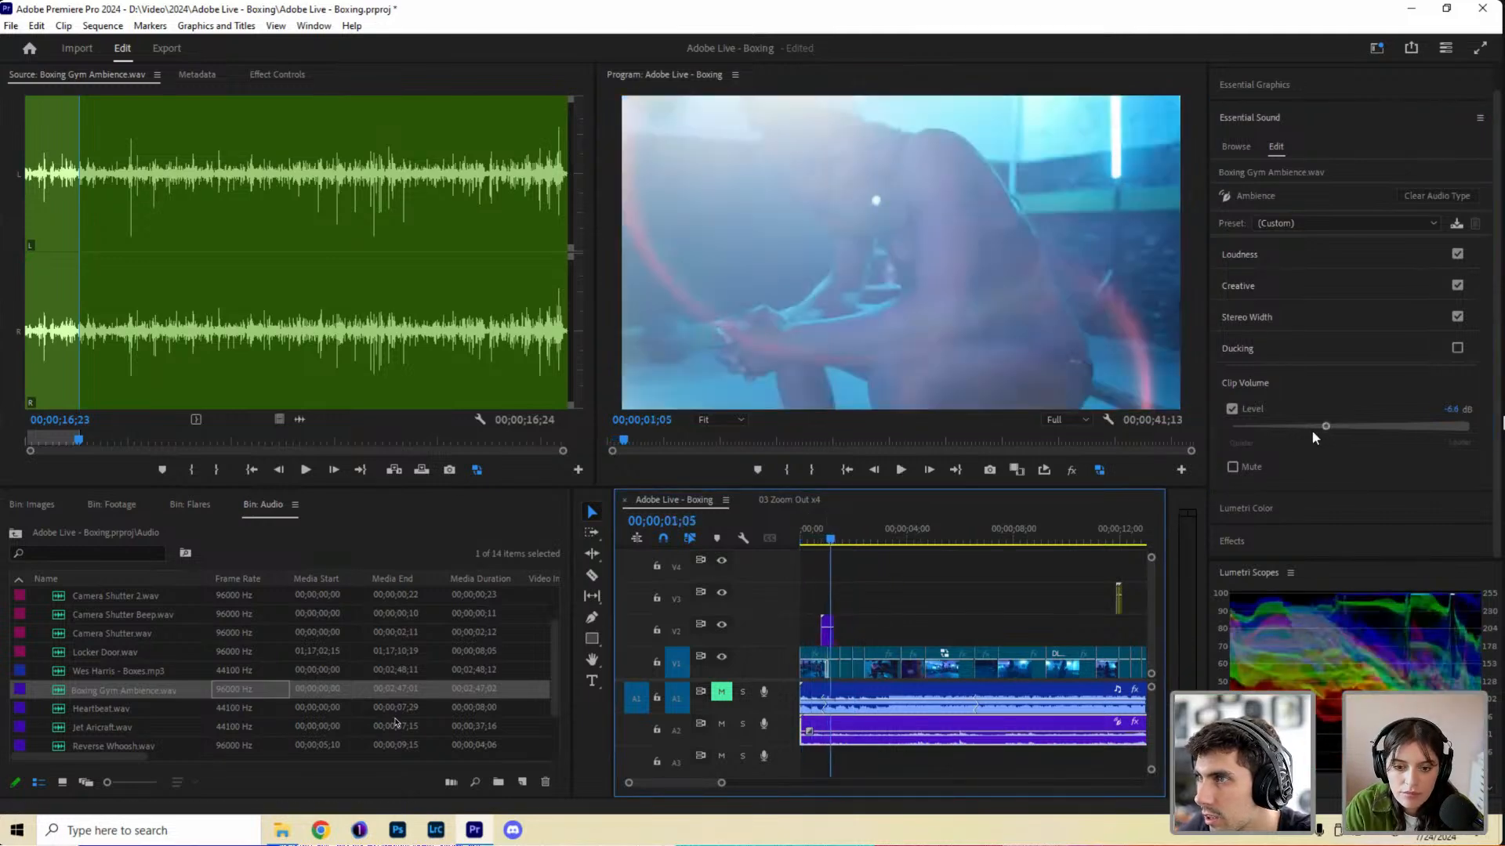
{"action": "left_click", "coordinate": [804, 536]}
{"action": "key", "text": "space"}
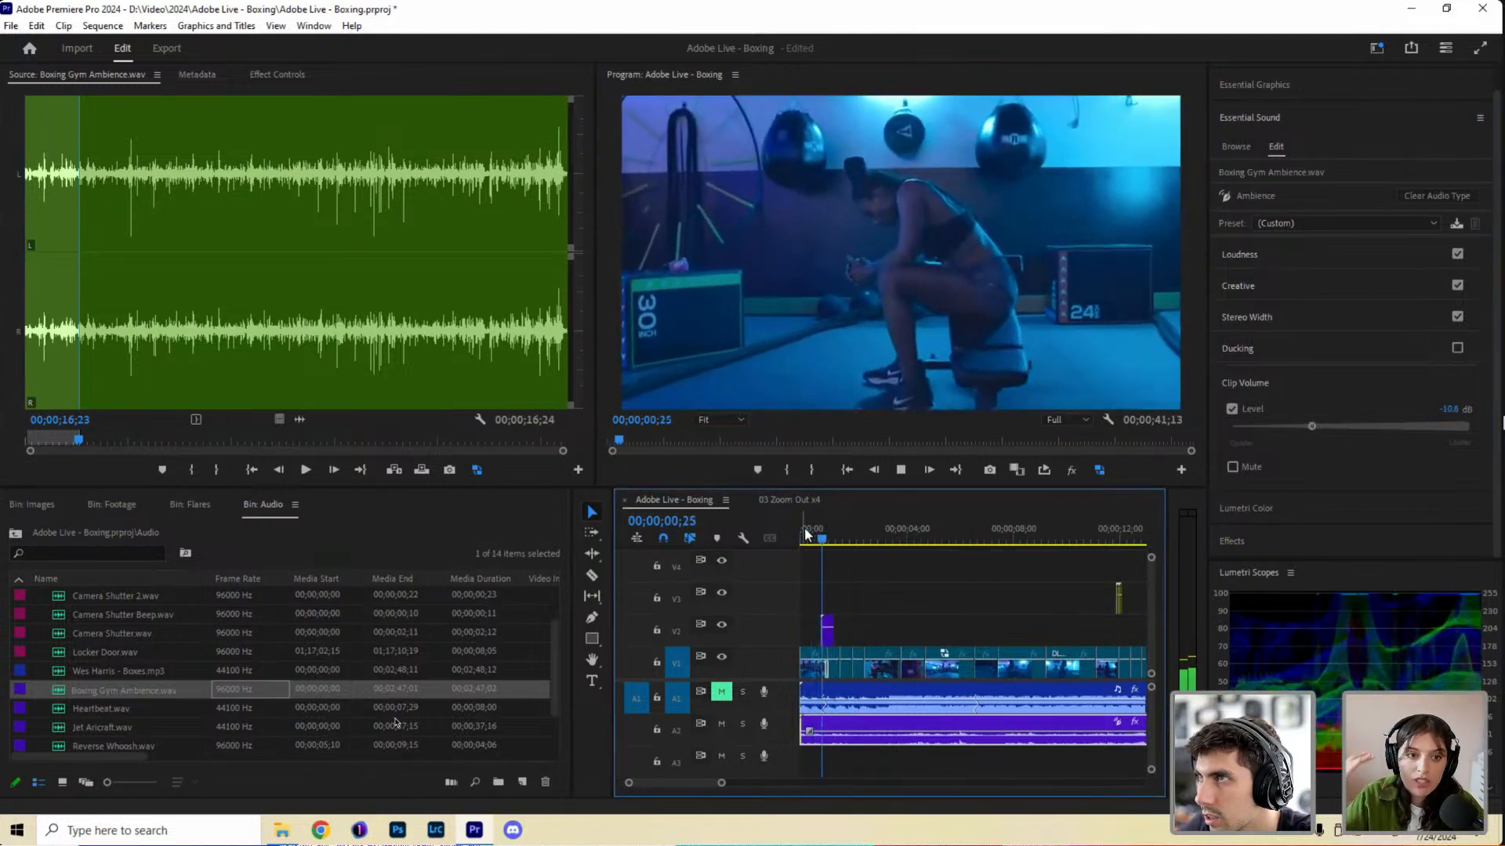
{"action": "key", "text": "space"}
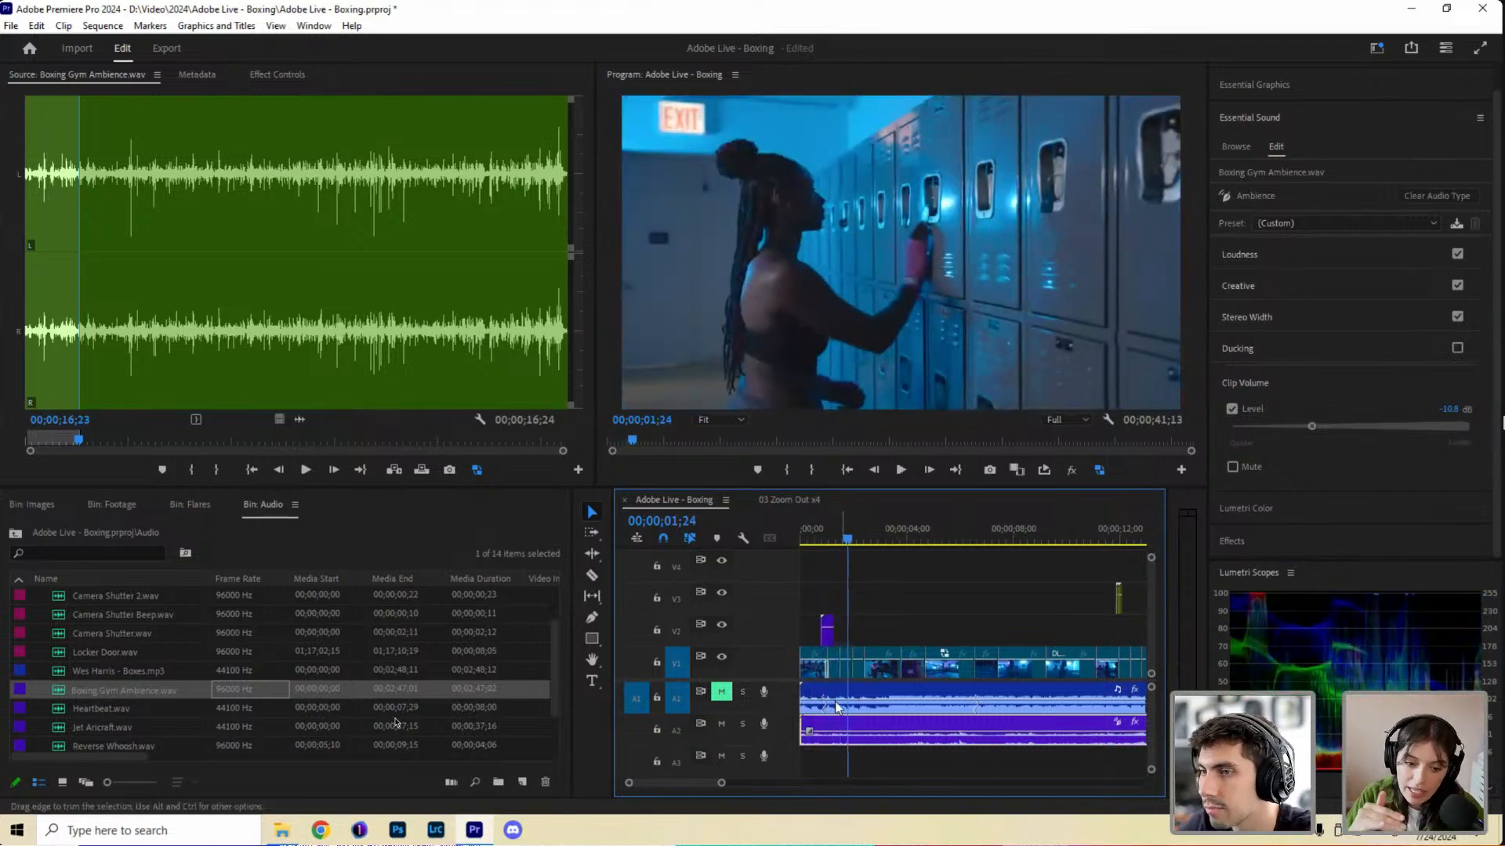
Play the edit with the ambience raised to 1.3 dB for comparison, set its clip volume to about -13.2 dB, and return to the opening.
{"action": "left_click_drag", "start_coordinate": [738, 787], "coordinate": [741, 789]}
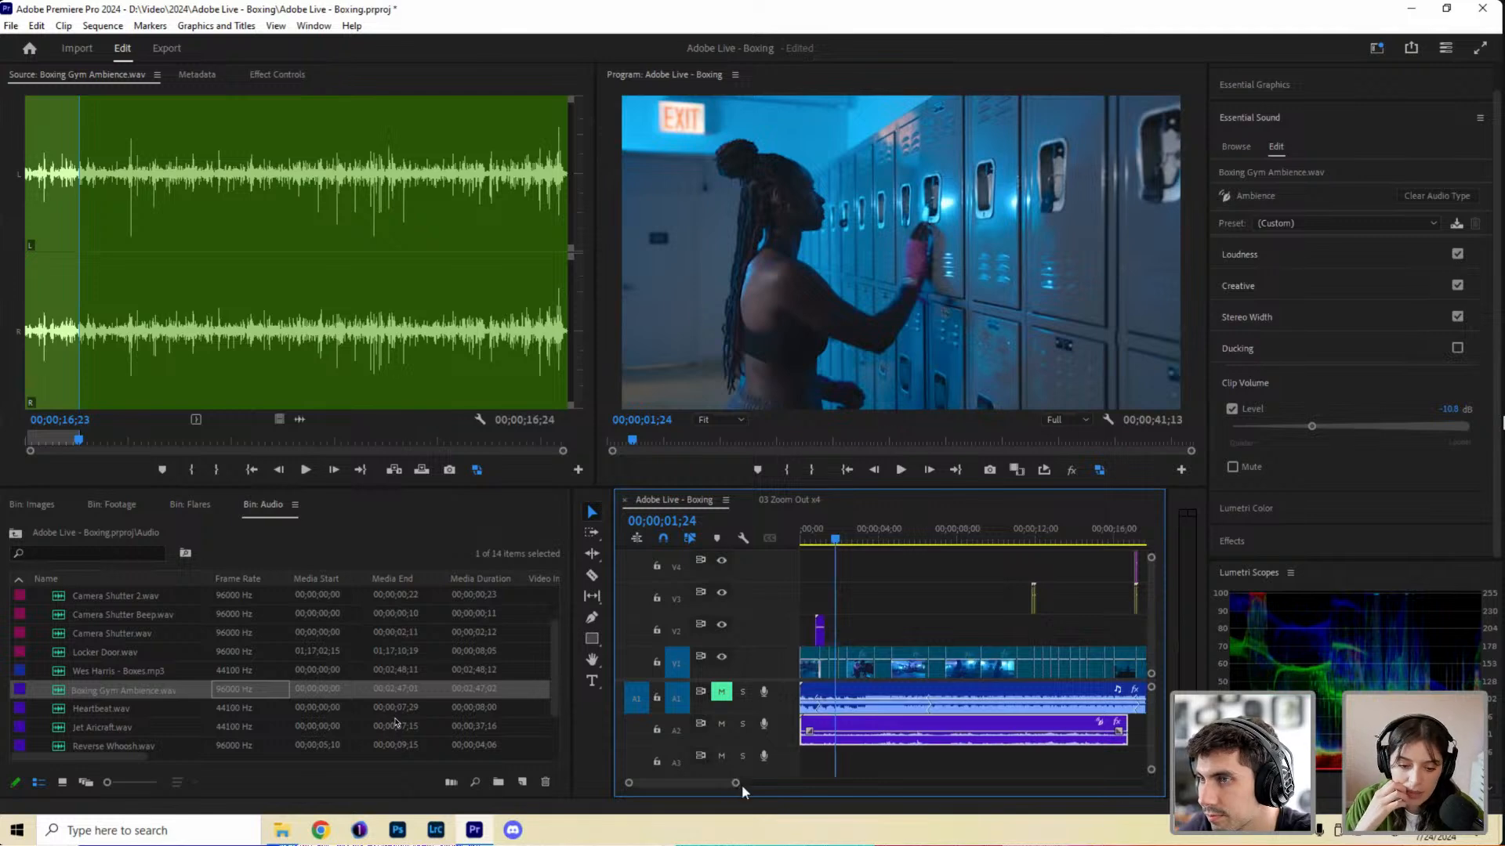
{"action": "key", "text": "space"}
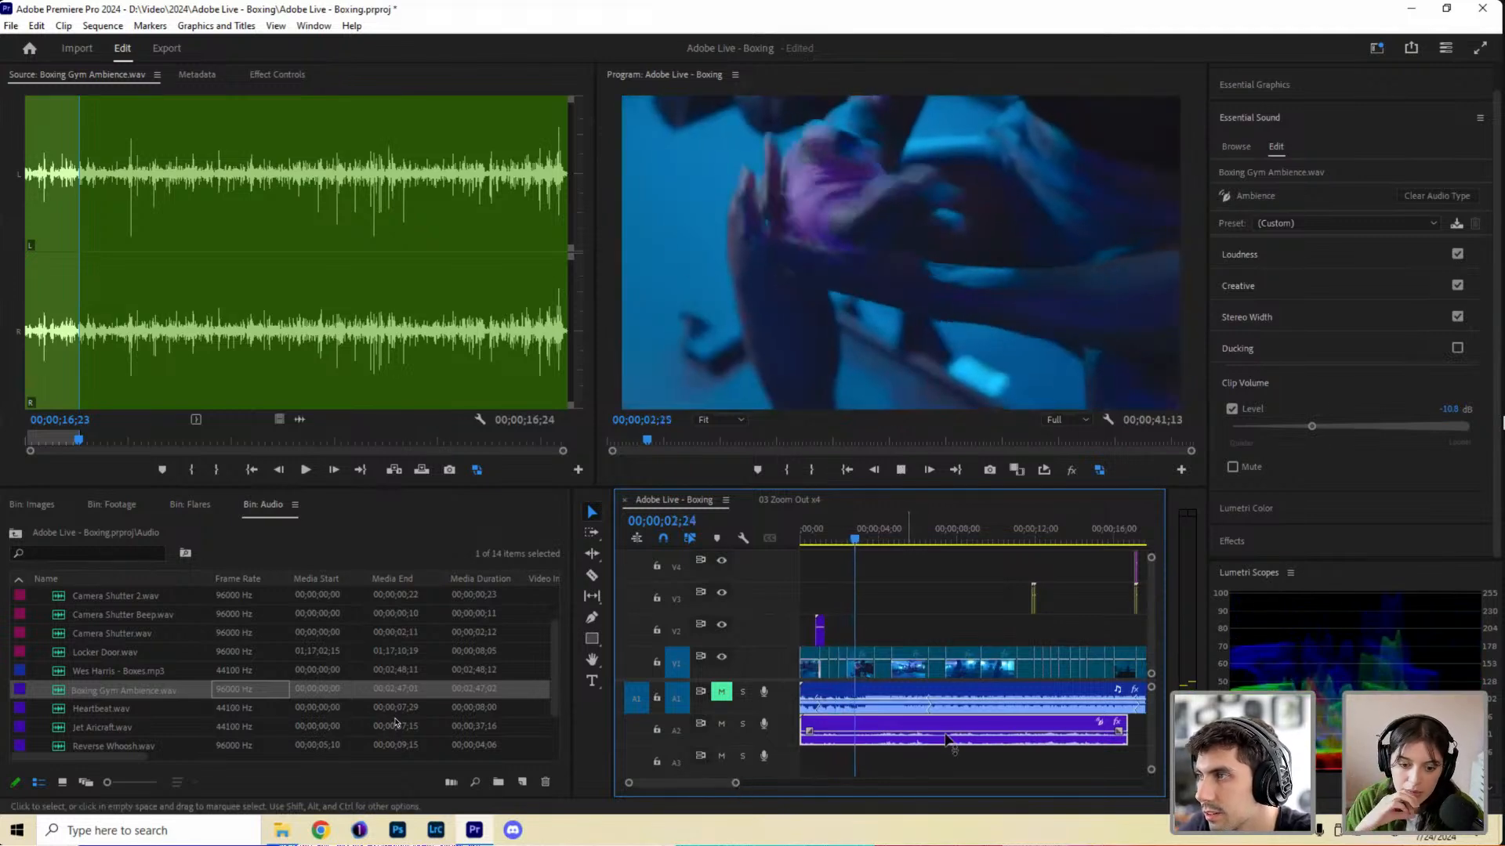
{"action": "left_click_drag", "start_coordinate": [1311, 426], "coordinate": [1386, 430]}
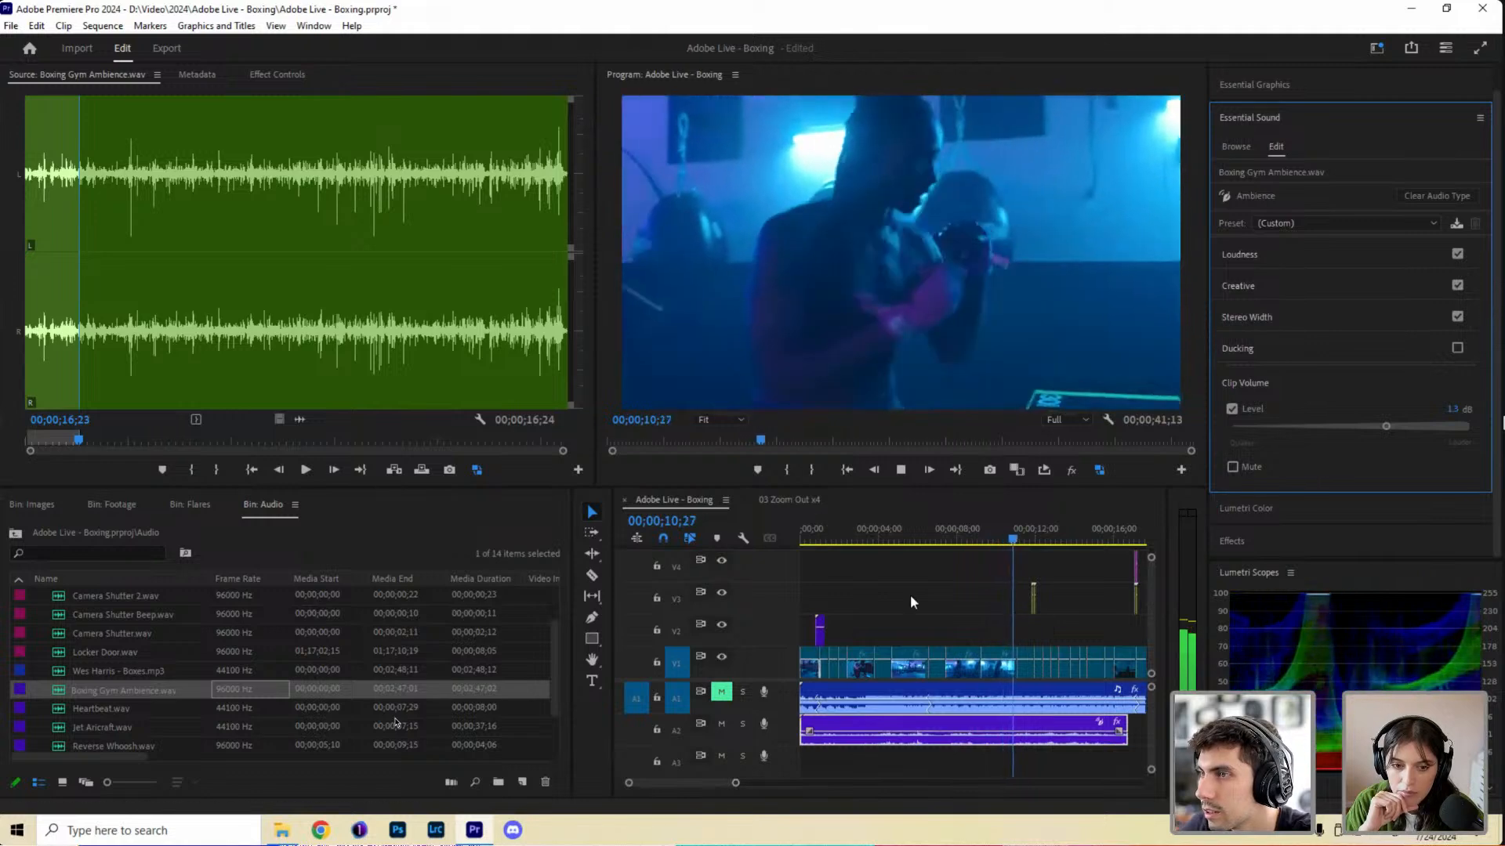
{"action": "key", "text": "space"}
{"action": "left_click_drag", "start_coordinate": [1386, 426], "coordinate": [1305, 425]}
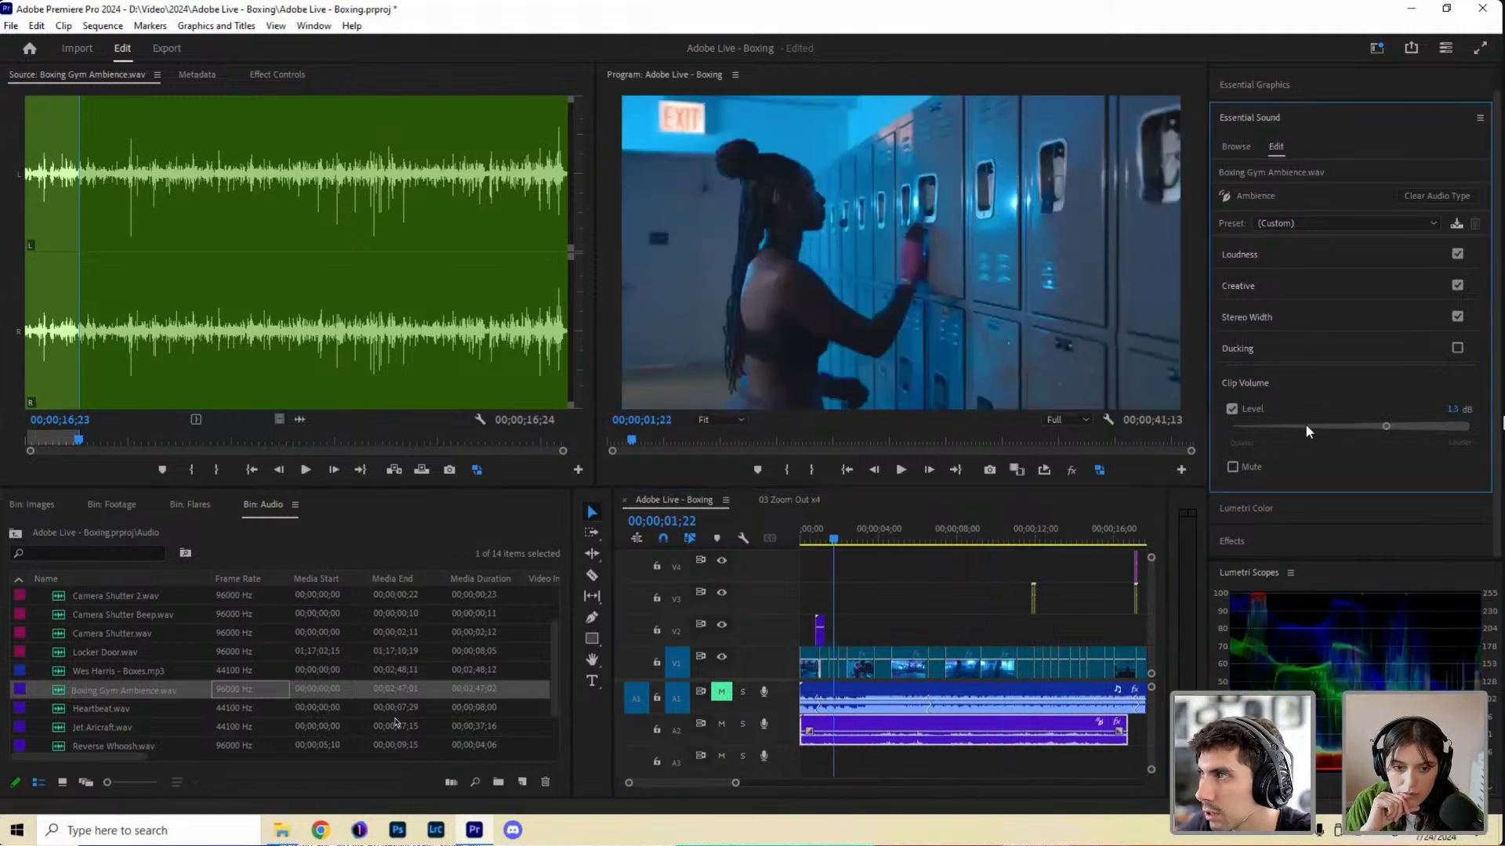
{"action": "left_click", "coordinate": [808, 533]}
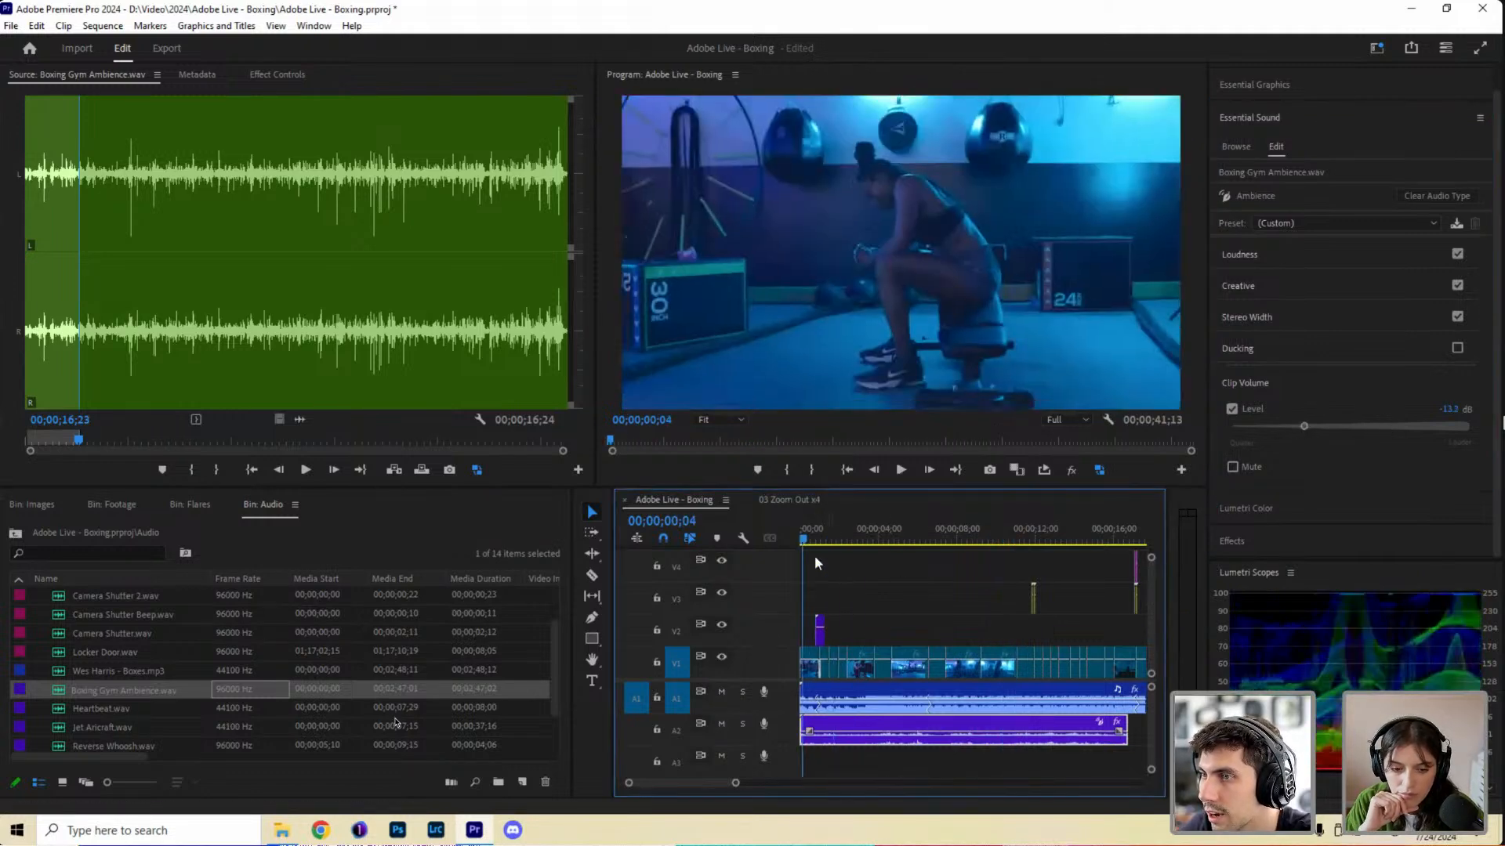
Play the opening and raise the gym ambience clip's volume to about -4.9 dB.
{"action": "key", "text": "space"}
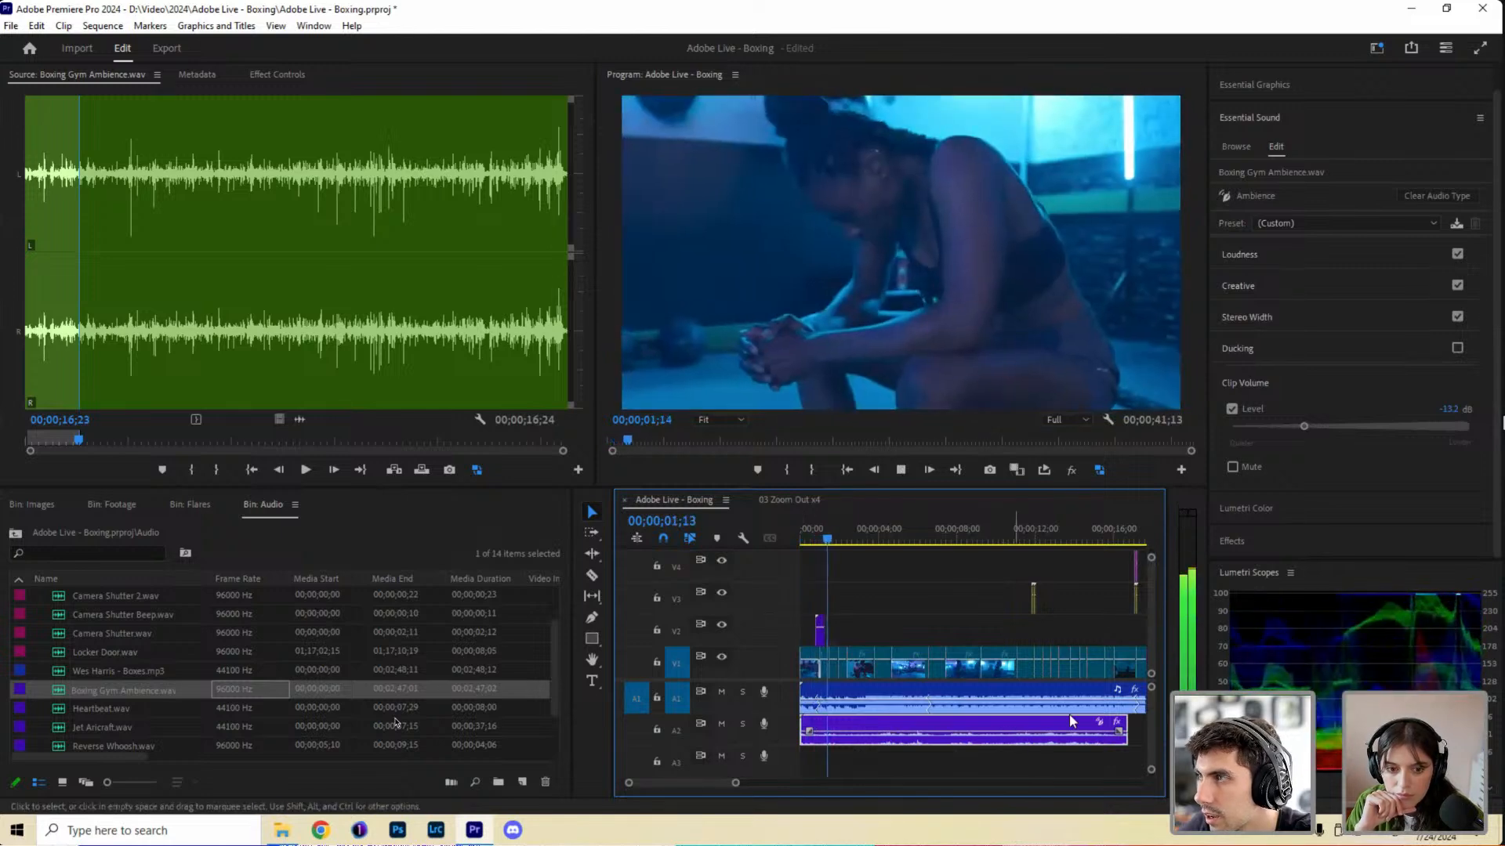
{"action": "mouse_move", "coordinate": [1305, 427]}
{"action": "left_mouse_down"}
{"action": "mouse_move", "coordinate": [1356, 428]}
{"action": "mouse_move", "coordinate": [1331, 428]}
{"action": "left_mouse_up"}
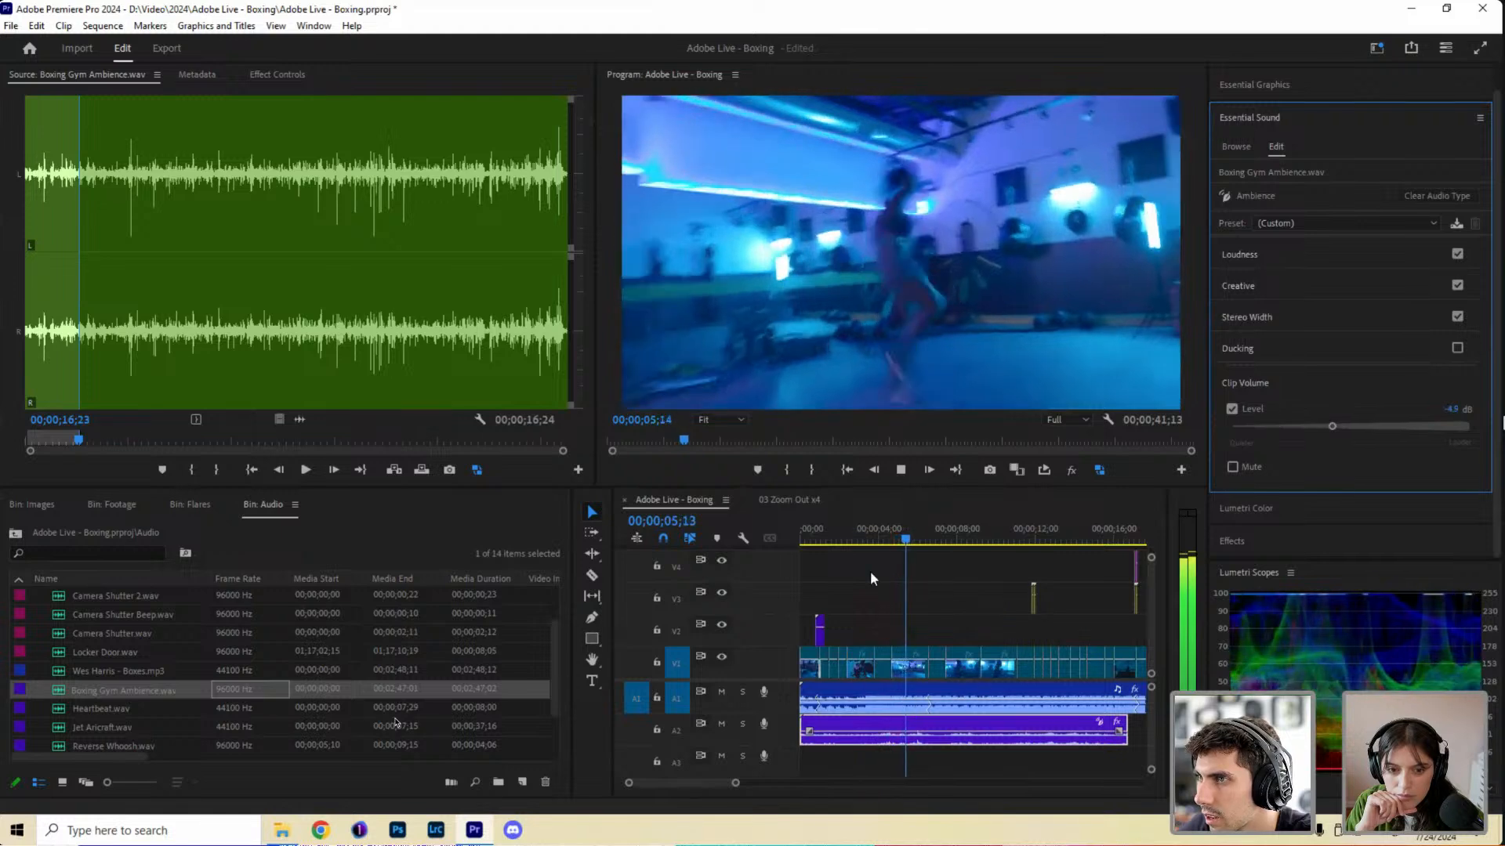
{"action": "left_click", "coordinate": [872, 540]}
Trim the end of the gym ambience clip so that it covers only about the first 2.7 seconds of the edit.
{"action": "left_click_drag", "start_coordinate": [868, 729], "coordinate": [836, 727]}
{"action": "key", "text": "ctrl+z"}
{"action": "key", "text": "Home"}
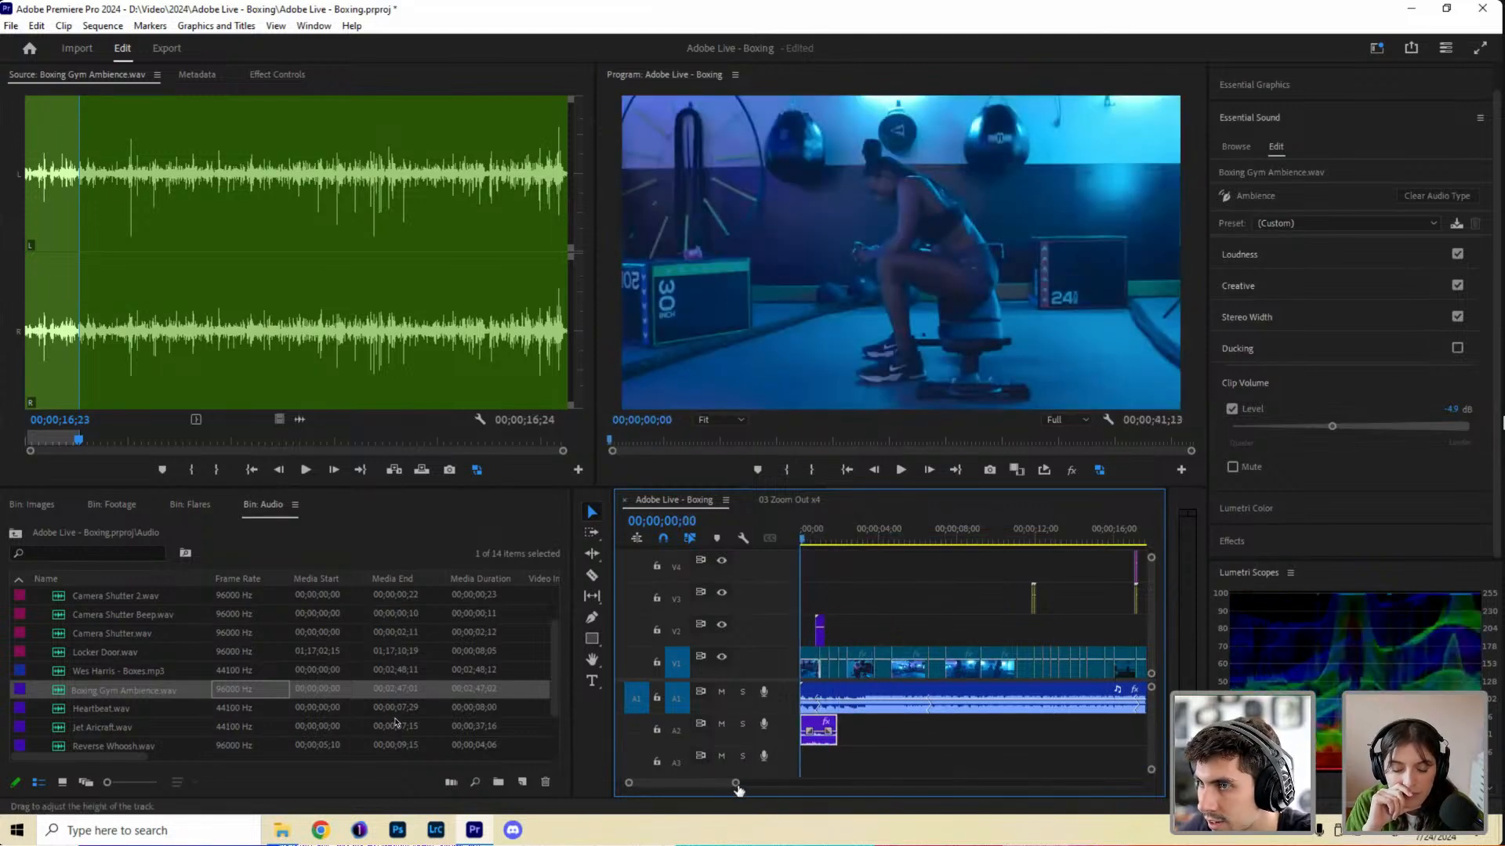
{"action": "key", "text": "="}
{"action": "key", "text": "space"}
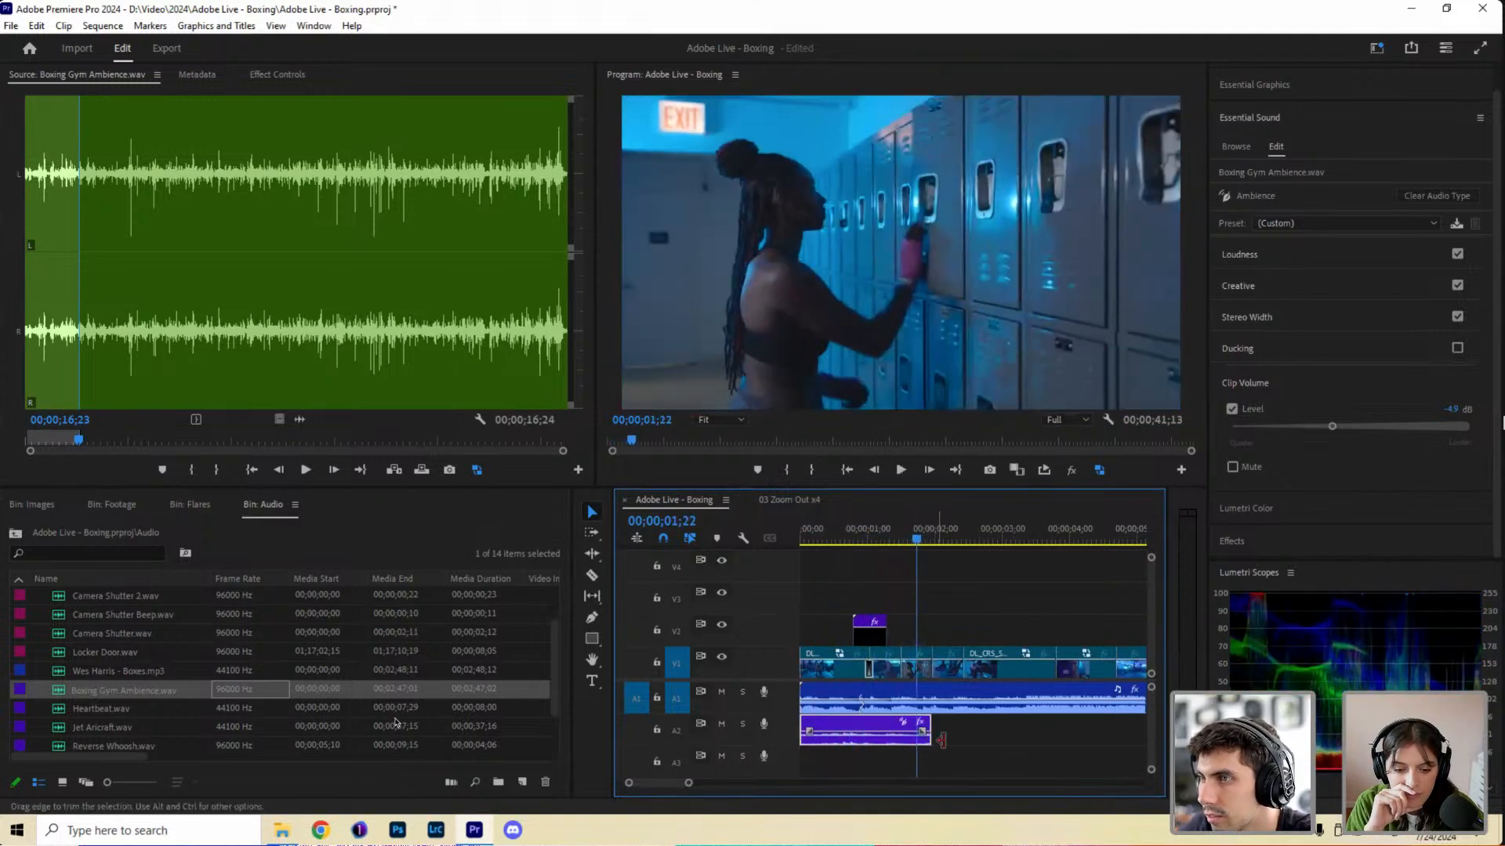
{"action": "left_click_drag", "start_coordinate": [941, 740], "coordinate": [986, 739]}
{"action": "left_click", "coordinate": [855, 529]}
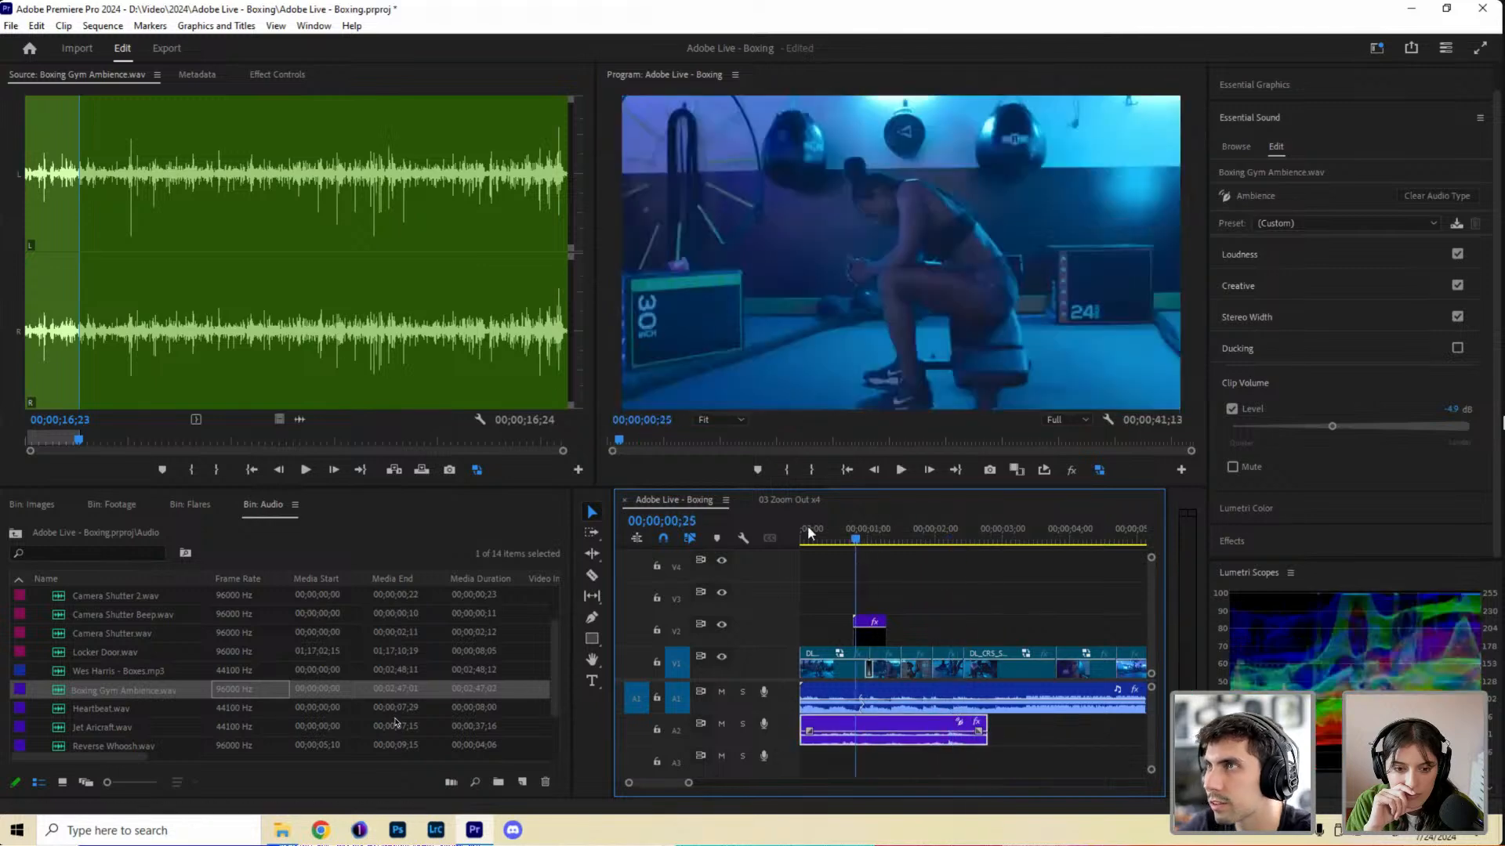
{"action": "left_click", "coordinate": [807, 530]}
Open Riser - Airy.wav from the audio bin in the source monitor and listen to it.
{"action": "left_click_drag", "start_coordinate": [690, 786], "coordinate": [728, 784]}
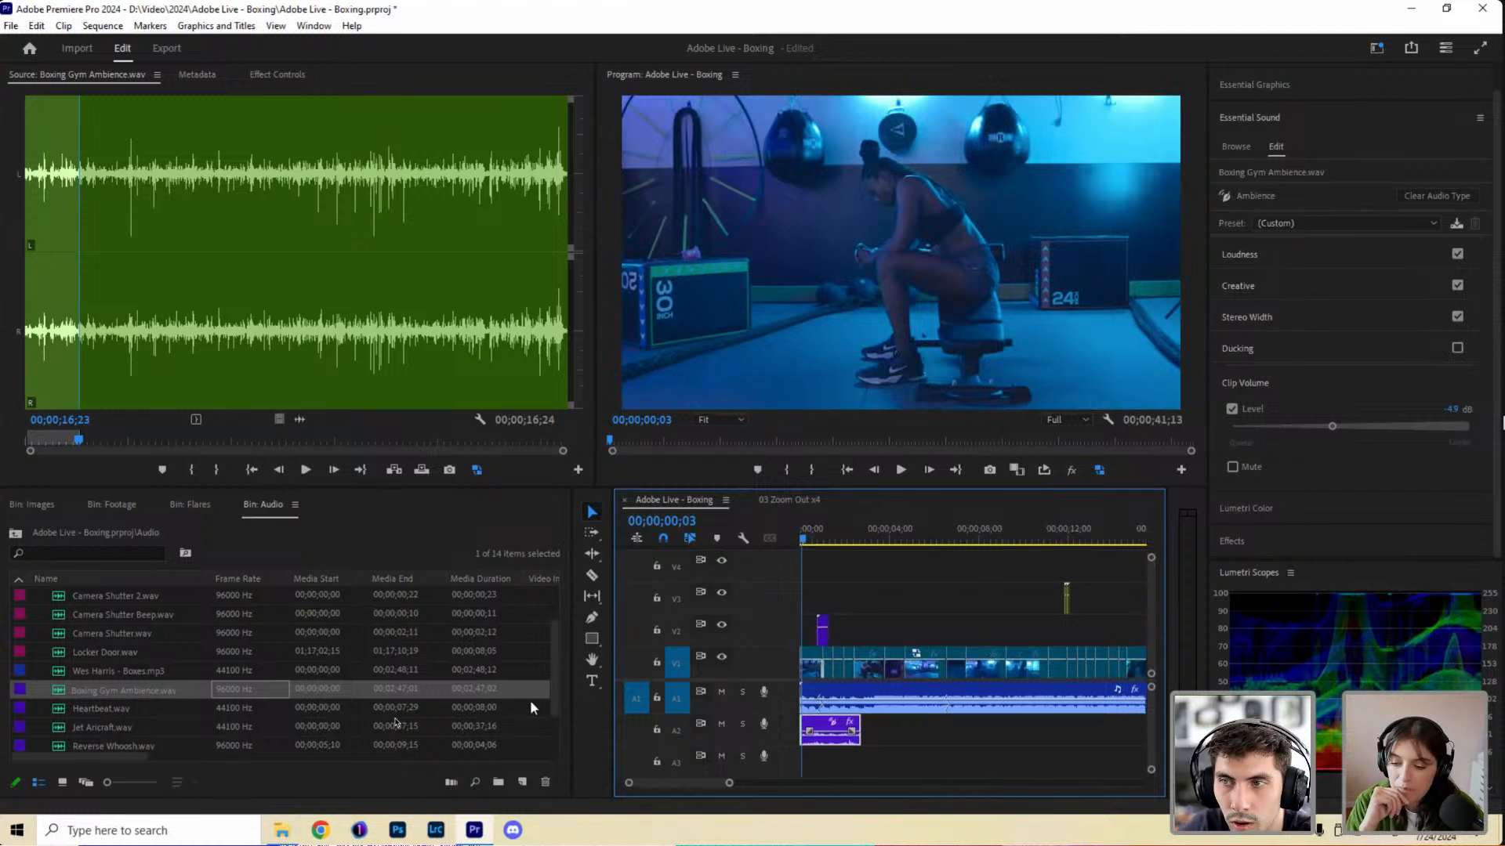
{"action": "left_click_drag", "start_coordinate": [555, 704], "coordinate": [560, 725]}
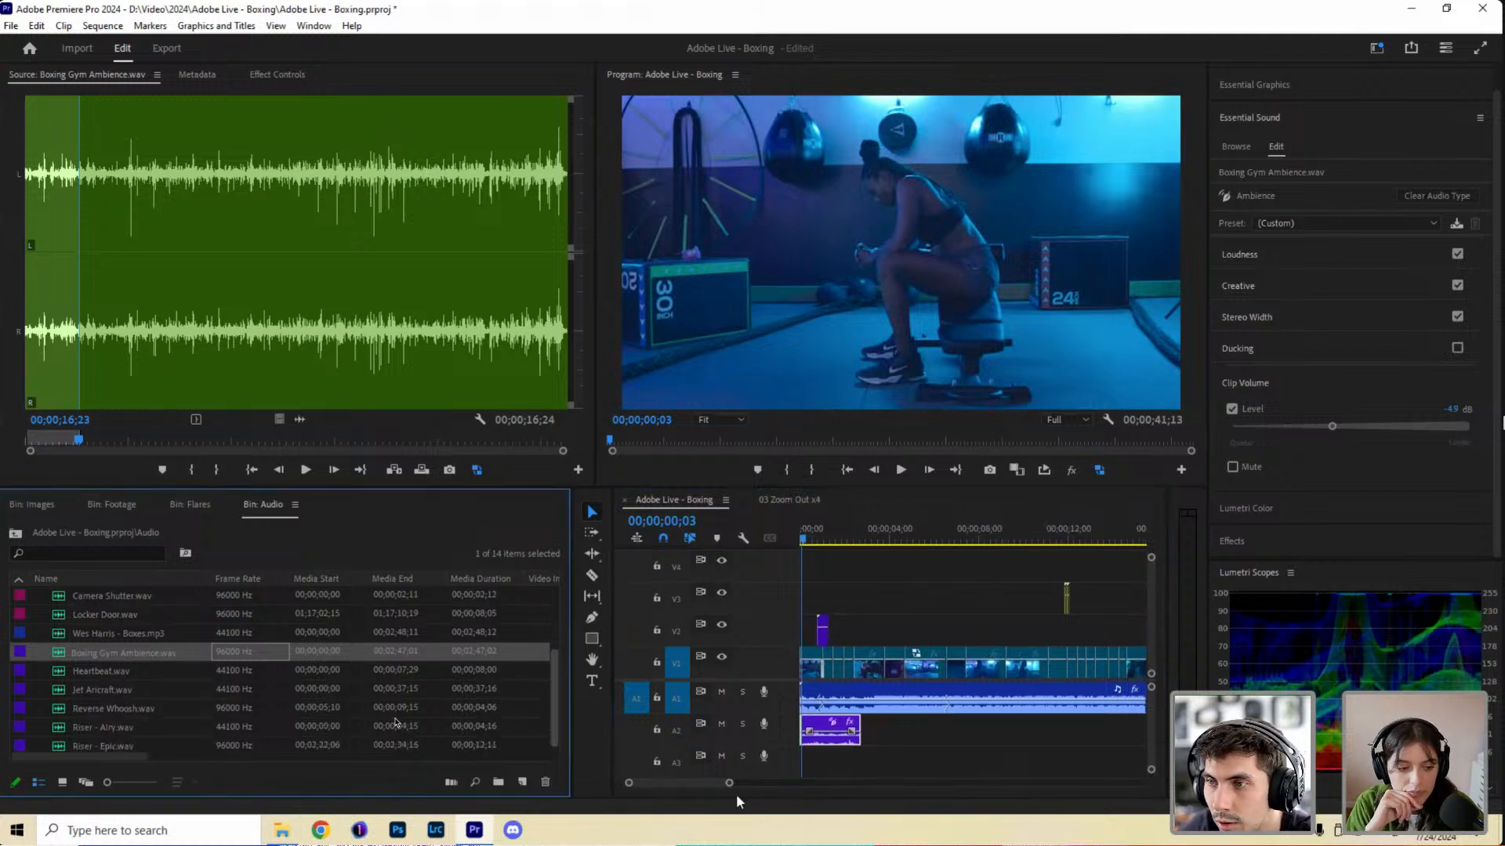
{"action": "left_click_drag", "start_coordinate": [731, 788], "coordinate": [733, 784]}
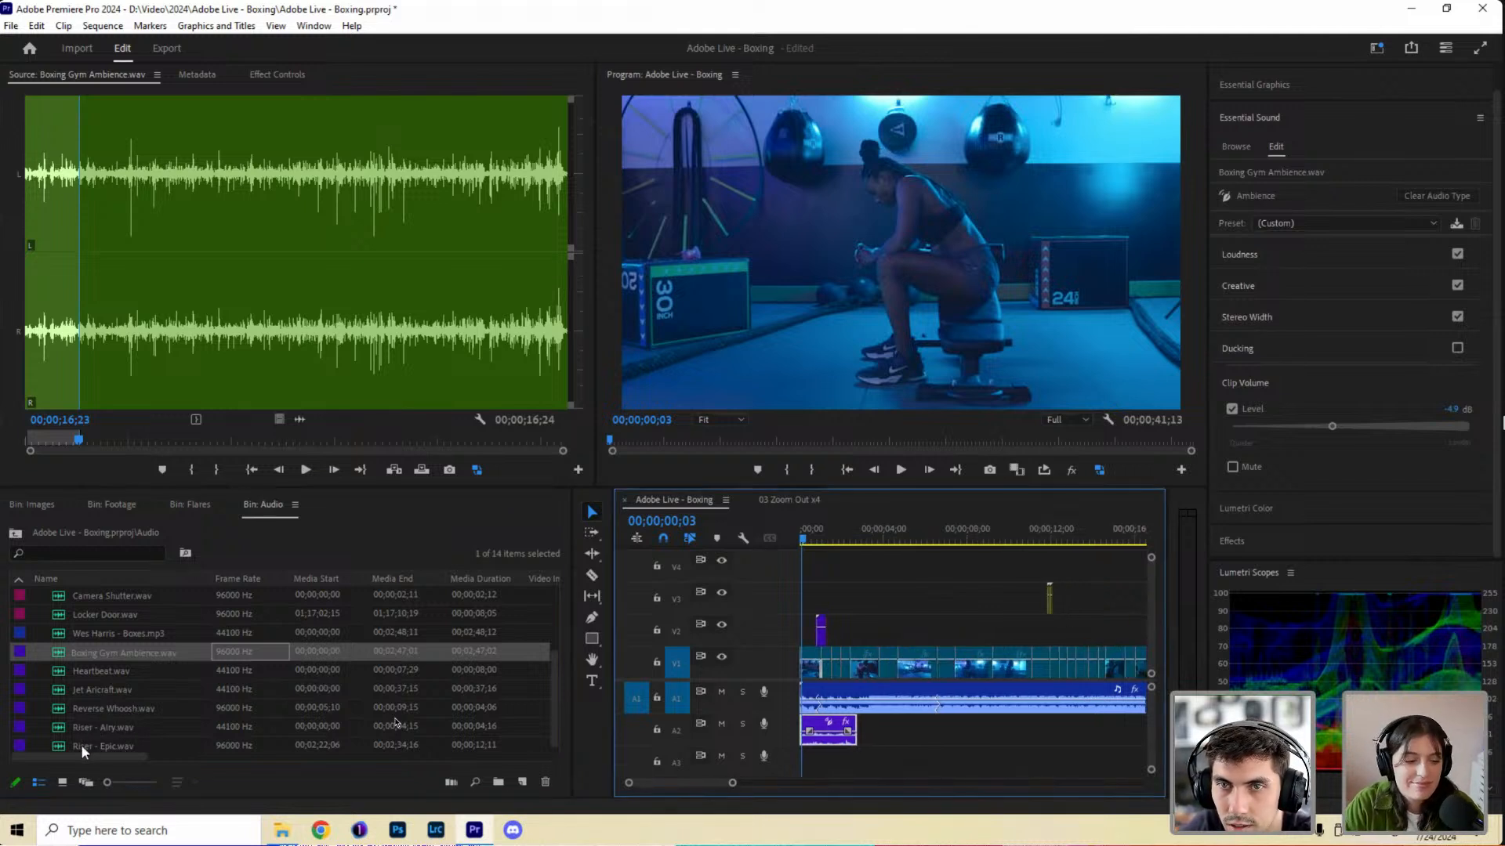
{"action": "double_click", "coordinate": [62, 728]}
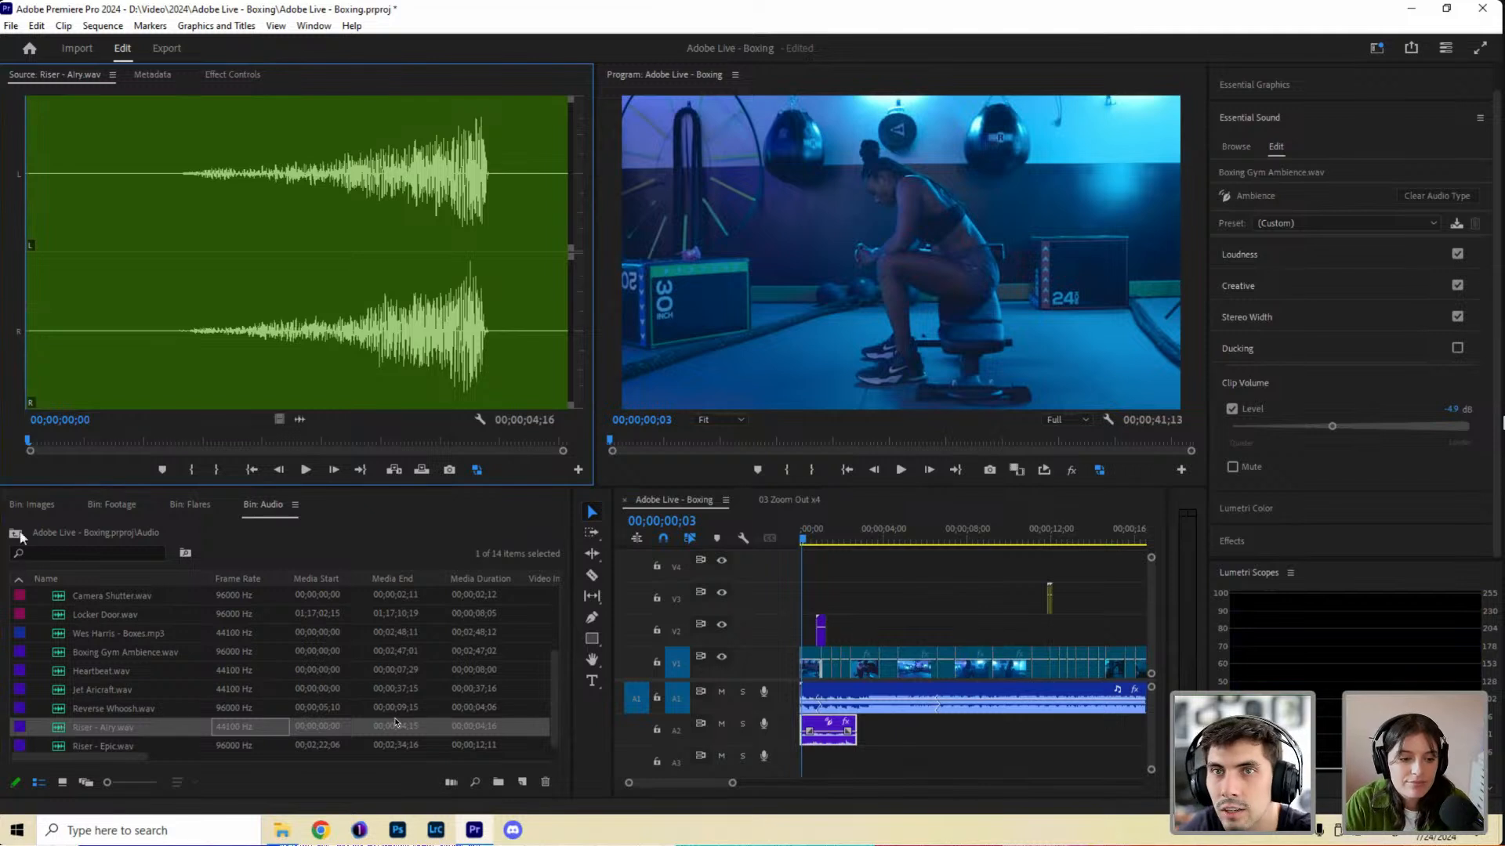
{"action": "key", "text": "space"}
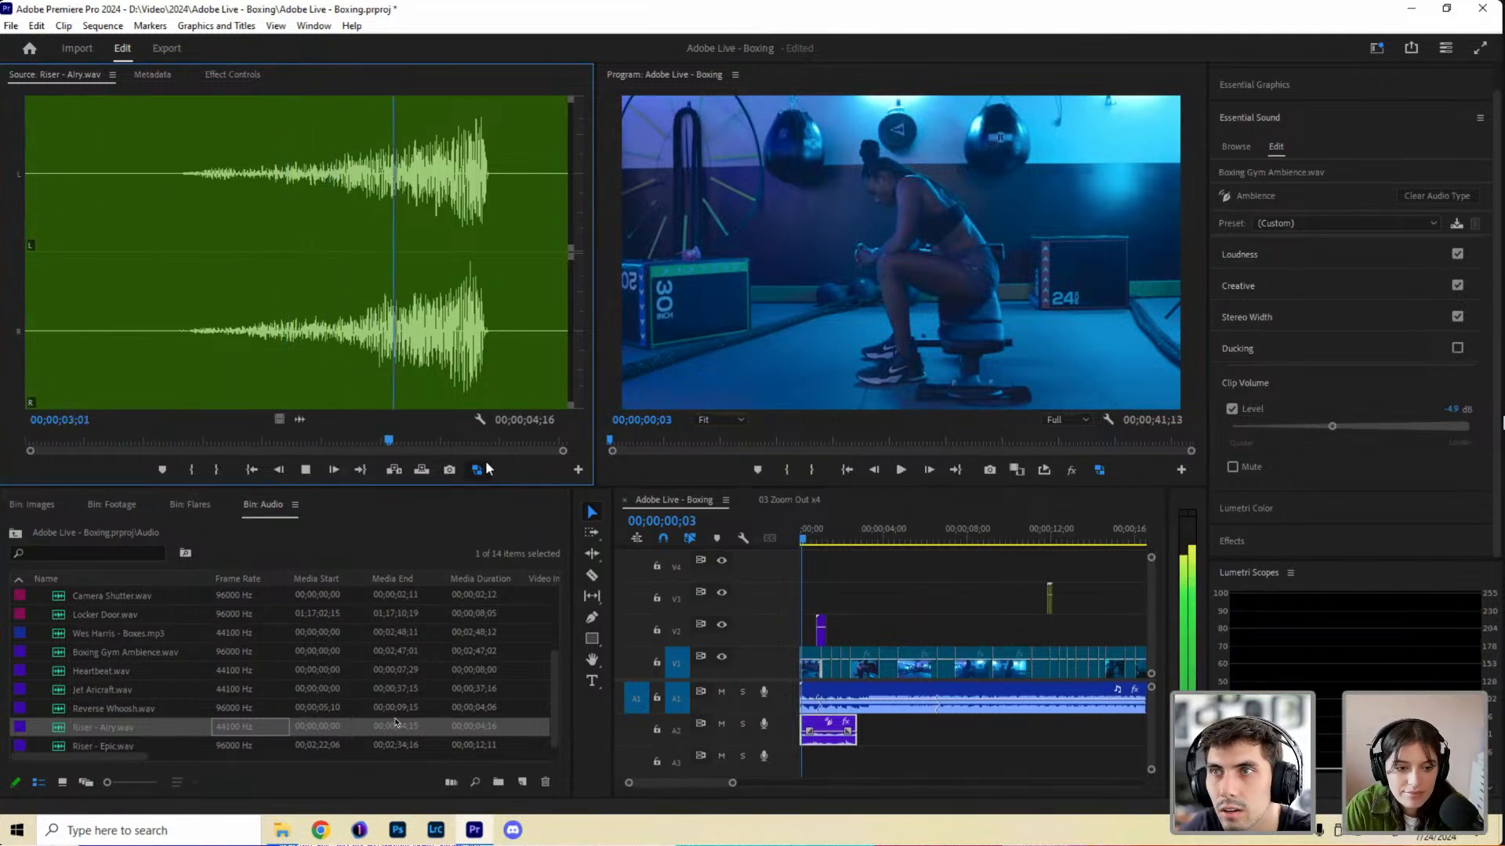
{"action": "key", "text": "space"}
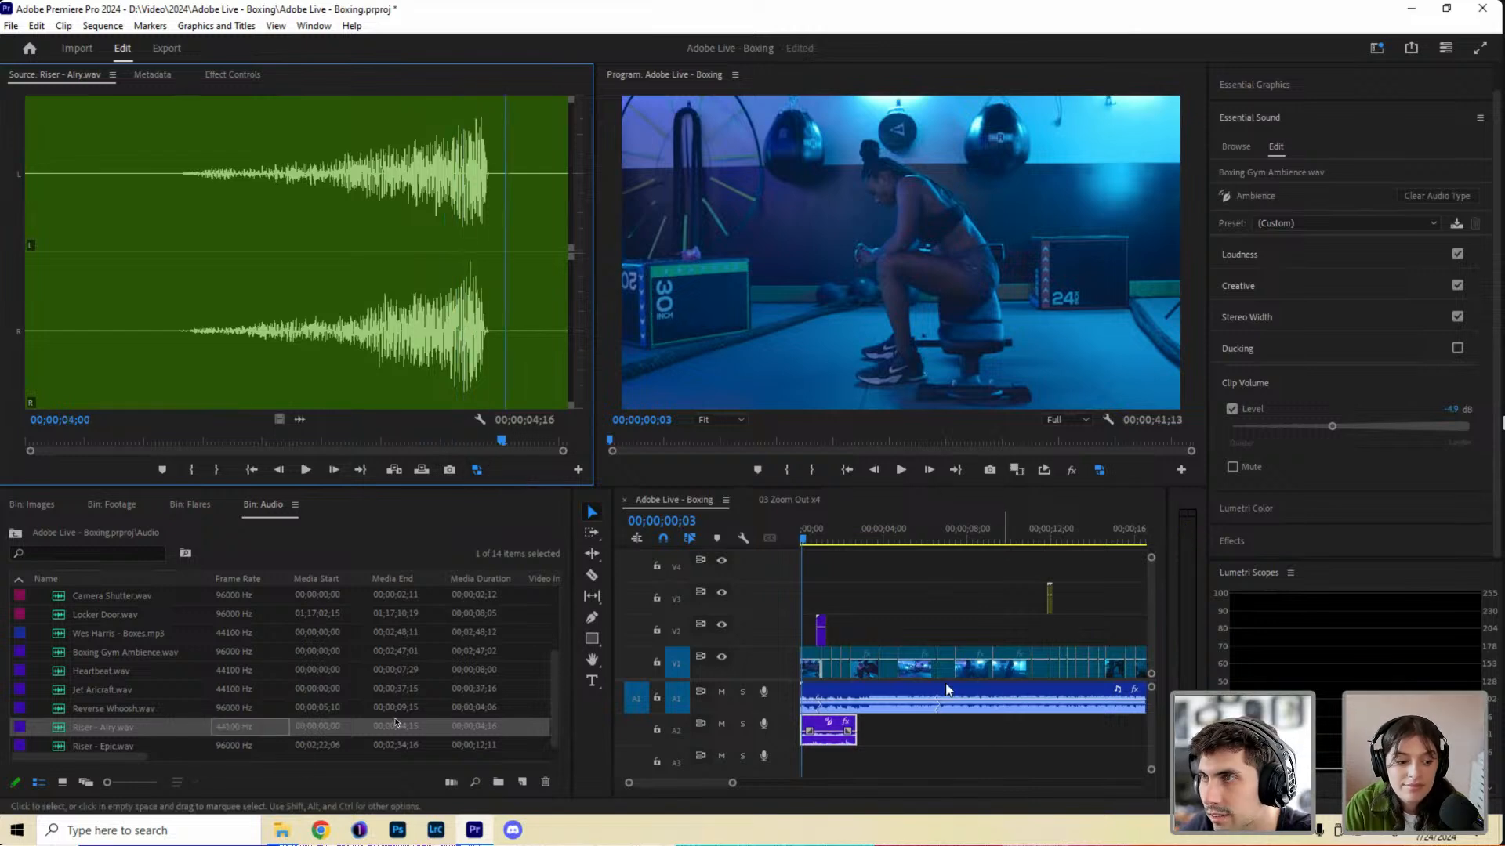
Play through the middle of the edit to about 00;00;18;05 and place Riser - Airy.wav on track A2 around that point.
{"action": "scroll", "coordinate": [923, 549], "scroll_direction": "down", "scroll_amount": 3}
{"action": "left_click", "coordinate": [922, 536]}
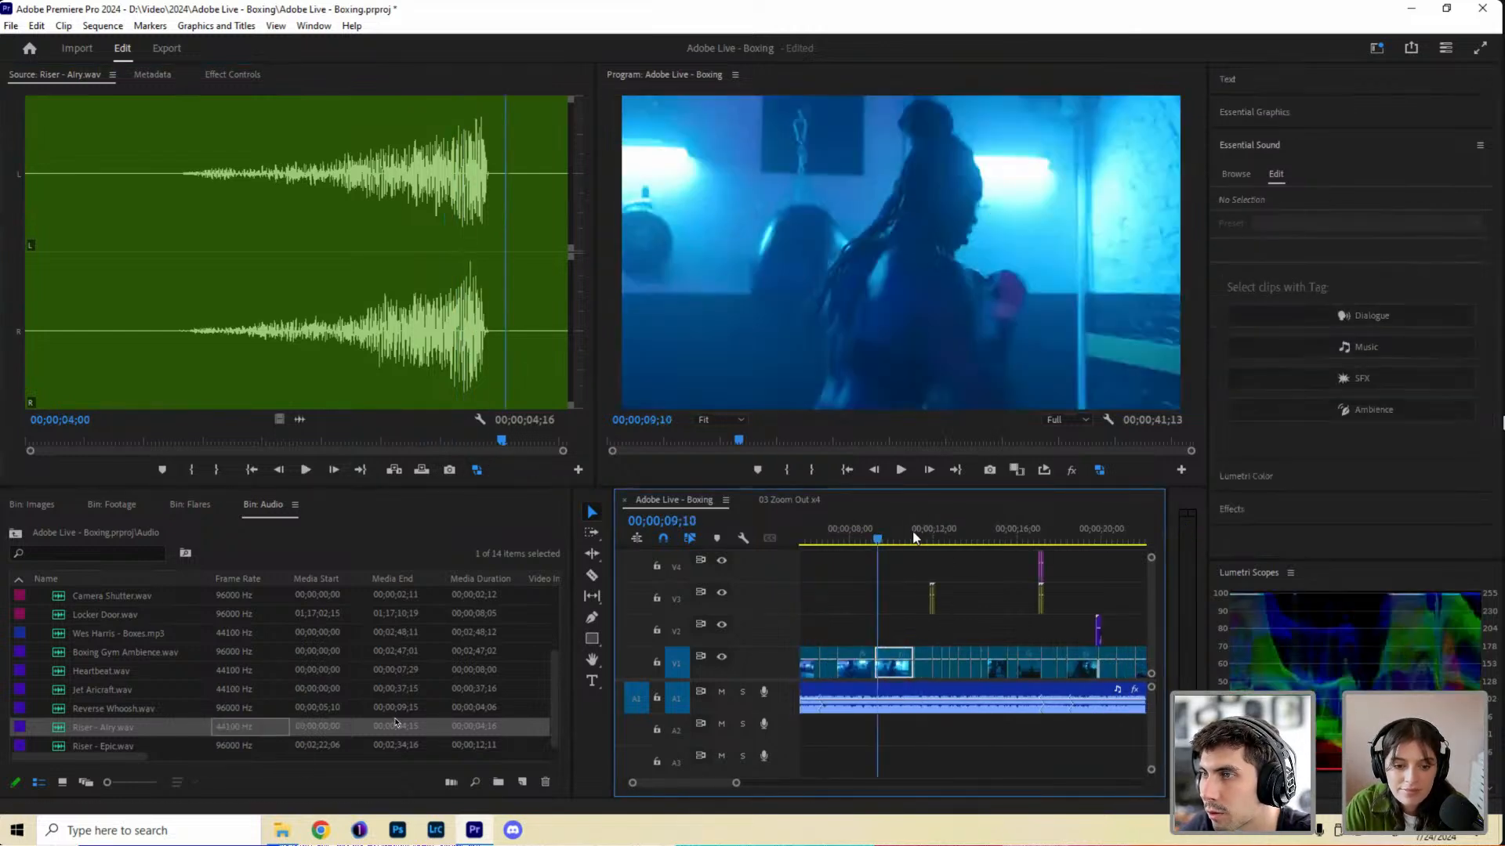
{"action": "key", "text": "space"}
{"action": "left_click", "coordinate": [847, 541]}
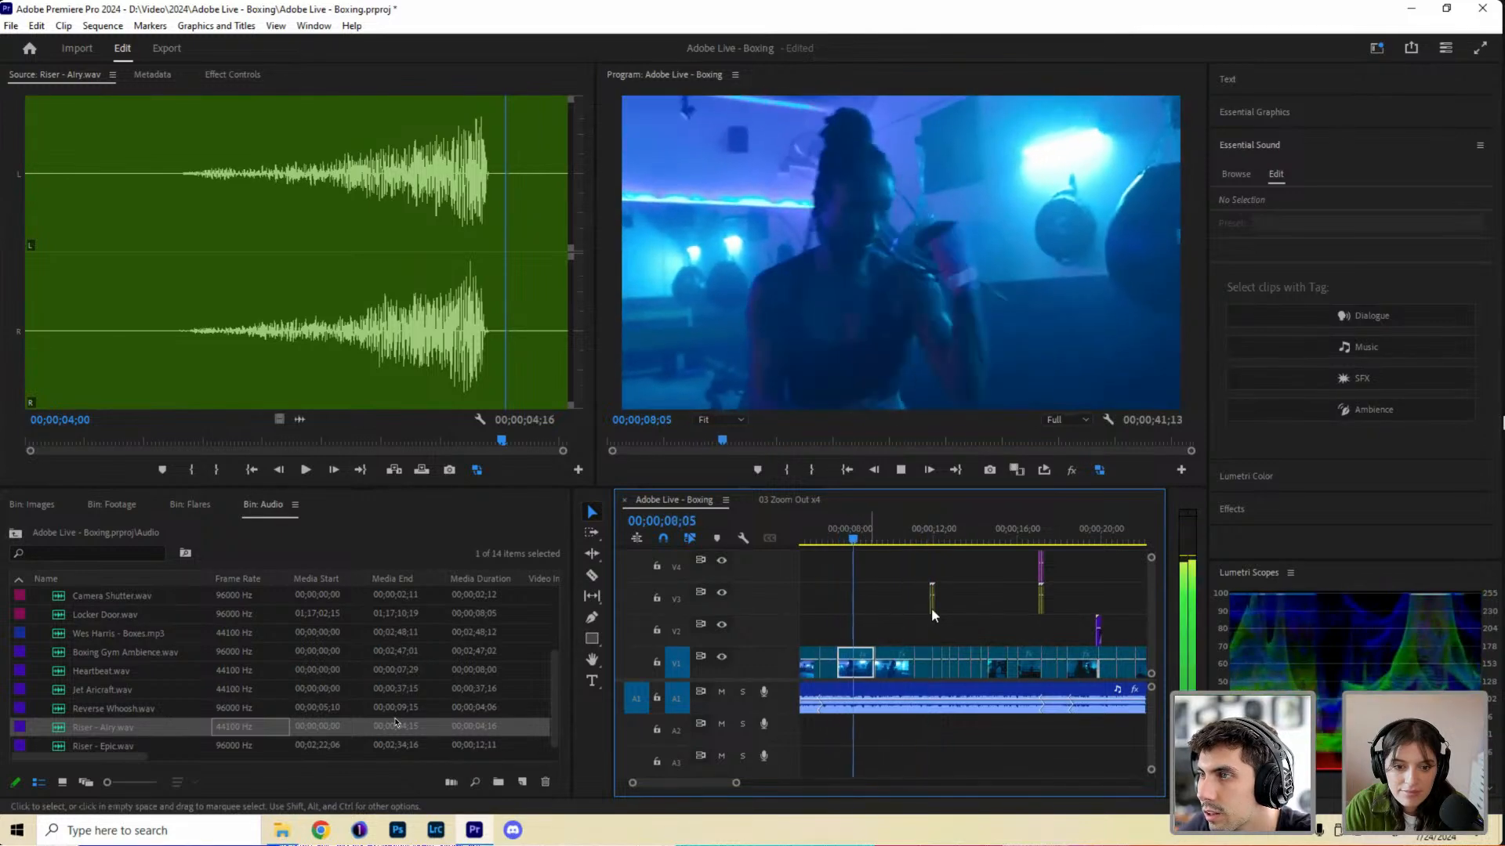
{"action": "left_click", "coordinate": [1000, 541]}
{"action": "key", "text": "space"}
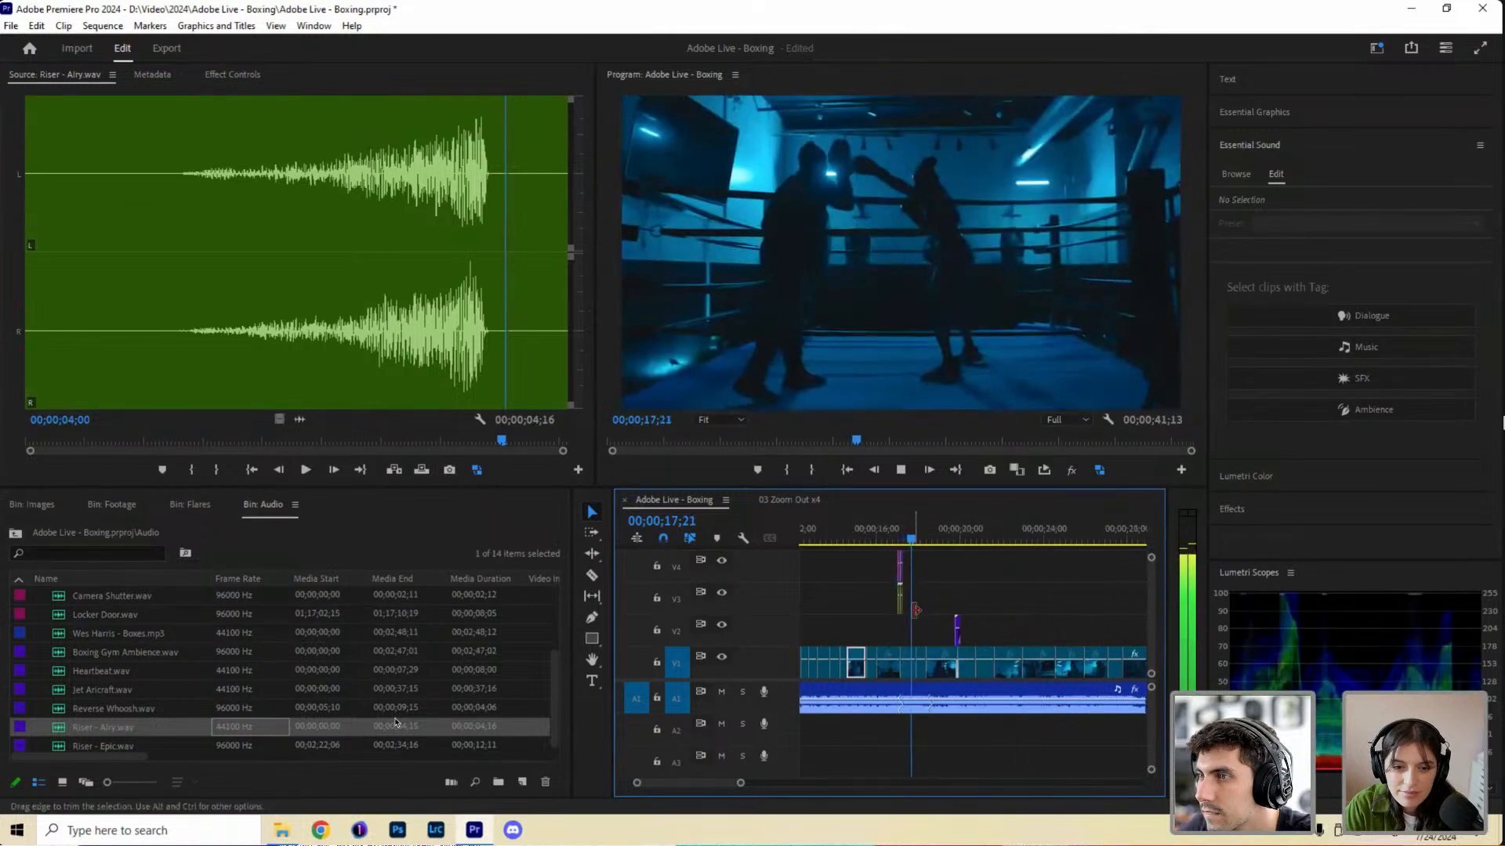
{"action": "key", "text": "space"}
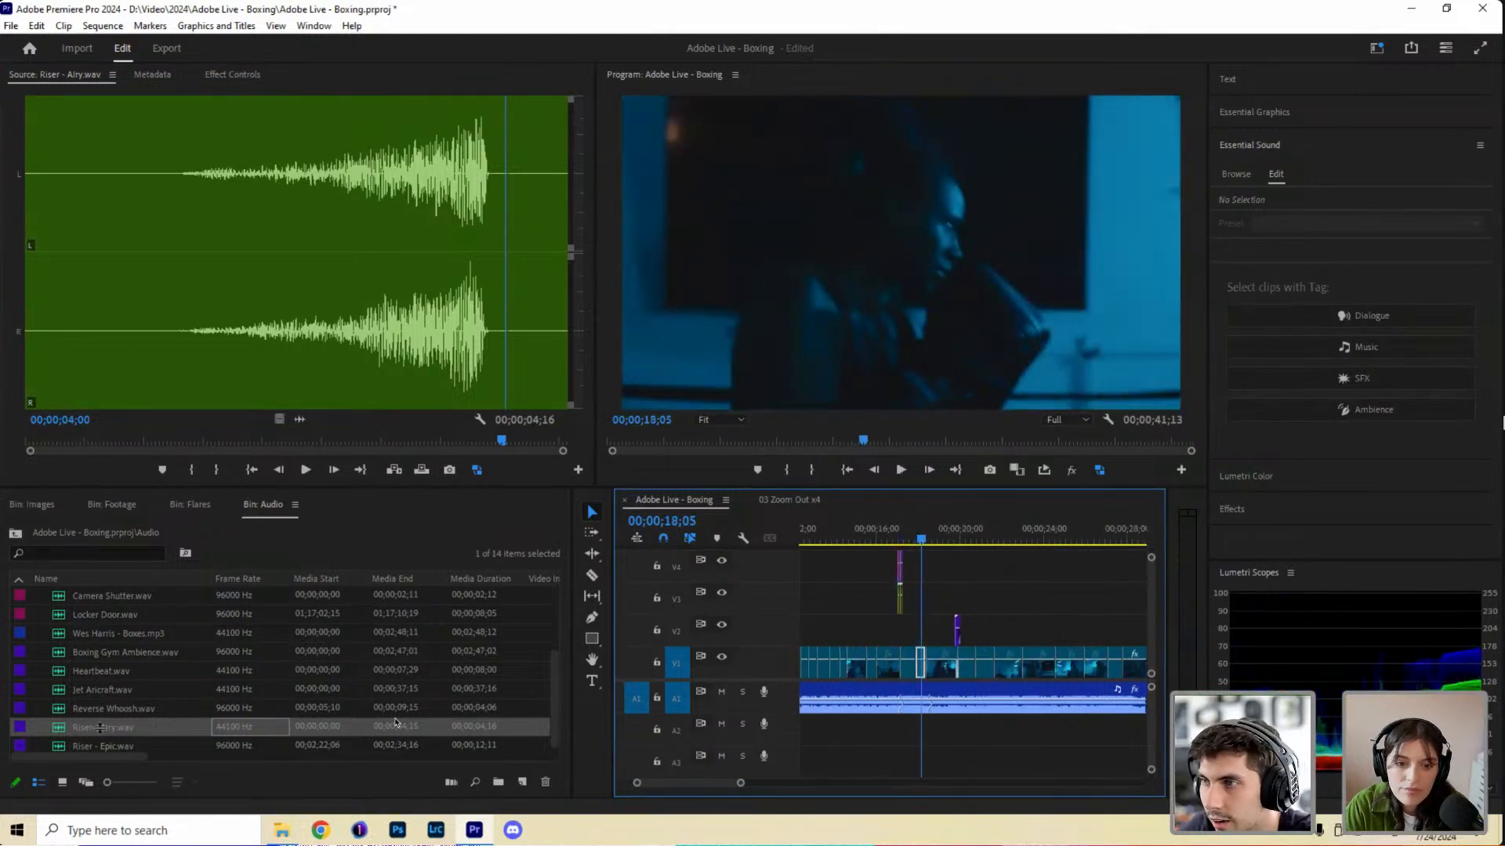
{"action": "left_click_drag", "start_coordinate": [99, 728], "coordinate": [928, 741]}
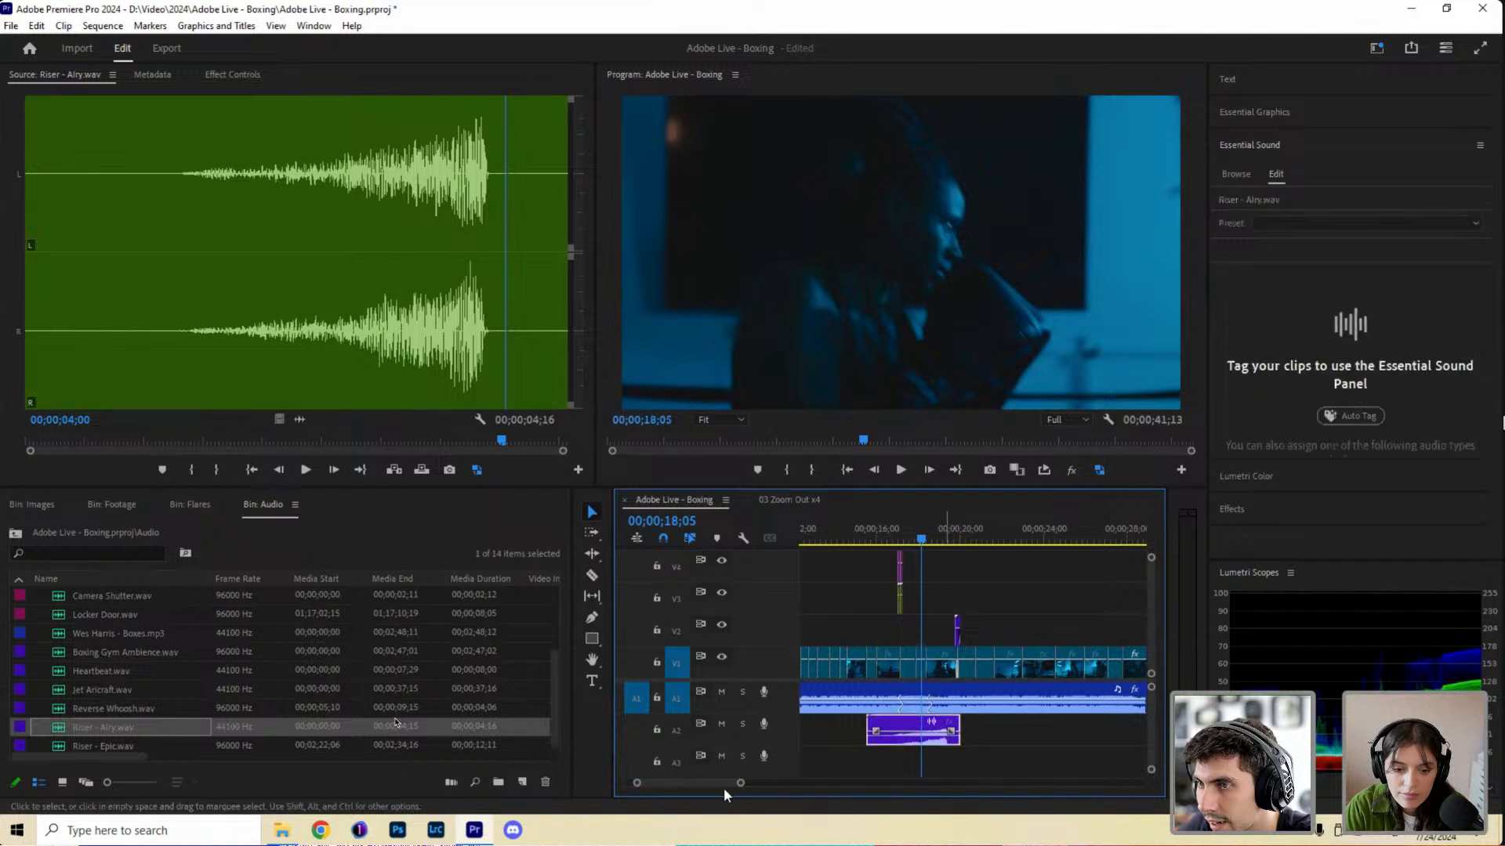
Shift the airy riser slightly earlier on A2 so that its peak lines up with about 00;00;19;08.
{"action": "left_click_drag", "start_coordinate": [742, 786], "coordinate": [711, 785]}
{"action": "left_click", "coordinate": [997, 540]}
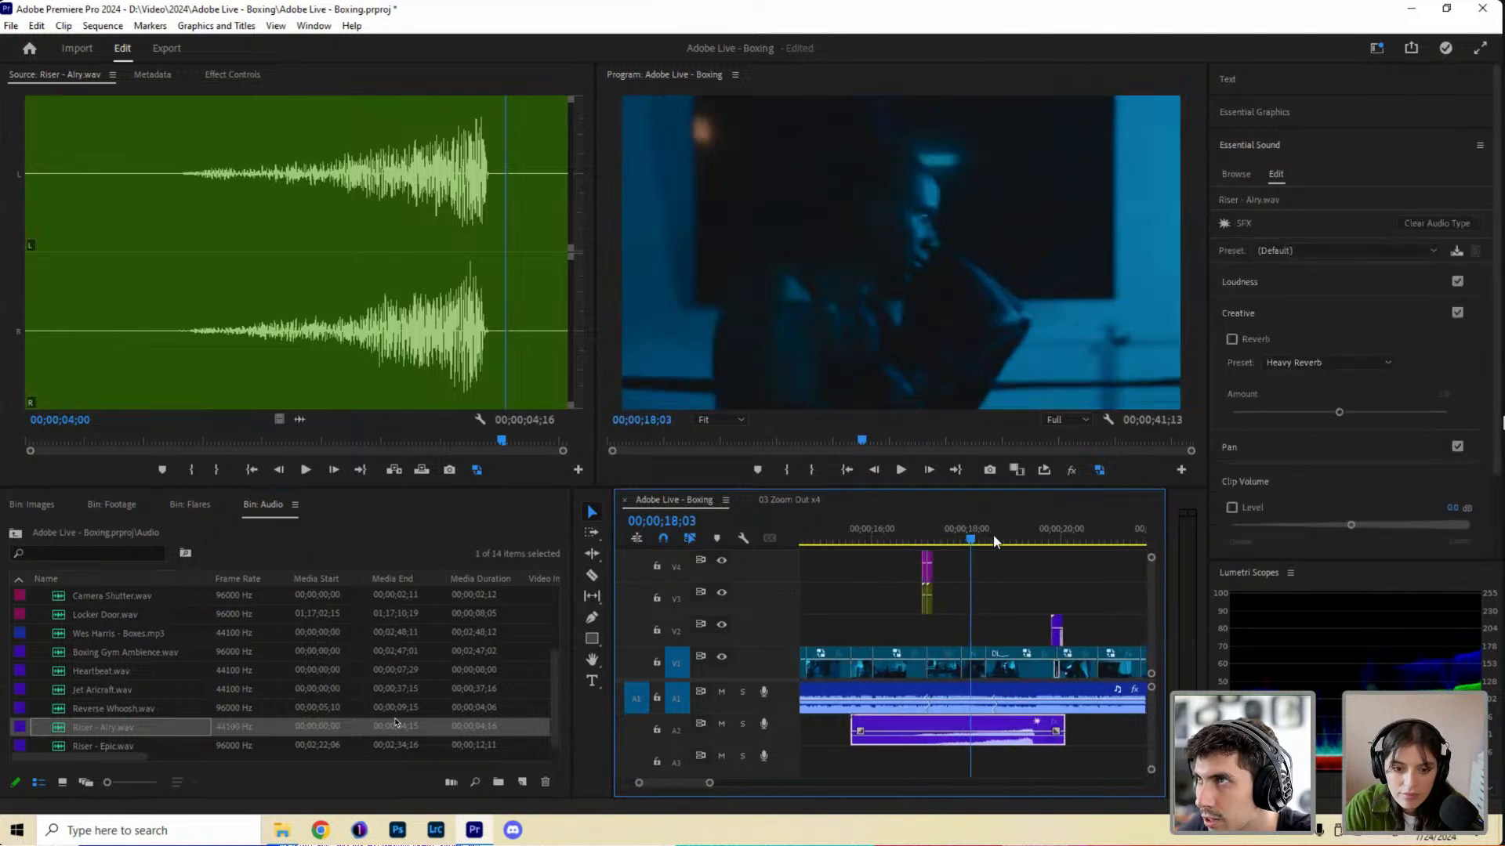
{"action": "left_click_drag", "start_coordinate": [1015, 542], "coordinate": [1028, 602]}
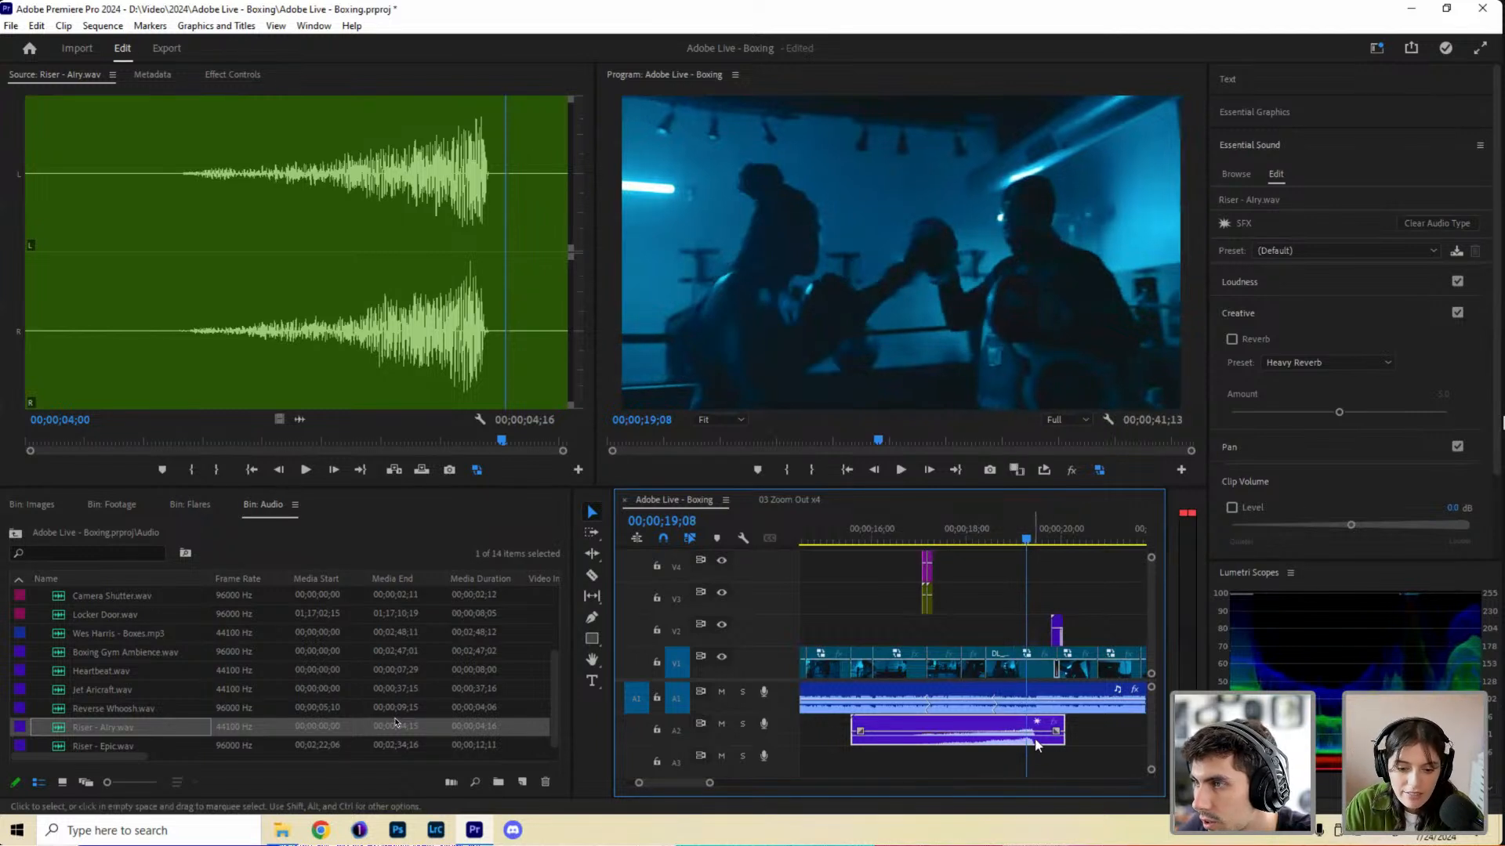
{"action": "left_click_drag", "start_coordinate": [1034, 739], "coordinate": [1004, 740]}
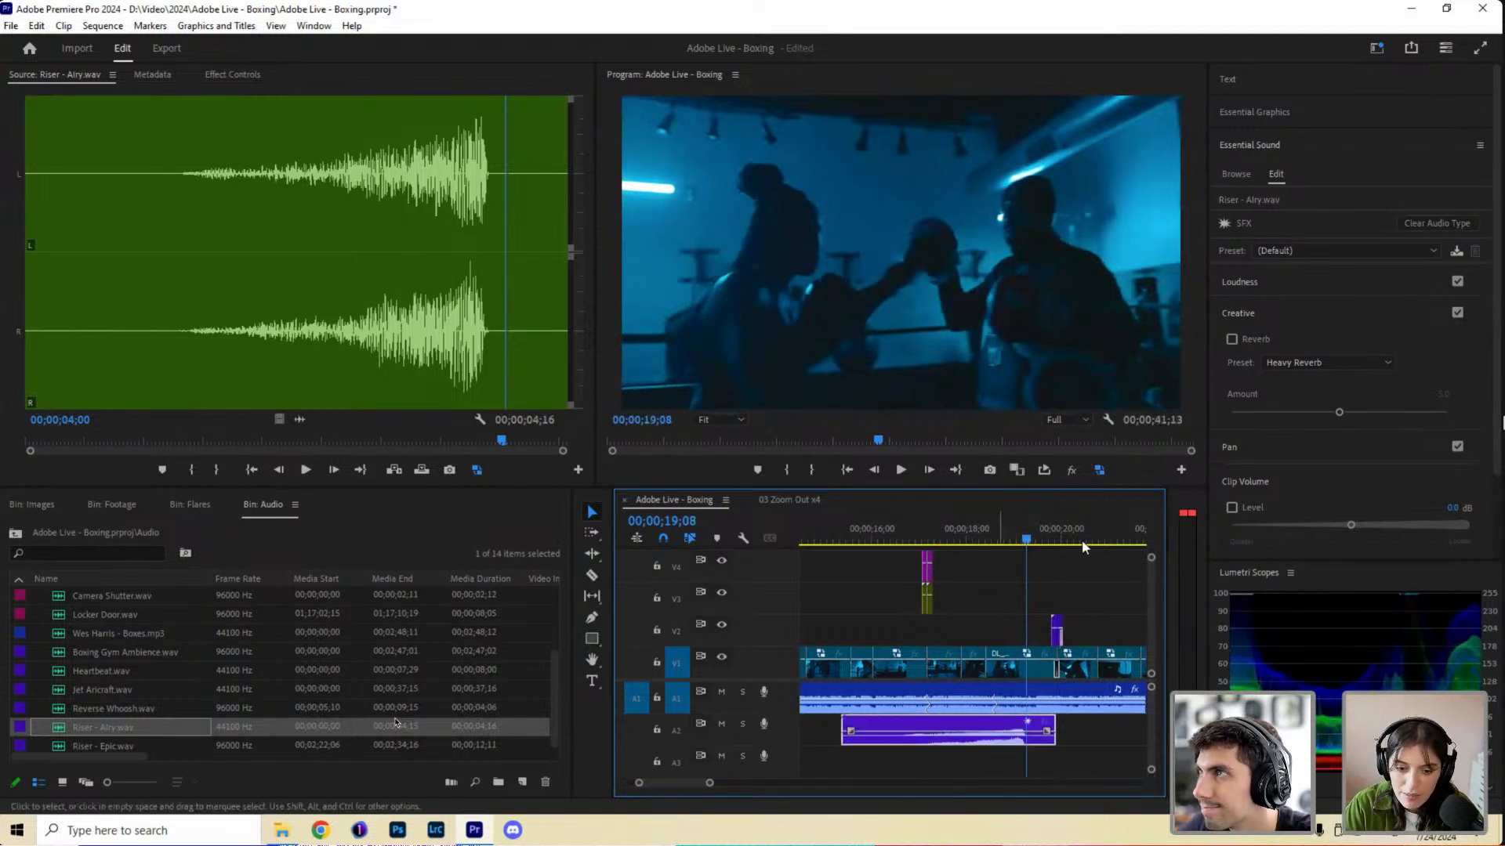
Set the program monitor's playback resolution to 1/2 and play the section under the airy riser from about 00;00;15;12.
{"action": "left_click", "coordinate": [845, 539]}
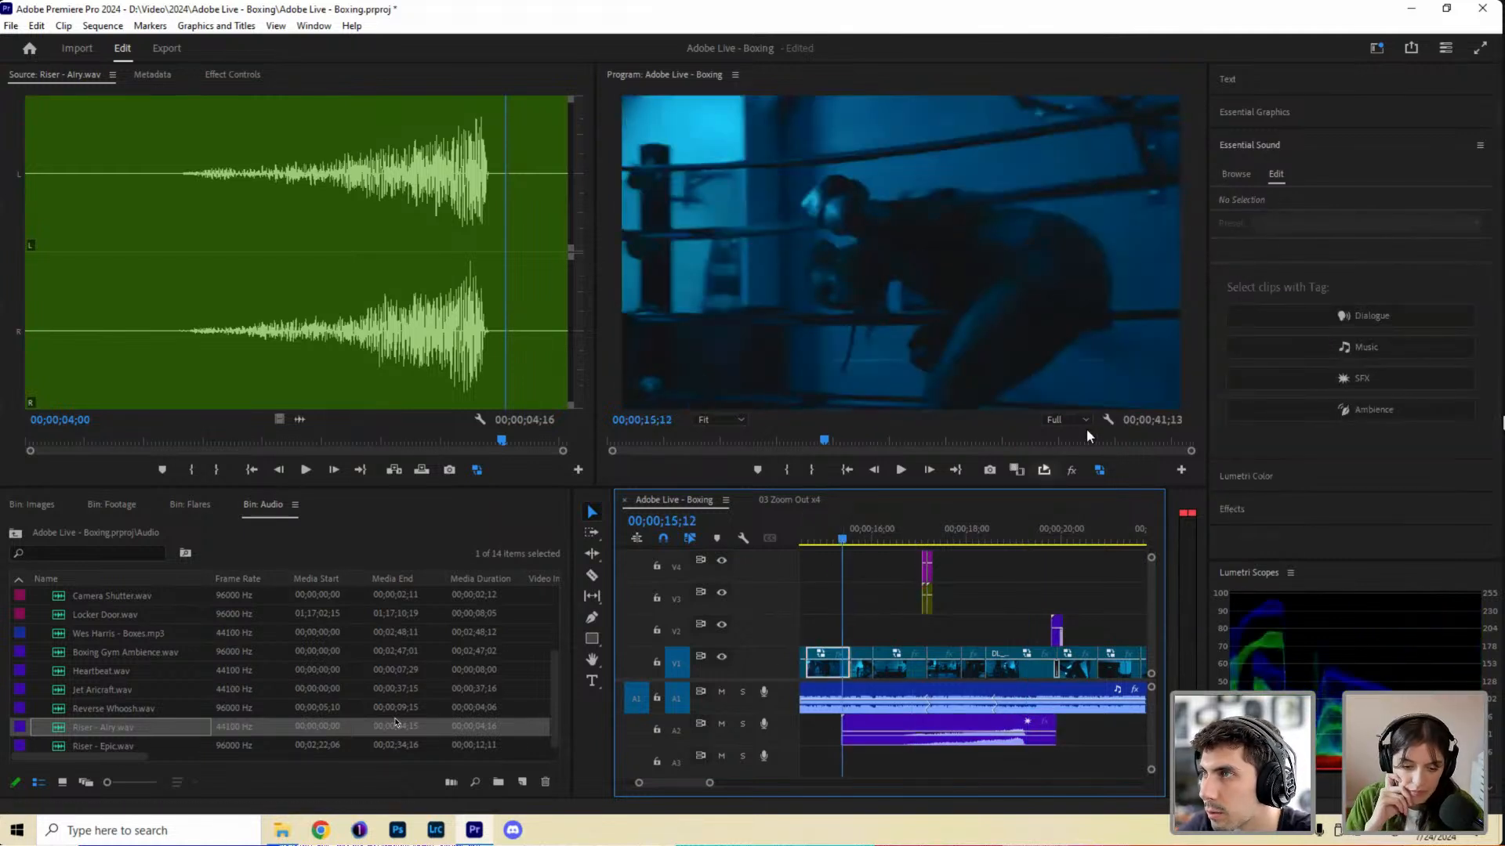
{"action": "left_click", "coordinate": [1084, 423]}
{"action": "left_click", "coordinate": [832, 539]}
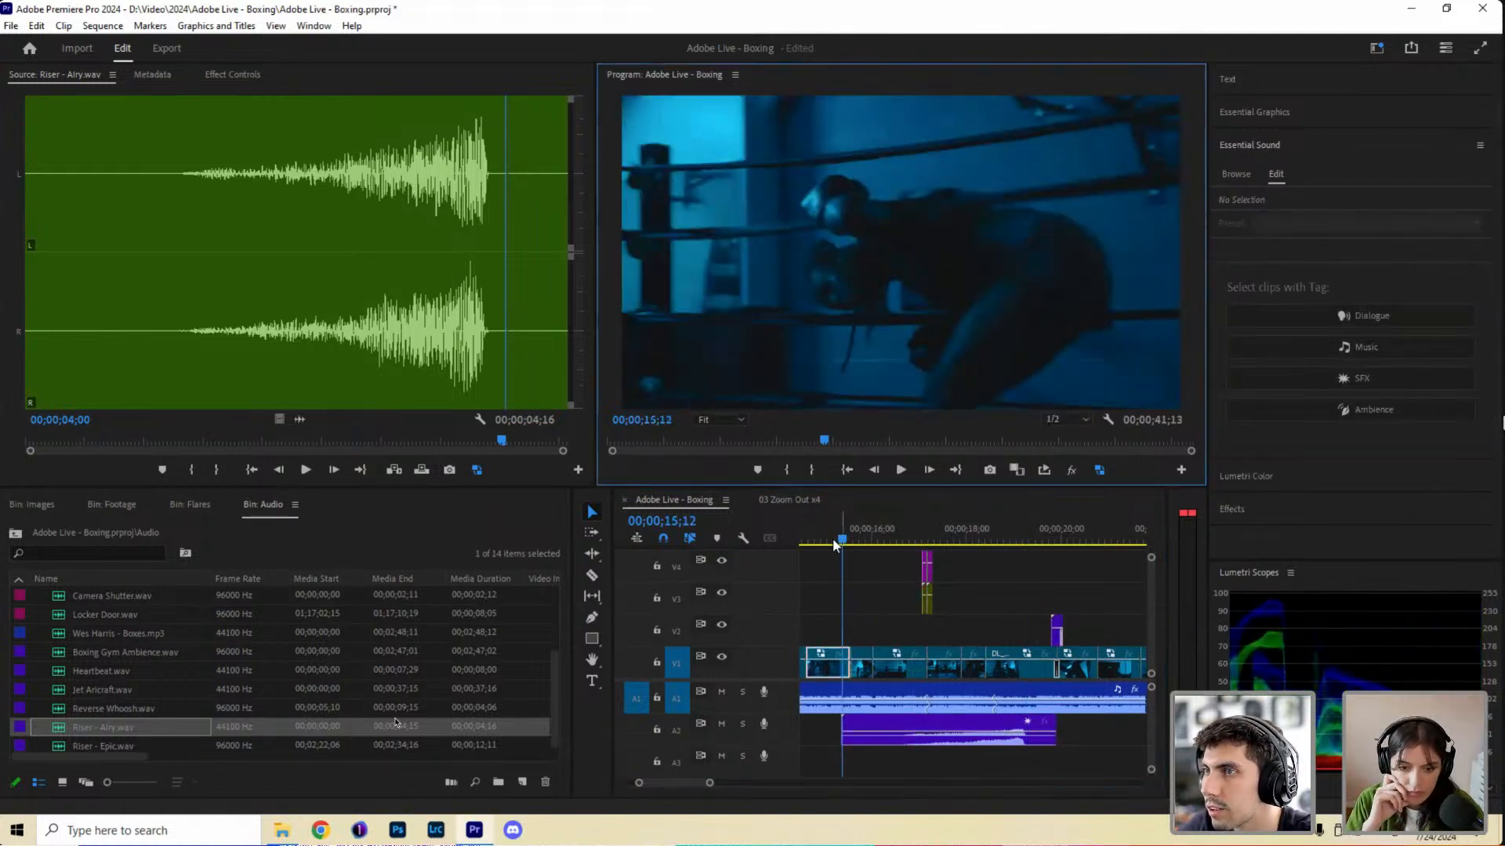
{"action": "key", "text": "space"}
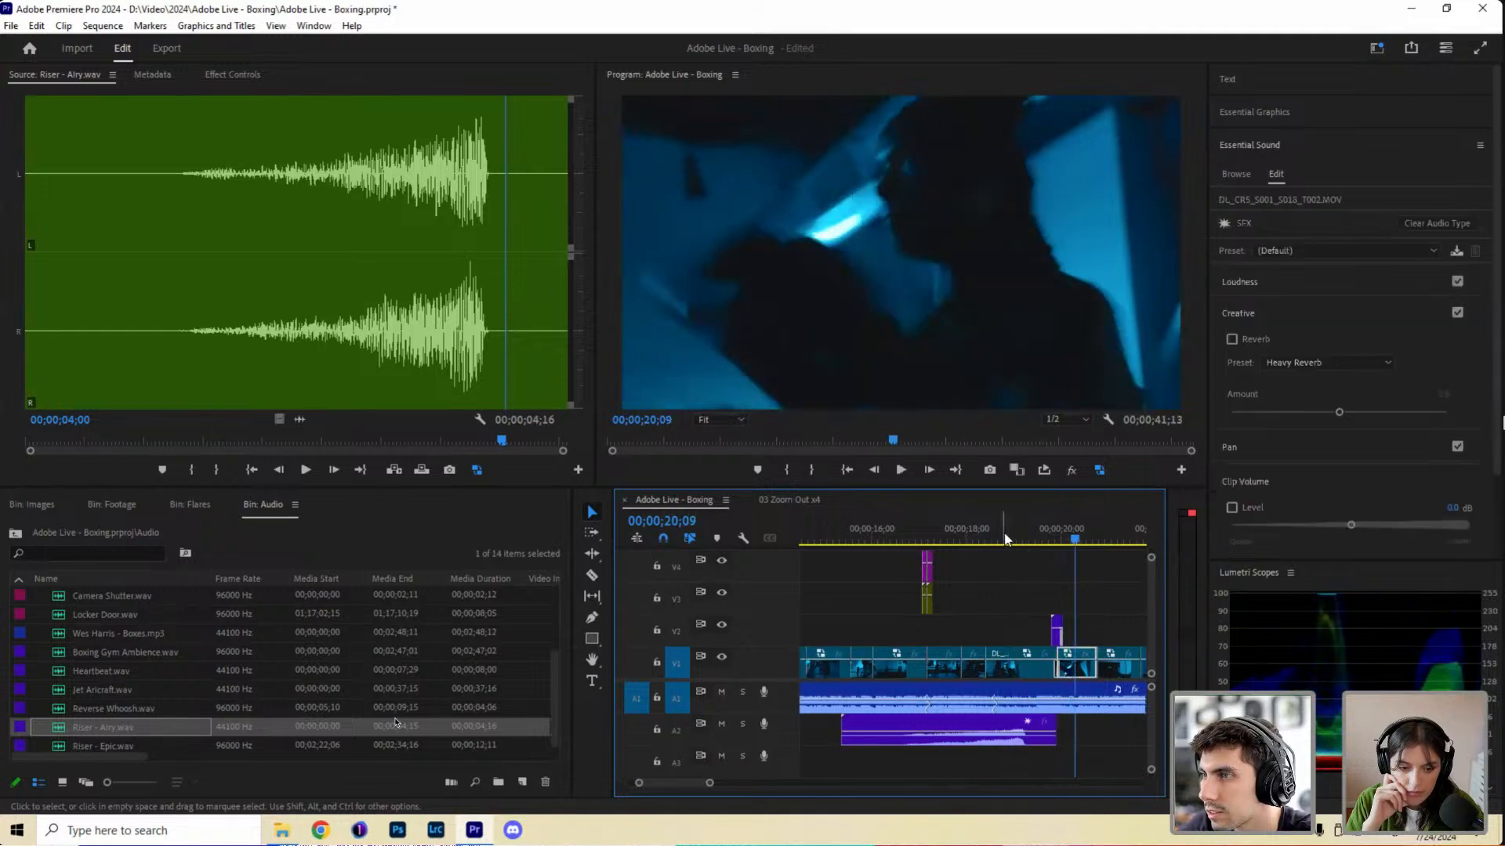
{"action": "left_click", "coordinate": [1018, 539]}
{"action": "left_click", "coordinate": [1048, 541]}
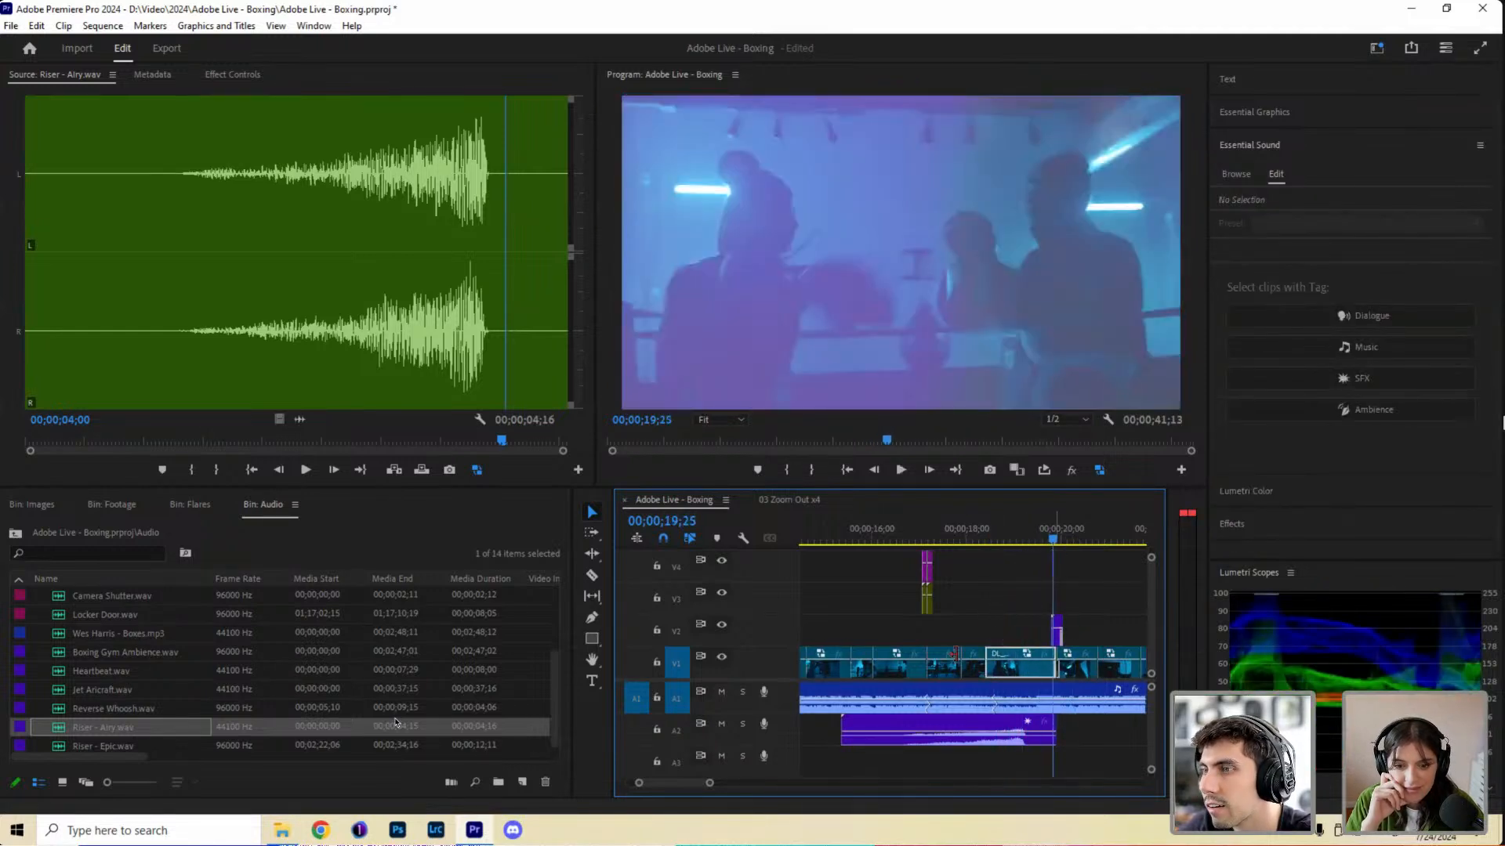
Open Riser - Epic.wav from the audio bin in the source monitor and listen to its build-up.
{"action": "scroll", "coordinate": [87, 725], "scroll_direction": "down", "scroll_amount": 1}
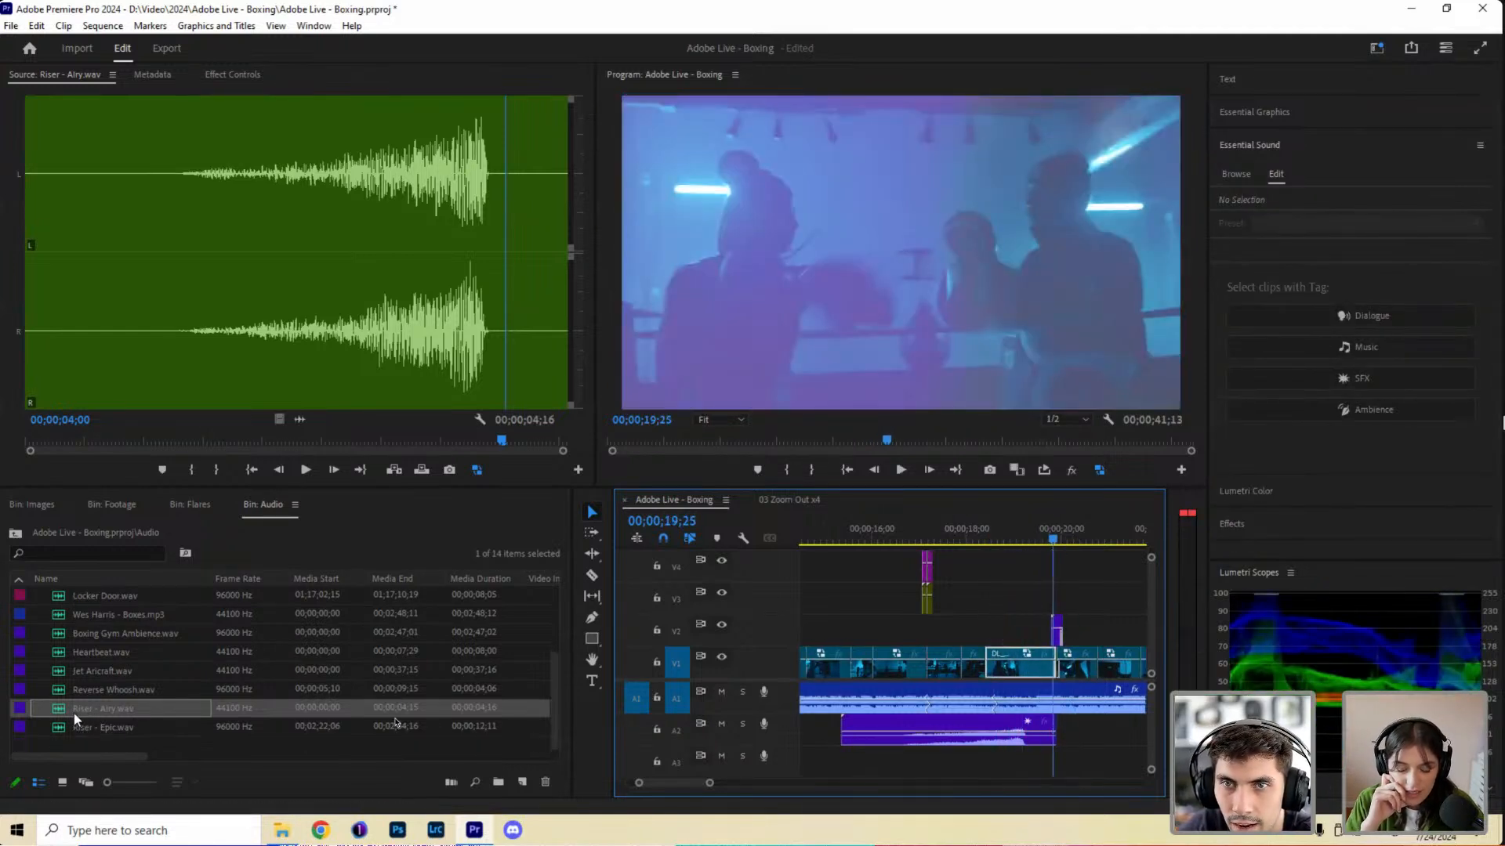
{"action": "double_click", "coordinate": [59, 726]}
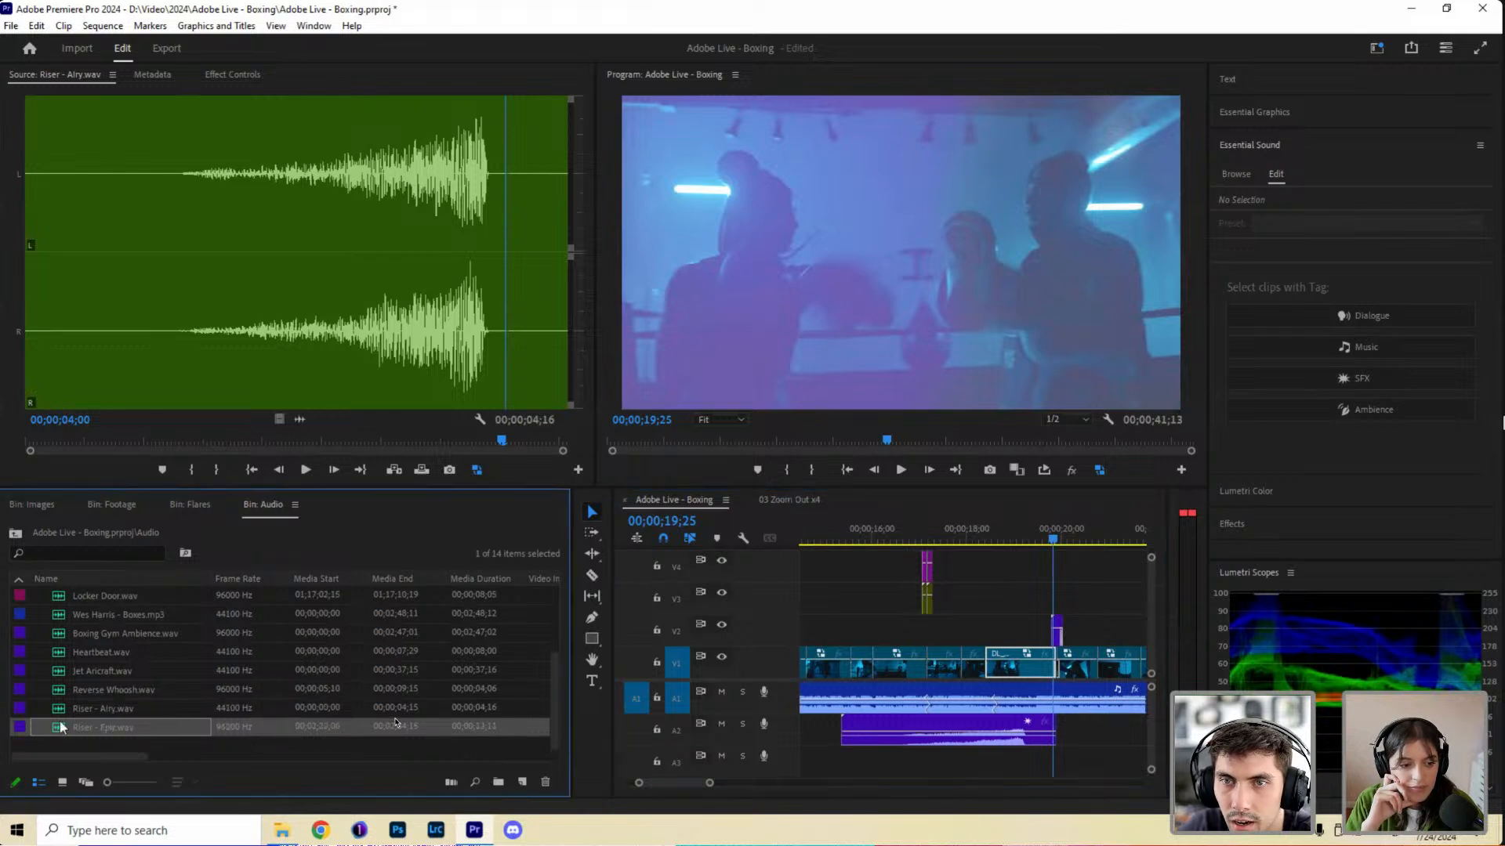
{"action": "left_click", "coordinate": [154, 441]}
{"action": "key", "text": "space"}
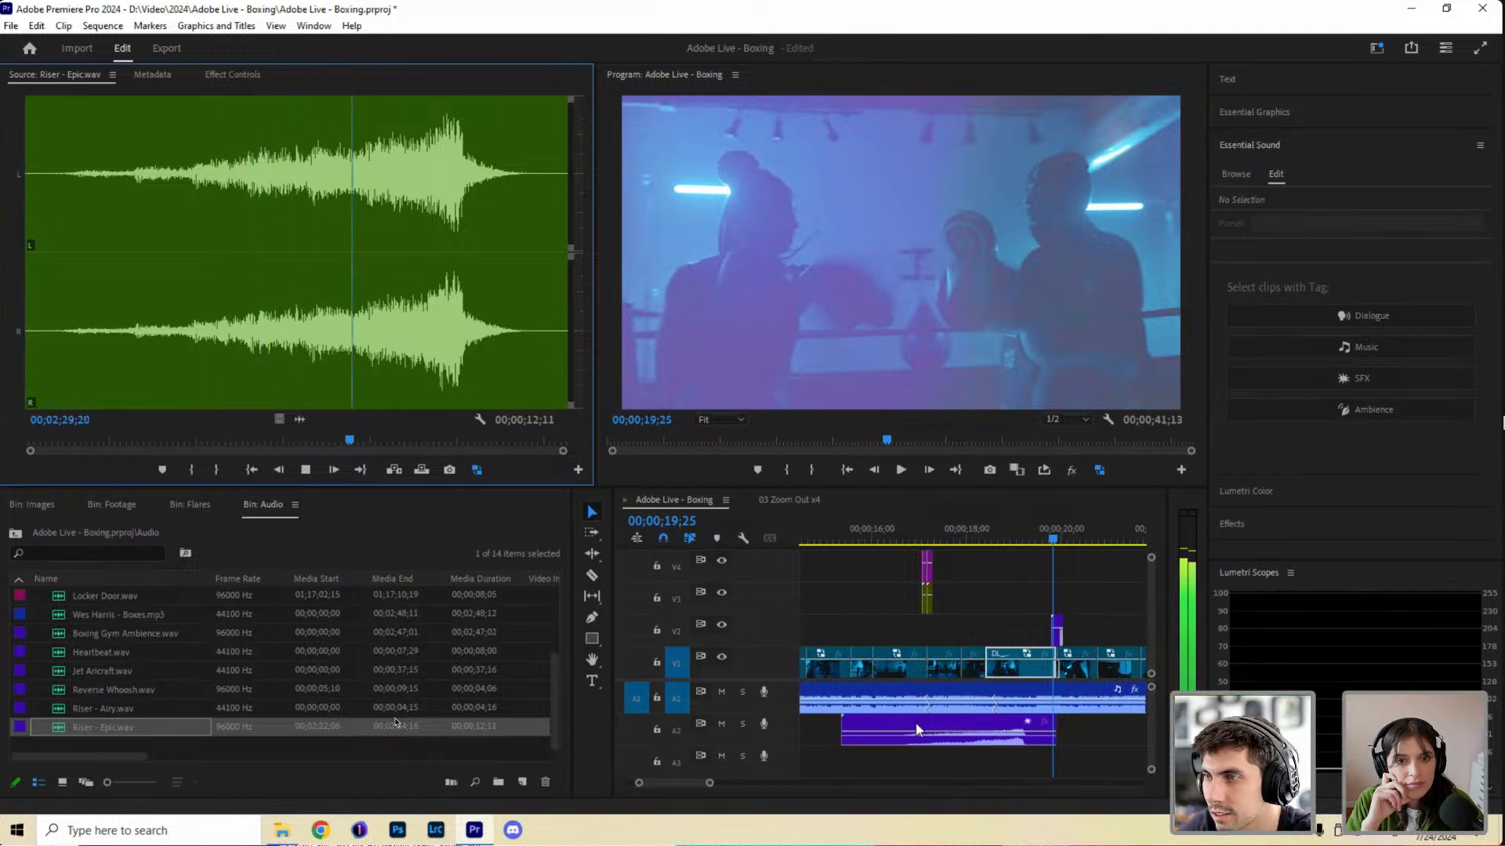
Replace the airy riser on track A2 with Riser - Epic.wav.
{"action": "left_click", "coordinate": [943, 739]}
{"action": "key", "text": "Delete"}
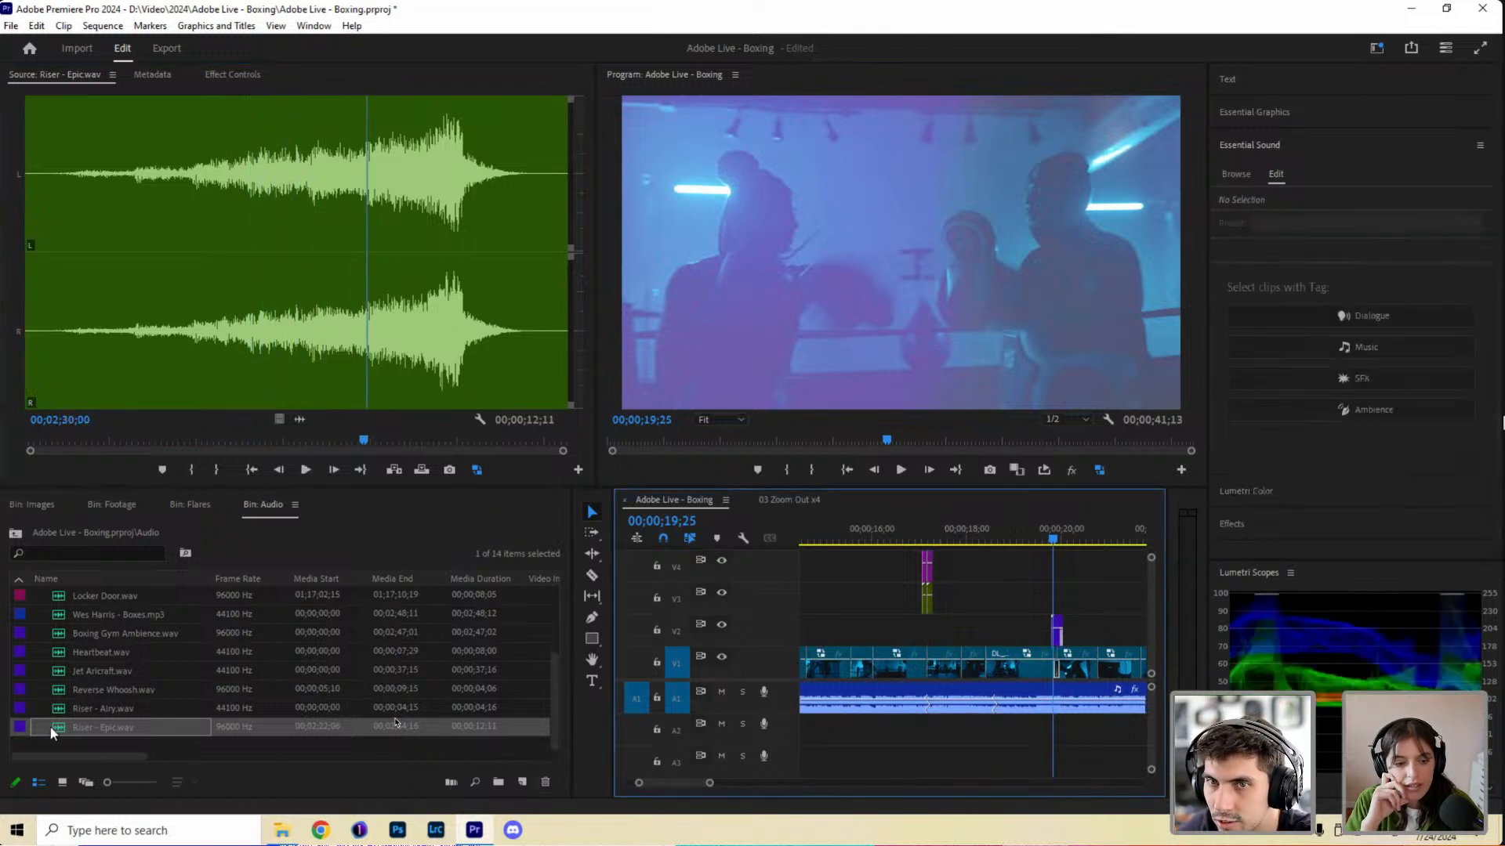
{"action": "left_click_drag", "start_coordinate": [50, 727], "coordinate": [912, 745]}
Play the edit across the epic riser's build-up and peak to about 00;00;20;15 to check its timing.
{"action": "key", "text": "backslash"}
{"action": "left_click", "coordinate": [901, 538]}
{"action": "key", "text": "space"}
{"action": "left_click_drag", "start_coordinate": [770, 783], "coordinate": [737, 783]}
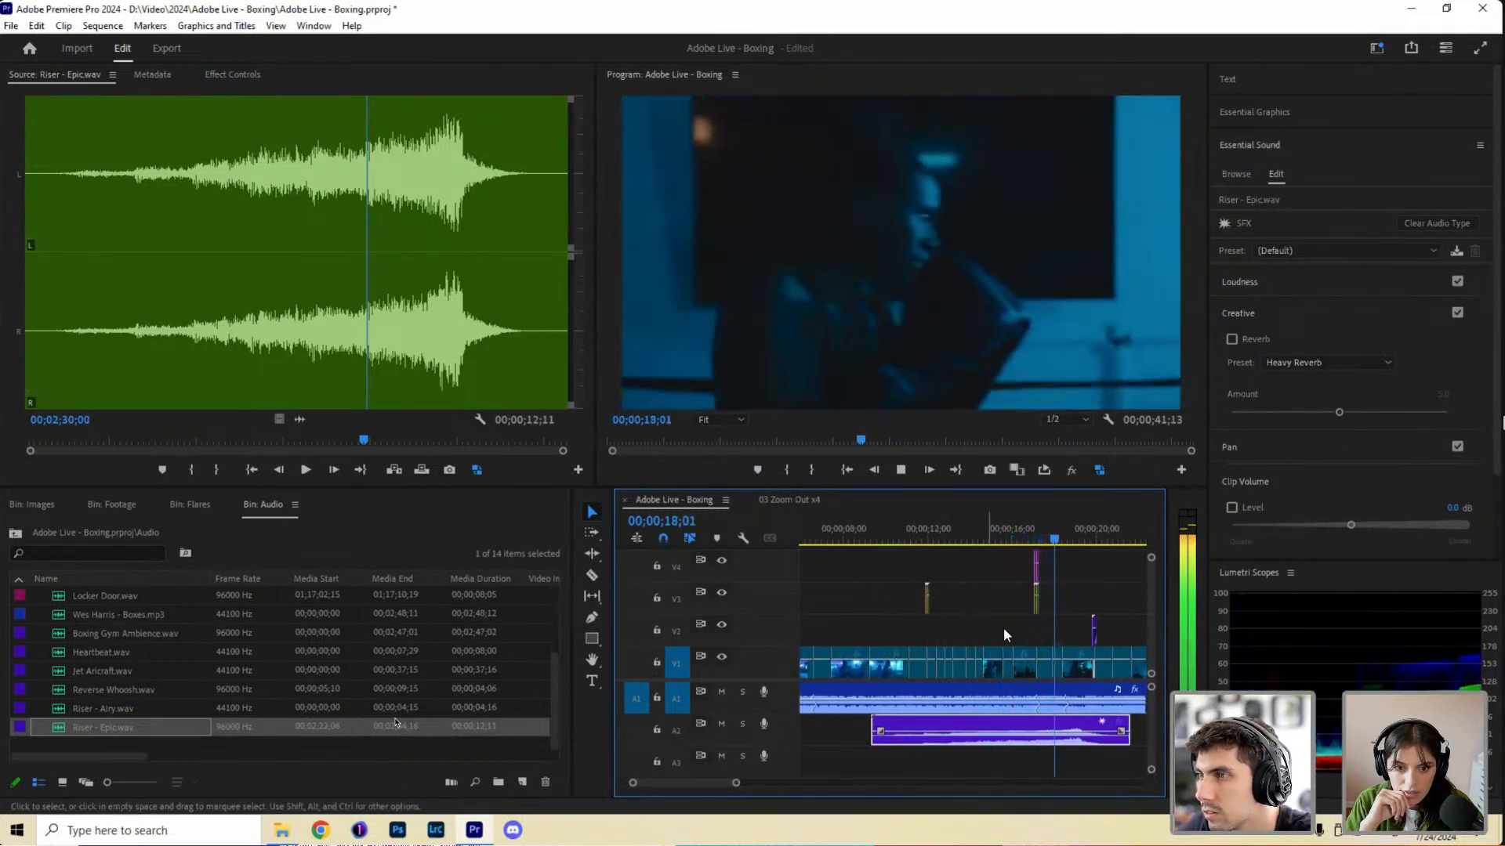
{"action": "key", "text": "space"}
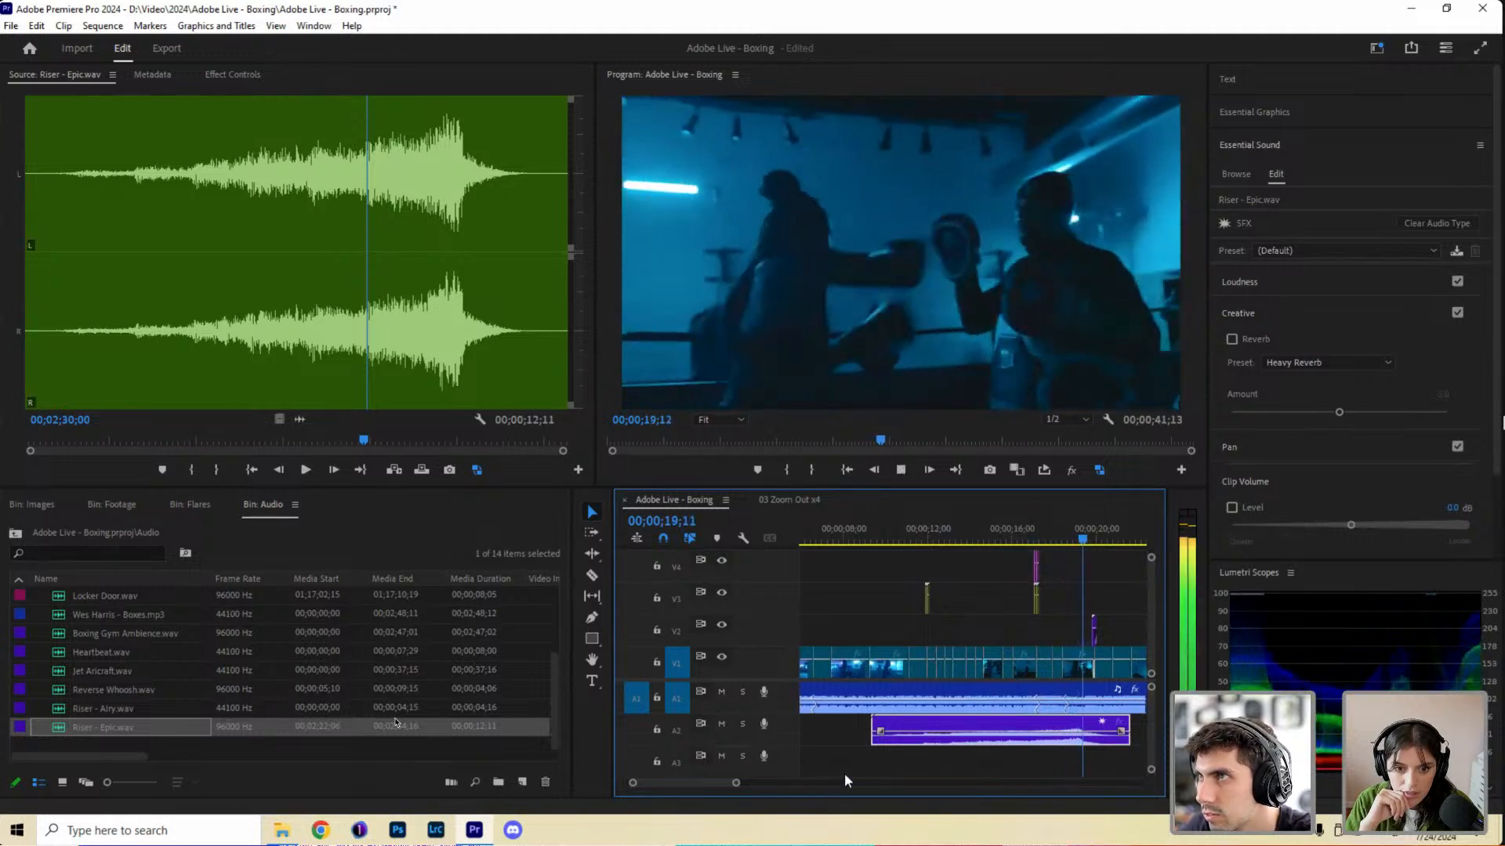
{"action": "left_click_drag", "start_coordinate": [735, 786], "coordinate": [733, 783]}
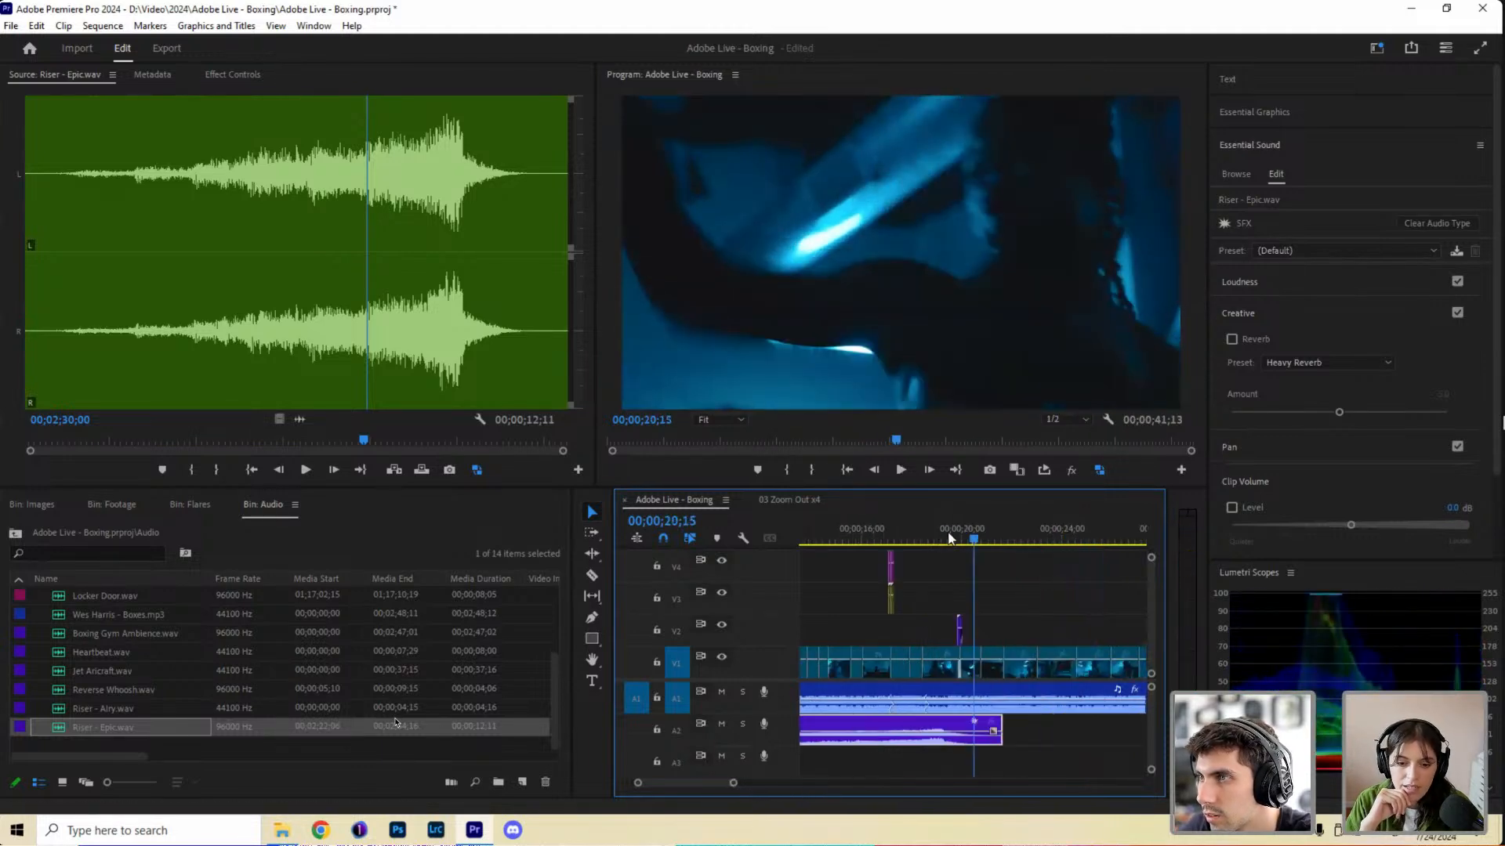
Shift the epic riser earlier on A2 to start at about 7 seconds and peak at the transition near 17 seconds, and play it back.
{"action": "left_click", "coordinate": [953, 539]}
{"action": "left_click", "coordinate": [891, 538]}
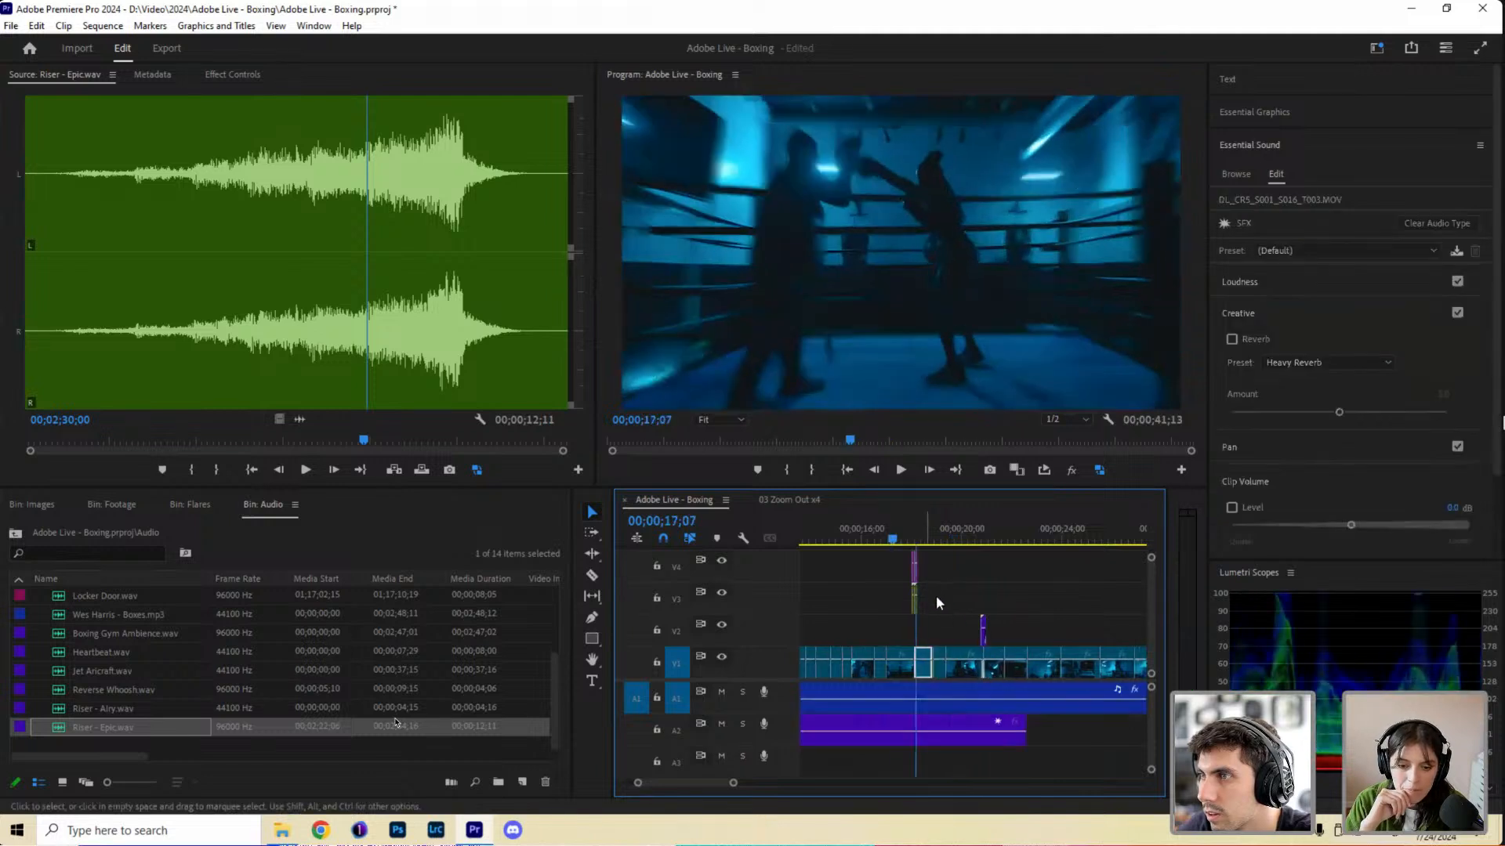
{"action": "scroll", "coordinate": [935, 595], "scroll_direction": "up", "scroll_amount": 3}
{"action": "left_click", "coordinate": [1096, 539]}
{"action": "key", "text": "space"}
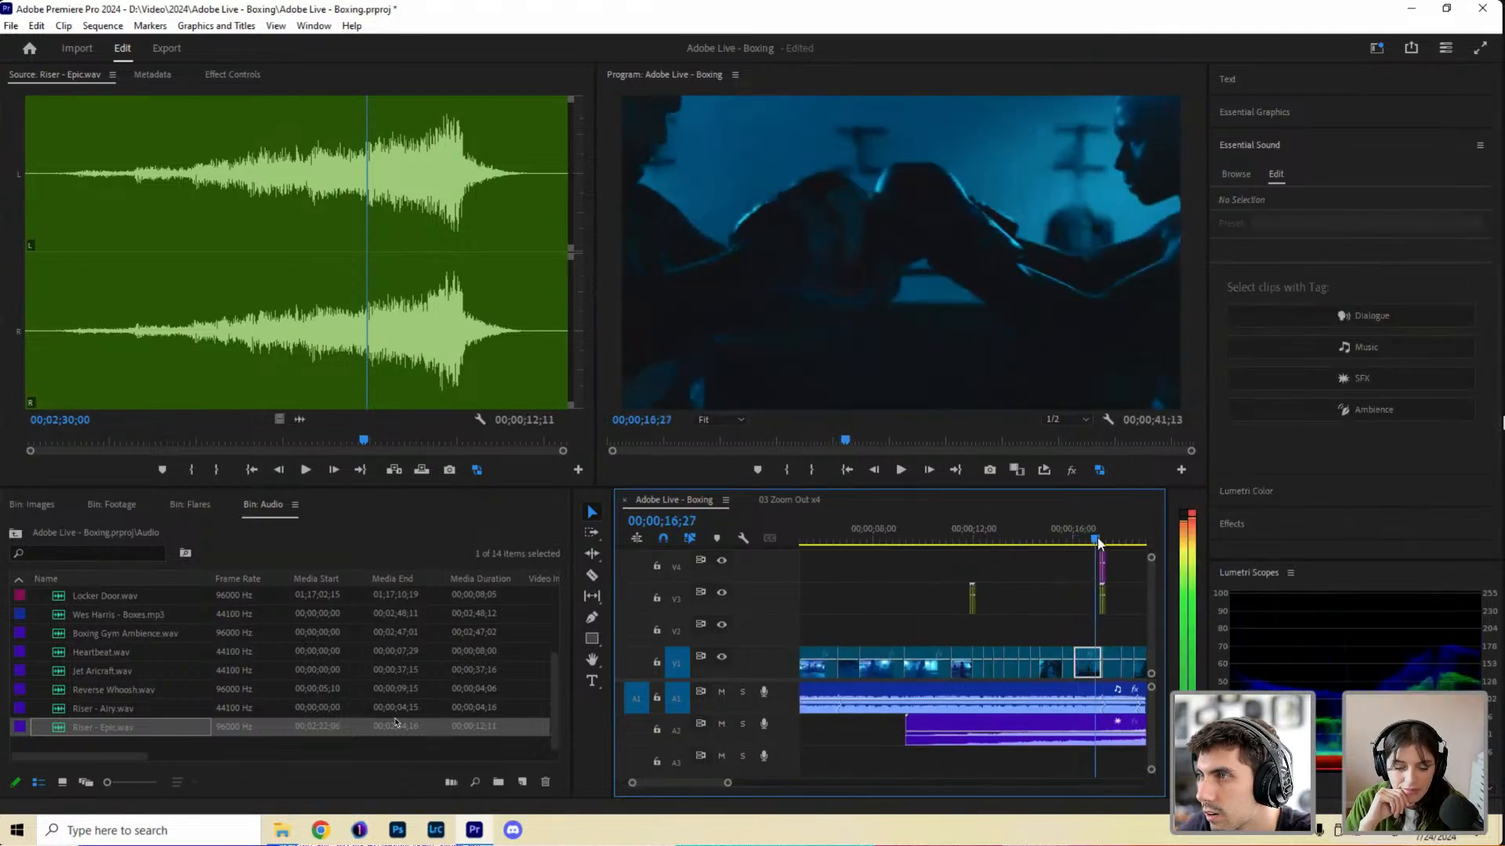
{"action": "left_click_drag", "start_coordinate": [1112, 747], "coordinate": [1077, 736]}
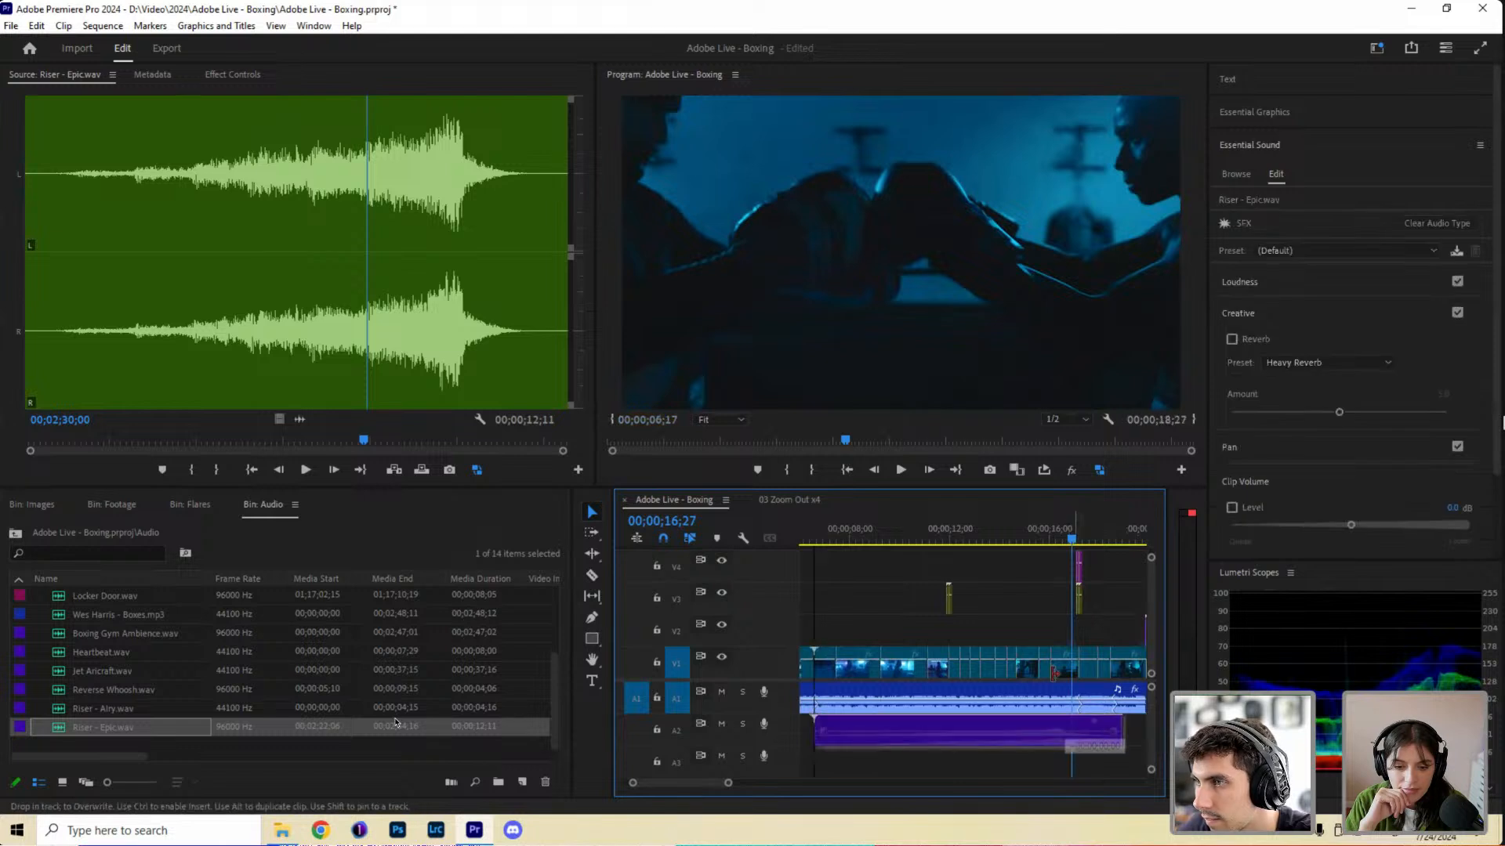
{"action": "left_click_drag", "start_coordinate": [1054, 750], "coordinate": [1064, 749]}
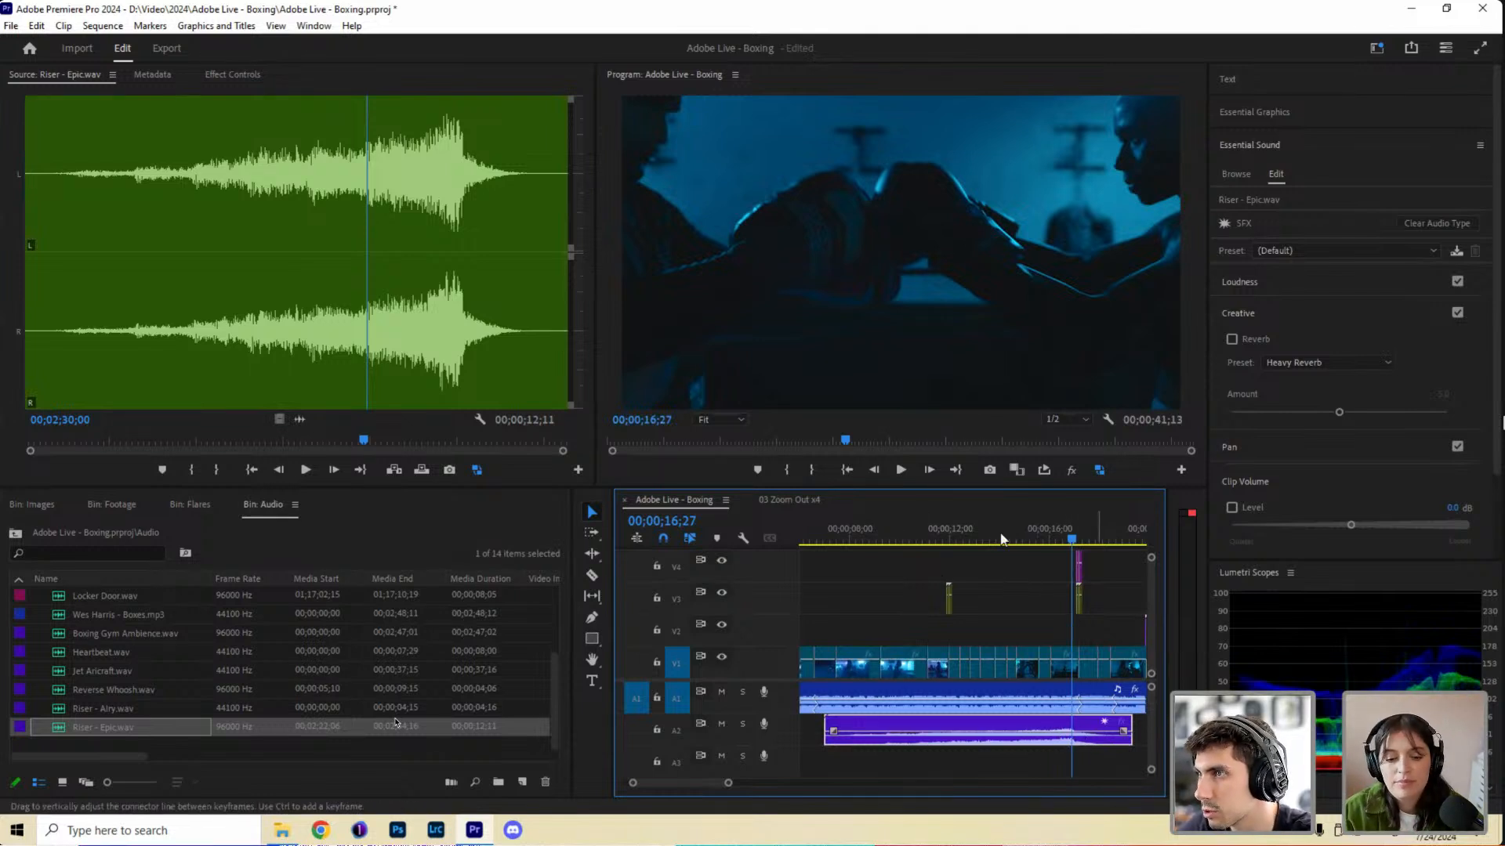
{"action": "left_click", "coordinate": [956, 537]}
{"action": "key", "text": "space"}
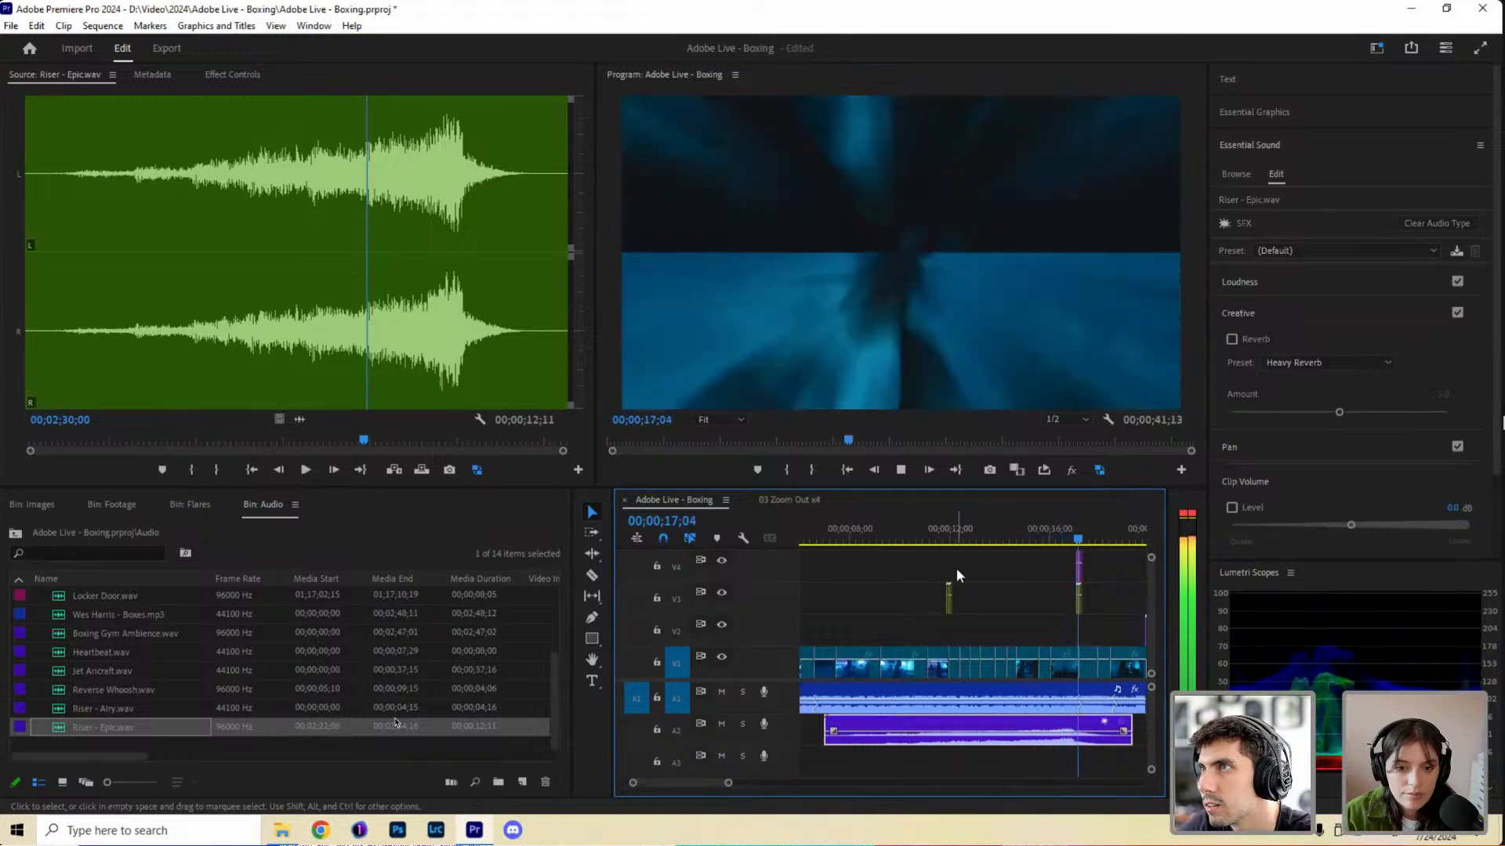
Look through the audio bin's sound effects and play the gym shots around 5 and 8 seconds to review them.
{"action": "key", "text": "space"}
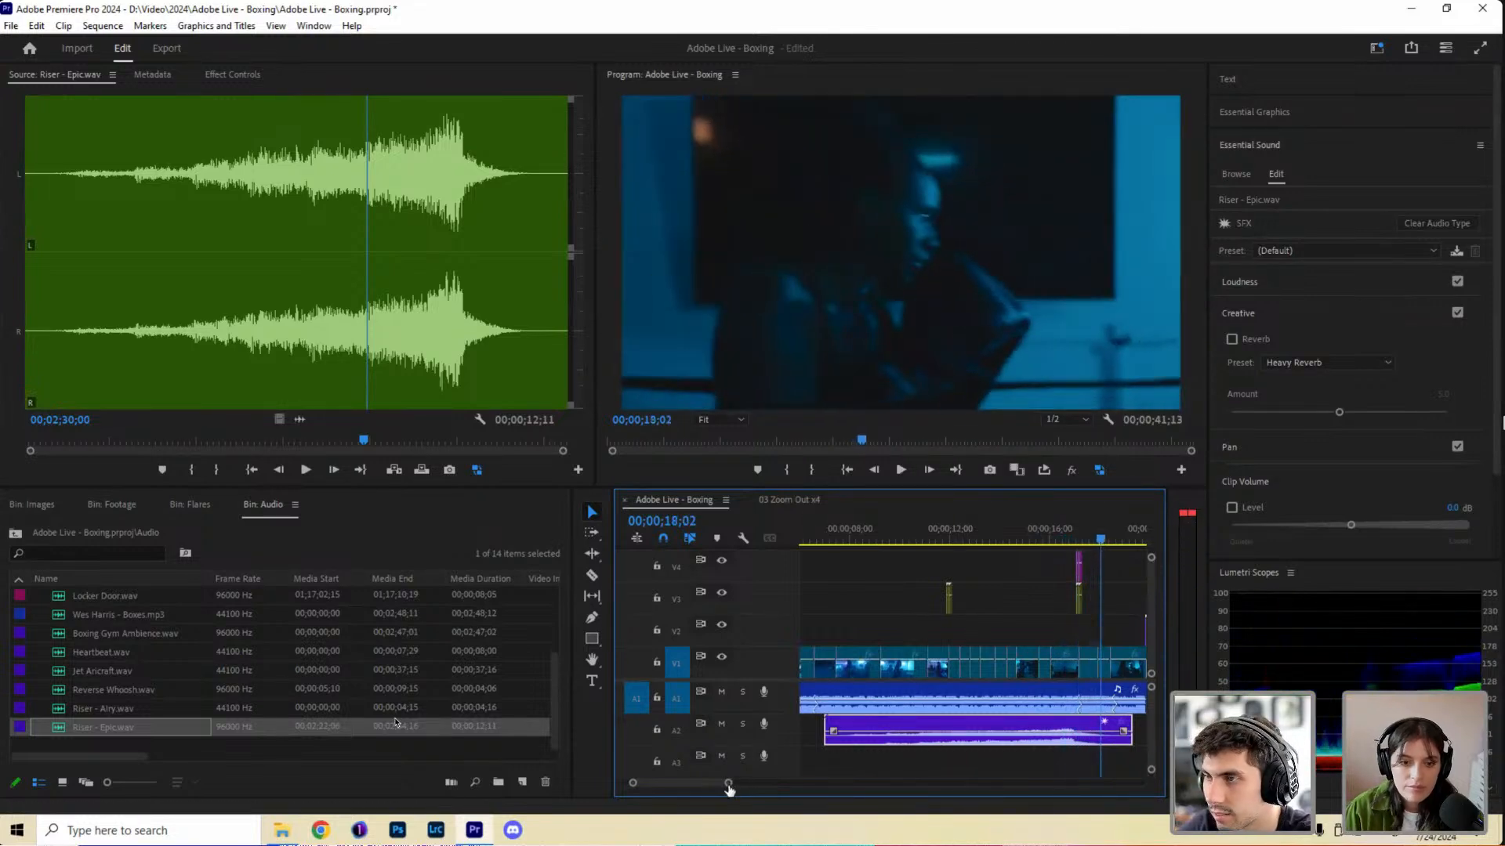
{"action": "left_click_drag", "start_coordinate": [738, 786], "coordinate": [760, 786]}
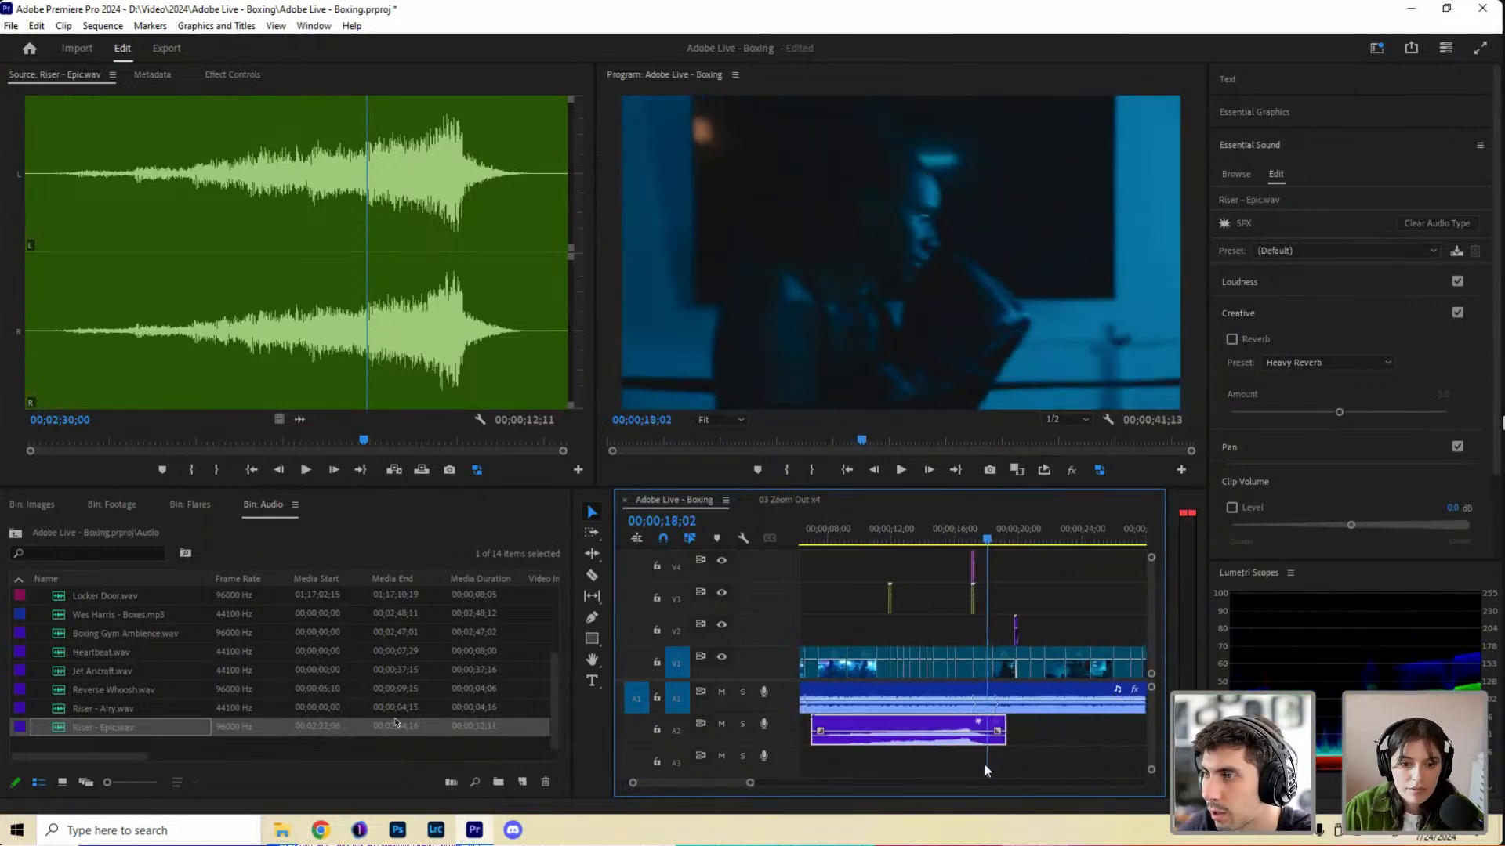
{"action": "left_click", "coordinate": [827, 762]}
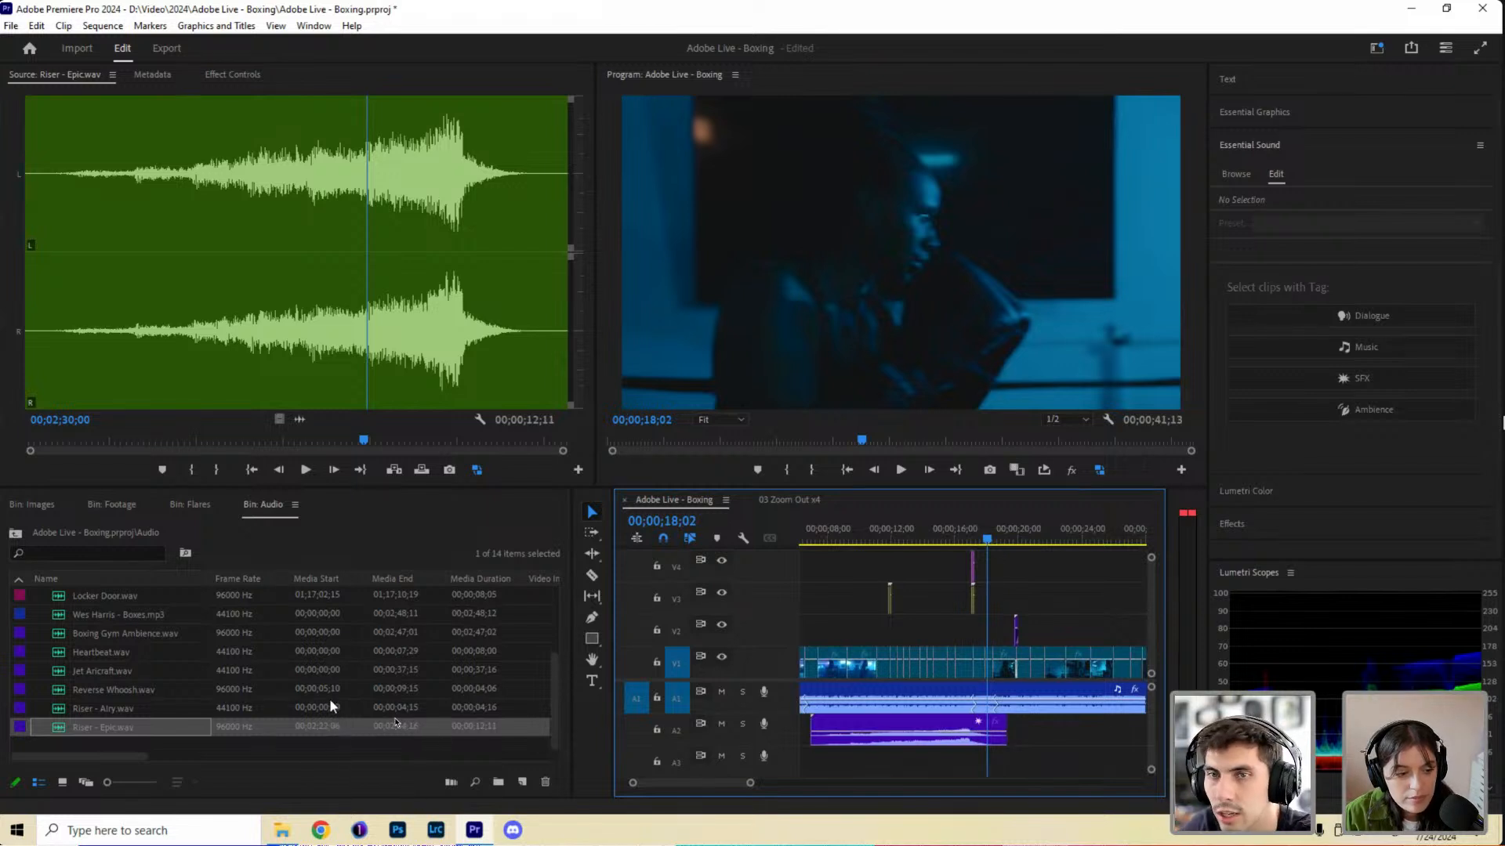
{"action": "scroll", "coordinate": [312, 697], "scroll_direction": "up", "scroll_amount": 2}
{"action": "scroll", "coordinate": [186, 684], "scroll_direction": "up", "scroll_amount": 2}
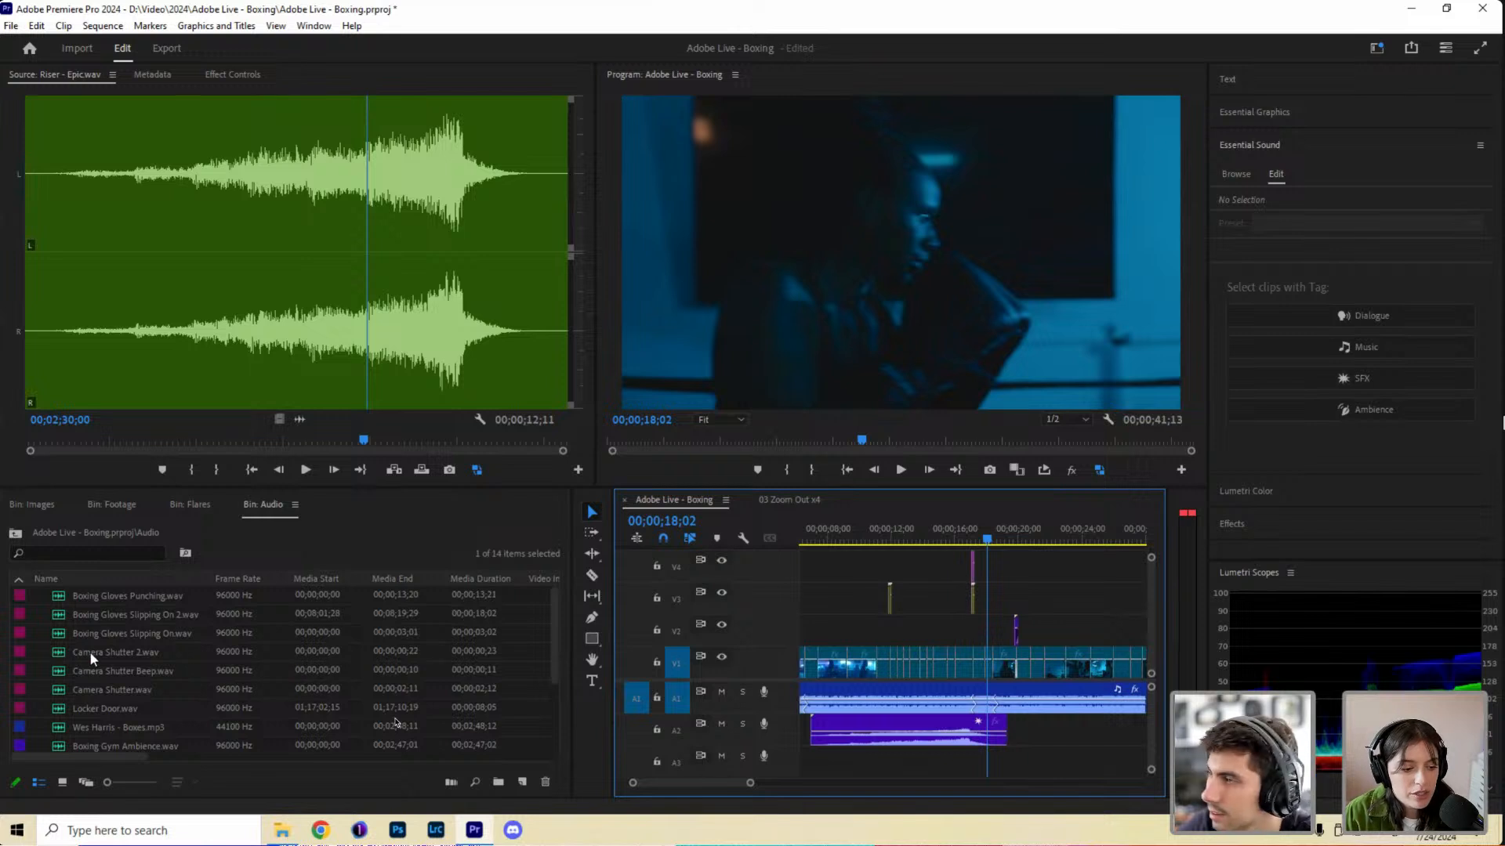
{"action": "left_click_drag", "start_coordinate": [748, 784], "coordinate": [663, 784]}
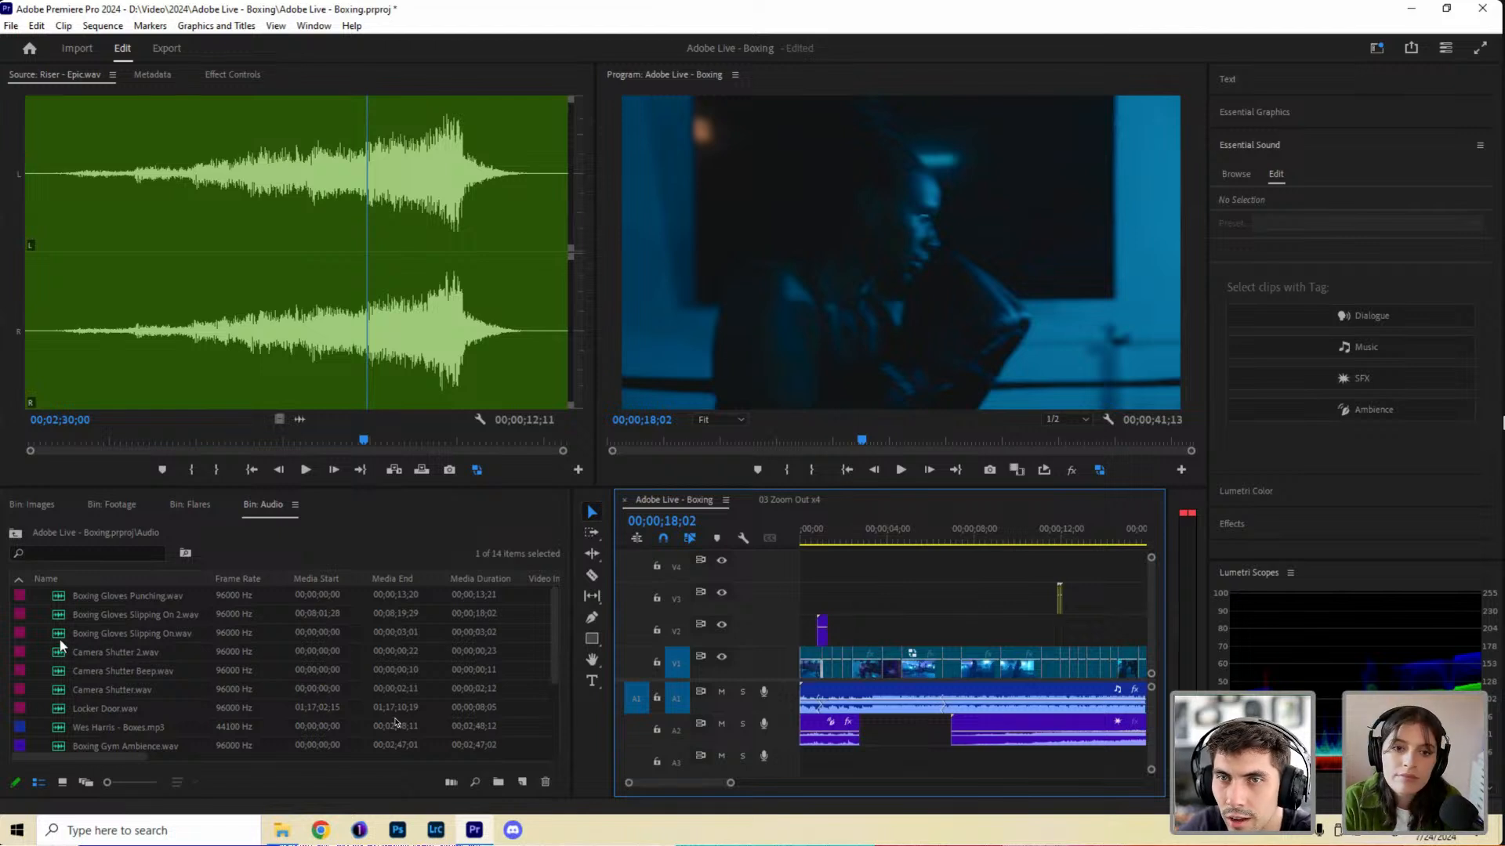
{"action": "left_click", "coordinate": [924, 539]}
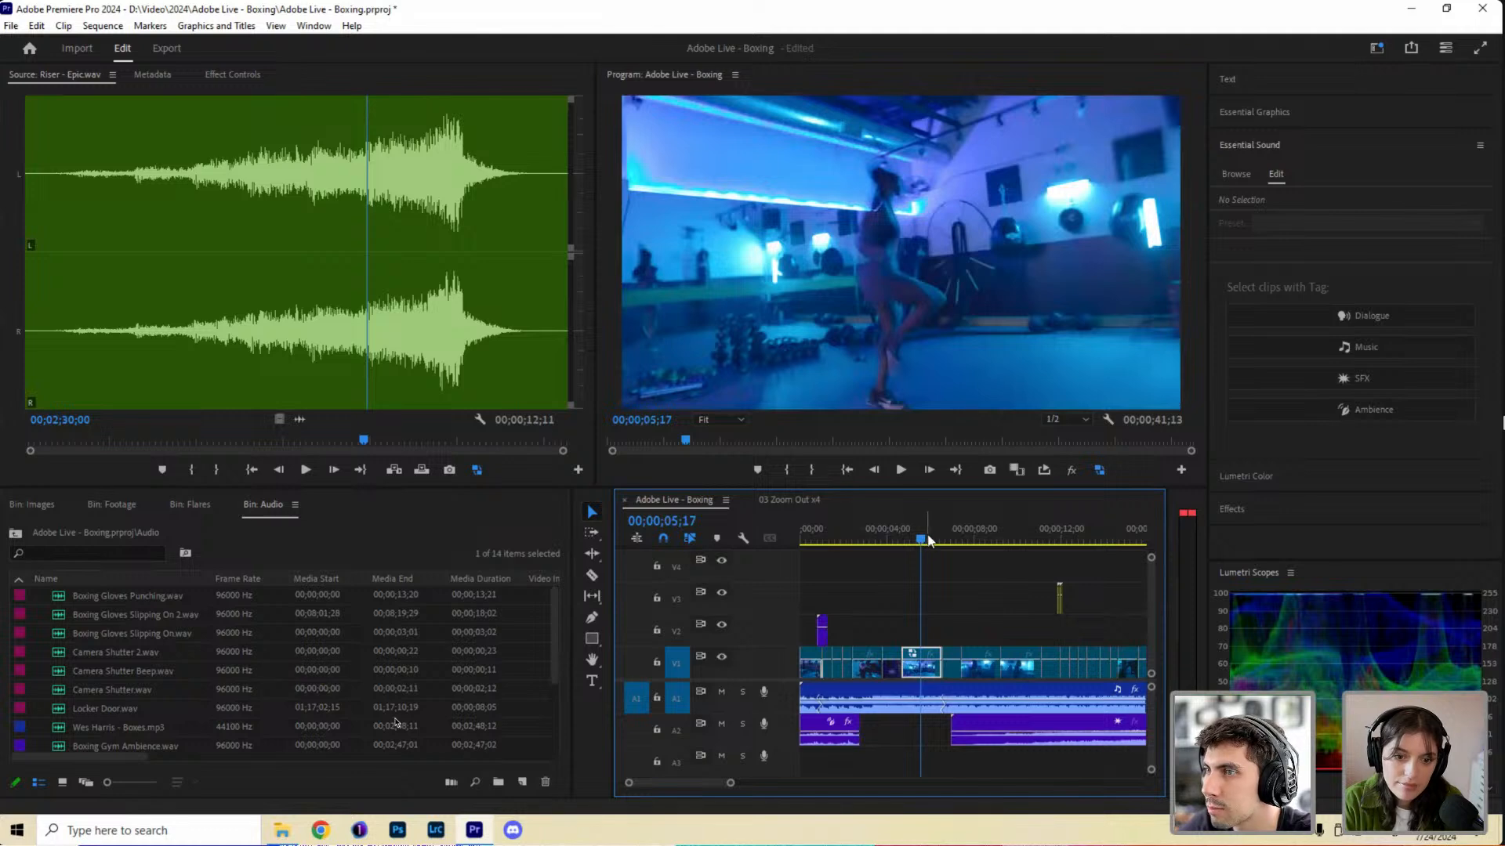
{"action": "left_click", "coordinate": [908, 539]}
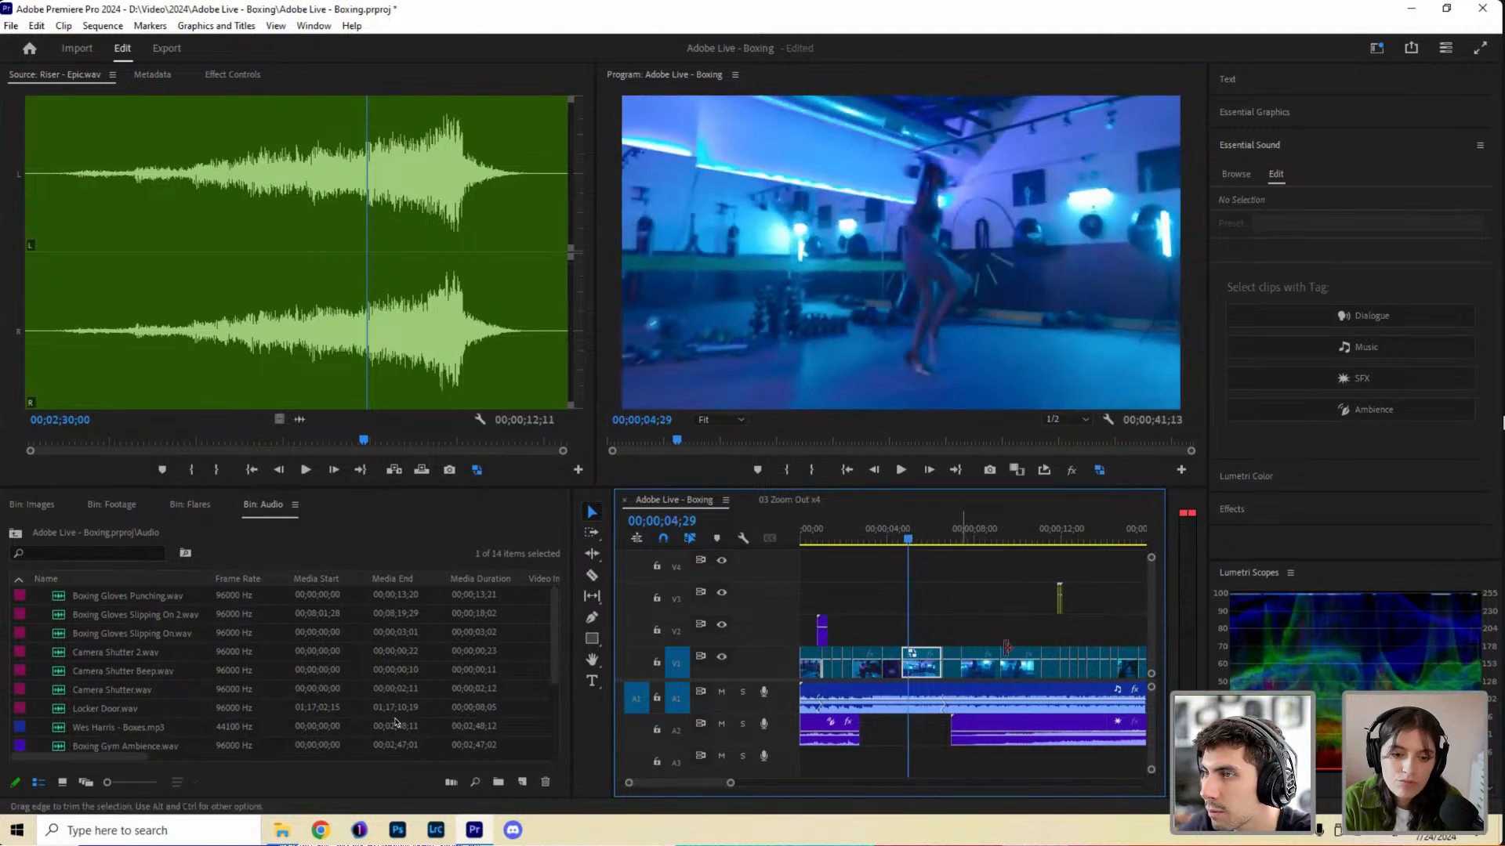
{"action": "key", "text": "space"}
{"action": "left_click", "coordinate": [975, 539]}
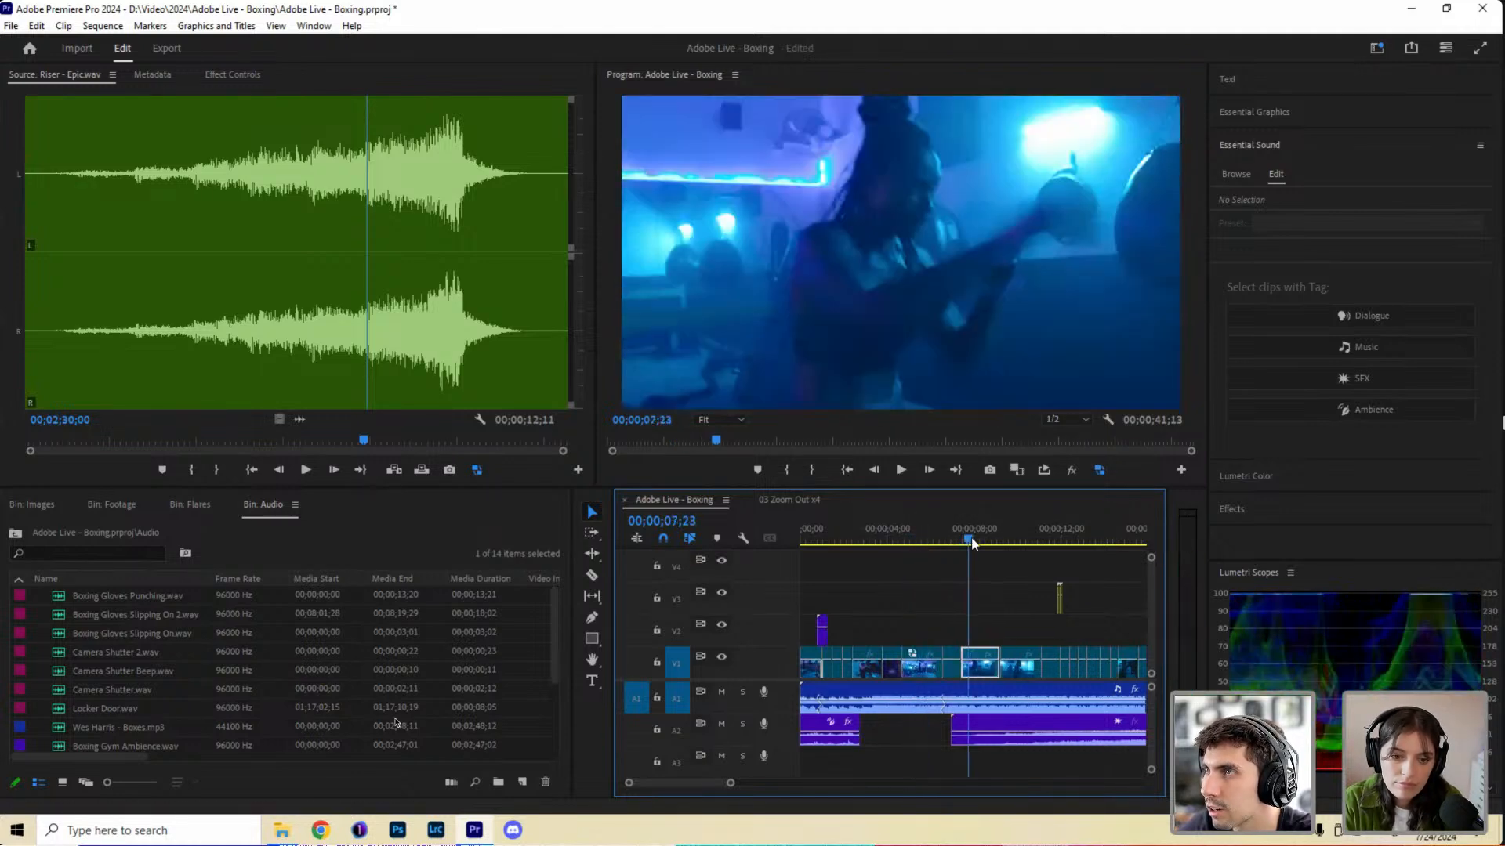
{"action": "key", "text": "space"}
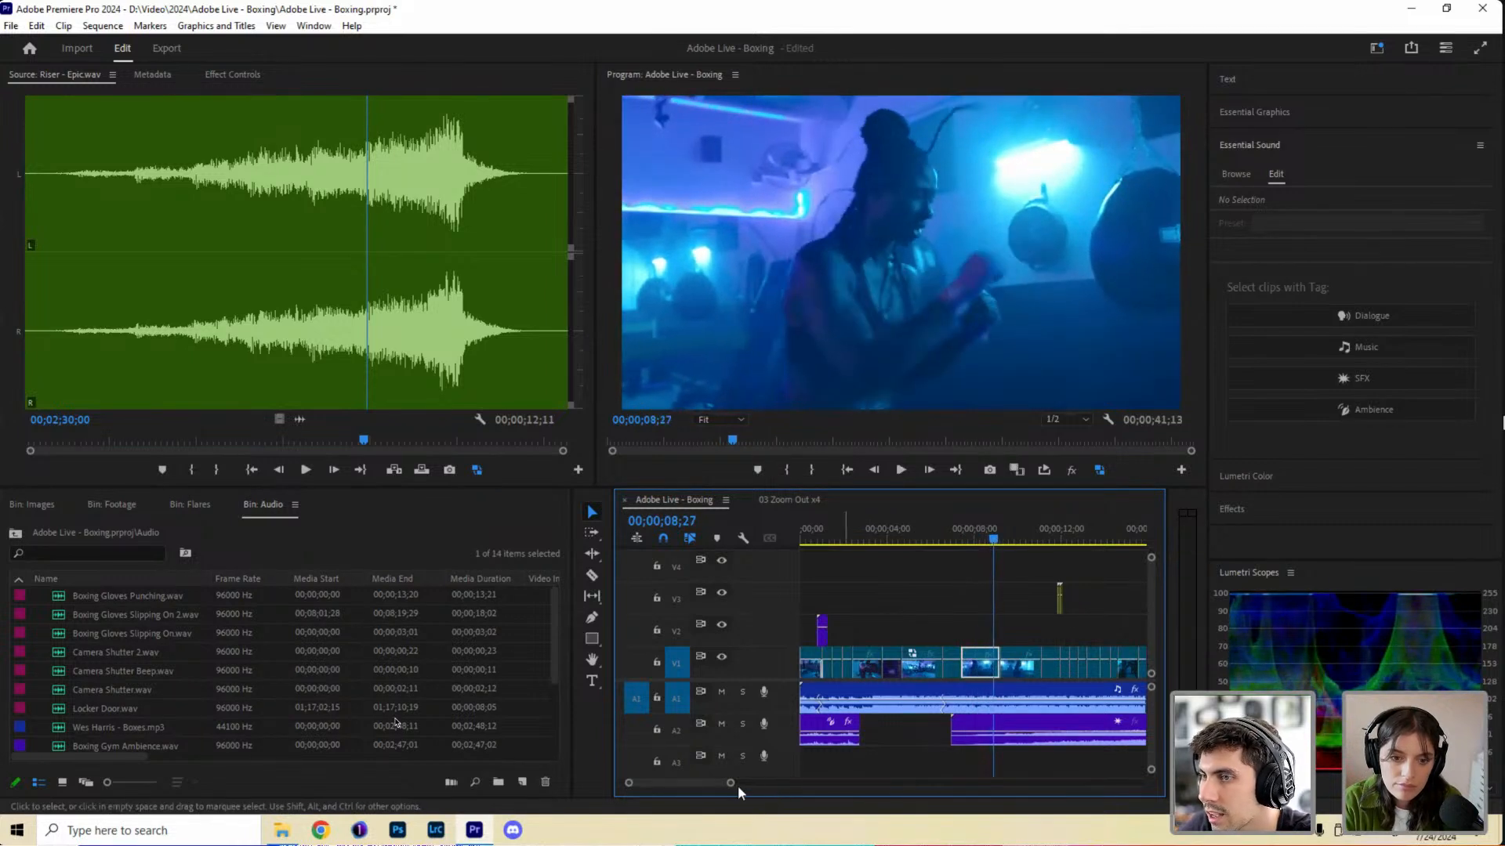
{"action": "left_click_drag", "start_coordinate": [730, 783], "coordinate": [715, 782]}
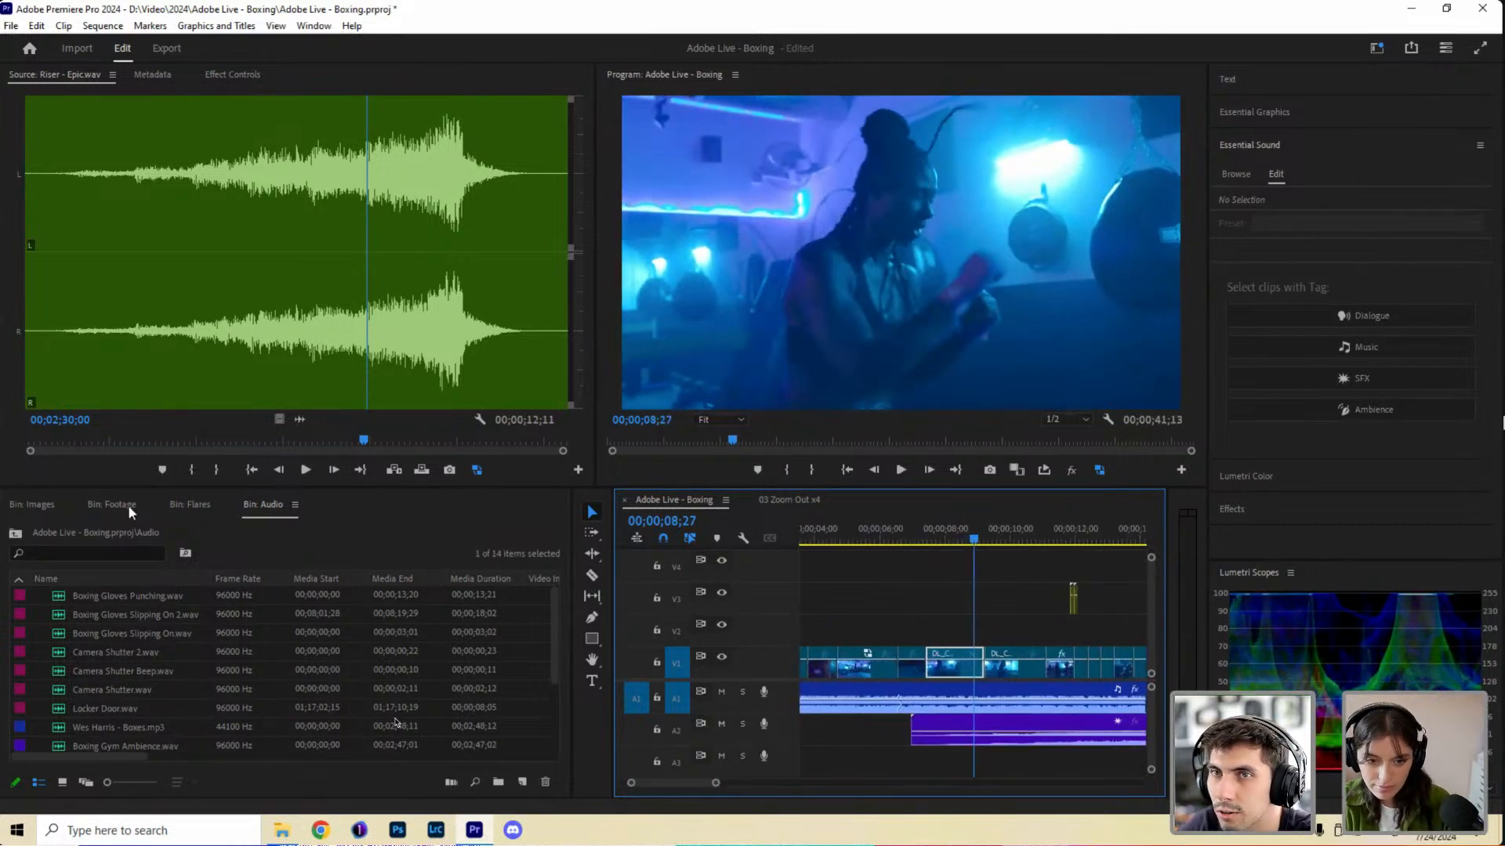
Place the punching cutout image 0001 from the Images bin on V2 over the shot at about 8 seconds, ending at 00;00;08;27.
{"action": "left_click", "coordinate": [45, 504]}
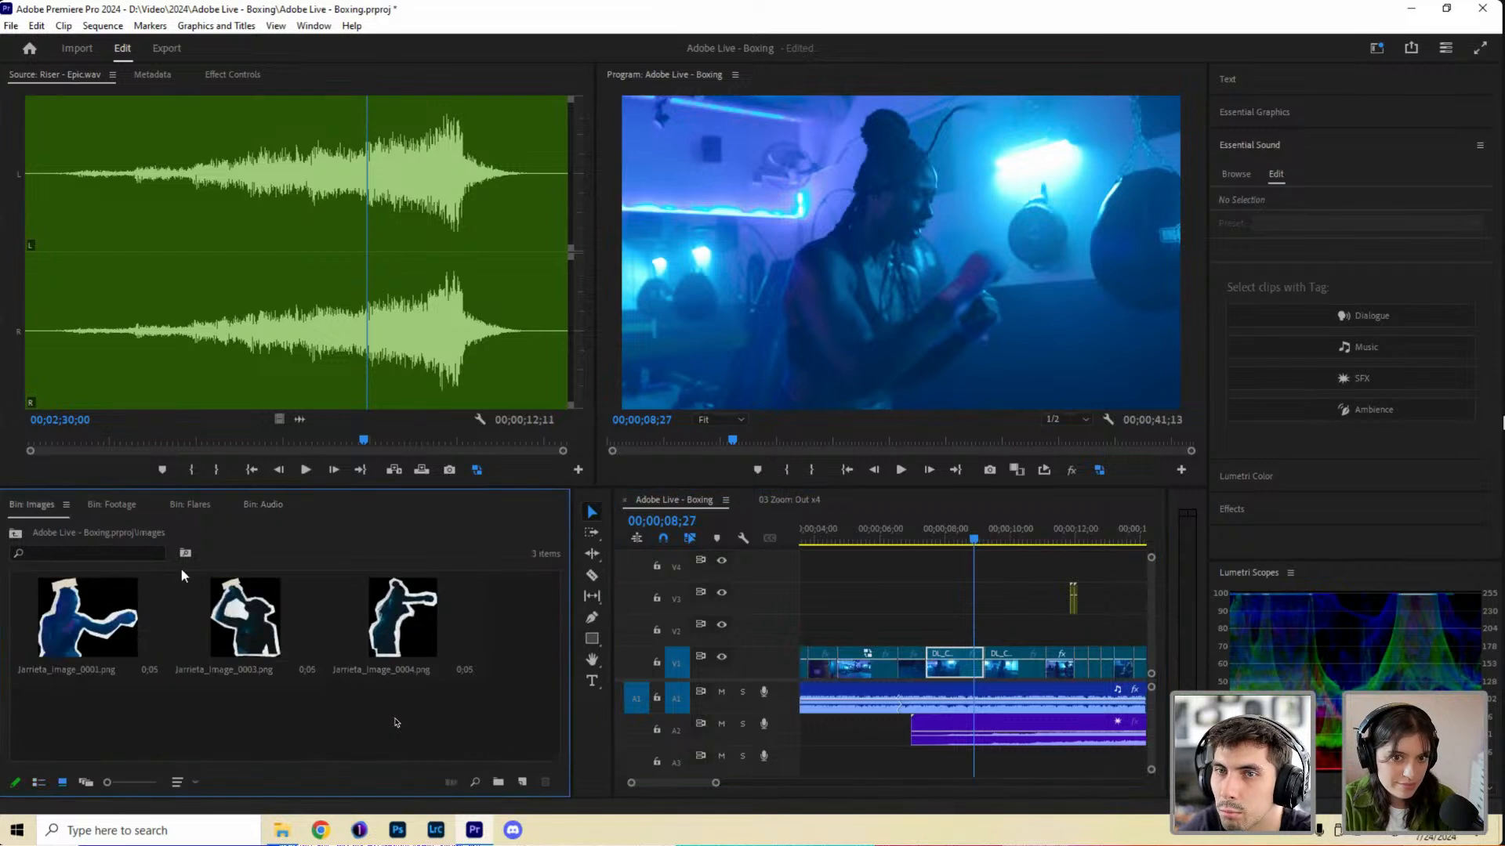
{"action": "left_click", "coordinate": [68, 633]}
{"action": "double_click", "coordinate": [67, 633]}
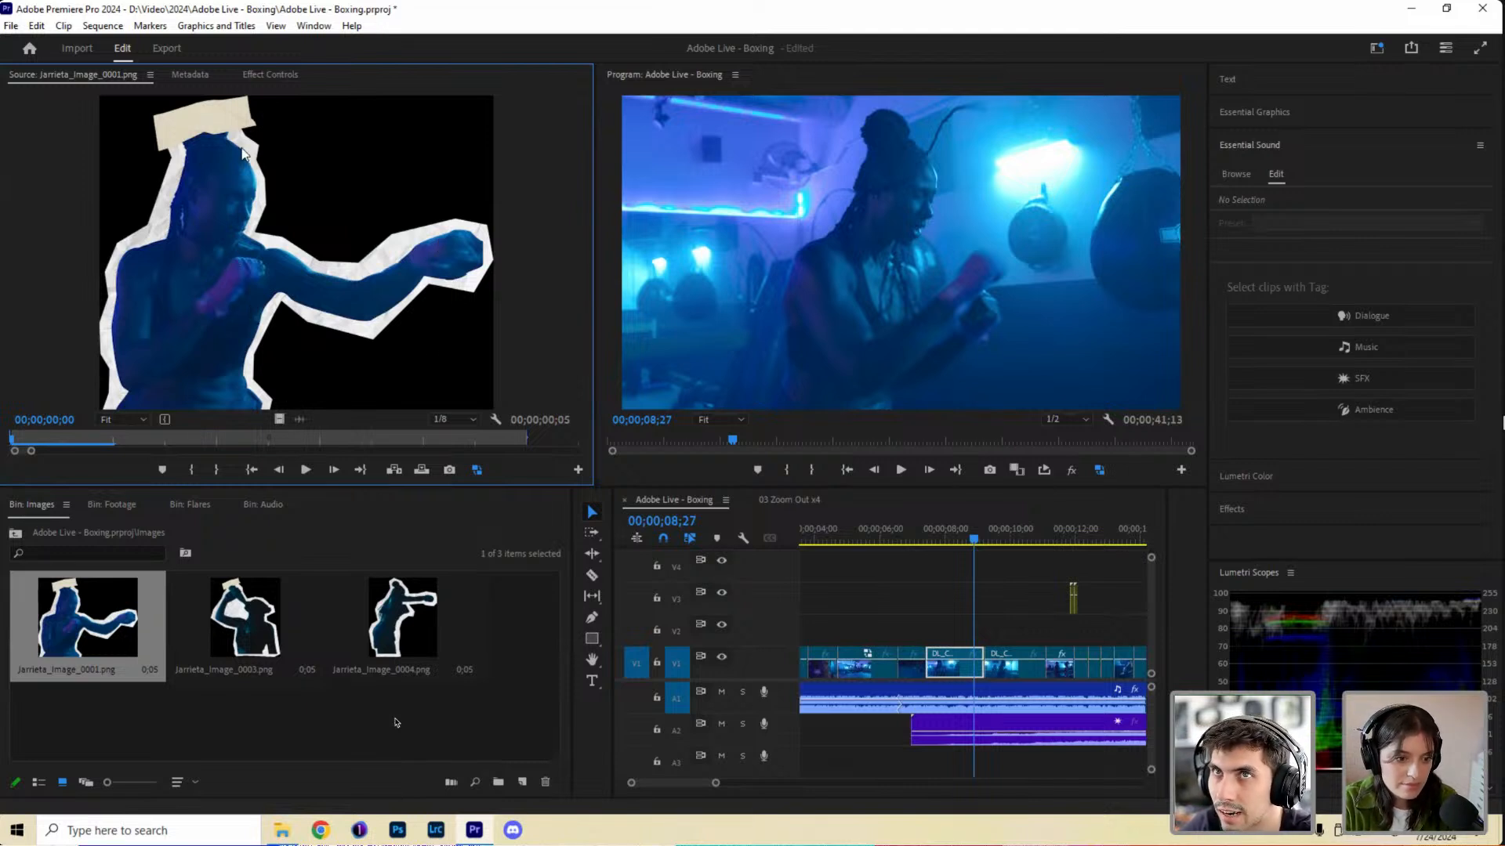
{"action": "left_click_drag", "start_coordinate": [899, 615], "coordinate": [955, 636]}
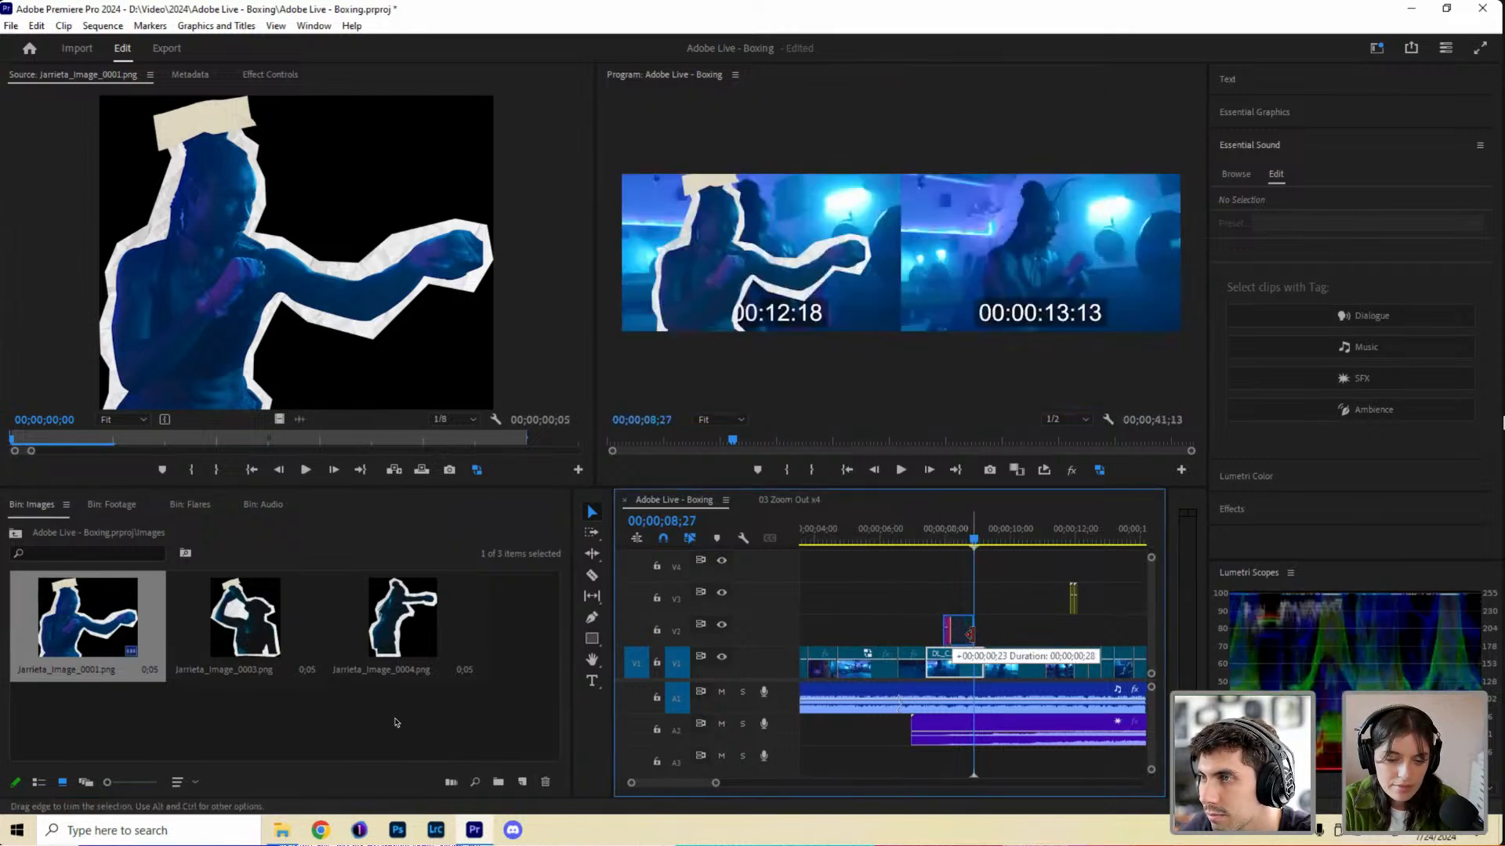
{"action": "left_click", "coordinate": [948, 533]}
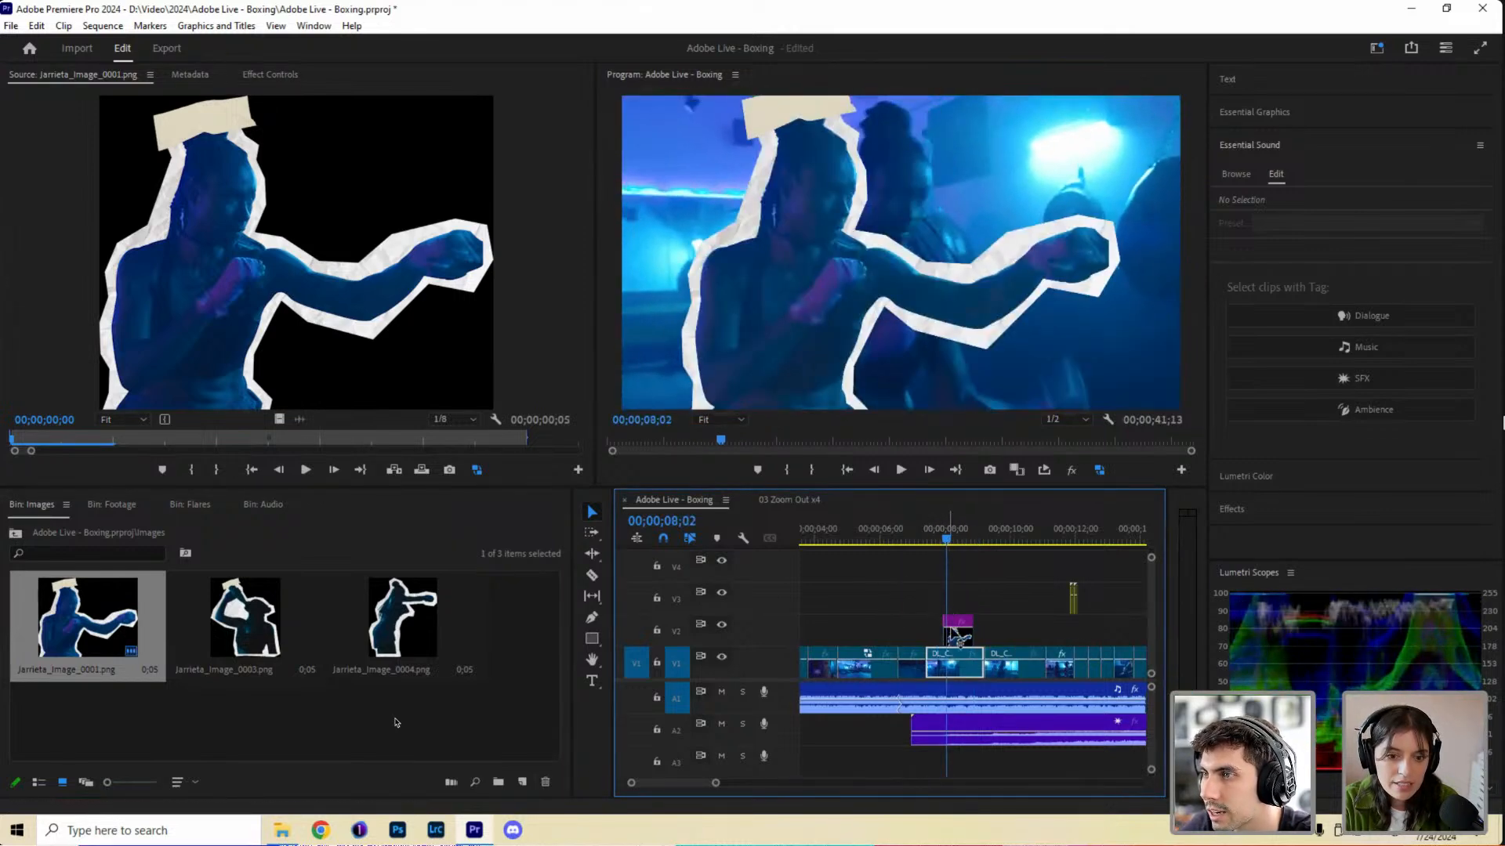
Move the image 0001 clip to start at 00;00;05;04 on V2 and extend it to the end of the gym shot beneath.
{"action": "left_click_drag", "start_coordinate": [956, 641], "coordinate": [868, 637]}
{"action": "left_click", "coordinate": [844, 536]}
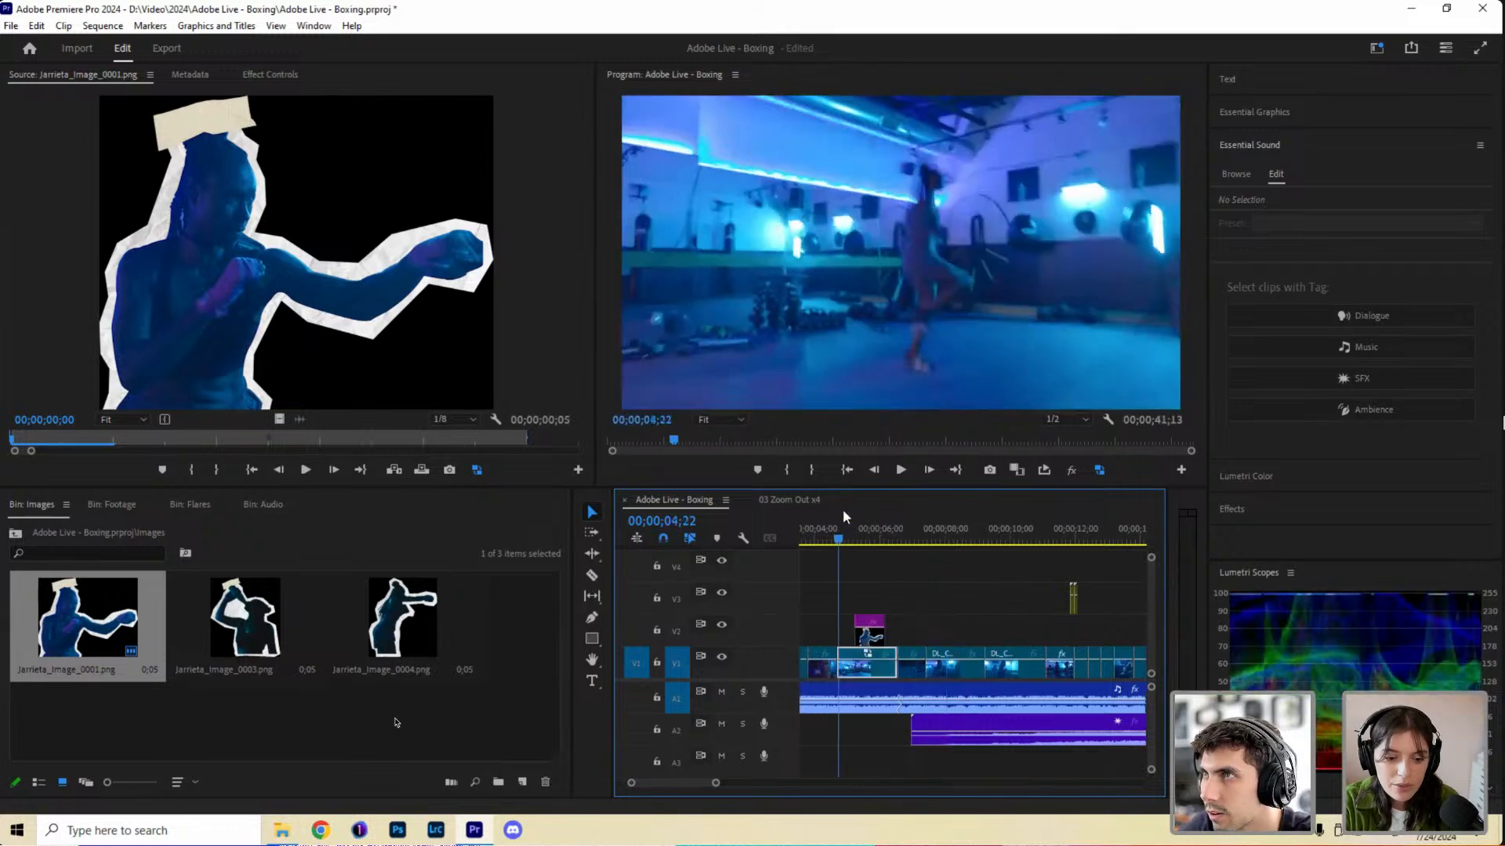
{"action": "key", "text": "space"}
{"action": "key", "text": "space"}
{"action": "left_click", "coordinate": [877, 636]}
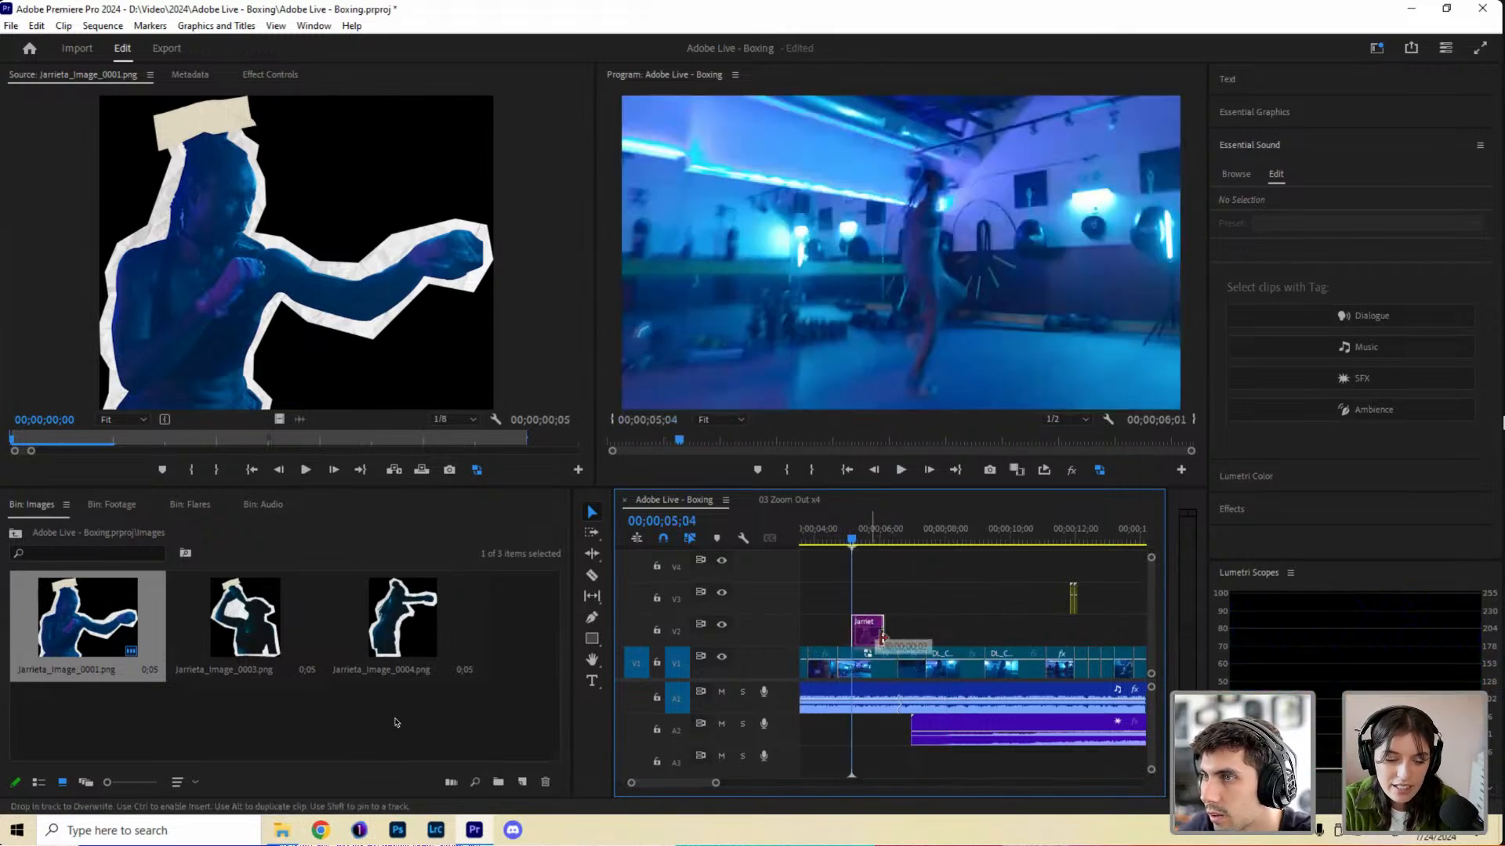
{"action": "mouse_move", "coordinate": [878, 636]}
{"action": "left_mouse_down"}
{"action": "mouse_move", "coordinate": [862, 636]}
{"action": "mouse_move", "coordinate": [896, 636]}
{"action": "left_mouse_up"}
Scale the image 0001 cutout down to about 48, rotate it -4°, and position it in the upper left of the frame.
{"action": "left_click", "coordinate": [270, 74]}
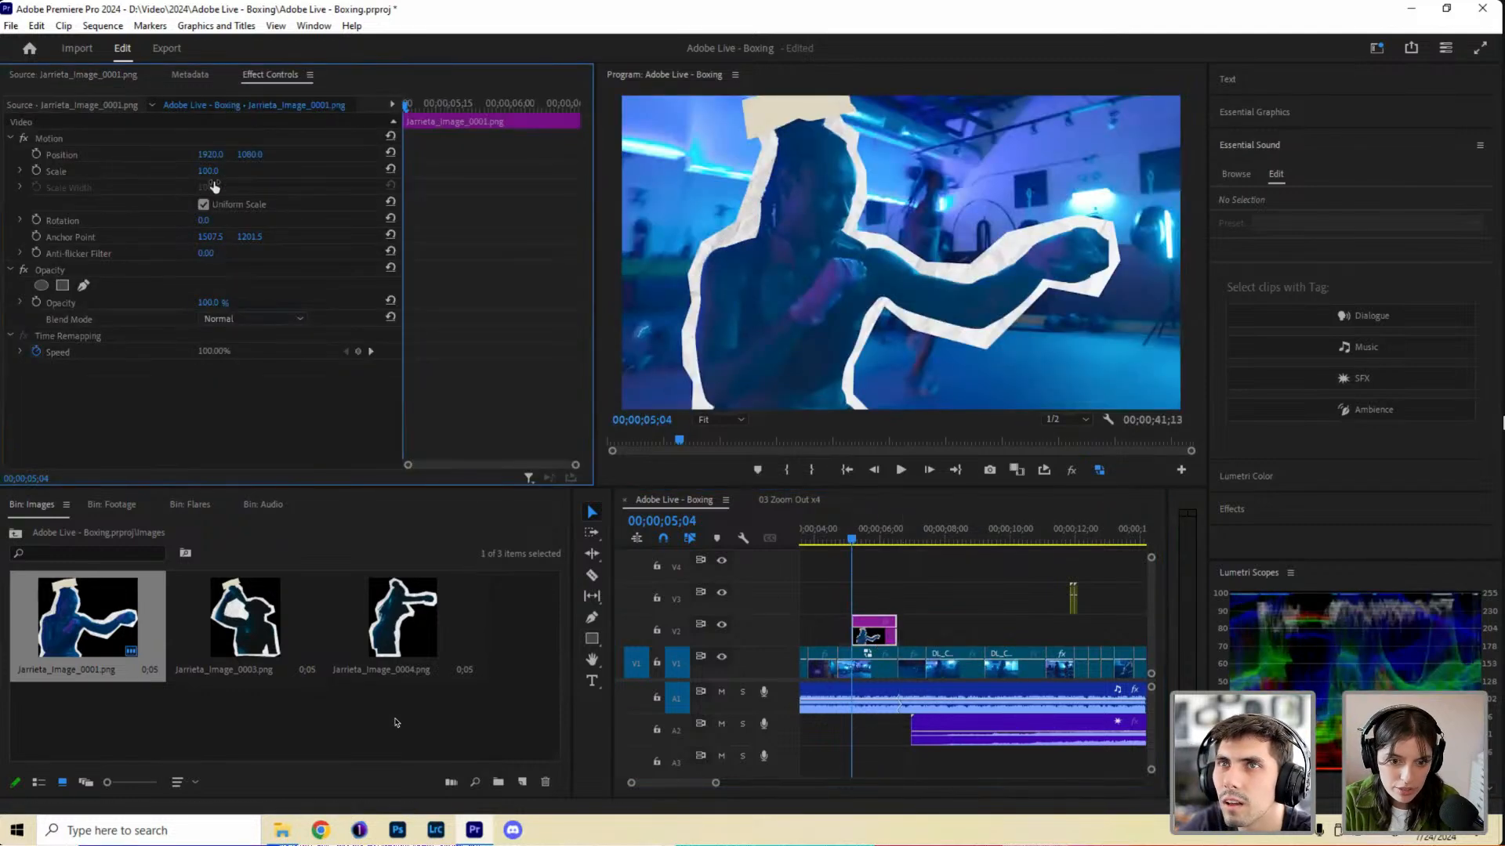
{"action": "left_click_drag", "start_coordinate": [220, 172], "coordinate": [194, 172]}
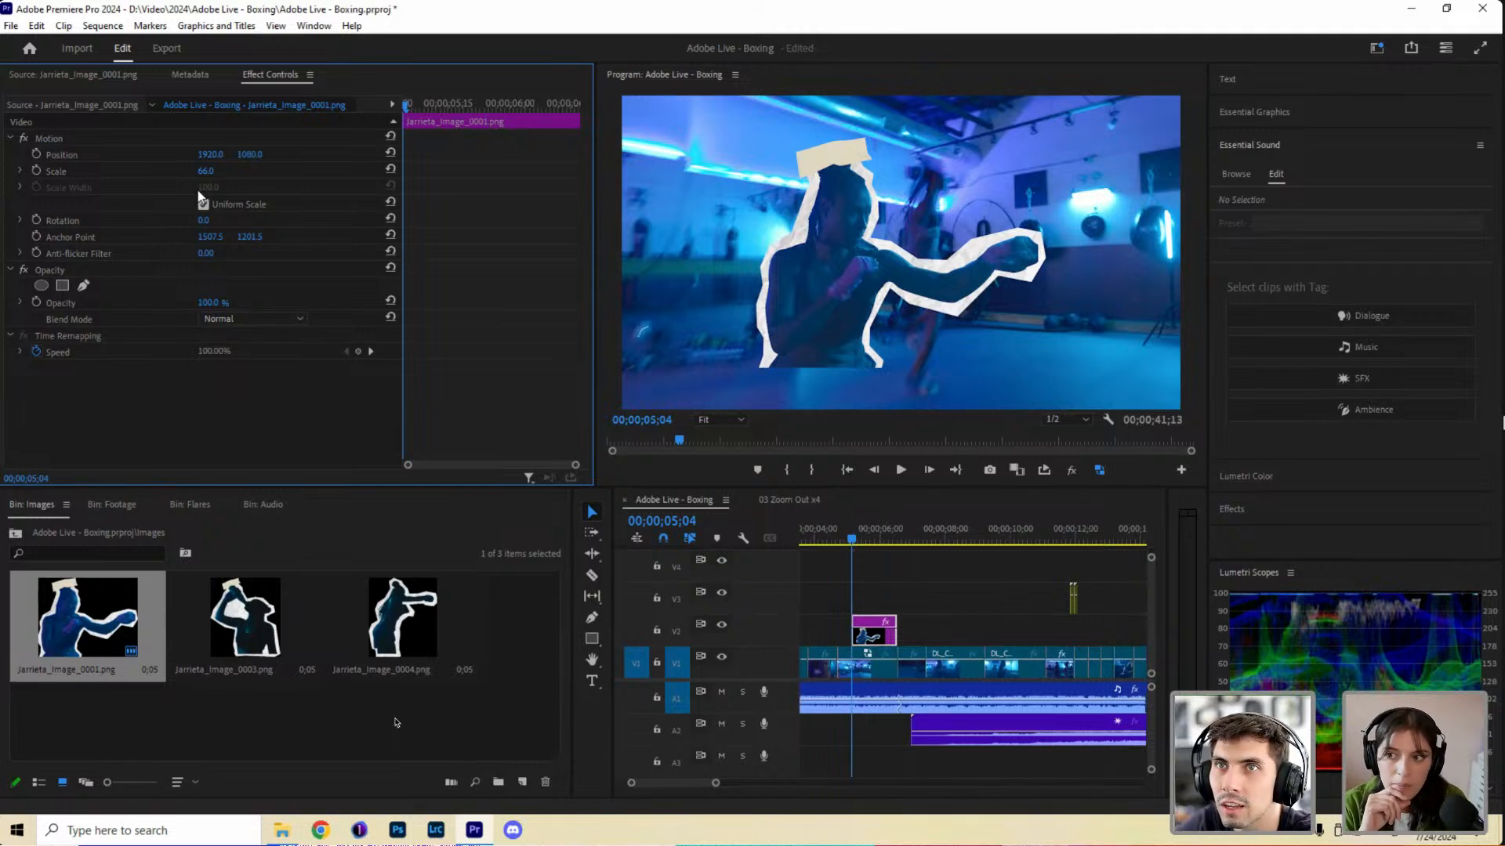
{"action": "key", "text": "Down"}
{"action": "key", "text": "Down"}
{"action": "key", "text": "Down"}
{"action": "key", "text": "Down"}
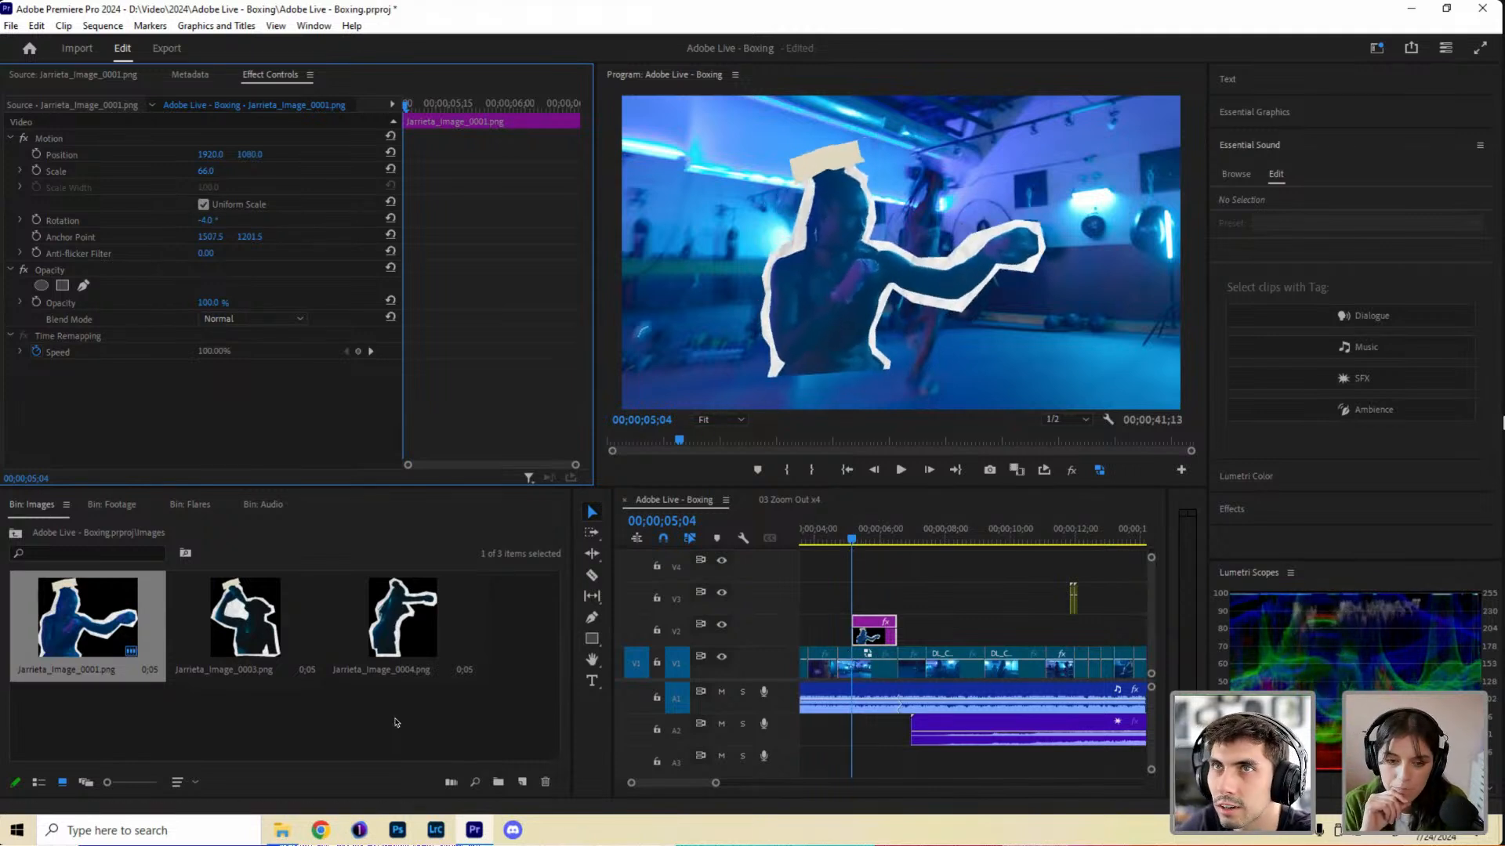
{"action": "mouse_move", "coordinate": [210, 161]}
{"action": "left_mouse_down"}
{"action": "mouse_move", "coordinate": [208, 202]}
{"action": "mouse_move", "coordinate": [195, 177]}
{"action": "mouse_move", "coordinate": [254, 156]}
{"action": "mouse_move", "coordinate": [215, 155]}
{"action": "left_mouse_up"}
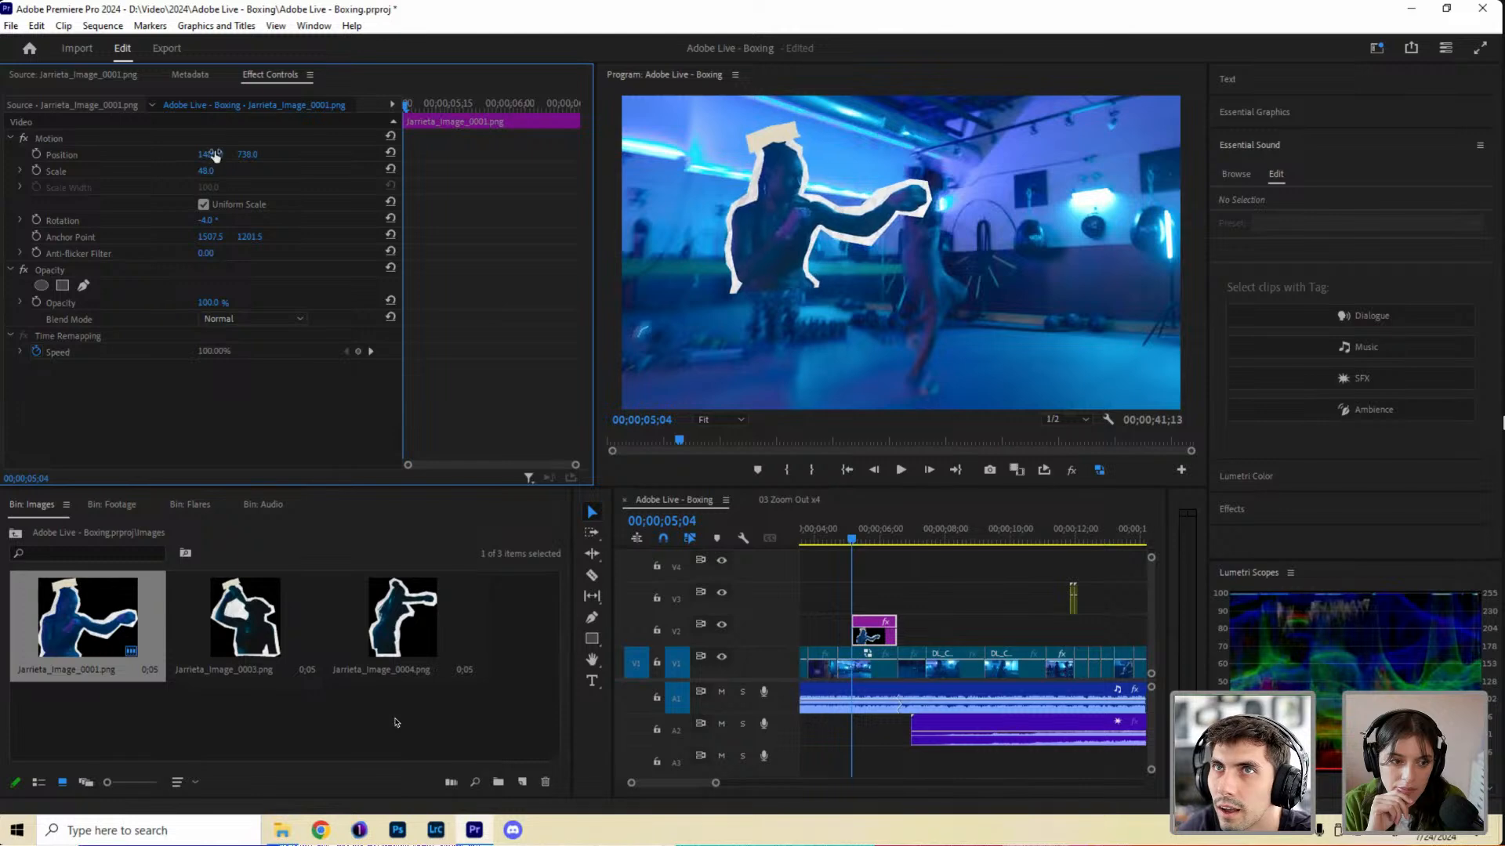
Add cutout image 0003 on V3 shortly after image 0001 starts, then shrink, tilt and position it on the right of the frame.
{"action": "left_click", "coordinate": [246, 631]}
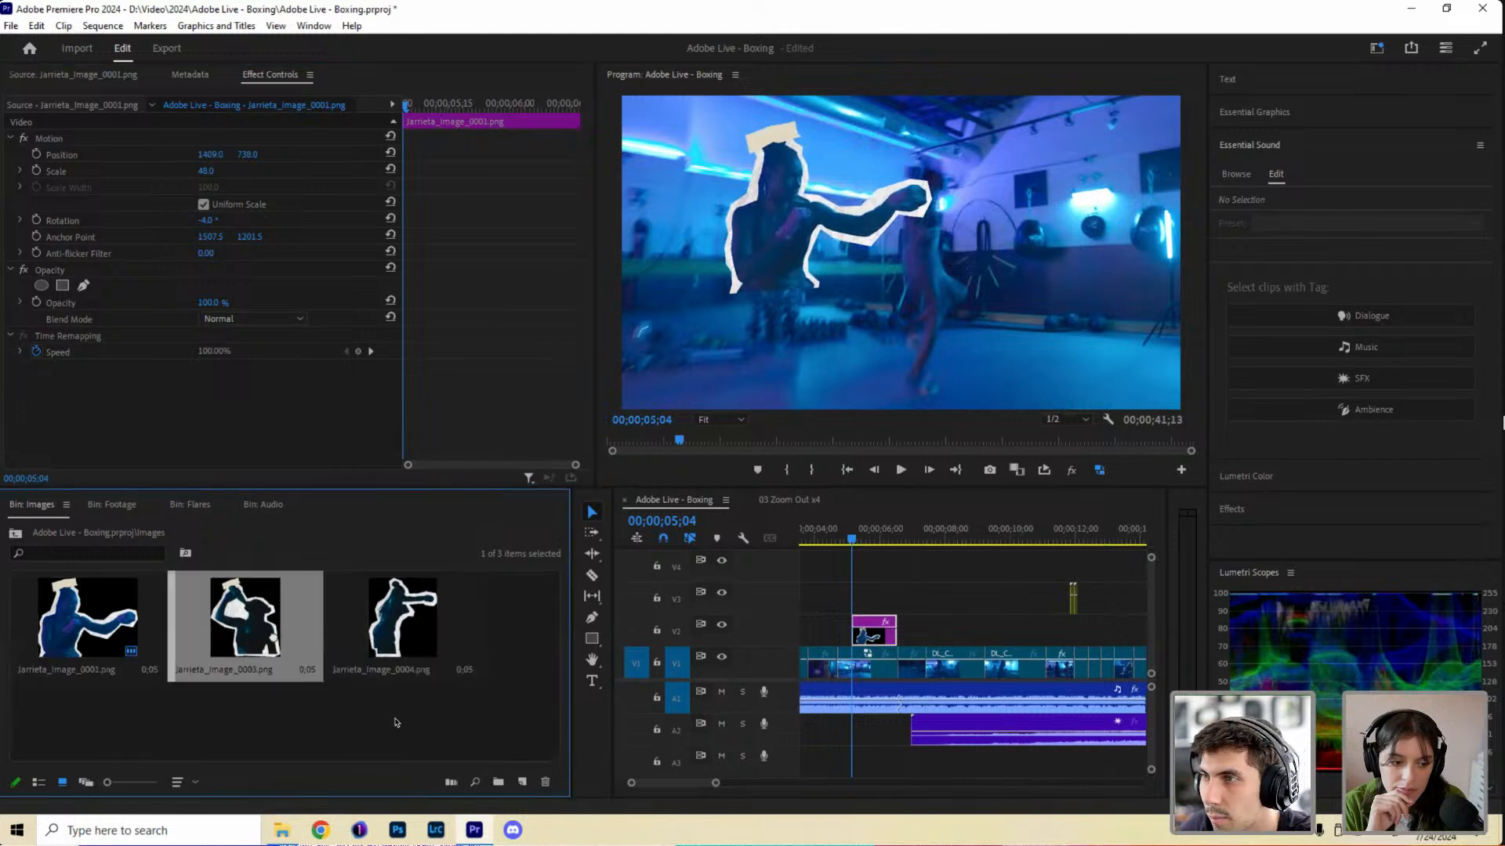
{"action": "left_click_drag", "start_coordinate": [245, 619], "coordinate": [862, 600]}
{"action": "left_click", "coordinate": [878, 599]}
{"action": "left_click", "coordinate": [869, 533]}
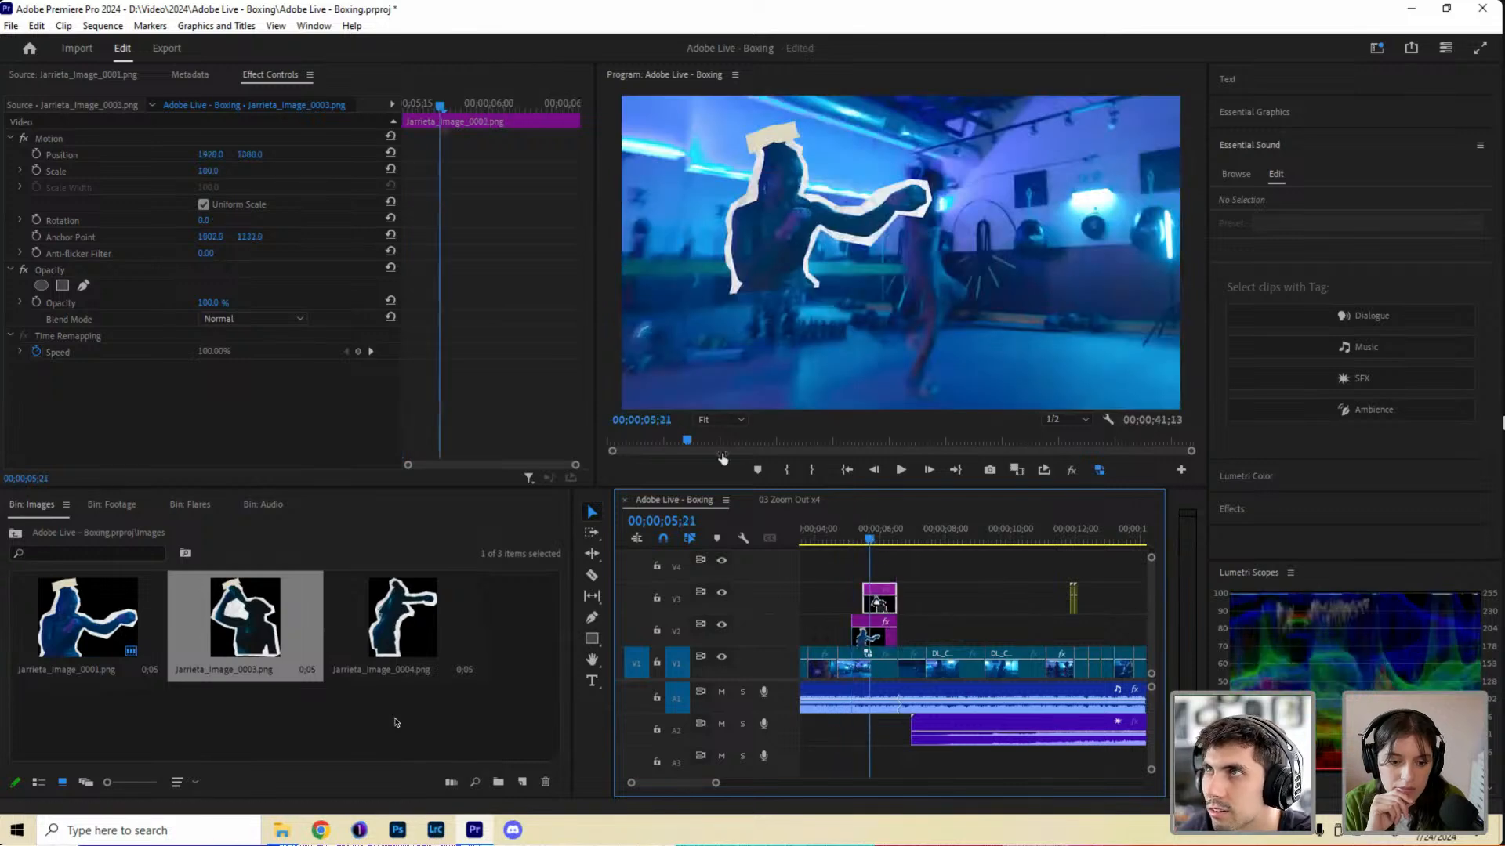
{"action": "left_click_drag", "start_coordinate": [208, 220], "coordinate": [244, 155]}
Add cutout image 0004 on V4 starting at about 00;00;05;21 and ending together with the other two images.
{"action": "double_click", "coordinate": [389, 617]}
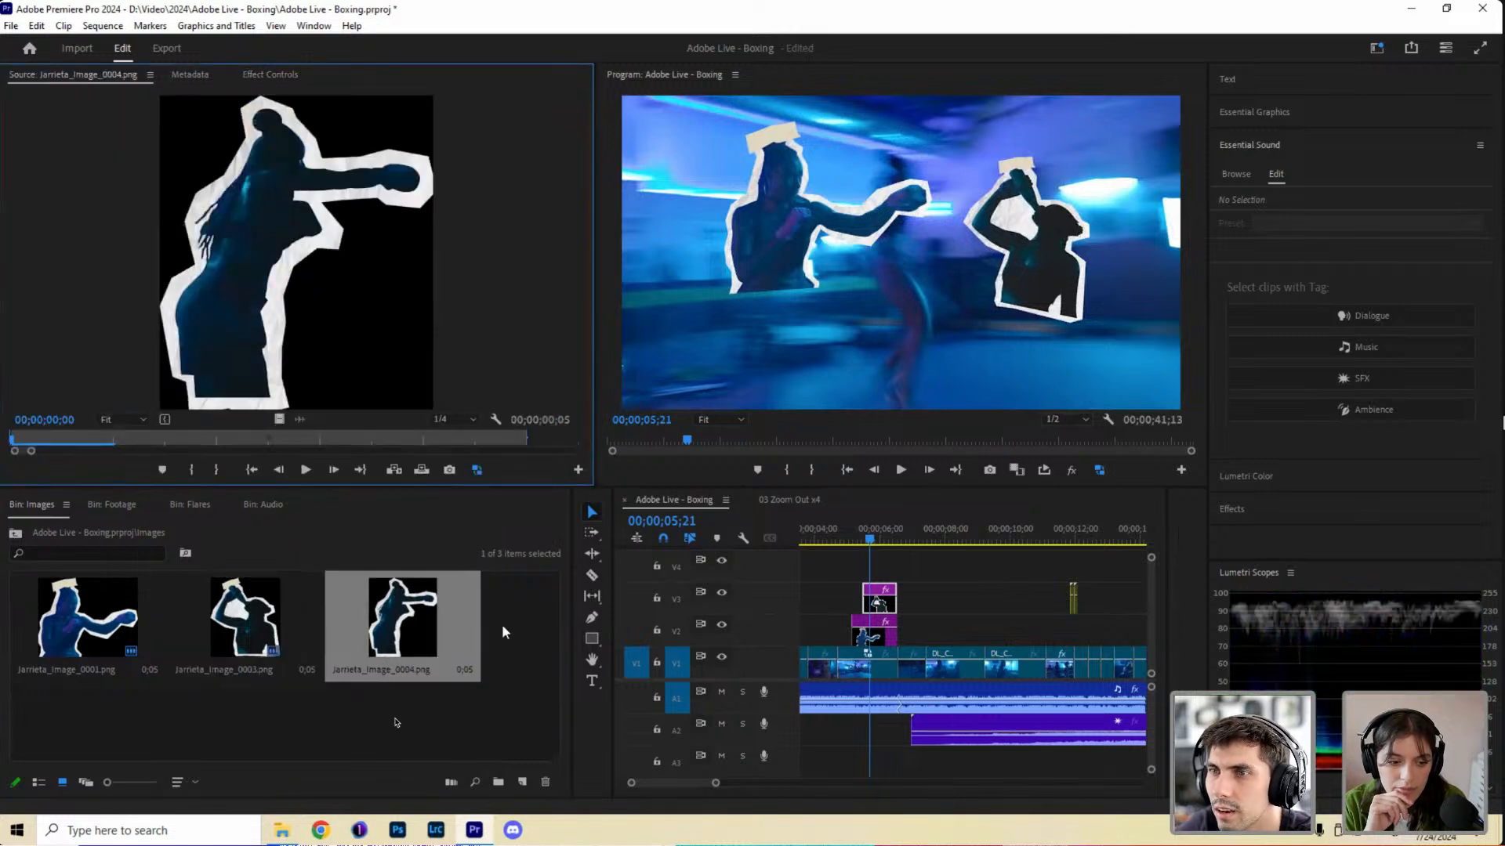
{"action": "left_click_drag", "start_coordinate": [428, 633], "coordinate": [900, 566]}
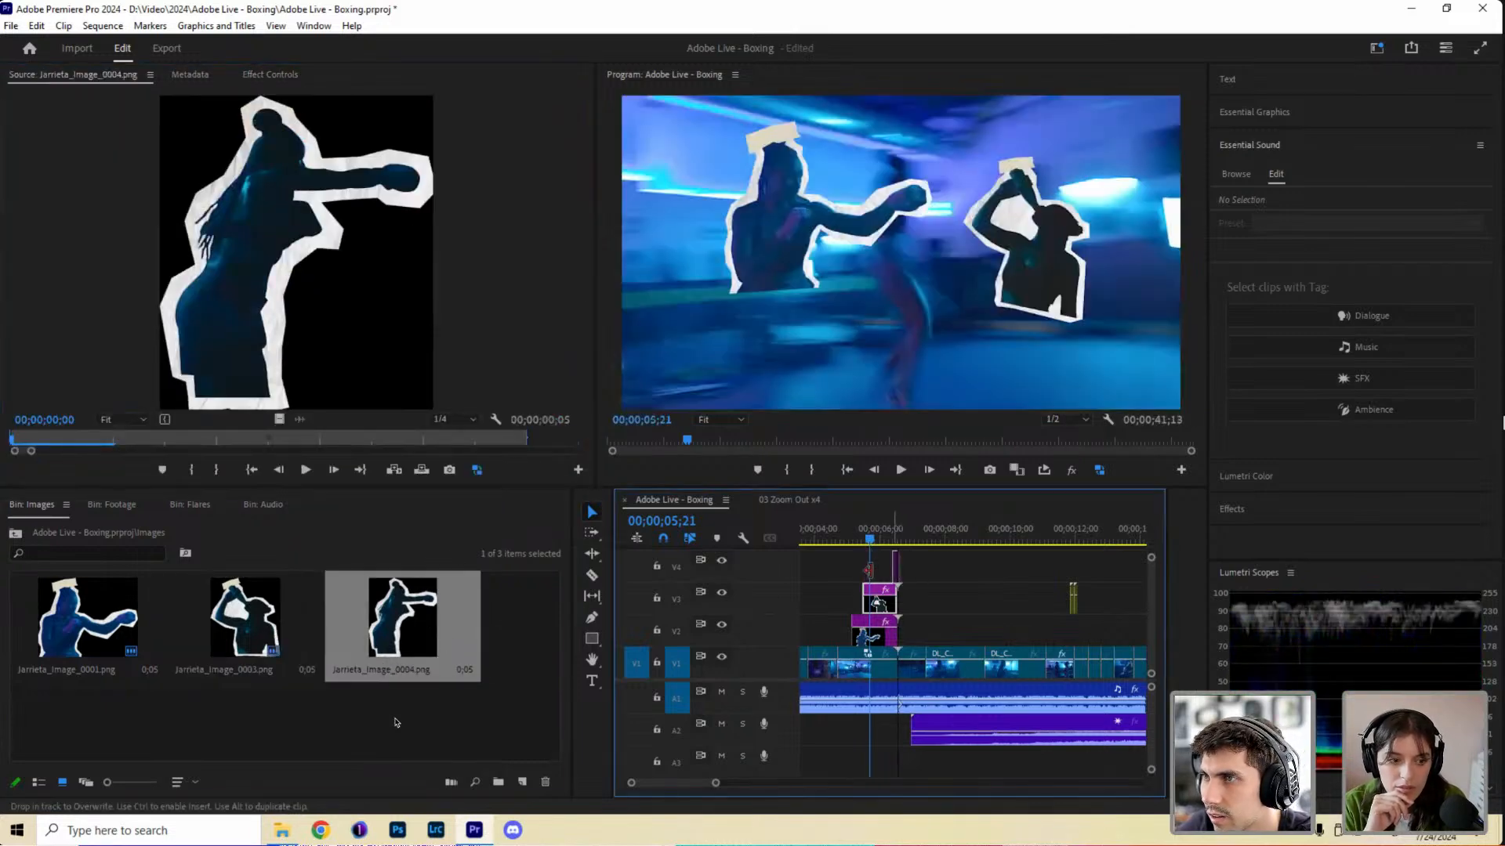
{"action": "left_click", "coordinate": [855, 540]}
{"action": "key", "text": "space"}
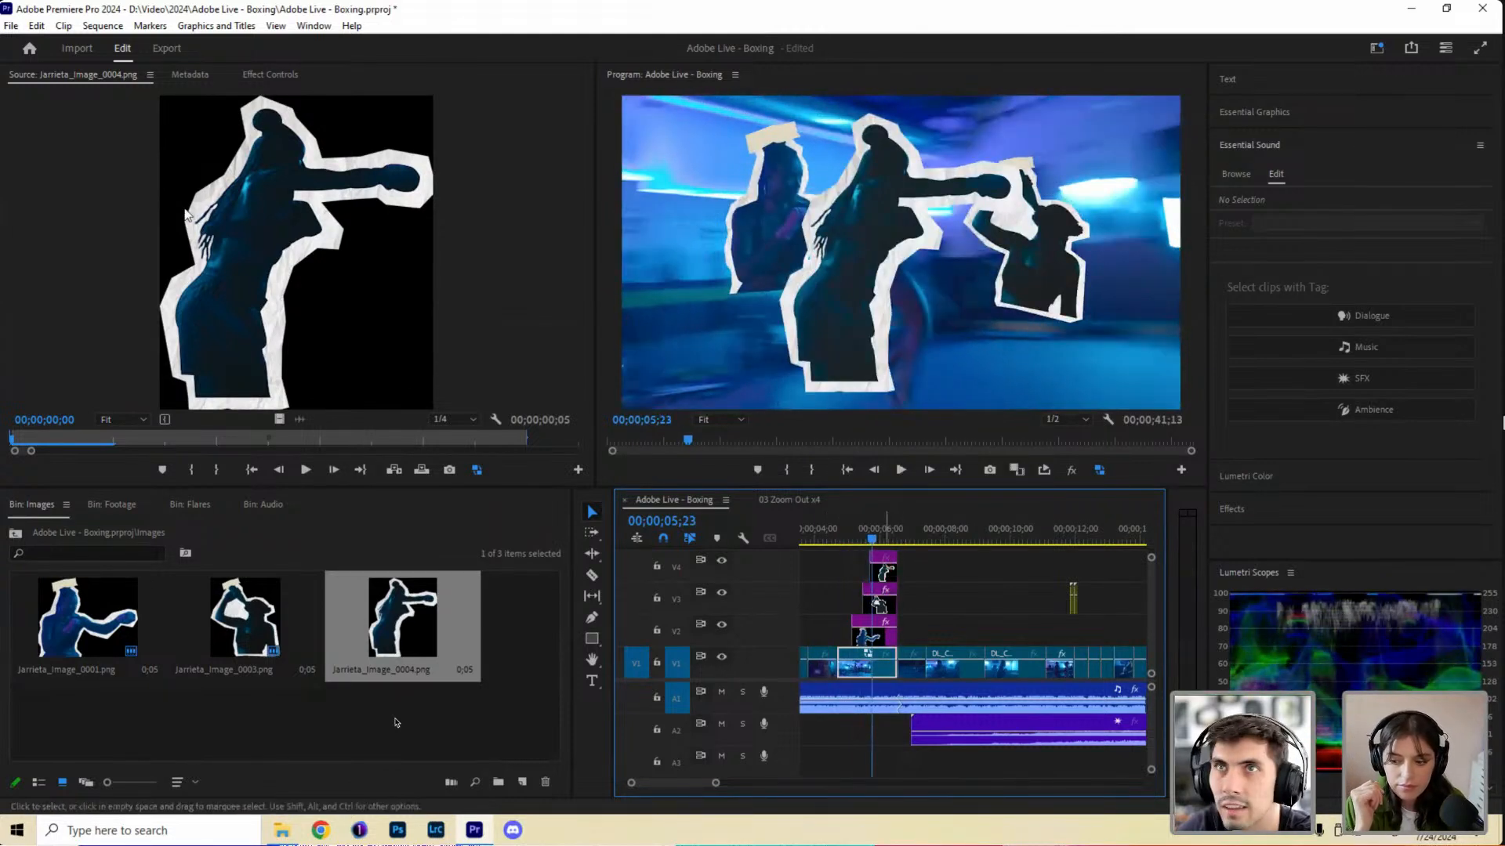
Find the Horizontal Flip effect and apply it to the image 0004 clip on V4.
{"action": "left_click", "coordinate": [883, 570]}
{"action": "key", "text": "shift+5"}
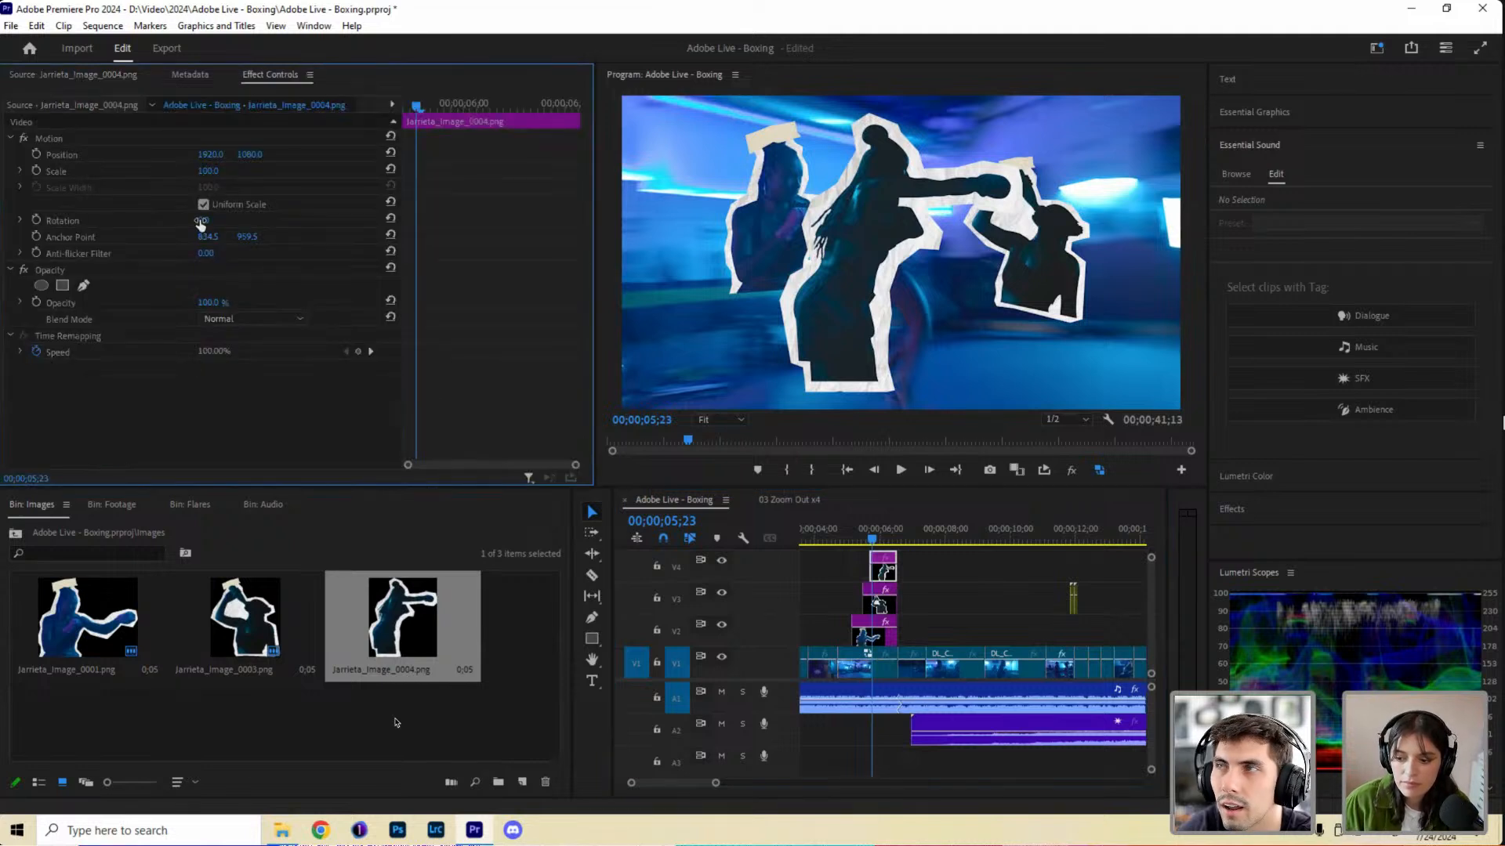
{"action": "left_click", "coordinate": [1302, 157]}
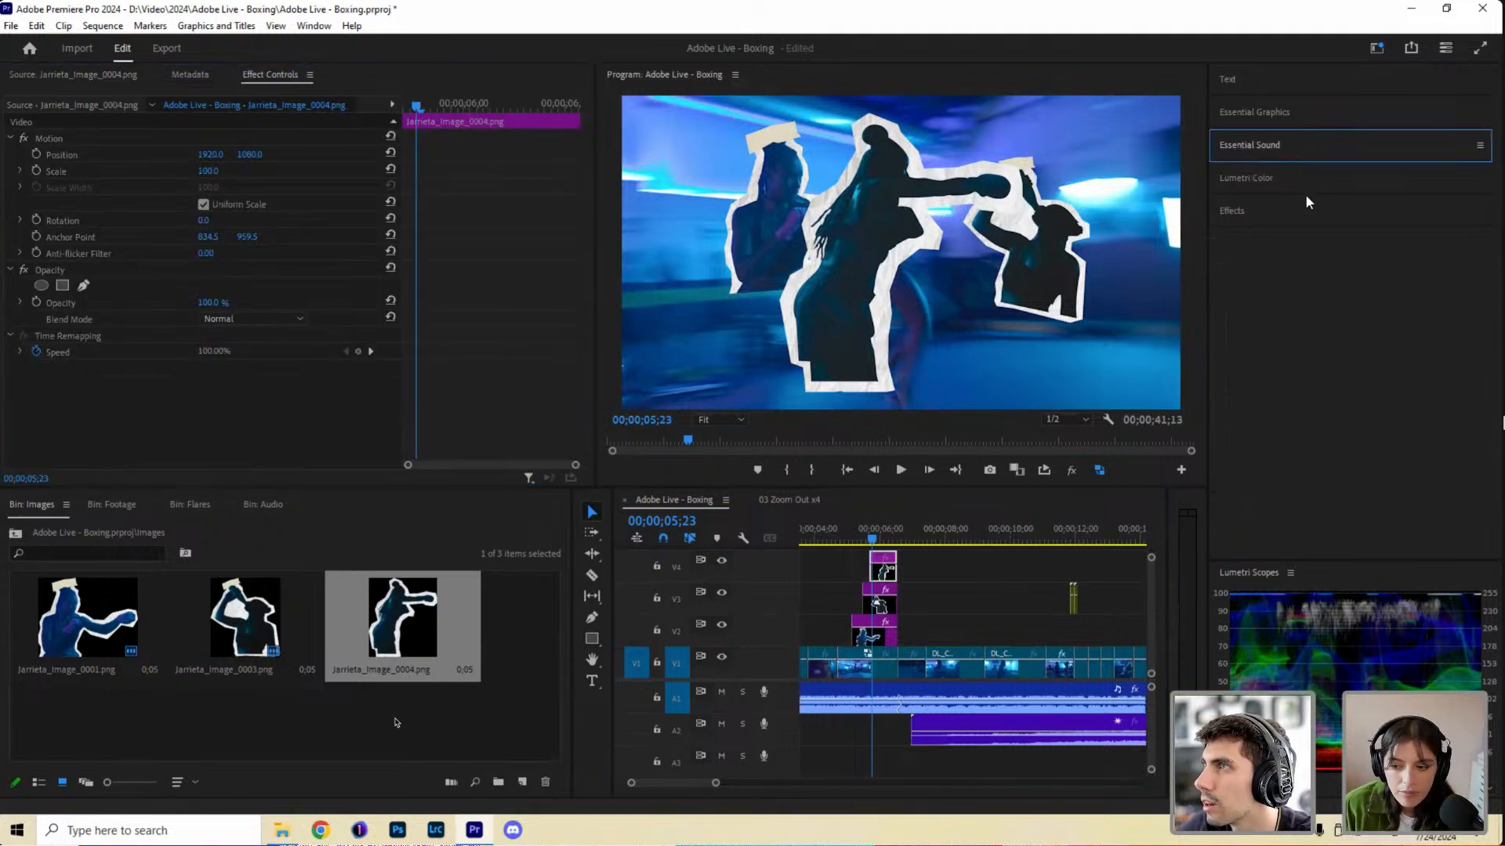
{"action": "left_click", "coordinate": [1315, 223]}
{"action": "left_click", "coordinate": [1318, 235]}
{"action": "type", "text": "Flip"}
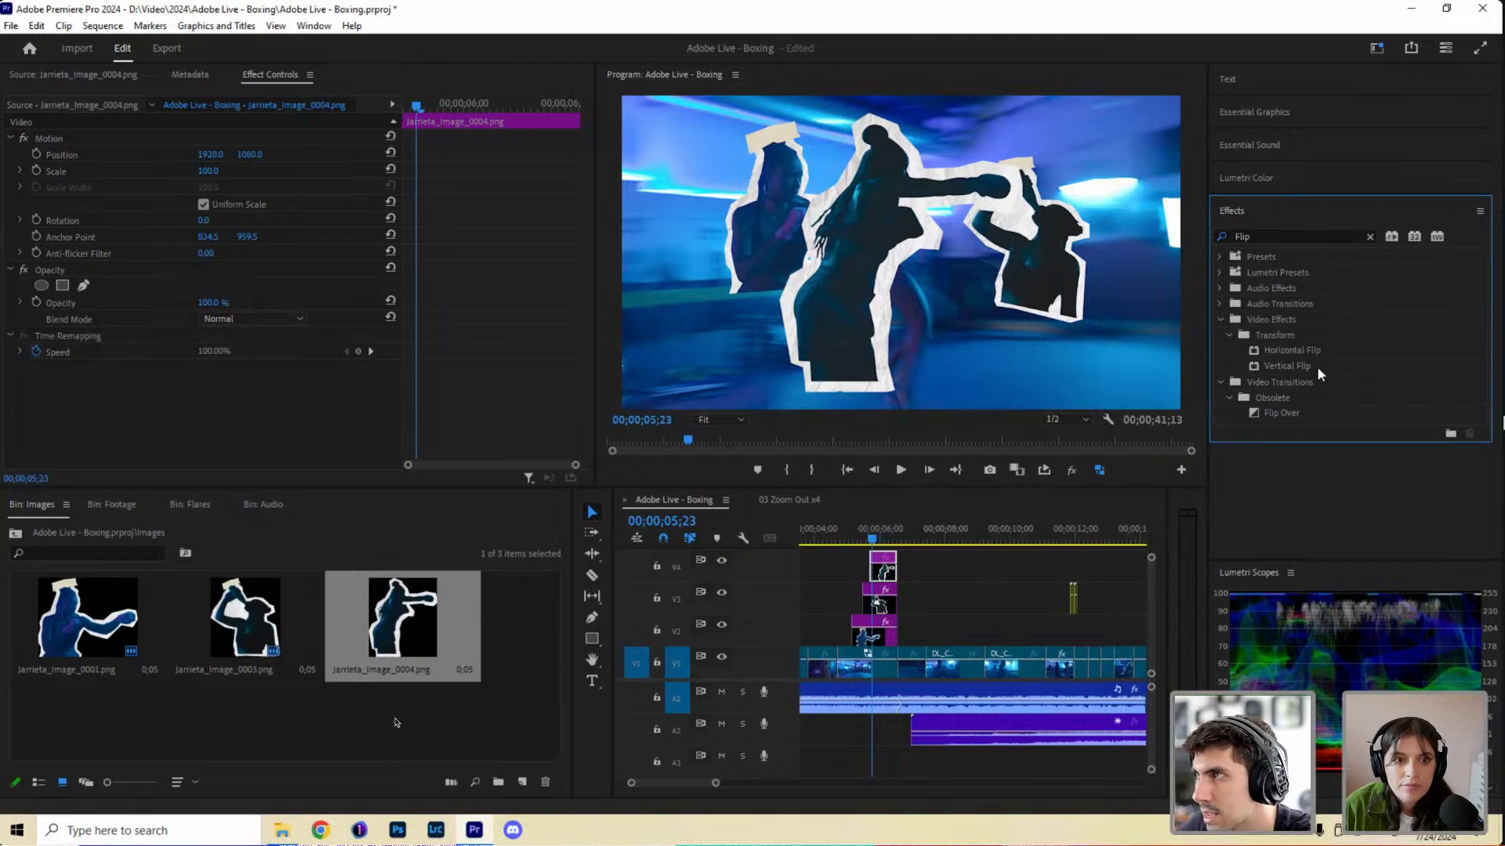
{"action": "left_click", "coordinate": [1304, 350]}
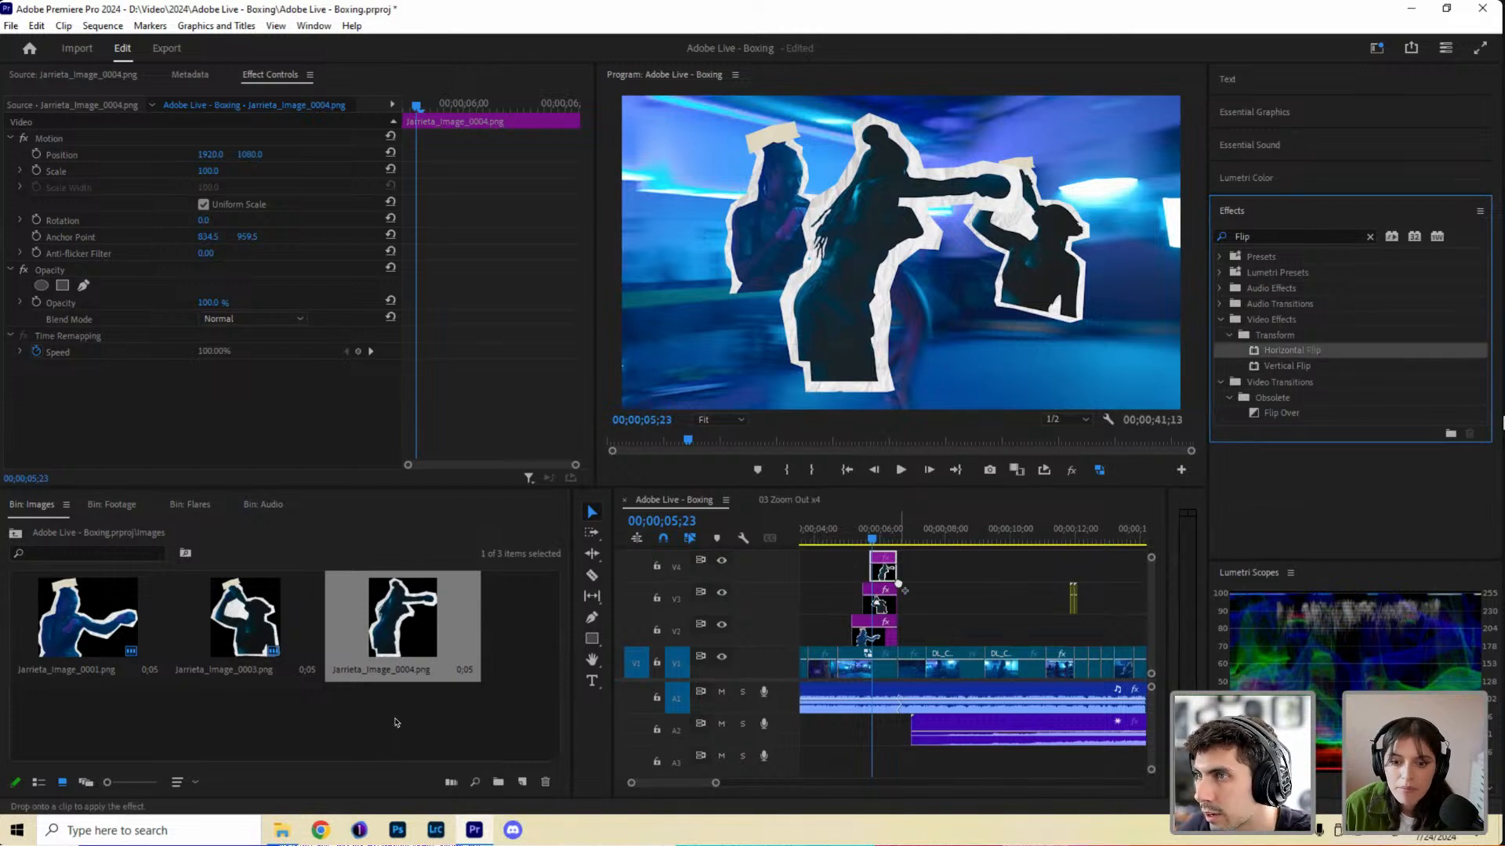
{"action": "left_click_drag", "start_coordinate": [1332, 249], "coordinate": [949, 248]}
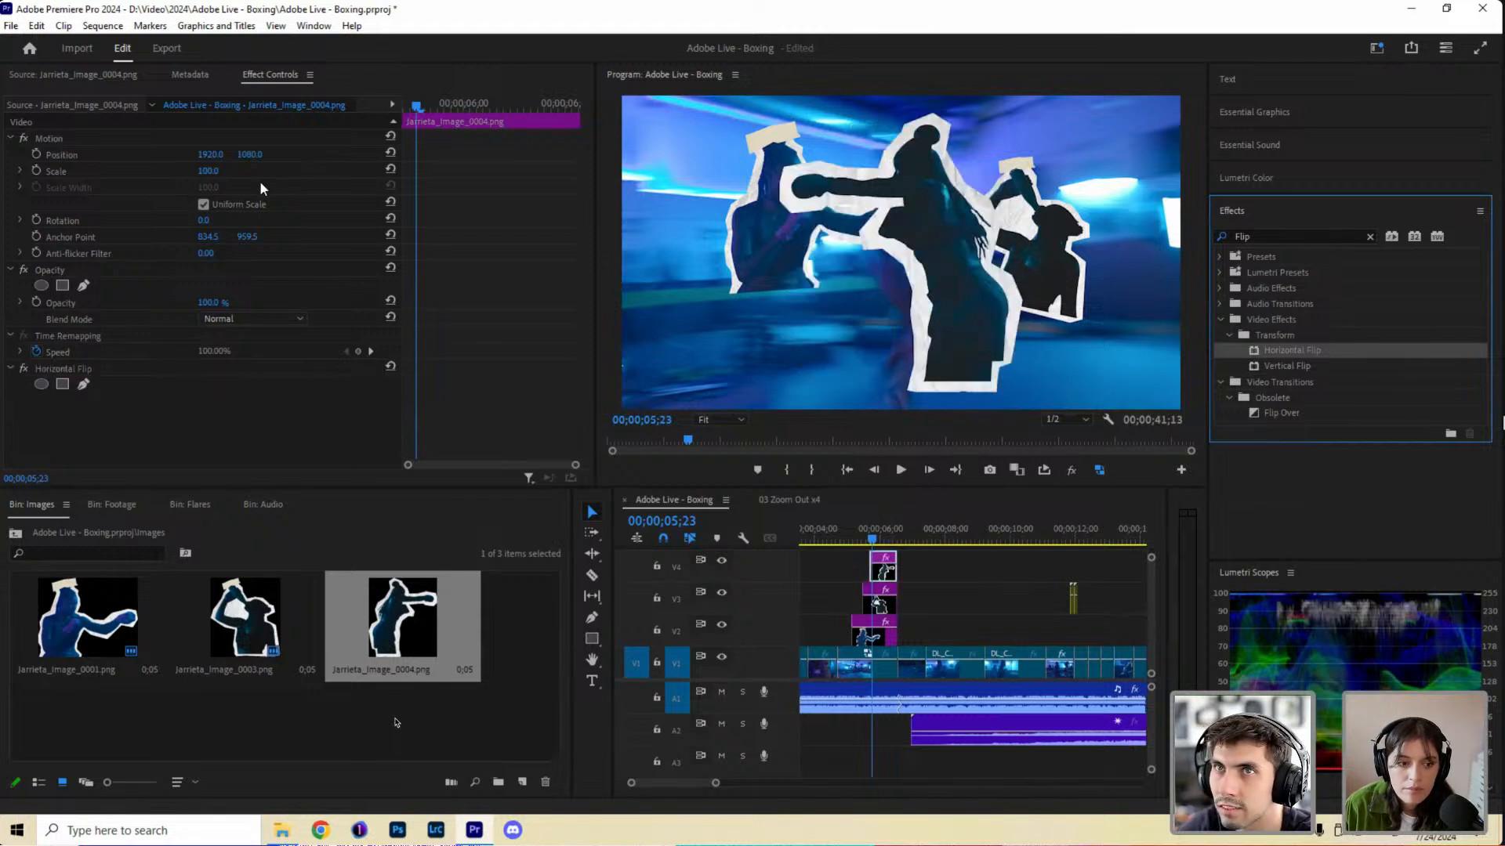
Set the image 0004 cutout's rotation to 15°, scale to 54 and position to 2034, 1496.
{"action": "type", "text": "59"}
{"action": "key", "text": "Tab"}
{"action": "type", "text": "15"}
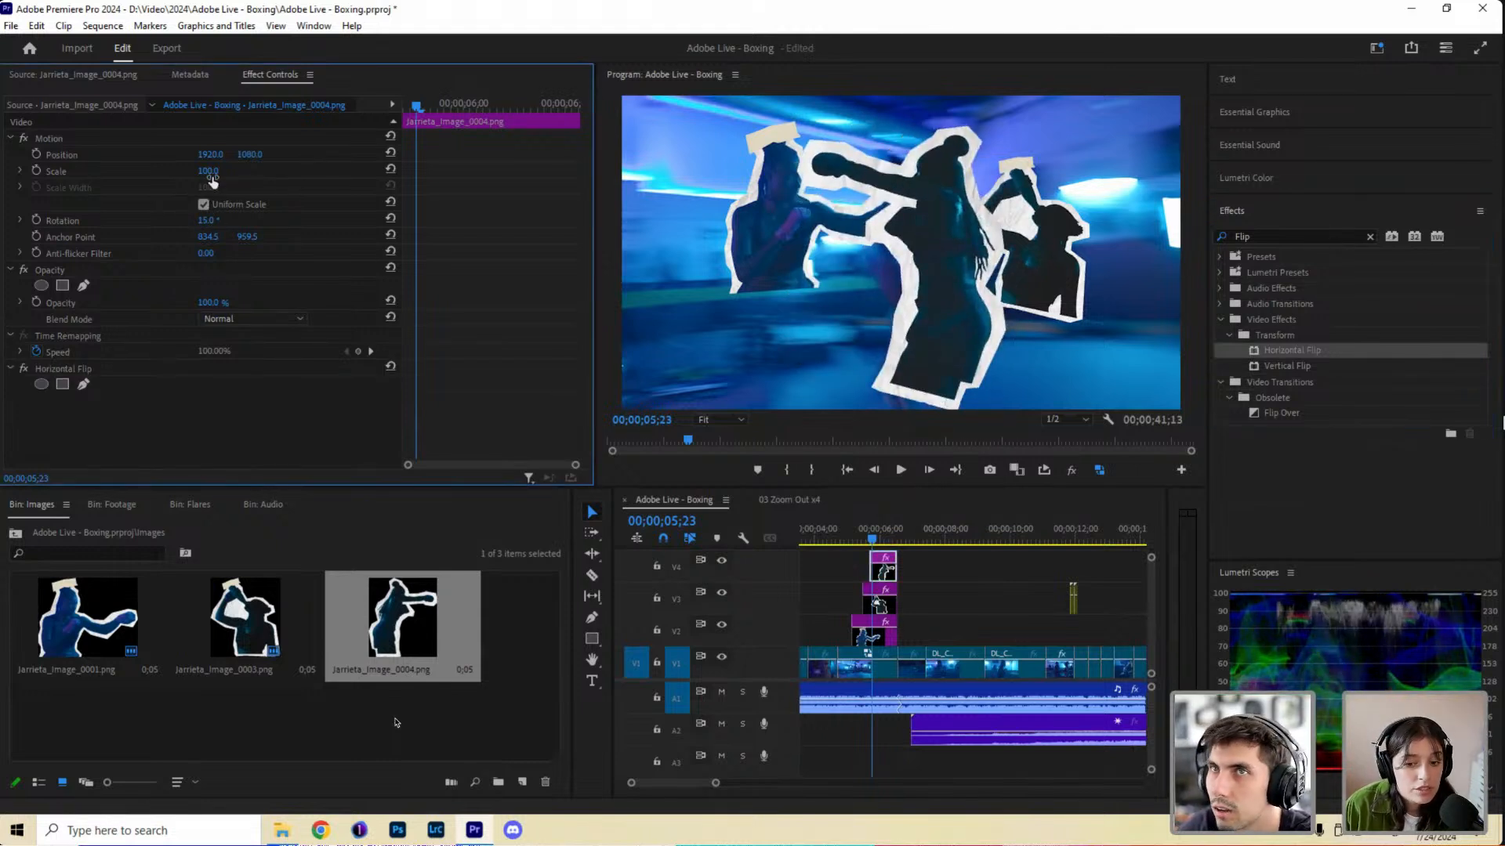
{"action": "key", "text": "Return"}
{"action": "mouse_move", "coordinate": [206, 170]}
{"action": "left_mouse_down"}
{"action": "mouse_move", "coordinate": [282, 154]}
{"action": "mouse_move", "coordinate": [228, 164]}
{"action": "mouse_move", "coordinate": [240, 176]}
{"action": "mouse_move", "coordinate": [220, 159]}
{"action": "left_mouse_up"}
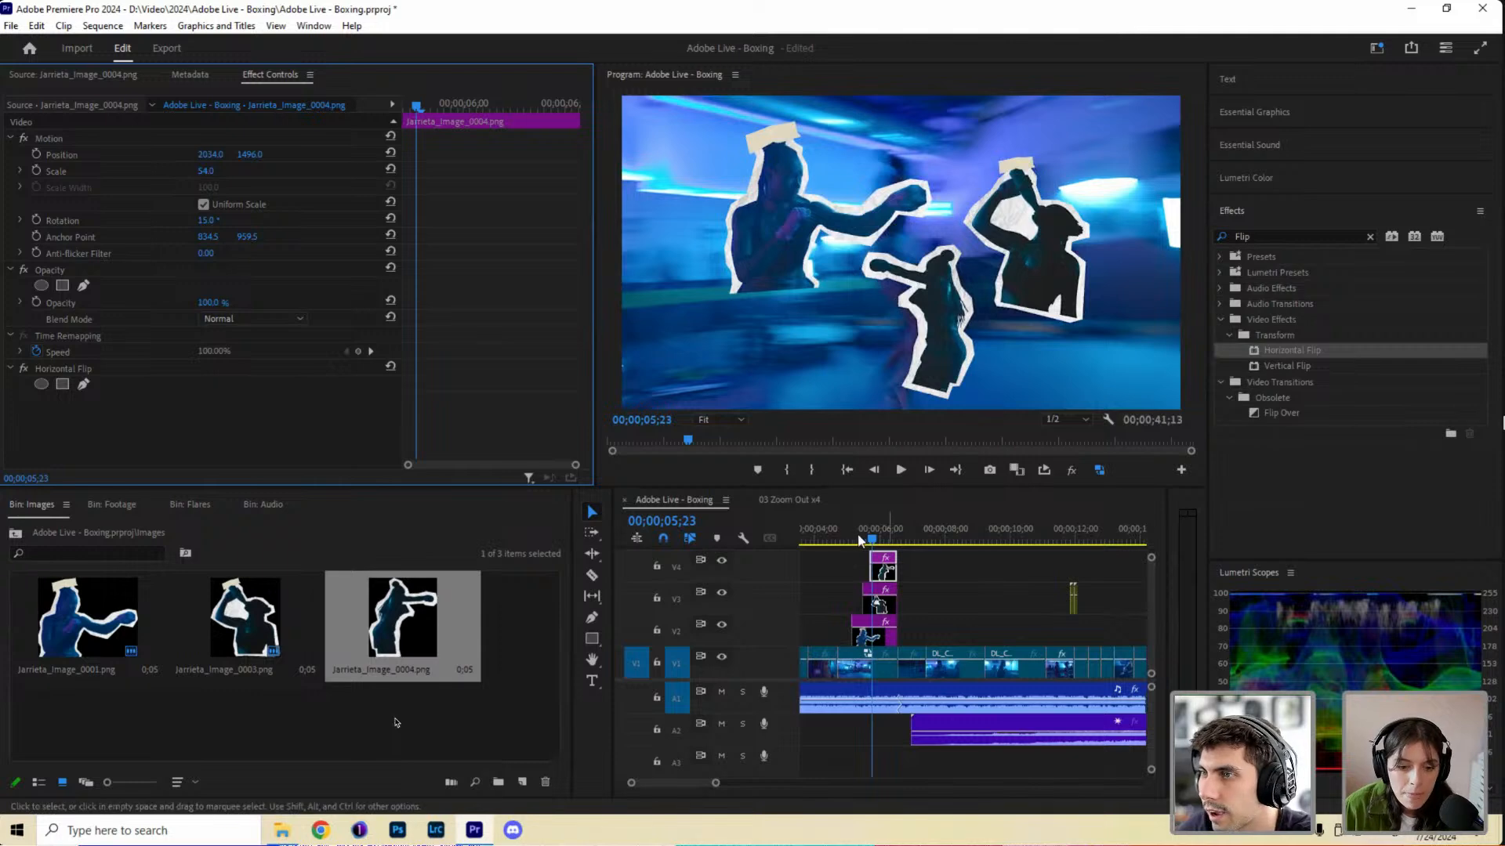
Play the staggered cutout sequence between about 4 and 6 seconds to check when each image appears.
{"action": "left_click", "coordinate": [830, 535]}
{"action": "key", "text": "space"}
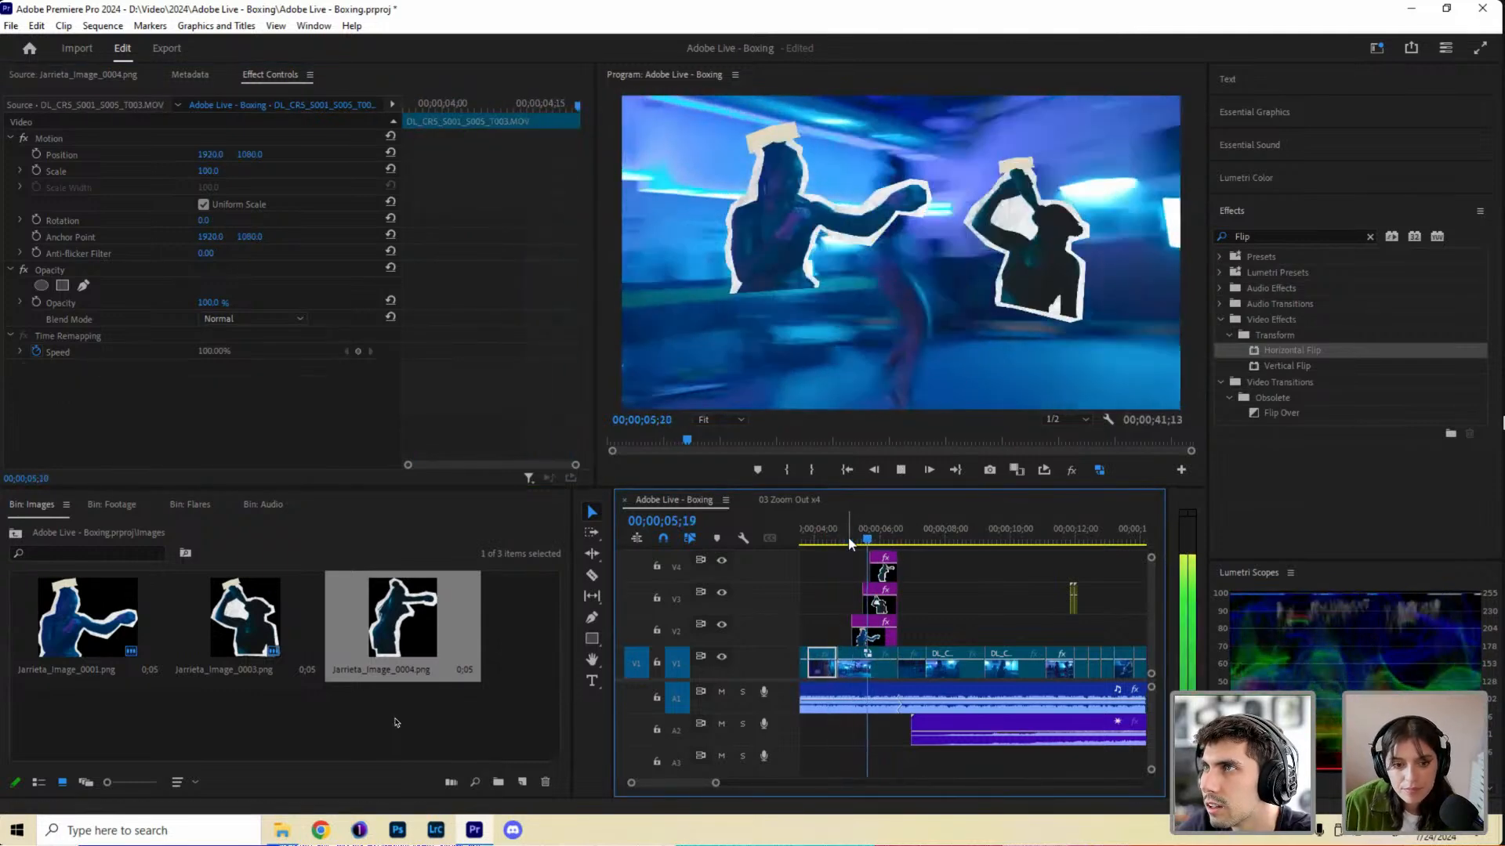
{"action": "key", "text": "space"}
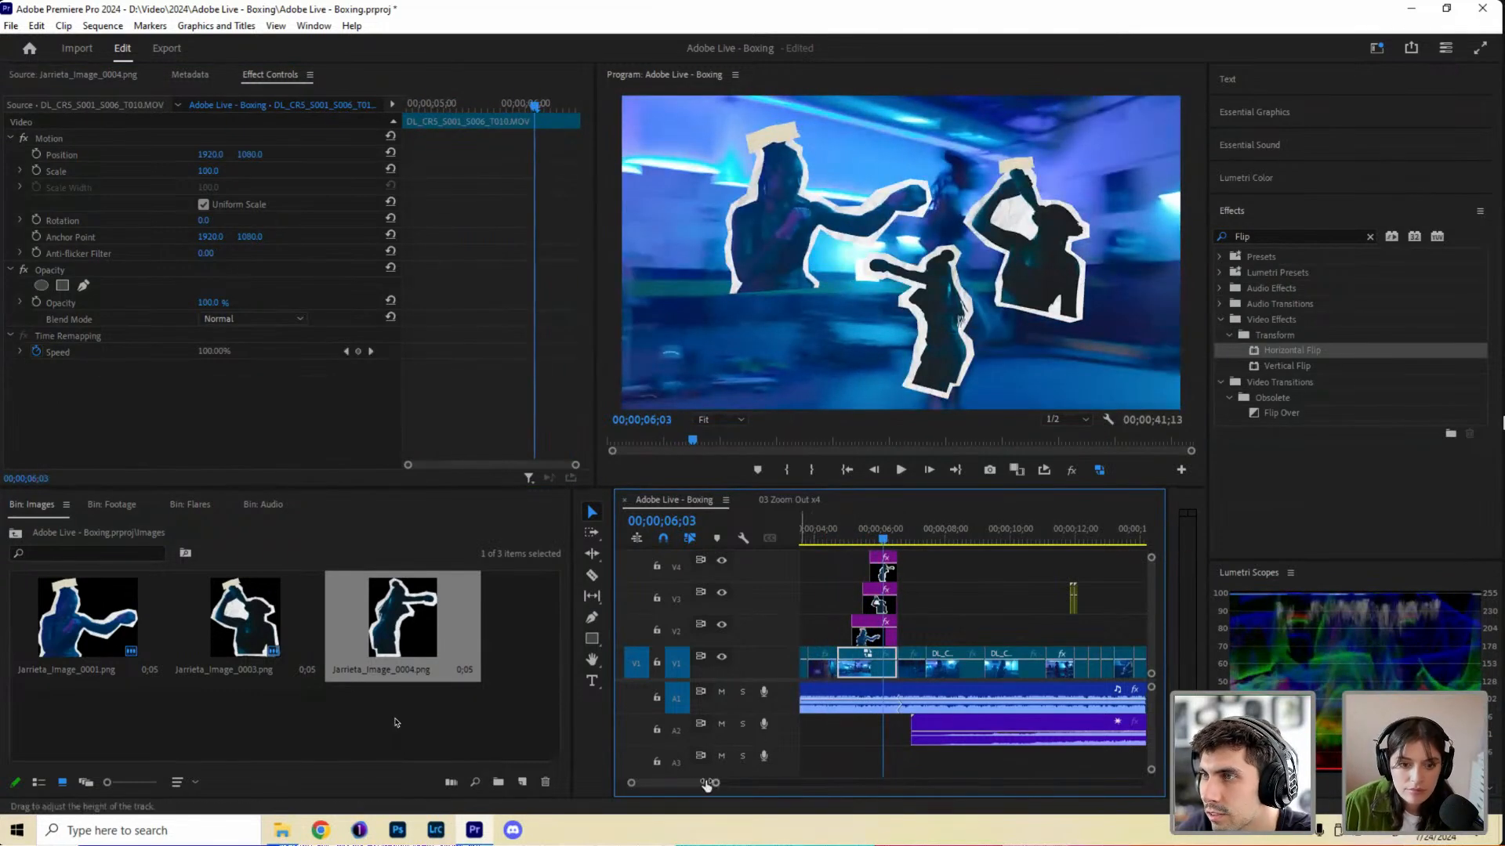
{"action": "left_click_drag", "start_coordinate": [714, 778], "coordinate": [682, 782]}
{"action": "left_click", "coordinate": [874, 538]}
{"action": "key", "text": "space"}
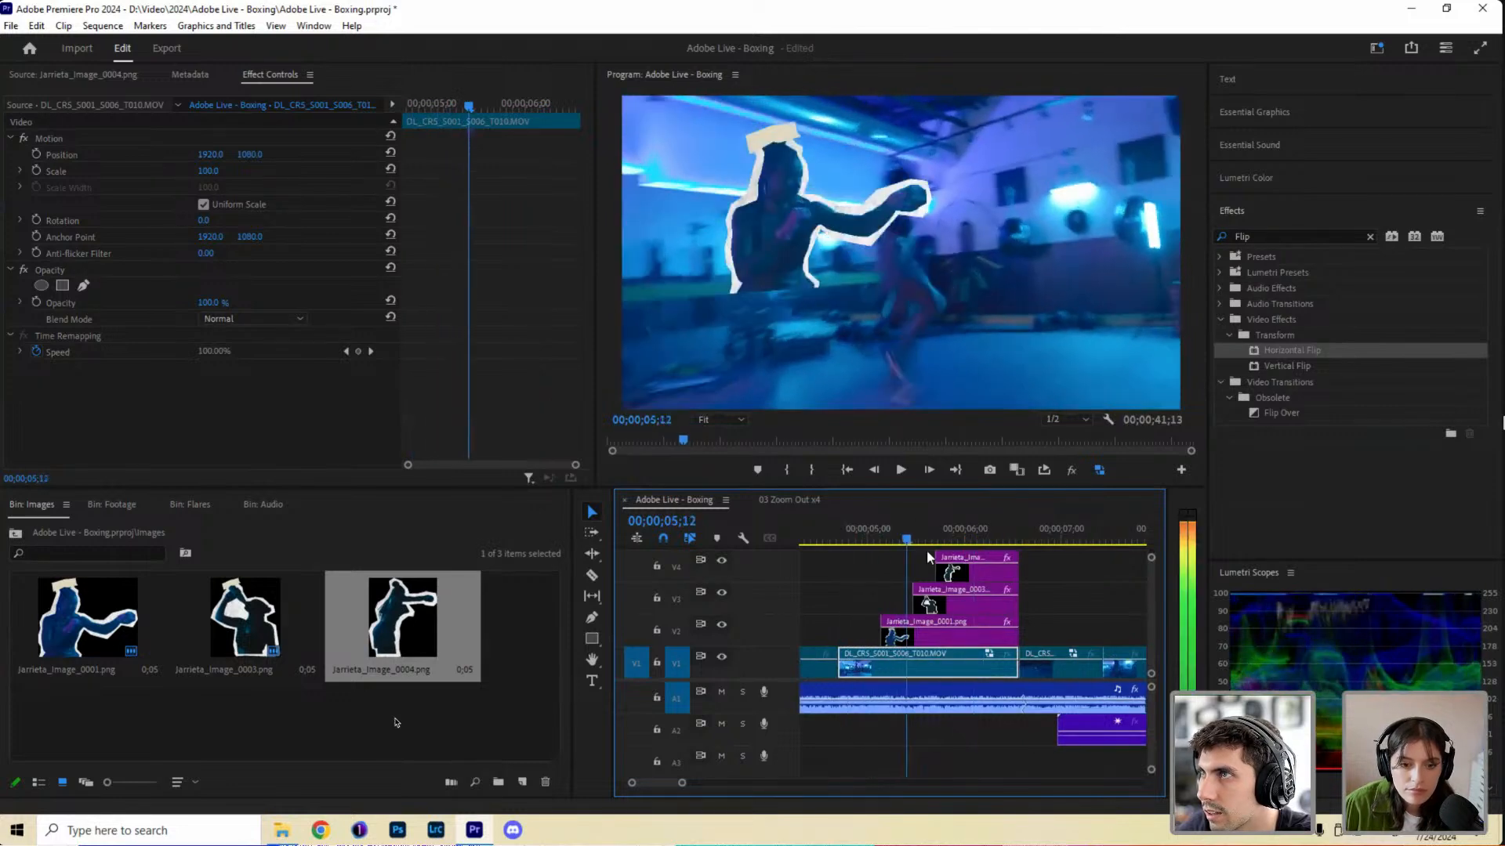
Extend the starts of images 0003 and 0004 earlier to about 00;00;05;11 and 00;00;05;17, and play the tightened sequence.
{"action": "key", "text": "space"}
{"action": "left_click_drag", "start_coordinate": [911, 602], "coordinate": [906, 602]}
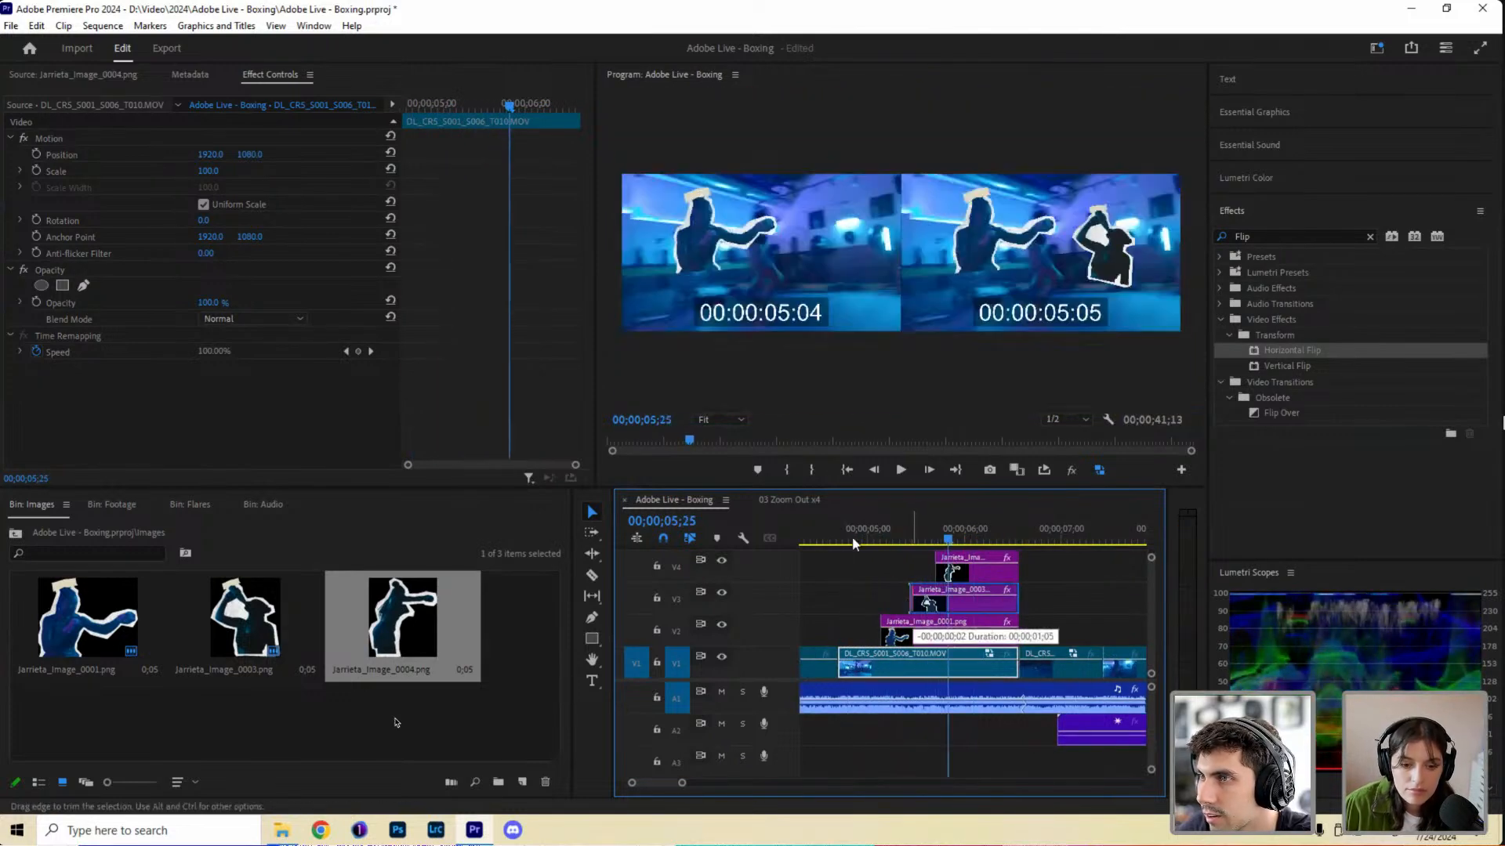
{"action": "left_click_drag", "start_coordinate": [849, 530], "coordinate": [923, 566]}
{"action": "left_click", "coordinate": [853, 532]}
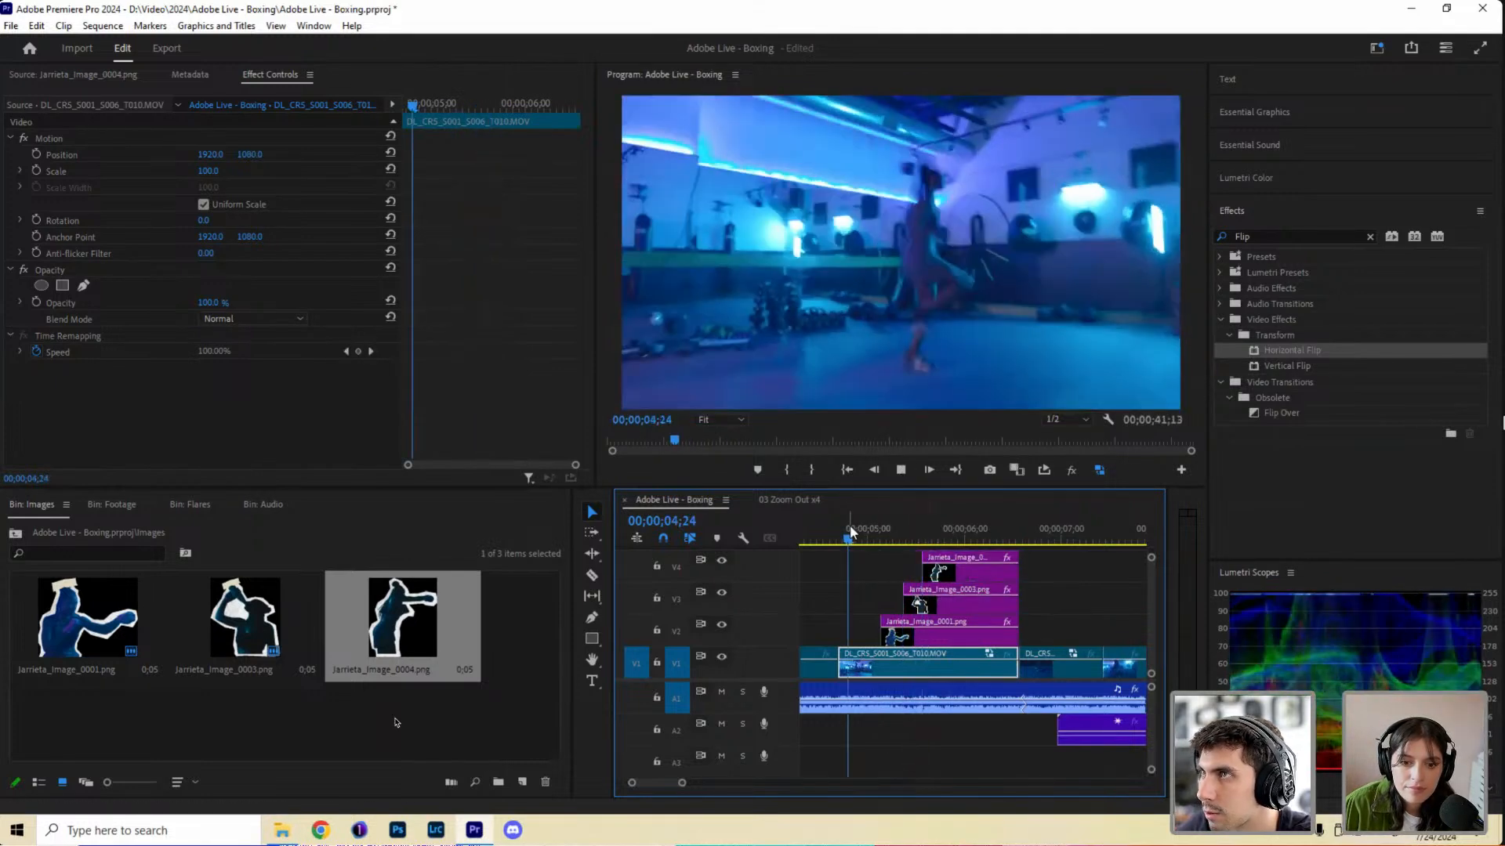
{"action": "key", "text": "space"}
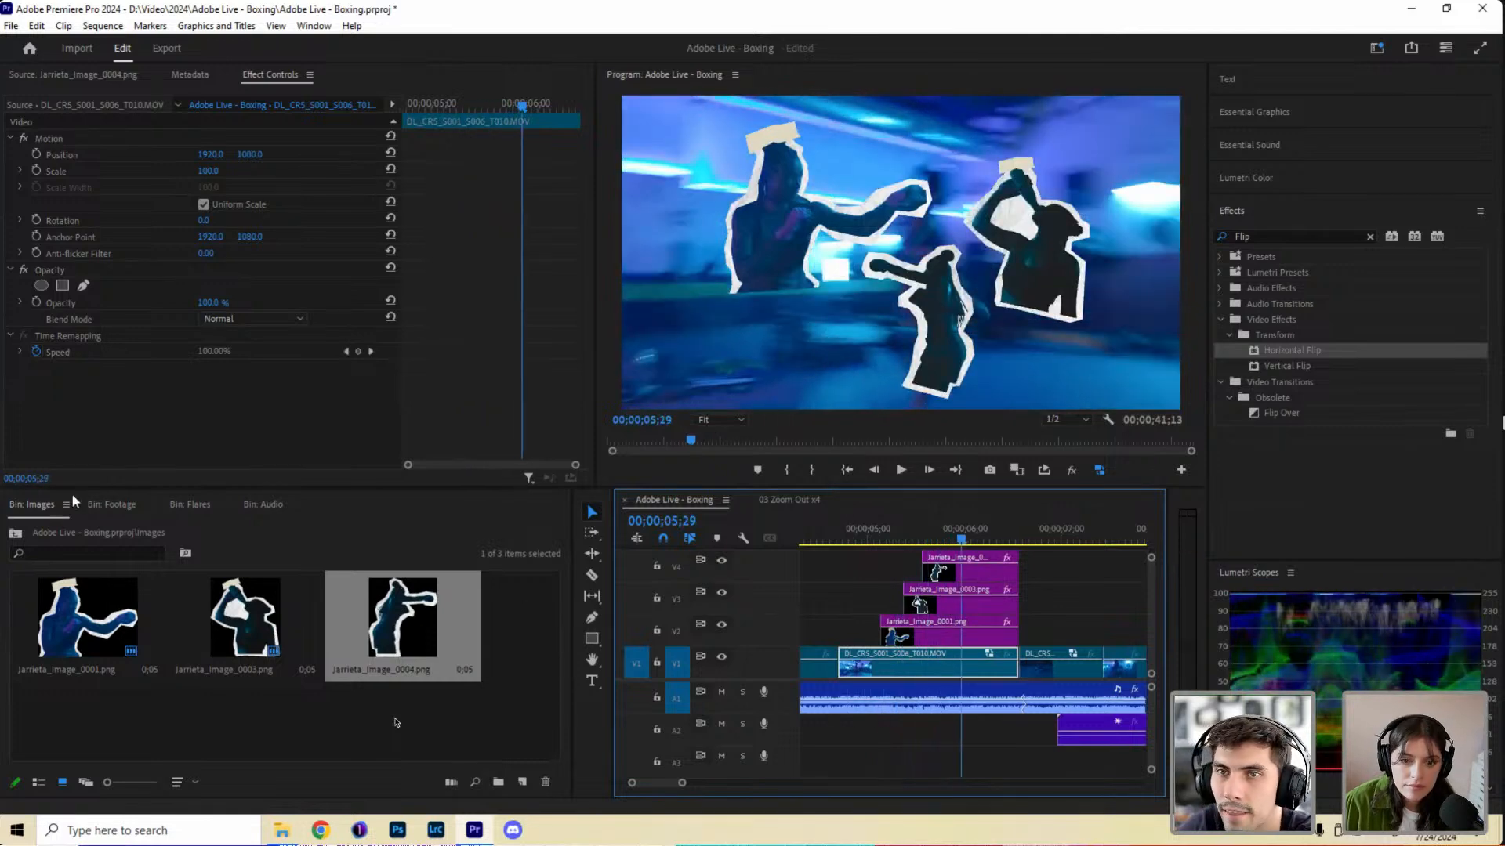
Audition the Camera Shutter 2 and Camera Shutter Beep sounds from the Audio bin.
{"action": "scroll", "coordinate": [269, 505], "scroll_direction": "down", "scroll_amount": 3}
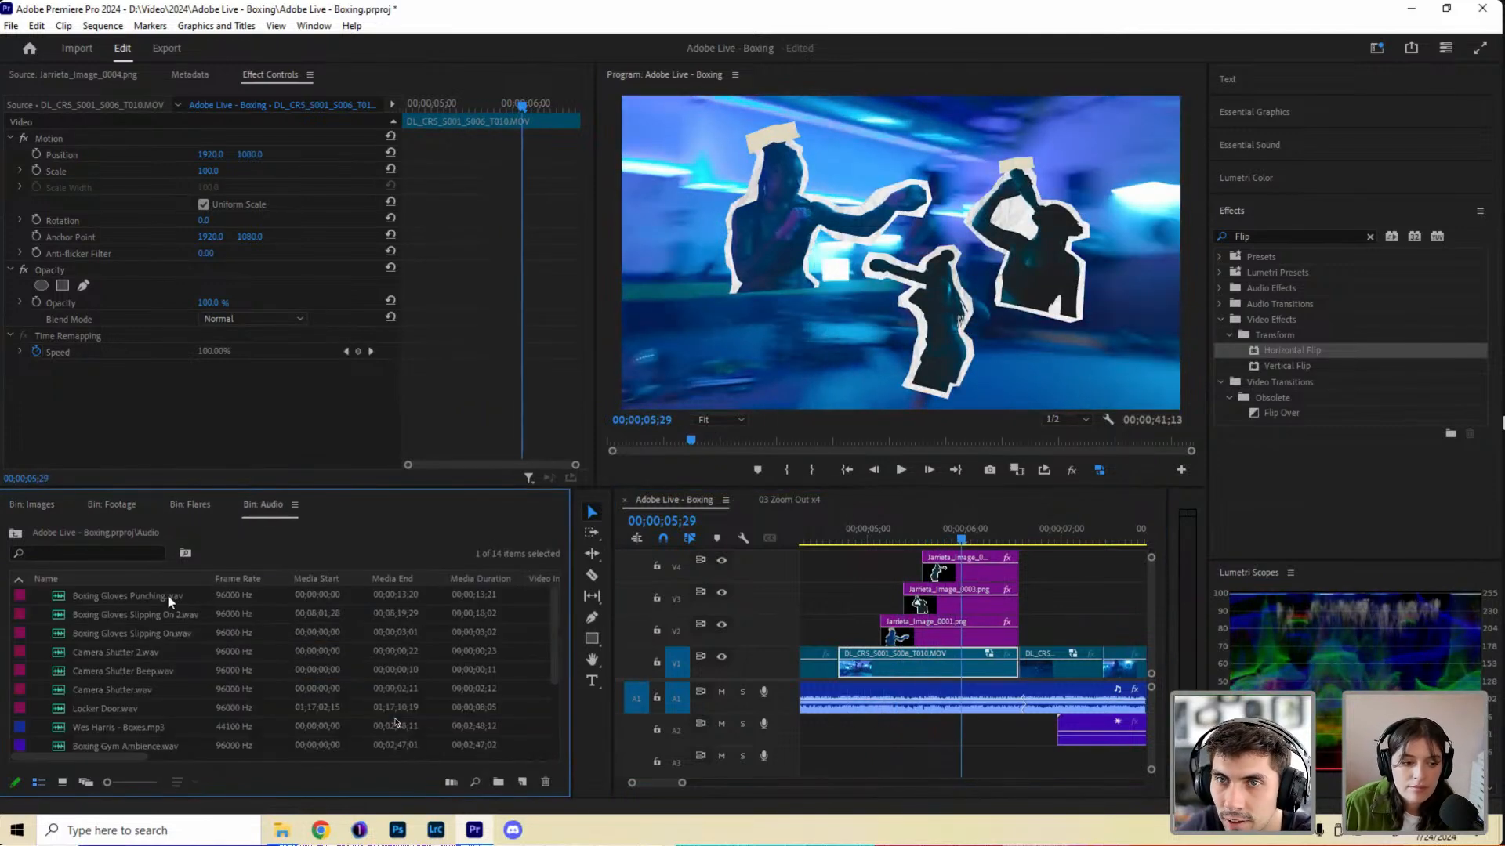
{"action": "double_click", "coordinate": [90, 654]}
{"action": "key", "text": "space"}
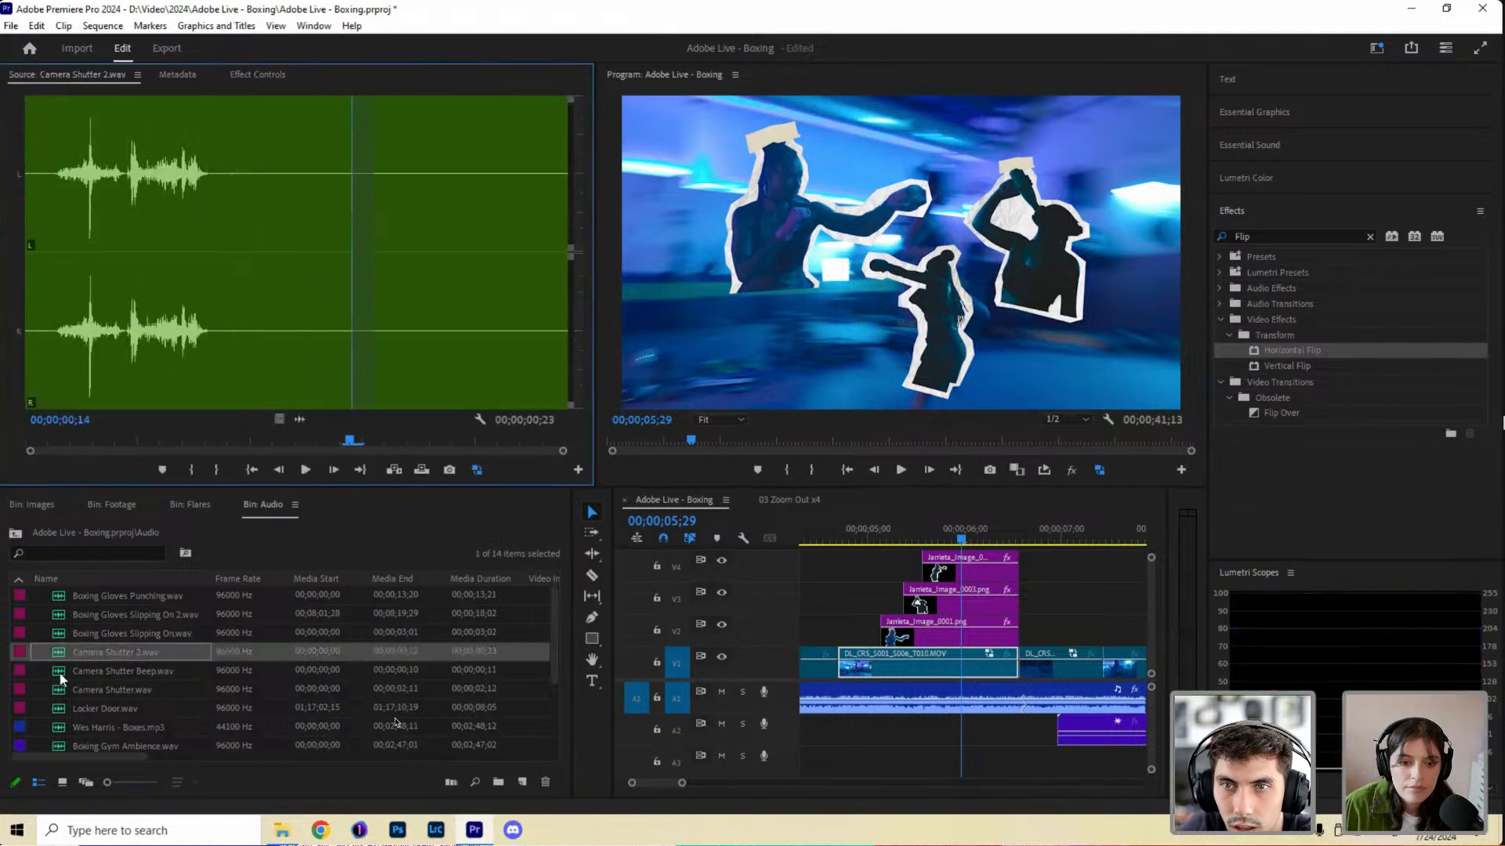
{"action": "double_click", "coordinate": [61, 671]}
{"action": "key", "text": "space"}
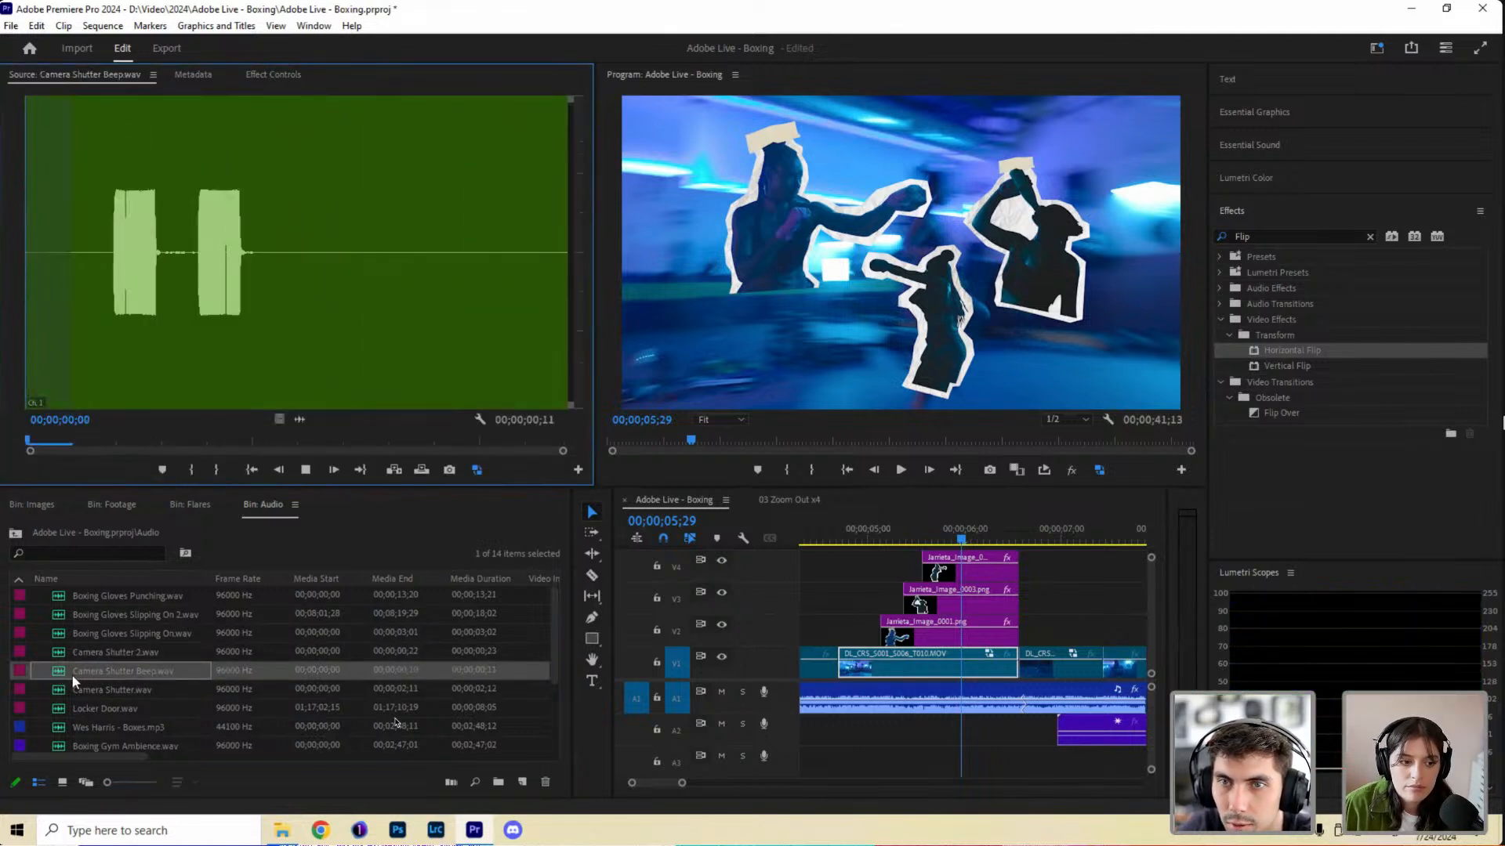
Add Camera Shutter Beep.wav on A2 so it ends where image 0001 appears, at about 00;00;05;04.
{"action": "left_click_drag", "start_coordinate": [73, 676], "coordinate": [854, 740]}
{"action": "left_click_drag", "start_coordinate": [682, 782], "coordinate": [663, 783]}
{"action": "left_click_drag", "start_coordinate": [1029, 738], "coordinate": [987, 731]}
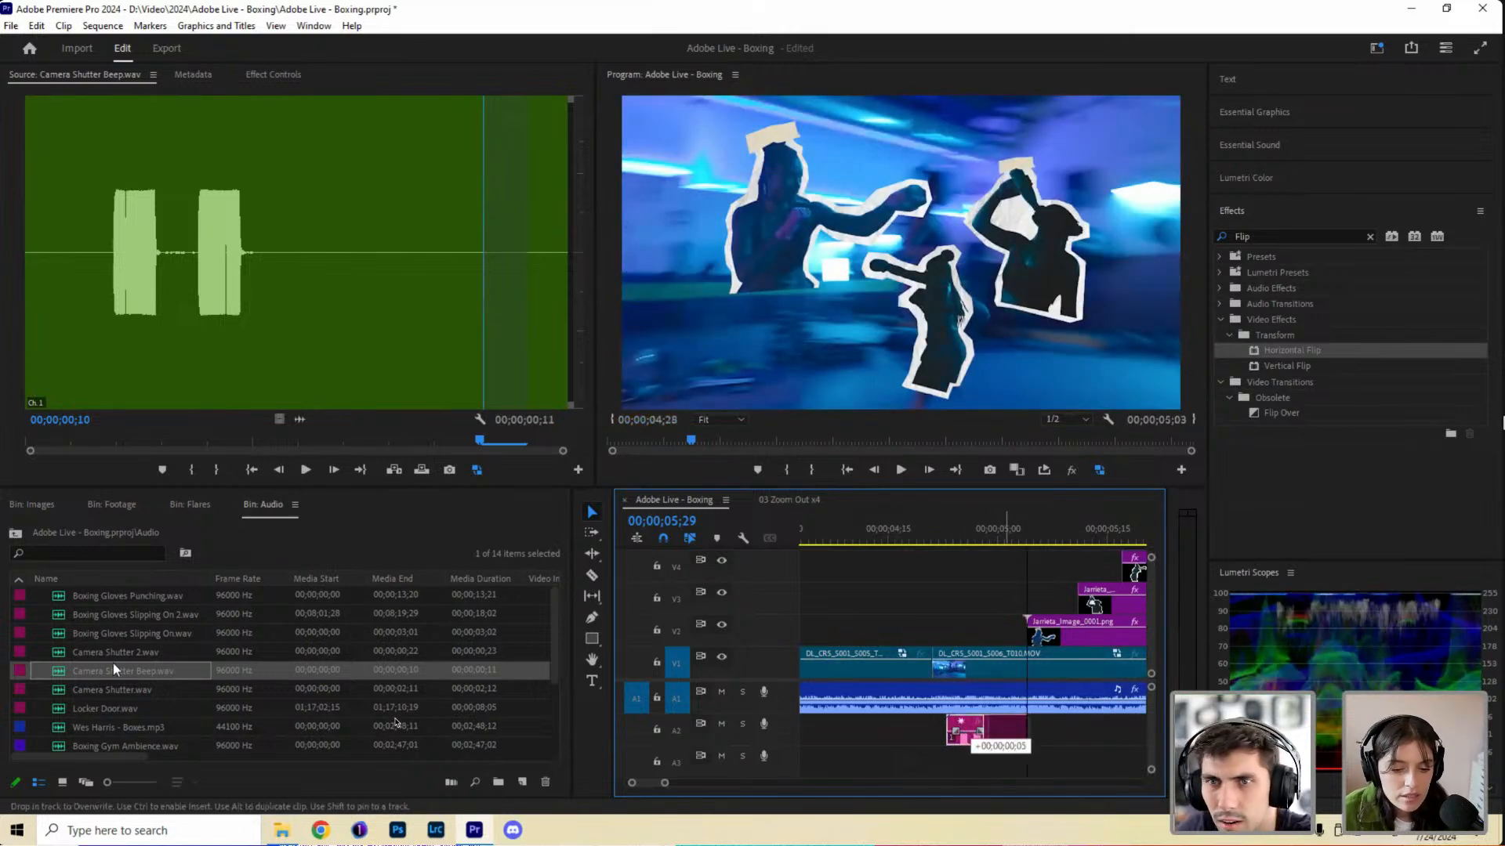
Audition Camera Shutter.wav and compare it with Camera Shutter 2.wav.
{"action": "left_click_drag", "start_coordinate": [113, 668], "coordinate": [113, 672]}
{"action": "left_click", "coordinate": [116, 684]}
{"action": "left_click", "coordinate": [116, 688]}
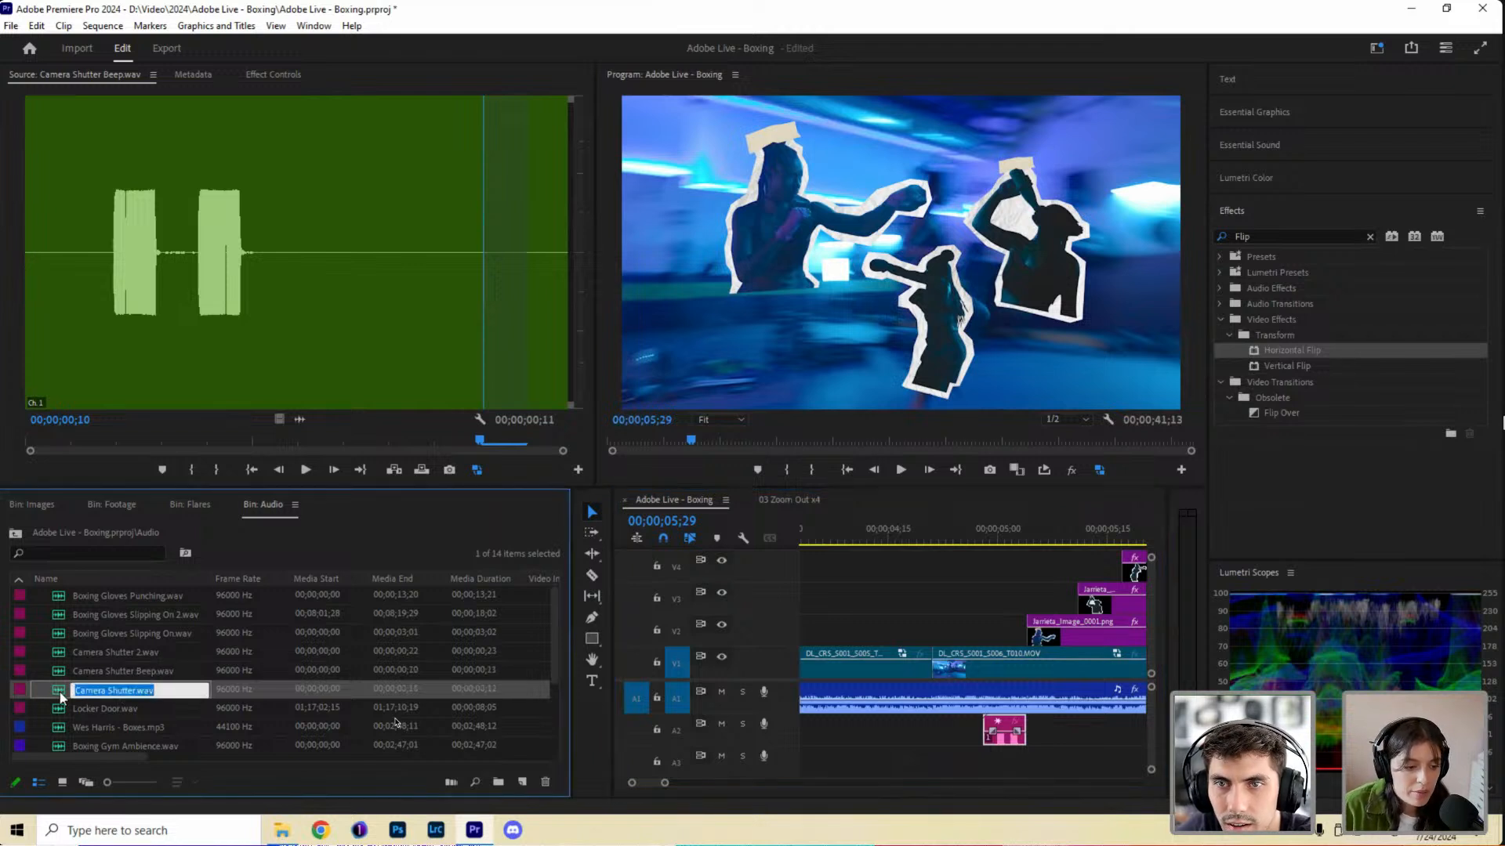
{"action": "double_click", "coordinate": [60, 691]}
{"action": "key", "text": "space"}
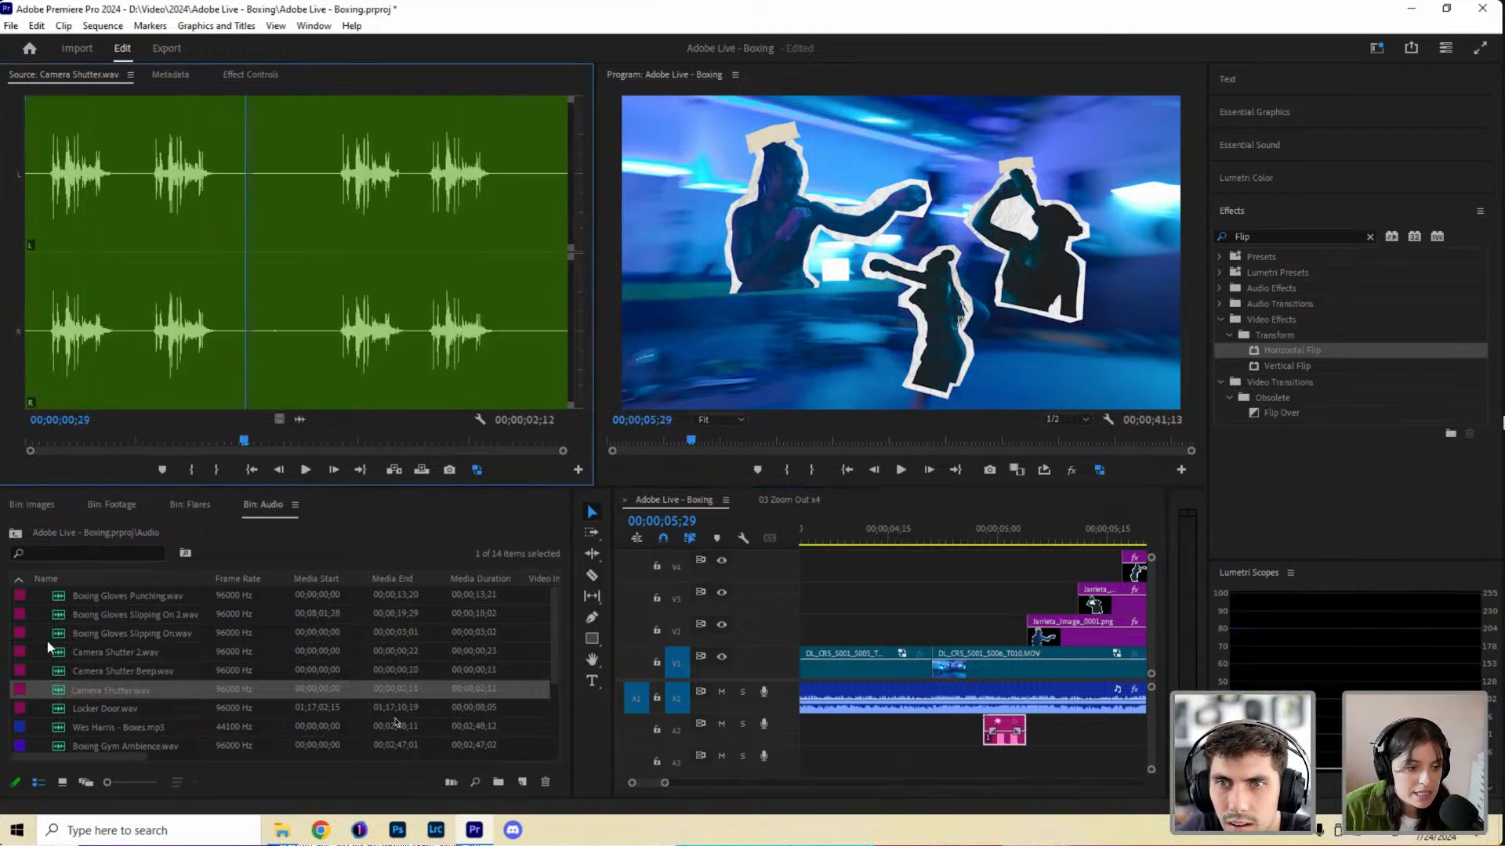
{"action": "double_click", "coordinate": [59, 653]}
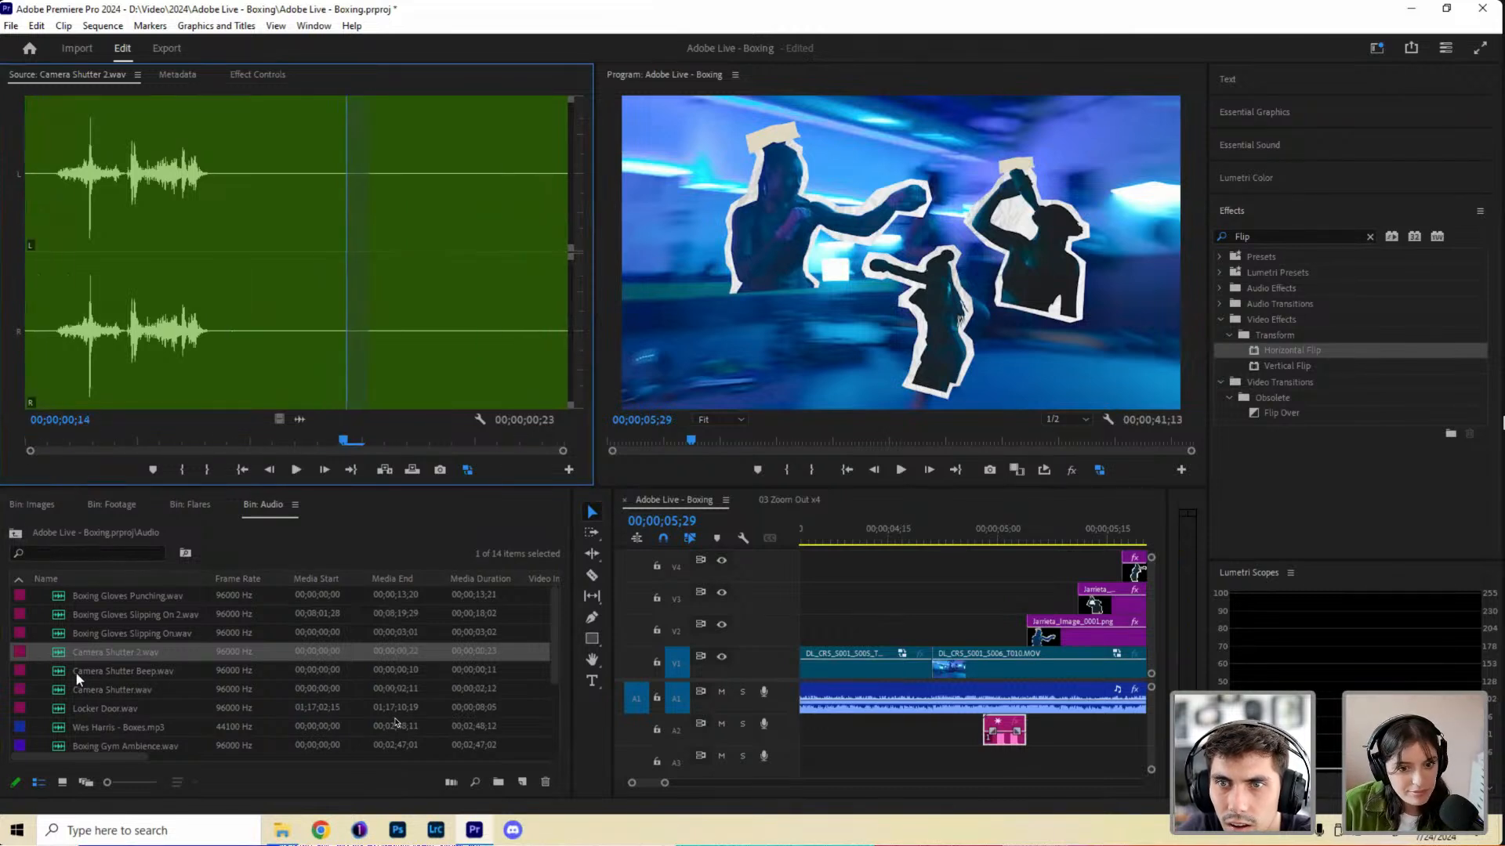
Mark an out point at 00;00;00;26 in Camera Shutter.wav and place that portion on A3, starting with image 0001.
{"action": "left_click", "coordinate": [59, 687]}
{"action": "key", "text": "space"}
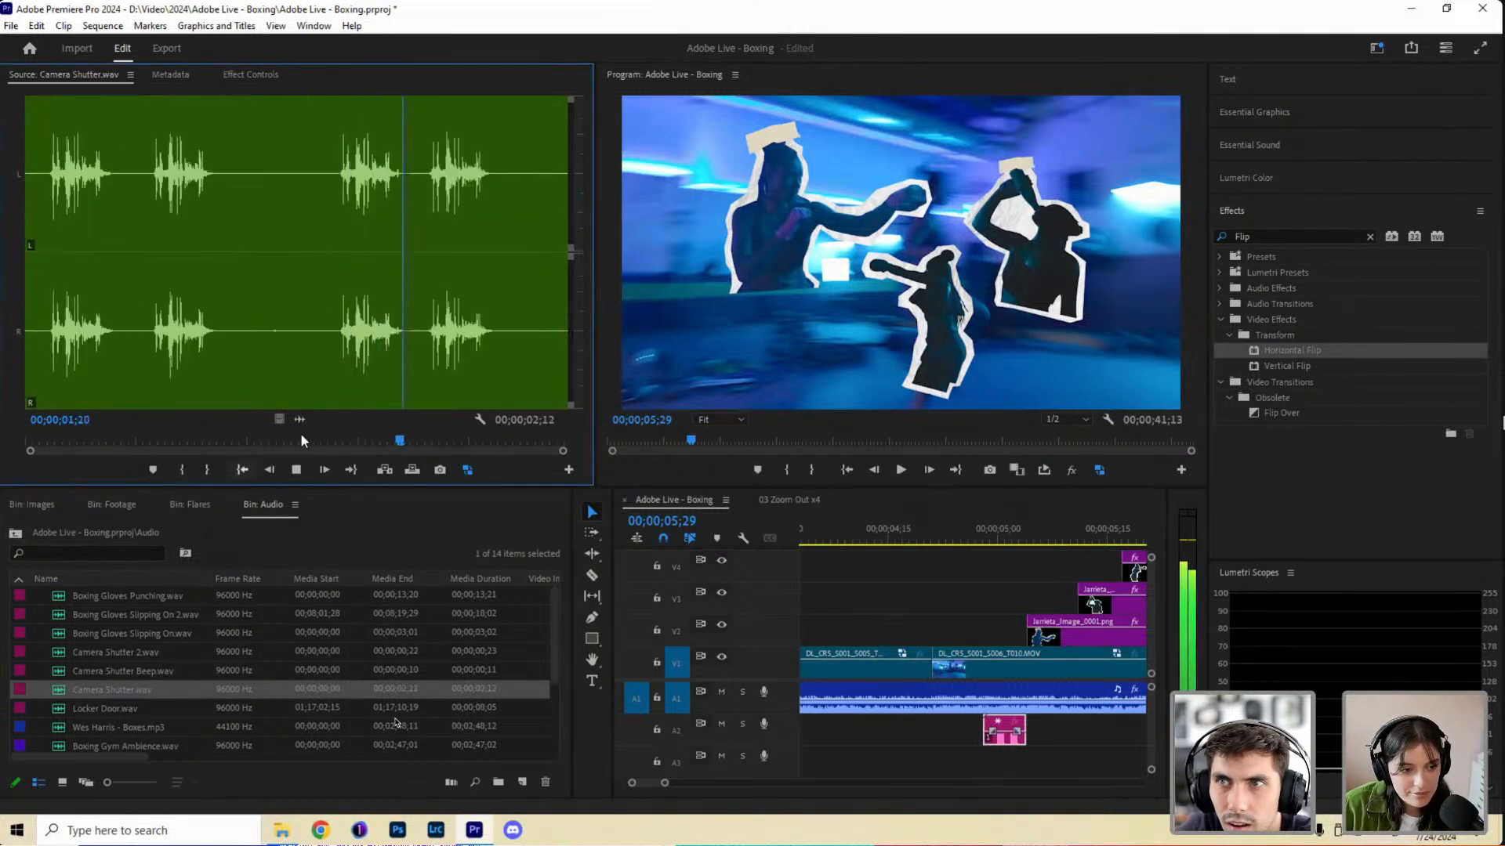
{"action": "left_click", "coordinate": [281, 441]}
{"action": "left_click", "coordinate": [230, 439]}
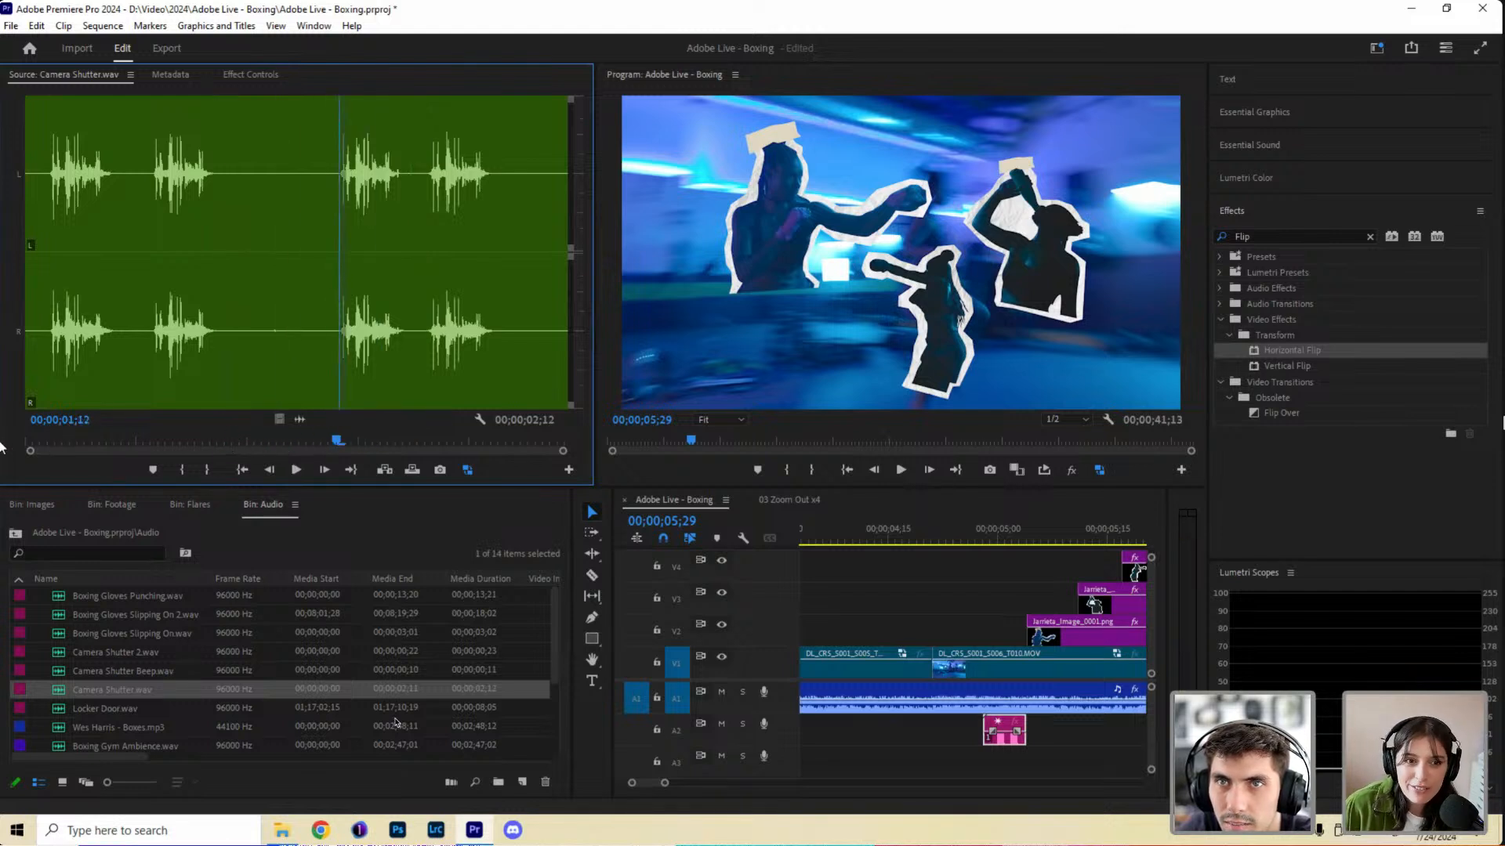
{"action": "left_click", "coordinate": [29, 441]}
{"action": "key", "text": "space"}
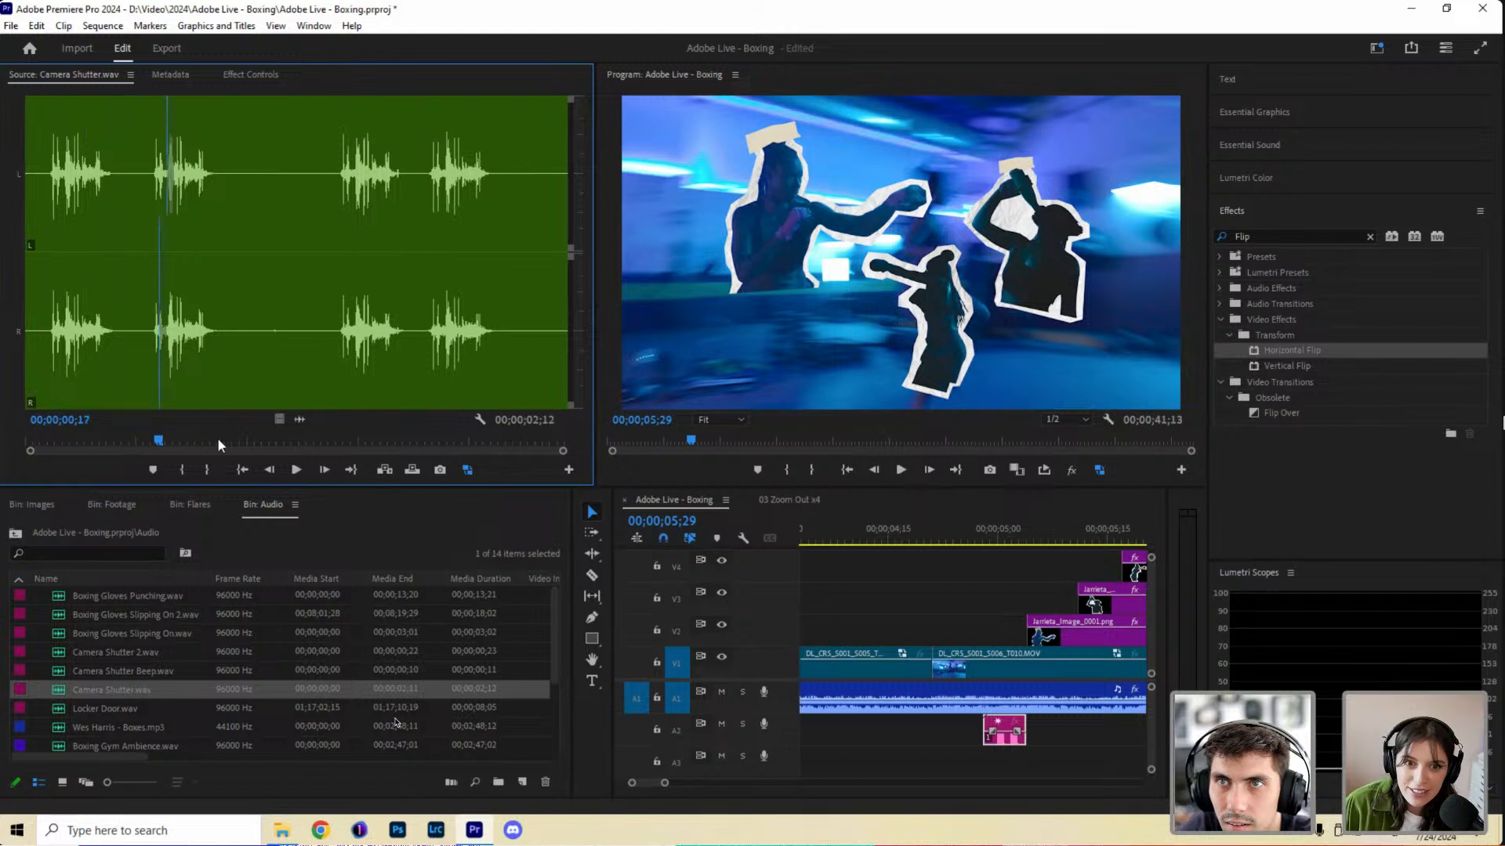
{"action": "key", "text": "o"}
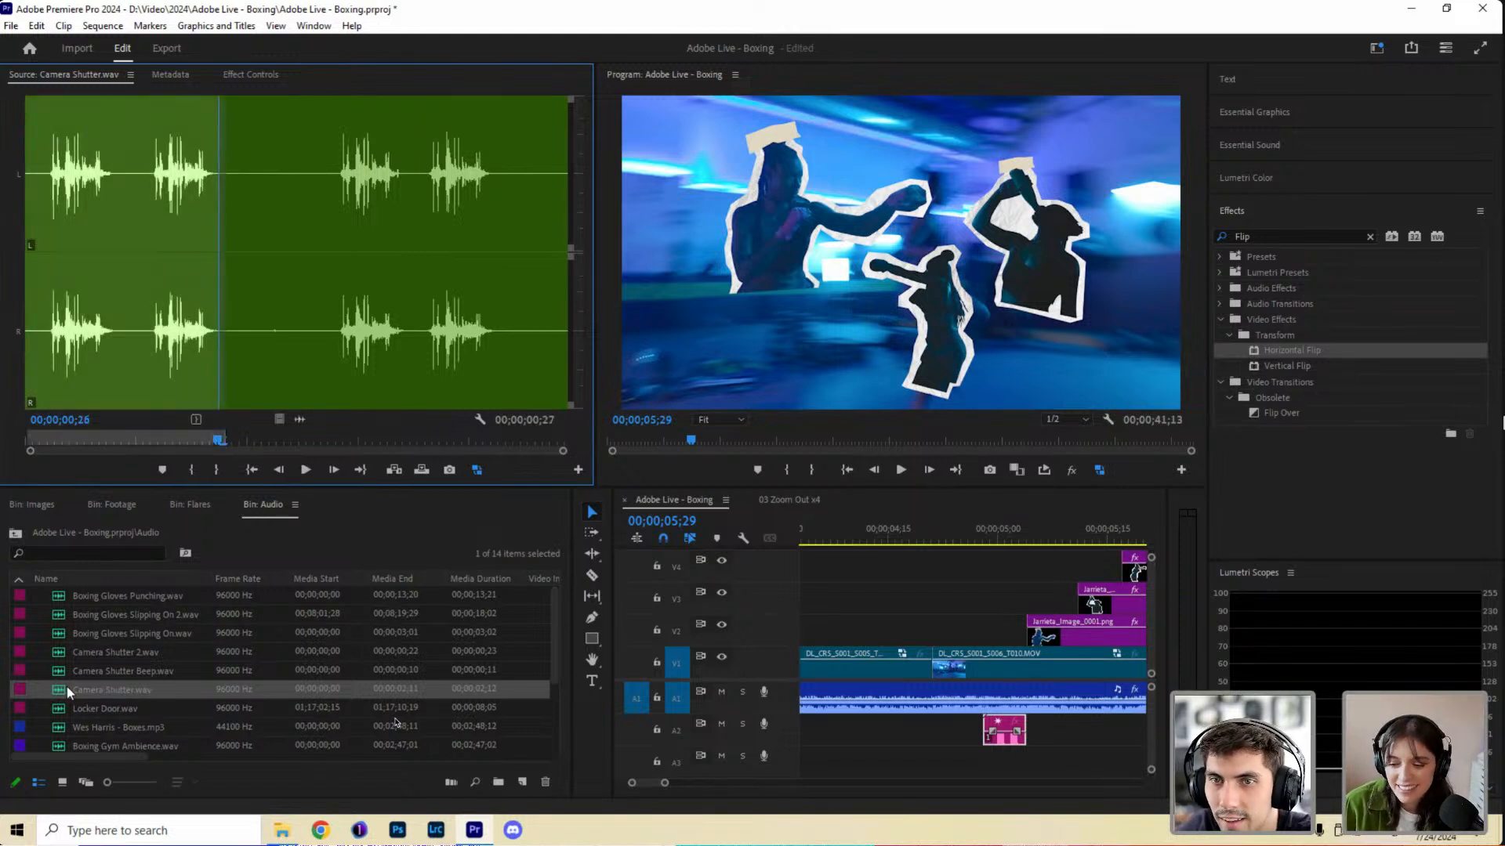
{"action": "left_click_drag", "start_coordinate": [67, 688], "coordinate": [982, 758]}
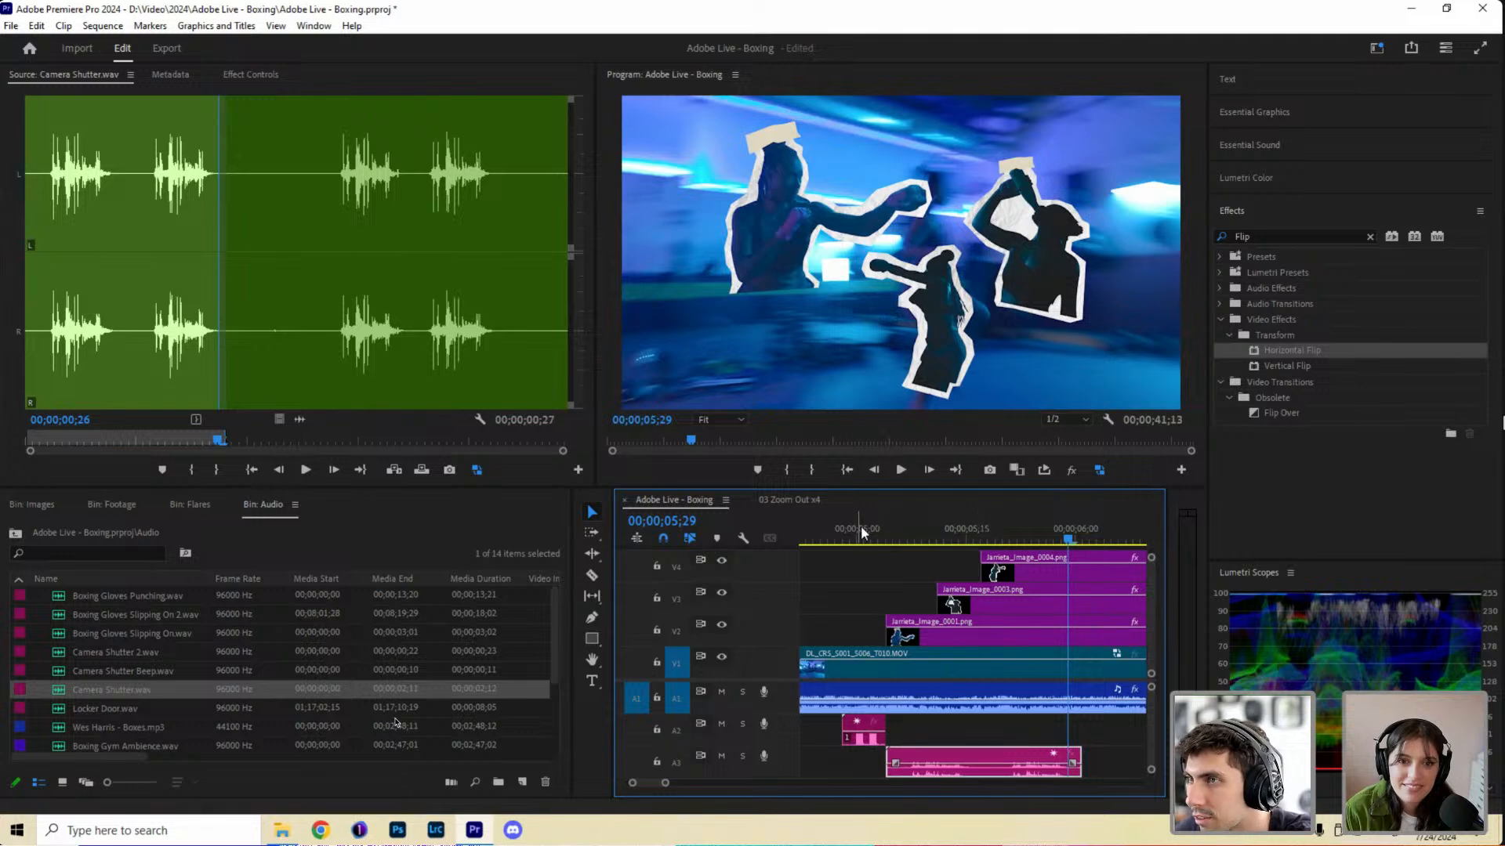
Split the Camera Shutter clip between its two shutter sounds and arrange pieces on A2 and A3 so one starts with each cutout image.
{"action": "left_click", "coordinate": [885, 533]}
{"action": "scroll", "coordinate": [776, 784], "scroll_direction": "up", "scroll_amount": 2}
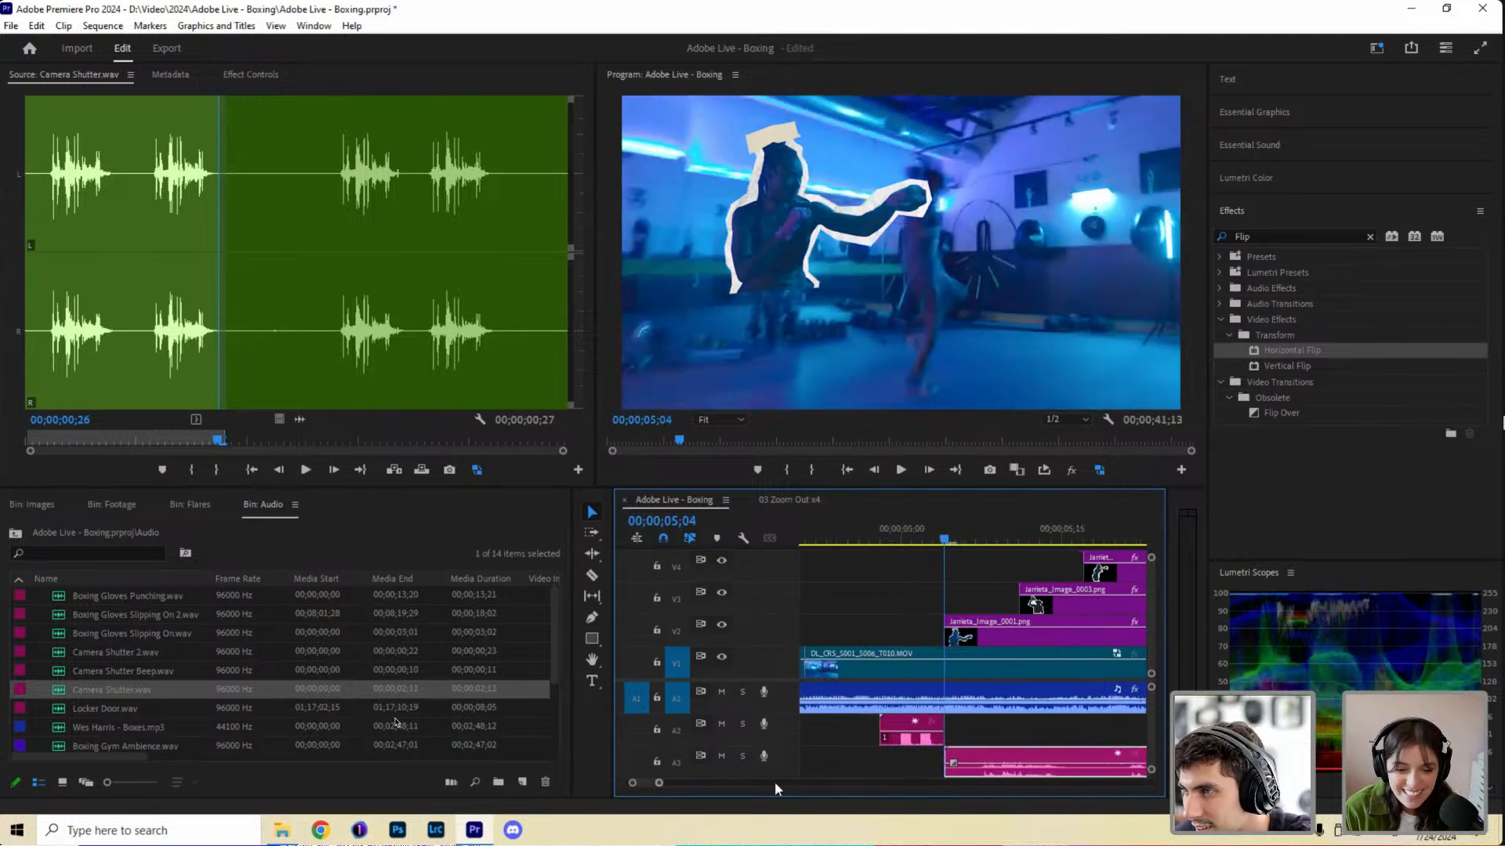
{"action": "left_click_drag", "start_coordinate": [952, 776], "coordinate": [965, 774]}
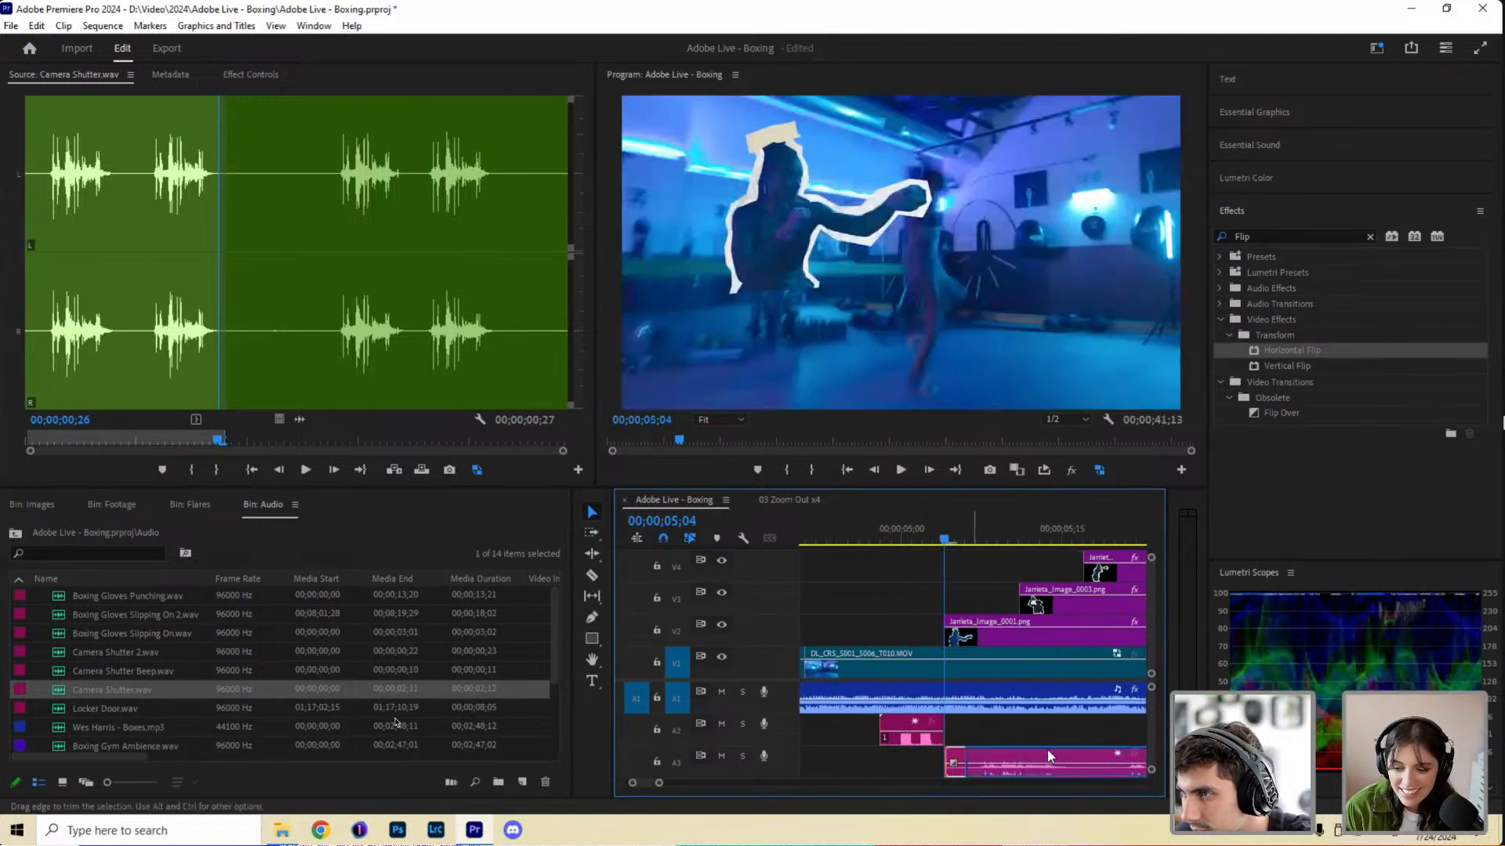
{"action": "key", "text": "ctrl+z"}
{"action": "key", "text": "c"}
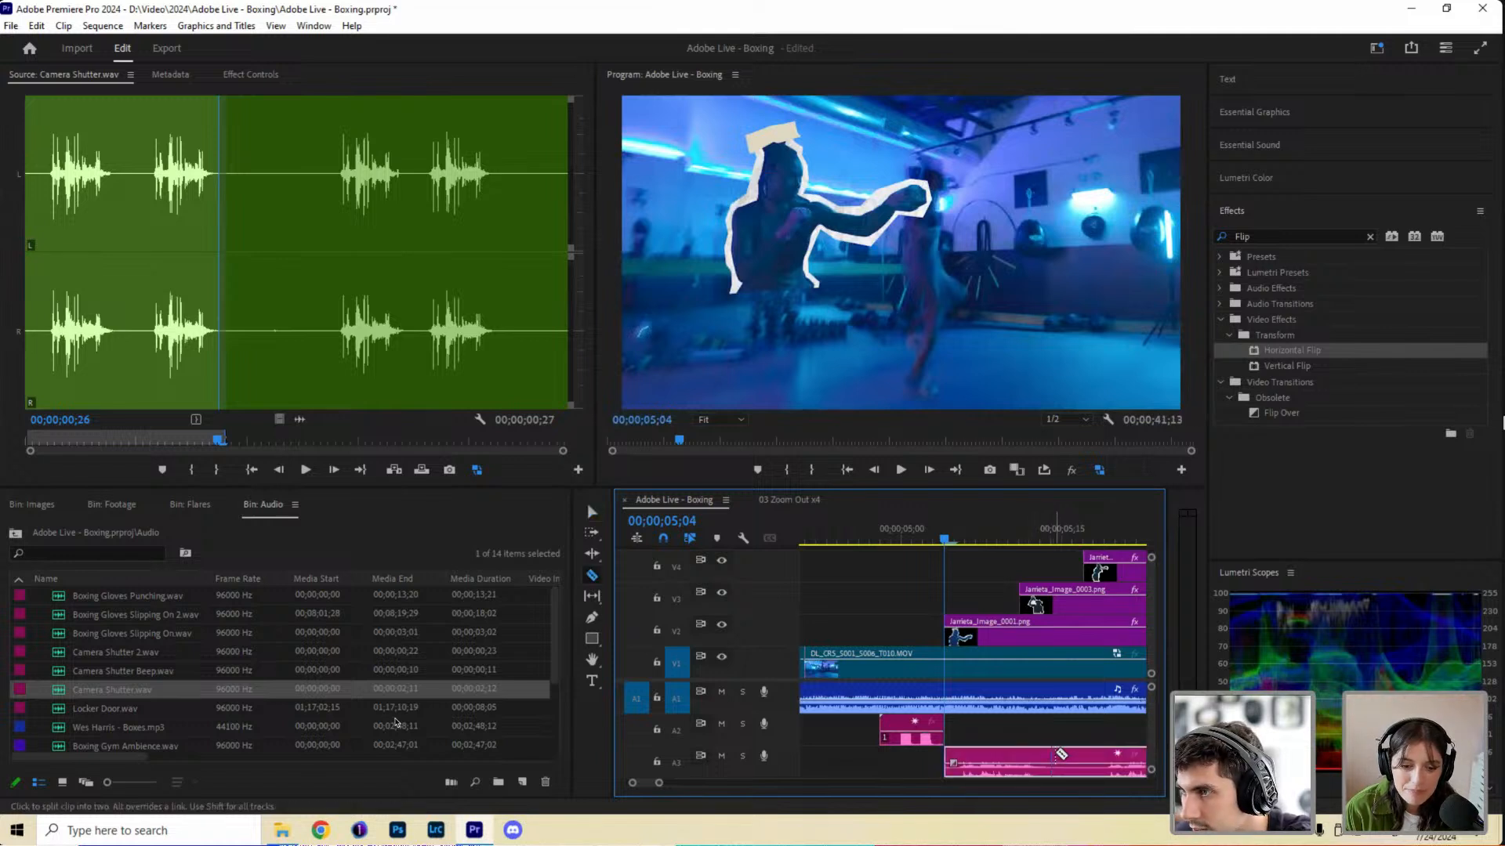
{"action": "left_click", "coordinate": [1049, 759]}
{"action": "scroll", "coordinate": [1054, 760], "scroll_direction": "down", "scroll_amount": 2}
{"action": "key", "text": "v"}
{"action": "mouse_move", "coordinate": [1050, 765]}
{"action": "left_mouse_down"}
{"action": "mouse_move", "coordinate": [1046, 738]}
{"action": "mouse_move", "coordinate": [936, 729]}
{"action": "mouse_move", "coordinate": [978, 727]}
{"action": "mouse_move", "coordinate": [1034, 780]}
{"action": "mouse_move", "coordinate": [1066, 780]}
{"action": "mouse_move", "coordinate": [1042, 776]}
{"action": "left_mouse_up"}
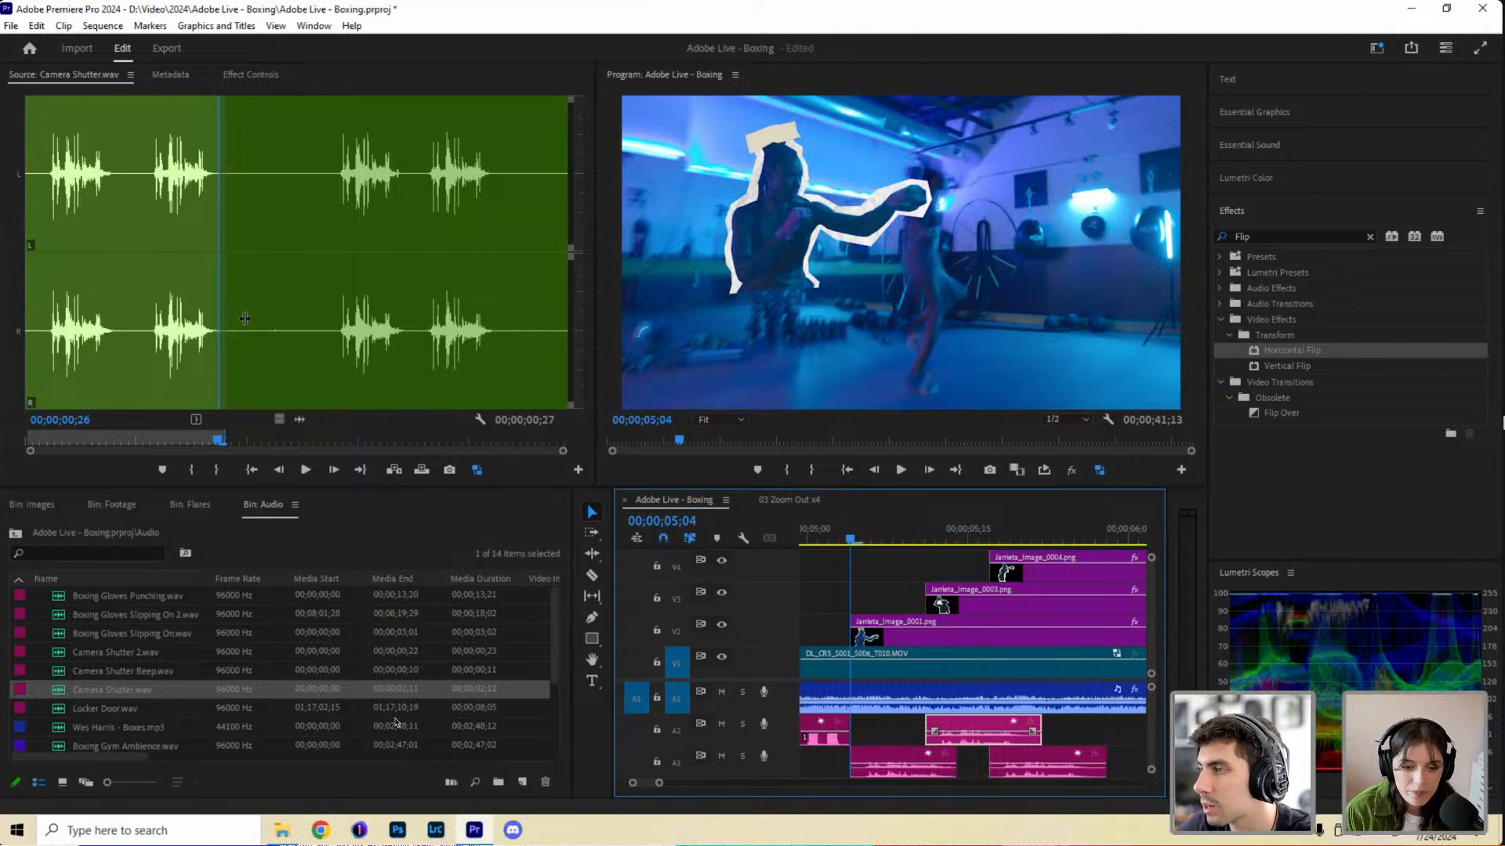
Play the cutout sequence from 00;00;04;24 to check the timing of the beep and shutter sounds.
{"action": "scroll", "coordinate": [627, 783], "scroll_direction": "left", "scroll_amount": 2}
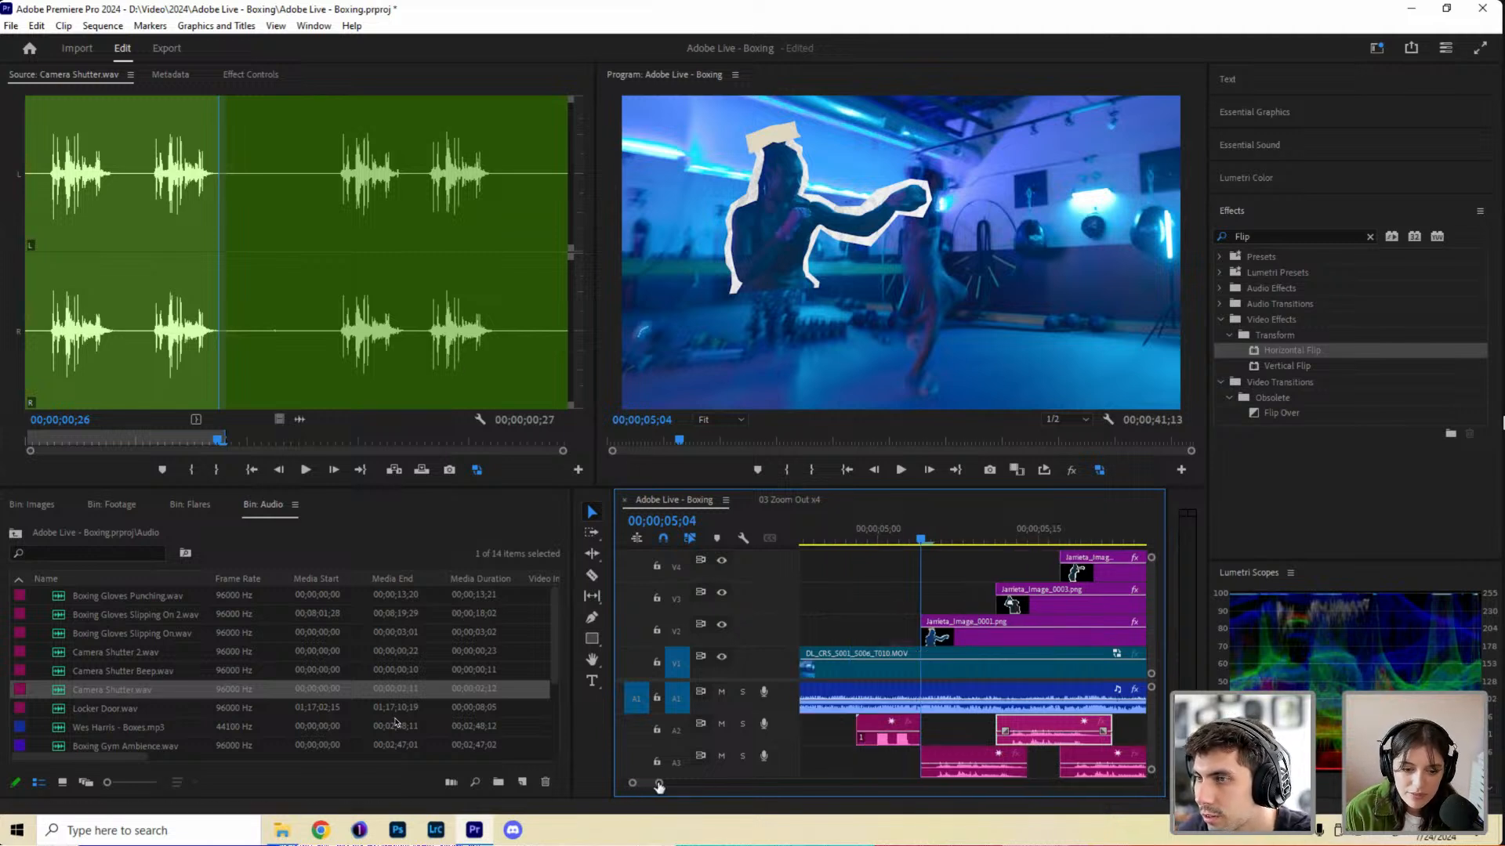
{"action": "left_click_drag", "start_coordinate": [658, 786], "coordinate": [696, 784]}
{"action": "left_click", "coordinate": [958, 535]}
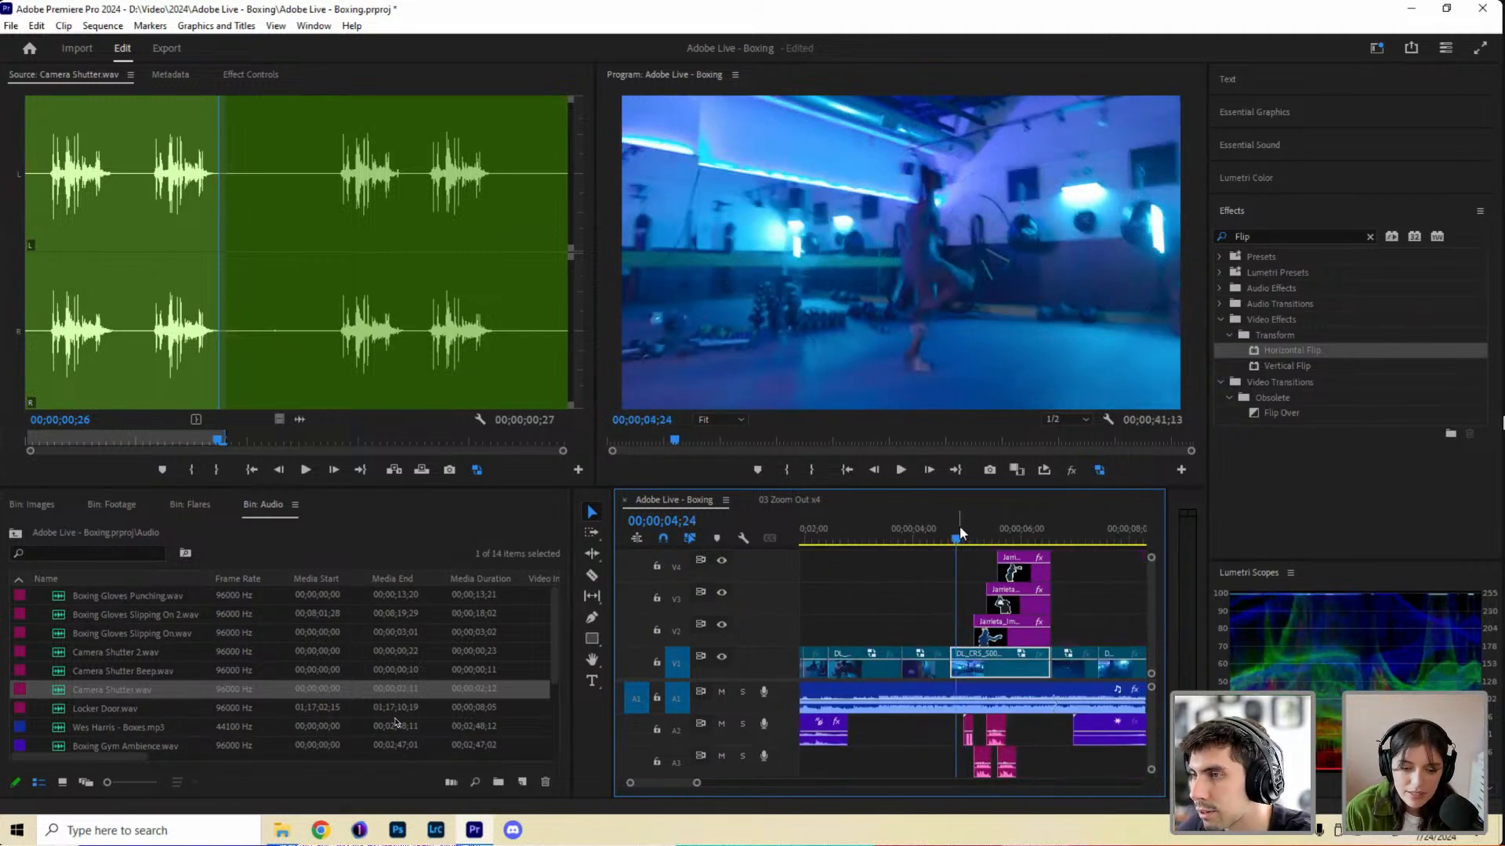
{"action": "left_click", "coordinate": [900, 469]}
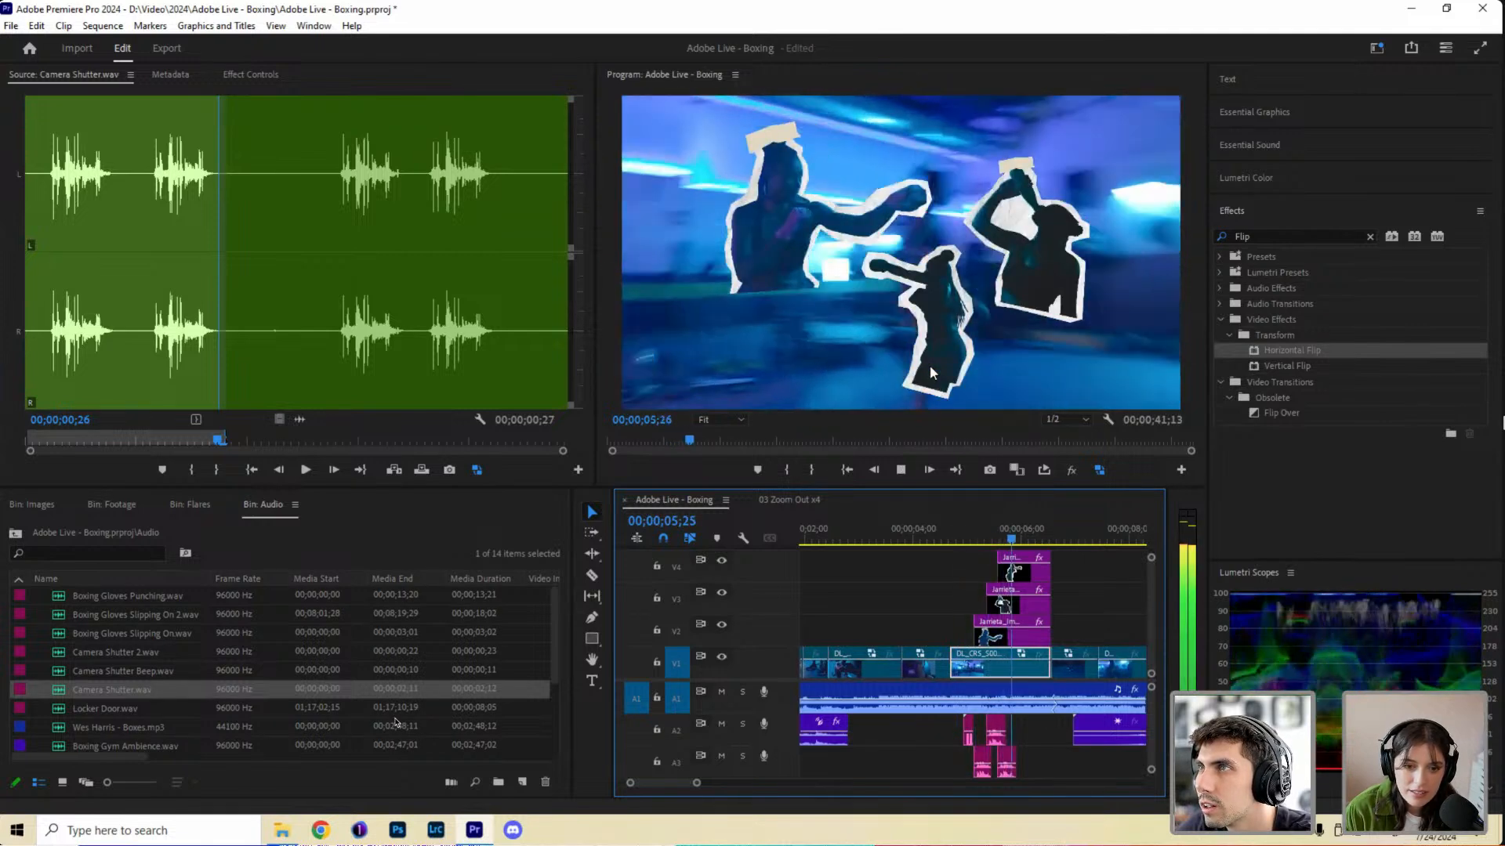
{"action": "key", "text": "space"}
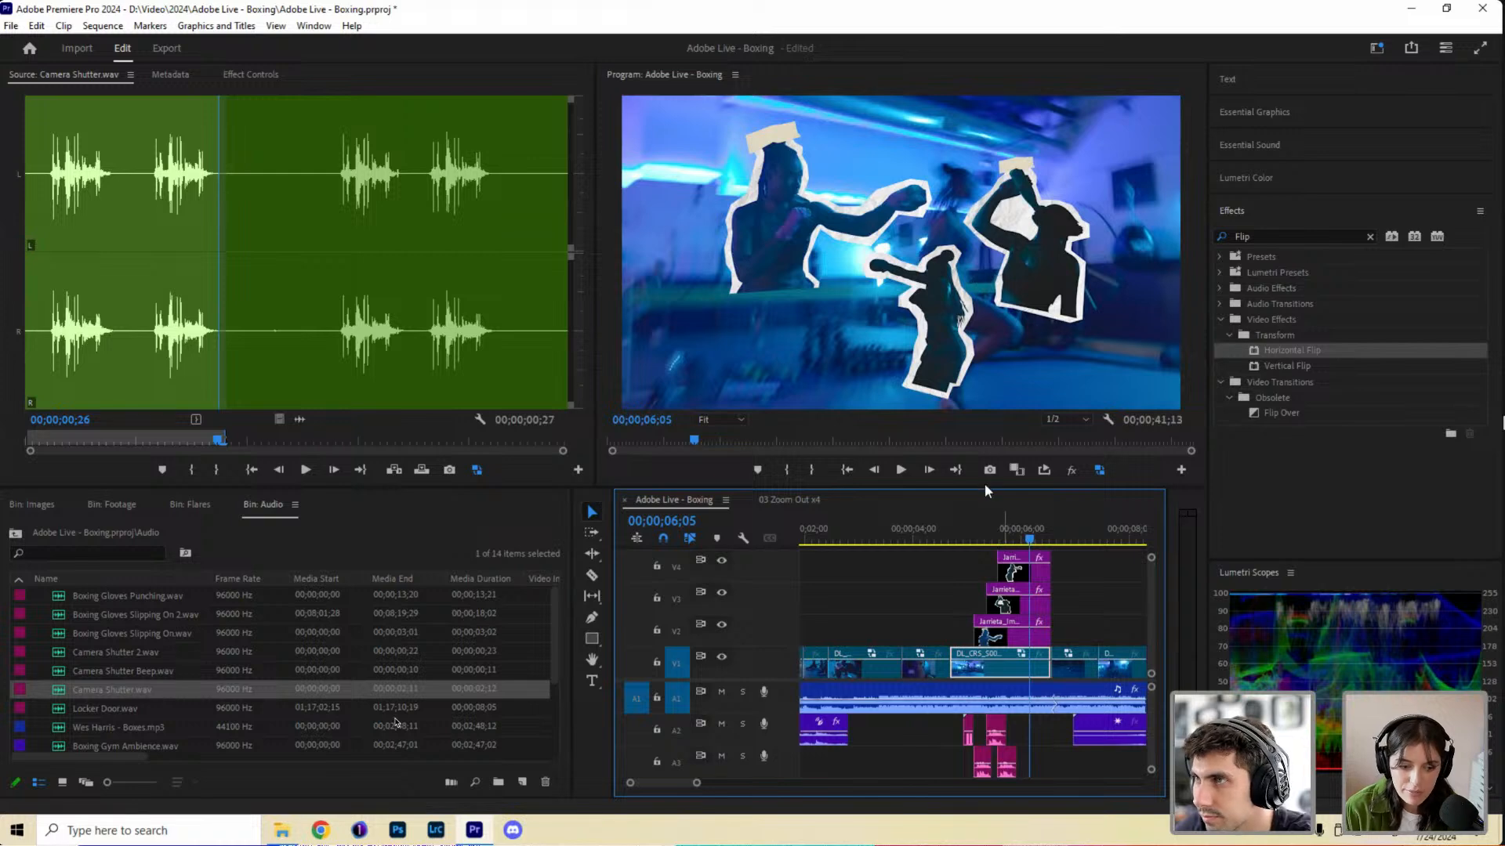
Enlarge the timeline area and add the flare T_20_37.mp4 on V5 starting at about 00;00;04;25, above the cutout images.
{"action": "left_click_drag", "start_coordinate": [964, 486], "coordinate": [965, 450]}
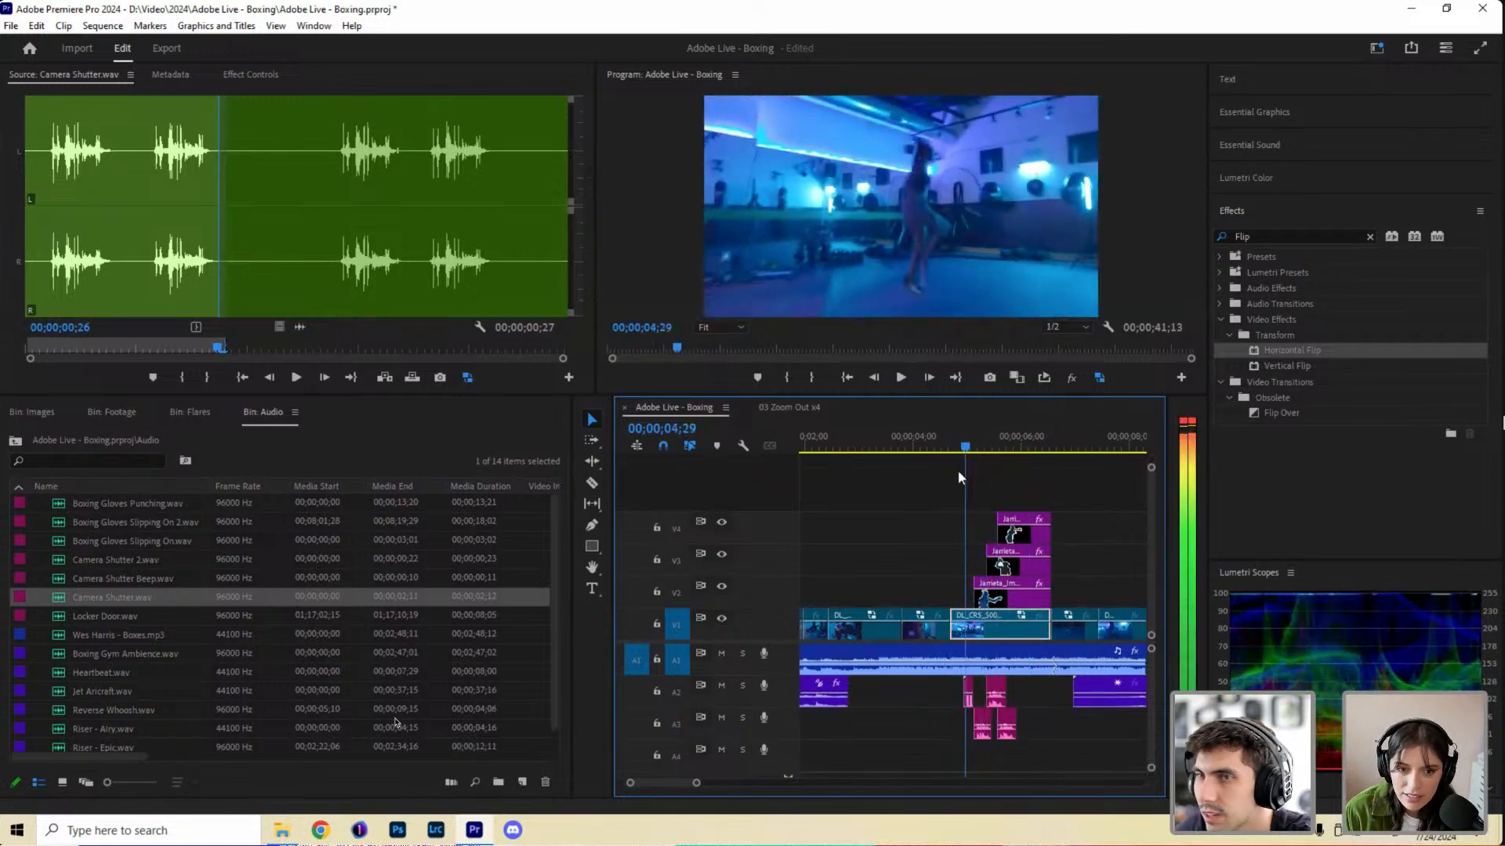
{"action": "left_click", "coordinate": [111, 411]}
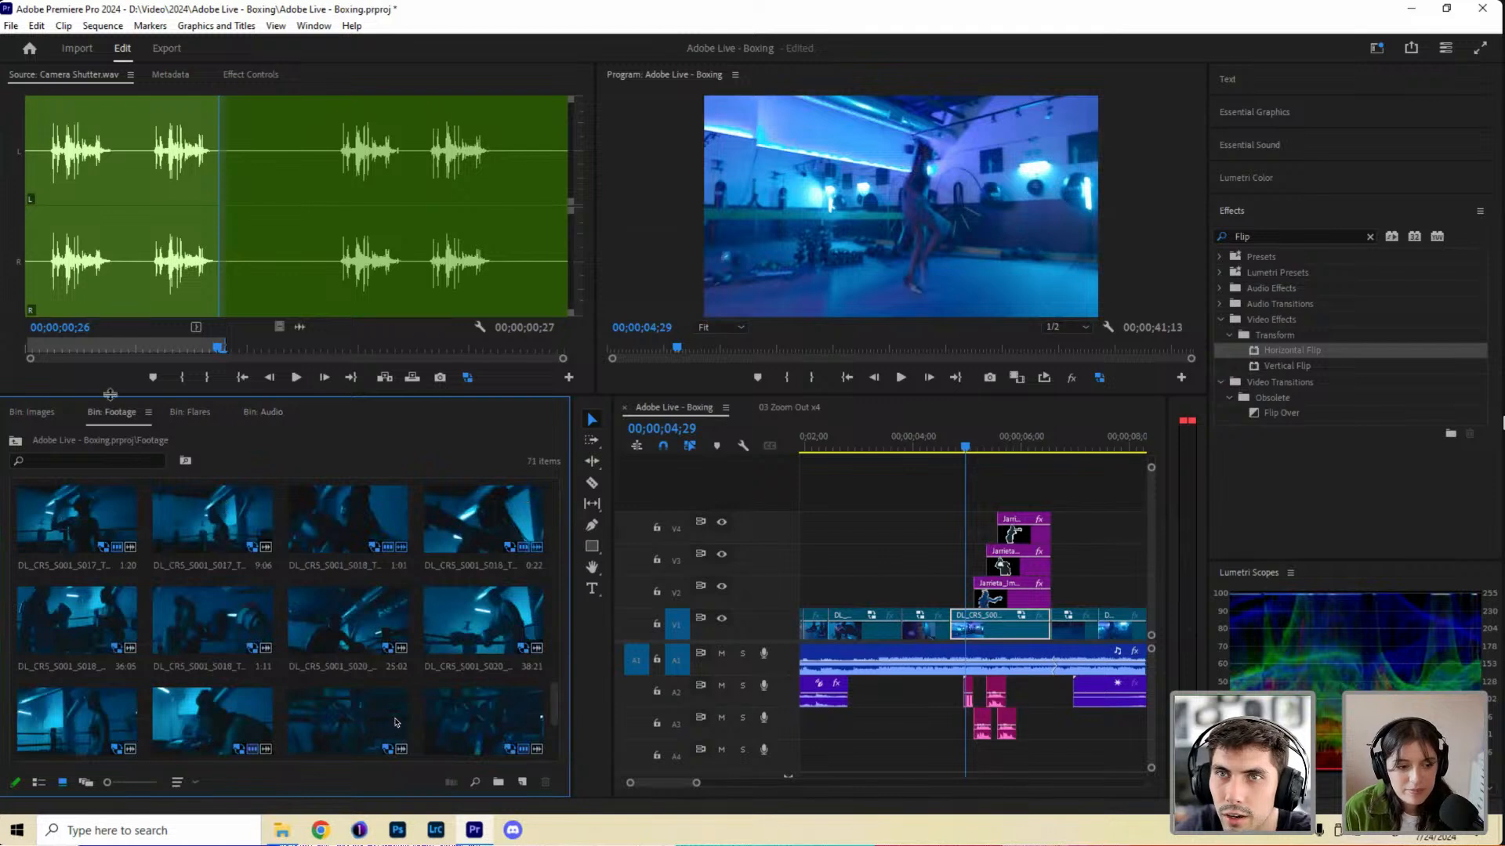
{"action": "left_click", "coordinate": [198, 411]}
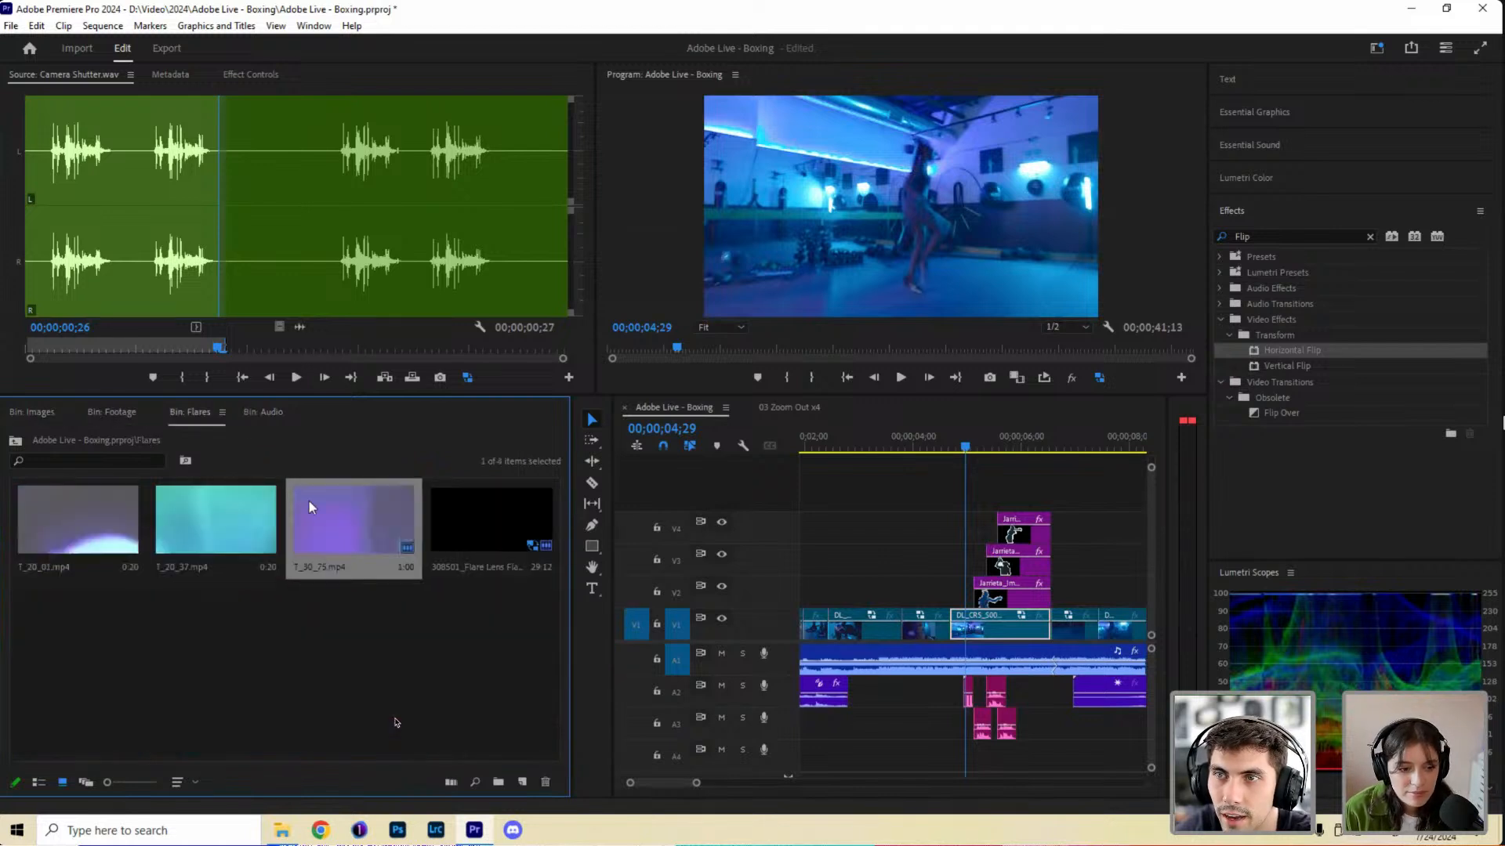
{"action": "double_click", "coordinate": [235, 528]}
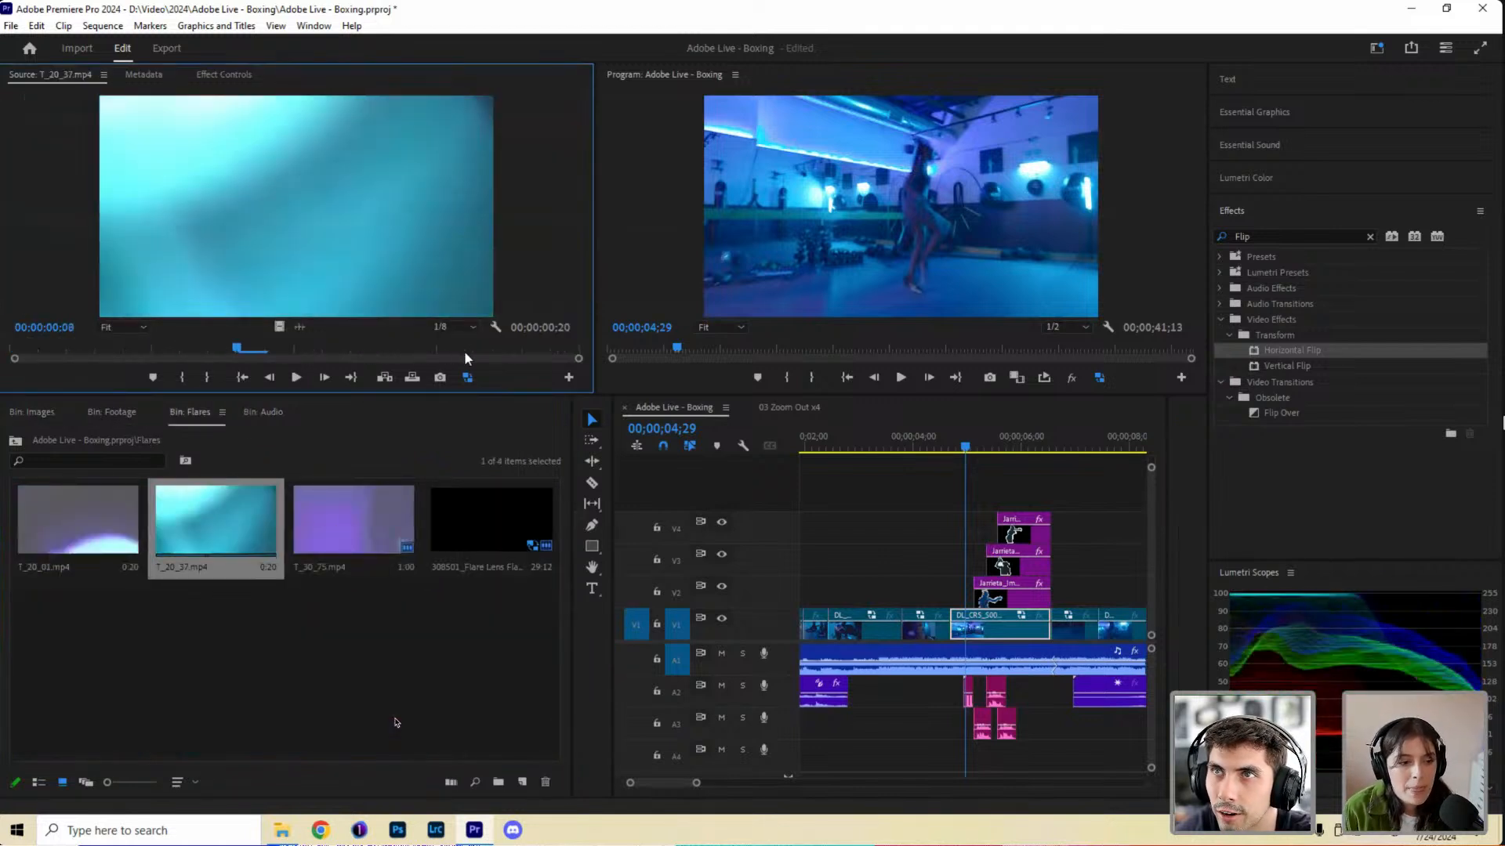
{"action": "left_click_drag", "start_coordinate": [262, 534], "coordinate": [972, 509]}
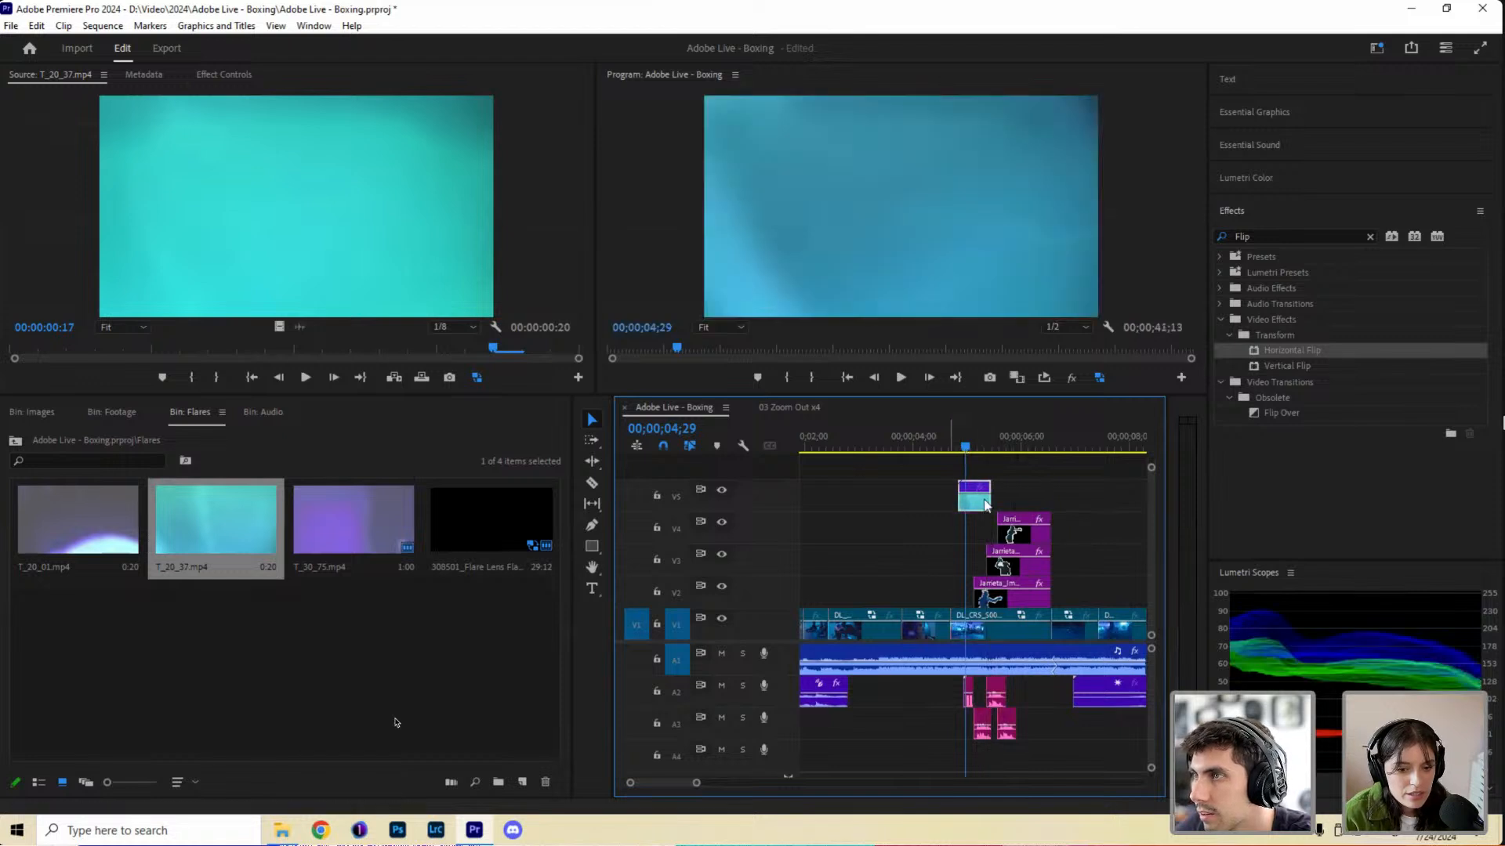
Set the blend mode of the T_20_37 flare clip on V5 to Screen.
{"action": "key", "text": "space"}
{"action": "left_click", "coordinate": [972, 510]}
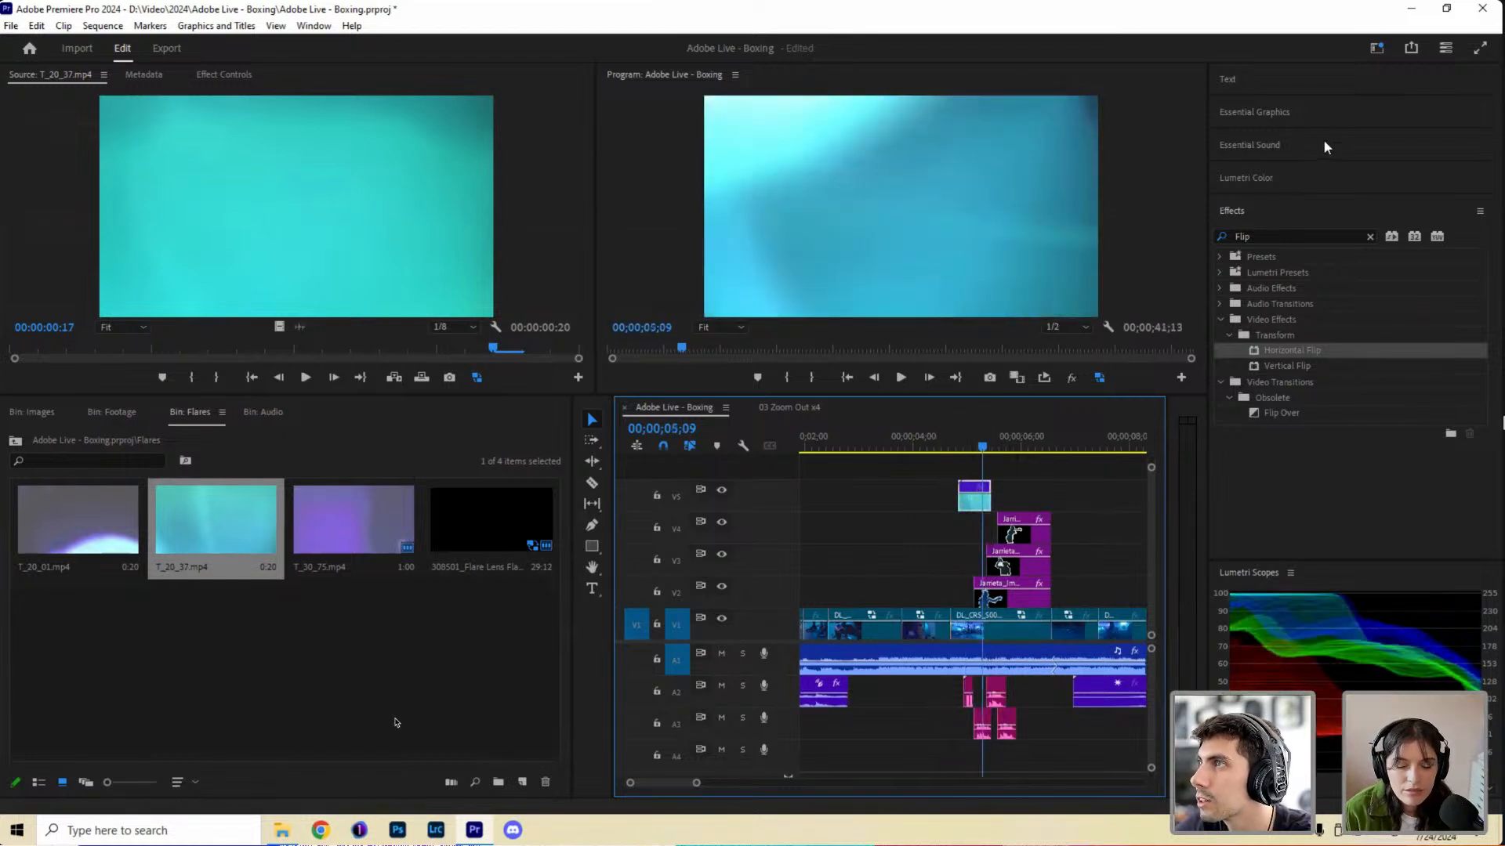
{"action": "key", "text": "shift+5"}
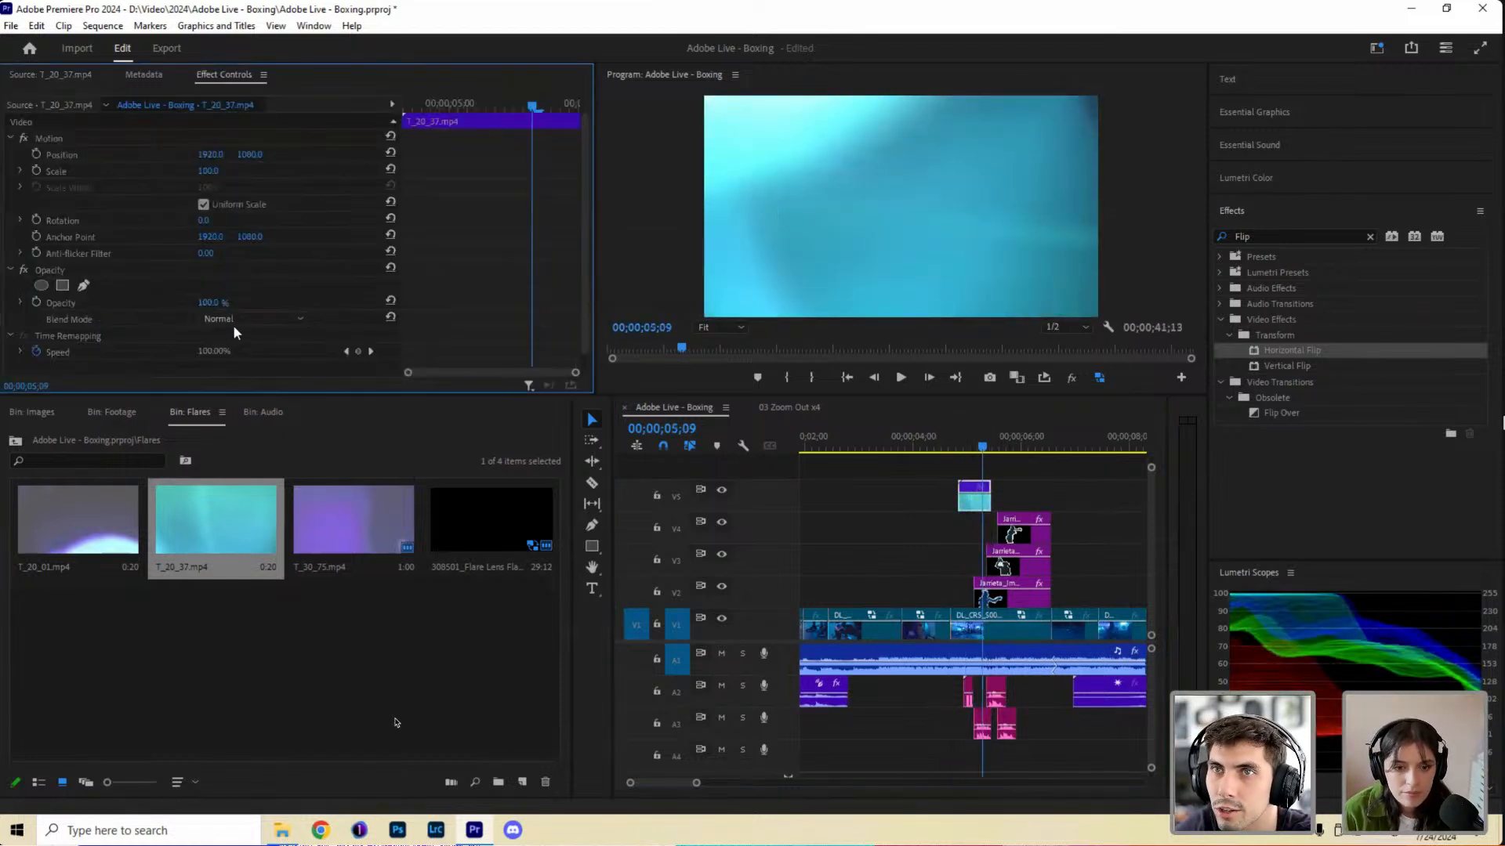
{"action": "left_click", "coordinate": [232, 321]}
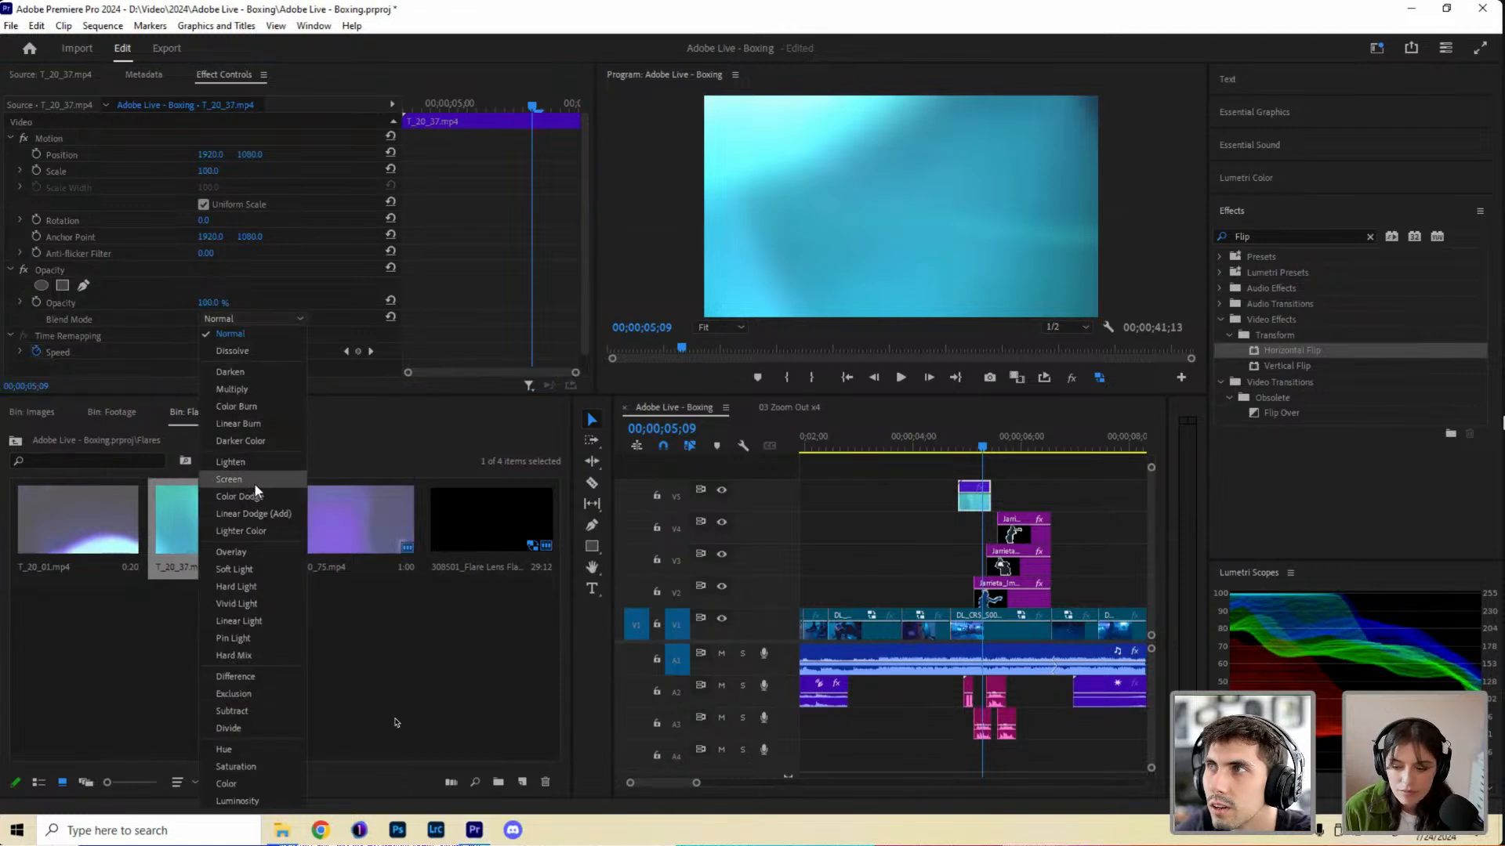
{"action": "left_click", "coordinate": [252, 481]}
{"action": "scroll", "coordinate": [194, 302], "scroll_direction": "down", "scroll_amount": 1}
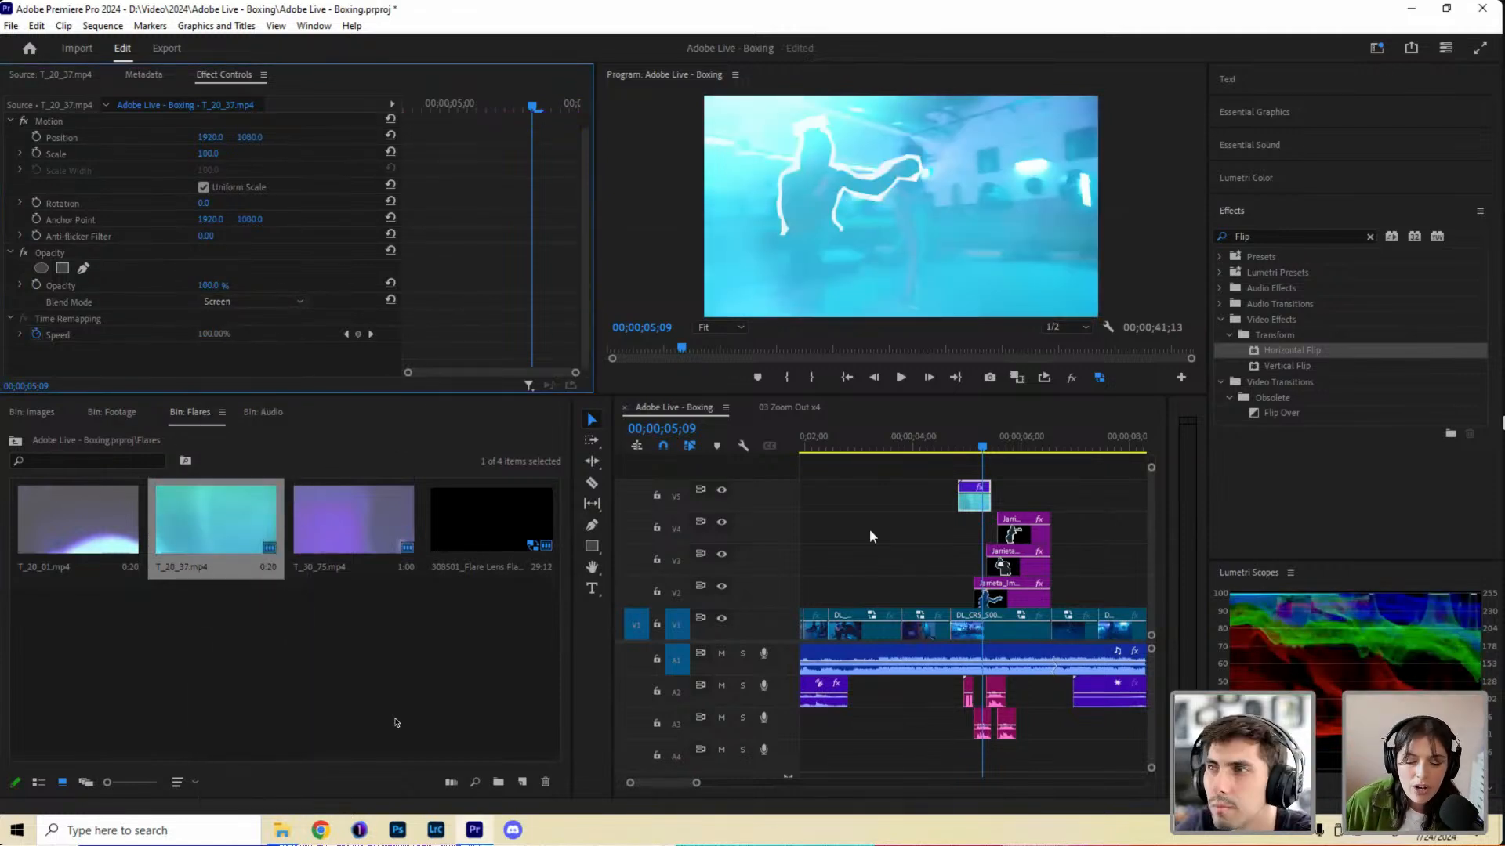
Set the speed of the T_20_37 flare clip on V5 to 300%.
{"action": "right_click", "coordinate": [1041, 532]}
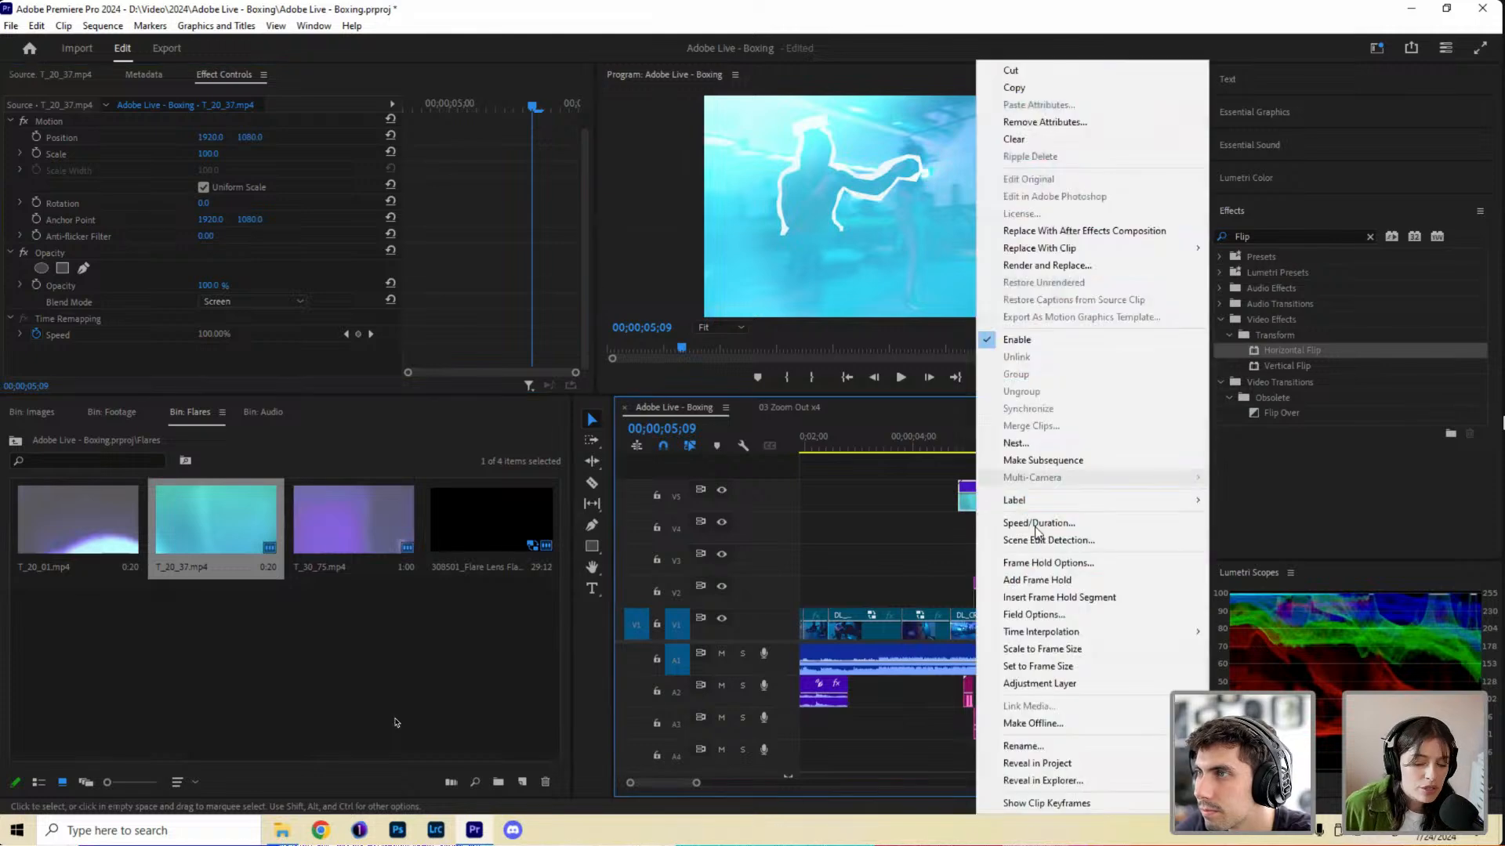
{"action": "left_click", "coordinate": [1042, 531]}
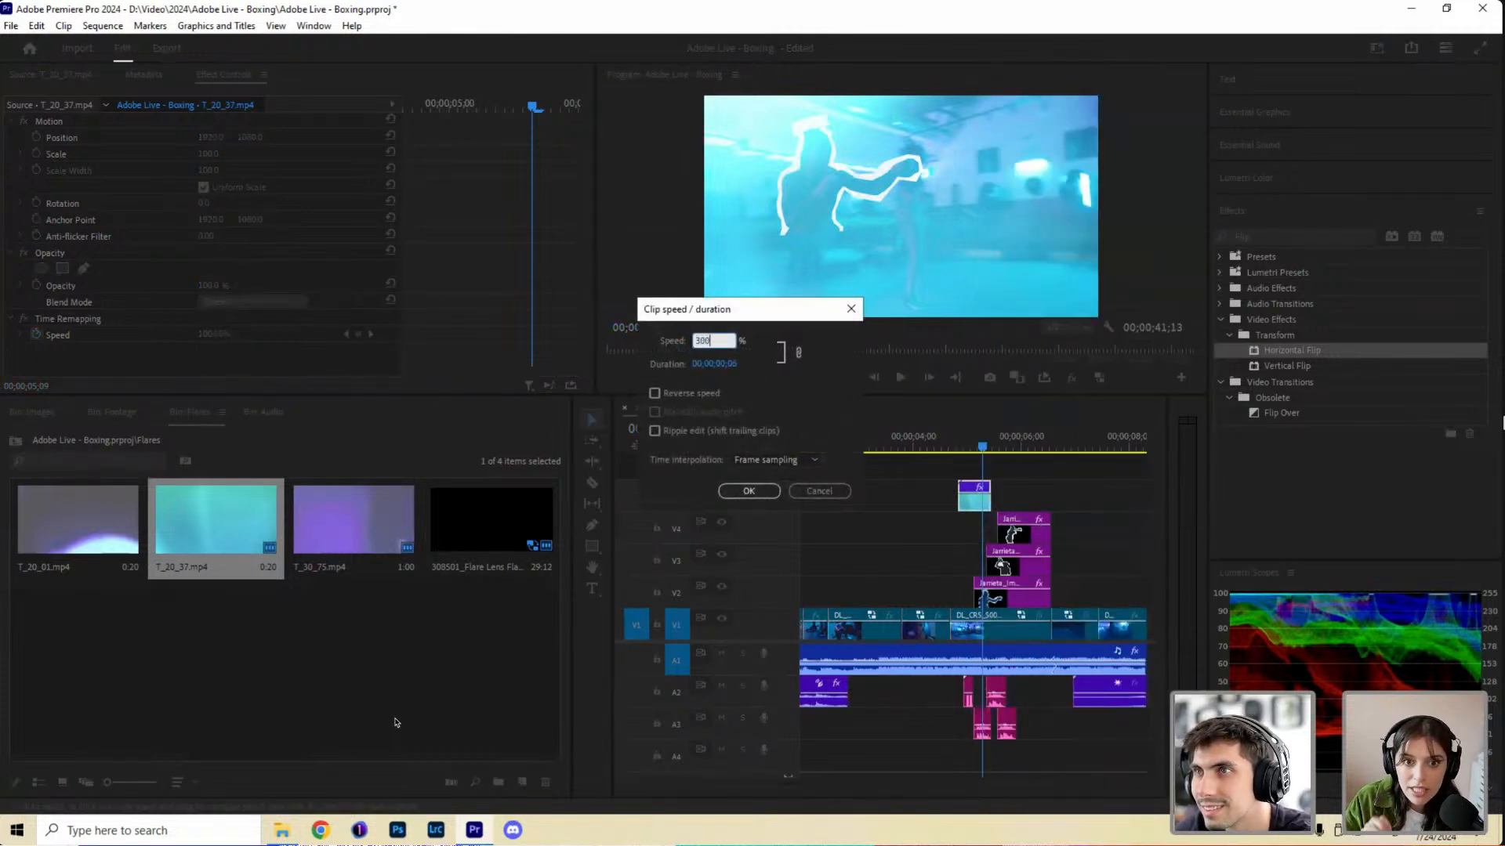
{"action": "key", "text": "Return"}
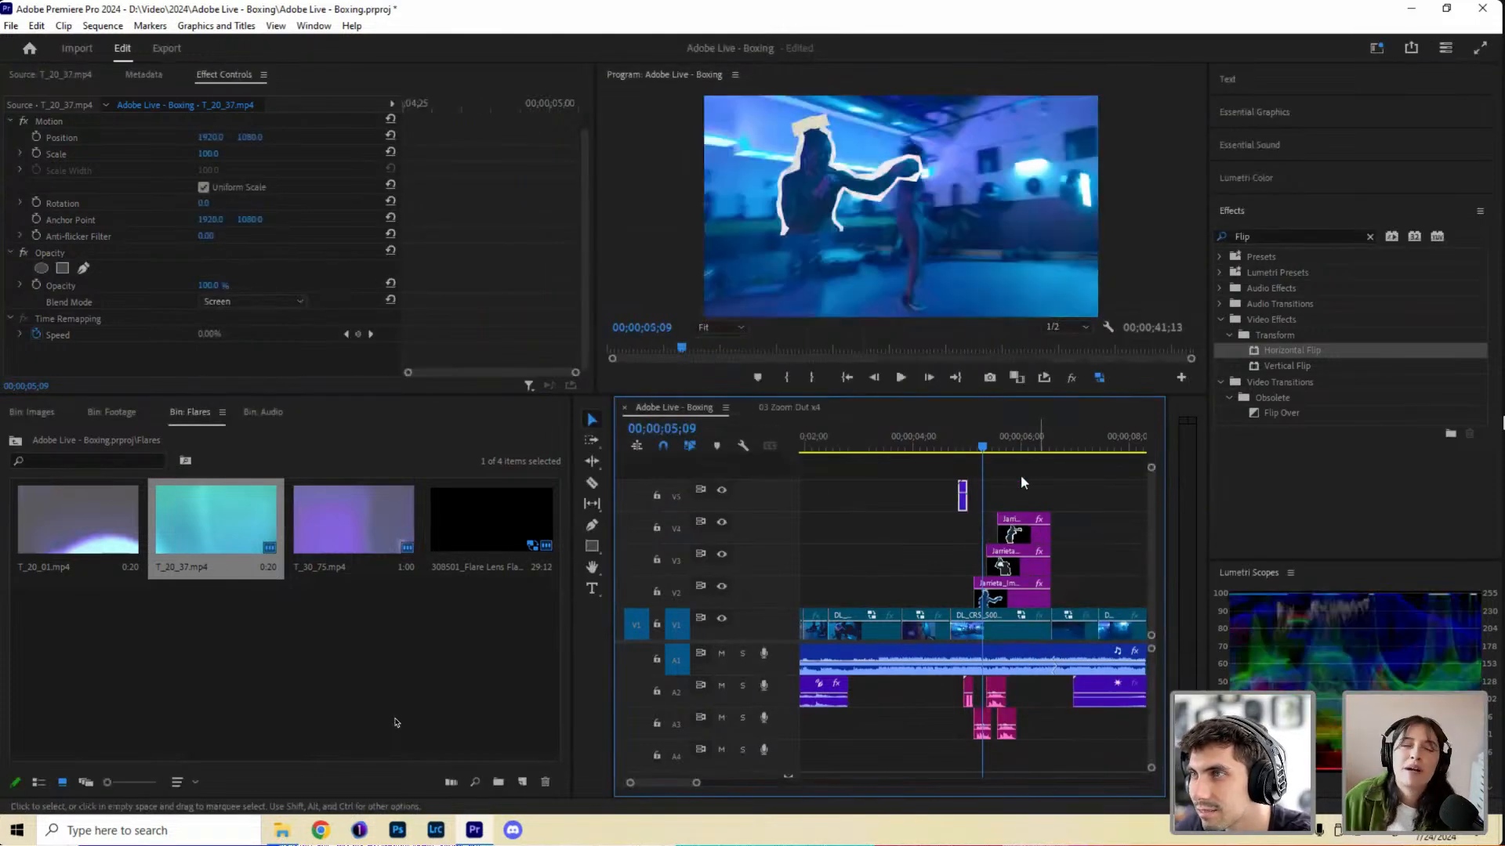
Move the T_20_37 flare clip on V5 to start at 00;00;05;04 and make the first cutout image on V2 start at 00;00;05;05.
{"action": "key", "text": "Up"}
{"action": "key", "text": "="}
{"action": "key", "text": "="}
{"action": "key", "text": "="}
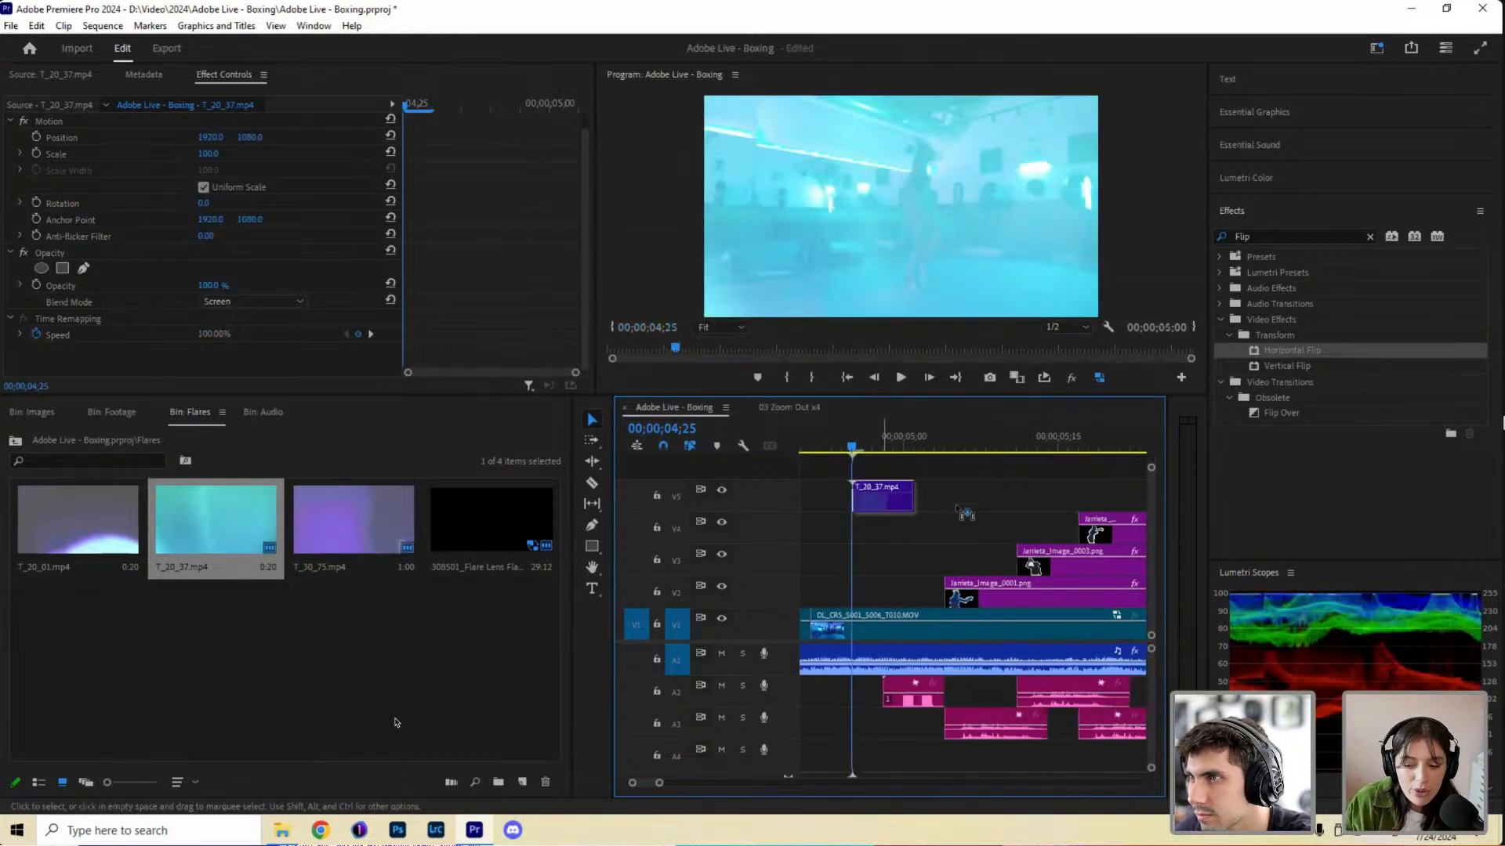
{"action": "left_click_drag", "start_coordinate": [882, 497], "coordinate": [975, 497]}
{"action": "left_click", "coordinate": [893, 446]}
{"action": "left_click", "coordinate": [956, 450]}
{"action": "left_click_drag", "start_coordinate": [962, 565], "coordinate": [963, 564]}
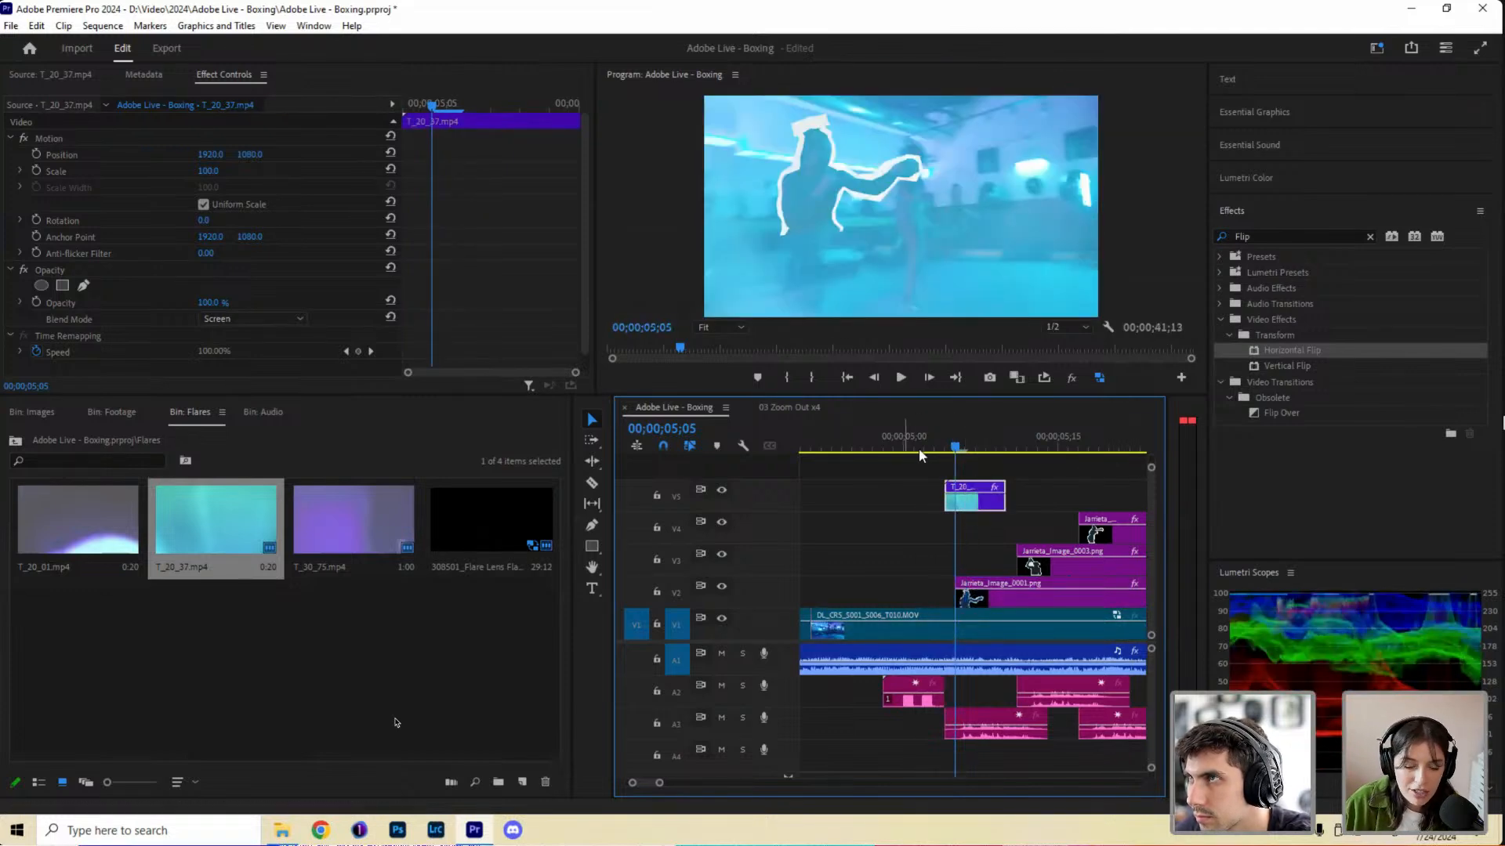
Shift the first Camera Shutter.wav clip on A3 one frame earlier, to about 00;00;05;03, and play the result to check its sync with the flare.
{"action": "left_click_drag", "start_coordinate": [918, 448], "coordinate": [1001, 478]}
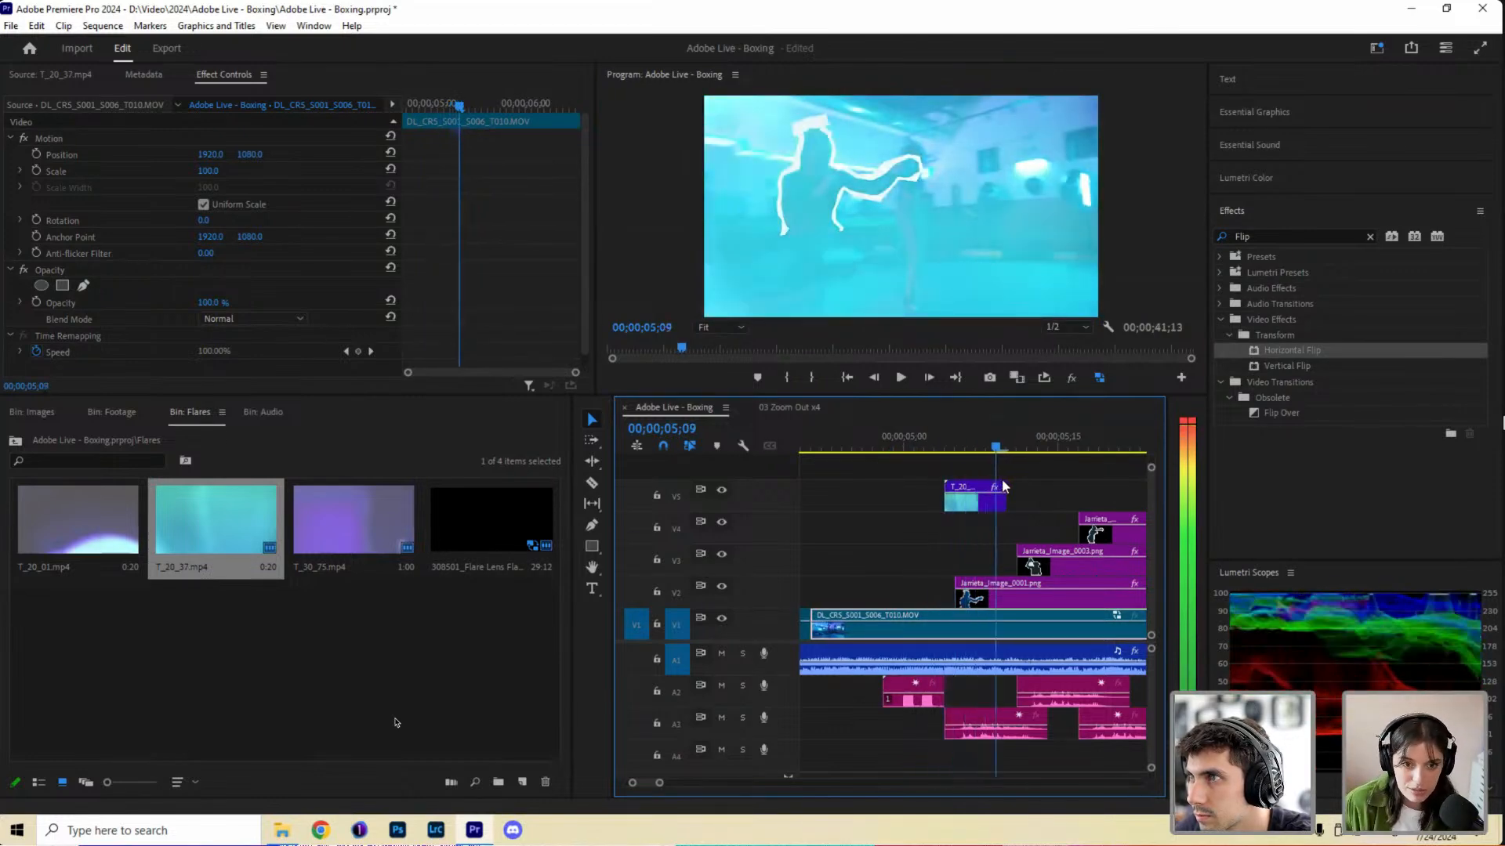
{"action": "left_click", "coordinate": [975, 514]}
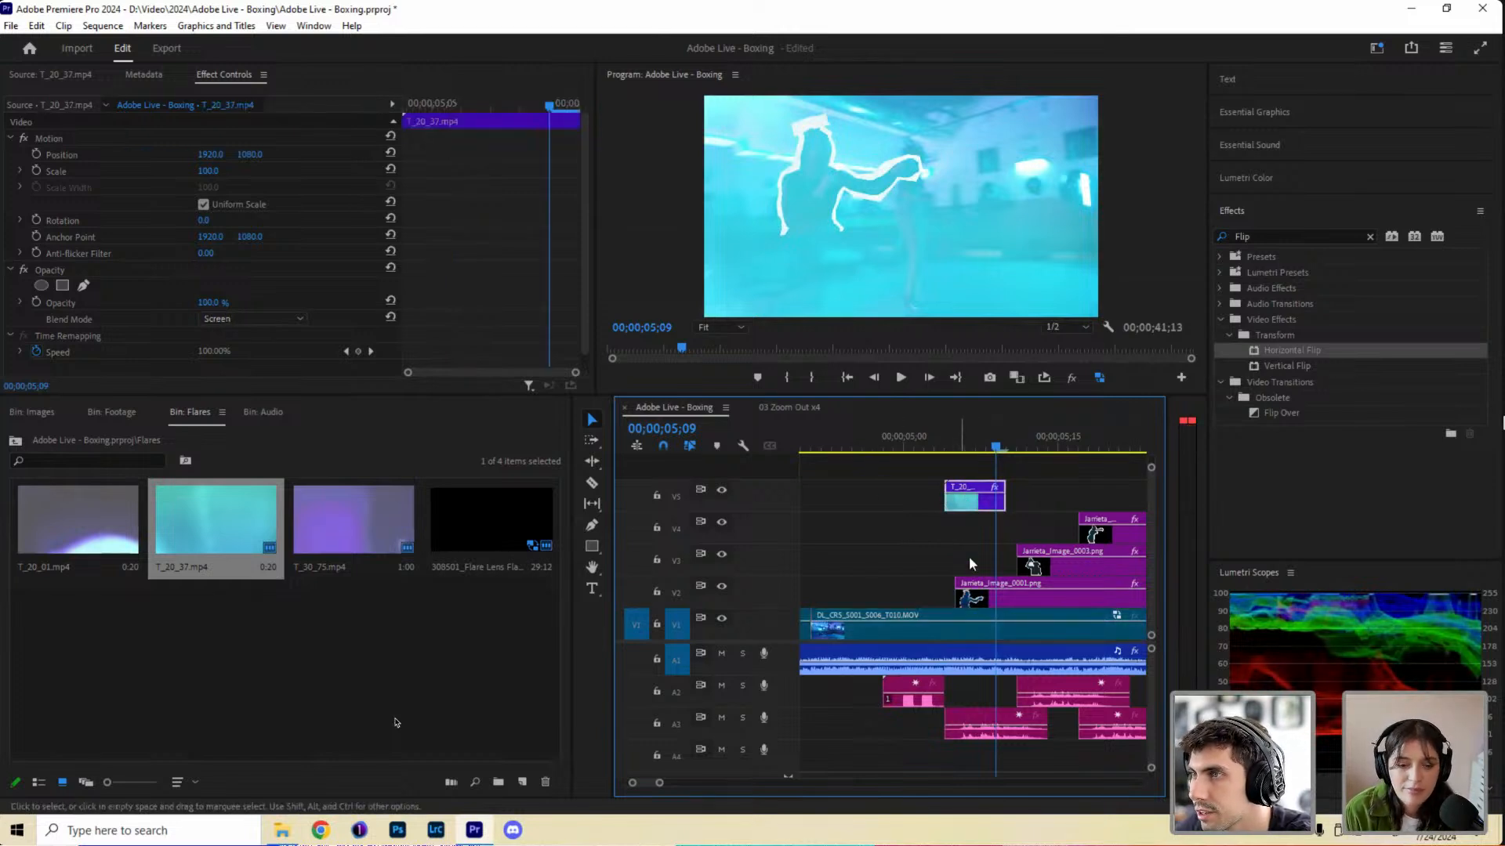
{"action": "left_click", "coordinate": [971, 592]}
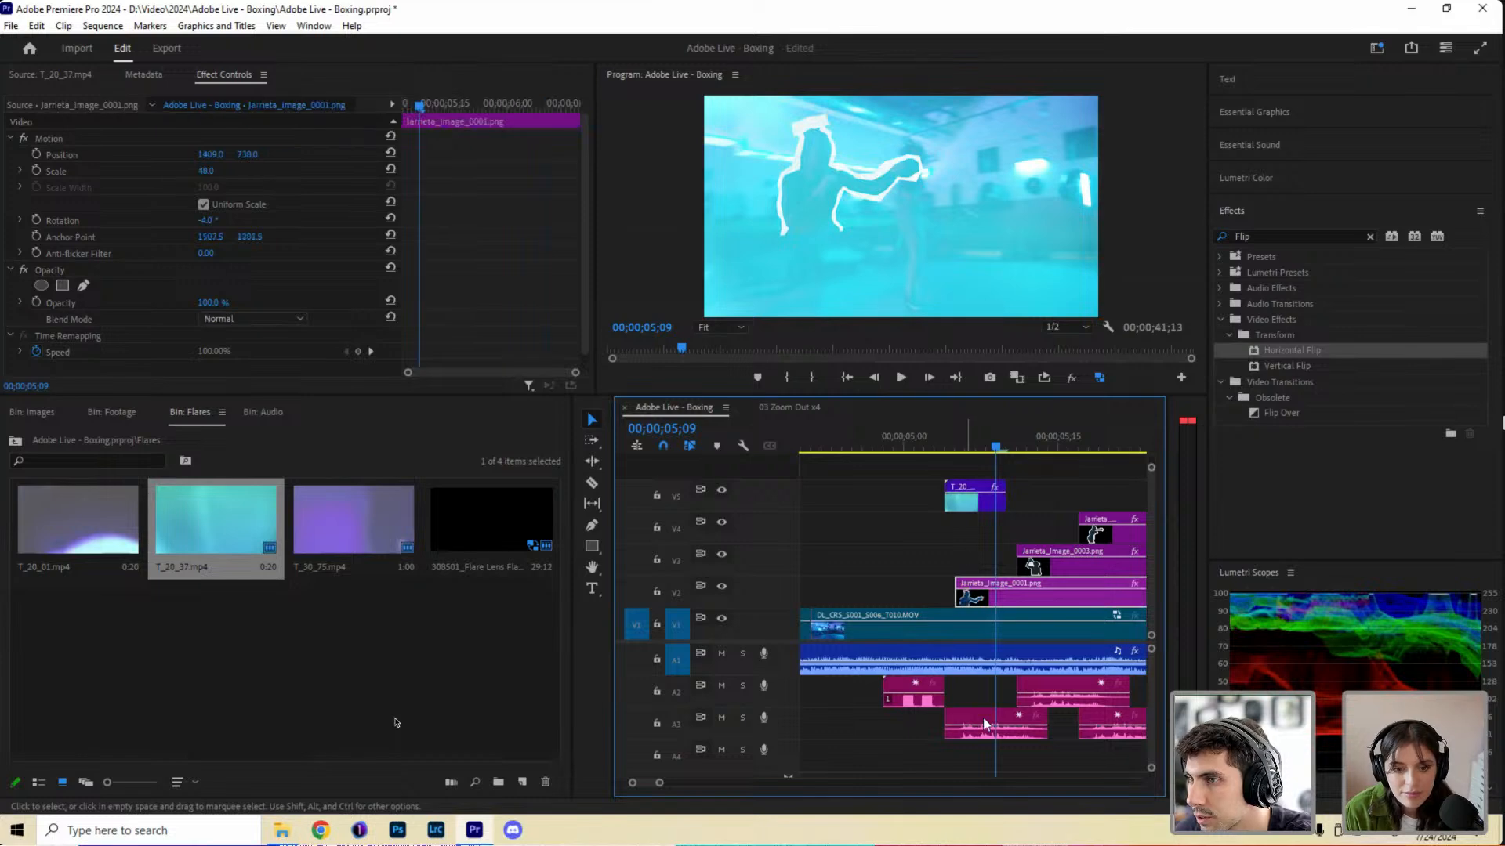
{"action": "left_click", "coordinate": [948, 614]}
{"action": "left_click", "coordinate": [946, 448]}
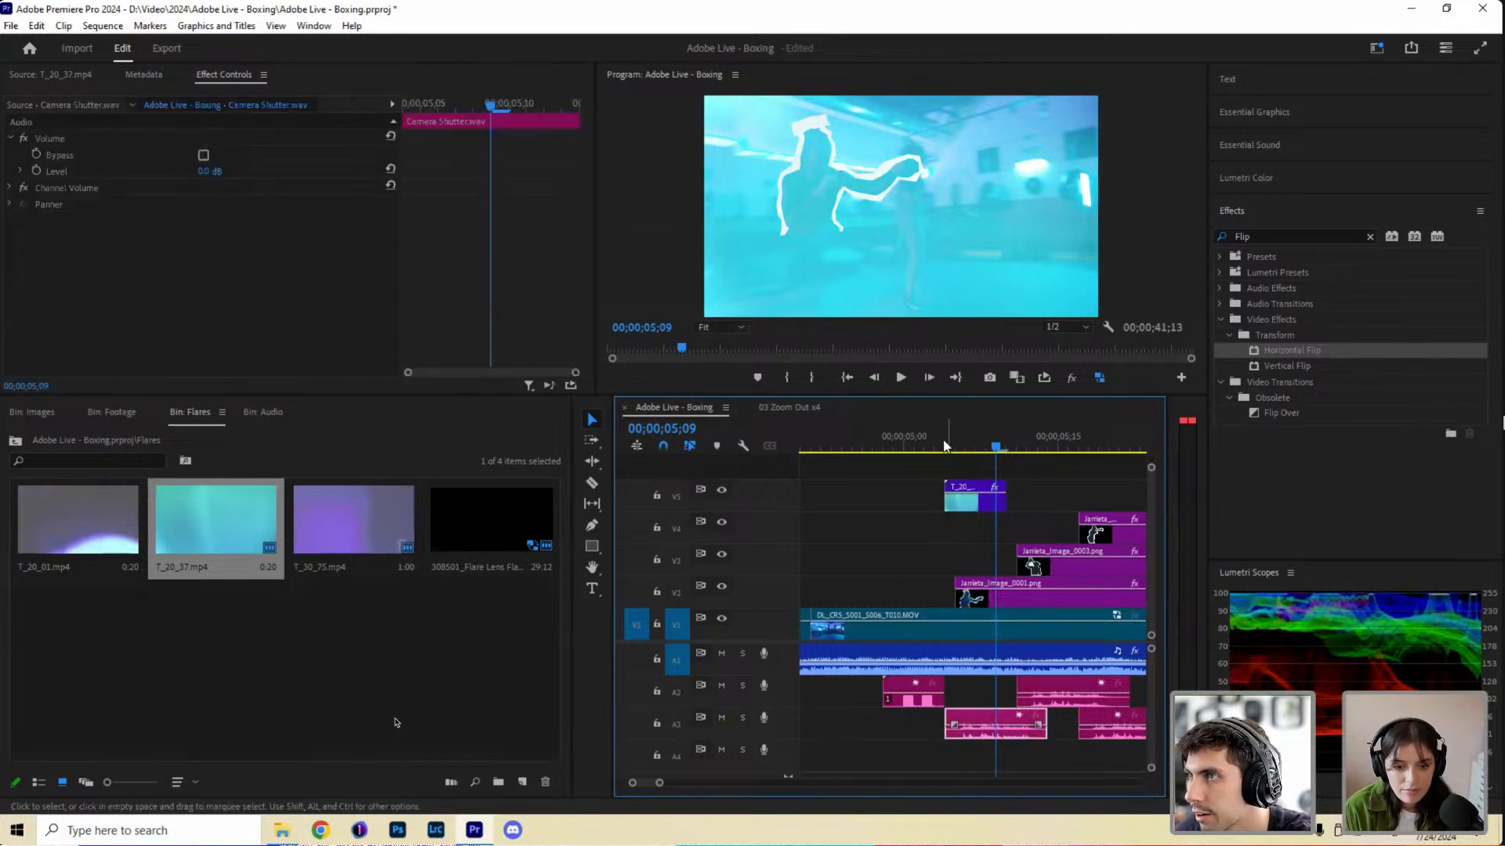
{"action": "left_click", "coordinate": [964, 454]}
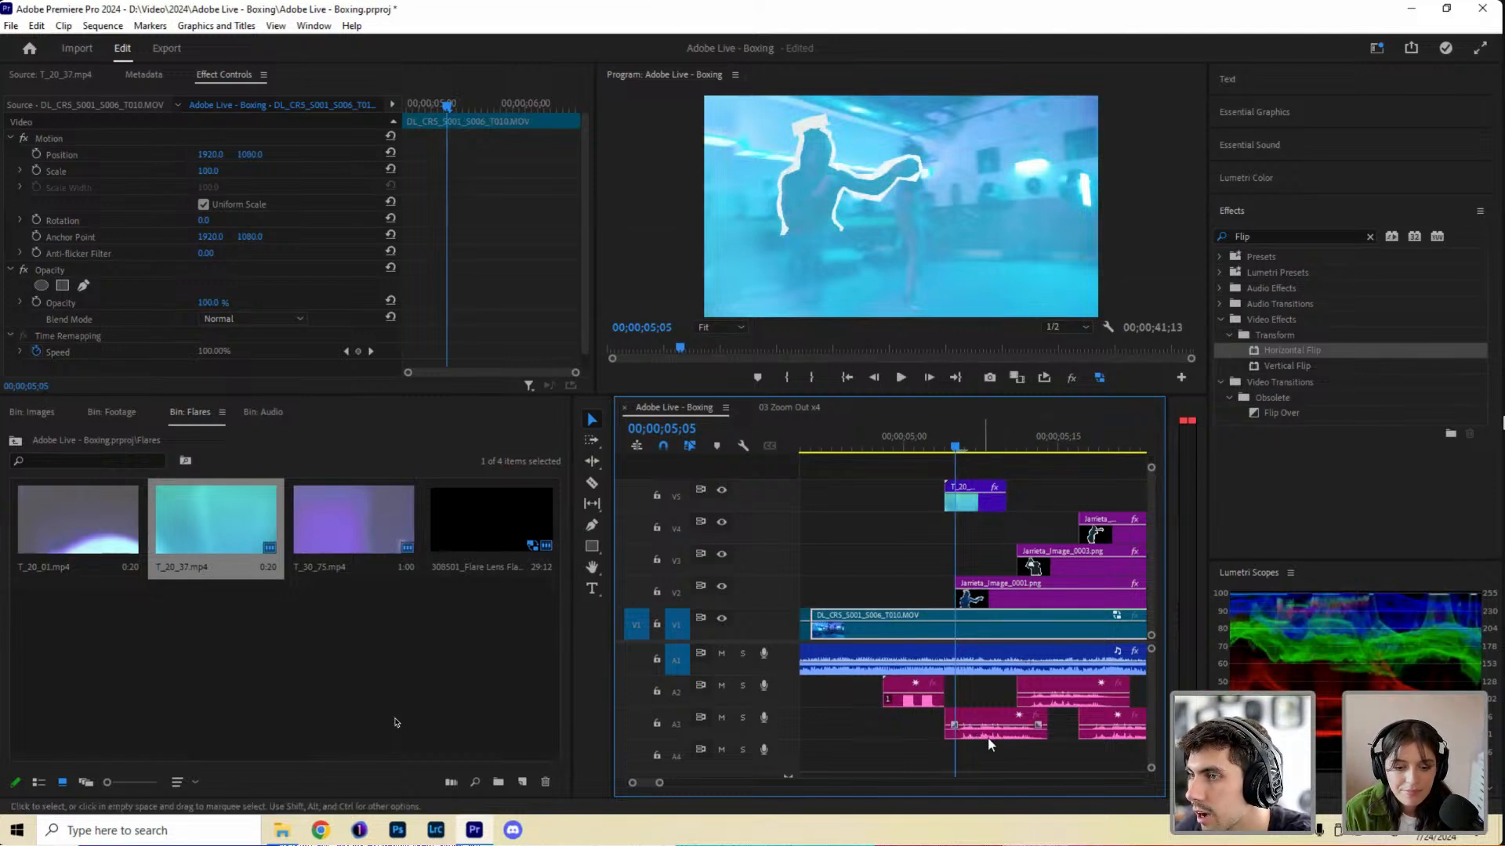
{"action": "mouse_move", "coordinate": [938, 454]}
{"action": "left_mouse_down"}
{"action": "mouse_move", "coordinate": [919, 443]}
{"action": "mouse_move", "coordinate": [964, 464]}
{"action": "left_mouse_up"}
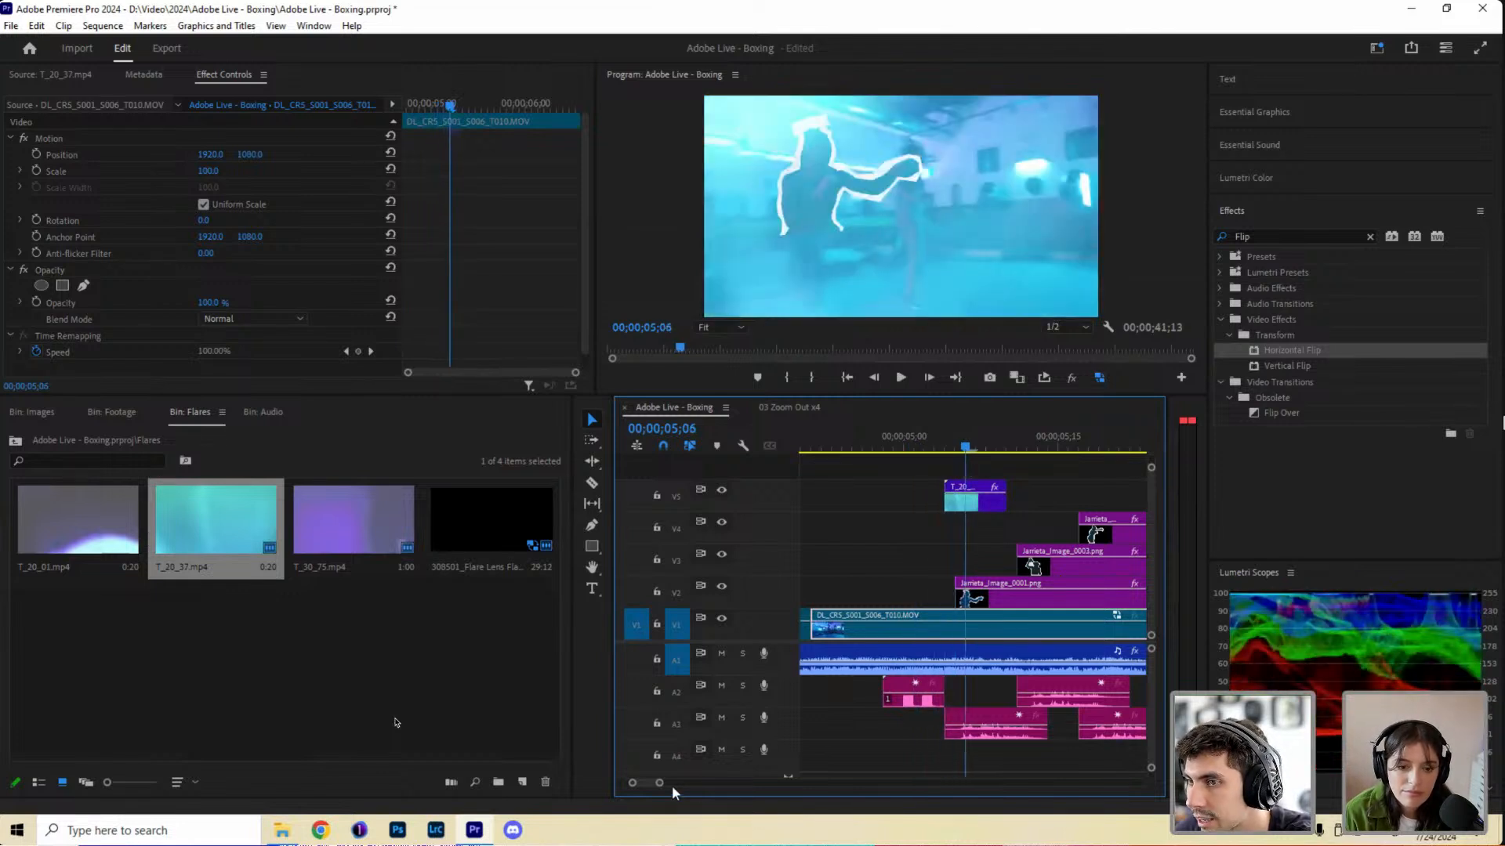
{"action": "left_click_drag", "start_coordinate": [660, 784], "coordinate": [655, 782]}
{"action": "left_click_drag", "start_coordinate": [995, 737], "coordinate": [982, 735]}
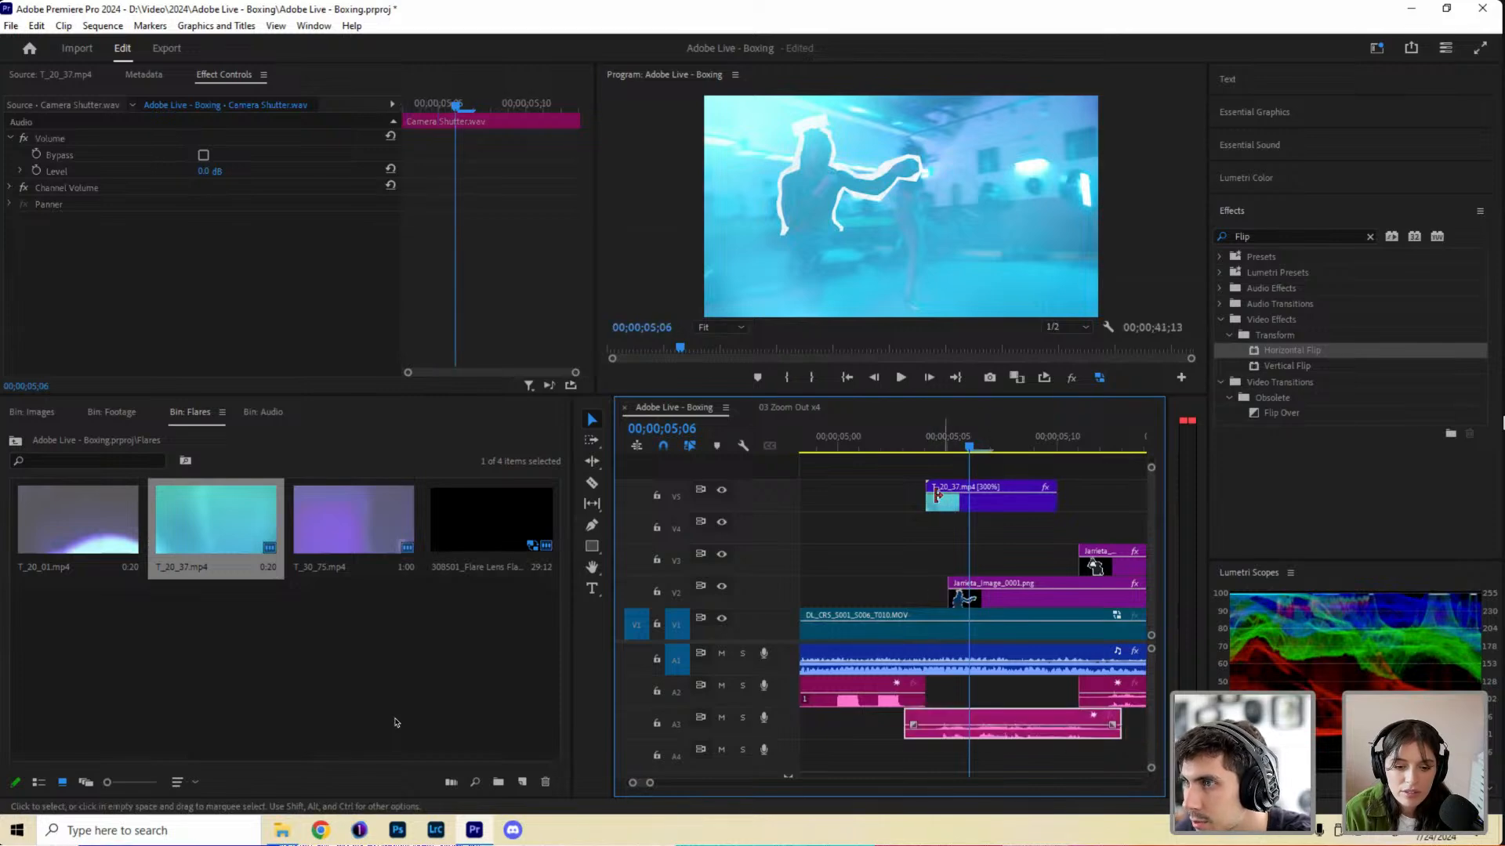
{"action": "left_click", "coordinate": [883, 429]}
{"action": "key", "text": "space"}
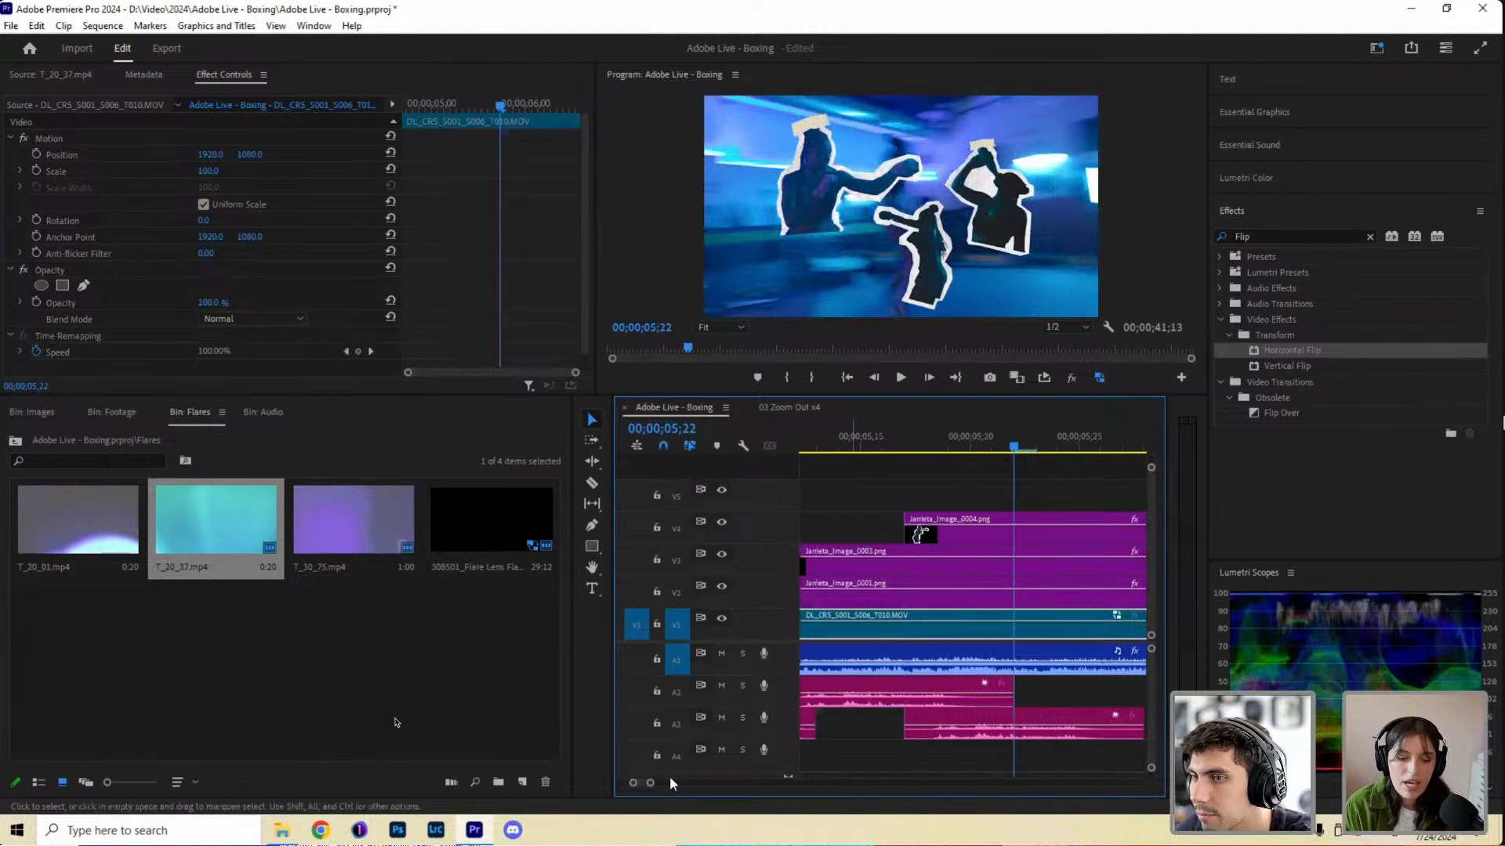
{"action": "mouse_move", "coordinate": [669, 782]}
{"action": "left_mouse_down"}
{"action": "mouse_move", "coordinate": [702, 782]}
{"action": "mouse_move", "coordinate": [673, 782]}
{"action": "left_mouse_up"}
{"action": "left_click", "coordinate": [946, 452]}
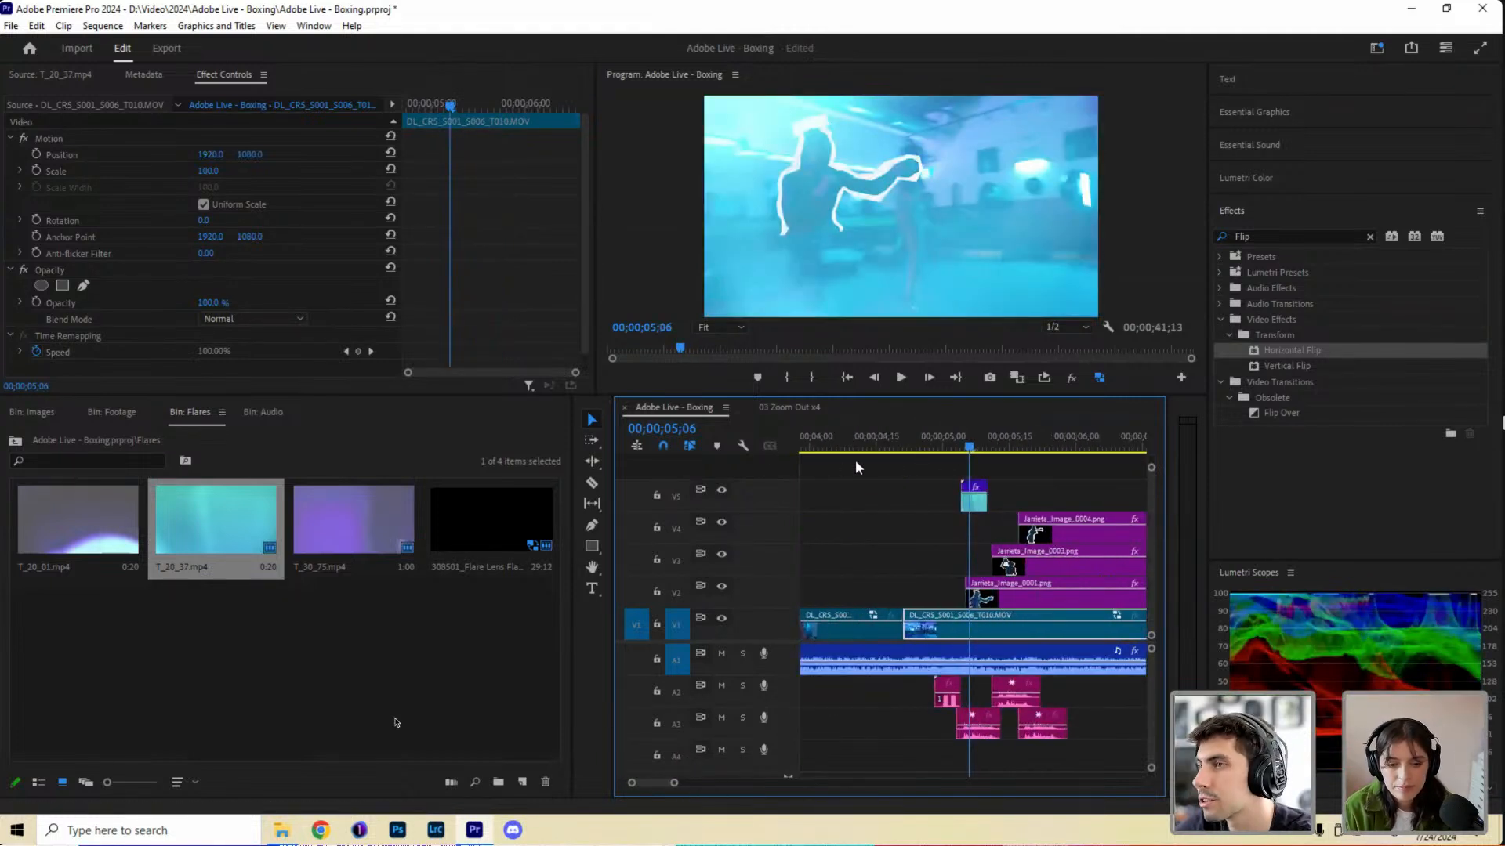
Recolour the T_20_37 flare clip on V5 to orange with the Lumetri Hue vs Hue curve and raise its saturation slightly with Hue vs Sat.
{"action": "left_click", "coordinate": [1371, 237]}
{"action": "left_click", "coordinate": [1323, 149]}
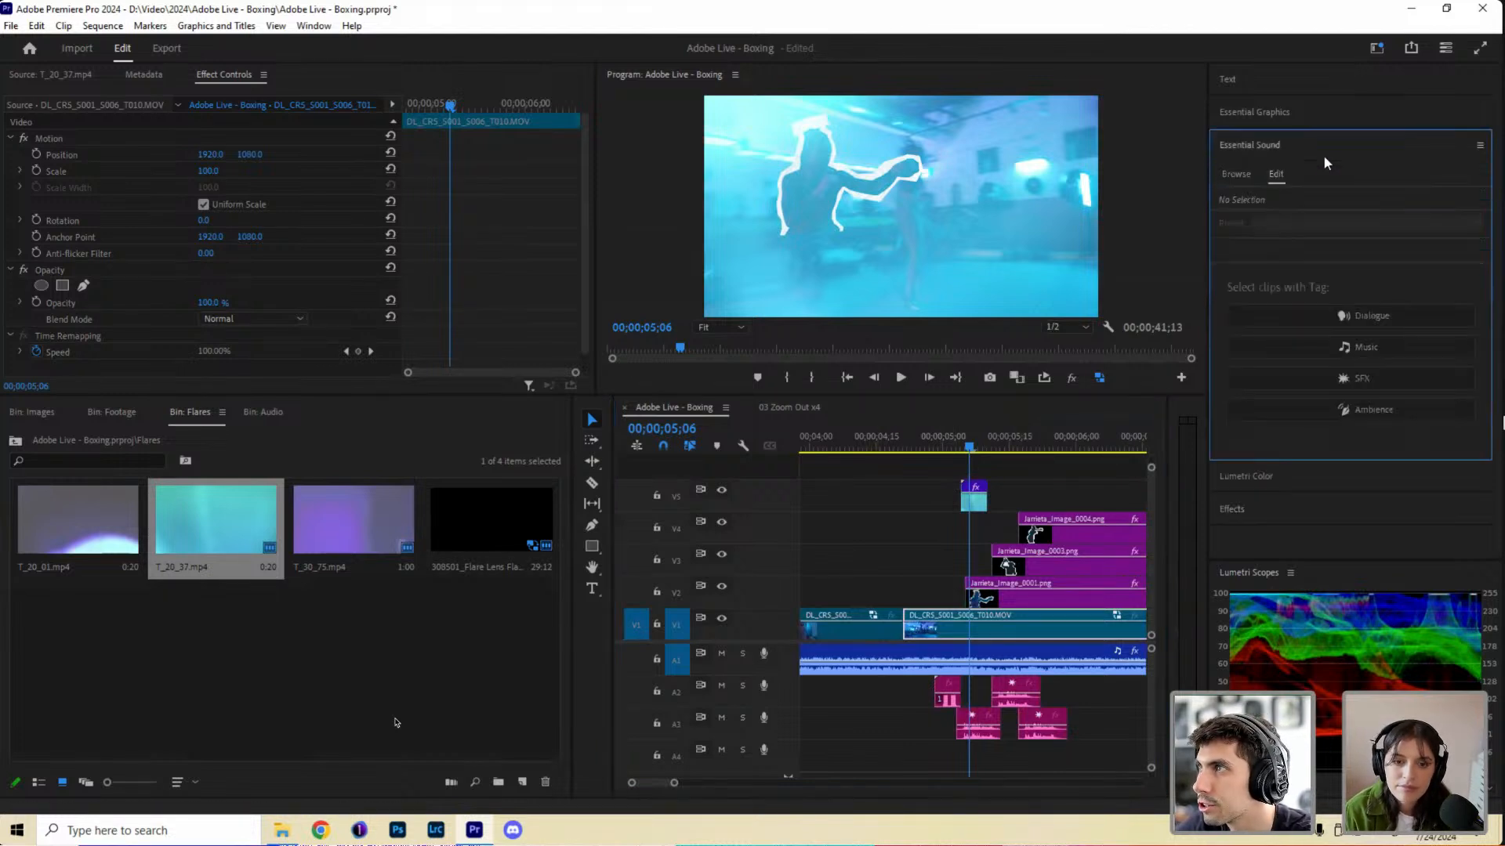
{"action": "left_click", "coordinate": [1303, 153]}
{"action": "left_click", "coordinate": [1310, 176]}
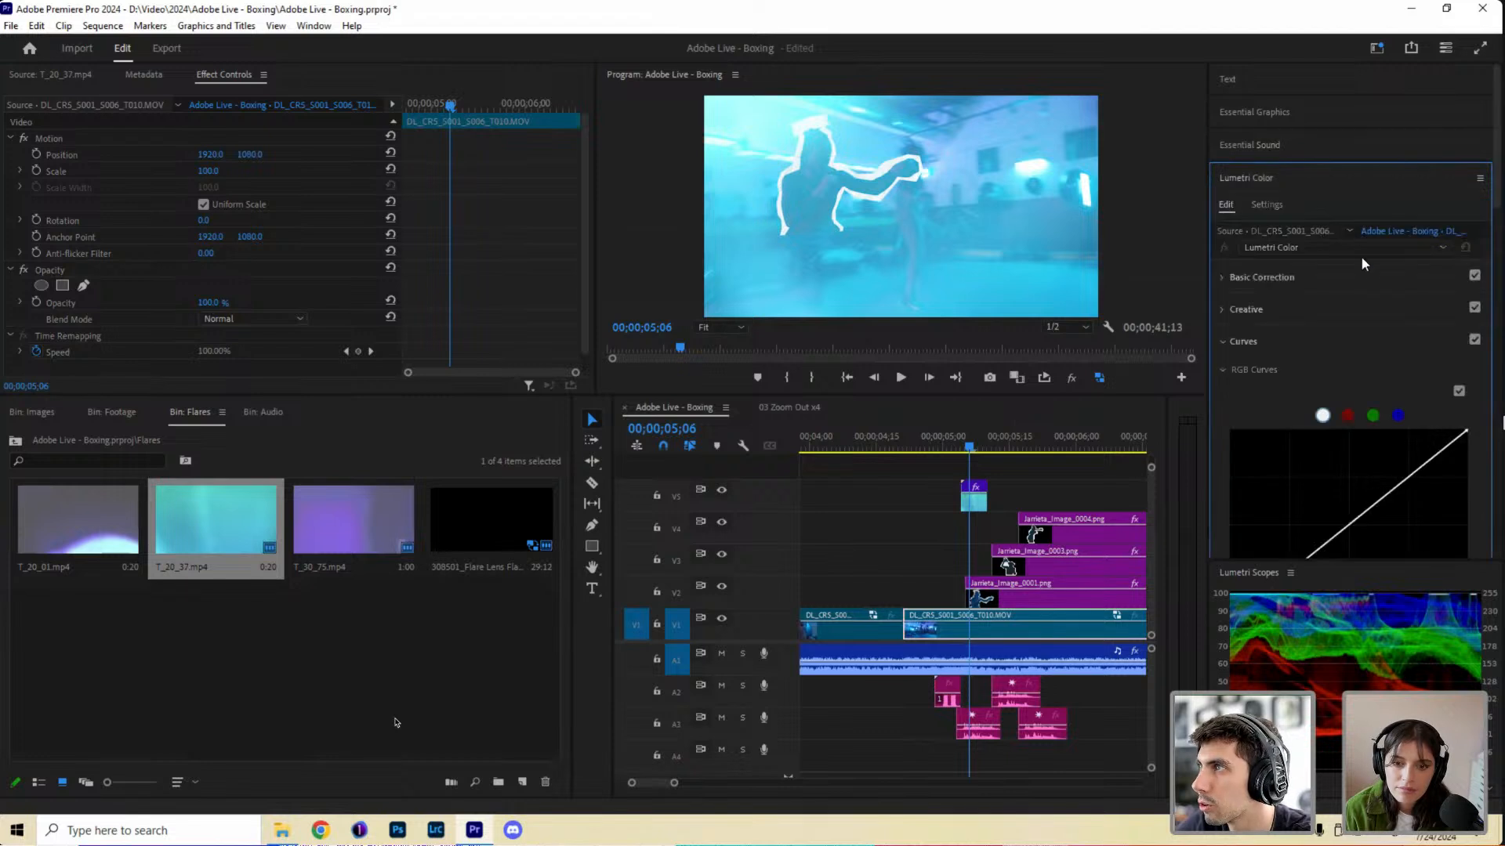
{"action": "left_click", "coordinate": [981, 510]}
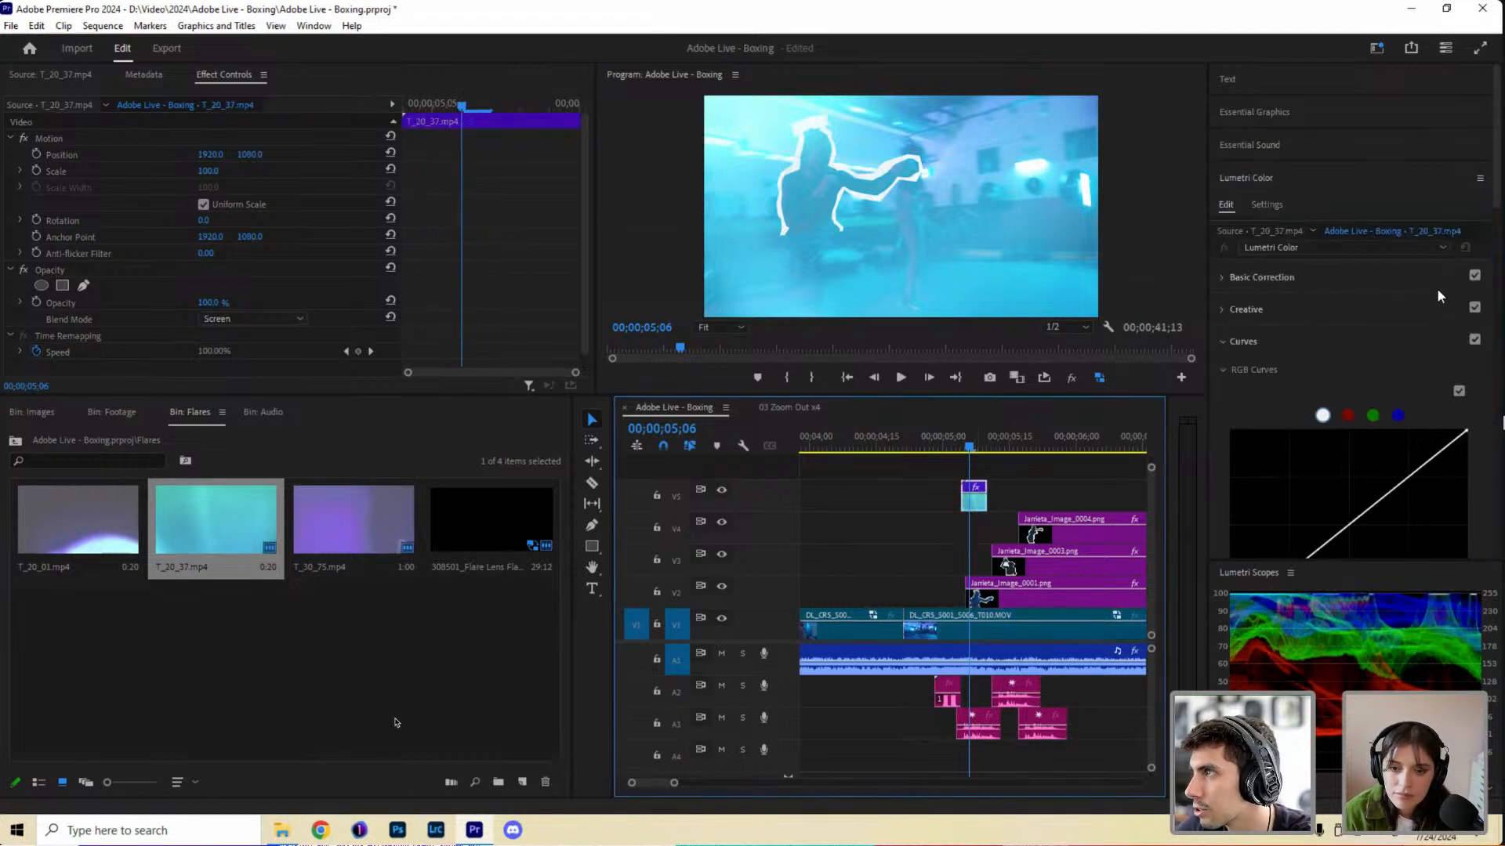
{"action": "scroll", "coordinate": [1367, 369], "scroll_direction": "down", "scroll_amount": 2}
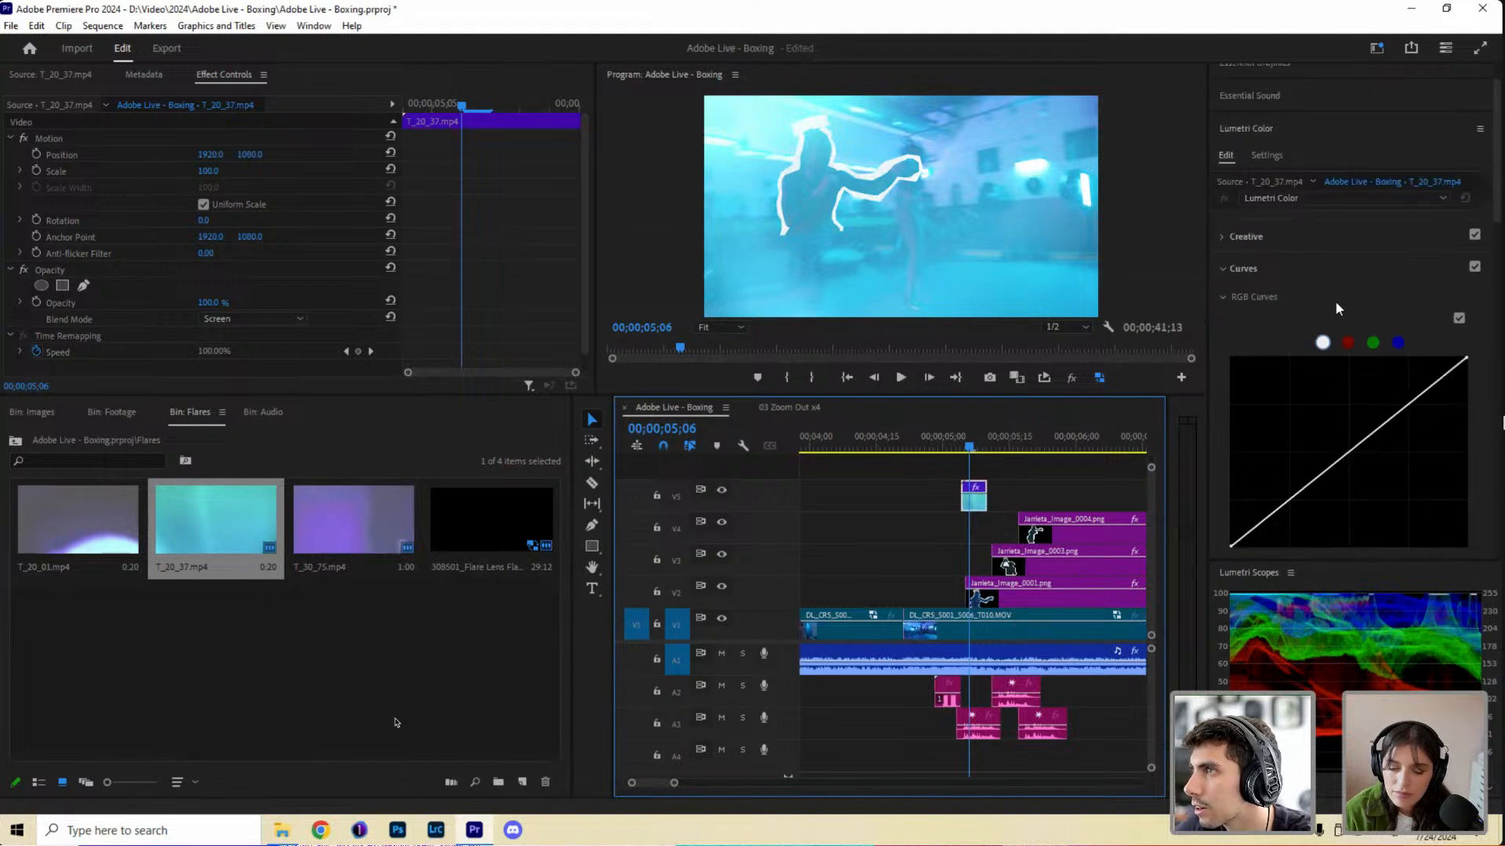
{"action": "scroll", "coordinate": [1398, 360], "scroll_direction": "down", "scroll_amount": 1}
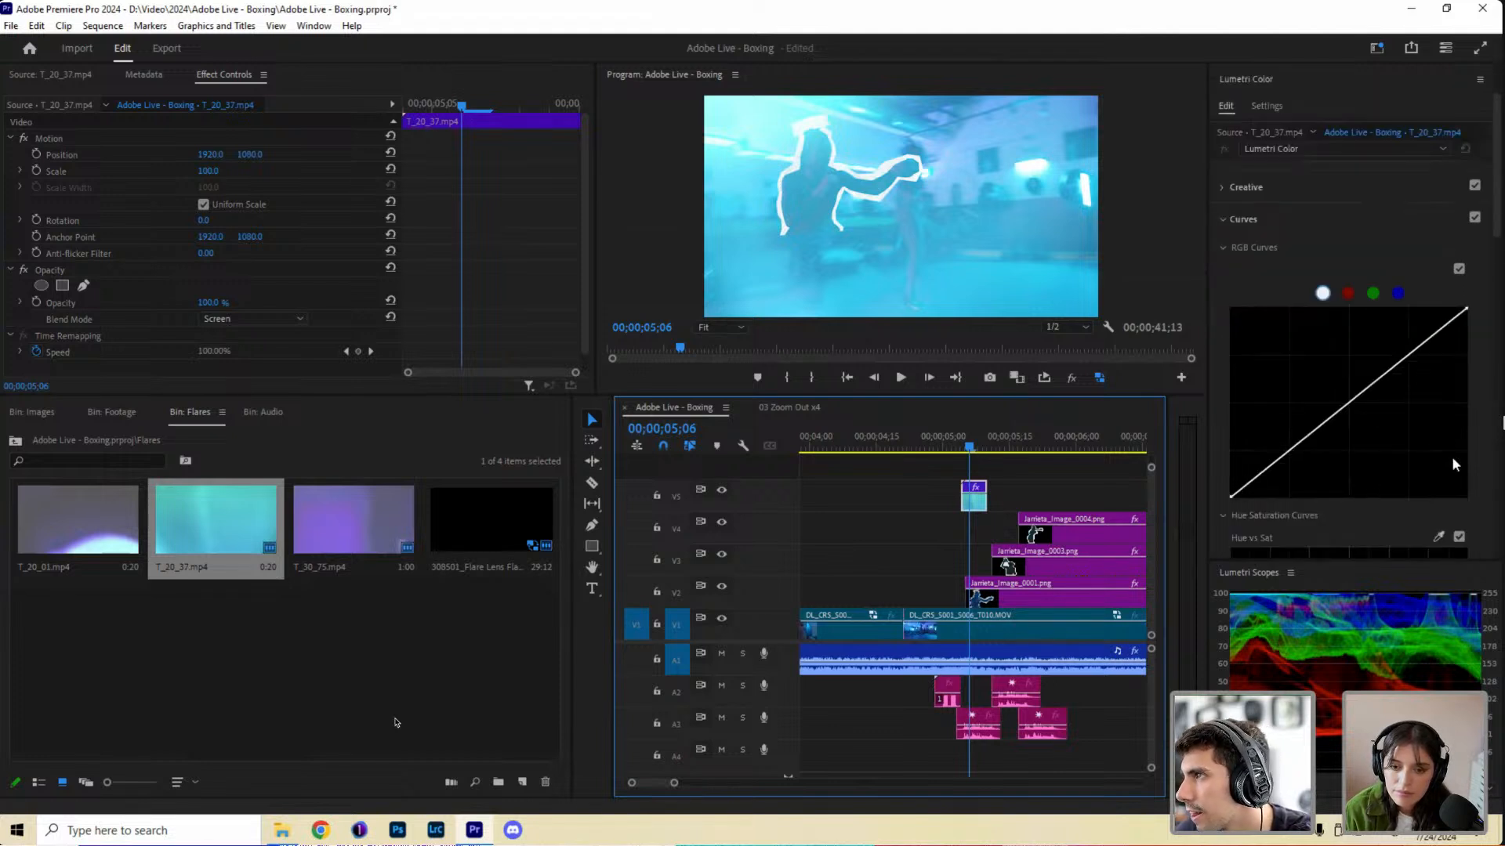
{"action": "scroll", "coordinate": [1348, 457], "scroll_direction": "down", "scroll_amount": 1}
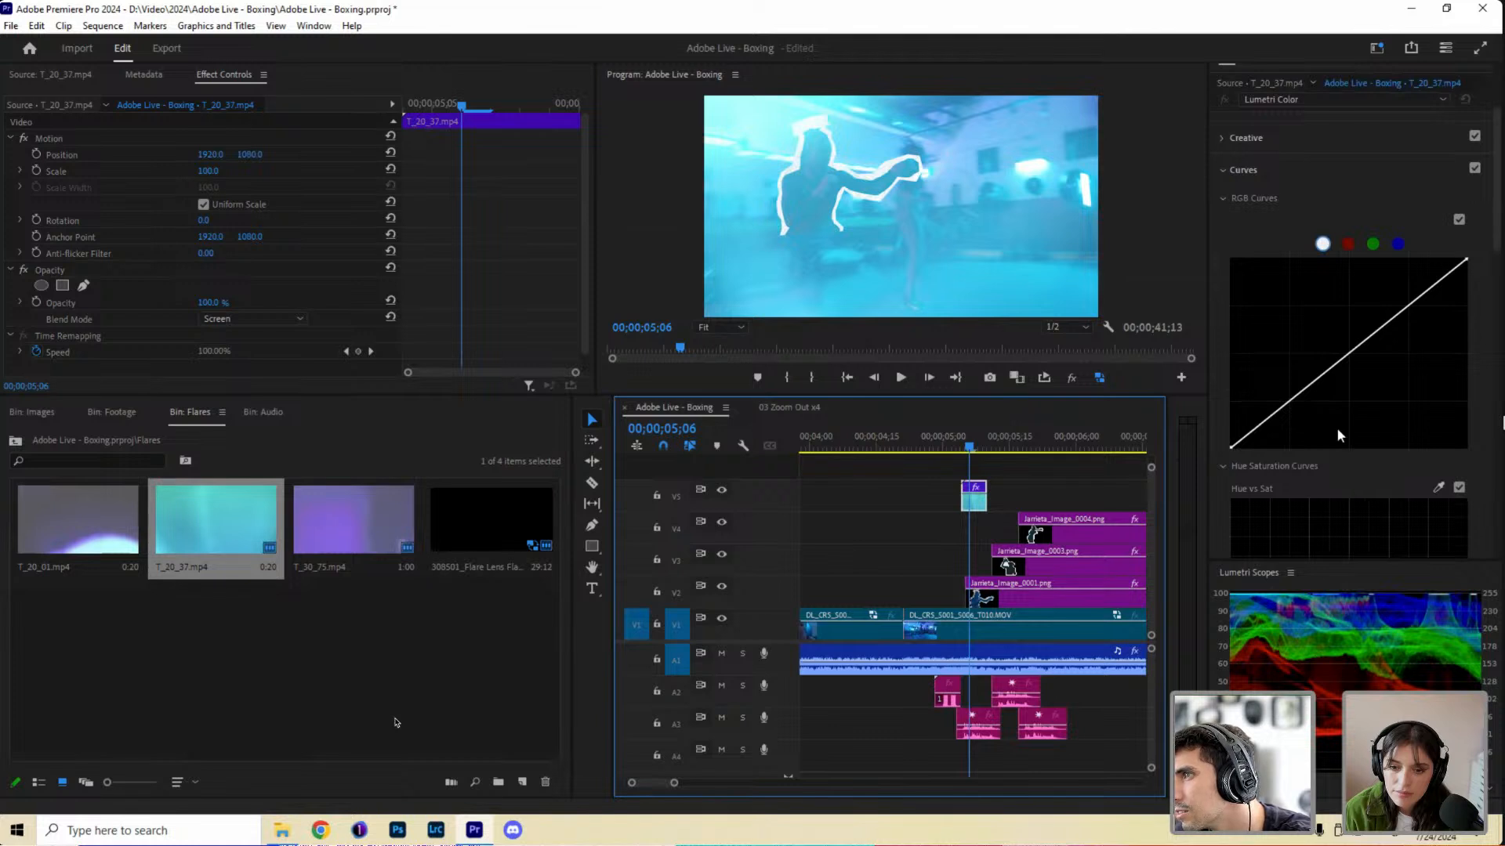
{"action": "scroll", "coordinate": [1361, 414], "scroll_direction": "down", "scroll_amount": 1}
{"action": "scroll", "coordinate": [1371, 458], "scroll_direction": "down", "scroll_amount": 1}
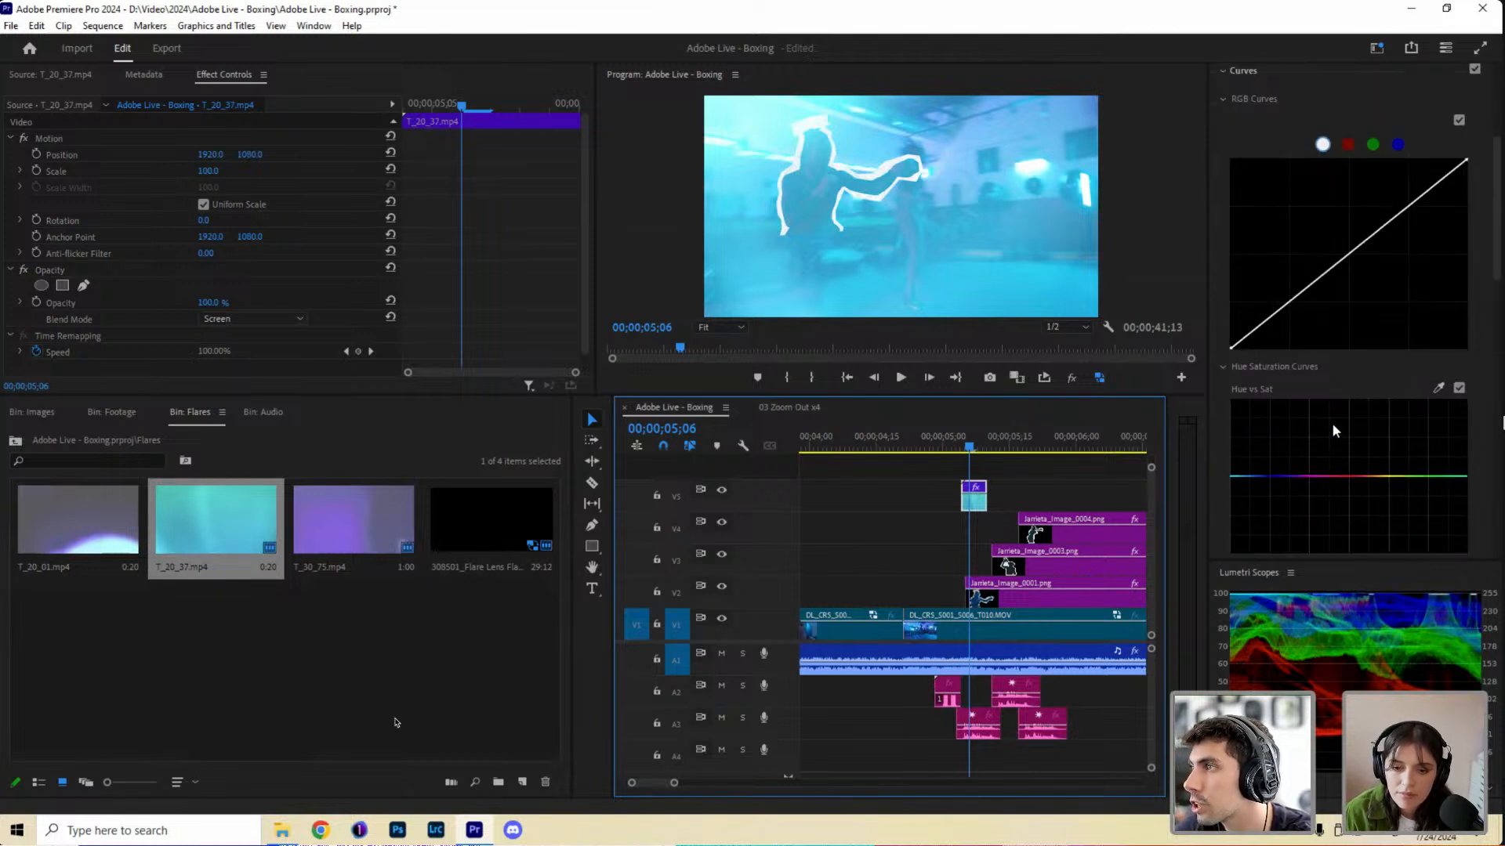
{"action": "scroll", "coordinate": [1317, 416], "scroll_direction": "down", "scroll_amount": 1}
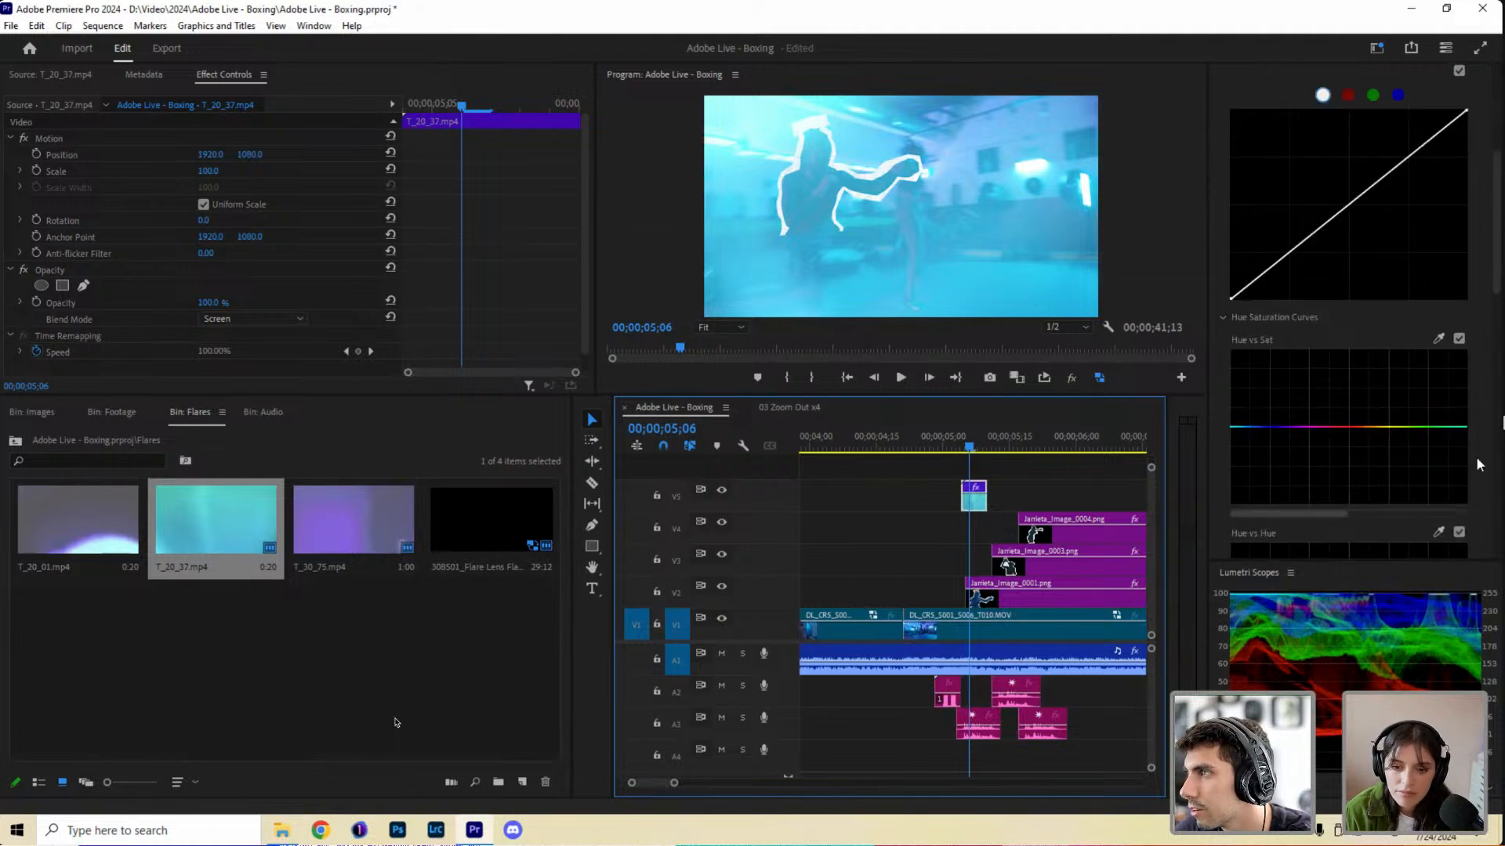
{"action": "scroll", "coordinate": [1307, 479], "scroll_direction": "down", "scroll_amount": 2}
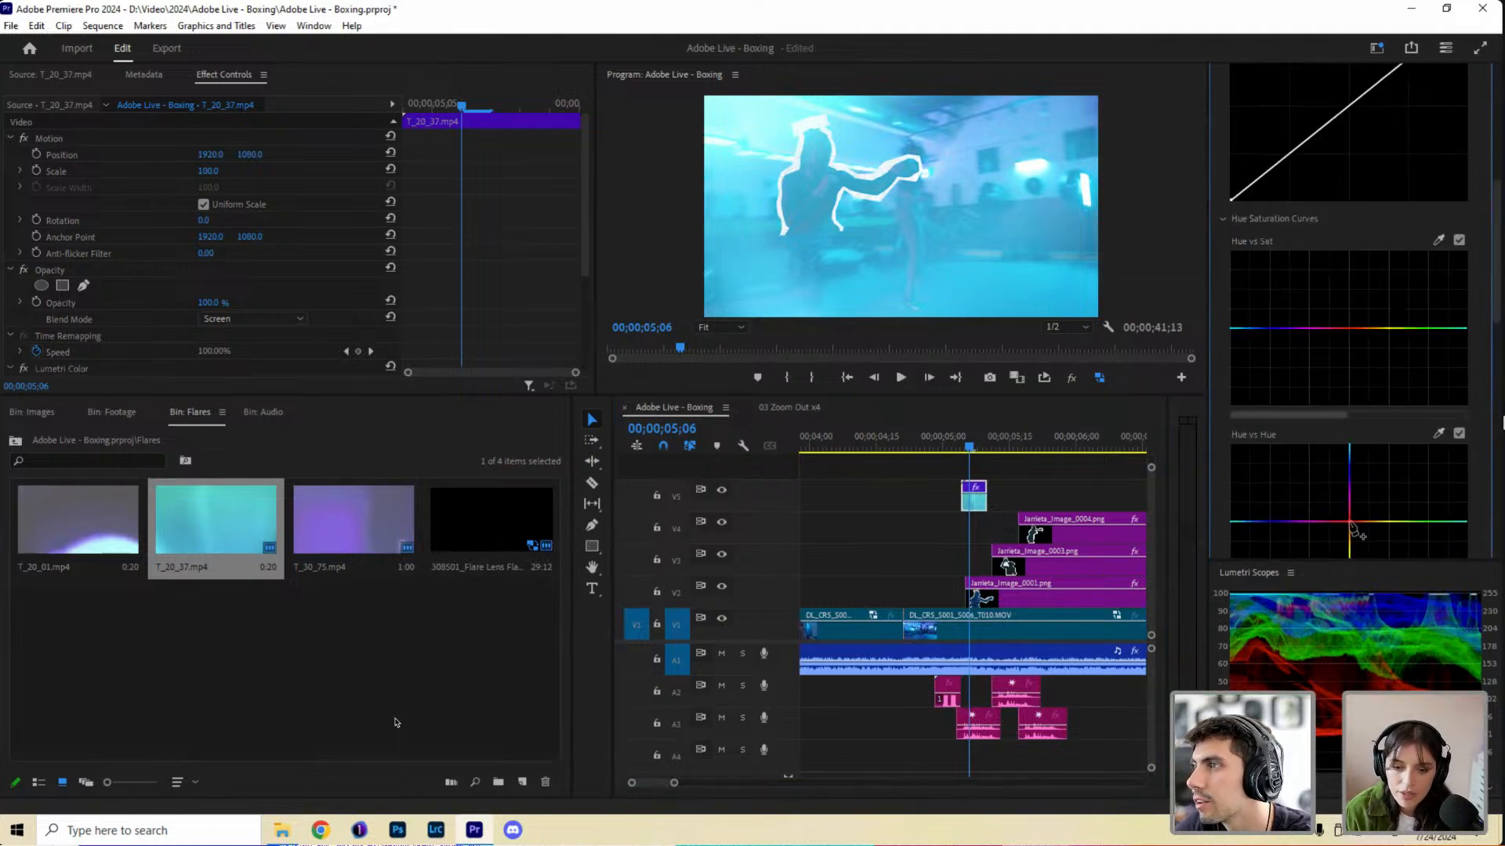
{"action": "left_click_drag", "start_coordinate": [1349, 518], "coordinate": [1333, 454]}
{"action": "left_click_drag", "start_coordinate": [1348, 331], "coordinate": [1347, 317]}
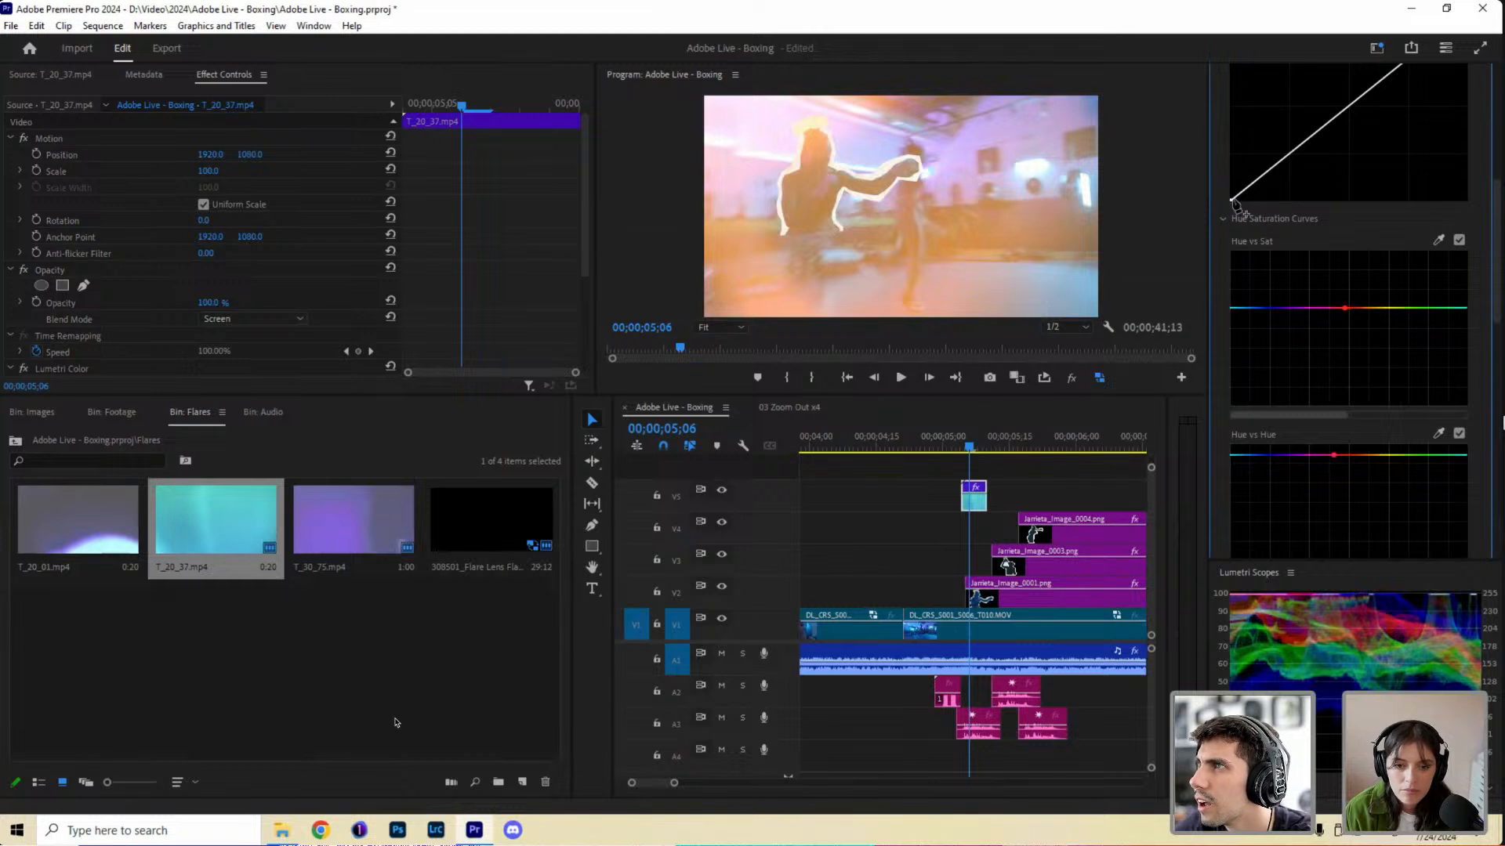
Add a gentle S-shaped contrast curve to the flare's white RGB curve and play the sequence from 00;00;04;13.
{"action": "scroll", "coordinate": [1392, 272], "scroll_direction": "up", "scroll_amount": 2}
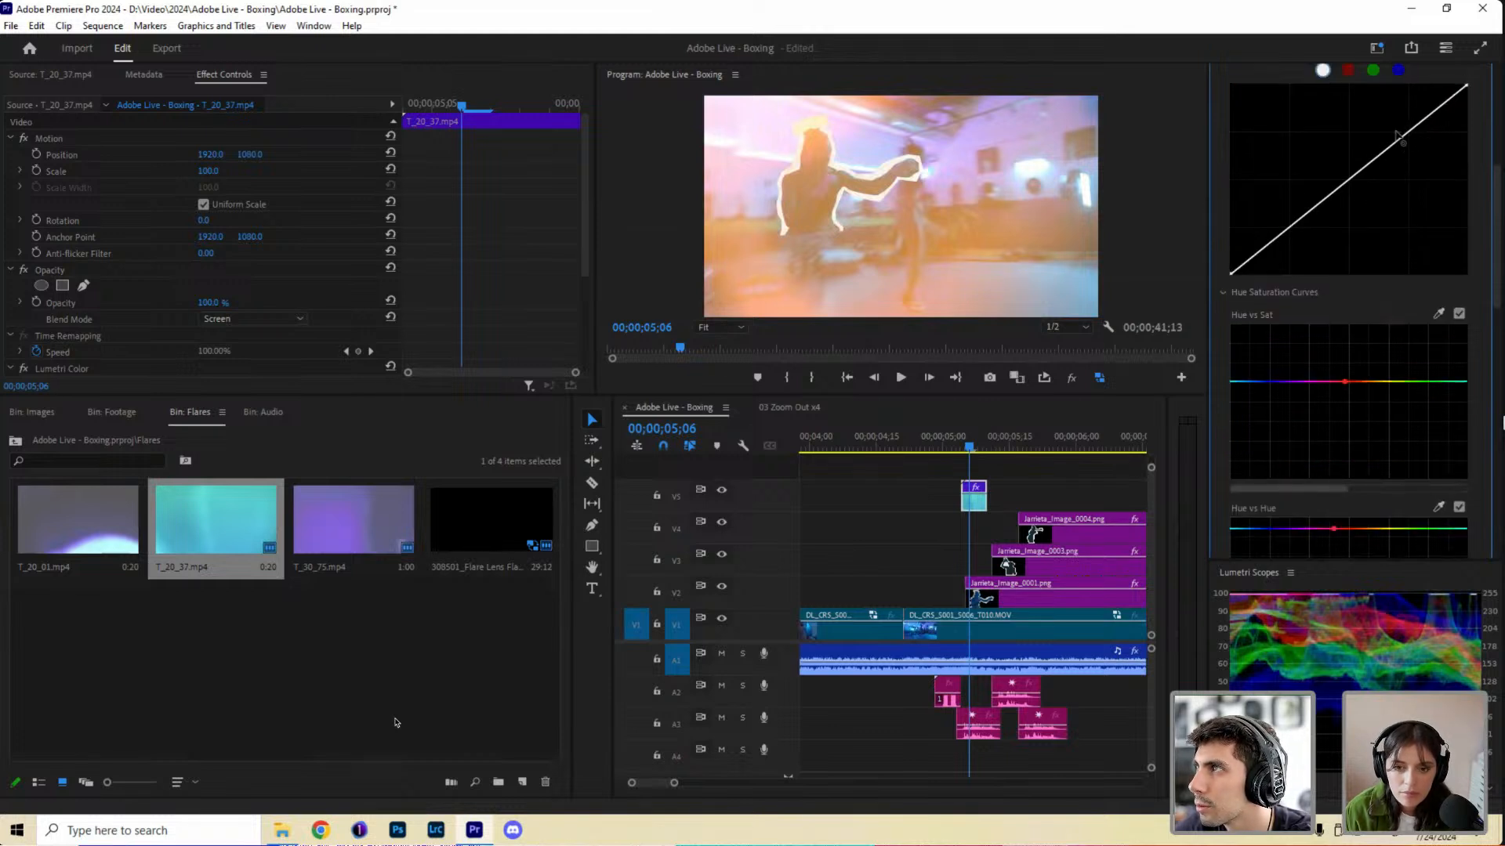
{"action": "left_click_drag", "start_coordinate": [1401, 139], "coordinate": [1396, 131]}
{"action": "left_click_drag", "start_coordinate": [1285, 225], "coordinate": [1295, 233]}
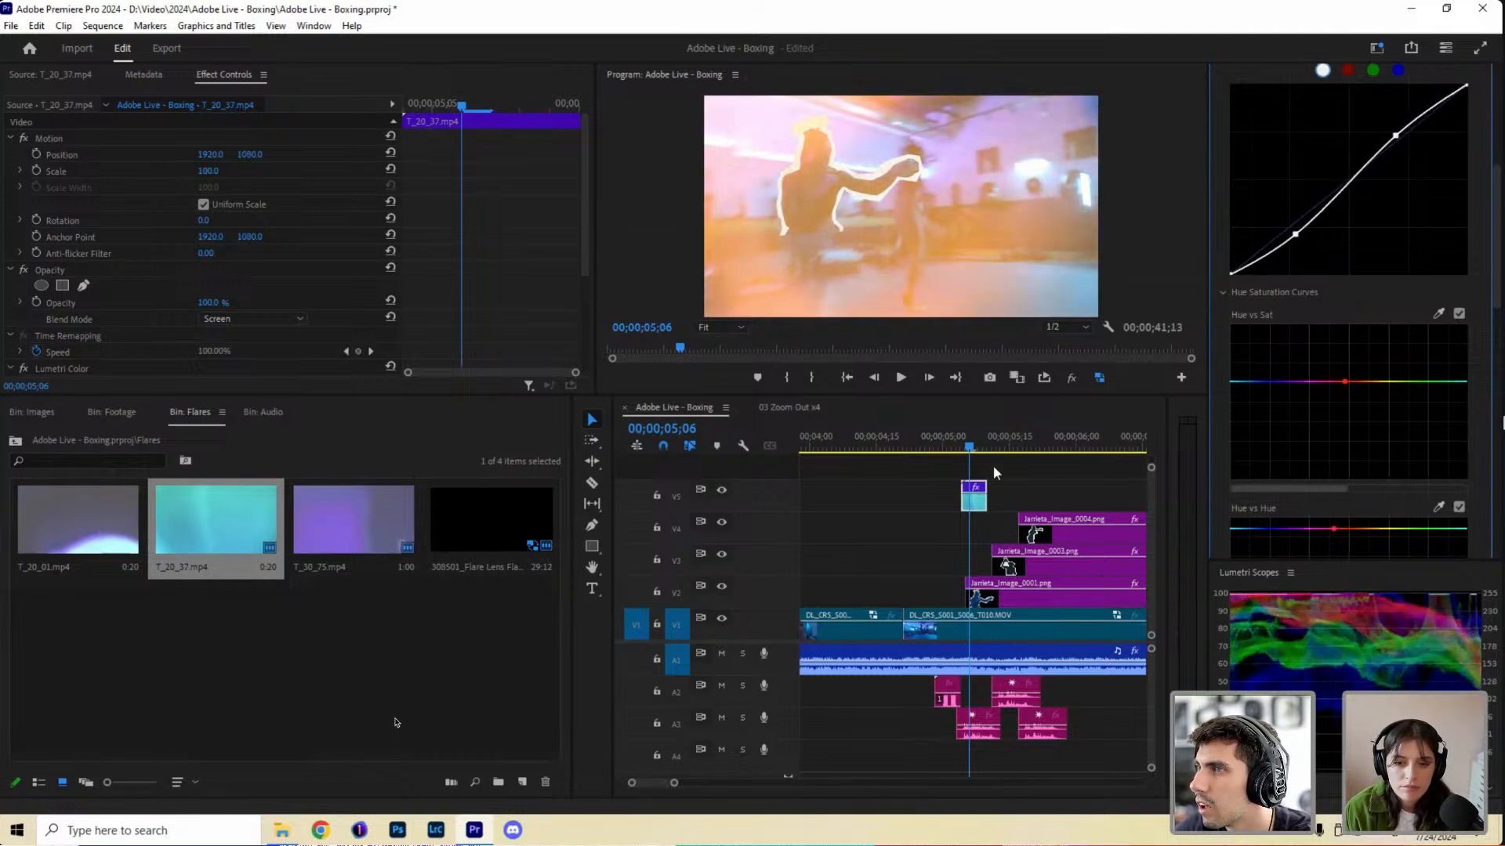
{"action": "left_click", "coordinate": [867, 443]}
{"action": "key", "text": "space"}
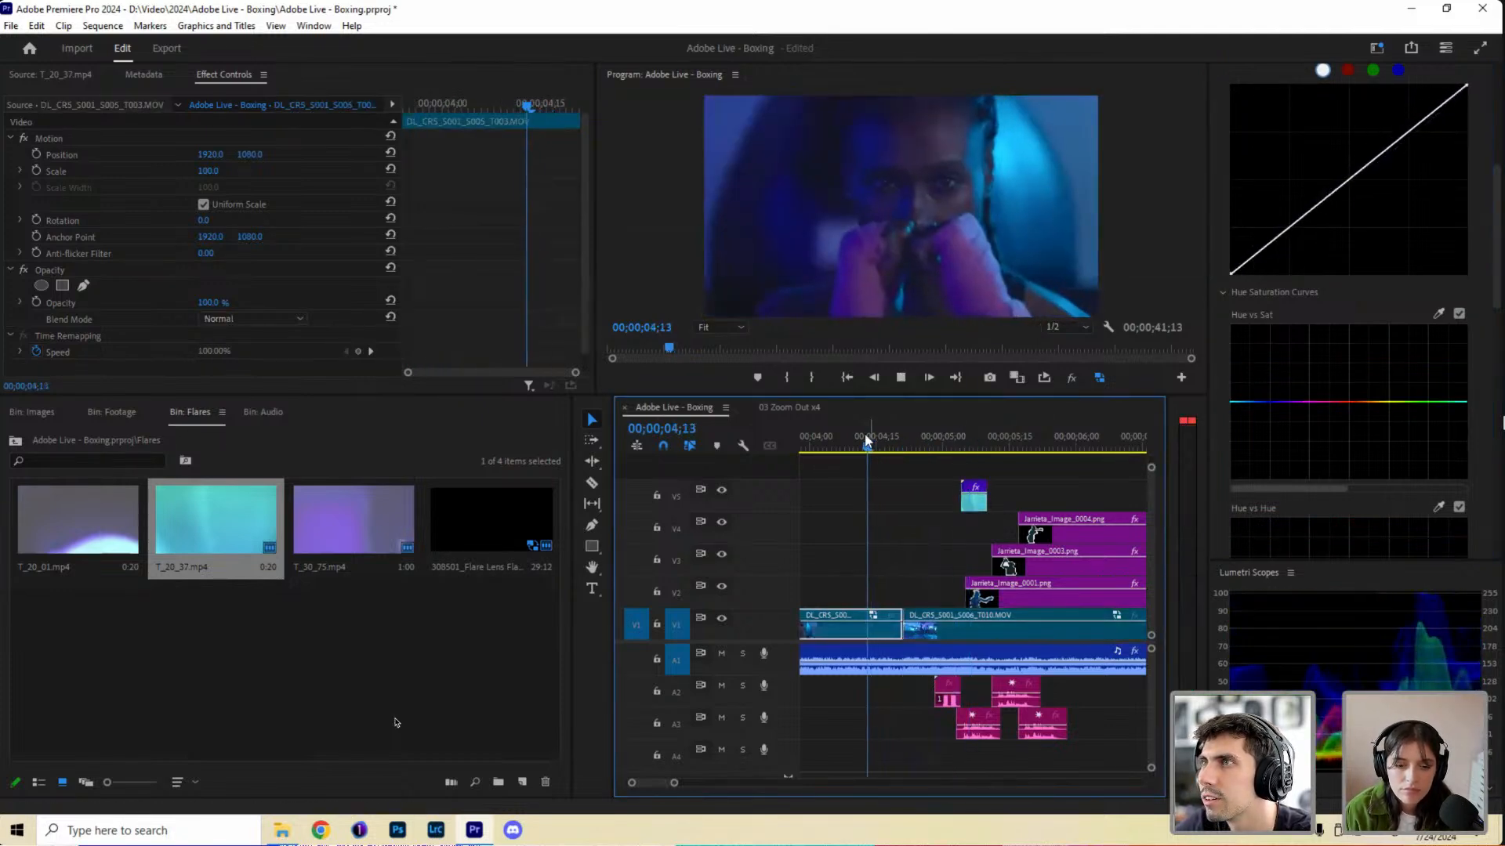
{"action": "key", "text": "space"}
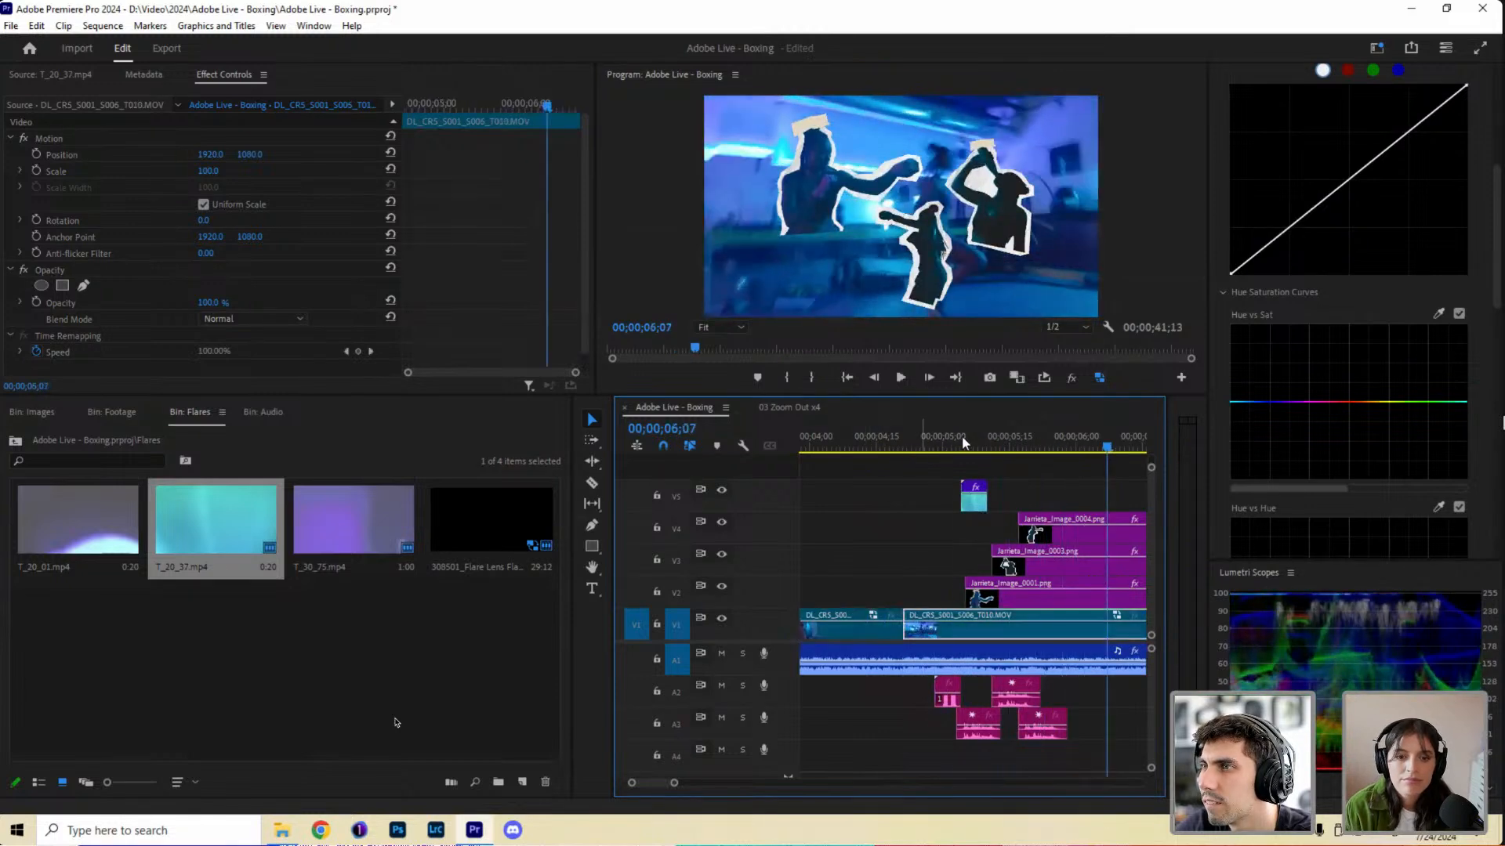
Set the duration of the T_20_37 flare clip on V5 to 8 frames.
{"action": "left_click_drag", "start_coordinate": [963, 443], "coordinate": [996, 449]}
{"action": "left_click", "coordinate": [980, 453]}
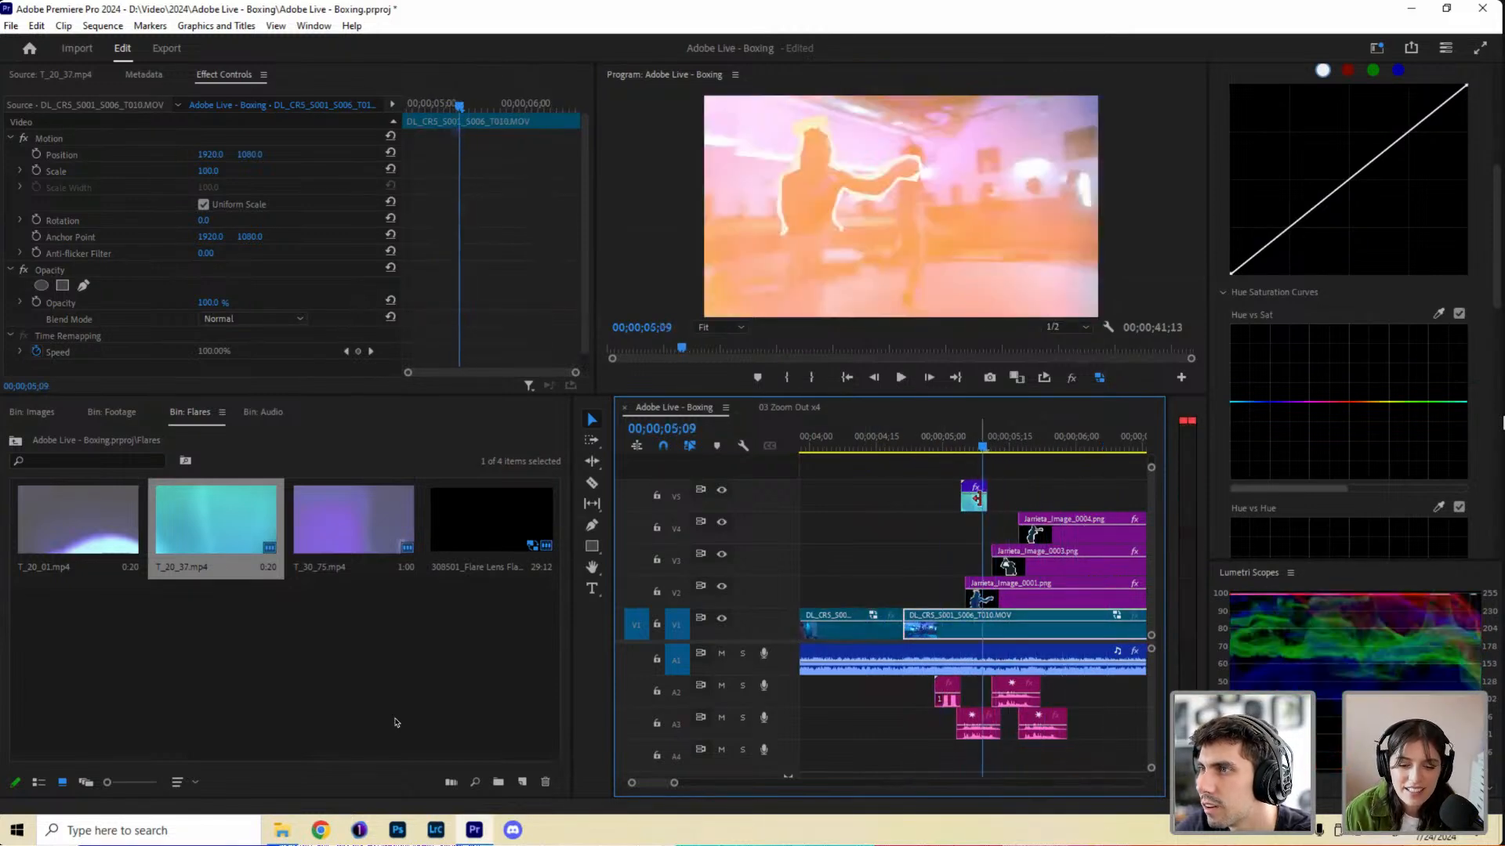
{"action": "right_click", "coordinate": [974, 497]}
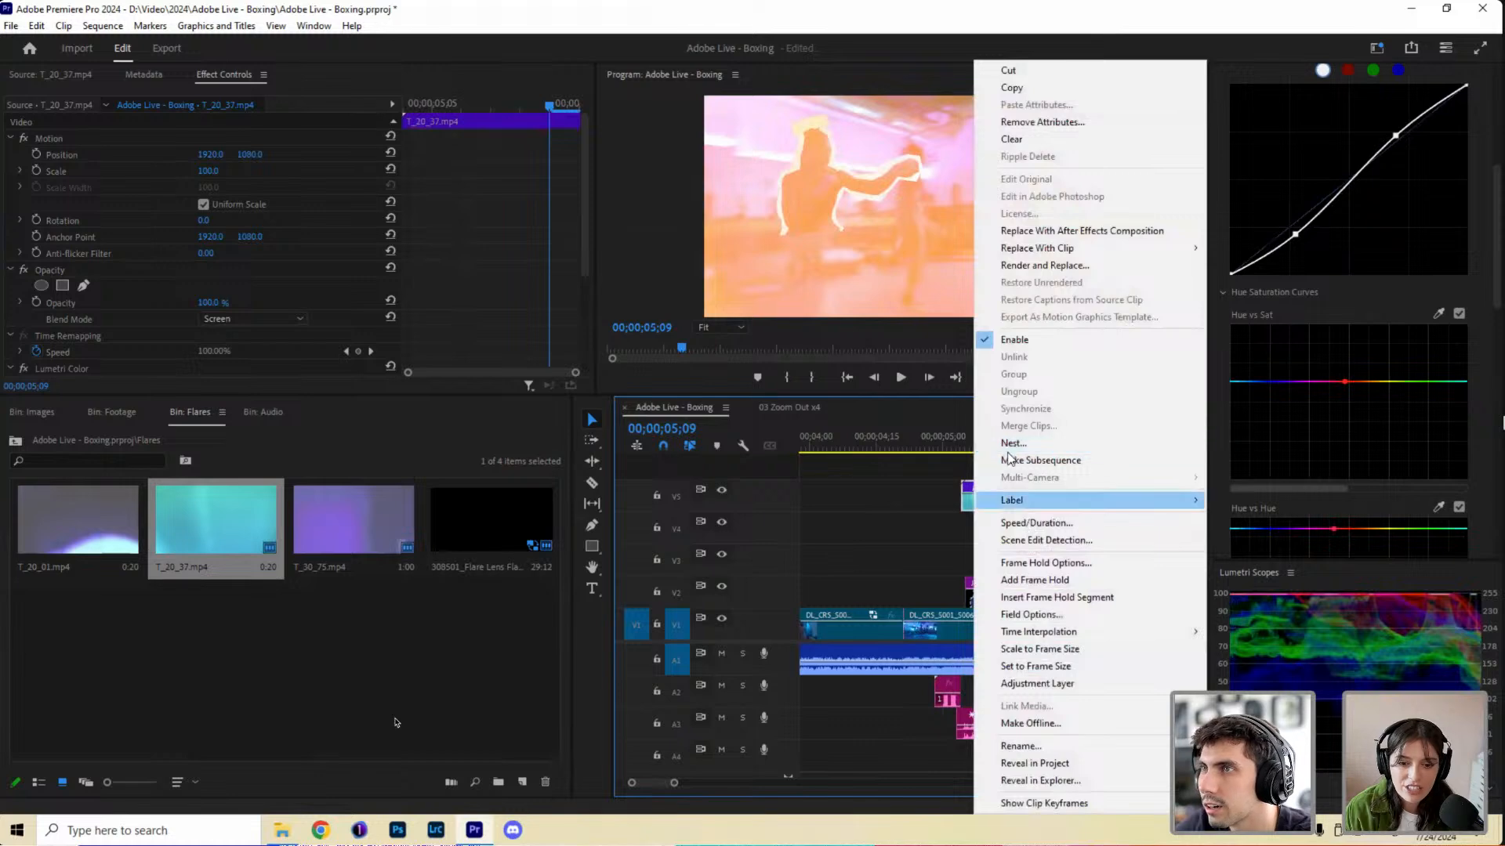
{"action": "left_click", "coordinate": [1027, 524]}
{"action": "left_click", "coordinate": [743, 362]}
{"action": "left_click", "coordinate": [743, 363]}
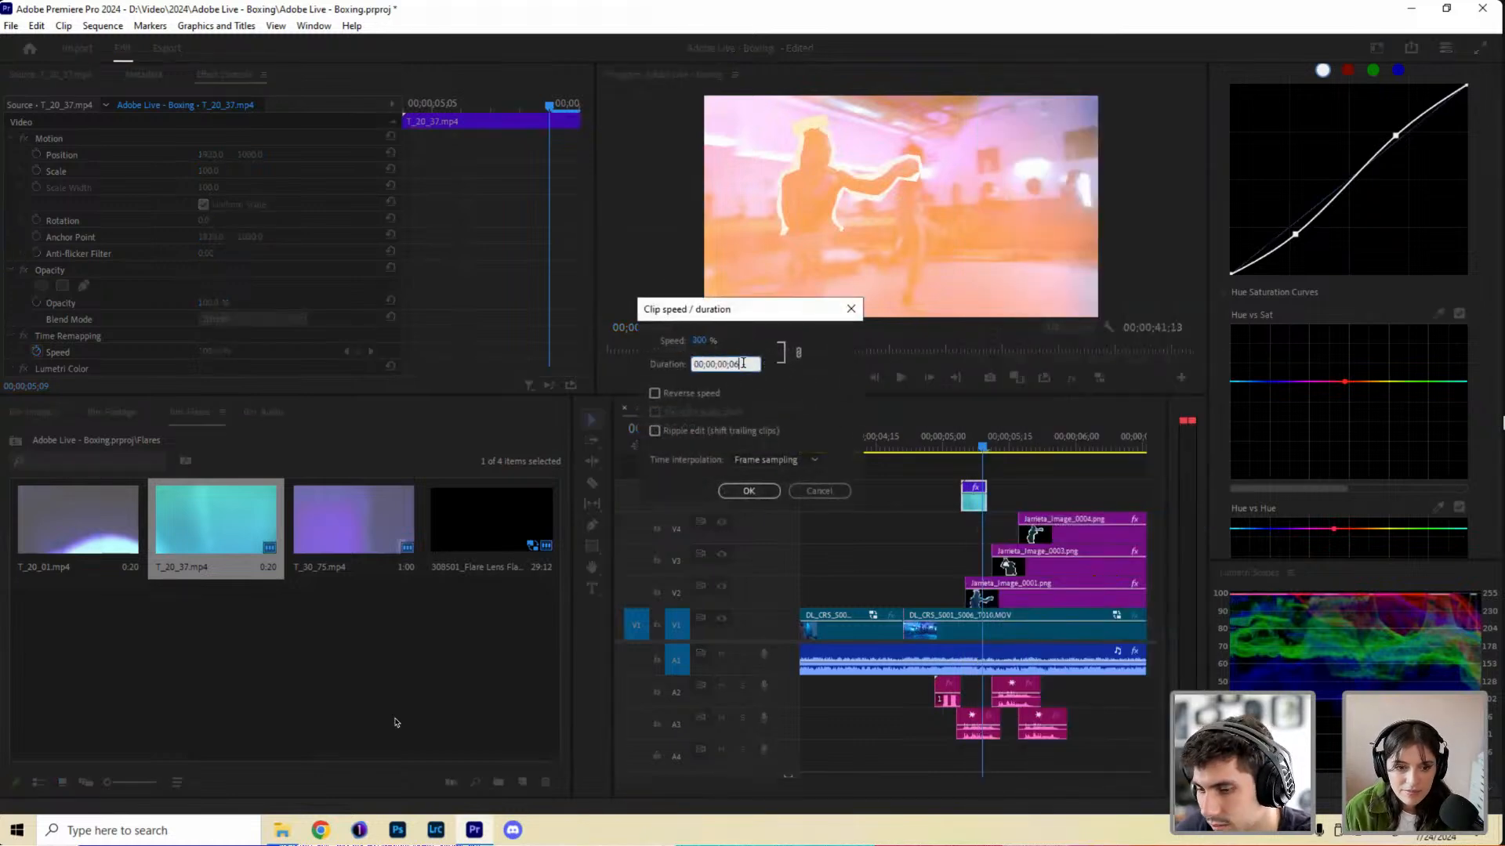
{"action": "type", "text": "8"}
{"action": "key", "text": "Return"}
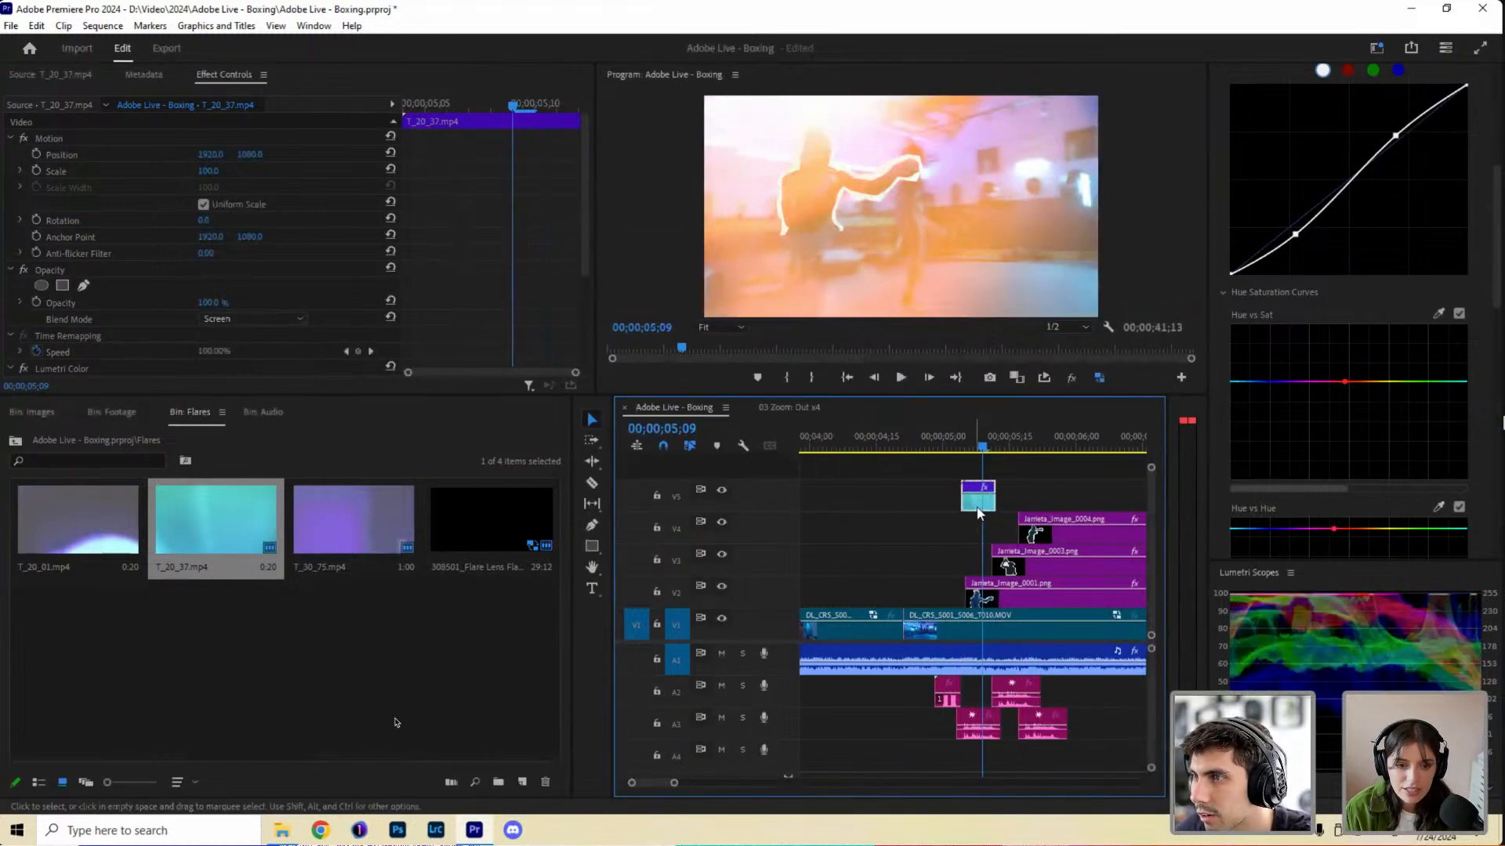
Play the section twice from just before the flare to check how it leads into the cutouts.
{"action": "left_click", "coordinate": [936, 446]}
{"action": "key", "text": "space"}
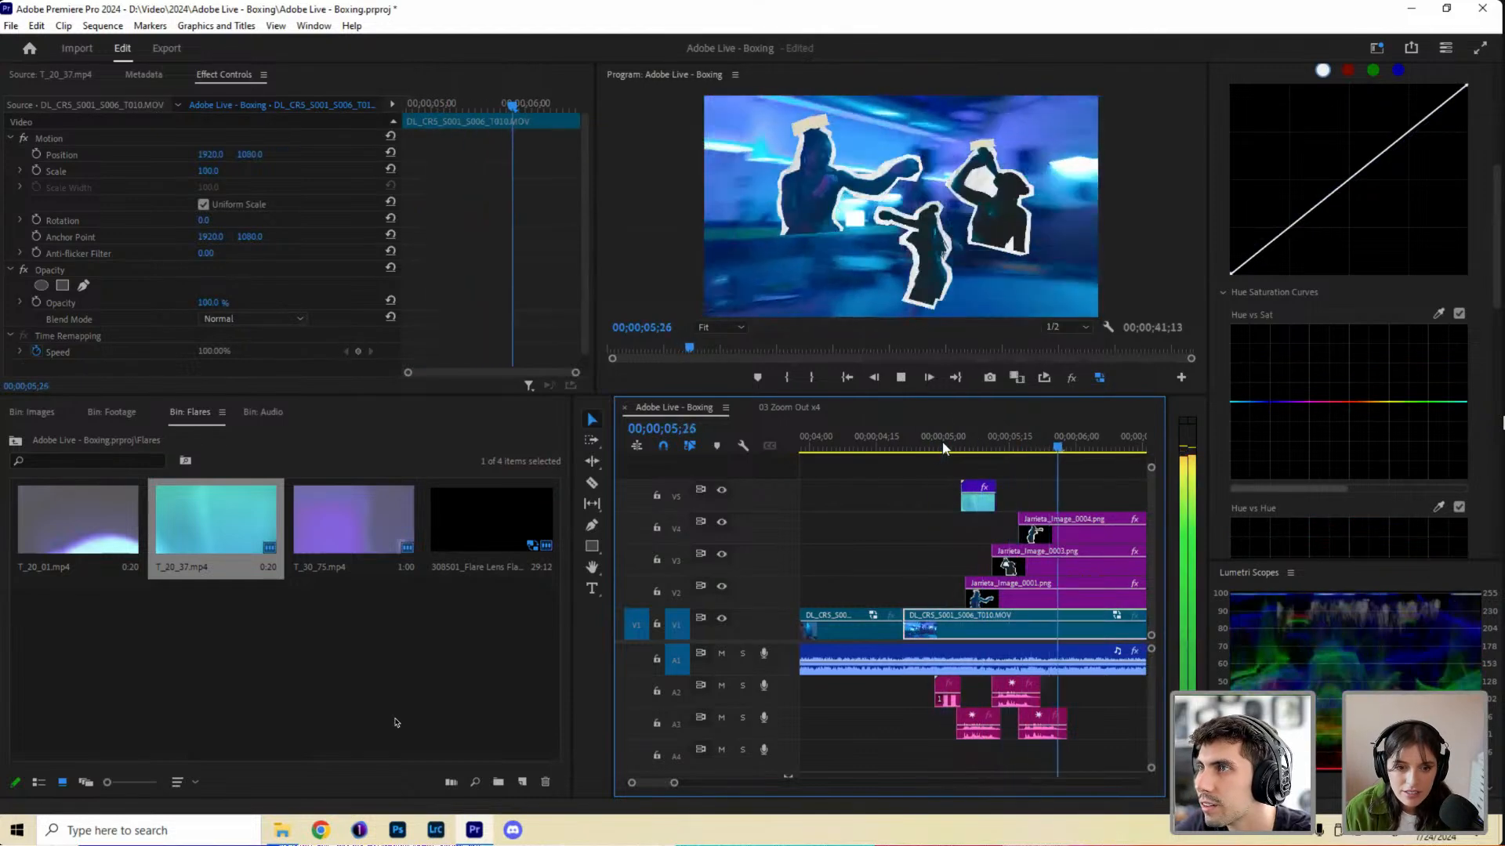
{"action": "left_click", "coordinate": [934, 444]}
{"action": "key", "text": "space"}
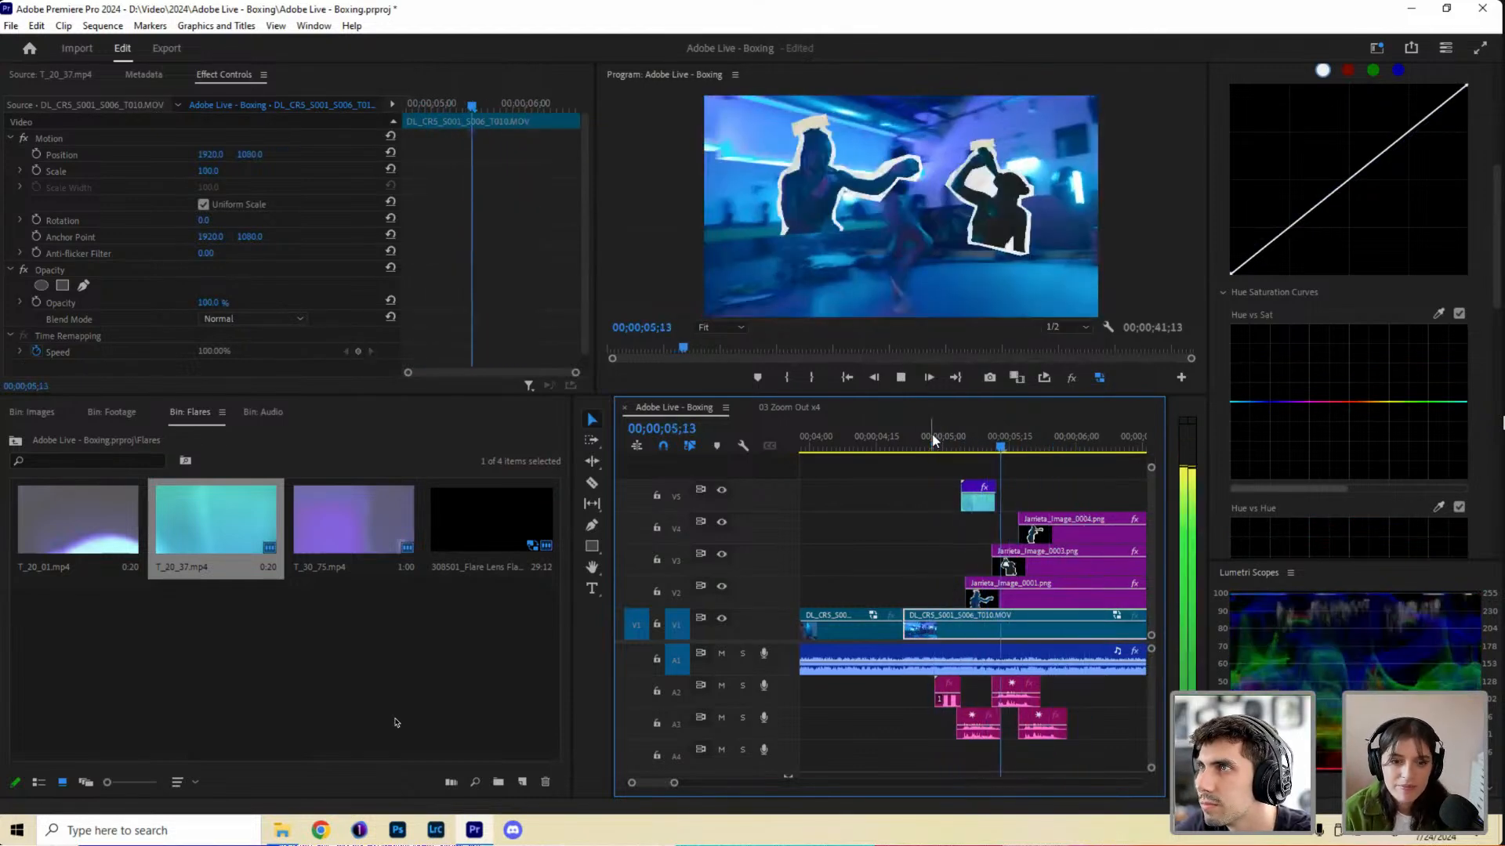
{"action": "key", "text": "space"}
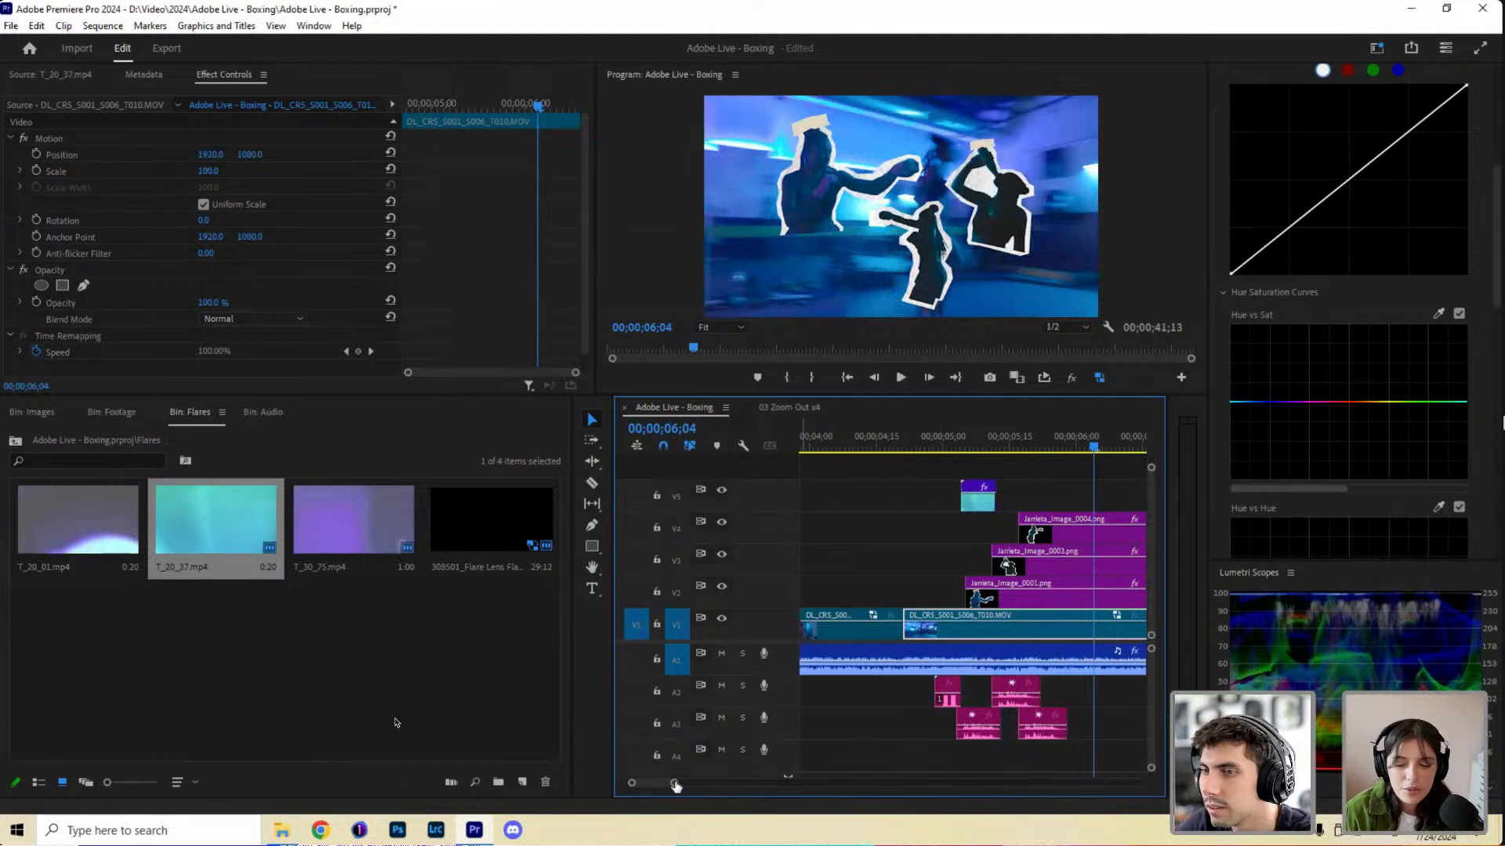
Look through the Footage bin and open the Audio bin's list of sound effects.
{"action": "left_click_drag", "start_coordinate": [695, 787], "coordinate": [684, 785]}
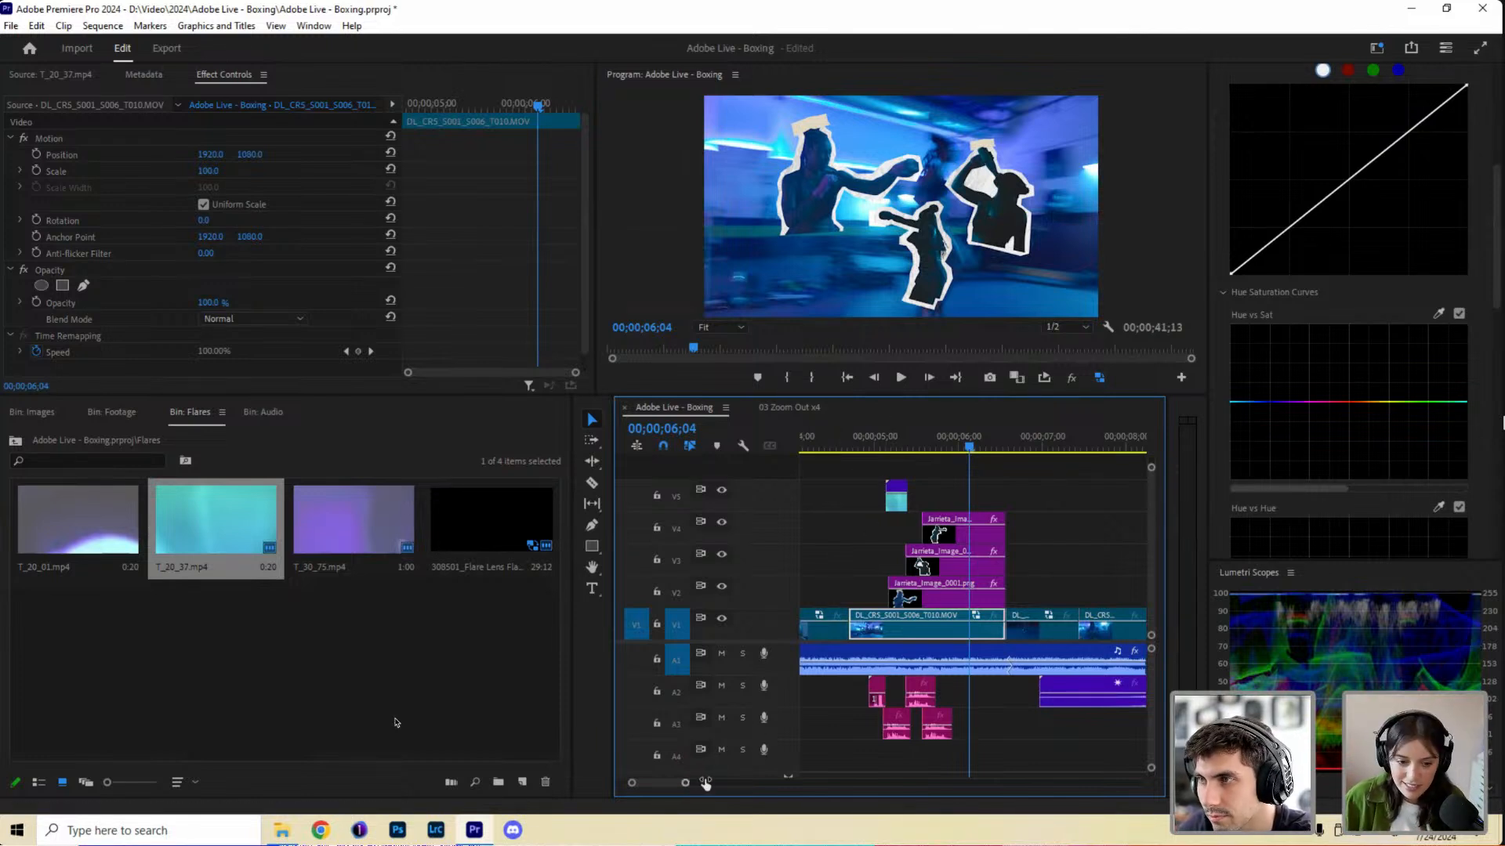
{"action": "mouse_move", "coordinate": [705, 783]}
{"action": "left_mouse_down"}
{"action": "mouse_move", "coordinate": [757, 774]}
{"action": "mouse_move", "coordinate": [692, 774]}
{"action": "left_mouse_up"}
{"action": "left_click", "coordinate": [115, 412]}
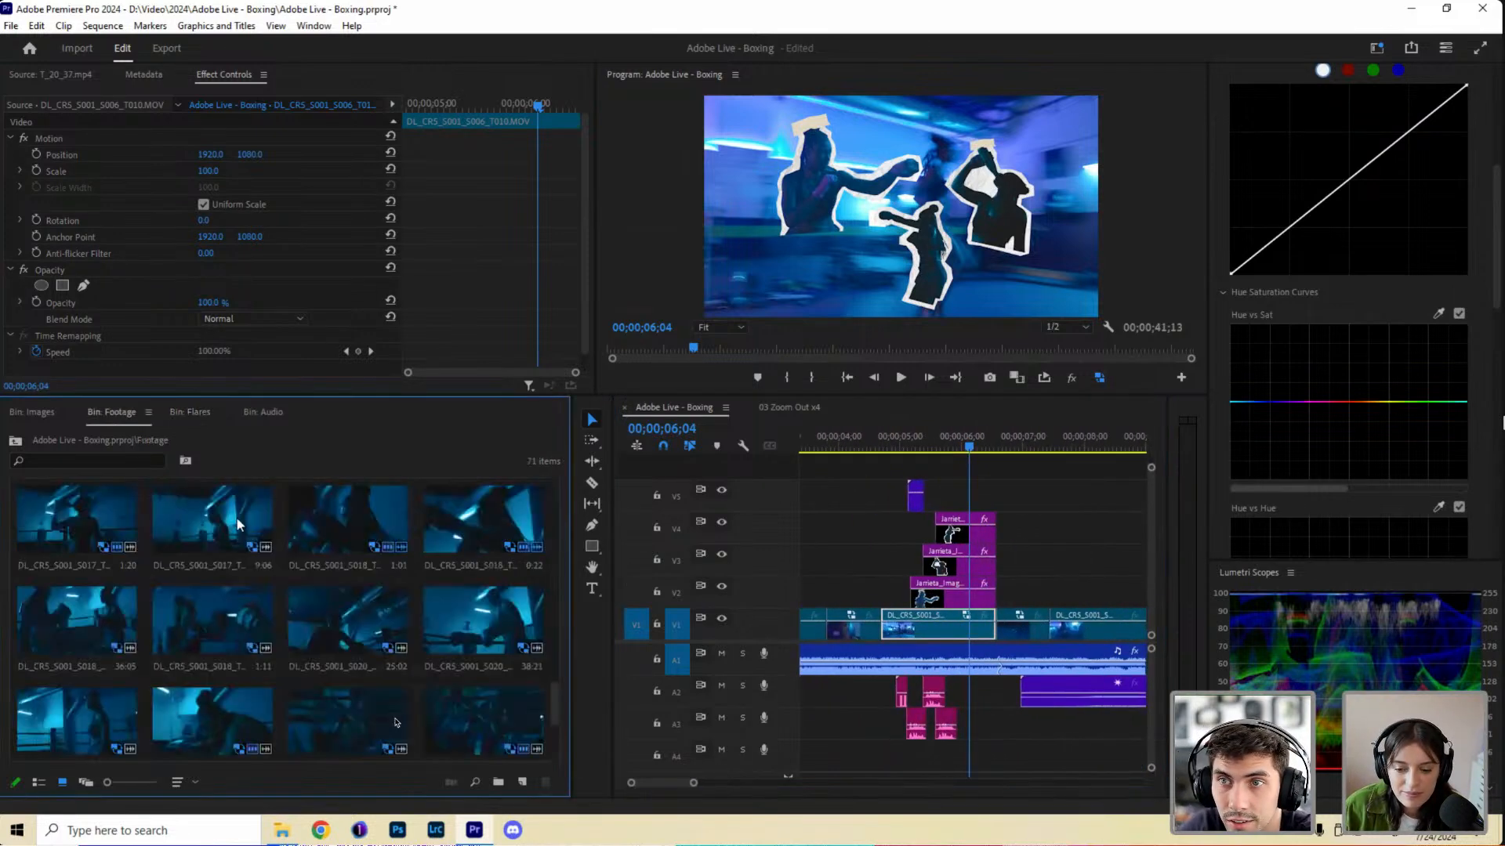
{"action": "scroll", "coordinate": [237, 519], "scroll_direction": "down", "scroll_amount": 1}
{"action": "left_click", "coordinate": [266, 411]}
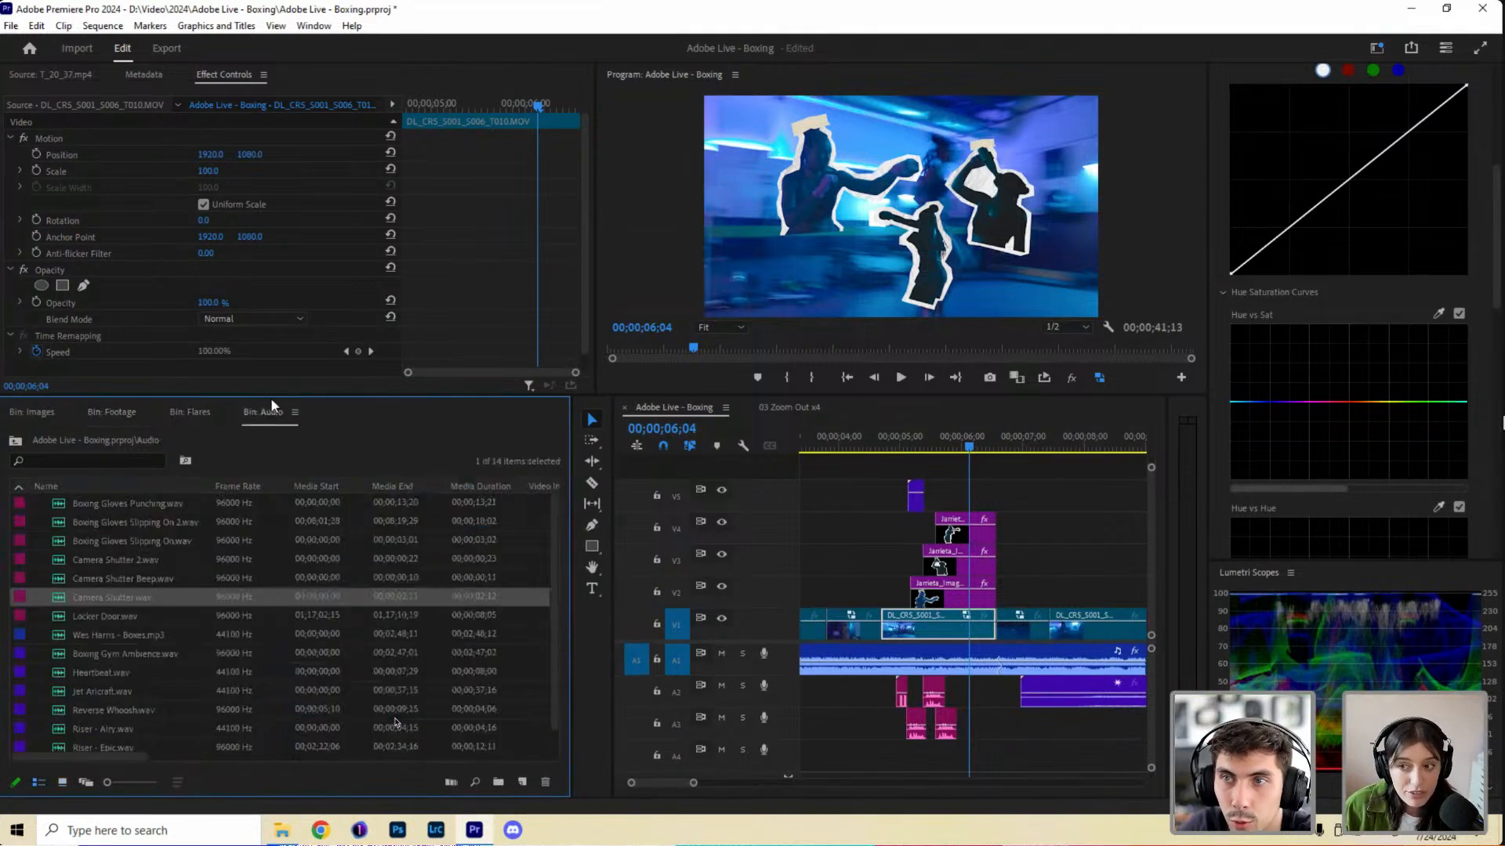
{"action": "key", "text": "Up"}
{"action": "key", "text": "Down"}
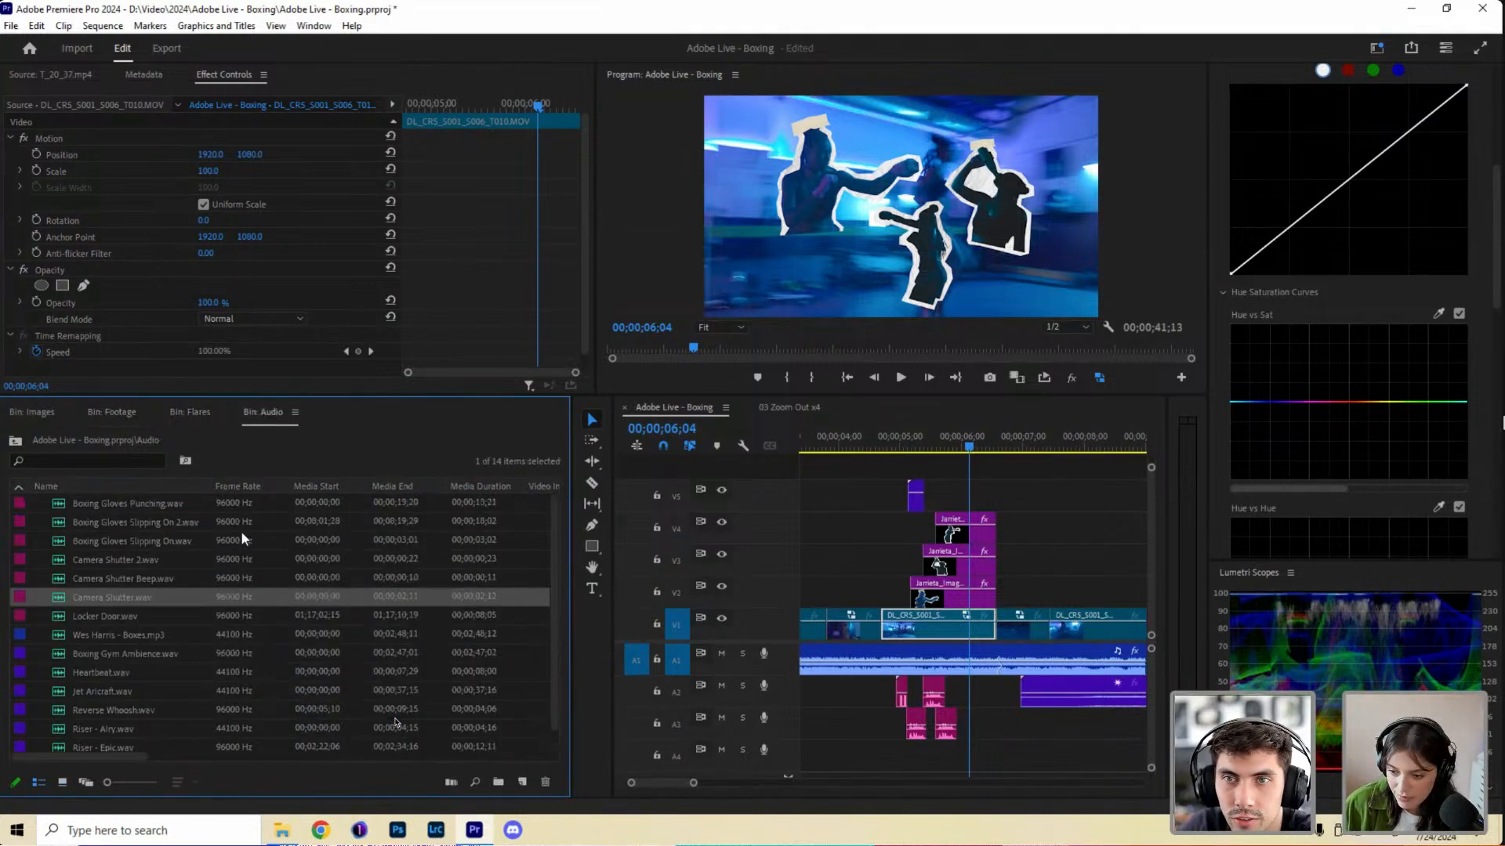
Mute audio track A4 in the Adobe Live - Boxing sequence.
{"action": "mouse_move", "coordinate": [693, 783]}
{"action": "left_mouse_down"}
{"action": "mouse_move", "coordinate": [767, 785]}
{"action": "mouse_move", "coordinate": [657, 784]}
{"action": "mouse_move", "coordinate": [713, 782]}
{"action": "left_mouse_up"}
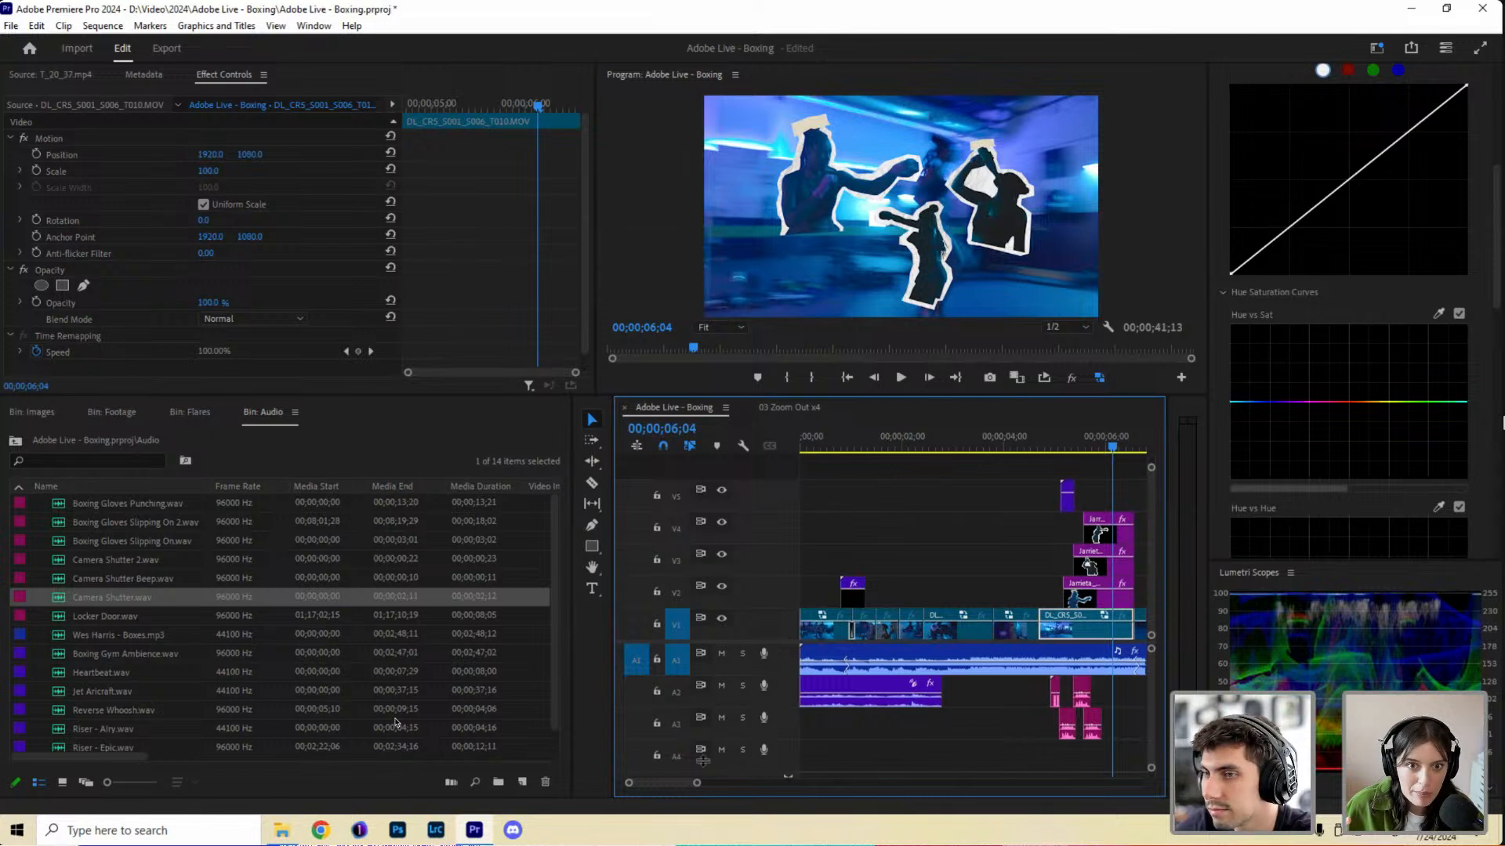
{"action": "left_click_drag", "start_coordinate": [698, 784], "coordinate": [774, 782]}
{"action": "left_click", "coordinate": [721, 749]}
{"action": "scroll", "coordinate": [1149, 690], "scroll_direction": "down", "scroll_amount": 3}
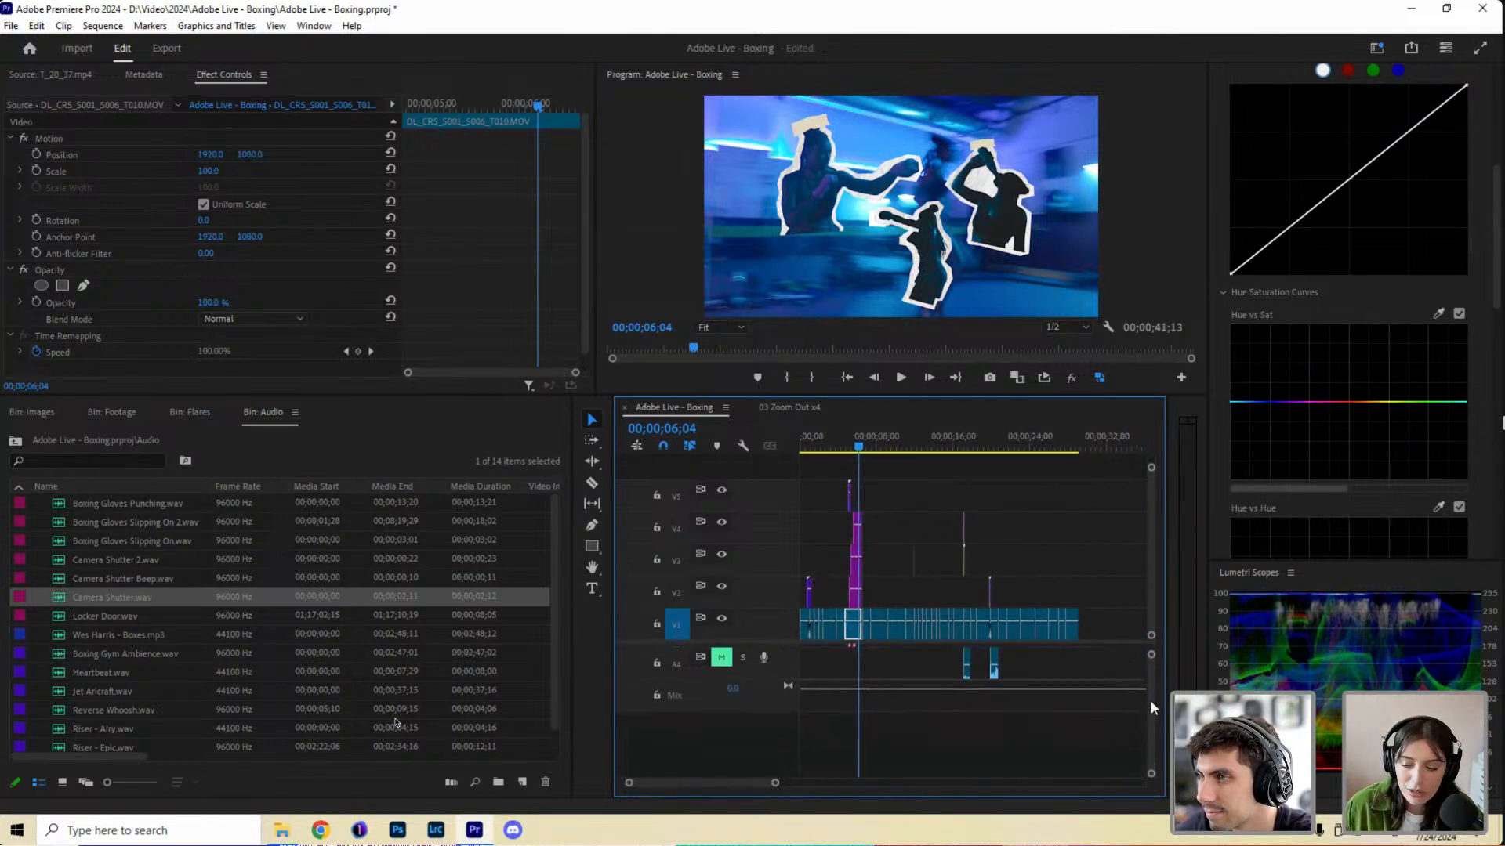
{"action": "scroll", "coordinate": [1147, 675], "scroll_direction": "up", "scroll_amount": 3}
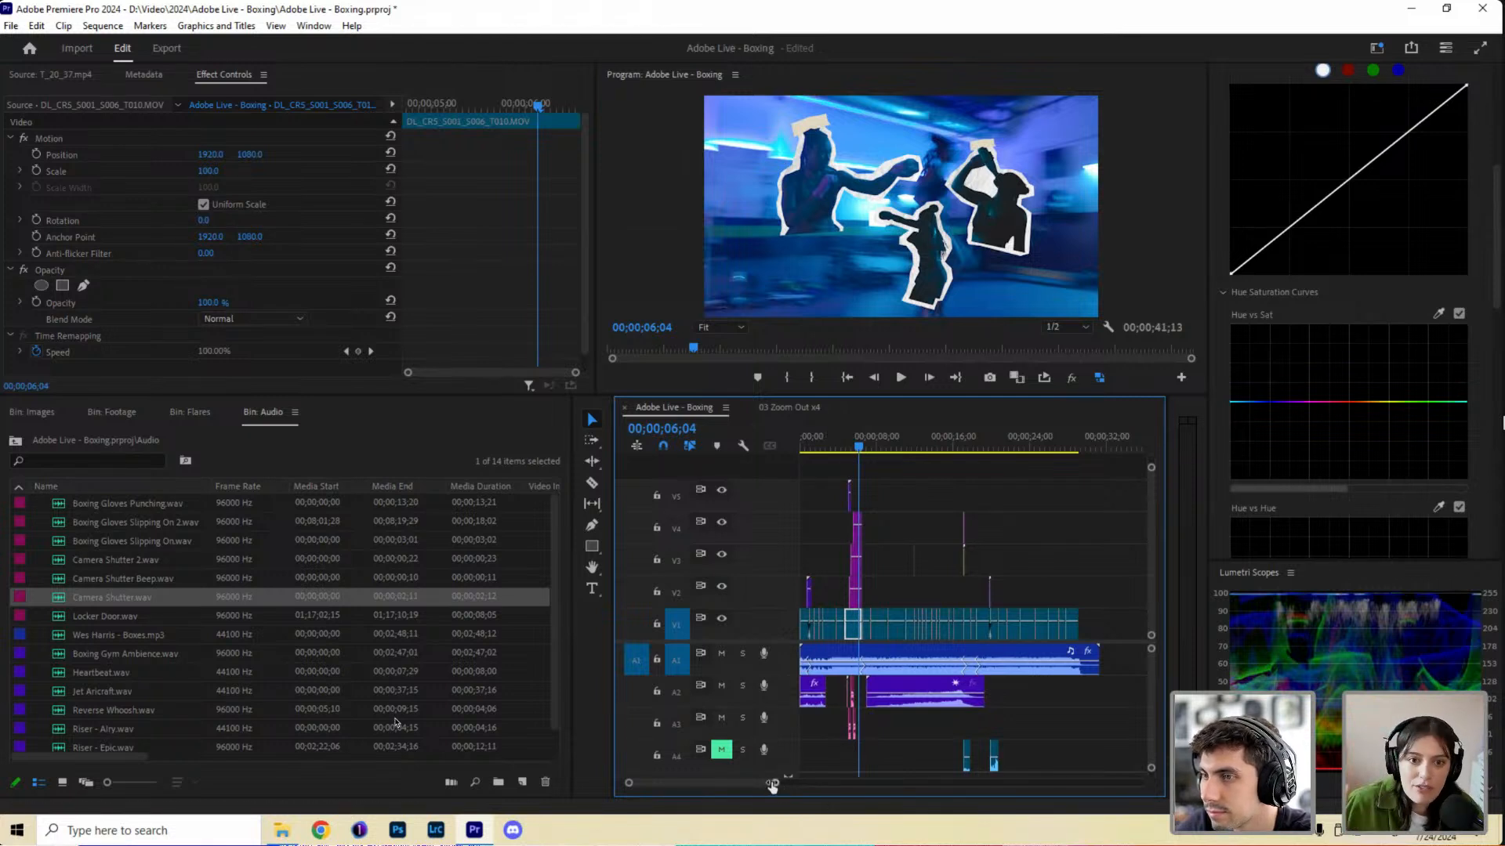
{"action": "left_click_drag", "start_coordinate": [765, 782], "coordinate": [670, 779]}
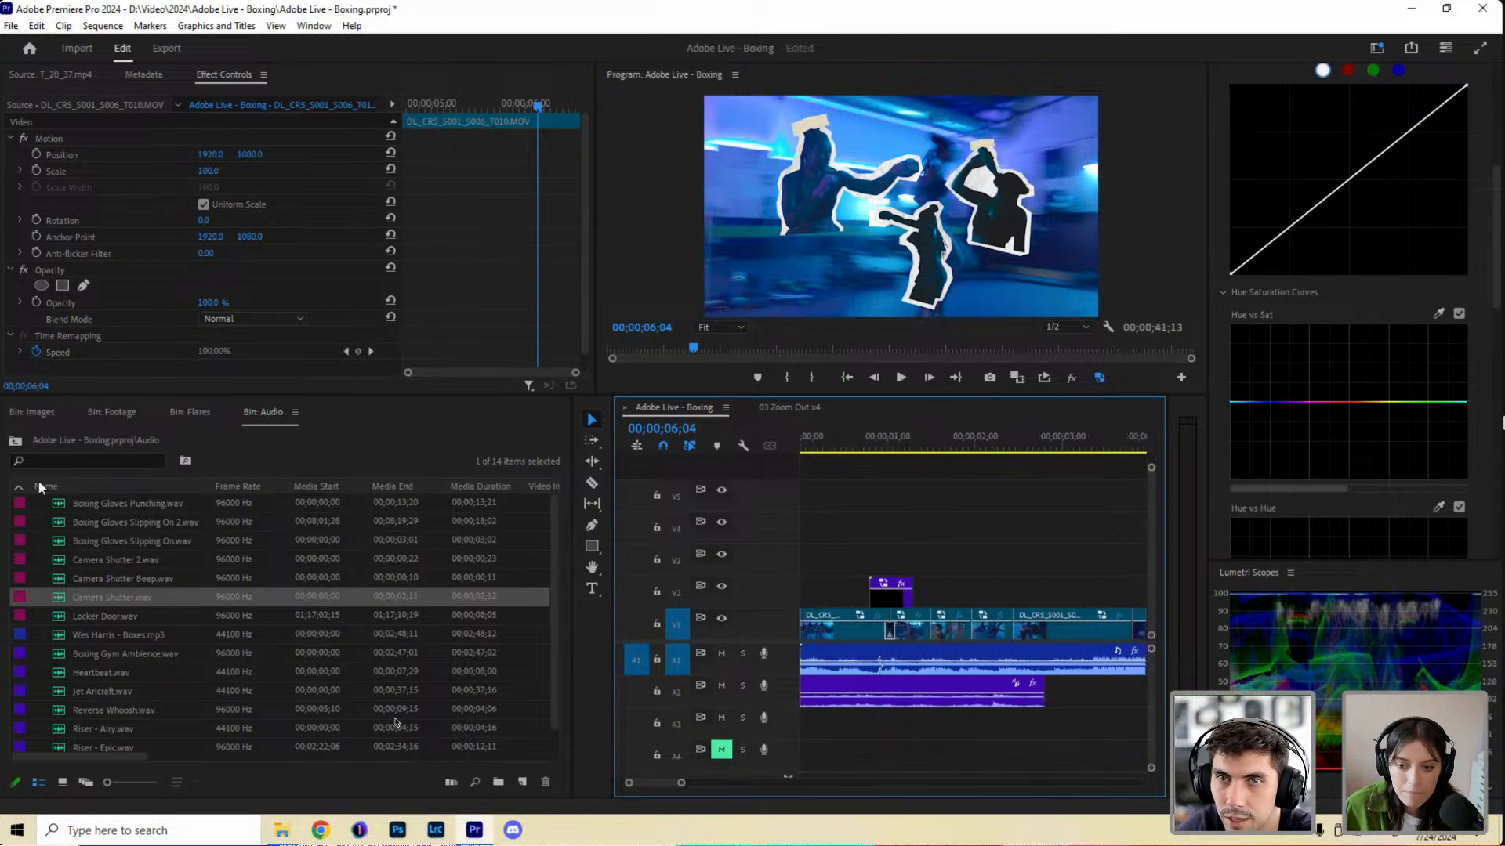
Select Boxing Gloves Punching.wav in the Audio bin and review the sequence from its opening shot to 00;00;08;11.
{"action": "left_click", "coordinate": [64, 541]}
{"action": "left_click", "coordinate": [61, 504]}
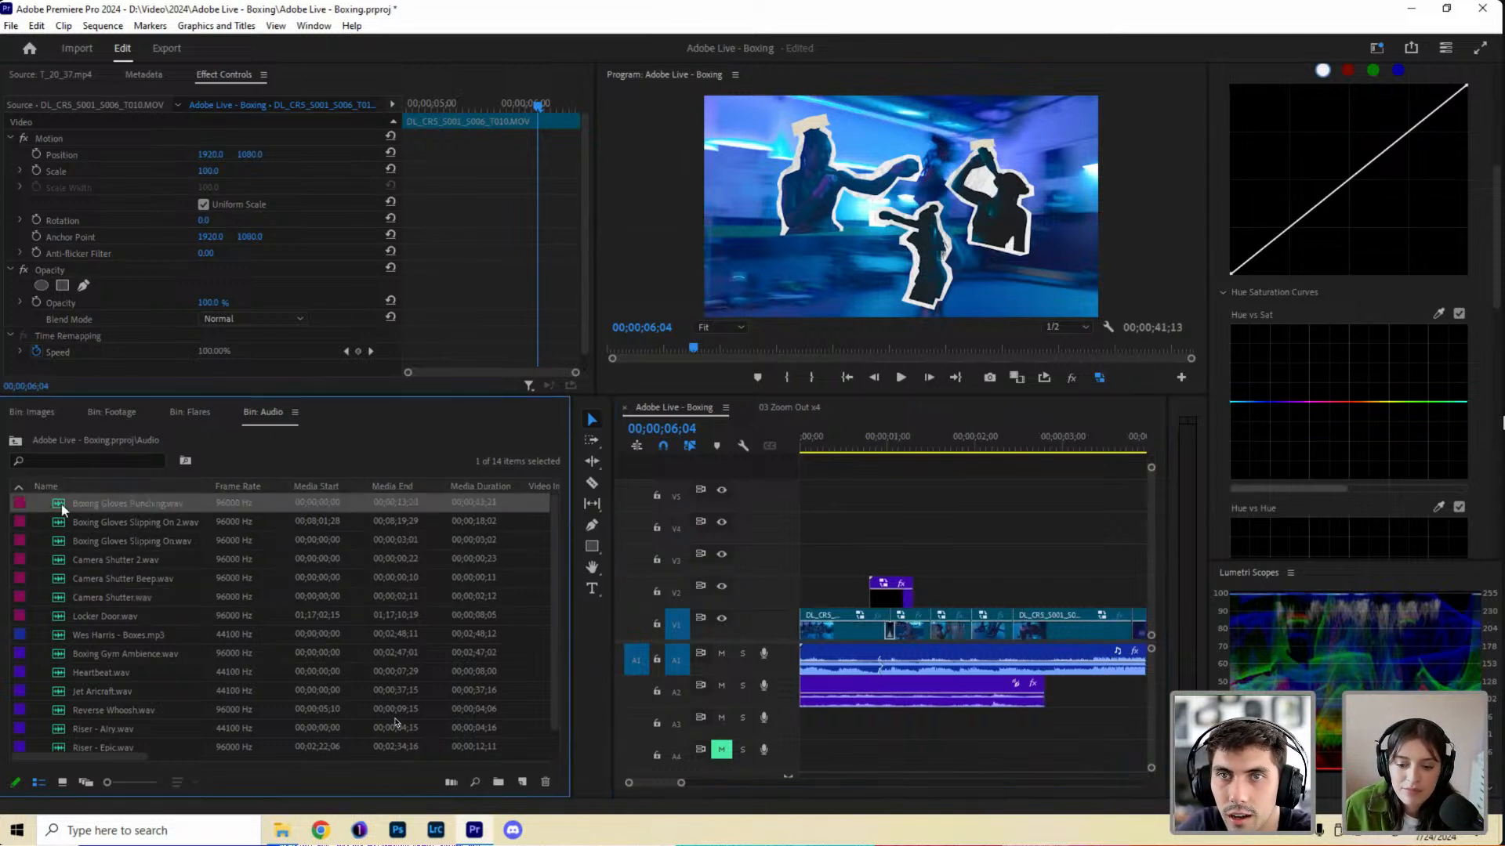
{"action": "left_click", "coordinate": [820, 449]}
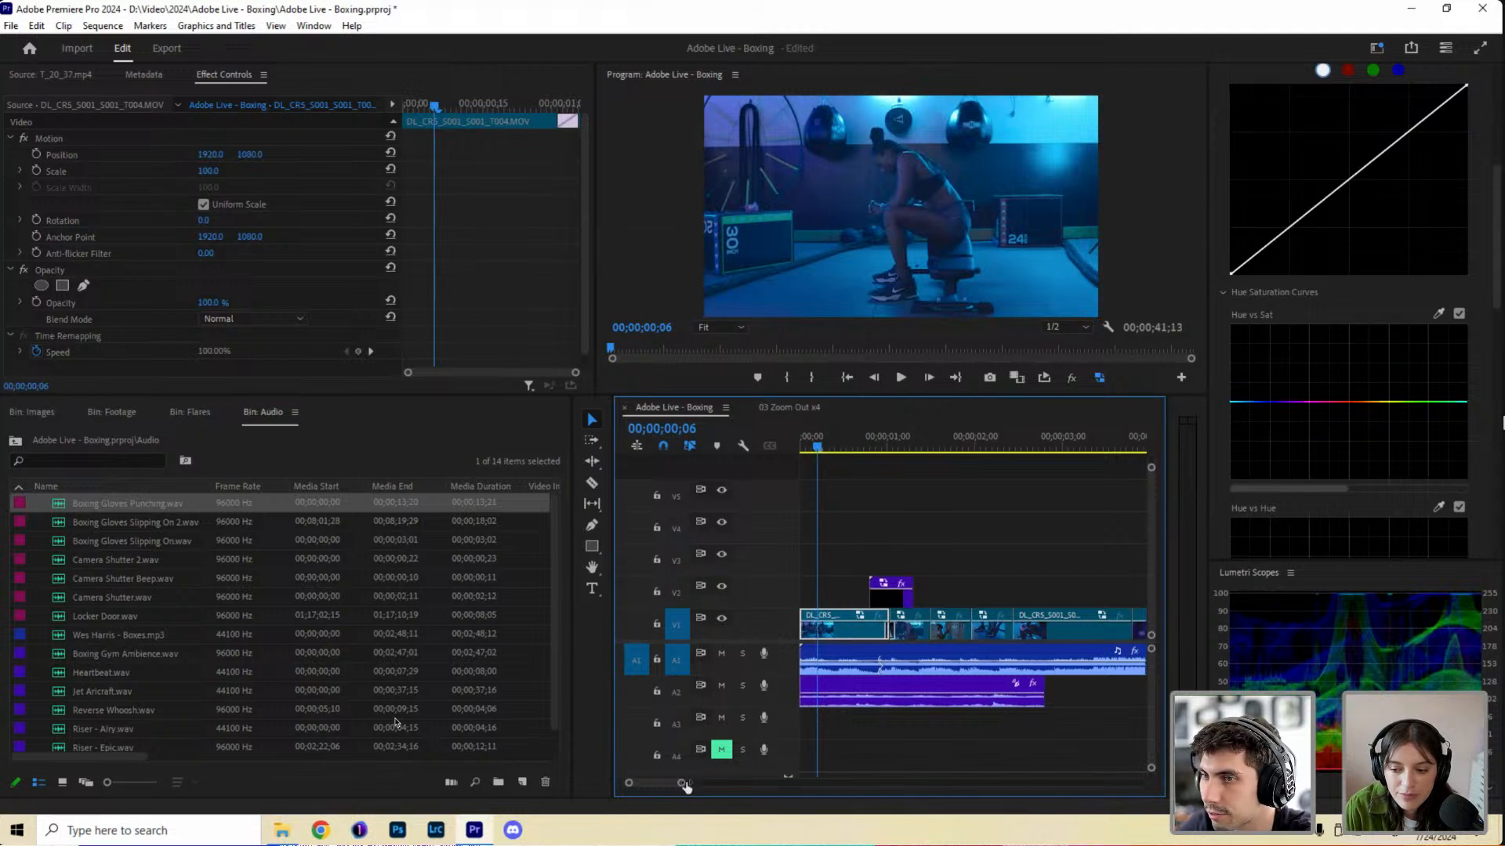
{"action": "left_click_drag", "start_coordinate": [686, 786], "coordinate": [713, 786]}
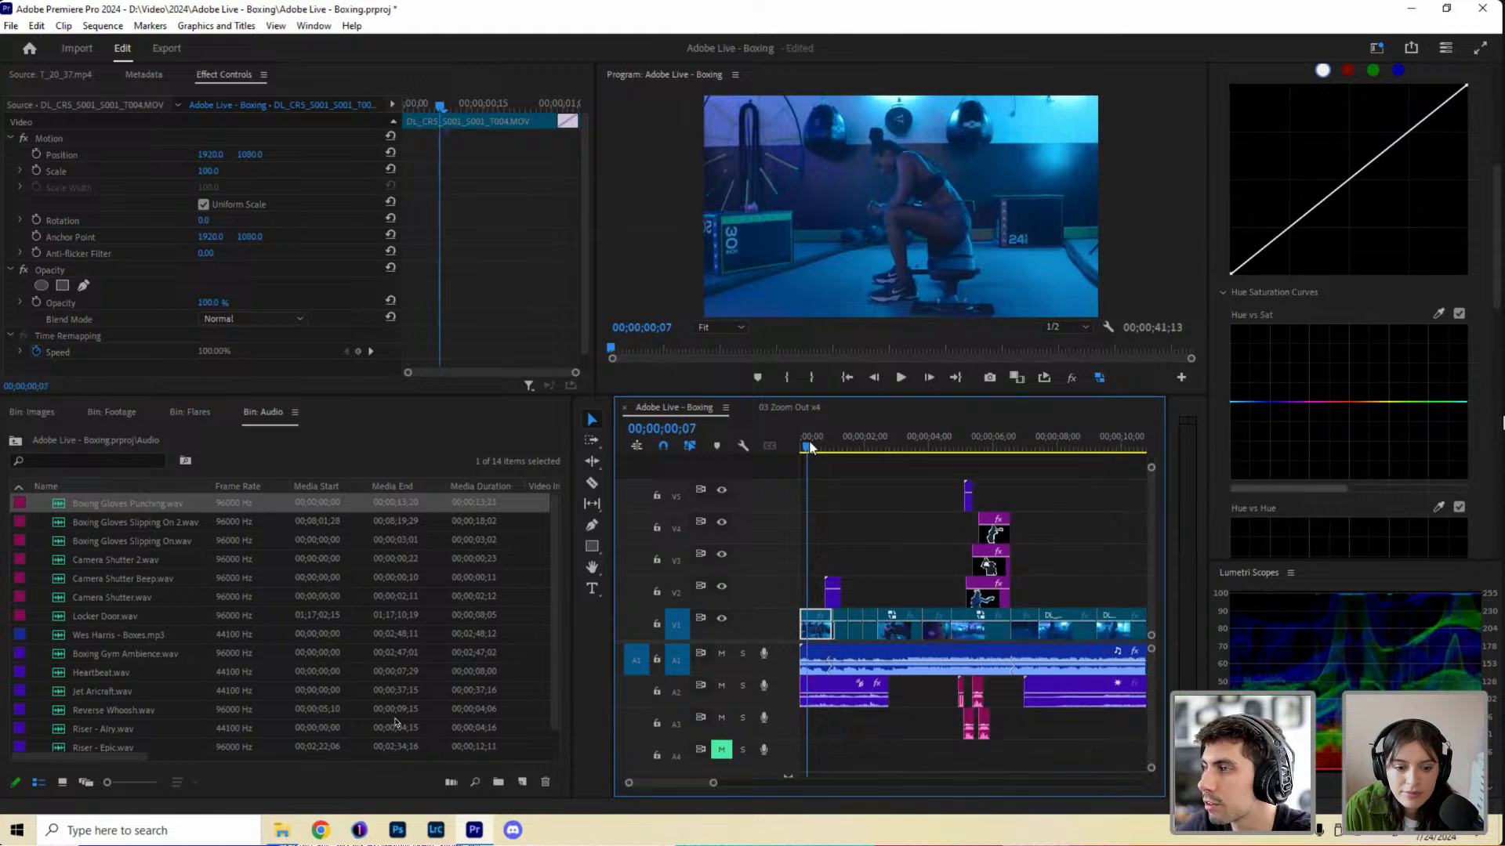
{"action": "left_click_drag", "start_coordinate": [810, 447], "coordinate": [886, 461]}
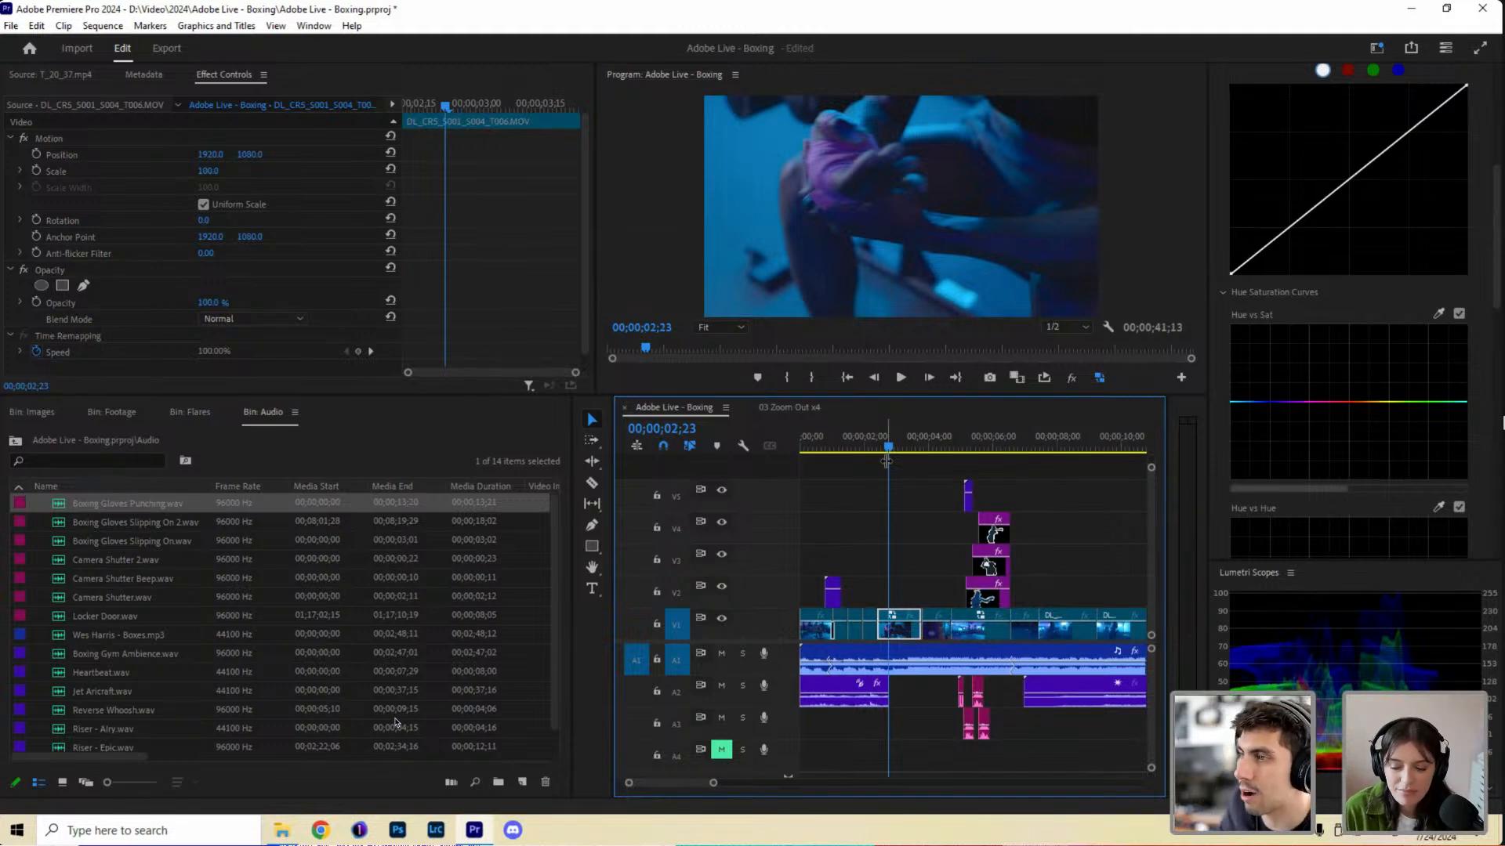
{"action": "key", "text": "Down"}
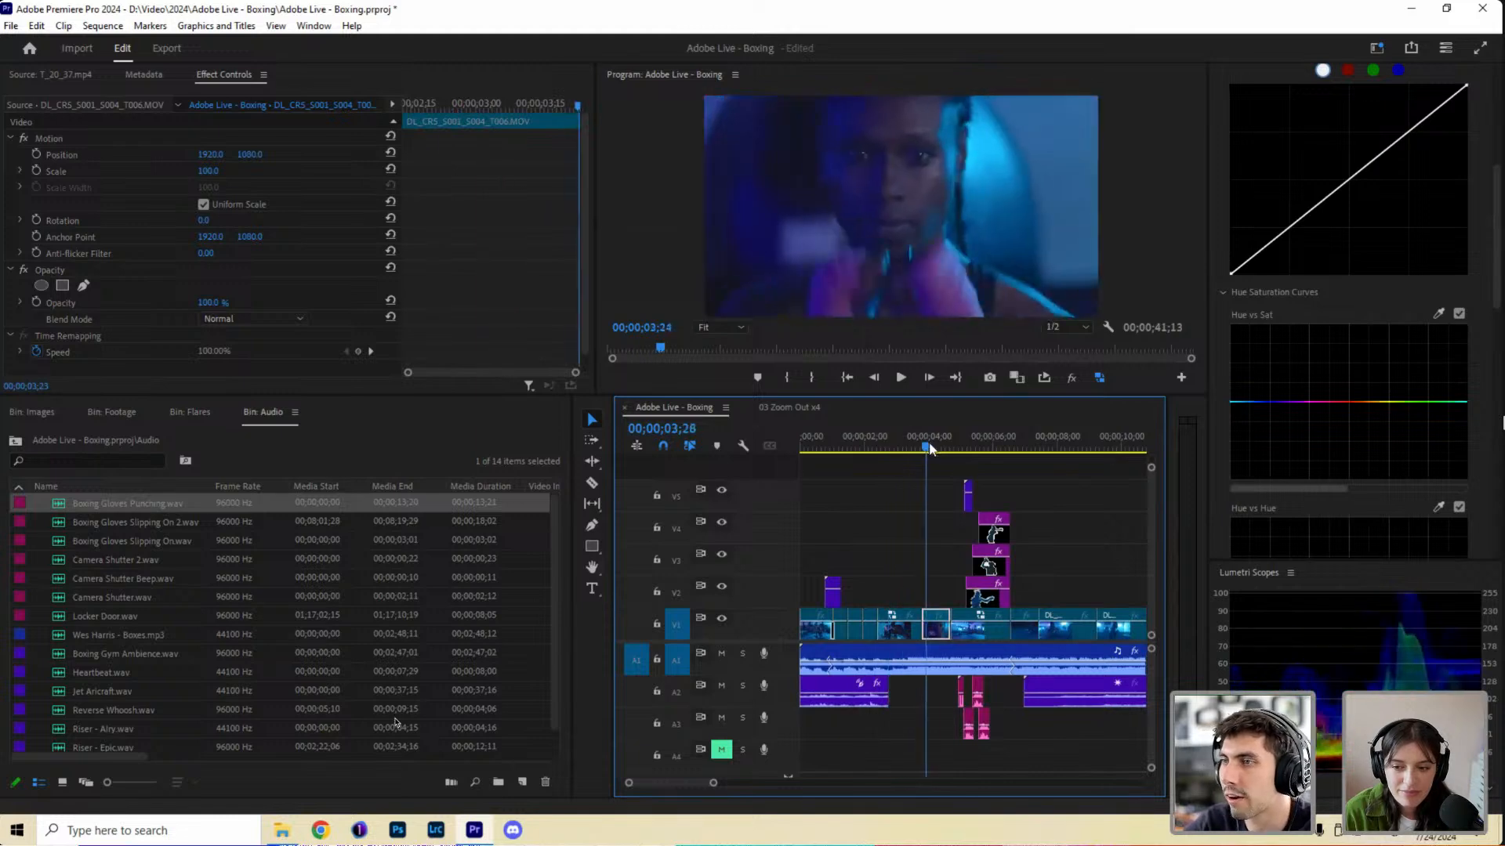
{"action": "left_click_drag", "start_coordinate": [944, 447], "coordinate": [1032, 450]}
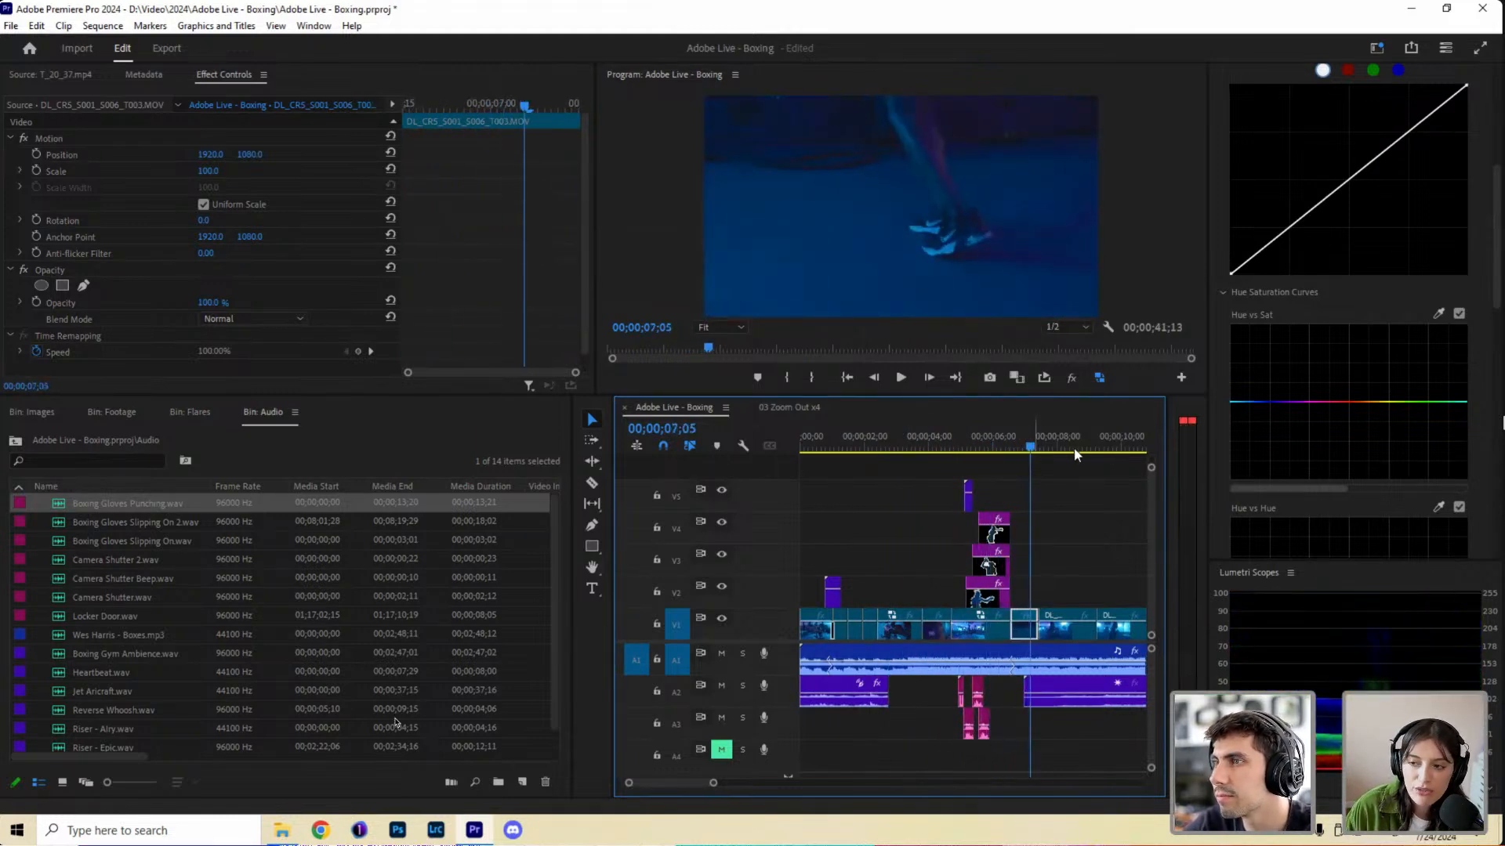
{"action": "scroll", "coordinate": [978, 445], "scroll_direction": "down", "scroll_amount": 3}
{"action": "left_click", "coordinate": [976, 447]}
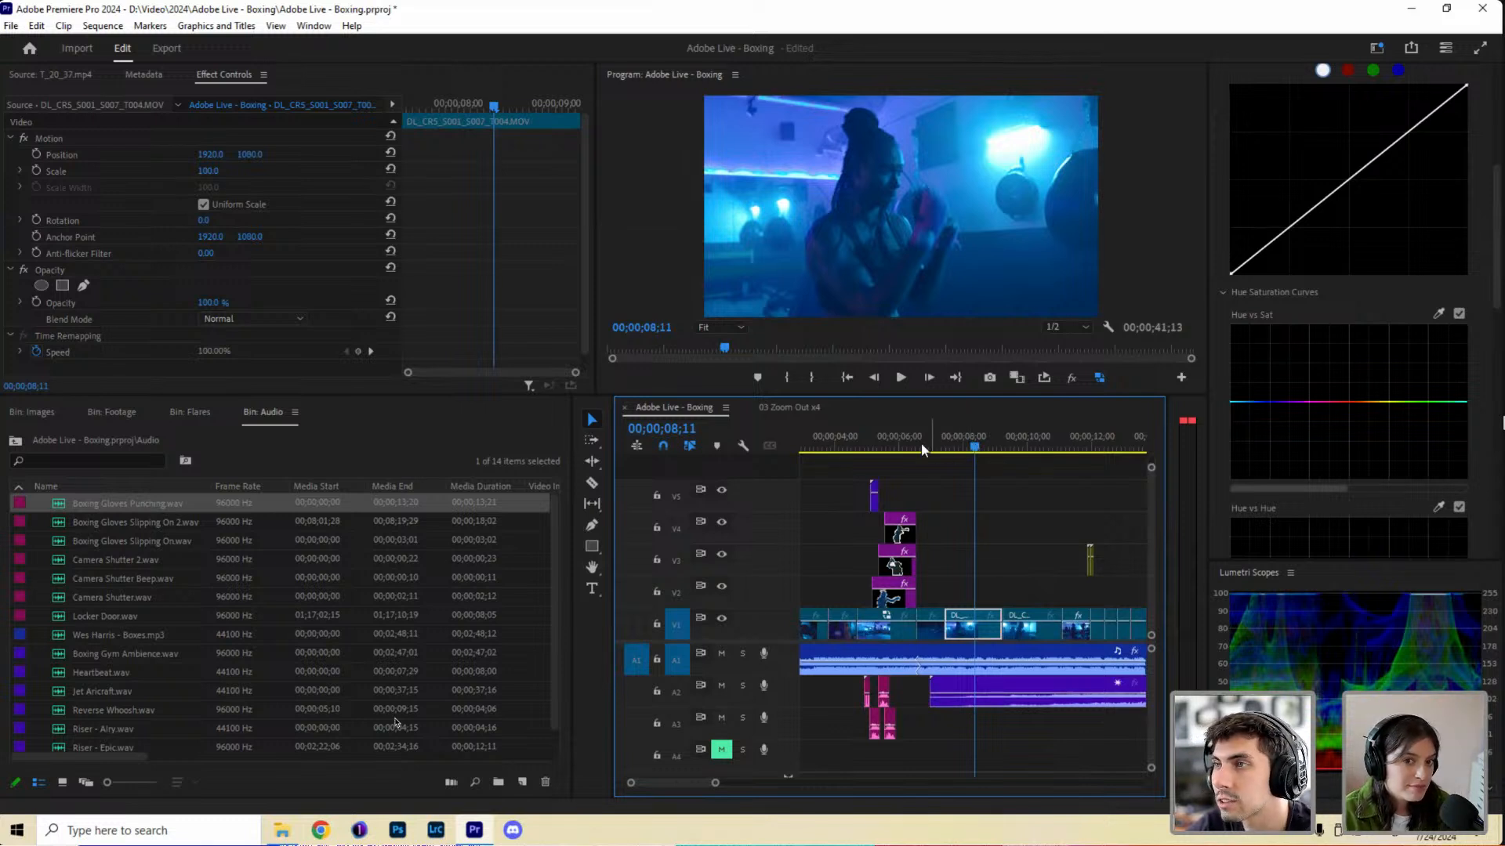
{"action": "scroll", "coordinate": [920, 443], "scroll_direction": "up", "scroll_amount": 3}
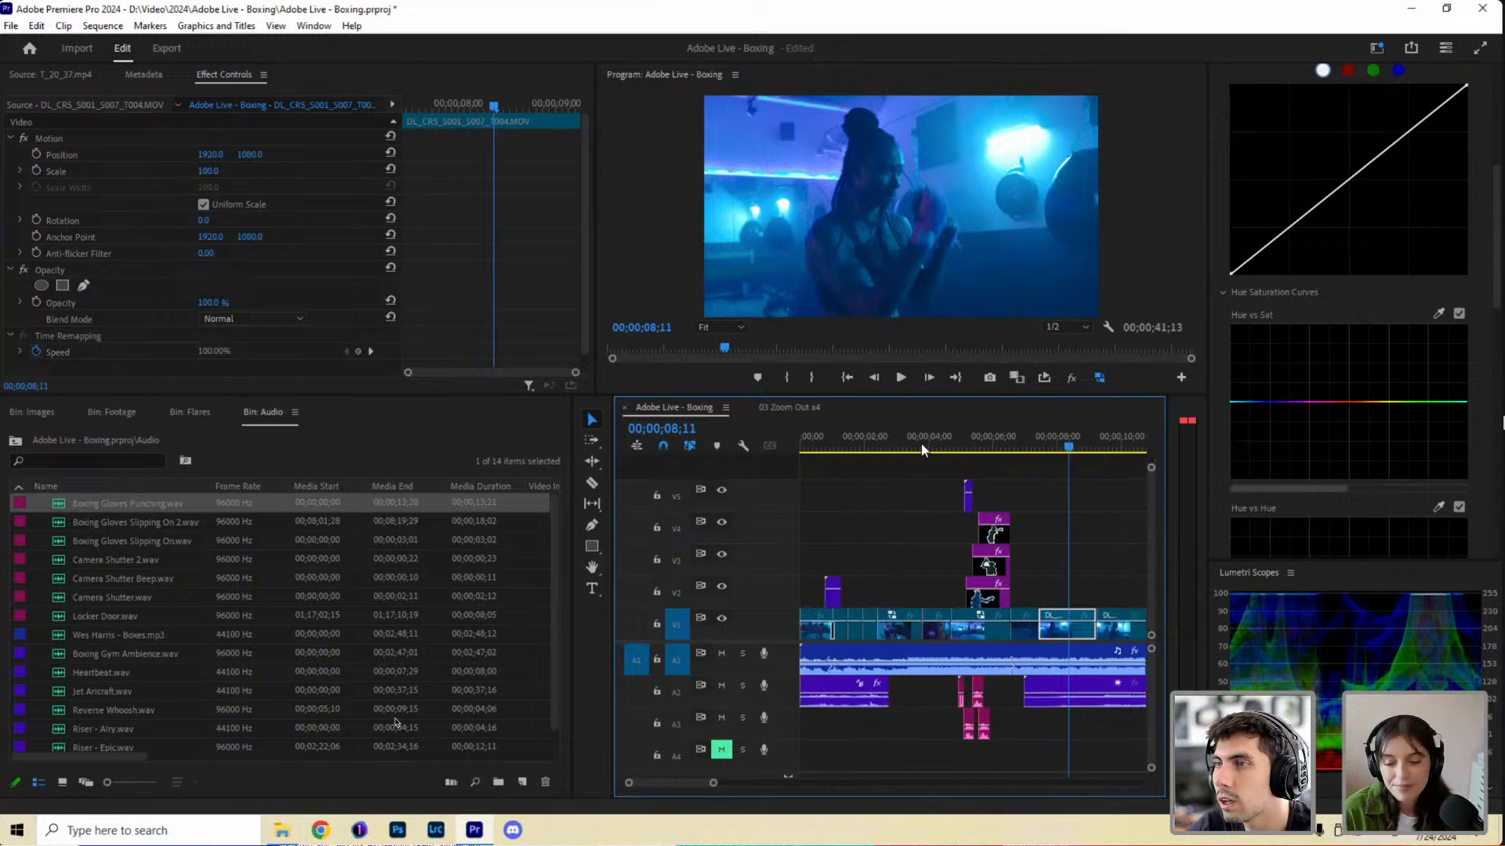
Copy the Lumetri Color effect from the T_20_37 flare clip on V5.
{"action": "left_click", "coordinate": [967, 447]}
{"action": "left_click", "coordinate": [967, 496]}
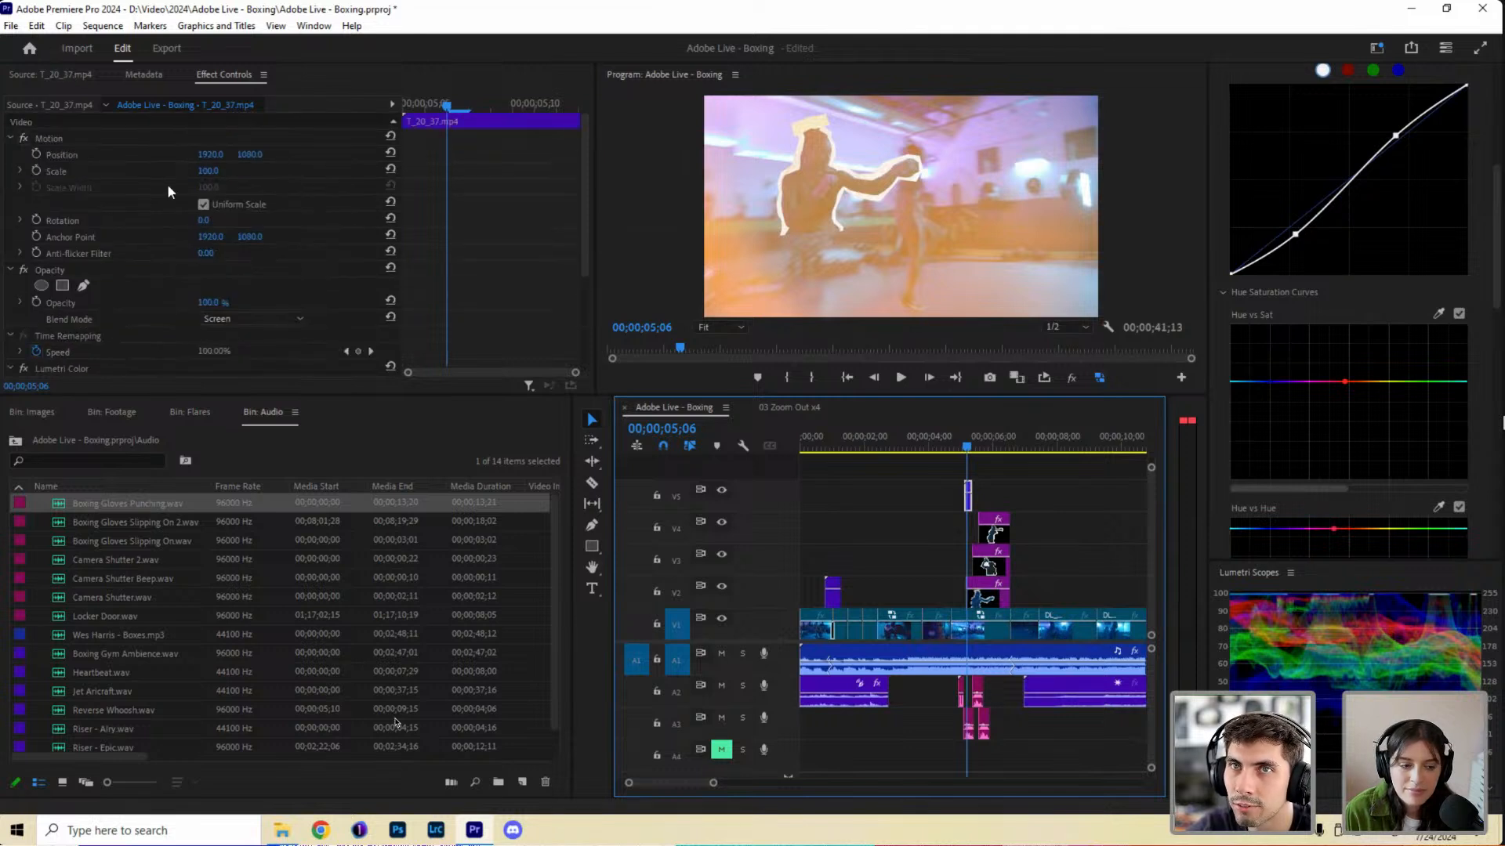
{"action": "scroll", "coordinate": [167, 183], "scroll_direction": "down", "scroll_amount": 4}
{"action": "left_click", "coordinate": [124, 222]}
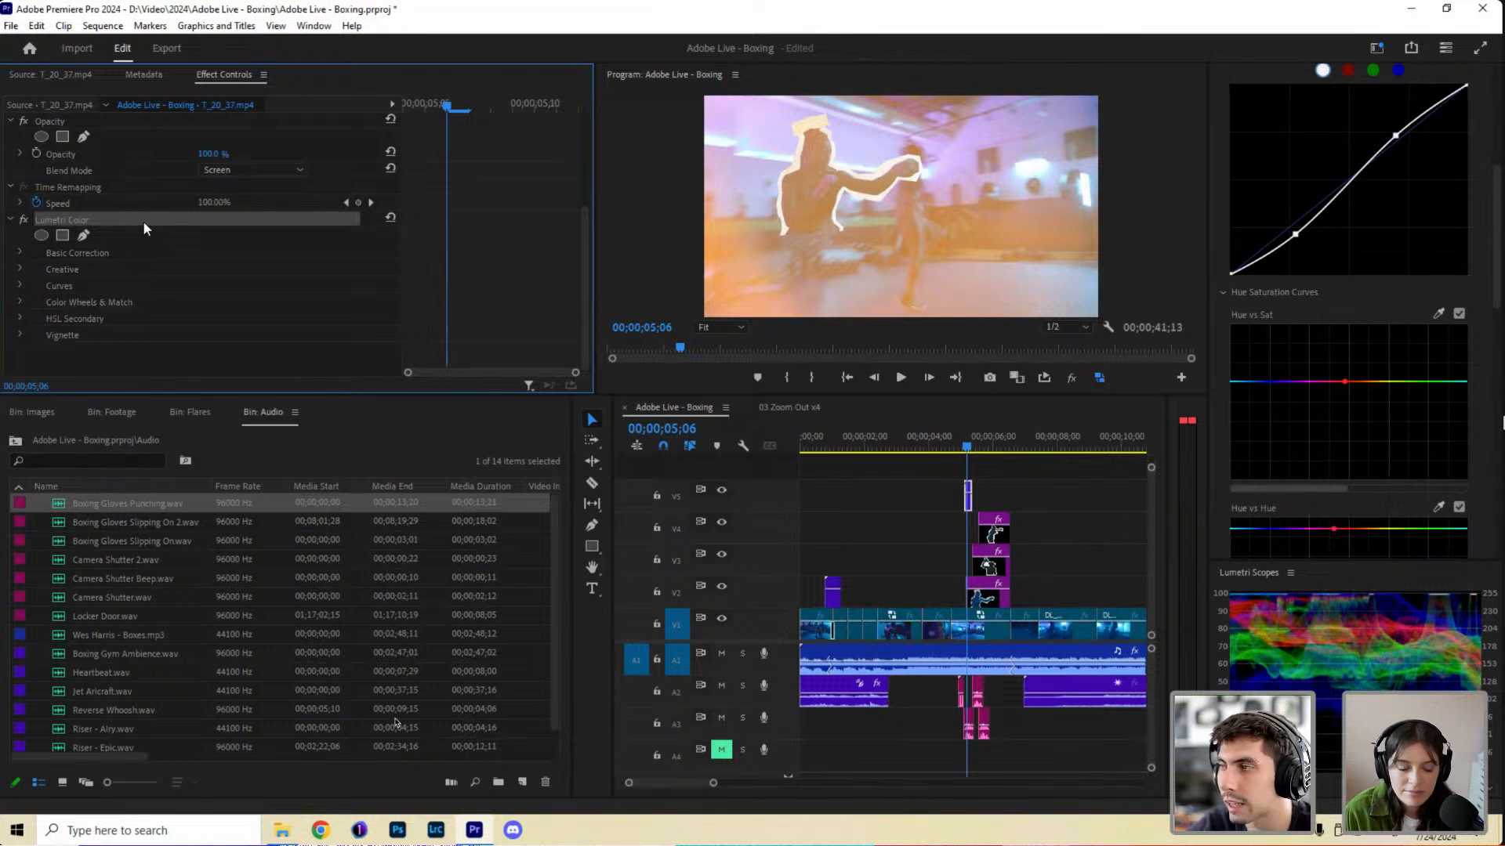
{"action": "right_click", "coordinate": [140, 219]}
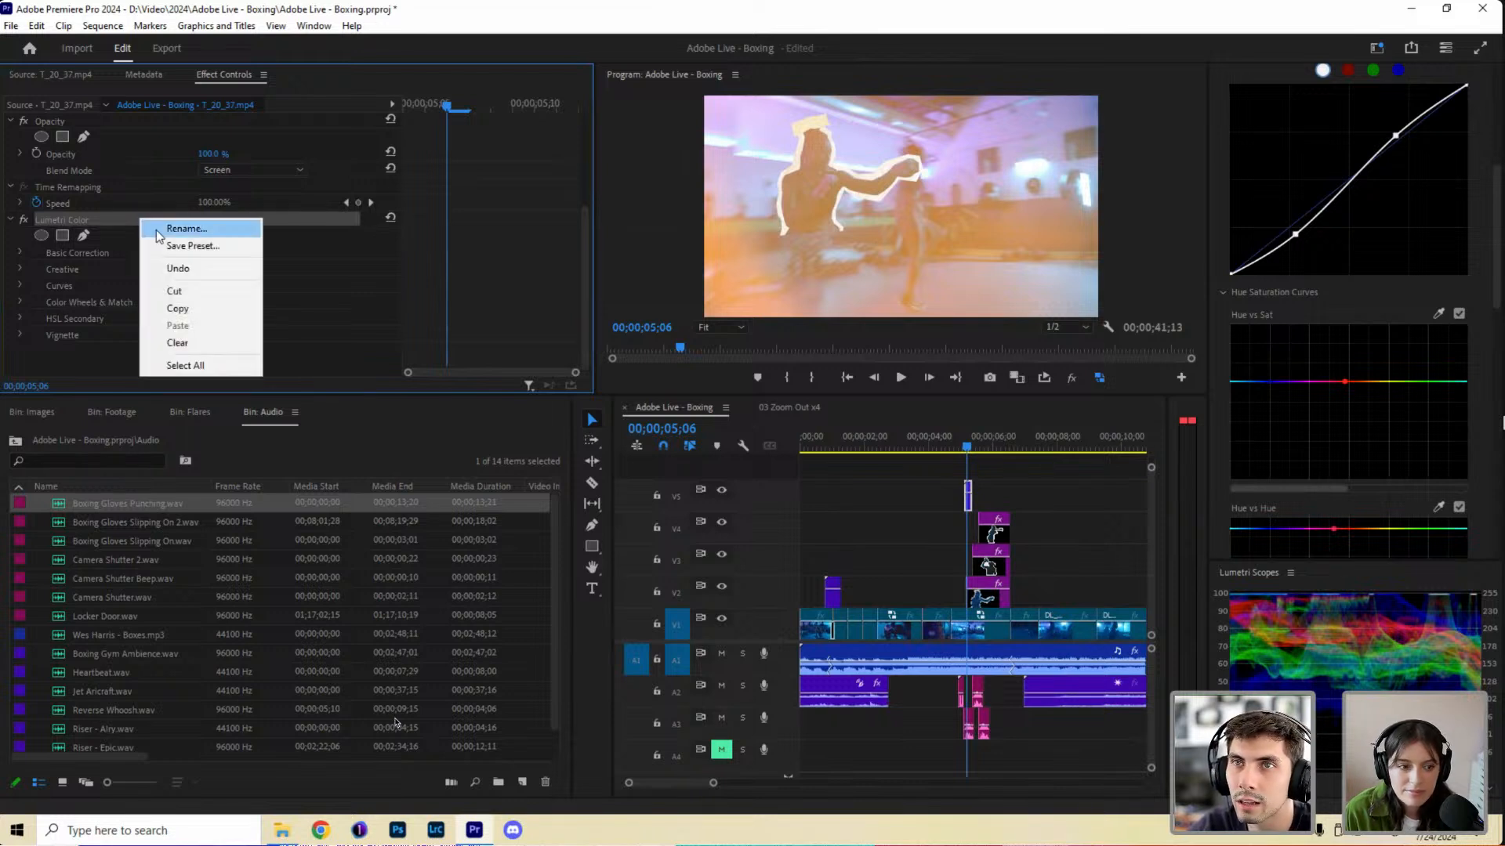
{"action": "left_click", "coordinate": [194, 311]}
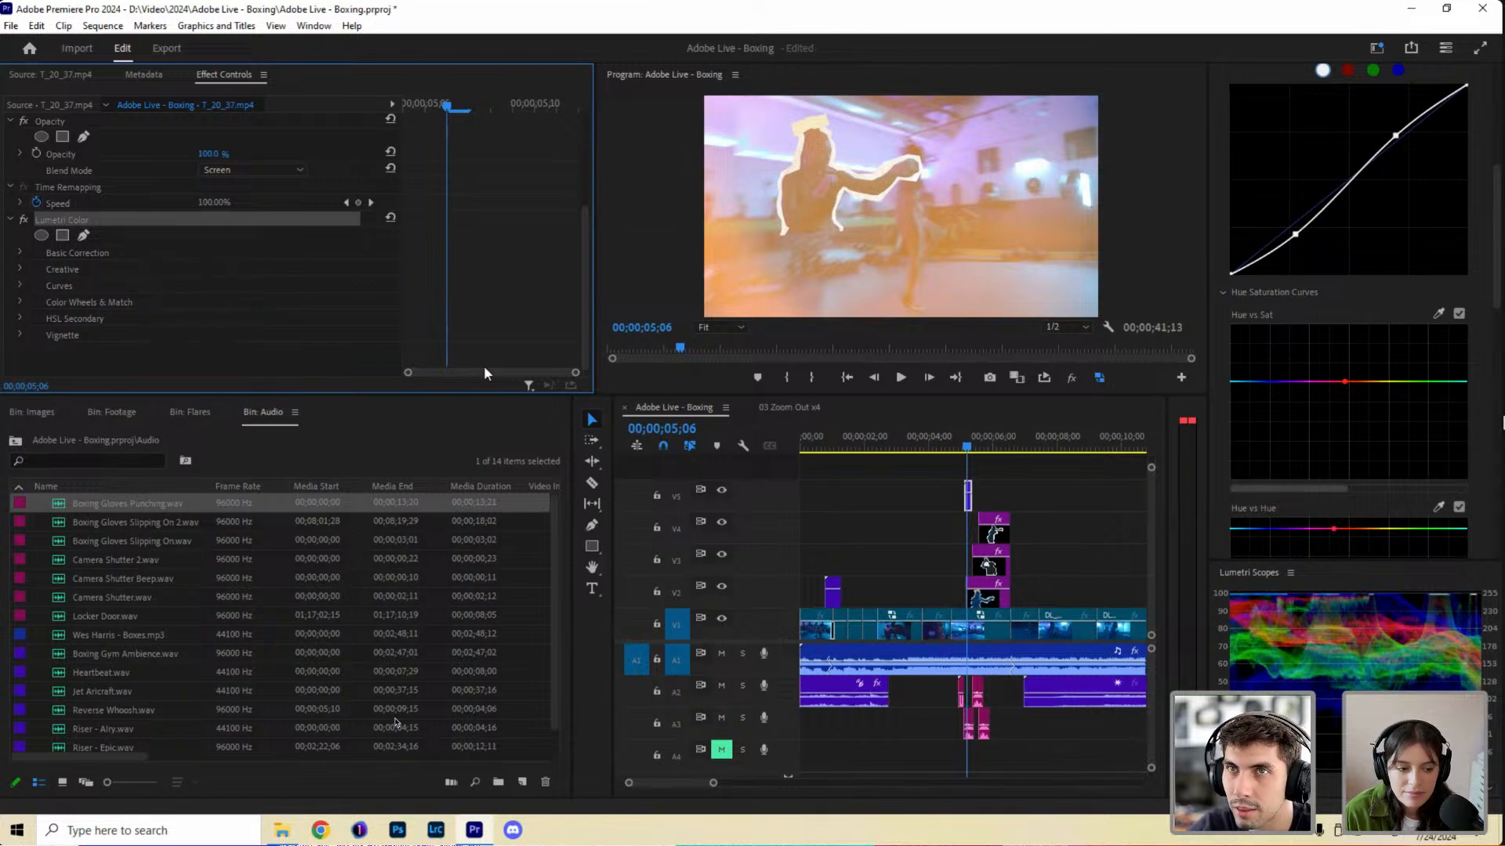
Paste the copied Lumetri Color effect onto the 308501 lens flare clip on V2 at 00;00;01;04.
{"action": "left_click", "coordinate": [839, 447]}
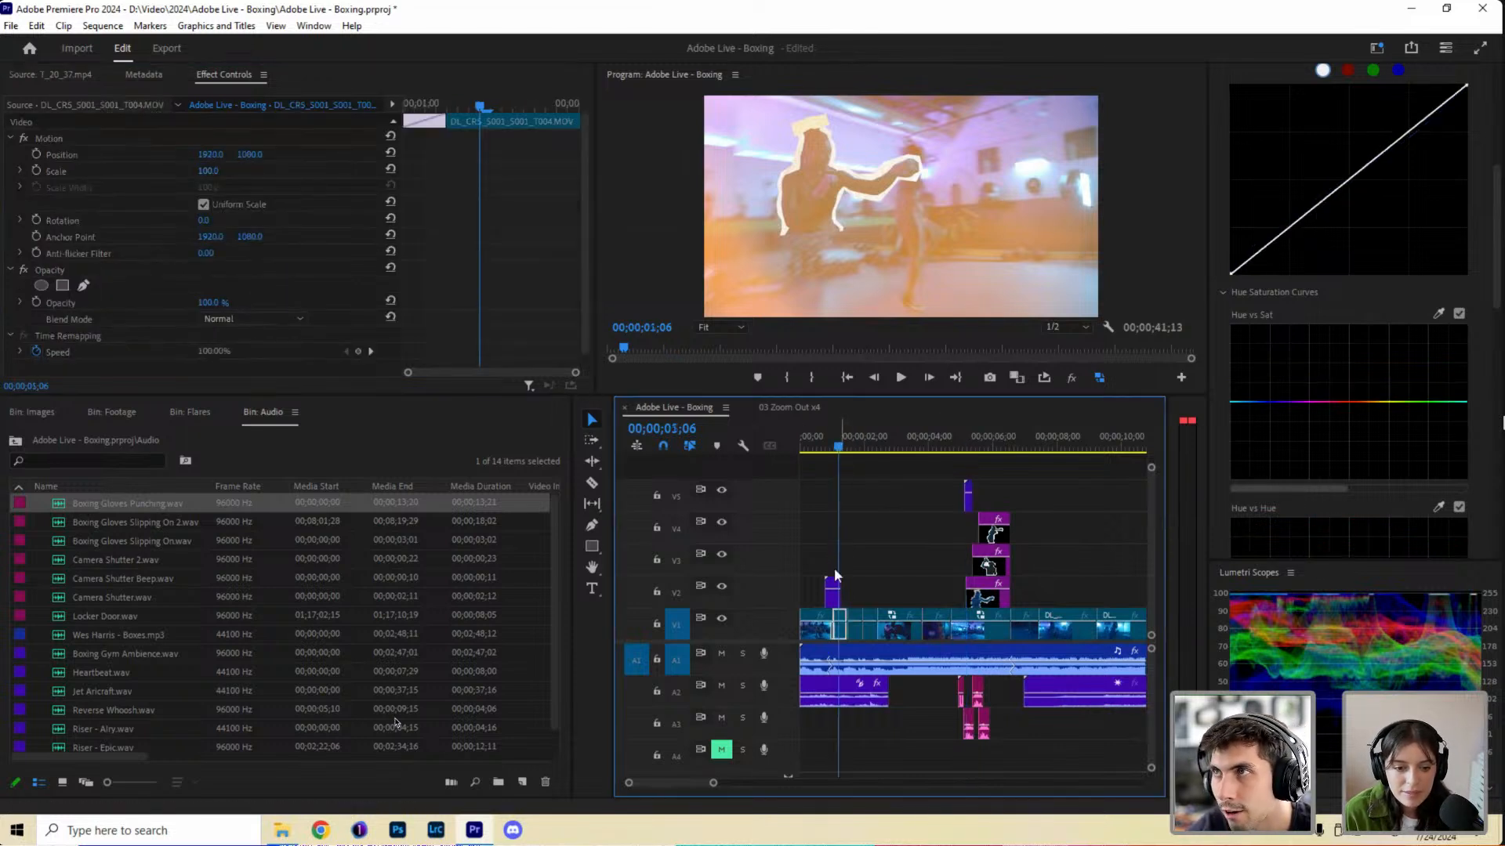
{"action": "left_click", "coordinate": [834, 596]}
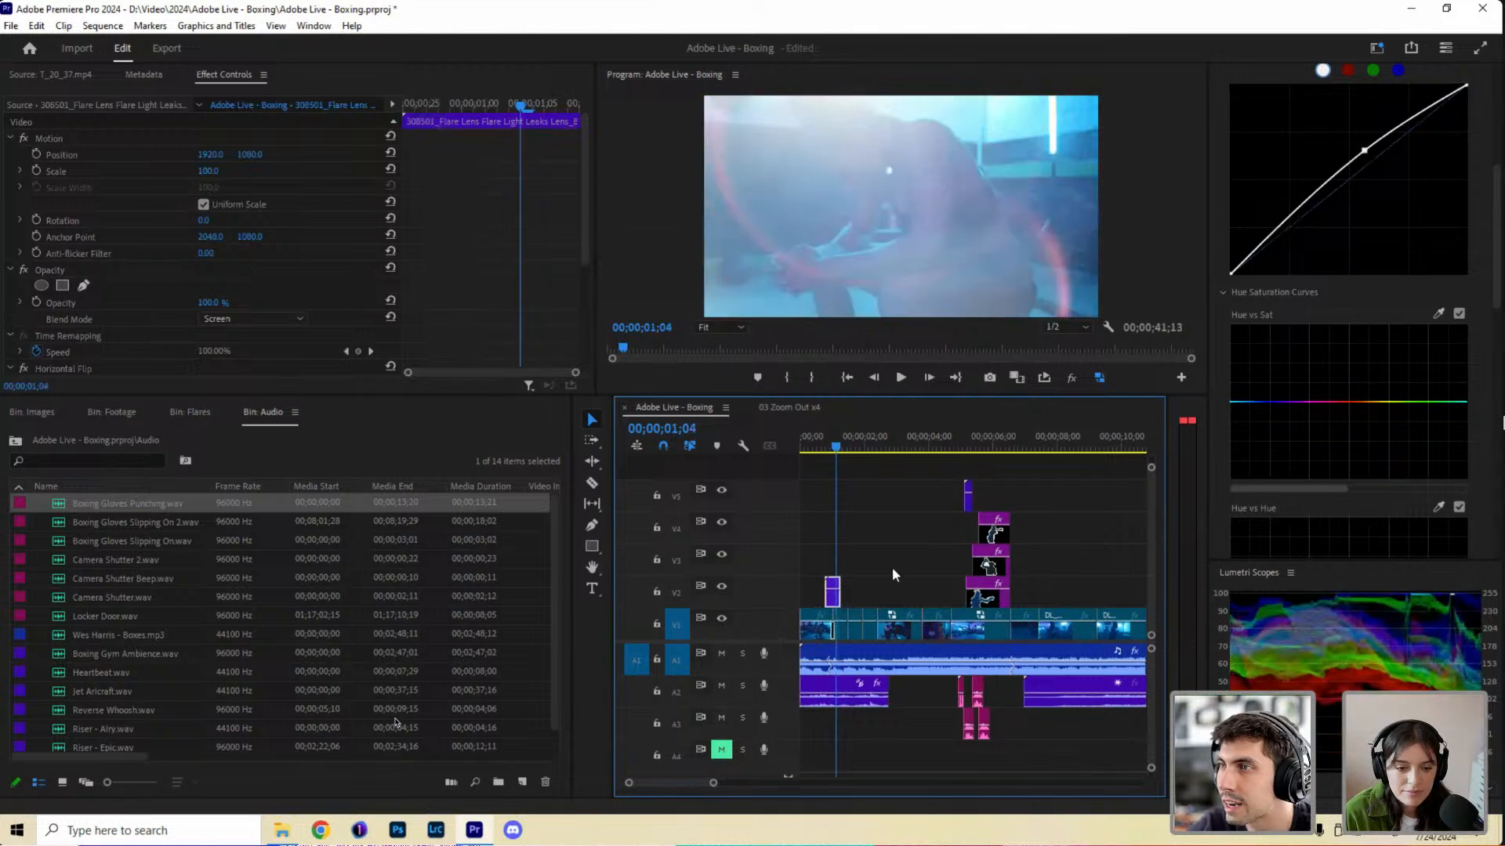
{"action": "scroll", "coordinate": [196, 345], "scroll_direction": "down", "scroll_amount": 5}
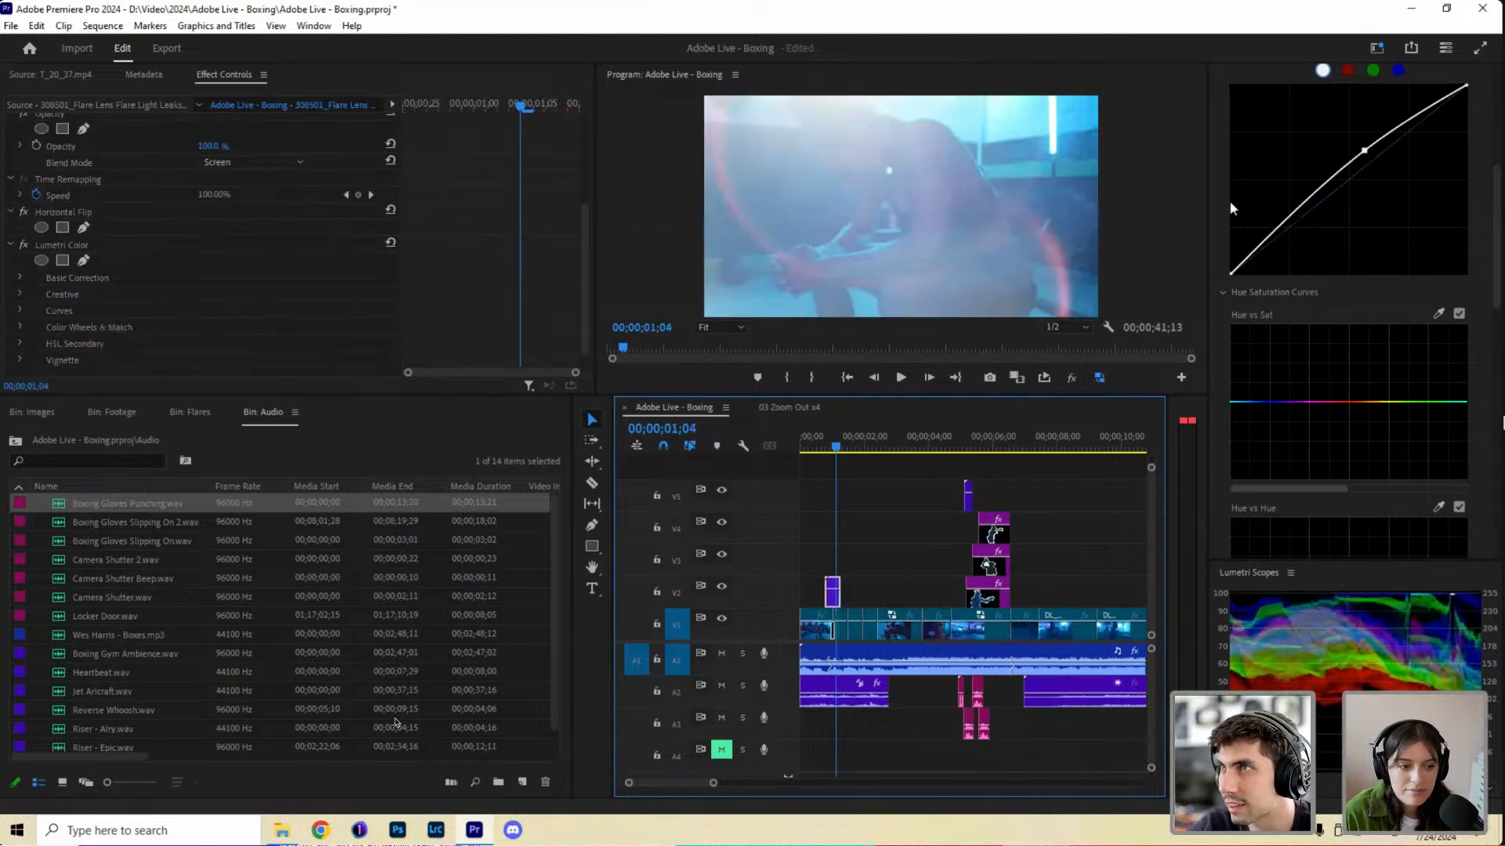
{"action": "scroll", "coordinate": [737, 262], "scroll_direction": "up", "scroll_amount": 1}
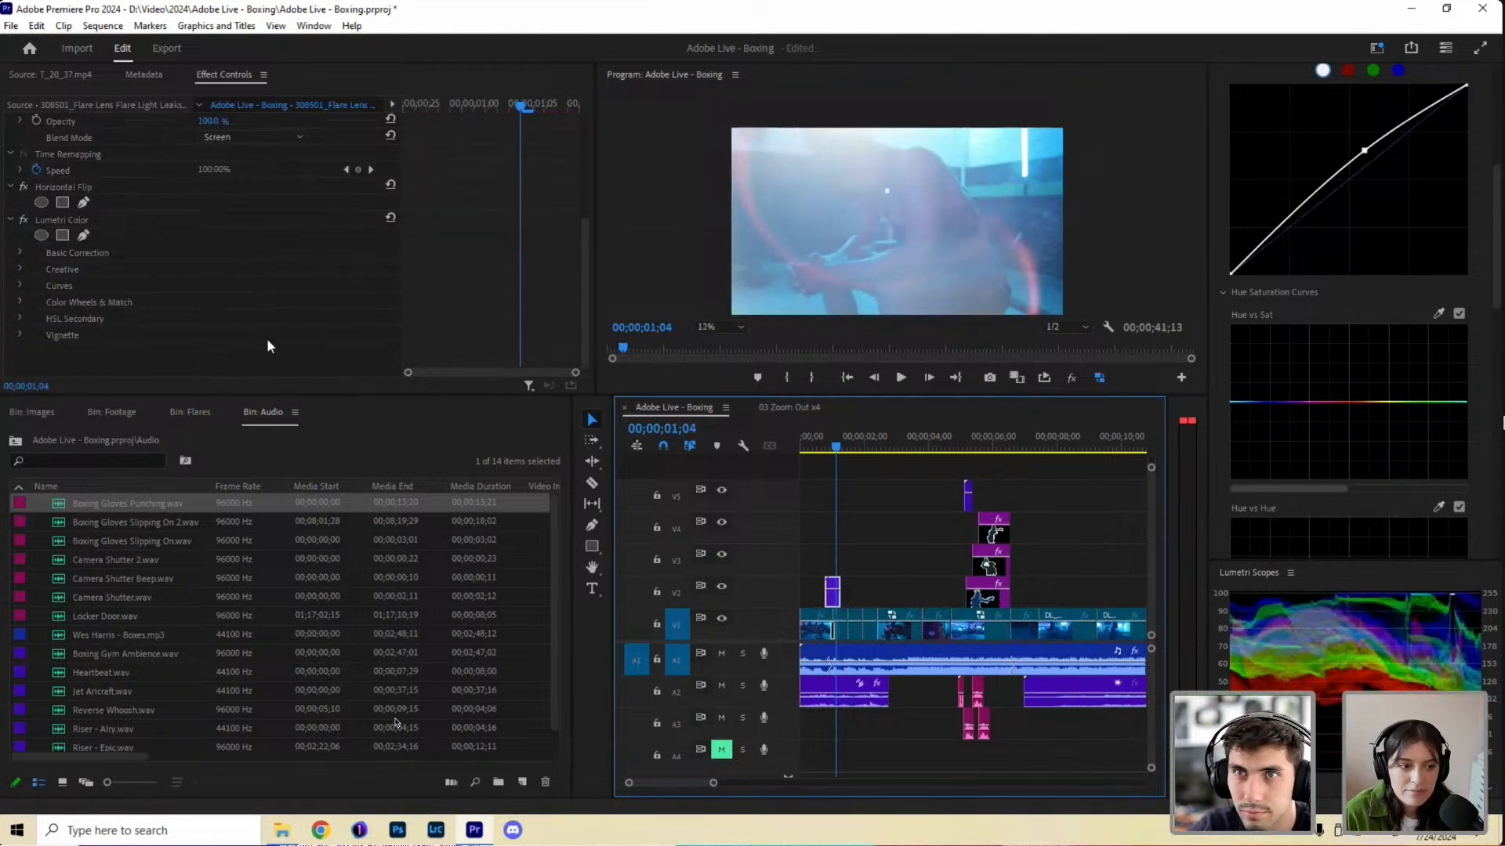
{"action": "right_click", "coordinate": [177, 362]}
{"action": "left_click", "coordinate": [235, 469]}
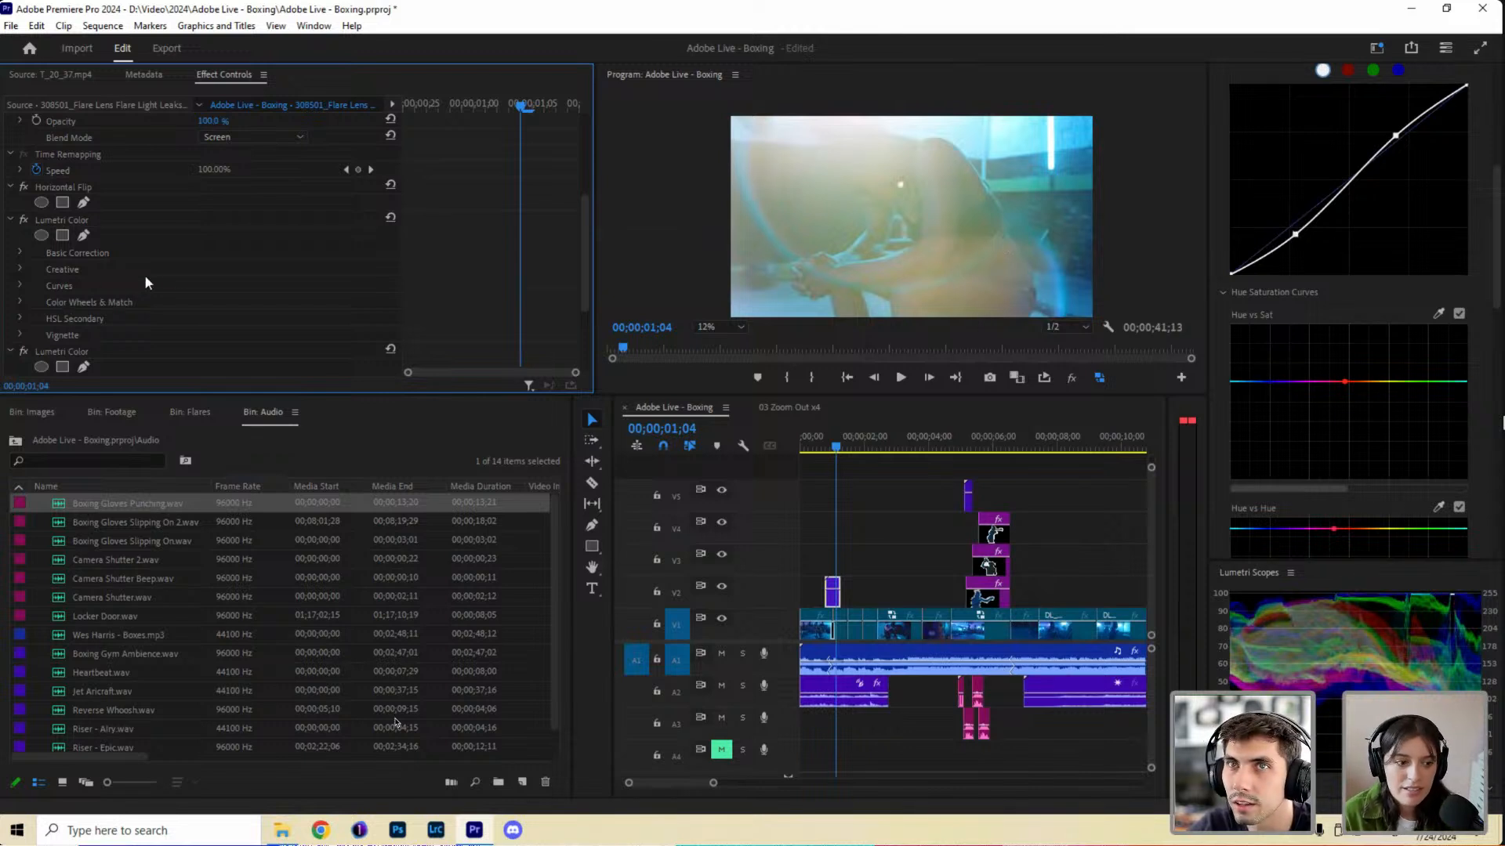
Raise the Hue vs Sat curve slightly and nudge the Hue vs Hue curve in the lens flare's pasted Lumetri Color.
{"action": "scroll", "coordinate": [145, 282], "scroll_direction": "down", "scroll_amount": 3}
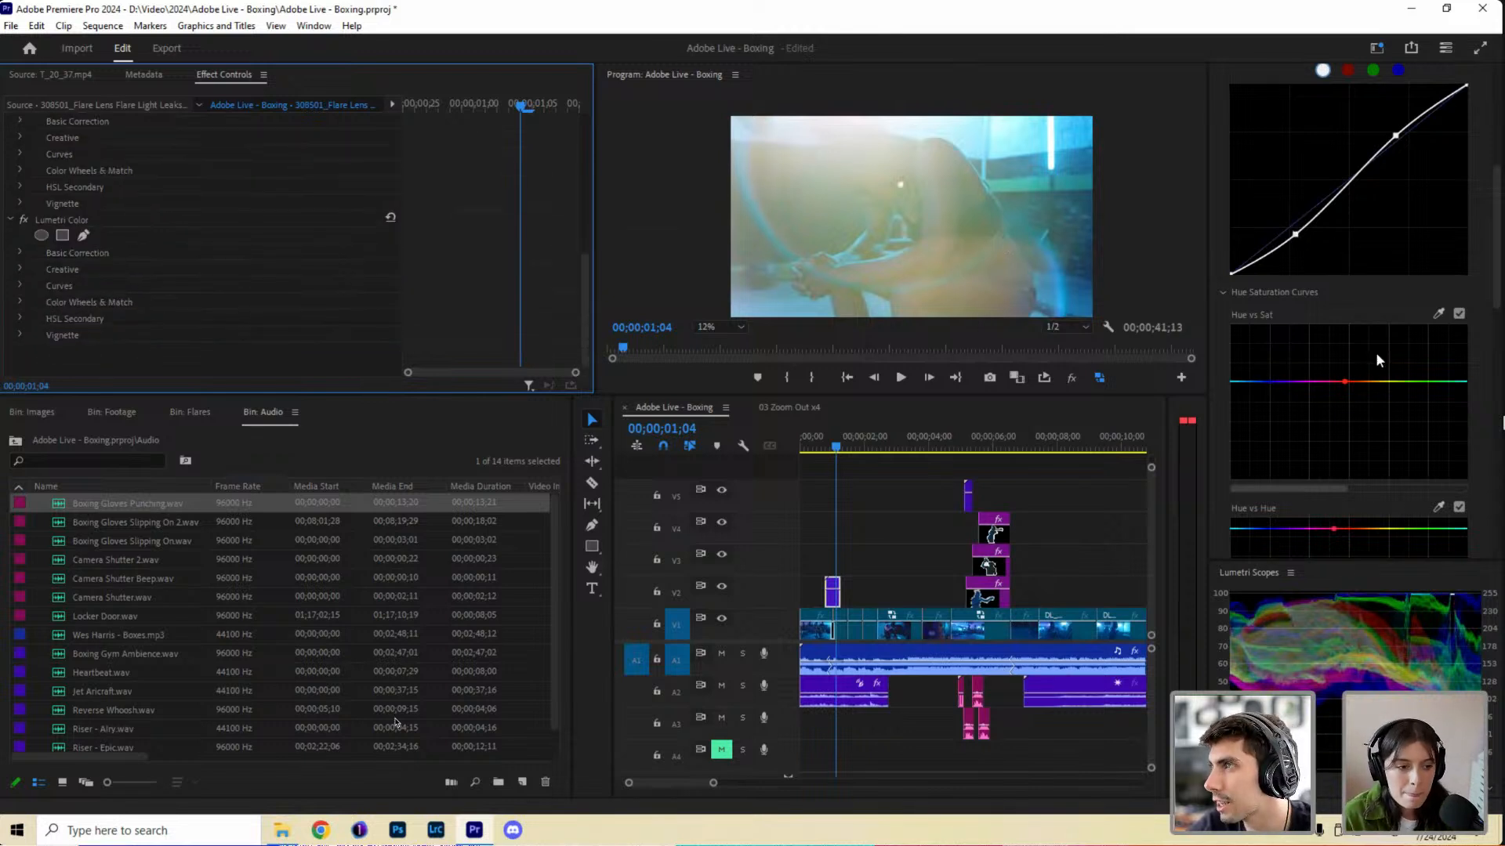
{"action": "scroll", "coordinate": [1379, 360], "scroll_direction": "up", "scroll_amount": 1}
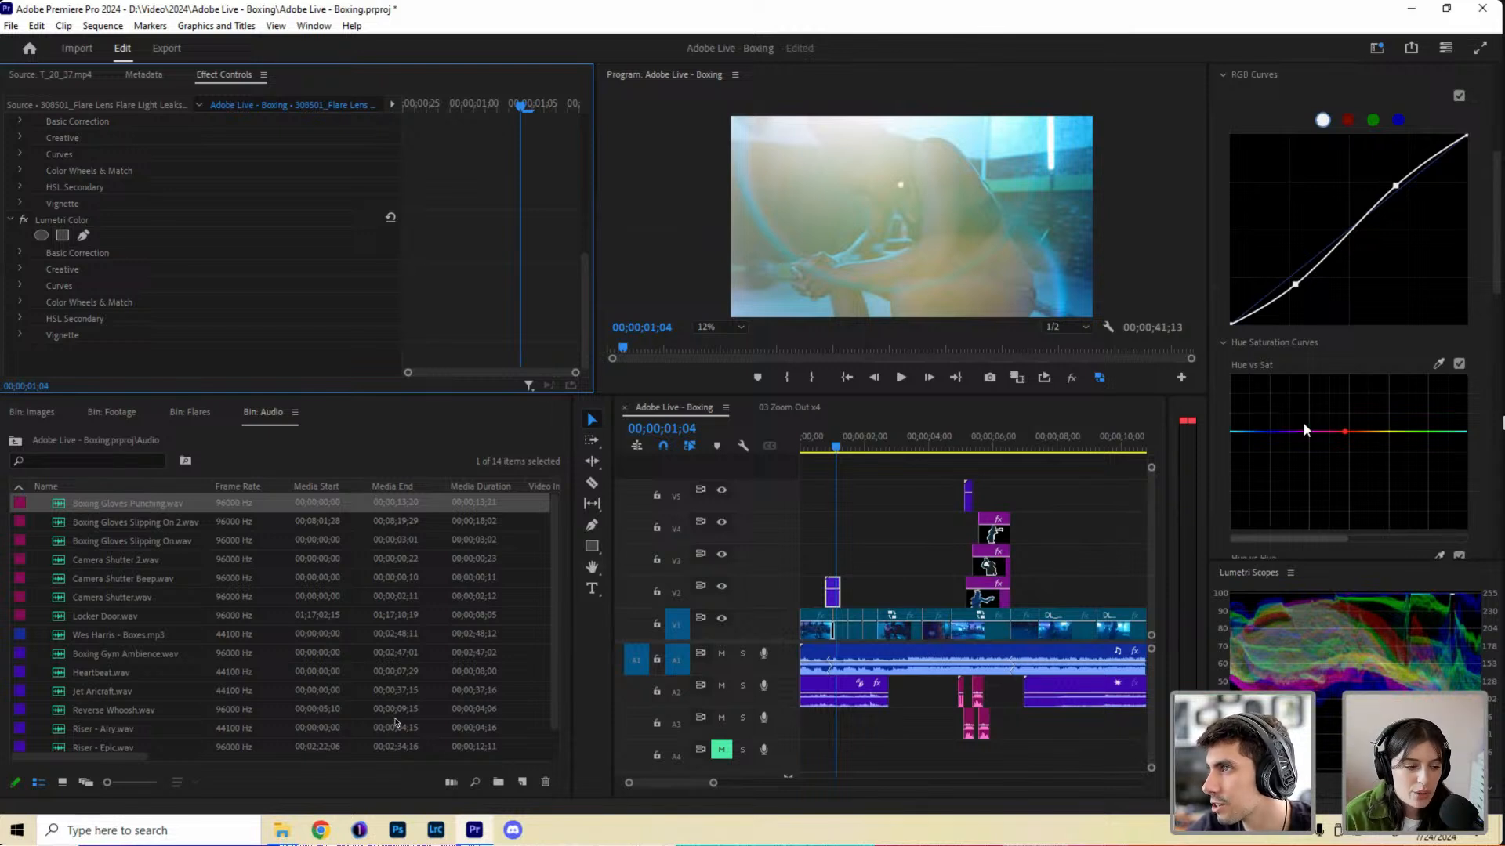
{"action": "scroll", "coordinate": [1306, 432], "scroll_direction": "down", "scroll_amount": 1}
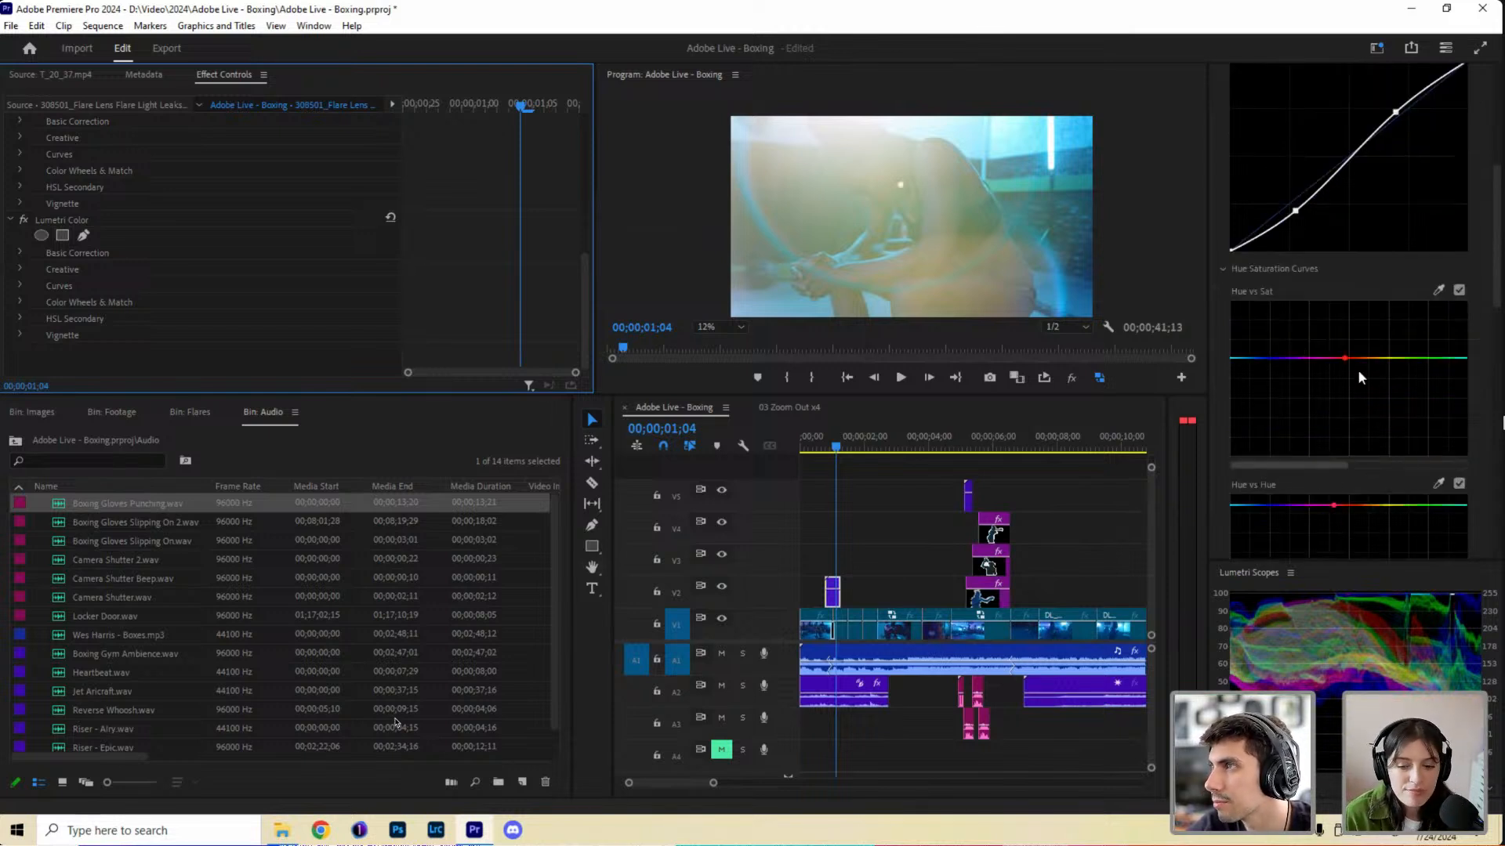
{"action": "mouse_move", "coordinate": [1346, 358]}
{"action": "left_mouse_down"}
{"action": "mouse_move", "coordinate": [1350, 345]}
{"action": "mouse_move", "coordinate": [1348, 365]}
{"action": "left_mouse_up"}
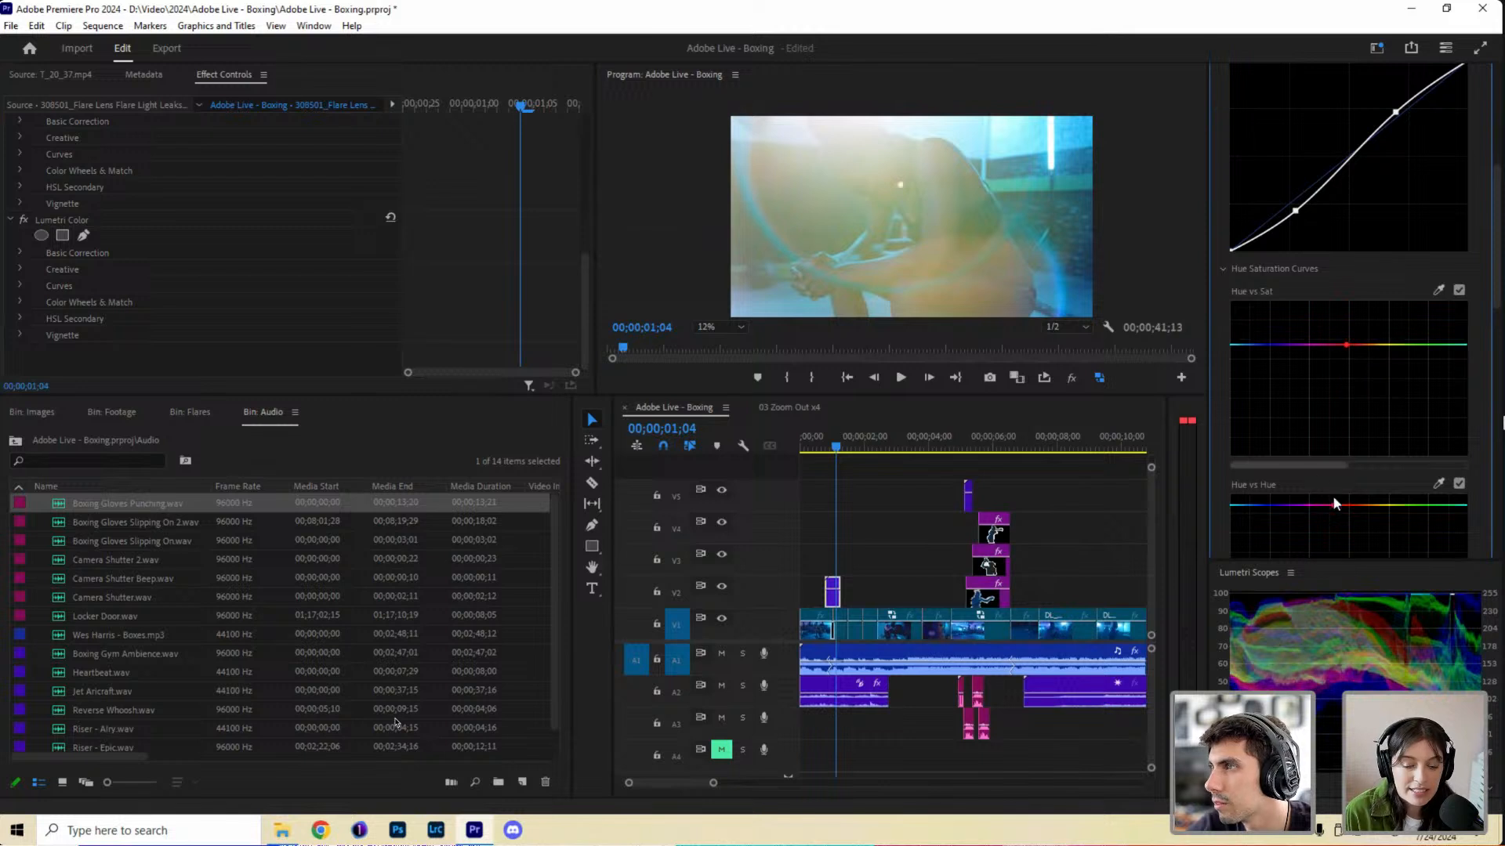
{"action": "left_click_drag", "start_coordinate": [1333, 505], "coordinate": [1334, 505]}
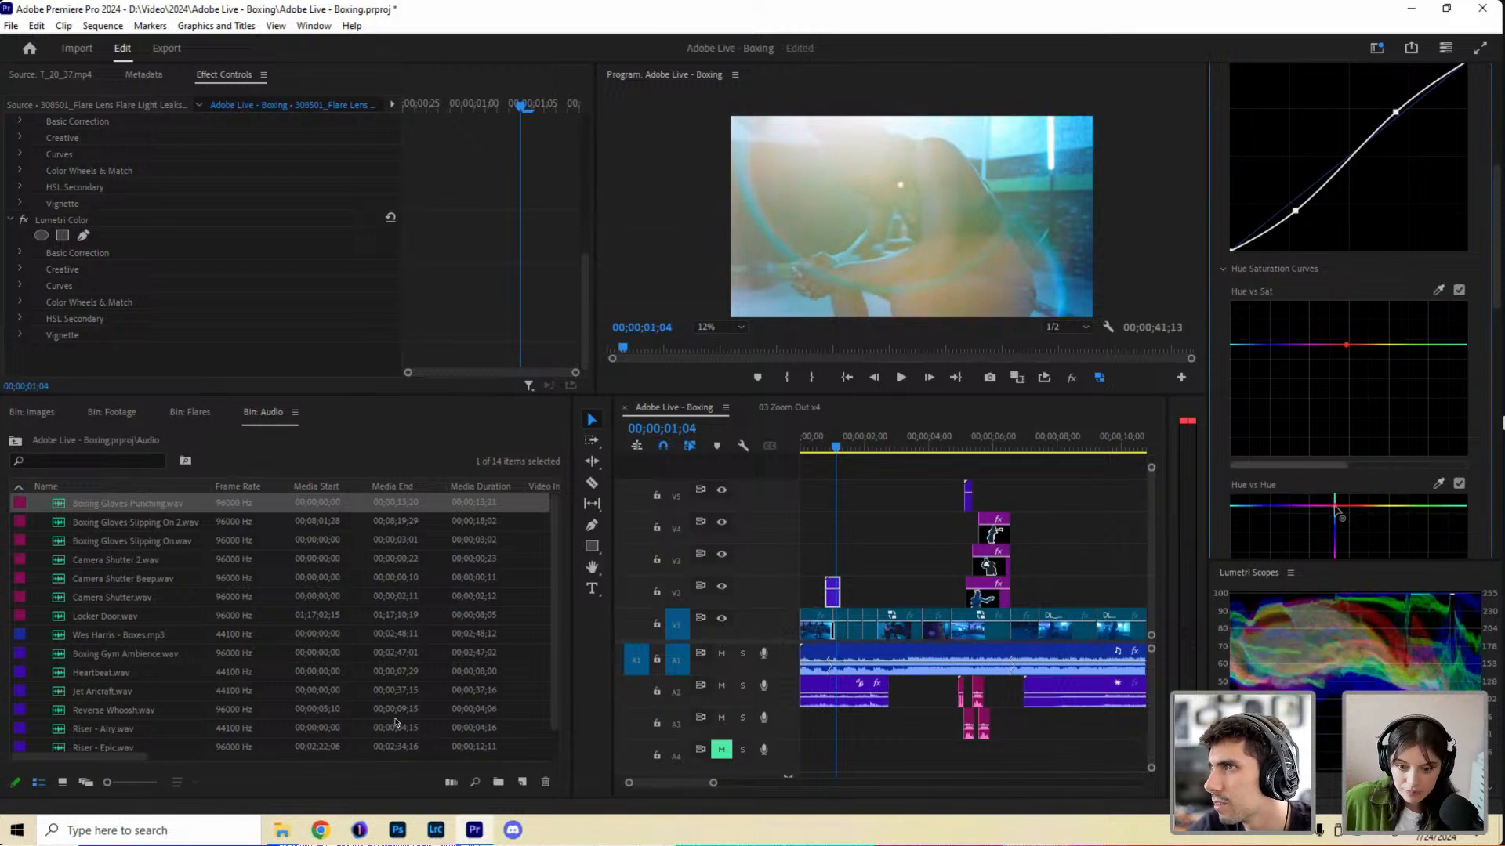
{"action": "scroll", "coordinate": [862, 553], "scroll_direction": "down", "scroll_amount": 3}
{"action": "scroll", "coordinate": [865, 547], "scroll_direction": "up", "scroll_amount": 3}
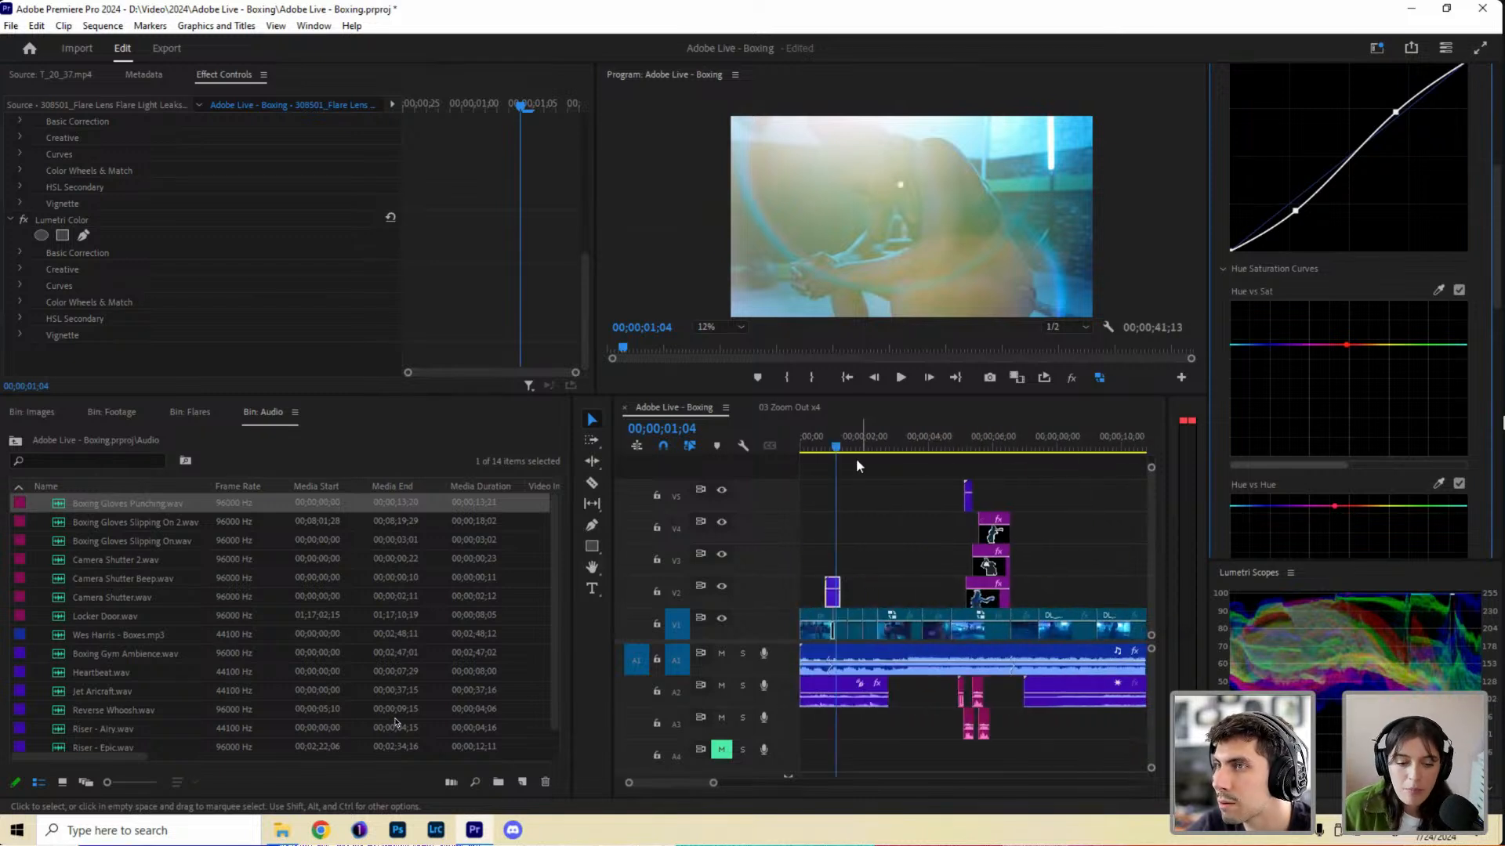
Try adjusting the scale of the opening gym clip on V1 at 00;00;00;15.
{"action": "left_click_drag", "start_coordinate": [830, 448], "coordinate": [815, 448]}
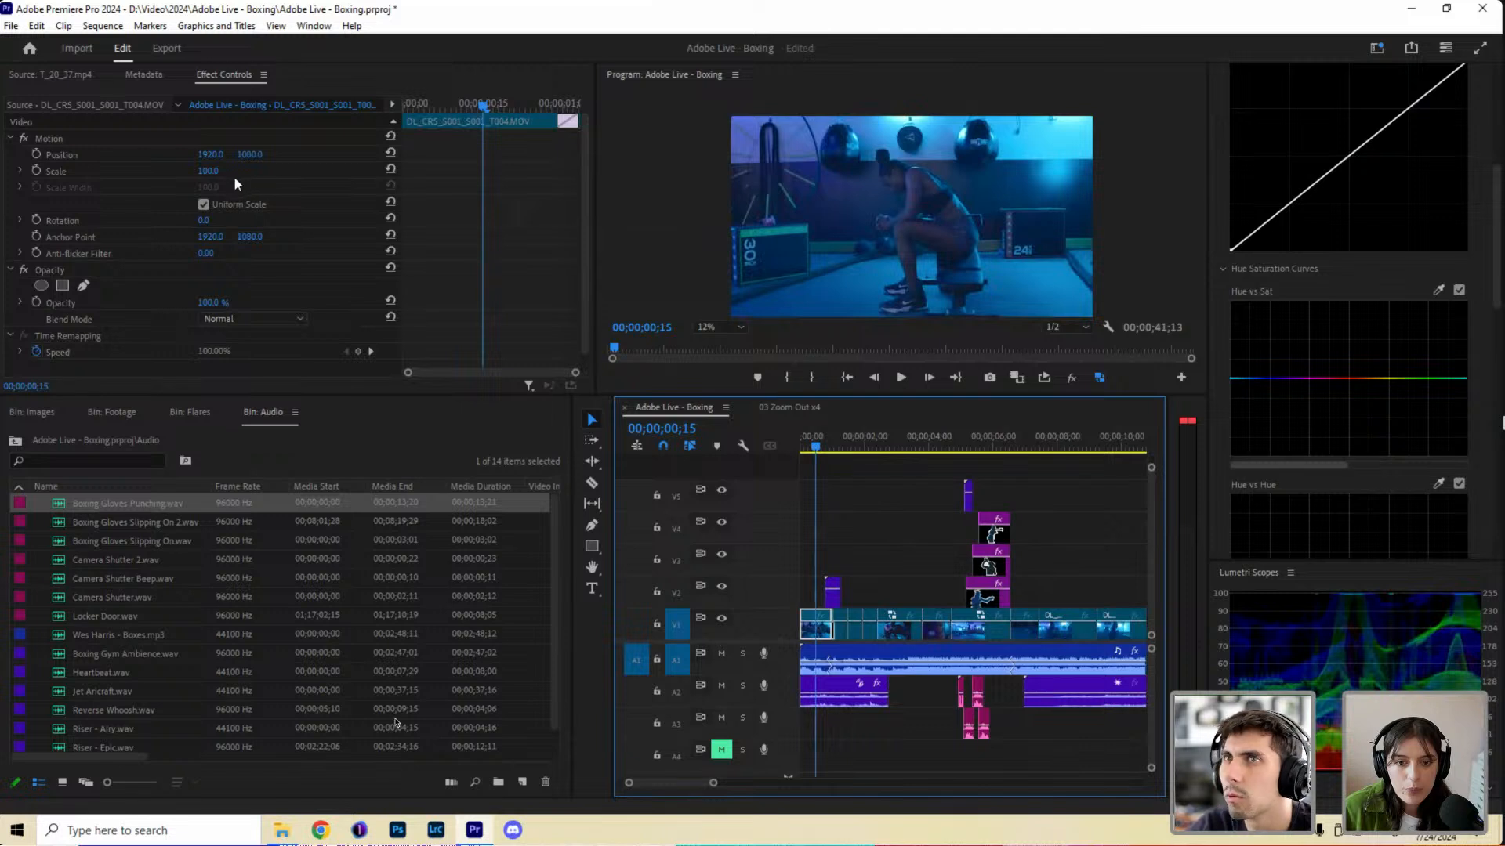
{"action": "left_click_drag", "start_coordinate": [208, 170], "coordinate": [220, 172]}
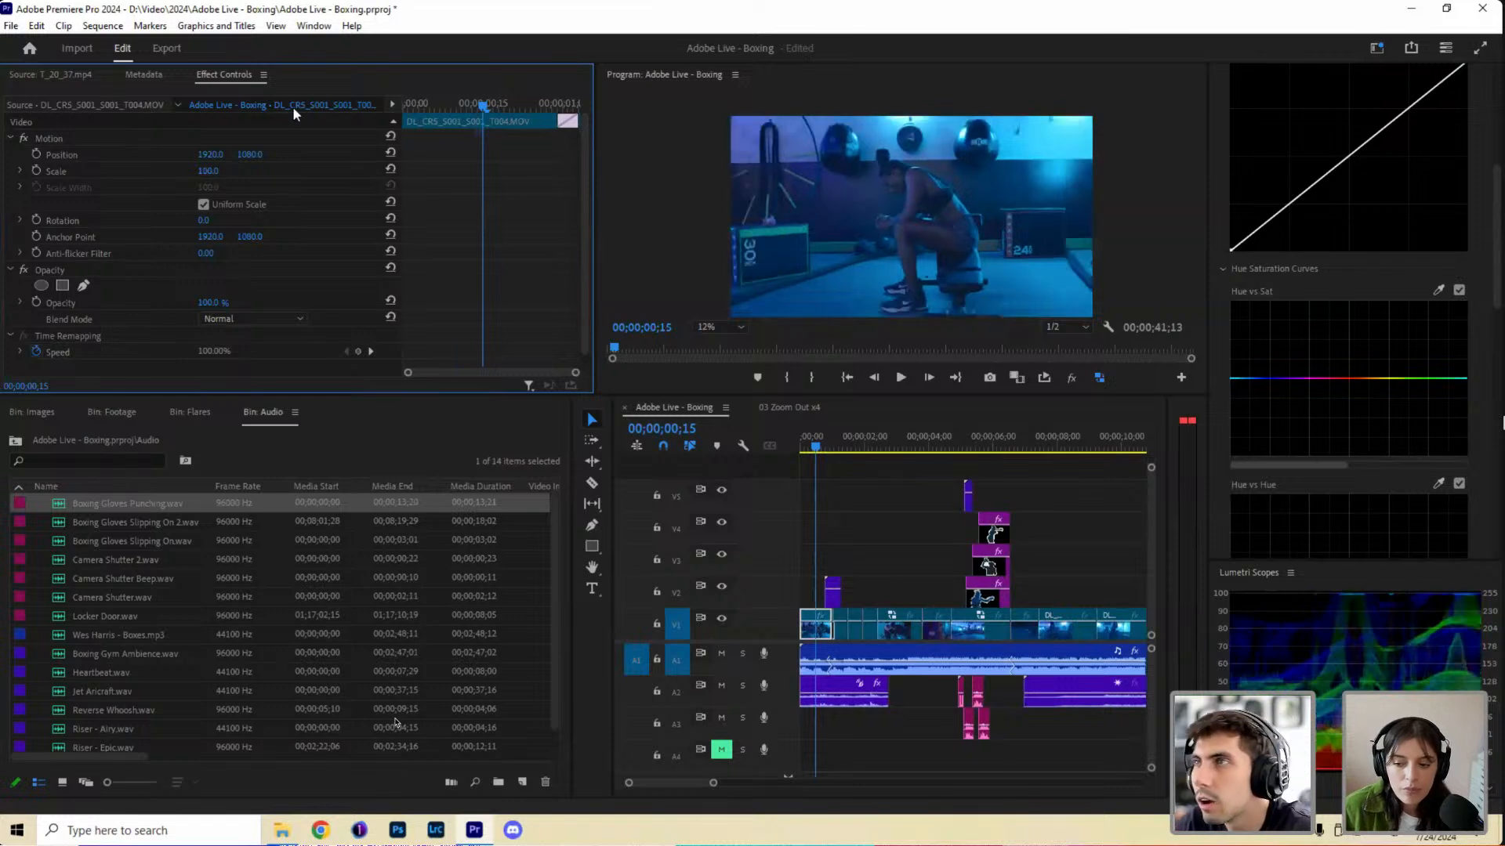
Give the Program Monitor and Effect Controls more height and return the playhead to the start of the sequence.
{"action": "left_click_drag", "start_coordinate": [942, 412], "coordinate": [966, 467]}
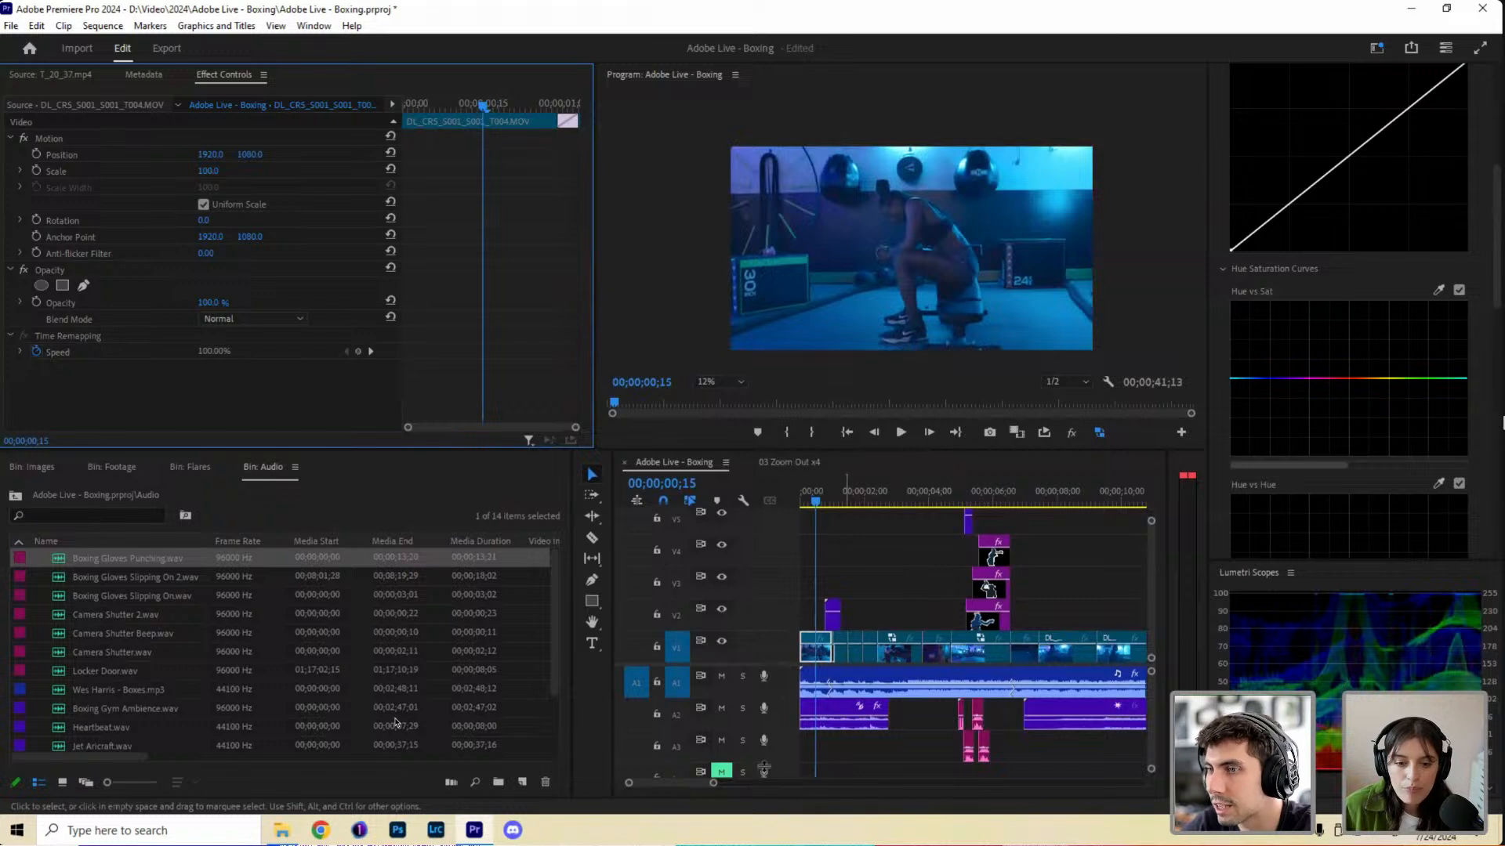
{"action": "left_click", "coordinate": [699, 786]}
{"action": "left_click_drag", "start_coordinate": [699, 786], "coordinate": [674, 784]}
{"action": "left_click", "coordinate": [822, 494]}
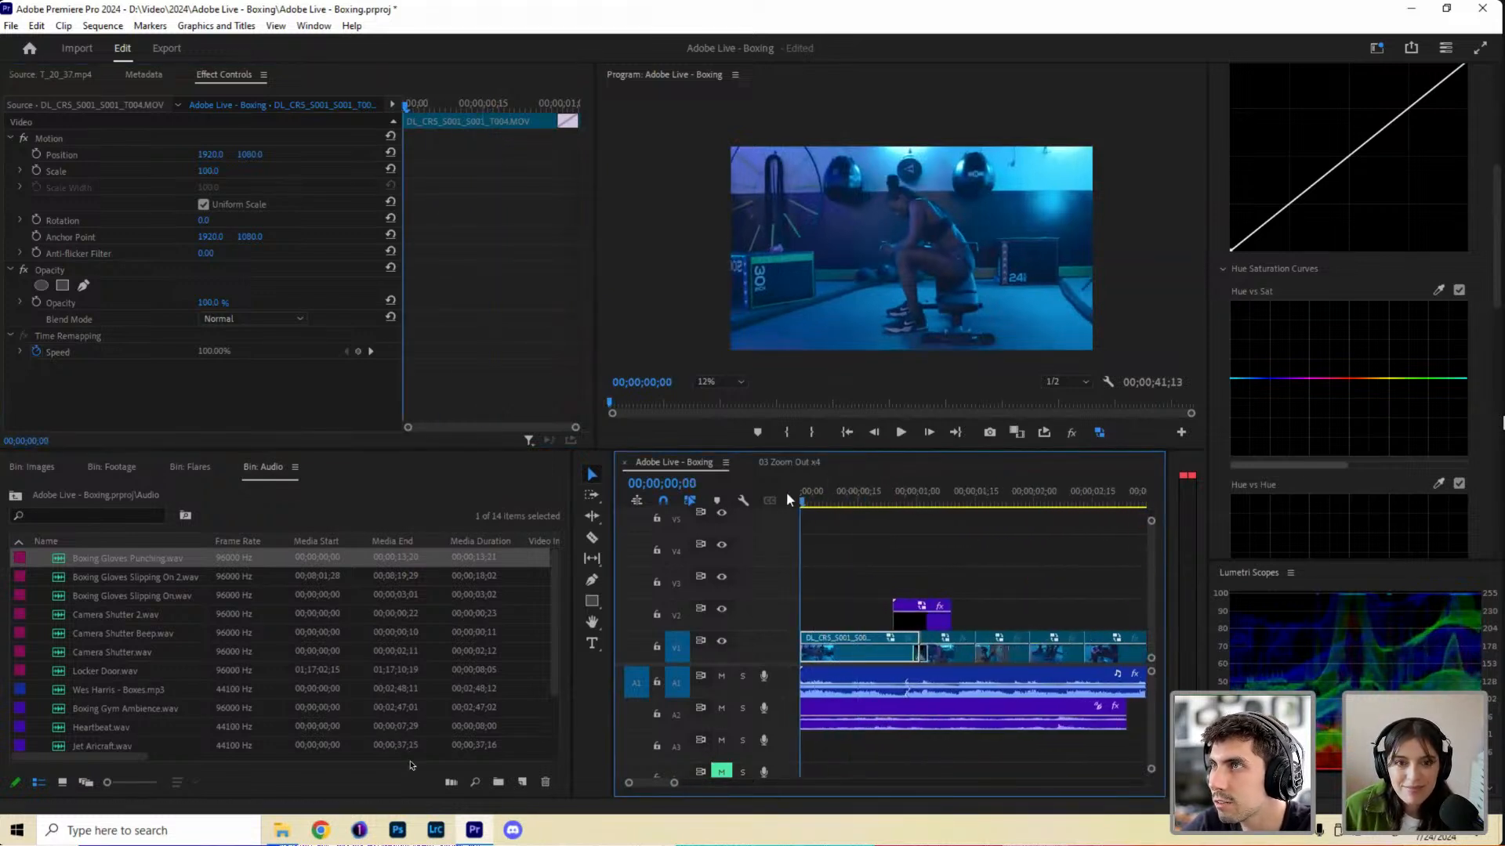
Keyframe the opening gym clip's Scale from 100 at the sequence start to 105 at the clip's end.
{"action": "key", "text": "space"}
{"action": "key", "text": "space"}
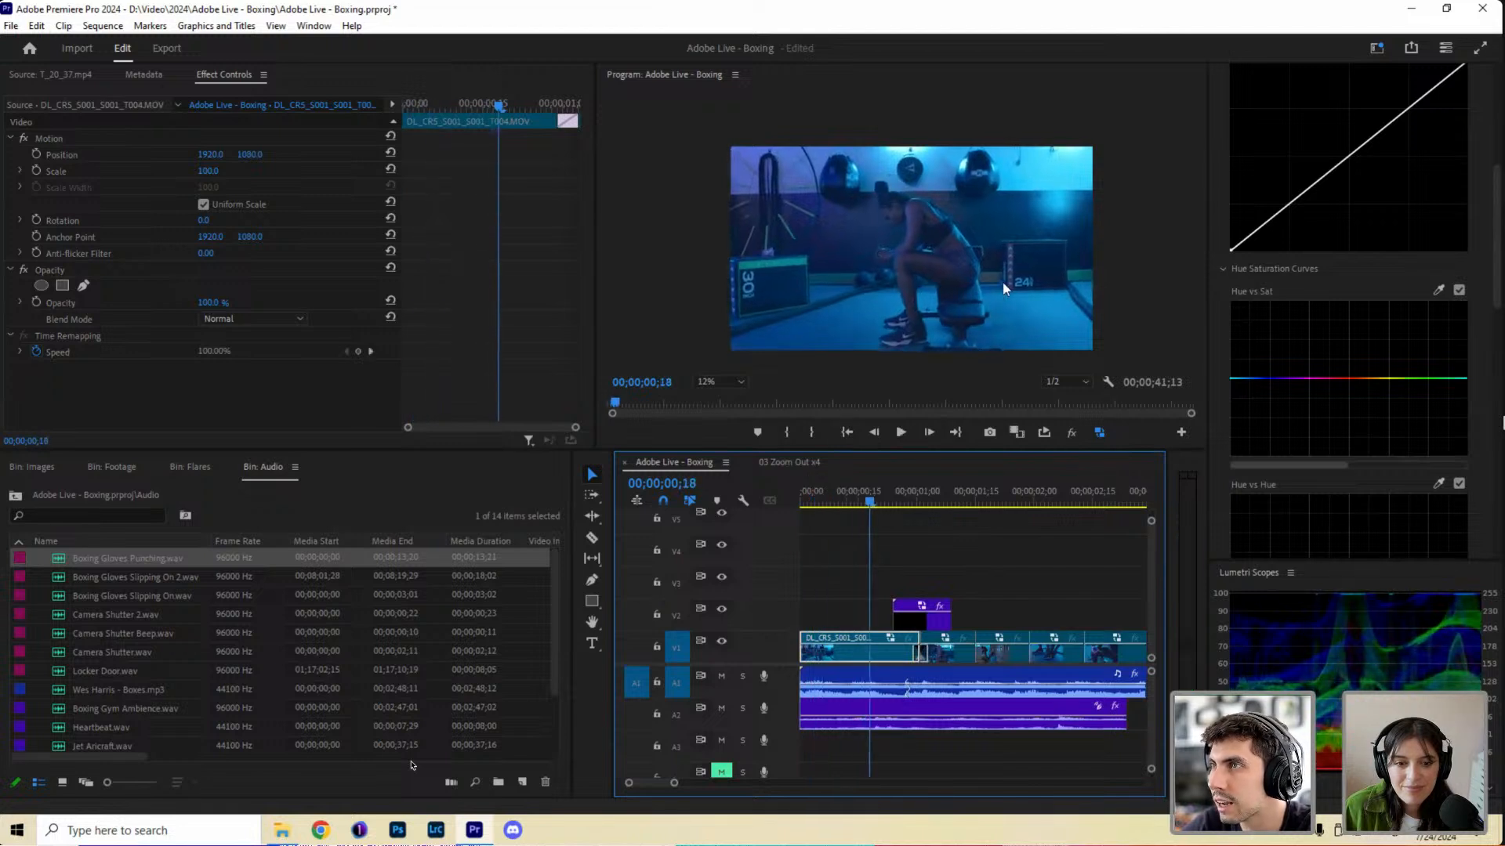
{"action": "key", "text": "Home"}
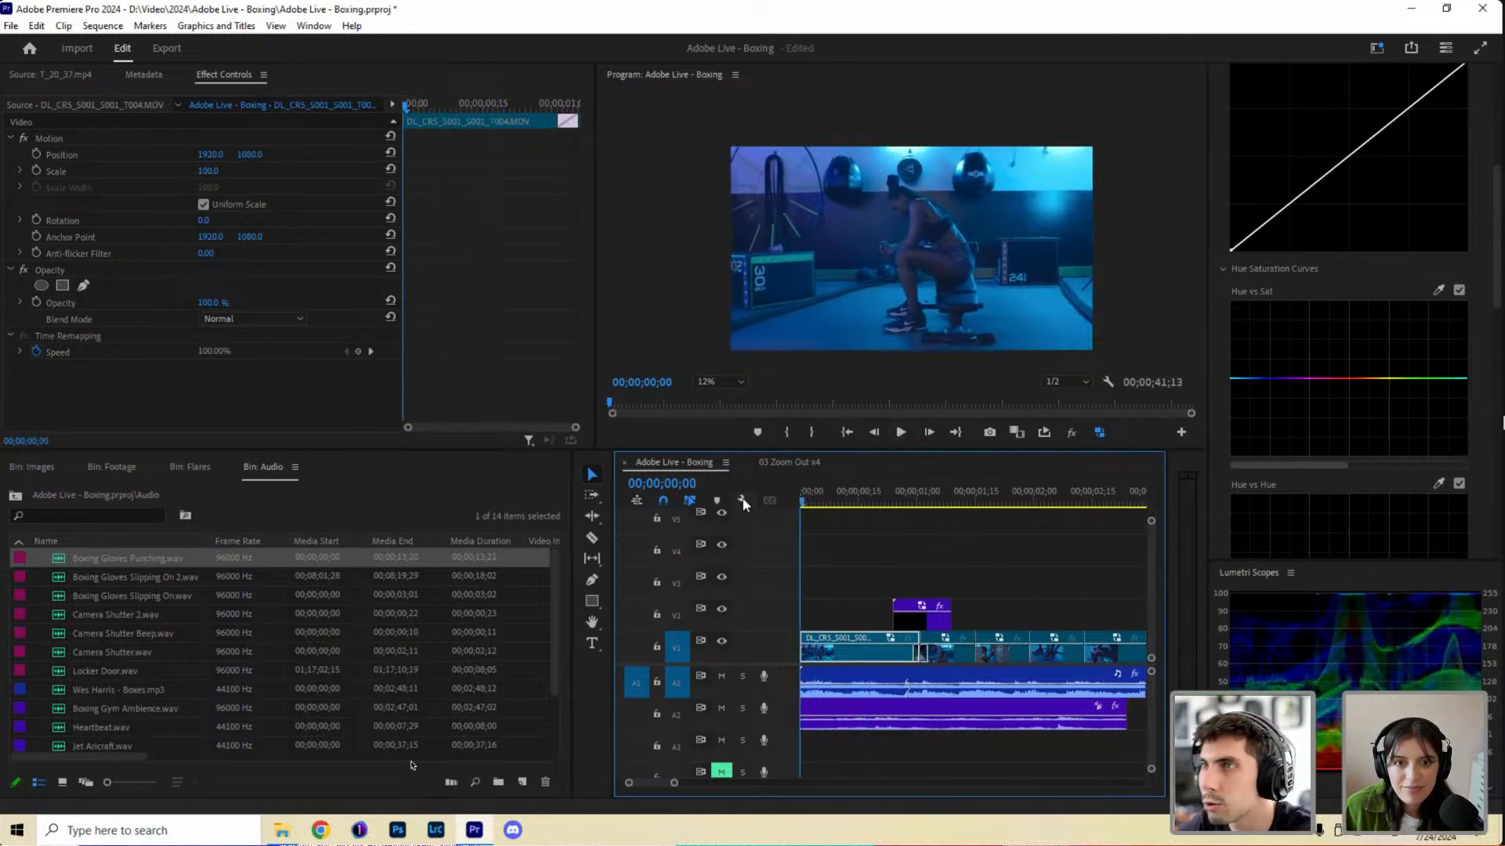
{"action": "left_click", "coordinate": [36, 171]}
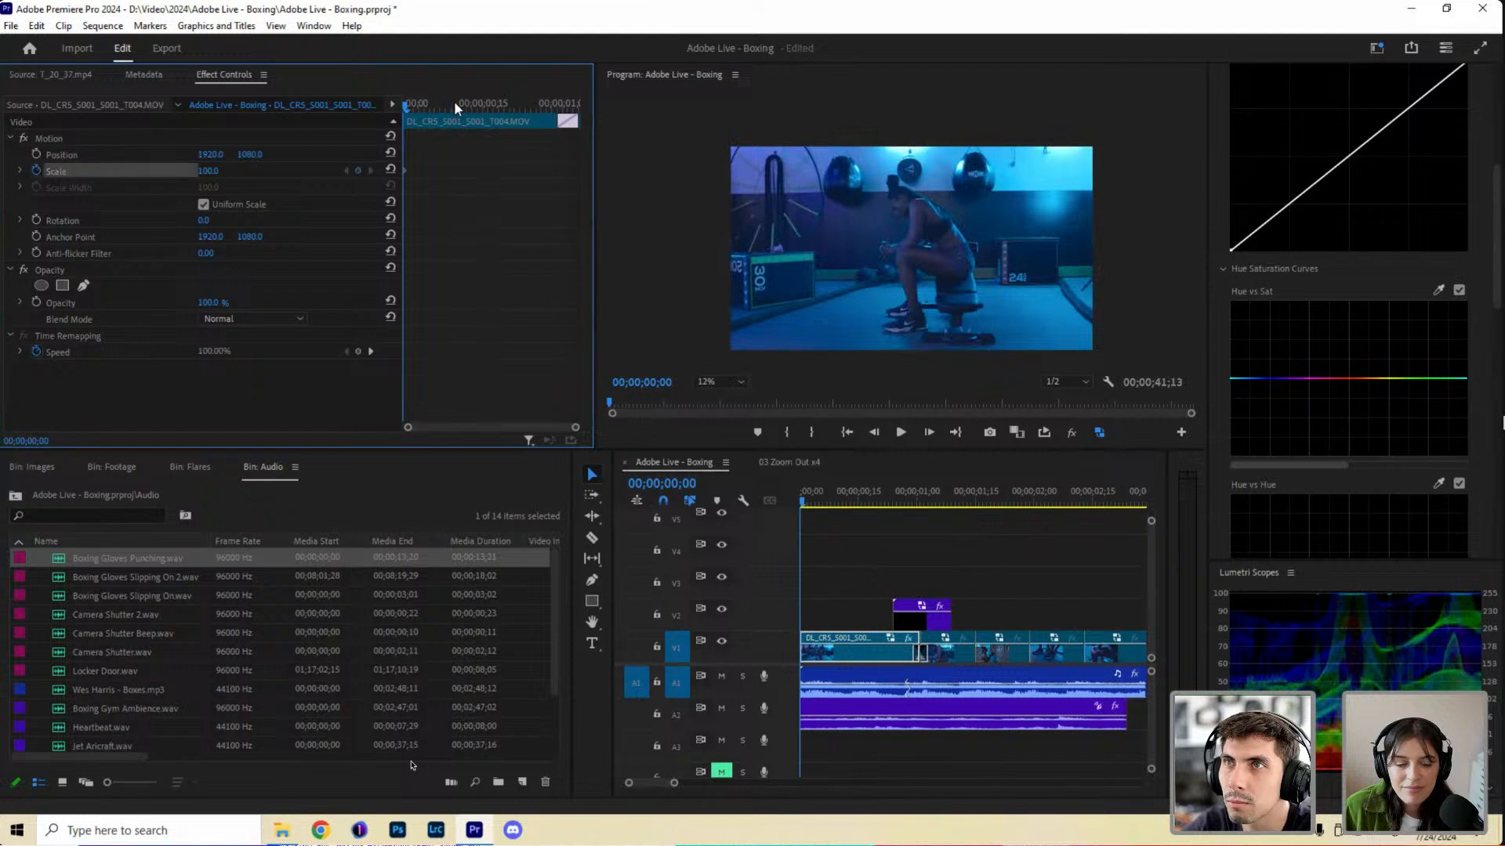
{"action": "left_click", "coordinate": [478, 106]}
{"action": "left_click", "coordinate": [358, 170]}
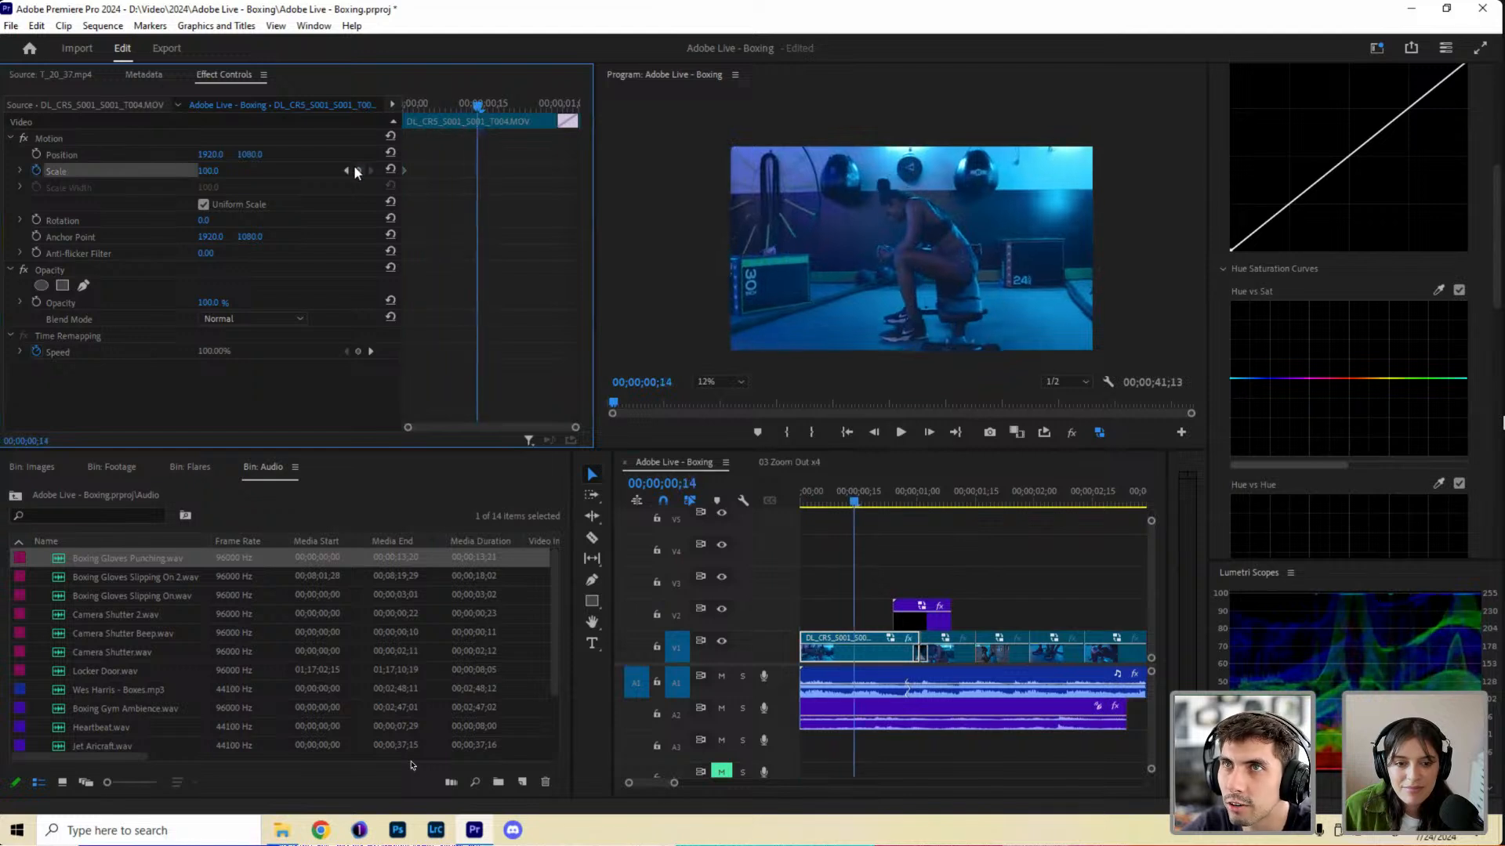
{"action": "left_click", "coordinate": [208, 170]}
{"action": "type", "text": "105"}
{"action": "key", "text": "Return"}
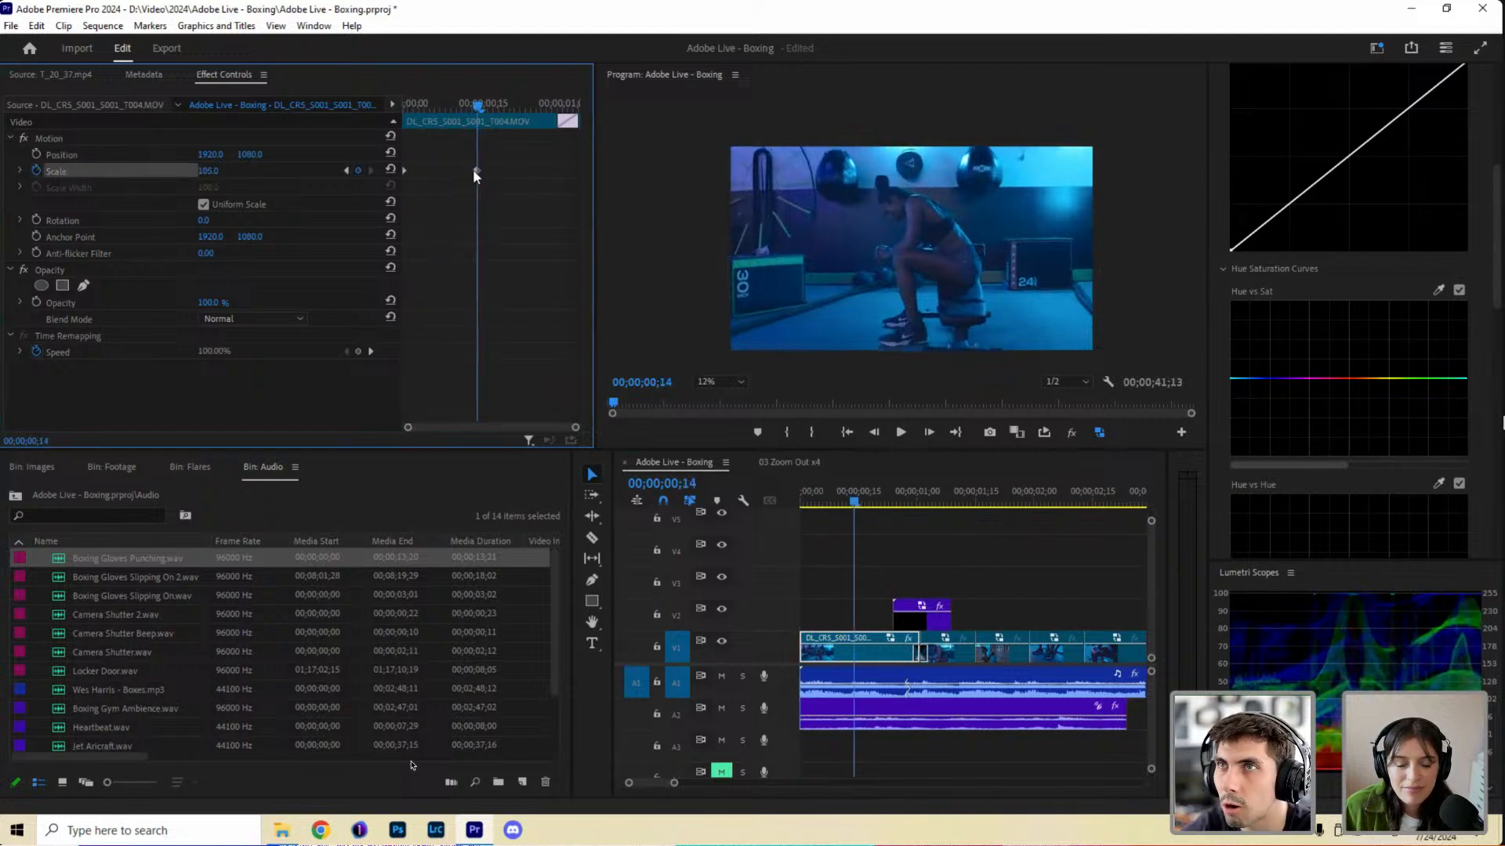
{"action": "left_click_drag", "start_coordinate": [477, 170], "coordinate": [626, 177]}
{"action": "key", "text": "space"}
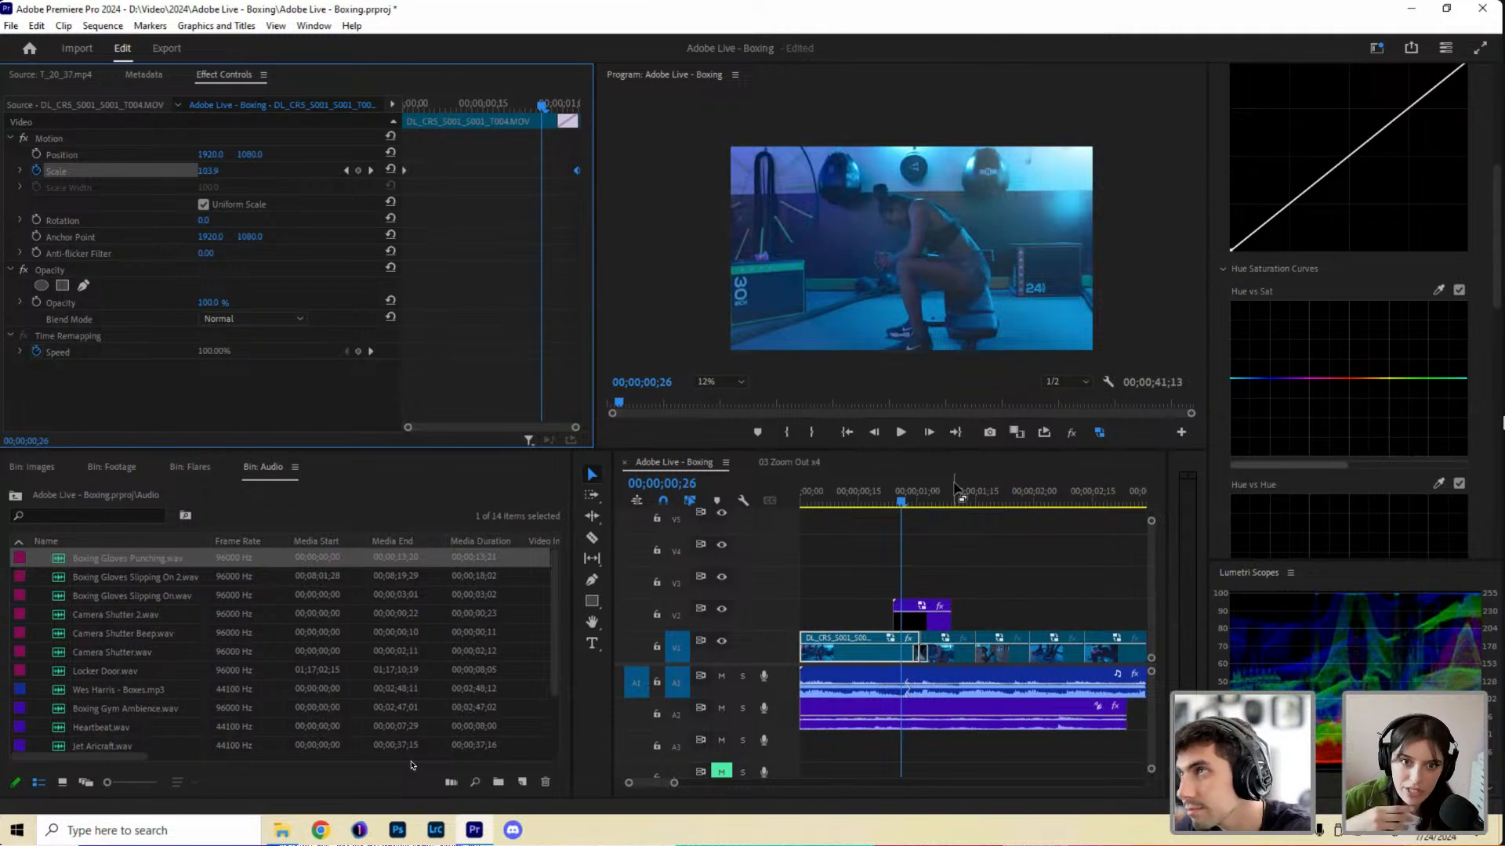
Enable Scale keyframing at 100 on the shoe close-up clip on V1 at 00;00;02;02.
{"action": "scroll", "coordinate": [1300, 285], "scroll_direction": "up", "scroll_amount": 2}
{"action": "scroll", "coordinate": [809, 741], "scroll_direction": "down", "scroll_amount": 2}
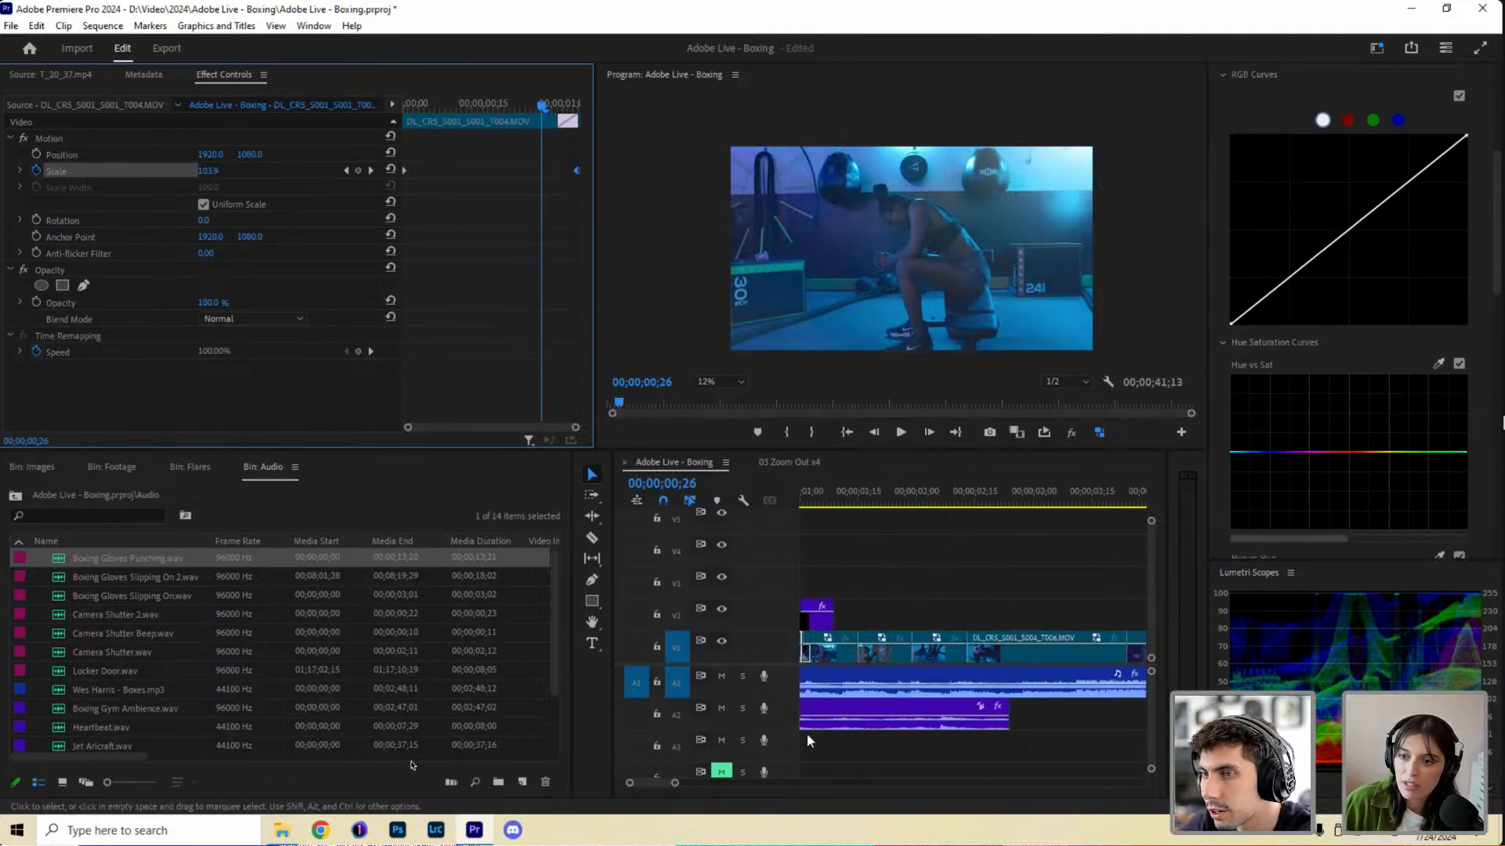
{"action": "scroll", "coordinate": [809, 740], "scroll_direction": "up", "scroll_amount": 1}
{"action": "left_click", "coordinate": [976, 501]}
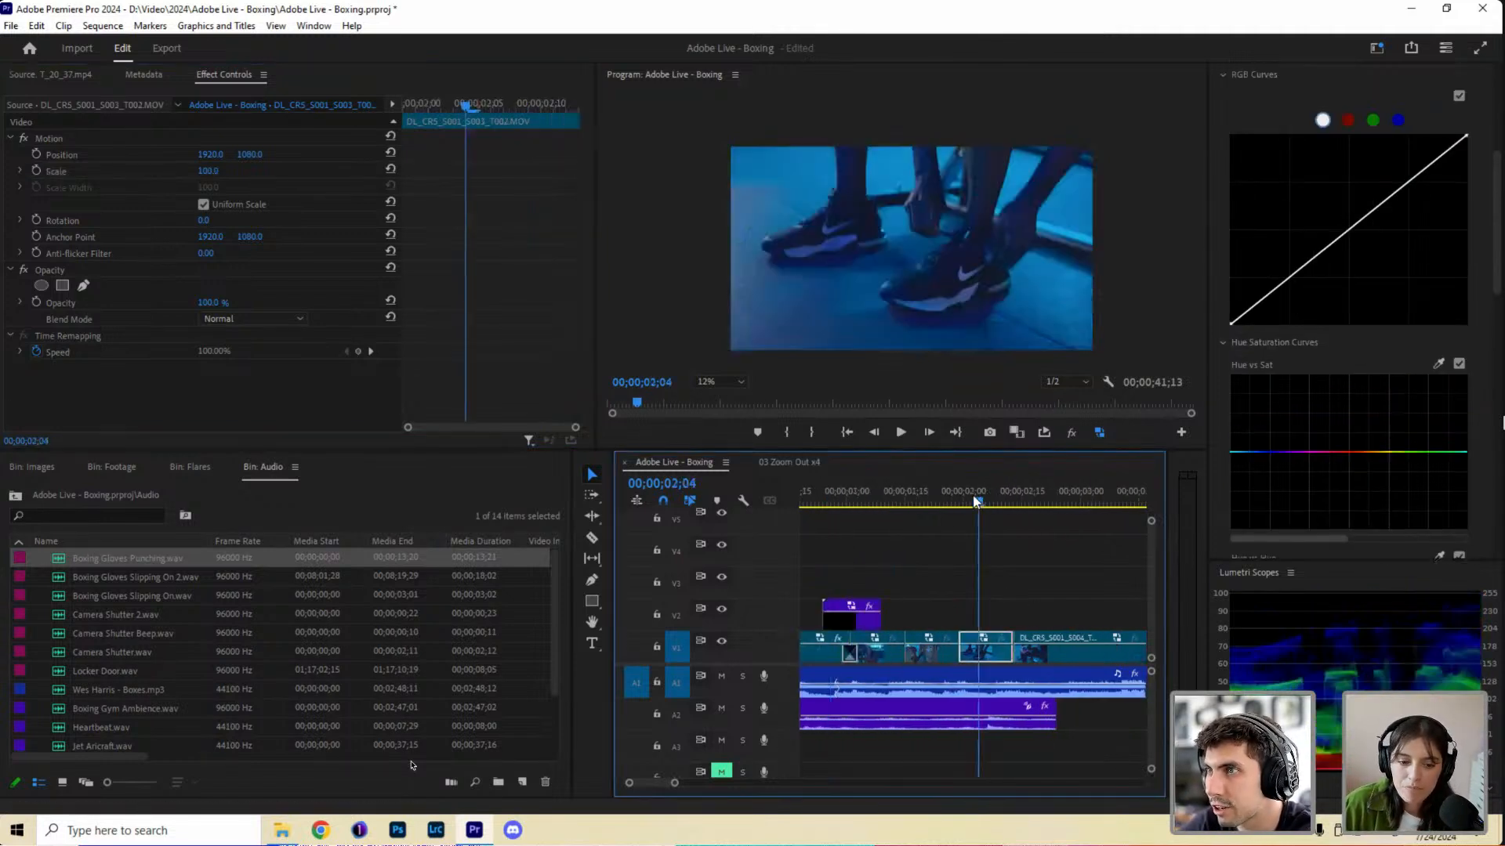
{"action": "mouse_move", "coordinate": [975, 501]}
{"action": "left_mouse_down"}
{"action": "mouse_move", "coordinate": [961, 501]}
{"action": "mouse_move", "coordinate": [993, 502]}
{"action": "left_mouse_up"}
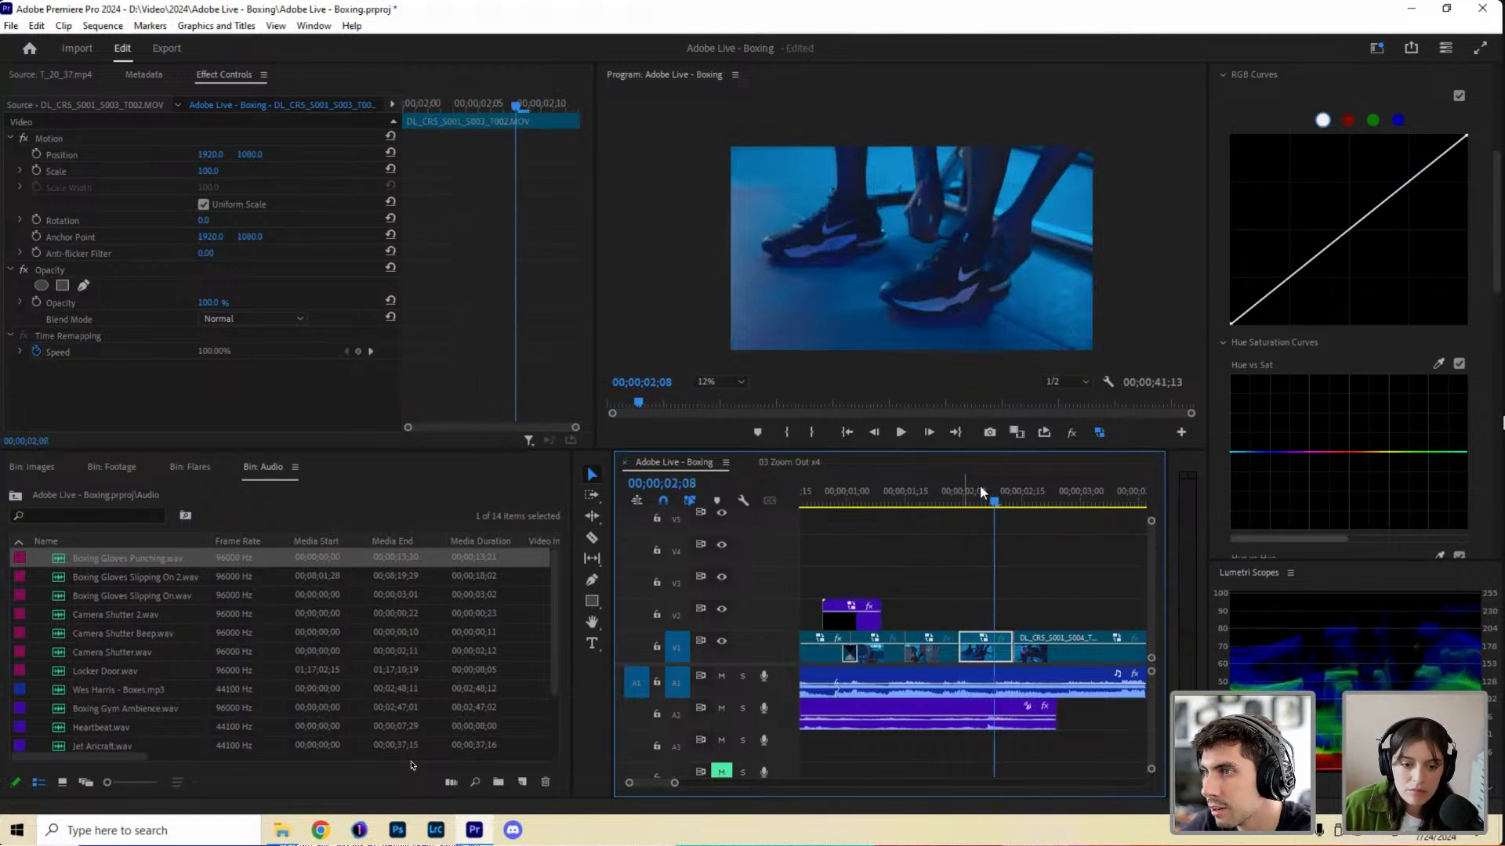
{"action": "left_click", "coordinate": [978, 501]}
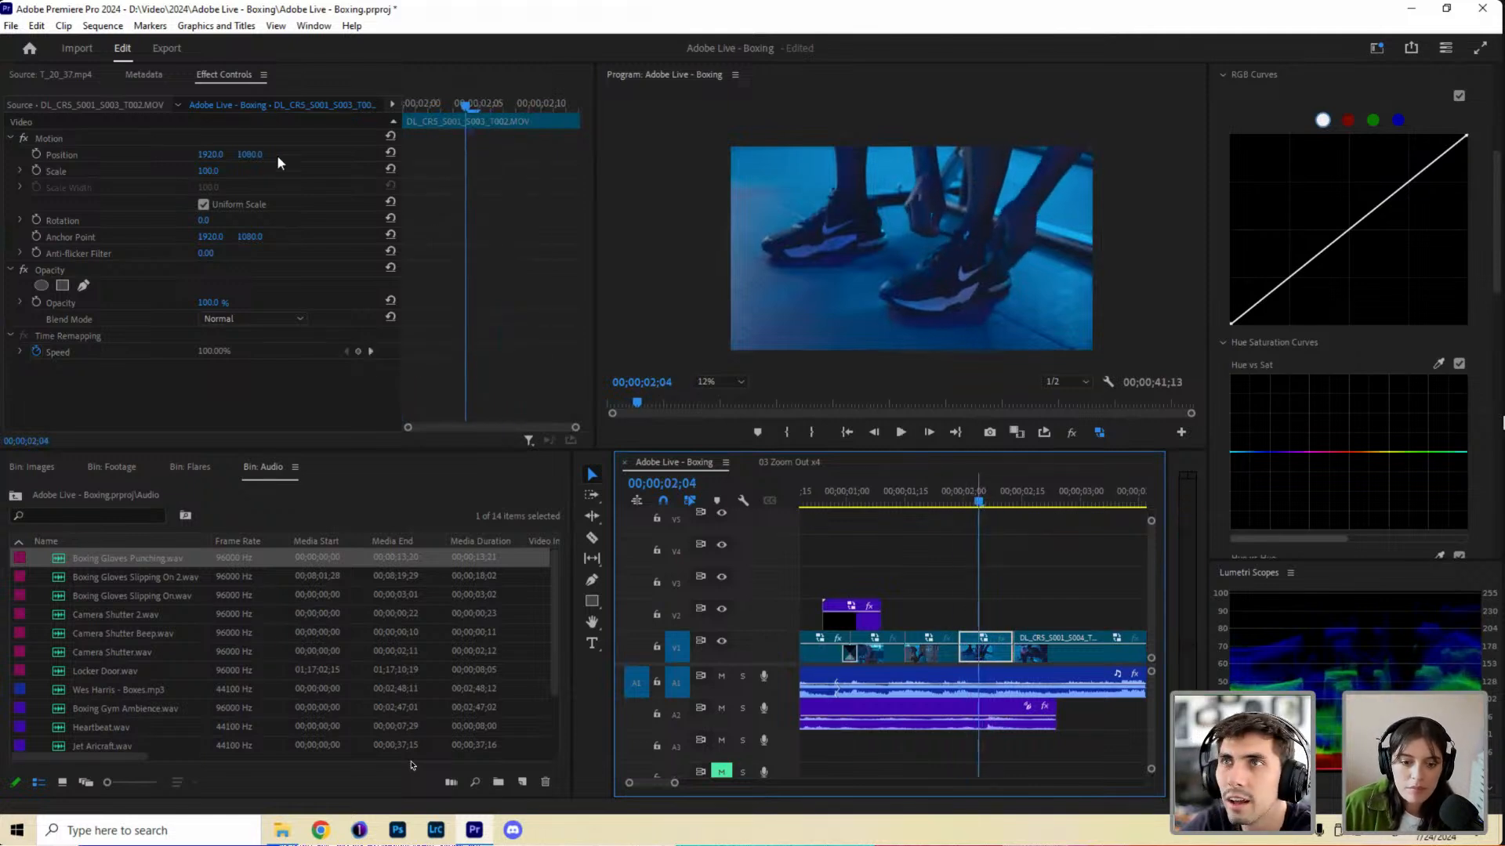
{"action": "left_click", "coordinate": [27, 172]}
{"action": "key", "text": "Left"}
{"action": "key", "text": "Left"}
{"action": "left_click", "coordinate": [35, 171]}
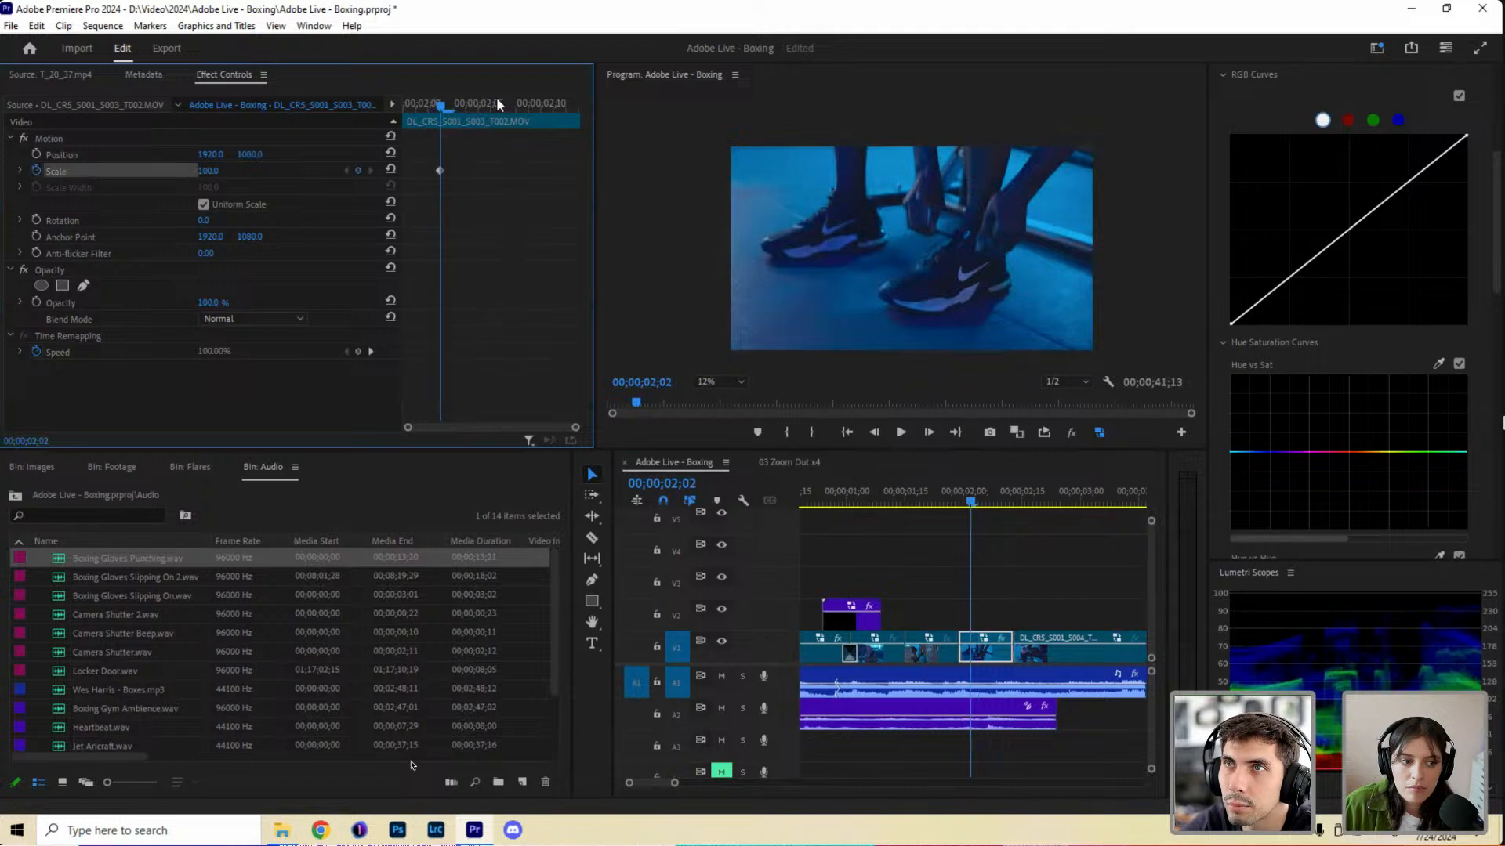
Add a second Scale keyframe of 110 to the shoe close-up clip at 00;00;02;09.
{"action": "left_click", "coordinate": [528, 103]}
{"action": "left_click", "coordinate": [358, 170]}
{"action": "left_click", "coordinate": [210, 170]}
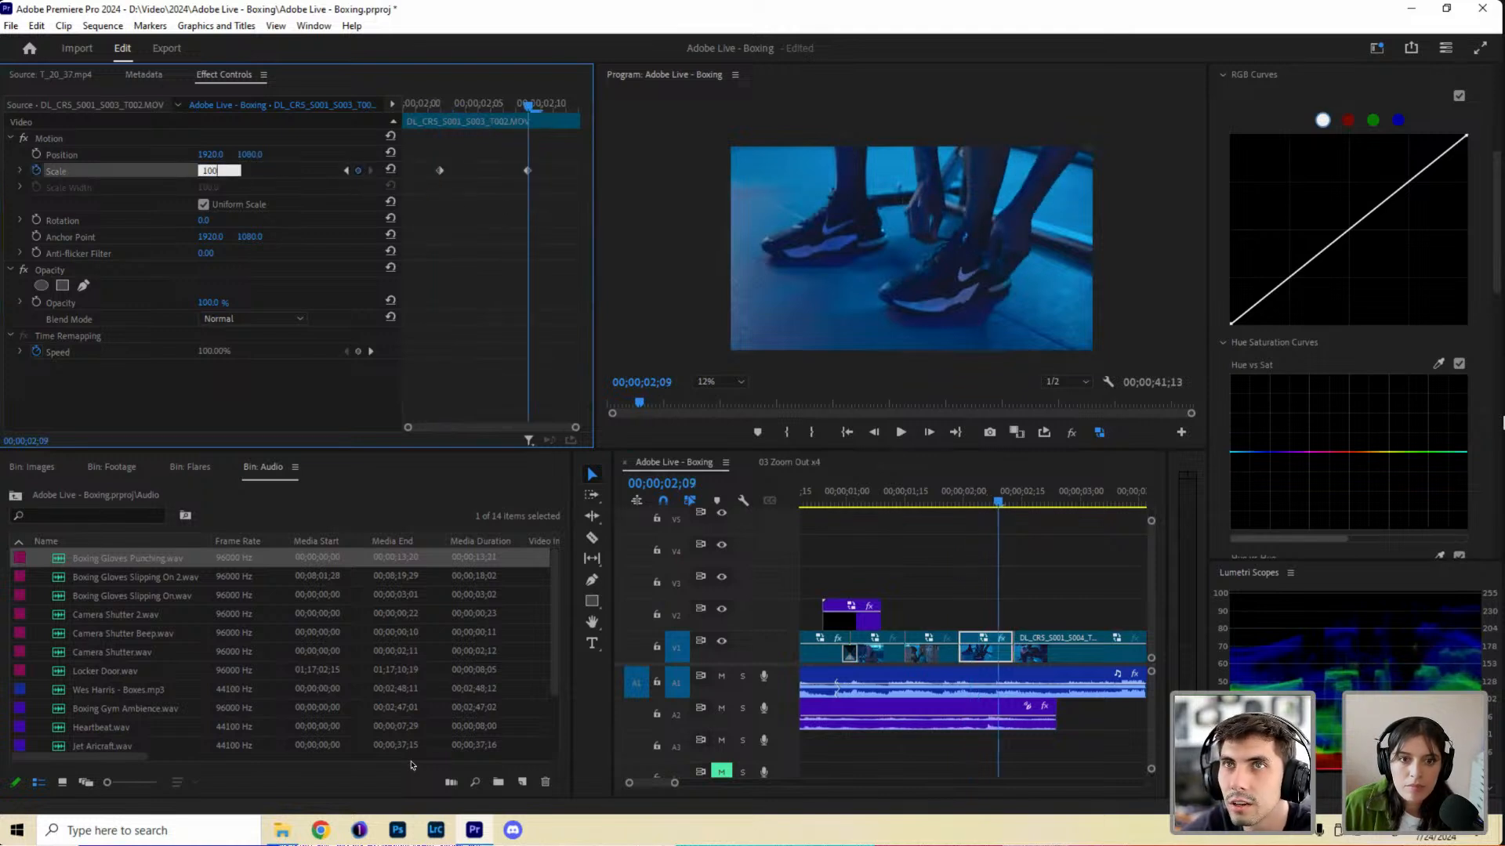
{"action": "left_click", "coordinate": [176, 162]}
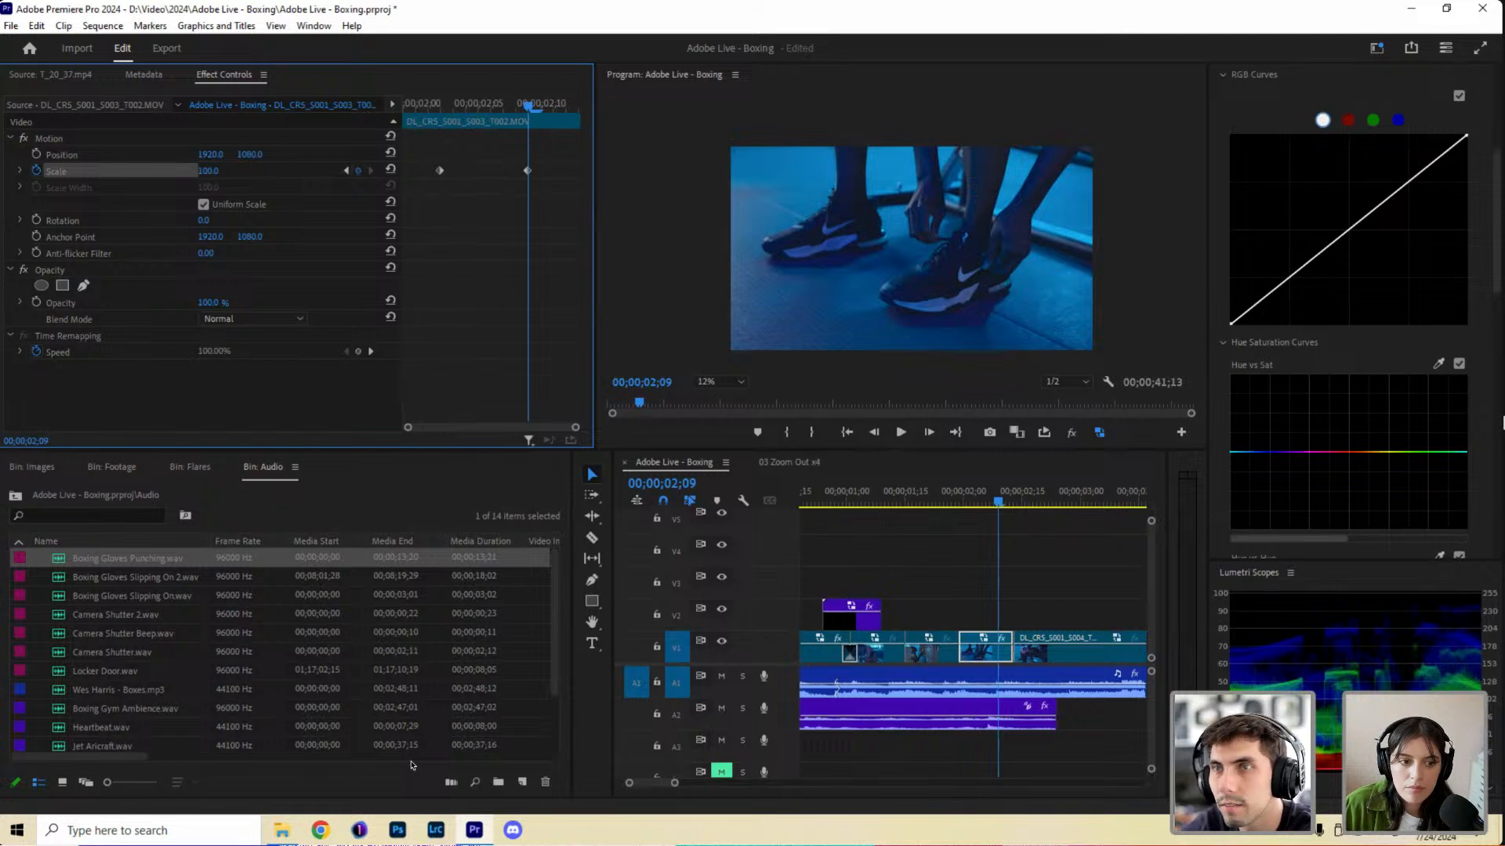
{"action": "left_click", "coordinate": [208, 170]}
{"action": "type", "text": "110"}
{"action": "key", "text": "Return"}
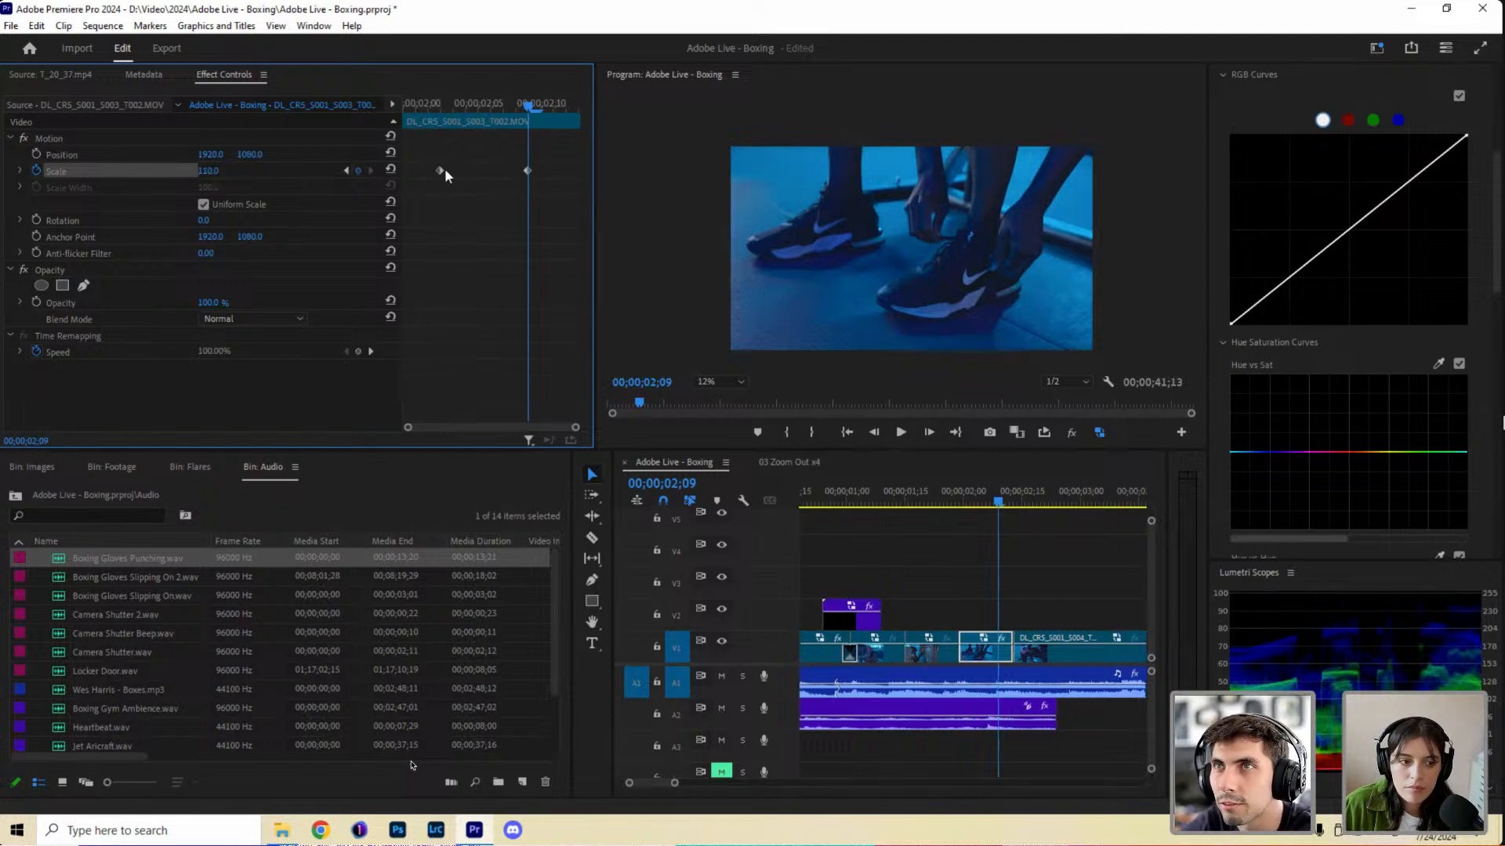
Move the shoe clip's two Scale keyframes to the clip's start and end, and preview the zoom.
{"action": "left_click", "coordinate": [362, 173]}
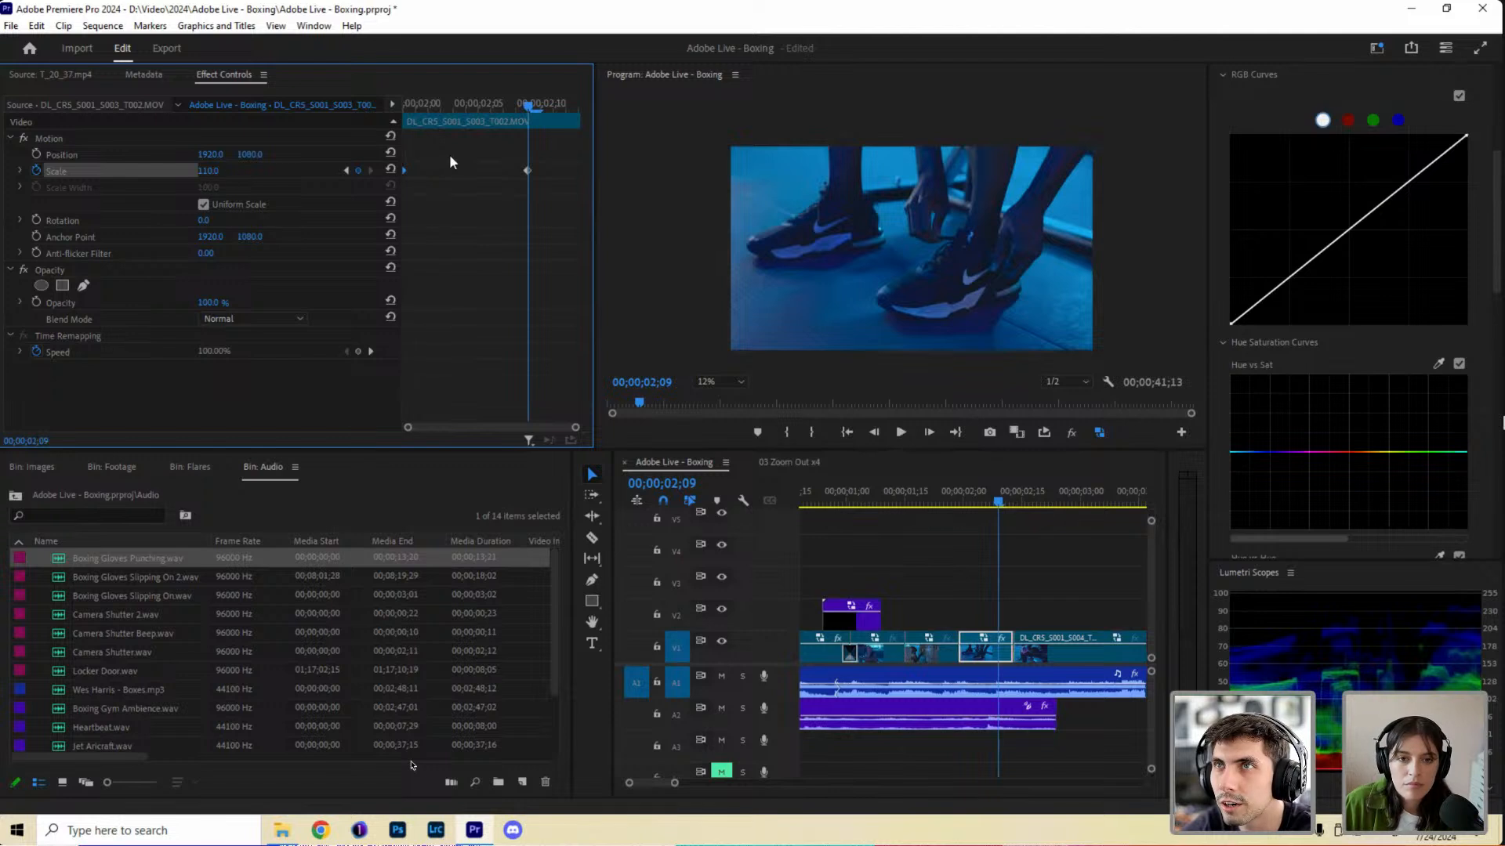
{"action": "left_click_drag", "start_coordinate": [528, 171], "coordinate": [544, 174]}
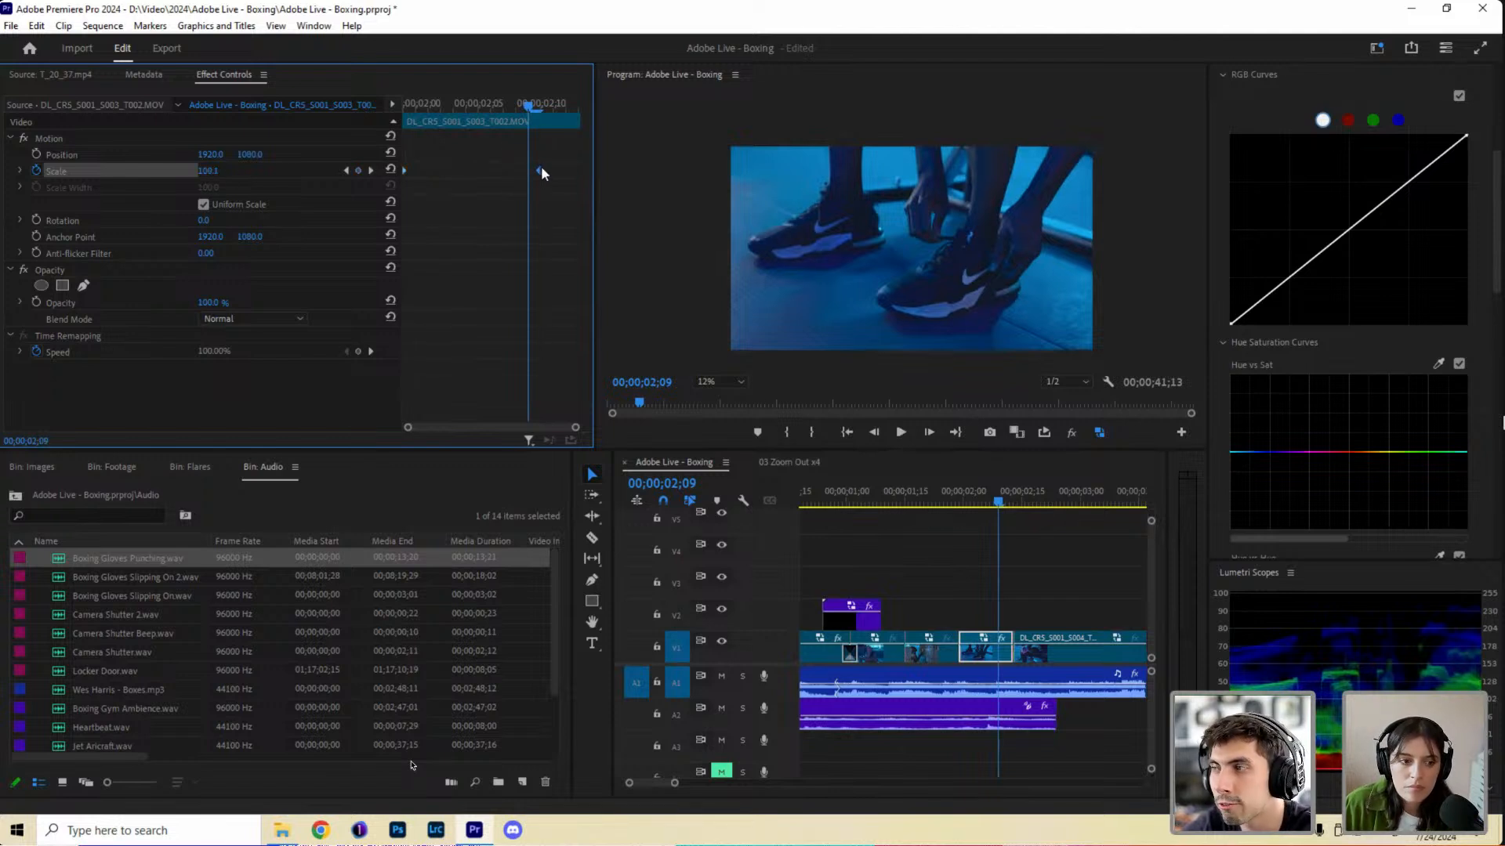
{"action": "left_click_drag", "start_coordinate": [540, 171], "coordinate": [585, 178]}
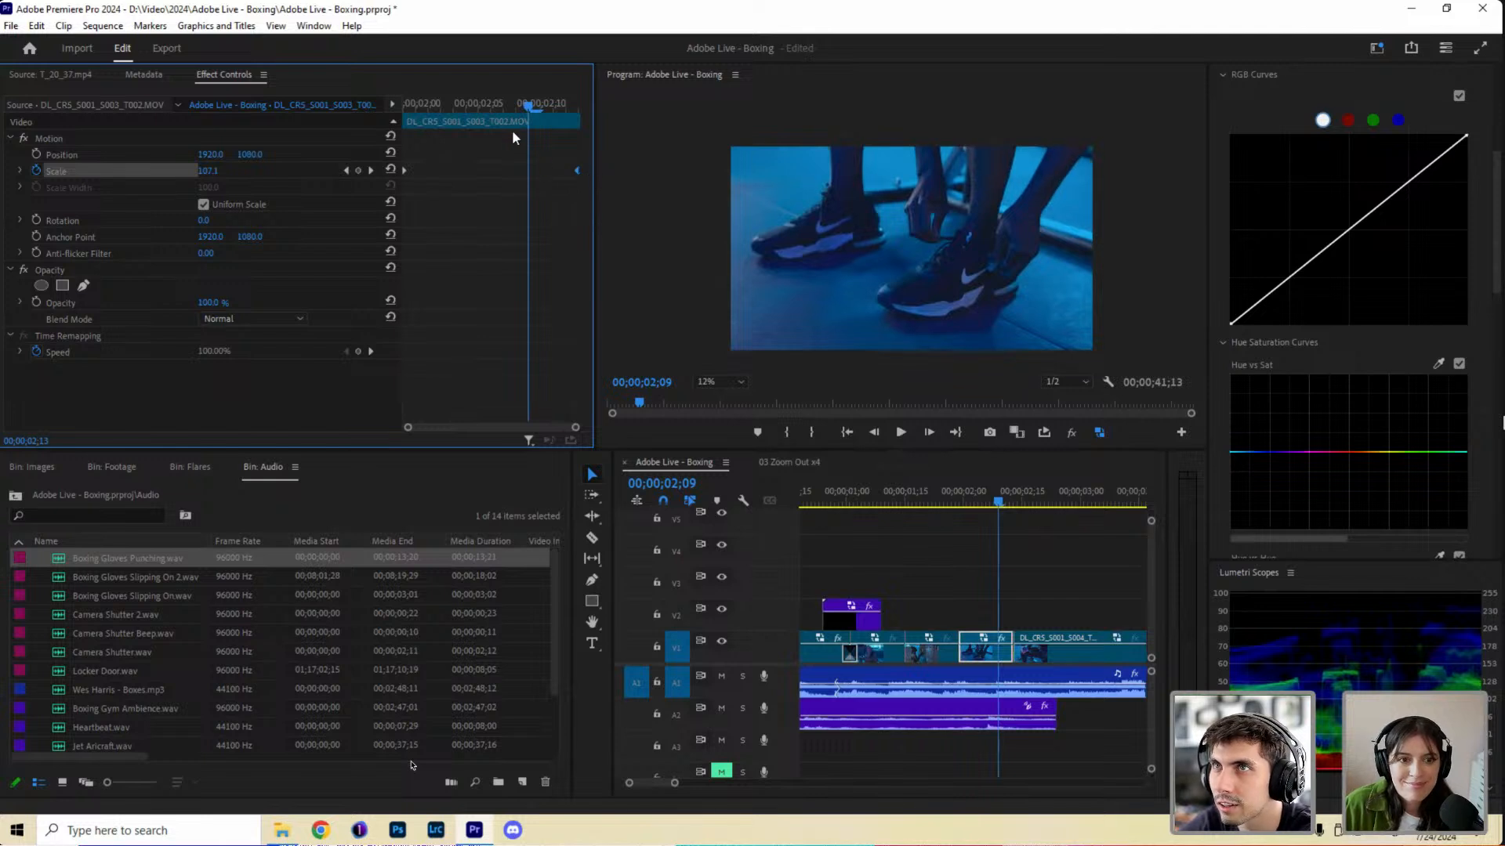
{"action": "key", "text": "shift+k"}
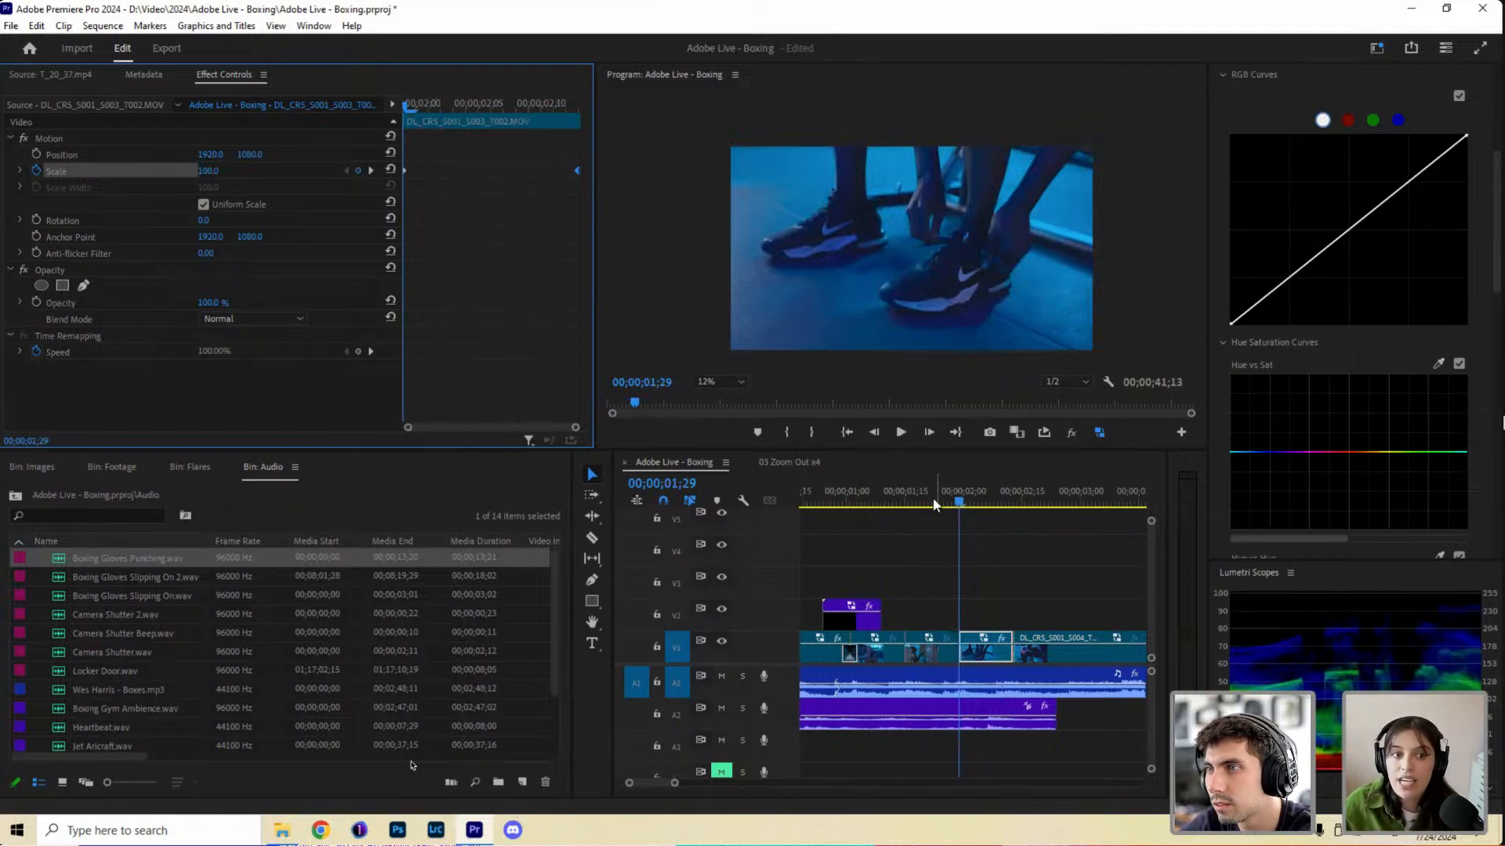
{"action": "left_click", "coordinate": [957, 518]}
{"action": "key", "text": "space"}
{"action": "key", "text": "space"}
{"action": "key", "text": "Right"}
{"action": "key", "text": "Right"}
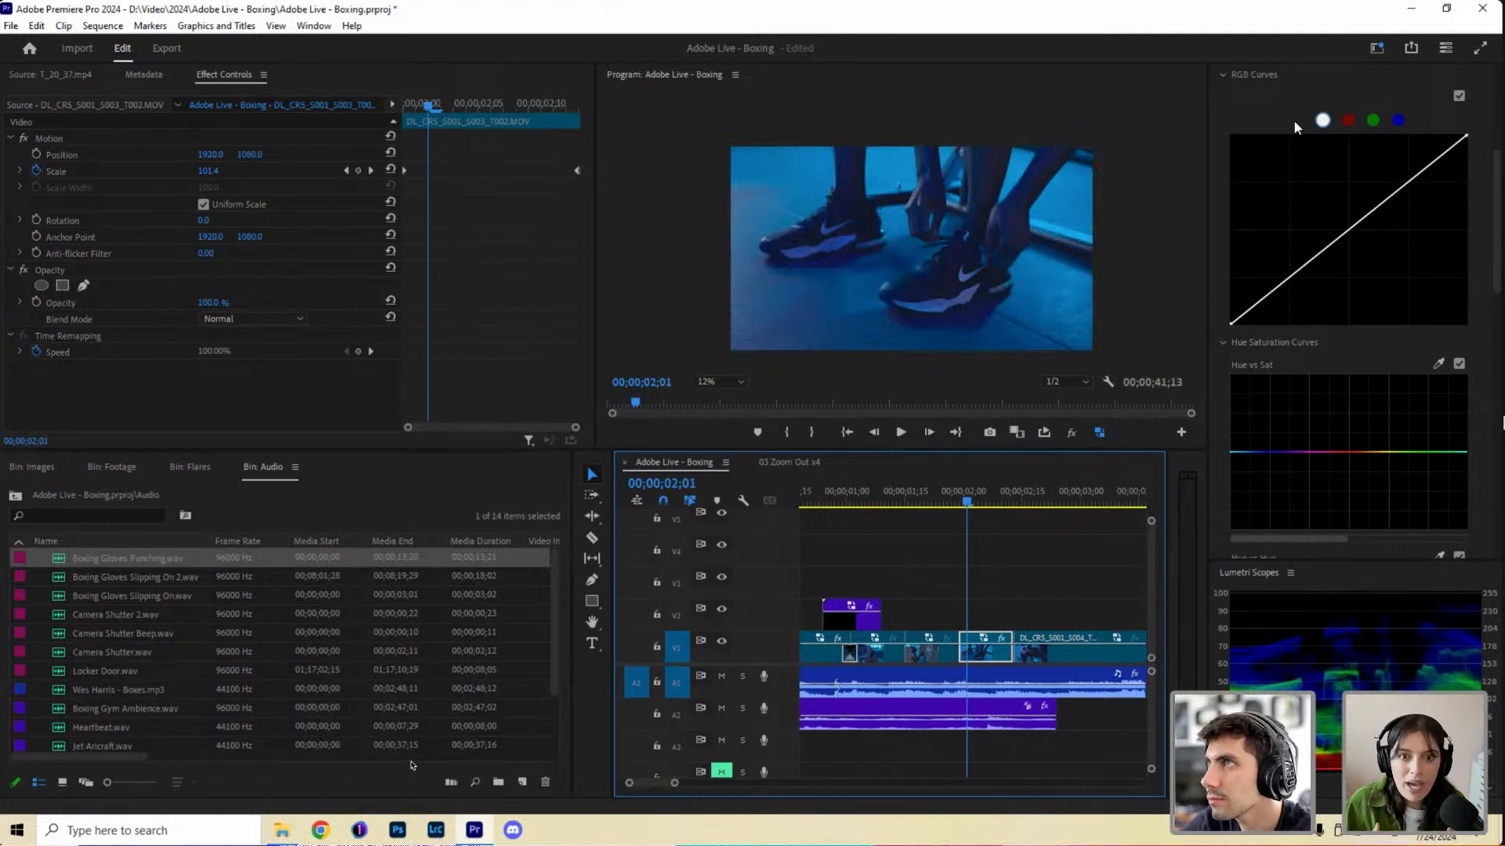
Collapse the Lumetri Color controls and save the project with the whole sequence in view.
{"action": "scroll", "coordinate": [1348, 165], "scroll_direction": "up", "scroll_amount": 3}
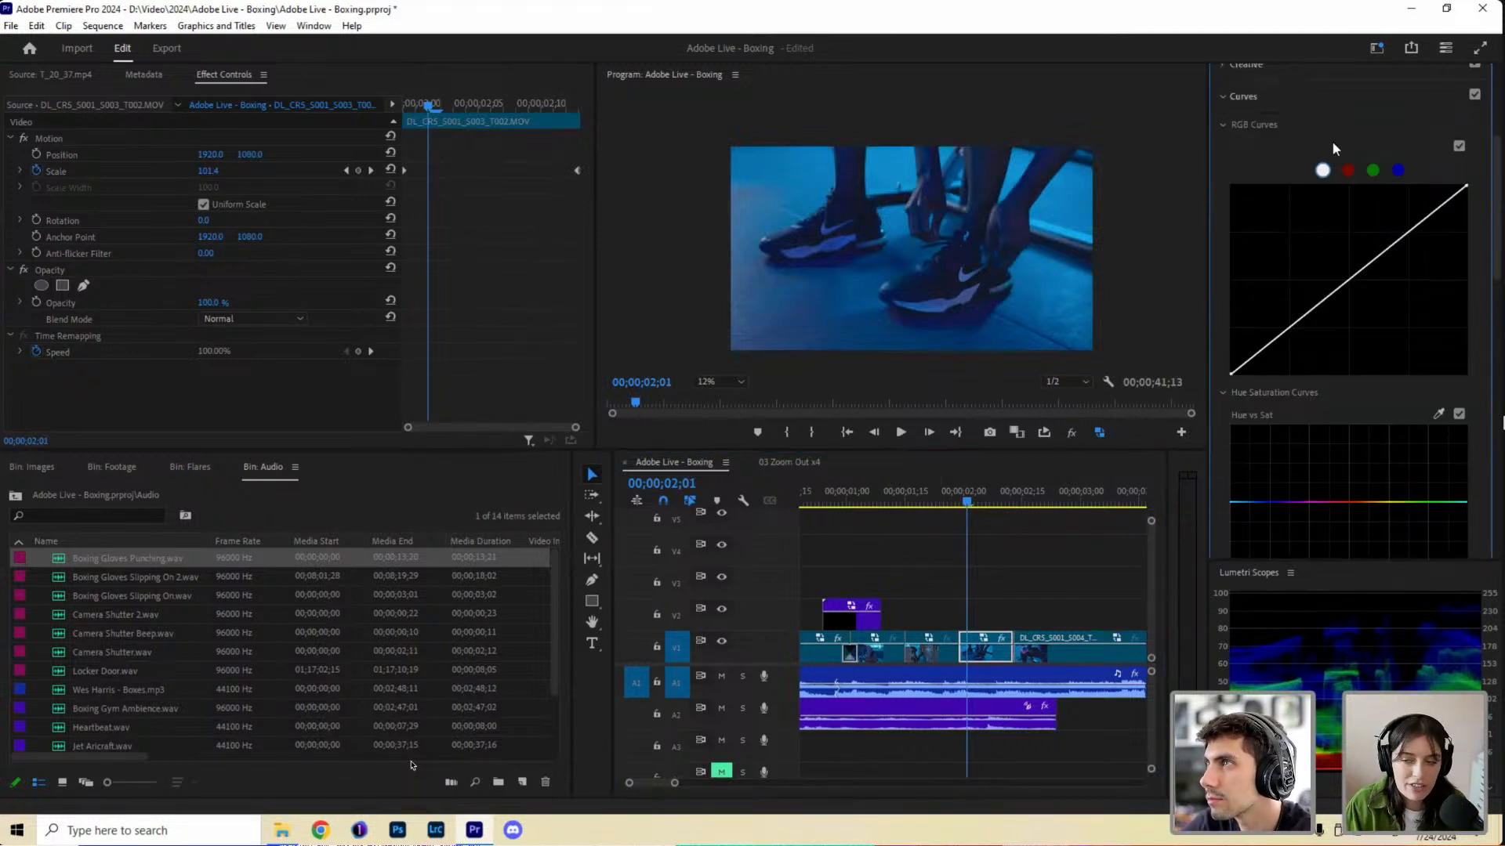
{"action": "left_click", "coordinate": [1311, 103]}
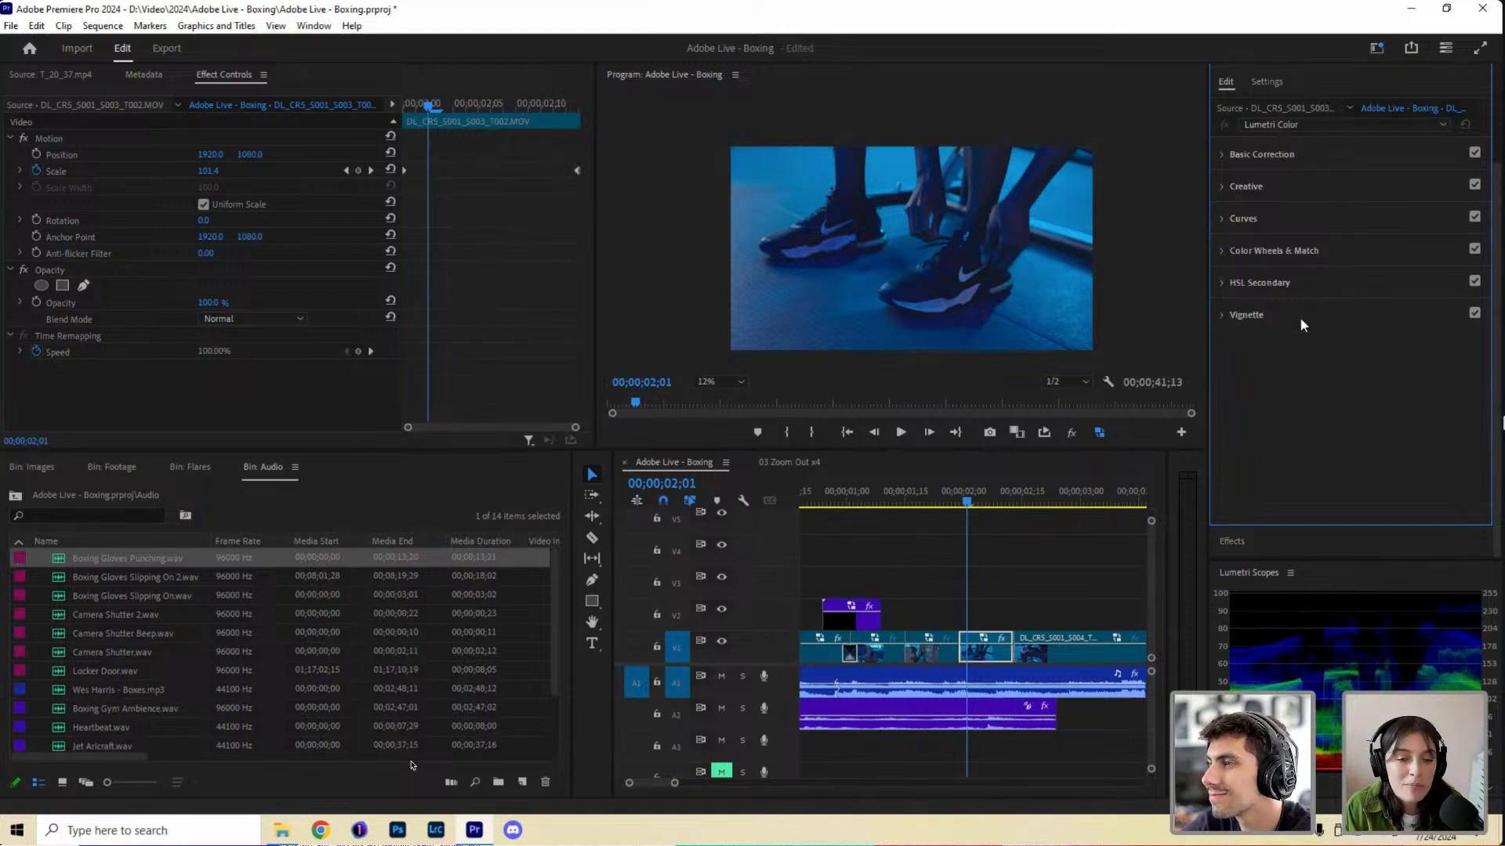
{"action": "left_click", "coordinate": [1314, 112]}
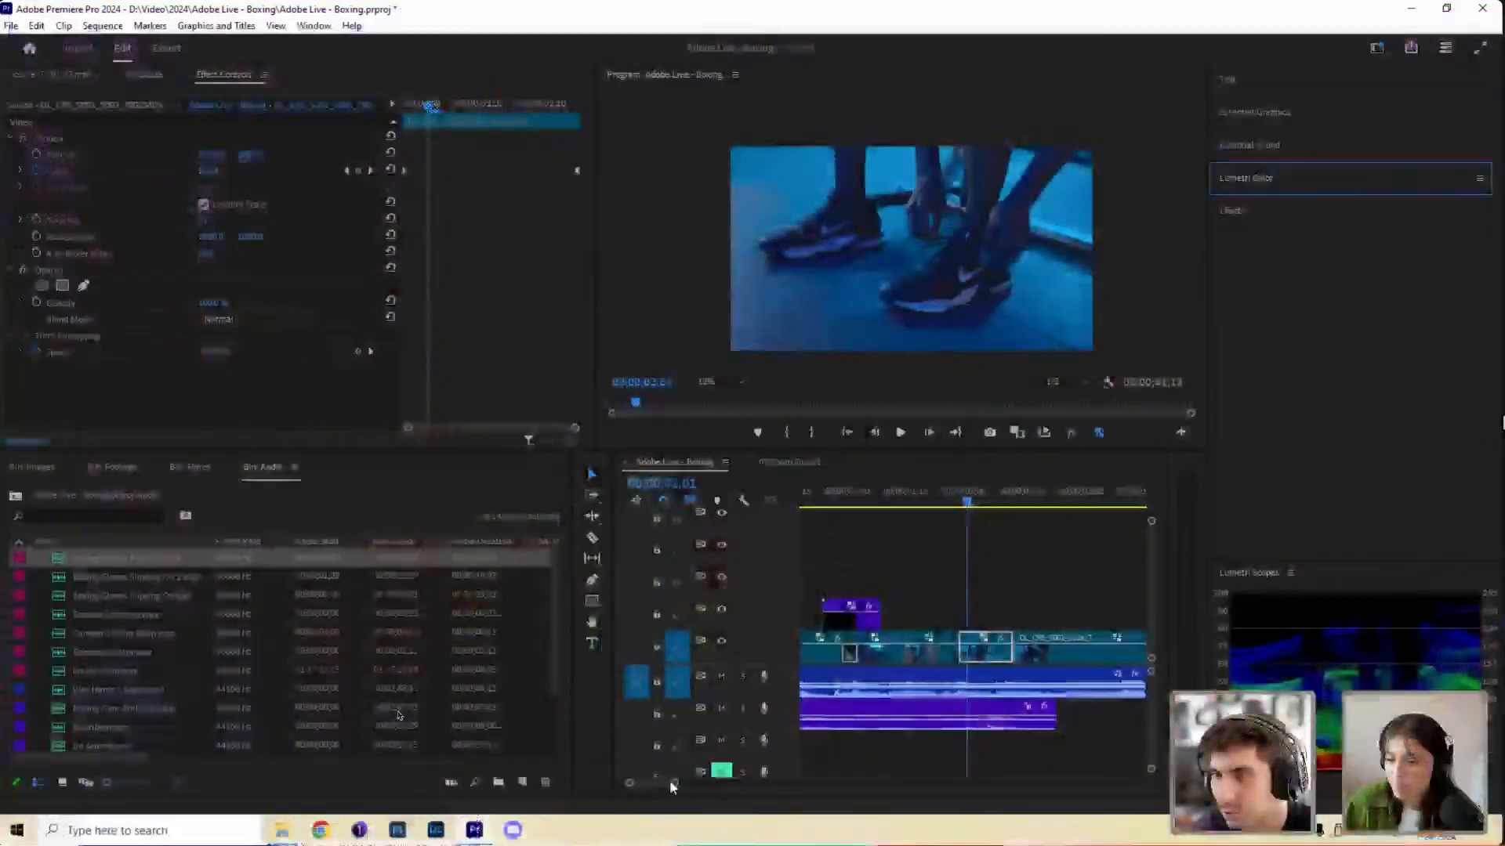
{"action": "left_click_drag", "start_coordinate": [699, 785], "coordinate": [710, 784]}
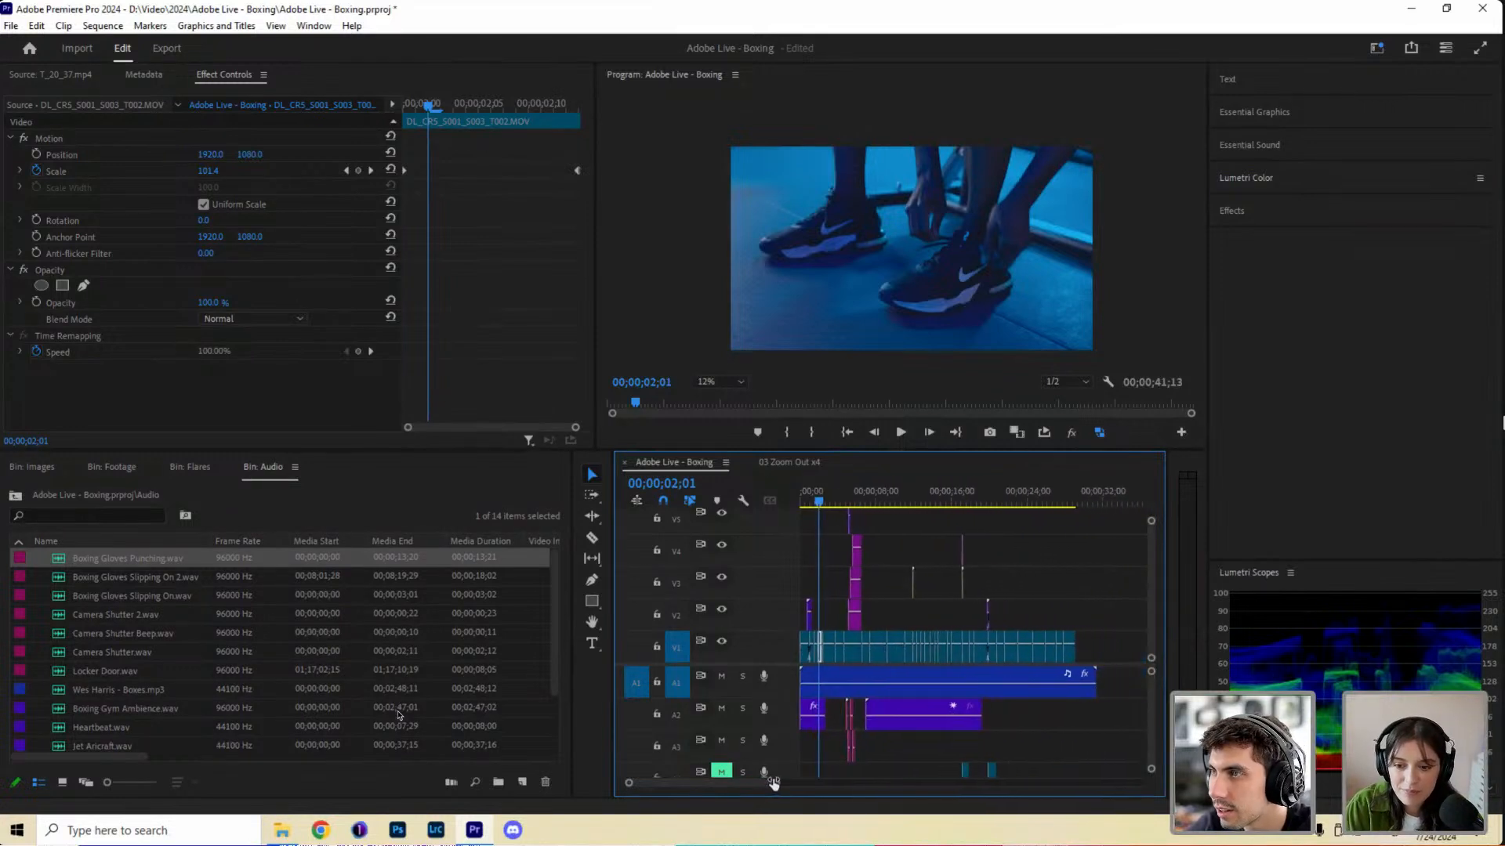
{"action": "key", "text": "ctrl+s"}
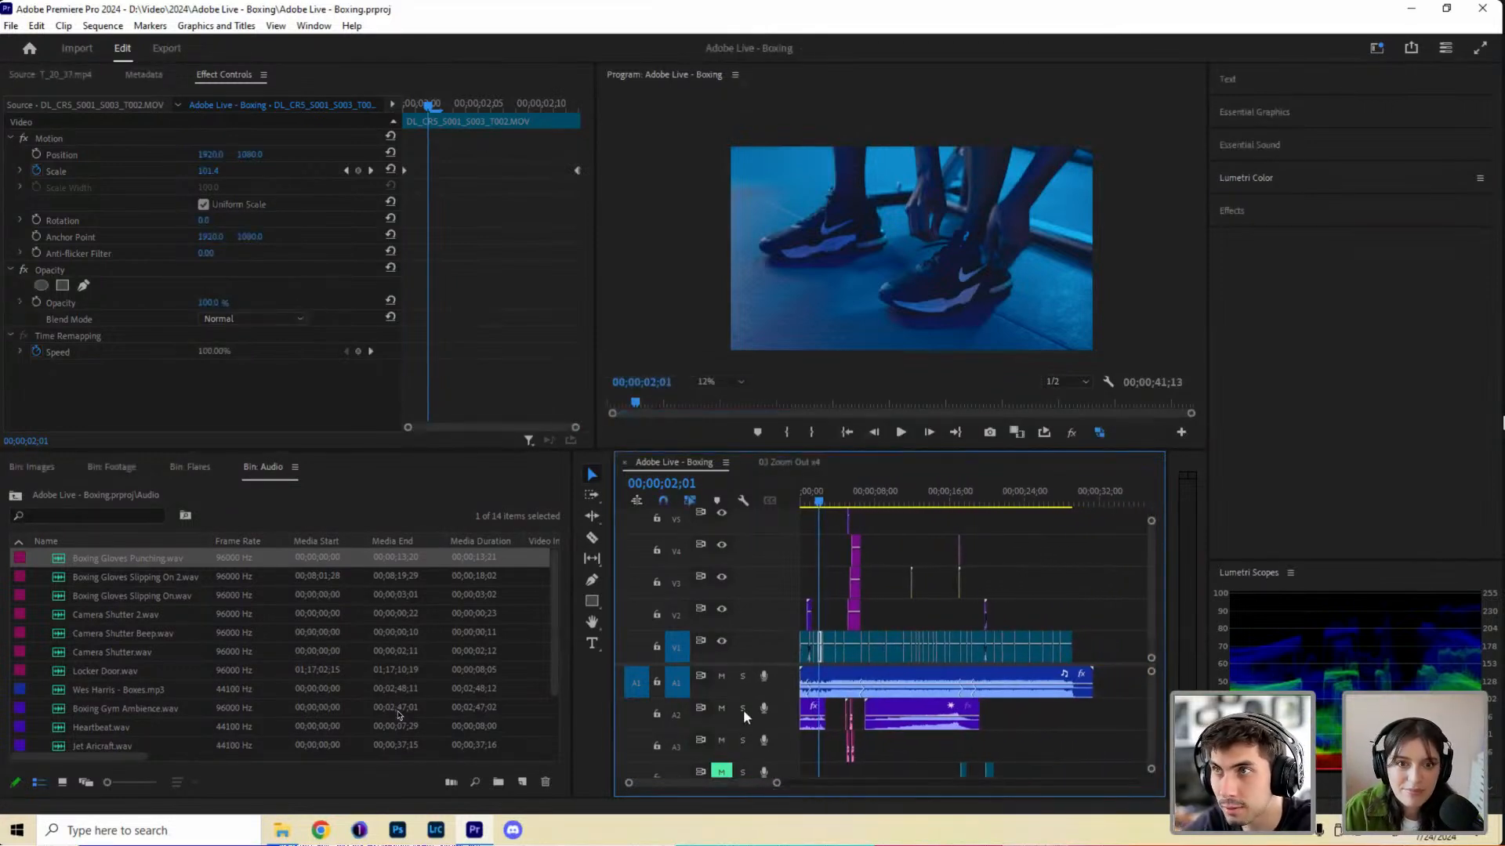
Review the whole sequence from the start in a maximized Program Monitor at Fit zoom, and restore the layout.
{"action": "key", "text": "Home"}
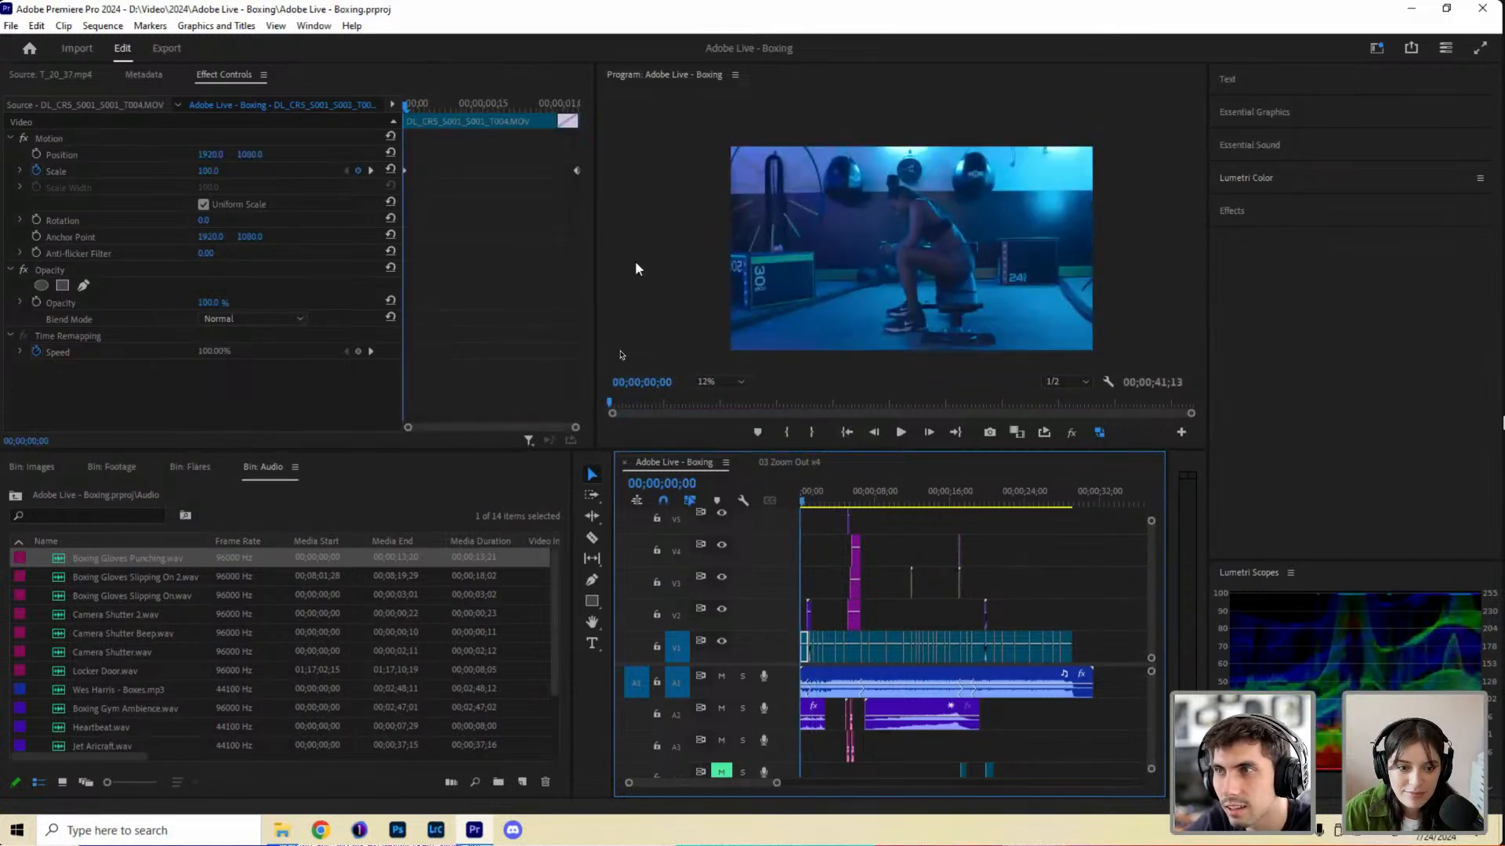
{"action": "key", "text": "grave"}
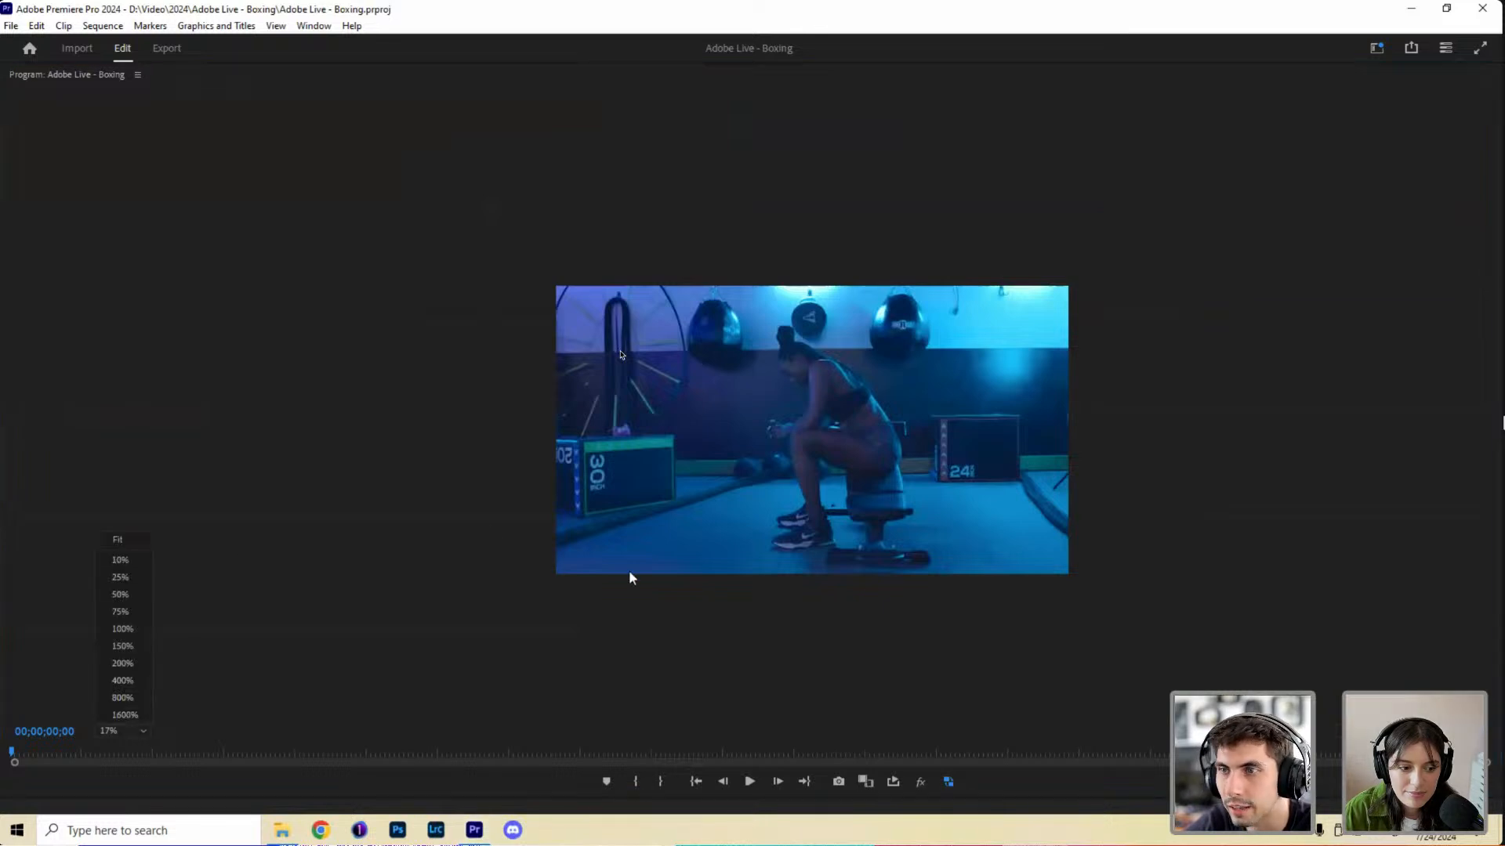
{"action": "key", "text": "Return"}
{"action": "key", "text": "space"}
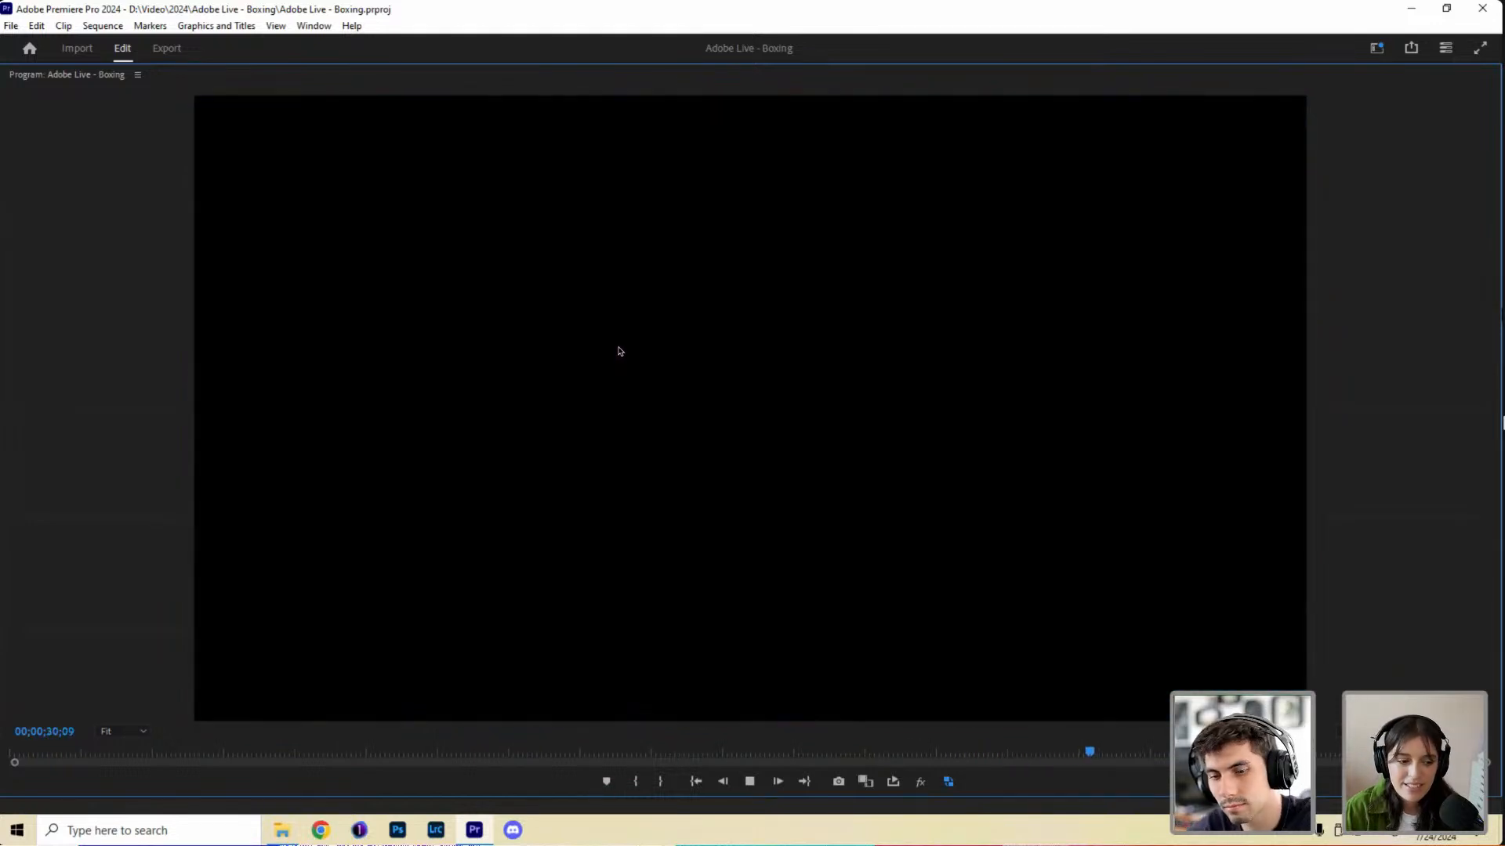
{"action": "key", "text": "grave"}
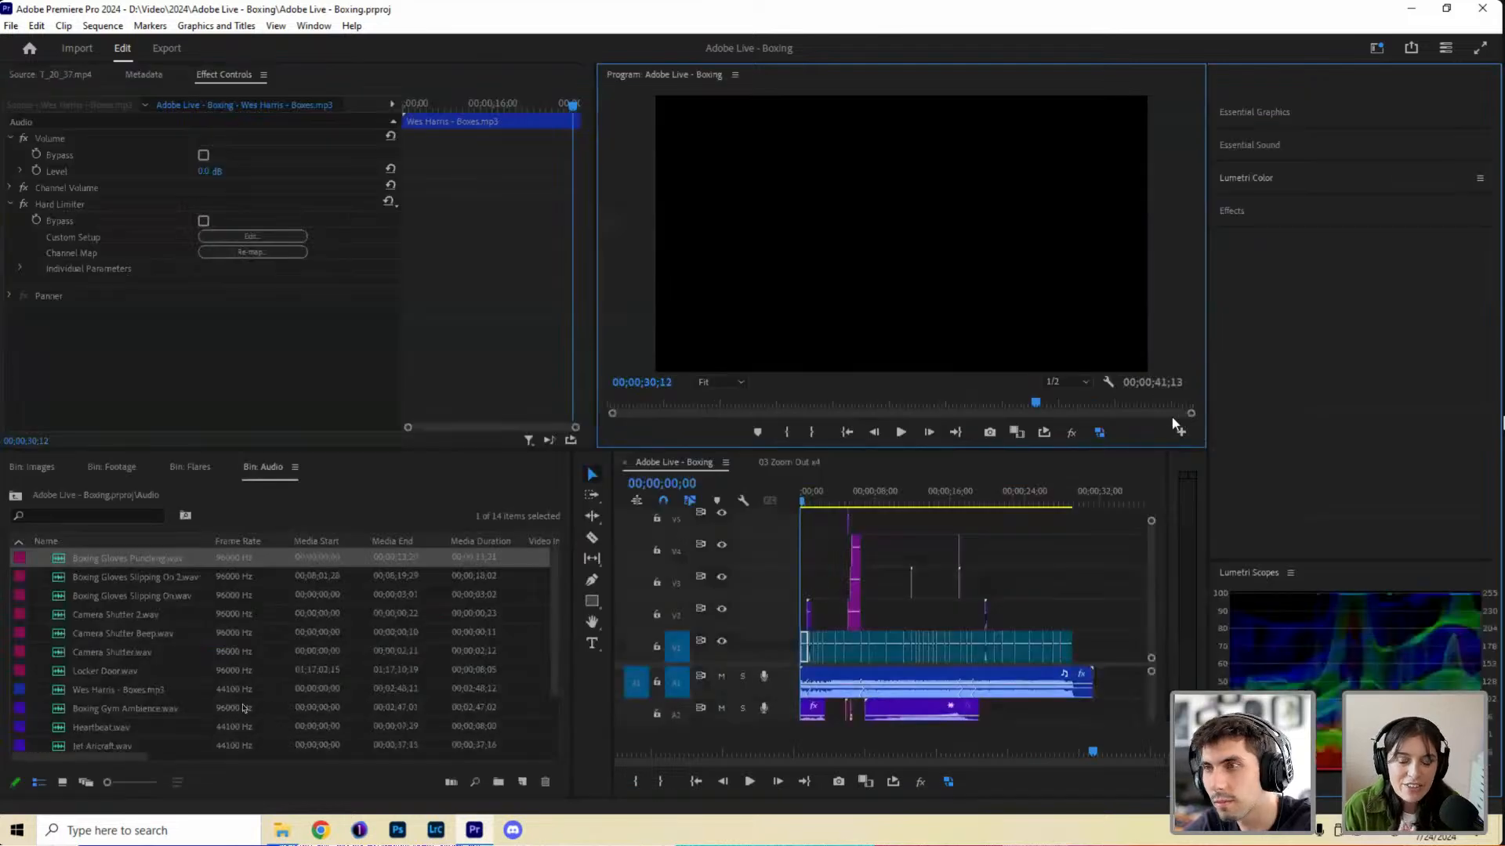